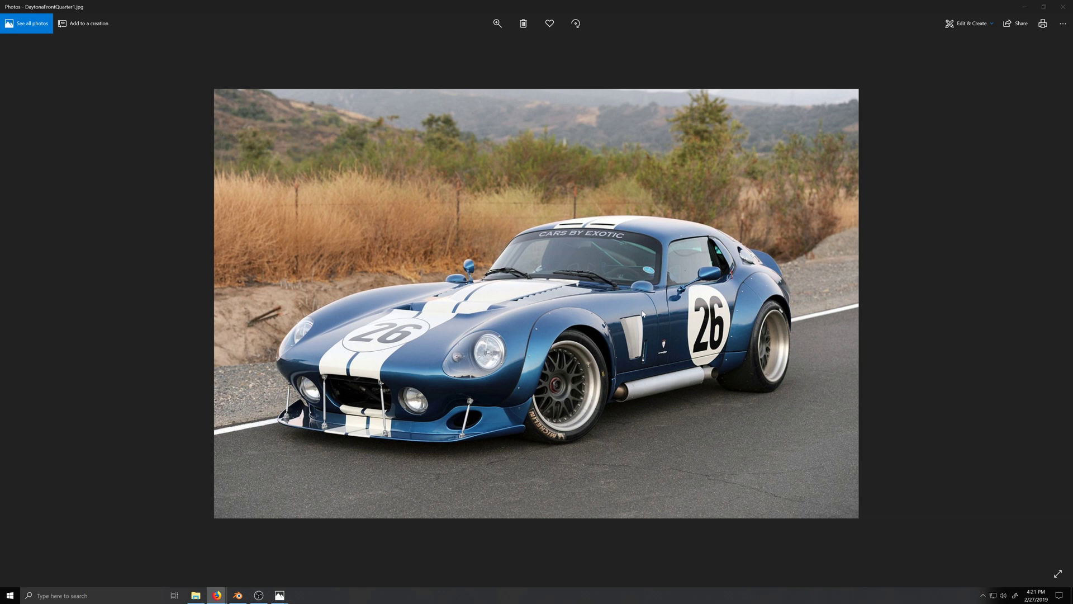
Minimize the Daytona reference photo and close the Cobra folder window to return to the coupe model in Blender
left_click(1025, 7)
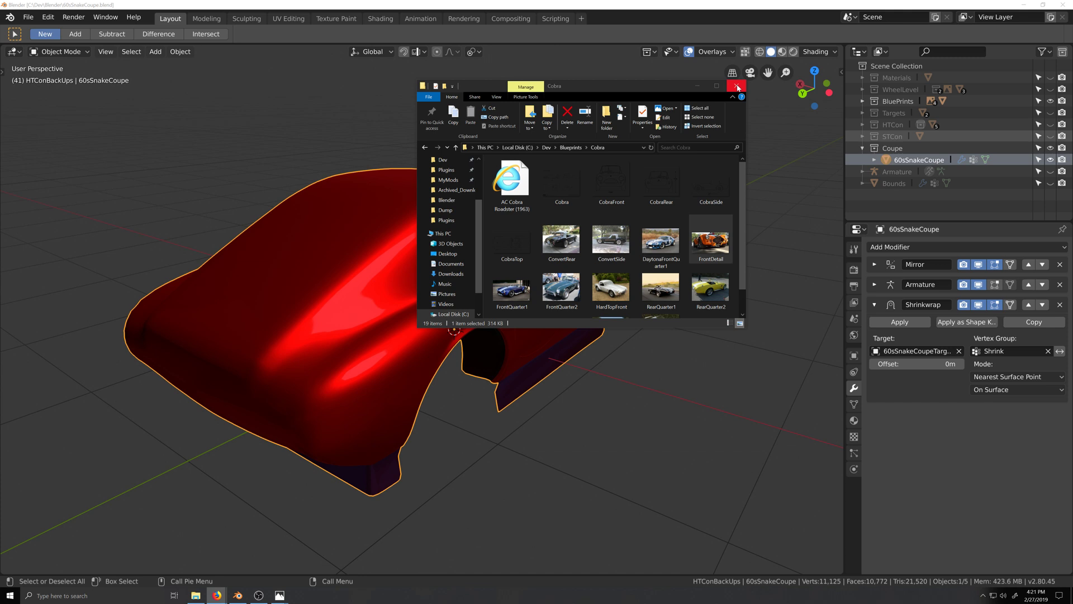
left_click(737, 87)
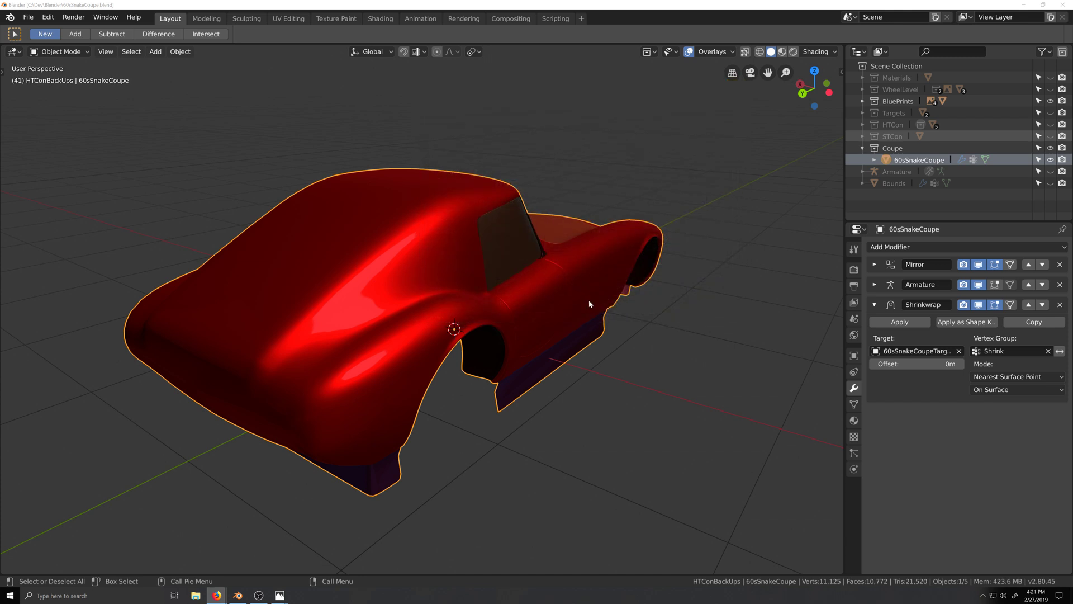
scroll(518, 349, "up", 1)
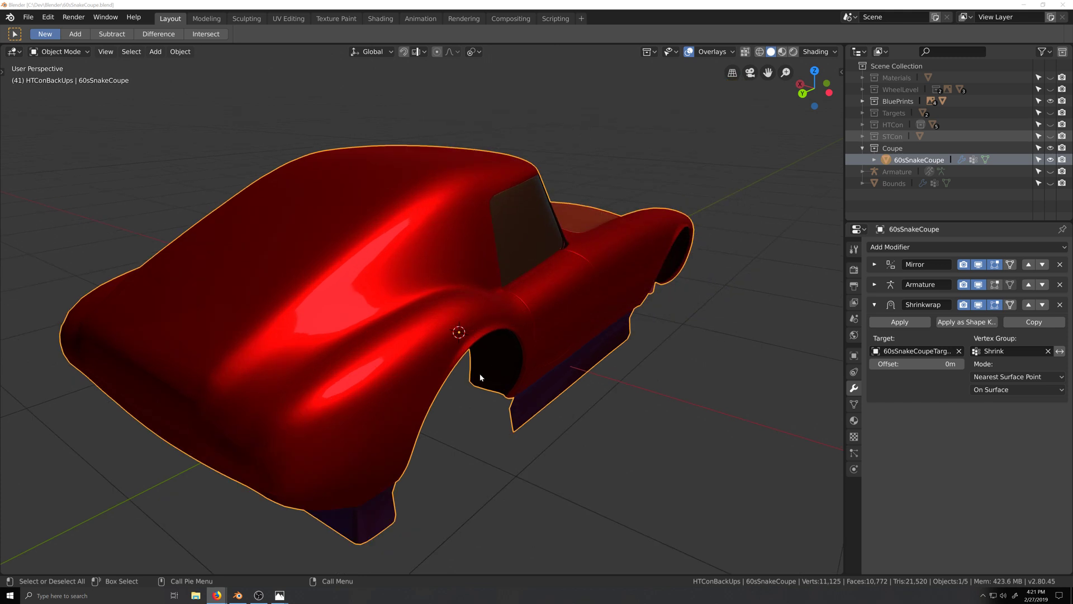
scroll(471, 368, "down", 2)
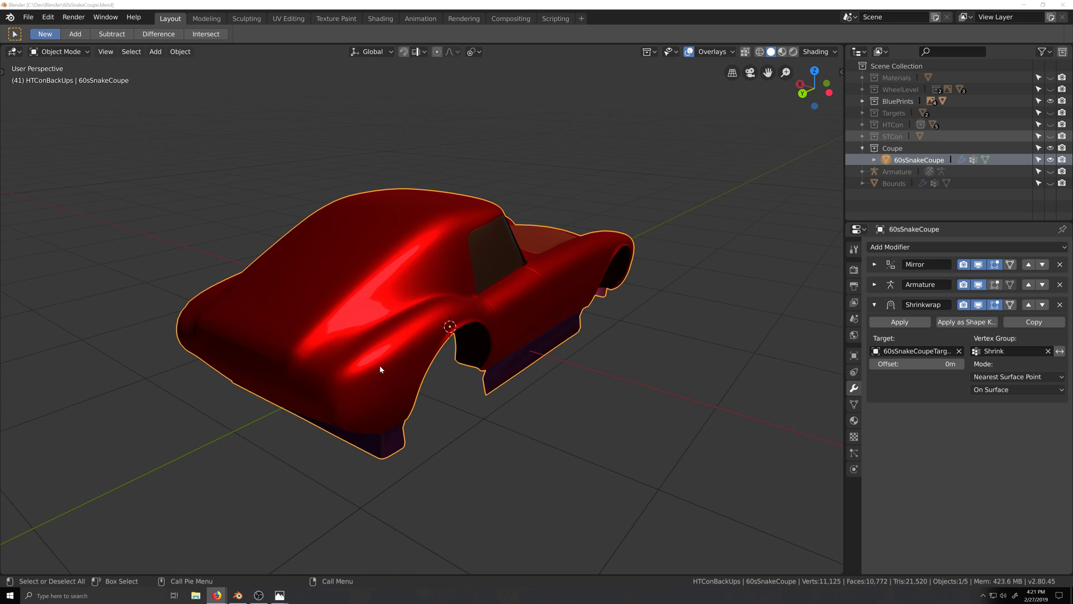
scroll(385, 369, "up", 2)
scroll(425, 364, "down", 1)
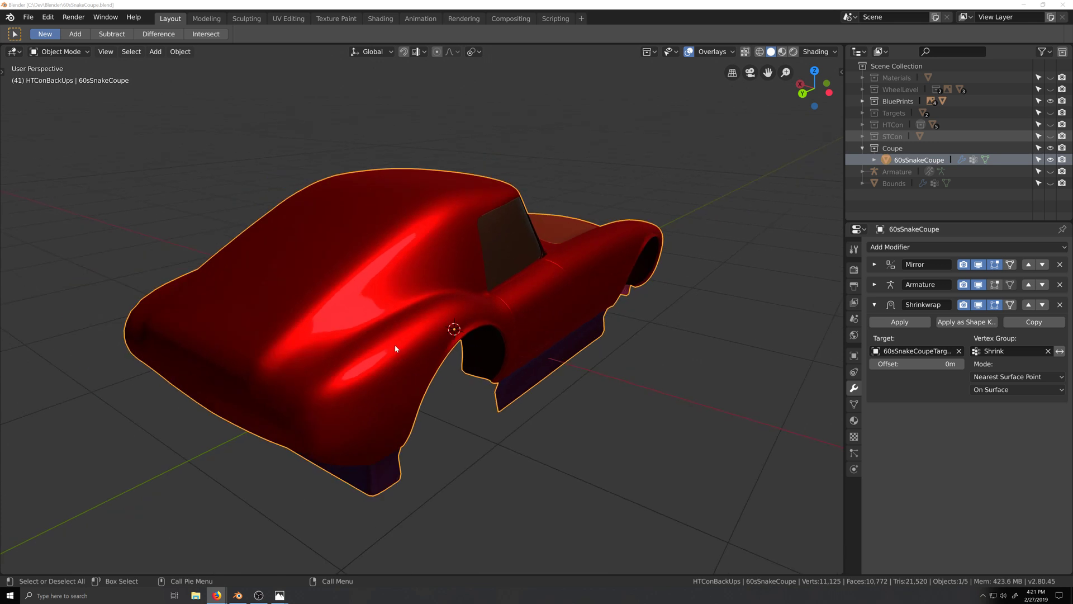
Examine the 60sSnakeCoupe body from the side and rear, including its rear mesh topology in Edit Mode
left_click(473, 391)
middle_click_drag(473, 391, 376, 385)
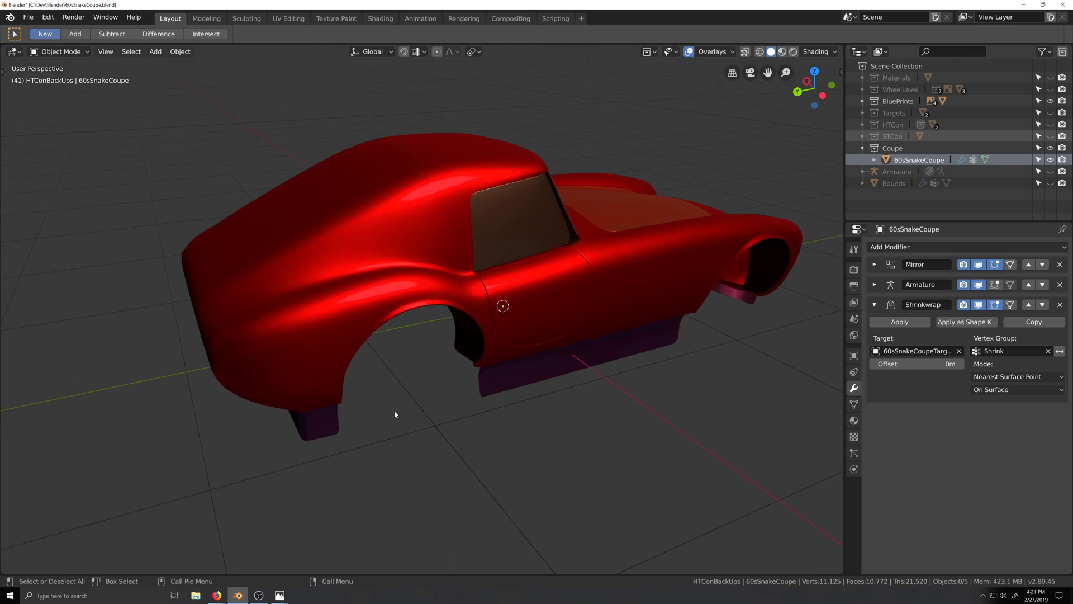
key("shift")
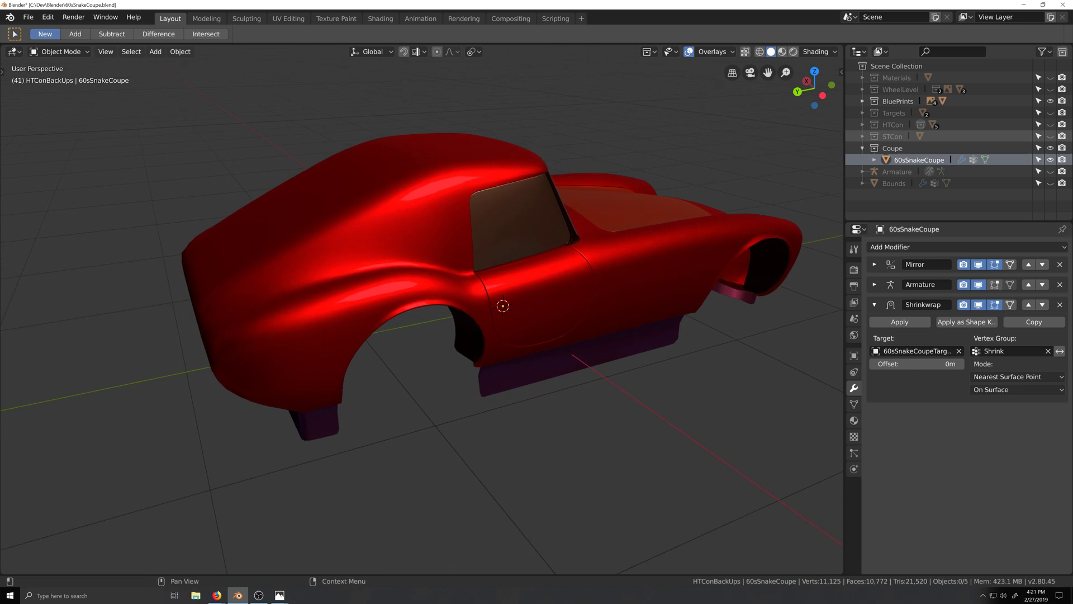
key("alt+Tab")
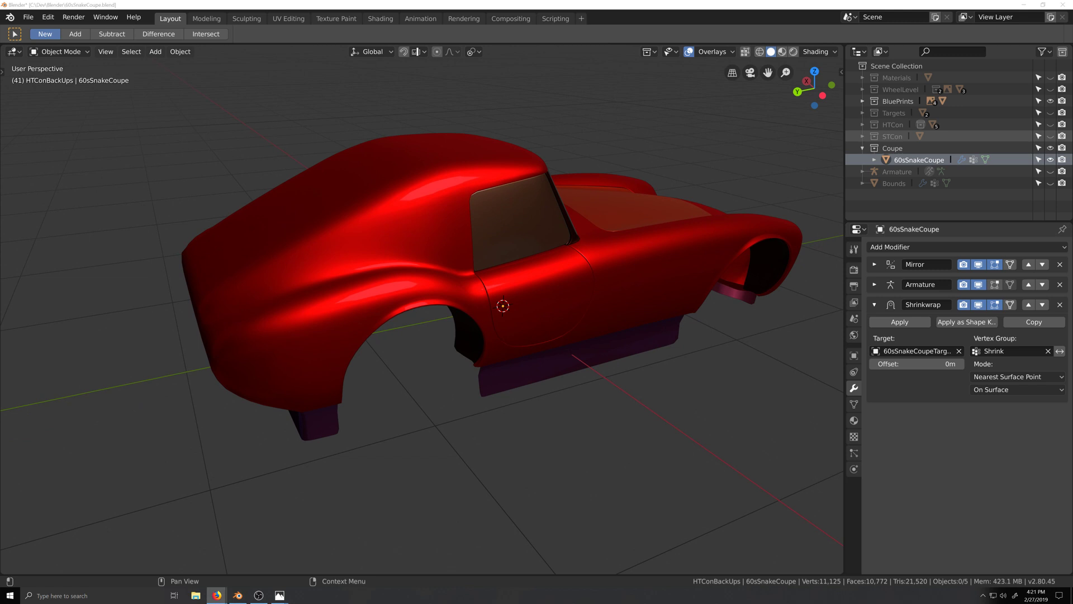
left_click(358, 276)
key("Tab")
middle_click_drag(338, 387, 289, 296)
scroll(375, 399, "up", 1)
middle_click_drag(312, 407, 319, 400)
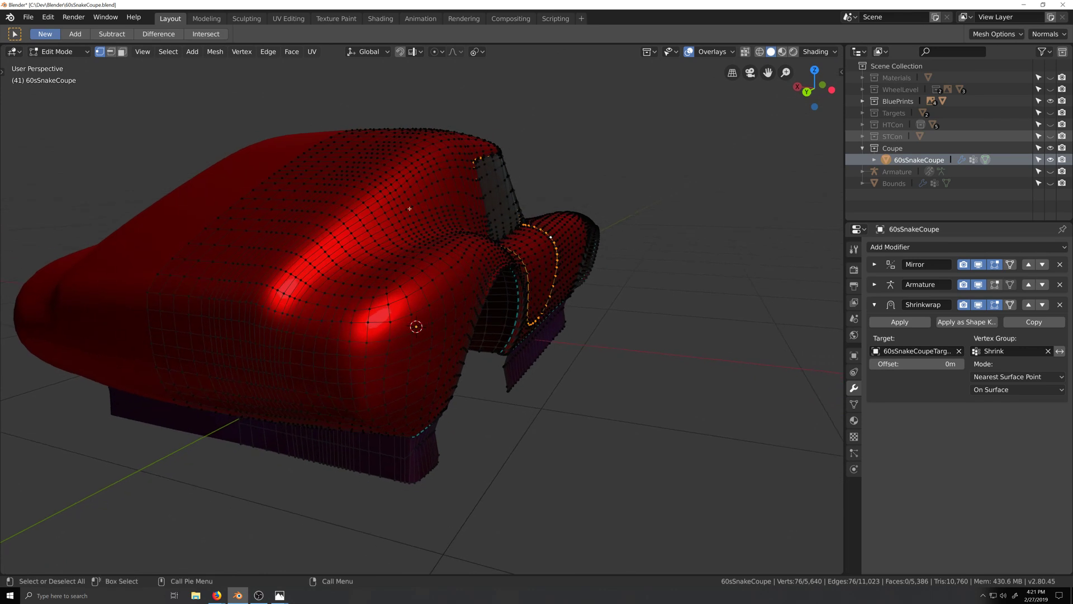
middle_click_drag(350, 261, 326, 306)
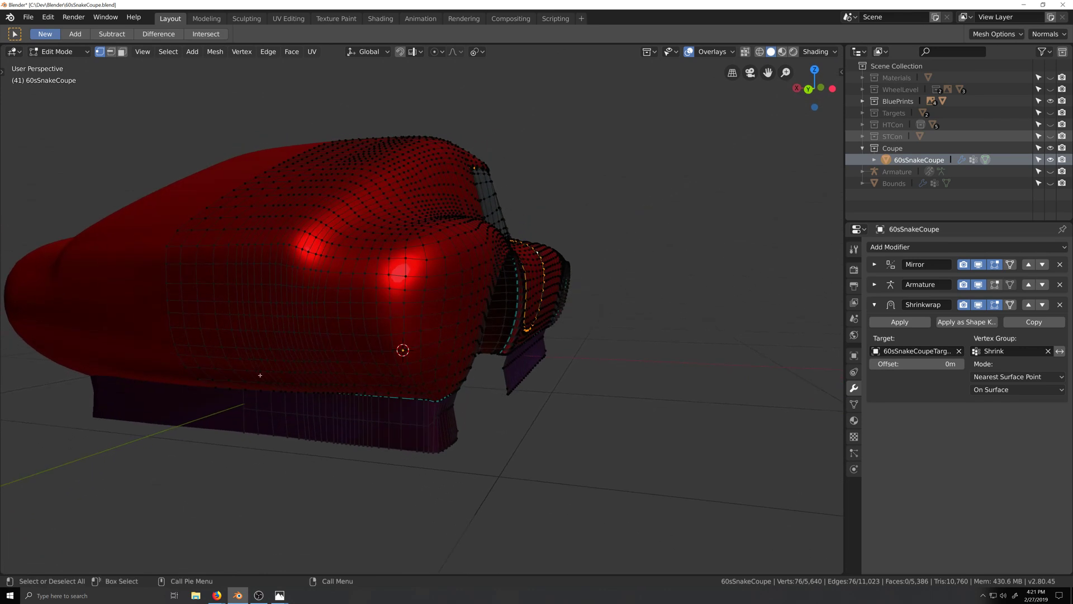
middle_click_drag(462, 217, 286, 381)
key("Tab")
Compare the DaytonaFrontQuarter1 and HardTopFront reference photos in the photo viewer, and minimize the viewer
mouse_move(279, 596)
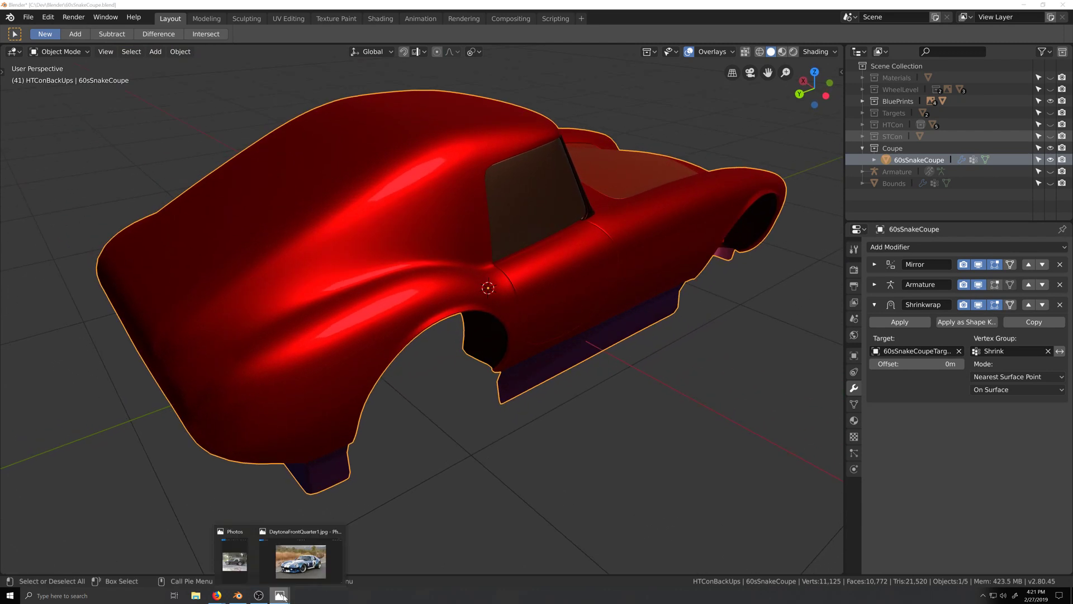
left_click(301, 559)
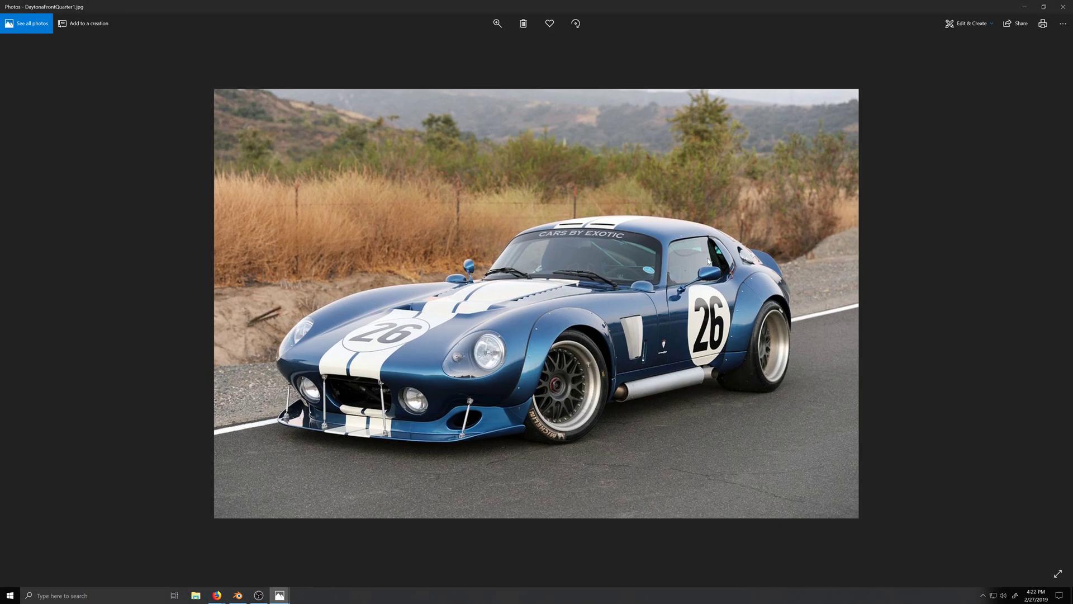
scroll(596, 335, "down", 4)
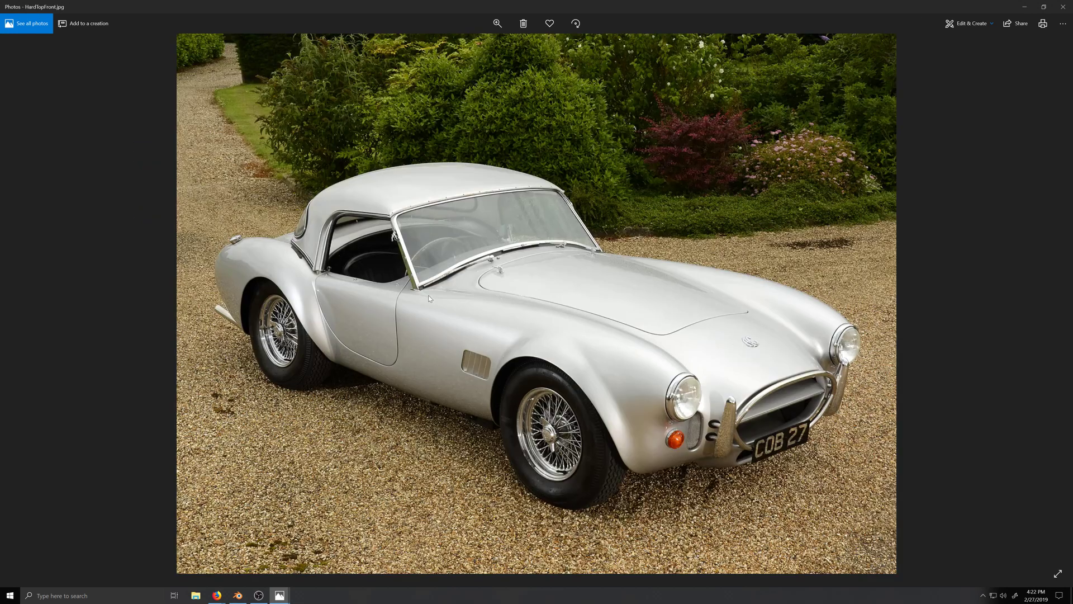
scroll(473, 382, "up", 3)
scroll(473, 385, "up", 1)
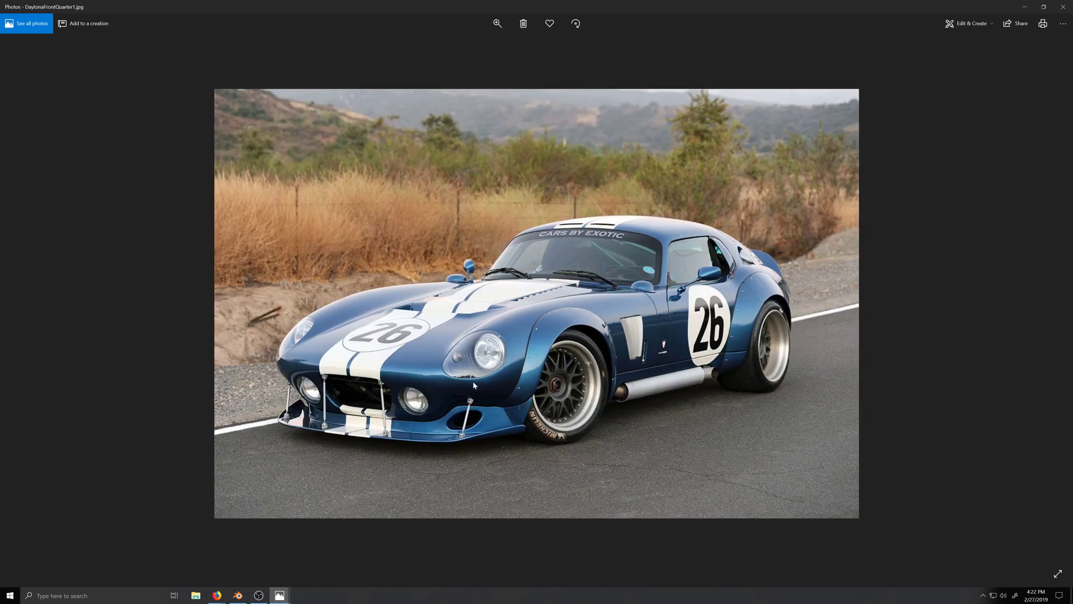
left_click(1024, 7)
Enter Edit Mode on the 60sSnakeCoupe body and clear the existing vertex selection
middle_click_drag(389, 226, 357, 193)
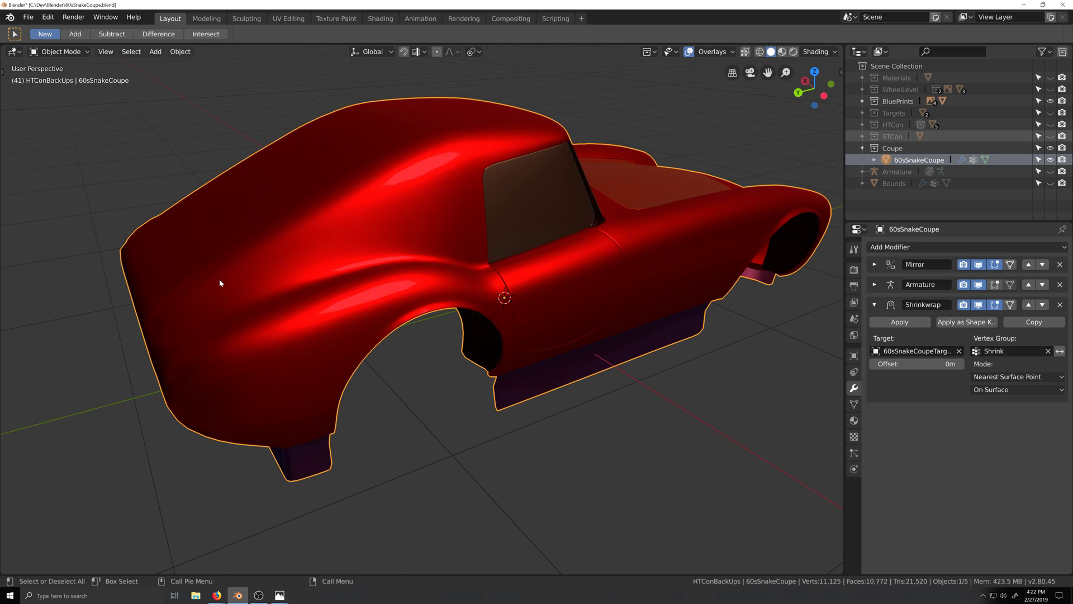
key("Tab")
scroll(313, 313, "up", 3)
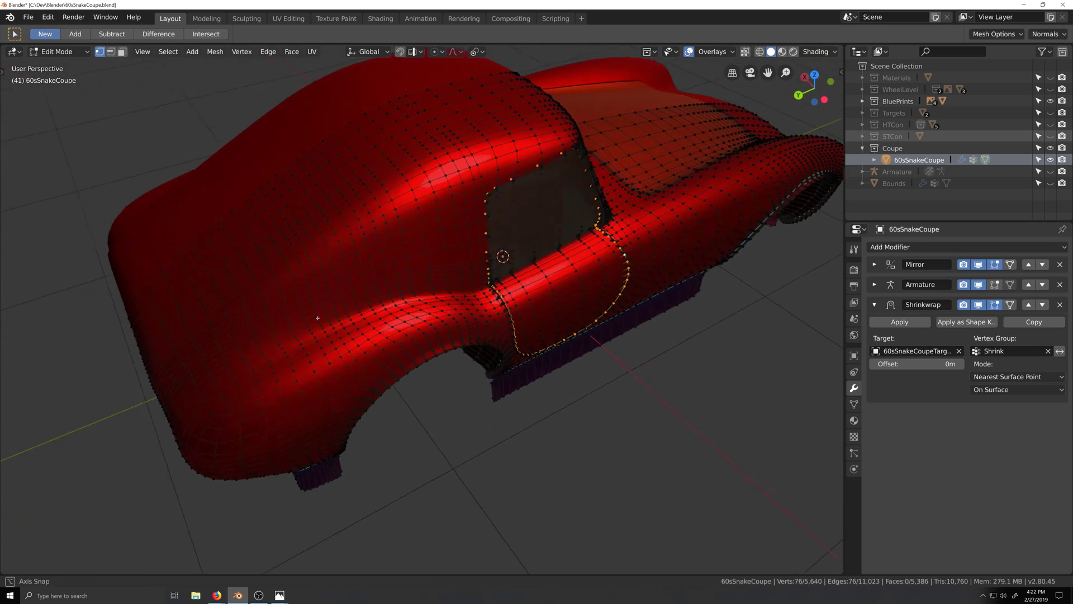
key("alt+a")
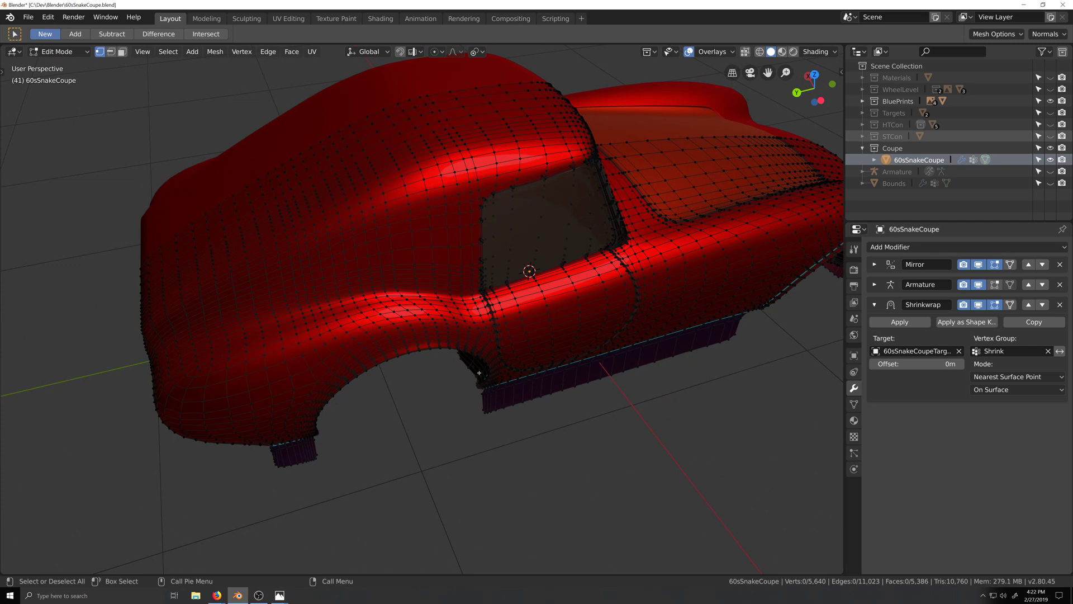
middle_click_drag(452, 272, 504, 225)
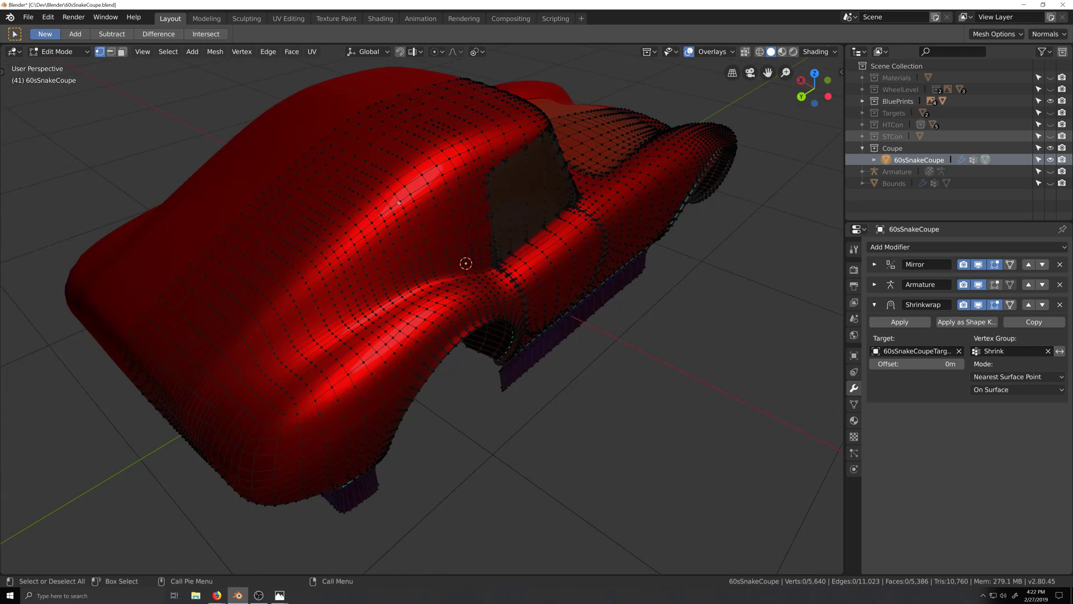
middle_click_drag(256, 337, 413, 304)
scroll(393, 322, "up", 4)
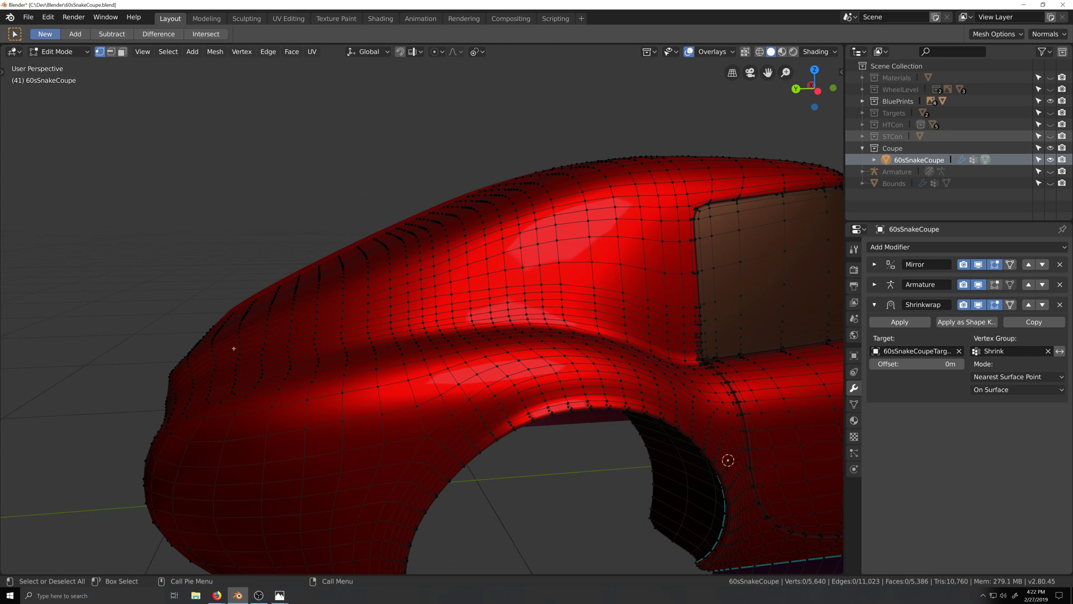
Select the line of vertices running along the upper rear quarter from the tail toward the roof pillar
left_click(241, 347)
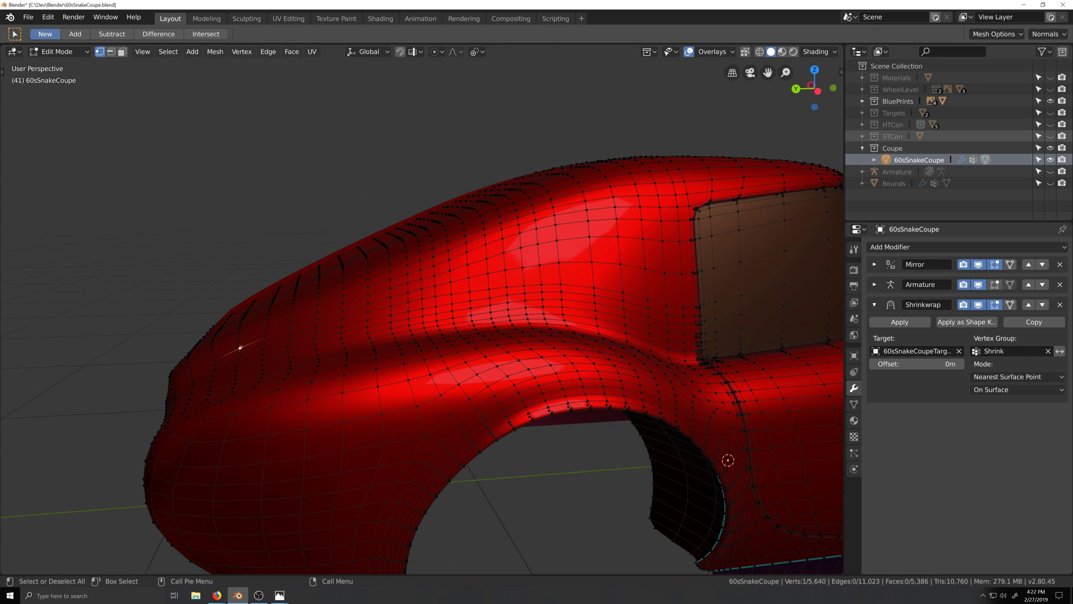
left_click(391, 298, "ctrl")
left_click(216, 352)
left_click(486, 259, "ctrl")
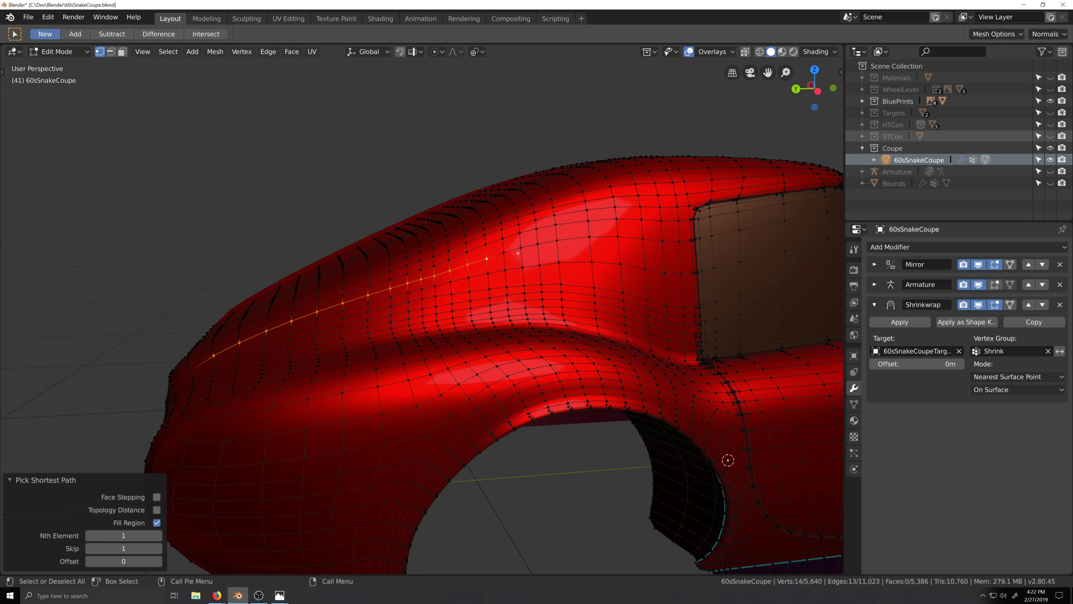
In the left orthographic view, select a shortest path of seven vertices on the upper rear quarter above the wheel arch
scroll(519, 253, "up", 4)
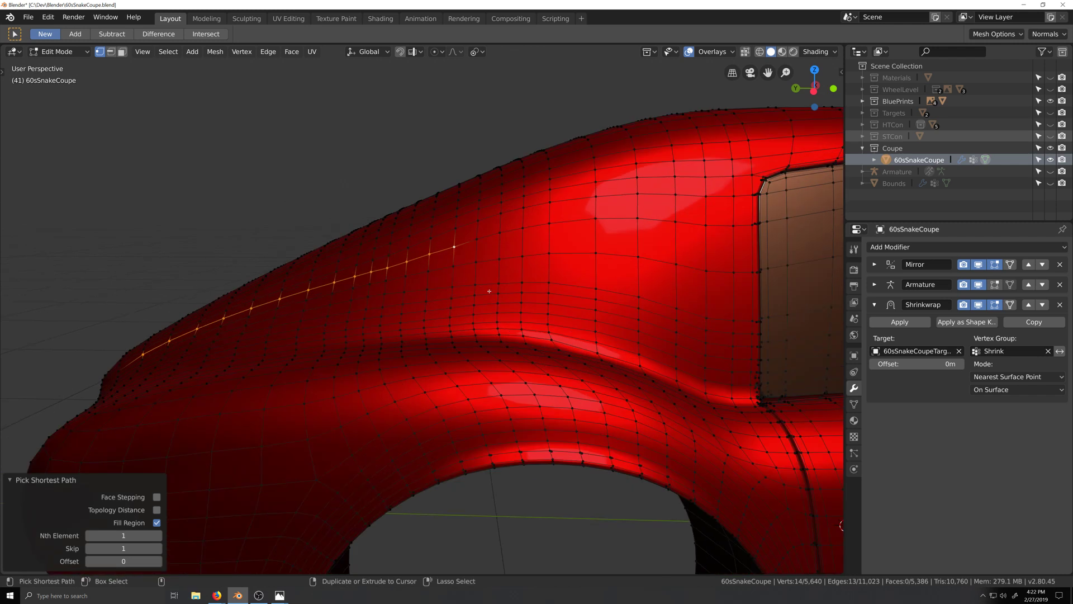
key("ctrl+KP_3")
scroll(487, 313, "up", 4)
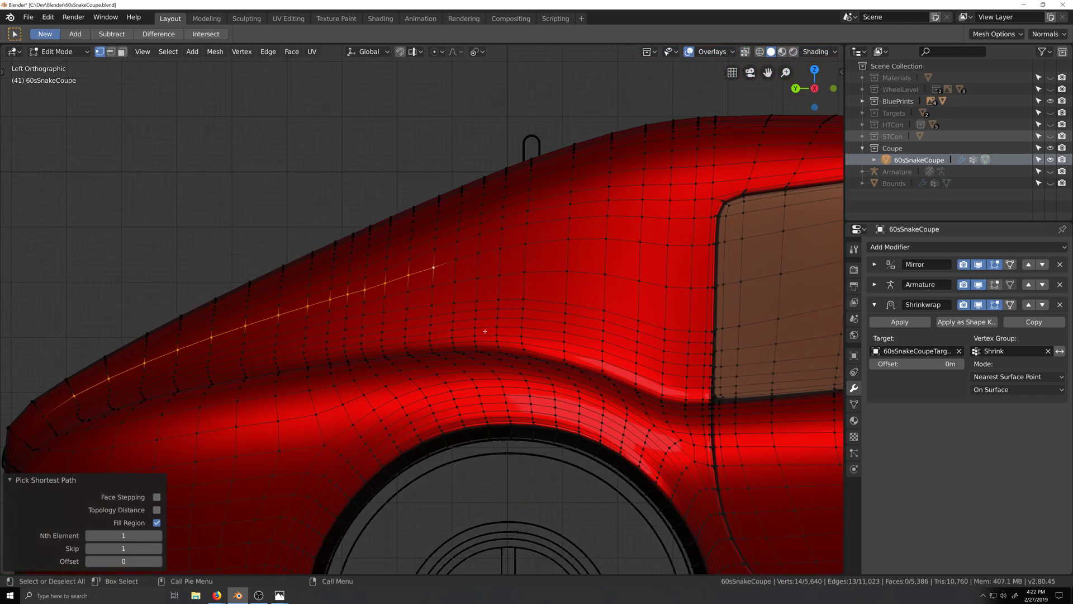
left_click(524, 251, "ctrl")
key("ctrl+z")
left_click(386, 286, "ctrl")
scroll(448, 265, "up", 3)
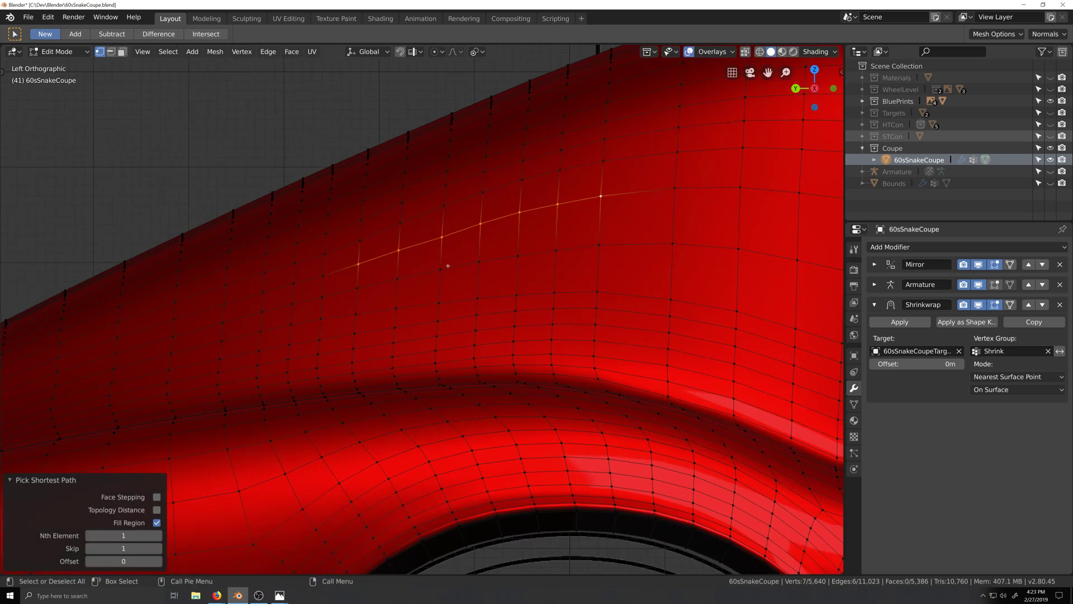
Edge-slide the seven vertices slightly down, drop the rearmost one from the selection, and slide the remaining six by a factor of 0.135
key("g")
key("g")
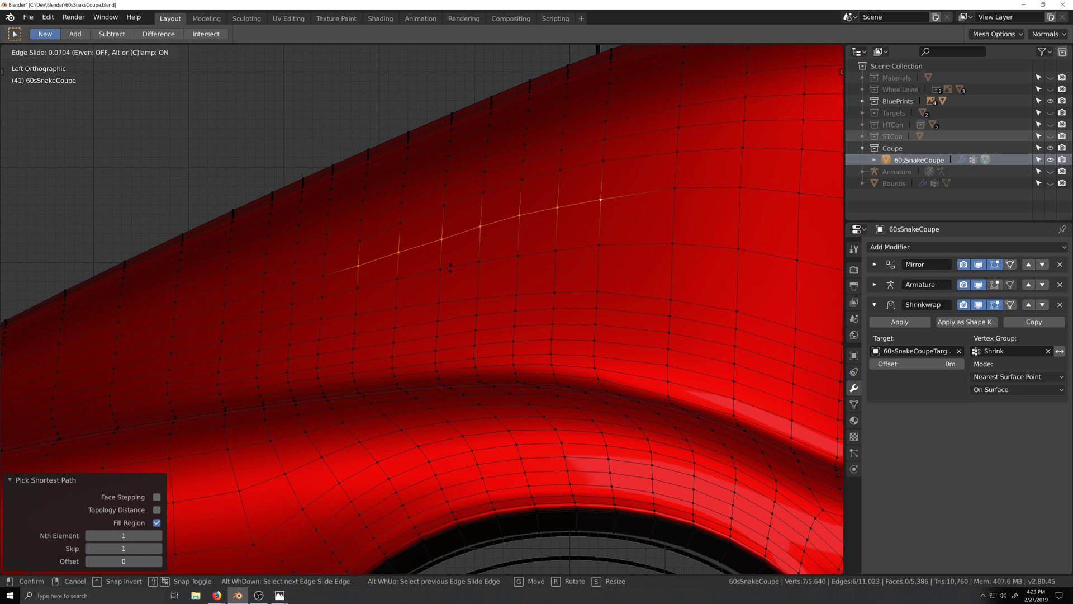
left_click(450, 268)
left_click(360, 265, "shift")
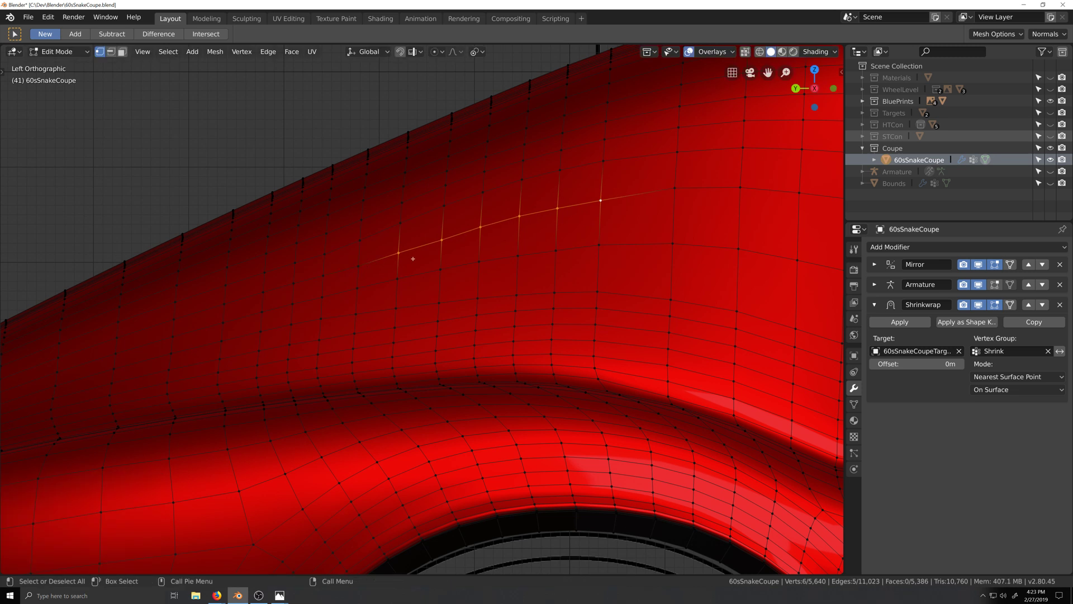
key("g")
key("g")
left_click(411, 261)
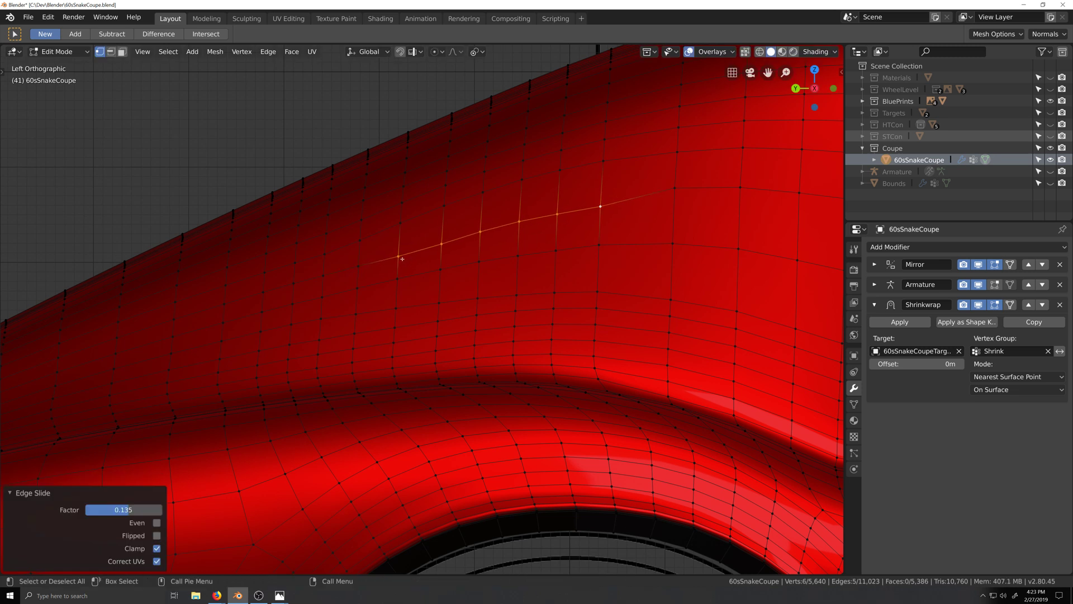
Deselect the rearmost of the six vertices and edge-slide the remaining five down by a factor of 0.051
left_click(398, 256, "shift")
key("g")
key("g")
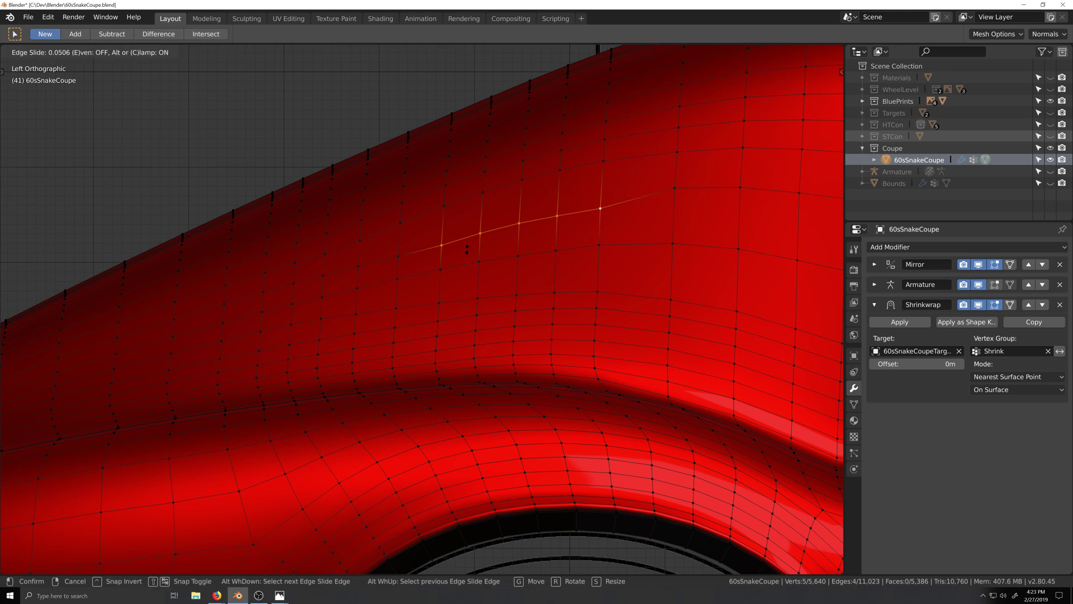
left_click(467, 249)
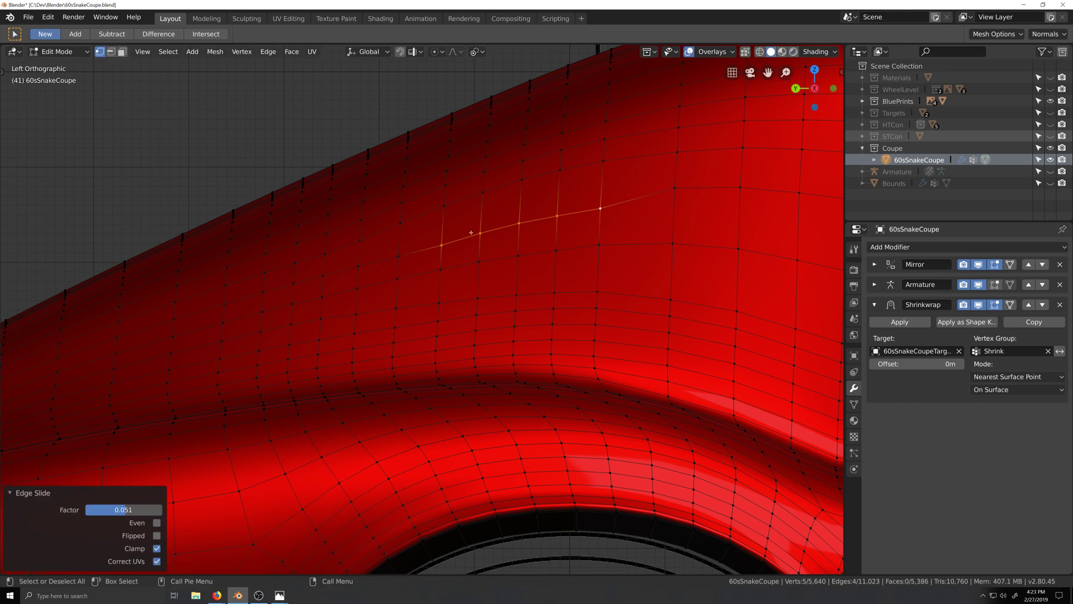
Deselect the rearmost of the five vertices and edge-slide the remaining four down by a factor of 0.099
scroll(471, 233, "down", 3)
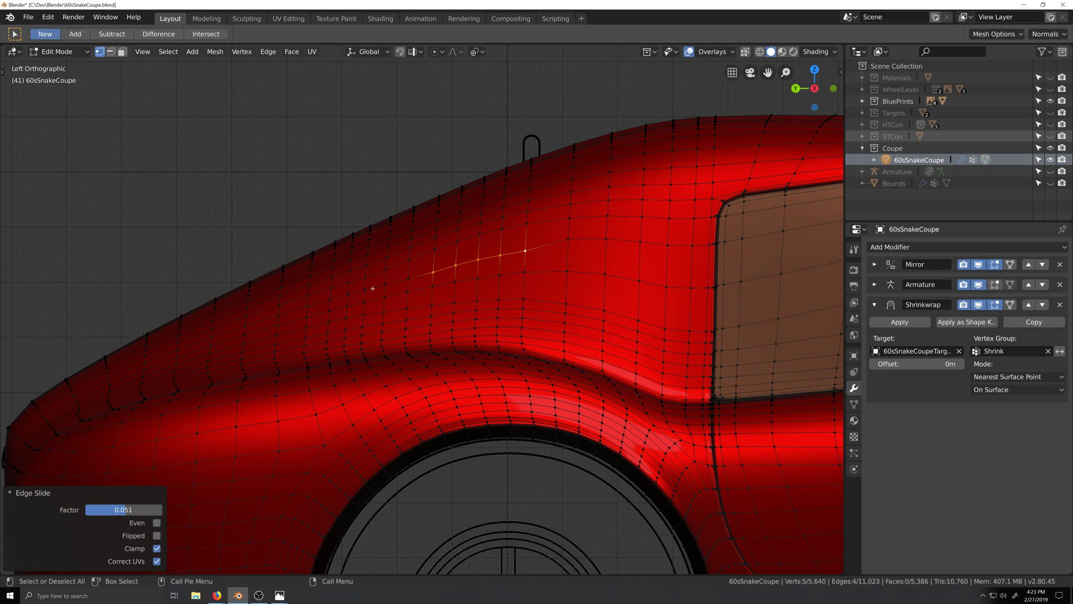
scroll(489, 265, "up", 3)
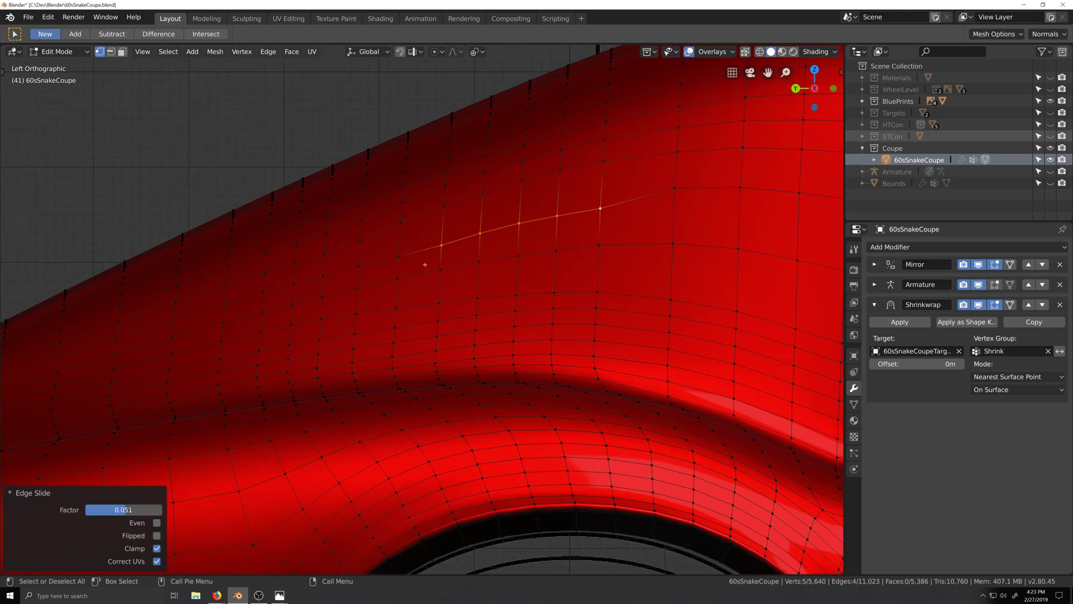
left_click(442, 244, "shift")
key("g")
key("g")
left_click(482, 249)
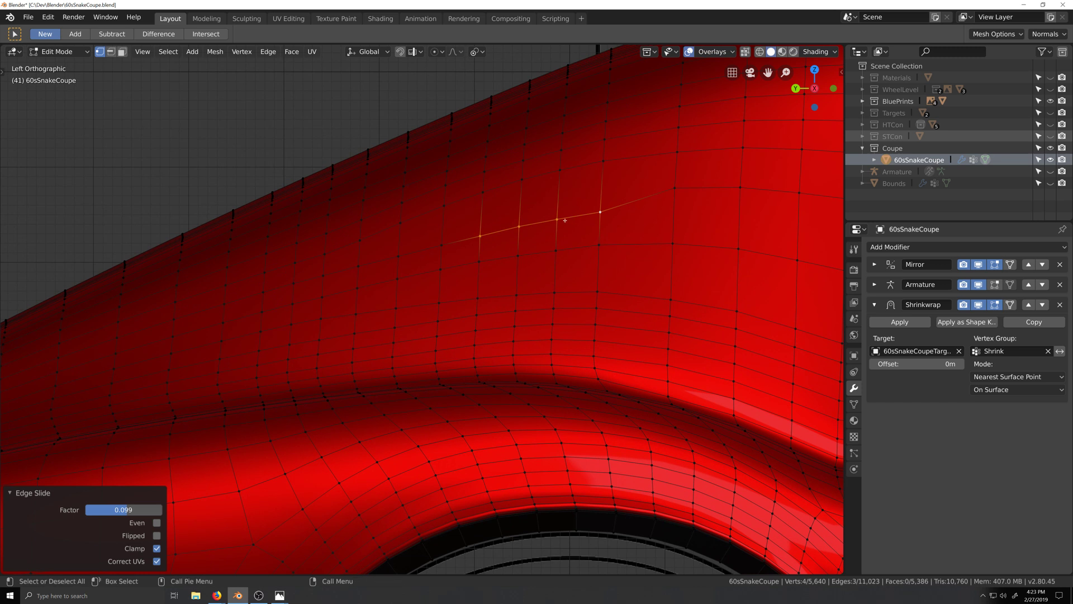
Deselect the two rearmost of the four vertices and edge-slide the two front ones by about -0.02
left_click(474, 237, "shift")
left_click(481, 235, "shift")
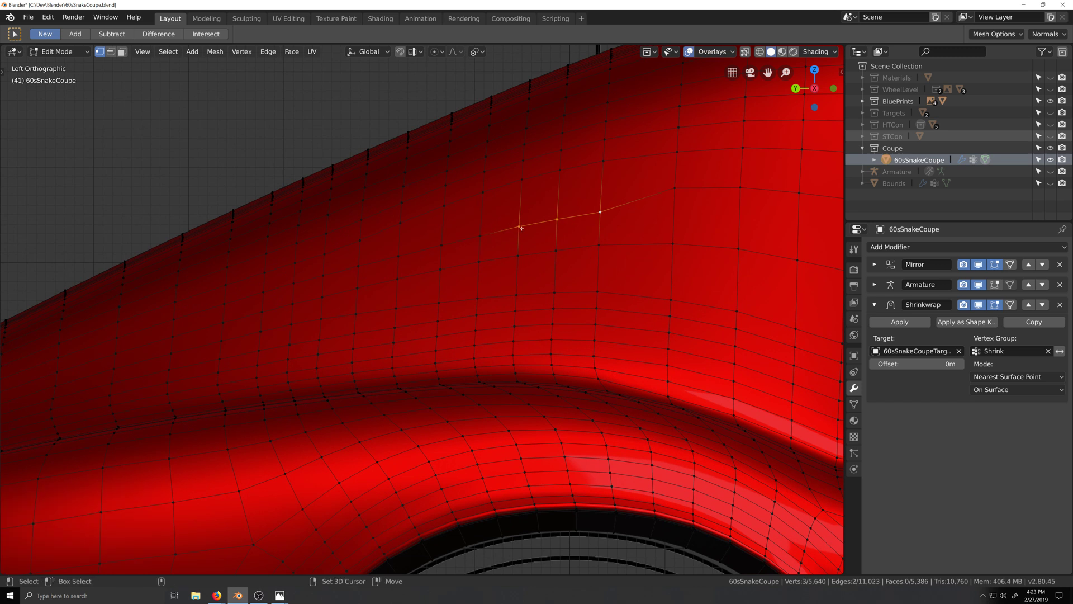
left_click(519, 226, "shift")
key("g")
key("g")
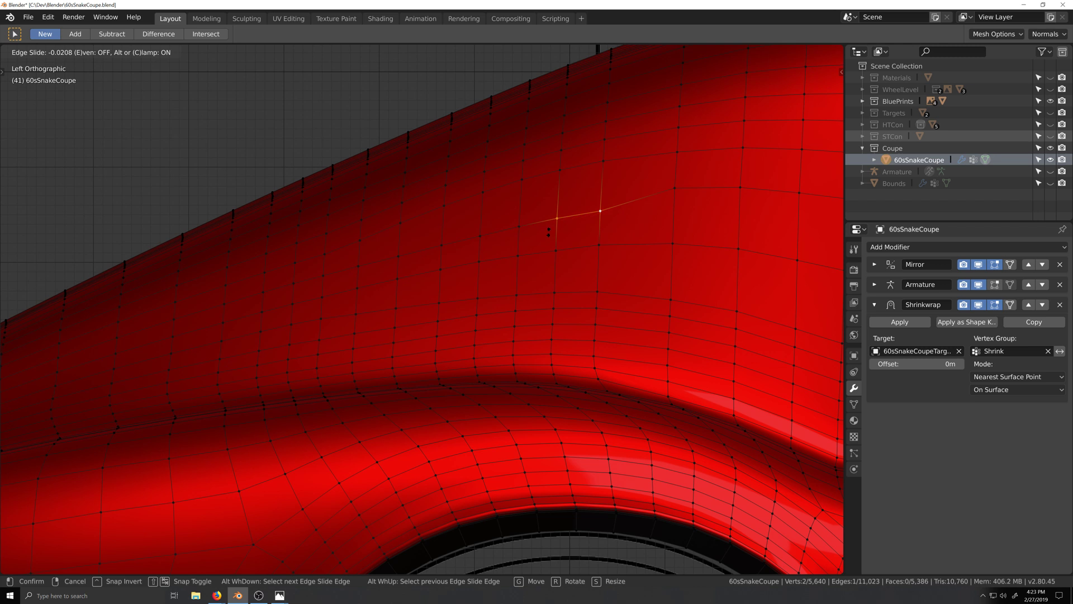
left_click(549, 231)
Deselect the rearward of the two vertices and vertex-slide the remaining one up by a factor of 0.322
left_click(556, 219, "shift")
key("g")
key("g")
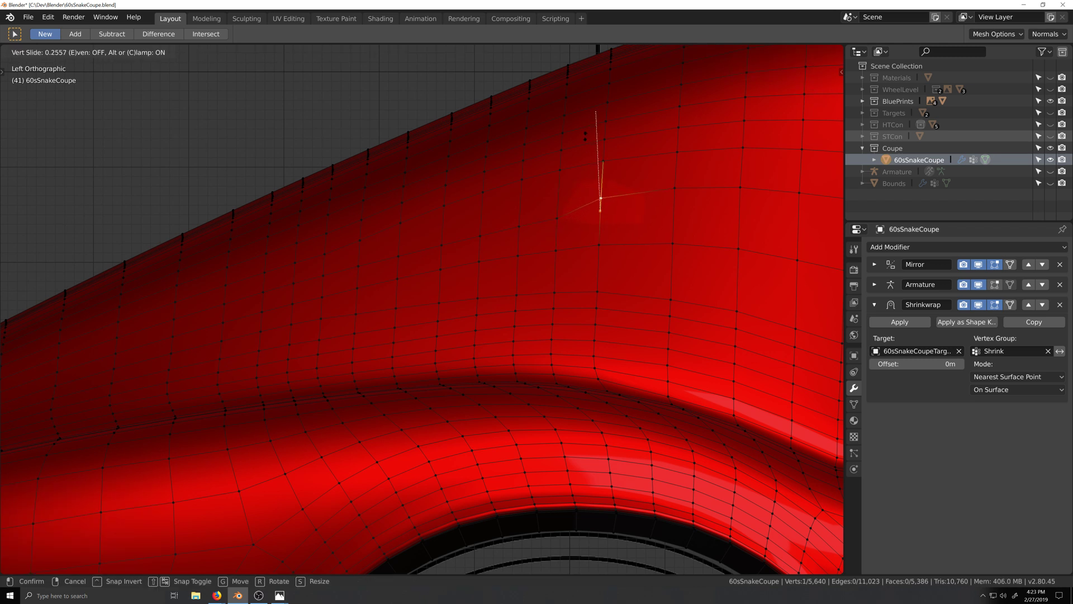
left_click(605, 78)
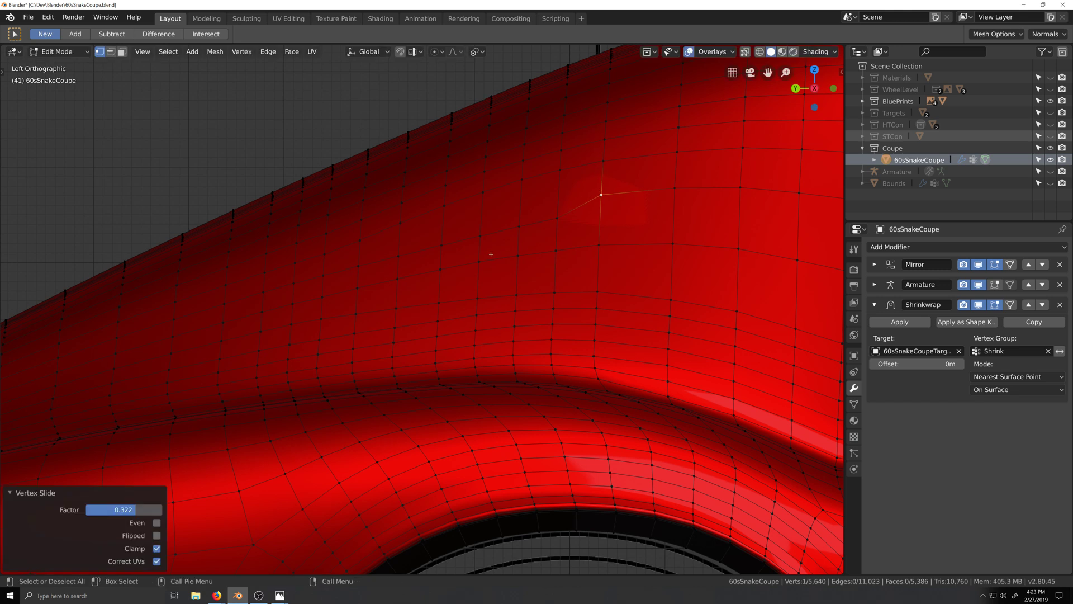
Select the vertex column nearest the tail, from the rear deck down to the fender crest, and edge-slide it rearward by a factor of -0.518
middle_click_drag(538, 276, 579, 327)
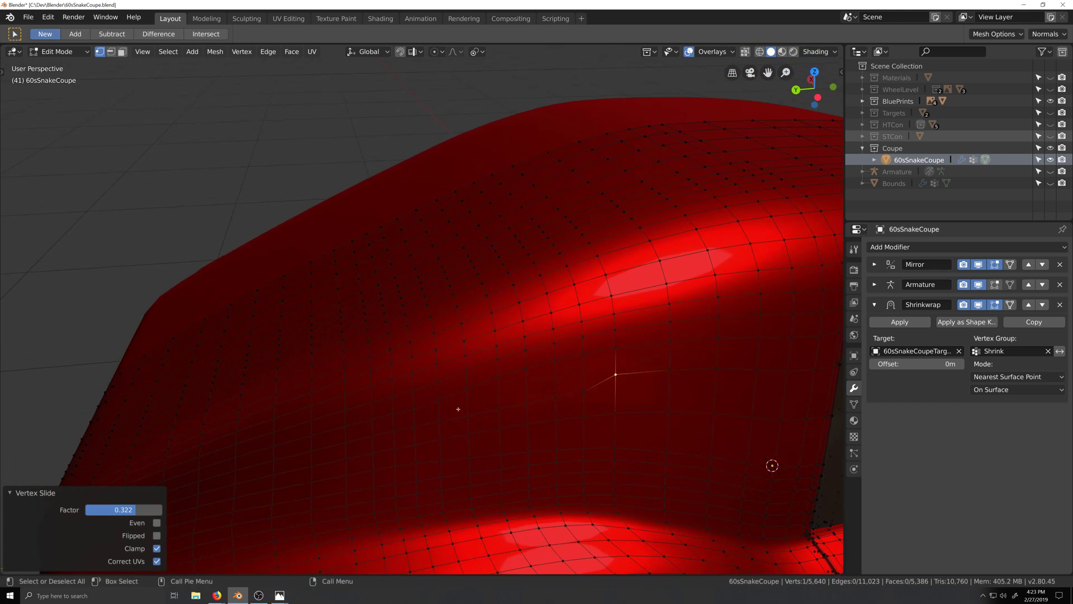
middle_click_drag(459, 409, 589, 341)
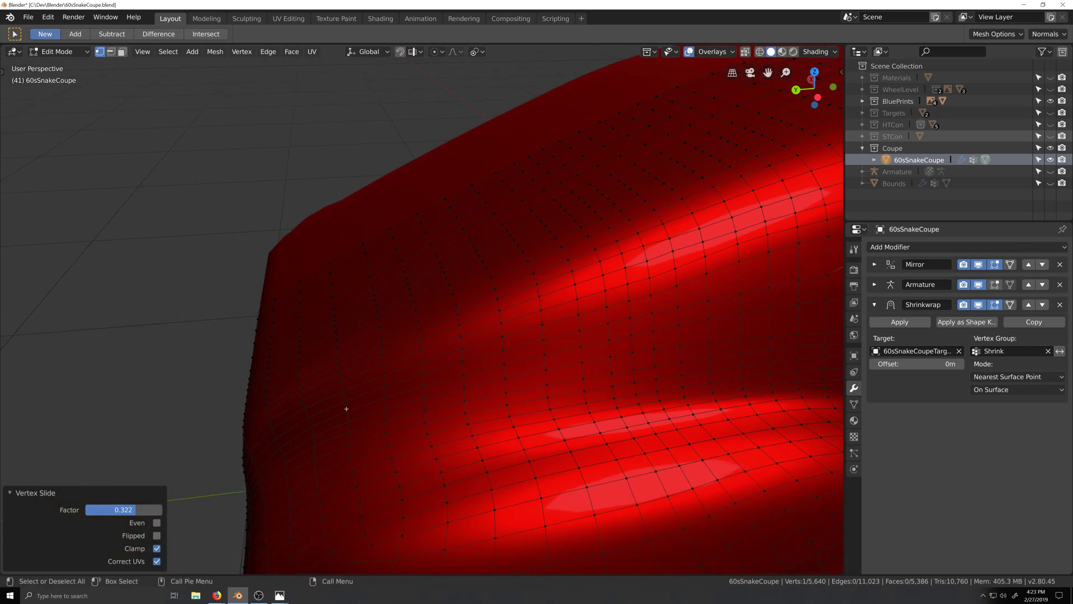
scroll(350, 397, "down", 2)
middle_click_drag(350, 397, 361, 395)
scroll(471, 376, "down", 2)
middle_click_drag(472, 376, 477, 382)
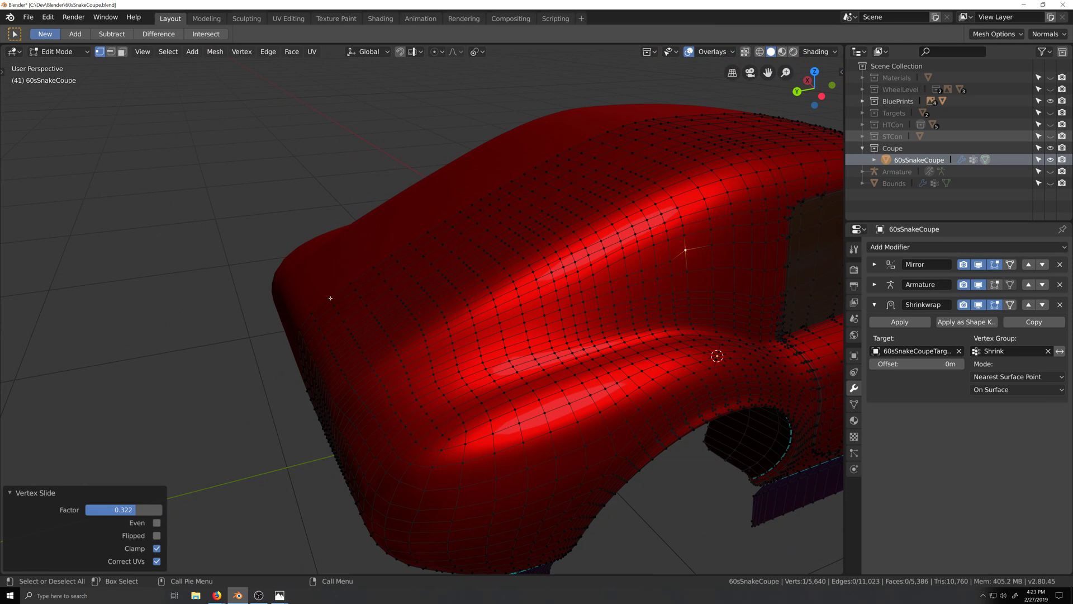
left_click(351, 282)
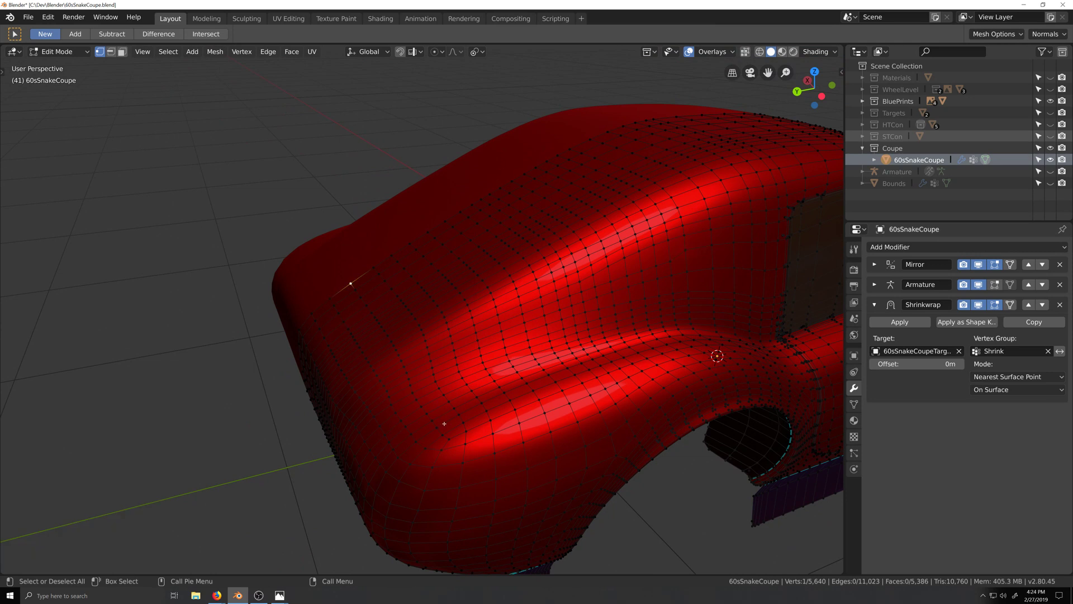
left_click(446, 438, "ctrl")
scroll(454, 421, "up", 2)
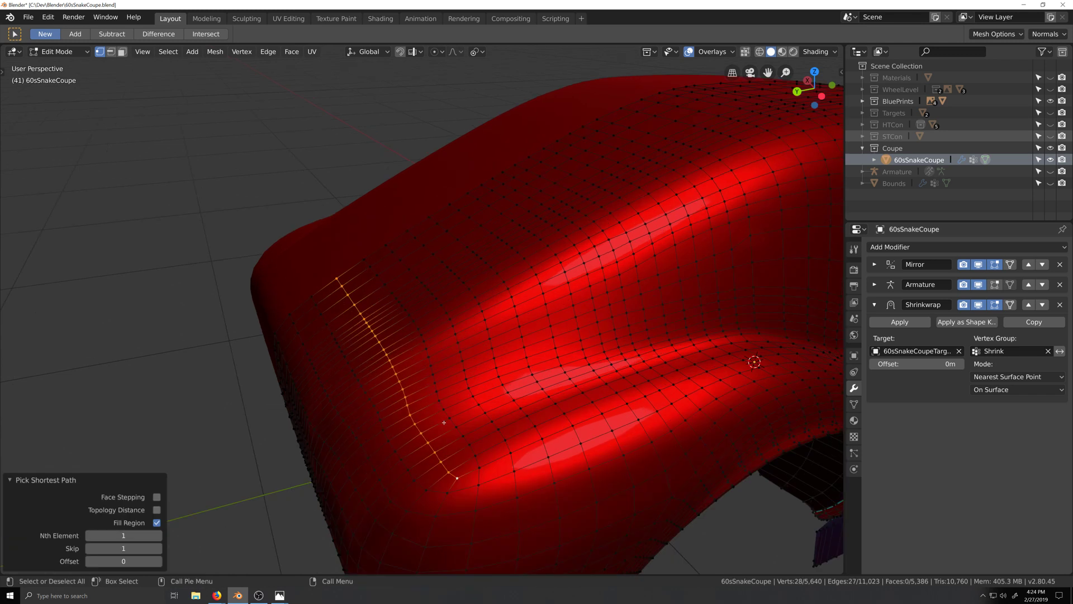
key("g")
key("g")
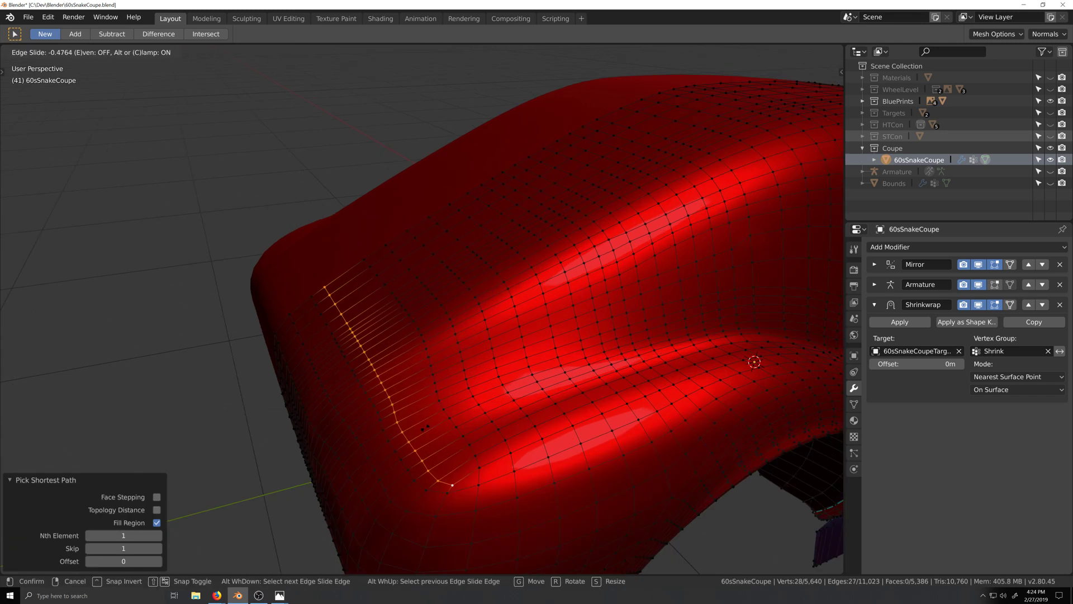
left_click(424, 427)
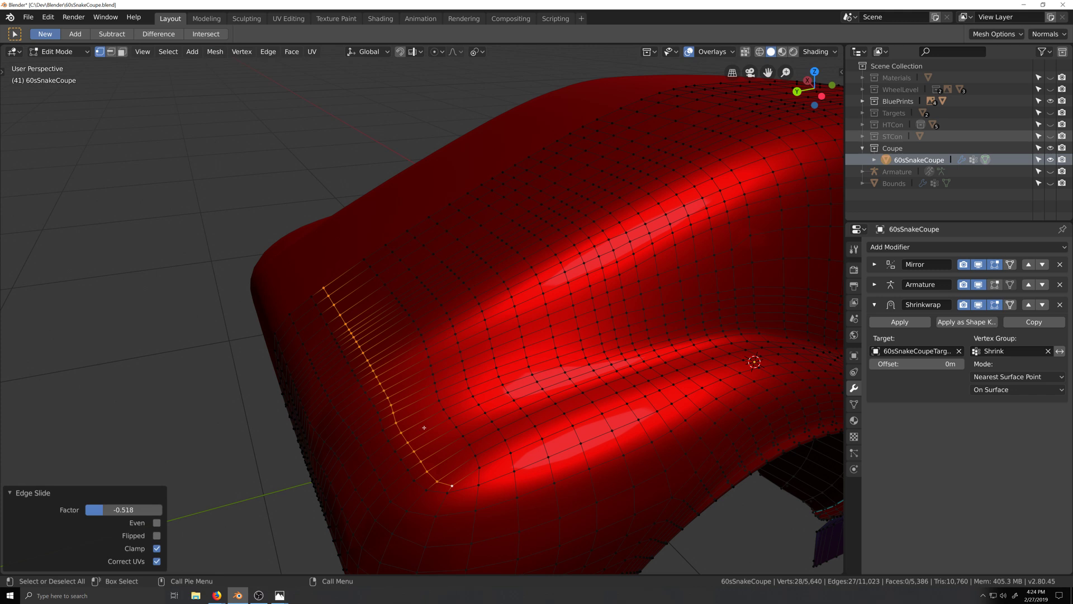
Select the second vertex column from the tail, down to the fender crest, and edge-slide it rearward by a factor of -0.369
left_click(364, 260)
left_click(479, 467, "ctrl")
key("g")
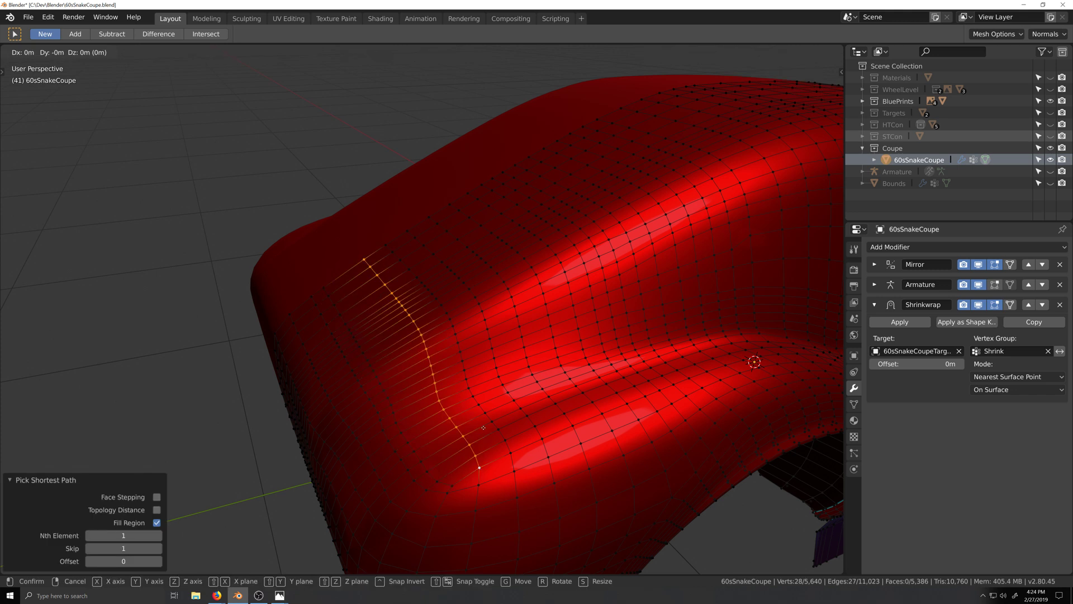
key("g")
left_click(469, 431)
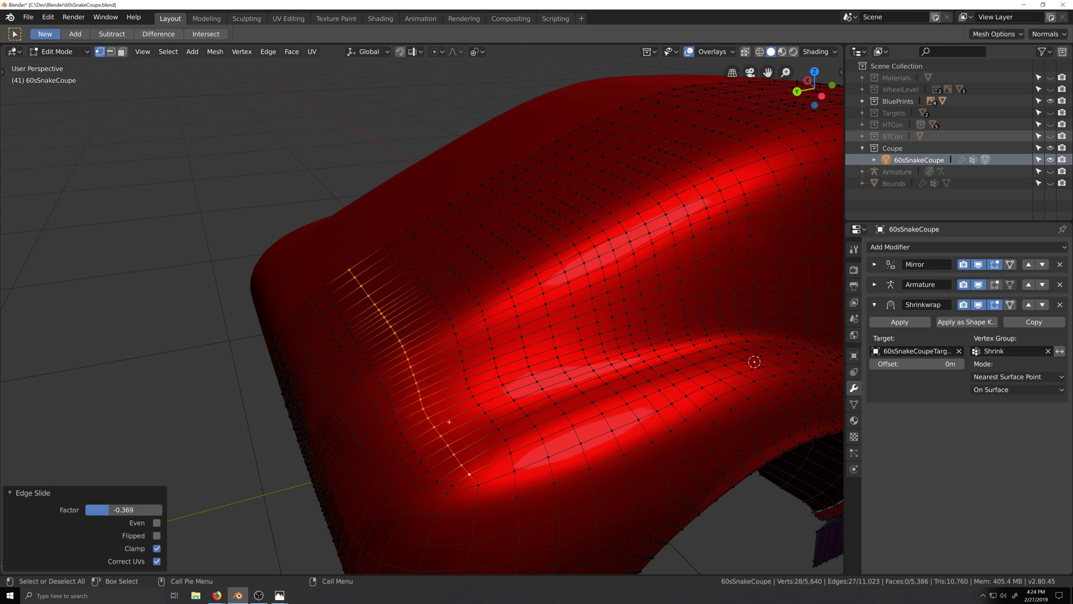
Select the third vertex column from the tail, down to the fender crest, and edge-slide it rearward by a factor of -0.221
left_click(386, 245)
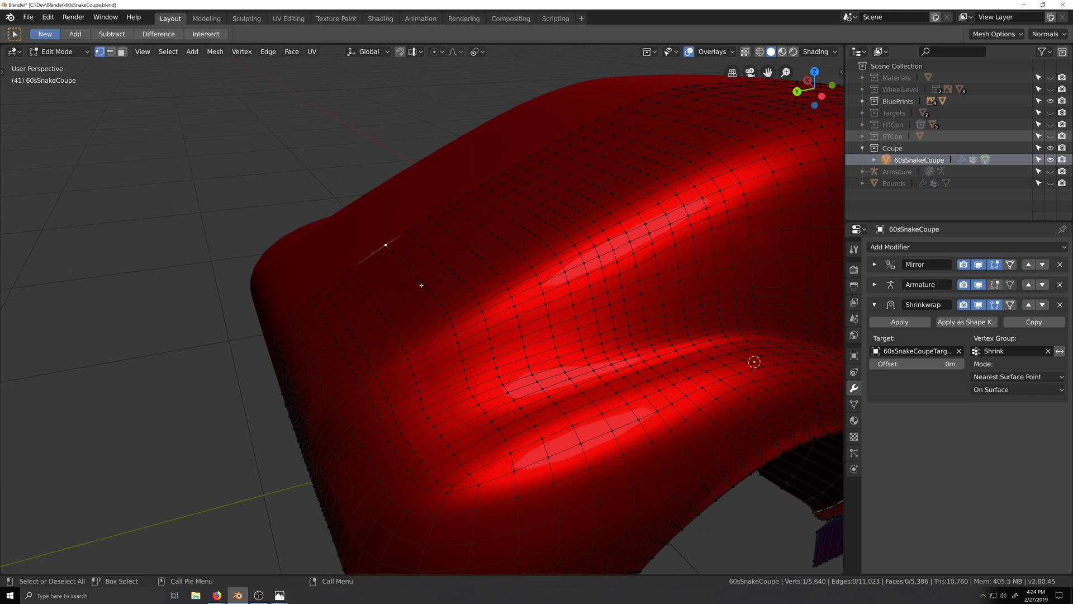
left_click(510, 448, "ctrl")
key("g")
key("g")
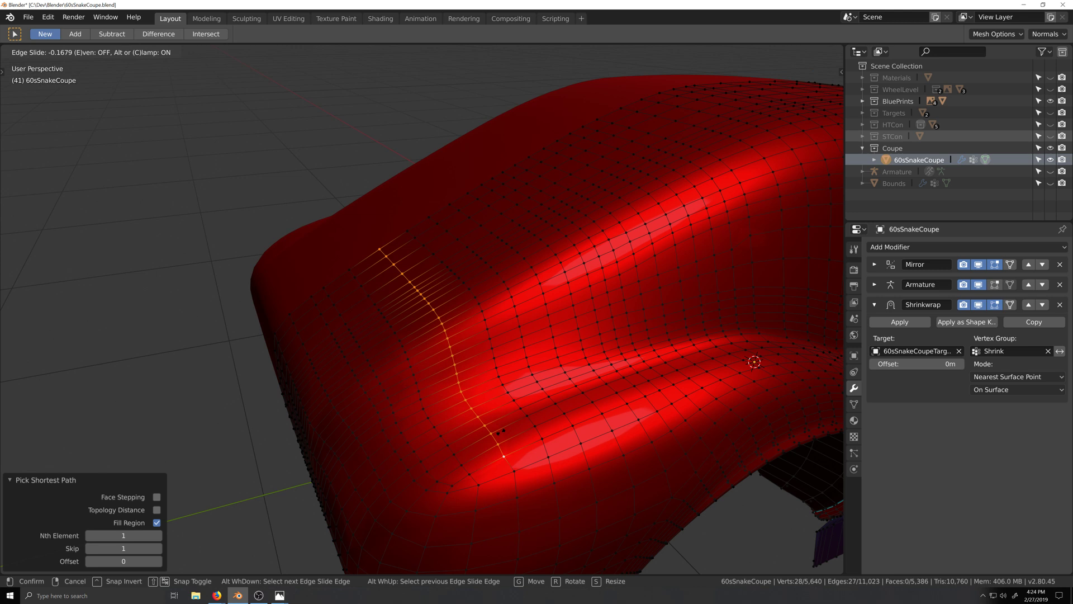
left_click(498, 431)
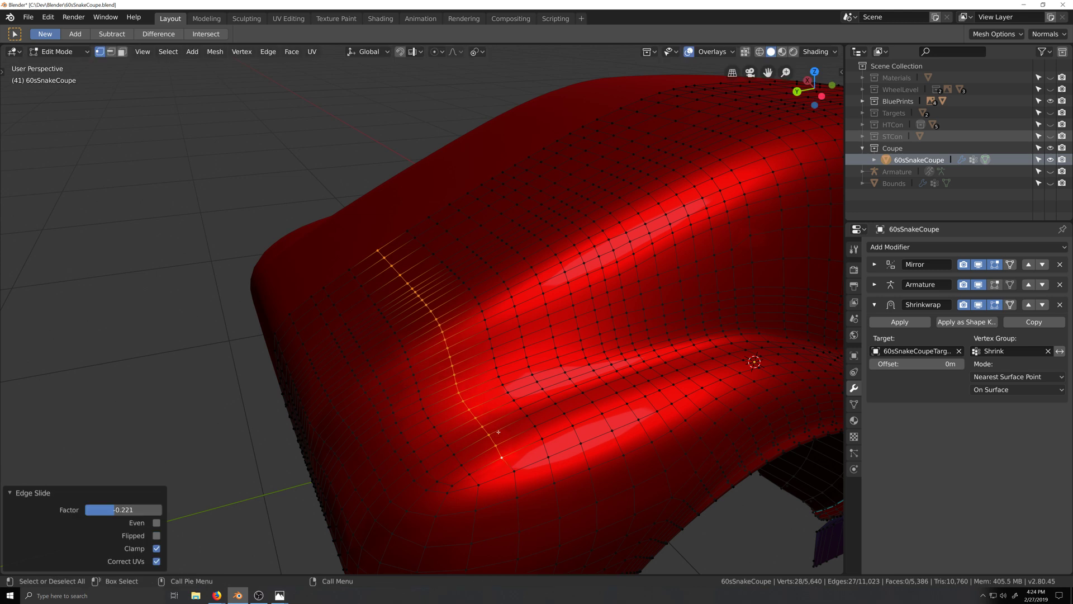
Select the fourth vertex column from the tail, down to the fender, and edge-slide it rearward by a factor of -0.098
left_click(409, 234)
left_click(538, 407, "ctrl")
key("g")
key("g")
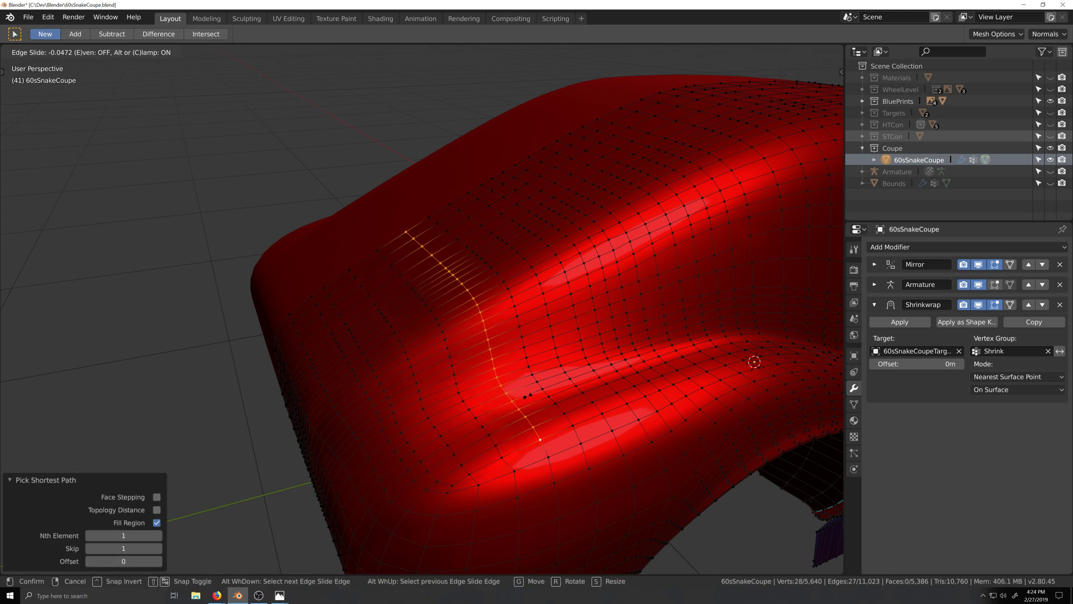
left_click(525, 396)
middle_click_drag(526, 395, 507, 435)
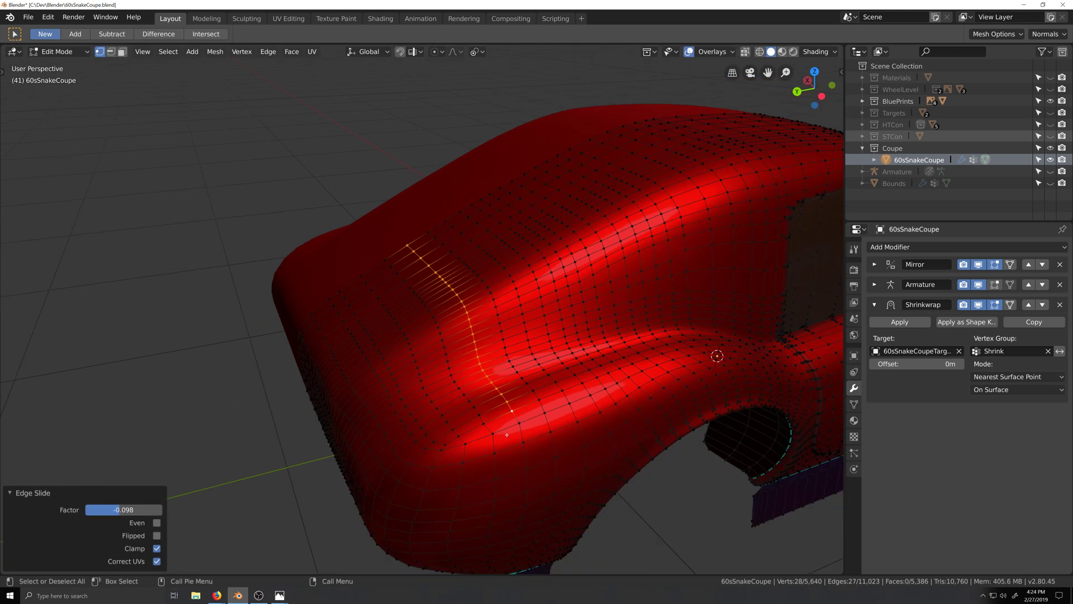
Outline the upper rear quarter with a vertex path from the roof, along the side crease, and up the tail edge
left_click(338, 291)
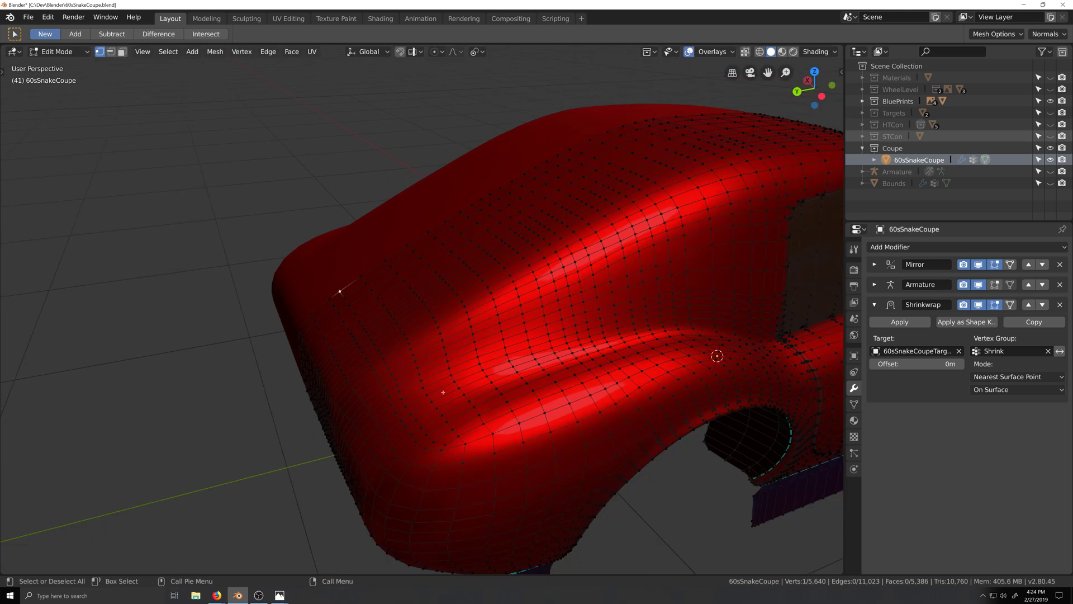
scroll(778, 230, "up", 1)
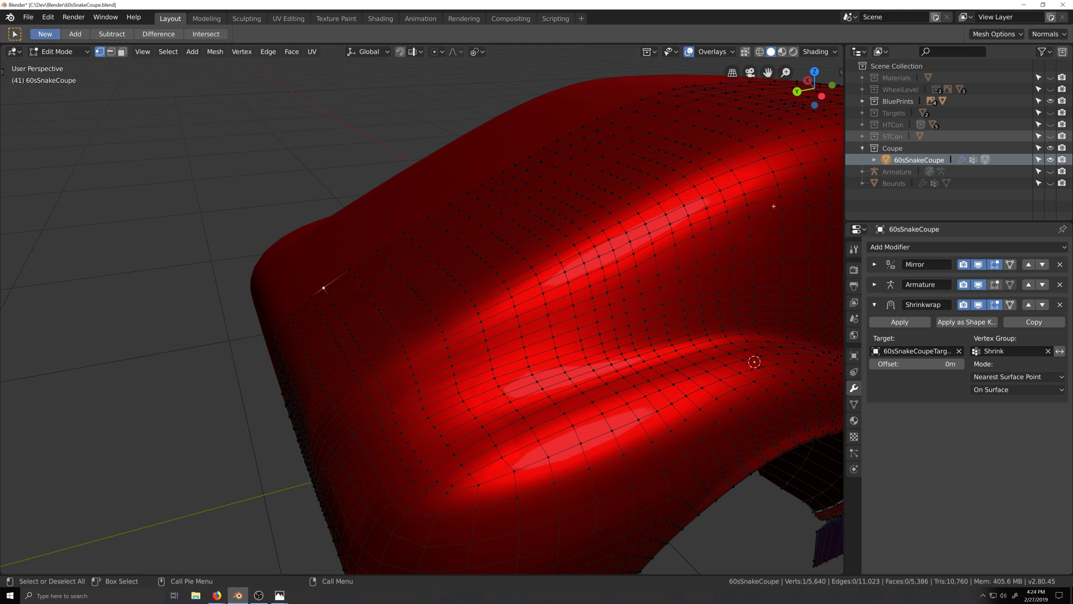
left_click(597, 118)
left_click(749, 216, "ctrl")
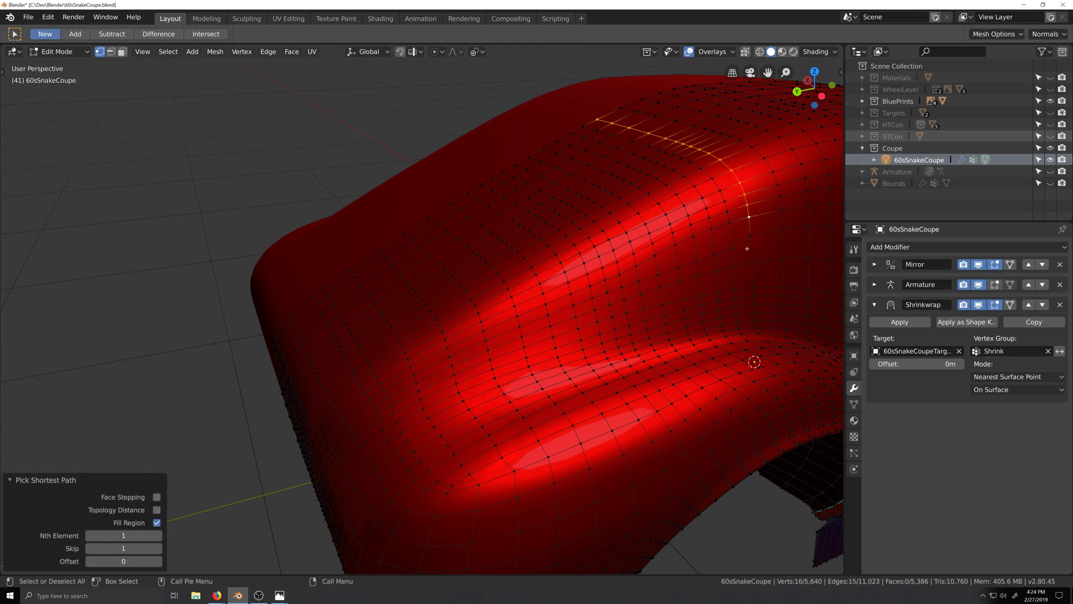
left_click(711, 255, "ctrl+shift")
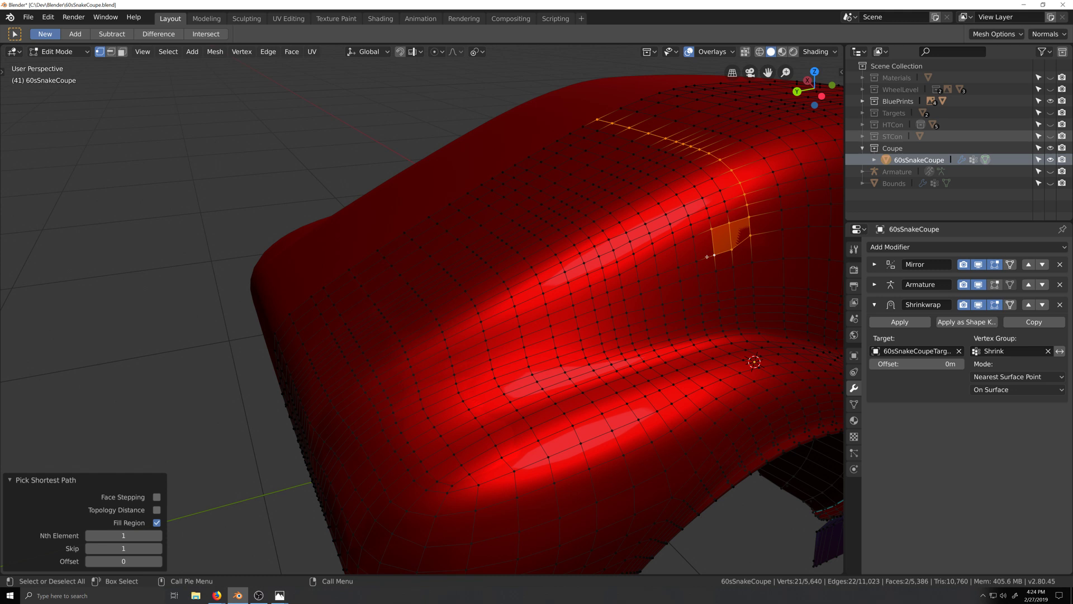
left_click(384, 391, "ctrl+shift")
left_click(311, 296, "ctrl+shift")
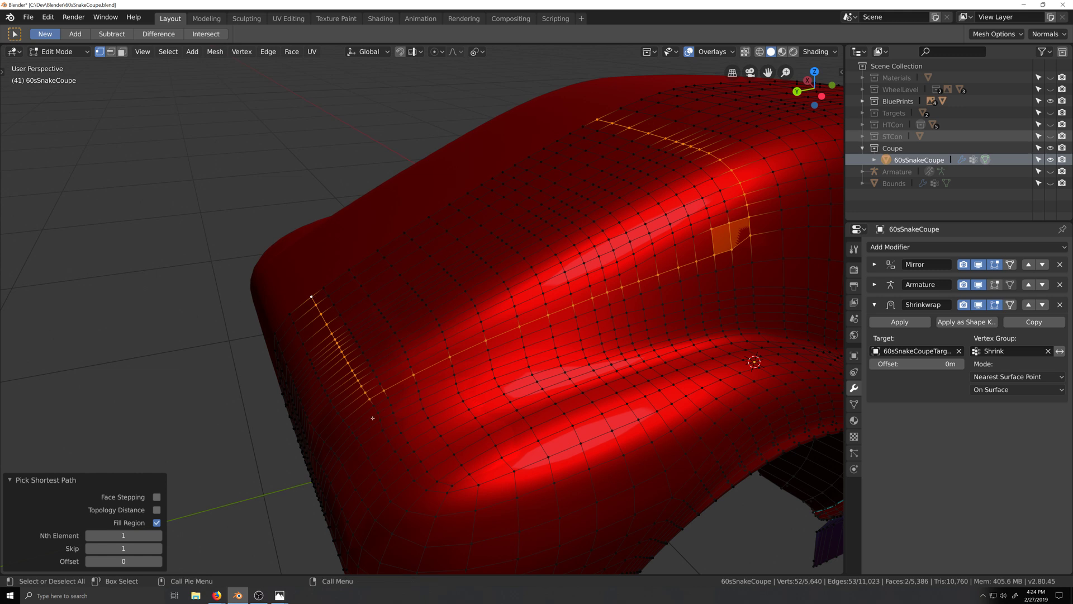
Select the upper part of the second vertex column from the tail, above the side crease, and edge-slide it slightly rearward
scroll(353, 431, "up", 1)
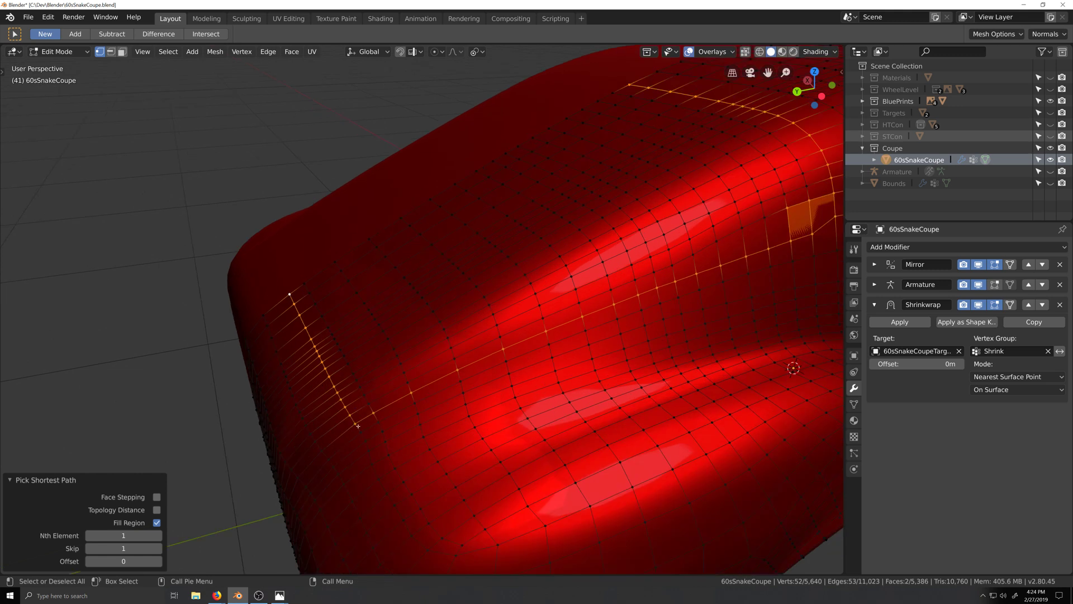
scroll(357, 426, "up", 3)
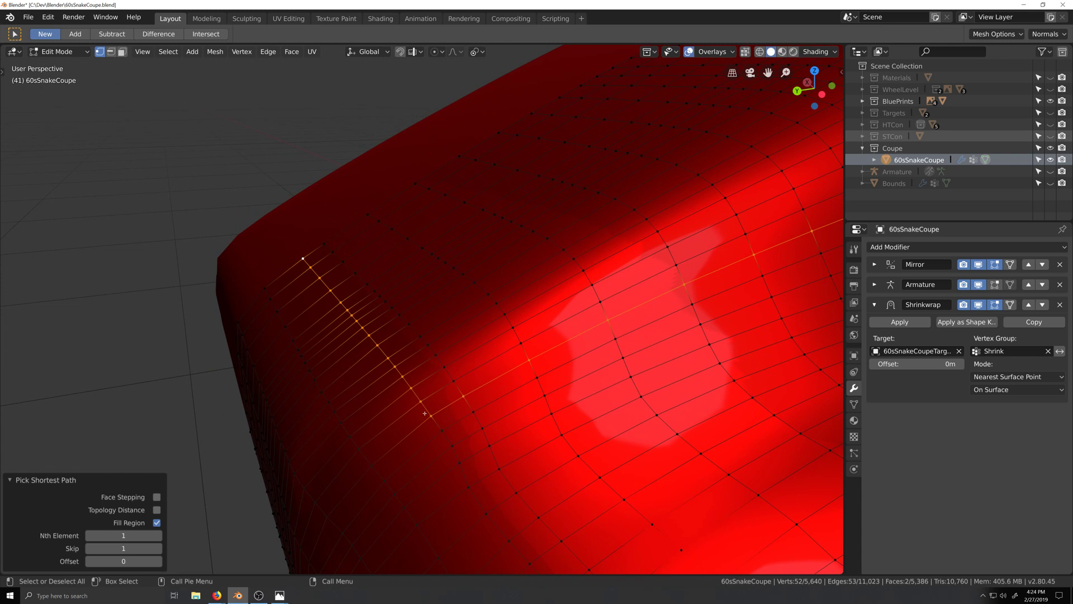
middle_click_drag(415, 404, 423, 404)
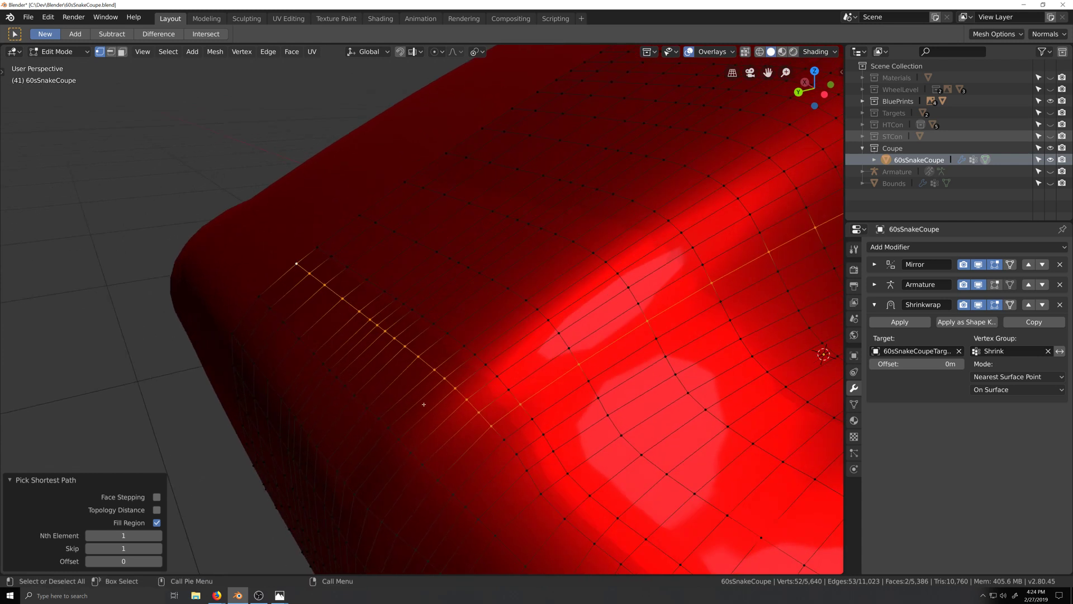
left_click(519, 404)
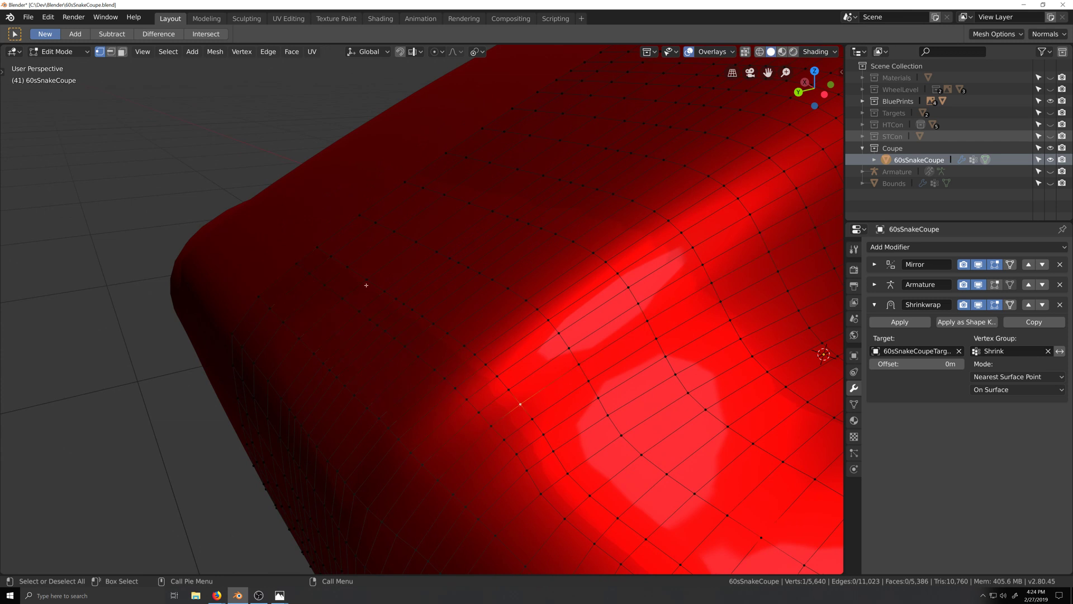
left_click(315, 248, "ctrl")
key("g")
key("g")
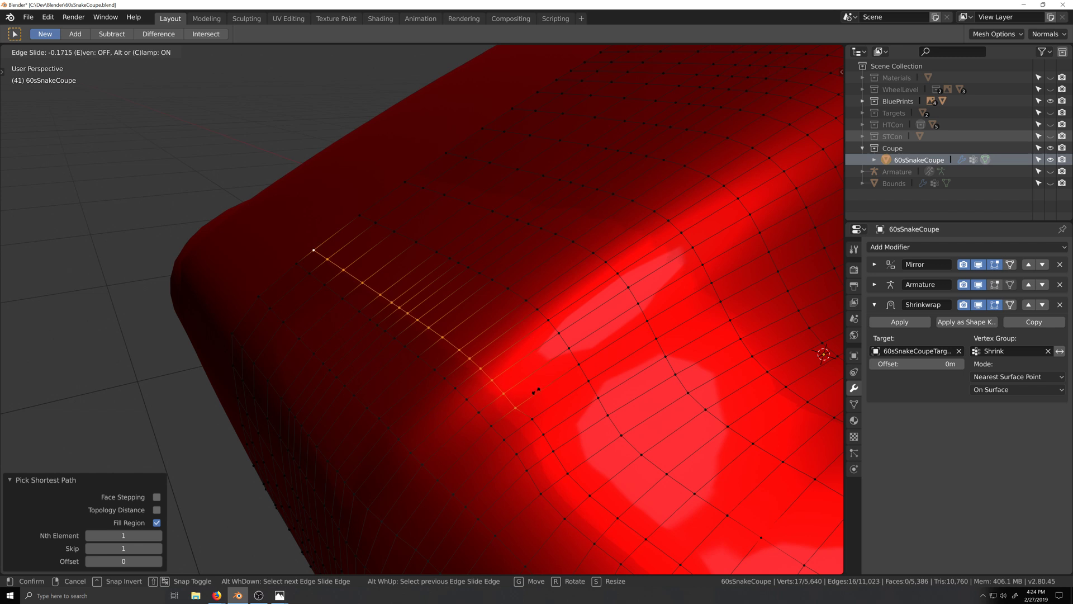
left_click(539, 389)
Vertex-slide the first vertex below that column segment slightly rearward, and the next one down by a factor of 0.017
left_click(532, 419)
key("shift+v")
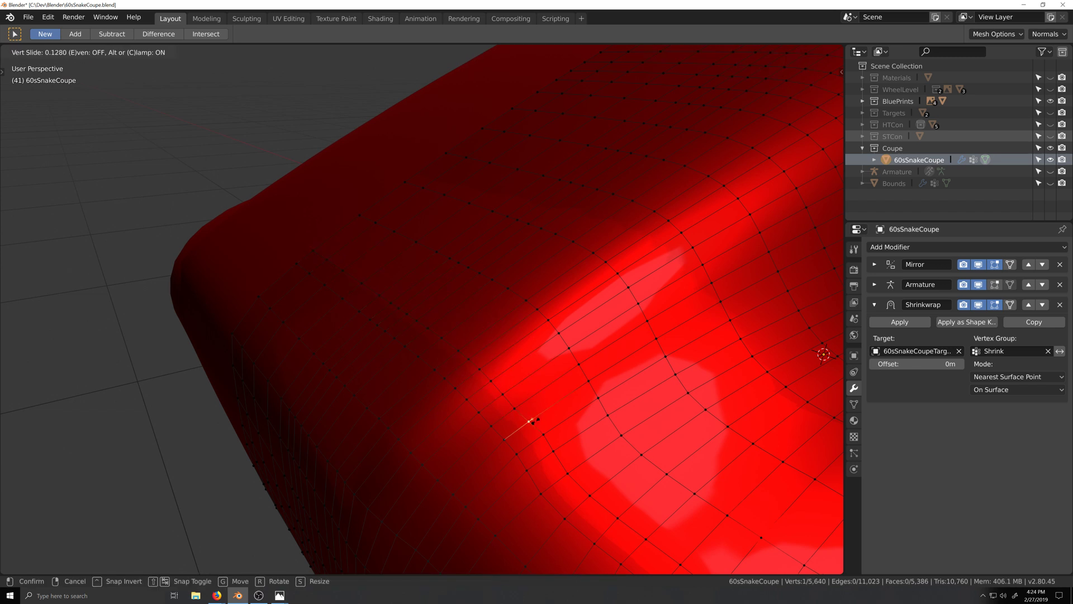
left_click(532, 422)
left_click(543, 434)
key("shift+v")
left_click(542, 434)
Trace the side-crease edge loop to the tail and move its vertex at the rear corner by 0.000643, -0.00602 and 0.00889 m in X, Y and Z
scroll(504, 401, "down", 5)
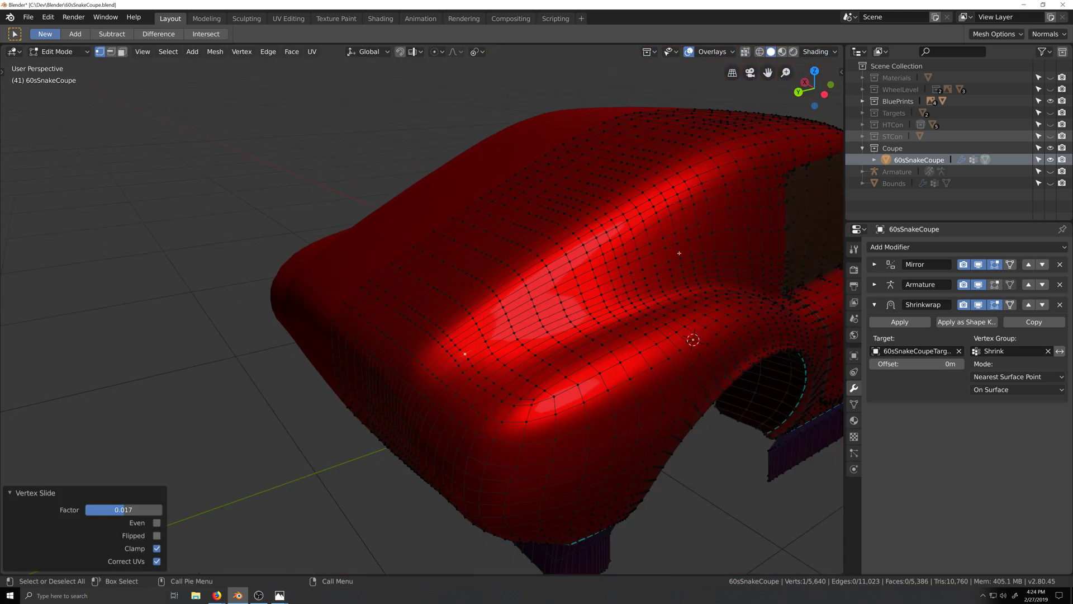
left_click(688, 229)
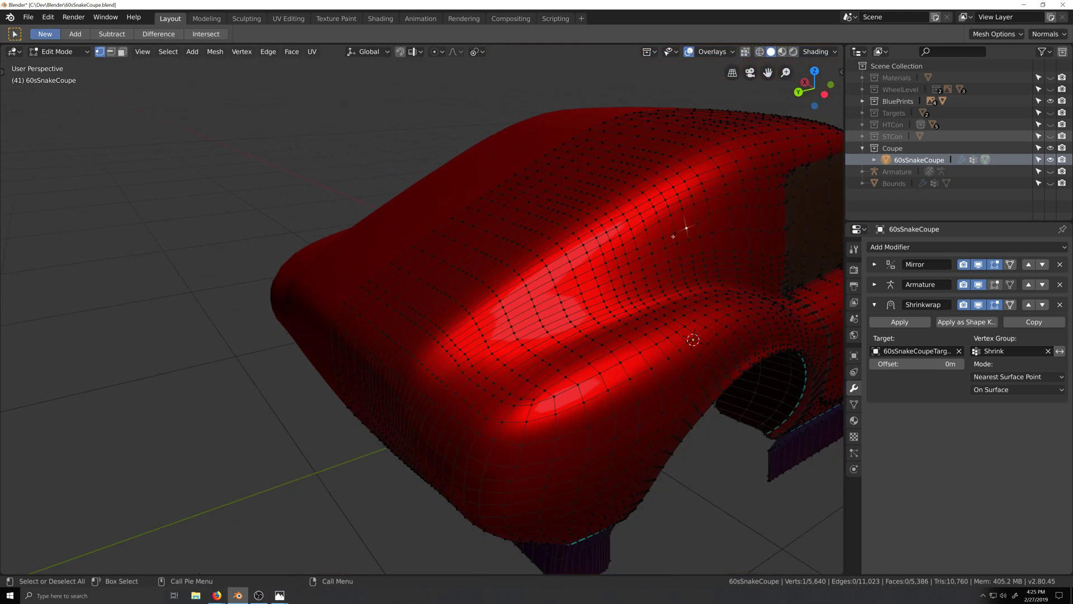
left_click(673, 236, "alt")
scroll(435, 430, "up", 5)
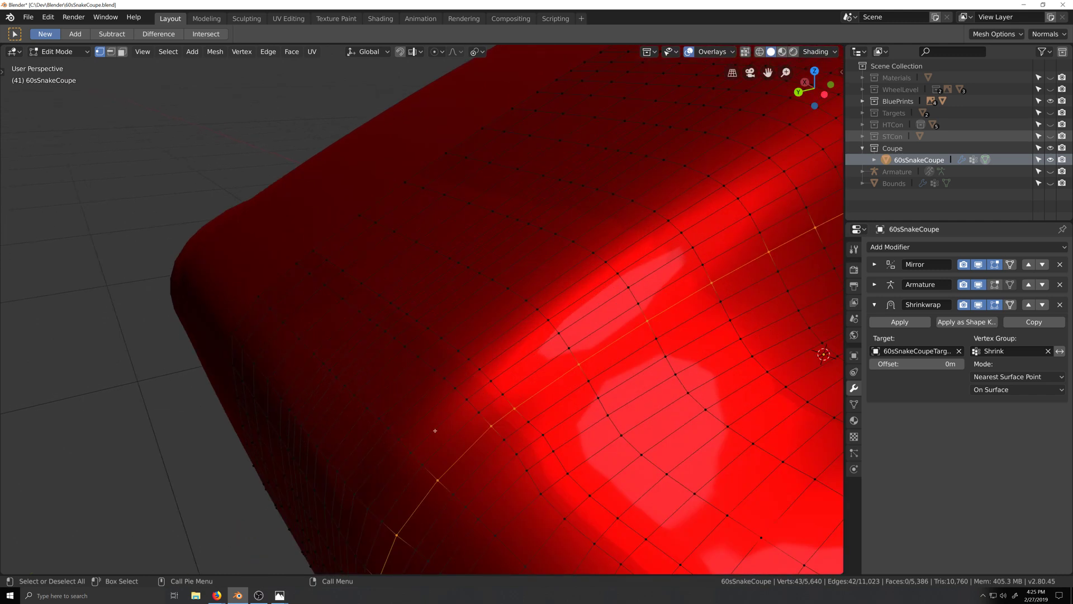
left_click(491, 425)
key("g")
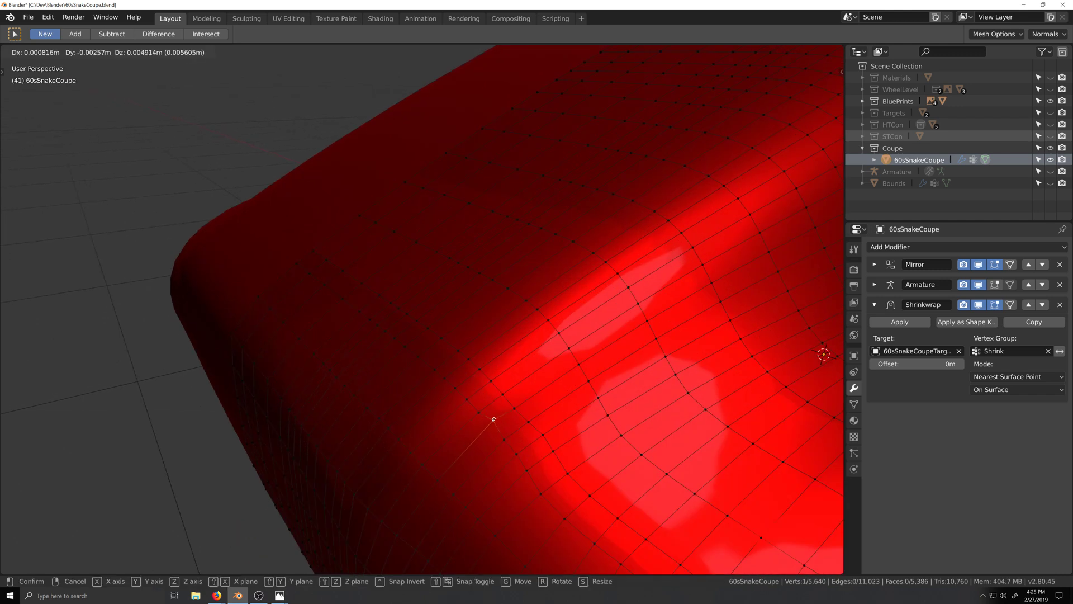
left_click(497, 414)
Inspect the adjusted rear quarter's surface and vertex flow from close up and from farther away
key("Tab")
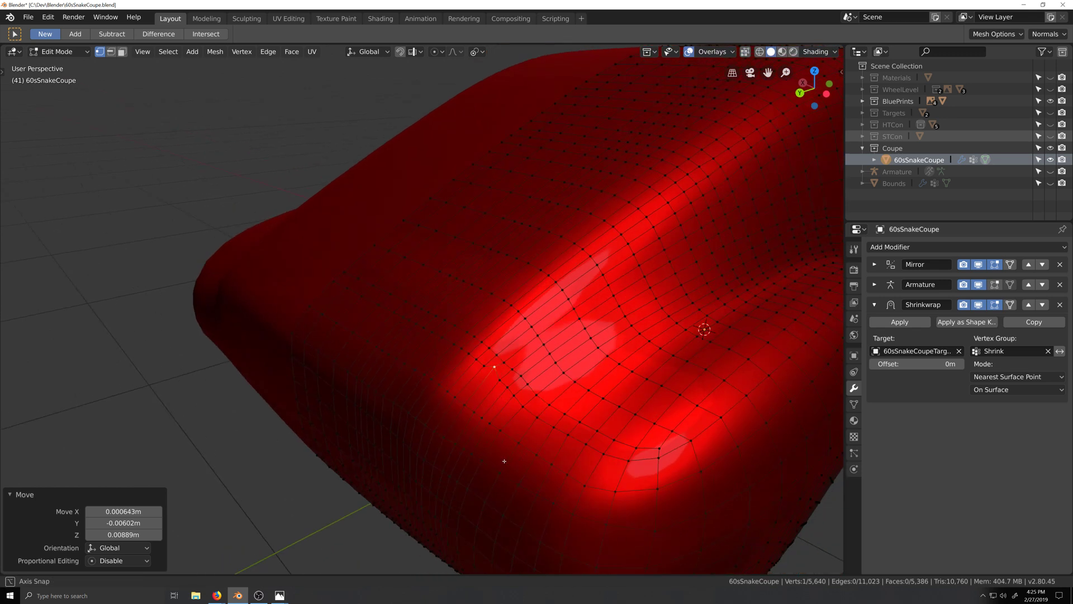
key("Tab")
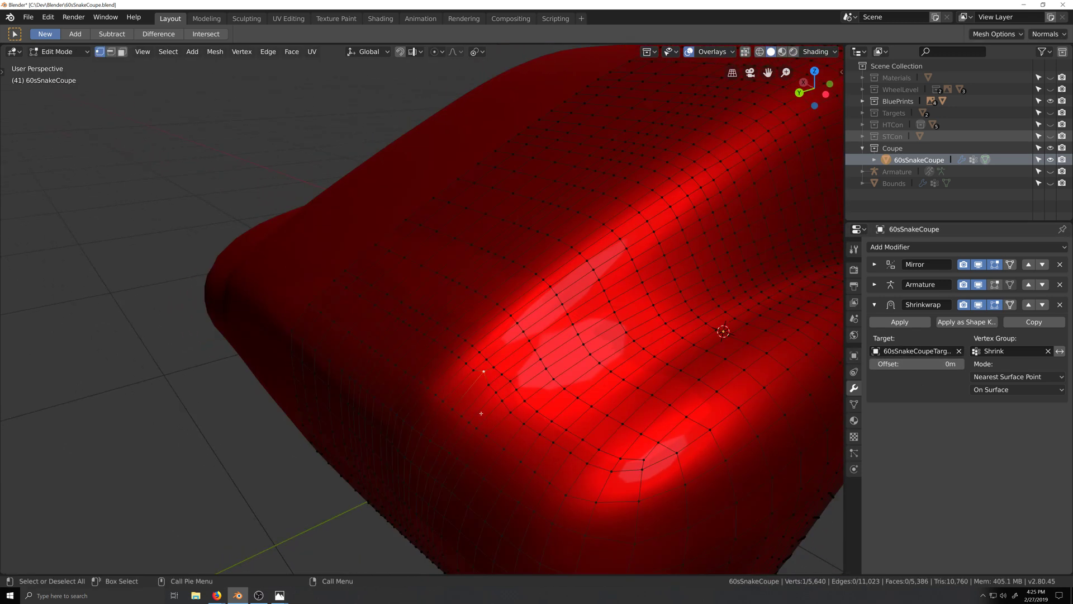
scroll(492, 413, "up", 2)
scroll(548, 419, "down", 1)
middle_click_drag(549, 419, 439, 435, "shift")
scroll(463, 434, "down", 2)
middle_click_drag(504, 426, 484, 431)
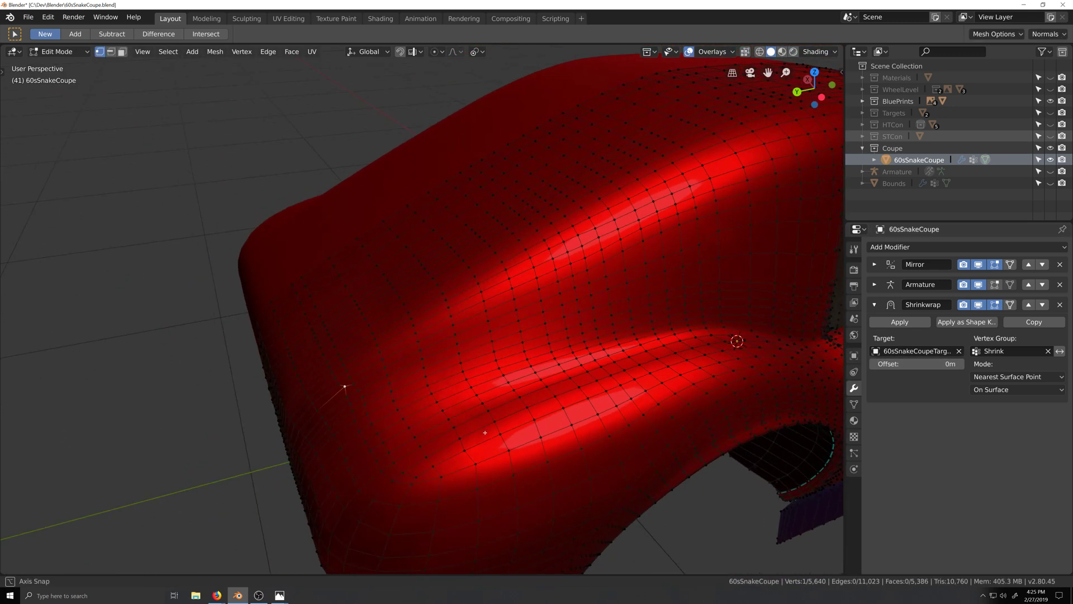
scroll(485, 433, "down", 2)
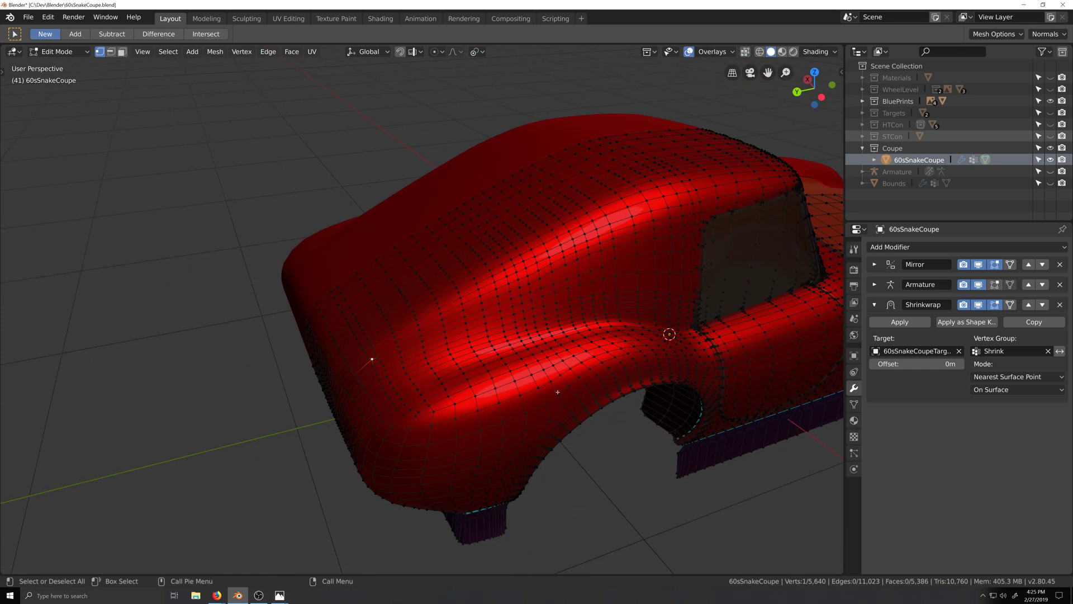
Duplicate the car body's Shrinkwrap modifier, apply the duplicate in Object Mode, and return to editing the mesh
middle_click_drag(595, 342, 612, 338)
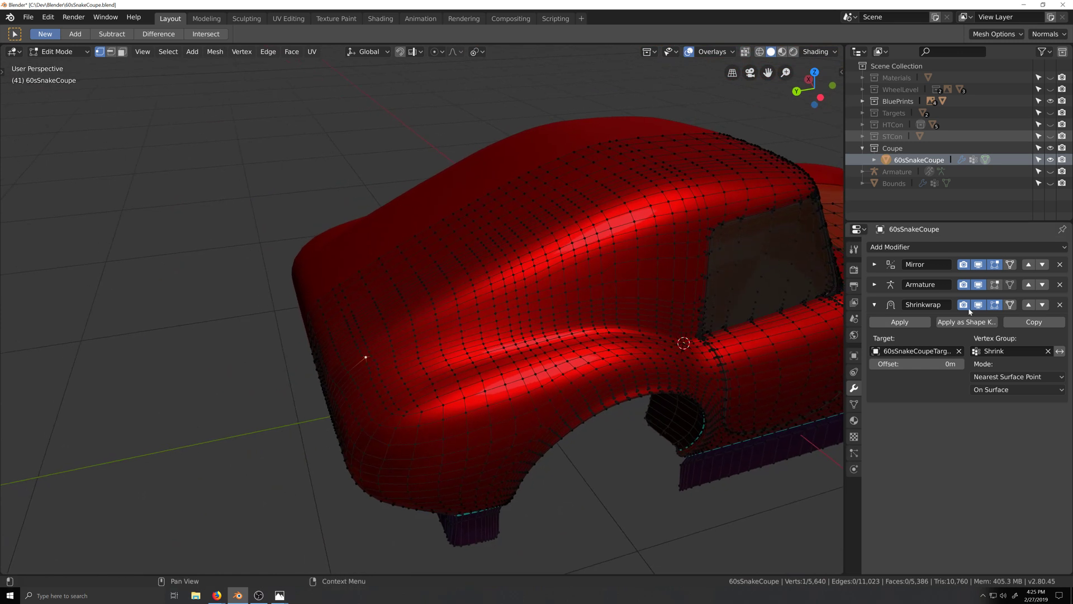
left_click(1033, 322)
key("Tab")
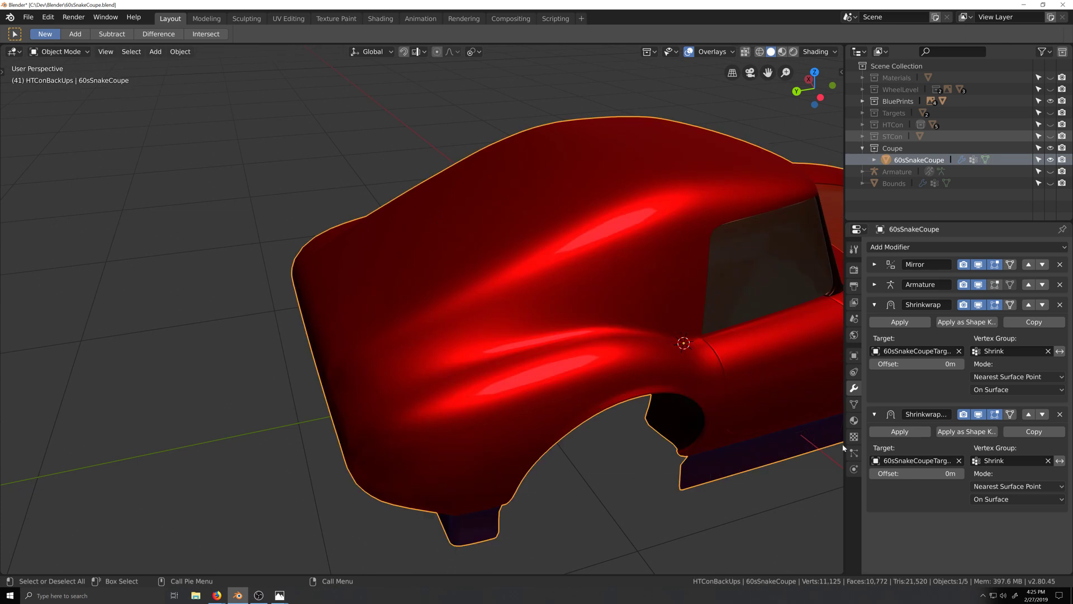
left_click(899, 432)
key("Tab")
Inspect the rear quarter's surface reflections and vertex flow, alternating between Object Mode and Edit Mode
middle_click_drag(582, 465, 497, 411)
key("Tab")
middle_click_drag(596, 439, 539, 375)
scroll(627, 472, "down", 3)
scroll(546, 473, "up", 3)
scroll(515, 369, "down", 3)
key("Tab")
scroll(514, 369, "up", 6)
scroll(587, 358, "down", 3)
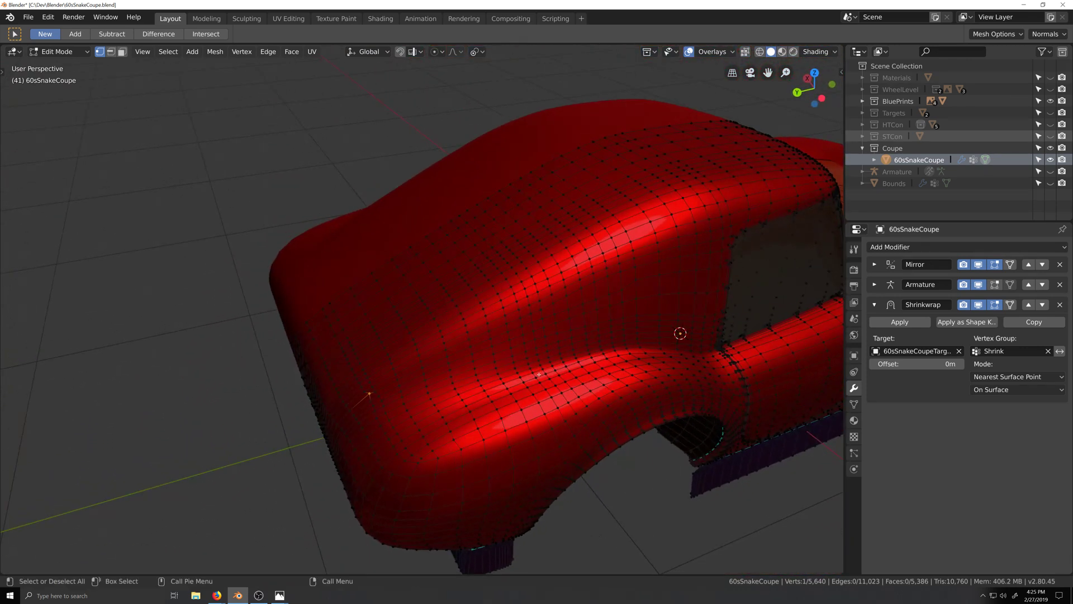
From the rear-corner vertex, select the shortest path across the tail, forward along the upper side, and up around the front corner
left_click(322, 308, "ctrl")
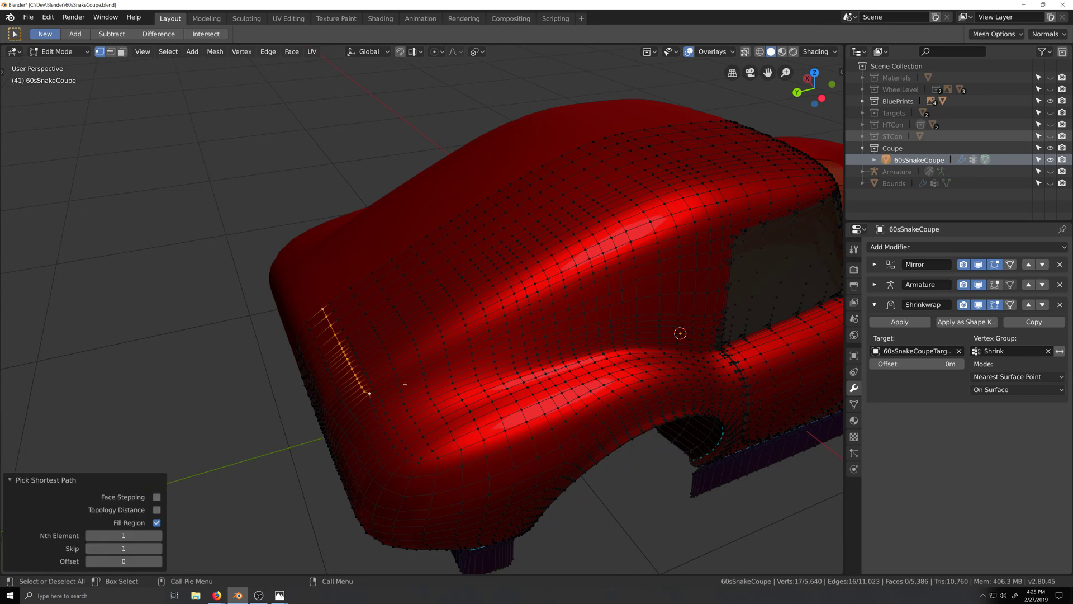
left_click(429, 367, "ctrl")
middle_click_drag(428, 368, 516, 332)
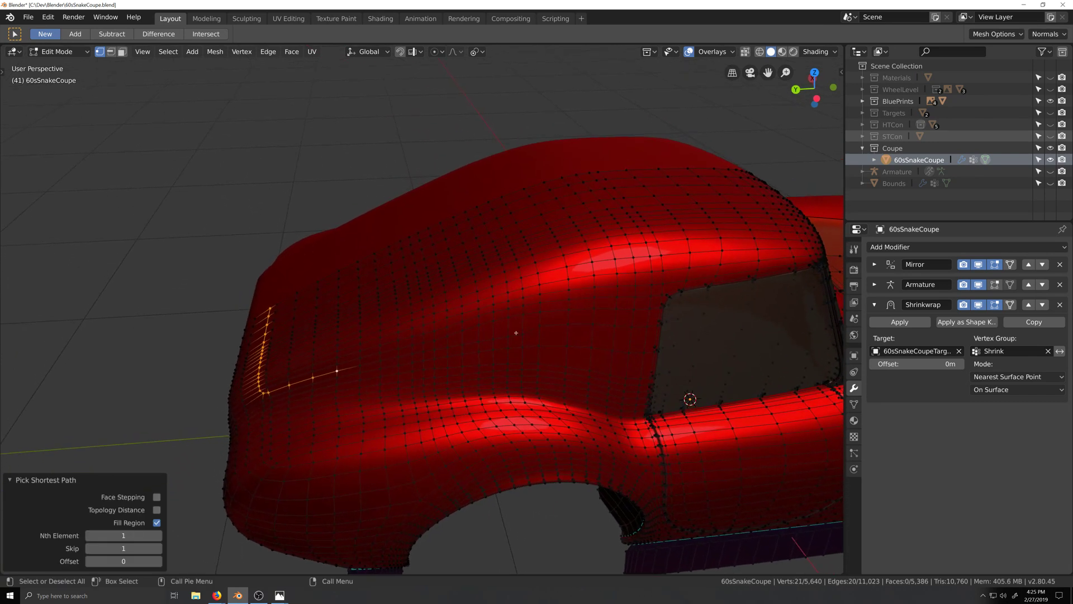
left_click(521, 333, "ctrl+shift")
left_click(541, 296, "ctrl+shift")
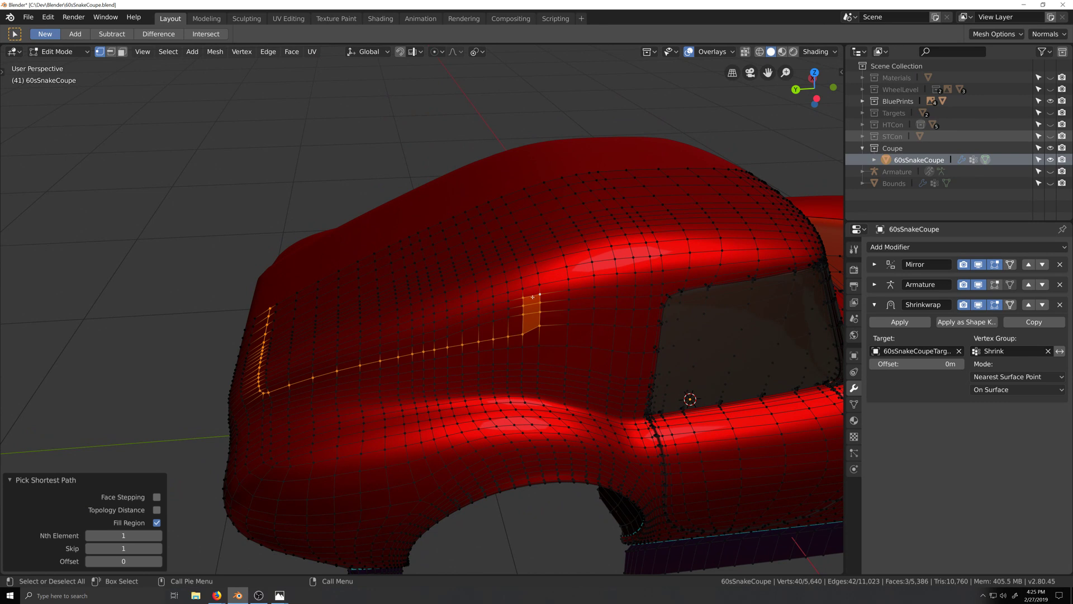
Deselect the extra vertices inside the path's front corner and extend the path up the vertex column to the roof
left_click(523, 315, "shift")
left_click(524, 306, "shift")
left_click(524, 302, "shift")
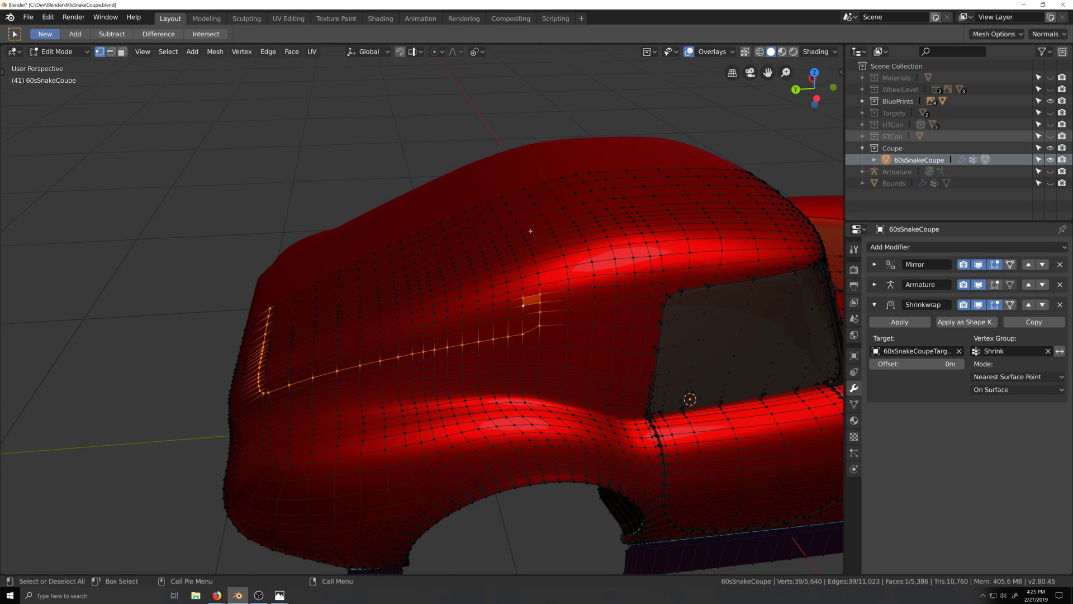
key("c")
middle_click(520, 297)
right_click(515, 288)
left_click(501, 199, "ctrl+shift")
middle_click_drag(500, 199, 448, 325)
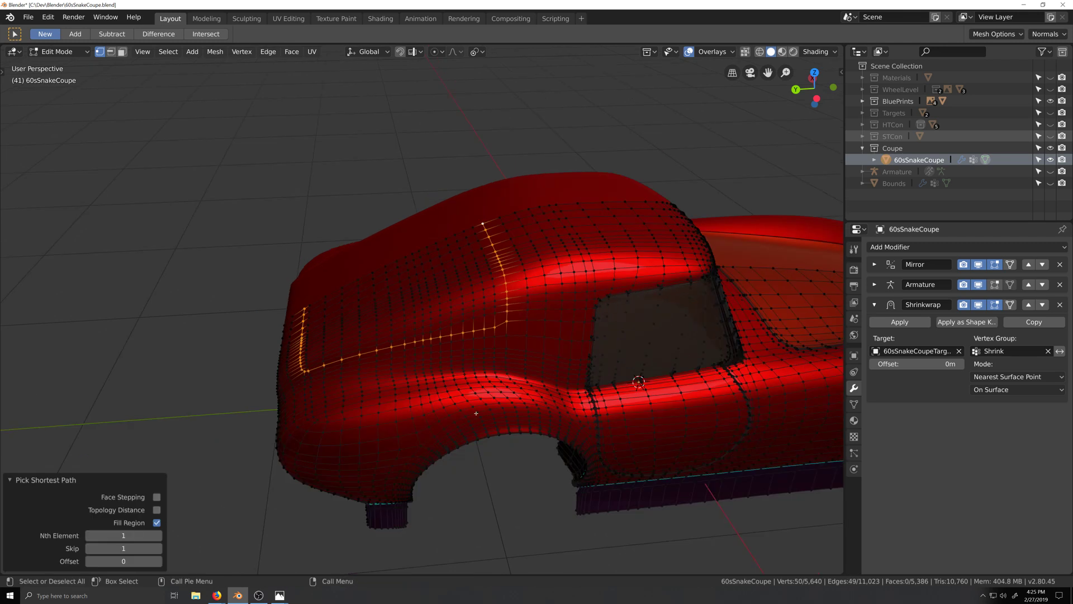
Bevel the selected path around the rear panel with an offset of about 0.002 and 4 segments
scroll(475, 413, "up", 6)
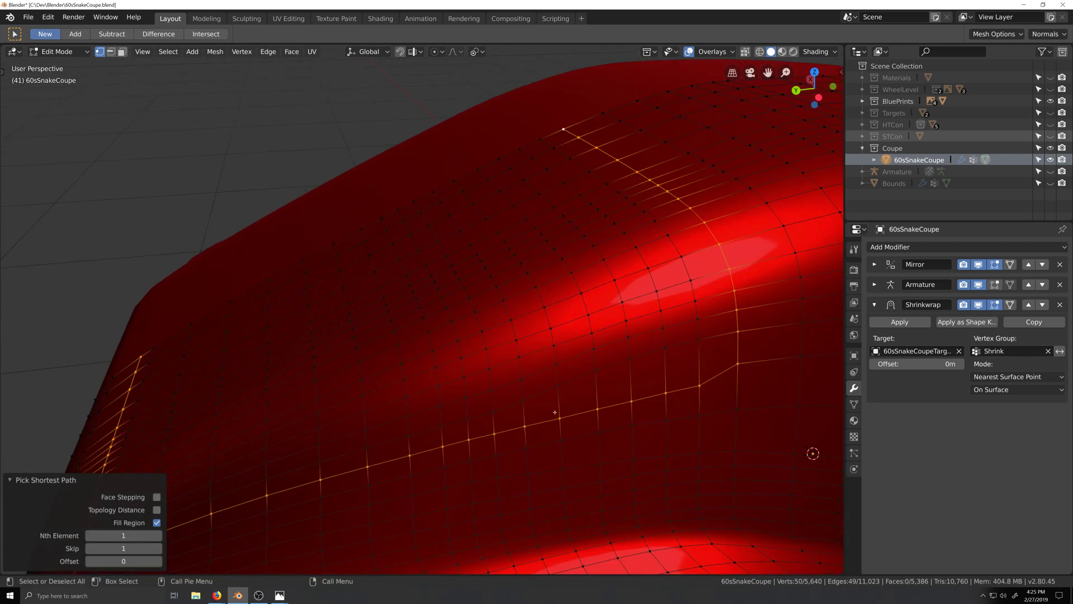
middle_click_drag(555, 412, 408, 262)
key("ctrl+b")
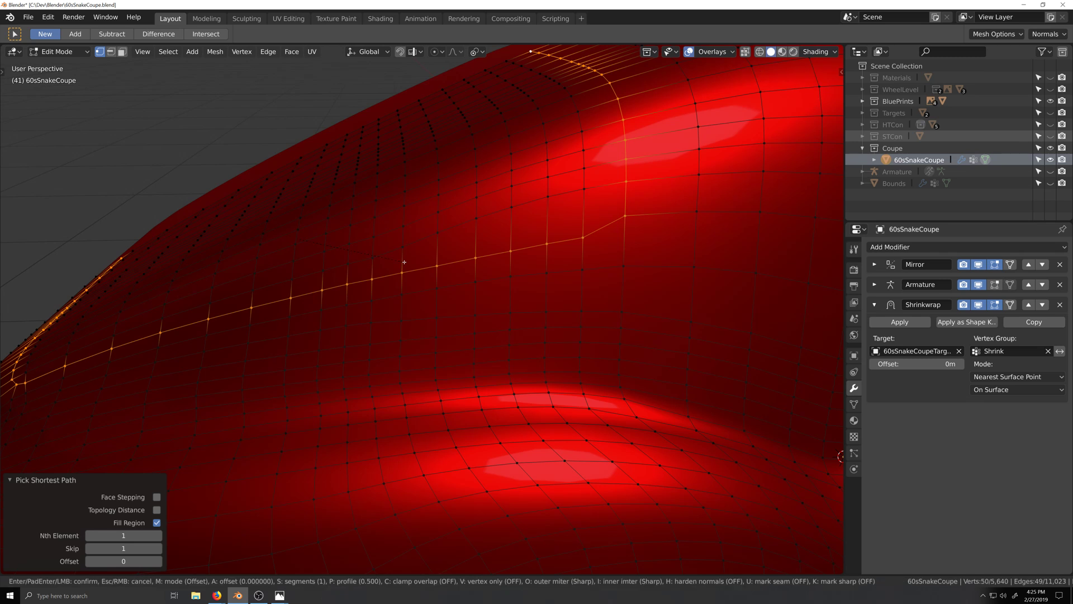
scroll(408, 263, "up", 2)
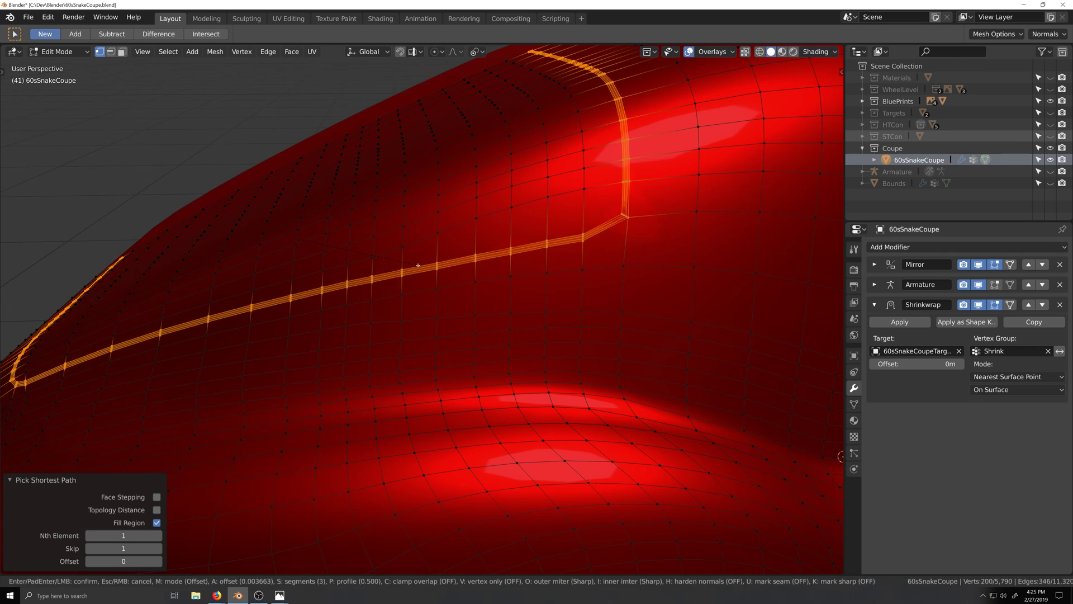
scroll(420, 266, "up", 1)
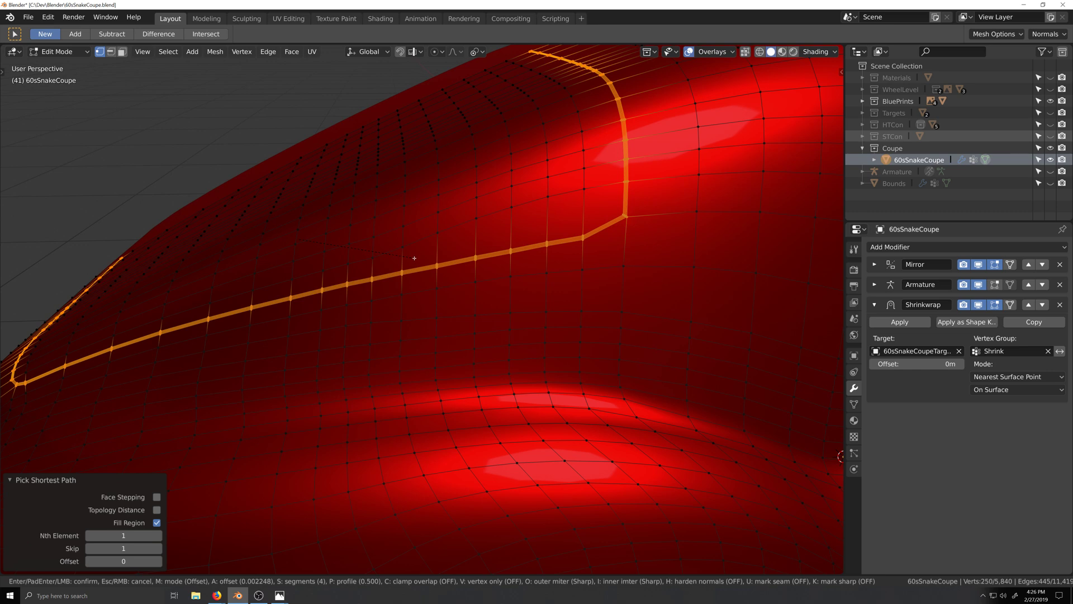
left_click(415, 258)
Select the centre edge loop of the beveled path and remove its vertices from the Shrink vertex group
key("KP_Decimal")
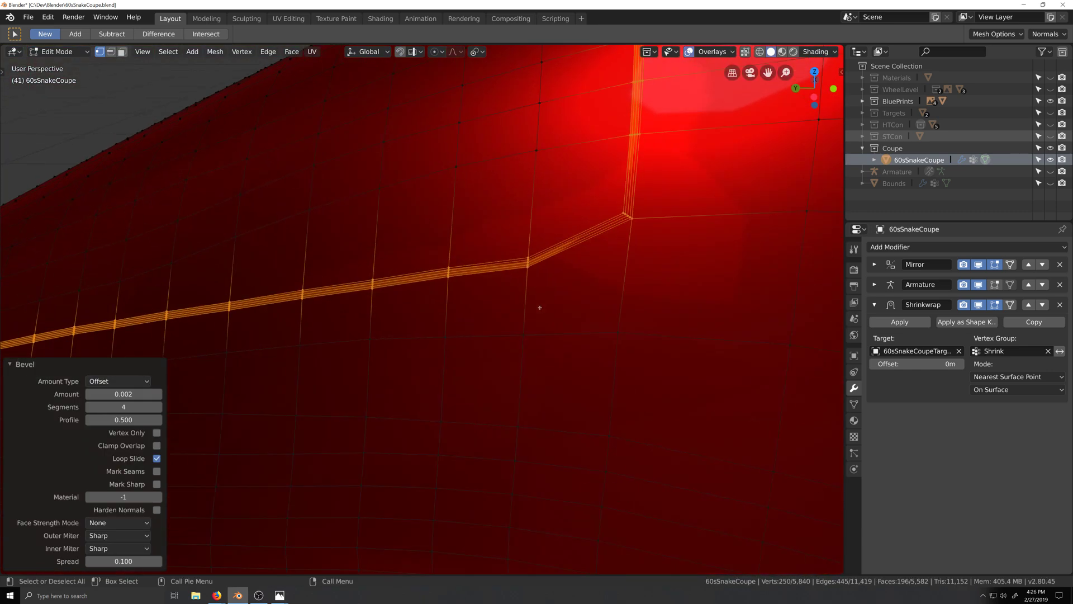
left_click(491, 263, "alt")
scroll(507, 293, "down", 6)
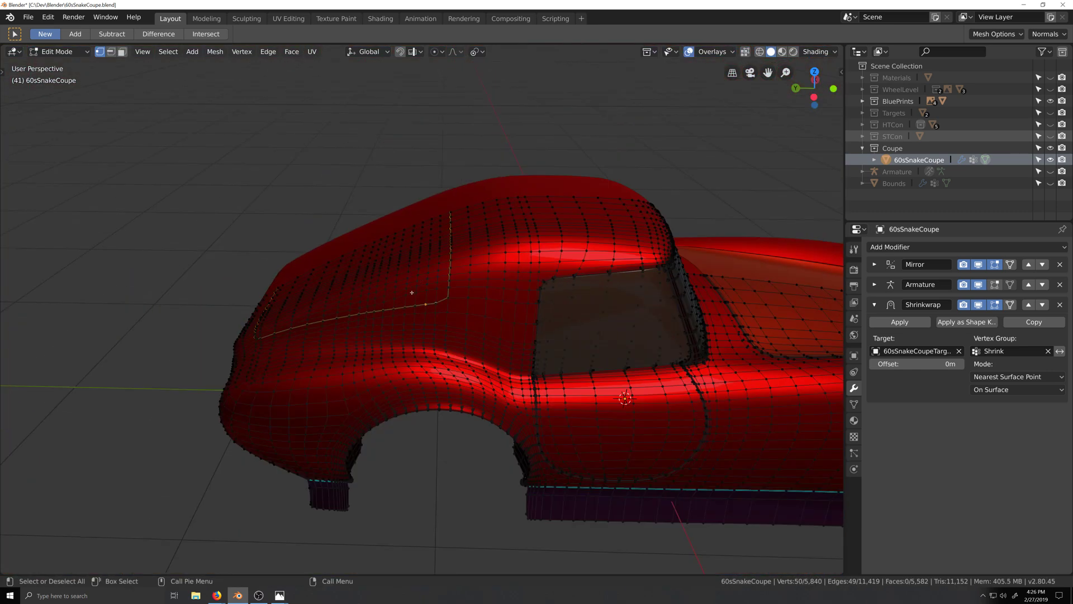
scroll(594, 335, "up", 2)
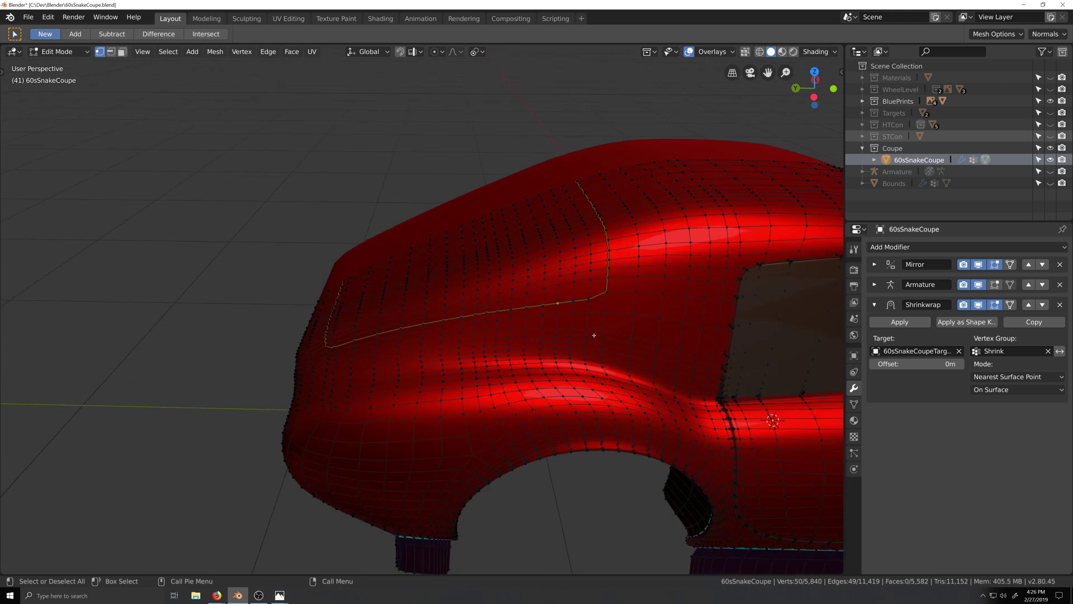
left_click(854, 405)
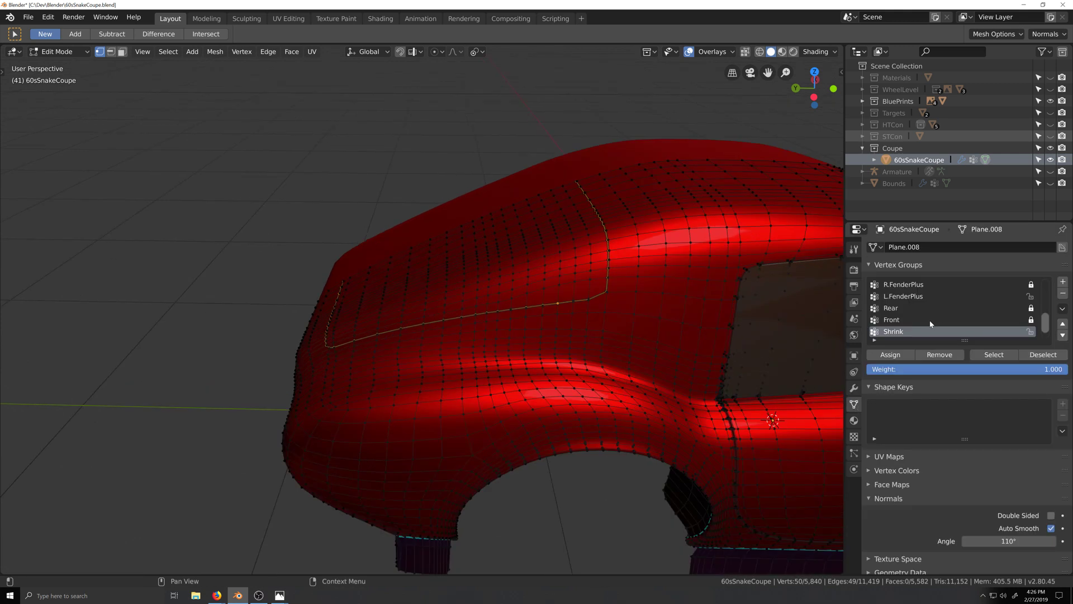
scroll(915, 331, "down", 1)
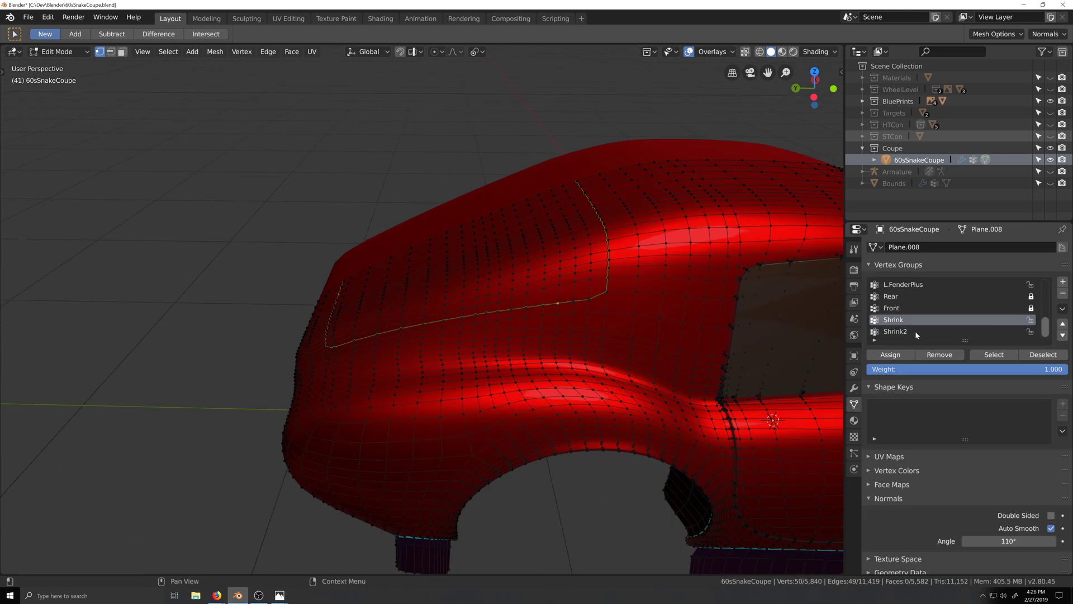
left_click(950, 355)
scroll(611, 408, "up", 3)
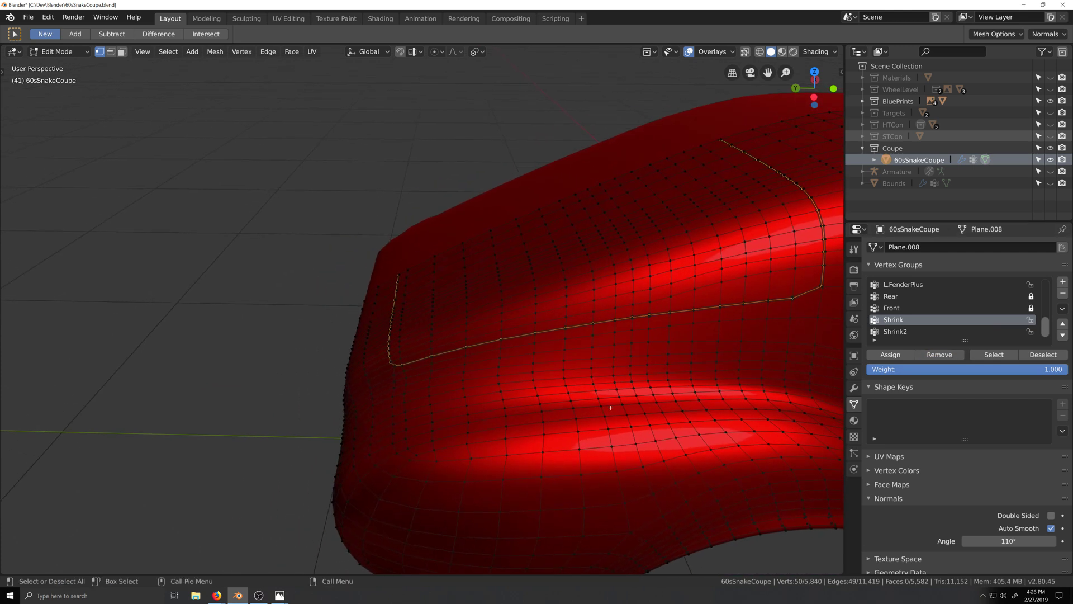
Examine the selected centre loop up close, in the right orthographic view and from behind the car
middle_click_drag(611, 408, 641, 388)
scroll(673, 379, "up", 3)
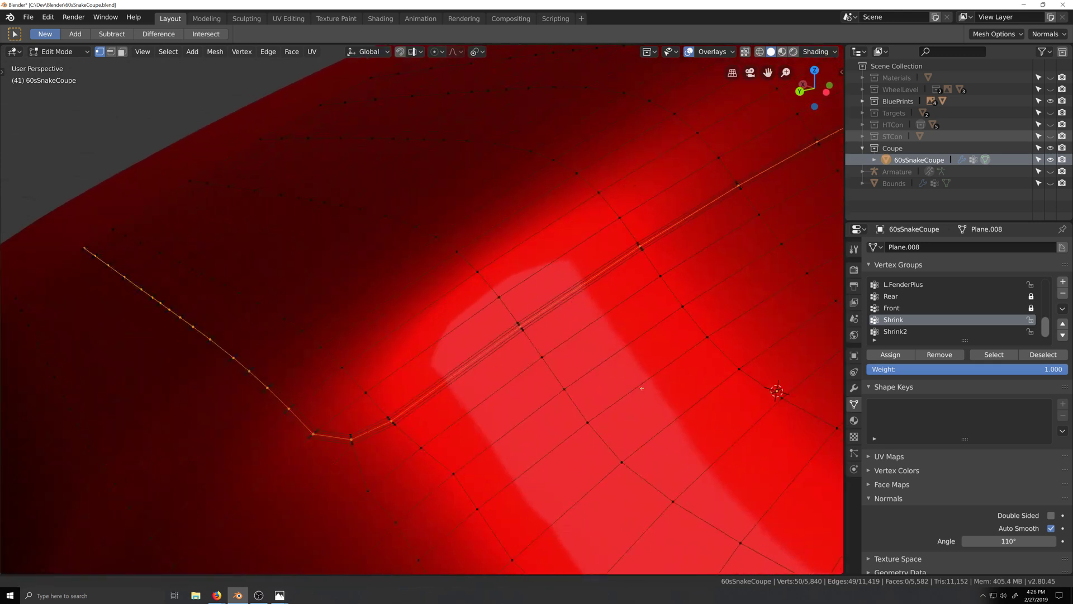
key("KP_3")
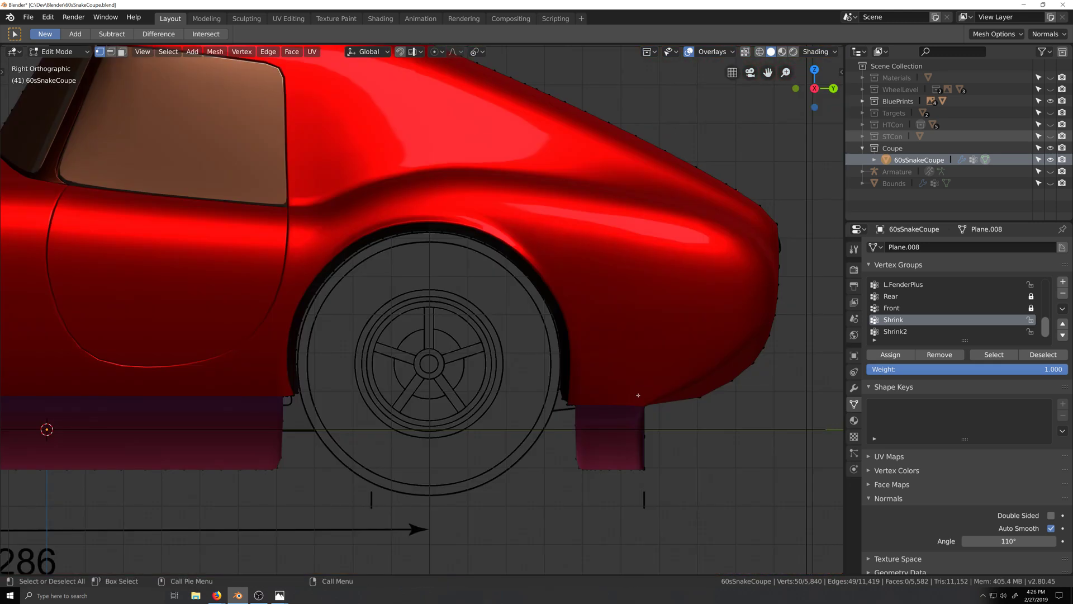
middle_click_drag(651, 322, 520, 352)
scroll(632, 320, "down", 2)
scroll(504, 364, "up", 3)
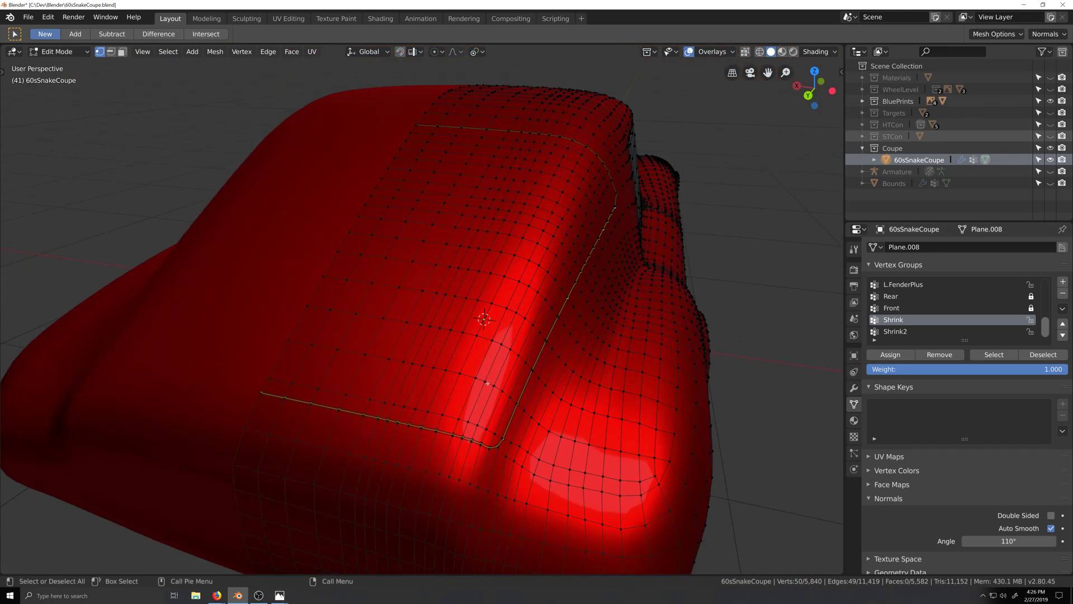
middle_click_drag(464, 389, 489, 364)
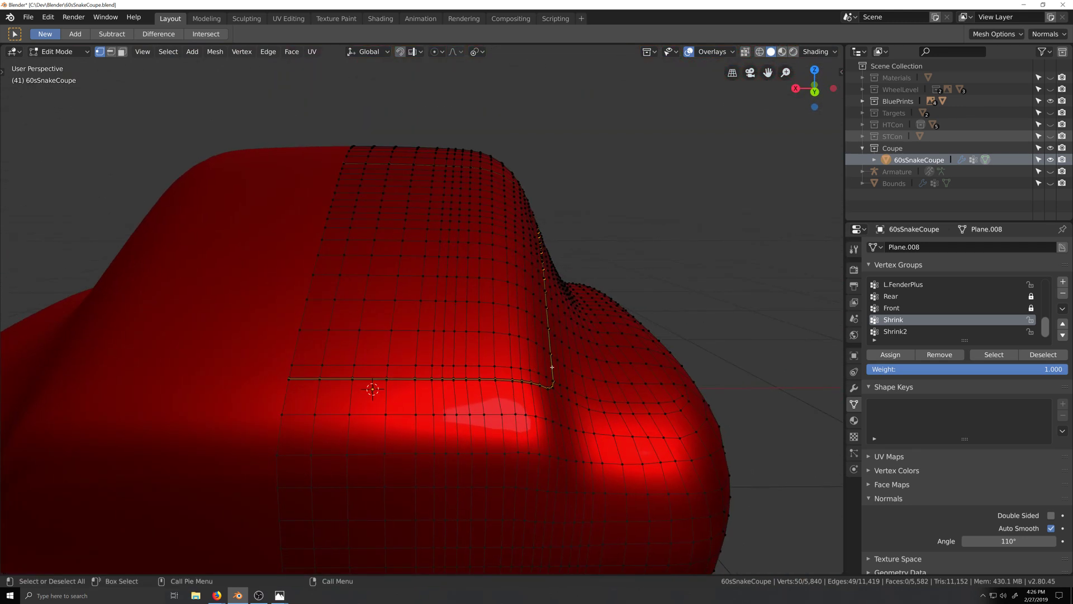
Deselect the side run of the centre loop and try to move the remaining tail and roof portions
middle_click_drag(607, 366, 523, 433)
scroll(539, 429, "up", 1)
key("c")
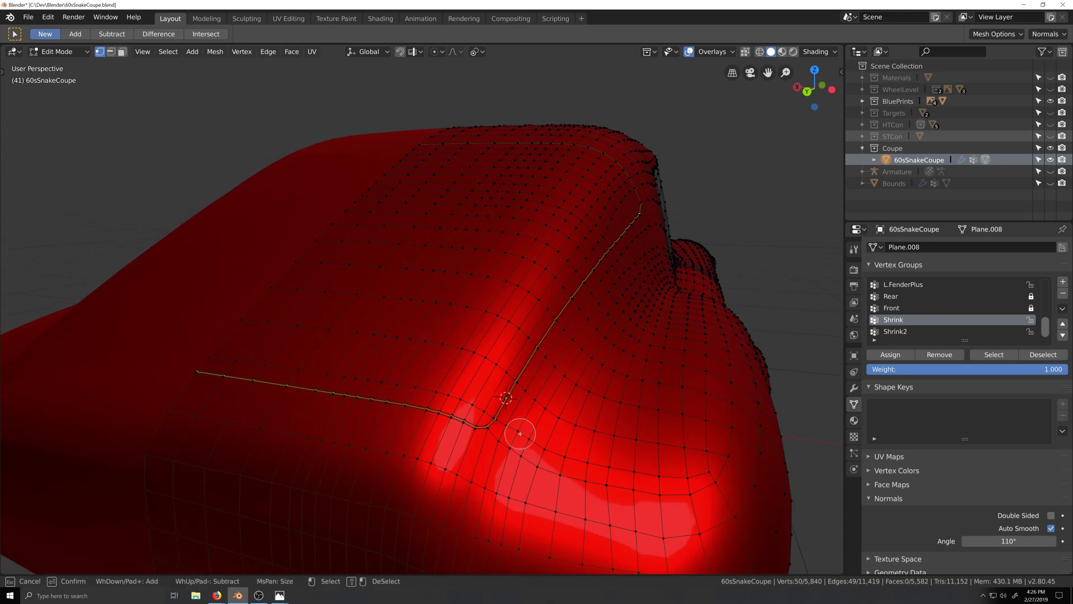
mouse_move(496, 431)
left_mouse_down("shift")
mouse_move(510, 388)
mouse_move(635, 232)
mouse_move(630, 183)
left_mouse_up("shift")
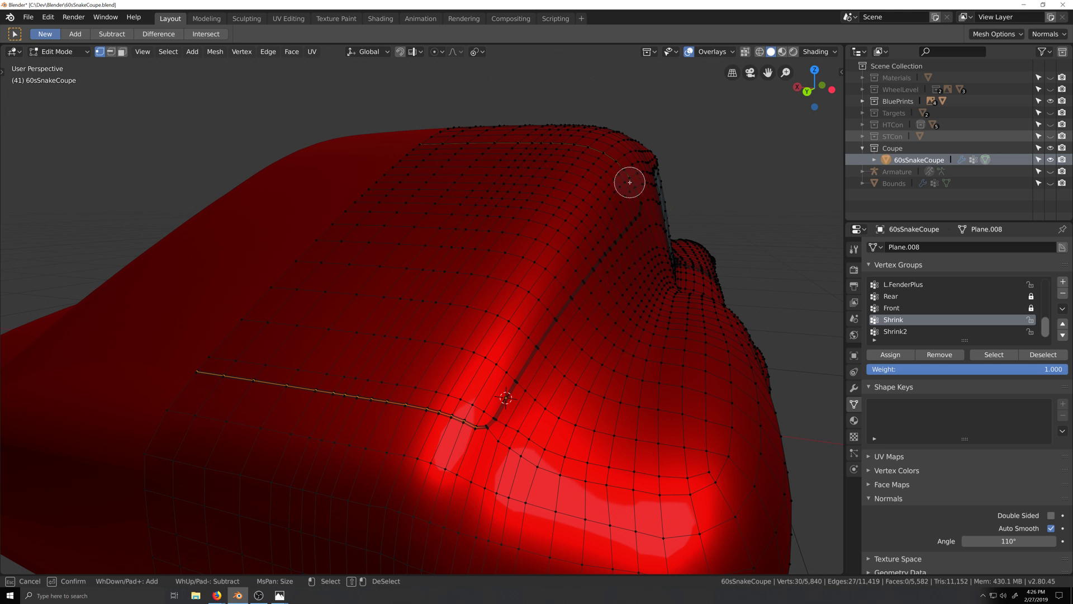
key("Escape")
middle_click_drag(592, 311, 607, 304)
middle_click_drag(512, 320, 497, 342)
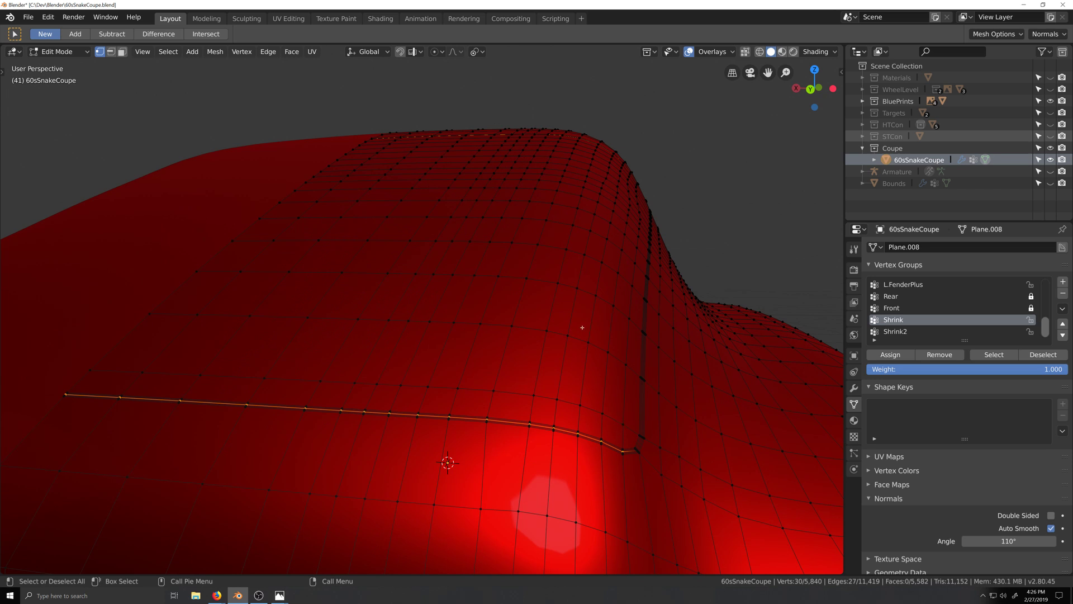
key("g")
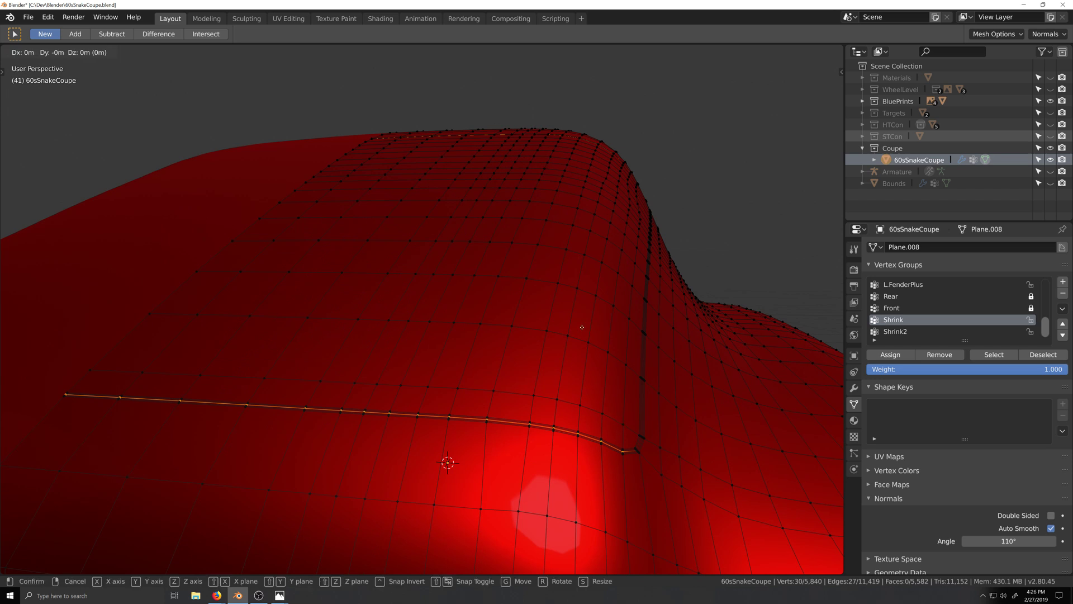
key("Escape")
Turn on X-ray and compare the beveled outline with the blueprint in the left orthographic view
key("ctrl+KP_3")
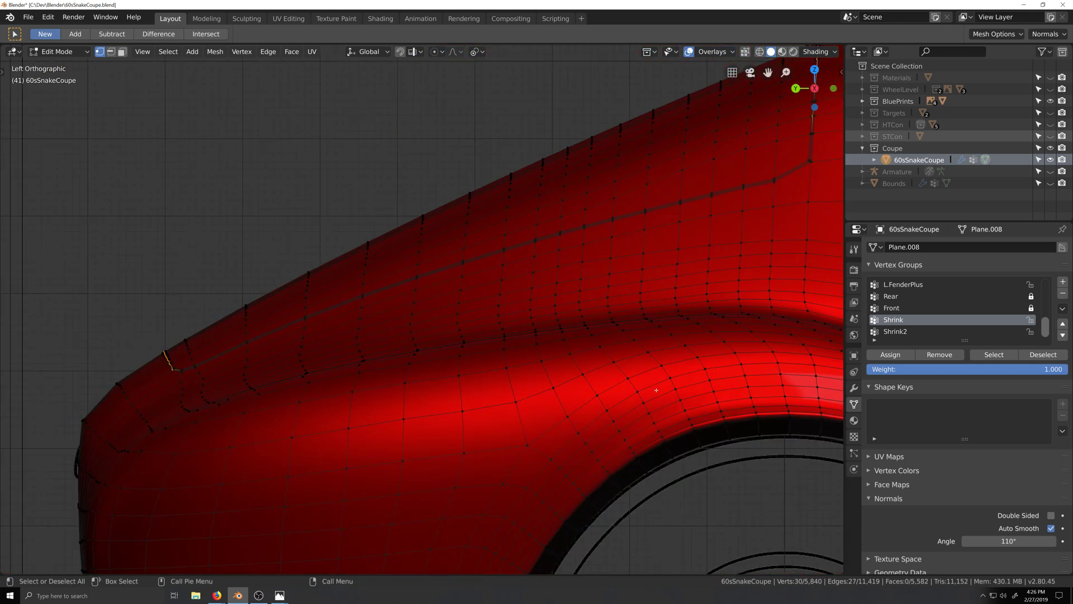
key("alt+z")
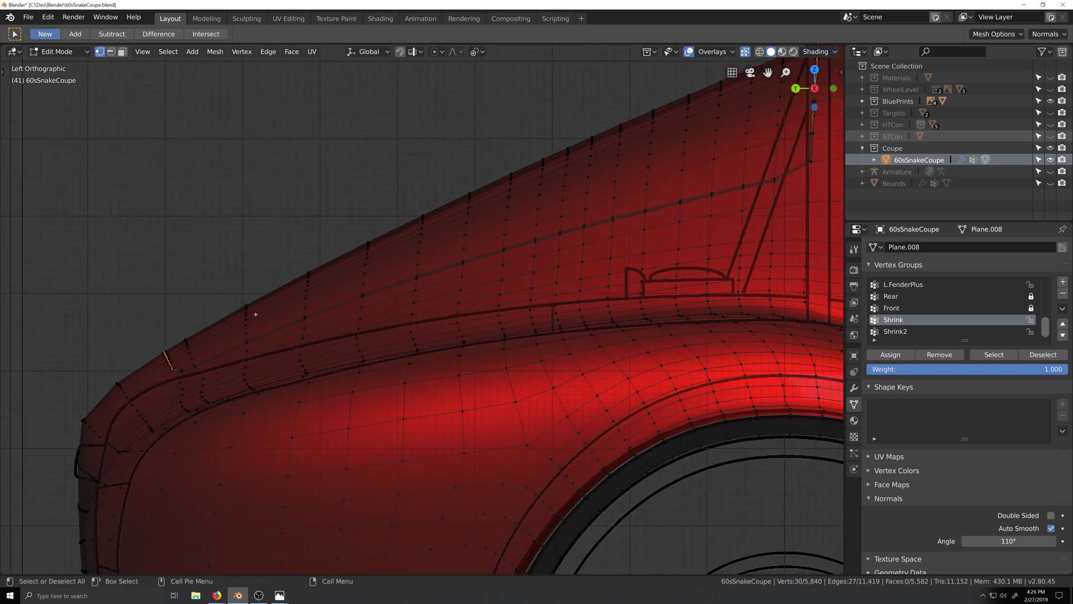
scroll(368, 405, "down", 1)
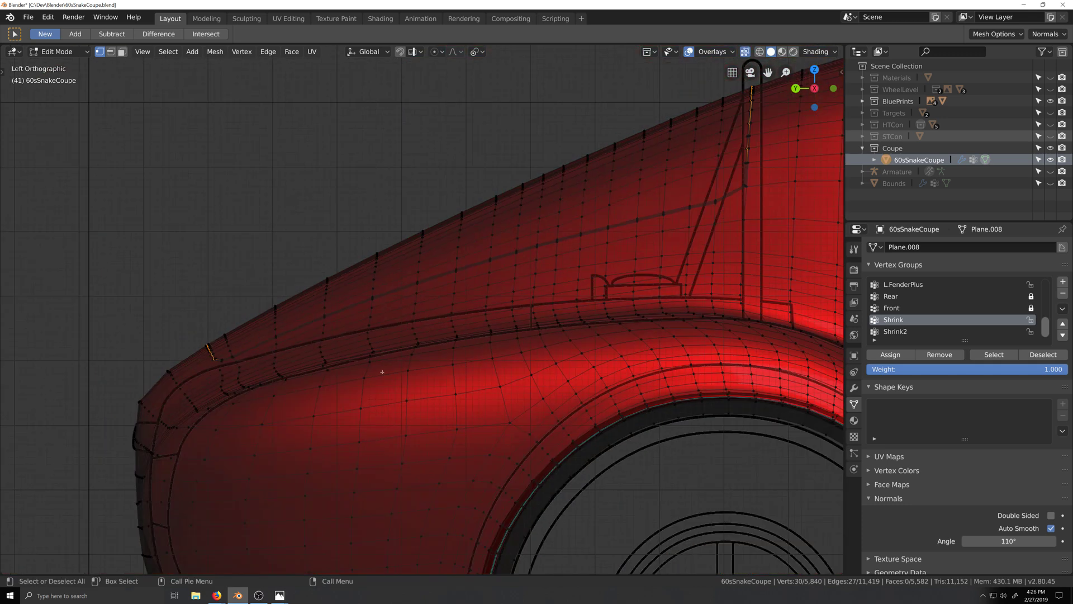
middle_click_drag(639, 257, 610, 278, "shift")
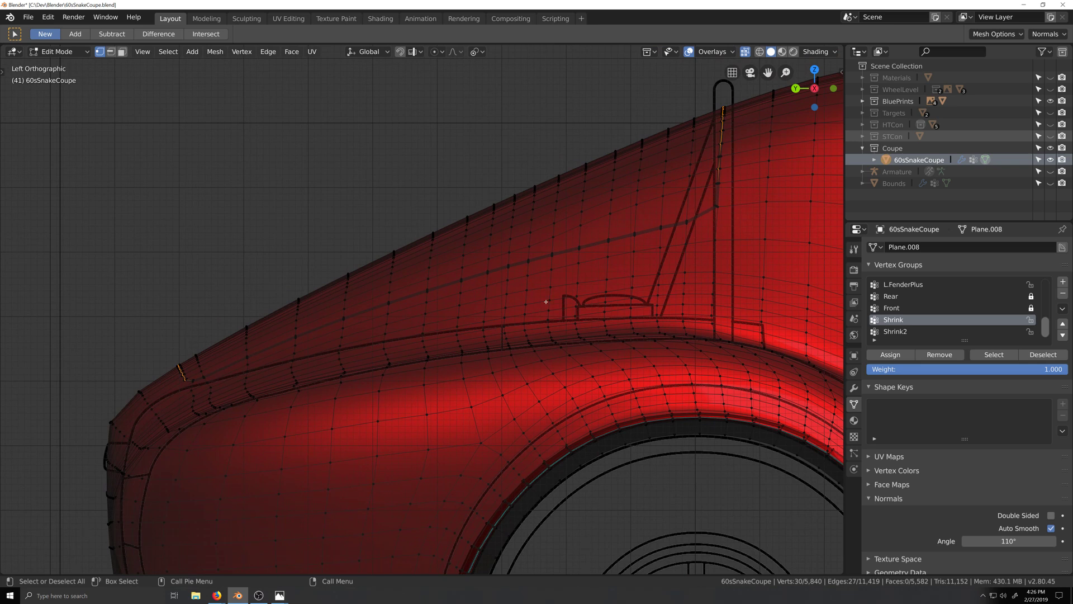
middle_click_drag(747, 204, 598, 213)
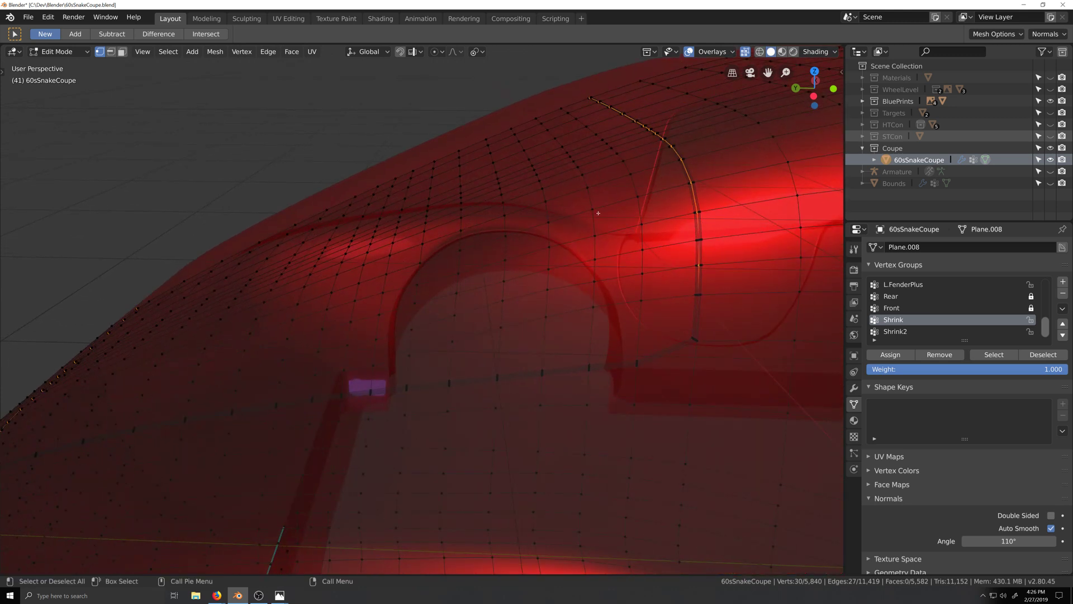
Reselect the centre loop and deselect its side and lower front portions, keeping the upper front column near the roof
left_click(699, 236, "alt")
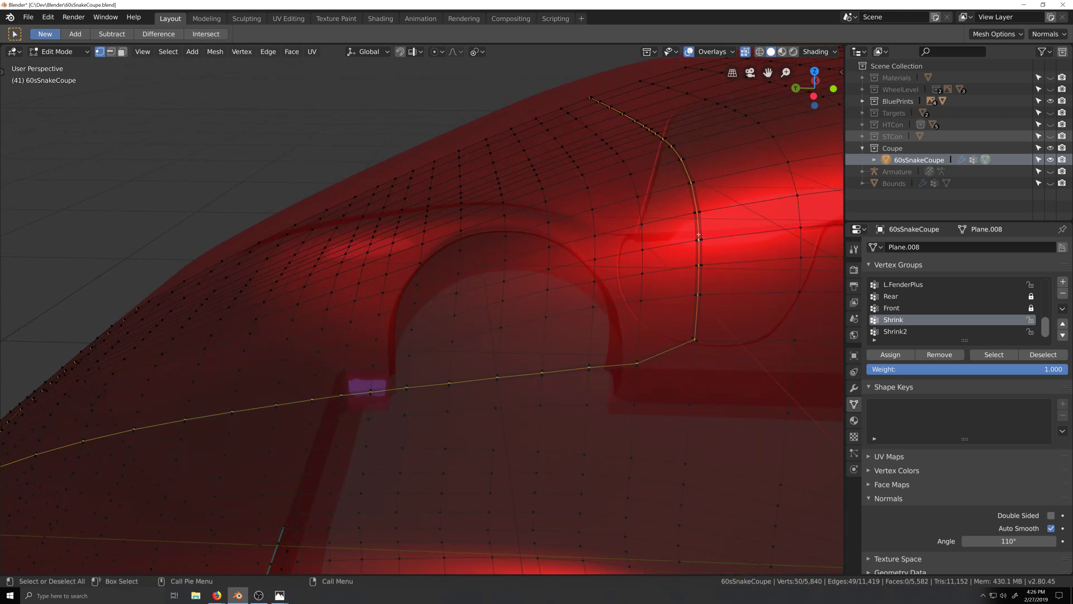
scroll(700, 255, "down", 2)
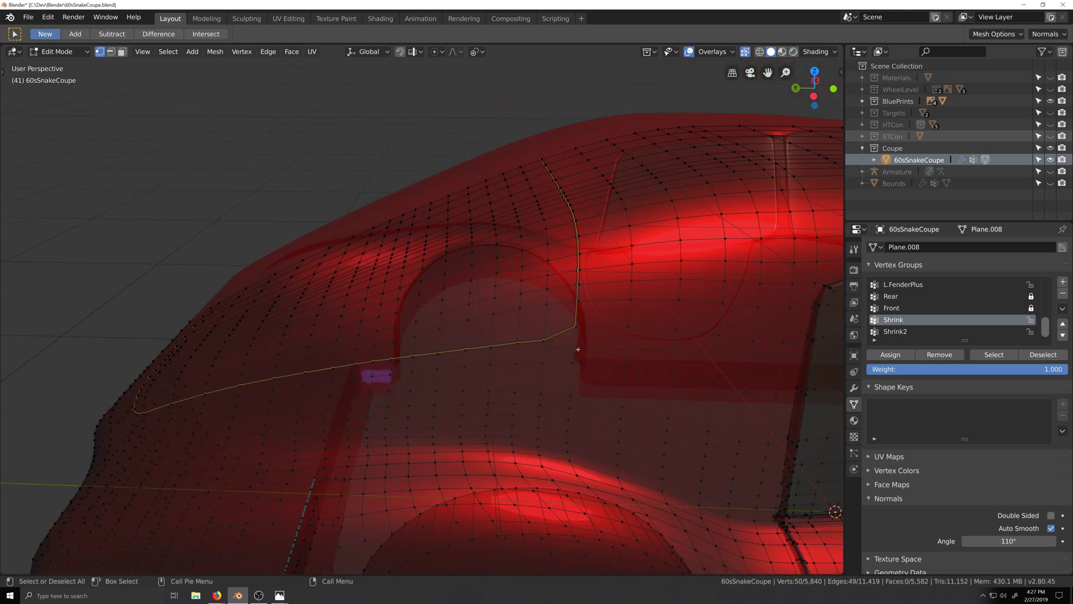
key("c")
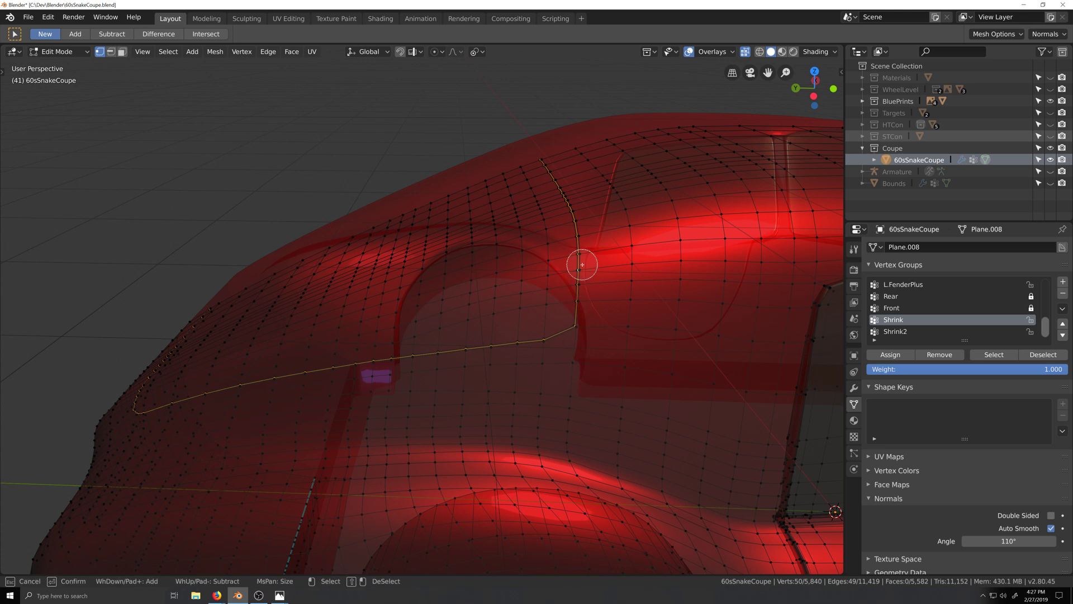
mouse_move(577, 257)
left_mouse_down("shift")
mouse_move(561, 328)
mouse_move(163, 405)
mouse_move(213, 257)
mouse_move(196, 333)
mouse_move(177, 360)
left_mouse_up("shift")
key("Escape")
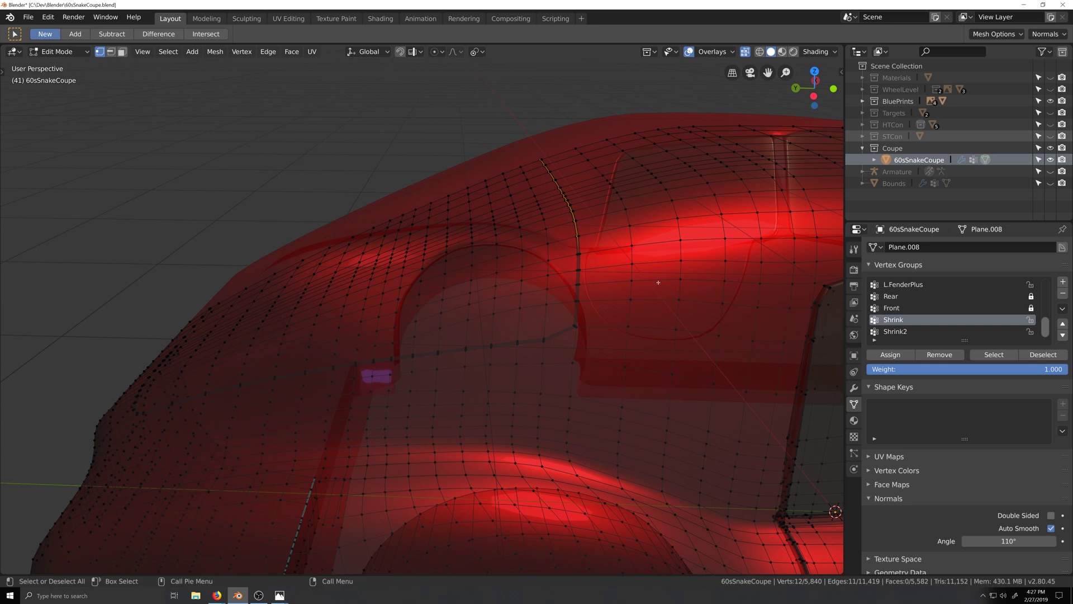
Move the selected upper front column of the centre loop down 0.0123 m along Z in the left orthographic view
key("ctrl+KP_3")
scroll(598, 173, "up", 3)
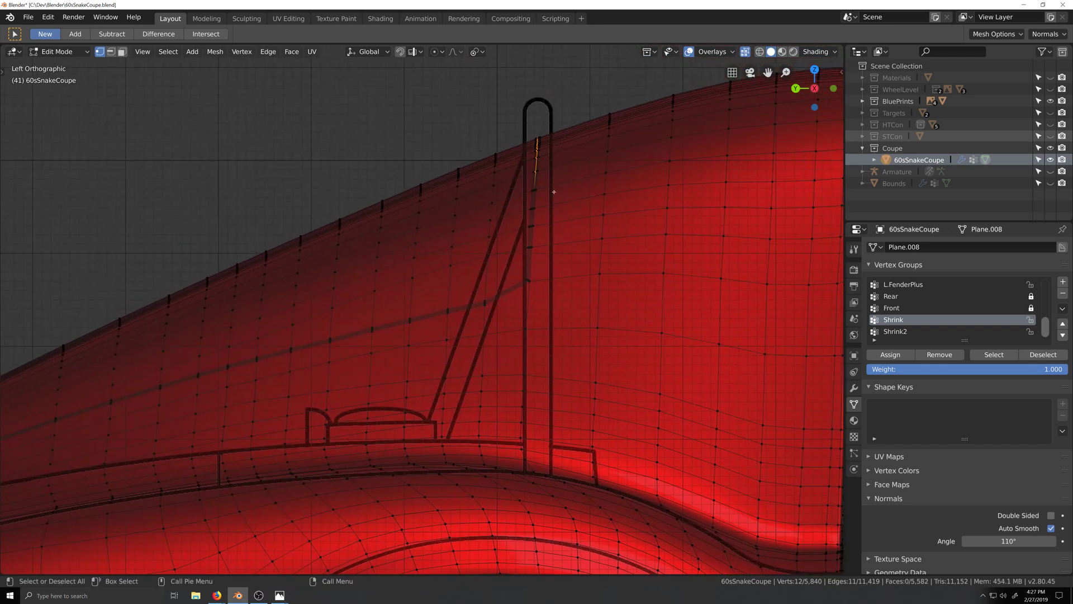
key("g")
key("z")
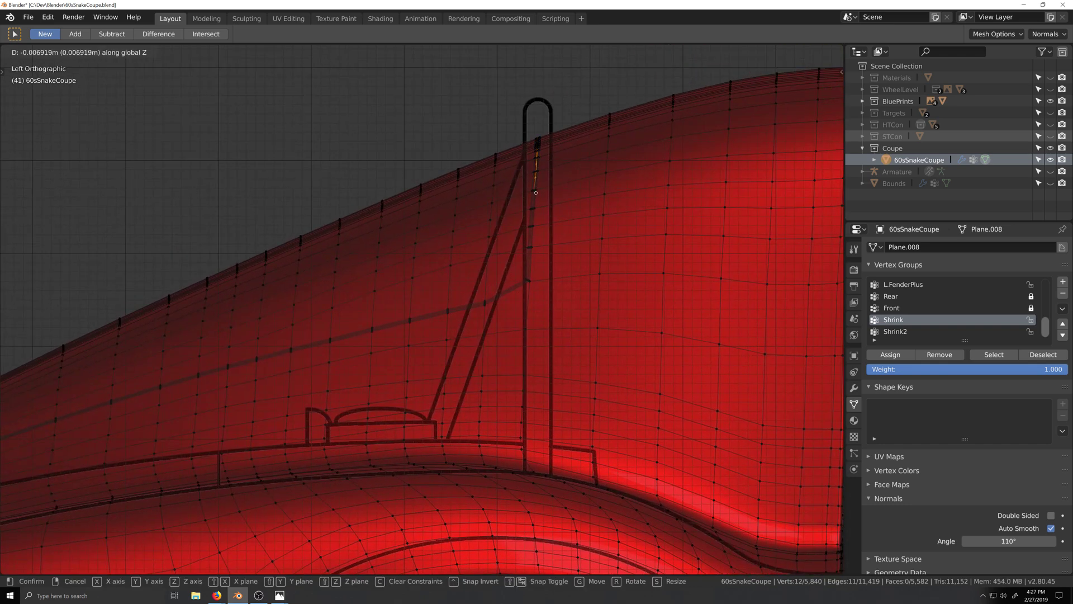
left_click(456, 263)
middle_click_drag(456, 262, 401, 122)
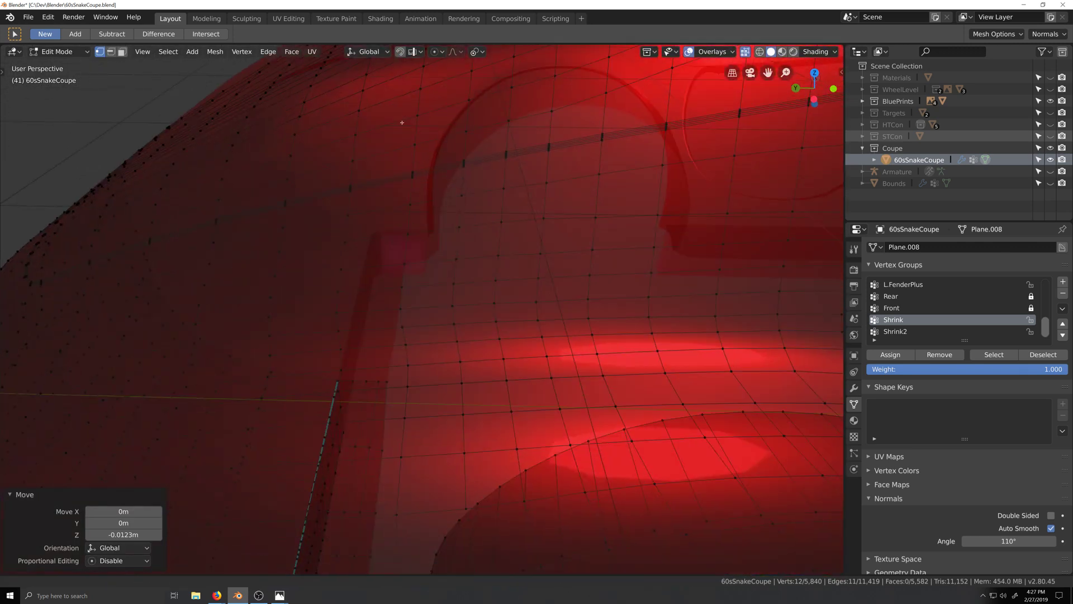
Reselect the whole centre loop and deselect its side and front portions, keeping only the tail run
scroll(547, 250, "up", 3)
left_click(499, 113, "alt")
scroll(417, 200, "down", 5)
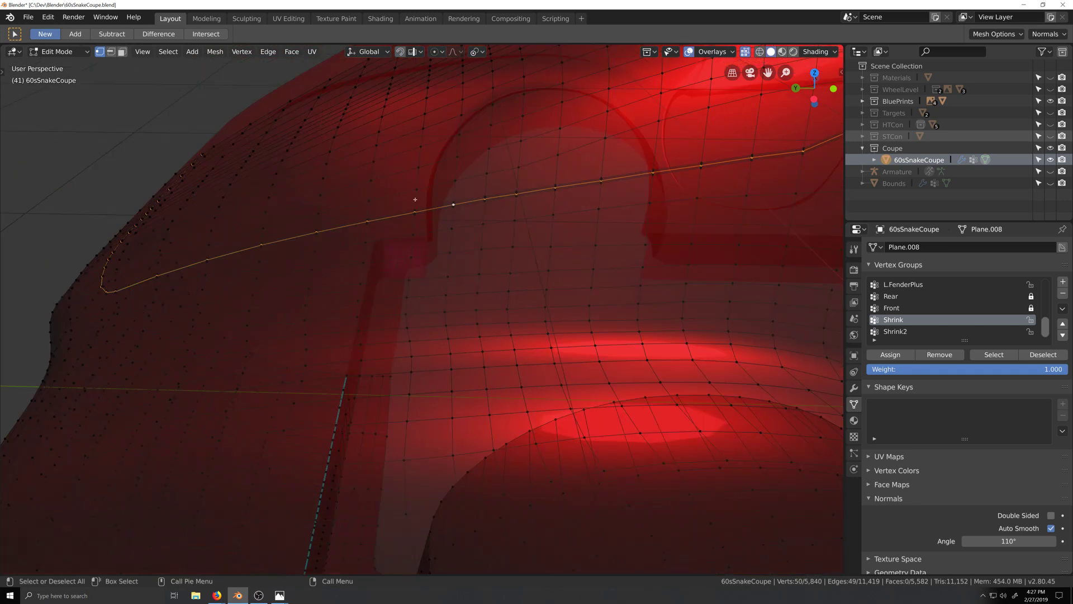
middle_click_drag(415, 201, 405, 223, "shift")
key("ctrl+KP_3")
key("c")
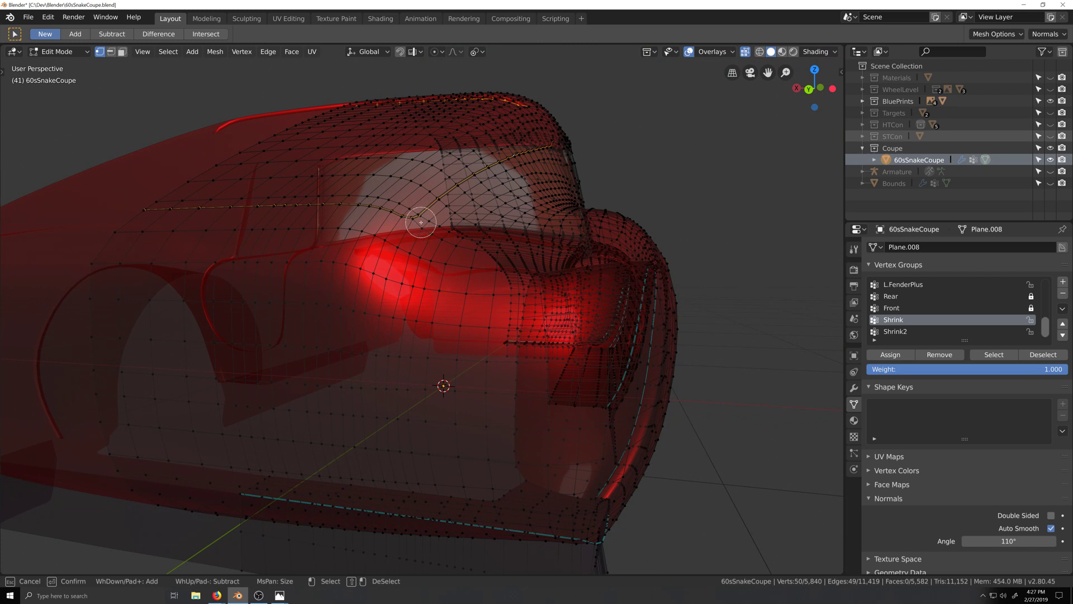
mouse_move(421, 222)
left_mouse_down("shift")
mouse_move(478, 163)
mouse_move(550, 140)
mouse_move(498, 102)
mouse_move(348, 110)
left_mouse_up("shift")
key("Escape")
Move the tail run of the centre loop -0.0078 m in Y and -0.0121 m in Z in the left orthographic view
key("ctrl+KP_3")
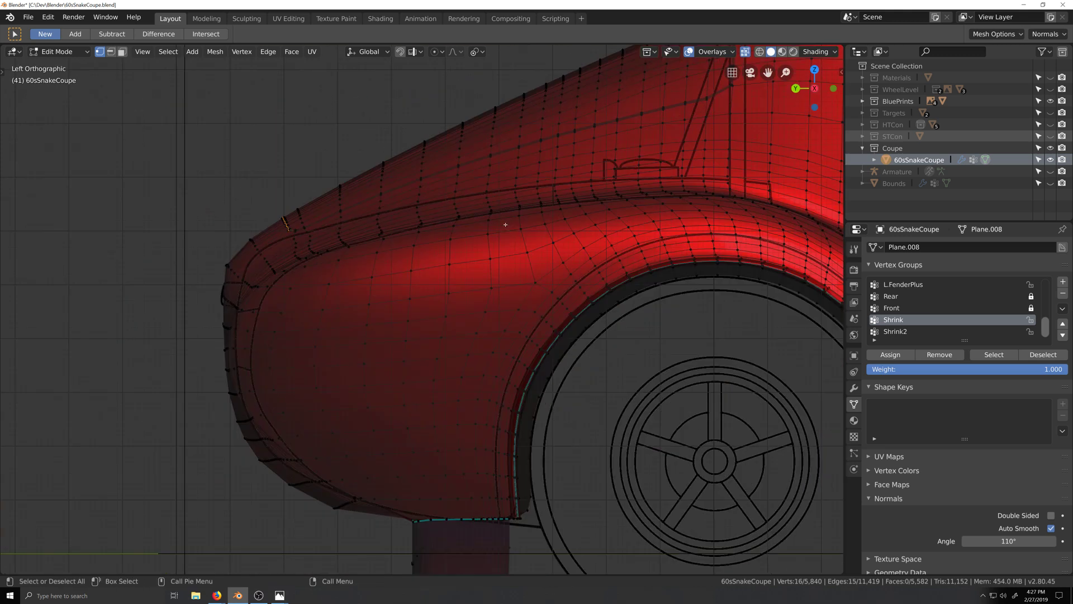
scroll(428, 218, "up", 2)
key("g")
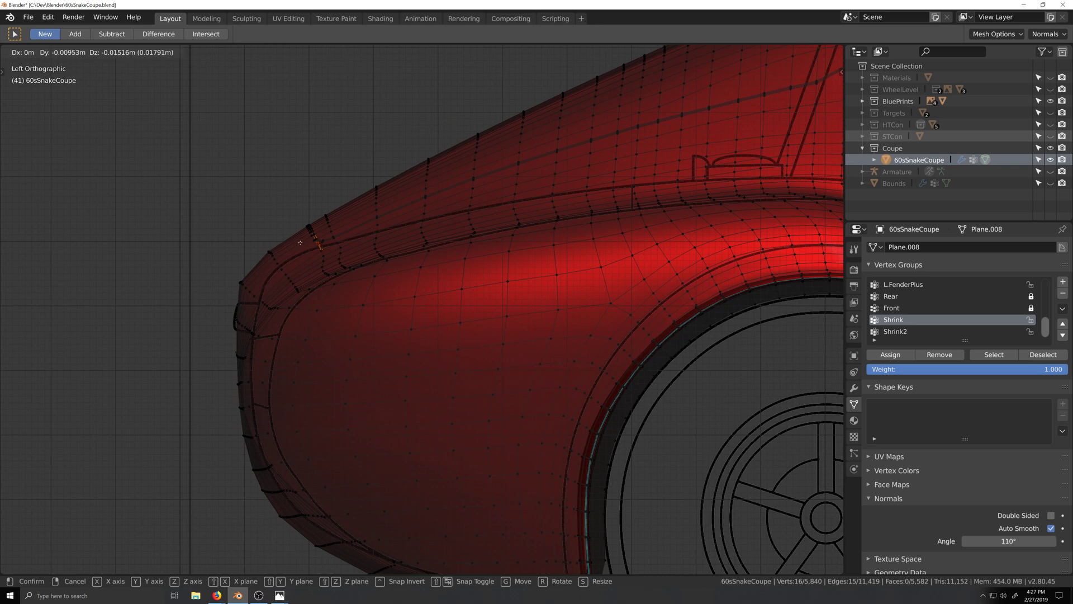
left_click(300, 240)
middle_click_drag(302, 243, 457, 303)
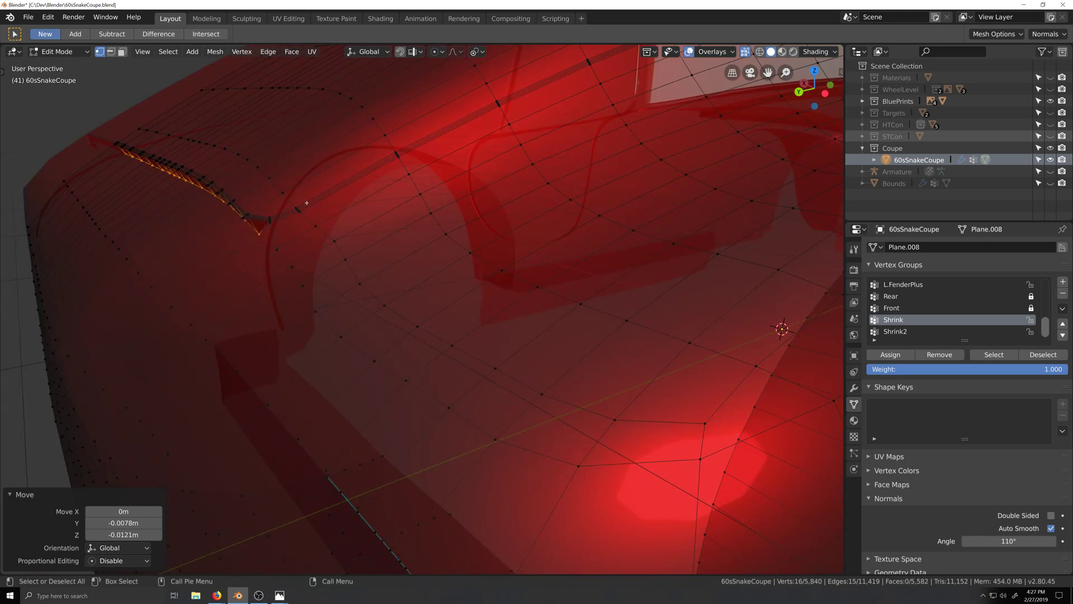
Add the full centre loop to the selection and deselect its tail and front portions, keeping only the side run
scroll(308, 206, "up", 3)
middle_click_drag(321, 208, 445, 341, "shift")
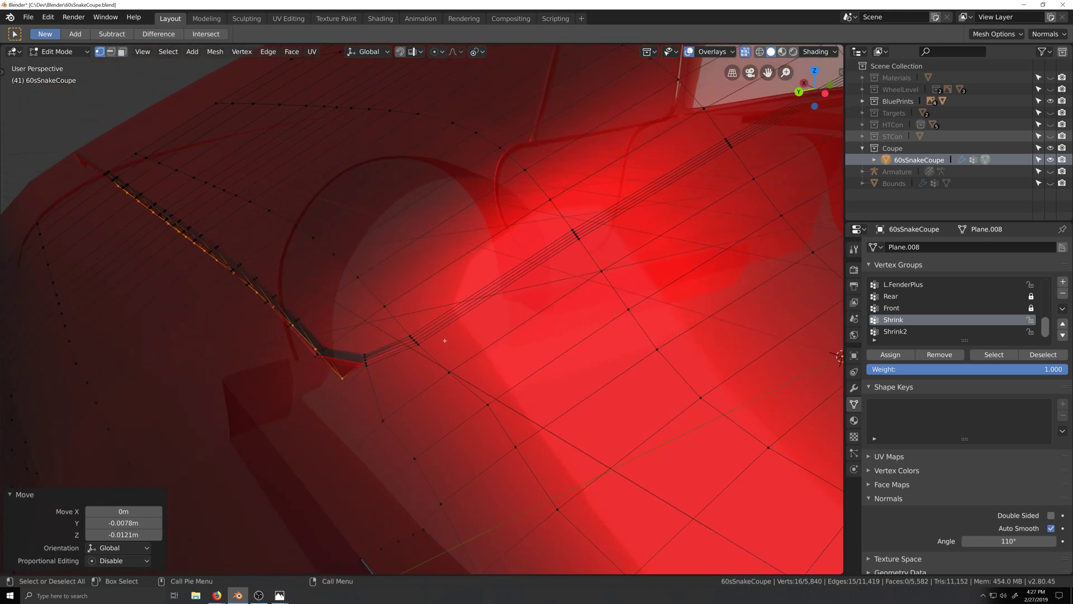
left_click(417, 343, "alt+shift")
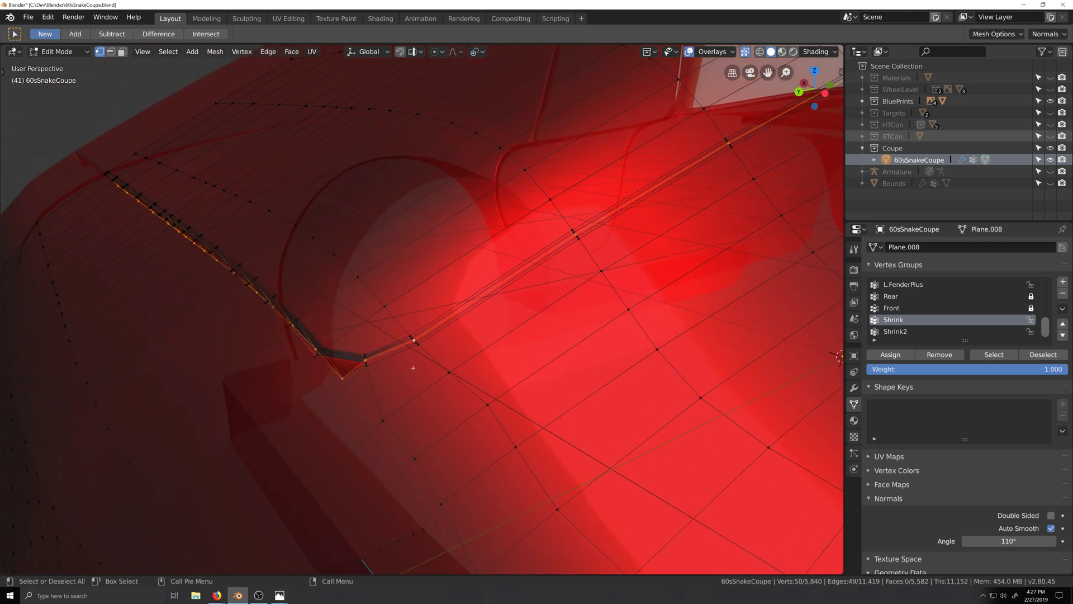
scroll(317, 368, "down", 3)
key("c")
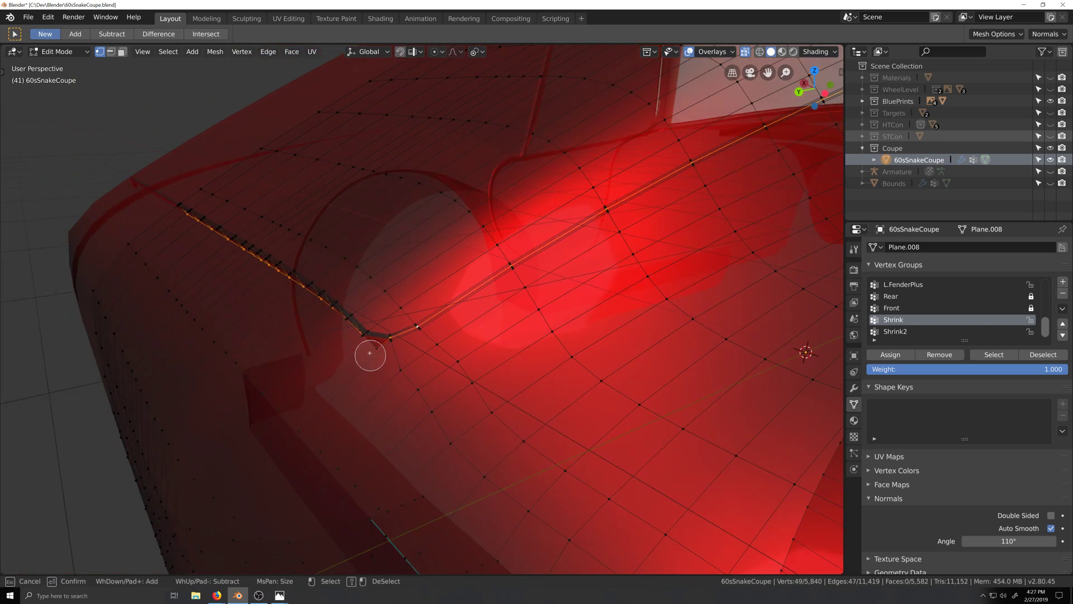
mouse_move(370, 355)
middle_mouse_down()
mouse_move(250, 259)
mouse_move(175, 218)
mouse_move(660, 311)
mouse_move(646, 331)
mouse_move(431, 311)
mouse_move(438, 324)
mouse_move(522, 319)
mouse_move(520, 331)
mouse_move(469, 323)
mouse_move(738, 139)
middle_mouse_up()
right_click(175, 218)
key("c")
right_click(743, 139)
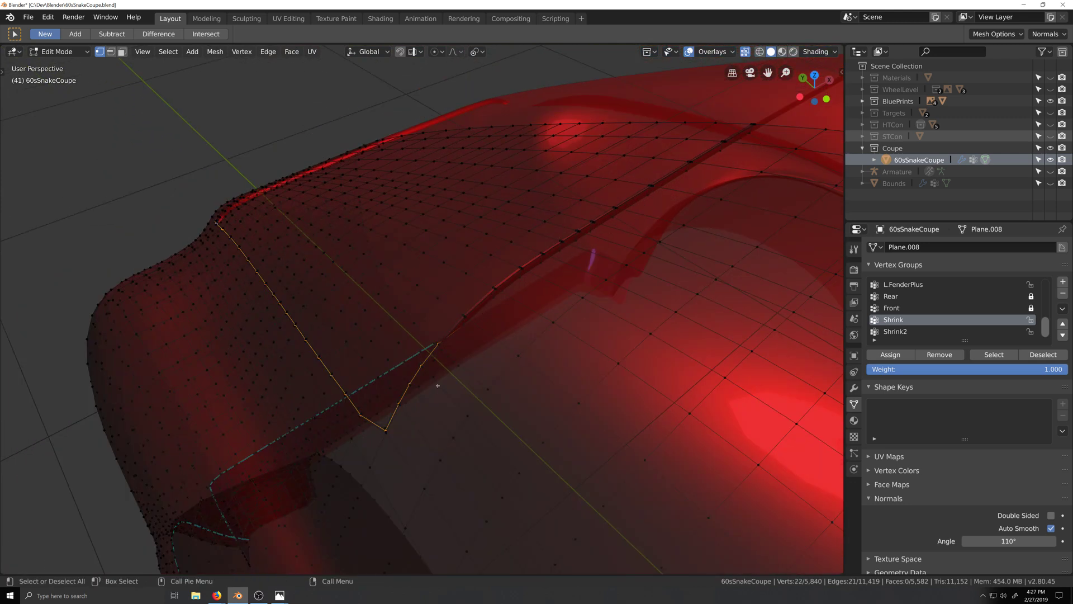
Move the side run of the centre loop 0.0119 m in X and -0.0065 m in Z in the back orthographic view
middle_click_drag(431, 379, 372, 427)
key("ctrl+KP_1")
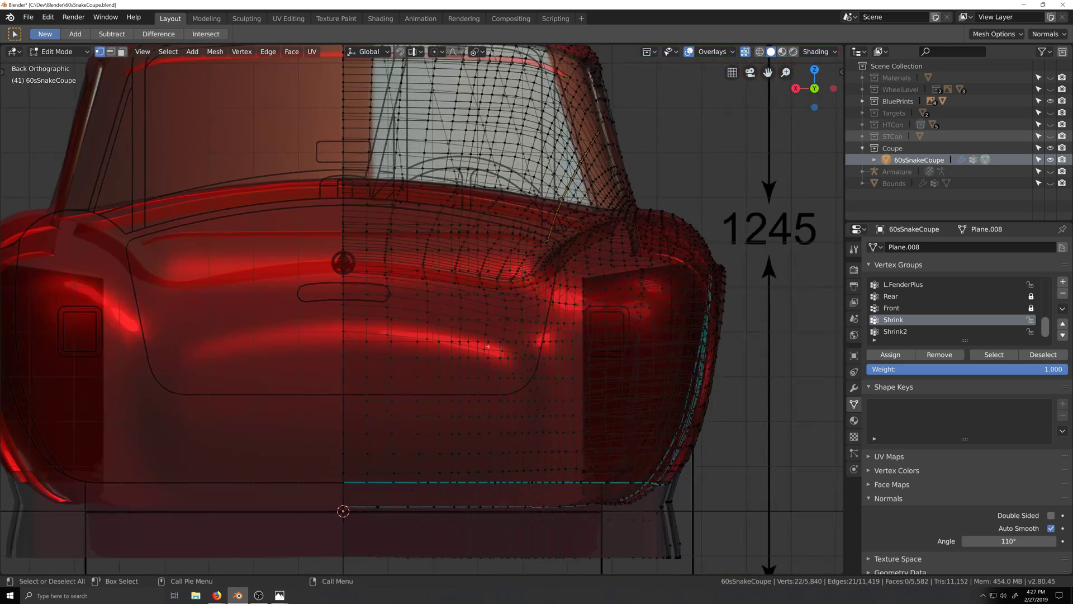
middle_click_drag(488, 346, 393, 412, "shift")
scroll(393, 412, "up", 3)
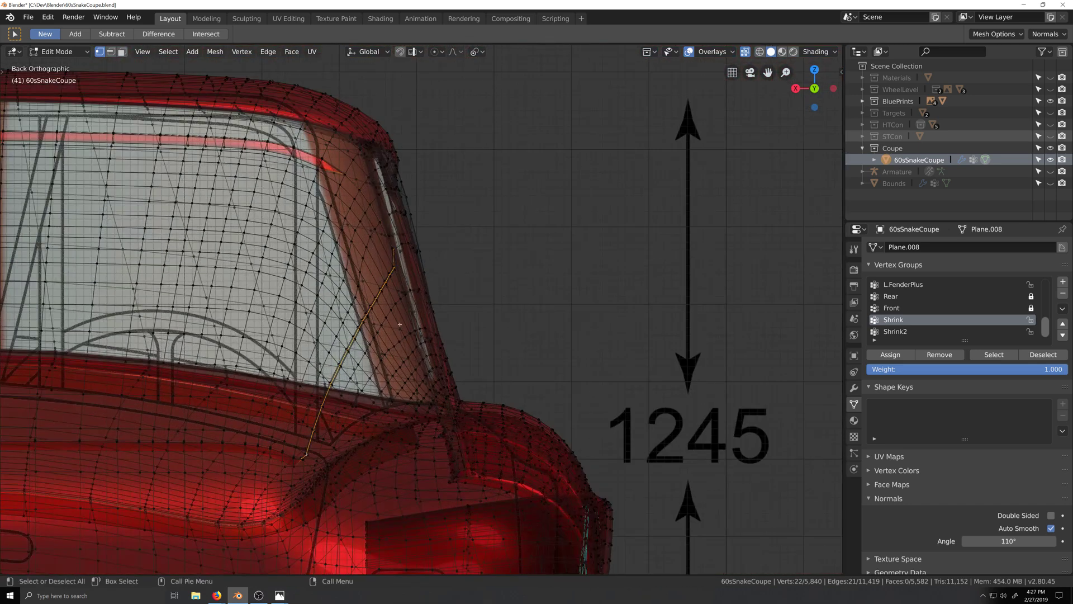
key("g")
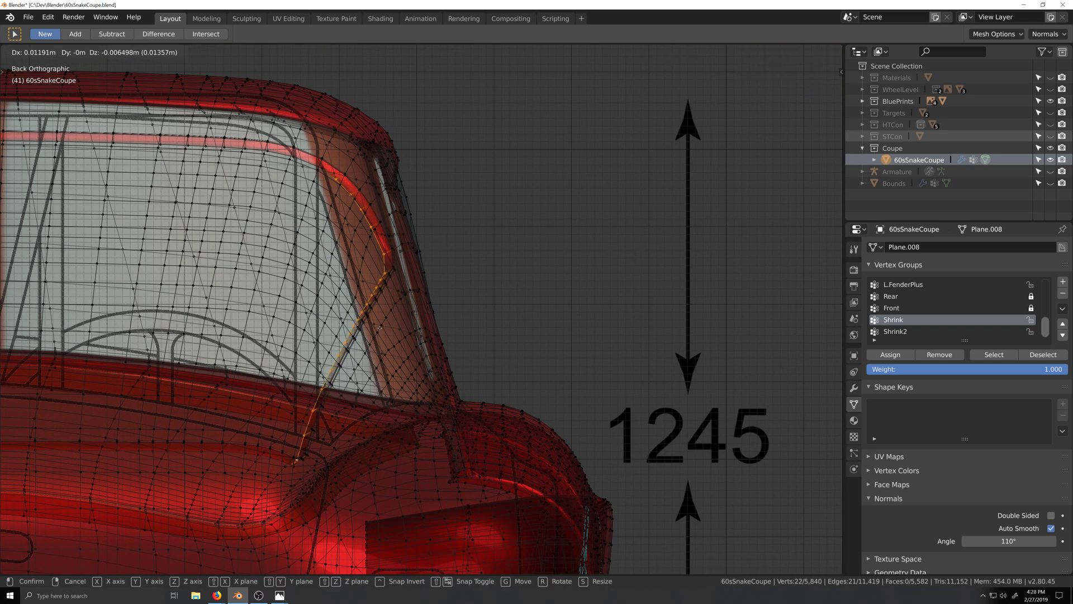
left_click(380, 328)
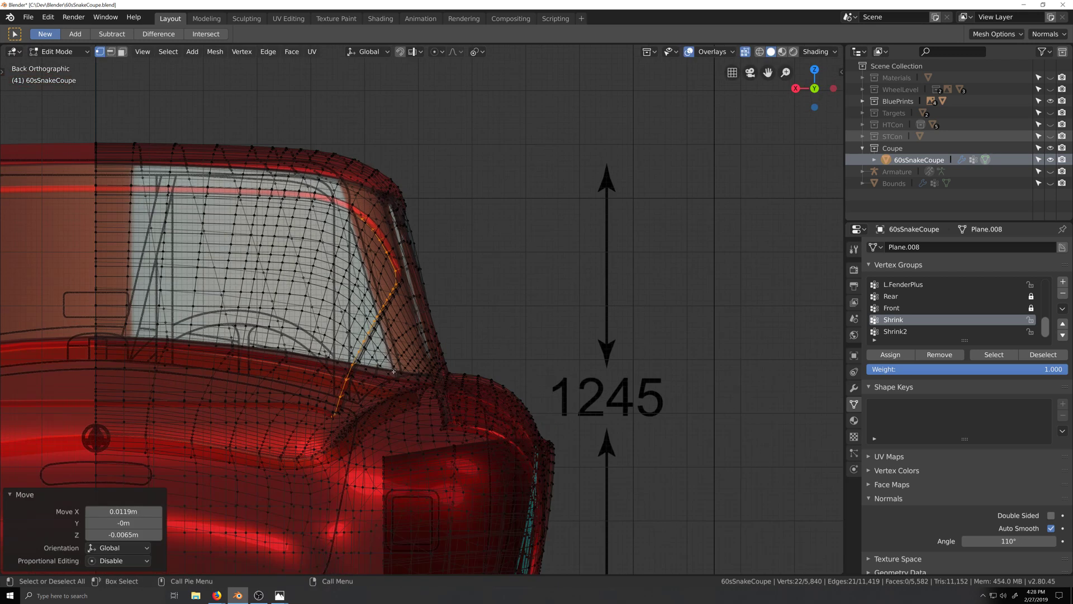
Examine the shaded panel seam around the rear hatch from the side in Object Mode
middle_click_drag(380, 328, 350, 426)
key("Tab")
scroll(487, 441, "up", 5)
middle_click_drag(525, 440, 529, 422)
middle_click_drag(417, 419, 469, 407)
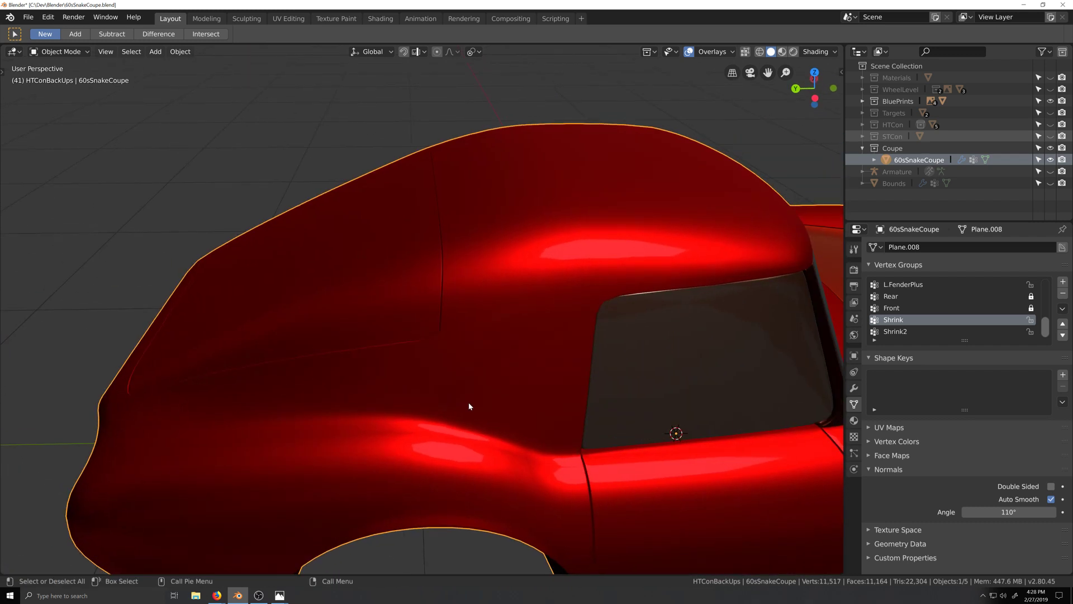
scroll(475, 385, "up", 3)
key("Tab")
scroll(479, 354, "up", 4)
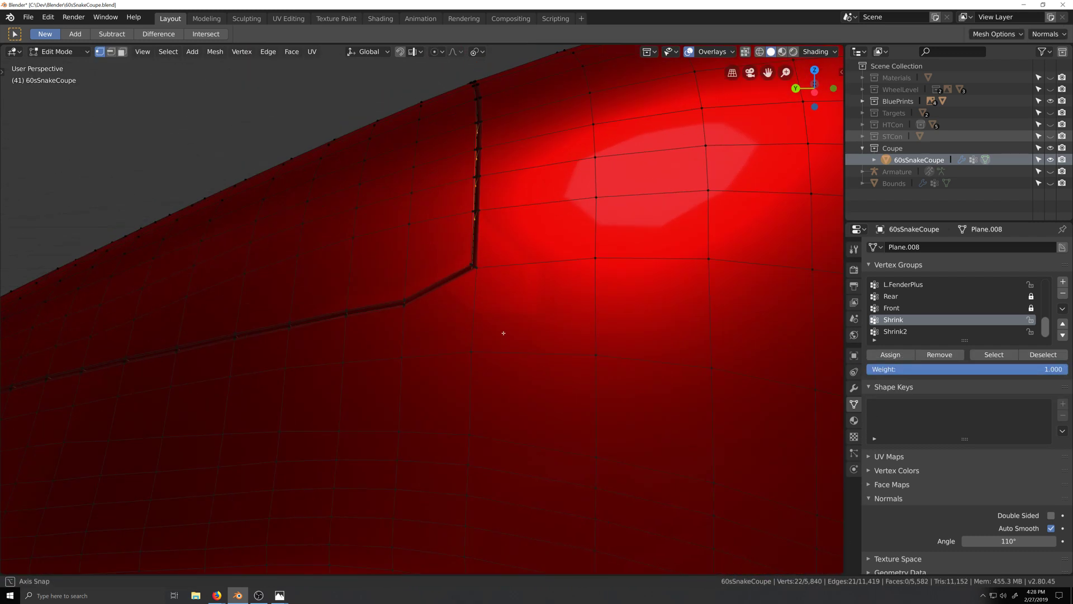
Select the four lower vertex rows of the front seam column, including the corner, and shift them about 0.0017 m rearward
middle_click_drag(504, 333, 460, 329)
key("alt+z")
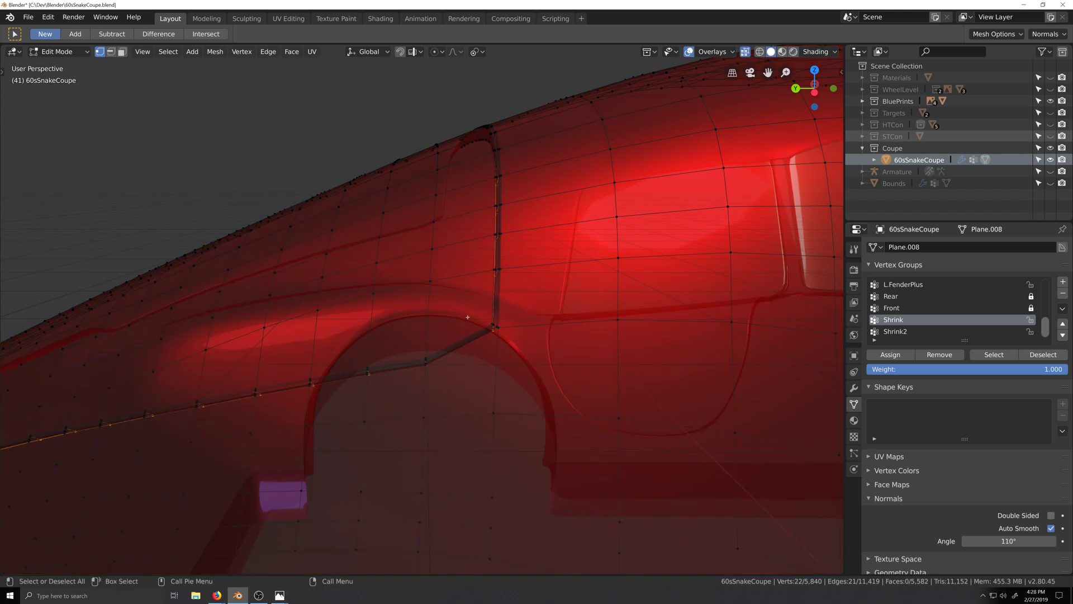
left_click_drag(479, 306, 523, 352)
key("alt+z")
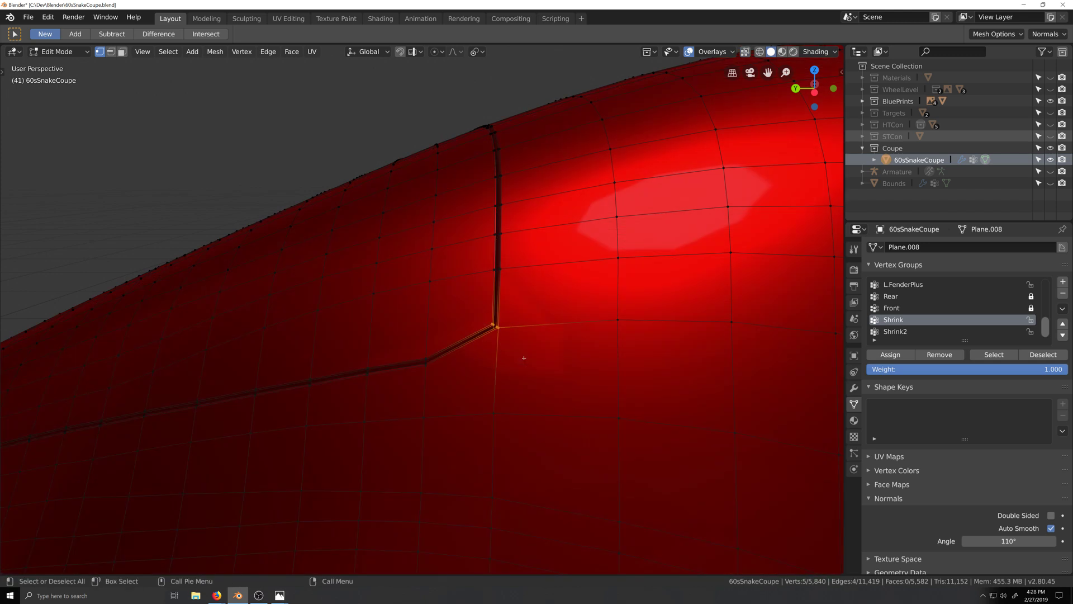
middle_click_drag(523, 357, 554, 362, "shift")
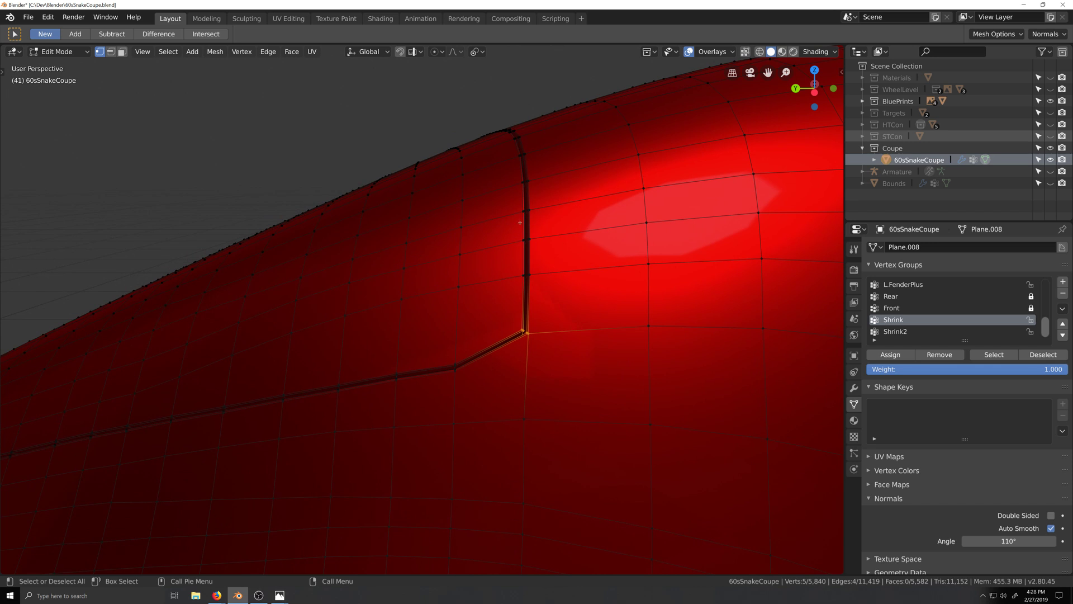
key("alt+z")
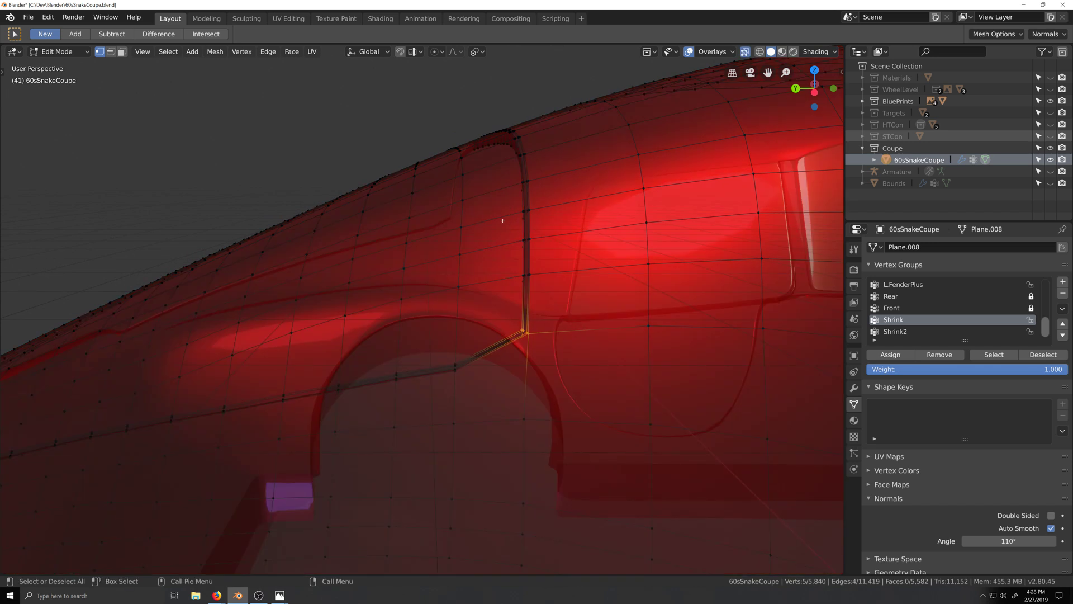
left_click(500, 210)
left_click_drag(500, 200, 569, 385)
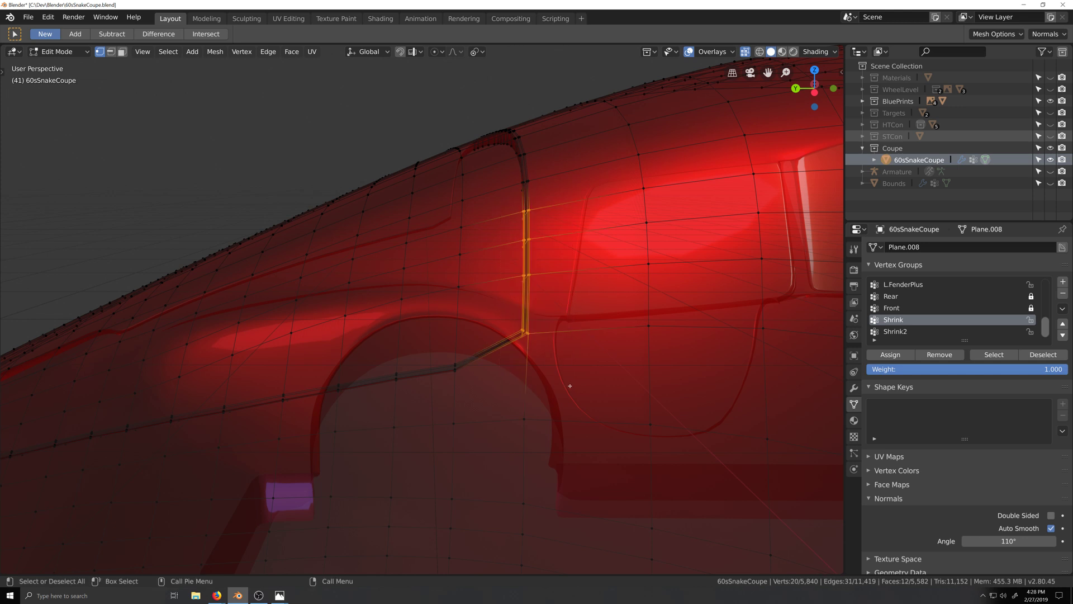
key("space")
key("alt+z")
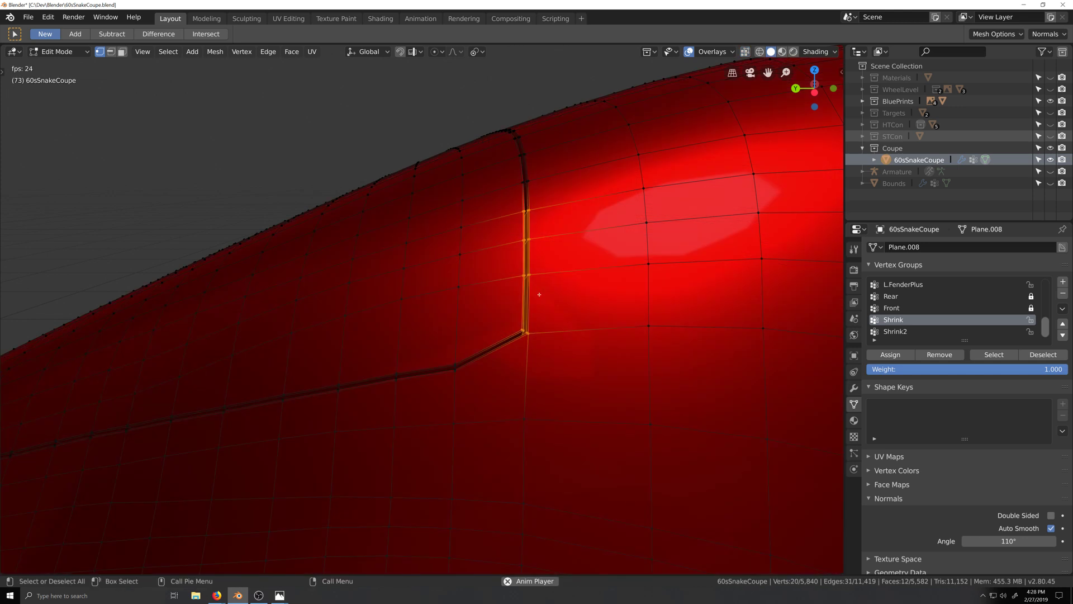
key("g")
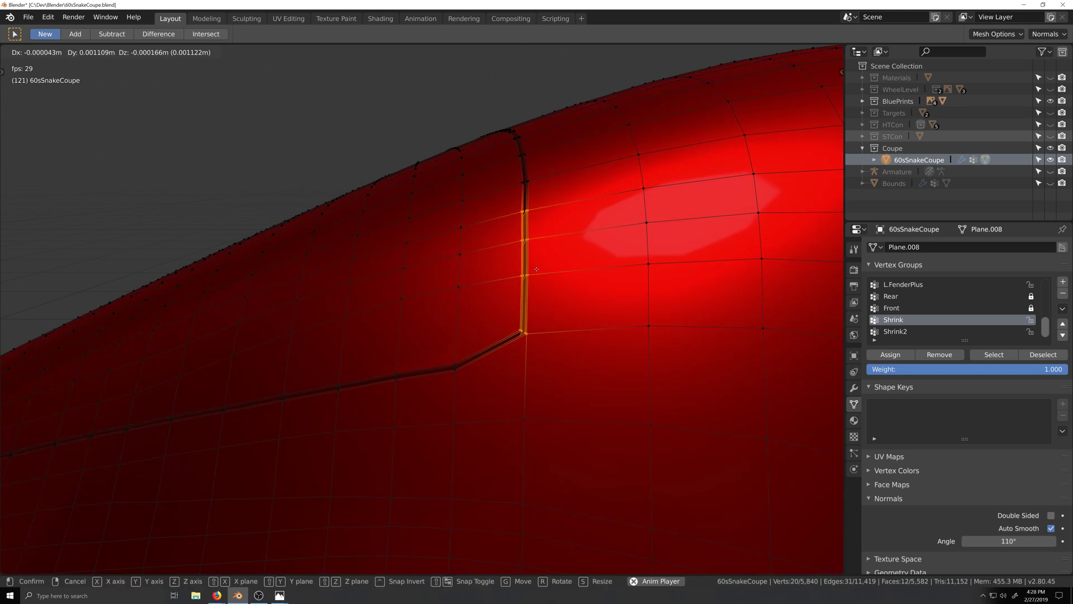
left_click(526, 269)
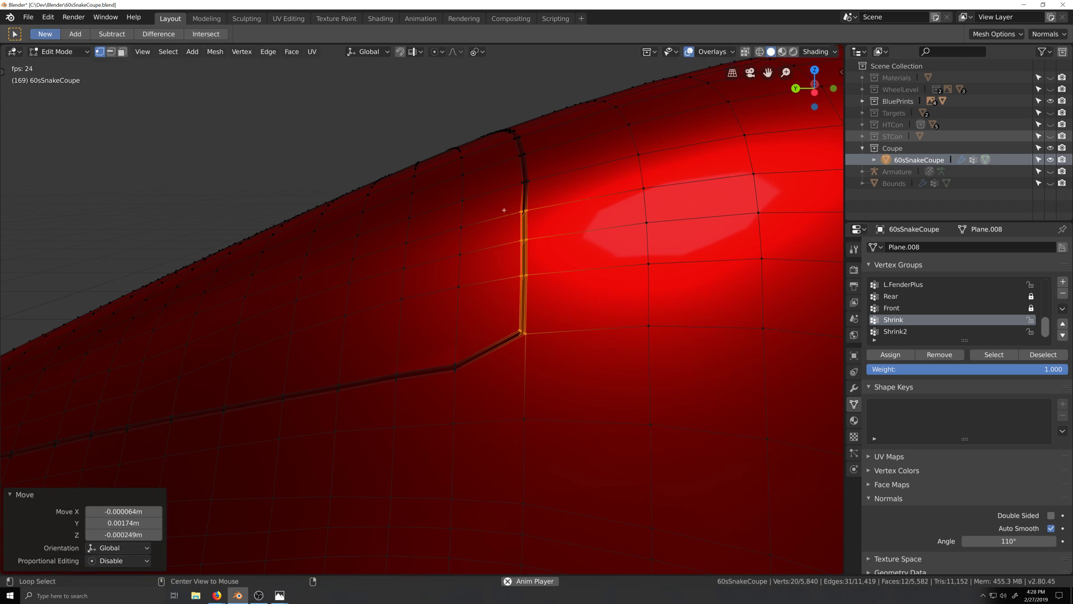
Drop the upper selected vertex rows one at a time with X-ray on, moving the remaining lower seam vertices rearward to start rounding the corner
key("alt+z")
right_click(555, 256)
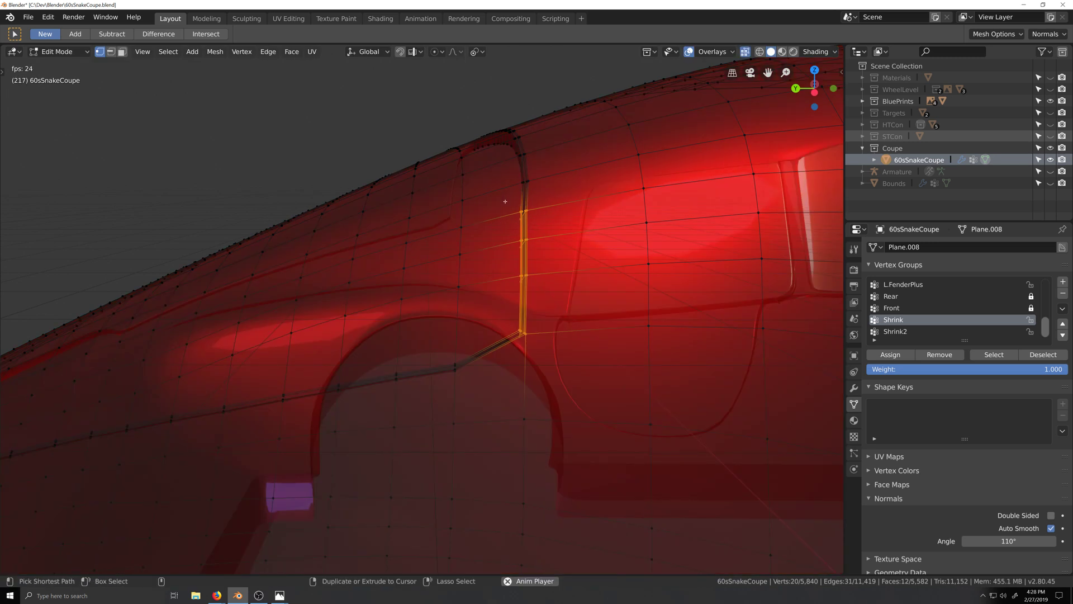
left_click_drag(506, 202, 544, 229, "ctrl")
key("g")
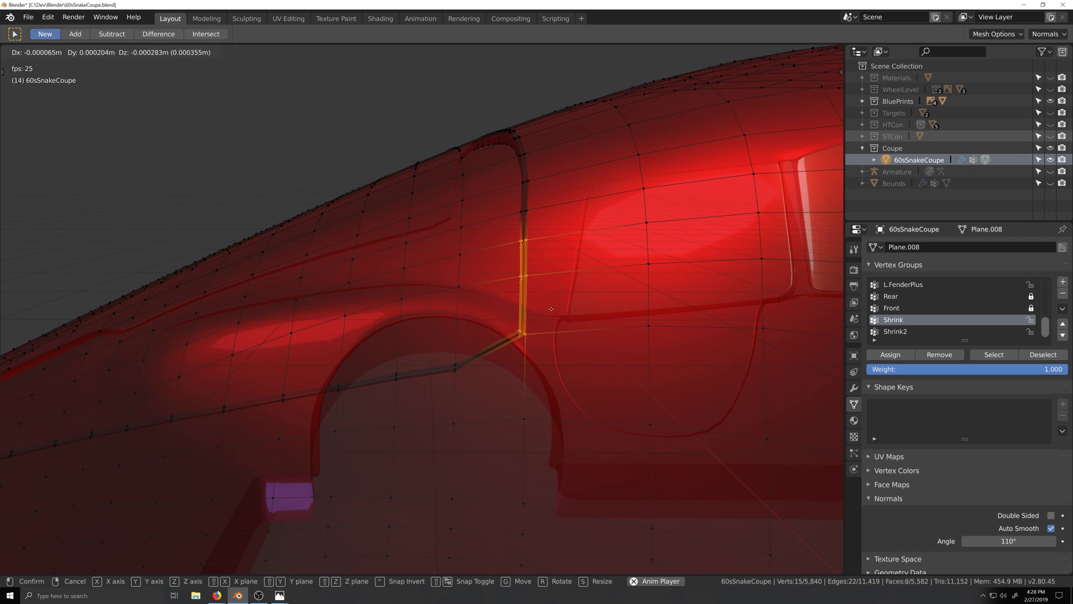
left_click(491, 250)
left_click_drag(498, 231, 547, 267, "ctrl")
key("g")
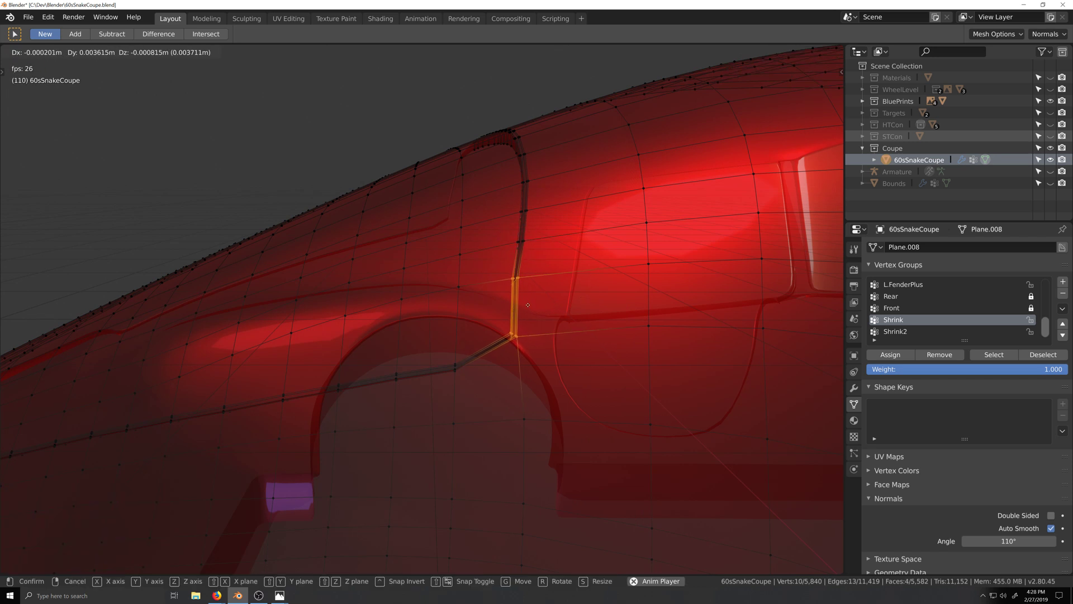
left_click(528, 305)
Keep only the seam's corner vertices selected and move them rearward about 0.014 m
left_click_drag(489, 259, 545, 305, "ctrl")
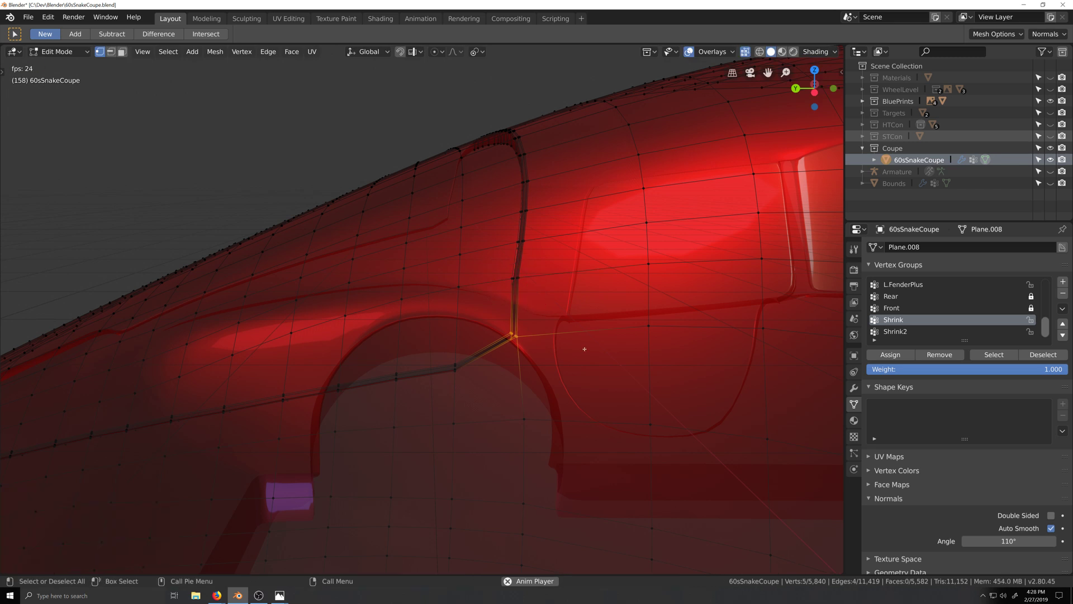
key("g")
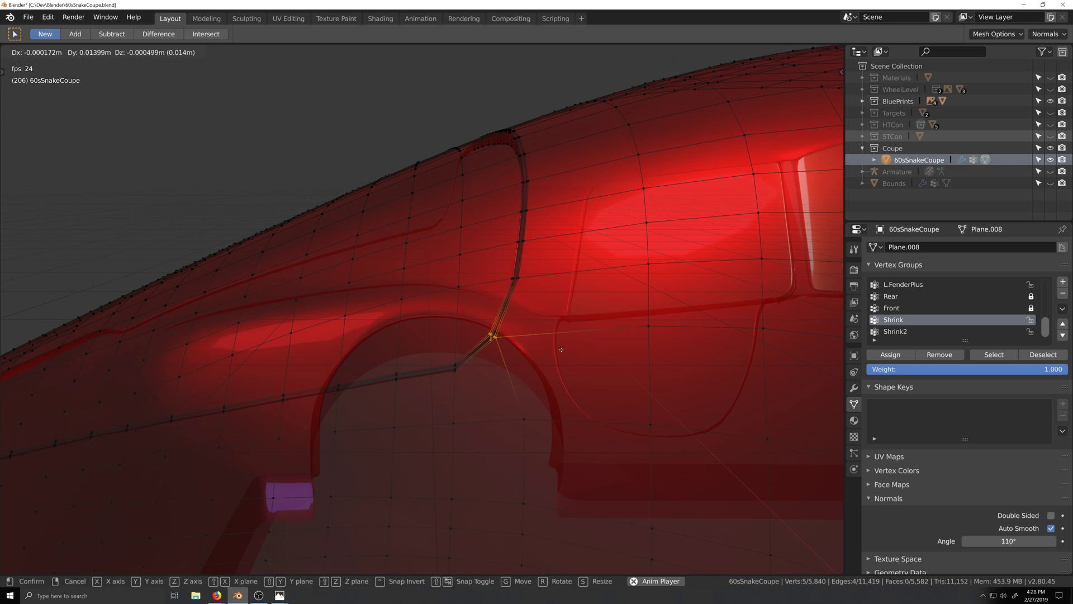
left_click(553, 354)
Nudge the next two vertex clusters behind the corner on the side seam rearward and up to smooth the curve
key("g")
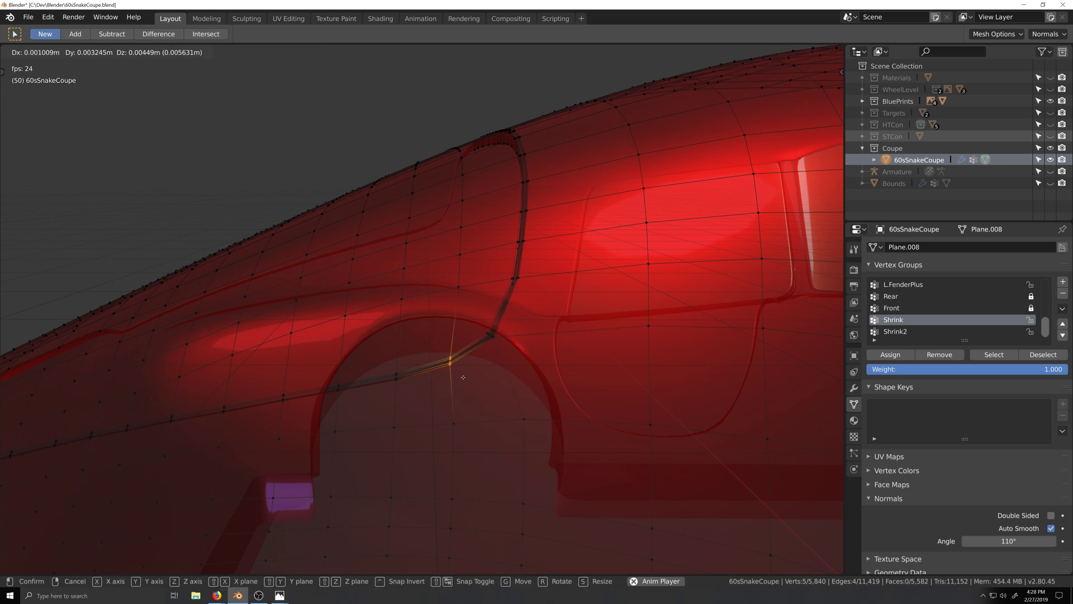
left_click(462, 379)
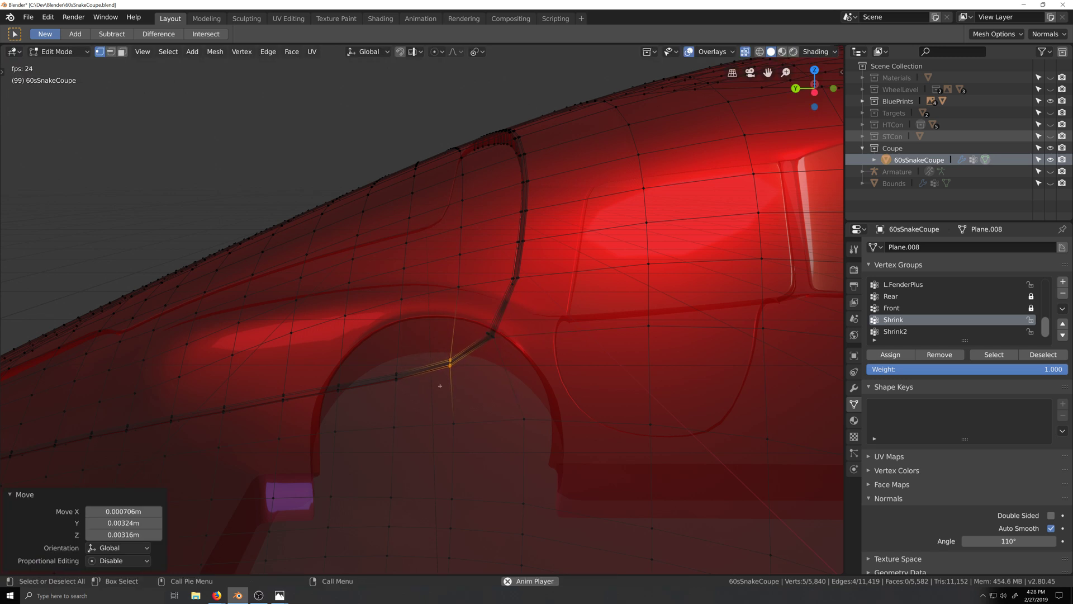
left_click_drag(383, 362, 409, 393)
key("g")
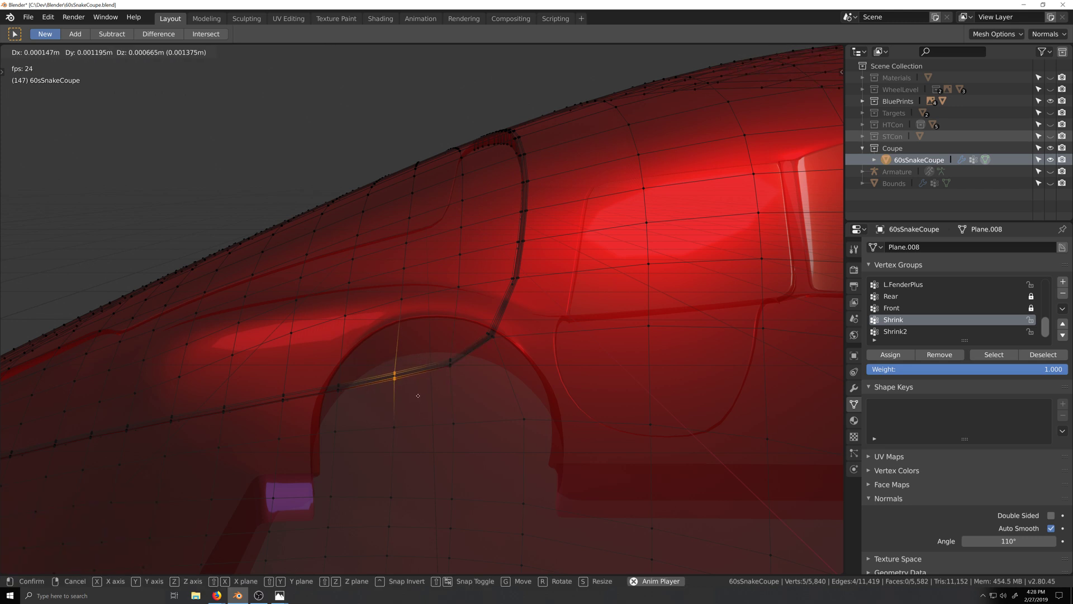
left_click(419, 395)
Turn X-ray off and check the rounded seam corner in Object Mode before returning to Edit Mode
scroll(431, 427, "down", 2)
key("Tab")
mouse_move(431, 427)
middle_mouse_down()
mouse_move(475, 454)
mouse_move(510, 402)
middle_mouse_up()
key("alt+z")
scroll(462, 453, "down", 1)
scroll(495, 426, "up", 3)
key("Tab")
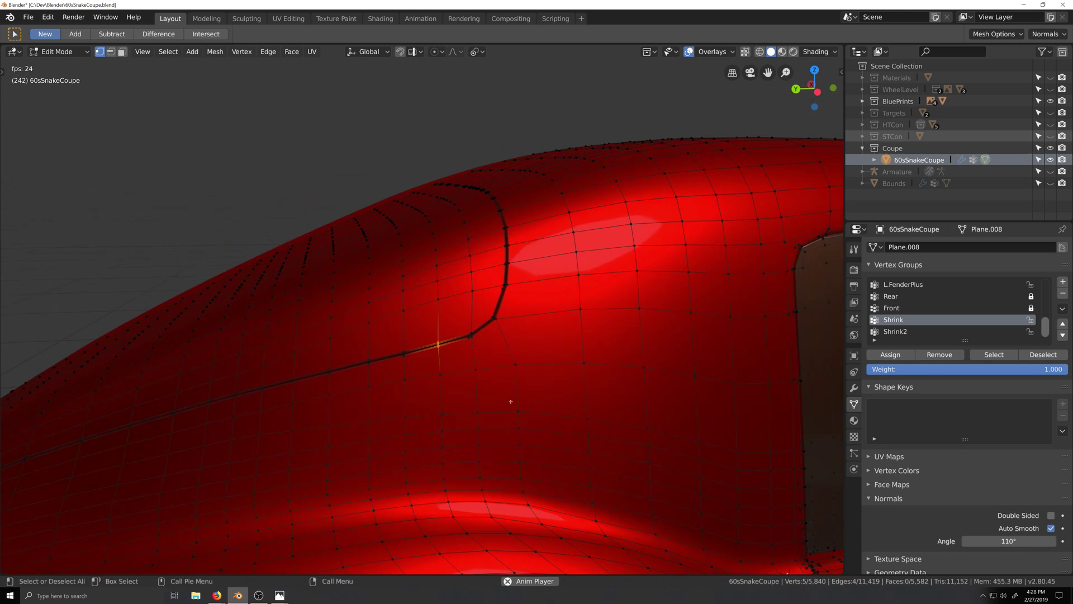
With X-ray on in side view, move the seam's lower corner vertex cluster and the three clusters behind it slightly up and rearward
key("alt+z")
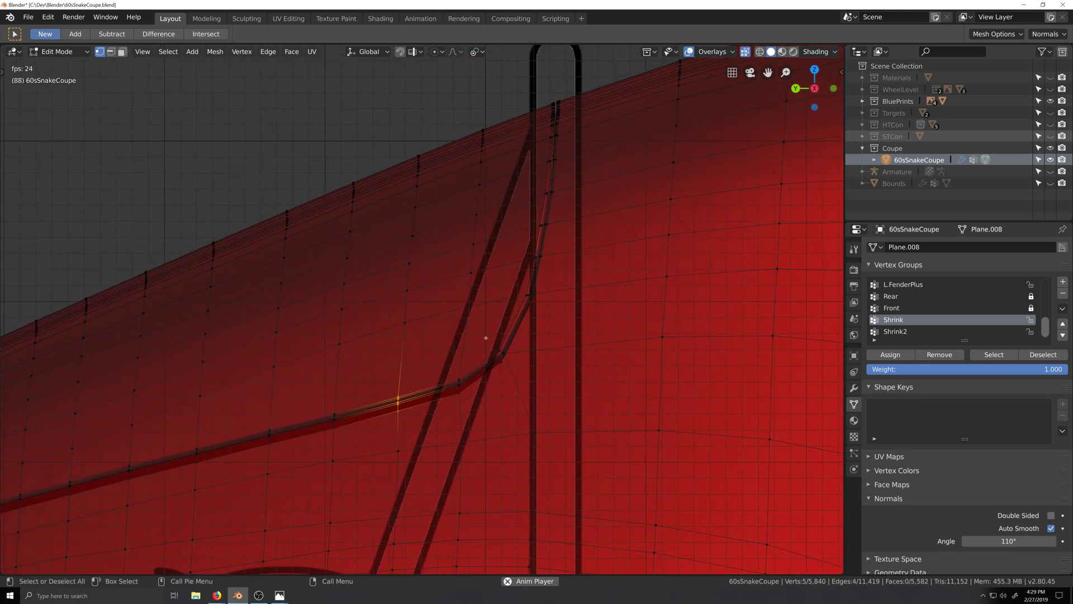
left_click_drag(486, 338, 519, 368)
key("g")
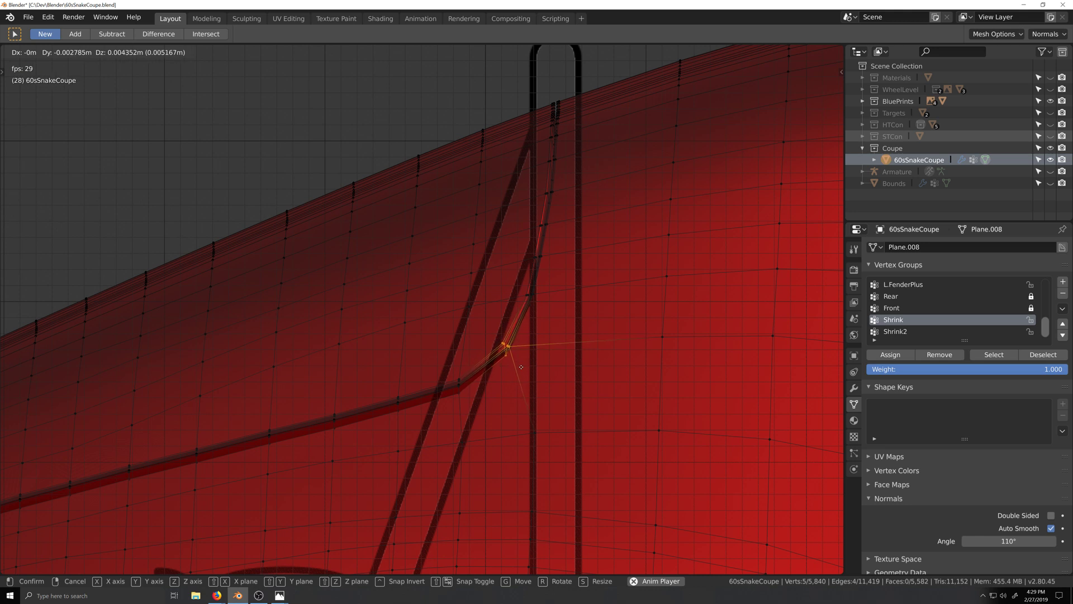
left_click(516, 364)
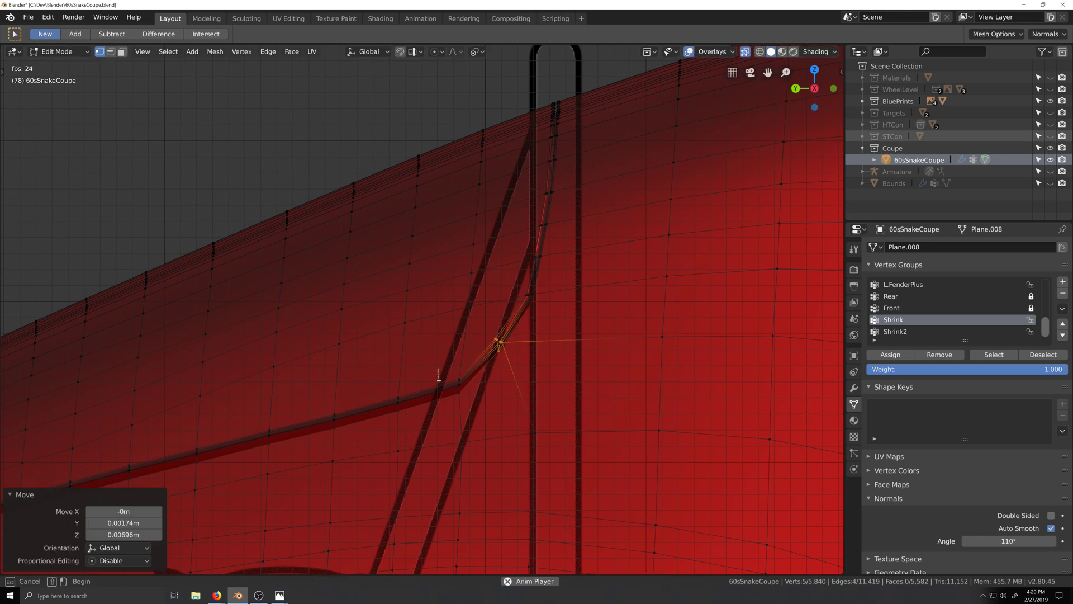
key("g")
left_click(469, 406)
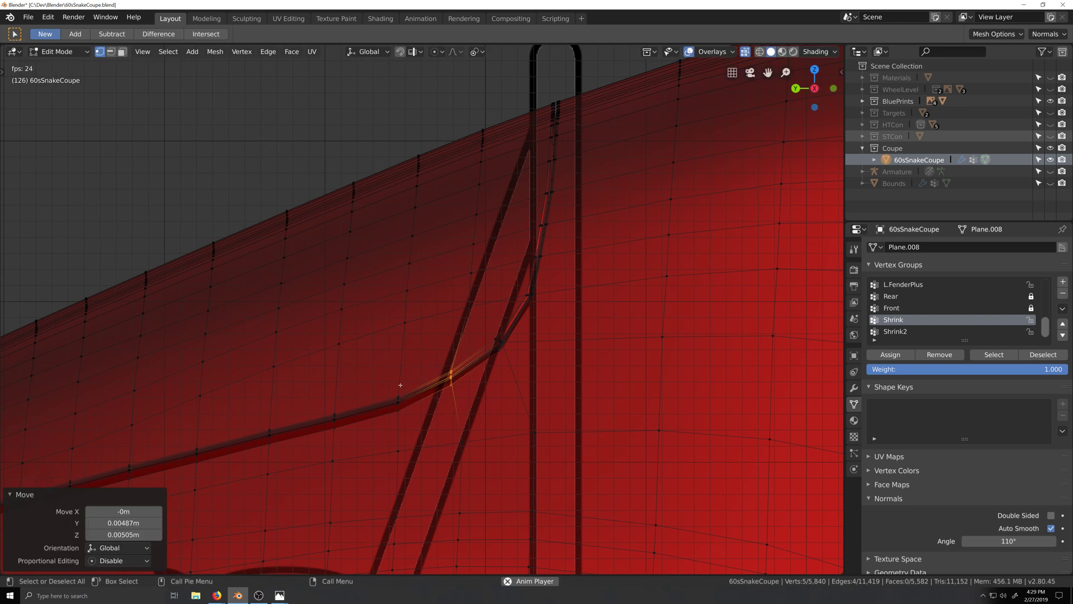
key("g")
left_click(411, 427)
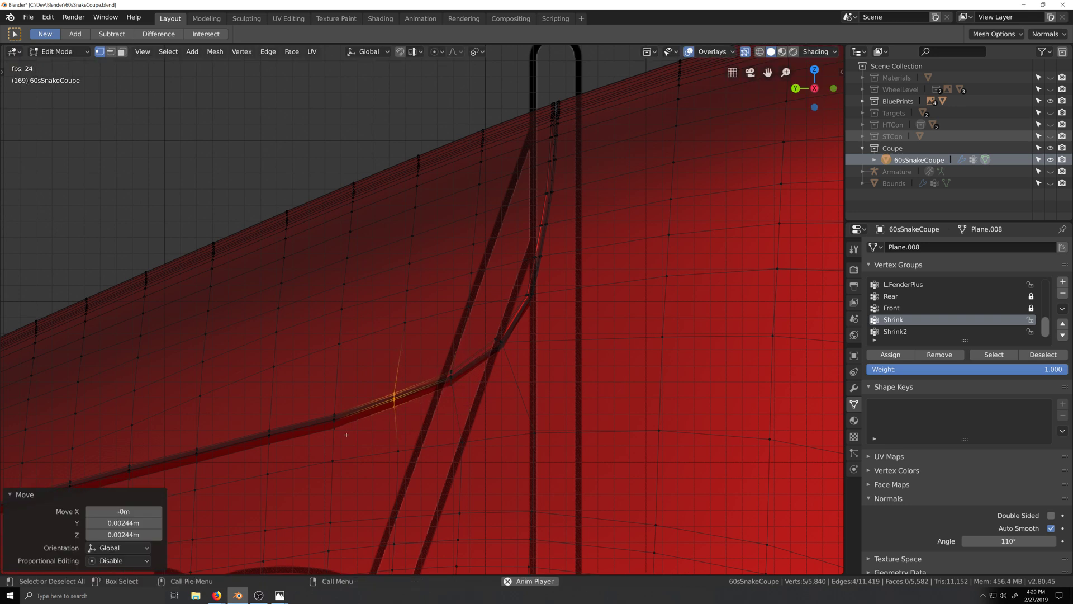
key("g")
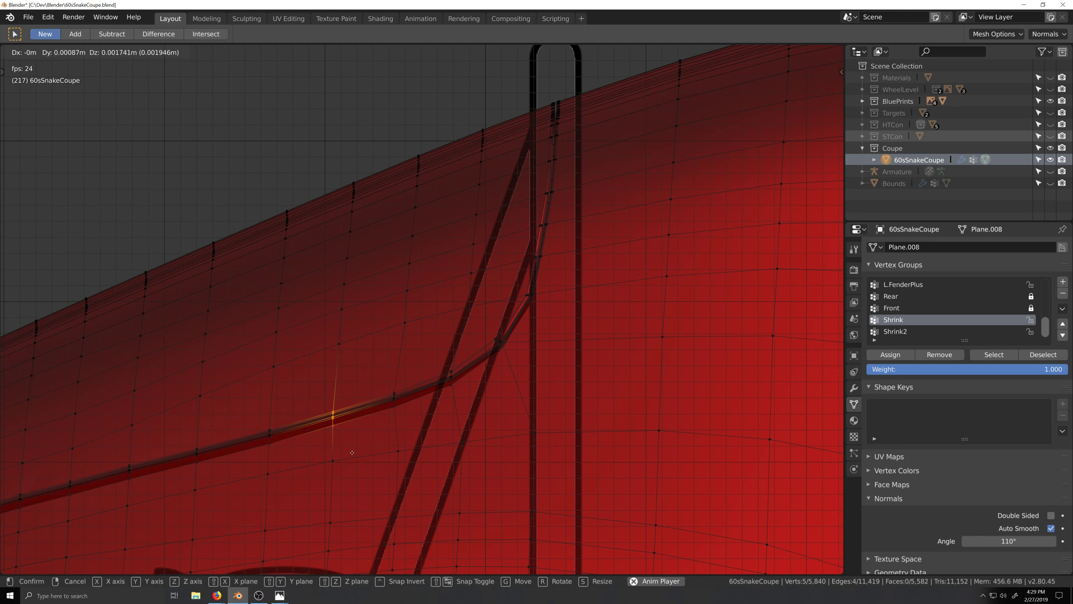
left_click(352, 452)
Nudge the two vertex clusters directly above the seam corner slightly rearward to smooth the curve
middle_click_drag(577, 347, 568, 381, "shift")
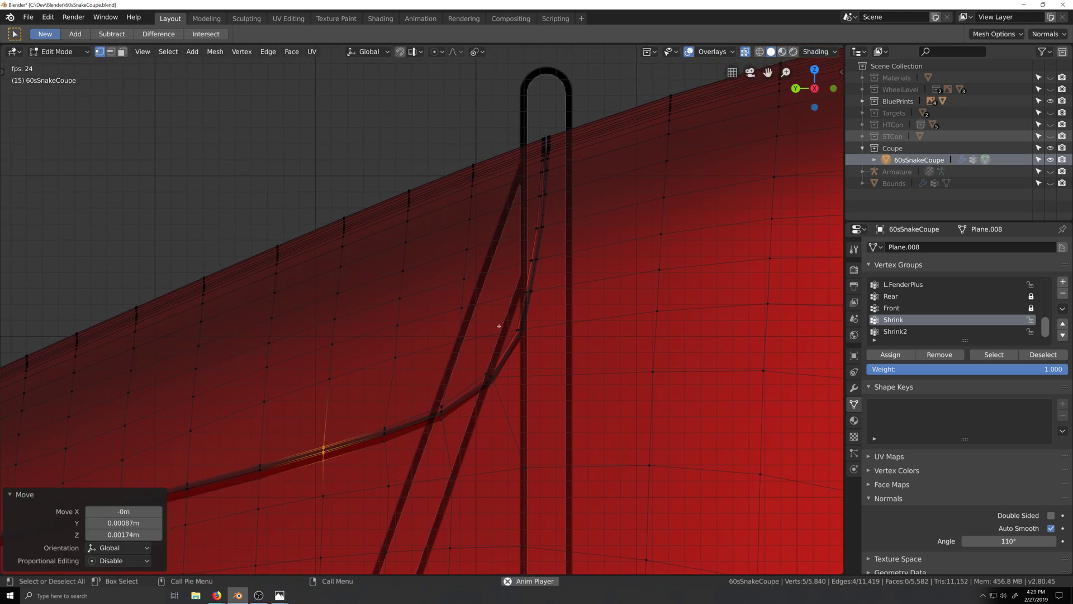
left_click_drag(499, 326, 552, 352)
key("g")
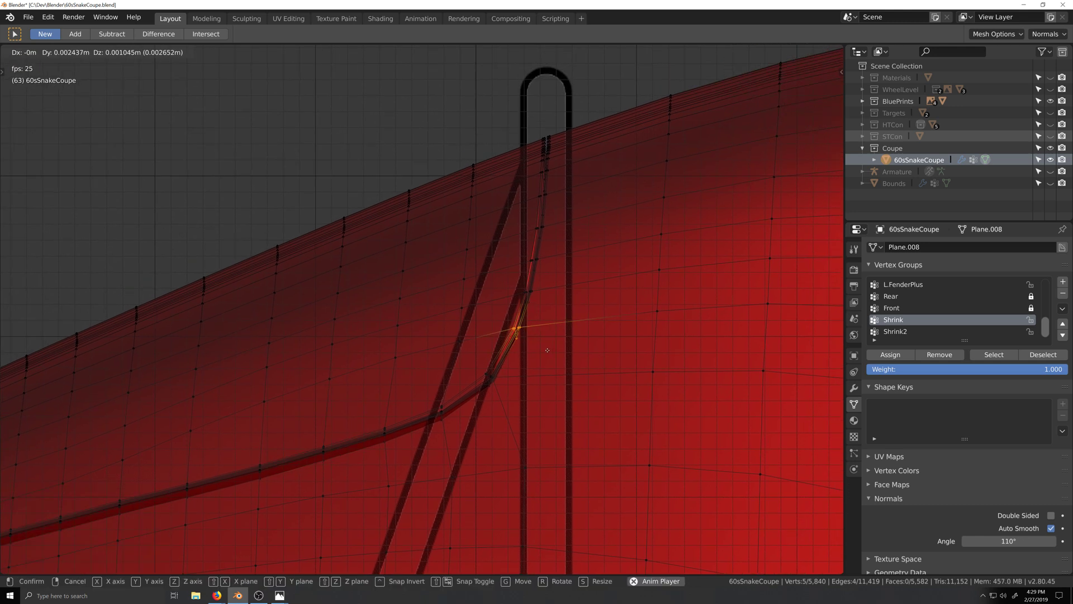
left_click(546, 350)
left_click_drag(509, 286, 548, 311)
key("g")
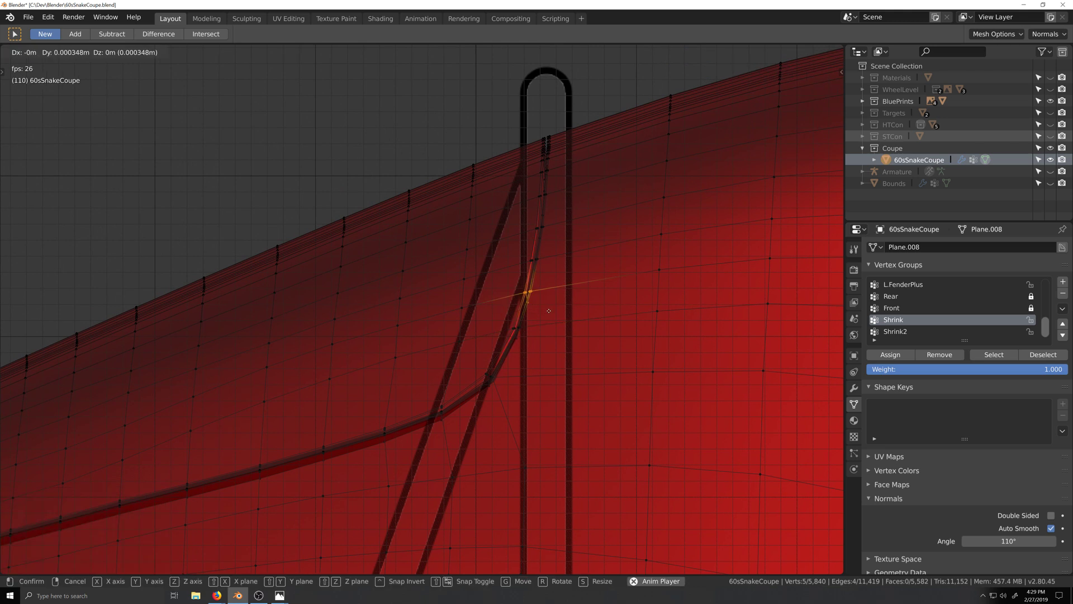
left_click(548, 313)
Turn X-ray off and inspect the seam corner in Object Mode from perspective and side views before returning to Edit Mode
key("Tab")
scroll(534, 374, "down", 3)
scroll(532, 383, "down", 4)
middle_click_drag(532, 383, 546, 390)
key("alt+z")
scroll(555, 434, "up", 4)
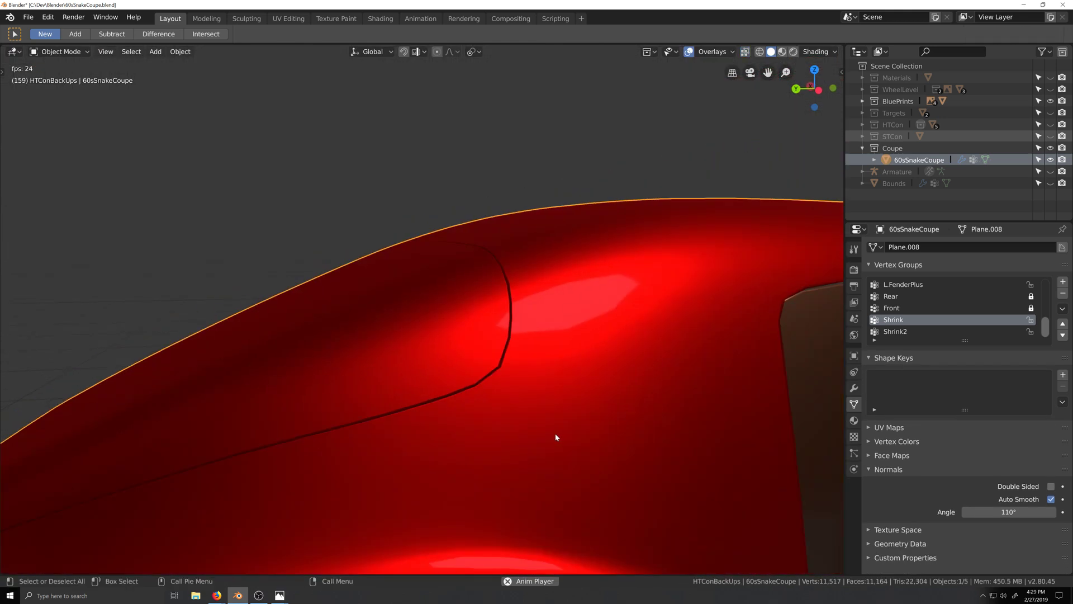
middle_click_drag(555, 434, 554, 434)
key("ctrl+KP_3")
scroll(554, 434, "up", 4)
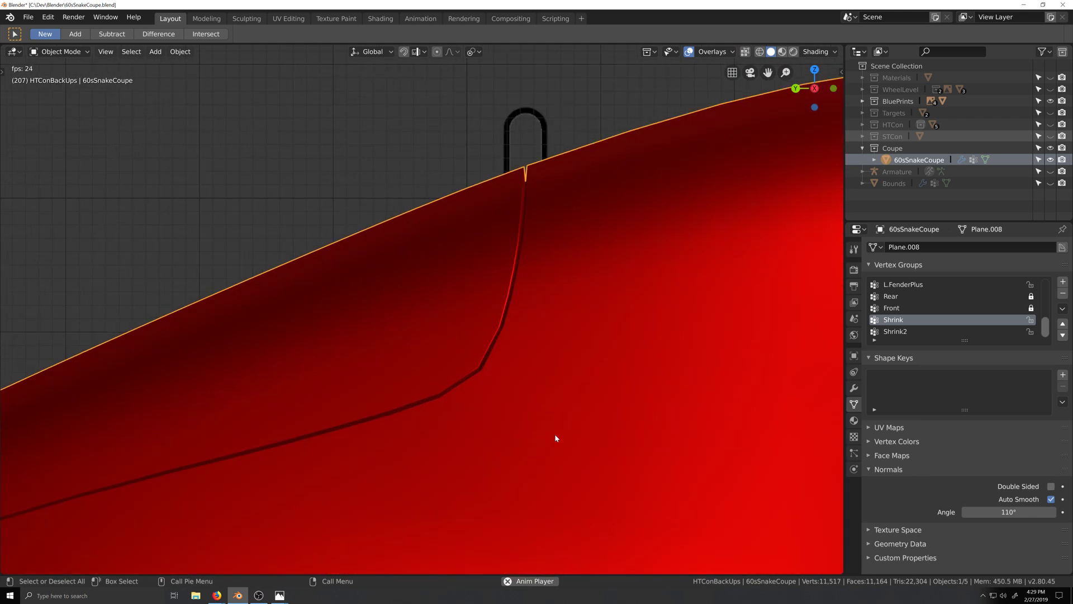
key("Tab")
scroll(527, 385, "up", 1)
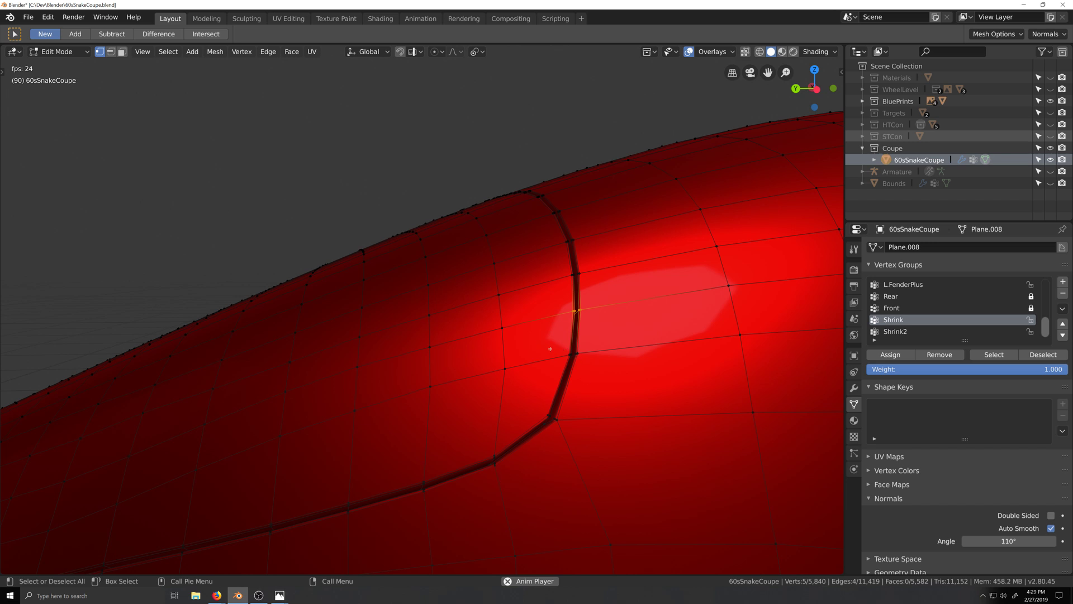
Move the seam cluster above the corner forward about 0.004 m, and the one behind the corner forward about 0.006 m and slightly up
key("alt+z")
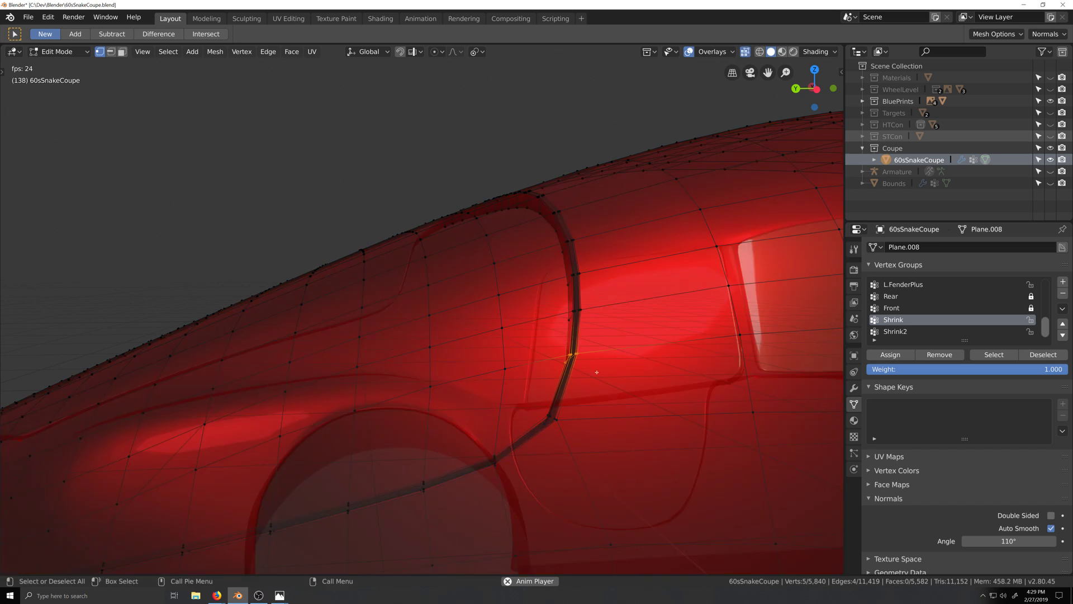
key("g")
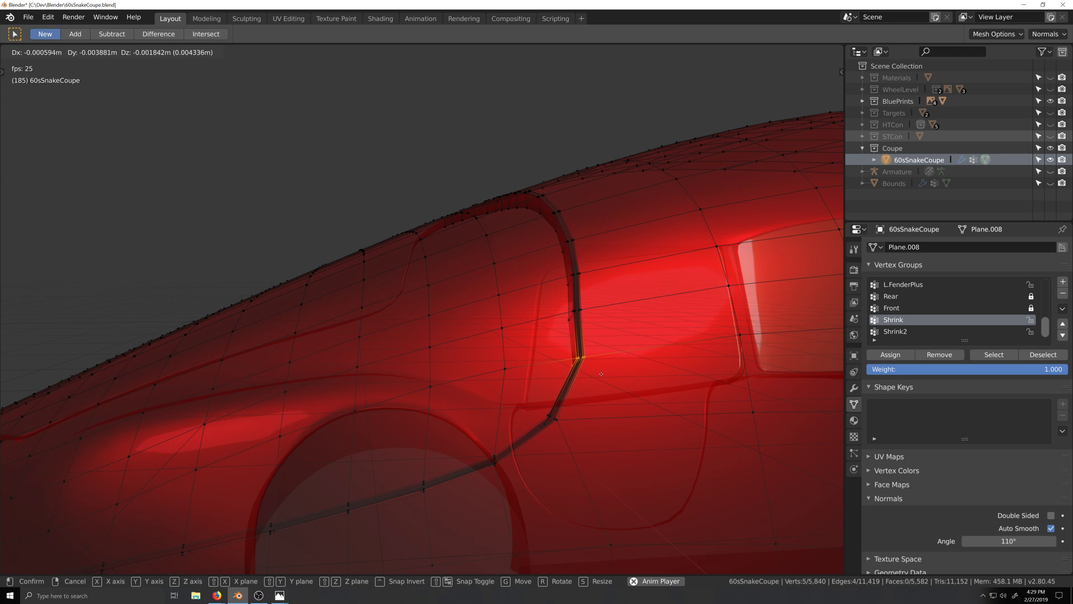
left_click(601, 373)
left_click(494, 459)
key("g")
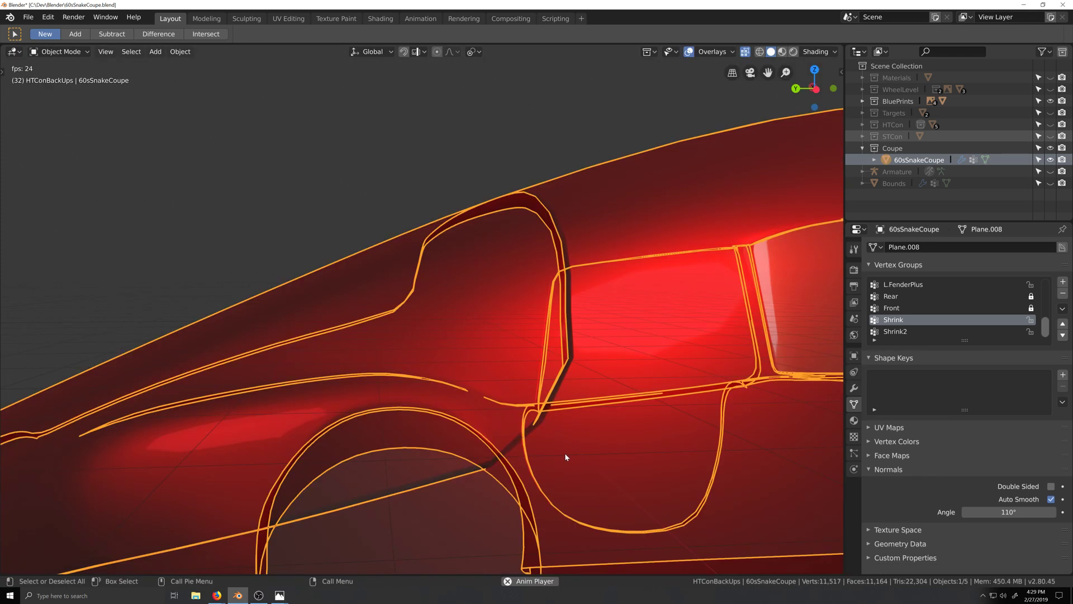
key("Tab")
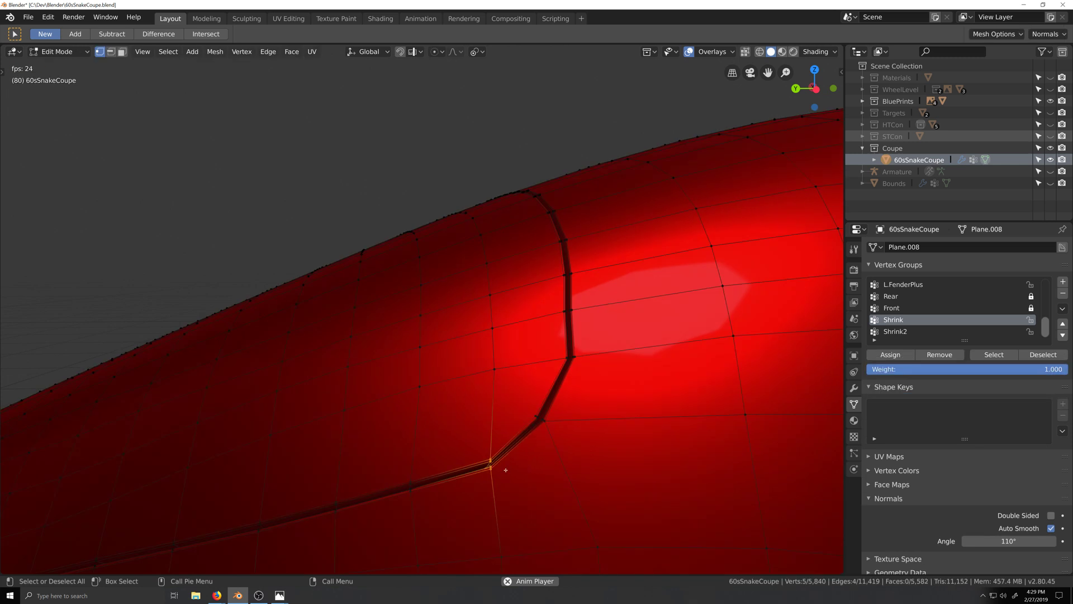
key("g")
left_click(496, 463)
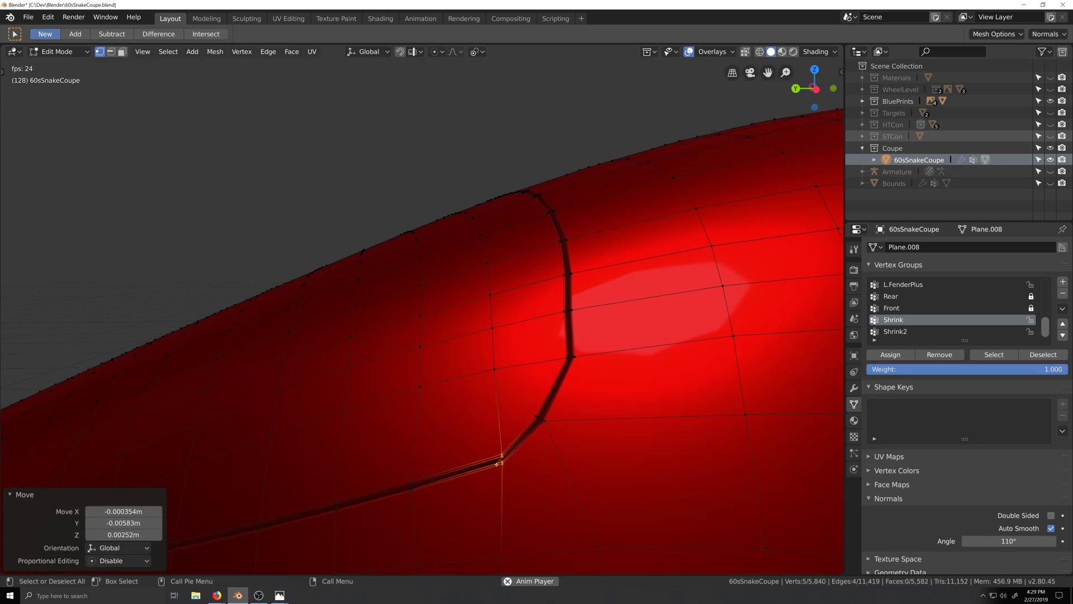
With X-ray on, lower the seam cluster just above the corner by about 0.006 m
key("alt+z")
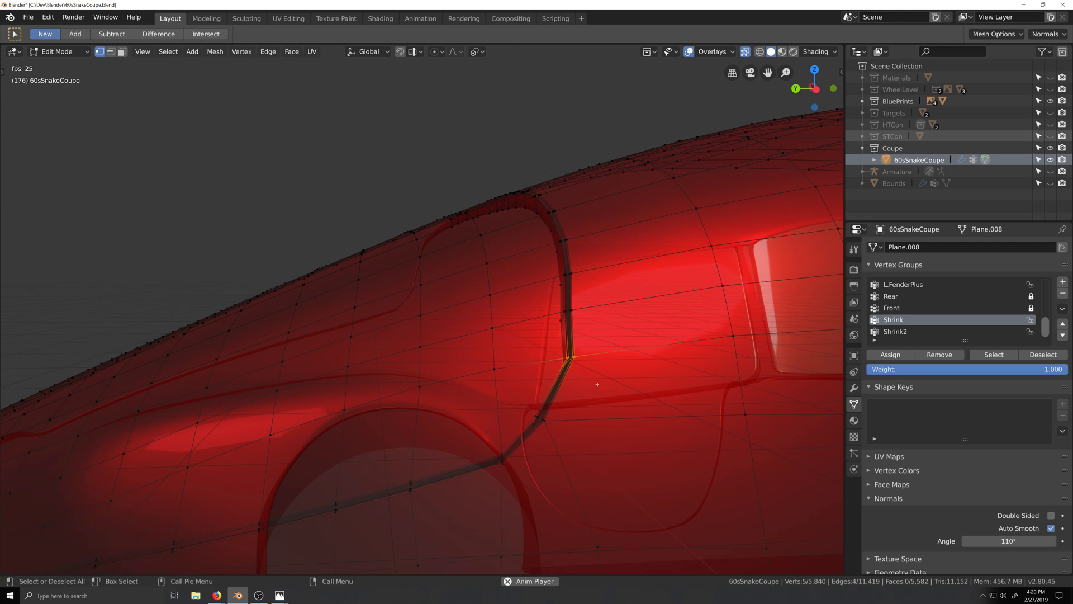
key("g")
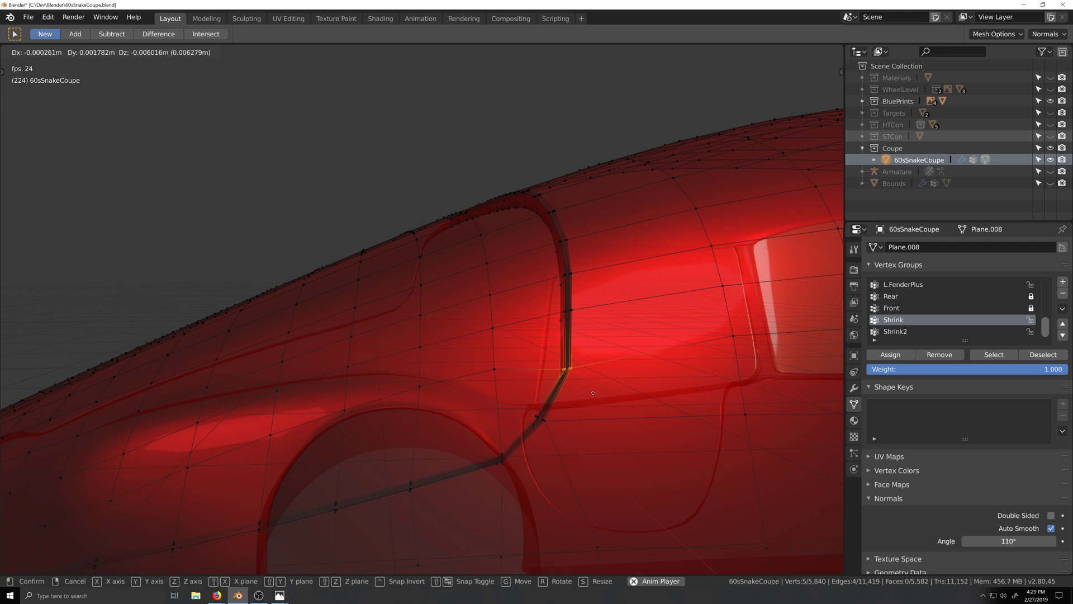
left_click(569, 450)
Check the reshaped seam corner in Object Mode with X-ray off, then return to Edit Mode
key("Tab")
middle_click_drag(568, 453, 492, 449)
key("alt+z")
scroll(579, 463, "down", 5)
key("Tab")
scroll(526, 419, "up", 5)
With X-ray on, move three vertex clusters along the lower seam behind the corner forward by about 0.009, 0.003 and 0.0015 m
key("alt+z")
left_click(421, 425)
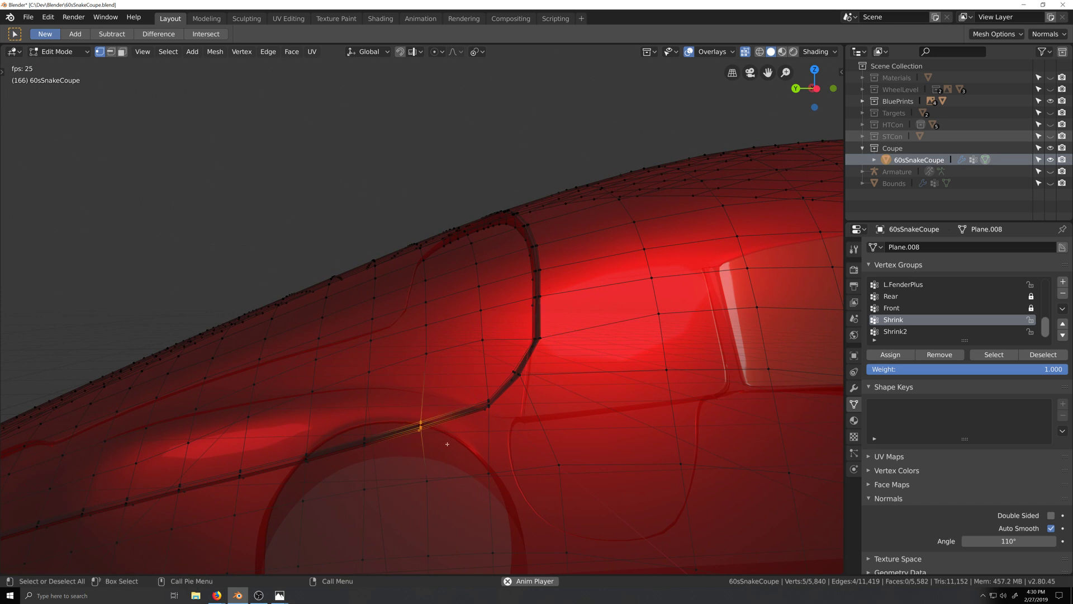
key("g")
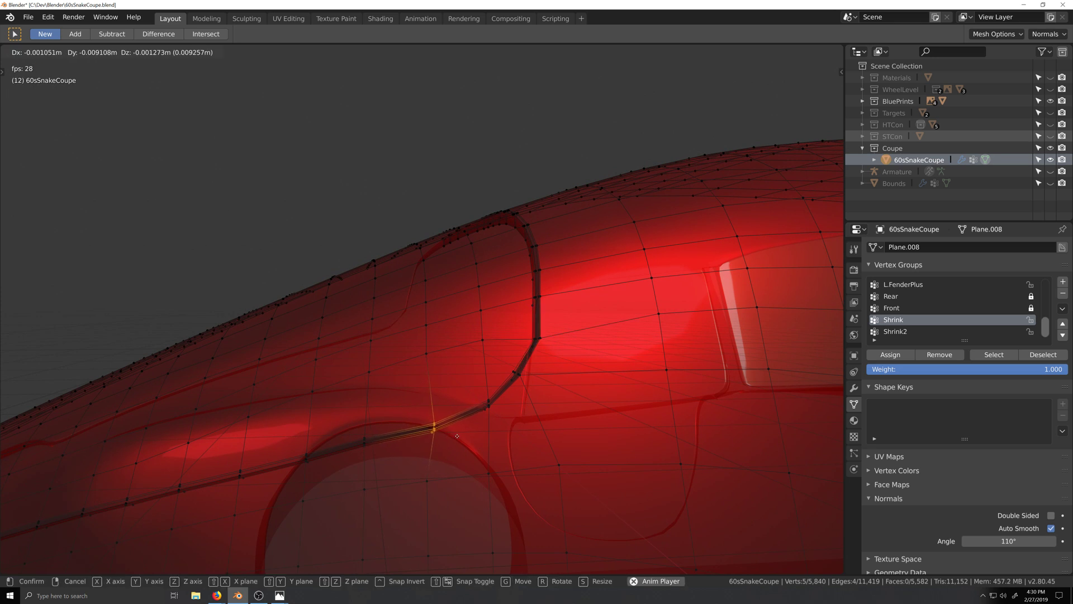
left_click(457, 435)
key("g")
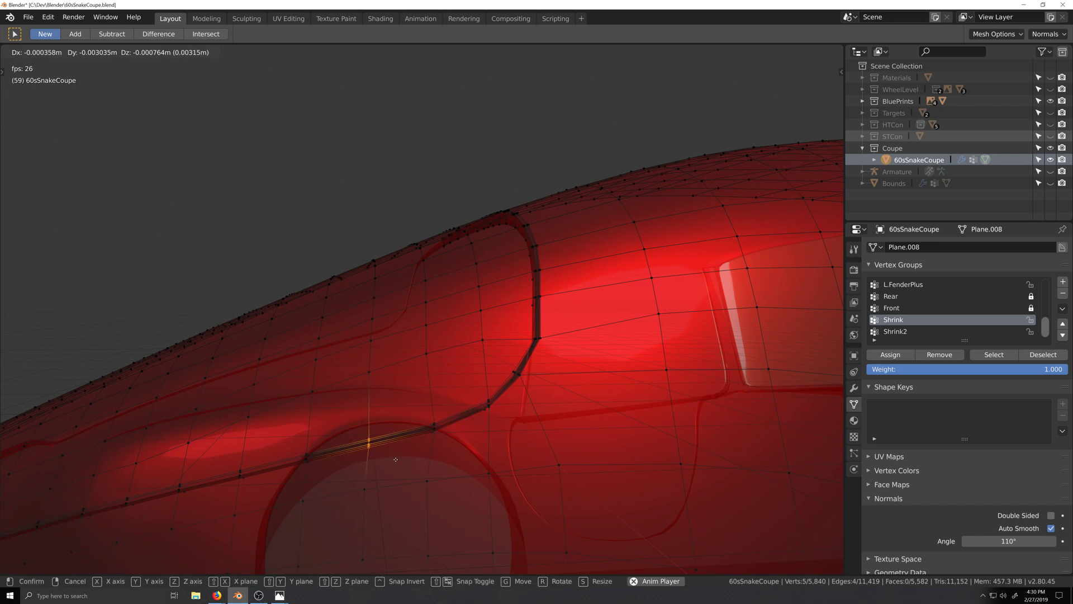
left_click(363, 460)
left_click(307, 460)
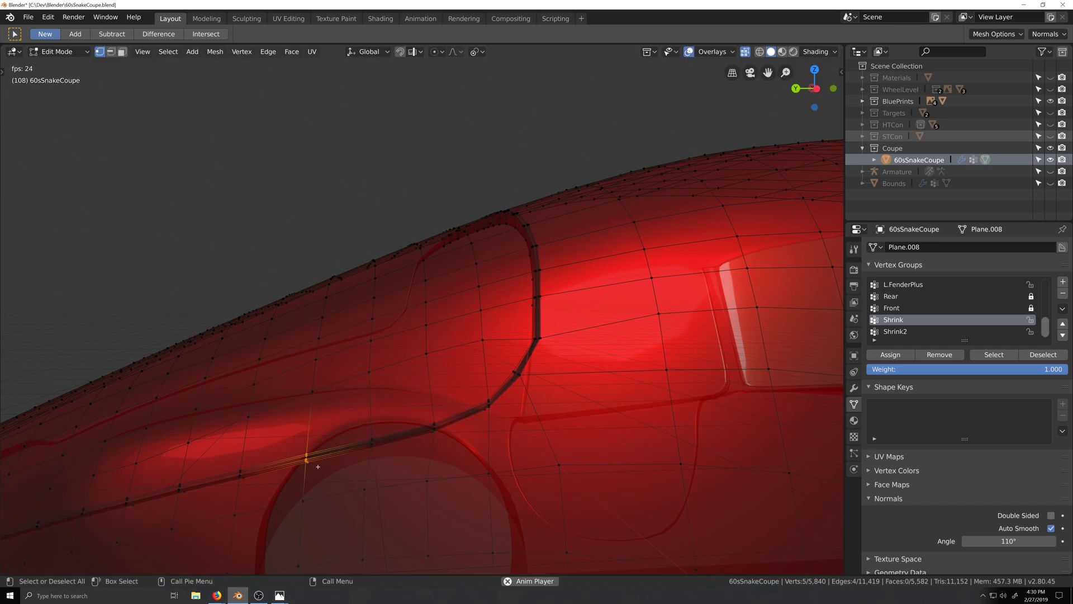
key("g")
left_click(319, 466)
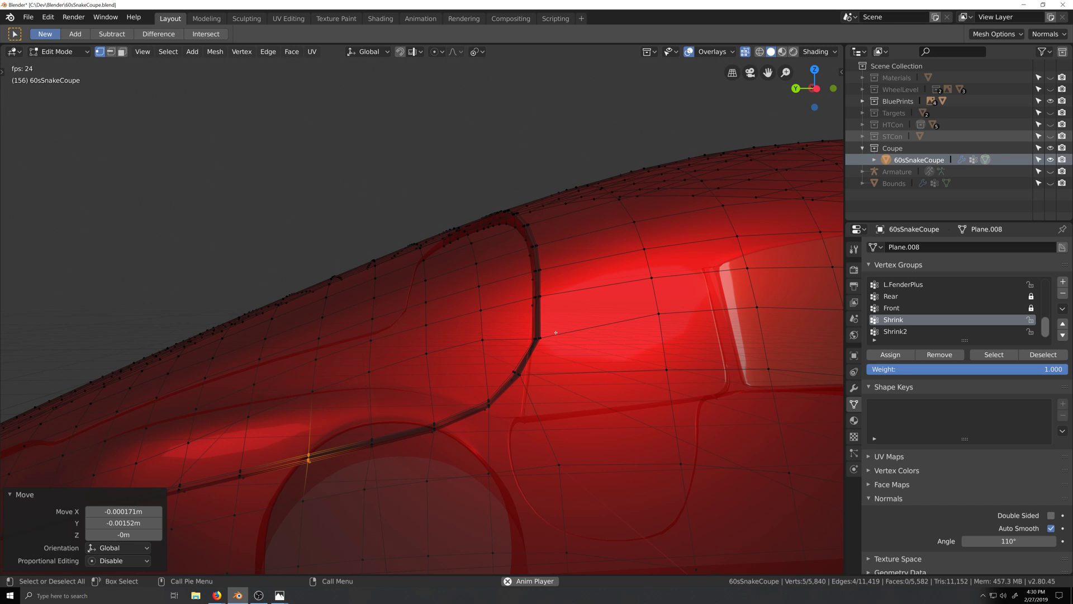
Move the seam cluster above the corner rearward about 0.001 m and the next one up forward about 0.0025 m
left_click(537, 337)
key("g")
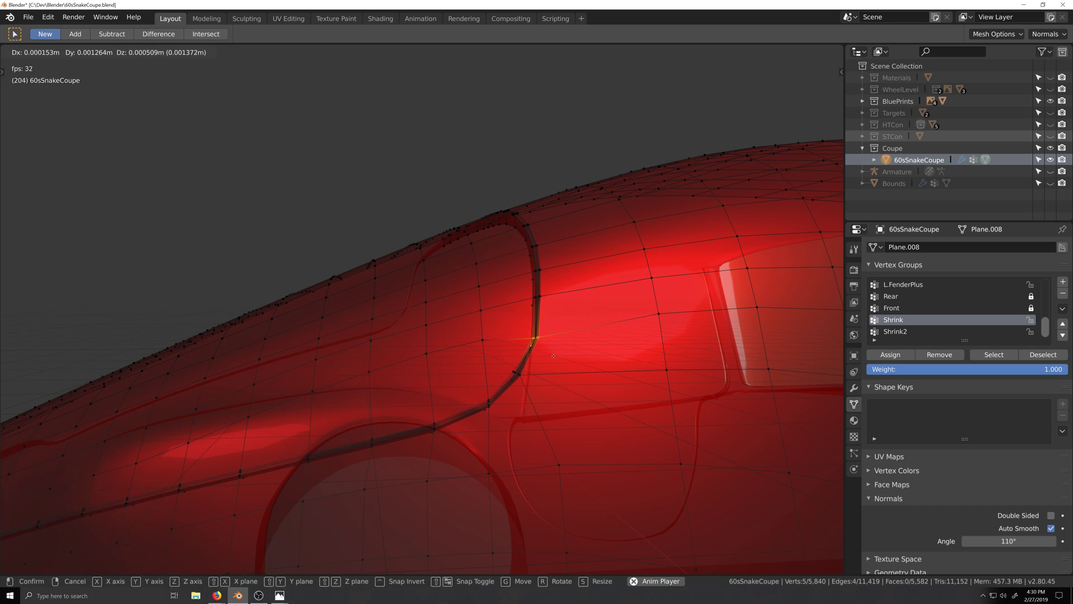
left_click(553, 356)
left_click(528, 295)
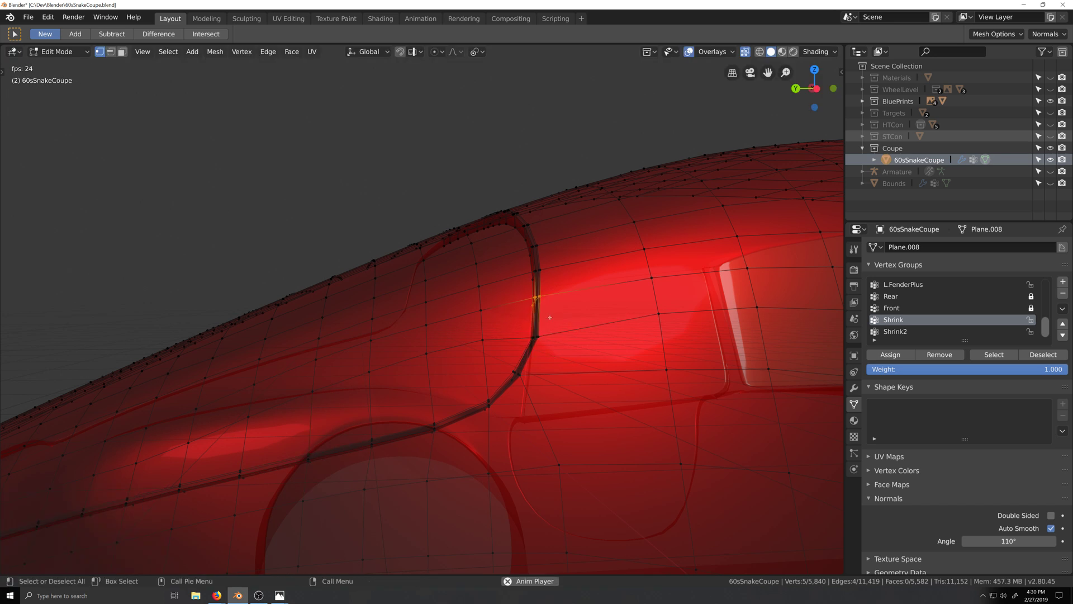
key("g")
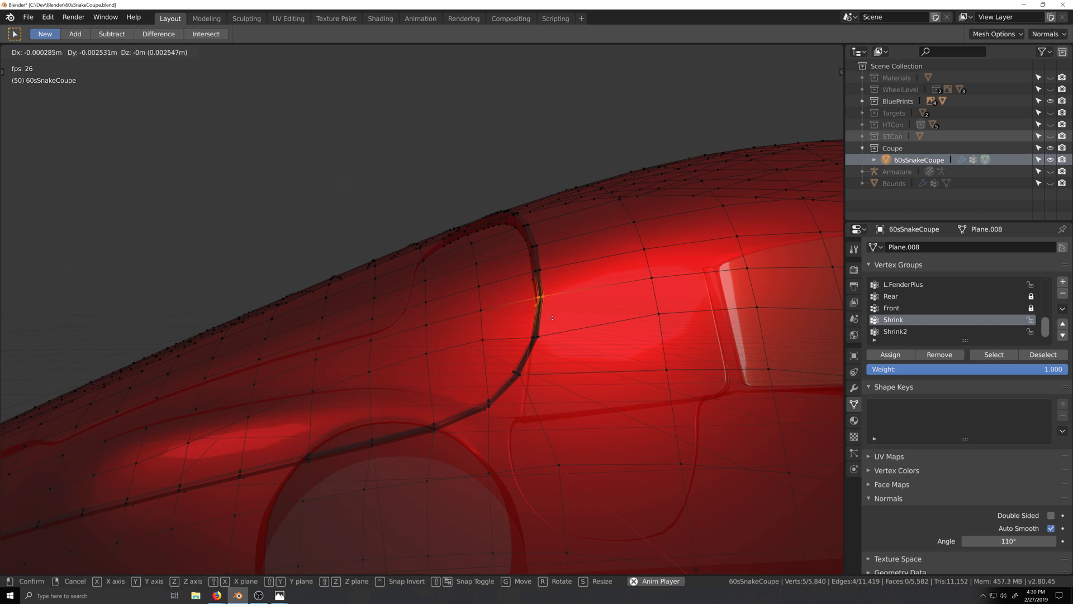
left_click(552, 318)
Nudge the next two seam clusters toward the roof forward and up, about 0.002 m and 0.001 m respectively
left_click(536, 270)
key("g")
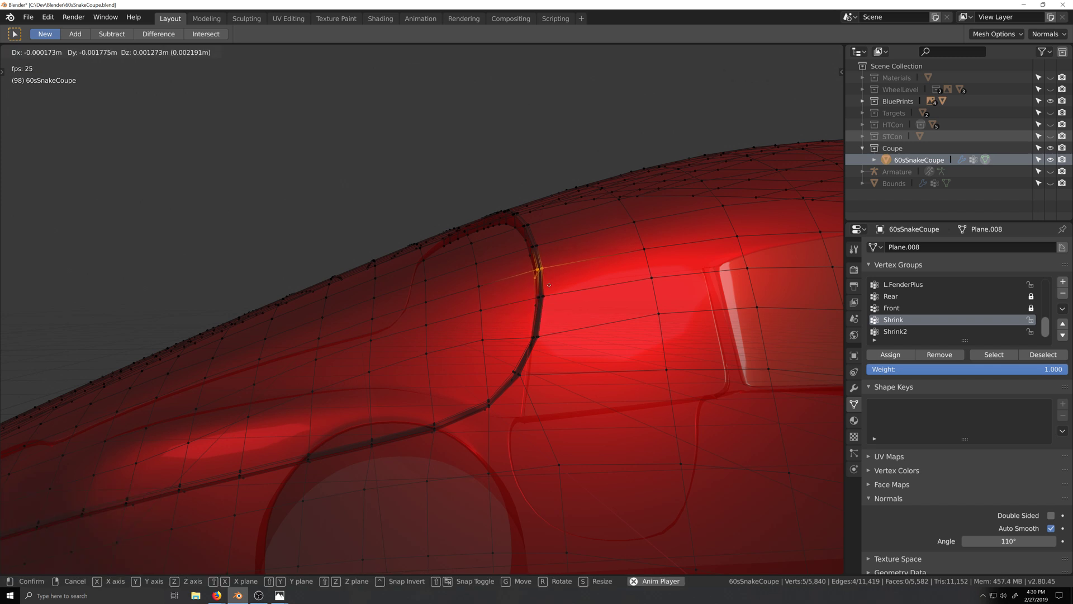
left_click(549, 285)
left_click_drag(527, 245, 545, 262)
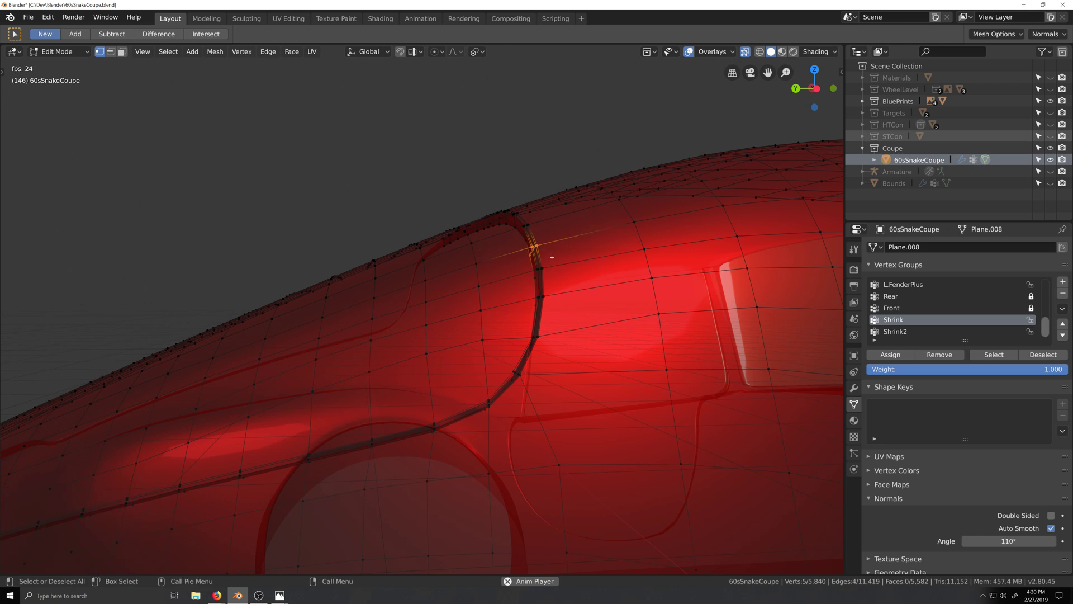
key("g")
left_click(552, 253)
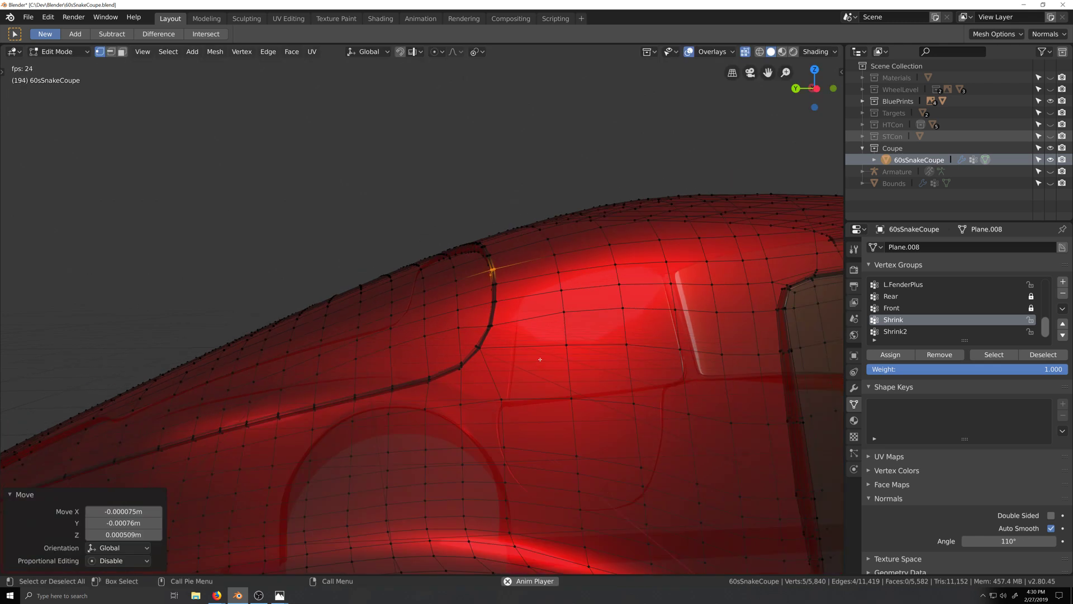
Inspect the rounded hatch seam on the whole car body in Object Mode from the rear side
key("Tab")
scroll(531, 389, "down", 6)
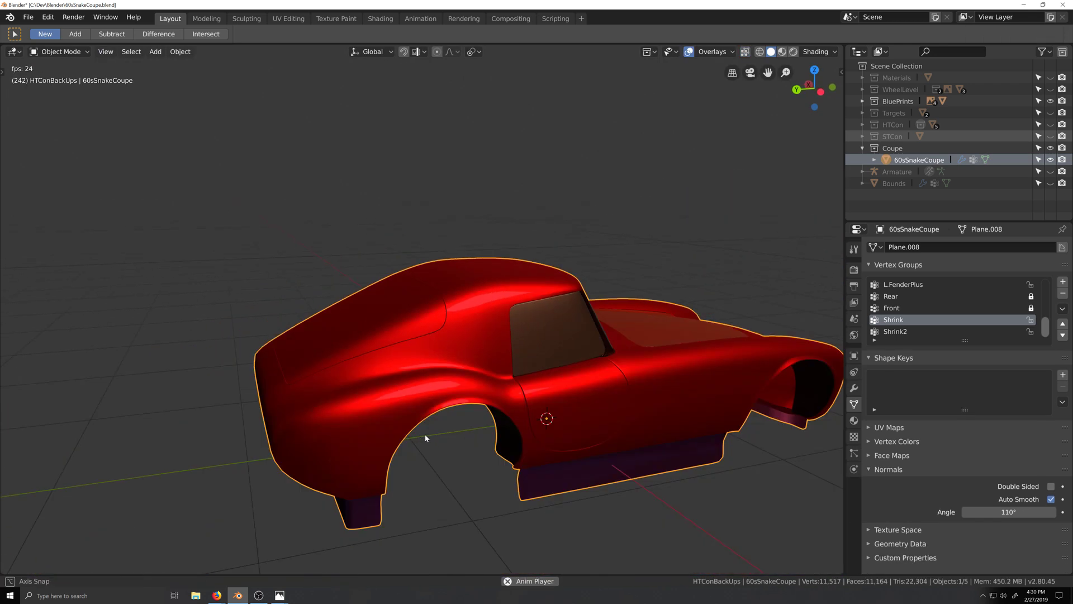
middle_click_drag(425, 433, 498, 421)
scroll(440, 442, "up", 5)
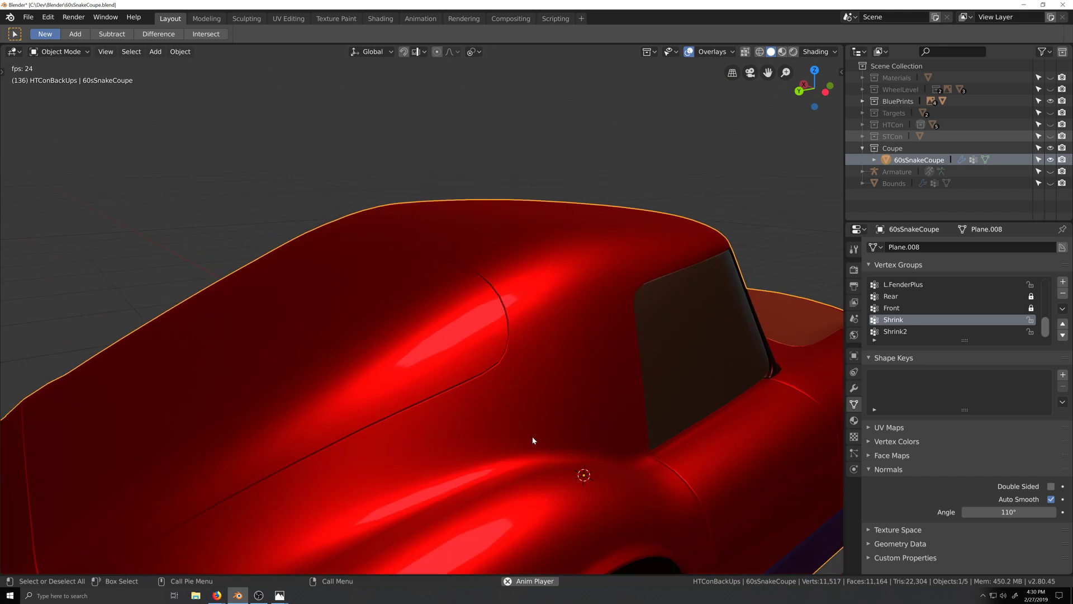
Switch the viewport's solid shading from the glossy MatCap to studio lighting and view the seam from the rear side
left_click(827, 52)
left_click(809, 89)
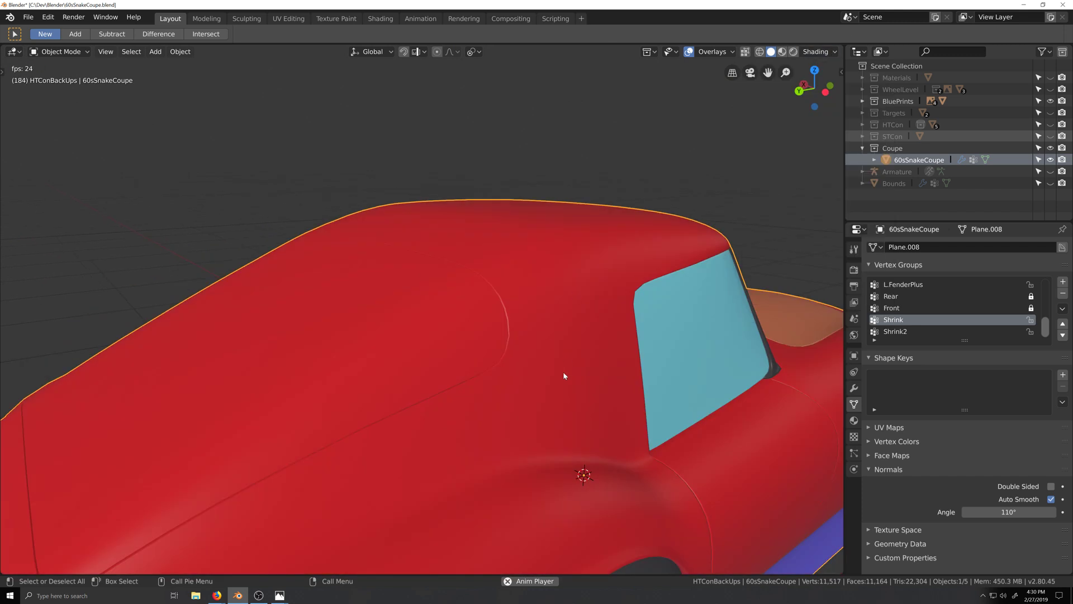
scroll(526, 394, "down", 2)
mouse_move(479, 423)
middle_mouse_down()
mouse_move(450, 438)
mouse_move(398, 437)
mouse_move(553, 411)
mouse_move(610, 384)
middle_mouse_up()
In Edit Mode, select the edge loop running along the hatch seam across the roof and down the side
key("Tab")
scroll(503, 425, "up", 5)
scroll(582, 400, "up", 3)
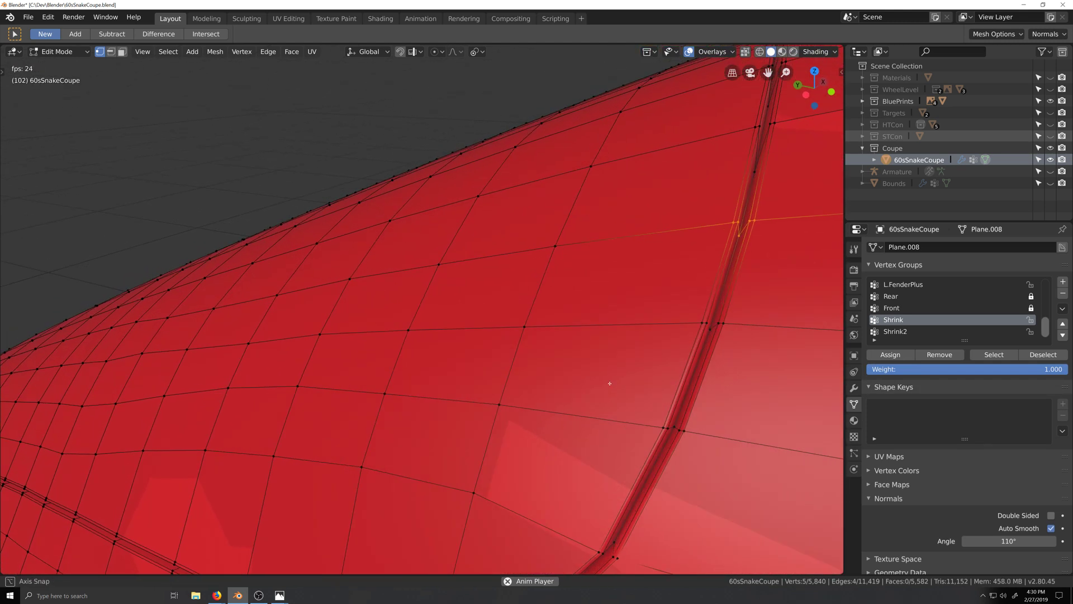
left_click(713, 339, "alt")
scroll(475, 414, "down", 7)
middle_click_drag(437, 379, 475, 390)
scroll(475, 390, "down", 2)
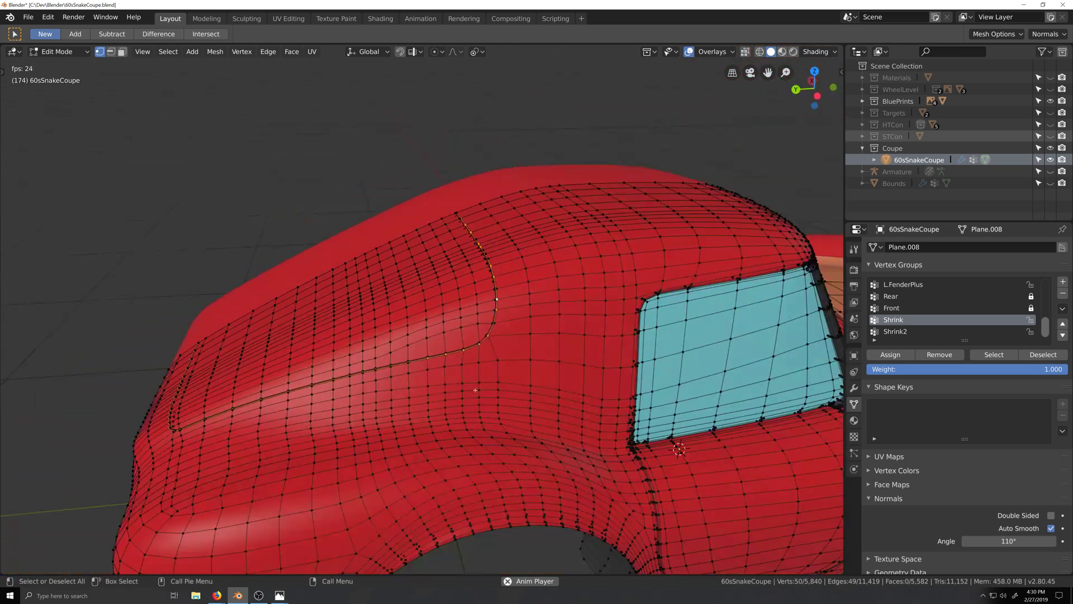
Hide the selected seam loop, select the whole connected hatch panel inside it, and assign the Windows material
key("h")
scroll(474, 389, "up", 4)
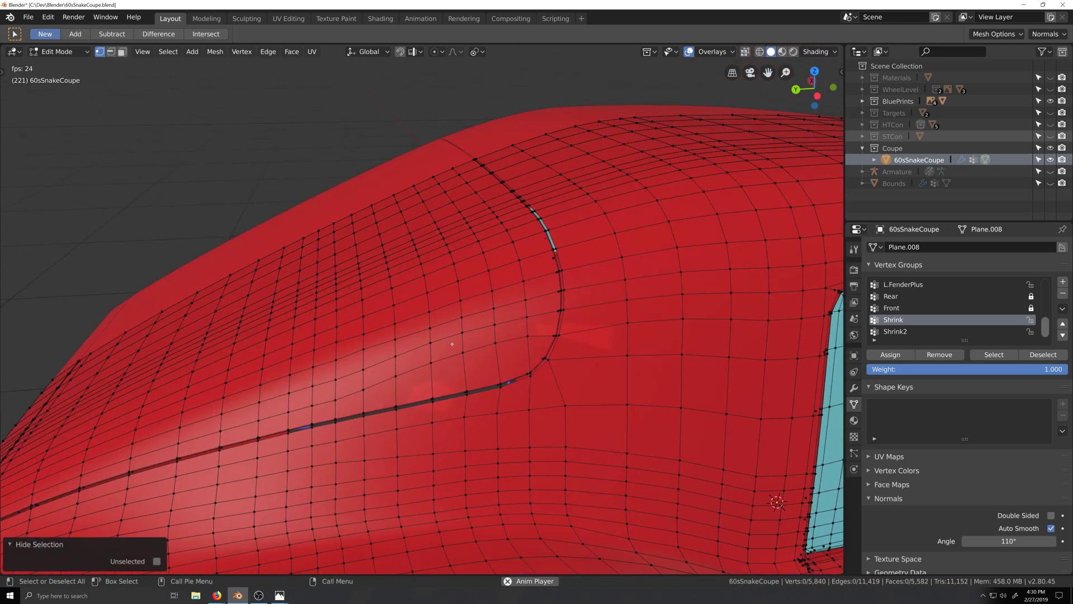
key("l")
middle_click_drag(507, 349, 546, 389)
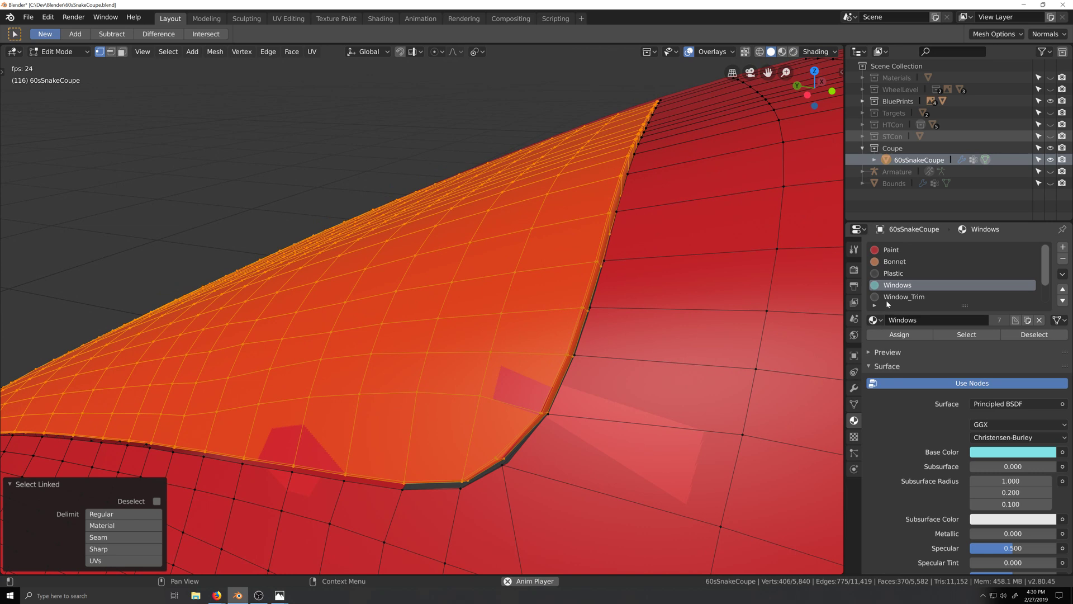
left_click(909, 333)
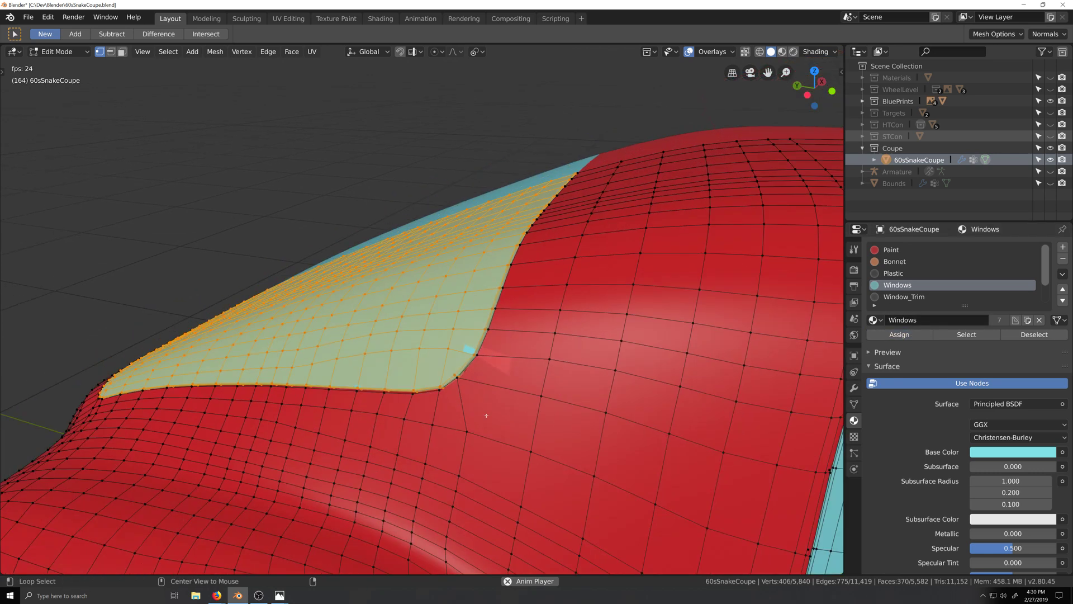
Reveal the hidden seam geometry, clear the selection, and inspect the rear window on the body in Object Mode
key("alt+z")
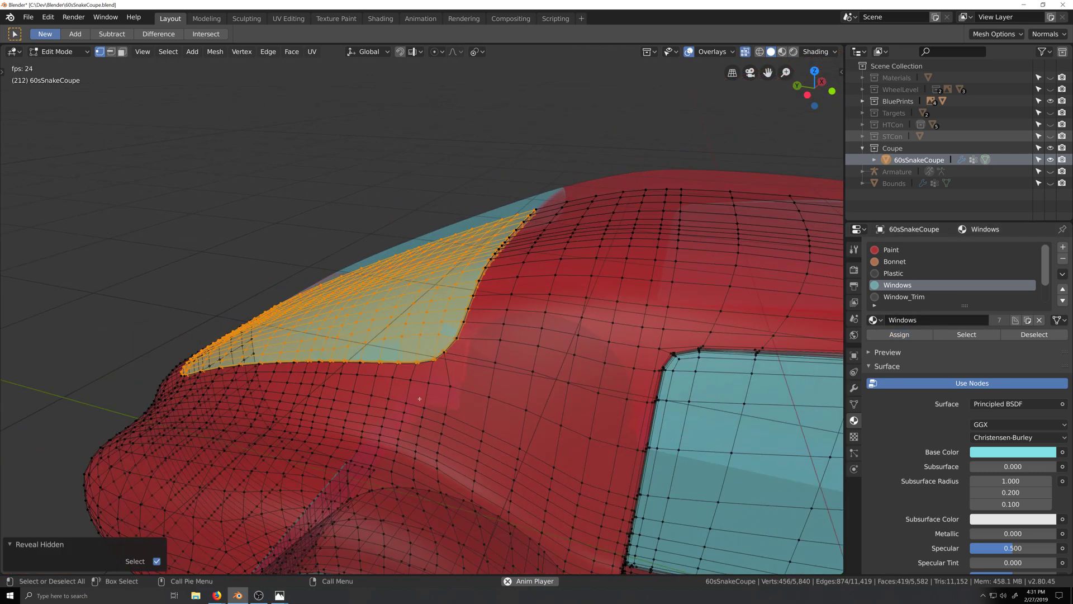
key("alt+a")
key("Tab")
key("alt+z")
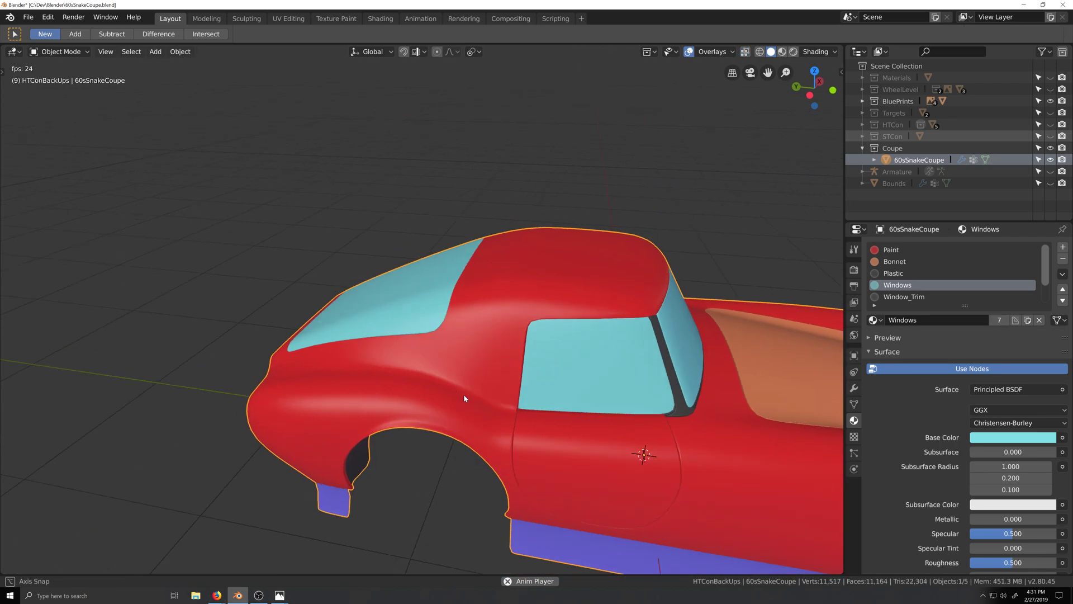
middle_click_drag(466, 425, 501, 418)
scroll(488, 426, "up", 3)
scroll(475, 457, "up", 2)
middle_click_drag(466, 465, 484, 388)
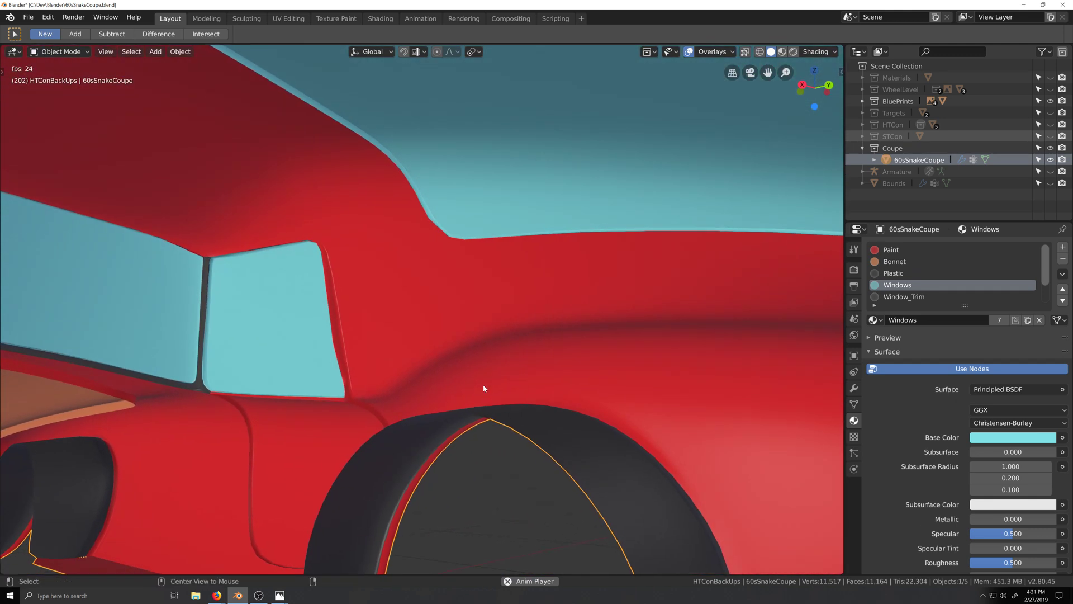
key("alt+a")
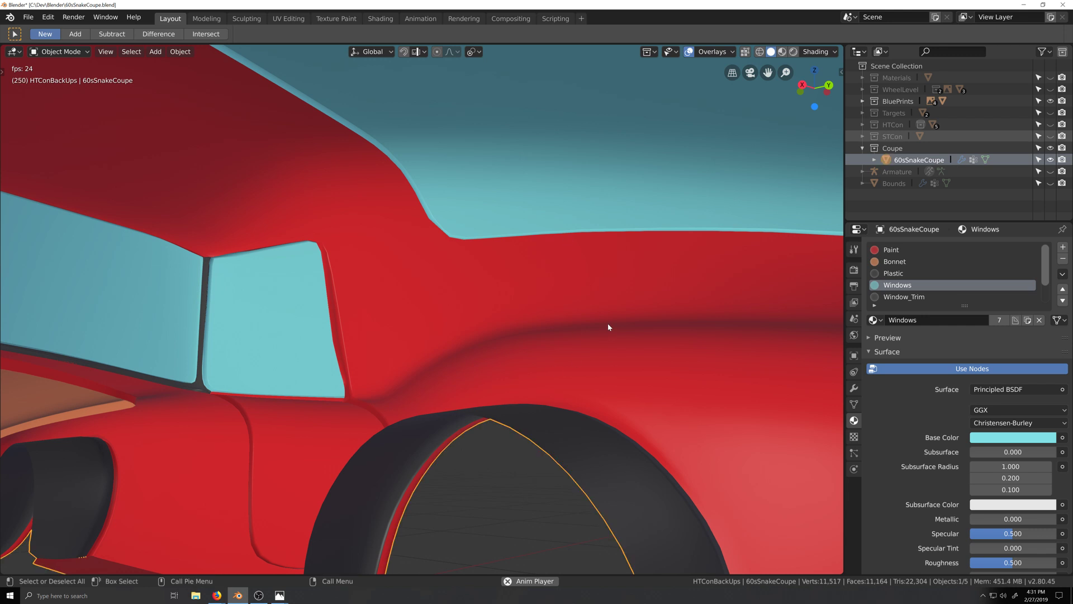
In Edit Mode, move the out-of-line vertex at the rear window's lower tail corner about 0.0029 m along X
key("Tab")
scroll(542, 310, "up", 4)
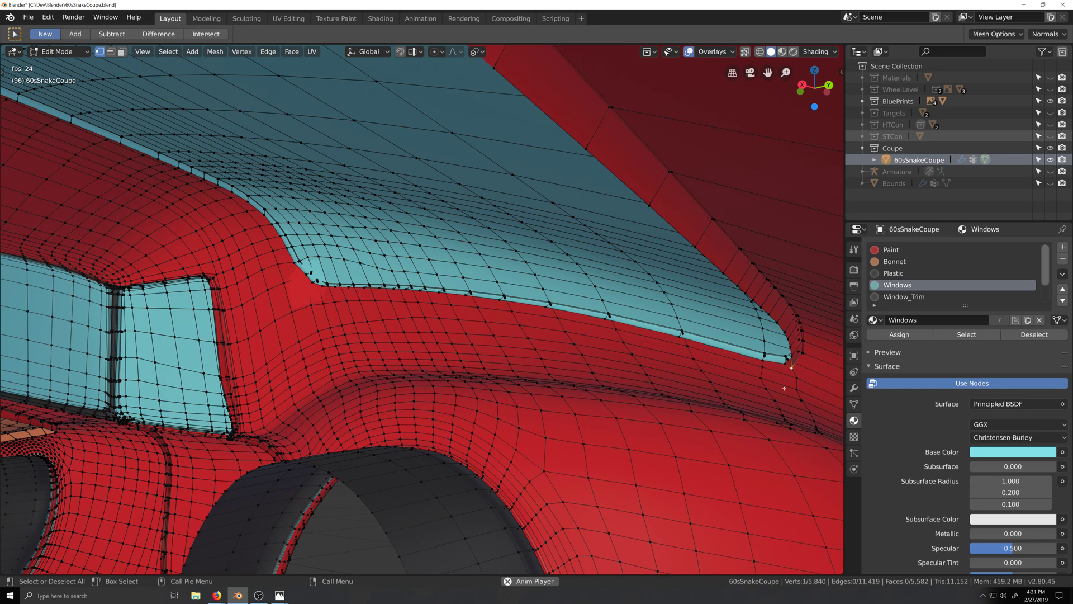
scroll(784, 388, "up", 5)
key("KP_Decimal")
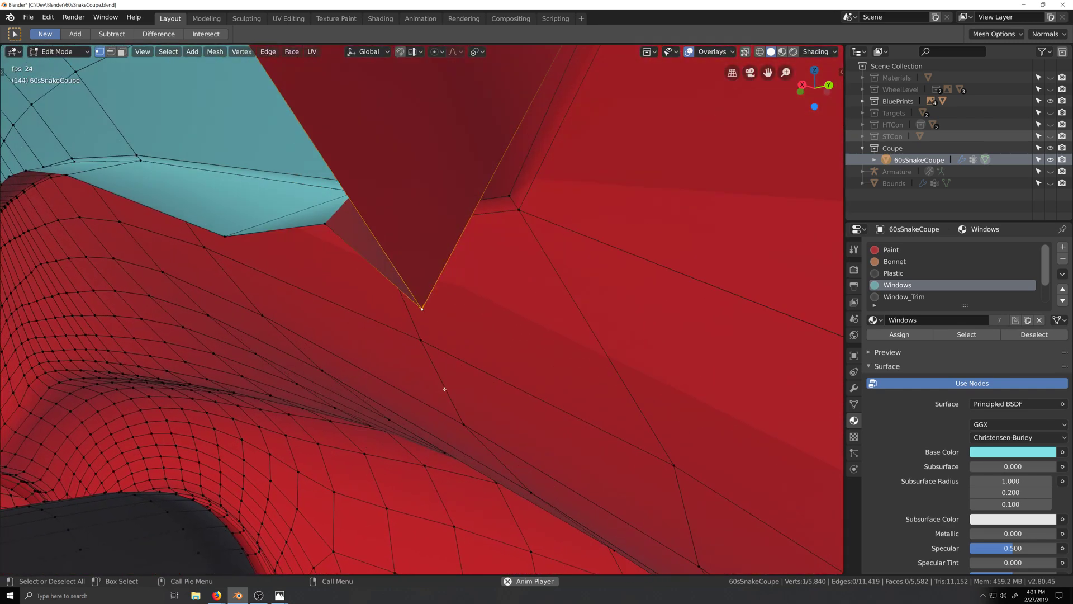
middle_click_drag(445, 389, 400, 373)
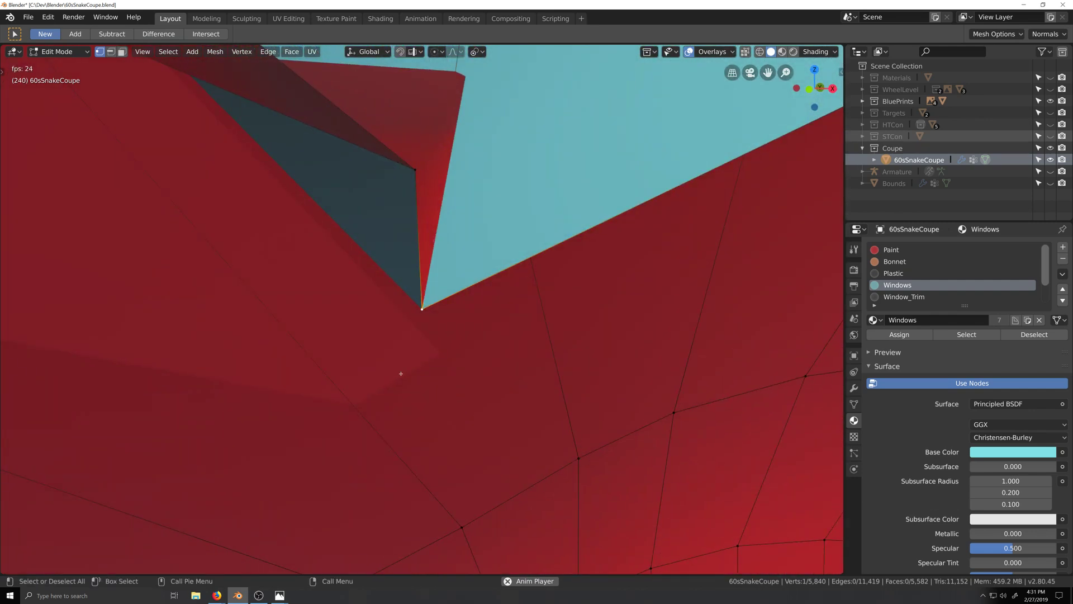
key("g")
key("x")
left_click(503, 350)
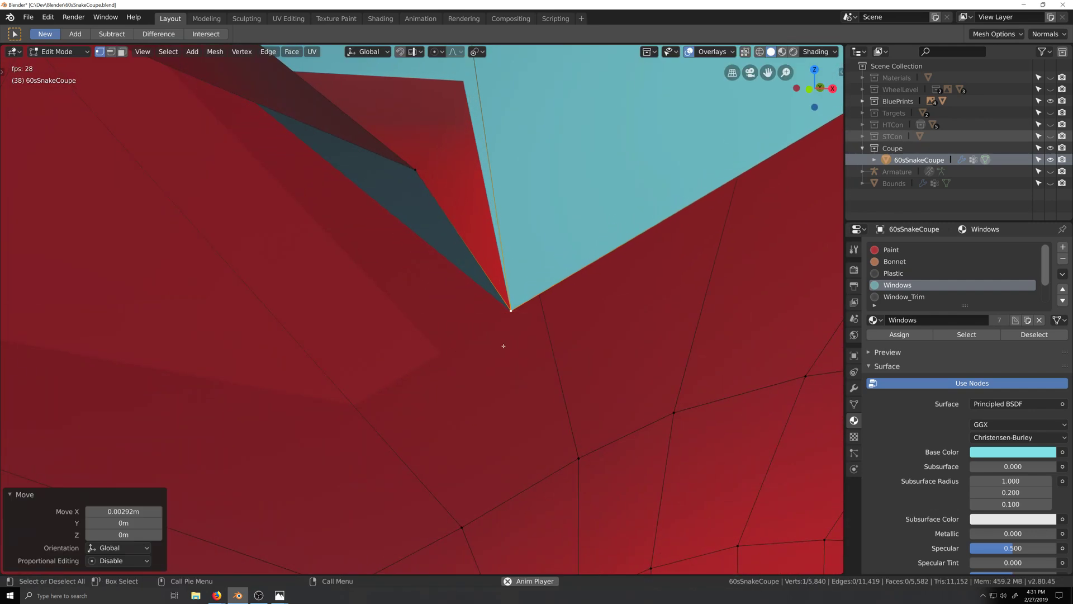
Raise the same tail-corner vertex along Z to bring it closer to the window edge
middle_click_drag(503, 349, 412, 373)
key("g")
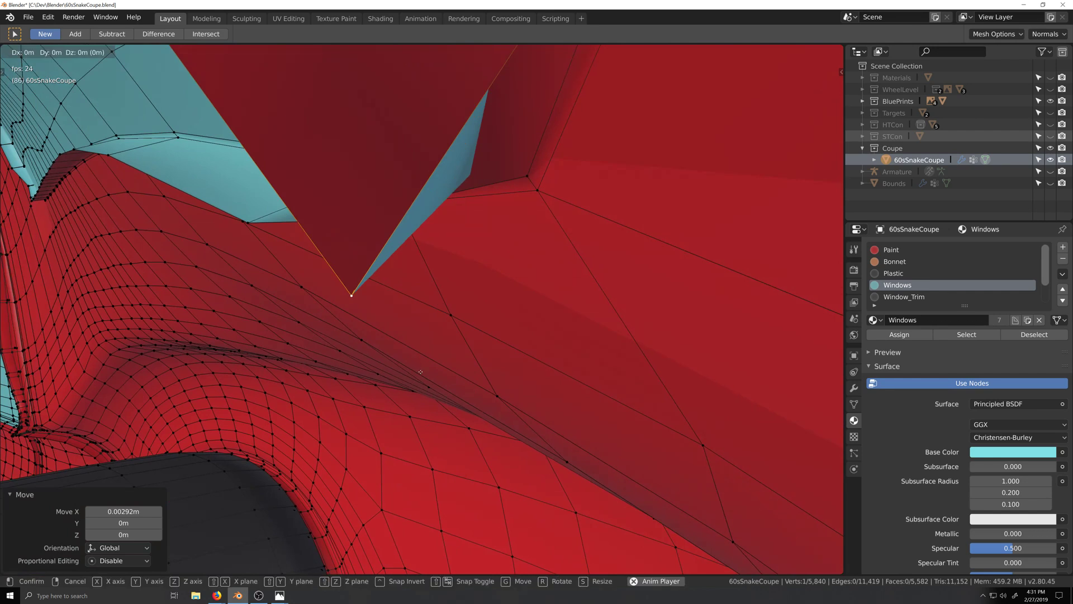
key("z")
left_click(441, 305)
Shift the tail-corner vertex about another 0.0027 m along X and lower it about 0.0002 m
middle_click_drag(442, 305, 516, 290)
middle_click_drag(485, 185, 497, 301)
key("g")
key("x")
left_click(520, 310)
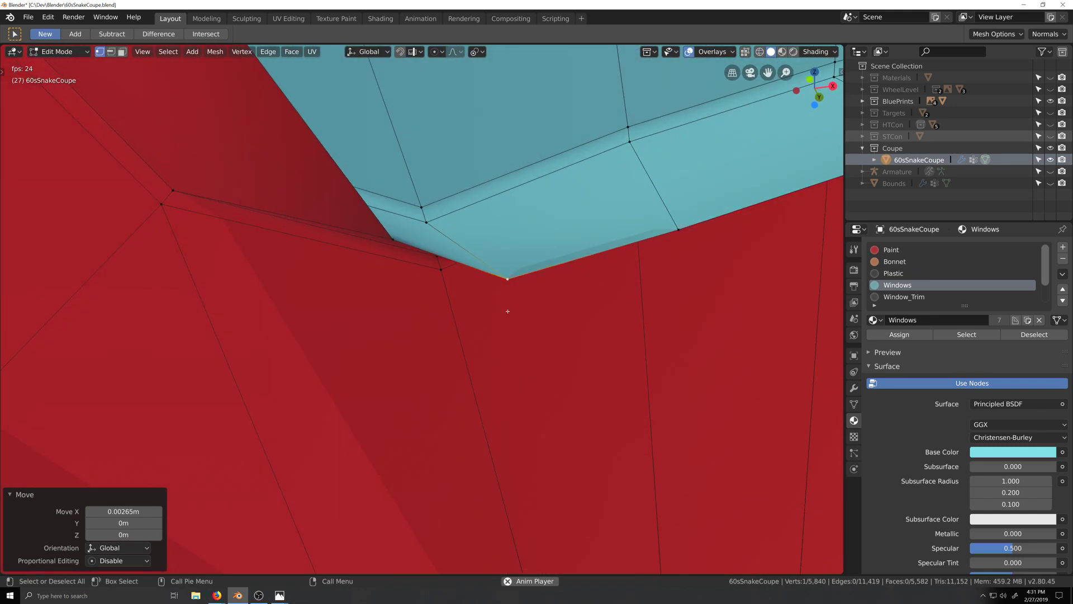
key("g")
key("z")
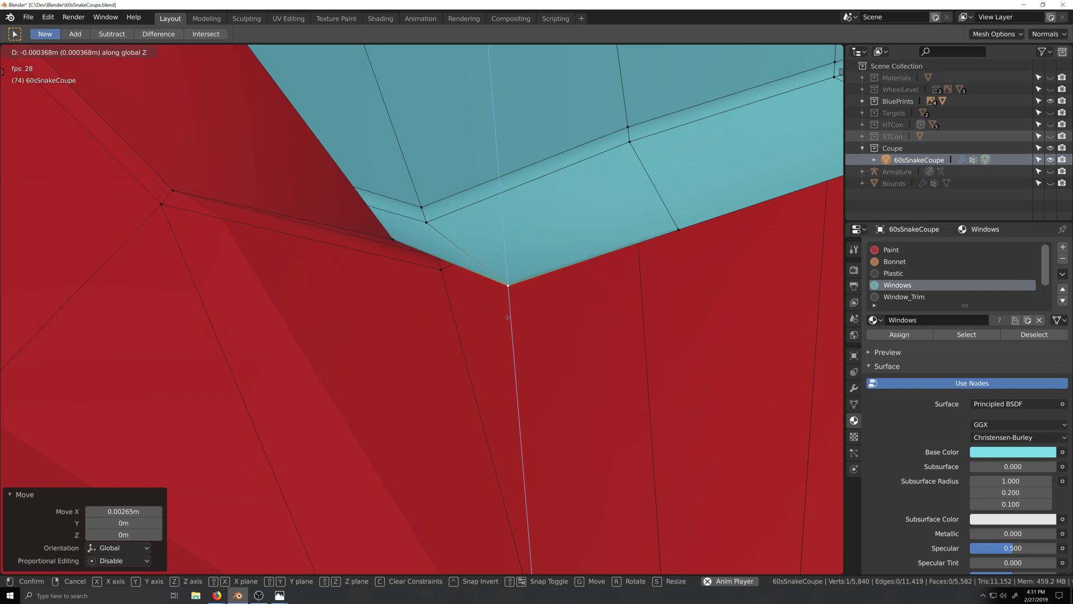
left_click(508, 317)
mouse_move(507, 317)
middle_mouse_down()
mouse_move(573, 327)
mouse_move(412, 379)
mouse_move(431, 364)
mouse_move(324, 364)
mouse_move(470, 338)
mouse_move(422, 325)
mouse_move(506, 335)
middle_mouse_up()
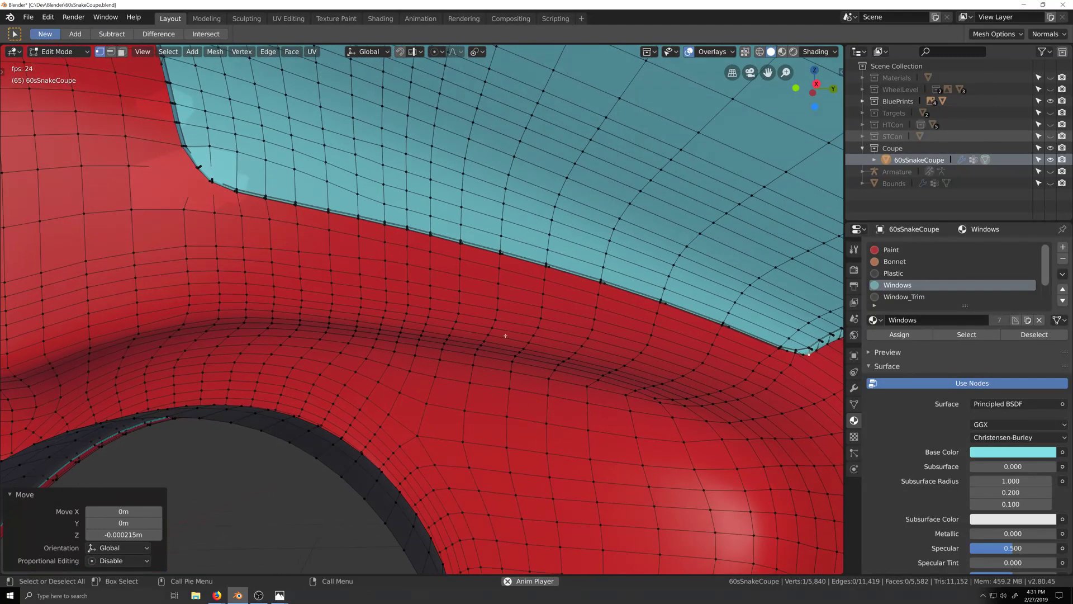
Move the seam vertex at the rear window's rounded forward corner about 0.0035 m along X
left_click(212, 181)
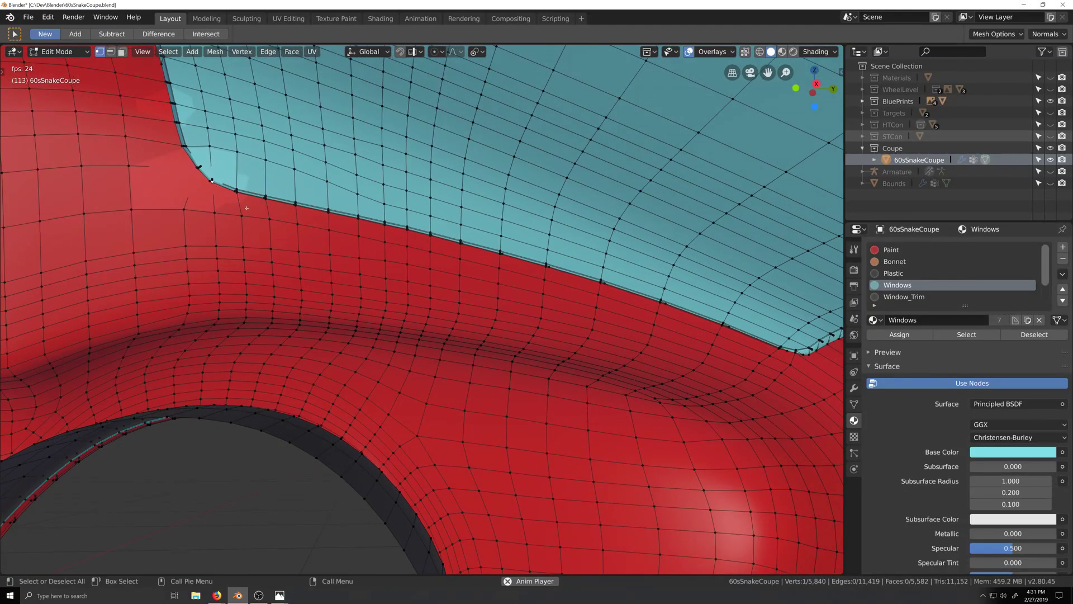
key("KP_Decimal")
scroll(258, 208, "down", 3)
scroll(259, 210, "down", 15)
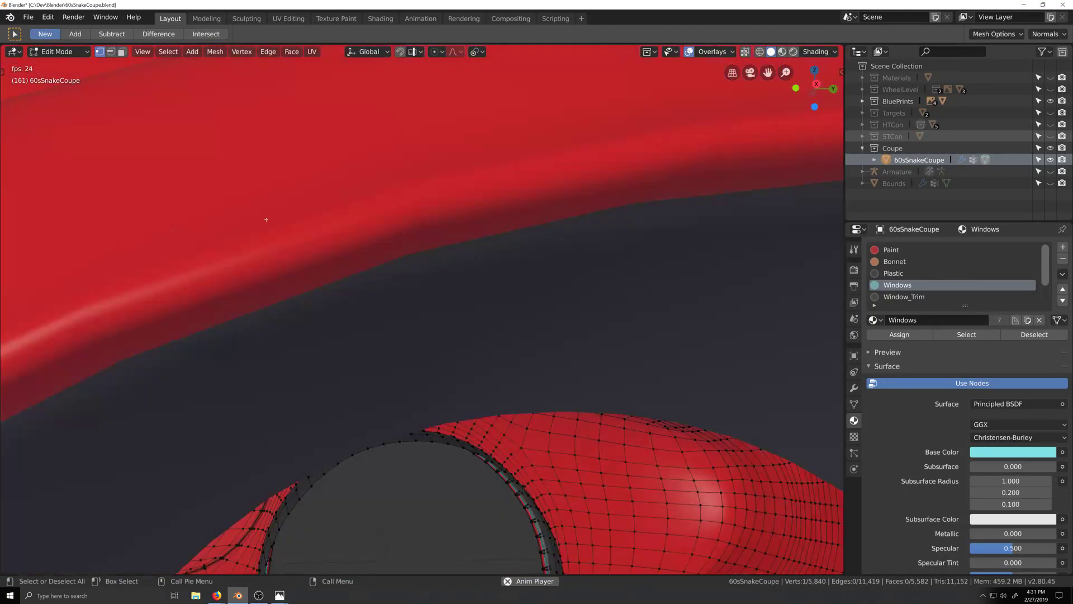
scroll(266, 218, "up", 8)
middle_click_drag(477, 281, 397, 300)
key("g")
key("x")
left_click(456, 289)
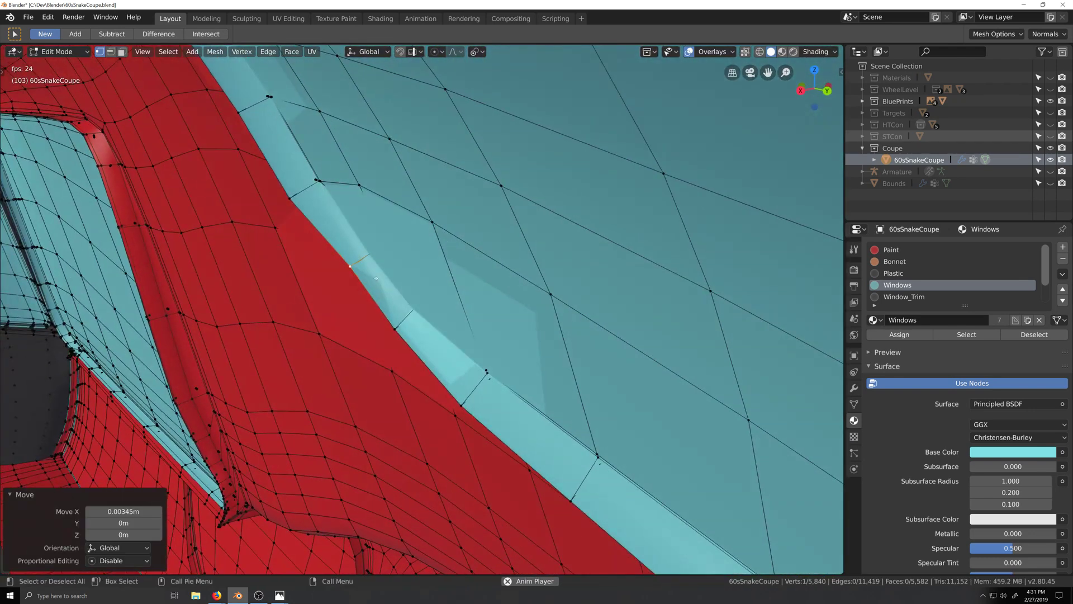
Shift the neighbouring vertex toward the roof about 0.0018 m along X and about -0.0017 m along Y
key("g")
key("x")
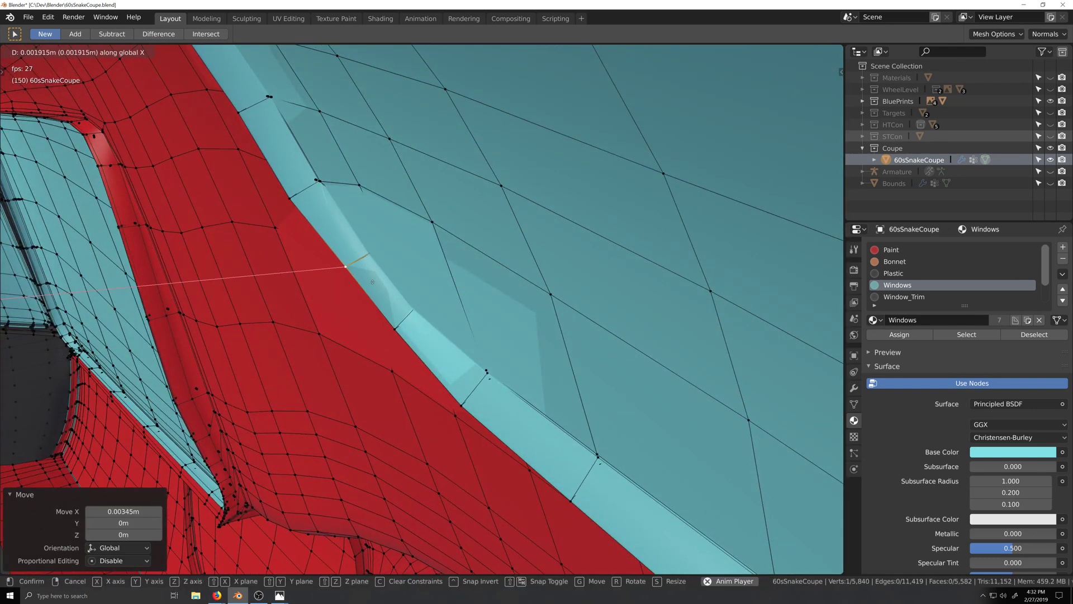
left_click(373, 282)
middle_click_drag(372, 281, 406, 297)
key("g")
key("y")
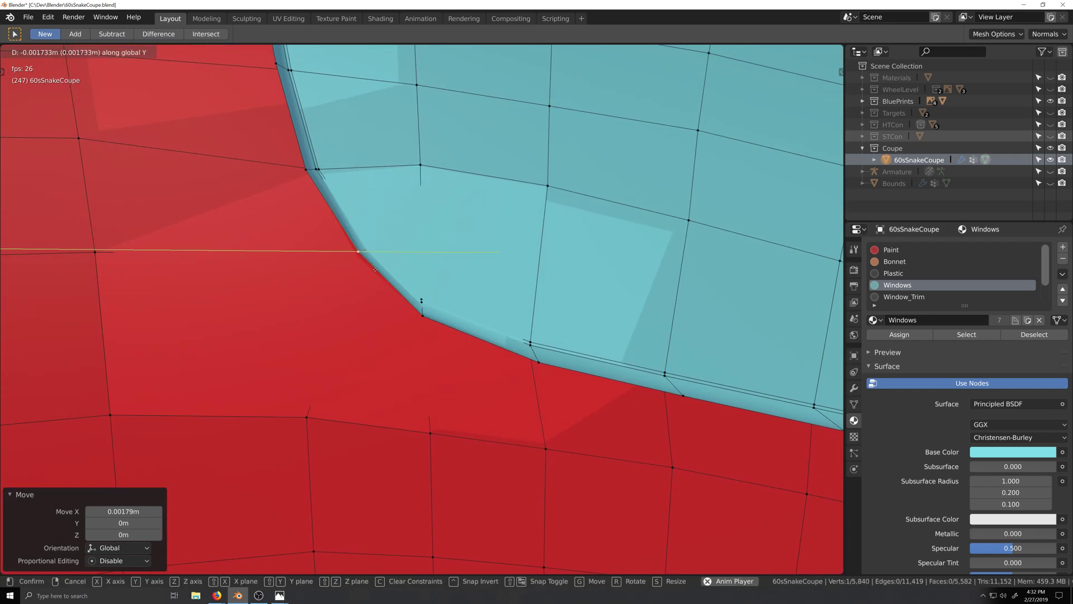
left_click(373, 269)
Push that same vertex about another 0.0018 m along X to smooth the window's recessed edge
middle_click_drag(373, 269, 332, 288)
key("g")
key("x")
left_click(320, 305)
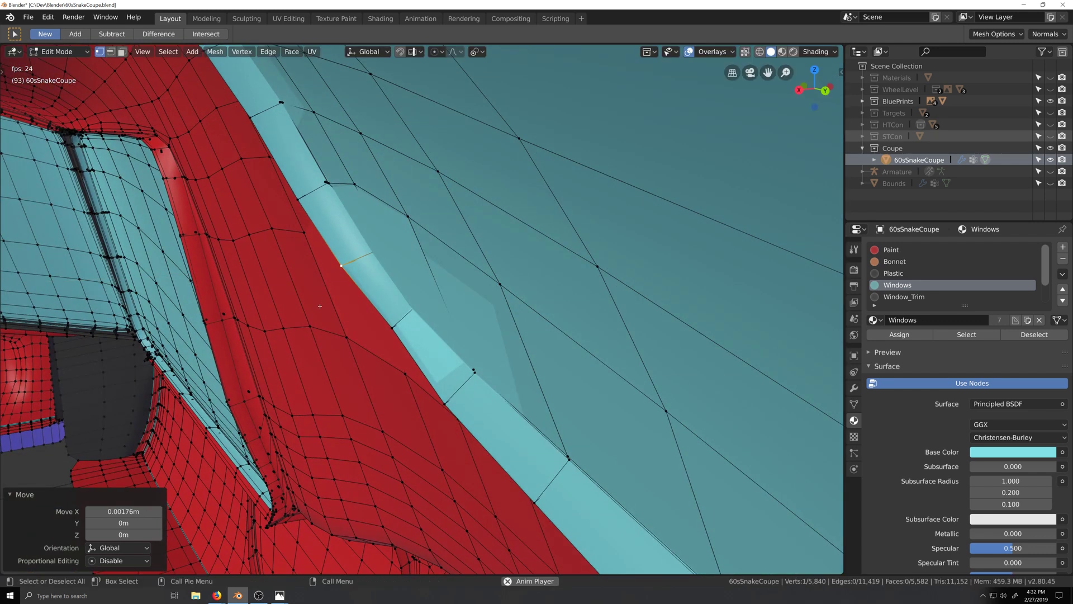
key("g")
key("x")
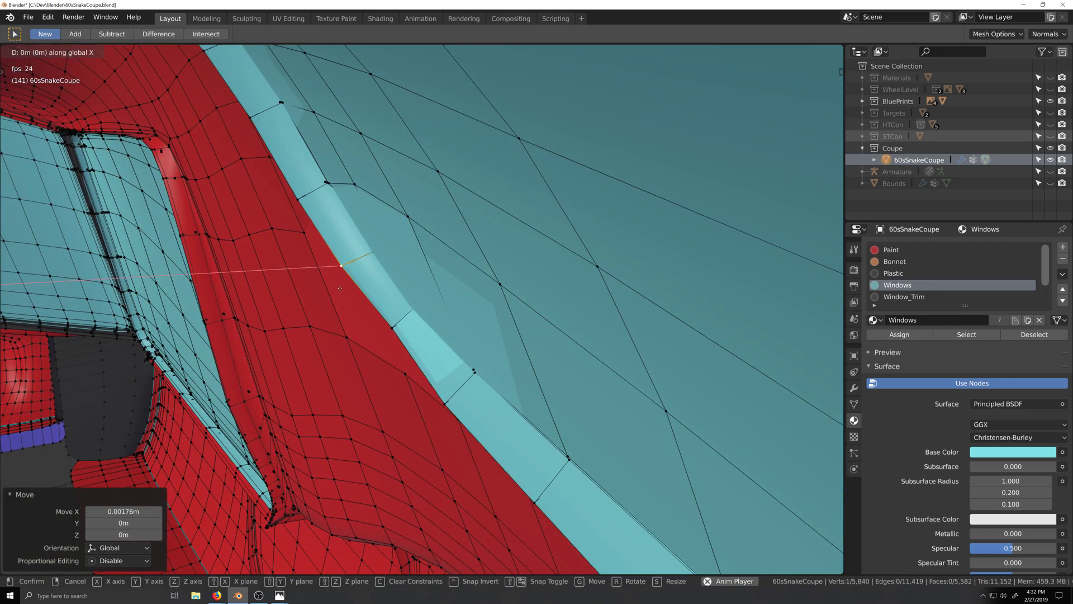
right_click(343, 289)
On the next vertex down the rounded corner, undo a trial X shift of about 0.0017 m and lower it about 0.0004 m
left_click(394, 329)
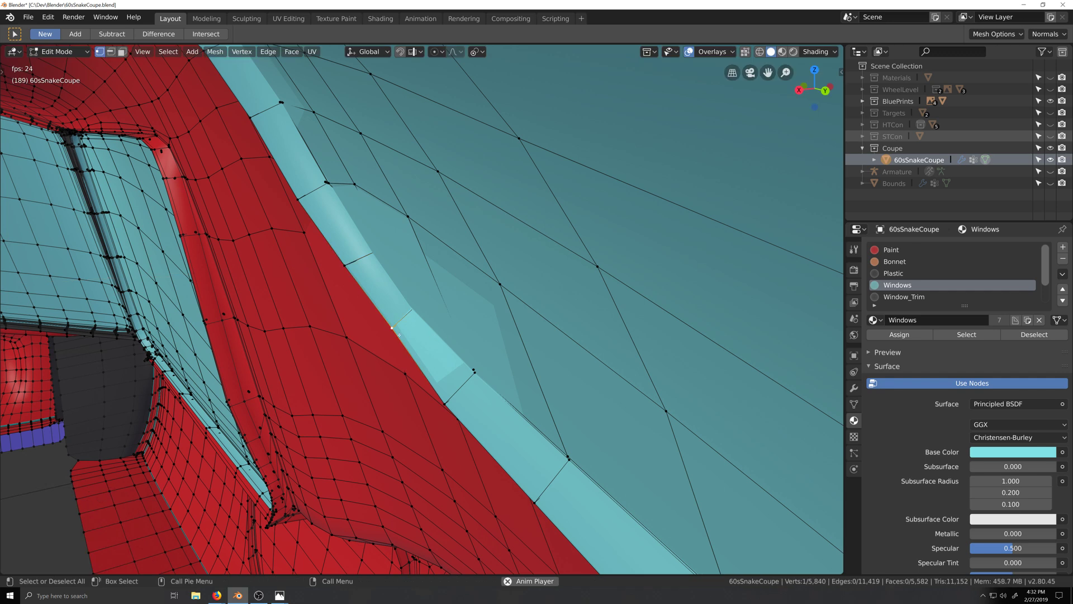
key("g")
key("x")
left_click(396, 335)
scroll(414, 327, "up", 6)
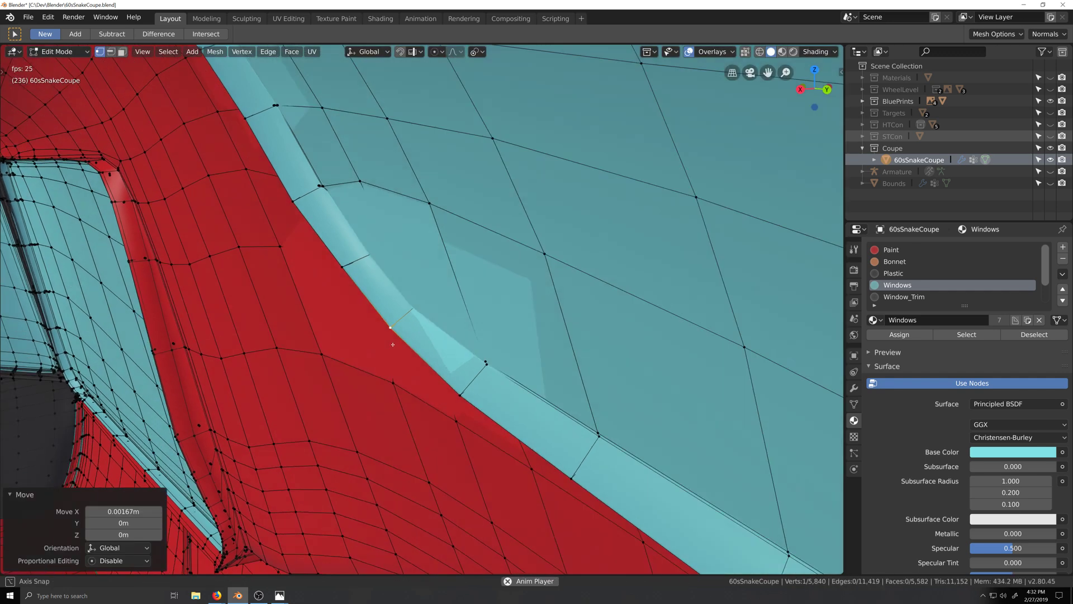
middle_click_drag(432, 321, 425, 323)
key("ctrl+z")
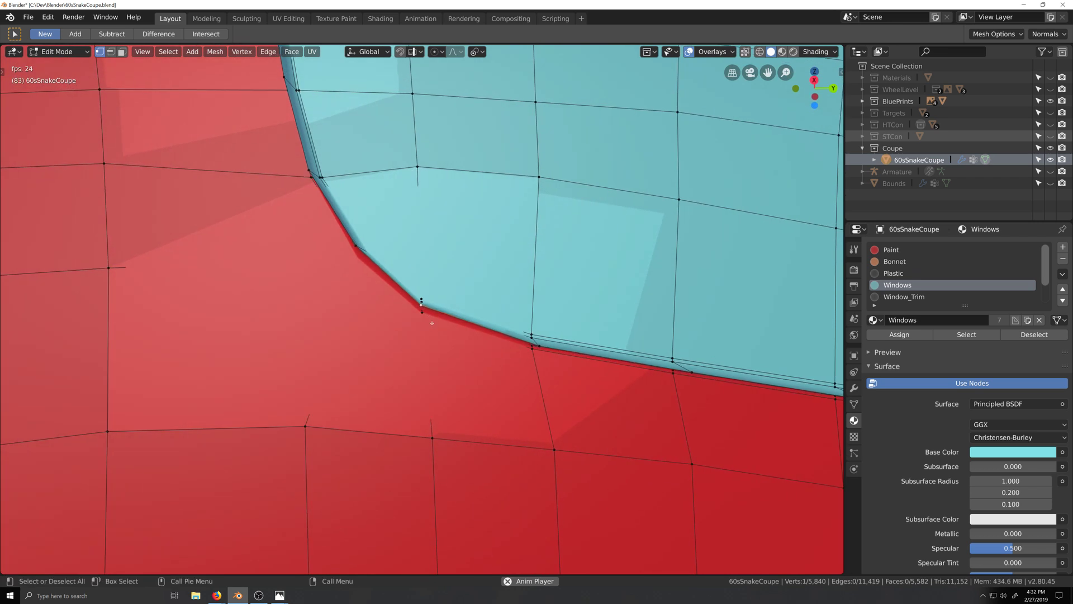
key("g")
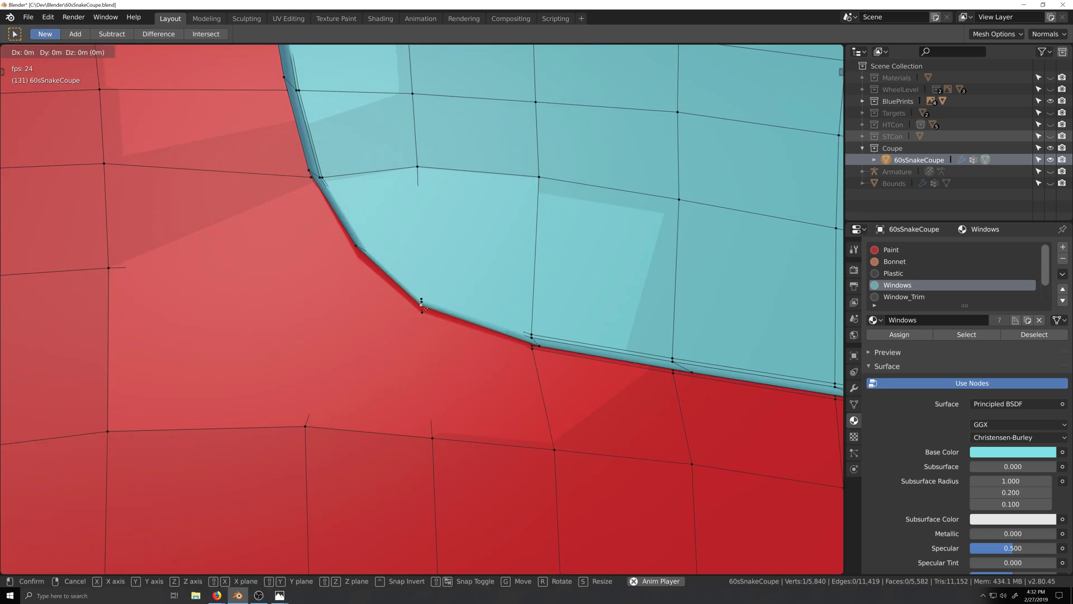
key("z")
left_click(424, 320)
scroll(425, 322, "down", 8)
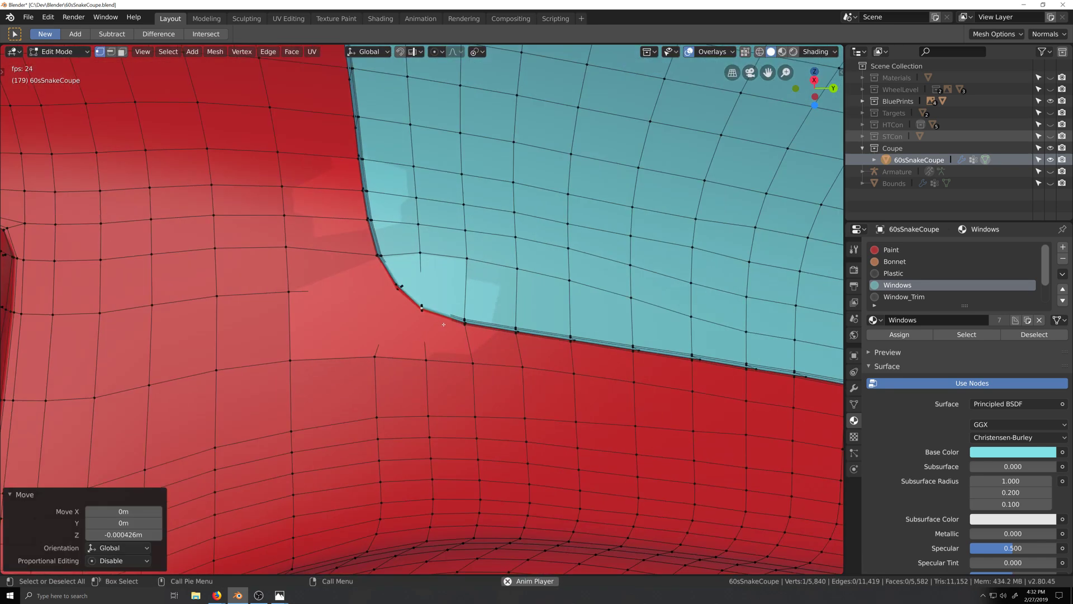
Return to Object Mode and switch the viewport's solid shading from studio lighting to the glossy MatCap
middle_click_drag(442, 335, 273, 289)
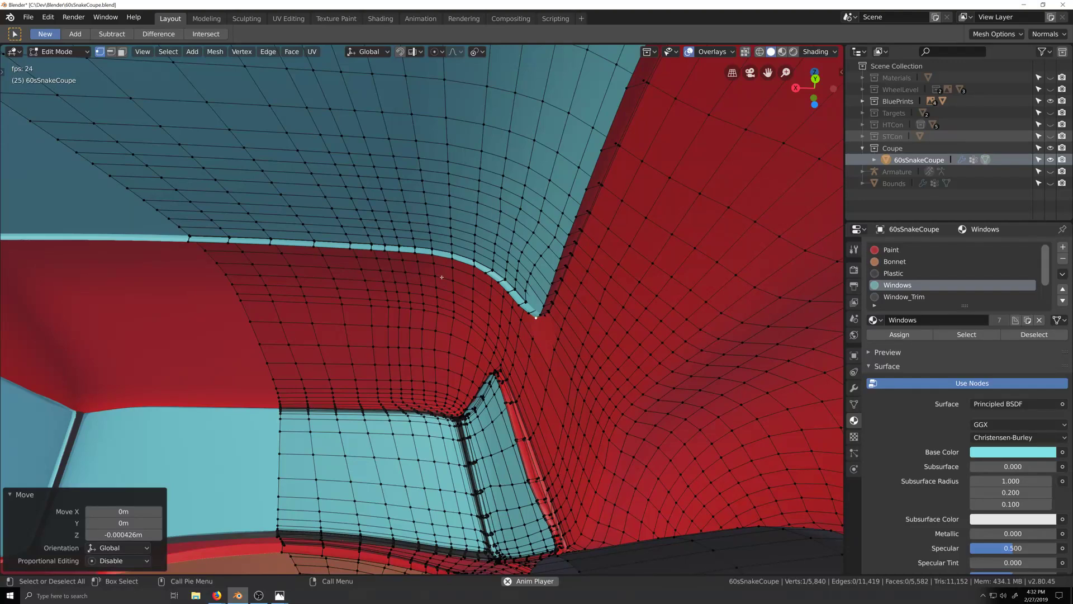
middle_click_drag(441, 277, 376, 281)
scroll(376, 281, "down", 4)
middle_click_drag(503, 263, 432, 304)
key("Tab")
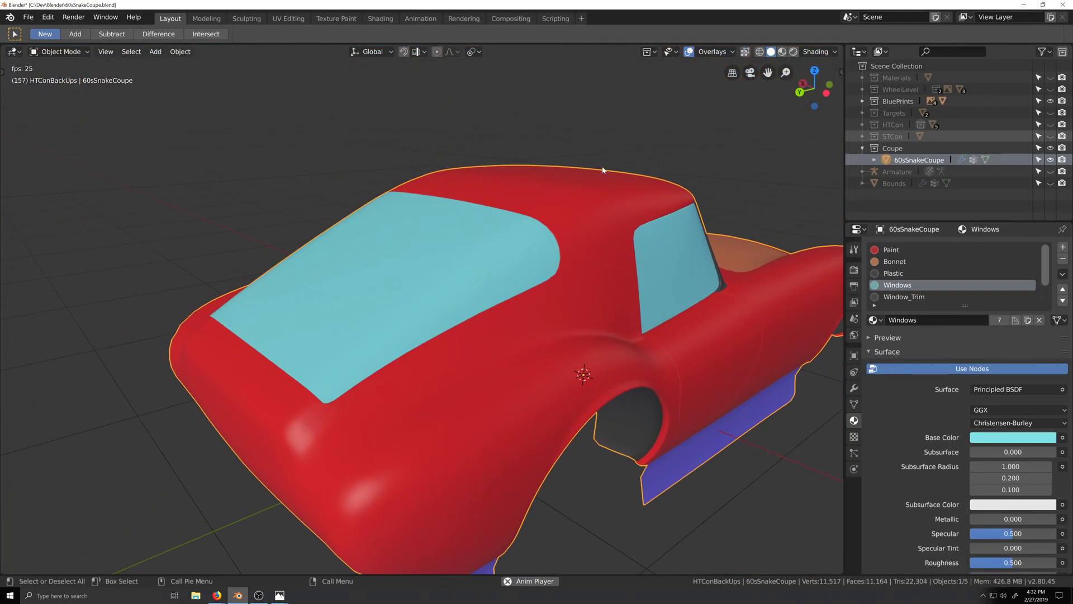
left_click(815, 52)
left_click(847, 88)
scroll(565, 364, "up", 5)
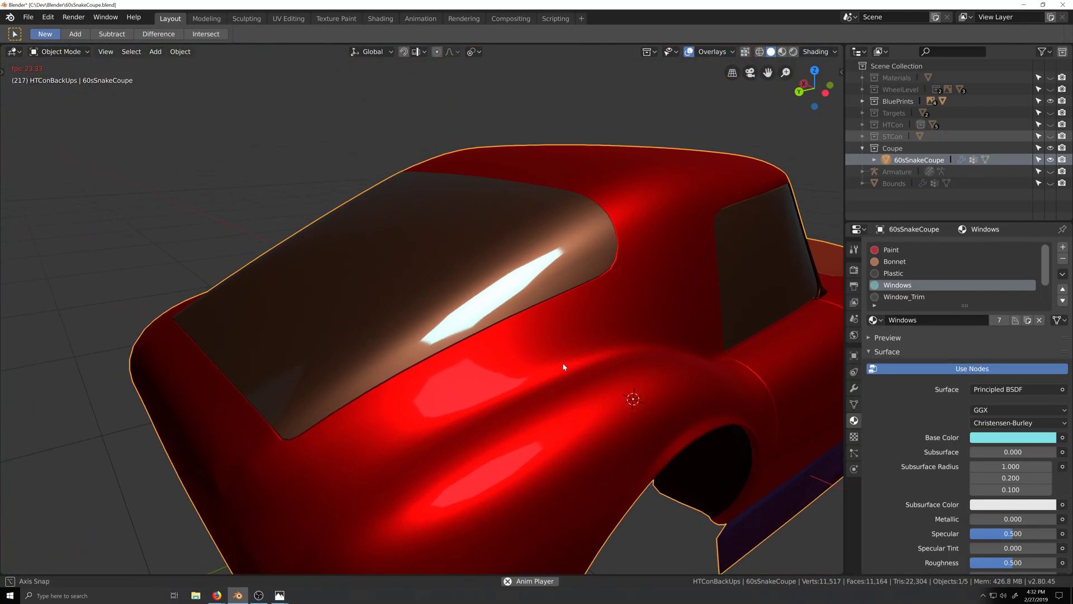
Examine the finished rear window and body reflections from the rear, above, the side and the front
mouse_move(555, 357)
middle_mouse_down()
mouse_move(635, 350)
mouse_move(620, 350)
mouse_move(640, 339)
mouse_move(647, 364)
mouse_move(687, 334)
mouse_move(575, 398)
mouse_move(575, 314)
mouse_move(596, 314)
mouse_move(618, 328)
mouse_move(481, 352)
mouse_move(648, 339)
middle_mouse_up()
scroll(502, 344, "down", 5)
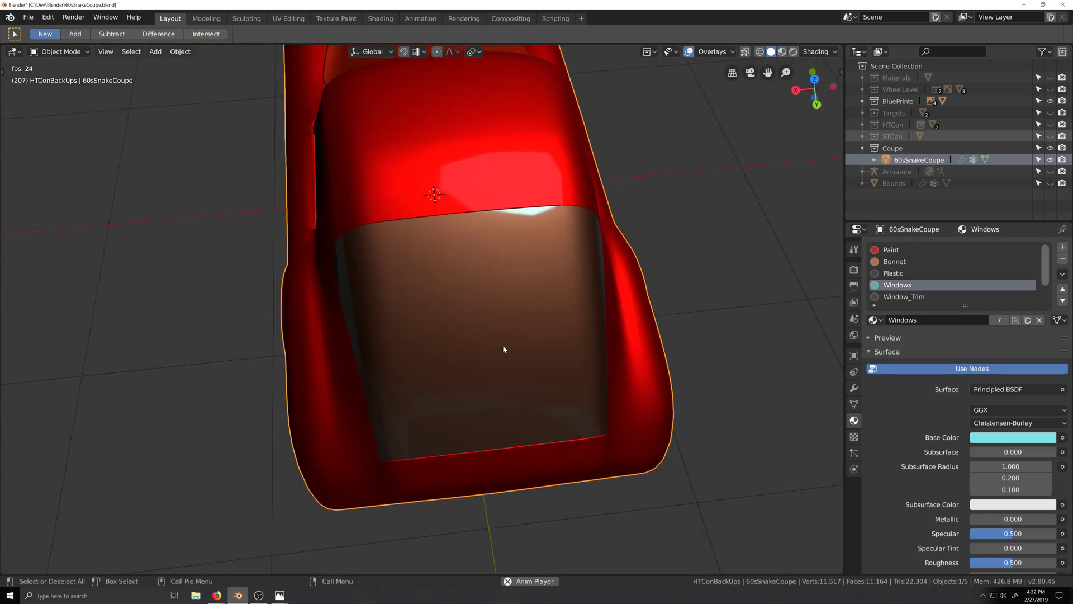
middle_click_drag(502, 345, 437, 363)
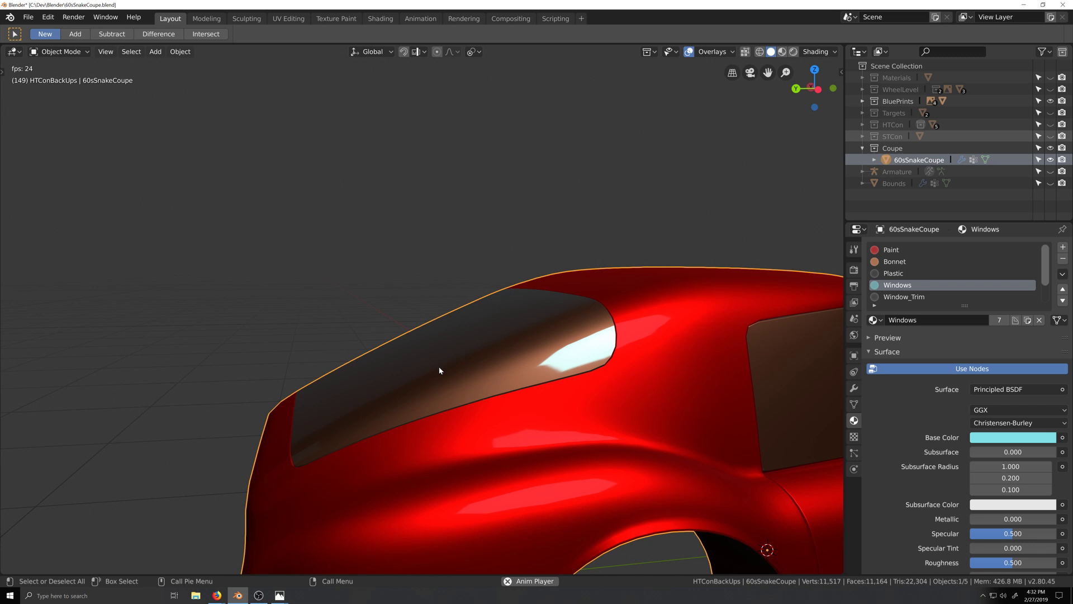
scroll(475, 368, "down", 5)
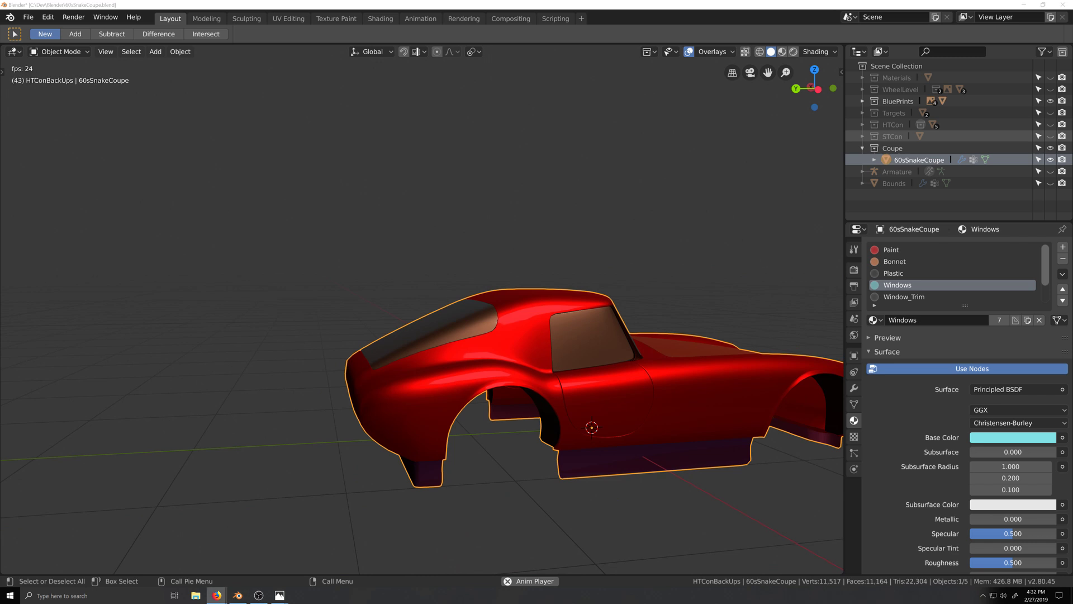
scroll(516, 333, "down", 2)
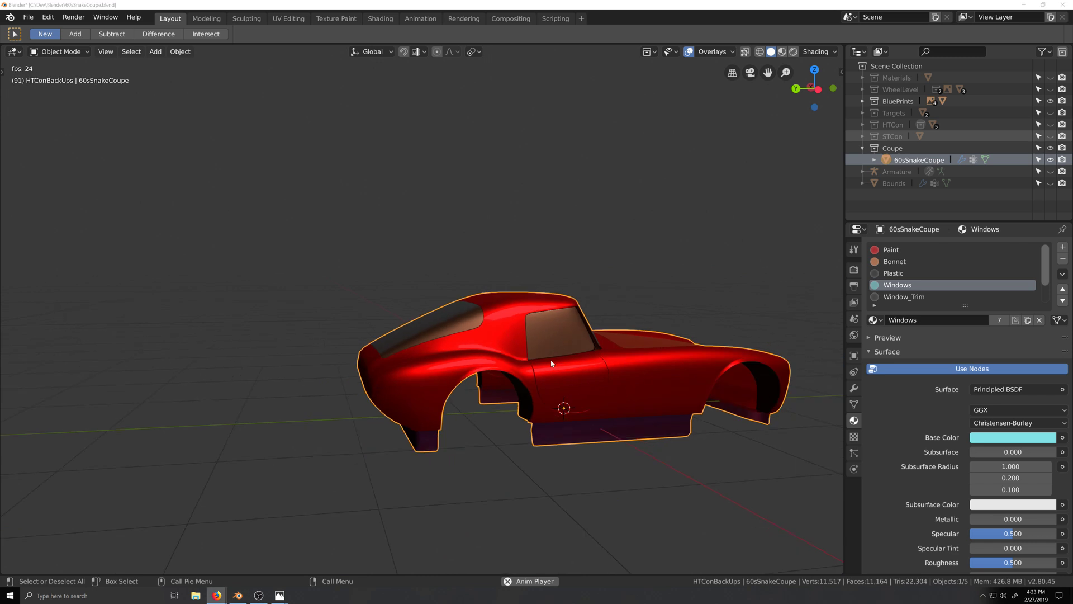
middle_click_drag(551, 401, 435, 354)
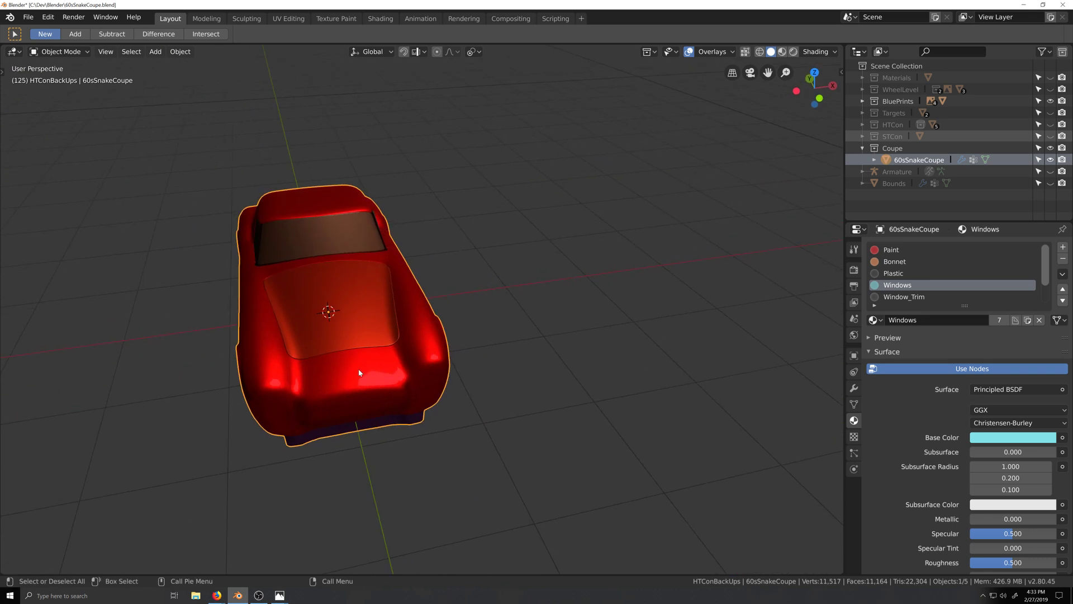
Unhide the Armature and try moving the Rear bone backwards to test how the body's tail deforms
middle_click_drag(359, 373, 373, 391)
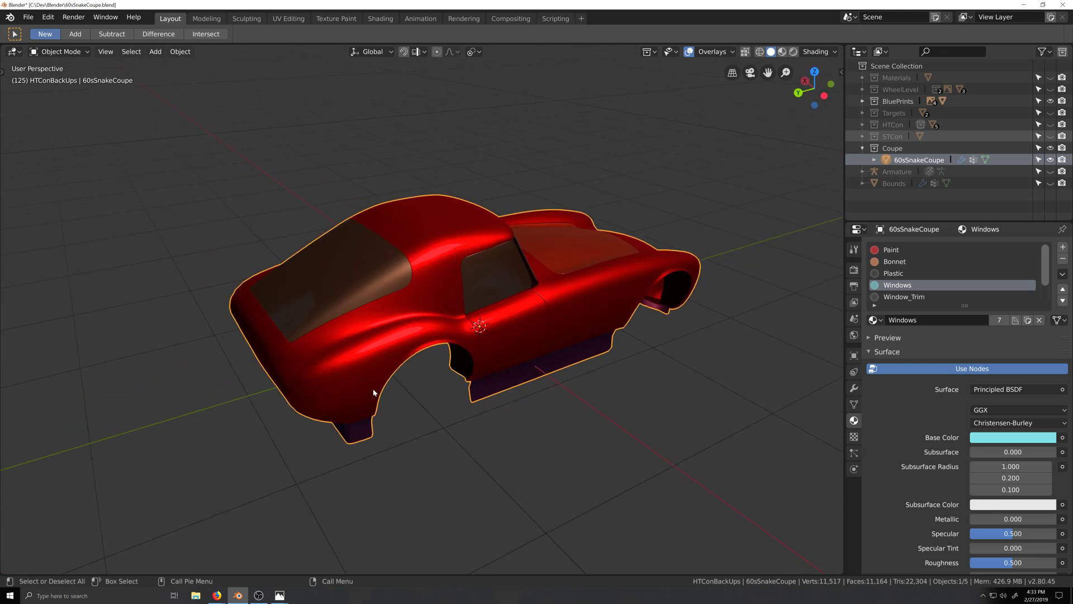
middle_click_drag(426, 414, 435, 298)
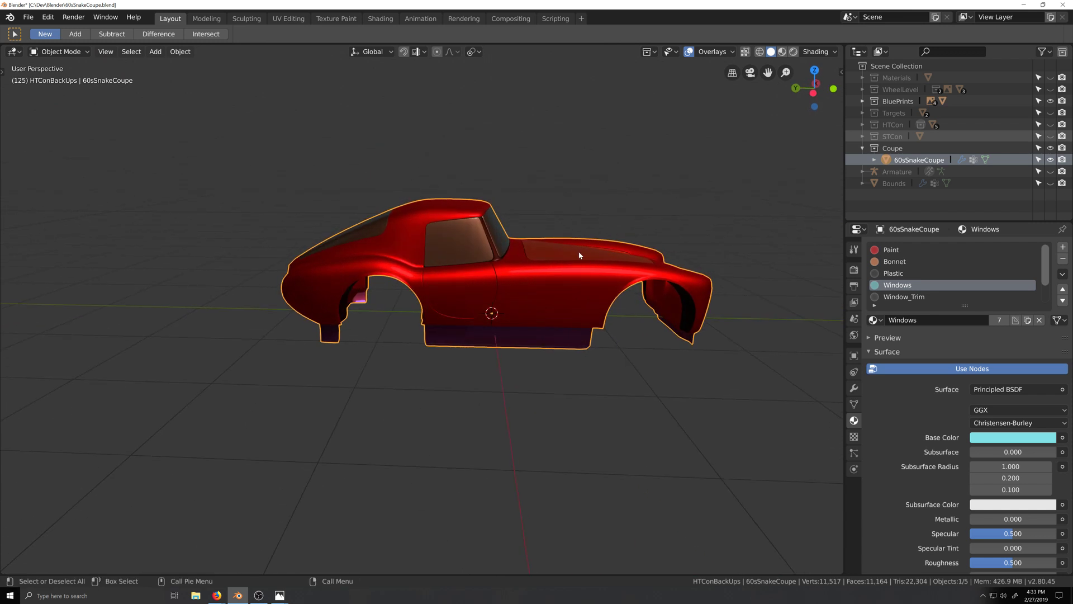
left_click(1051, 172)
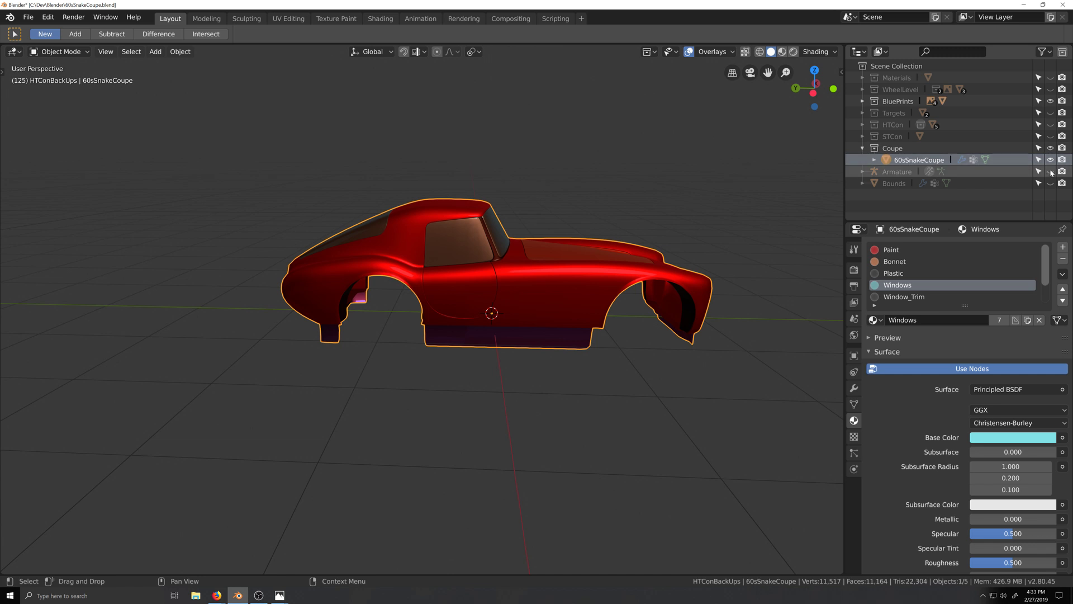
left_click(237, 294)
middle_click_drag(237, 295, 302, 306)
left_click(242, 301)
key("g")
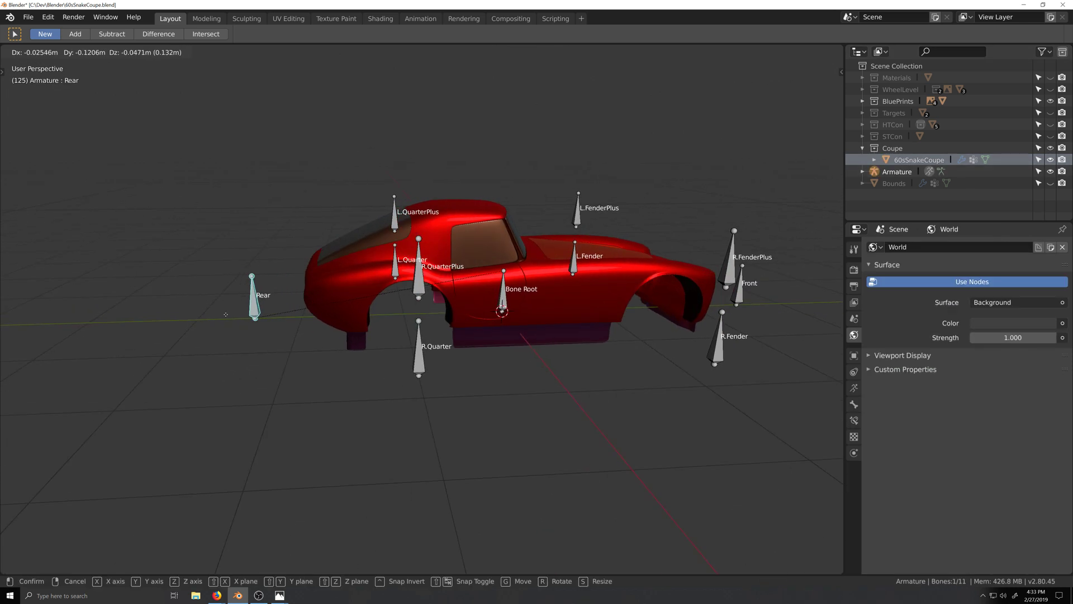
right_click(146, 332)
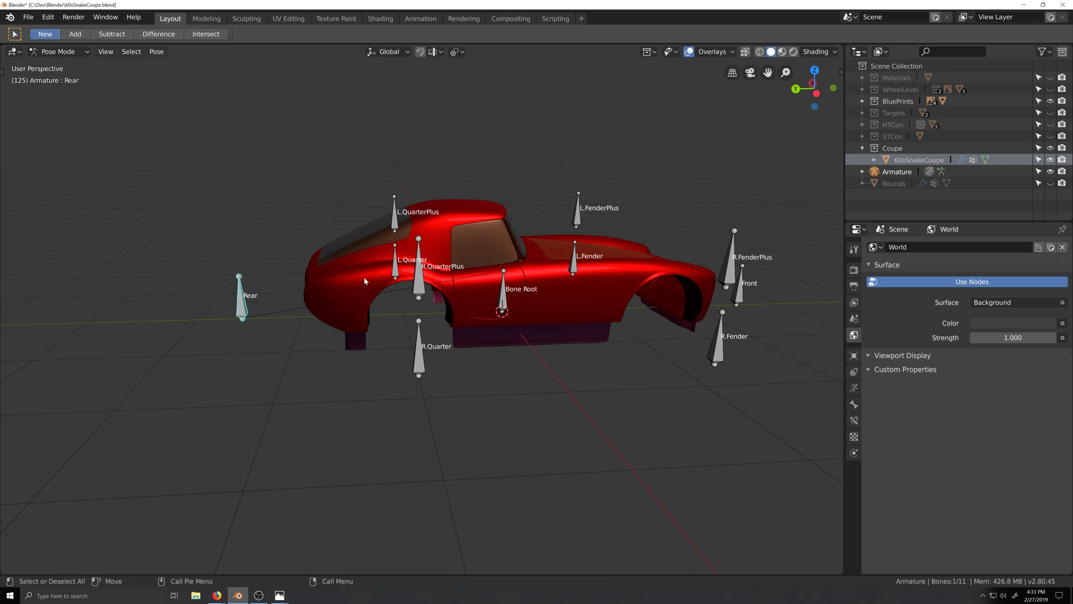
Try moving the R.QuarterPlus bone outward to test the deformation of the rear quarter panel
middle_click_drag(364, 280, 404, 284)
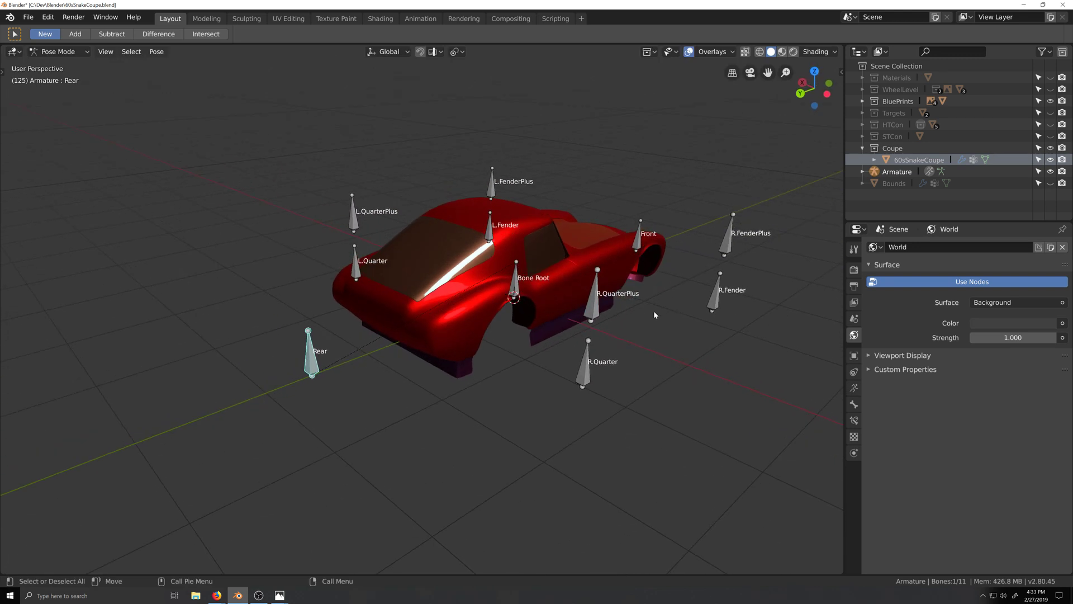
left_click(599, 317)
middle_click_drag(600, 318, 622, 326)
key("g")
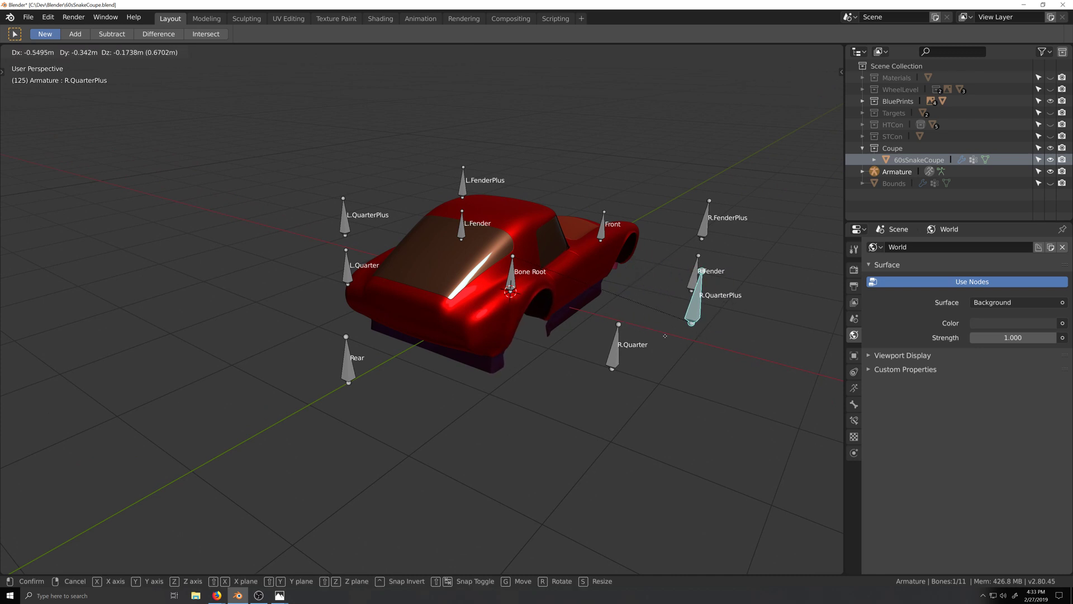
right_click(699, 340)
Move the R.Quarter bone about -0.32 m in X, -0.192 m in Y and -0.114 m in Z, and undo the move
left_click(614, 344)
key("g")
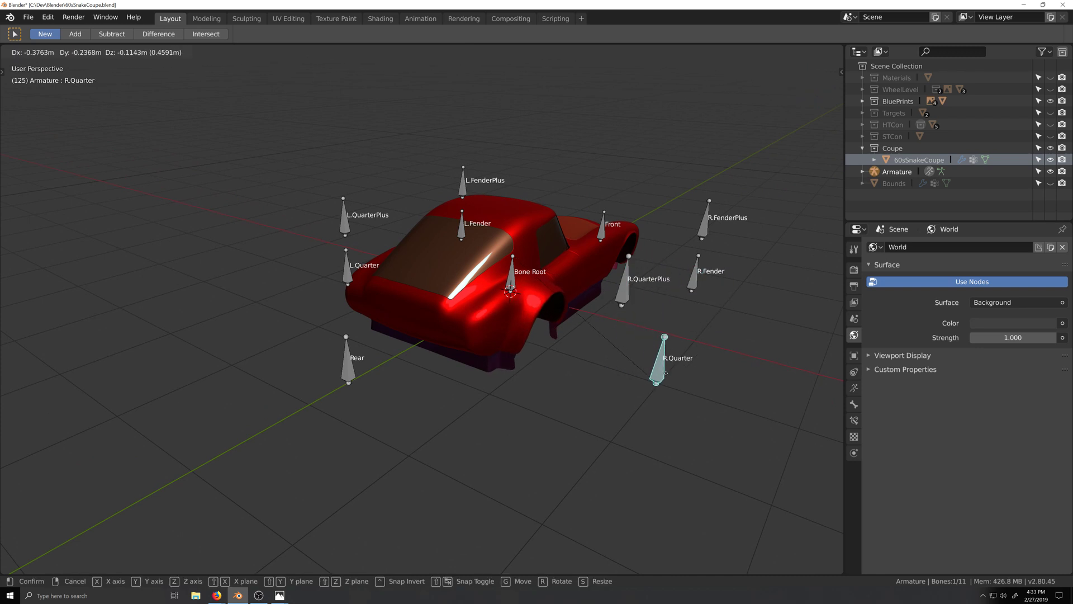
left_click(665, 374)
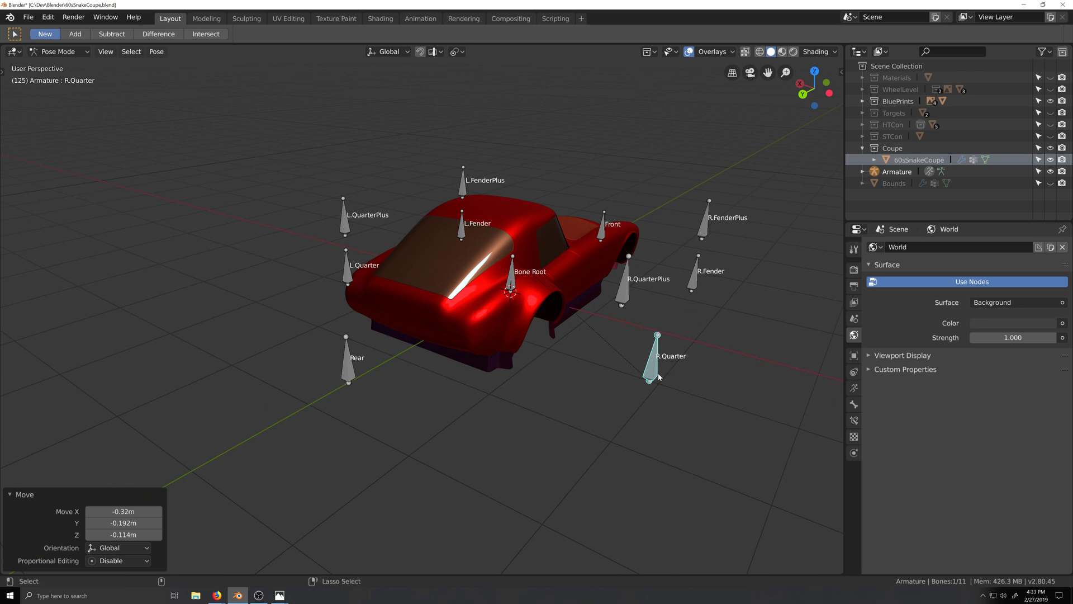
key("ctrl+z")
Clear the user transforms of the selected R.Quarter bone only
right_click(600, 342)
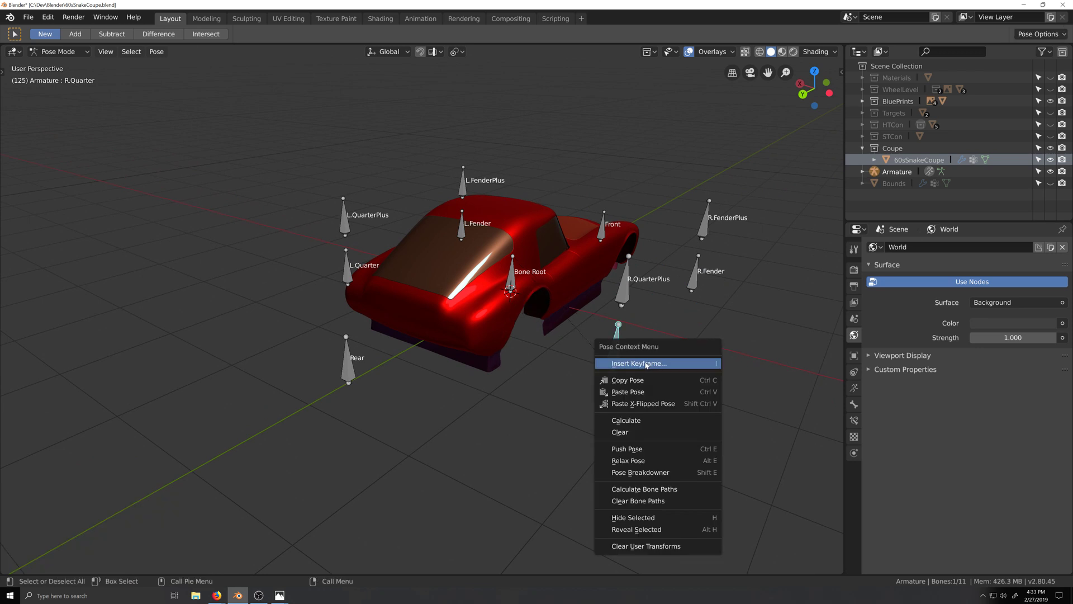
right_click(582, 350)
left_click(584, 531)
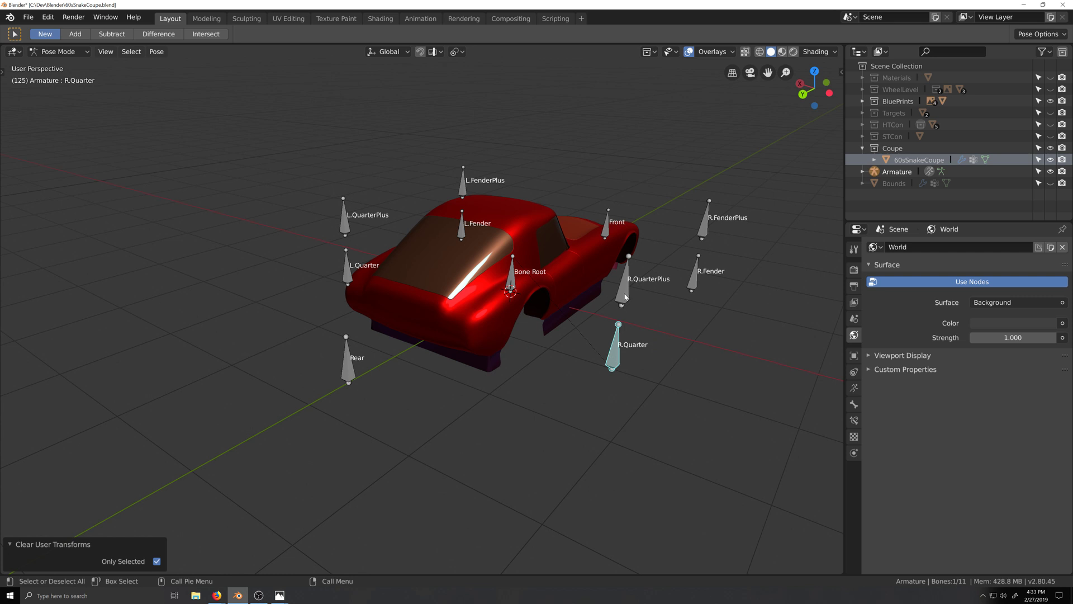
right_click(624, 356)
left_click(623, 349)
Test the R.QuarterPlus bone again with a trial outward move and cancel it
left_click(619, 299)
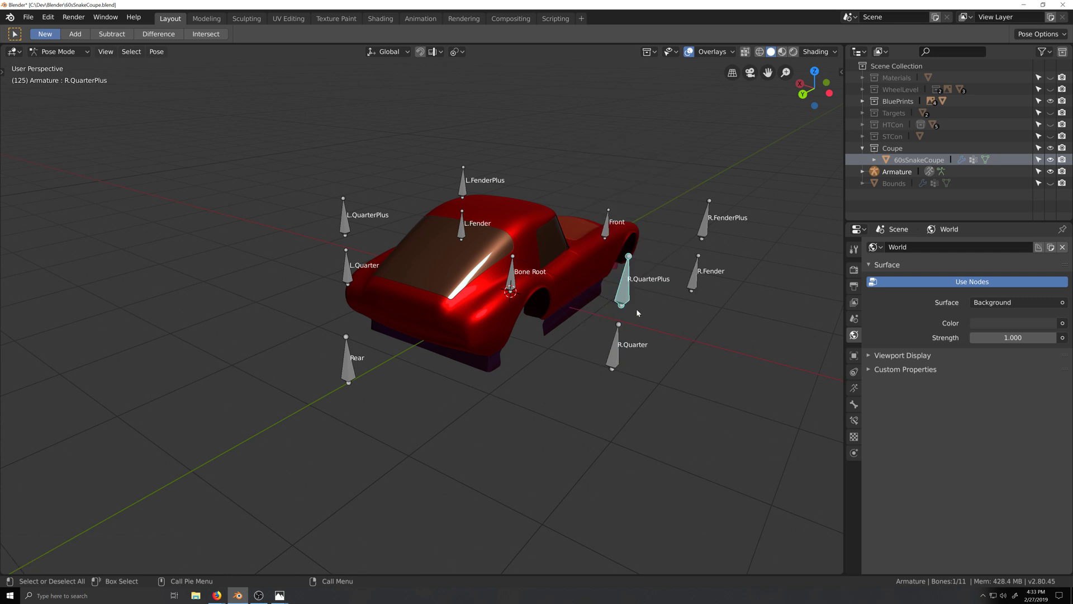
key("g")
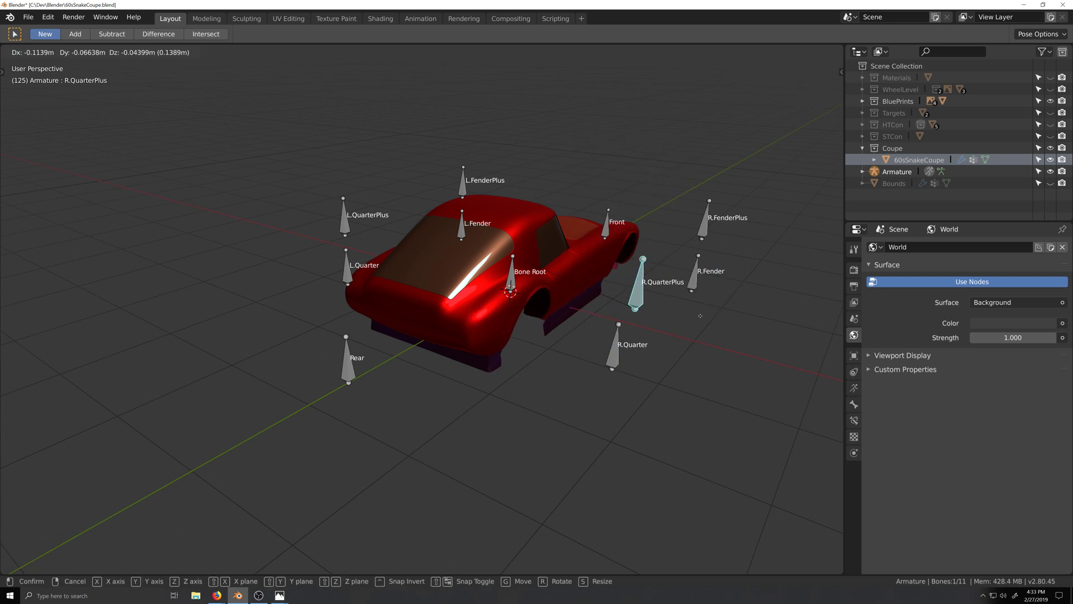
right_click(755, 337)
middle_click_drag(736, 345, 765, 323)
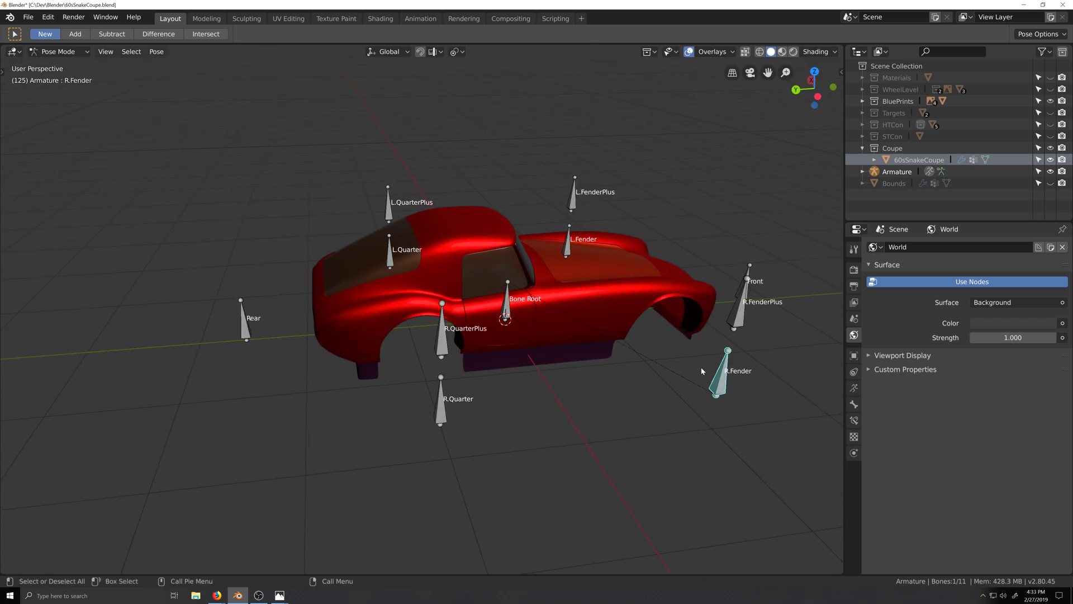
Try moving the R.Fender and R.FenderPlus bones to test the front fender's deformation, cancelling each move
key("g")
right_click(729, 342)
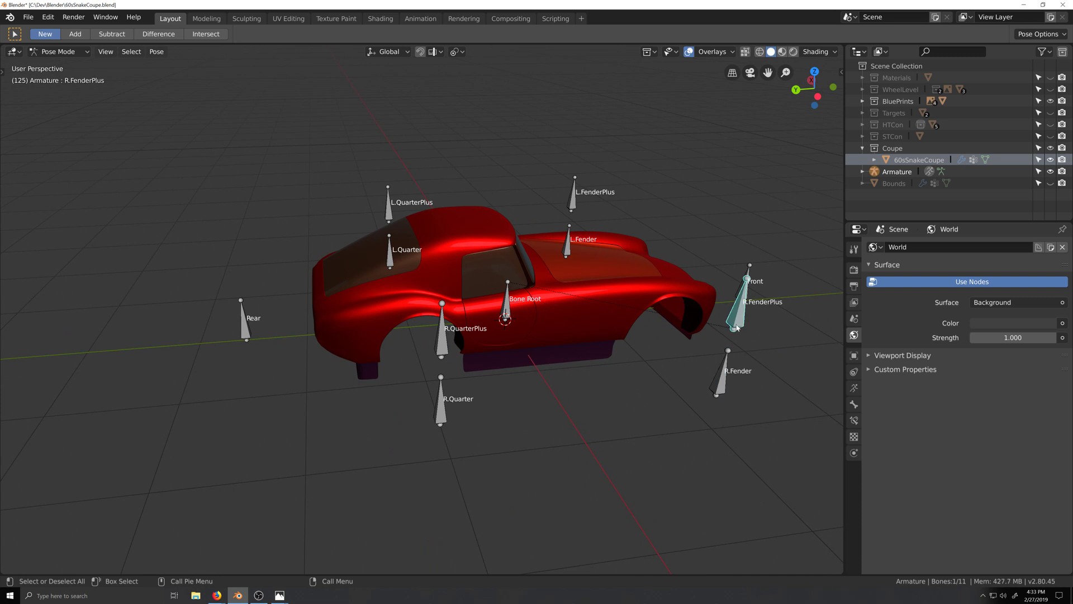
key("g")
right_click(841, 414)
Try moving the Front bone to test the nose's deformation and cancel the move
middle_click_drag(762, 423, 744, 419)
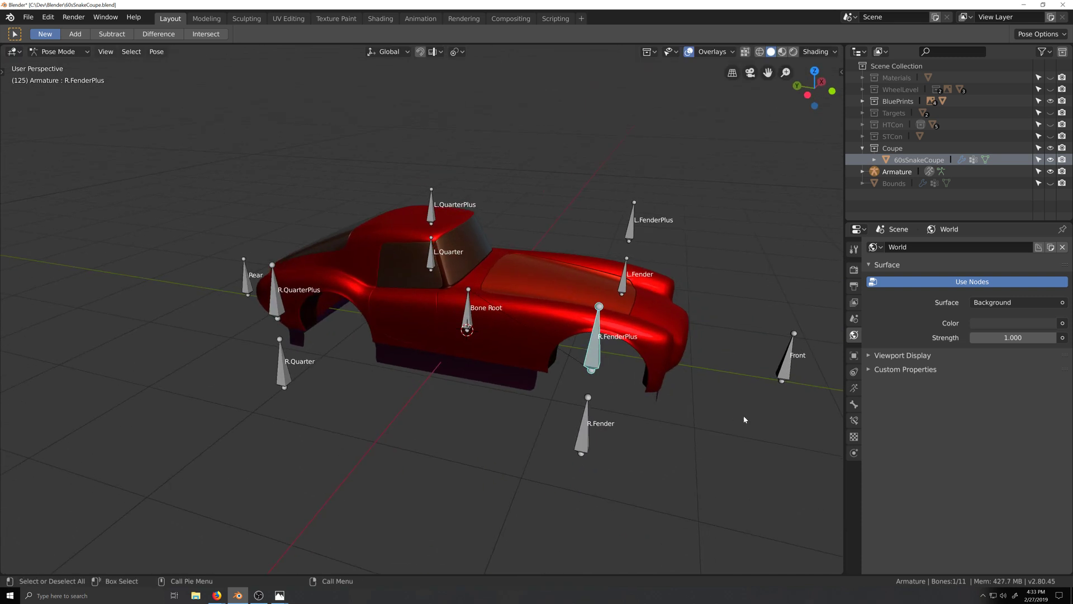
scroll(737, 393, "down", 2)
key("g")
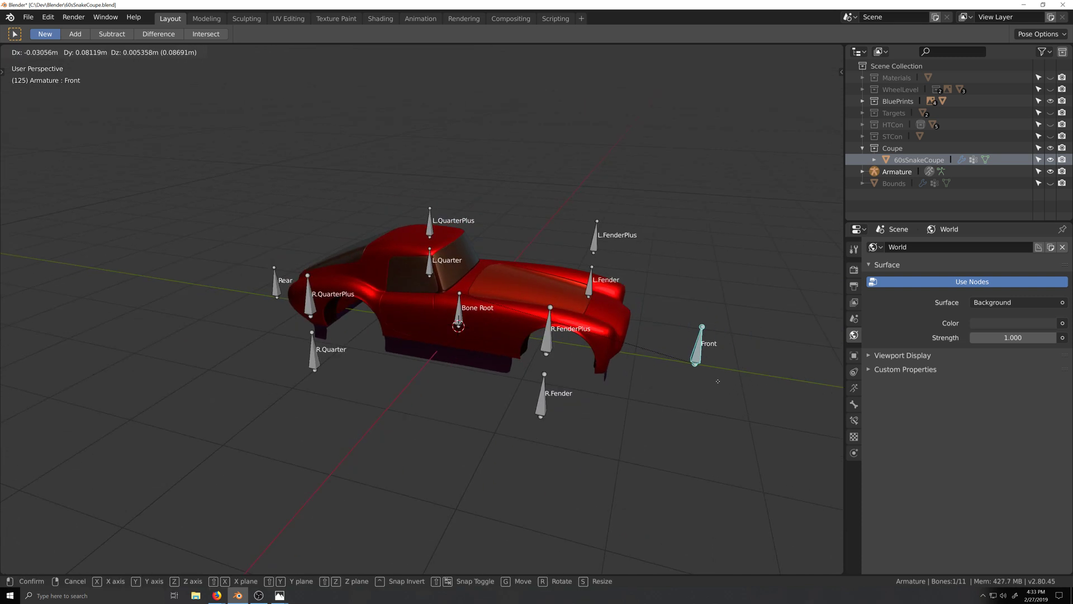
right_click(718, 381)
mouse_move(718, 381)
middle_mouse_down()
mouse_move(665, 375)
mouse_move(730, 385)
middle_mouse_up()
middle_click_drag(411, 407, 469, 405, "shift")
scroll(470, 405, "up", 2)
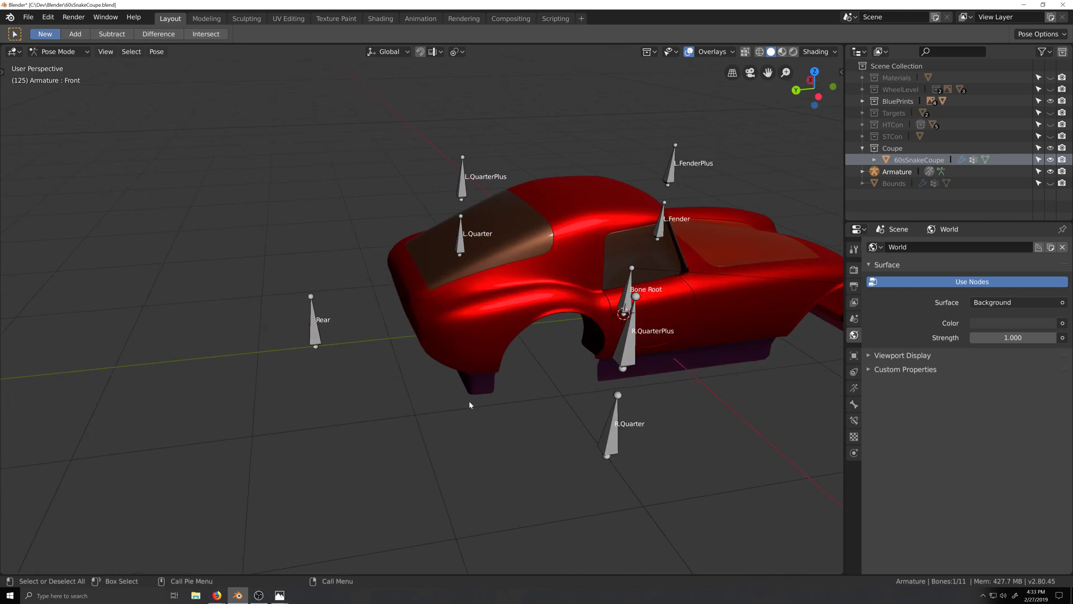
Make trial moves of the R.QuarterPlus bone and the Rear bone, cancelling both
middle_click_drag(546, 311, 554, 368)
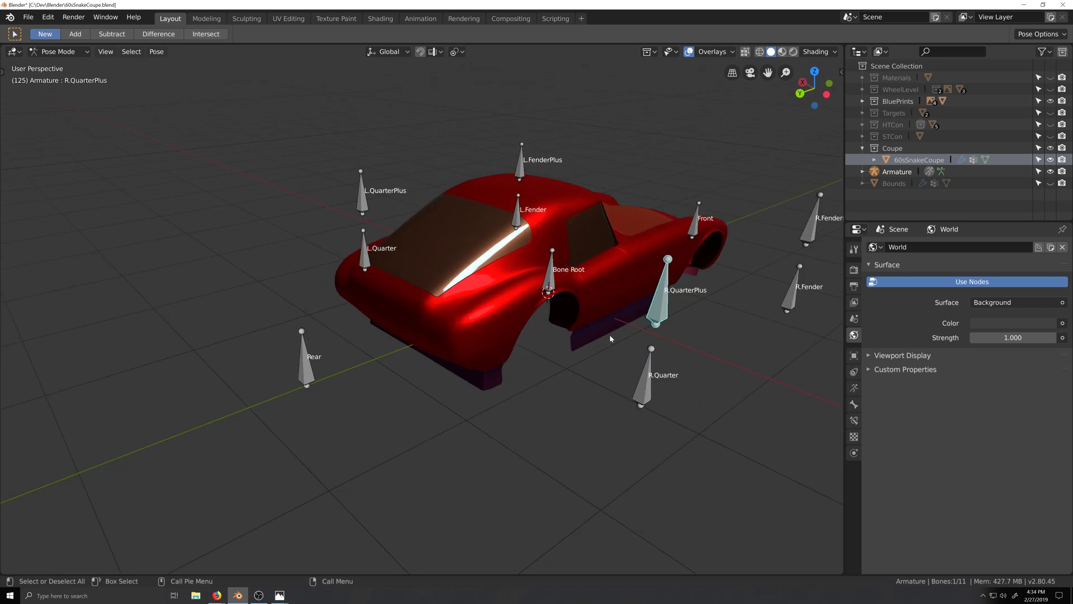
key("g")
key("Escape")
left_click(300, 378)
key("g")
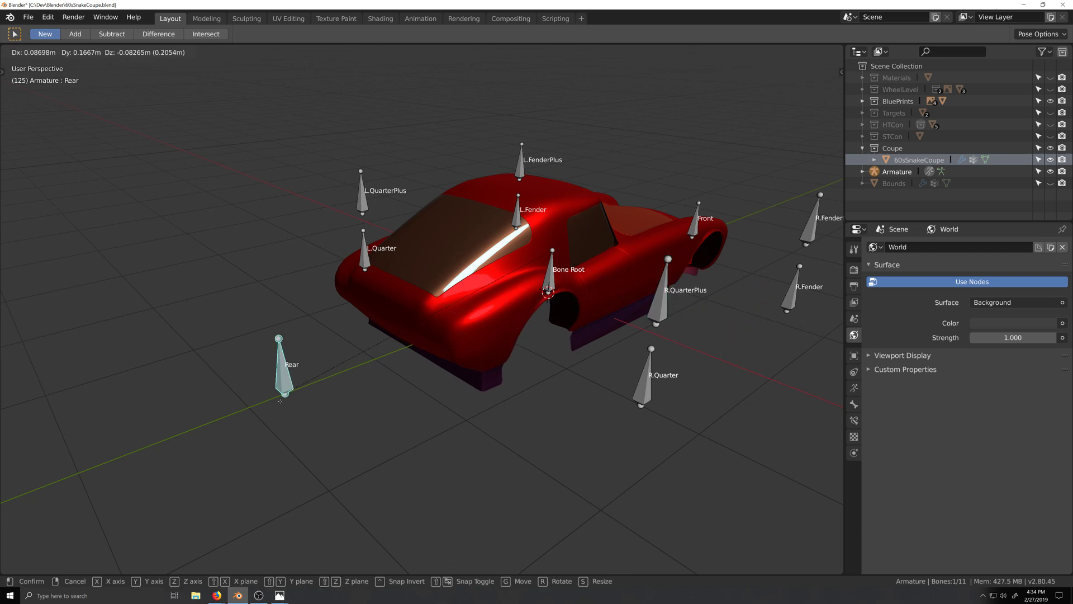
key("Escape")
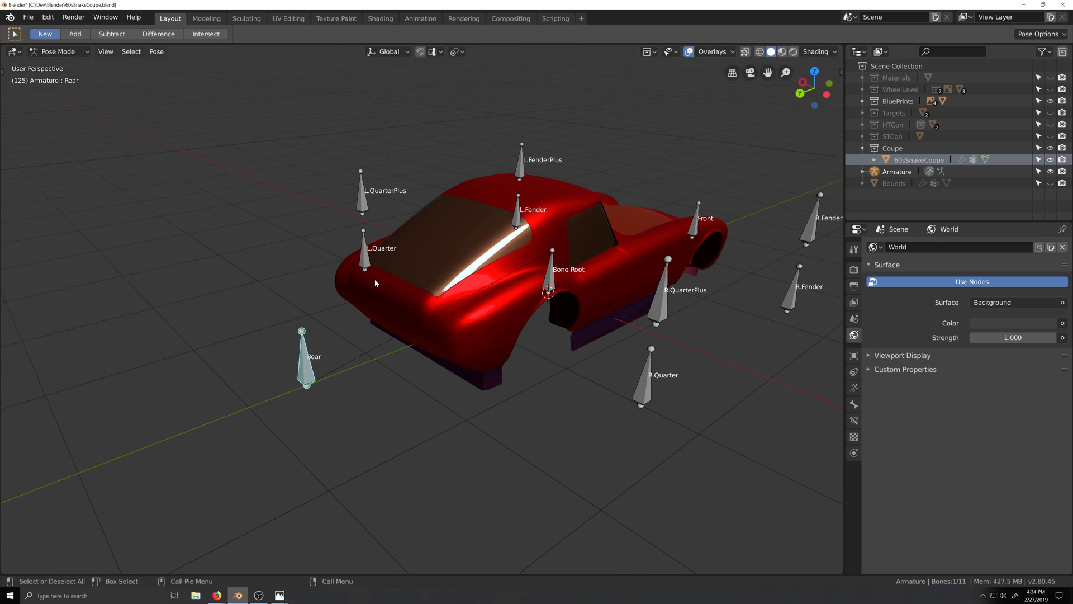
Leave Pose Mode, select the 60sSnakeCoupe body and enter Edit Mode on it
scroll(537, 391, "down", 2)
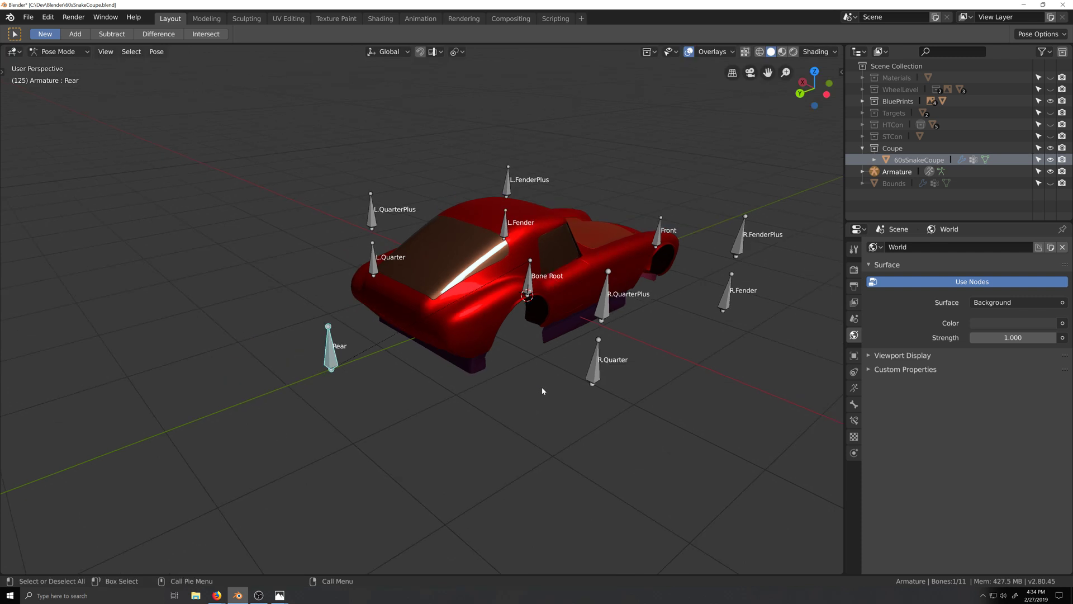
scroll(541, 387, "up", 2)
scroll(660, 341, "down", 1)
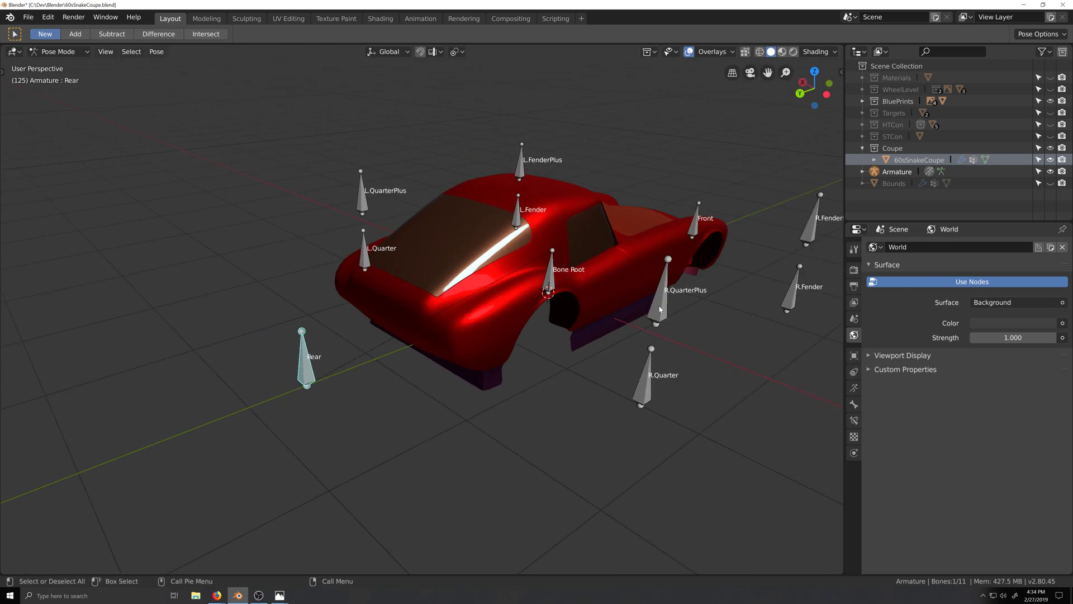
middle_click_drag(659, 309, 608, 314)
middle_click_drag(362, 352, 387, 358)
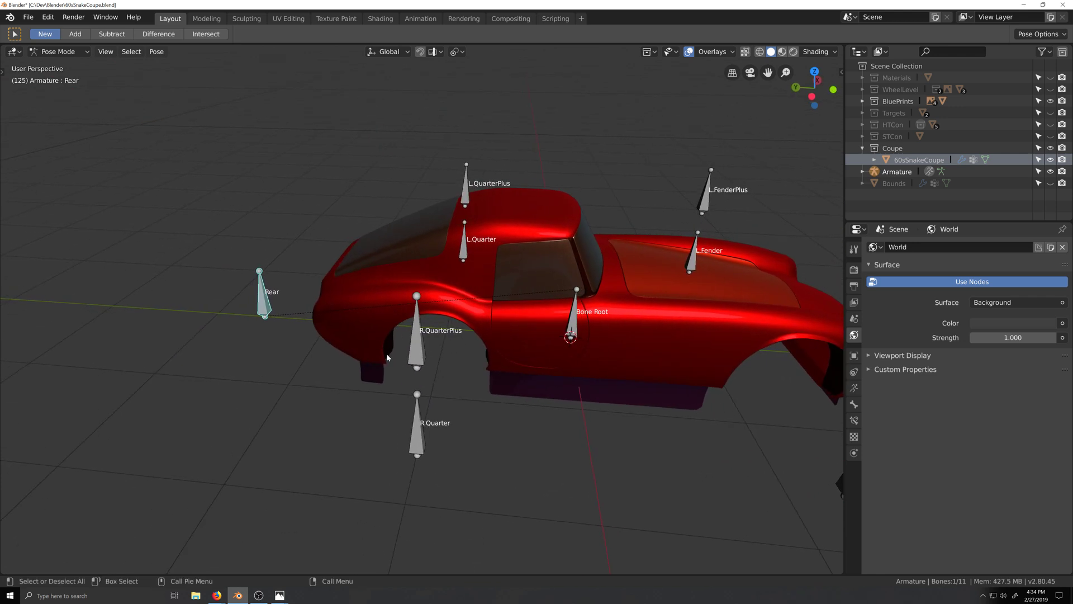
key("ctrl+Tab")
left_click(519, 344)
key("Tab")
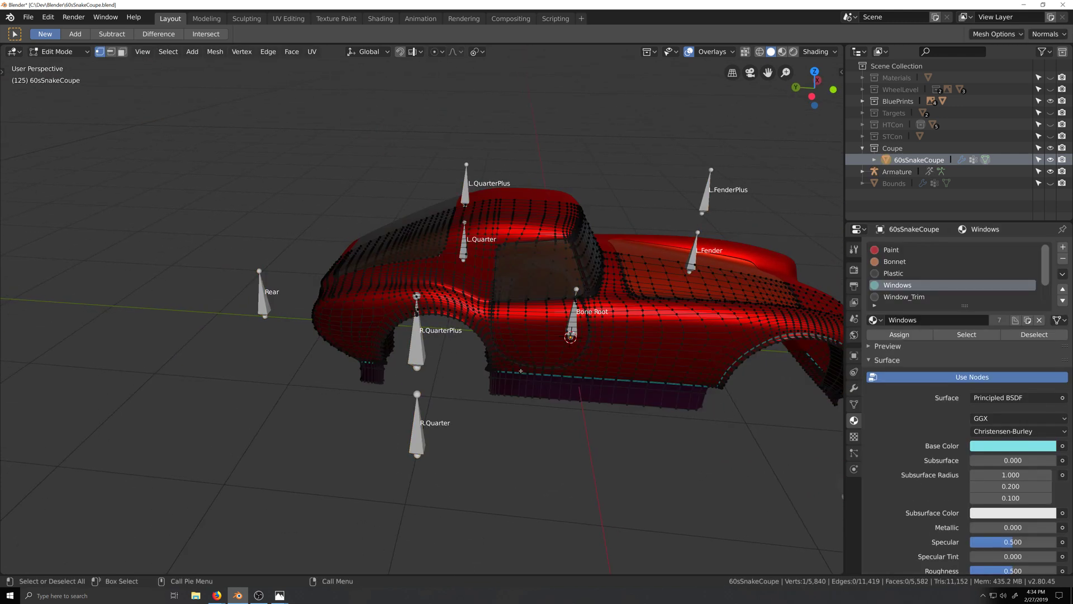
Turn on the Vertex Group Weights overlay for the car body
middle_click_drag(527, 370, 513, 369)
left_click(732, 52)
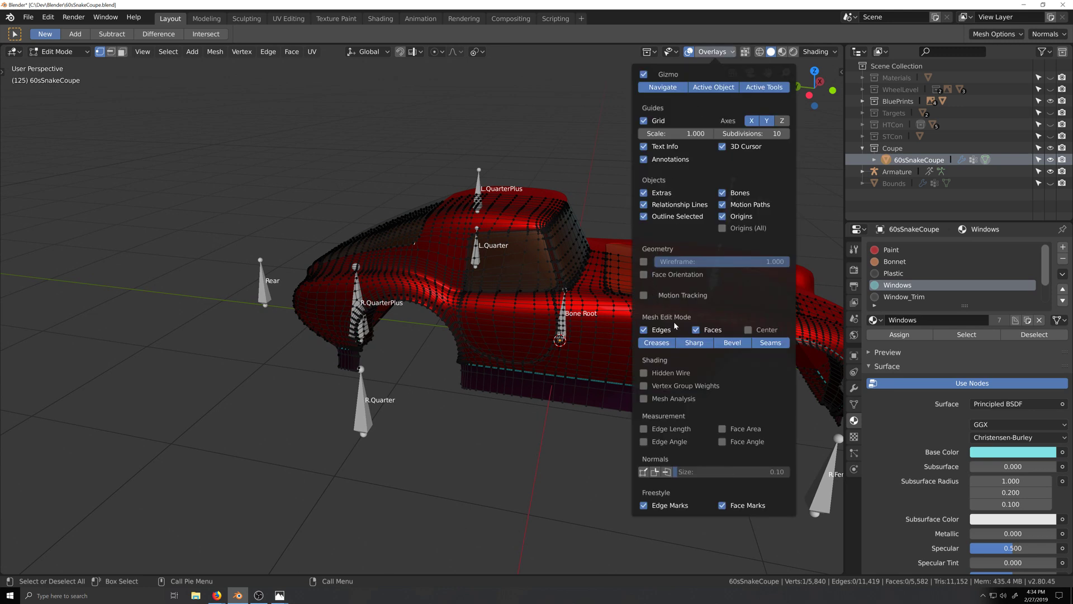
left_click(643, 386)
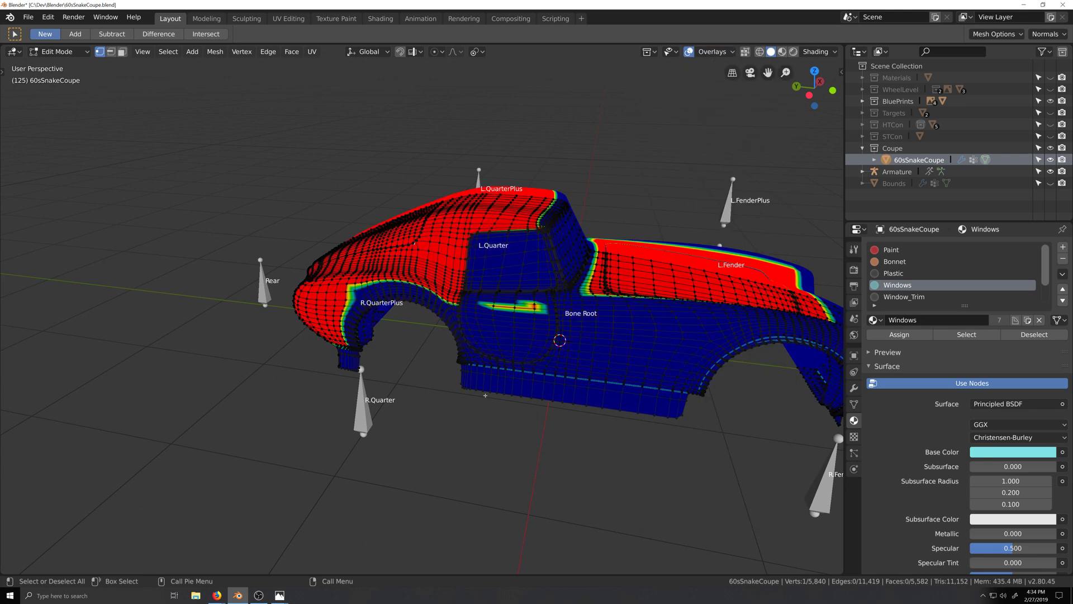
mouse_move(469, 392)
middle_mouse_down()
mouse_move(593, 360)
mouse_move(566, 374)
middle_mouse_up()
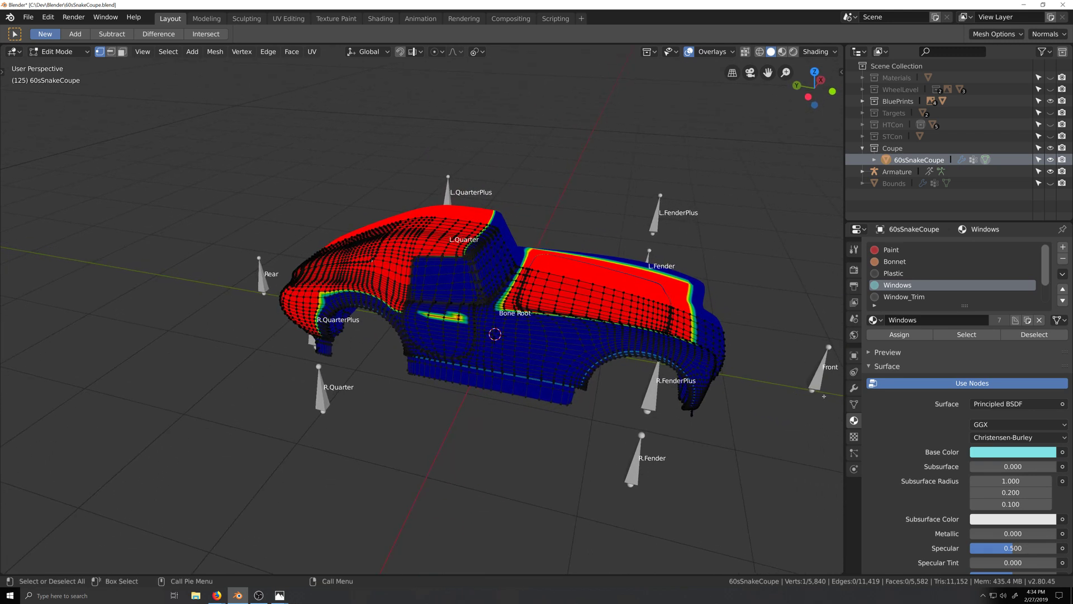
Make Rear the active vertex group and examine its weight distribution around the tail of the body
left_click(855, 405)
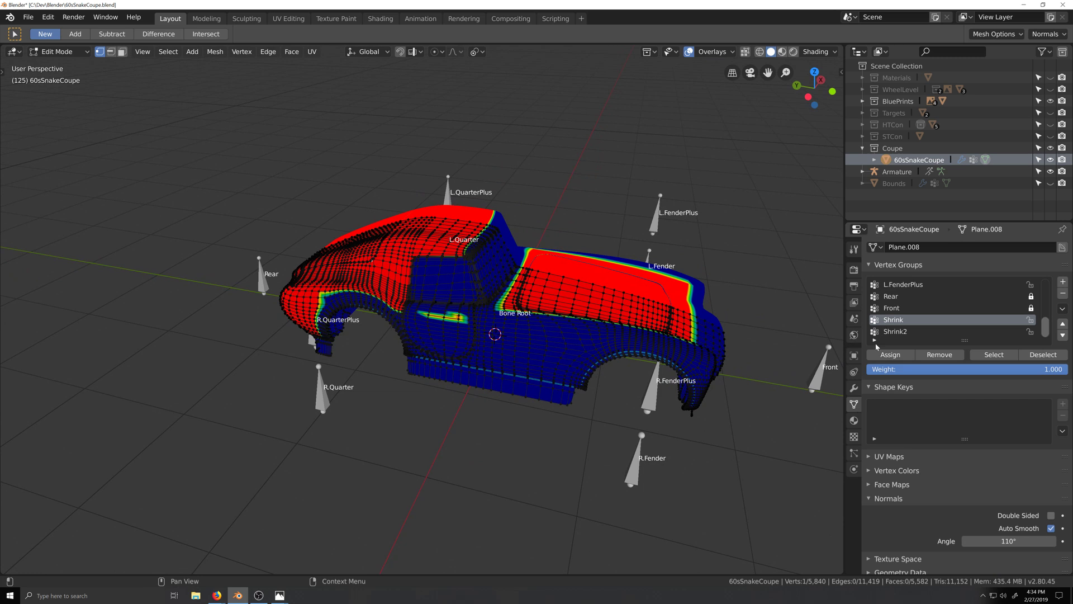
scroll(901, 324, "up", 5)
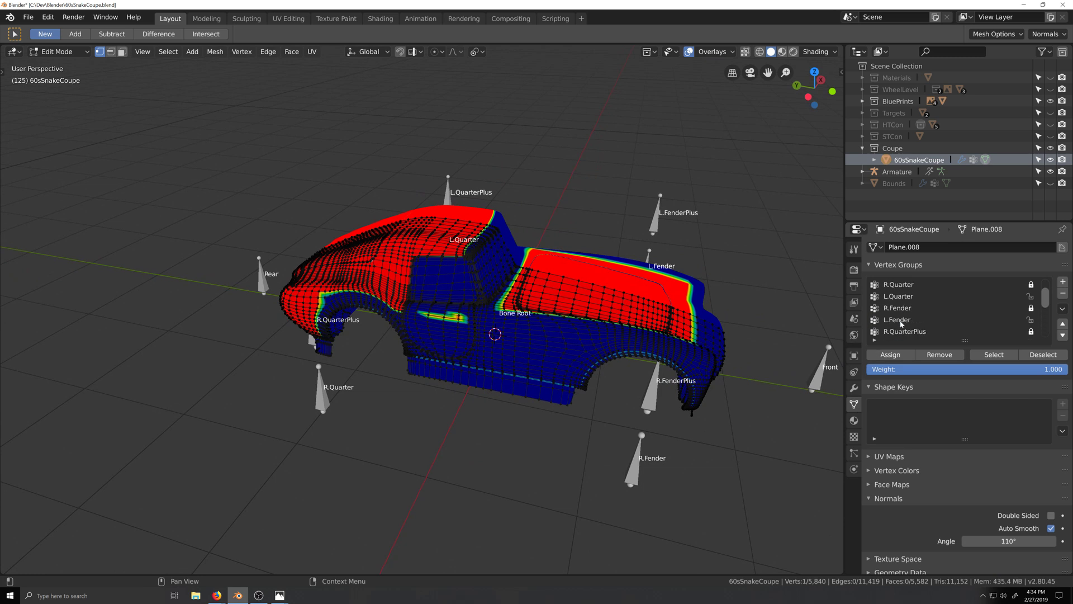
scroll(901, 323, "down", 5)
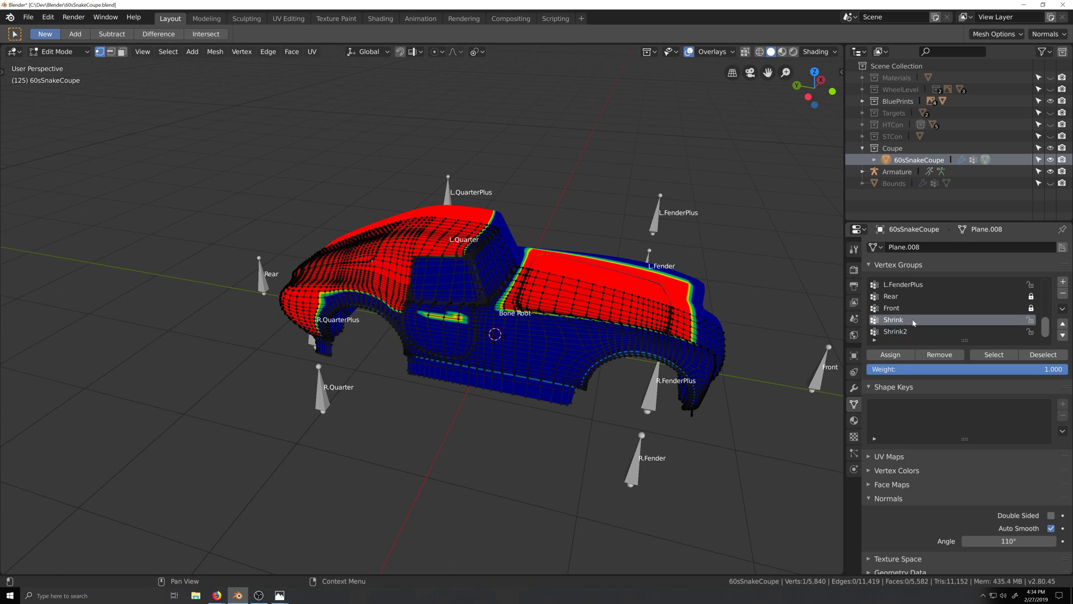
scroll(914, 322, "up", 2)
left_click(891, 320)
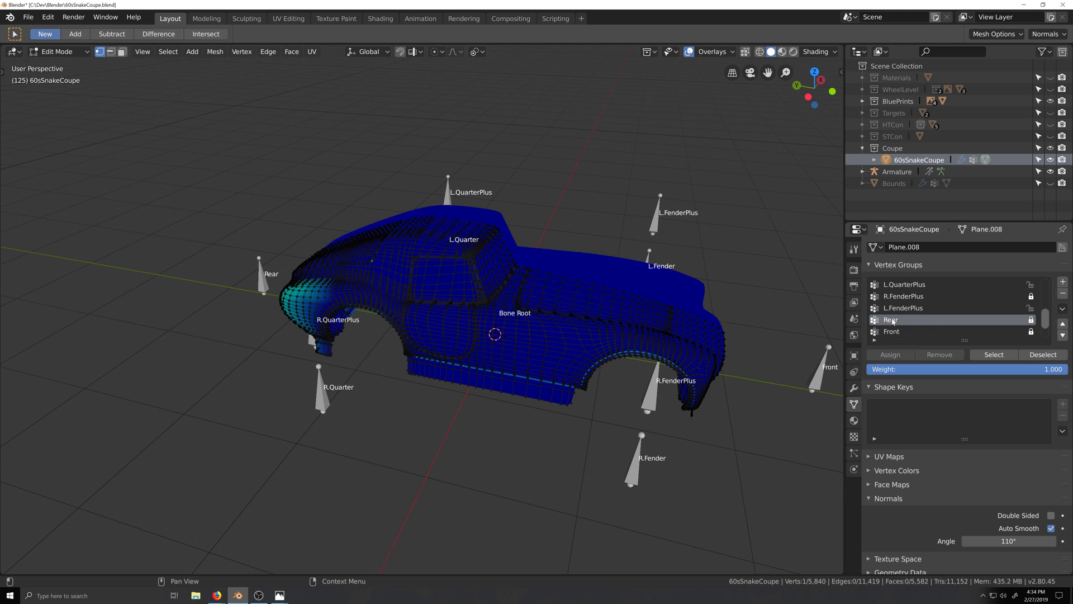
middle_click_drag(559, 386, 597, 345)
middle_click_drag(503, 328, 510, 354)
middle_click_drag(505, 194, 473, 318)
middle_click_drag(376, 278, 379, 376)
scroll(379, 377, "up", 1)
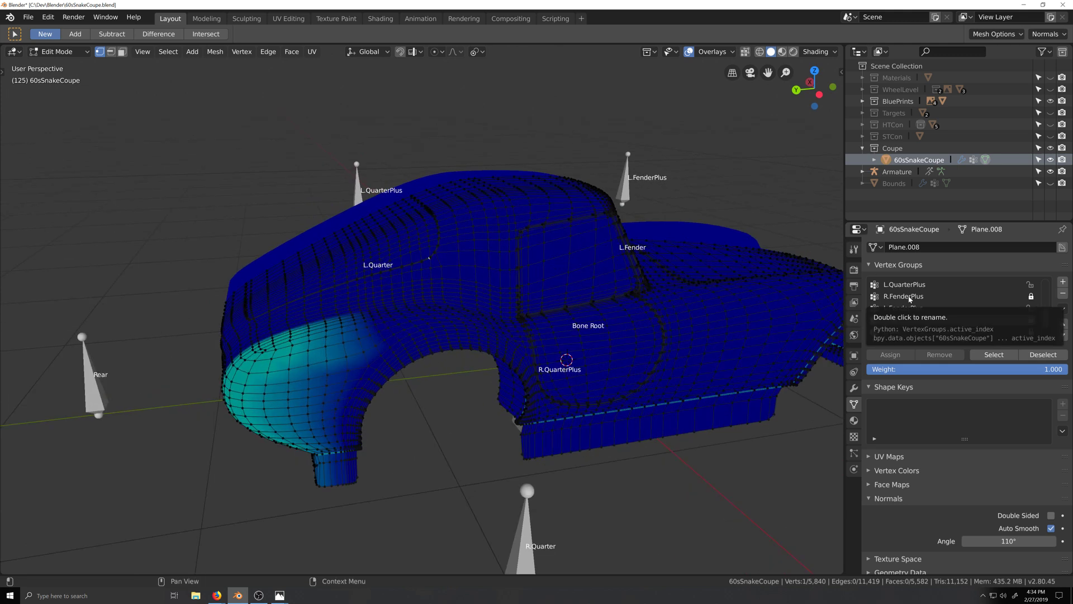
Make R.QuarterPlus the active vertex group and examine its weights around the rear wheel arch
scroll(910, 299, "up", 2)
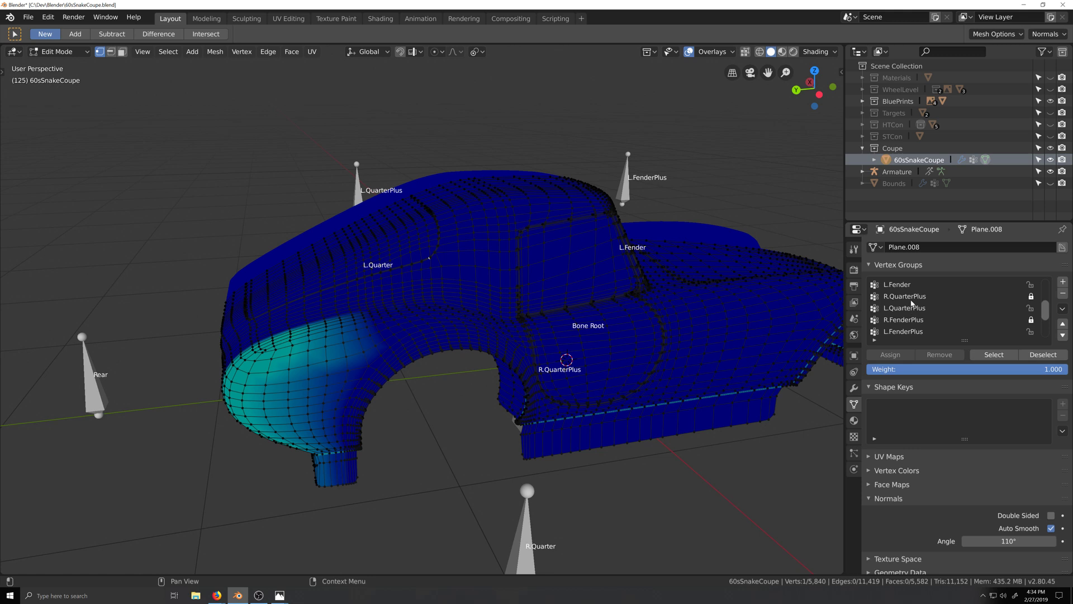
left_click(905, 296)
mouse_move(503, 391)
middle_mouse_down()
mouse_move(546, 417)
mouse_move(475, 399)
mouse_move(509, 401)
middle_mouse_up()
scroll(478, 399, "up", 3)
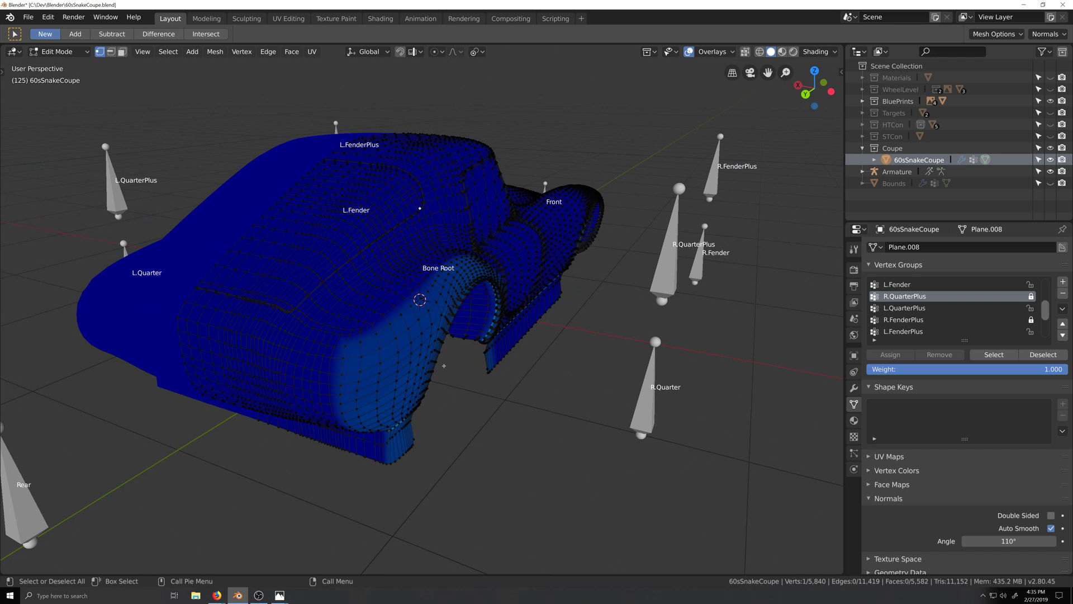
Switch the car body to Object Mode, apply its Shrinkwrap modifier and re-enter Edit Mode
left_click(854, 388)
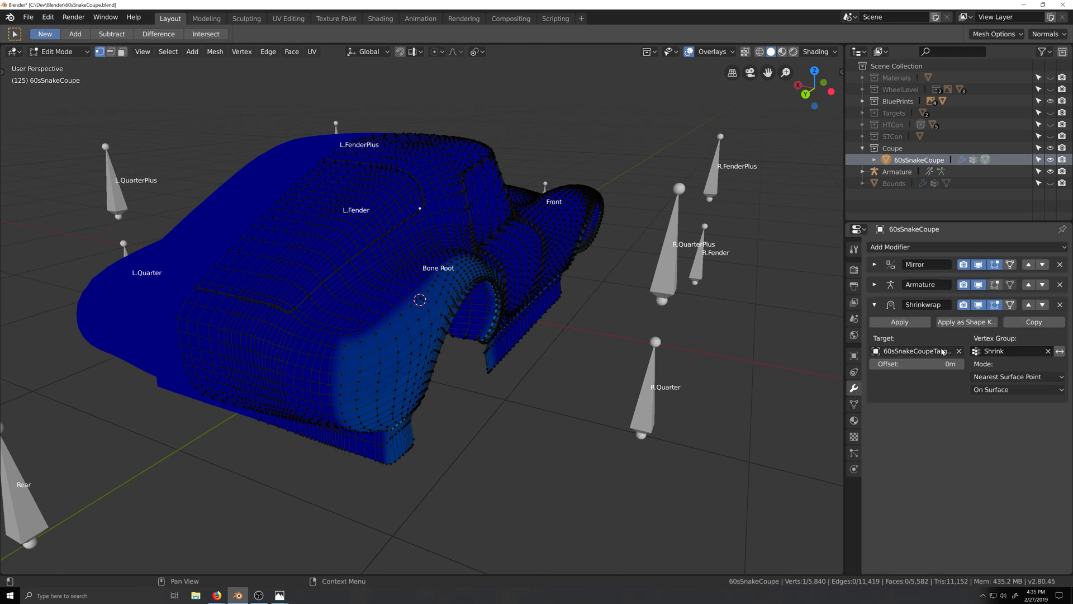
left_click(911, 324)
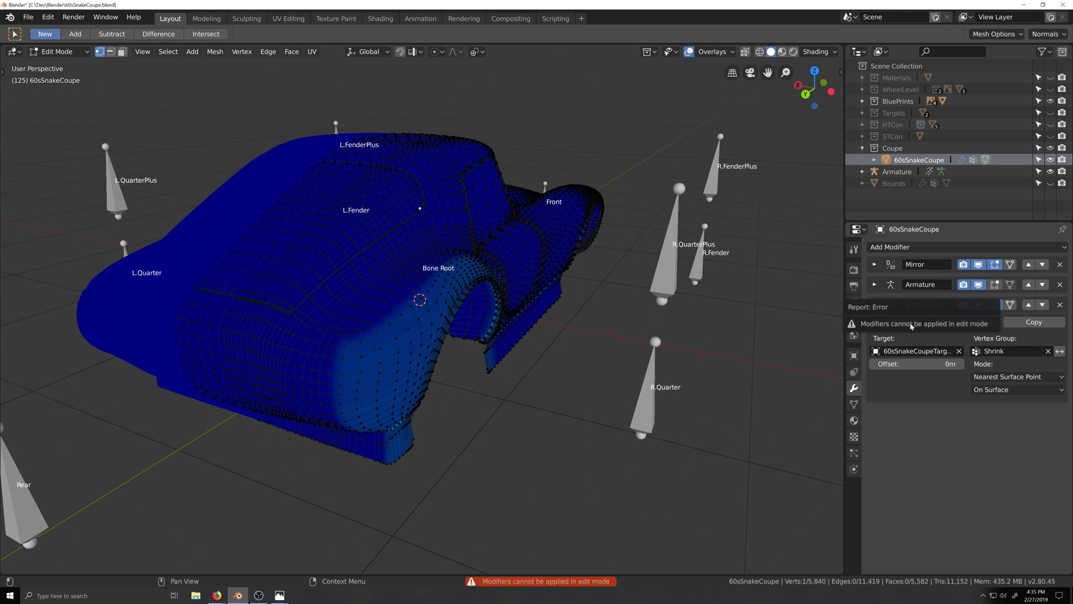
key("Tab")
left_click(894, 323)
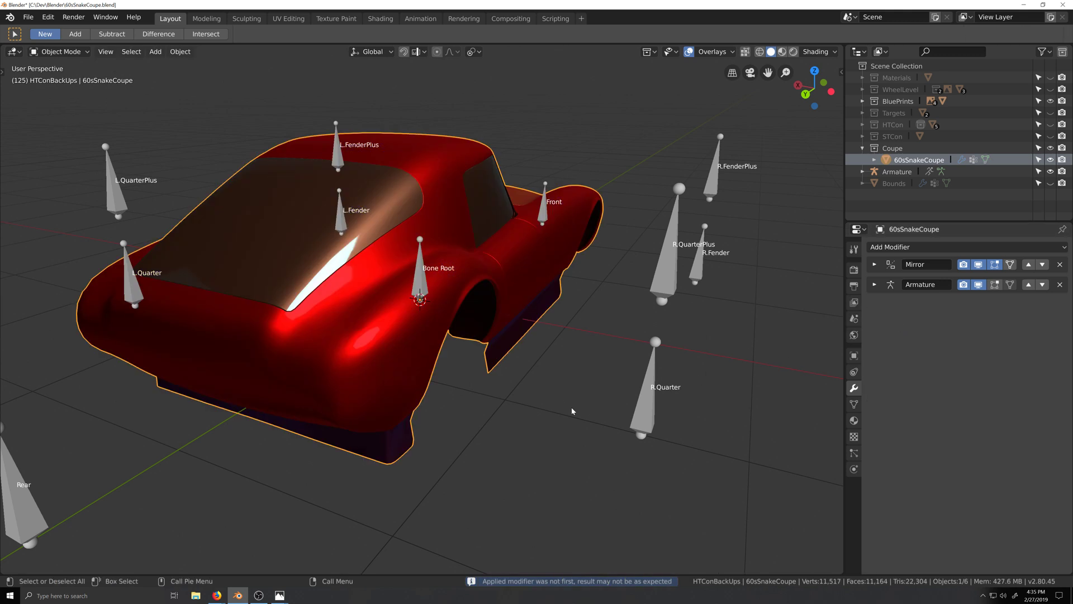
key("Tab")
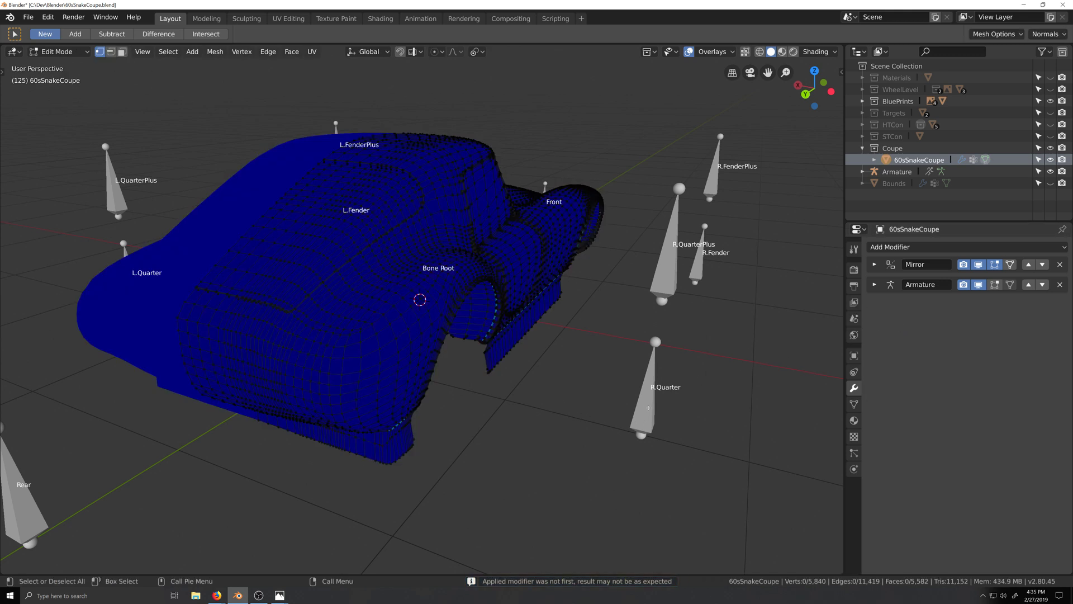
Put the armature in Pose Mode and test-move the R.QuarterPlus bone, cancelling the move
key("Tab")
left_click(645, 405)
key("ctrl+Tab")
left_click(640, 392)
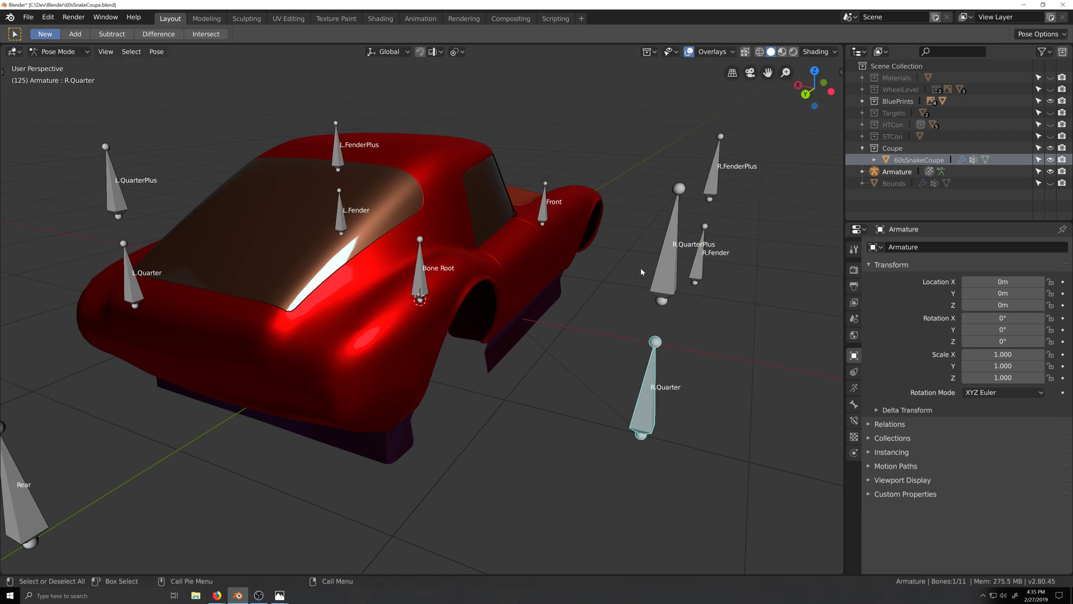
left_click(660, 280)
key("g")
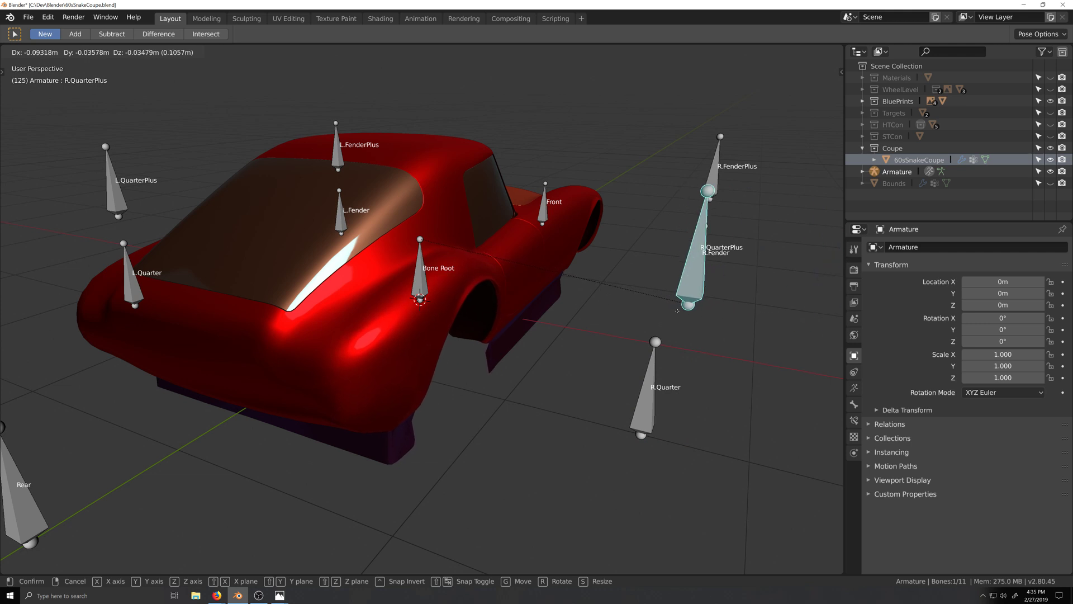
left_click(665, 322)
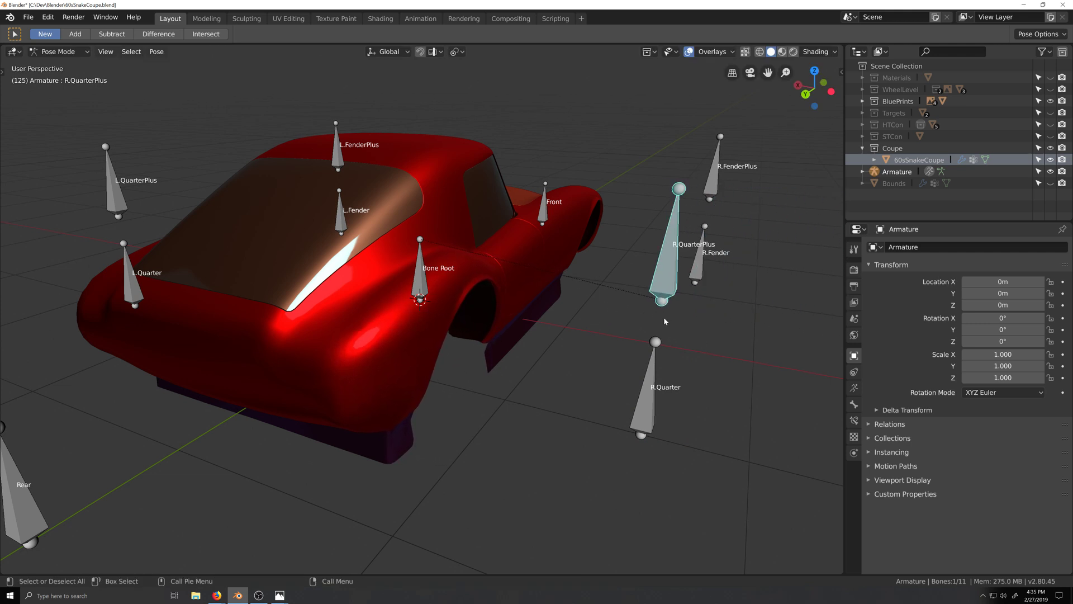
Test-move the R.QuarterPlus bone again while viewing the car from its front and rear sides, cancelling each move
middle_click_drag(665, 321, 320, 296)
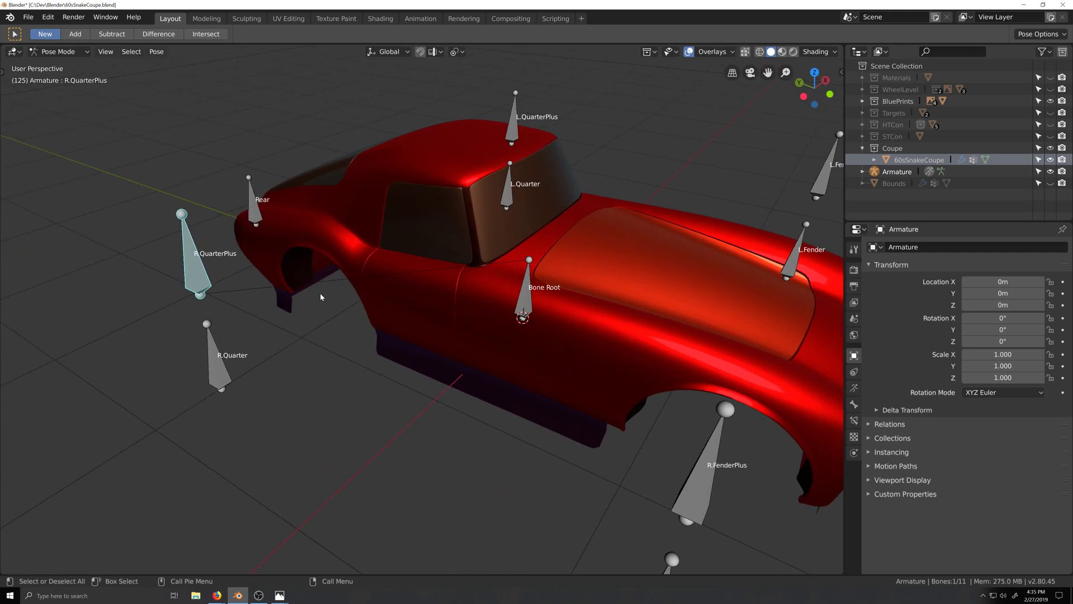
key("g")
right_click(199, 357)
middle_click_drag(199, 357, 501, 366)
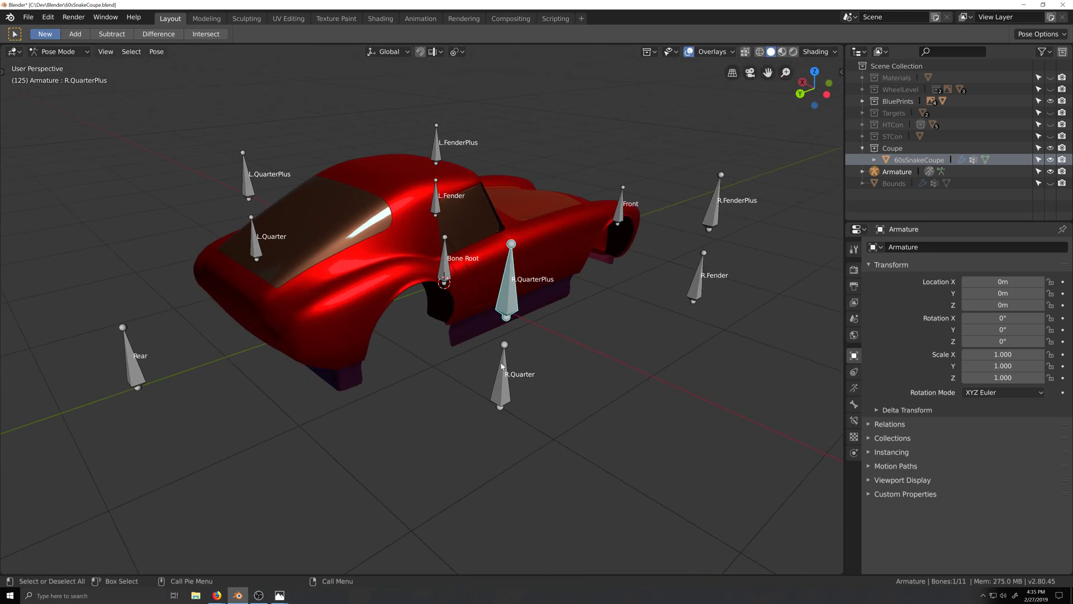
key("g")
right_click(349, 424)
middle_click_drag(349, 424, 501, 441)
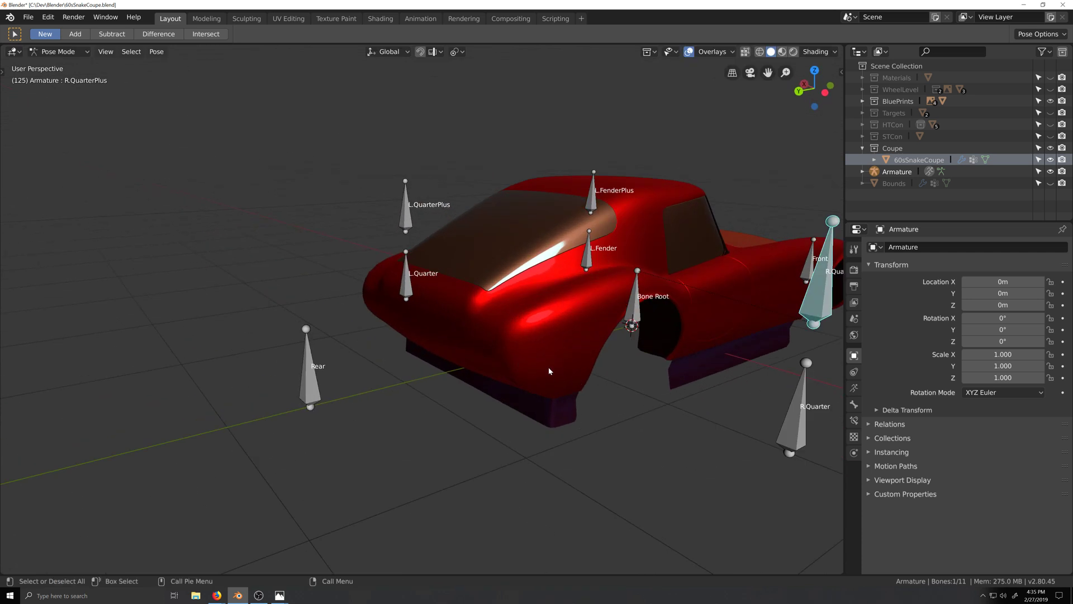
Leave Pose Mode, select the 60sSnakeCoupe body and enter Edit Mode on it
key("ctrl+Tab")
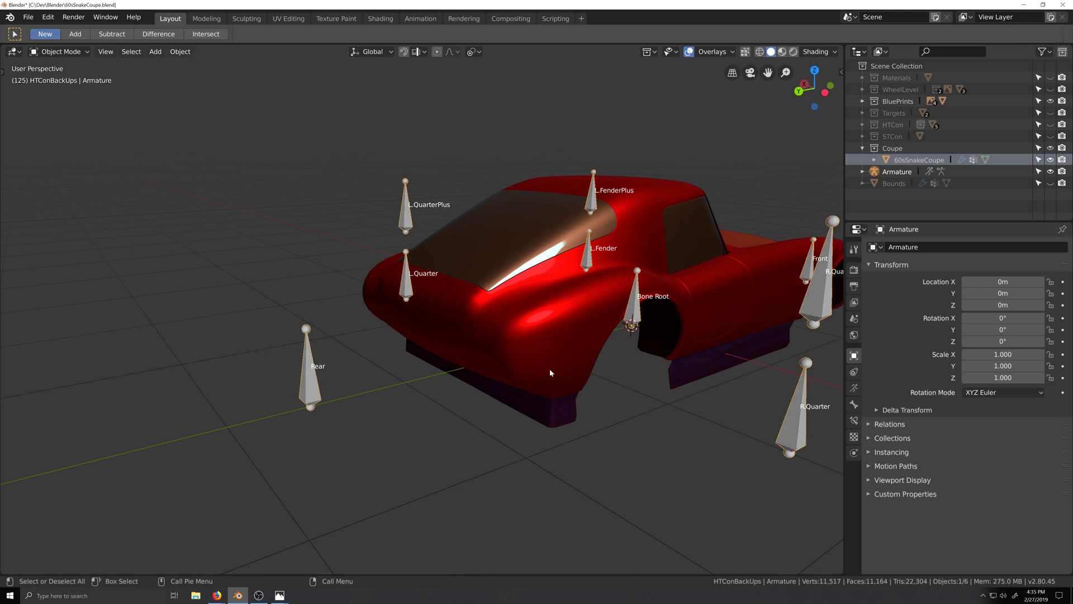
left_click(550, 369)
key("Tab")
middle_click_drag(550, 369, 528, 370)
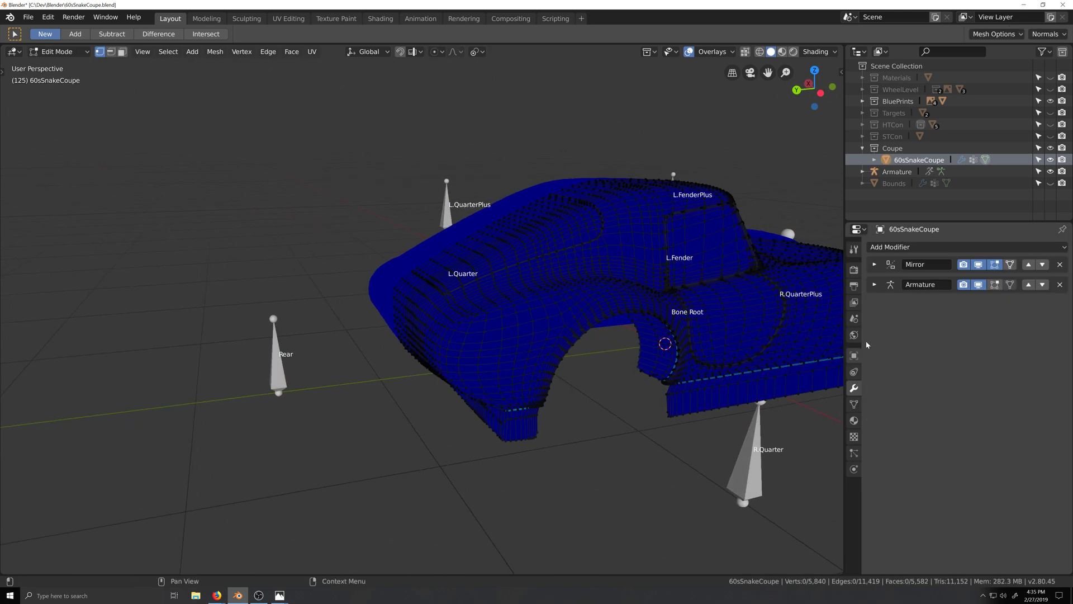
Make Rear the active vertex group and select all of its vertices on the car body
left_click(855, 405)
scroll(924, 316, "down", 3)
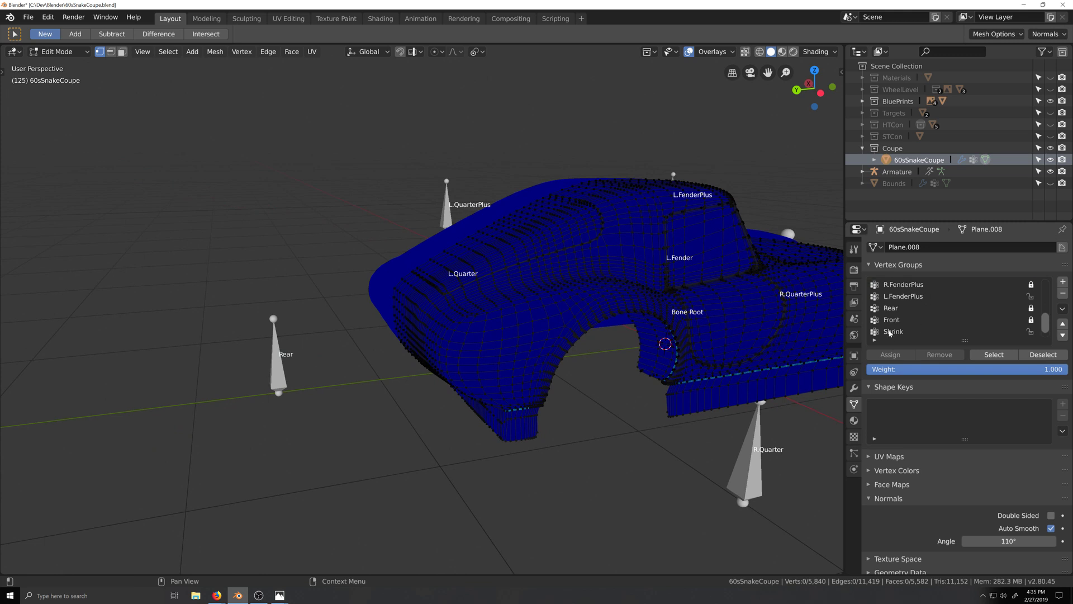
left_click(899, 312)
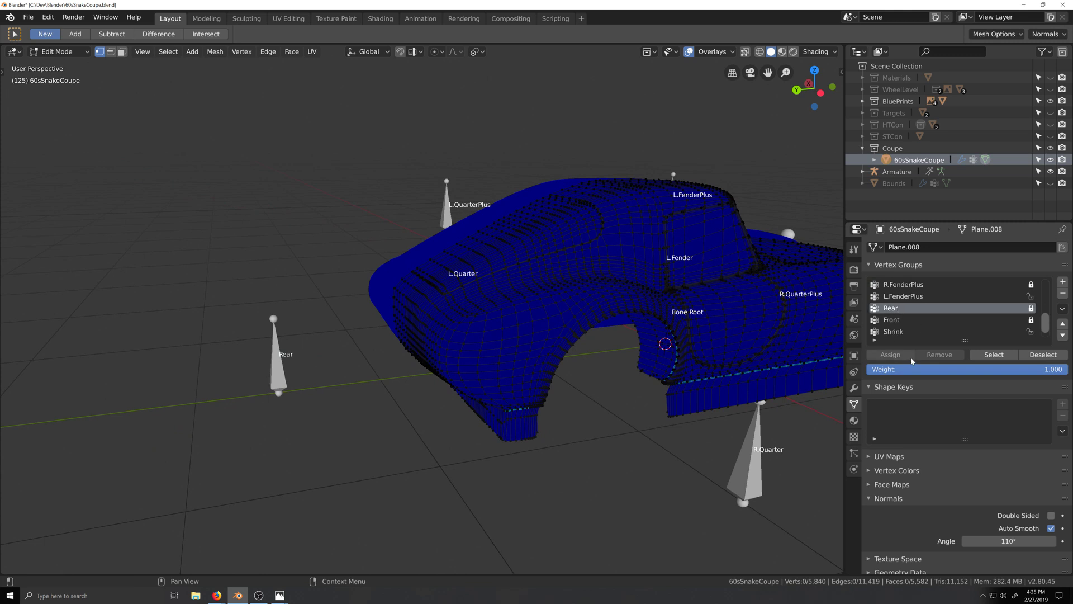
left_click(994, 355)
middle_click_drag(559, 425, 531, 424)
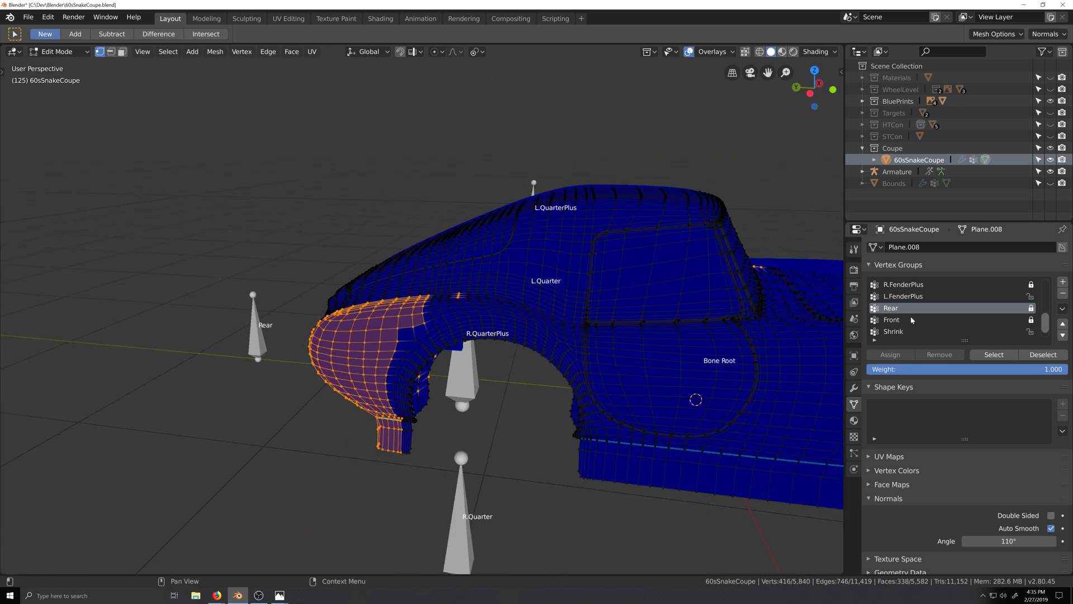
Assign the selected vertices to the Bone Root vertex group with weight 1.000, and clear the selection
scroll(911, 320, "up", 5)
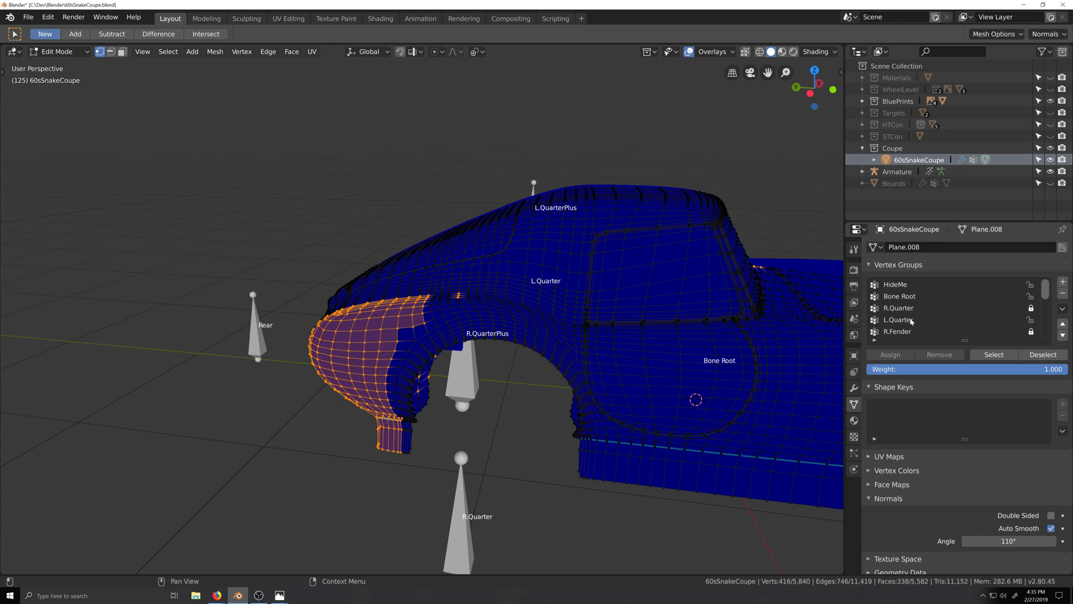
left_click(908, 297)
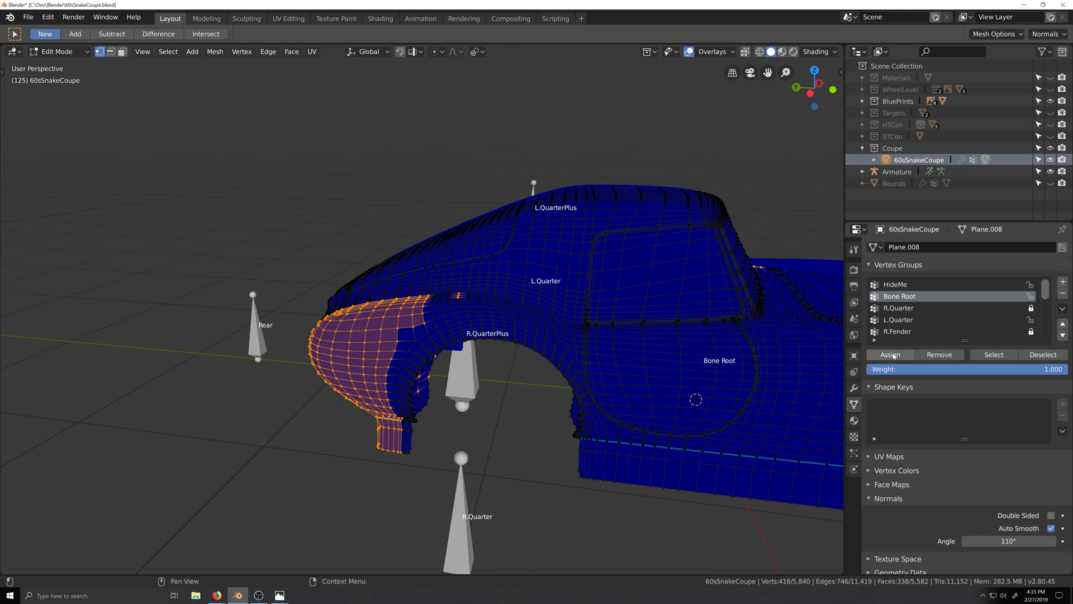
left_click(893, 355)
scroll(598, 337, "down", 5)
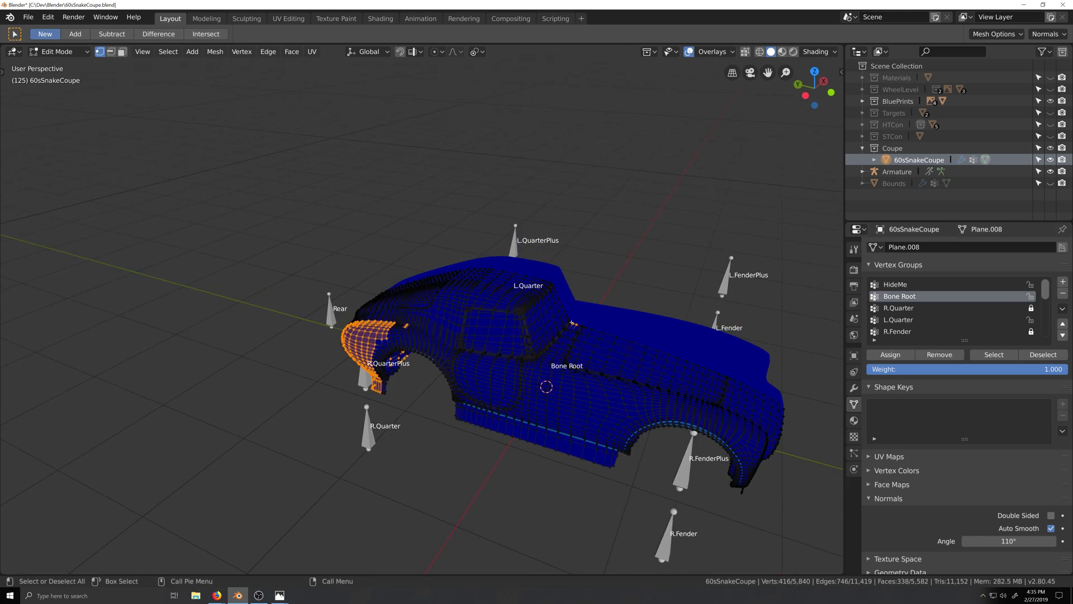
key("alt+a")
middle_click_drag(564, 388, 598, 383)
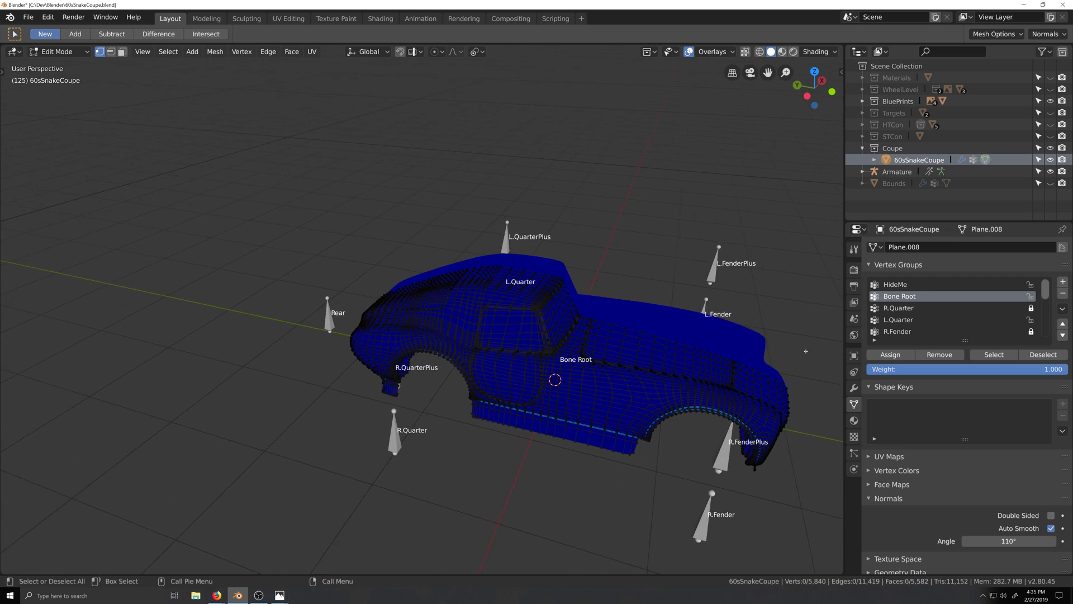
Select the vertices of the R.QuarterPlus vertex group and examine their extent around the rear wheel arch
scroll(908, 317, "down", 3)
scroll(908, 316, "down", 3)
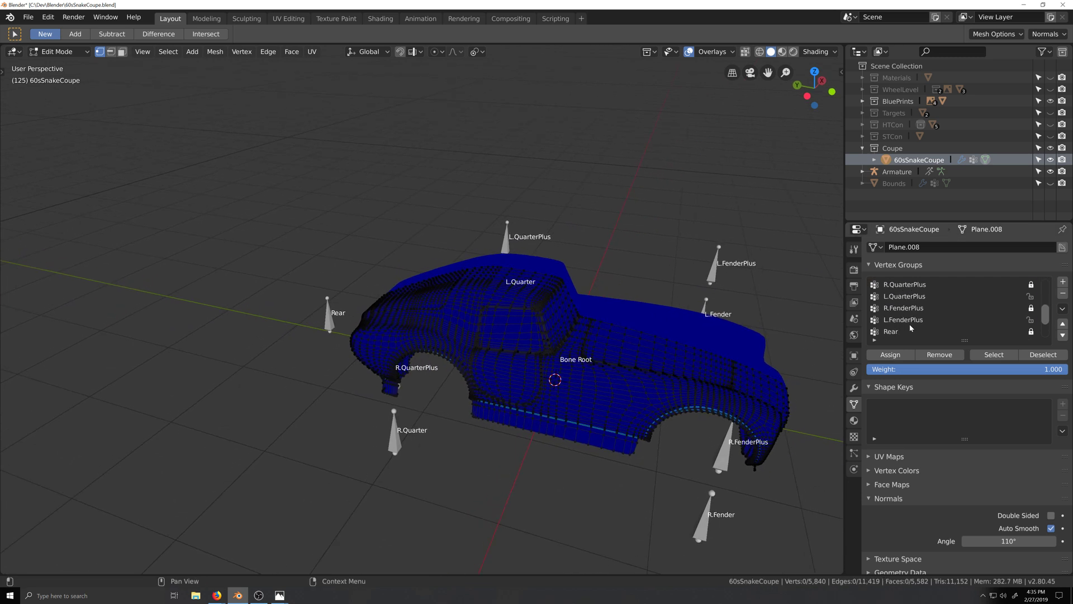
scroll(913, 313, "up", 1)
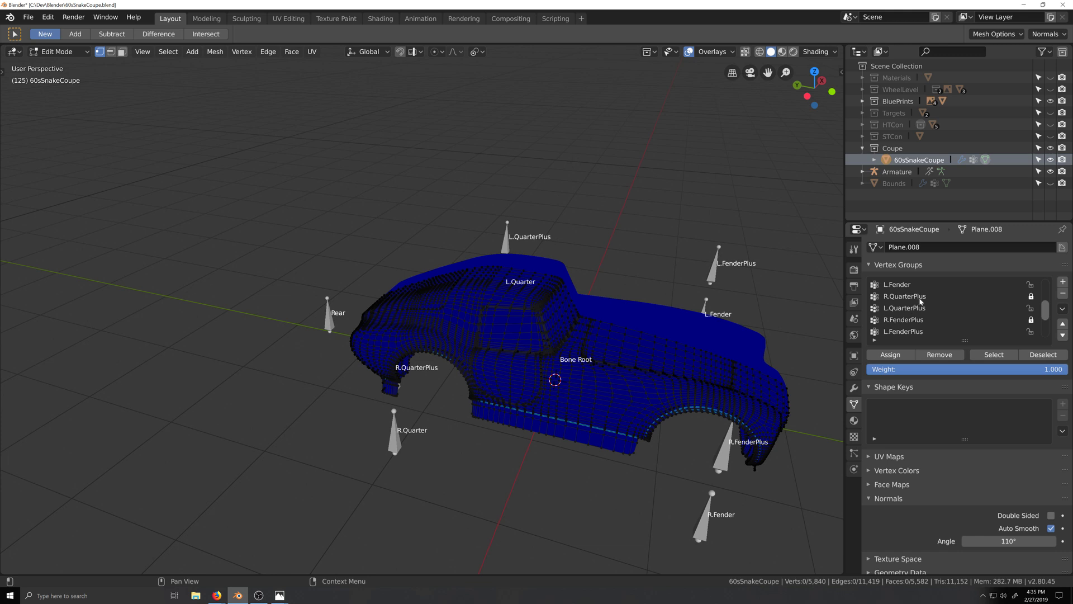
left_click(914, 300)
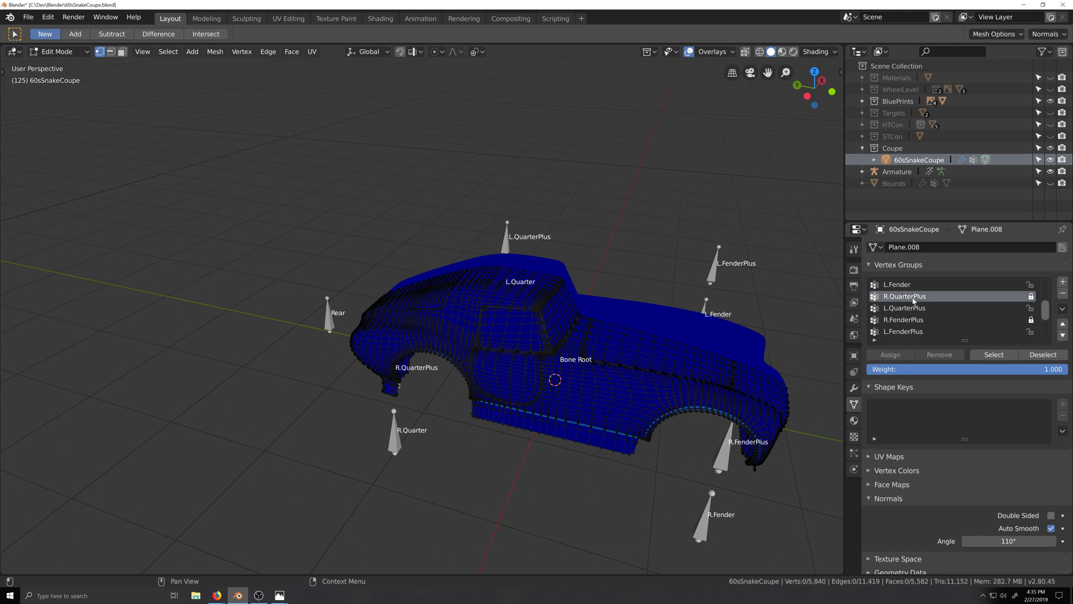
left_click(994, 355)
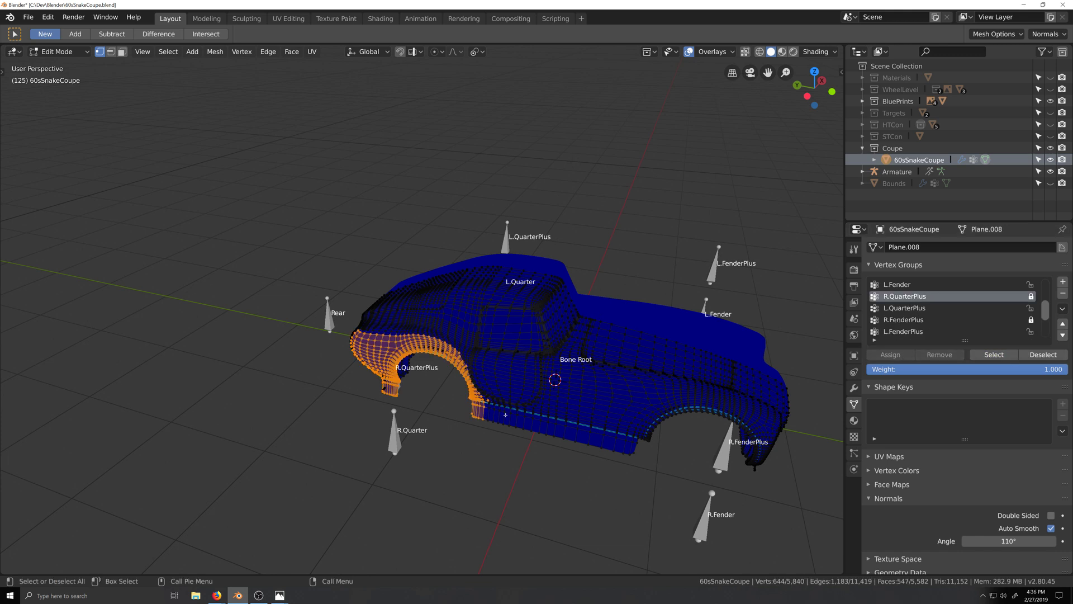
middle_click_drag(506, 415, 553, 392)
scroll(580, 386, "up", 4)
scroll(579, 386, "up", 2)
scroll(572, 393, "down", 2)
scroll(922, 313, "down", 4)
Replace the current selection with only the vertices of the Rear vertex group
left_click(888, 297)
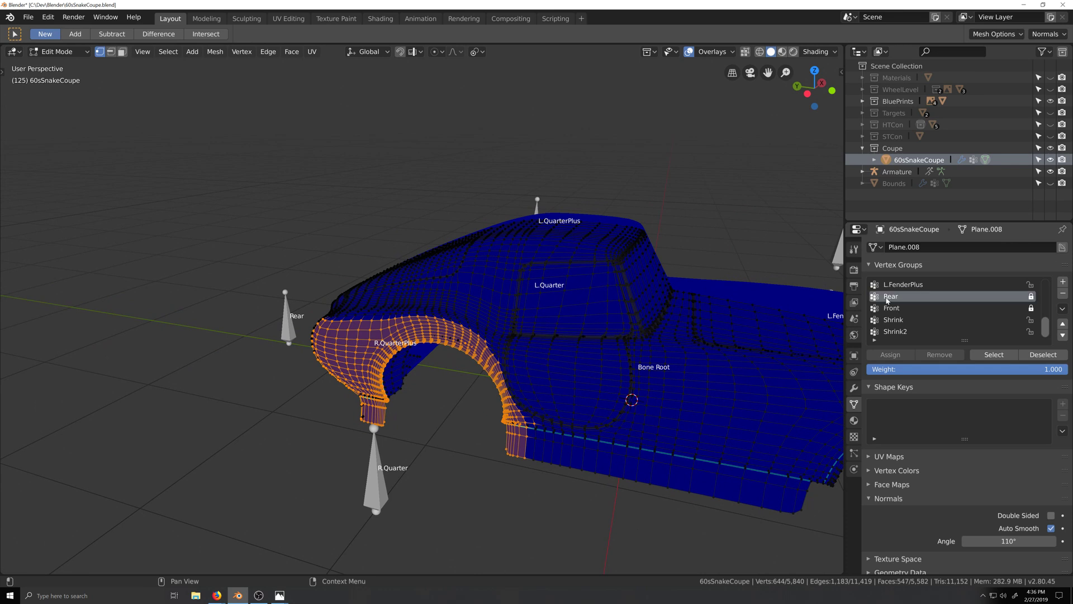
left_click(1043, 354)
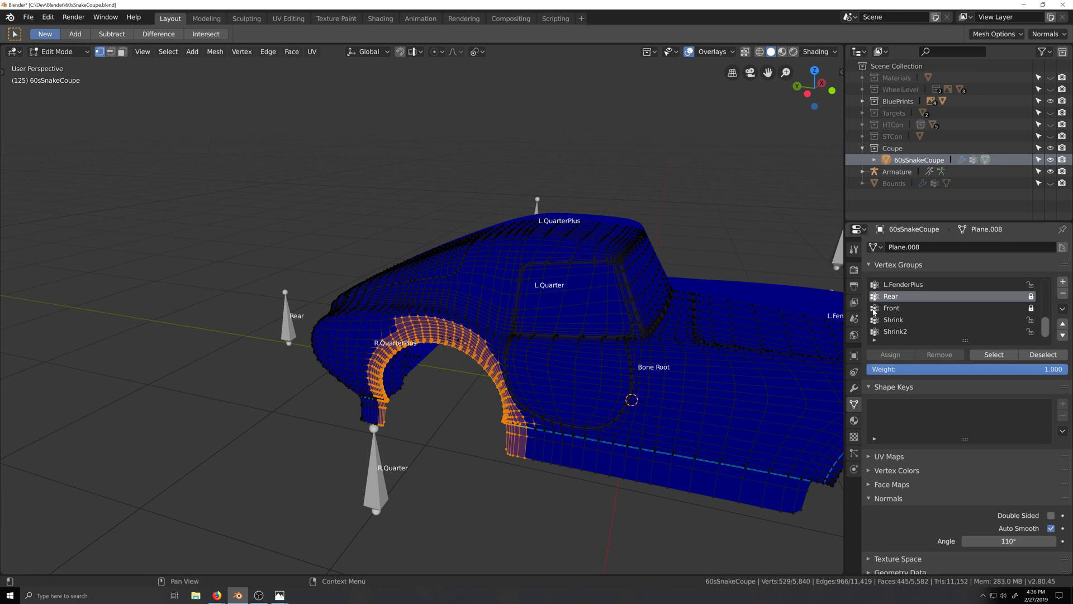
key("alt+a")
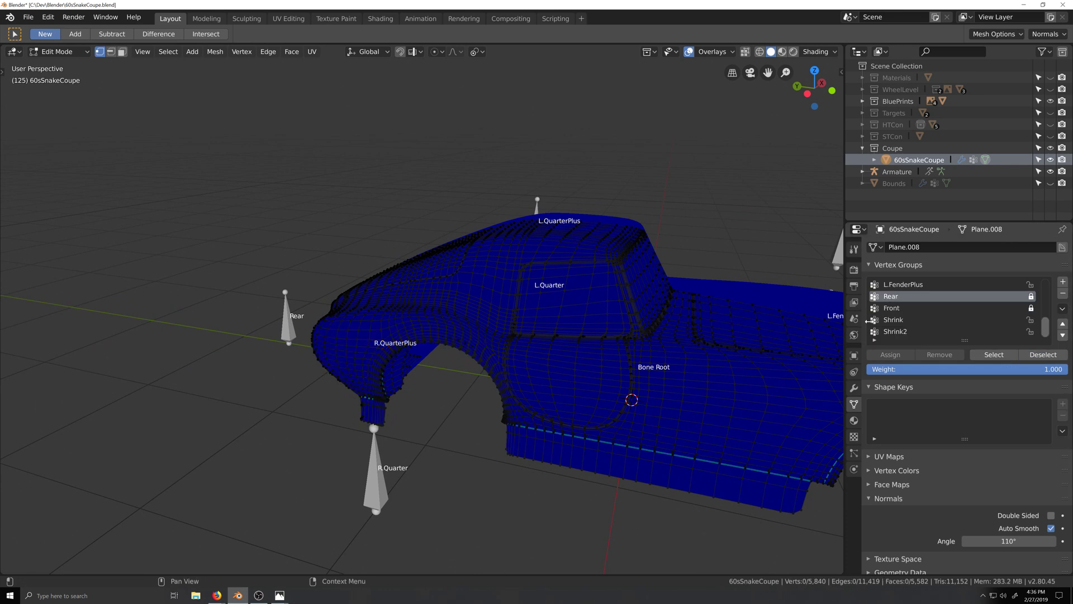
left_click(994, 355)
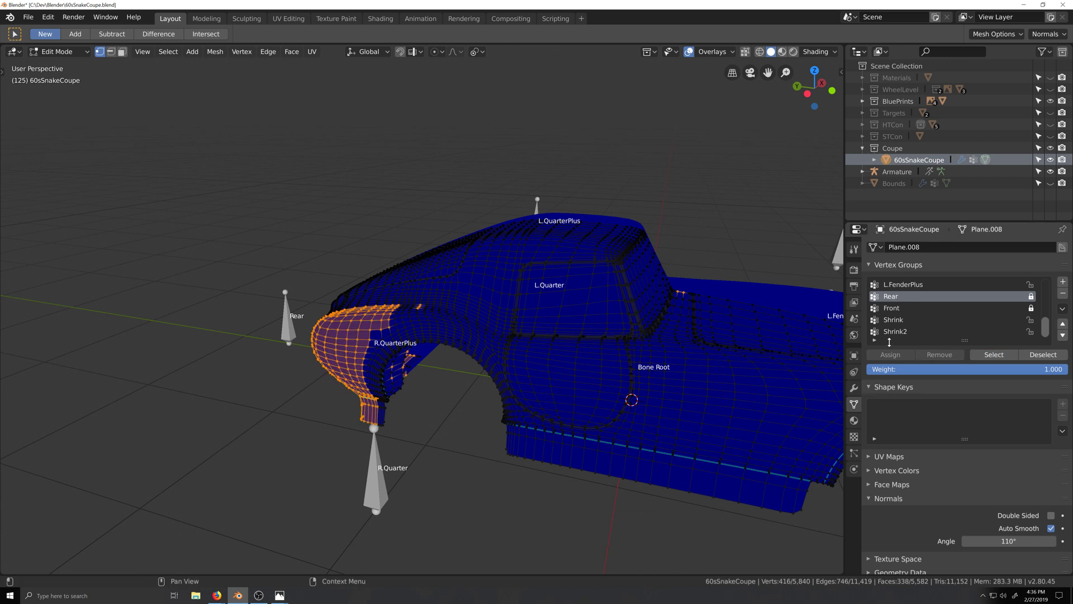
Assign the selected Rear vertices to the Bone Root vertex group with weight 1.000
scroll(897, 318, "up", 5)
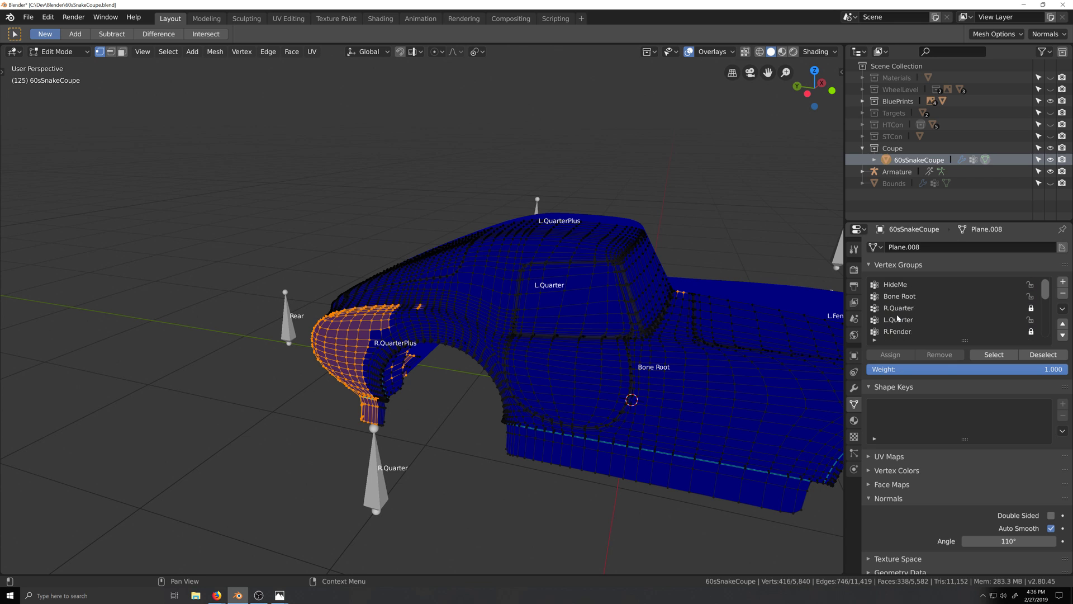
left_click(914, 297)
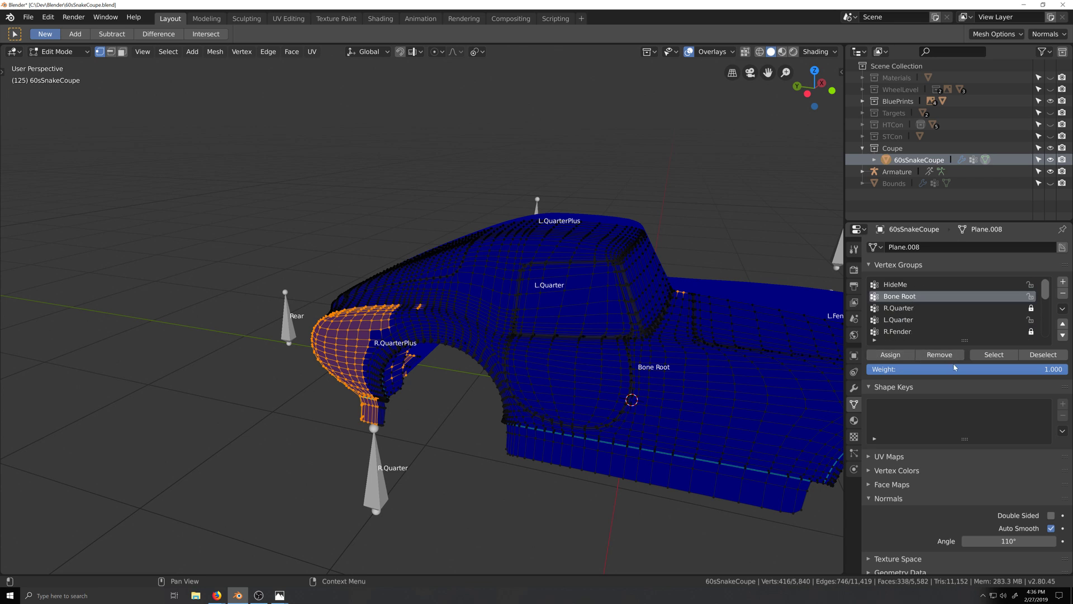
left_click(891, 354)
Unlock the Rear vertex group and assign the selected vertices a weight of 0 in it
scroll(914, 307, "down", 5)
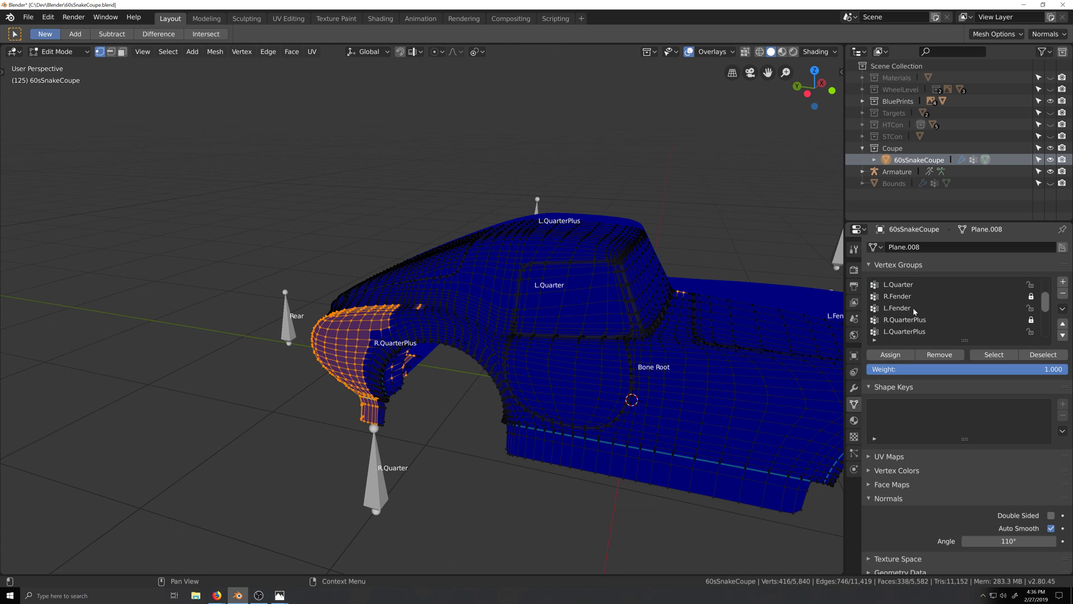
scroll(915, 310, "down", 1)
left_click(906, 331)
left_click(900, 369)
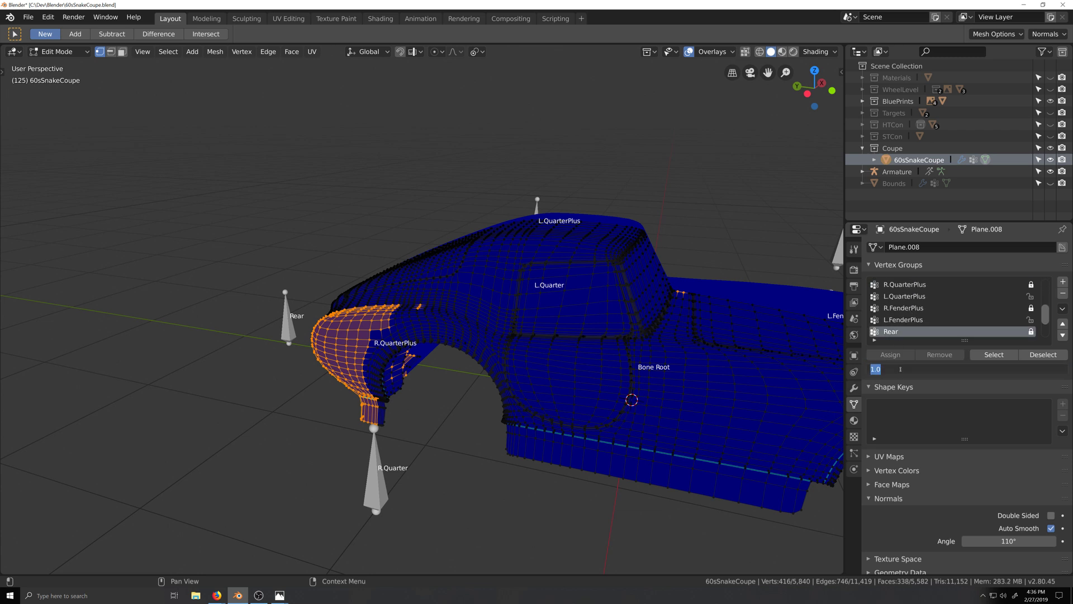
type("0")
key("Return")
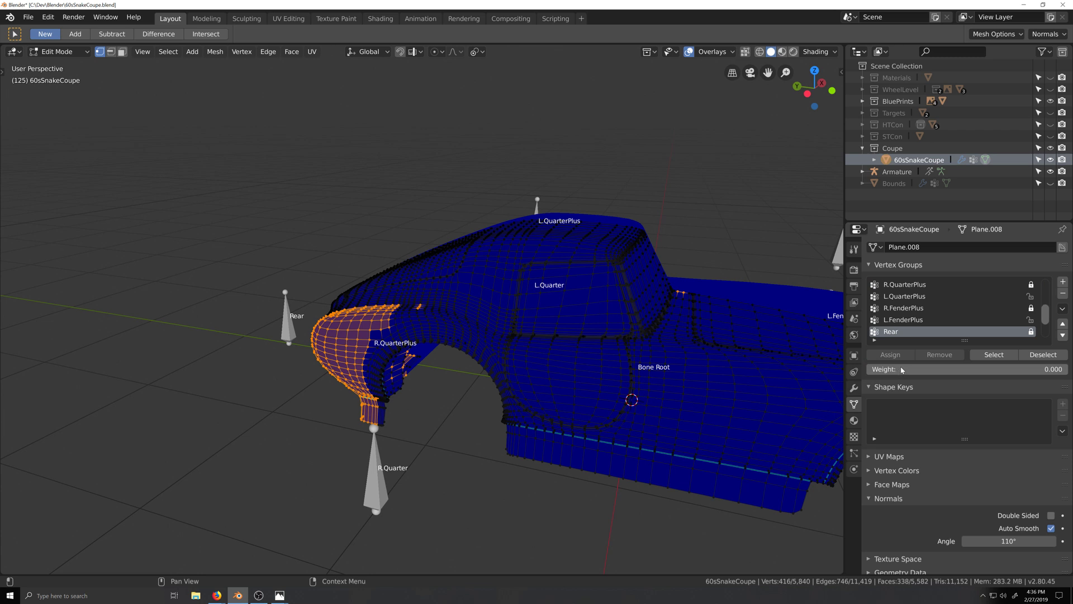
left_click(1031, 332)
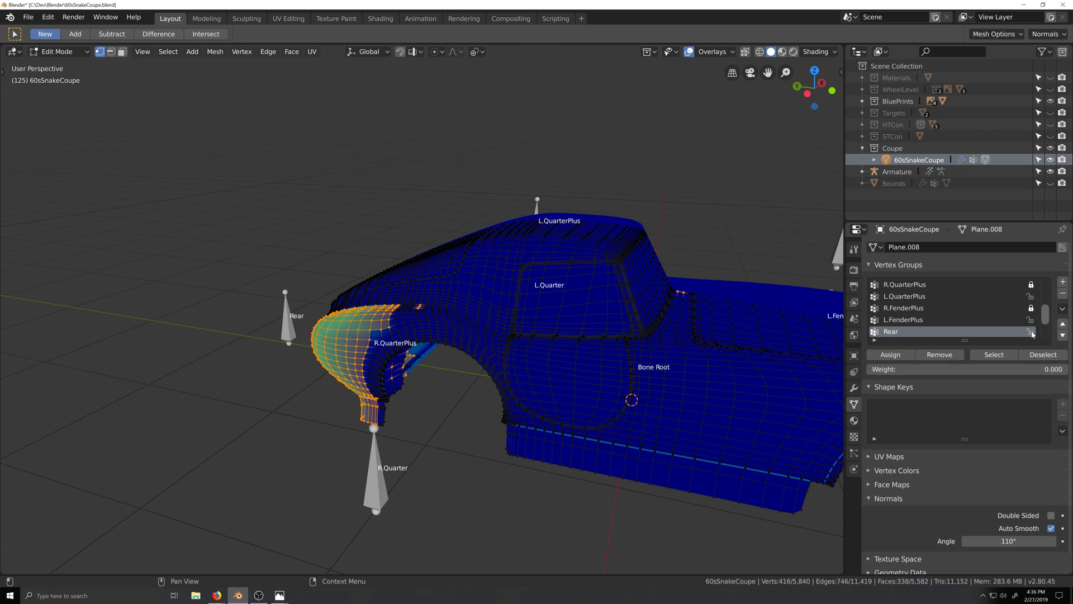
left_click(898, 357)
Clear the selection, reselect the Rear group's vertices and check its weights around the tail of the body
middle_click_drag(464, 436, 565, 436)
key("alt+a")
left_click(994, 355)
middle_click_drag(621, 382, 643, 379)
middle_click_drag(565, 386, 540, 390)
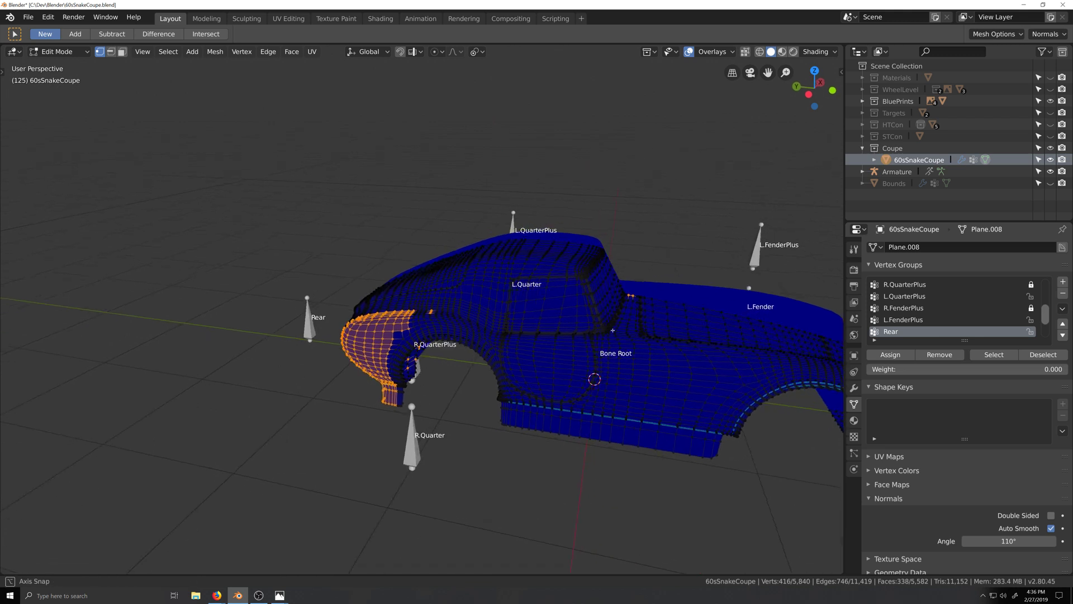
scroll(540, 391, "down", 1)
scroll(540, 390, "up", 1)
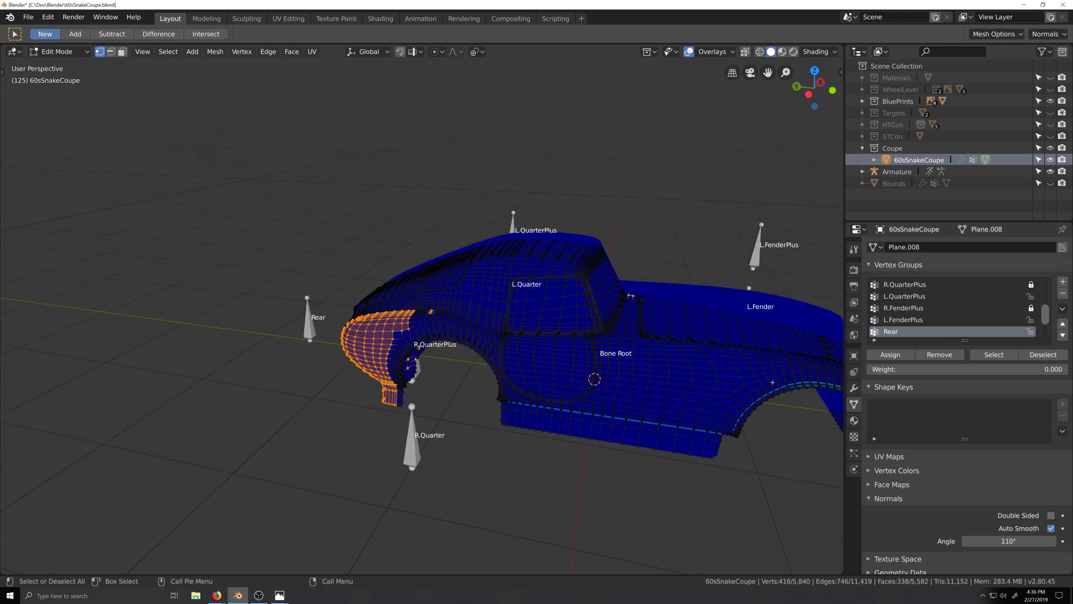
Remove the selected vertices from the Rear vertex group, clear the selection and check the group by selecting its vertices
middle_click_drag(624, 379, 771, 374)
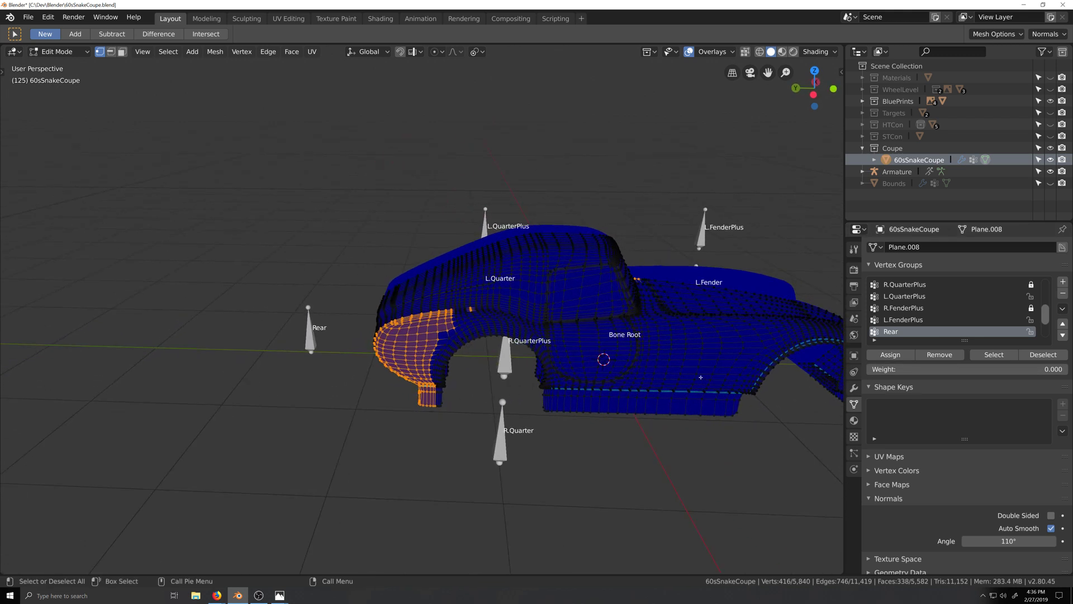
left_click(952, 358)
left_click(603, 431)
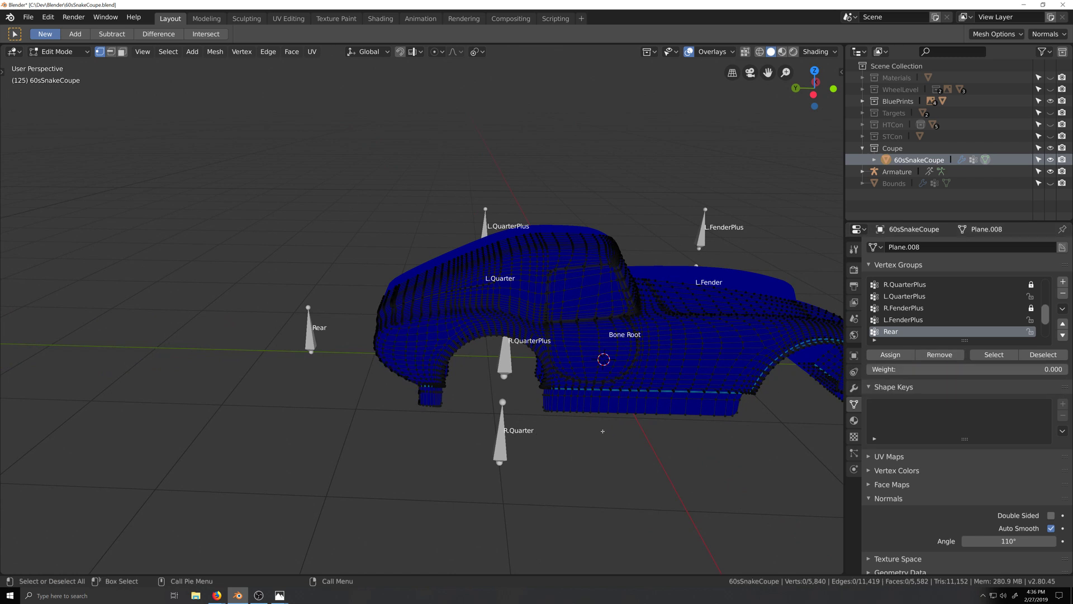
left_click(983, 357)
Examine the rear of the body from several angles around the tail, quarter panel, rear window and wheel arch
mouse_move(452, 404)
middle_mouse_down()
mouse_move(493, 399)
mouse_move(444, 412)
middle_mouse_up()
scroll(444, 413, "up", 2)
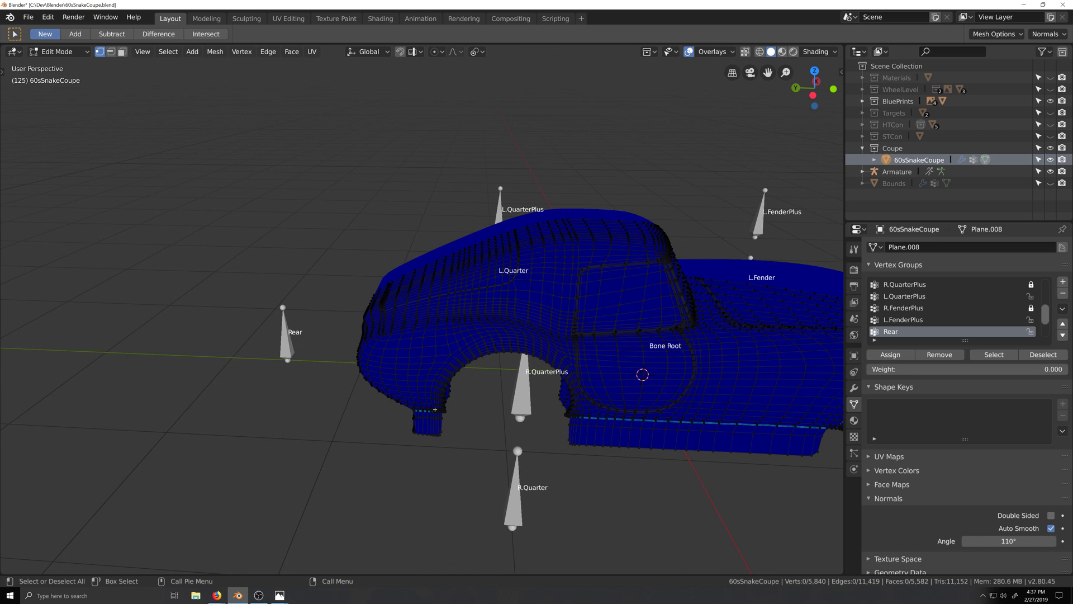
scroll(435, 410, "down", 5)
middle_click_drag(442, 405, 445, 375)
middle_click_drag(384, 311, 317, 309)
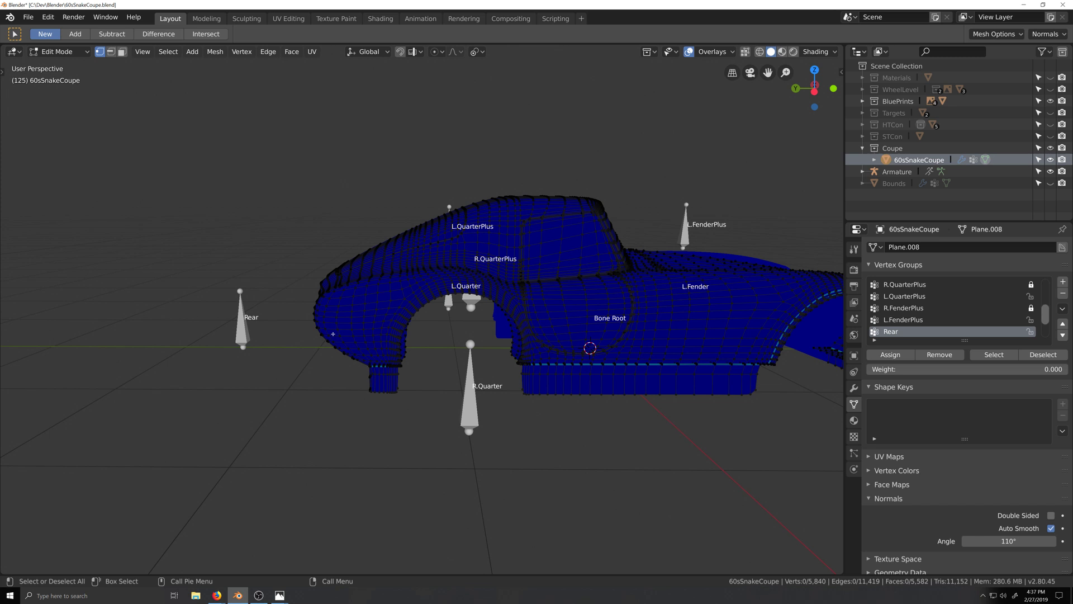
scroll(373, 324, "up", 6)
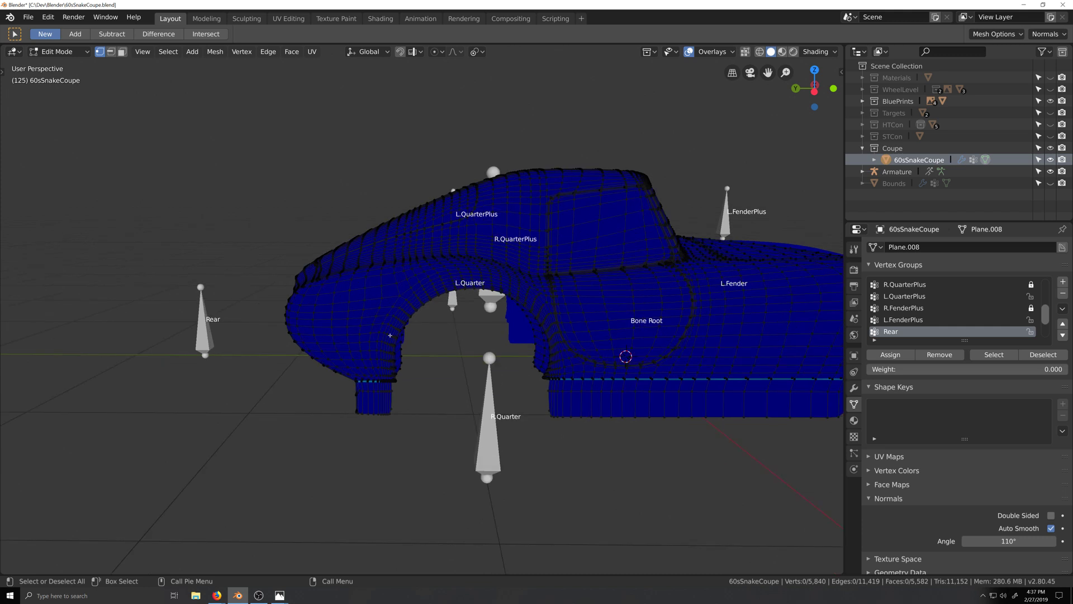
middle_click_drag(488, 310, 496, 289)
middle_click_drag(458, 281, 335, 286)
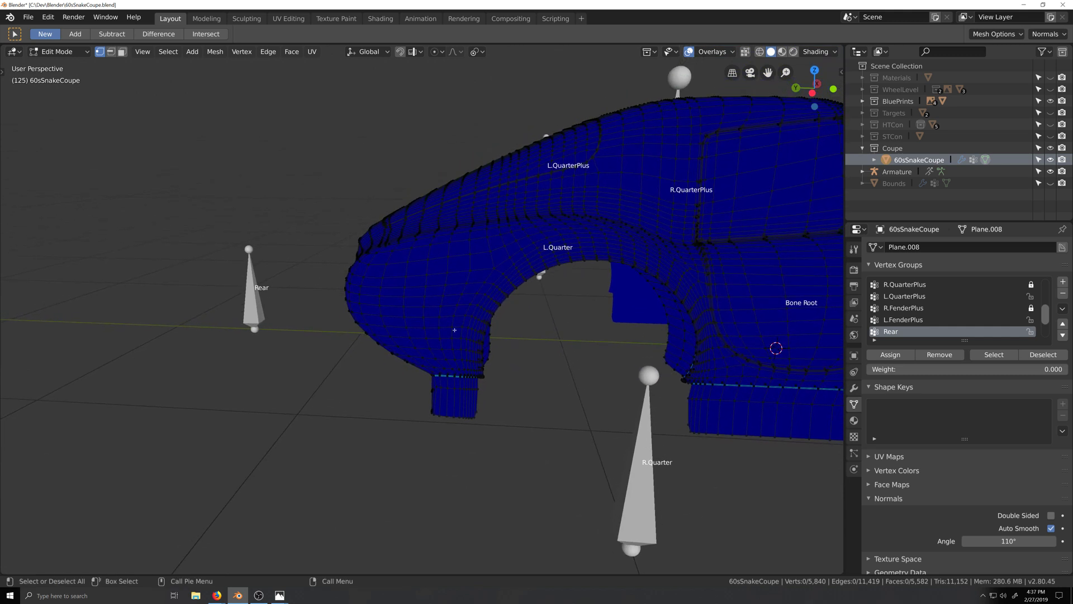
middle_click_drag(454, 329, 574, 219)
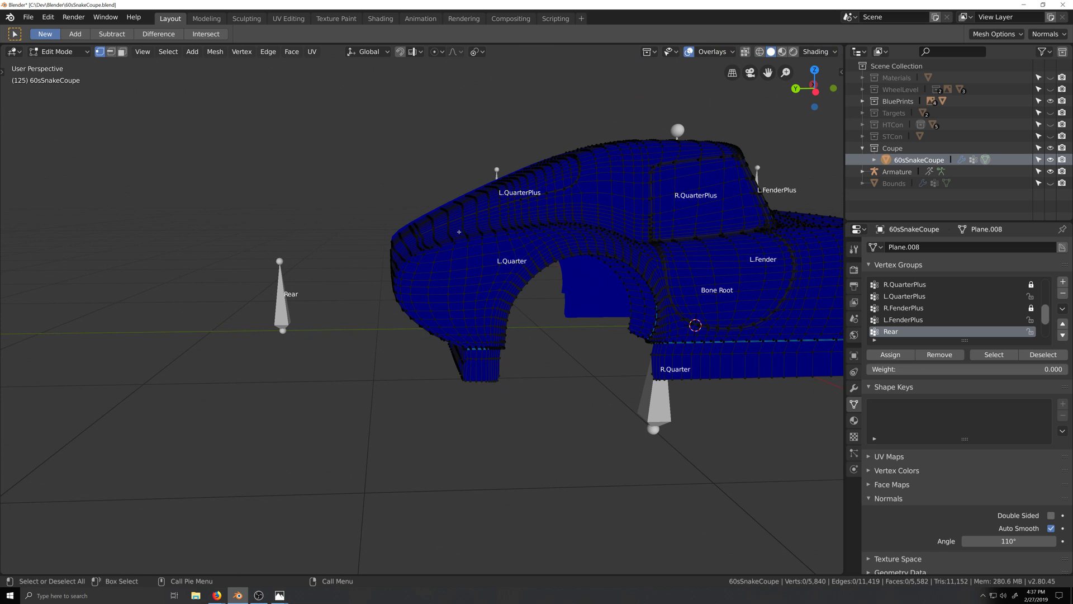
middle_click_drag(459, 232, 444, 235)
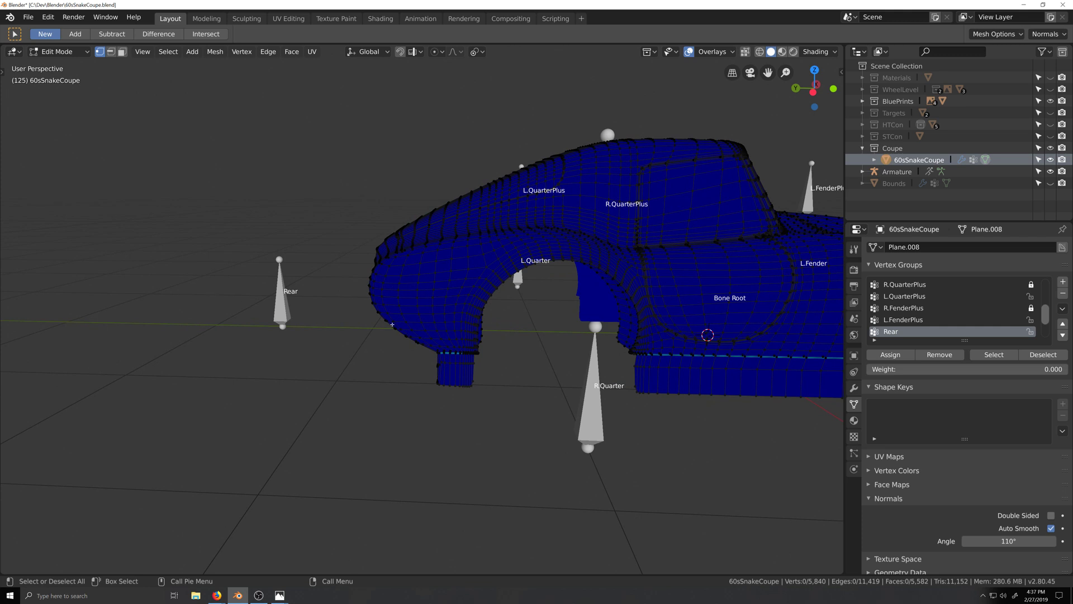
middle_click_drag(439, 274, 443, 301)
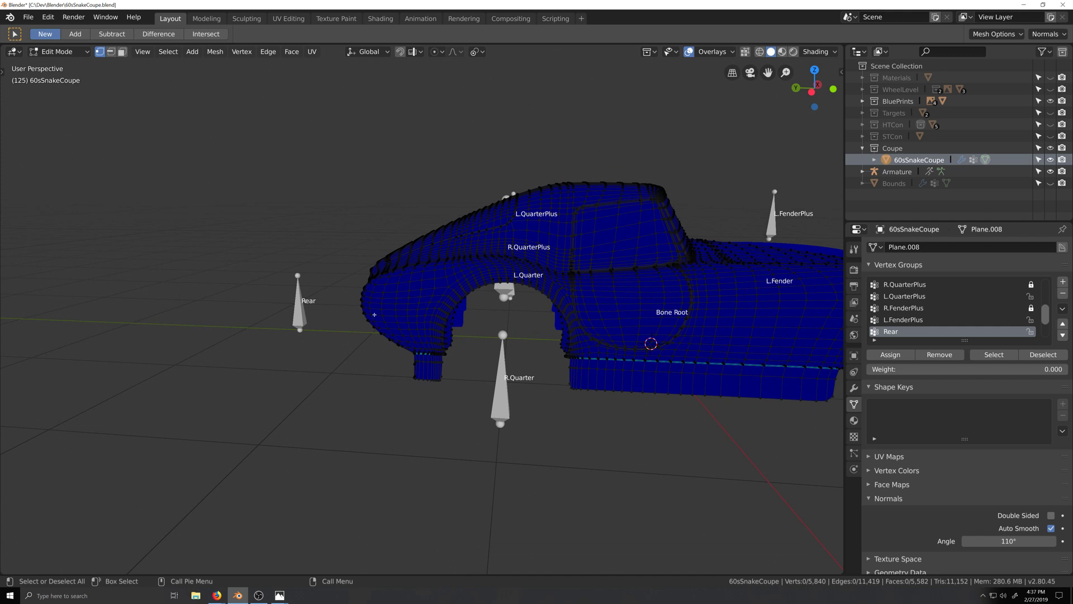
middle_click_drag(423, 296, 509, 290)
Put the armature in Pose Mode and move the Rear bone about -0.36 m along Y
key("Tab")
scroll(370, 332, "up", 2)
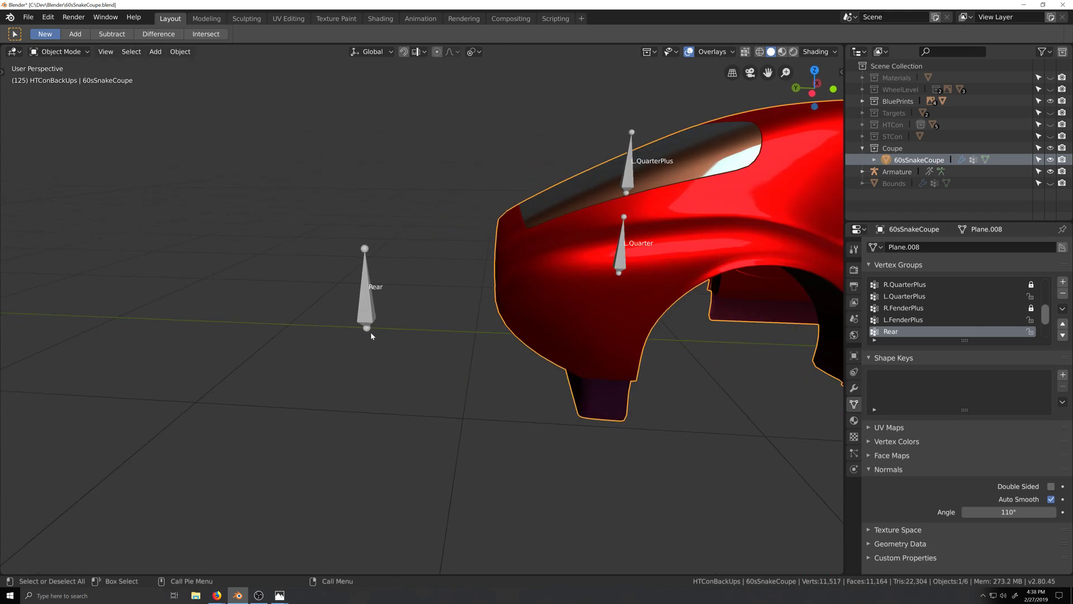
left_click(369, 330)
key("ctrl+Tab")
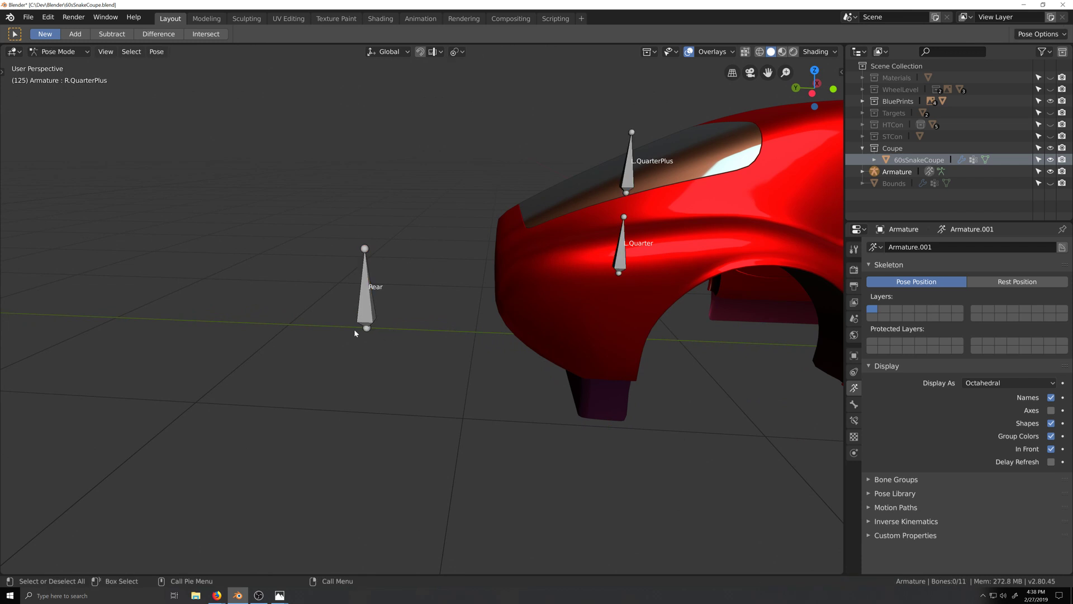
left_click(368, 316)
middle_click_drag(367, 316, 359, 328)
key("g")
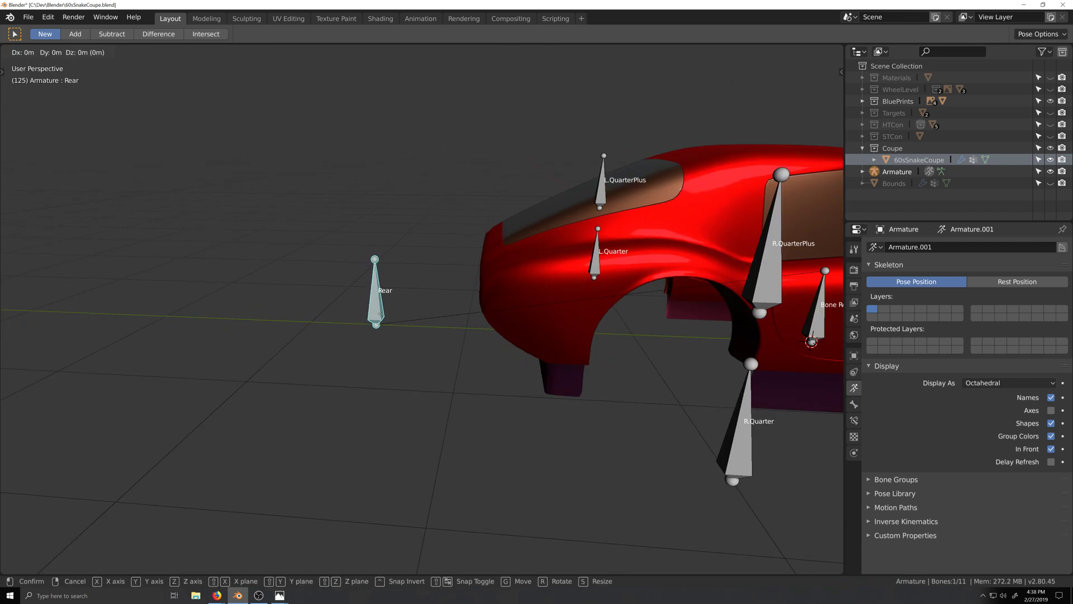
left_click(461, 344)
middle_click_drag(550, 312, 509, 321)
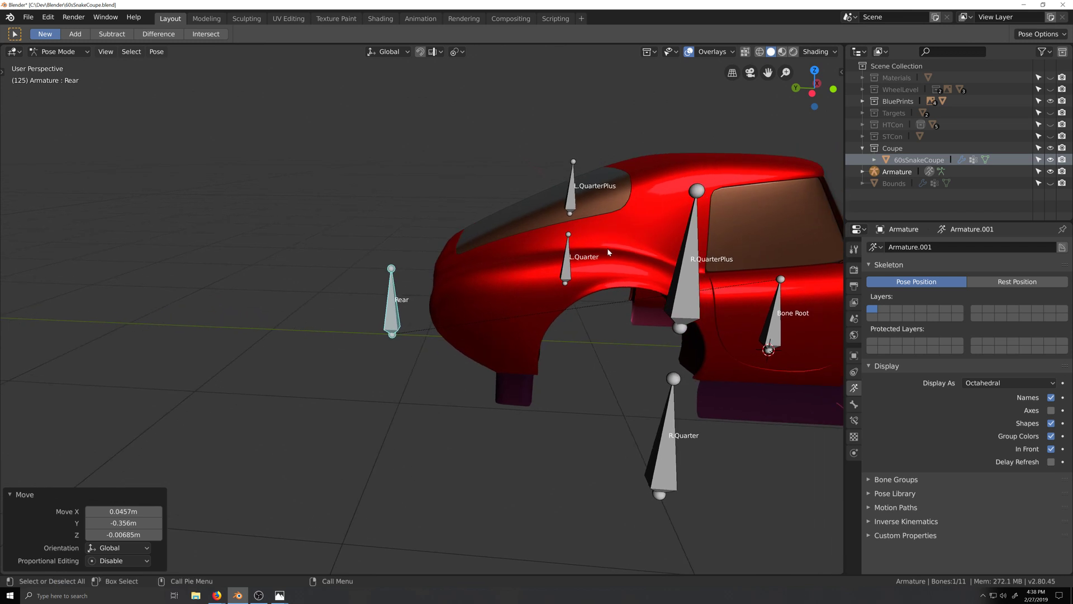
Leave Pose Mode, select the 60sSnakeCoupe body and enter its Edit Mode
key("Tab")
key("Tab")
key("ctrl+Tab")
left_click(608, 273)
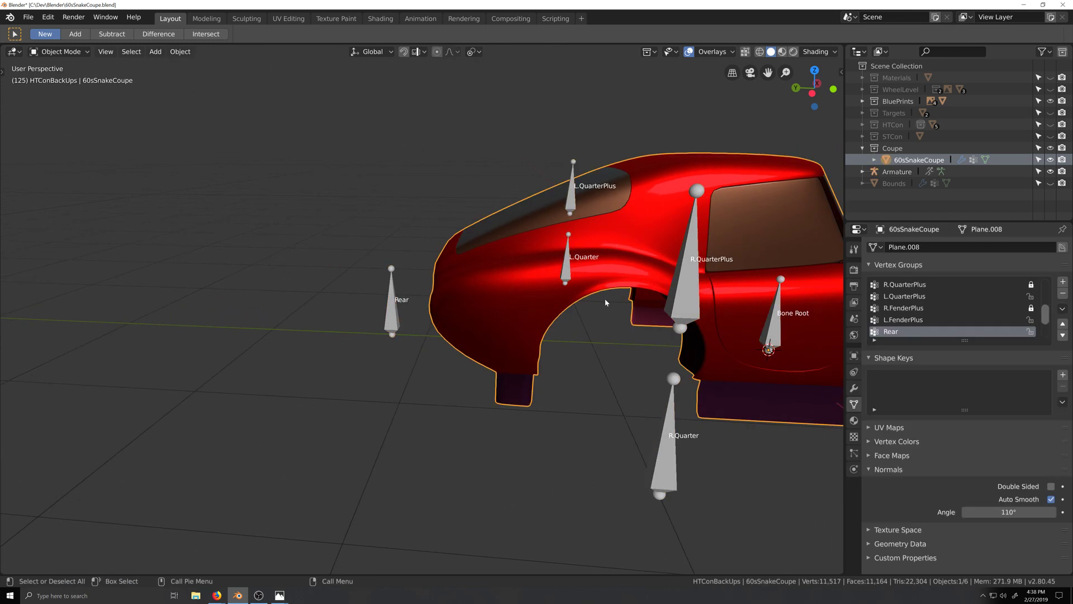
key("Tab")
Select the vertices framing the rear window using shortest paths and region fill, from the roof down over the upper tail
middle_click_drag(632, 306, 569, 313)
scroll(596, 226, "up", 1)
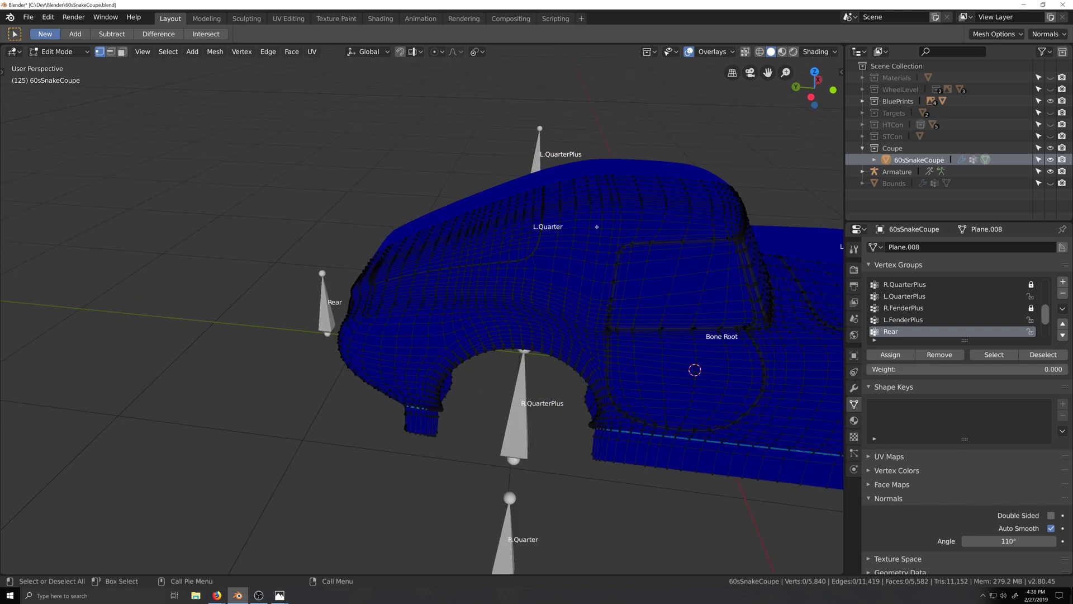
middle_click_drag(597, 226, 593, 214)
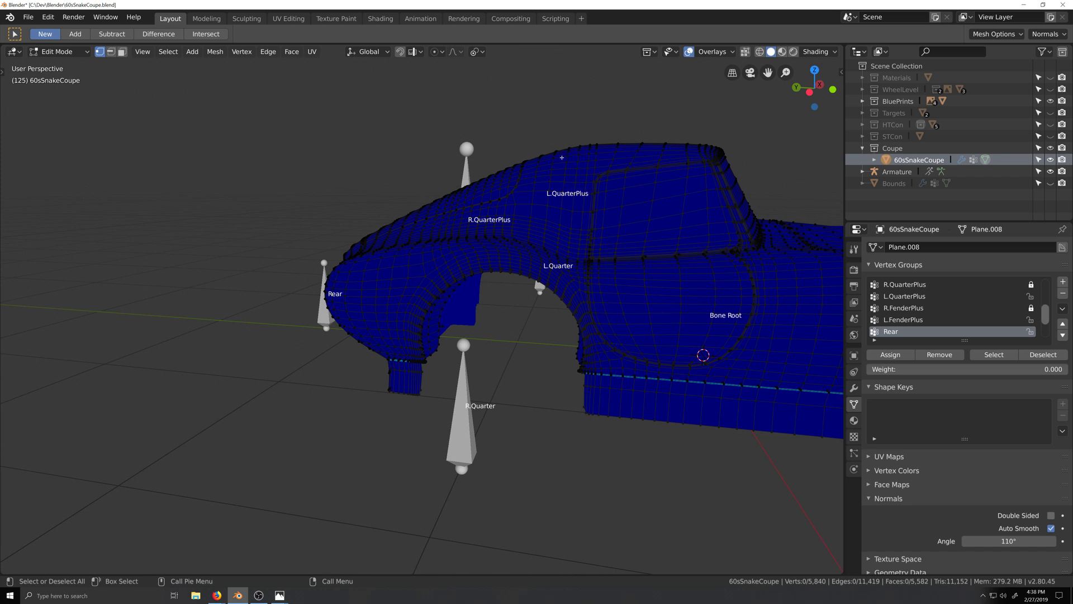
middle_click_drag(565, 158, 568, 336)
left_click(570, 150)
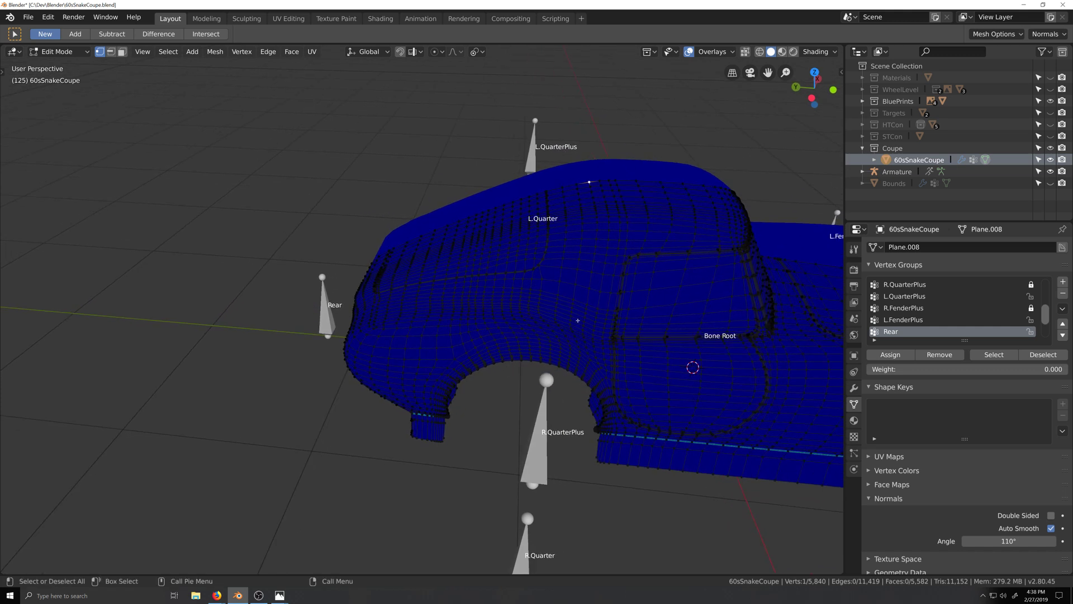
left_click(585, 322, "ctrl")
middle_click_drag(585, 322, 559, 224)
left_click(545, 318, "ctrl+shift")
left_click(579, 169, "ctrl")
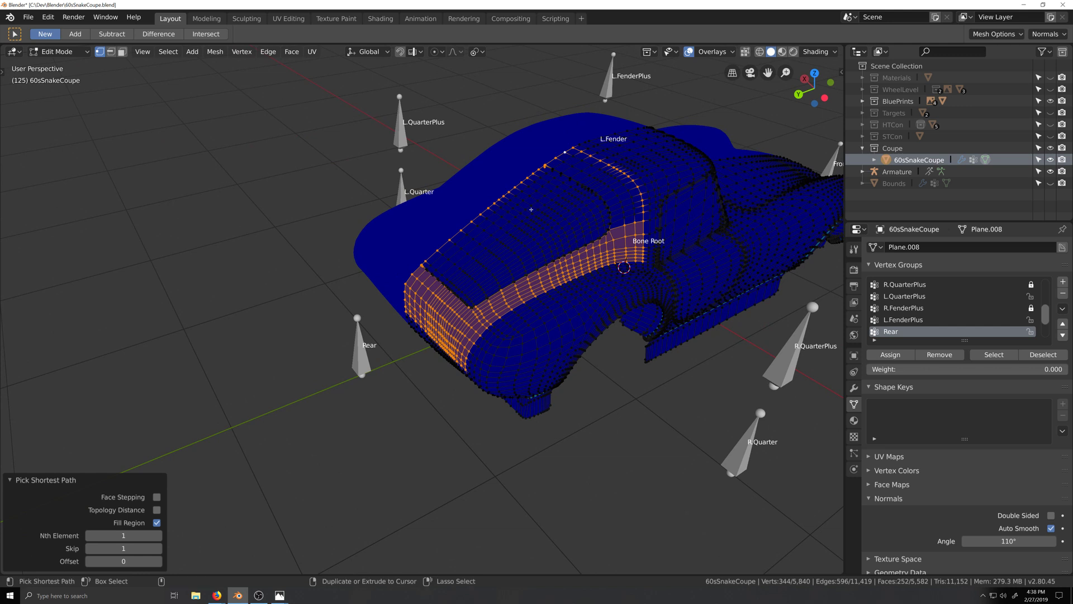
In the left orthographic view with X-ray on, add the rear window vertices to the selection with Circle Select
key("ctrl+KP_3")
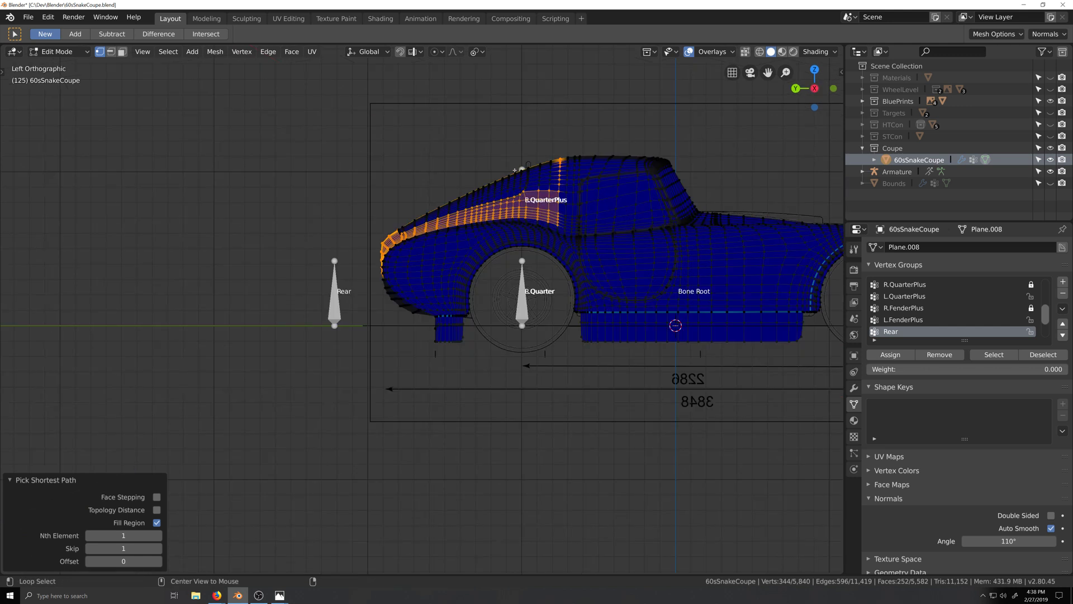
key("alt+z")
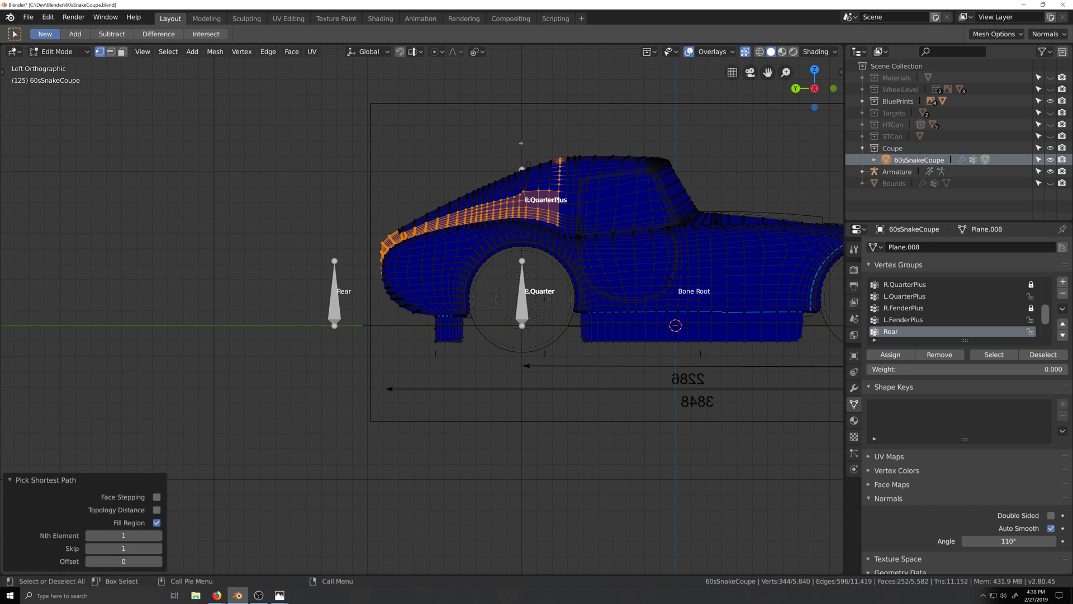
key("c")
mouse_move(529, 161)
left_mouse_down()
mouse_move(397, 216)
mouse_move(415, 186)
mouse_move(425, 193)
left_mouse_up()
key("Escape")
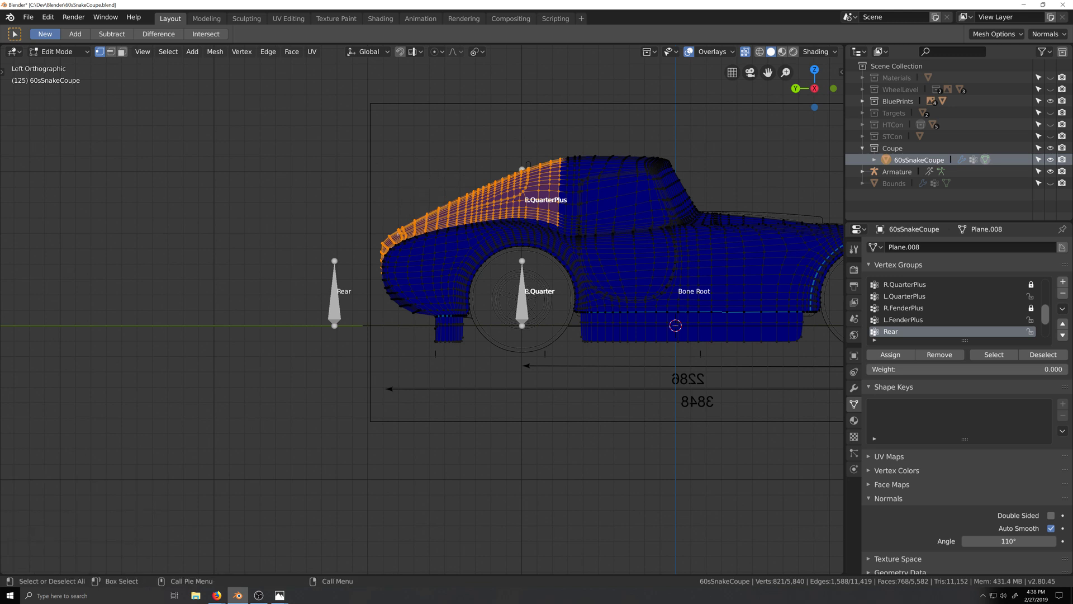
Add the vertical edge loop behind the rear wheel arch and the tail vertices rearward of it to the selection
scroll(476, 259, "up", 3)
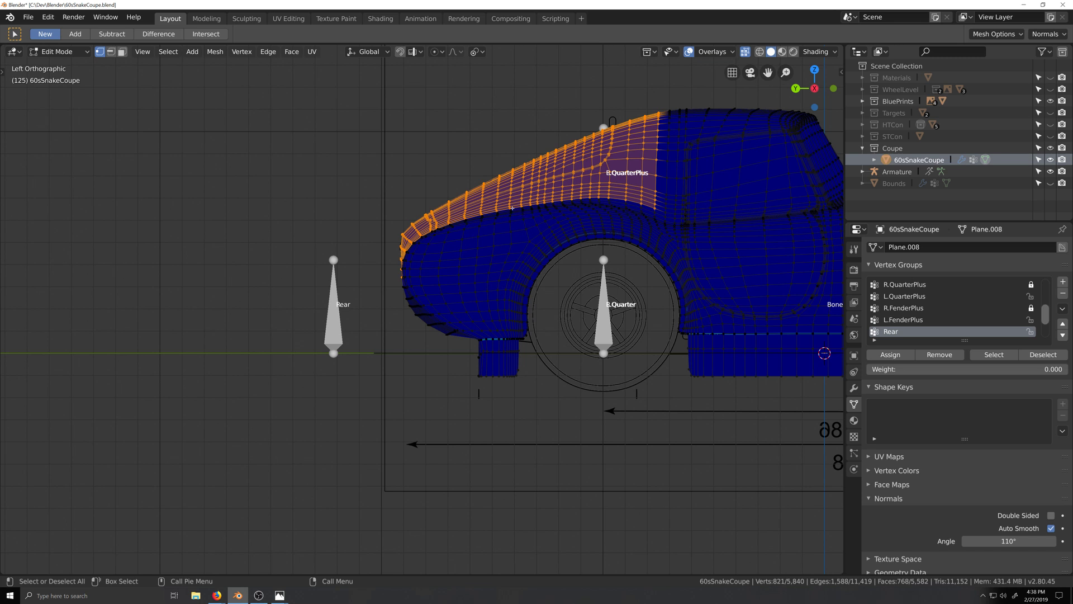
left_click(511, 225, "alt")
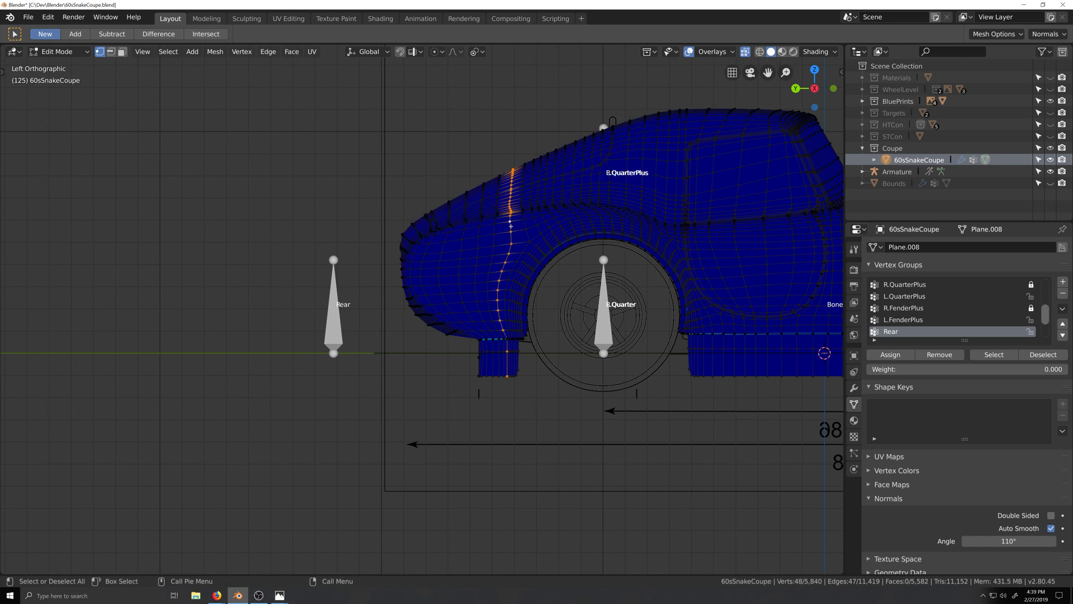
key("ctrl+z")
left_click(511, 226, "alt+shift")
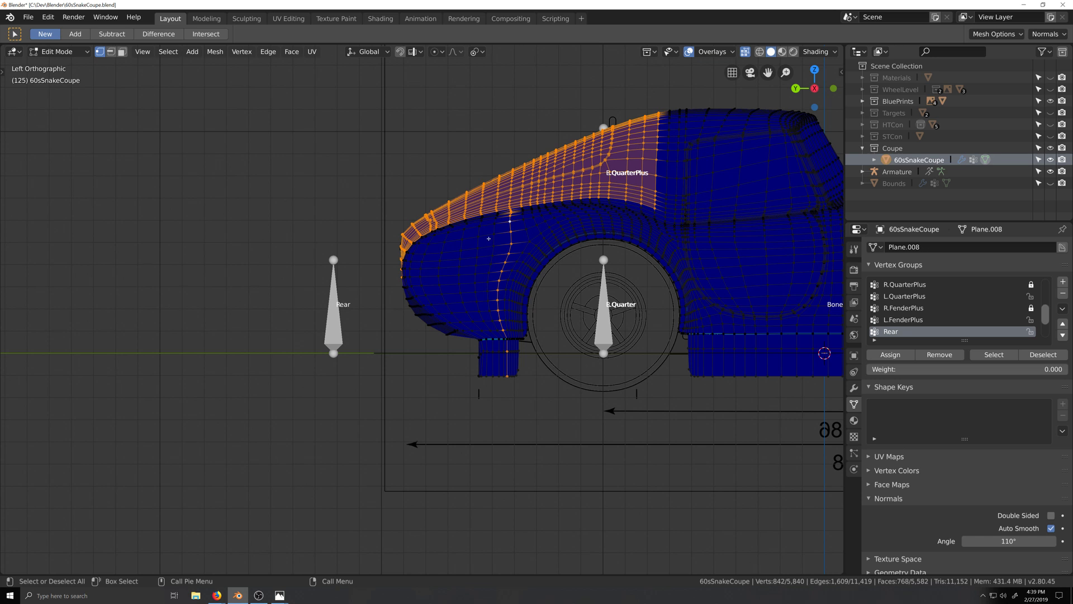
key("c")
mouse_move(479, 220)
left_mouse_down()
mouse_move(466, 311)
mouse_move(477, 369)
mouse_move(429, 232)
mouse_move(430, 282)
left_mouse_up()
key("Escape")
Deselect the edge loop along the inner edge of the tail's underside
middle_click_drag(485, 406, 499, 258)
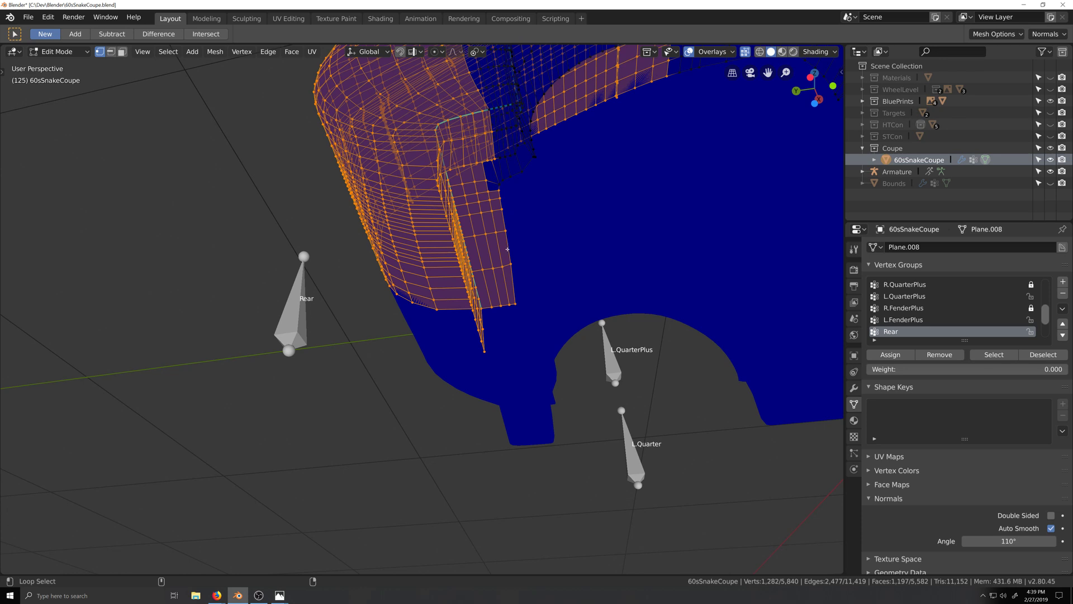
left_click(508, 248, "alt+shift")
middle_click_drag(507, 249, 493, 372)
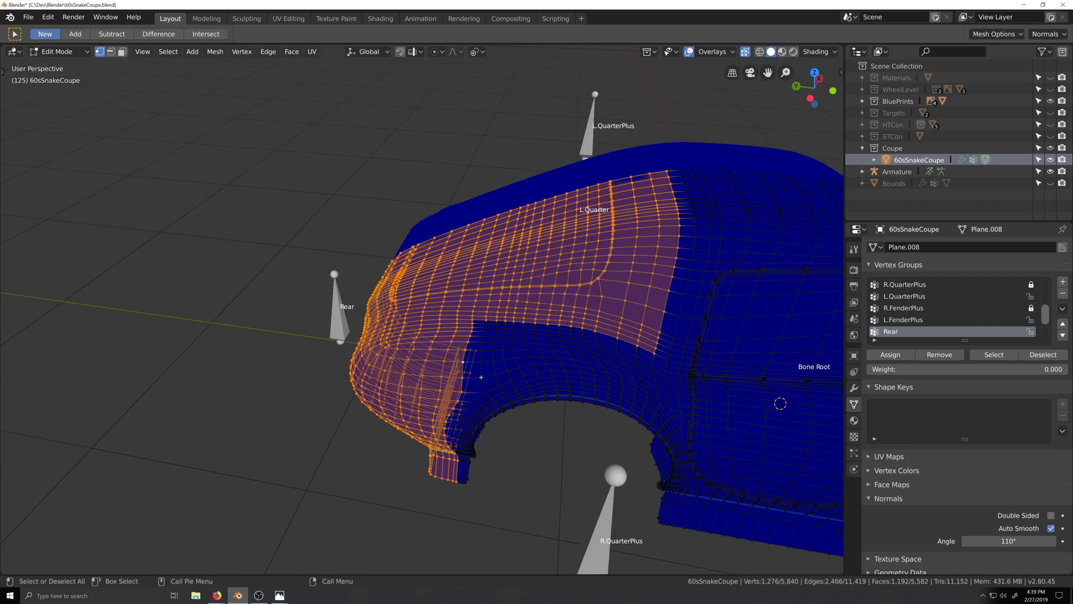
Extend the selection over the quarter panel above the rear wheel arch using shortest-path region fills up to the door side
left_click(482, 376, "shift")
left_click(547, 327, "ctrl+shift")
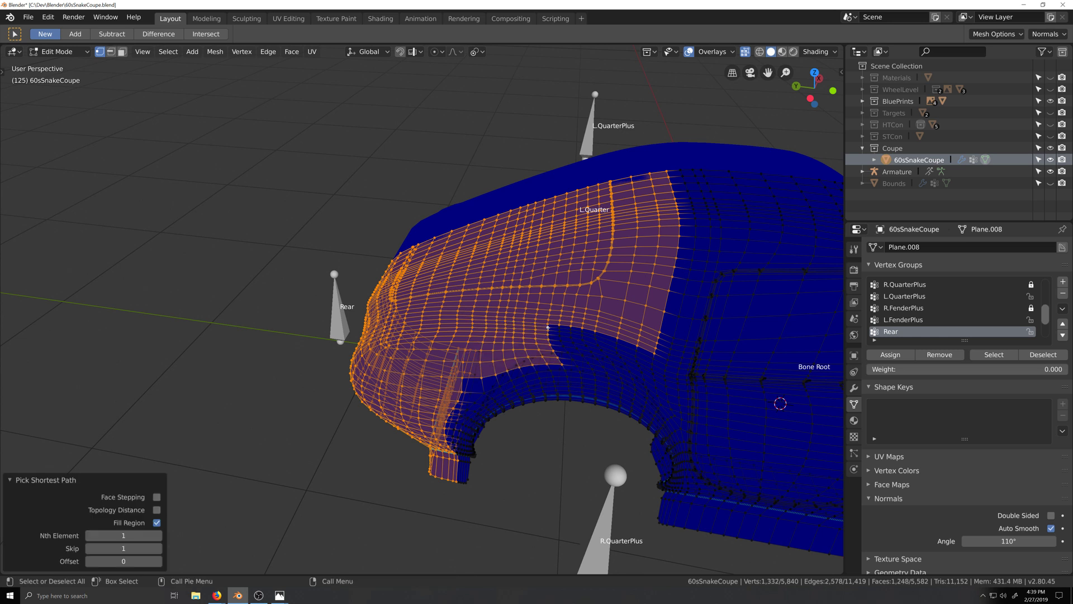
left_click(658, 394, "ctrl+shift")
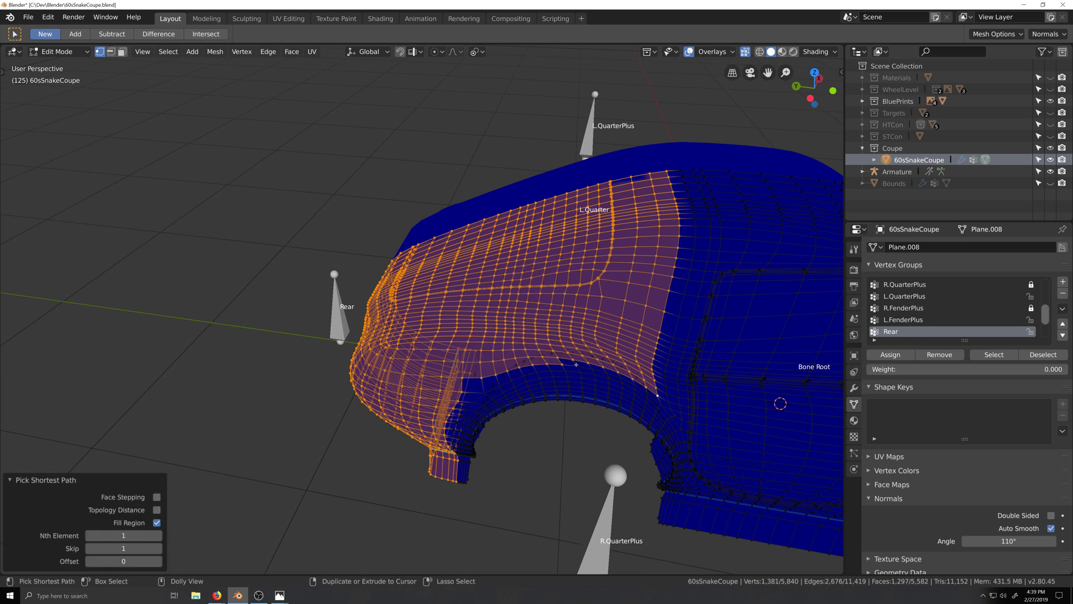
left_click(592, 374, "ctrl+shift")
Deselect the vertices closest to the front upper part of the rear wheel arch with Circle Select
middle_click_drag(593, 376, 598, 412)
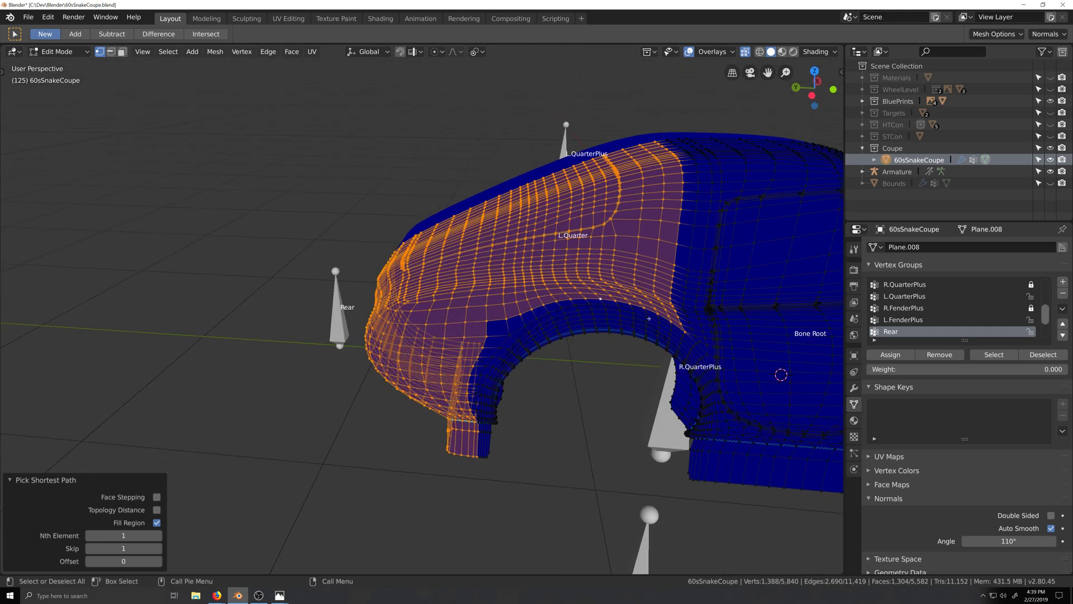
middle_click_drag(628, 359, 516, 369, "shift")
scroll(515, 369, "up", 1)
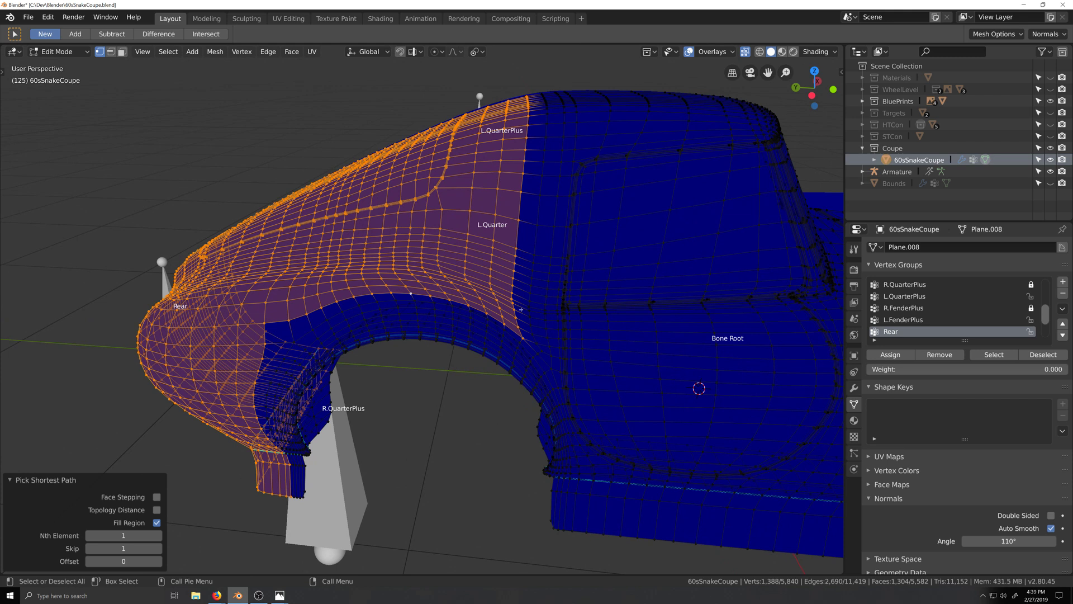
key("c")
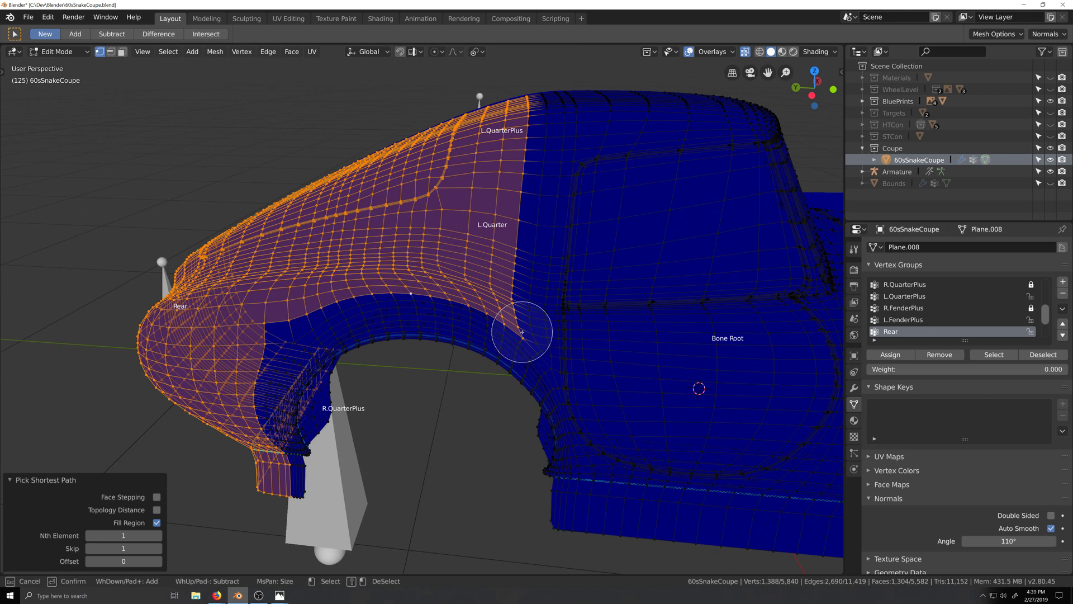
mouse_move(516, 334)
left_mouse_down("shift")
mouse_move(506, 340)
mouse_move(503, 327)
mouse_move(448, 312)
mouse_move(457, 311)
mouse_move(412, 312)
mouse_move(441, 339)
left_mouse_up("shift")
key("Escape")
Switch the coupe body to Weight Paint mode in the left orthographic view with the tail and rear quarter selection kept
middle_click_drag(454, 356, 474, 366)
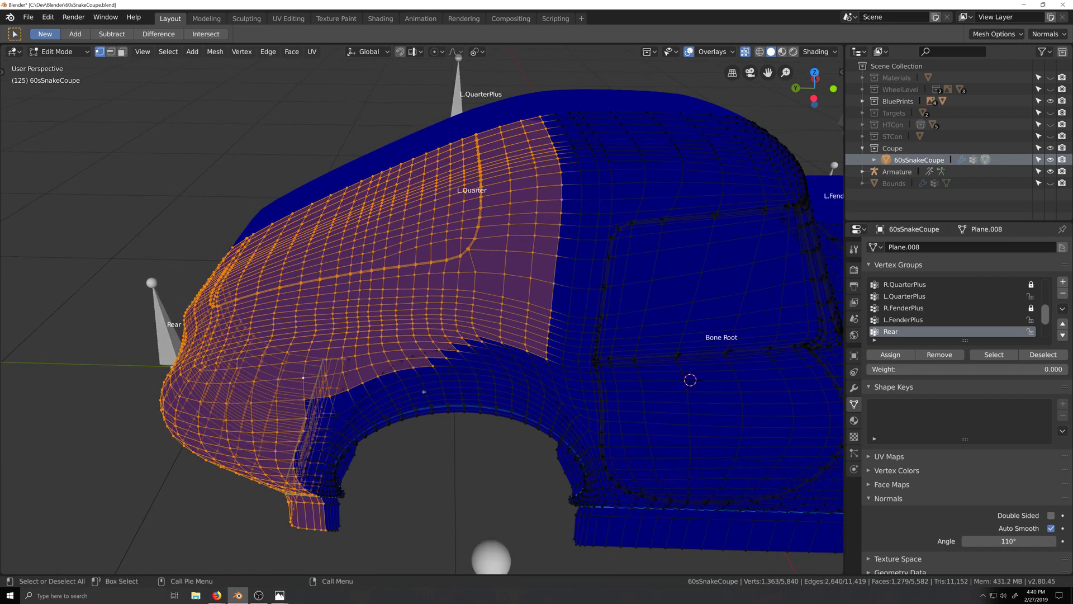
middle_click_drag(426, 393, 461, 398)
key("ctrl+KP_3")
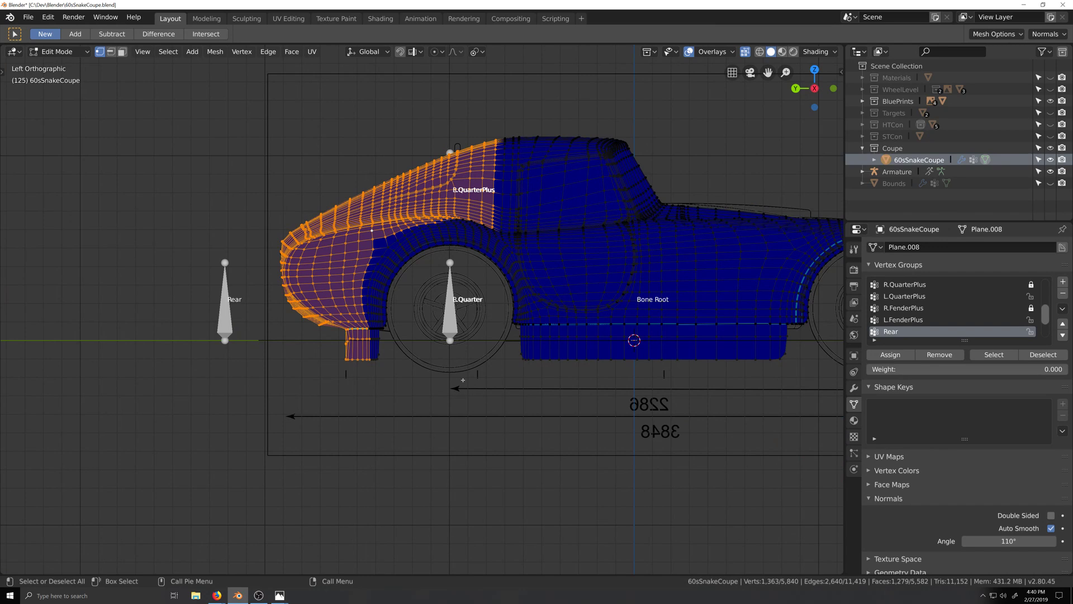
middle_click_drag(261, 261, 241, 268, "shift")
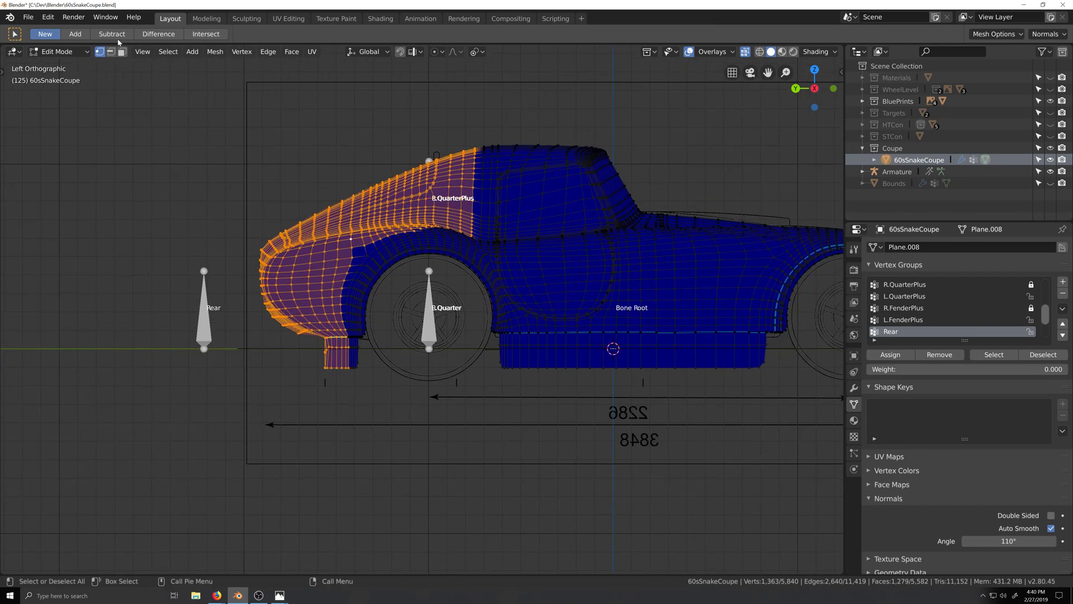
left_click(56, 51)
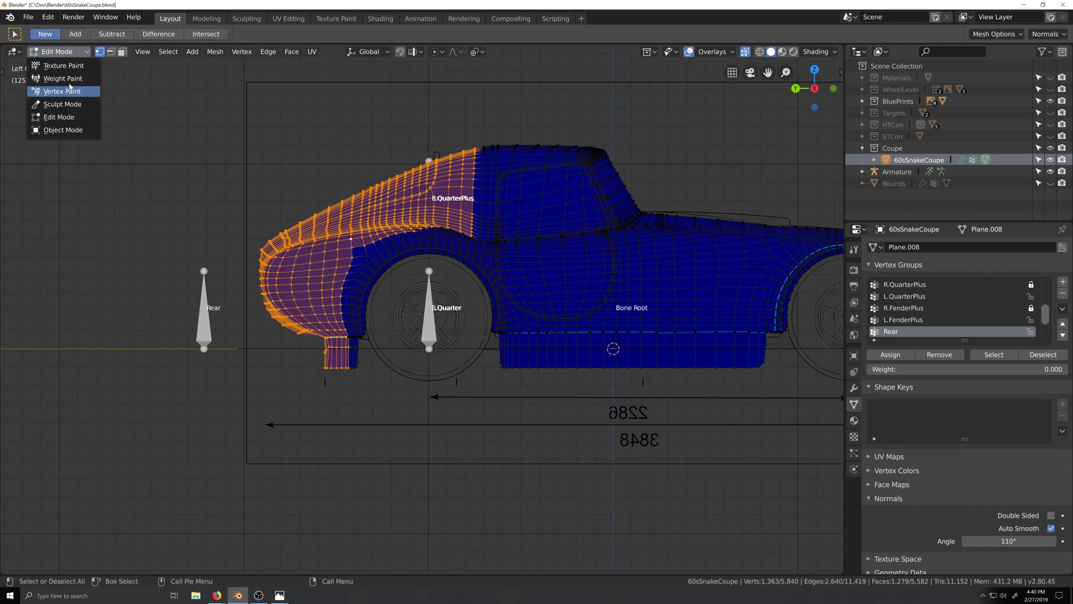
left_click(70, 80)
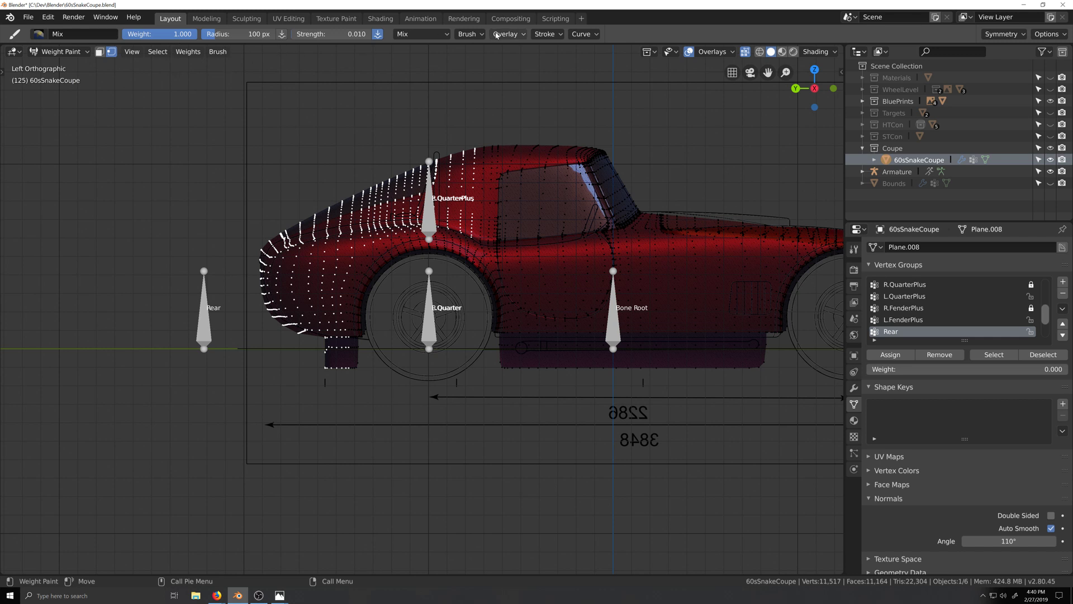
Check the Mix brush's falloff curve and set its radius to 500 px
left_click(589, 38)
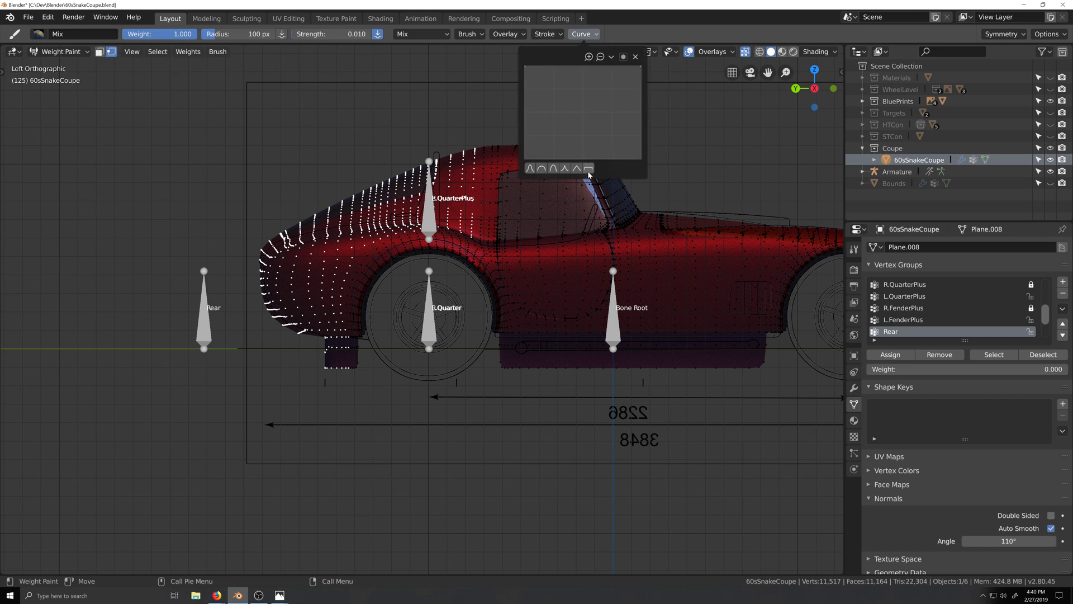
left_click(467, 34)
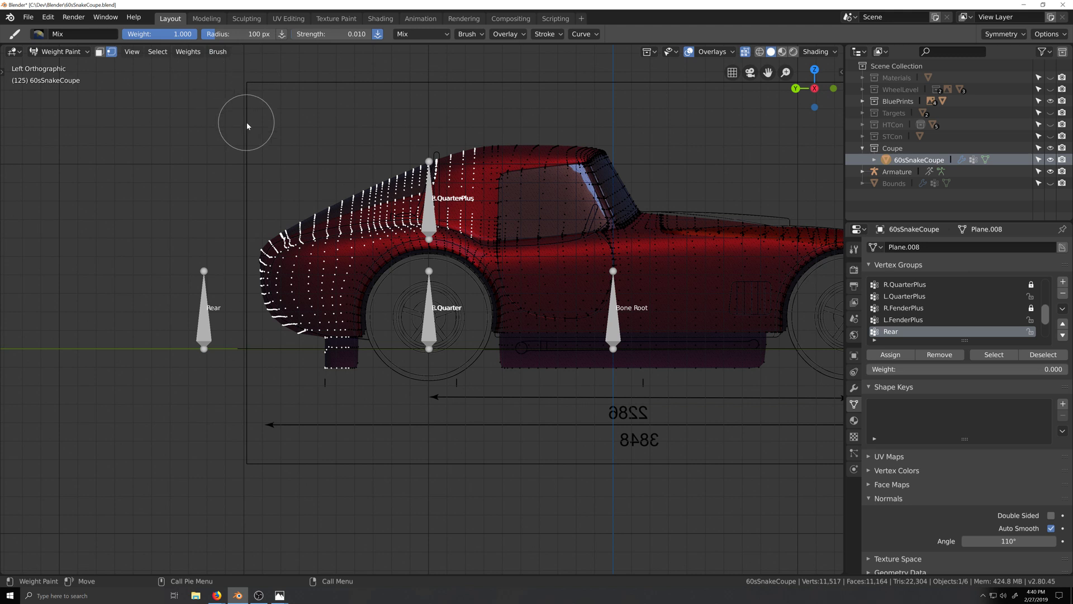
left_click(252, 35)
type("500")
key("Return")
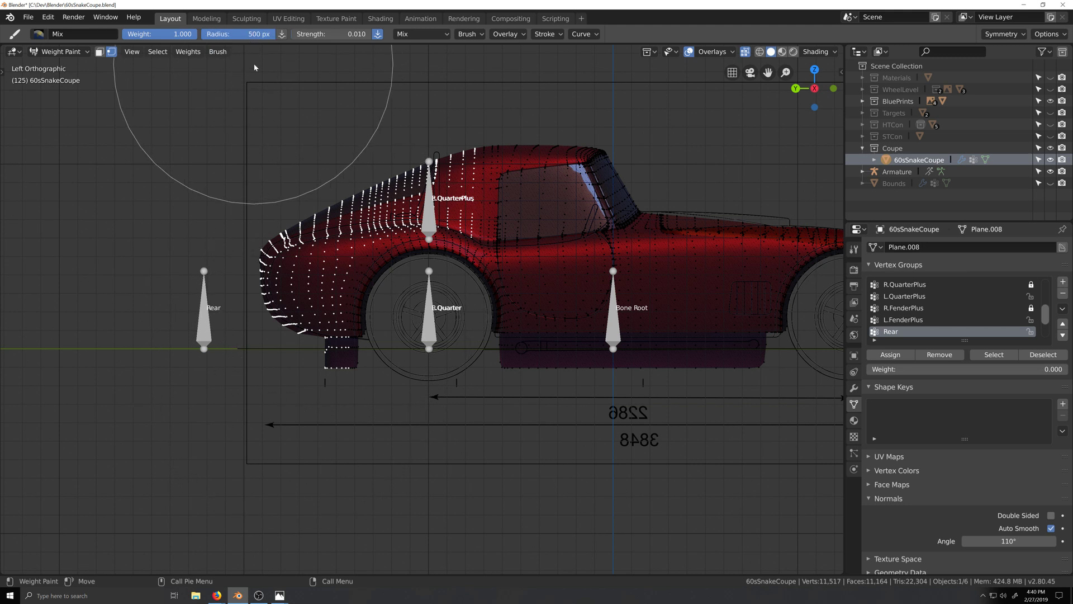
scroll(371, 283, "down", 2)
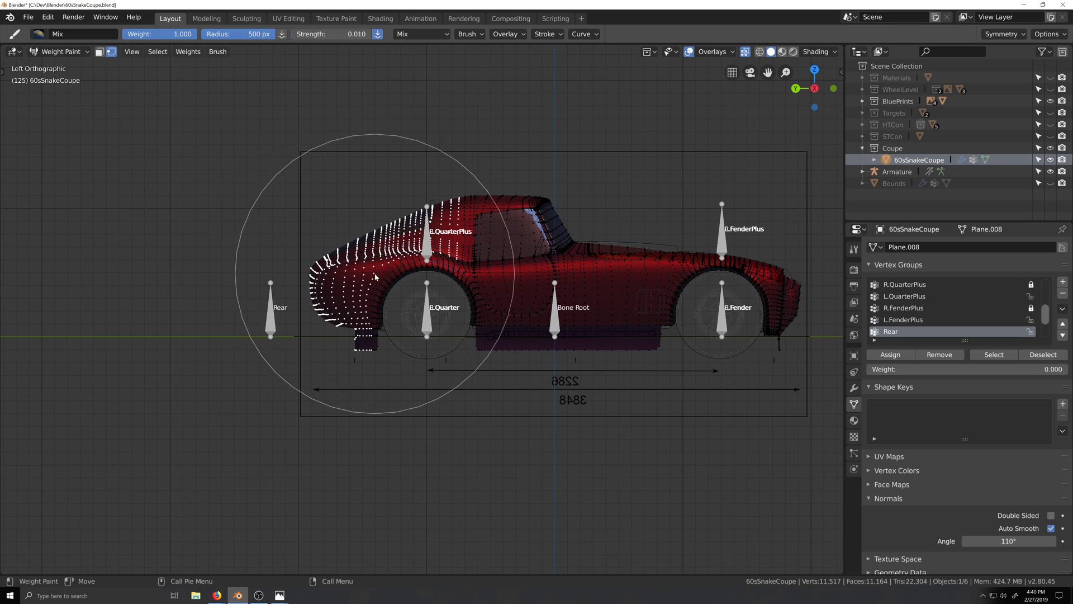
Show the active vertex's weights in the sidebar and check the lock states of the quarter and fender vertex groups
key("n")
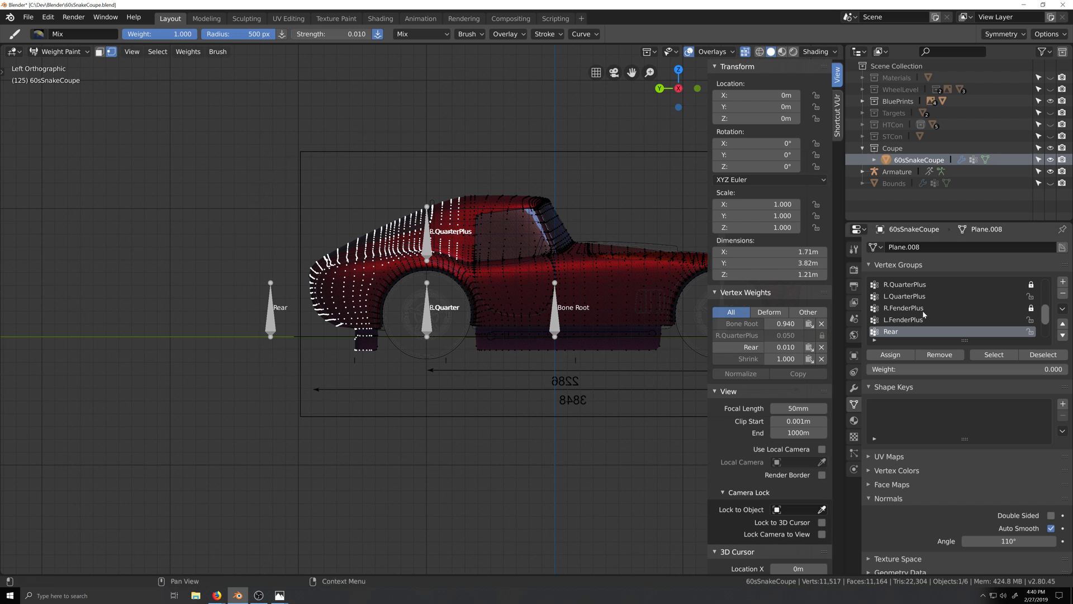
scroll(923, 310, "up", 1)
scroll(924, 308, "up", 1)
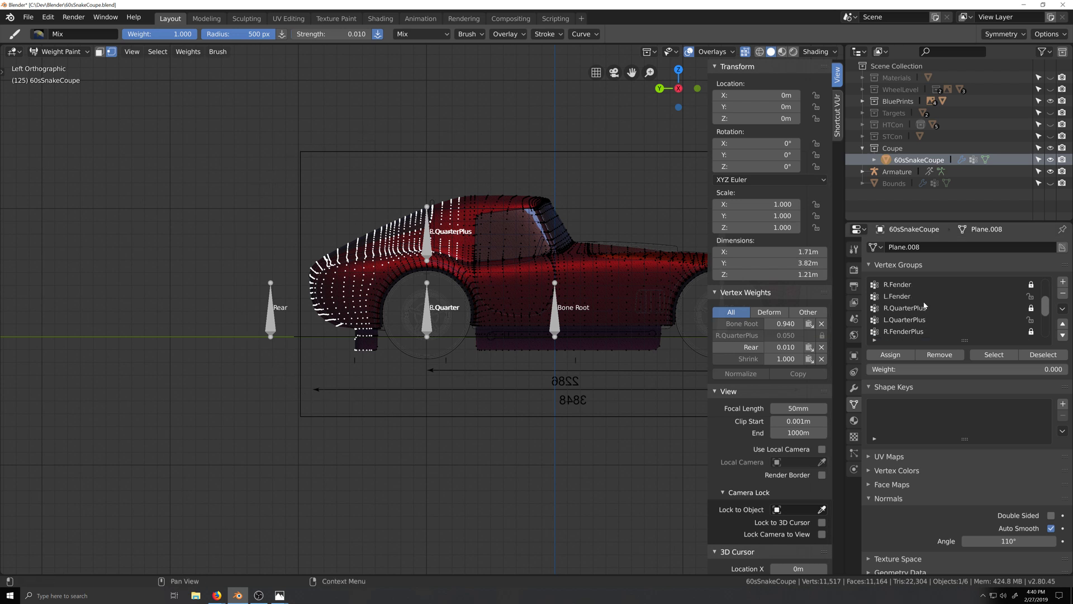
scroll(923, 311, "up", 1)
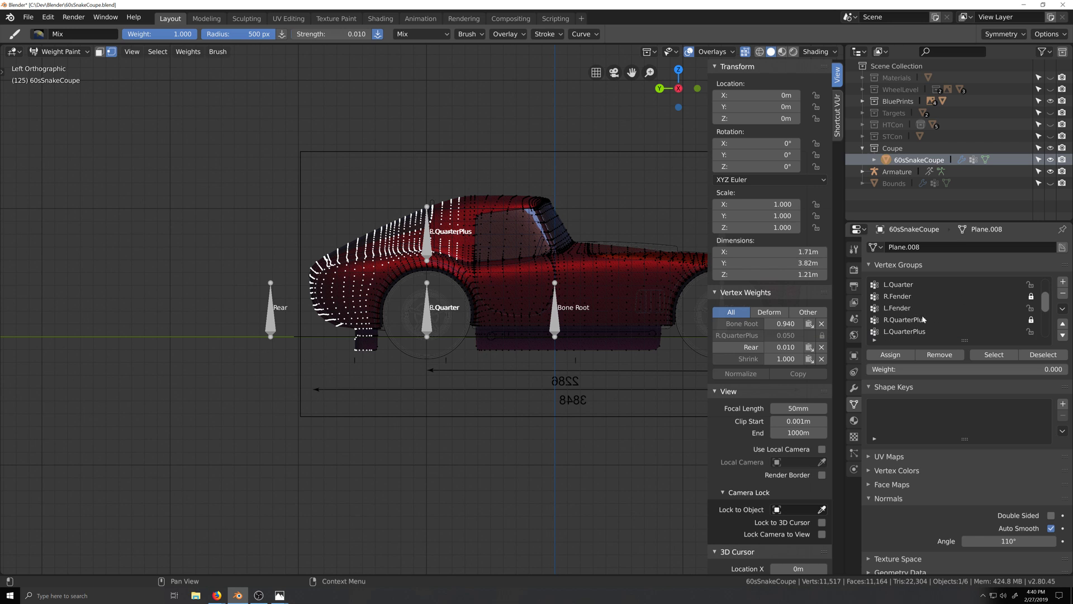
scroll(923, 317, "down", 1)
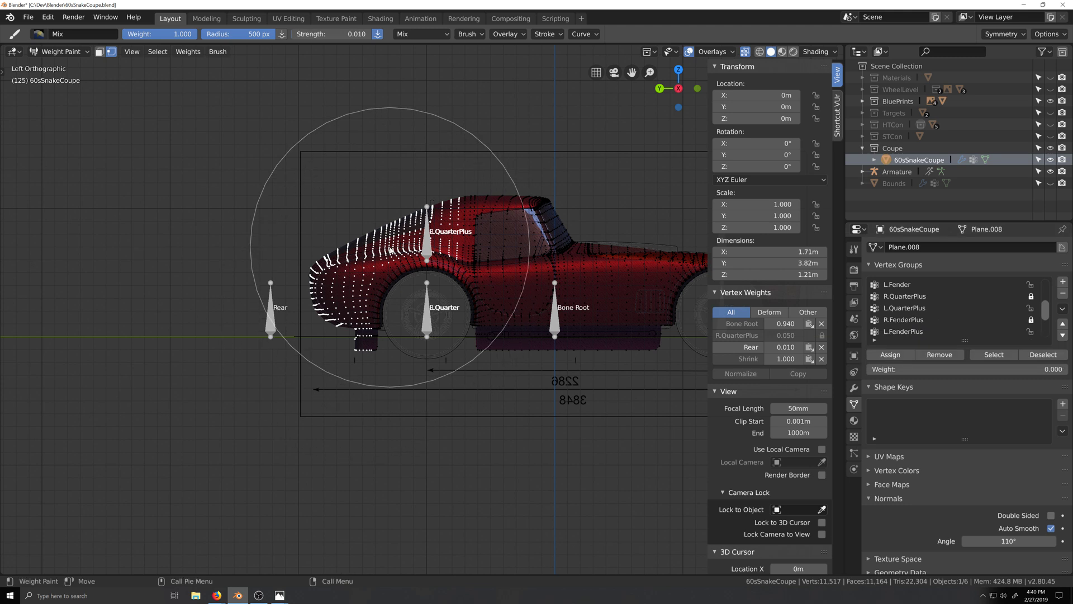
Dab weight for the Rear group once over the selected tail and rear quarter vertices at strength 0.010
scroll(389, 249, "up", 2)
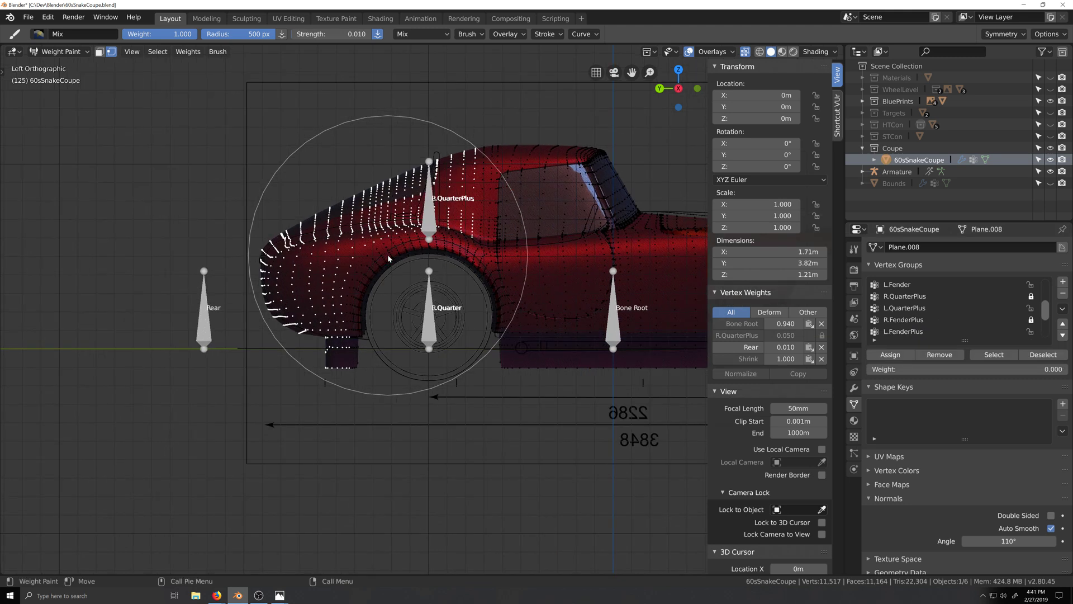
scroll(388, 254, "down", 2)
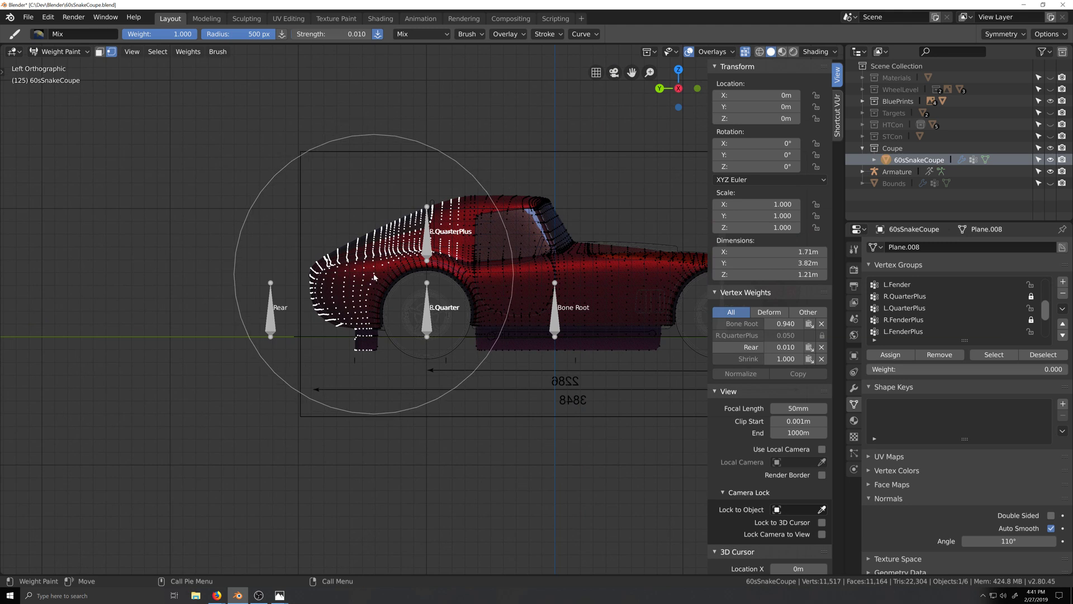
scroll(374, 274, "up", 5)
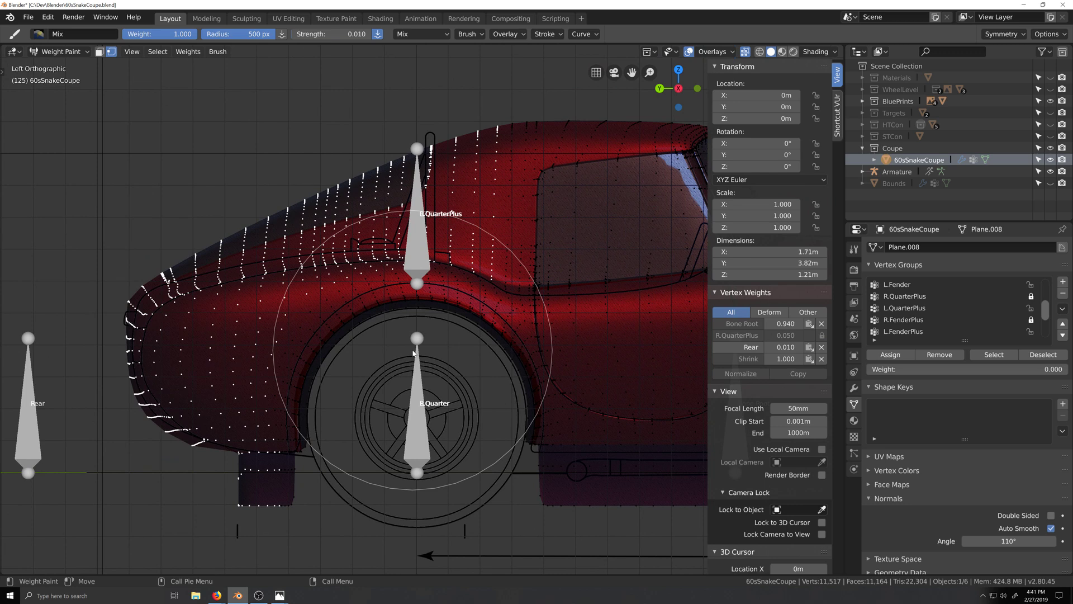
scroll(413, 352, "down", 4)
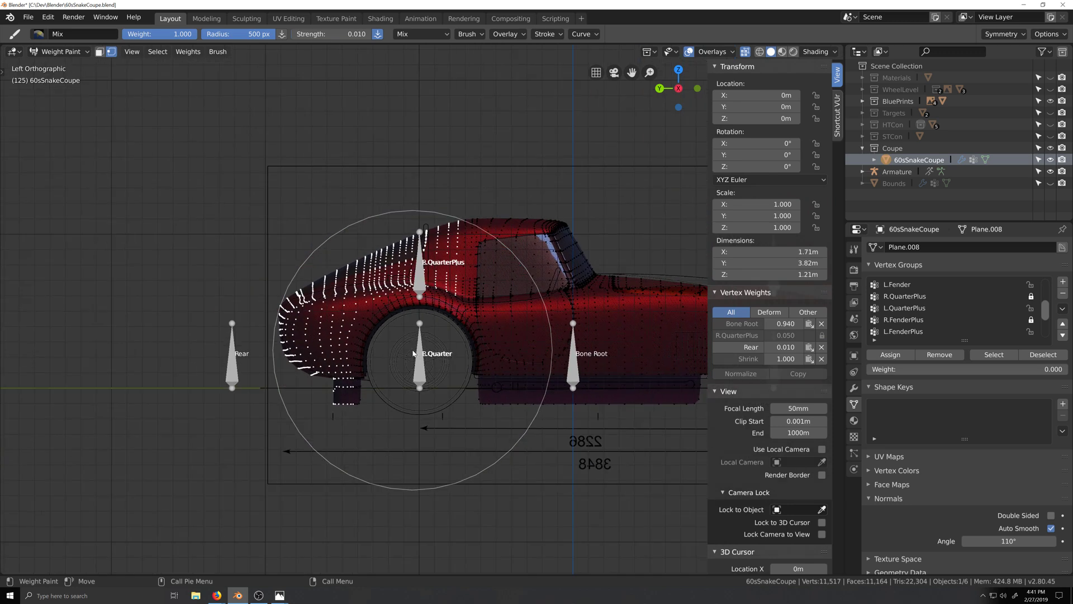
left_click(364, 307)
Enable the wireframe overlay to inspect the selected rear quarter vertices in perspective
scroll(404, 373, "up", 4)
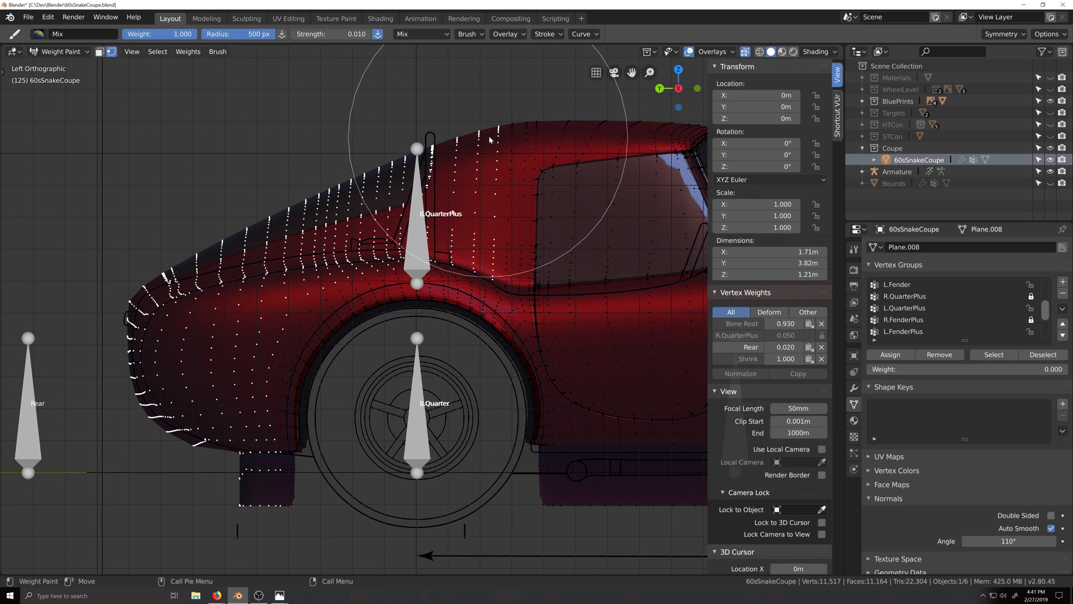
middle_click_drag(484, 174, 525, 227)
left_click(724, 52)
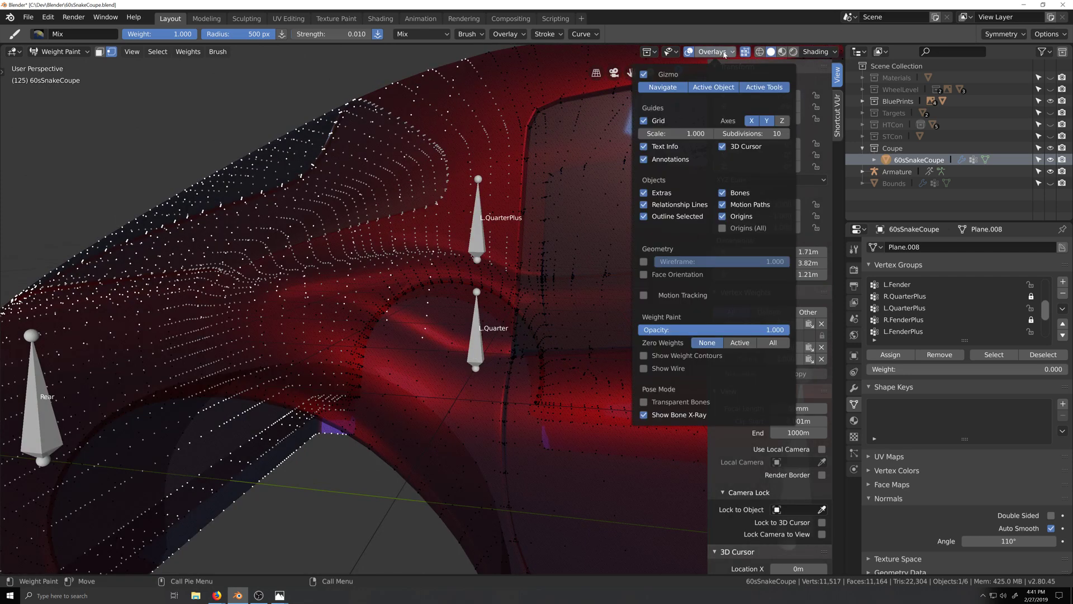
left_click(644, 261)
scroll(424, 291, "up", 2)
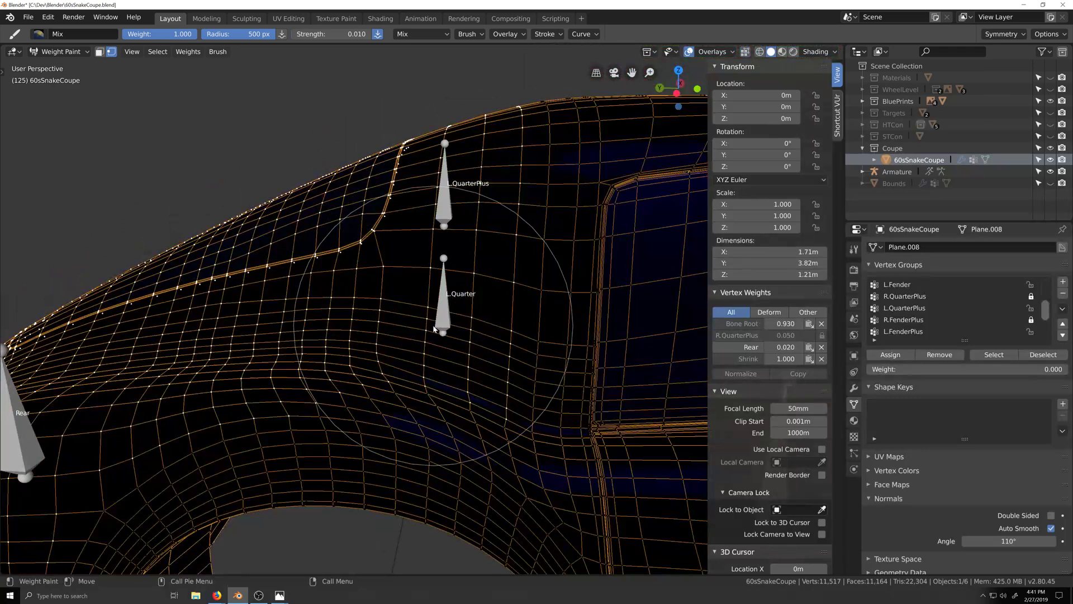
middle_click_drag(433, 325, 462, 331)
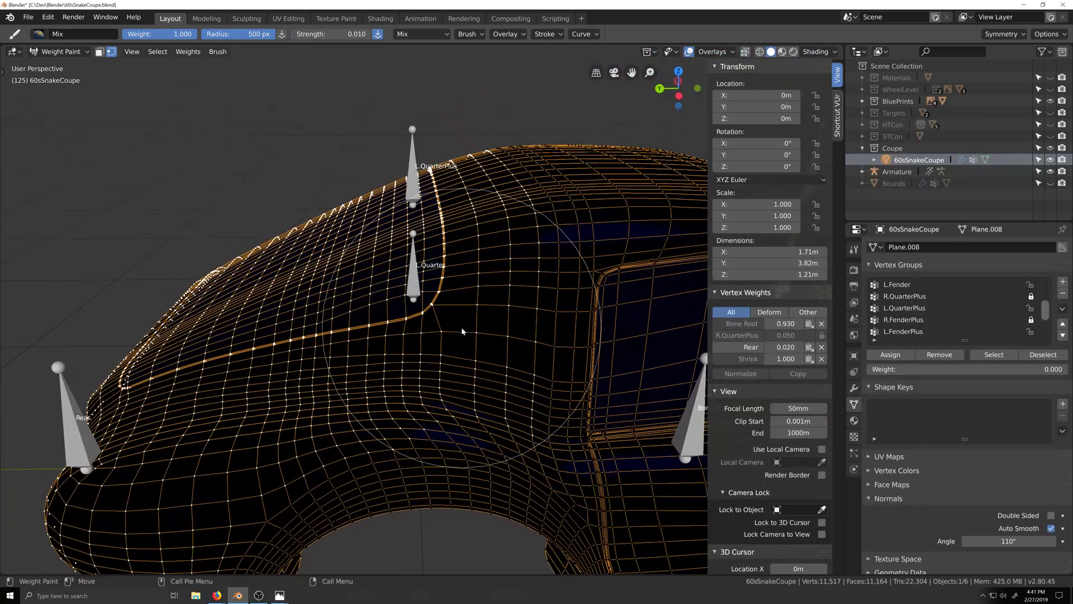
Apply another 0.010-strength brush dab to the Rear group across the whole selected tail in perspective view
scroll(461, 331, "down", 3)
scroll(379, 363, "down", 3)
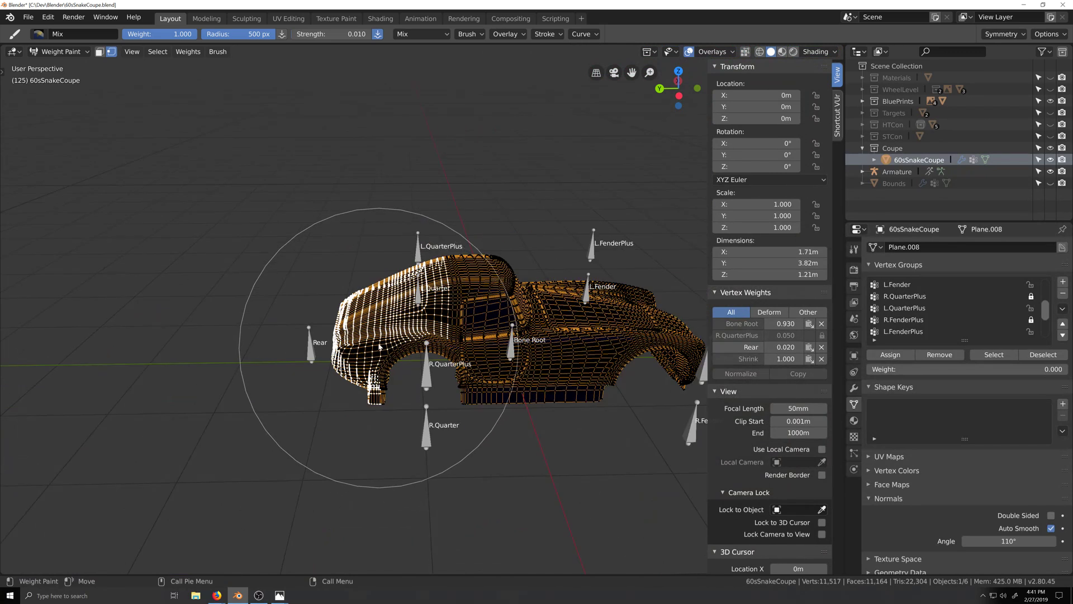
left_click(378, 338)
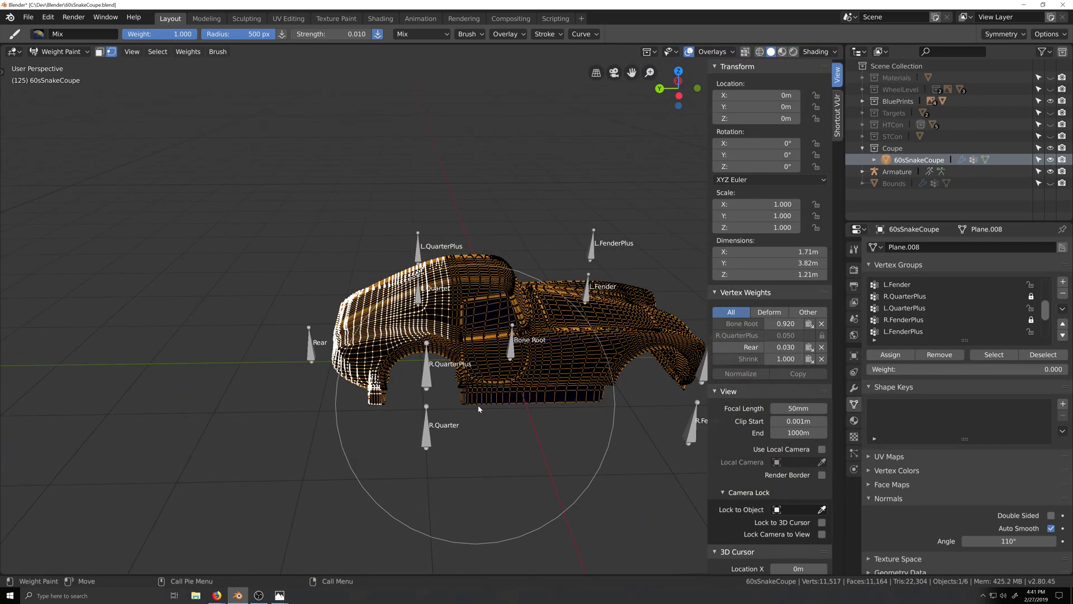
Return to Edit Mode and deselect the selection's foremost vertical edge loop and a few border vertices above the rear wheel arch
scroll(471, 408, "up", 5)
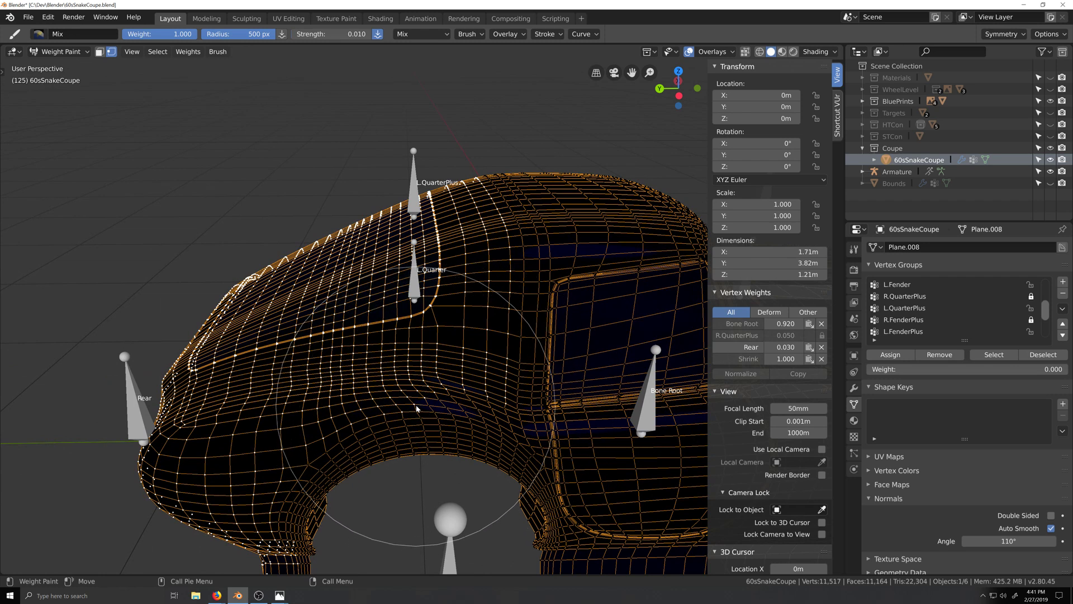
mouse_move(445, 397)
middle_mouse_down()
mouse_move(443, 372)
mouse_move(463, 366)
middle_mouse_up()
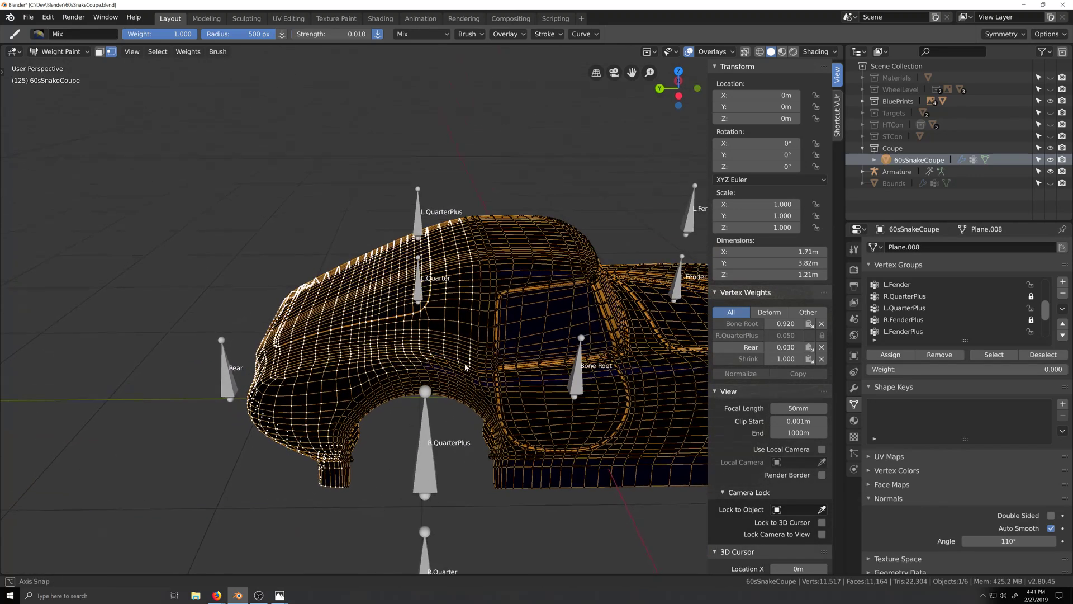
left_click(77, 52)
left_click(59, 117)
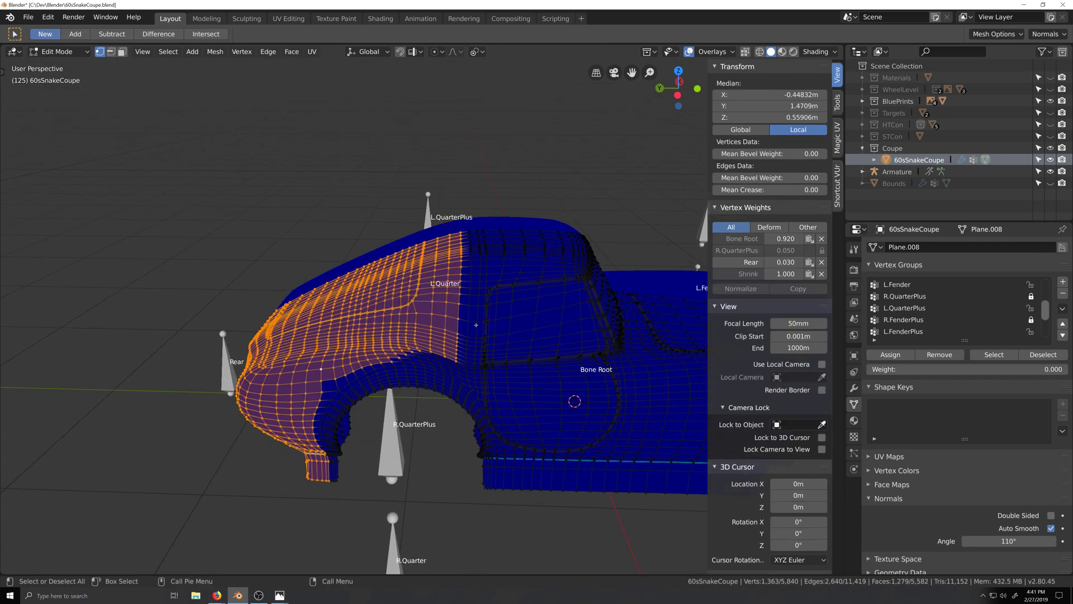
left_click(458, 312, "alt+shift")
scroll(455, 305, "up", 5)
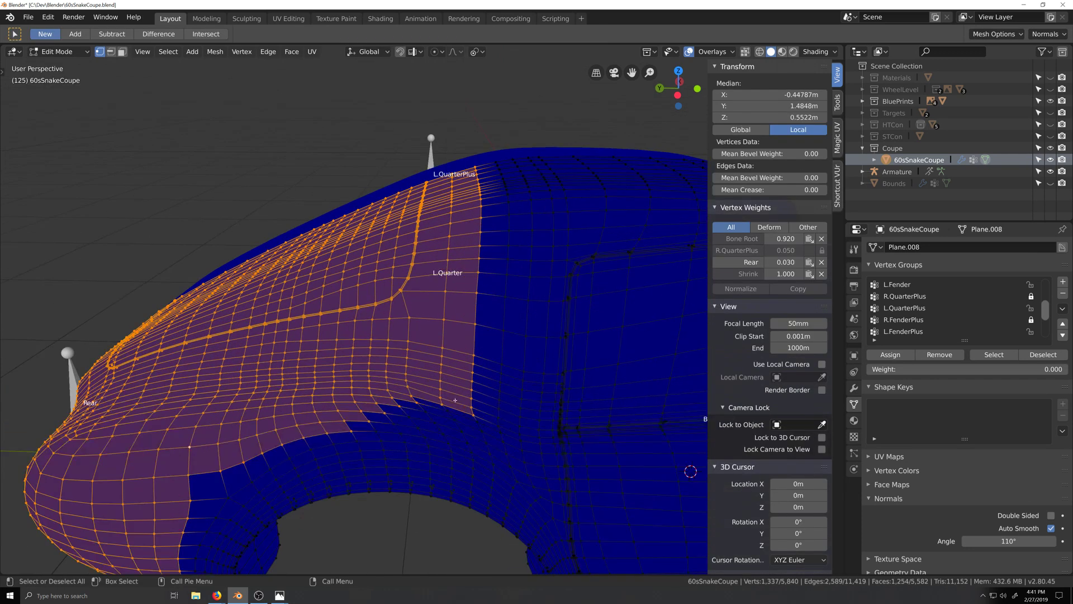
scroll(451, 291, "up", 2)
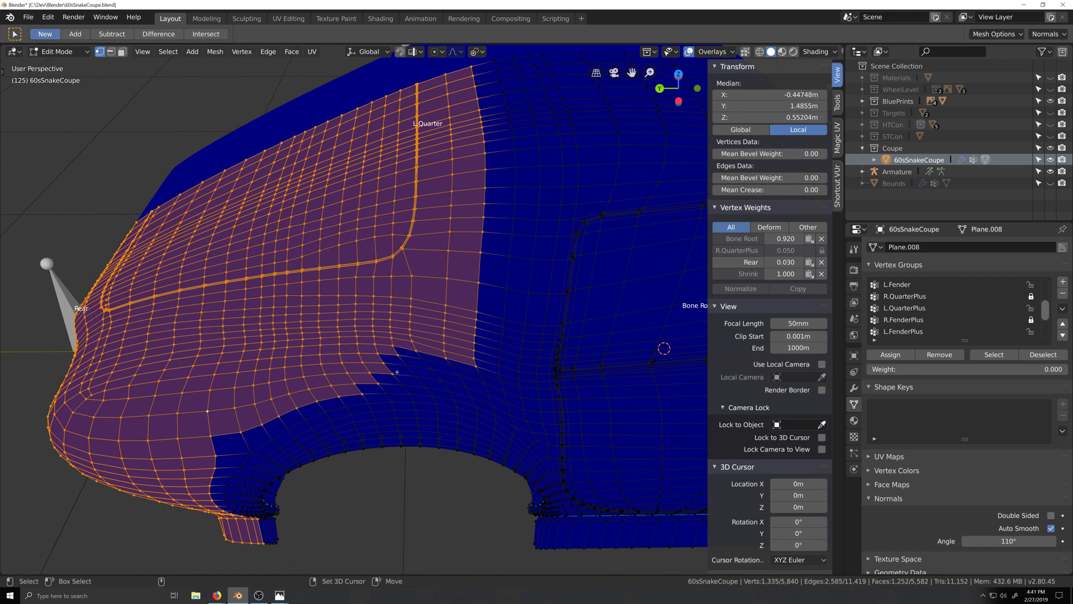
left_click(365, 393, "shift")
scroll(376, 405, "down", 3)
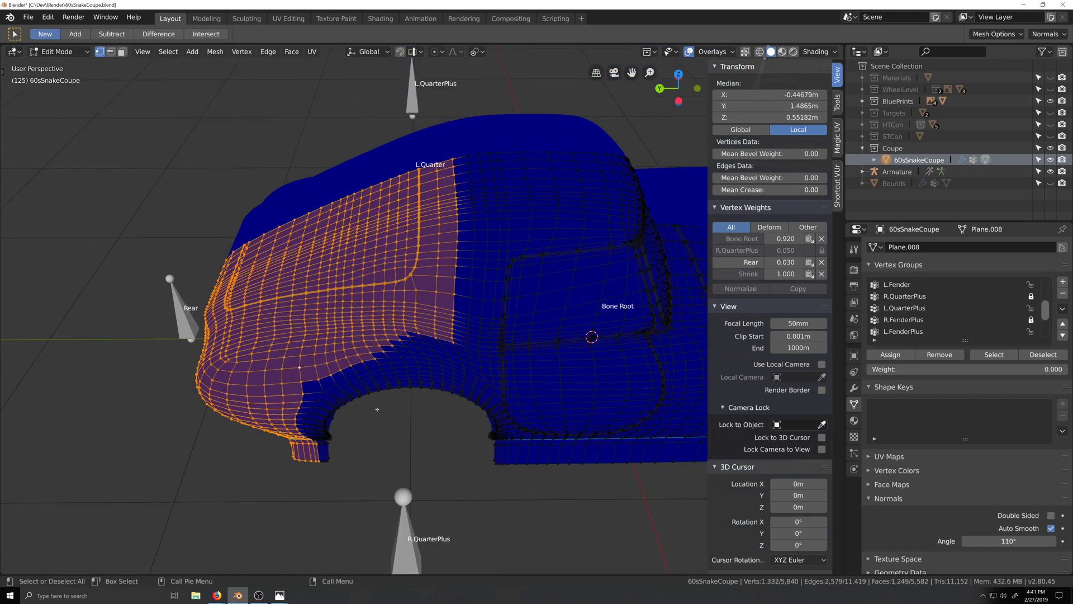
Switch back to Weight Paint mode and examine the selected vertices on the lower tail behind the rear wheel arch
middle_click_drag(371, 414, 328, 314)
middle_click_drag(311, 250, 312, 301)
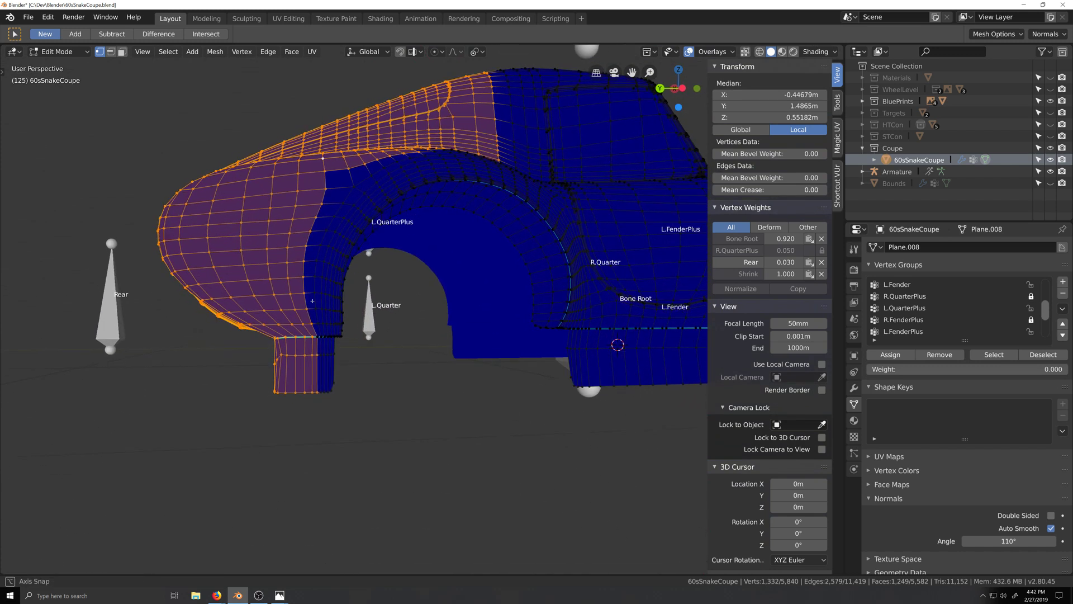
left_click(87, 53)
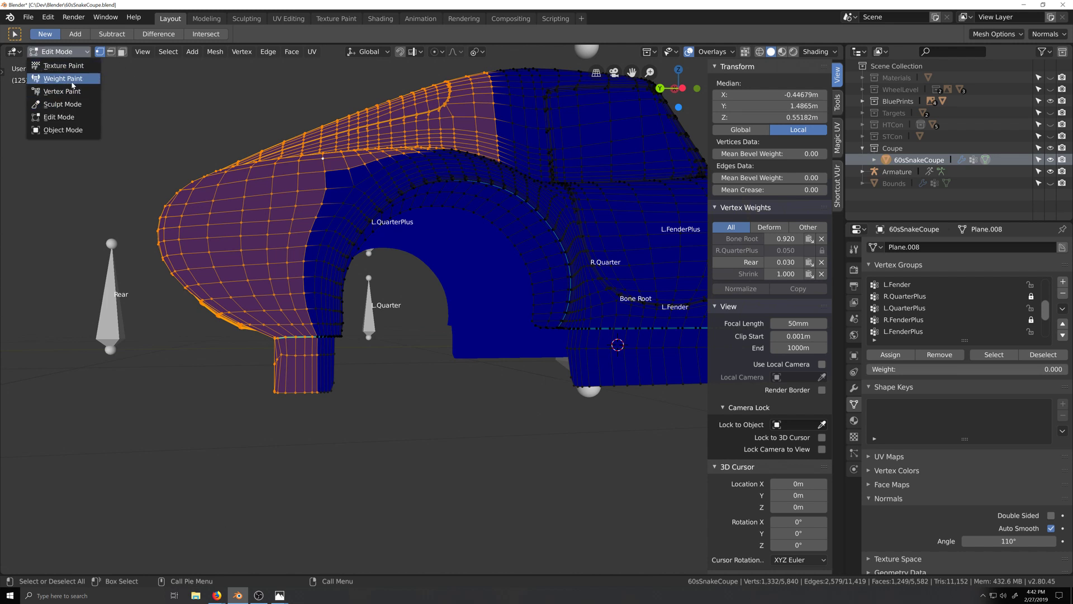
left_click(63, 78)
scroll(282, 386, "up", 2)
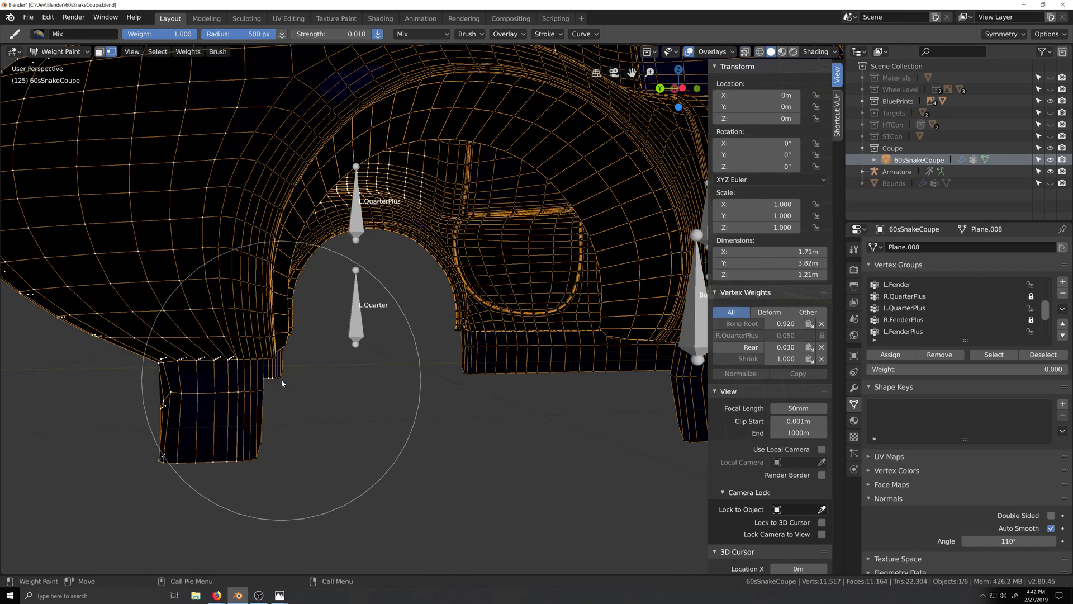
mouse_move(281, 381)
middle_mouse_down("shift")
mouse_move(376, 370)
mouse_move(346, 360)
mouse_move(379, 349)
middle_mouse_up("shift")
scroll(375, 369, "up", 1)
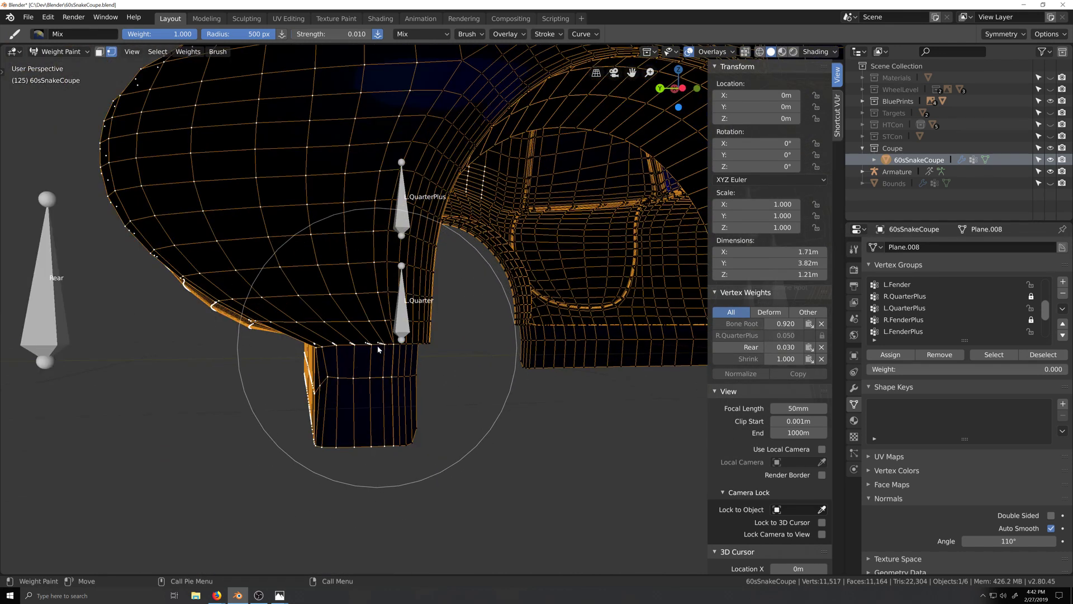
scroll(384, 363, "up", 2)
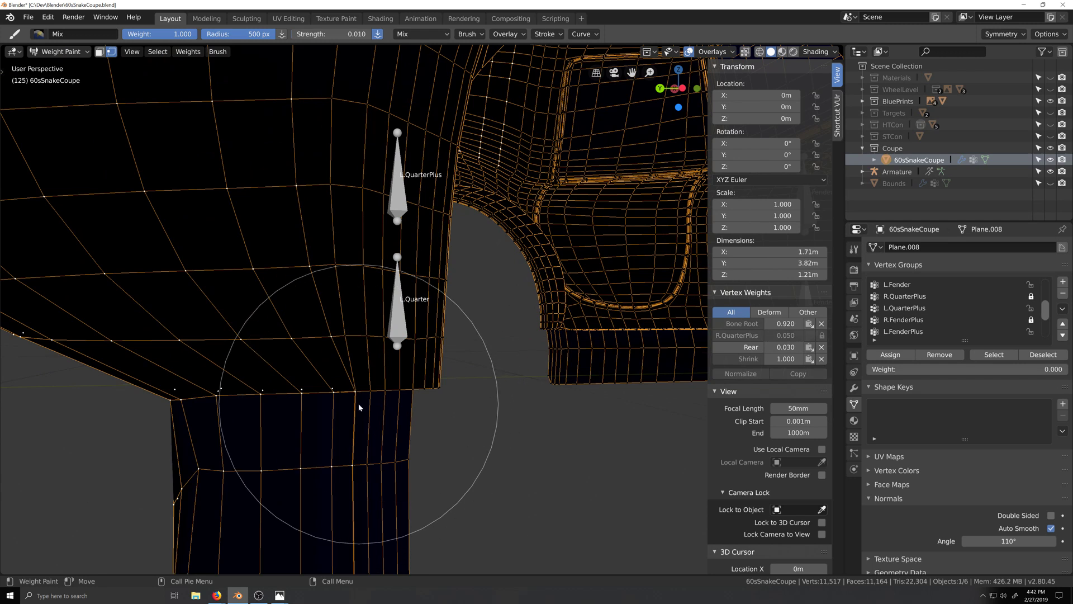
scroll(359, 407, "down", 4)
scroll(359, 407, "up", 4)
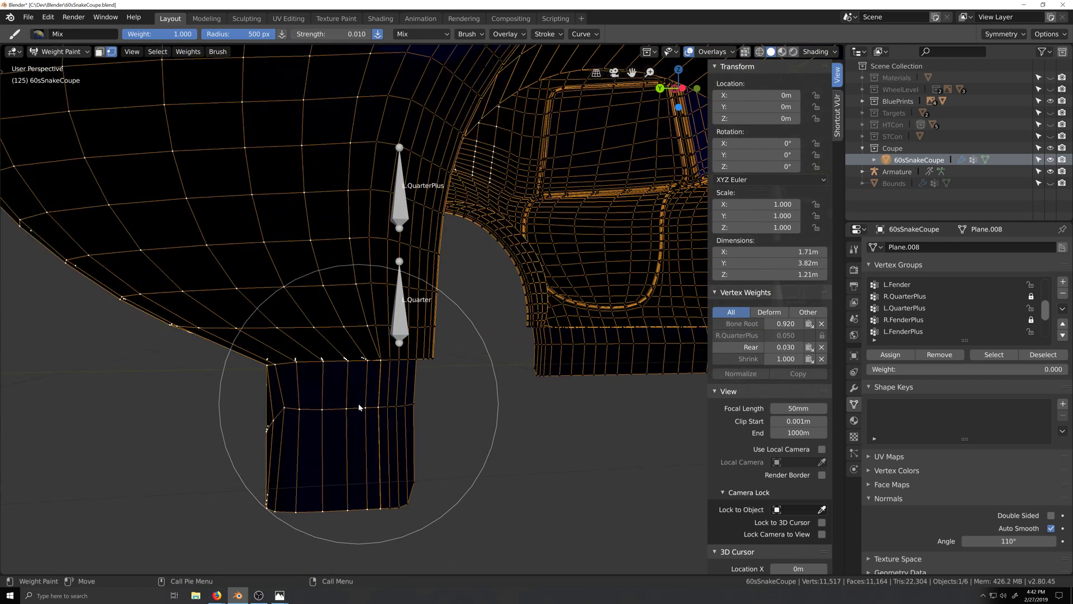
Return to Edit Mode, enable X-ray, and circle-deselect the front border vertices of the selection on the lower rear quarter behind the wheel arch
scroll(359, 407, "down", 4)
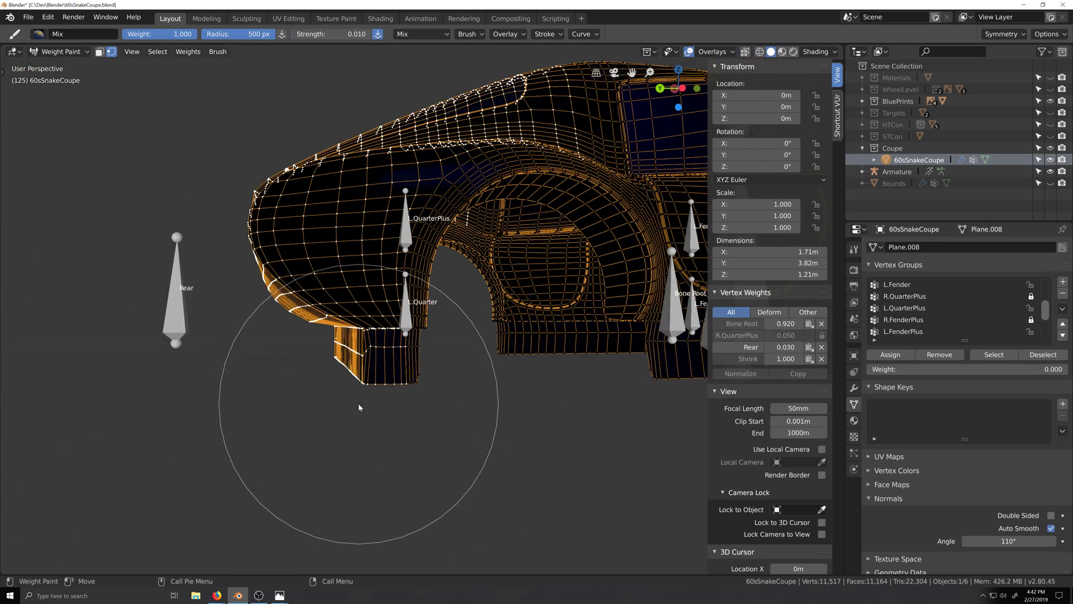
left_click(84, 51)
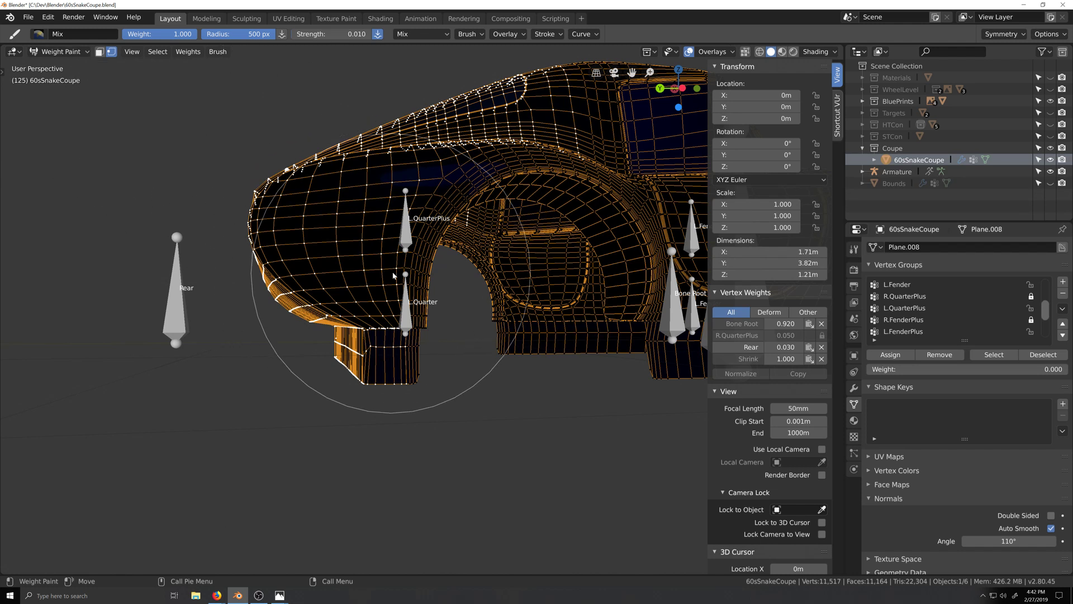
left_click(59, 52)
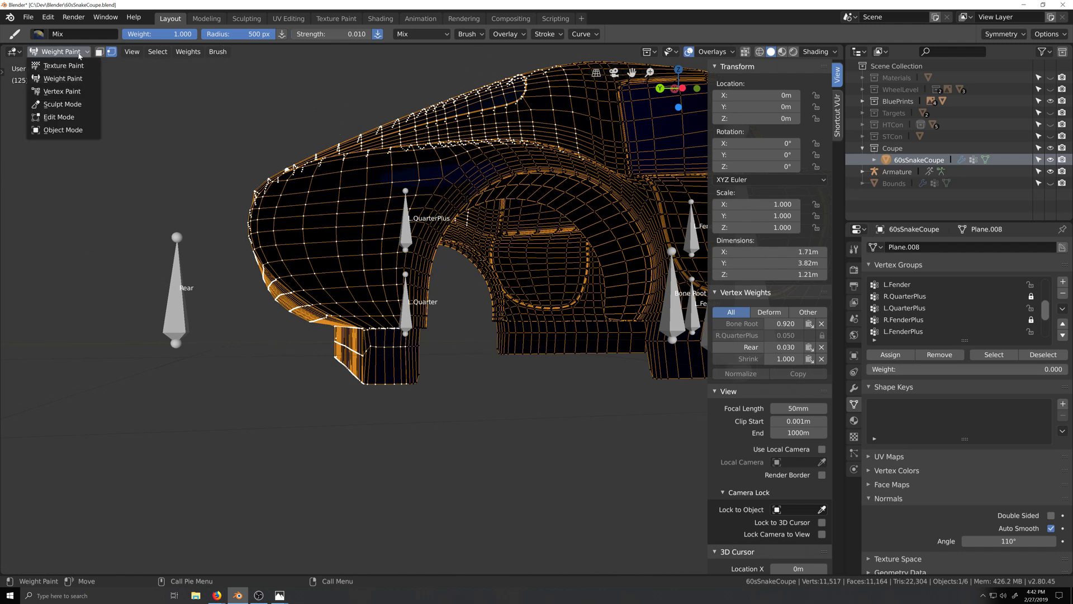
left_click(56, 118)
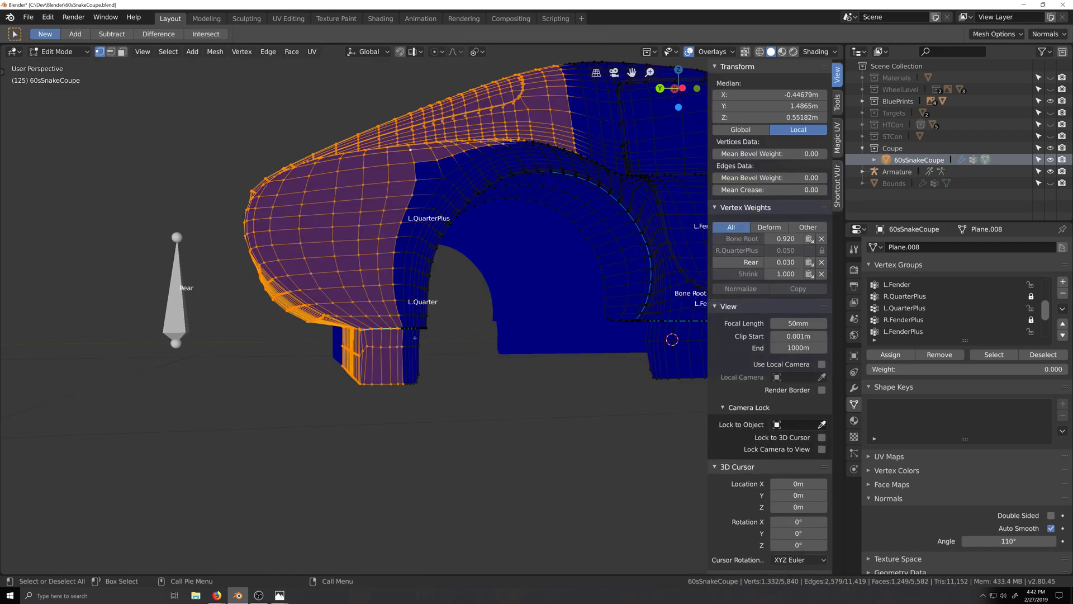
key("c")
right_click(465, 321)
key("alt+z")
key("c")
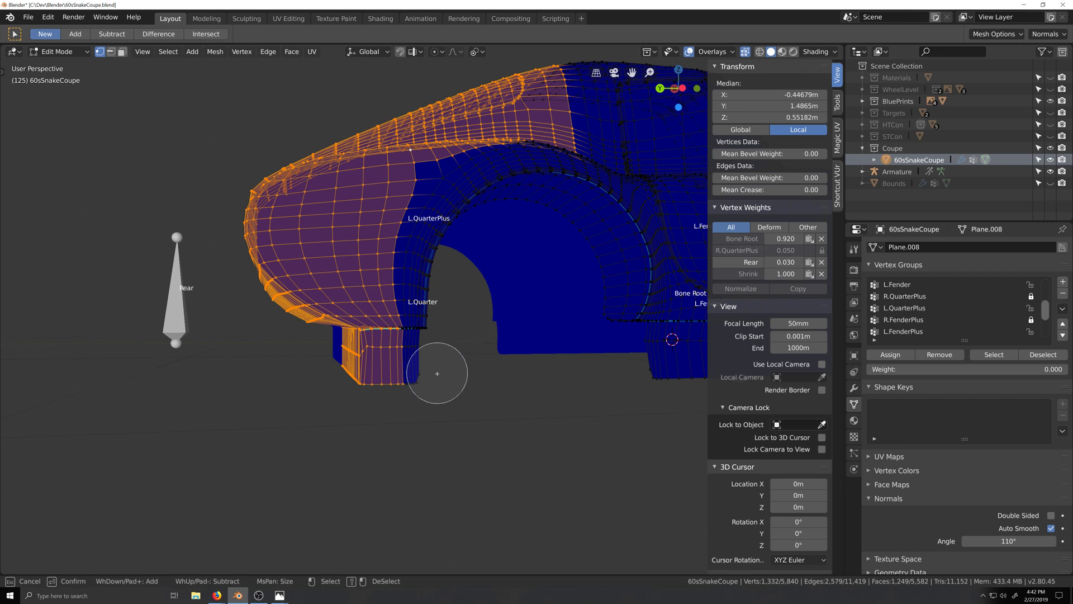
mouse_move(431, 376)
middle_mouse_down()
mouse_move(418, 301)
mouse_move(450, 302)
mouse_move(412, 302)
middle_mouse_up()
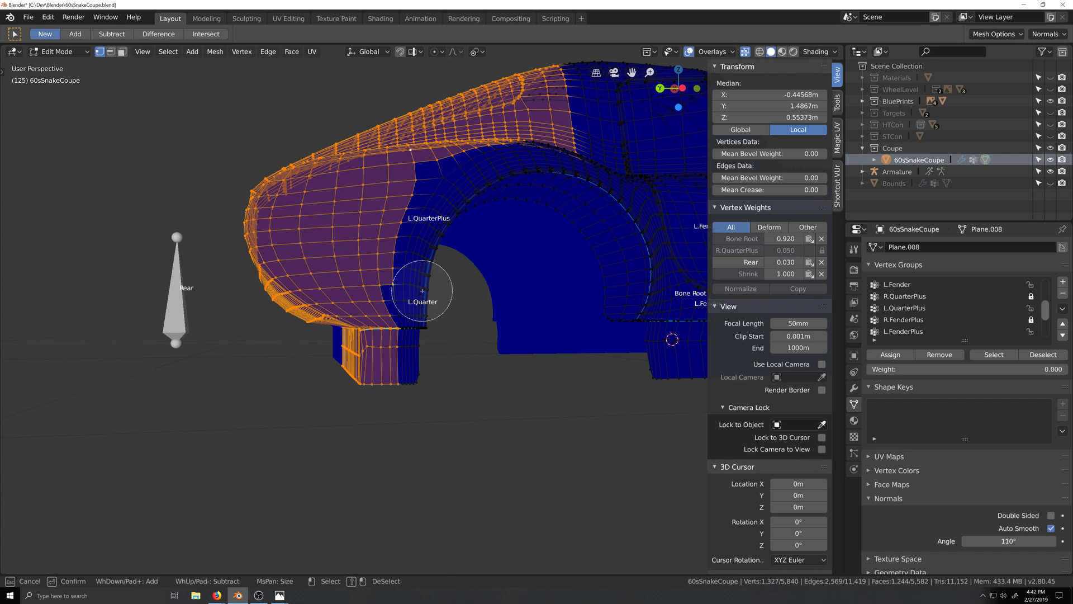
right_click(443, 292)
Switch back to Weight Paint mode and apply a 0.010-strength Mix dab to the selected tail in left orthographic view
left_click(83, 56)
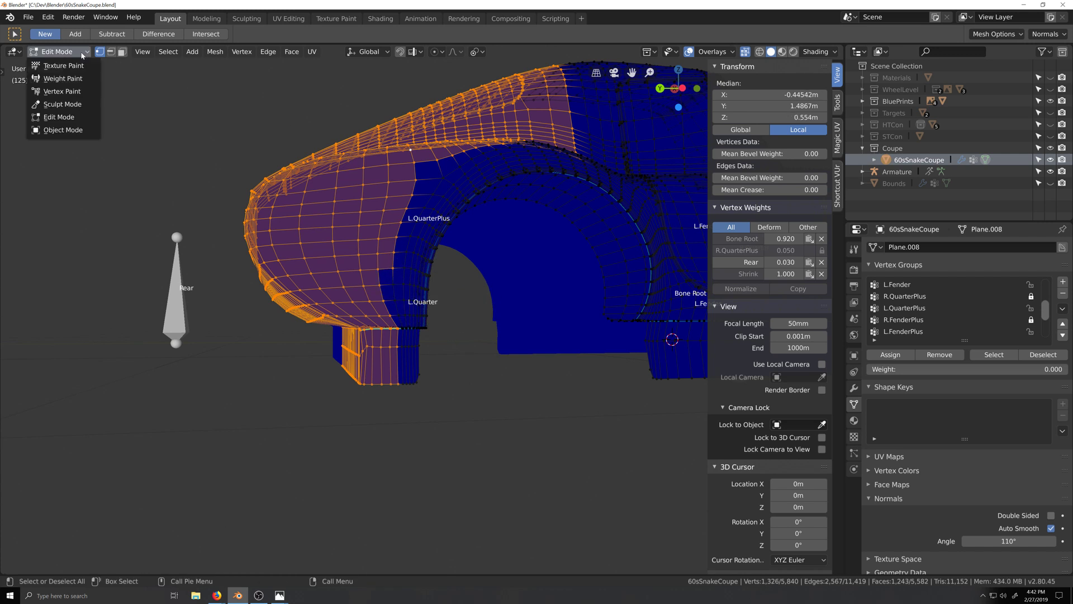
left_click(53, 118)
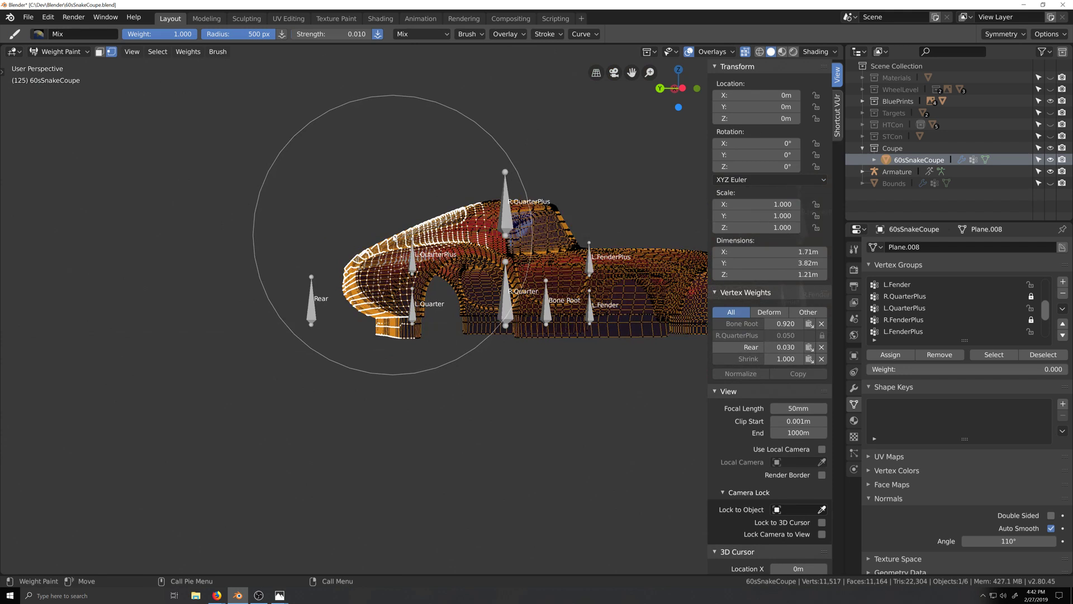
key("ctrl+KP_3")
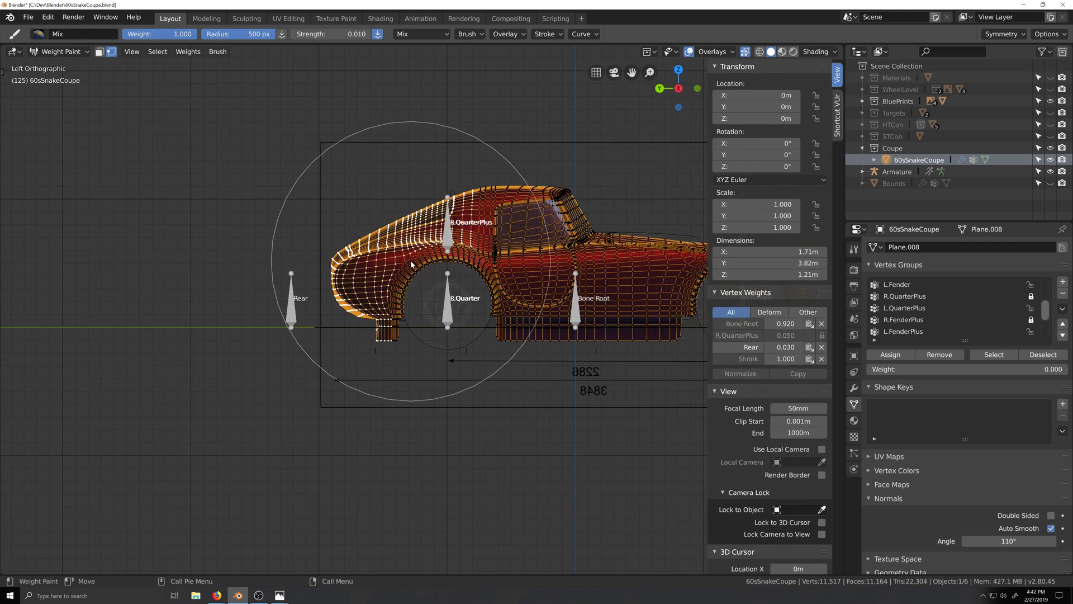
scroll(412, 264, "up", 1)
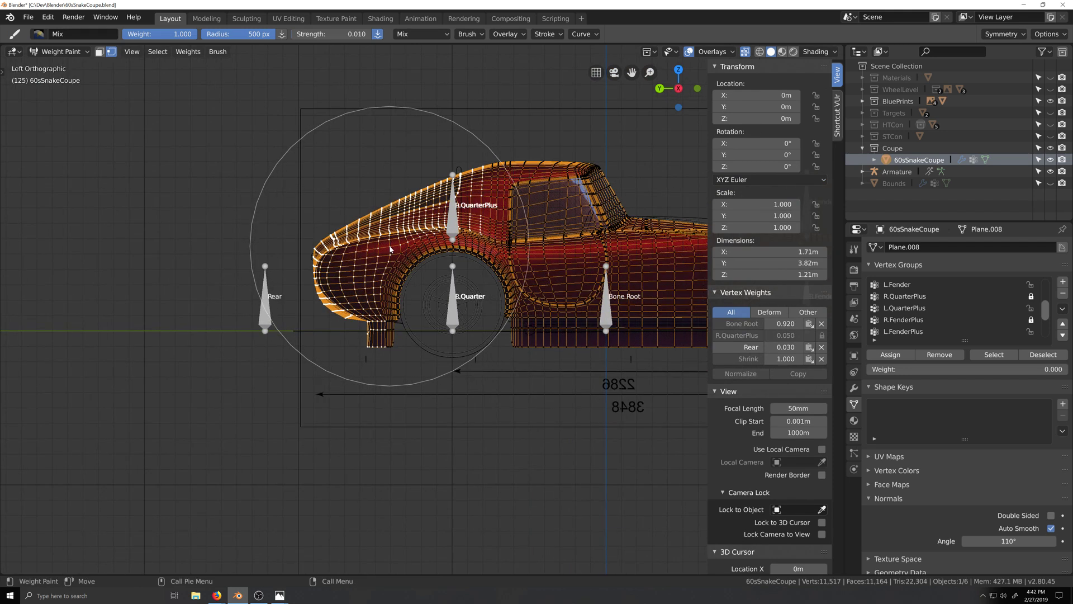
left_click_drag(389, 250, 395, 250)
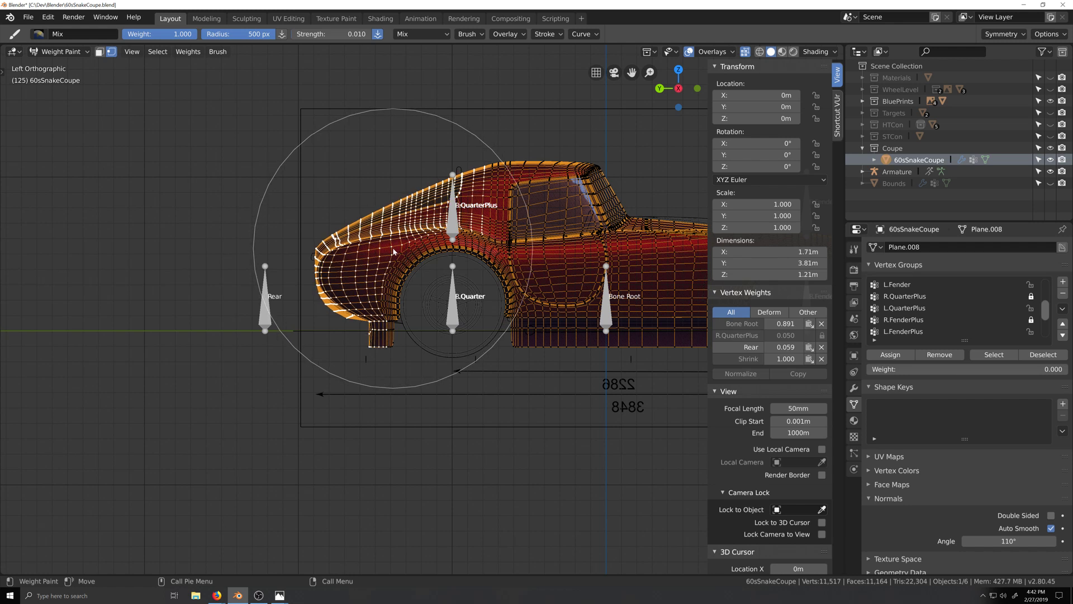
Turn off vertex selection masking over the lower tail behind the rear wheel and switch to the Subtract brush
scroll(393, 252, "up", 5)
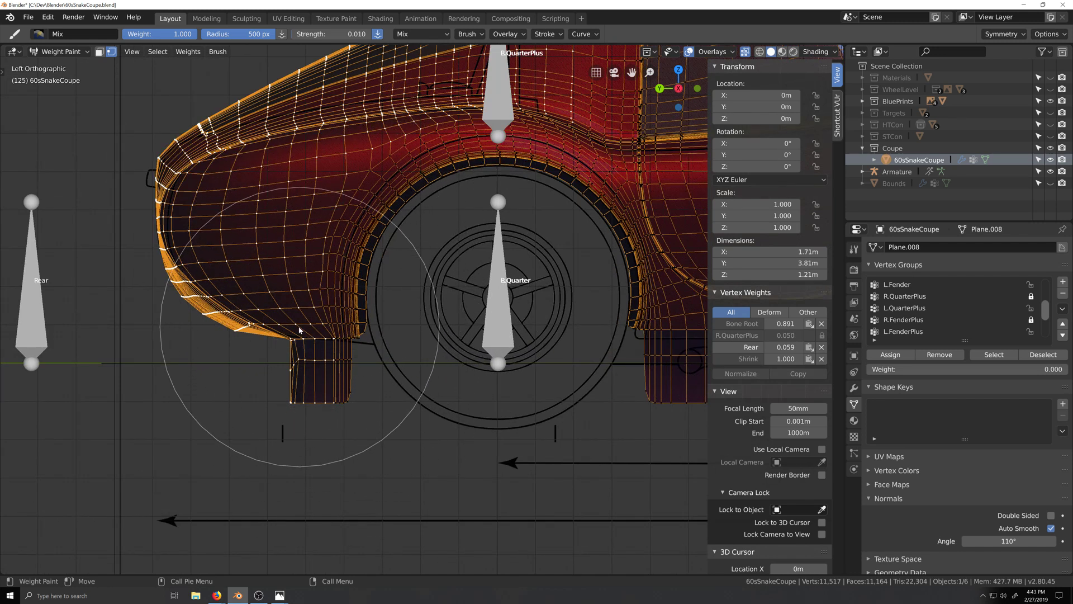
scroll(299, 330, "up", 6)
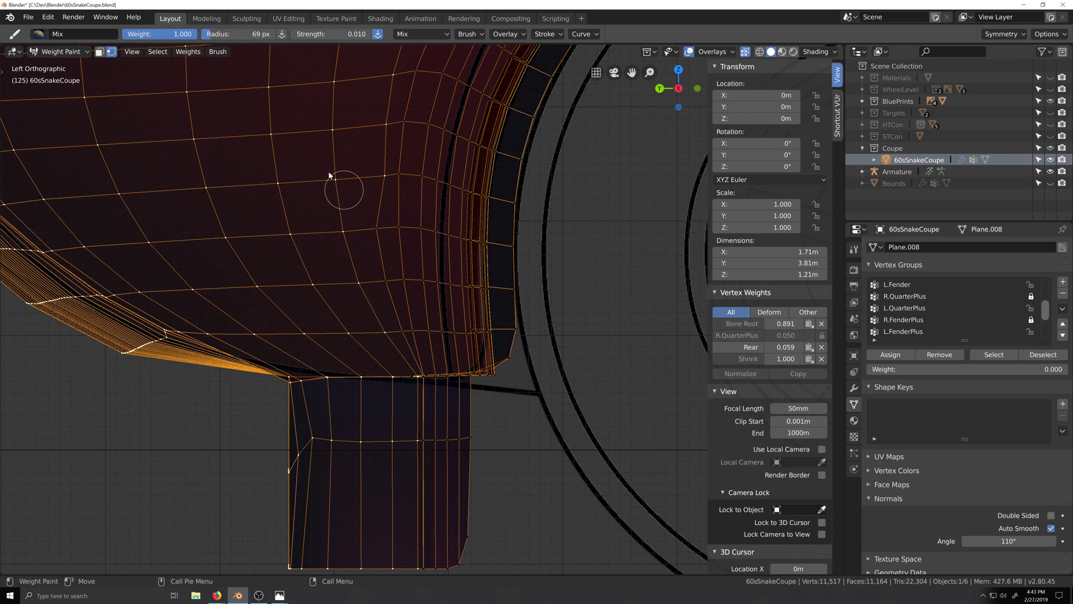
key("v")
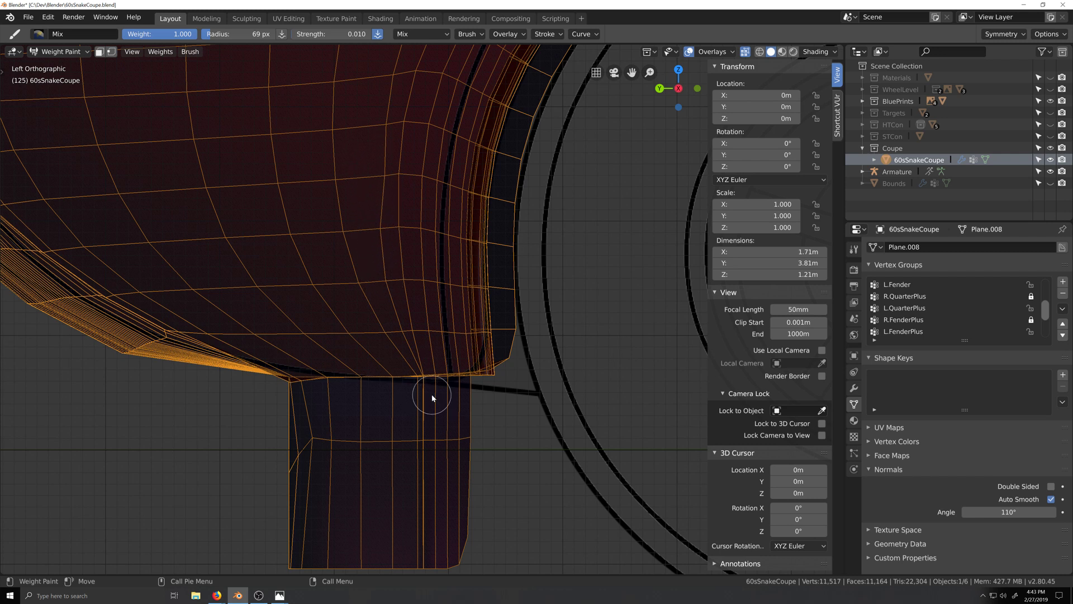
middle_click_drag(383, 219, 390, 252, "shift")
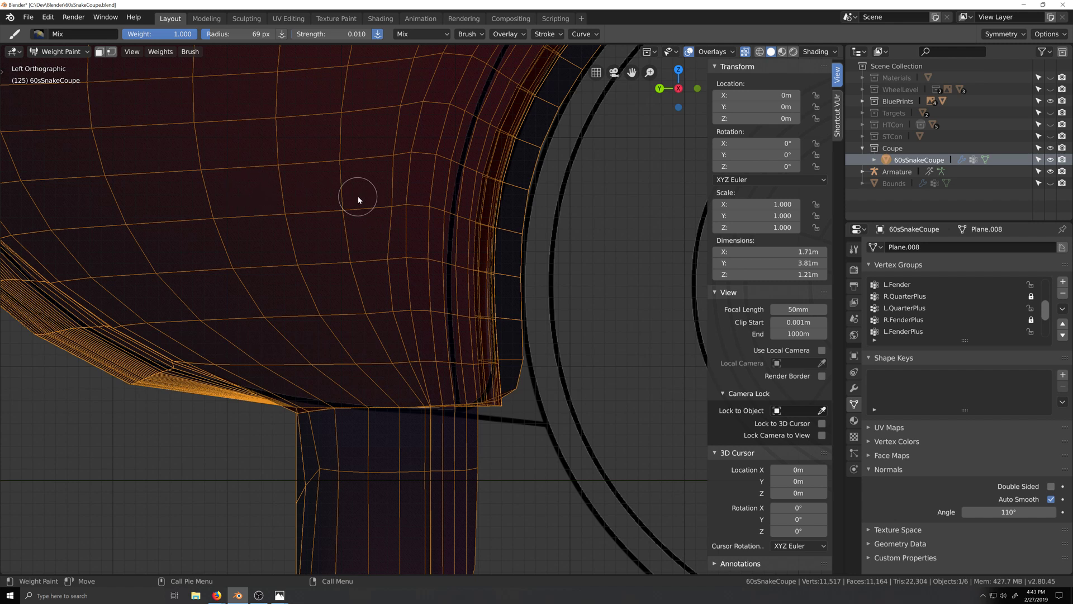
left_click(38, 34)
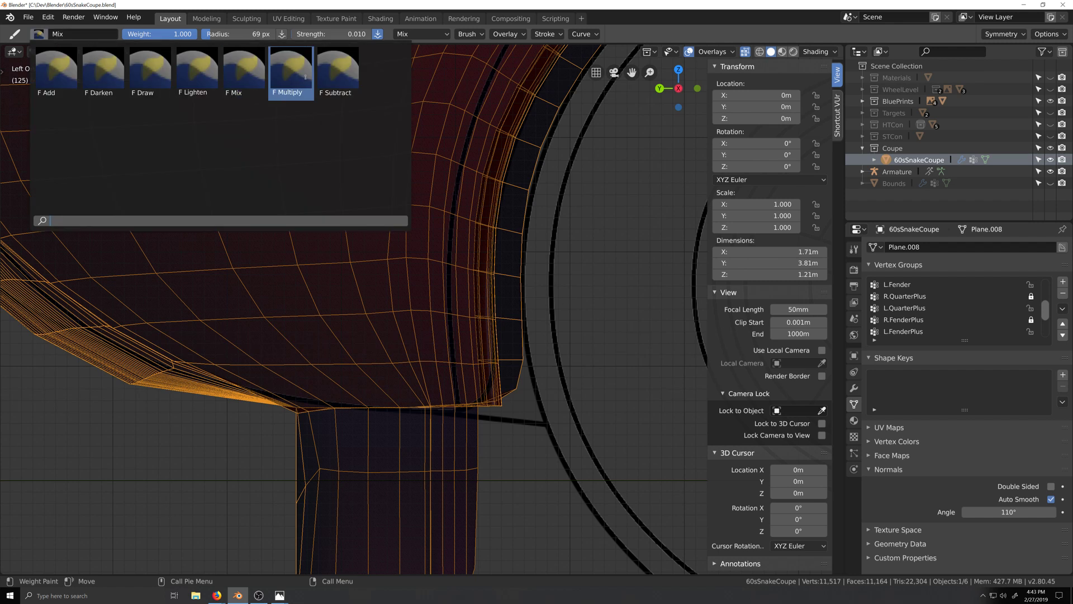
left_click(337, 75)
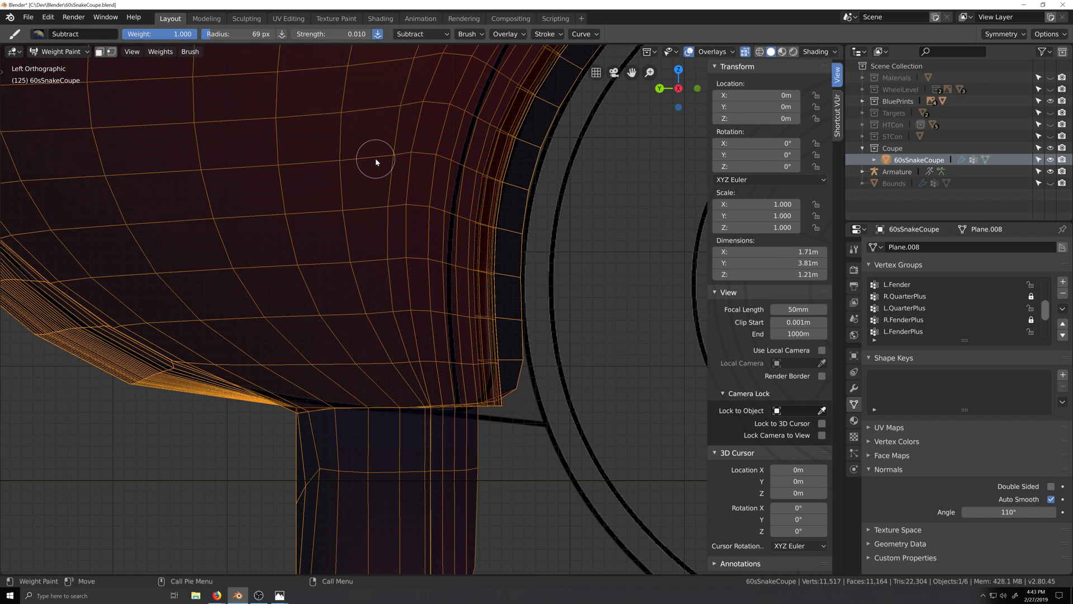
Try a 0.010-strength Subtract dab on the crowded vertex at the upper edge of the lower tail panel
middle_click_drag(448, 384, 418, 265, "shift")
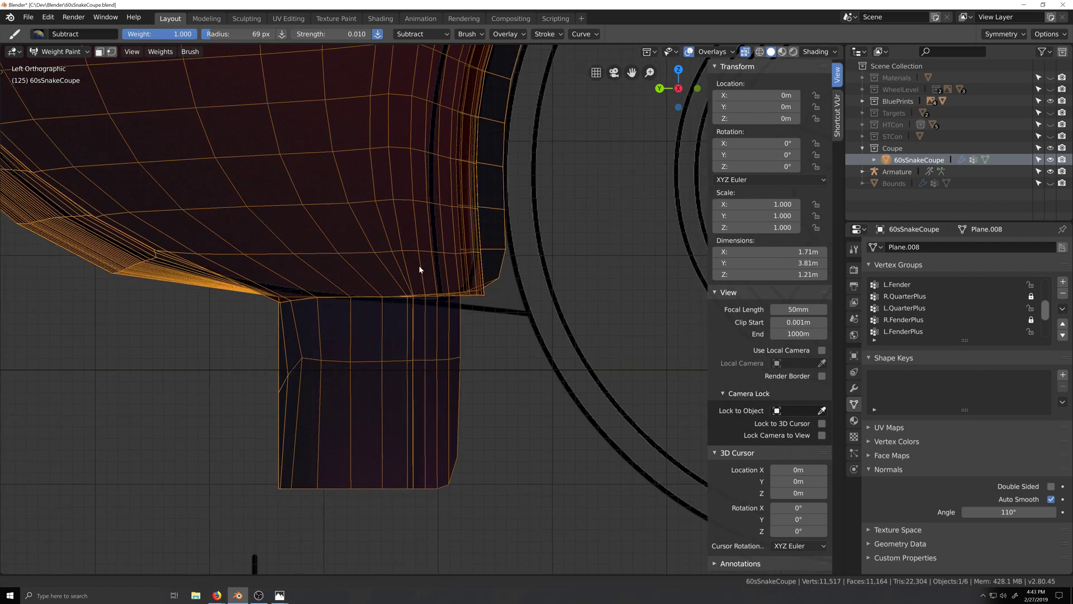
scroll(408, 297, "up", 4)
middle_click_drag(322, 142, 407, 243, "shift")
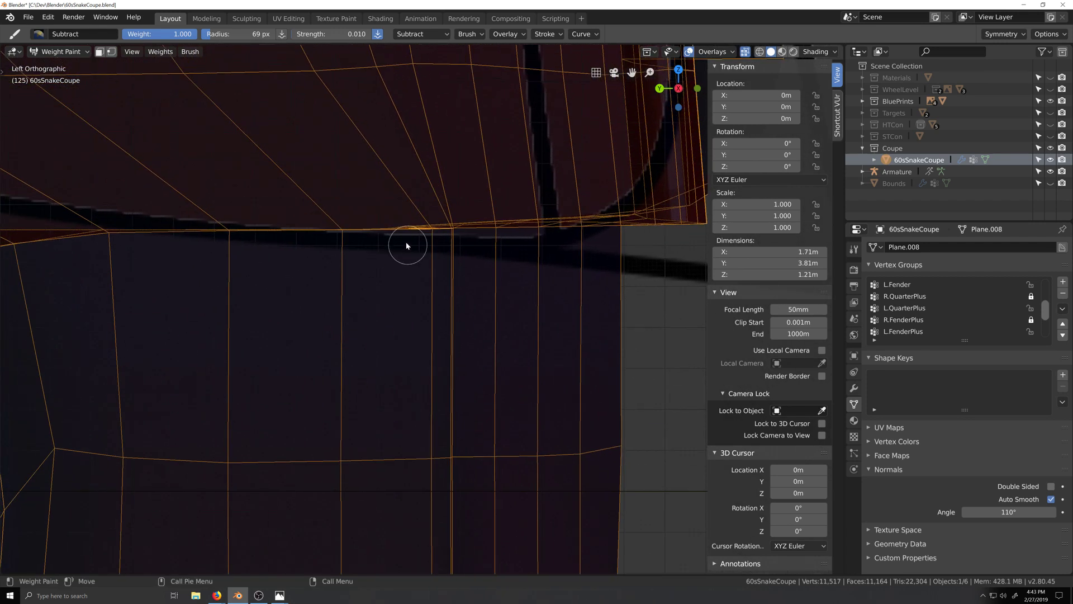
scroll(436, 232, "up", 6)
middle_click_drag(503, 159, 496, 245, "shift")
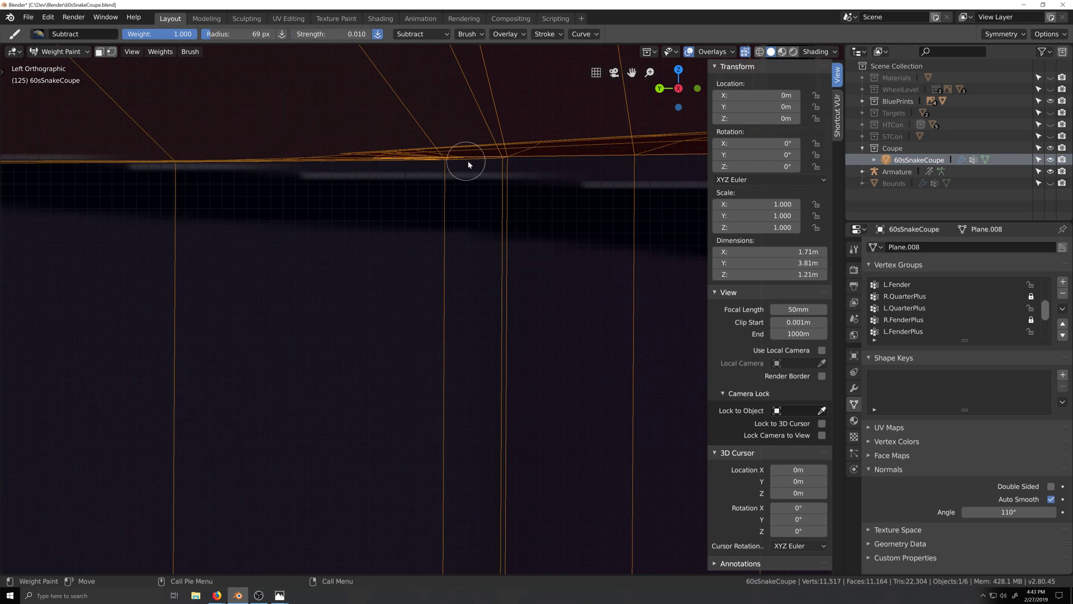
left_click(484, 162)
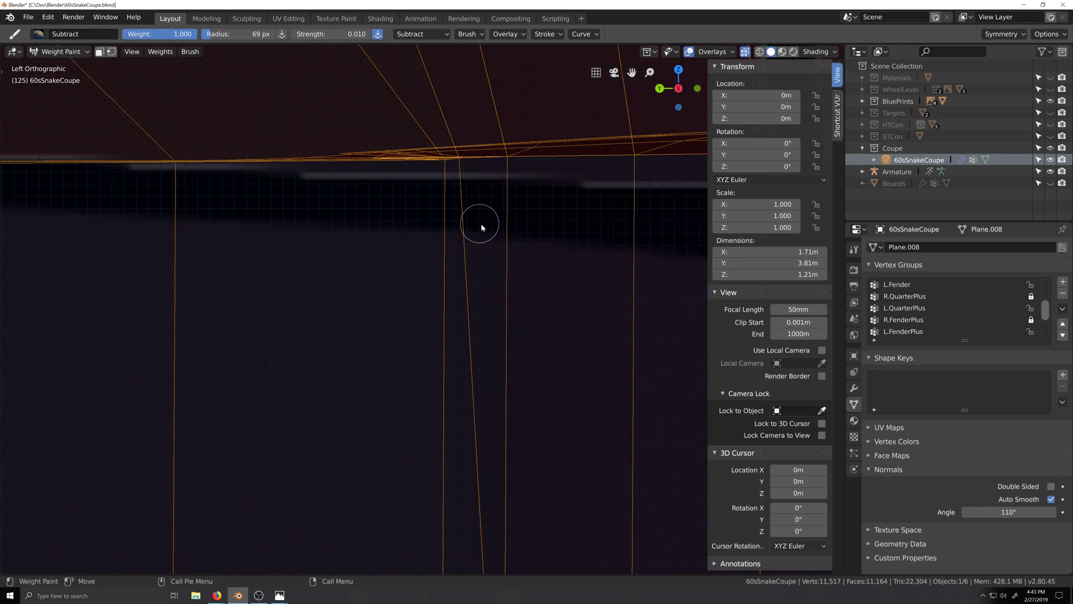
scroll(494, 245, "down", 4)
key("ctrl+z")
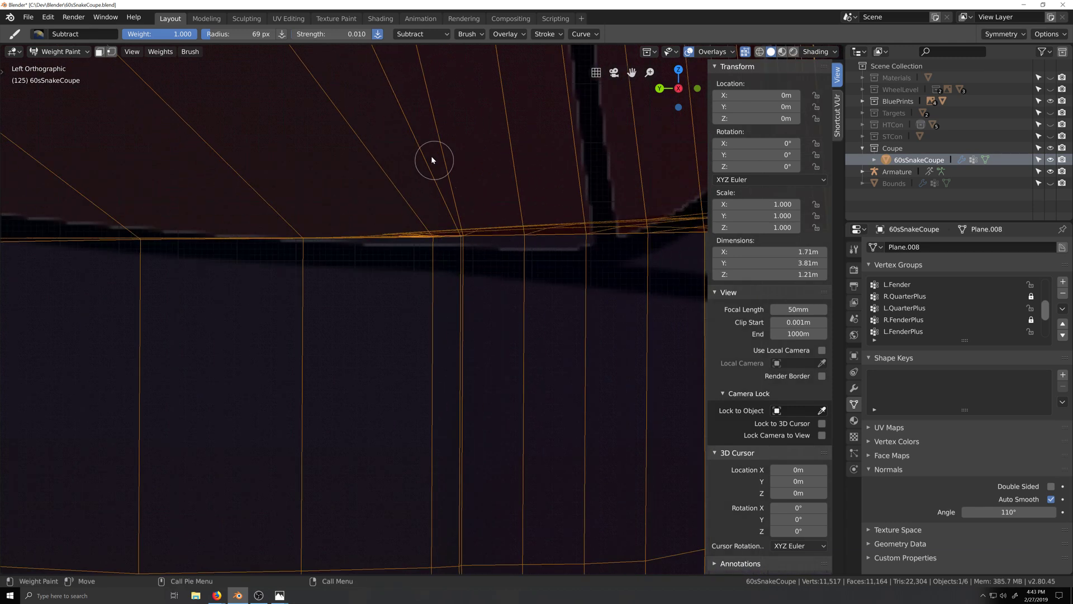
Set the Subtract brush strength to 0.005 and dab the crowded vertex at the upper edge of the lower tail panel
left_click(345, 34)
type(".00")
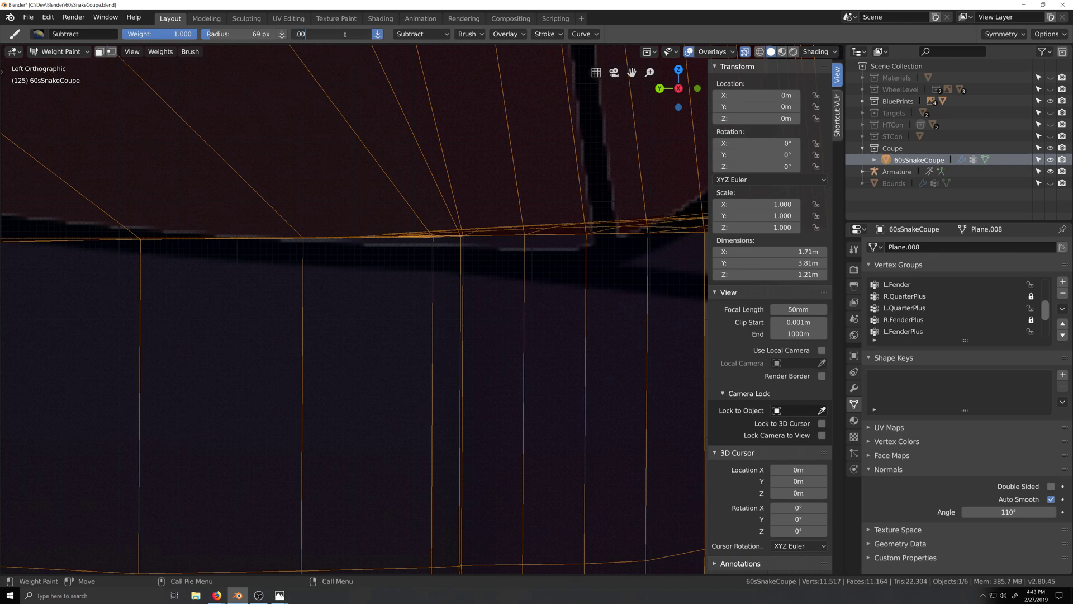
type("5")
key("Return")
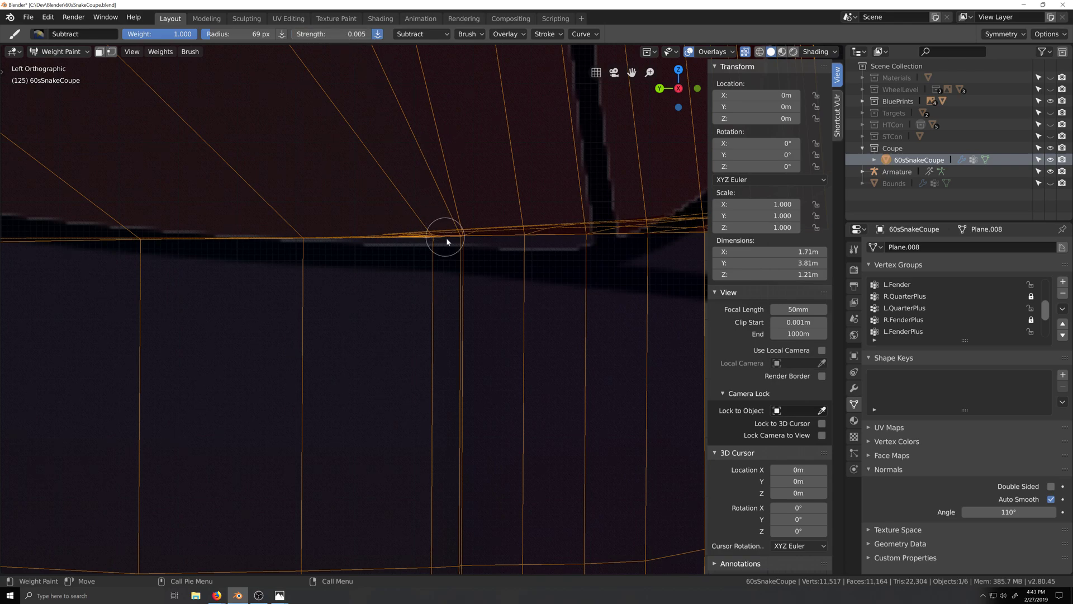
middle_click_drag(446, 240, 498, 147, "shift")
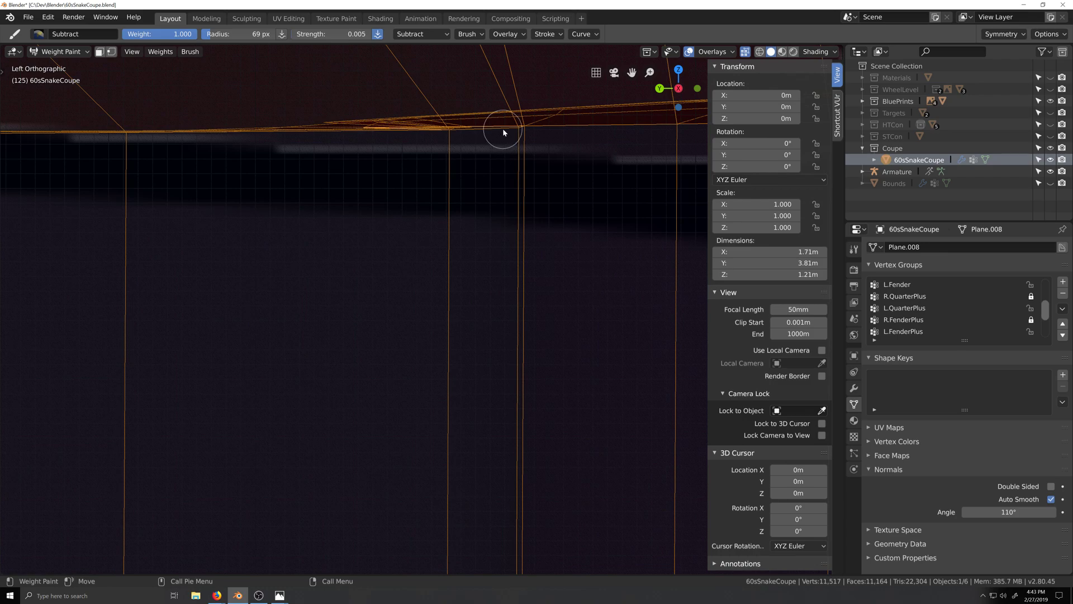
left_click(503, 129)
Apply 0.005-strength Subtract dabs to the same vertical edge line's vertices at the lower tail panel's middle and bottom edge
scroll(462, 341, "down", 4)
mouse_move(459, 376)
middle_mouse_down("shift")
mouse_move(454, 100)
mouse_move(450, 492)
middle_mouse_up("shift")
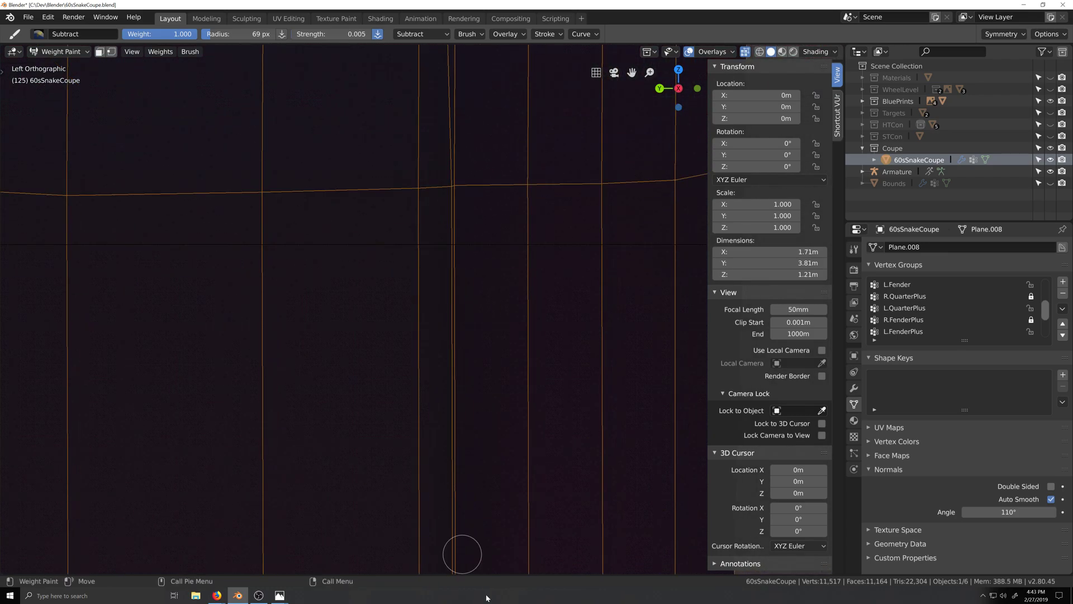
scroll(434, 189, "up", 2)
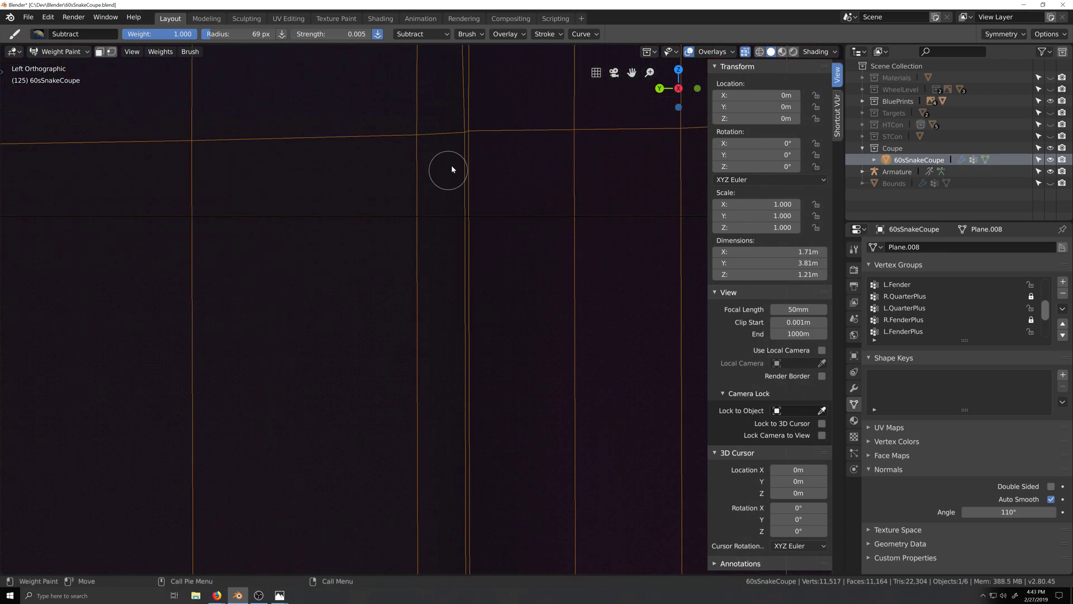
left_click(449, 136)
scroll(441, 330, "down", 4)
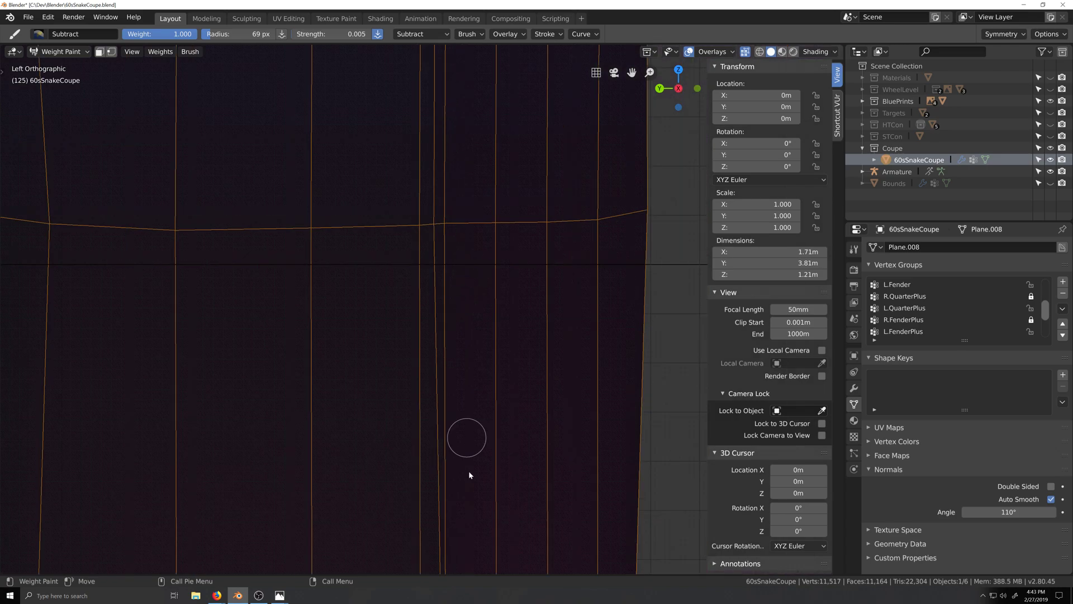
middle_click_drag(468, 472, 449, 181, "shift")
scroll(439, 358, "up", 2)
middle_click_drag(428, 499, 408, 316, "shift")
scroll(408, 313, "up", 3)
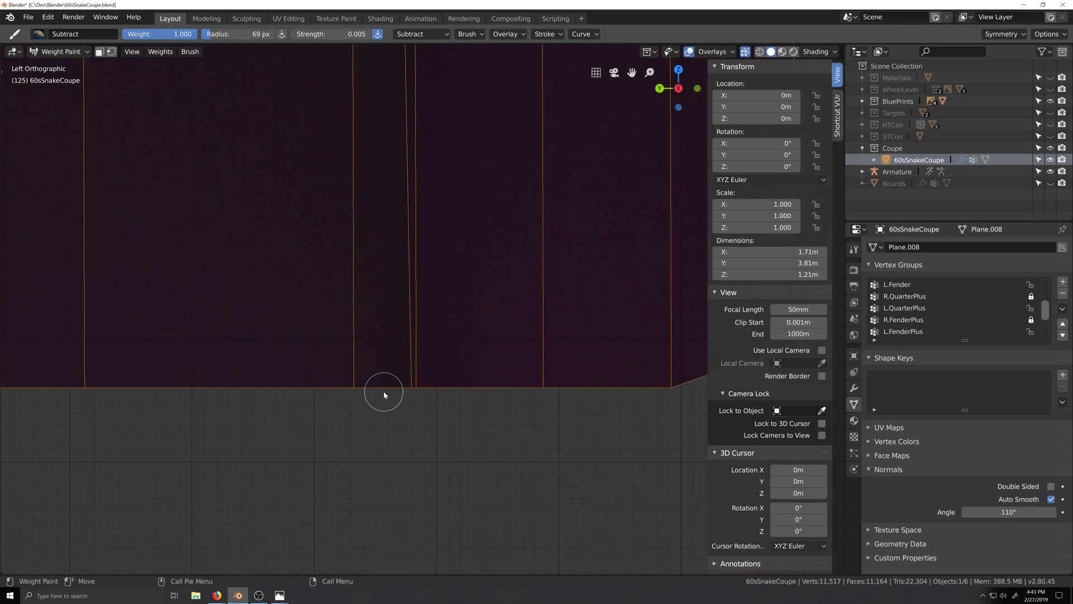
left_click(394, 390)
Switch the weight brush from Subtract back to Mix
scroll(398, 375, "down", 12)
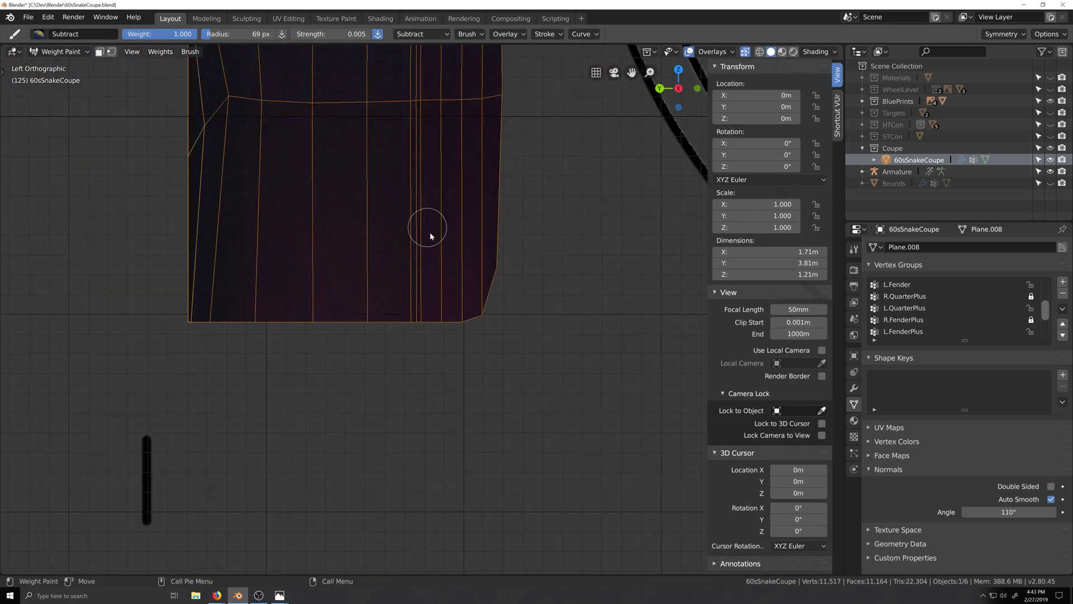
middle_click_drag(424, 215, 429, 403, "shift")
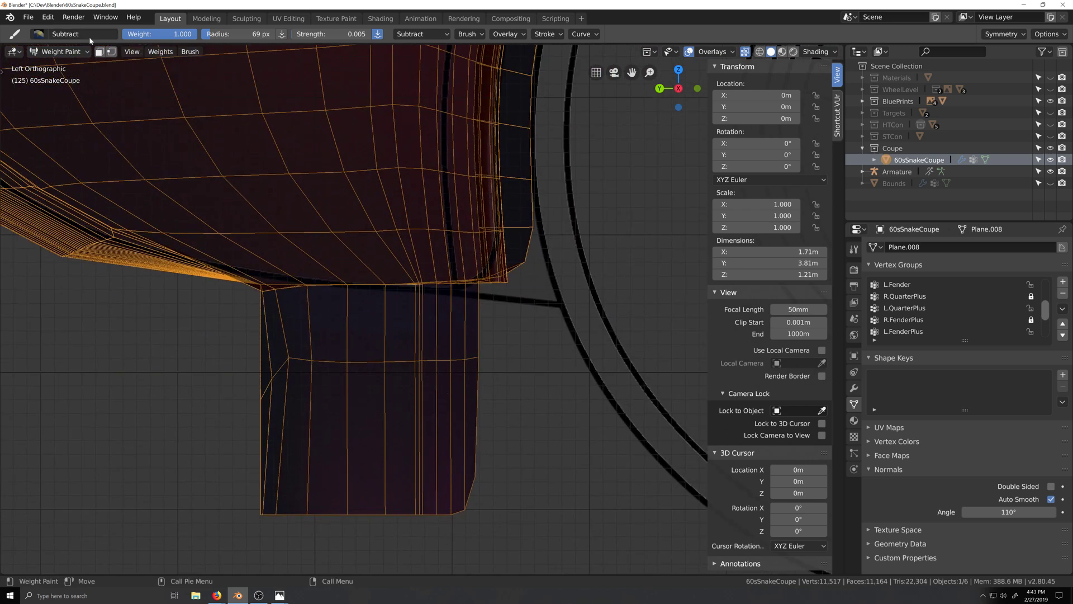
left_click(38, 35)
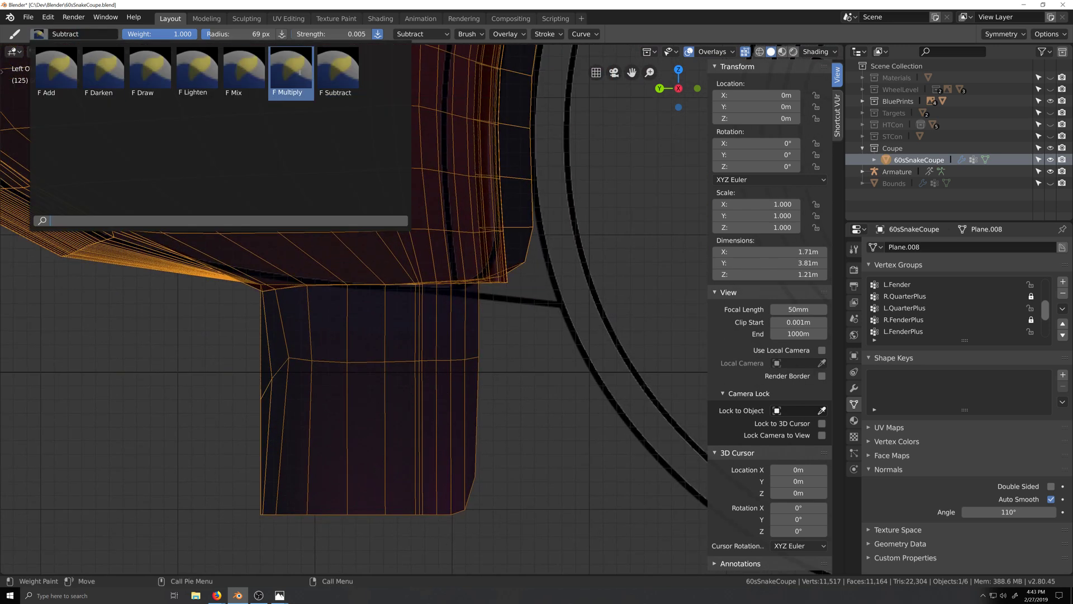
left_click(238, 72)
Return to Edit Mode and circle-deselect the foremost border vertices down the lower rear quarter and the panel beneath it
left_click(60, 51)
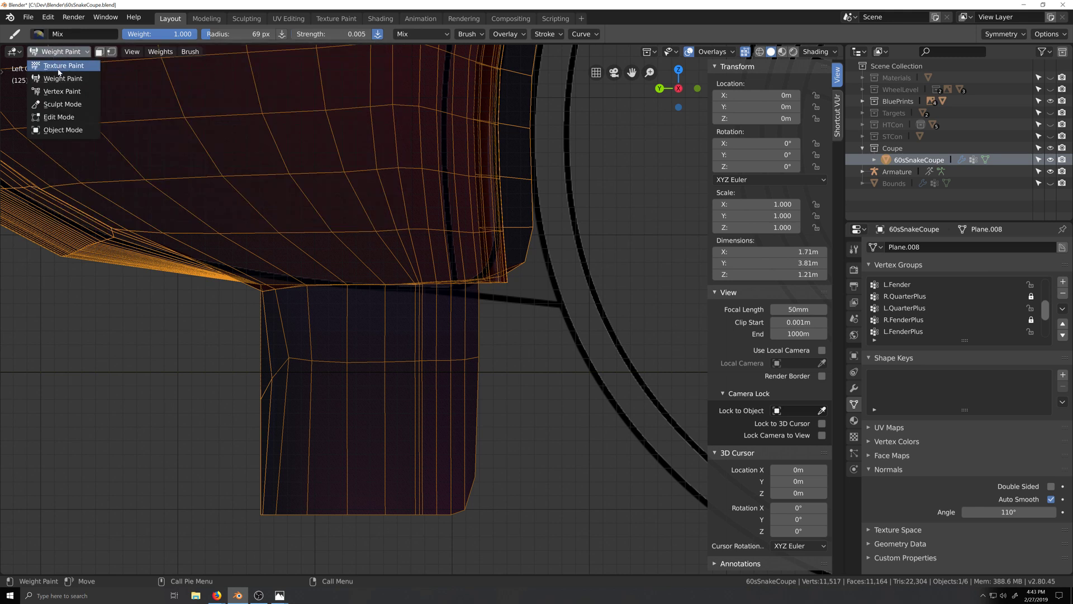
left_click(56, 117)
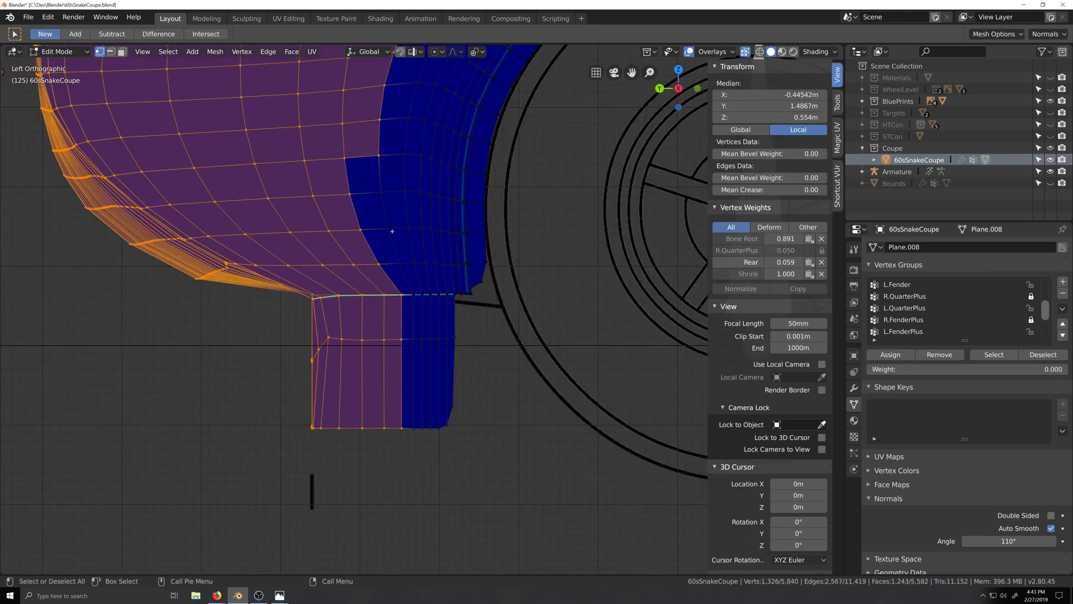
key("c")
mouse_move(371, 203)
left_mouse_down("shift")
mouse_move(422, 330)
mouse_move(429, 426)
left_mouse_up("shift")
key("Escape")
scroll(430, 426, "down", 2)
middle_click_drag(541, 235, 499, 310)
scroll(499, 313, "down", 5)
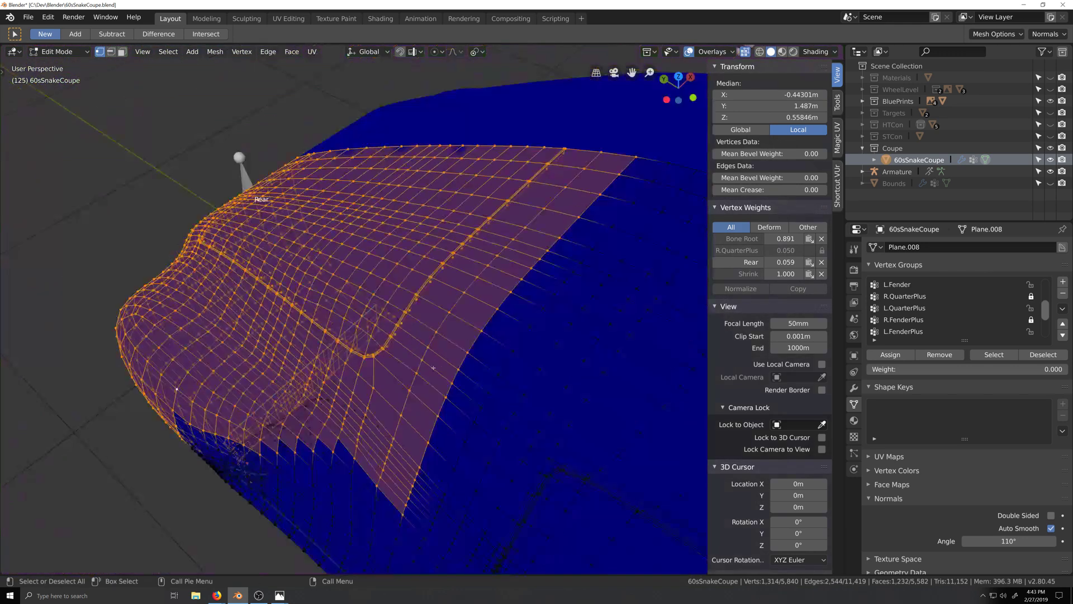
Return to Weight Paint mode and enable vertex selection masking so painting affects only the selected rear vertices
middle_click_drag(475, 417, 520, 426)
scroll(520, 426, "up", 4)
left_click(83, 53)
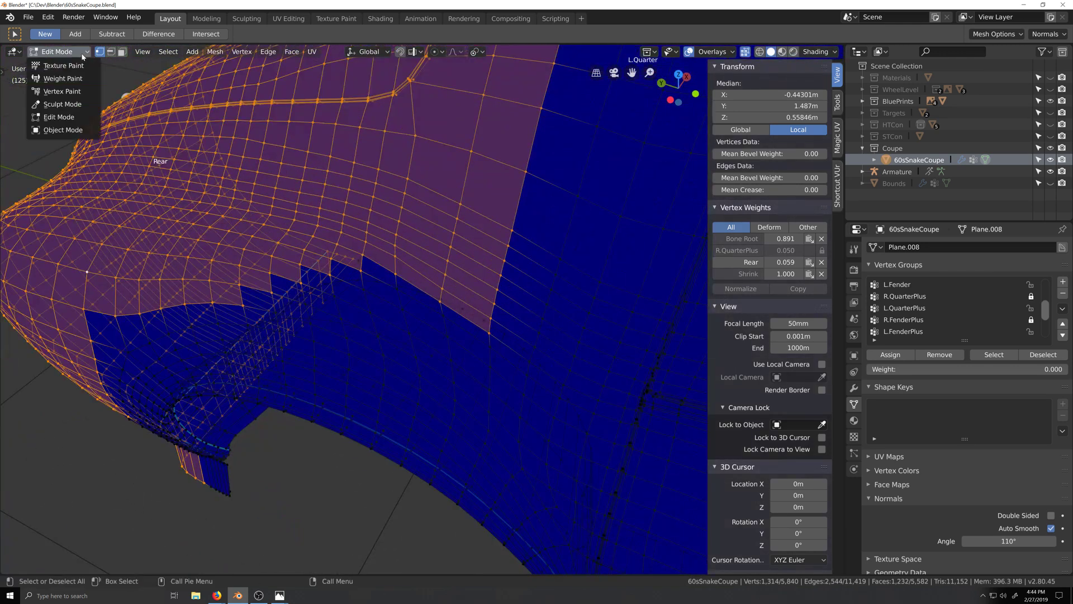
left_click(62, 78)
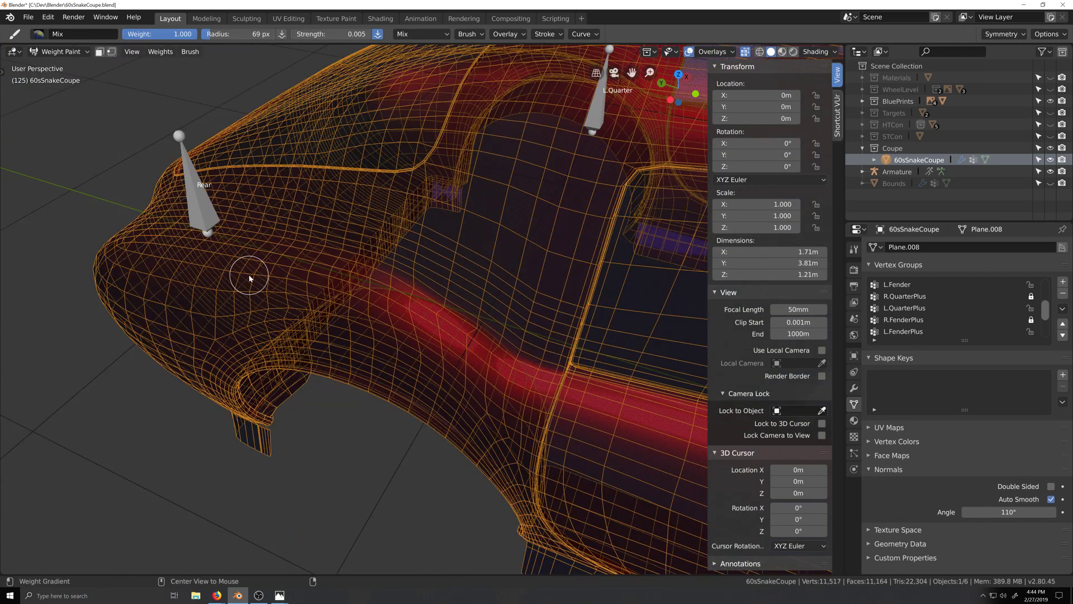
middle_click_drag(250, 277, 348, 340)
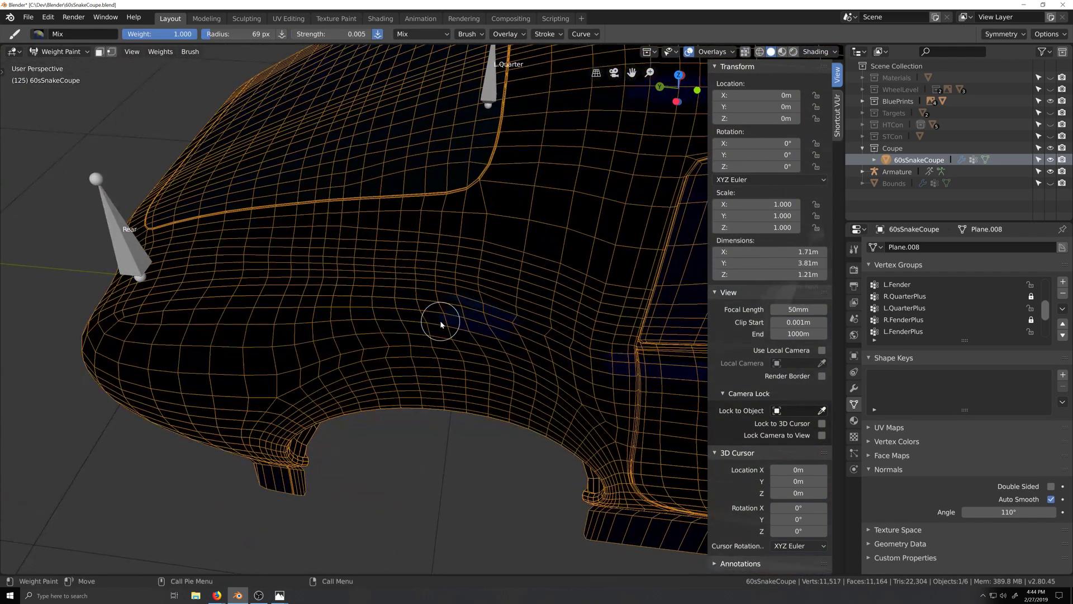
left_click(113, 51)
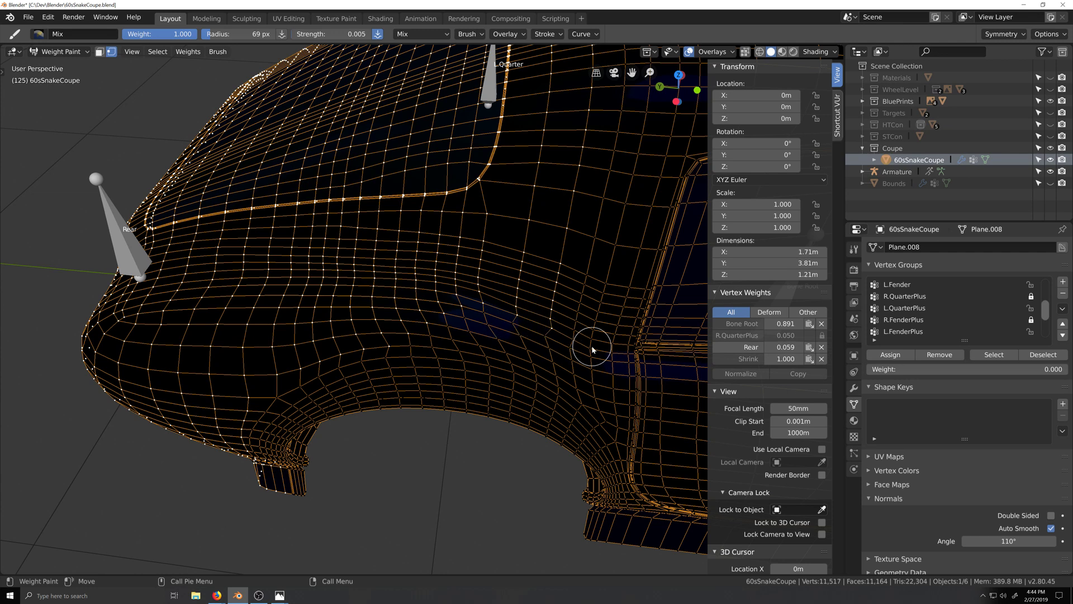
Switch the weight brush from Mix to Subtract for the rear quarter vertices above the wheel arch
middle_click_drag(592, 349, 471, 350, "shift")
scroll(472, 350, "up", 3)
middle_click_drag(280, 311, 376, 359, "shift")
middle_click_drag(462, 398, 438, 394, "shift")
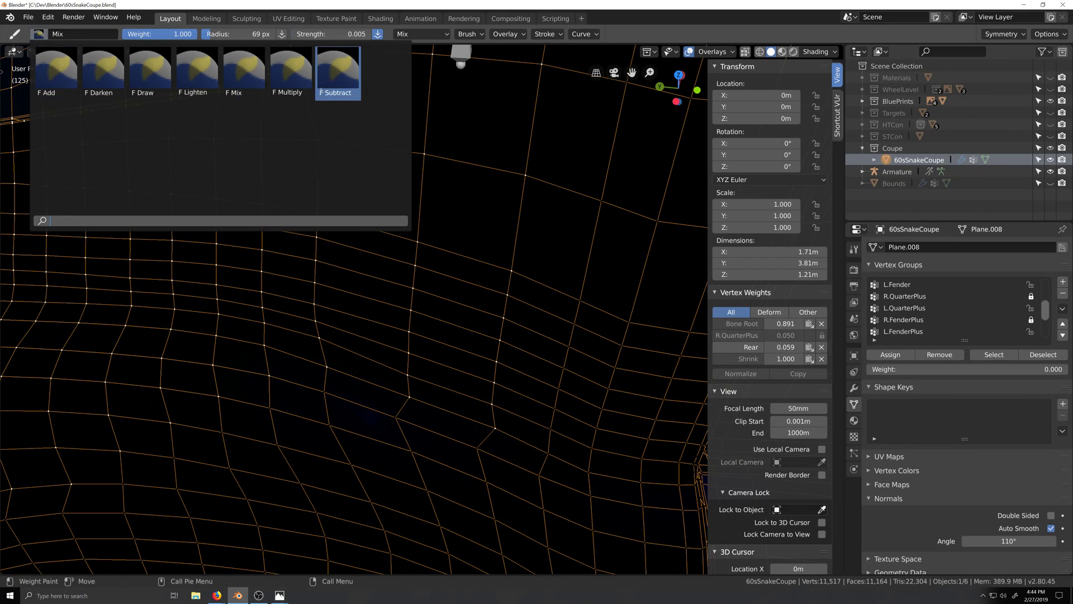
left_click(340, 88)
scroll(434, 433, "up", 3)
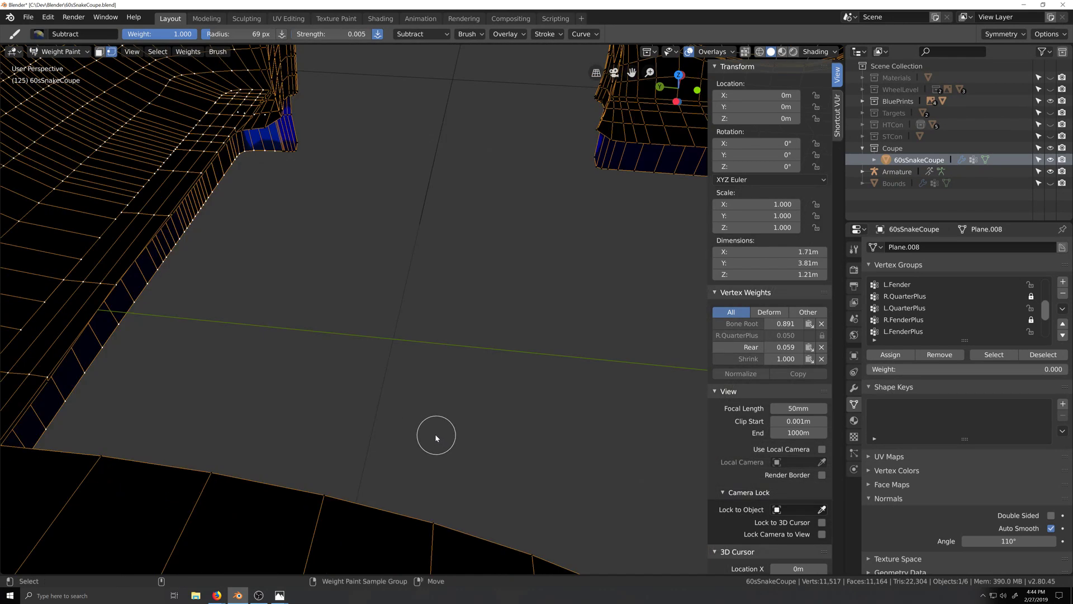
Reduce the Rear weight on the protruding vertices of the rear quarter panel with the Subtract brush
scroll(434, 434, "down", 1)
middle_click_drag(430, 430, 352, 436, "shift")
left_click(305, 454)
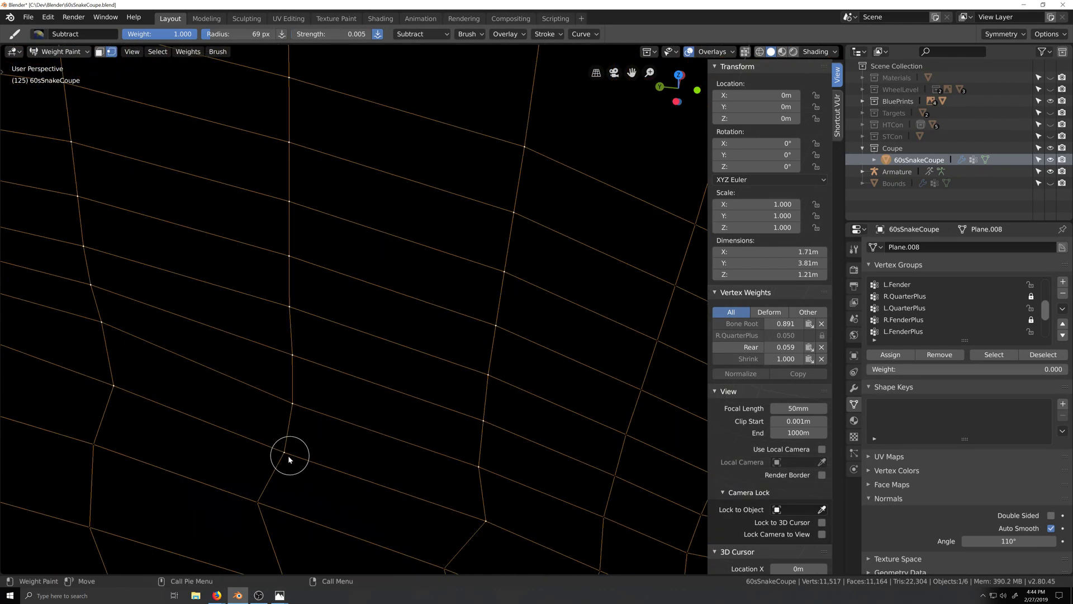
left_click(105, 388)
left_click(105, 388)
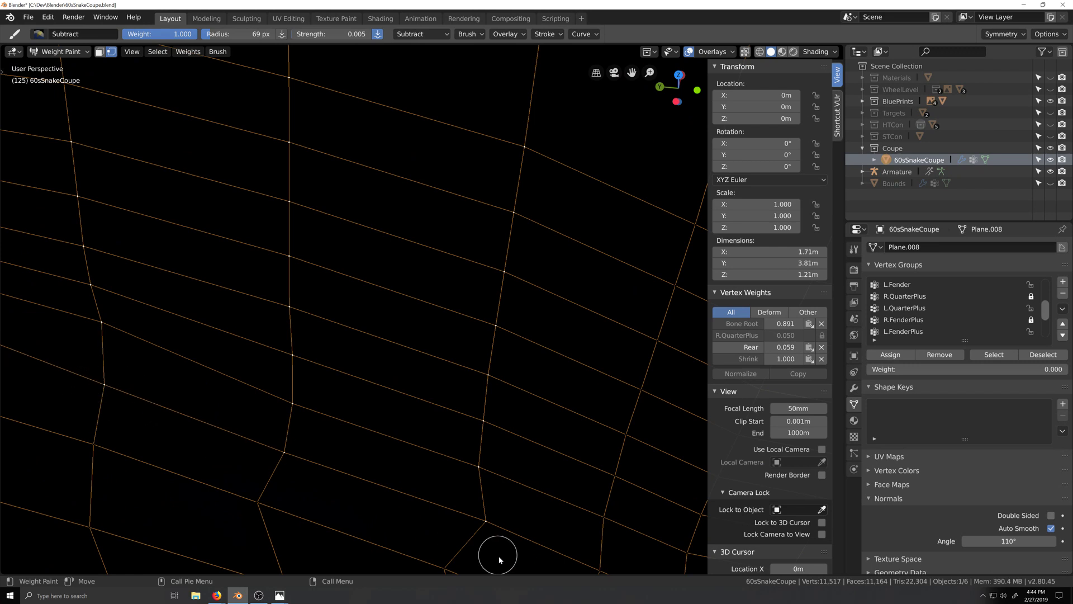
left_click(477, 527)
left_click(476, 524)
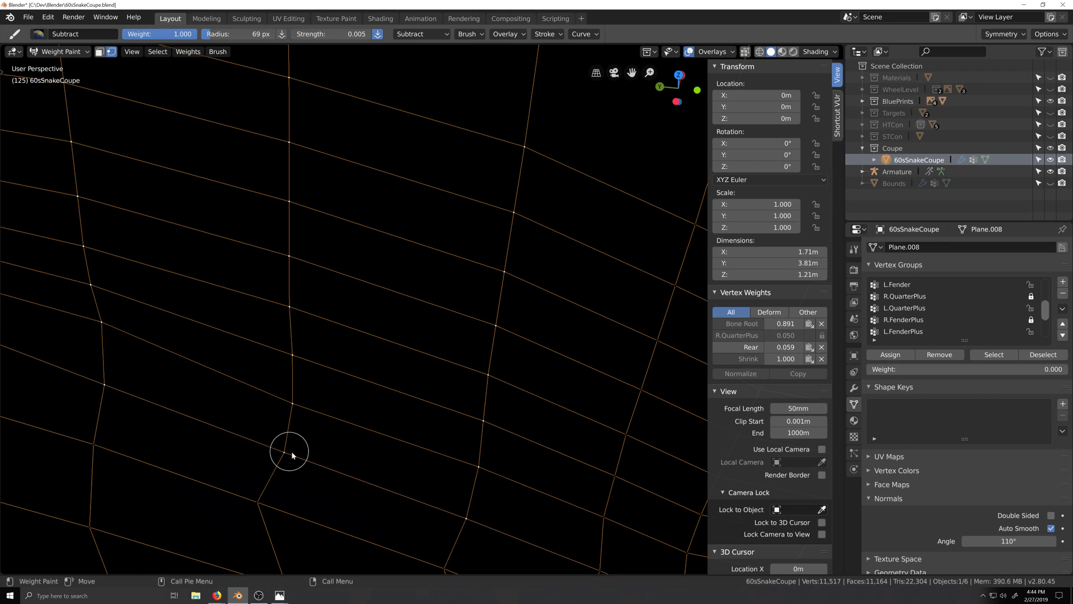
Examine the rear quarter panel and the roofline at the front edge of the selected vertices in the left side view
scroll(307, 481, "down", 5)
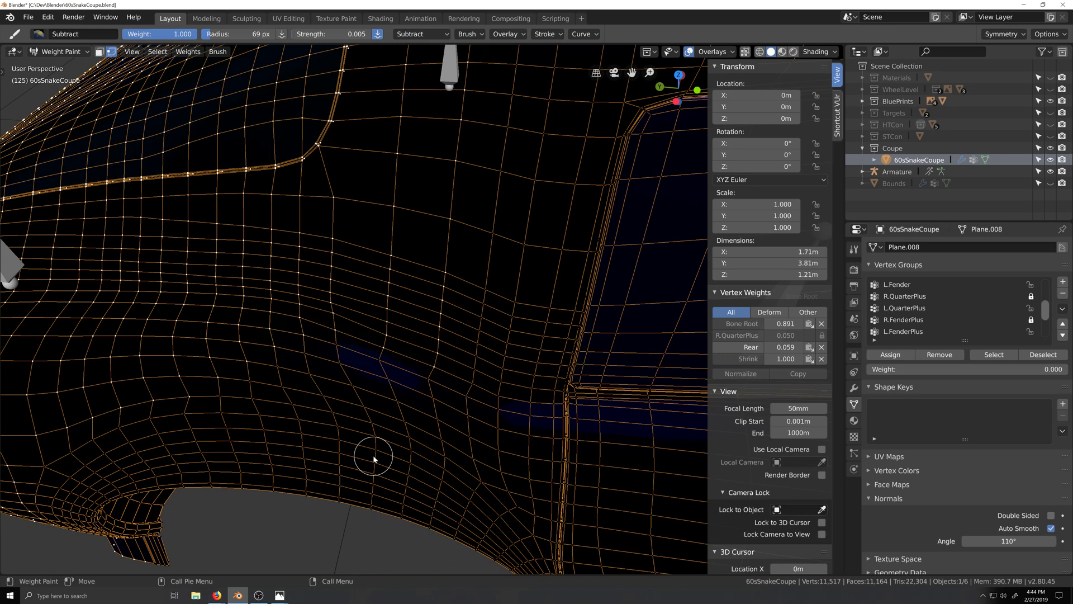
middle_click_drag(374, 455, 444, 462, "shift")
scroll(507, 400, "down", 4)
middle_click_drag(507, 414, 505, 392)
key("ctrl+KP_3")
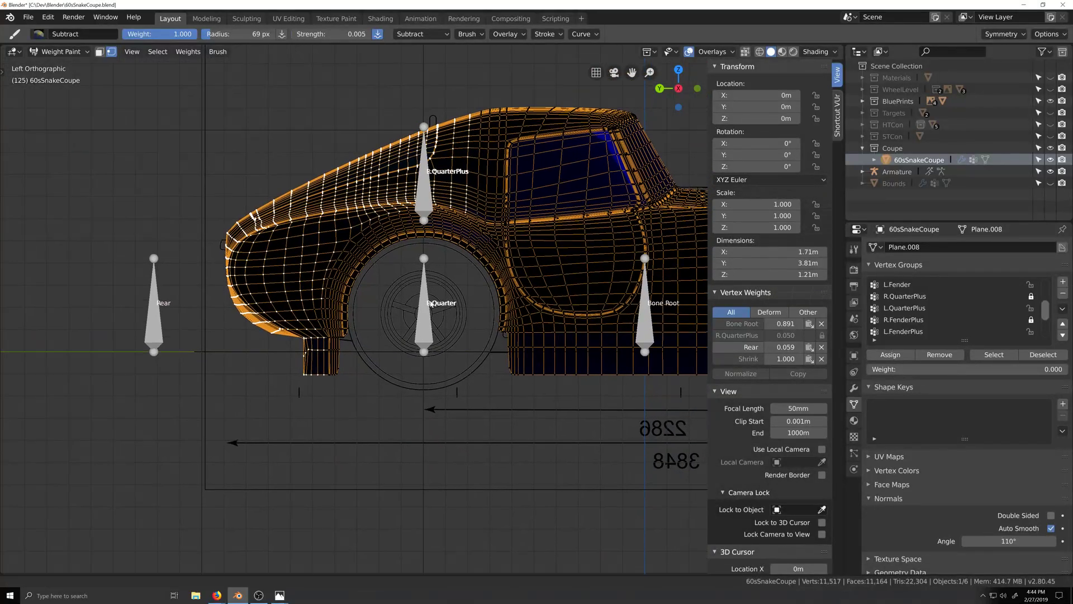
scroll(478, 172, "up", 2)
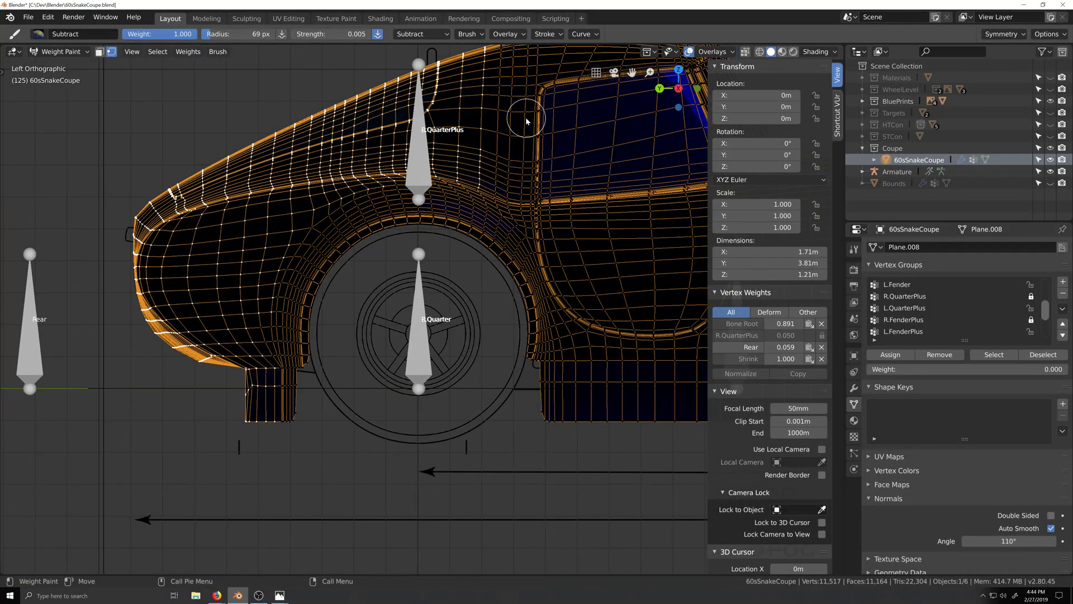
middle_click_drag(522, 112, 508, 141, "shift")
mouse_move(511, 72)
middle_mouse_down("shift")
mouse_move(478, 118)
mouse_move(400, 295)
middle_mouse_up("shift")
scroll(479, 121, "up", 3)
scroll(400, 294, "up", 2)
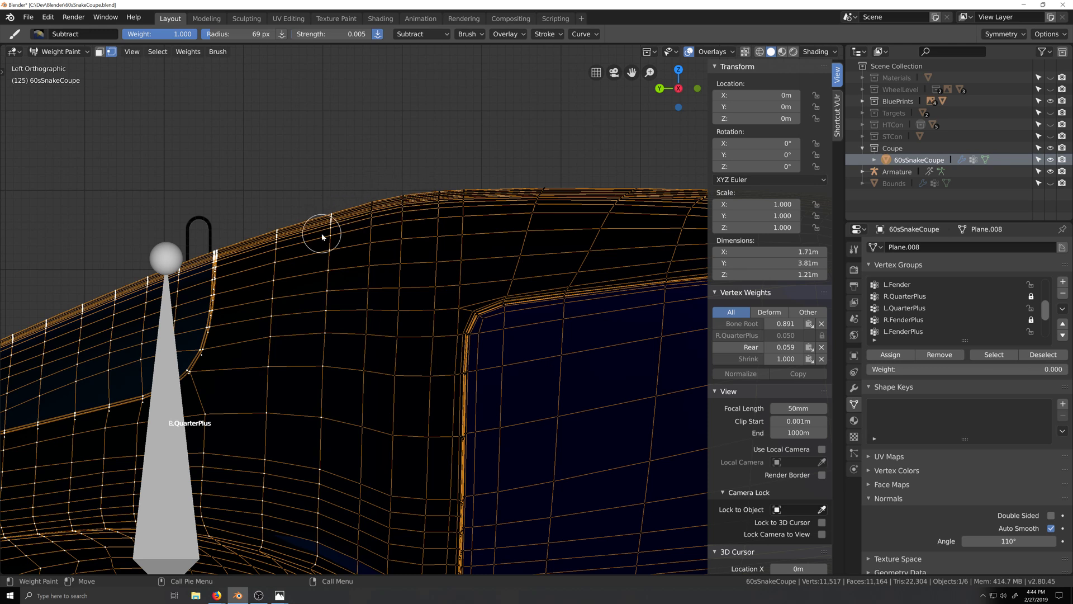
scroll(322, 236, "down", 4)
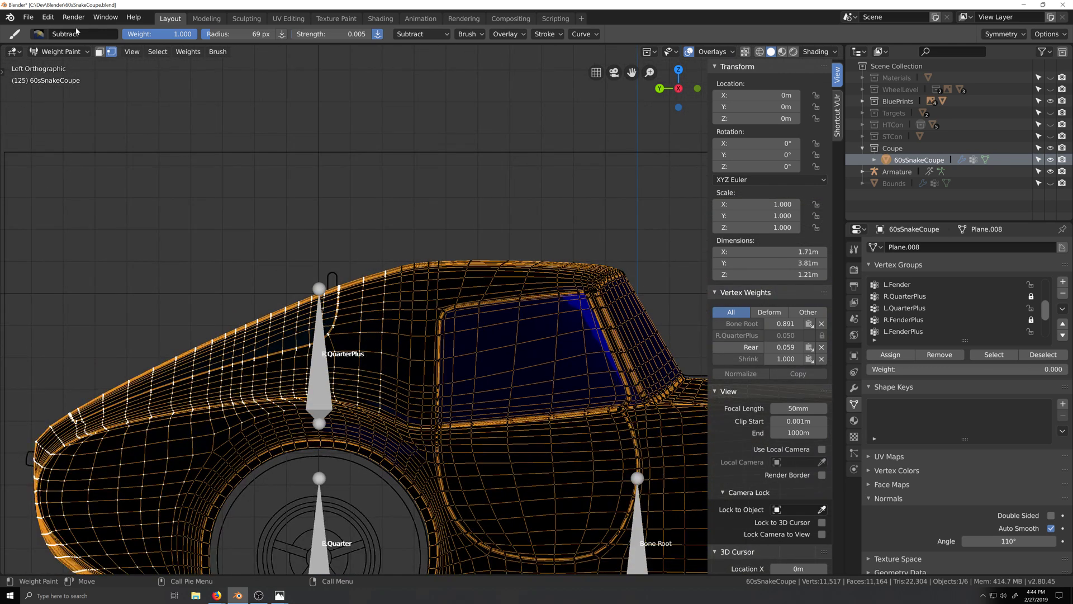
Deselect the frontmost vertex loop of the rear selection in Edit Mode and return to Weight Paint mode
left_click(39, 34)
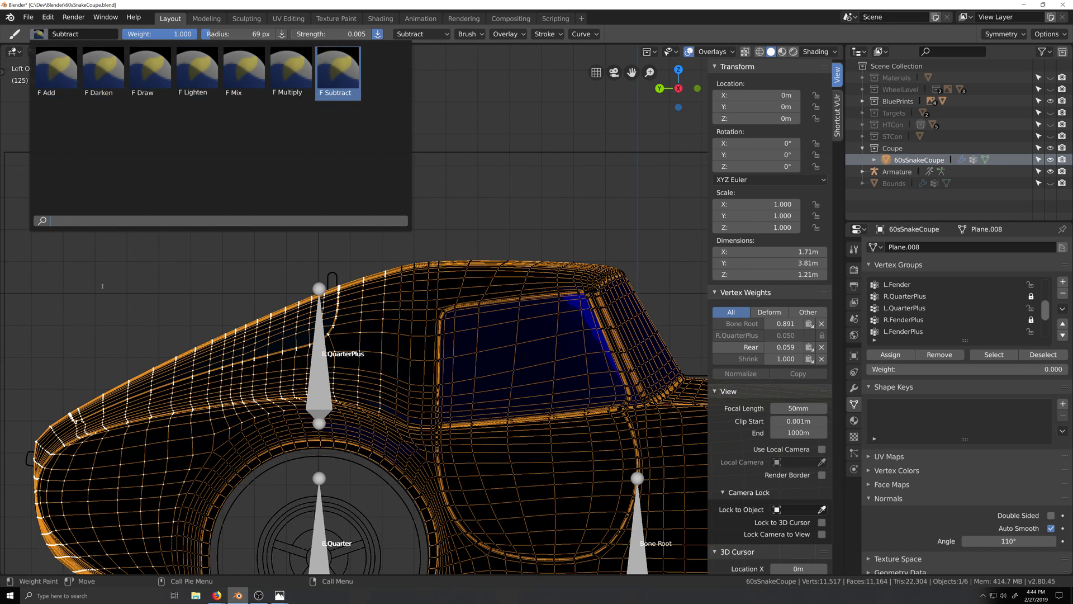
left_click(74, 52)
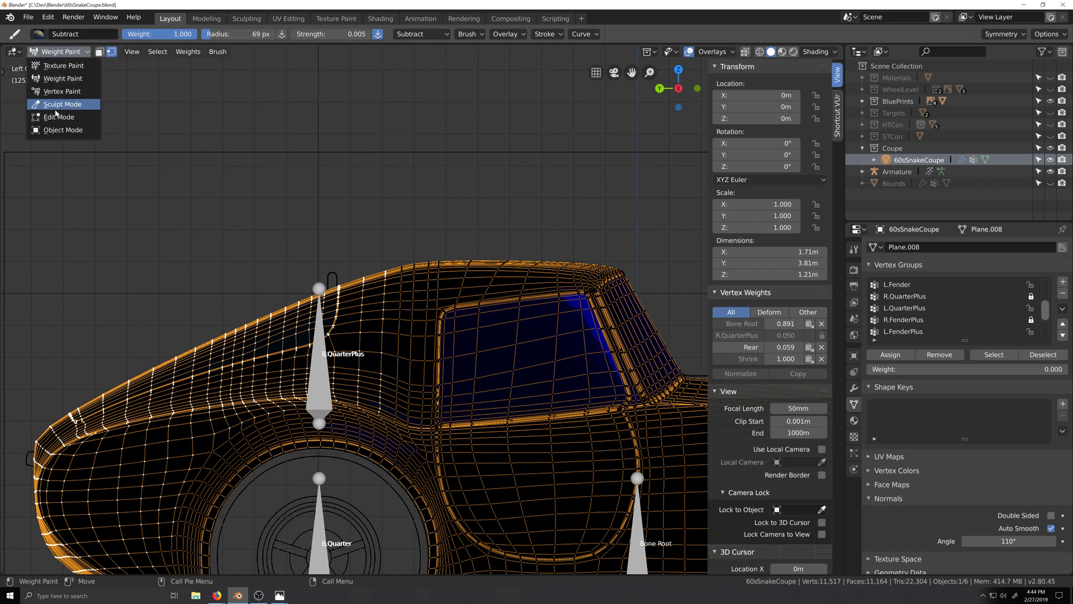
left_click(58, 118)
middle_click_drag(393, 359, 385, 371)
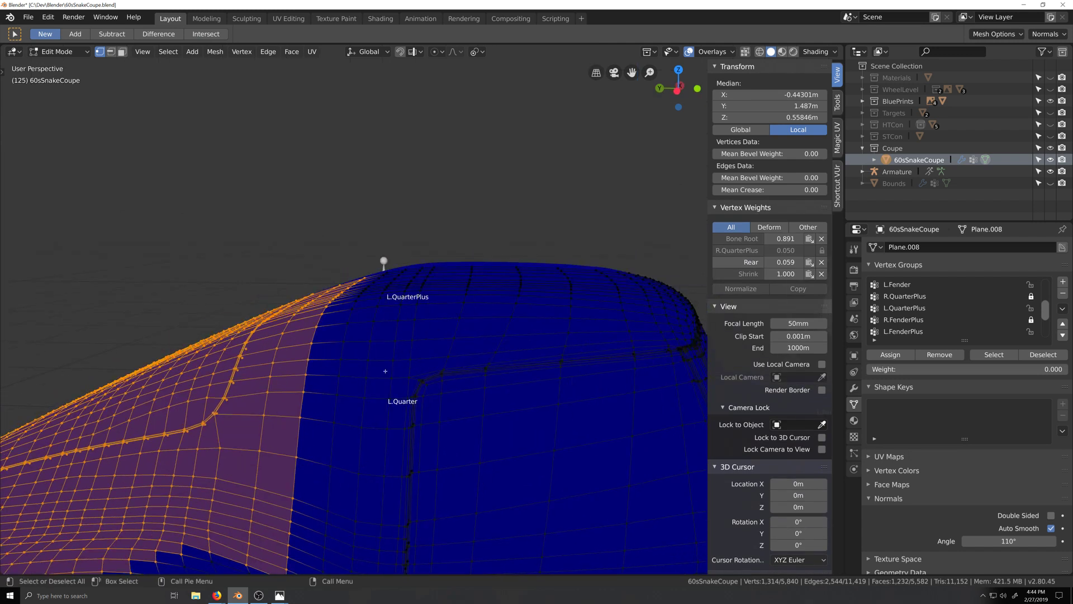
left_click(299, 437, "alt+shift")
scroll(298, 435, "down", 6)
left_click(58, 51)
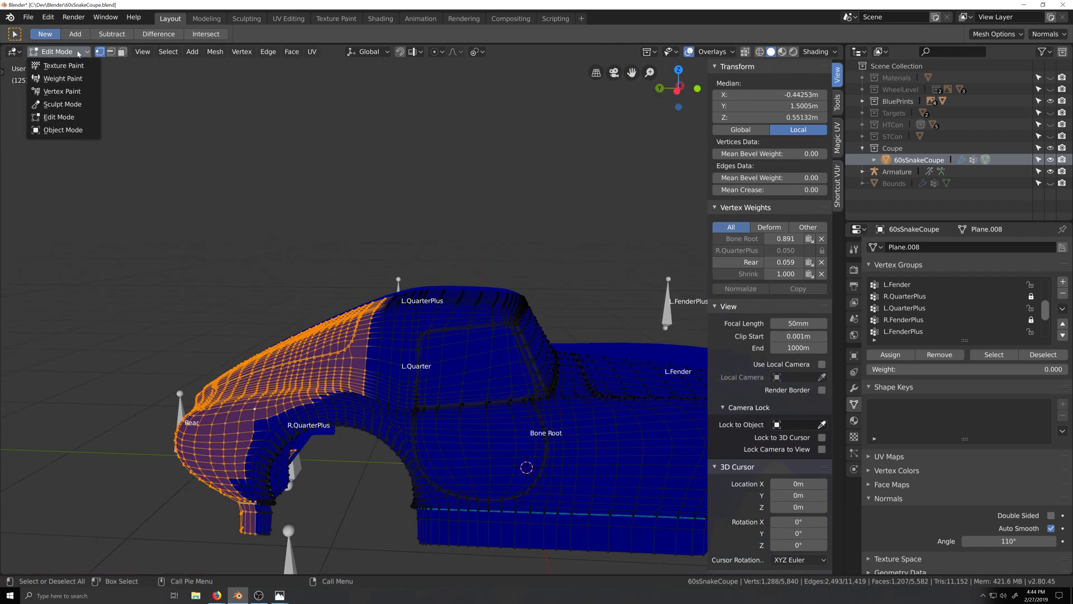
left_click(59, 78)
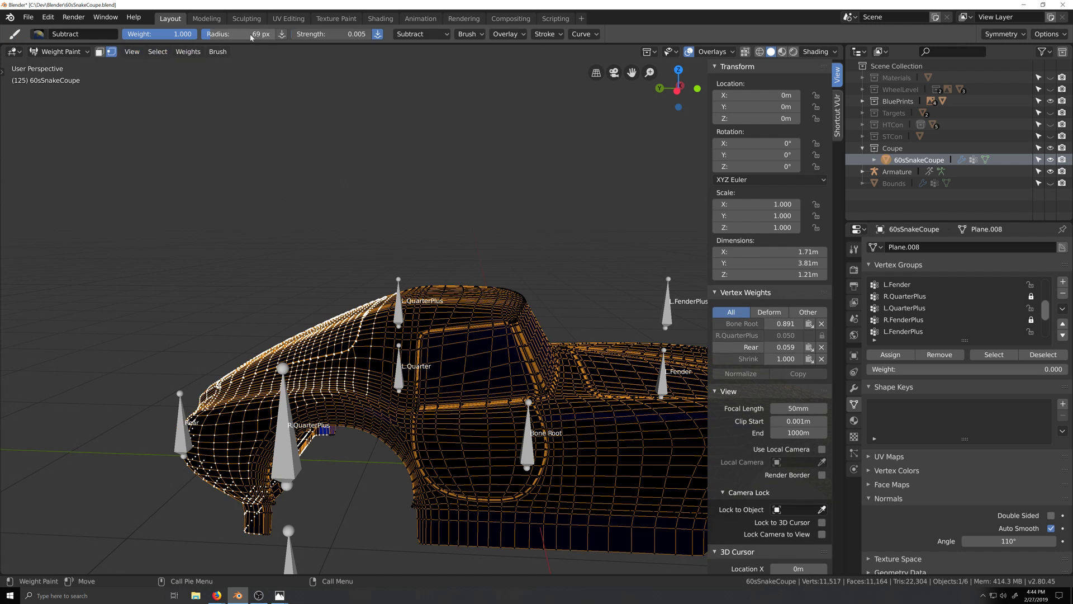
Set the Subtract brush to strength 0.010 and radius 500 px, and enable X-ray in the left side view
left_click(319, 34)
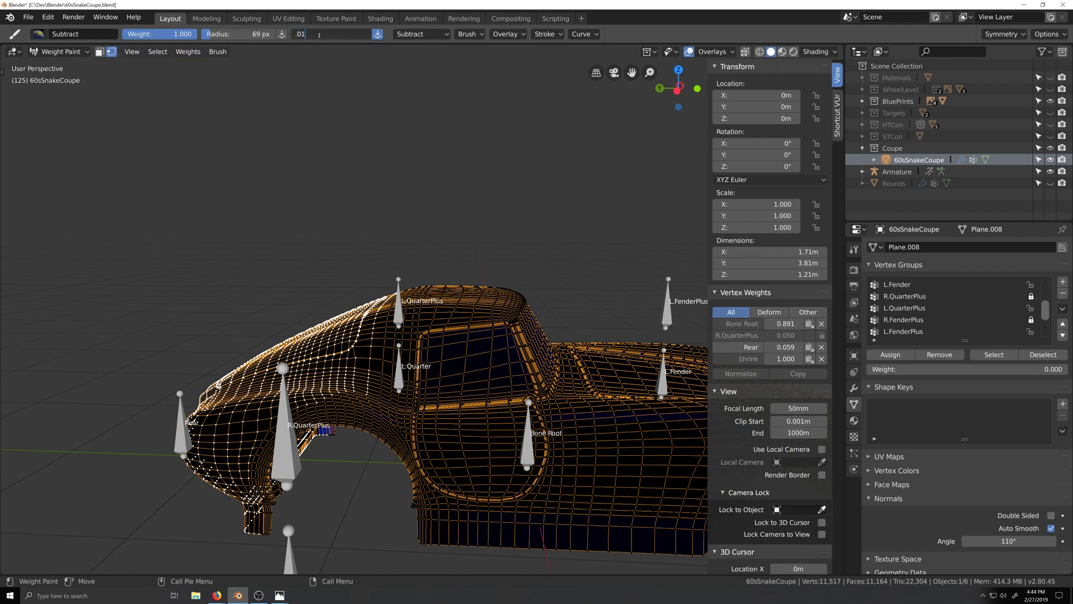
key("Return")
left_click(221, 35)
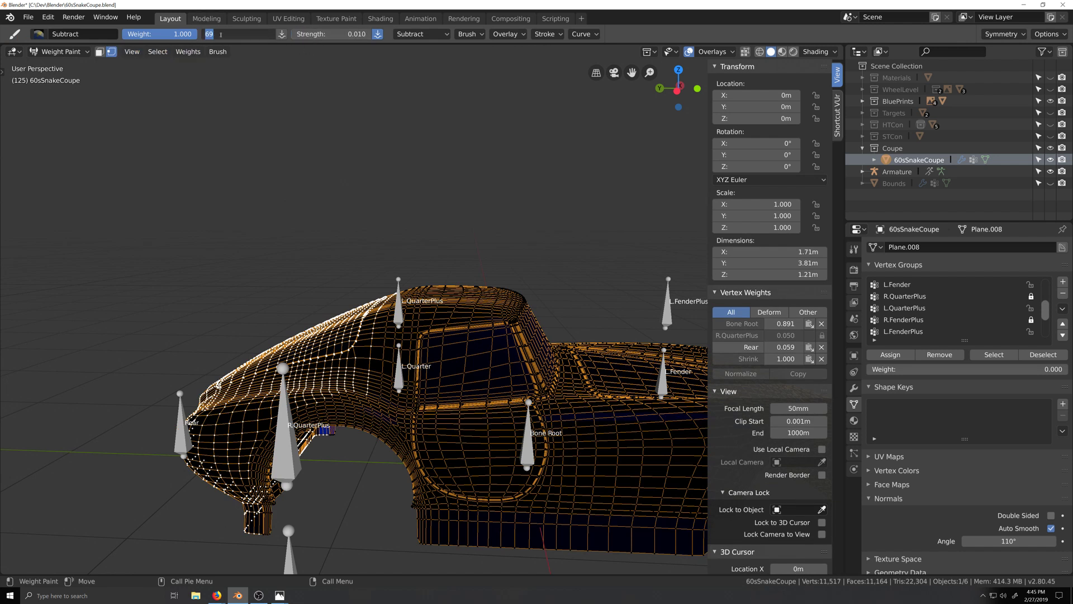
type("500")
key("Return")
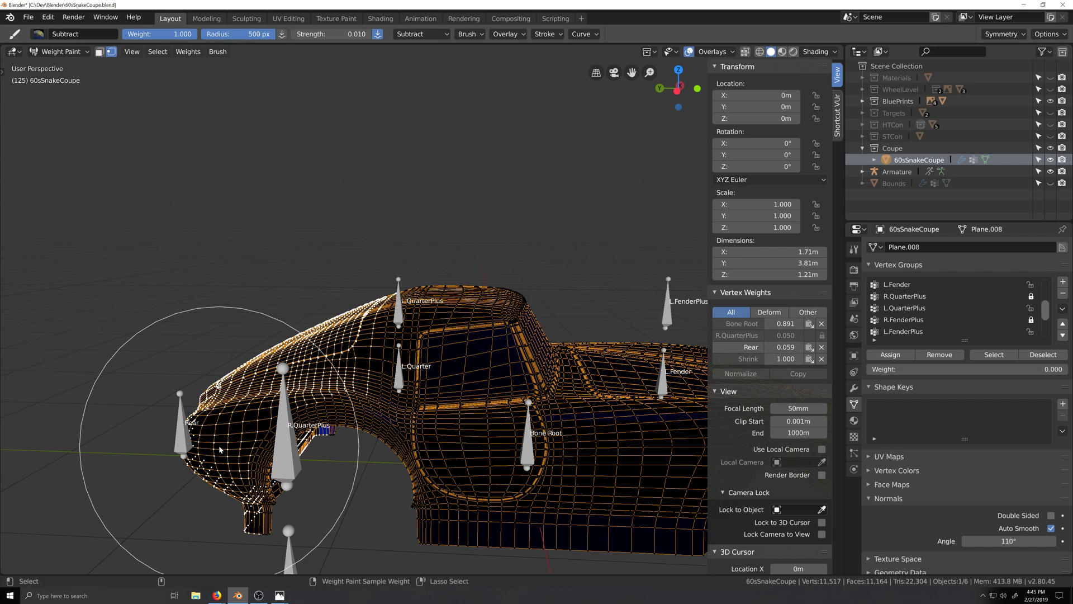
key("ctrl+KP_3")
key("alt+z")
scroll(322, 355, "down", 1)
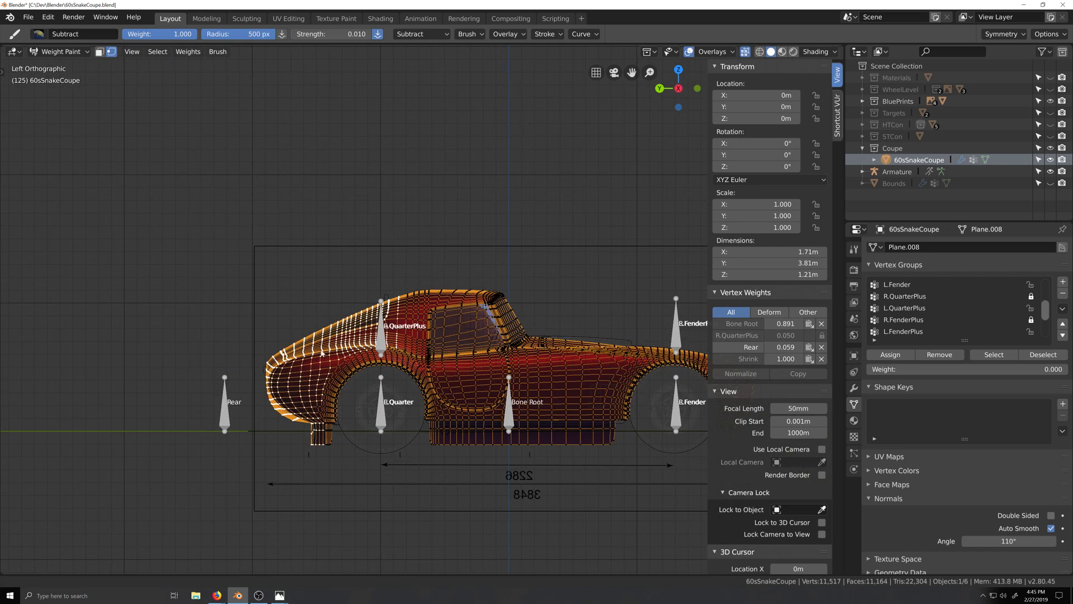
Try to subtract Rear weight from the selected rear vertices with one broad stroke
middle_click_drag(328, 339, 381, 300, "shift")
left_click_drag(381, 301, 382, 323)
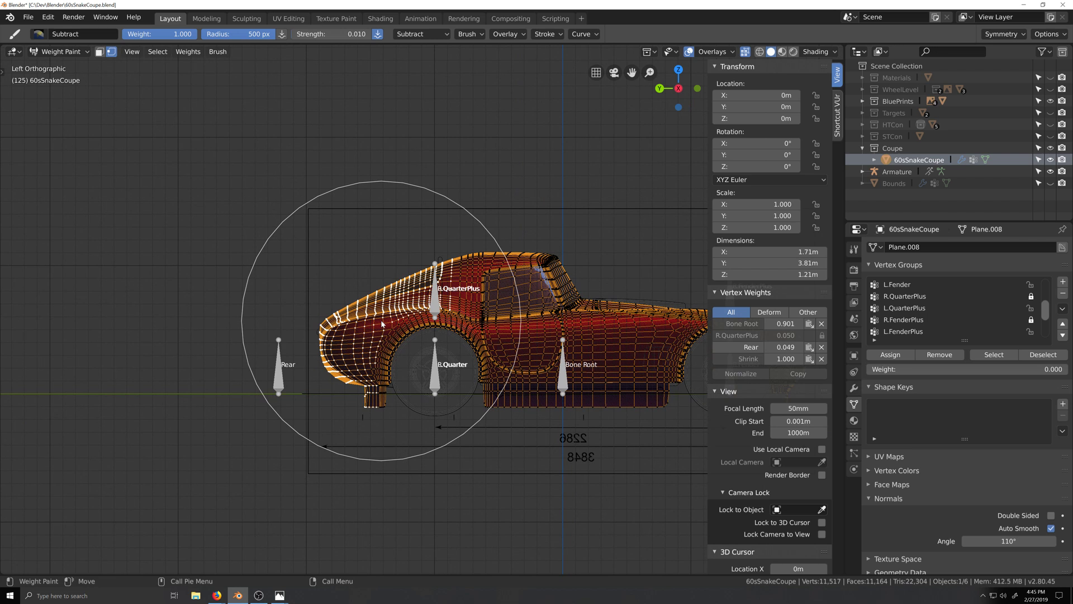
key("ctrl+z")
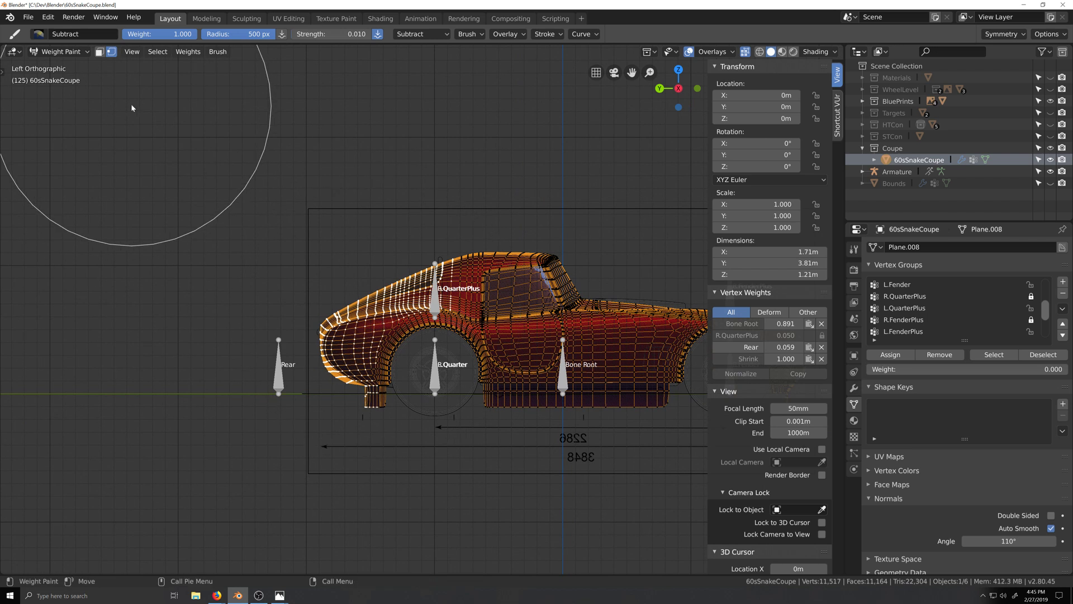
Switch to the Mix brush and paint Rear weight over the selected rear vertices
left_click(39, 34)
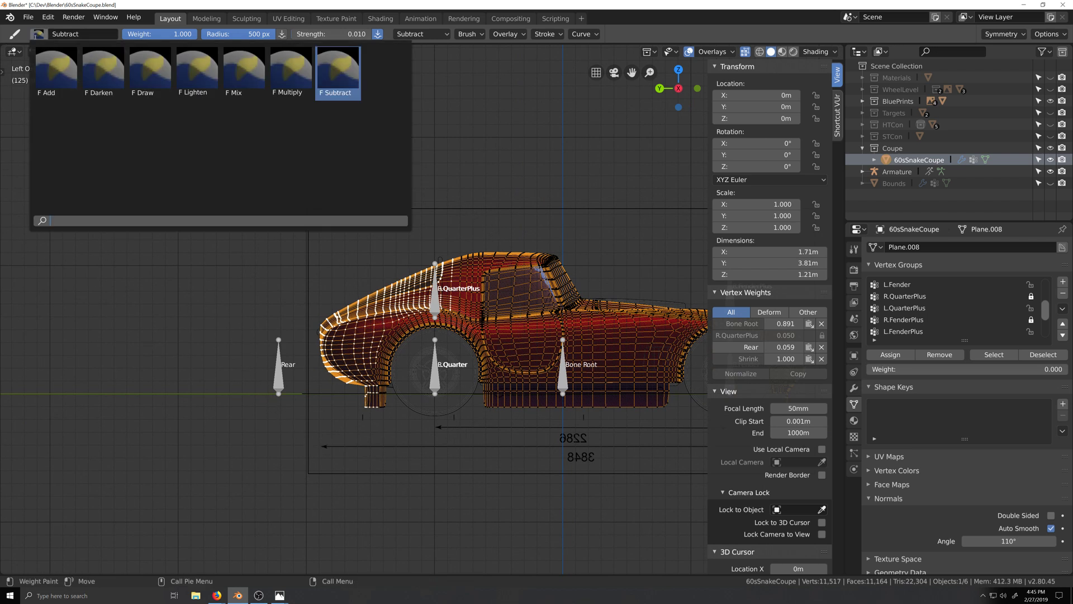
left_click(244, 69)
left_click_drag(377, 320, 379, 321)
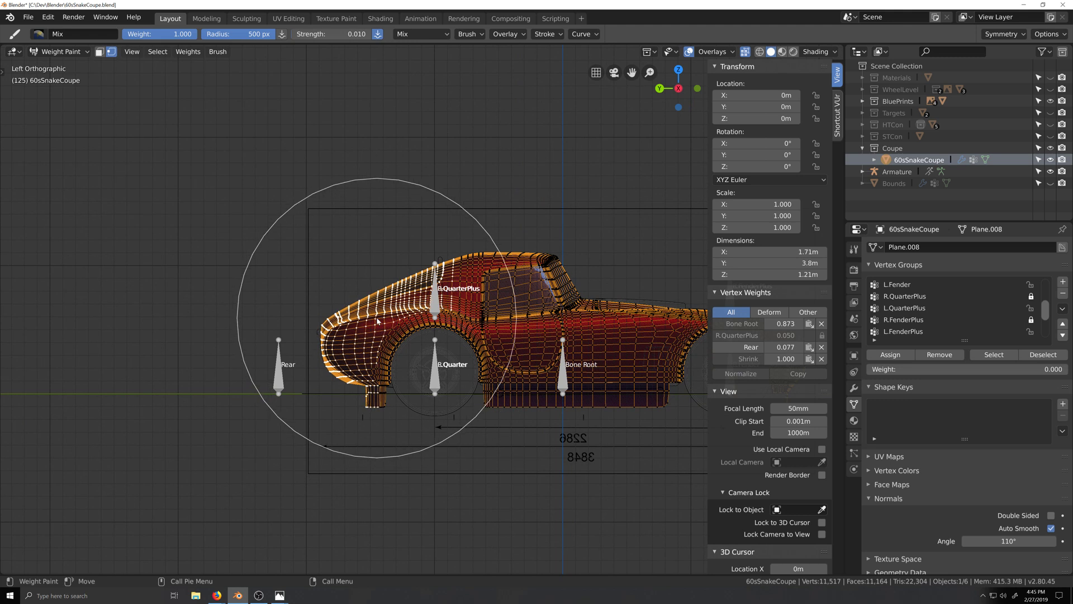
Try a second Mix application over the rear vertices and check the roofline at the selection's front edge
left_click(377, 320)
scroll(386, 476, "up", 4)
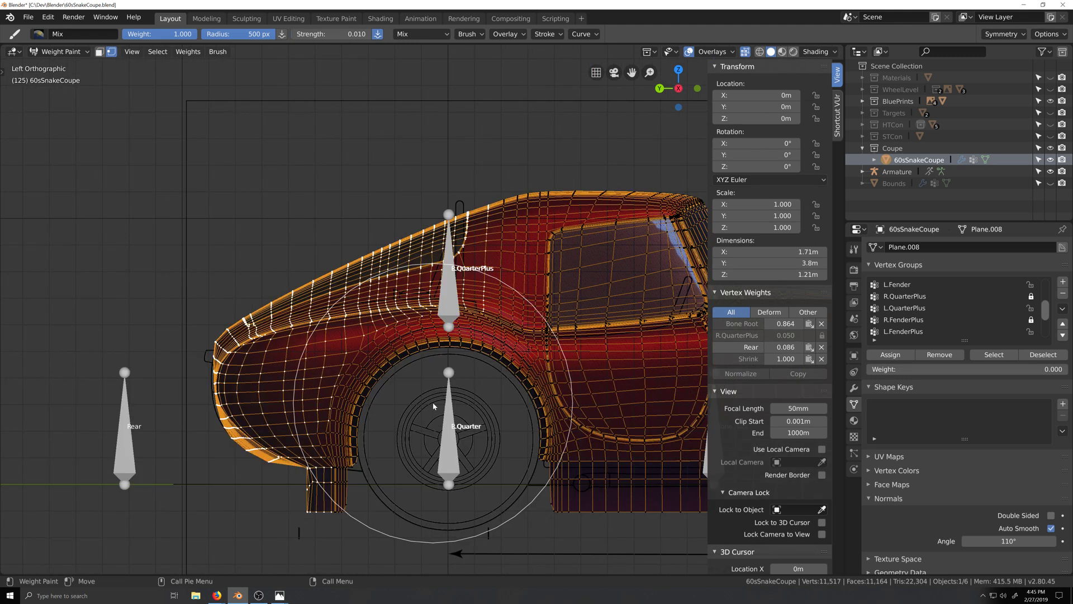
scroll(542, 334, "up", 4)
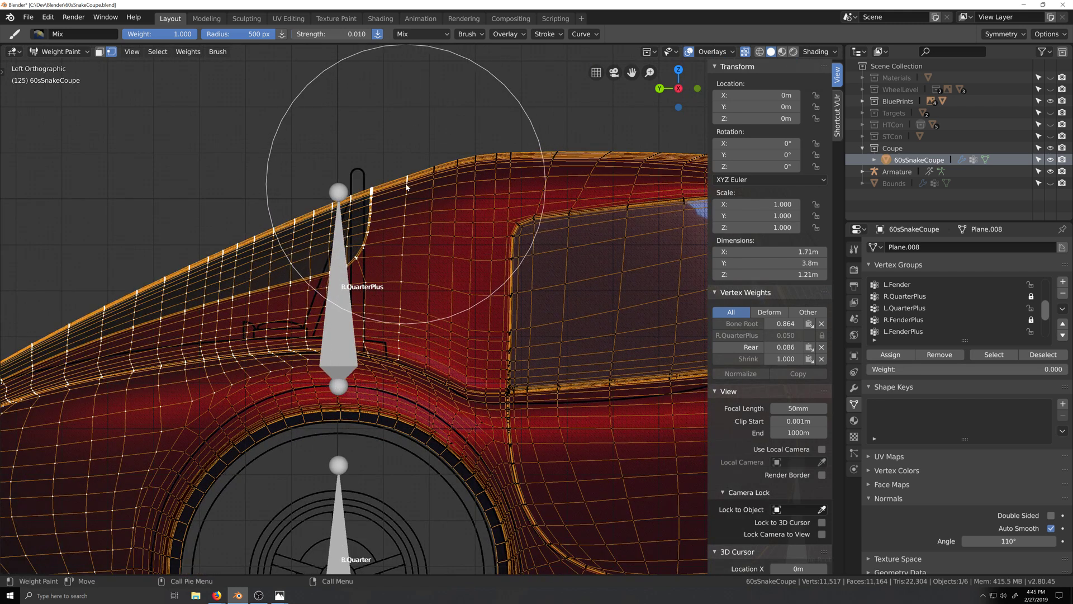
key("ctrl+z")
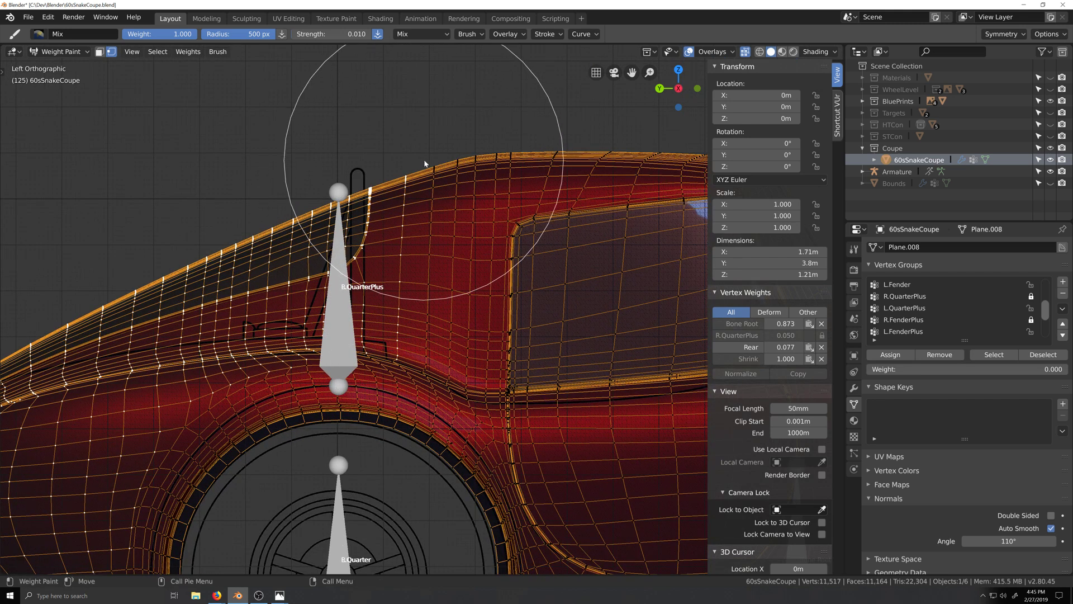
Set the Mix brush strength to 0.005 and apply it once more over the selected rear vertices
left_click(344, 35)
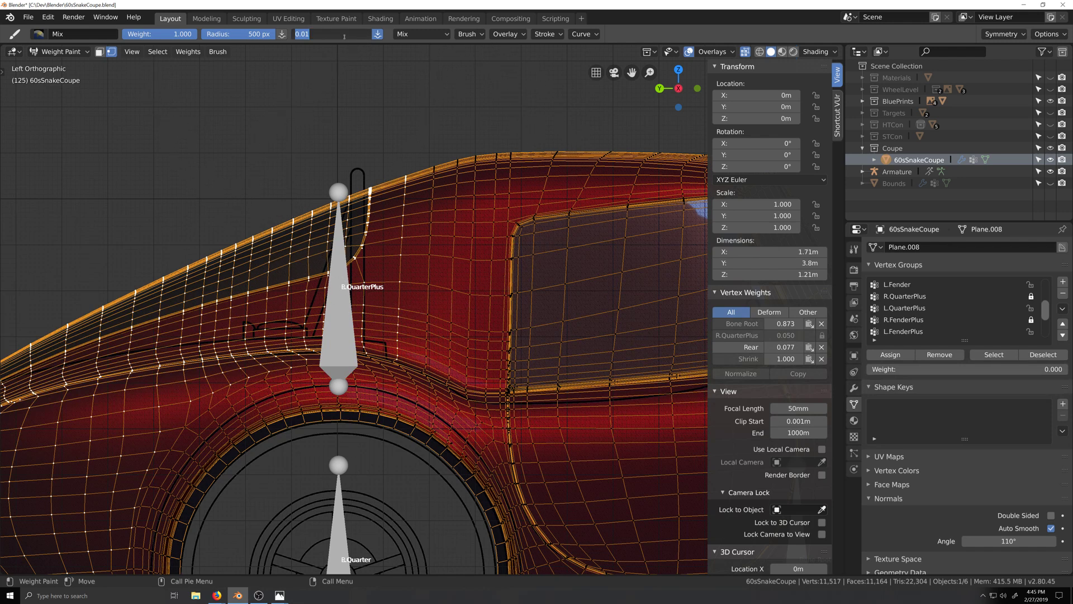
type(".005")
key("Return")
scroll(305, 383, "down", 4)
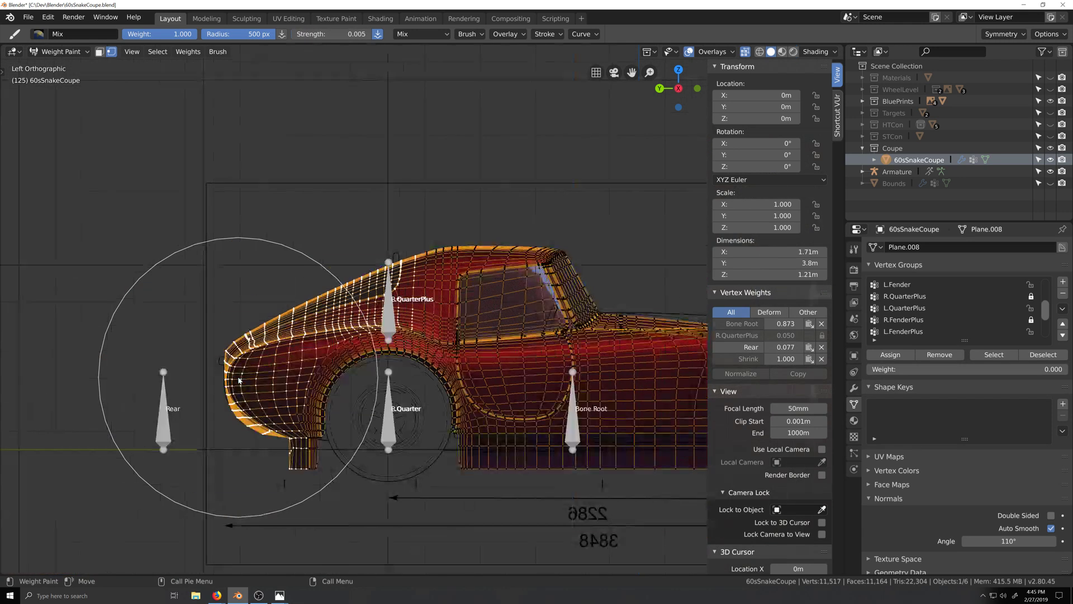
scroll(307, 381, "up", 1)
scroll(330, 358, "down", 2)
left_click(345, 344)
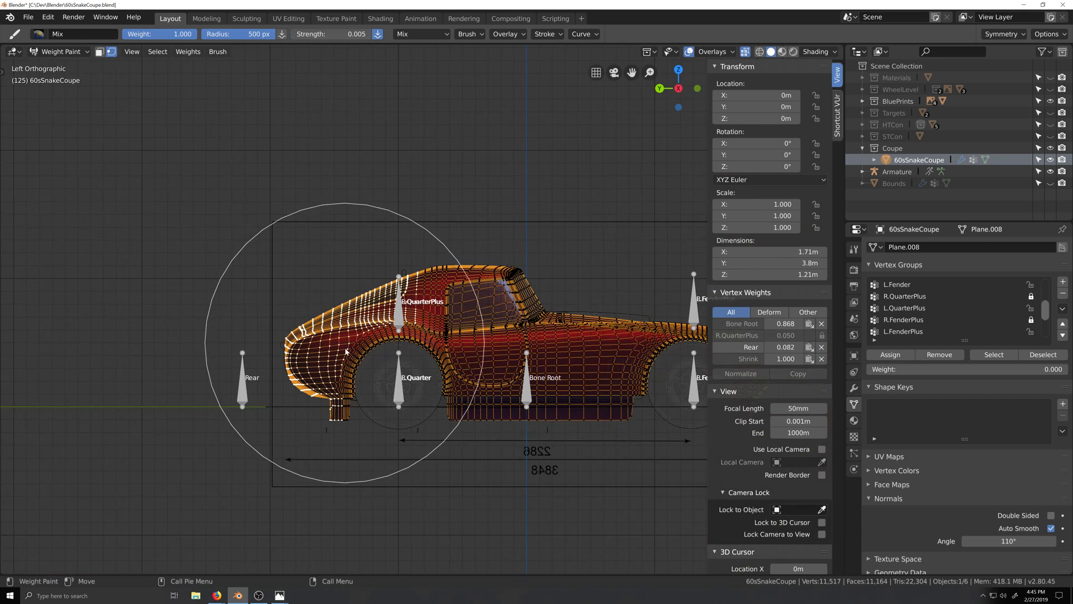
Check the rear quarter panel's surface and switch to the Subtract brush with weight 1.000 and radius 27 px
scroll(419, 340, "up", 6)
scroll(440, 343, "up", 3)
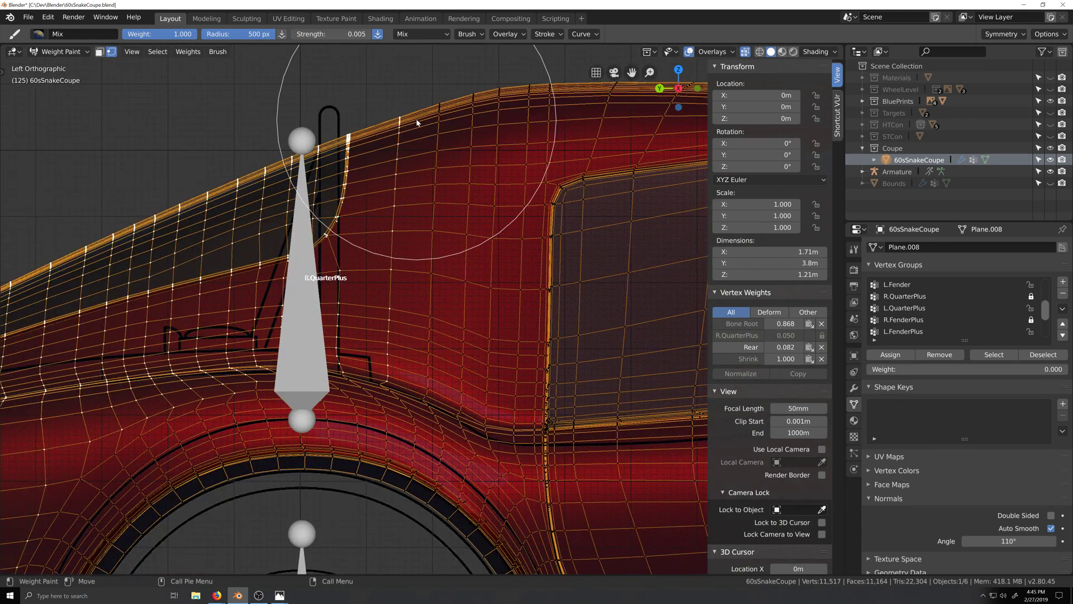
scroll(361, 447, "down", 5)
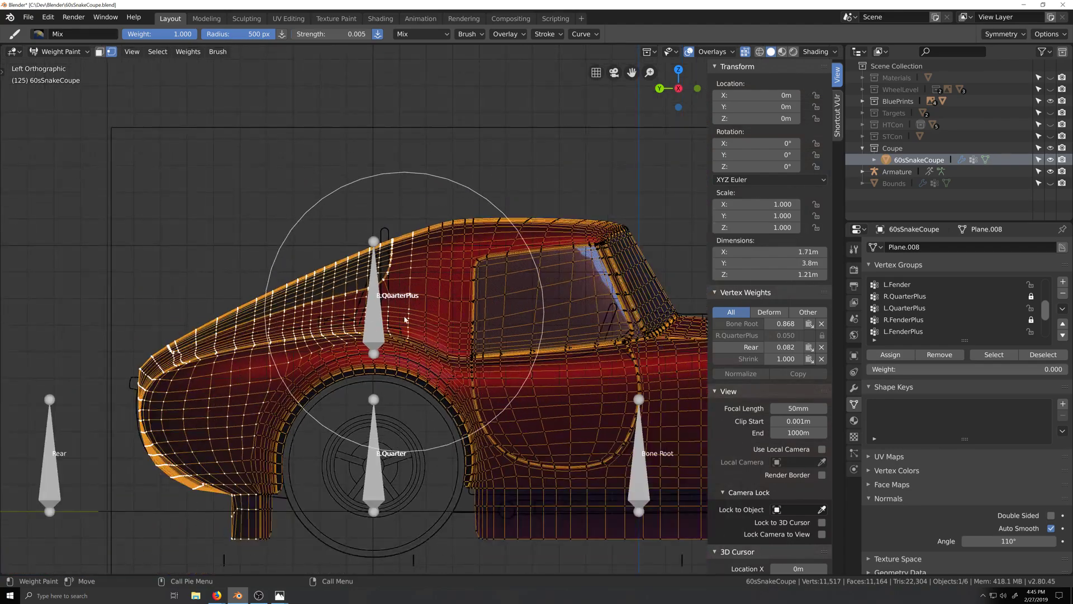
mouse_move(380, 358)
middle_mouse_down()
mouse_move(369, 471)
mouse_move(395, 382)
mouse_move(356, 418)
mouse_move(342, 455)
mouse_move(378, 421)
middle_mouse_up()
scroll(401, 323, "up", 4)
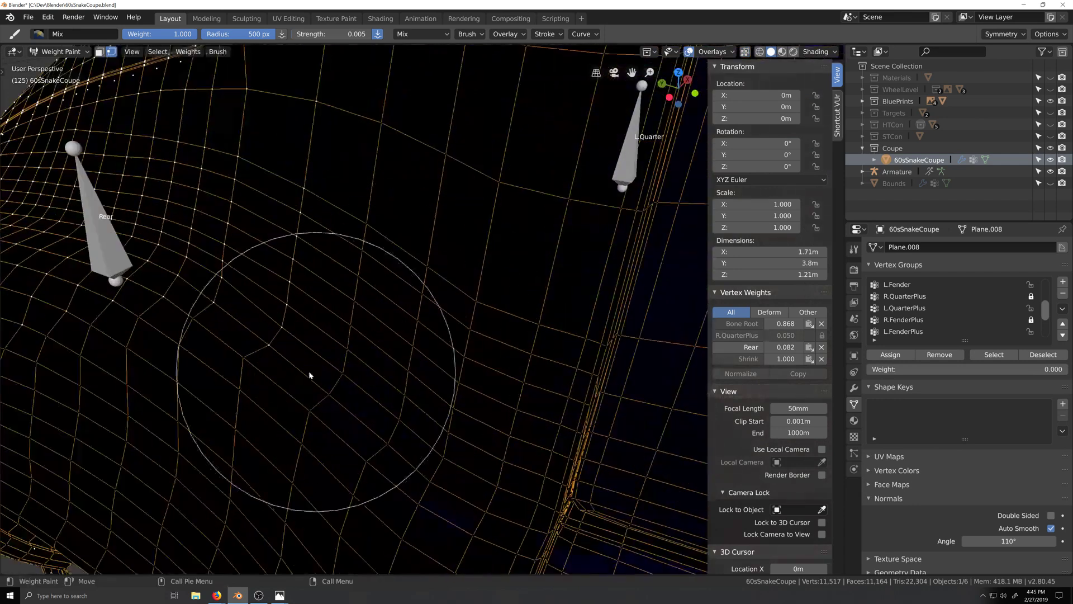
middle_click_drag(309, 374, 383, 408, "shift")
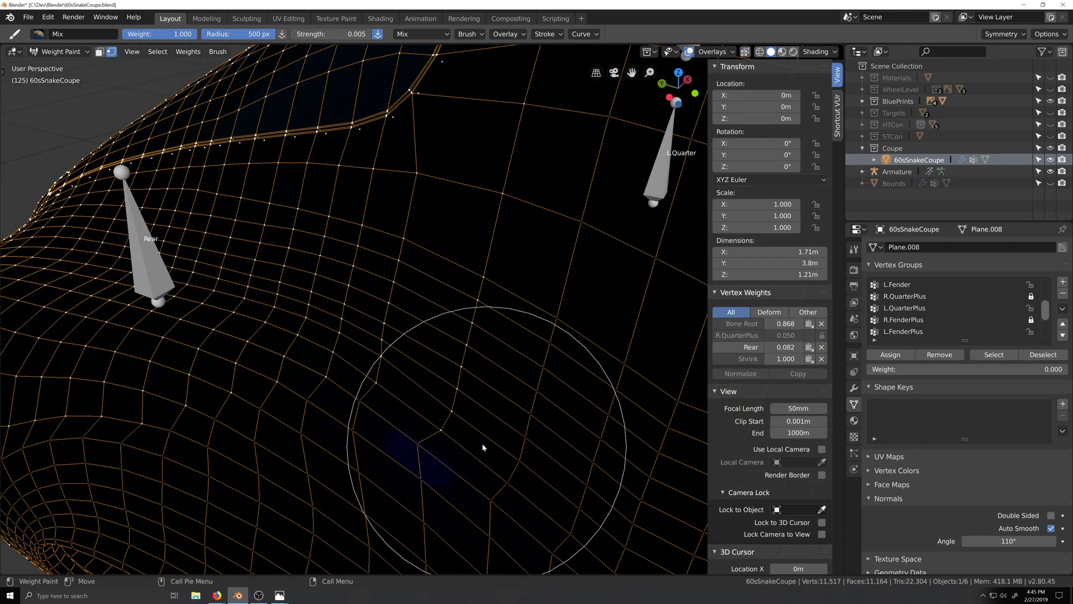
left_click(47, 37)
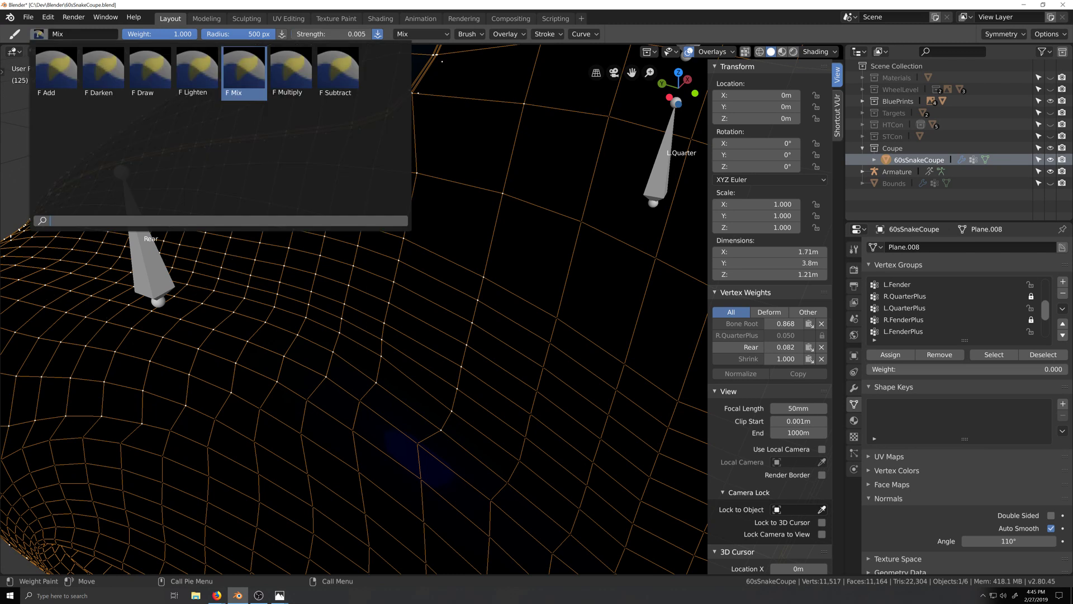
left_click(338, 53)
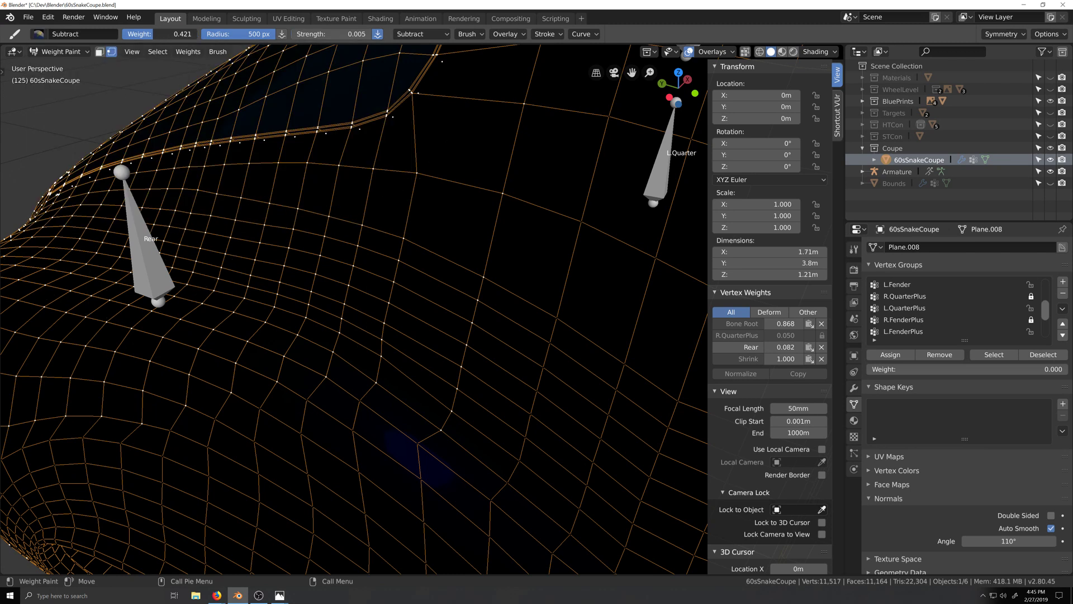
left_click_drag(154, 34, 175, 34)
left_click_drag(254, 34, 221, 39)
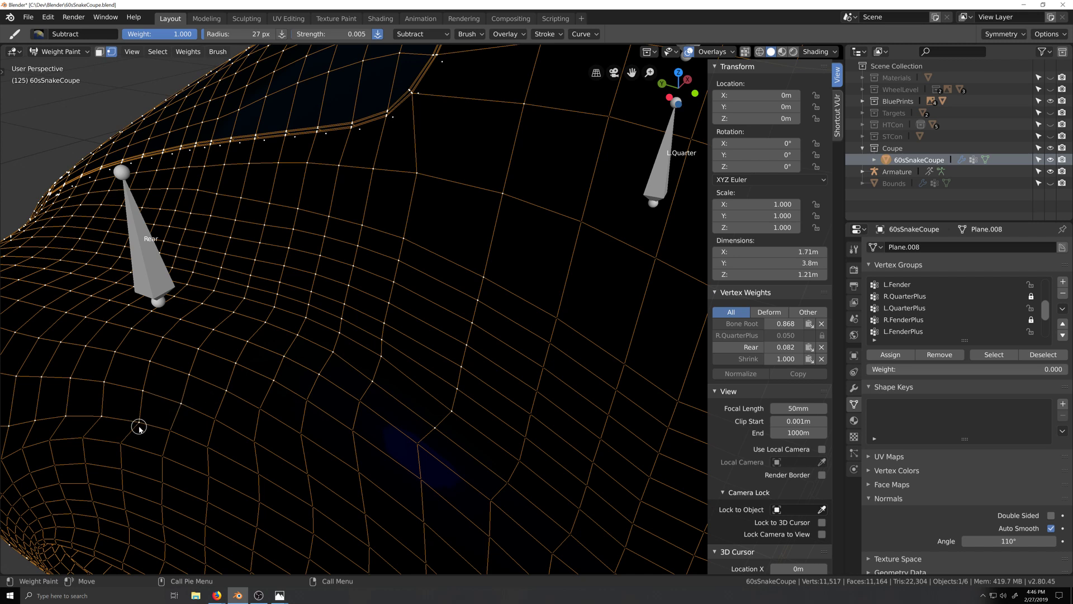
middle_click_drag(139, 422, 547, 340)
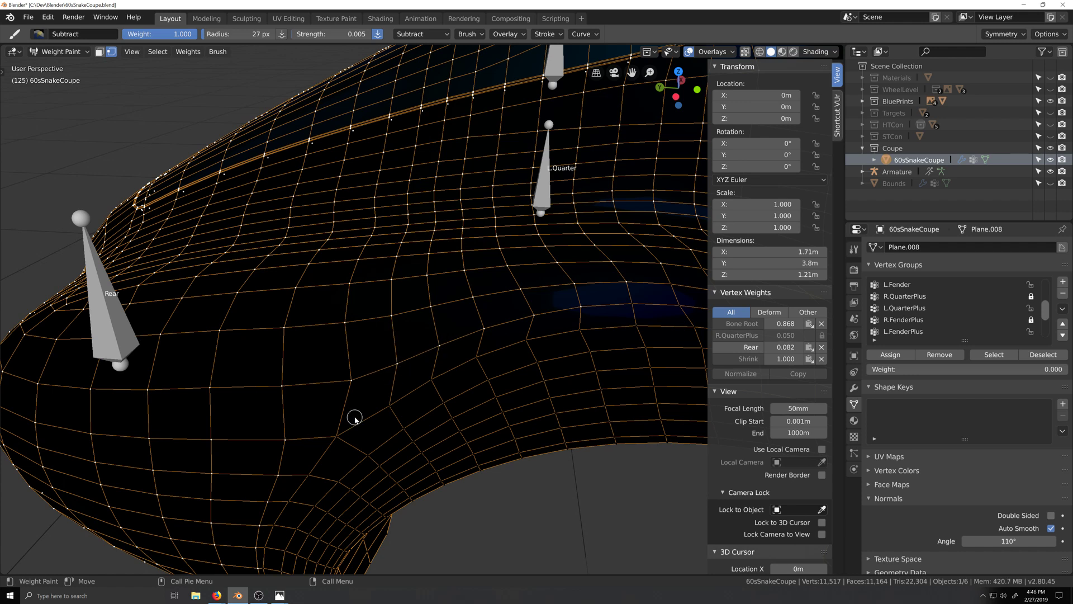
Inspect the rear quarter panel and rear window area from several angles and switch to the Mix brush
scroll(454, 465, "down", 5)
middle_click_drag(462, 462, 495, 456)
scroll(542, 439, "up", 3)
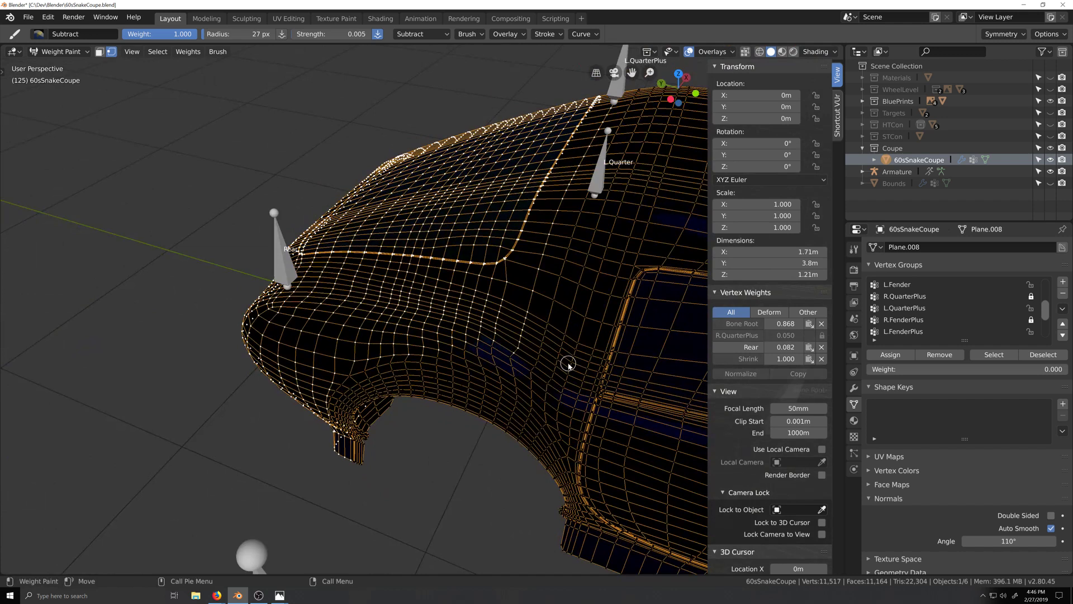
middle_click_drag(568, 364, 518, 417)
scroll(525, 416, "up", 3)
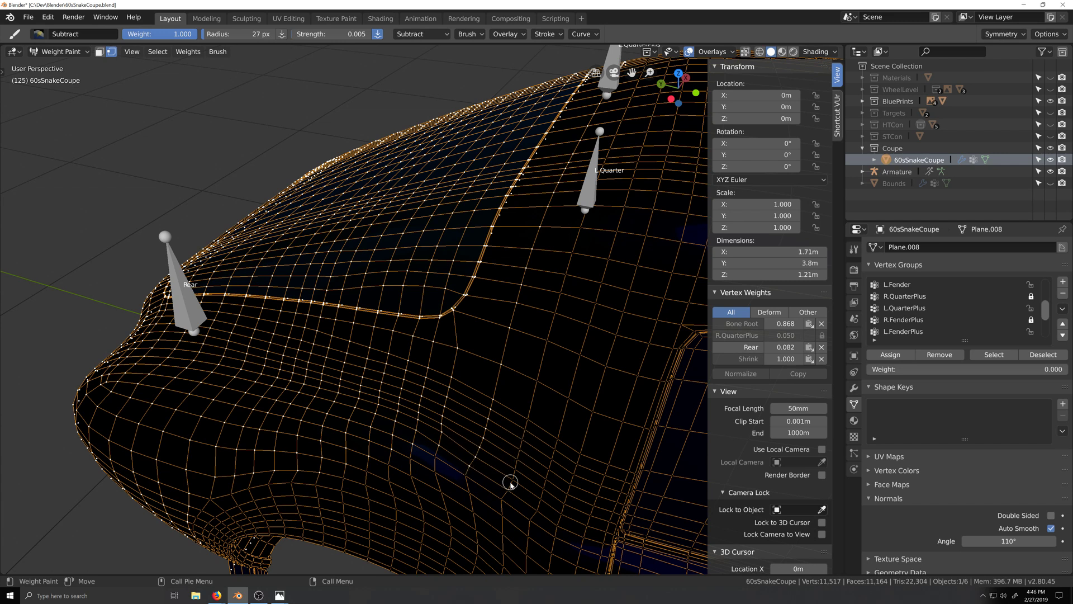
middle_click_drag(459, 485, 523, 408)
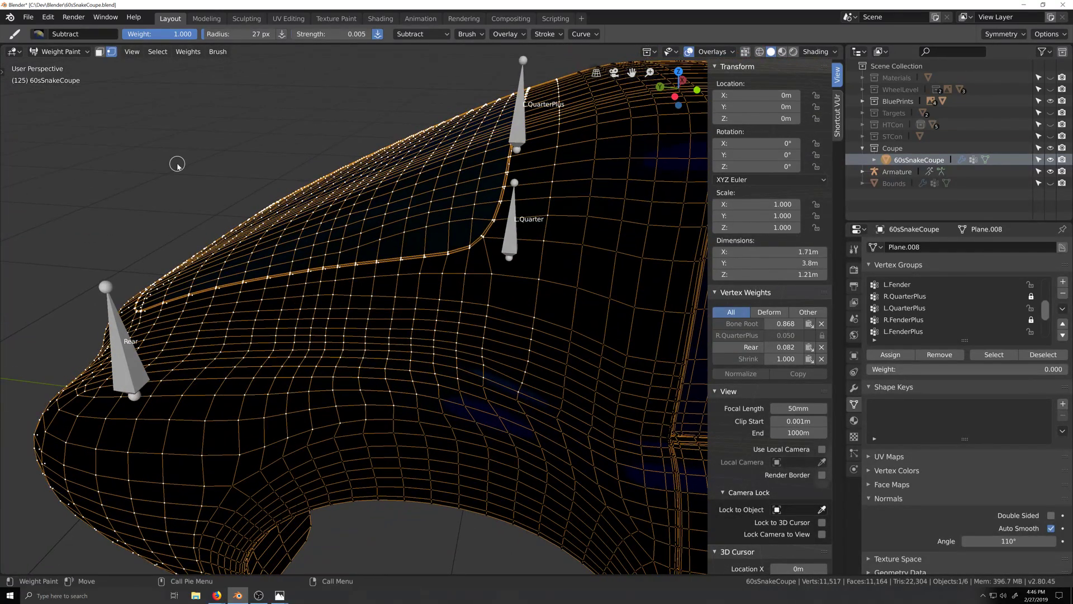
left_click(50, 40)
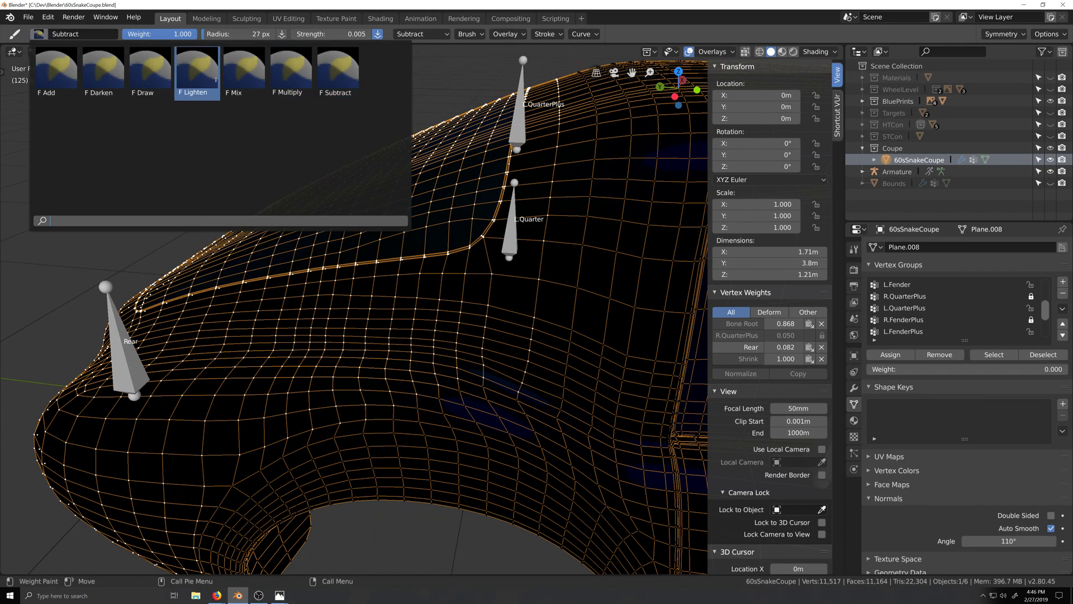
left_click(248, 78)
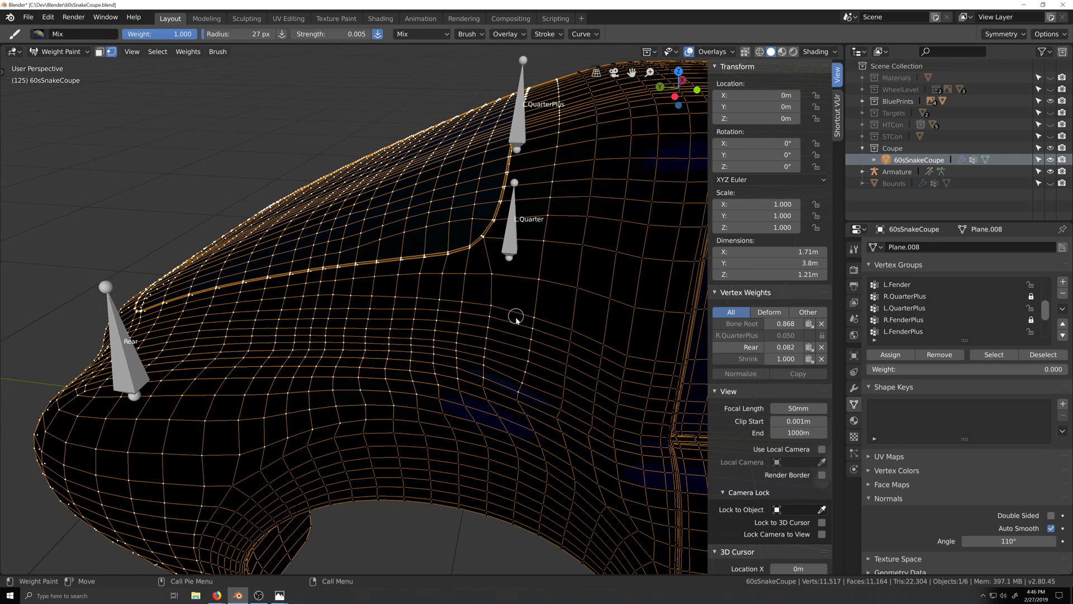
Examine the rear of the body in the left orthographic view, framing the rear wheel arch and selected vertices
scroll(453, 440, "down", 2)
middle_click_drag(458, 389, 469, 384)
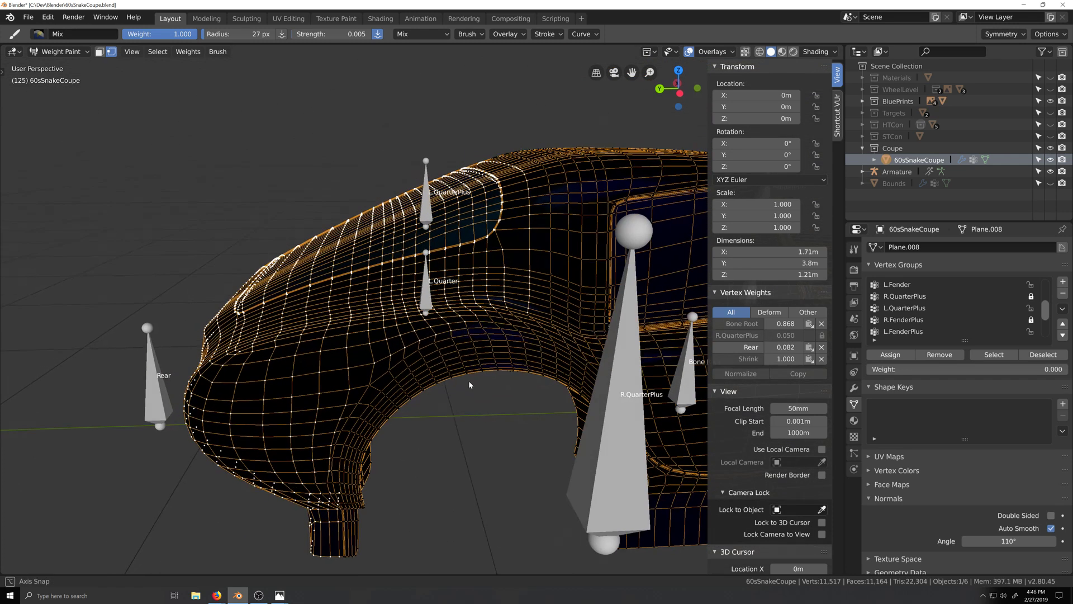
scroll(469, 383, "down", 3)
scroll(493, 330, "up", 3)
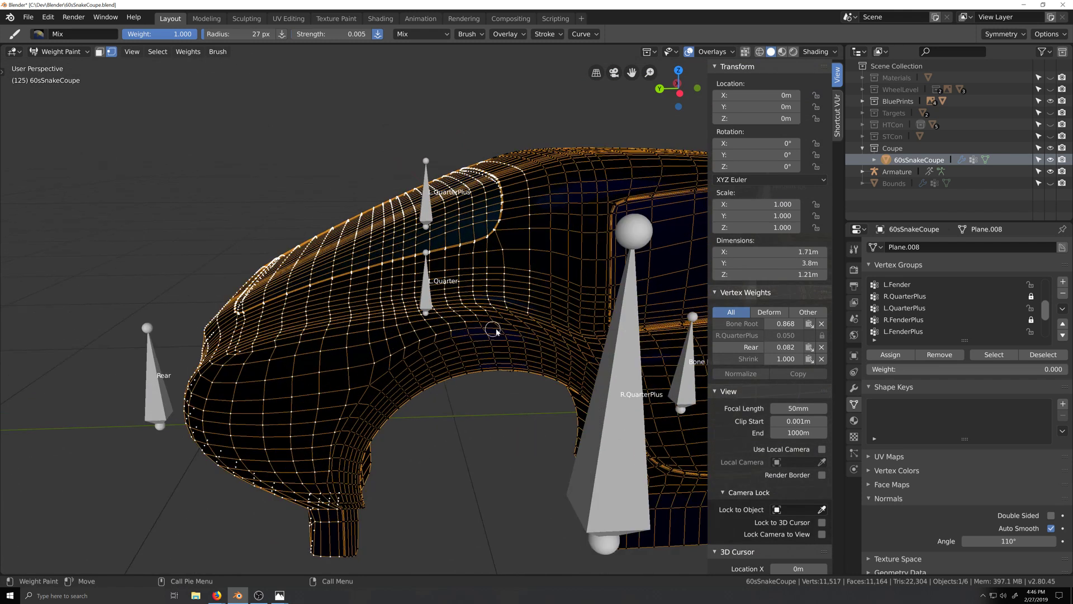
middle_click_drag(523, 292, 517, 289)
key("ctrl+KP_3")
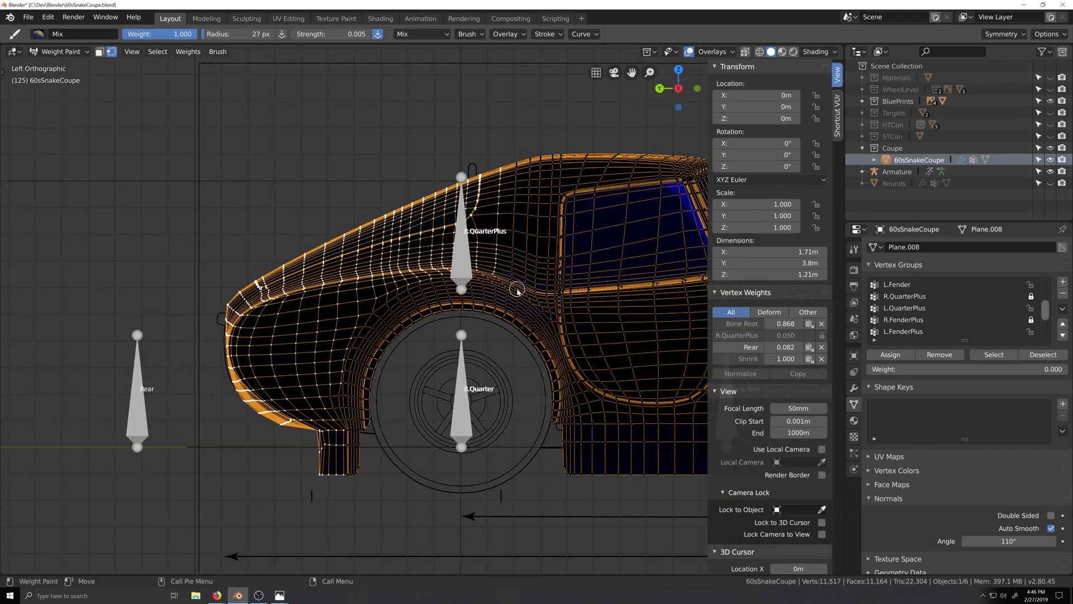
scroll(517, 289, "up", 1)
scroll(517, 289, "up", 1)
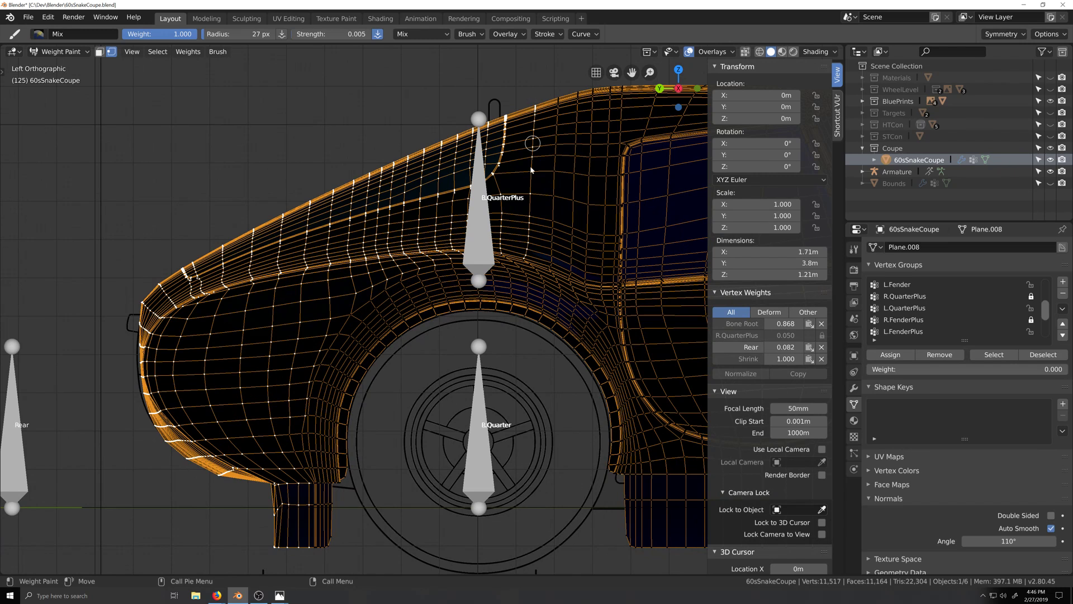
Check the extent of the rear vertex selection in Edit Mode and return to Weight Paint mode
left_click(59, 52)
left_click(58, 79)
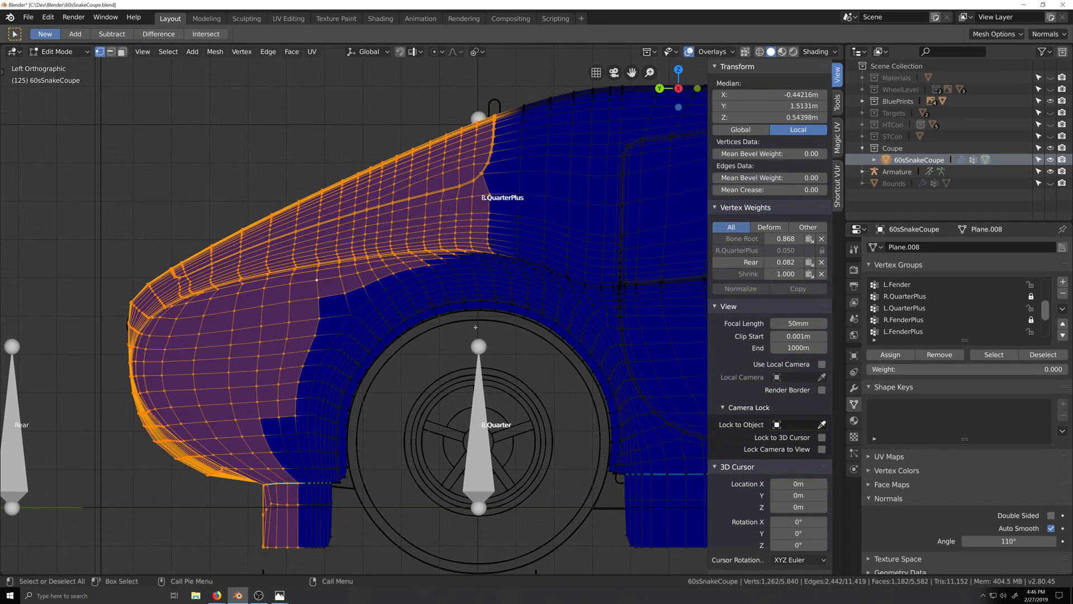
scroll(447, 308, "down", 2)
middle_click_drag(380, 447, 477, 353, "shift")
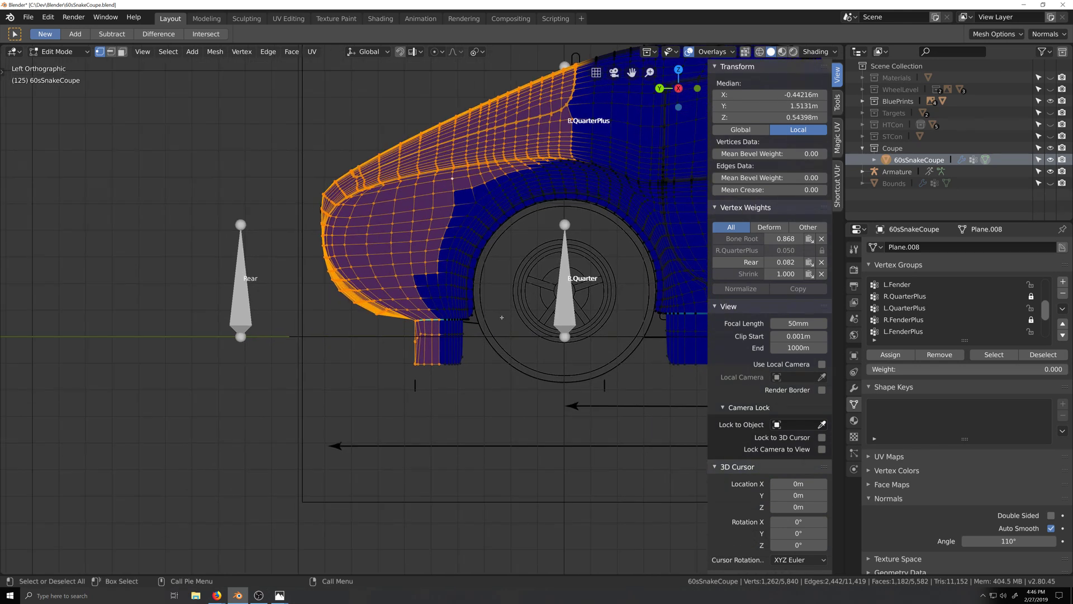
scroll(477, 353, "up", 2)
left_click(56, 51)
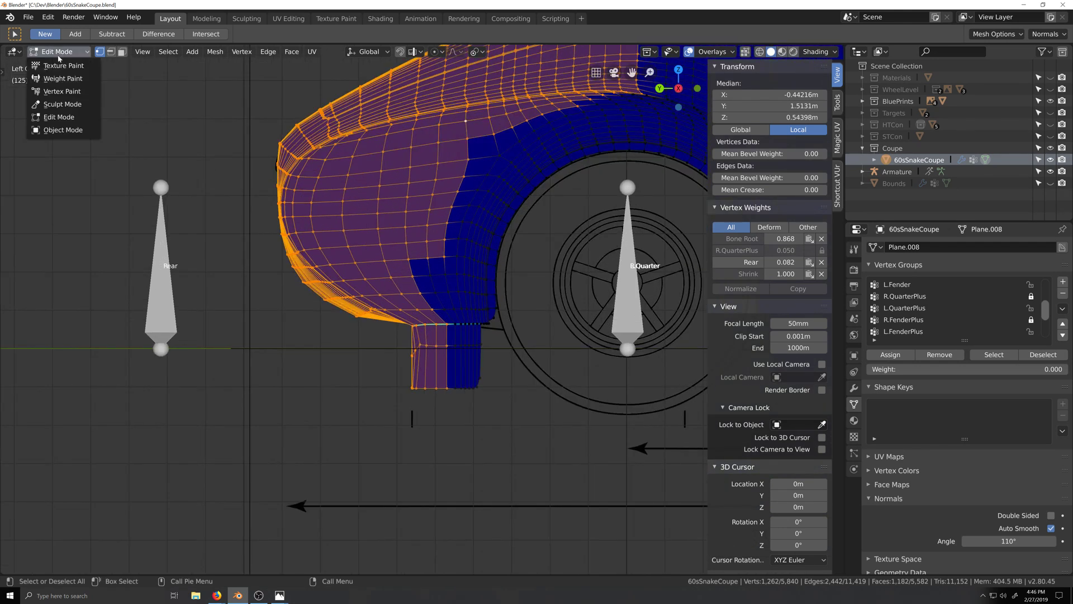
left_click(63, 78)
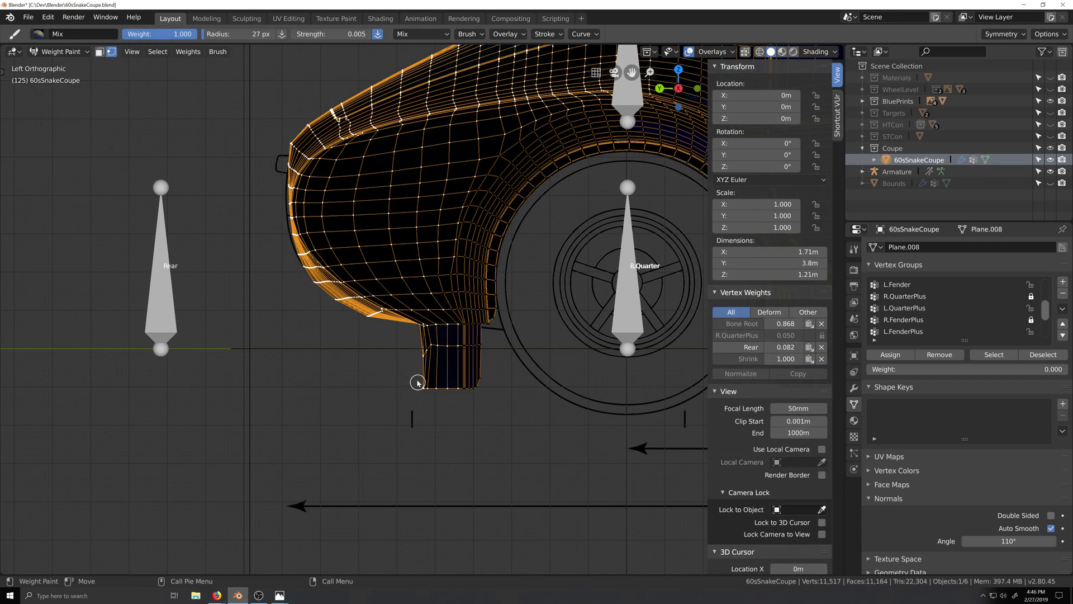
Try the Mix brush with a 500 px radius over all the selected rear vertices
scroll(455, 340, "up", 3)
scroll(480, 340, "down", 5)
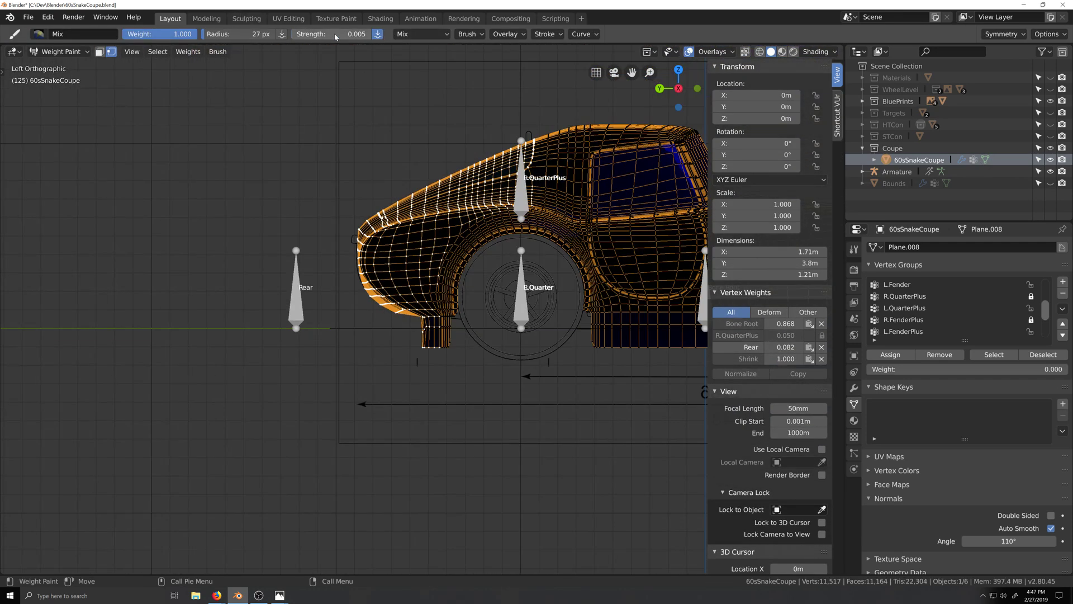
left_click_drag(241, 34, 276, 34)
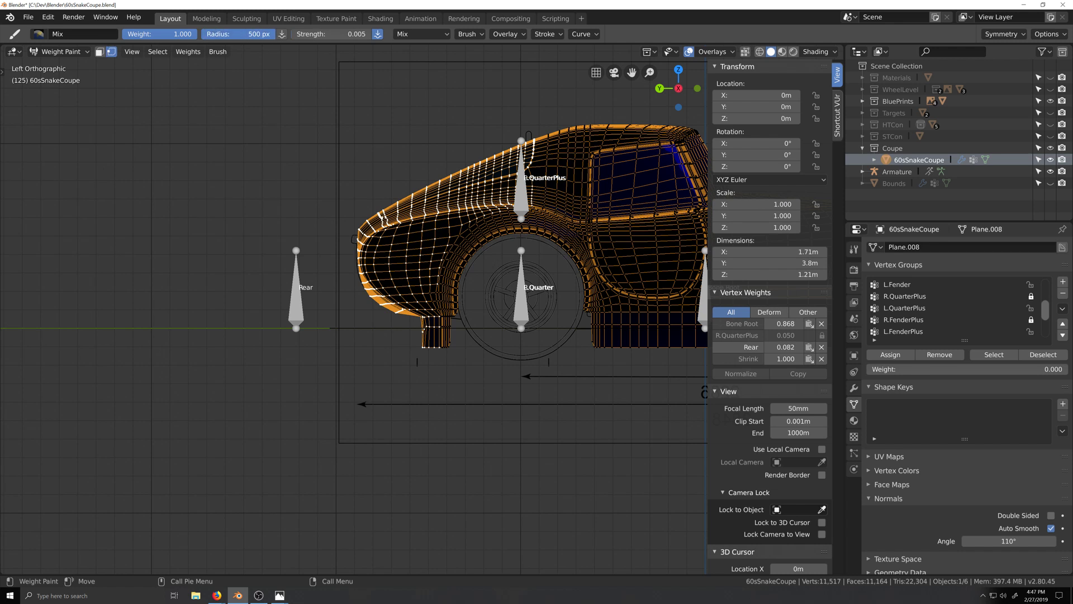
scroll(419, 237, "down", 1)
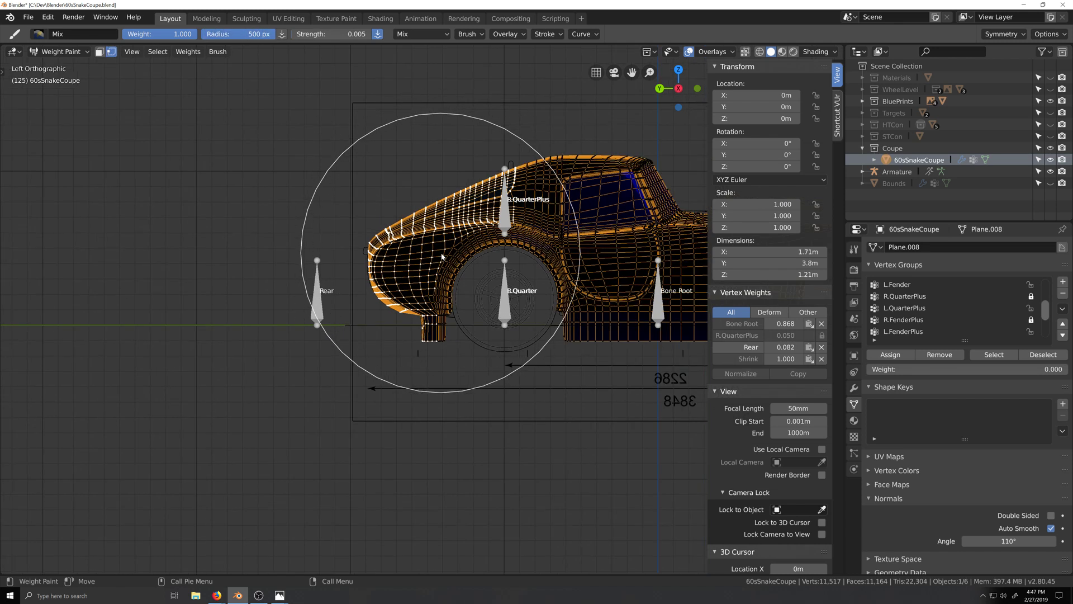
left_click(441, 253)
left_click(442, 255)
scroll(443, 371, "up", 5)
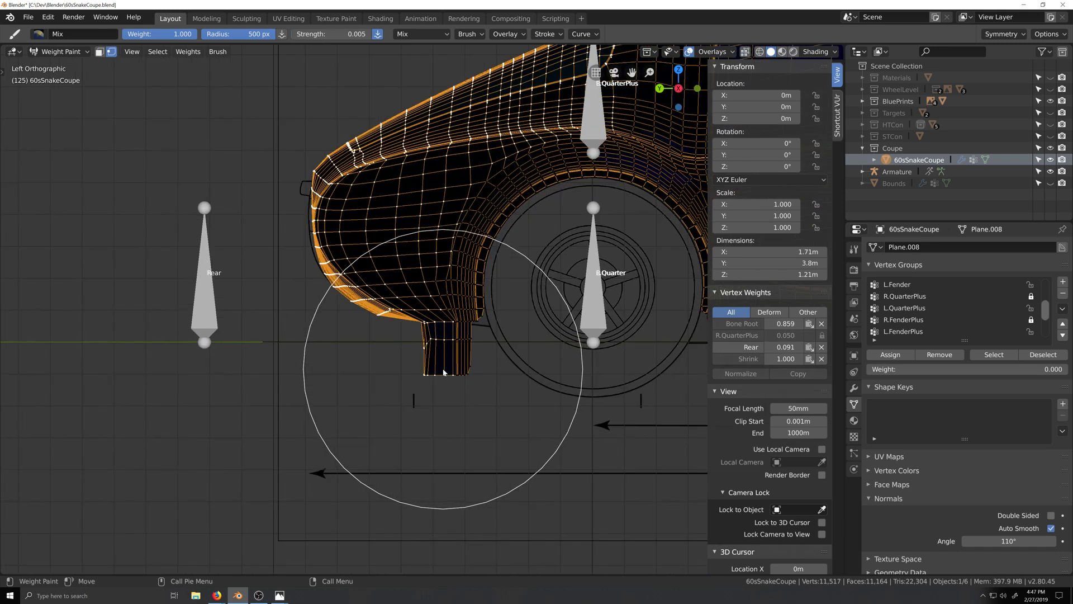
Try another Mix application over the rear vertices and check the lower edge behind the wheel arch
scroll(444, 372, "down", 4)
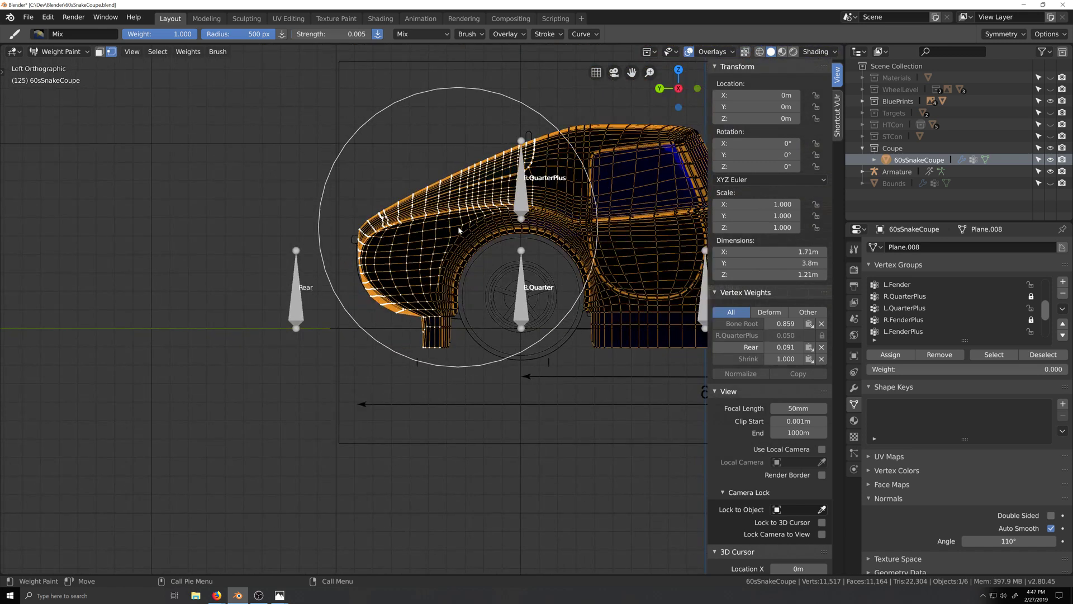
scroll(467, 239, "down", 2)
left_click(455, 376)
scroll(455, 376, "up", 7)
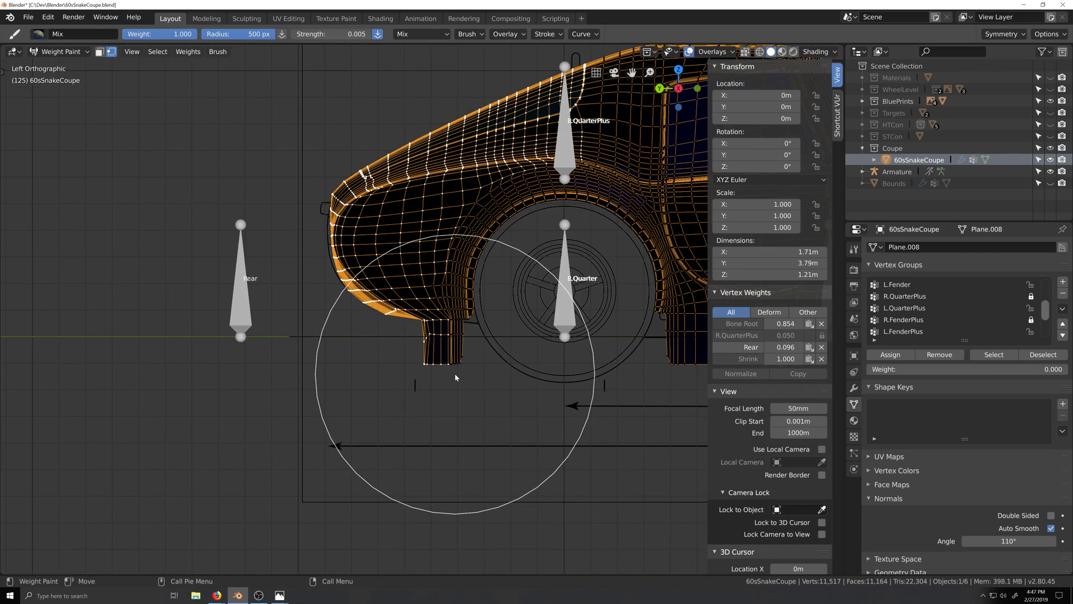
scroll(455, 374, "down", 5)
scroll(455, 377, "down", 2)
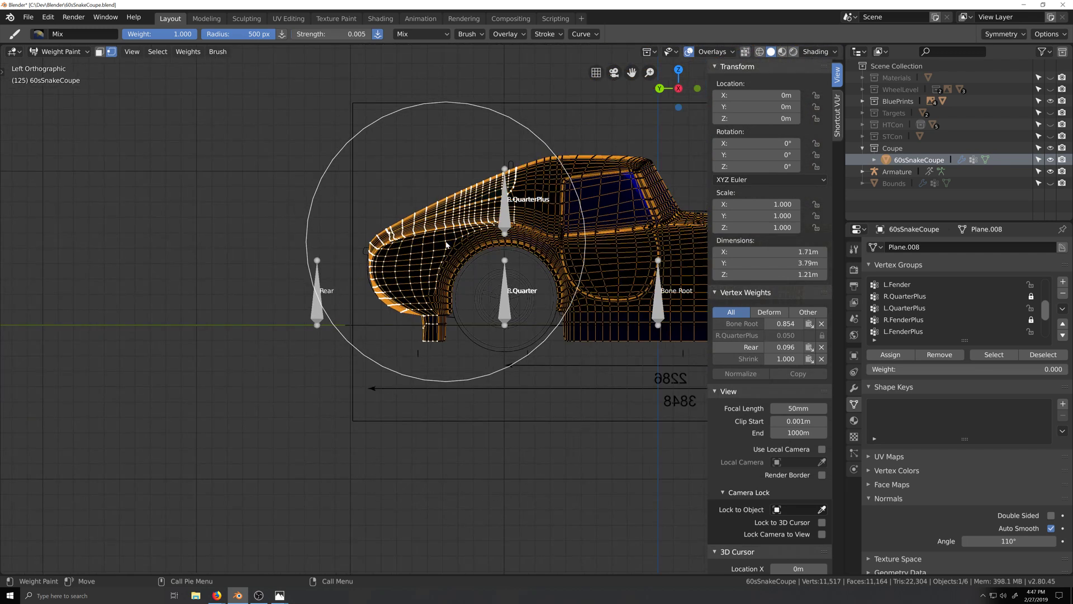
scroll(447, 244, "up", 8)
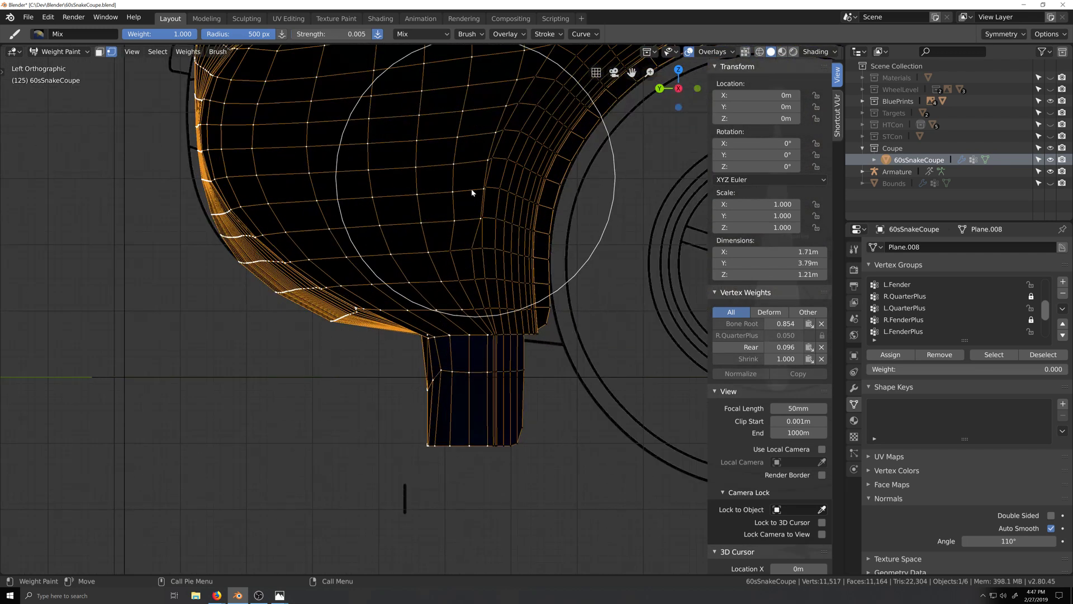
Undo the last Mix applications on the rear vertices
left_click(498, 259, "ctrl")
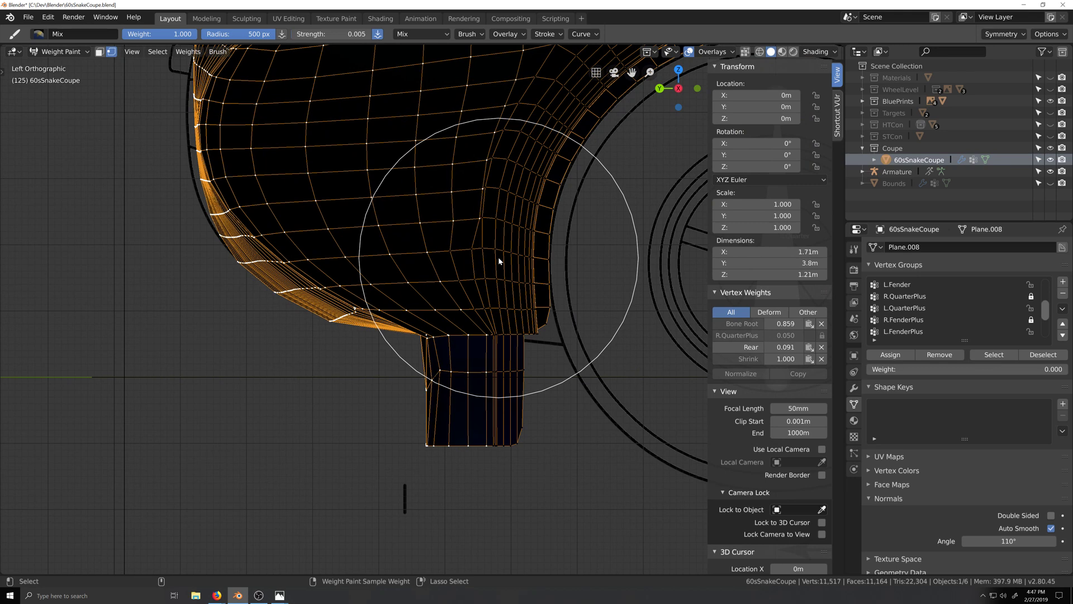
left_click(498, 258, "ctrl")
scroll(498, 258, "down", 3)
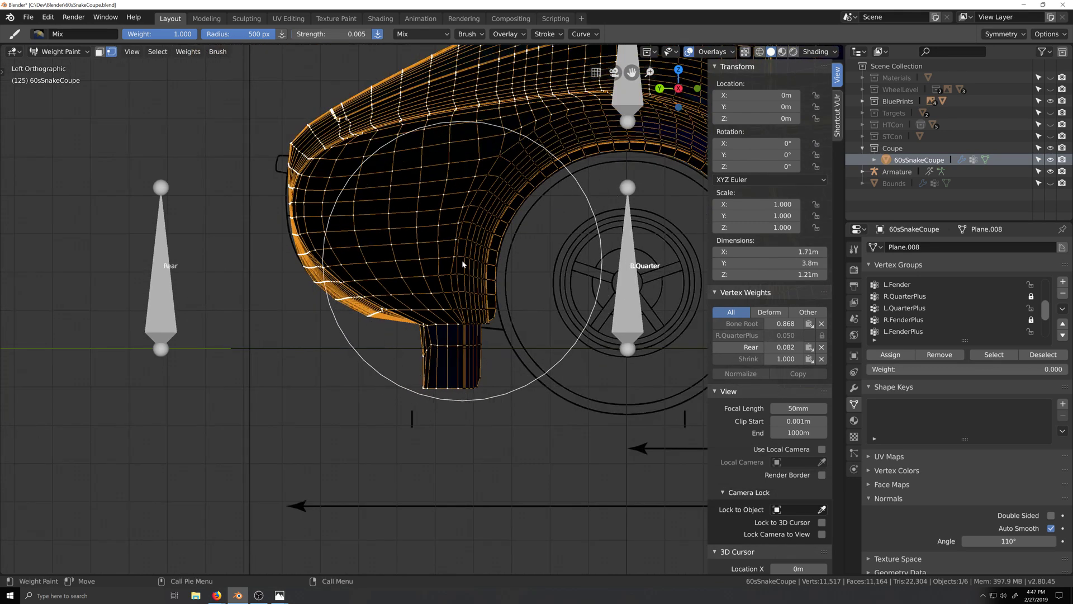
Switch to the Subtract brush, reduce its radius to 33 px and check the mesh behind the wheel arch
middle_click_drag(462, 268, 460, 312, "shift")
scroll(460, 316, "up", 3)
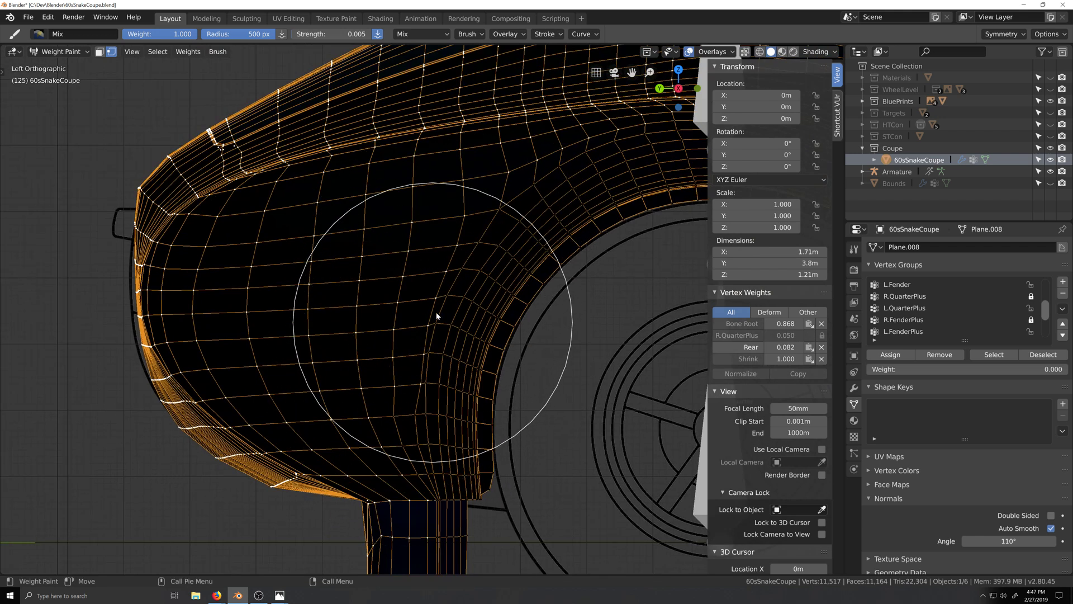
left_click(38, 34)
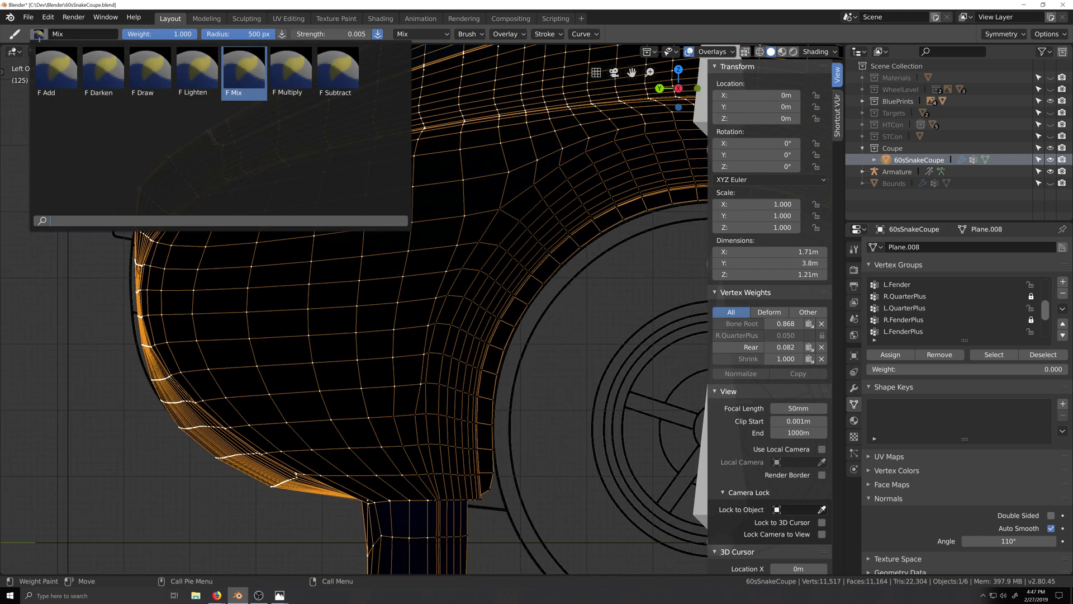
left_click(342, 67)
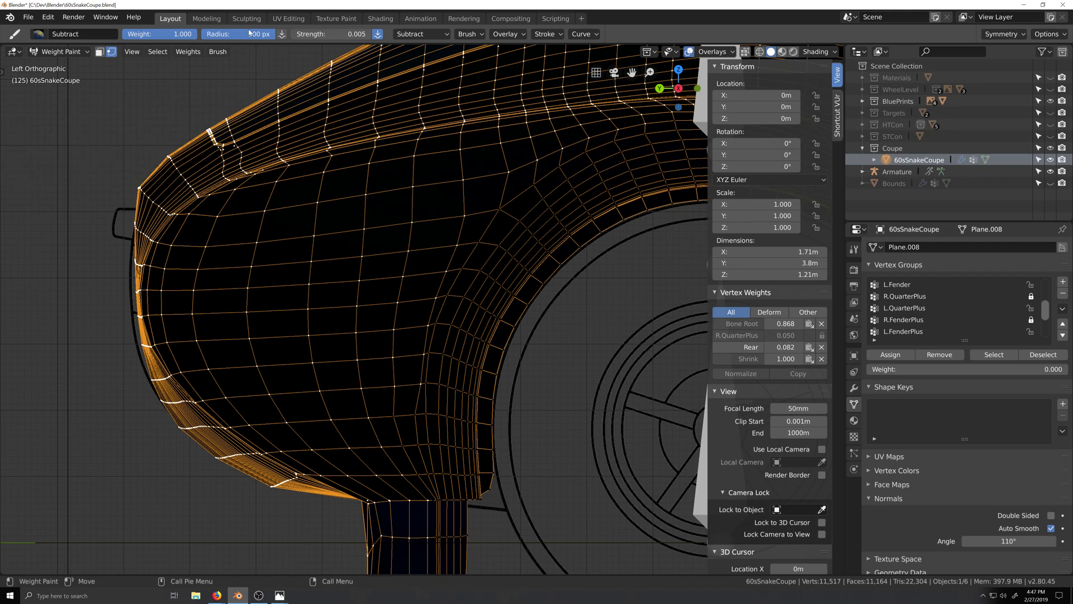
left_click_drag(226, 34, 208, 34)
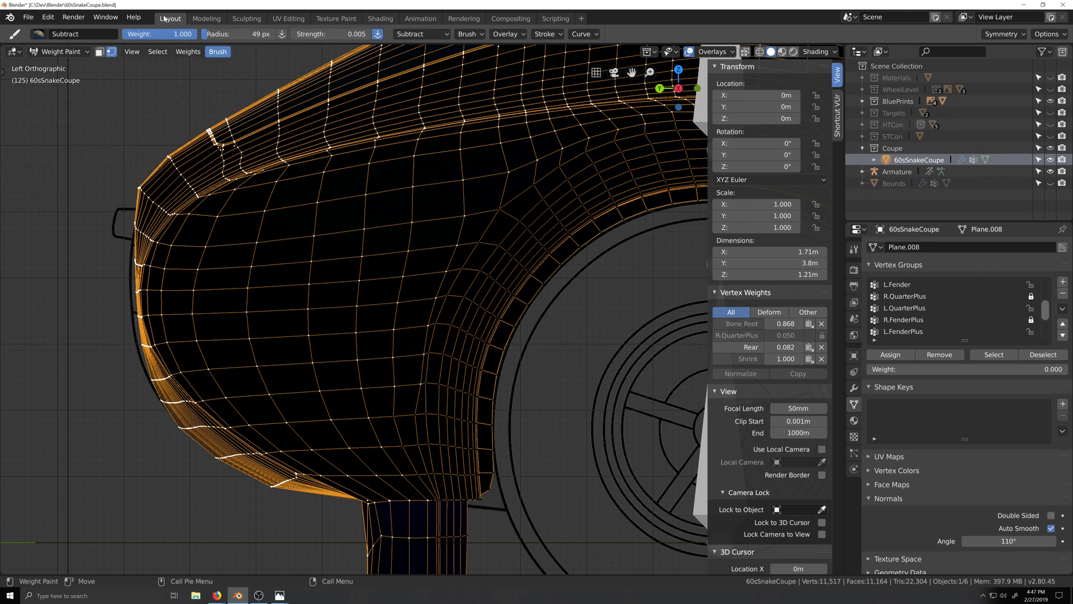
left_click_drag(235, 34, 238, 35)
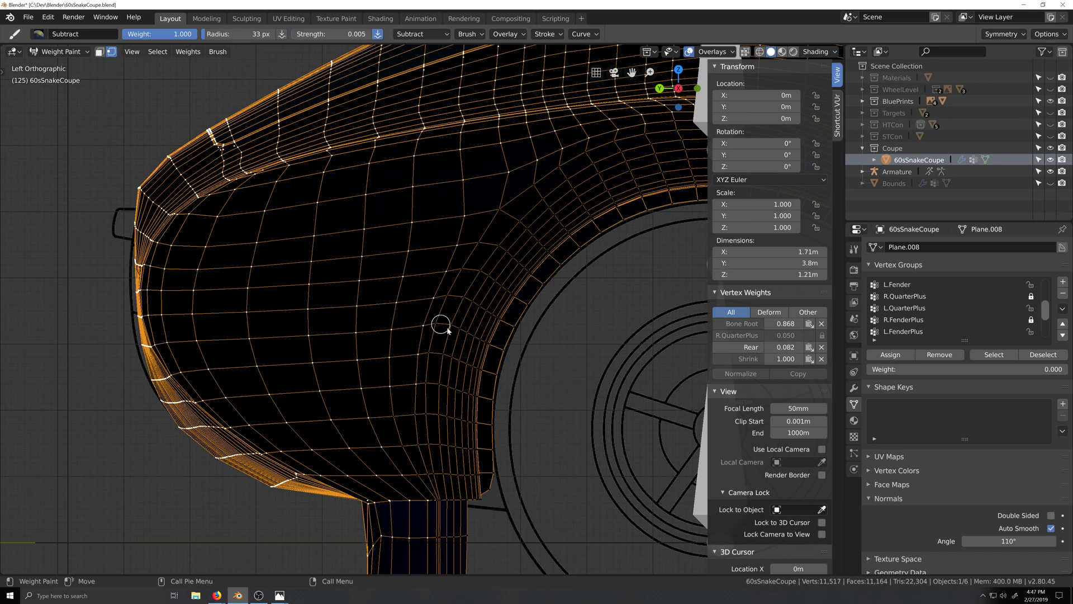
scroll(446, 371, "down", 4)
scroll(468, 362, "up", 2)
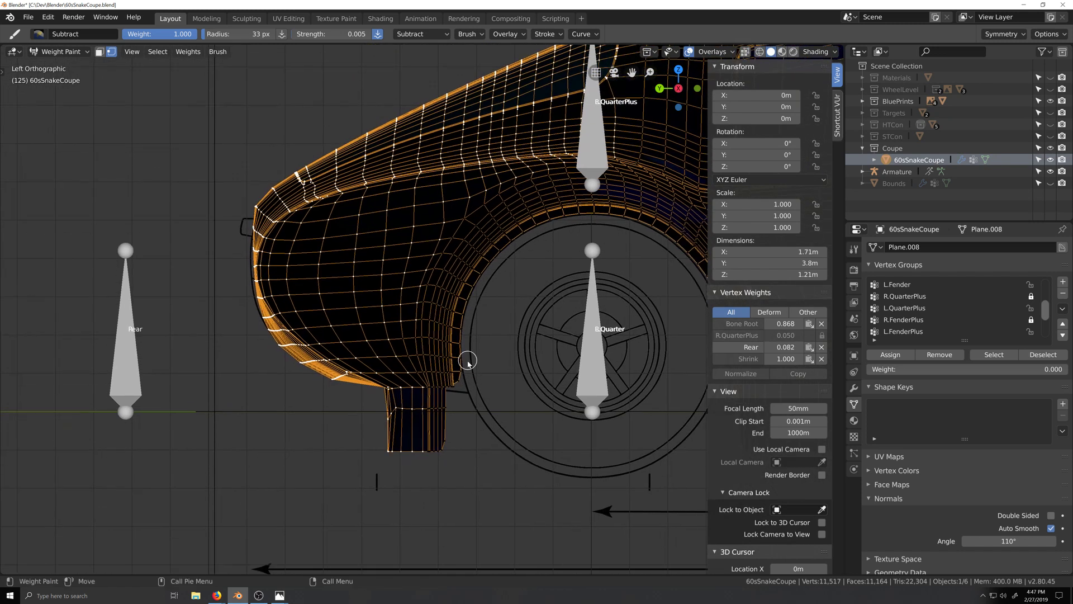
Switch to the Mix brush, set its radius to 500 px and apply it once over the selected rear vertices
left_click(47, 37)
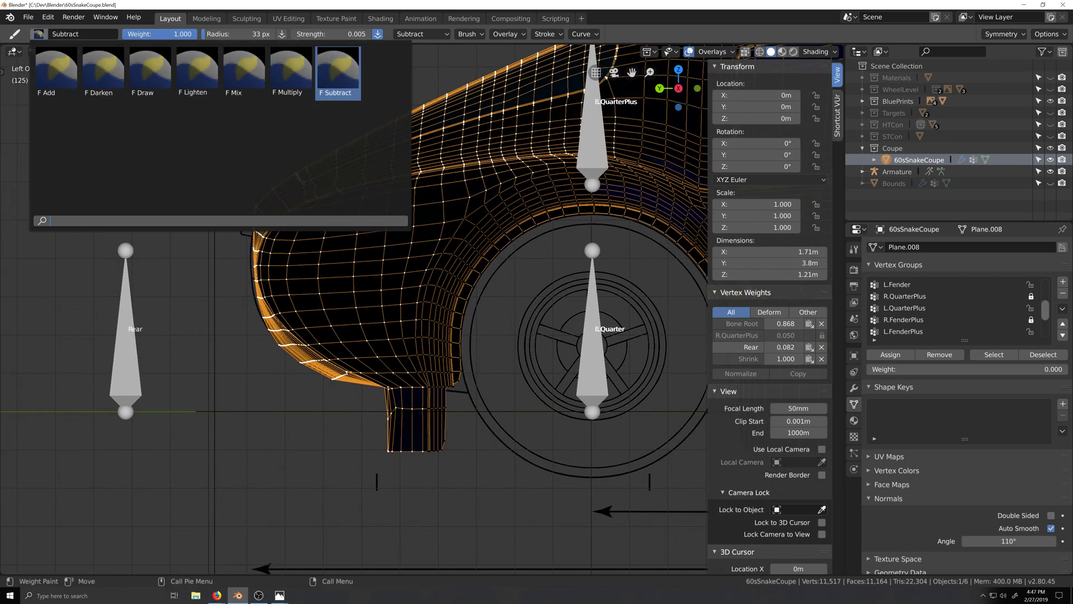
left_click(242, 72)
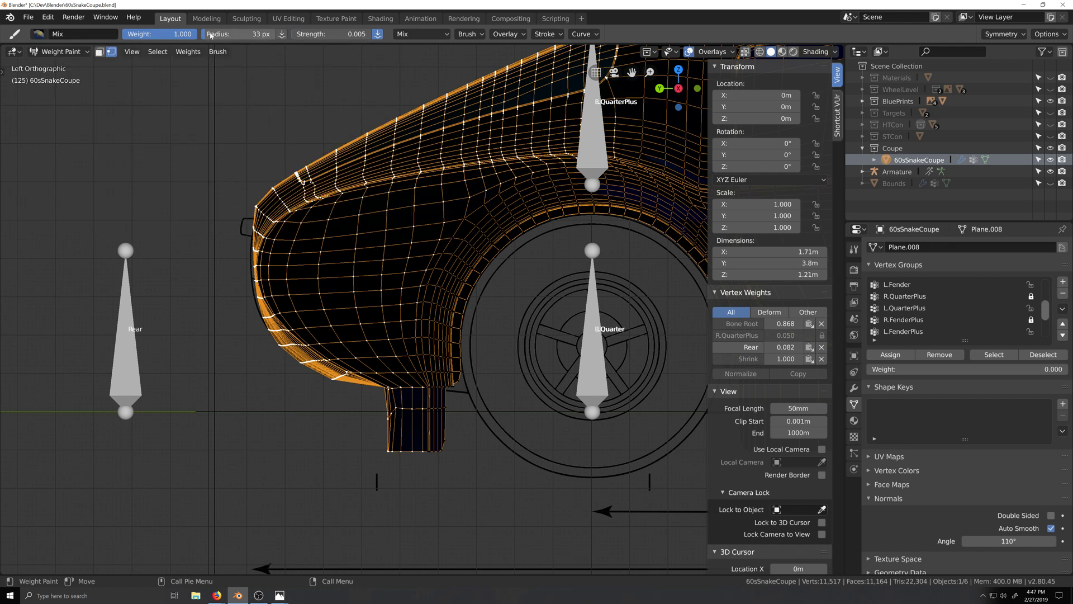
left_click_drag(216, 36, 290, 36)
scroll(411, 243, "down", 6)
left_click_drag(422, 281, 419, 291)
scroll(411, 414, "up", 5)
scroll(417, 383, "up", 2)
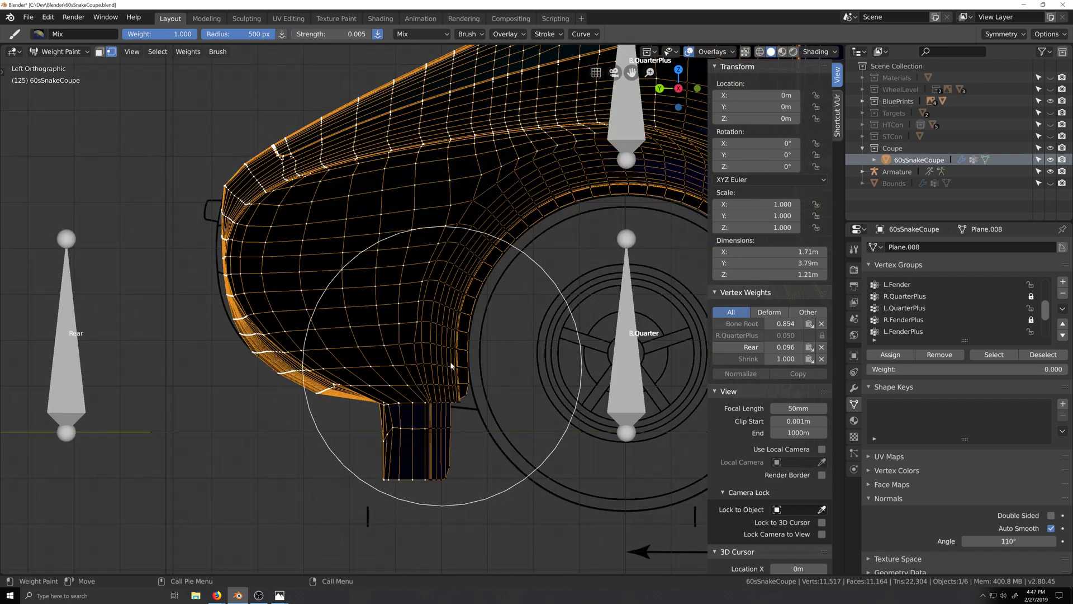
Apply the 500 px Mix brush twice more over the selected rear vertices
scroll(427, 336, "up", 2)
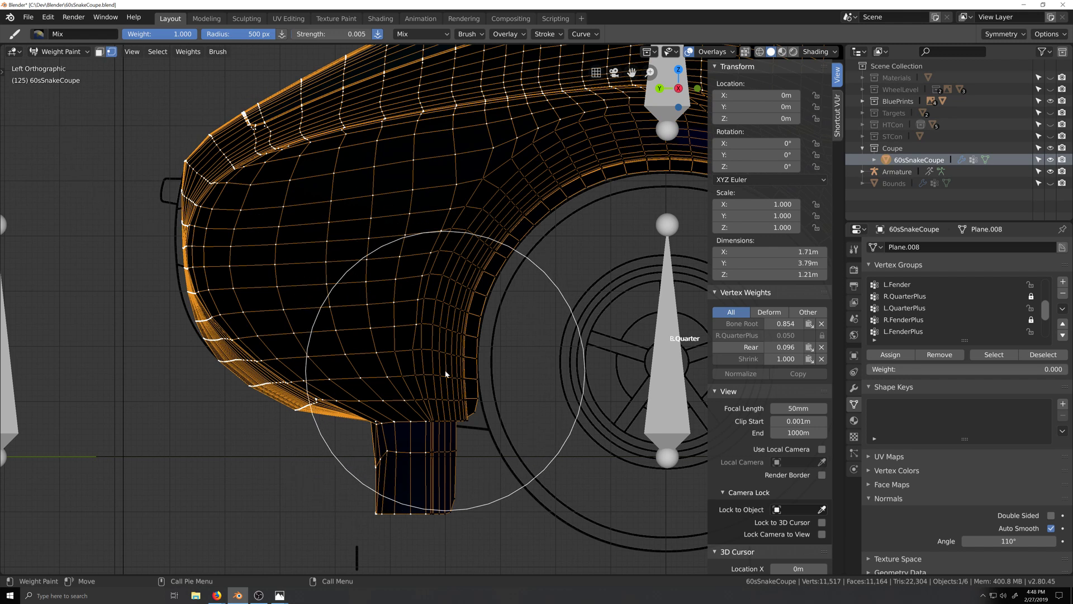
scroll(444, 372, "down", 5)
left_click(430, 294)
scroll(441, 322, "up", 5)
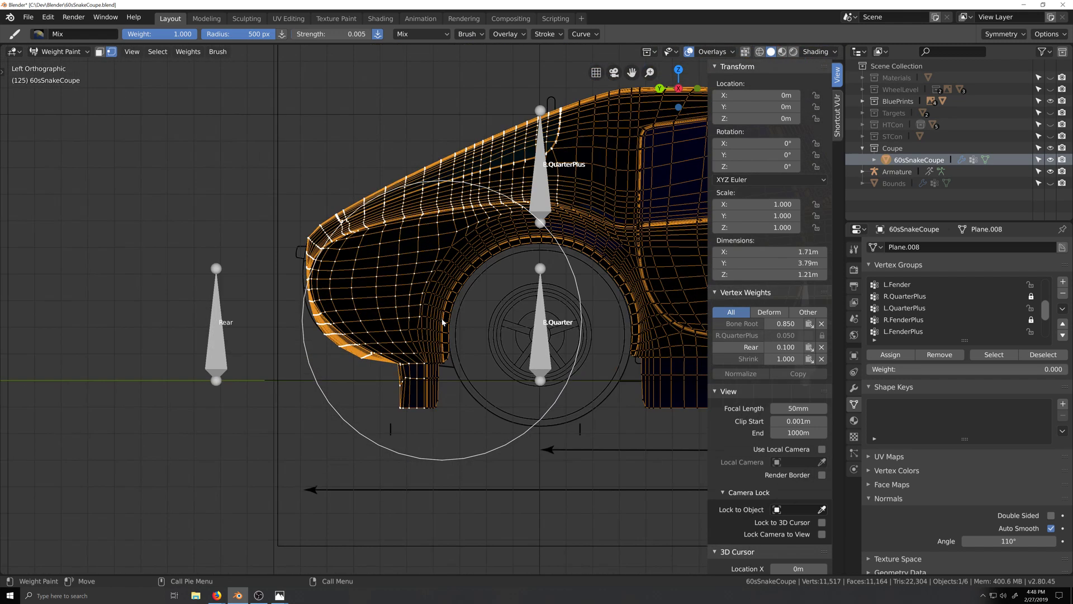
scroll(440, 325, "down", 5)
left_click(400, 372)
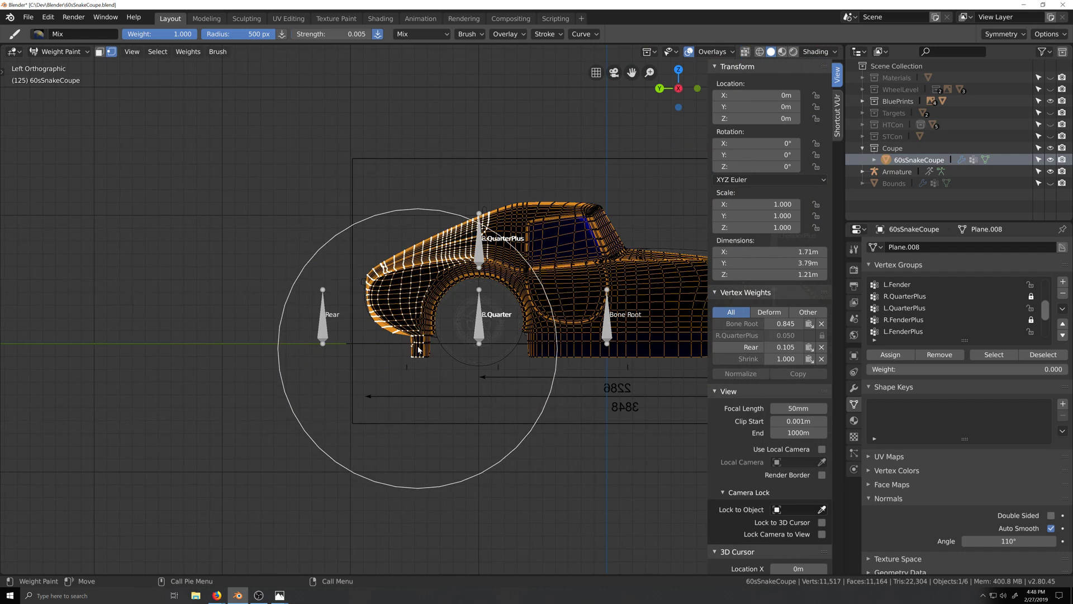
Switch to the Subtract brush and set its radius to 20 px for the lower rear body
scroll(420, 345, "up", 6)
scroll(420, 345, "down", 2)
left_click(38, 33)
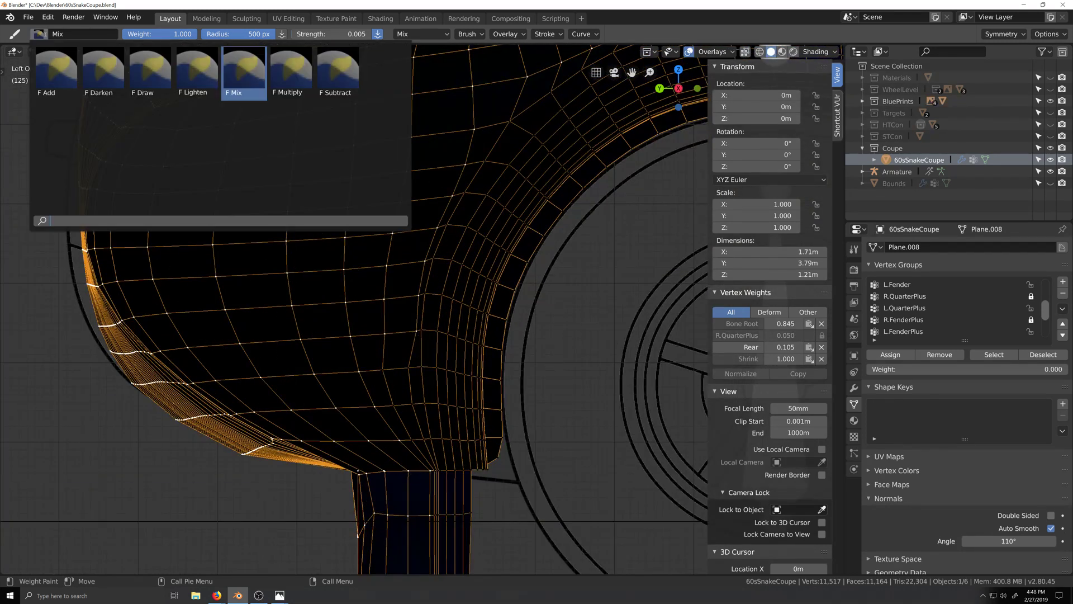
left_click(338, 72)
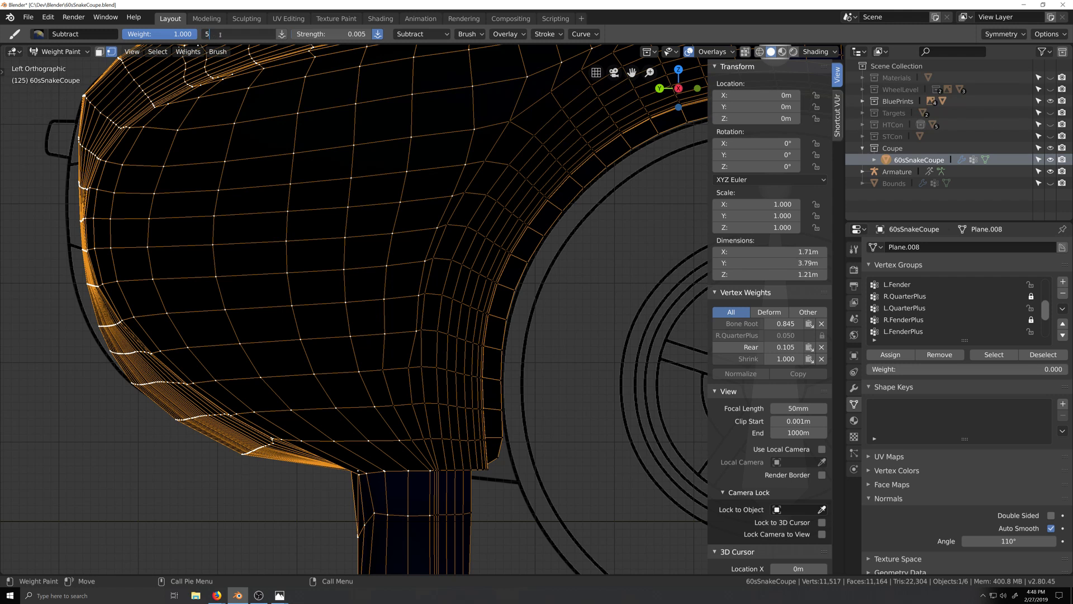
key("Return")
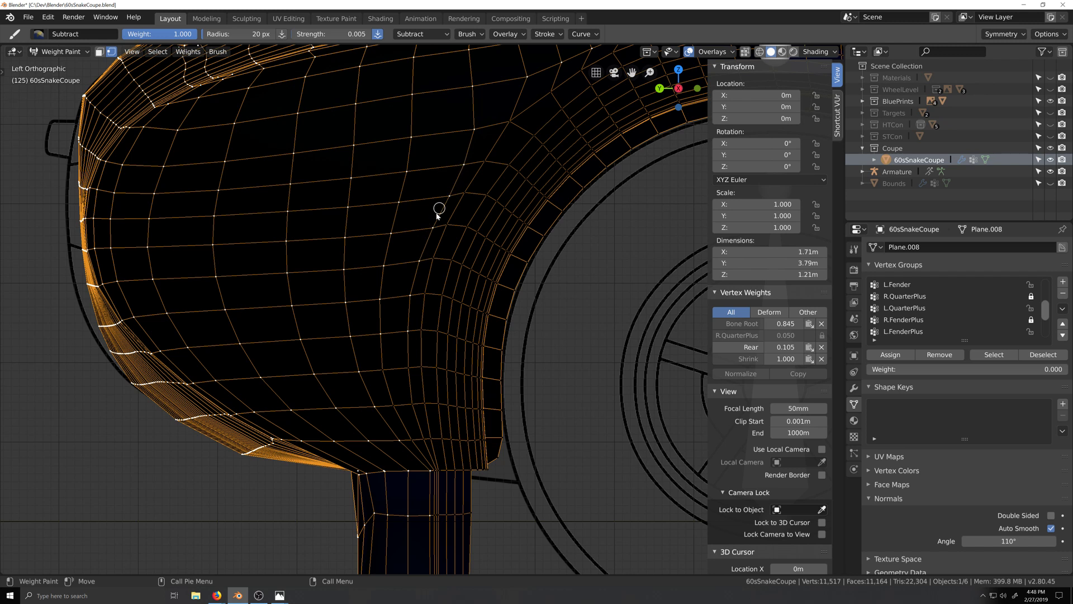
Examine the rear quarter mesh in perspective and against the side blueprint, up to the front edge of the selection
scroll(460, 316, "down", 5)
scroll(528, 260, "down", 2)
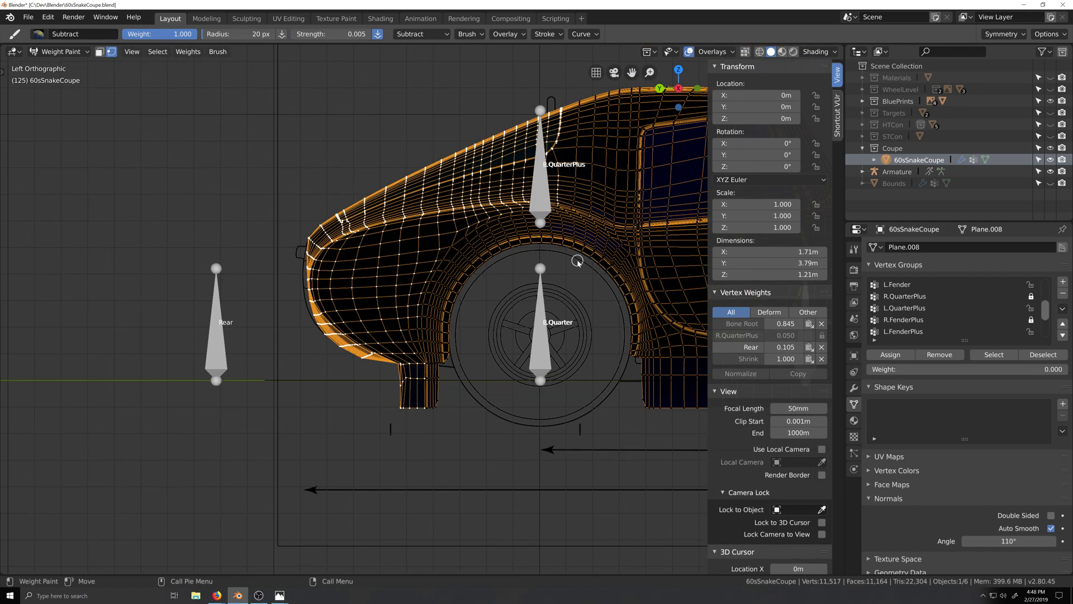
middle_click_drag(577, 261, 247, 443)
scroll(531, 325, "up", 3)
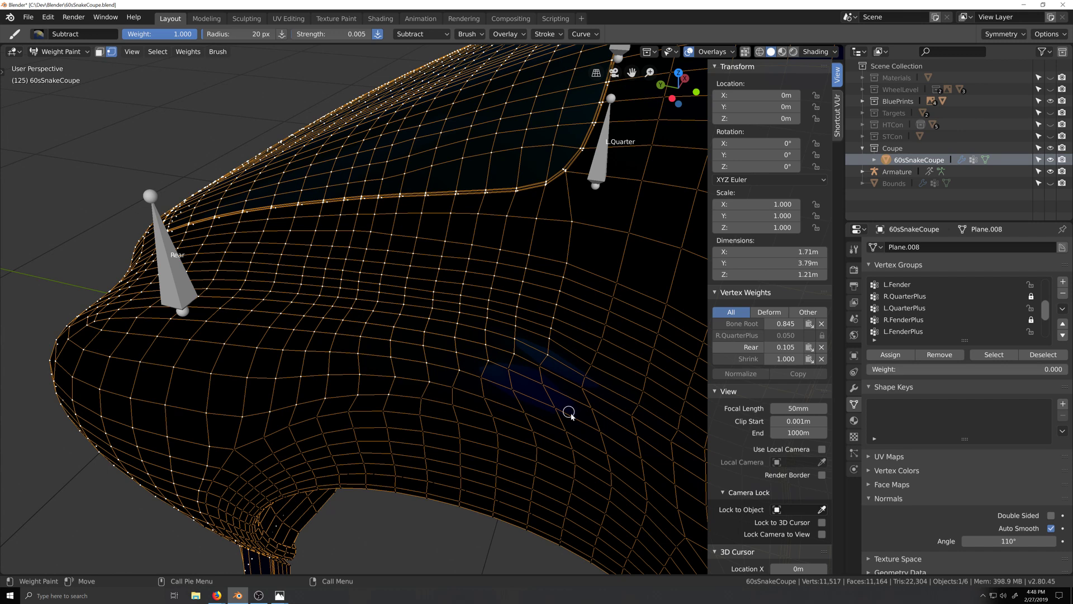
middle_click_drag(452, 453, 535, 406)
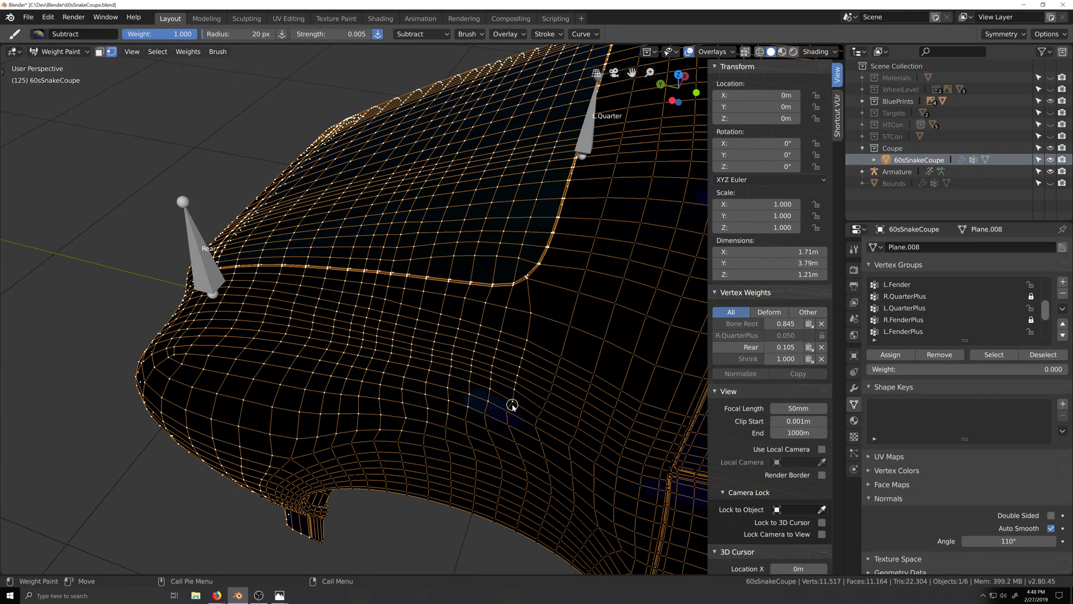
scroll(504, 434, "down", 3)
mouse_move(477, 434)
middle_mouse_down()
mouse_move(457, 438)
mouse_move(467, 417)
middle_mouse_up()
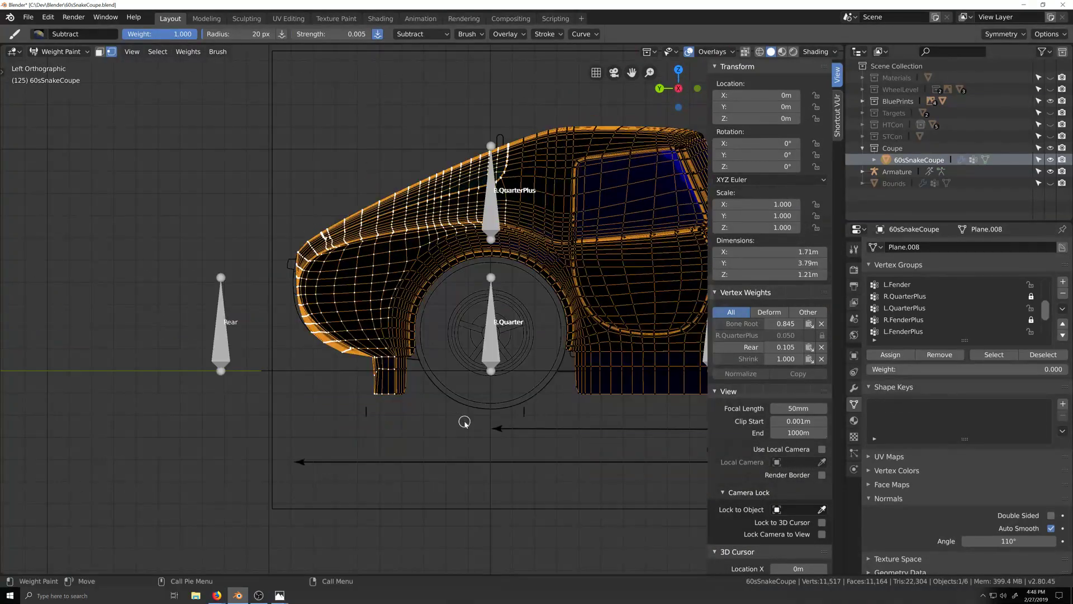
scroll(447, 425, "up", 3)
scroll(425, 436, "up", 5)
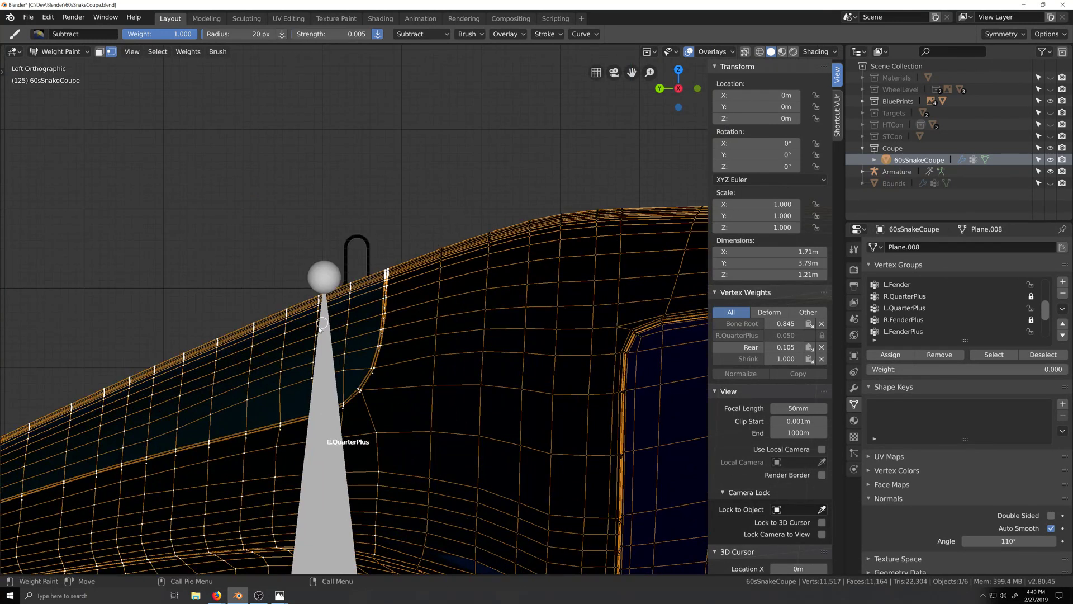
In Edit Mode, circle-deselect the vertices along the front edge of the rear selection beside the R.QuarterPlus bone
left_click(59, 52)
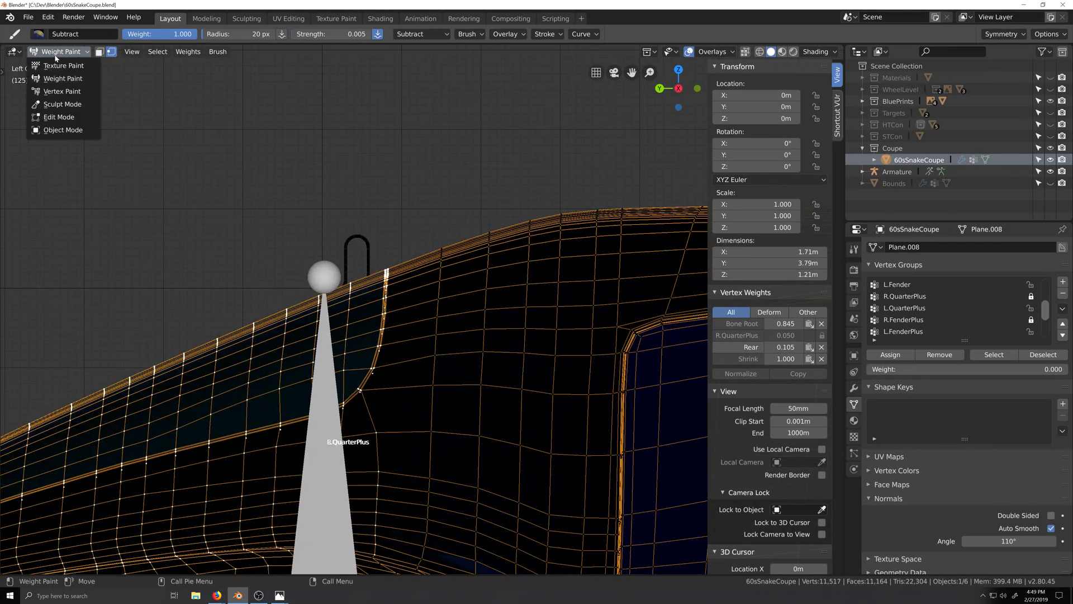
left_click(60, 117)
middle_click_drag(335, 296, 392, 189, "shift")
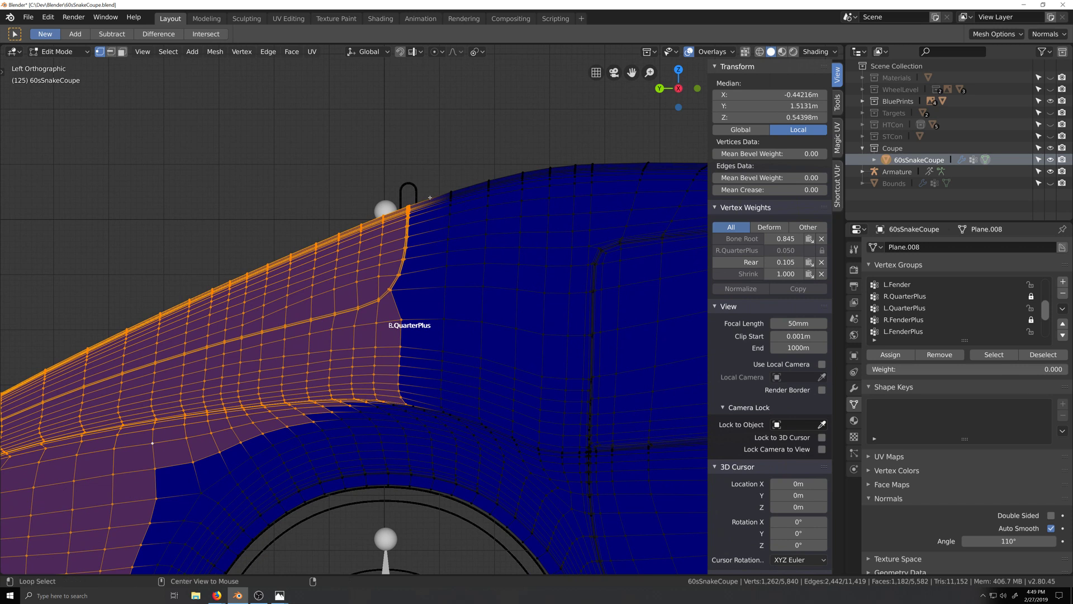
scroll(431, 204, "down", 1)
key("c")
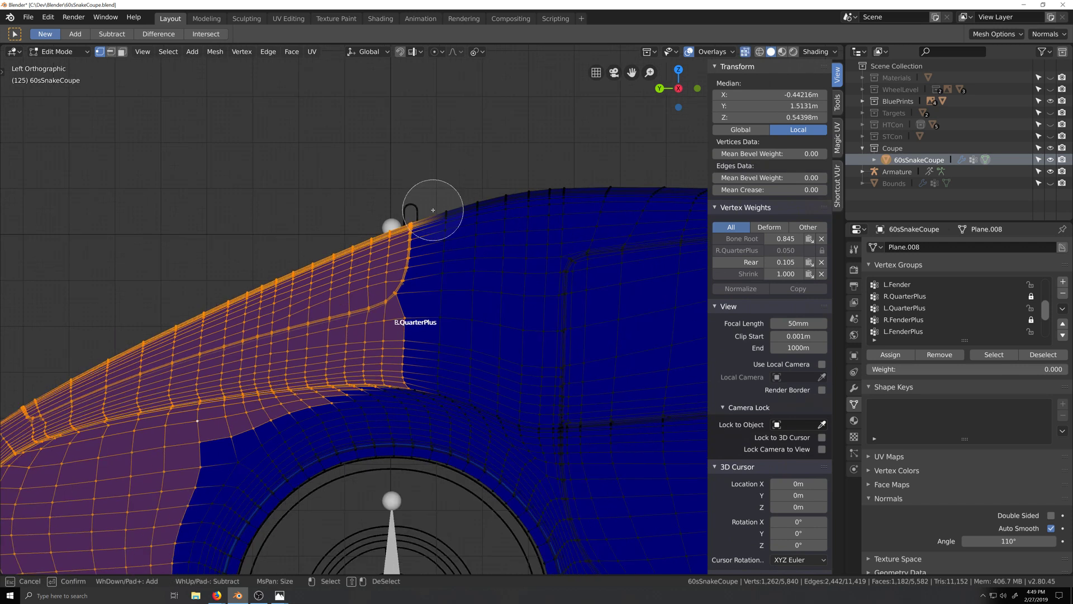
mouse_move(433, 209)
left_mouse_down("shift")
mouse_move(412, 285)
mouse_move(428, 379)
left_mouse_up("shift")
key("Escape")
scroll(426, 376, "down", 4)
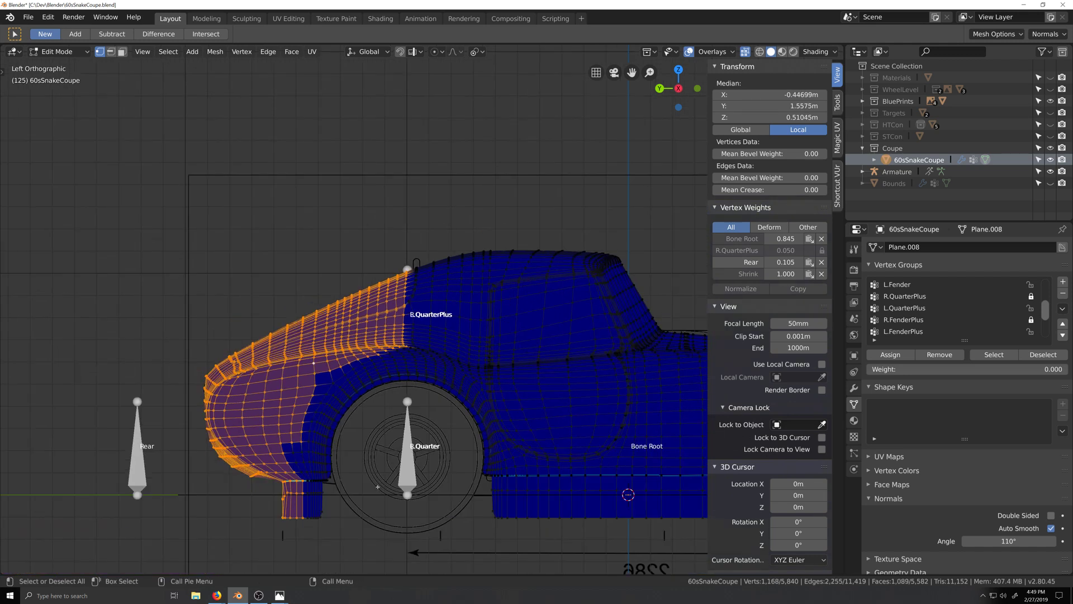
Return to Weight Paint mode and check the selected vertices behind the wheel arch against the side blueprint
middle_click_drag(315, 531, 399, 406, "shift")
scroll(400, 405, "up", 2)
scroll(399, 406, "up", 1)
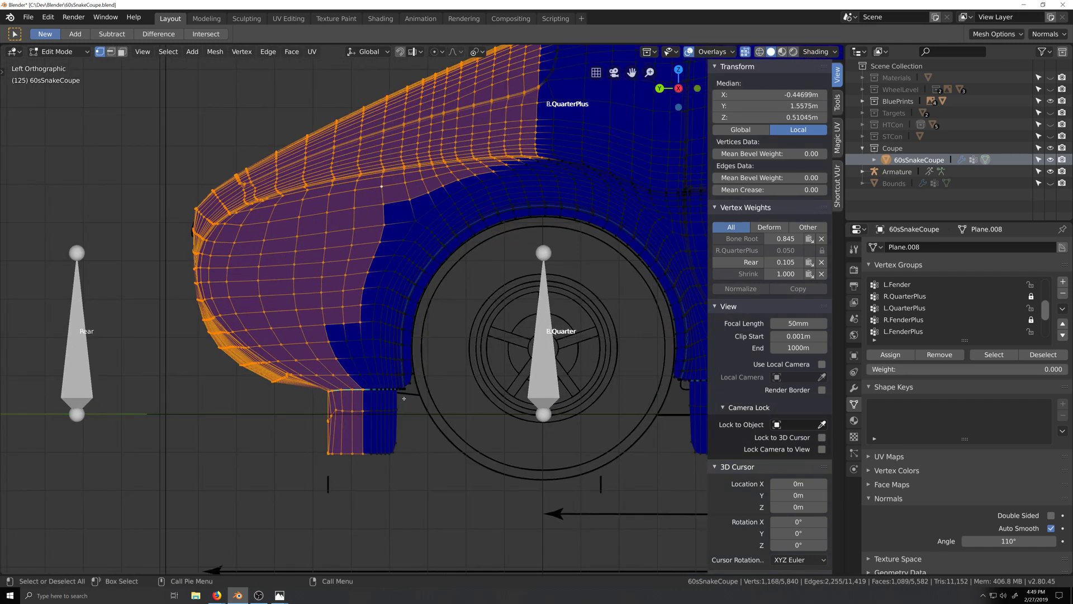
scroll(404, 398, "up", 2)
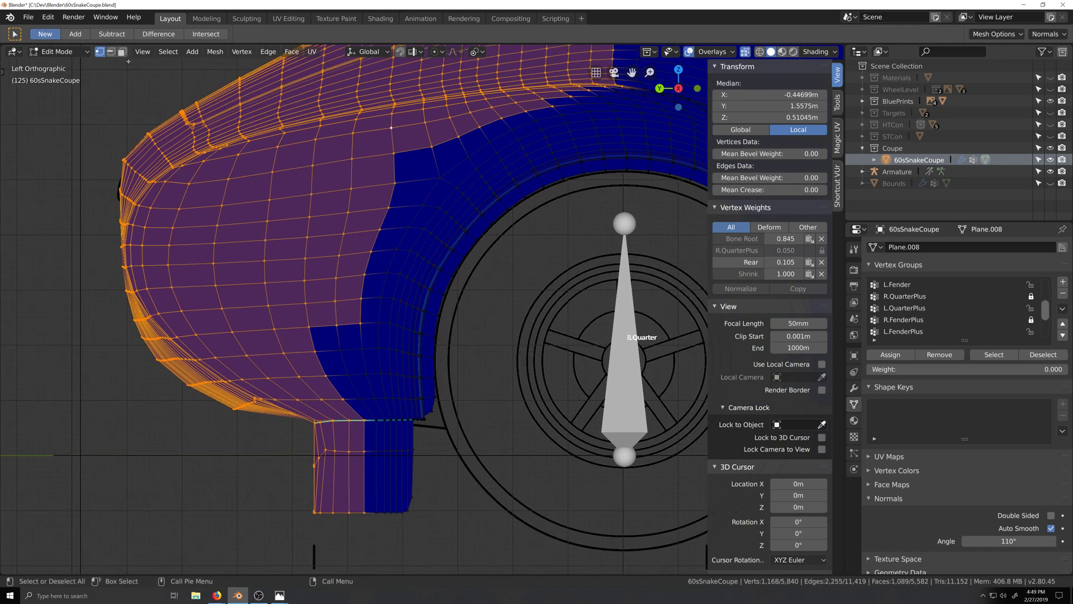
left_click(56, 51)
left_click(53, 116)
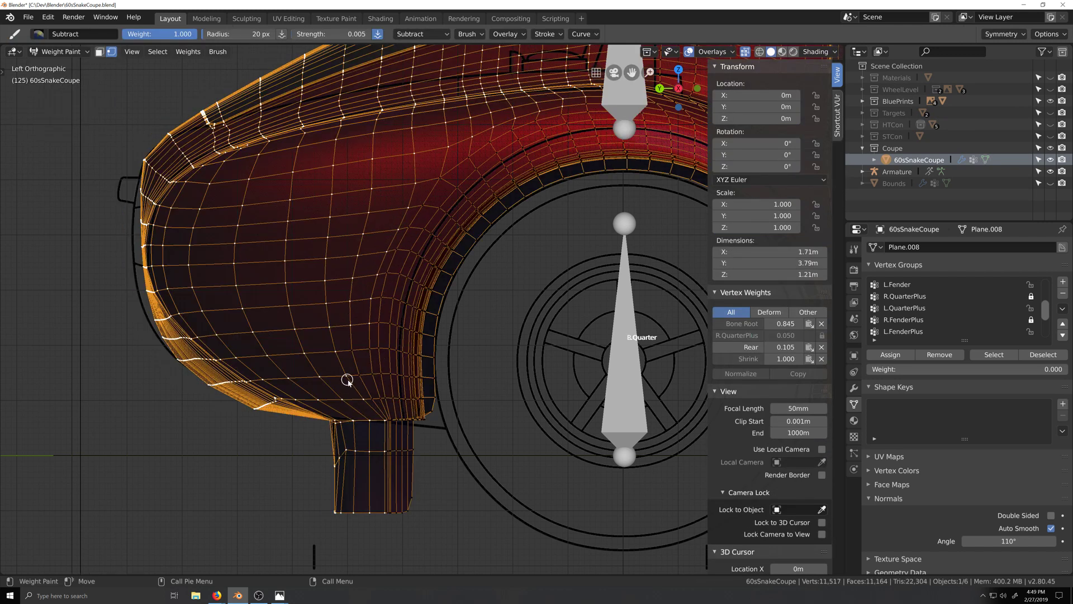
In Edit Mode, circle-deselect the edge vertices of the rear selection just behind the wheel arch
left_click(59, 51)
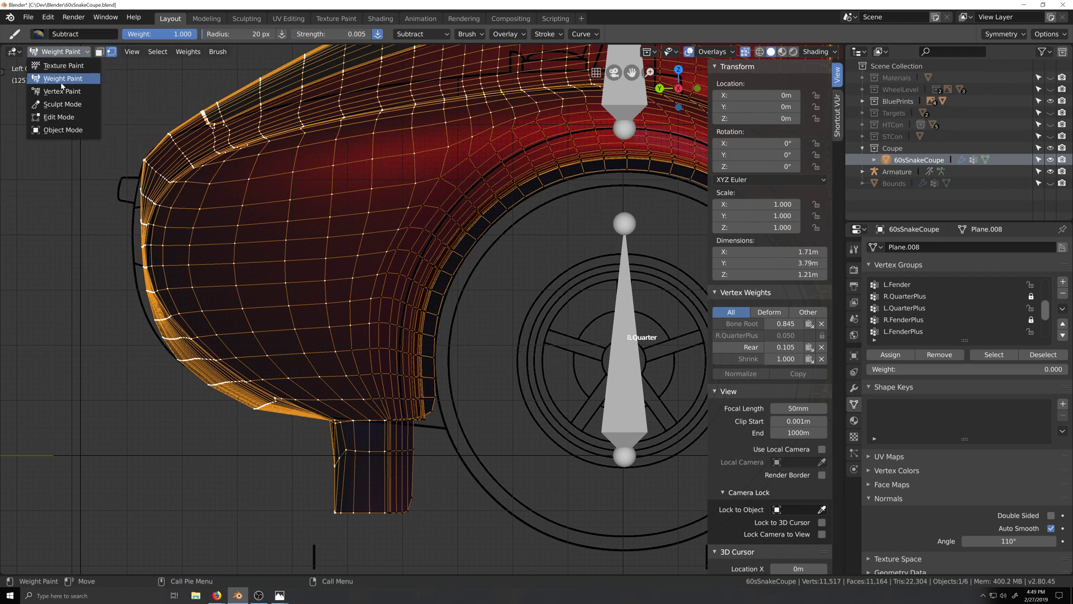
left_click(60, 117)
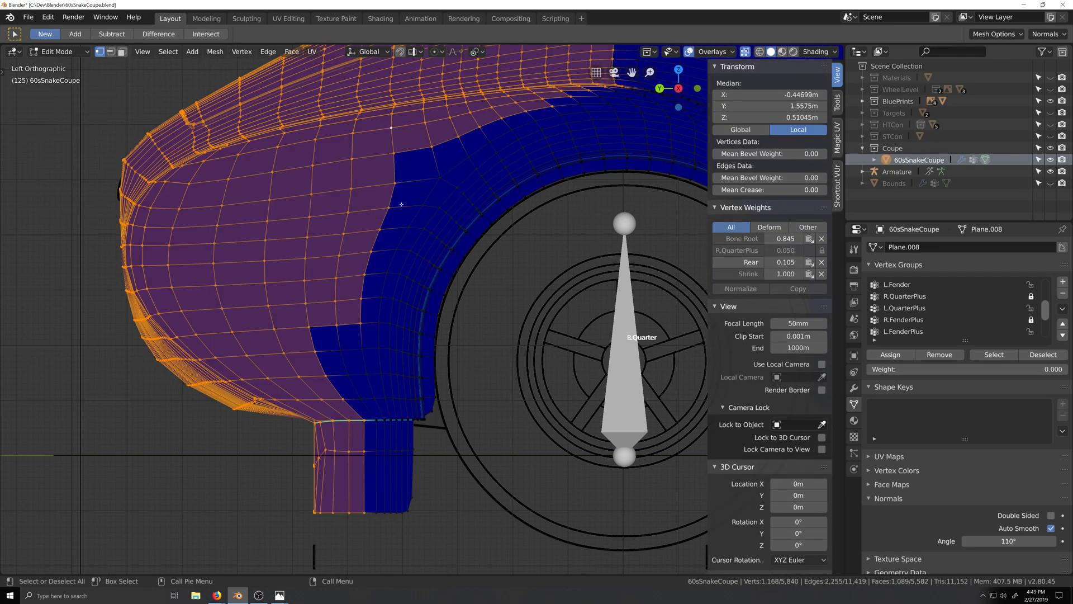
key("c")
mouse_move(395, 197)
left_mouse_down()
mouse_move(372, 411)
mouse_move(354, 377)
mouse_move(369, 386)
mouse_move(391, 511)
mouse_move(335, 360)
left_mouse_up()
key("Escape")
scroll(384, 267, "down", 2)
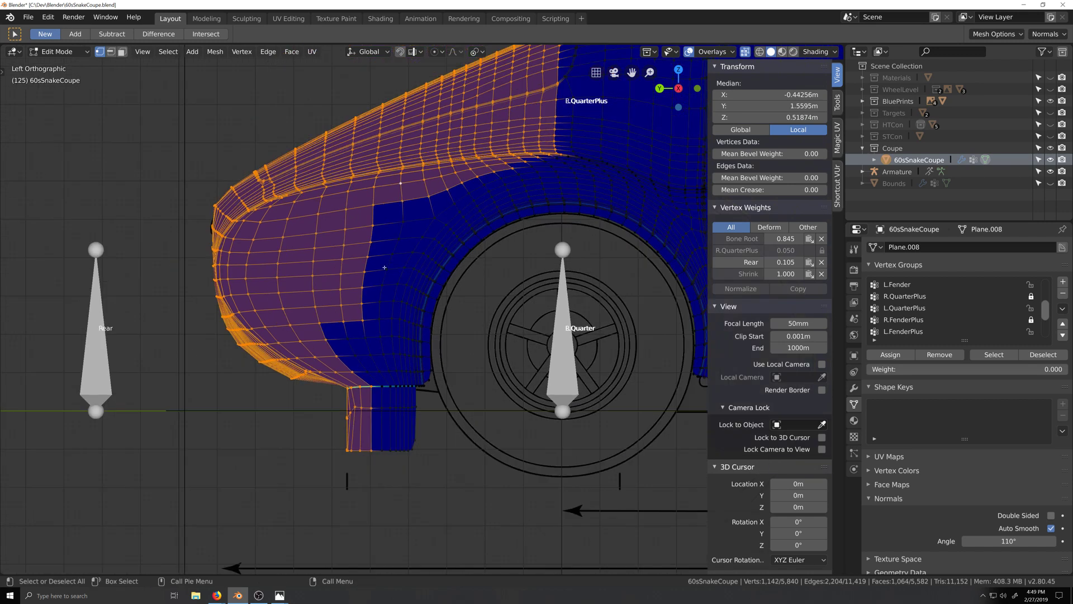
Return to Weight Paint mode with a 500 px brush radius and try a Subtract application over the rear vertices
left_click(58, 52)
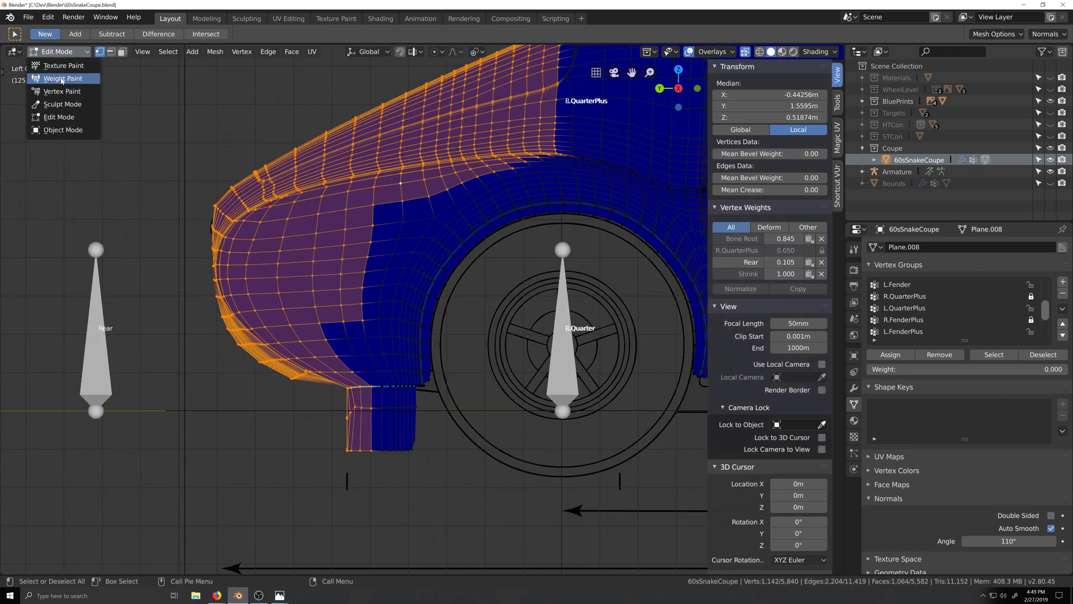
left_click(53, 104)
left_click_drag(226, 35, 297, 35)
scroll(301, 241, "down", 3)
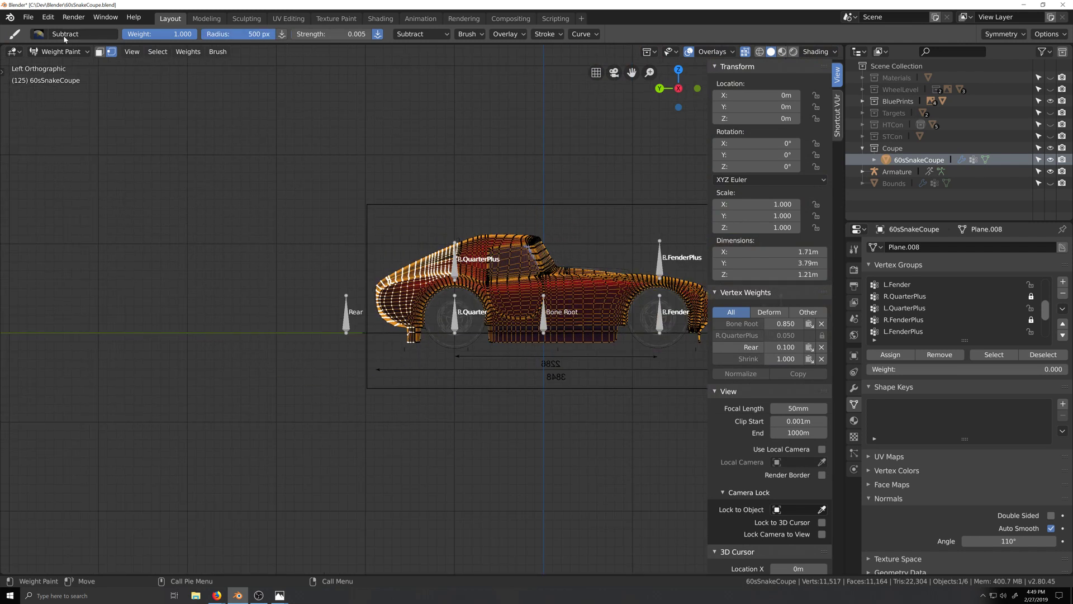
mouse_move(441, 302)
left_mouse_down()
mouse_move(412, 292)
mouse_move(360, 247)
left_mouse_up()
Switch to the Mix brush and apply it repeatedly over the selected rear vertices
left_click(38, 34)
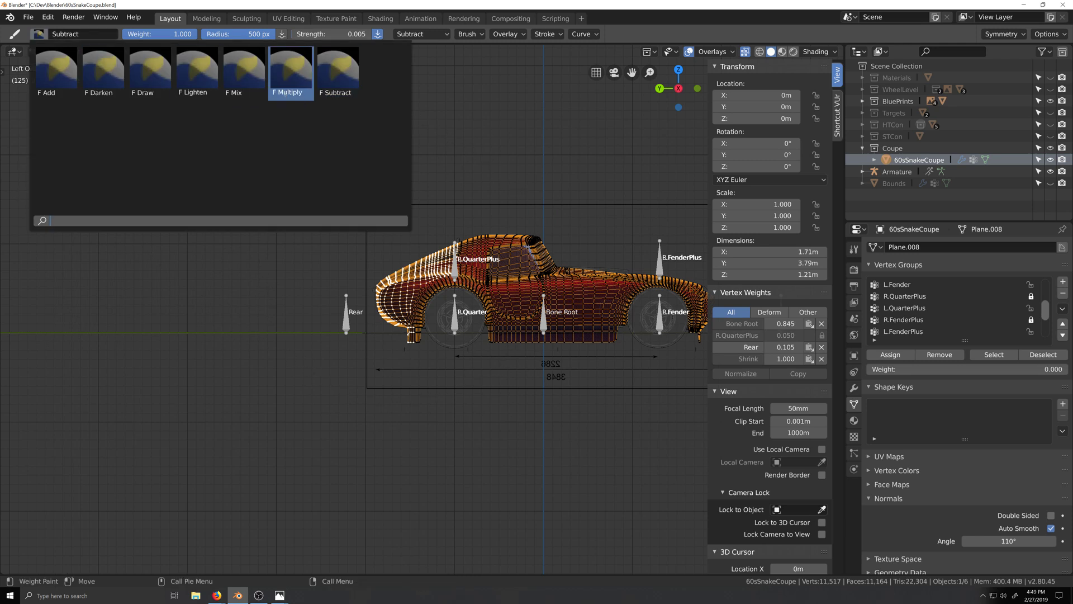
left_click(245, 73)
mouse_move(375, 316)
left_mouse_down()
mouse_move(422, 304)
mouse_move(419, 290)
left_mouse_up()
scroll(418, 290, "up", 5)
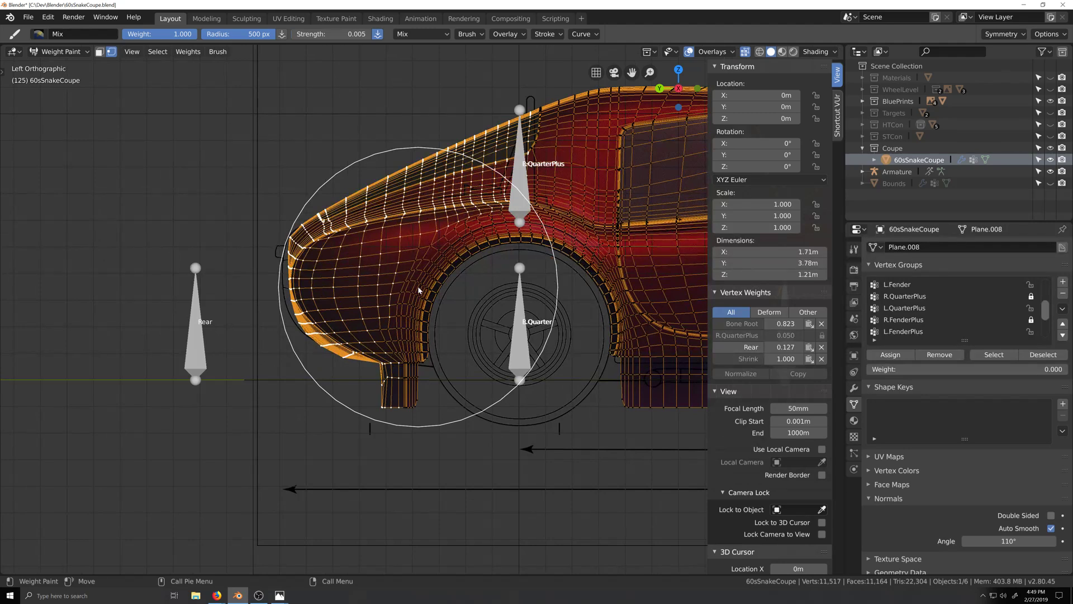
scroll(418, 287, "down", 6)
left_click(405, 281)
scroll(460, 275, "up", 7)
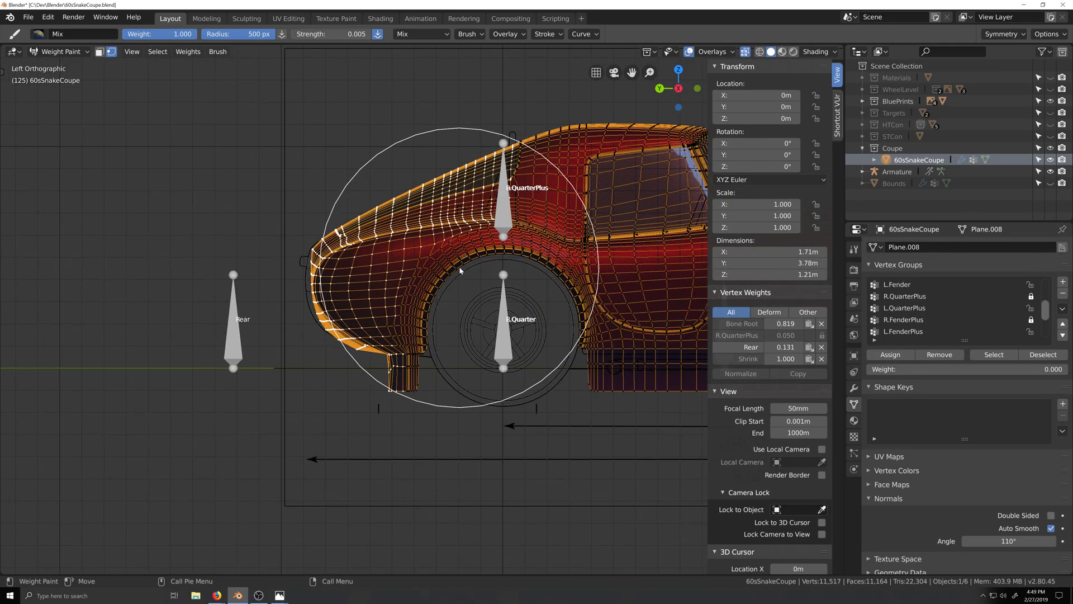
Check the roofline against the side blueprint and undo the last two Mix applications
middle_click_drag(467, 263, 442, 294, "shift")
scroll(536, 182, "up", 3)
middle_click_drag(579, 172, 480, 321, "shift")
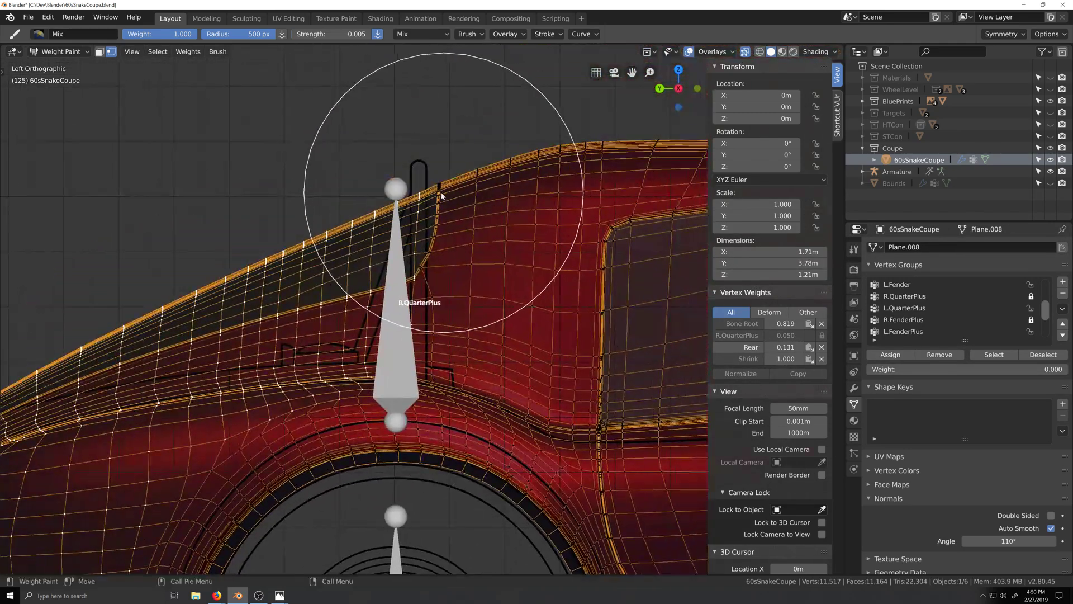
key("ctrl+z")
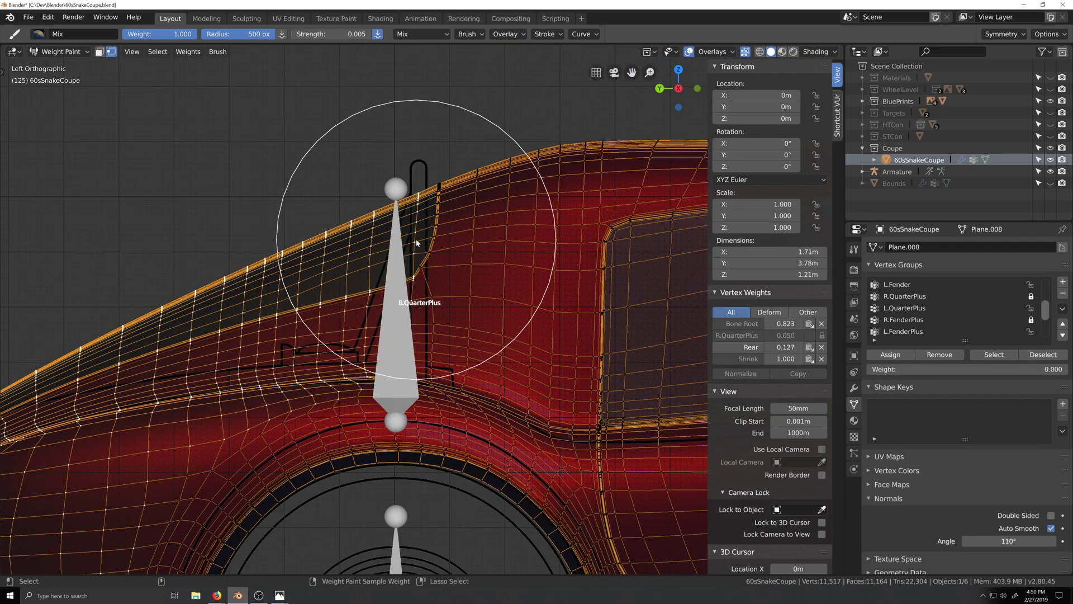
left_click(424, 200)
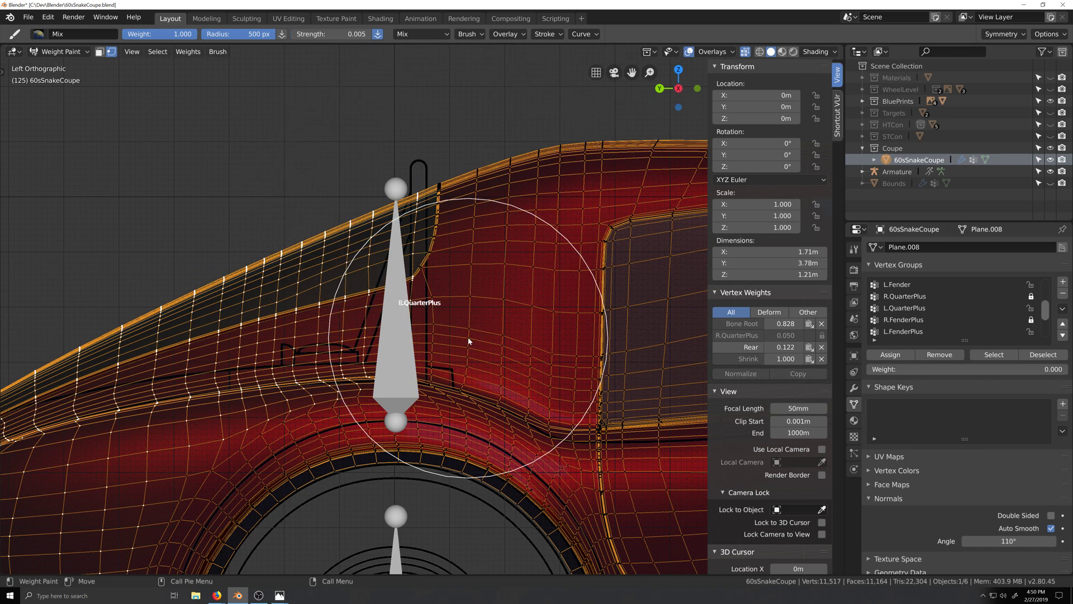
Turn off X-ray display and hide the Armature
scroll(448, 335, "down", 4)
middle_click_drag(419, 357, 416, 394)
scroll(415, 395, "up", 8)
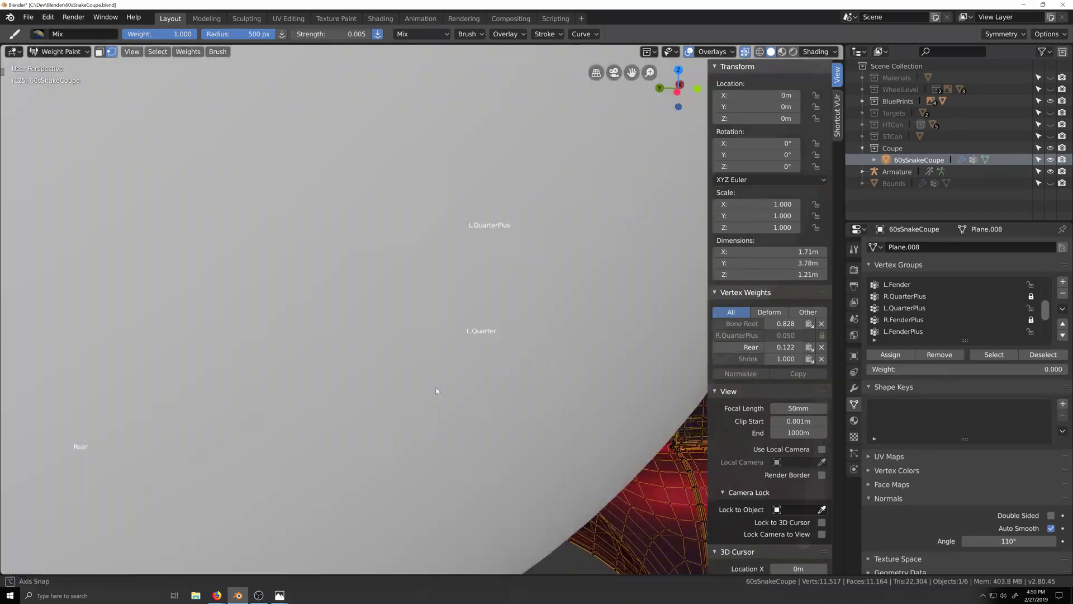
scroll(439, 392, "down", 4)
middle_click_drag(345, 450, 462, 341, "shift")
key("alt+z")
middle_click_drag(434, 394, 435, 401)
scroll(434, 399, "down", 5)
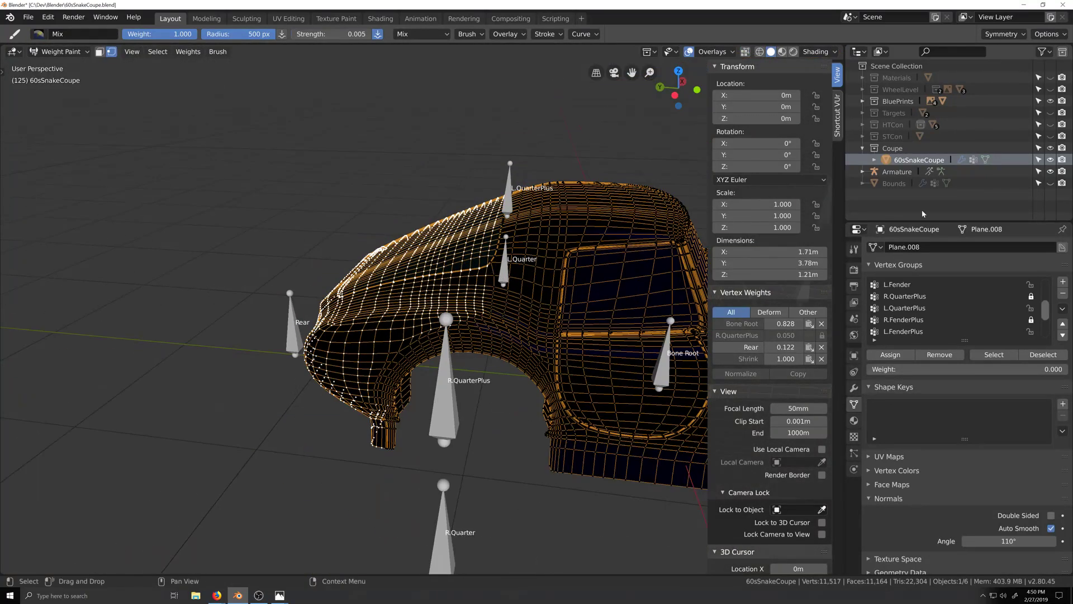
left_click(1051, 172)
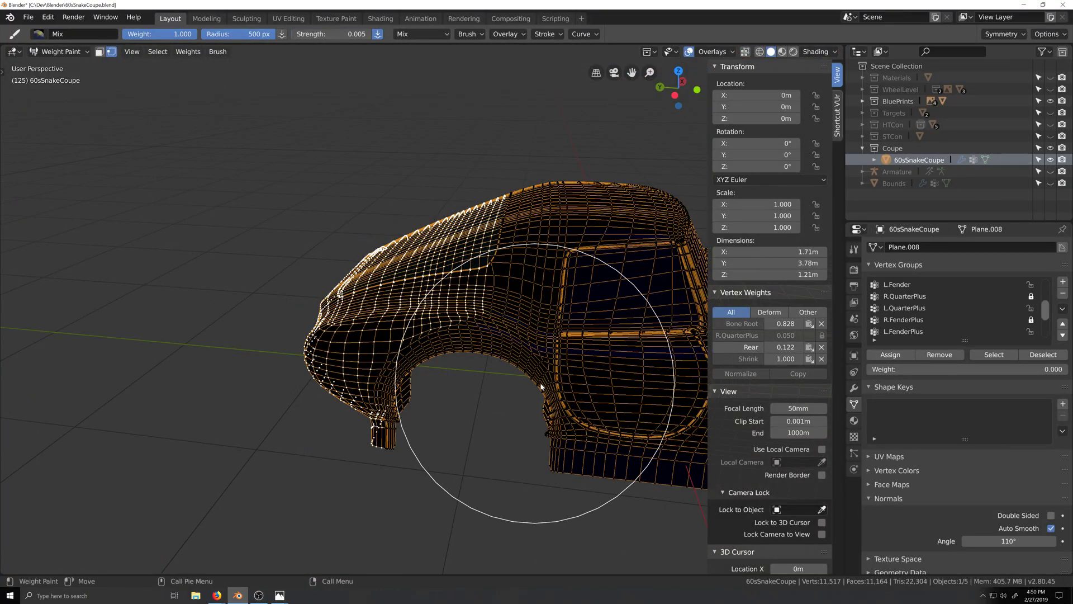
Examine the rear corner, roofline and wheel arch of the body in perspective and against the side blueprint
scroll(540, 382, "up", 4)
middle_click_drag(330, 368, 362, 375)
middle_click_drag(397, 420, 414, 385)
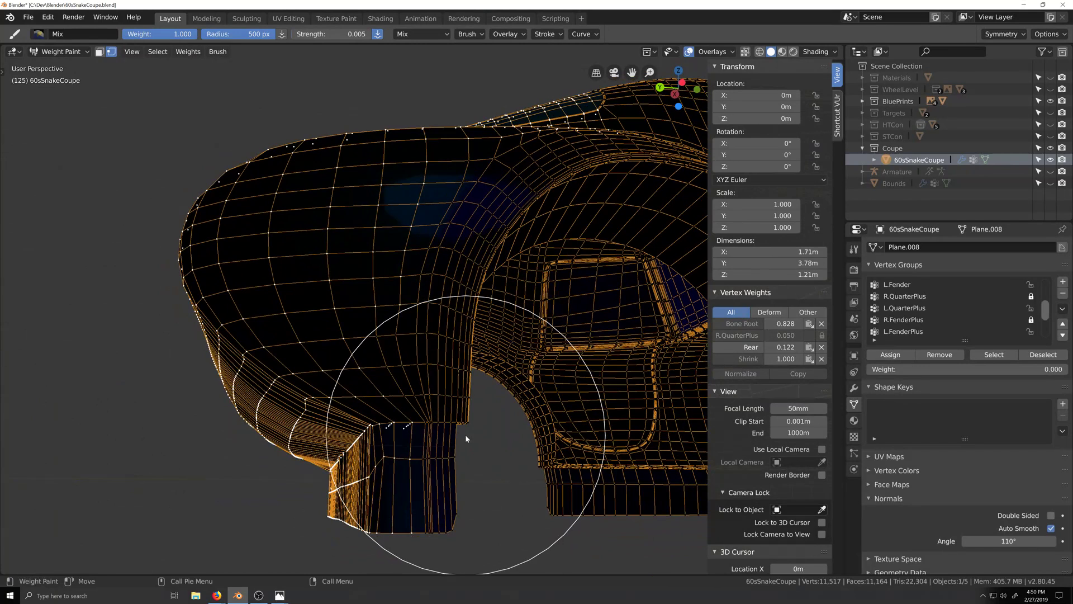
key("ctrl+KP_3")
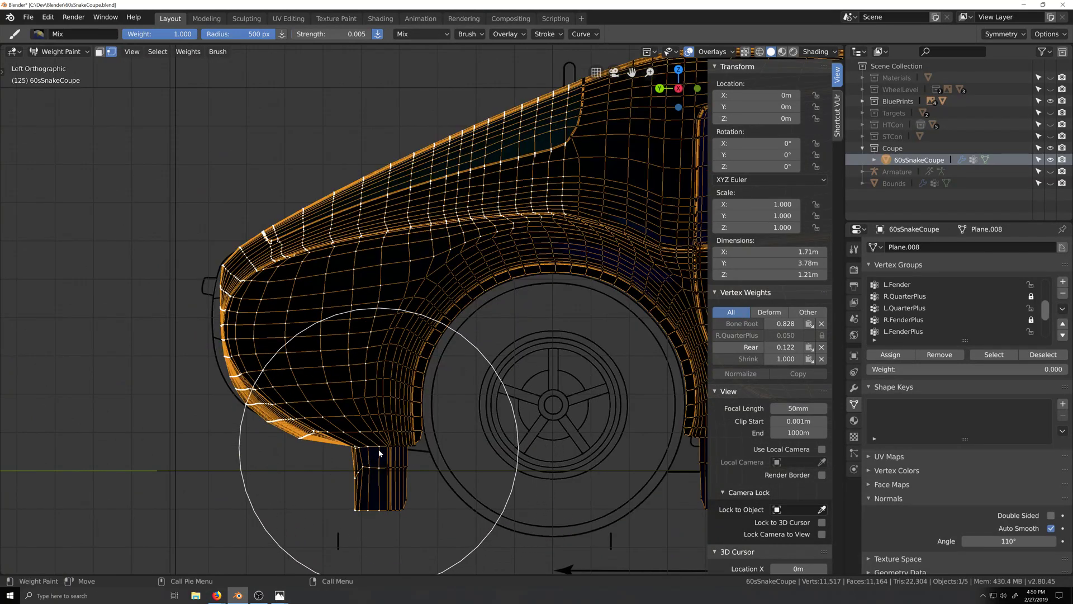
middle_click_drag(447, 254, 454, 264, "shift")
middle_click_drag(400, 285, 317, 394, "shift")
scroll(414, 371, "up", 5)
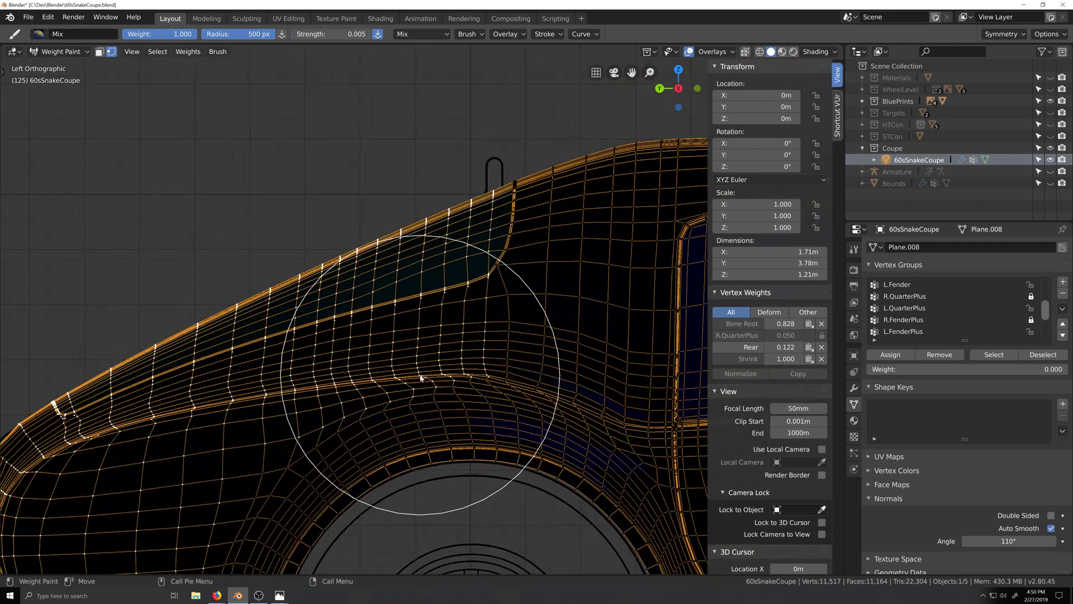
mouse_move(416, 386)
middle_mouse_down()
mouse_move(373, 418)
mouse_move(457, 249)
middle_mouse_up()
scroll(458, 250, "down", 5)
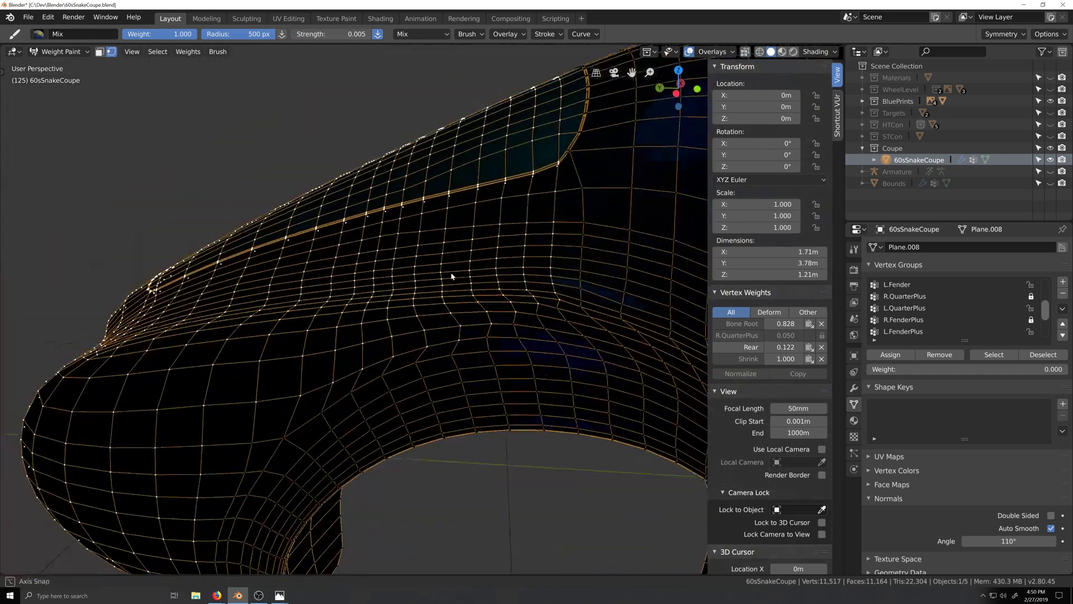
Switch to the Subtract brush with a 23 px radius and examine the mesh above the rear wheel arch
left_click(87, 54)
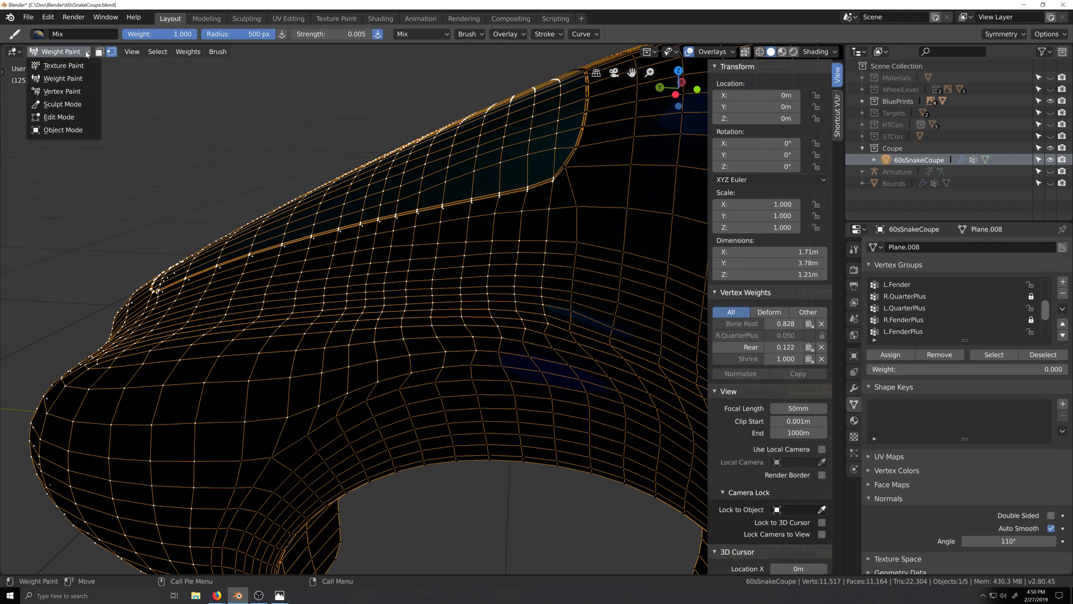
left_click(38, 34)
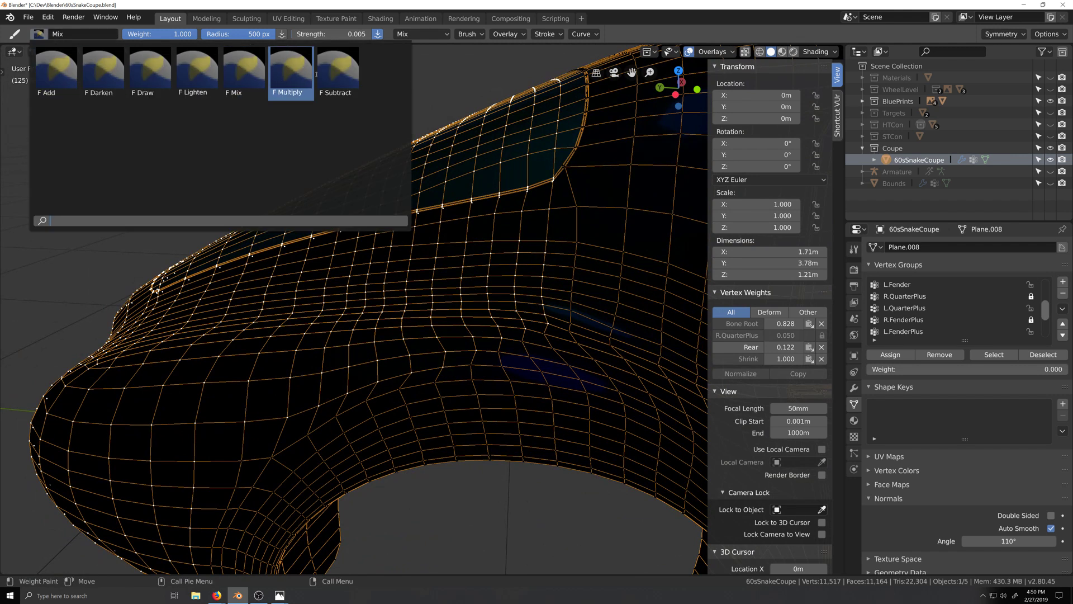
left_click(335, 71)
mouse_move(251, 34)
left_mouse_down()
mouse_move(205, 34)
mouse_move(221, 34)
left_mouse_up()
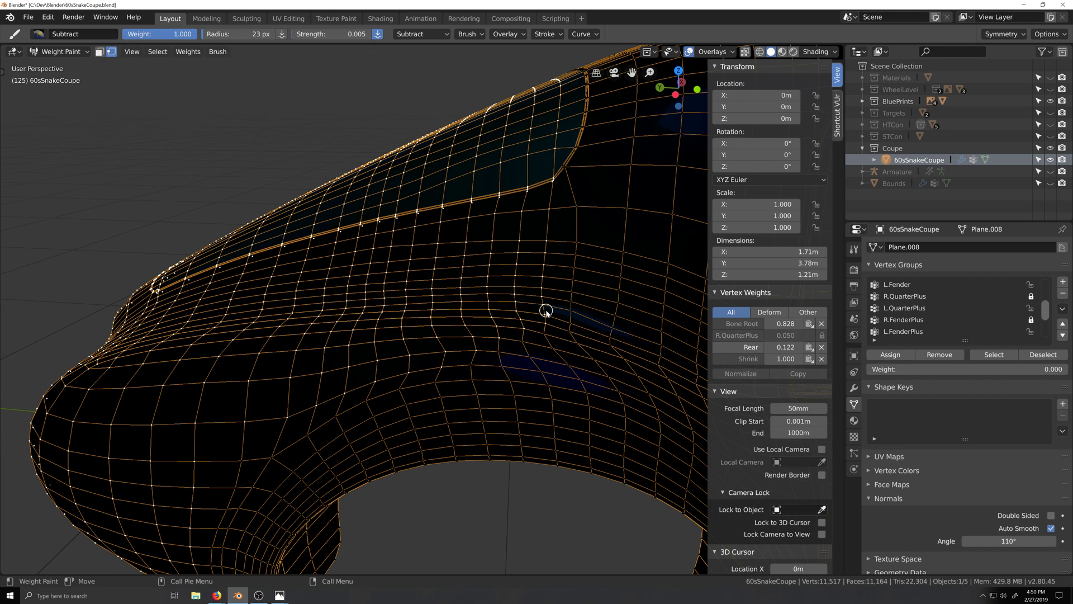
middle_click_drag(574, 343, 493, 354, "ctrl")
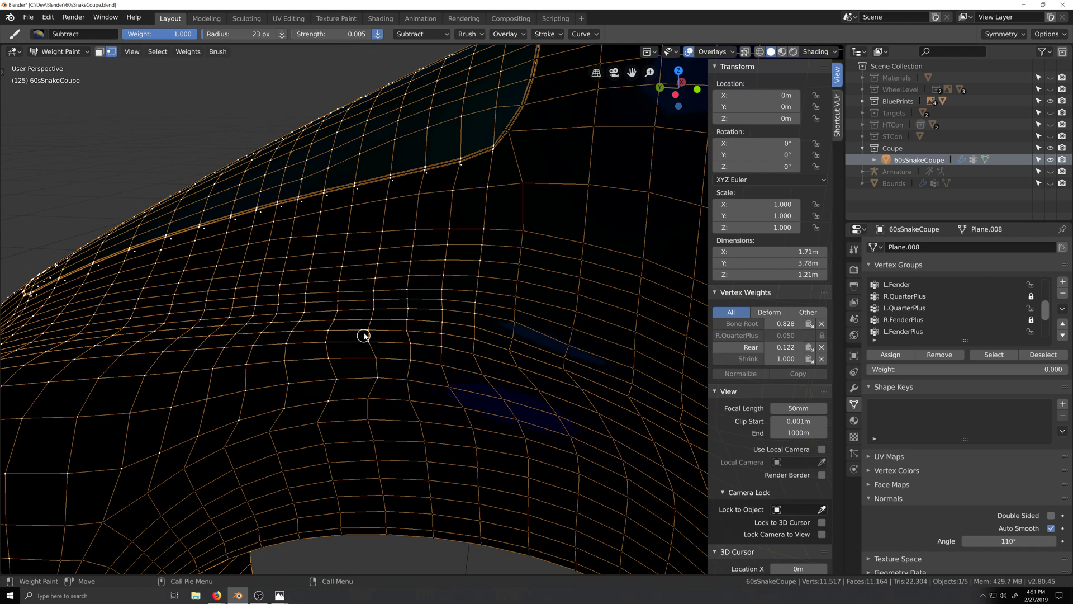
scroll(410, 434, "down", 3)
scroll(419, 427, "up", 3)
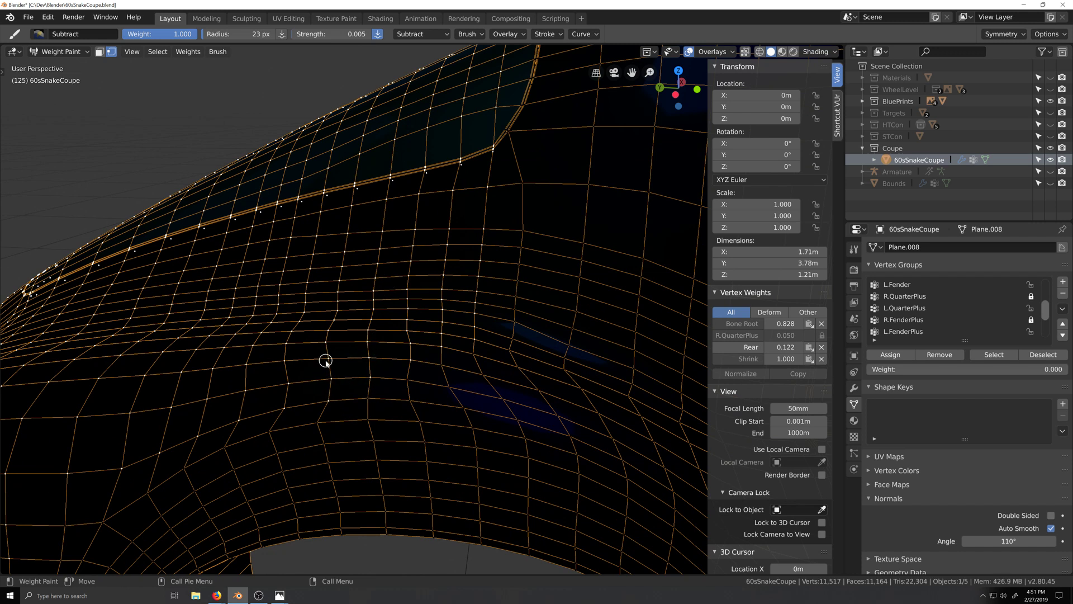
scroll(365, 356, "down", 2)
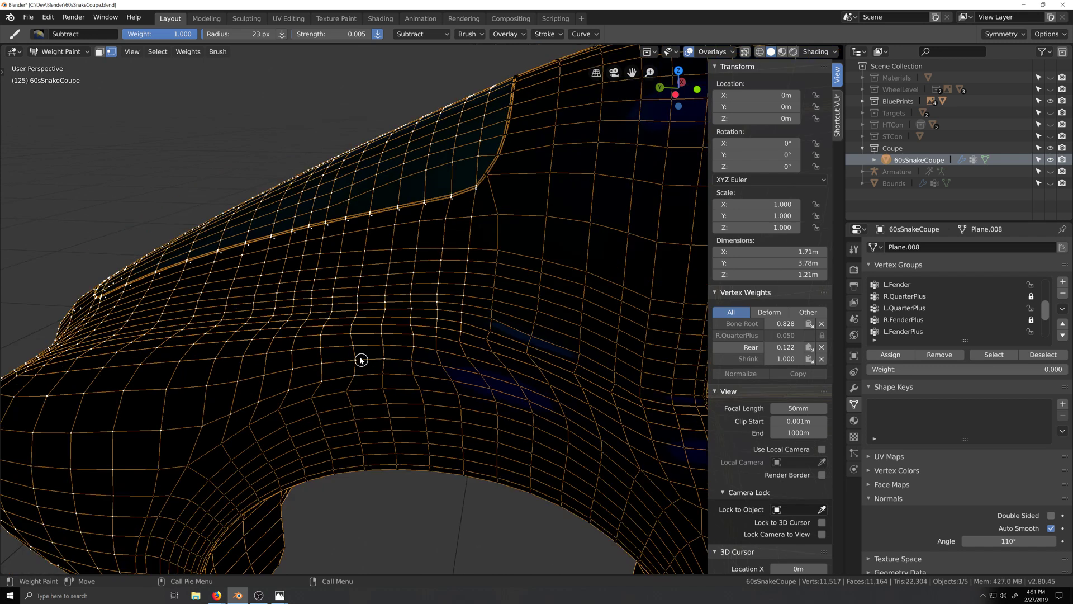
scroll(296, 405, "down", 5)
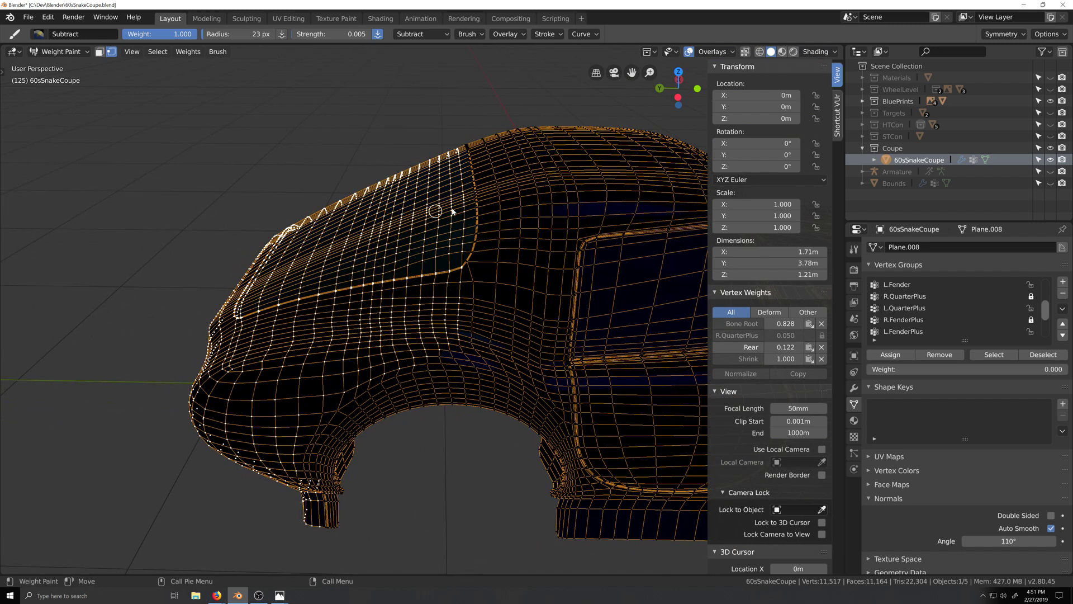
In Edit Mode, deselect the front vertex column of the rear selection and the uneven edge vertices above the wheel arch
key("ctrl+KP_3")
scroll(456, 322, "up", 2)
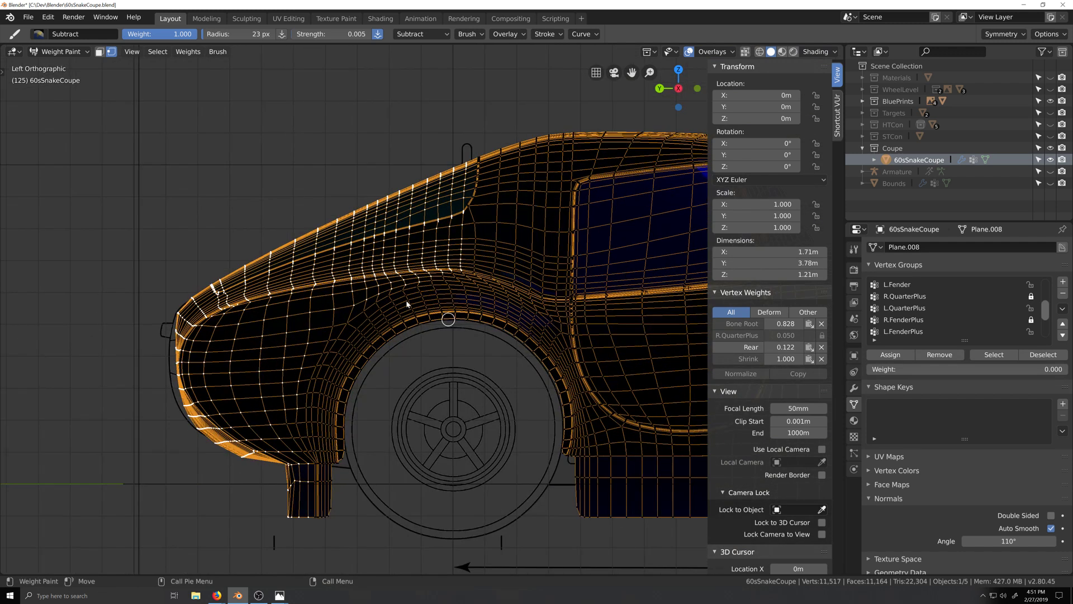
left_click(62, 52)
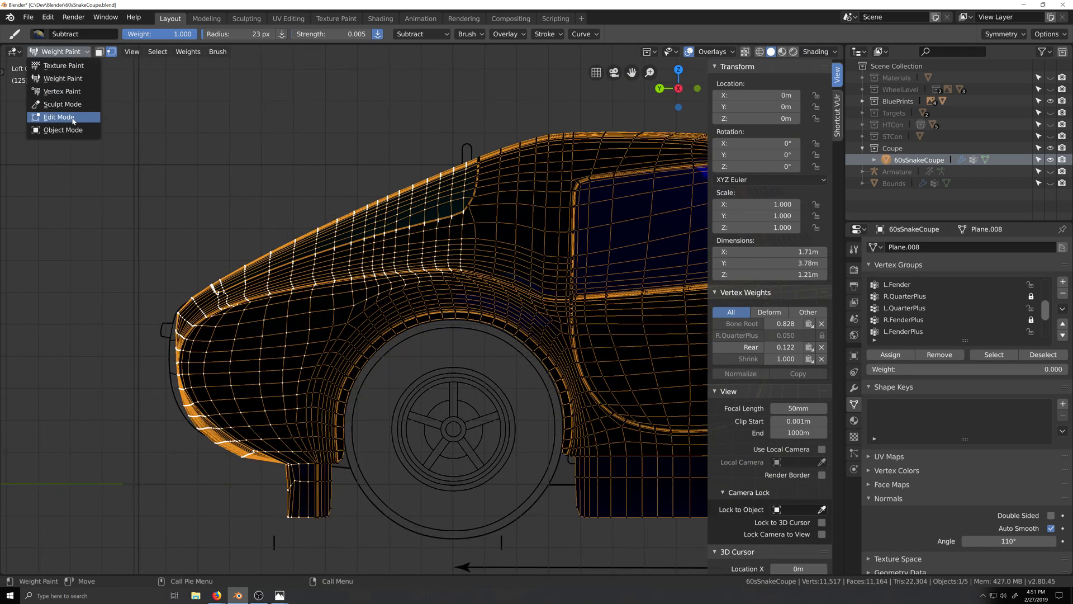
left_click(75, 117)
scroll(573, 144, "up", 2)
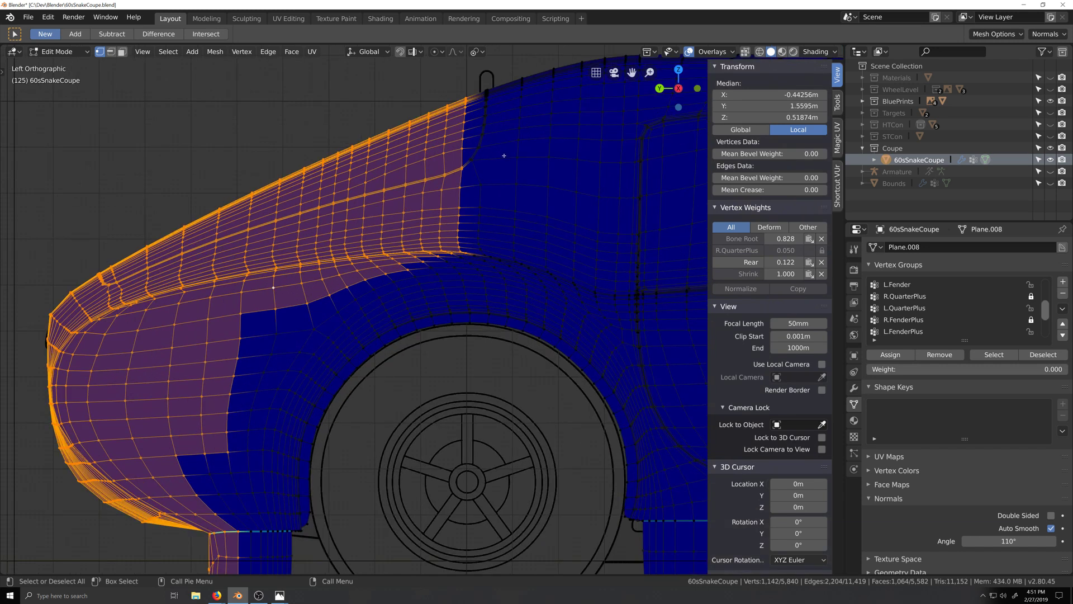
left_click(462, 181, "alt+shift")
scroll(475, 187, "down", 2)
middle_click_drag(525, 211, 449, 355)
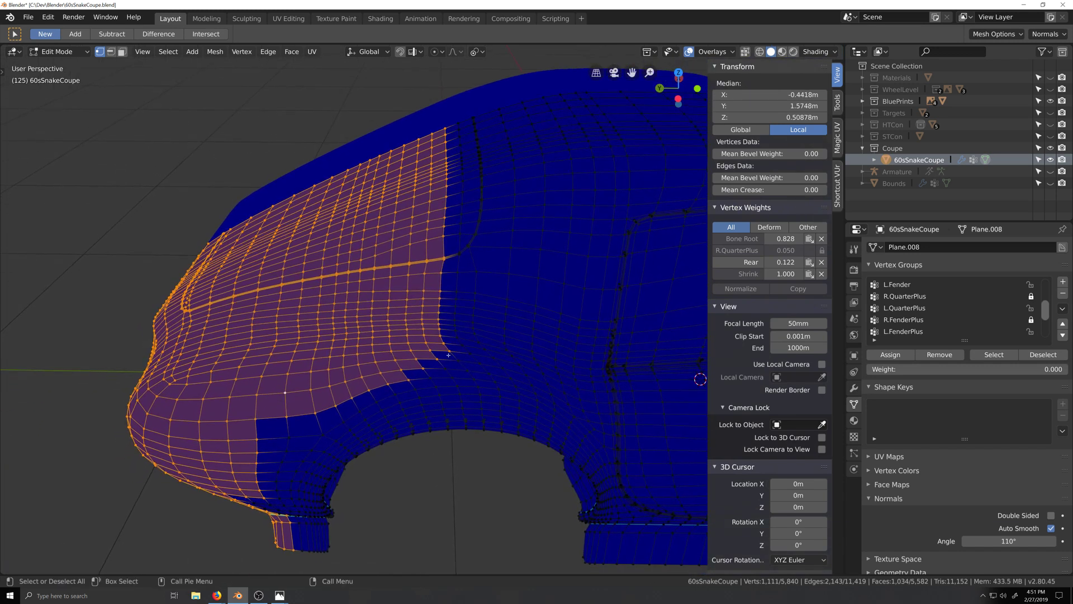
left_click(423, 369, "shift")
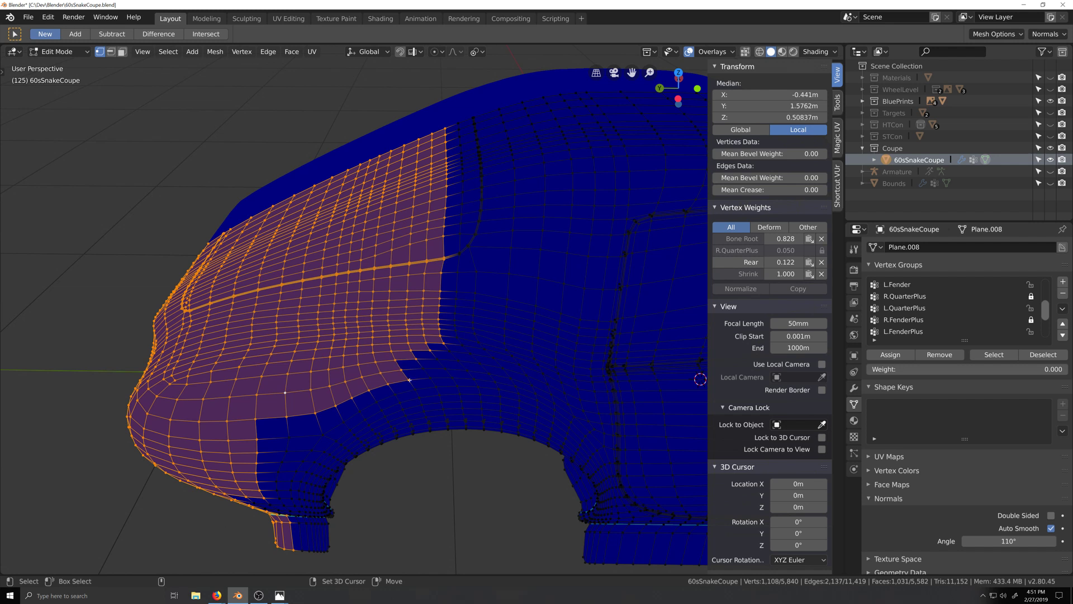
left_click(411, 378, "shift")
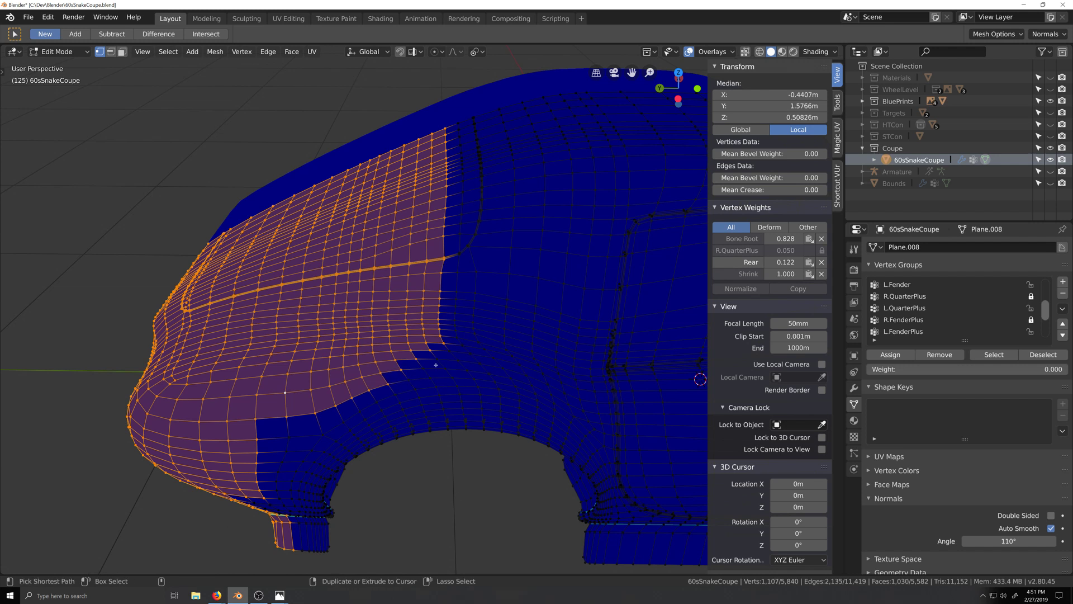
key("ctrl+KP_3")
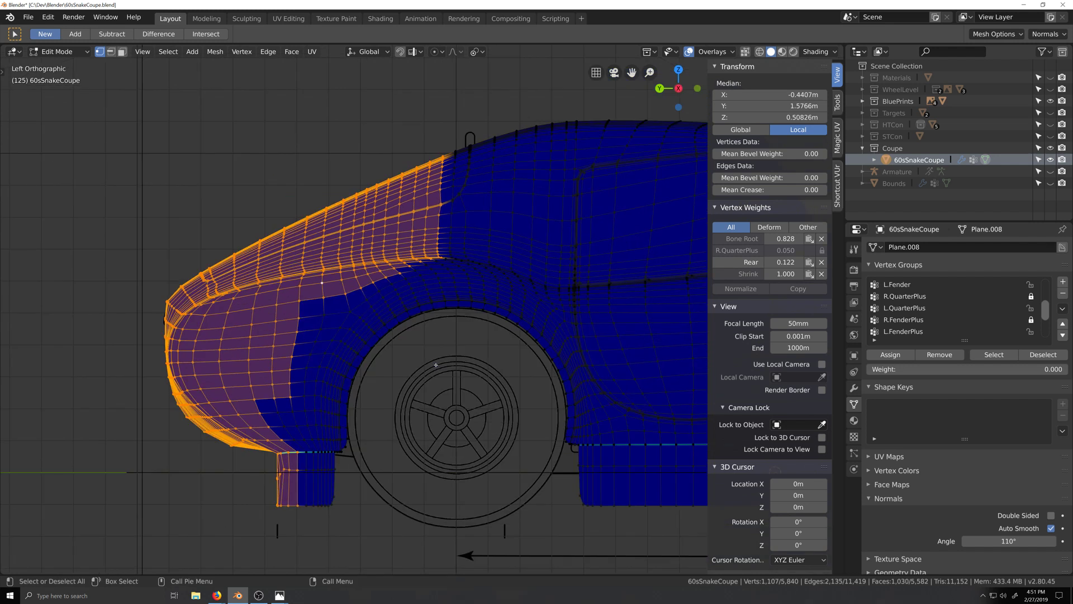
Return to Weight Paint with the Mix brush at a 500 px radius
left_click(67, 51)
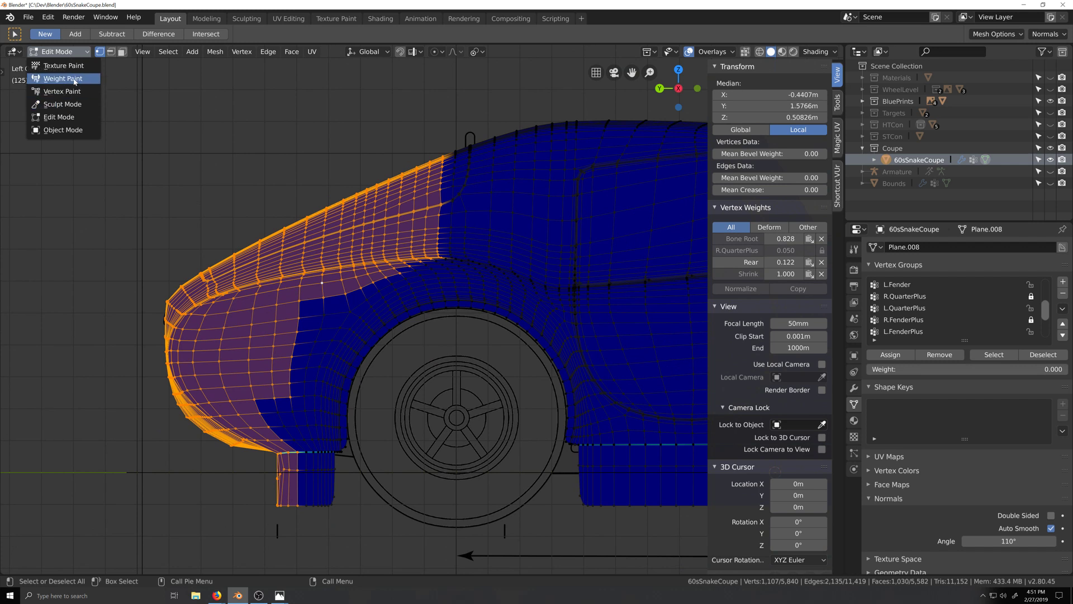
left_click(63, 79)
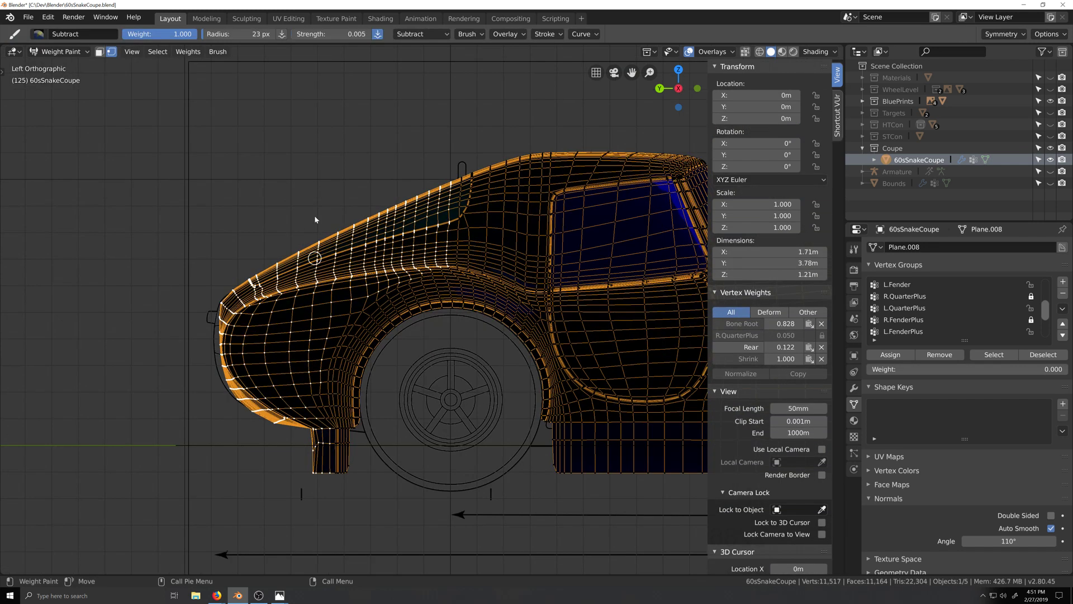
left_click_drag(235, 34, 313, 35)
scroll(313, 301, "down", 4)
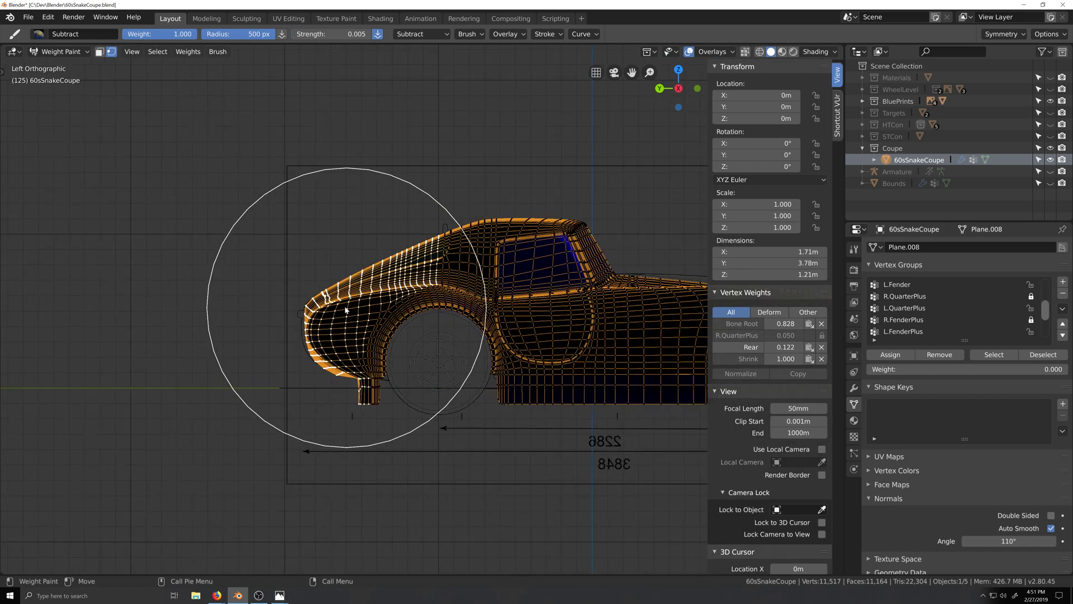
left_click(39, 34)
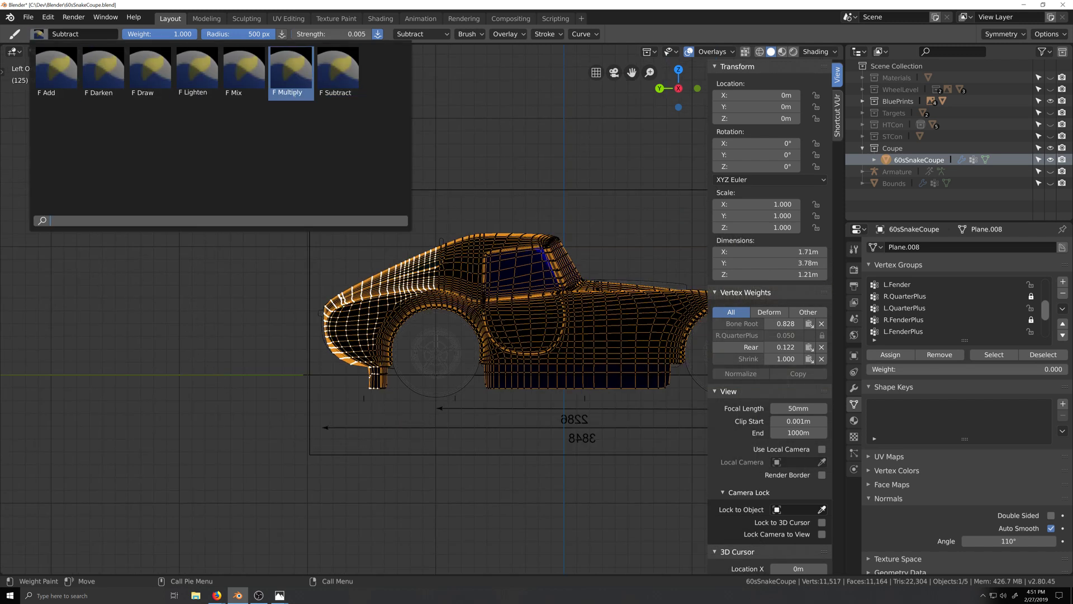
left_click(239, 68)
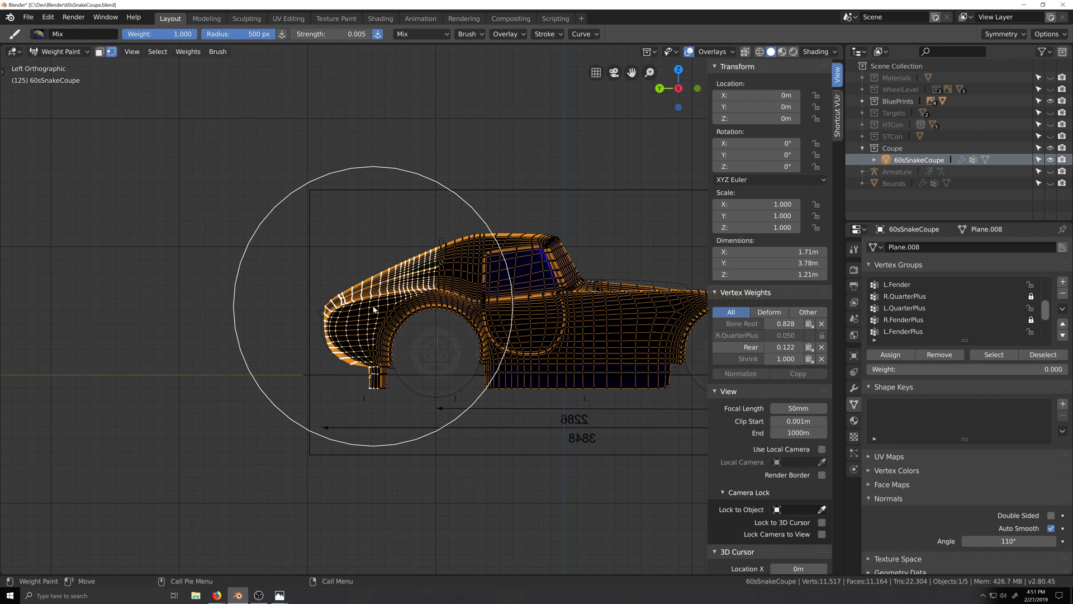
Apply the Mix brush over the remaining selected rear vertices and undo the last application
scroll(373, 308, "up", 2)
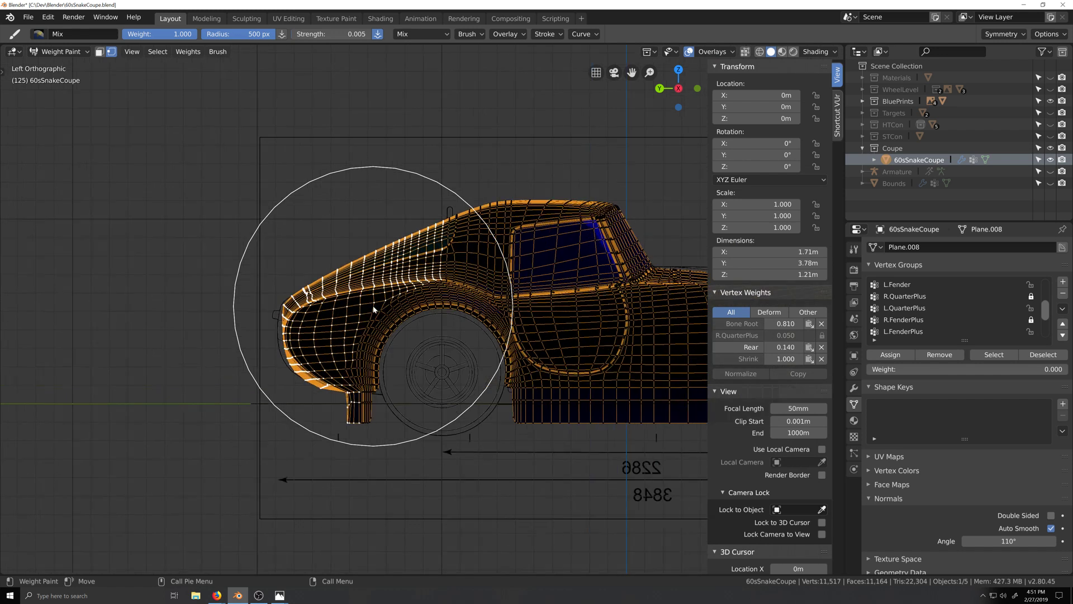
scroll(373, 308, "up", 5)
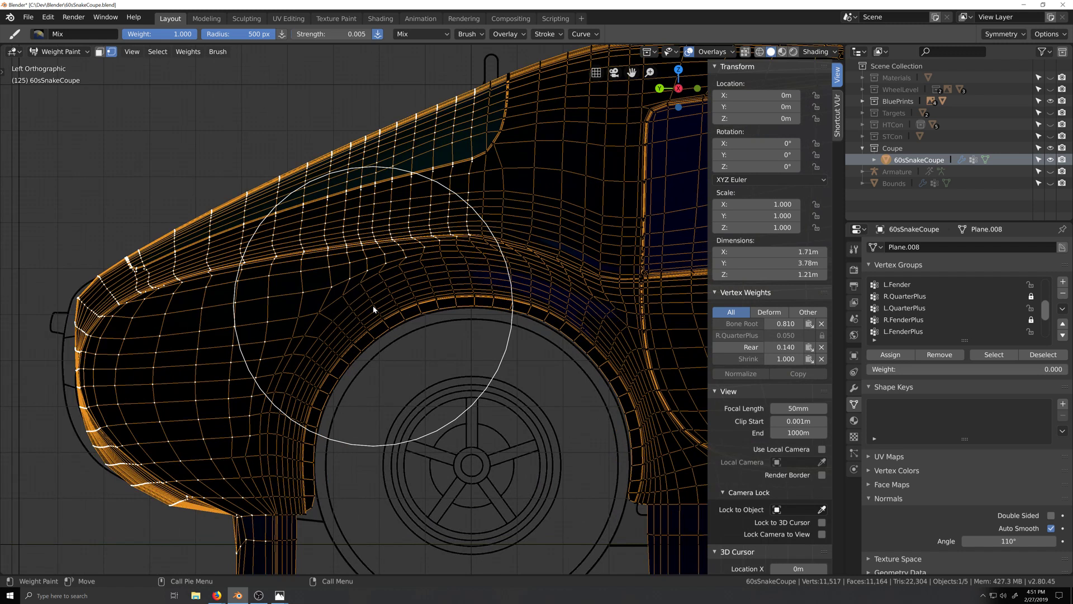
left_click(374, 308)
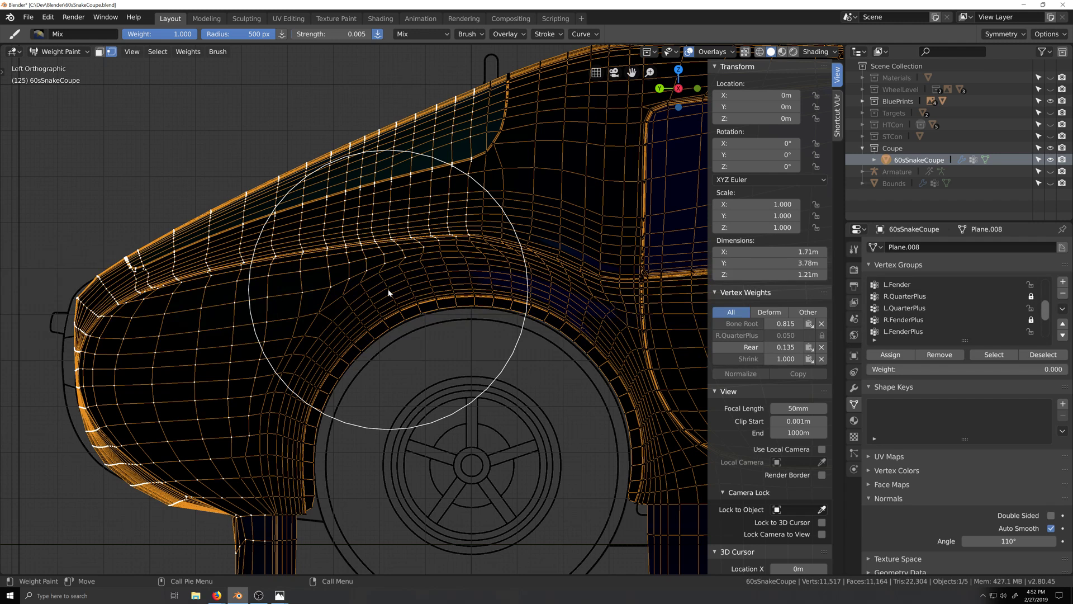
Examine the roofline against the side blueprint, and the quarter panel, wheel arch and lower rear corner in perspective
scroll(391, 288, "down", 3)
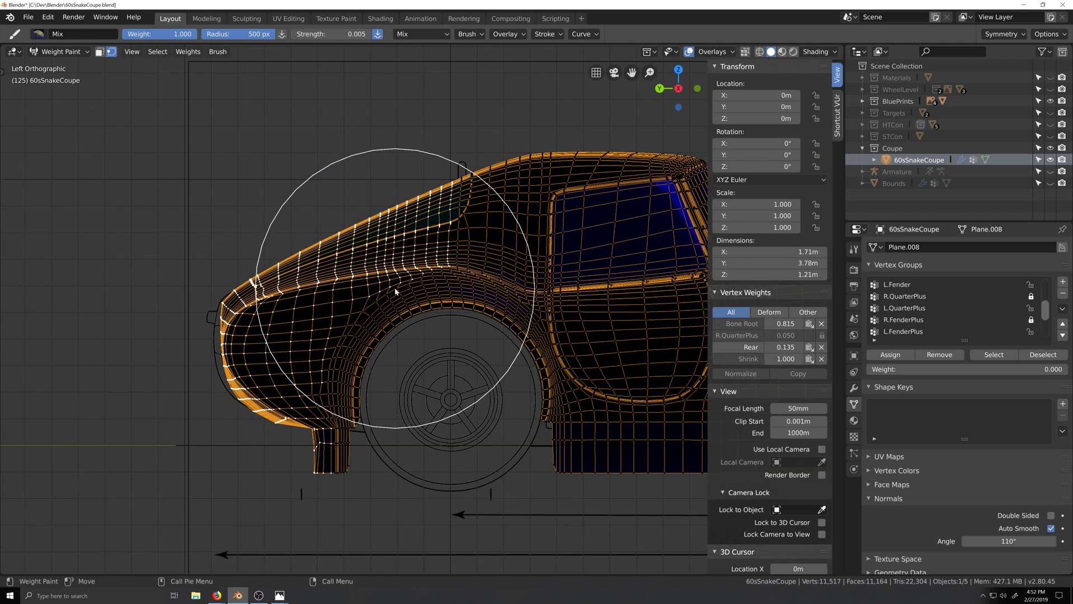
scroll(394, 291, "down", 2)
scroll(386, 327, "up", 4)
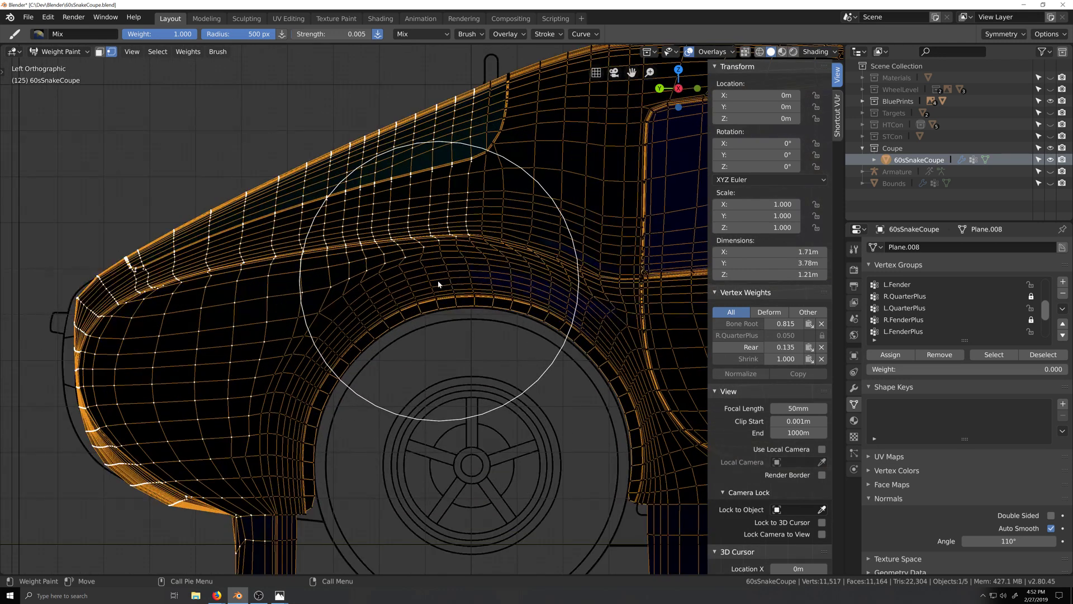
scroll(428, 283, "down", 3)
scroll(428, 283, "up", 4)
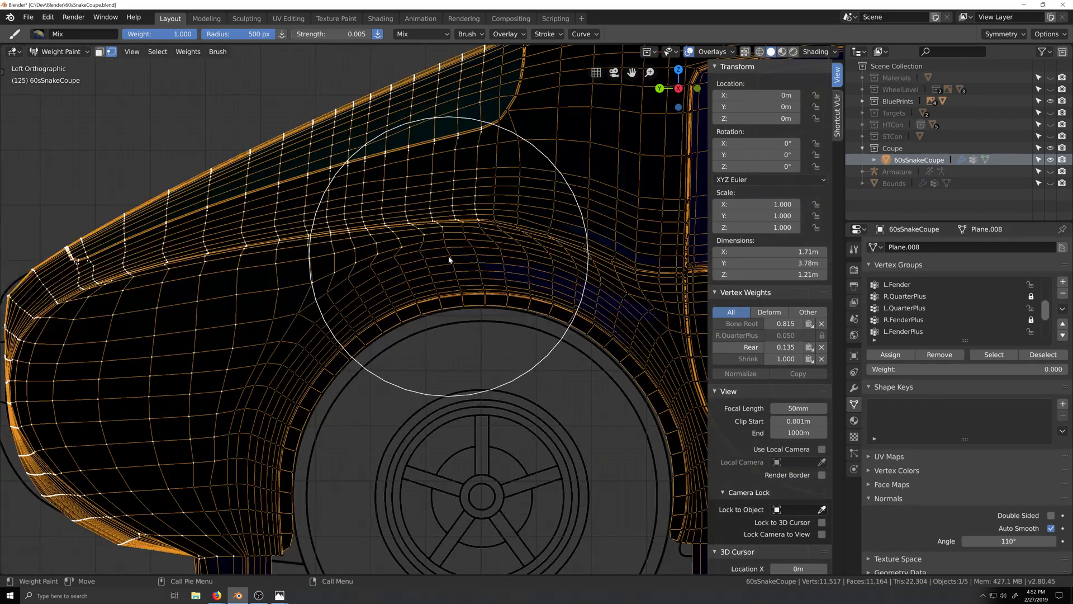
middle_click_drag(449, 257, 388, 359, "shift")
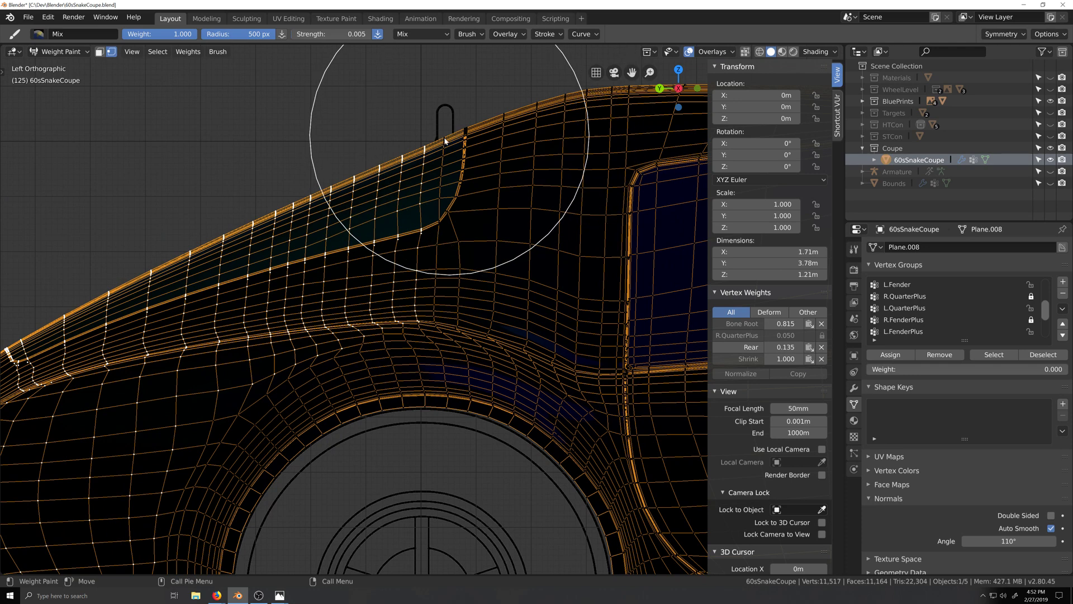
mouse_move(396, 403)
middle_mouse_down()
mouse_move(395, 336)
mouse_move(336, 447)
middle_mouse_up()
scroll(432, 423, "up", 6)
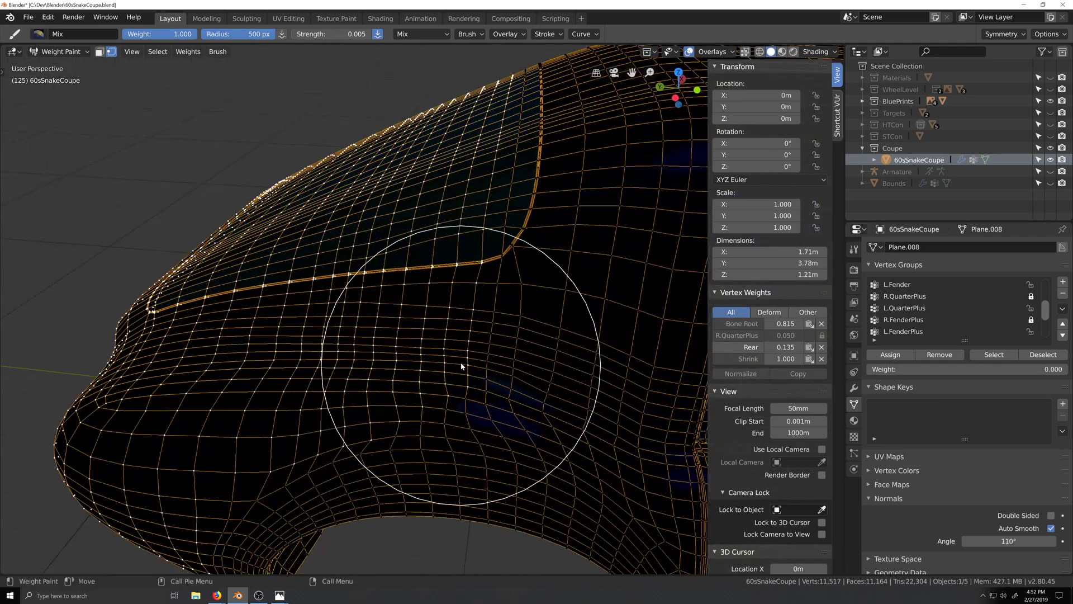
scroll(426, 392, "down", 4)
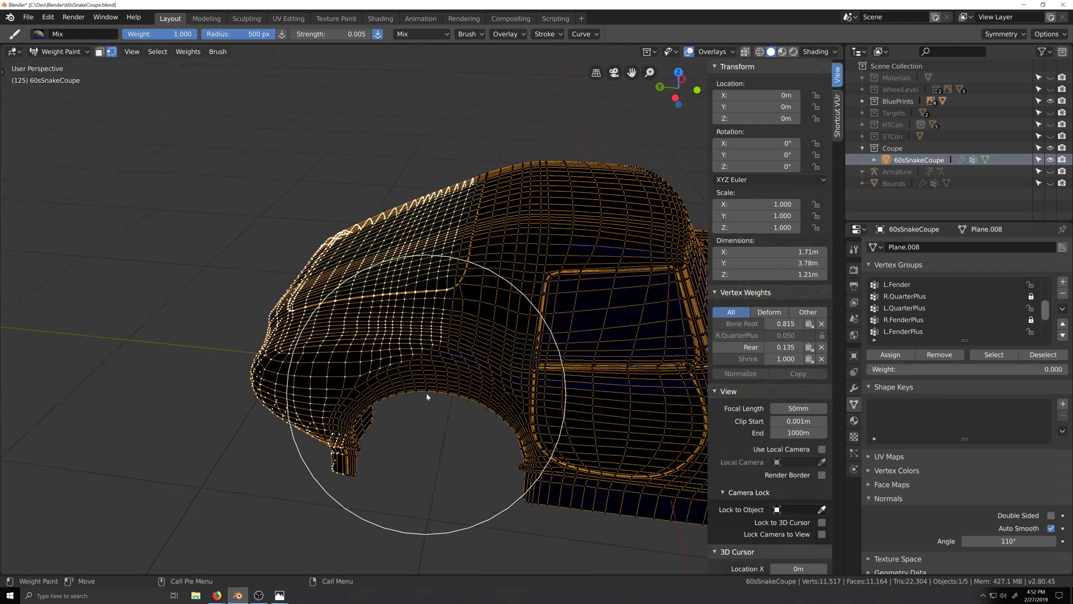
scroll(426, 393, "down", 1)
middle_click_drag(359, 399, 381, 379)
scroll(354, 439, "up", 3)
scroll(425, 301, "up", 2)
mouse_move(355, 439)
middle_mouse_down()
mouse_move(425, 301)
mouse_move(403, 397)
mouse_move(353, 381)
middle_mouse_up()
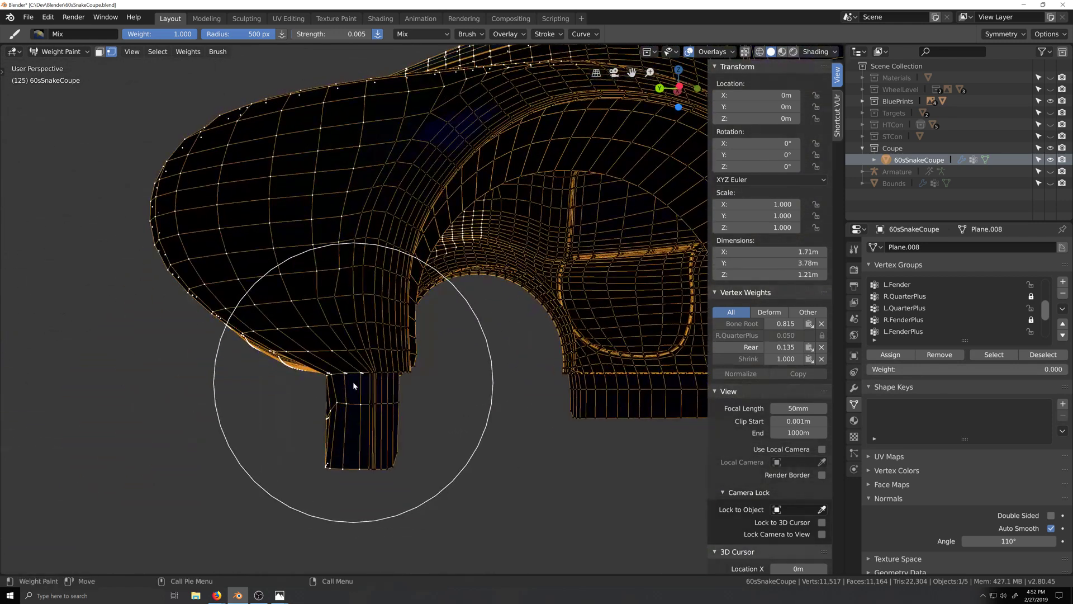
In Edit Mode, deselect the next front vertex column and four boundary vertices stepping down toward the wheel arch
left_click(80, 52)
left_click(56, 118)
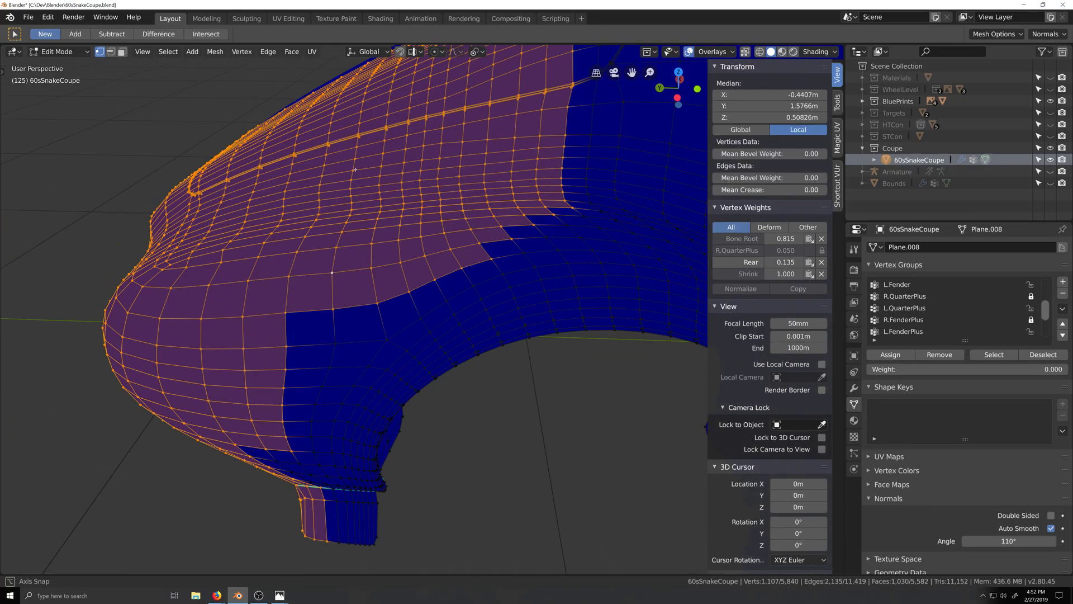
middle_click_drag(355, 170, 391, 162)
left_click(574, 144, "alt+shift")
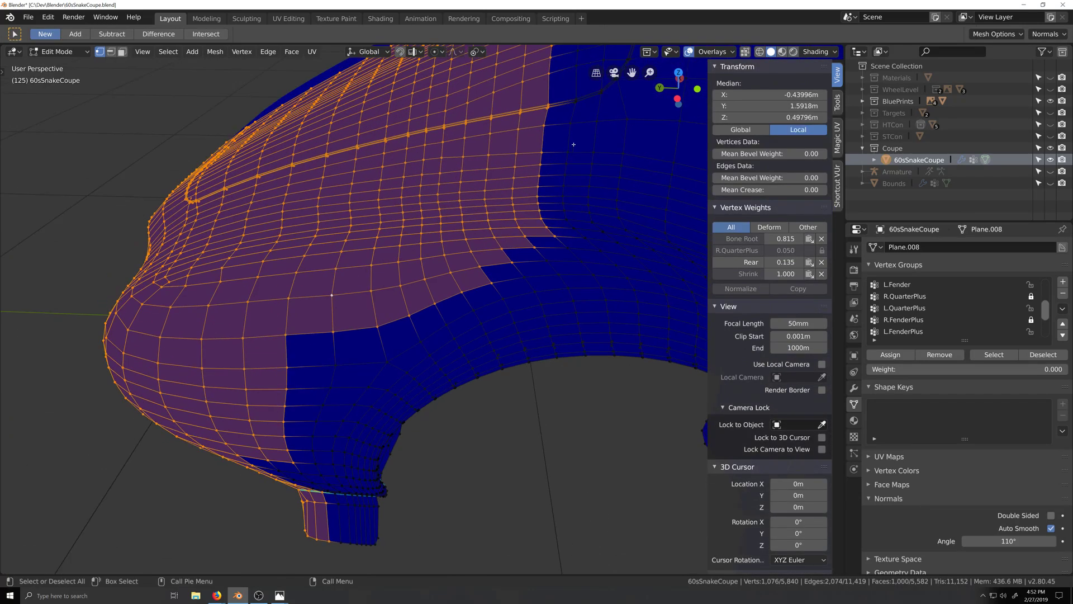
left_click(555, 237, "shift")
left_click(535, 248, "shift")
left_click(512, 263, "shift")
left_click(492, 284, "shift")
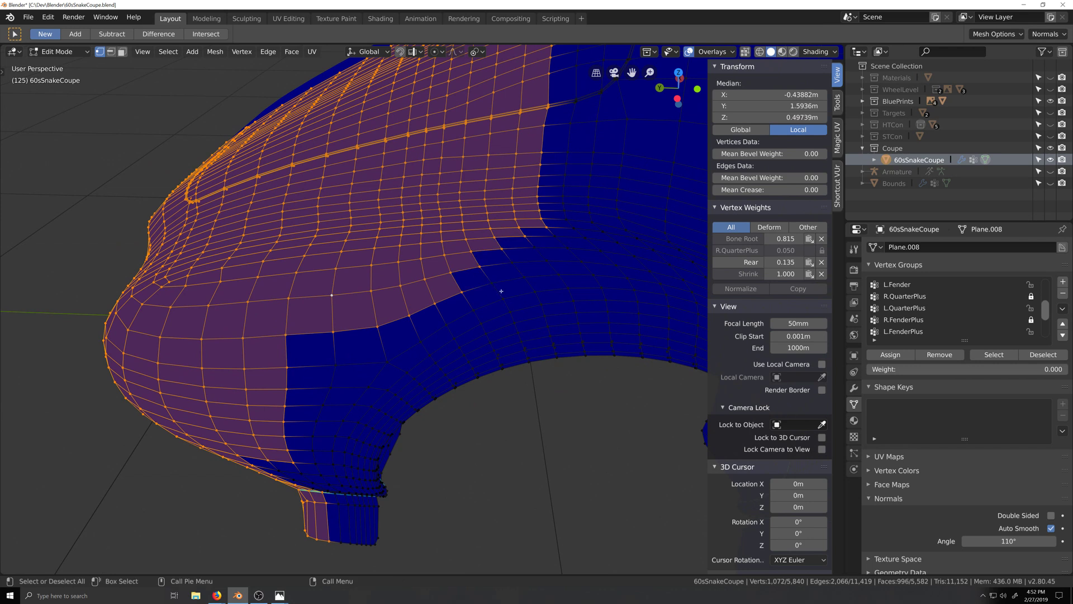
Return to Weight Paint and raise the Rear weight of the reduced selection to 0.148 with the Mix brush in side view
left_click(67, 53)
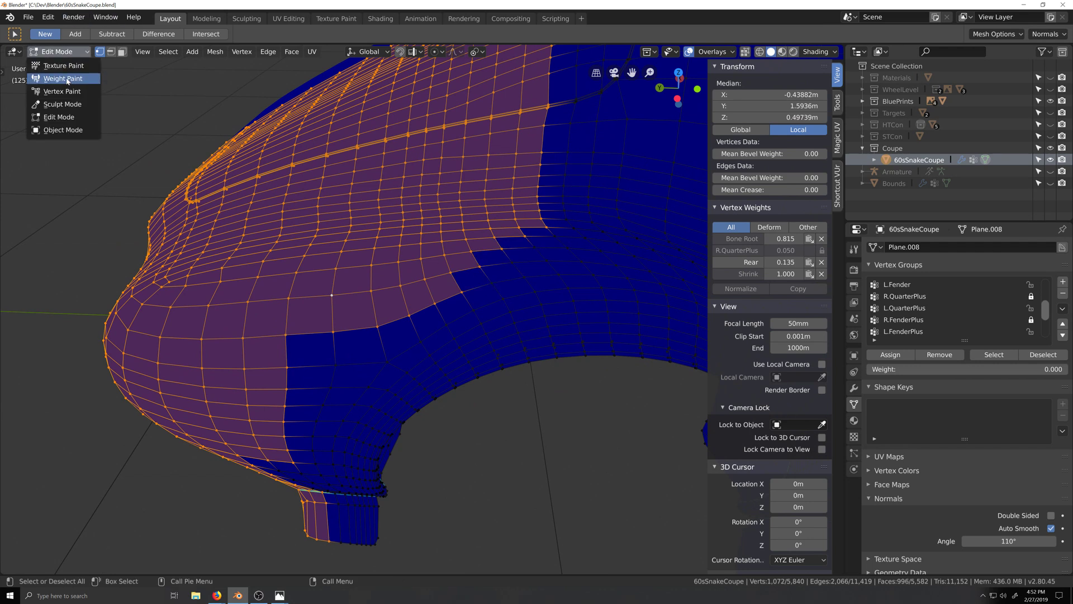
left_click(67, 80)
key("ctrl+KP_3")
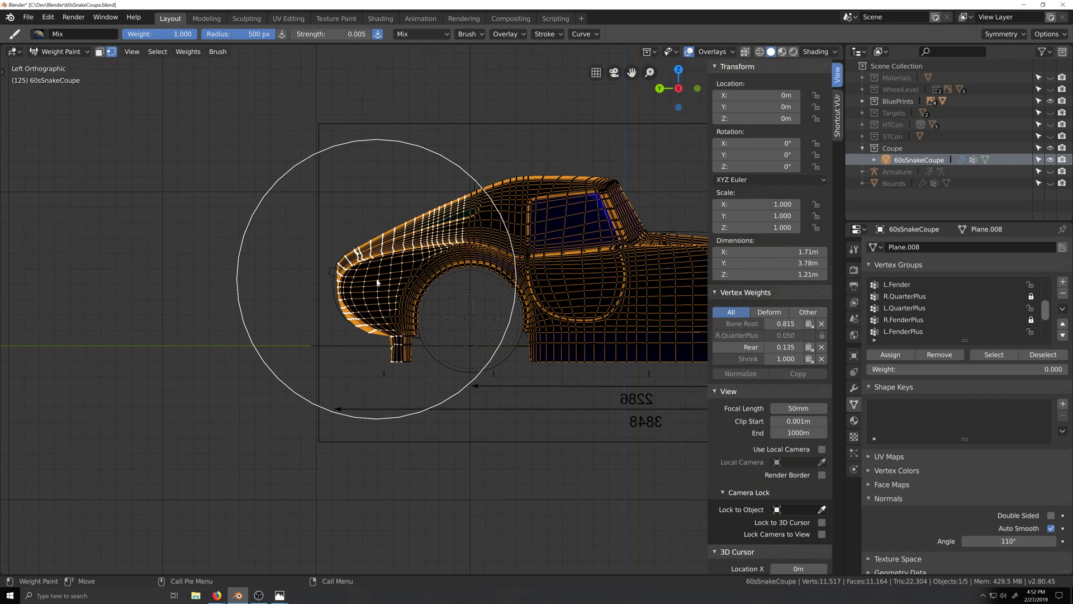
left_click_drag(399, 275, 398, 274)
scroll(399, 274, "up", 6)
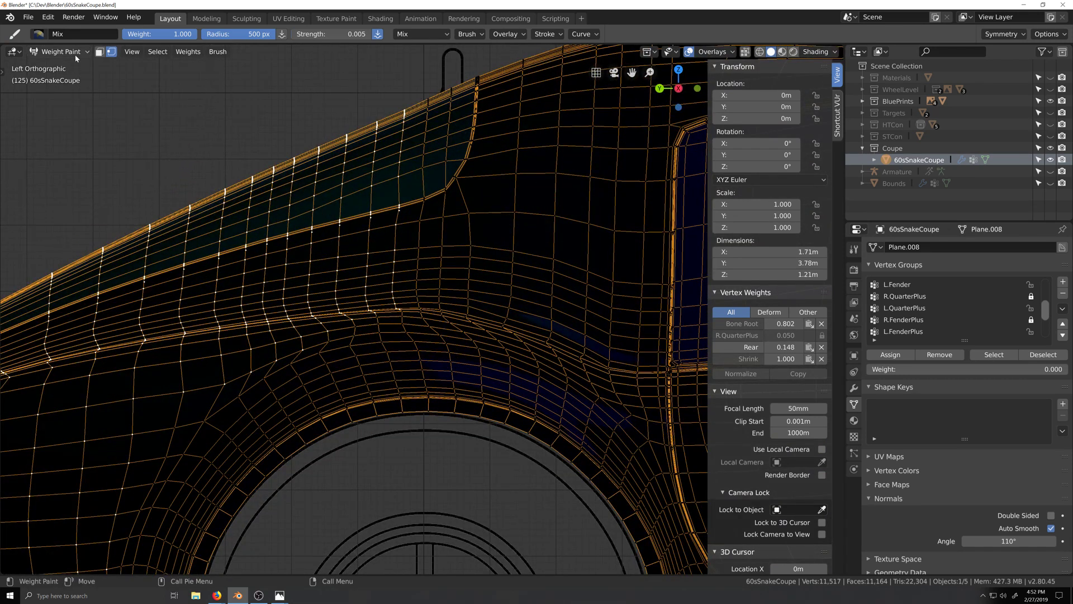
Switch to the Subtract brush with a radius of 35 px
middle_click_drag(206, 386, 353, 210, "shift")
middle_click_drag(309, 468, 317, 354, "shift")
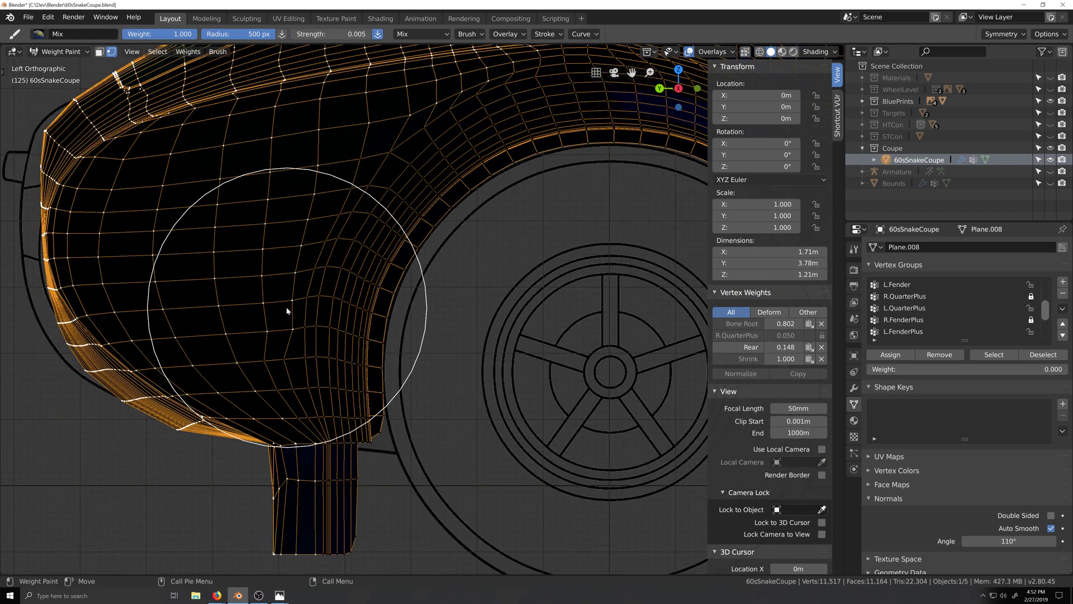
middle_click_drag(257, 321, 303, 375, "shift")
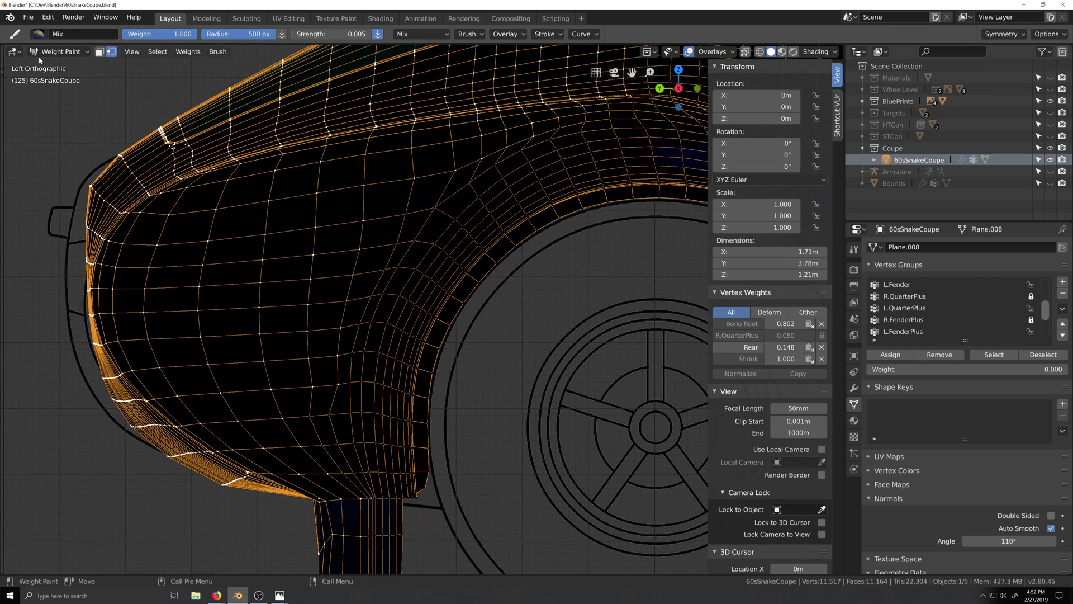
left_click(39, 34)
left_click(337, 70)
left_click_drag(208, 34, 207, 34)
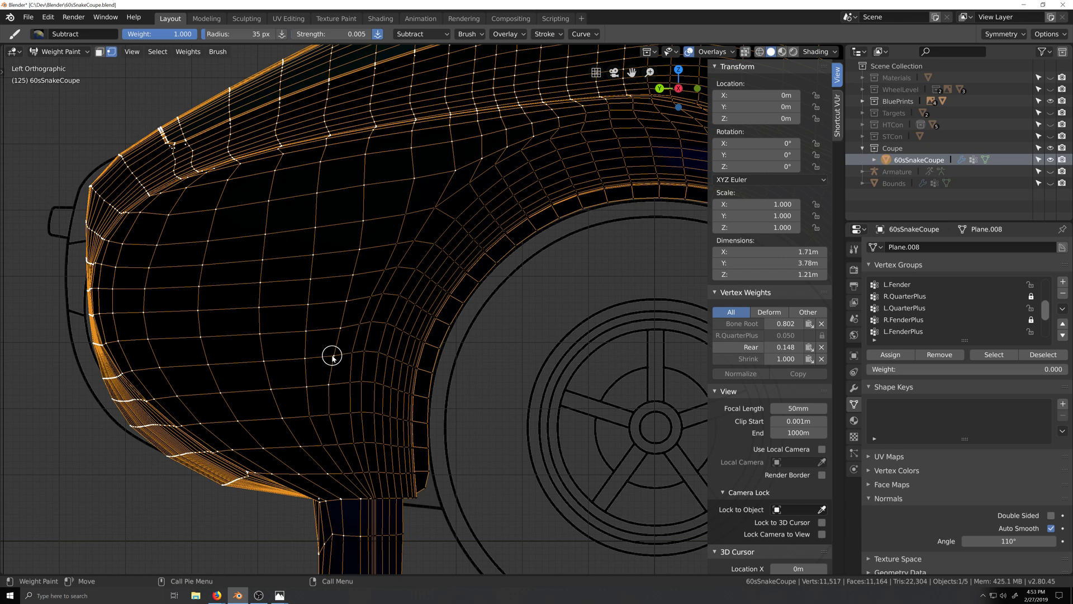
Examine the rear quarter panel and wheel arch mesh in perspective, and the rear profile and roofline against the side blueprint
mouse_move(353, 270)
middle_mouse_down()
mouse_move(456, 231)
mouse_move(512, 267)
mouse_move(300, 501)
mouse_move(337, 439)
mouse_move(312, 432)
mouse_move(360, 424)
middle_mouse_up()
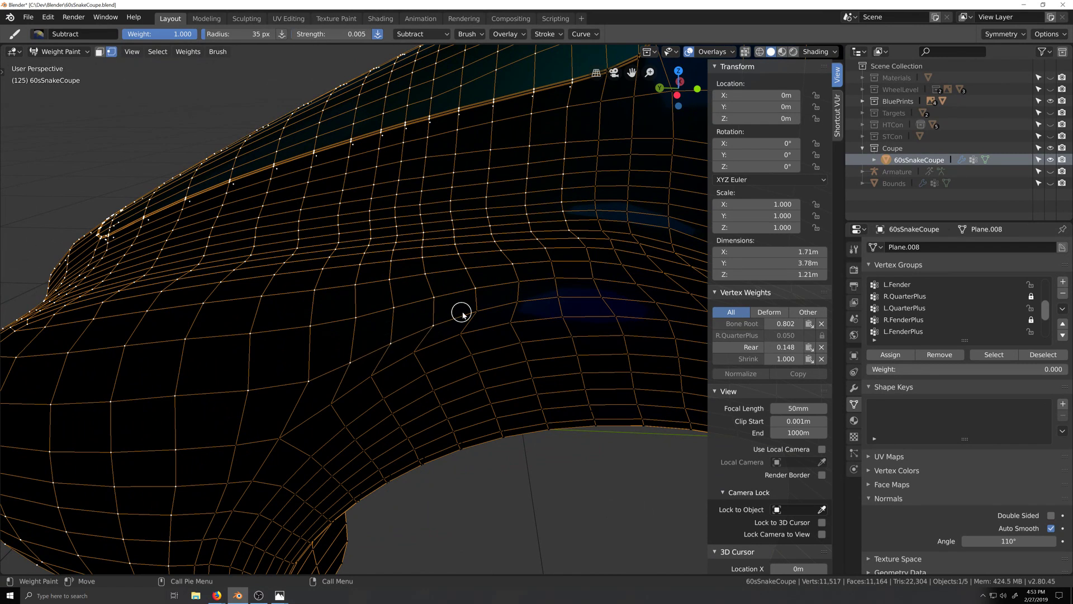
middle_click_drag(438, 343, 432, 363)
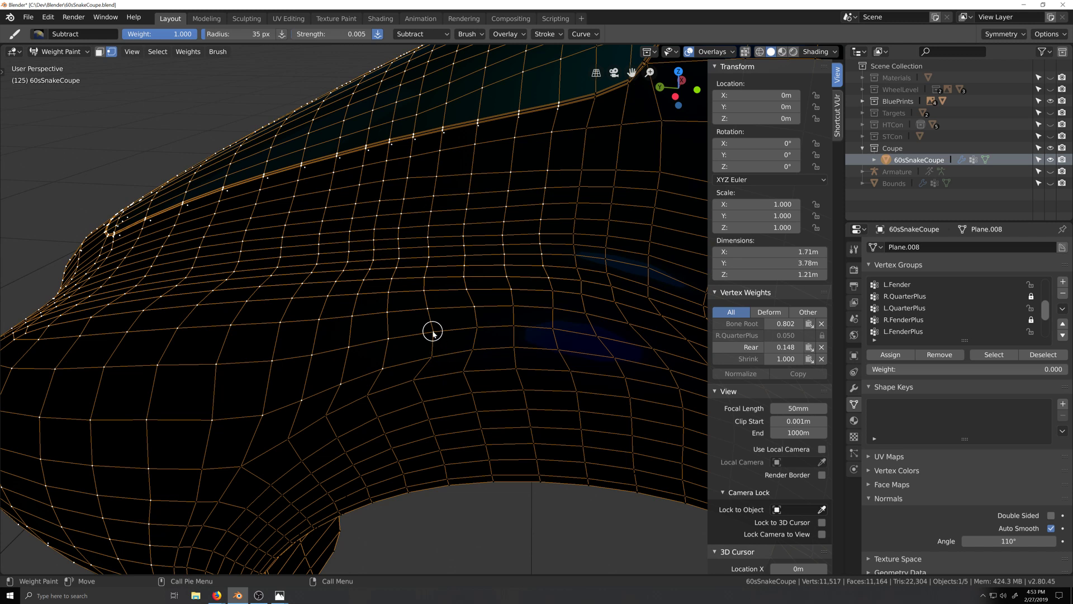
middle_click_drag(433, 331, 439, 386)
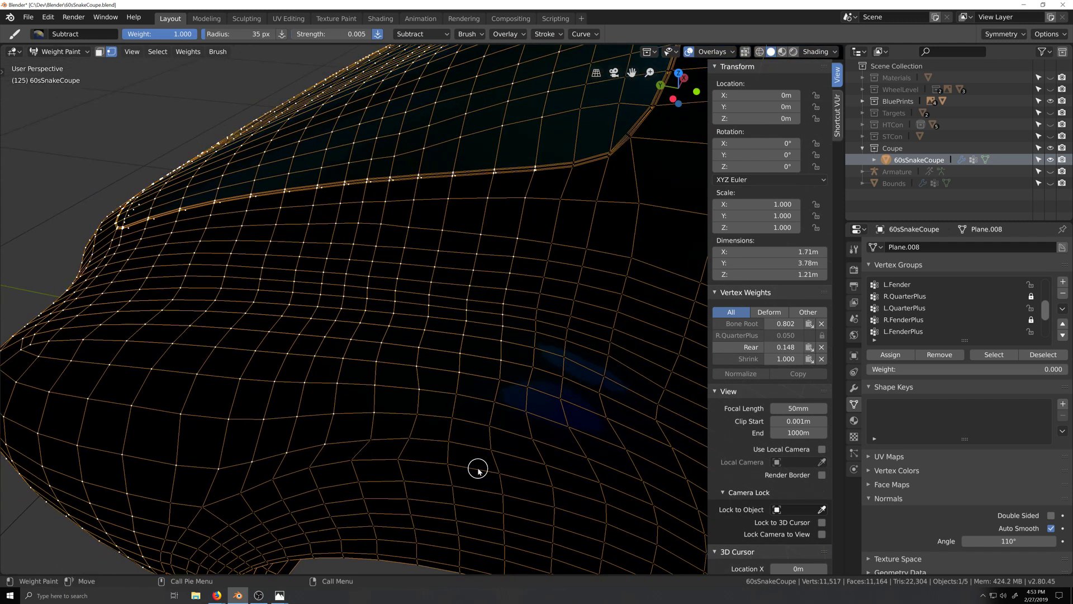
scroll(478, 469, "down", 2)
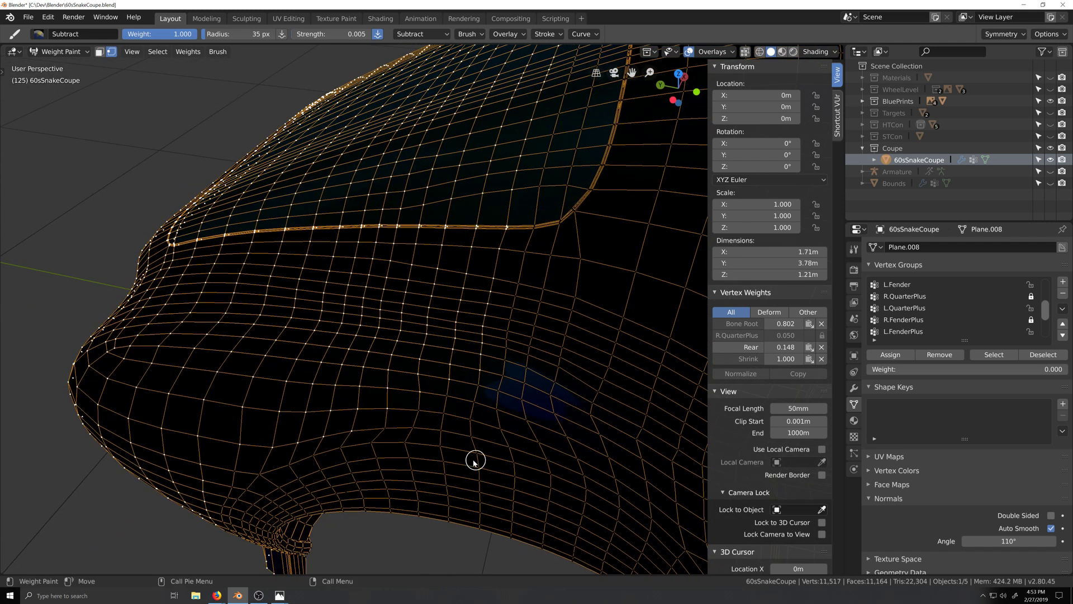
scroll(474, 462, "down", 4)
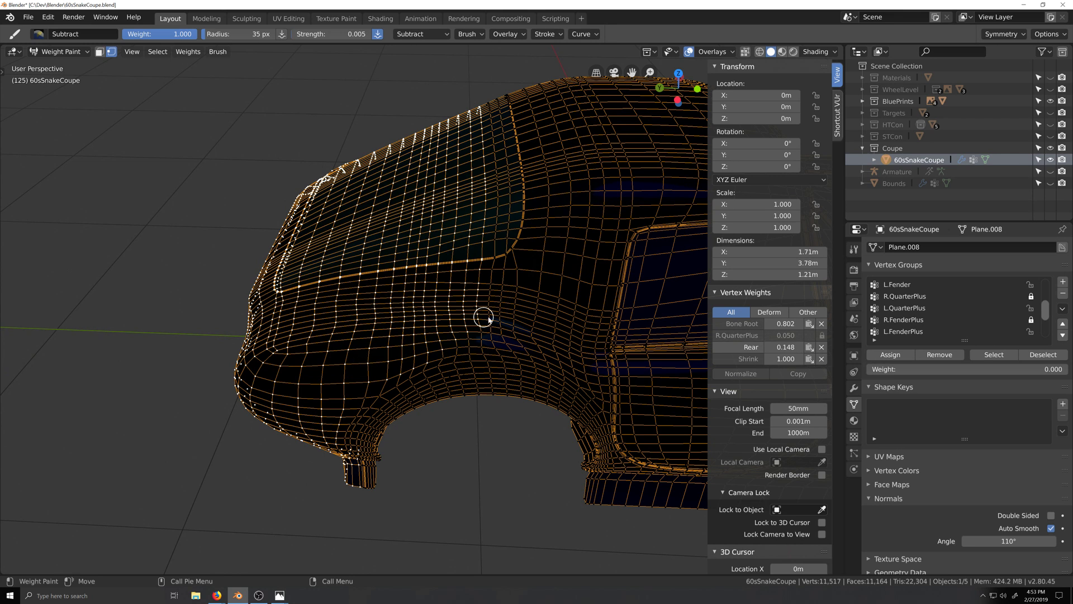
scroll(414, 374, "up", 2)
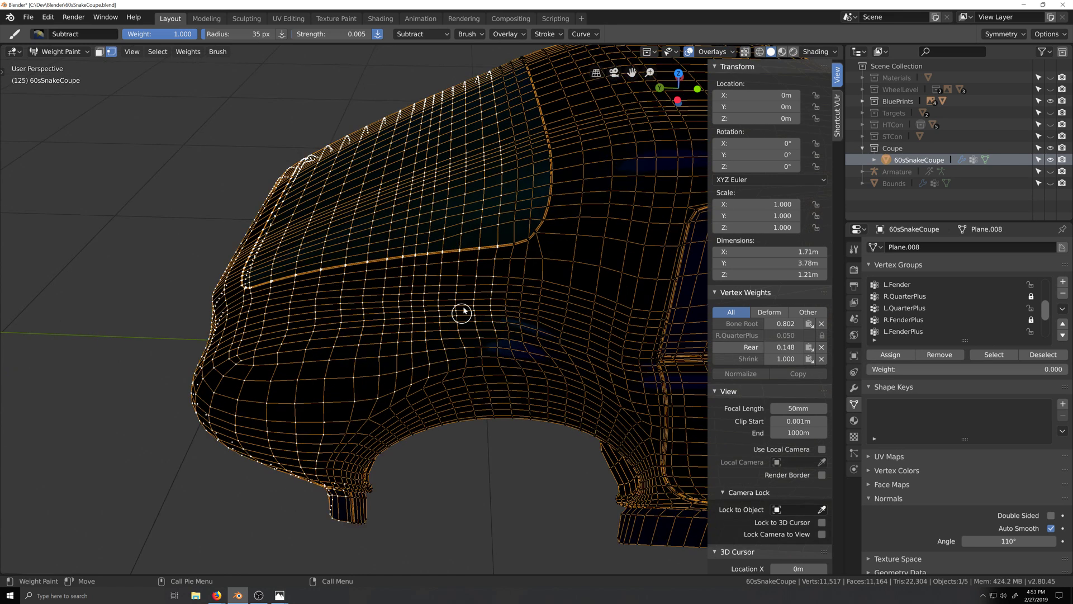
middle_click_drag(463, 381, 461, 325)
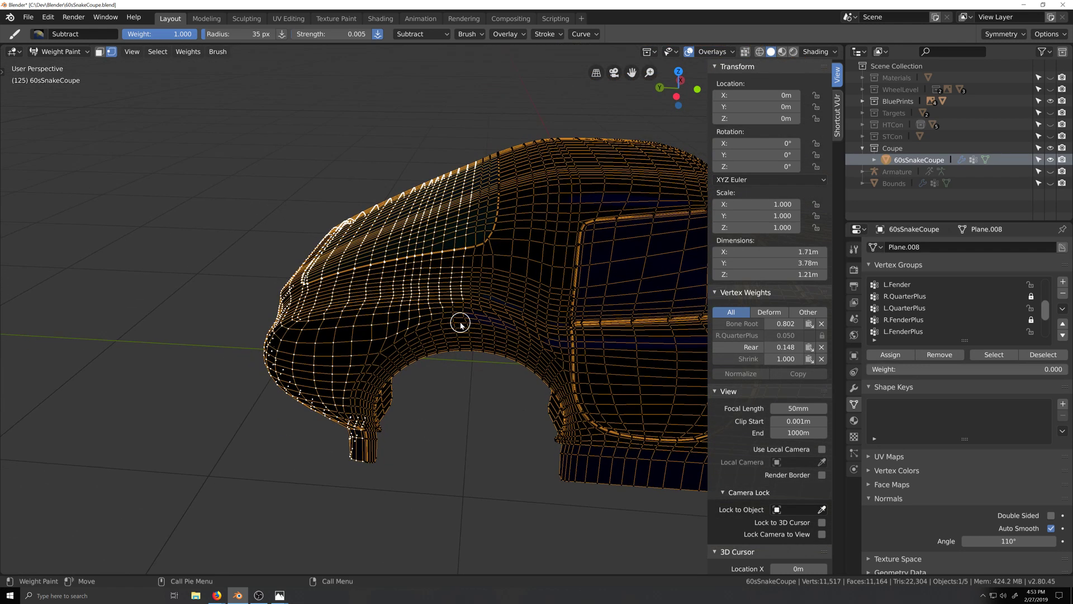
key("ctrl+KP_3")
scroll(462, 239, "up", 2)
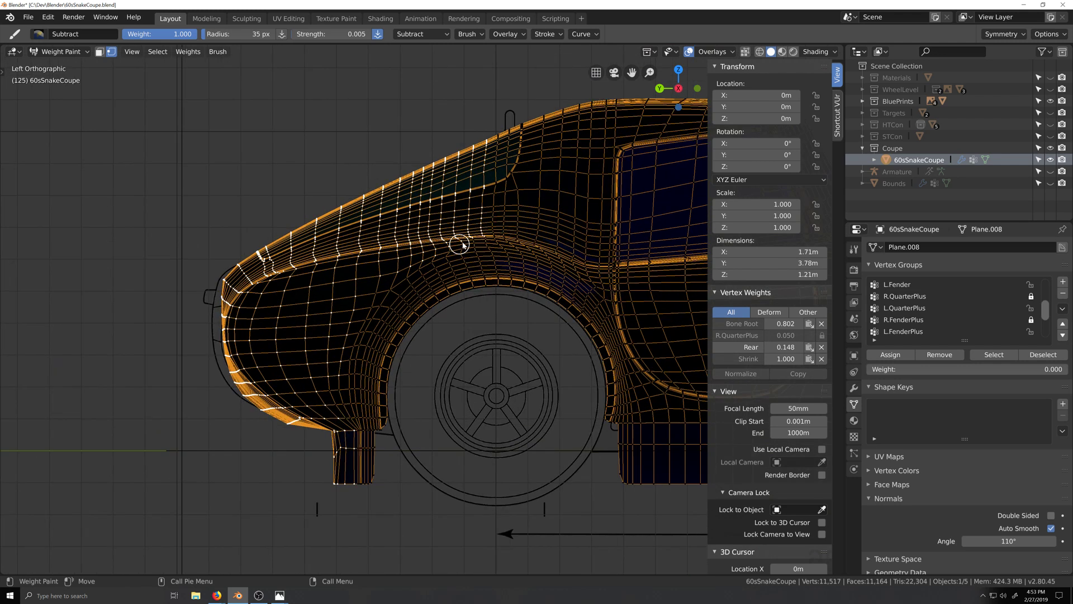
scroll(497, 208, "up", 2)
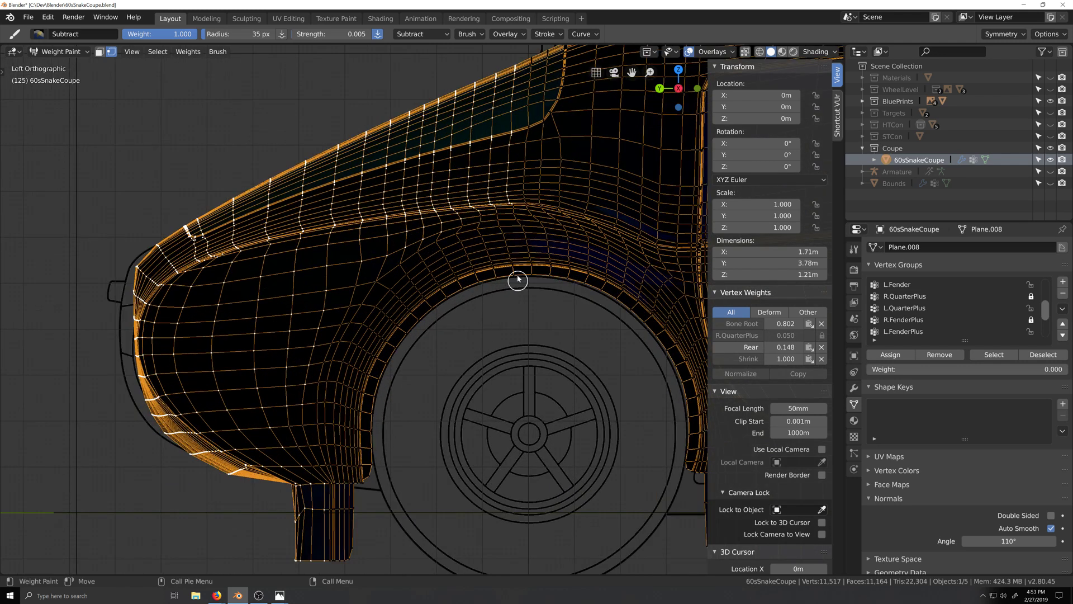
scroll(509, 223, "down", 4)
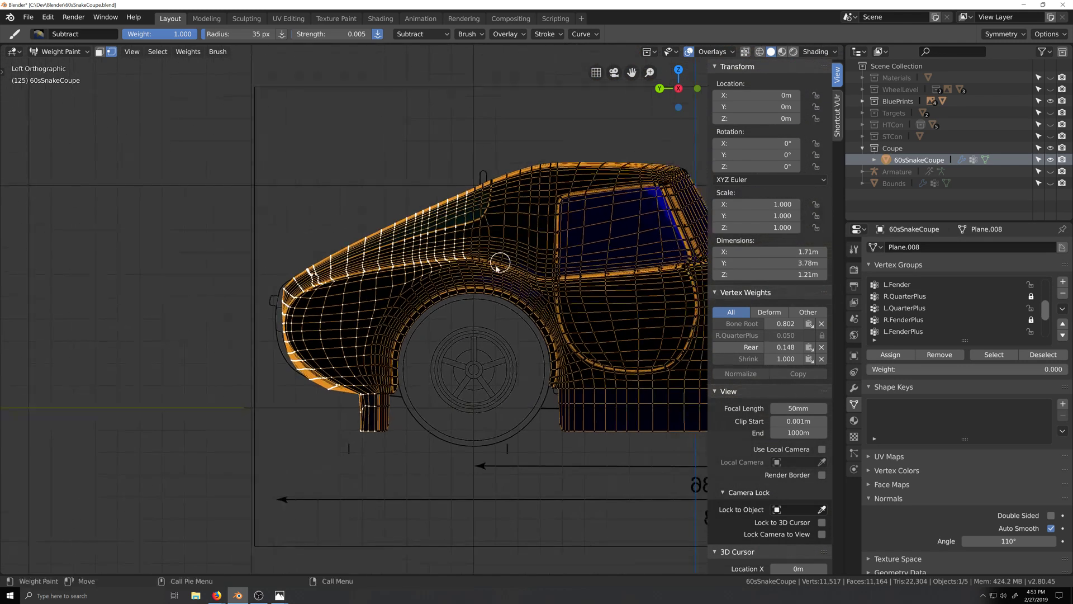
scroll(499, 266, "up", 4)
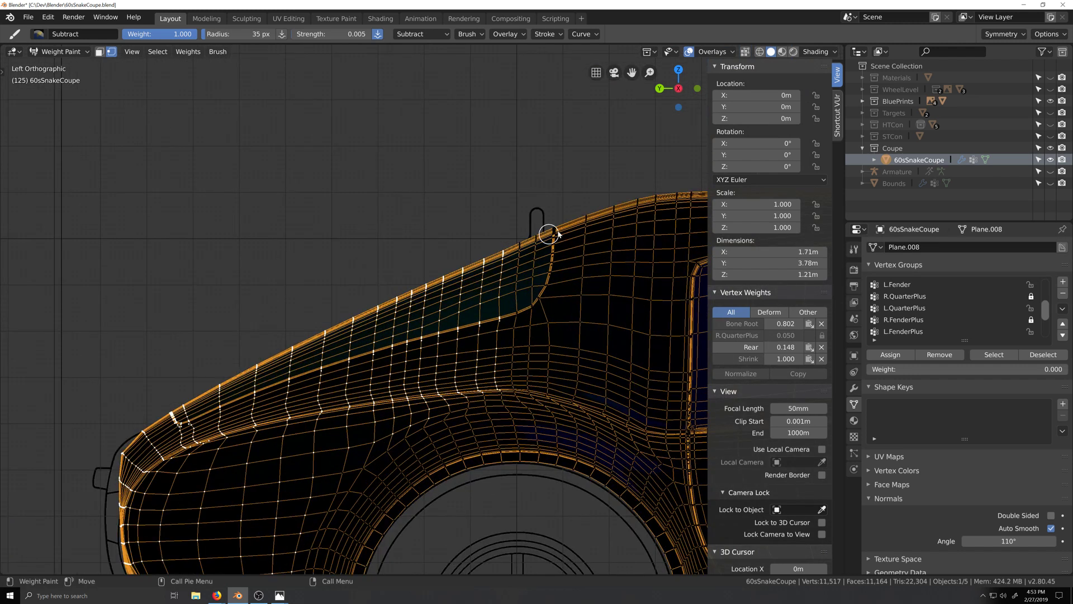
In Edit Mode, deselect the front vertex column of the rear selection and four stepped boundary vertices above the wheel arch
left_click(60, 52)
left_click(59, 117)
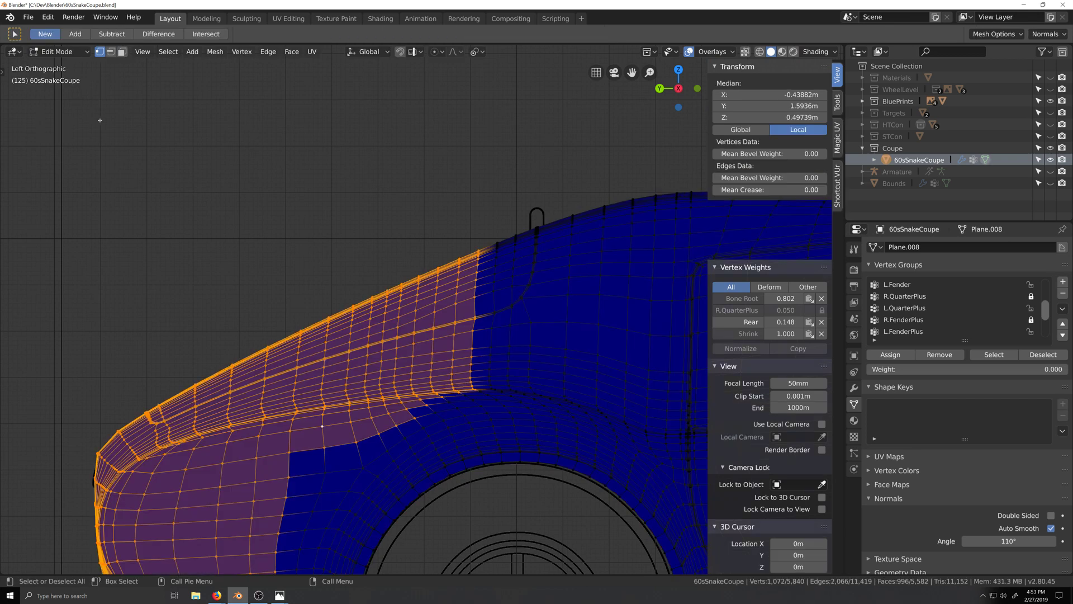
middle_click_drag(504, 204, 494, 250)
left_click(485, 251, "alt+shift")
middle_click_drag(473, 503, 530, 431, "shift")
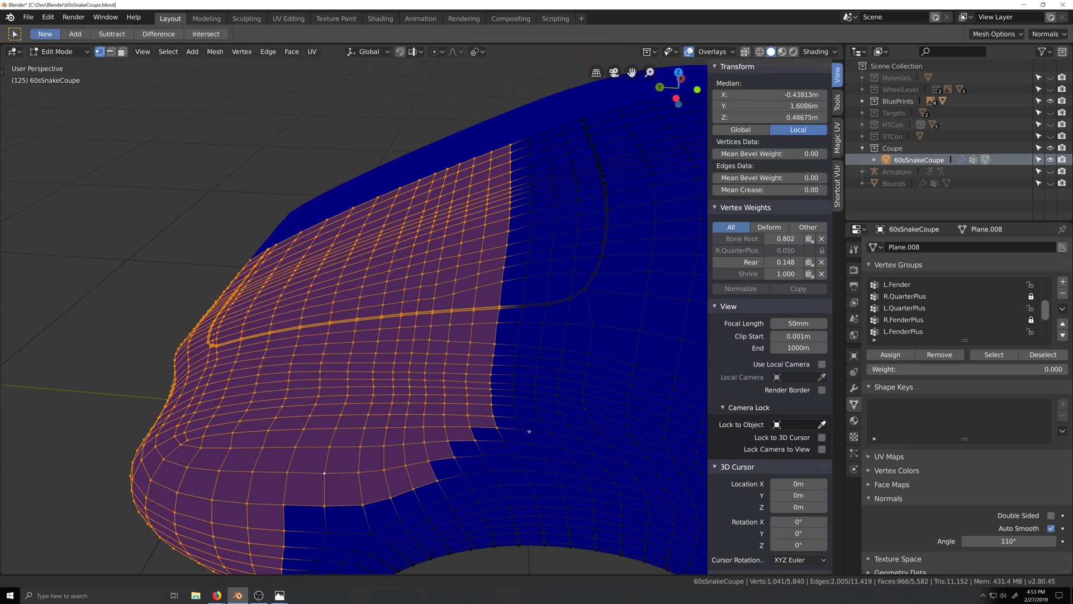
scroll(519, 415, "down", 1)
left_click(510, 402, "shift")
left_click(488, 415, "shift")
left_click(467, 432, "shift")
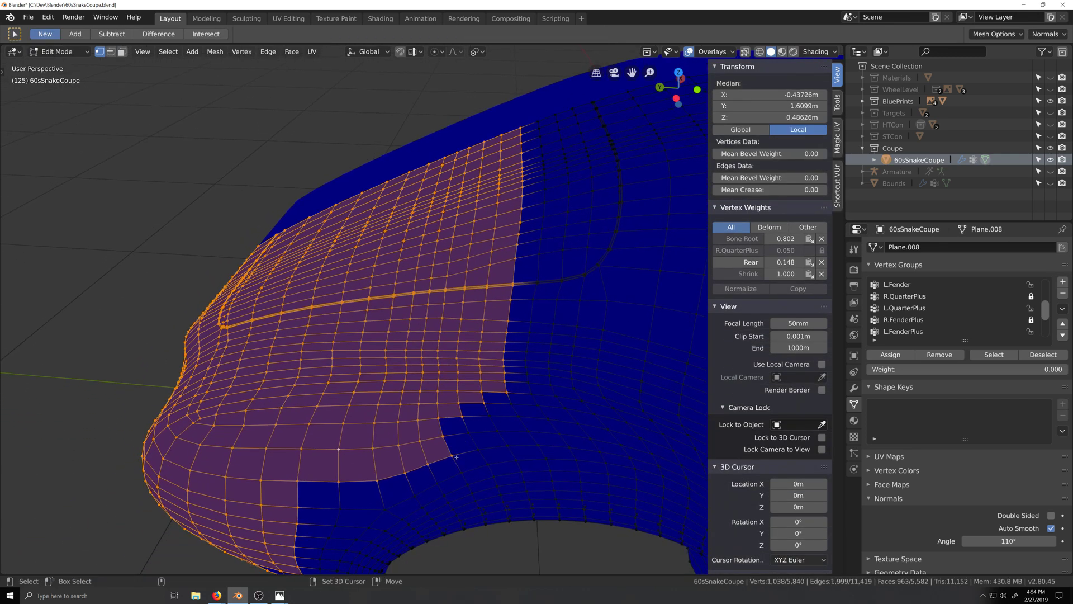
left_click(450, 456, "shift")
scroll(453, 461, "down", 2)
key("ctrl+KP_3")
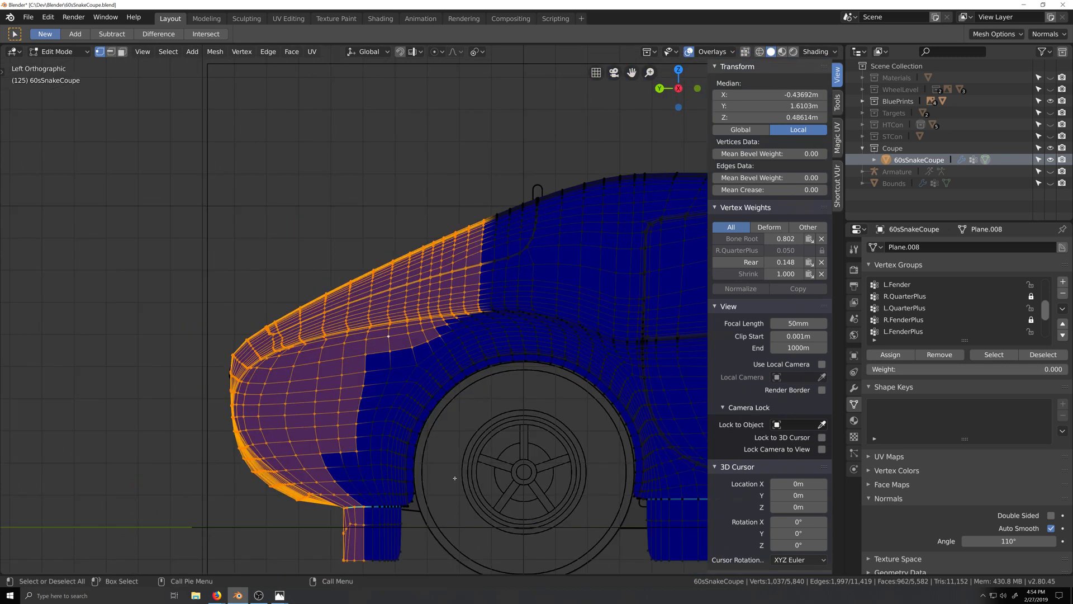
Return to Weight Paint and switch to the Mix brush with a radius of 500 px
left_click(56, 52)
left_click(53, 91)
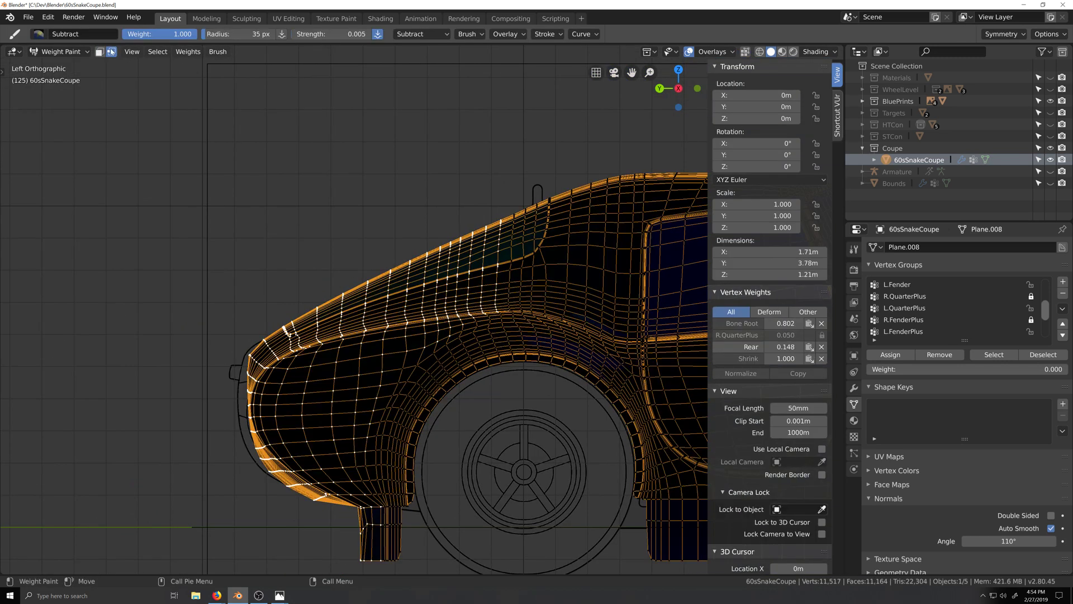
left_click(38, 34)
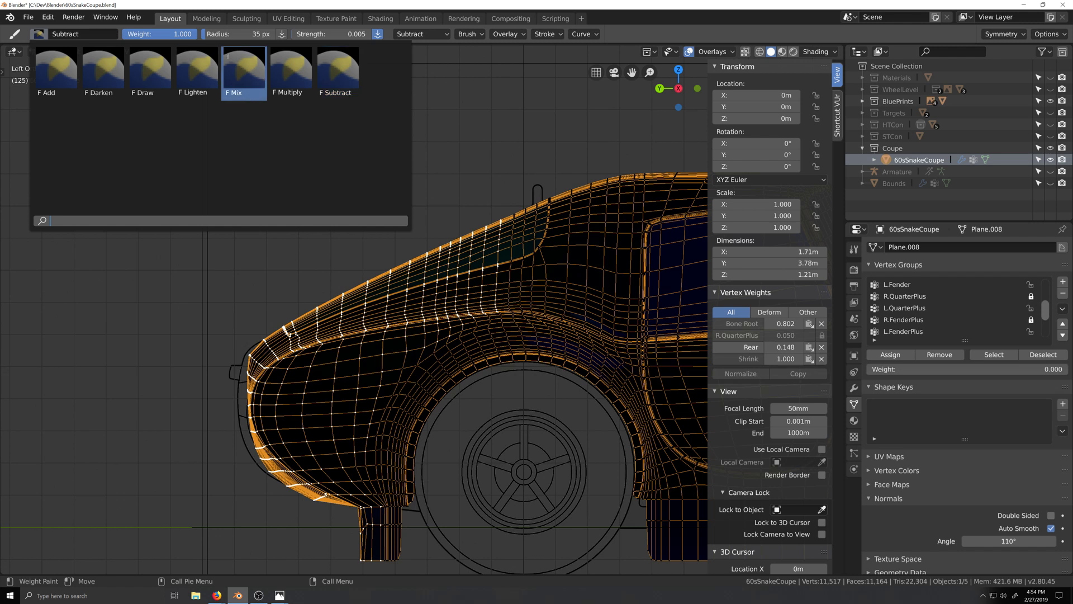
left_click(245, 73)
left_click(212, 34)
type("500")
key("Return")
Apply the Mix brush over the selected rear vertices until the Rear weight reaches 0.161, and compare the rear with the side blueprint
scroll(262, 391, "down", 3)
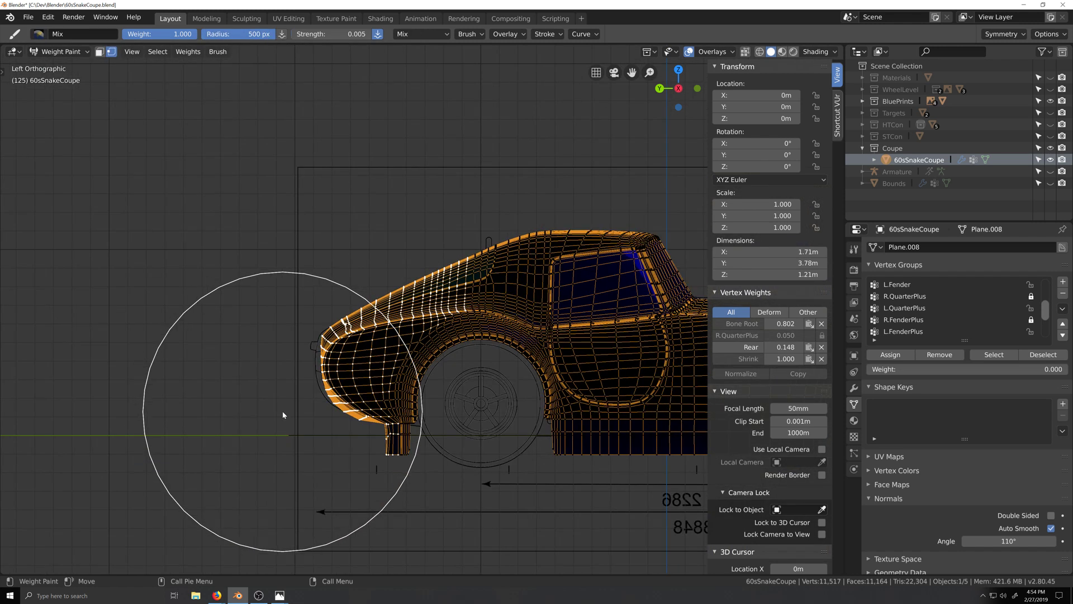
scroll(274, 402, "down", 1)
left_click(385, 355)
left_click(385, 354)
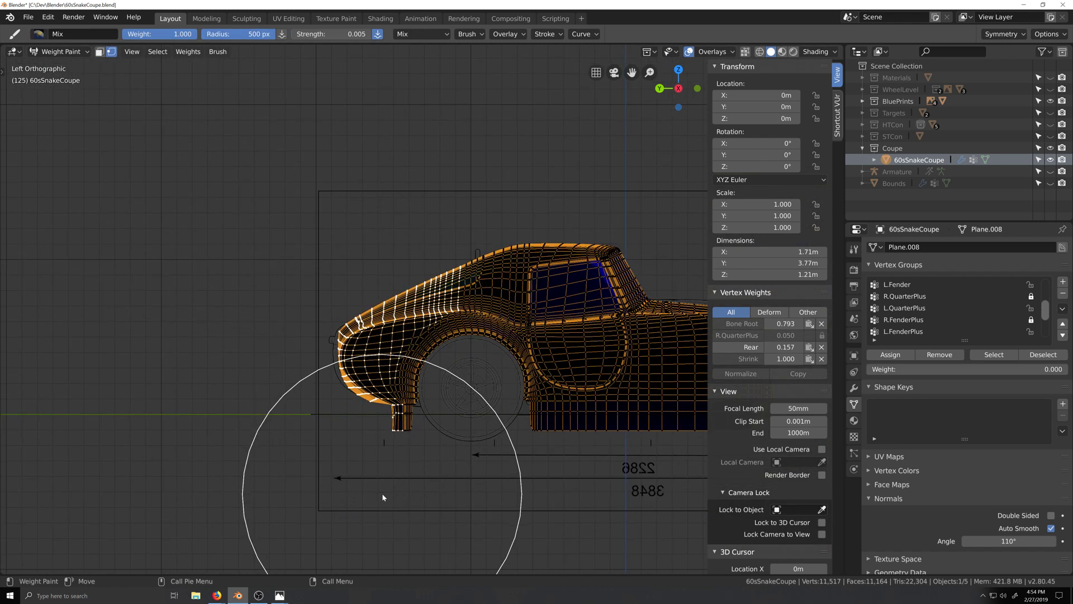
scroll(383, 492, "up", 5)
scroll(385, 495, "down", 5)
left_click(425, 380)
scroll(454, 313, "up", 5)
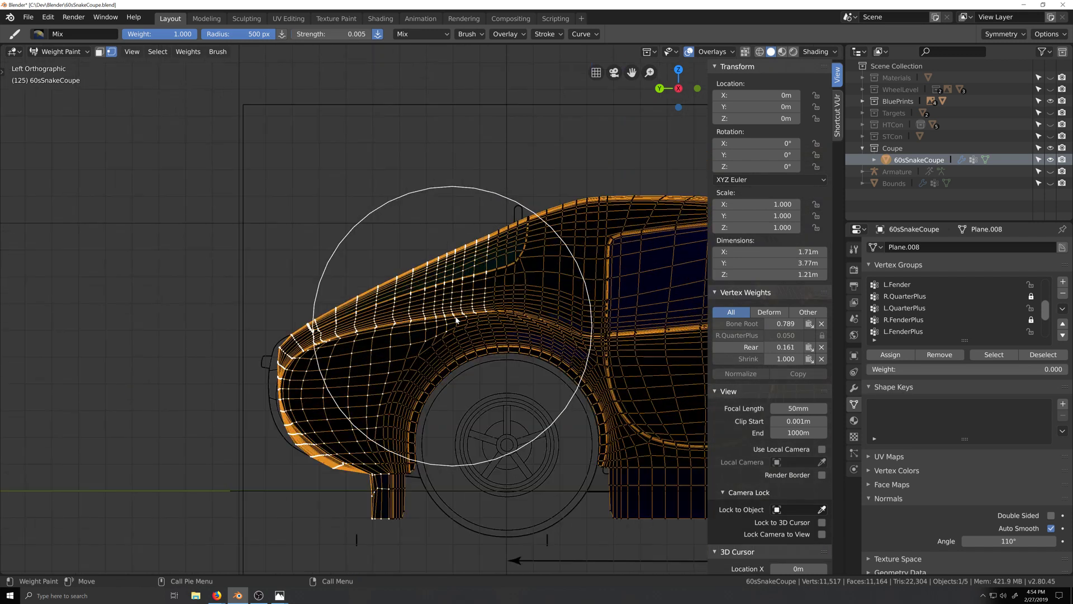
scroll(434, 394, "down", 3)
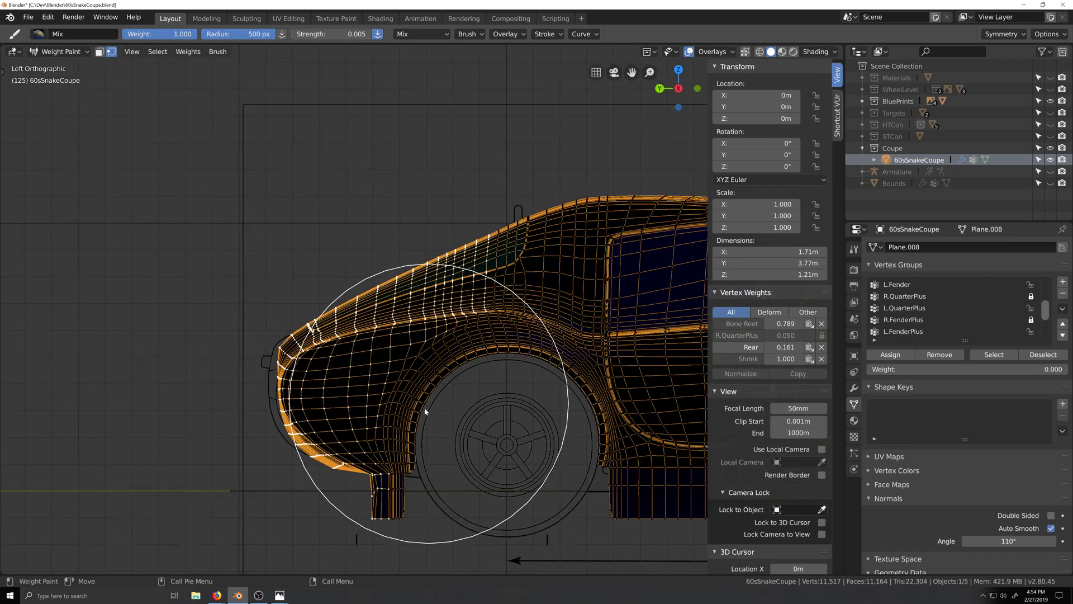
scroll(377, 355, "up", 2)
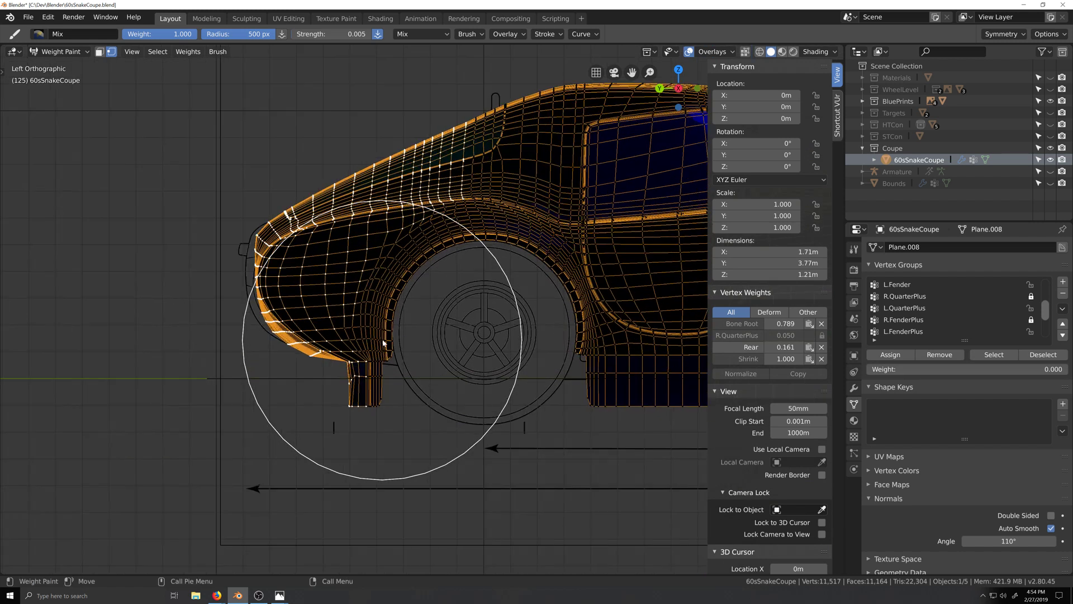
scroll(468, 188, "up", 2)
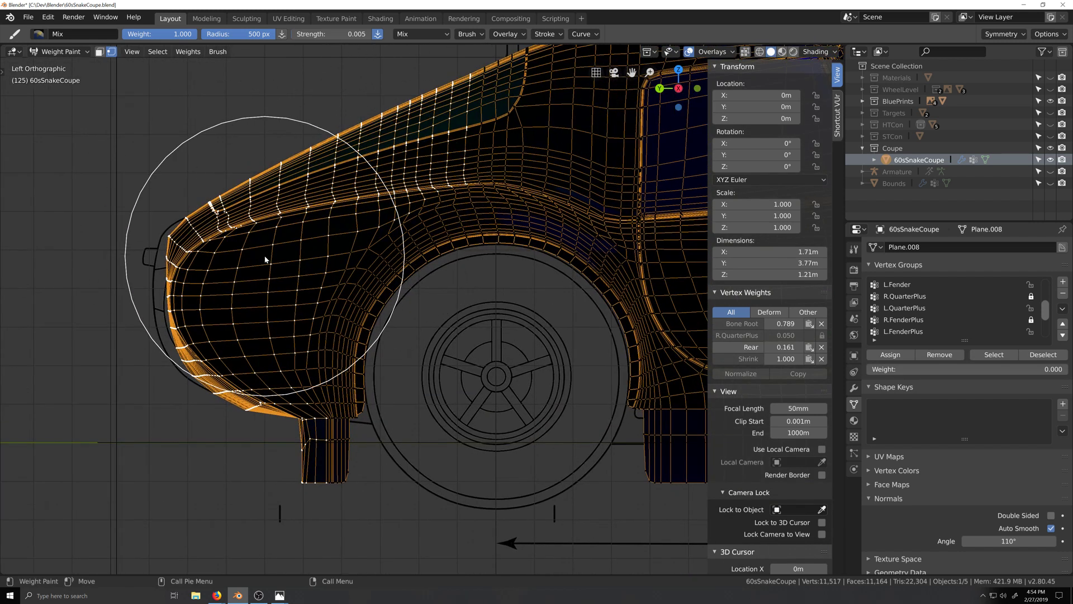
In Edit Mode, circle-deselect the inner vertex column on the lower extension beneath the rear corner
left_click(68, 51)
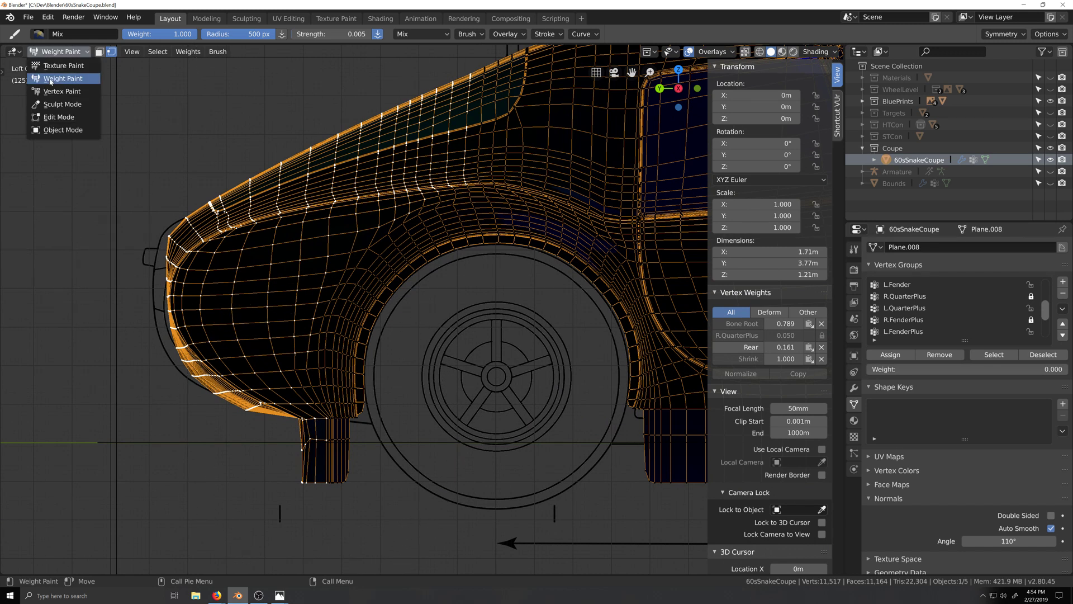
left_click(56, 79)
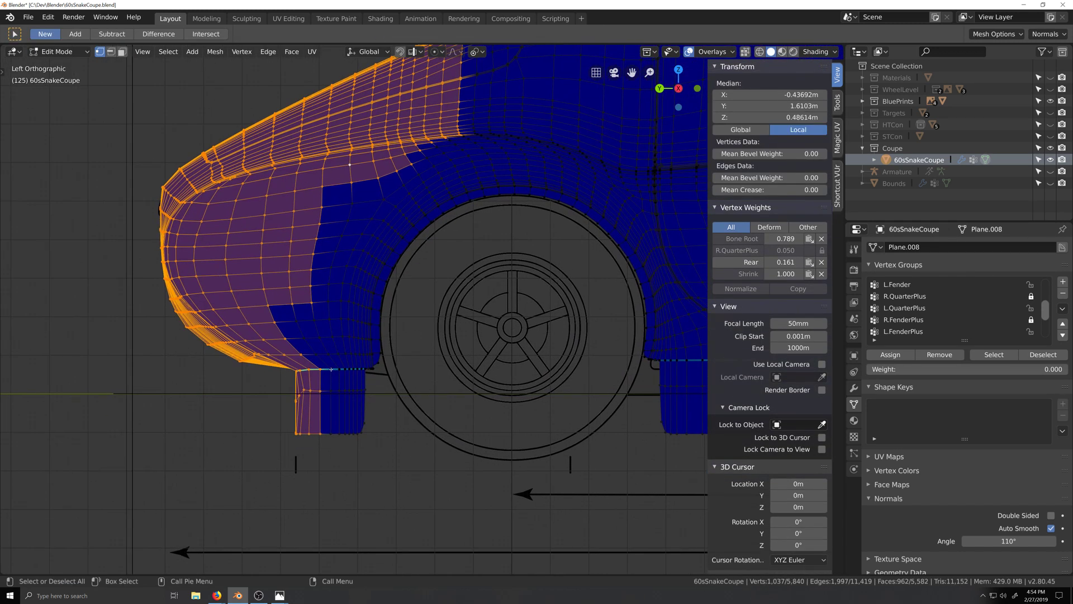
key("c")
mouse_move(311, 347)
left_mouse_down()
mouse_move(295, 333)
mouse_move(311, 345)
mouse_move(330, 439)
left_mouse_up()
key("Escape")
Deselect the next front column of selected vertices below the roofline and the remaining stepped boundary vertices toward the wheel arch
middle_click_drag(410, 226, 394, 335, "shift")
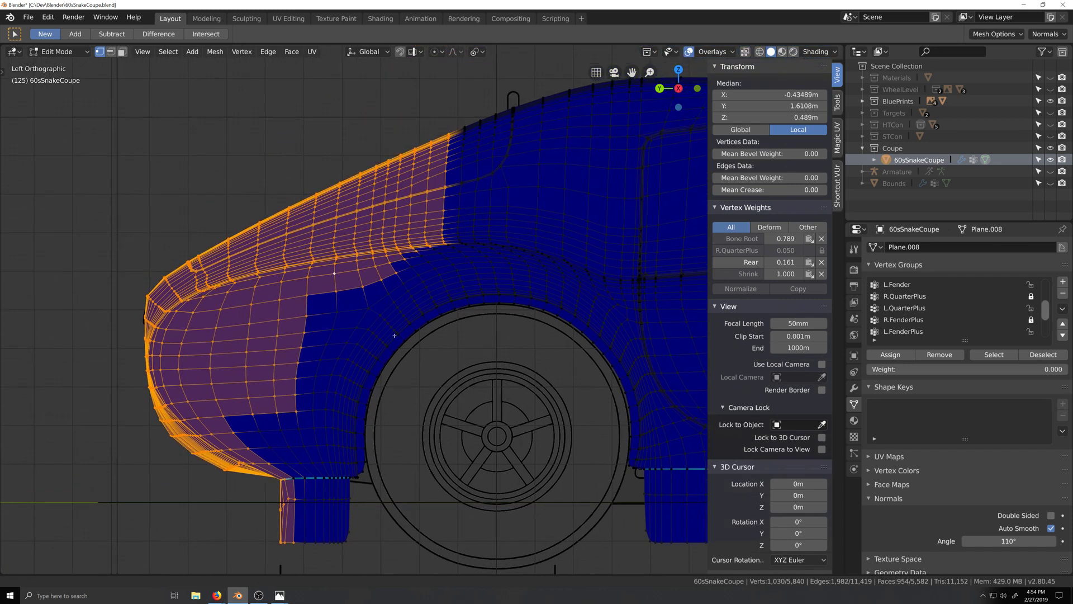
left_click(443, 179, "alt+shift")
middle_click_drag(444, 179, 424, 280)
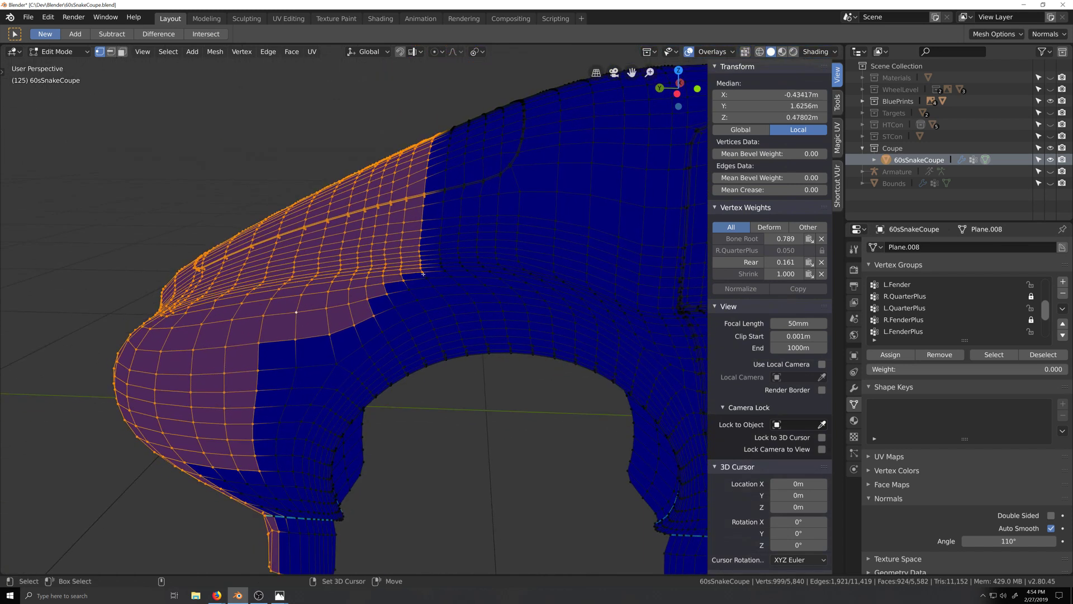
left_click(365, 317, "shift")
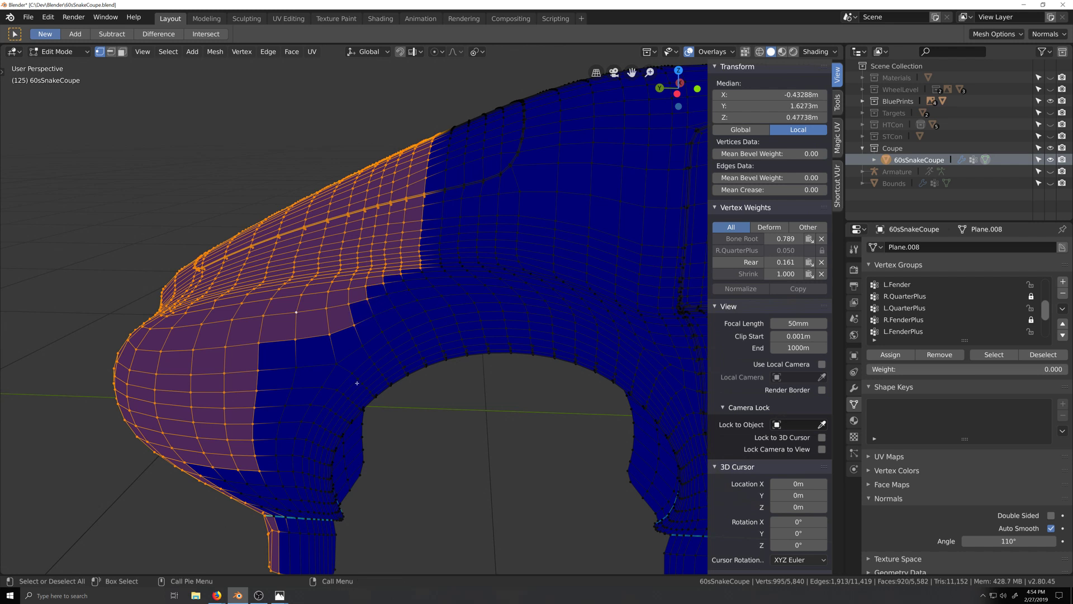
middle_click_drag(365, 317, 344, 367)
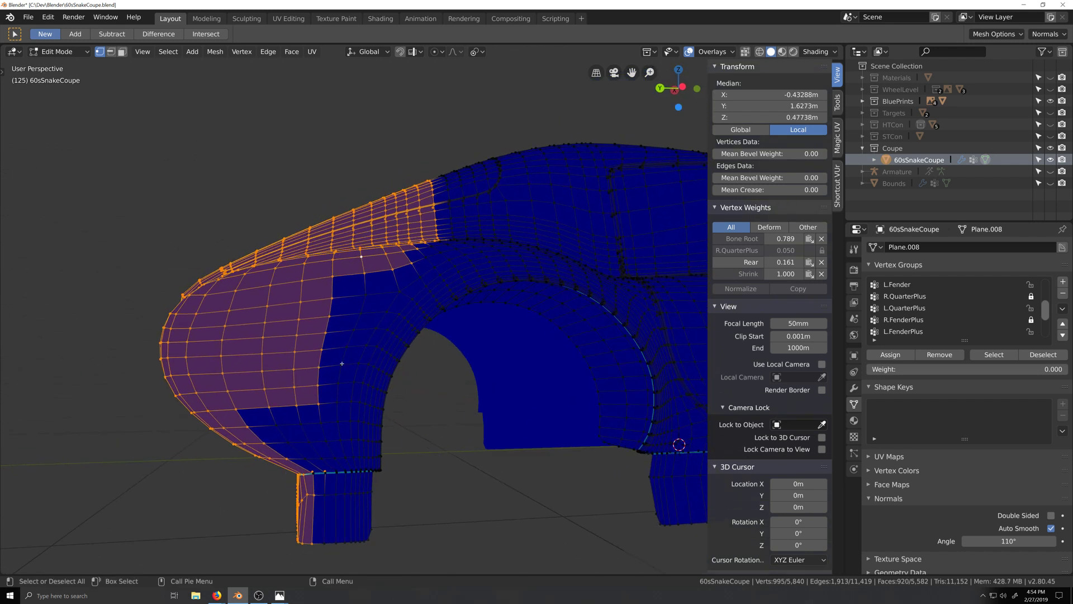
Return to Weight Paint and apply the Mix brush over the selected rear vertices until the Rear weight reaches 0.174, comparing with the side blueprint
key("ctrl+KP_3")
left_click(66, 51)
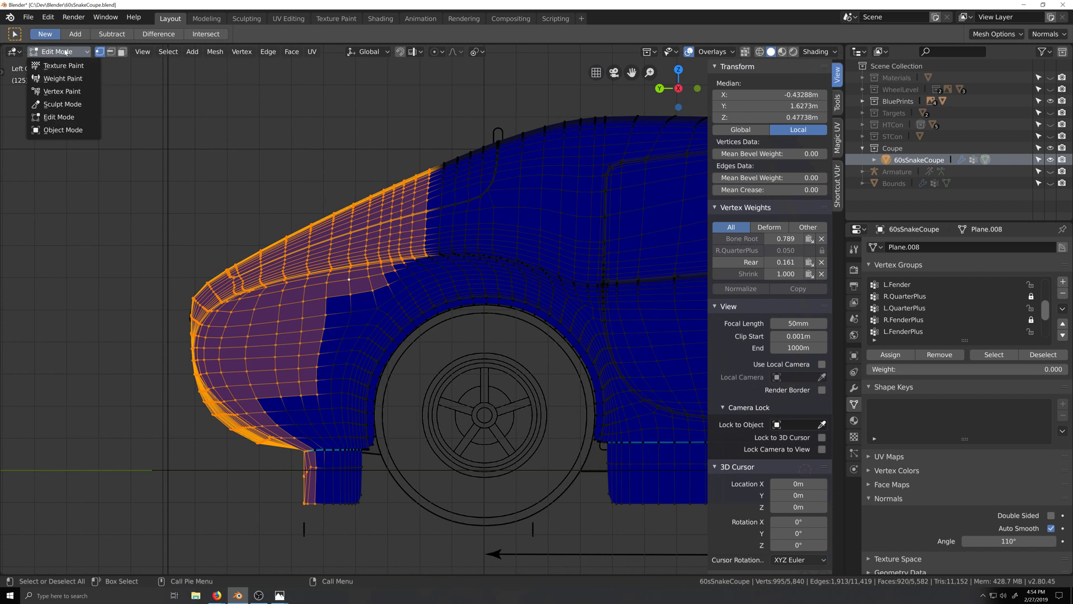
left_click(63, 79)
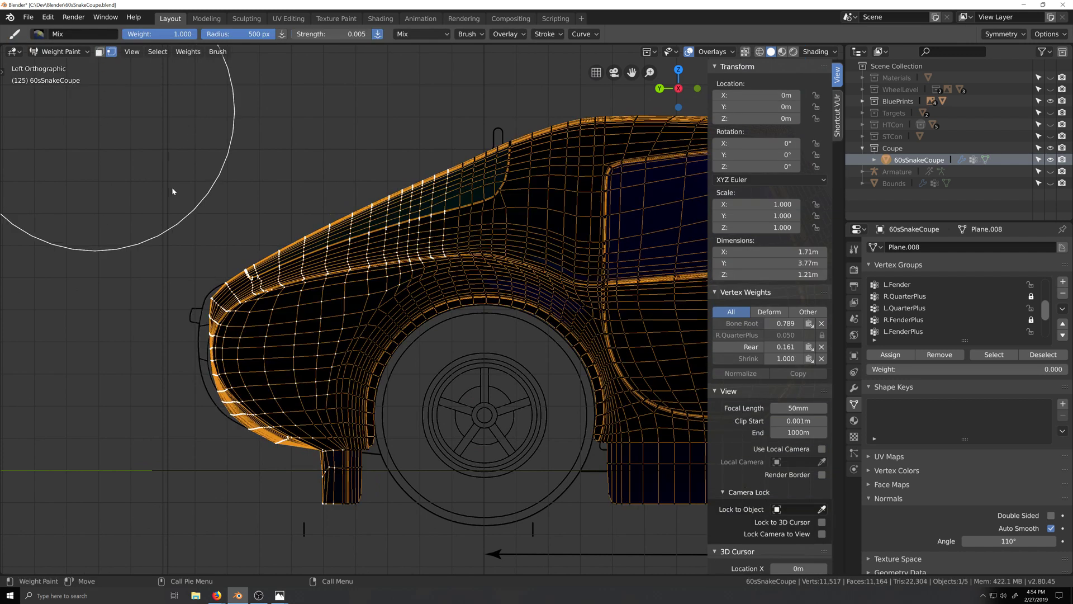
scroll(364, 339, "down", 5)
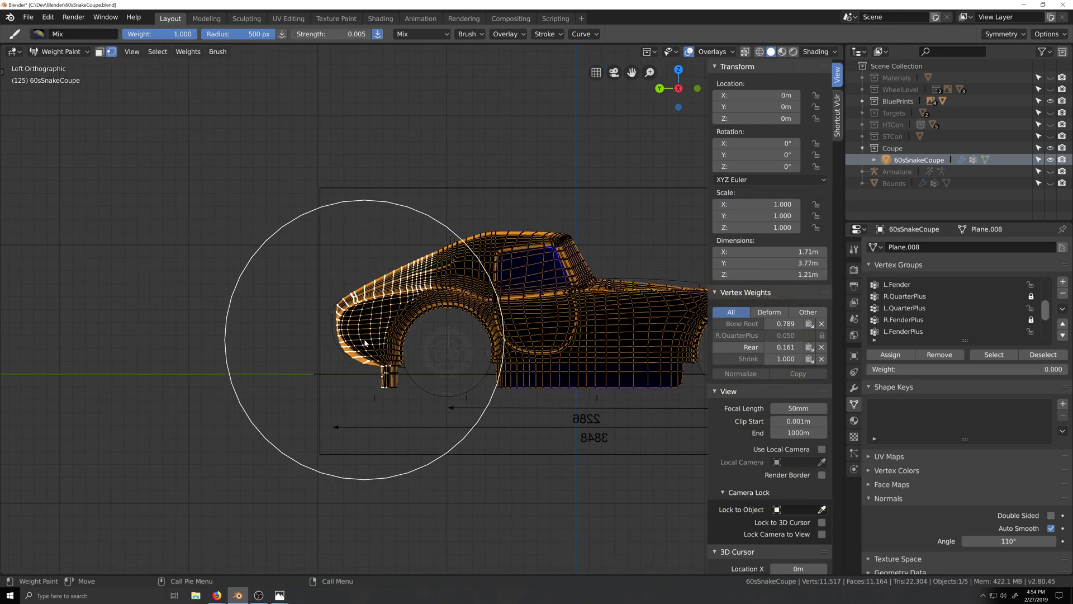
left_click_drag(370, 317, 374, 312)
scroll(374, 311, "up", 6)
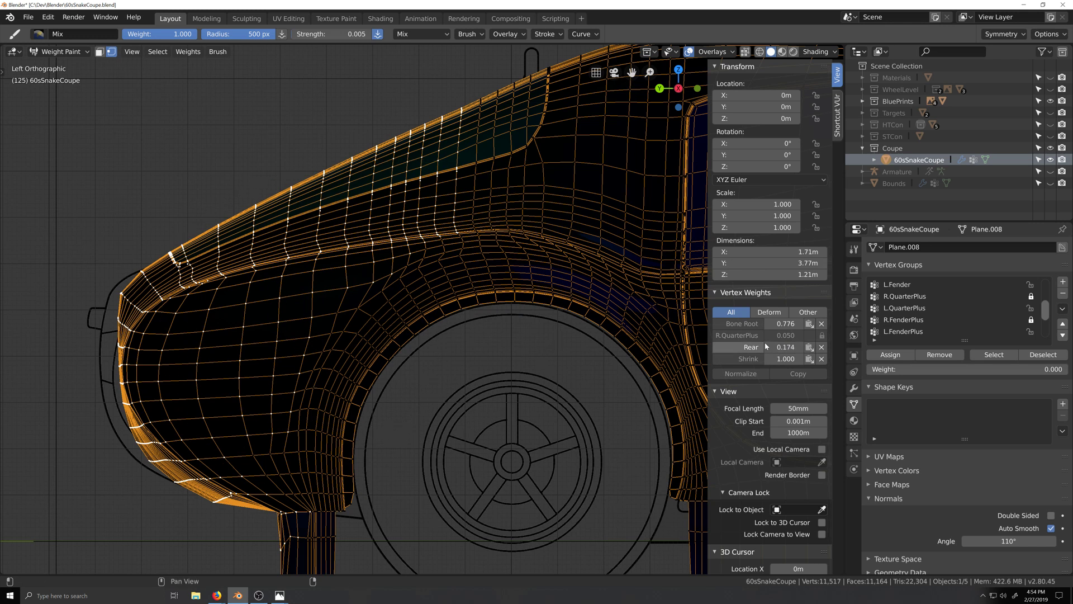
scroll(426, 342, "down", 2)
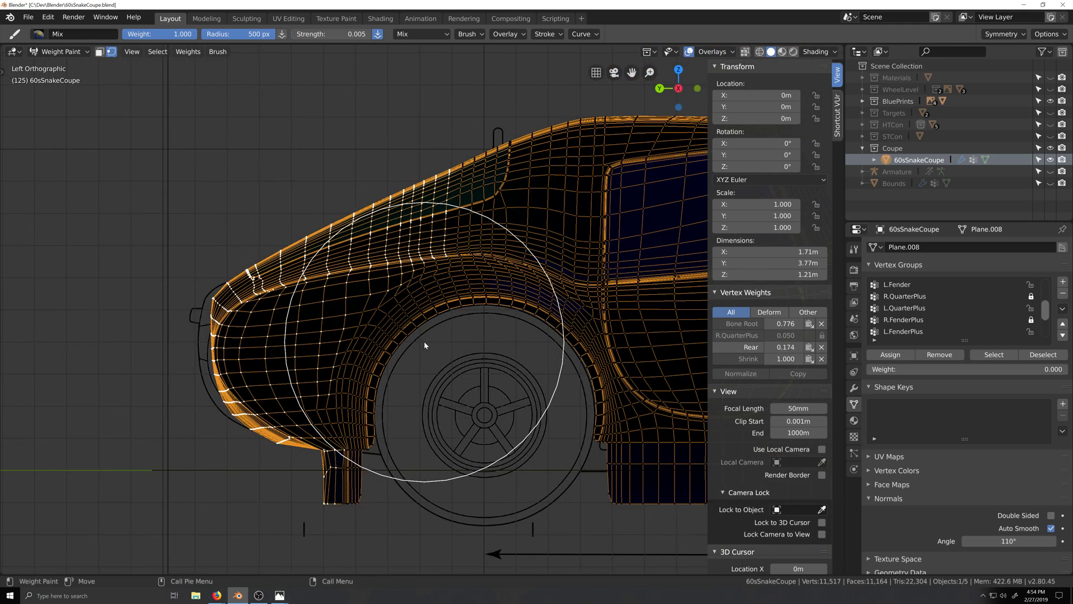
Switch to the Subtract brush and paint over the selected vertex at the upper edge of the lower extension with a 25 px radius
scroll(353, 407, "up", 1)
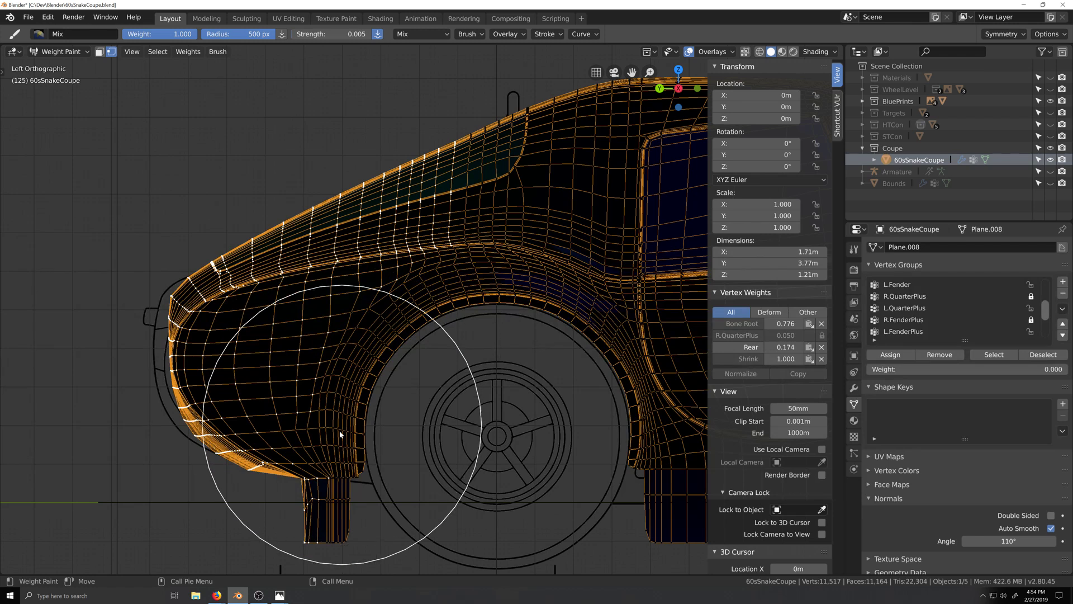
scroll(336, 482, "up", 8)
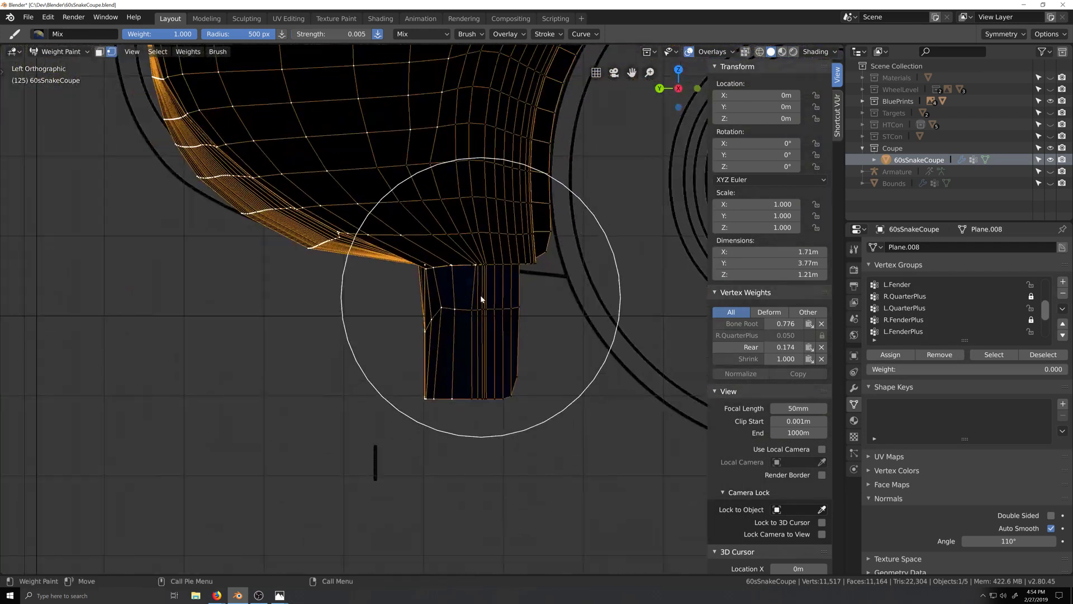
scroll(408, 364, "up", 5)
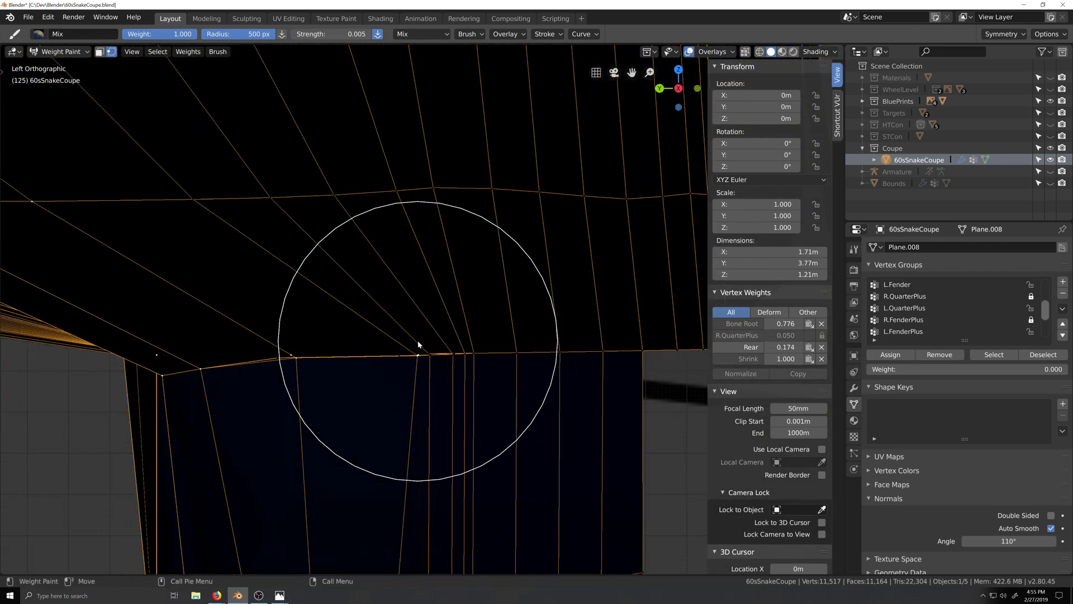
left_click(39, 34)
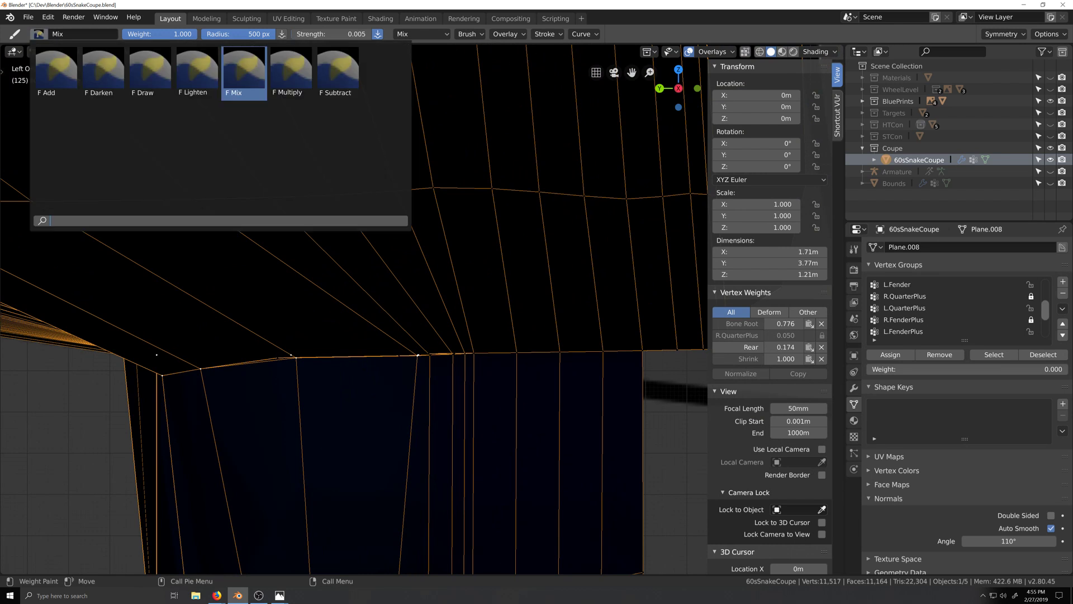
left_click(342, 79)
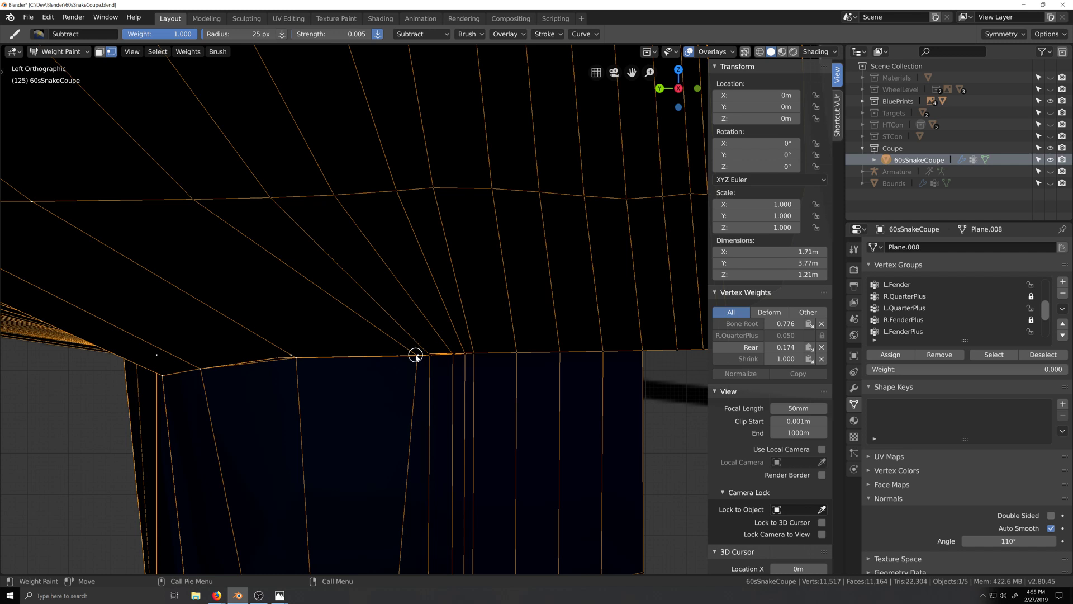
left_click_drag(416, 356, 416, 360)
scroll(427, 459, "down", 8)
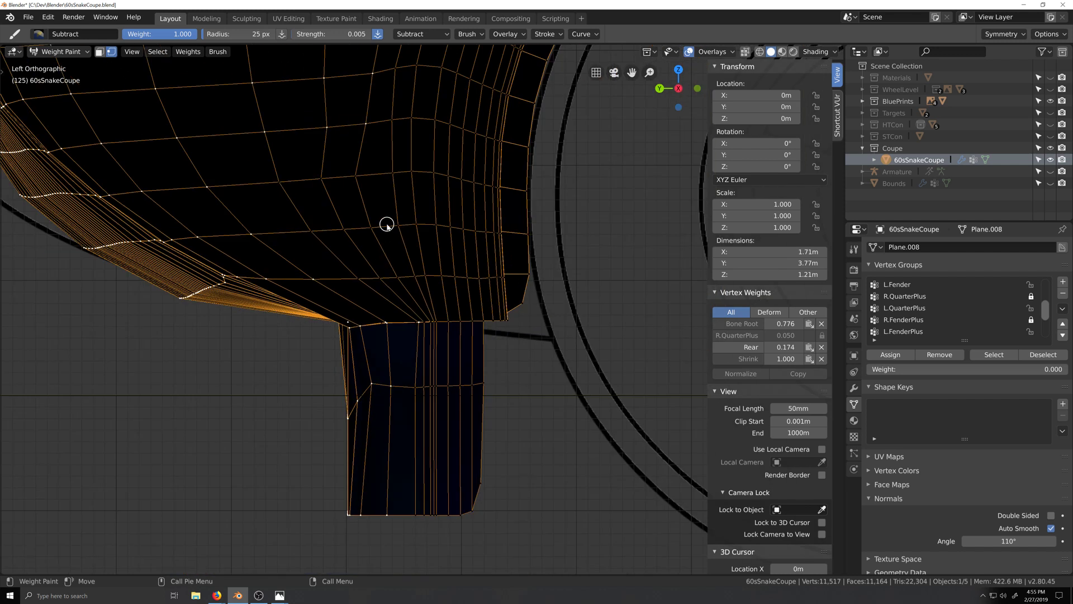
Examine the rear corner's mesh flow from the side and in perspective, checking the selected columns against the side blueprint
middle_click_drag(408, 324, 396, 386, "shift")
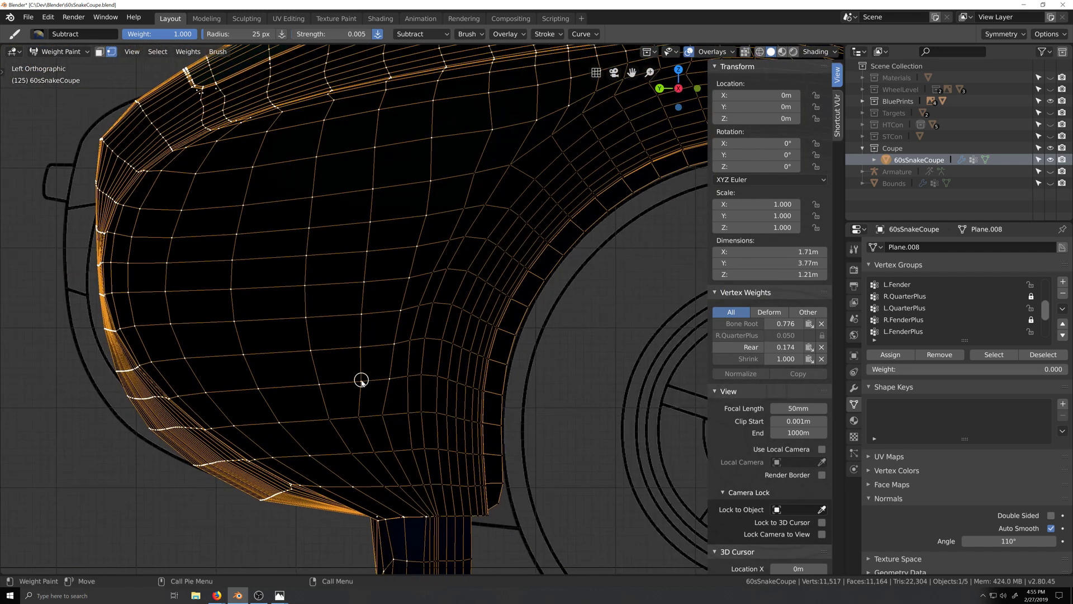
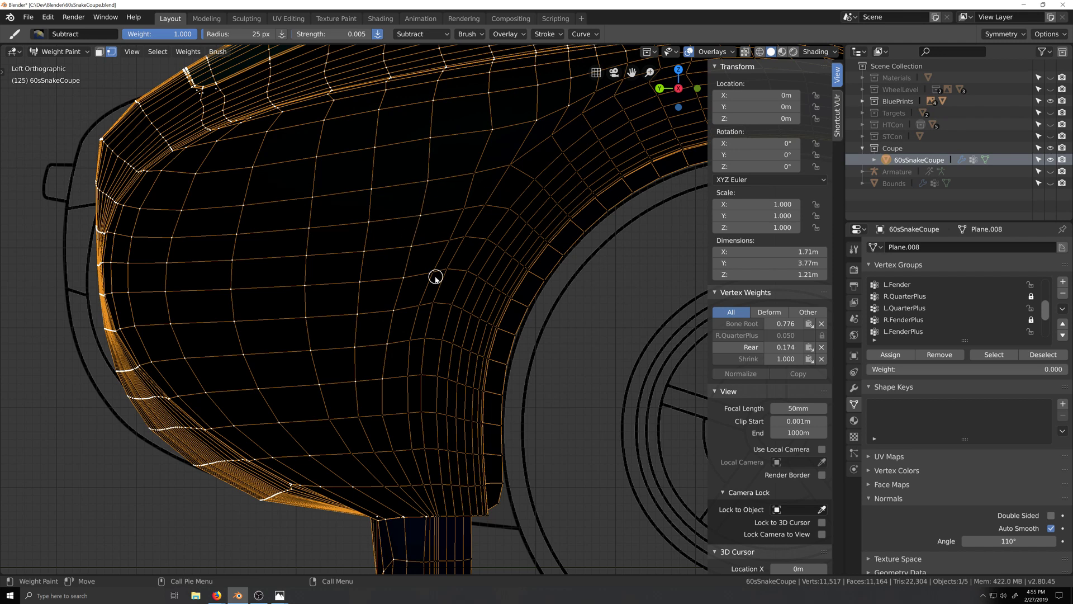
scroll(402, 432, "down", 3)
mouse_move(439, 313)
middle_mouse_down()
mouse_move(472, 278)
mouse_move(534, 341)
mouse_move(537, 358)
mouse_move(613, 378)
mouse_move(582, 388)
middle_mouse_up()
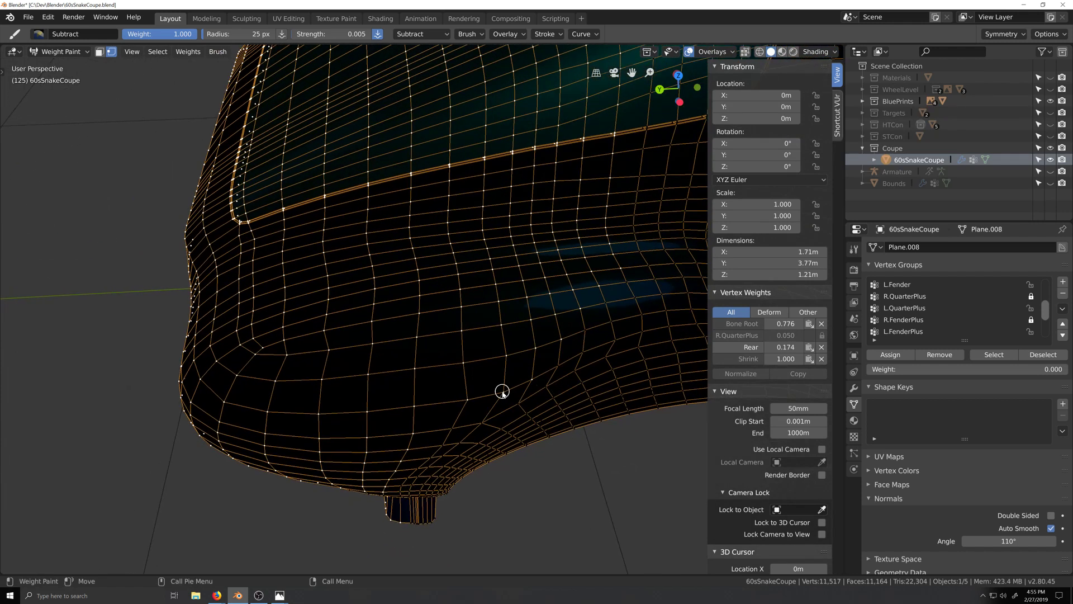
middle_click_drag(535, 420, 532, 410)
middle_click_drag(452, 309, 470, 287)
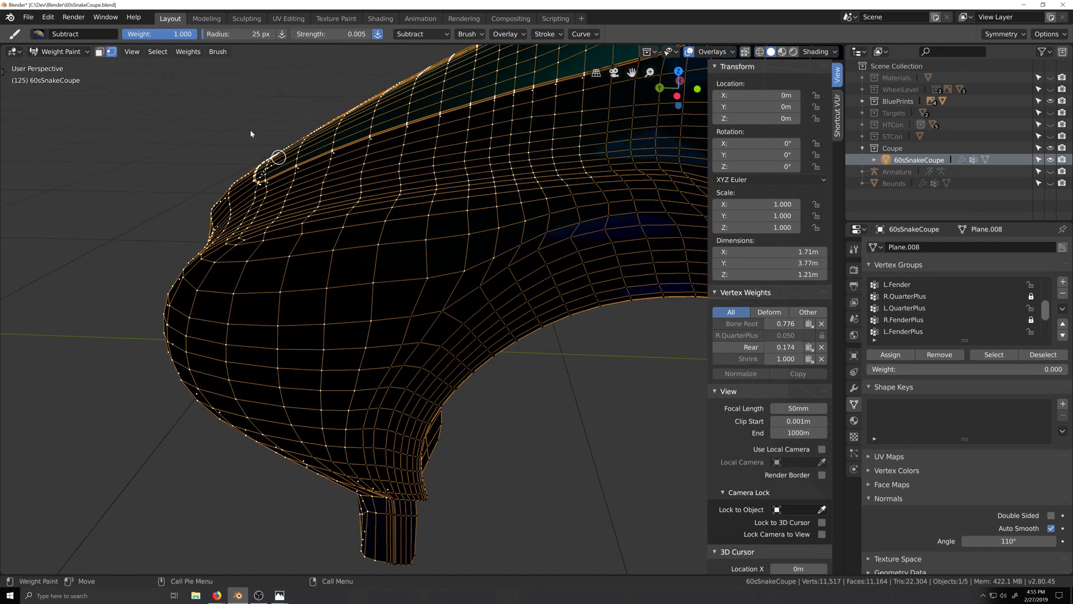
scroll(415, 145, "down", 3)
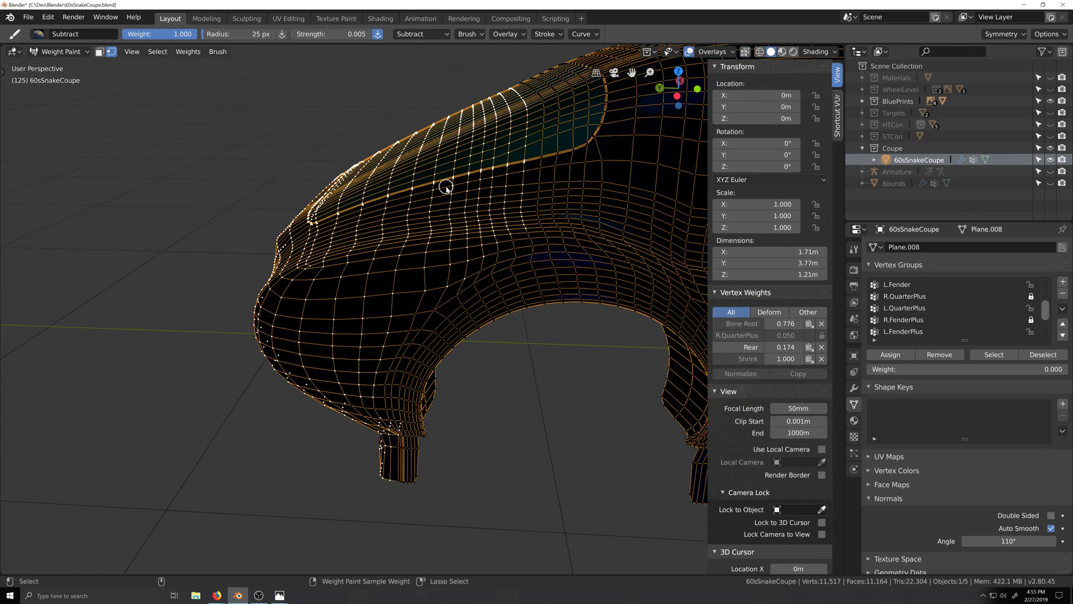
key("ctrl+KP_3")
scroll(431, 240, "up", 6)
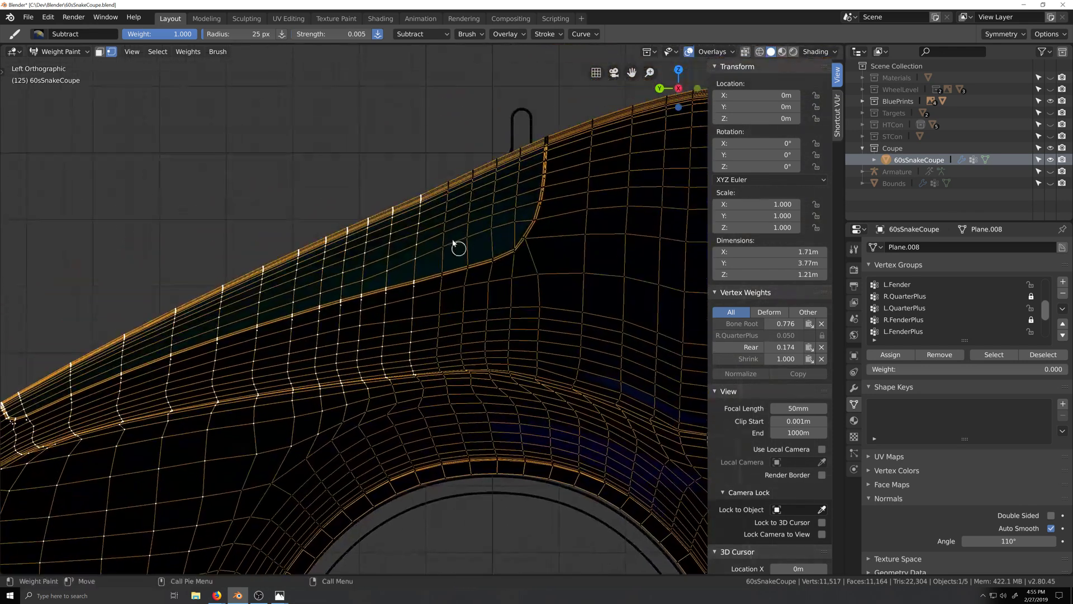
scroll(420, 190, "down", 3)
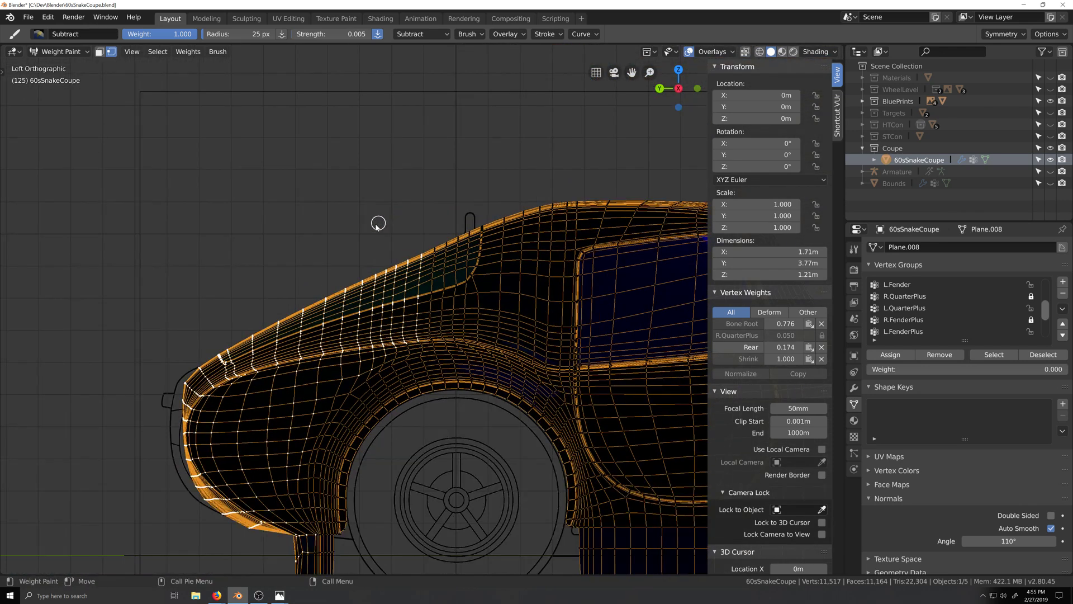
In Edit Mode, deselect the frontmost column of selected vertices running from the roofline across the rear side window toward the wheel arch
left_click(56, 51)
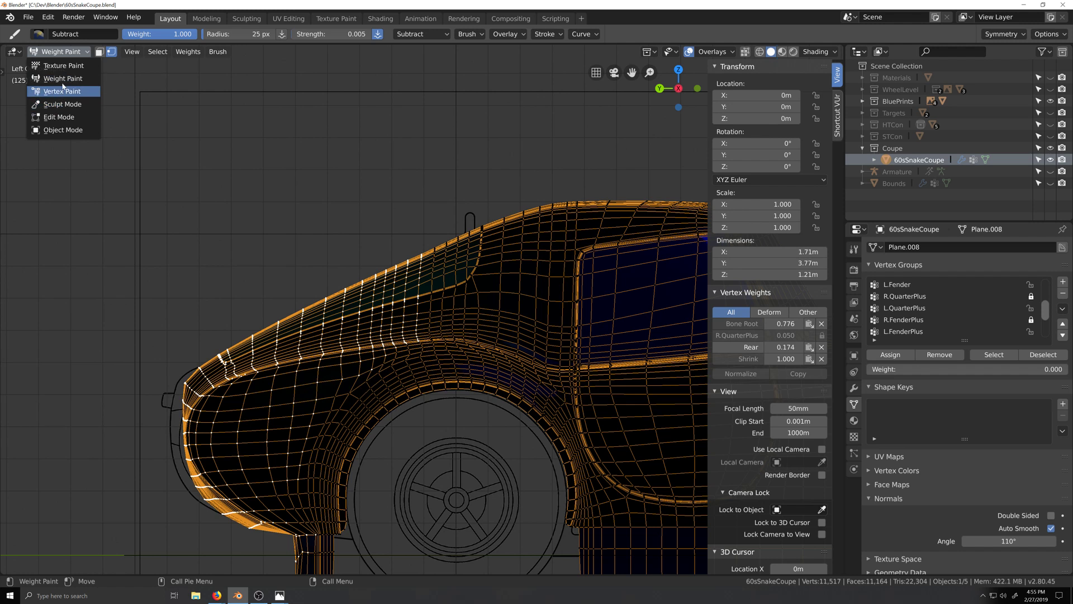
left_click(60, 117)
middle_click_drag(453, 348, 429, 378)
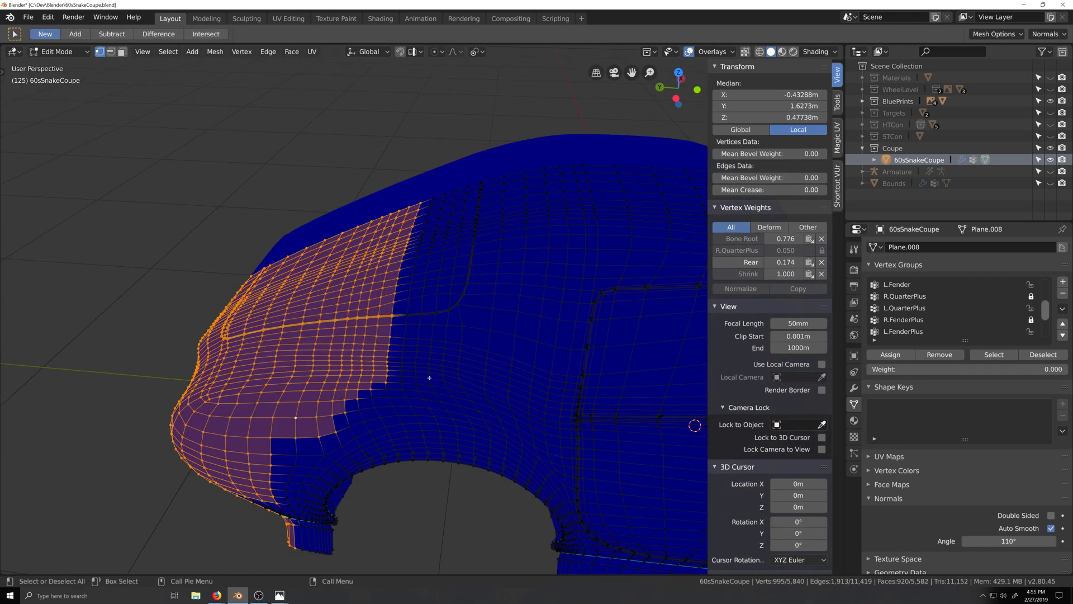
left_click(390, 332, "alt+shift")
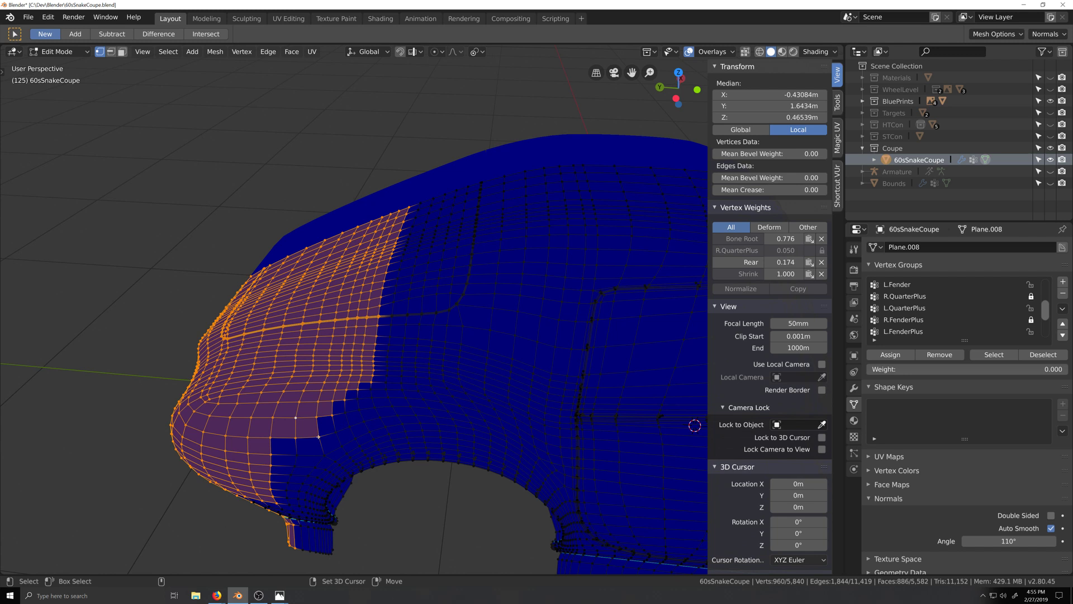
middle_click_drag(353, 452, 371, 438)
Return to Weight Paint and switch to the Mix brush with a 500 px radius, viewing the body from the left side
left_click(64, 52)
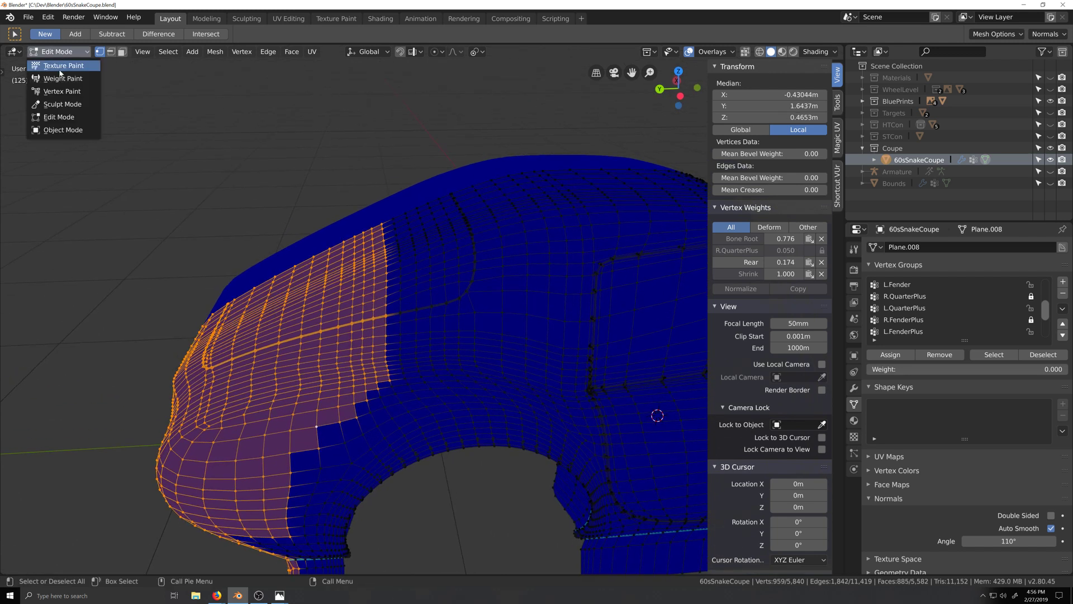
left_click(61, 106)
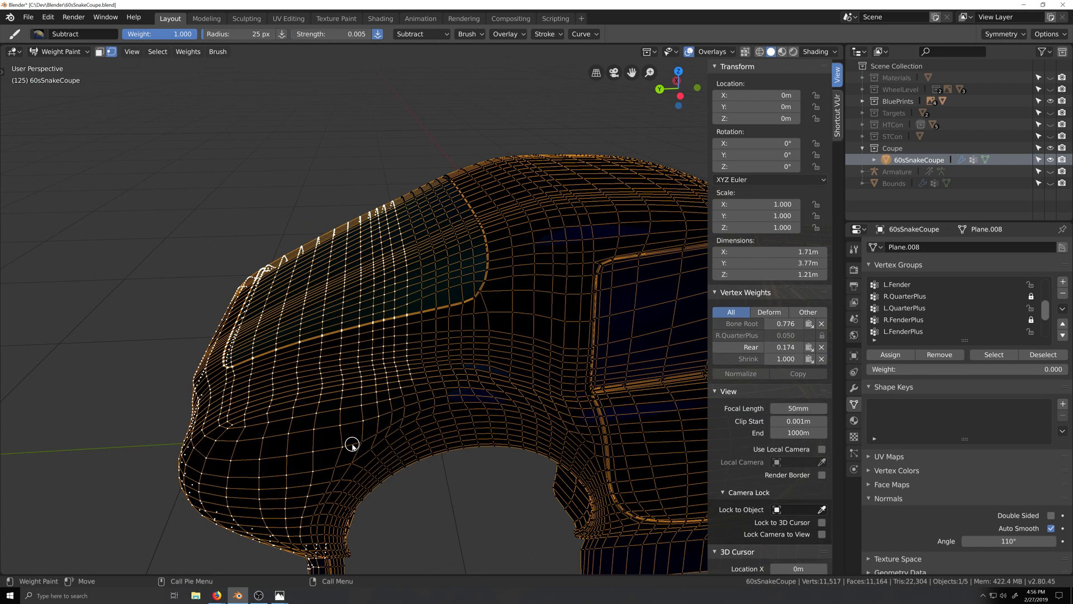
middle_click_drag(414, 431, 418, 393)
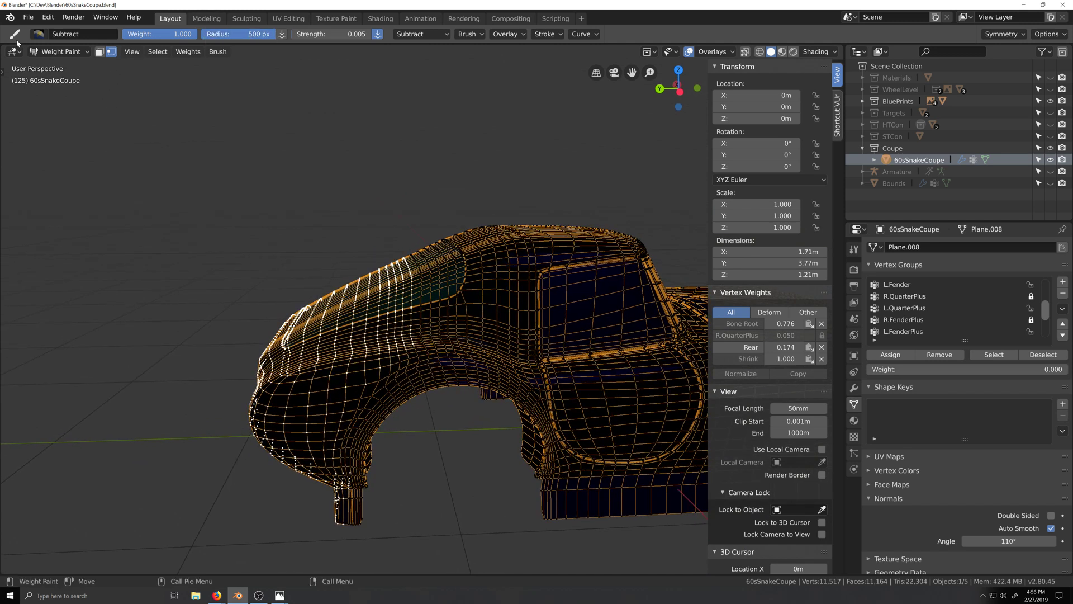
left_click(38, 33)
left_click(245, 73)
key("ctrl+KP_3")
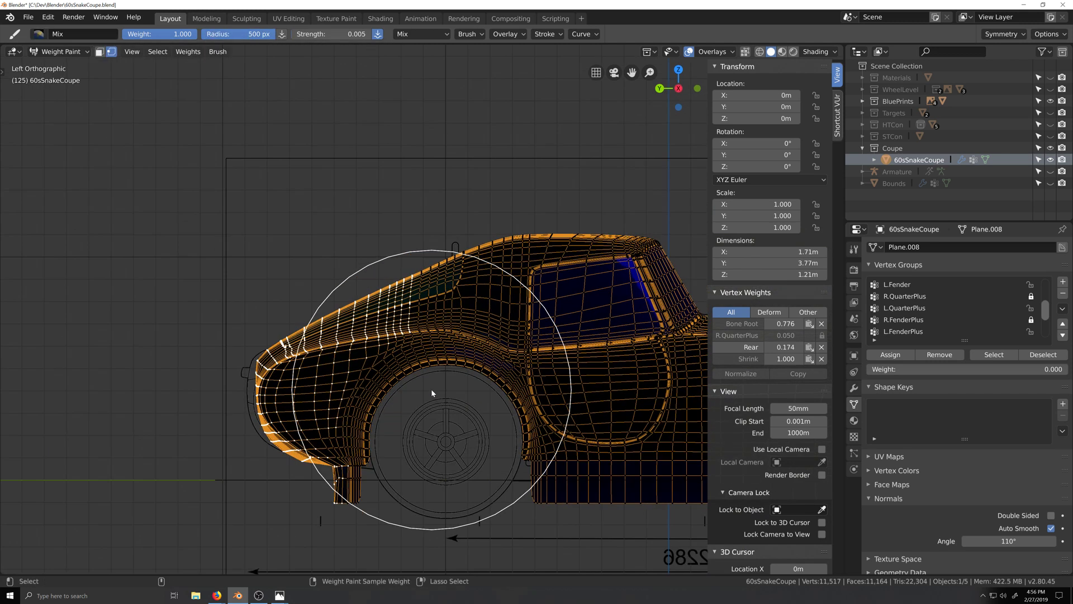
In Edit Mode with X-ray on, box-deselect the stray vertices around the inner column at the lower extension's upper edge
scroll(431, 388, "down", 3)
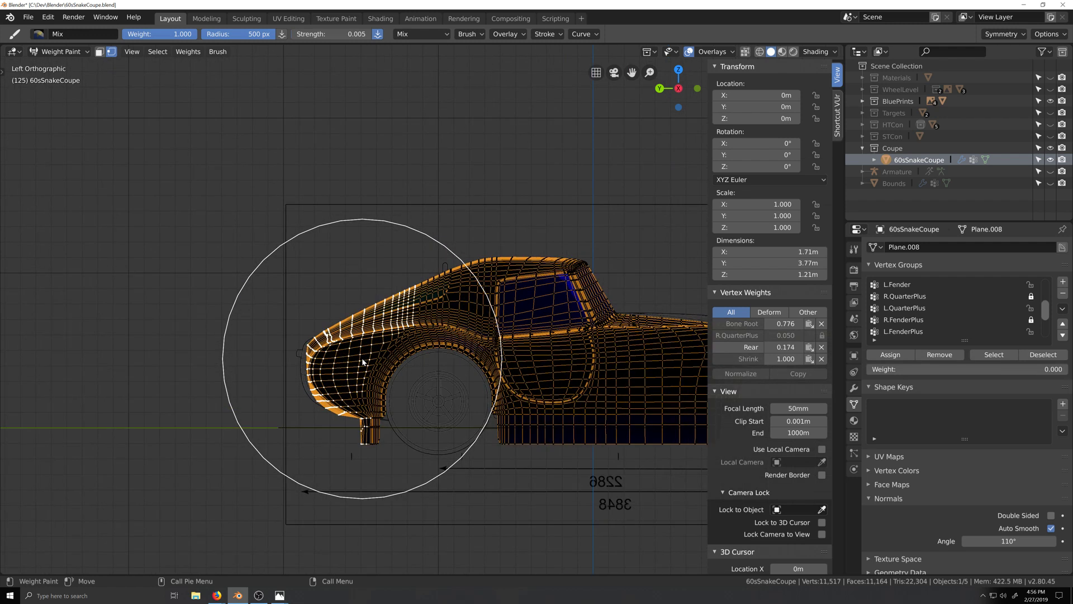
scroll(362, 361, "up", 4)
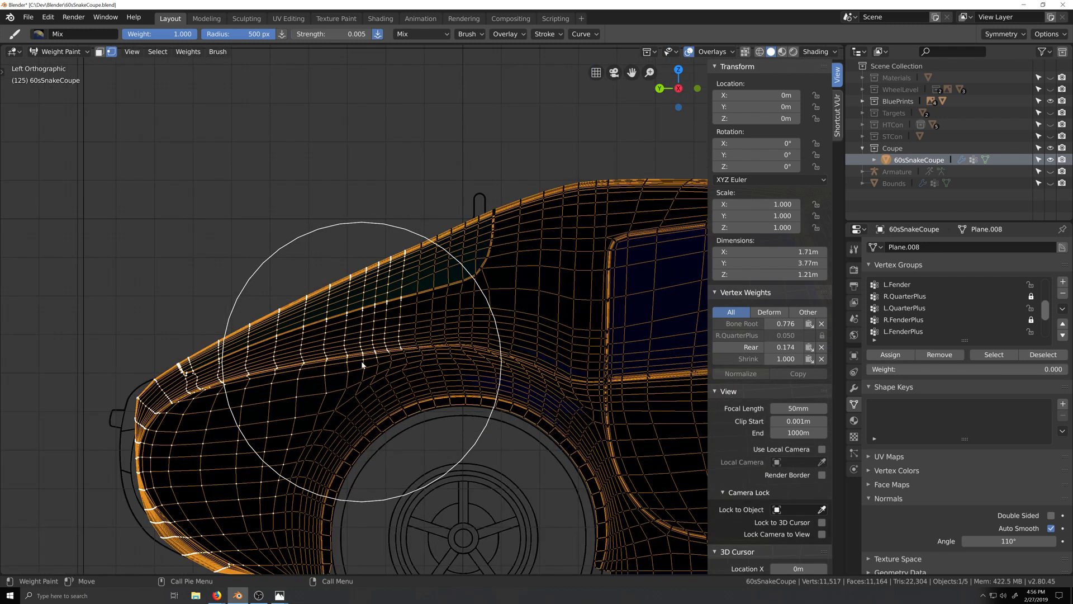
scroll(362, 365, "down", 4)
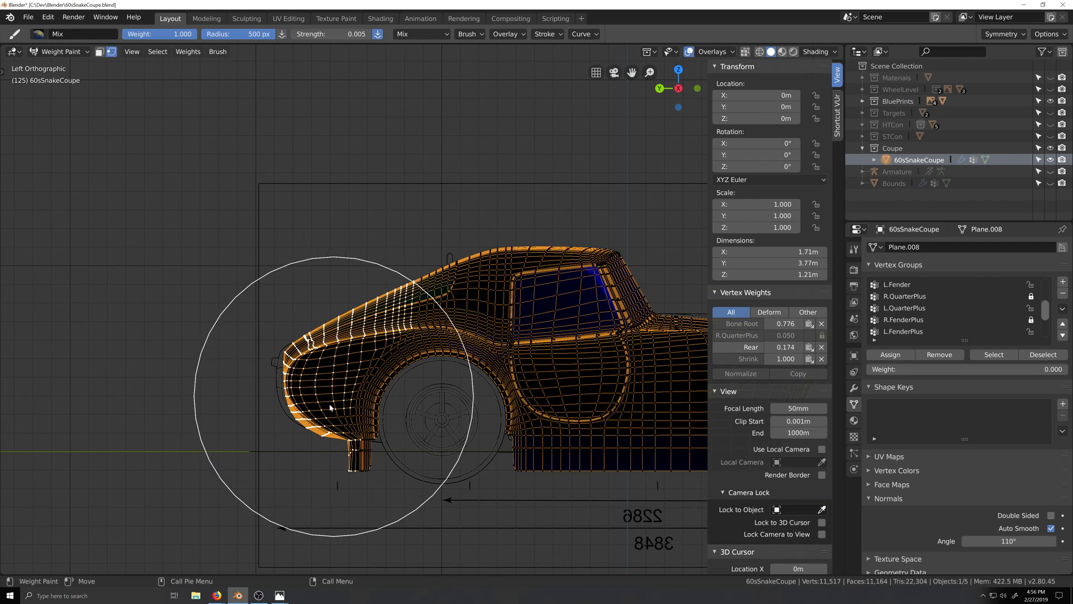
scroll(390, 276, "up", 4)
scroll(366, 387, "up", 8)
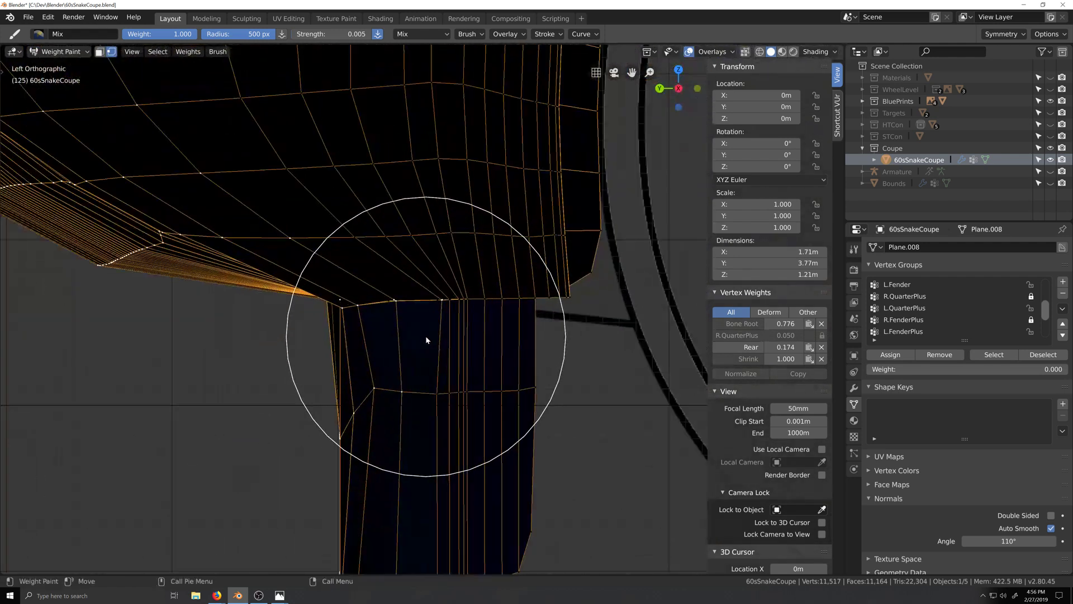
scroll(426, 340, "down", 2)
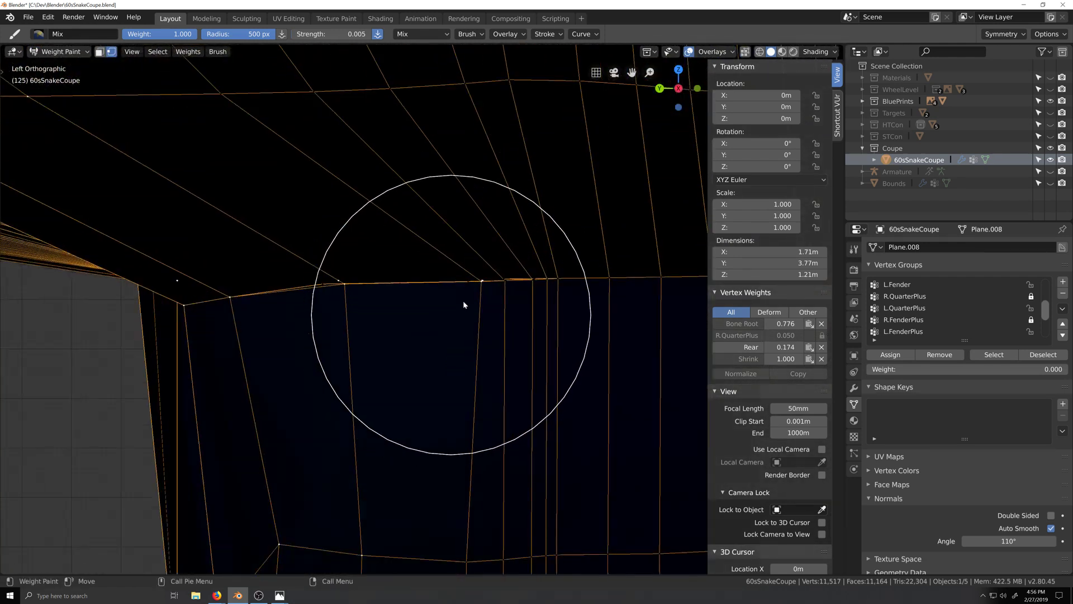
left_click(79, 52)
left_click(62, 117)
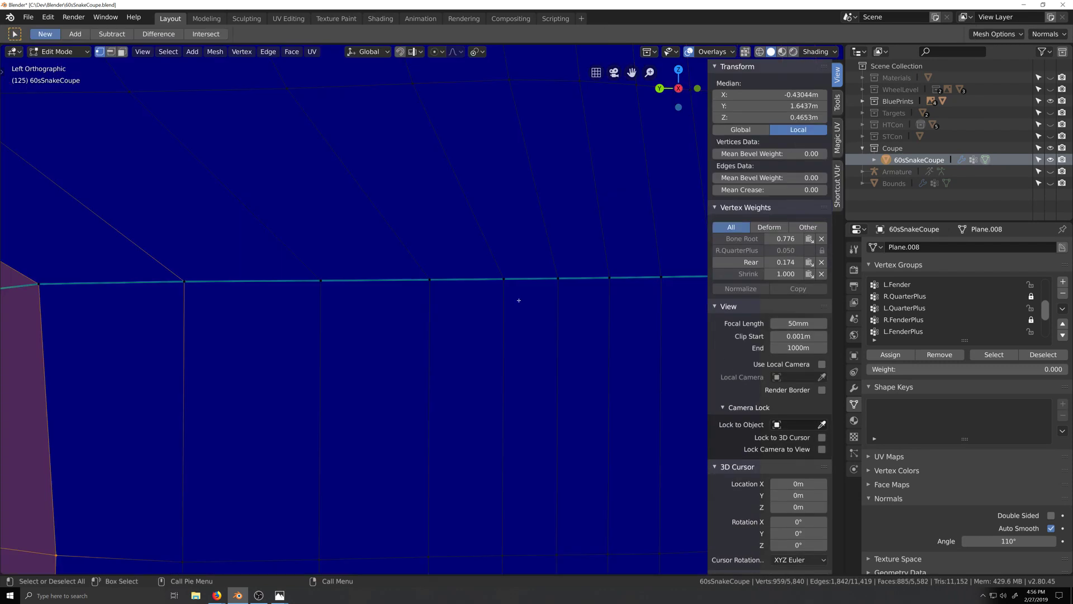
key("alt+z")
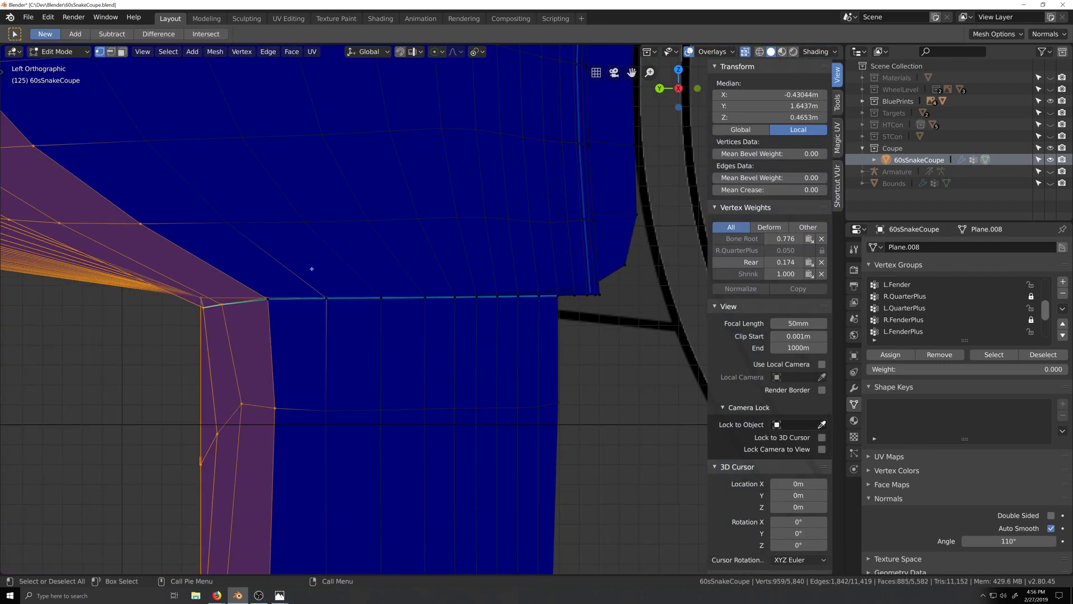
left_click_drag(306, 271, 360, 350, "shift")
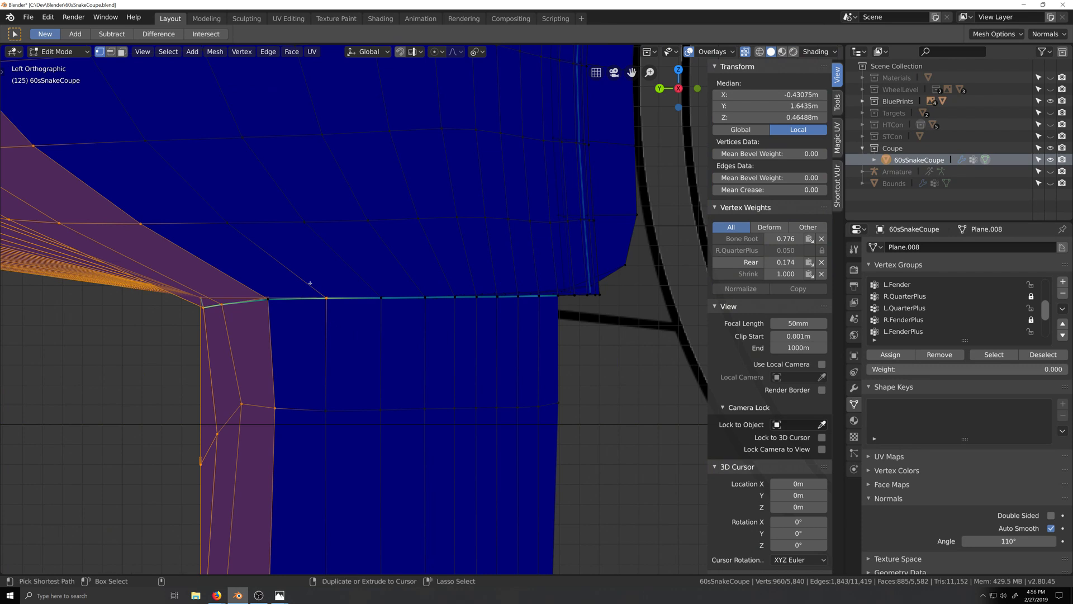
left_click_drag(310, 284, 392, 368, "ctrl")
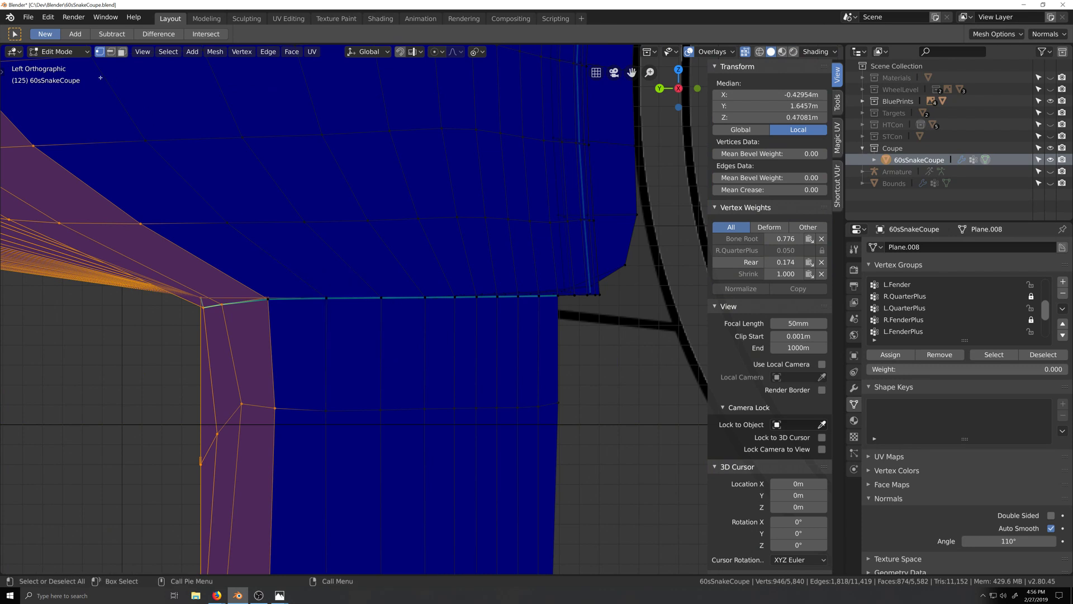
Return to Weight Paint and strengthen the Rear weight on the selected rear vertices with the Mix brush at strength 0.005
left_click(60, 52)
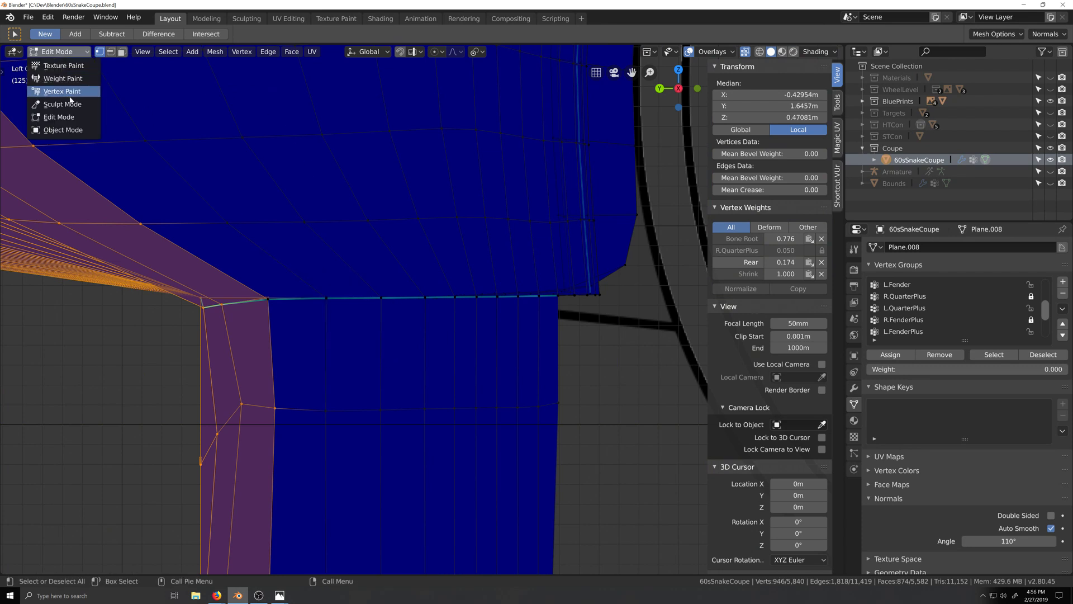
left_click(62, 79)
scroll(398, 335, "down", 5)
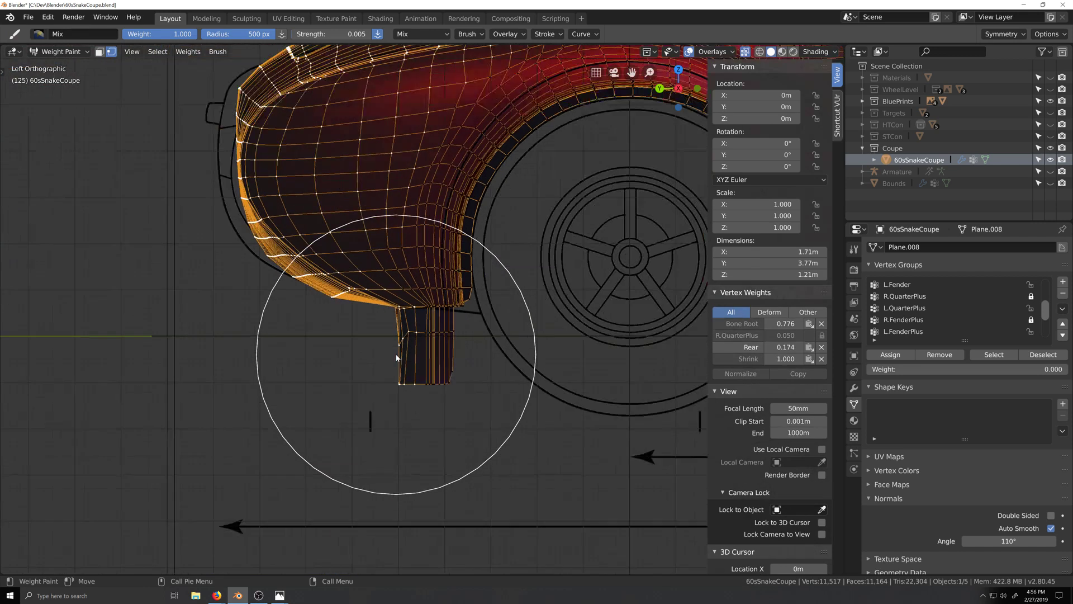
scroll(397, 358, "down", 7)
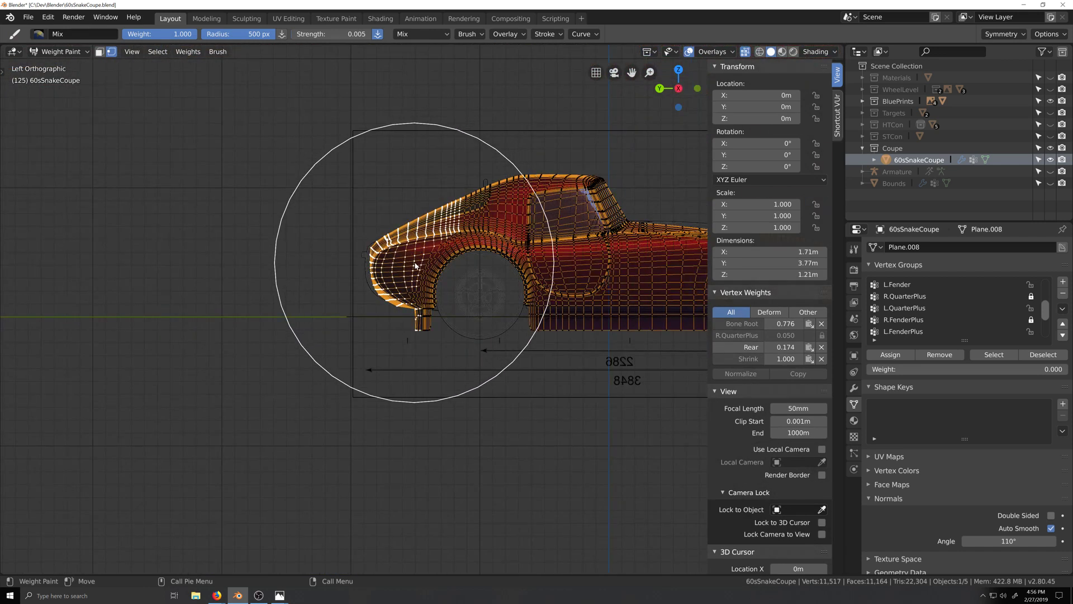
scroll(494, 204, "up", 6)
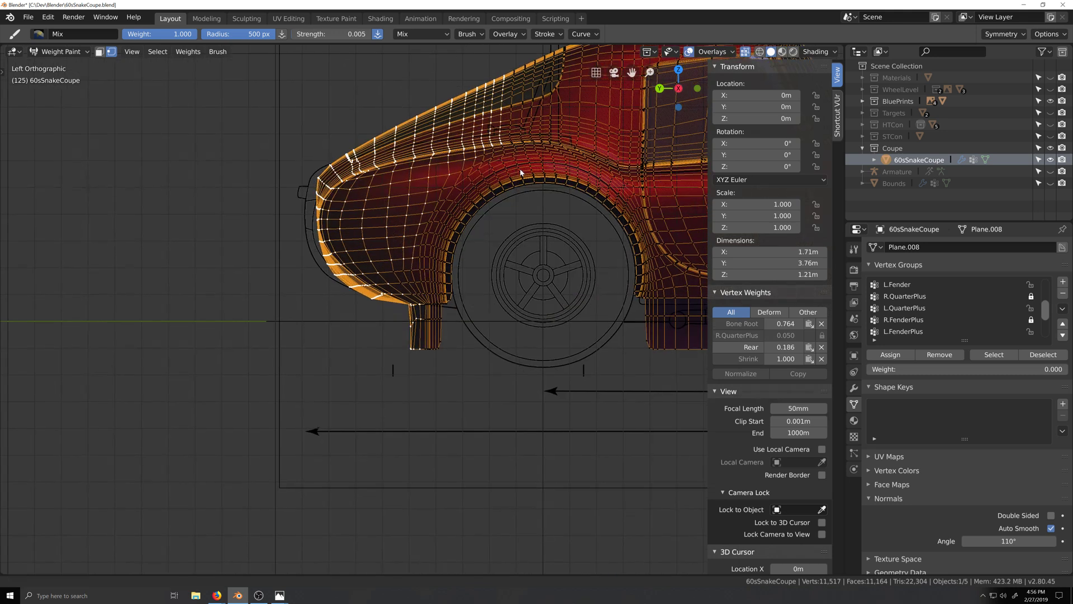
scroll(422, 290, "up", 2)
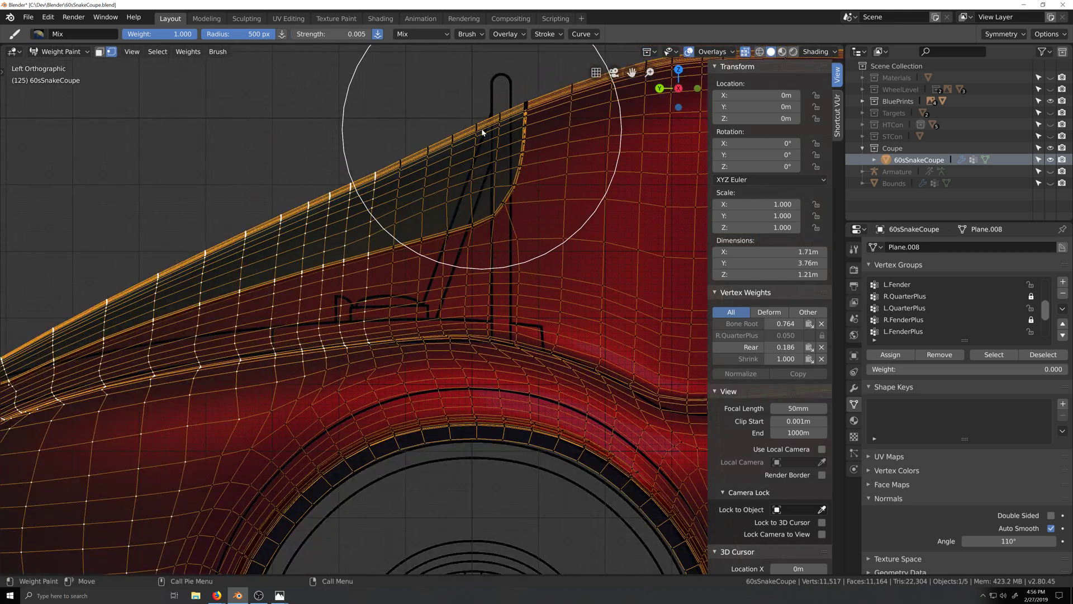
Compare the rear slope with the side blueprint and undo the last weight stroke
scroll(367, 309, "down", 5)
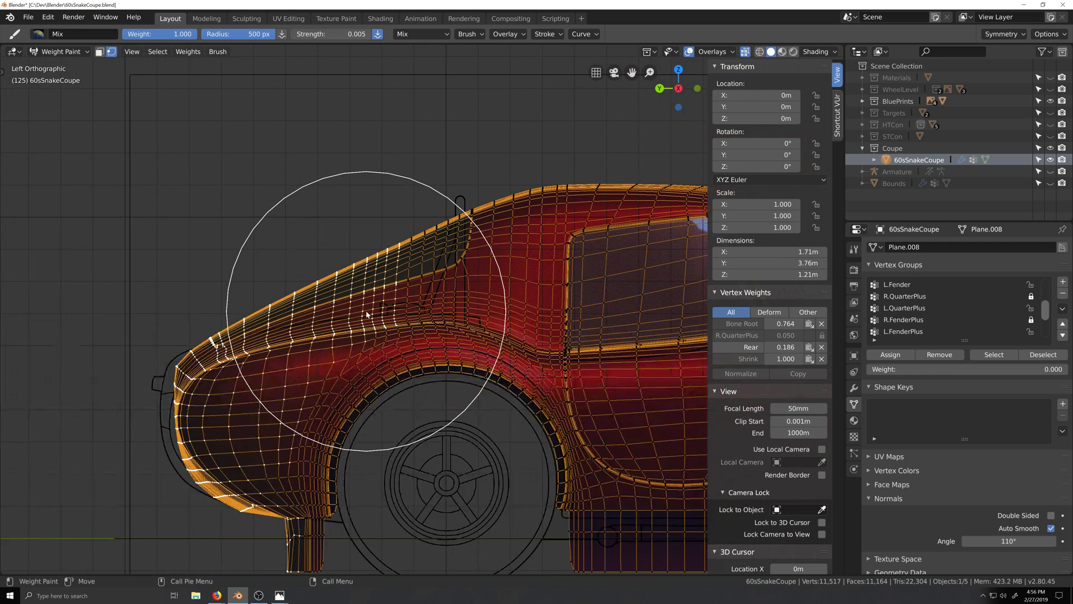
scroll(377, 291, "down", 1)
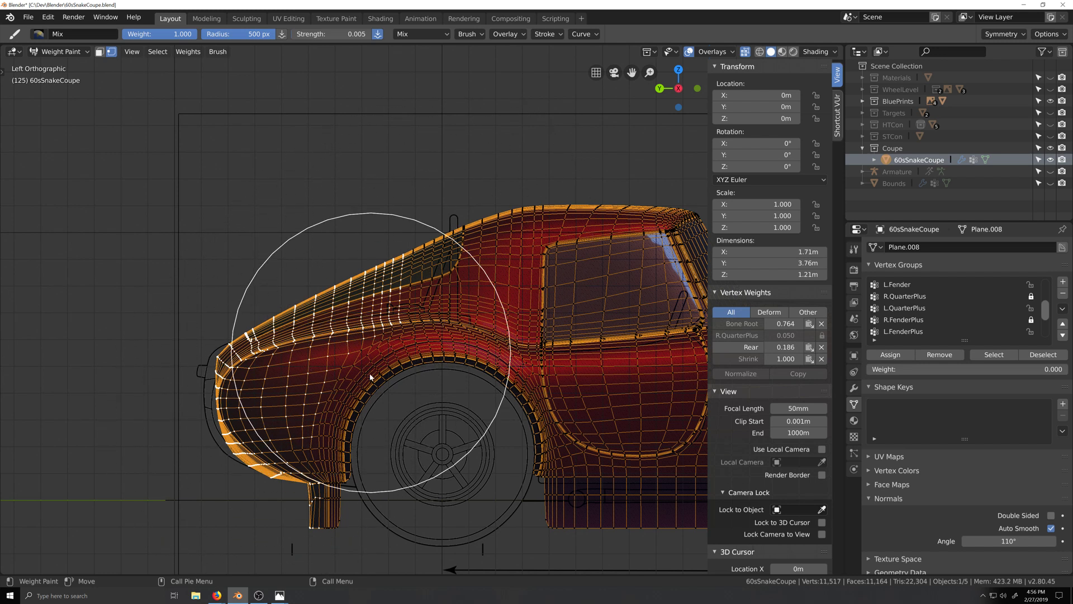
scroll(418, 308, "down", 1)
scroll(369, 412, "up", 1)
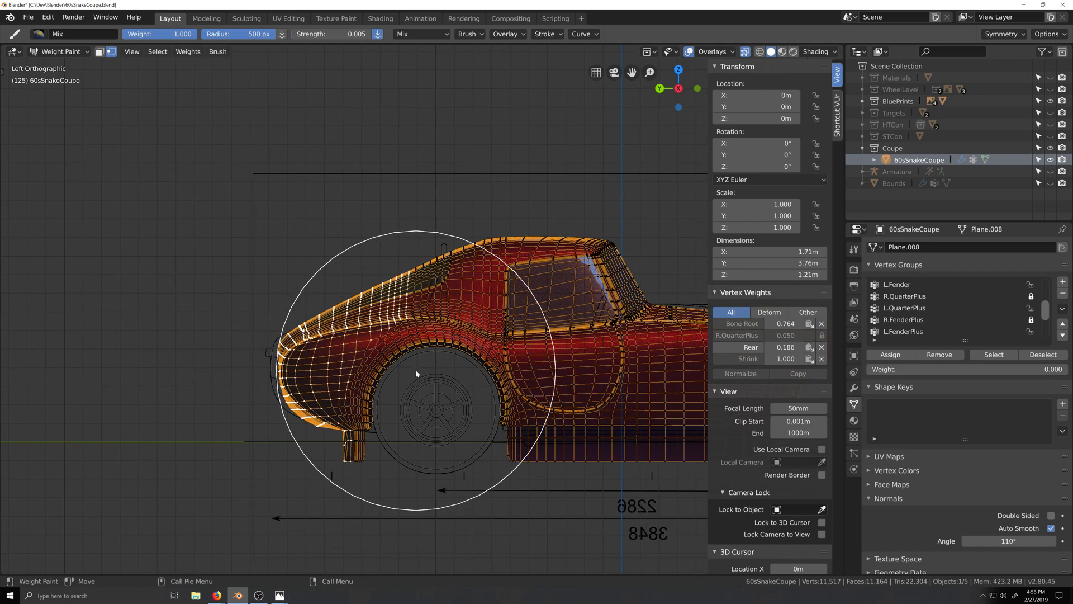
scroll(415, 370, "up", 1)
scroll(402, 228, "up", 2)
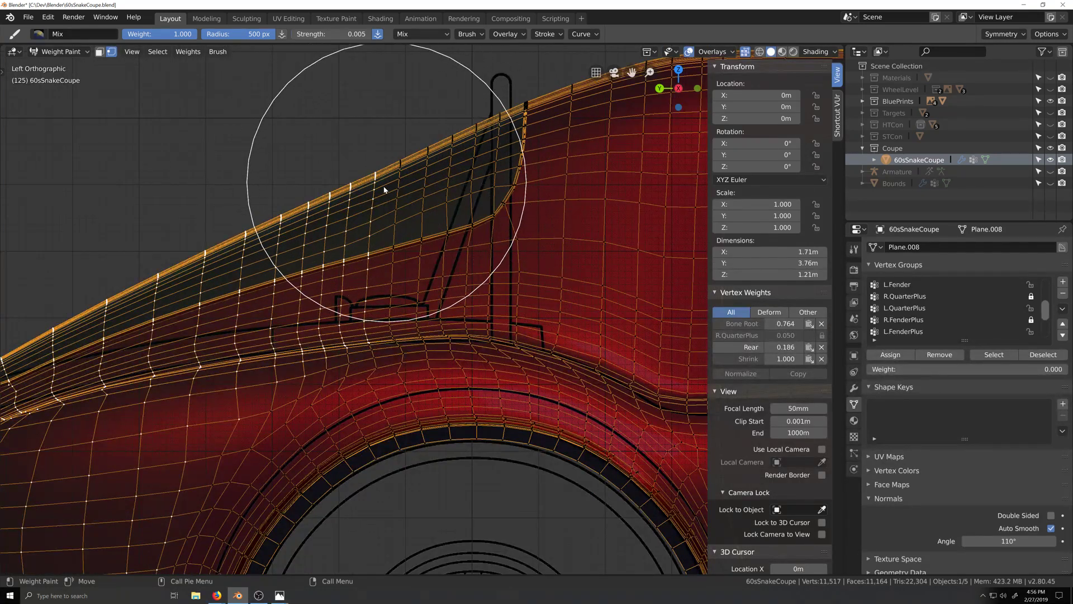
left_click(390, 182)
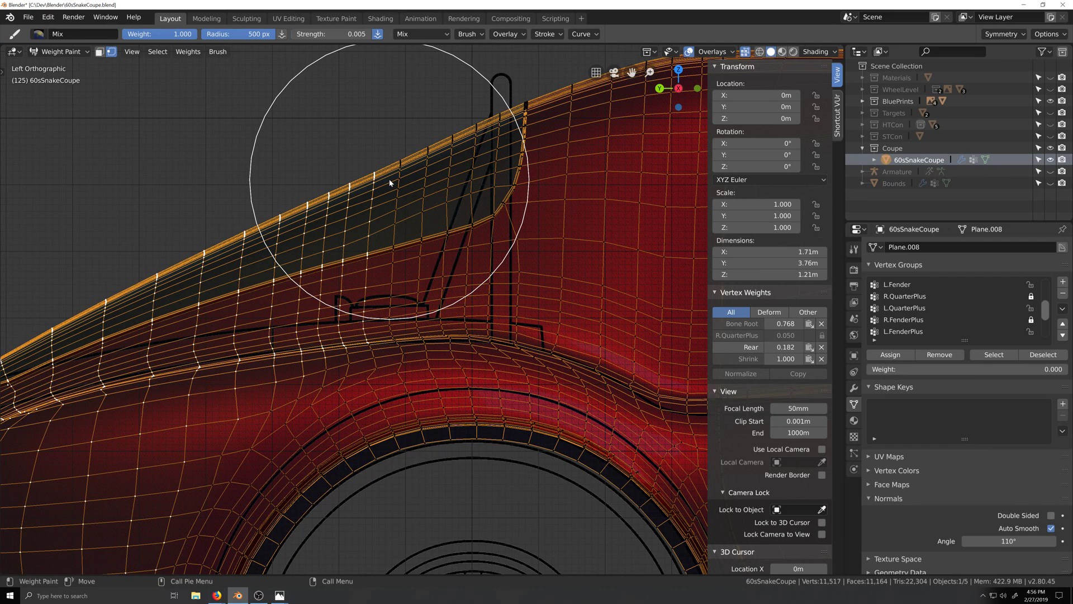
Set the brush strength to 0.003 and apply a lighter stroke over the selected rear vertices, checking the roofline against the blueprint
left_click(344, 35)
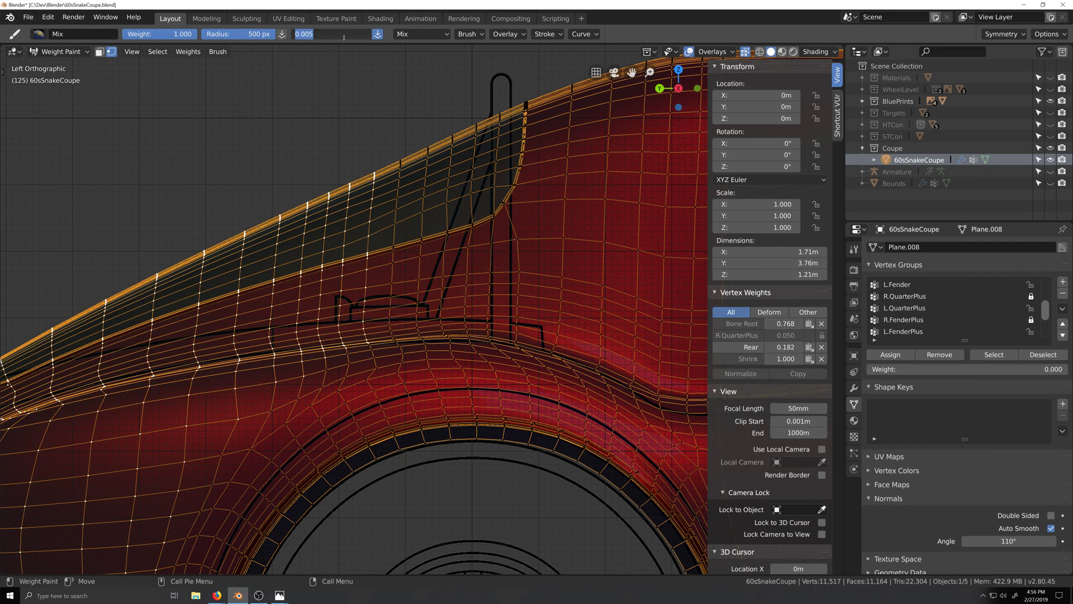
scroll(347, 311, "down", 8)
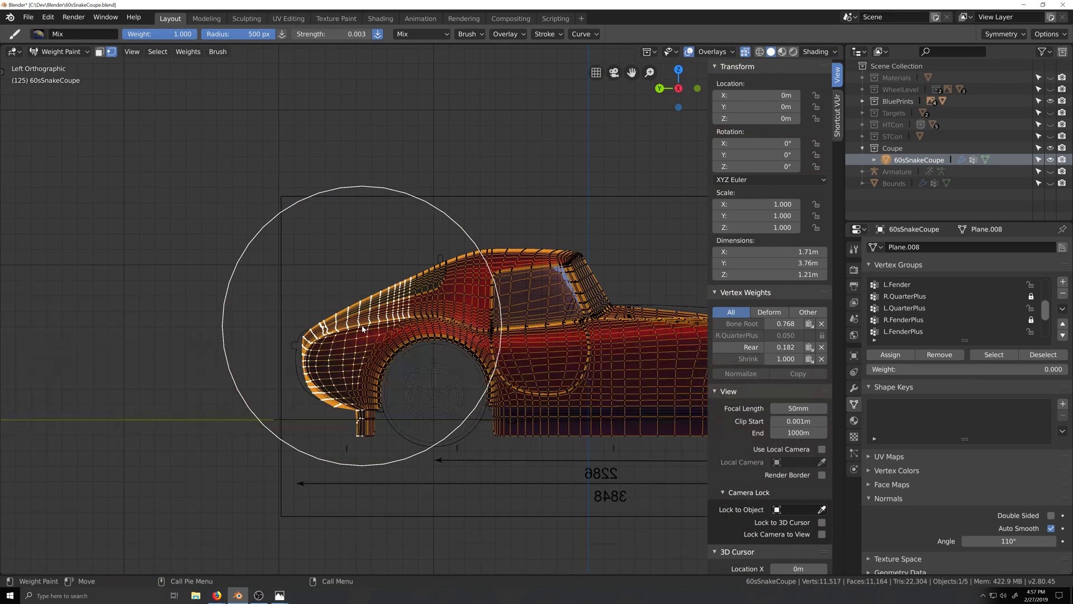
scroll(408, 276, "up", 7)
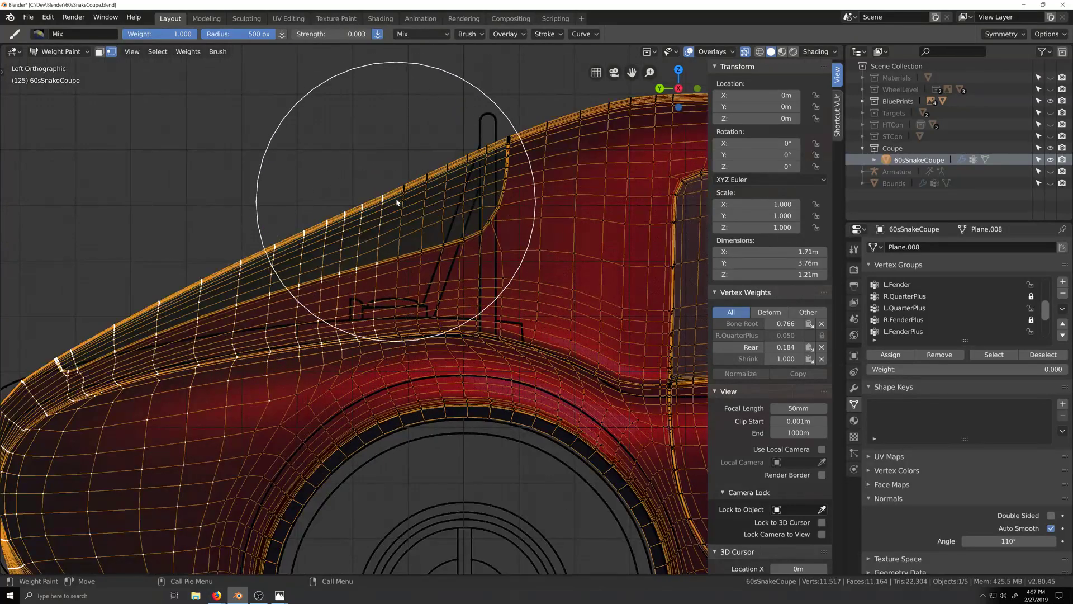
scroll(445, 170, "up", 2)
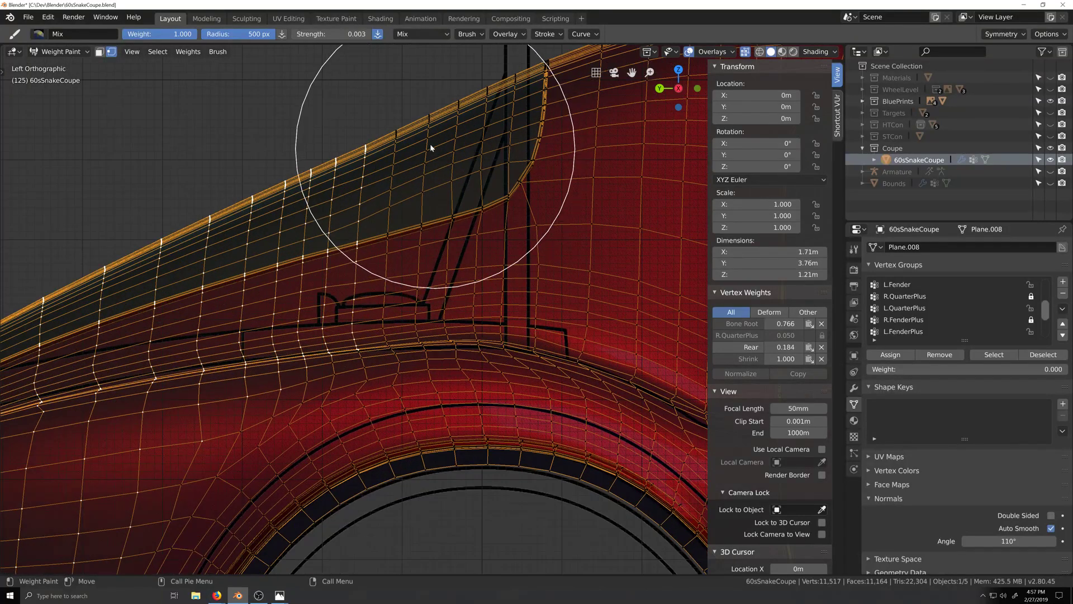
scroll(404, 168, "down", 5)
scroll(378, 394, "down", 3)
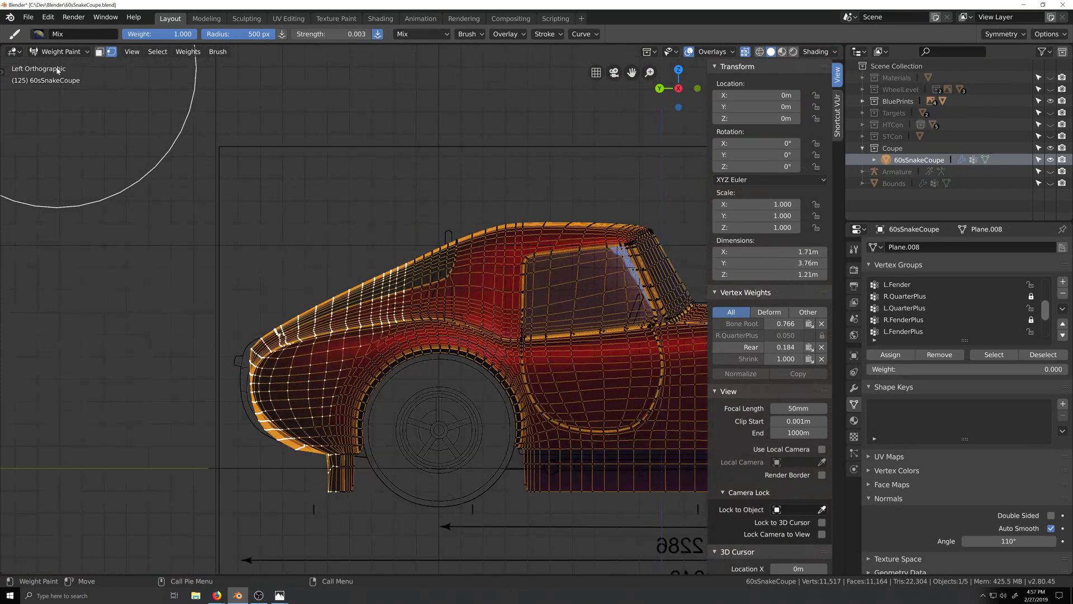
In Edit Mode, deselect the frontmost selected vertex column across the rear window and down toward the wheel arch
left_click(59, 52)
left_click(65, 121)
middle_click_drag(314, 169, 332, 232)
middle_click_drag(397, 329, 384, 279)
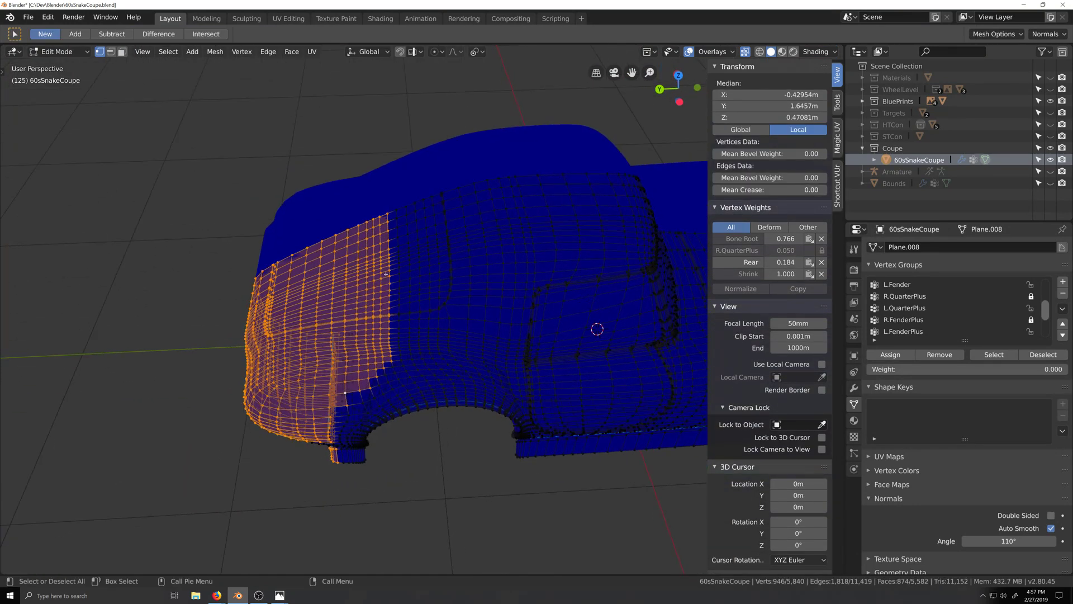
scroll(414, 353, "up", 2)
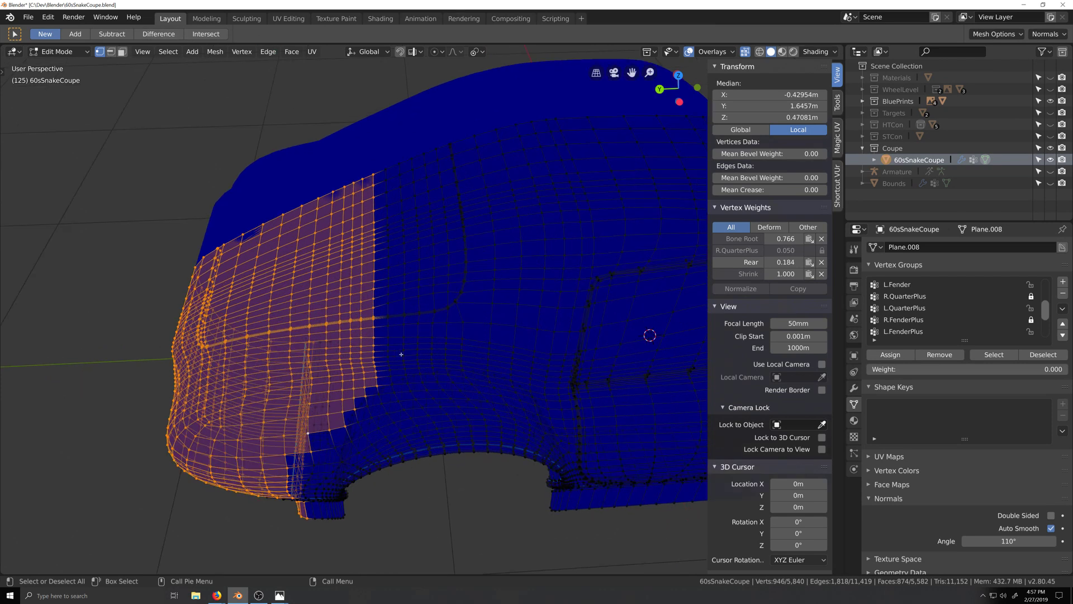
left_click(373, 331, "alt+shift")
scroll(379, 422, "up", 1)
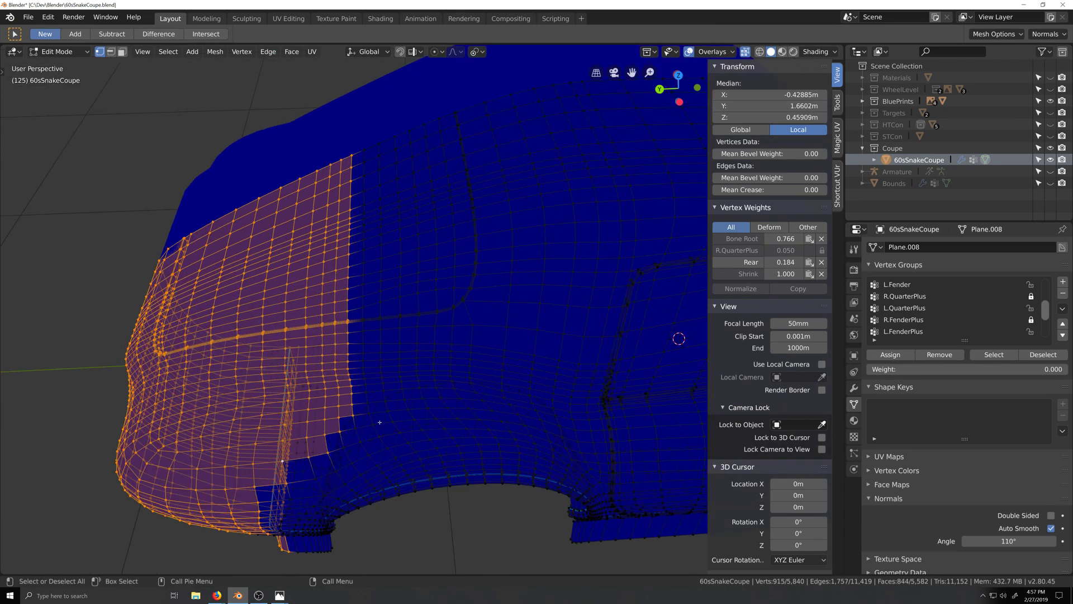
Undo the stray vertex pick, turn off X-ray, and deselect the column's leftover vertices above the rear wheel arch
left_click(342, 433, "shift")
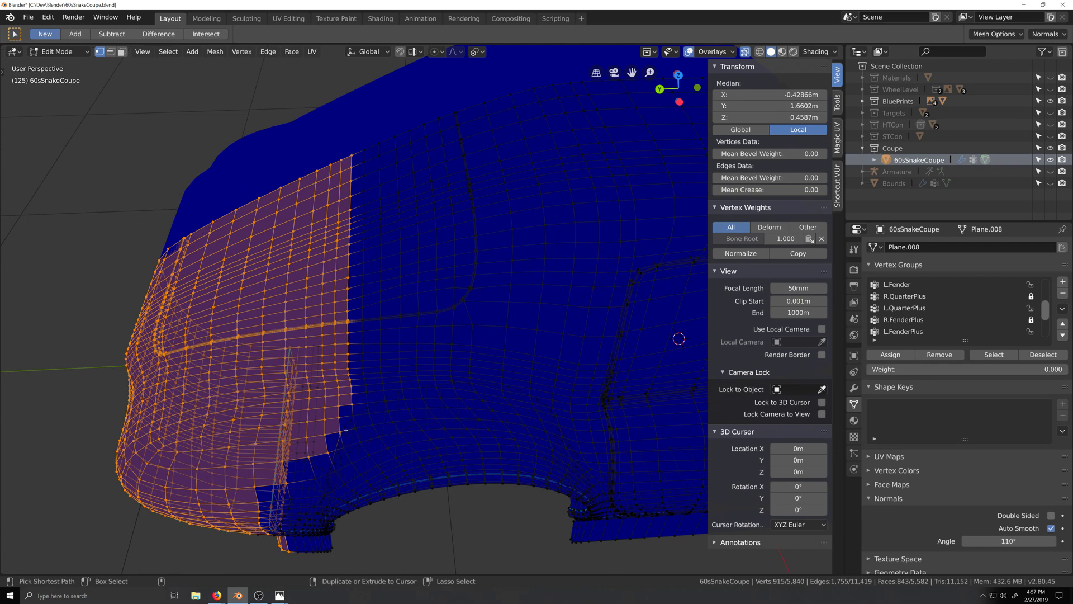
key("ctrl+z")
key("alt+z")
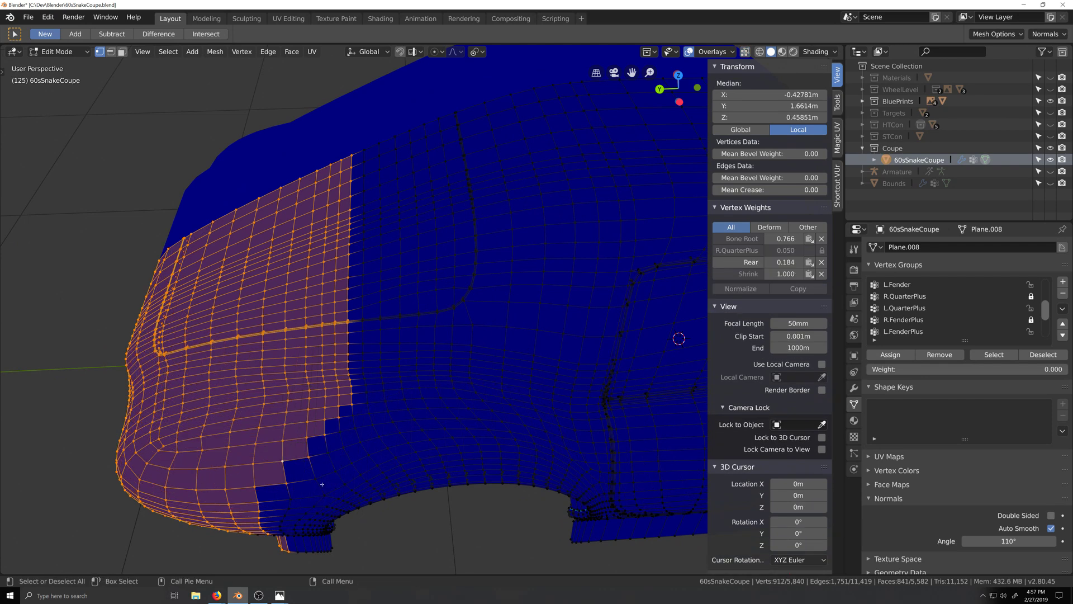
middle_click_drag(322, 484, 247, 355)
Switch back to Weight Paint and, from the left side view, brush more Rear weight onto the reduced selection at strength 0.003
left_click(56, 51)
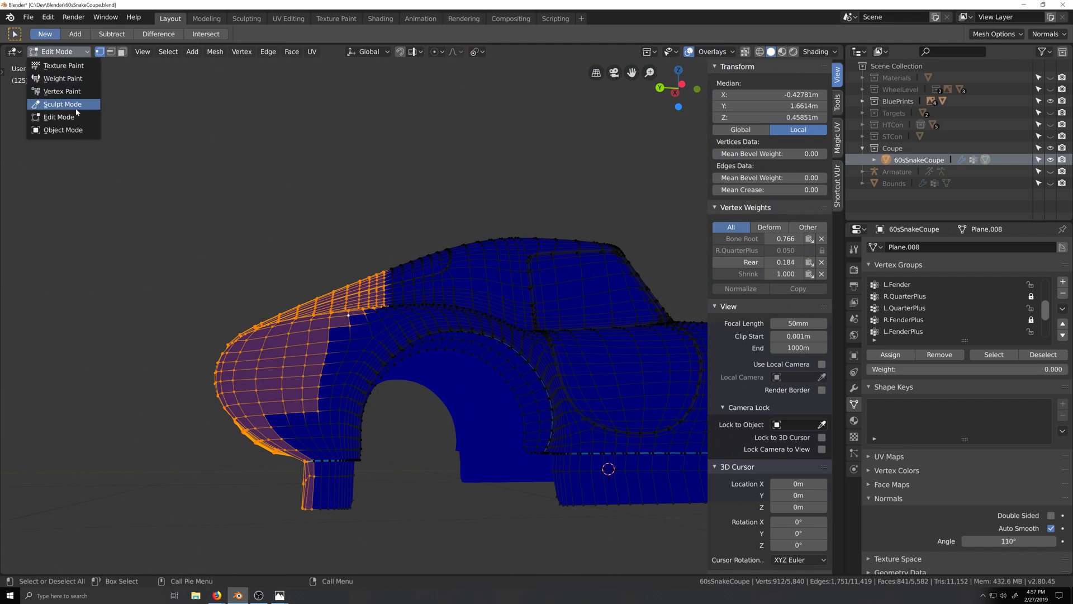
left_click(51, 109)
mouse_move(304, 433)
middle_mouse_down()
mouse_move(330, 338)
mouse_move(293, 336)
middle_mouse_up()
mouse_move(318, 292)
middle_mouse_down()
mouse_move(313, 335)
mouse_move(328, 240)
mouse_move(343, 235)
mouse_move(390, 286)
mouse_move(413, 284)
middle_mouse_up()
key("ctrl+KP_3")
scroll(405, 294, "down", 1)
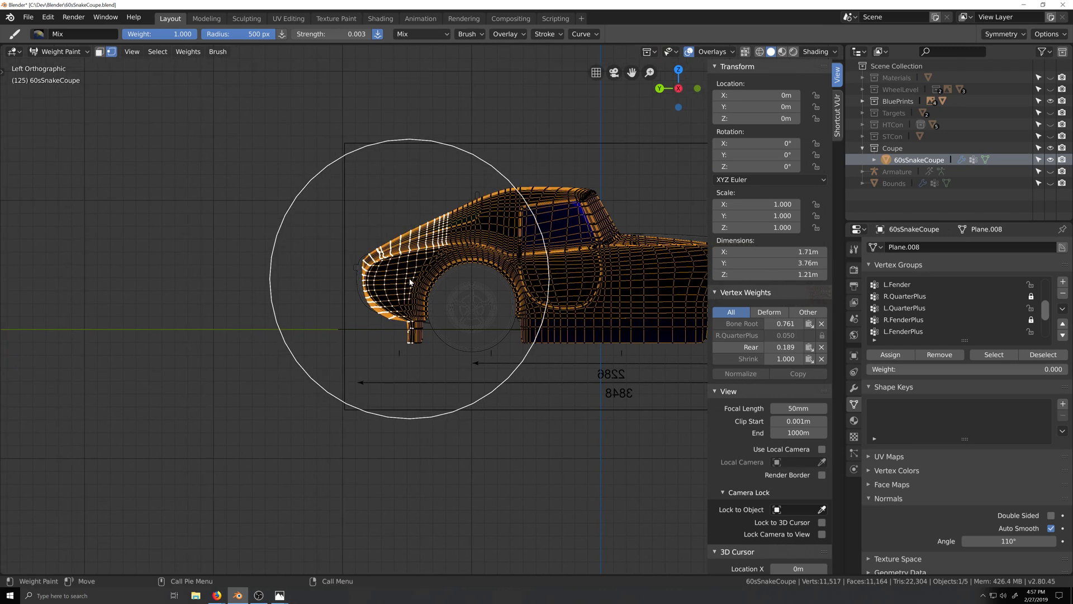
scroll(471, 187, "up", 8)
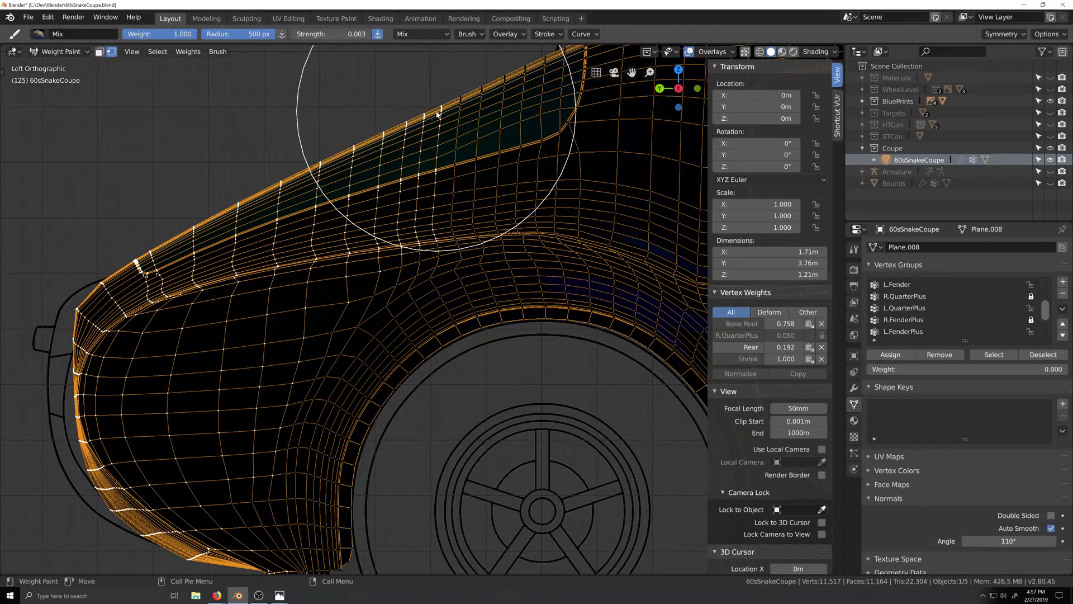
scroll(454, 283, "down", 2)
scroll(455, 283, "down", 5)
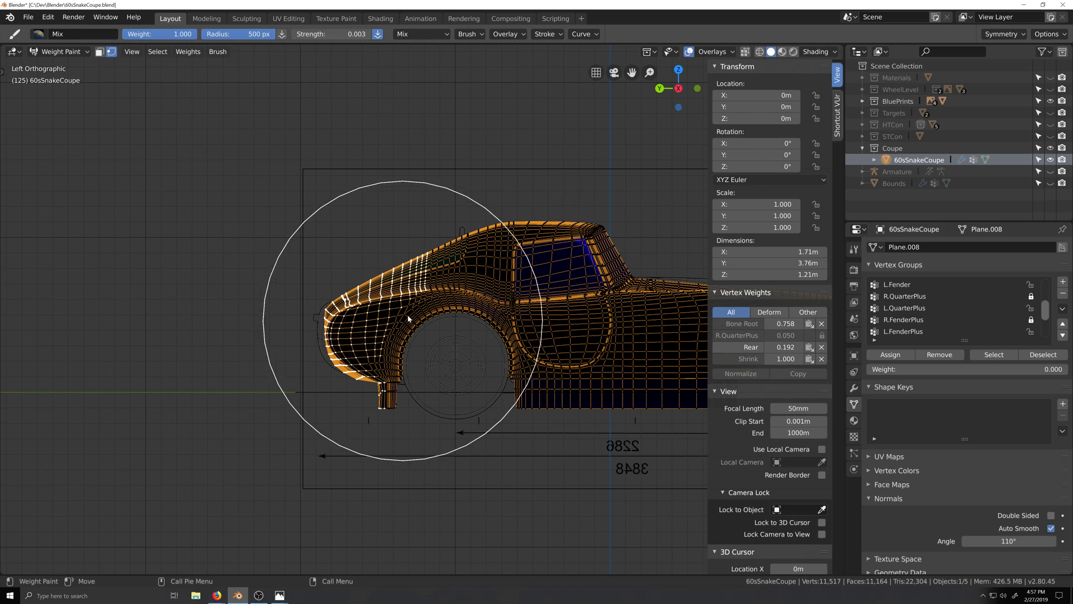
Go back to Edit Mode and deselect the next vertex column at the selection's front edge, from the roofline across the rear window
mouse_move(408, 314)
middle_mouse_down()
mouse_move(505, 303)
mouse_move(336, 204)
middle_mouse_up()
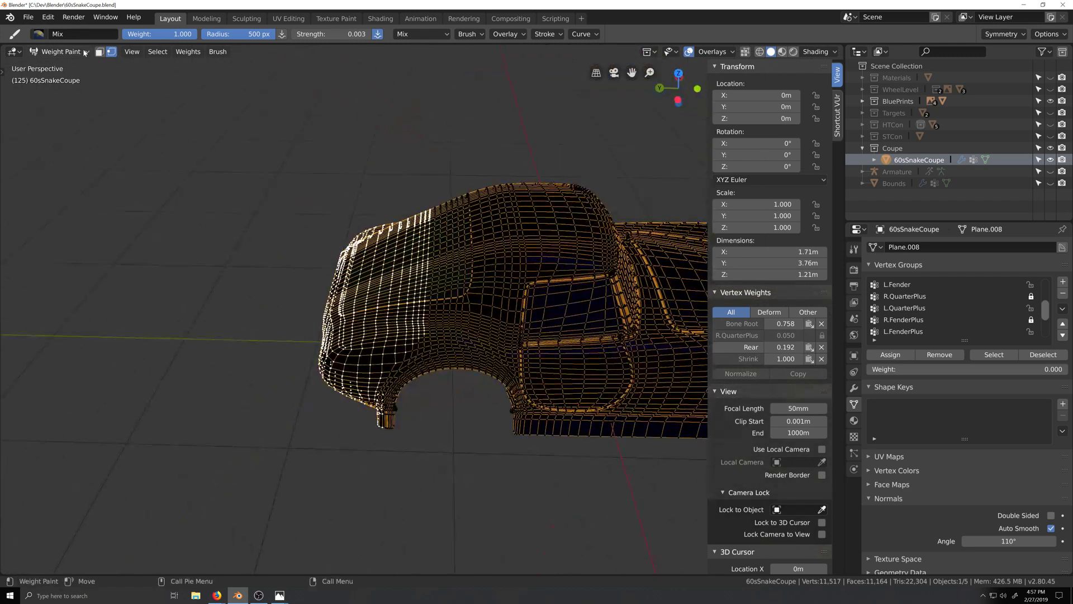
left_click(61, 52)
left_click(65, 117)
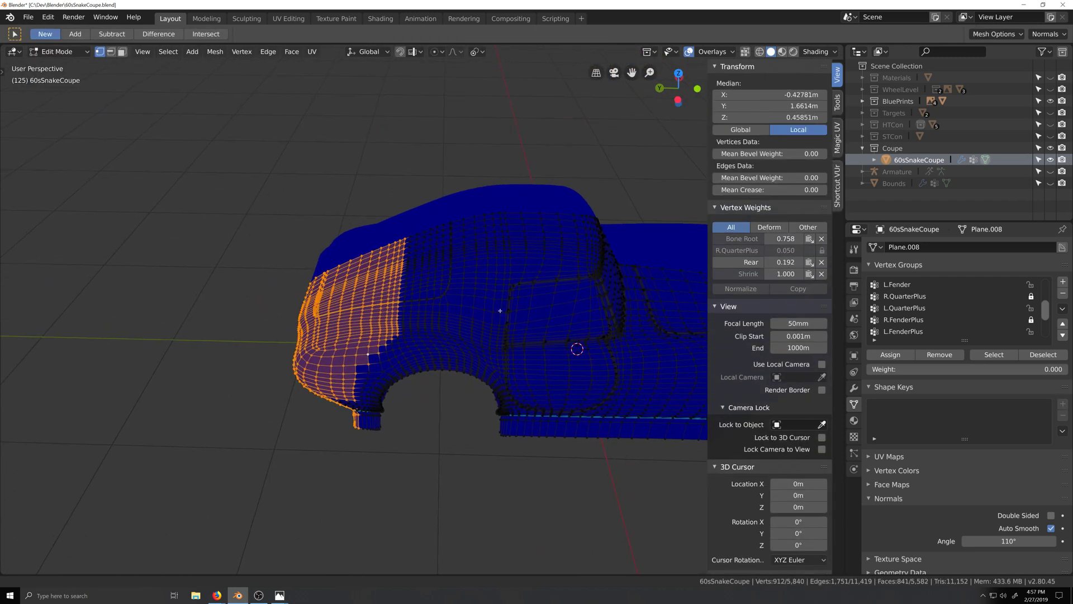
scroll(470, 237, "up", 5)
left_click(467, 233, "alt+shift")
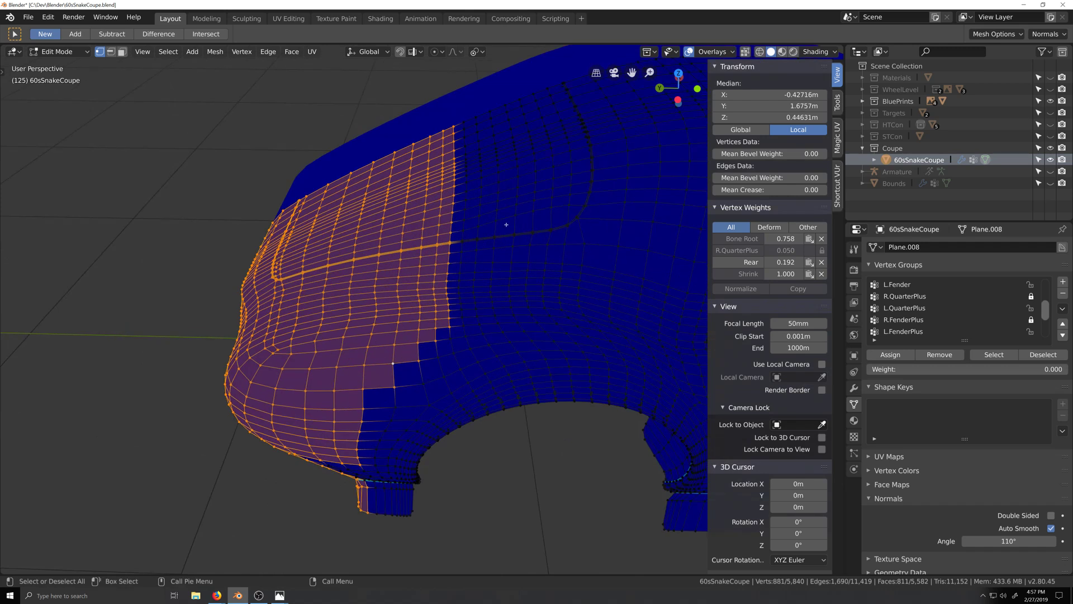
middle_click_drag(537, 247, 581, 196)
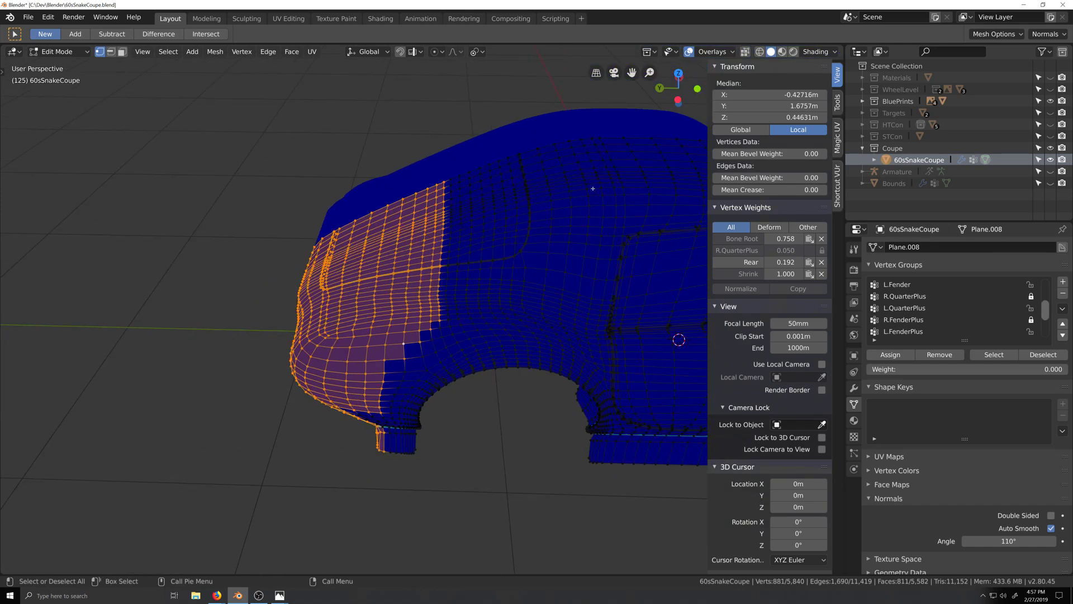
scroll(449, 325, "up", 2)
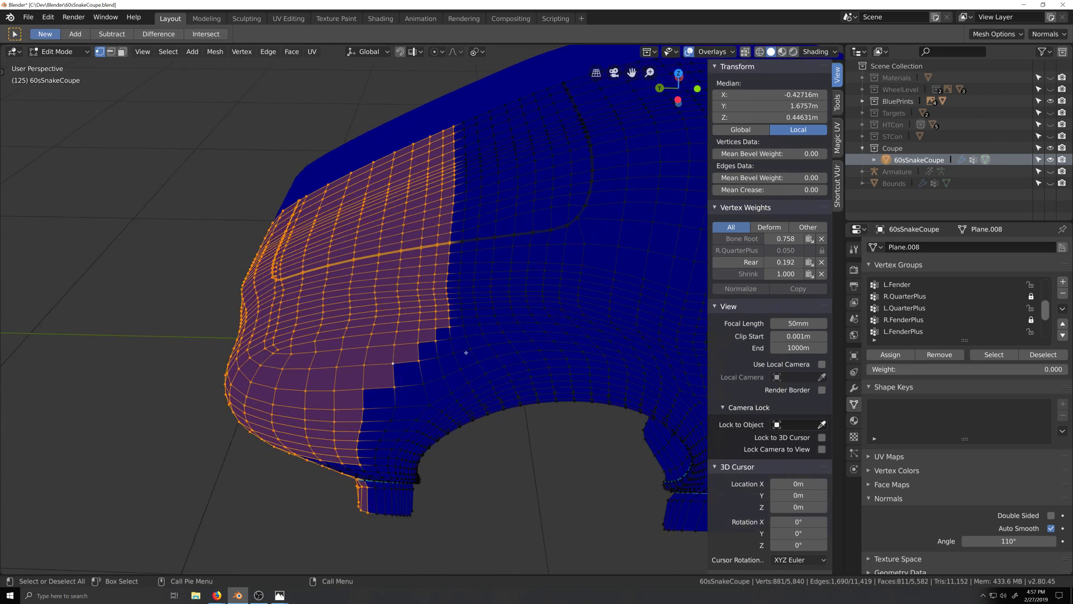
Deselect the protruding stair-step vertices left along the selection's lower front edge above the wheel arch
left_click(421, 355, "shift")
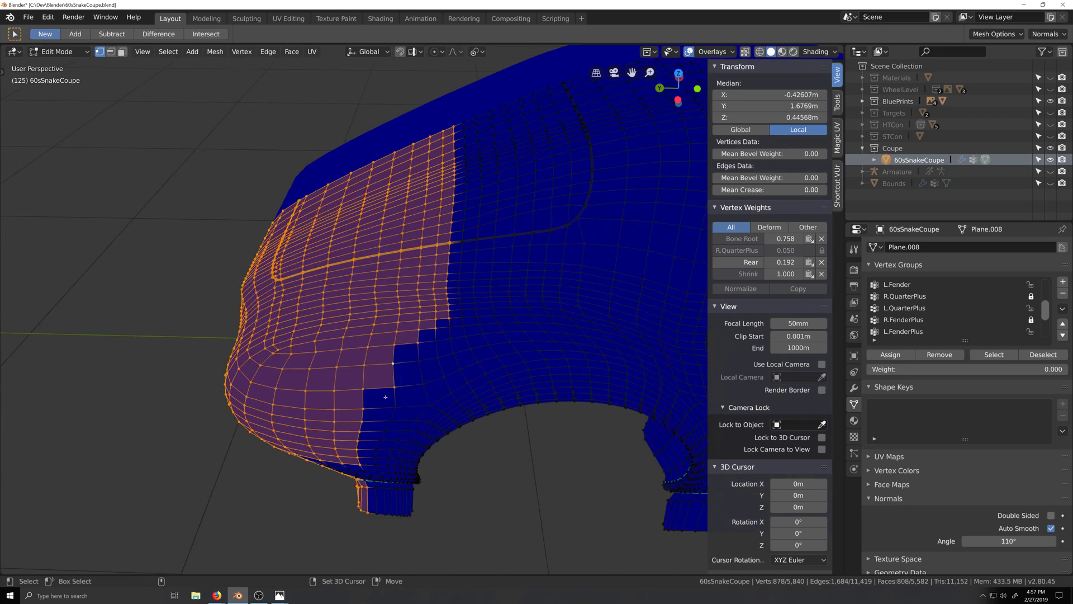
left_click(393, 385, "shift")
middle_click_drag(394, 386, 435, 423)
scroll(435, 423, "down", 3)
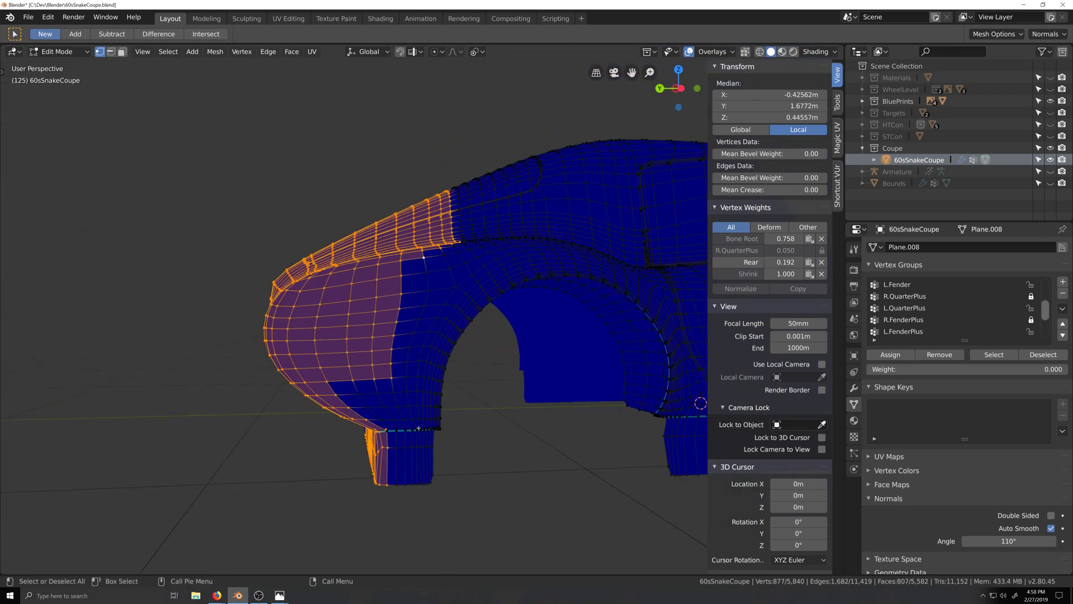
Return to Weight Paint with the trimmed selection, inspect the rear corner, and line the body up with the blueprint from the left side
left_click(59, 51)
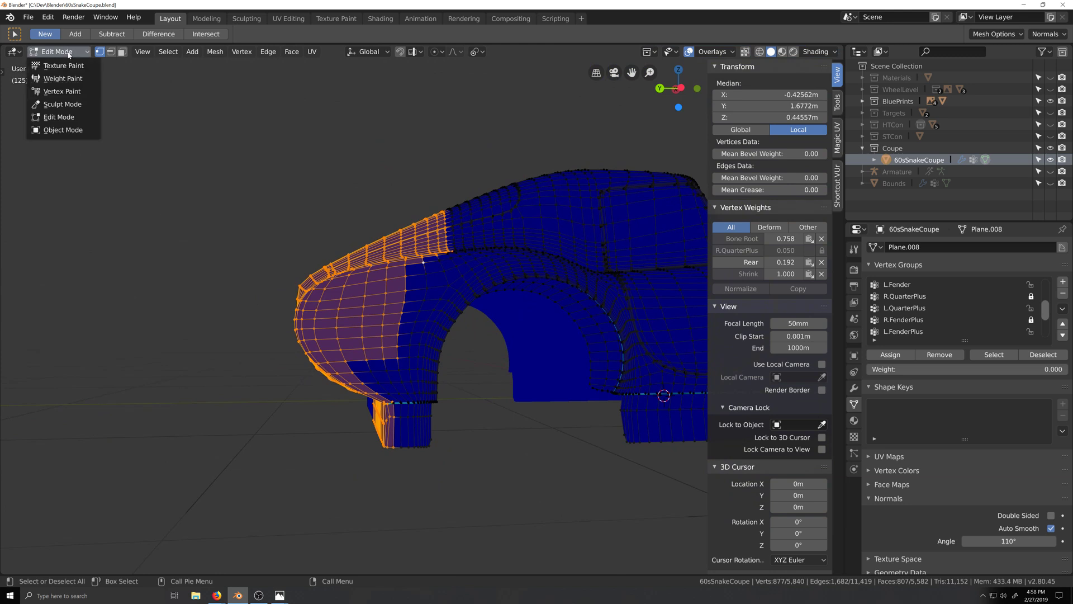
left_click(56, 115)
mouse_move(261, 360)
middle_mouse_down()
mouse_move(301, 374)
mouse_move(354, 427)
mouse_move(381, 425)
mouse_move(391, 455)
middle_mouse_up()
scroll(355, 426, "up", 4)
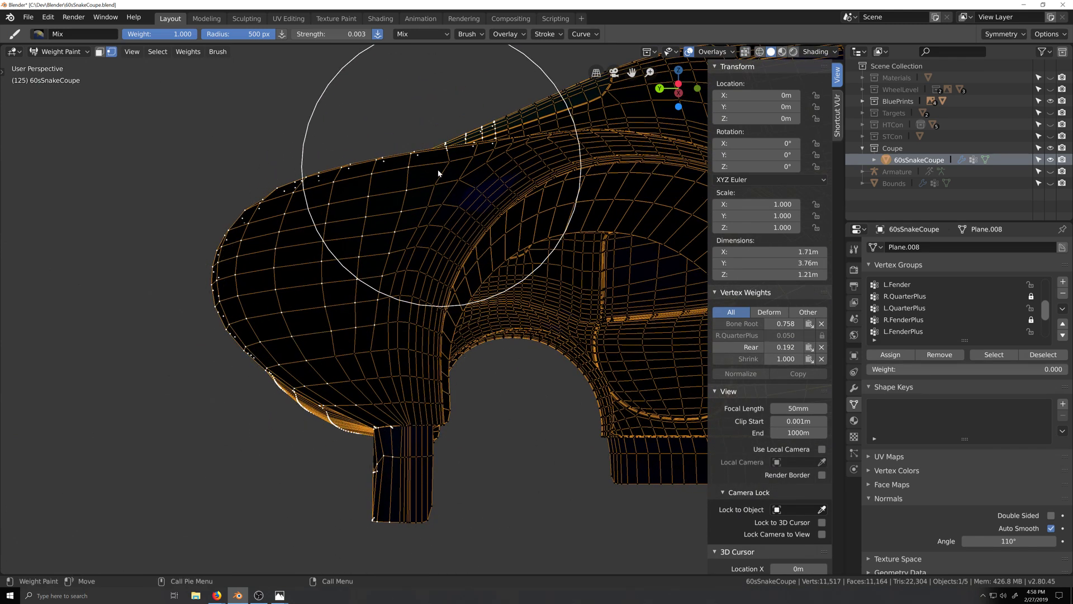
scroll(406, 289, "down", 4)
key("ctrl+KP_3")
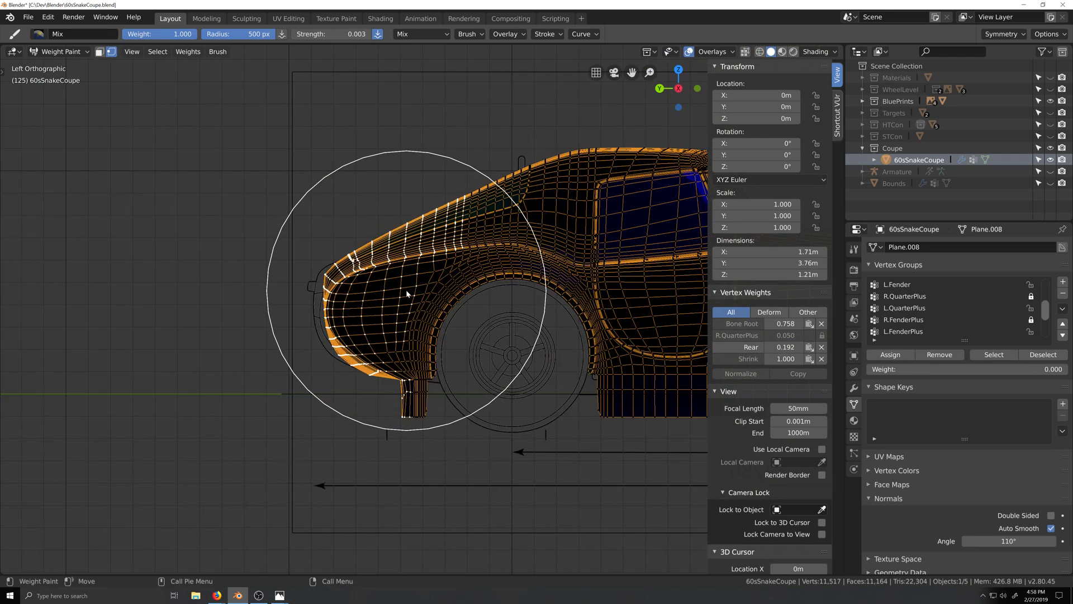
scroll(424, 306, "down", 1)
scroll(424, 307, "down", 1)
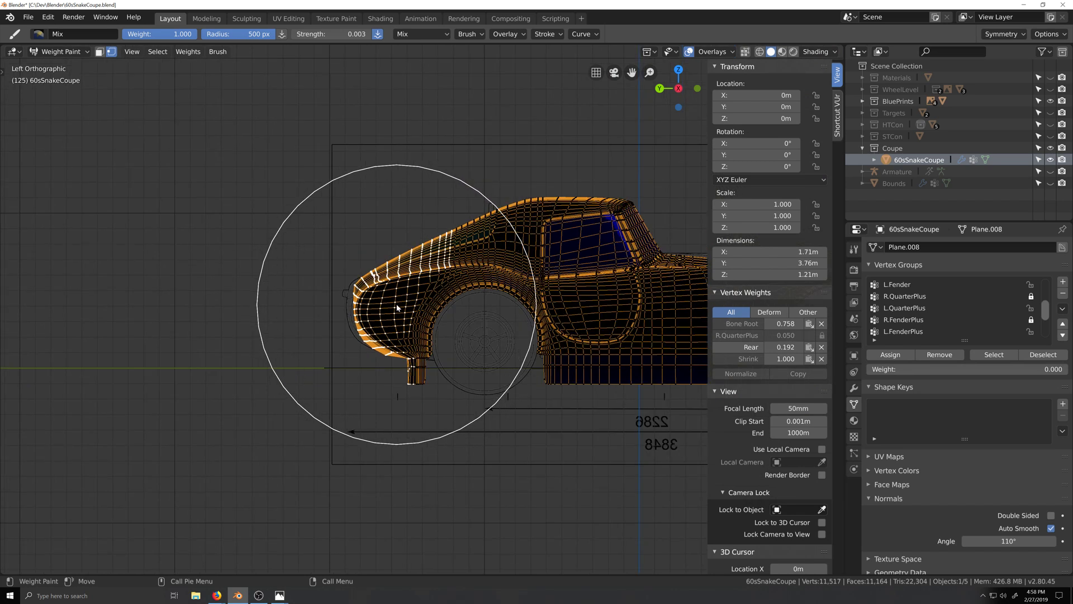
Switch to the Subtract brush and reduce its radius to 33 px for detail work on the rear quarter behind the wheel arch
scroll(398, 317, "up", 6)
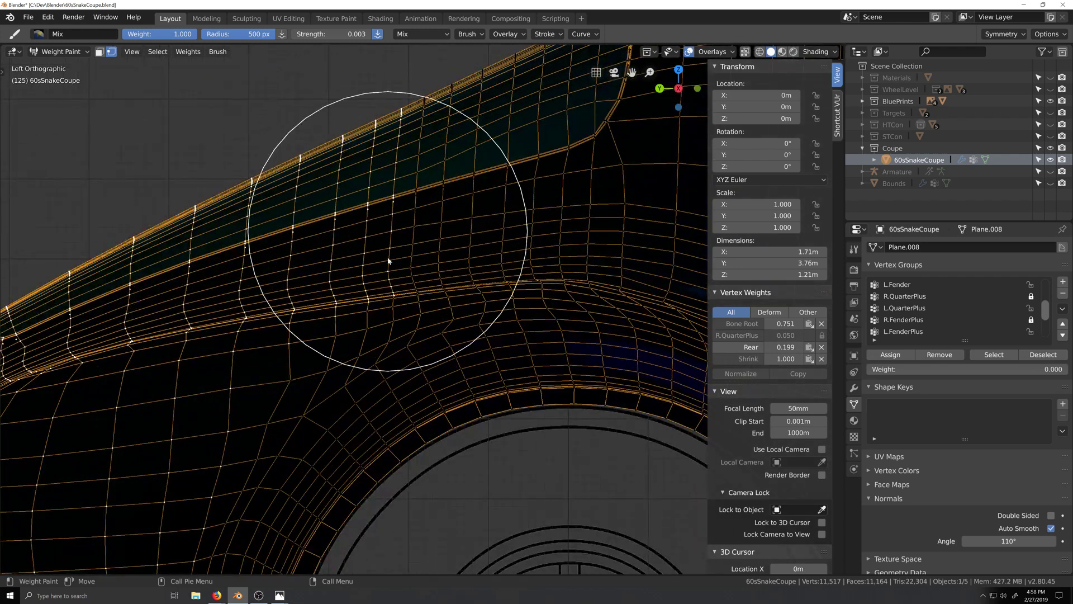
scroll(375, 395, "down", 4)
middle_click_drag(374, 395, 439, 310, "shift")
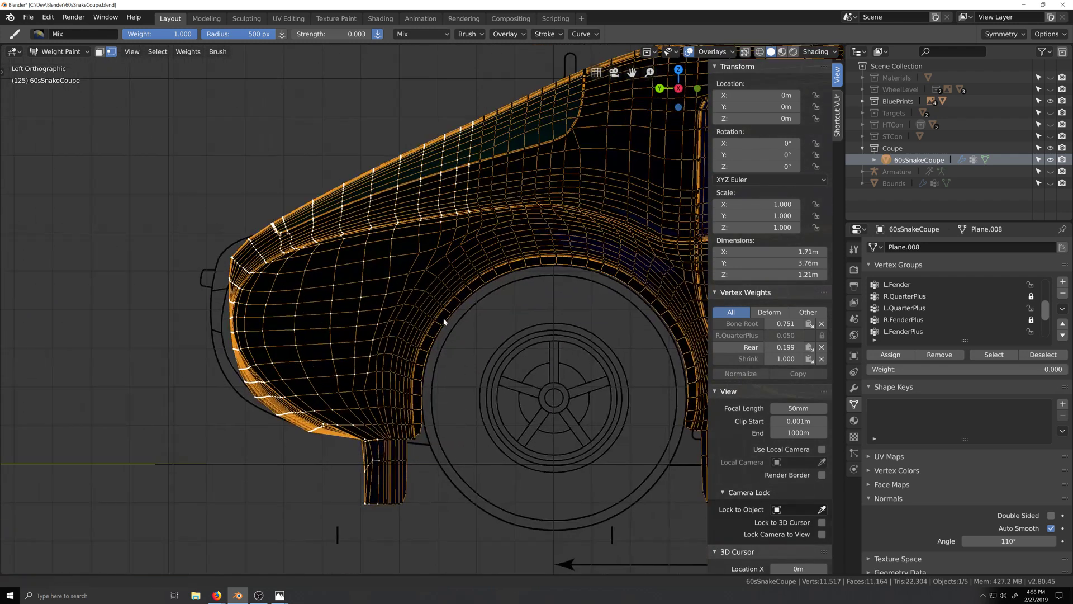
left_click(40, 34)
left_click(337, 70)
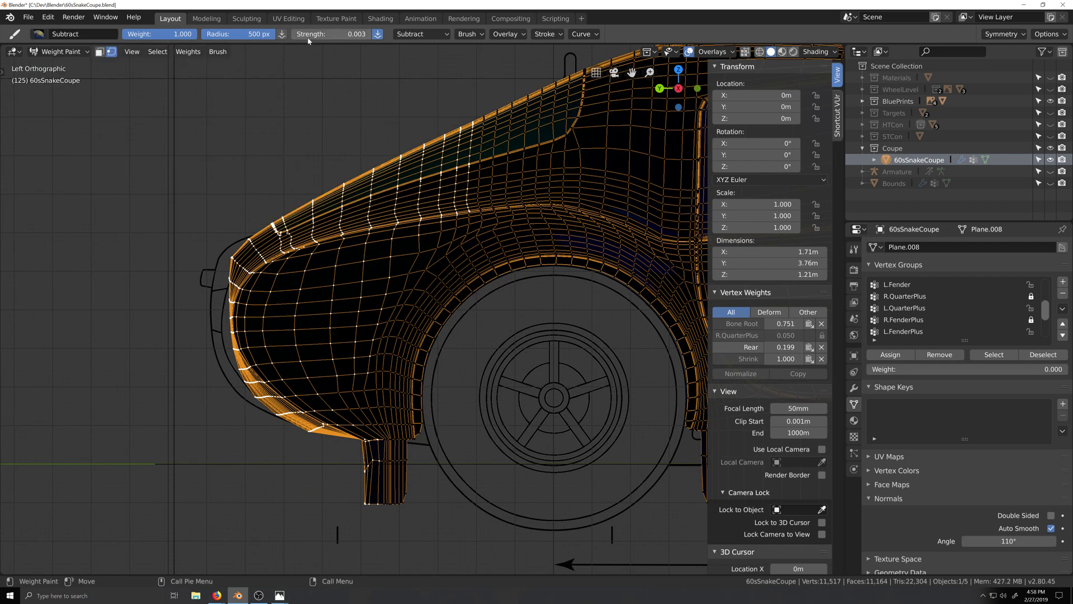
left_click_drag(262, 36, 198, 36)
scroll(441, 402, "up", 5)
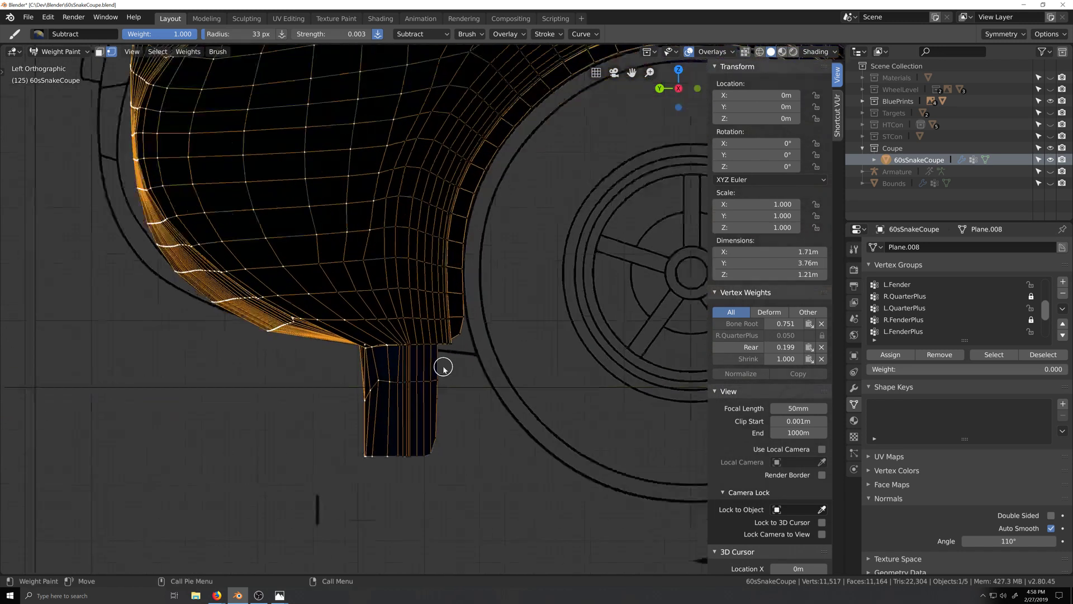
middle_click_drag(367, 309, 414, 412, "shift")
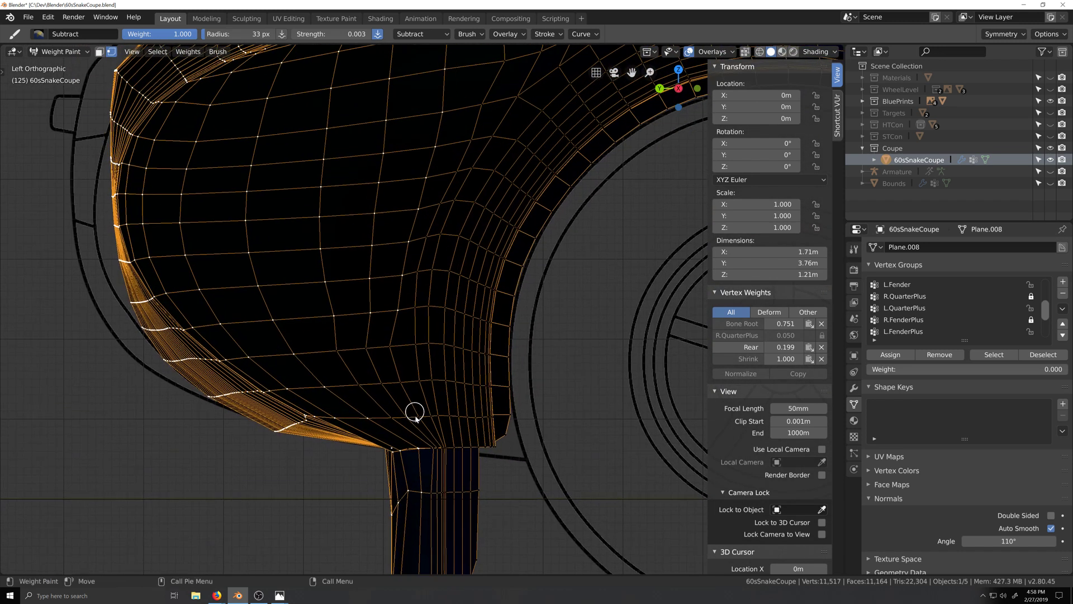
middle_click_drag(368, 260, 382, 342, "shift")
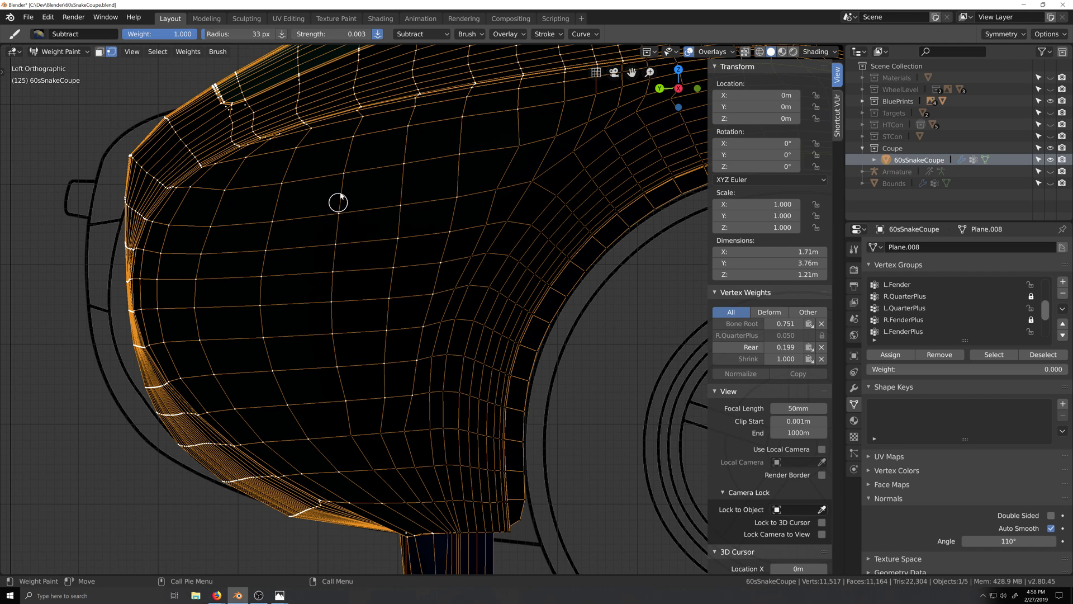
Set the Subtract brush strength to 0.005 and work over the rear quarter's mesh beside the wheel arch
left_click(358, 34)
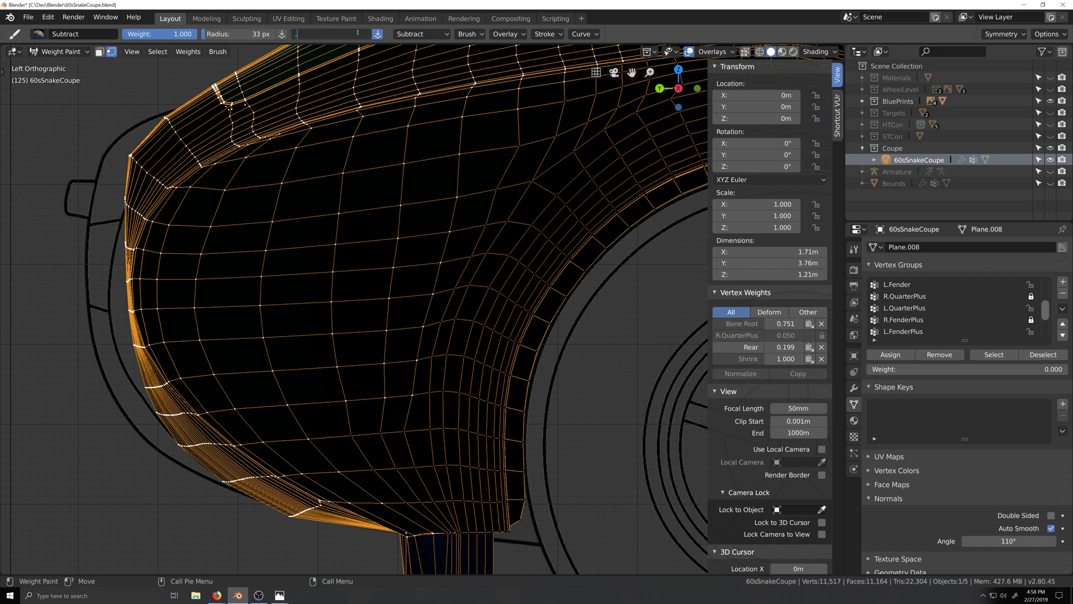
type(".005")
key("Return")
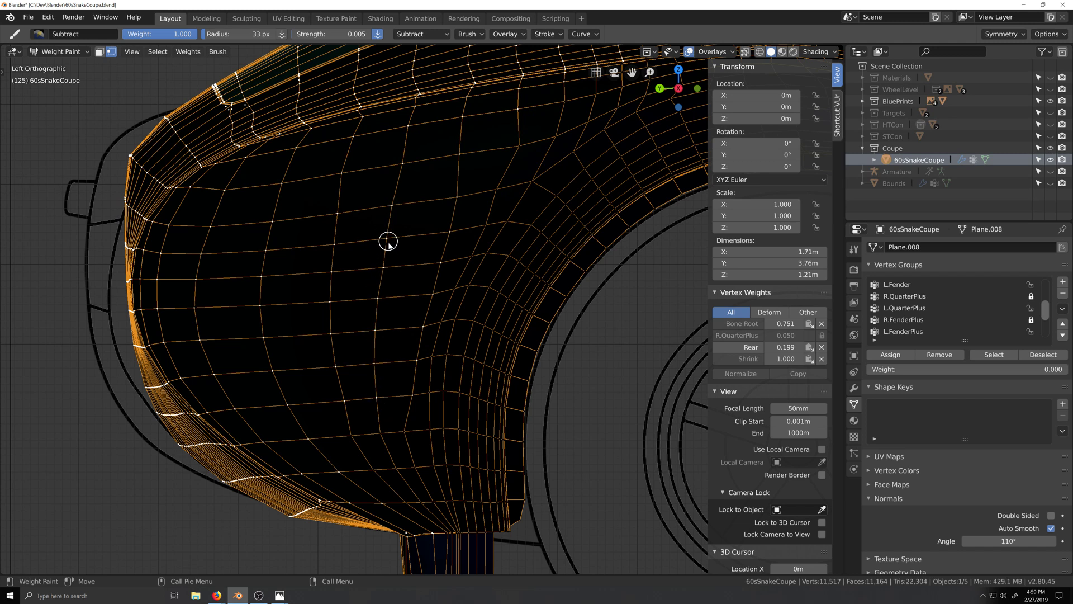
scroll(435, 550, "down", 1)
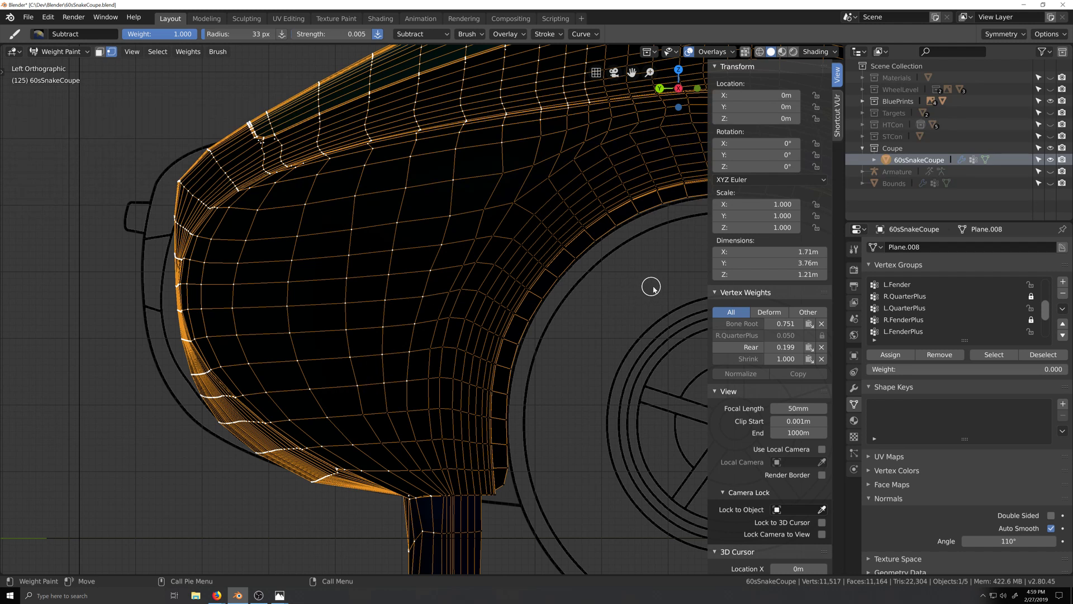
scroll(485, 342, "up", 3)
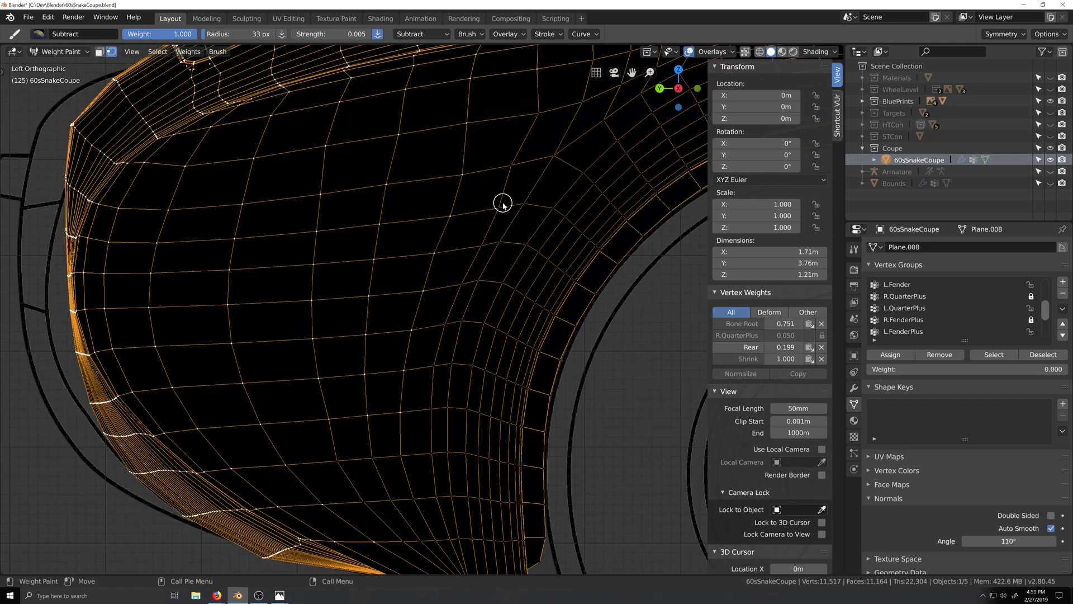
scroll(492, 279, "up", 4)
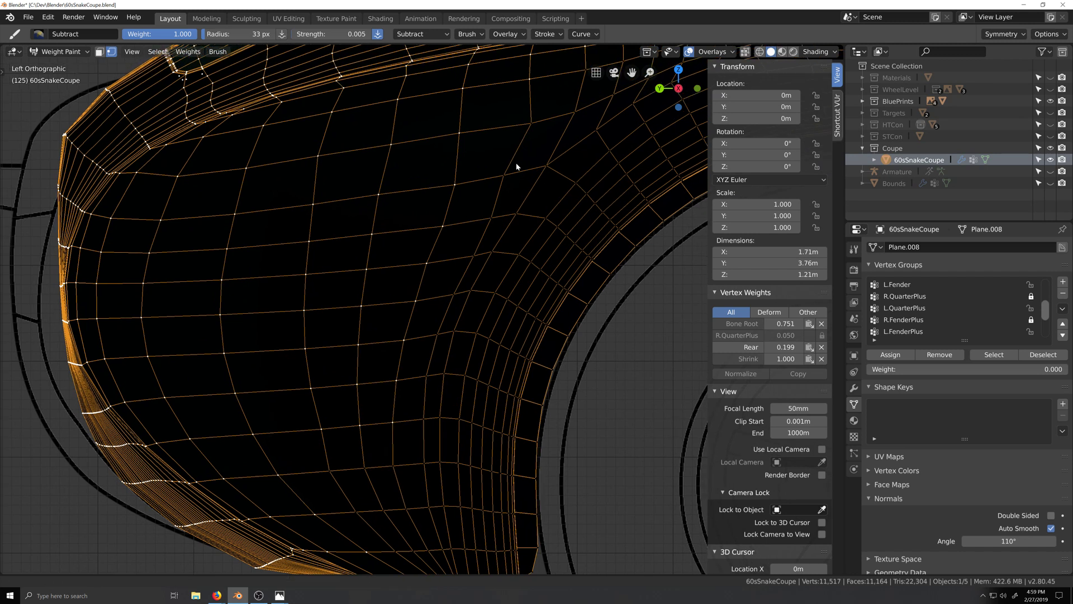
scroll(476, 282, "up", 1)
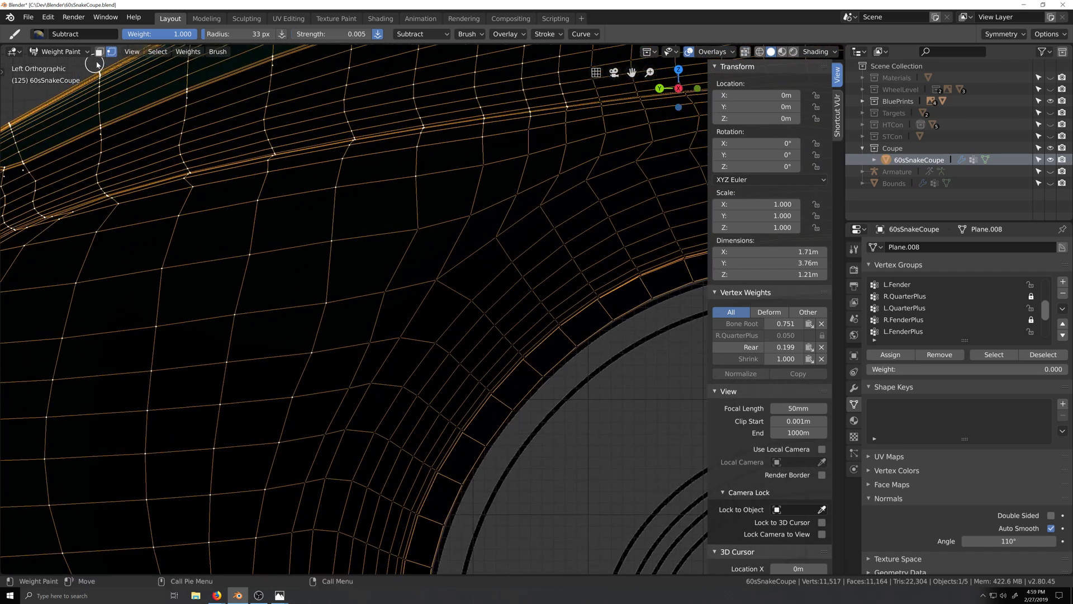
Return to the Mix brush, turn off vertex selection masking, and touch up Rear weights on the quarter panel behind the wheel arch
left_click(33, 35)
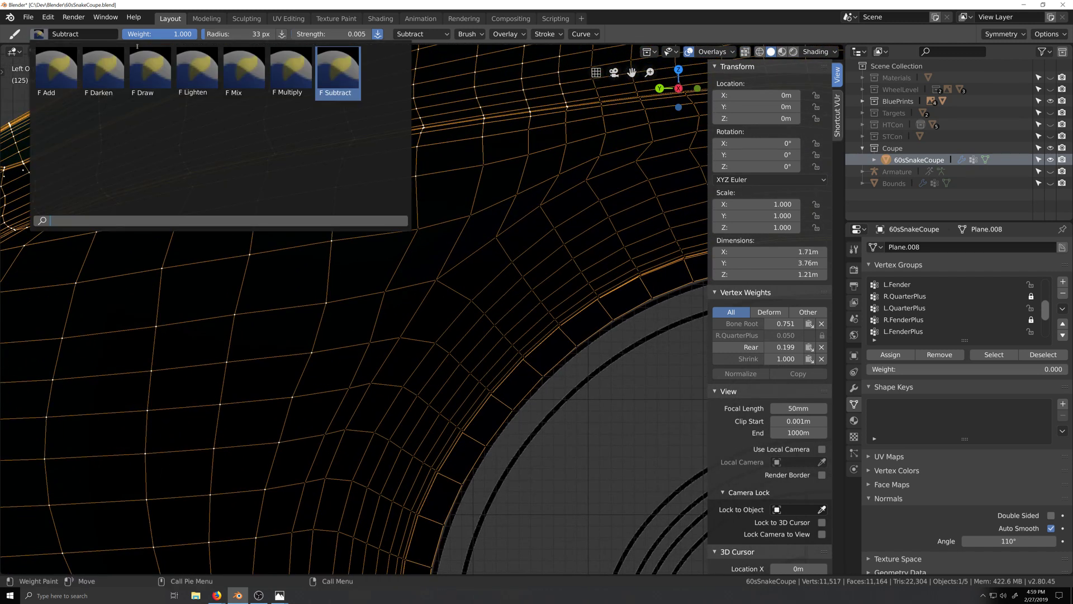
left_click(245, 61)
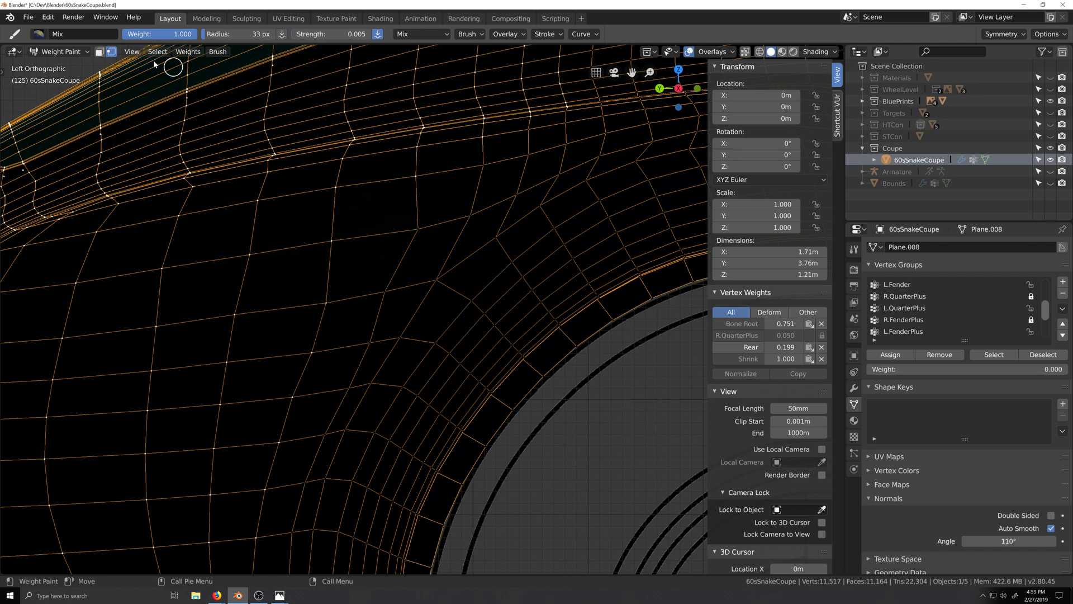
left_click(112, 52)
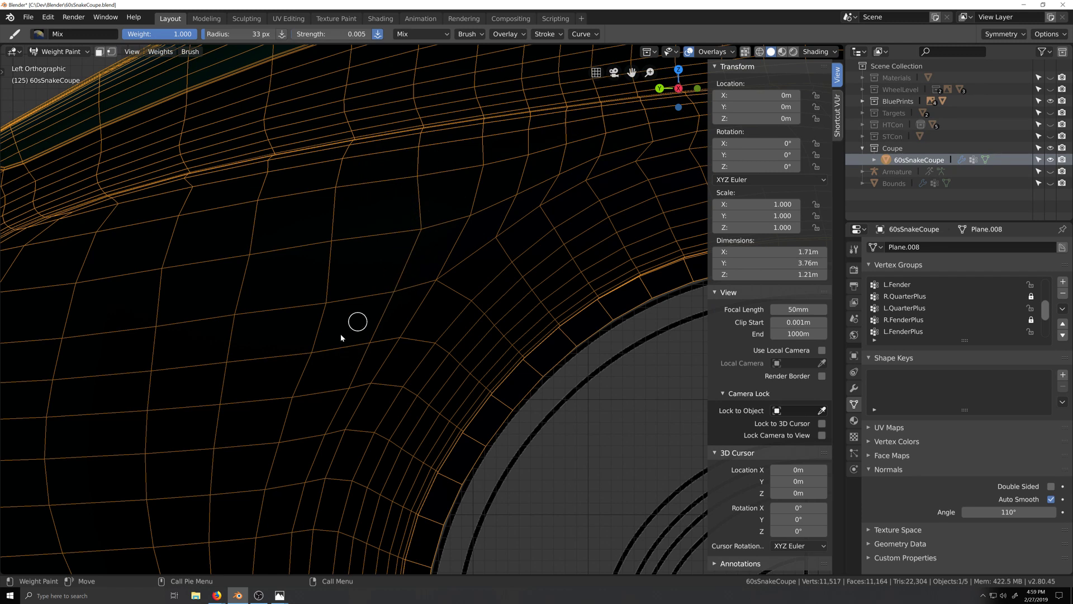
middle_click_drag(355, 404, 431, 297, "shift")
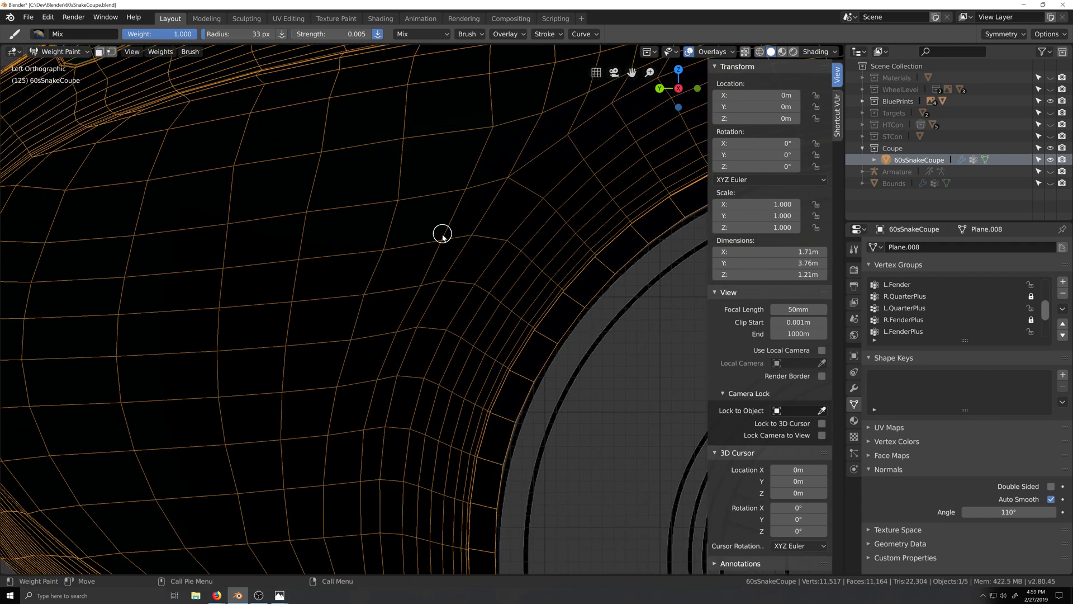
middle_click_drag(496, 142, 453, 264, "shift")
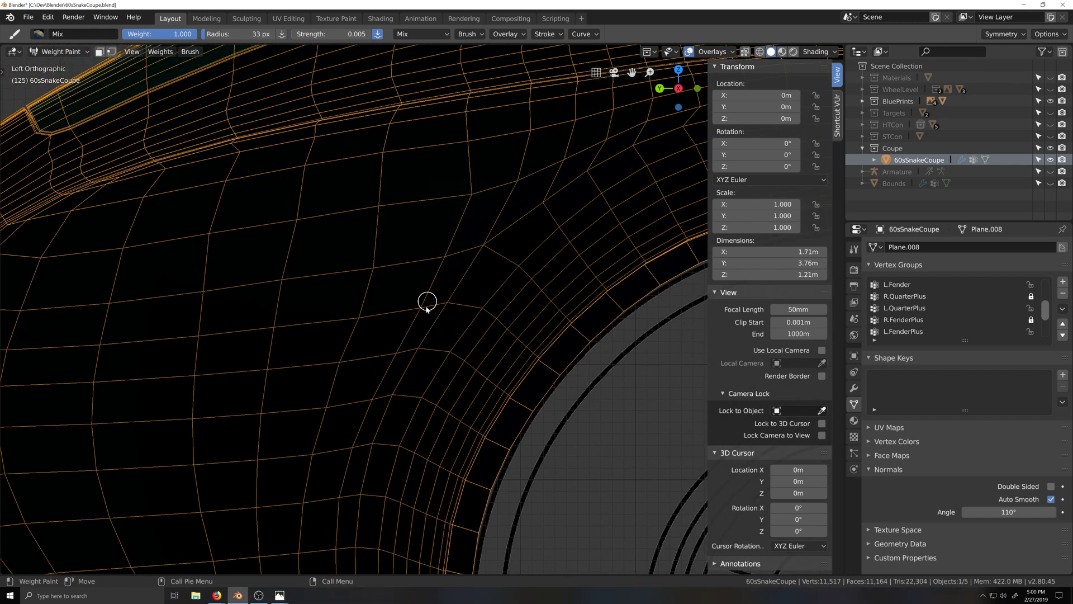
scroll(412, 363, "down", 4)
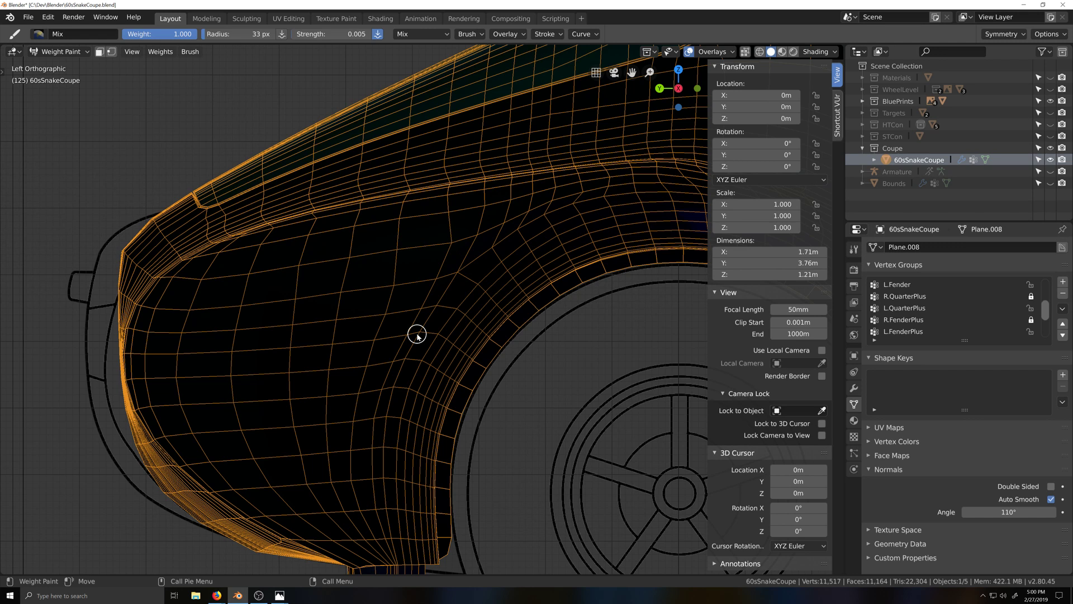
Check the quarter panel's shape in perspective, return to the left side view, and turn vertex selection masking back on
middle_click_drag(419, 334, 481, 324)
scroll(470, 320, "down", 5)
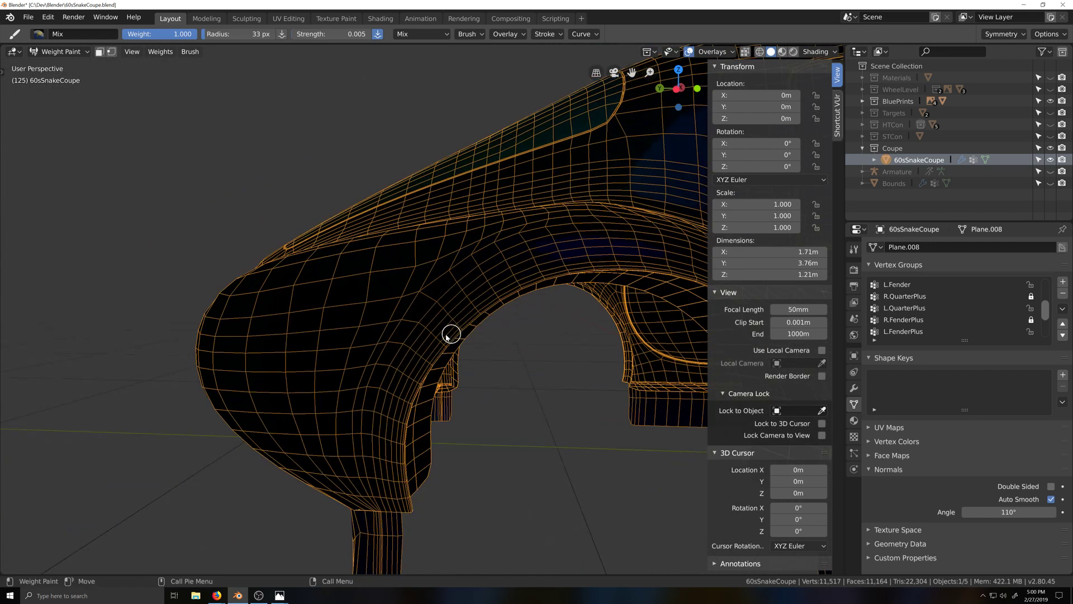
middle_click_drag(406, 342, 411, 342, "alt")
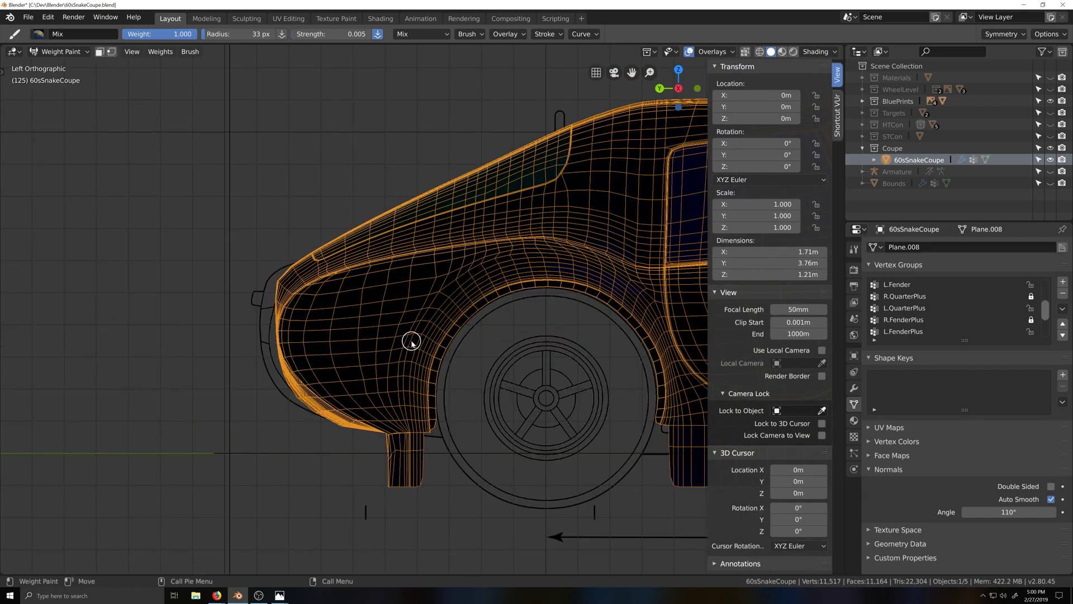
scroll(412, 342, "up", 2)
left_click(111, 51)
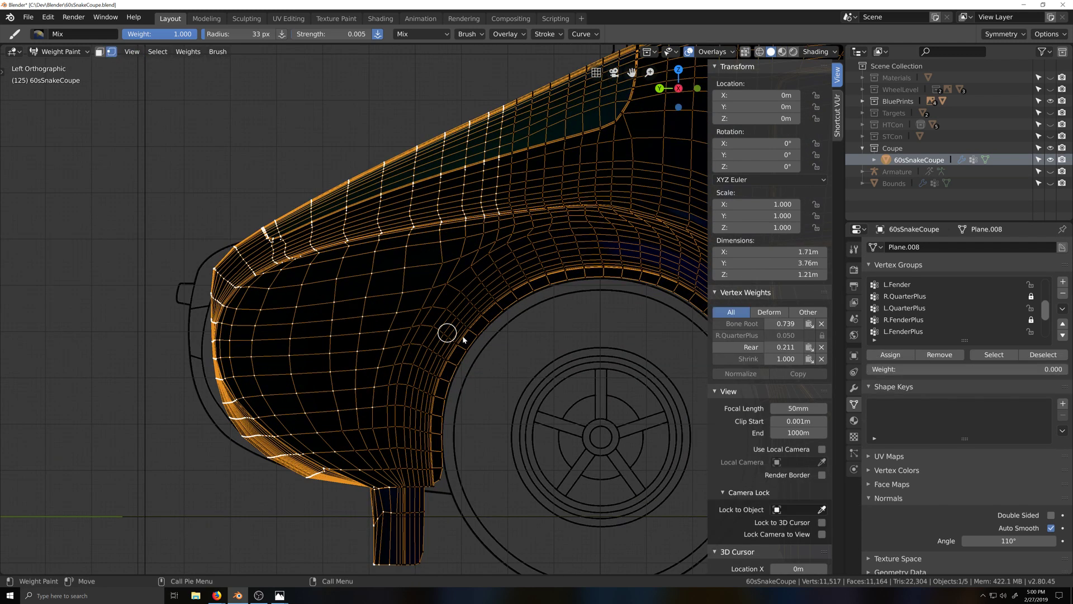
Go to Edit Mode and fill the selection's lower notch above the rear bracket with a filled shortest-path selection
scroll(464, 358, "up", 2)
scroll(455, 476, "down", 2)
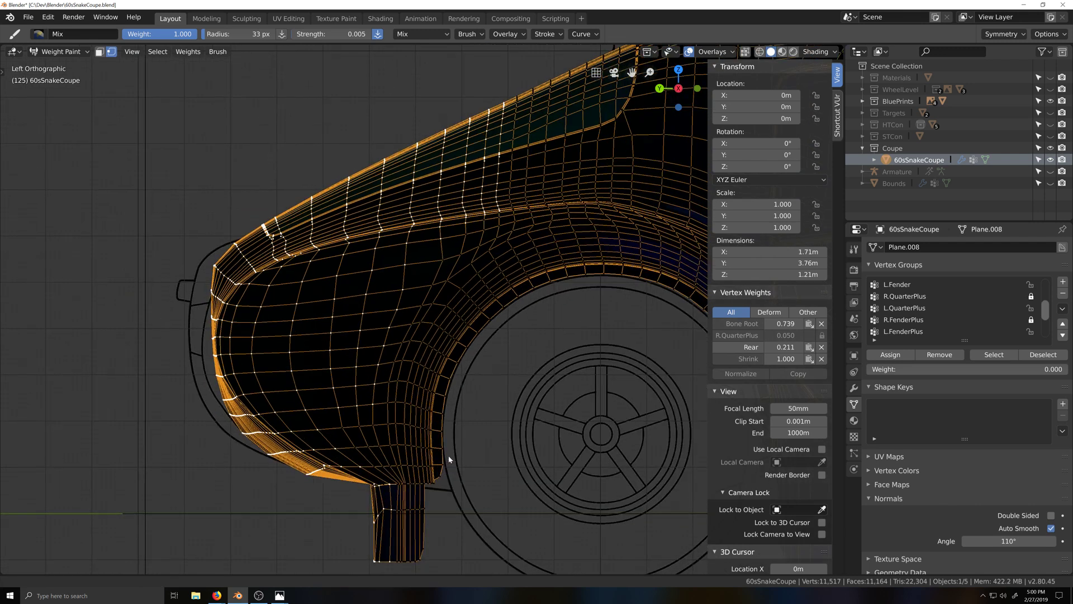
scroll(417, 443, "up", 3)
scroll(421, 435, "up", 3)
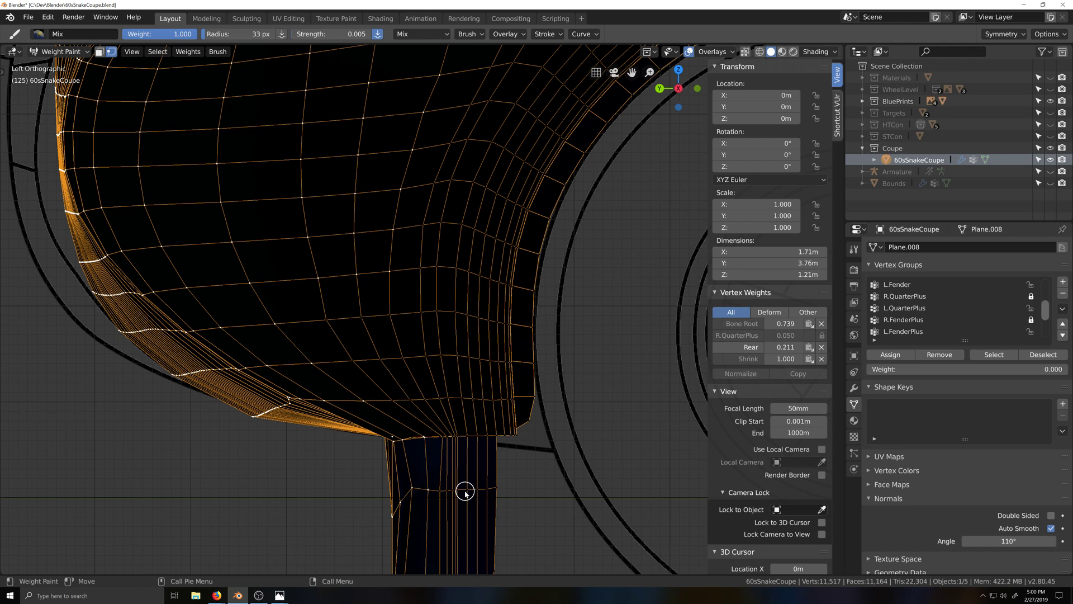
scroll(464, 491, "down", 1)
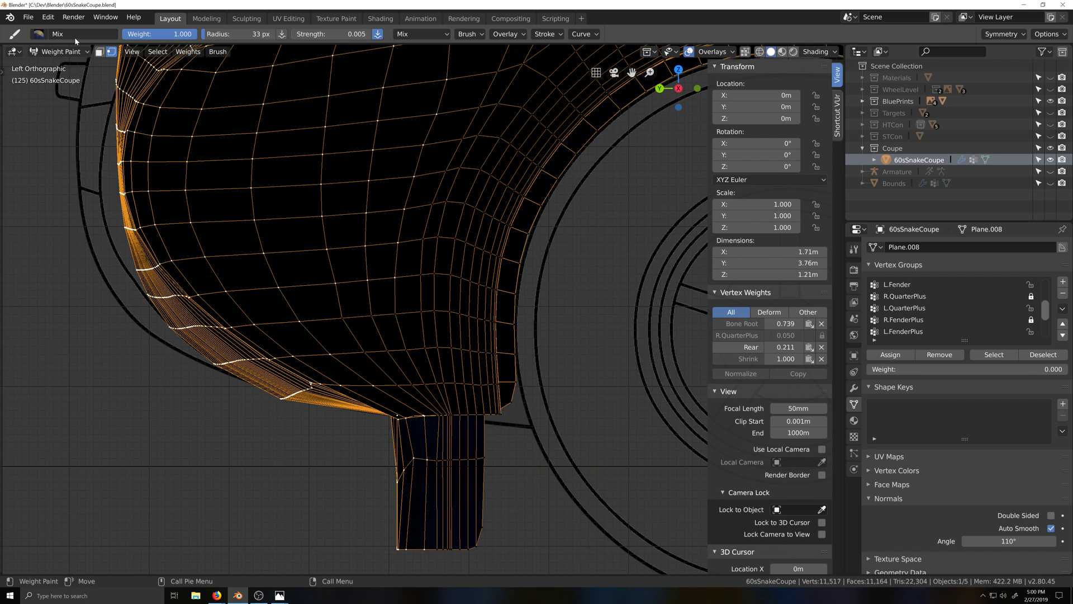
left_click(59, 51)
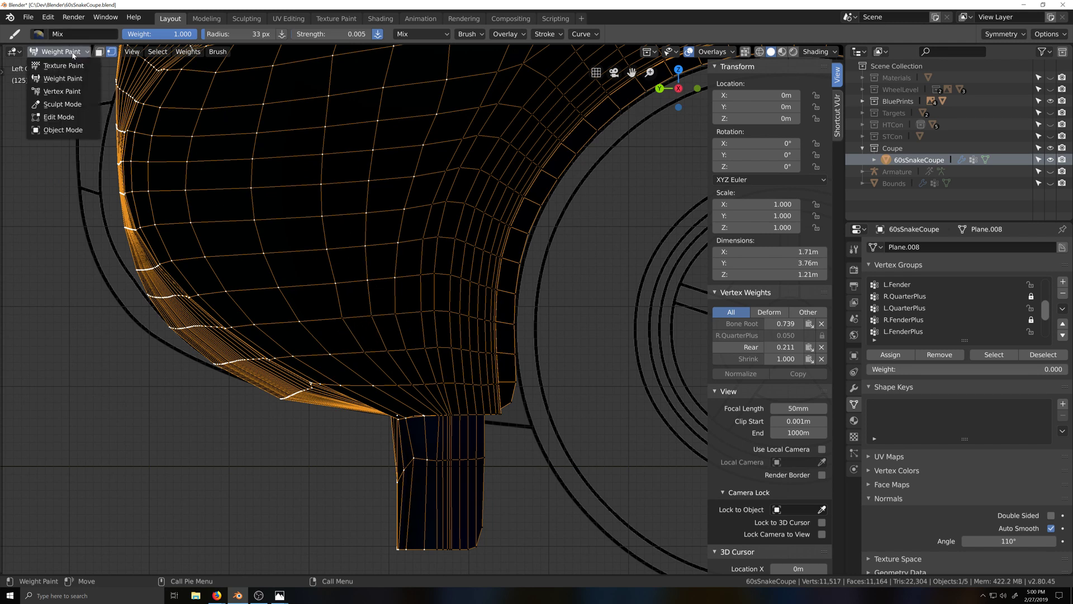
left_click(66, 116)
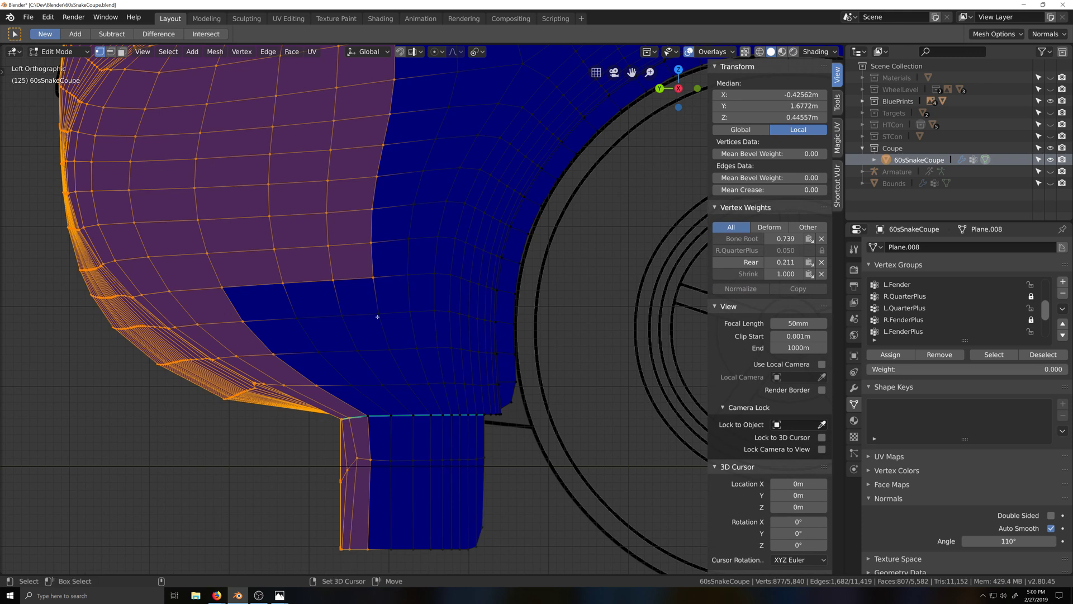
left_click(351, 384, "ctrl+shift")
Deselect the front vertex column across the rear window and the stair-step vertices below it, then restore the left side view
scroll(370, 295, "down", 2)
scroll(370, 295, "down", 2)
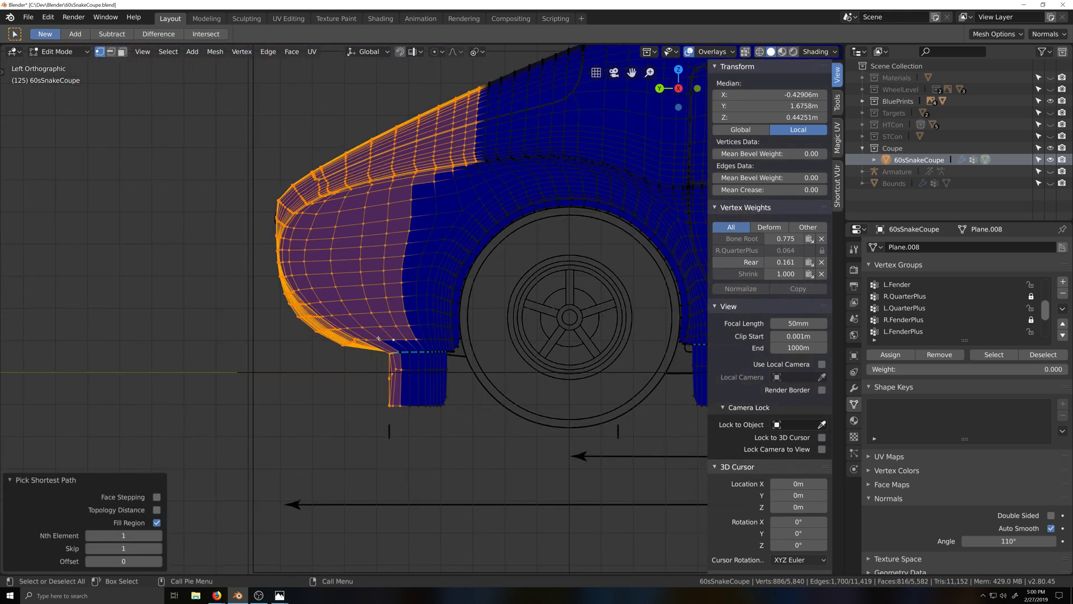
scroll(532, 78, "up", 5)
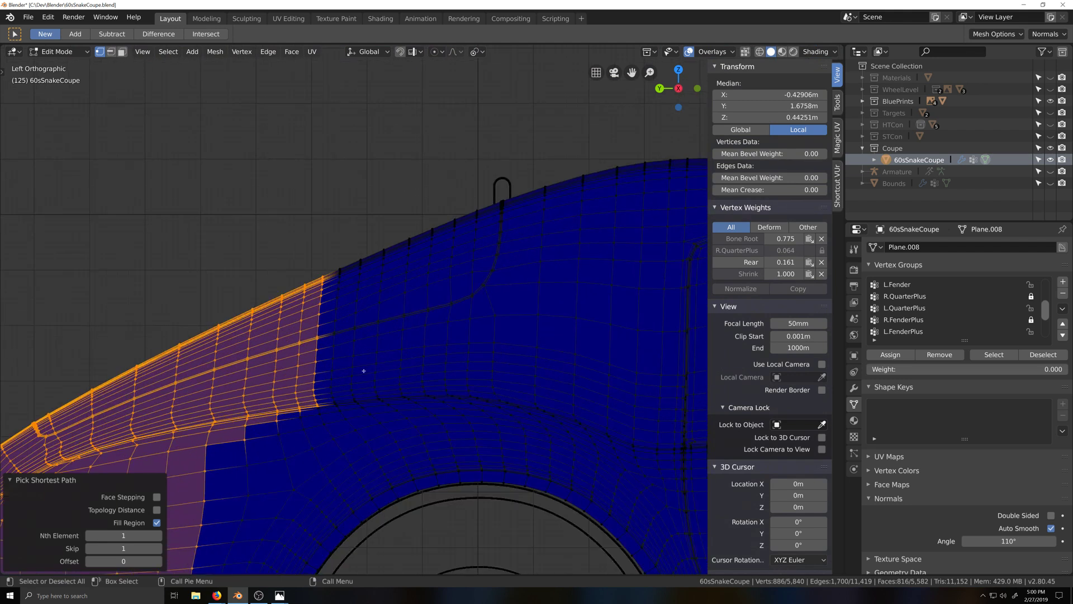
middle_click_drag(319, 330, 368, 405)
left_click(356, 395, "shift")
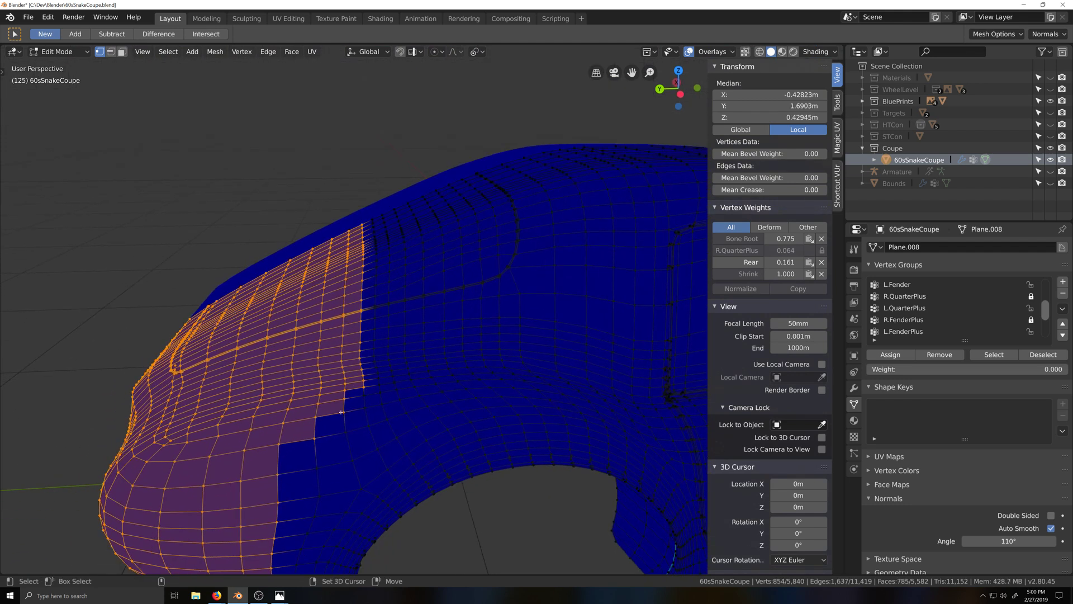
left_click(344, 413, "shift")
left_click(302, 436, "shift")
middle_click_drag(302, 436, 371, 426)
key("ctrl+KP_3")
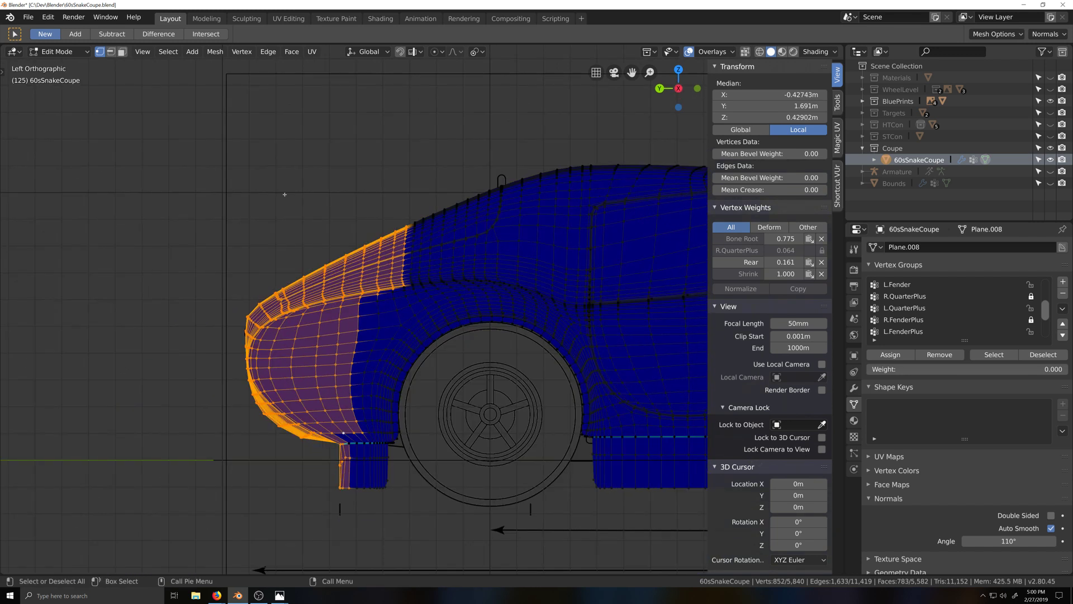
Return to Weight Paint and set the Mix brush to a 500 px radius and 0.003 strength
left_click(57, 51)
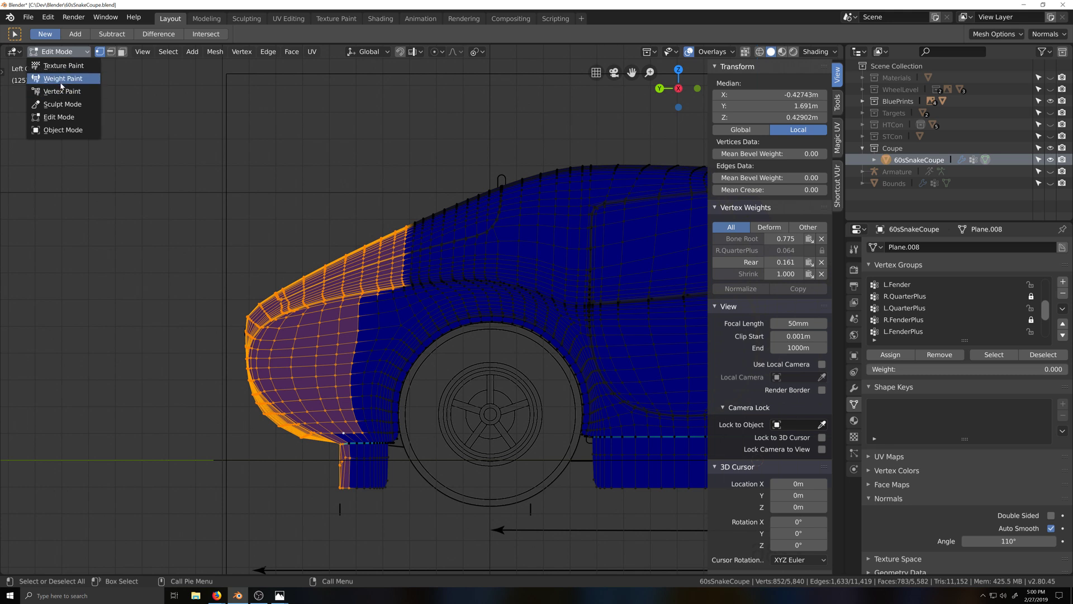
left_click(62, 78)
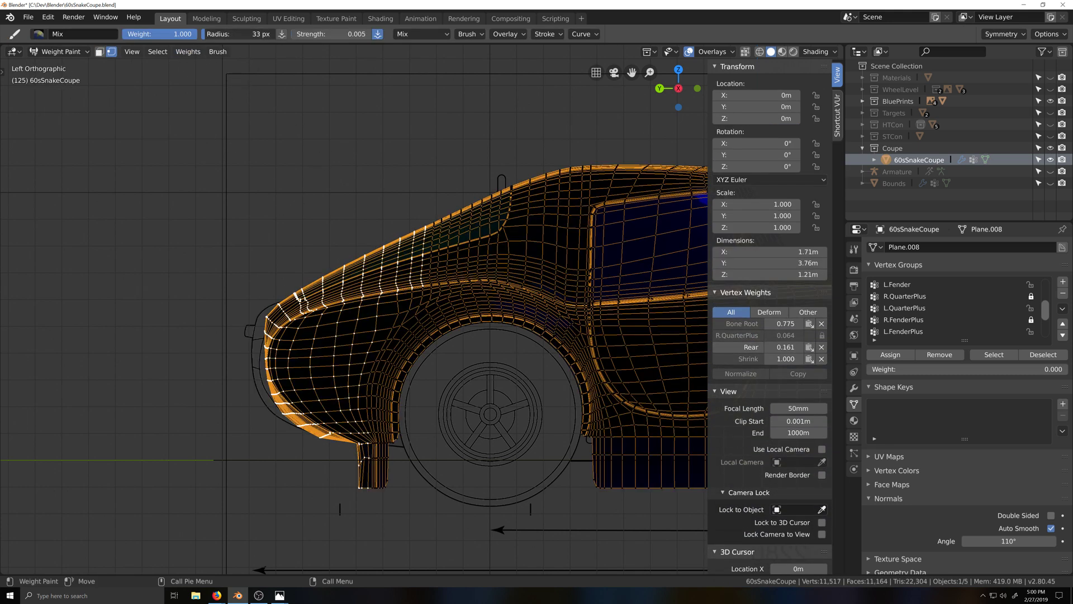
left_click_drag(230, 34, 276, 34)
scroll(371, 403, "down", 3)
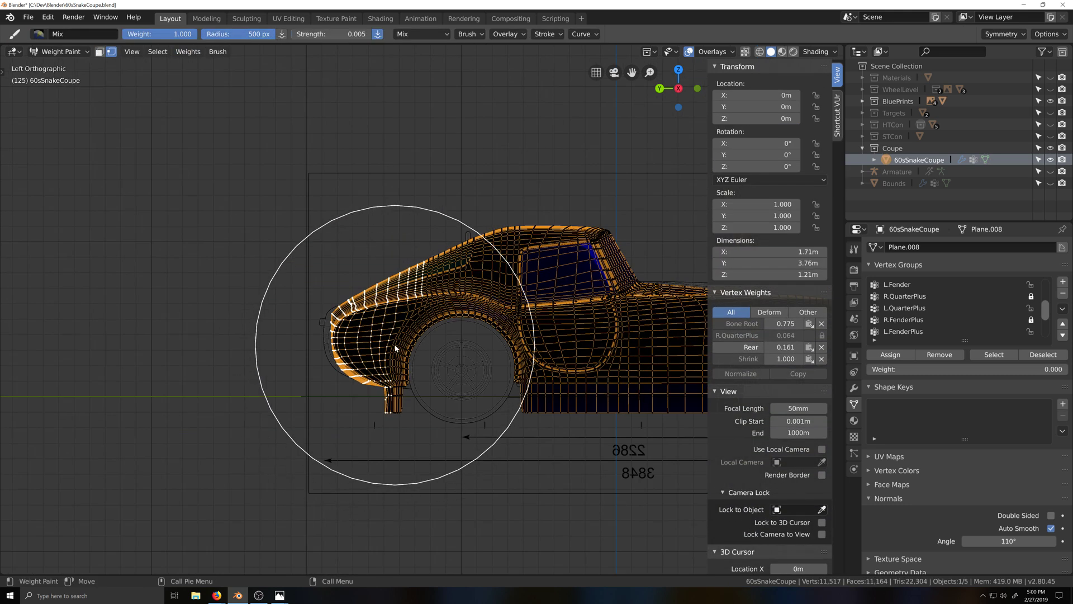
left_click(324, 34)
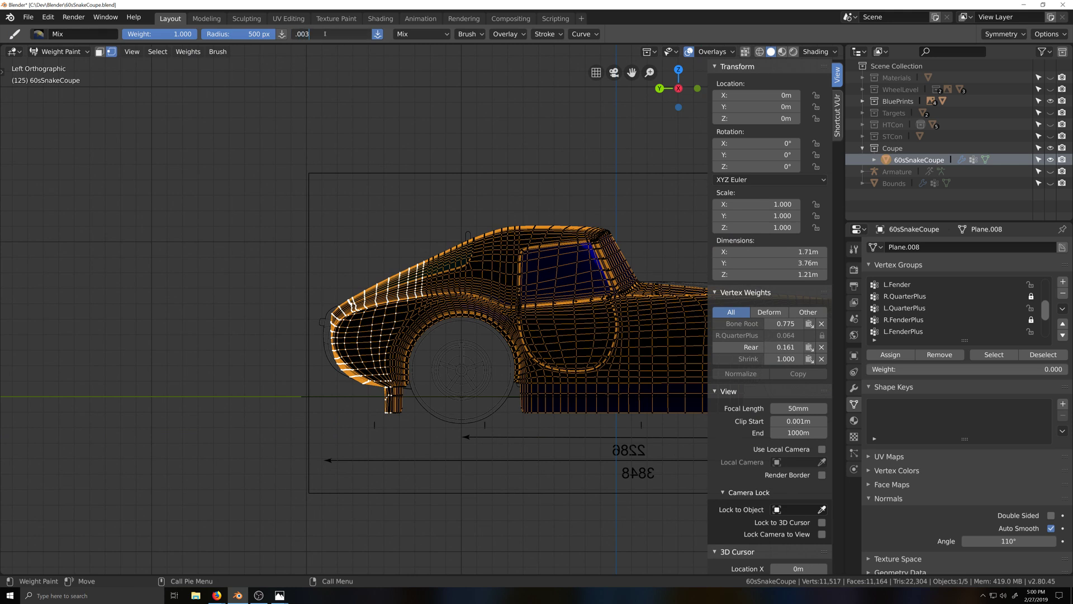
type(".003")
key("Return")
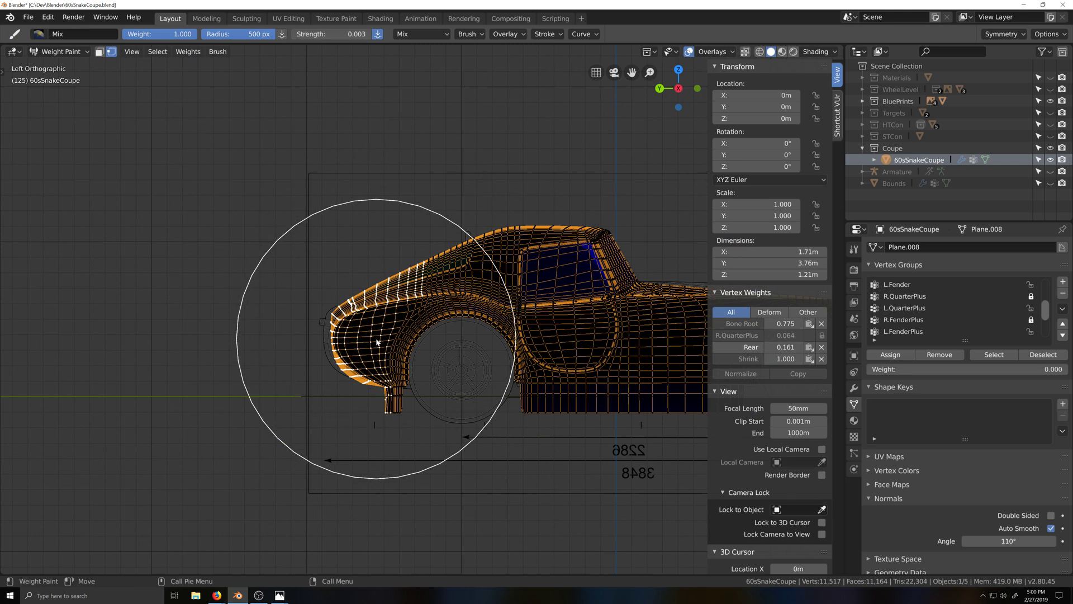
Brush the Rear weight lightly over the selected tail vertices and compare the tail and rear window line with the side blueprint
scroll(376, 295, "up", 6)
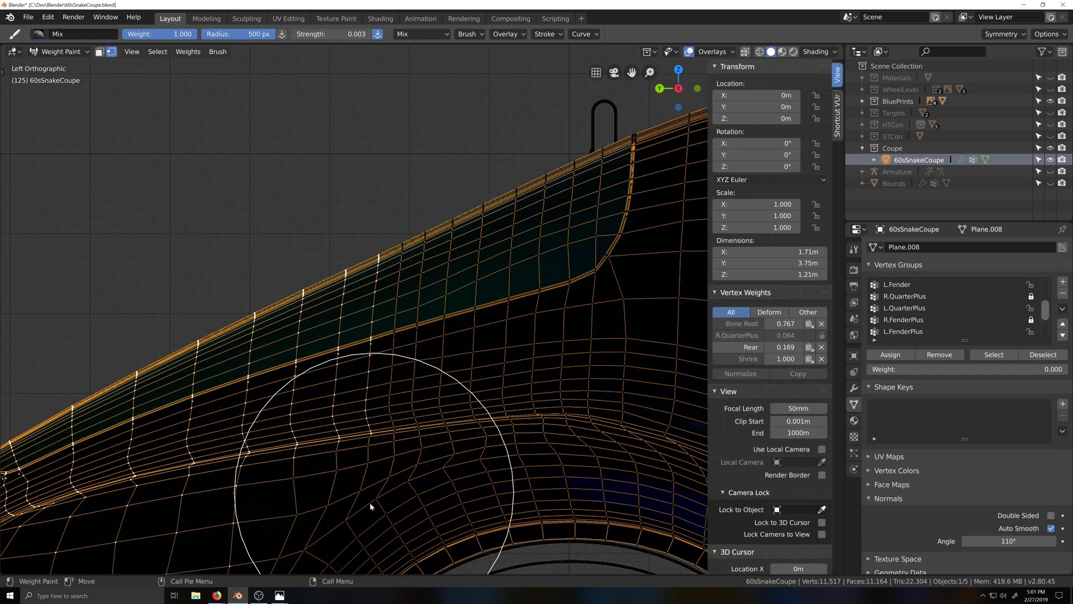
scroll(369, 503, "down", 5)
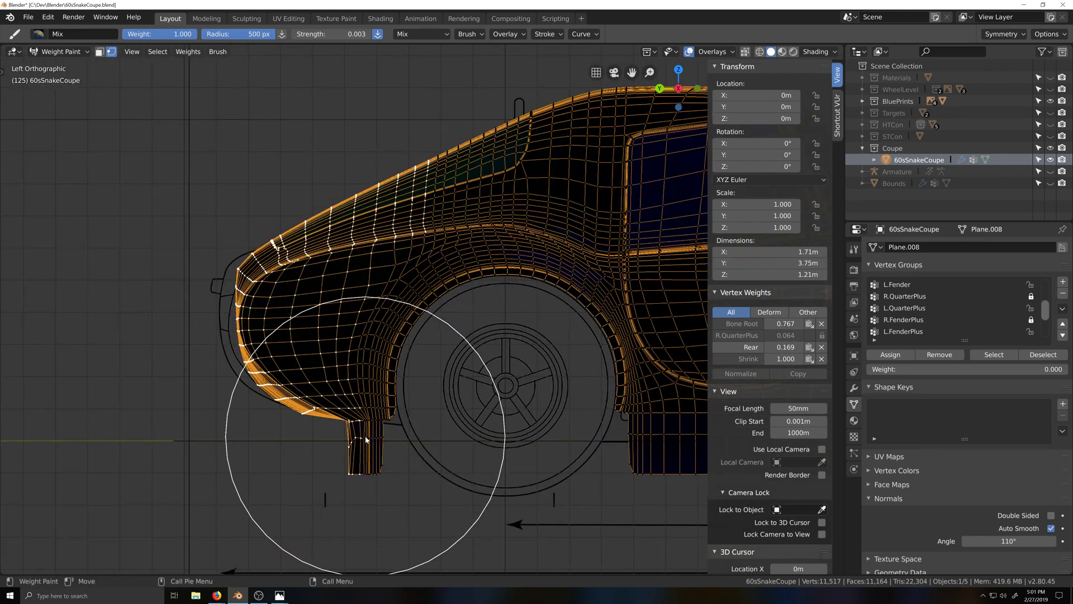
scroll(359, 410, "up", 3)
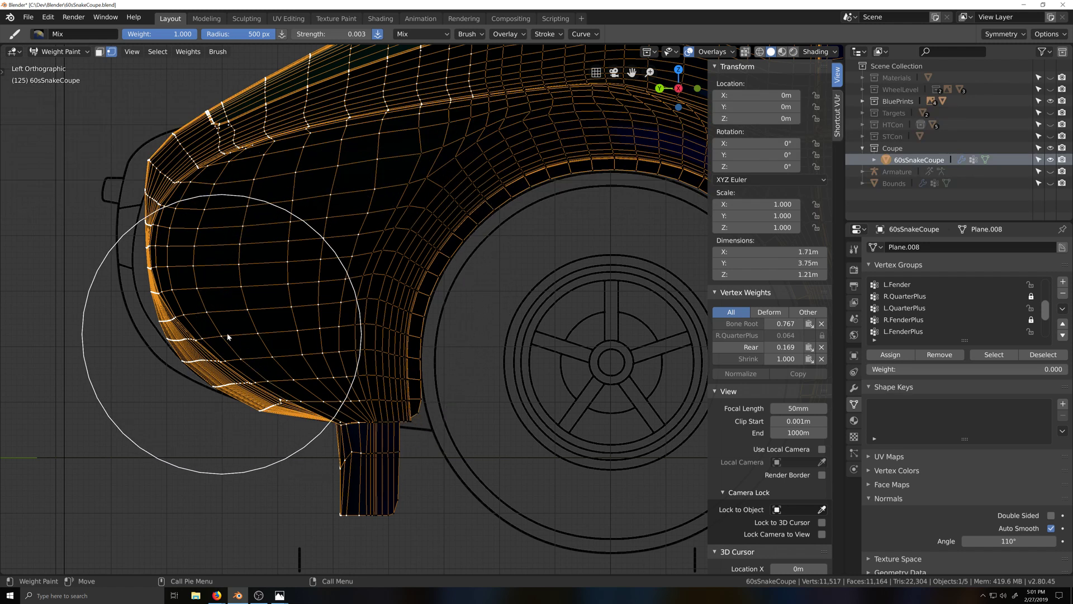
scroll(359, 435, "up", 1)
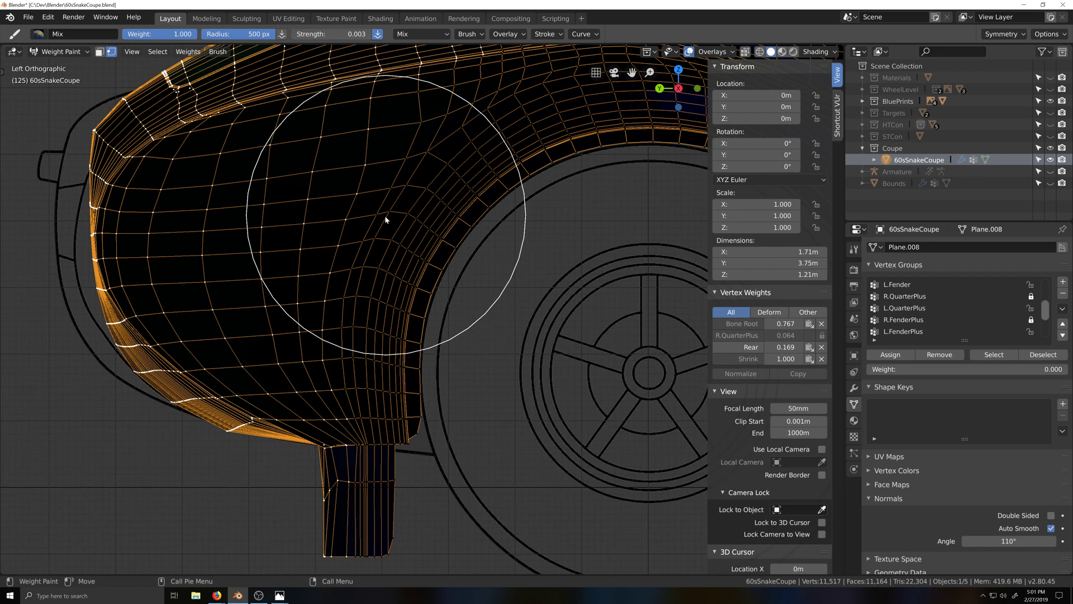
middle_click_drag(385, 216, 403, 364, "shift")
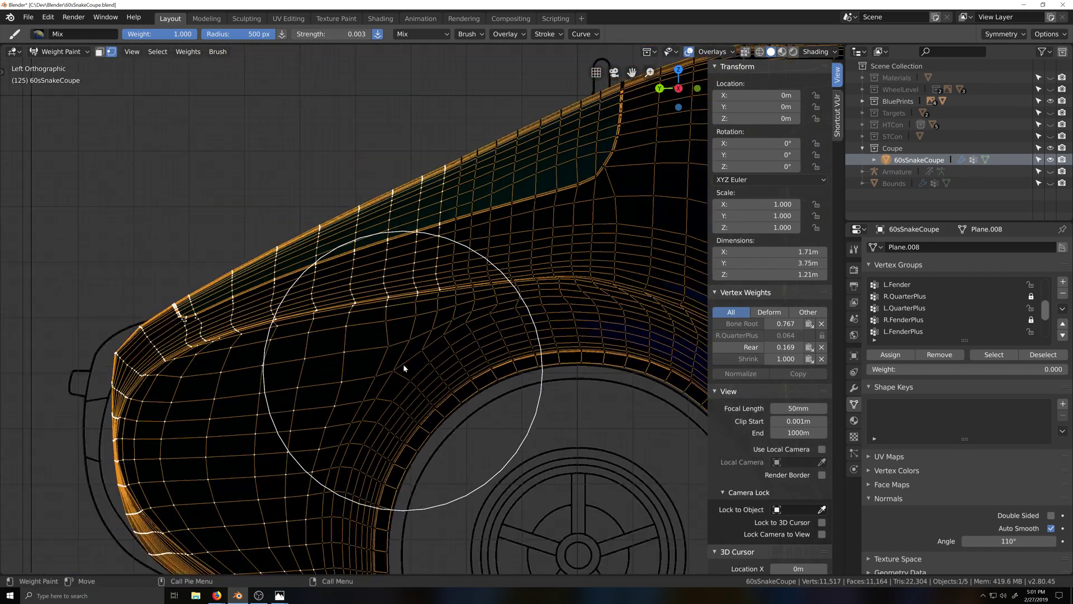
In Edit Mode, deselect the front vertex column across the rear window, then return to Weight Paint in the left side view
left_click(76, 52)
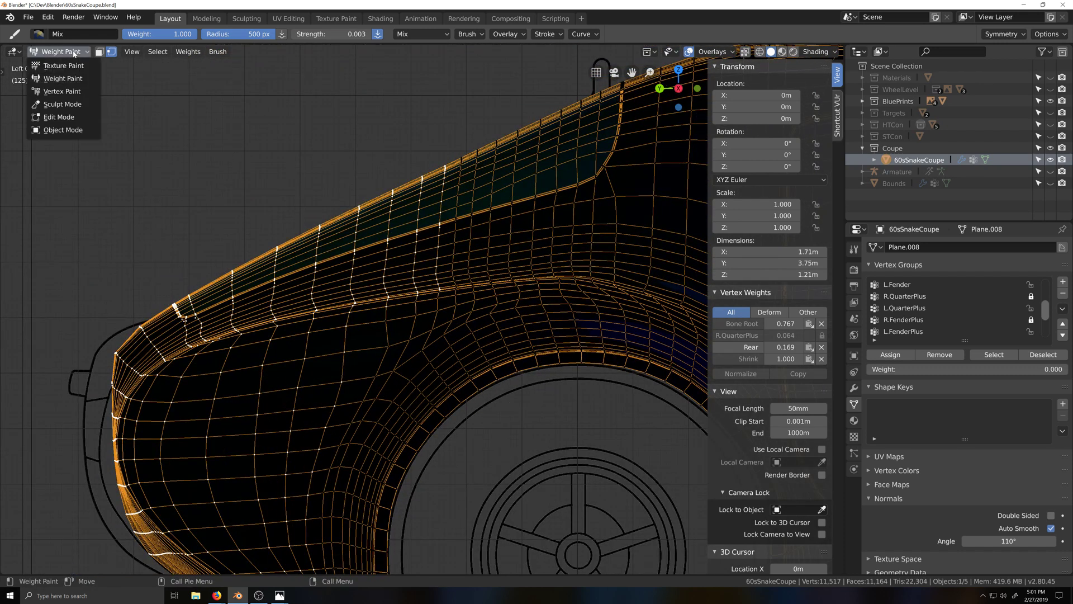
left_click(64, 118)
middle_click_drag(357, 235, 383, 223)
left_click(384, 243, "alt+shift")
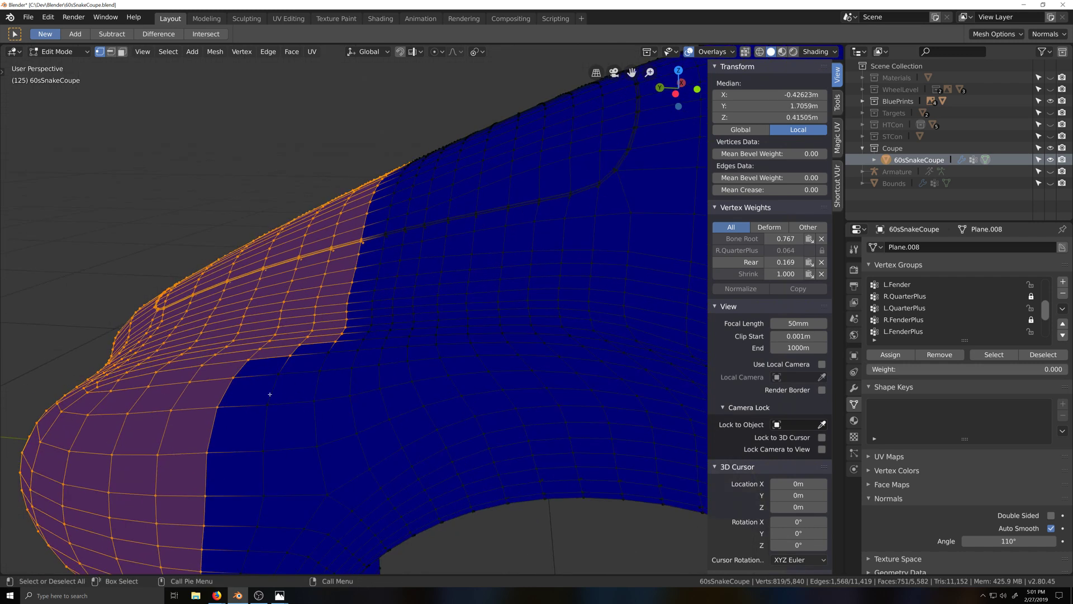
key("ctrl+KP_3")
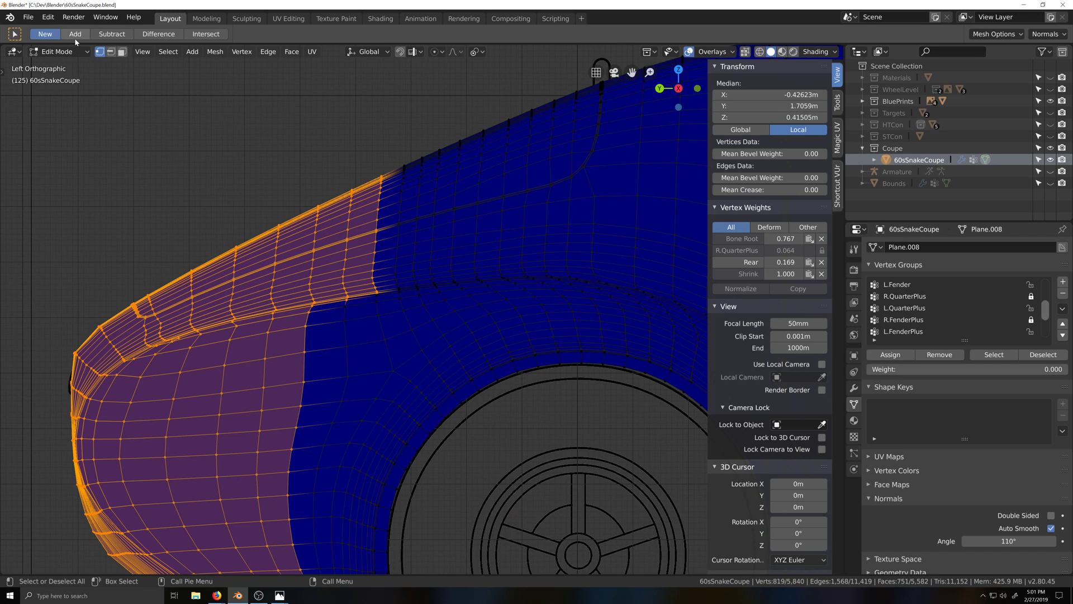
left_click(68, 53)
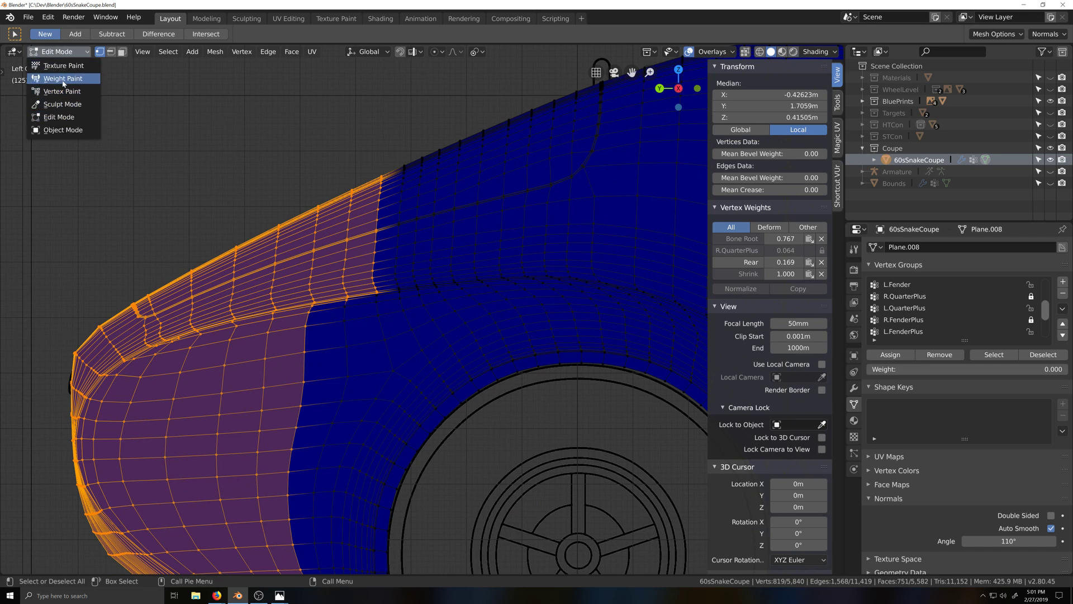
left_click(64, 79)
Build up the Rear weight on the selected tail with light dabs, comparing the rear window line with the blueprint
scroll(266, 245, "down", 6)
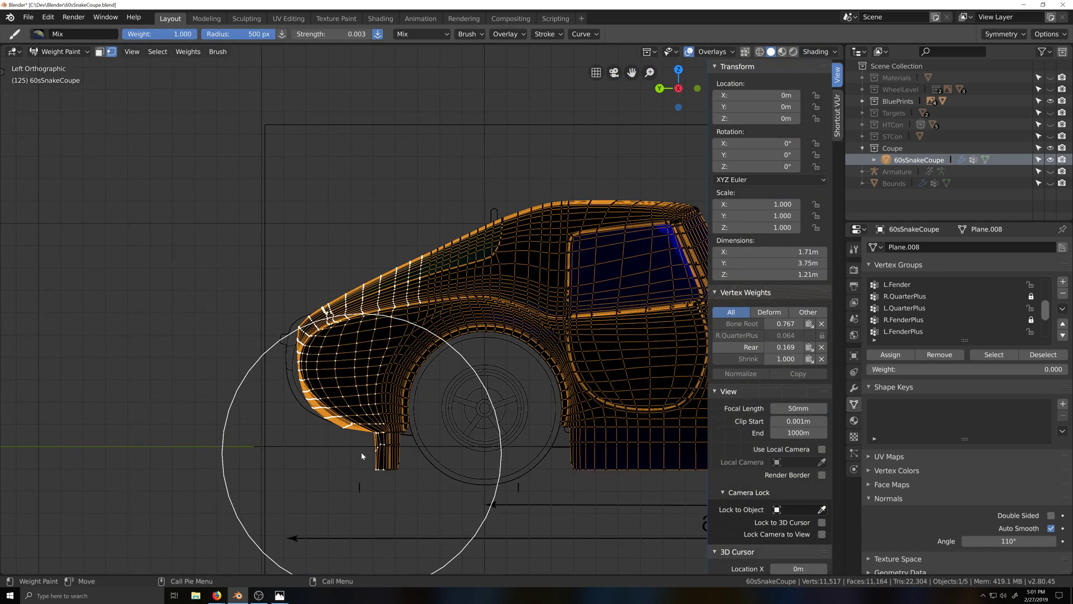
scroll(359, 395, "up", 3)
scroll(385, 340, "down", 2)
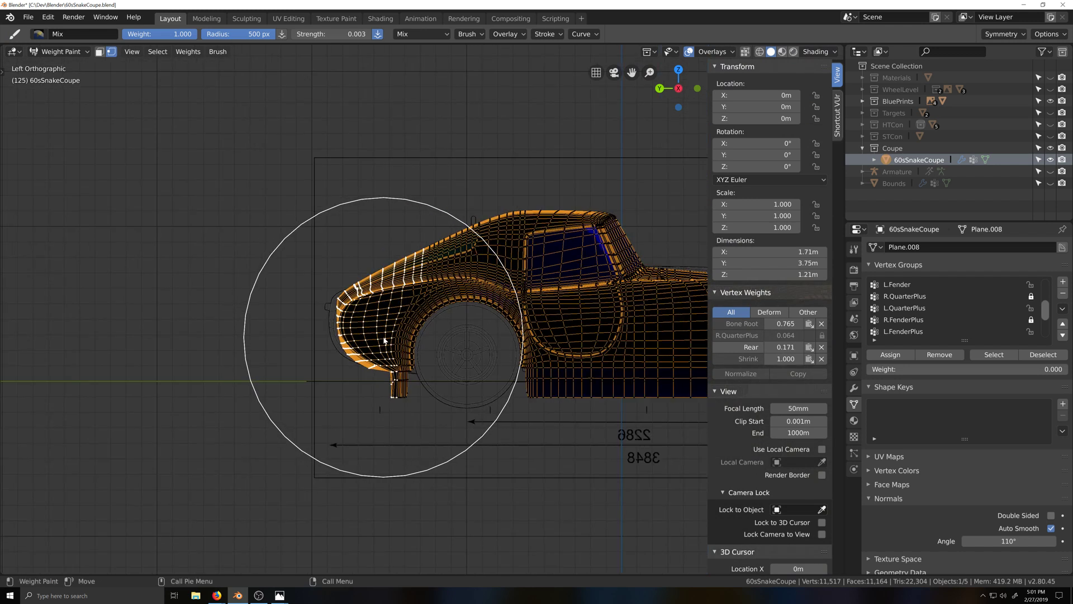
scroll(385, 339, "up", 8)
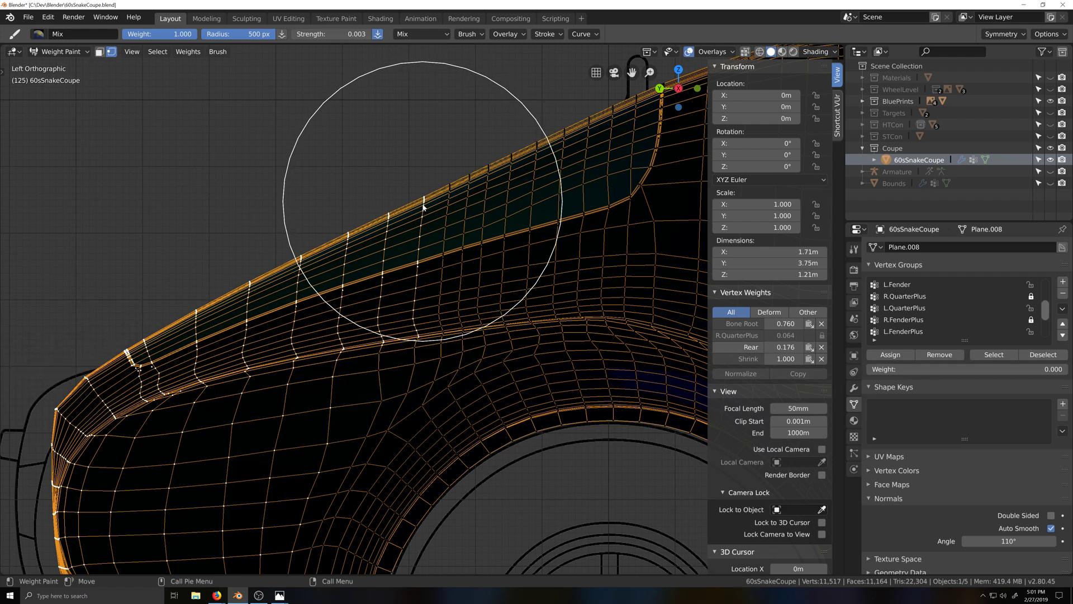
scroll(405, 364, "down", 6)
scroll(405, 365, "down", 1)
scroll(442, 327, "up", 6)
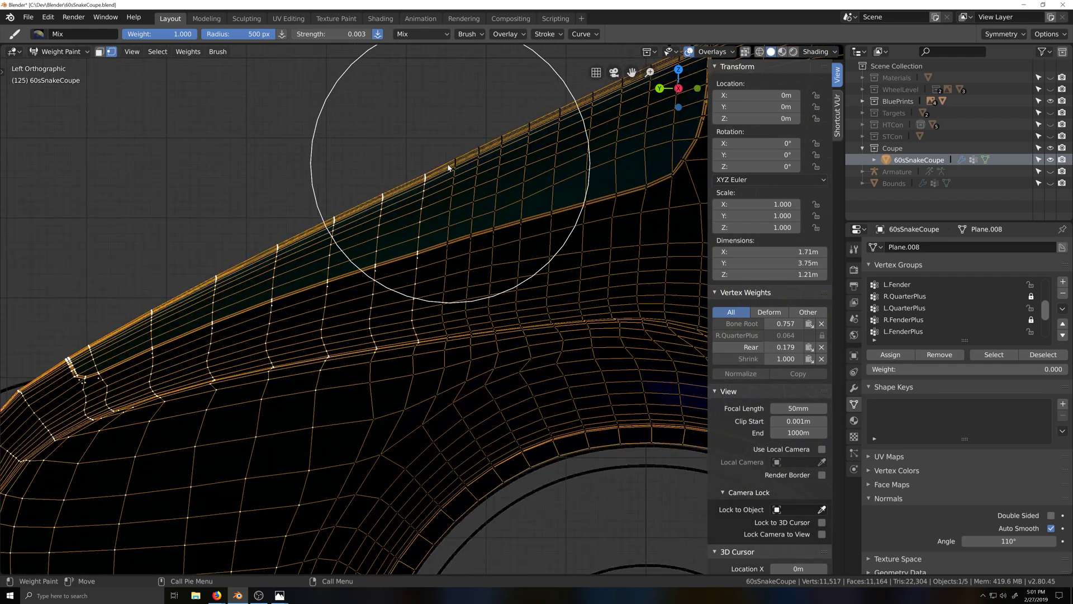
Undo the last dab, lower the Mix brush strength to 0.002, and dab the selected tail vertices again
mouse_move(501, 137)
left_mouse_down()
mouse_move(427, 163)
mouse_move(398, 287)
mouse_move(394, 116)
left_mouse_up()
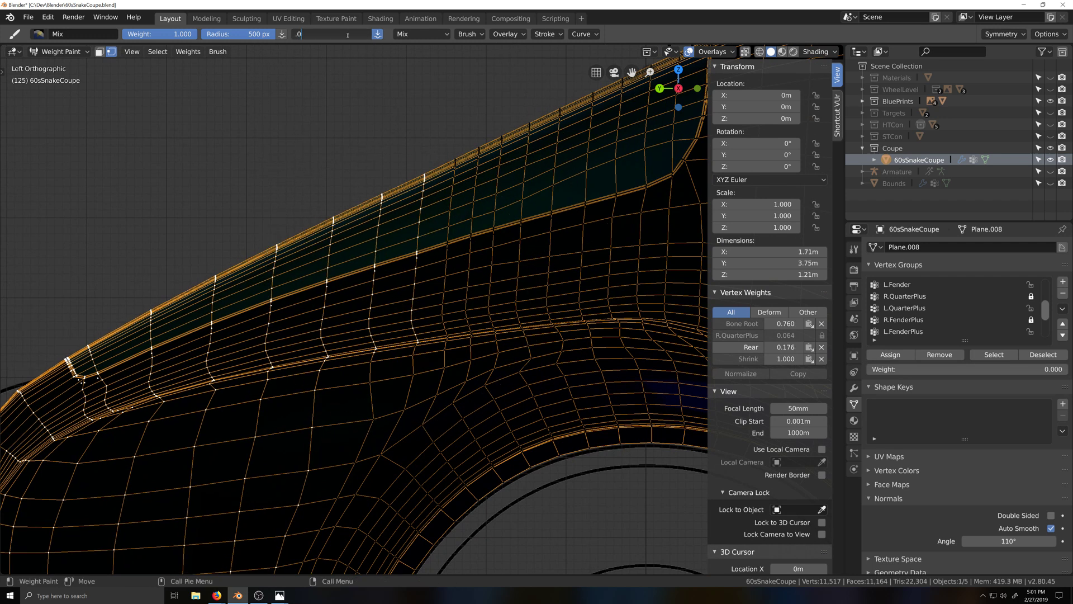
scroll(342, 281, "down", 10)
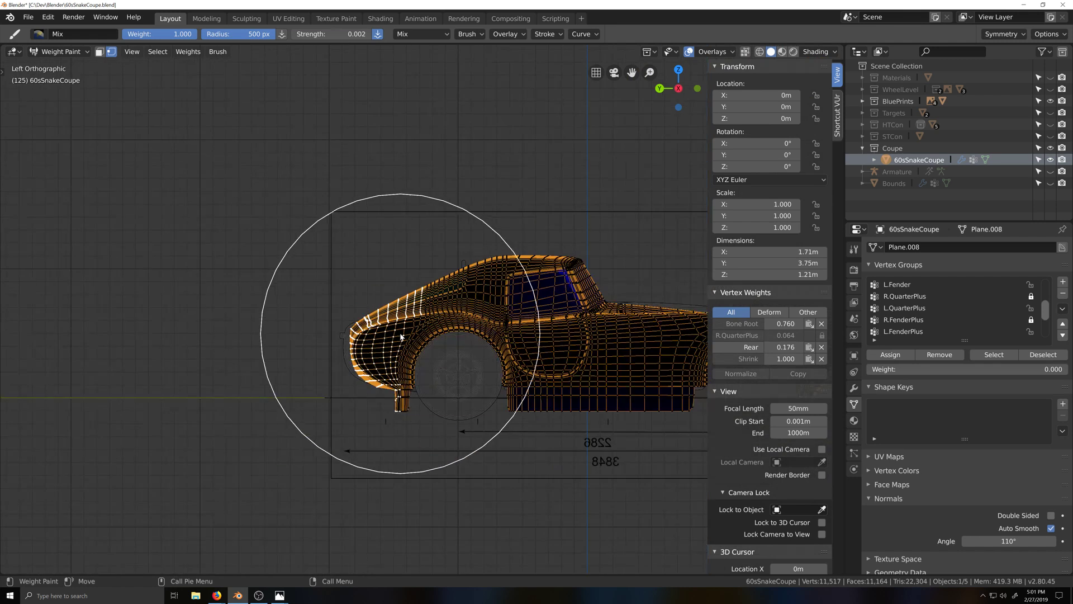
left_click(397, 338)
scroll(457, 272, "up", 5)
scroll(457, 274, "up", 4)
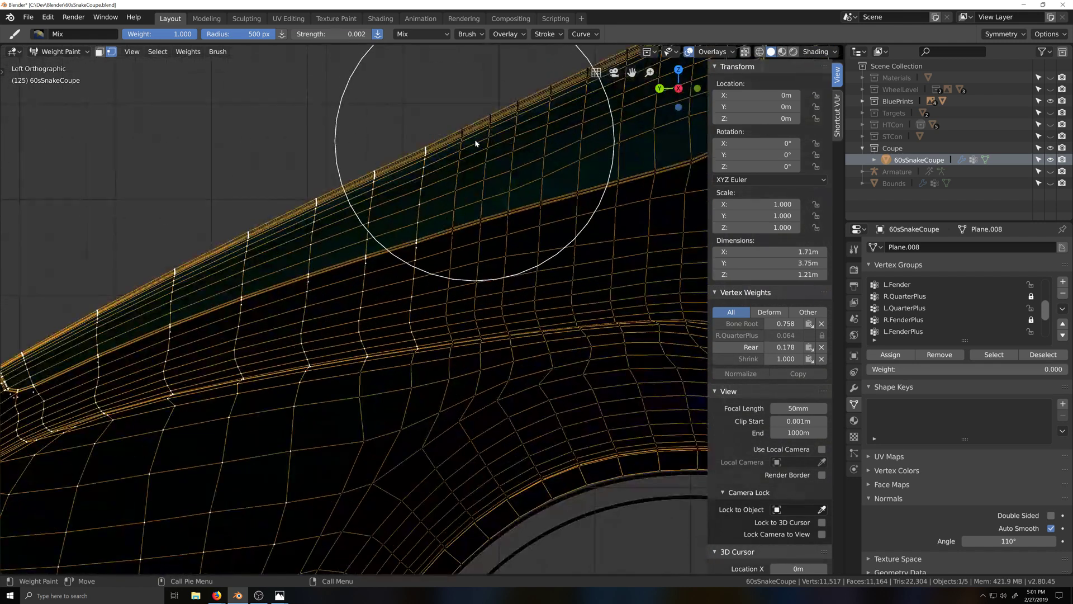
Go to Edit Mode and circle-deselect the front selected vertices on the rear bracket and at its top edge
scroll(384, 291, "down", 4)
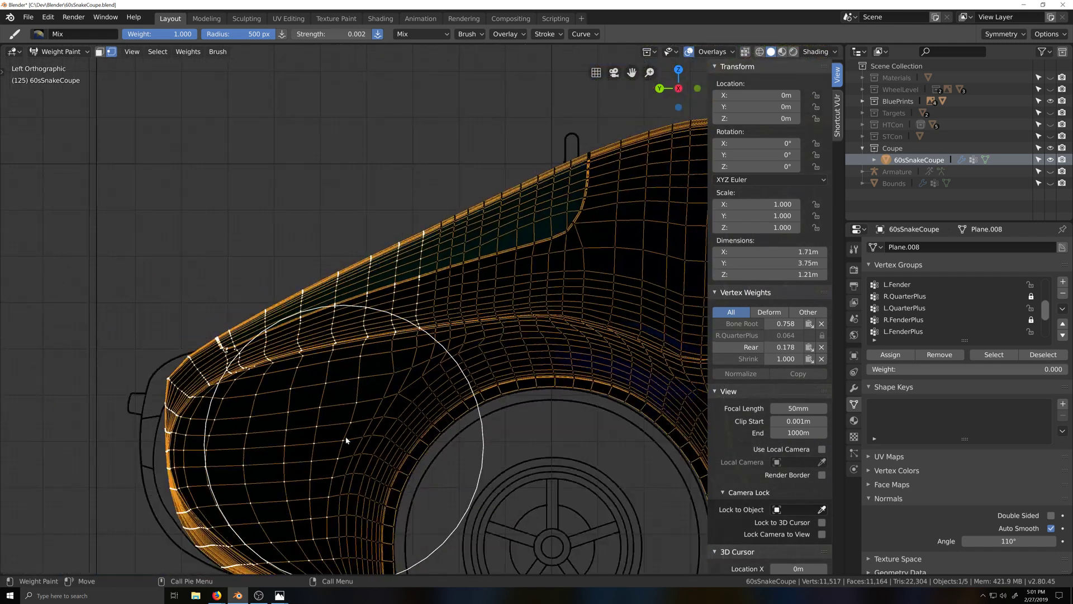
middle_click_drag(359, 363, 403, 55, "shift")
scroll(401, 328, "up", 3)
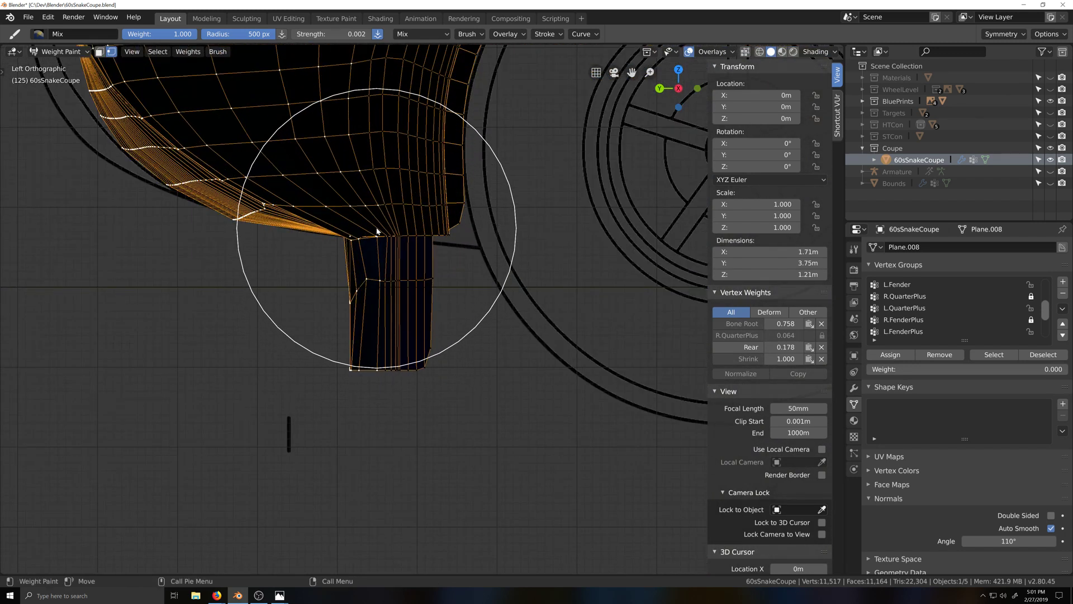
middle_click_drag(376, 235, 386, 345, "shift")
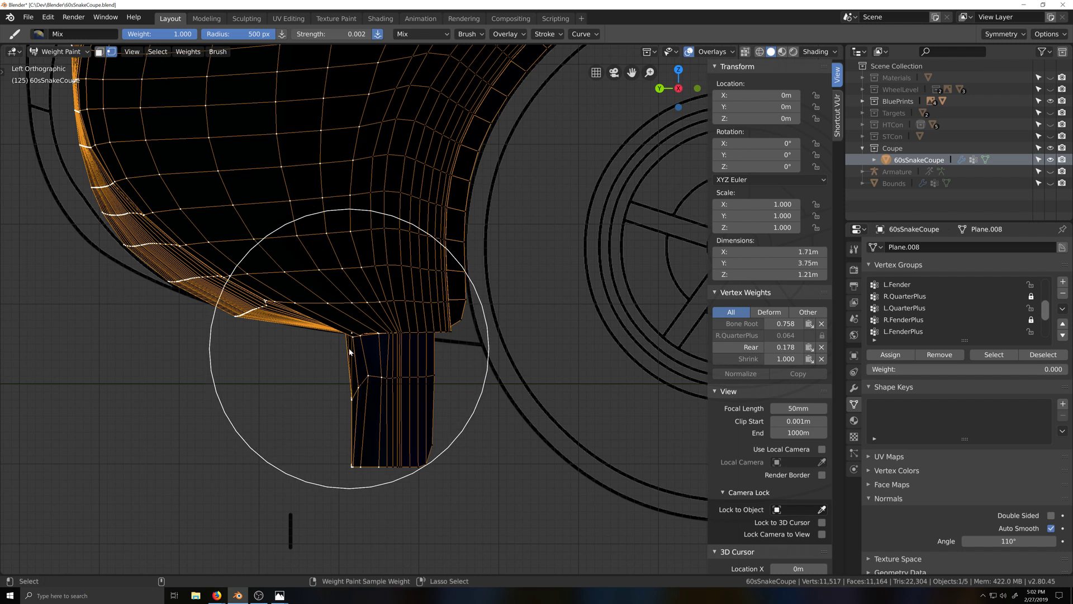
left_click(55, 52)
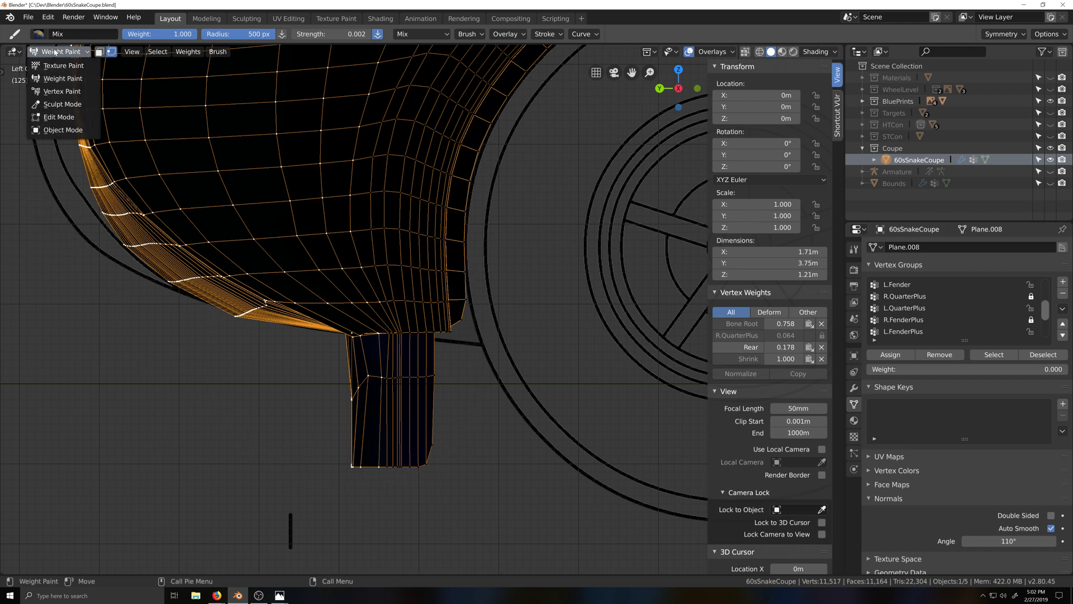
left_click(63, 118)
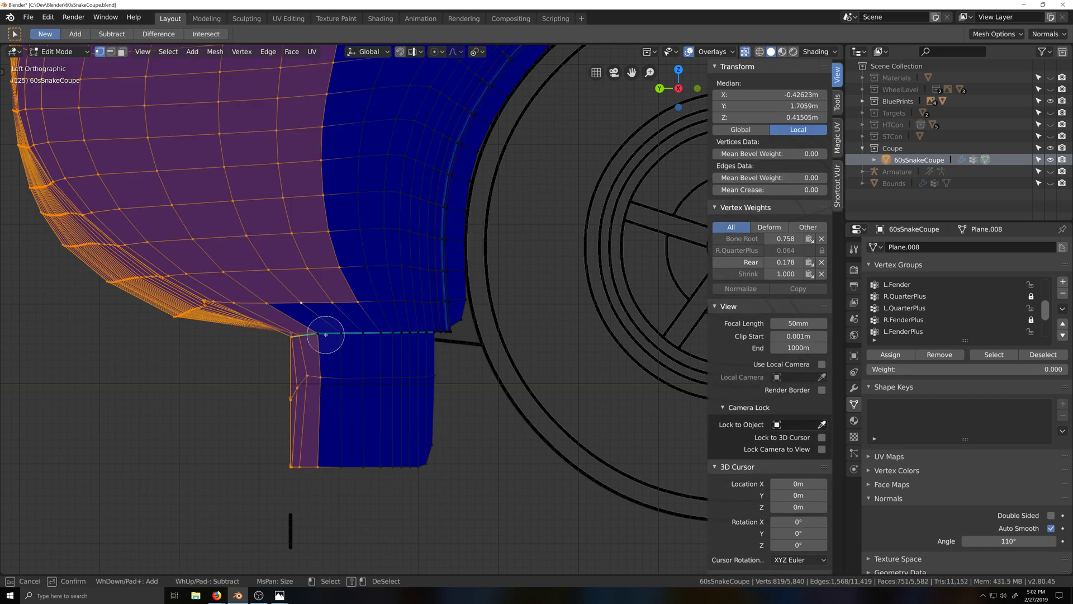
left_click_drag(326, 334, 335, 394, "shift")
middle_click_drag(356, 464, 358, 339)
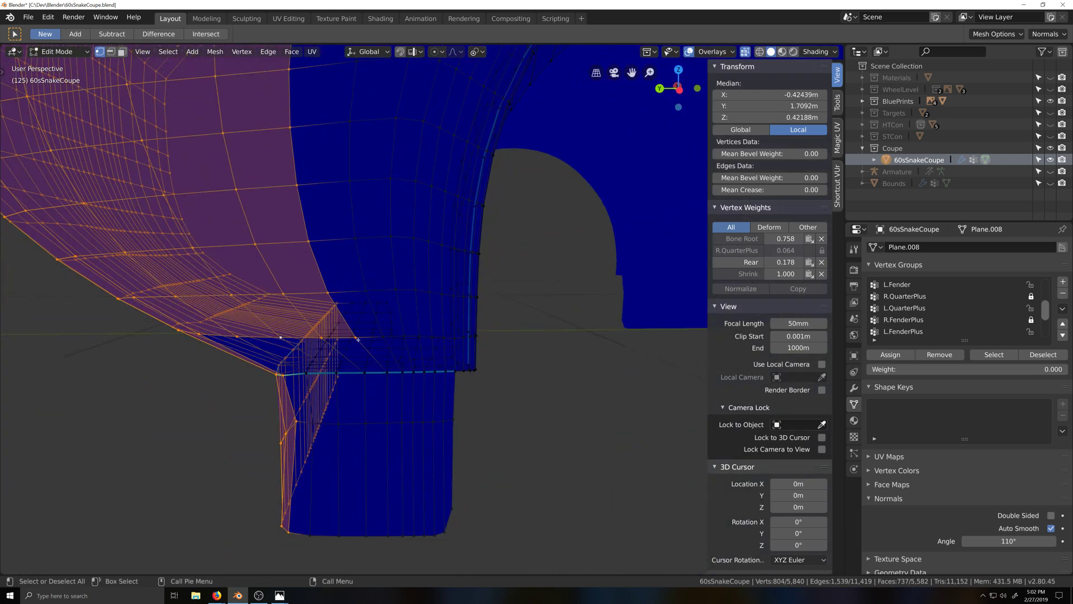
Deselect the forward-most vertex column across the rear window and the stray vertex at the quarter panel's lower corner
scroll(367, 342, "down", 5)
middle_click_drag(441, 245, 423, 426, "shift")
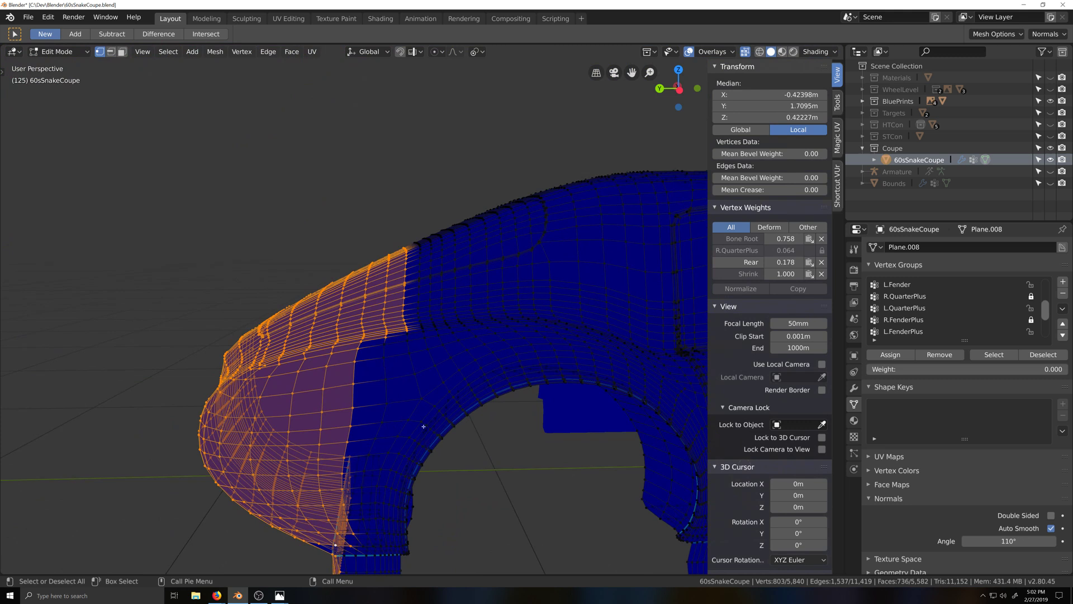
scroll(404, 291, "up", 2)
left_click(394, 285, "alt+shift")
middle_click_drag(394, 285, 399, 323)
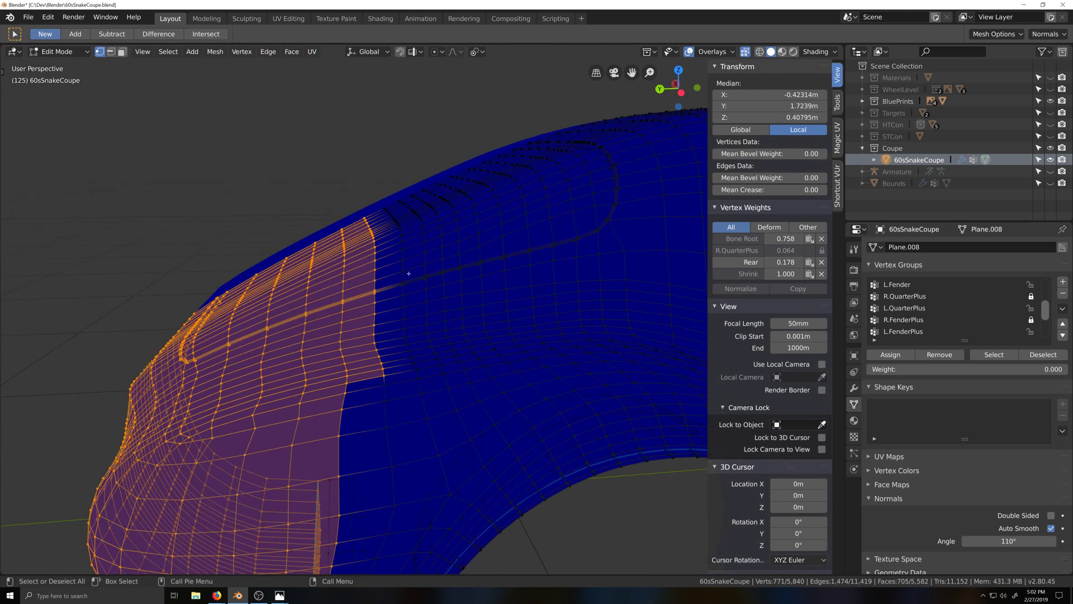
scroll(409, 273, "down", 3)
scroll(402, 334, "up", 2)
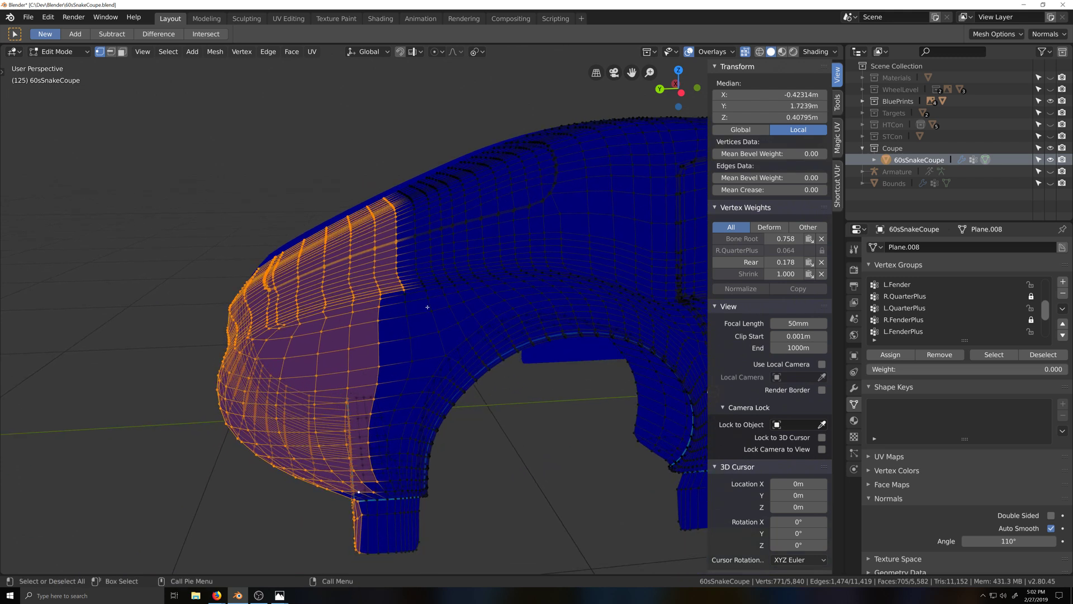
Return to Weight Paint in the left side view, set the brush strength to 0.003, and dab the selected tail vertices
left_click(67, 52)
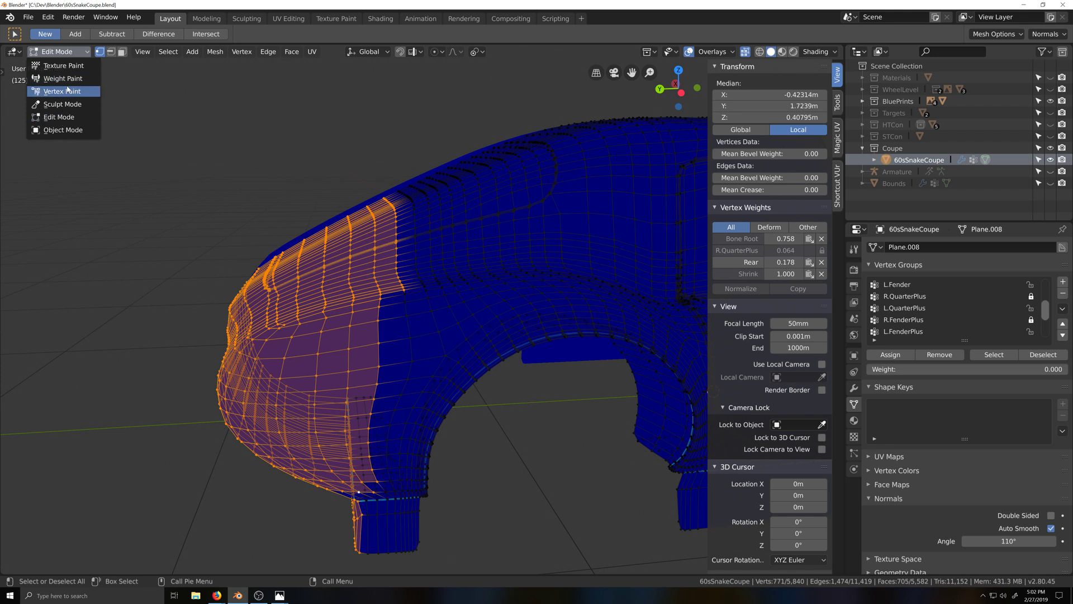
left_click(62, 79)
key("ctrl+KP_3")
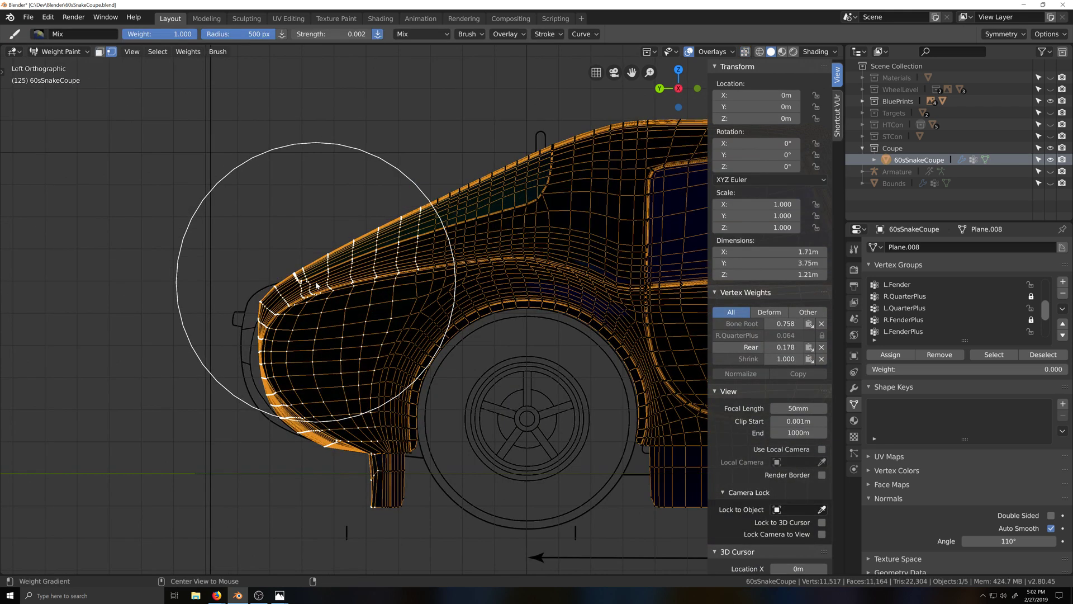
scroll(317, 286, "down", 4)
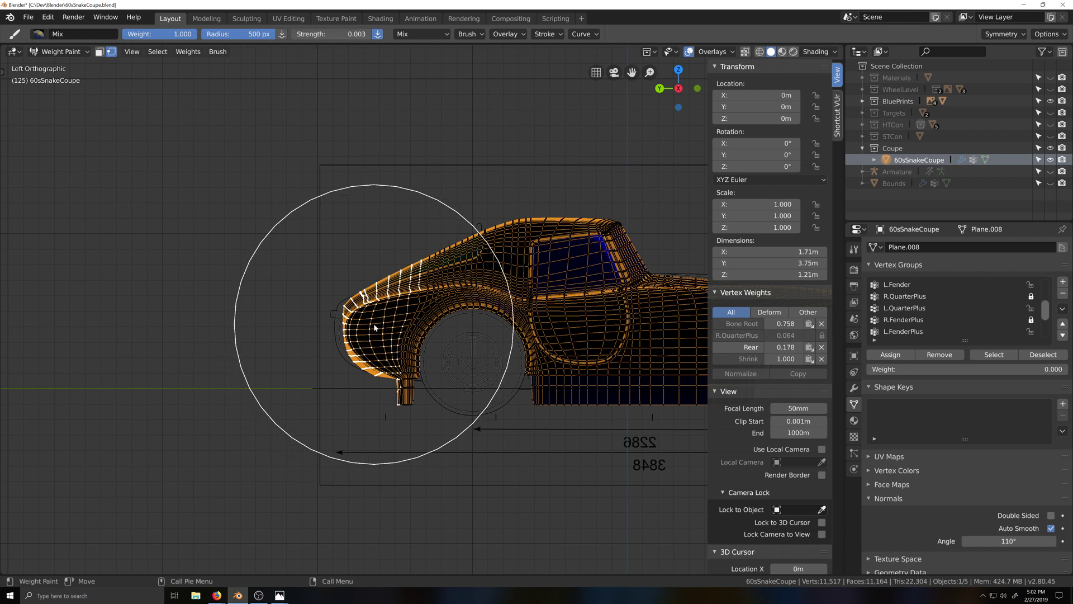
scroll(375, 327, "up", 4)
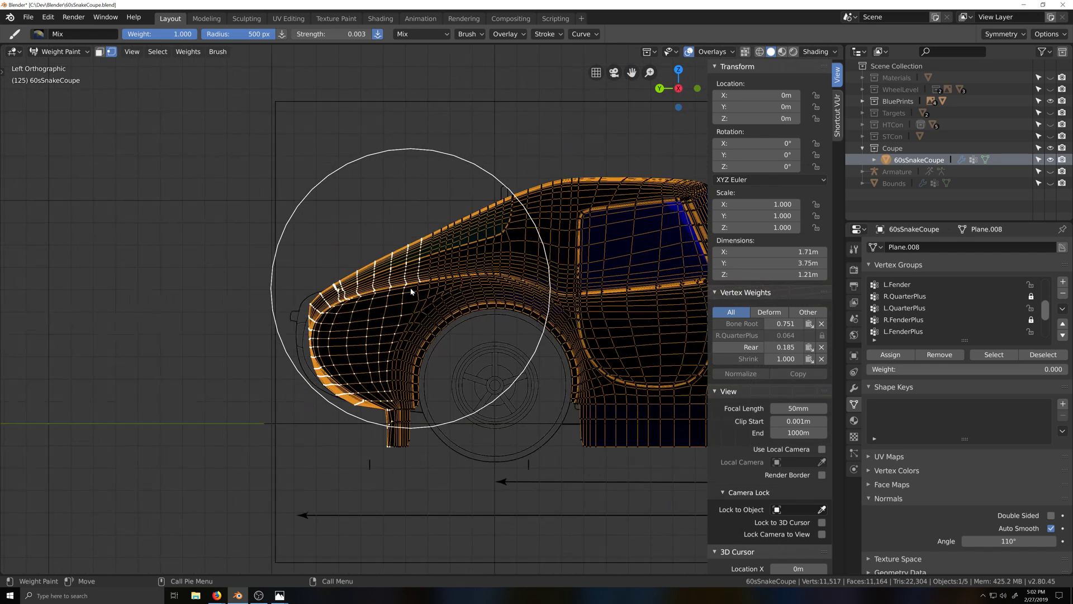
scroll(416, 283, "down", 6)
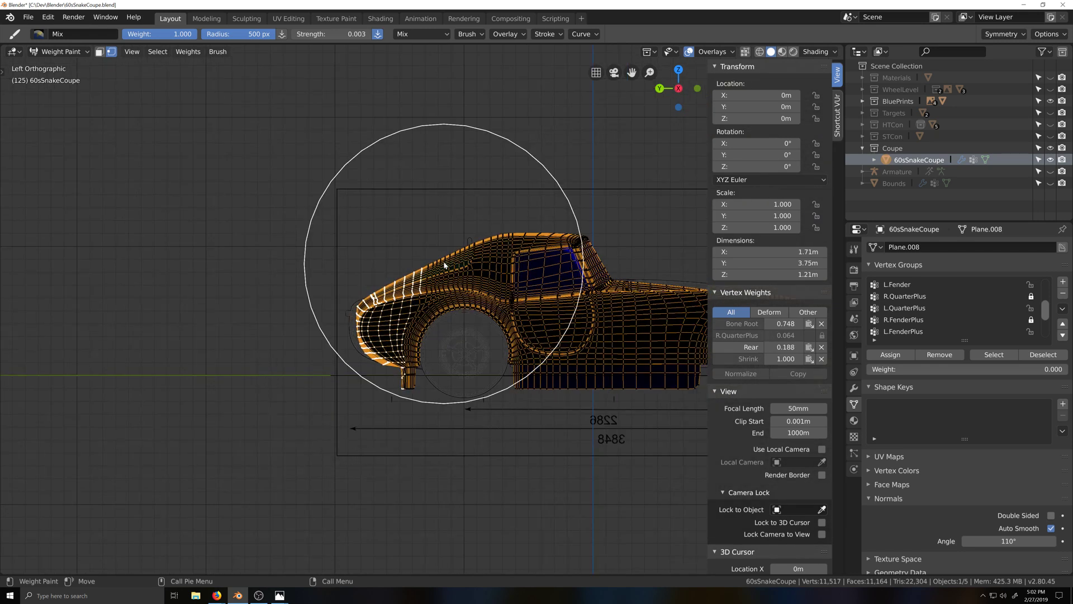
scroll(431, 333, "up", 7)
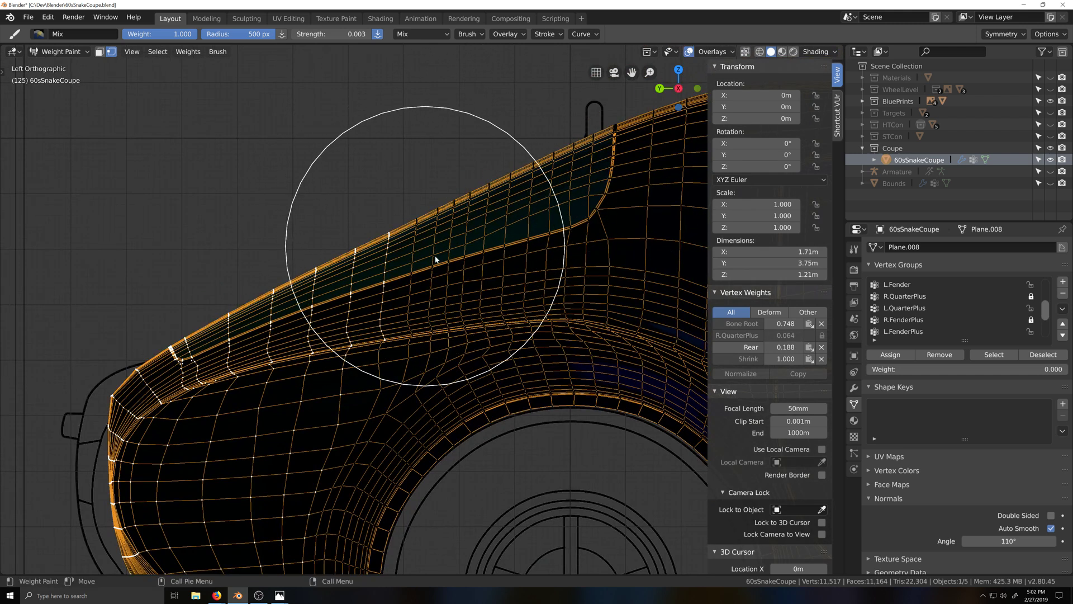
Go to Edit Mode and circle-deselect the remaining selected vertices on the rear bracket and the adjoining lower corner of the quarter panel
scroll(336, 452, "down", 4)
scroll(361, 467, "up", 5)
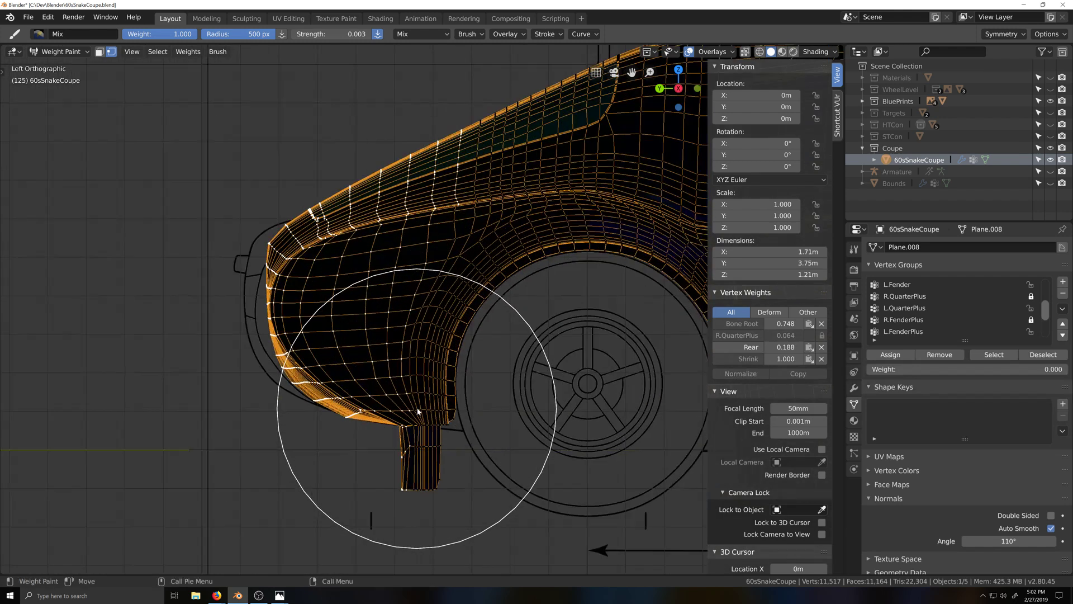
scroll(416, 431, "up", 1)
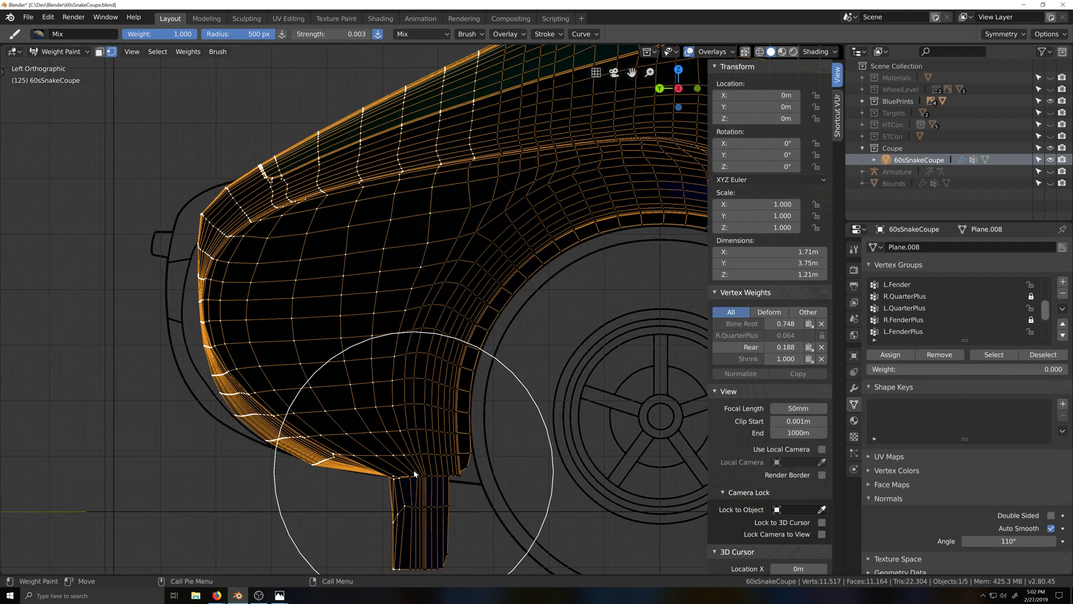
middle_click_drag(414, 474, 430, 373, "shift")
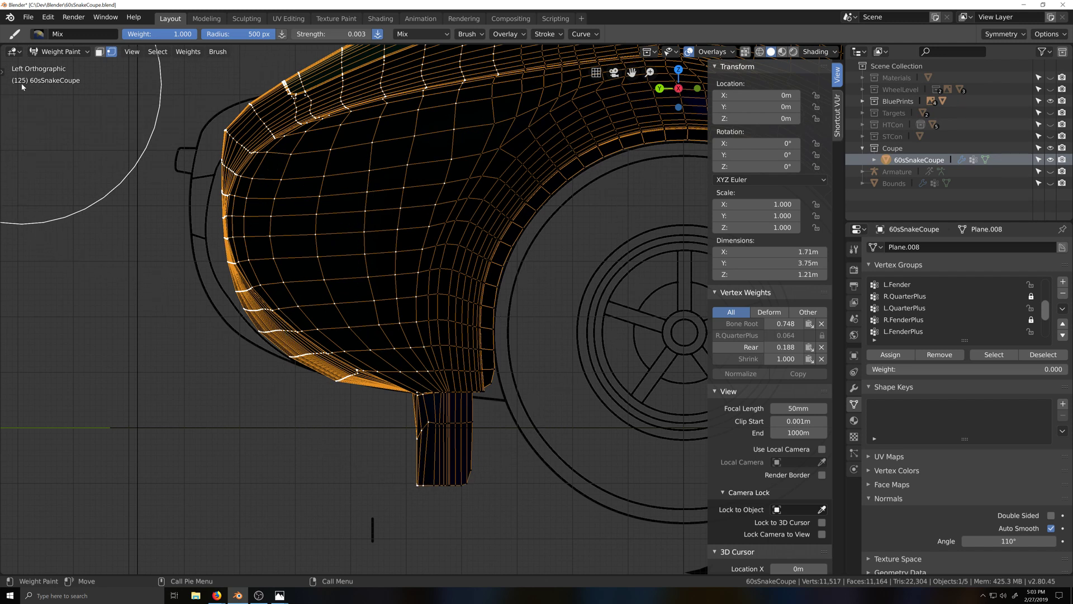
left_click(69, 53)
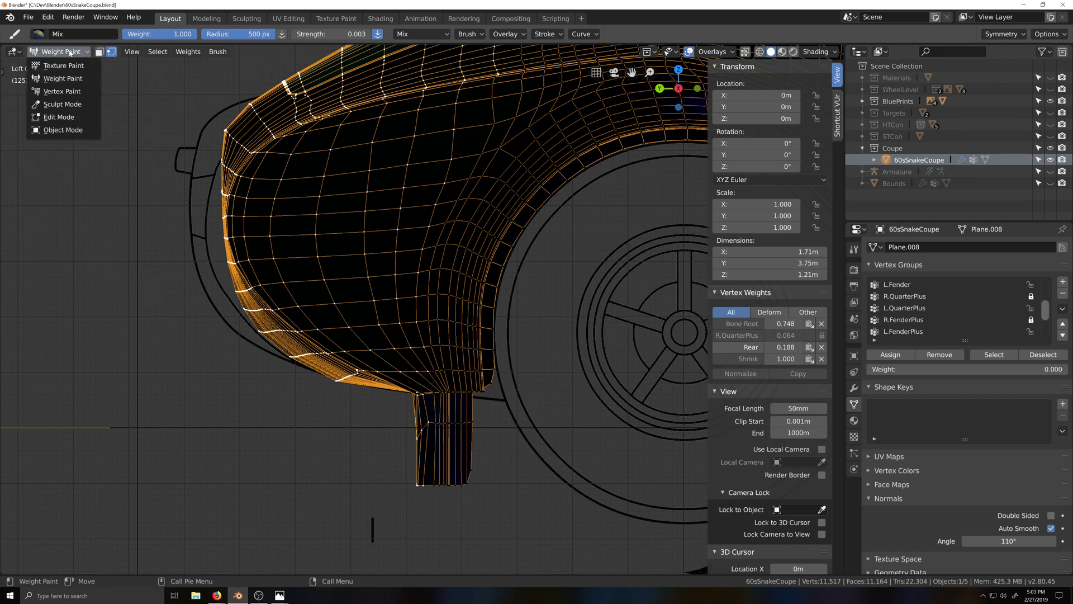
left_click(63, 118)
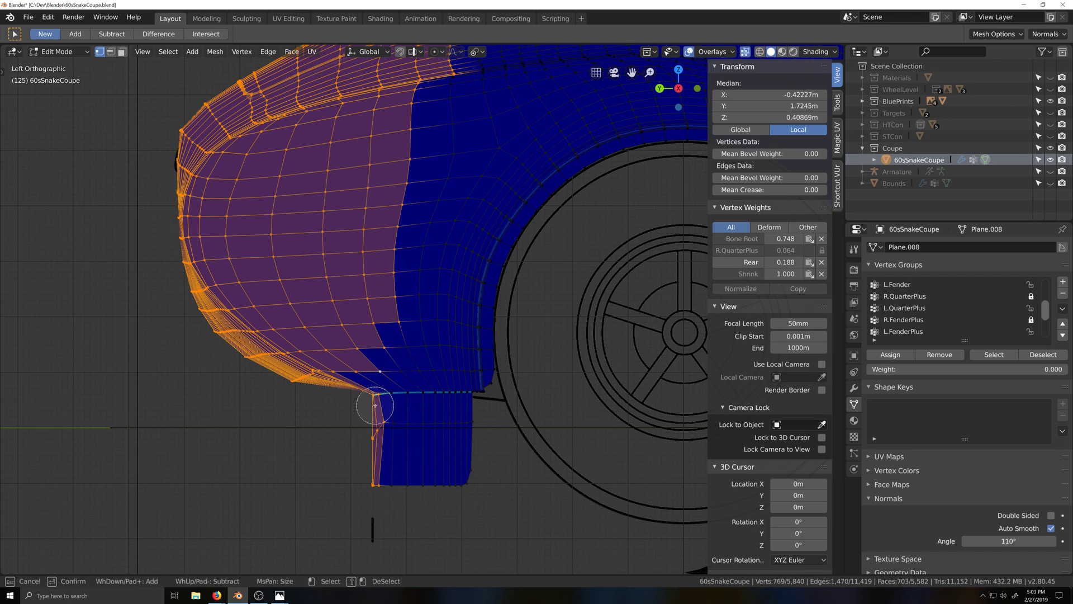
left_click_drag(365, 394, 386, 450, "shift")
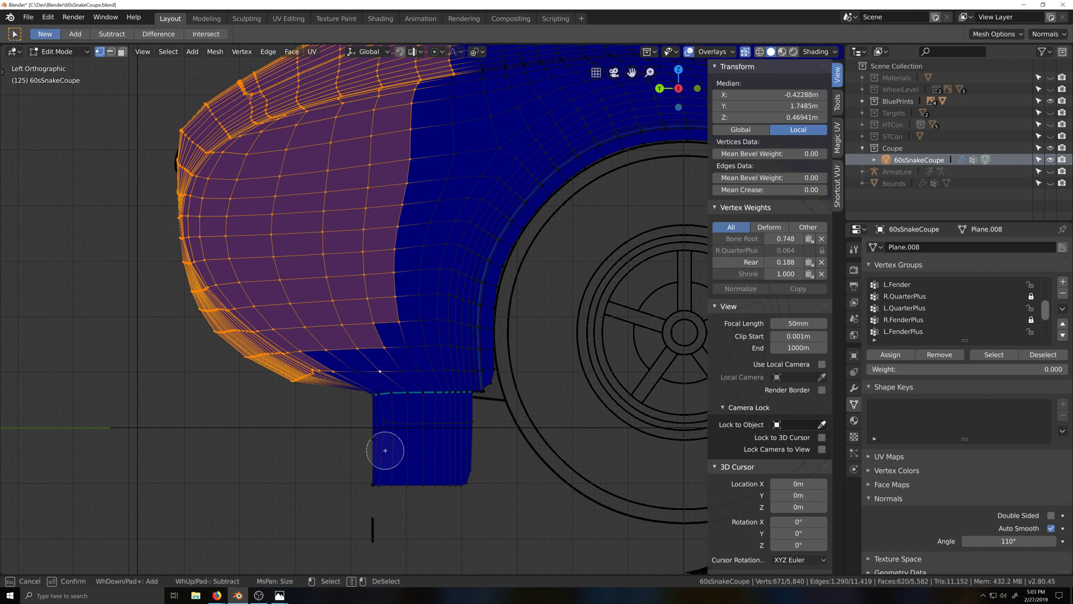
Deselect the forward-most selected vertex loop running from the rear window down the quarter panel
scroll(411, 437, "down", 2)
middle_click_drag(448, 125, 425, 343, "shift")
left_click(418, 347, "alt+shift")
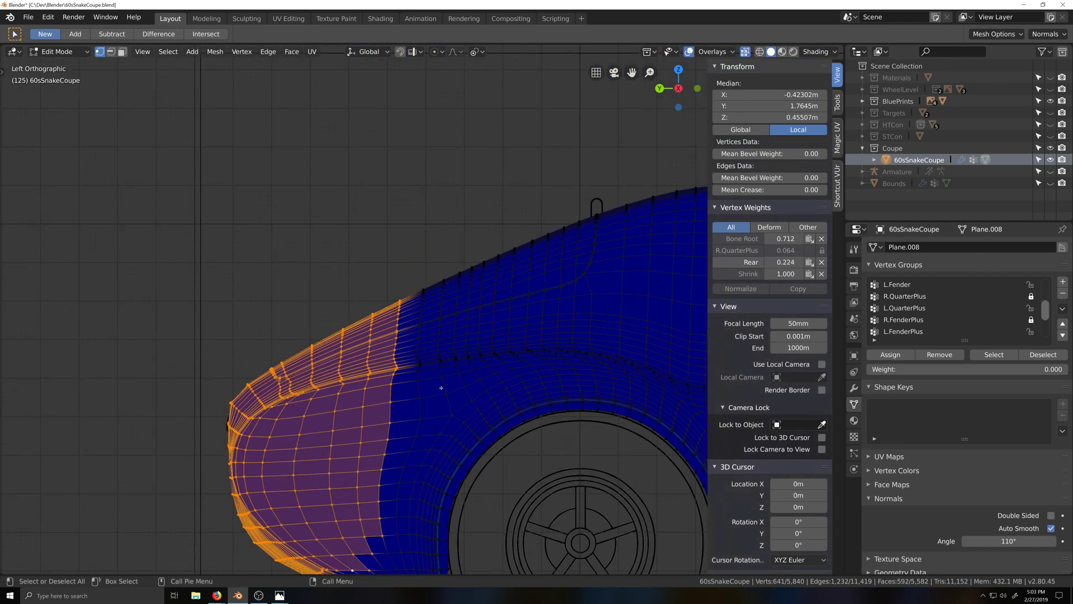
Return to Weight Paint and dab the trimmed tail selection with the Mix brush at strength 0.003
scroll(441, 386, "down", 2)
middle_click_drag(349, 353, 367, 274, "shift")
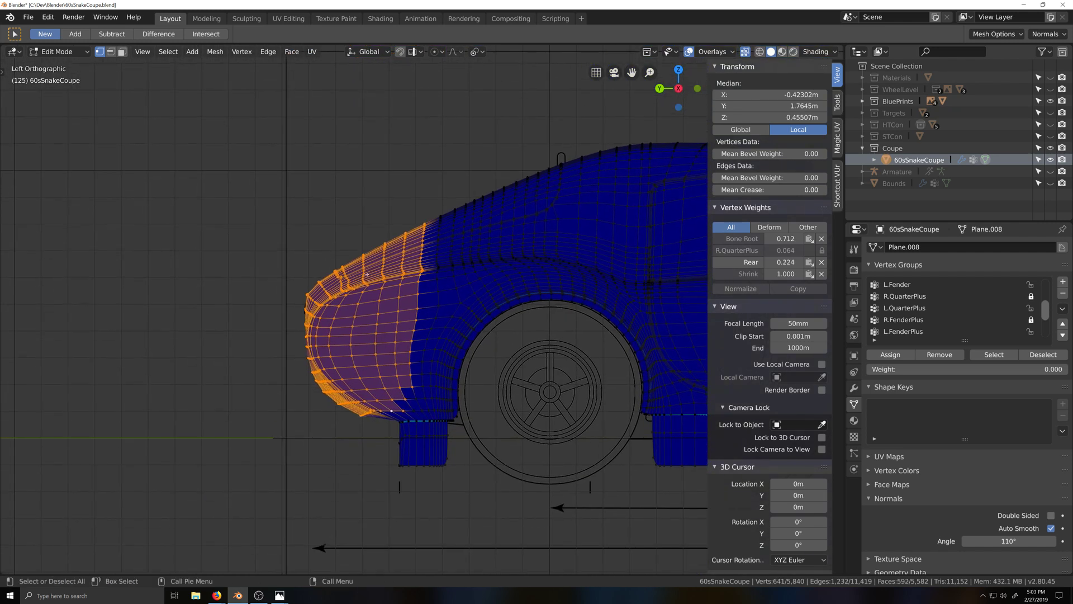
left_click(68, 53)
left_click(56, 94)
scroll(376, 306, "down", 1)
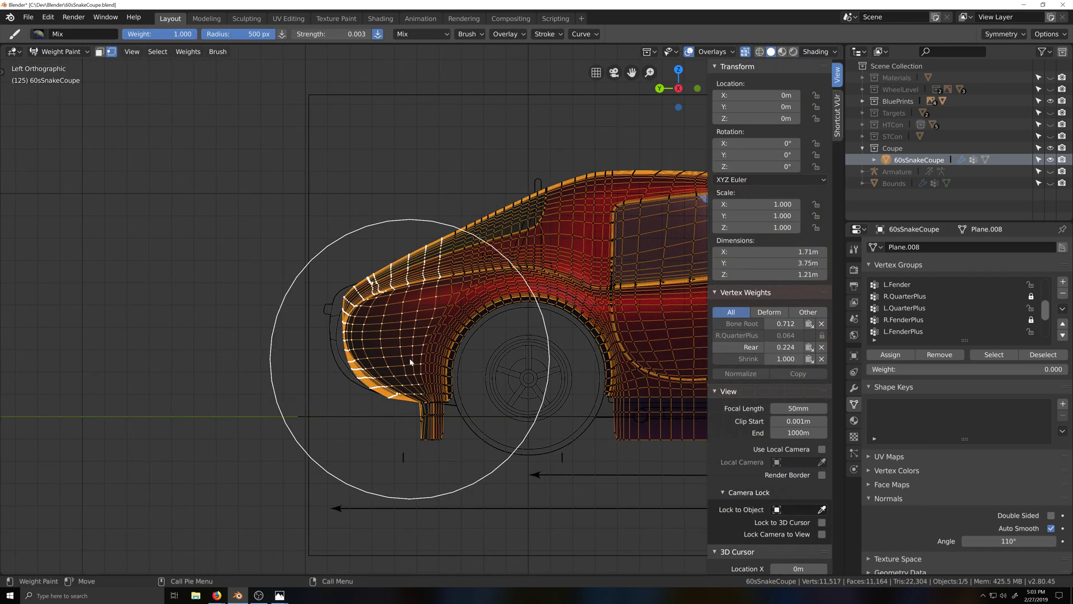
scroll(408, 330, "down", 1)
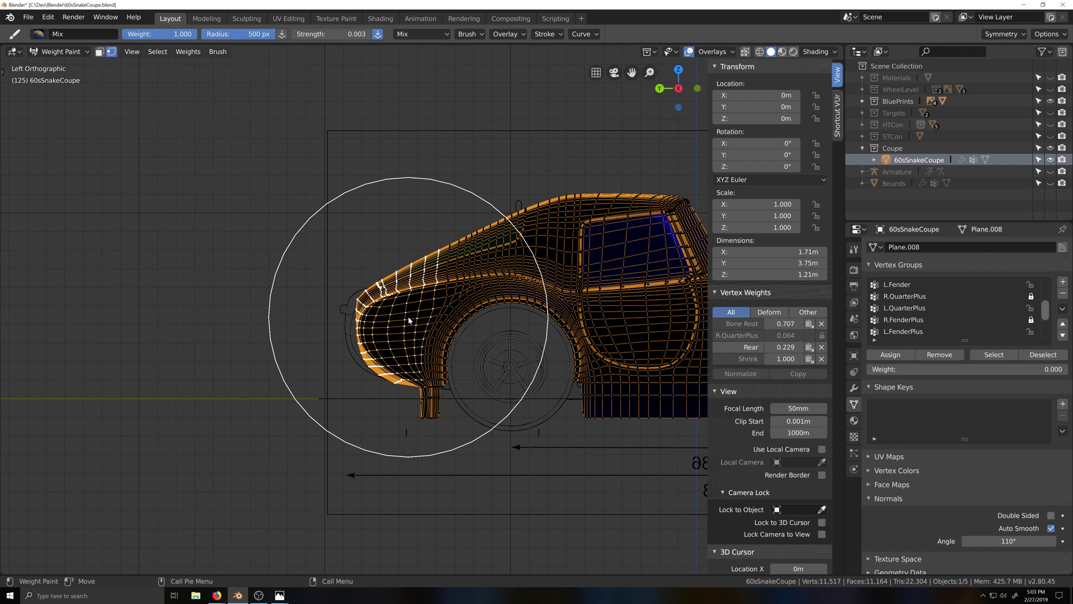
Check the rear window slope for smoothness and dab the selected tail vertices once more at strength 0.003
scroll(424, 293, "up", 4)
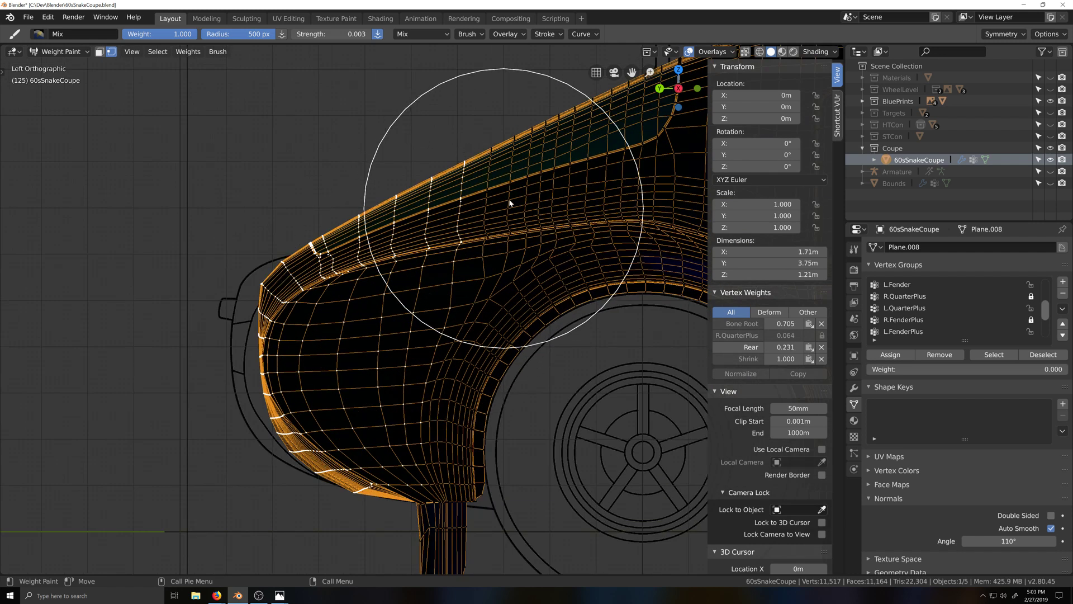
middle_click_drag(506, 163, 436, 246, "shift")
scroll(439, 224, "up", 2)
middle_click_drag(434, 206, 434, 230, "shift")
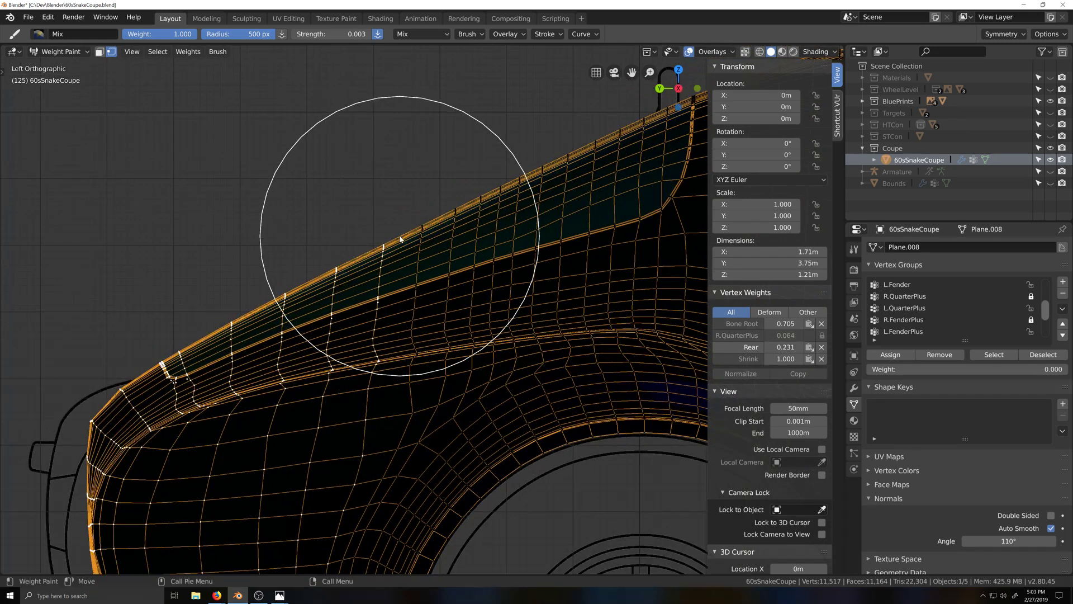
scroll(385, 291, "down", 5)
scroll(358, 392, "down", 4)
left_click_drag(333, 465, 415, 279)
scroll(414, 277, "up", 6)
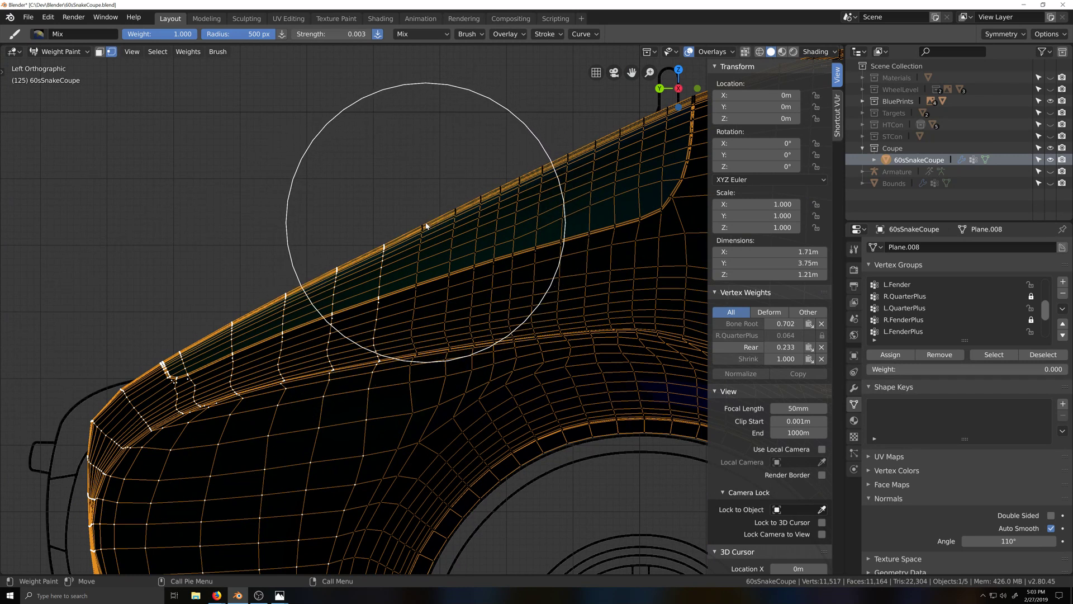
Switch to Edit Mode and deselect the next forward-most vertex loop across the rear window and quarter panel
scroll(406, 417, "down", 3)
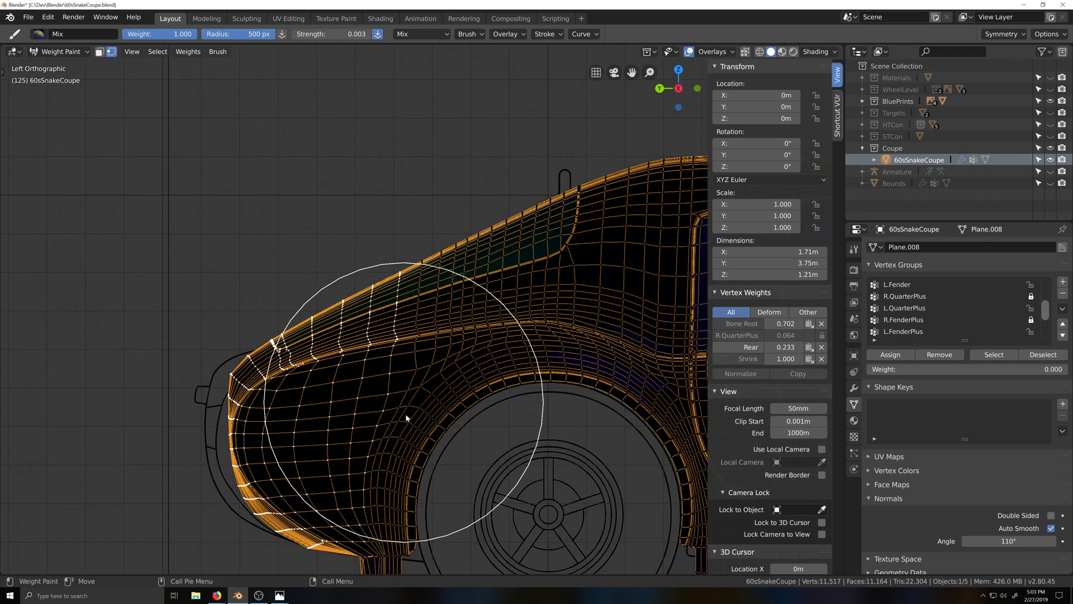
middle_click_drag(421, 380, 461, 300, "shift")
scroll(457, 316, "down", 2)
middle_click_drag(429, 412, 474, 366, "shift")
scroll(460, 416, "up", 4)
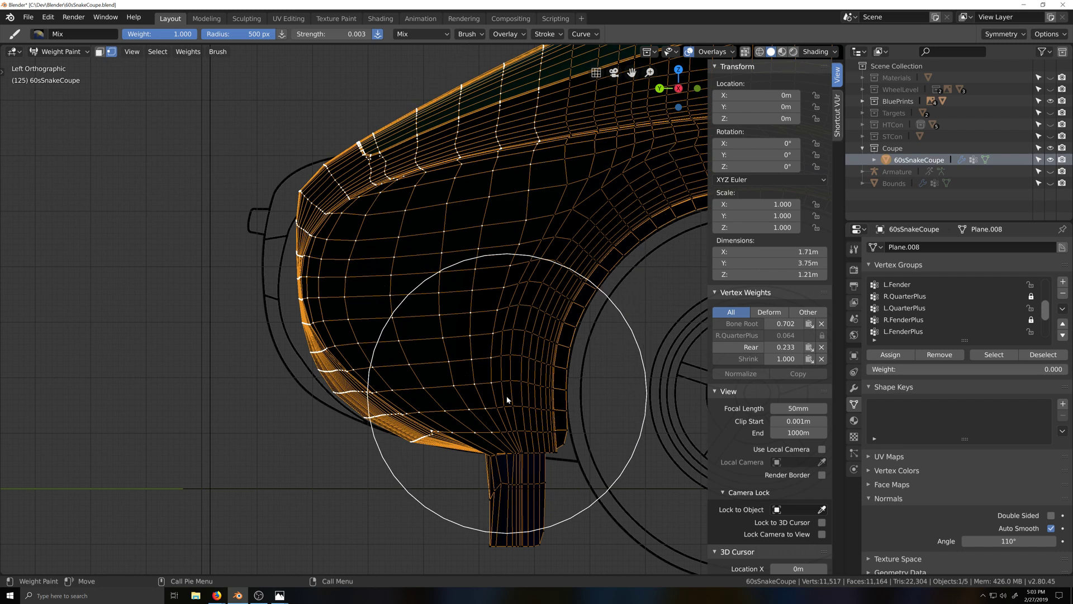
left_click(75, 52)
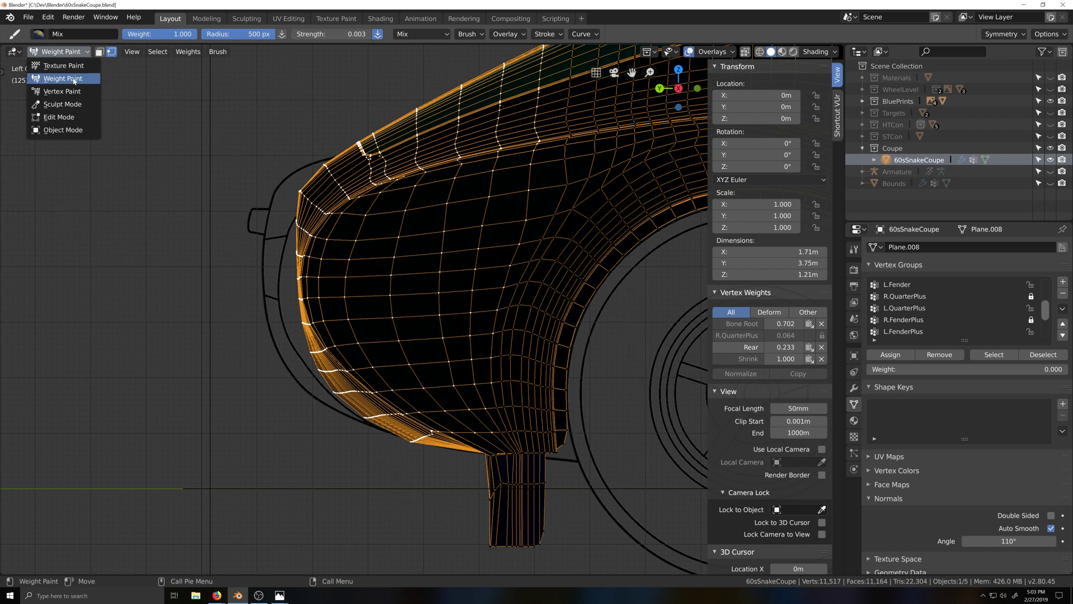
left_click(59, 117)
scroll(482, 278, "down", 3)
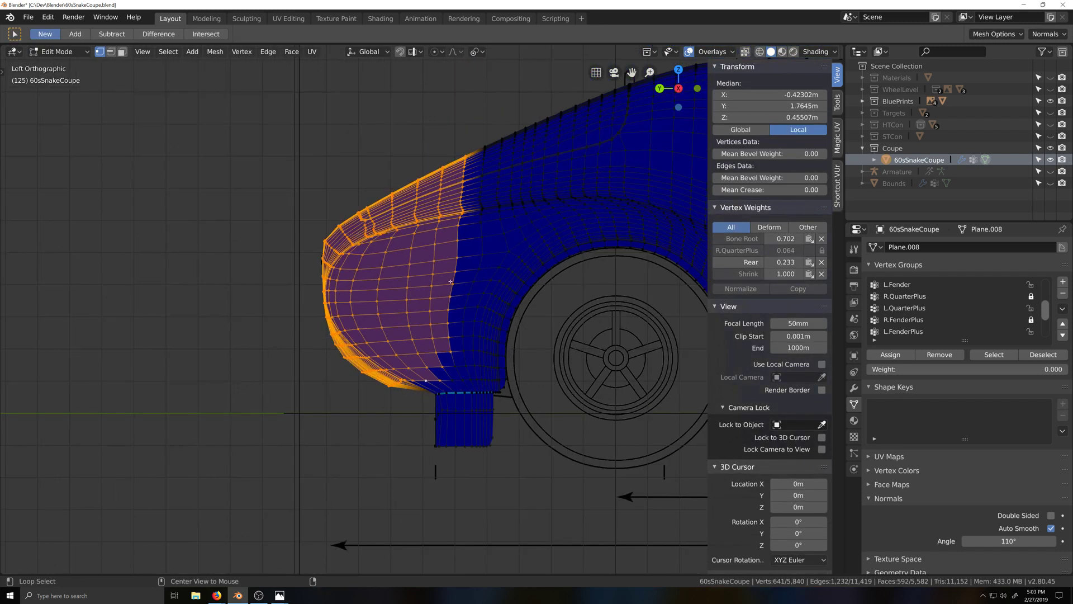
left_click(456, 278, "alt+shift")
scroll(476, 294, "down", 2)
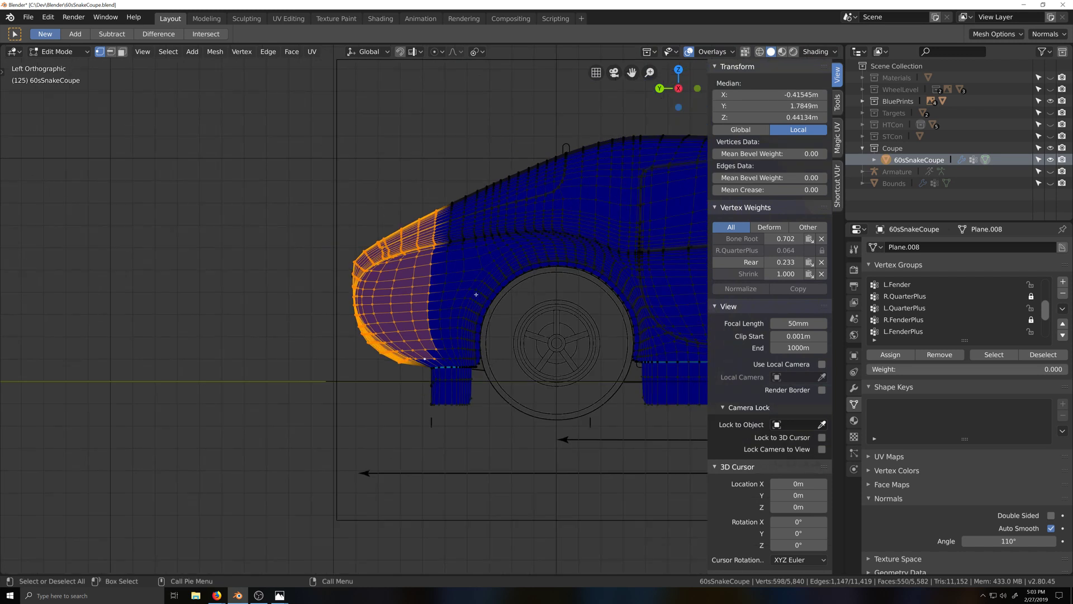
scroll(439, 408, "up", 2)
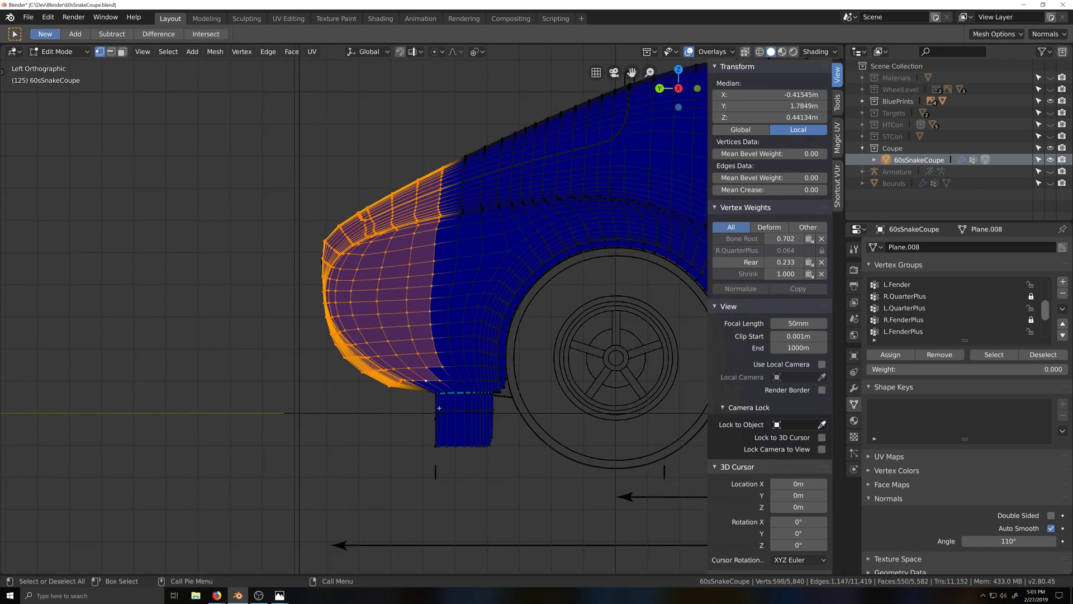
Return to Weight Paint, raise the Mix brush strength to 0.005, and dab the selected tail vertices
left_click(56, 53)
left_click(60, 79)
scroll(442, 324, "down", 1)
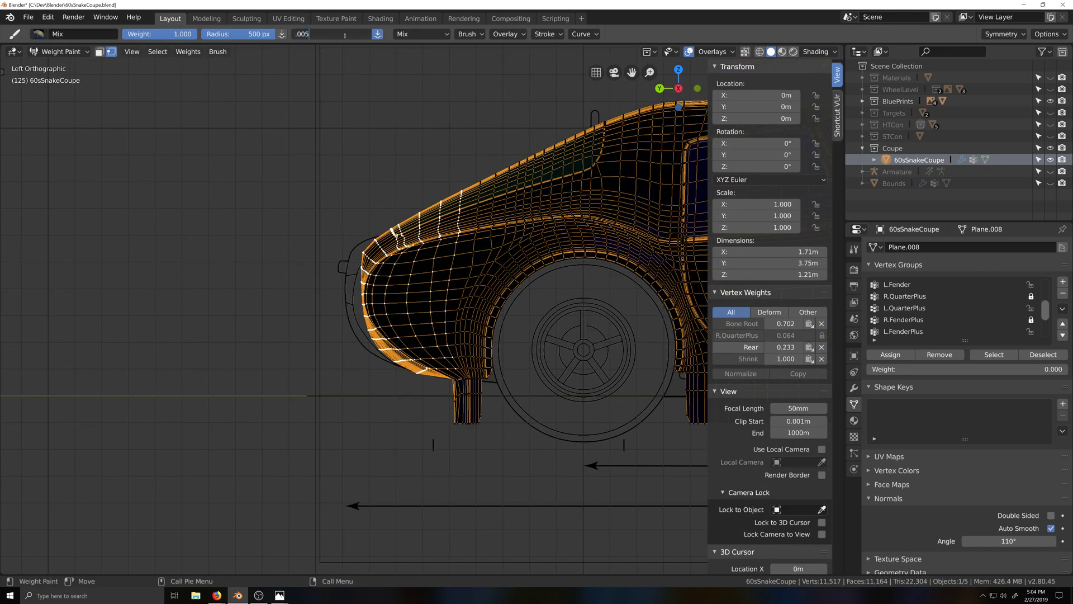
left_click(415, 292)
scroll(501, 229, "up", 3)
middle_click_drag(494, 247, 437, 345, "shift")
scroll(447, 330, "up", 2)
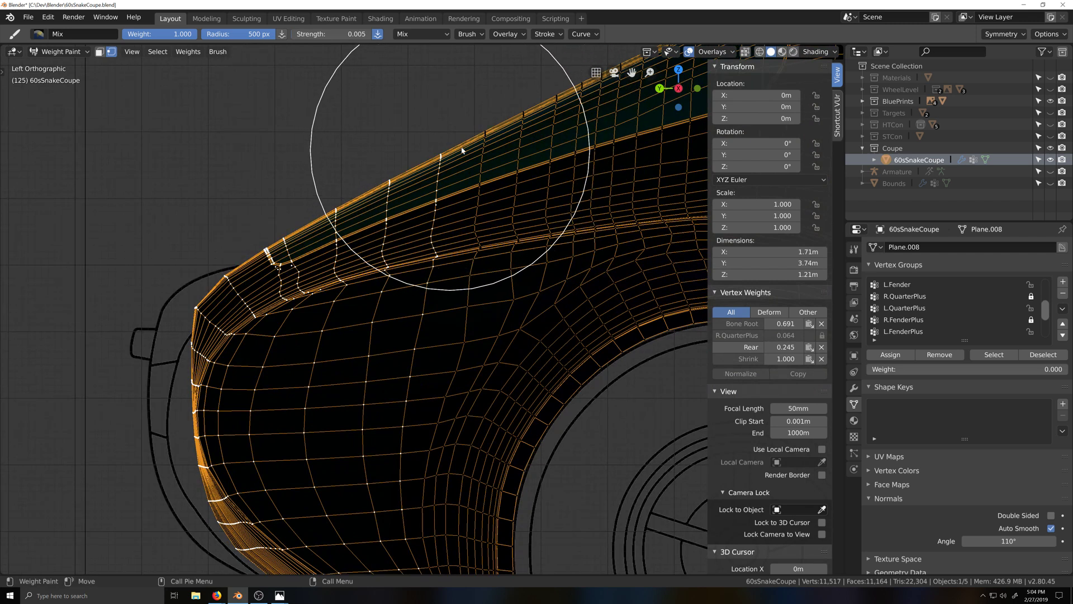
Go back to Edit Mode and trim one more forward vertex loop from the tail selection
scroll(438, 383, "down", 5)
scroll(451, 414, "up", 2)
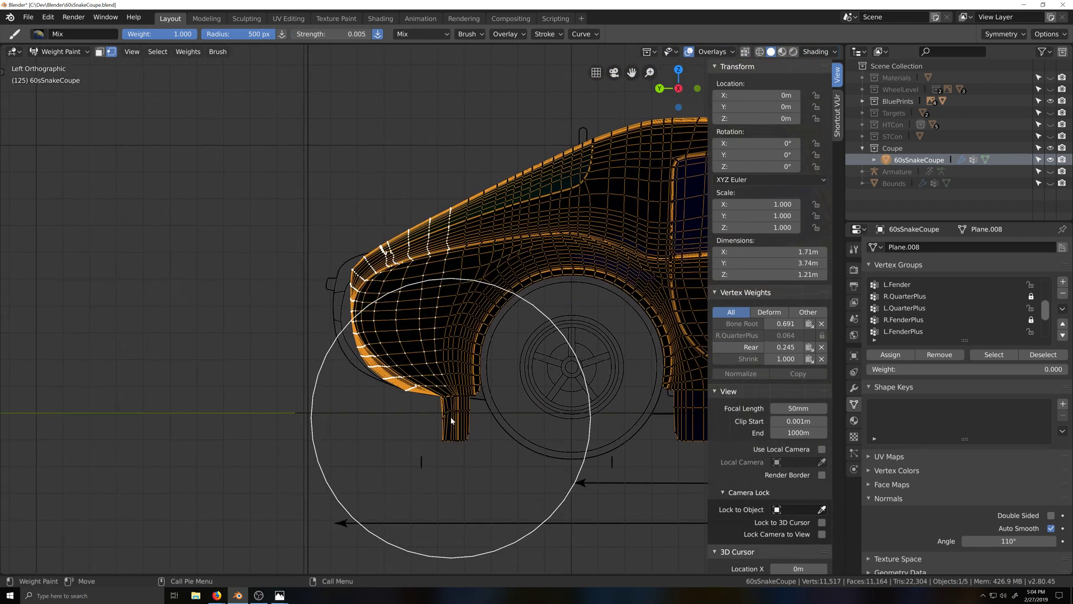
left_click(60, 51)
left_click(70, 116)
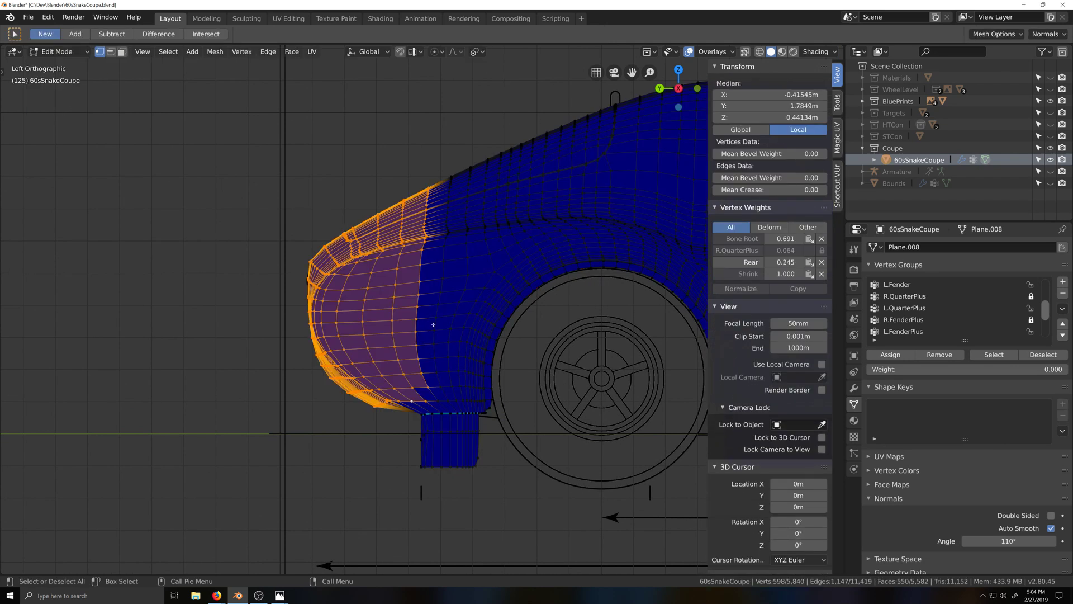
Return to Weight Paint and dab the reduced tail selection several times at strength 0.005, checking the rear slope
left_click(78, 52)
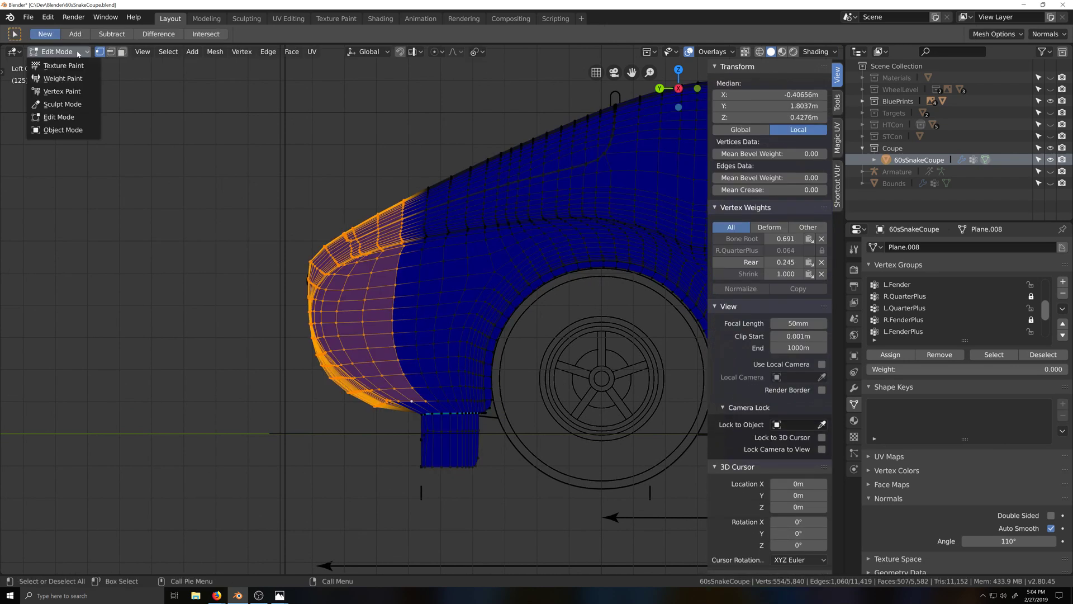
left_click(63, 79)
left_click(408, 306)
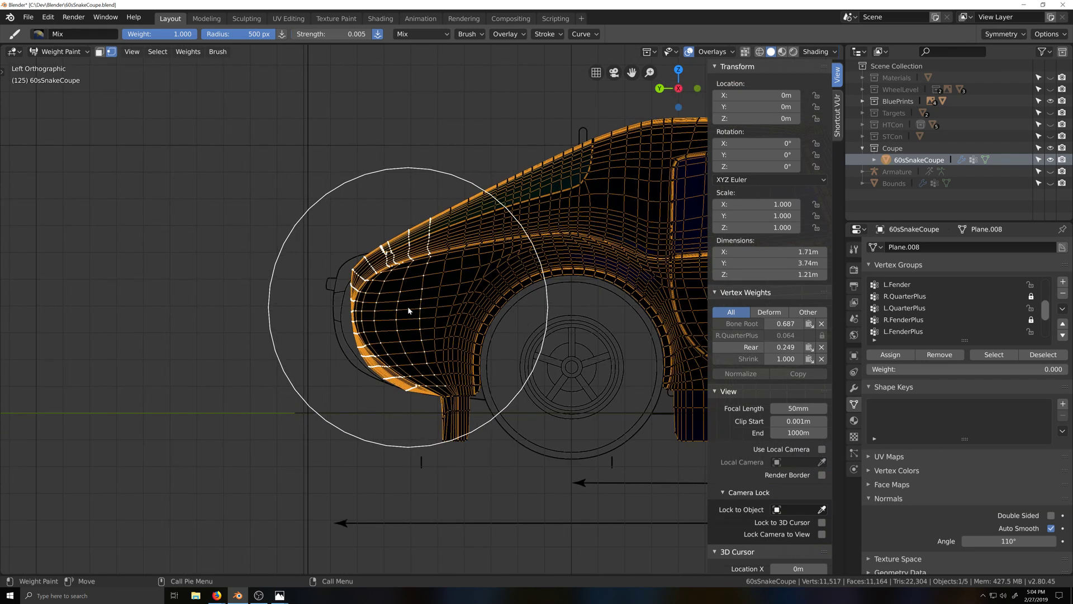
left_click(408, 307)
left_click(408, 307)
scroll(436, 286, "up", 4)
left_click(444, 155)
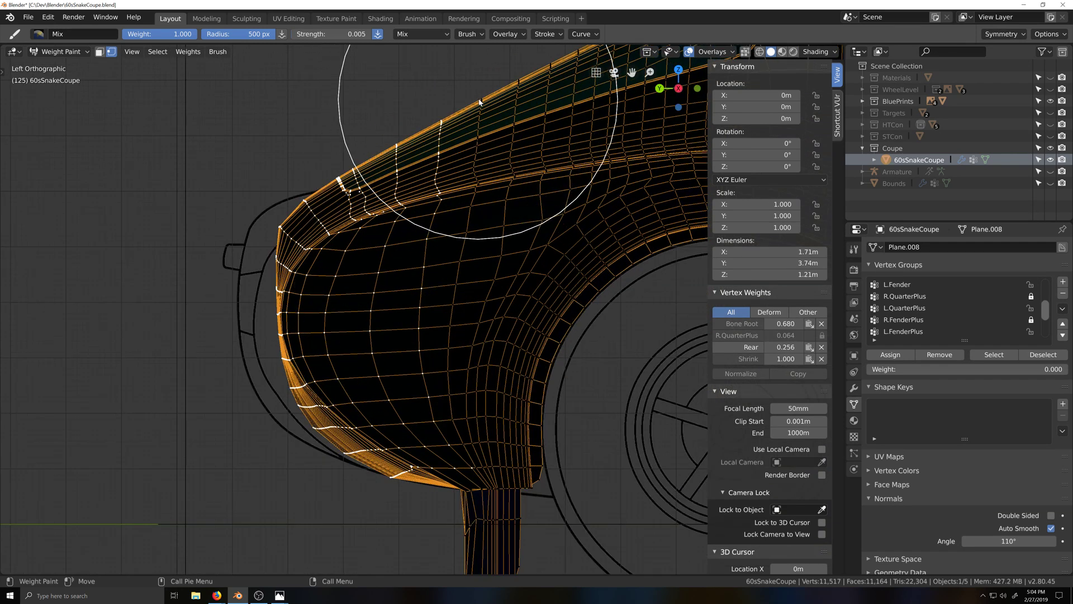
scroll(449, 163, "down", 3)
scroll(450, 265, "up", 3)
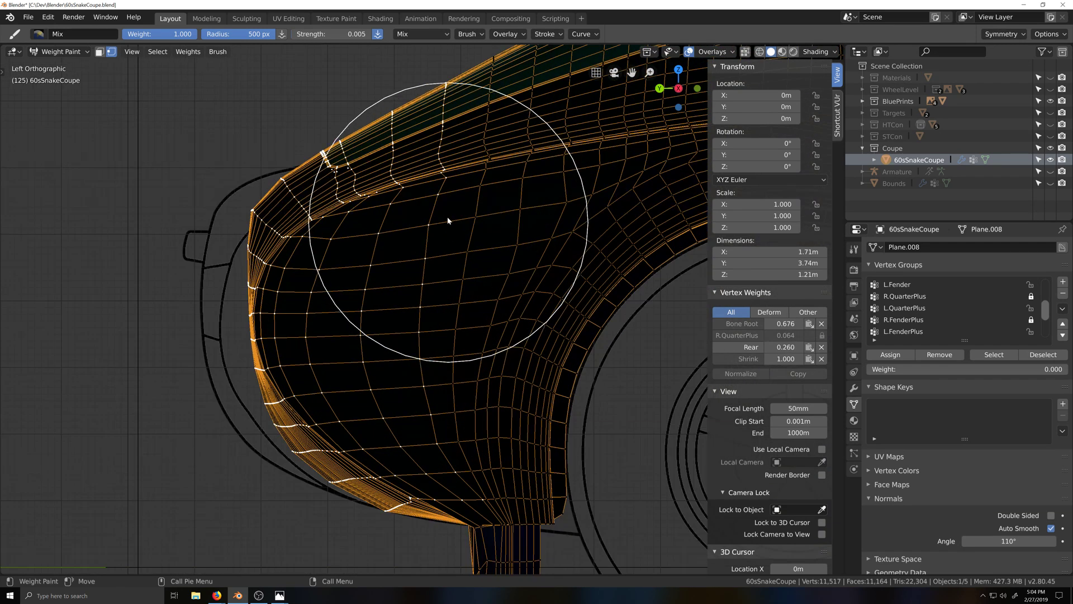
Inspect the rear window slope, then deselect the foremost remaining vertex loop of the tail selection in Edit Mode
scroll(430, 207, "up", 1)
scroll(445, 345, "up", 2, "shift")
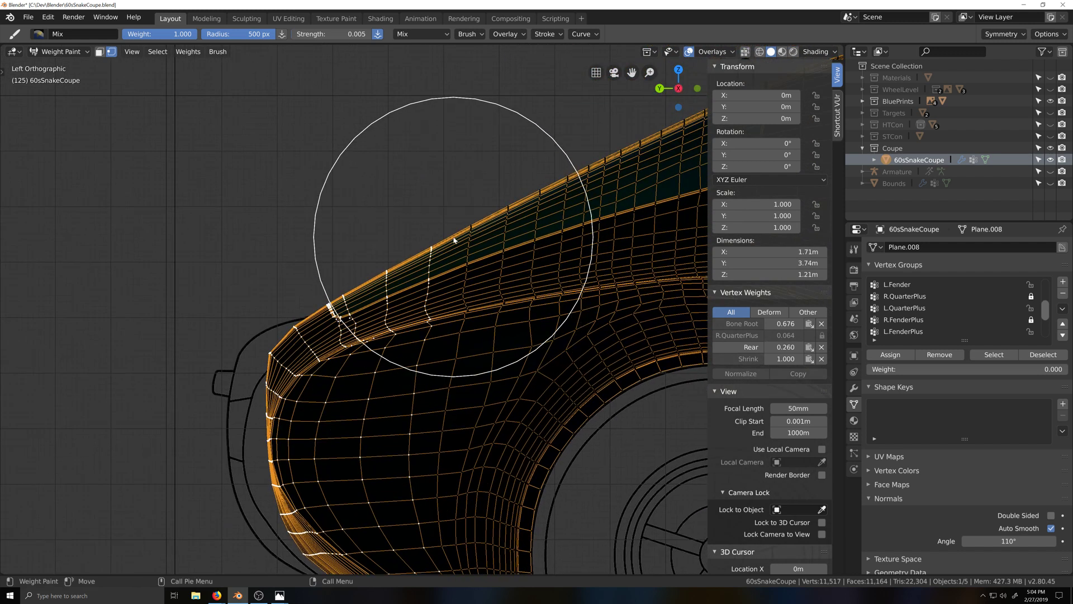
scroll(425, 402, "down", 6)
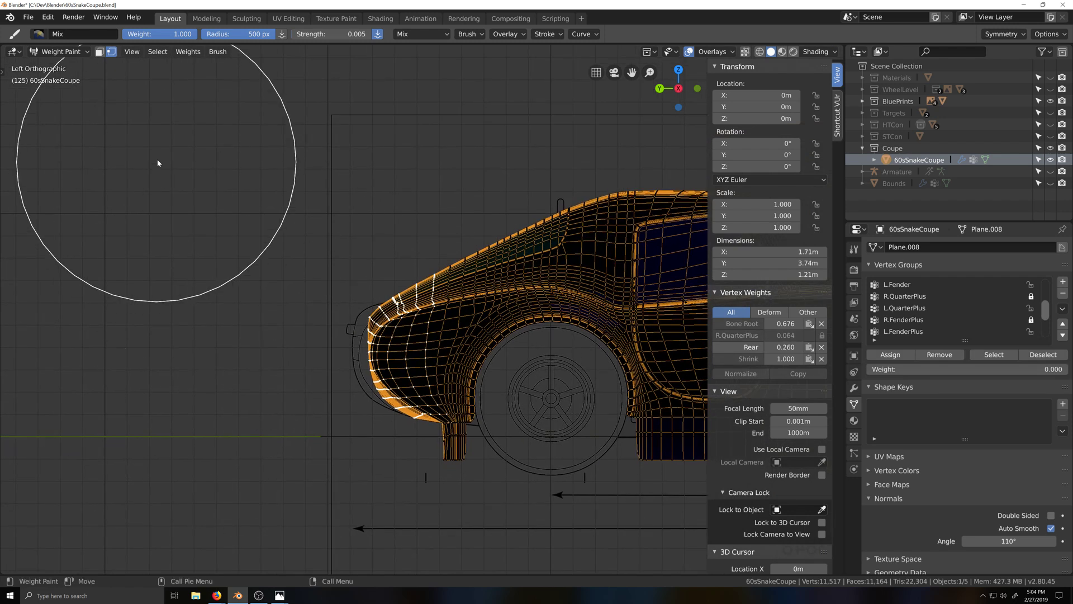
left_click(58, 51)
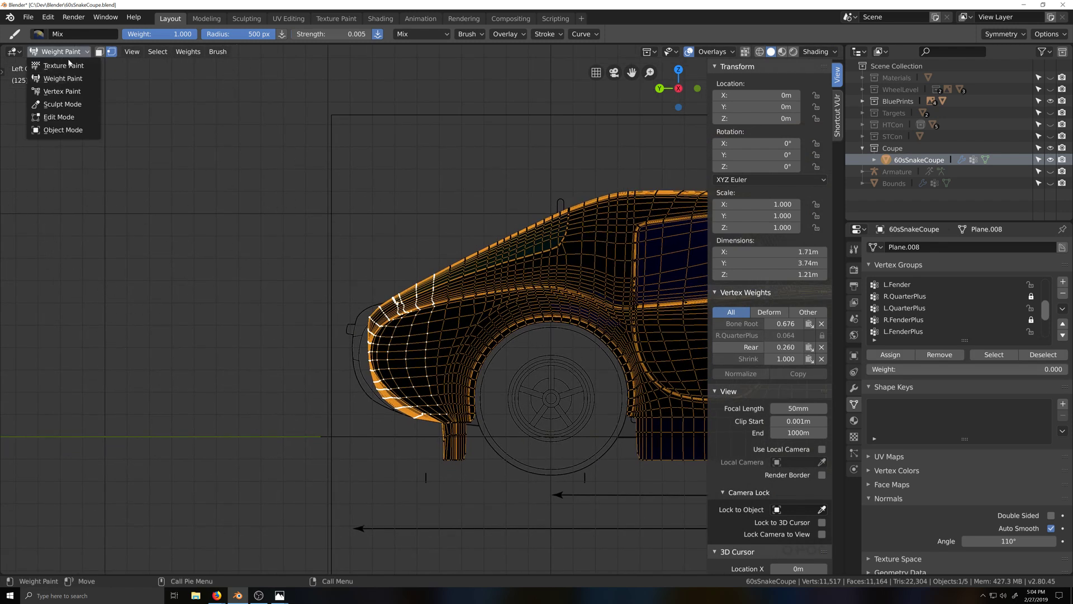
left_click(62, 117)
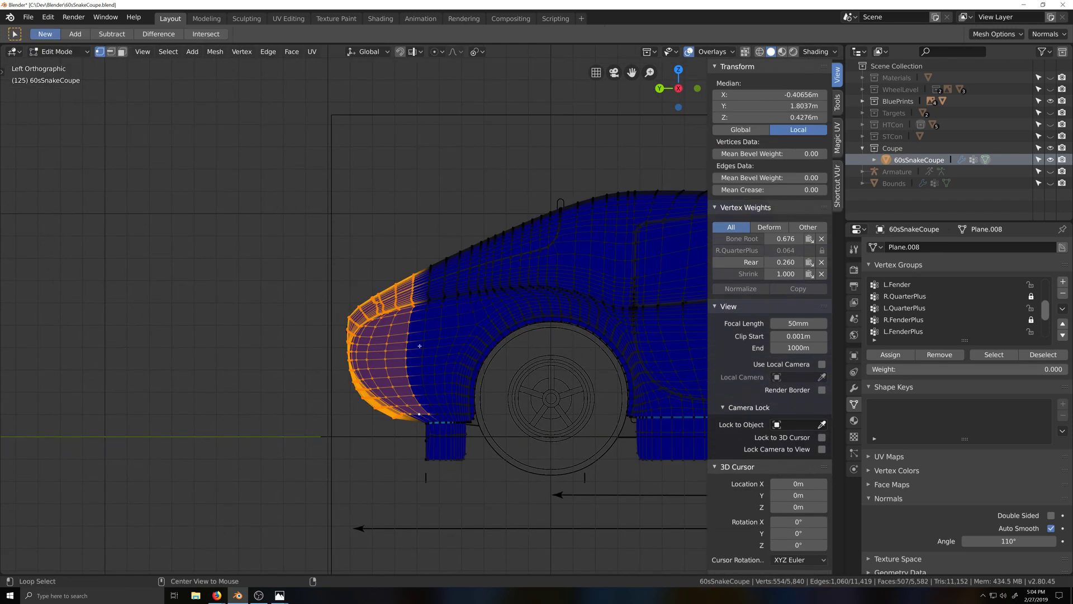
Return to Weight Paint, dab the narrowed tail-end selection four times at strength 0.005, and check the slope against the side blueprint
left_click(59, 52)
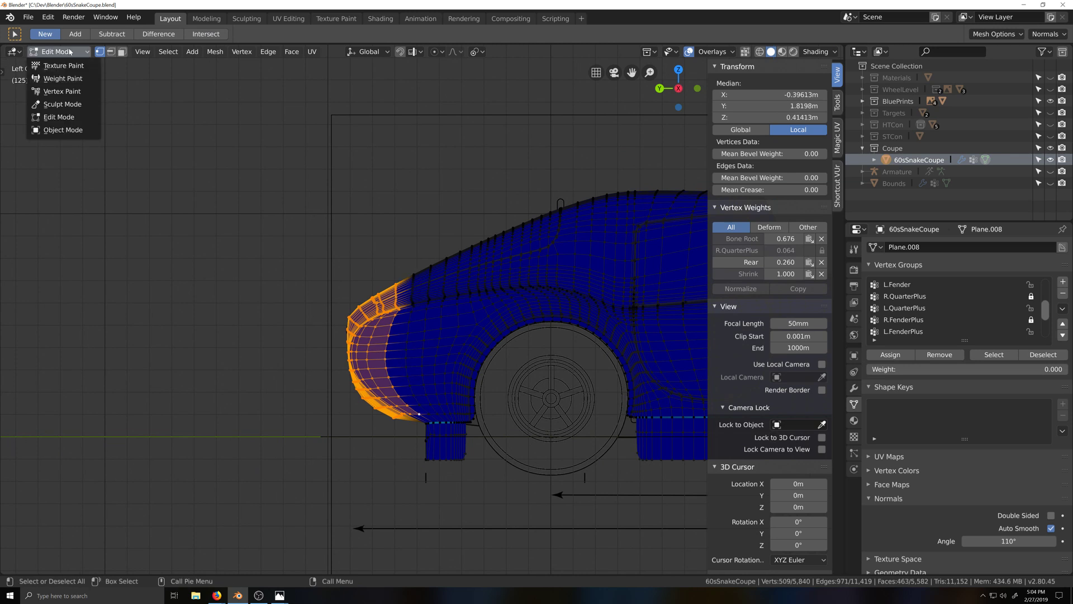
left_click(56, 78)
left_click(400, 351)
left_click(400, 351)
left_click(399, 351)
left_click(400, 352)
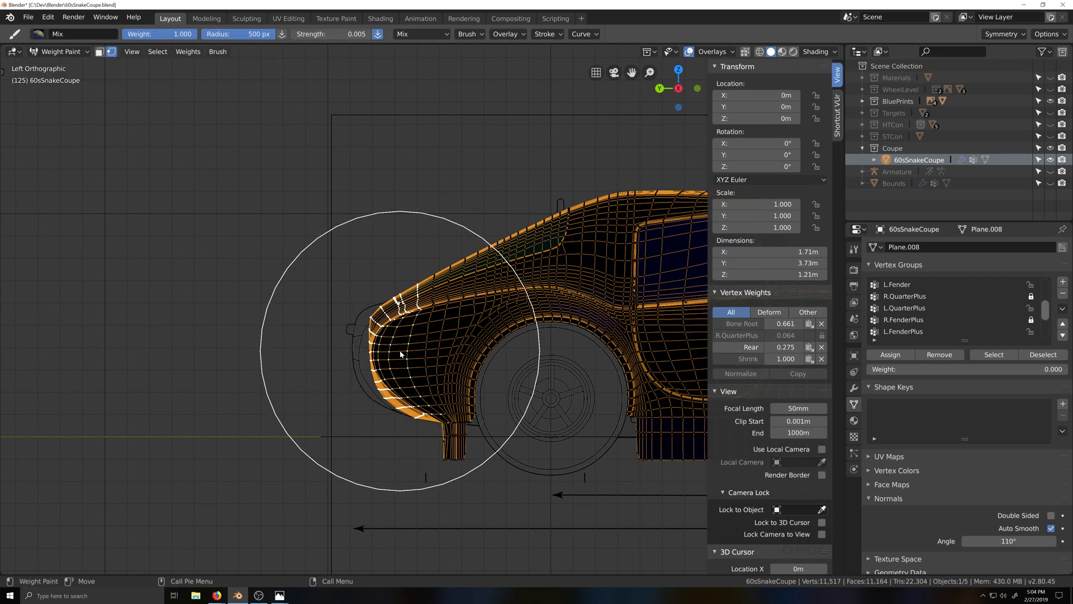
scroll(413, 332, "up", 3)
scroll(413, 334, "up", 2)
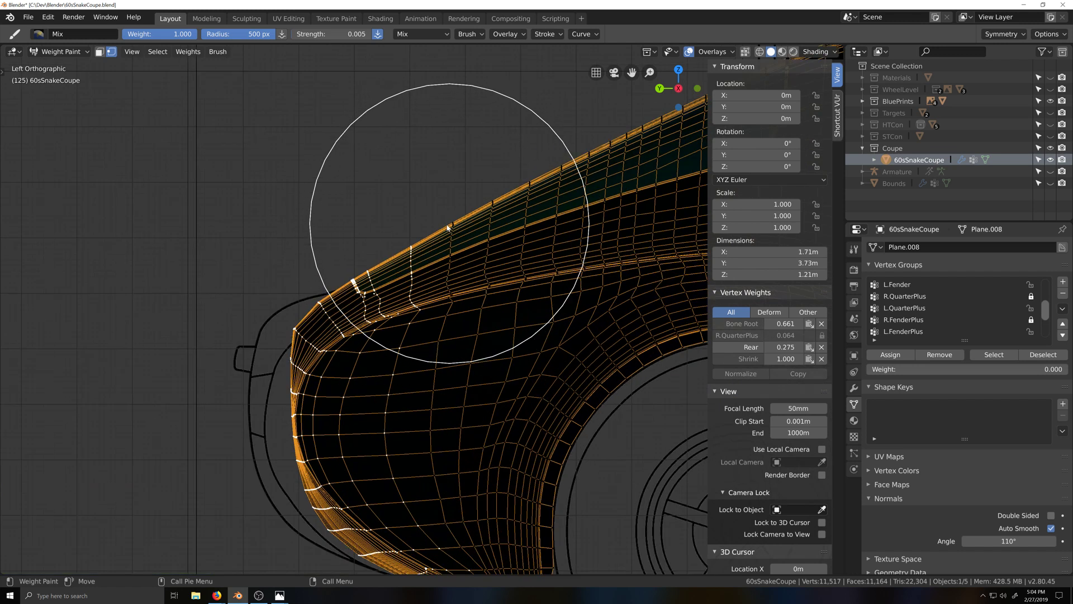
scroll(415, 252, "down", 5)
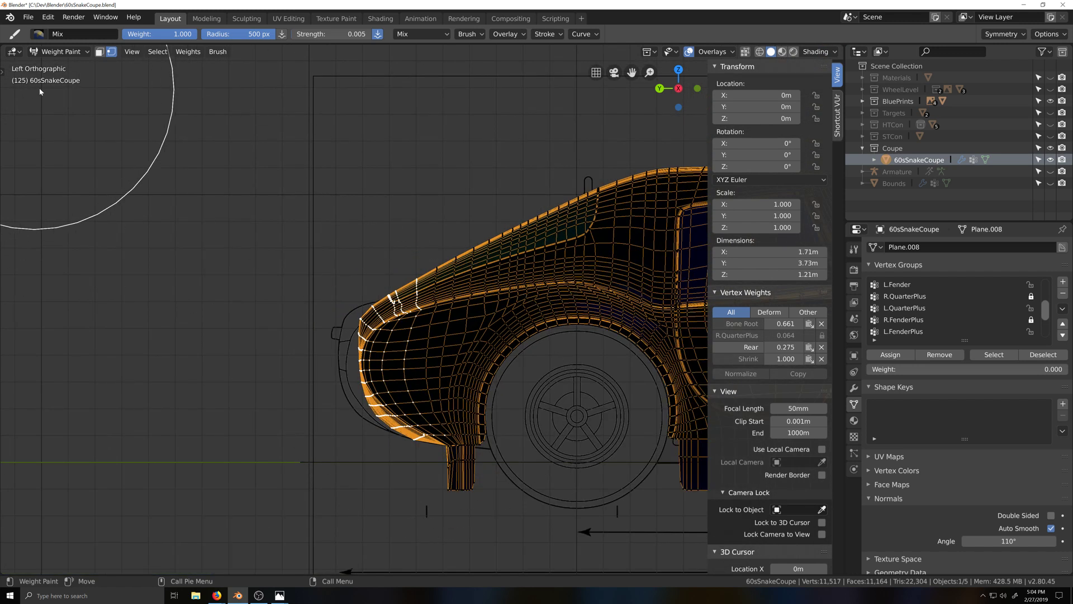
Deselect the foremost vertex loop of the tail selection in Edit Mode, then refine its weights in Weight Paint against the side blueprint
left_click(59, 51)
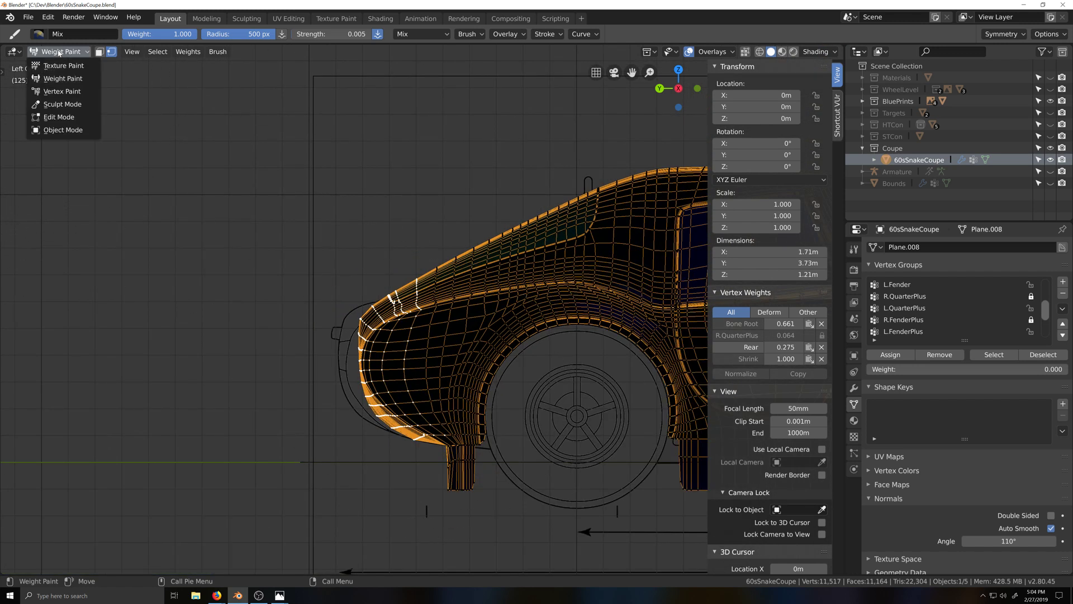
left_click(62, 117)
left_click(381, 369, "alt+shift")
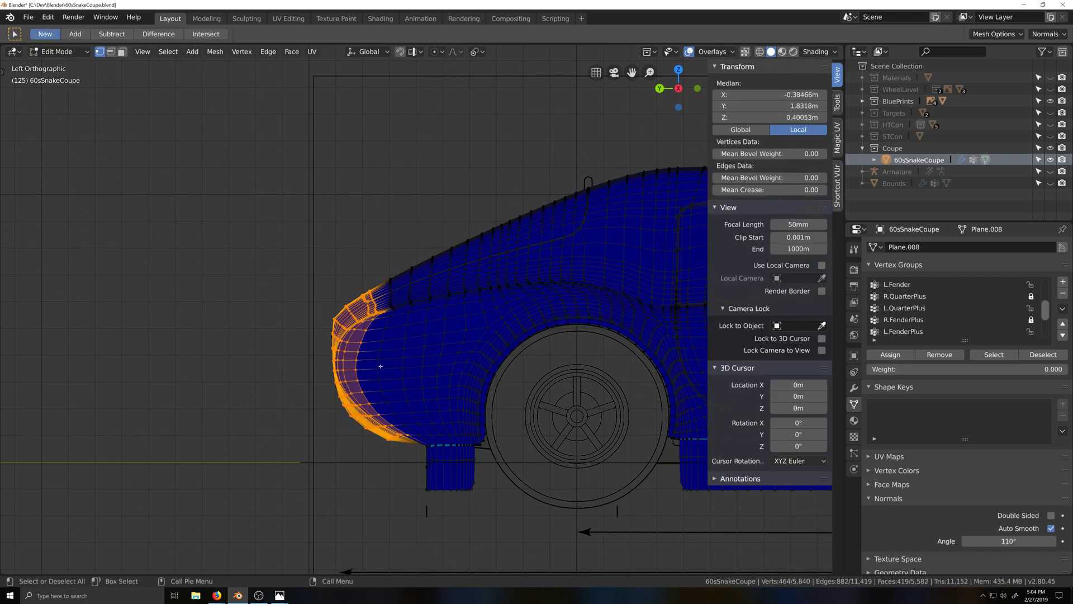
left_click(59, 52)
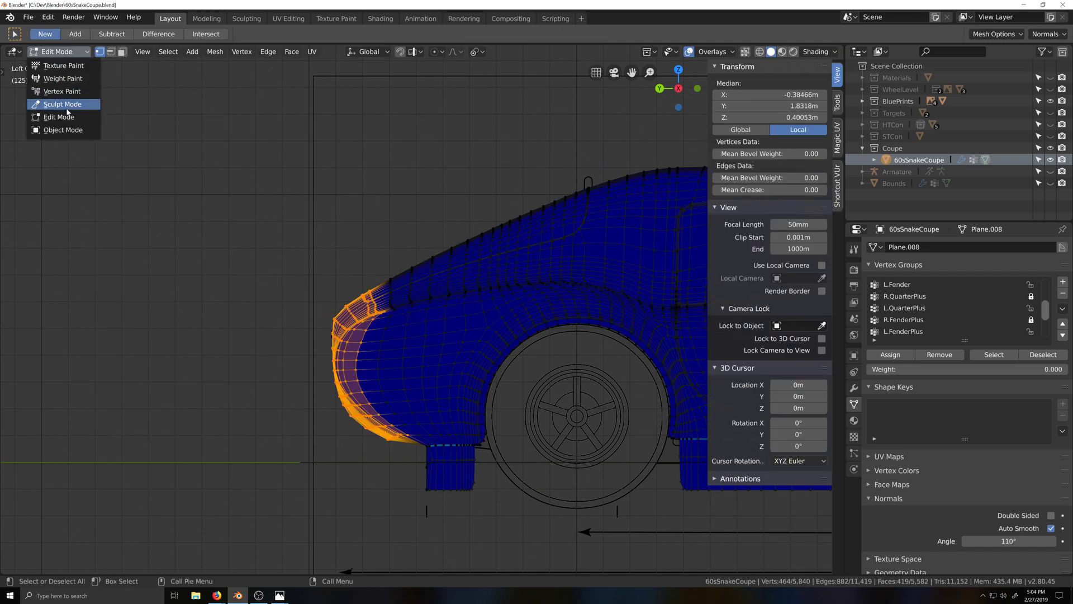
left_click(63, 79)
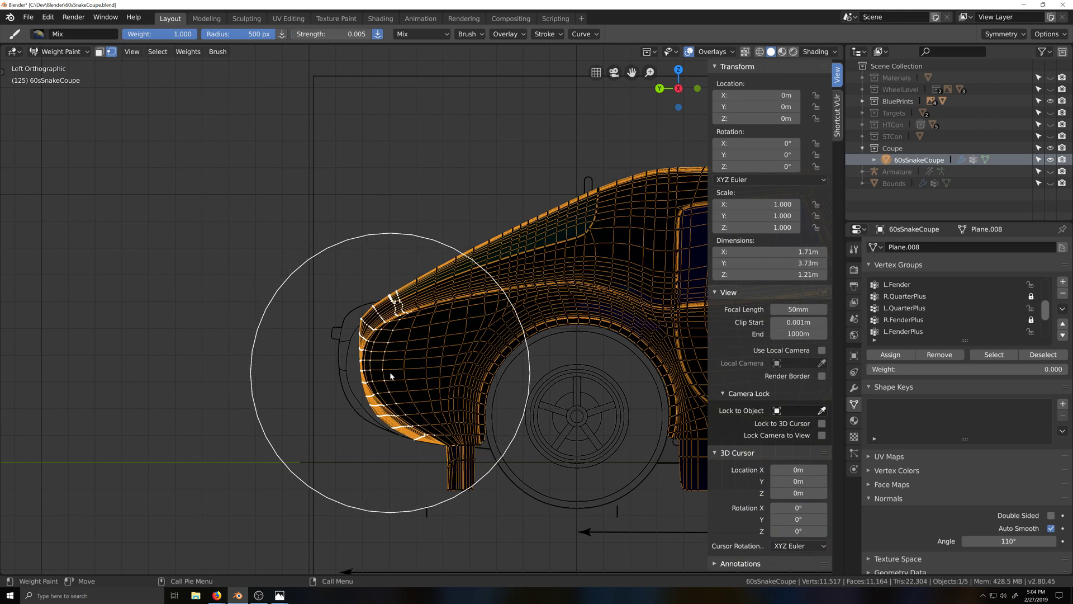
scroll(393, 377, "up", 4)
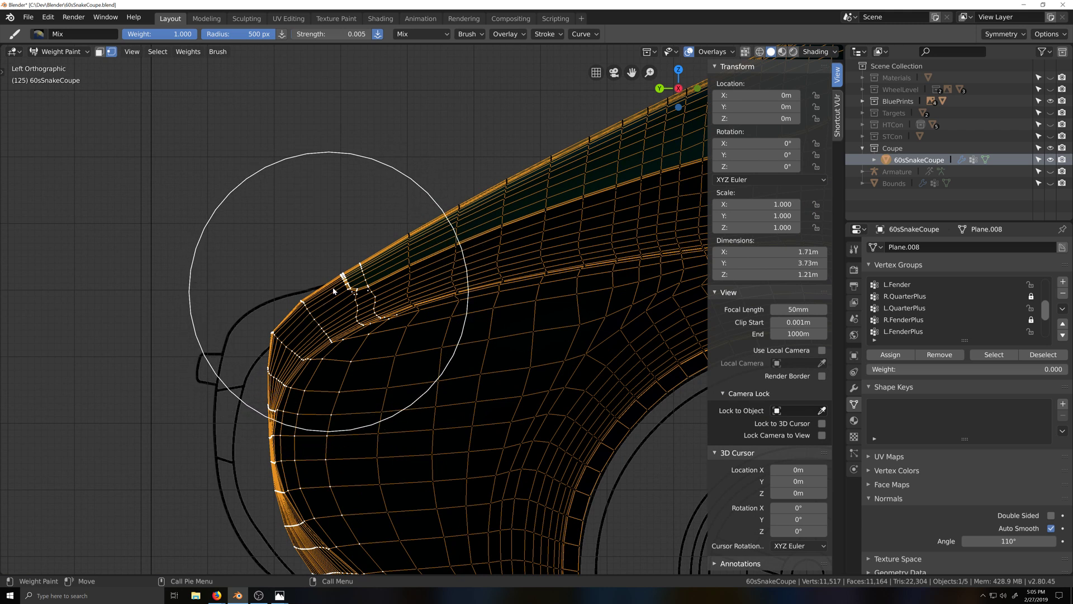
scroll(288, 385, "down", 3)
Go back to Edit Mode and deselect two more forward vertex loops from the tail selection, then restore the left side view
left_click(60, 51)
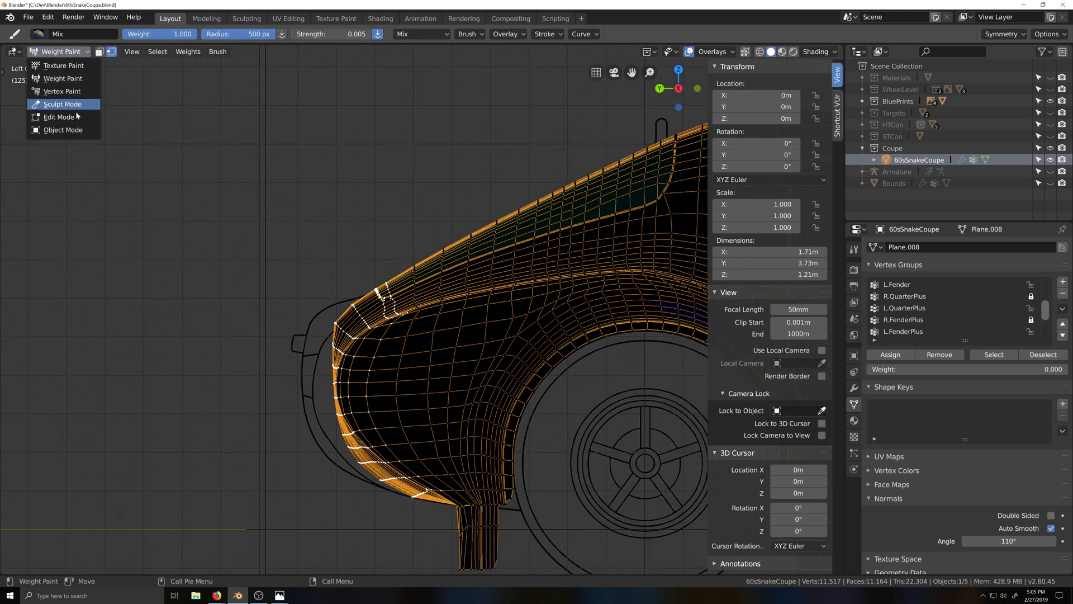
left_click(59, 117)
middle_click_drag(291, 235, 321, 242)
key("alt")
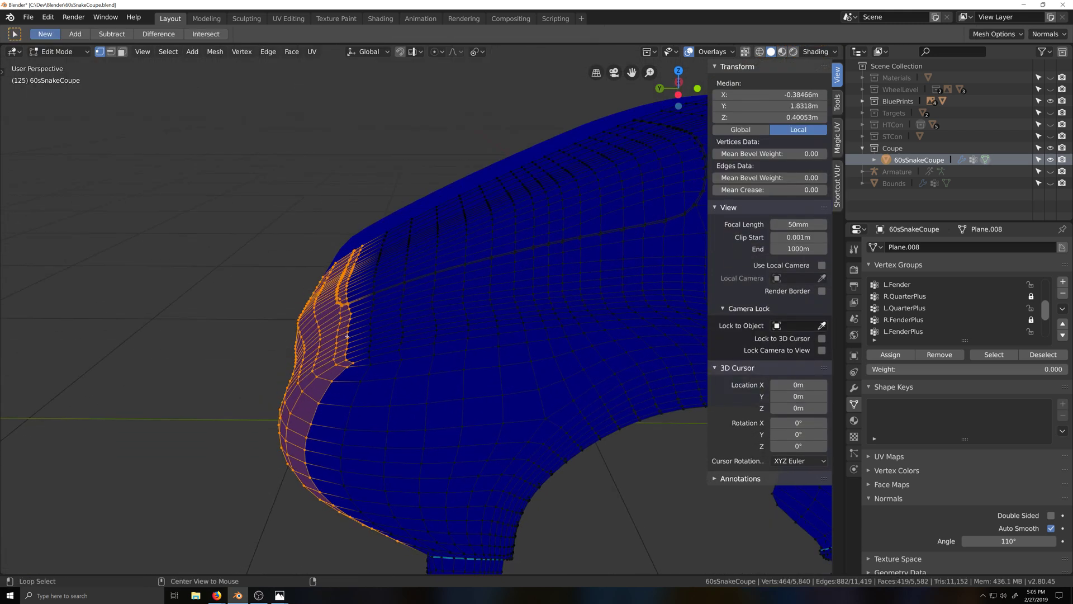
left_click(347, 336, "alt+shift")
middle_click_drag(363, 346, 369, 342)
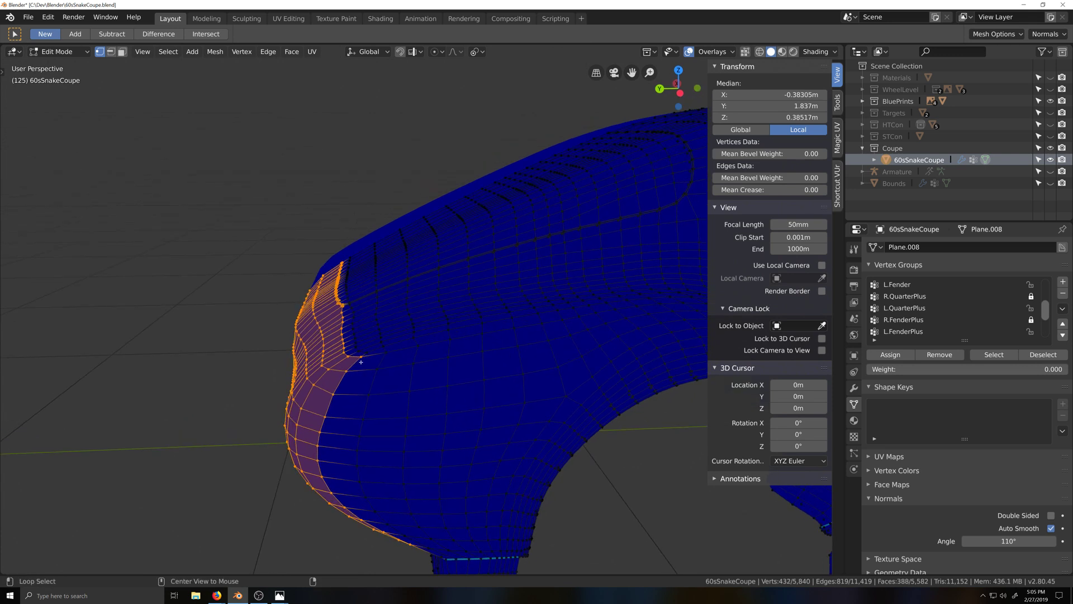
left_click(364, 363, "alt+shift")
key("ctrl+KP_3")
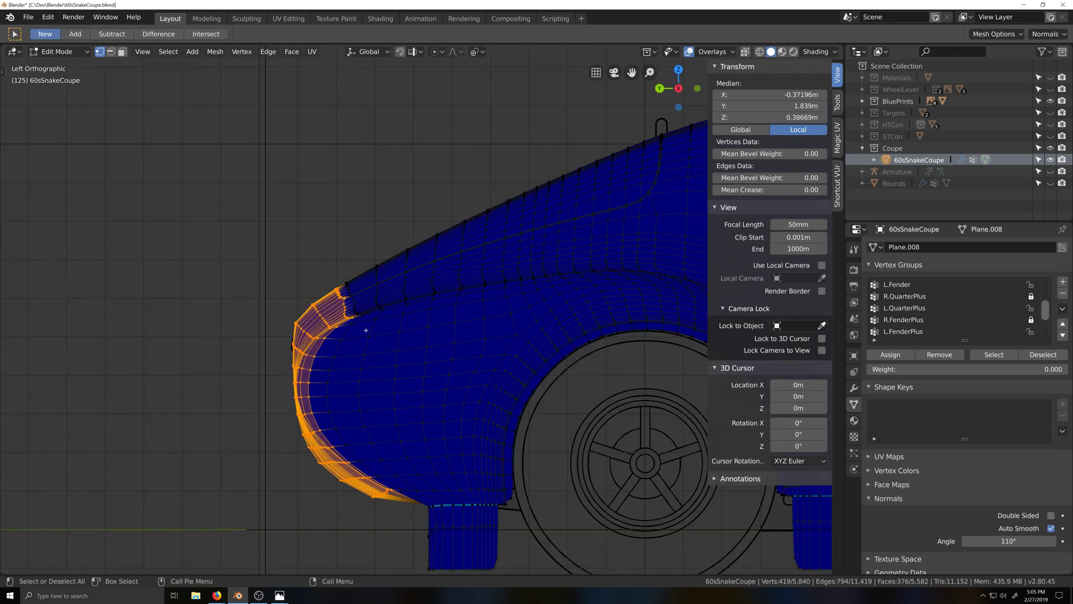
Return to Weight Paint and refine the narrowed tail-end selection at strength 0.005, comparing the tail outline with the side blueprint
left_click(60, 51)
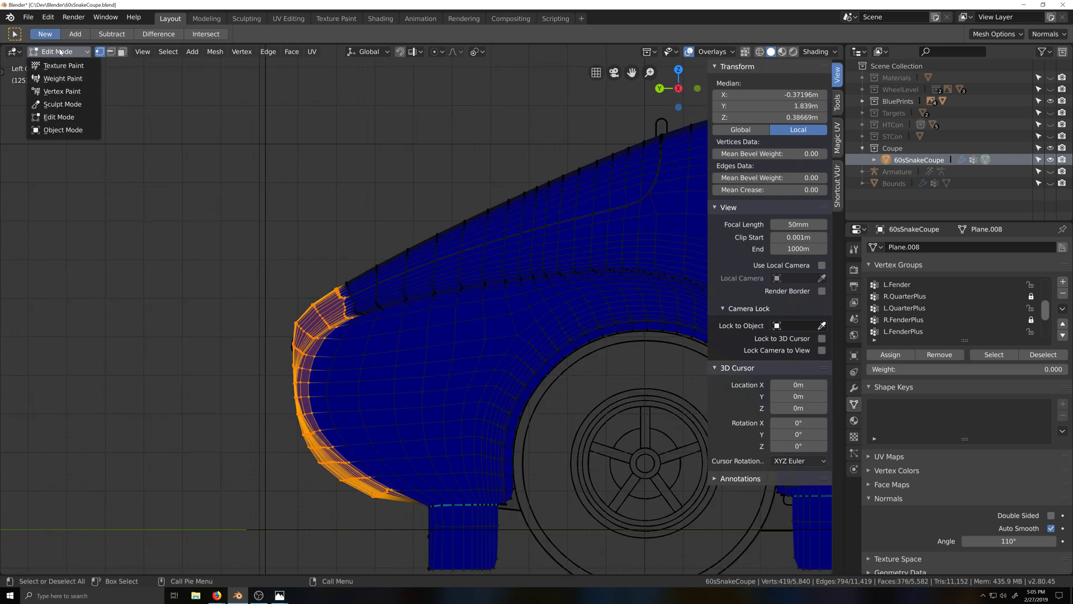
left_click(51, 82)
scroll(369, 391, "down", 3)
scroll(369, 338, "up", 3)
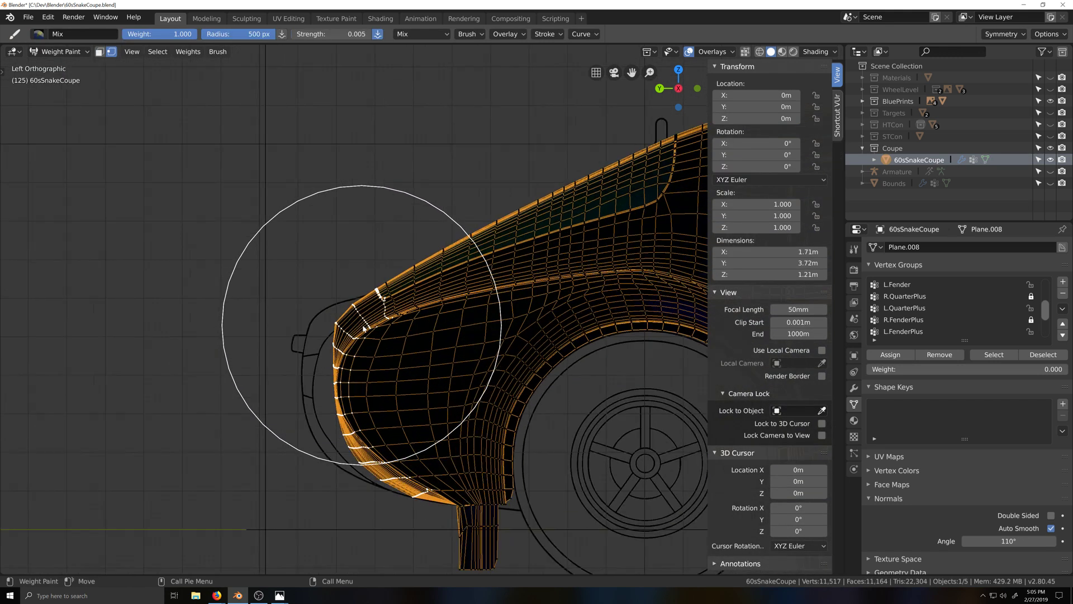
scroll(364, 328, "up", 2)
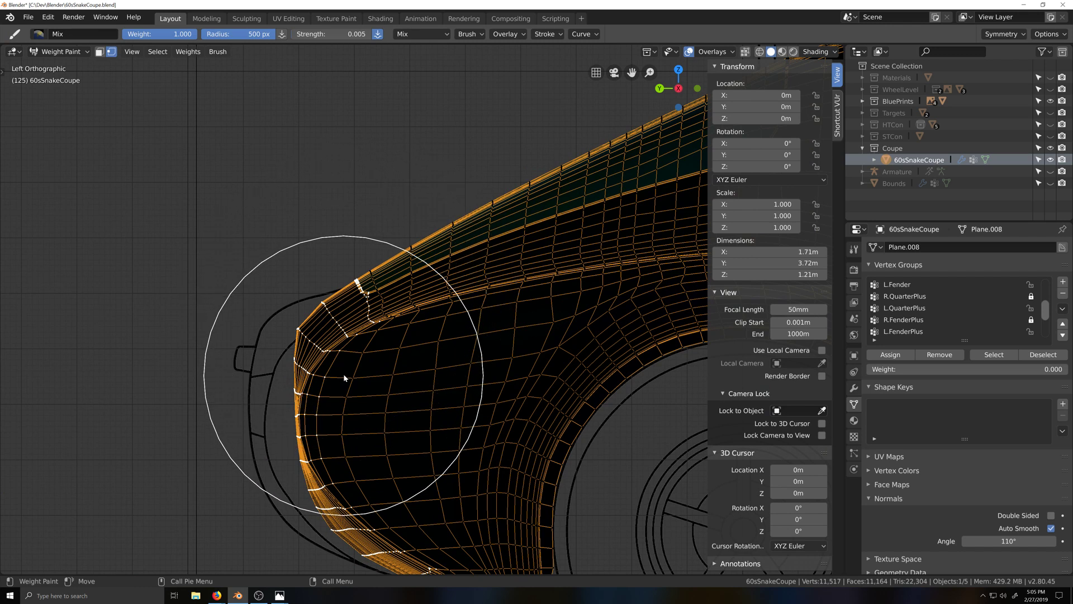
scroll(402, 322, "down", 7)
Turn off vertex selection masking, shrink the brush radius to 43 px and touch up the weights on the lower rear quarter
mouse_move(421, 316)
middle_mouse_down()
mouse_move(448, 327)
mouse_move(437, 327)
mouse_move(462, 389)
mouse_move(435, 313)
middle_mouse_up()
scroll(464, 381, "up", 3)
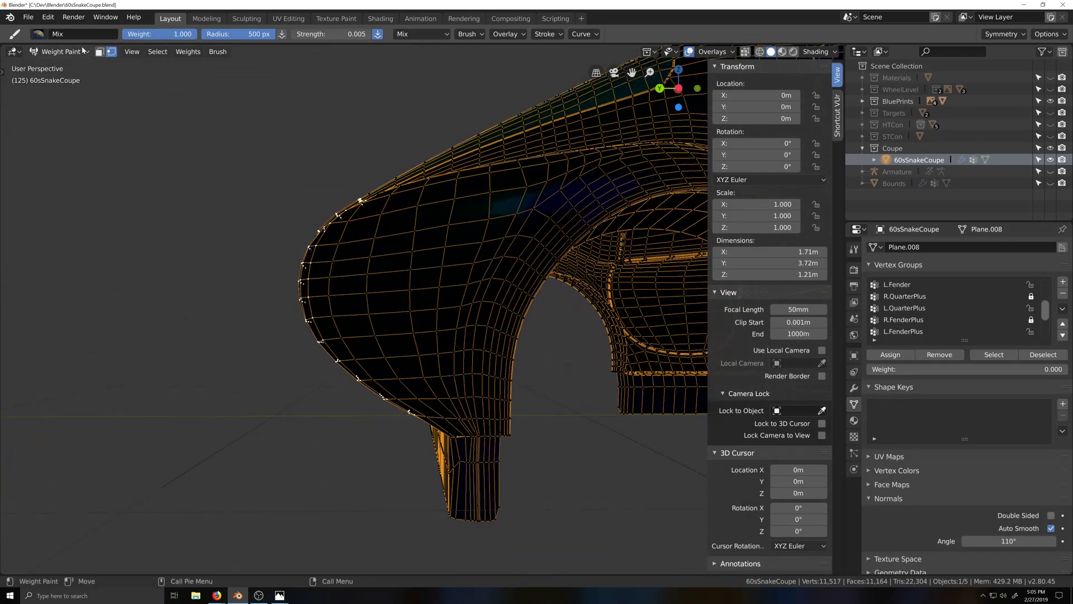
left_click(112, 52)
middle_click_drag(475, 415, 290, 258, "shift")
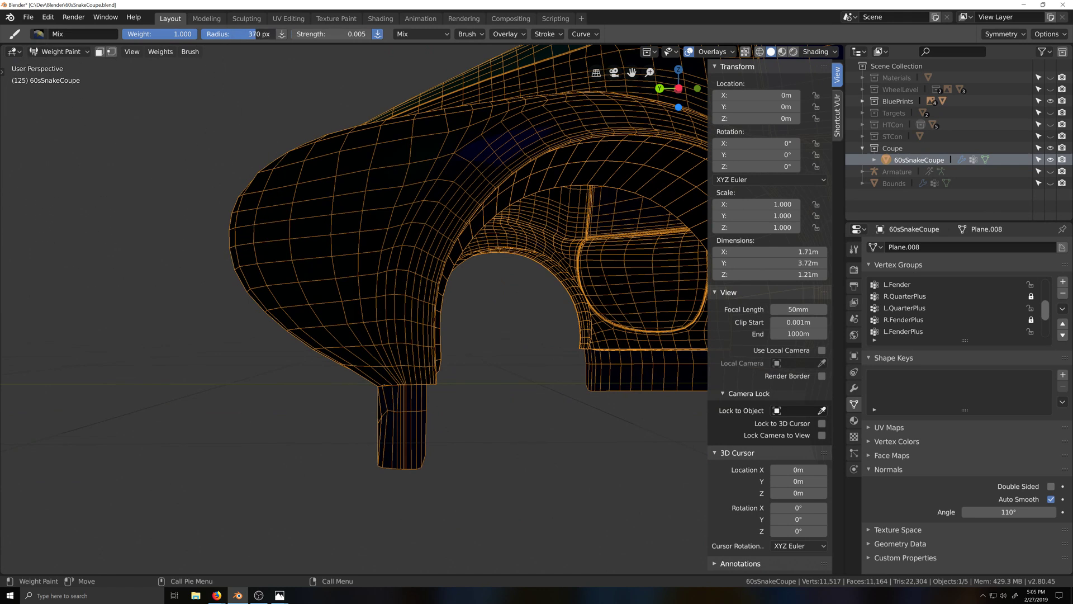
scroll(350, 391, "up", 5)
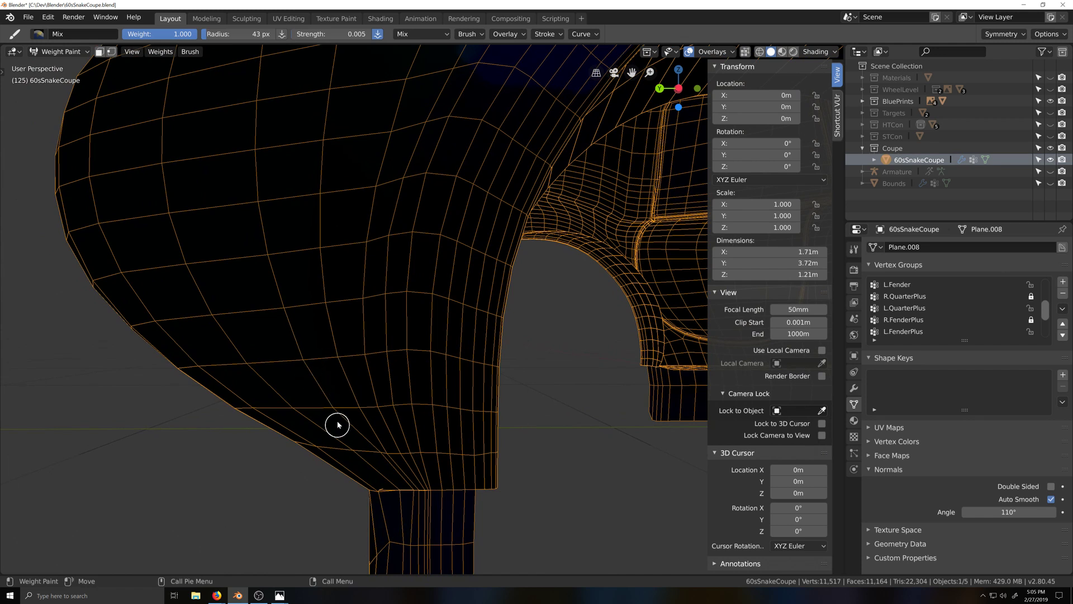
scroll(391, 450, "up", 3)
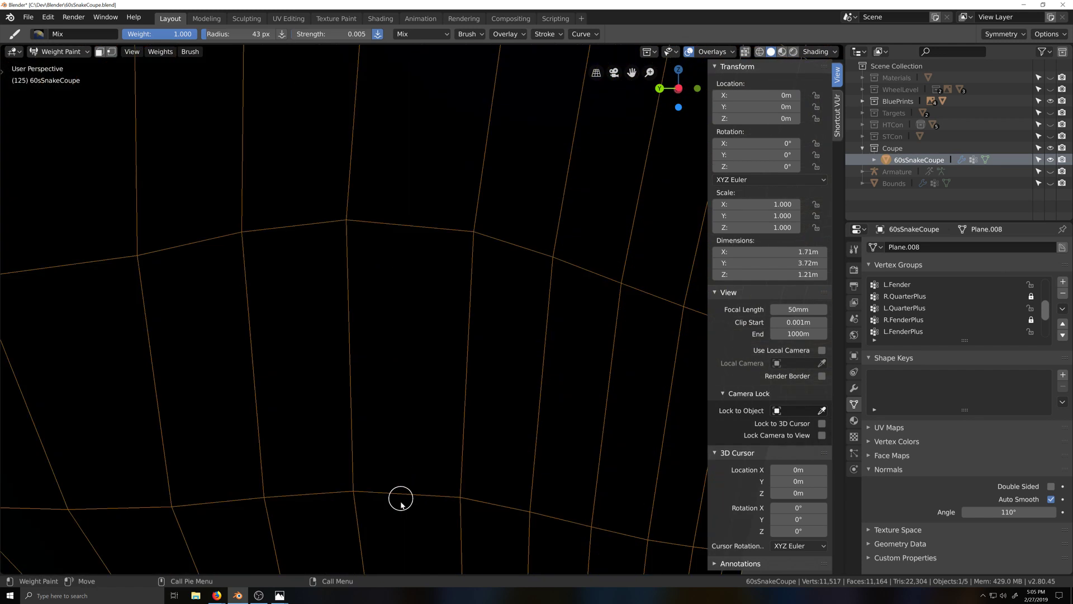
middle_click_drag(419, 450, 415, 352)
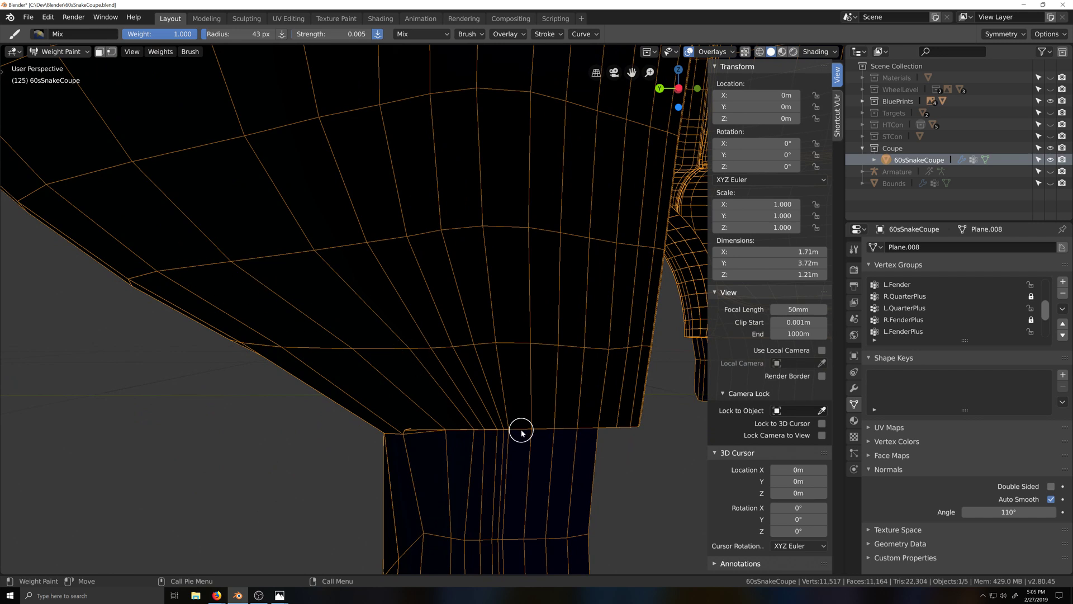
scroll(510, 392, "down", 3)
middle_click_drag(467, 293, 458, 453)
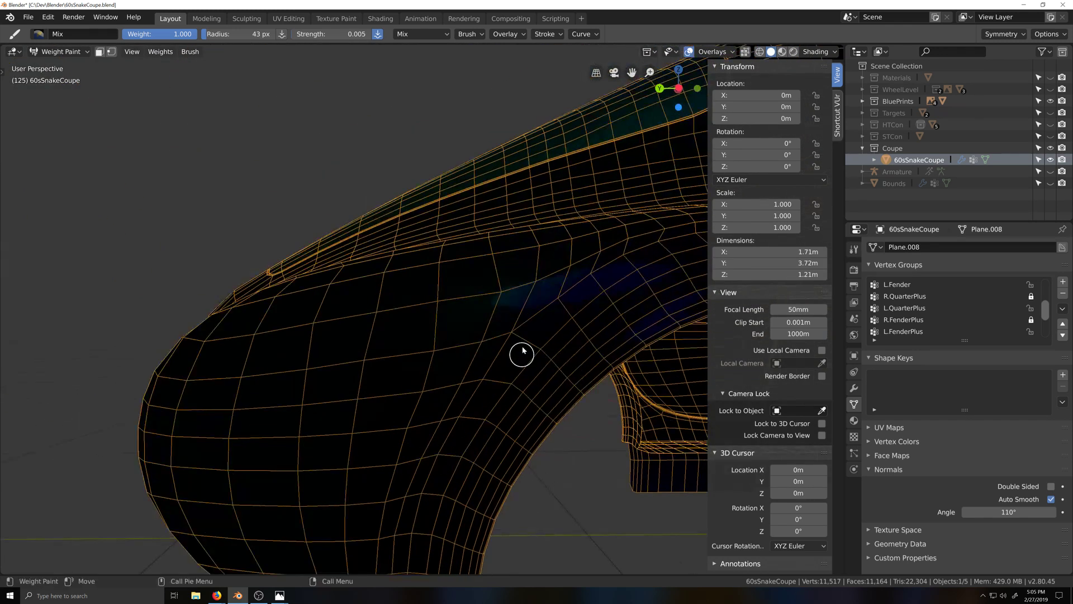
Examine the rear quarter surface between the tail and the wheel arch, then set the brush strength to 0.002
scroll(376, 302, "up", 3)
scroll(385, 305, "down", 3)
middle_click_drag(400, 309, 403, 331)
scroll(402, 330, "up", 3)
mouse_move(367, 499)
middle_mouse_down()
mouse_move(376, 473)
mouse_move(402, 475)
mouse_move(373, 485)
mouse_move(393, 410)
middle_mouse_up()
scroll(374, 447, "up", 1)
mouse_move(374, 447)
middle_mouse_down()
mouse_move(277, 455)
mouse_move(364, 395)
mouse_move(357, 427)
mouse_move(357, 417)
middle_mouse_up()
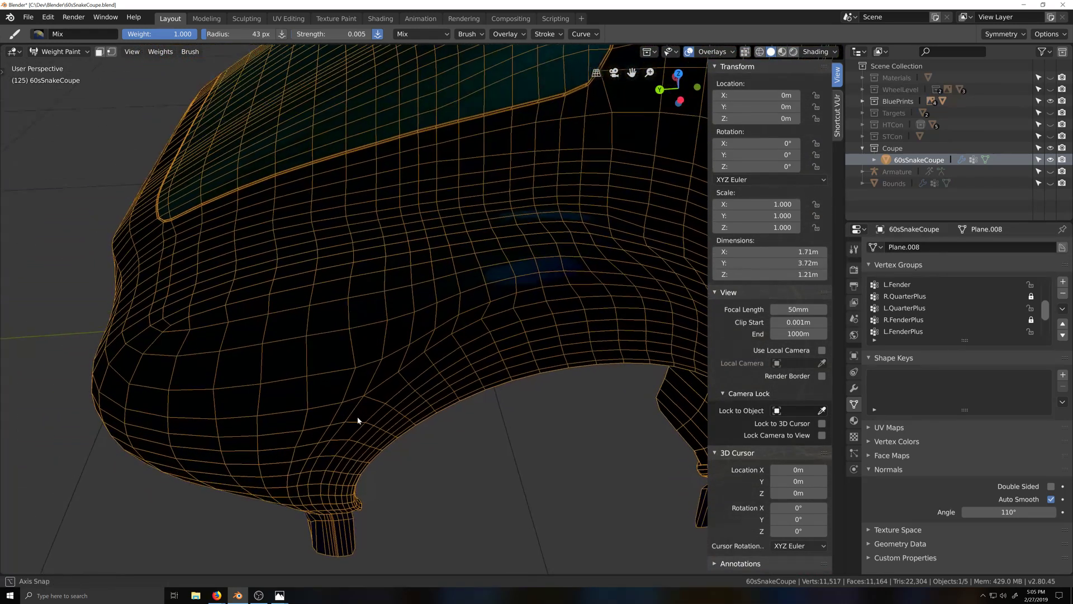
left_click(331, 37)
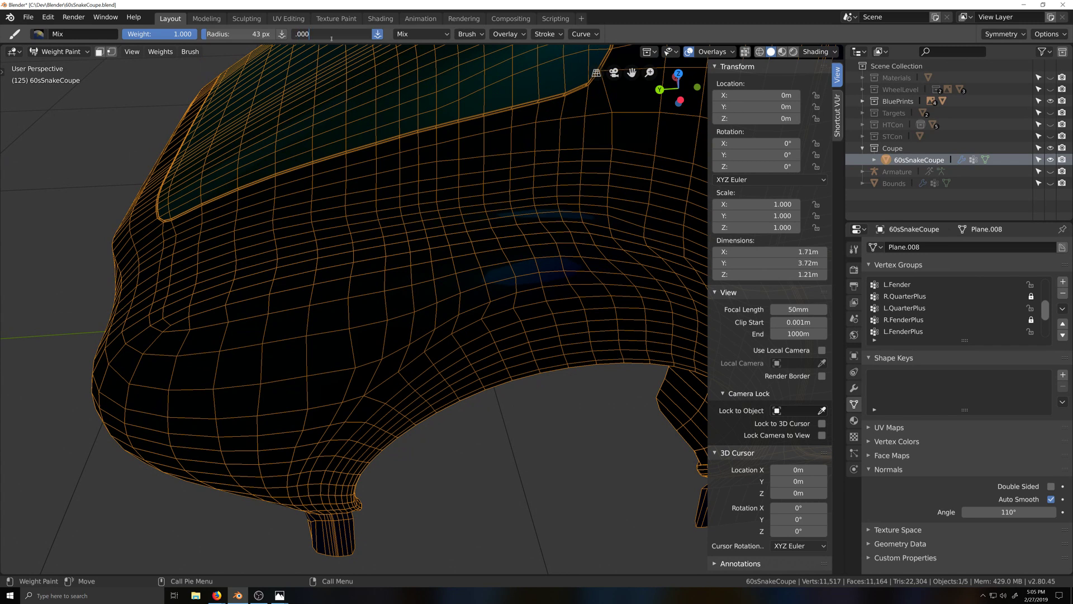
type(".002")
key("Return")
Smooth the rear quarter above the wheel arch with small Mix dabs at strength 0.002
scroll(386, 271, "up", 2)
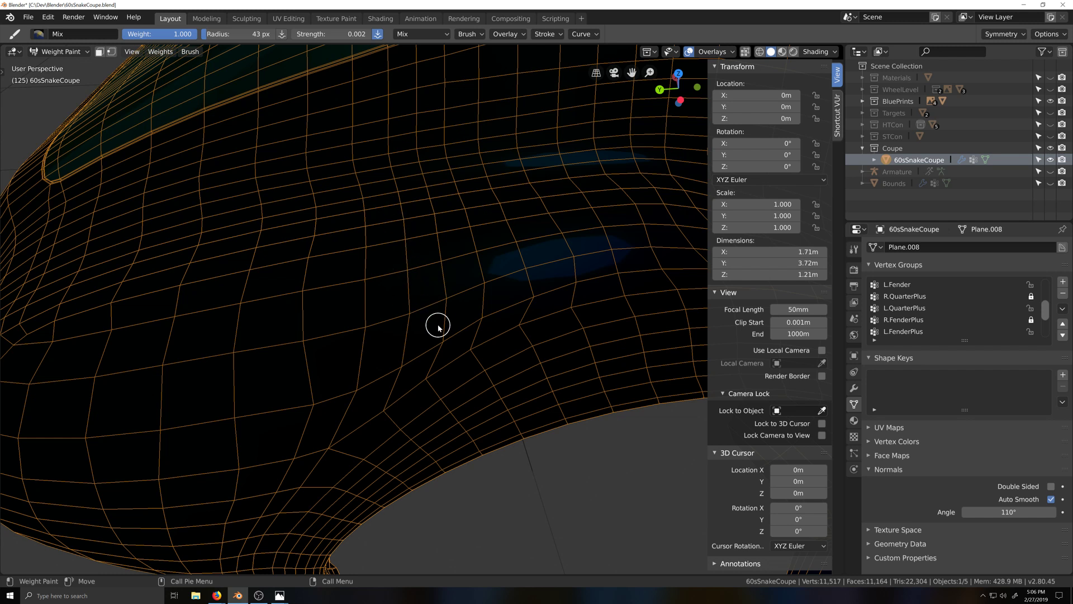
middle_click_drag(438, 327, 443, 323)
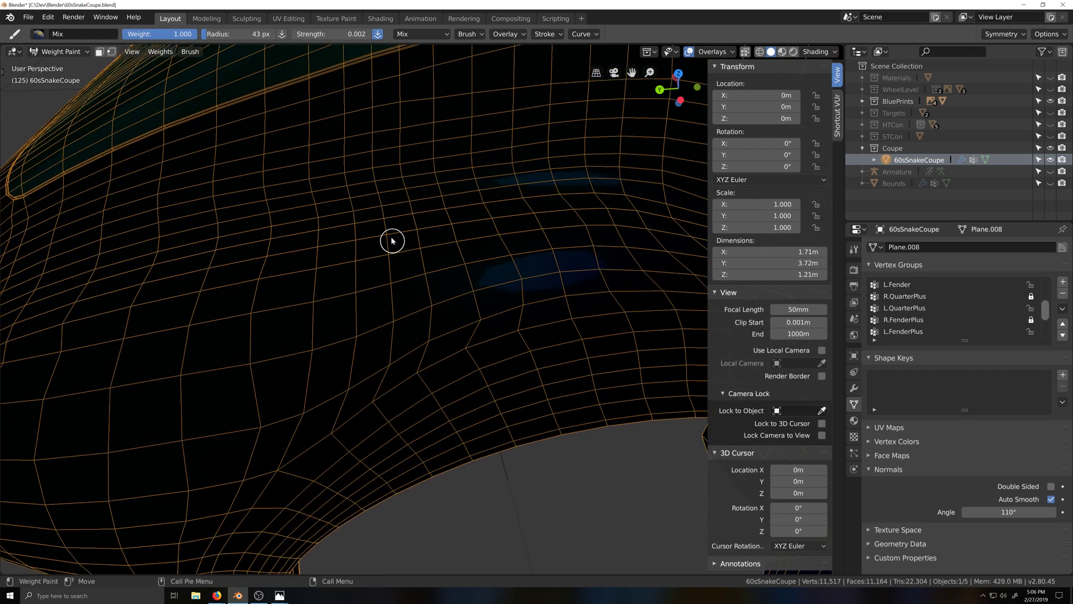
middle_click_drag(421, 373, 347, 276)
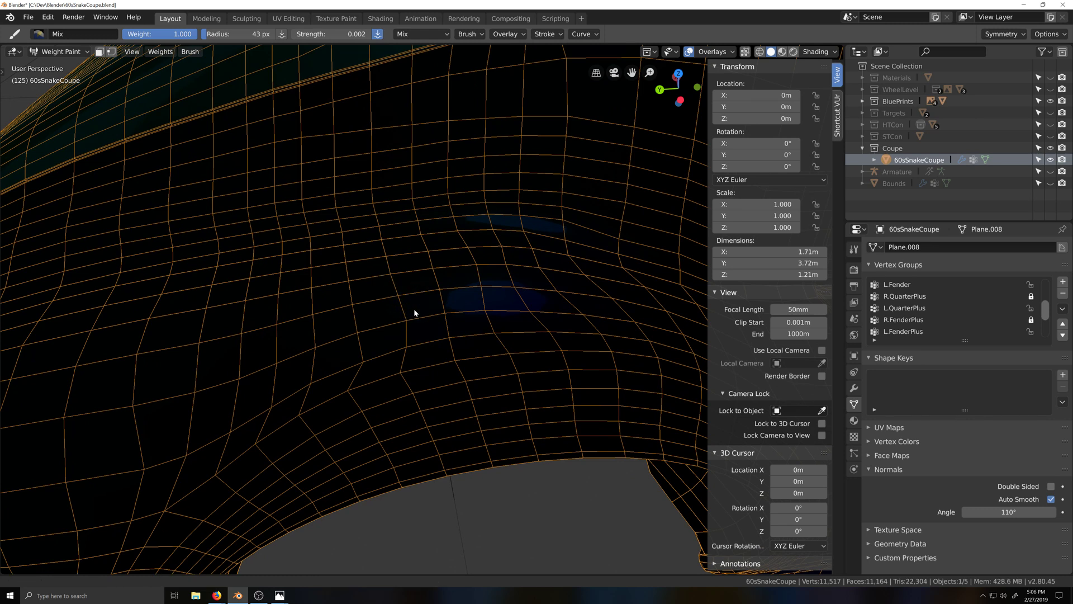
middle_click_drag(411, 320, 387, 320)
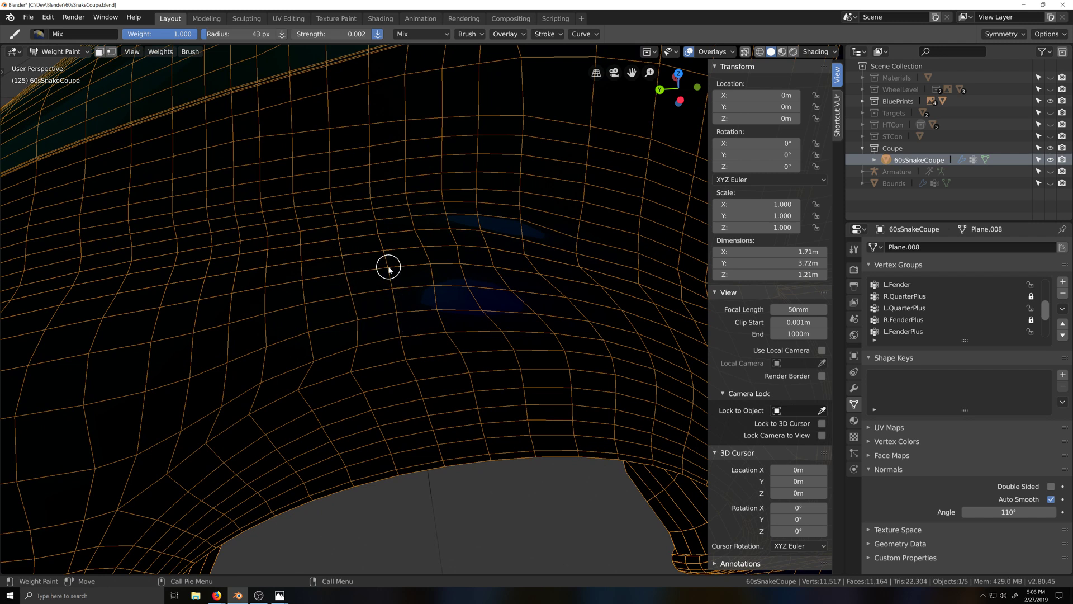
middle_click_drag(455, 329, 372, 337)
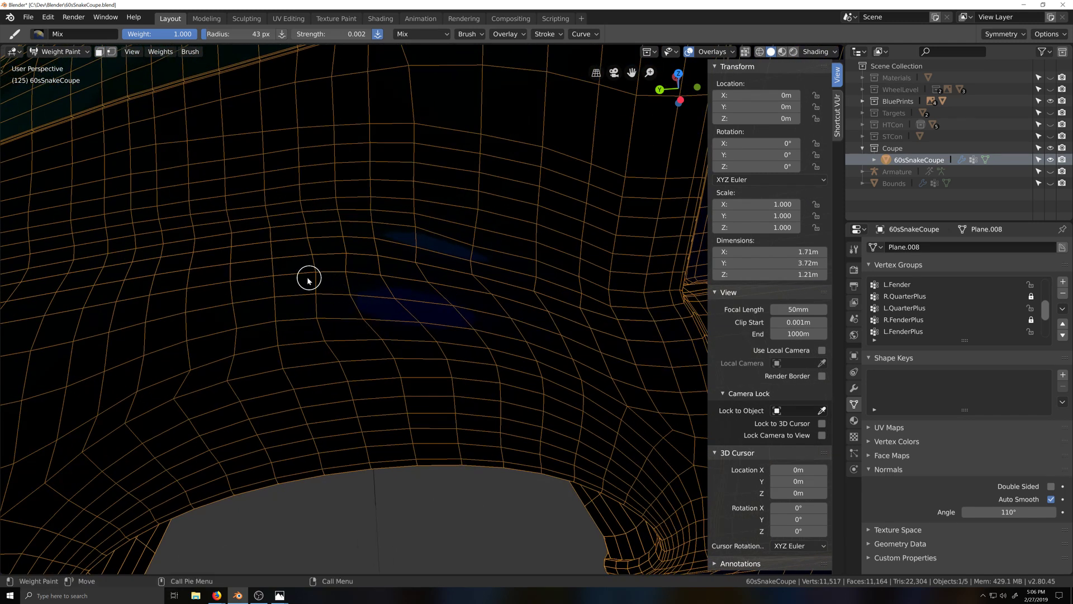
middle_click_drag(379, 290, 371, 300)
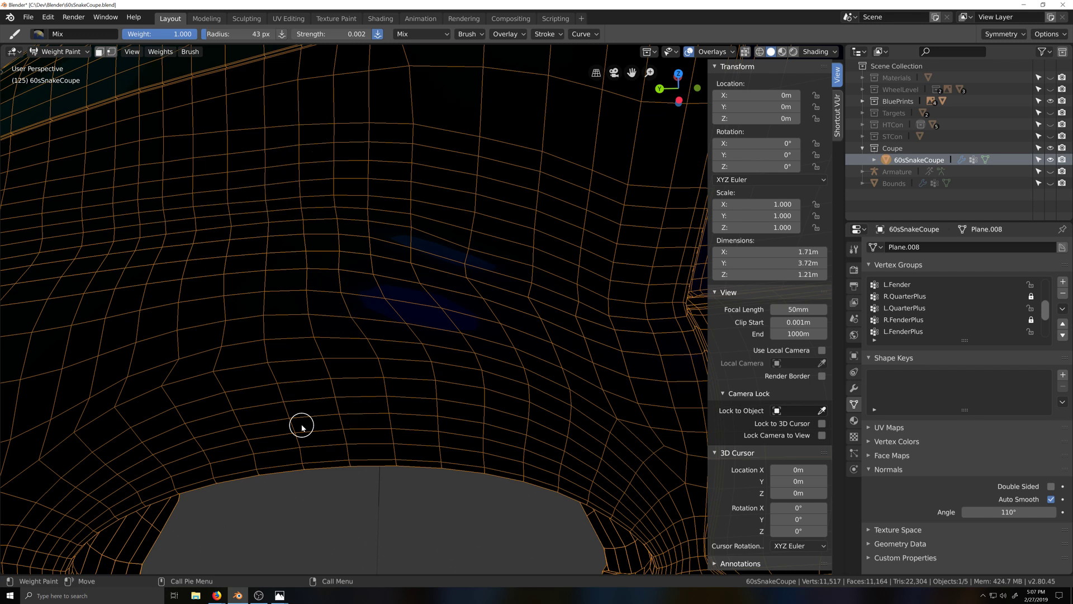
middle_click_drag(300, 425, 364, 422, "shift")
Switch to the Subtract brush and lightly reduce weights on the rear quarter above and behind the wheel arch at strength 0.002
left_click(39, 34)
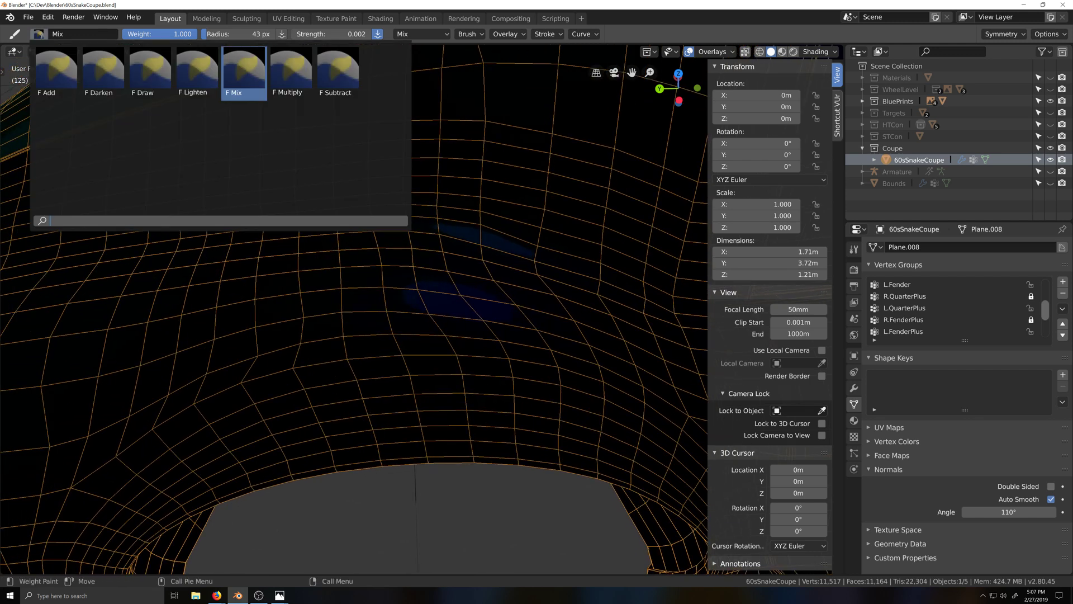
left_click(334, 71)
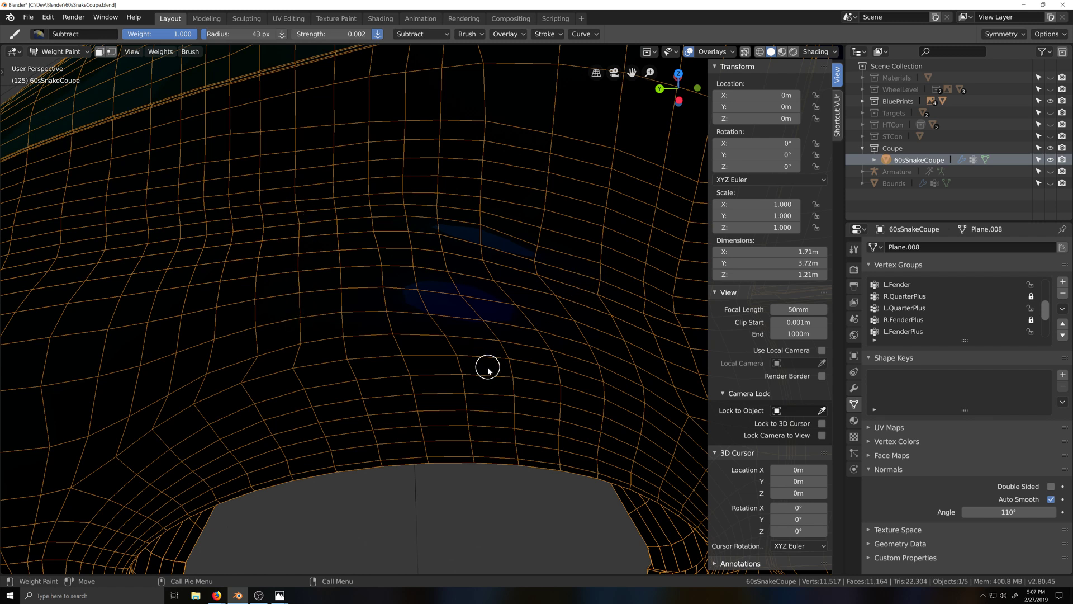
middle_click_drag(441, 371, 363, 366, "shift")
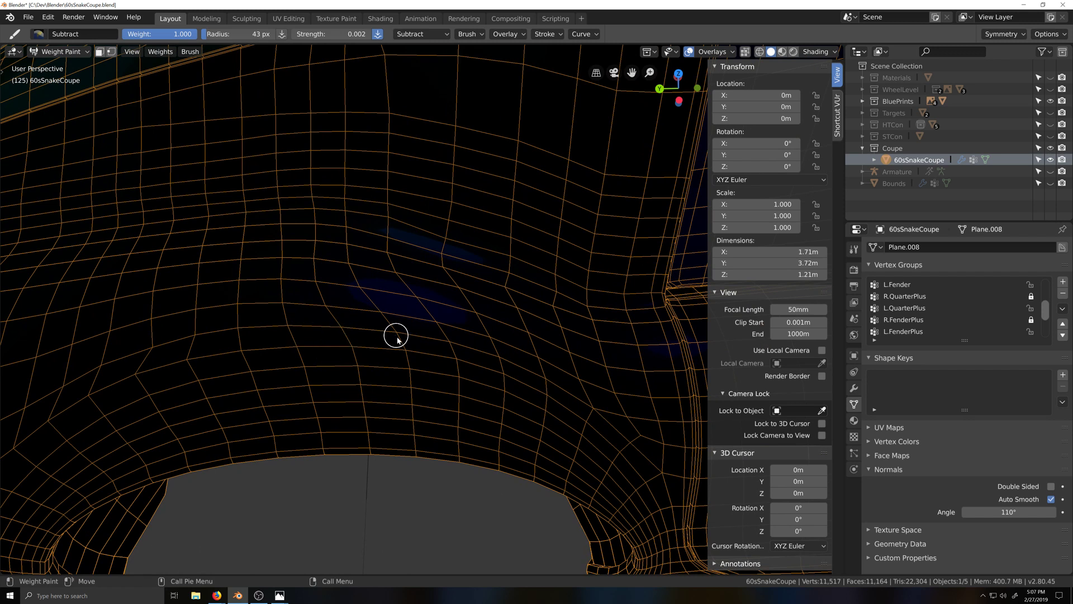
middle_click_drag(348, 314, 432, 378, "shift")
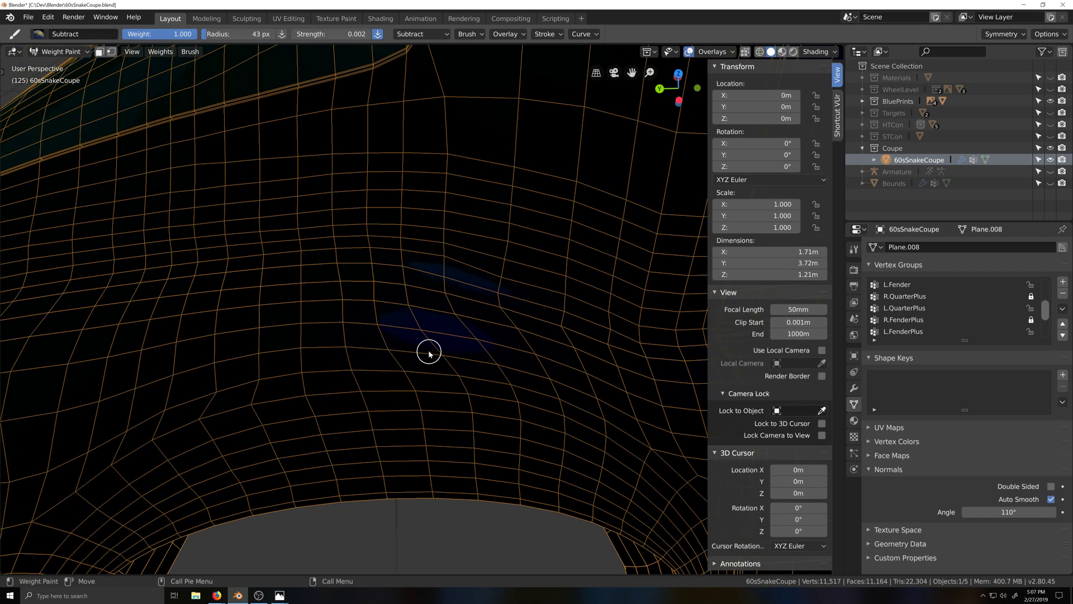
middle_click_drag(267, 364, 520, 340, "shift")
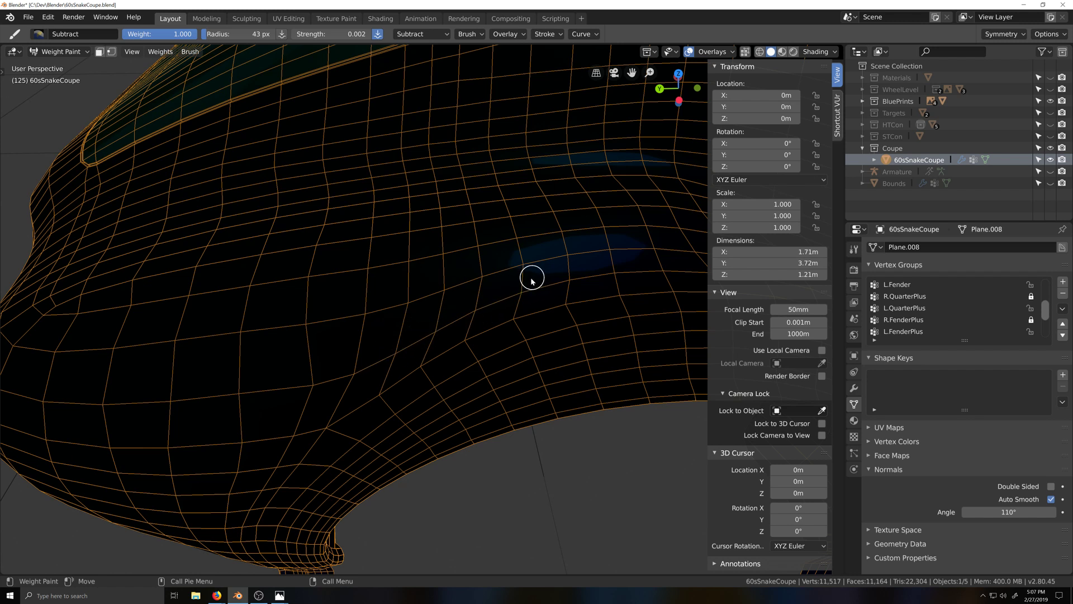
Leave weight painting on the 60sSnakeCoupe body and return it to Object Mode
scroll(587, 287, "down", 5)
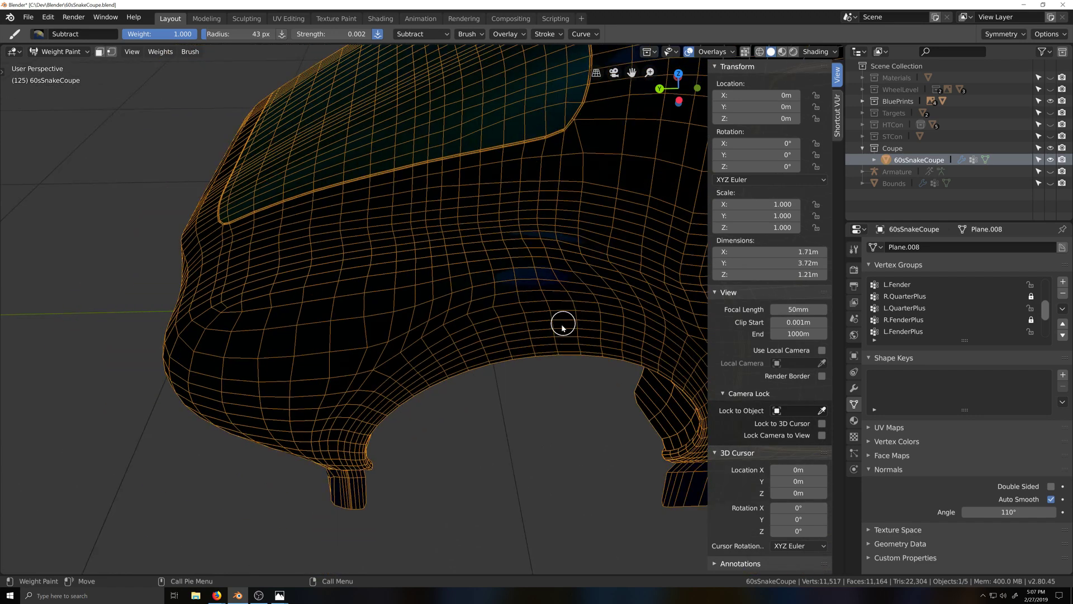
mouse_move(561, 321)
middle_mouse_down()
mouse_move(537, 333)
mouse_move(559, 323)
middle_mouse_up()
scroll(559, 299, "down", 5)
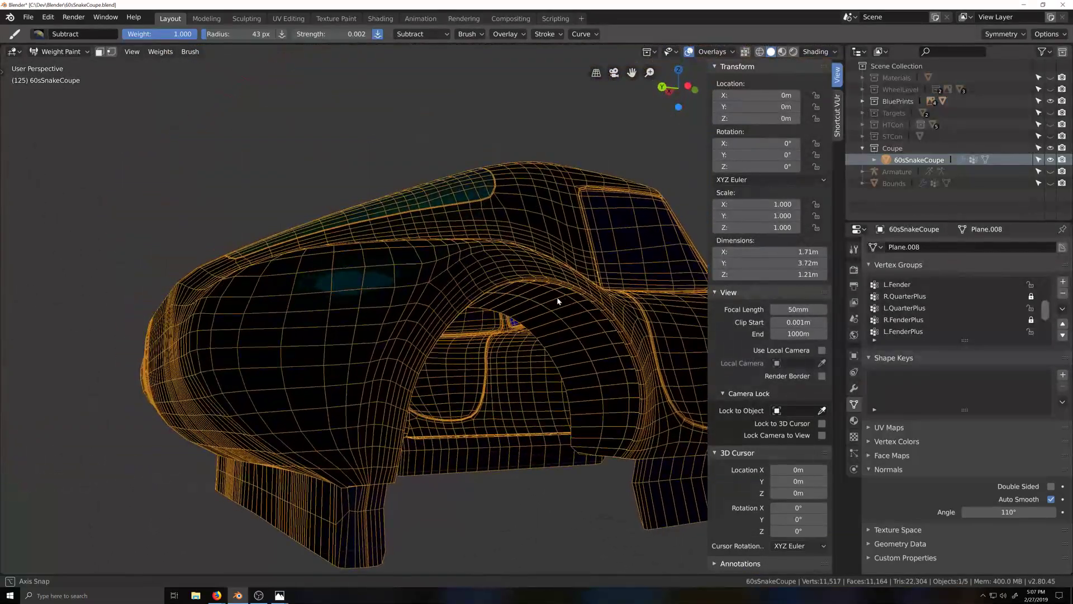
middle_click_drag(510, 311, 429, 439)
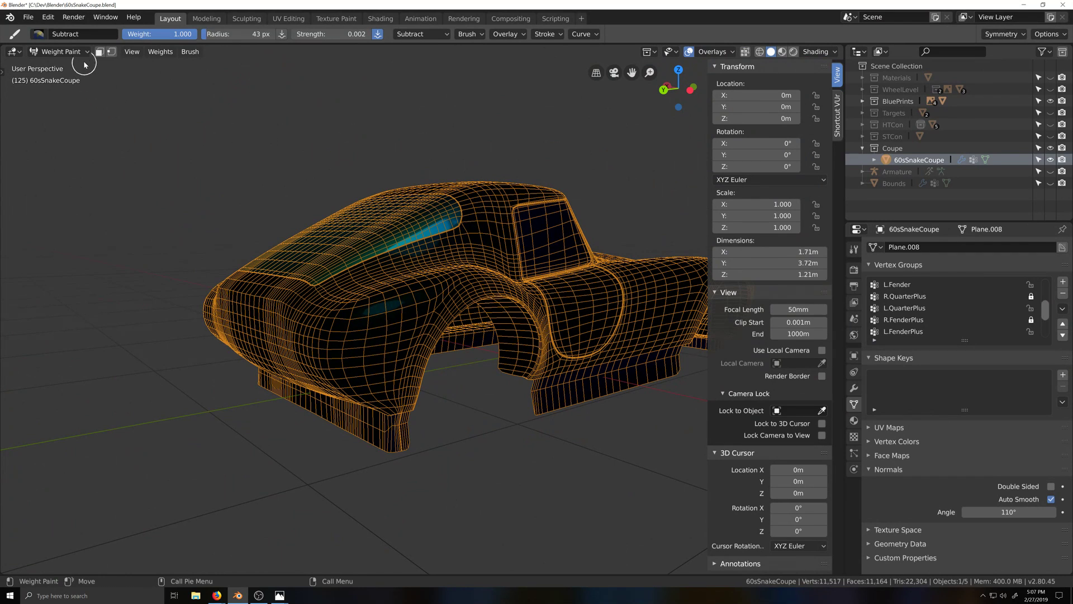
left_click(58, 52)
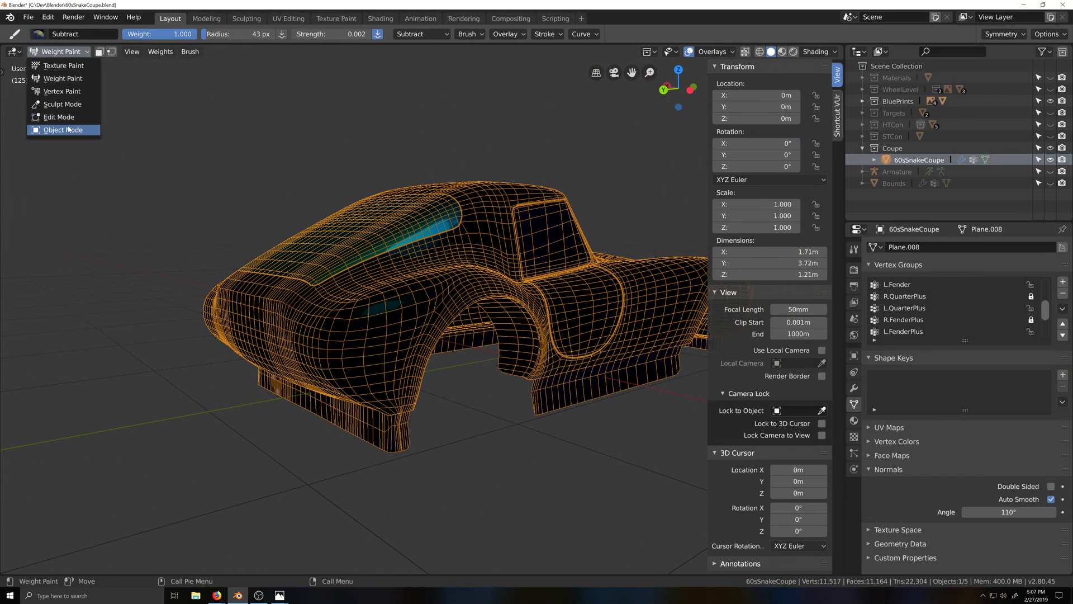
left_click(58, 51)
left_click(70, 129)
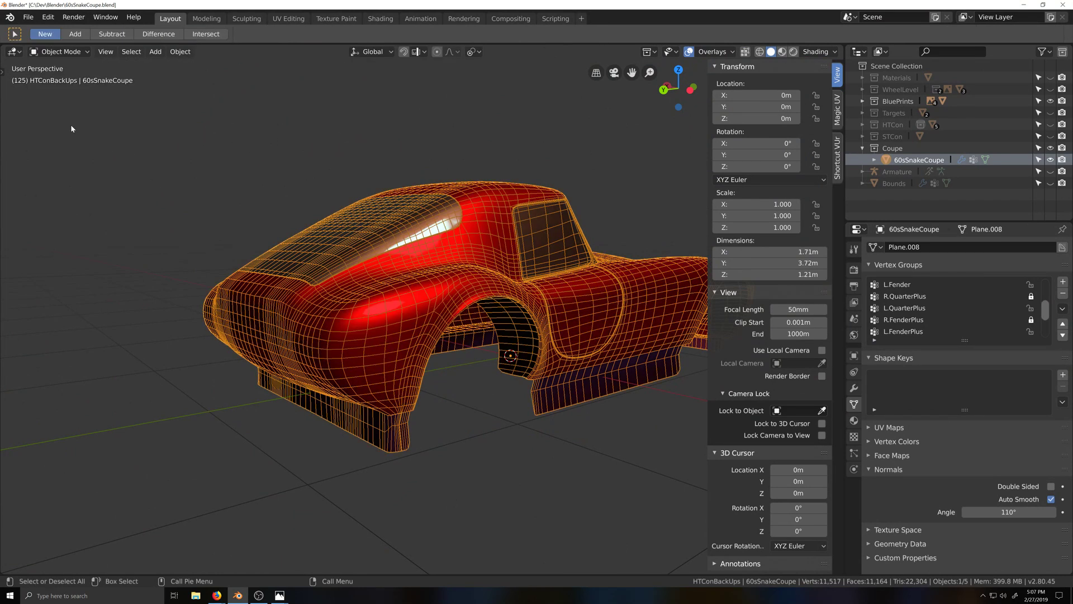
Turn off the wireframe overlay so the car body shows as a plain shaded surface
left_click(732, 52)
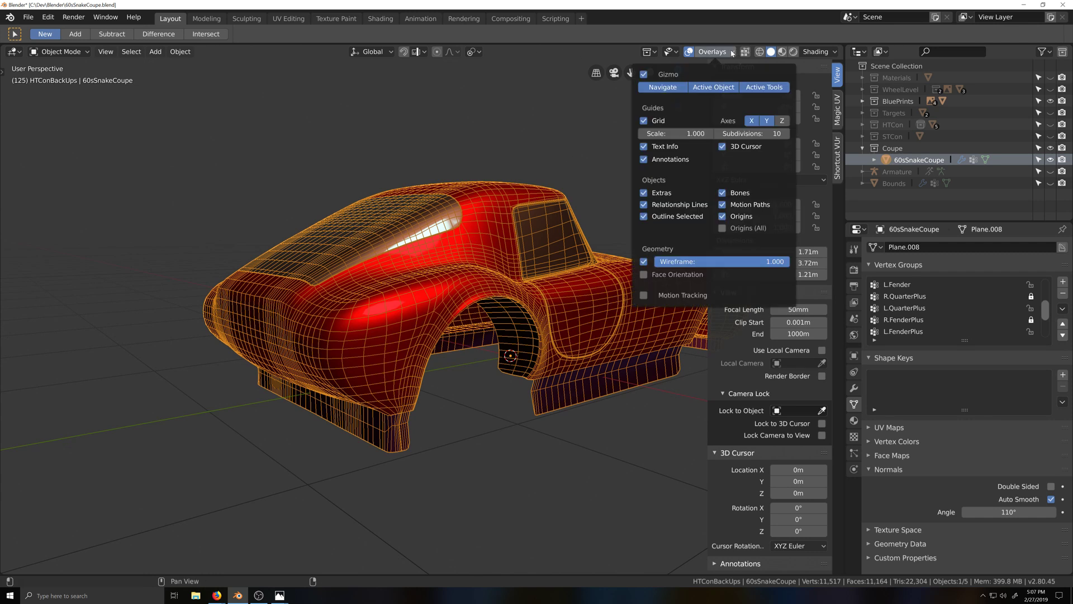
left_click(730, 55)
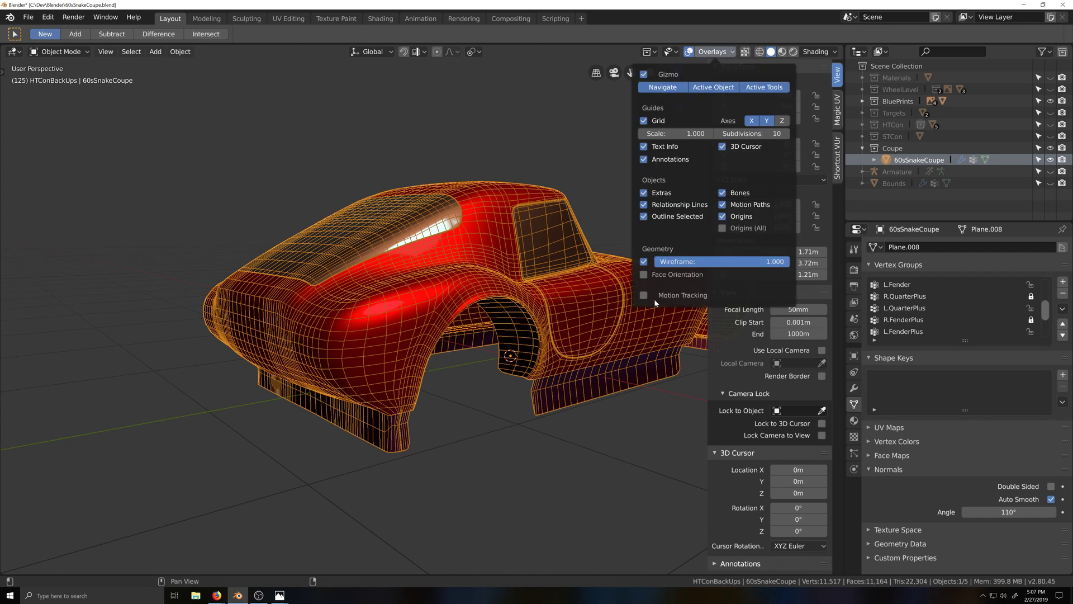
left_click(645, 262)
middle_click_drag(503, 391, 436, 406)
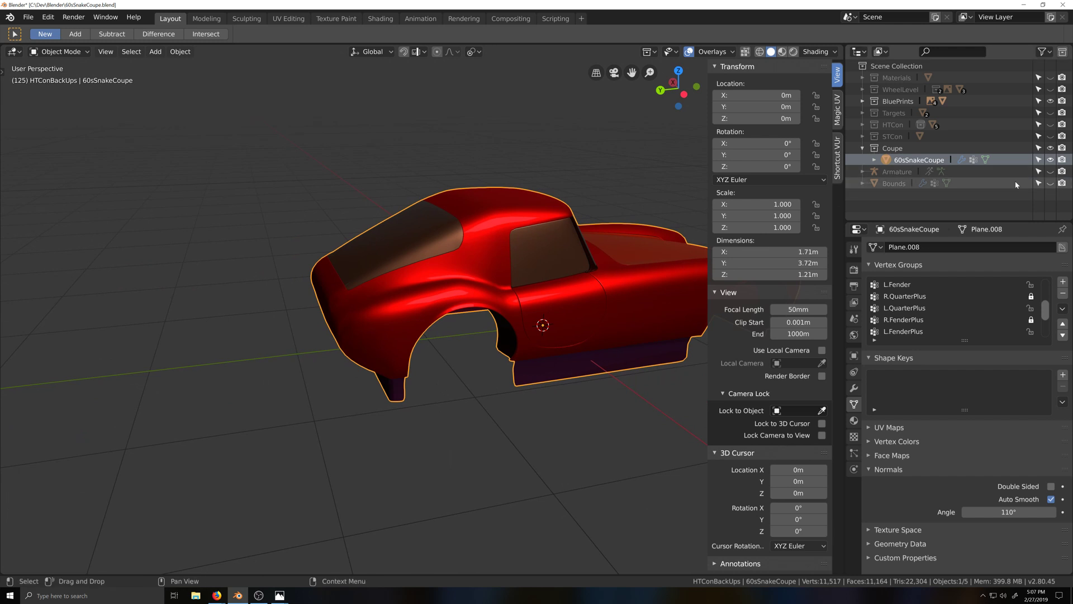
Unhide the Armature, select it and switch it to Pose Mode
left_click(1050, 171)
left_click(268, 336)
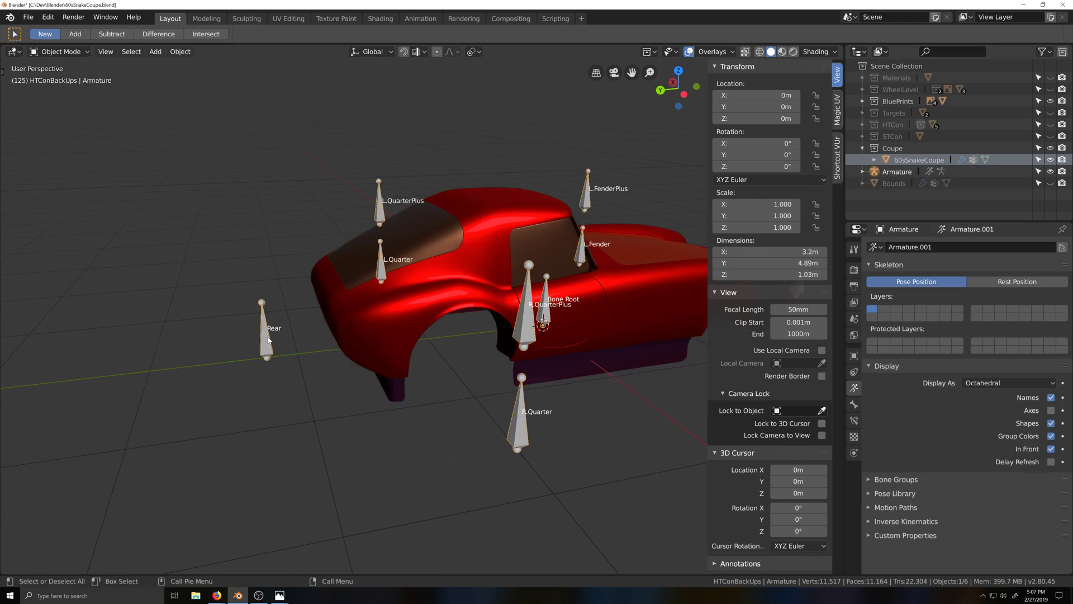
key("ctrl+Tab")
Select the Rear bone behind the car and clear its user transforms
left_click(267, 336)
middle_click_drag(268, 336, 243, 377)
right_click(270, 351)
left_click(270, 348)
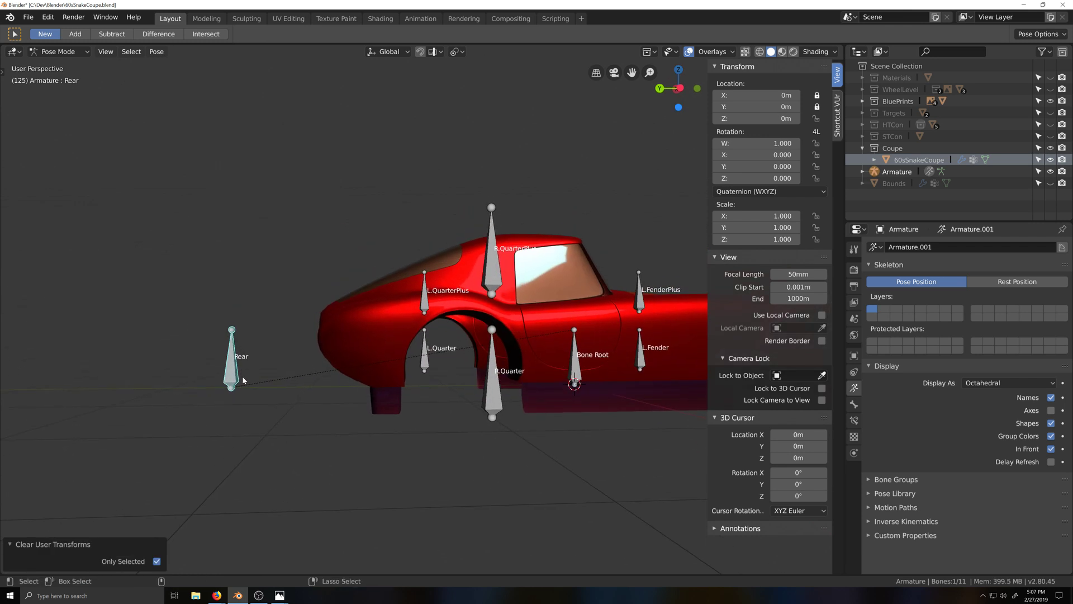
Test the tail's deformation by moving the Rear bone away from the car in left orthographic and perspective views, cancelling each move
key("ctrl+KP_3")
key("g")
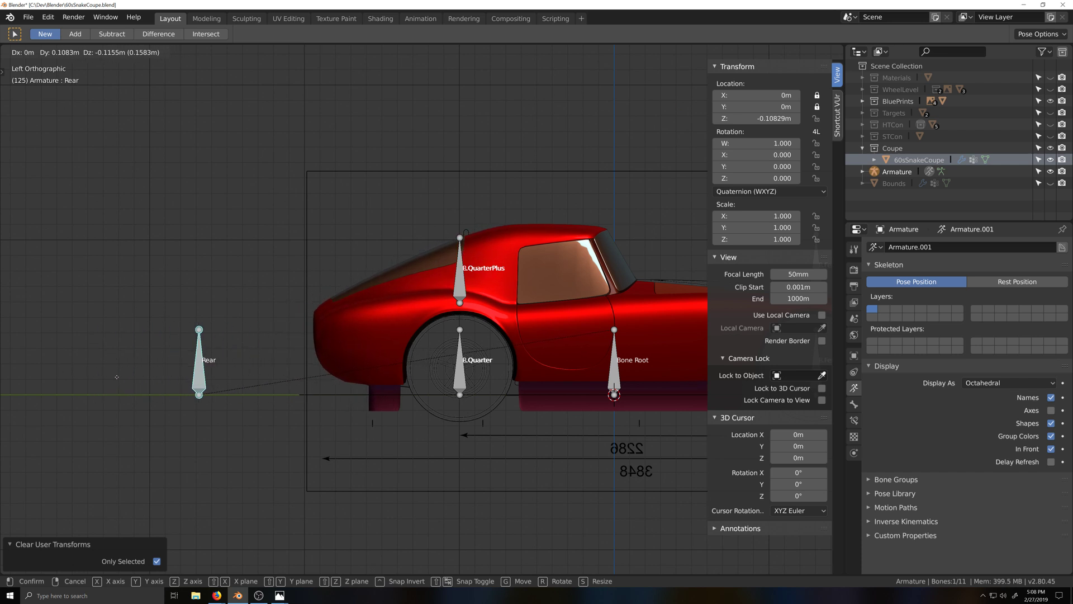
right_click(100, 374)
mouse_move(208, 382)
middle_mouse_down()
mouse_move(250, 391)
mouse_move(226, 383)
middle_mouse_up()
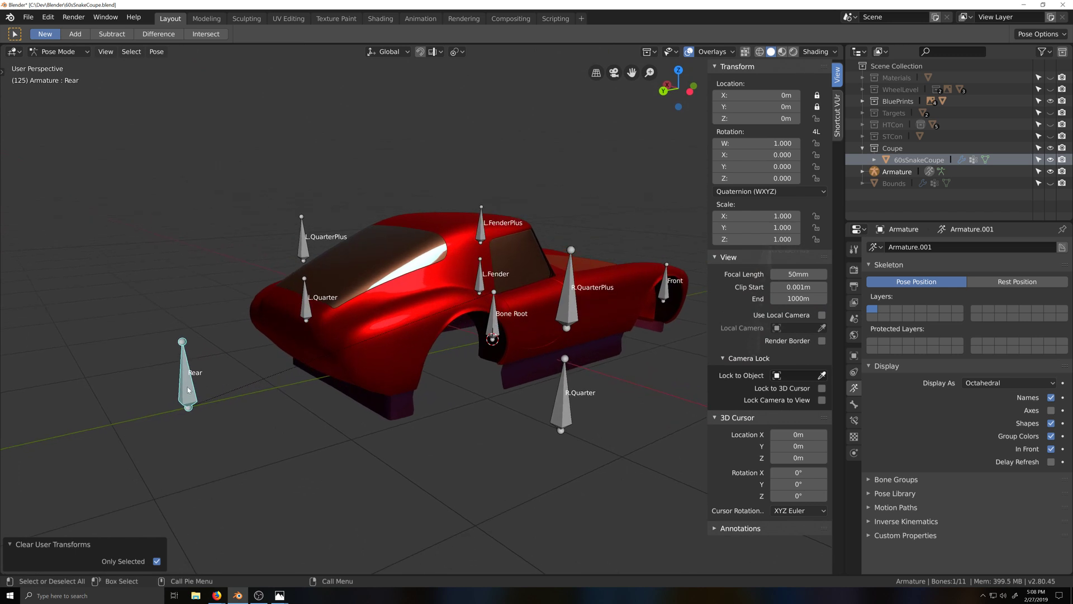
key("g")
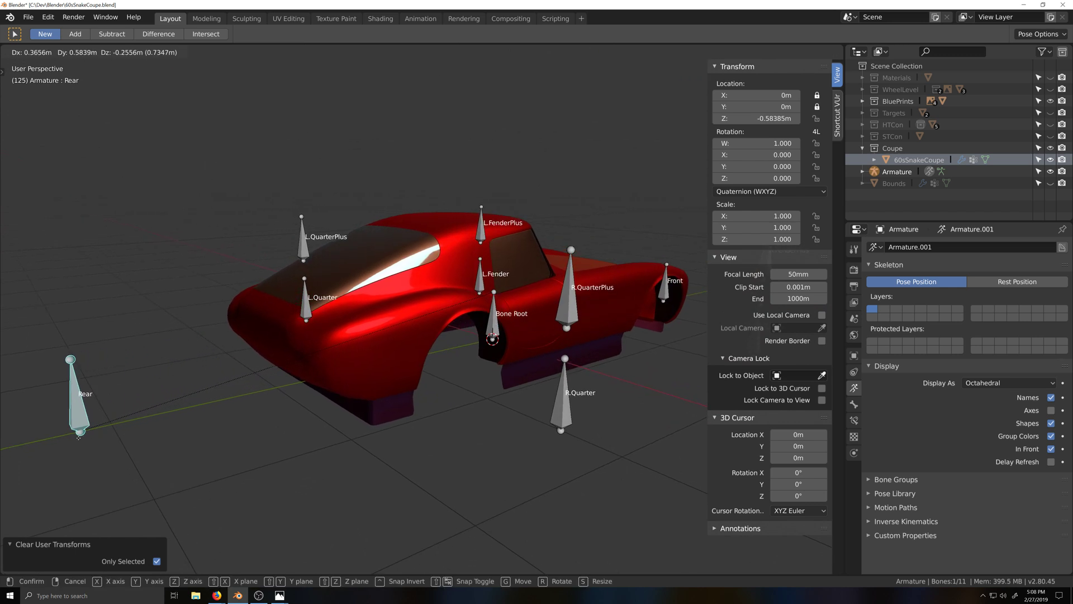
key("Escape")
Test-move the Rear bone while viewing the car from above and behind to check the tail's deformation
middle_click_drag(252, 441, 318, 461)
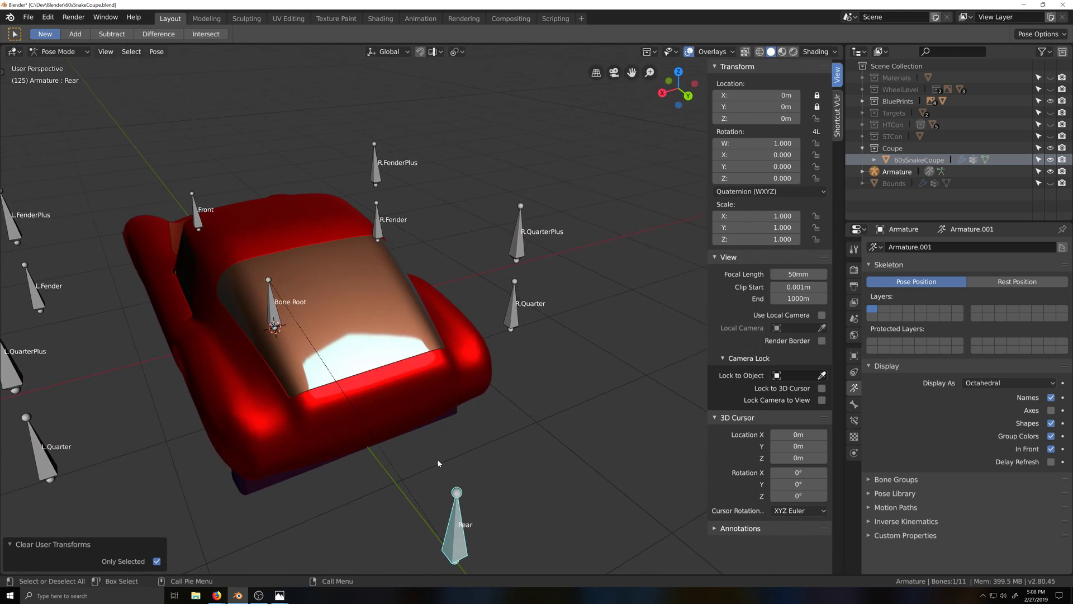
key("g")
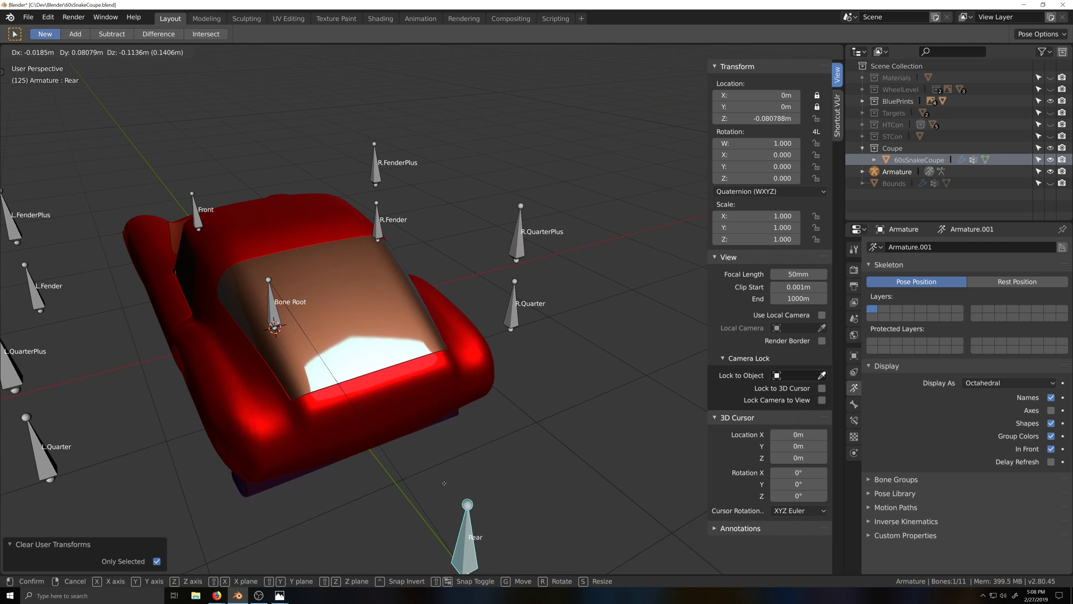
Try moving the Rear bone from several view angles to test how the coupe body deforms
right_click(485, 526)
middle_click_drag(491, 526, 518, 540)
key("g")
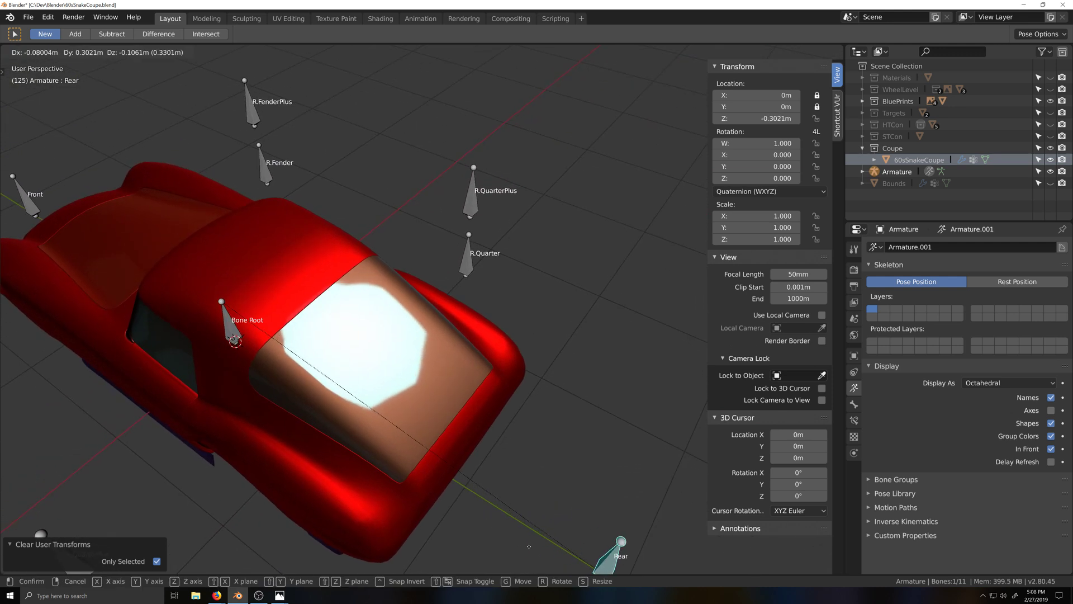
right_click(590, 551)
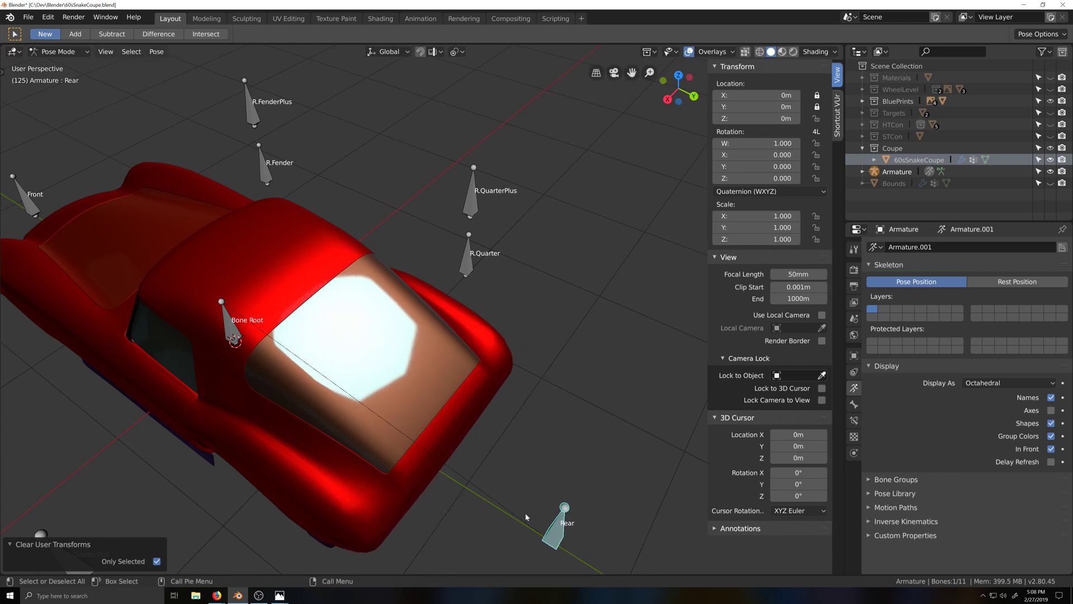
mouse_move(524, 512)
middle_mouse_down()
mouse_move(518, 492)
mouse_move(462, 480)
mouse_move(499, 526)
mouse_move(530, 518)
middle_mouse_up()
key("g")
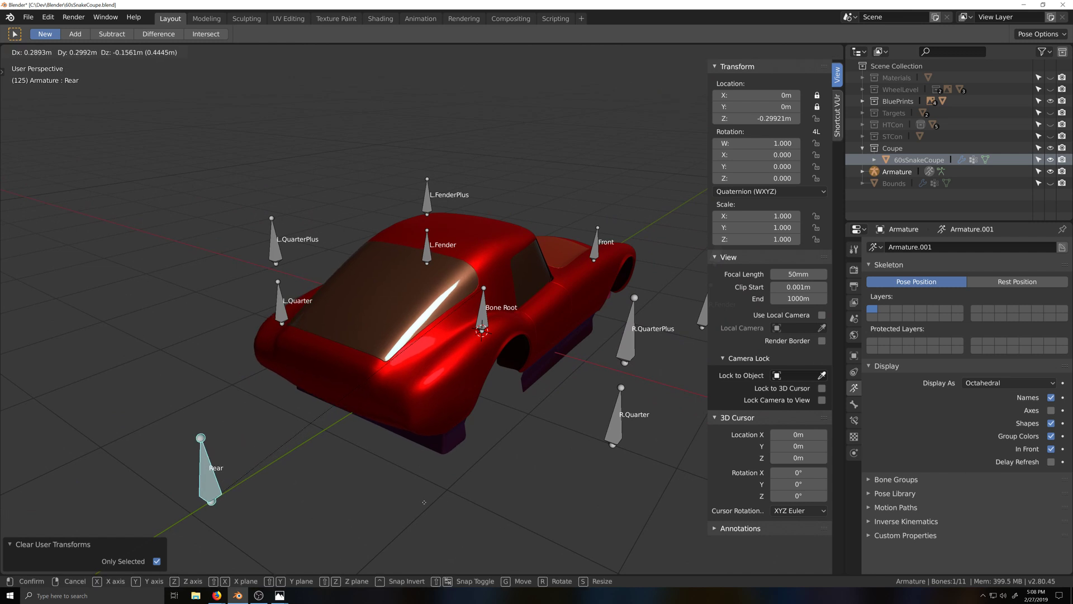
right_click(360, 523)
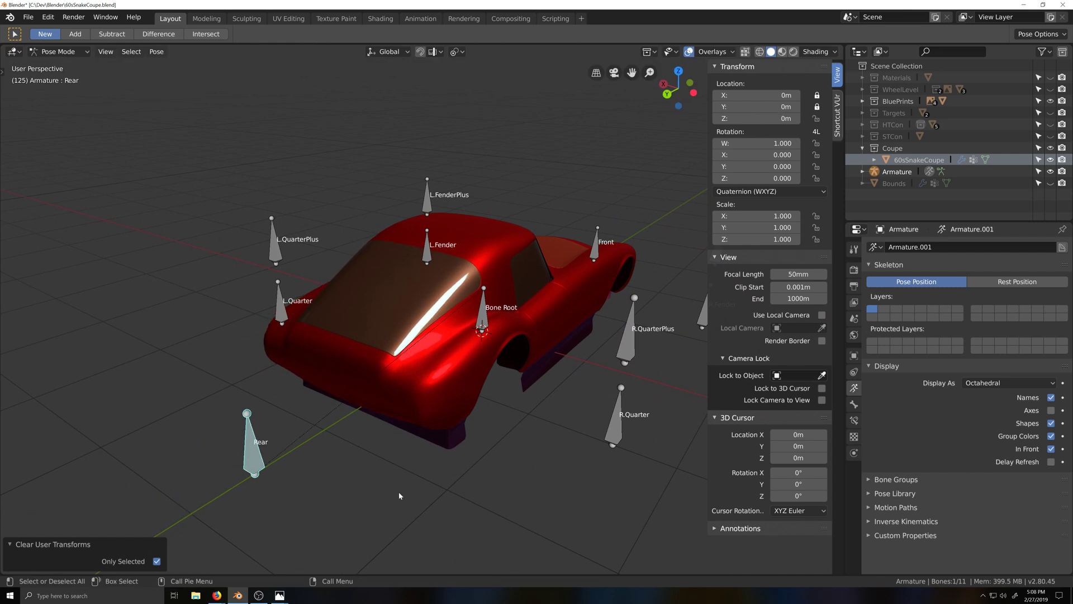
Try moving the R.QuarterPlus bone to test its influence on the coupe body
left_click(624, 344)
key("g")
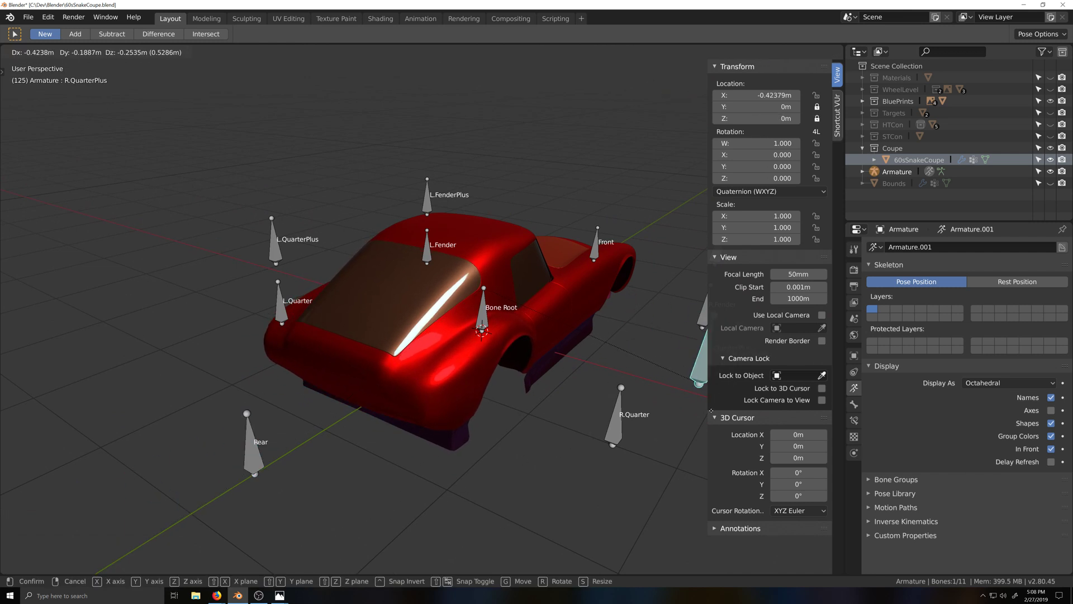
right_click(621, 443)
Hide the 3D viewport's sidebar and inspect the coupe body and its bones from the front
key("n")
scroll(622, 443, "down", 3)
middle_click_drag(622, 444, 578, 435)
scroll(562, 437, "up", 4)
middle_click_drag(508, 434, 437, 402)
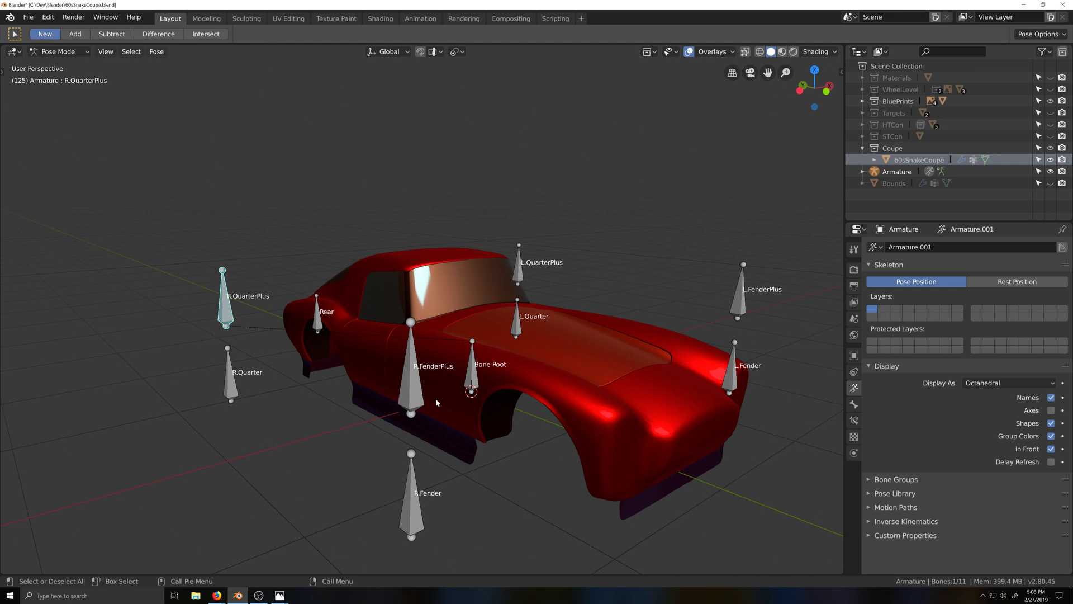
scroll(559, 411, "down", 3)
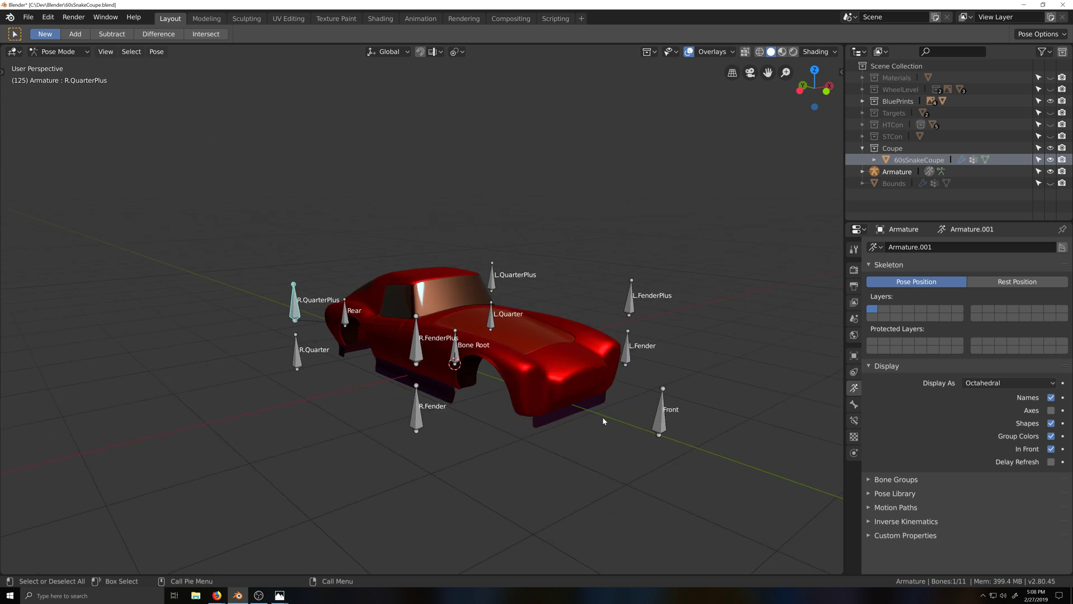
middle_click_drag(593, 443, 545, 453)
scroll(534, 454, "up", 1)
Create a new collection inside the Coupe collection and name it Backups
right_click(907, 149)
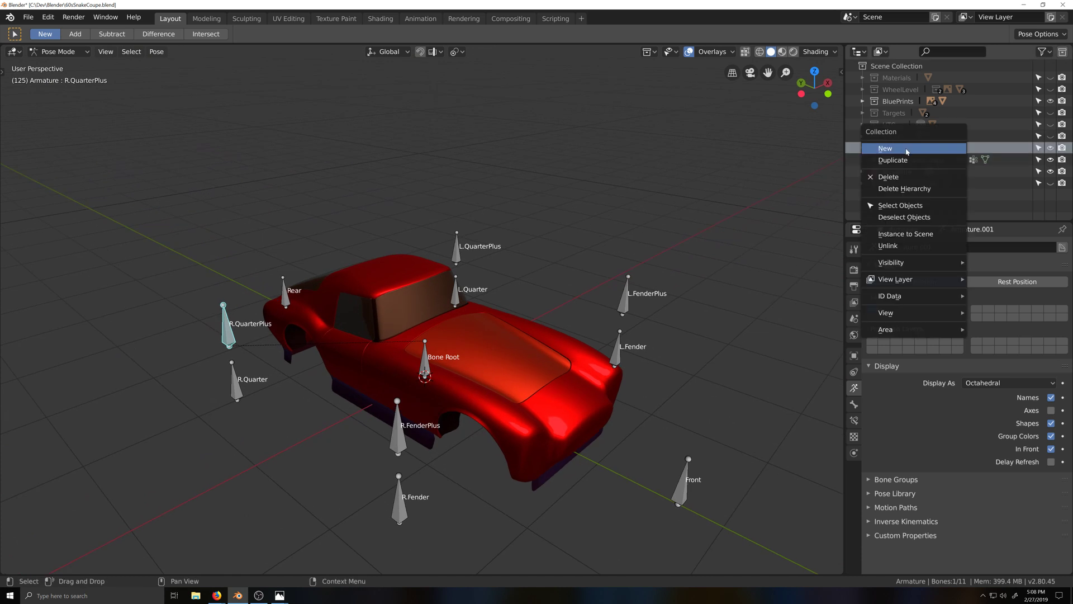
left_click(907, 149)
double_click(905, 160)
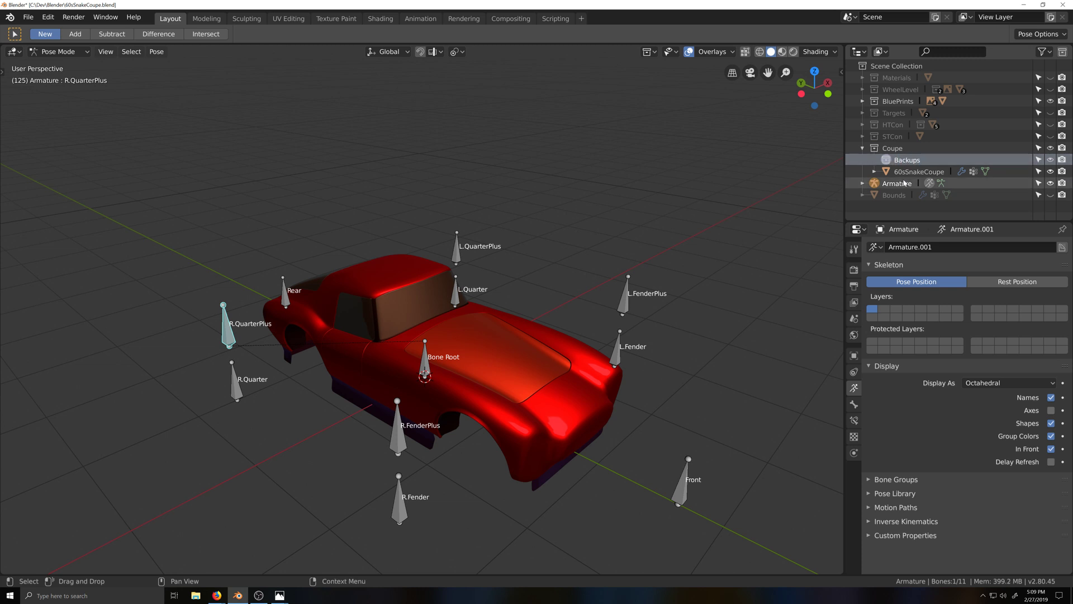
Duplicate the 60sSnakeCoupe object in place and rename the copy as 60sSnakeCoupePreFinalBU
left_click(888, 173)
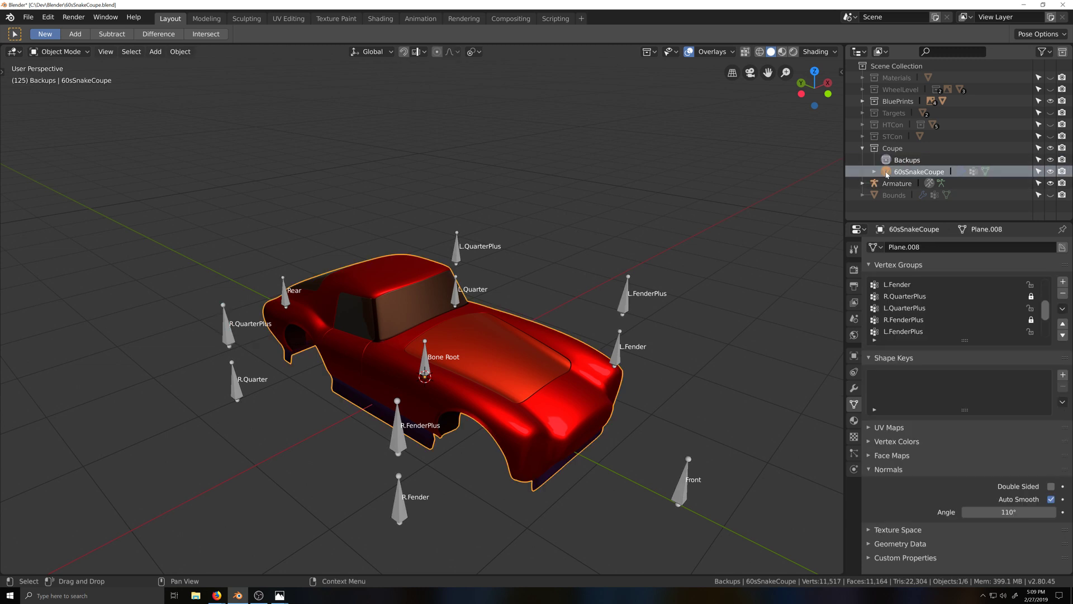
key("shift+d")
key("Escape")
double_click(921, 182)
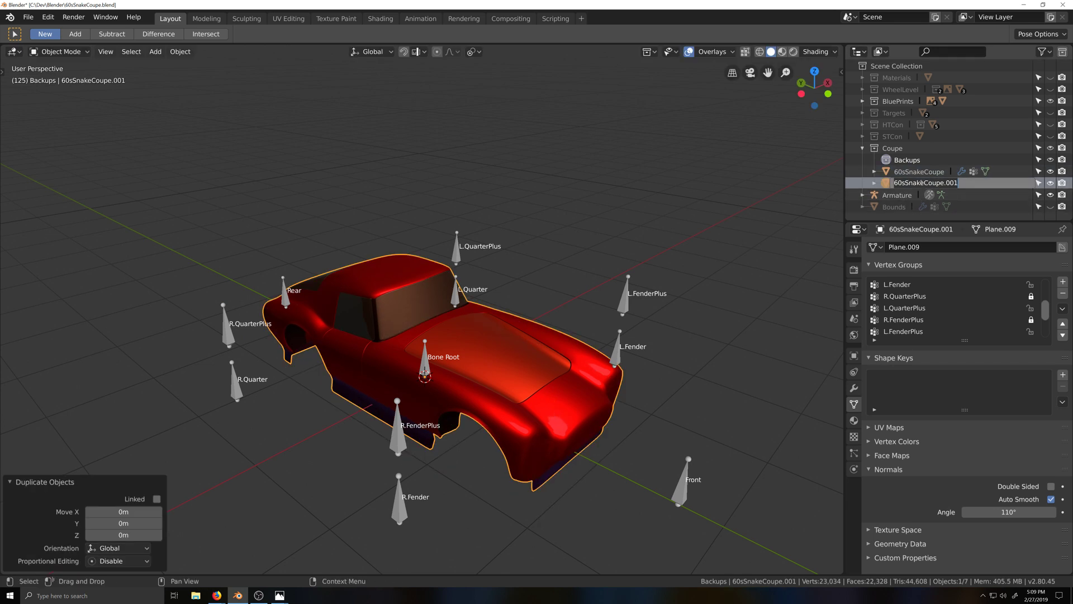
key("BackSpace")
key("BackSpace")
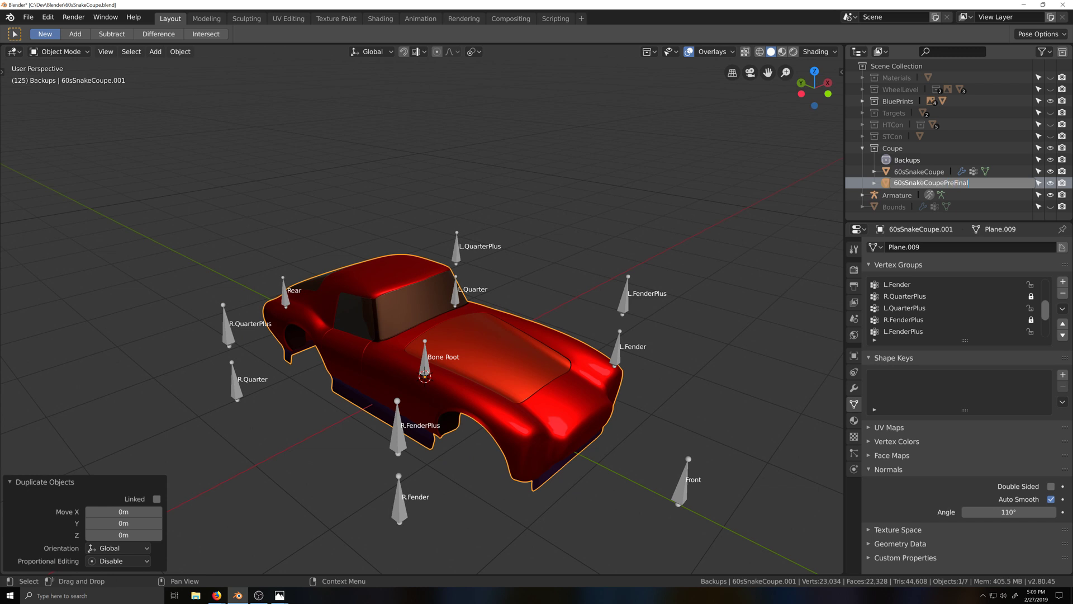
key("Return")
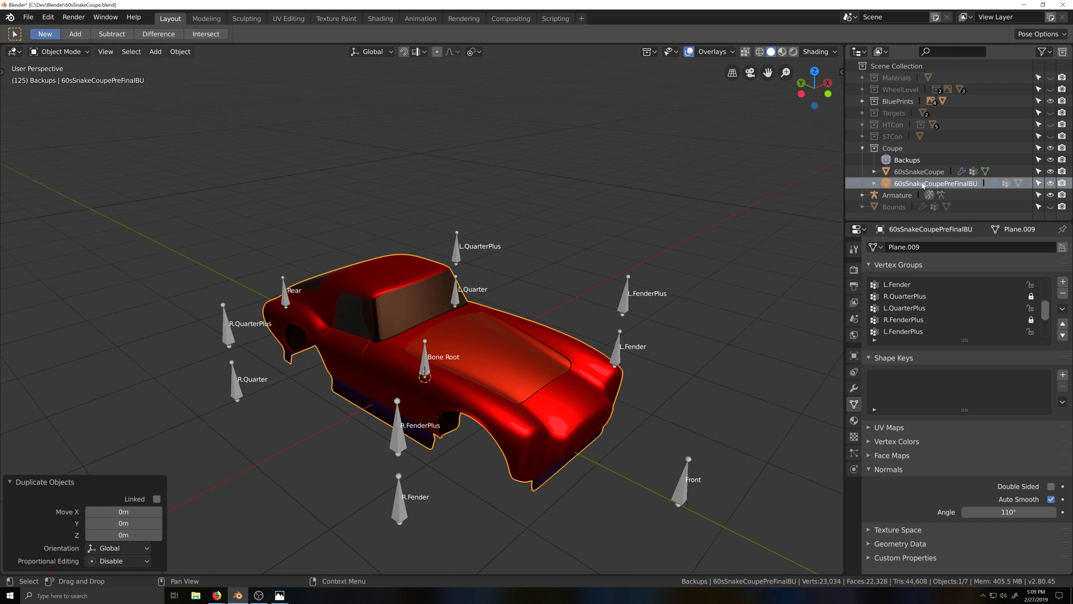
Move 60sSnakeCoupePreFinalBU into the Backups collection, and collapse and hide that collection
left_click_drag(885, 186, 894, 162)
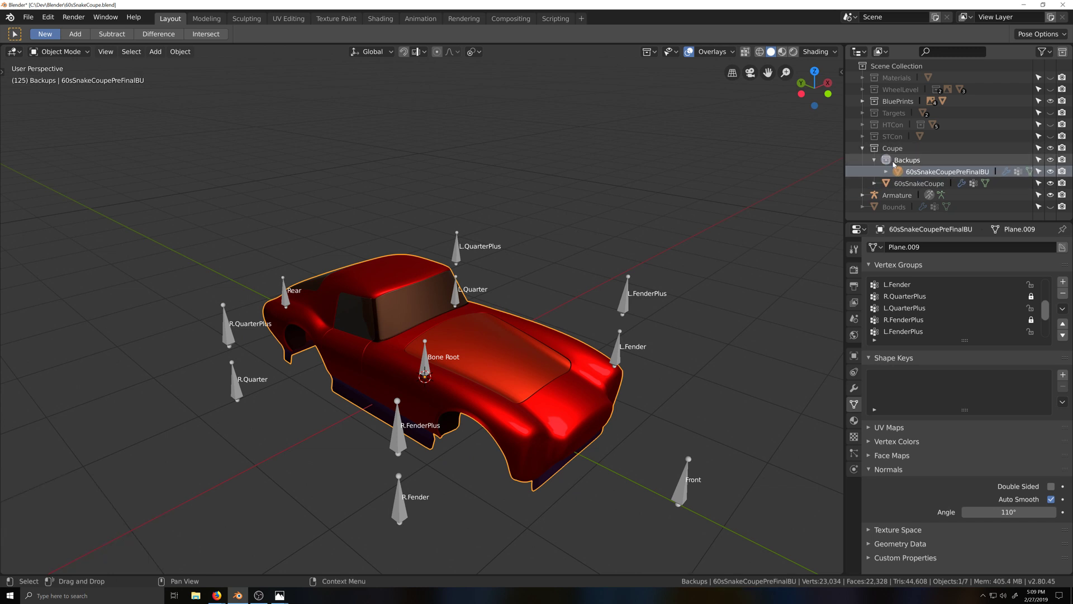
left_click(874, 161)
left_click(1051, 160)
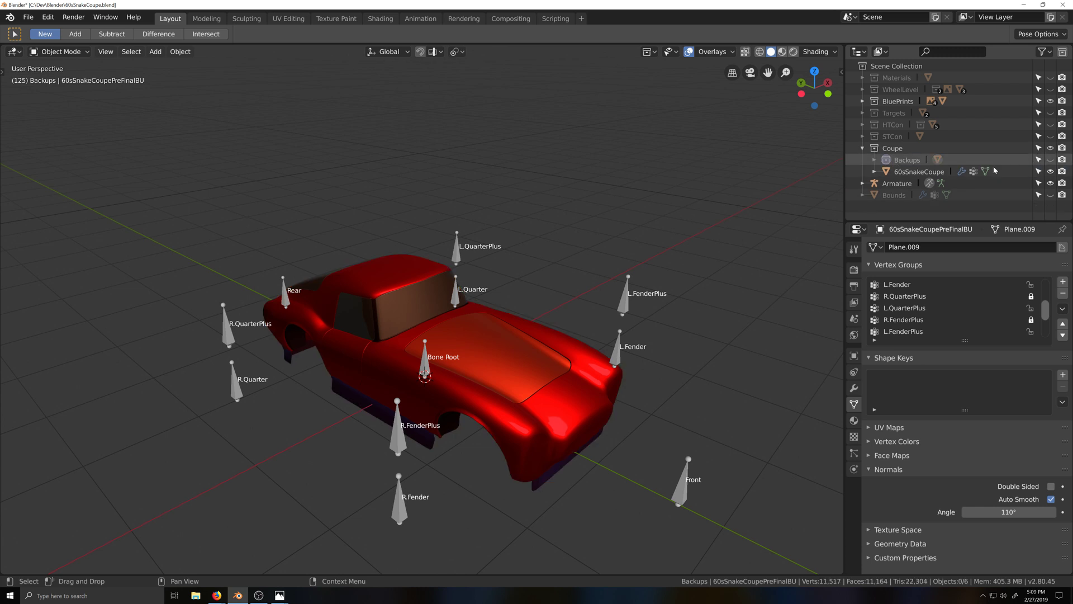
Expand the HTCon and STCon collections, and switch the visible car from Coupe to STCon
left_click(863, 124)
left_click(863, 159)
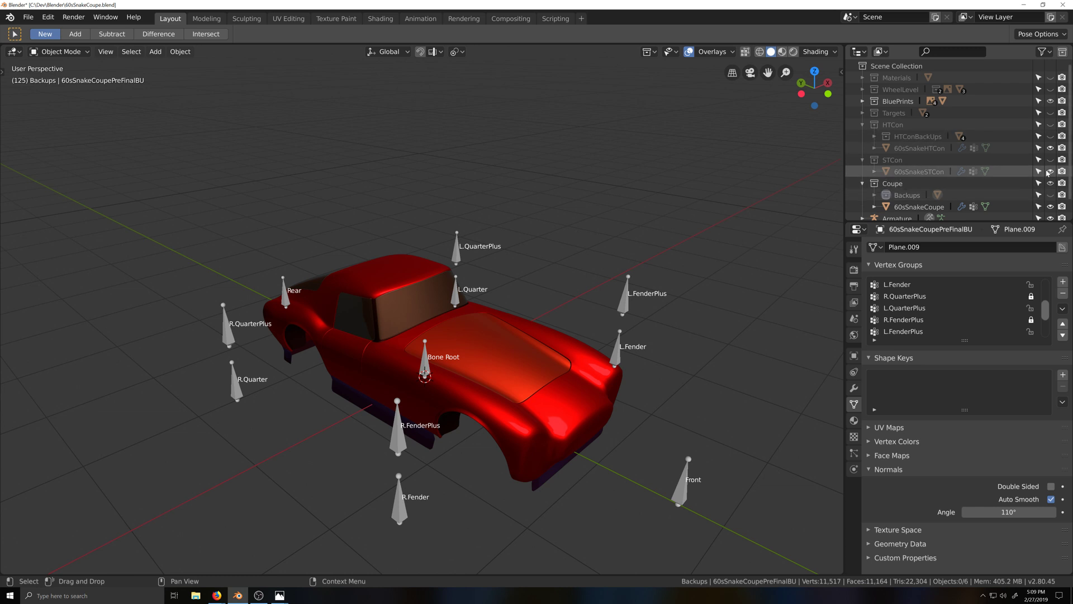
left_click(861, 184)
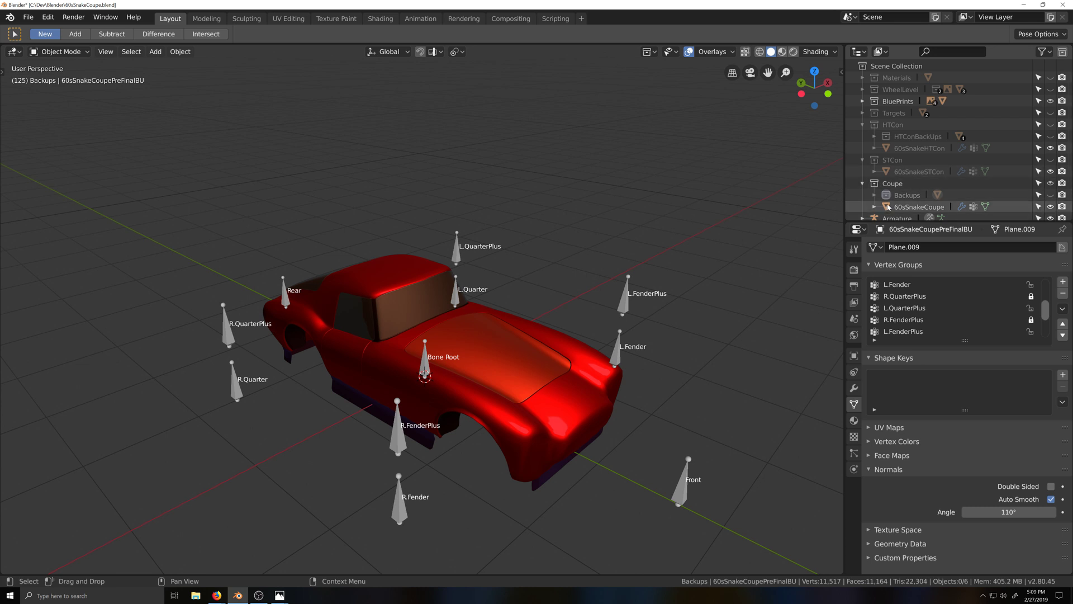
left_click(1050, 183)
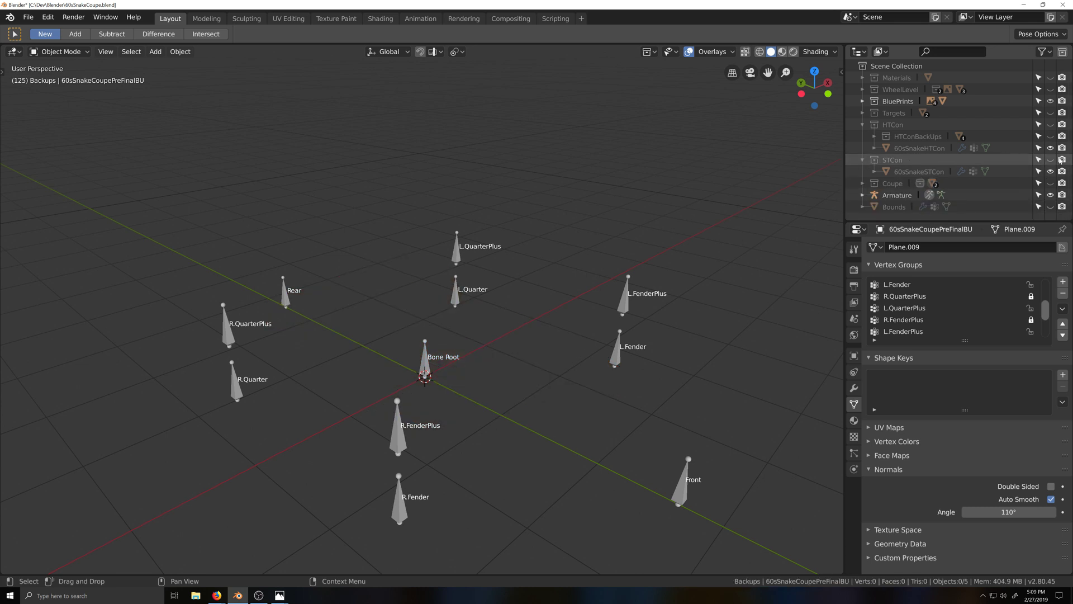
left_click(1050, 160)
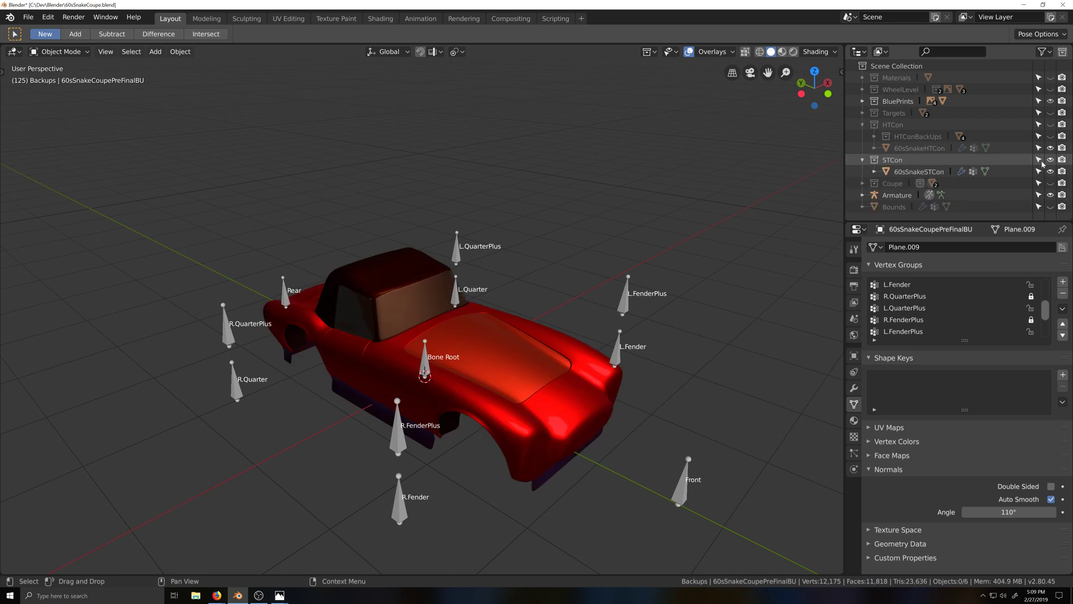
Create a new collection inside STCon and name it STConBU
right_click(885, 163)
left_click(880, 161)
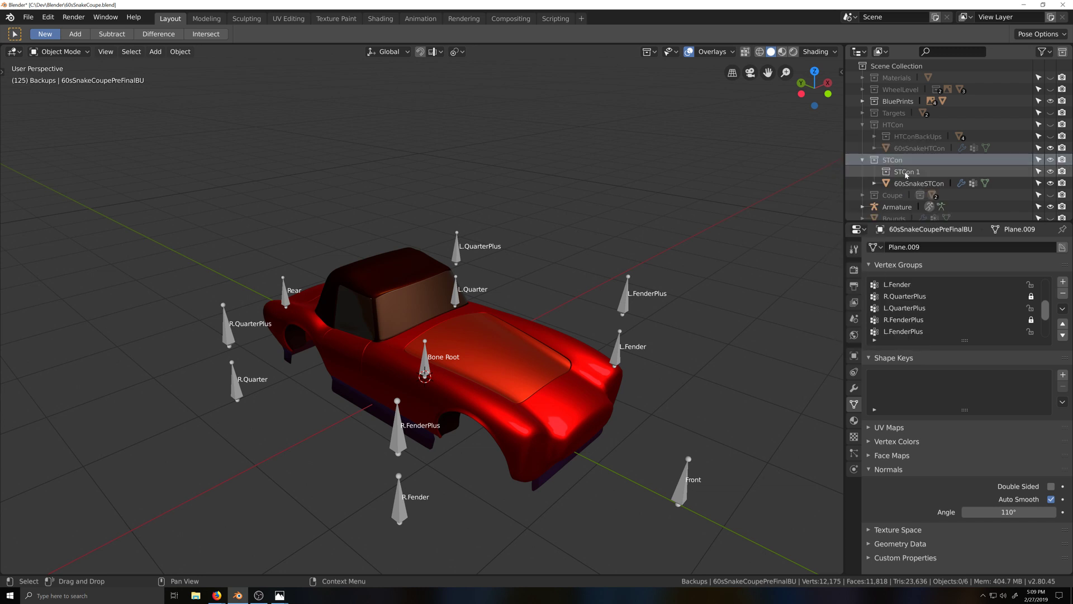
double_click(911, 170)
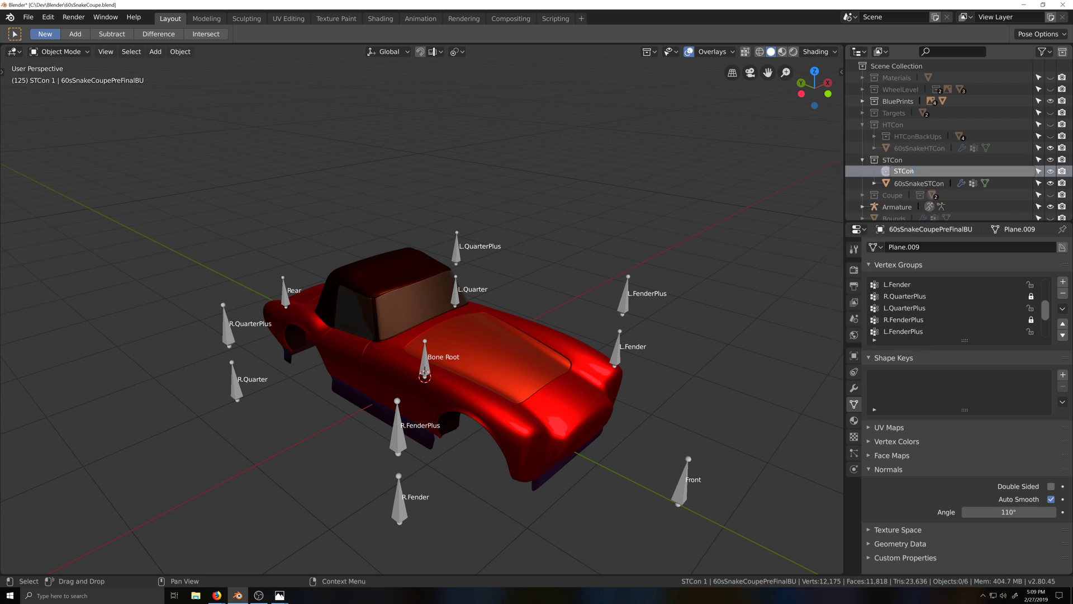
type("STConBU")
key("Return")
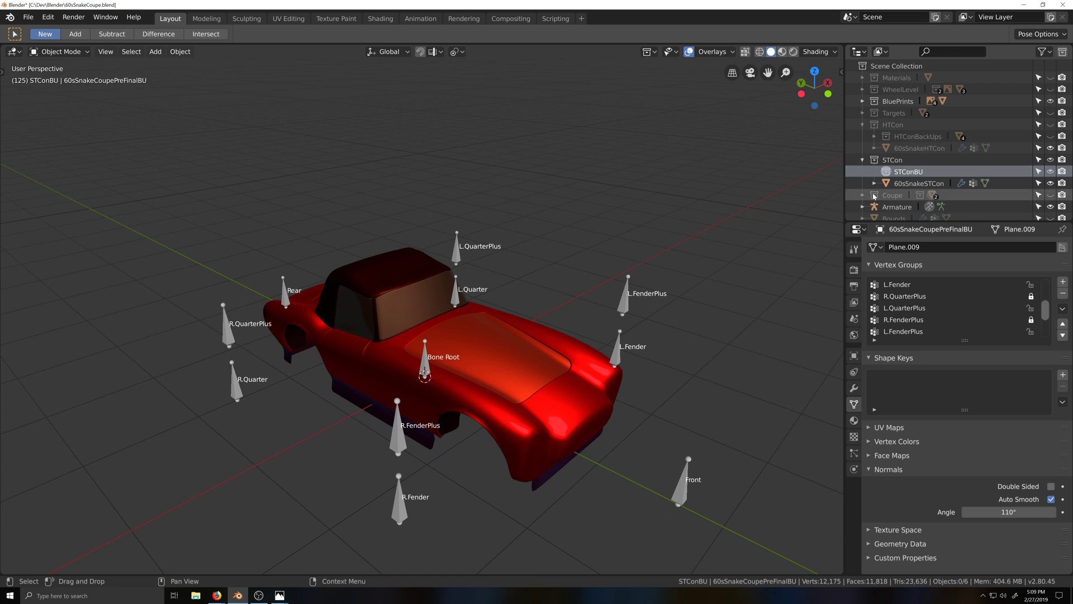
Duplicate the 60sSnakeSTCon object in place and move the copy into the STConBU collection
left_click(915, 184)
key("shift+d")
right_click(543, 394)
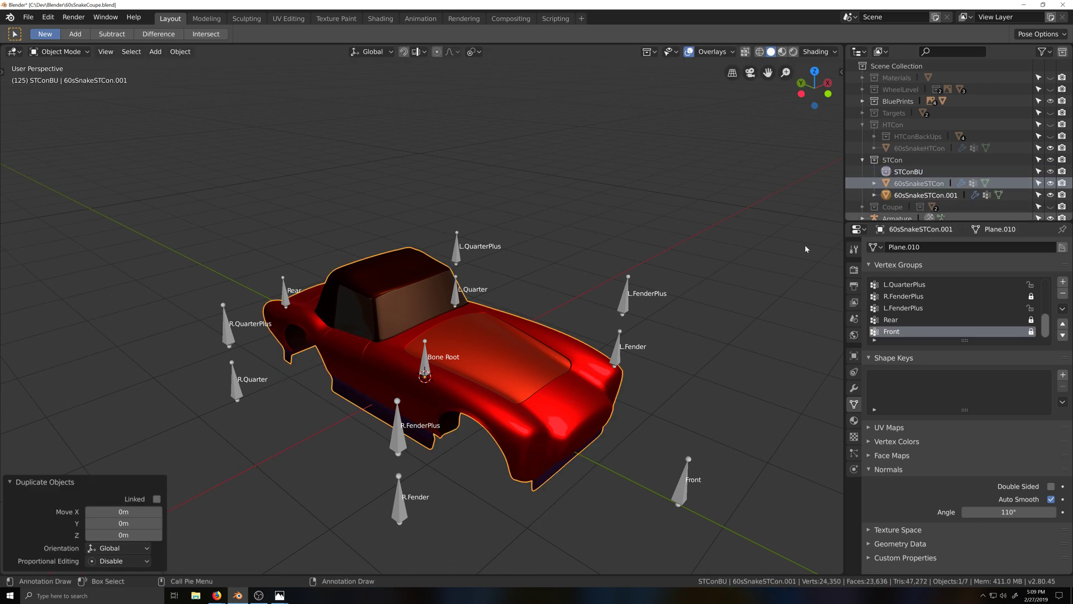
left_click_drag(926, 195, 910, 174)
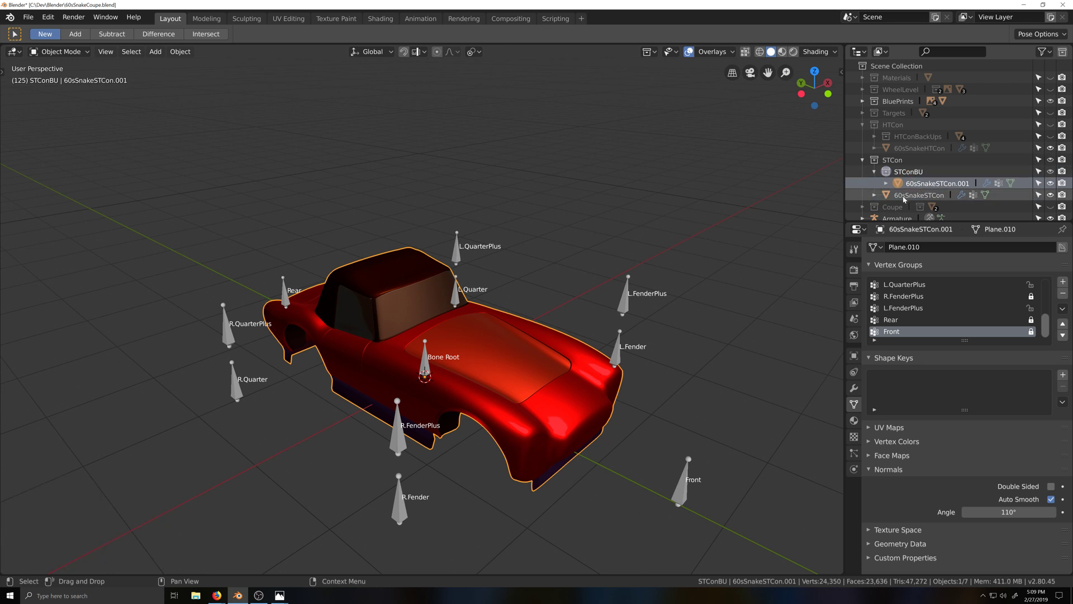
Rename the copy in STConBU as 60sSnakeSTConBU, and hide and collapse the STConBU collection
double_click(934, 183)
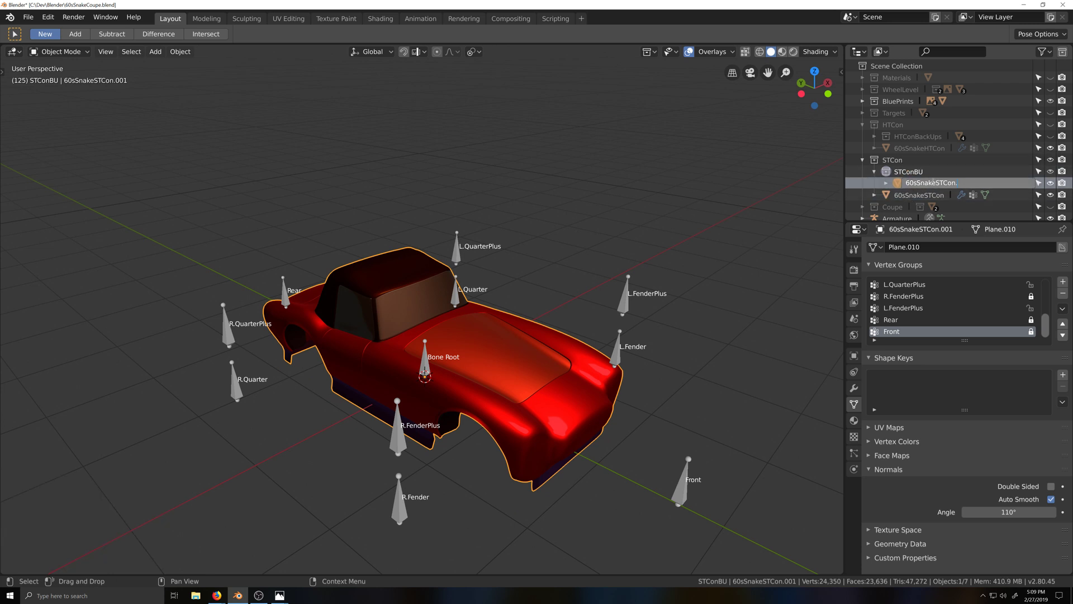
type("BU")
key("Return")
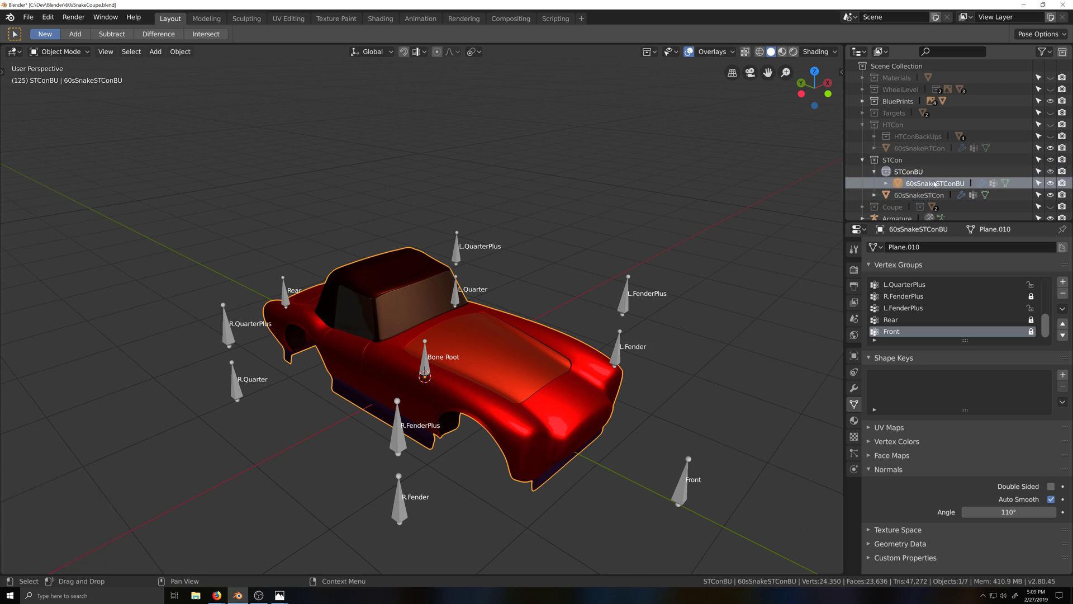
left_click(1050, 172)
left_click(875, 171)
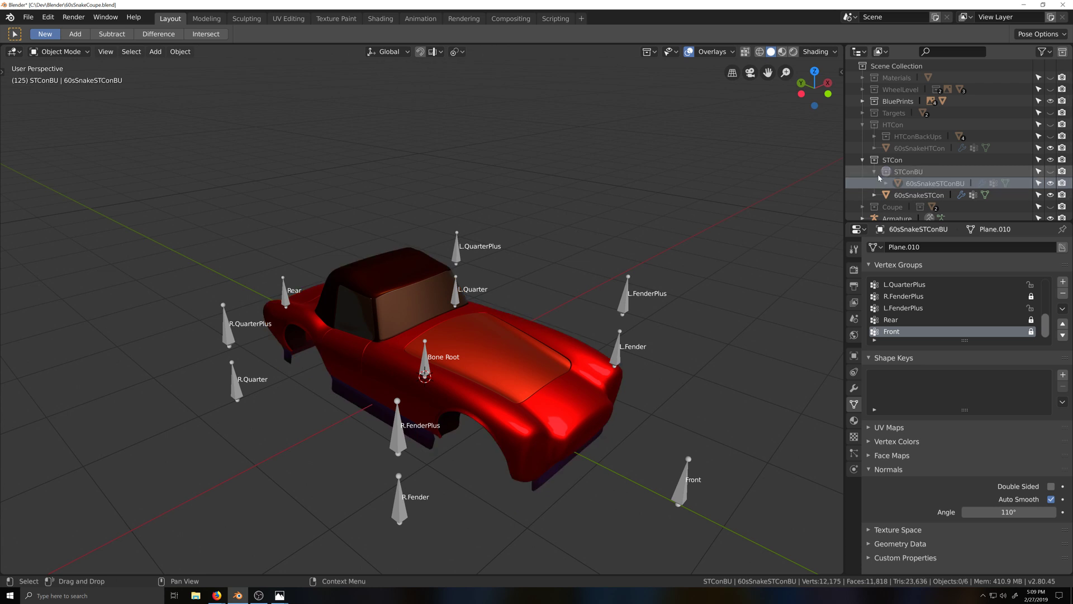
Check the contents of the HTConBackUps collection and collapse the HTCon and STCon collections
left_click(874, 137)
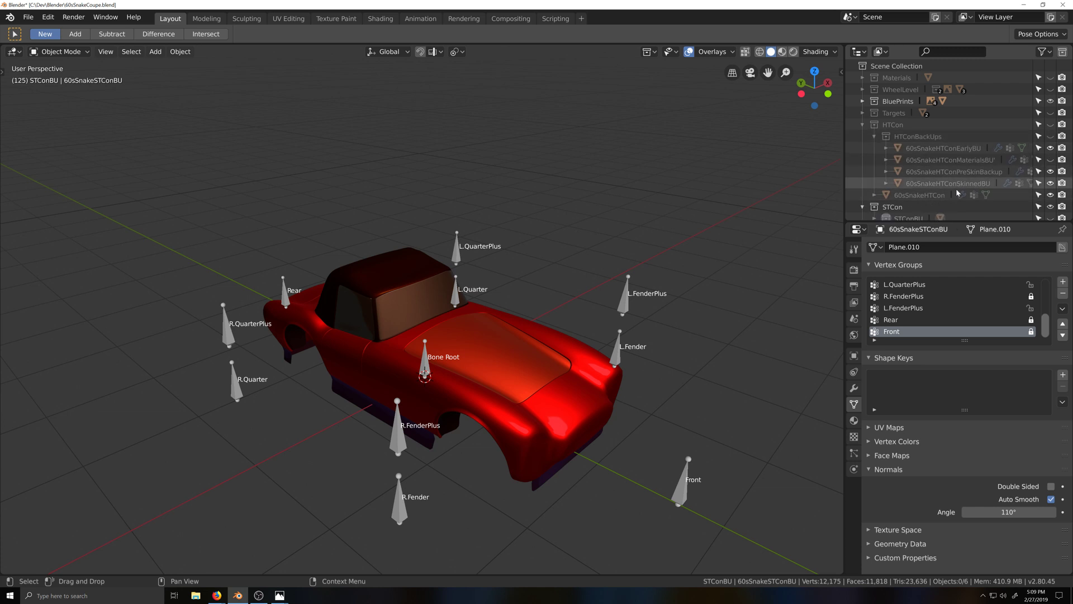
left_click(873, 137)
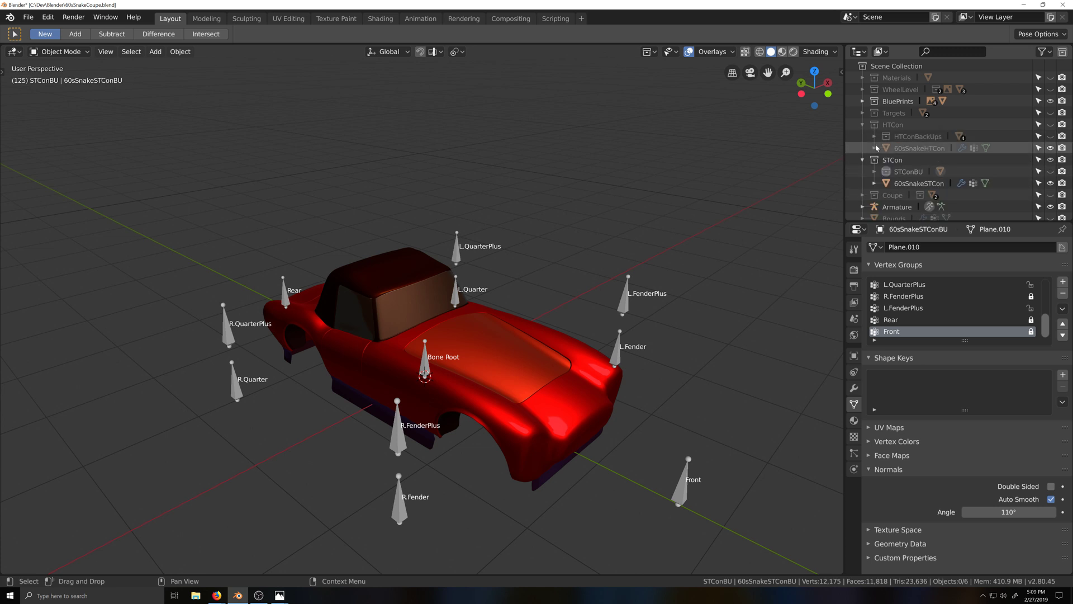
scroll(870, 159, "down", 1)
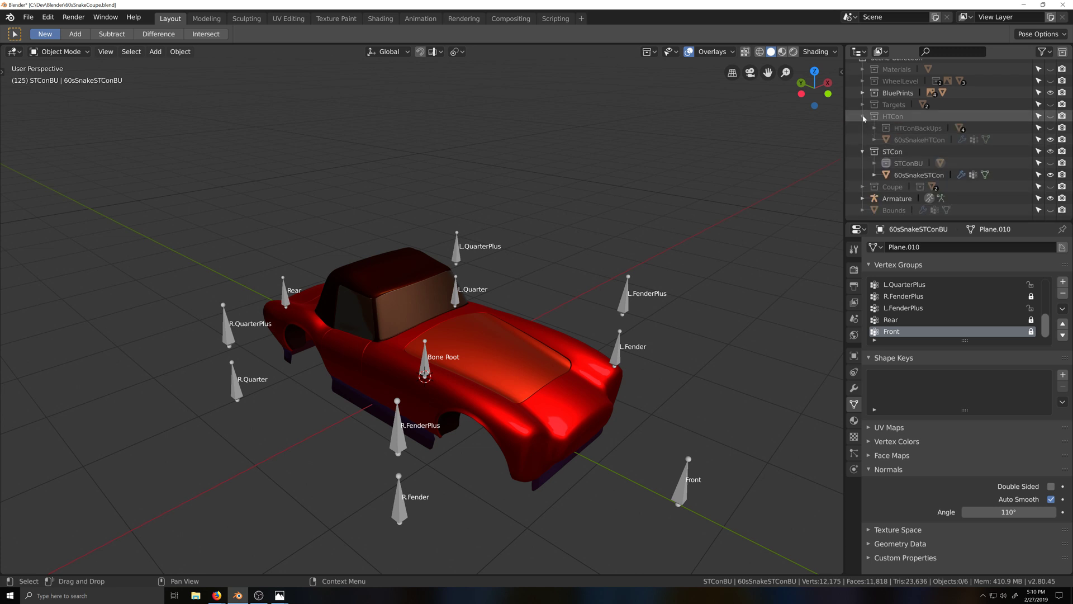
left_click(863, 118)
left_click(862, 136)
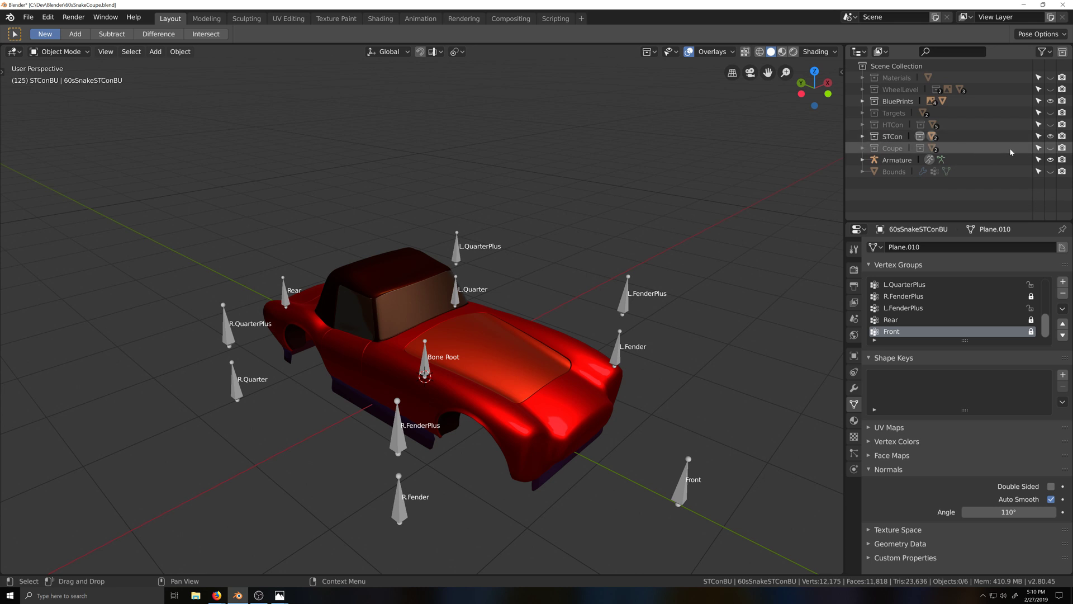
Hide the STCon collection, show the HTCon collection instead, and select the 60sSnakeHTCon car body
left_click(1051, 137)
left_click(1050, 124)
scroll(455, 448, "down", 2)
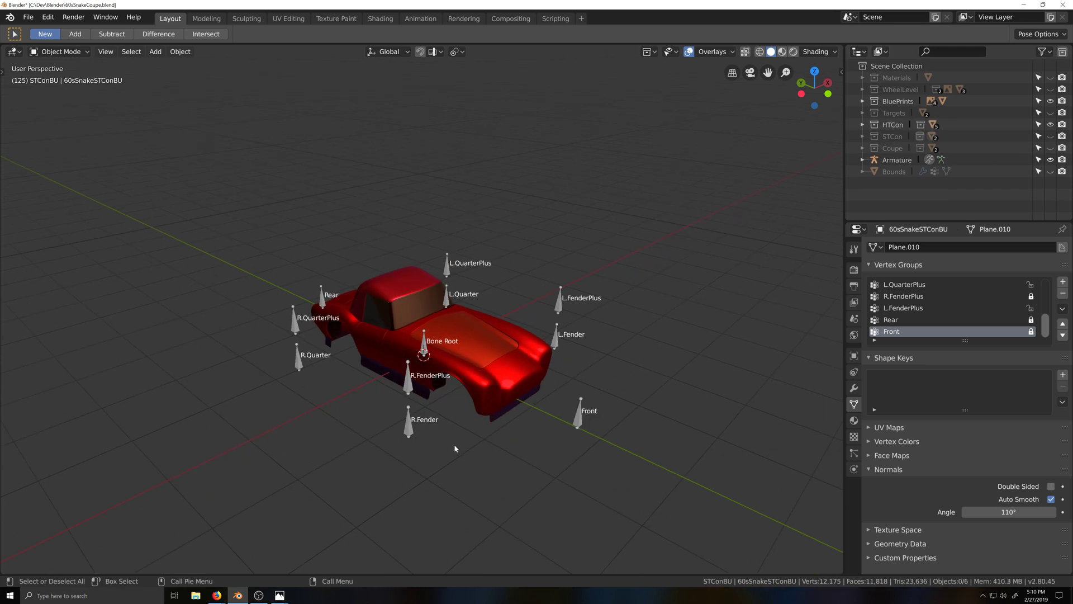
scroll(491, 431, "up", 2)
middle_click_drag(490, 454, 515, 383)
left_click(554, 336)
Inspect the 60sSnakeHTCon mesh briefly in Edit Mode and widen the 3D viewport against the Properties editor
key("Tab")
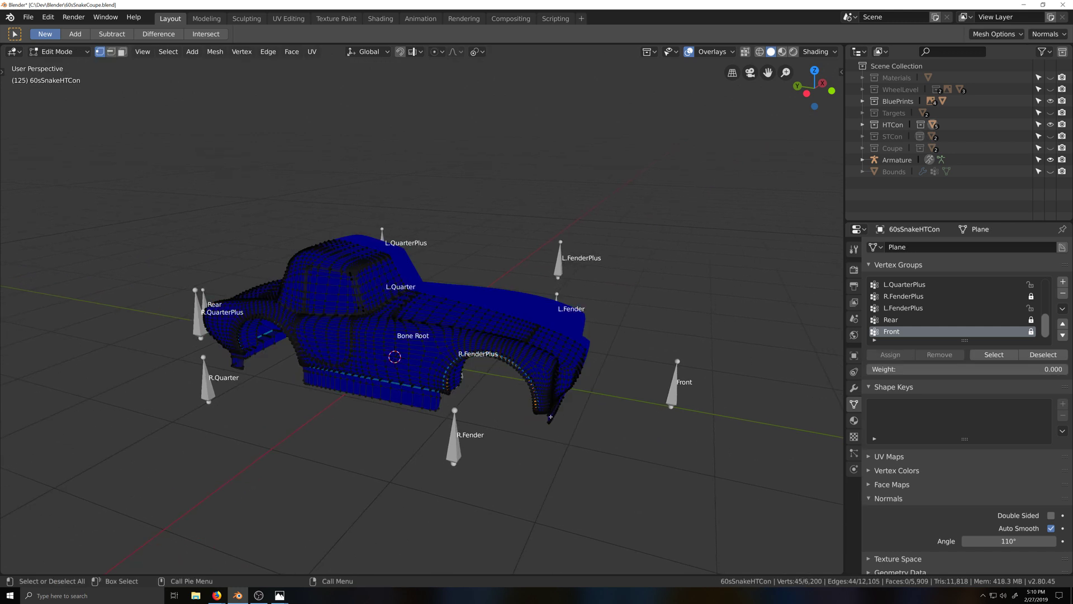
middle_click_drag(553, 336, 520, 438)
key("Tab")
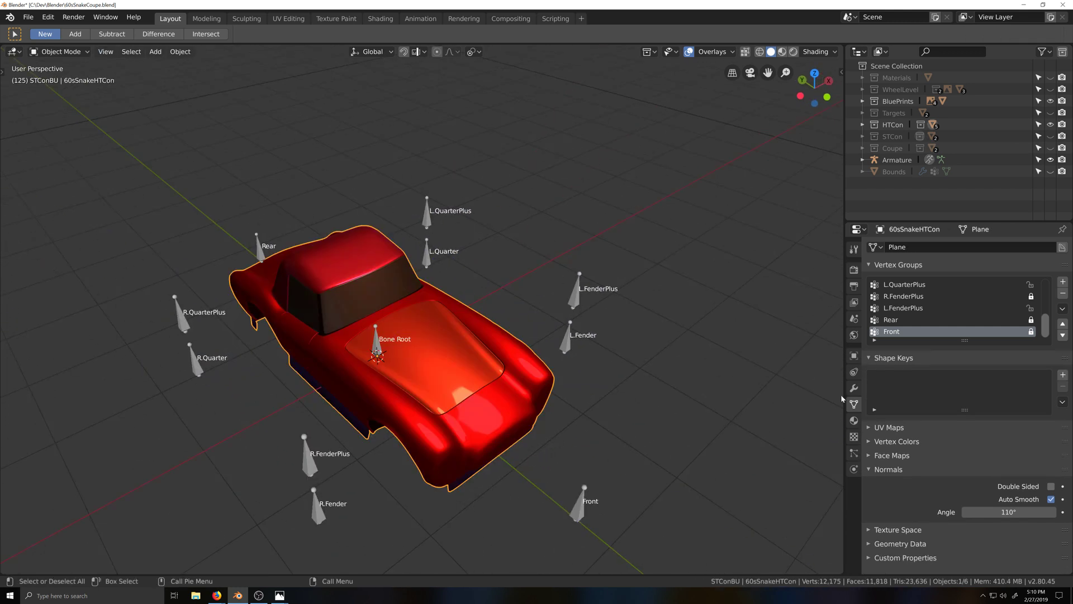
left_click_drag(863, 395, 878, 251)
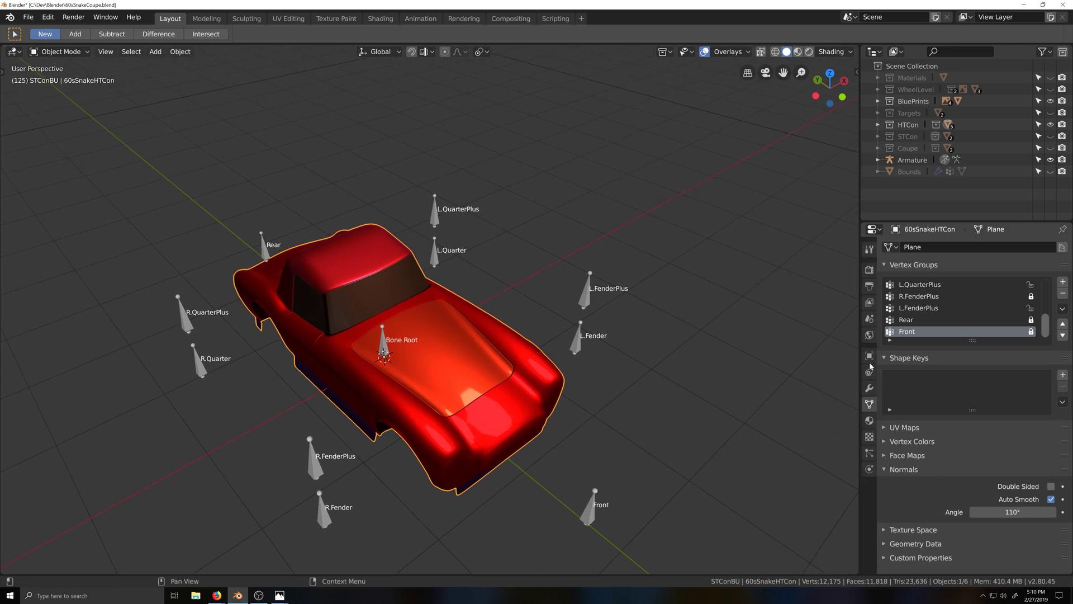
Display the 60sSnakeHTCon body's modifiers and examine the car and its surrounding bones from the front and side
middle_click_drag(856, 362, 819, 360)
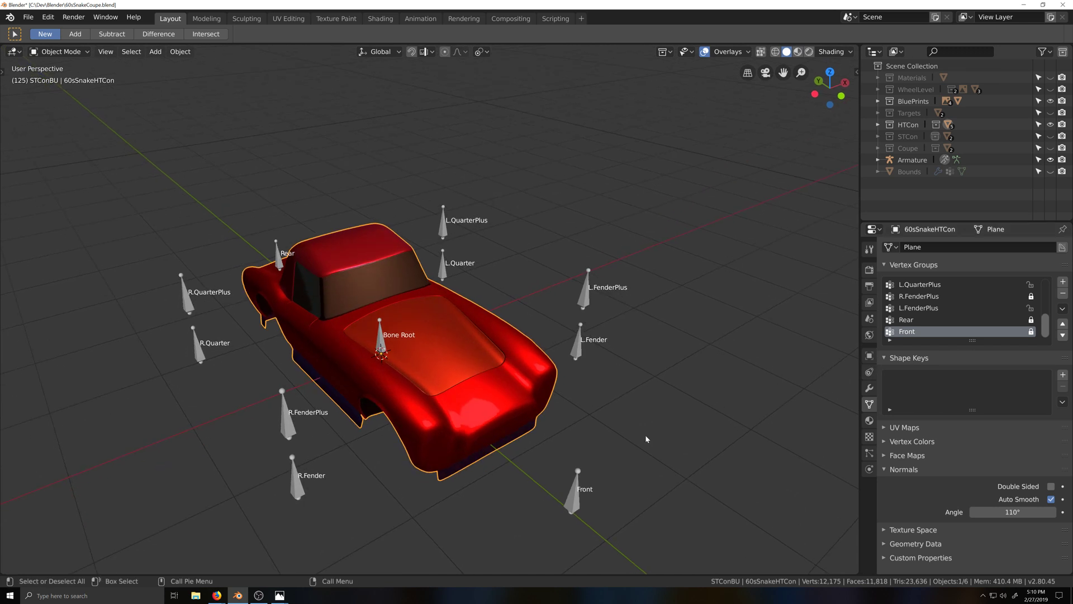
middle_click_drag(645, 435, 662, 383)
scroll(685, 428, "up", 1)
middle_click_drag(686, 428, 694, 417, "shift")
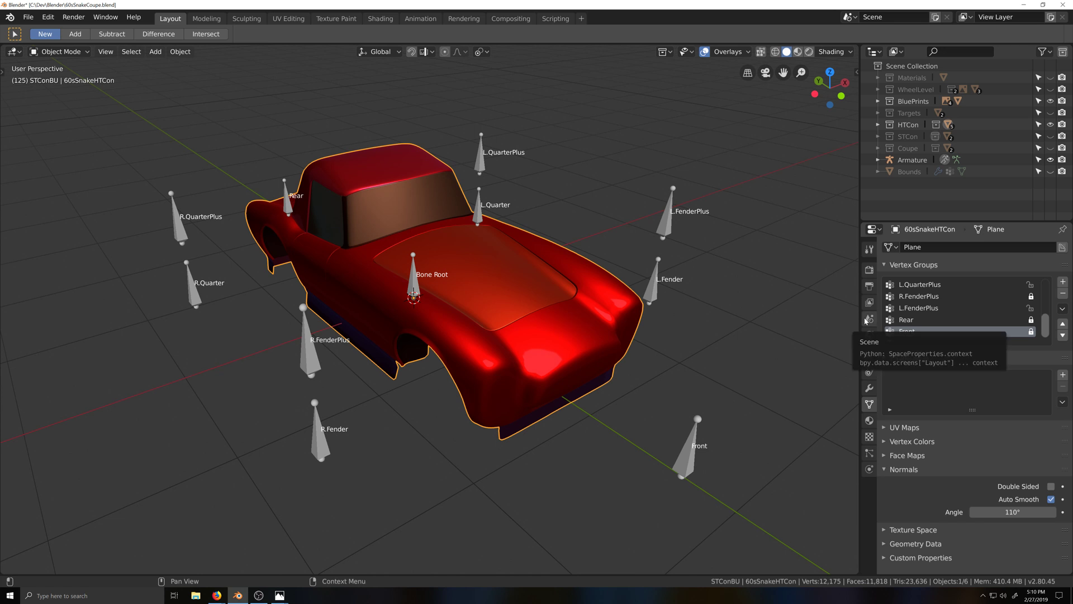
left_click(870, 388)
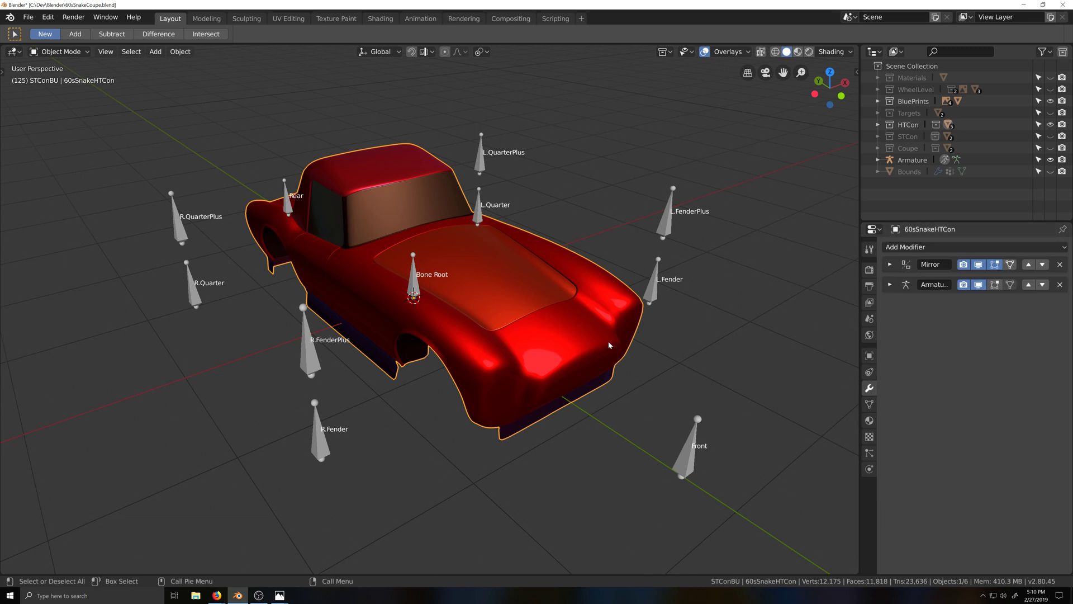
scroll(606, 344, "down", 1)
scroll(532, 385, "down", 1)
middle_click_drag(511, 390, 501, 392)
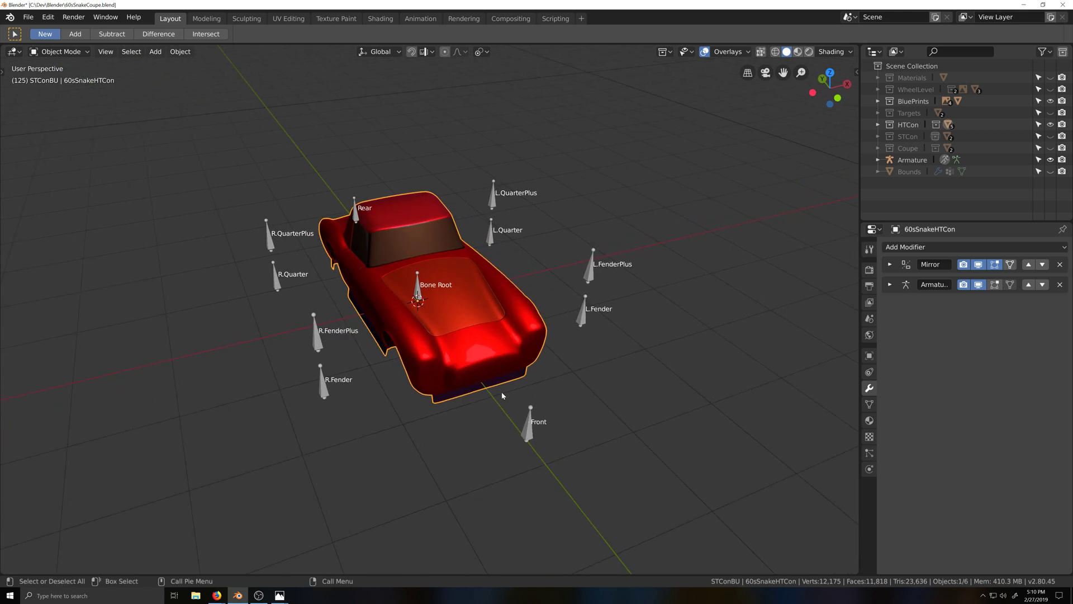
scroll(501, 392, "up", 4)
middle_click_drag(386, 383, 440, 358)
middle_click_drag(360, 343, 464, 439, "shift")
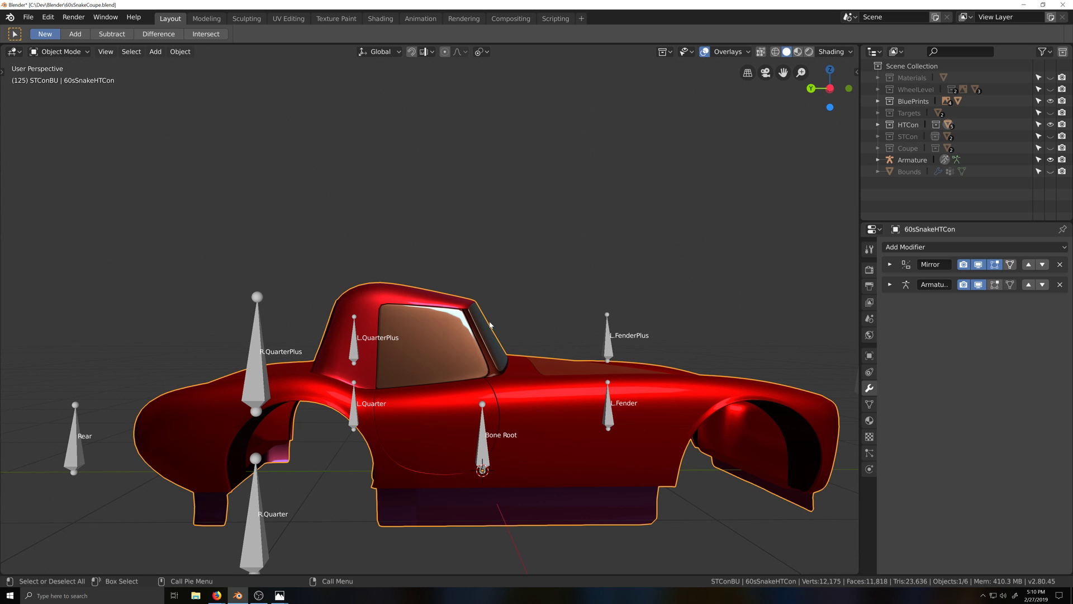
scroll(483, 347, "down", 1)
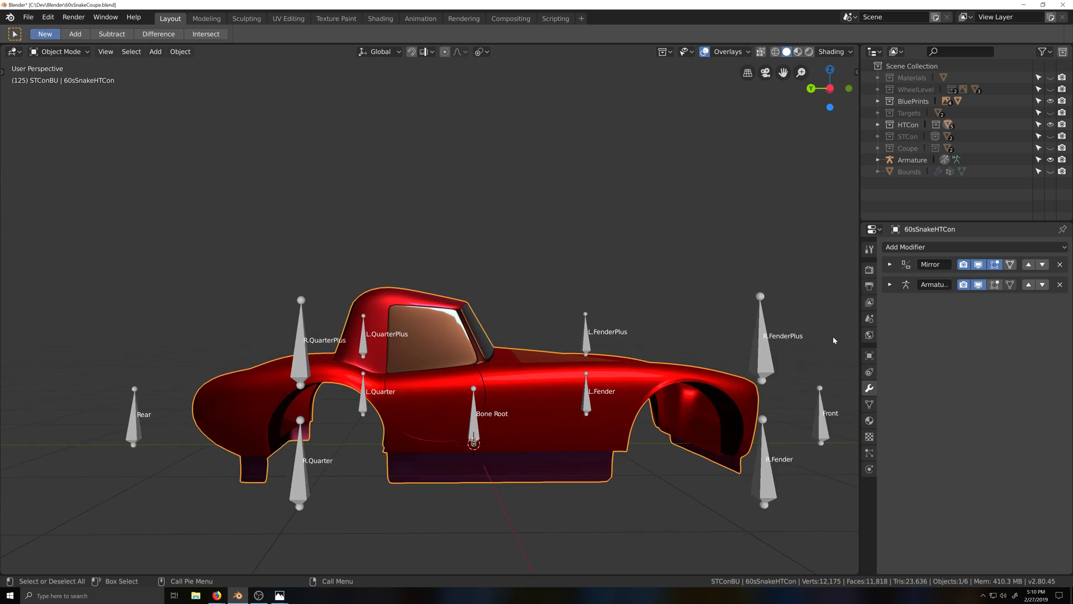
Expand the Mirror modifier on the 60sSnakeHTCon body and apply it
middle_click_drag(833, 340, 687, 413)
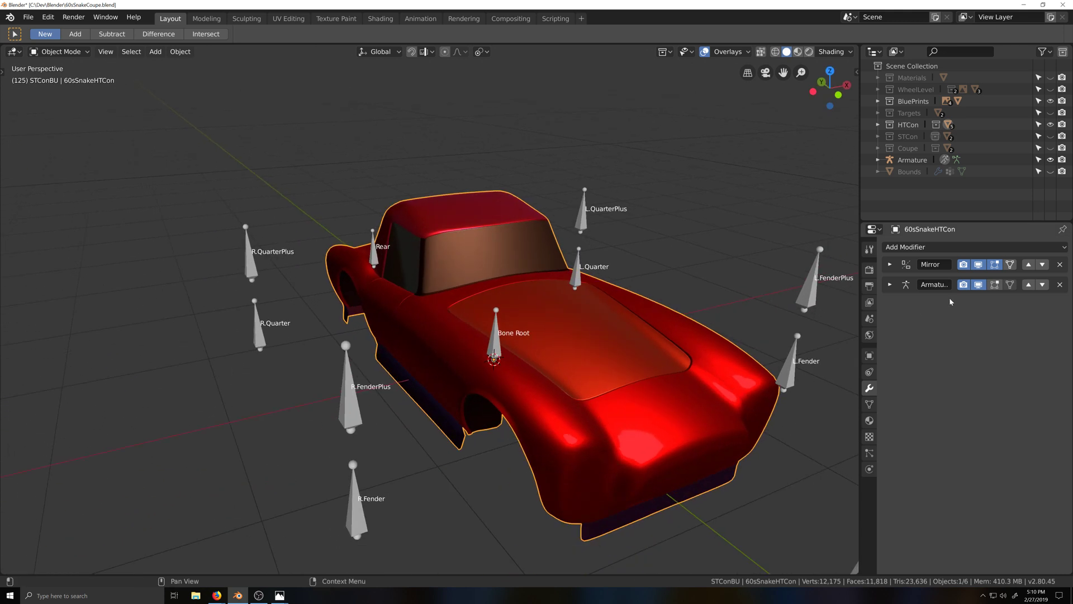
left_click(893, 267)
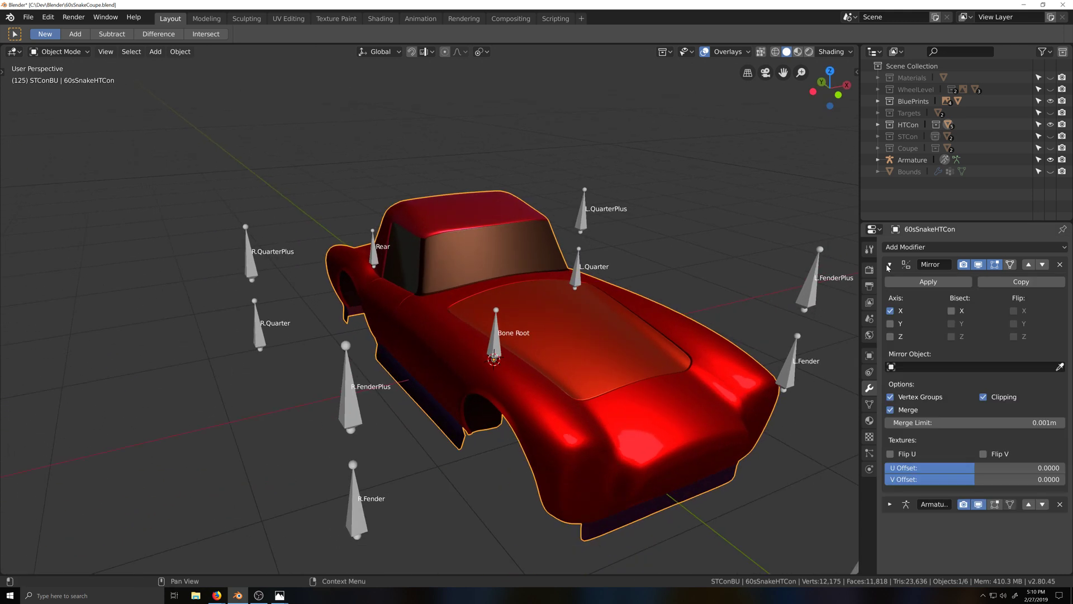
left_click(929, 282)
Select the armature with its L.Quarter bone and switch it to Pose Mode
middle_click_drag(755, 358, 640, 361)
left_click(615, 324)
key("Tab")
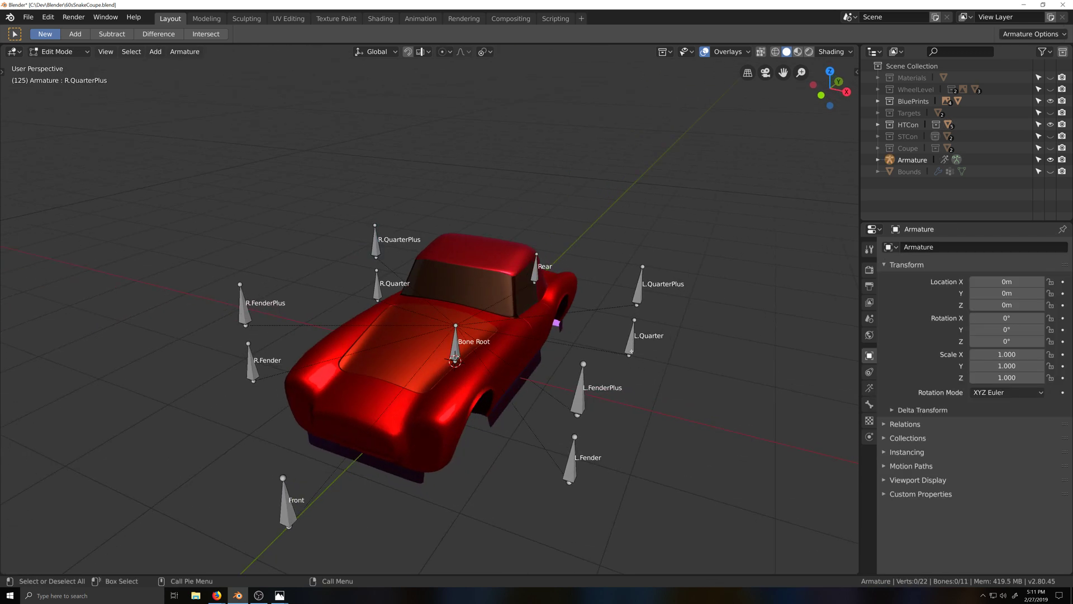
left_click(631, 351)
key("ctrl+Tab")
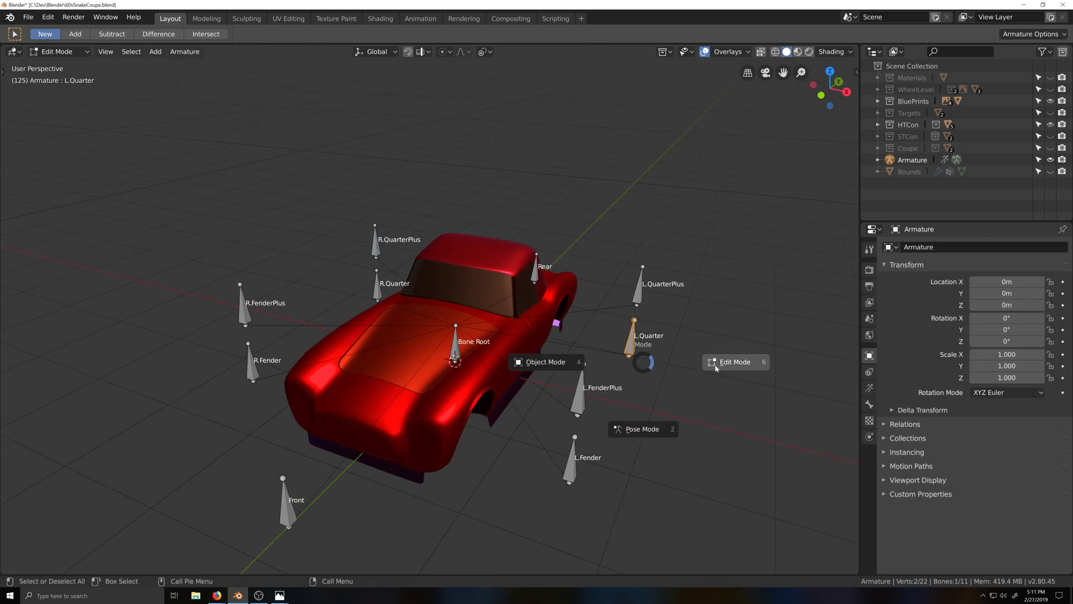
left_click(643, 429)
Test the body deformation by moving the L.Quarter and L.QuarterPlus bones one after the other, cancelling each move
key("g")
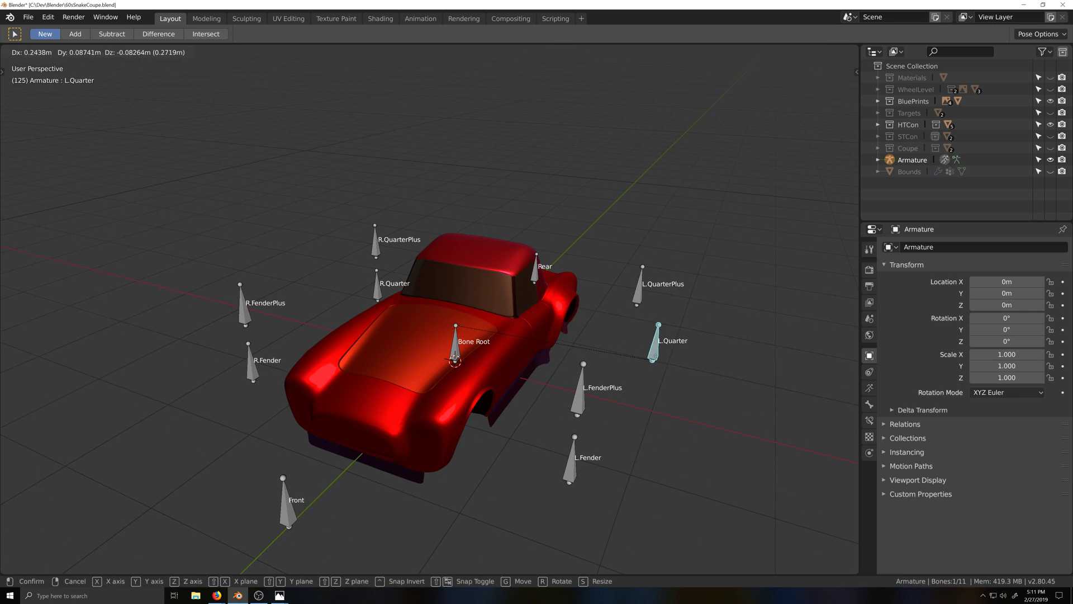
key("Escape")
left_click(638, 288)
key("g")
key("Escape")
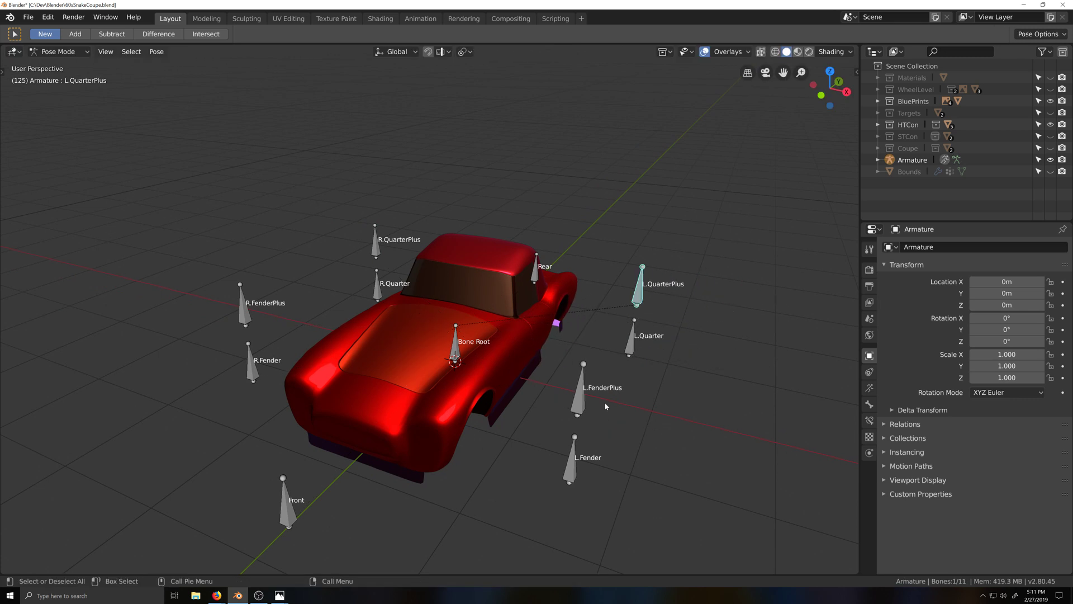
Test the front wheel arch deformation by moving the L.FenderPlus and L.Fender bones, cancelling each move
left_click(584, 411)
key("g")
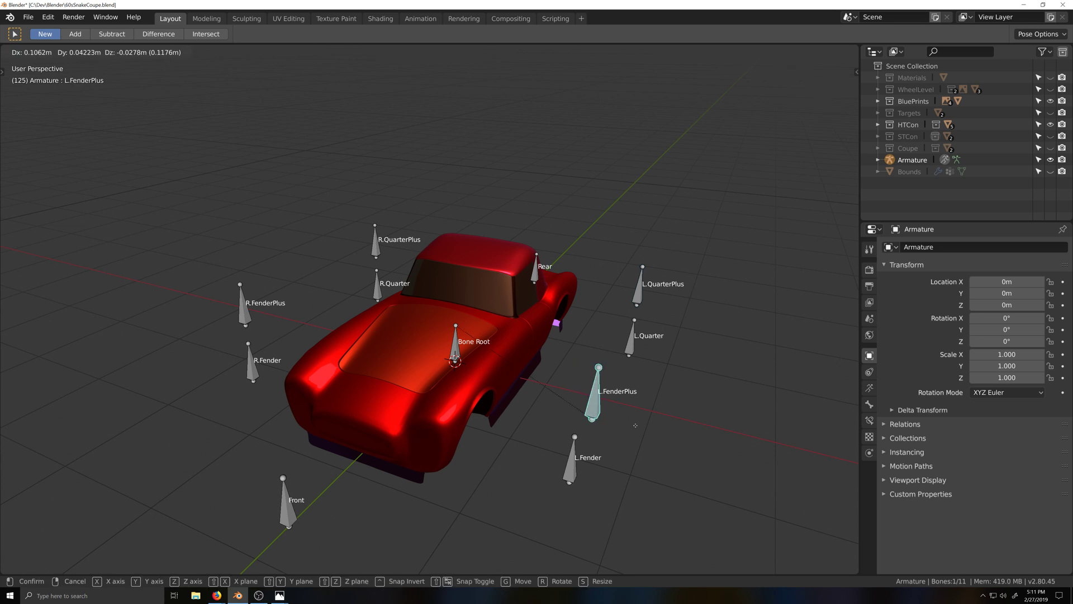
right_click(644, 432)
left_click(572, 479)
key("g")
right_click(601, 485)
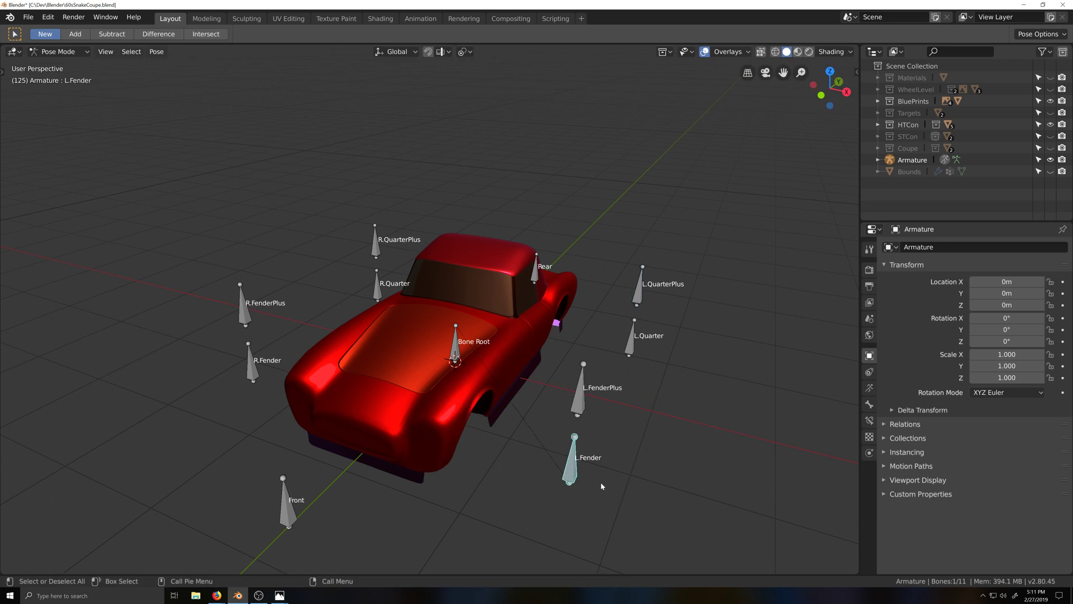
Test the opposite front wheel arch by moving the R.Fender and R.FenderPlus bones, cancelling each move
middle_click_drag(600, 486, 356, 477)
left_click(330, 408)
key("g")
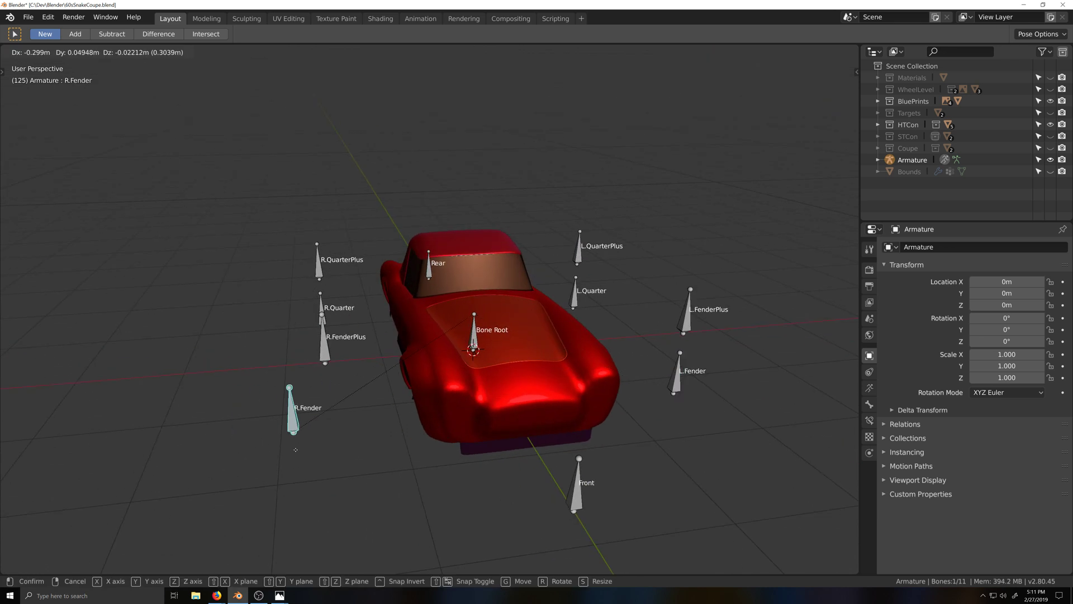
right_click(313, 379)
left_click(322, 358)
middle_click_drag(323, 392, 344, 408)
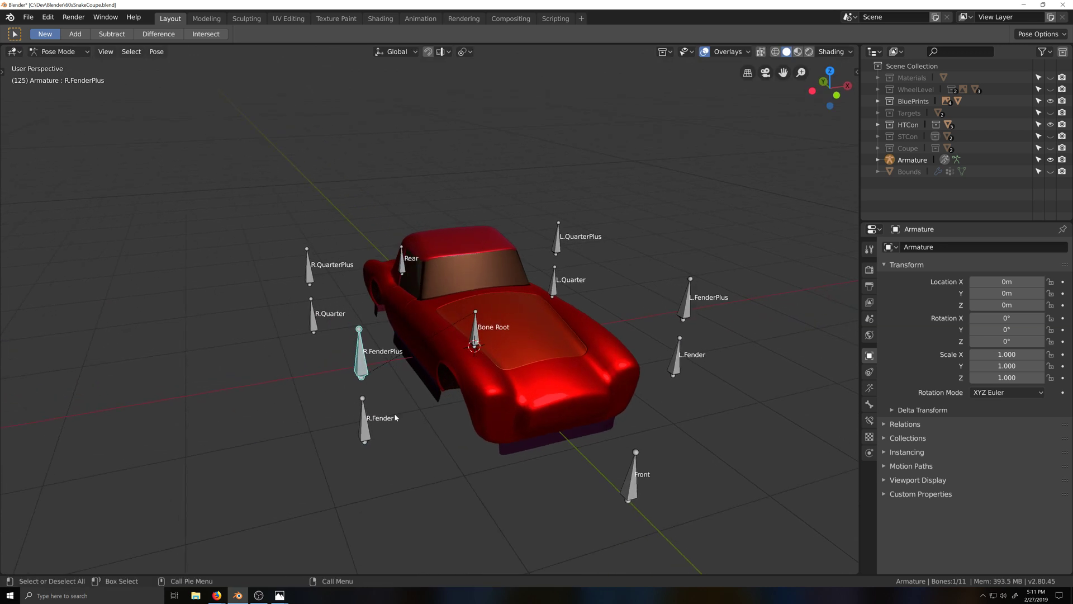
key("g")
right_click(330, 440)
Test the opposite rear wheel arch by moving the R.Quarter and R.QuarterPlus bones, cancelling each move
left_click(313, 315)
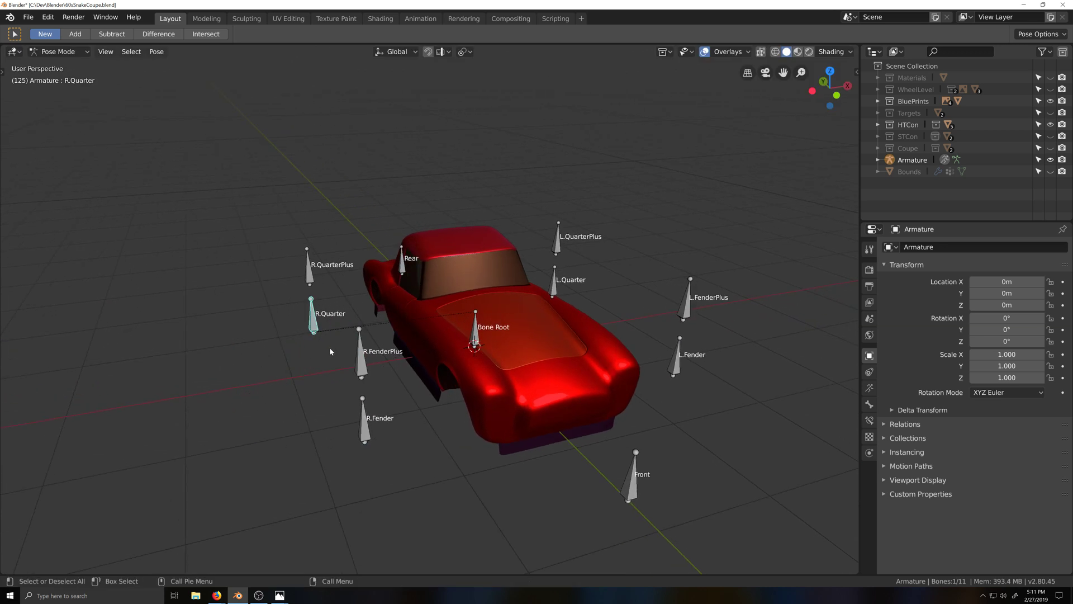
key("g")
right_click(289, 273)
left_click(309, 268)
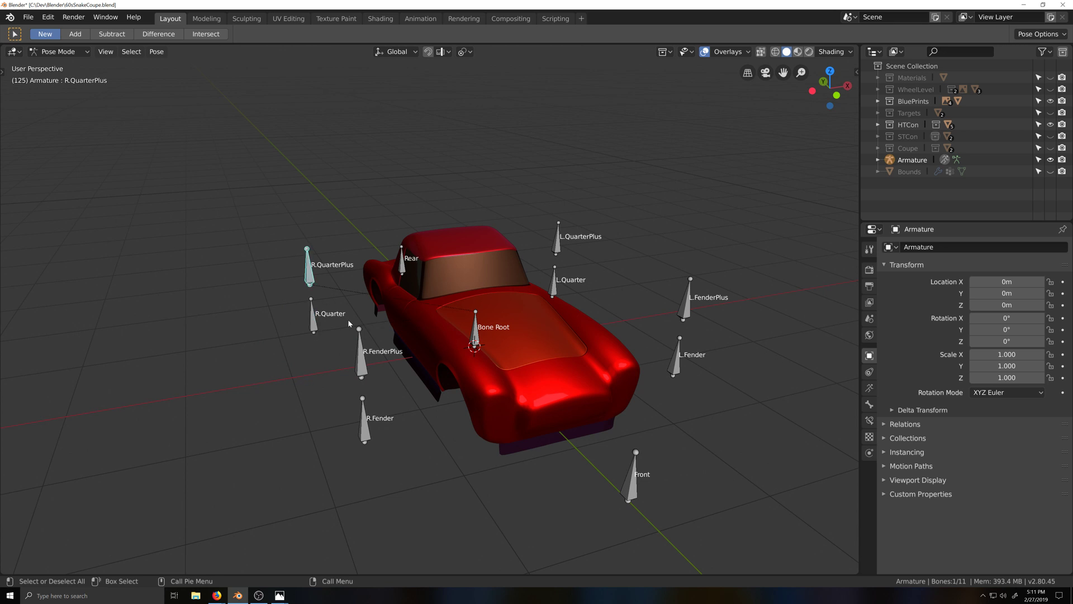
key("g")
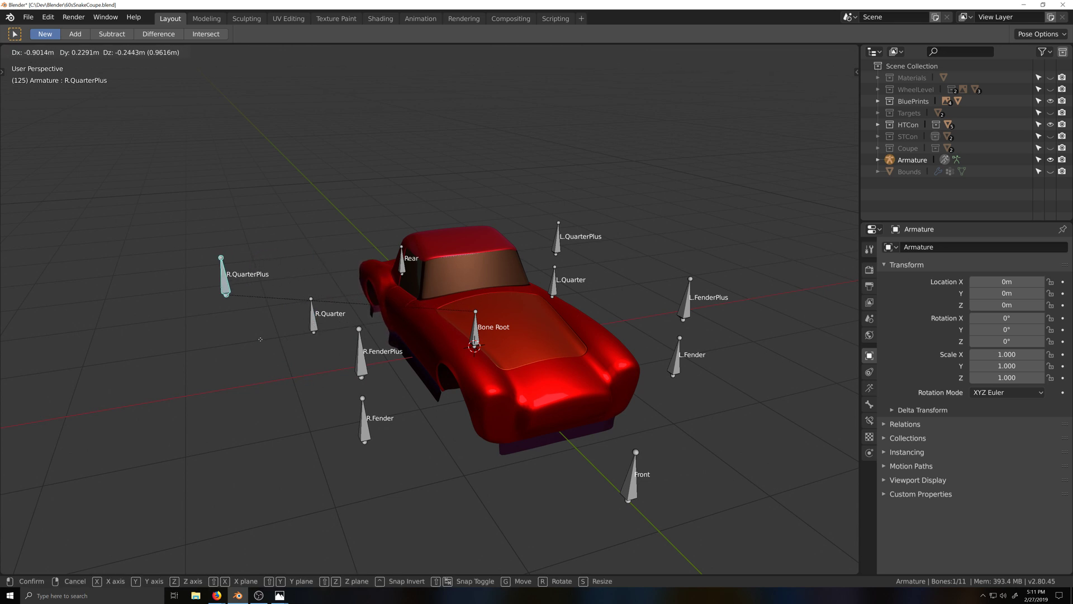
right_click(327, 330)
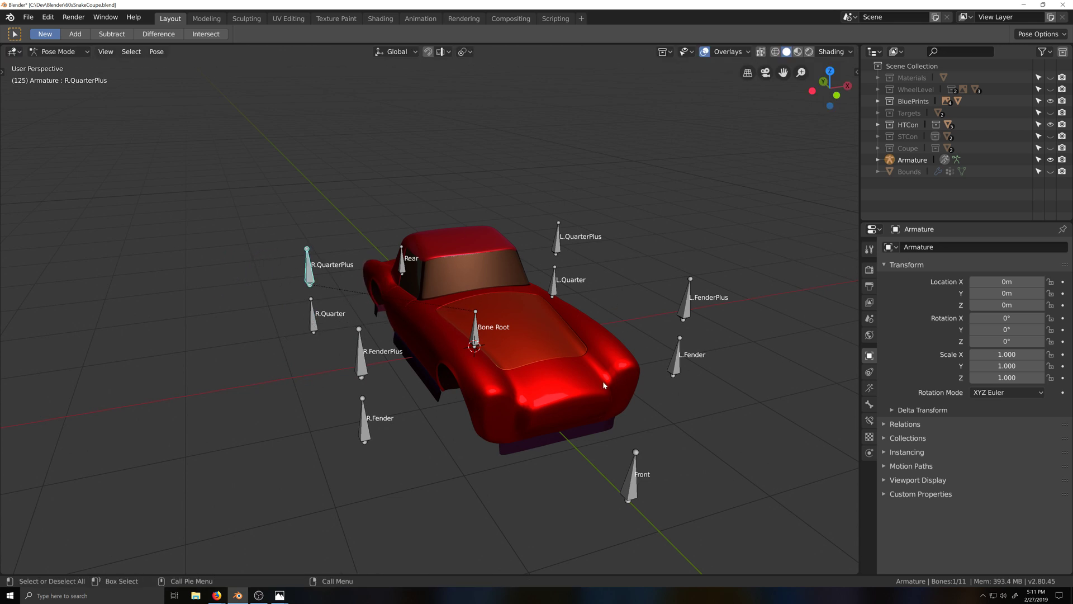
Deselect the bones and return the armature to Object Mode
scroll(603, 381, "down", 3)
middle_click_drag(574, 416, 566, 418)
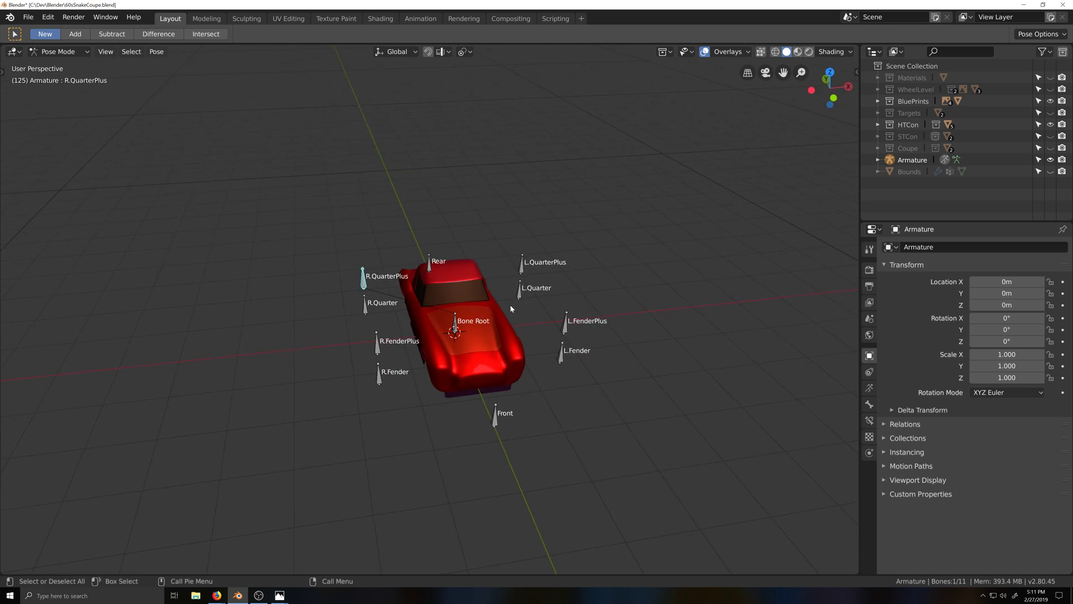
middle_click_drag(513, 347, 585, 373)
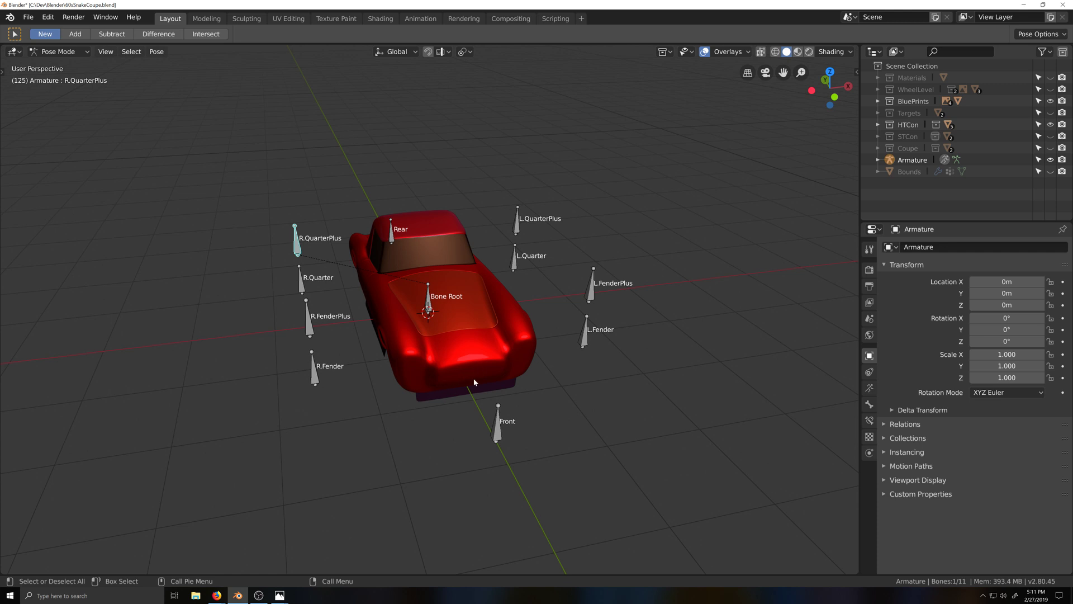
middle_click_drag(473, 380, 466, 427)
left_click(504, 349)
middle_click_drag(538, 376, 510, 379)
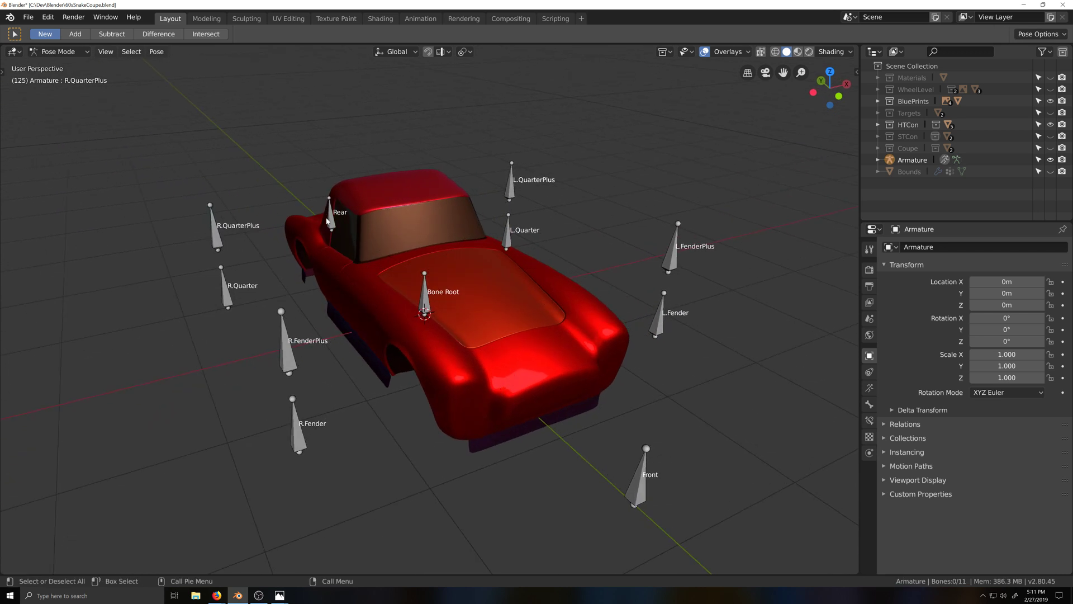
key("ctrl+Tab")
left_click(49, 17)
left_click(79, 139)
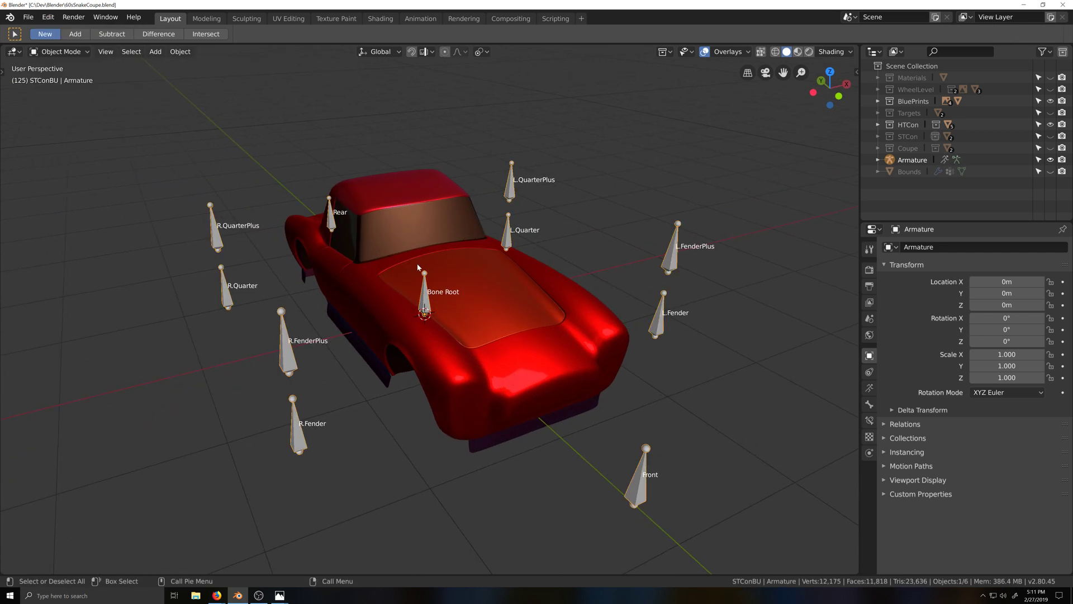
Open the 60sSnakeHTCon body in Edit Mode, show its material slots and deselect all of its vertices
left_click(418, 267)
key("Tab")
middle_click_drag(411, 452, 524, 464)
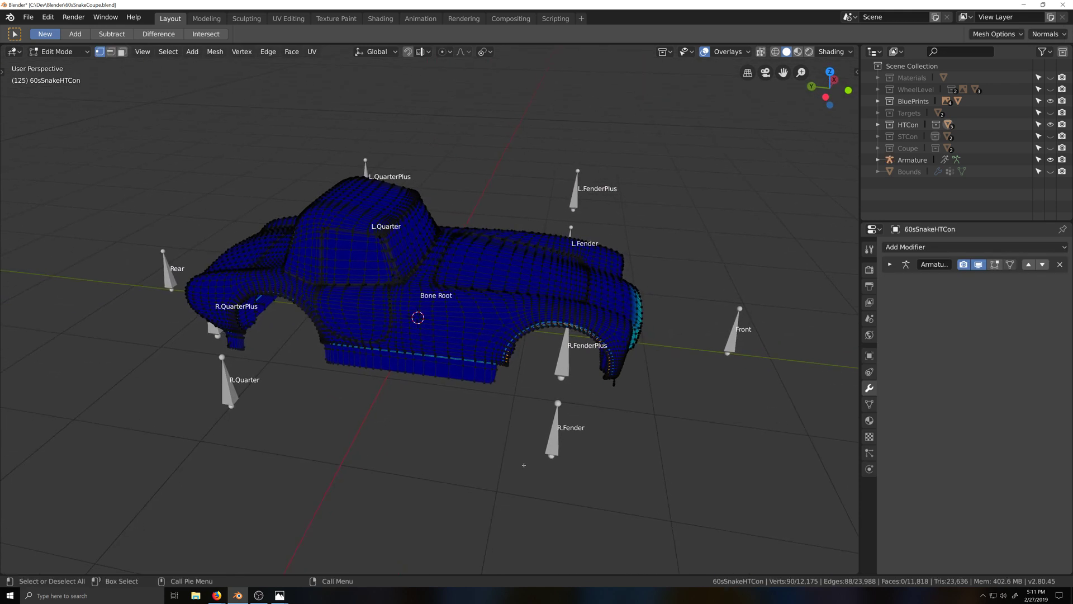
left_click(869, 420)
middle_click_drag(481, 385, 605, 385)
scroll(511, 379, "down", 3)
key("a")
key("alt+a")
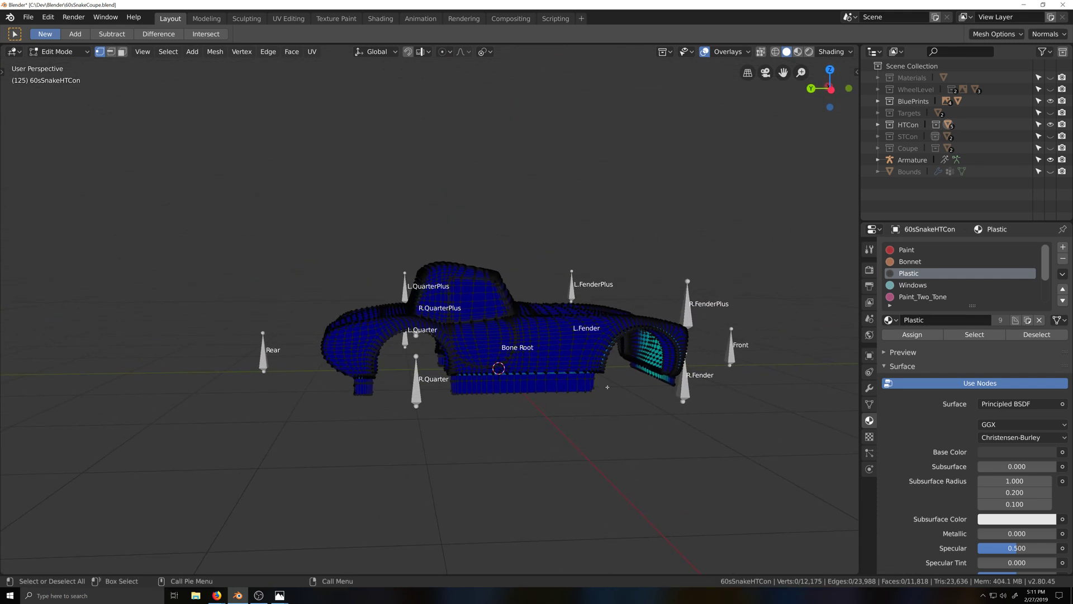
Set a left orthographic view of the body and show its mesh data settings with the Vertex Groups section collapsed
scroll(603, 390, "up", 1)
key("ctrl+KP_3")
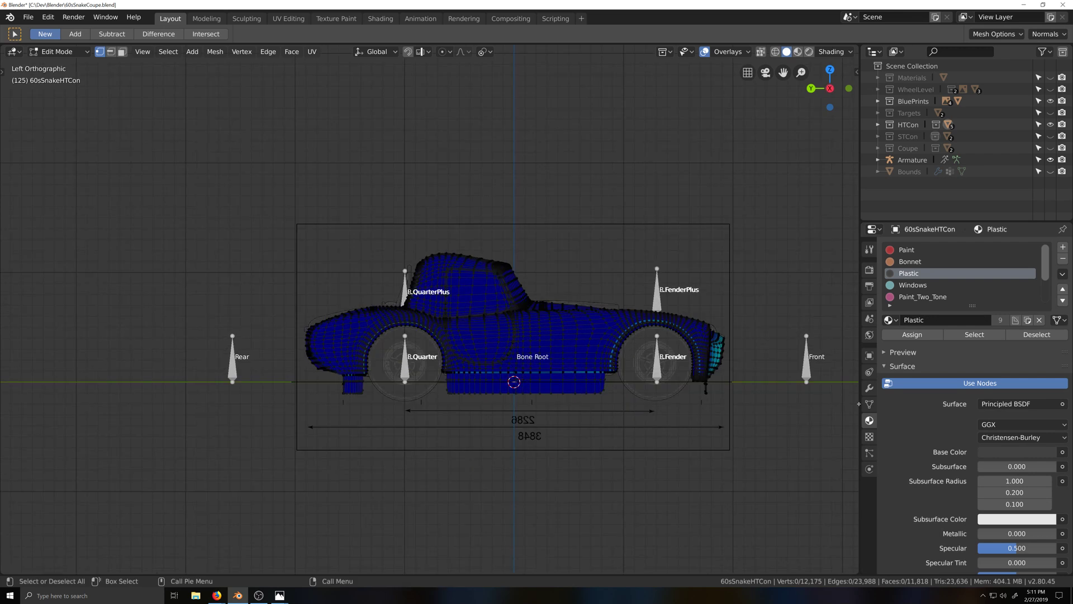
left_click(870, 404)
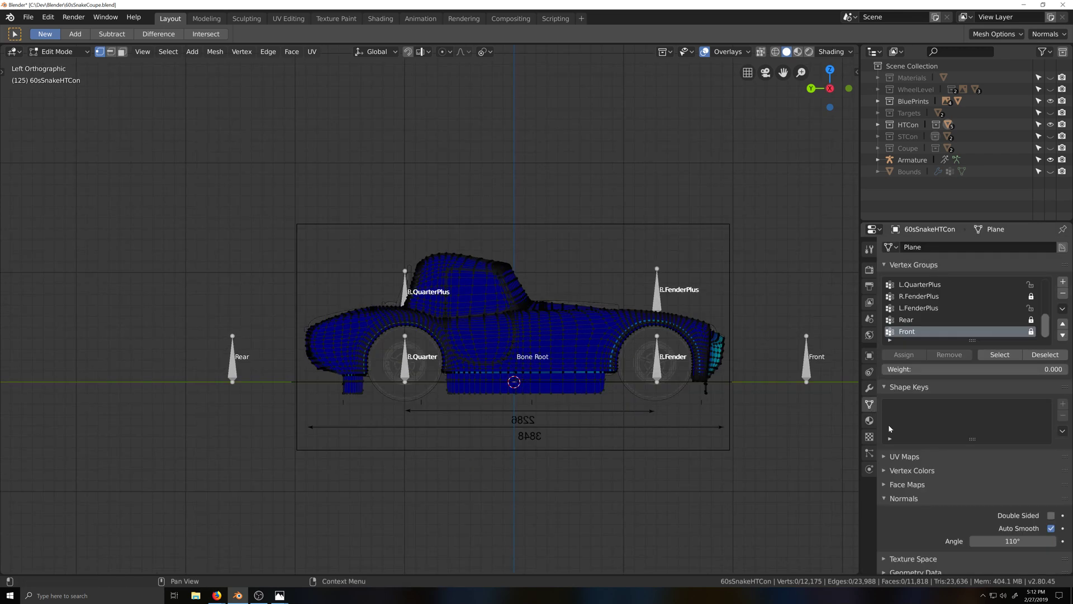
left_click(887, 265)
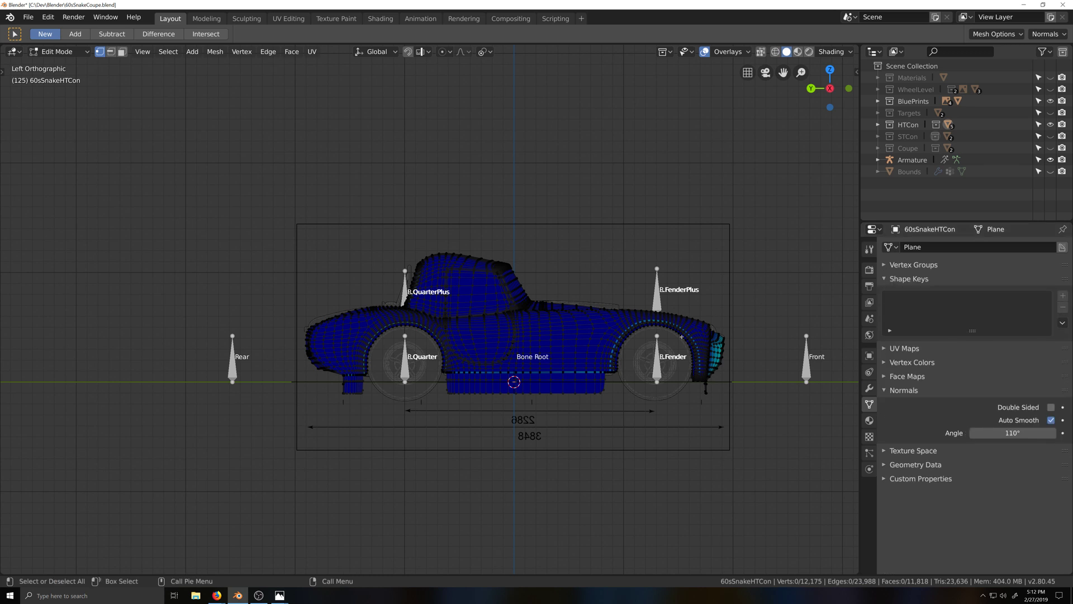
scroll(548, 382, "up", 1)
middle_click_drag(619, 362, 586, 373, "shift")
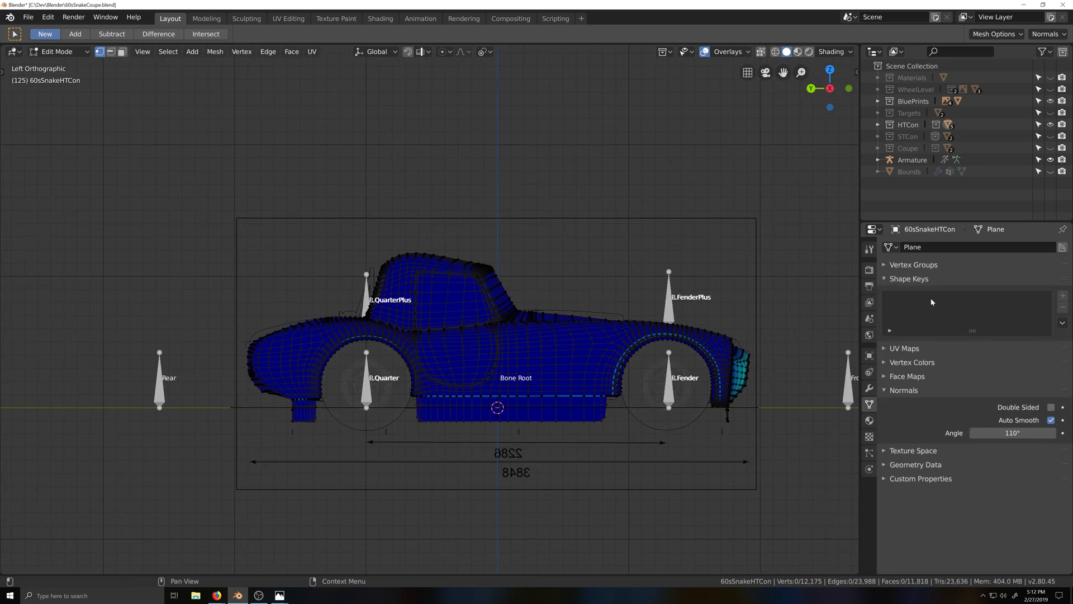
Return to Object Mode and add a Basis shape key plus three more shape keys to 60sSnakeHTCon
key("Tab")
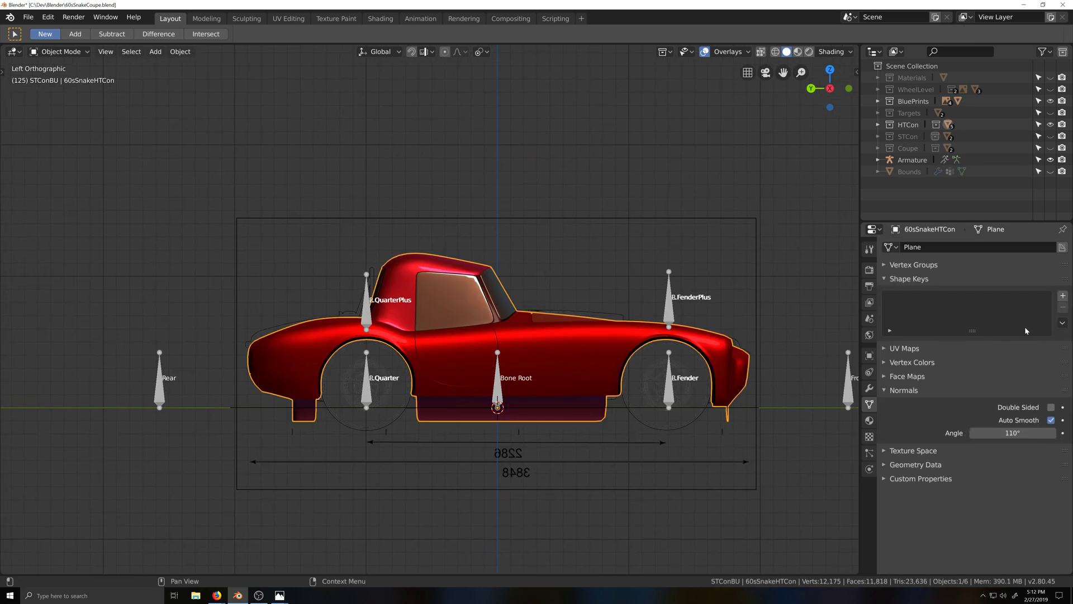
left_click(1062, 296)
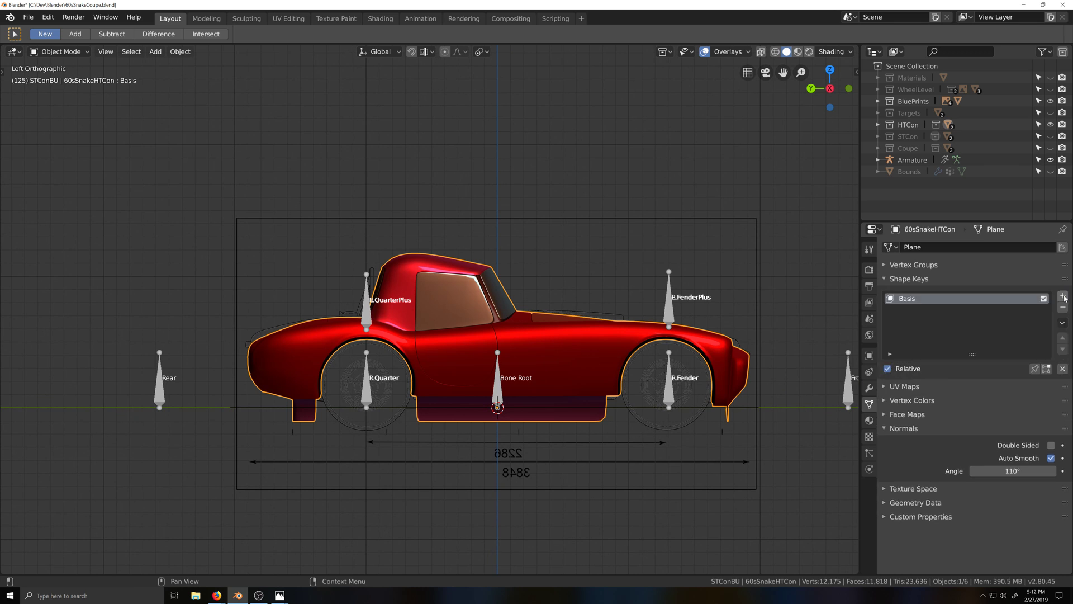
left_click(1063, 297)
left_click(1063, 296)
left_click(1063, 296)
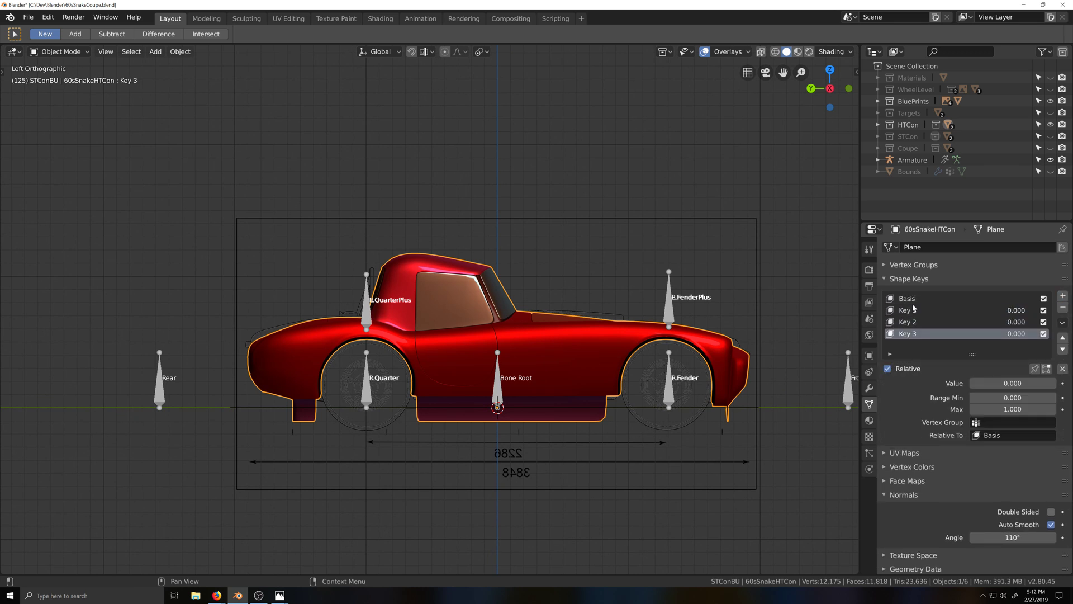
Rename the three shape keys below Basis as RoofTaller, Windshield and BackGlass, in that order
left_click(915, 309)
type("R")
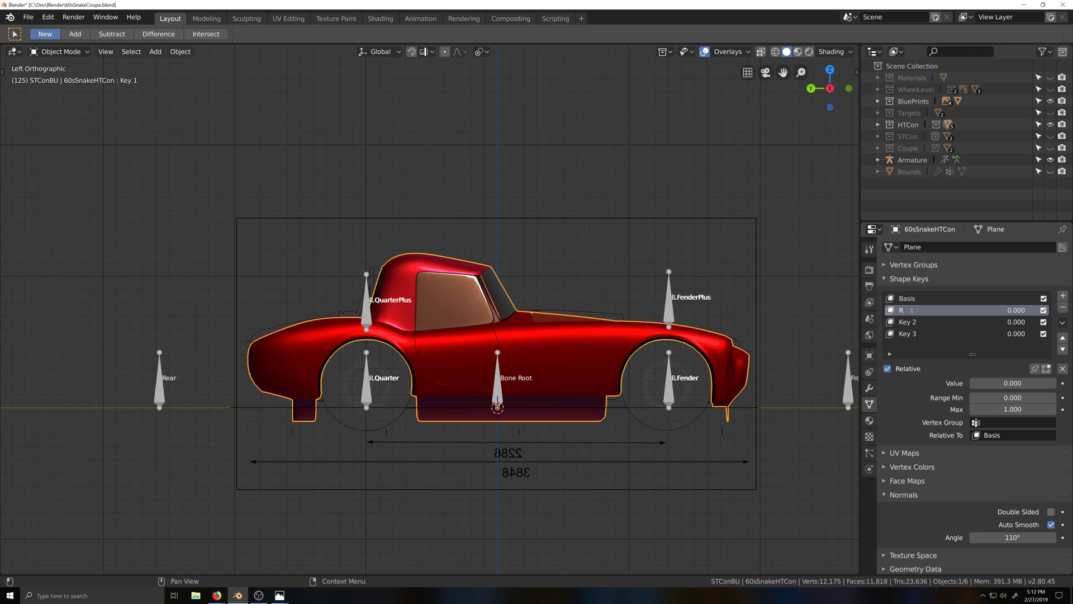
type("oofTaller")
double_click(912, 322)
type("Windshield")
double_click(911, 333)
type("BackGlass")
key("Return")
scroll(534, 354, "up", 2)
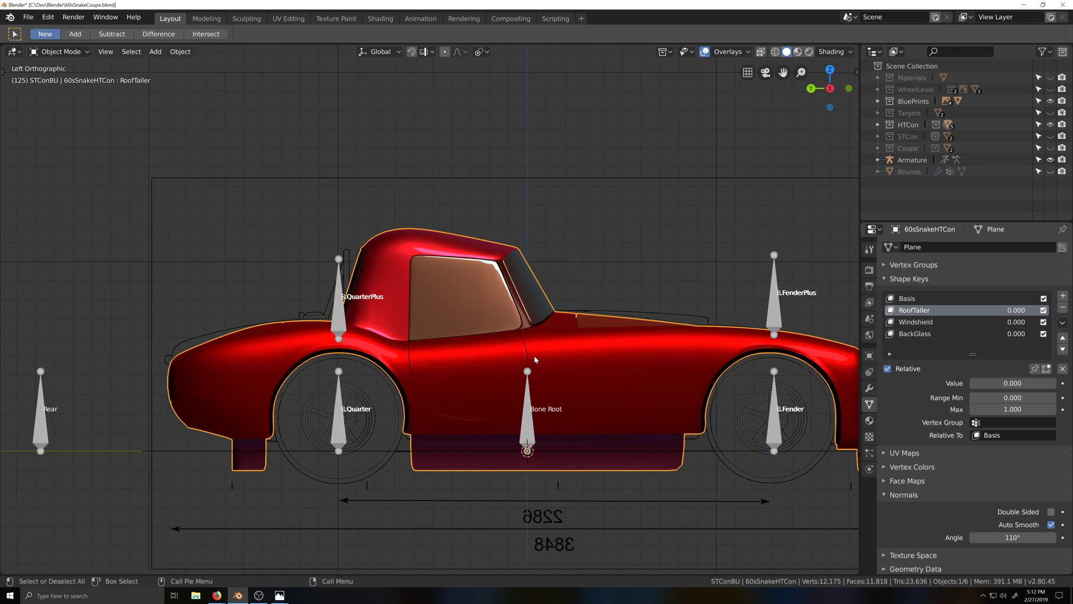
Enter Edit Mode on 60sSnakeHTCon with the RoofTaller shape key active and expand the Vertex Groups section
scroll(527, 303, "up", 1)
key("Tab")
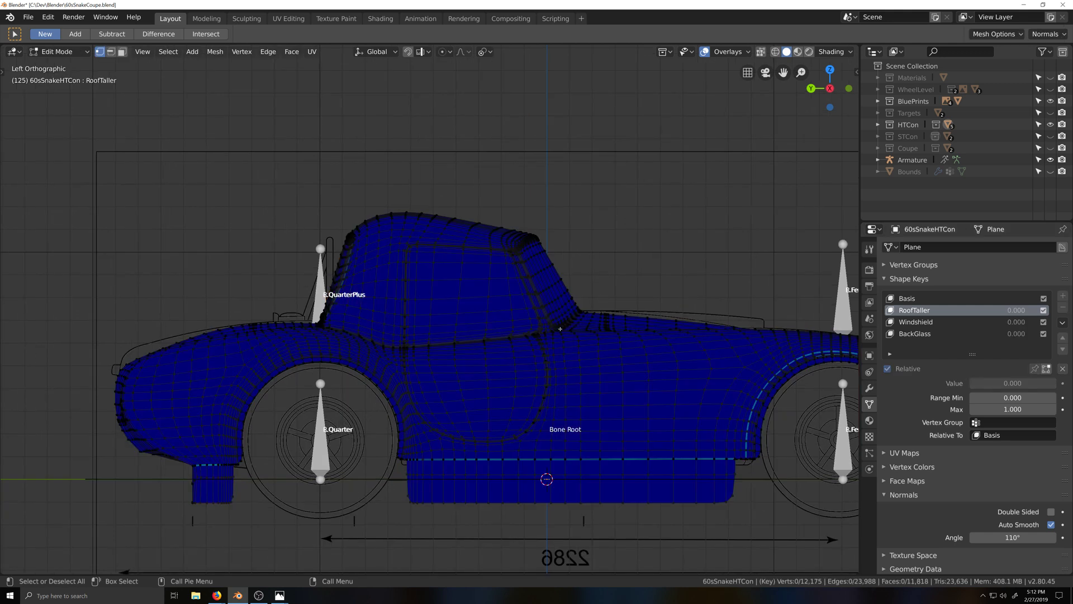
middle_click_drag(607, 340, 561, 352, "shift")
scroll(560, 352, "up", 1)
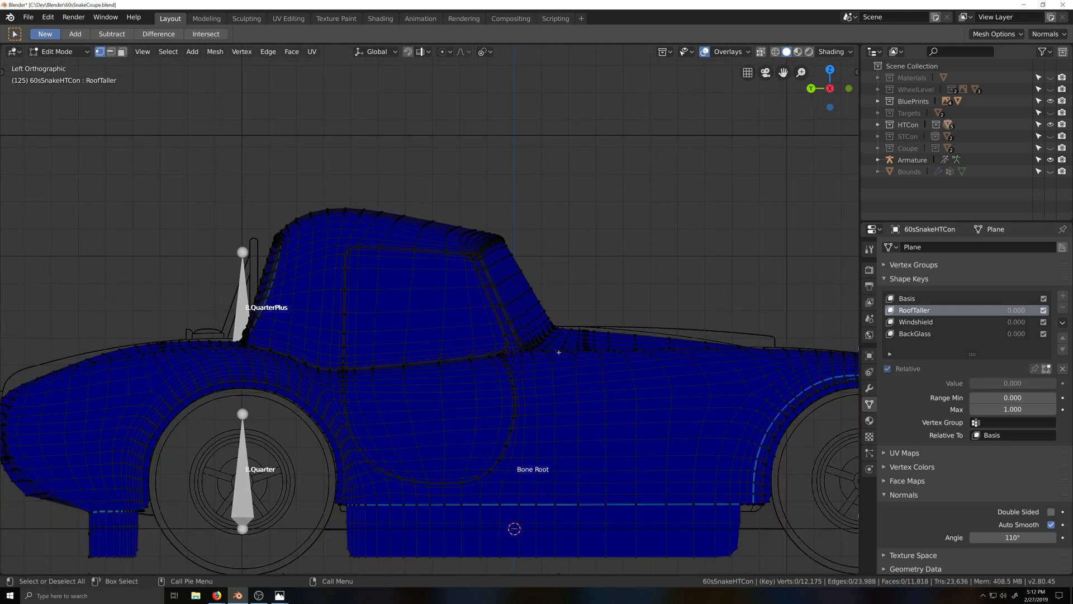
left_click(895, 264)
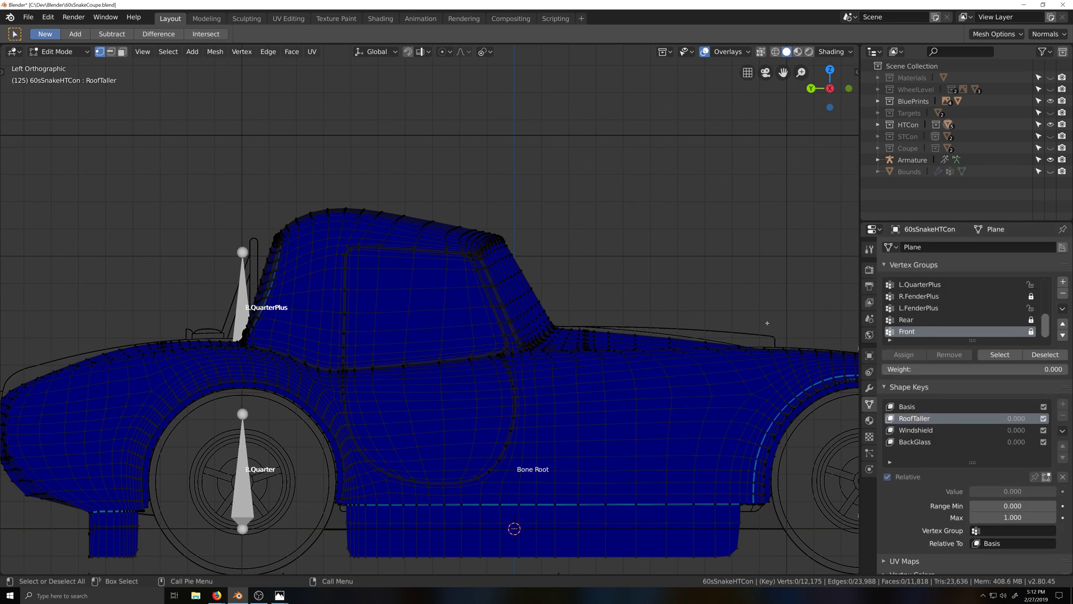
scroll(459, 358, "down", 3)
scroll(453, 358, "up", 3)
scroll(415, 256, "down", 3)
scroll(447, 330, "up", 3)
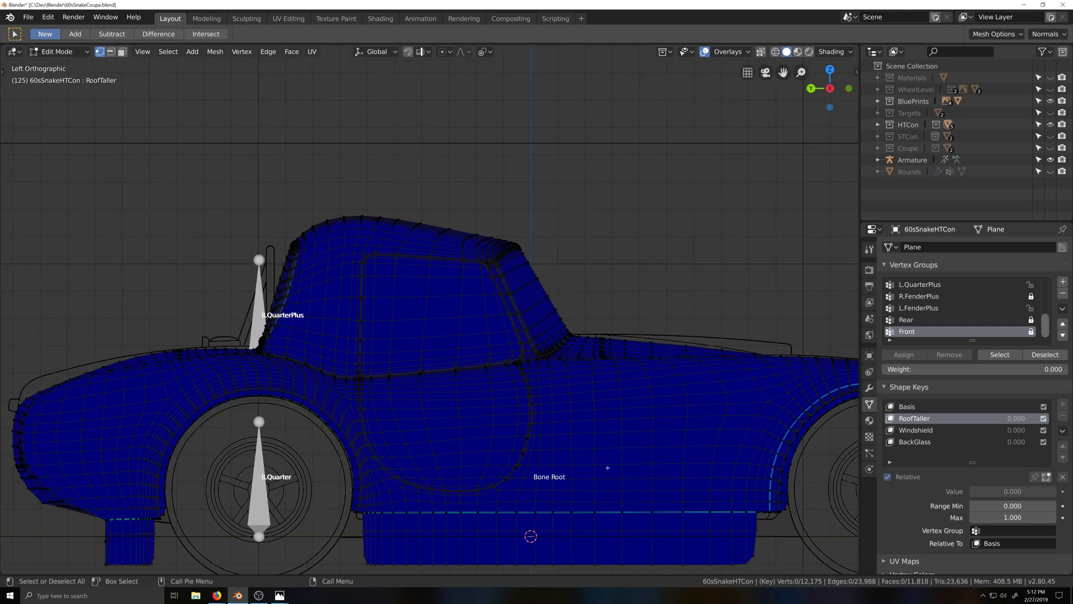
scroll(927, 496, "down", 1)
scroll(920, 426, "up", 1)
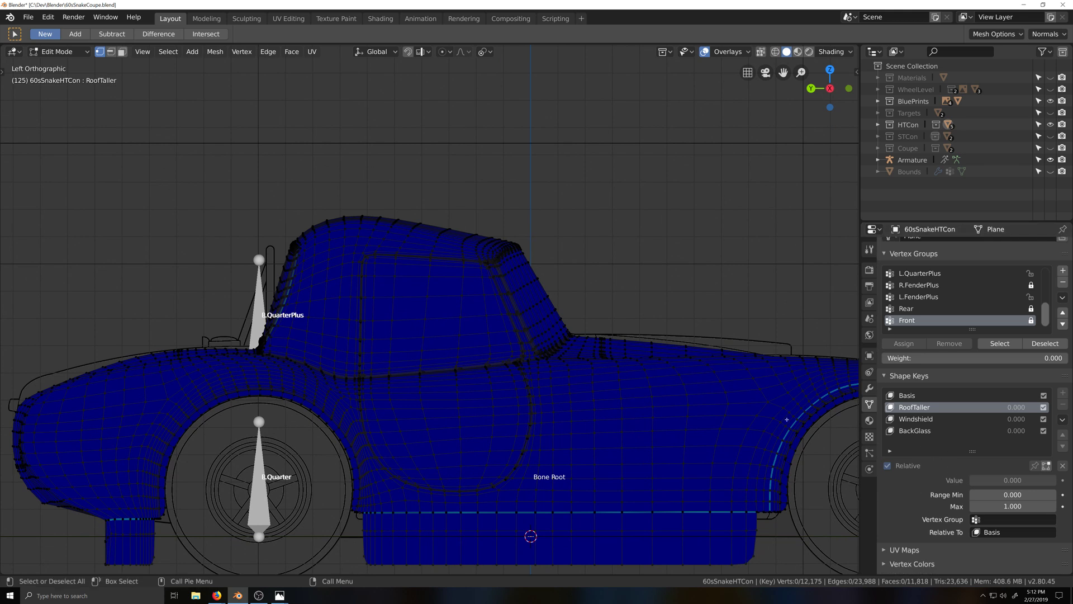
scroll(788, 422, "up", 1)
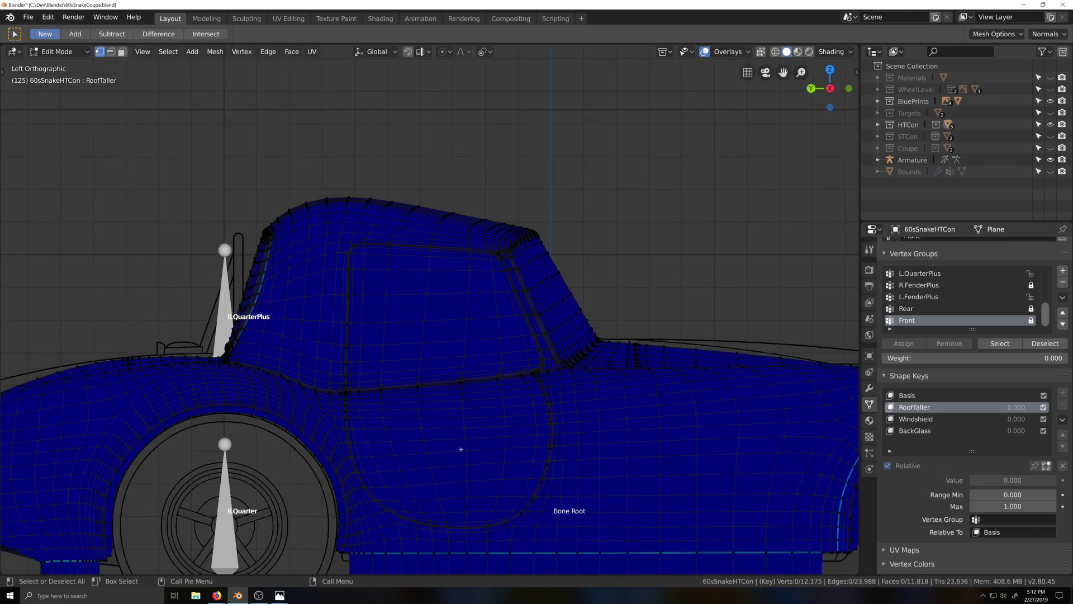
scroll(490, 425, "down", 1)
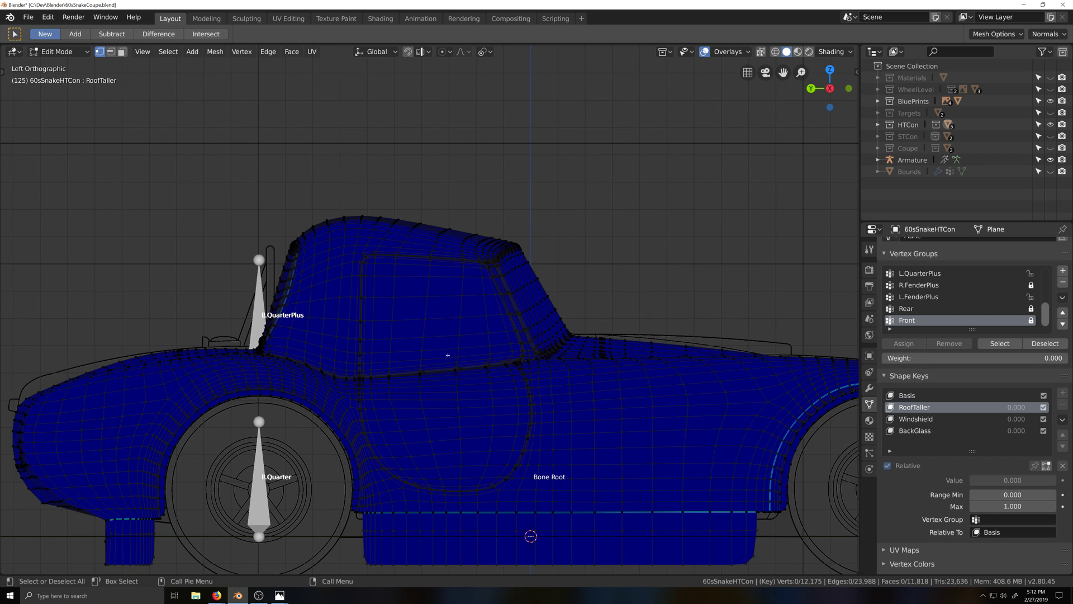
Select the edge loop around the lower roof and windshield, add the back glass's lower loop, and turn on X-ray
left_click(445, 349, "alt")
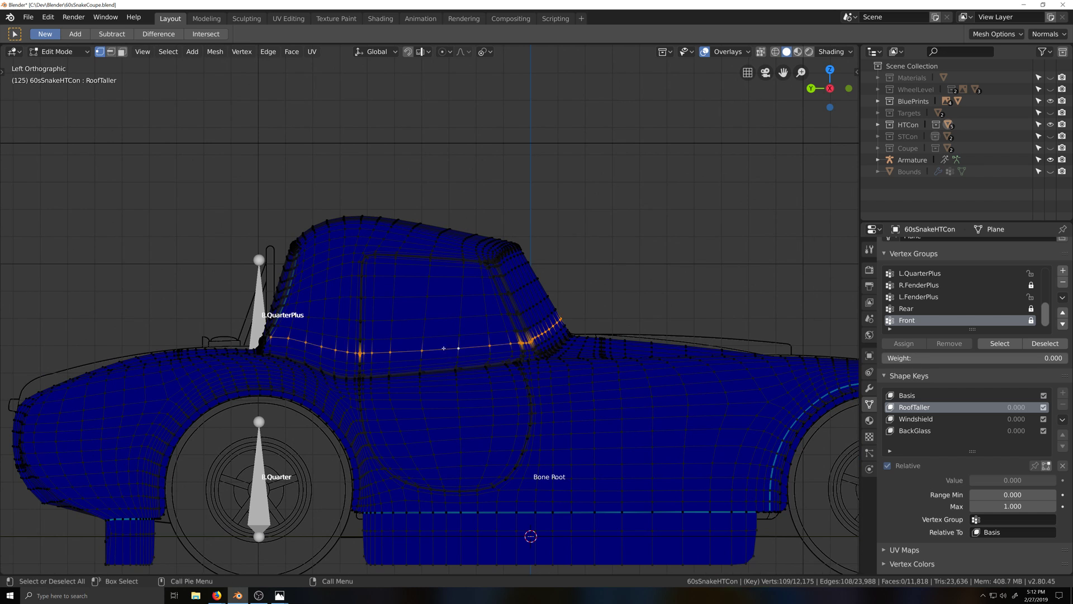
scroll(444, 348, "down", 2)
middle_click_drag(445, 348, 460, 357)
scroll(460, 356, "up", 5)
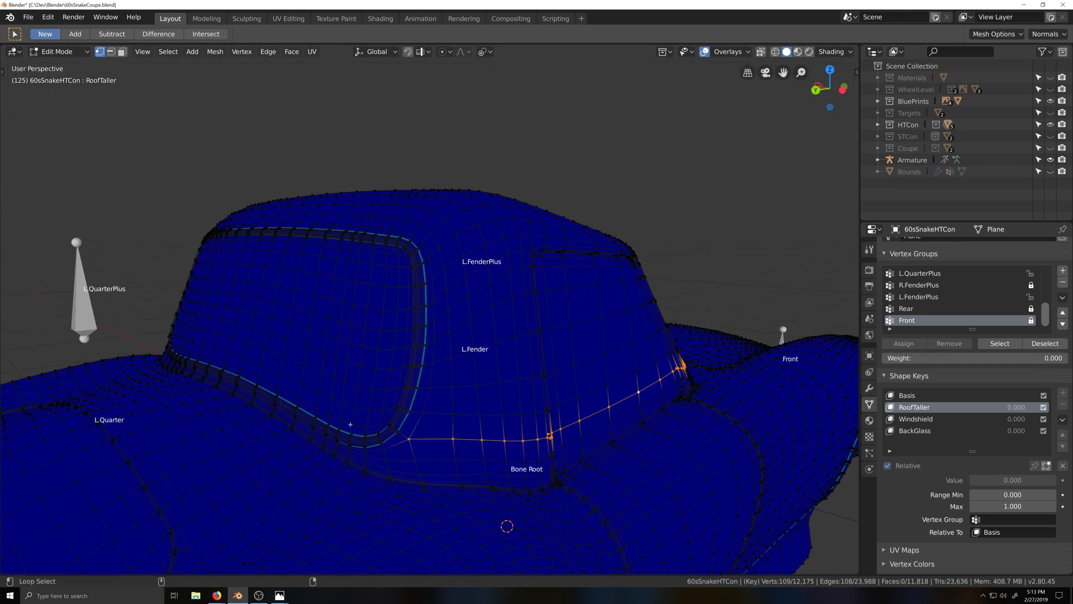
left_click(354, 425, "alt+shift")
key("alt+z")
key("c")
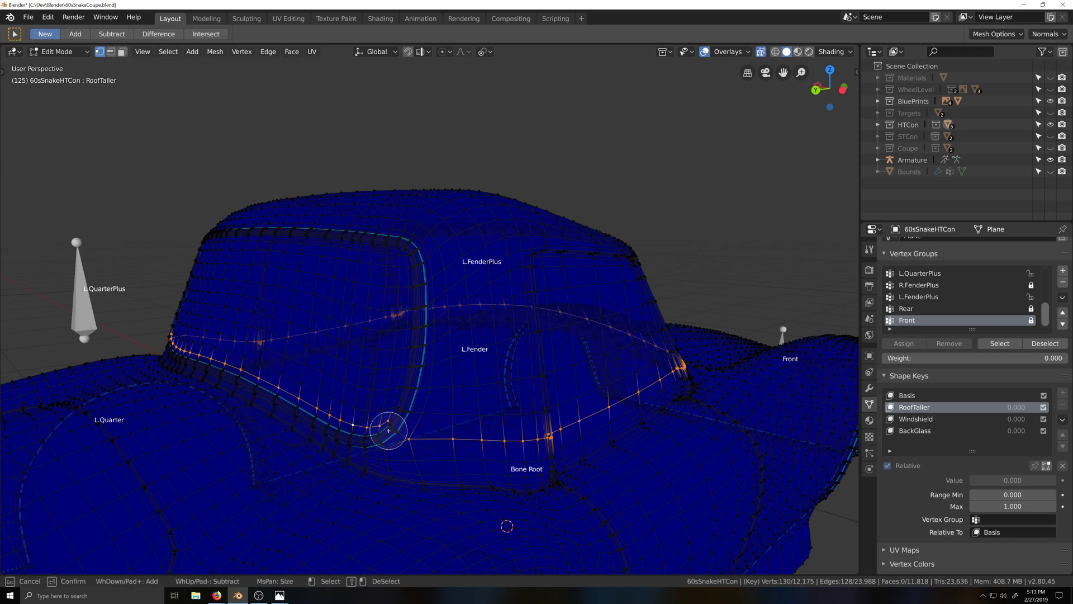
left_click_drag(400, 430, 388, 425)
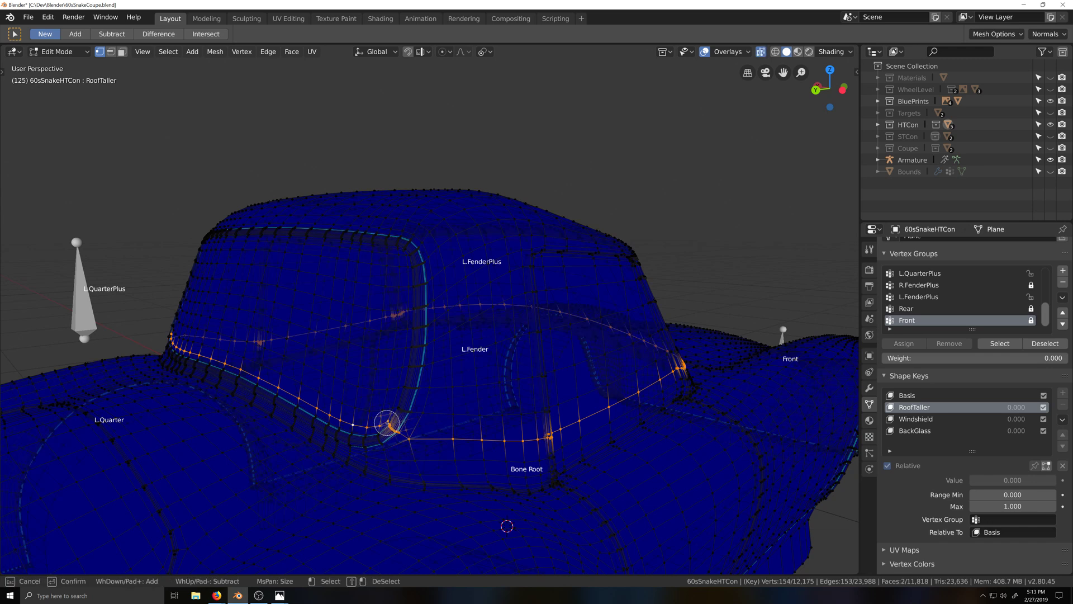
key("Escape")
middle_click_drag(406, 432, 423, 437)
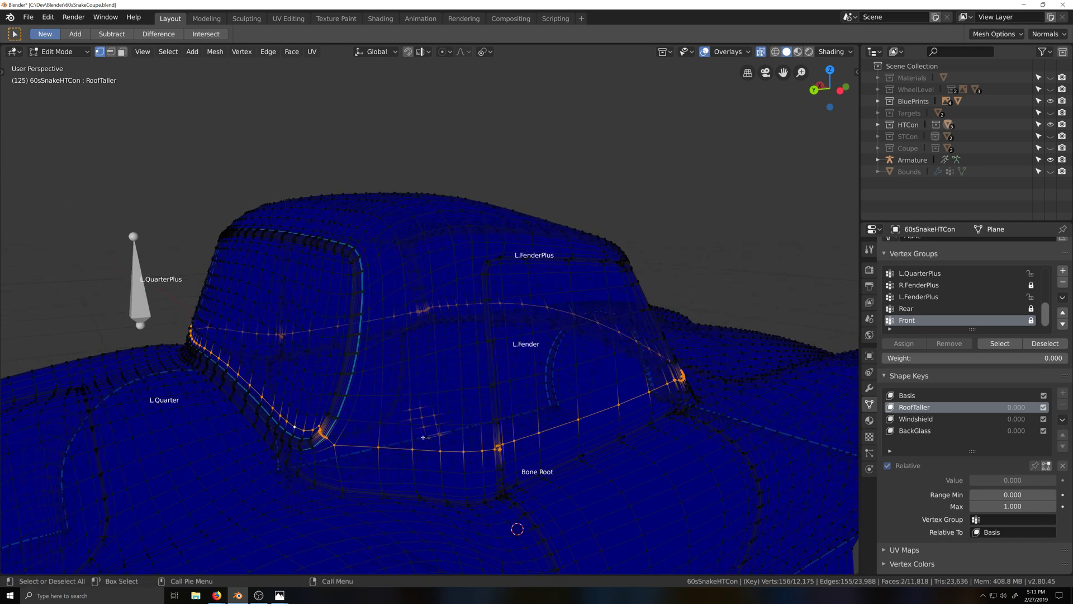
key("ctrl+z")
In the left orthographic view, circle-select the vertices at the back glass's lower corner to close the gap in the selected loop
key("KP_3")
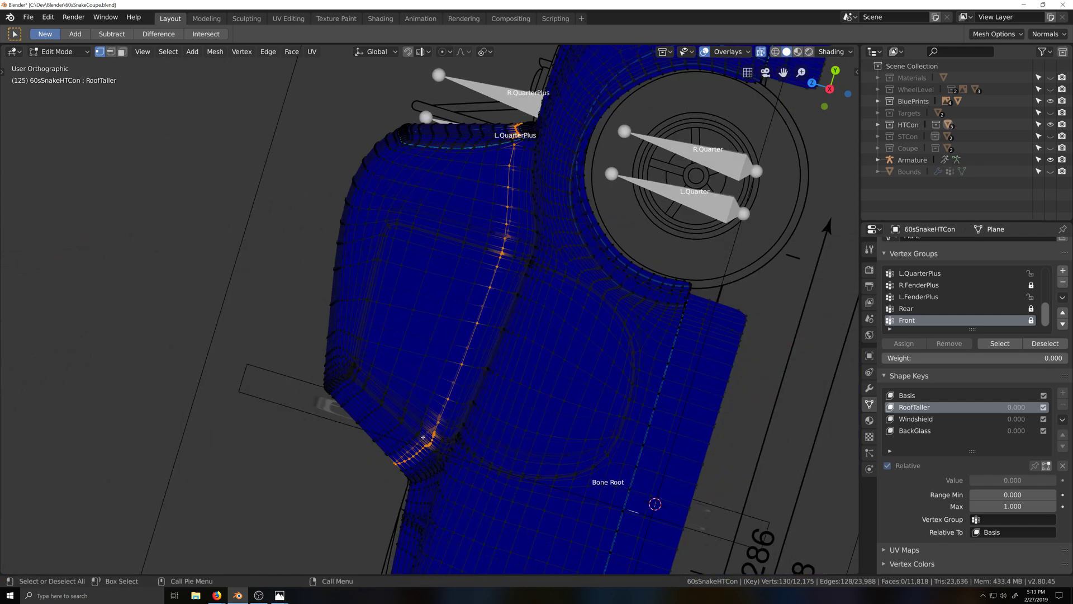
key("ctrl+KP_3")
scroll(333, 333, "up", 3)
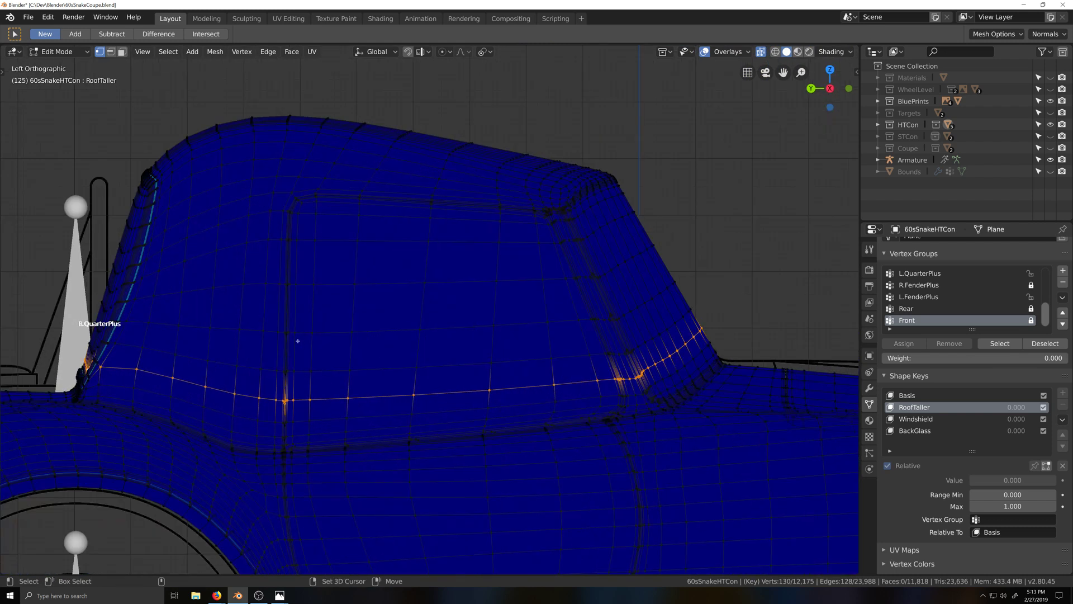
scroll(274, 360, "up", 4)
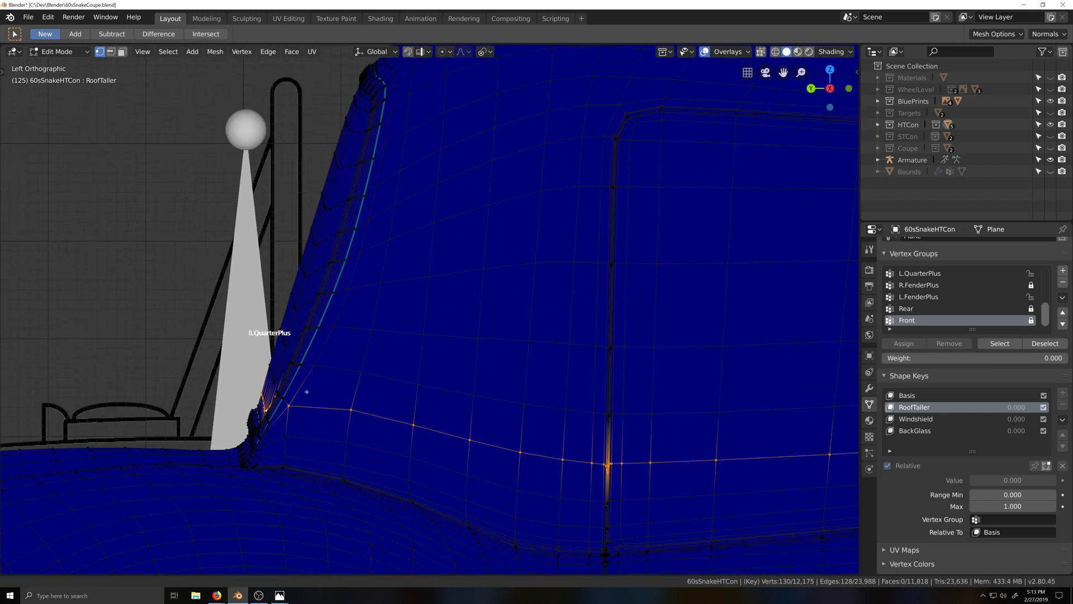
key("alt+z")
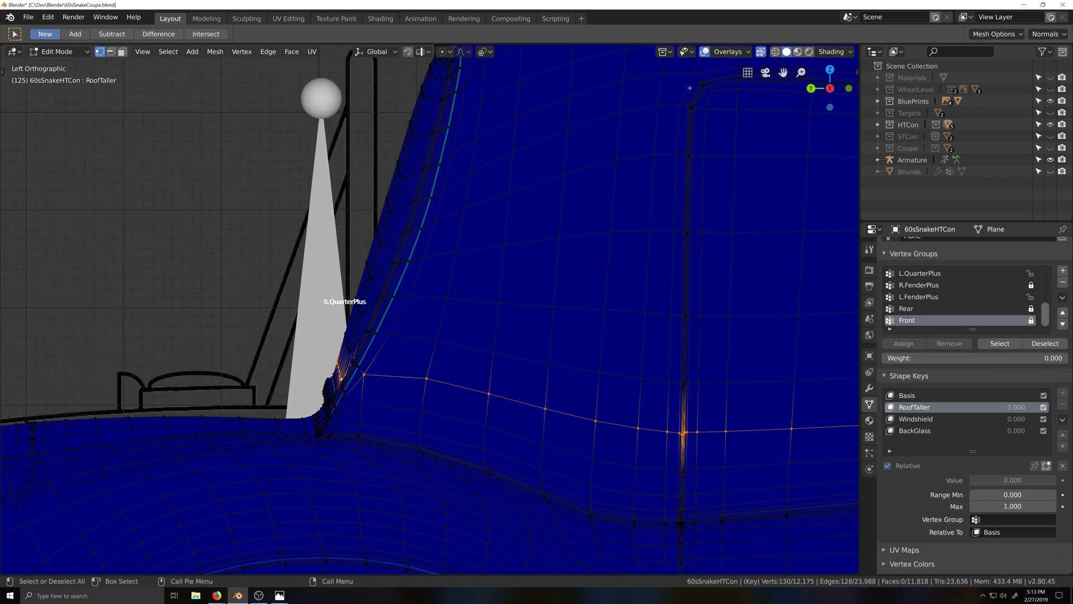
key("c")
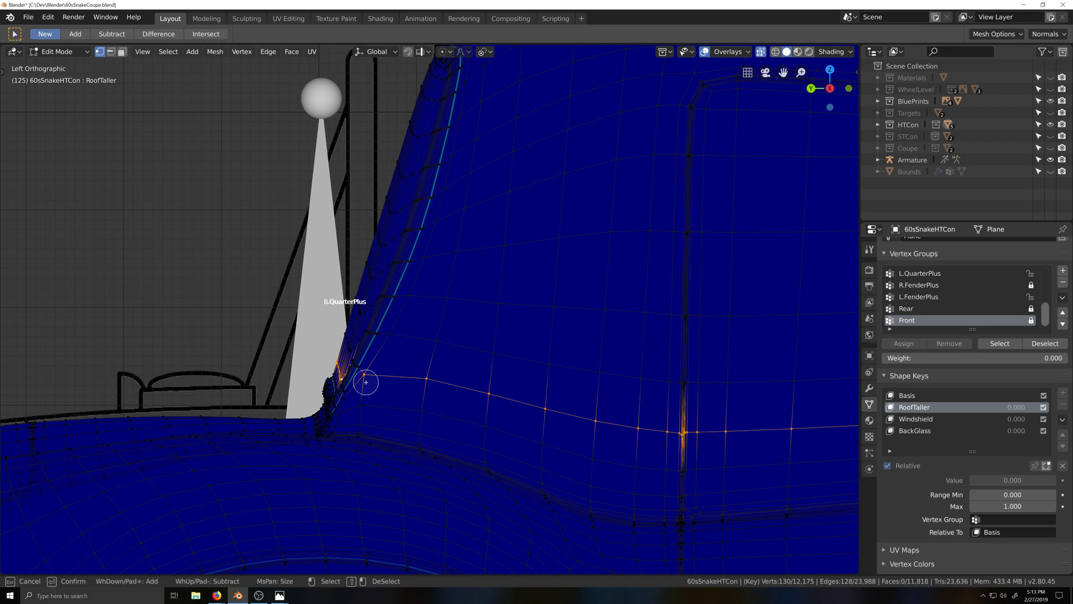
left_click(359, 378)
key("Escape")
middle_click_drag(366, 411, 544, 359)
scroll(565, 368, "up", 2)
Hide the selected loop, select the linked roof section above it, and reveal the hidden loop as part of the selection
key("h")
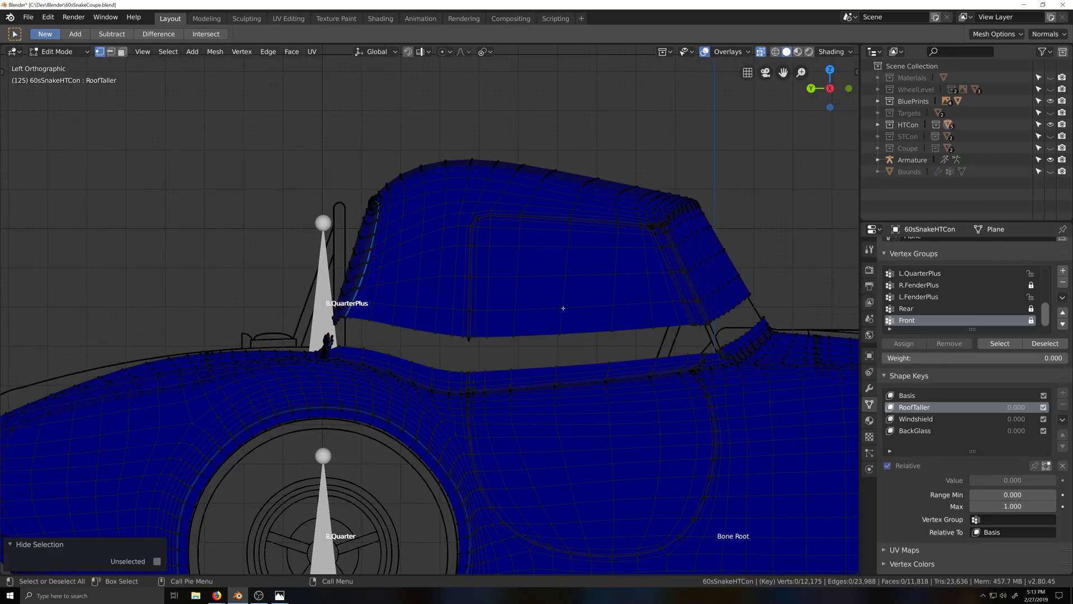
key("l")
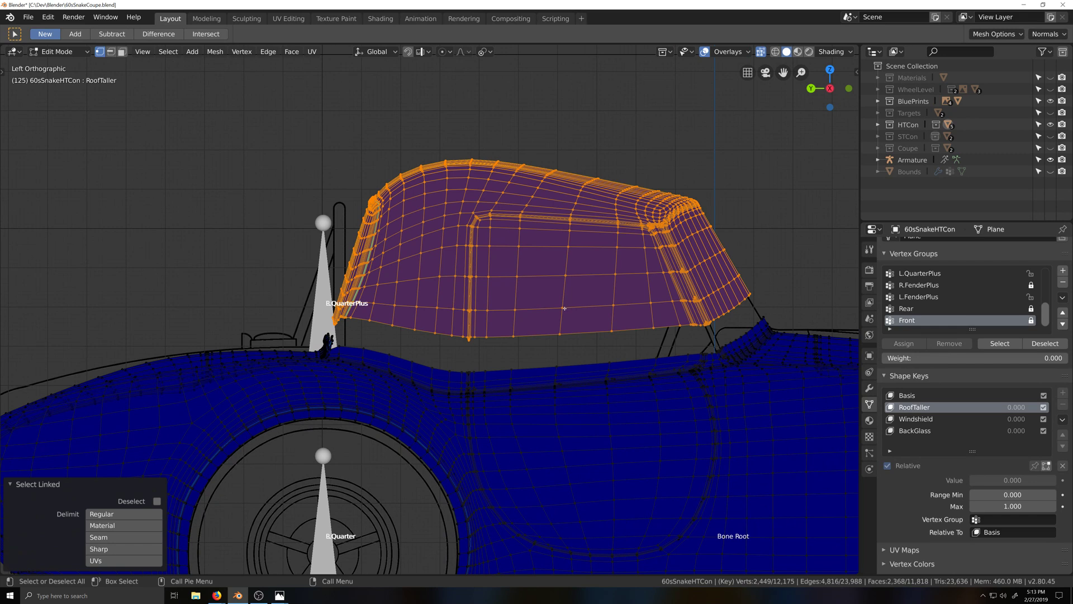
key("alt+h")
scroll(568, 334, "down", 2)
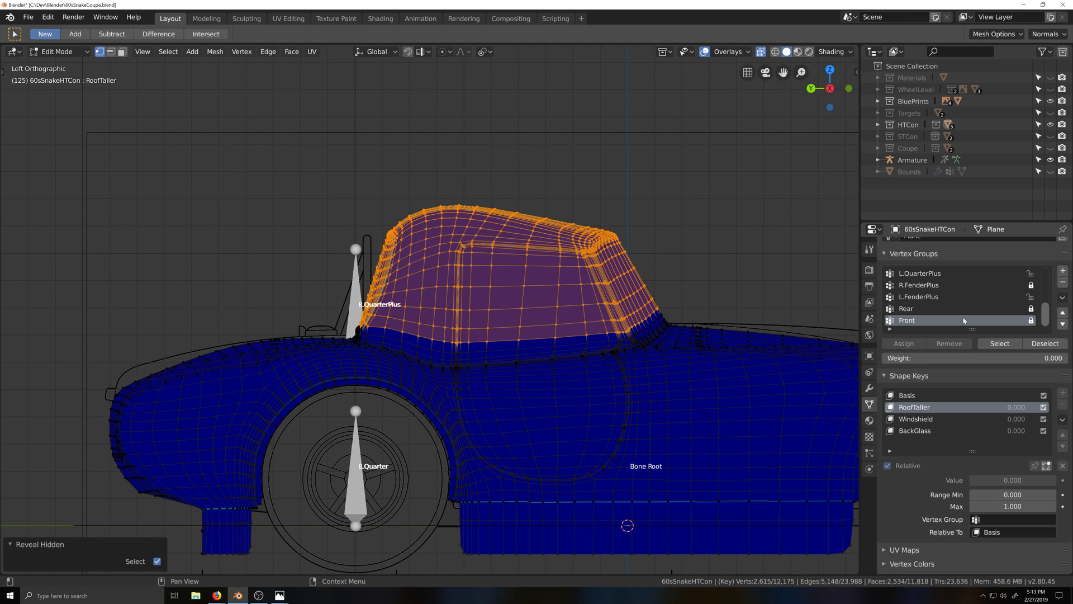
Add a vertex group named RoofTaller and assign the selected roof vertices to it
left_click(1063, 272)
double_click(911, 320)
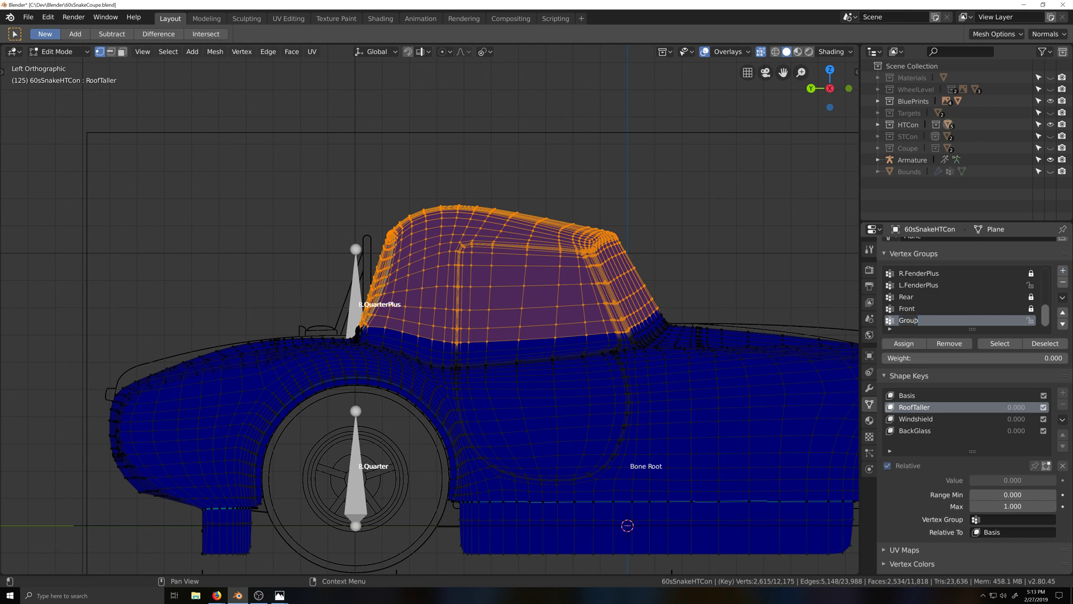
type("RoofTaller")
key("Return")
left_click(910, 349)
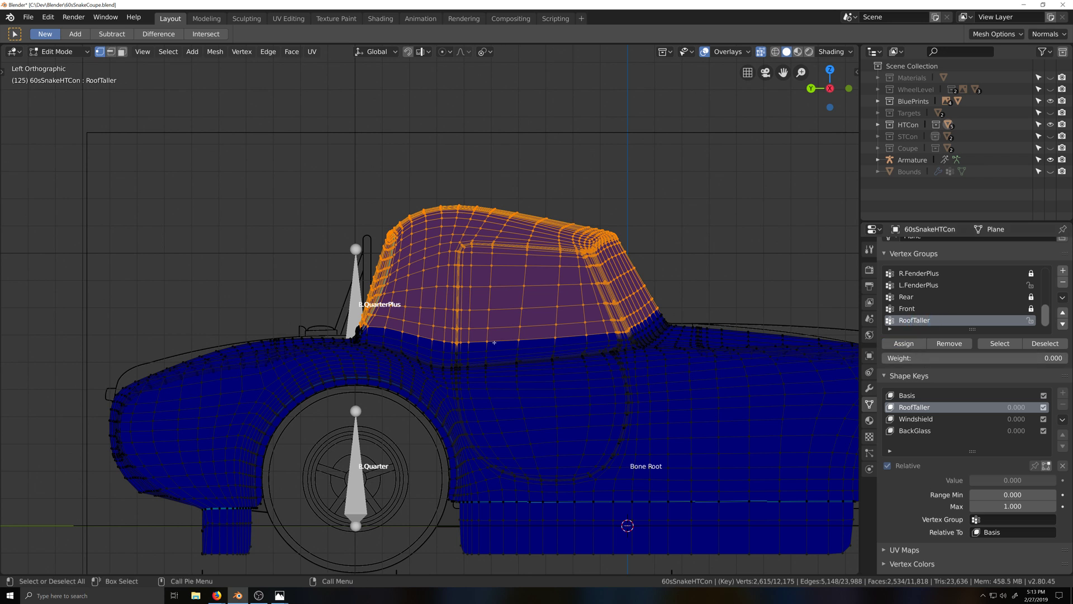
Check the RoofTaller vertex group by deselecting everything, reselecting its vertices and inspecting the selection's lower boundary
scroll(494, 342, "down", 1)
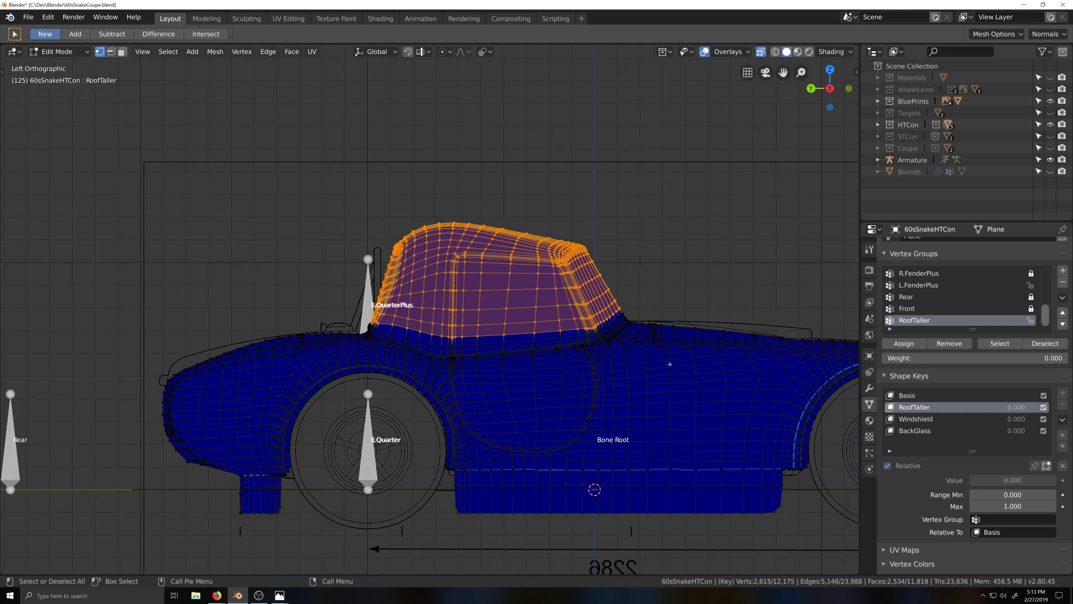
key("alt+a")
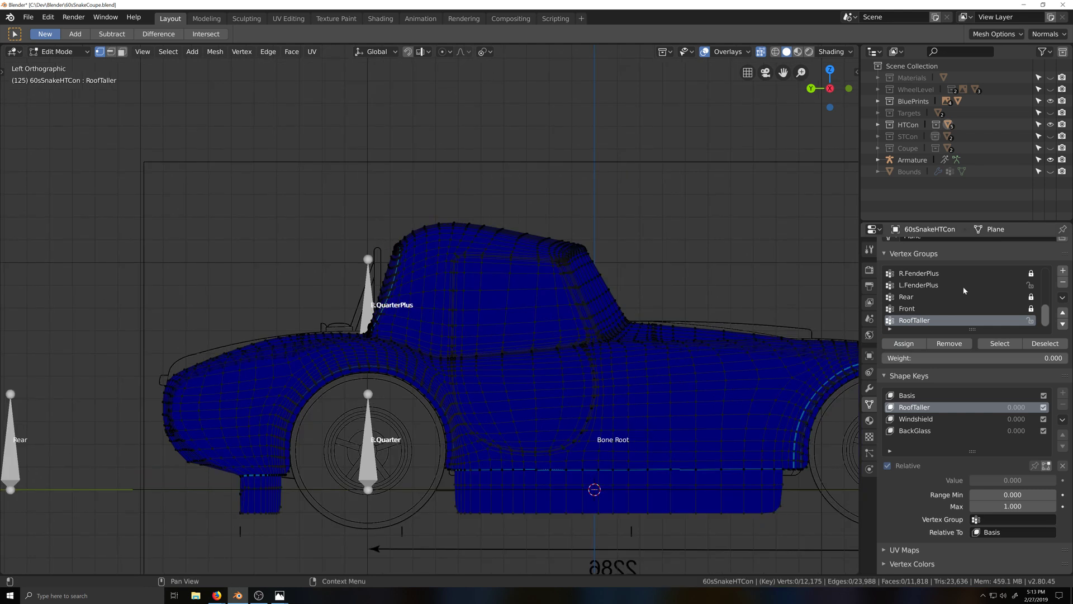
left_click(1009, 344)
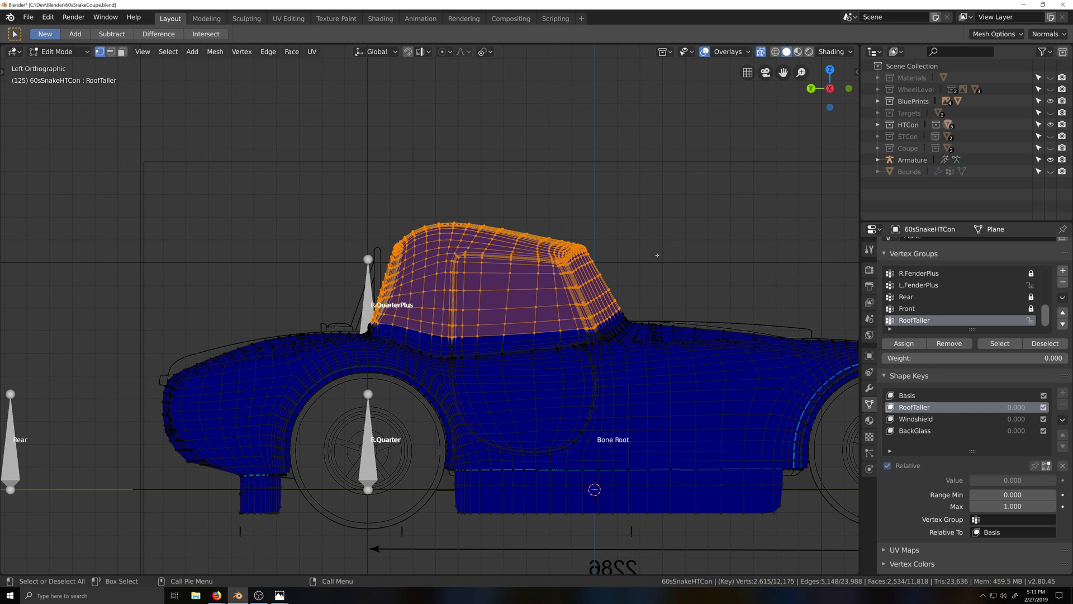
key("alt+a")
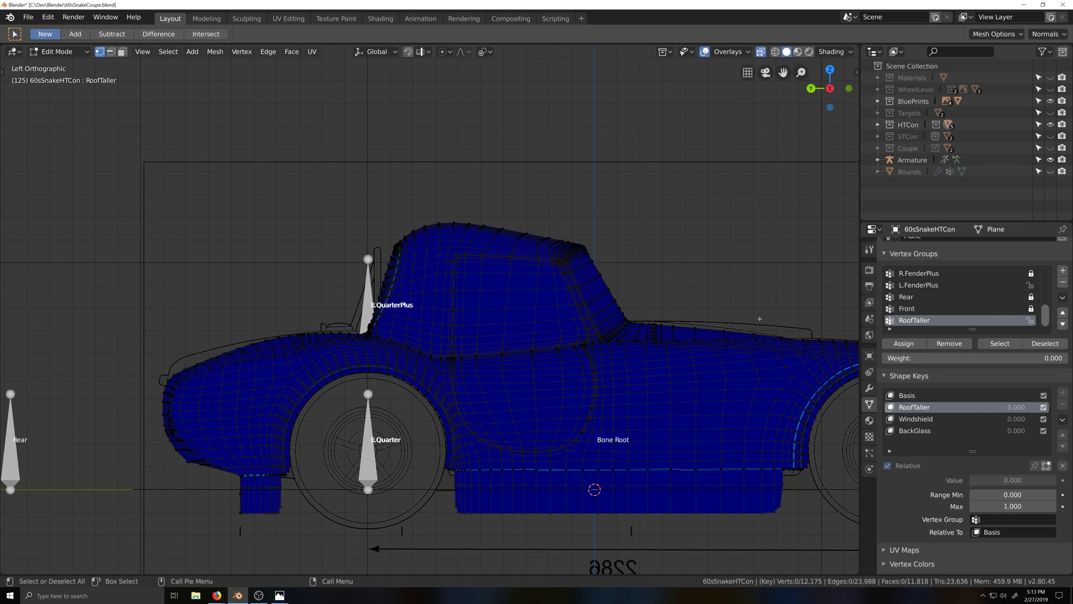
left_click(1000, 343)
scroll(469, 405, "up", 1)
scroll(468, 404, "up", 7)
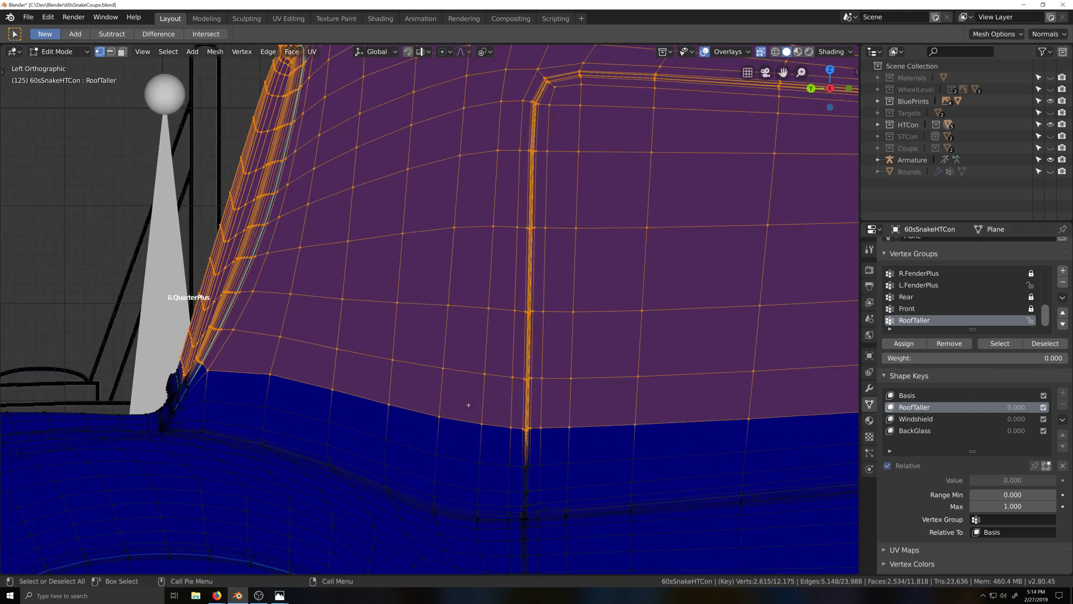
scroll(553, 459, "up", 1)
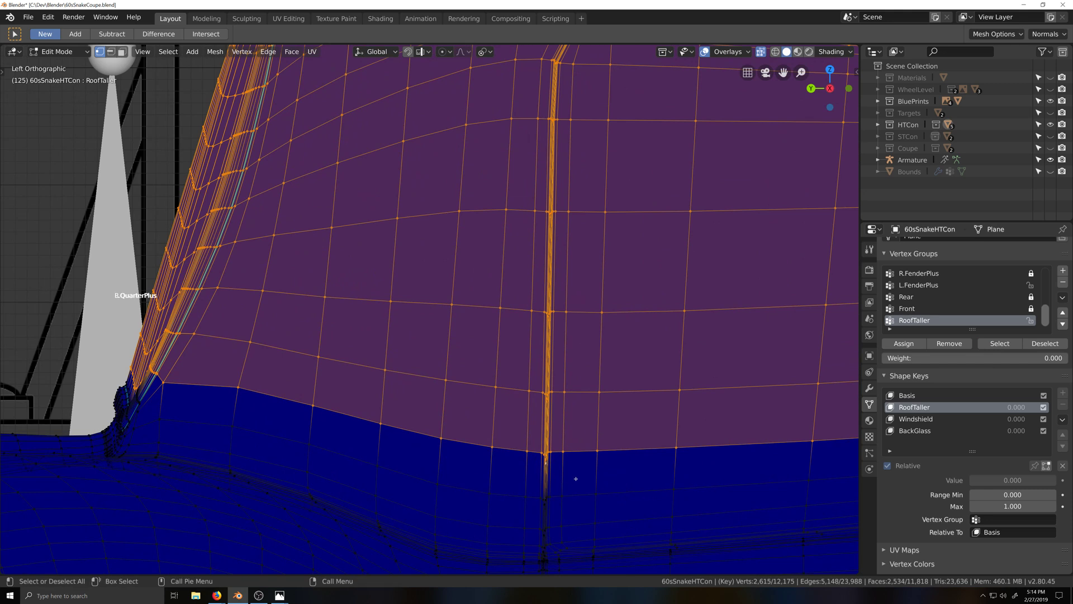
scroll(567, 411, "down", 5)
scroll(568, 411, "down", 3)
middle_click_drag(568, 408, 512, 402, "shift")
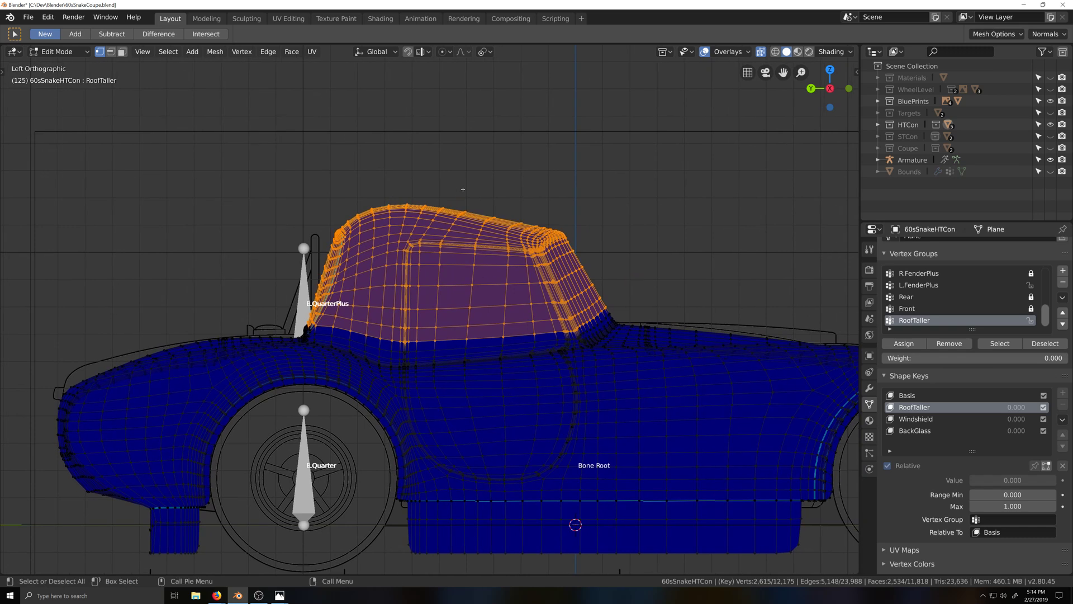
Set the transform pivot point to Bounding Box Center
key("period")
left_click(362, 152)
middle_click_drag(464, 136, 490, 155, "shift")
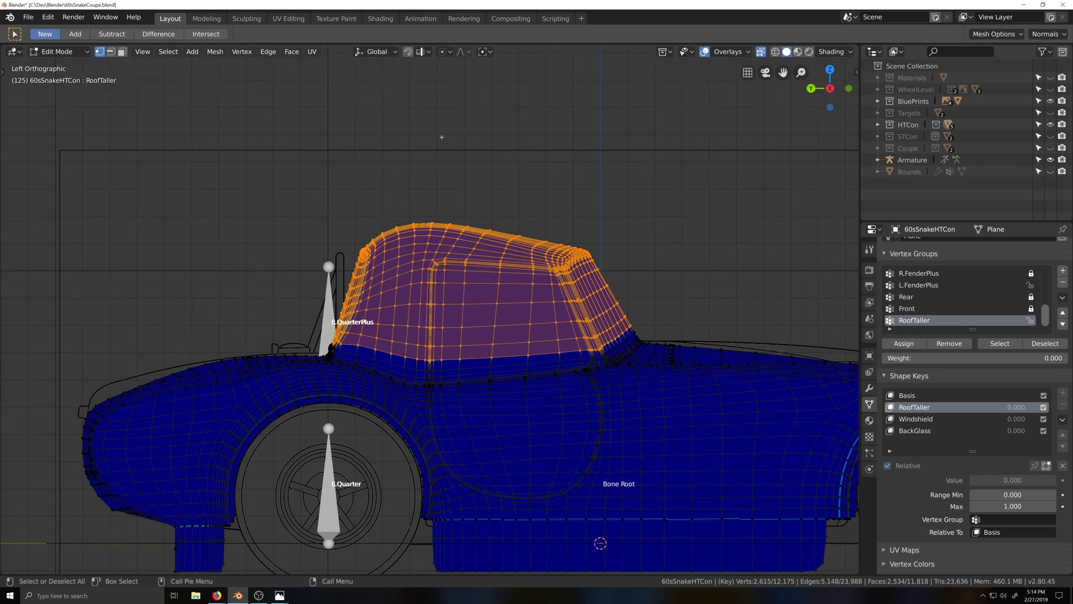
scroll(441, 137, "down", 1)
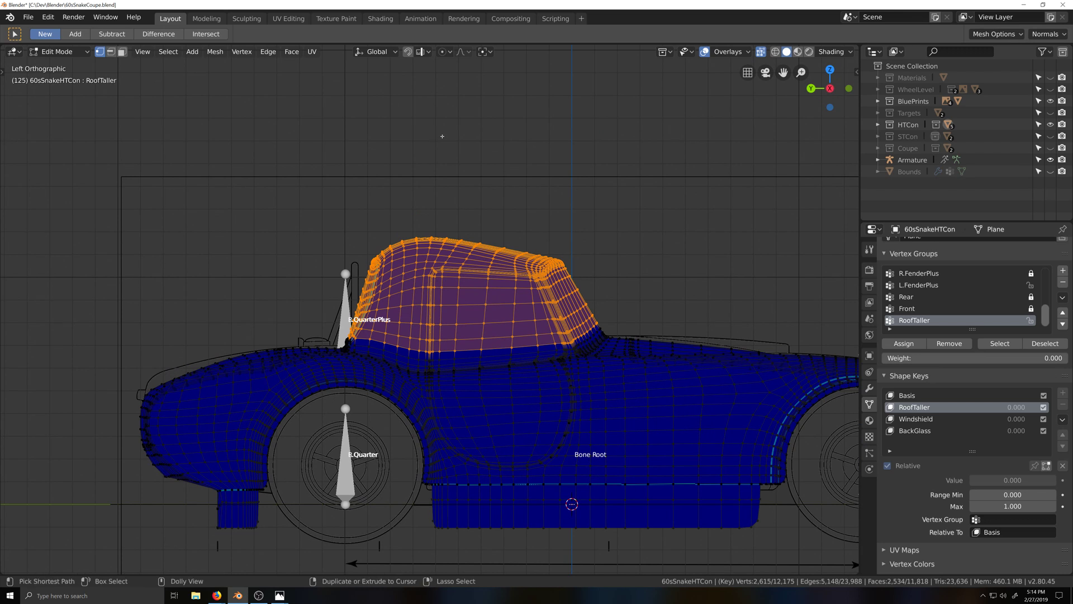
key("shift+ctrl+alt+s")
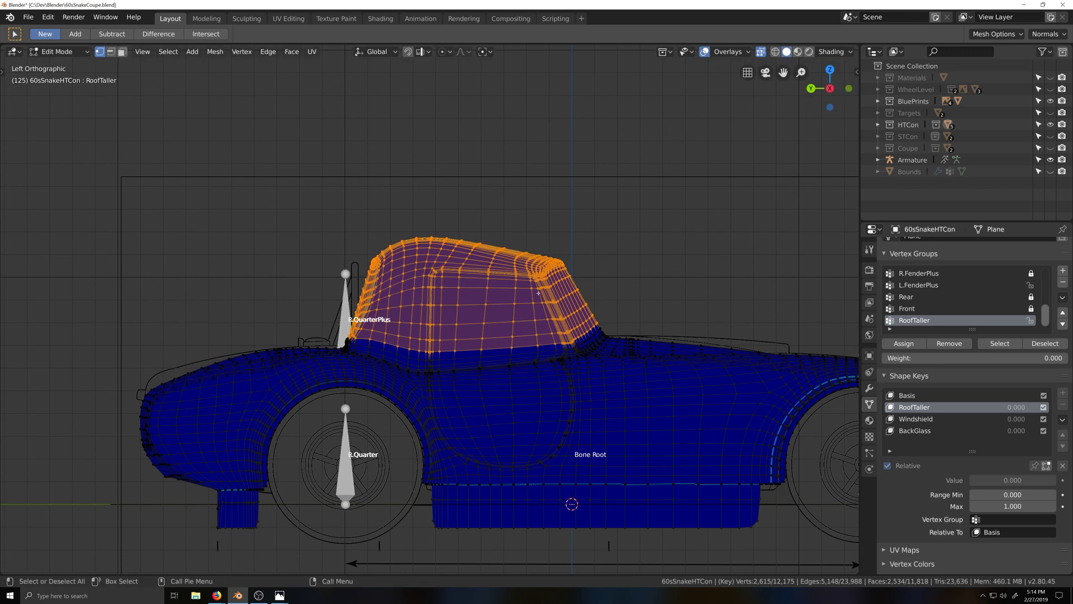
key("s")
key("y")
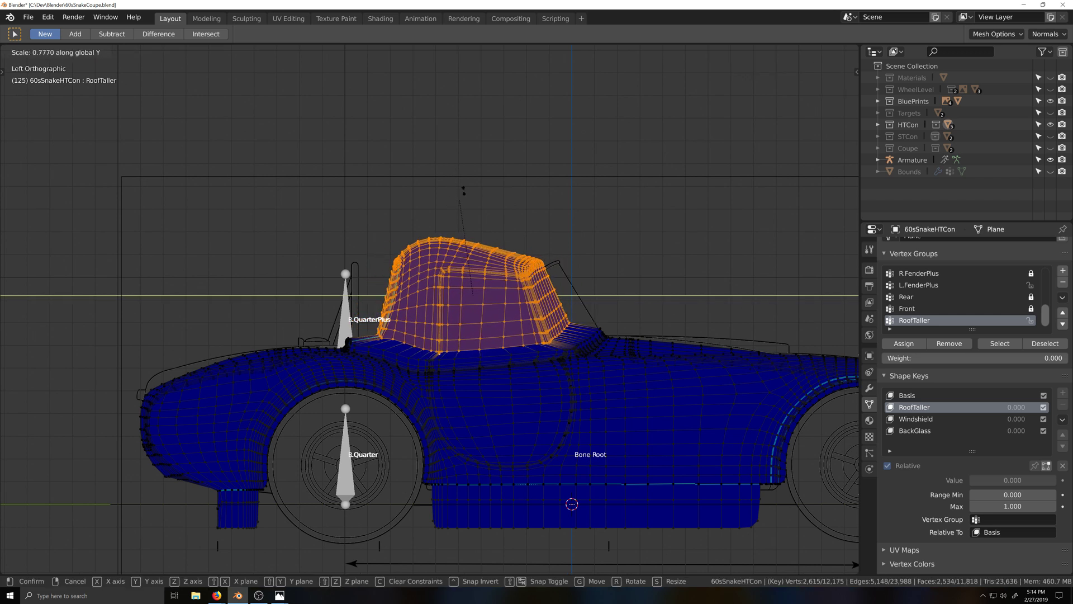
key("y")
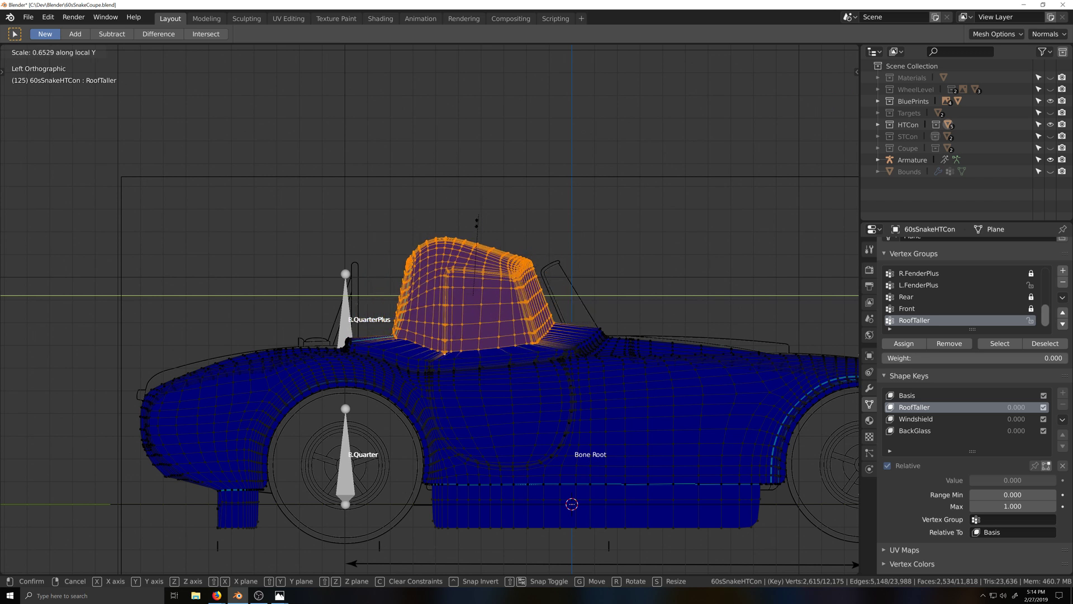
right_click(480, 190)
key("s")
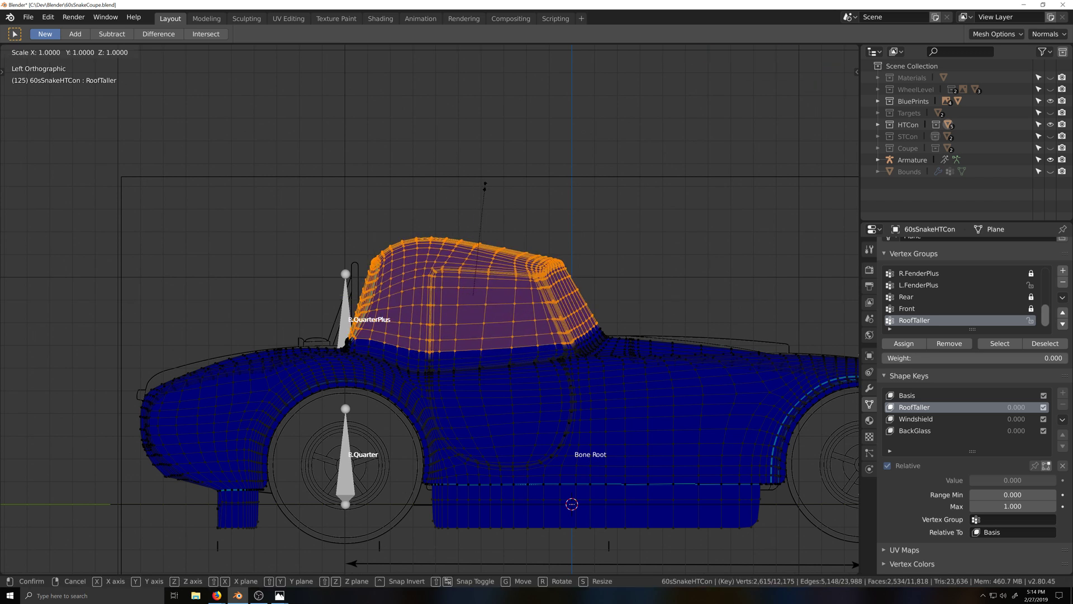
key("z")
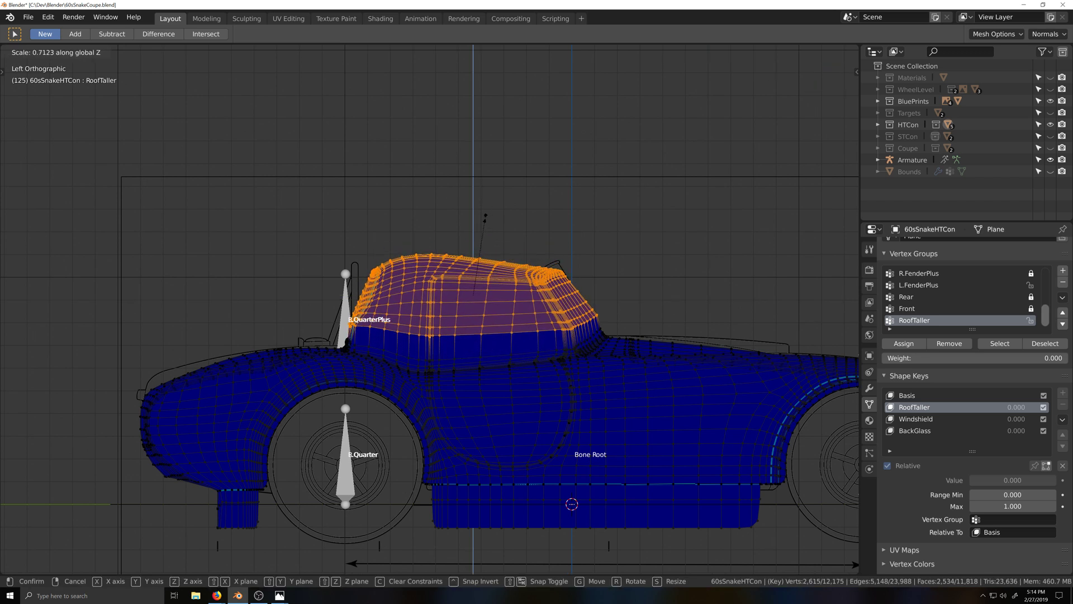
left_click(604, 274)
Set the transform pivot point to Active Element
key("period")
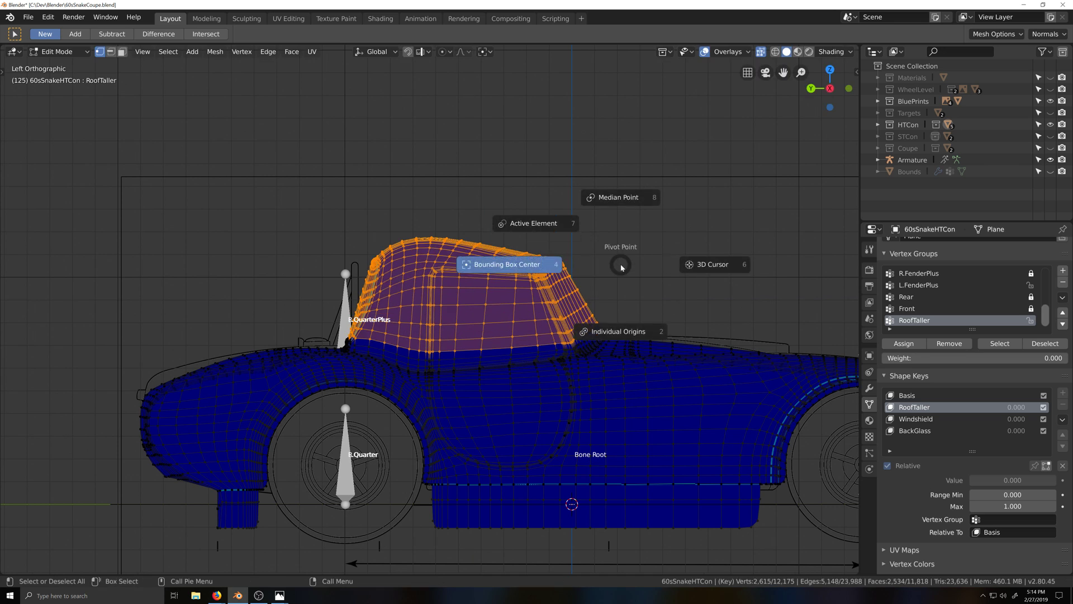
left_click(536, 221)
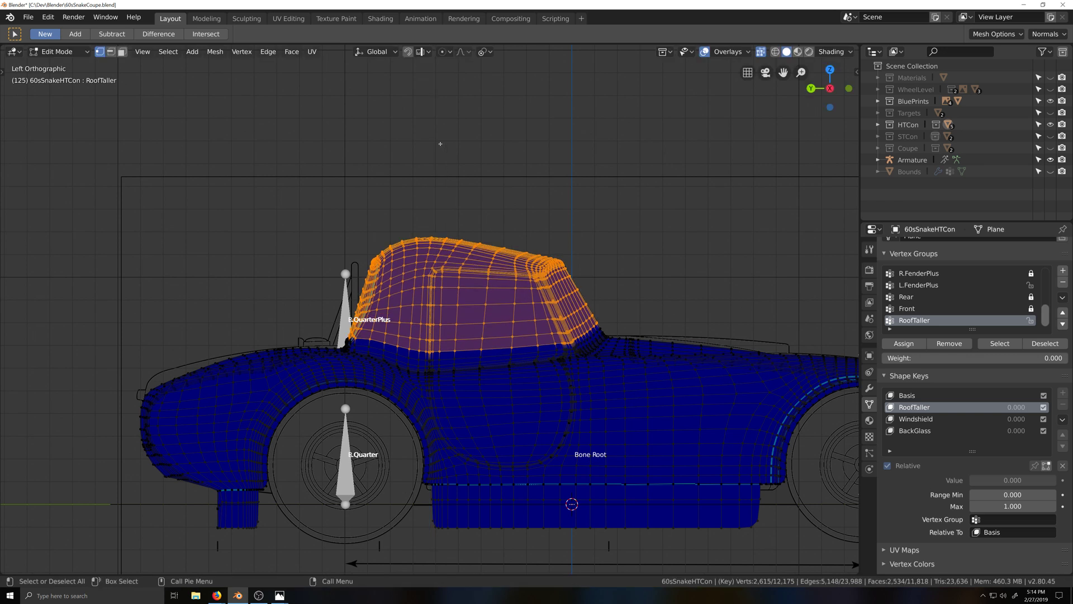
key("s")
key("z")
right_click(441, 147)
key("ctrl+shift+alt+s")
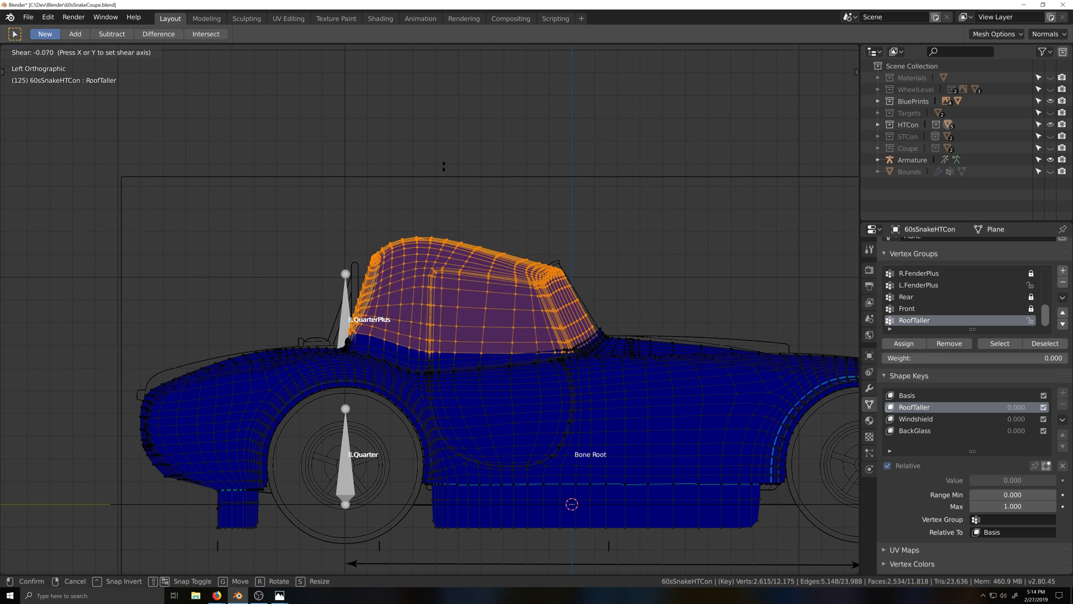
right_click(469, 145)
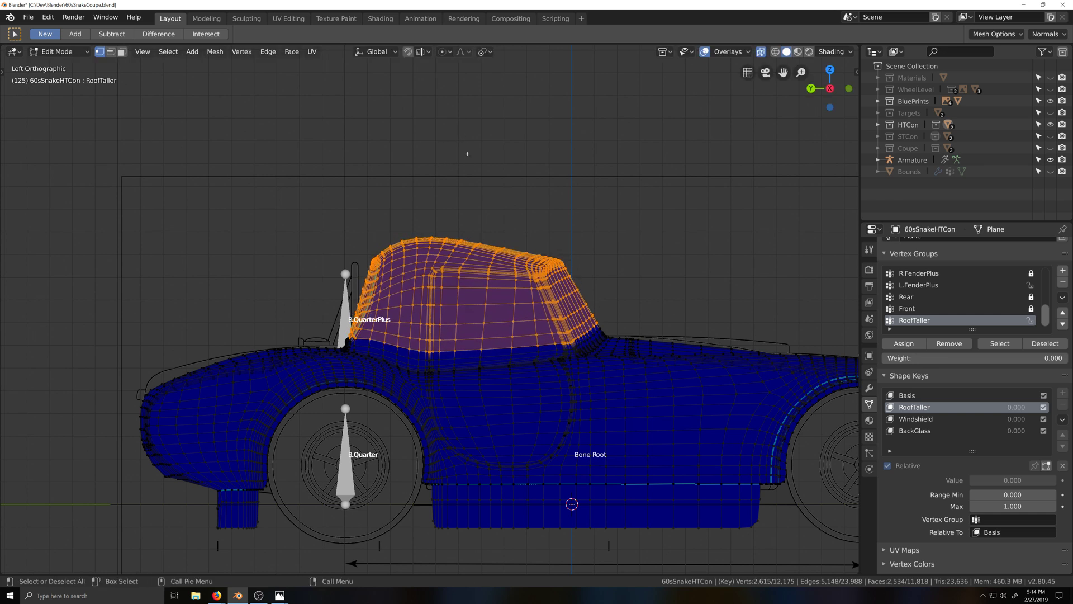
key("ctrl+shift+alt+s")
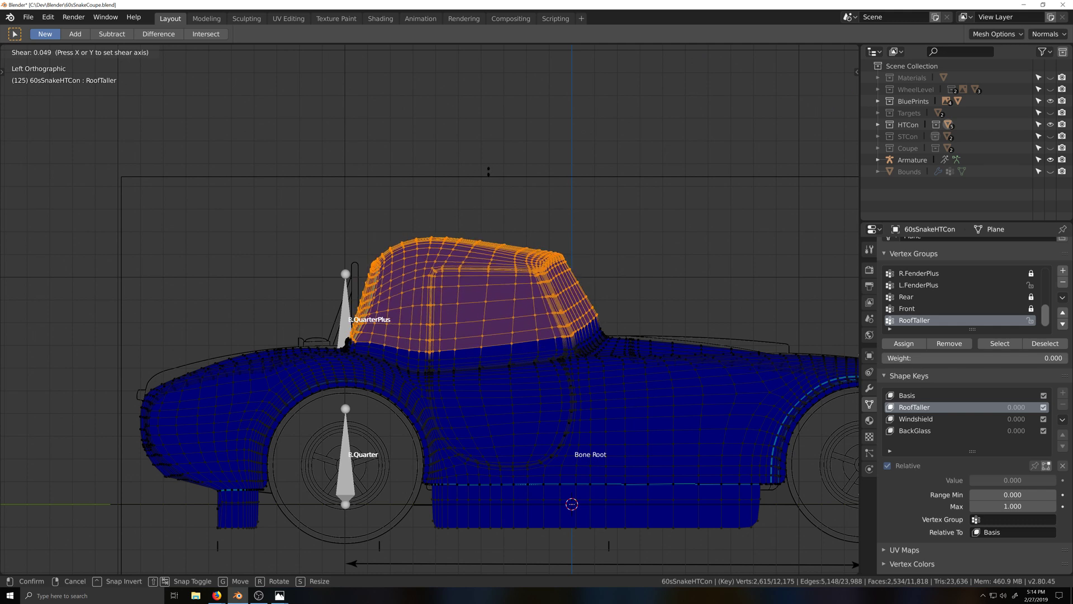
left_click(457, 229)
Make the lowest selected roof vertex at the windshield's base the active vertex, keeping the whole roof selected
scroll(499, 377, "up", 3)
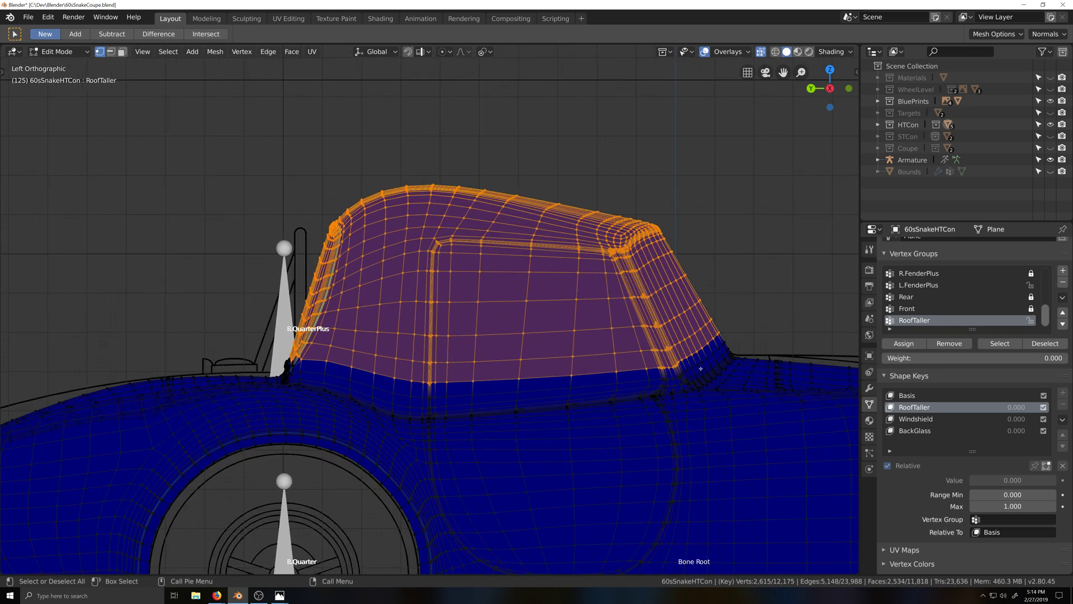
middle_click_drag(701, 369, 661, 387)
middle_click_drag(743, 435, 532, 435, "shift")
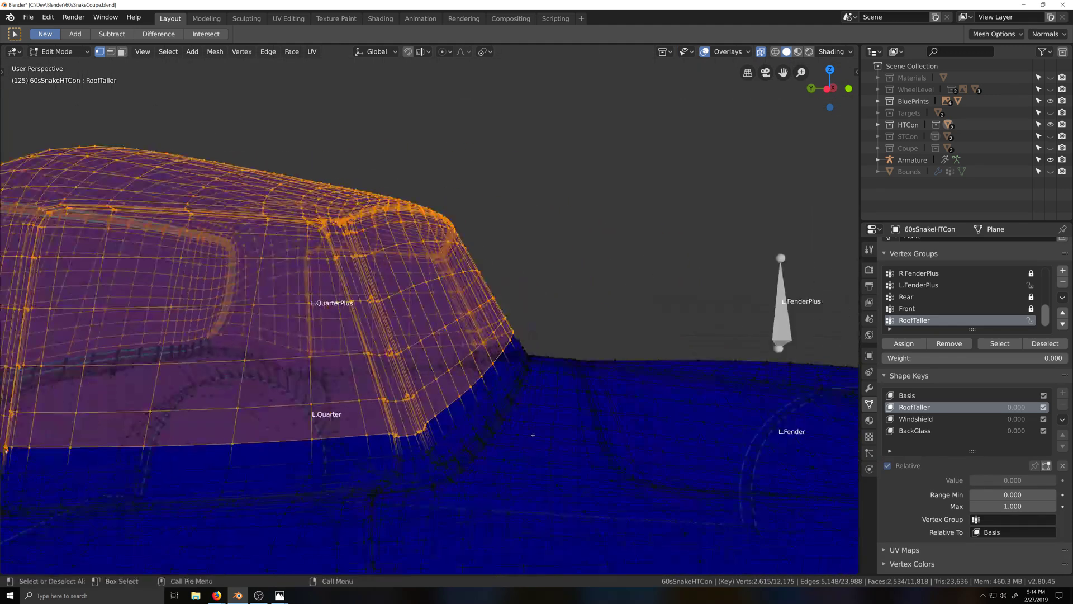
key("ctrl+KP_3")
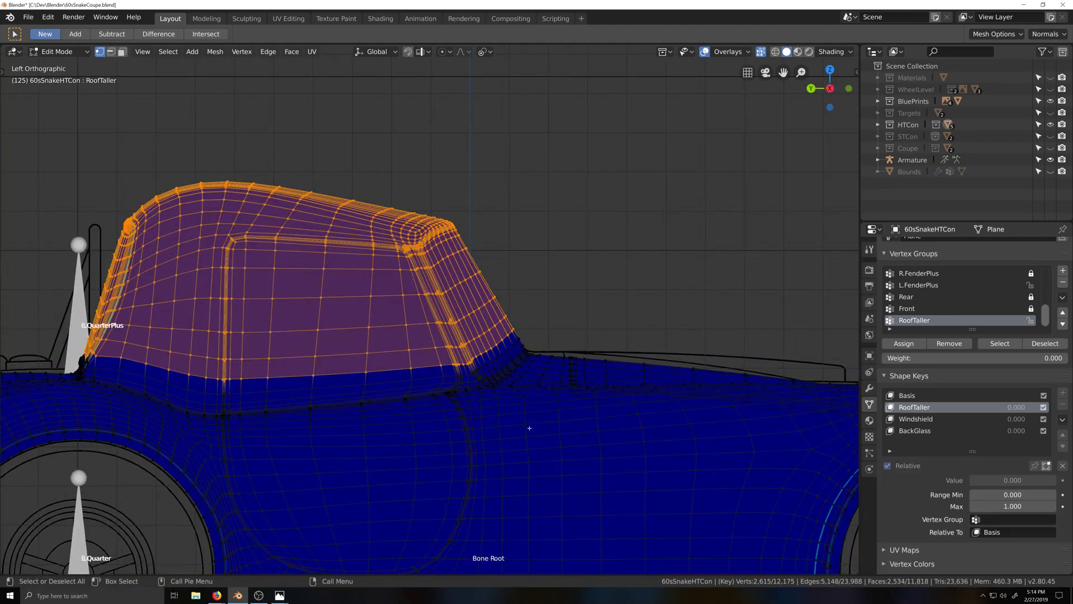
scroll(530, 427, "up", 1)
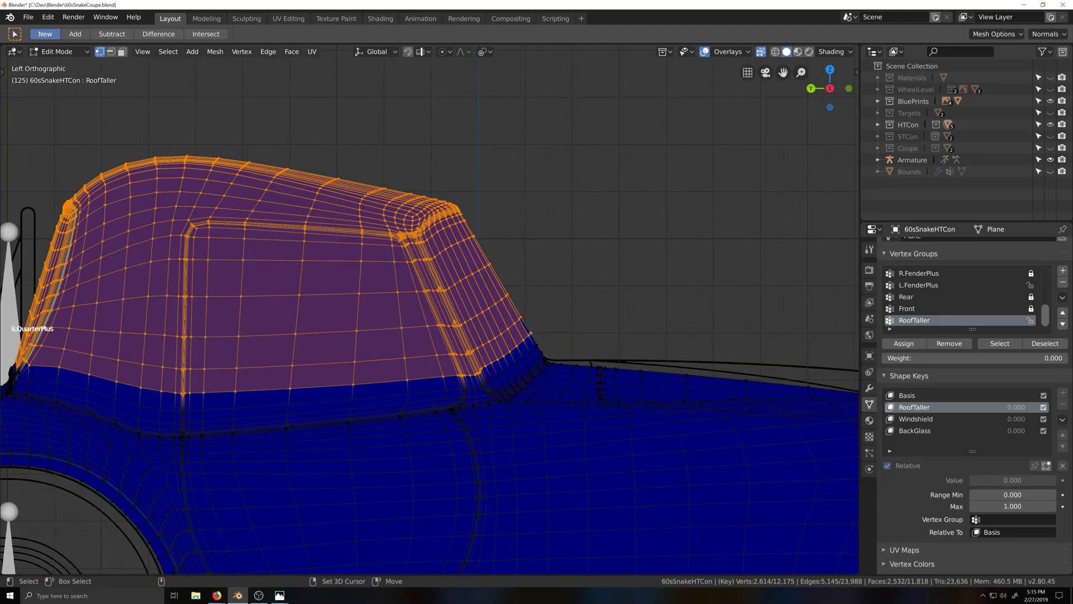
scroll(531, 333, "down", 4)
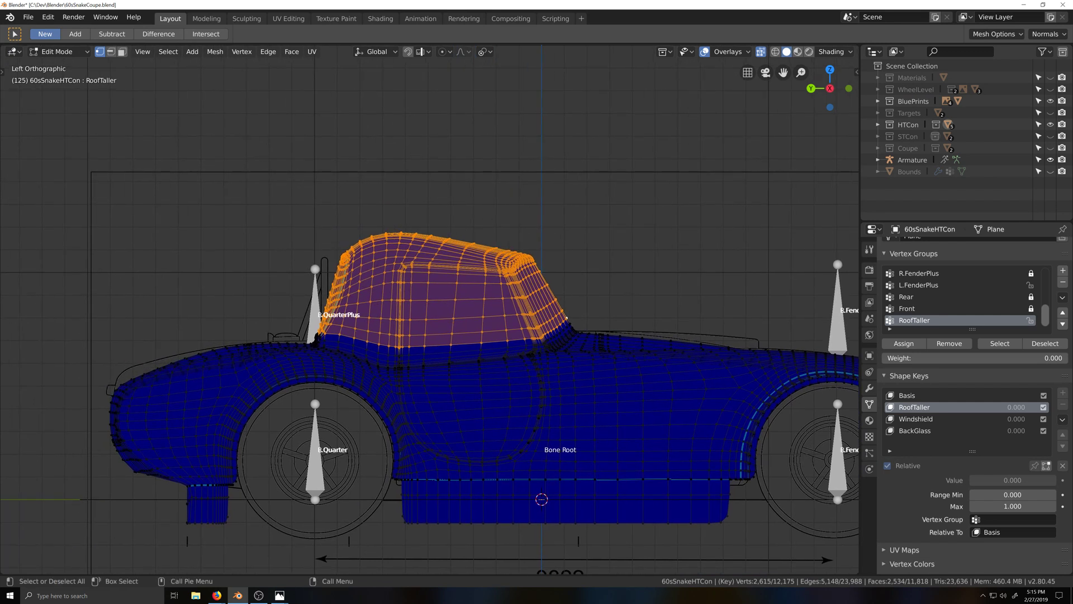
key("shift+ctrl+alt+s")
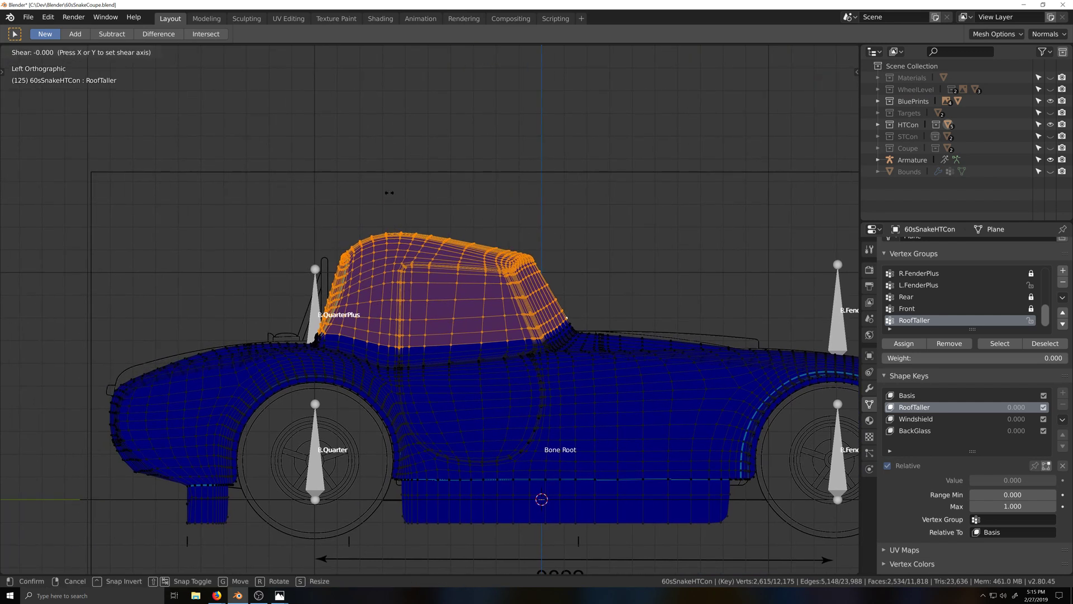
key("y")
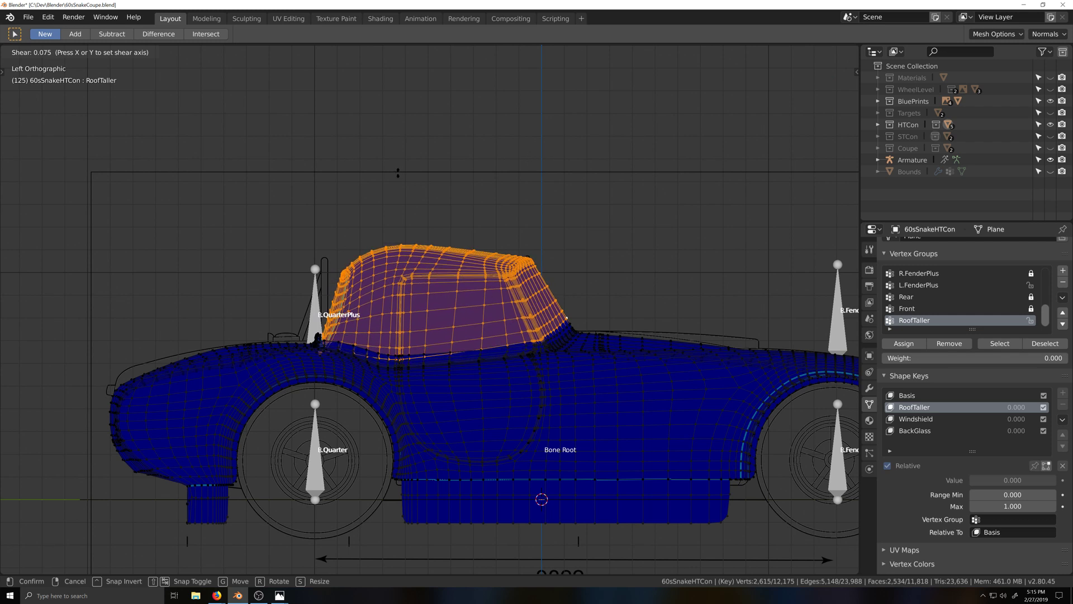
left_click(385, 193)
Shear the selected roof about the active windshield vertex in the left side view with an offset of about 0.014
scroll(385, 193, "up", 2)
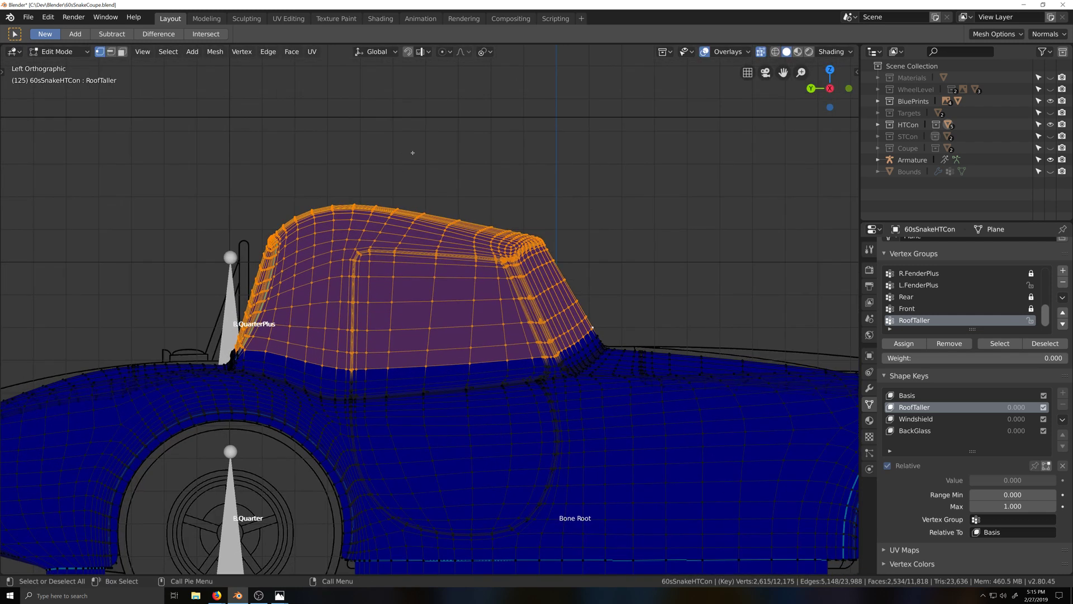
key("shift+ctrl+alt+s")
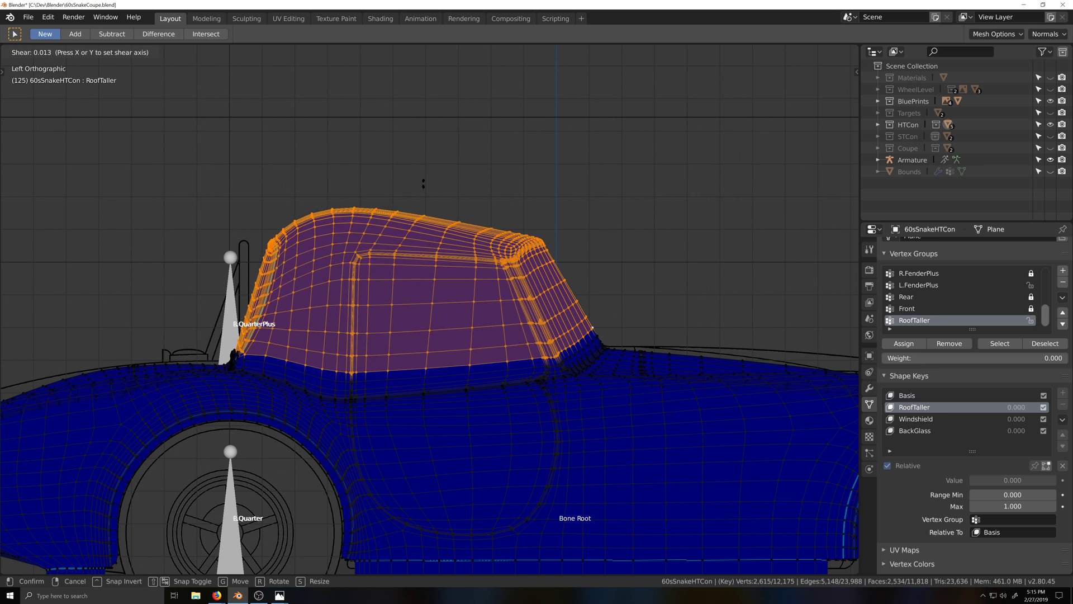
left_click(423, 183)
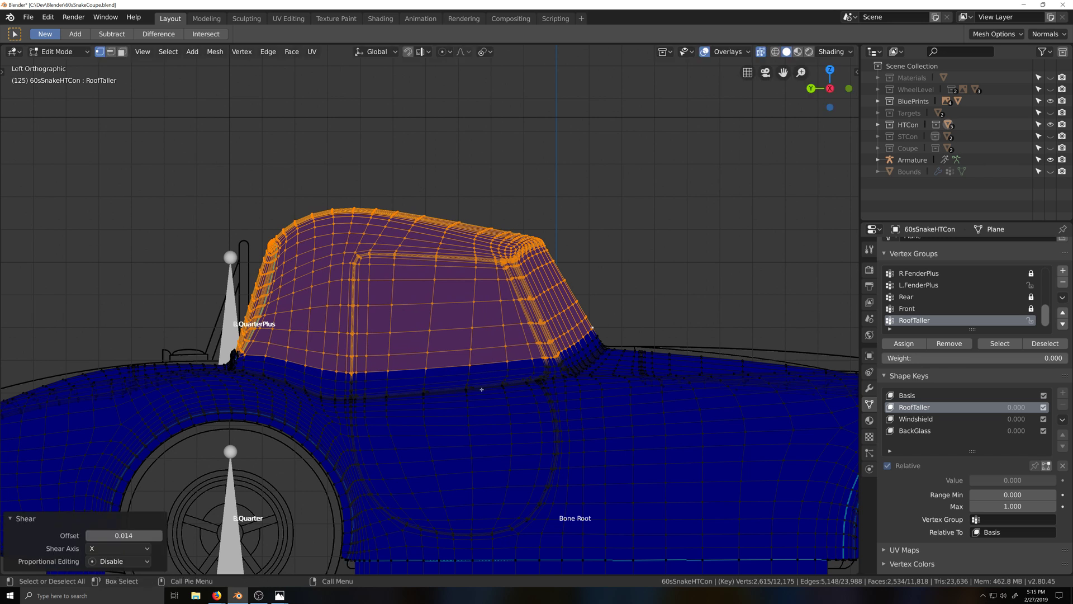
key("c")
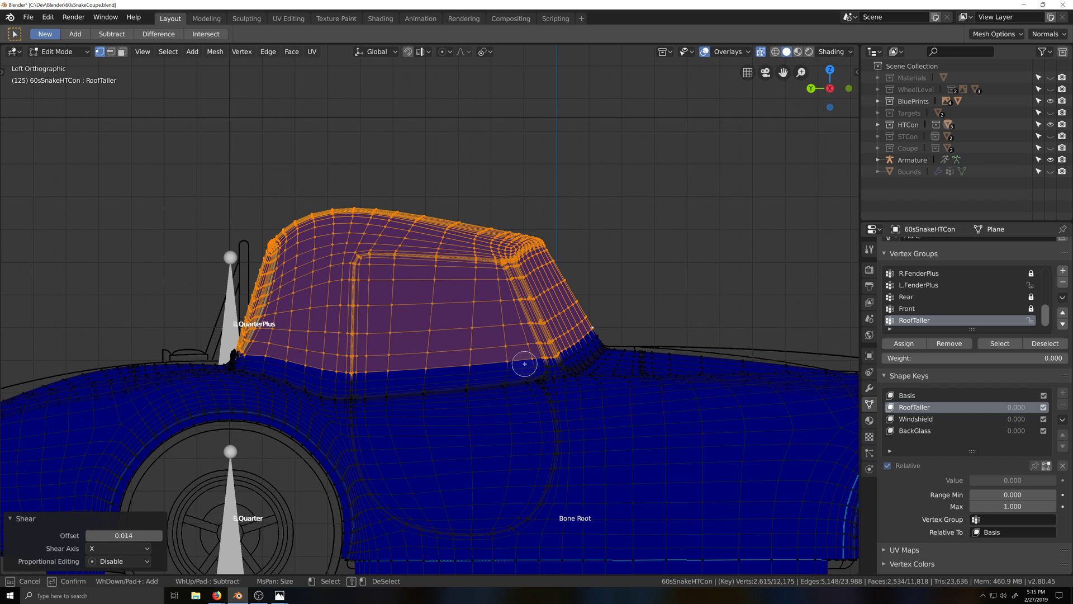
mouse_move(524, 364)
left_mouse_down("shift")
mouse_move(377, 376)
mouse_move(239, 360)
left_mouse_up("shift")
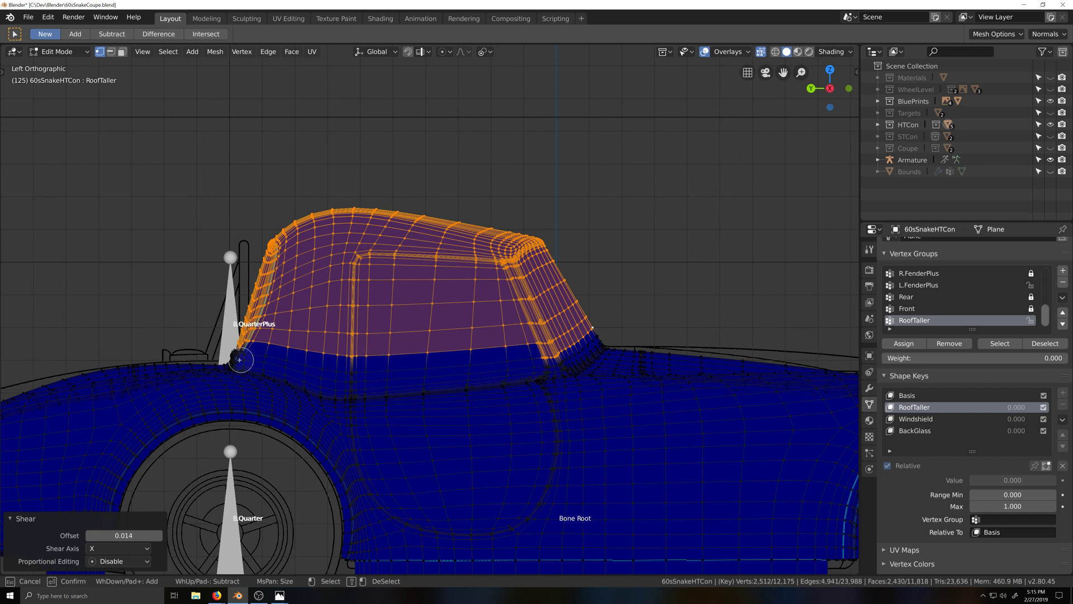
key("Escape")
key("ctrl+z")
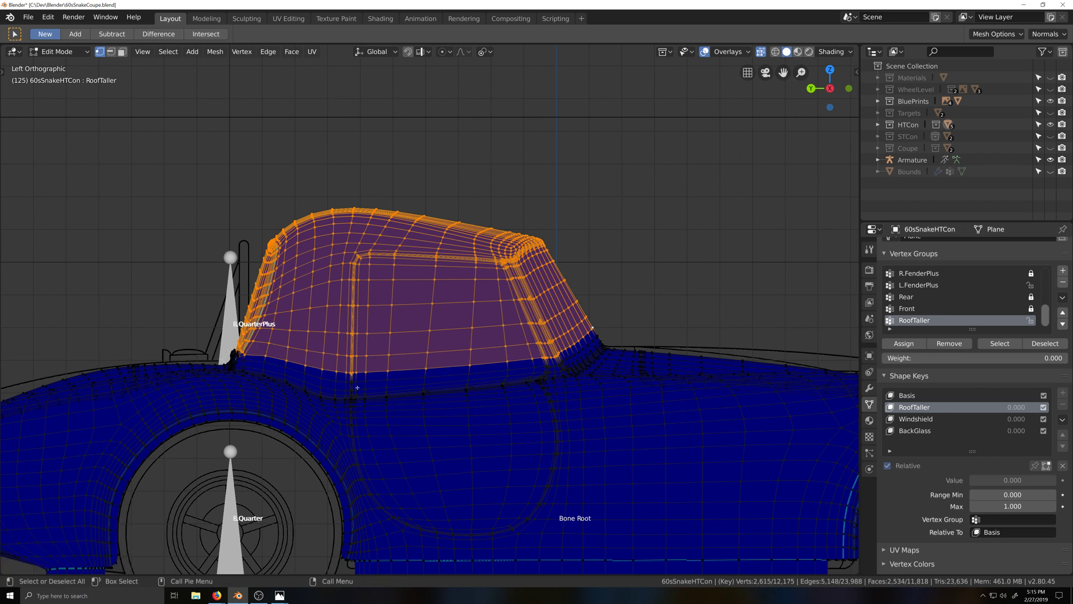
Circle-deselect the lowest row of selected roof vertices along the side window
key("c")
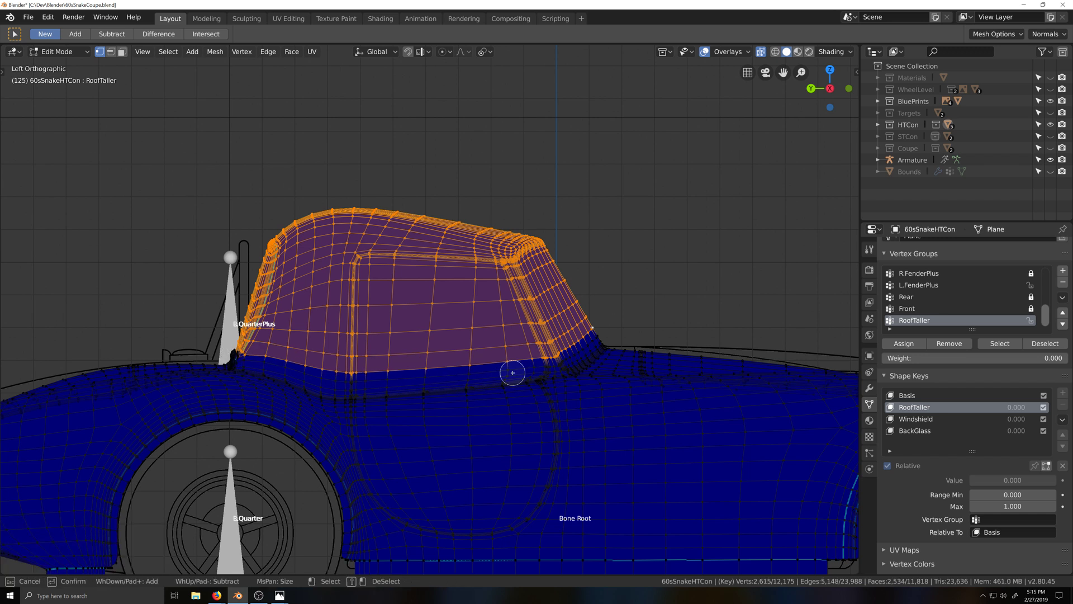
mouse_move(518, 364)
left_mouse_down("shift")
mouse_move(371, 374)
mouse_move(252, 361)
left_mouse_up("shift")
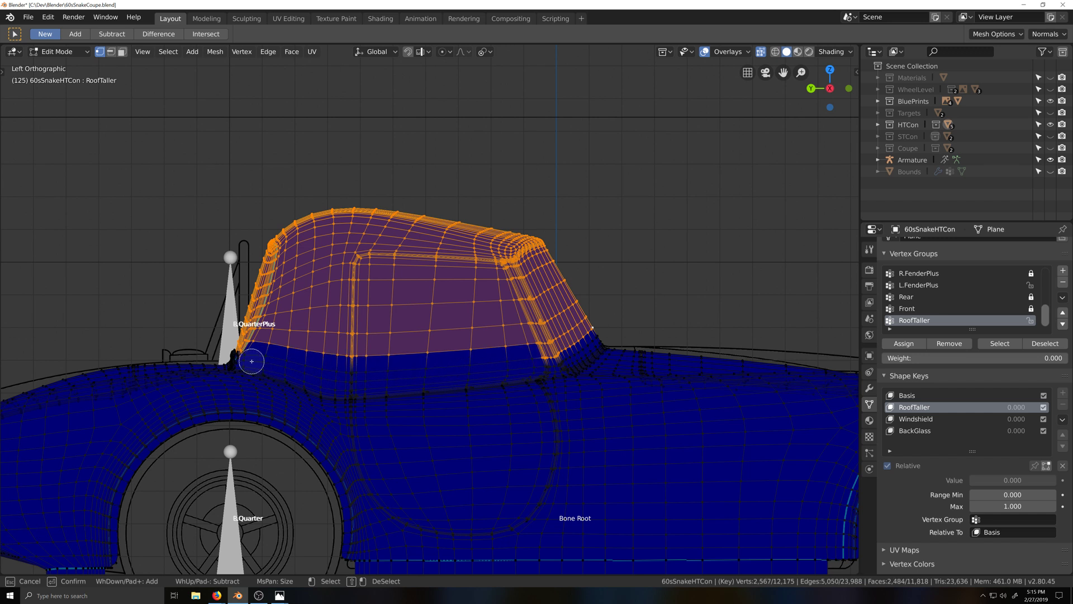
key("Escape")
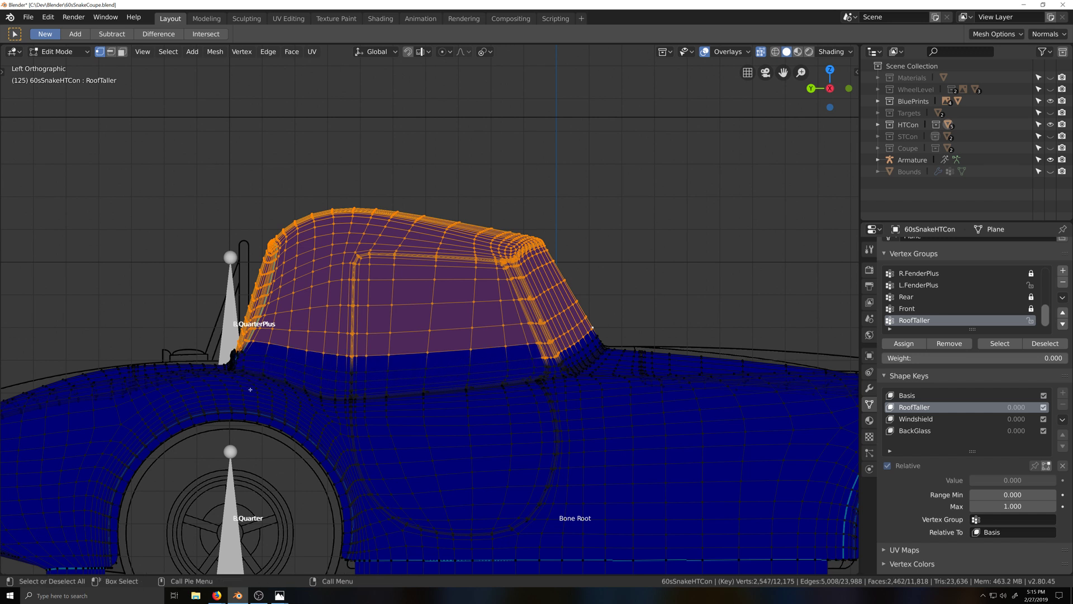
Circle-deselect the lowest row of selected roof vertices along the rear window's base and around its corners
middle_click_drag(249, 362, 281, 399)
middle_click_drag(398, 401, 395, 412)
key("c")
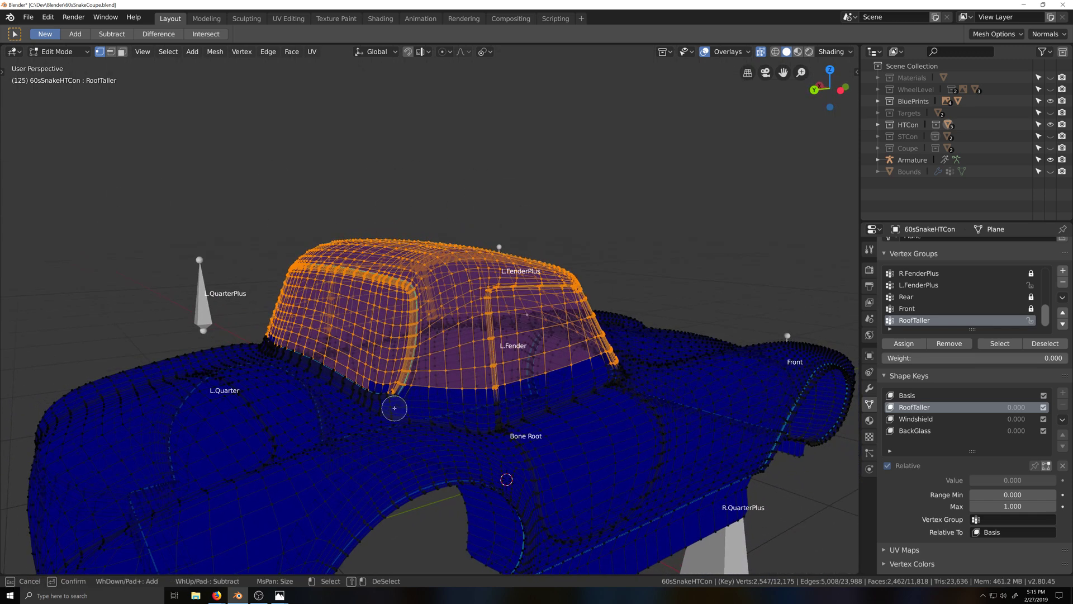
left_click_drag(394, 407, 269, 355, "shift")
left_click(270, 353, "shift")
key("Escape")
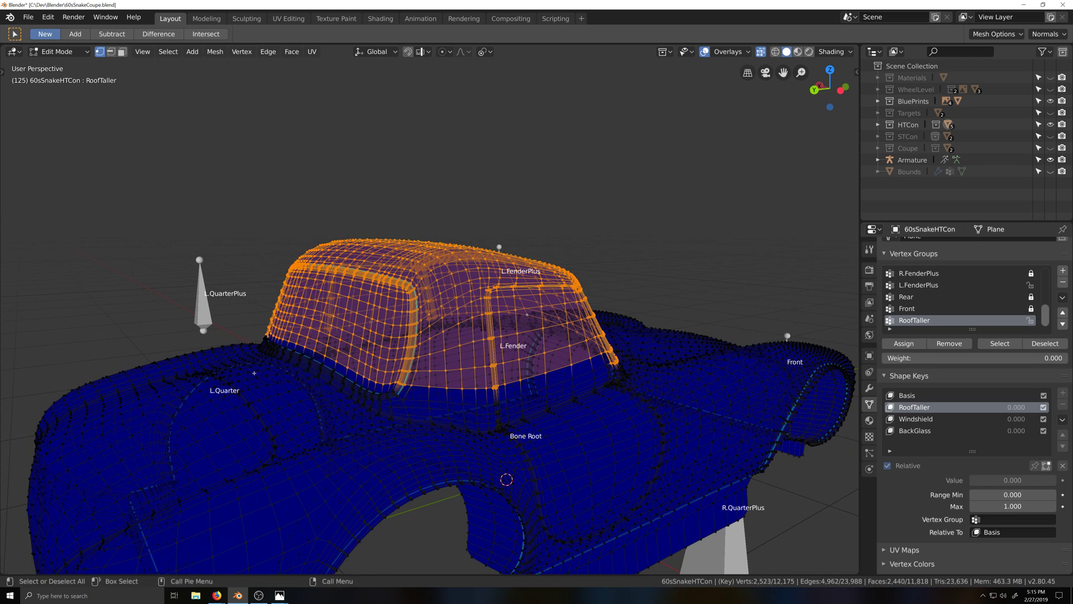
middle_click_drag(270, 353, 357, 372)
key("c")
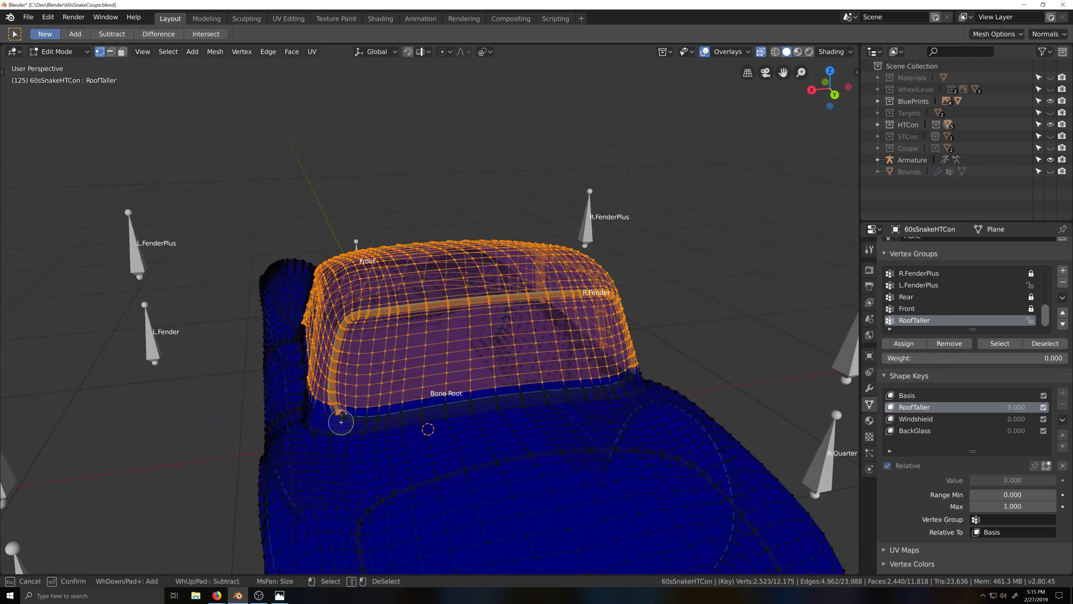
key("Escape")
Deselect the lowest roof vertices along the windshield's base and shear the remaining selection in the left side view by 0.019
middle_click_drag(569, 431, 467, 421)
key("ctrl+KP_3")
scroll(467, 421, "up", 2)
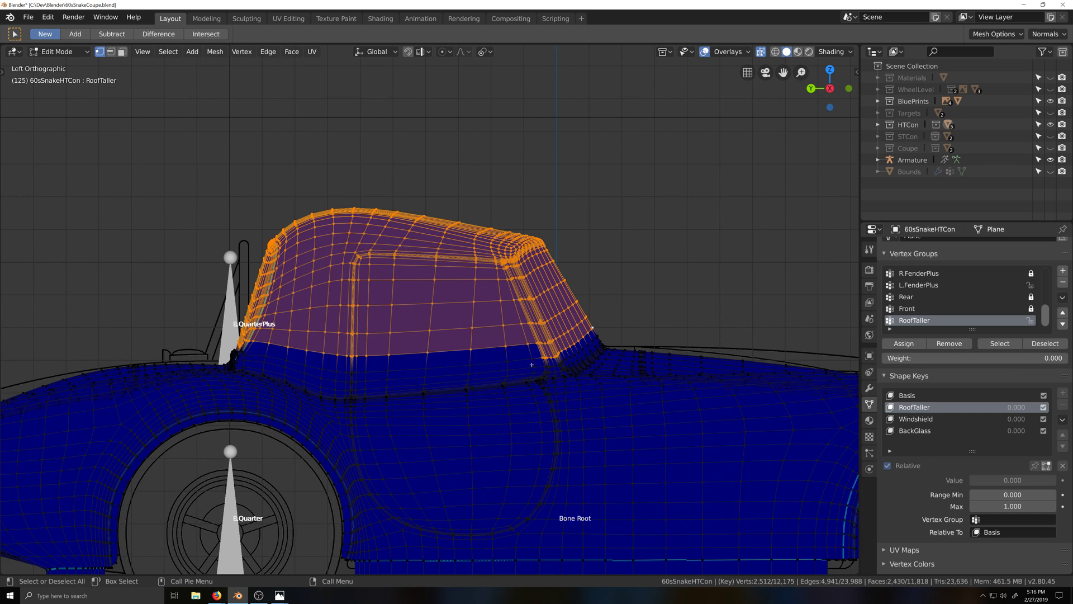
key("c")
middle_click_drag(527, 360, 602, 331)
key("Escape")
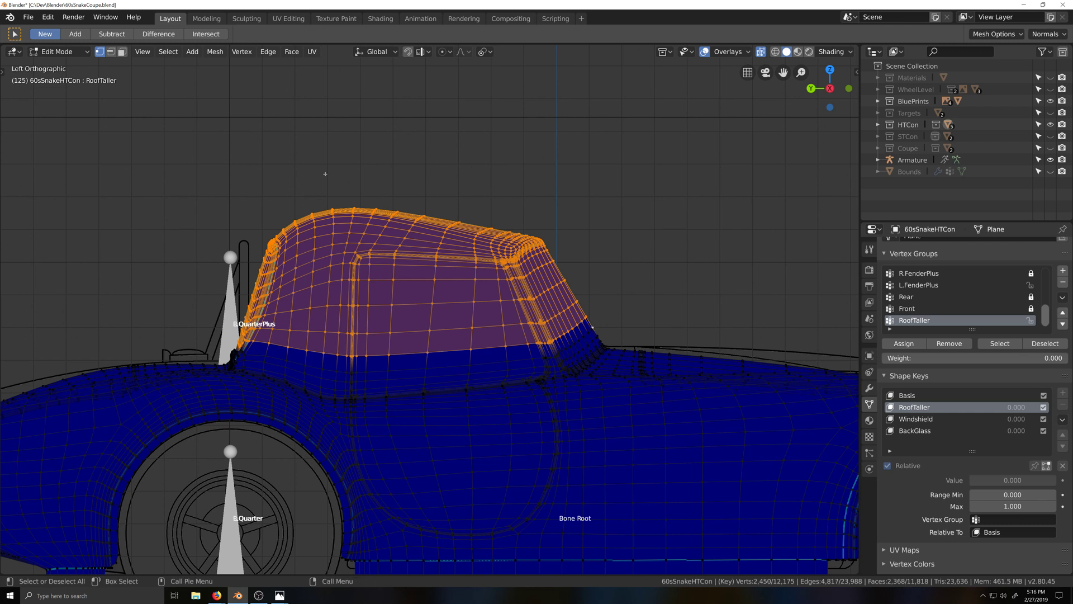
key("shift+ctrl+alt+s")
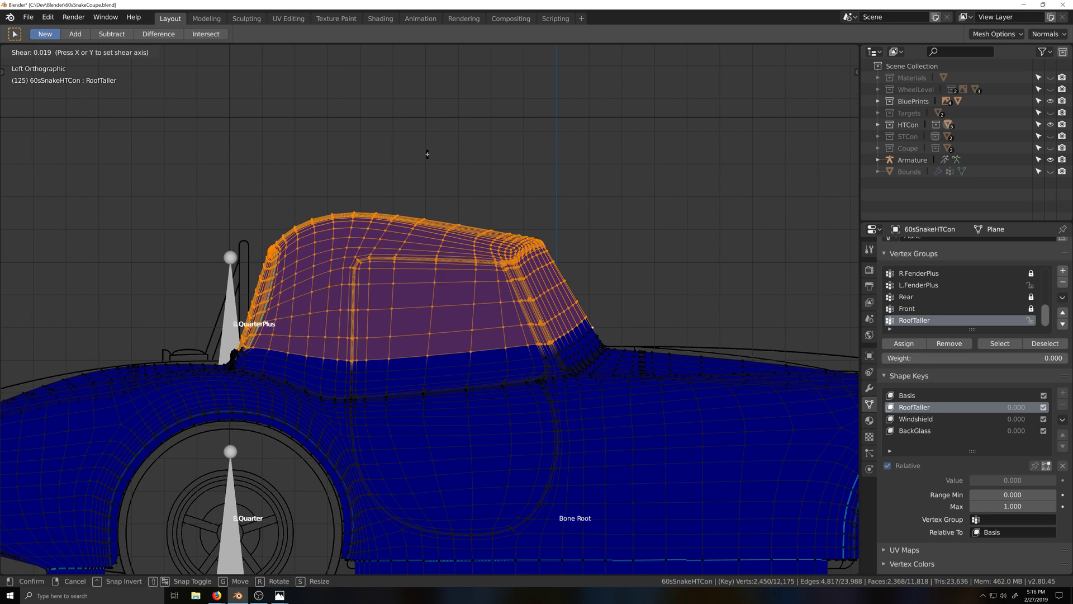
left_click(427, 154)
scroll(405, 383, "up", 4)
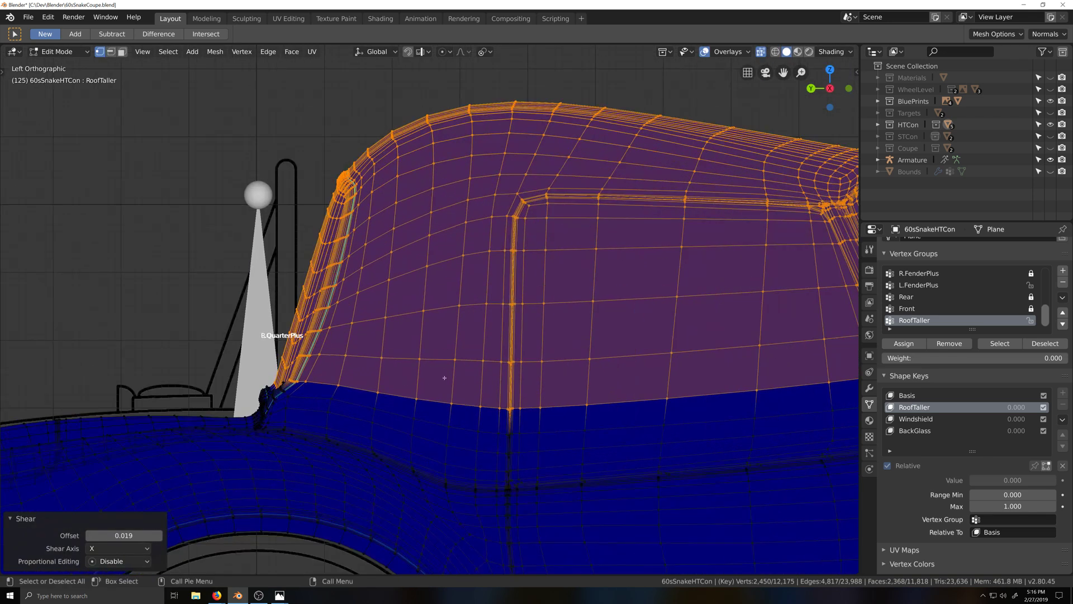
key("s")
key("x")
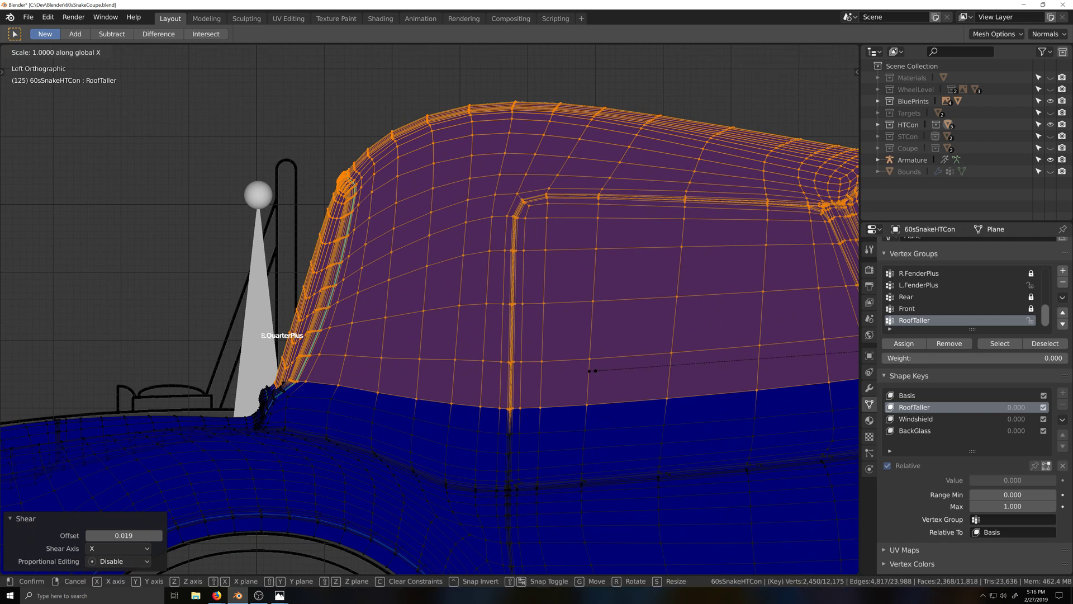
key("y")
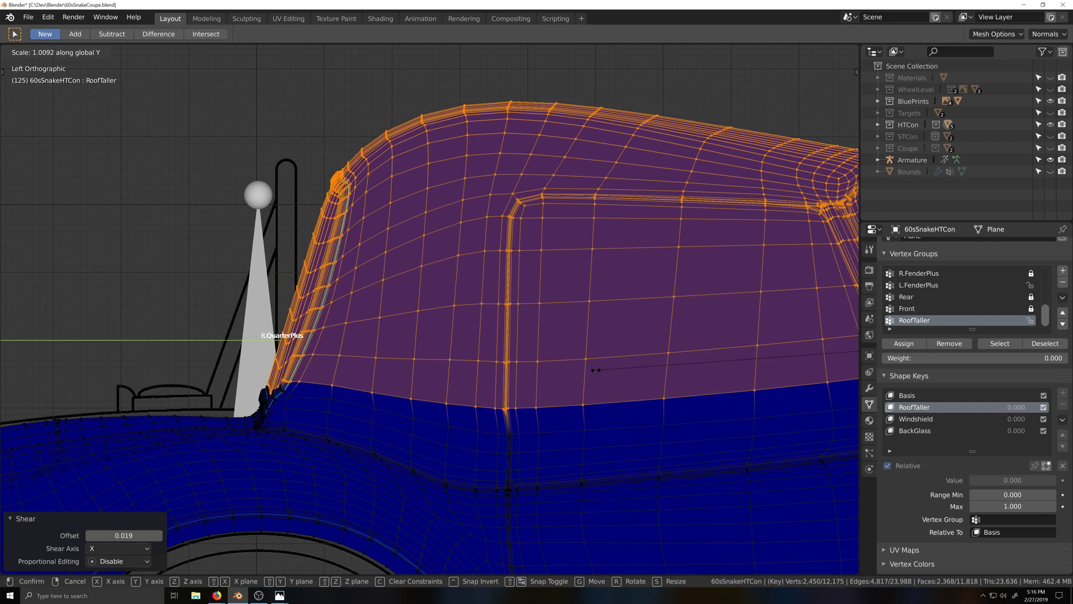
right_click(598, 370)
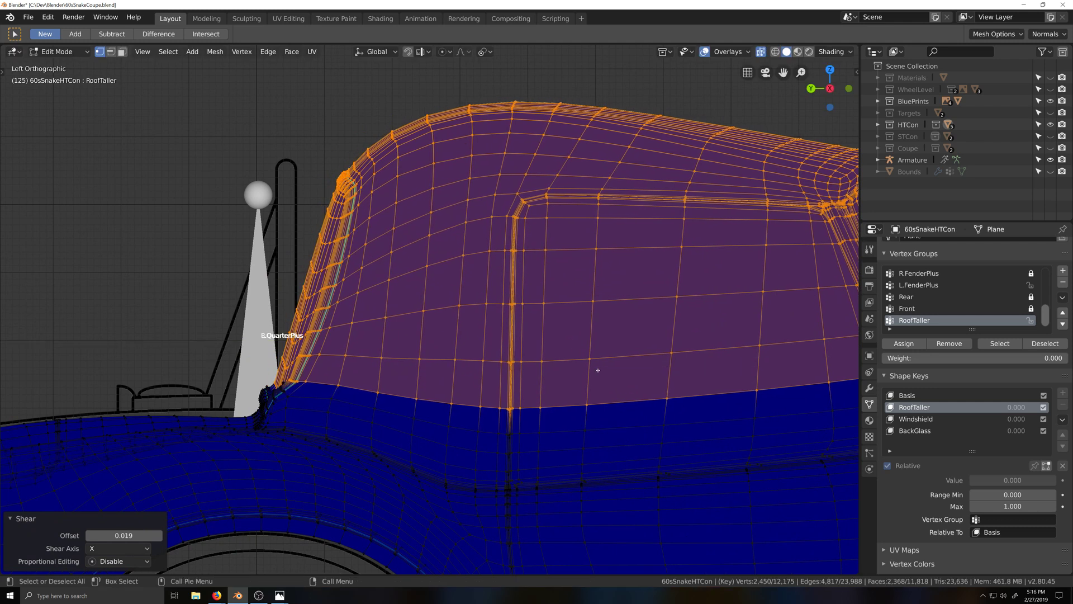
Scale the selected roof vertices along the global Y axis by about 1.005
middle_click_drag(563, 384, 369, 403)
scroll(417, 166, "down", 2)
scroll(380, 397, "up", 1)
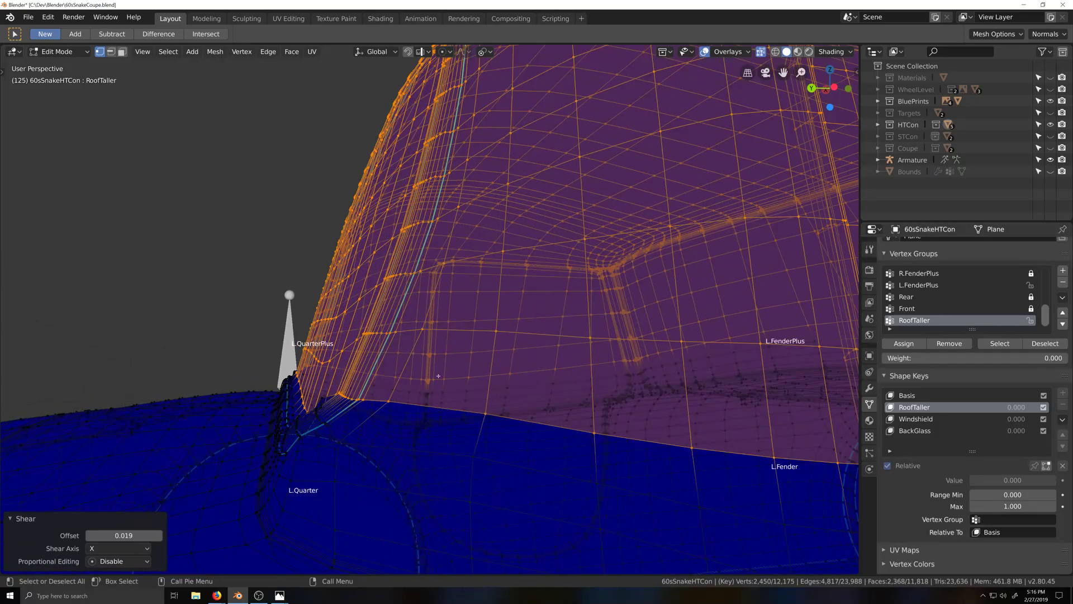
key("s")
key("y")
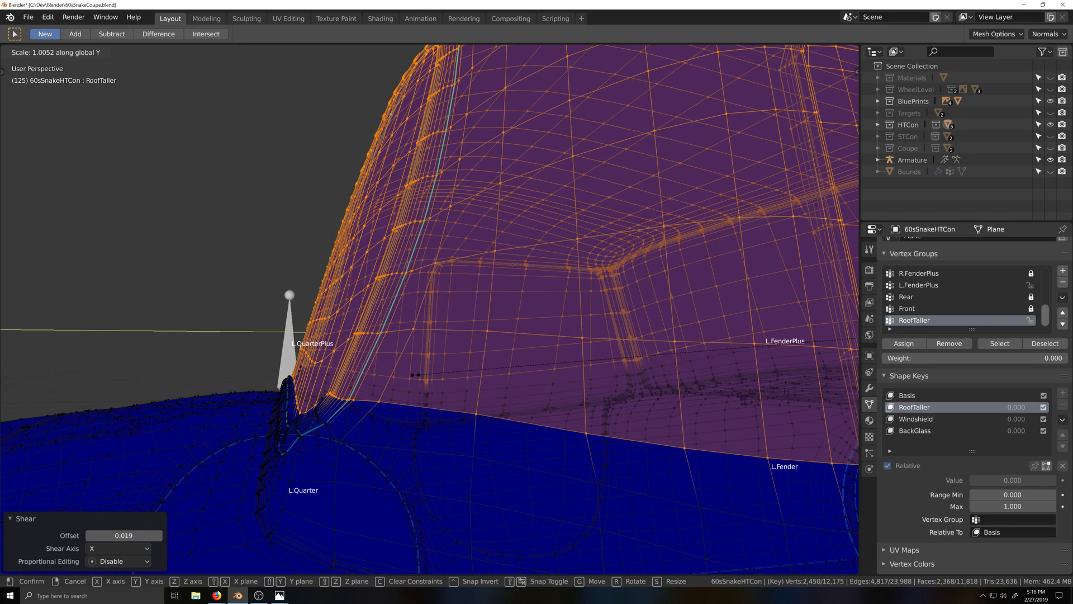
left_click(304, 414)
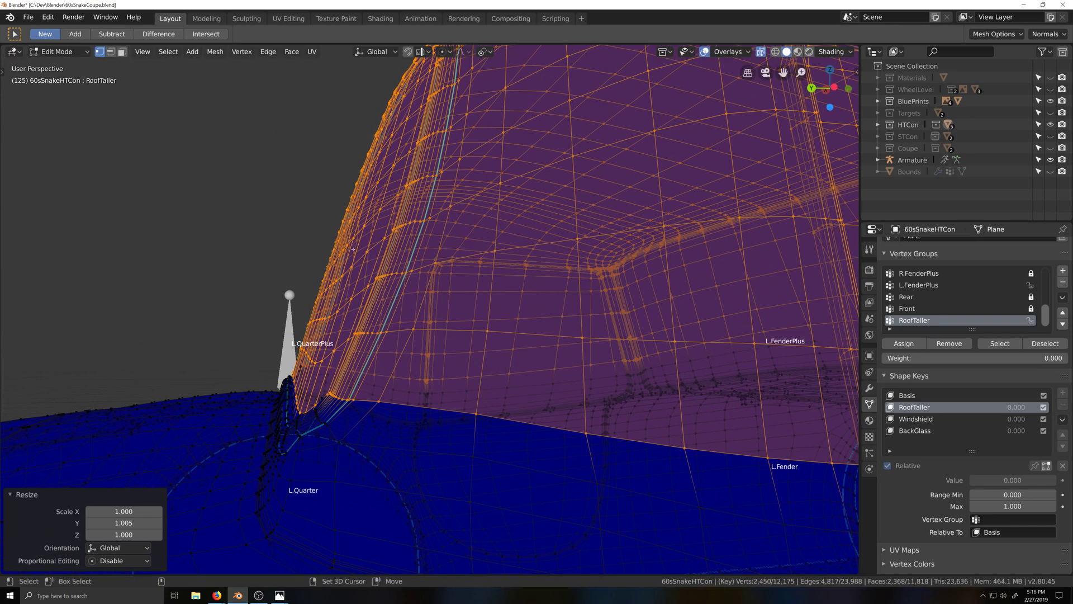
Deselect the lowest row of selected roof vertices and shear the rest by about 0.018 in the left side view
scroll(458, 371, "down", 3)
middle_click_drag(543, 346, 384, 376)
scroll(522, 356, "down", 1)
key("ctrl+KP_3")
key("ctrl+KP_3")
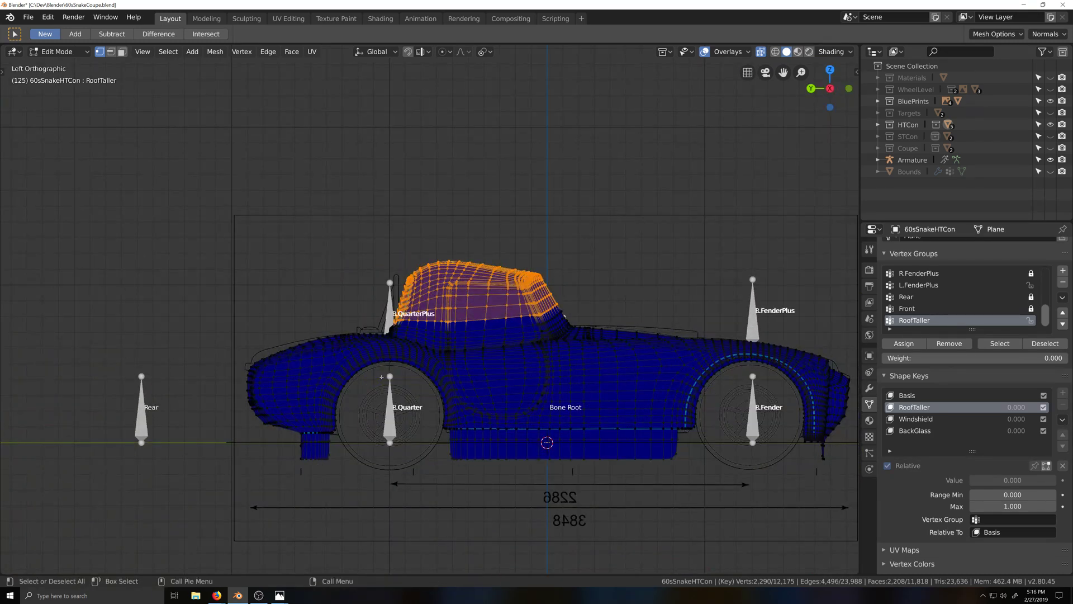
scroll(510, 317, "up", 2)
middle_click_drag(537, 314, 511, 322, "shift")
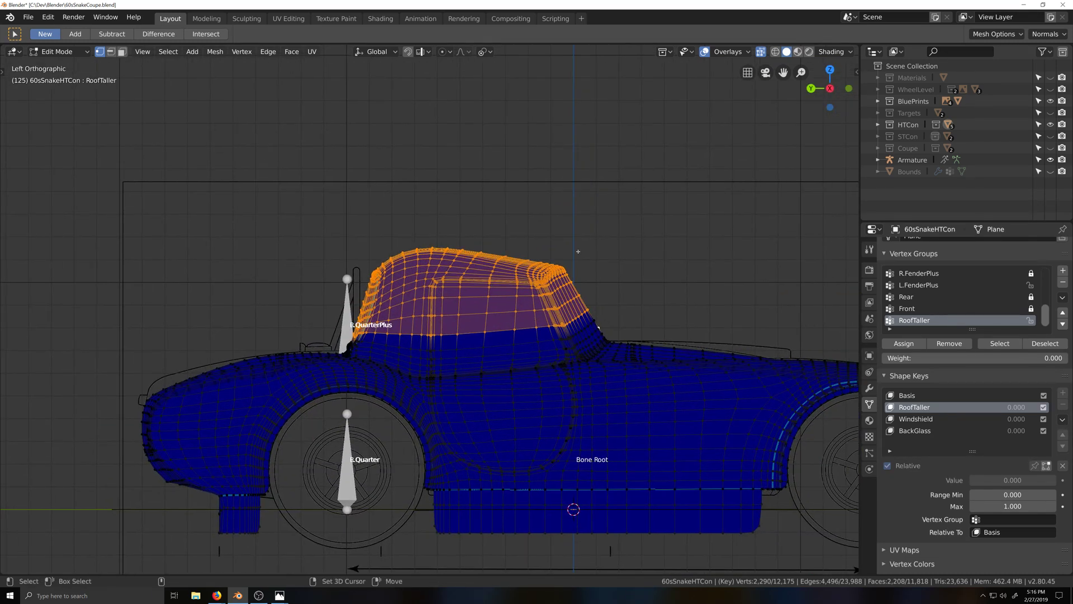
key("ctrl+shift+alt+s")
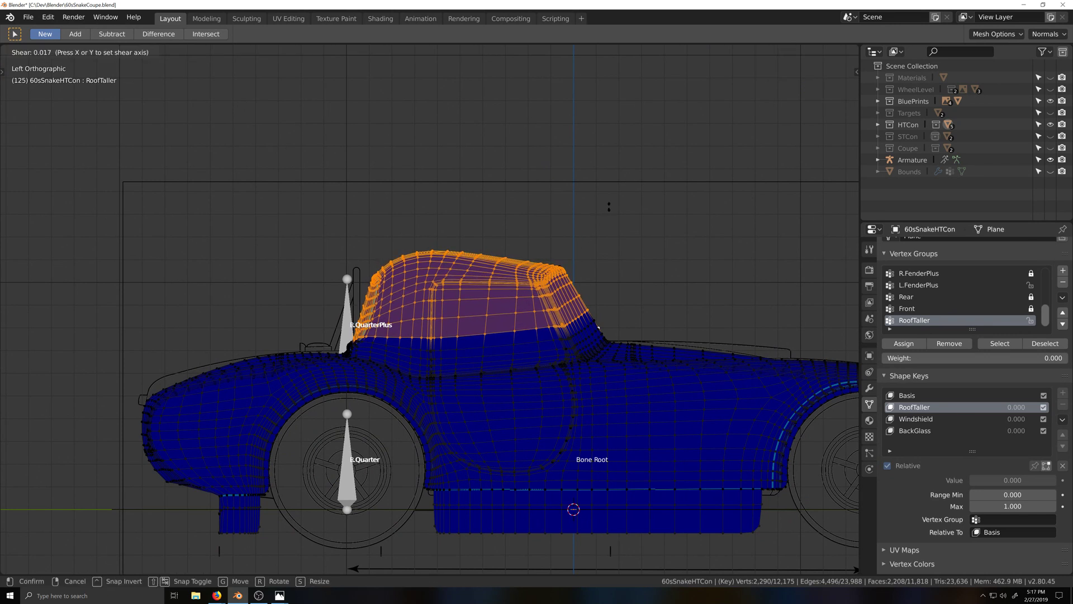
left_click(574, 509)
Scale the sheared roof selection along the global Y axis by about 1.005 to even out the rear window area
scroll(401, 441, "up", 3)
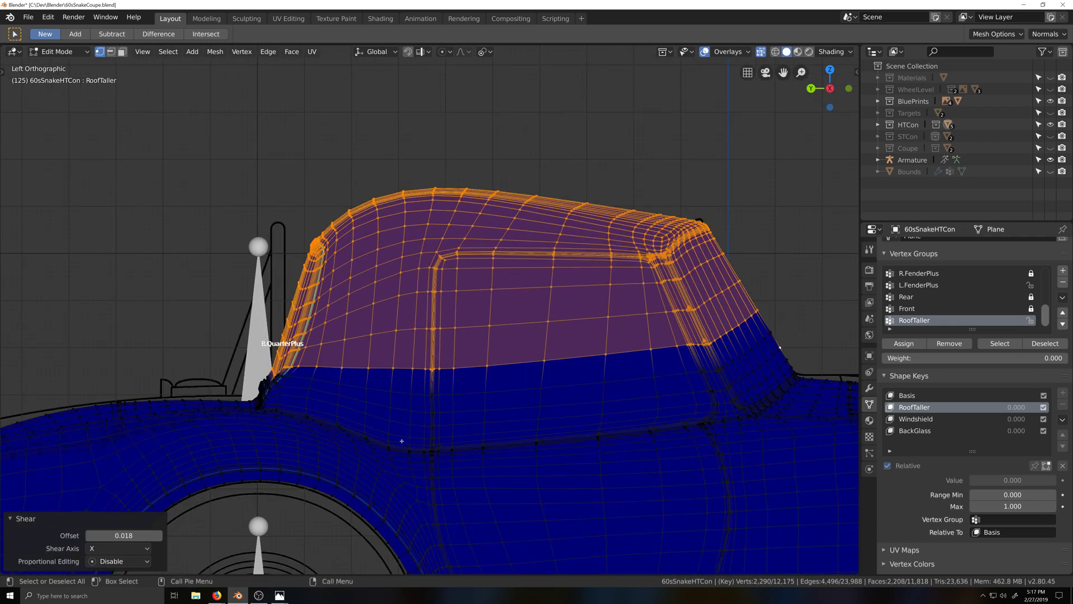
scroll(401, 441, "up", 5)
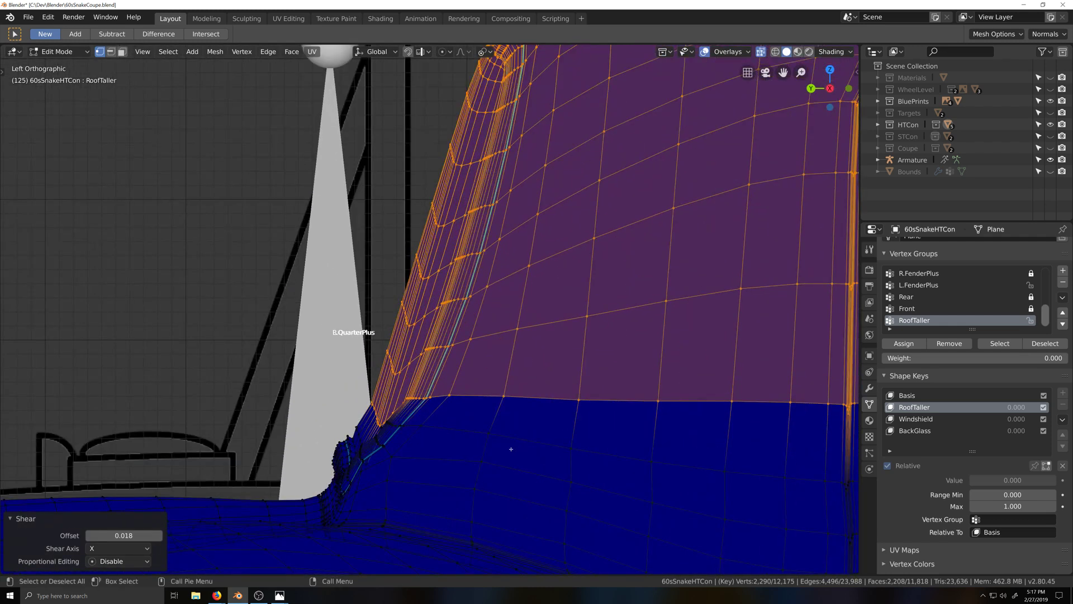
key("s")
key("y")
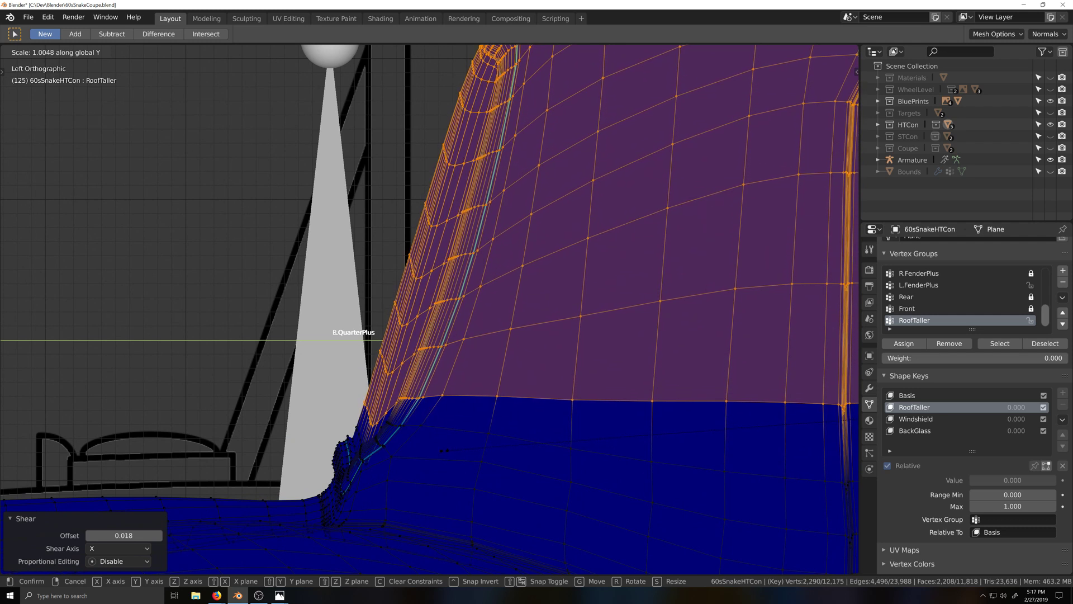
left_click(445, 451)
Deselect the next lowest row of roof vertices and shear the remaining selection by about 0.018 in the left side view
scroll(615, 347, "down", 4)
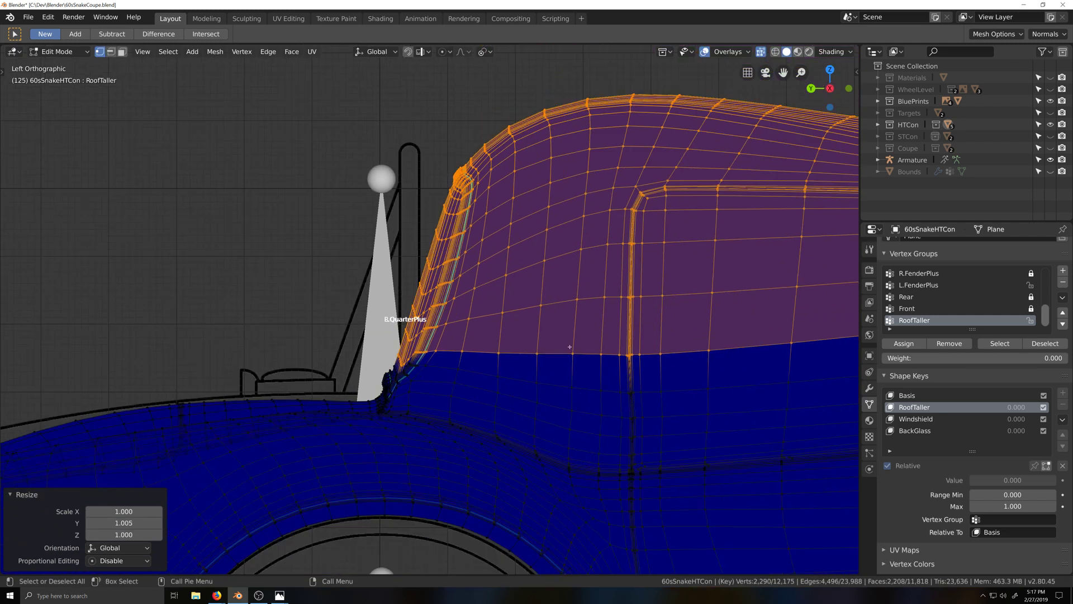
key("ctrl+z")
key("ctrl+z")
key("ctrl+z")
scroll(626, 394, "down", 5)
scroll(598, 294, "up", 1)
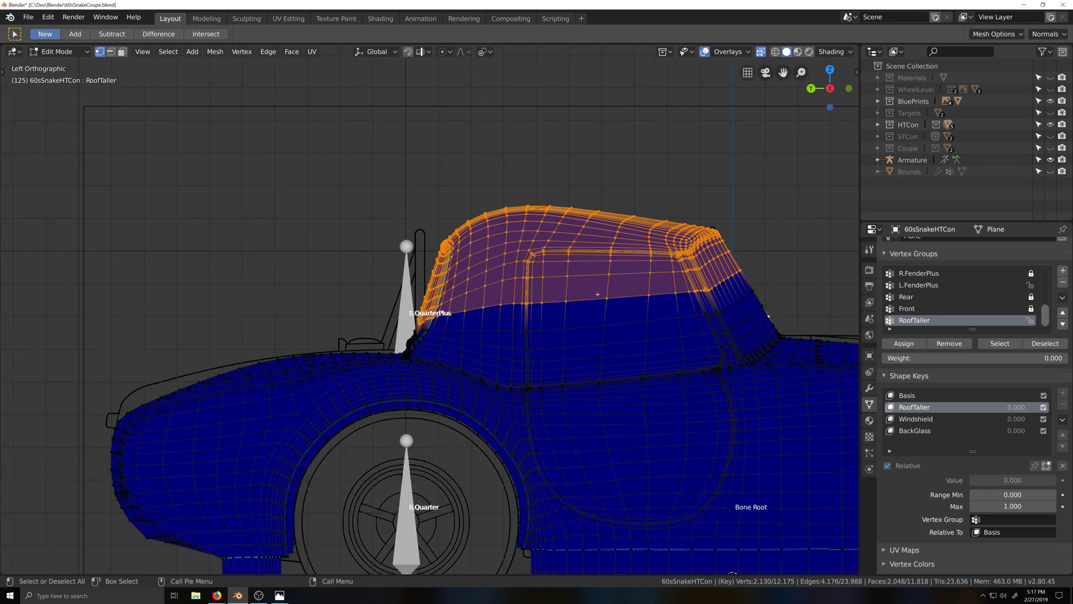
key("shift+ctrl+alt+s")
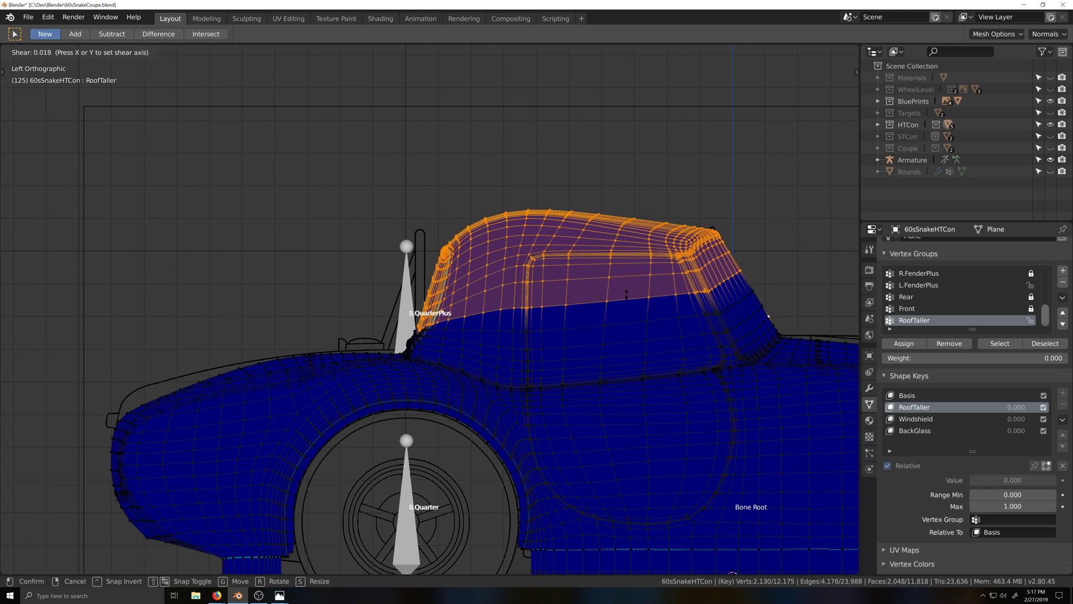
left_click(513, 394)
Scale the remaining roof selection along the global Y axis by about 1.005
scroll(513, 394, "up", 7)
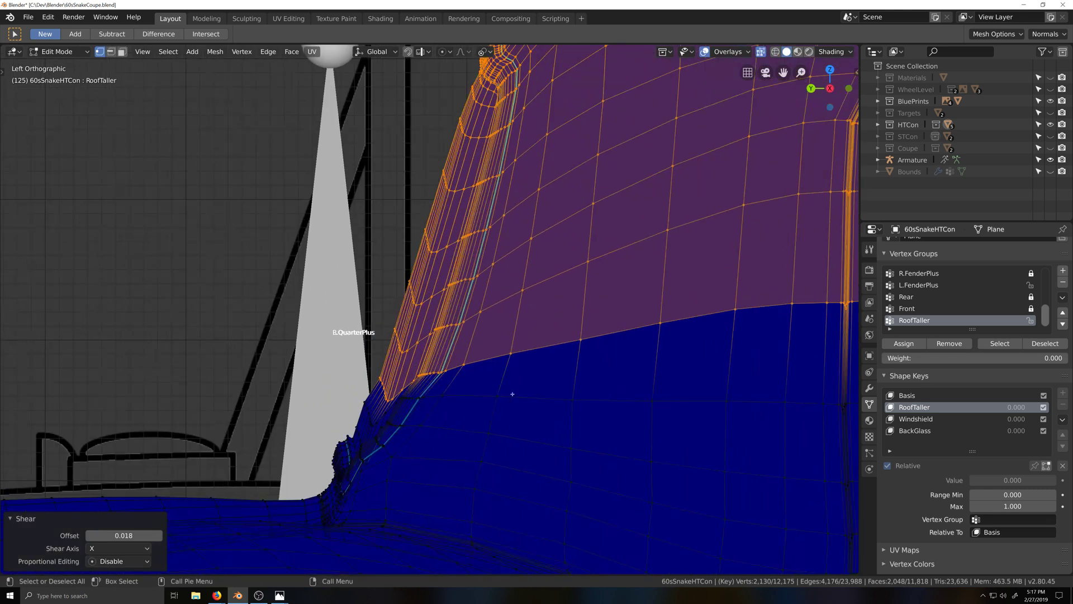
key("s")
key("x")
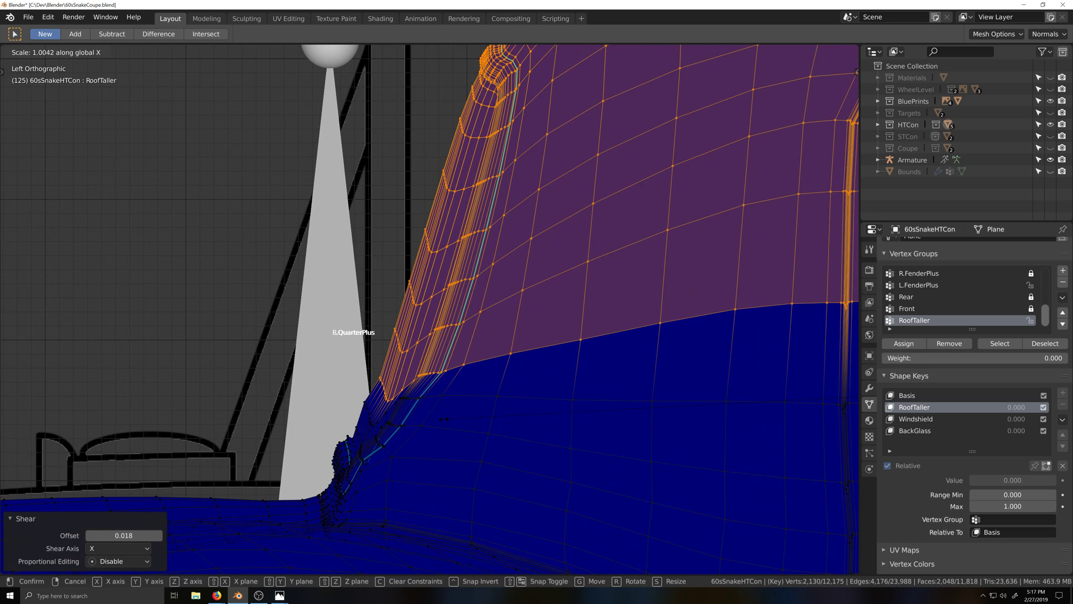
key("y")
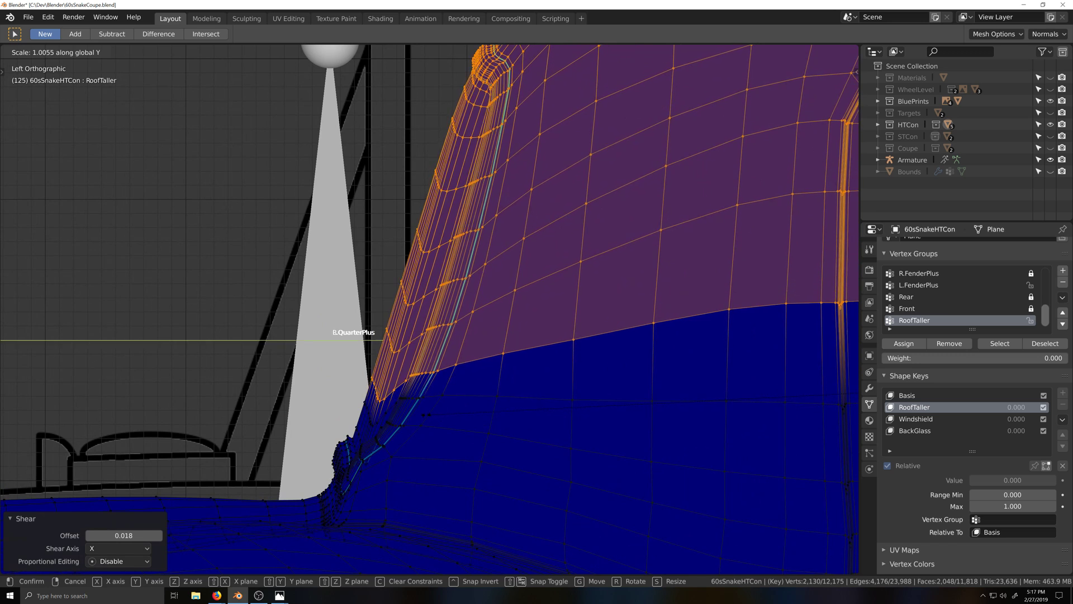
left_click(588, 303)
Deselect the lowest row of the current roof selection and shear the remaining vertices by about 0.011
scroll(587, 303, "down", 7)
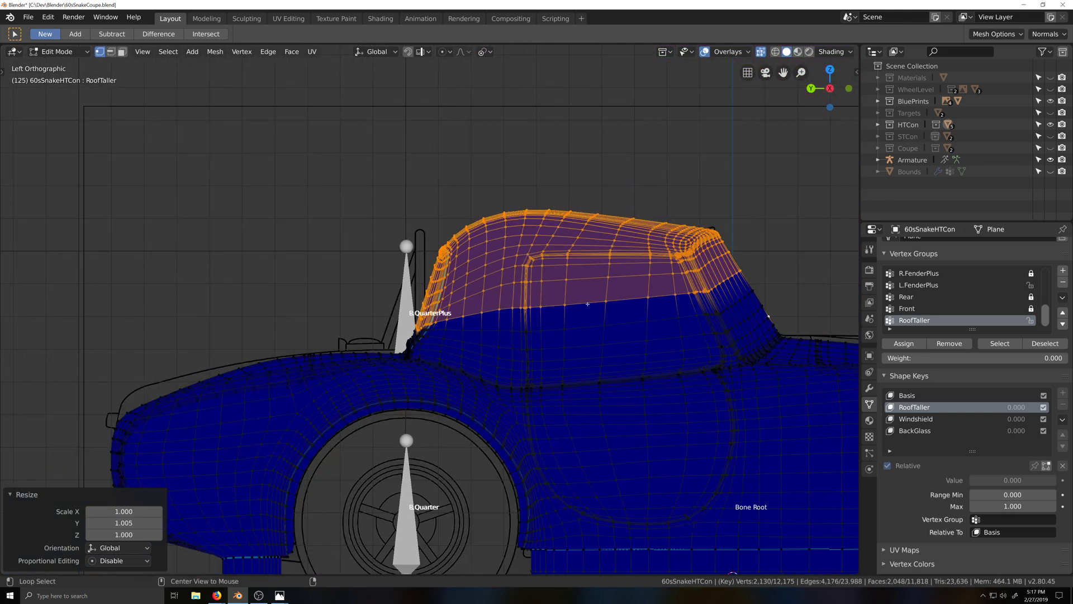
key("ctrl+KP_Subtract")
scroll(615, 232, "down", 1)
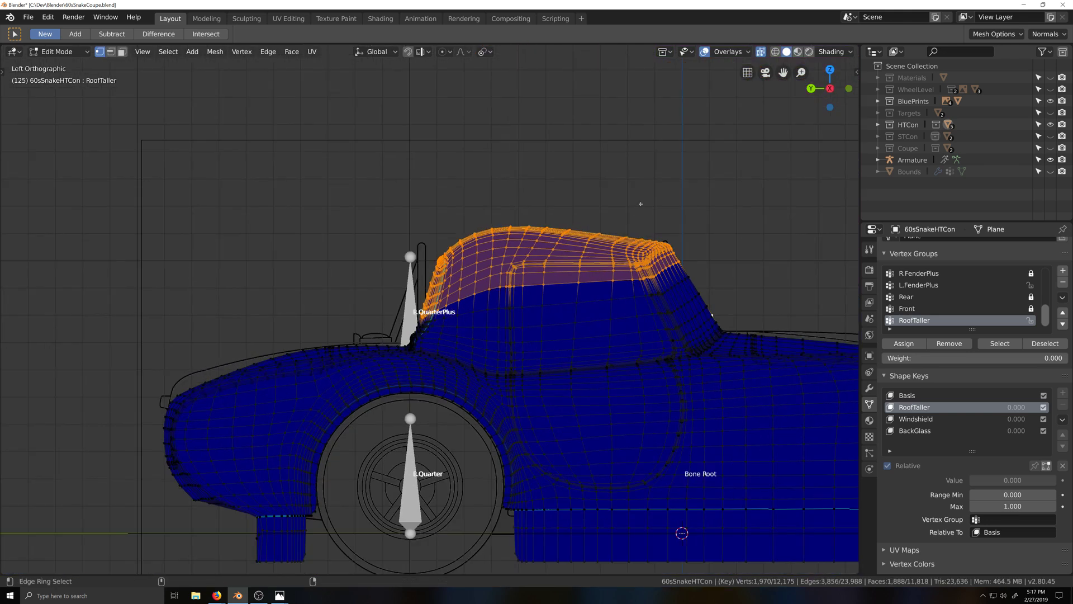
key("shift+ctrl+alt+s")
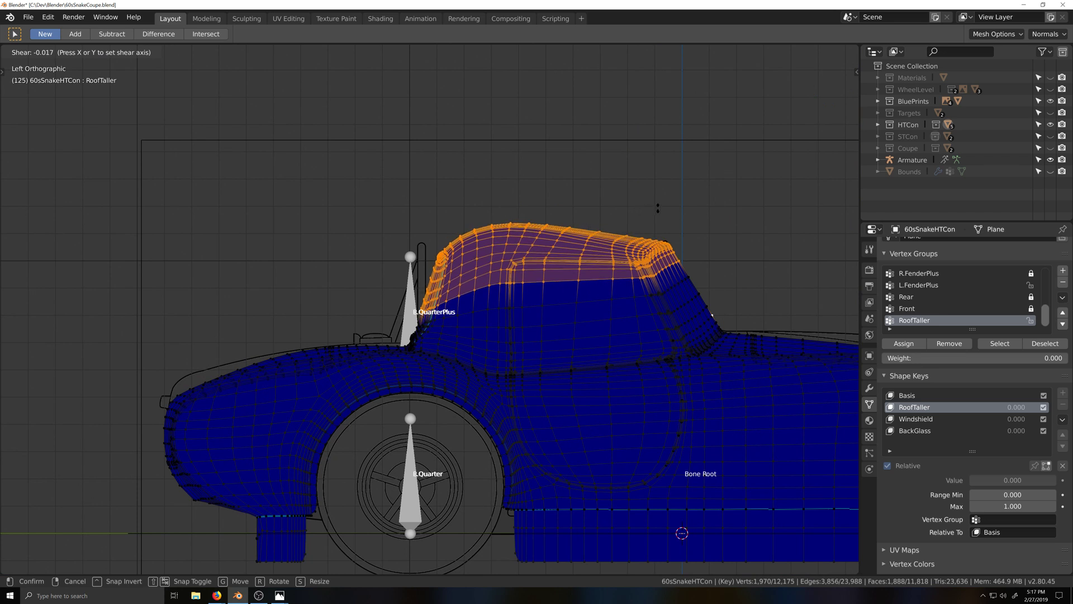
right_click(692, 237)
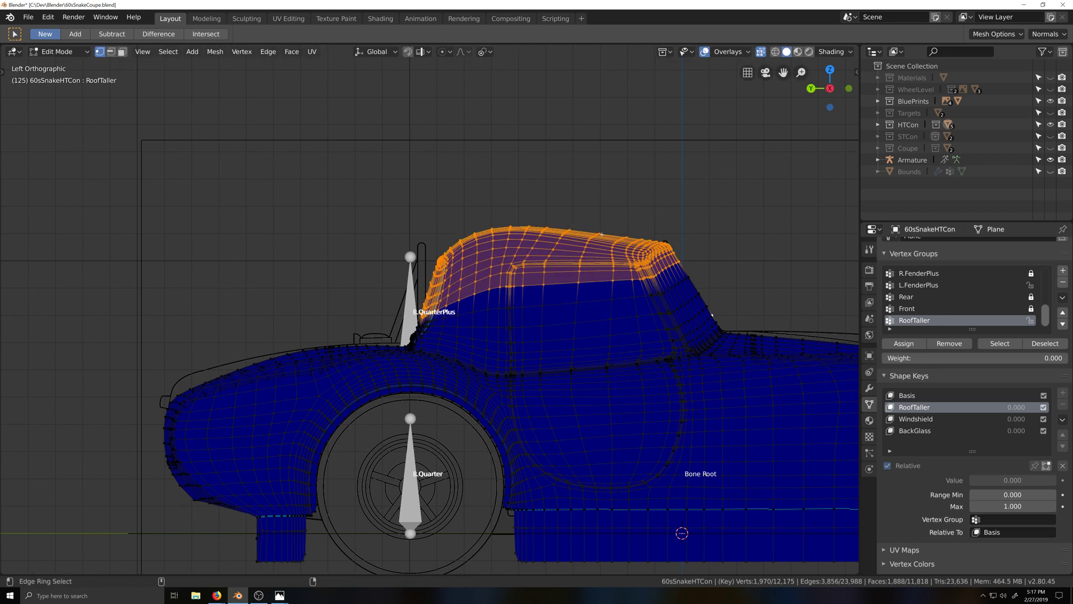
key("ctrl+shift+alt+s")
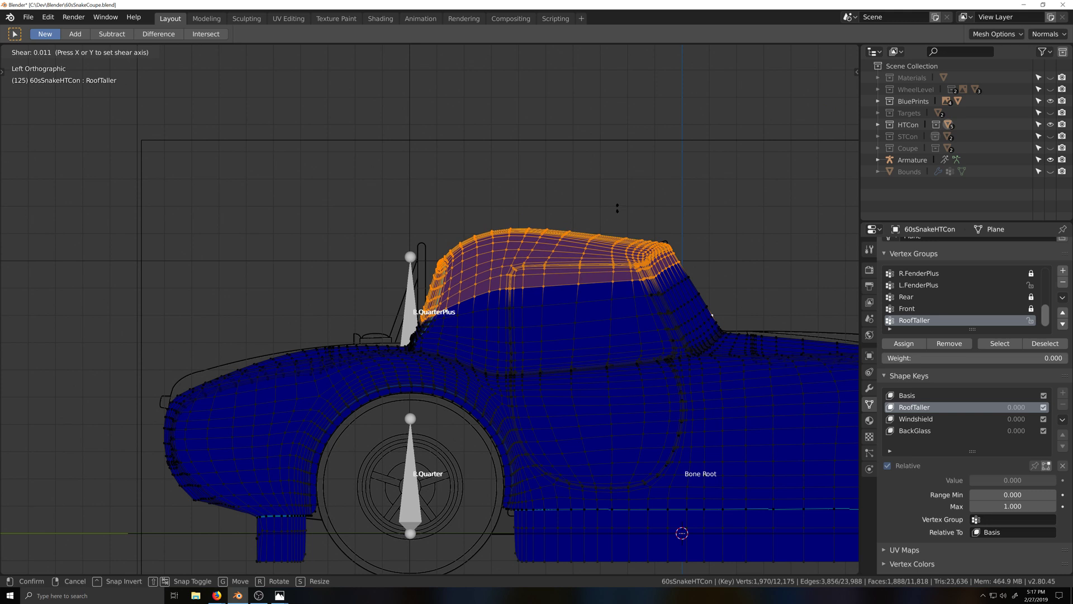
left_click(682, 533)
Shear the same roof selection a second time, with an offset of about 0.005
scroll(480, 356, "up", 8)
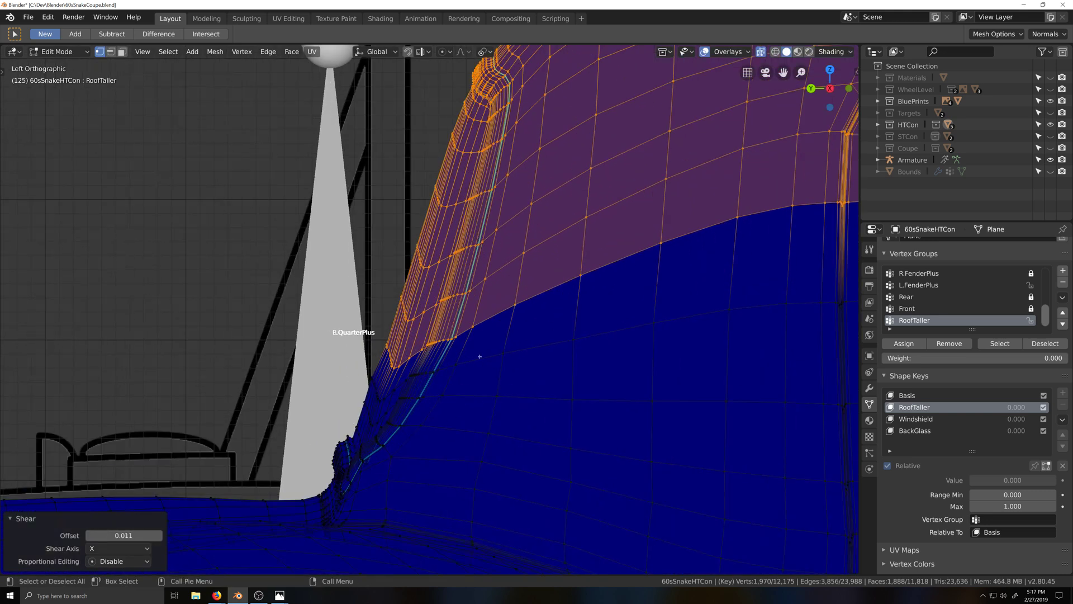
key("ctrl")
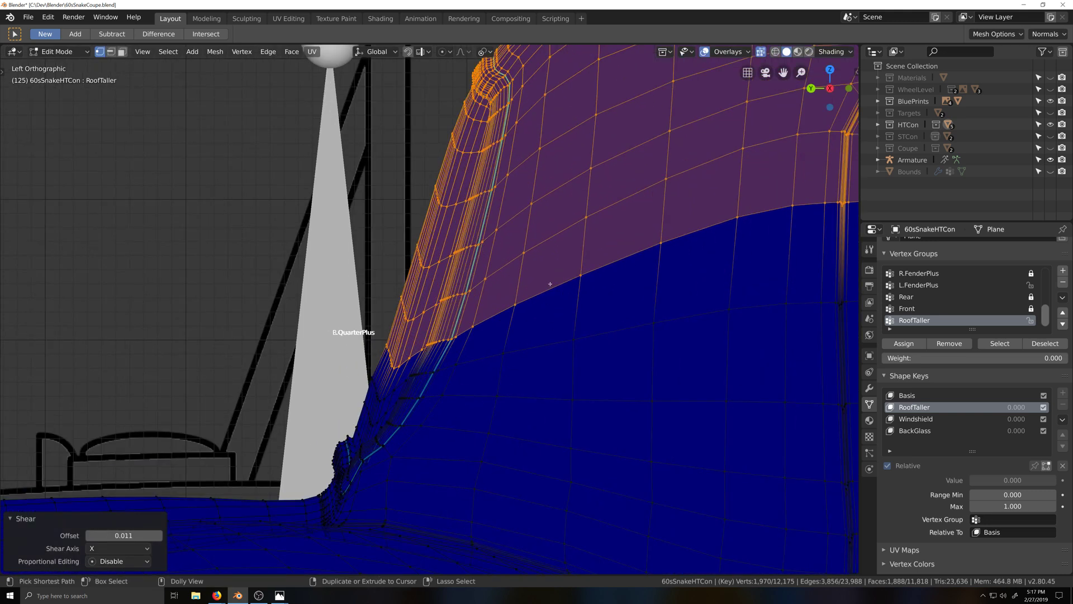
key("ctrl+shift+alt+s")
key("y")
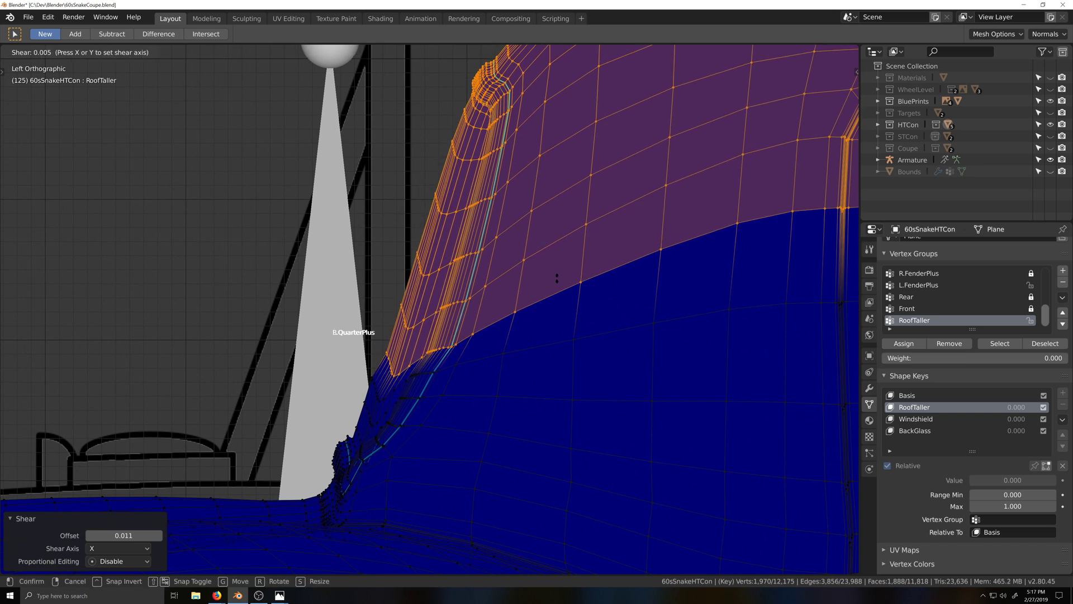
left_click(557, 279)
Scale the selected roof vertices along the global Y axis by about 1.004
key("s")
key("y")
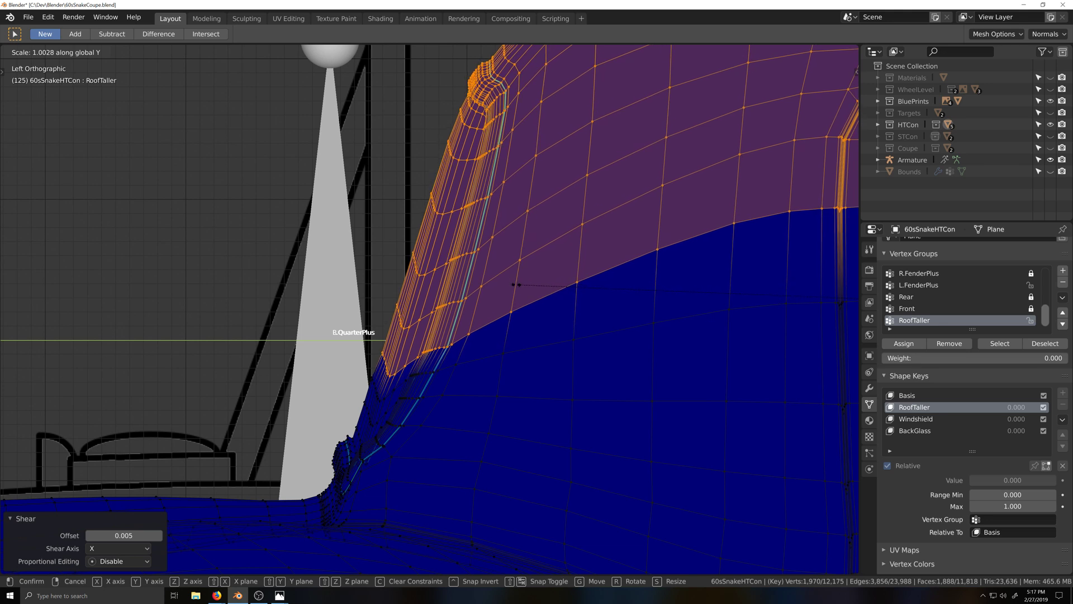
left_click(499, 285)
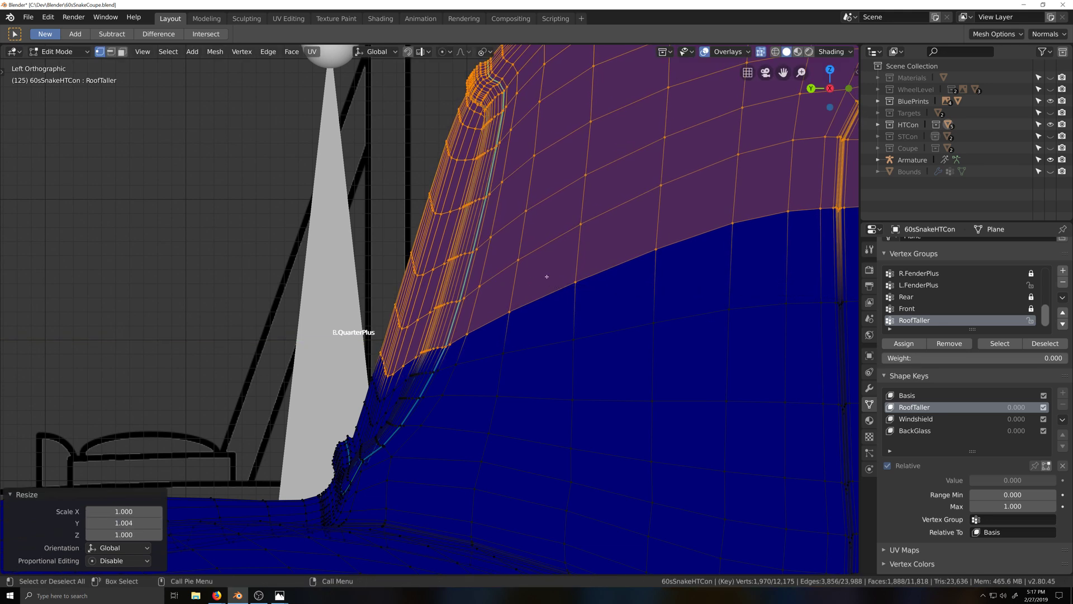
Deselect the lowest row of selected roof vertices just below the side window's upper frame
scroll(595, 314, "down", 6)
scroll(608, 307, "up", 2)
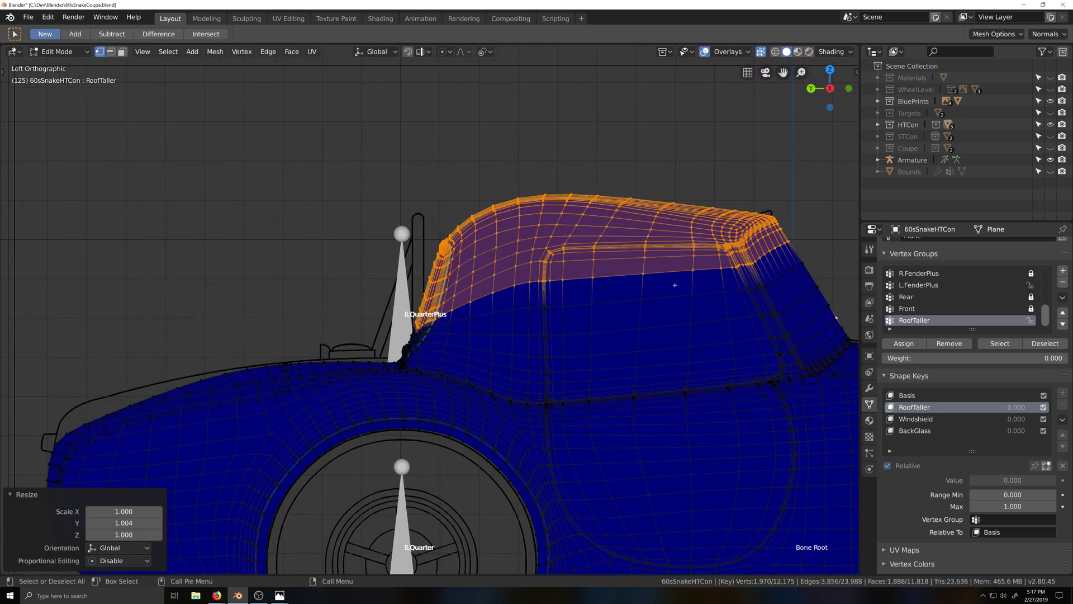
left_click(561, 283, "alt+shift")
scroll(573, 302, "down", 2)
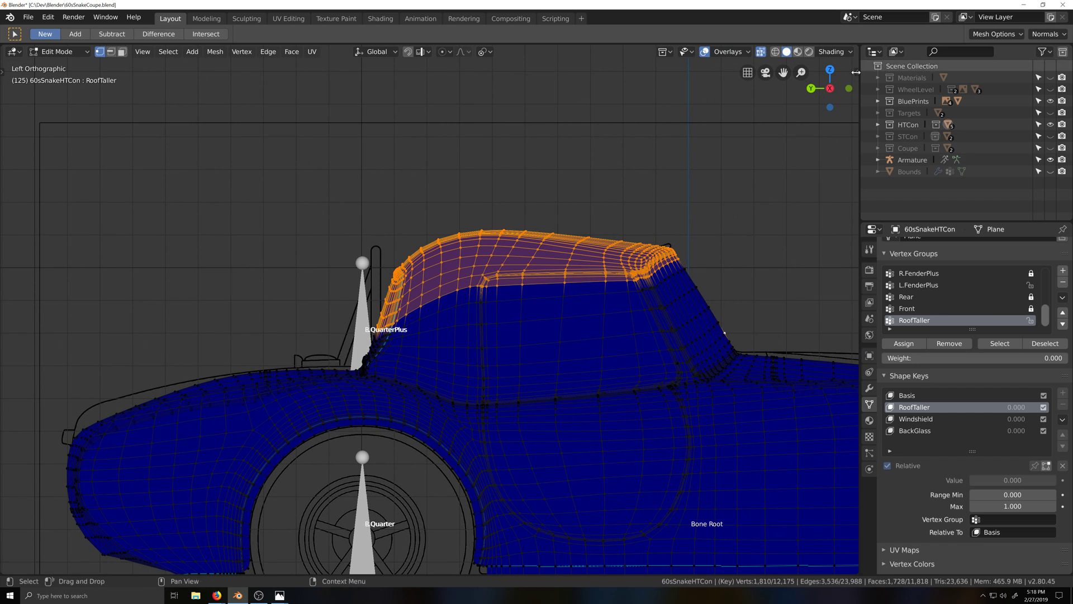
Start the Shortcut VUr key display, collapse its settings and show the viewport's tool strip
left_click(857, 72)
left_click(852, 185)
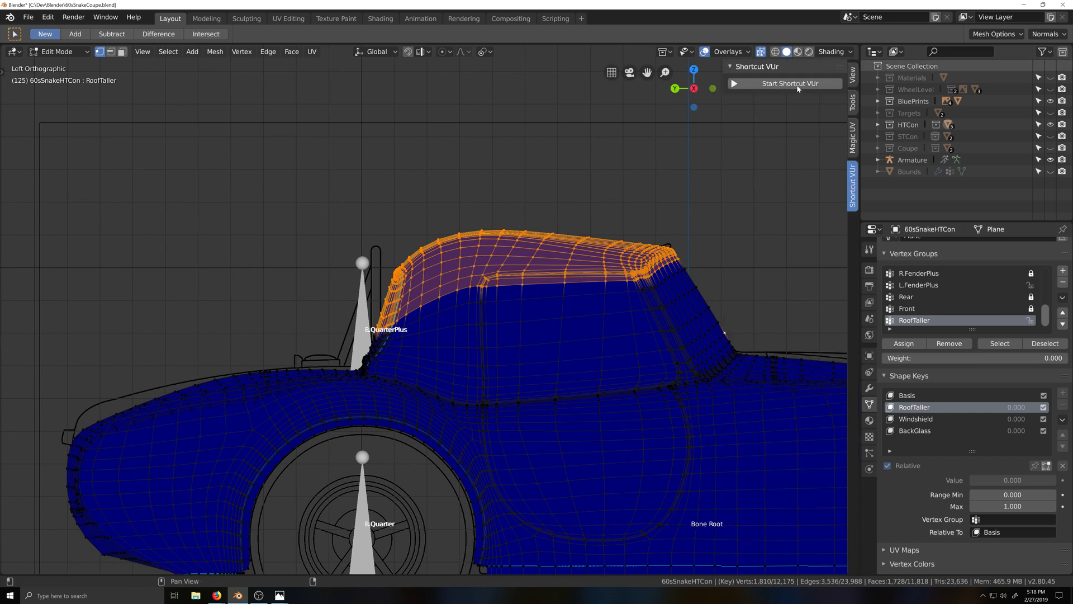
left_click(794, 84)
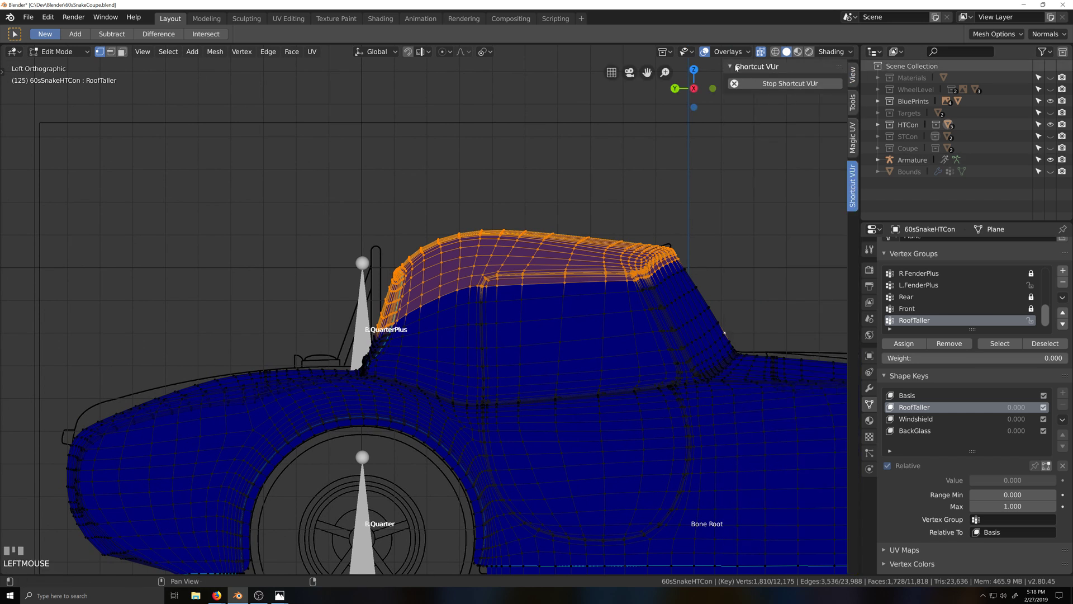
left_click(736, 67)
key("t")
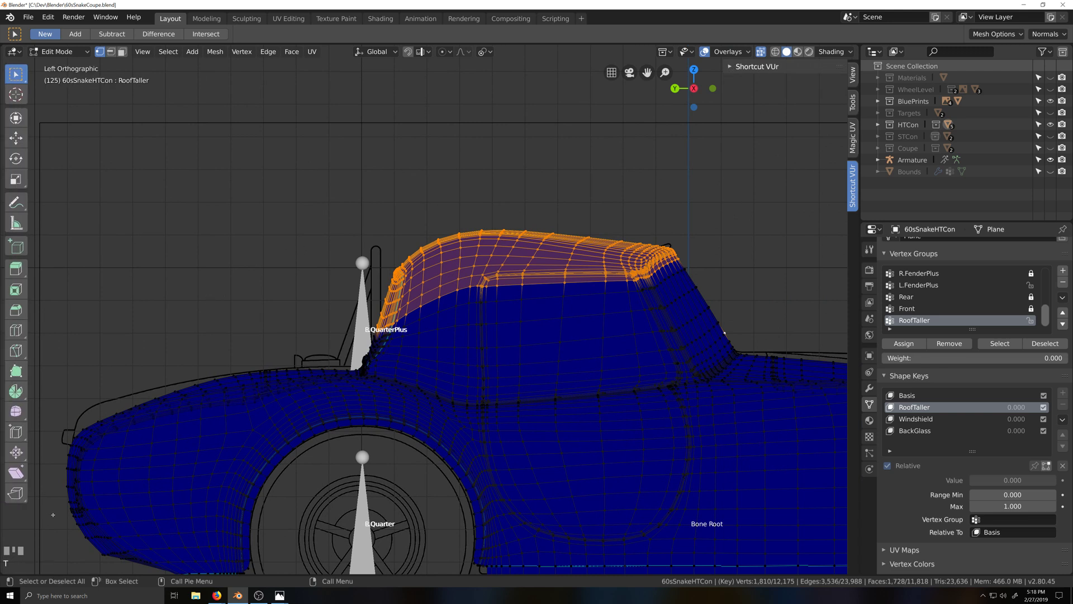
scroll(427, 378, "up", 2)
scroll(451, 354, "down", 2)
key("shift+grave")
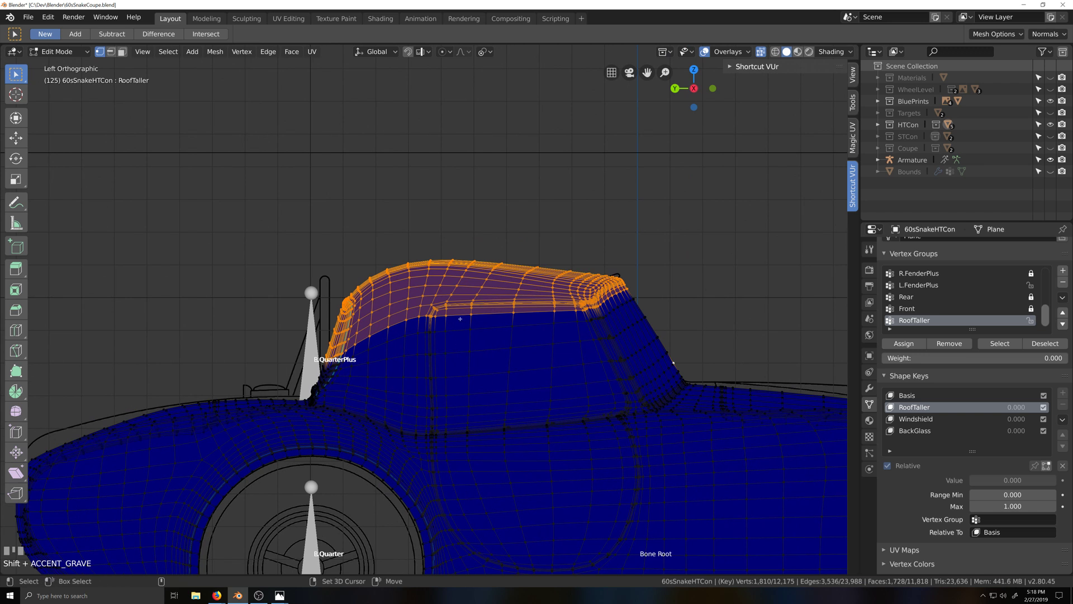
key("shift+ctrl+alt+s")
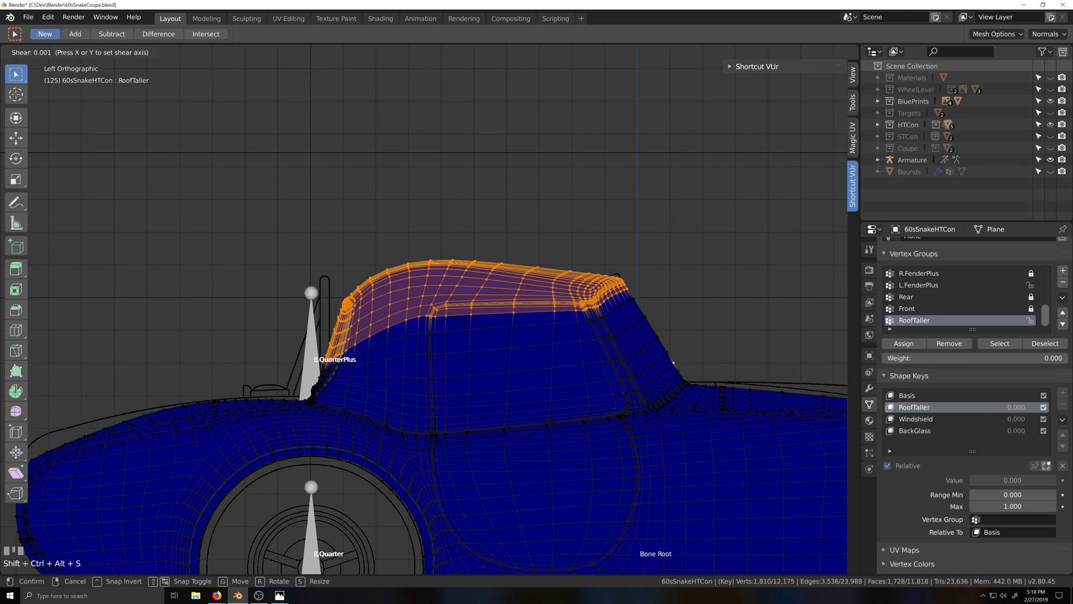
right_click(485, 337)
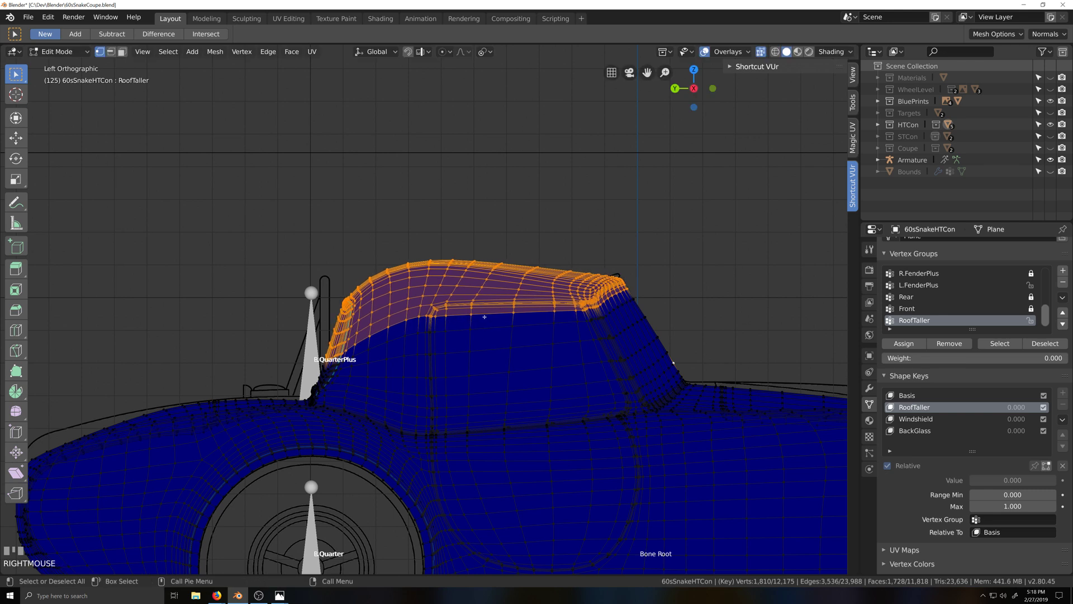
Deselect the lowest row of selected roof vertices along the side window's upper frame, plus the leftover vertices at the front window pillar
scroll(496, 339, "up", 1)
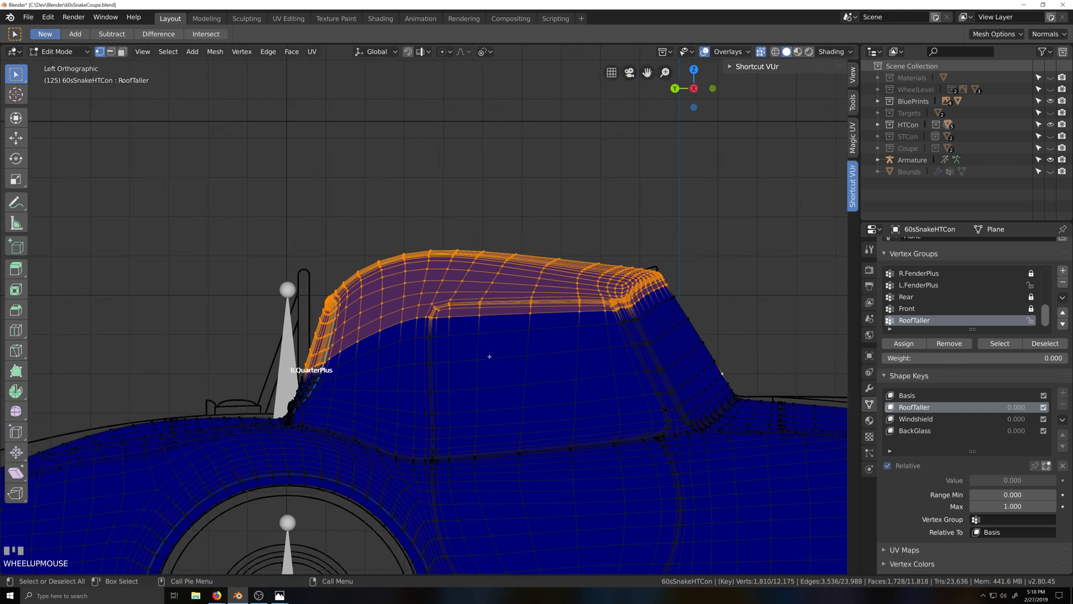
left_click(501, 316, "alt+shift")
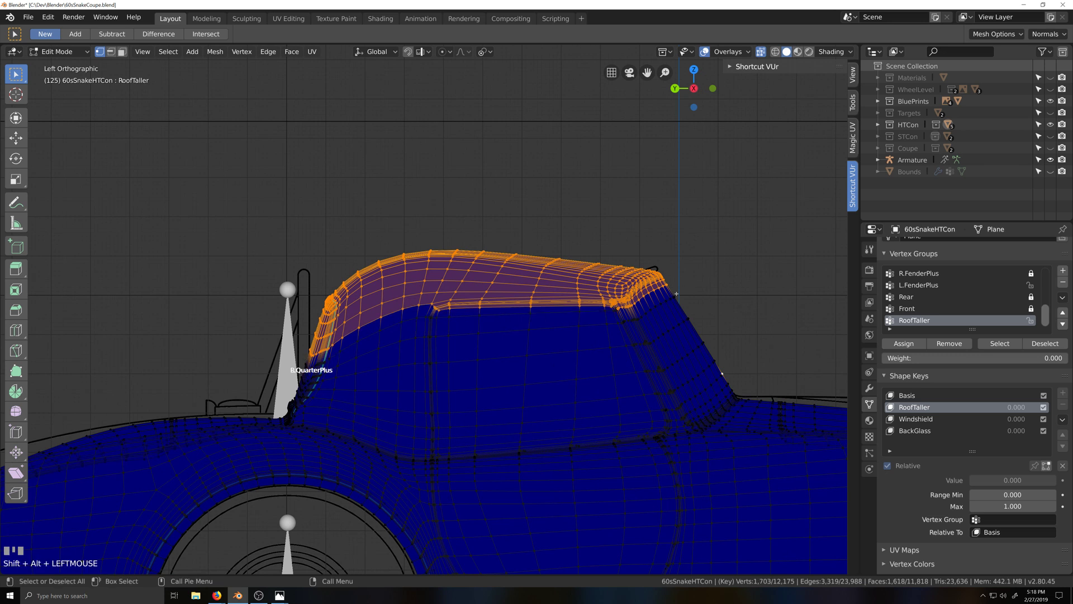
left_click(645, 336, "alt+shift")
left_click(645, 335, "alt+shift")
key("c")
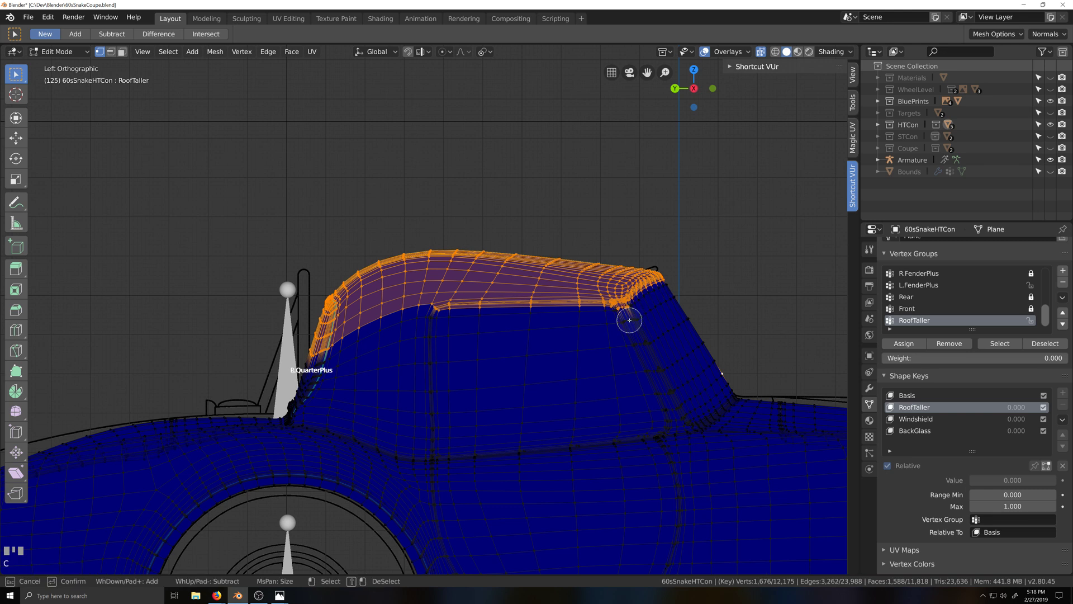
middle_click_drag(630, 320, 631, 317)
right_click(630, 317)
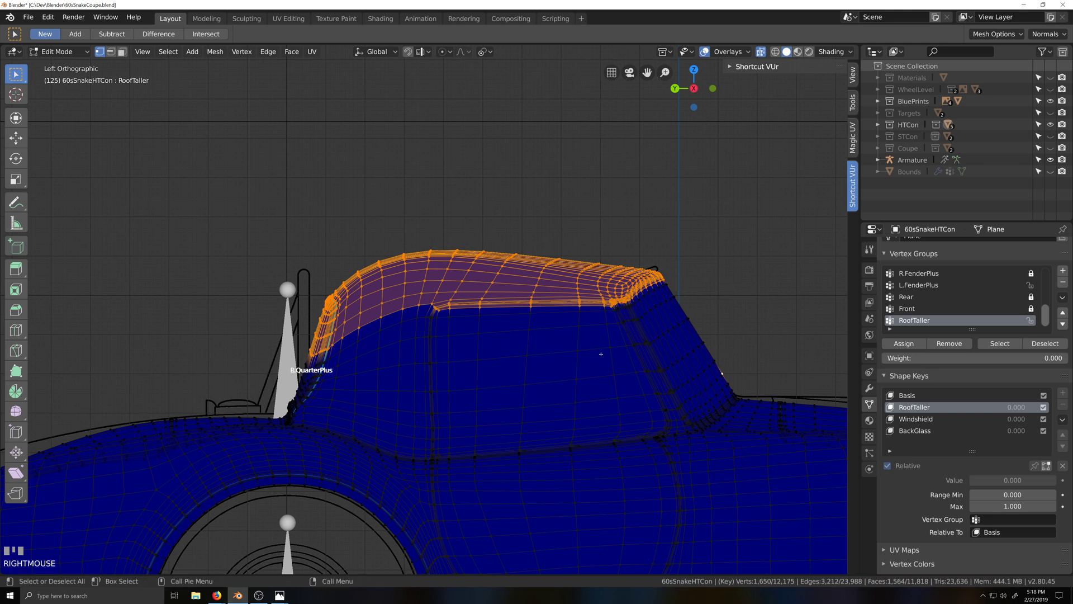
middle_click_drag(406, 360, 426, 367)
key("ctrl+KP_3")
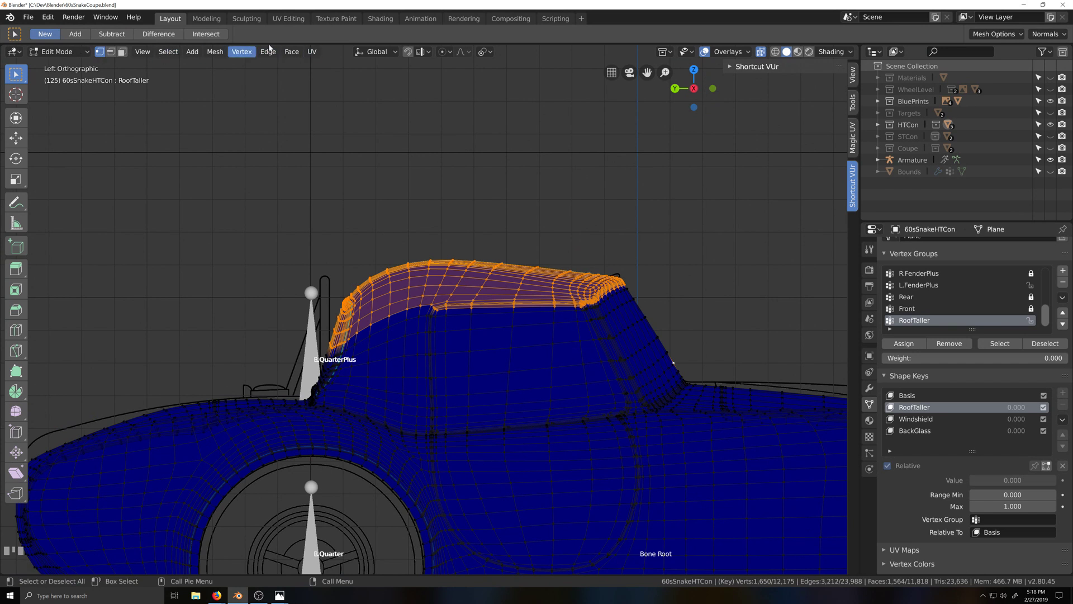
Shear the reduced roof selection in the left view along the Y shear axis with an offset of about 0.014
left_click(215, 54)
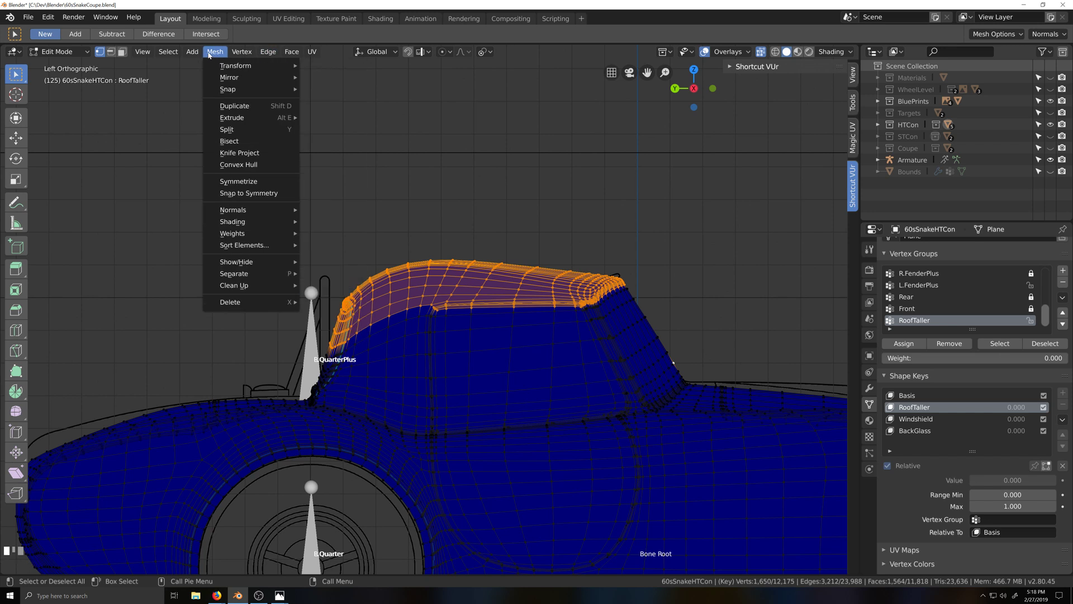
mouse_move(243, 56)
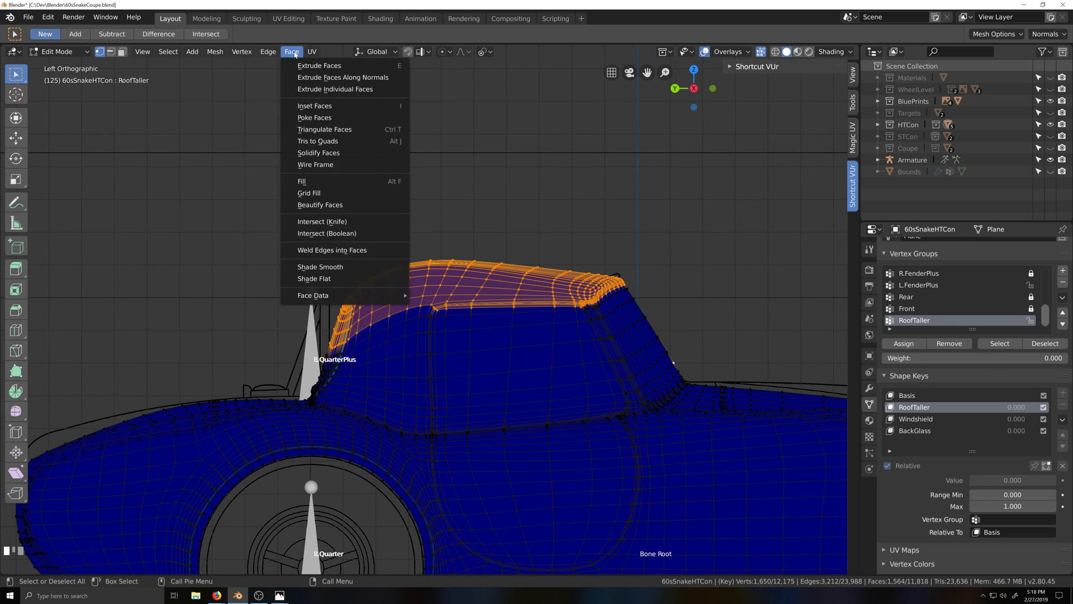
mouse_move(162, 55)
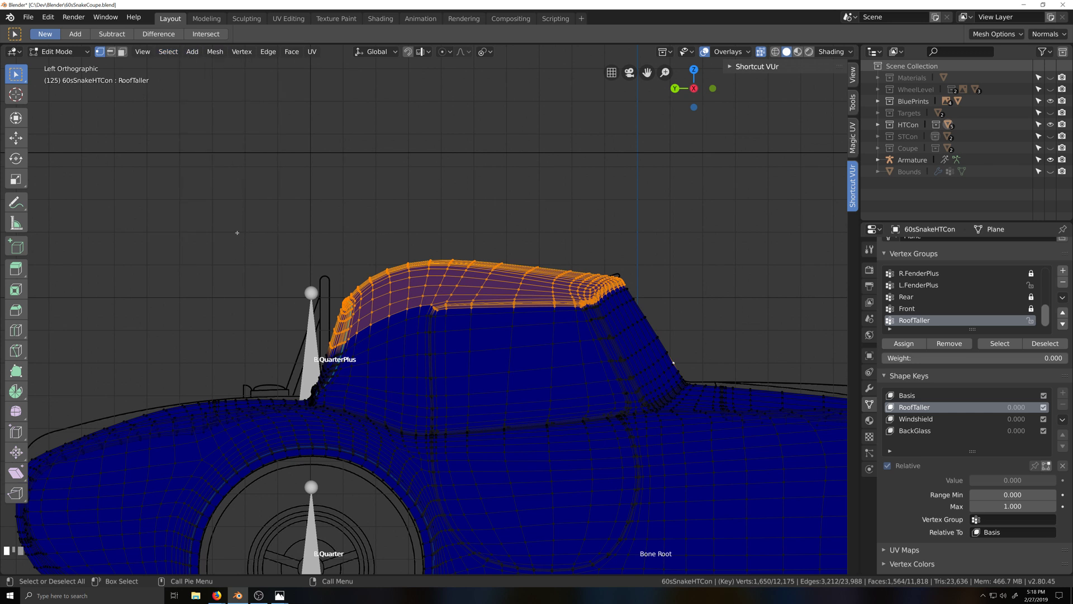
key("shift+ctrl+alt+s")
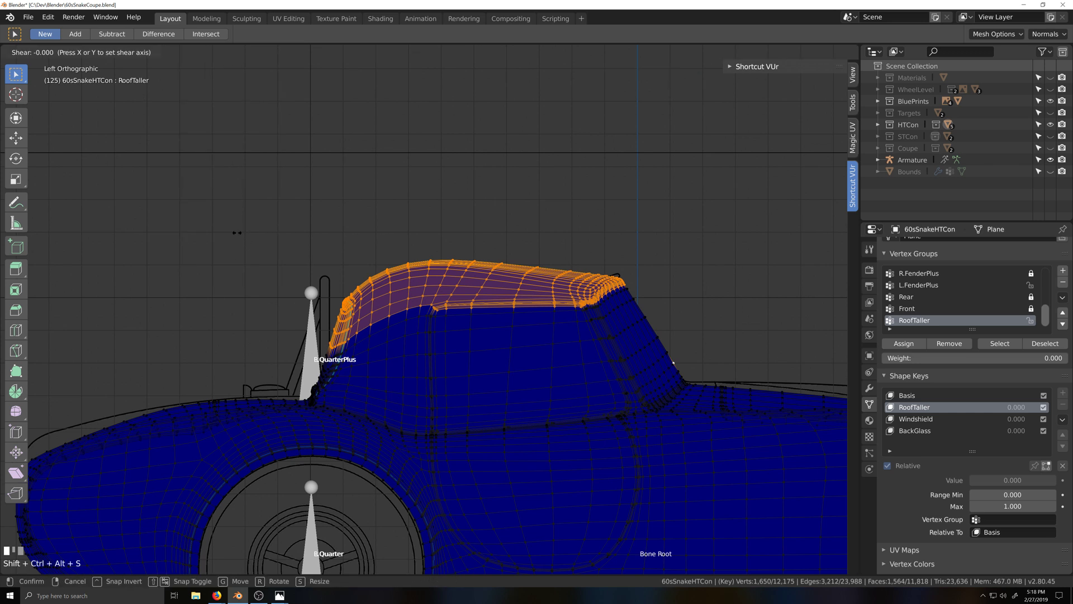
key("y")
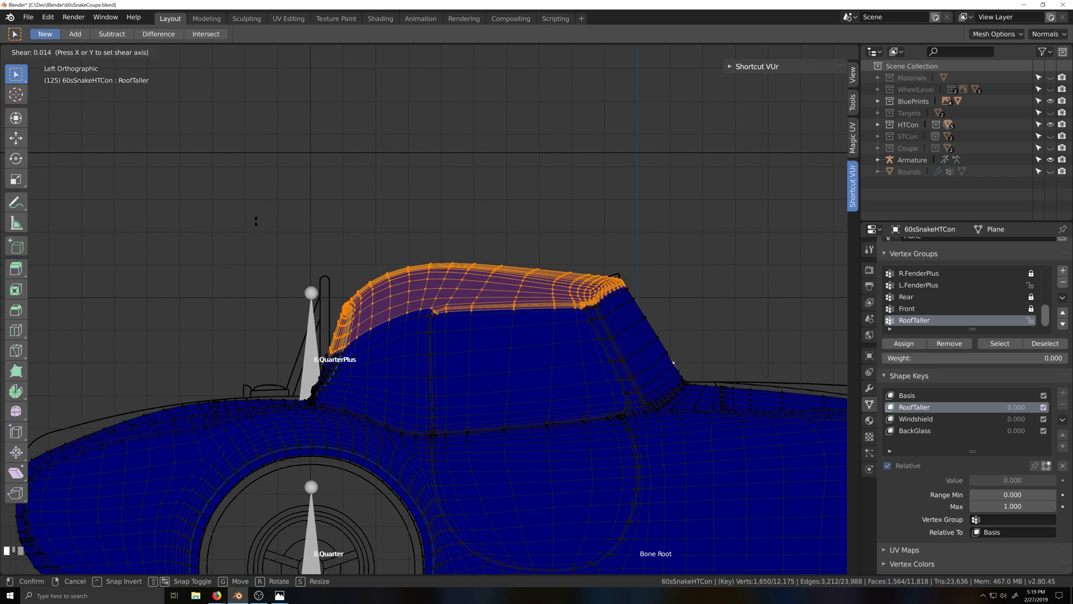
left_click(259, 219)
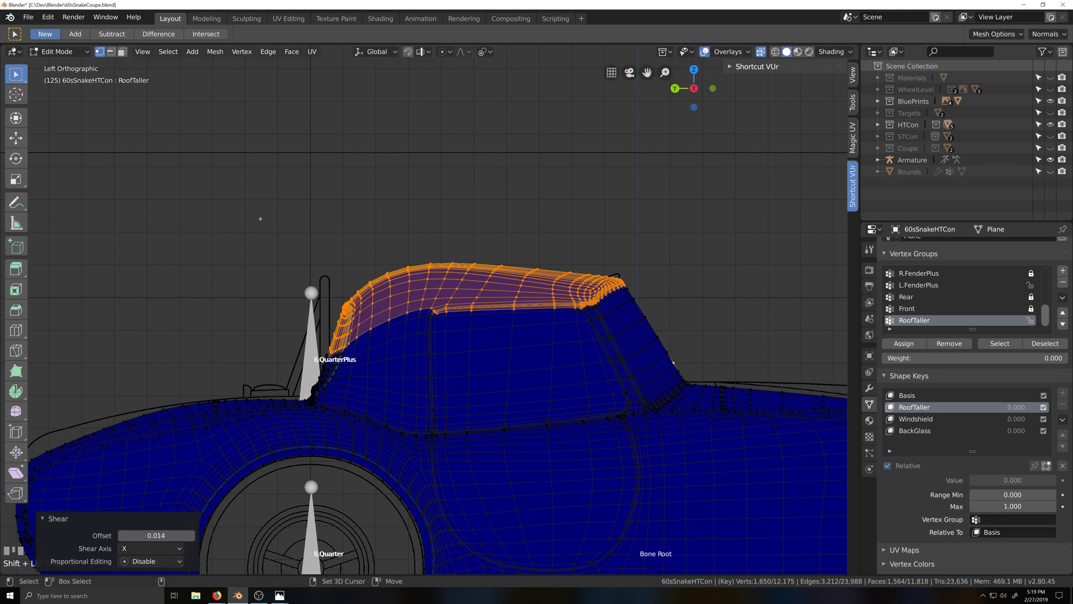
Scale the selected roof vertices along the global Y axis by about 1.004
scroll(388, 442, "up", 6)
middle_click_drag(309, 455, 344, 442, "shift")
key("g")
key("s")
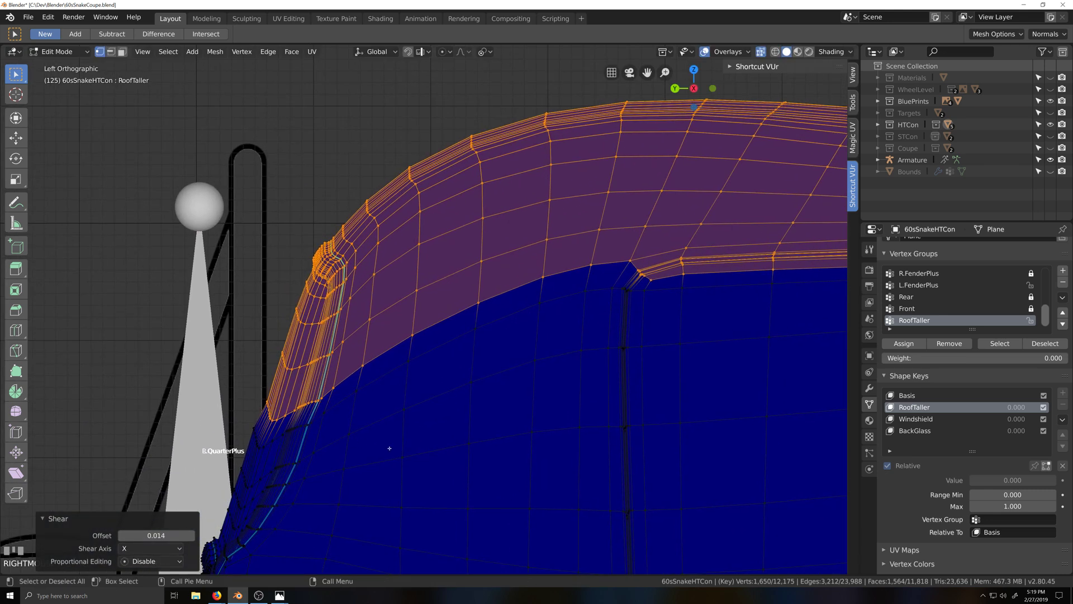
key("y")
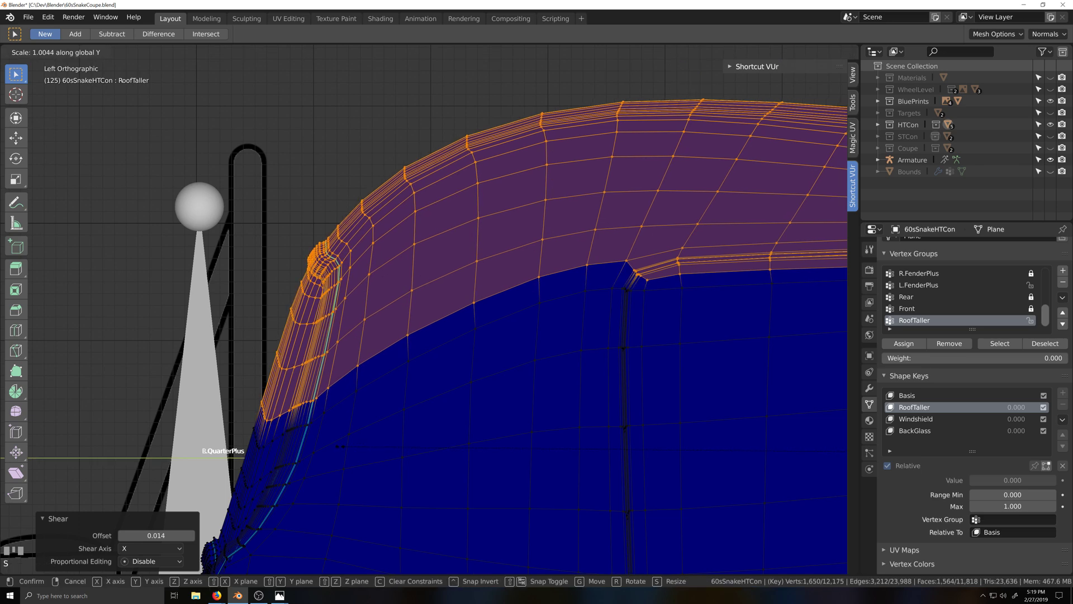
left_click(341, 446)
Return to Object Mode, turn off X-ray and set the RoofTaller shape key's value to 1.000
middle_click_drag(341, 446, 453, 391)
key("Tab")
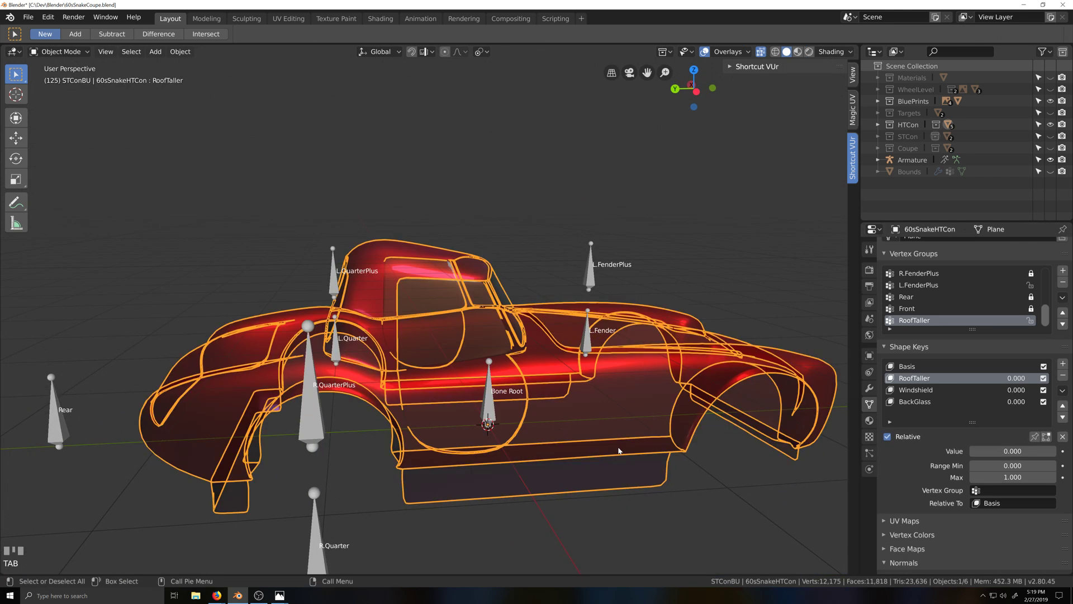
key("alt+z")
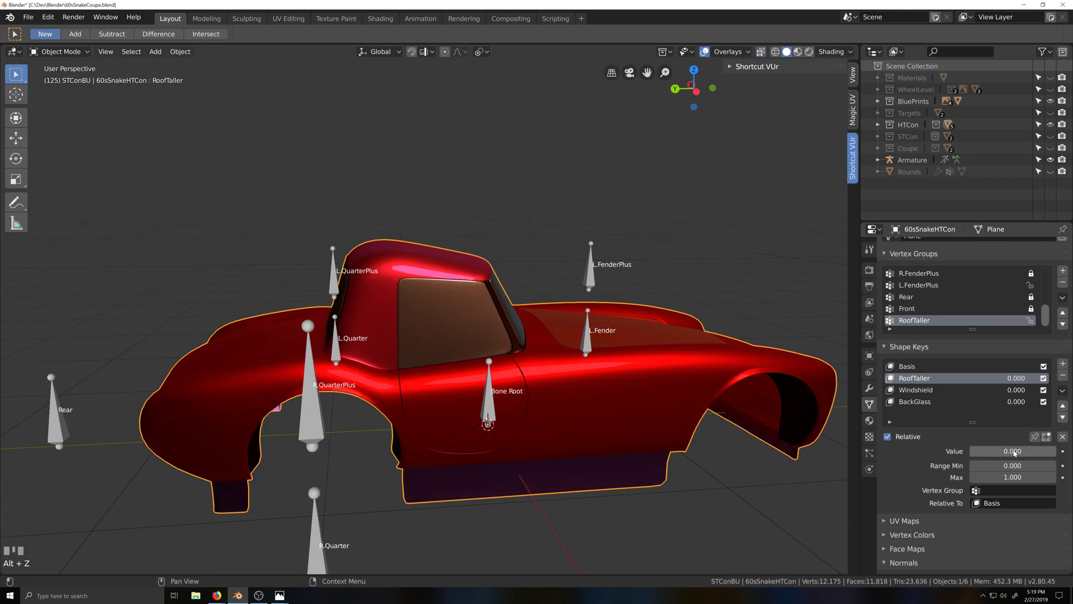
left_click_drag(976, 456, 1054, 452)
scroll(432, 473, "up", 2)
key("grave")
middle_click_drag(454, 468, 520, 461)
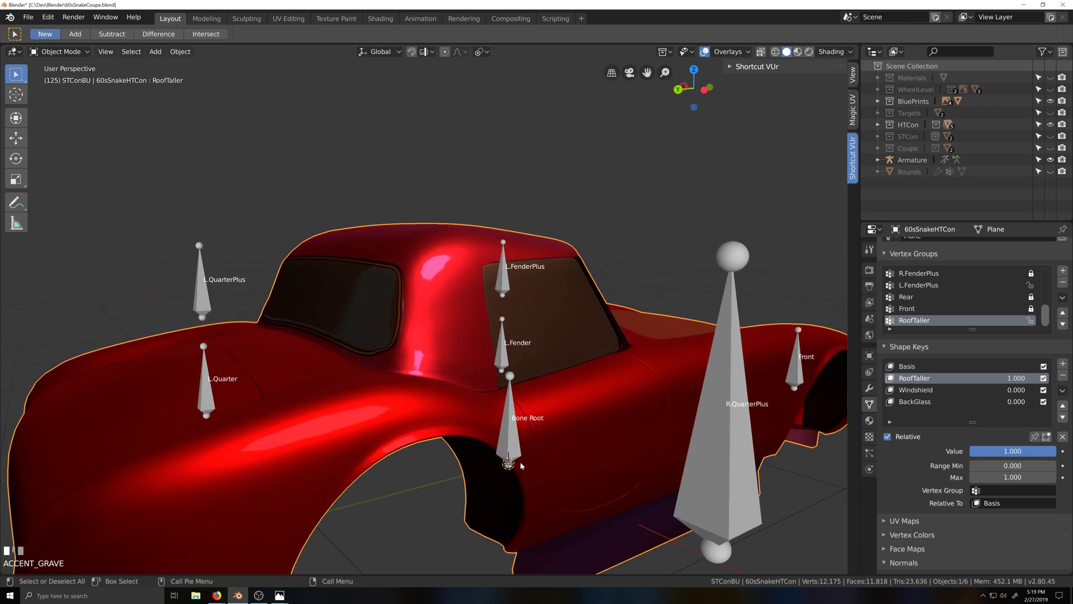
Examine the shaded roof around the back glass, rear quarter and side window with RoofTaller fully applied
scroll(401, 421, "up", 3)
key("grave")
middle_click_drag(401, 420, 329, 433)
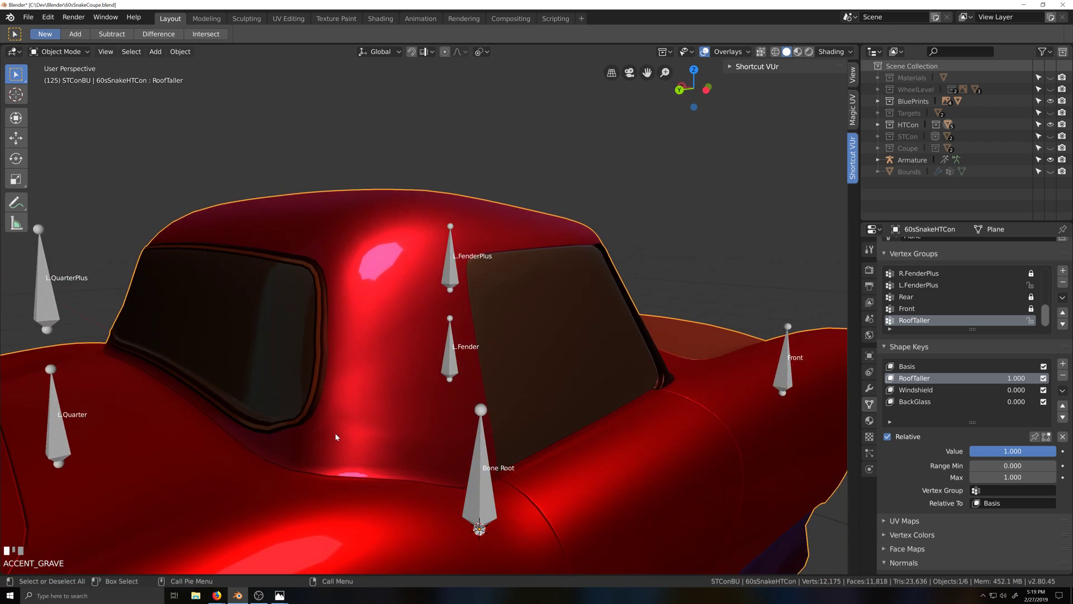
mouse_move(1051, 451)
left_mouse_down()
mouse_move(971, 451)
mouse_move(1057, 451)
left_mouse_up()
scroll(311, 492, "up", 6)
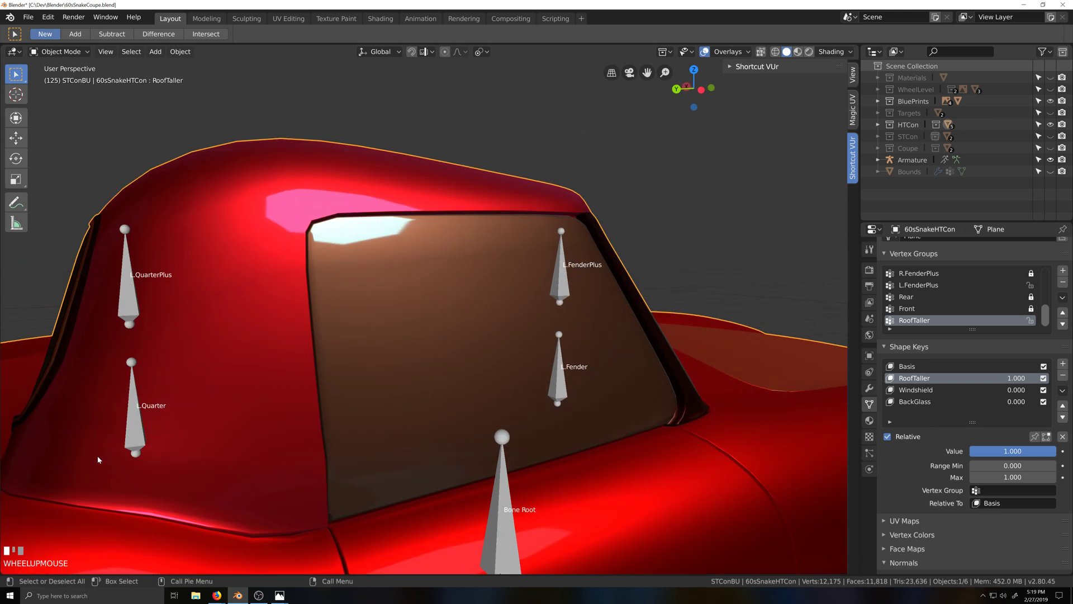
middle_click_drag(98, 459, 279, 463)
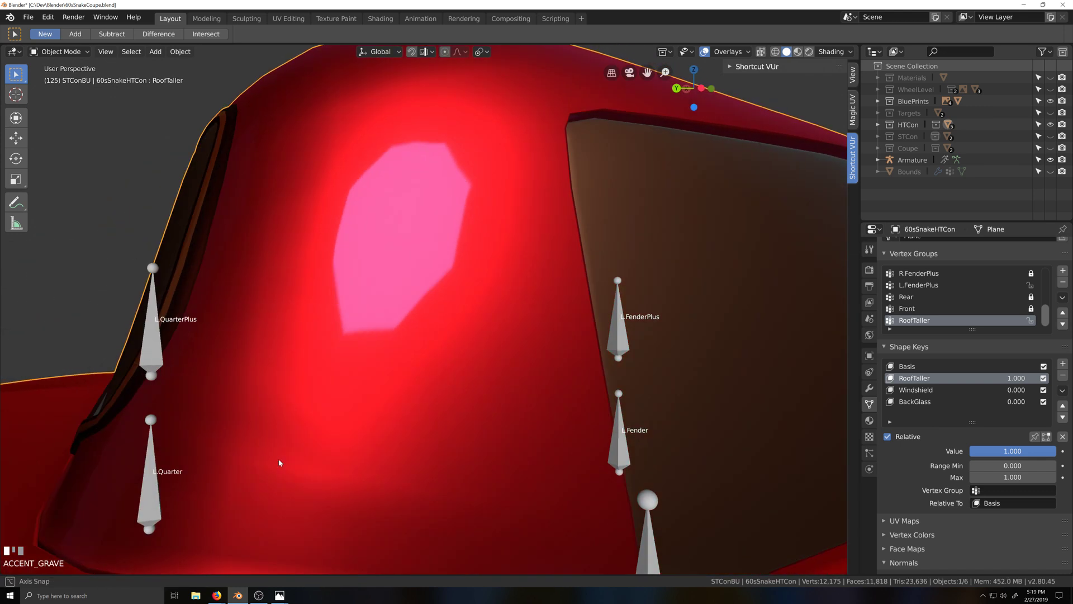
scroll(344, 451, "down", 4)
key("grave")
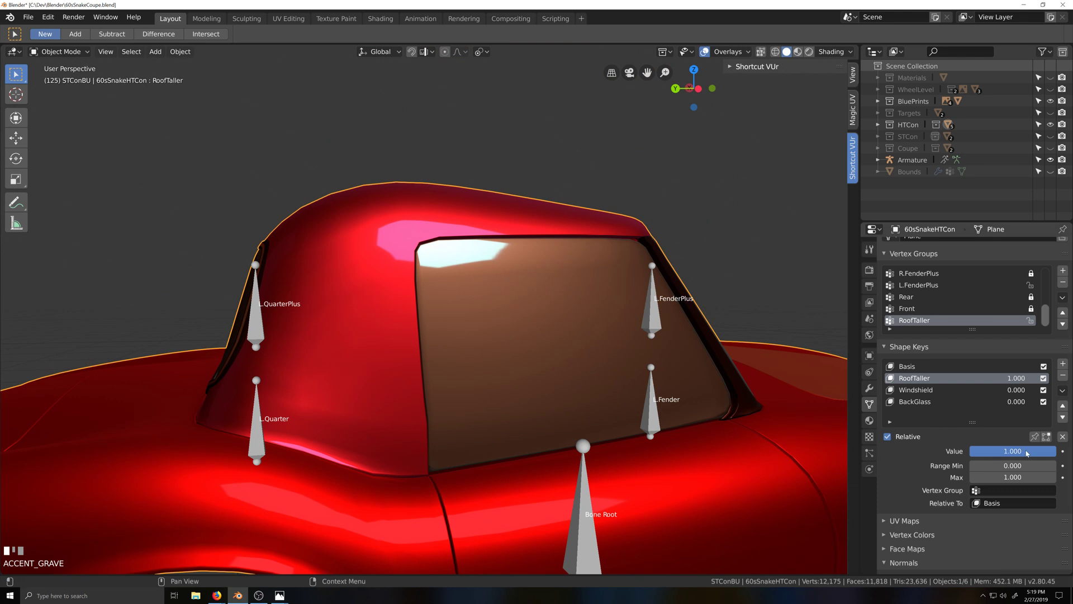
Set the RoofTaller value back to 0.000 and re-enter Edit Mode on the car body
left_click_drag(1026, 453, 939, 453)
key("Tab")
key("grave")
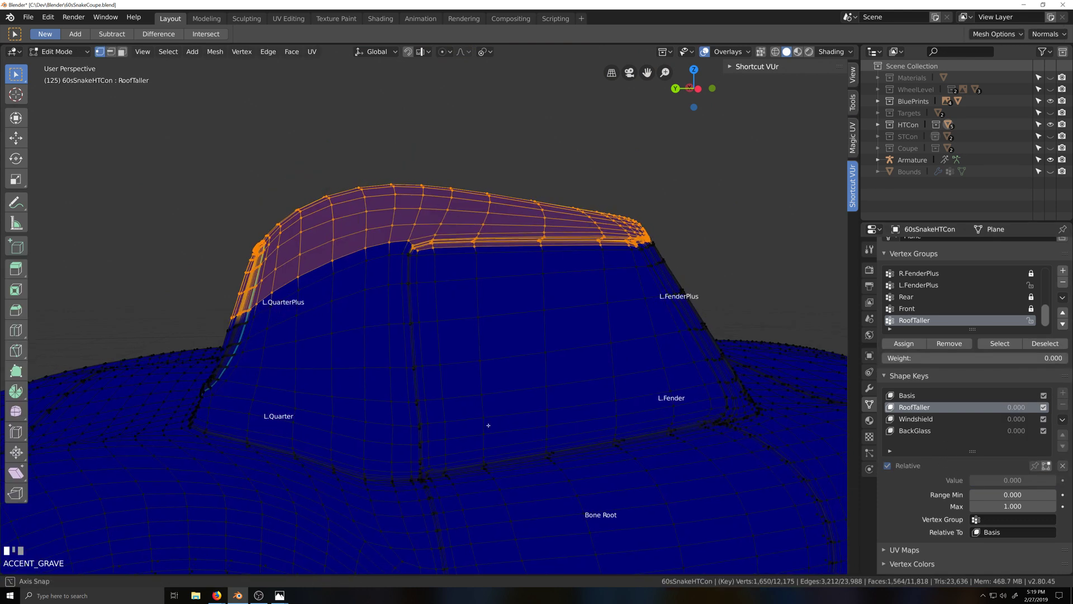
Examine the body mesh around the back glass's lower corner and the base of the roof from several angles
scroll(489, 425, "up", 2)
key("shift+grave")
scroll(335, 391, "up", 2)
key("shift+grave")
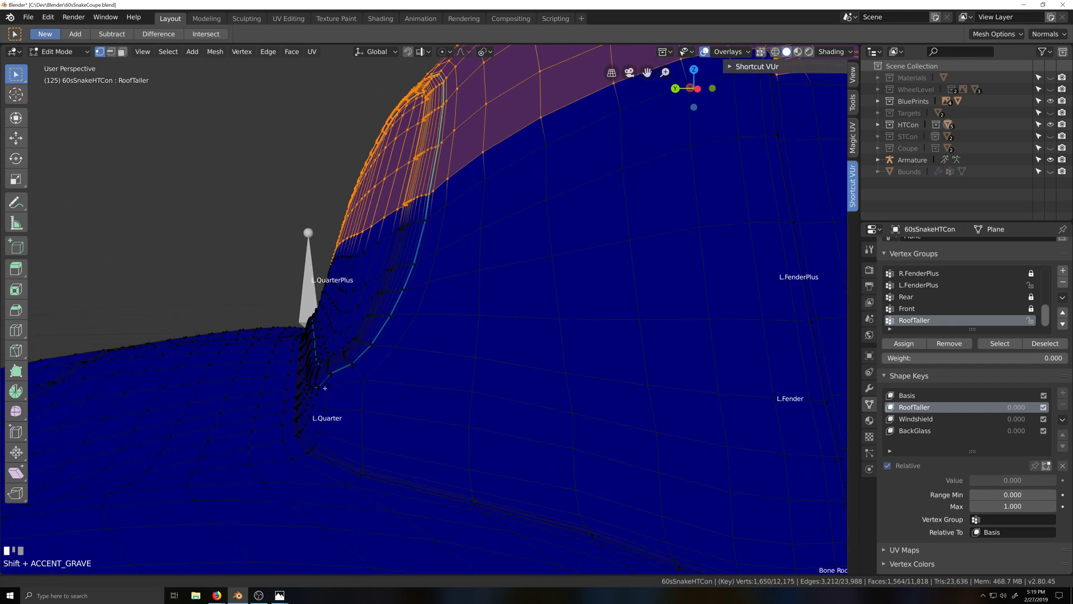
key("grave")
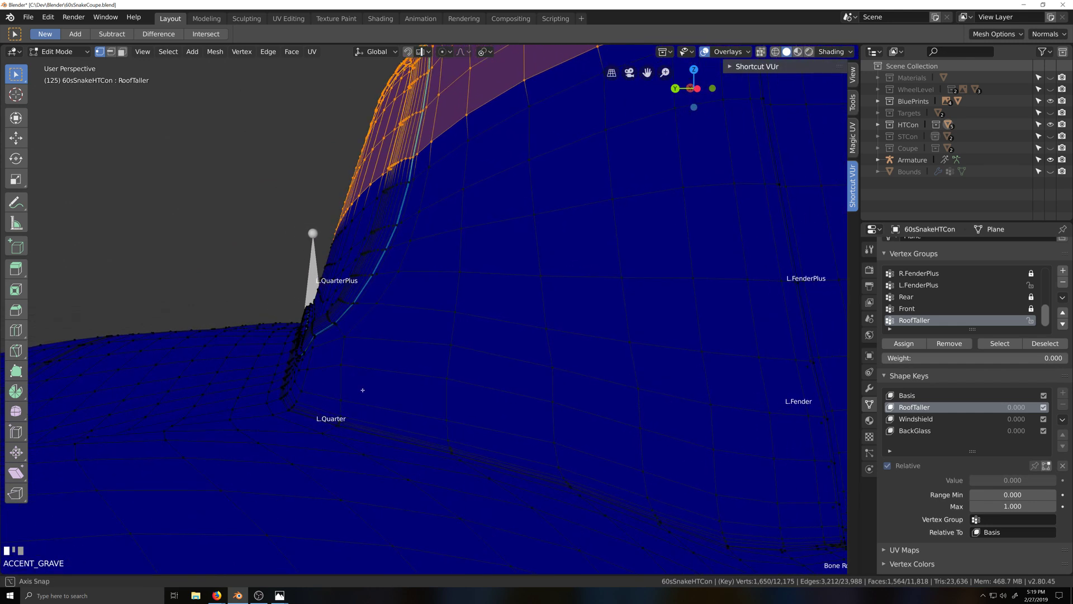
key("shift+grave")
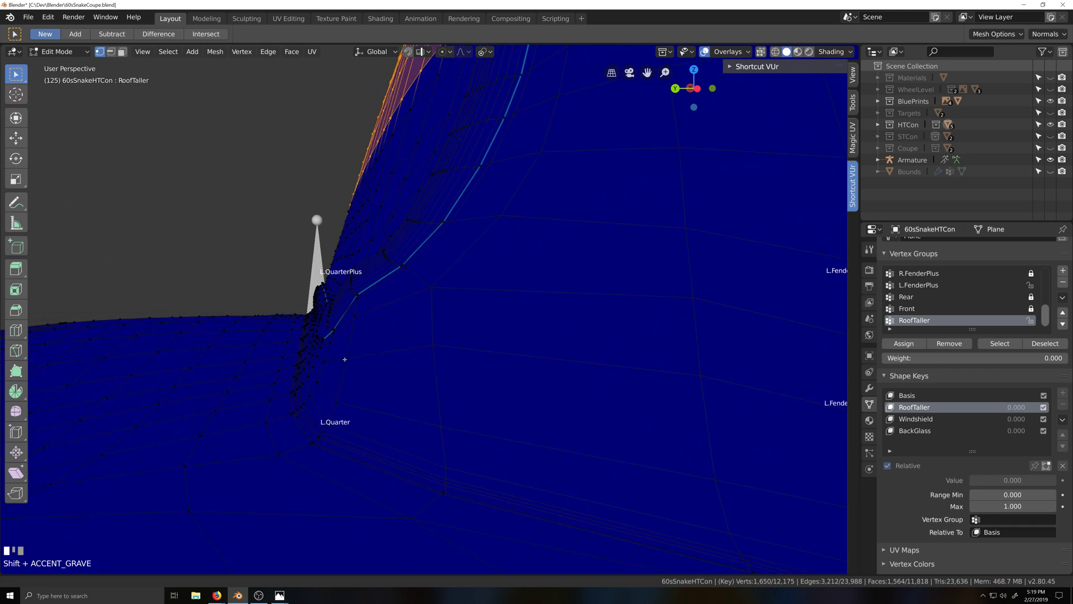
scroll(340, 330, "up", 2)
key("shift+grave")
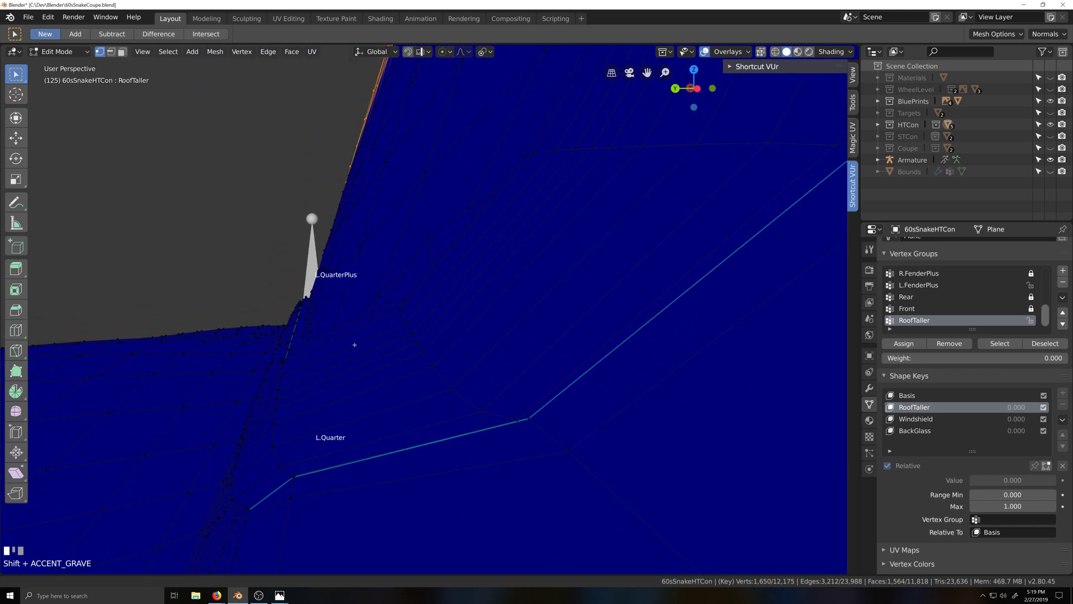
middle_click_drag(355, 345, 358, 335, "shift")
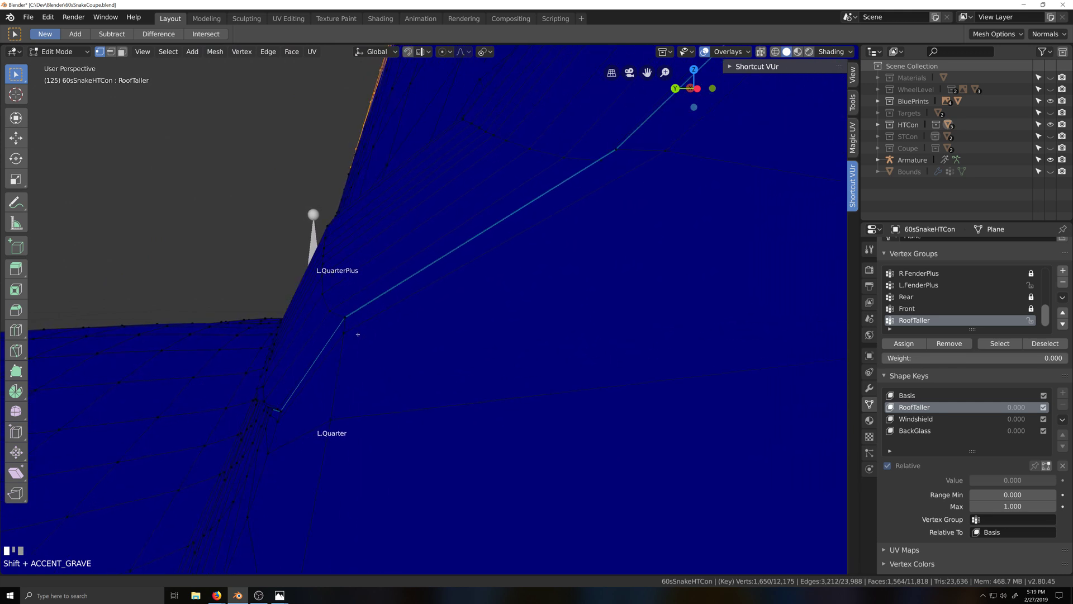
scroll(367, 350, "down", 3)
key("grave")
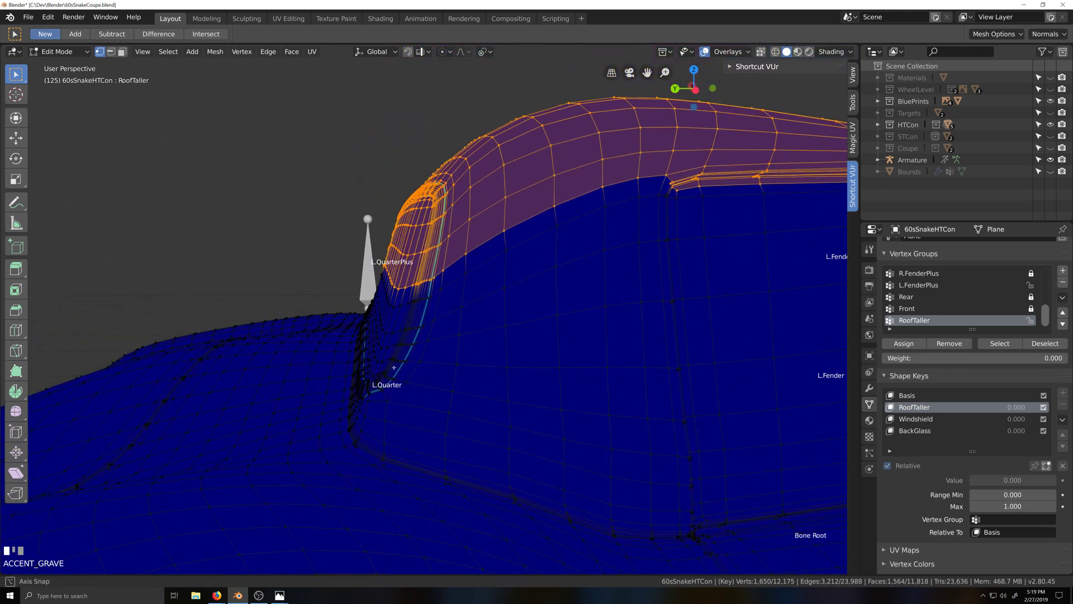
left_click(401, 365)
mouse_move(448, 369)
middle_mouse_down()
mouse_move(465, 369)
mouse_move(453, 378)
middle_mouse_up()
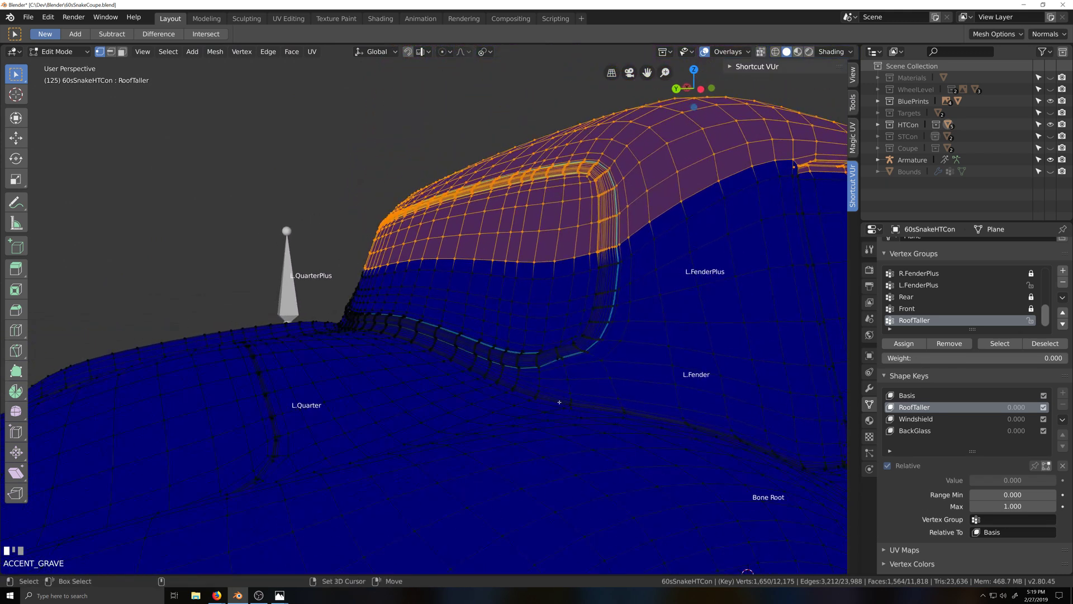
scroll(453, 378, "up", 4)
key("grave")
scroll(448, 376, "down", 4)
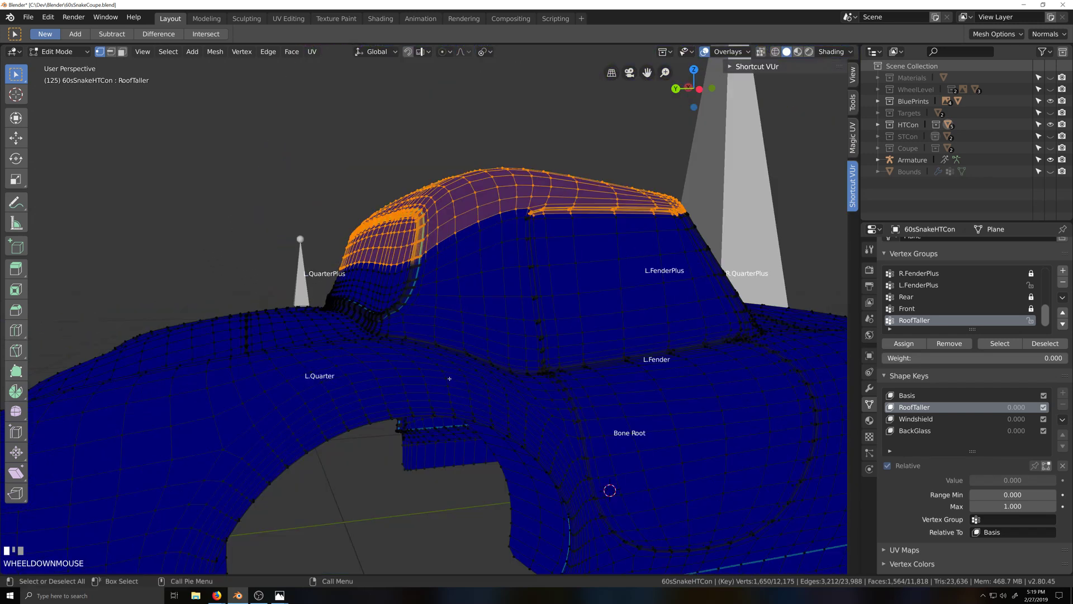
key("grave")
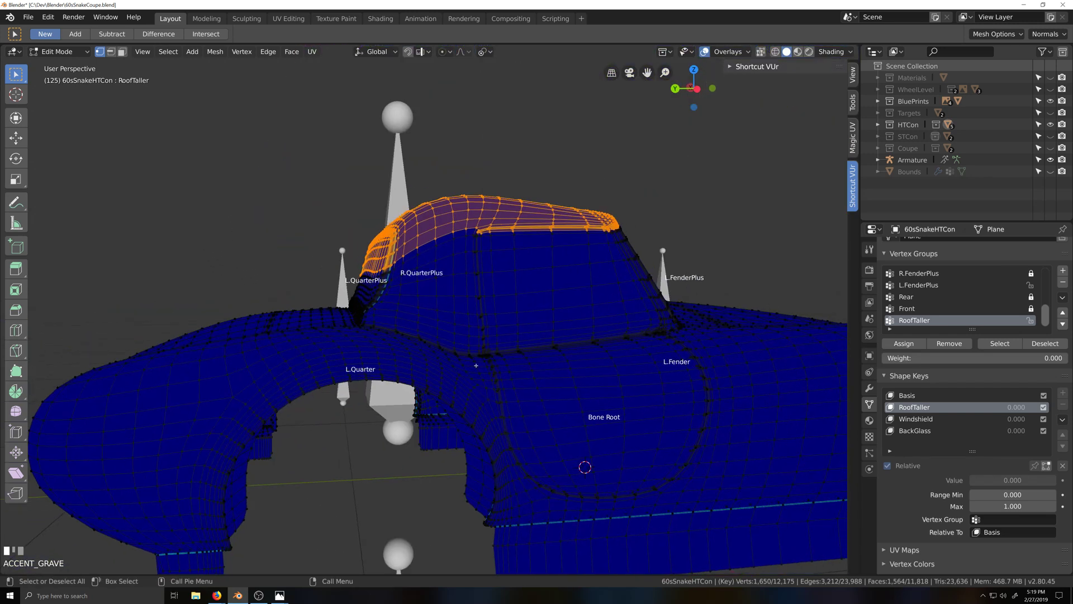
Add the edge loop just below the side window's upper frame to the roof selection
left_click(460, 237, "alt+shift")
key("ctrl+KP_Decimal")
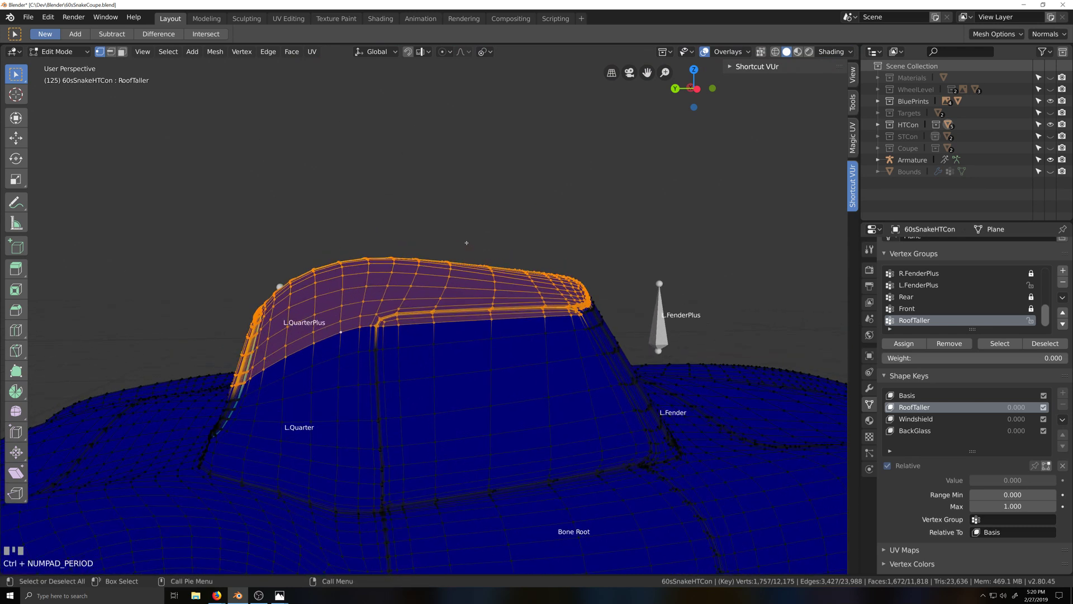
In the left view, select the edge loop near the side window's base and add the RoofTaller vertex group's vertices to the selection
key("ctrl+KP_3")
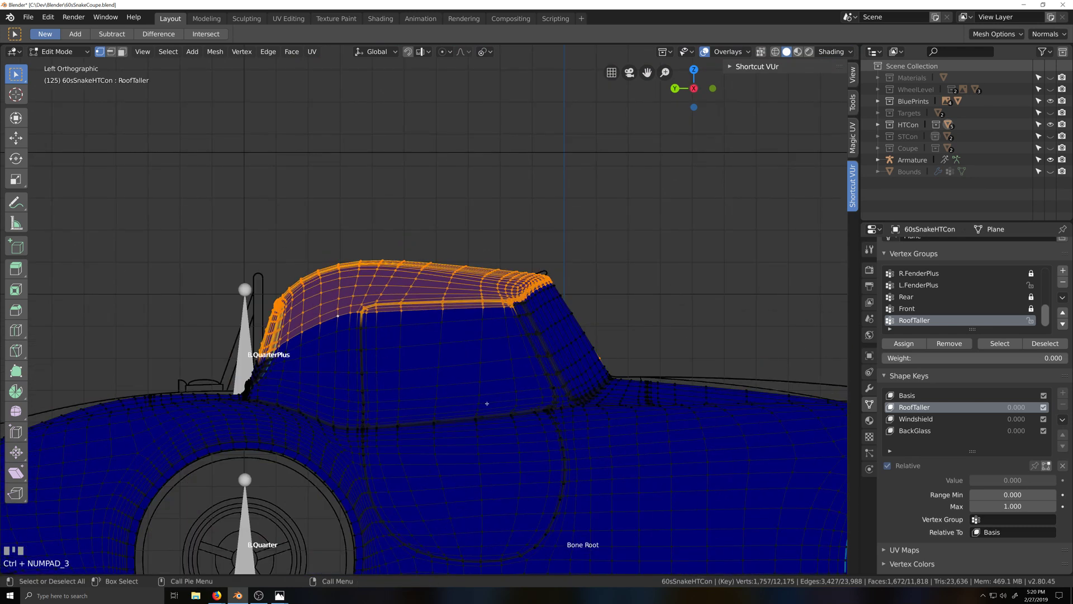
left_click(494, 395, "alt")
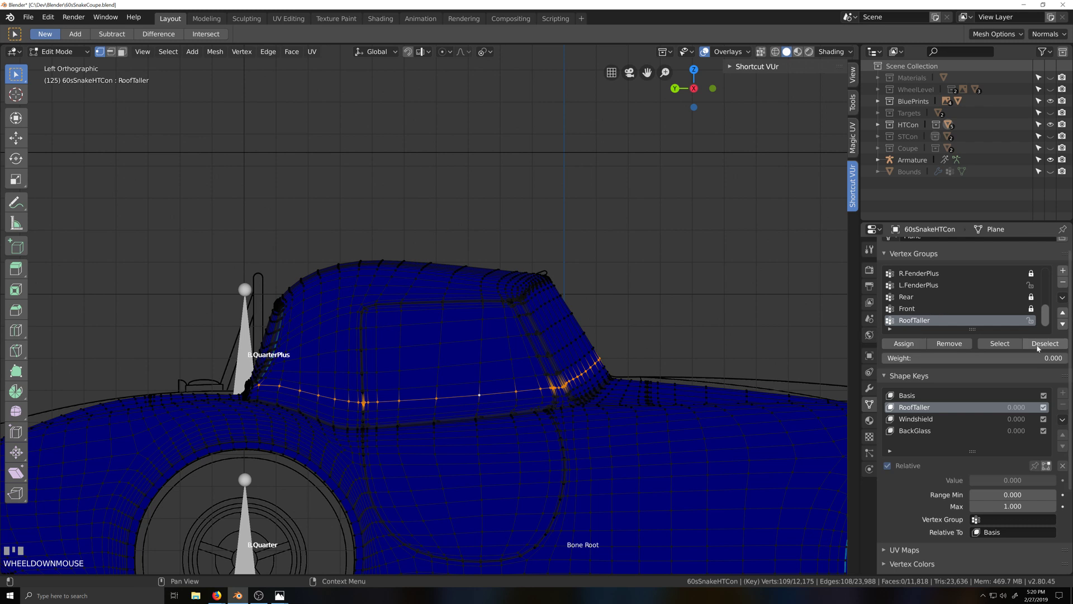
left_click(1011, 345)
scroll(313, 419, "up", 4)
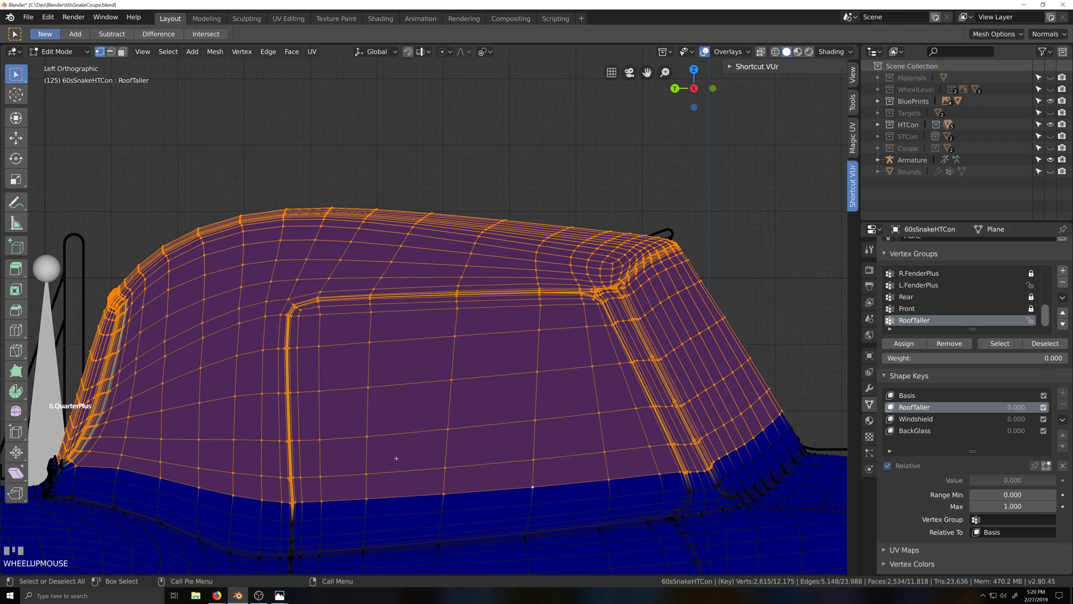
key("shift+grave")
scroll(565, 307, "up", 2)
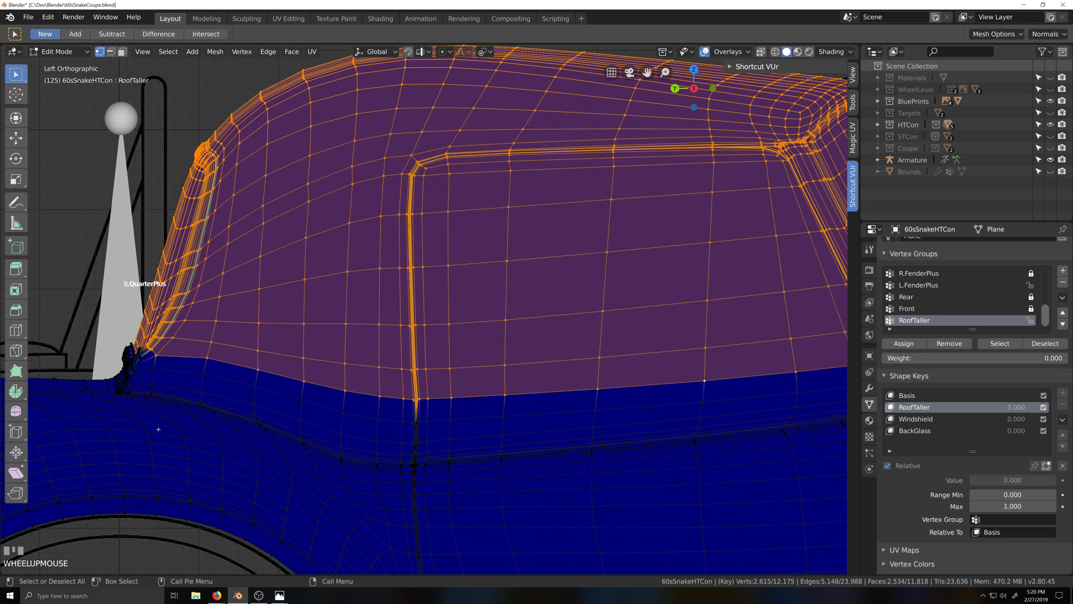
Replace the current selection with the edge loop running around the body at the roof's base
scroll(158, 429, "up", 4)
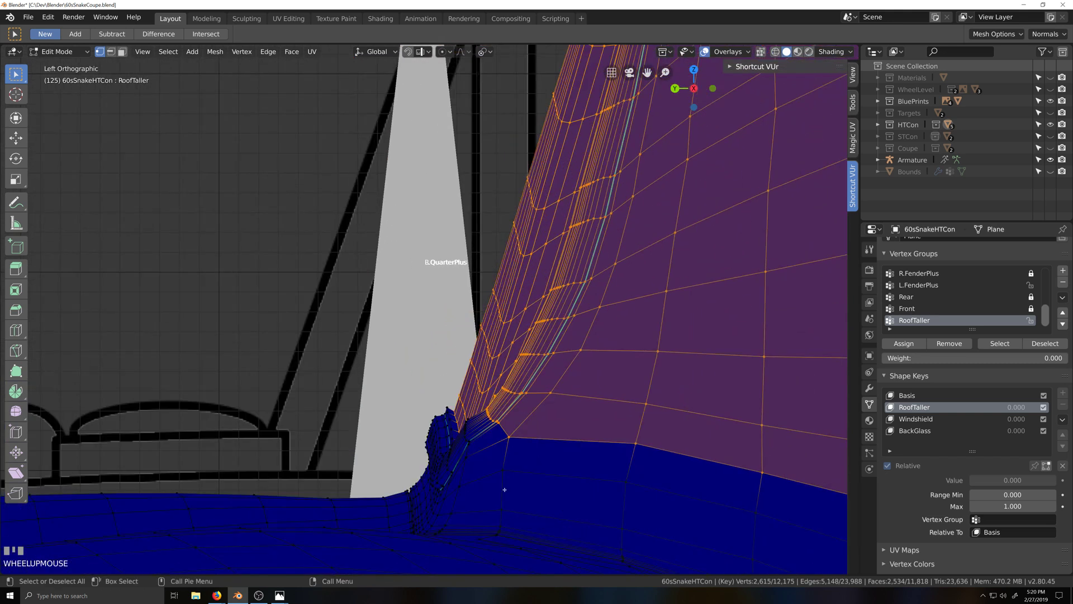
key("shift+grave")
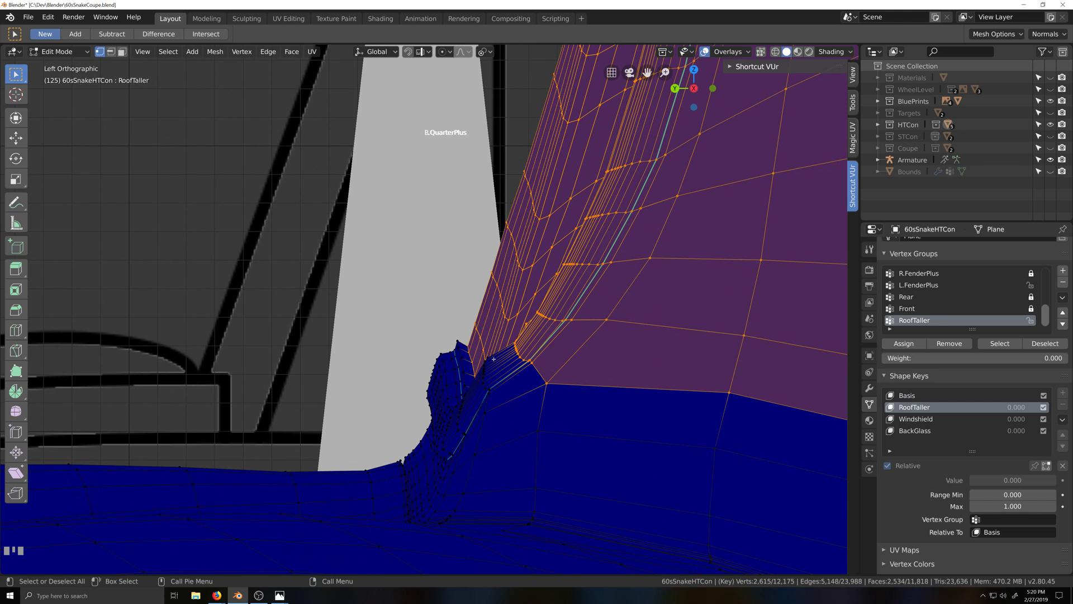
scroll(494, 355, "down", 2)
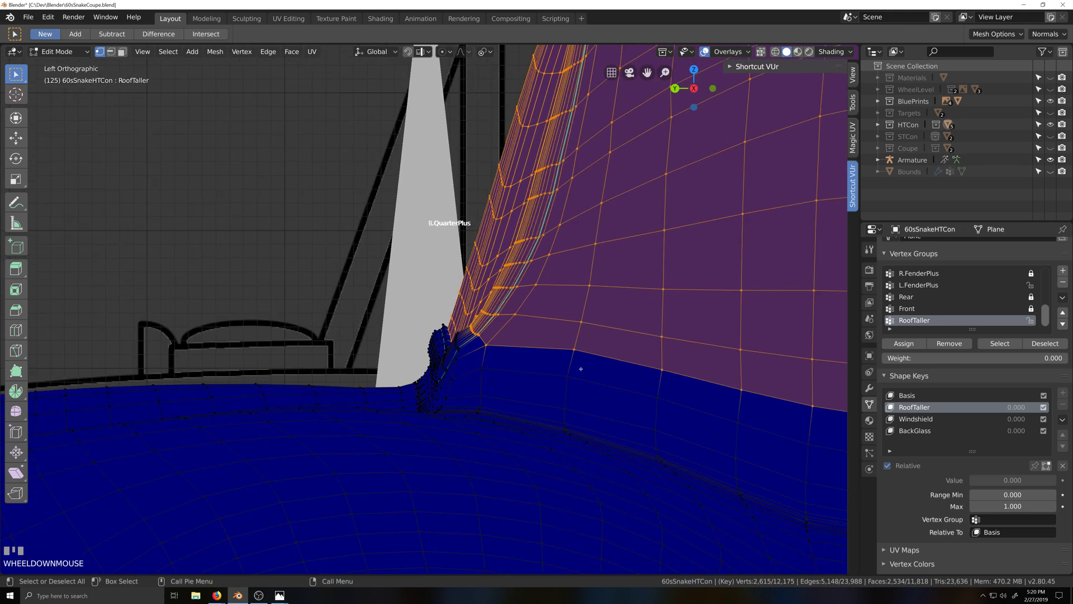
scroll(580, 369, "down", 3)
left_click(675, 356, "alt")
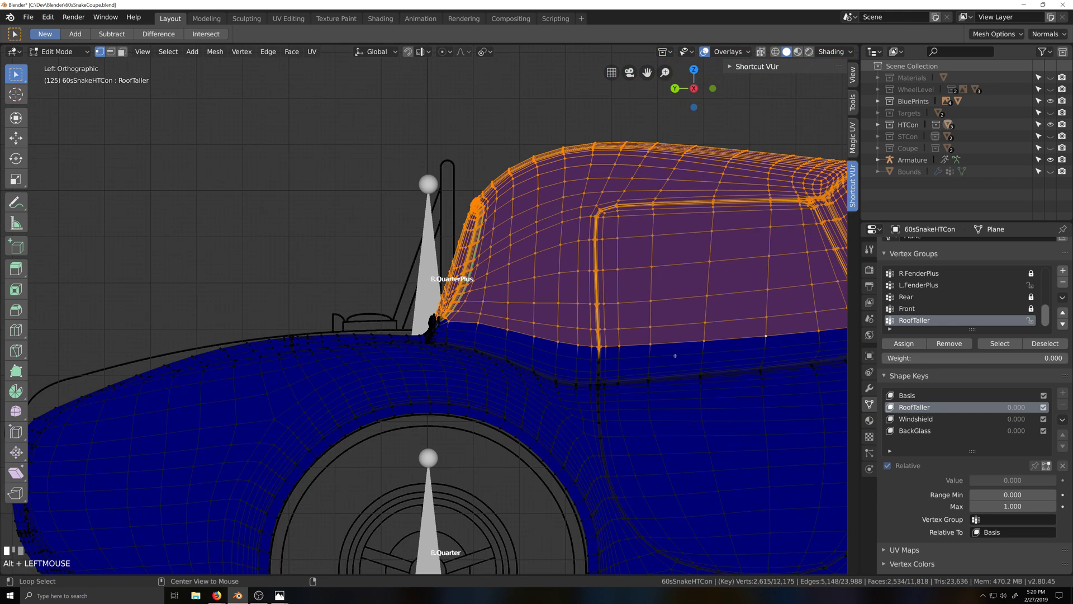
key("grave")
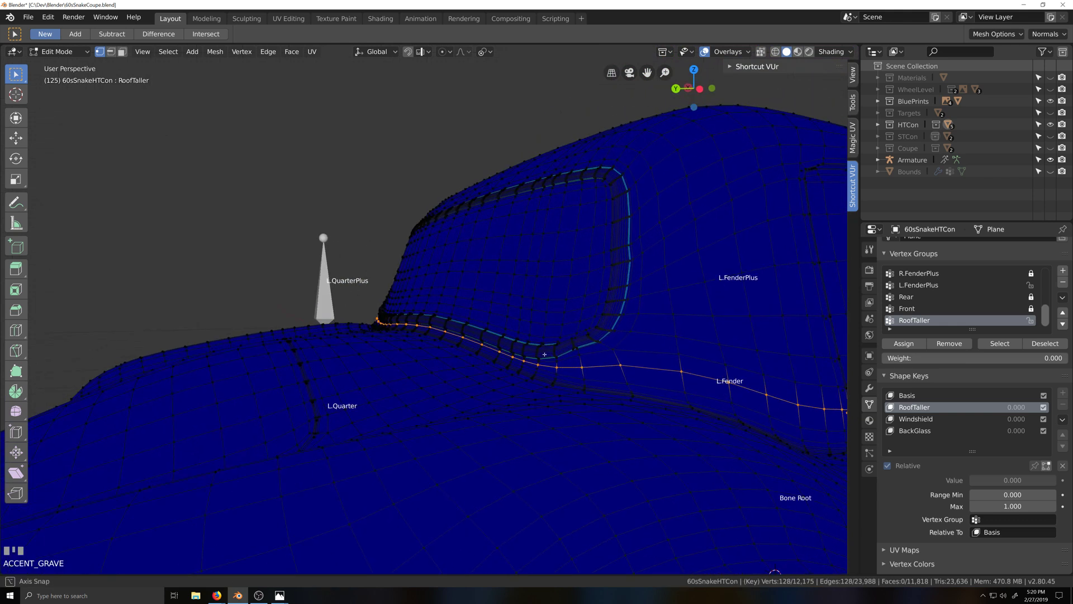
scroll(532, 355, "down", 1)
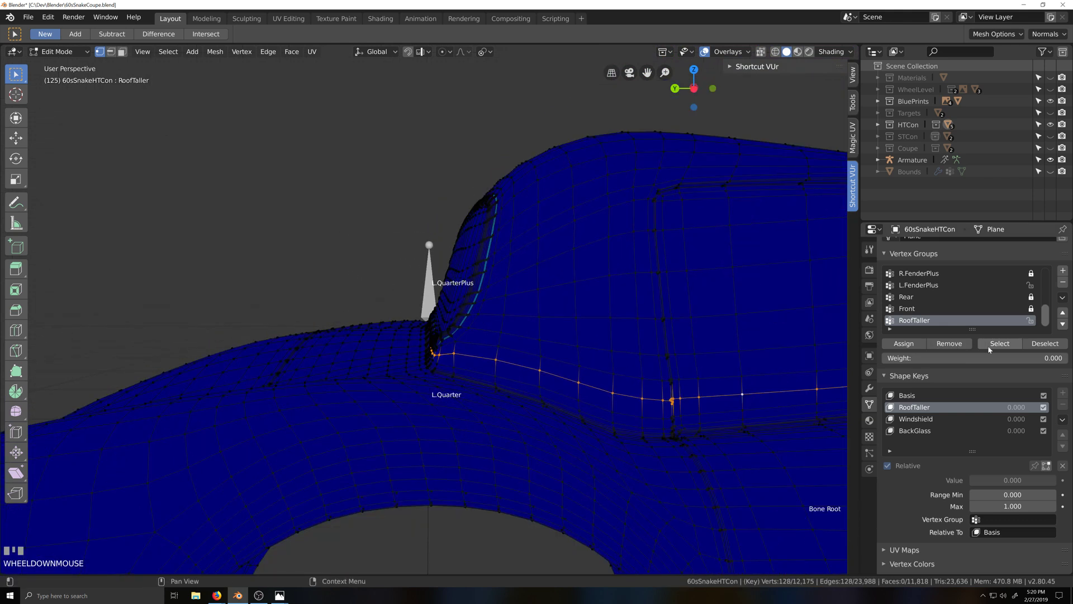
key("grave")
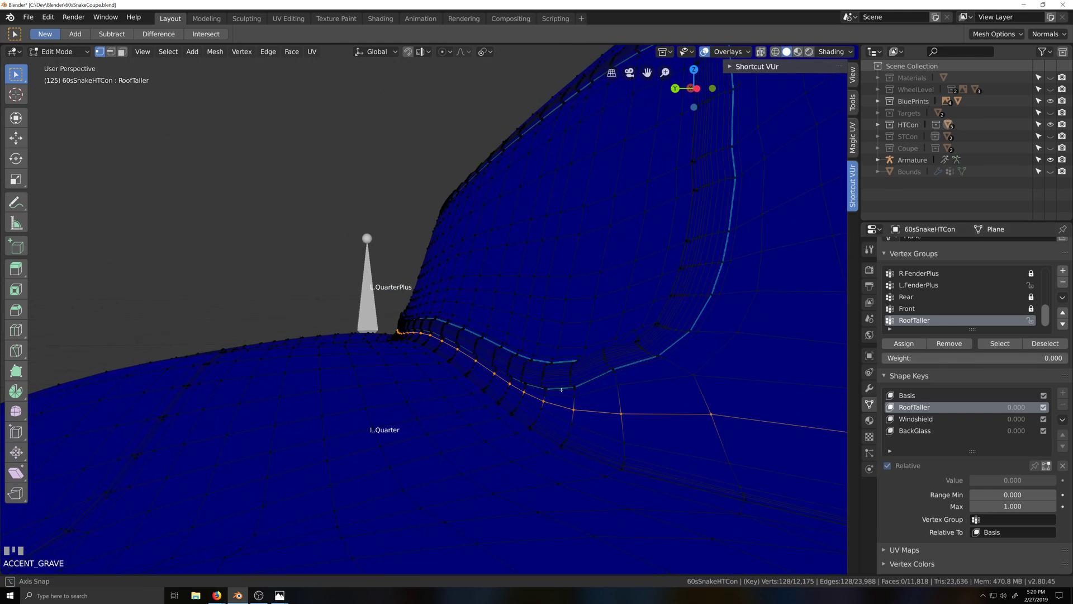
In the left view with X-ray on, circle-select the vertices around the back glass's lower frame to extend the selection
key("ctrl+KP_3")
scroll(561, 389, "up", 3)
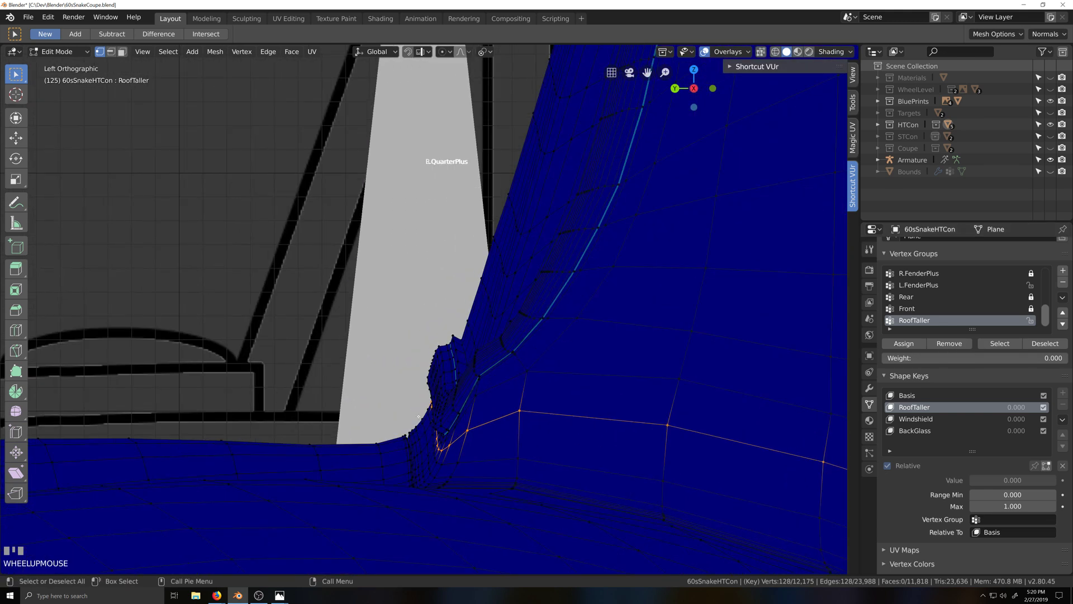
key("alt+z")
key("c")
scroll(468, 374, "down", 8)
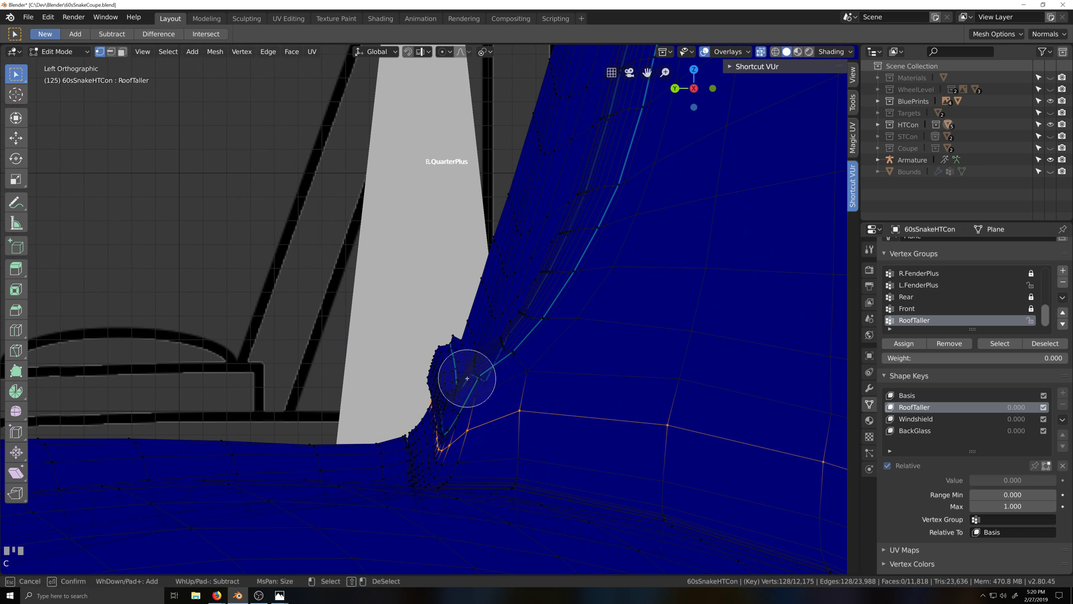
mouse_move(467, 373)
left_mouse_down()
mouse_move(456, 422)
mouse_move(457, 362)
left_mouse_up()
right_click(457, 364)
Refine the selection along the back glass's lower frame by toggling individual edge loops, with X-ray turned off
key("grave")
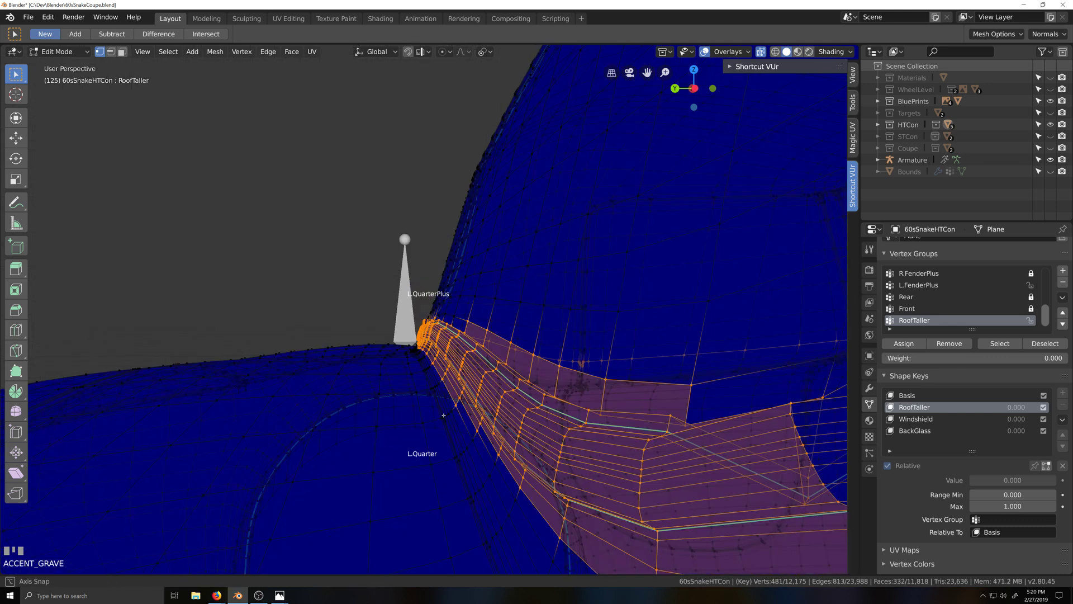
scroll(534, 444, "down", 1)
left_click(563, 473, "alt+shift")
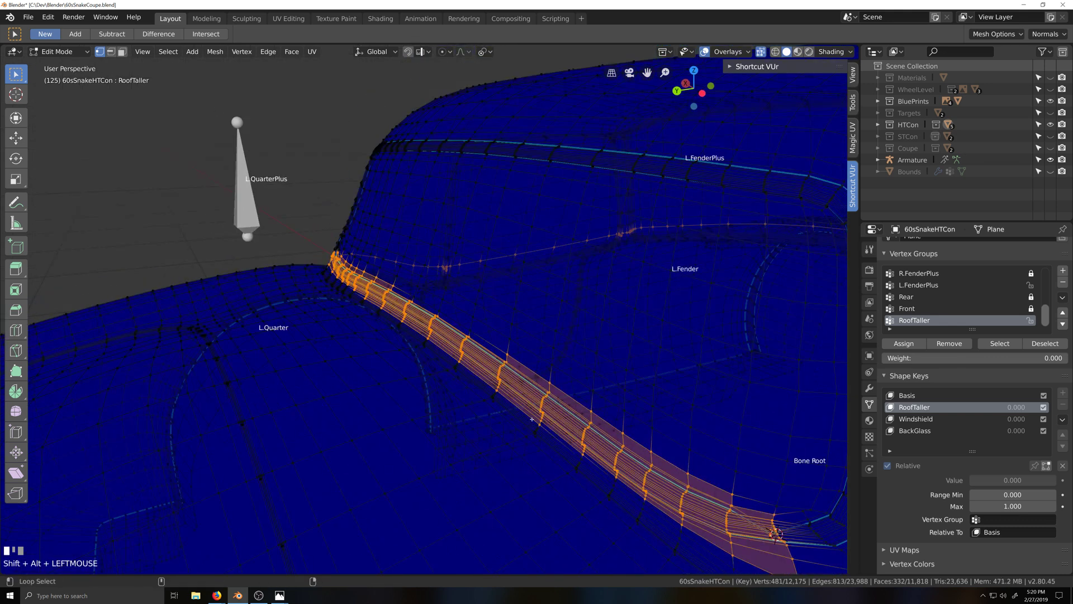
key("grave")
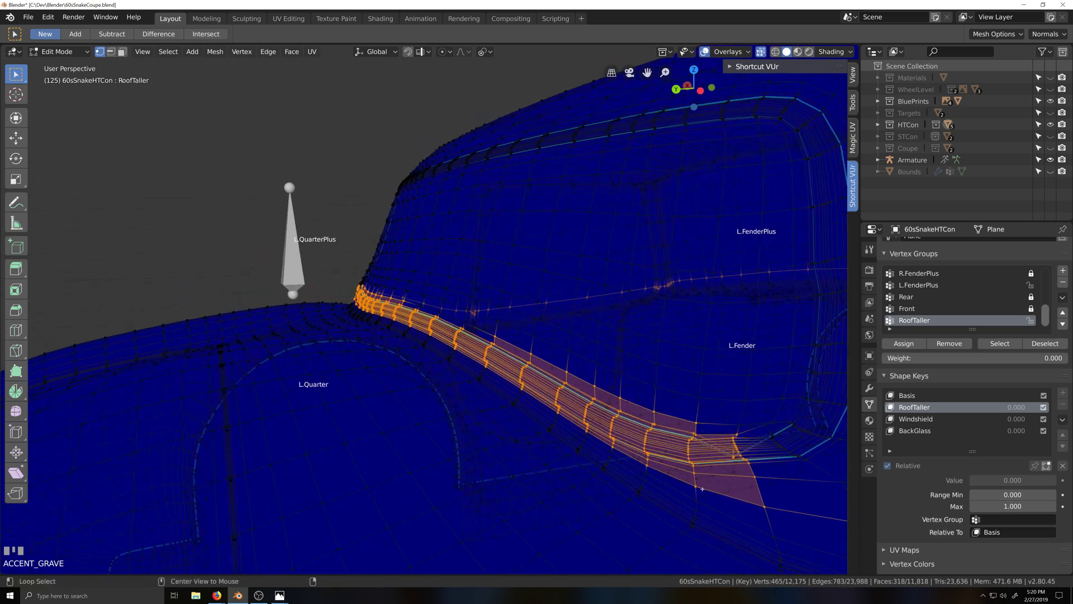
scroll(708, 491, "down", 1)
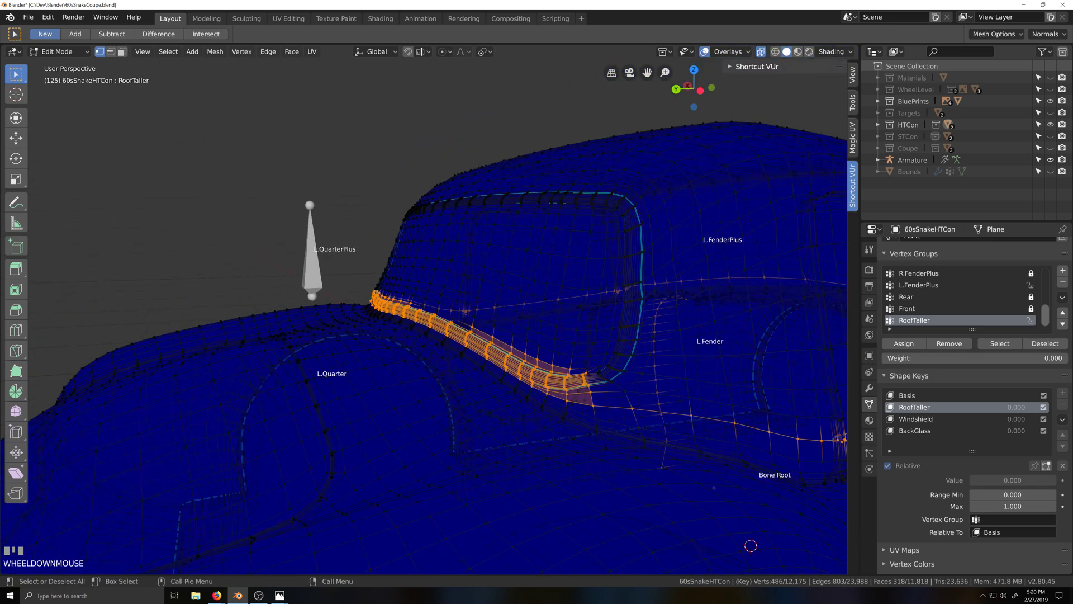
key("z")
middle_click_drag(656, 449, 559, 357)
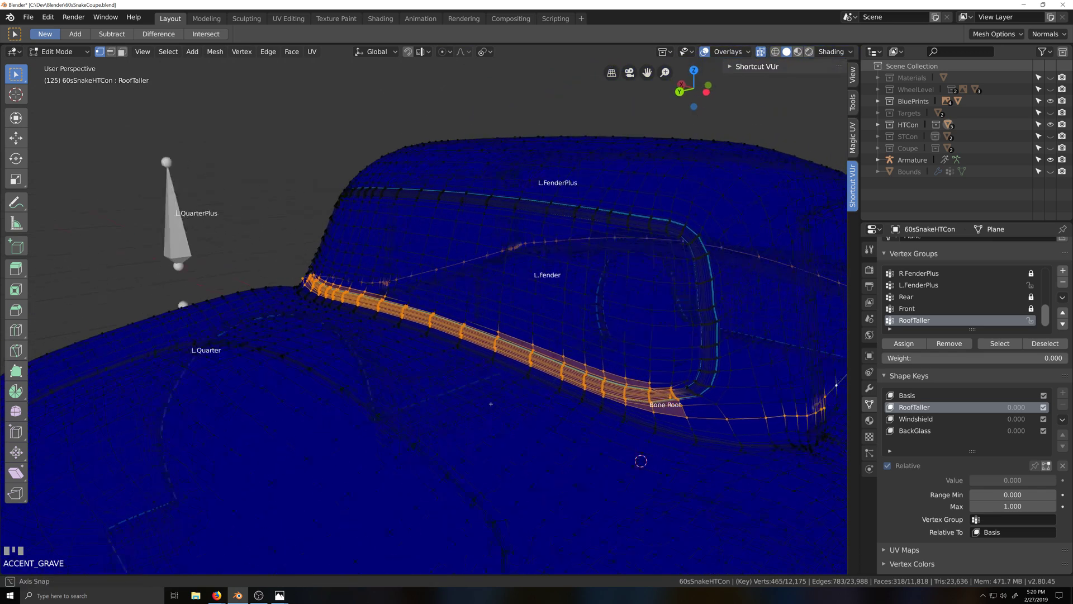
scroll(552, 350, "up", 3)
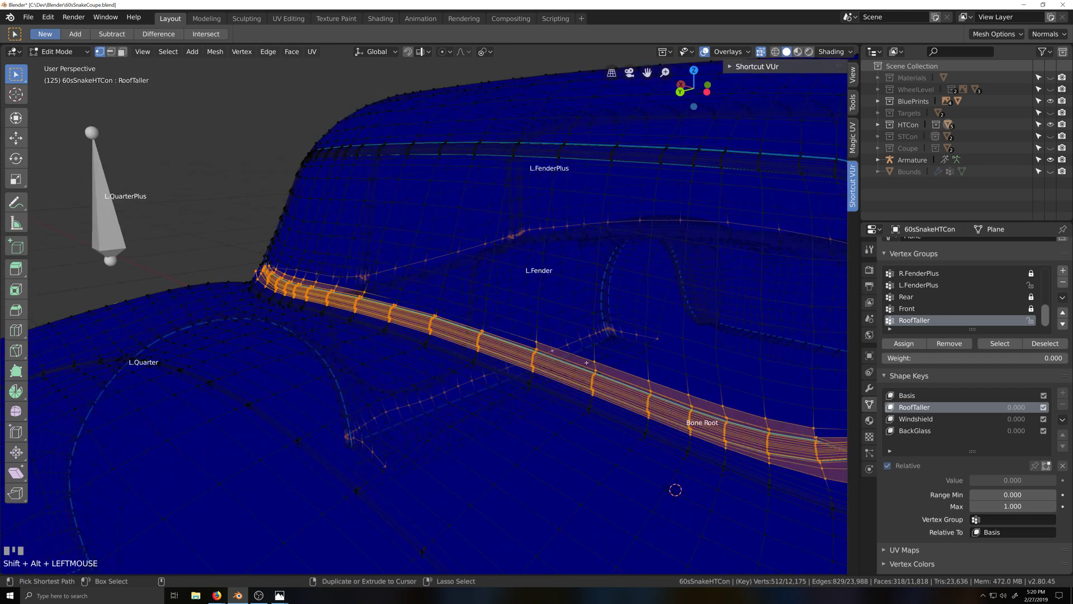
key("alt+z")
left_click(564, 358, "alt+shift")
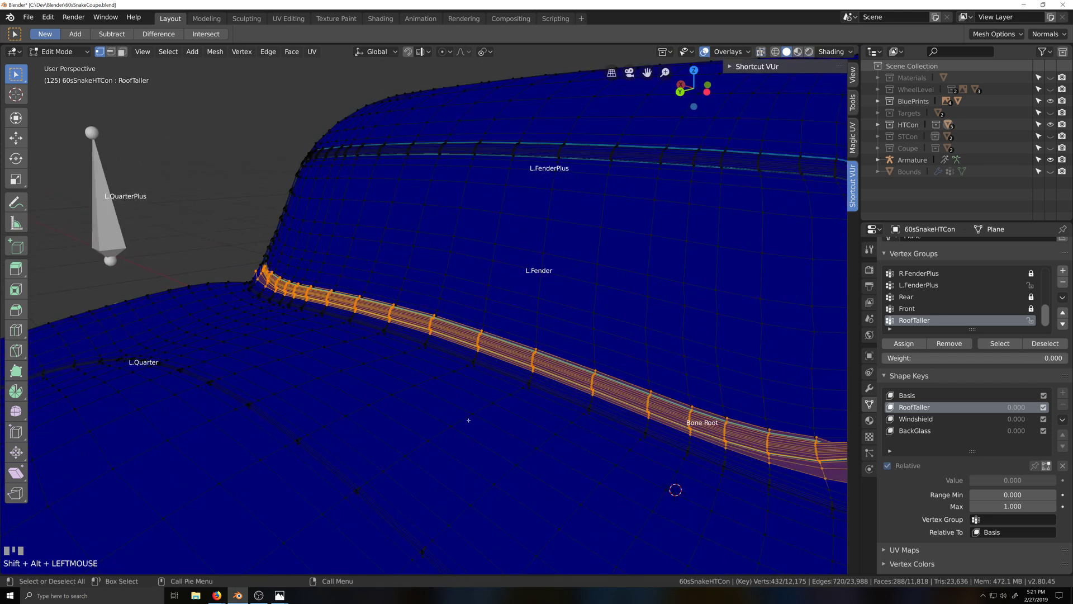
Examine the selected strip up close at the back glass's lower corner and where it meets the roof's base
middle_click_drag(517, 421, 462, 421)
scroll(542, 425, "up", 4)
scroll(482, 408, "down", 3)
scroll(488, 412, "down", 2)
scroll(460, 423, "up", 3)
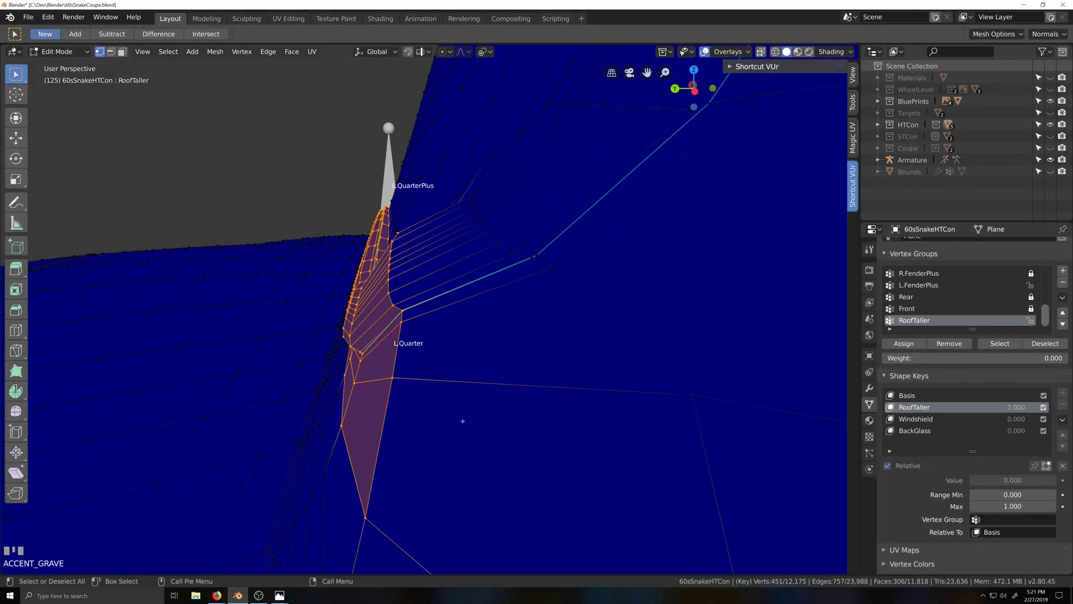
key("shift+grave")
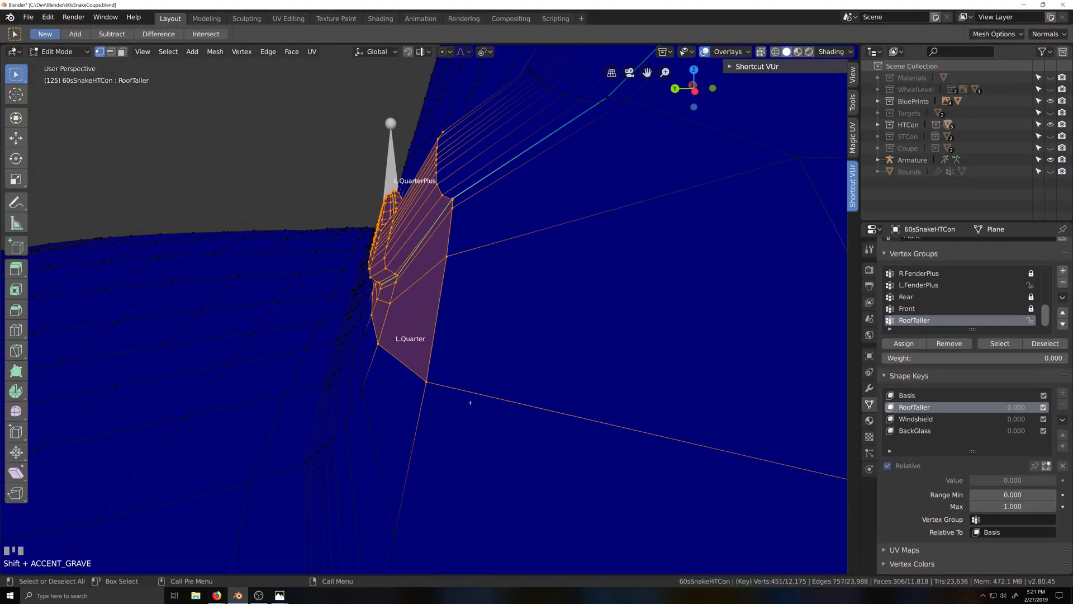
middle_click_drag(471, 403, 470, 403)
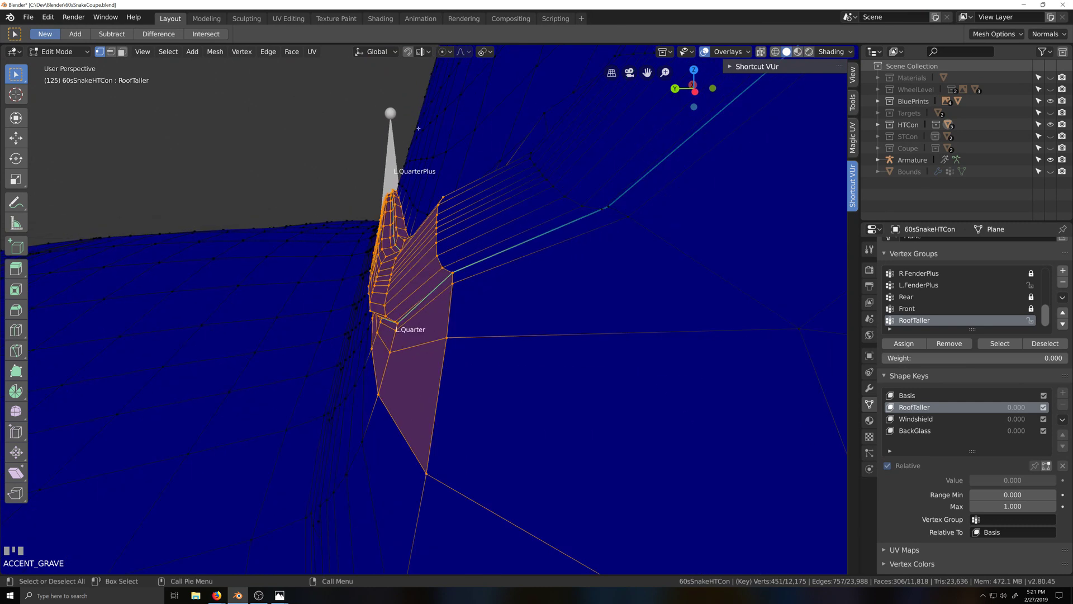
scroll(328, 296, "down", 4)
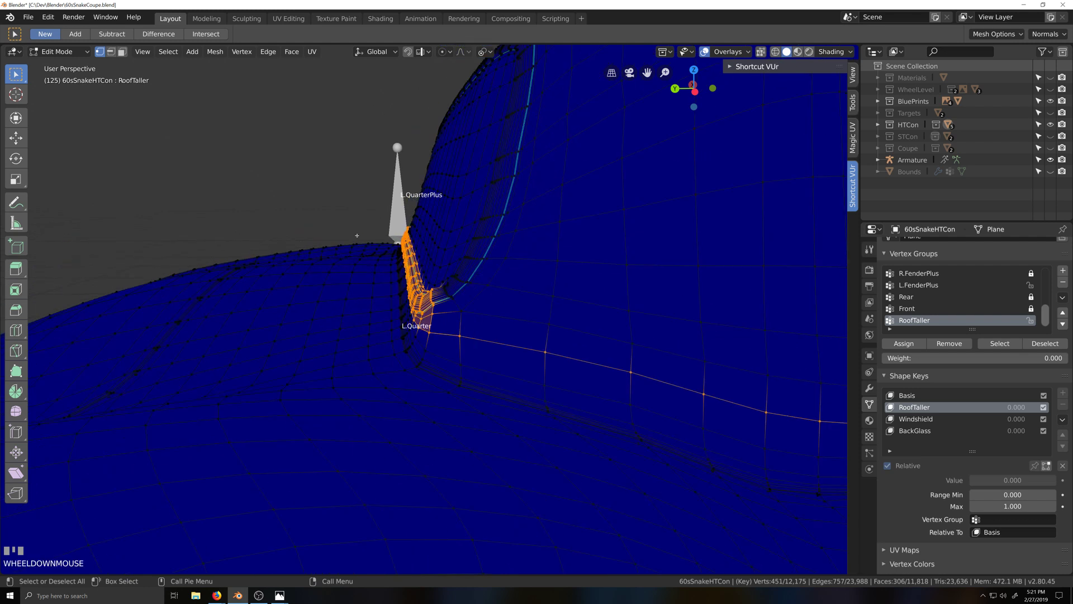
scroll(427, 309, "up", 3)
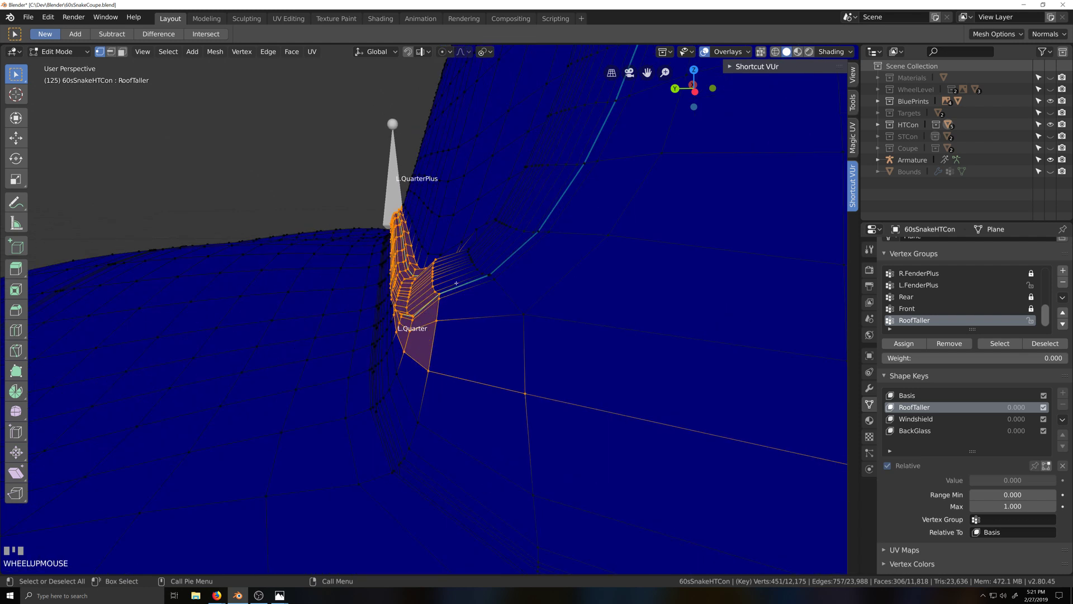
scroll(478, 323, "up", 2)
key("grave")
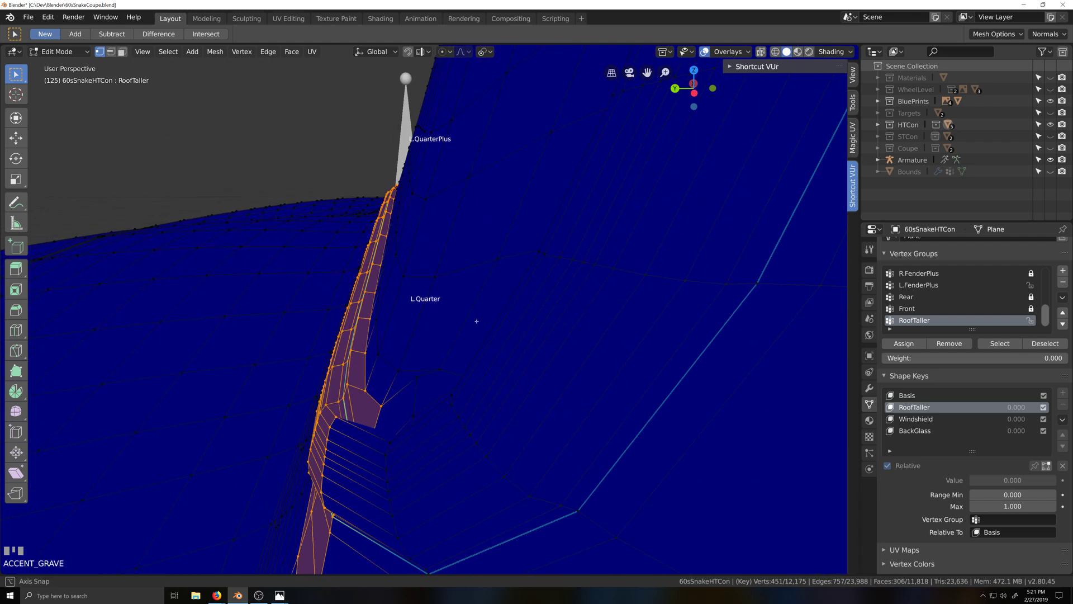
Examine the selection from both sides of the car, following the back glass's lower frame and the roof-base loop
middle_click_drag(386, 352, 495, 354)
middle_click_drag(647, 283, 335, 388)
scroll(316, 330, "up", 2)
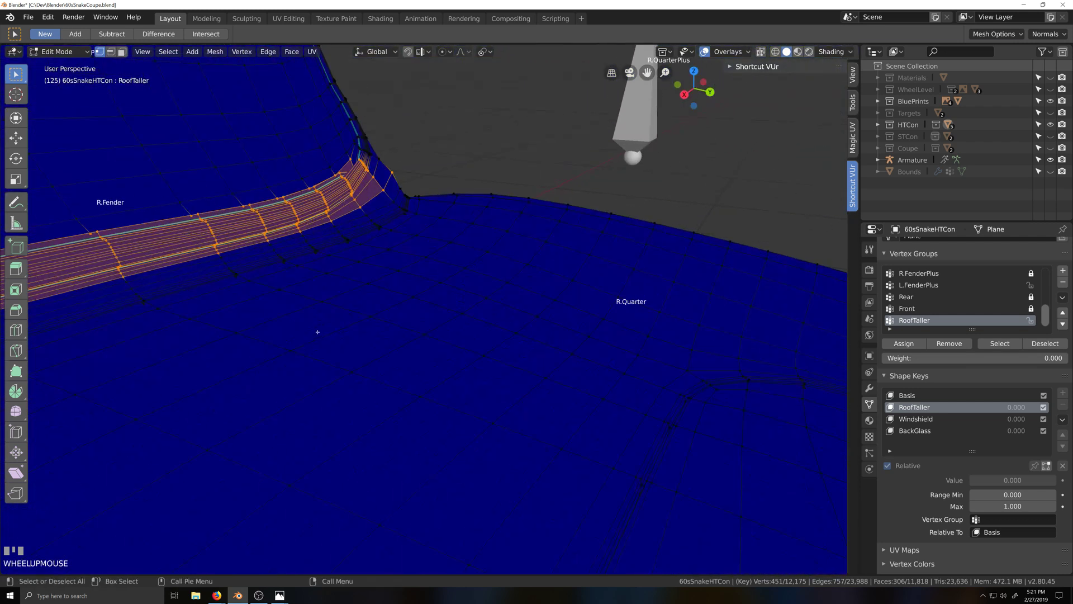
key("grave")
middle_click_drag(317, 331, 462, 406)
scroll(578, 362, "down", 2)
scroll(448, 395, "down", 2)
scroll(436, 394, "up", 2)
scroll(450, 402, "down", 2)
scroll(462, 406, "down", 3)
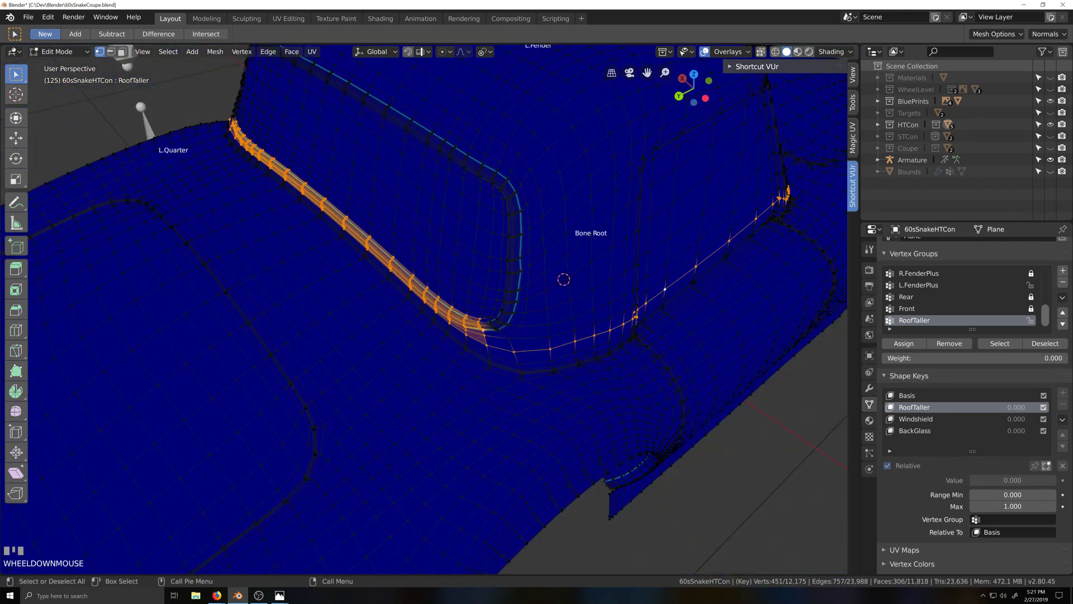
With X-ray on, circle-deselect the roof-base edge loop, keeping the strip along the back glass's lower frame
scroll(519, 355, "down", 5)
scroll(519, 355, "up", 4)
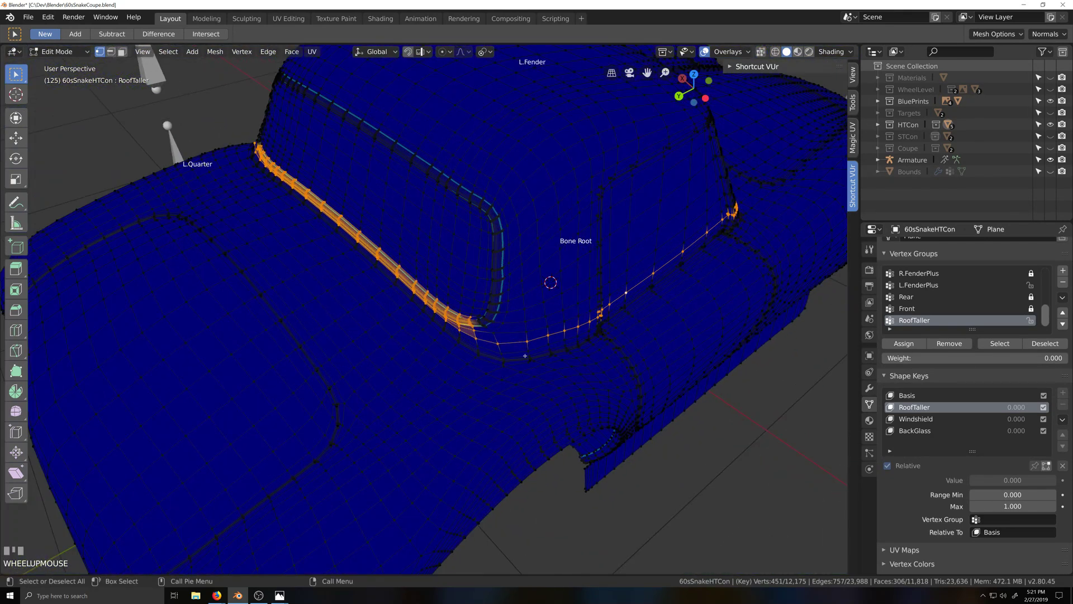
key("c")
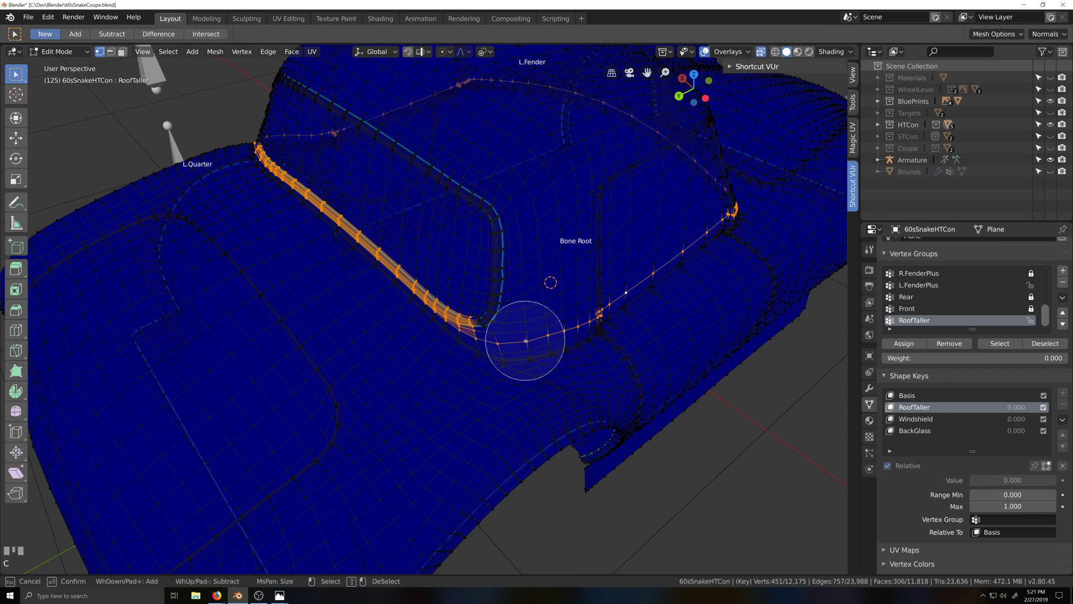
mouse_move(526, 340)
left_mouse_down("shift")
mouse_move(695, 239)
mouse_move(678, 167)
mouse_move(515, 92)
mouse_move(319, 112)
left_mouse_up("shift")
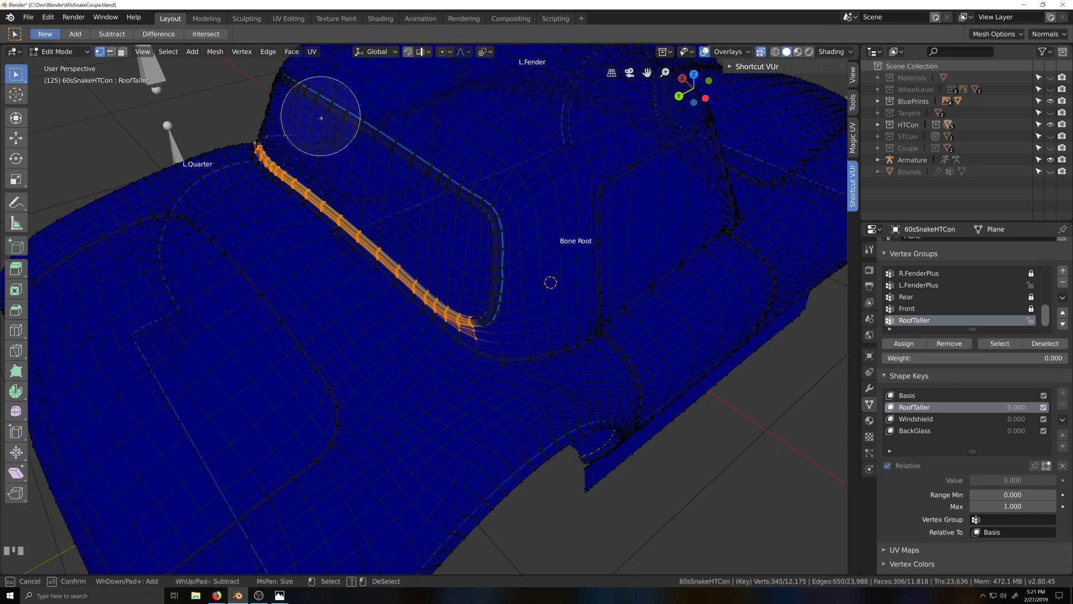
right_click(458, 375)
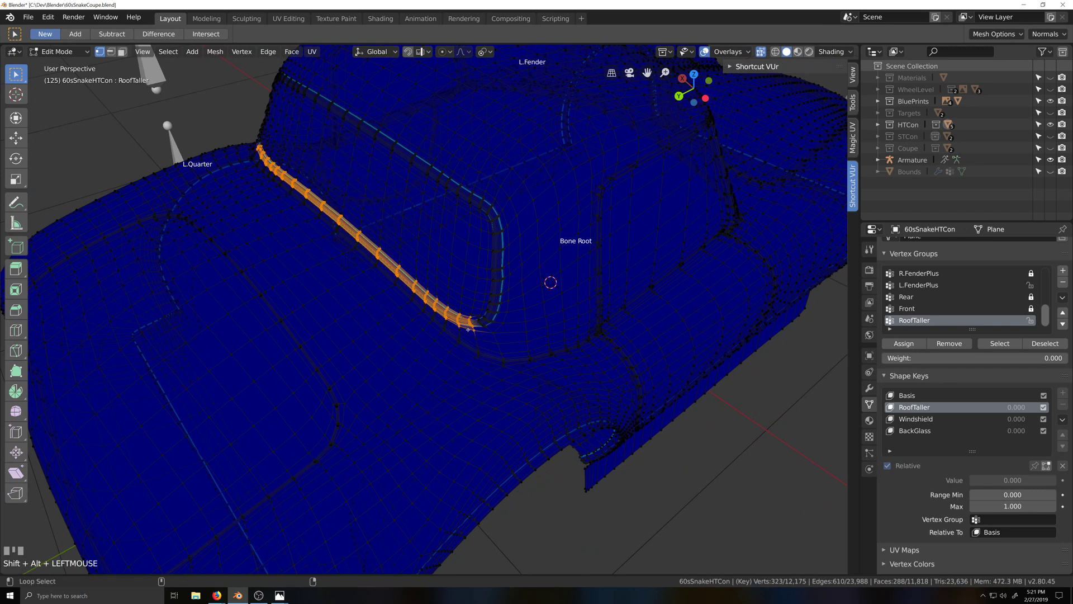
Circle-deselect the strip along the back glass's lower frame from both sides, keeping only the vertices at its lower corners
key("c")
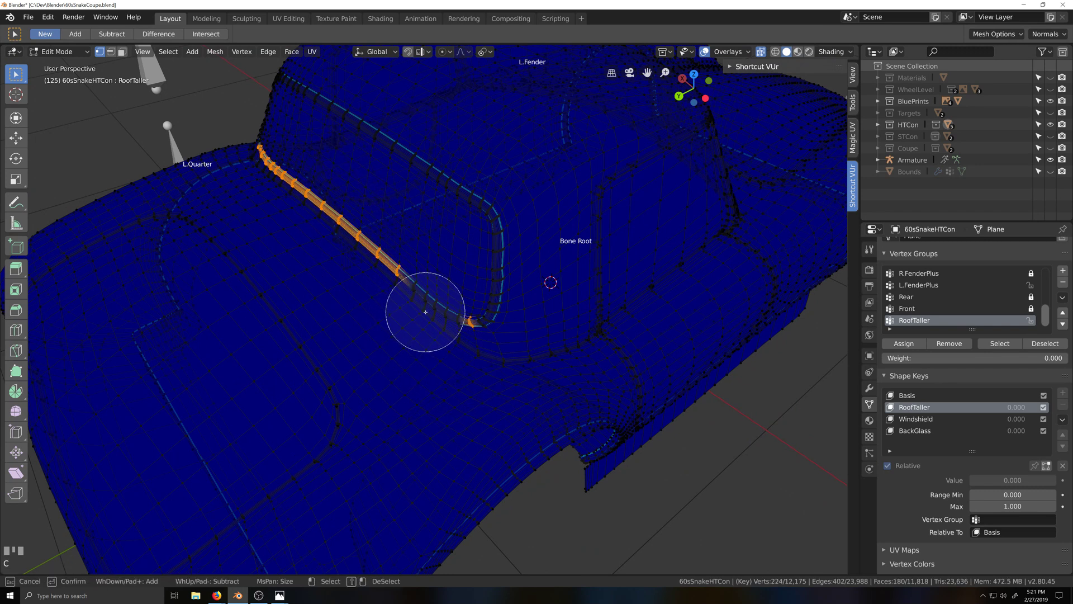
left_click_drag(403, 272, 337, 234, "shift")
right_click(335, 234)
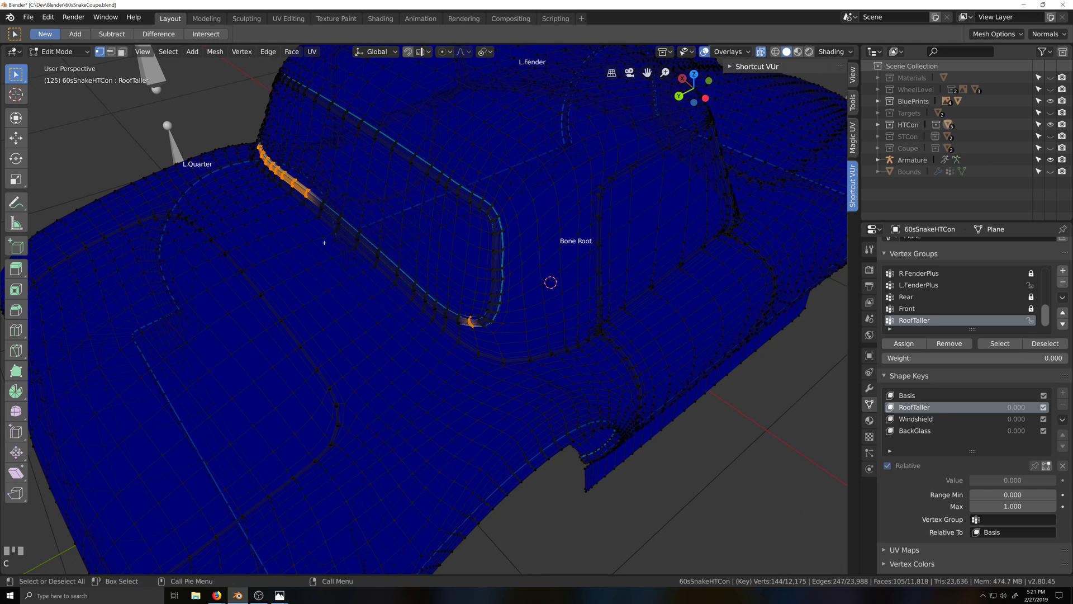
key("grave")
key("shift+grave")
scroll(638, 451, "up", 3)
key("shift+grave")
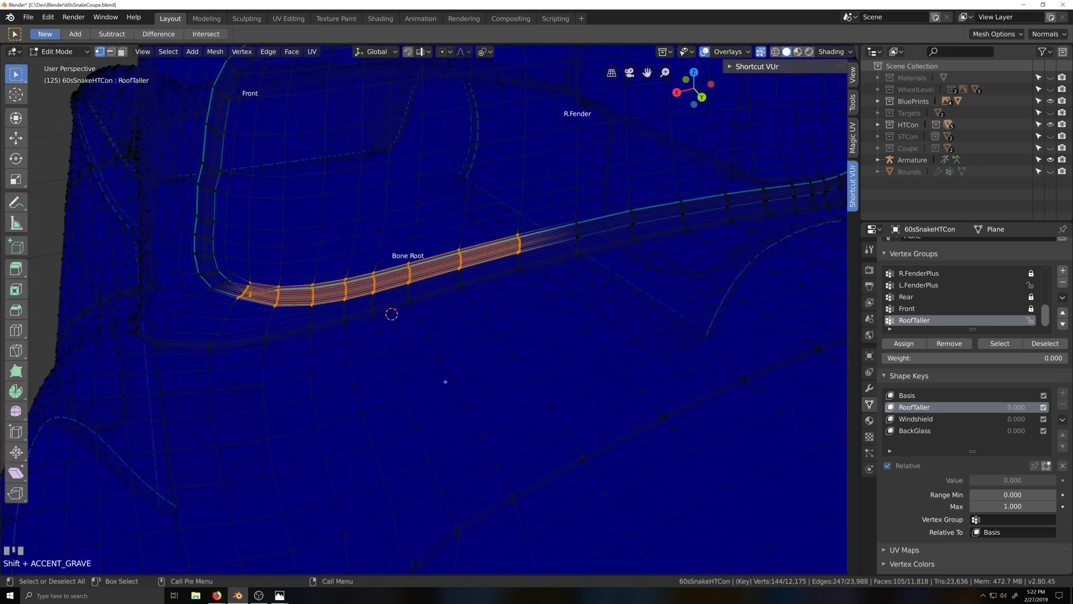
key("c")
mouse_move(307, 292)
left_mouse_down("shift")
mouse_move(300, 300)
mouse_move(591, 220)
left_mouse_up("shift")
right_click(591, 220)
scroll(719, 309, "up", 2)
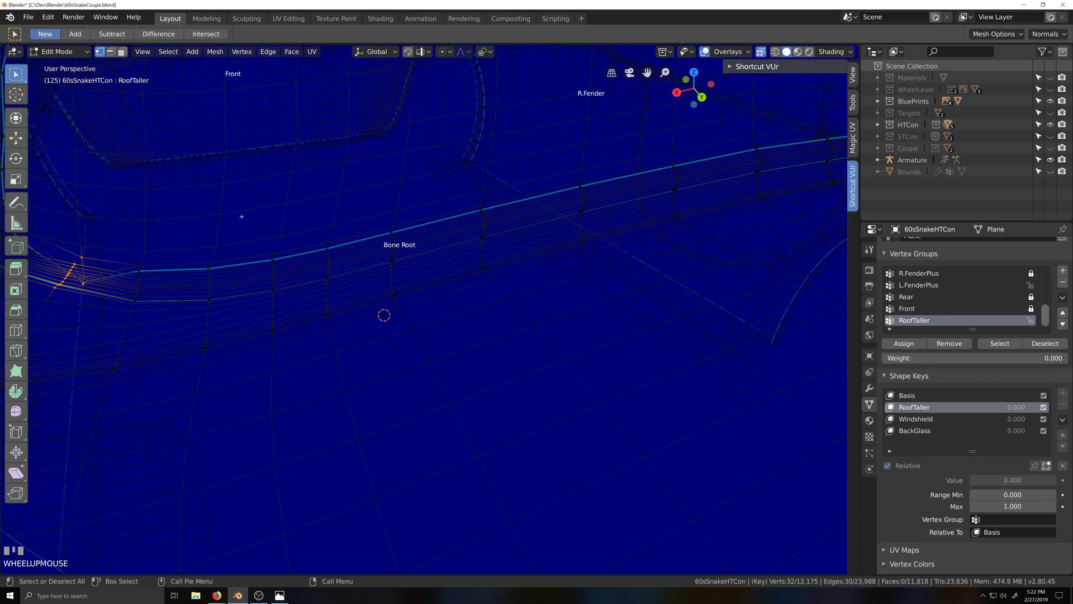
Check the selected vertices at both lower corners of the back glass and deselect one stray vertex
key("shift+grave")
key("grave")
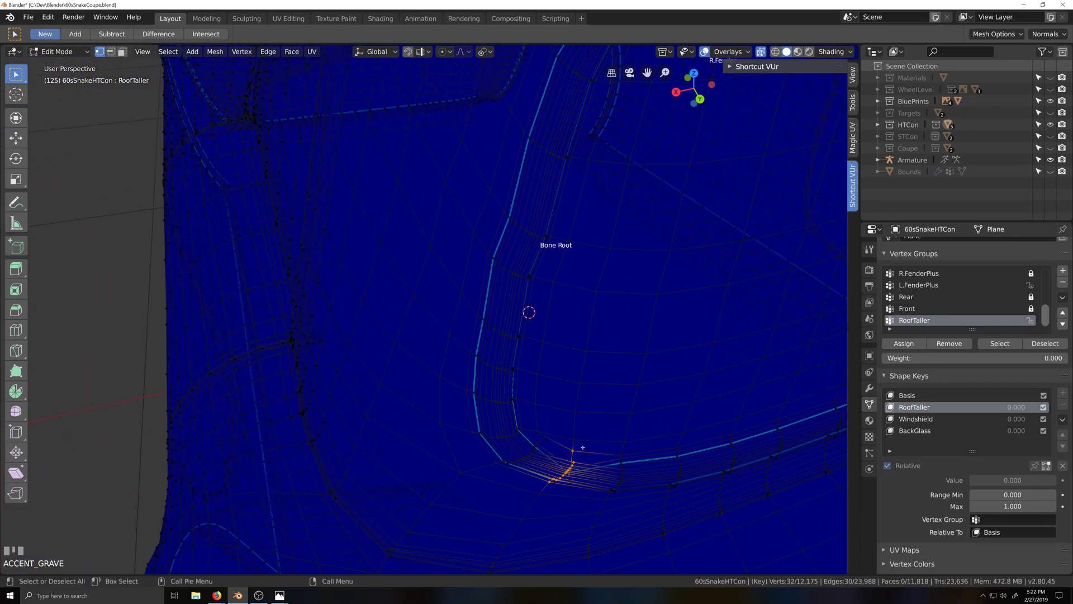
key("grave")
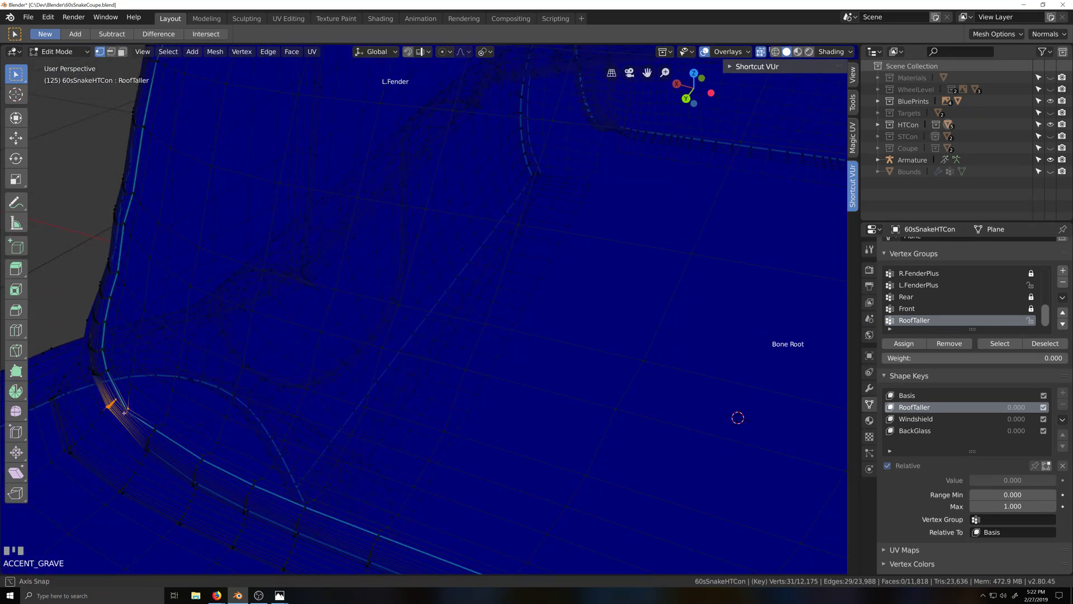
scroll(434, 453, "down", 5)
key("grave")
key("shift+grave")
scroll(203, 374, "up", 3)
key("grave")
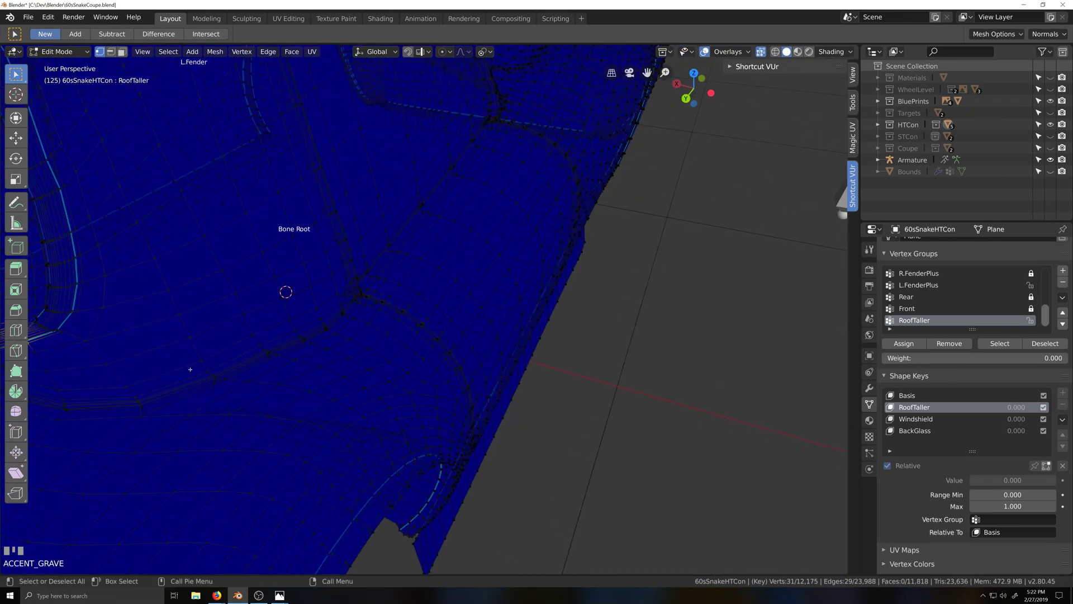
In the left side view, move the selected back-glass corner vertices about 0.006 m toward the car's front along global Y
key("ctrl+KP_3")
scroll(109, 200, "down", 3)
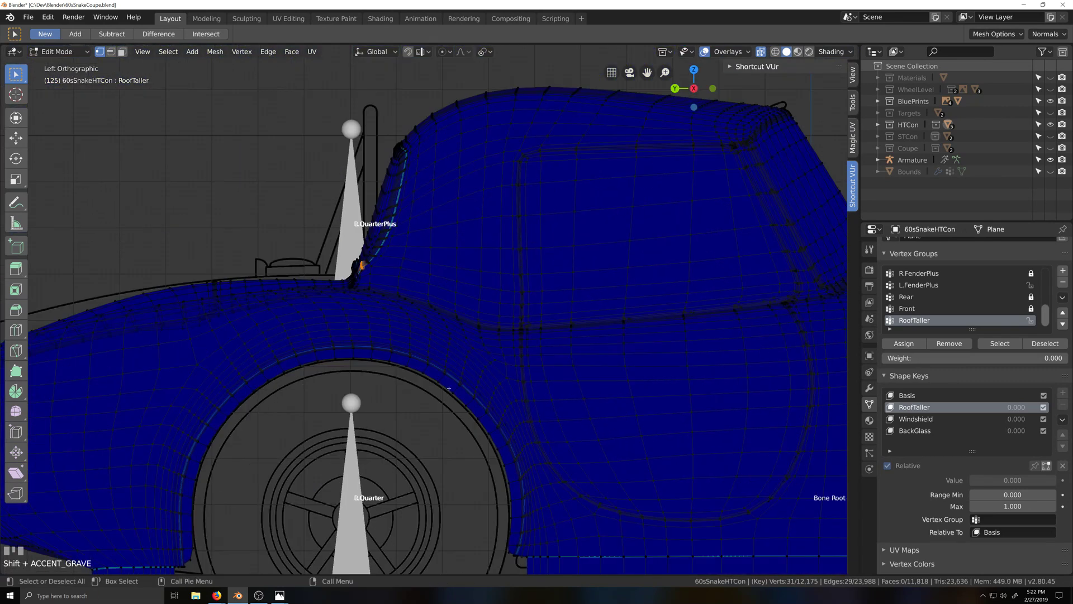
scroll(481, 361, "up", 8)
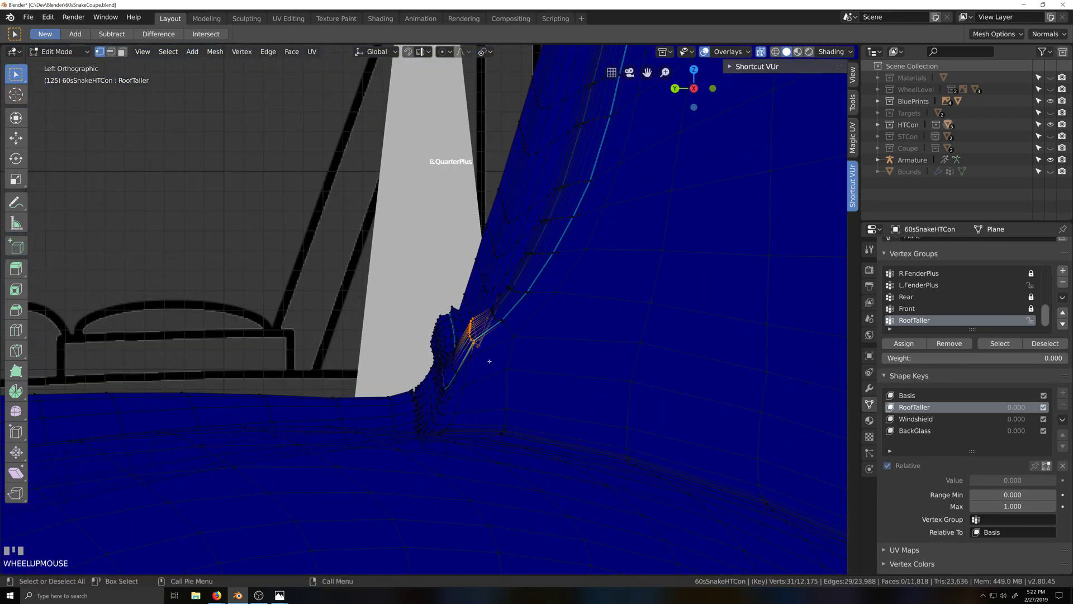
key("g")
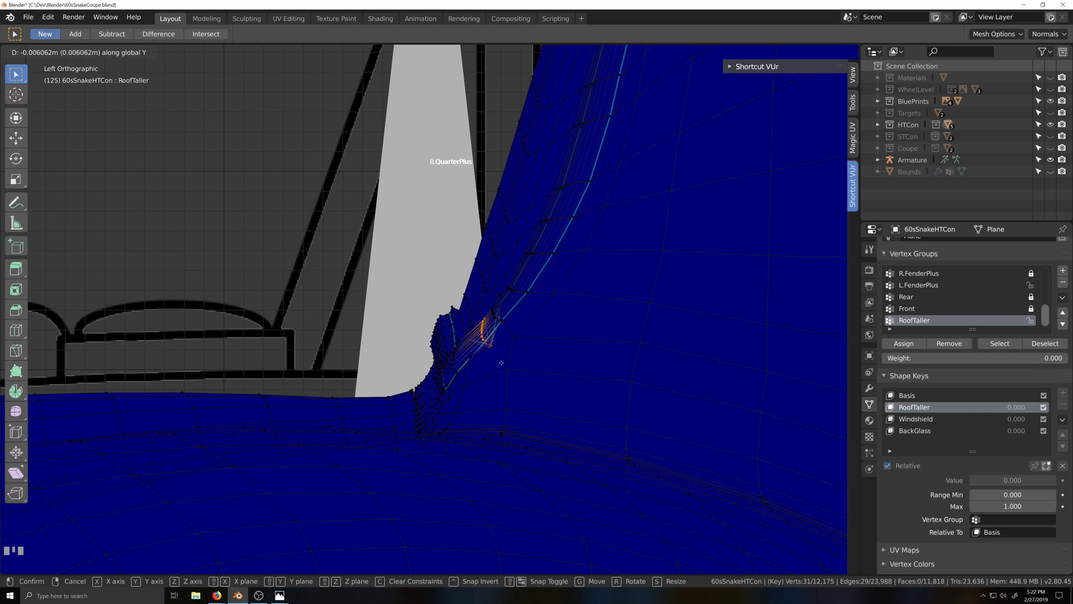
left_click(497, 363)
Deselect two more stray vertices at the back glass's lower corner on the car's right side
key("grave")
middle_click_drag(475, 368, 588, 384)
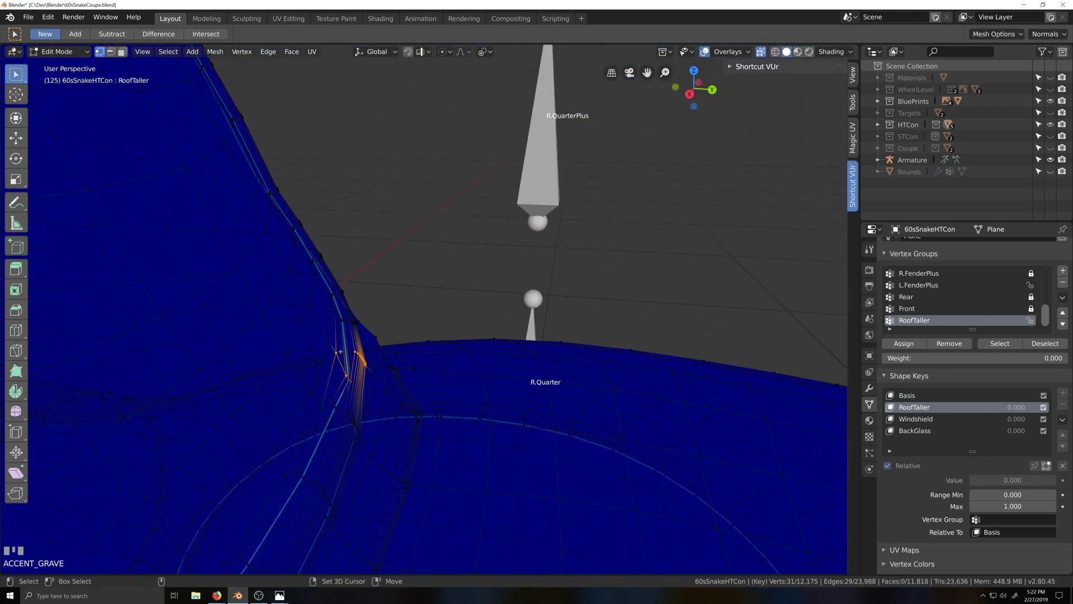
scroll(384, 451, "down", 2)
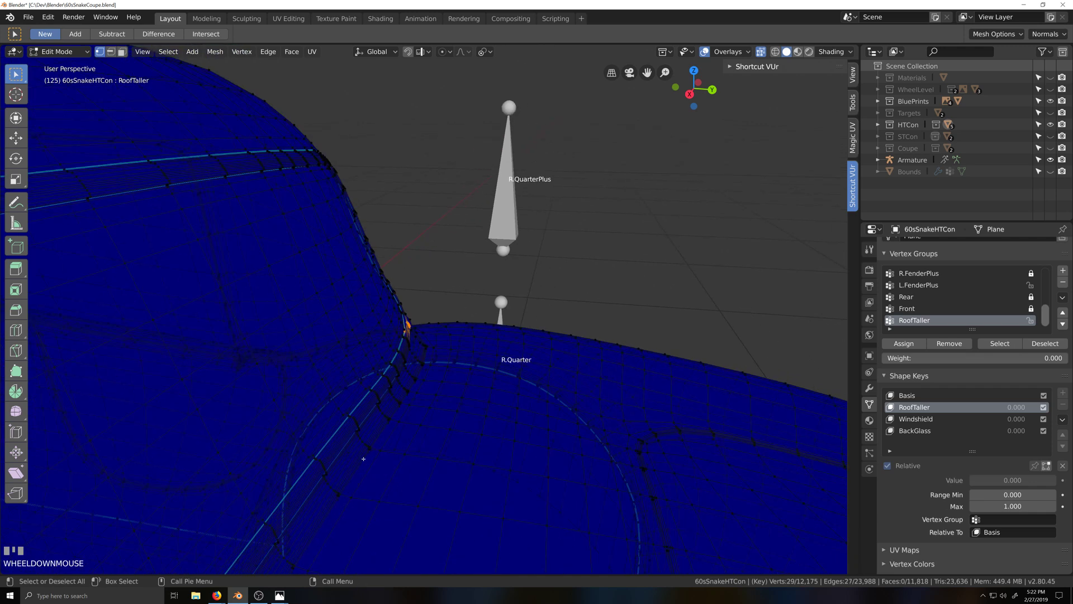
Examine the remaining selected vertices at both lower corners of the back glass from behind and from the side
key("grave")
key("shift+grave")
scroll(501, 419, "up", 1)
key("grave")
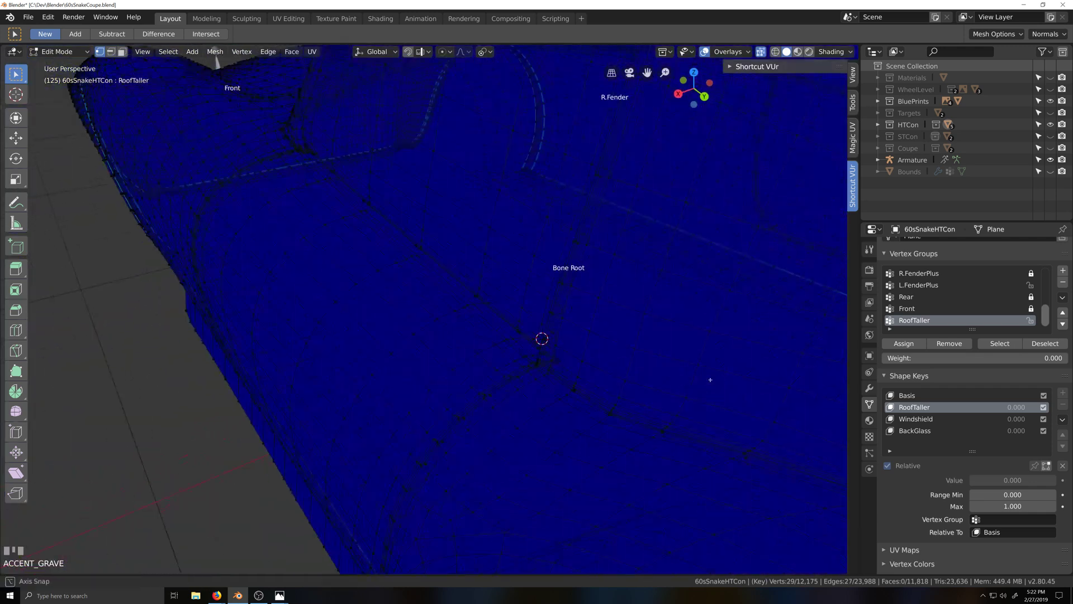
scroll(583, 400, "down", 1)
key("shift+grave")
scroll(463, 377, "up", 1)
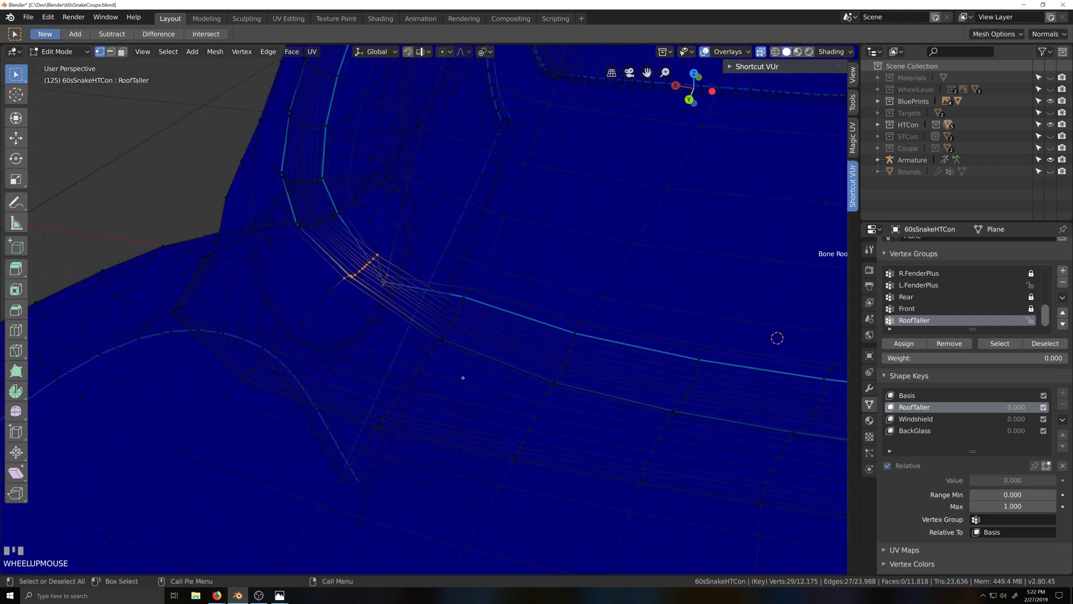
key("grave")
middle_click_drag(139, 208, 139, 211)
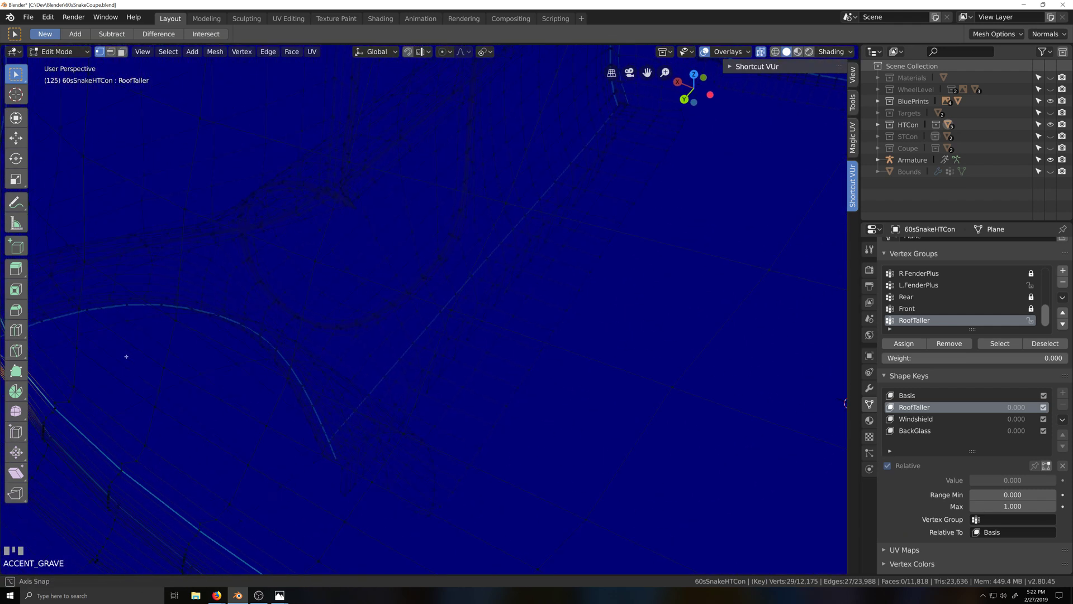
scroll(130, 355, "down", 1)
key("grave")
scroll(395, 374, "down", 2)
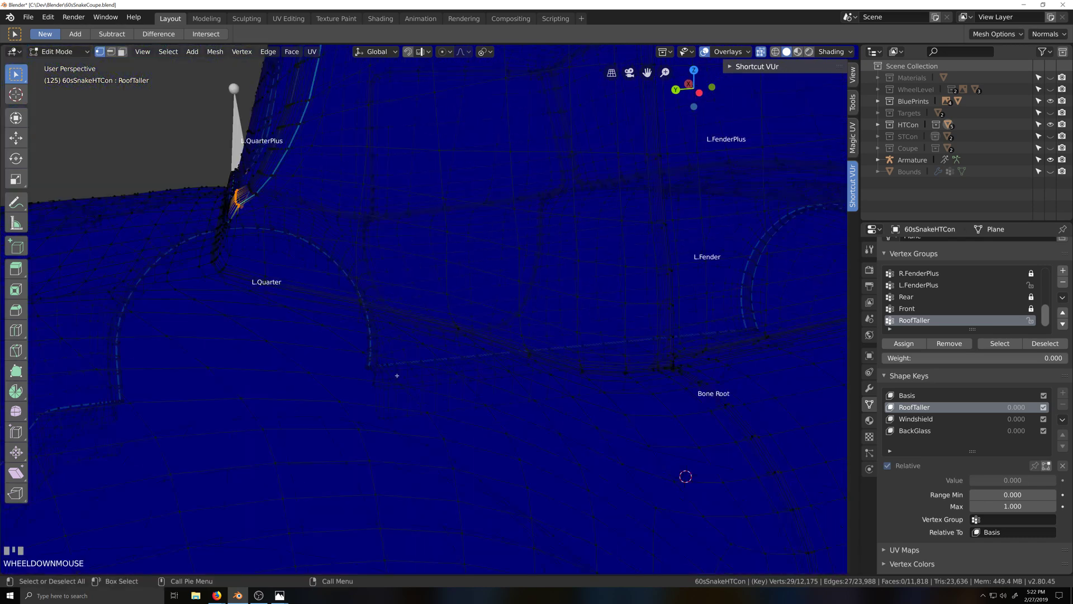
key("grave")
key("shift+grave")
scroll(359, 357, "up", 1)
key("grave")
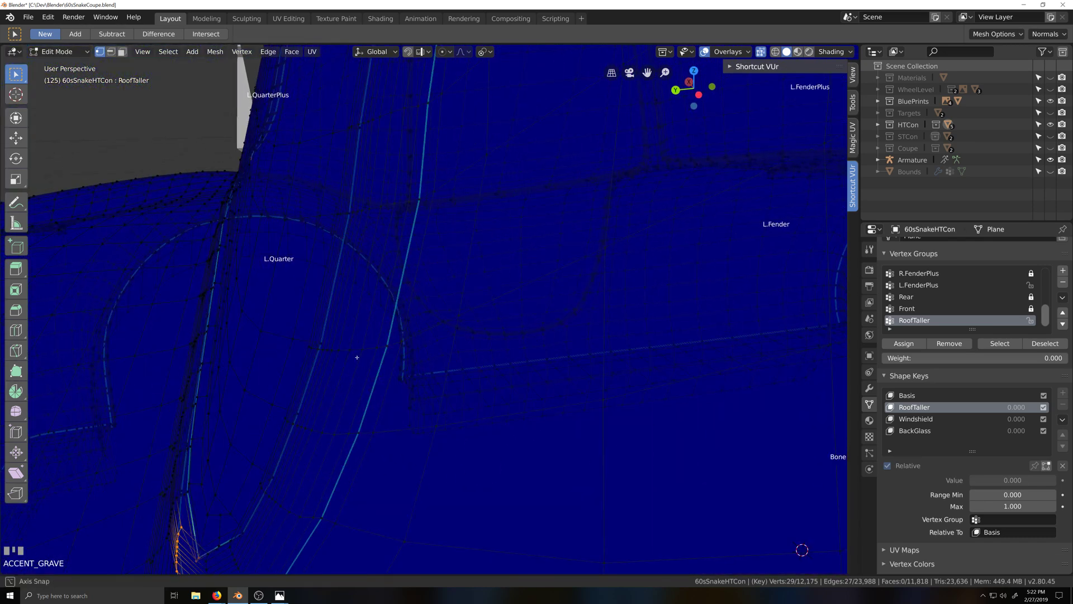
Try to move the selected corner vertices about 0.005 m further forward along global Y, and undo the move
key("ctrl+KP_3")
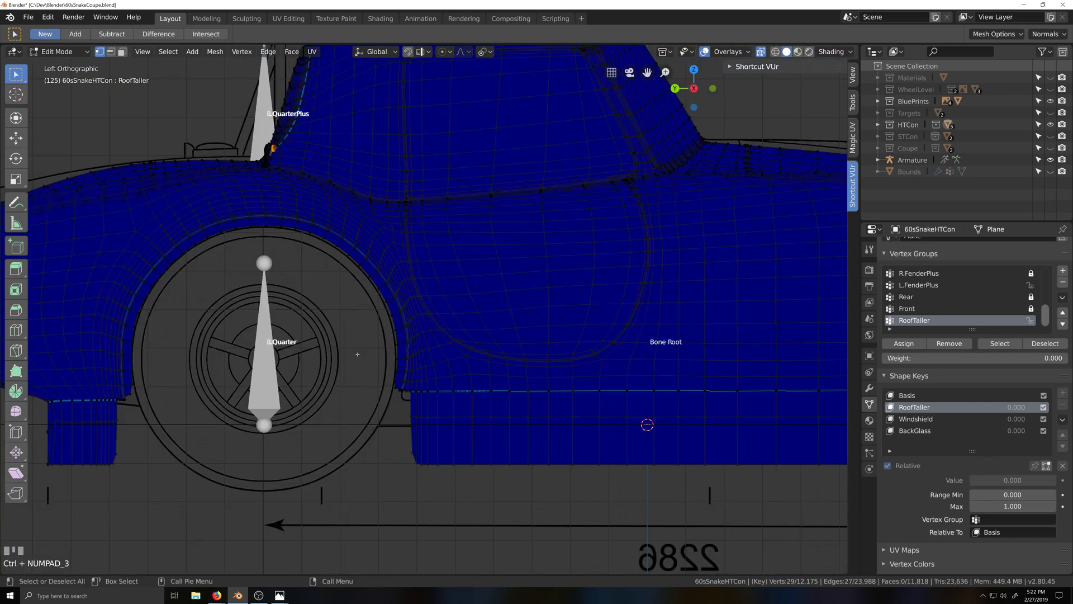
key("shift+grave")
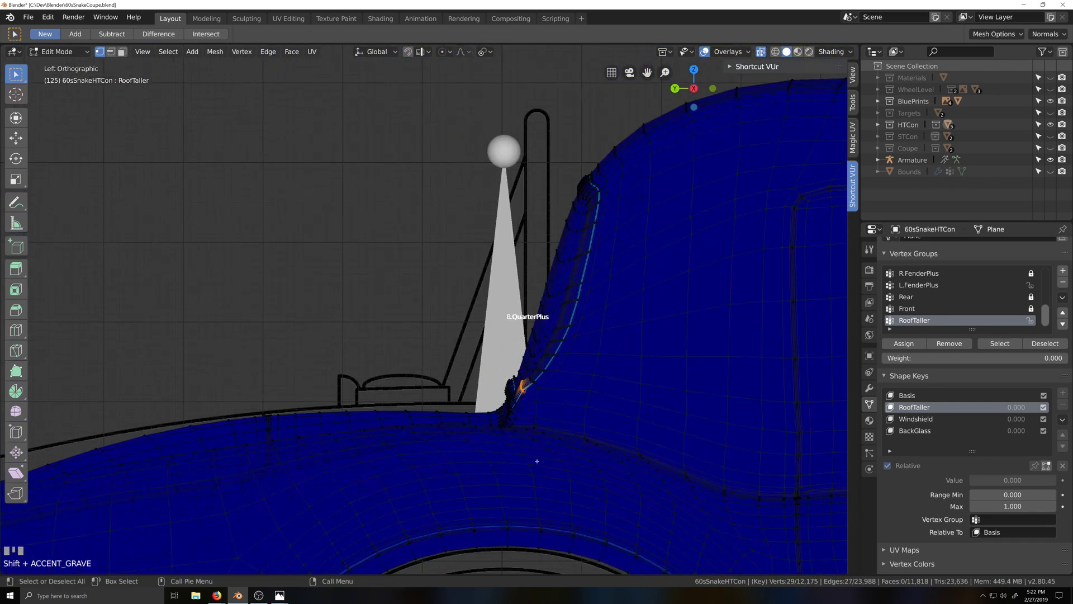
middle_click_drag(610, 499, 553, 459, "shift")
key("g")
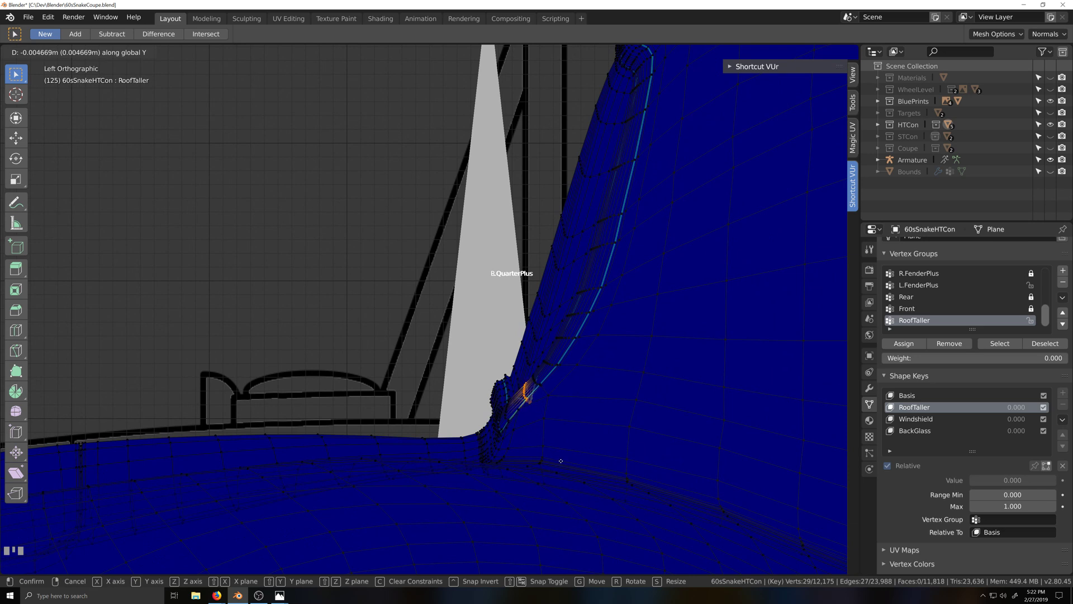
left_click(560, 461)
middle_click_drag(561, 461, 466, 430)
key("ctrl+z")
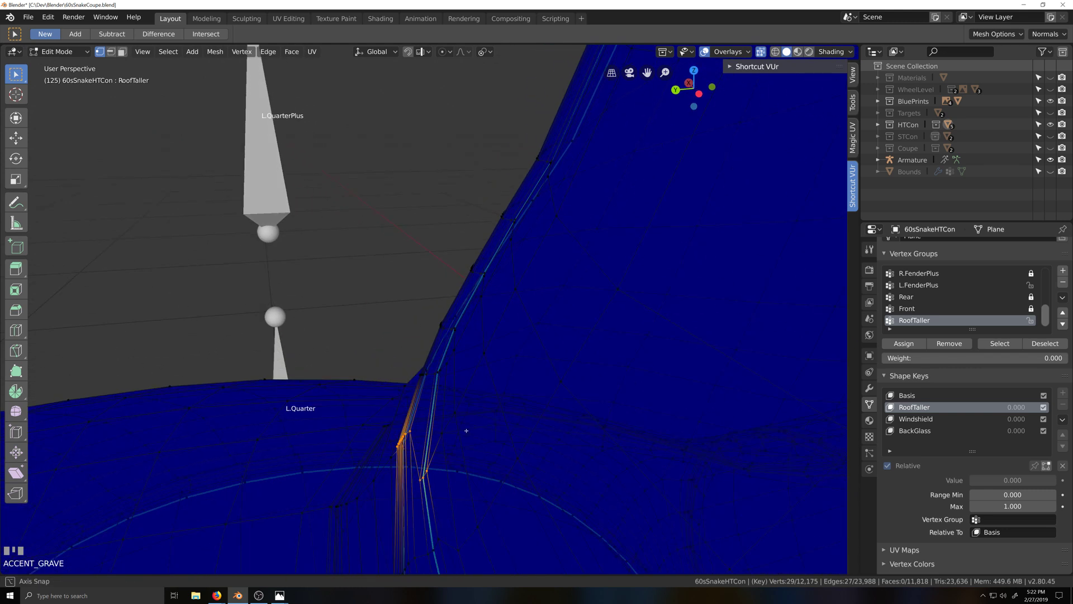
middle_click_drag(442, 487, 491, 444)
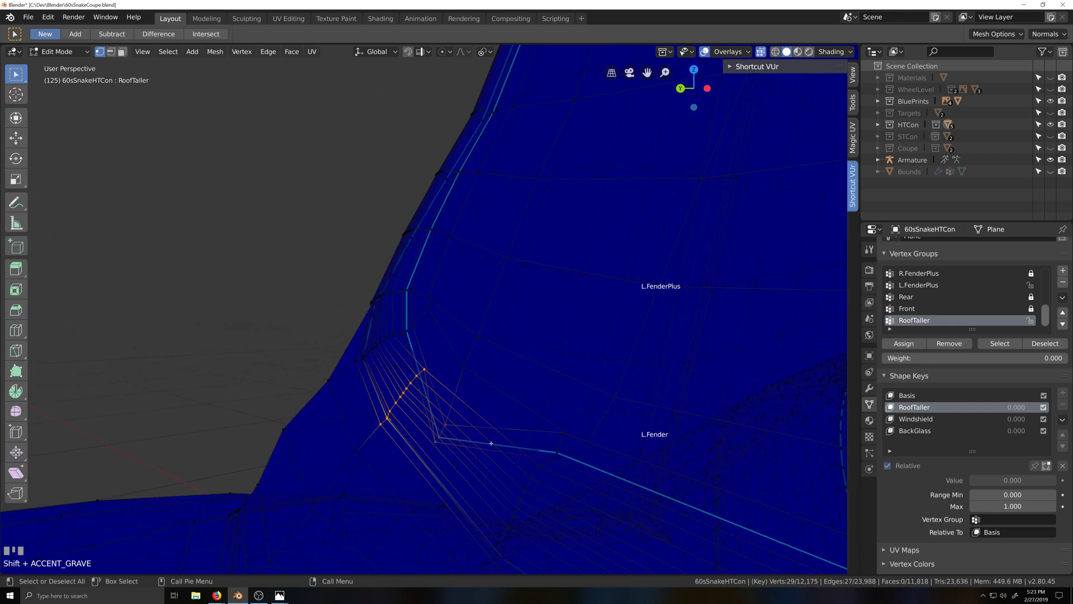
scroll(490, 443, "up", 1)
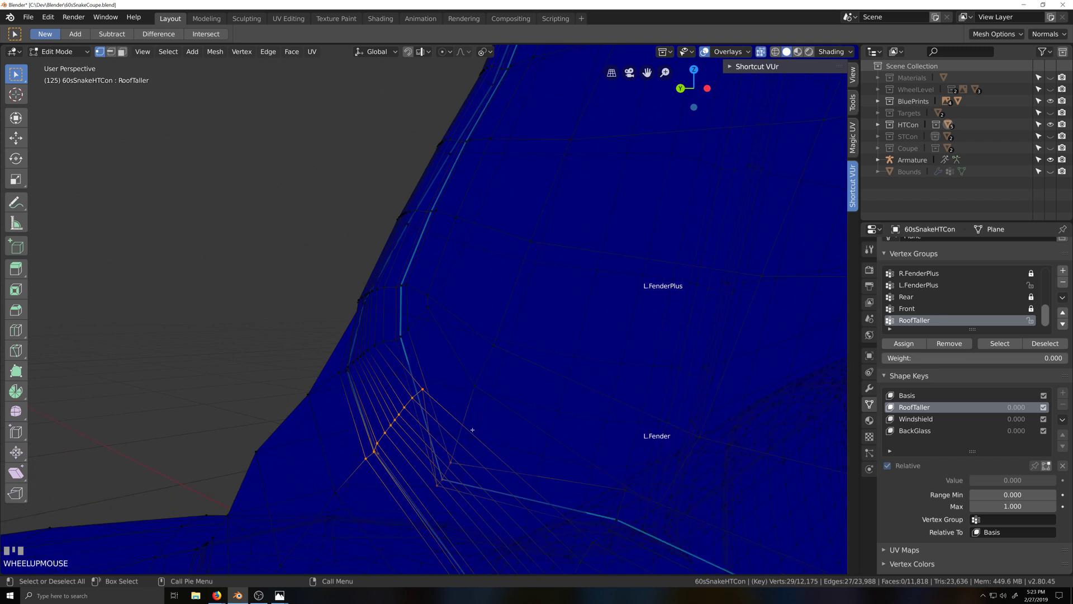
scroll(472, 430, "down", 1)
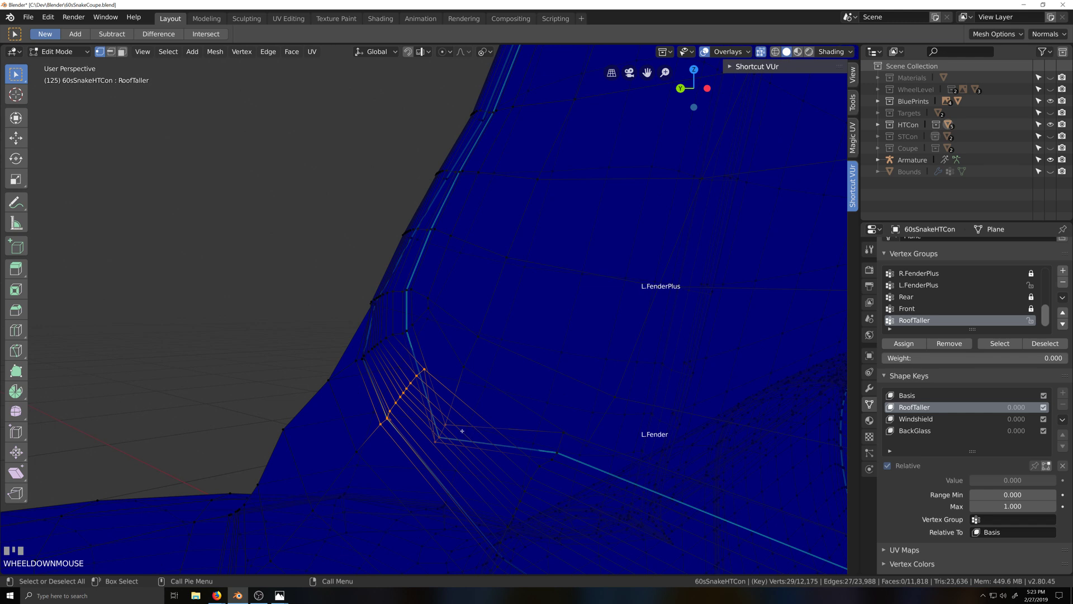
middle_click_drag(462, 431, 441, 424)
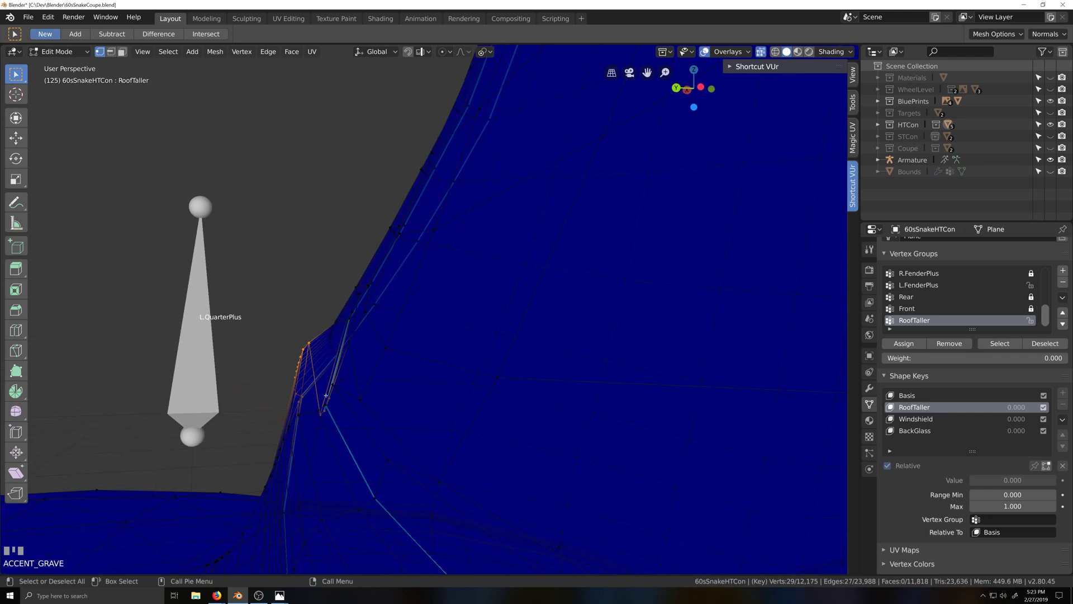
key("g")
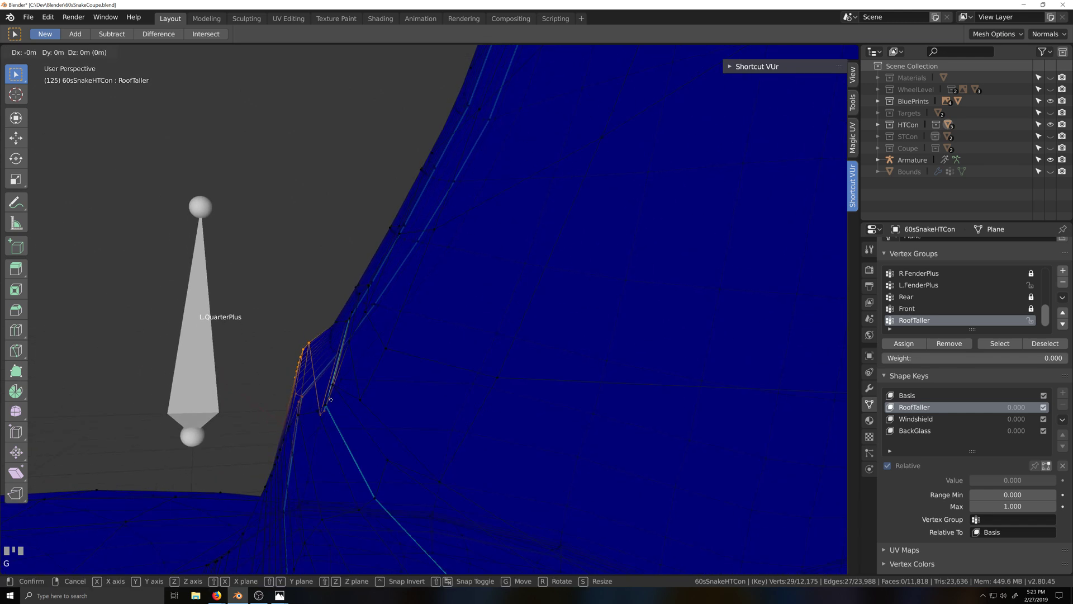
key("y")
right_click(338, 442)
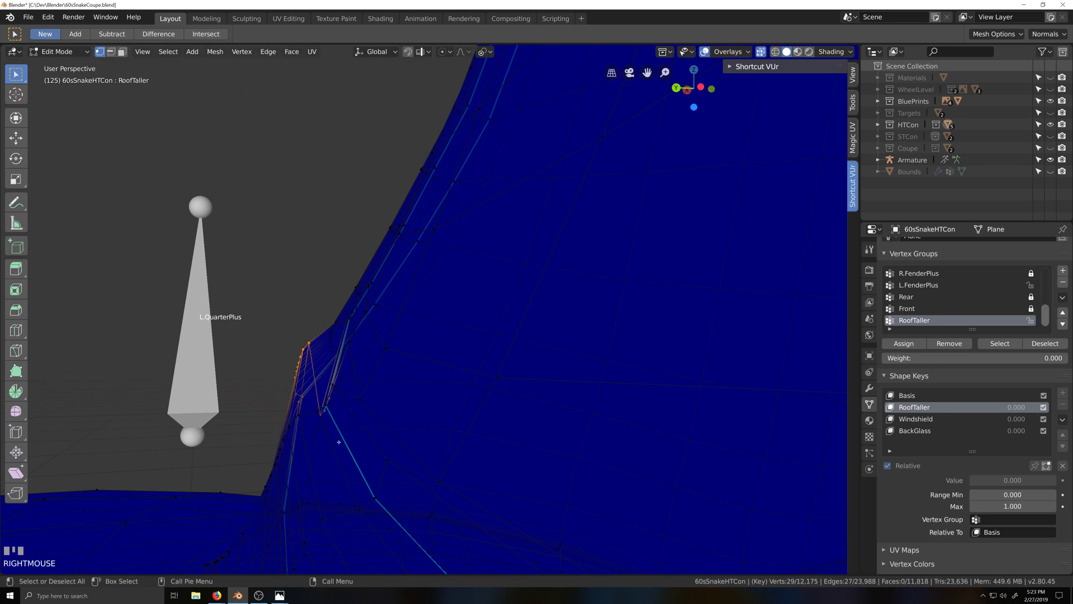
Move the selected corner vertices -0.0027 m along global Y to align them with the back glass's frame
key("g")
key("y")
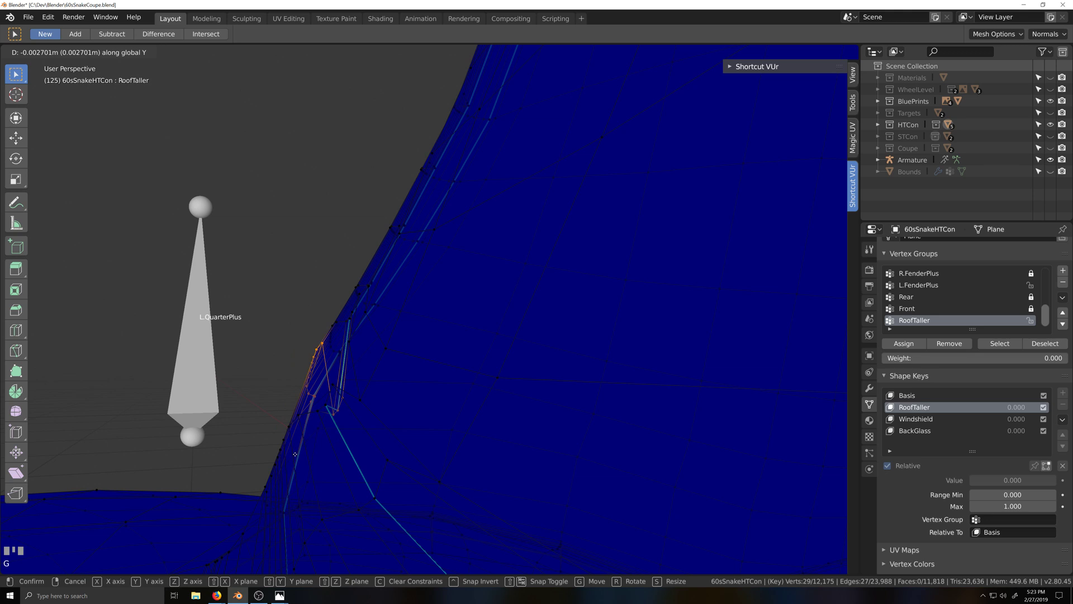
left_click(295, 454)
Circle-deselect the row of frame vertices at the back glass's lower corner on the car's left side
key("c")
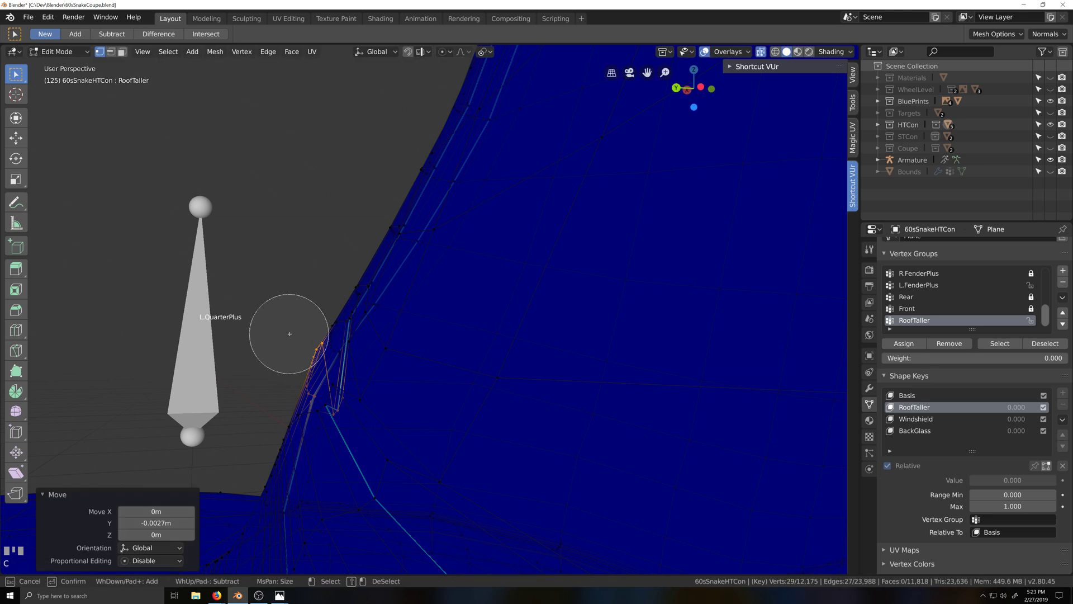
middle_click_drag(289, 333, 283, 388)
right_click(283, 388)
scroll(313, 457, "down", 3)
key("grave")
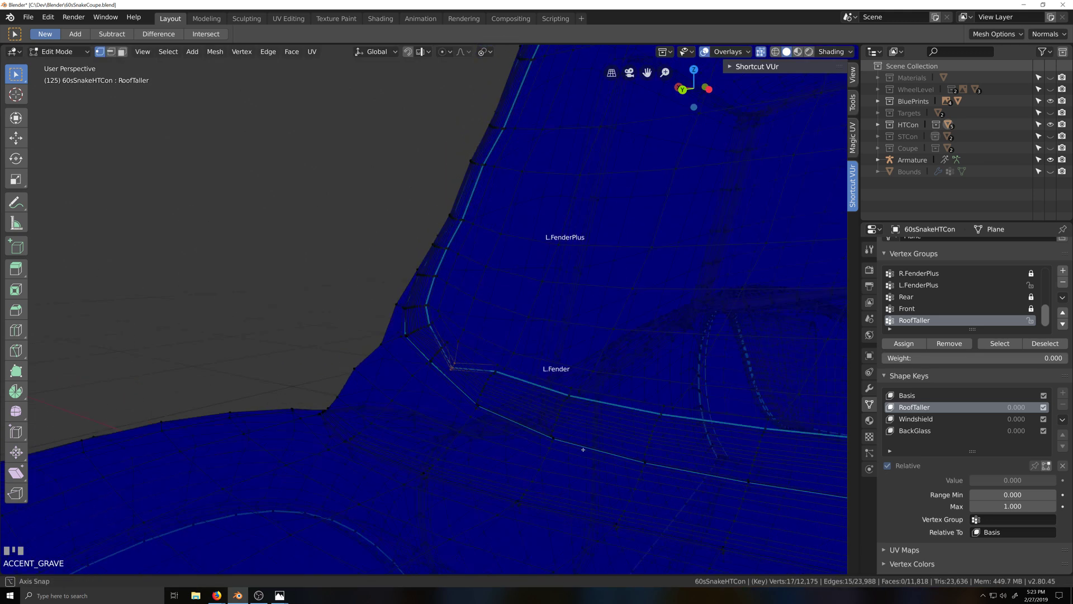
Circle-deselect the row of frame vertices at the lower corner on the car's right side, keeping only the inner glass-corner vertices
scroll(613, 449, "down", 3)
key("shift+grave")
scroll(492, 364, "up", 2)
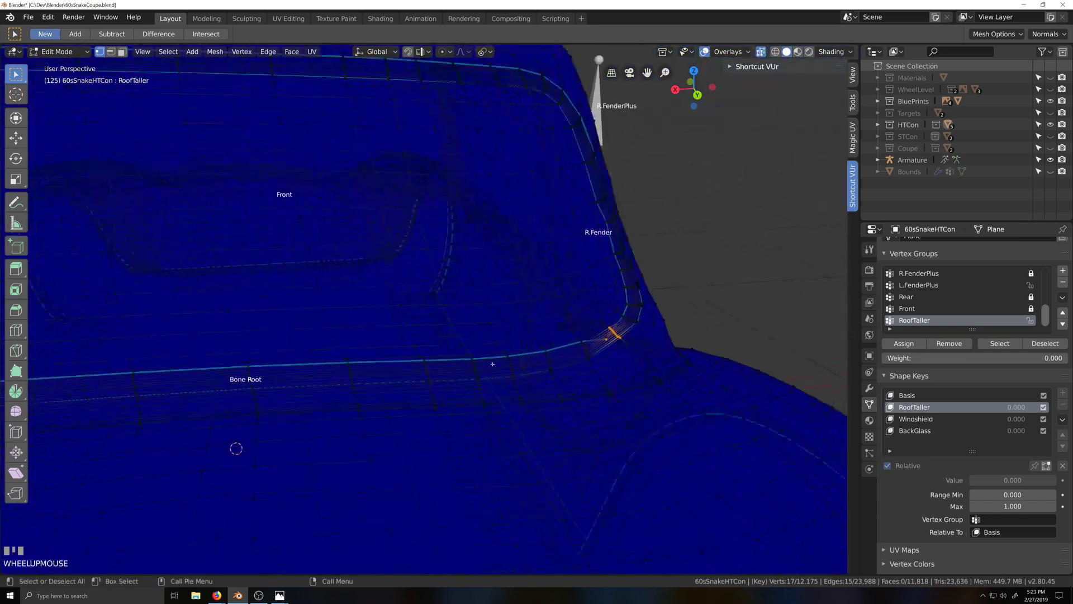
key("shift+grave")
scroll(317, 412, "up", 3)
key("grave")
key("shift+grave")
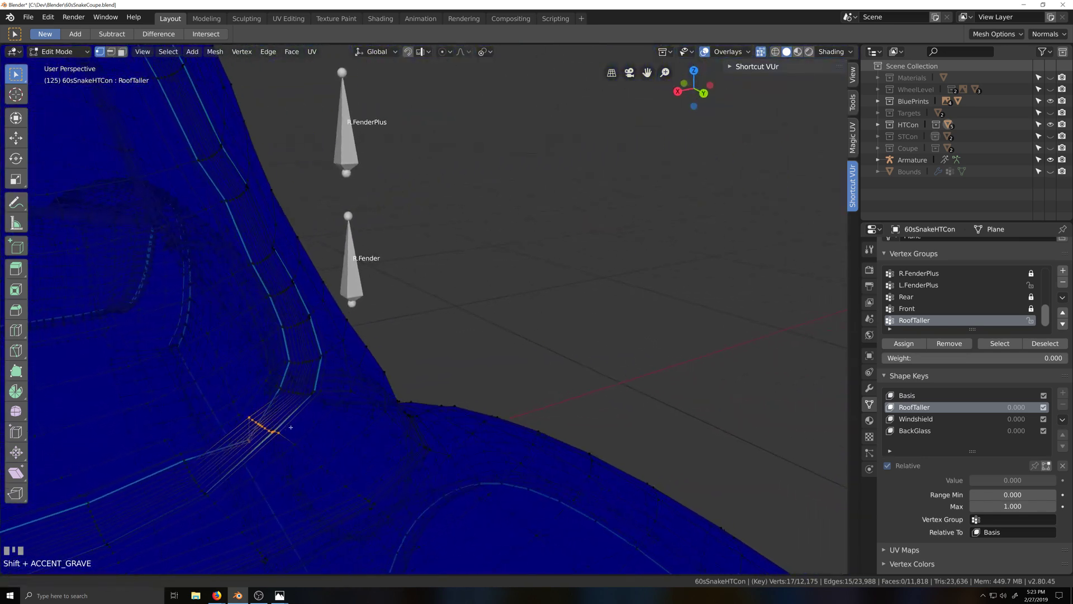
key("c")
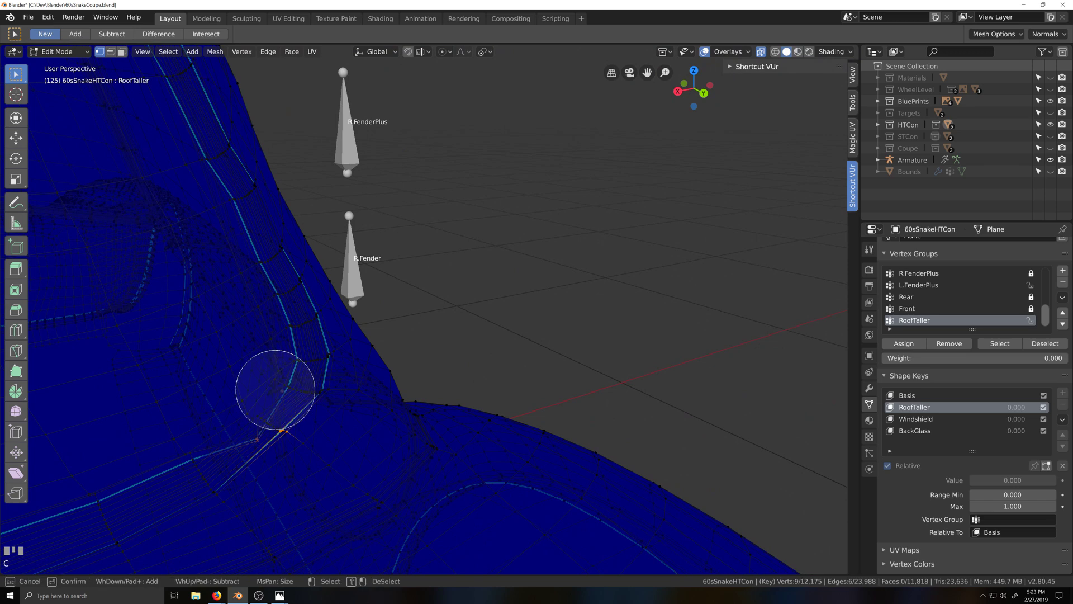
right_click(284, 392)
Raise the remaining inner glass-corner vertices 0.00829 m along global Z and check their fit from the left side
key("grave")
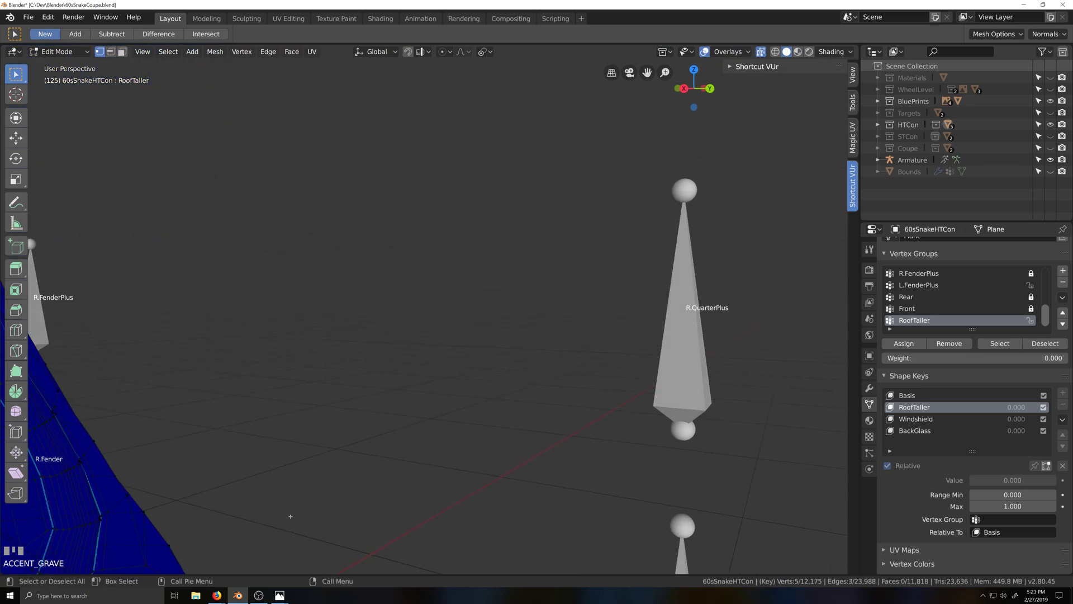
key("KP_Decimal")
scroll(553, 376, "up", 3)
key("grave")
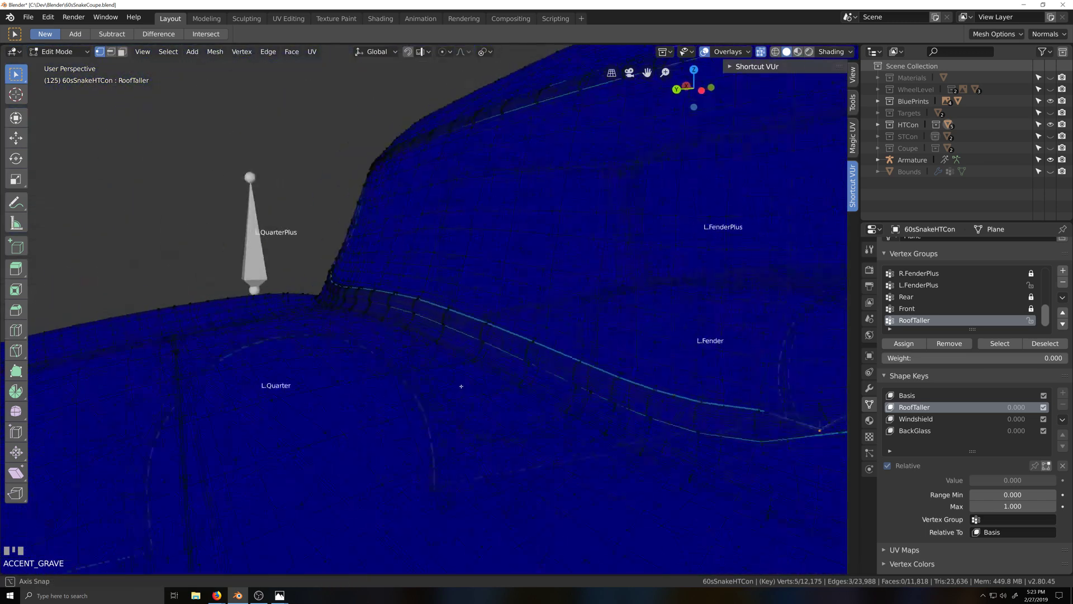
key("shift+grave")
scroll(462, 450, "up", 3)
key("grave")
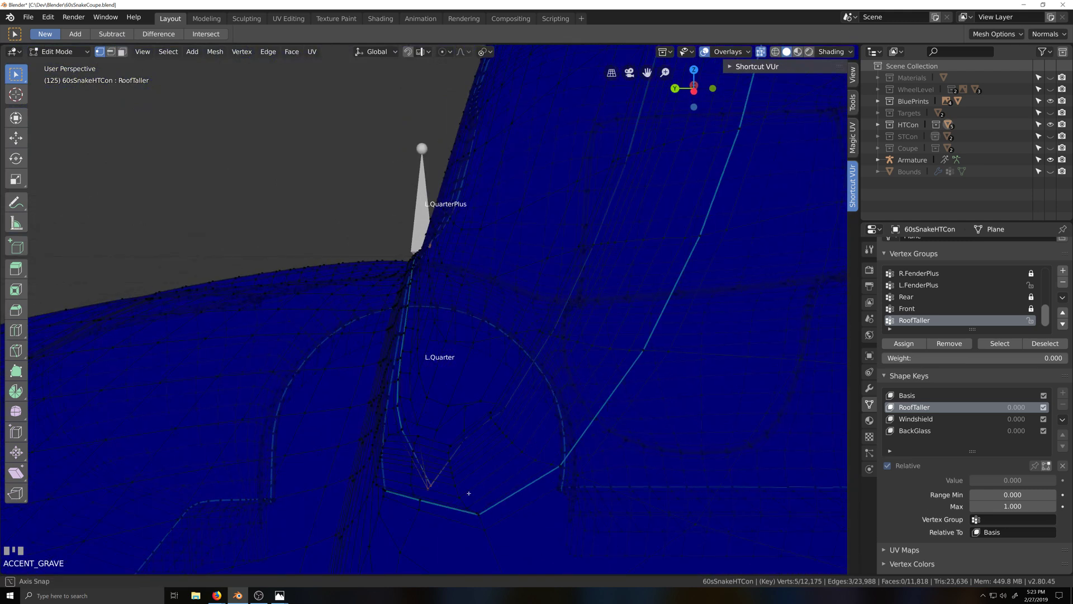
key("g")
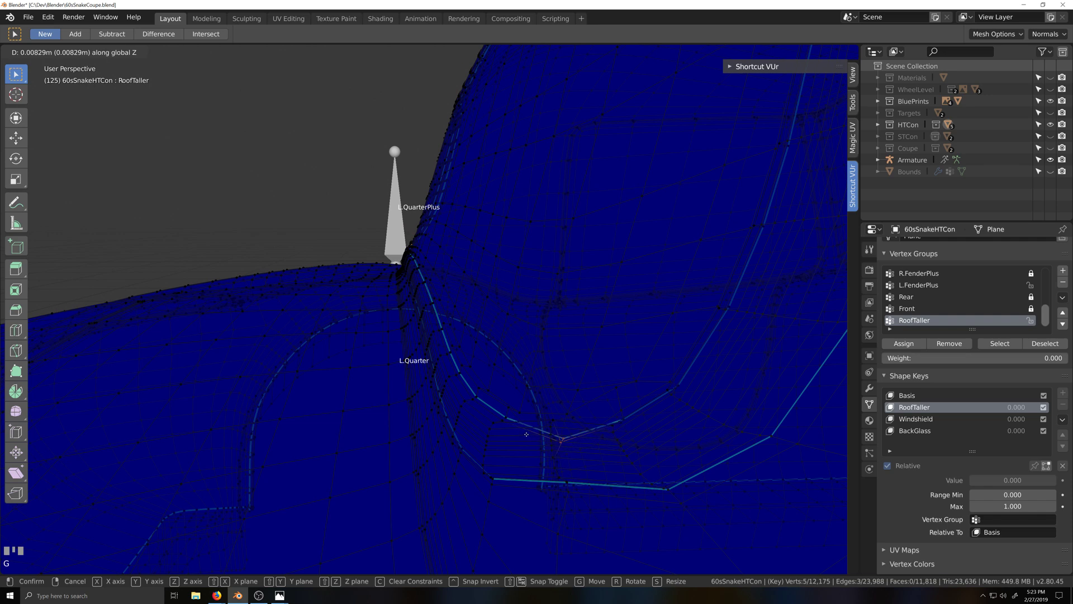
left_click(526, 434)
key("grave")
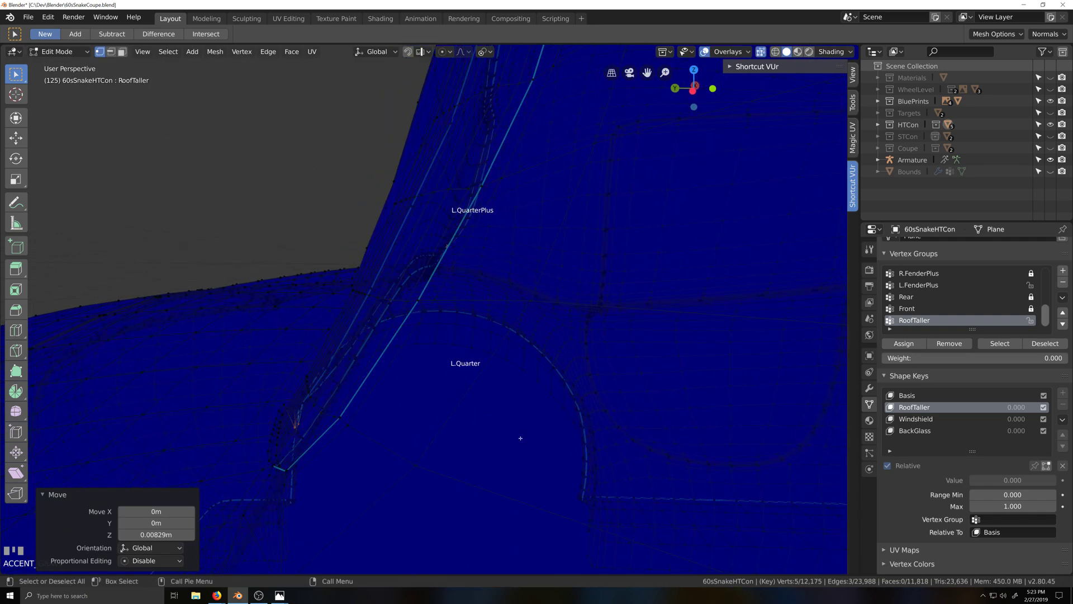
key("shift+grave")
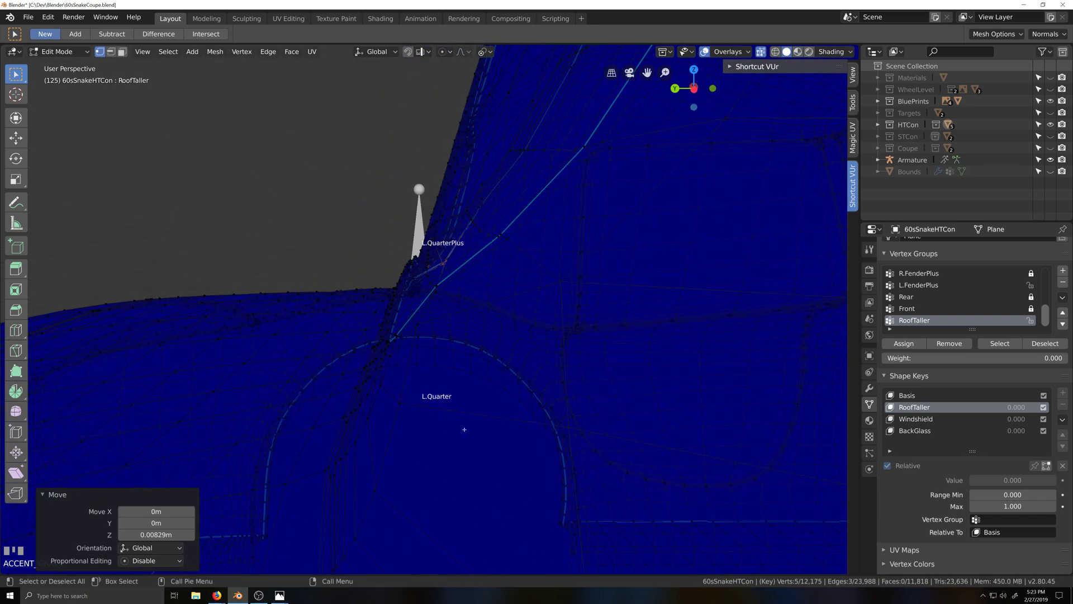
Raise the selected inner glass-corner vertices another 0.00631 m along global Z toward the frame, judging the fit at the car's right corner
middle_click_drag(466, 430, 155, 365, "shift")
scroll(499, 447, "down", 2)
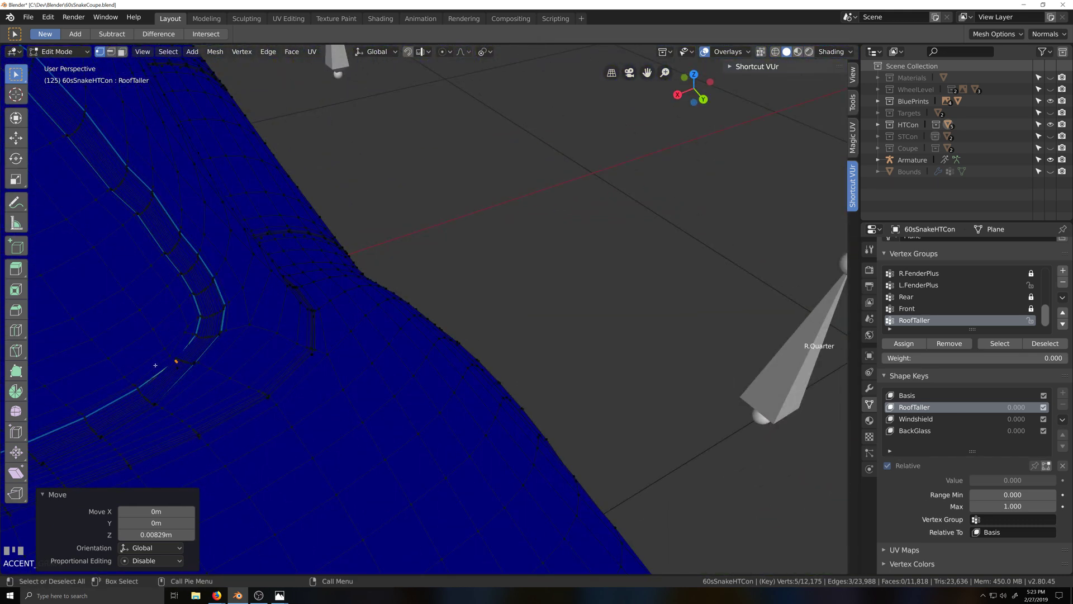
left_click(196, 362, "shift")
key("KP_Decimal")
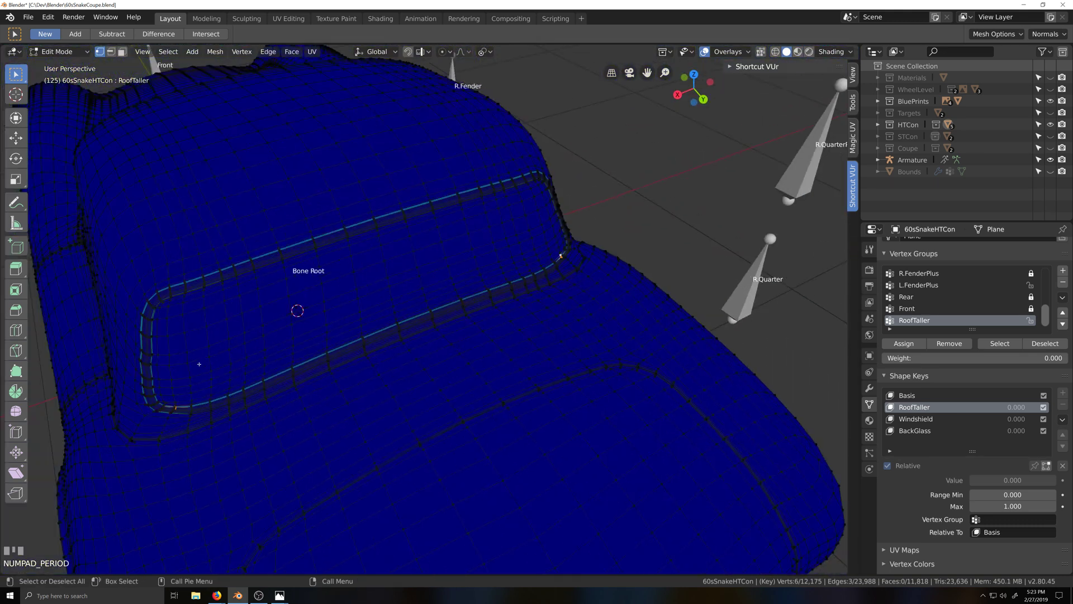
scroll(497, 274, "up", 4)
key("shift+grave")
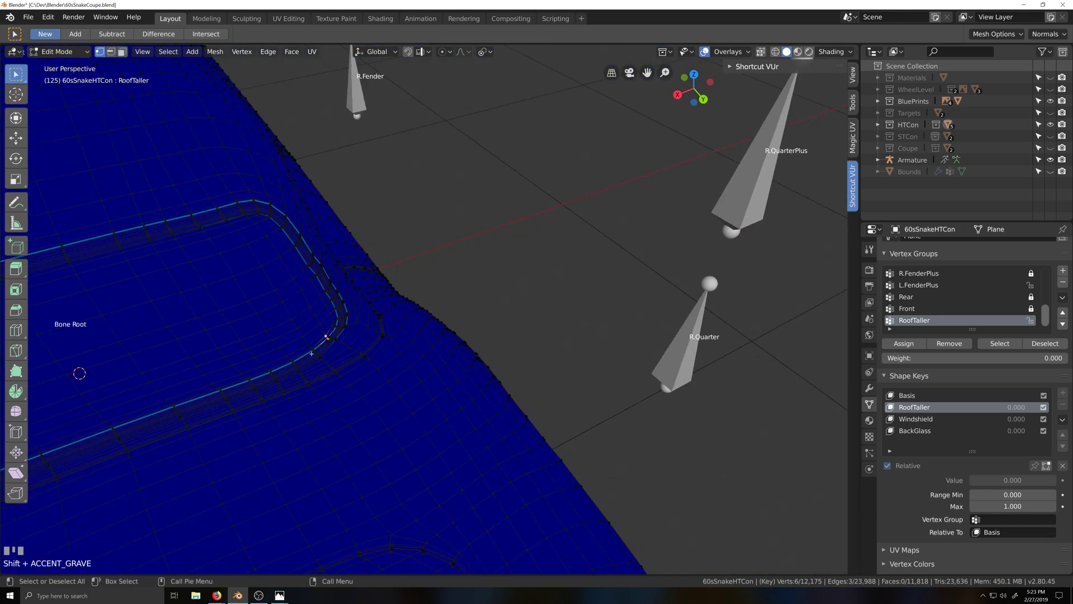
scroll(148, 404, "up", 5)
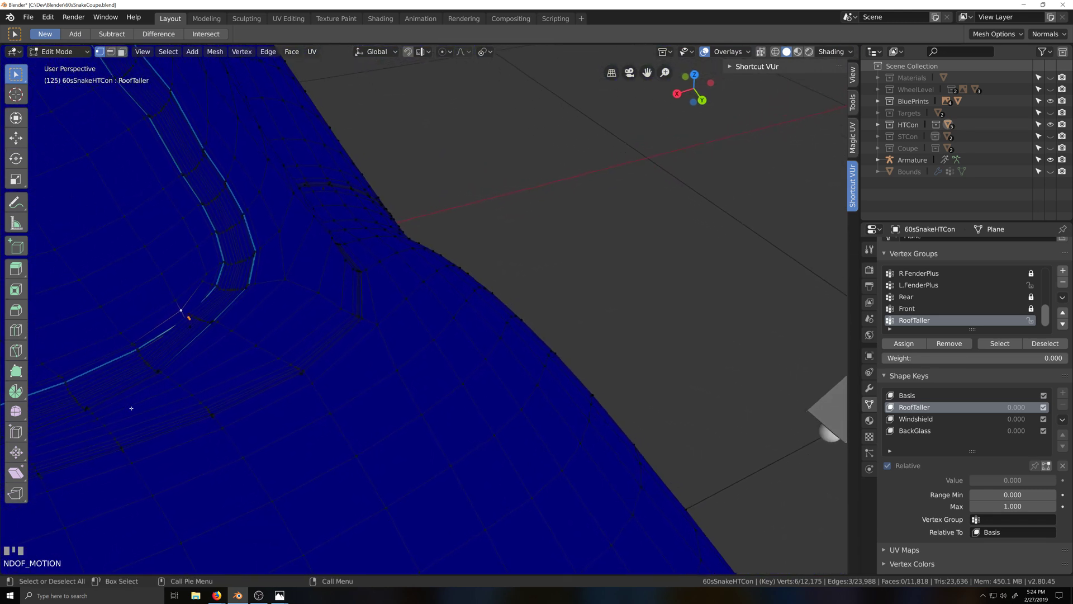
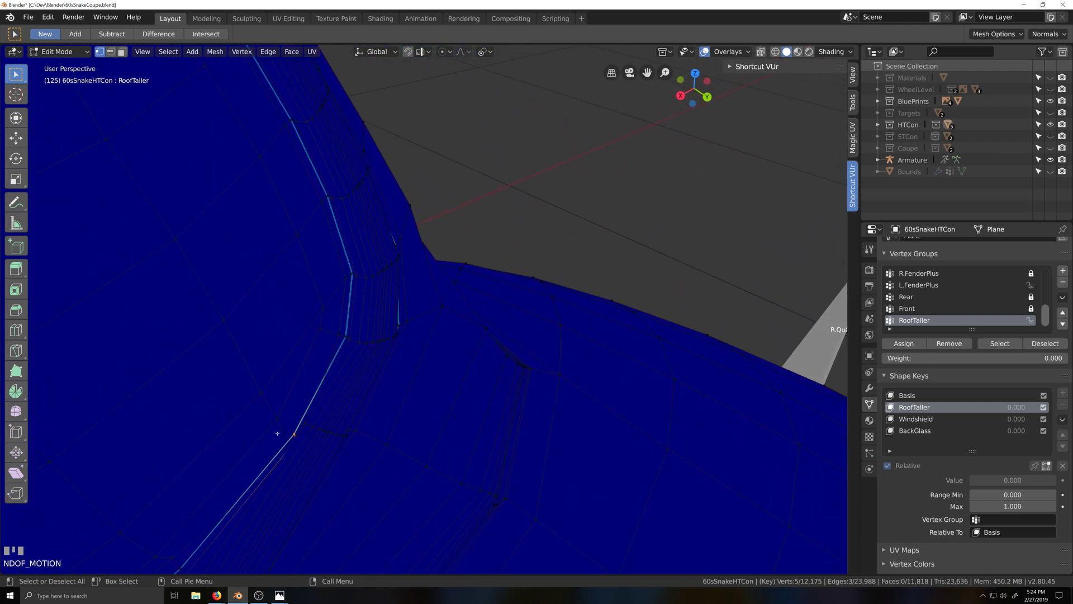
key("g")
key("z")
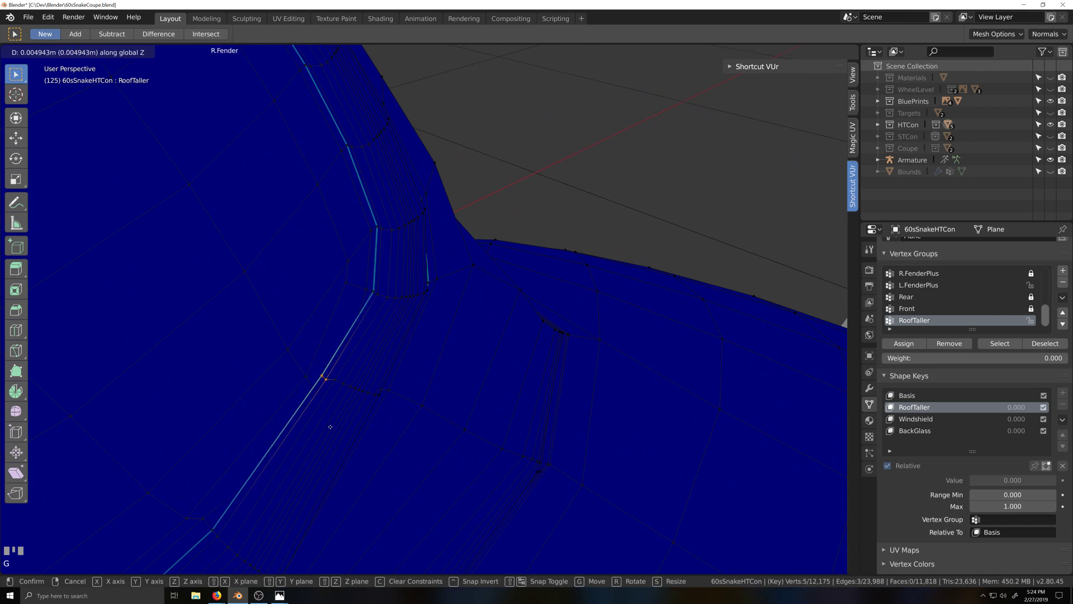
mouse_move(327, 427)
middle_mouse_down()
mouse_move(352, 418)
mouse_move(328, 421)
middle_mouse_up()
key("g")
key("z")
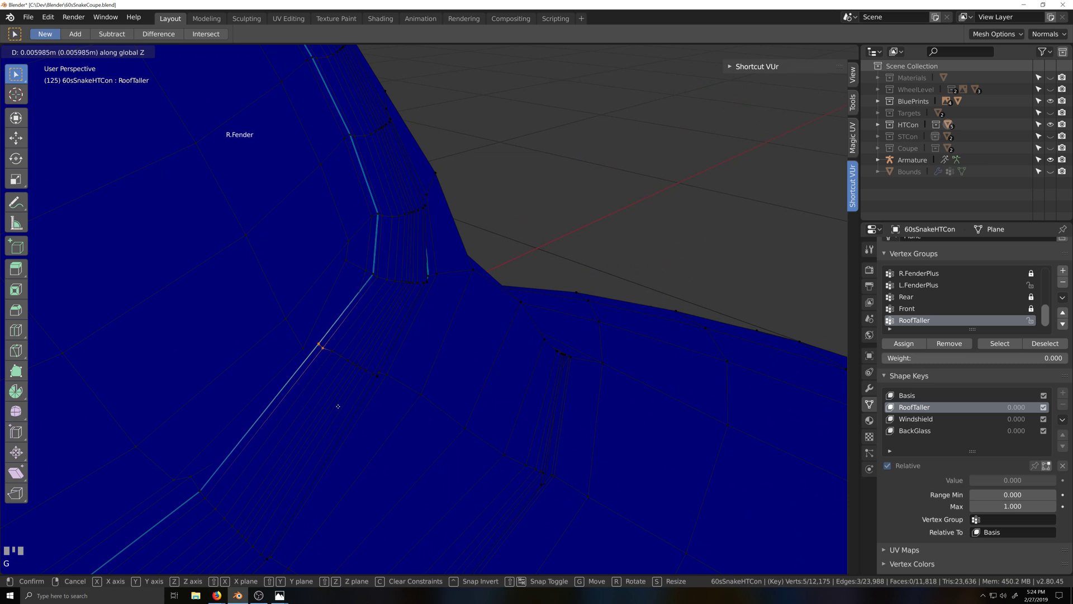
left_click(340, 405)
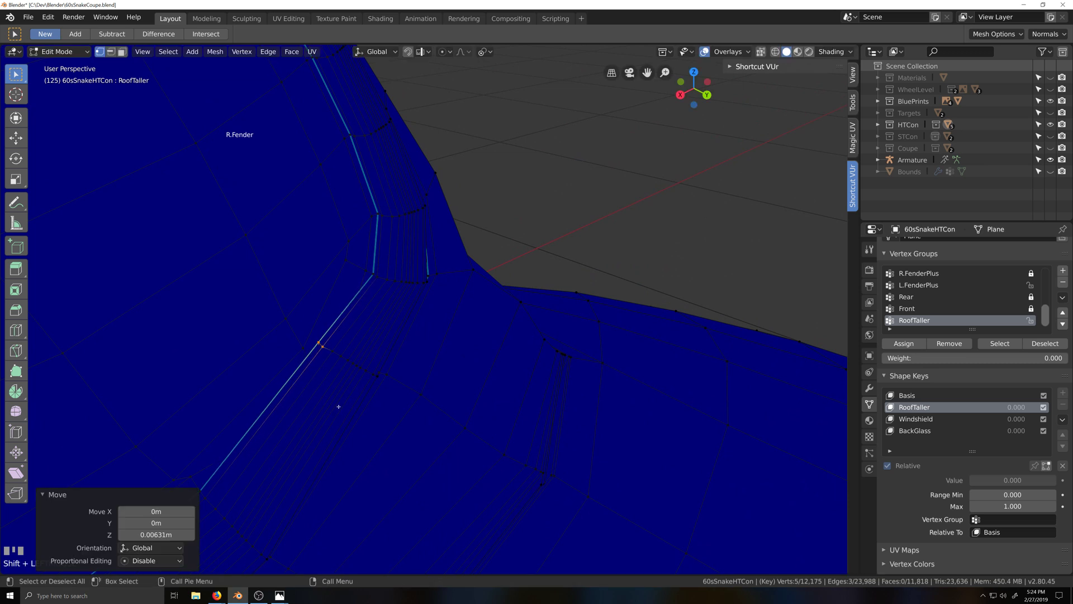
Select the single hidden glass vertex below the right corner, raise it 0.0163 m along global Z, and check it from the car's left
key("alt+z")
left_click(326, 397)
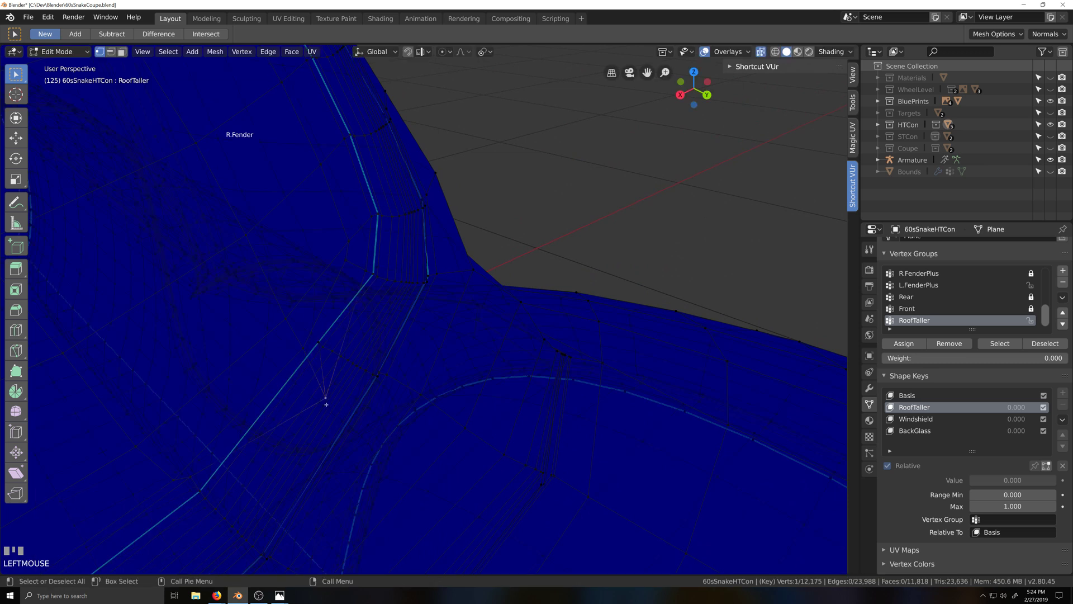
key("g")
key("z")
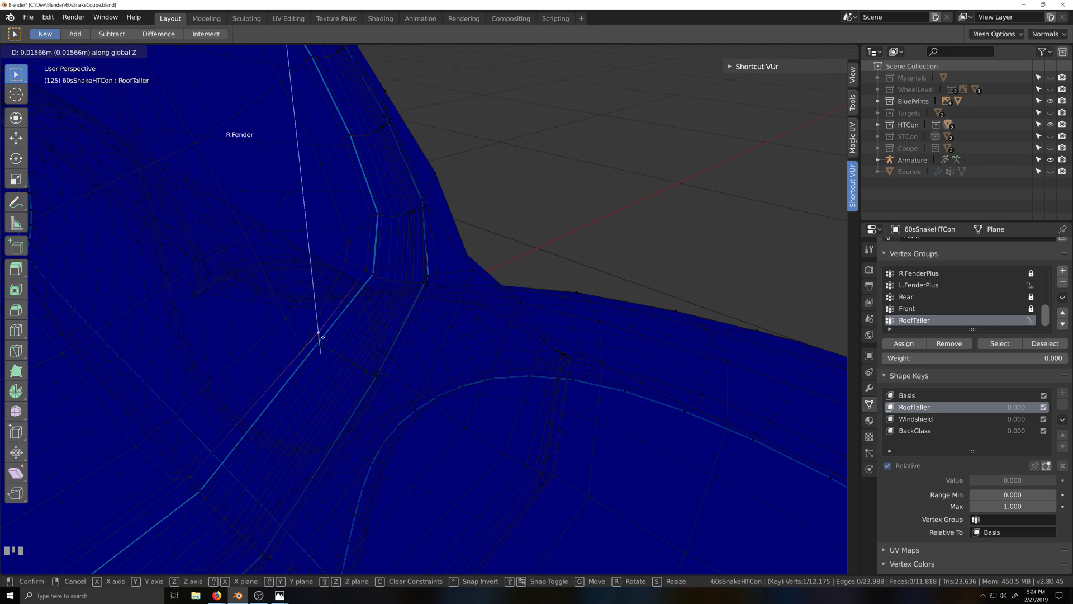
left_click(320, 337)
scroll(360, 319, "down", 3)
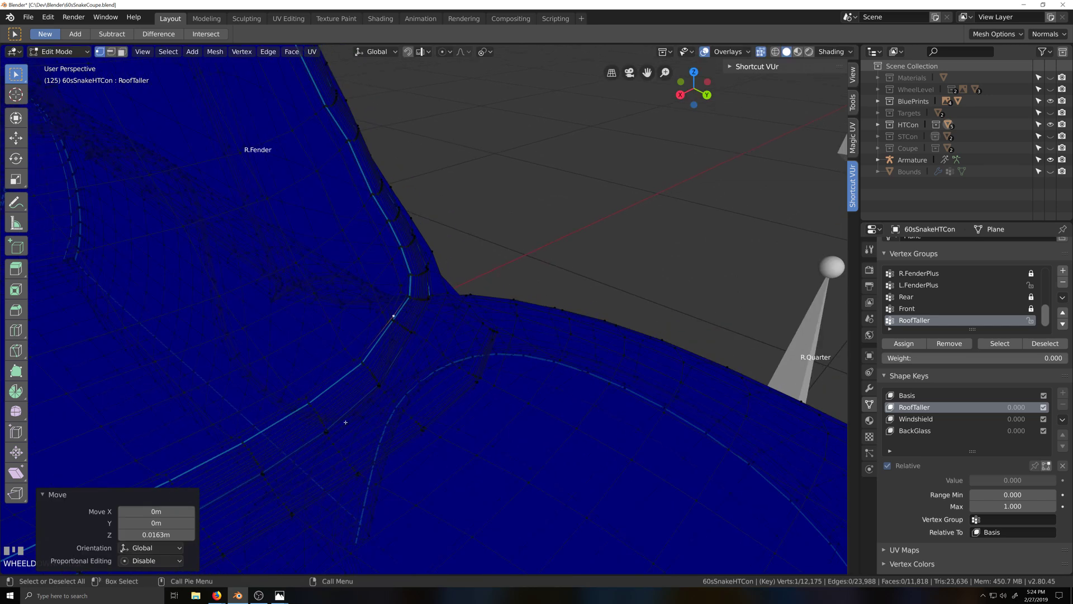
middle_click_drag(345, 422, 694, 396)
middle_click_drag(224, 358, 559, 407, "shift")
left_click(484, 368)
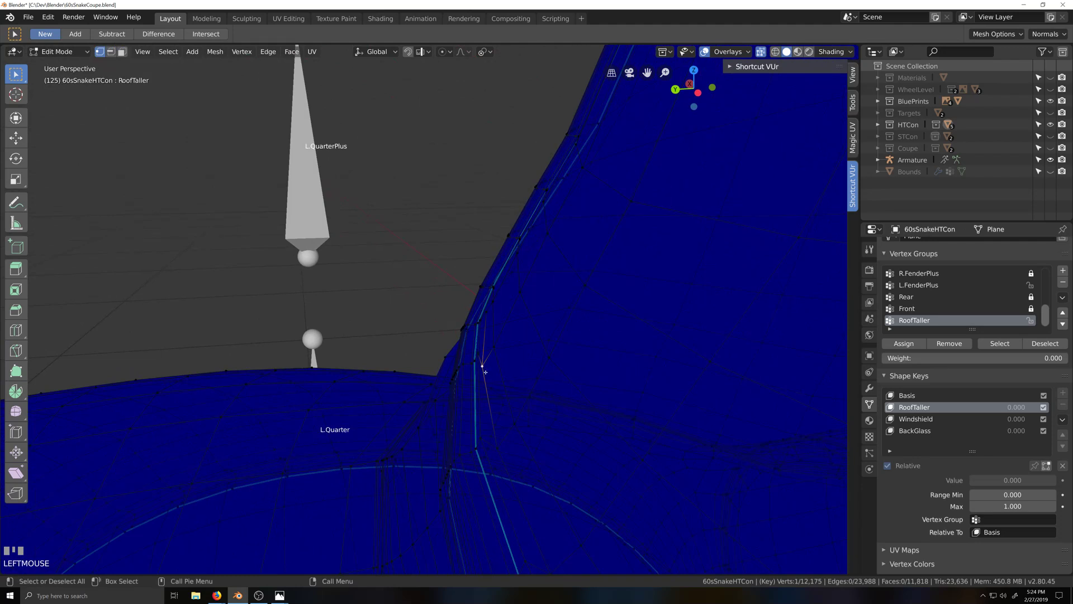
key("grave")
scroll(582, 411, "down", 5)
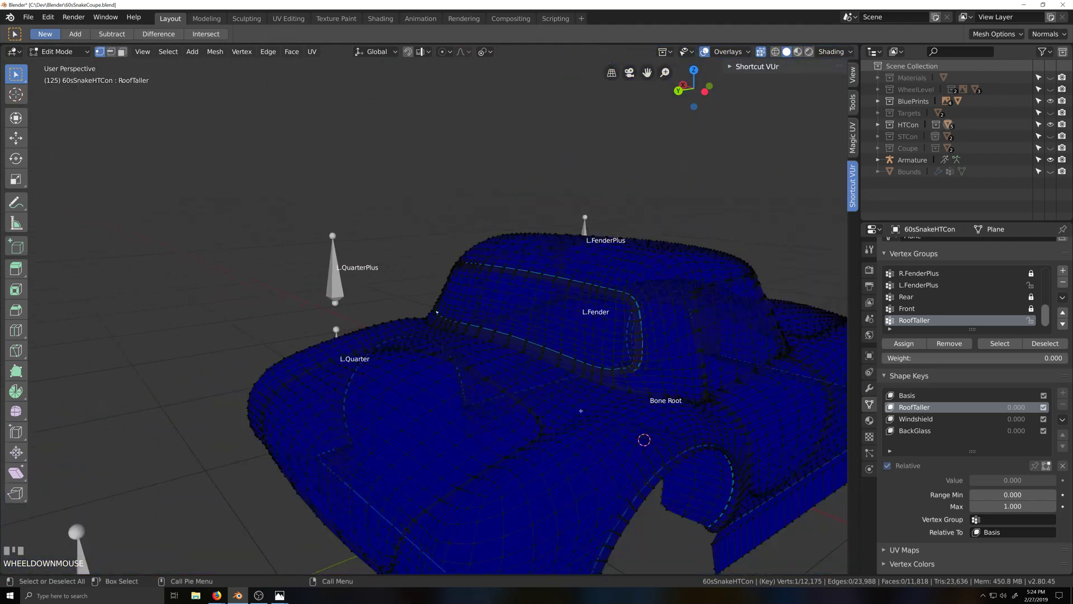
Return to Object Mode and set the RoofTaller shape key's value to 1.000 to preview the back glass's lower corner
key("Tab")
key("shift+grave")
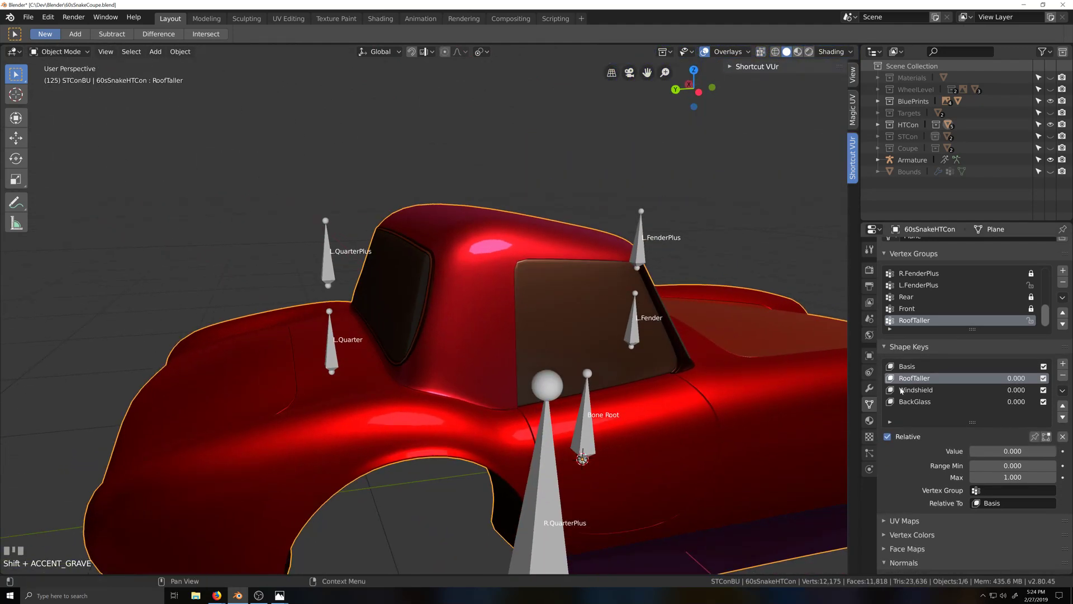
left_click_drag(977, 454, 1040, 453)
key("shift+grave")
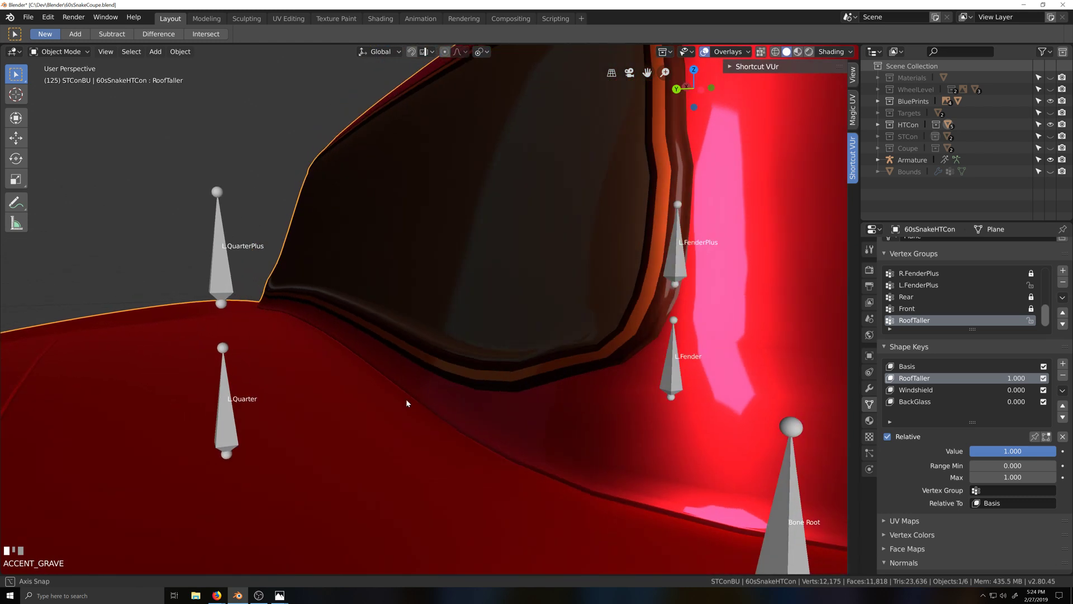
key("shift+grave")
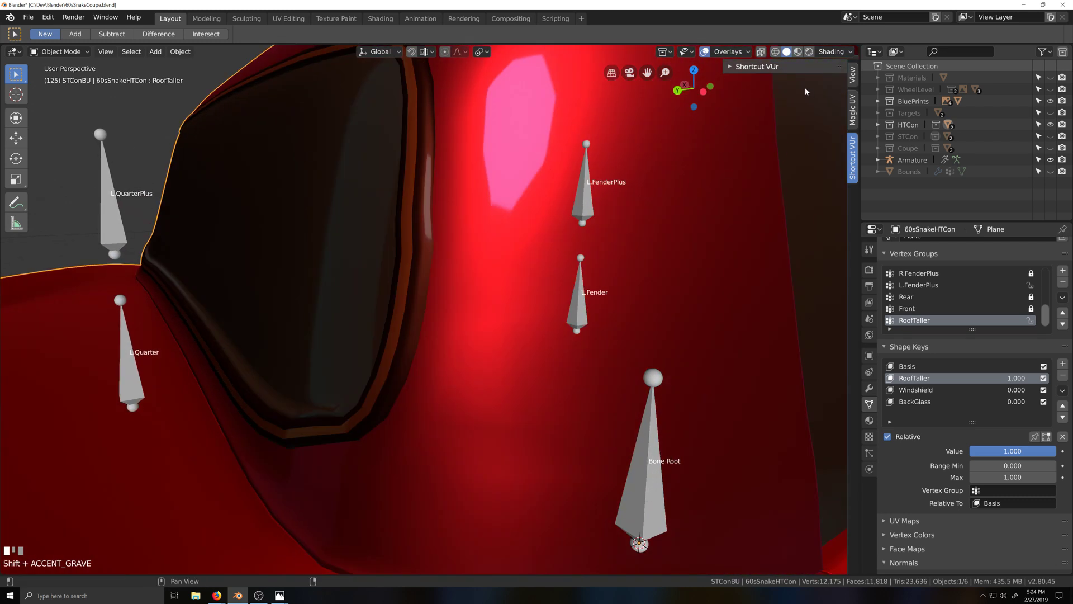
Change the viewport lighting from MatCap to Studio and inspect the back glass's lower corner on the car's left side
left_click(833, 52)
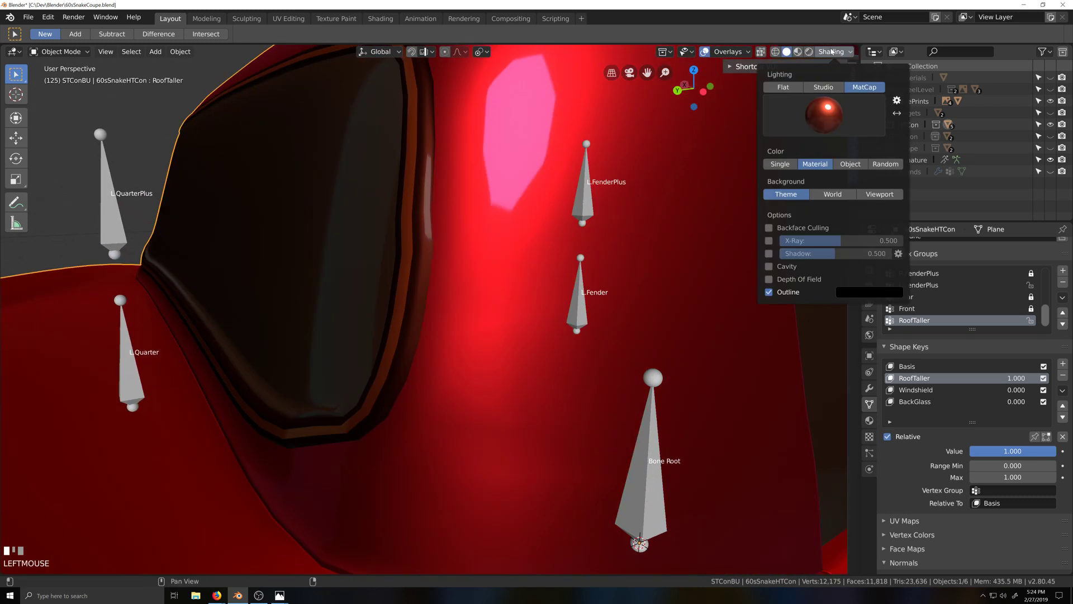
left_click(823, 88)
key("grave")
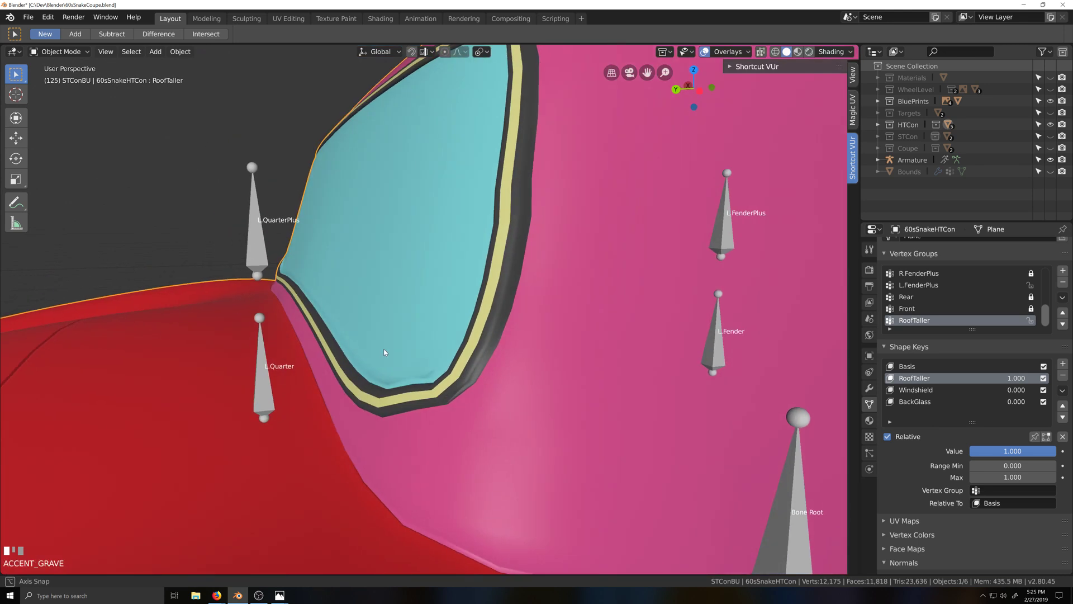
key("shift+grave")
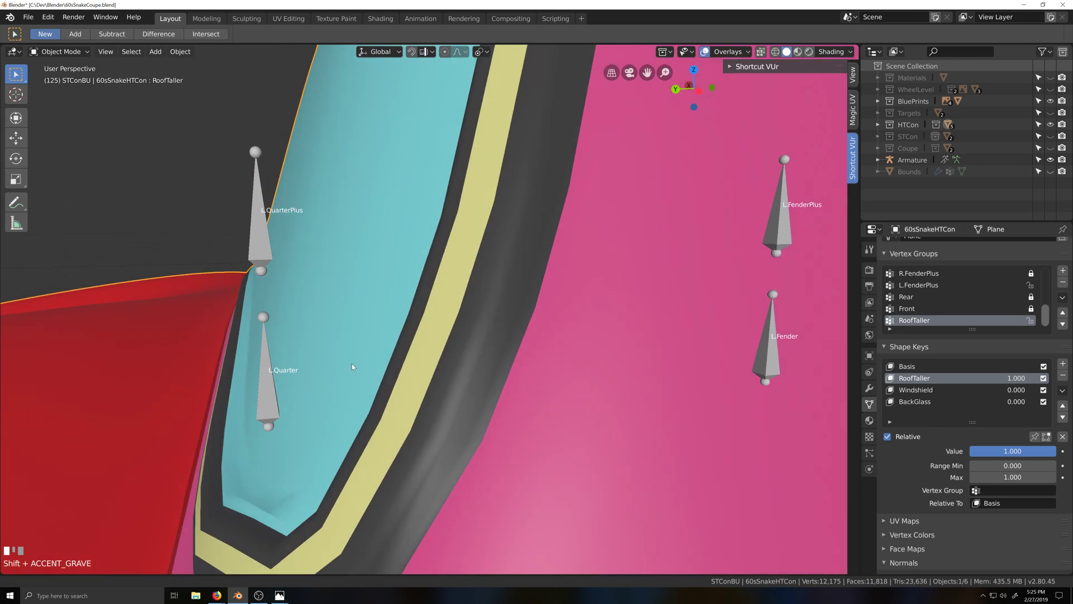
left_click(355, 364)
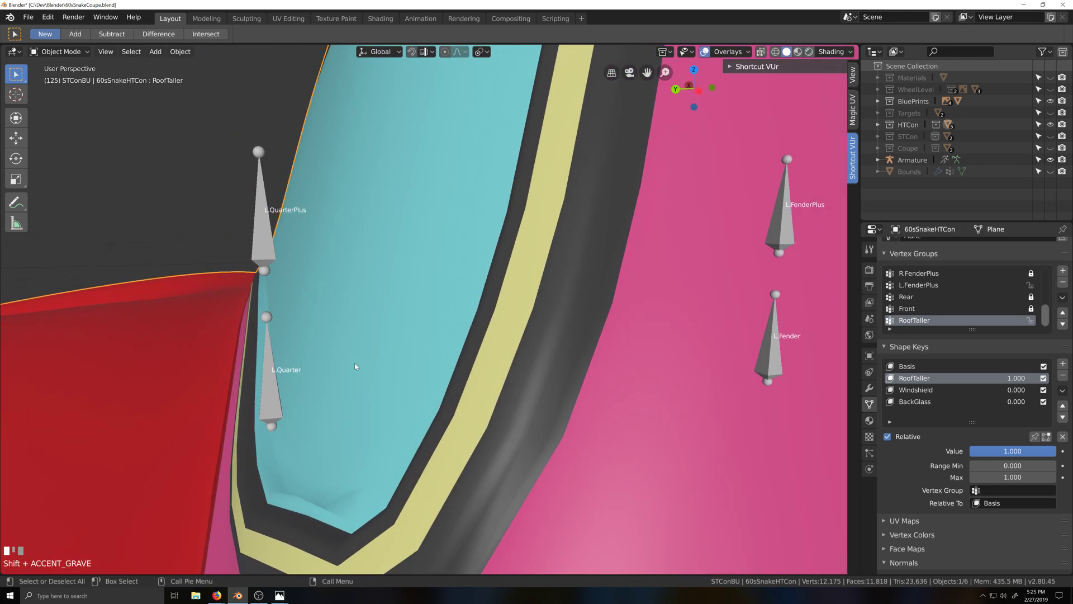
Re-enter Edit Mode on the body and disable the Vertex Group Weights overlay so the material colors show
scroll(373, 352, "down", 1)
key("Tab")
scroll(372, 352, "up", 1)
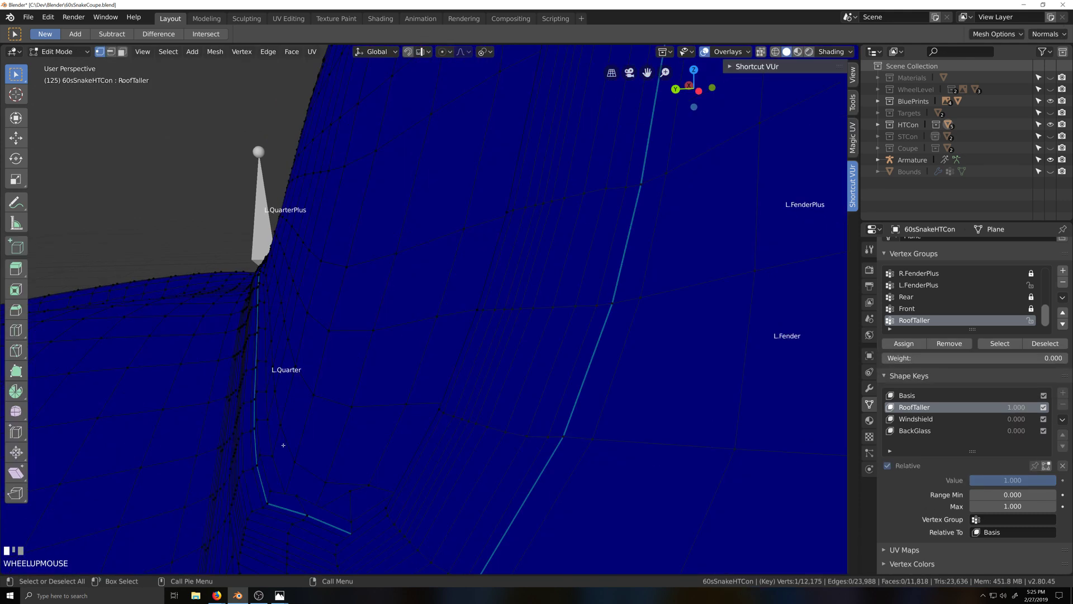
key("shift+grave")
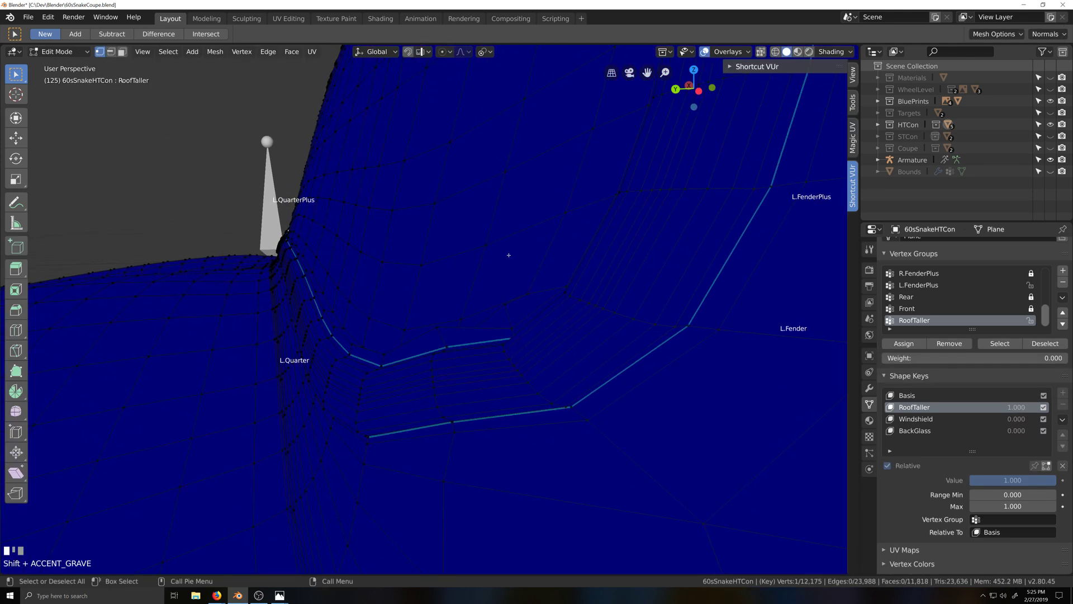
left_click(749, 53)
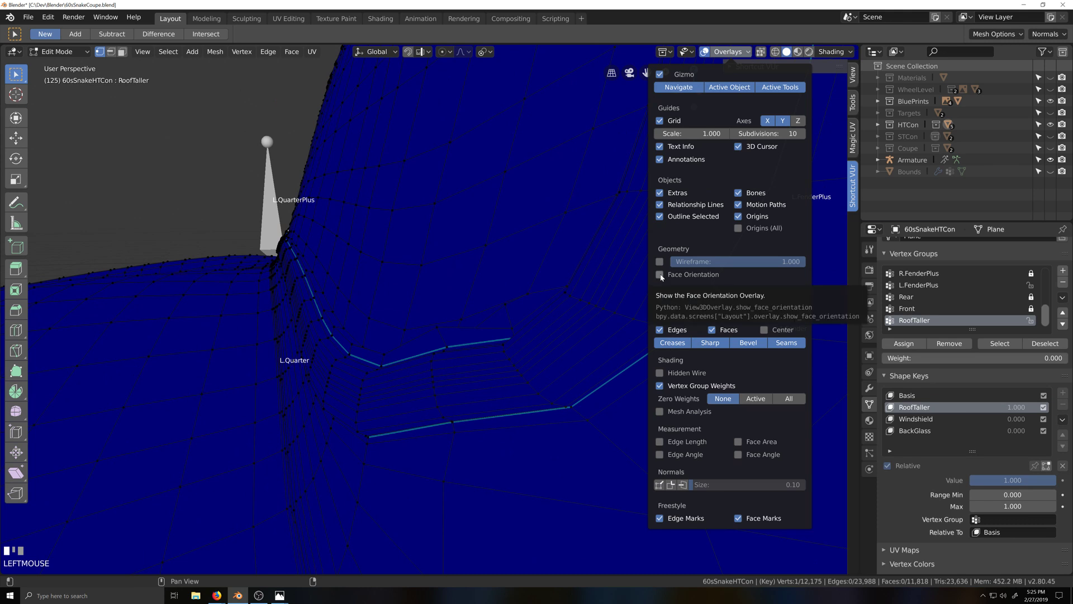
left_click(660, 387)
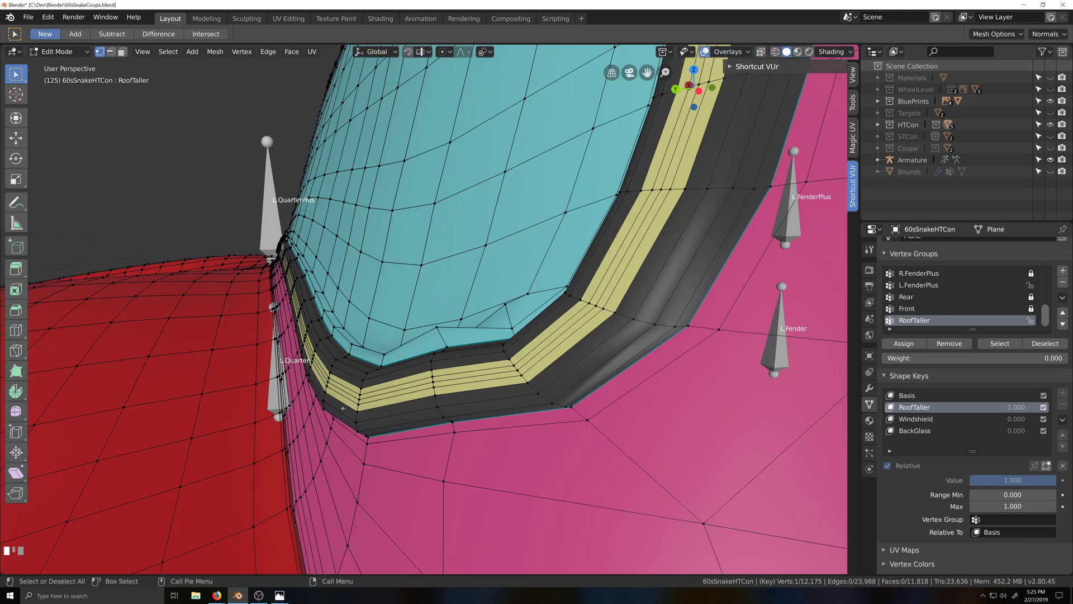
Examine the inner glass vertices along the frame at the back glass's lower corner on the car's left side
key("shift+grave")
left_click(344, 399)
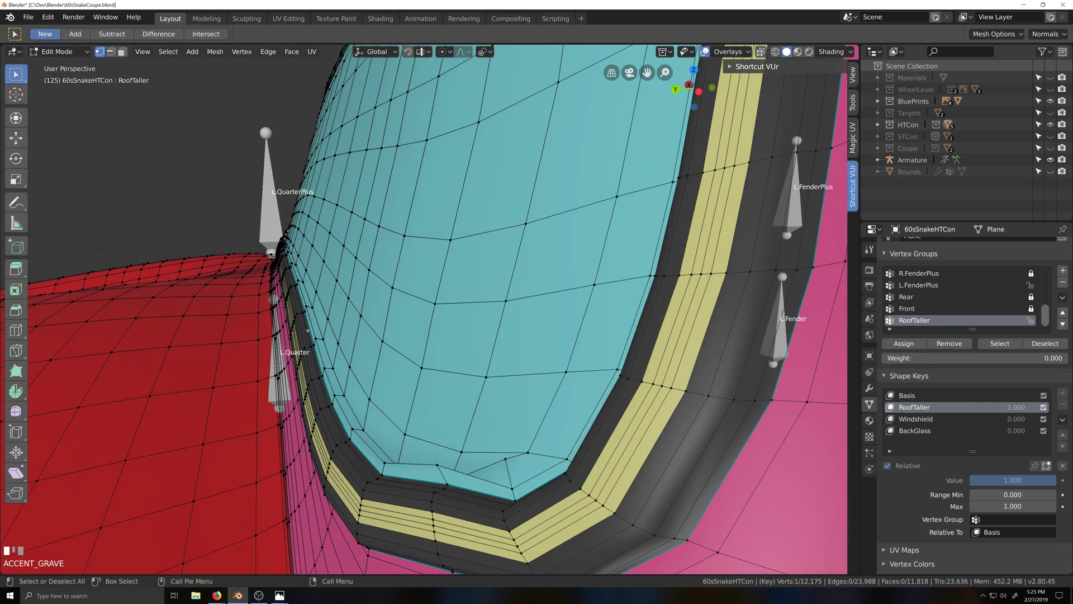
mouse_move(434, 462)
middle_mouse_down()
mouse_move(592, 387)
mouse_move(430, 452)
middle_mouse_up()
middle_click_drag(452, 383, 445, 378)
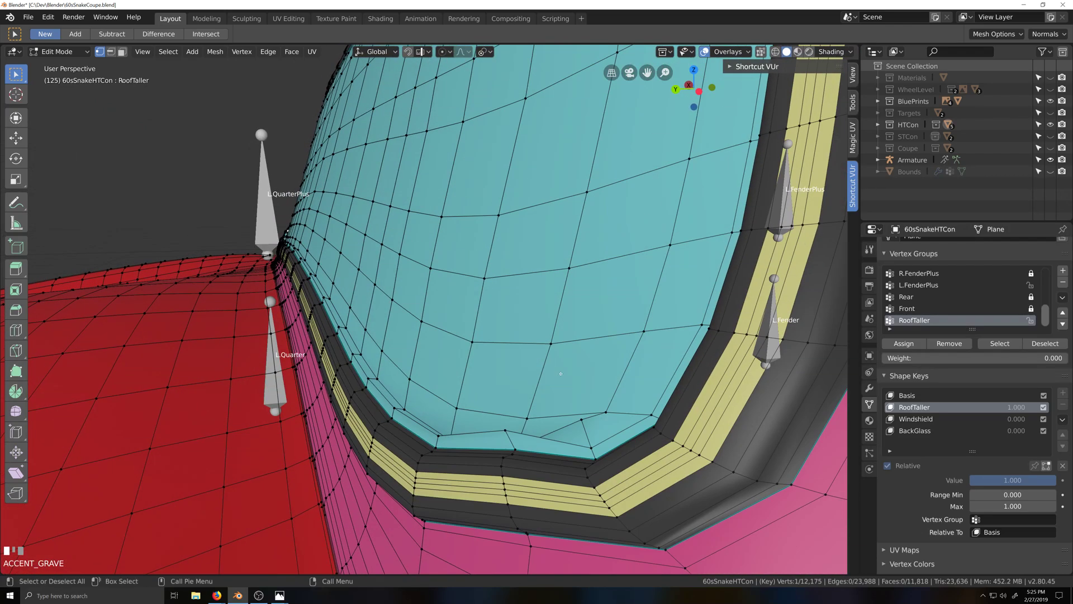
scroll(560, 373, "down", 3)
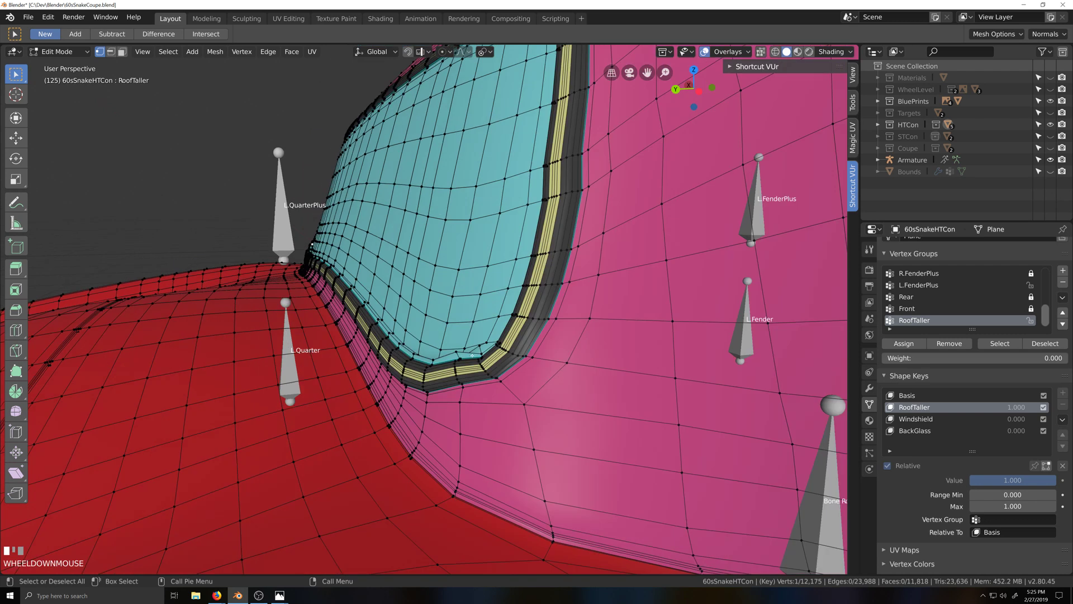
scroll(462, 355, "up", 6)
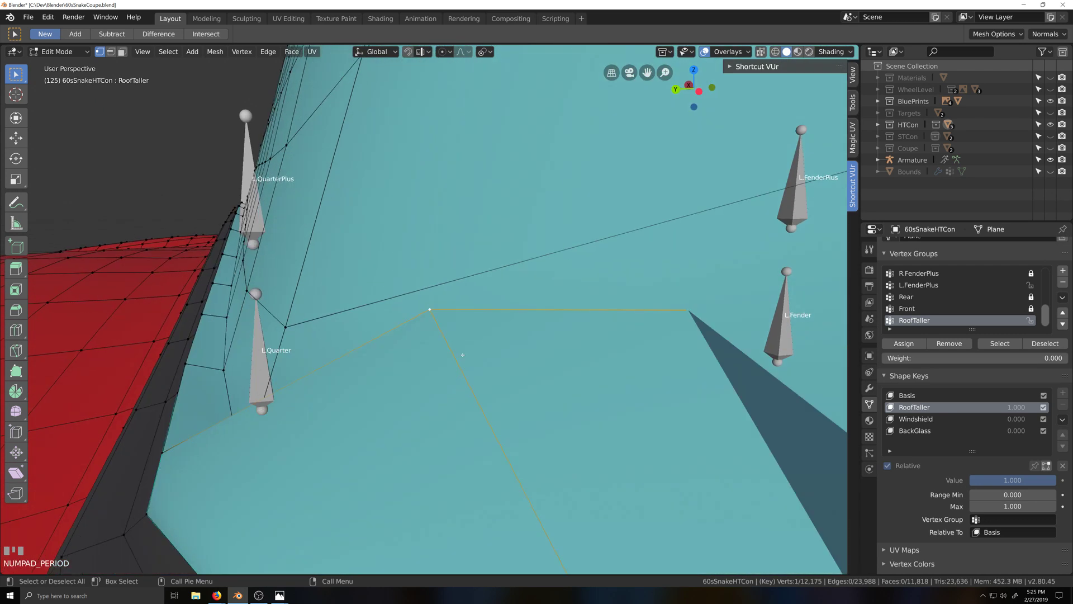
scroll(467, 400, "down", 1)
middle_click_drag(466, 400, 448, 407)
scroll(455, 399, "down", 8)
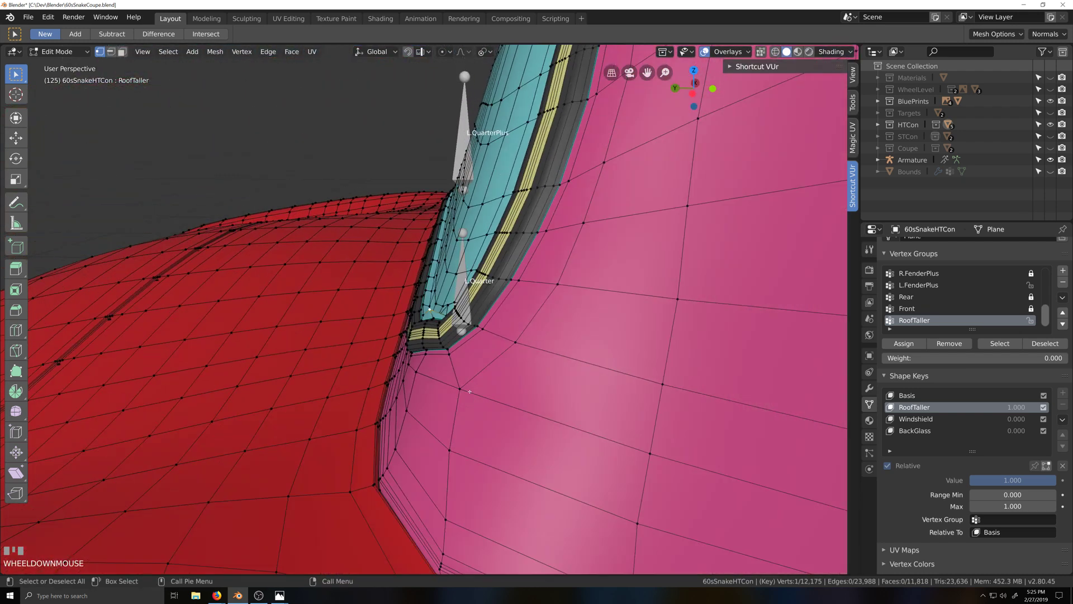
Inspect the taller roof's back glass, trim and left side from several angles, ending with a view of the whole car
scroll(470, 391, "down", 9)
middle_click_drag(470, 393, 540, 408)
scroll(493, 416, "up", 4)
middle_click_drag(540, 408, 464, 427, "shift")
scroll(447, 419, "up", 4)
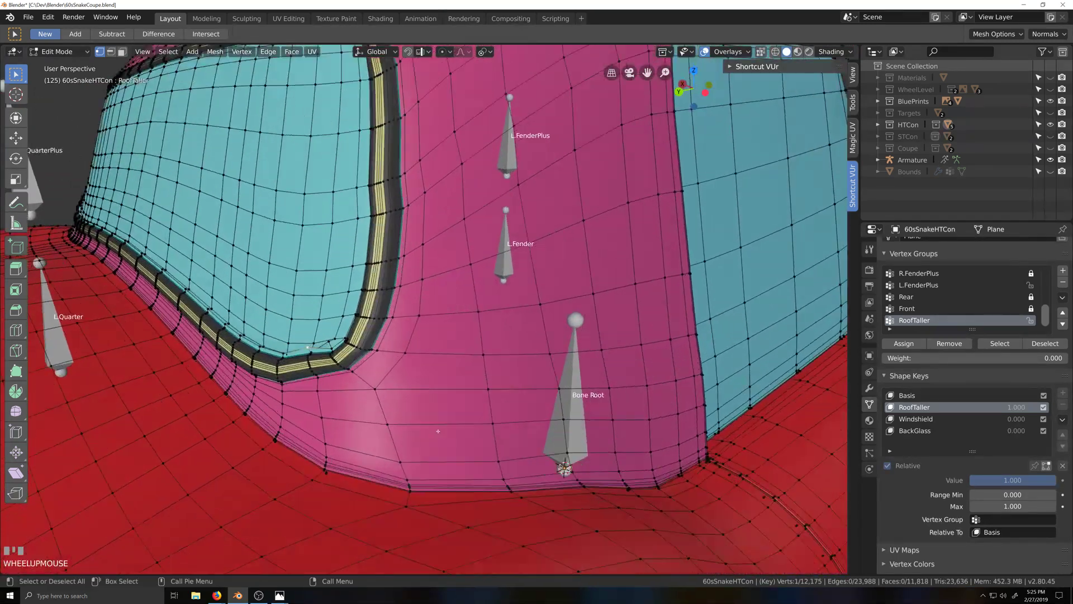
middle_click_drag(369, 408, 278, 401)
key("shift+grave")
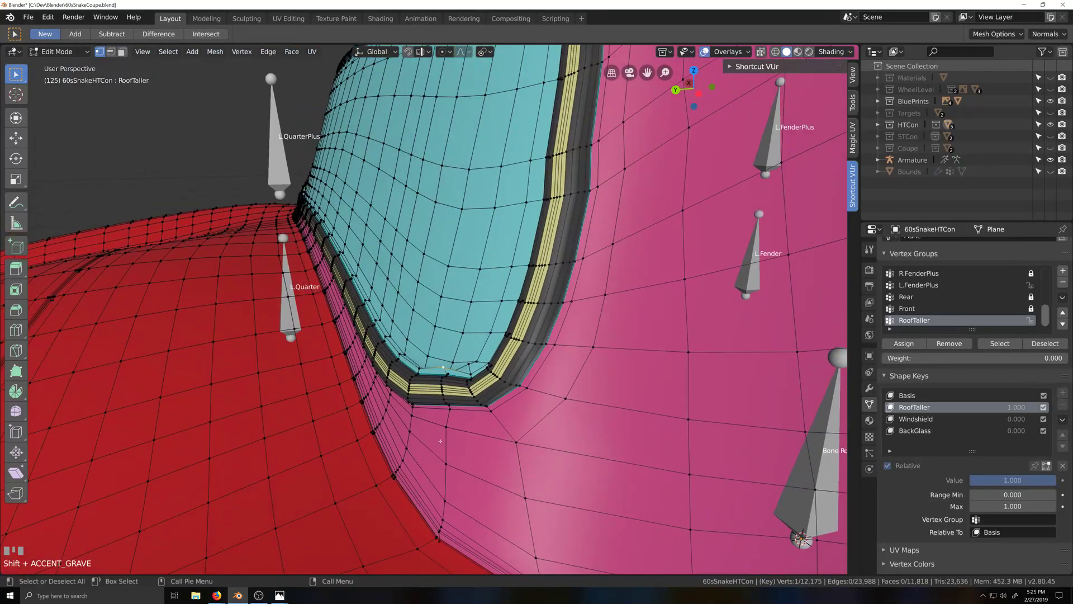
scroll(460, 425, "up", 2)
key("grave")
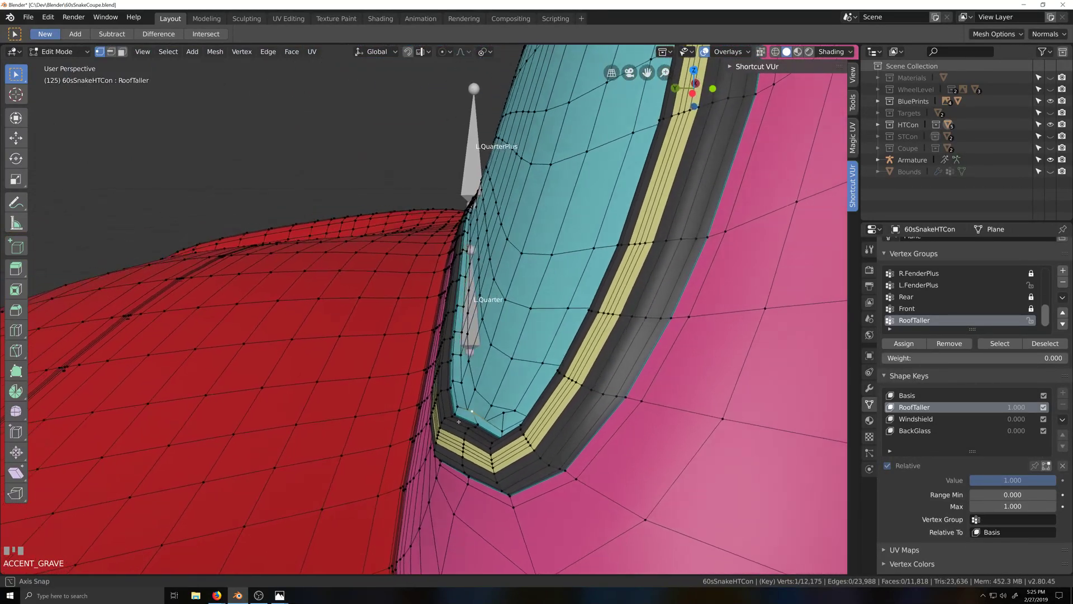
middle_click_drag(454, 420, 479, 418)
scroll(480, 418, "down", 2)
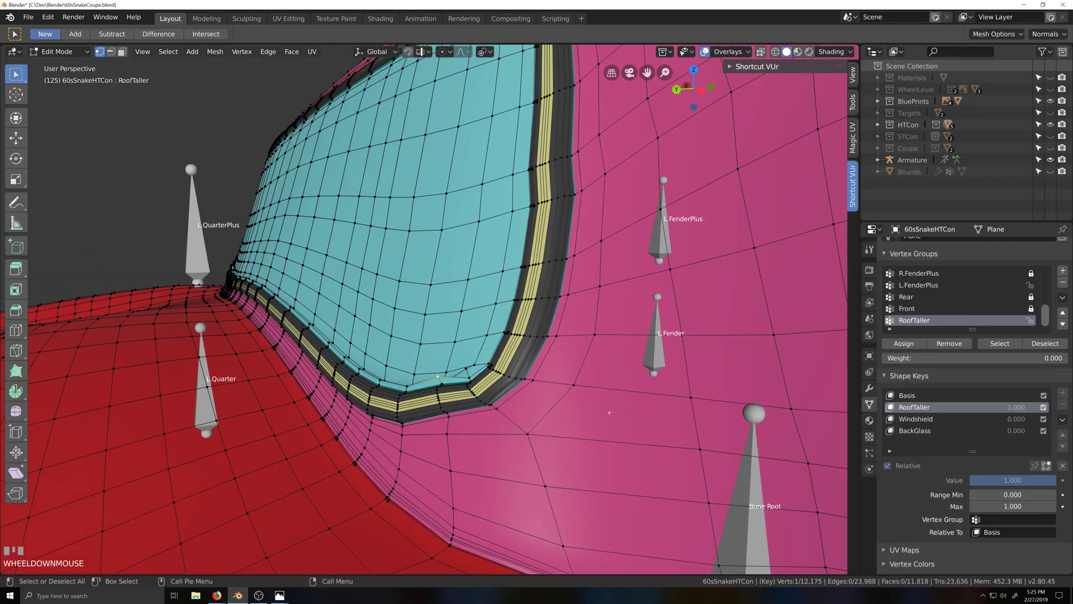
scroll(609, 412, "down", 5)
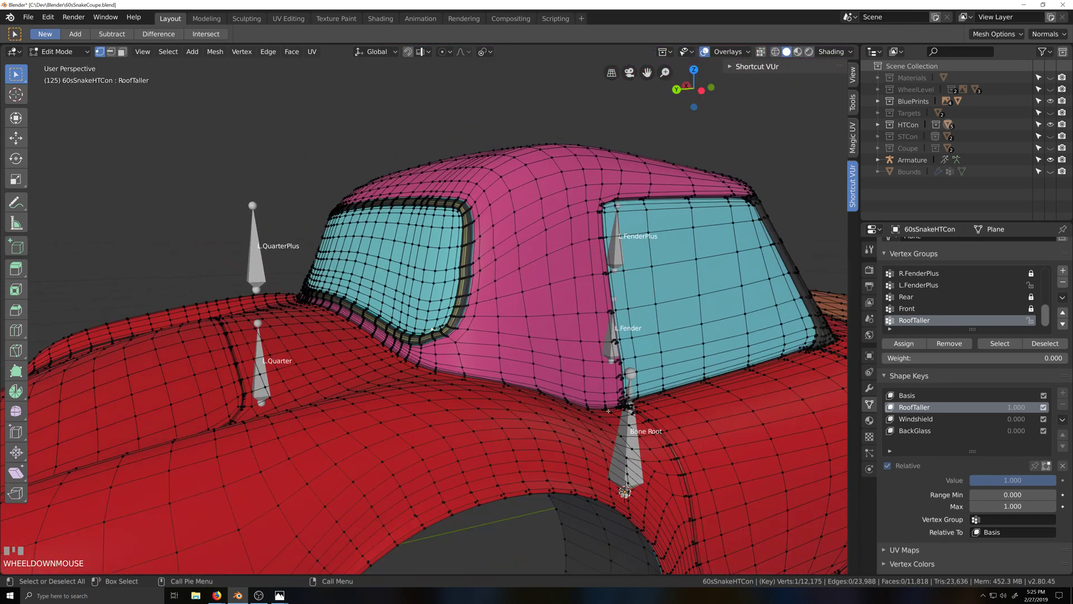
key("grave")
scroll(584, 408, "down", 2)
scroll(584, 409, "down", 4)
key("grave")
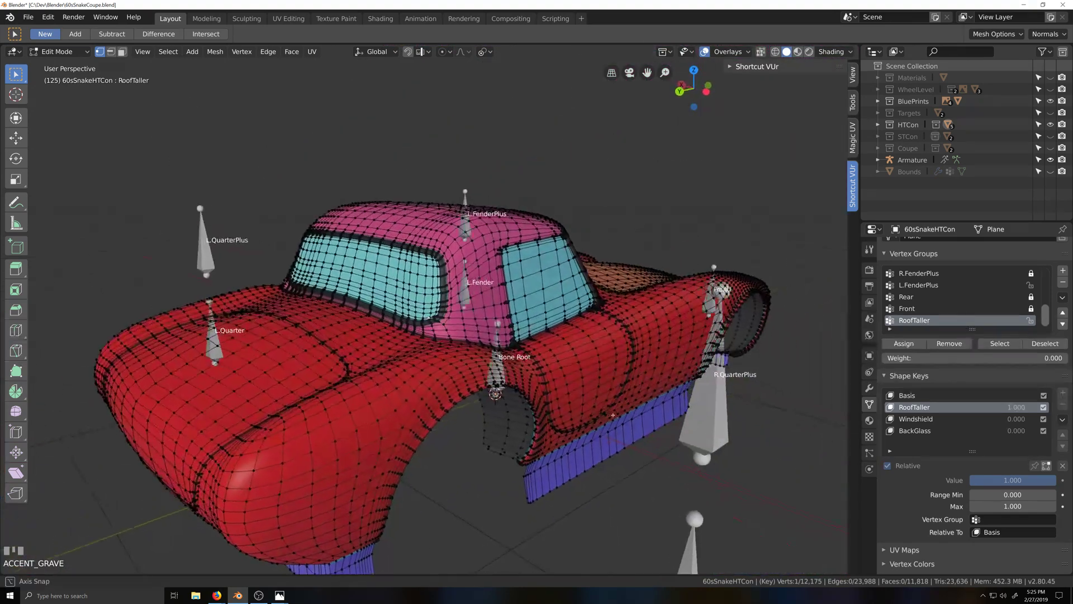
Compare the back glass's lower corner on the car's left side between the Basis and RoofTaller shape keys
scroll(604, 420, "up", 4)
scroll(603, 420, "up", 3)
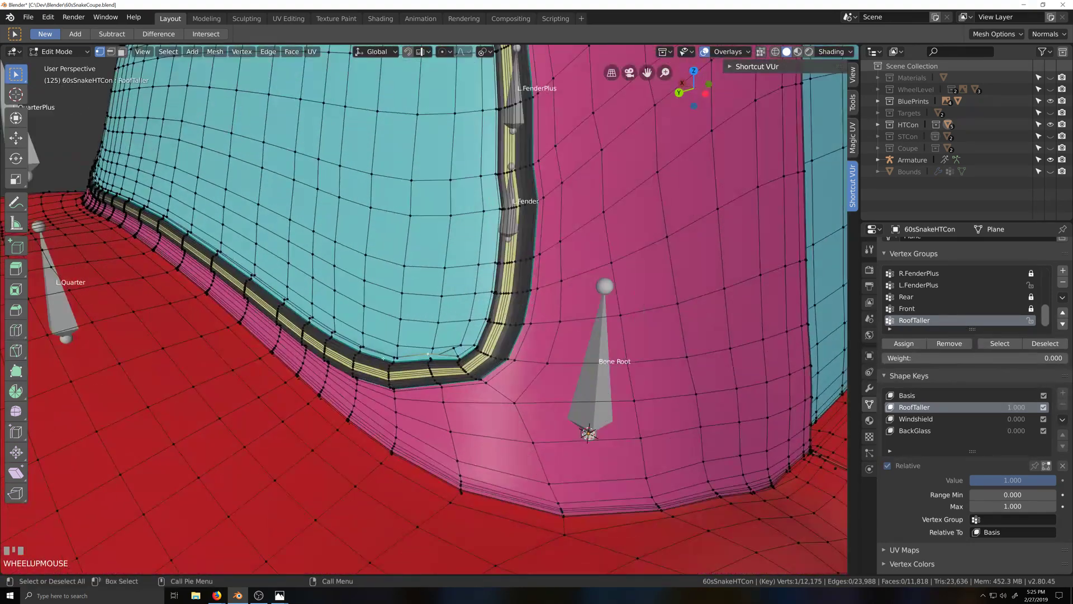
key("grave")
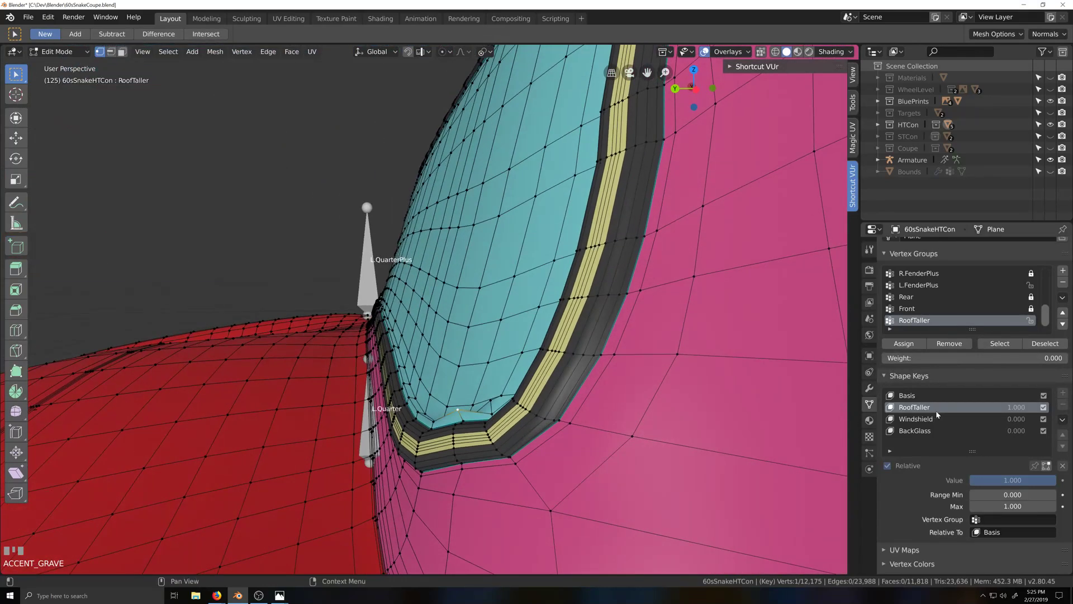
left_click(903, 395)
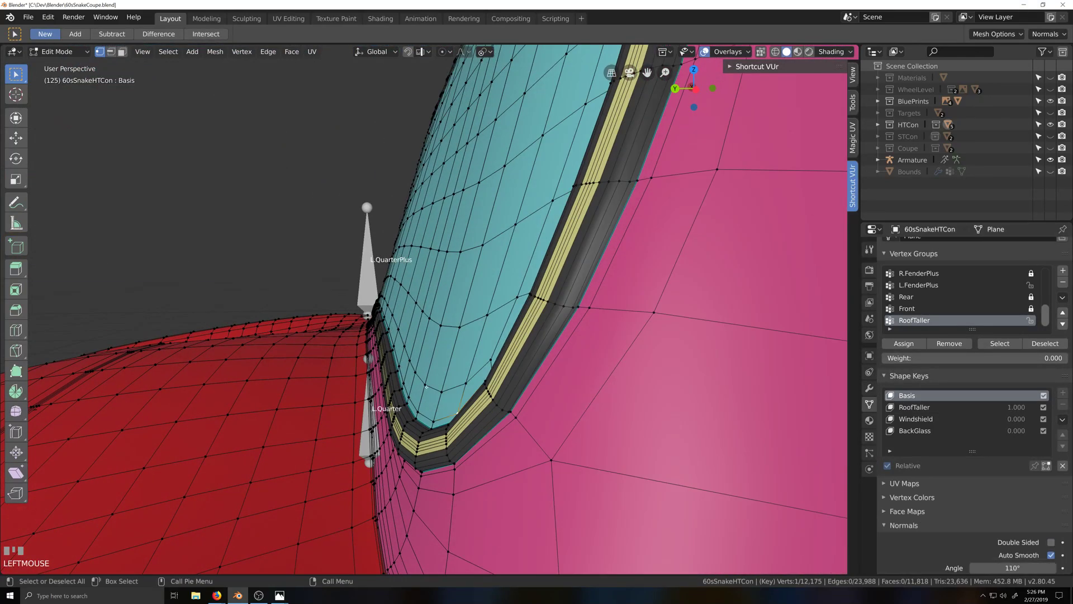
left_click(909, 407)
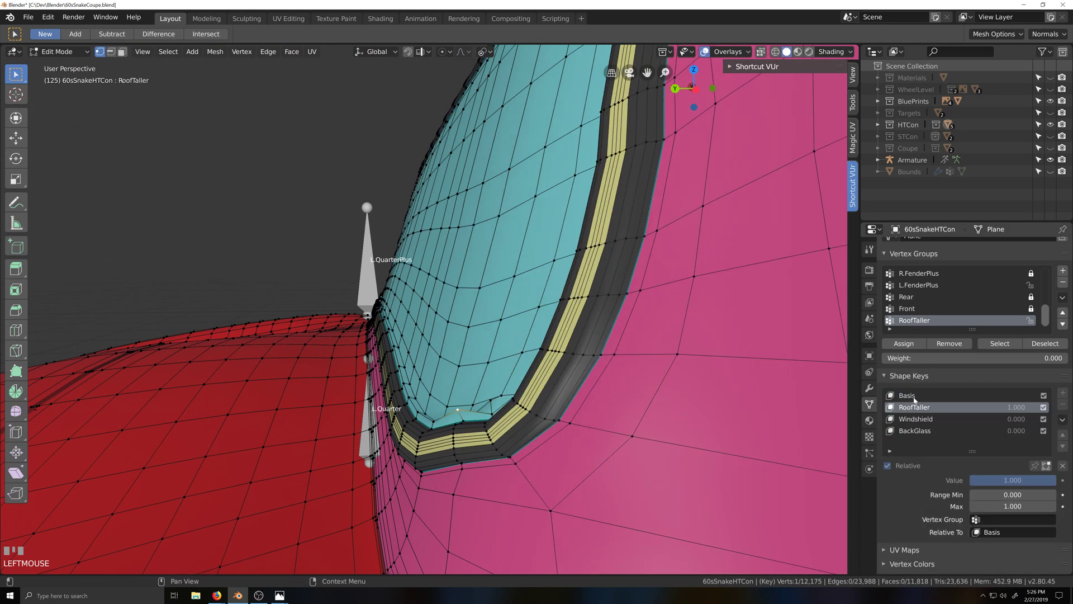
left_click(915, 397)
left_click(918, 408)
left_click(915, 400)
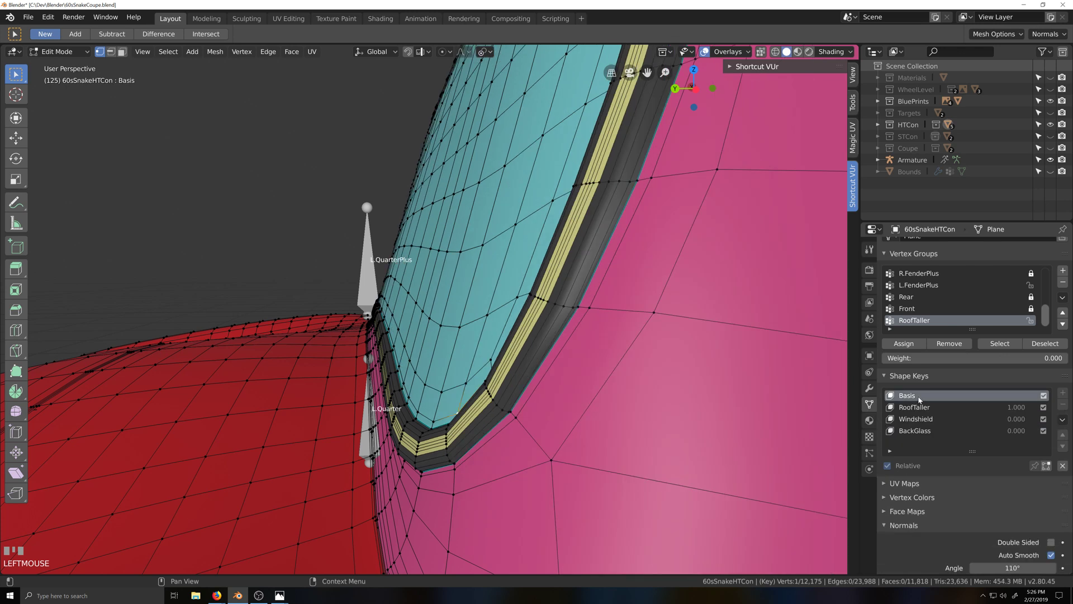
In Object Mode, delete the RoofTaller shape key and add a new shape key named ShorterRoof
scroll(549, 370, "down", 5)
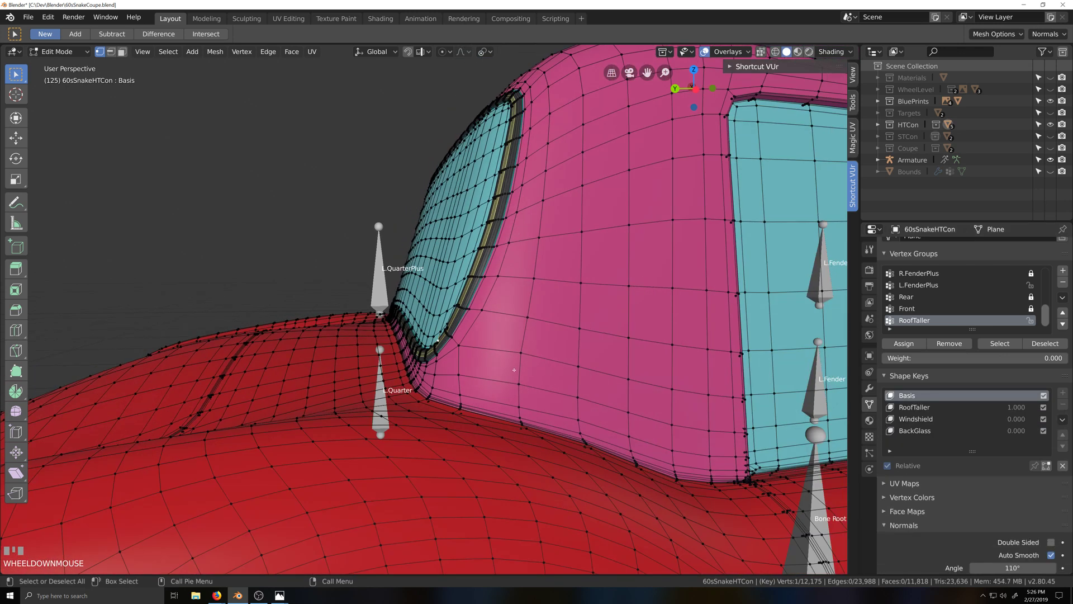
scroll(514, 370, "down", 2)
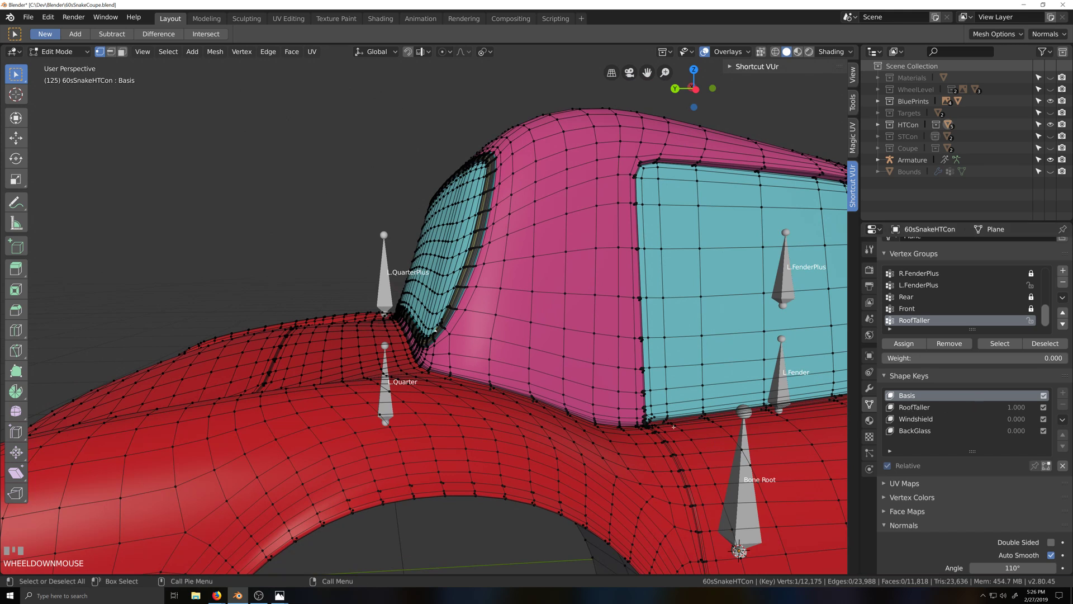
key("Tab")
left_click(928, 378)
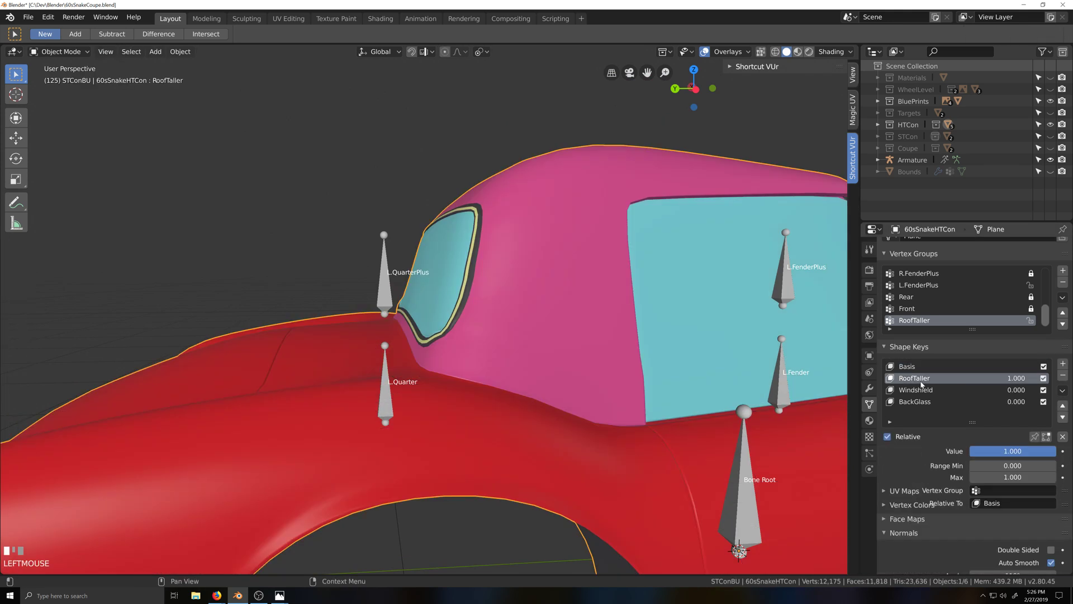
left_click(1064, 378)
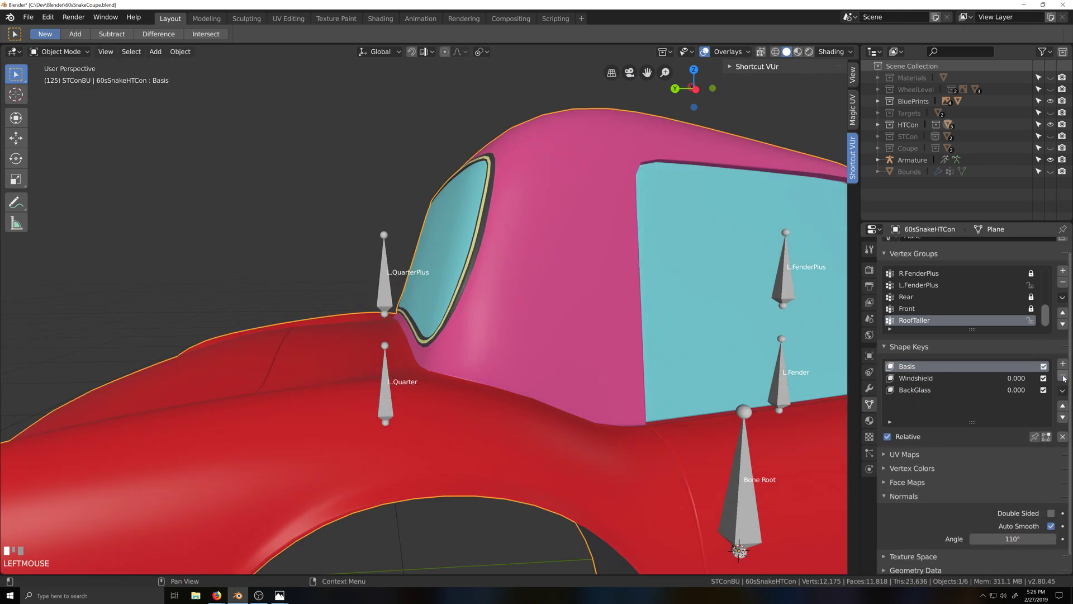
left_click(1063, 364)
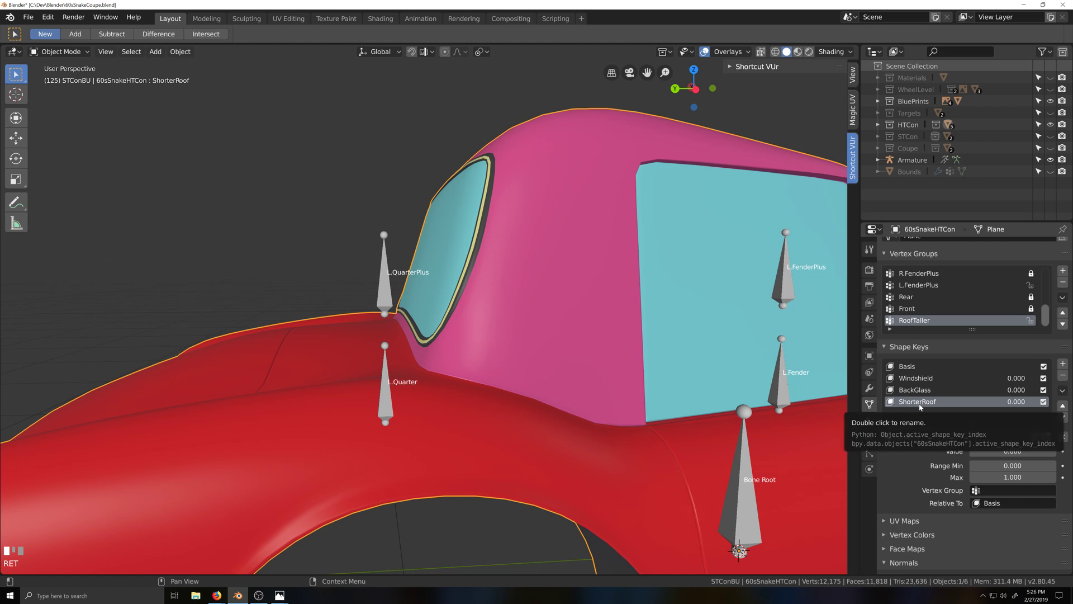
Hide the Armature collection and enter Edit Mode on the body in the left orthographic view with ShorterRoof active
scroll(565, 353, "down", 3)
key("Tab")
key("Tab")
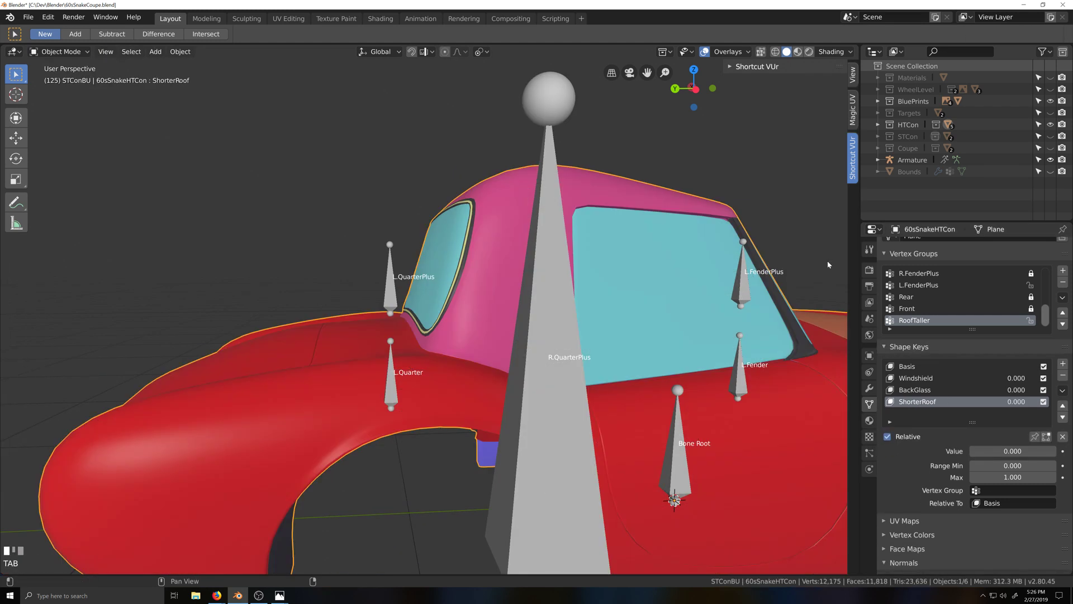
left_click(1050, 159)
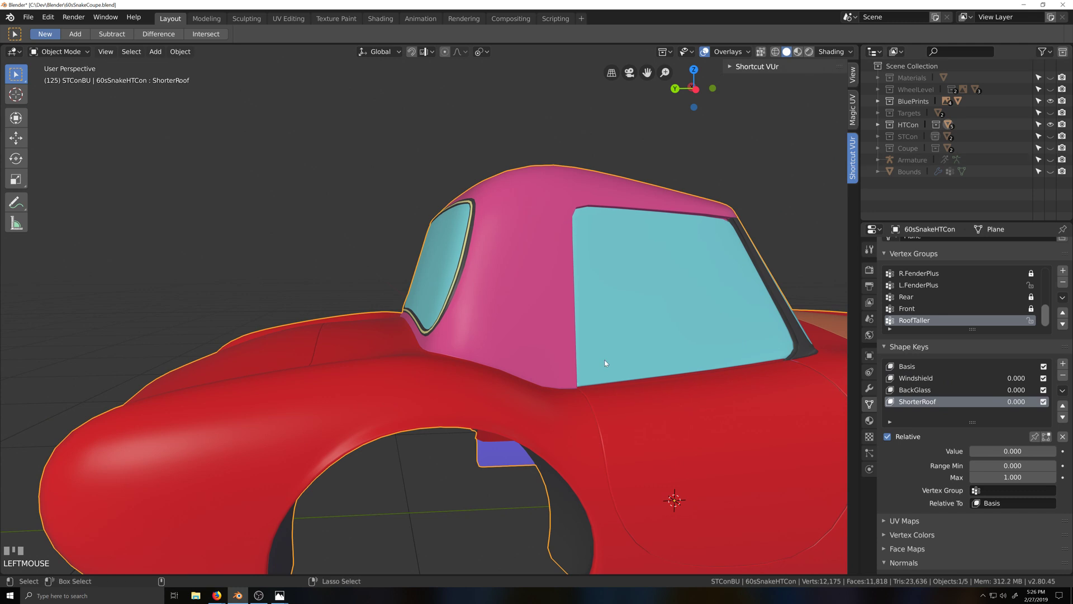
key("ctrl+KP_3")
key("Tab")
key("shift+grave")
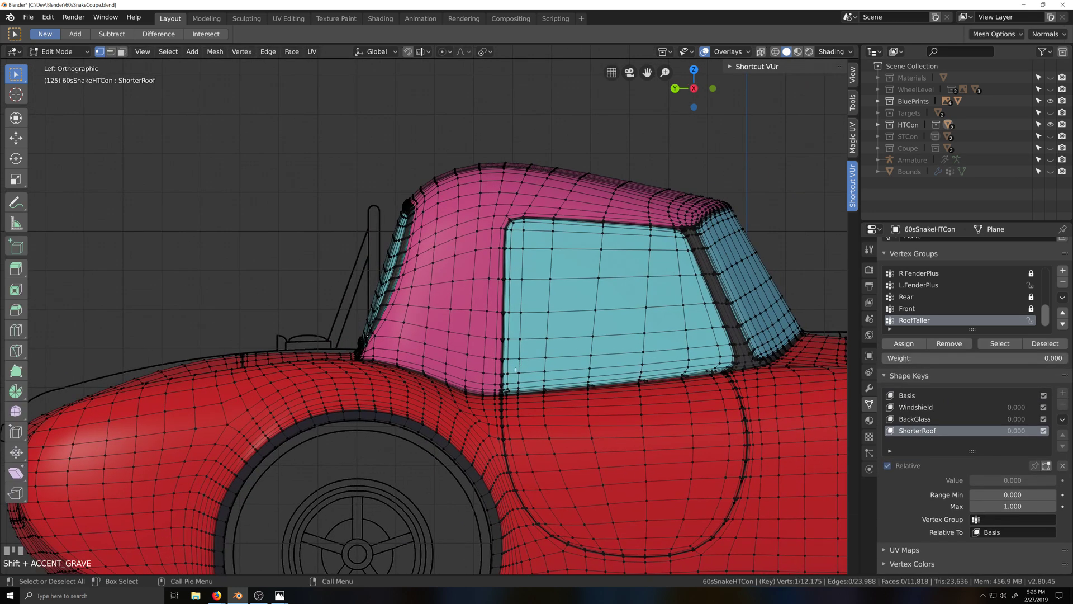
Select the horizontal edge loop around the lower roof, side glass and windshield, and add the matching loop across the back glass
scroll(516, 370, "up", 1)
key("shift+grave")
key("grave")
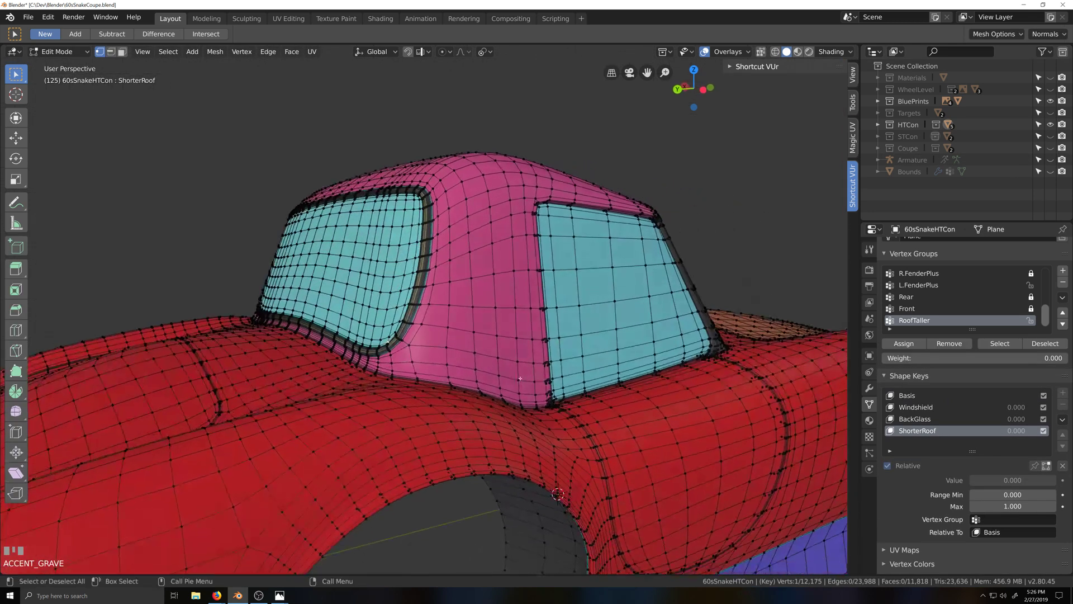
left_click(510, 358, "alt")
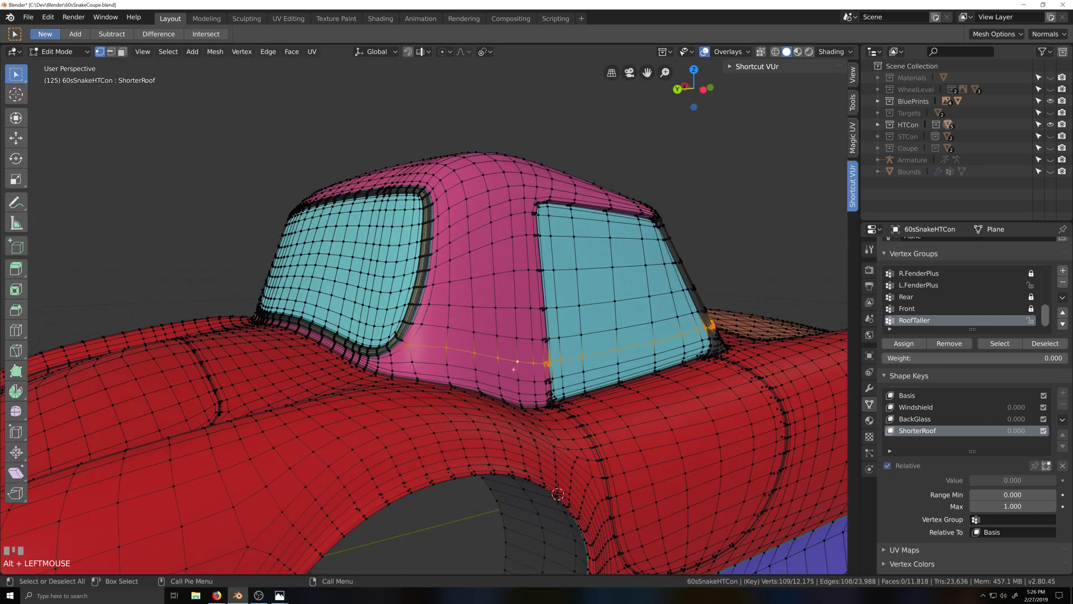
key("grave")
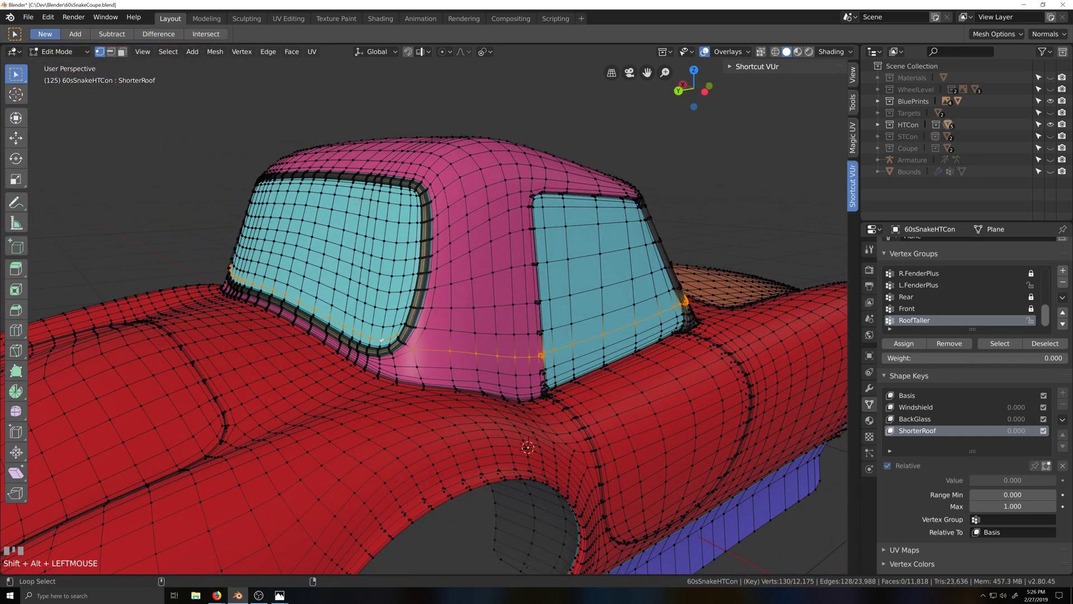
key("grave")
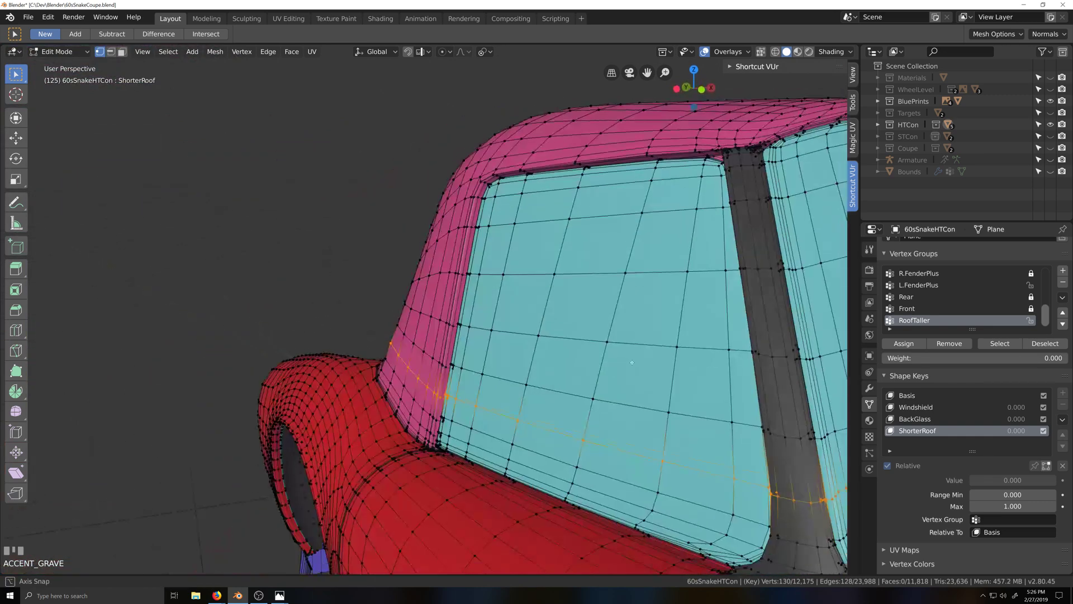
scroll(414, 372, "up", 3)
key("grave")
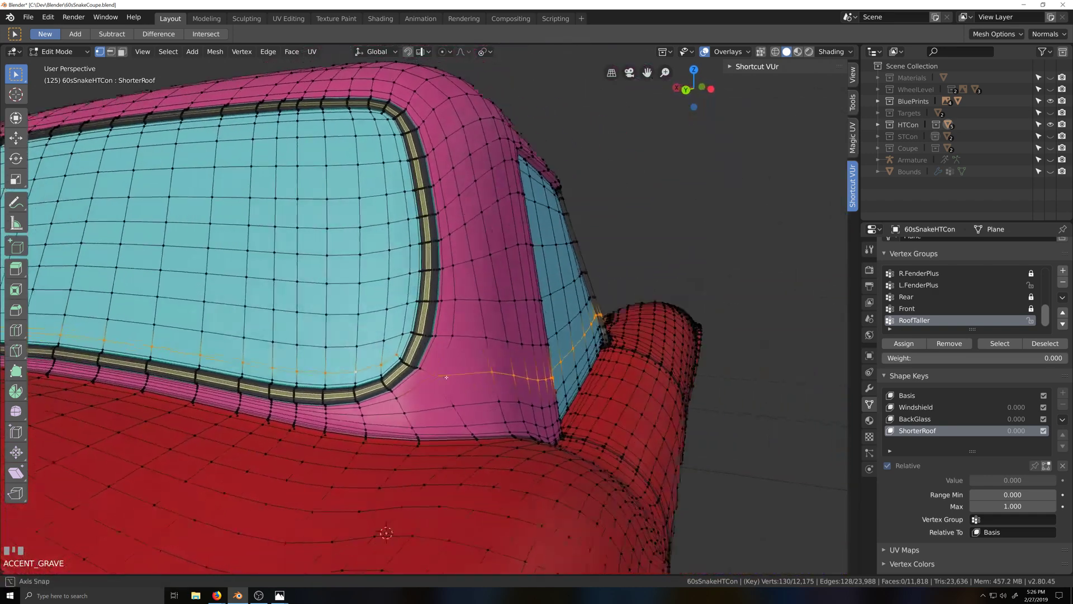
With X-Ray on, circle-select the trim vertices at the back glass's lower corner on the car's left side into the selection
scroll(470, 391, "up", 4)
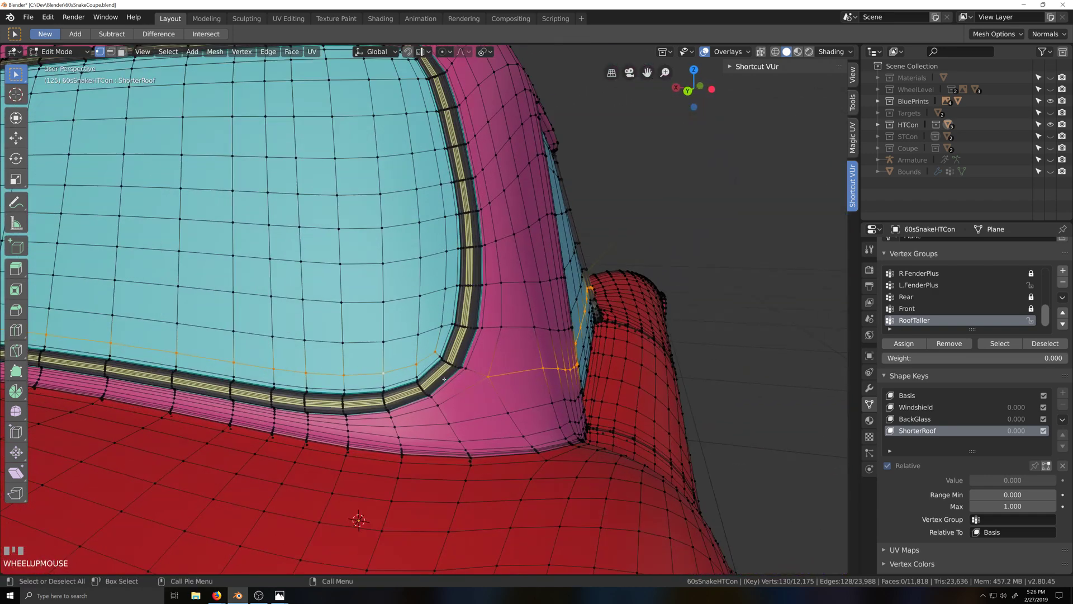
key("alt+z")
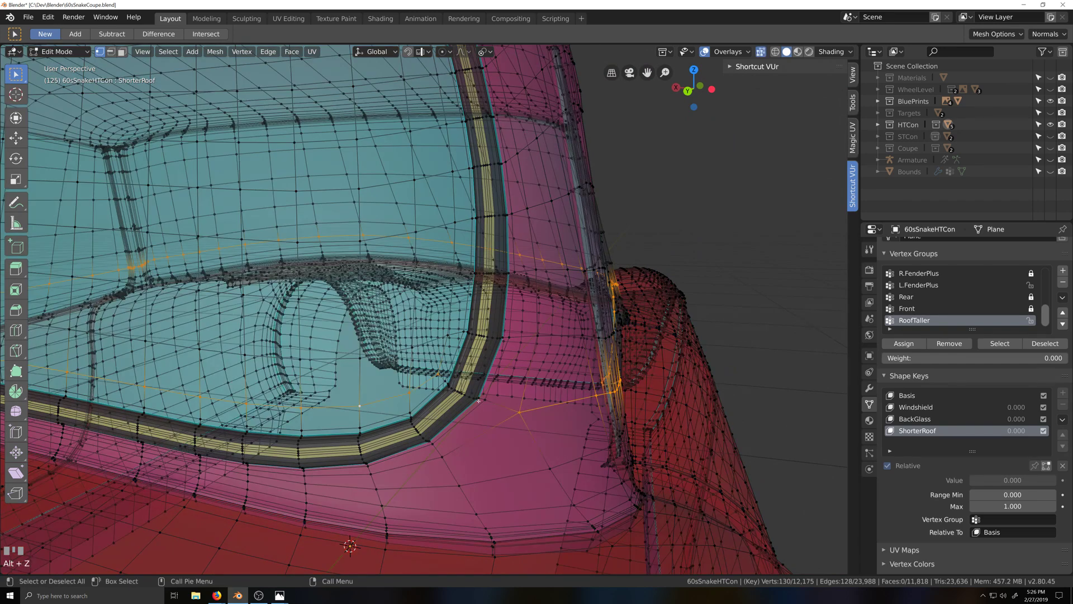
key("grave")
key("c")
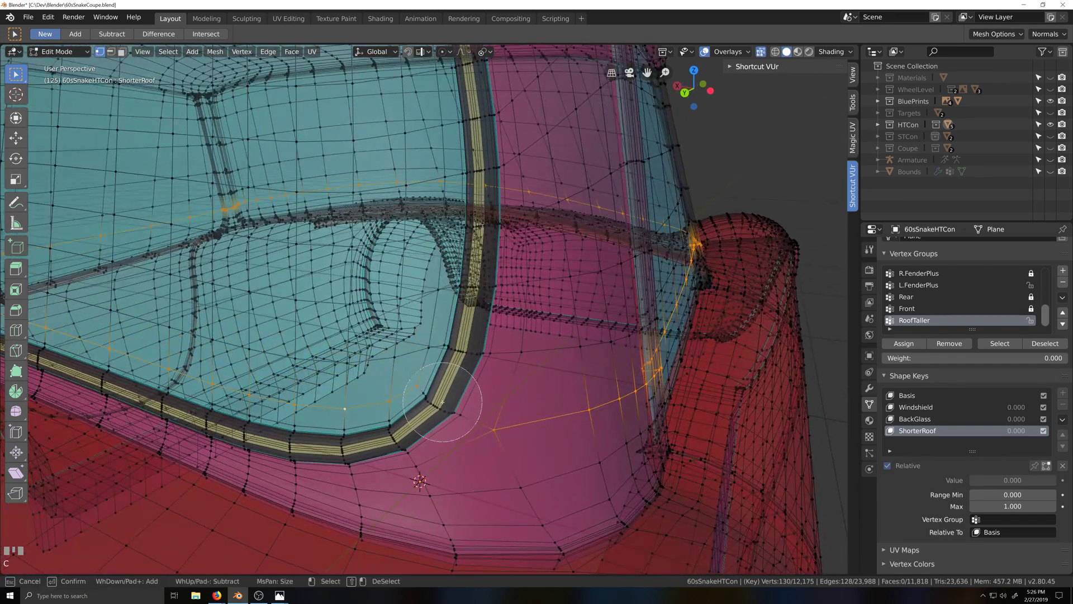
left_click(443, 402)
right_click(442, 402)
scroll(442, 402, "down", 2)
key("grave")
scroll(481, 336, "down", 2)
Add the trim vertices at the back glass's opposite lower corner to the selection, and turn X-Ray off
key("shift+grave")
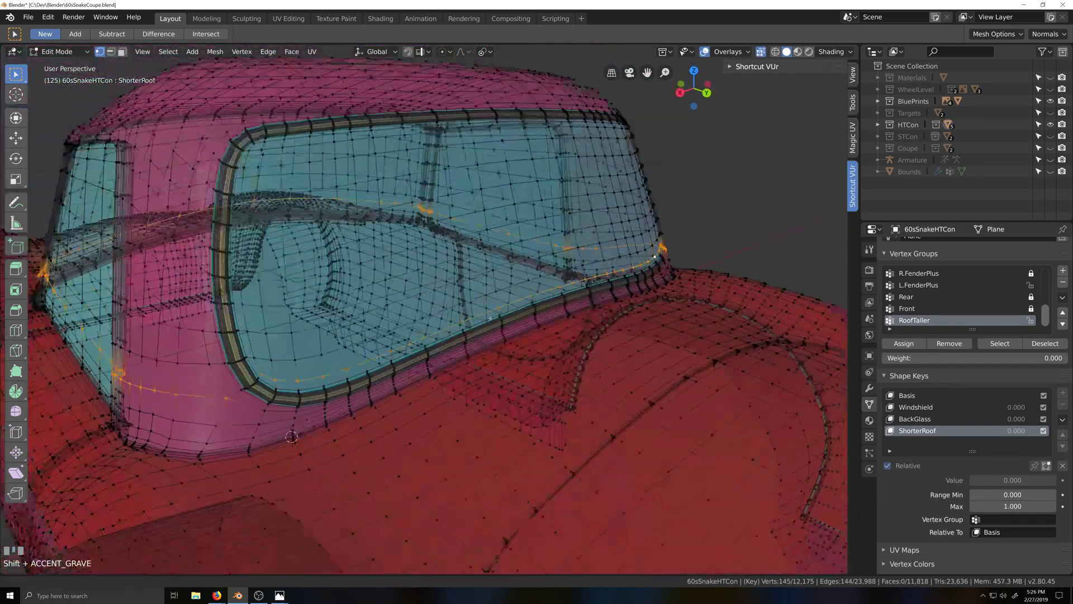
scroll(447, 357, "up", 3)
key("shift+grave")
scroll(400, 422, "down", 1)
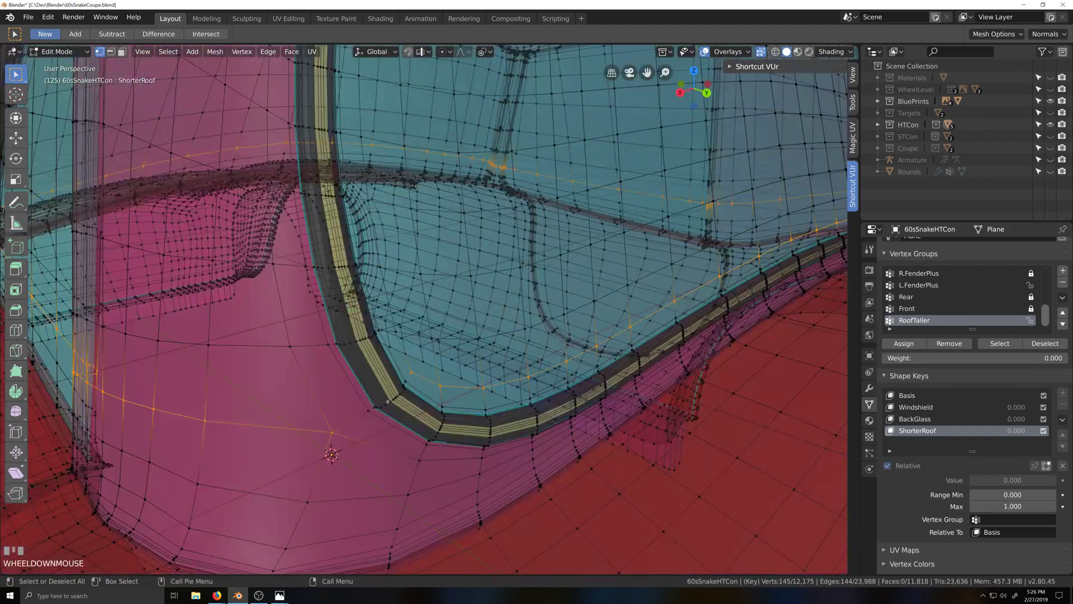
key("c")
left_click_drag(378, 407, 393, 391)
right_click(384, 402)
scroll(632, 331, "down", 7)
key("grave")
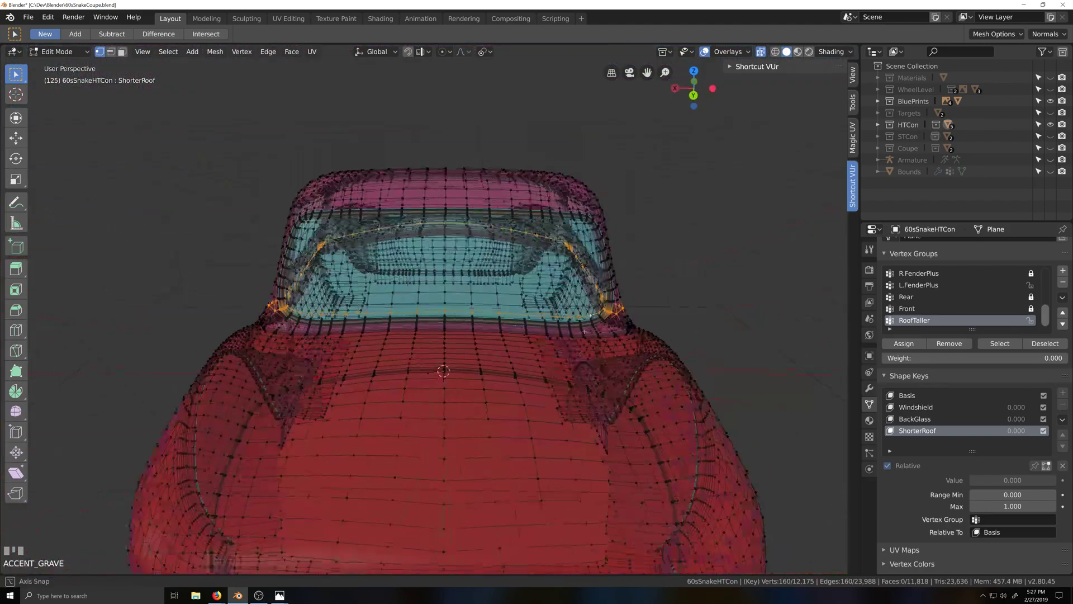
scroll(510, 330, "up", 2)
key("alt+z")
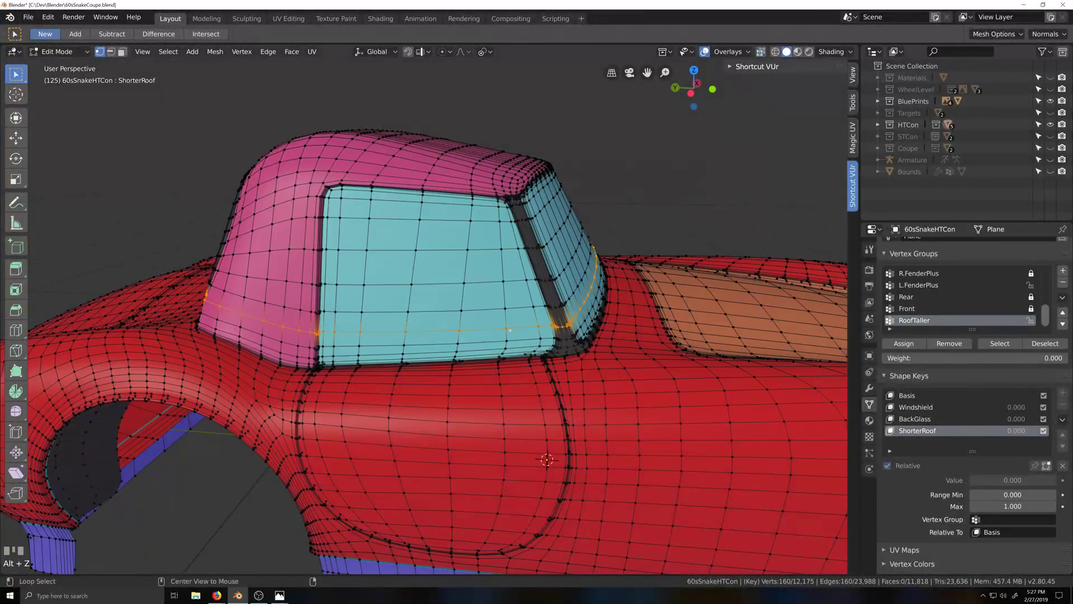
Hide the selected loop, select the linked roof and glass above the gap, and reveal the hidden loop as part of the selection
key("grave")
key("h")
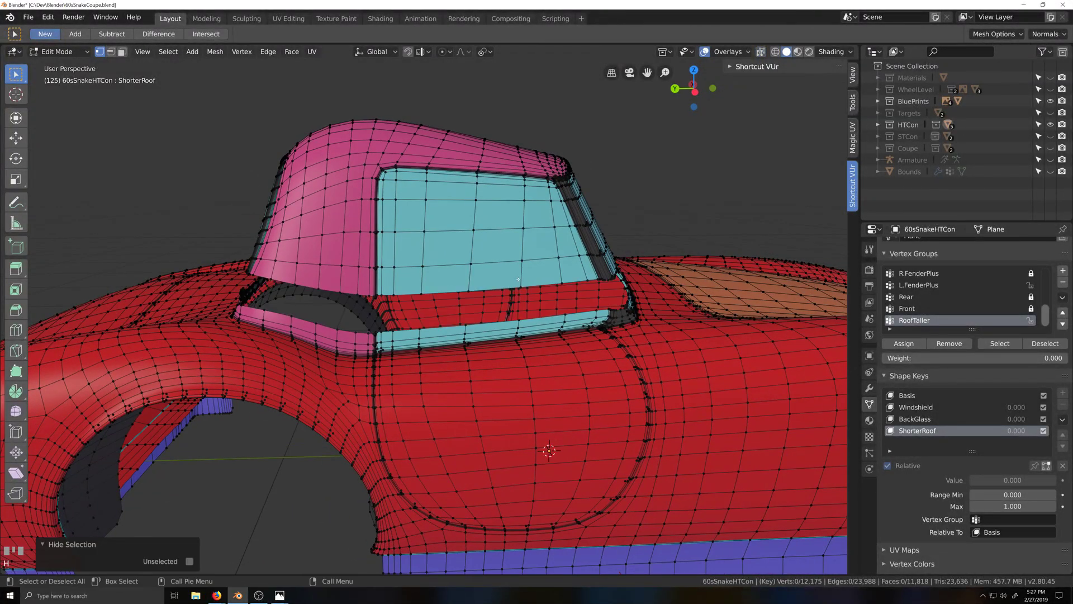
key("k")
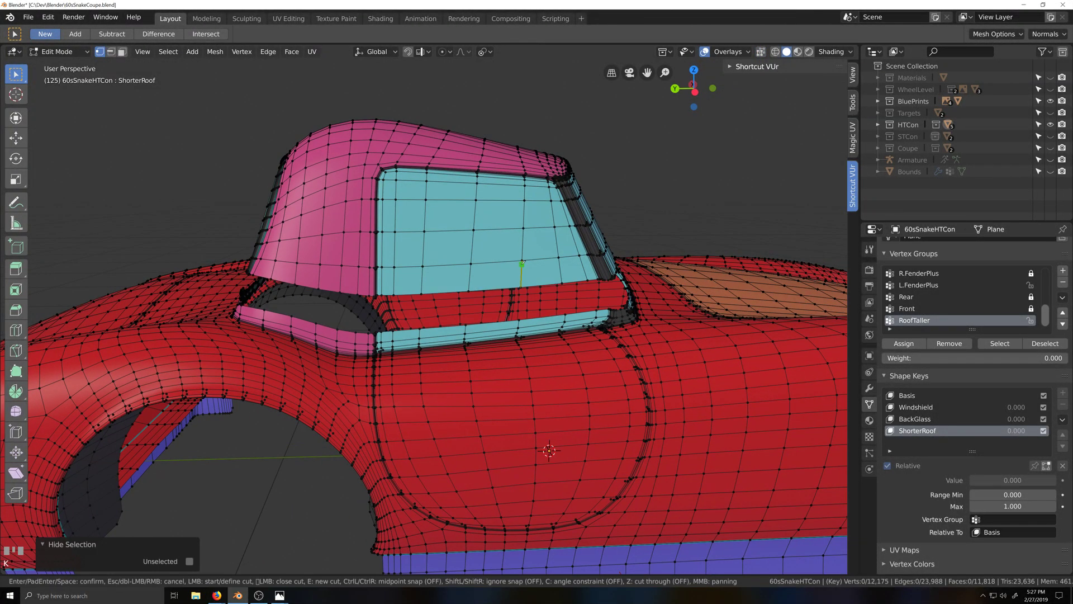
right_click(519, 262)
key("l")
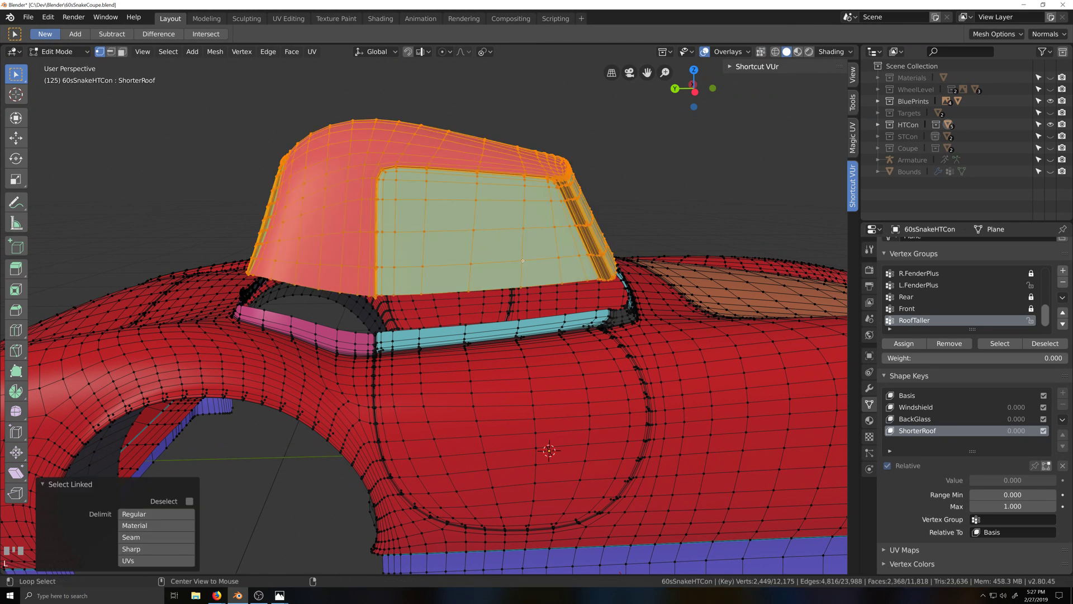
key("alt+h")
Inspect the upper roof selection from the side and front, ending at the back glass's lower corner in left orthographic view
key("ctrl+KP_3")
scroll(465, 241, "up", 2)
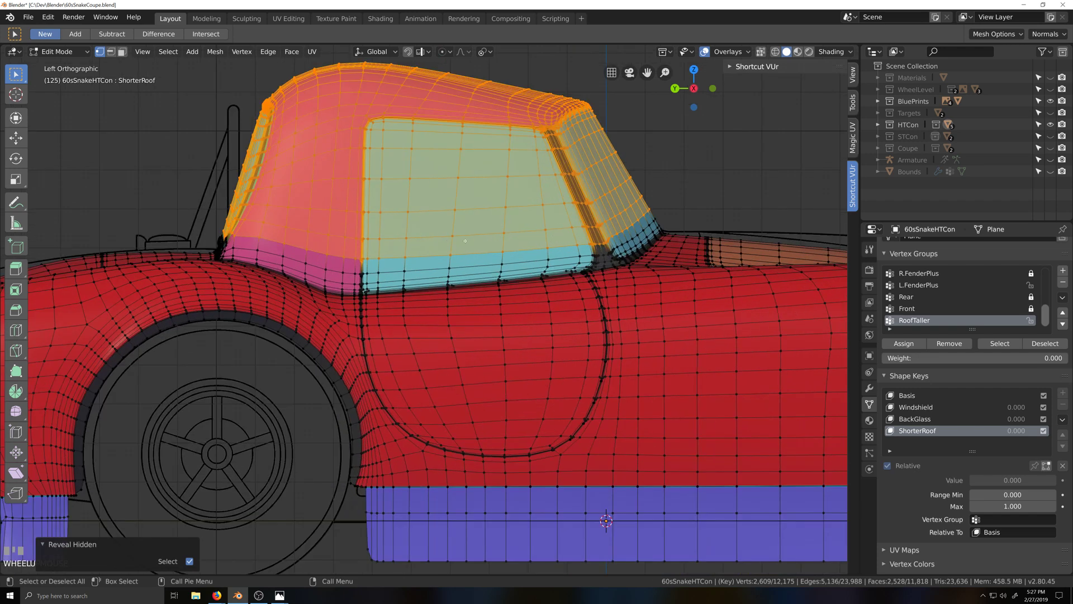
key("grave")
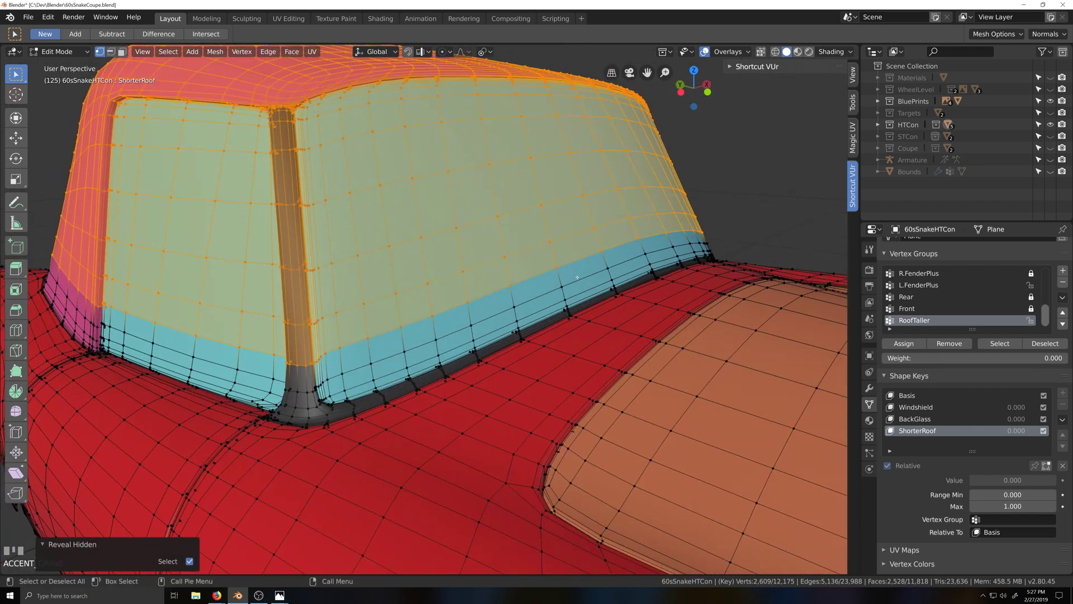
scroll(577, 276, "down", 3)
middle_click_drag(557, 273, 205, 334)
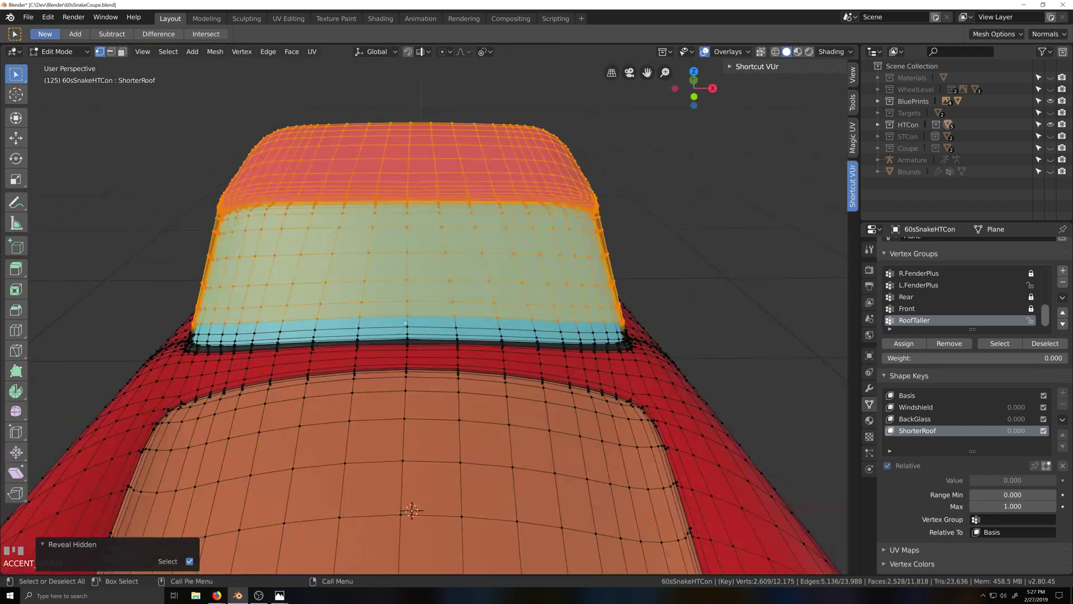
scroll(205, 334, "down", 1)
key("grave")
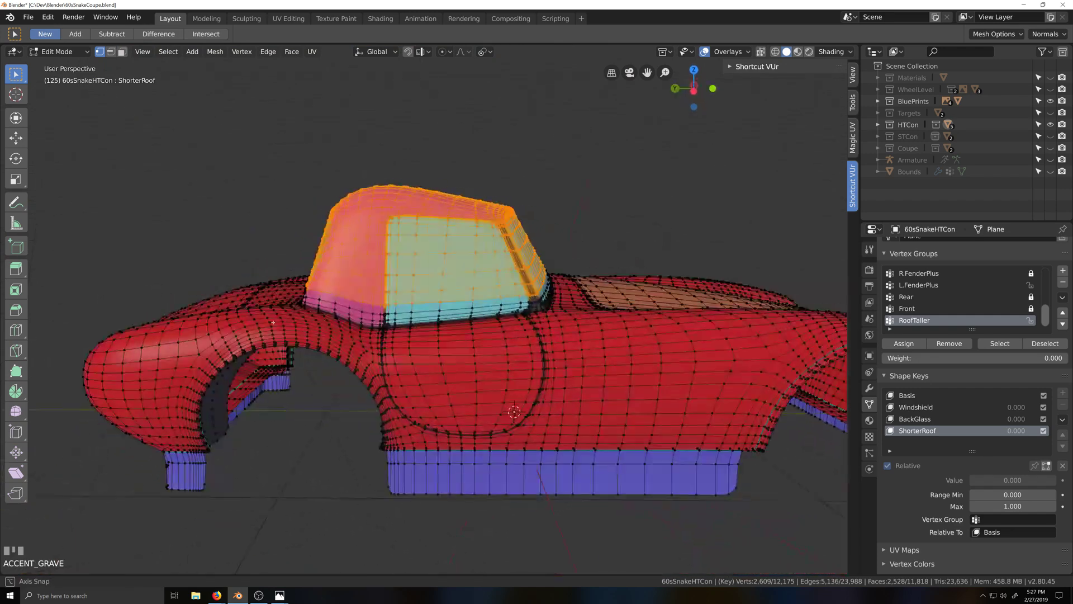
key("ctrl+KP_3")
scroll(520, 440, "up", 8)
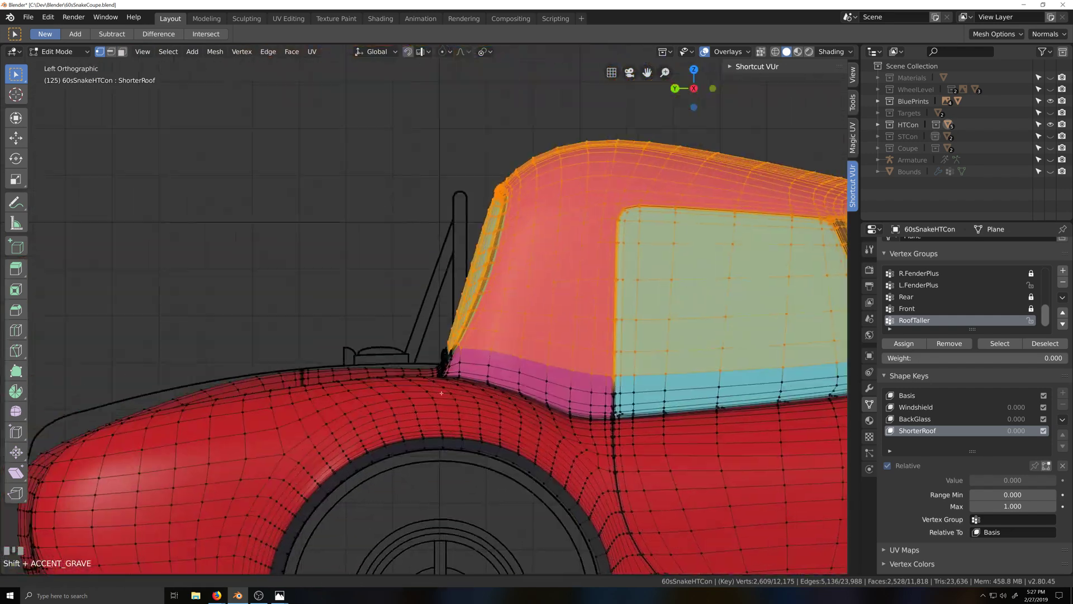
key("shift+grave")
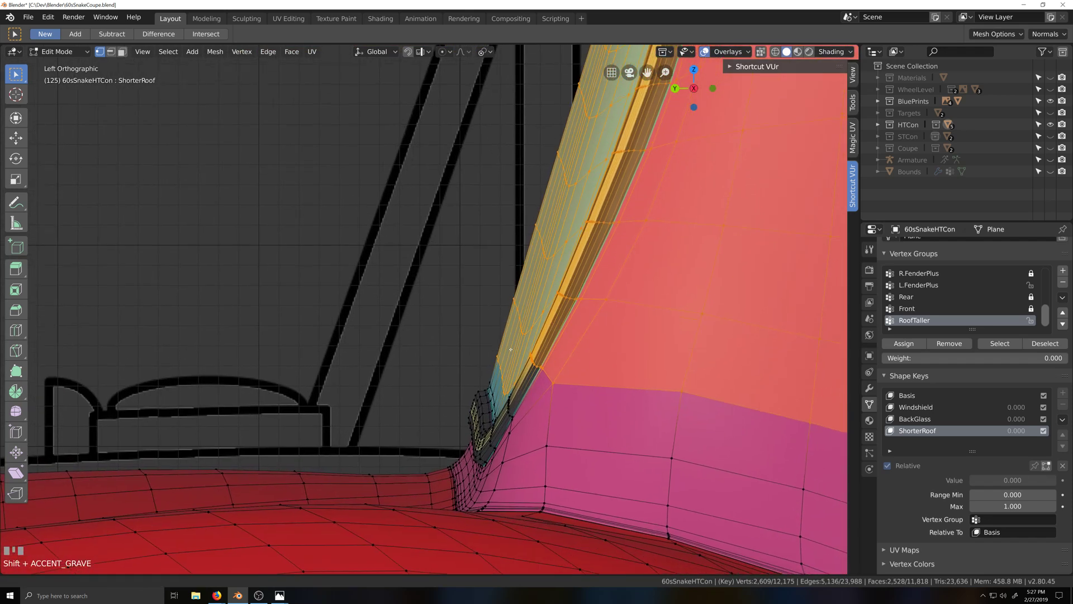
scroll(569, 395, "up", 1)
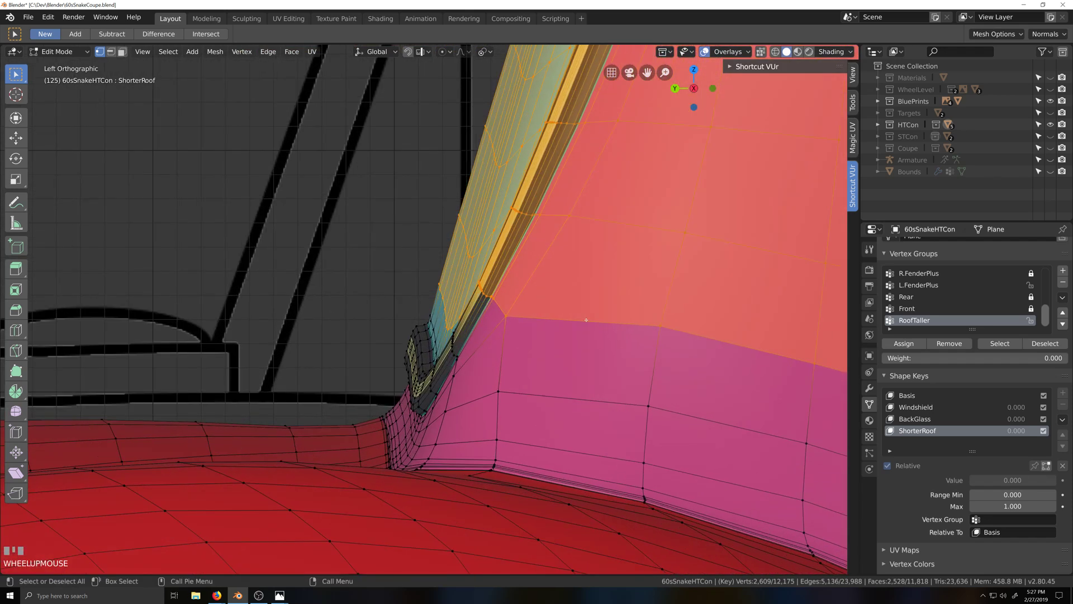
Try to fit the upper roof to the back glass gap with a 0.009 shear and a 1.003 scale along Y
key("shift+ctrl+alt+s")
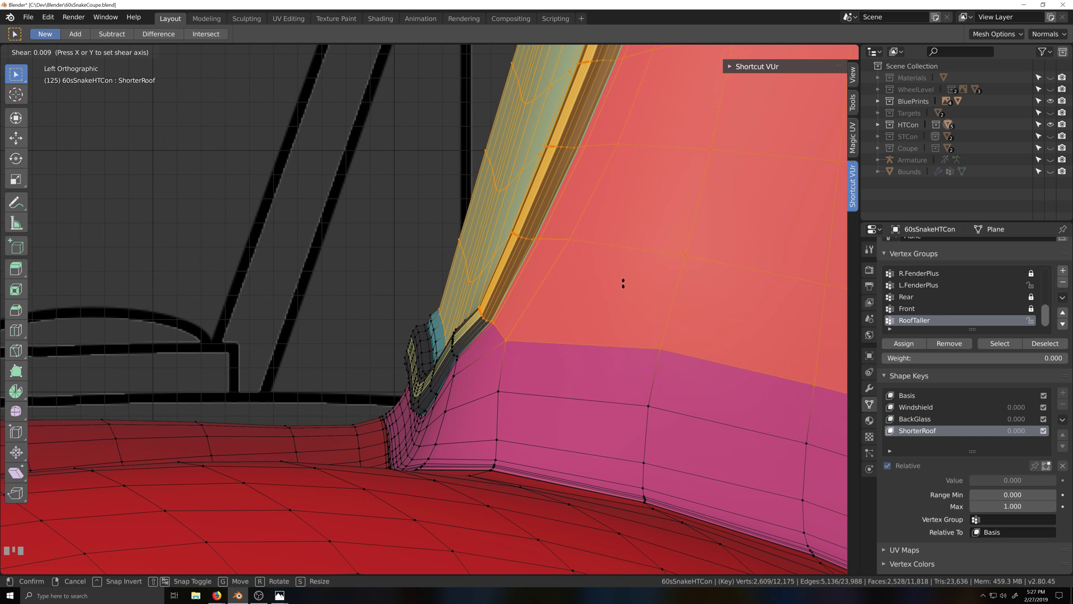
left_click(623, 283)
key("s")
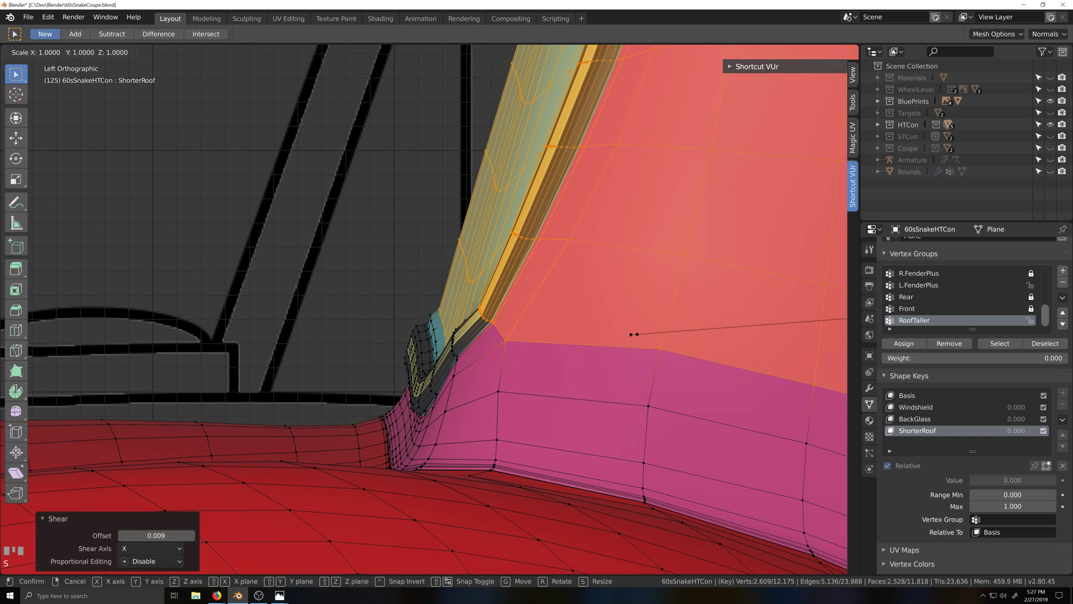
key("y")
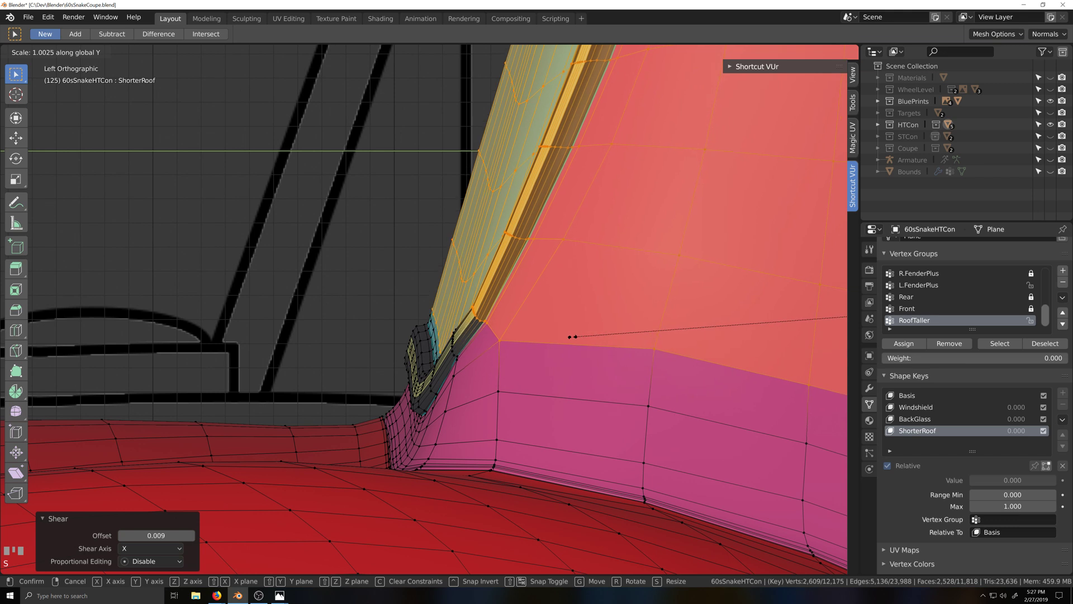
left_click(569, 337)
Deselect the edge loop running along the bottom of the back glass
scroll(564, 342, "down", 5)
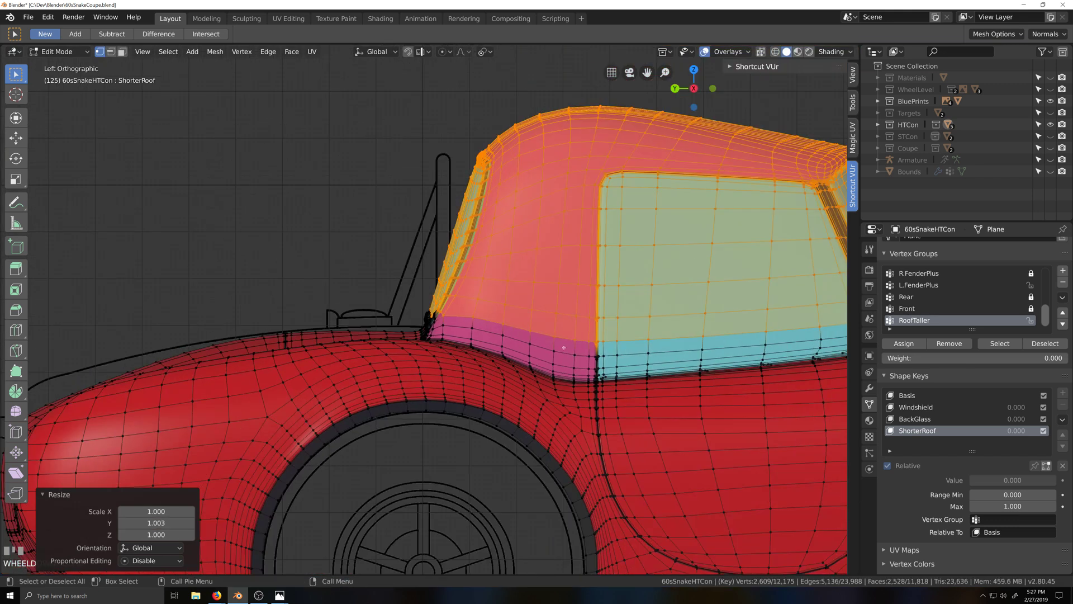
scroll(564, 348, "down", 3)
middle_click_drag(563, 347, 491, 362)
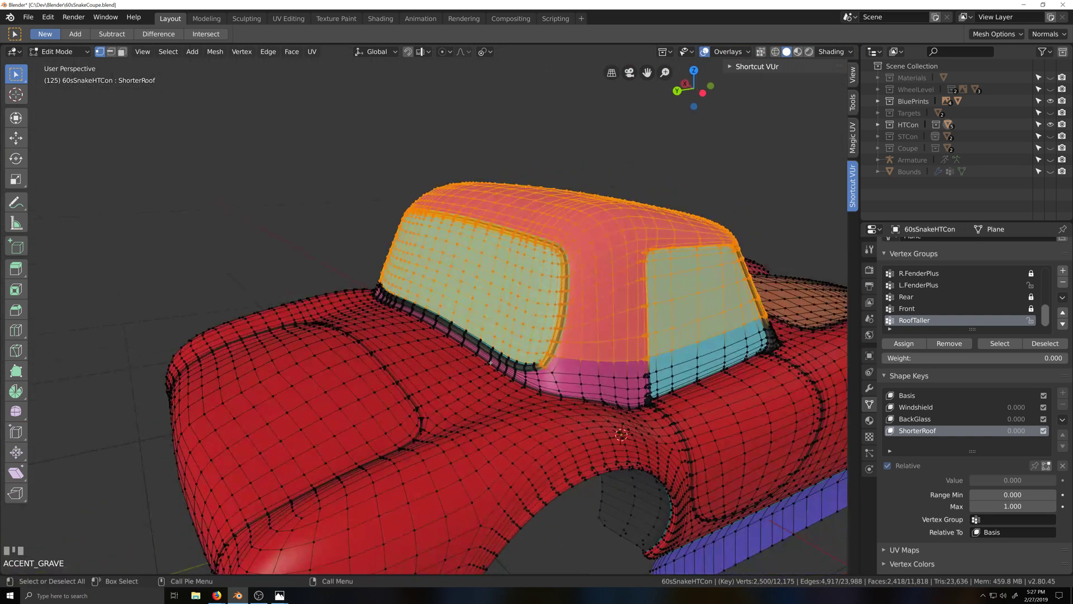
scroll(491, 362, "up", 4)
left_click(547, 375, "alt")
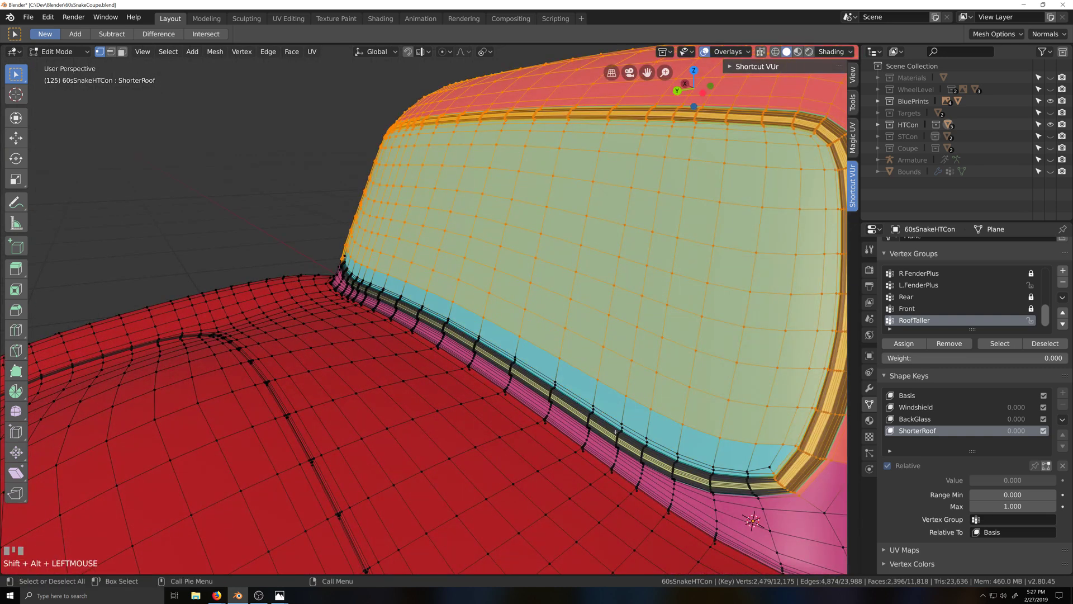
With X-Ray on, circle-deselect the remaining vertices at both lower corners of the back glass trim
scroll(681, 428, "down", 2)
key("alt+z")
key("c")
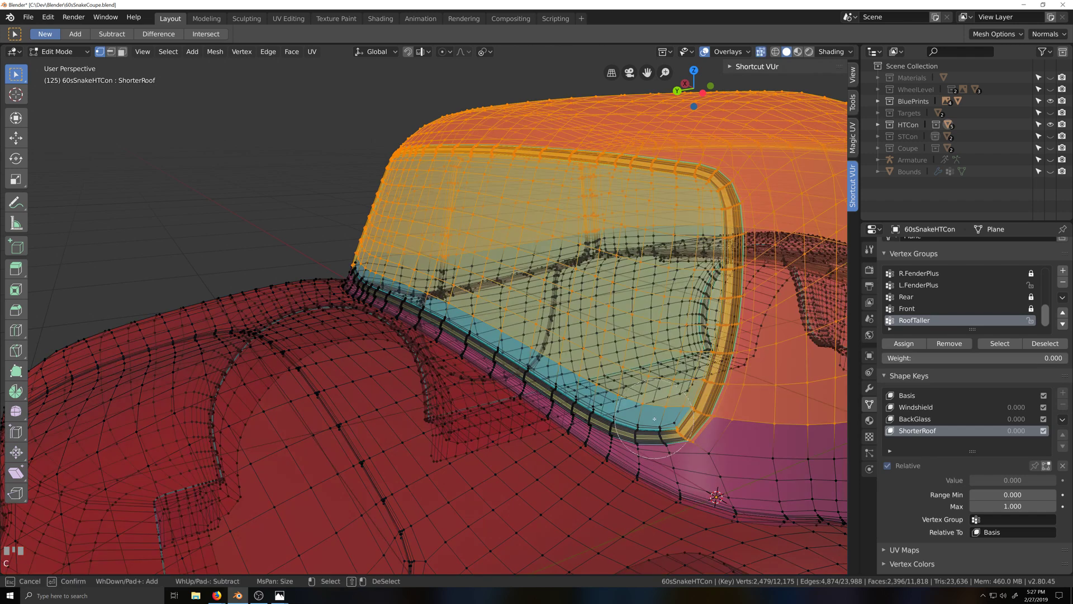
middle_click_drag(659, 456, 255, 452)
left_click(212, 427, "shift")
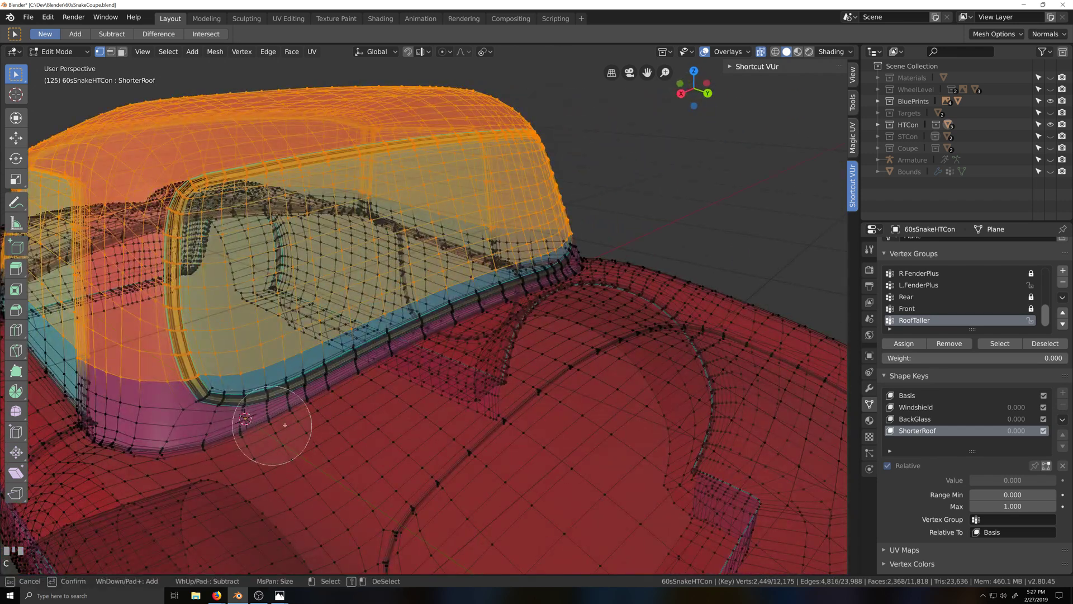
Add one vertex at the windshield's lower corner to the upper roof selection as its active element
key("grave")
middle_click_drag(732, 344, 587, 332)
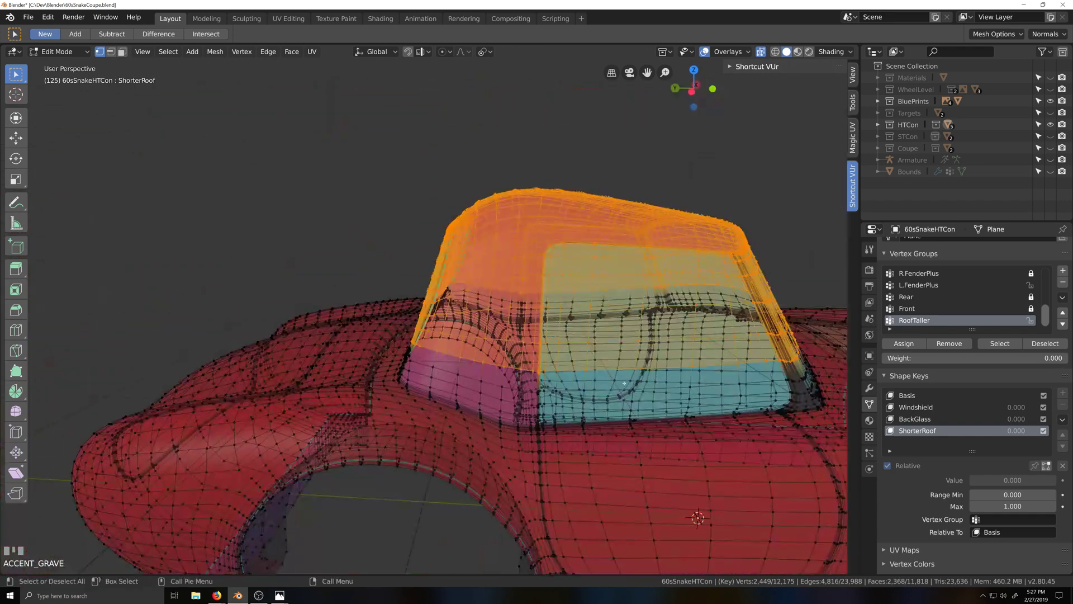
key("ctrl+KP_3")
key("grave")
middle_click_drag(594, 371, 442, 376)
left_click(442, 375, "ctrl")
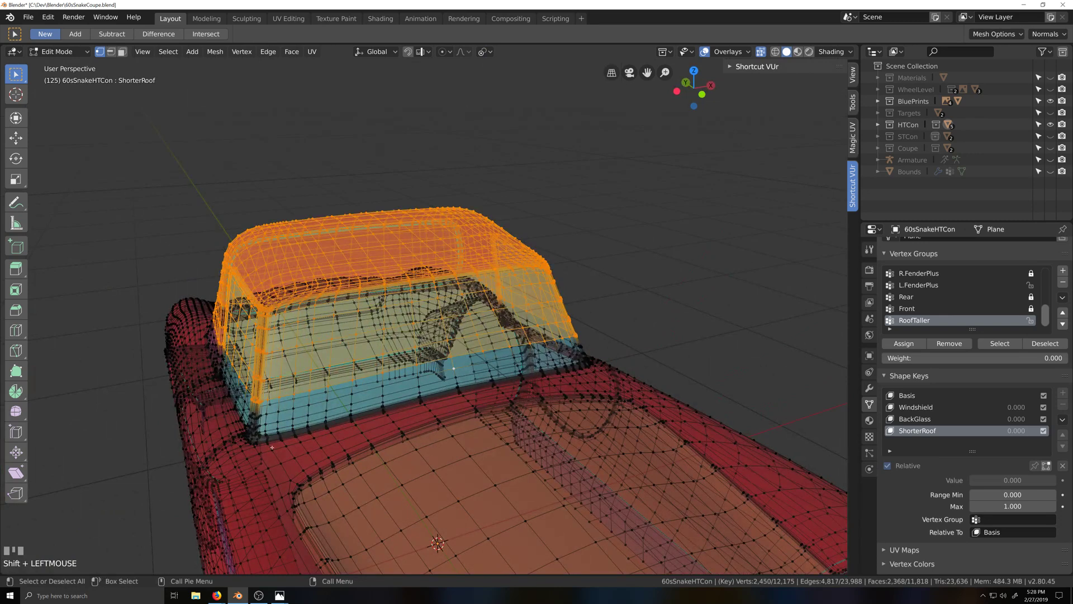
In left orthographic view, shear the selected upper roof with an offset of 0.020
key("ctrl+KP_3")
key("shift+grave")
scroll(287, 384, "up", 5)
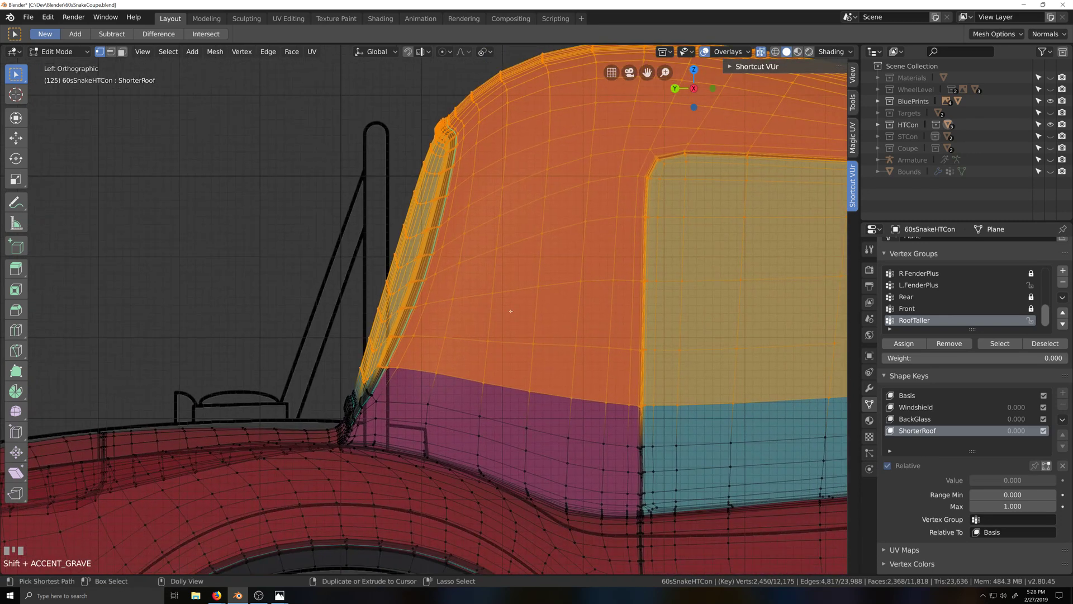
key("shift+ctrl+alt+s")
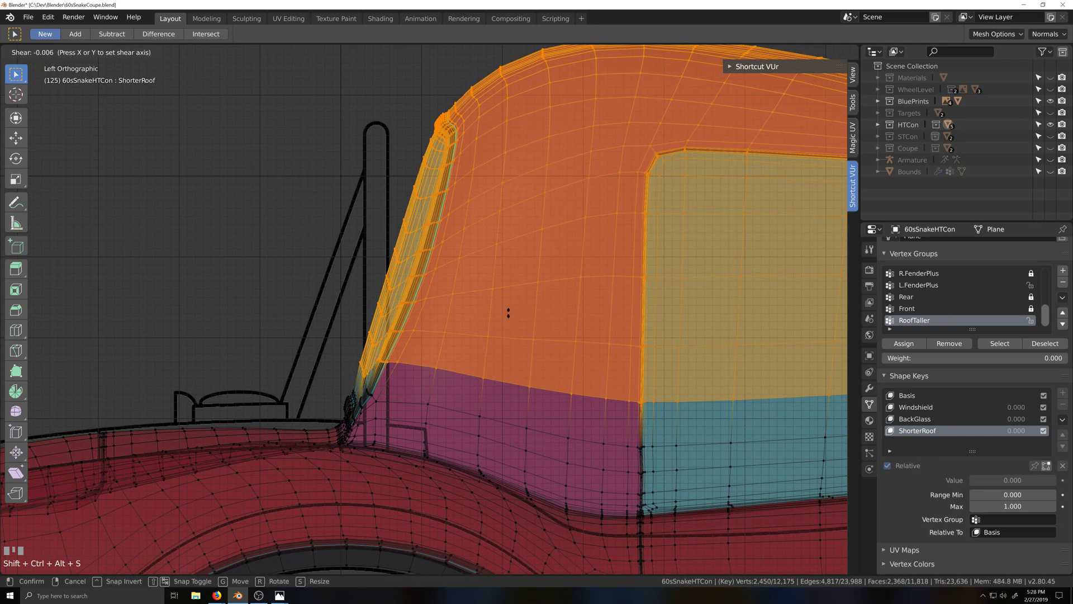
left_click(525, 305)
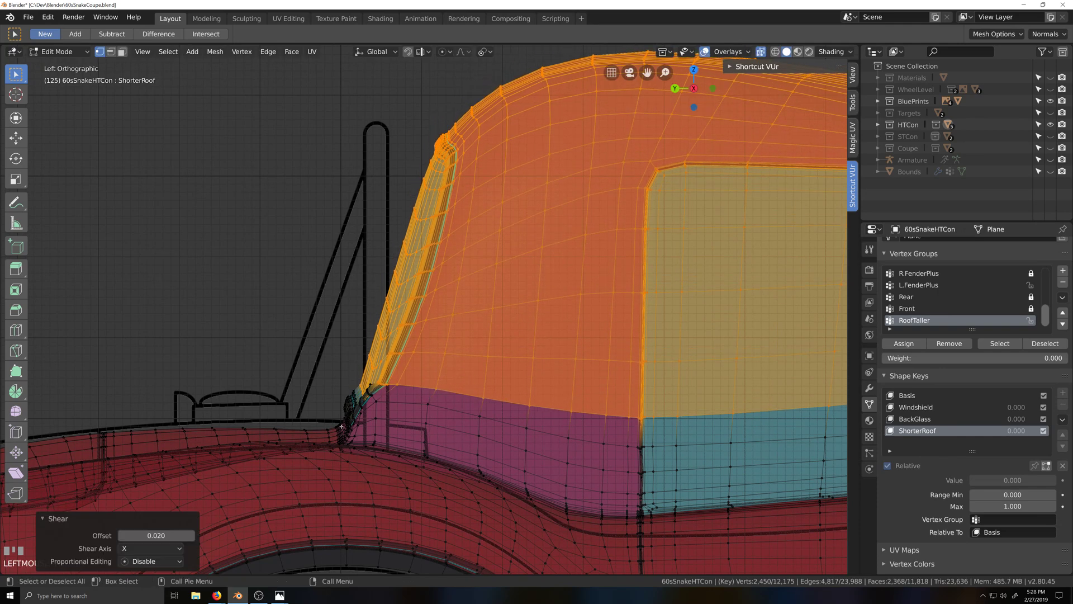
Scale the selected upper roof to 1.006 along Y, lining it up with the back glass's lower corner
scroll(463, 367, "up", 6)
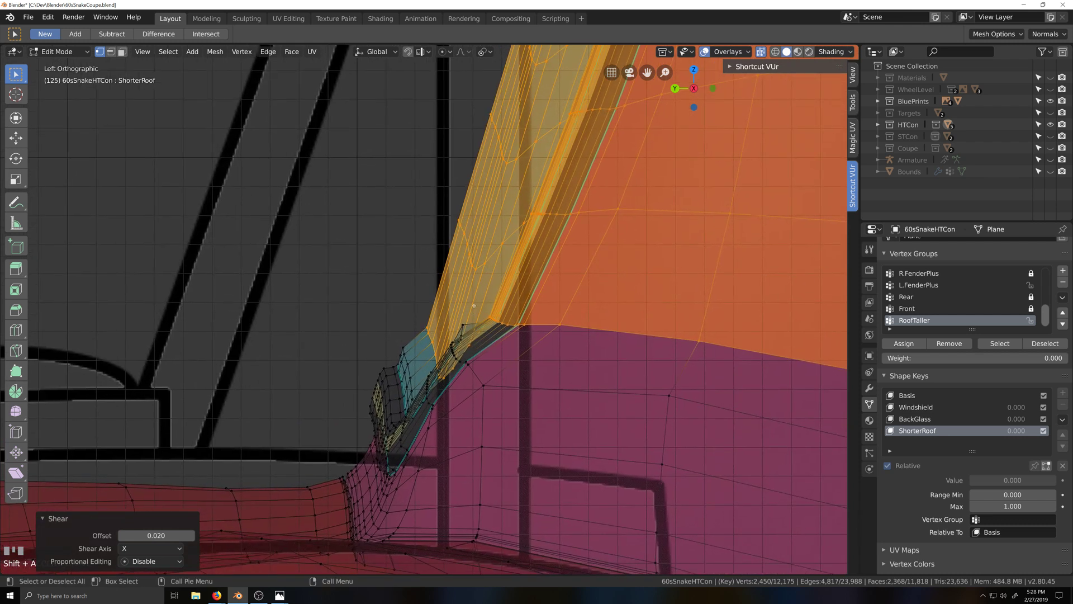
key("s")
key("y")
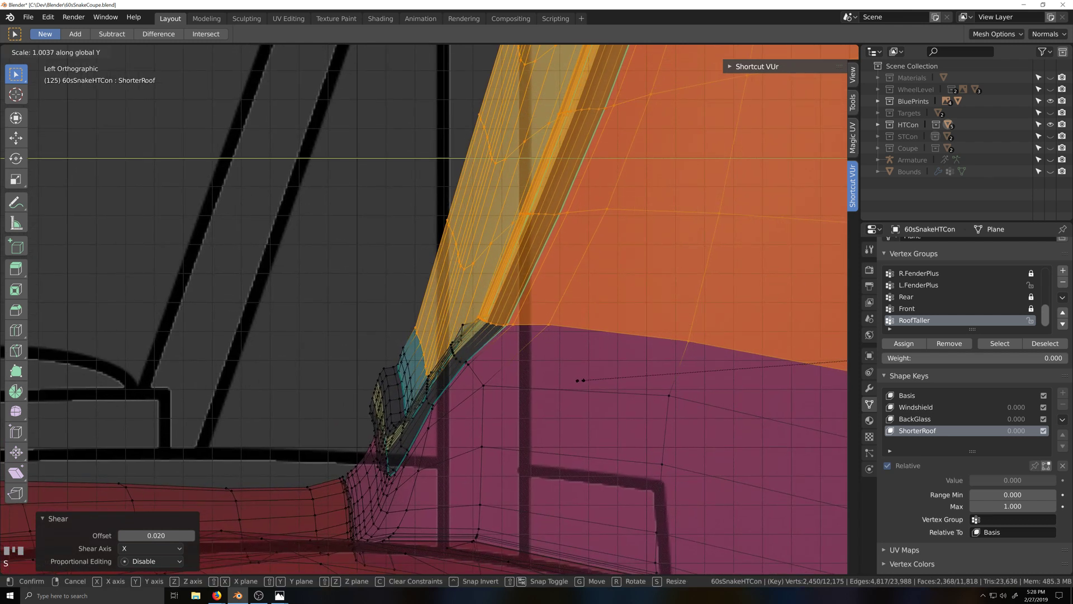
left_click(573, 366)
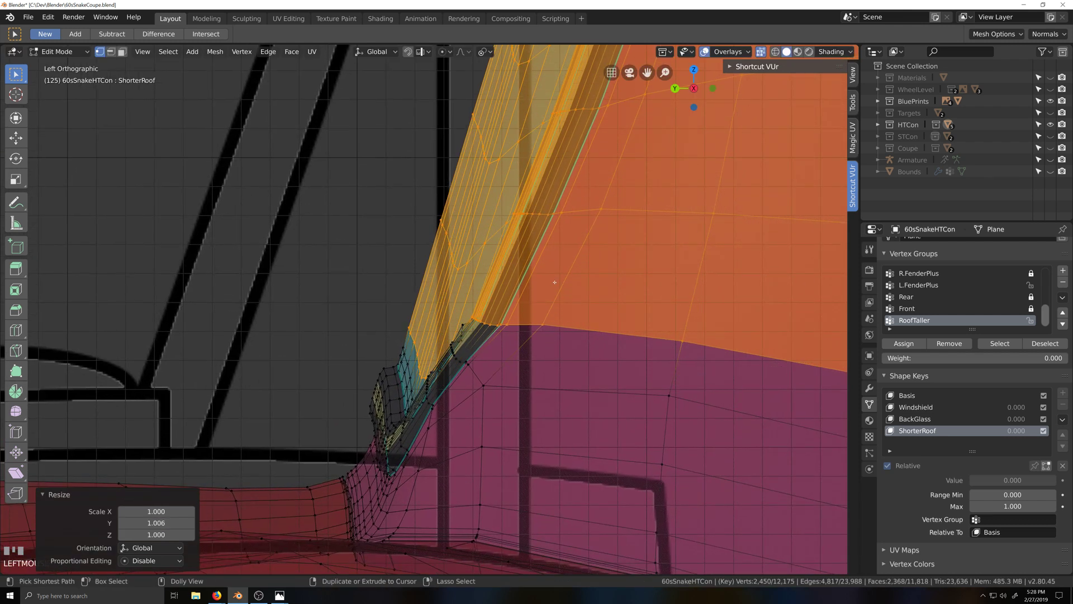
key("shift+ctrl+alt+s")
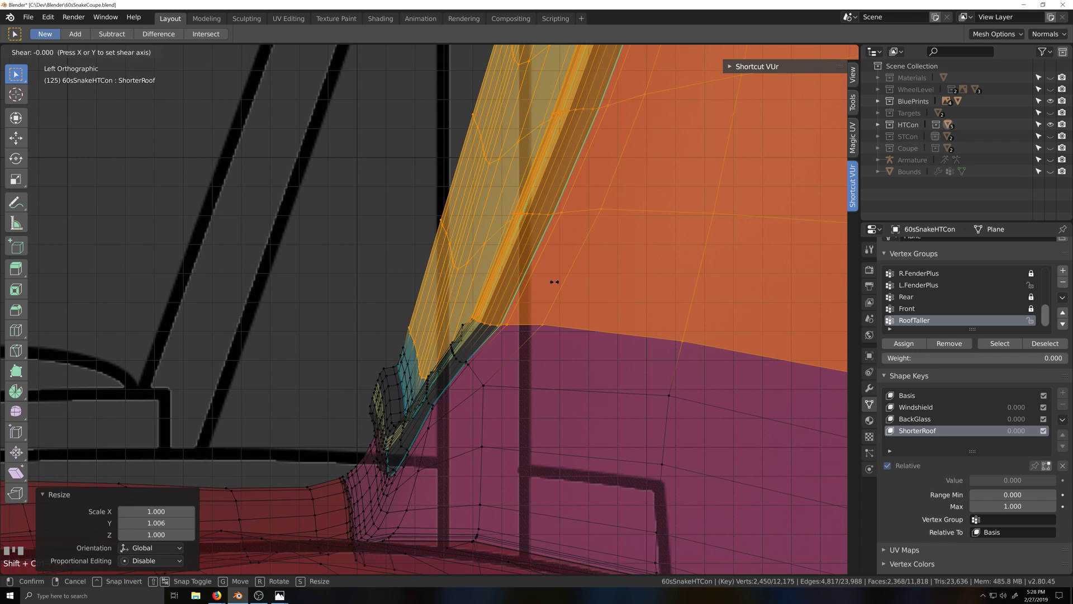
right_click(555, 282)
key("shift+ctrl+alt+s")
right_click(511, 291)
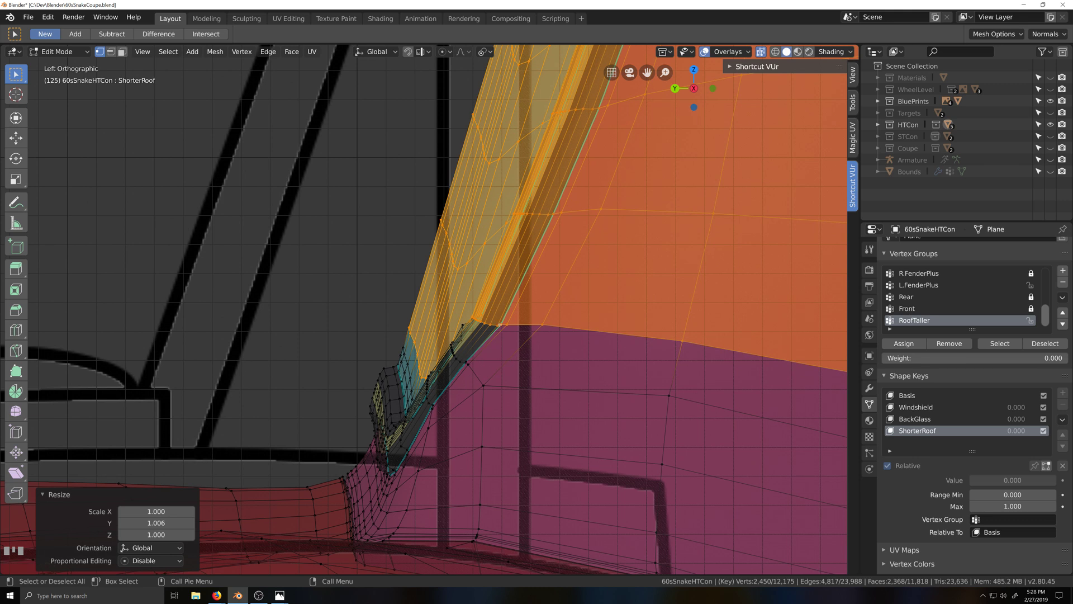
Shear the upper roof slightly more, with an offset of 0.001, and check its fit in side view
key("shift+ctrl+alt+s")
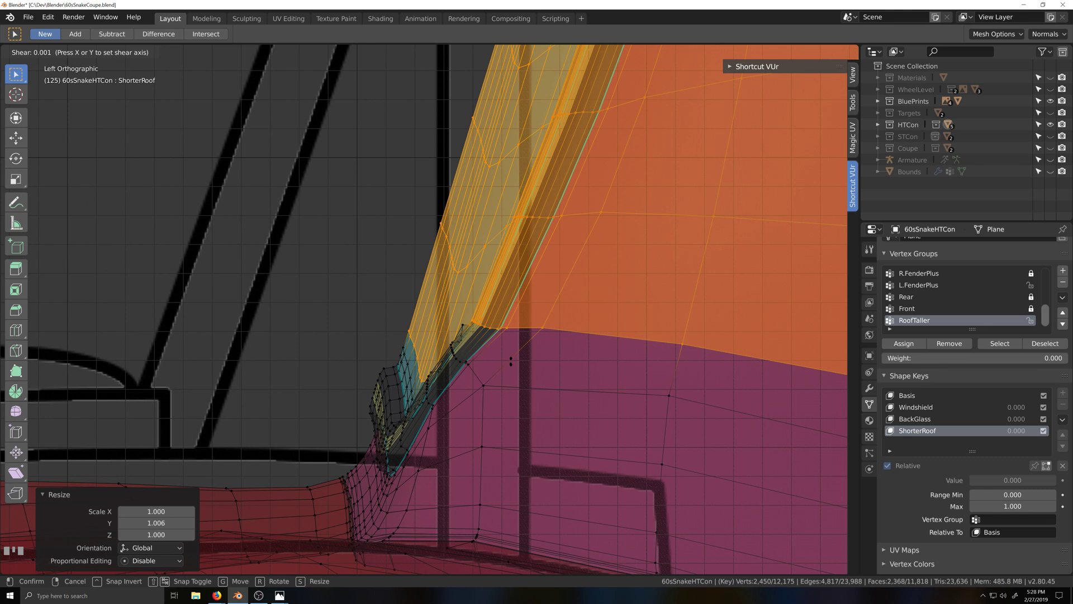
left_click(510, 362)
scroll(514, 363, "down", 6)
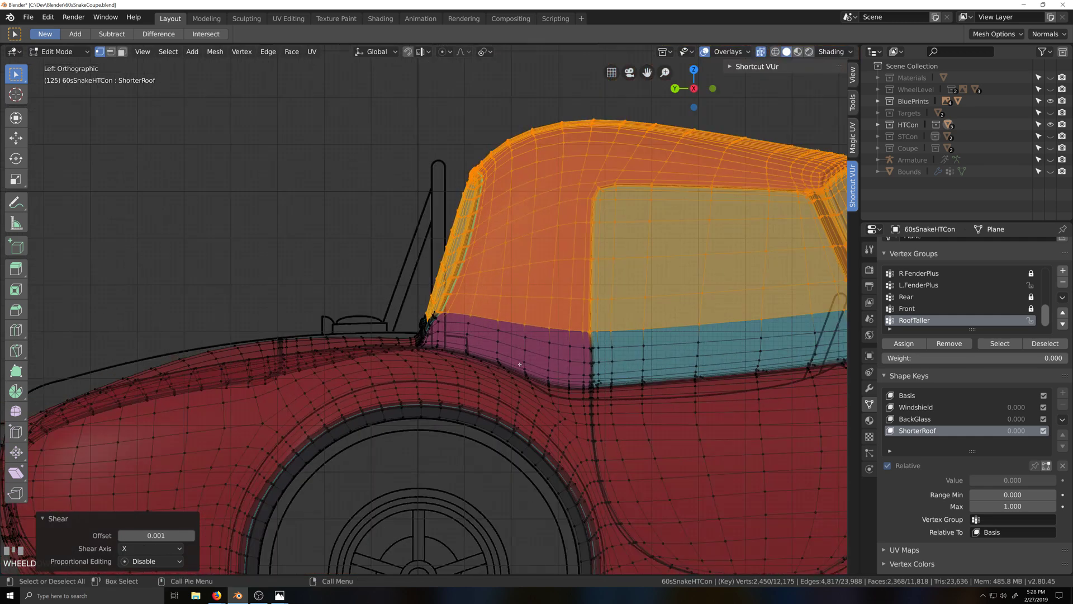
scroll(519, 365, "down", 4)
scroll(519, 365, "up", 11)
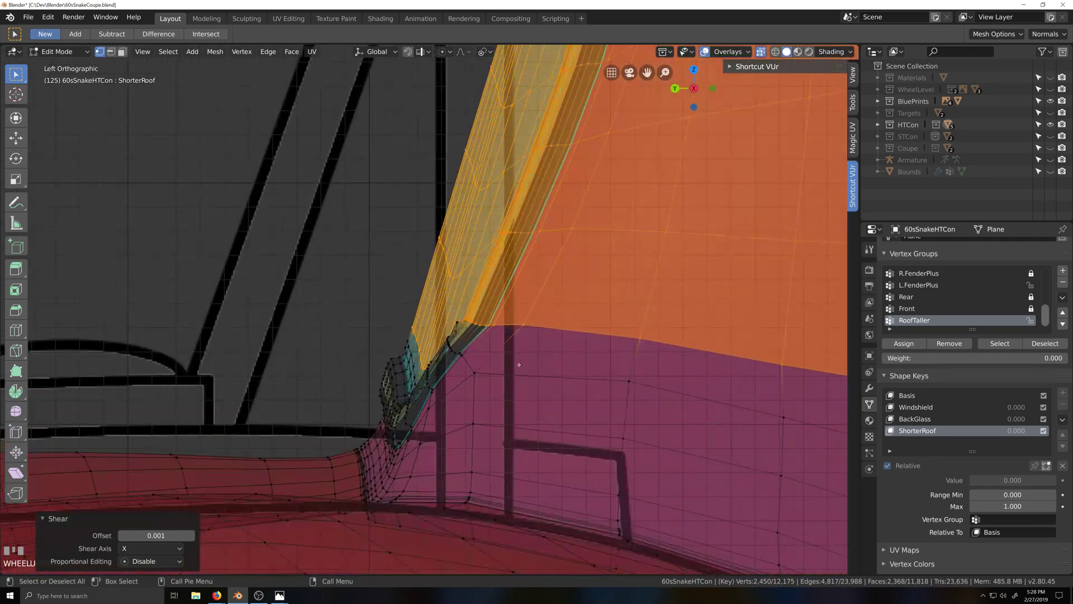
Make the back glass's lower corner vertex active and try to scale the upper roof along Y
left_click(412, 337, "shift")
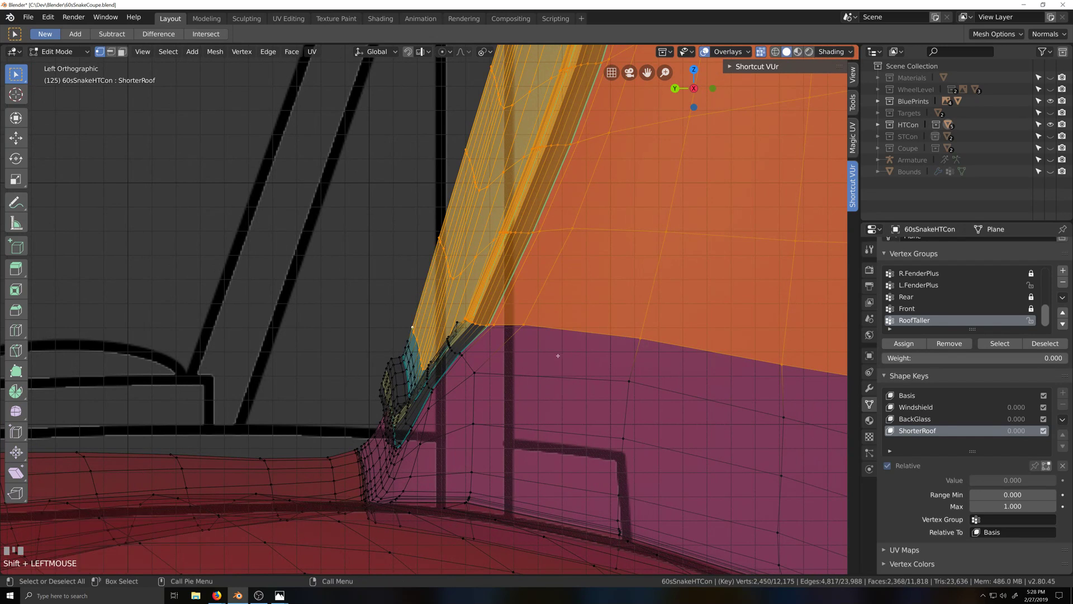
key("s")
key("y")
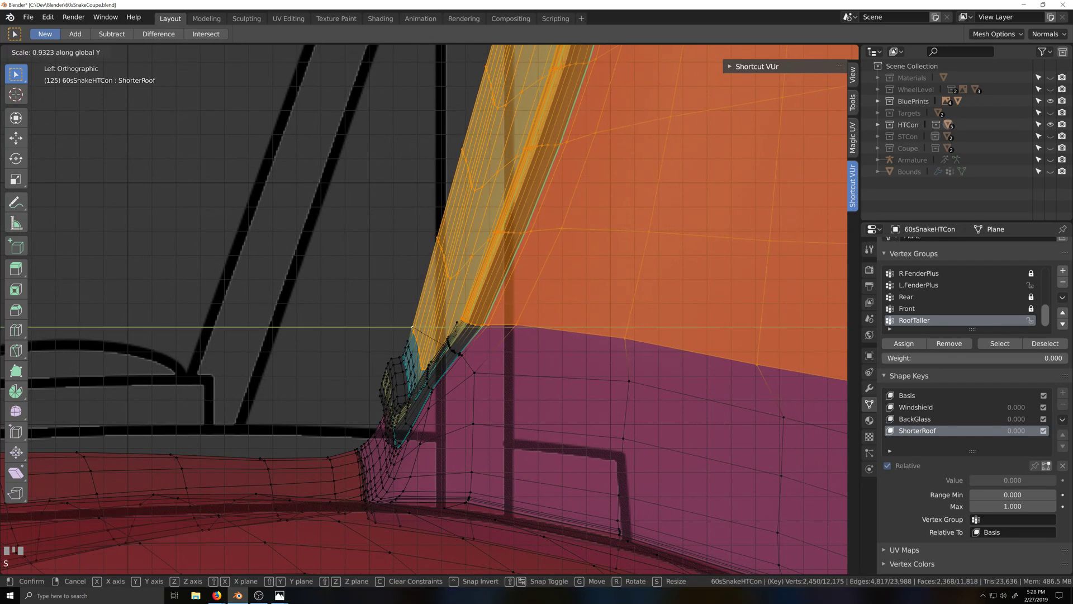
left_click(412, 327)
scroll(588, 345, "down", 8)
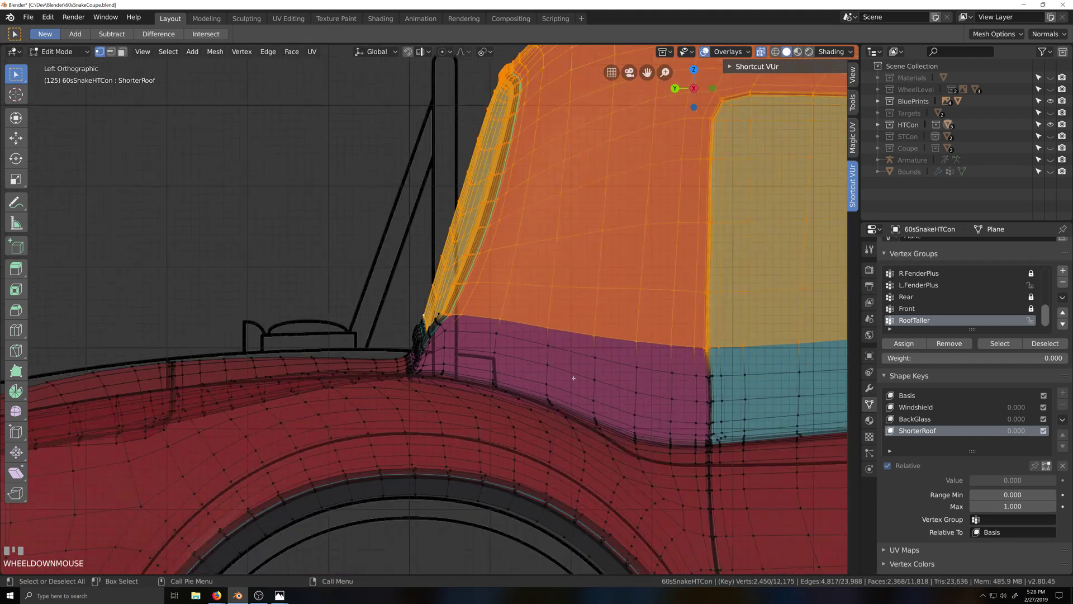
key("s")
key("y")
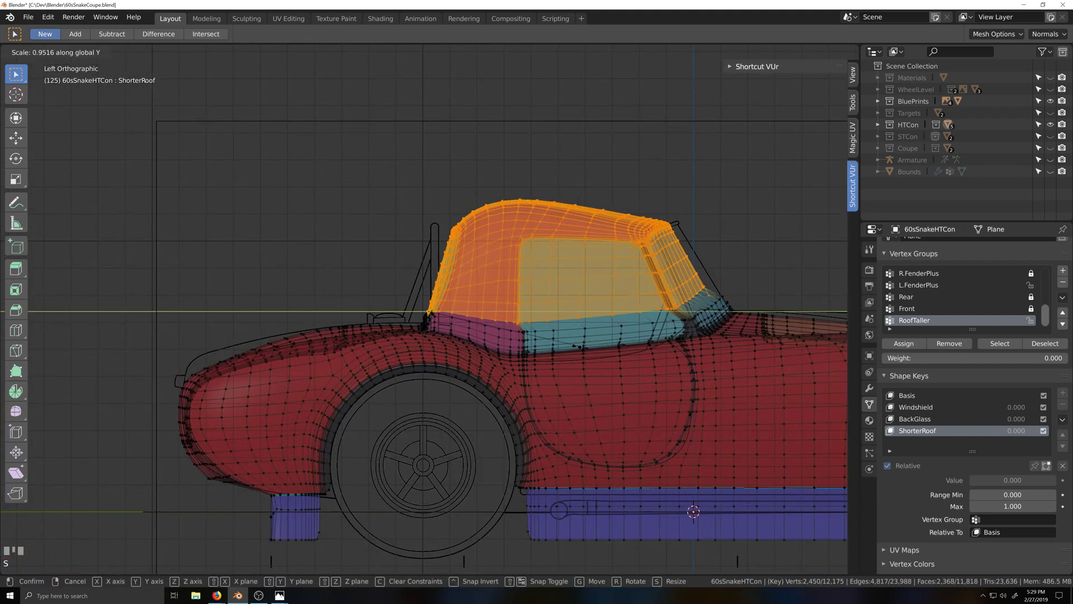
right_click(691, 334)
Examine the gap between the upper roof selection and the back glass's lower trim from the side and in perspective
scroll(691, 334, "up", 1)
scroll(691, 334, "up", 2)
middle_click_drag(691, 335, 643, 336)
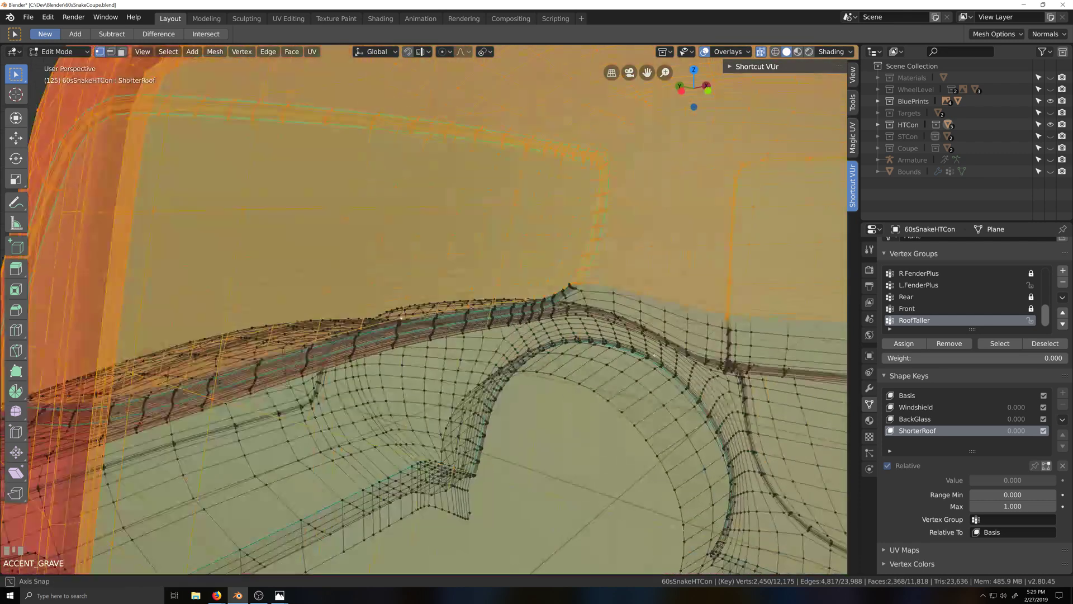
scroll(643, 335, "down", 5)
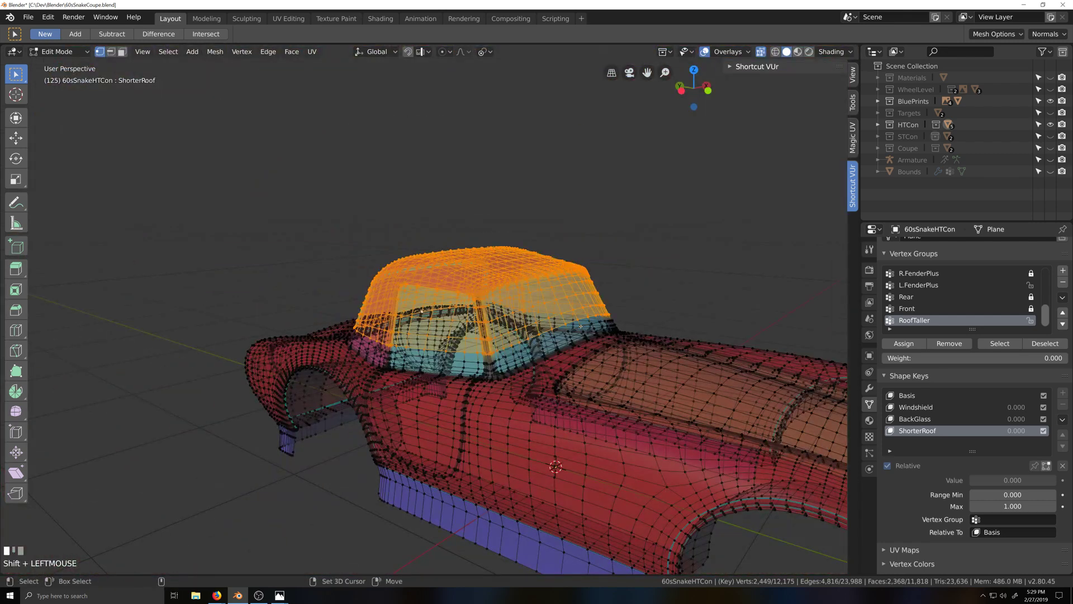
middle_click_drag(583, 327, 449, 366)
scroll(449, 367, "up", 5)
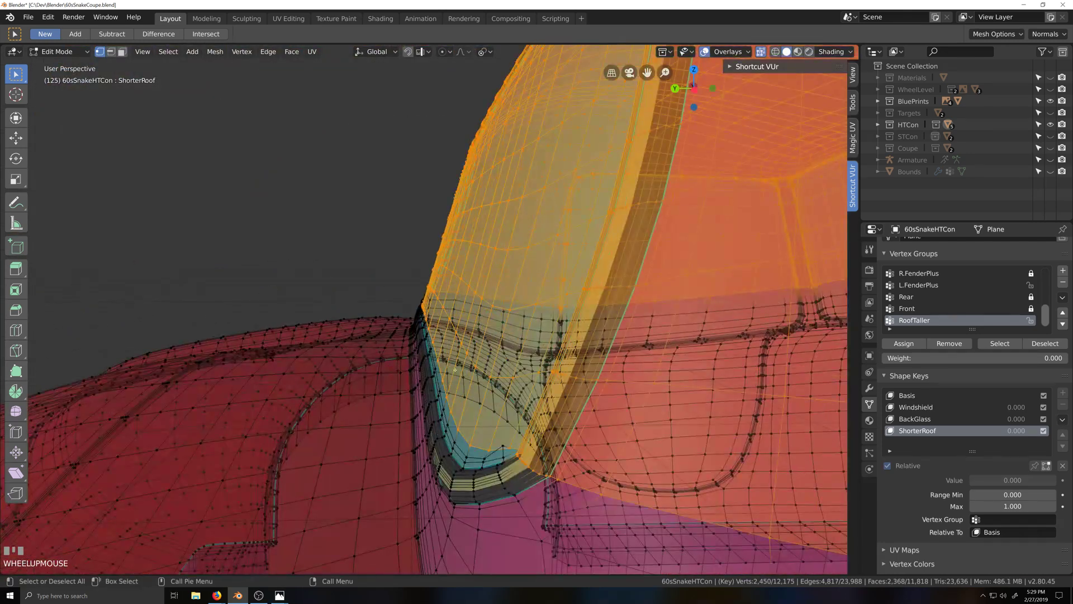
key("ctrl+KP_3")
scroll(511, 371, "up", 5)
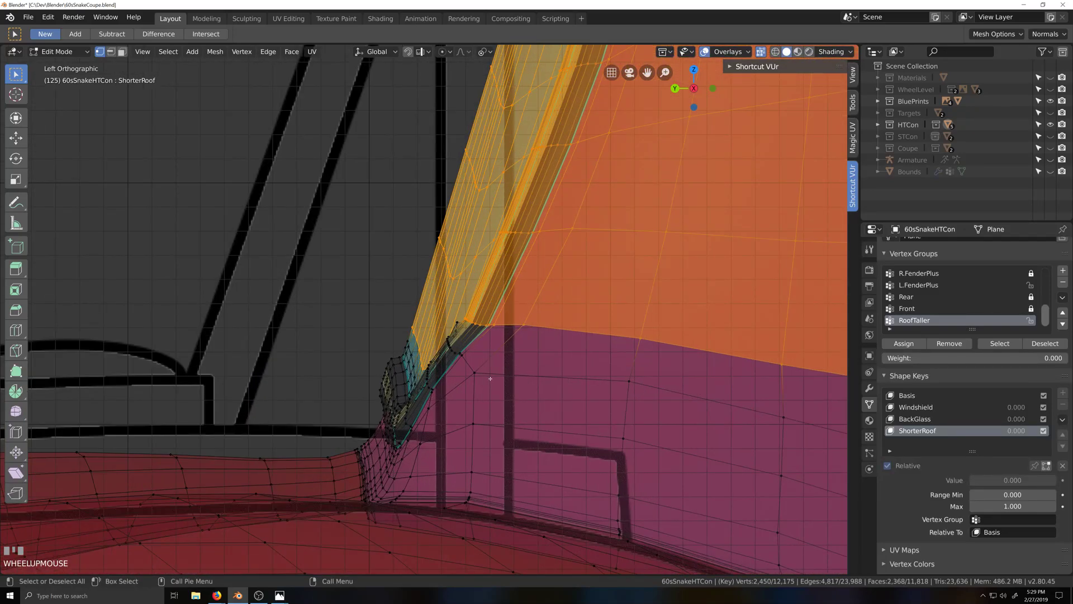
key("grave")
scroll(487, 381, "down", 3)
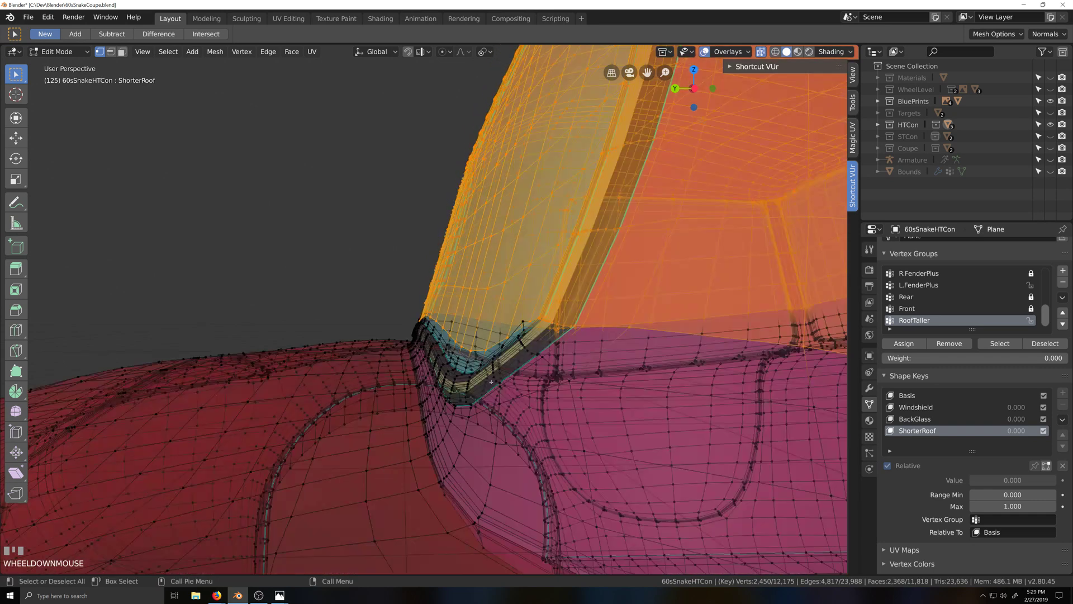
key("grave")
middle_click_drag(493, 384, 501, 390)
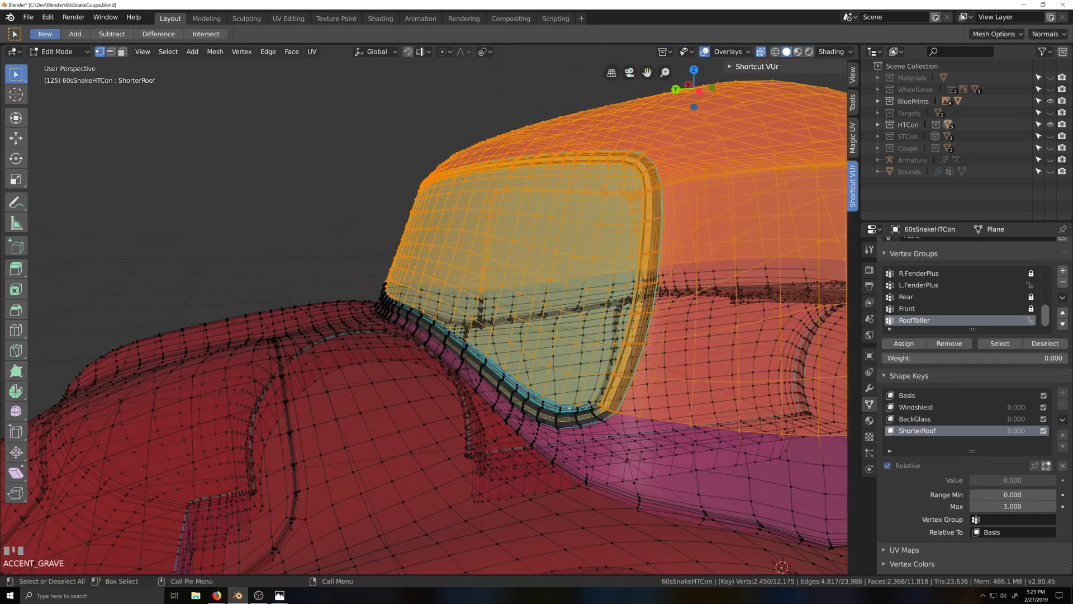
left_click(552, 400, "alt+shift")
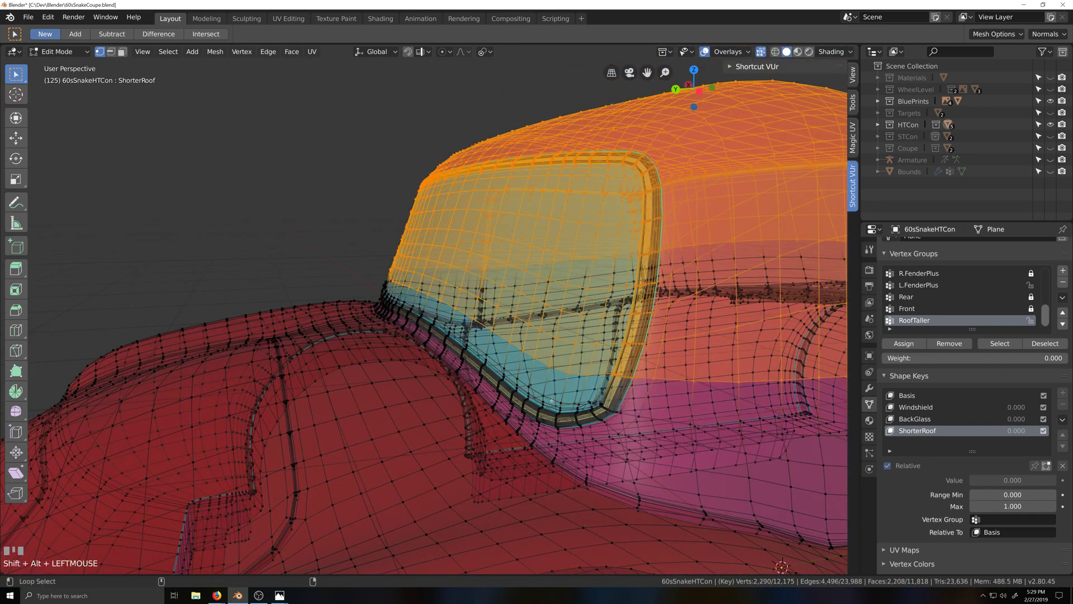
key("ctrl+z")
key("grave")
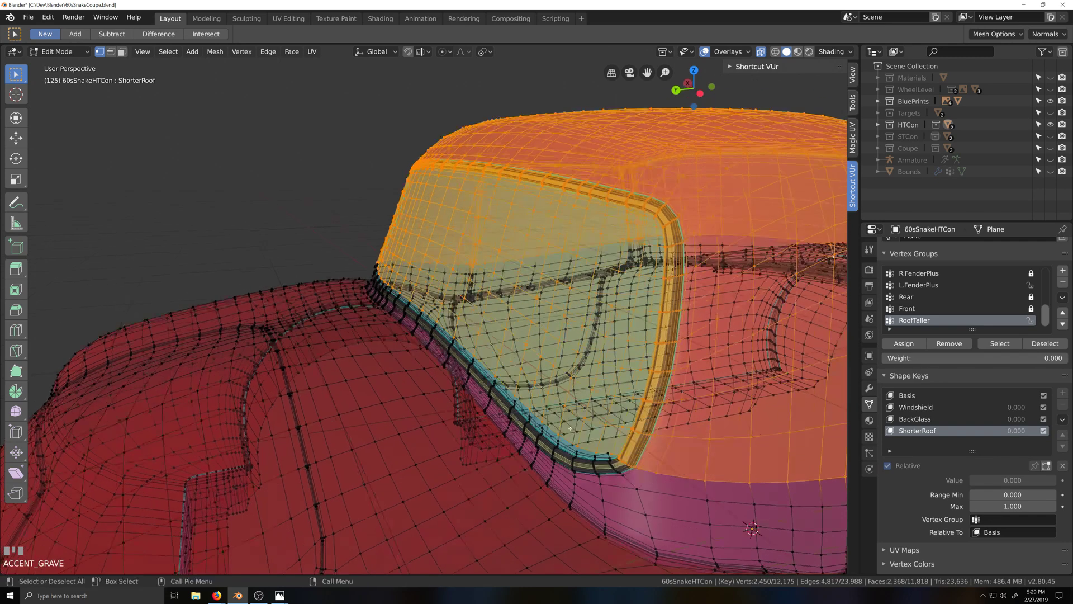
Deselect the row of vertices along the back glass's lower edge with circle select, covering both halves of the glass
key("c")
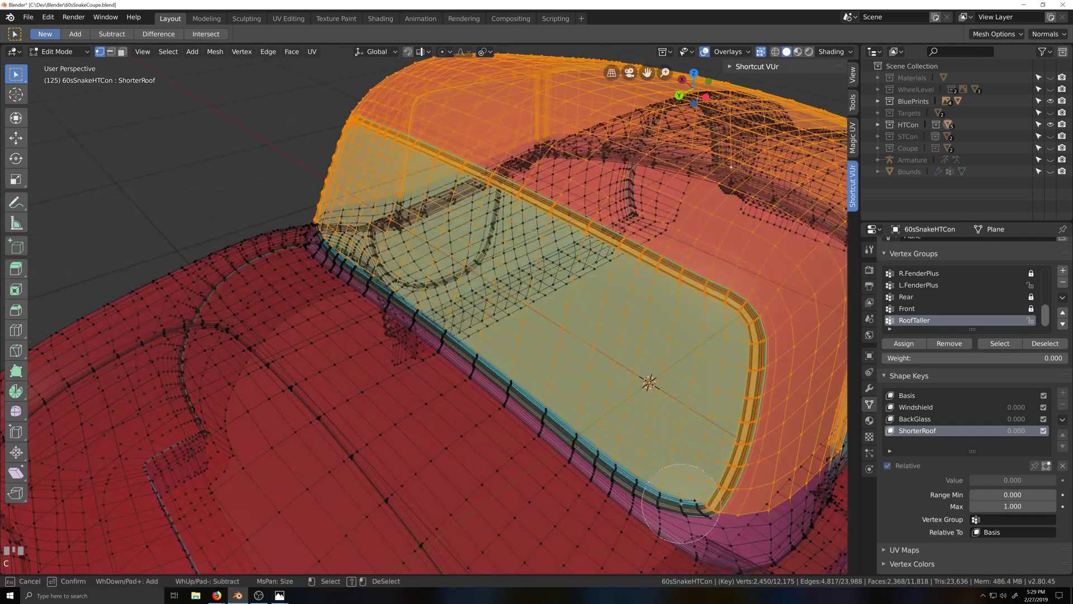
mouse_move(664, 520)
left_mouse_down("shift")
mouse_move(515, 431)
mouse_move(444, 363)
left_mouse_up("shift")
key("grave")
key("shift+grave")
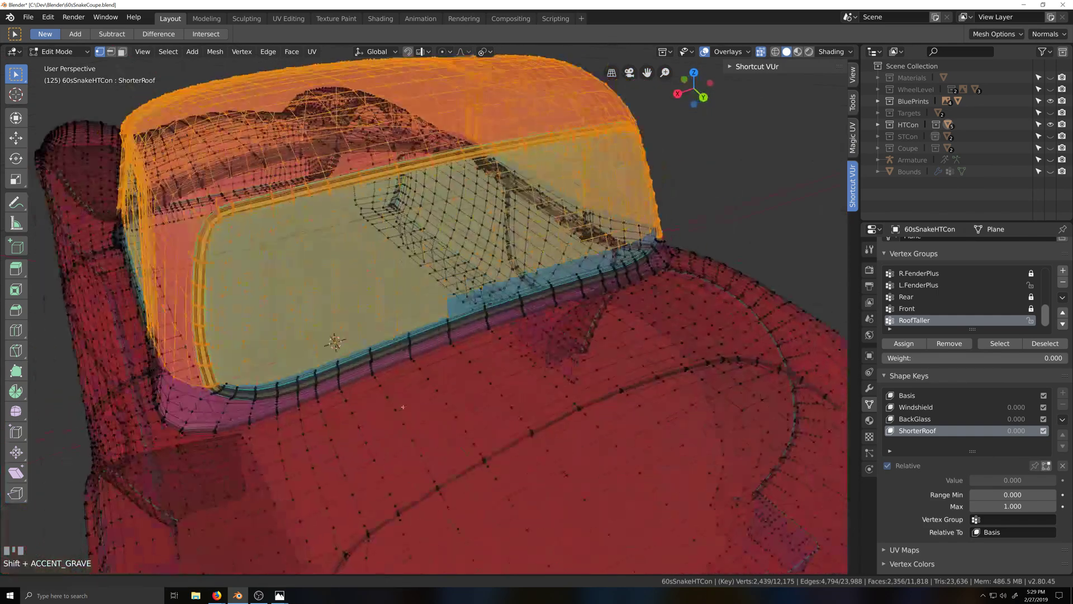
left_click(414, 434)
key("c")
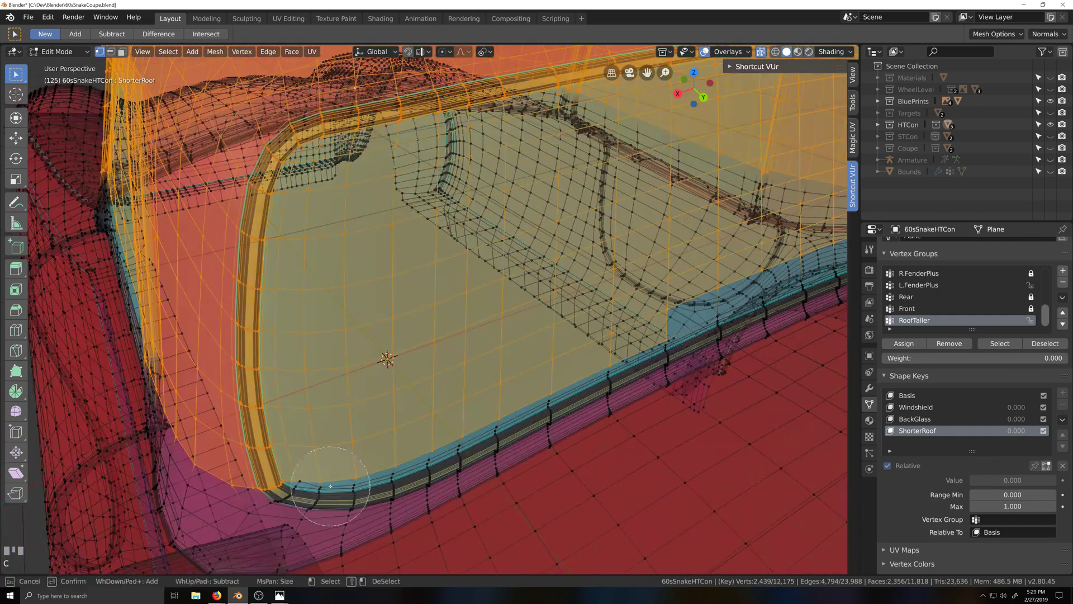
mouse_move(338, 496)
left_mouse_down("shift")
mouse_move(503, 443)
mouse_move(679, 358)
left_mouse_up("shift")
right_click(334, 470)
Deselect the two leftover glass vertices at the back glass's lower corner on the +X side, inside the trim
key("shift+grave")
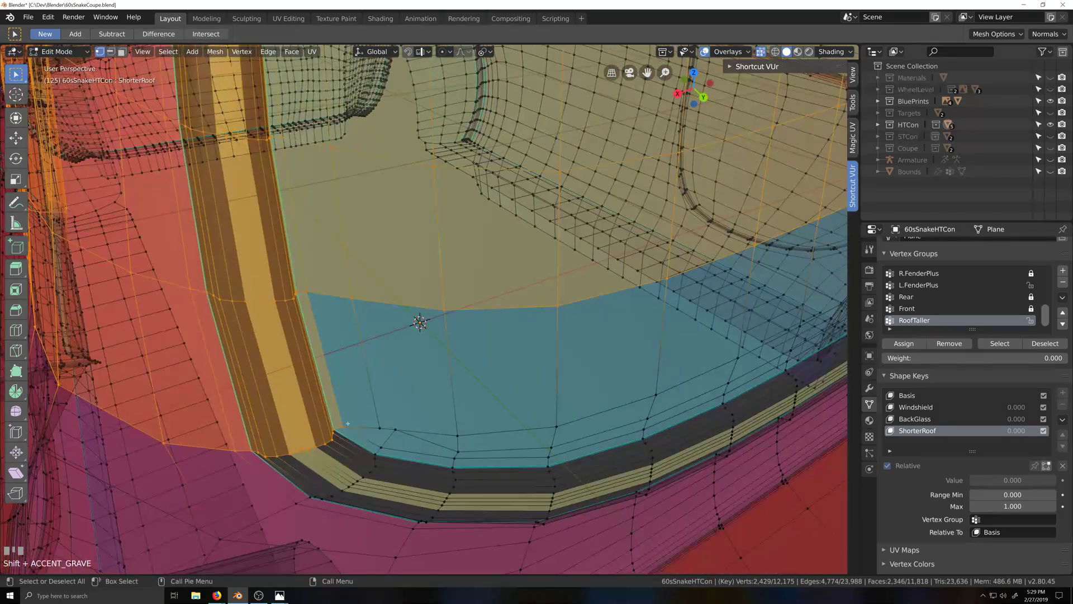
left_click(342, 427)
left_click(342, 427, "shift")
scroll(490, 374, "up", 1)
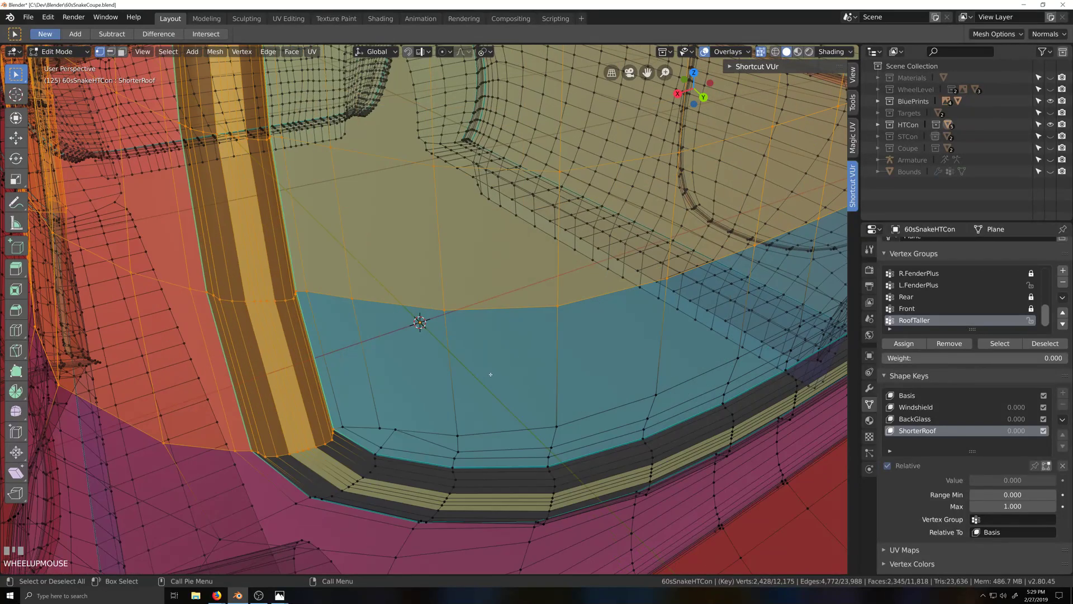
left_click(337, 429, "shift")
Deselect the two matching glass vertices at the back glass's lower corner on the -X side
key("shift+grave")
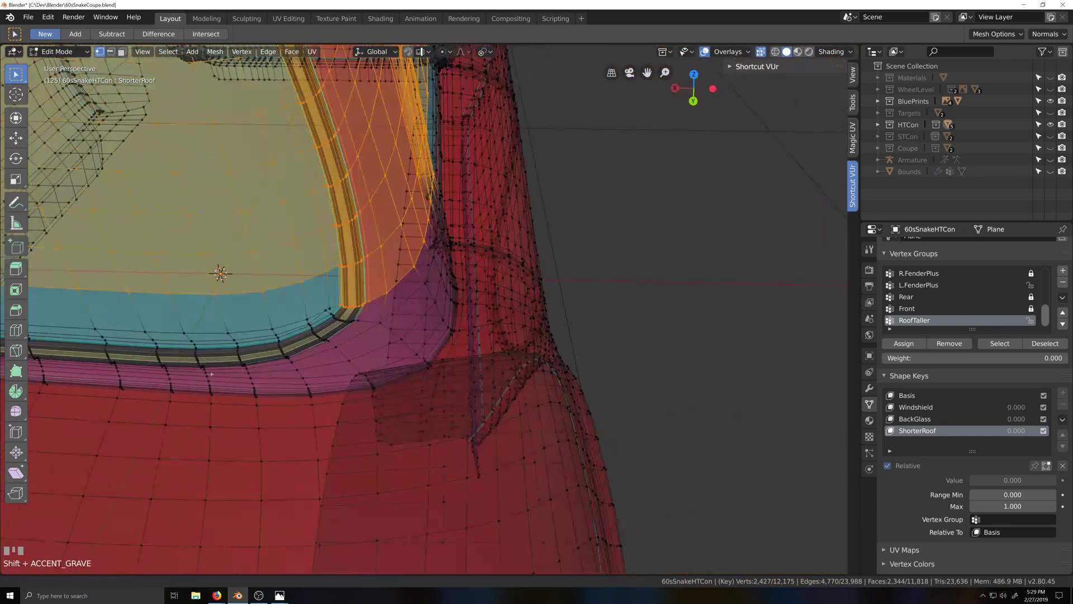
left_click(302, 316)
scroll(301, 317, "up", 3)
key("shift+grave")
left_click(304, 403)
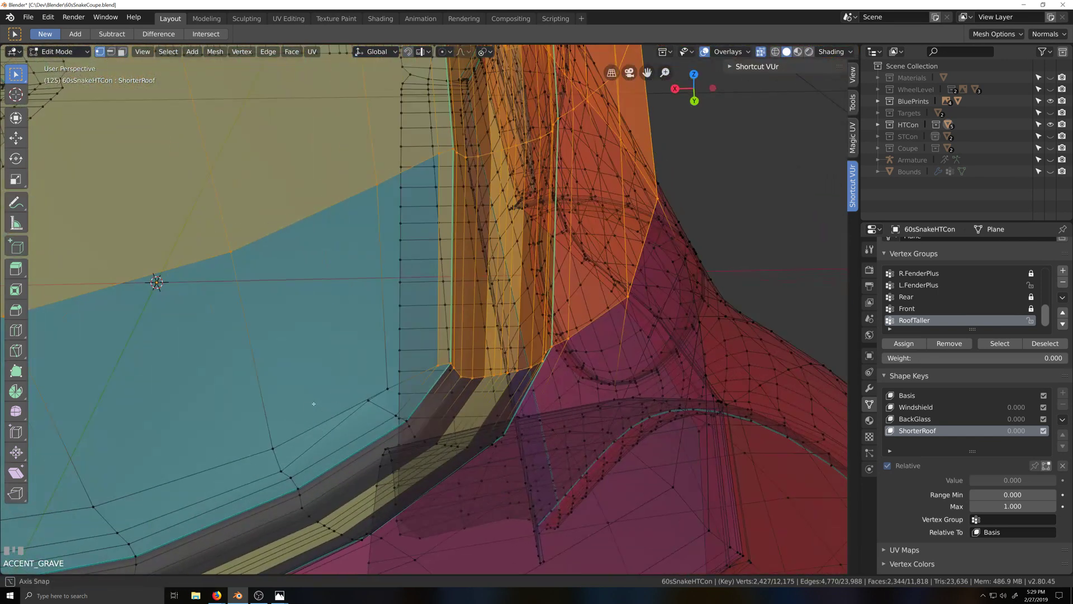
left_click(449, 363, "shift")
left_click(449, 363, "shift")
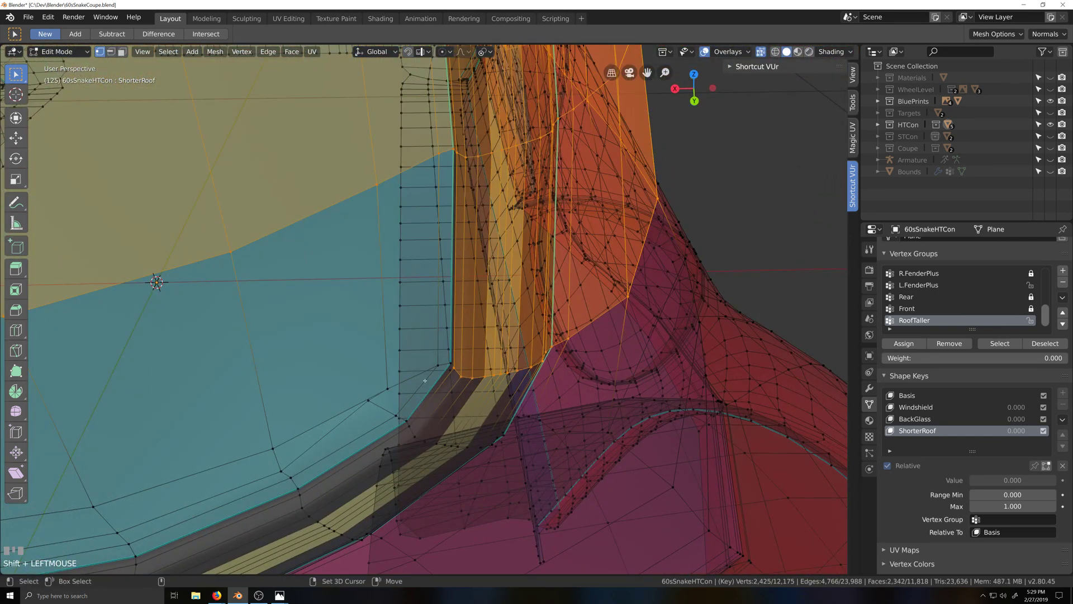
Start scaling the remaining upper roof selection along Y, working in left orthographic view at the back glass's lower corner
key("ctrl+KP_3")
scroll(421, 386, "down", 1)
scroll(421, 385, "down", 2)
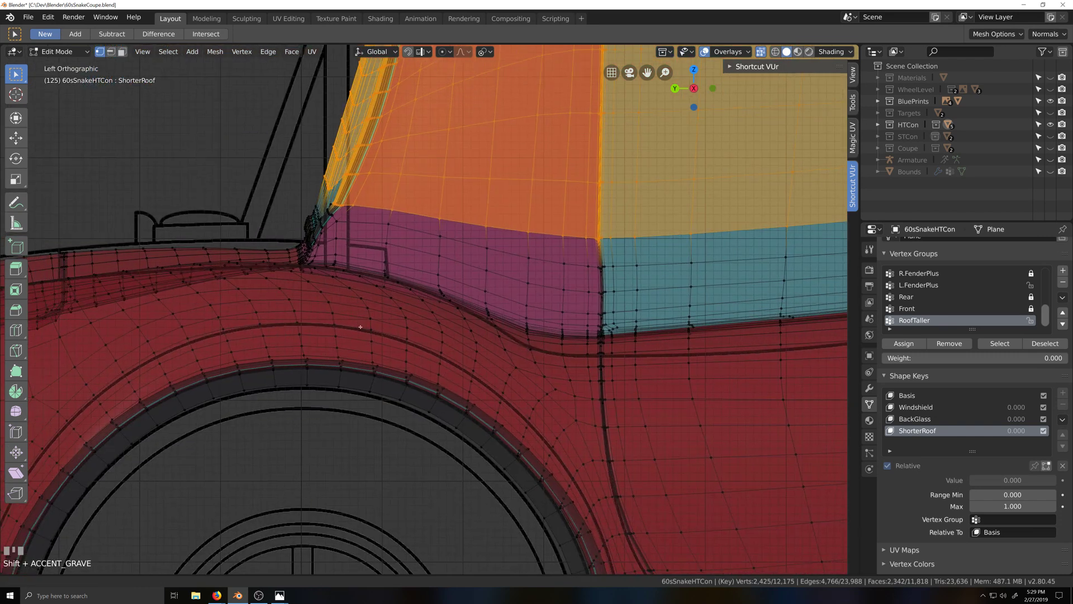
scroll(466, 408, "up", 6)
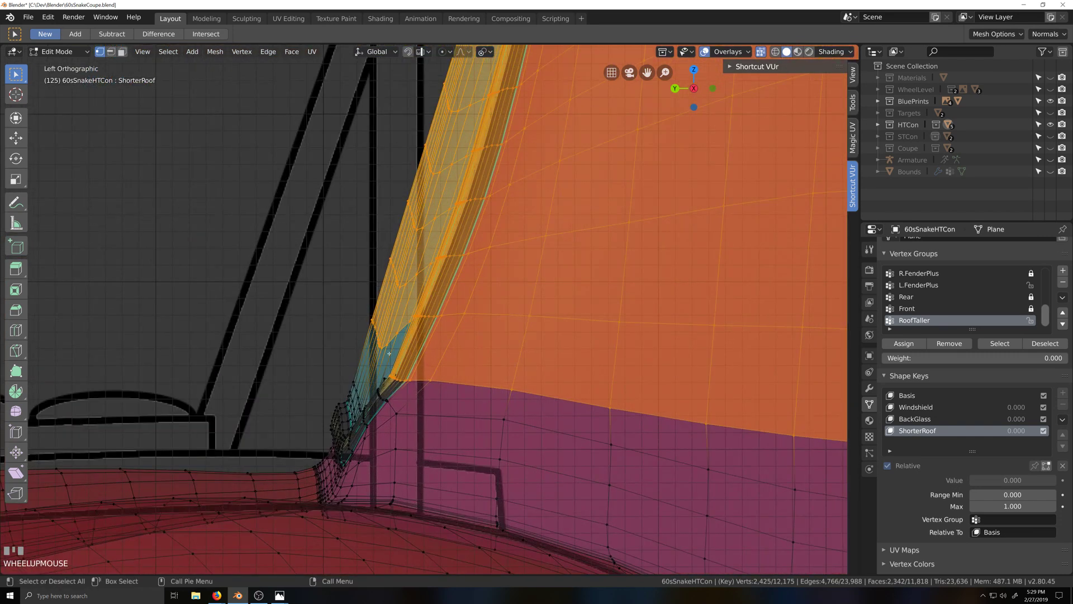
key("s")
key("y")
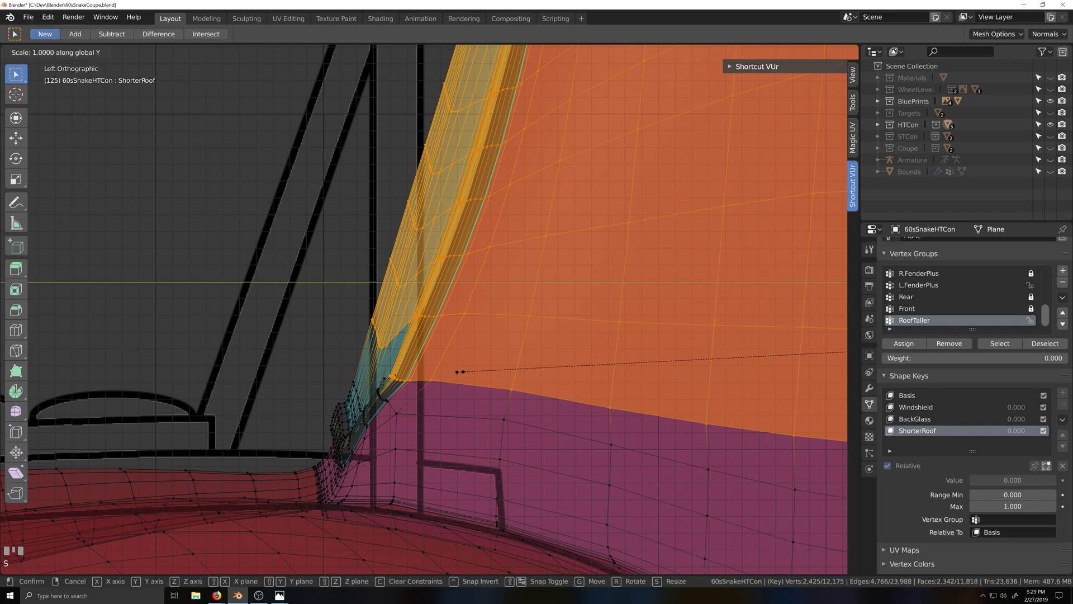
Scale the selected upper roof section to about 1.002 along Y in the ShorterRoof shape key
left_click(382, 396, "shift")
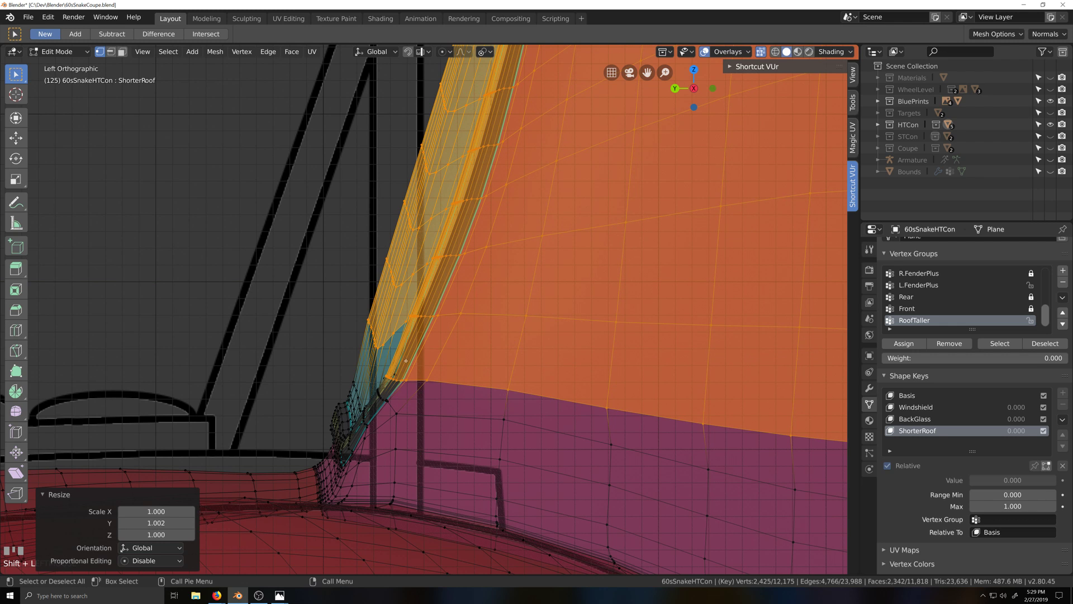
scroll(504, 368, "down", 3)
scroll(554, 357, "down", 3)
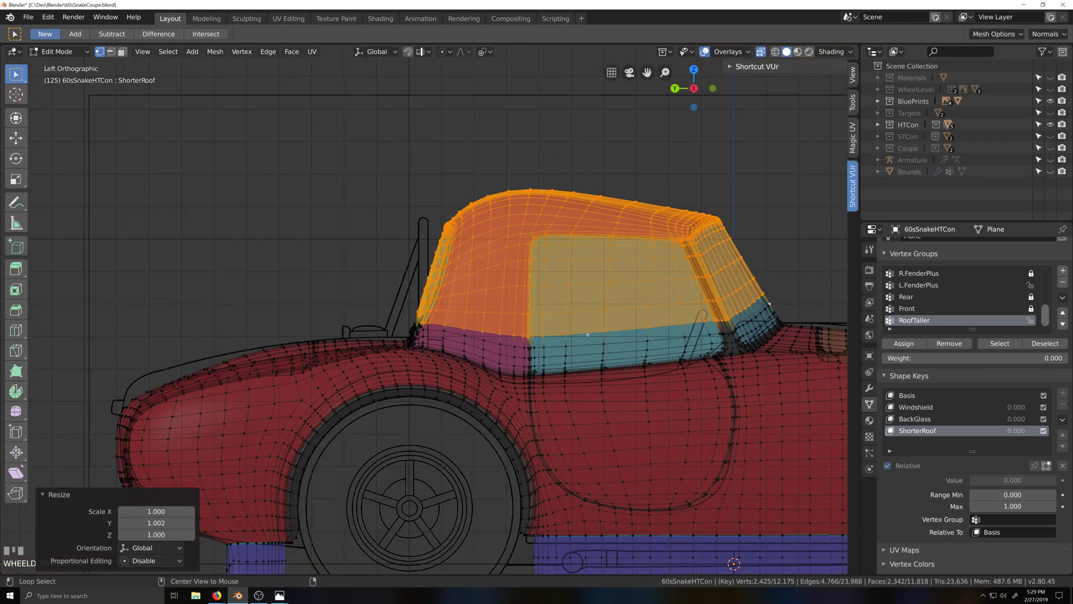
Deselect the lowest selected edge loop around the roof and shear the remaining selection by about 0.026
left_click(587, 335, "alt+shift")
scroll(588, 334, "up", 6)
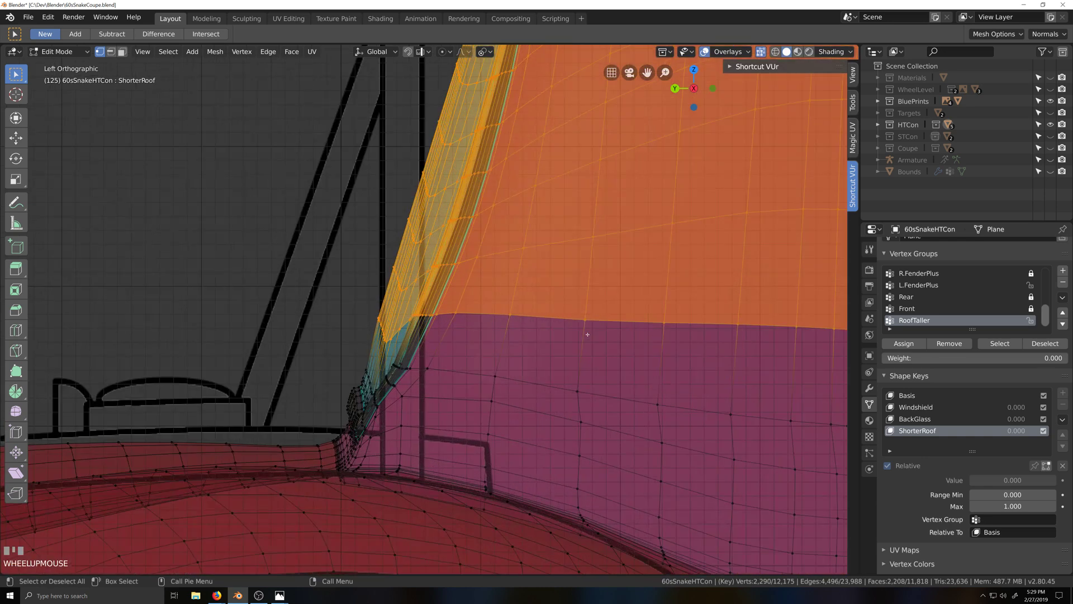
key("shift+ctrl+alt+s")
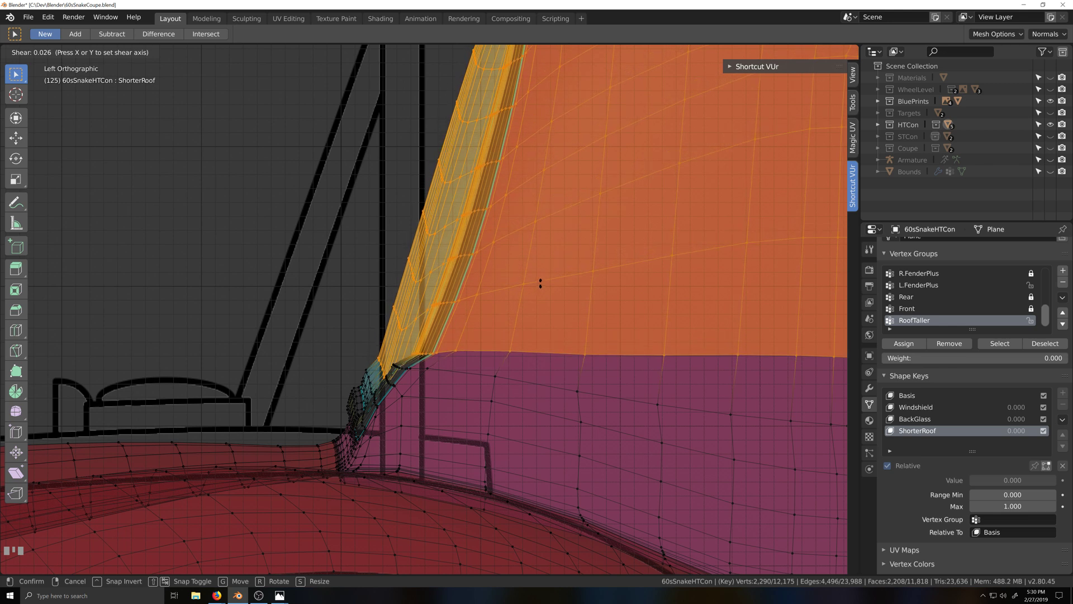
left_click(540, 283)
Scale the sheared roof selection to about 1.005 along Y to match the rear pillar's slope
scroll(459, 426, "up", 1)
key("s")
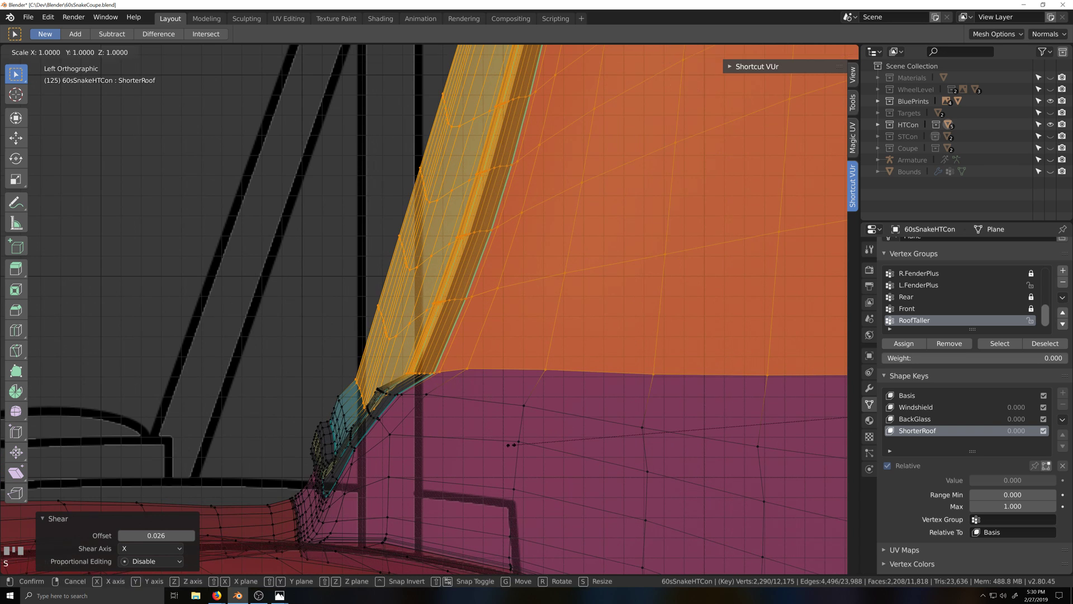
key("y")
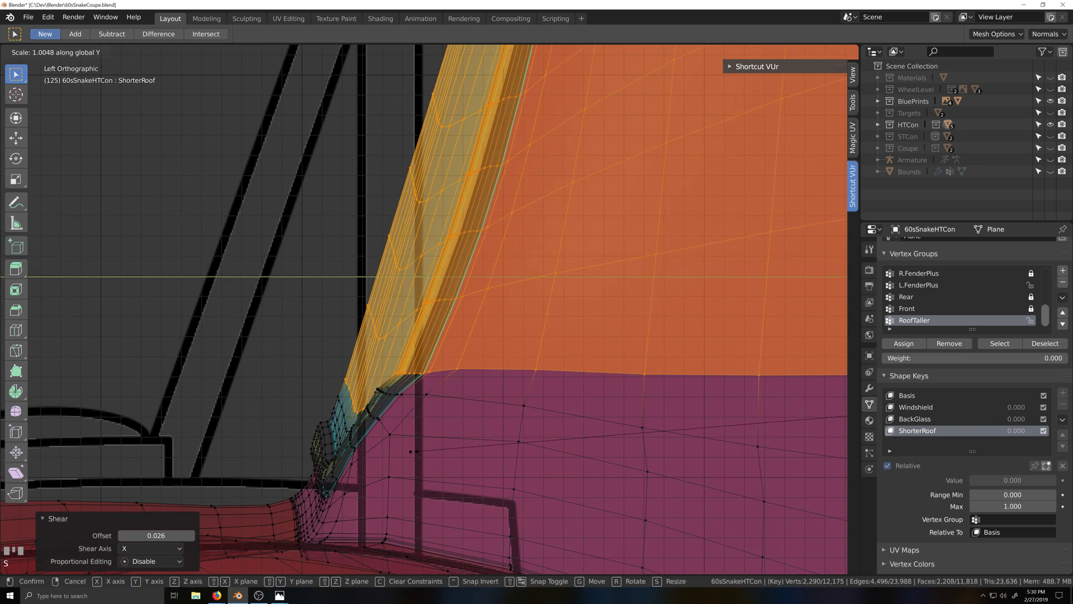
left_click(409, 367, "shift")
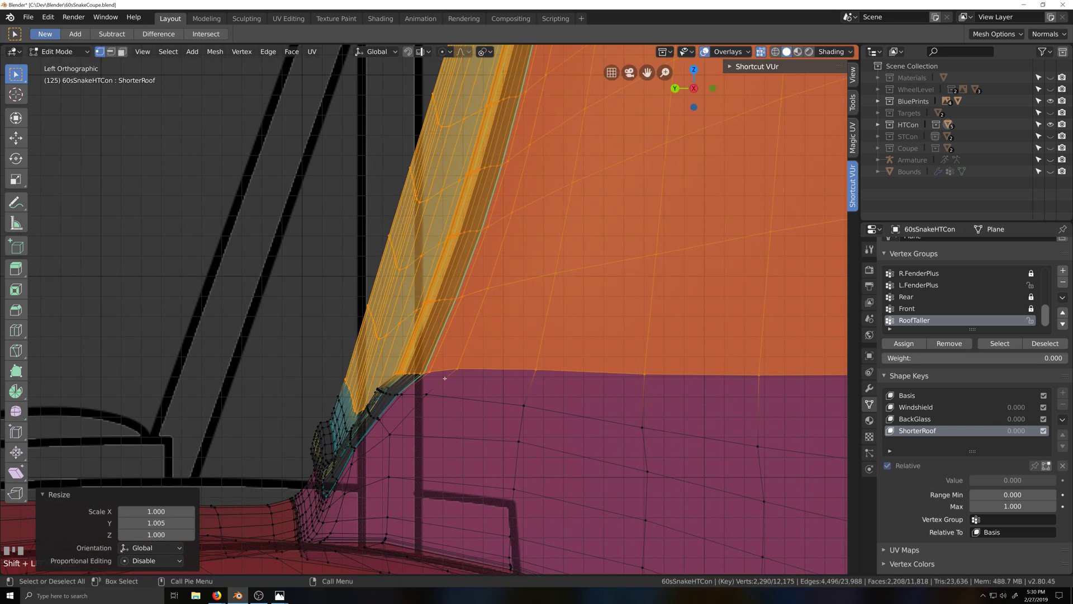
Deselect the leftover selected vertices at one lower corner of the back glass
middle_click_drag(395, 426, 456, 373)
left_click(437, 356, "shift")
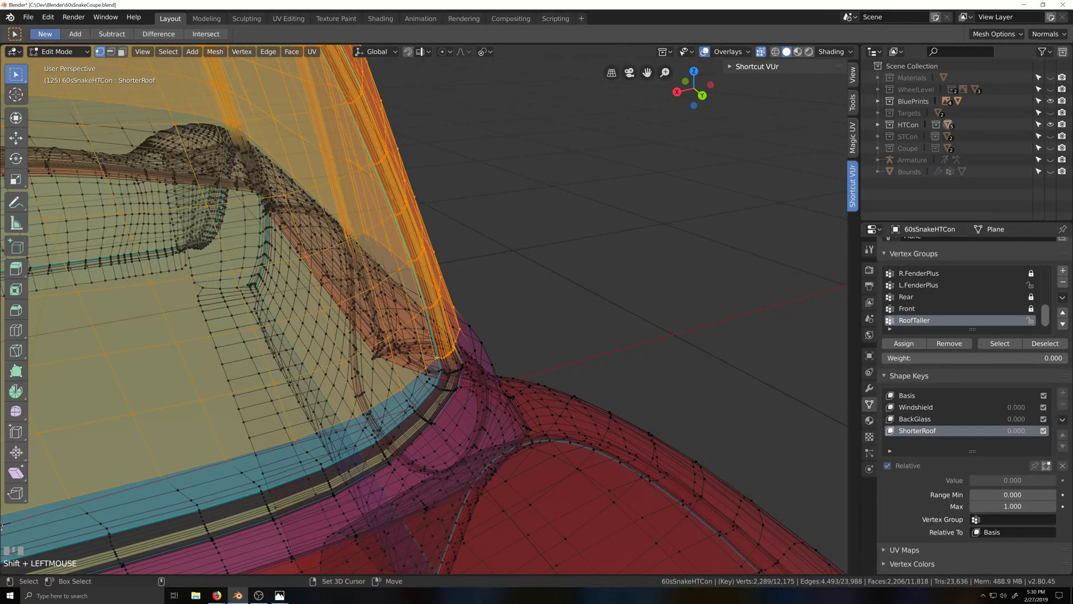
scroll(433, 369, "down", 2)
scroll(429, 377, "up", 4)
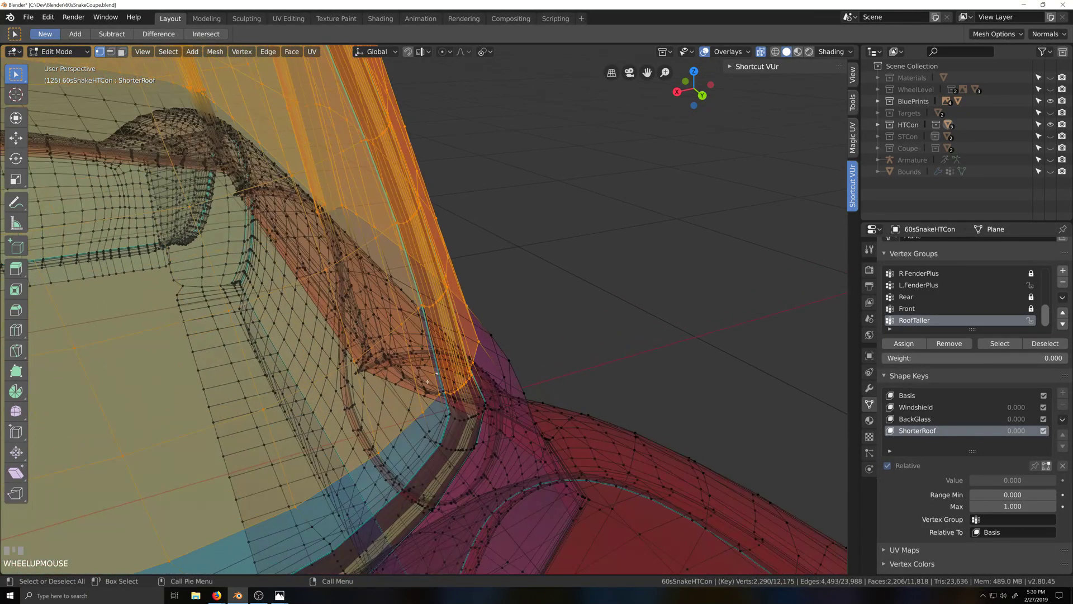
key("c")
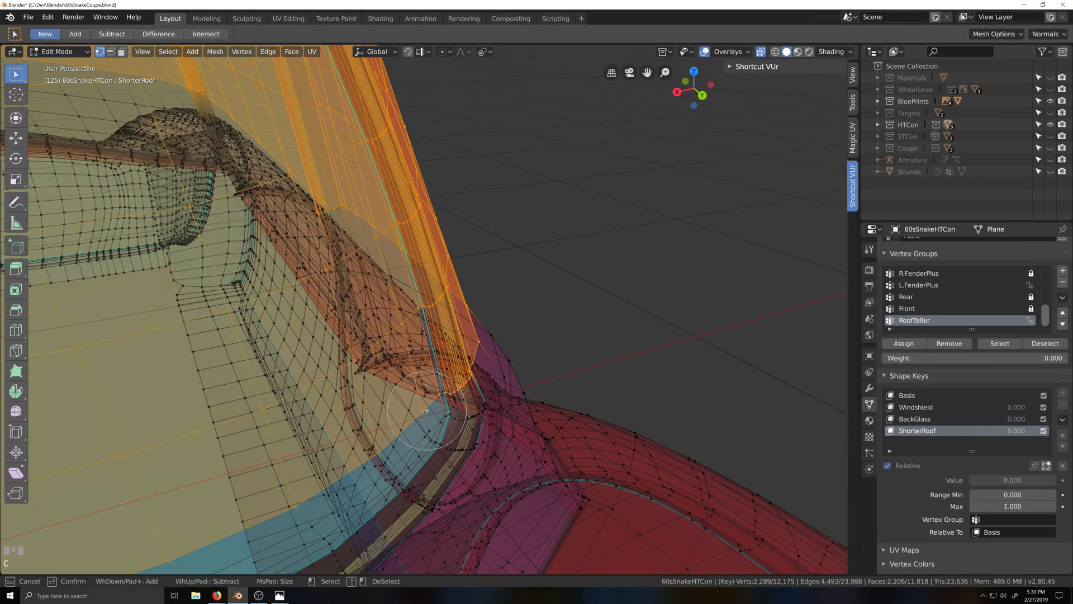
left_click(414, 421, "shift")
scroll(402, 420, "down", 3)
key("Escape")
scroll(401, 420, "down", 4)
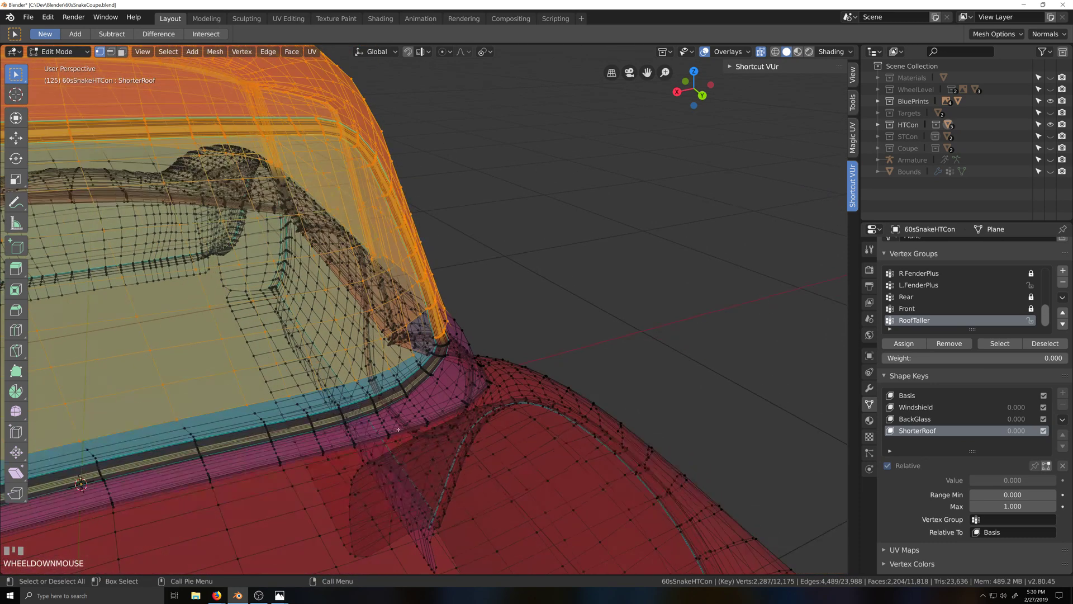
Circle-deselect the lowest selected row of vertices from the back glass's opposite corner towards its middle
key("grave")
key("shift+grave")
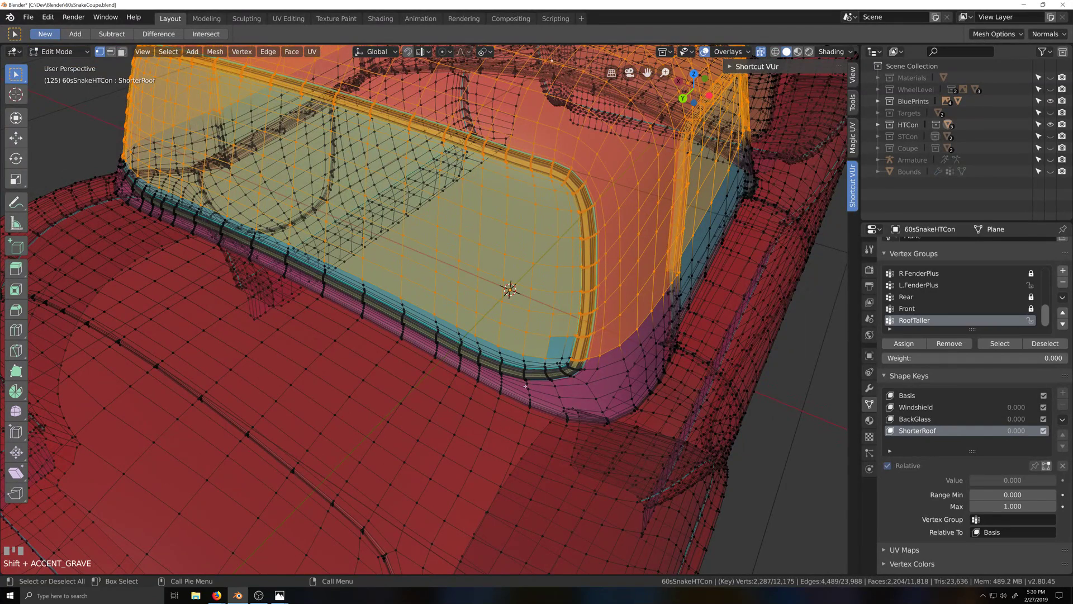
key("c")
left_click_drag(506, 417, 334, 335, "shift")
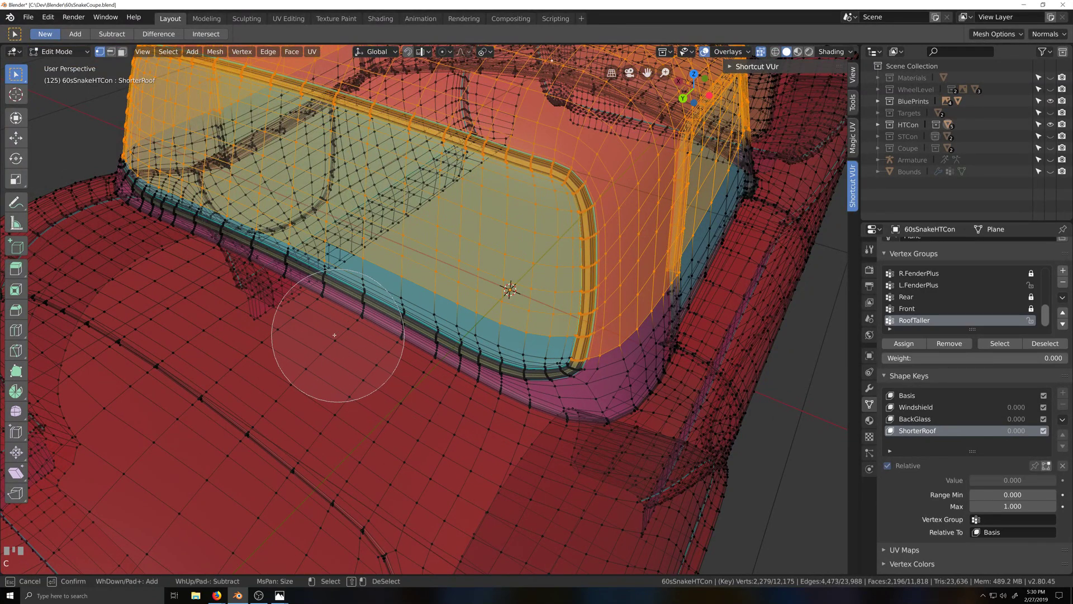
left_click(290, 281, "shift")
right_click(269, 319)
scroll(185, 355, "down", 2)
Deselect the leftover corner vertices and the remaining lowest row of selected vertices across the back glass
key("grave")
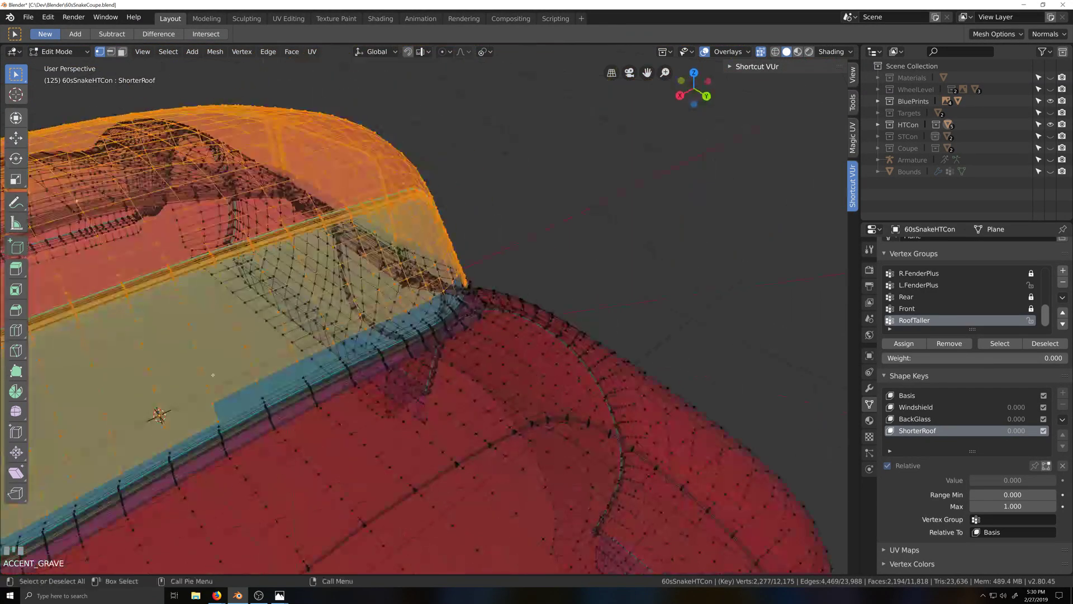
key("shift+grave")
scroll(360, 379, "up", 3)
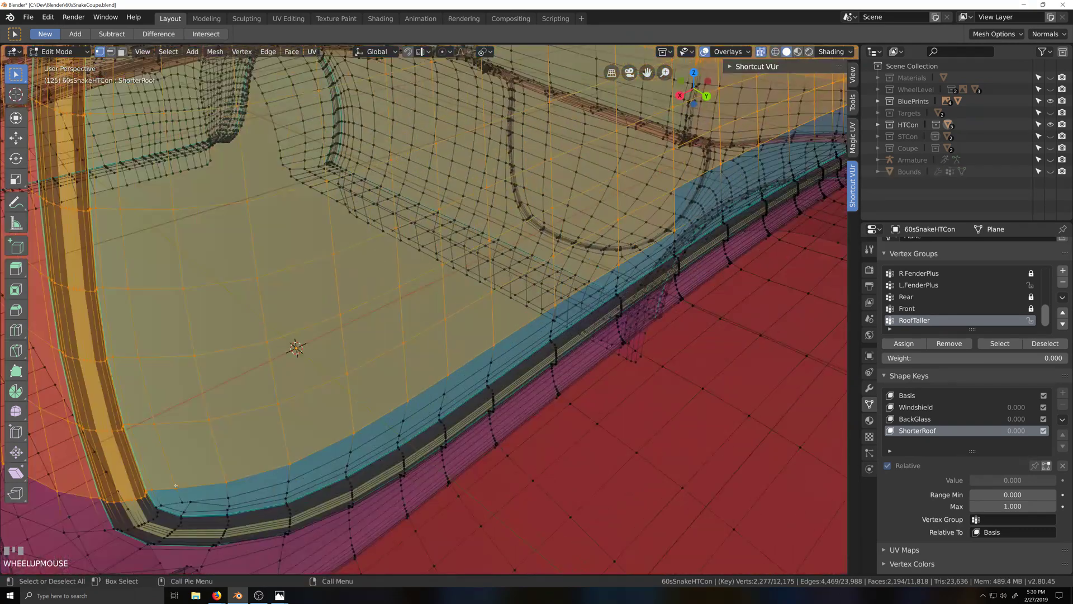
key("shift+grave")
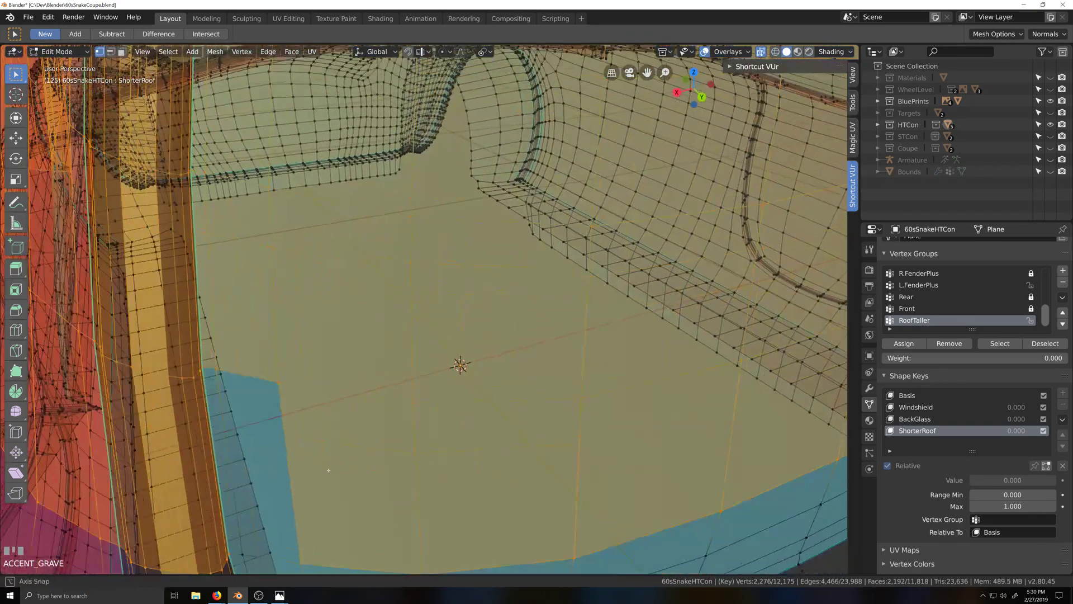
middle_click_drag(329, 470, 323, 482)
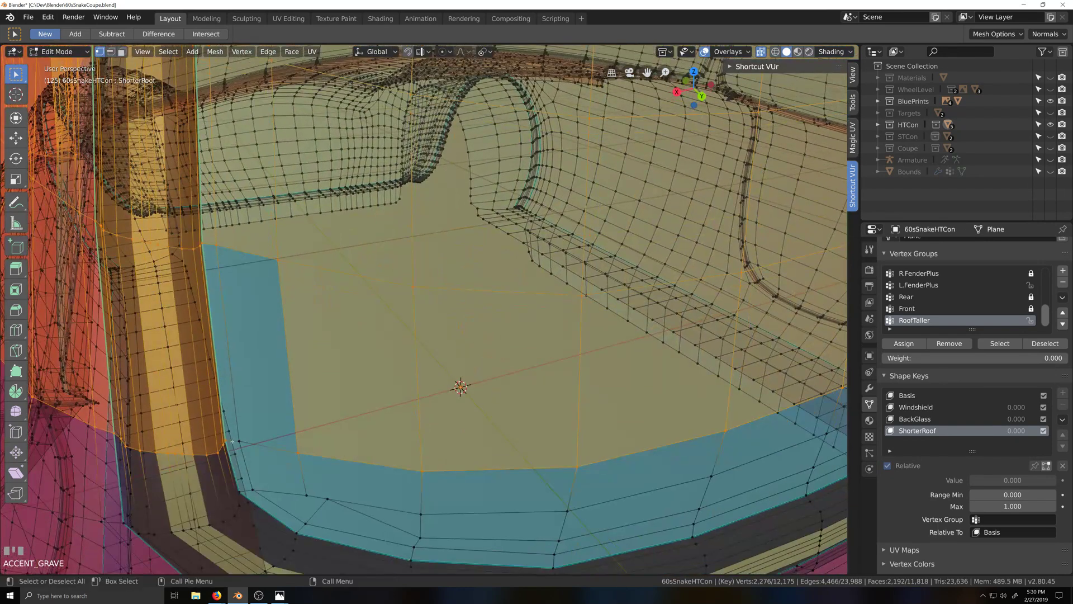
scroll(325, 474, "down", 4)
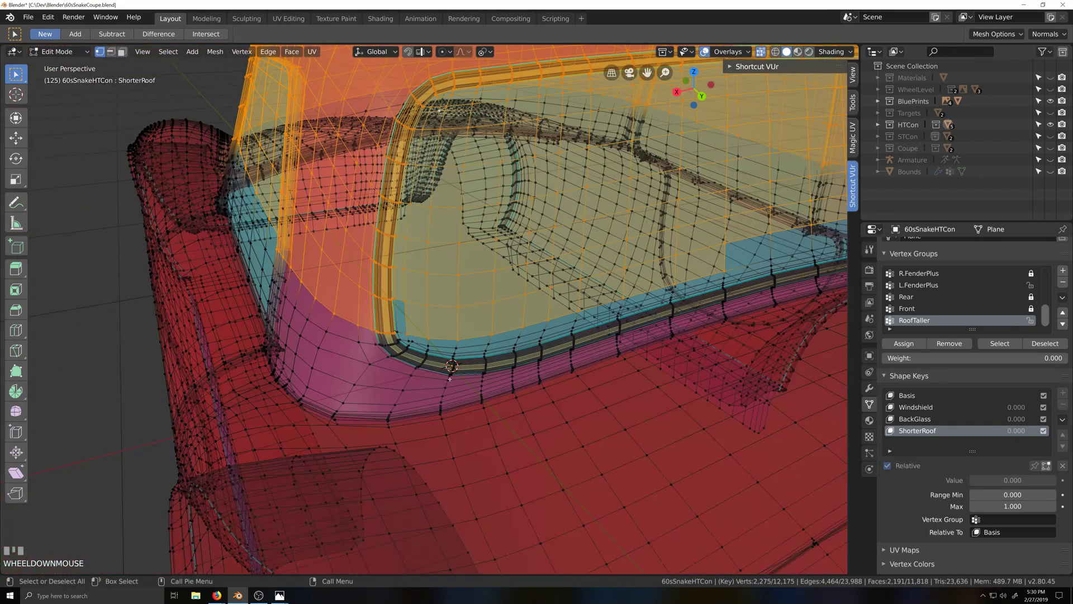
key("c")
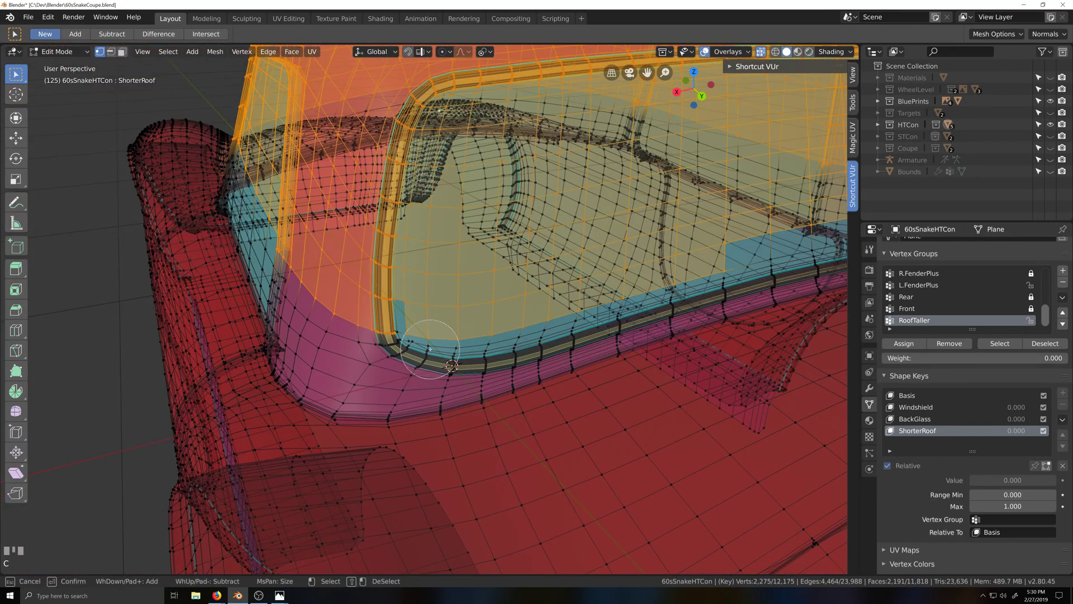
mouse_move(430, 350)
middle_mouse_down()
mouse_move(551, 311)
mouse_move(714, 287)
middle_mouse_up()
right_click(714, 287)
scroll(714, 296, "down", 5)
In the left orthographic view, scale the selected roof section to about 1.004 along Y
key("grave")
mouse_move(730, 381)
middle_mouse_down()
mouse_move(630, 377)
mouse_move(565, 391)
middle_mouse_up()
scroll(594, 384, "up", 5)
scroll(592, 386, "down", 4)
key("grave")
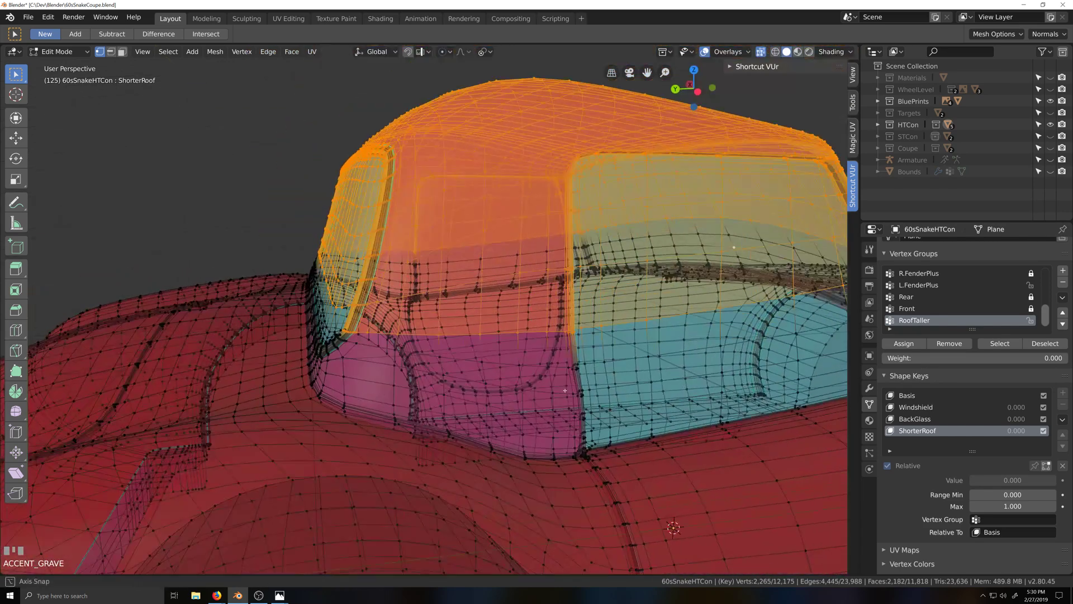
key("ctrl+KP_3")
scroll(420, 345, "up", 6)
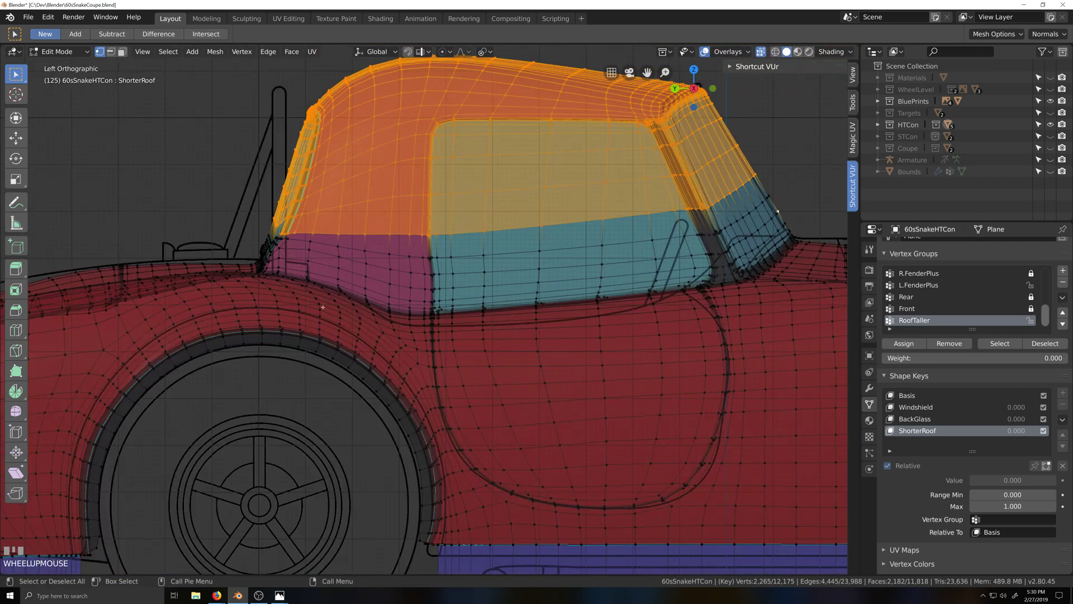
scroll(482, 330, "up", 2)
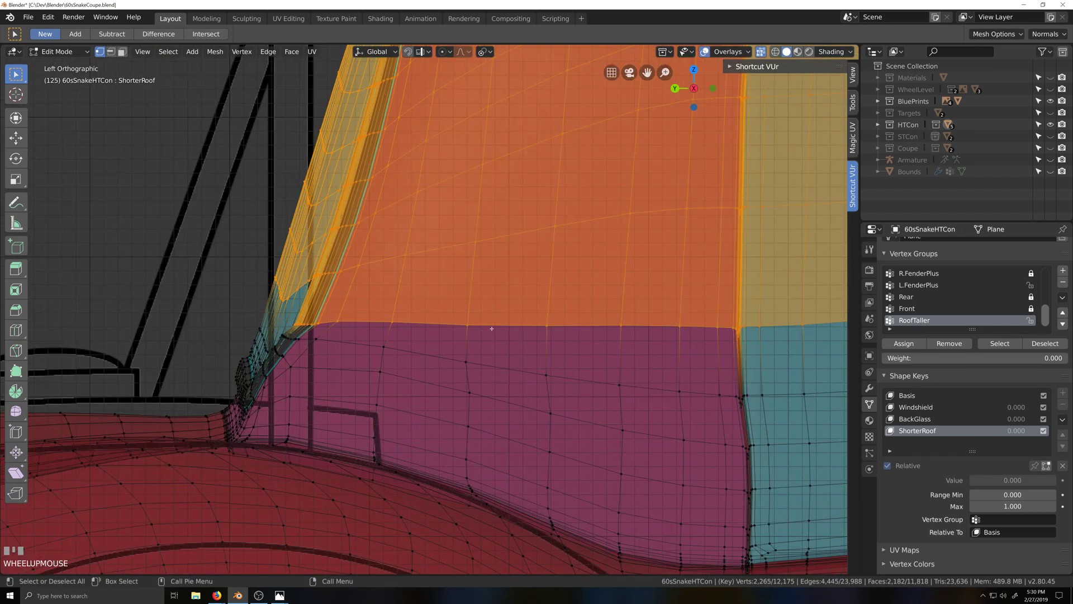
key("shift+grave")
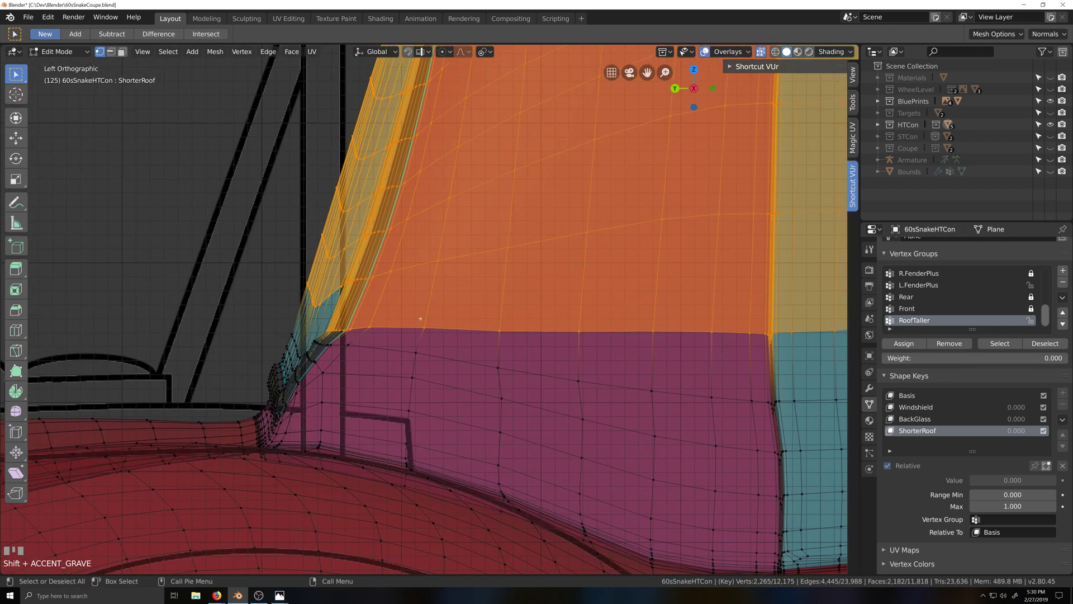
key("s")
key("y")
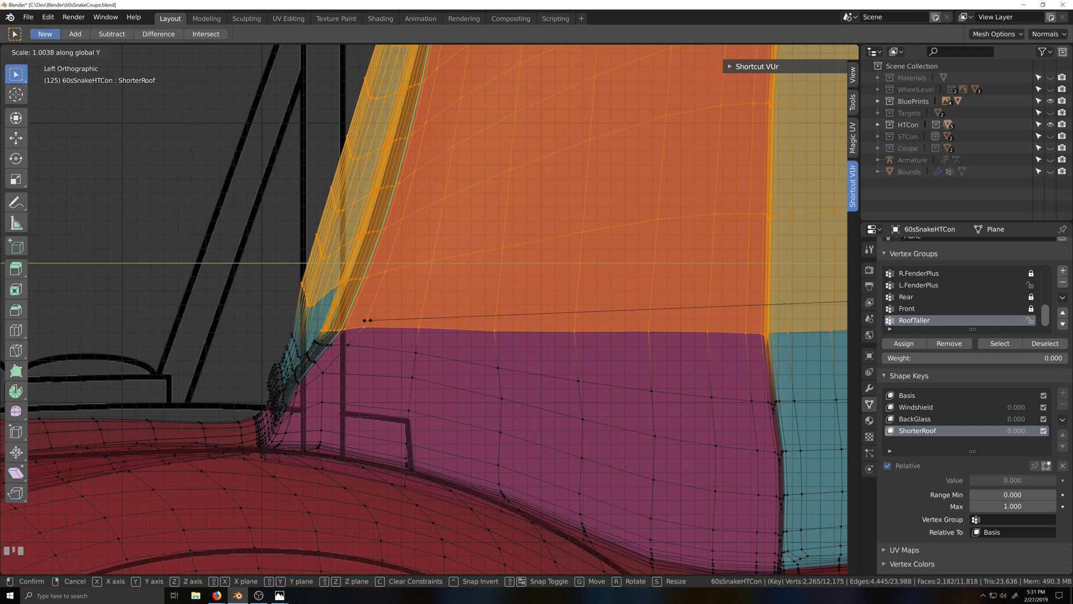
left_click(367, 321)
Deselect the next edge loop up from the selection's lower border and shear the rest by about 0.021
left_click(363, 261, "alt+shift")
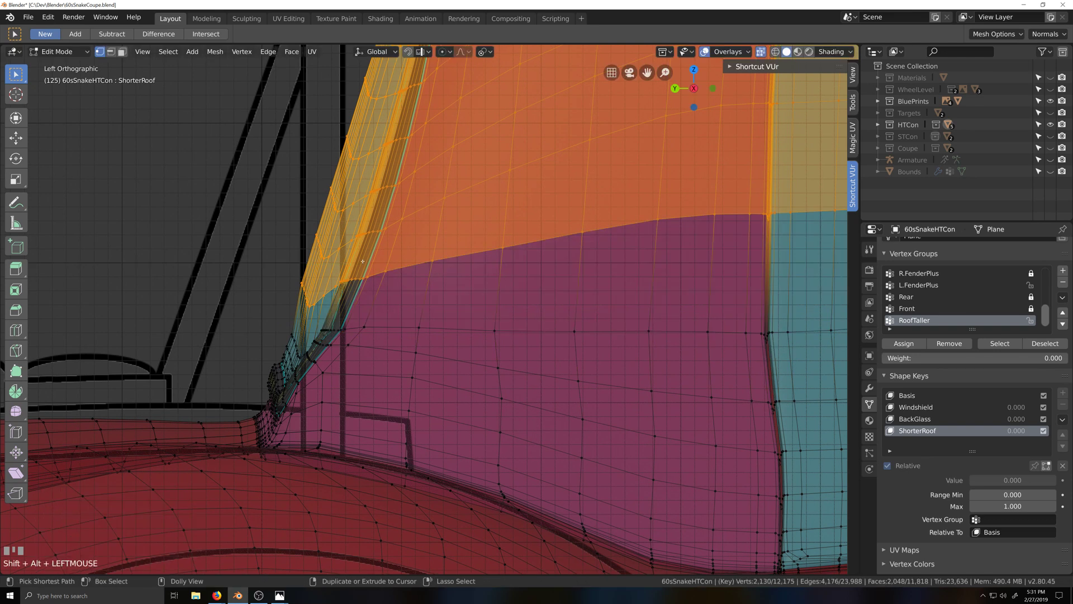
key("shift+ctrl+alt+s")
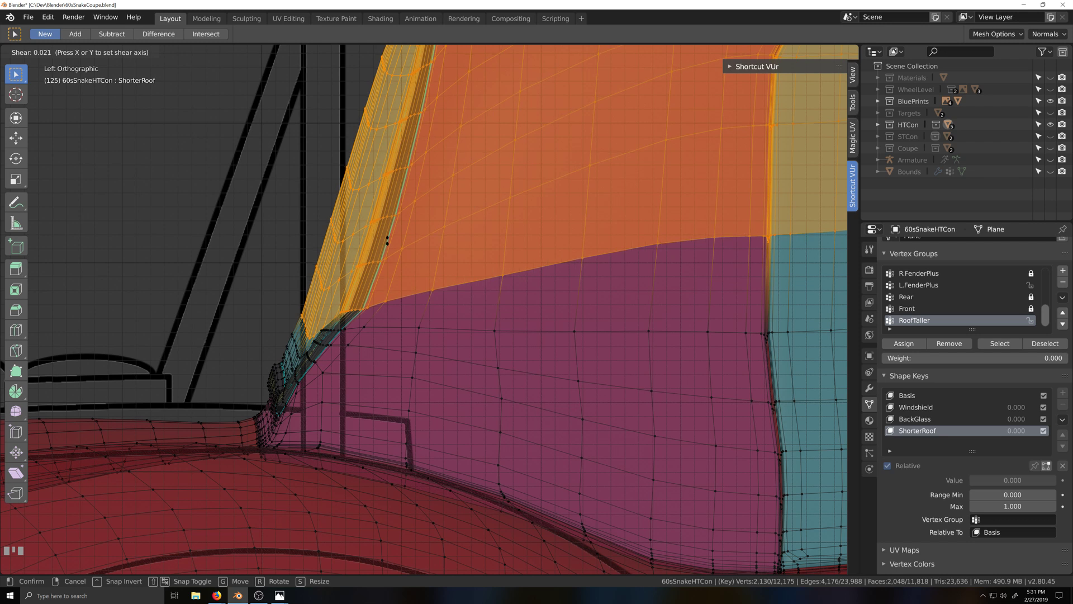
left_click(387, 240)
Scale the remaining roof selection to about 1.001 along Y at the rear pillar
scroll(451, 423, "up", 4)
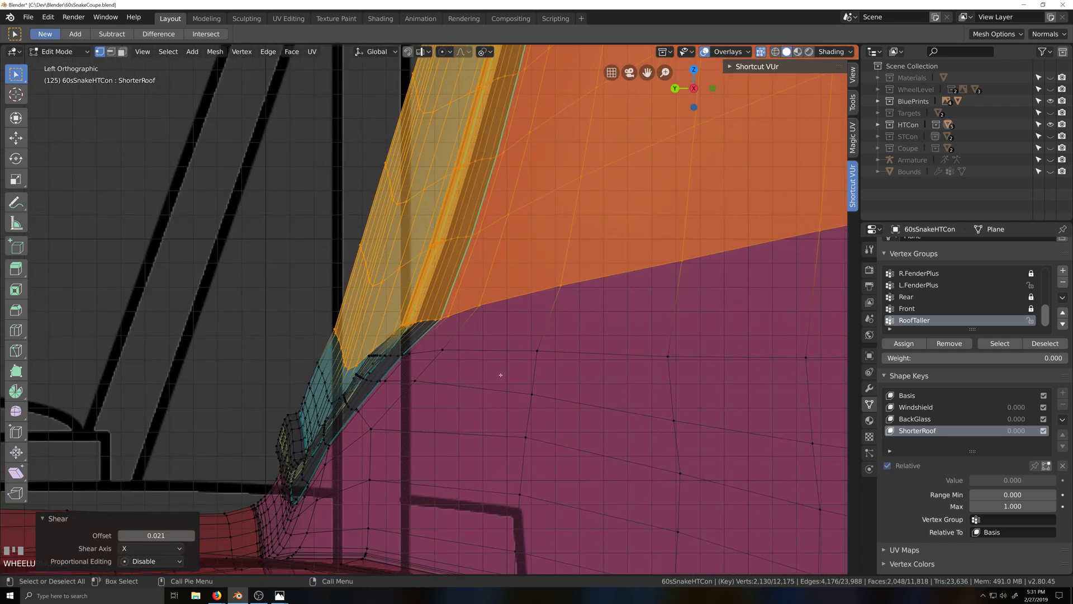
key("s")
key("y")
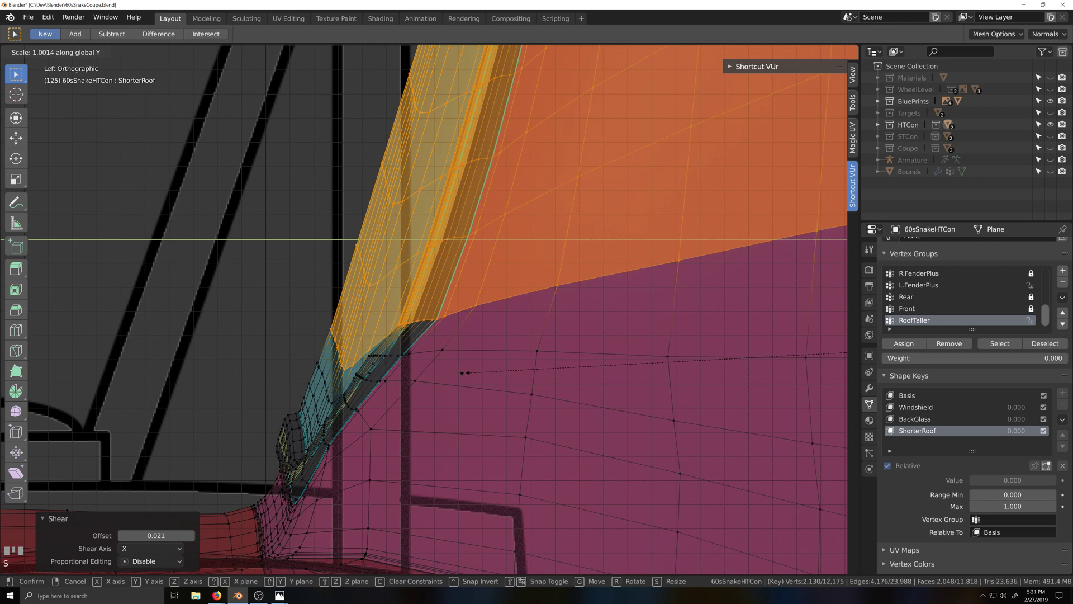
left_click(422, 325)
Deselect another edge loop along the selection's lower border and shear the remaining roof section by about 0.016
scroll(422, 325, "up", 4)
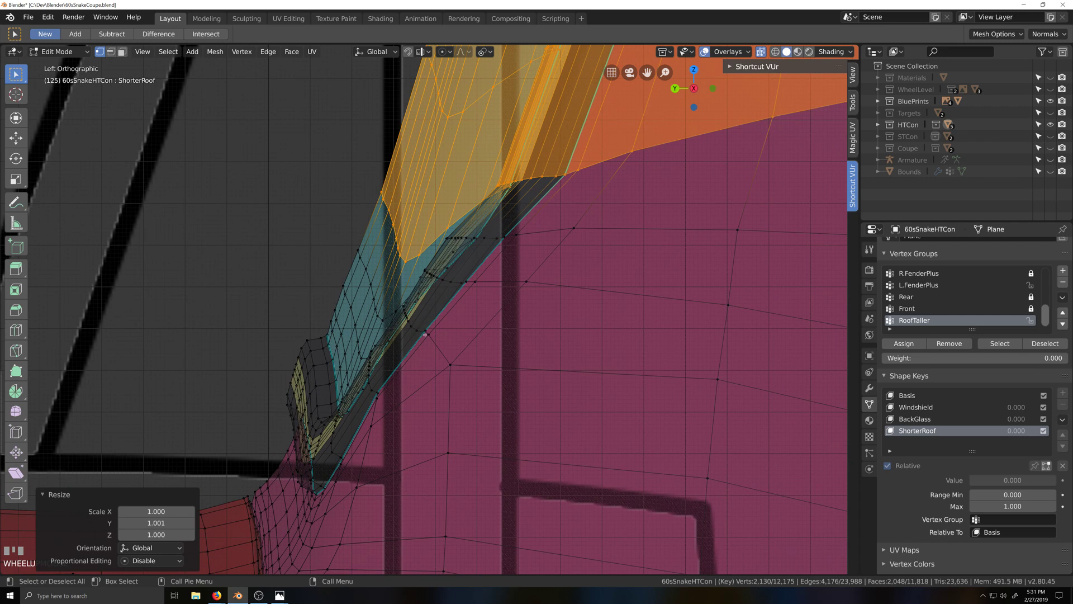
scroll(512, 292, "down", 4)
scroll(460, 393, "up", 3)
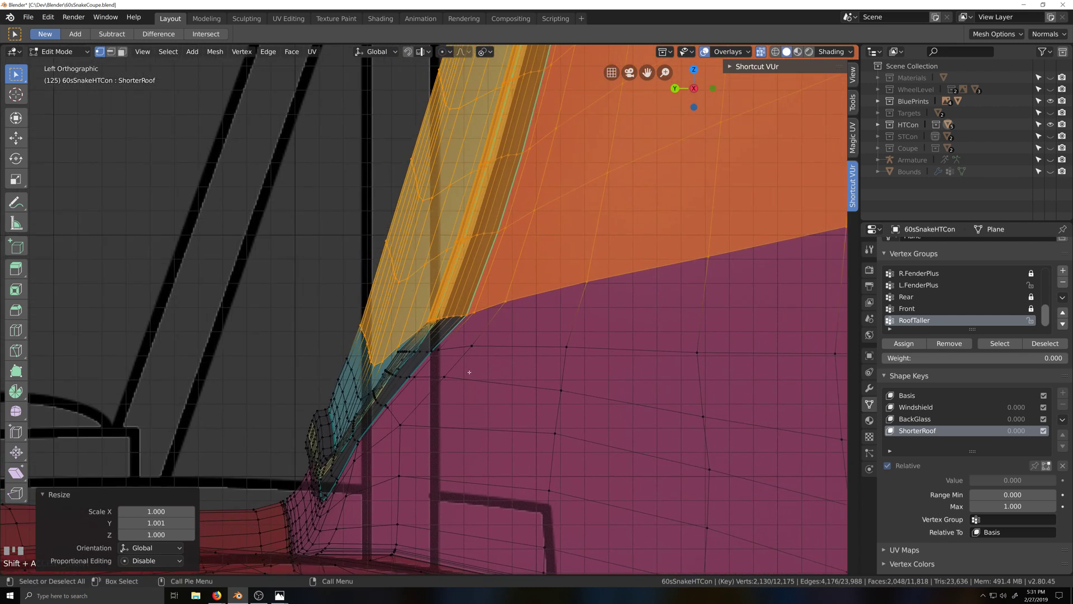
scroll(403, 402, "down", 2)
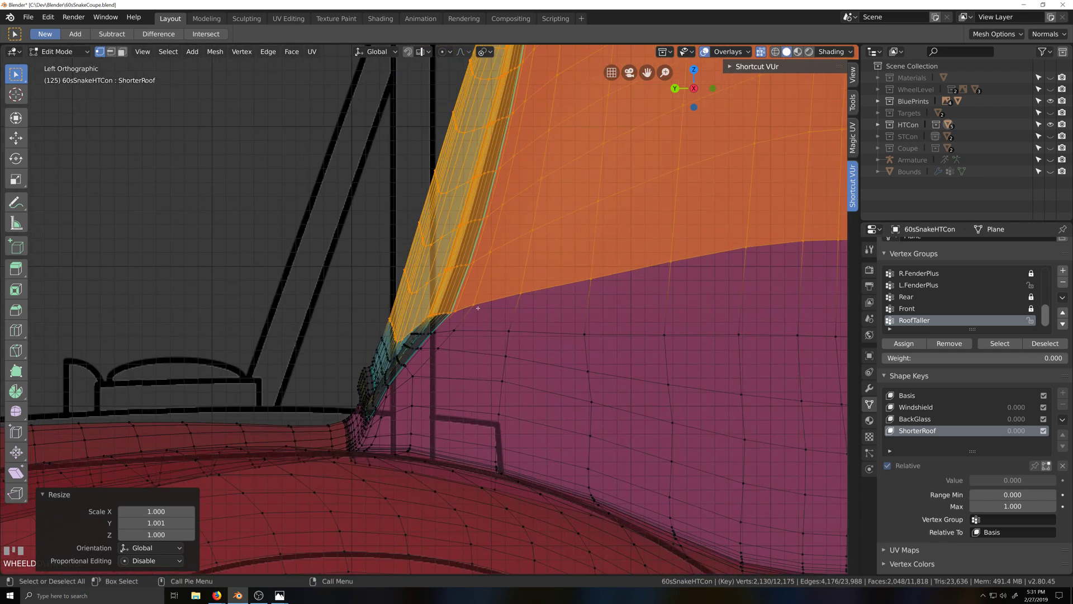
scroll(430, 365, "down", 2)
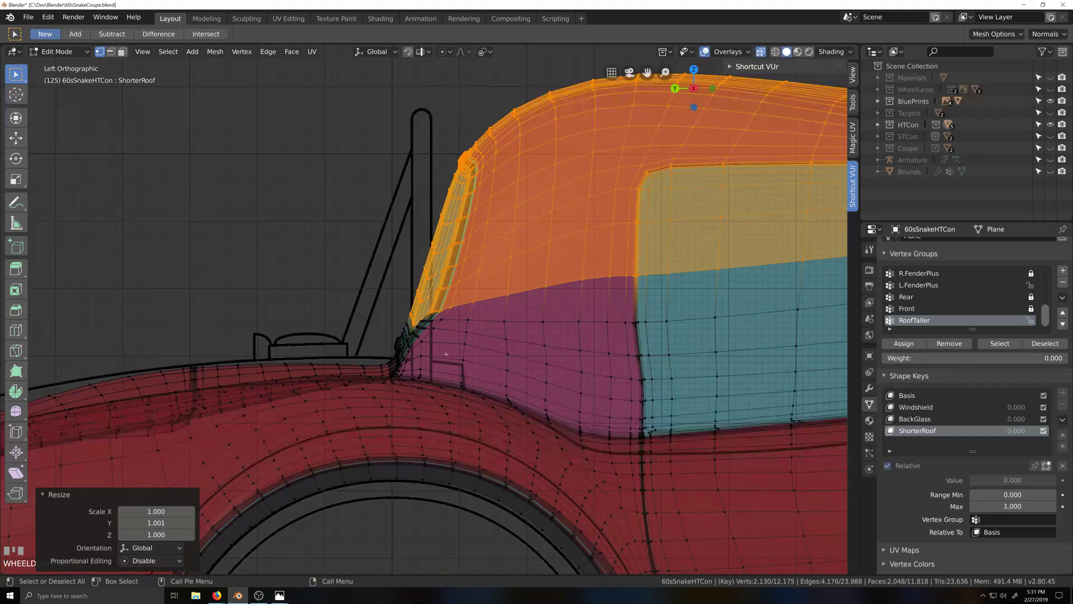
scroll(506, 325, "up", 2)
left_click(495, 322, "alt+shift")
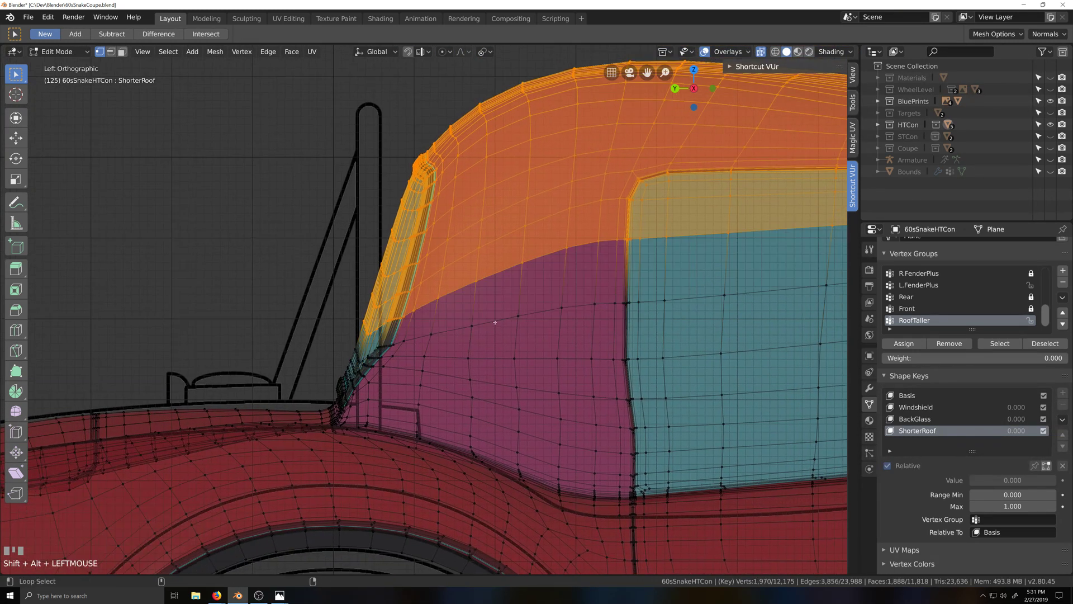
key("shift+ctrl+alt+s")
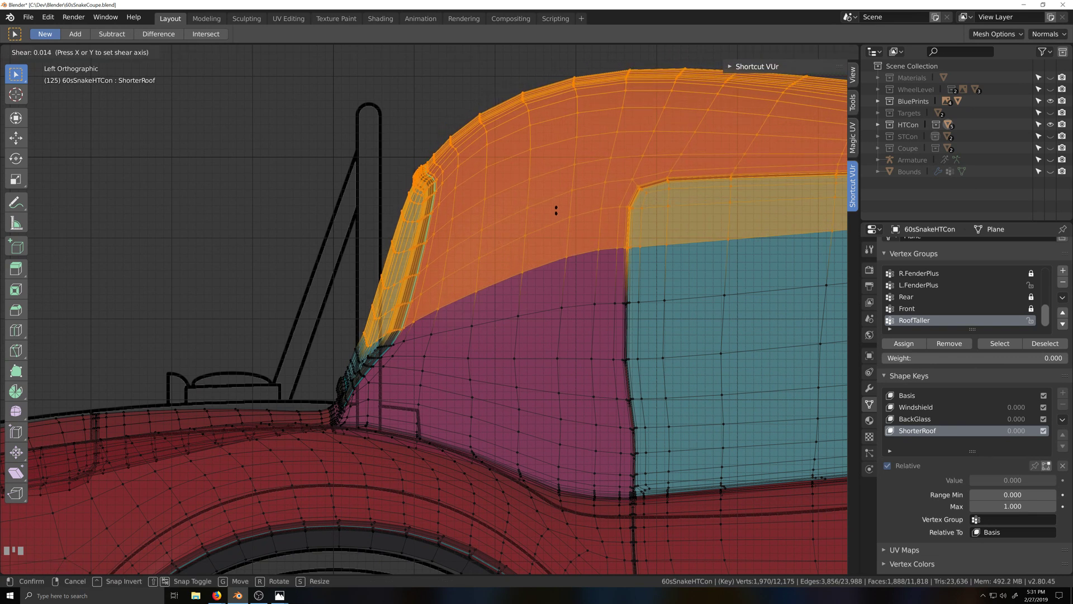
left_click(559, 206)
scroll(463, 416, "up", 3)
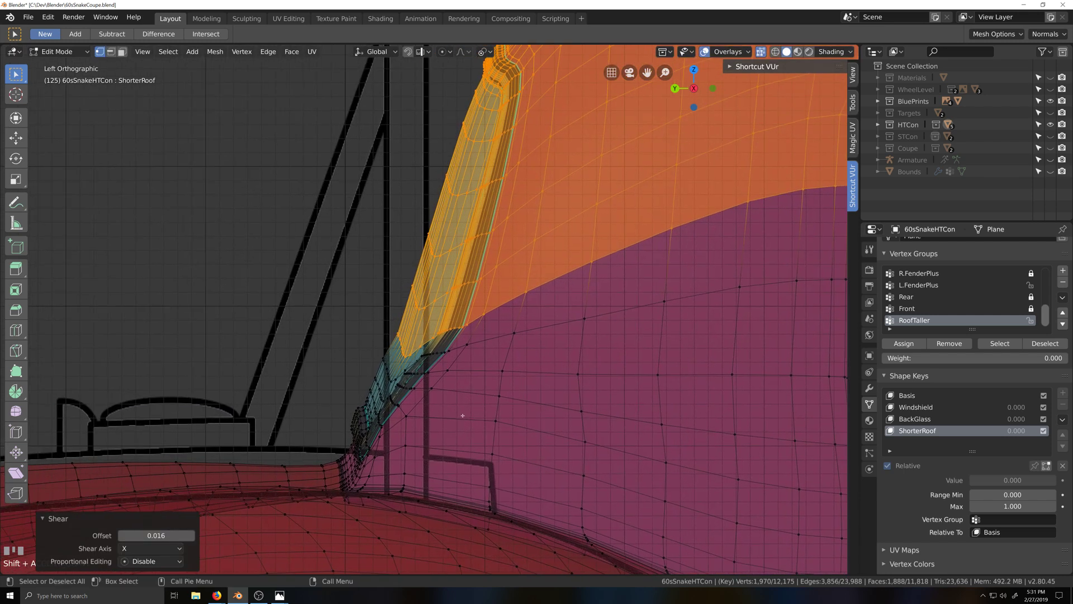
Scale the selected roof section to about 1.003 along Y
key("s")
key("y")
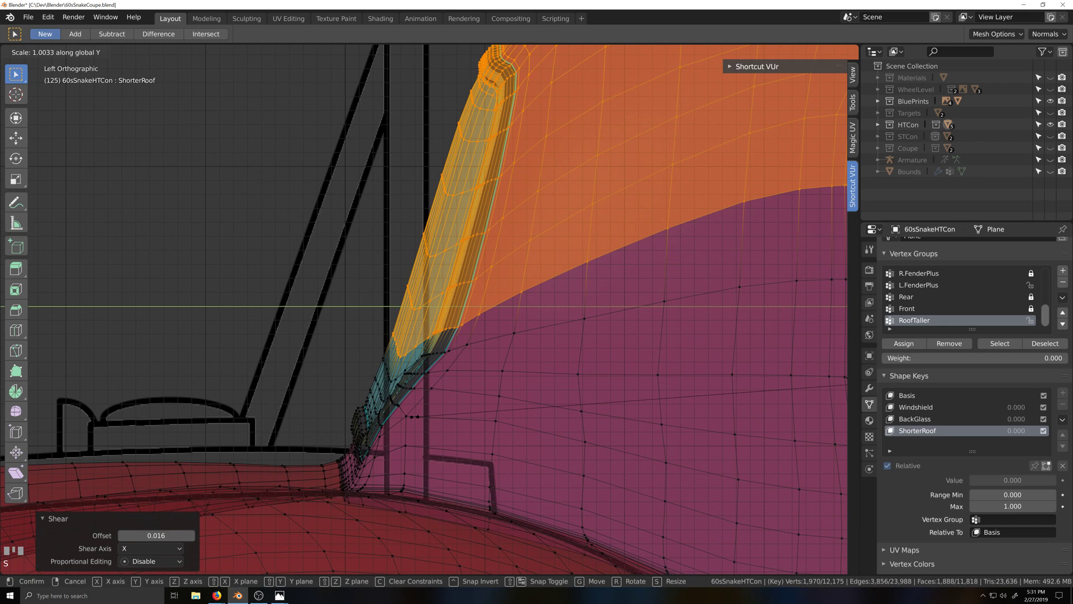
key("Return")
middle_click_drag(425, 336, 451, 414)
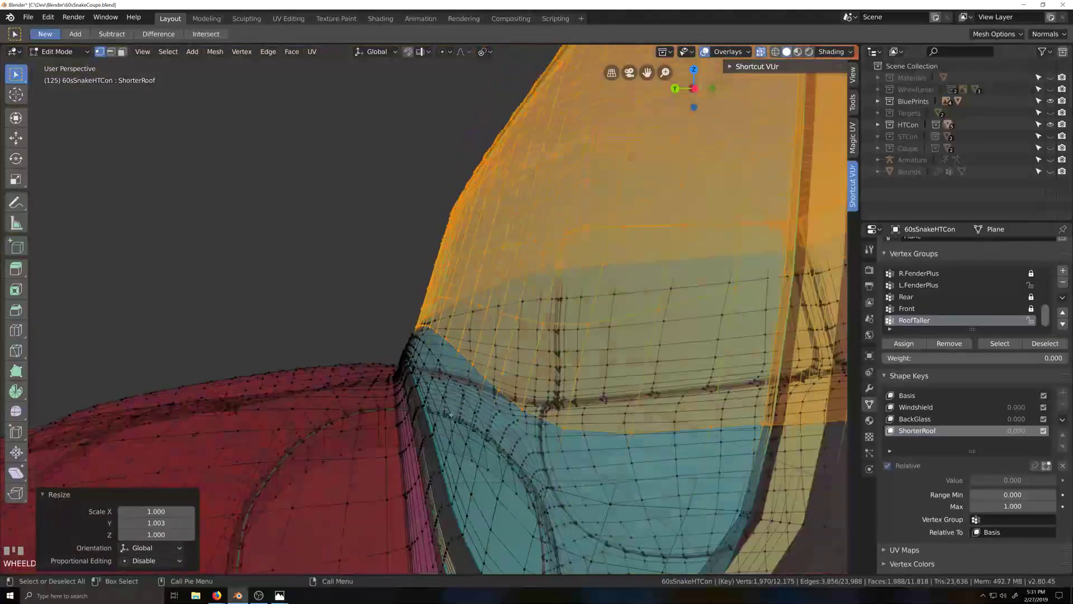
scroll(494, 347, "down", 3)
left_click(596, 295, "alt+shift")
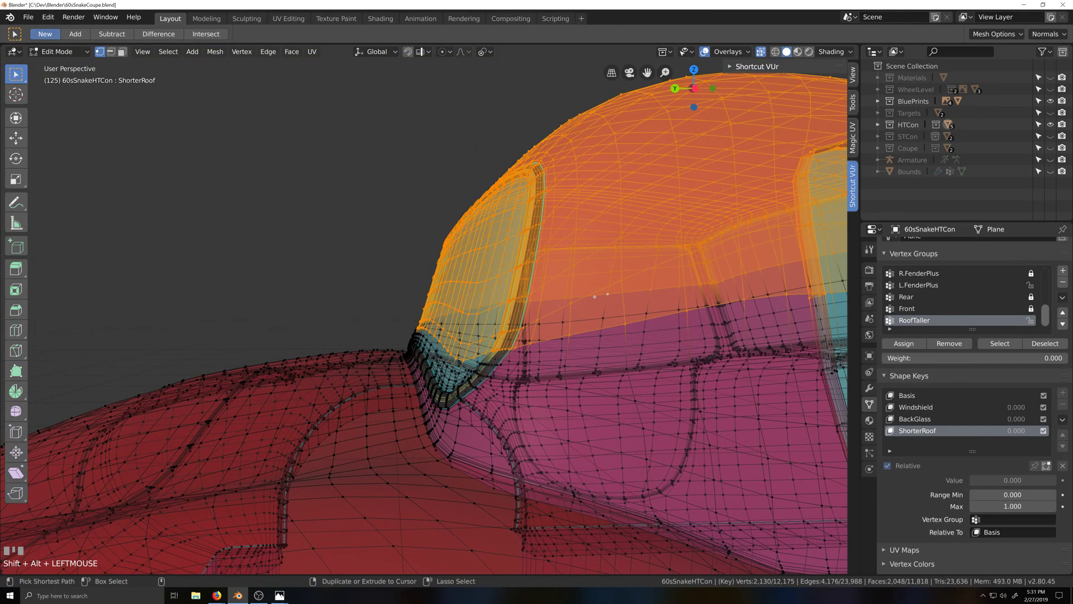
key("ctrl+z")
In the left orthographic view, deselect the edge loop along the selection's lower border and shear the remaining roof section by about 0.020
key("ctrl+KP_3")
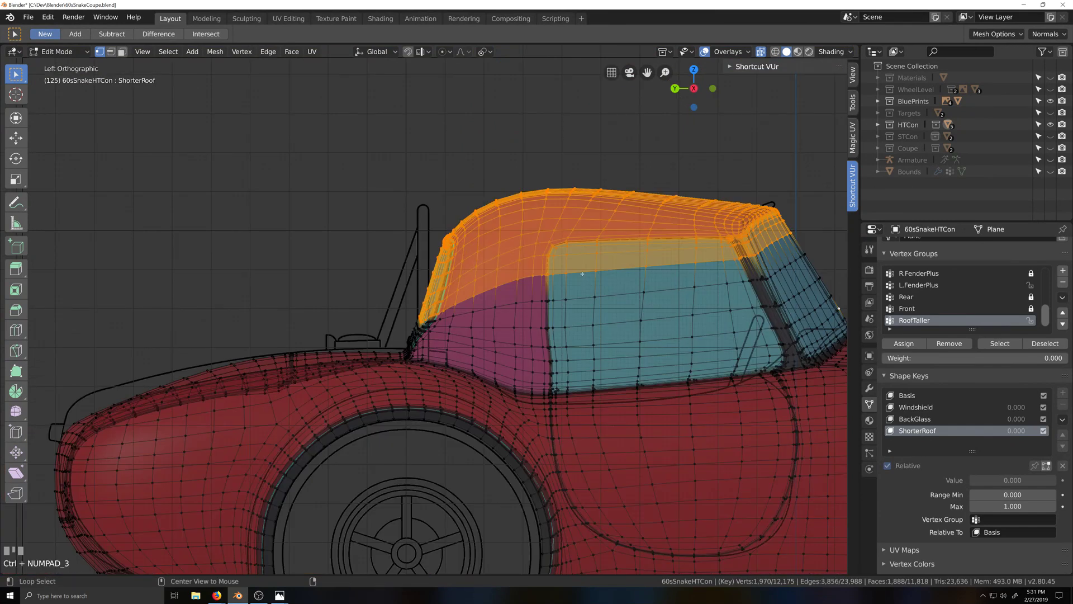
left_click(580, 278, "alt+shift")
scroll(580, 280, "up", 3)
key("shift+grave")
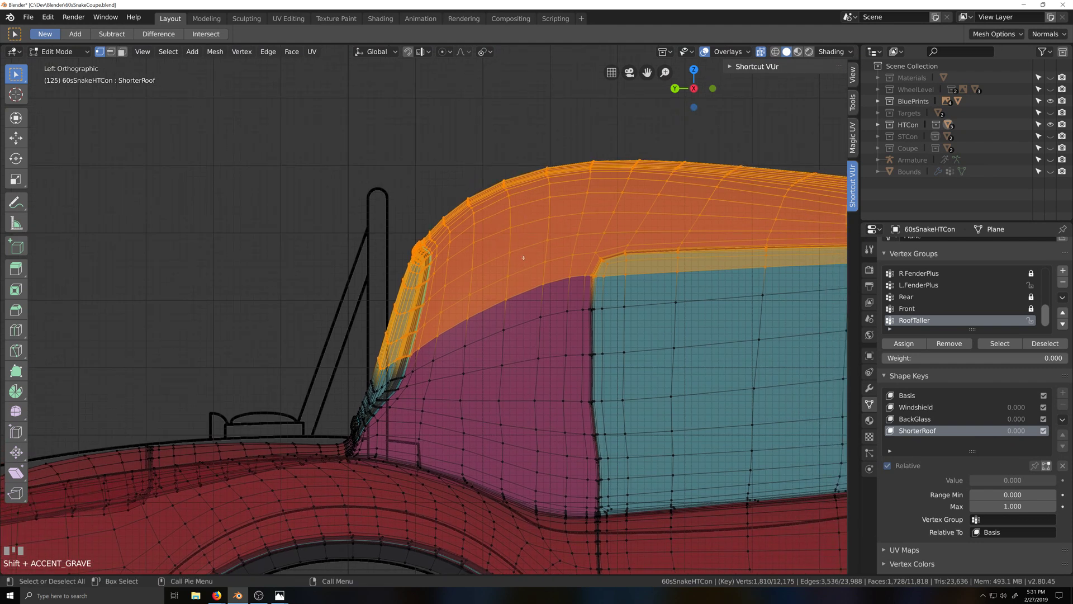
key("shift+ctrl+alt+s")
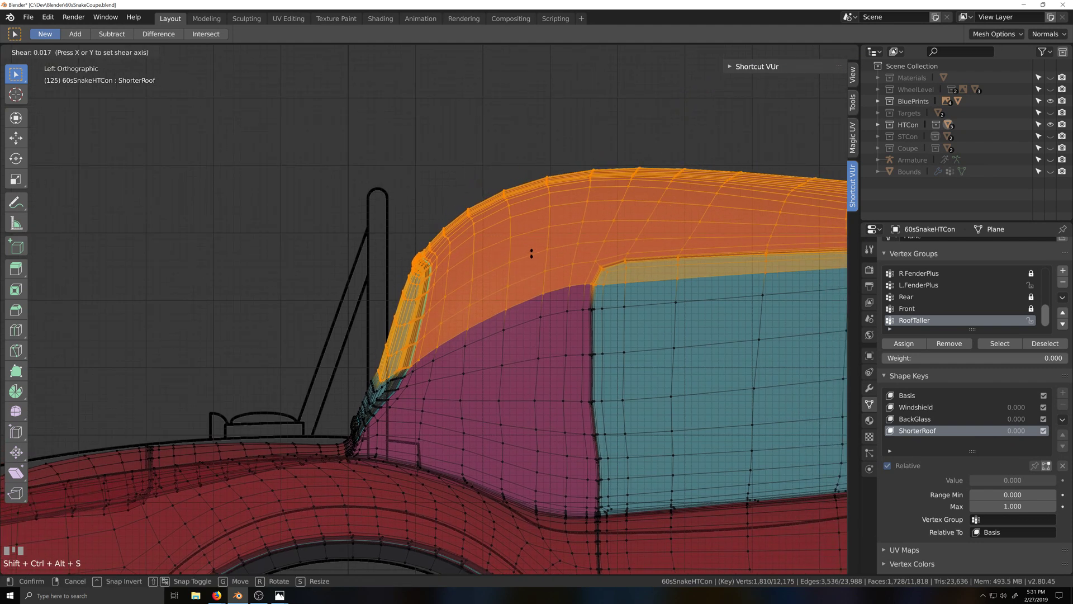
left_click(533, 253)
Scale the remaining roof selection to about 1.005 along Y at the rear pillar
scroll(511, 393, "up", 2)
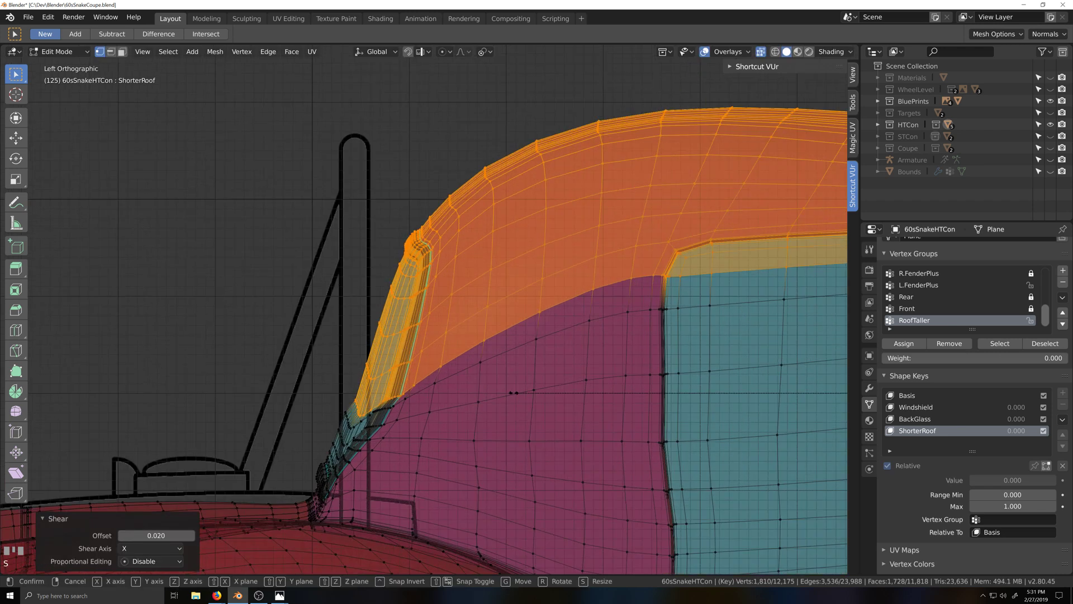
key("s")
key("y")
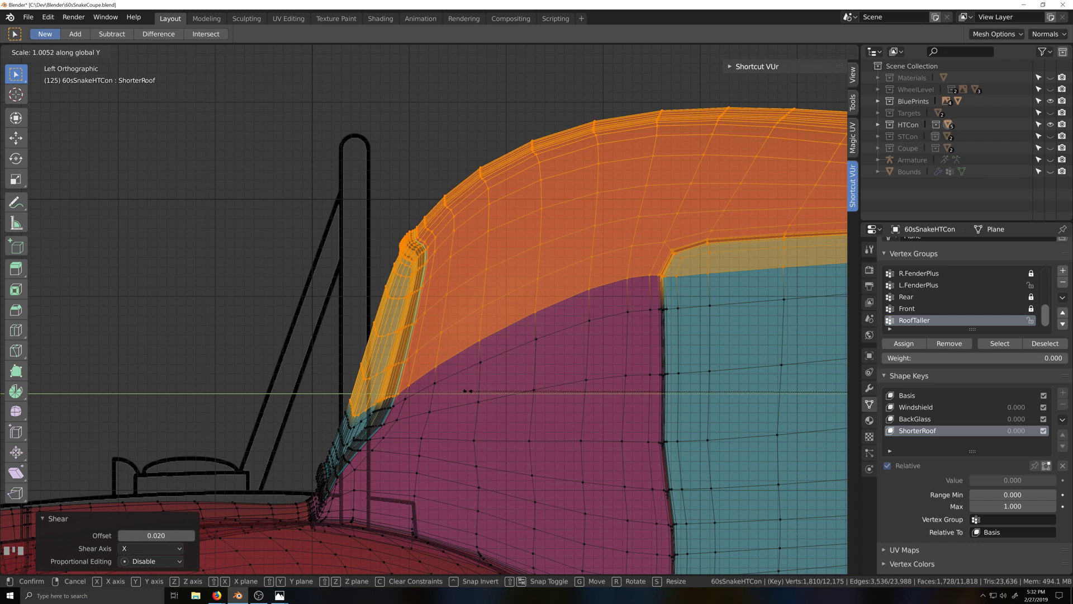
left_click(469, 391)
Deselect the border edge loops just above the side windows and along the top of the windshield glass
scroll(585, 327, "down", 4)
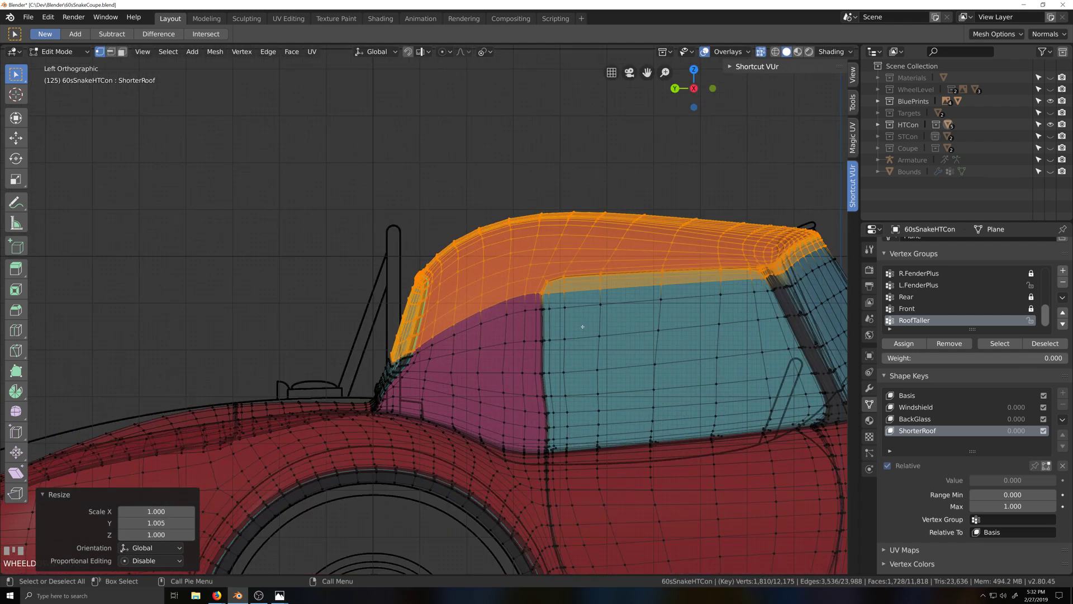
left_click(633, 290, "alt+shift")
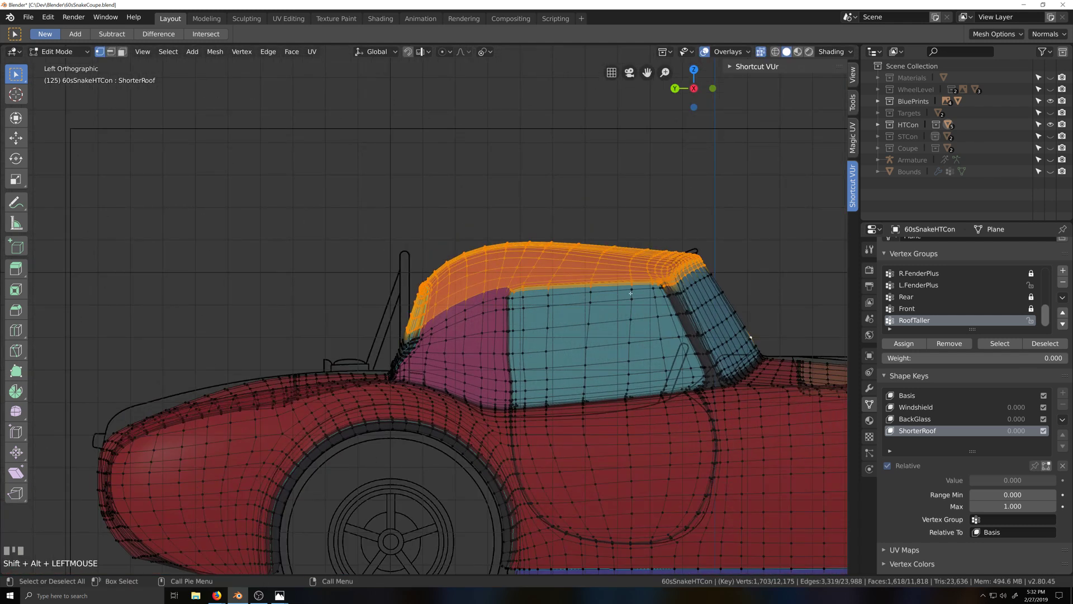
key("grave")
middle_click_drag(642, 299, 472, 357)
scroll(565, 372, "down", 5)
key("alt+z")
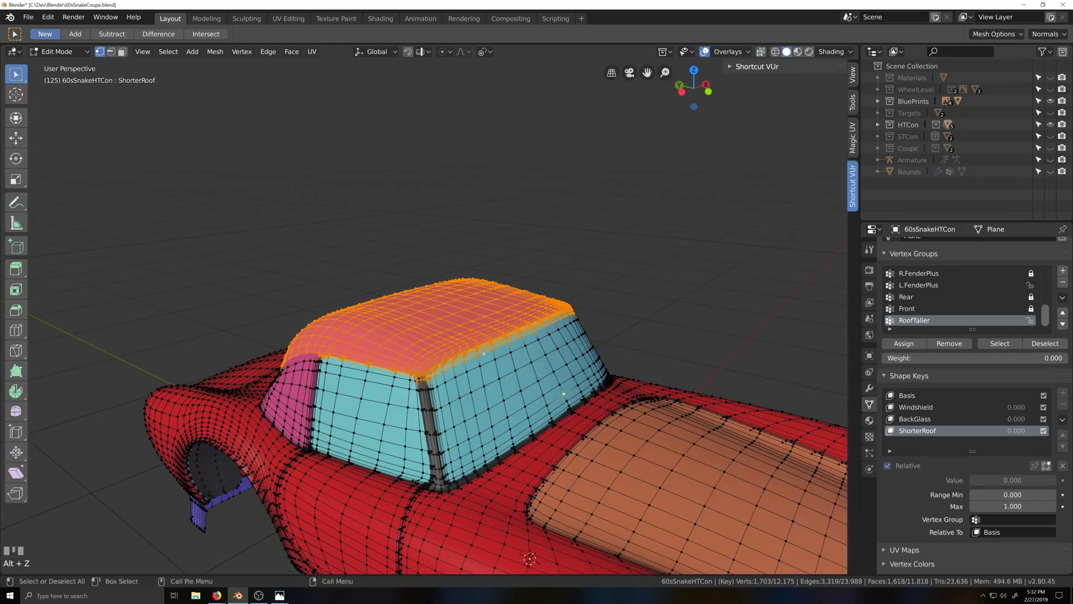
left_click(492, 351, "alt+shift")
scroll(451, 409, "up", 4)
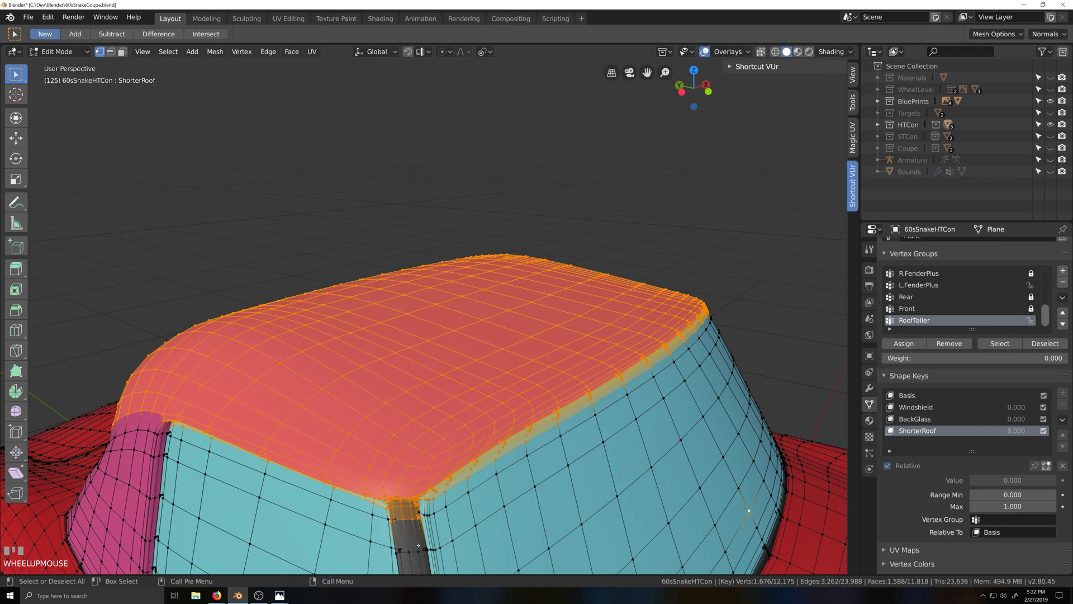
With X-ray on, deselect the lower vertices at the top of both windshield pillars
key("alt+z")
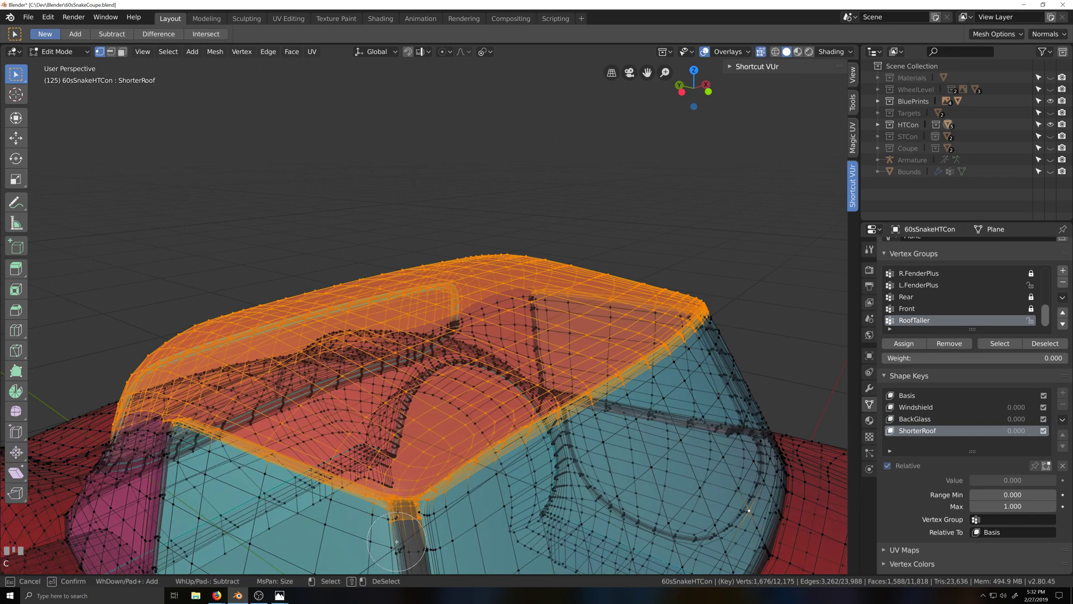
left_click(409, 529, "alt+shift")
middle_click_drag(409, 529, 687, 429)
scroll(396, 477, "up", 2)
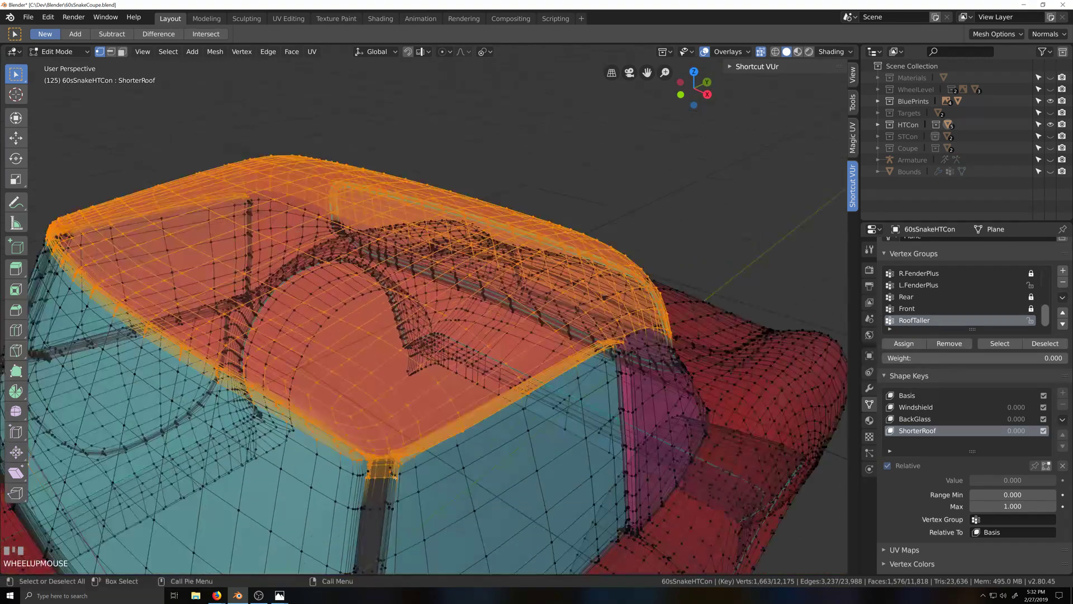
key("c")
middle_click_drag(366, 497, 386, 496)
right_click(388, 497)
Return to the left orthographic view and shear the selected roof section by about 0.016
scroll(388, 486, "down", 4)
middle_click_drag(402, 385, 607, 326)
key("ctrl+KP_3")
scroll(321, 293, "up", 4)
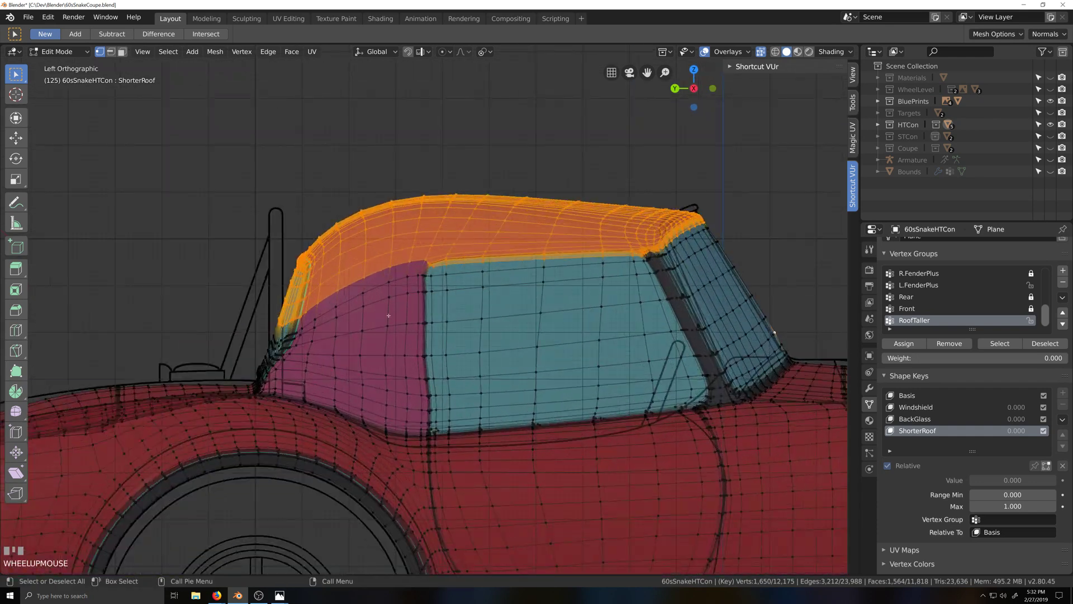
key("shift+grave")
scroll(433, 338, "up", 3)
key("shift+grave")
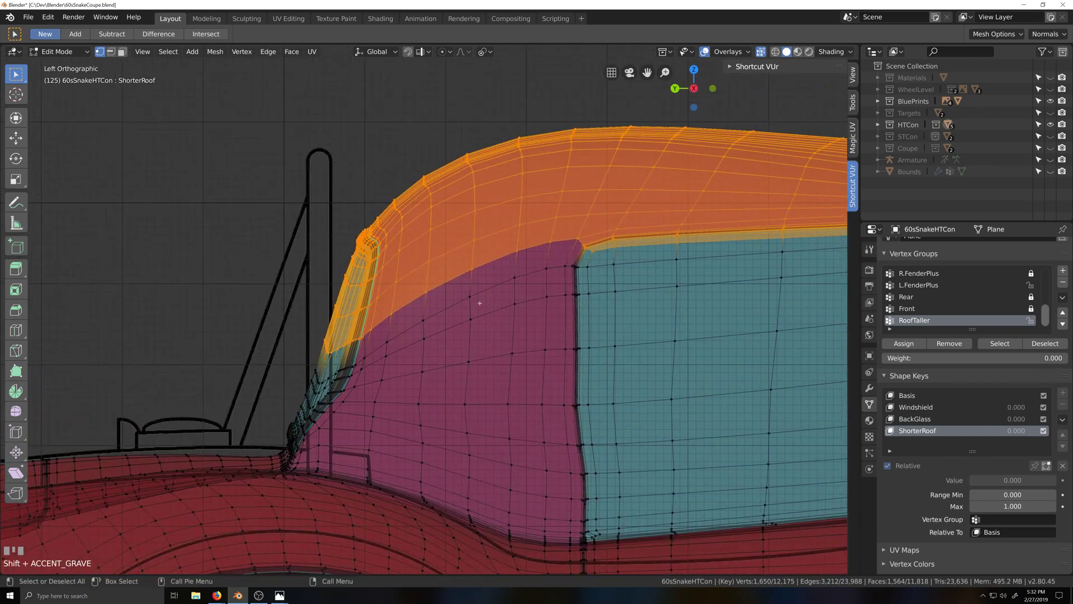
key("shift+ctrl+alt+s")
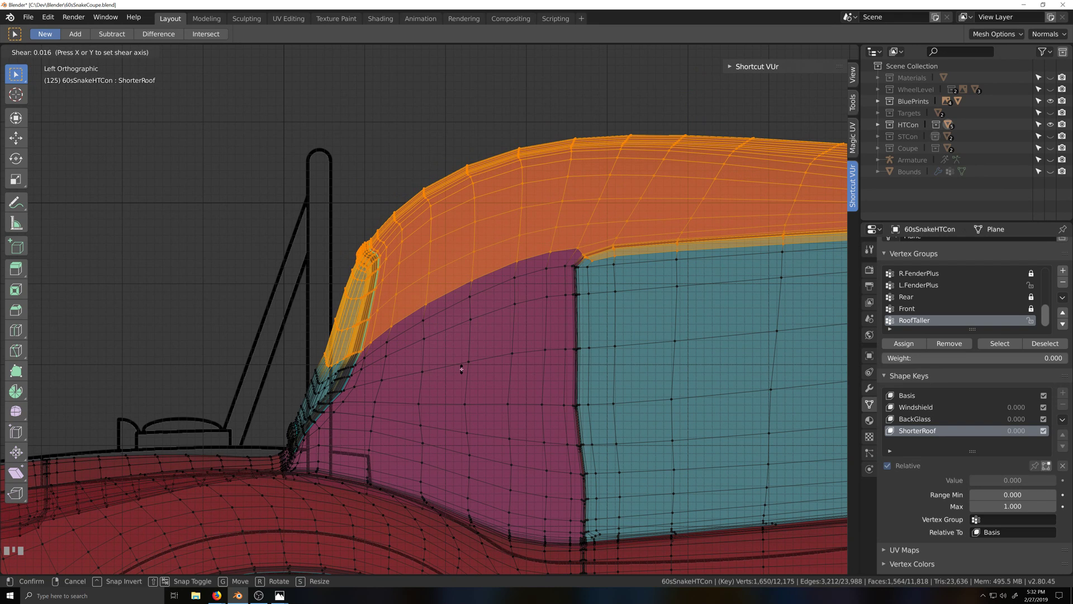
left_click(461, 369)
Scale the sheared roof selection to about 1.003 along Y to line up the rear pillar
scroll(461, 369, "up", 3)
key("s")
key("y")
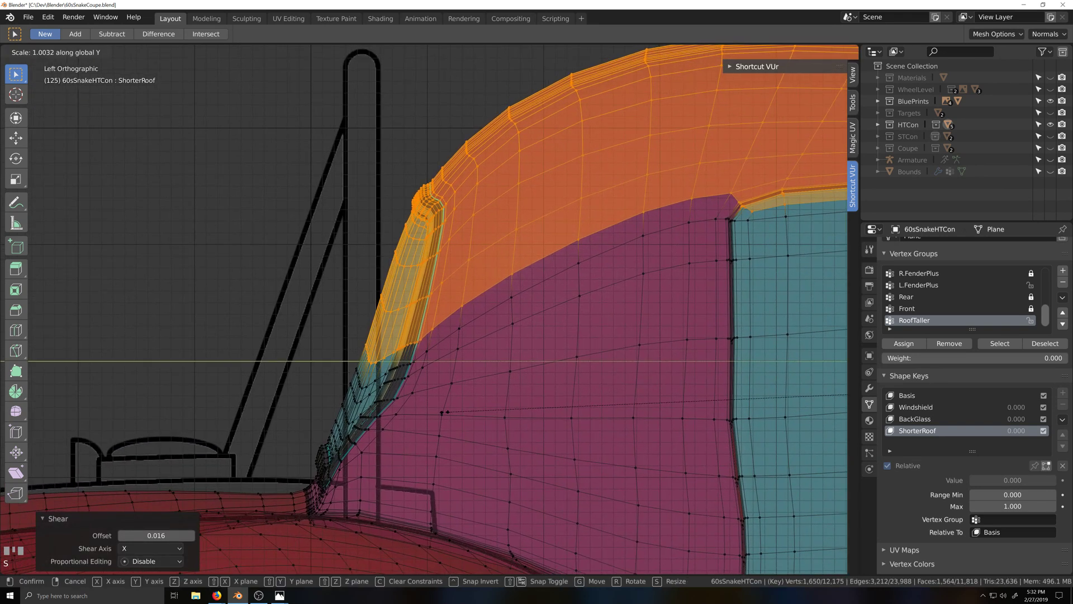
left_click(445, 412)
Switch to Object Mode with X-ray off and set the ShorterRoof shape key's value to 1.000
scroll(446, 410, "down", 1)
key("grave")
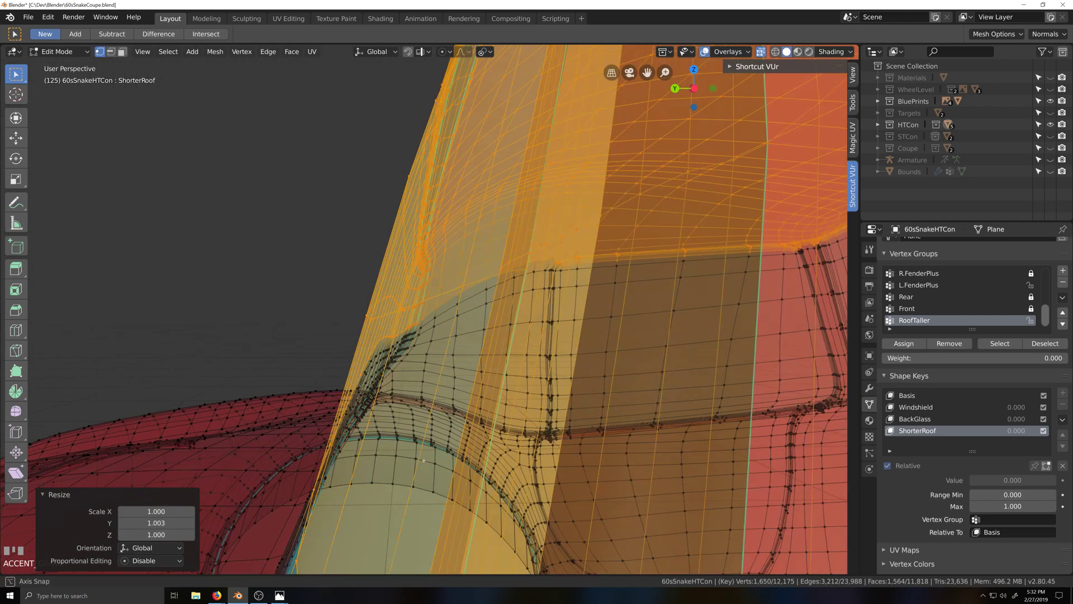
scroll(428, 469, "down", 4)
scroll(428, 468, "down", 6)
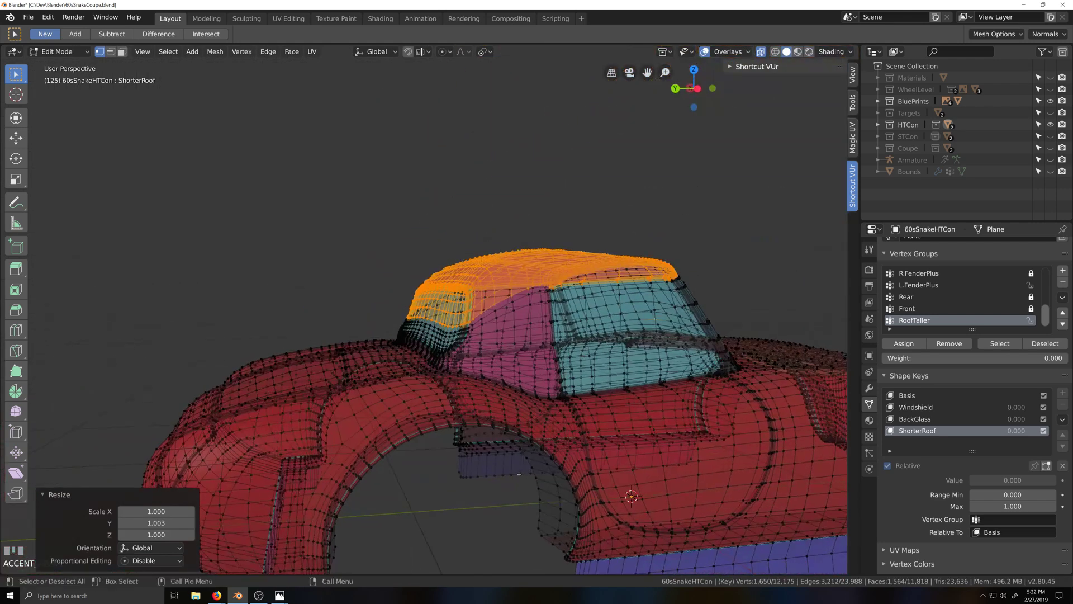
key("Tab")
key("alt+z")
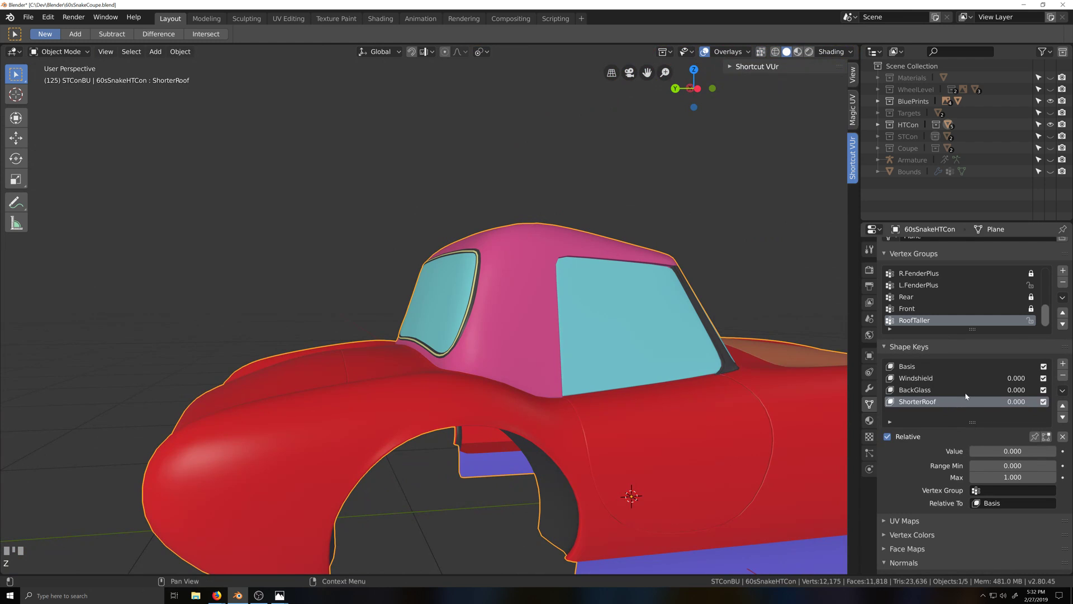
left_click_drag(975, 451, 1056, 451)
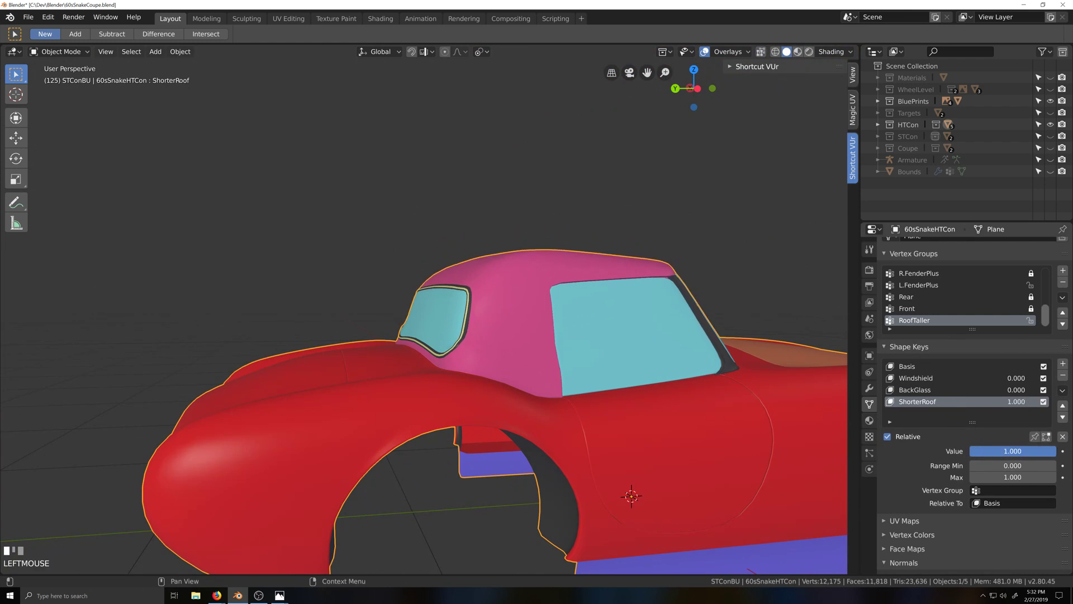
Change the solid viewport shading to glossy, reflective lighting and inspect the back window's lower corner
scroll(580, 398, "up", 5)
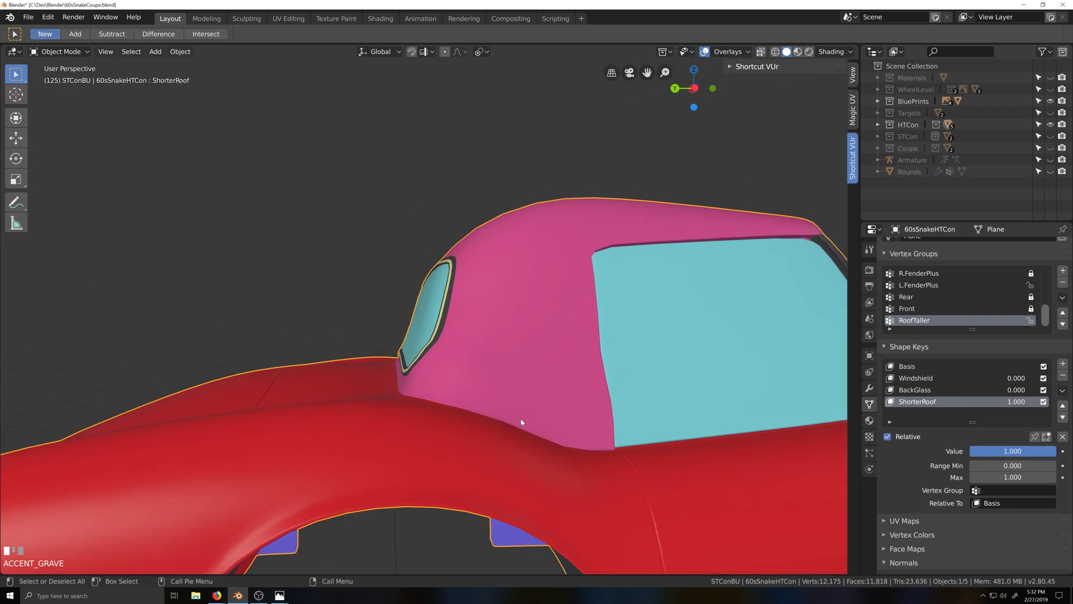
middle_click_drag(521, 420, 516, 425)
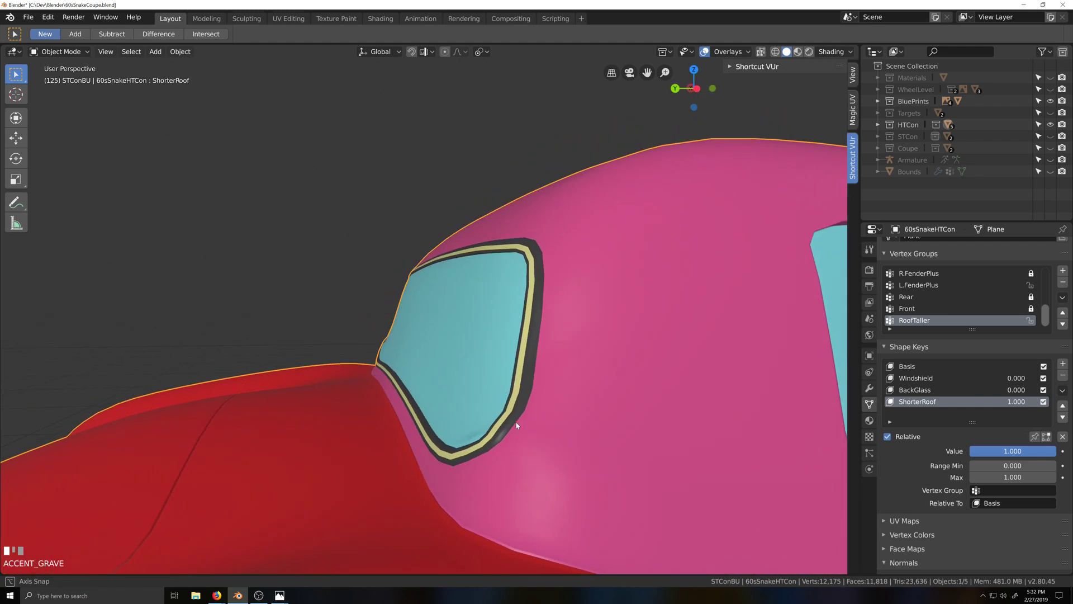
left_click(823, 50)
left_click(852, 91)
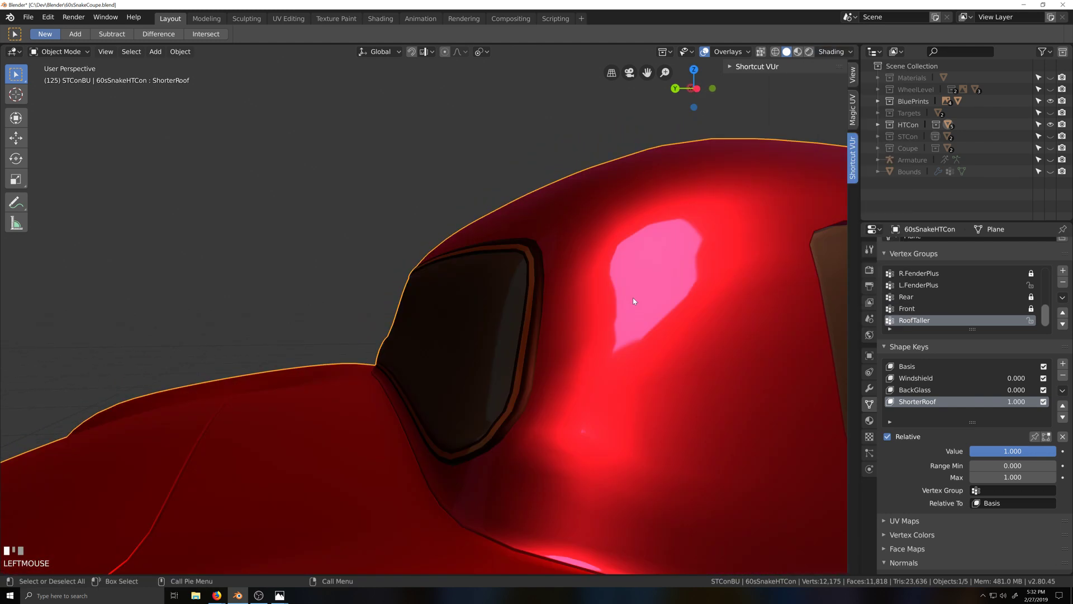
mouse_move(633, 298)
middle_mouse_down()
mouse_move(741, 320)
mouse_move(498, 356)
mouse_move(556, 390)
mouse_move(580, 390)
mouse_move(559, 384)
middle_mouse_up()
middle_click_drag(625, 394, 510, 420, "shift")
scroll(503, 426, "up", 2)
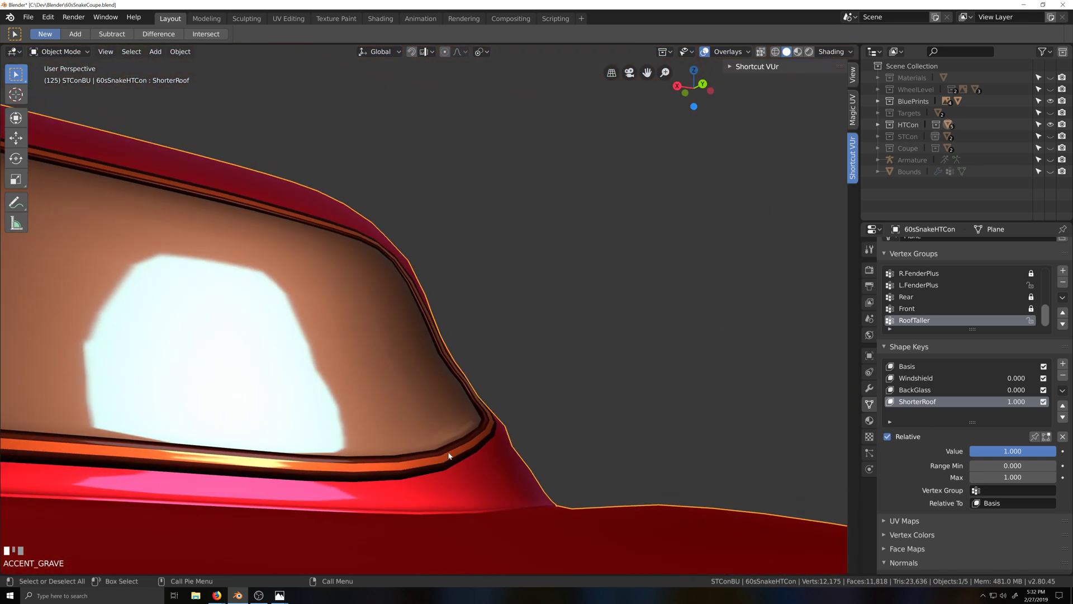
middle_click_drag(440, 438, 414, 298)
In Edit Mode from the back view, select the glass vertex at each lower corner of the back window and move both about -0.0035 m along Z
key("ctrl+KP_1")
scroll(423, 458, "up", 3)
key("Tab")
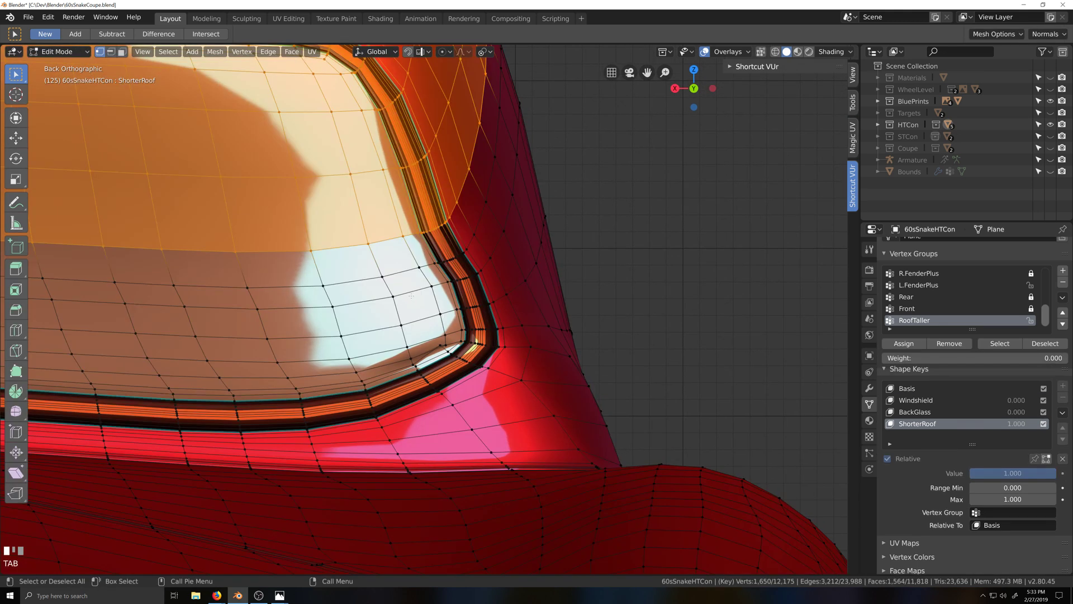
scroll(447, 340, "up", 2)
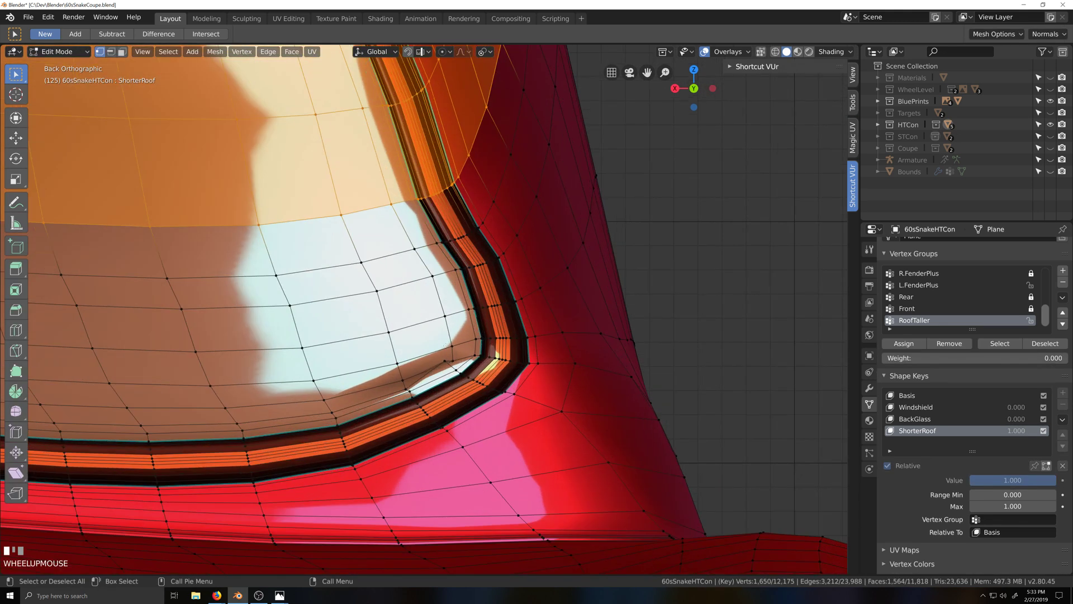
left_click(443, 363)
scroll(443, 363, "down", 5)
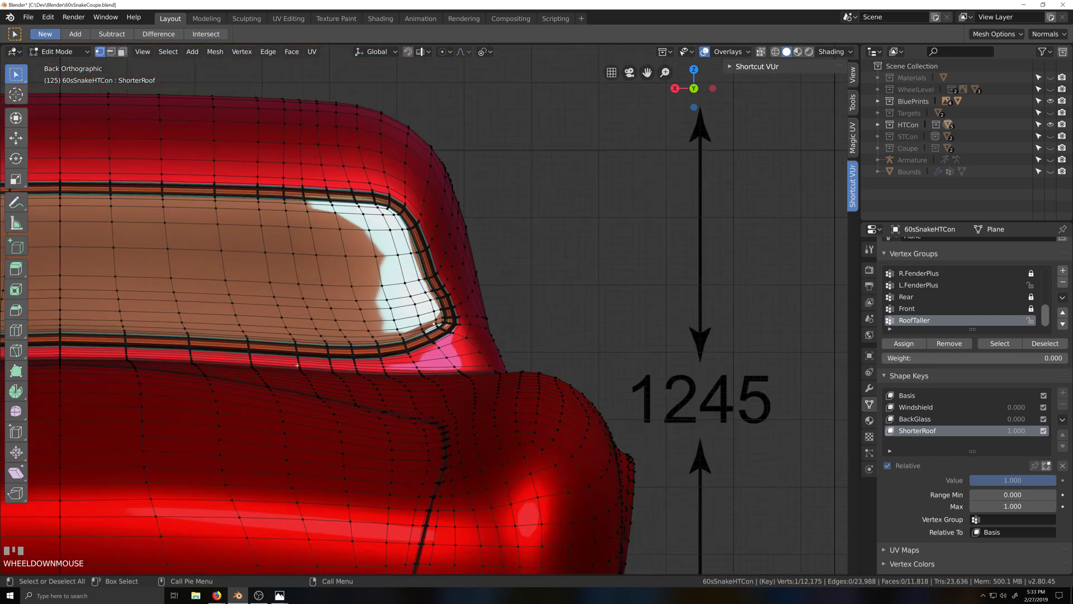
key("shift+grave")
key("shift+grave")
scroll(412, 366, "up", 10)
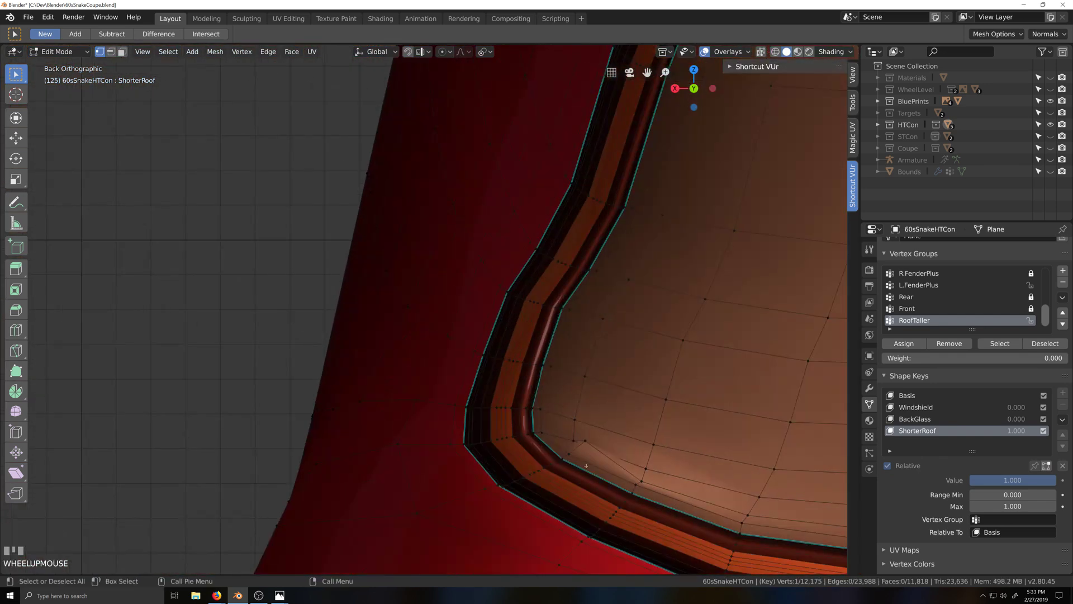
left_click(583, 436, "shift")
key("g")
key("z")
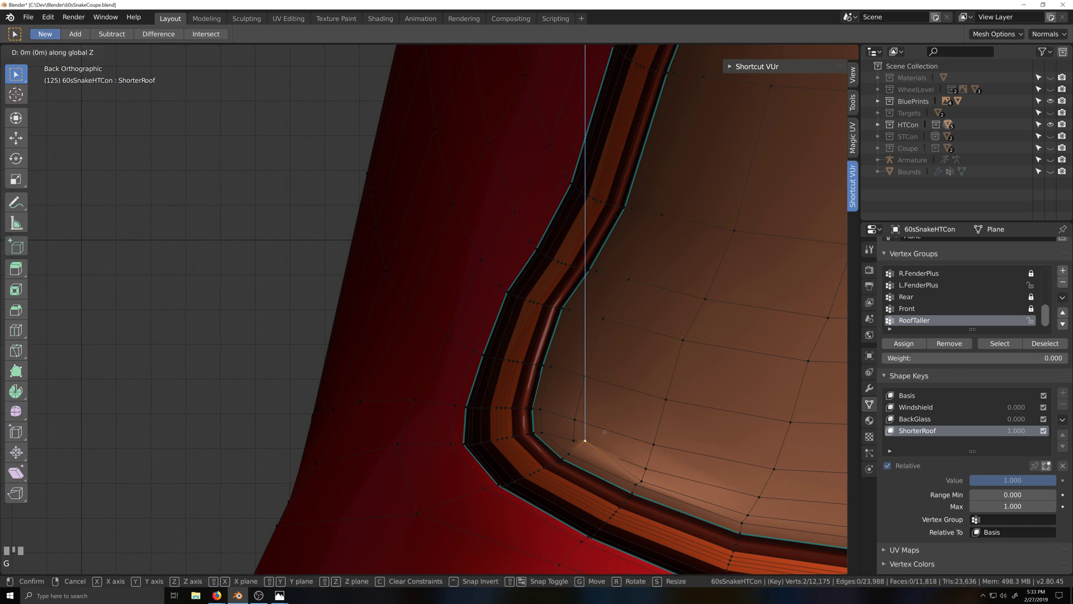
left_click(600, 444)
Examine the back window's corners and frame outline, ending centred in the back orthographic view
key("grave")
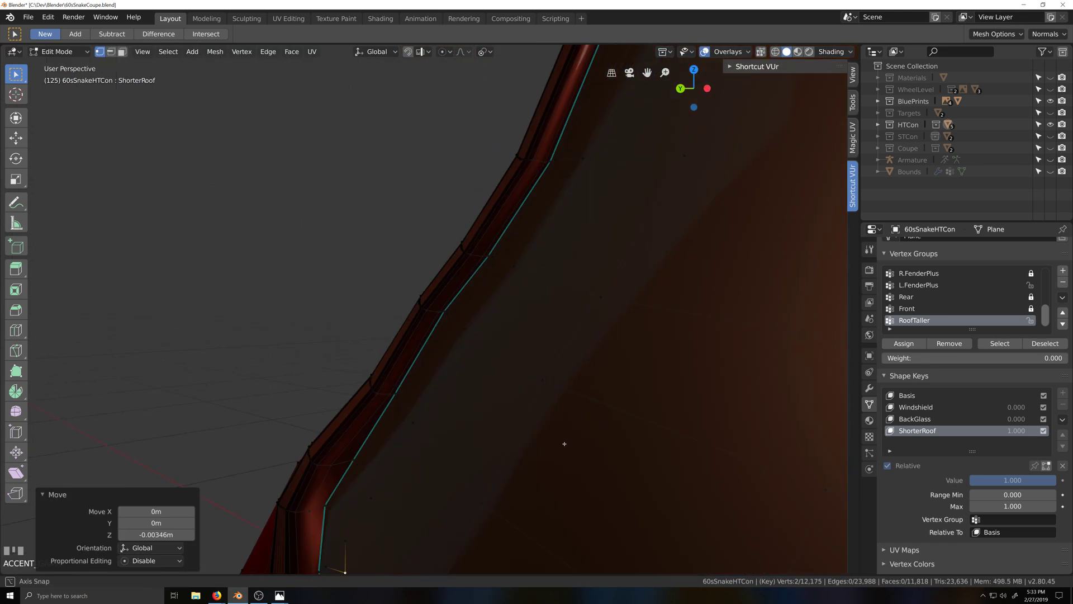
middle_click_drag(565, 434, 609, 444)
key("ctrl+KP_1")
scroll(619, 446, "down", 8)
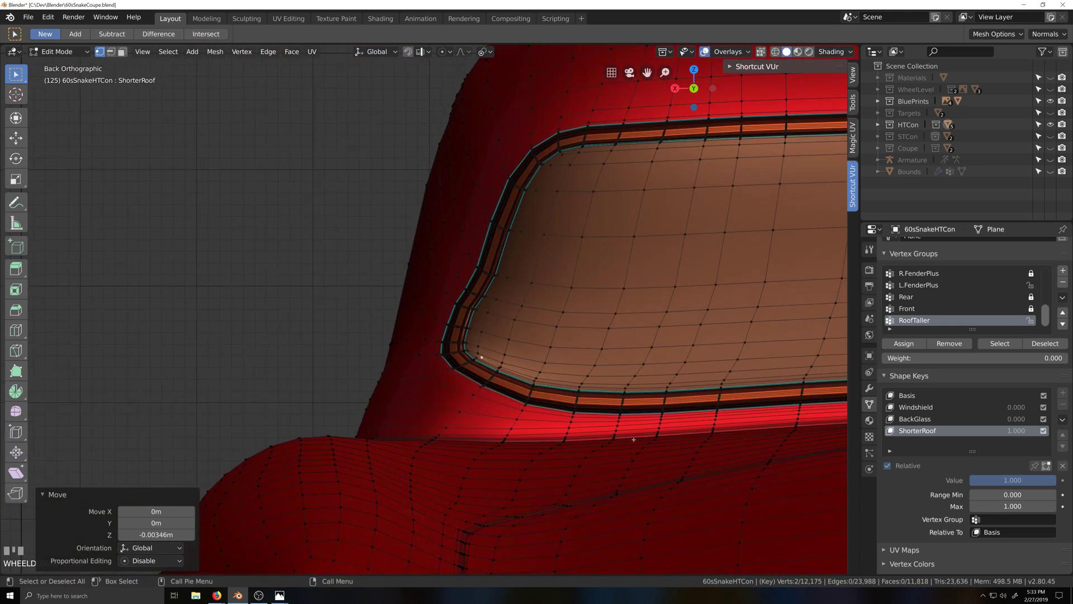
middle_click_drag(570, 329, 362, 328, "shift")
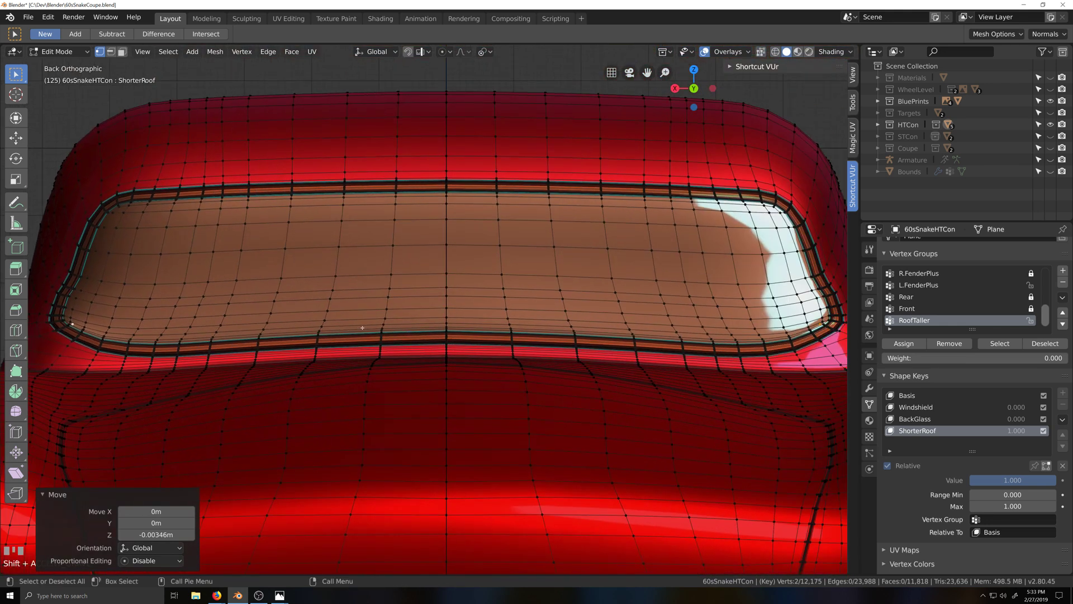
scroll(594, 316, "down", 1)
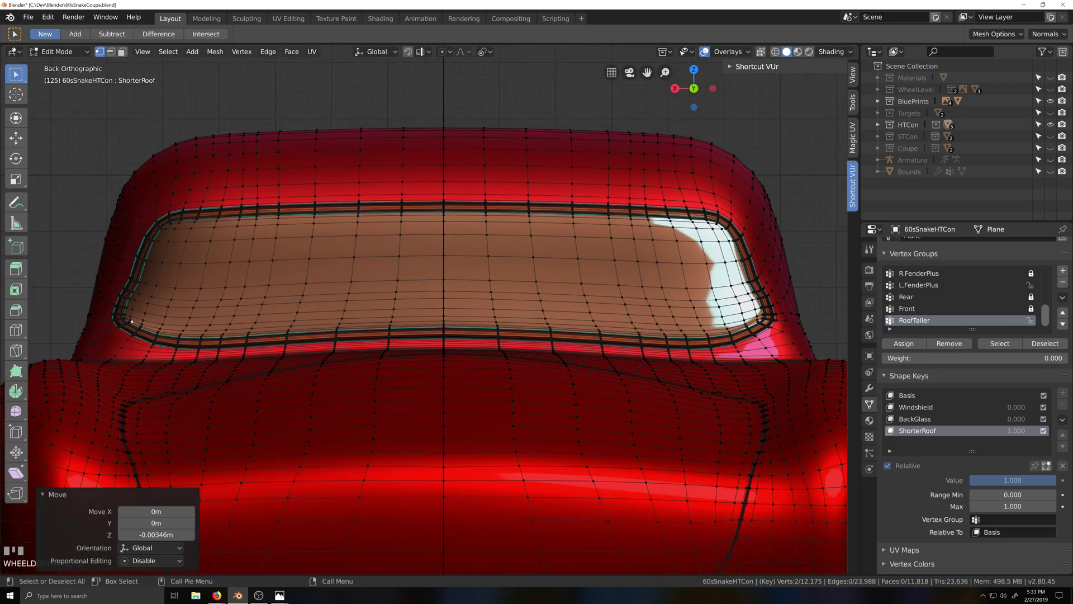
Select the body vertex just outside the back window frame, beside the bend above its lower right corner
middle_click_drag(673, 347, 497, 351, "shift")
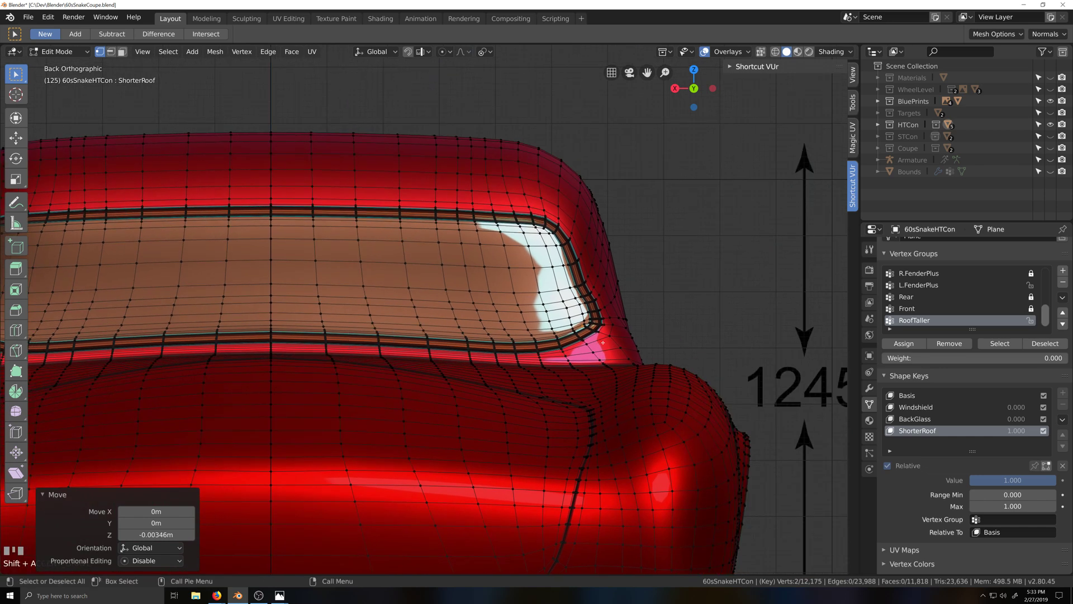
scroll(503, 350, "up", 5)
middle_click_drag(725, 337, 552, 352, "shift")
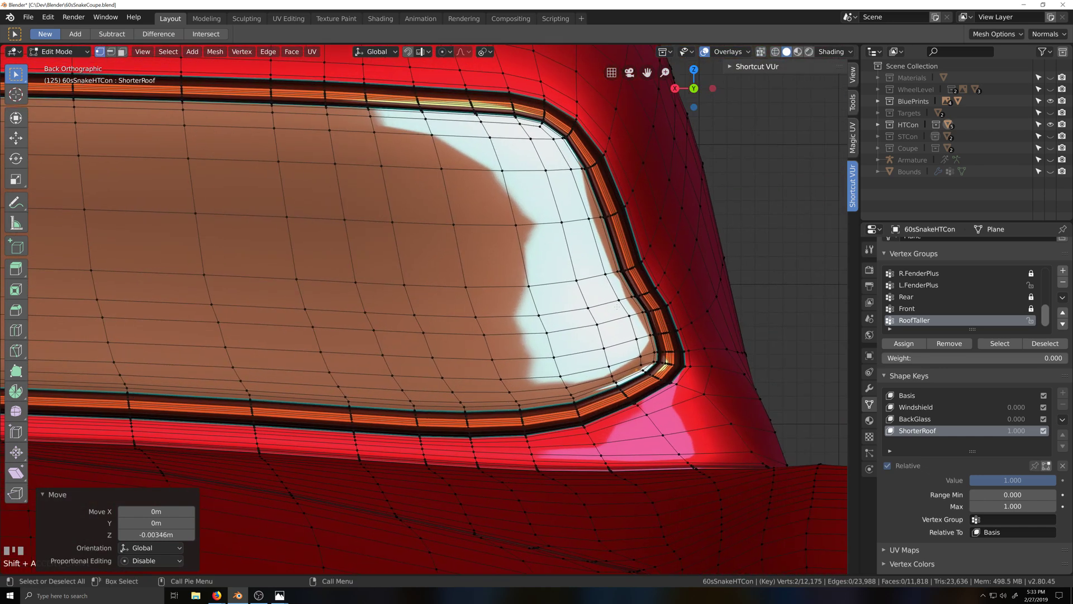
left_click(661, 285)
scroll(661, 285, "down", 4)
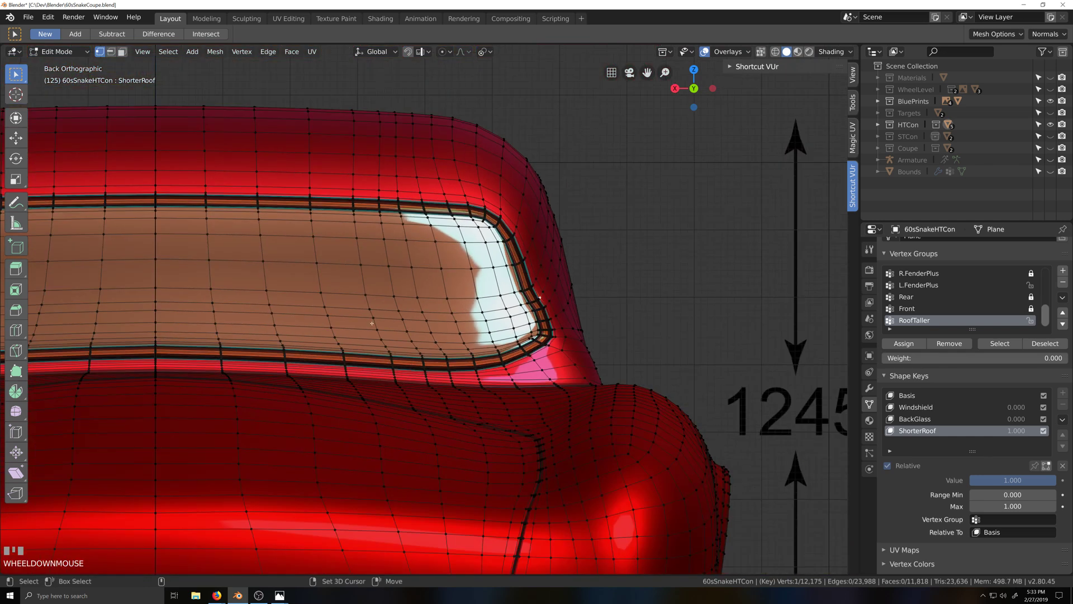
Try extending the selection across the back window with filled shortest-path picks, and undo them
key("shift+grave")
key("shift+grave")
scroll(496, 338, "up", 3)
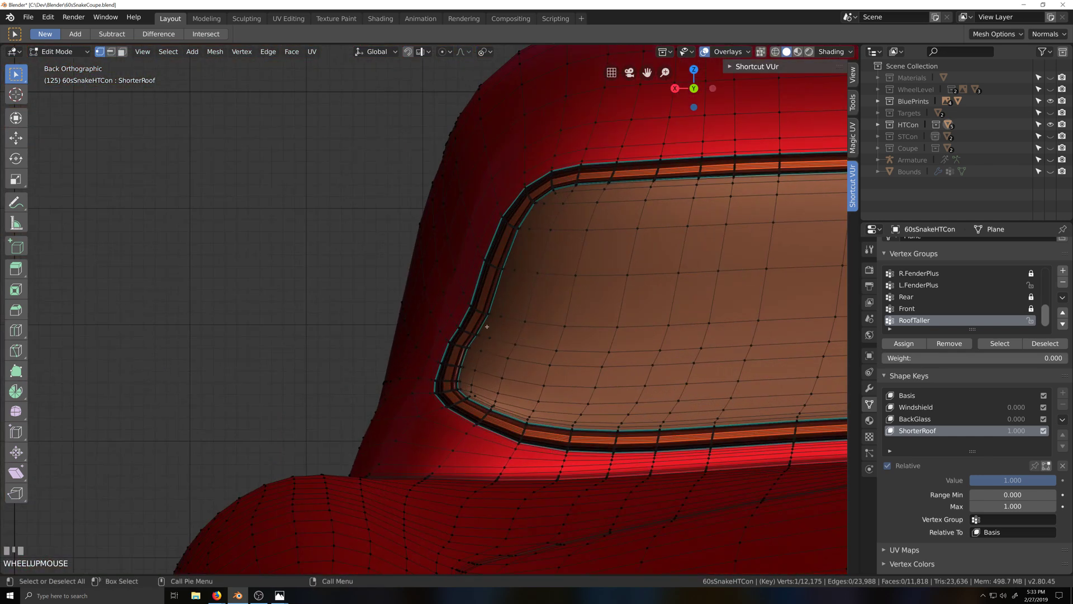
left_click(468, 303, "ctrl+shift")
key("ctrl+z")
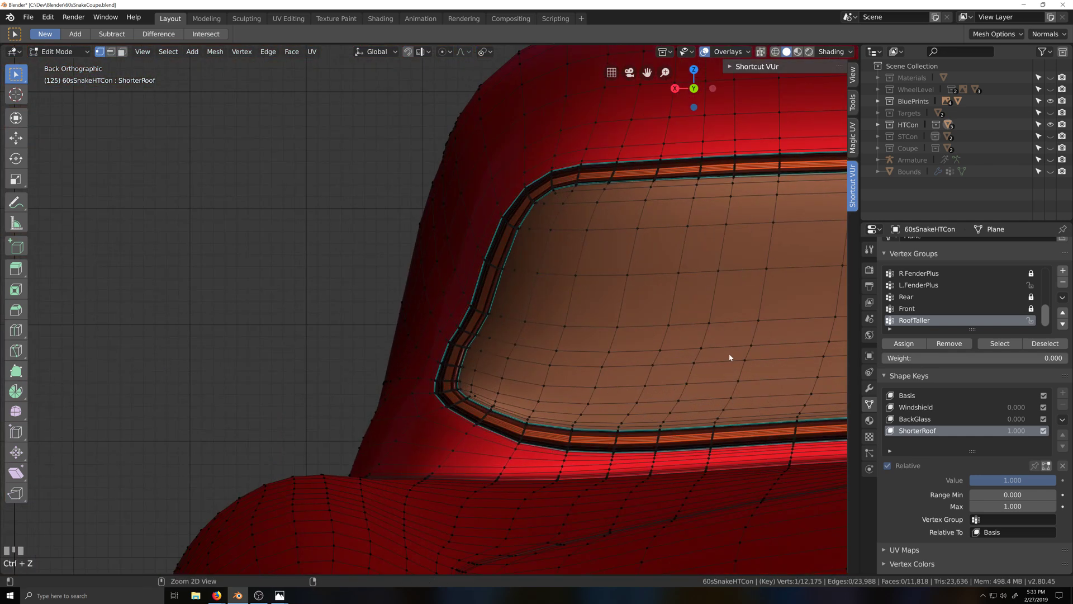
left_click(710, 323, "ctrl+shift")
scroll(716, 327, "down", 5)
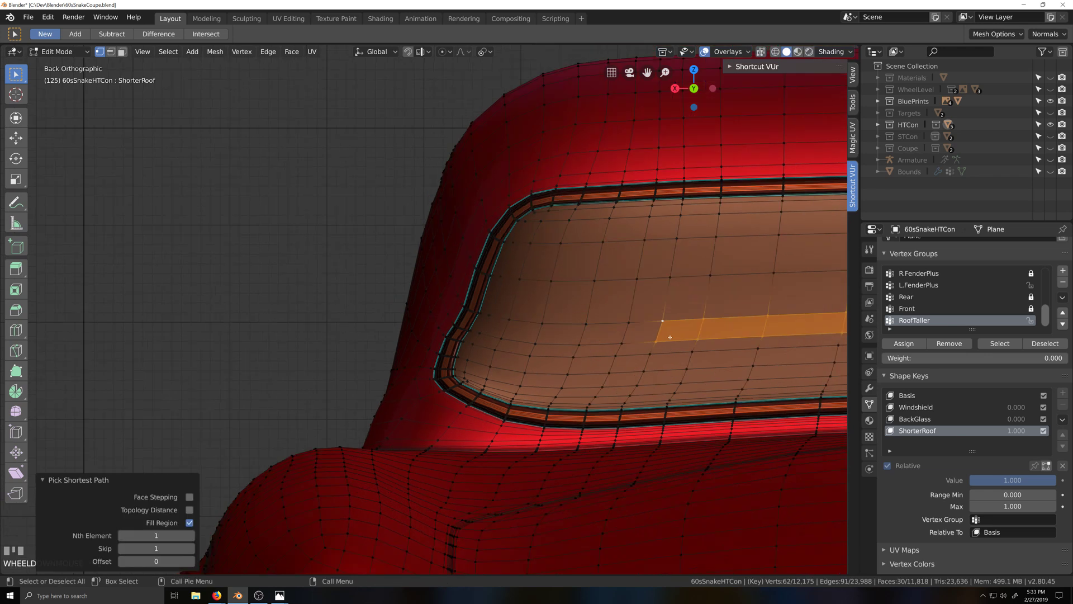
scroll(715, 327, "up", 5)
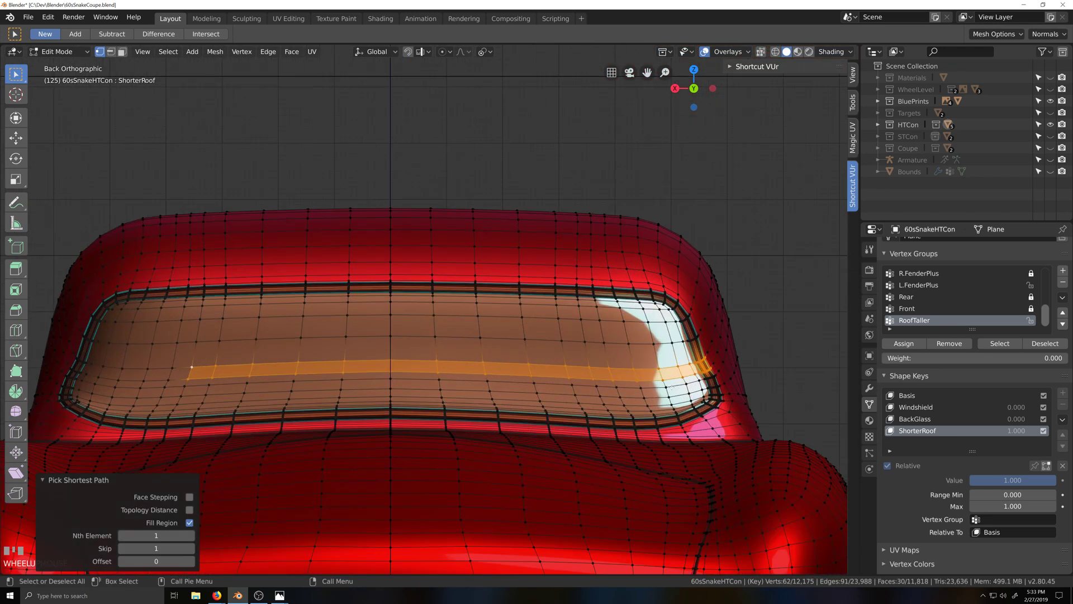
key("ctrl+z")
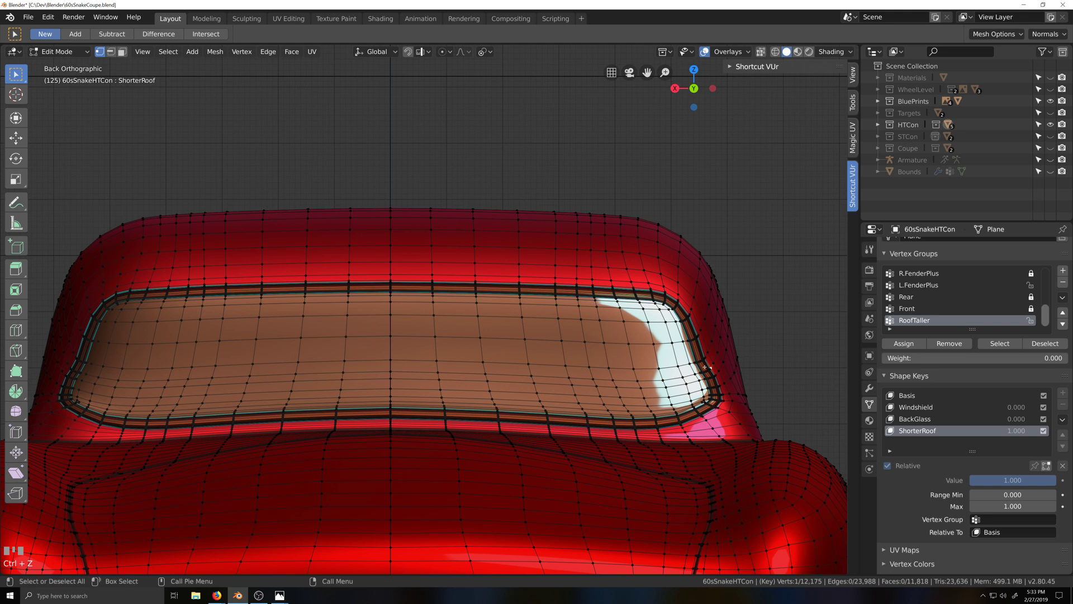
Select the horizontal vertex row across the glass to the opposite frame's outer edge using shortest-path picks
left_click(349, 367, "ctrl")
scroll(643, 415, "up", 4)
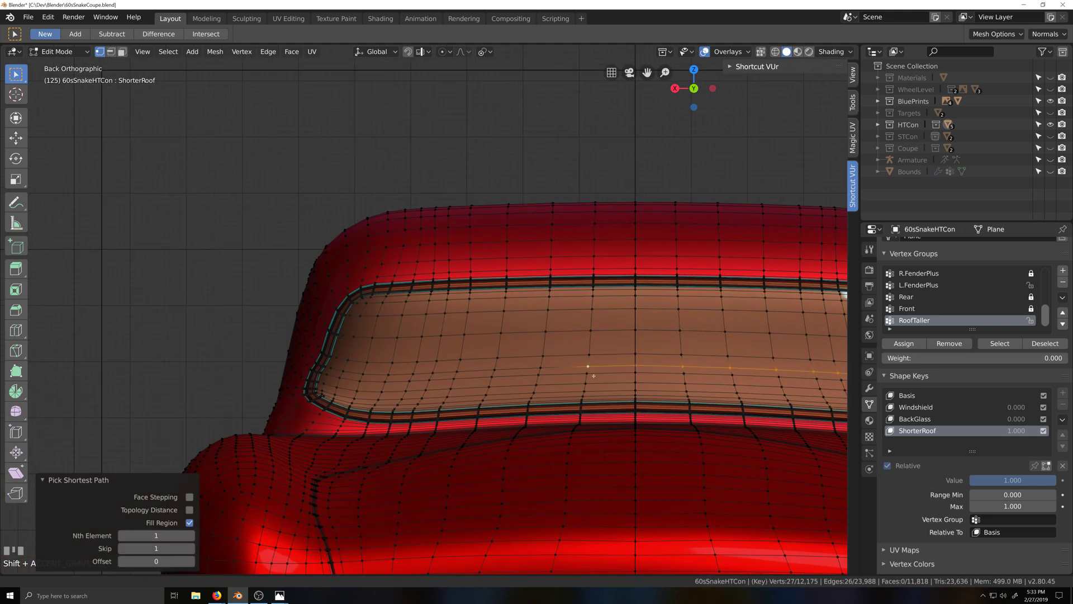
left_click(628, 405, "ctrl+shift")
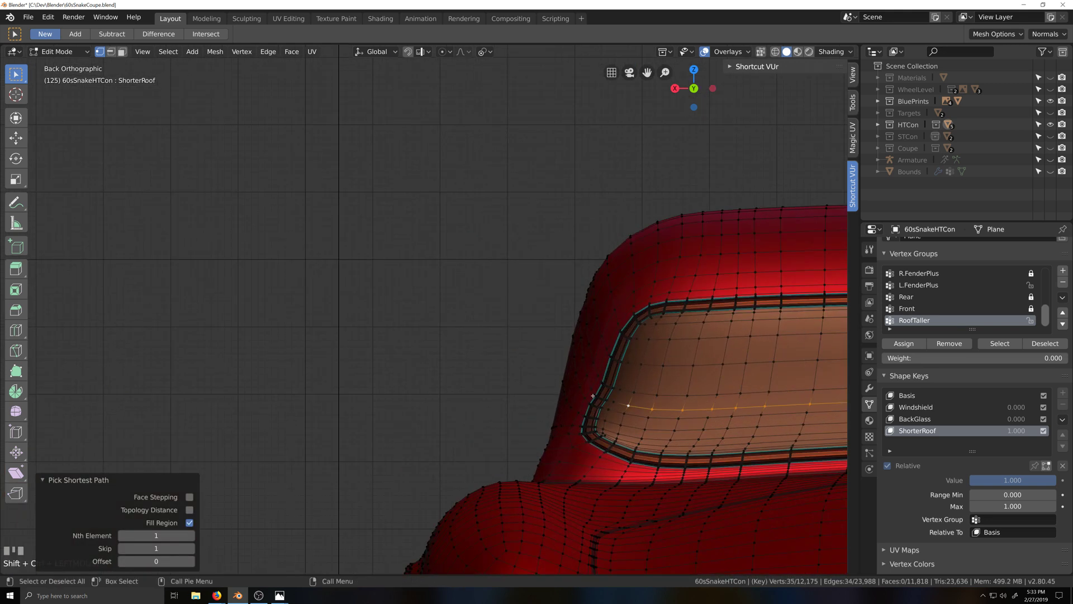
left_click(594, 395, "ctrl+shift")
Make the row's centre-line vertex active and scale the row along X to 0.992
scroll(706, 414, "down", 4)
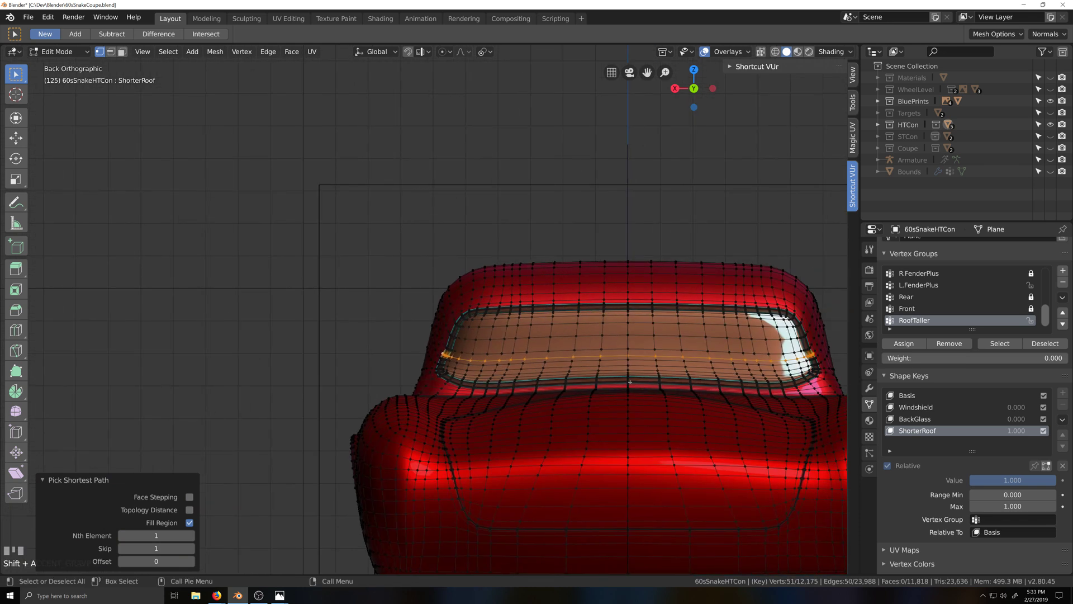
left_click(627, 354, "shift")
scroll(396, 335, "up", 3)
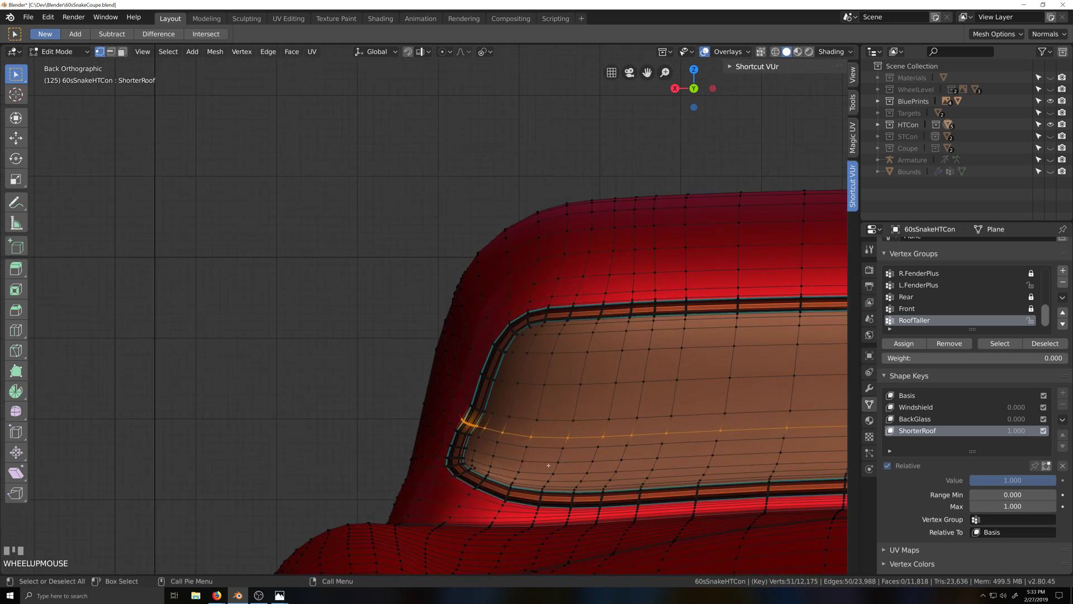
key("s")
key("x")
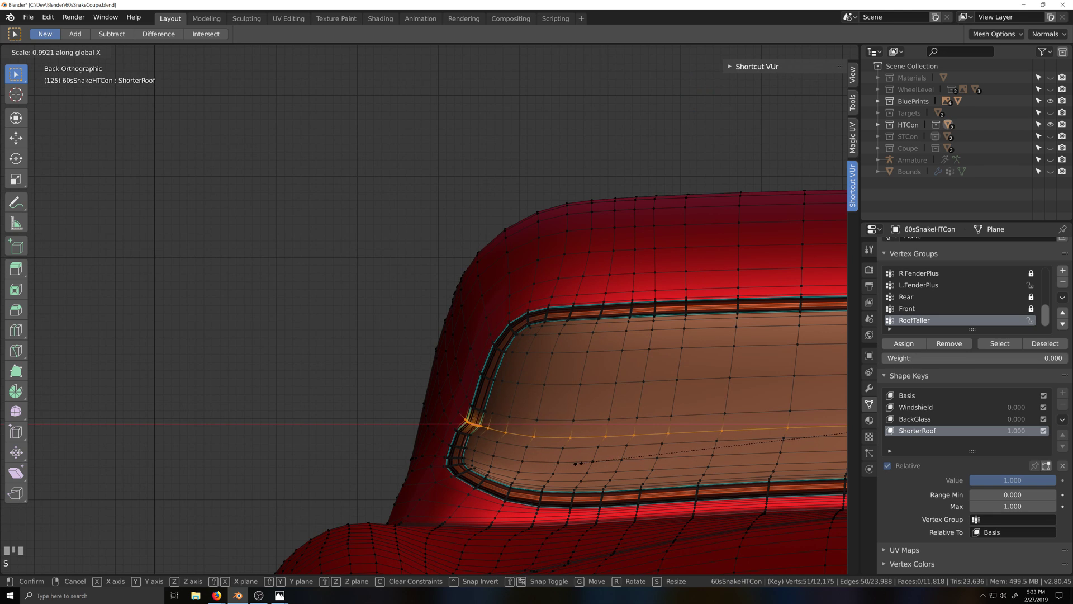
left_click(459, 428, "shift")
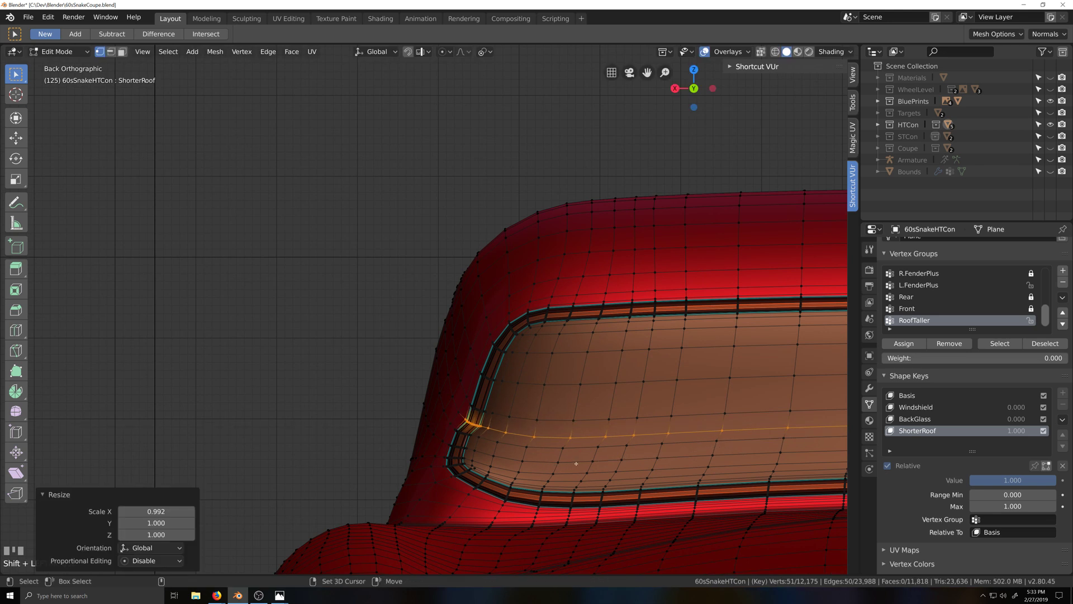
Select the next lower vertex row across the back window, including the frame on both sides
left_click(454, 429)
scroll(697, 426, "down", 6)
key("grave")
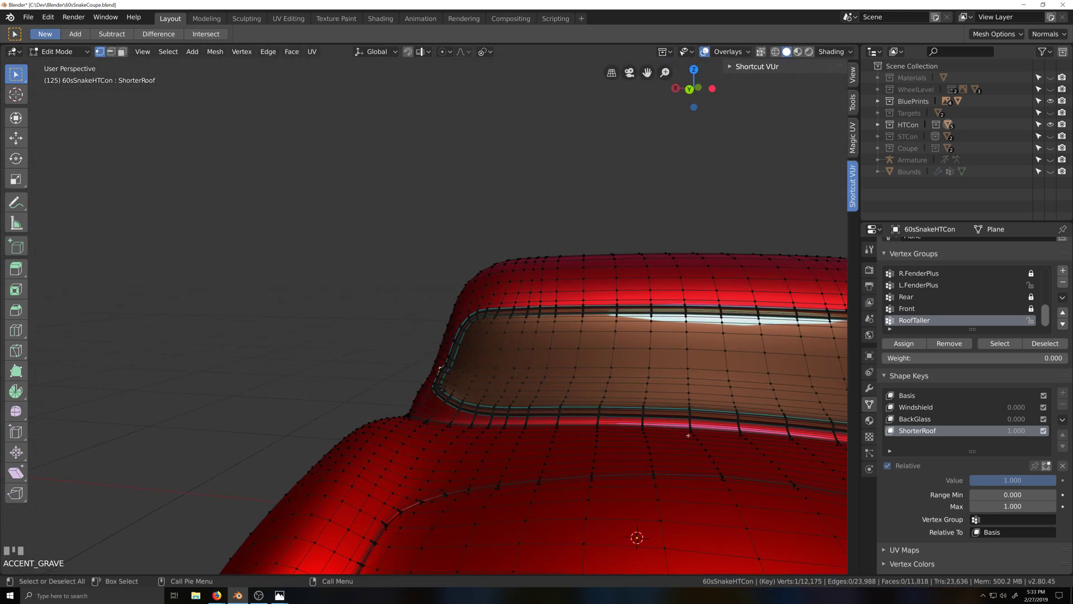
key("shift+grave")
scroll(310, 423, "up", 3)
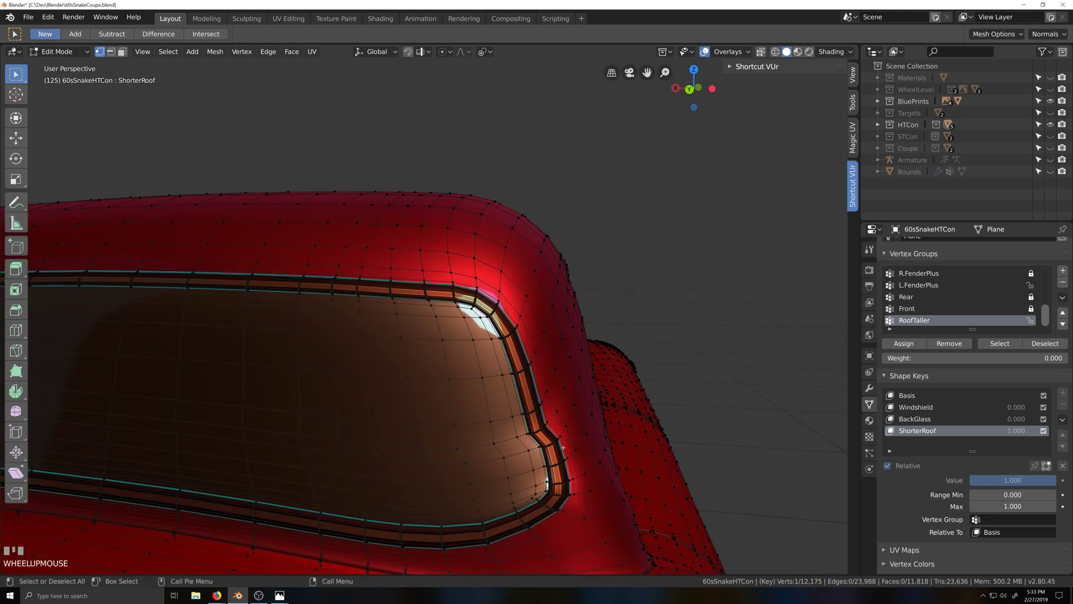
left_click(524, 457, "ctrl+shift")
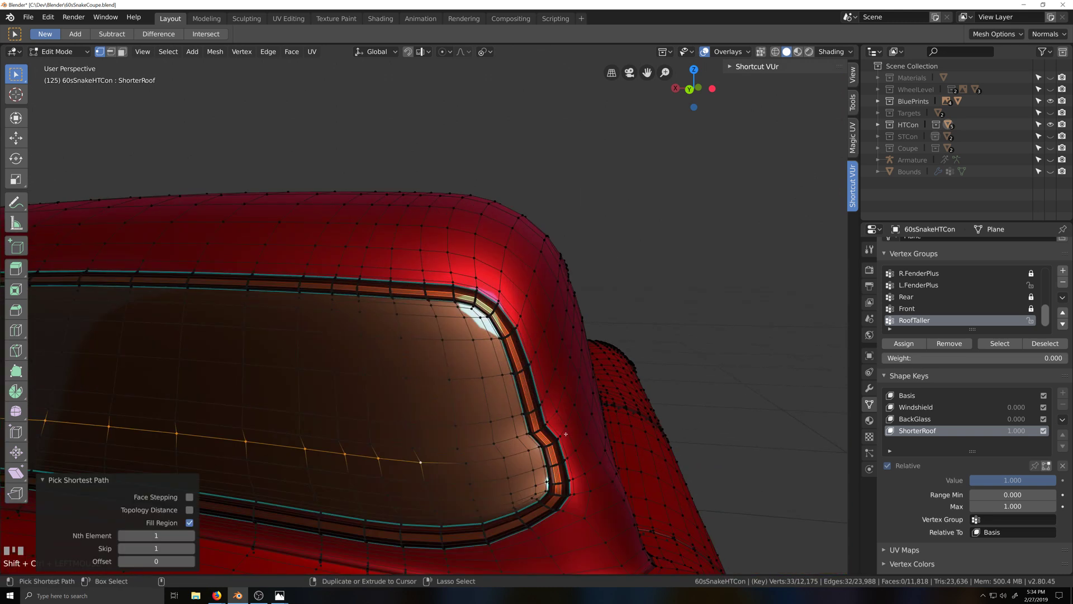
scroll(525, 457, "down", 4)
key("grave")
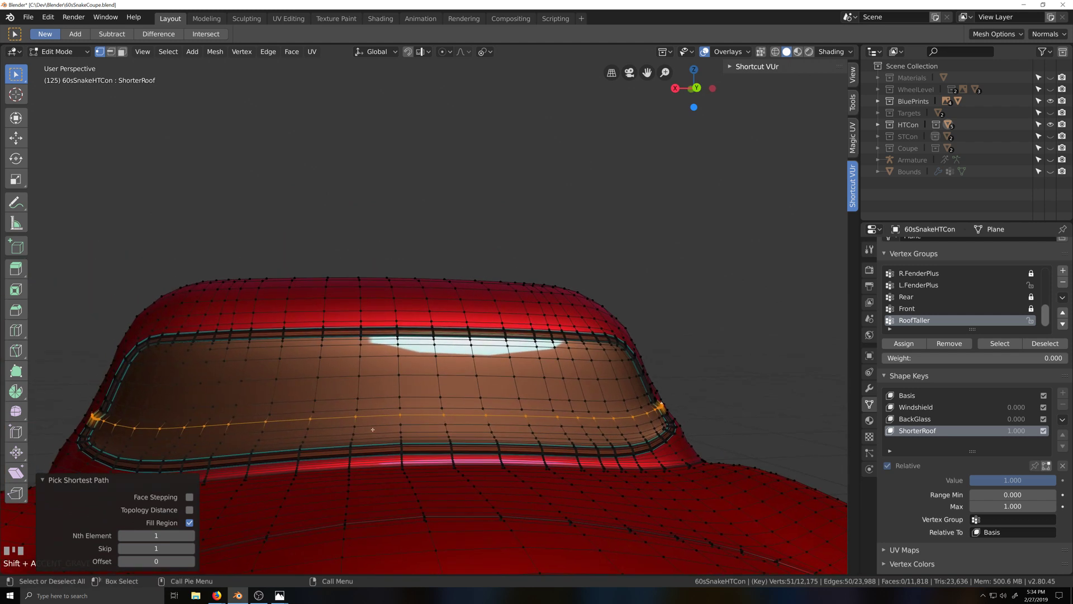
Make this row's centre-line vertex active and scale the row along X to 0.988
left_click(398, 416, "shift")
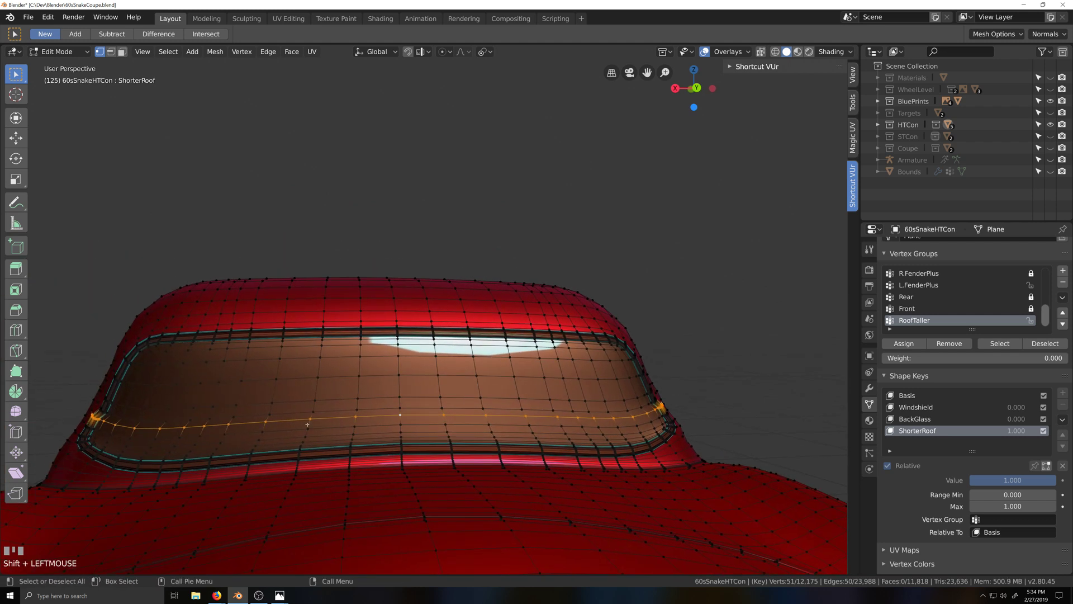
key("s")
key("x")
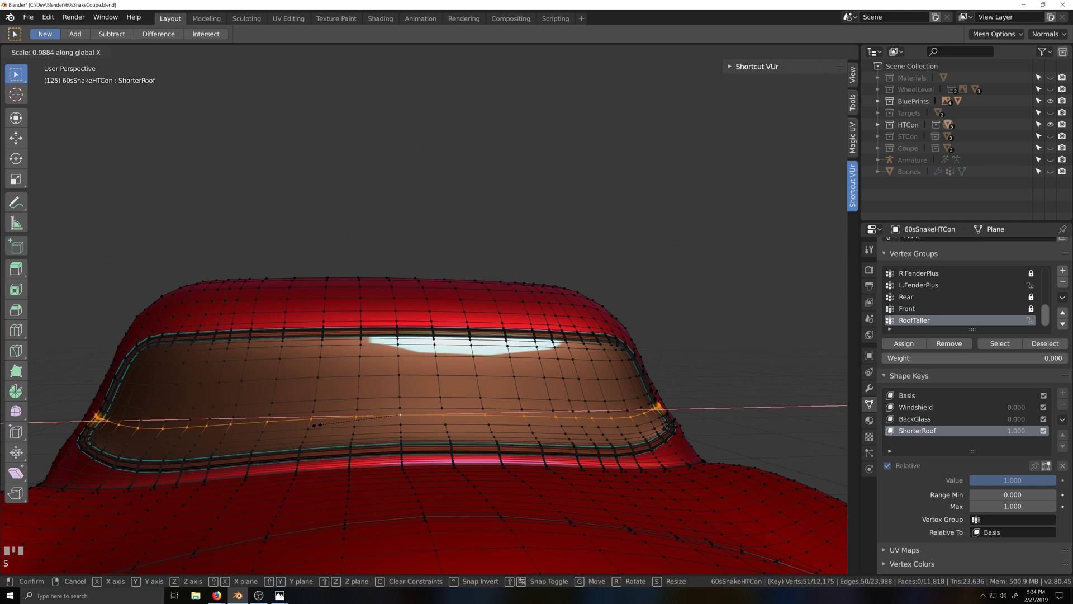
left_click(401, 414)
Select the following row of vertices, one below the scaled row, from one frame side to the other
key("grave")
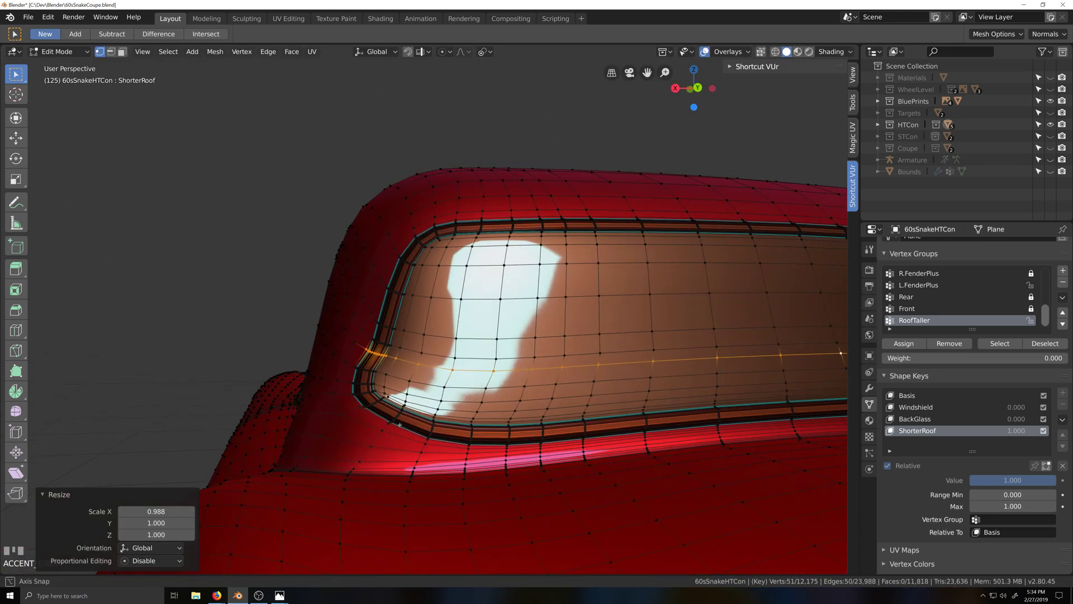
middle_click_drag(401, 425, 633, 467)
left_click(350, 379)
left_click(391, 416, "ctrl+shift")
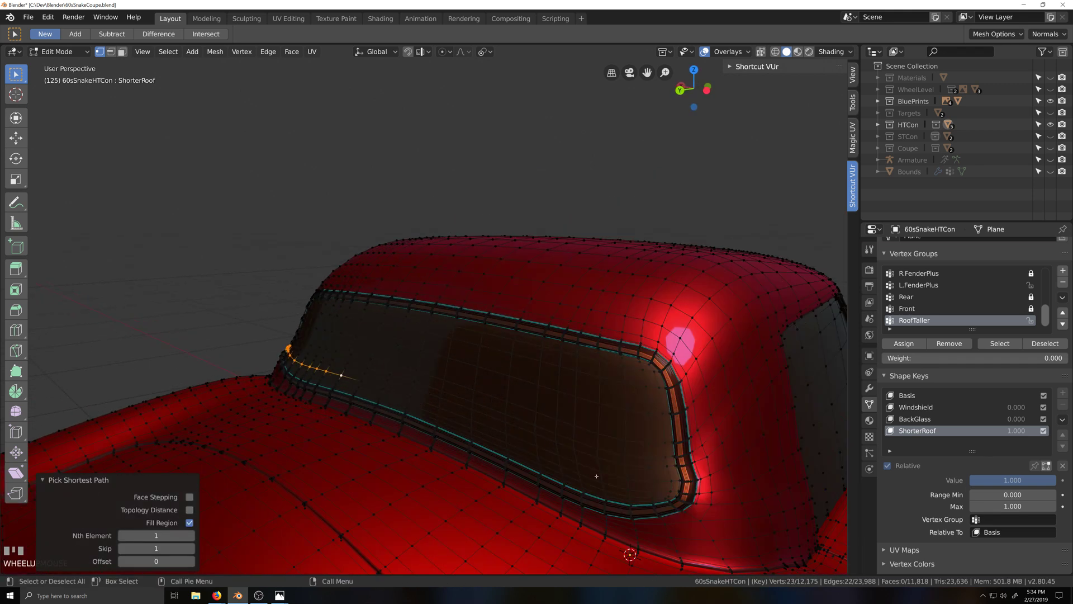
left_click(632, 468, "ctrl+shift")
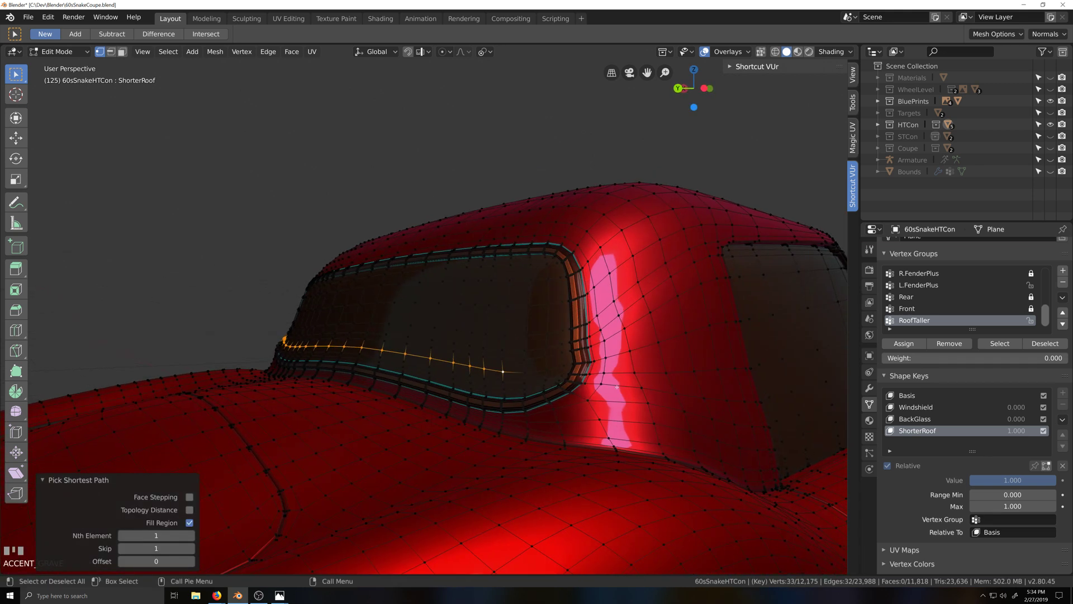
scroll(617, 387, "up", 2)
left_click(699, 395, "ctrl")
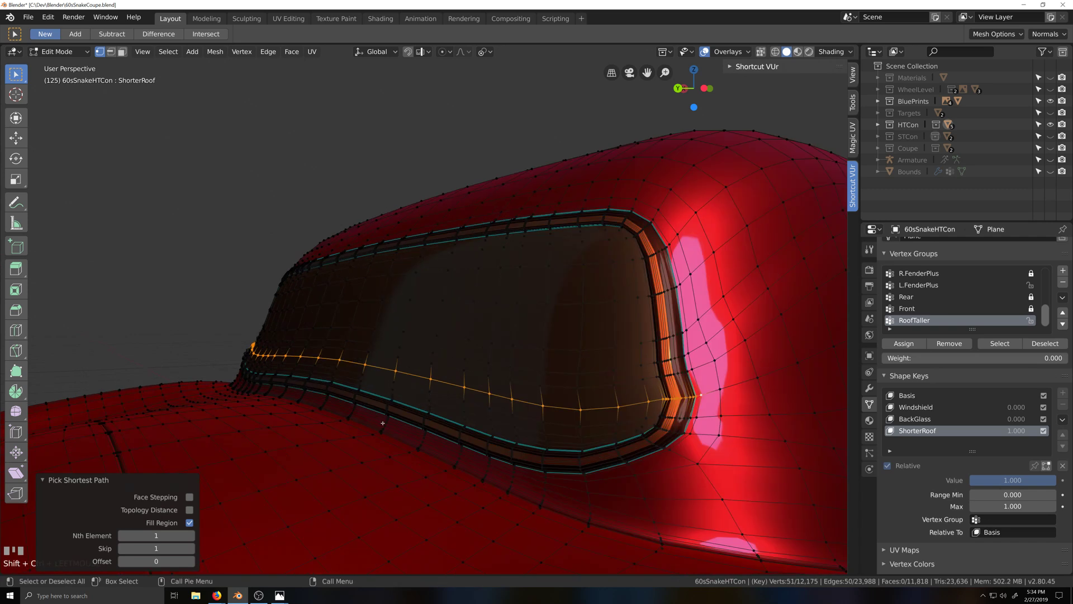
Make the lower row's centre vertex active in the back view and try scaling it along X to about 0.988
key("ctrl+KP_3")
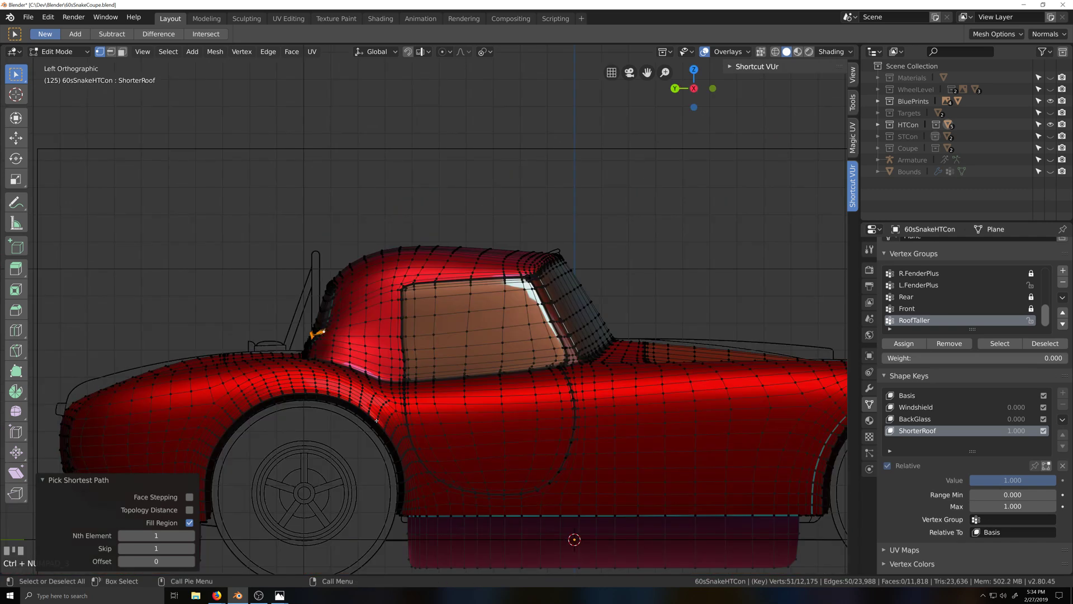
key("ctrl+KP_1")
scroll(396, 419, "up", 1)
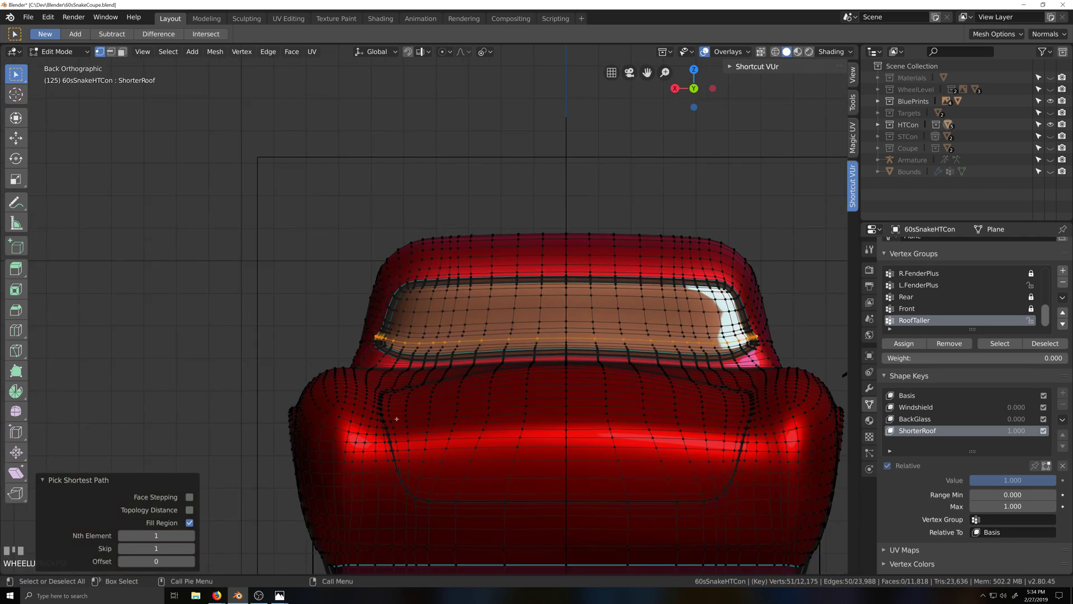
left_click(566, 338, "shift")
scroll(355, 386, "up", 3)
key("s")
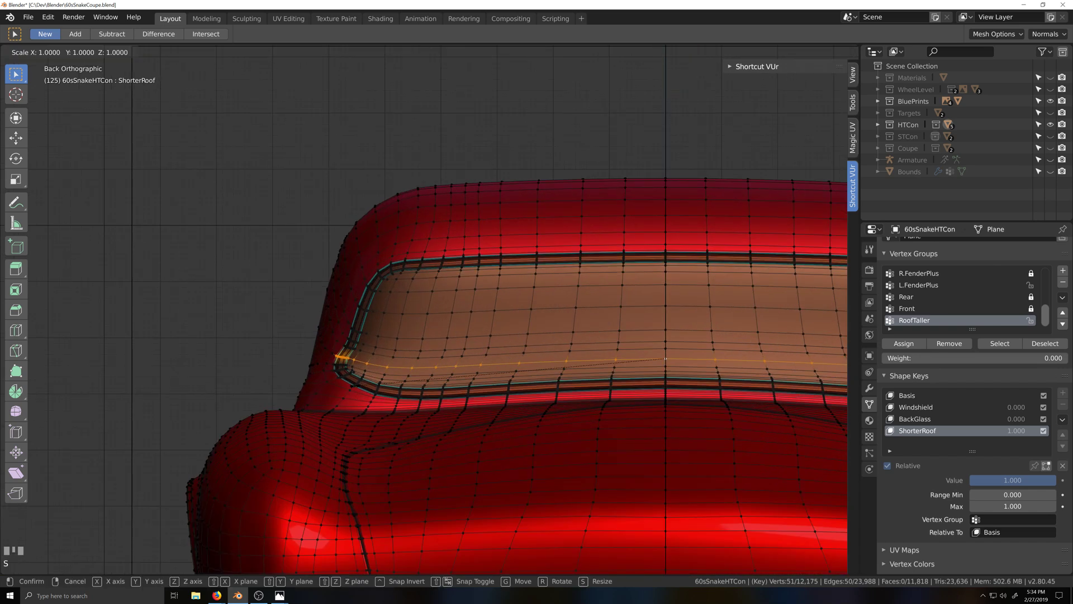
key("x")
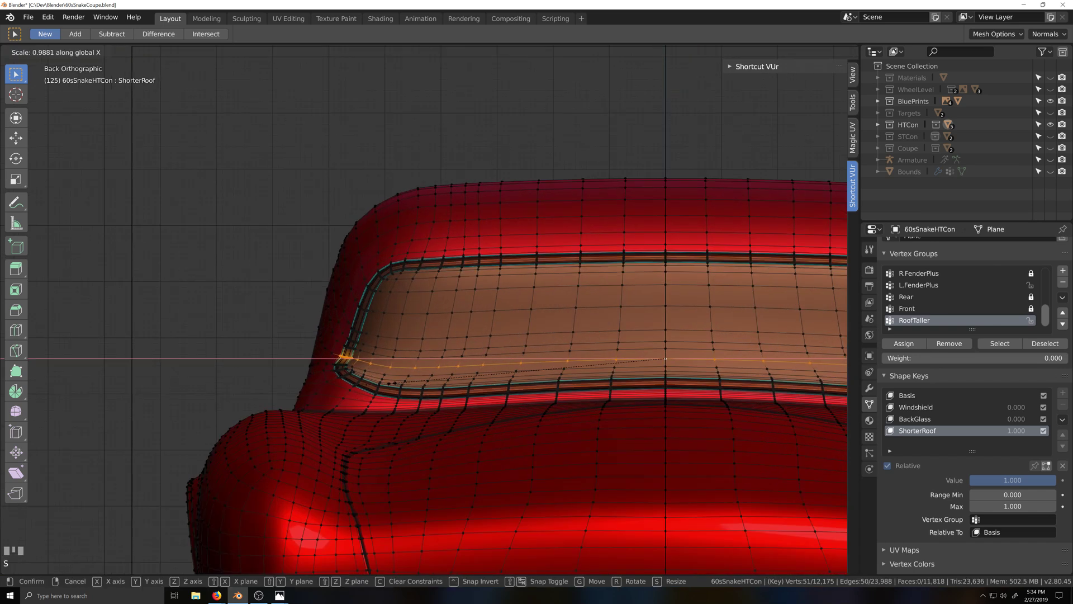
right_click(390, 383)
Undo back to the selection of the row above and scale that row along X to about 0.996
scroll(296, 404, "up", 2)
key("shift+grave")
scroll(374, 399, "up", 2)
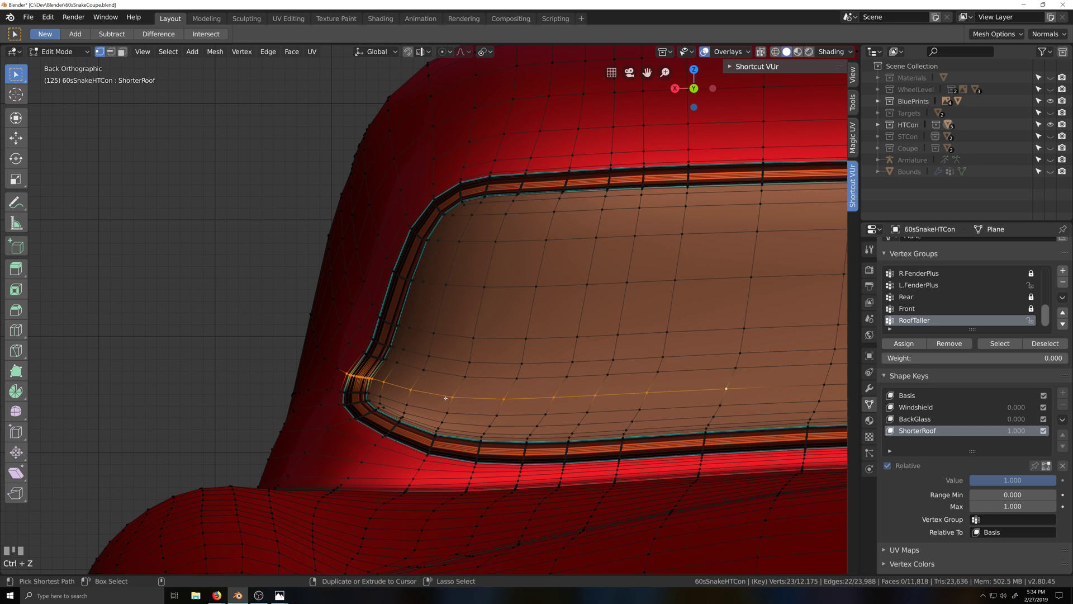
key("ctrl+z")
key("s")
key("x")
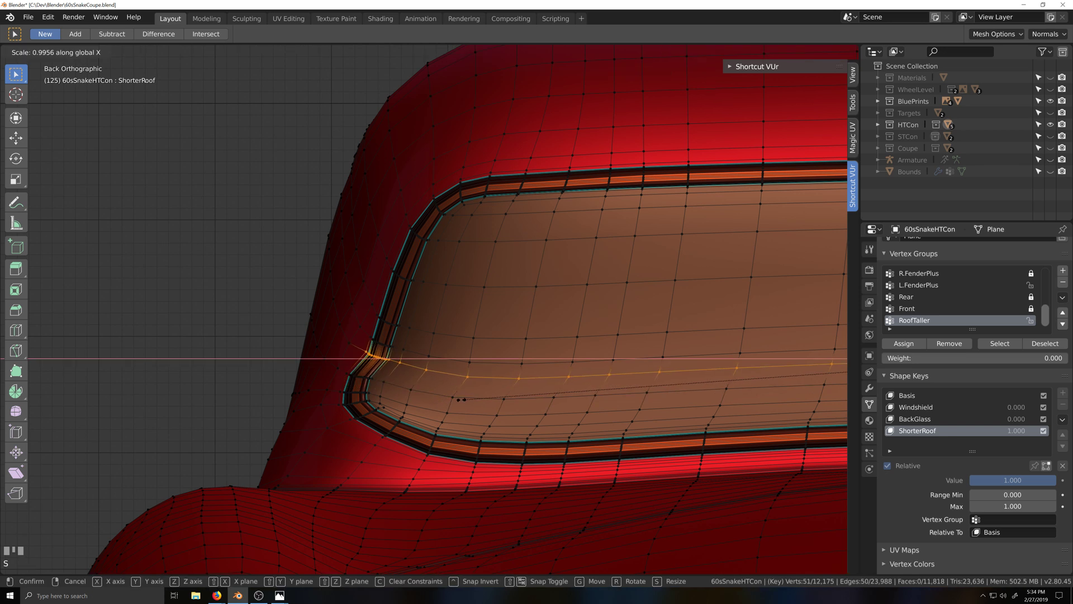
key("Return")
Reselect the vertex row below the one just scaled, spanning the glass and both frame sides, and return to the back orthographic view
left_click(347, 373)
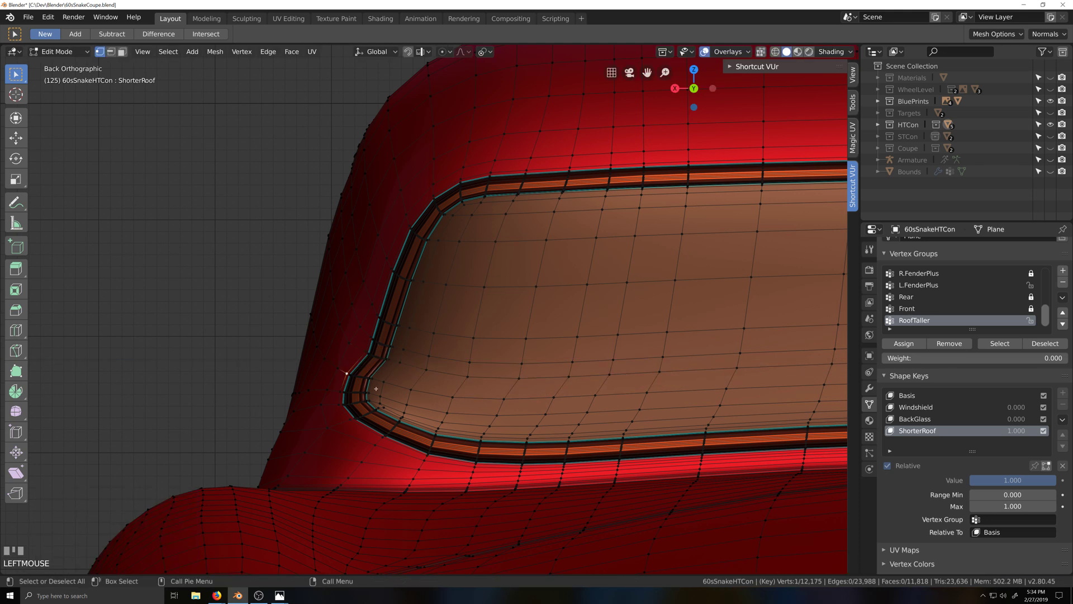
left_click(752, 384, "ctrl")
middle_click_drag(746, 380, 659, 402)
scroll(604, 373, "down", 4)
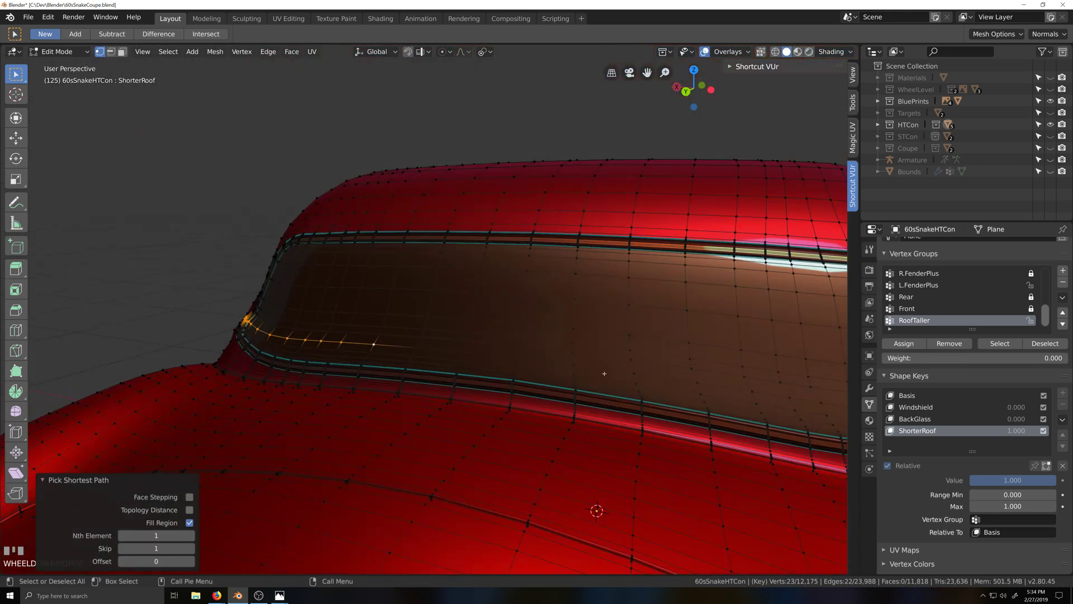
middle_click_drag(604, 373, 440, 436, "shift")
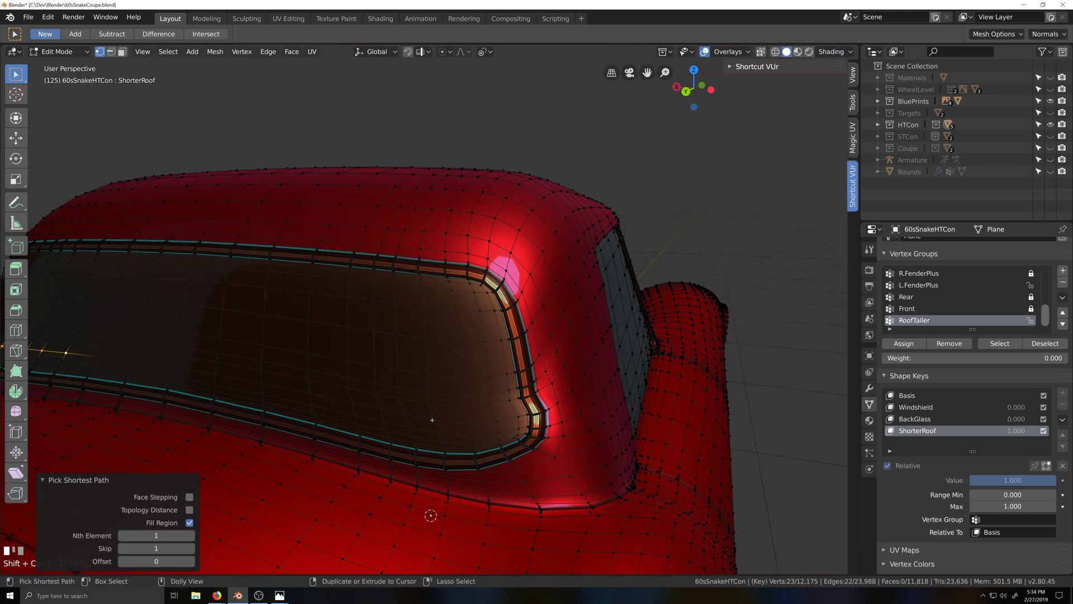
left_click(436, 420, "ctrl")
left_click(547, 410, "ctrl+shift")
key("ctrl+grave")
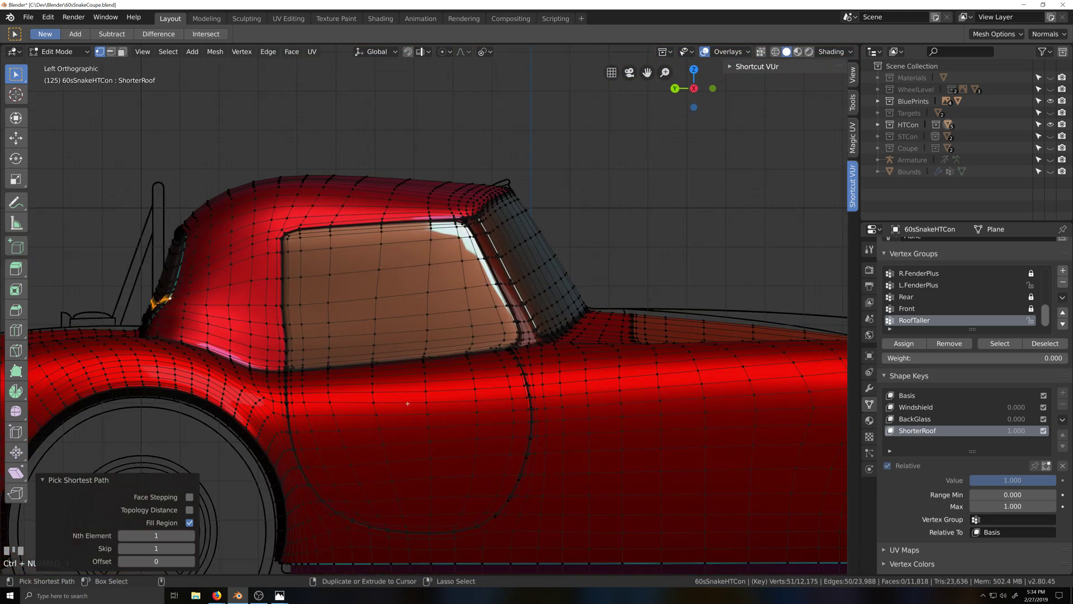
key("shift+grave")
middle_click_drag(407, 403, 482, 414, "shift")
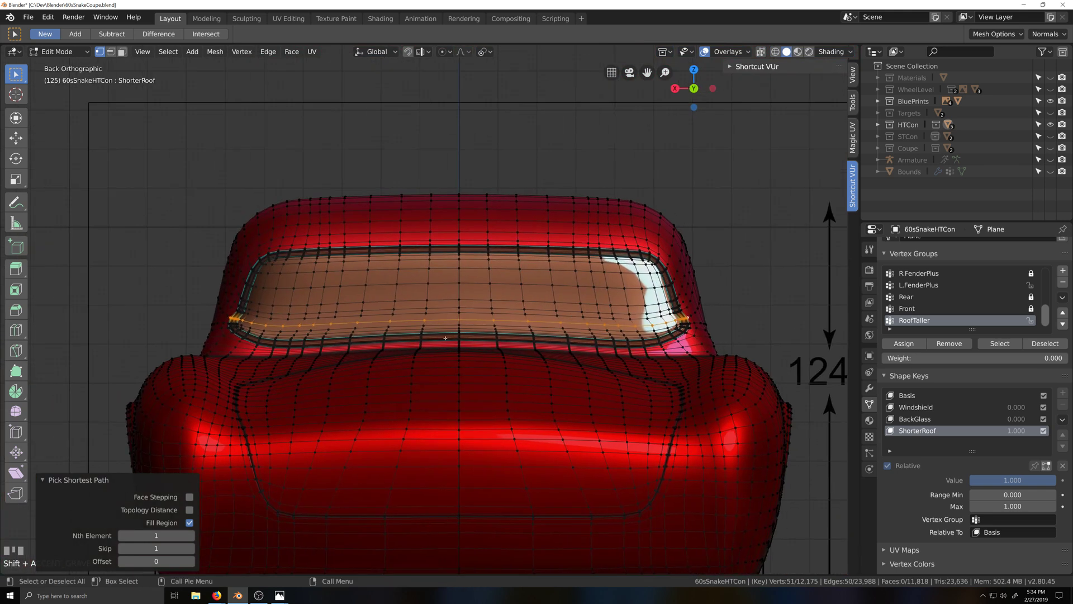
Make the selected row's centre vertex active and scale the row along X to about 0.981
left_click(459, 321, "shift")
middle_click_drag(253, 349, 366, 347, "shift")
scroll(366, 348, "up", 5)
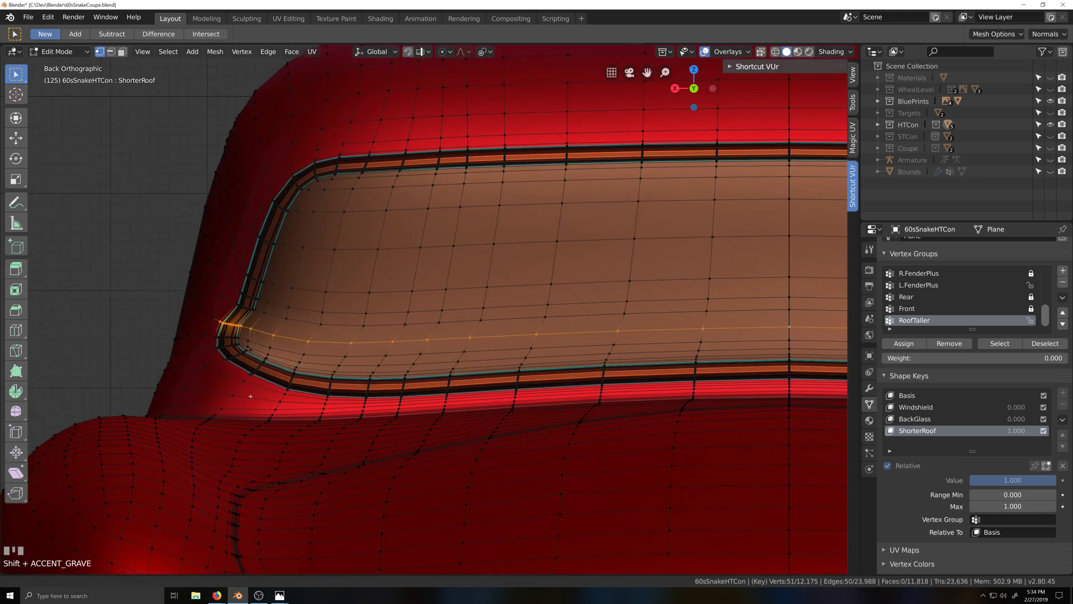
middle_click_drag(200, 348, 357, 351, "shift")
key("s")
key("x")
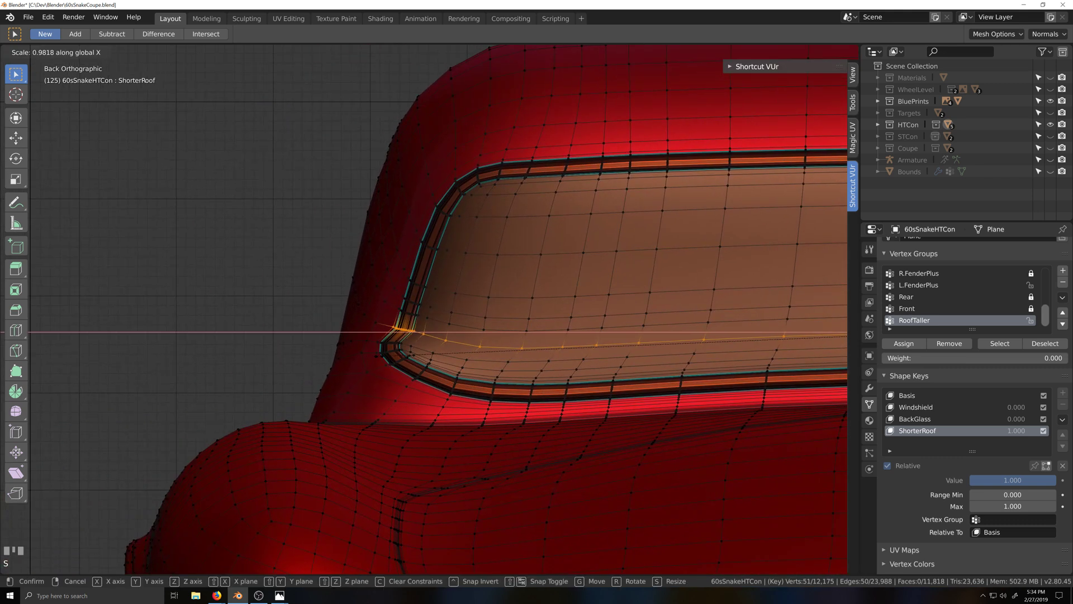
left_click(375, 338, "shift")
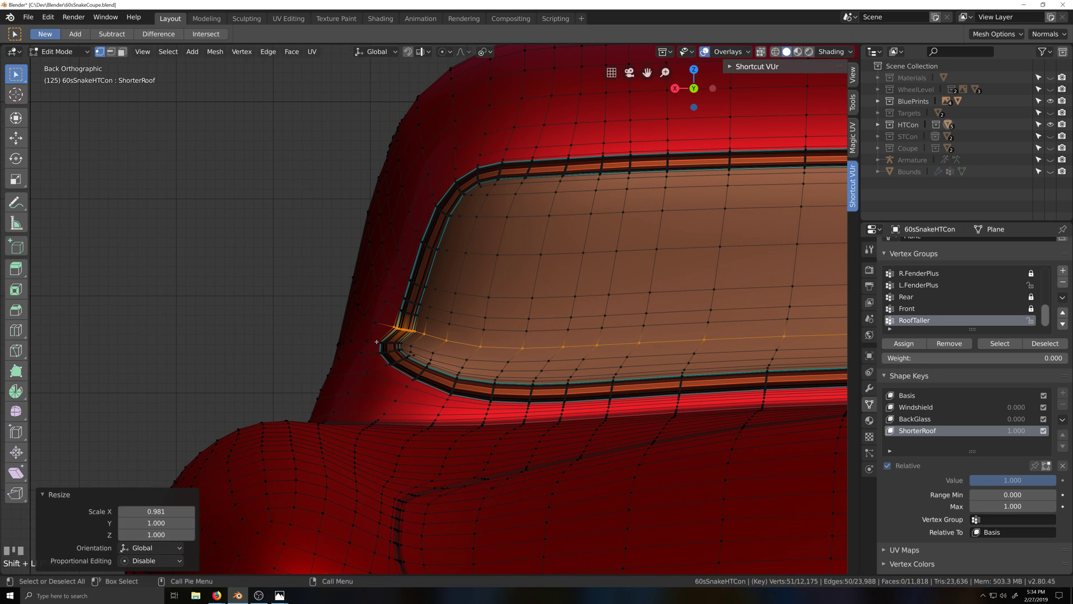
left_click(377, 341)
scroll(618, 370, "down", 2)
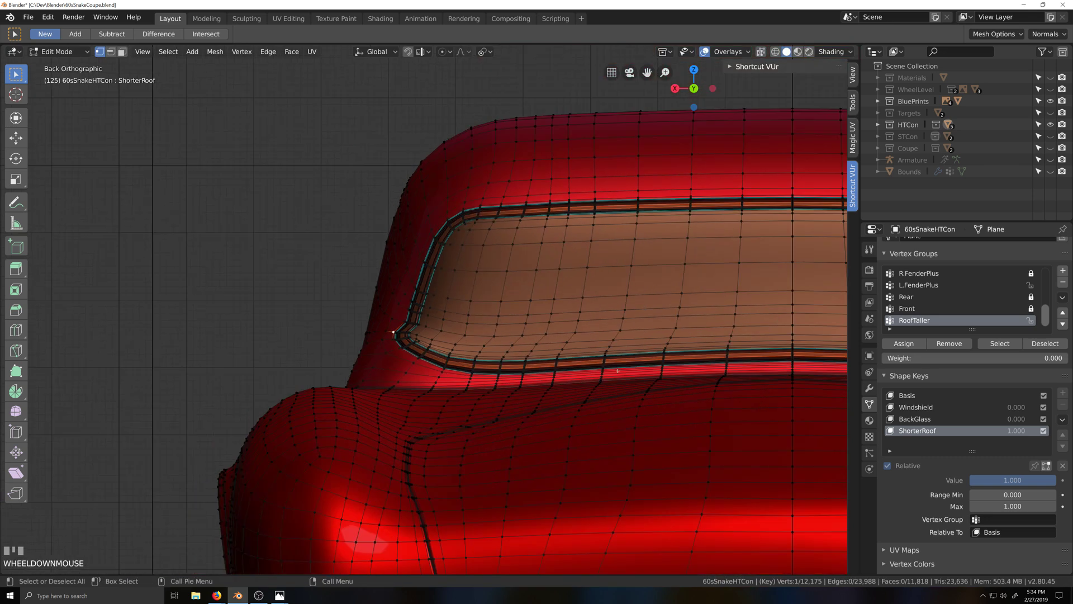
left_click(734, 330, "ctrl+shift")
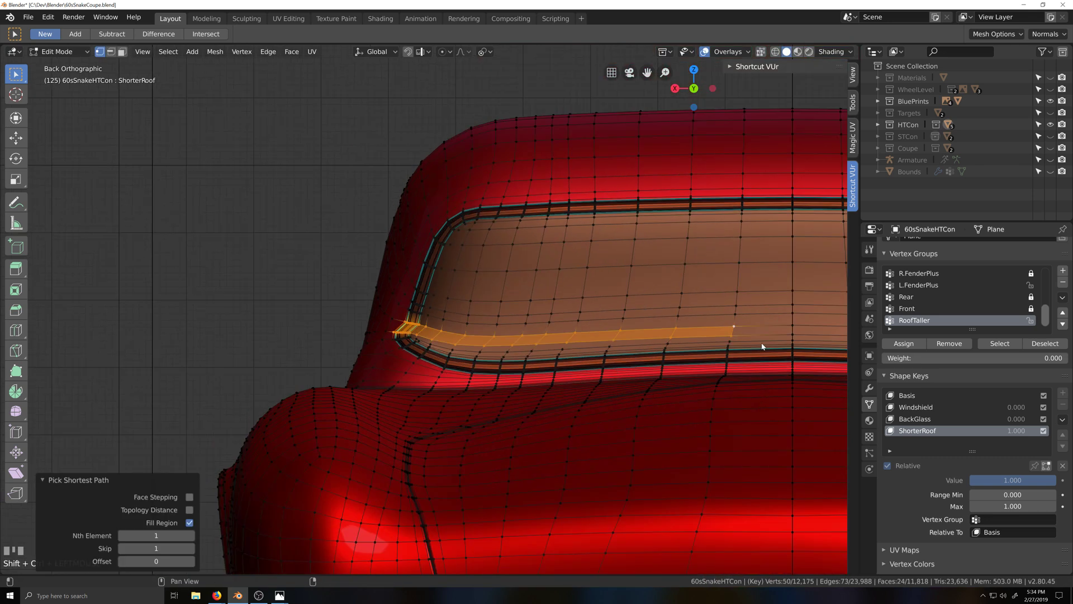
Select the vertex row directly below the scaled one, running through both frame sides and across the back glass
left_click(393, 332)
left_click(457, 343, "ctrl+shift")
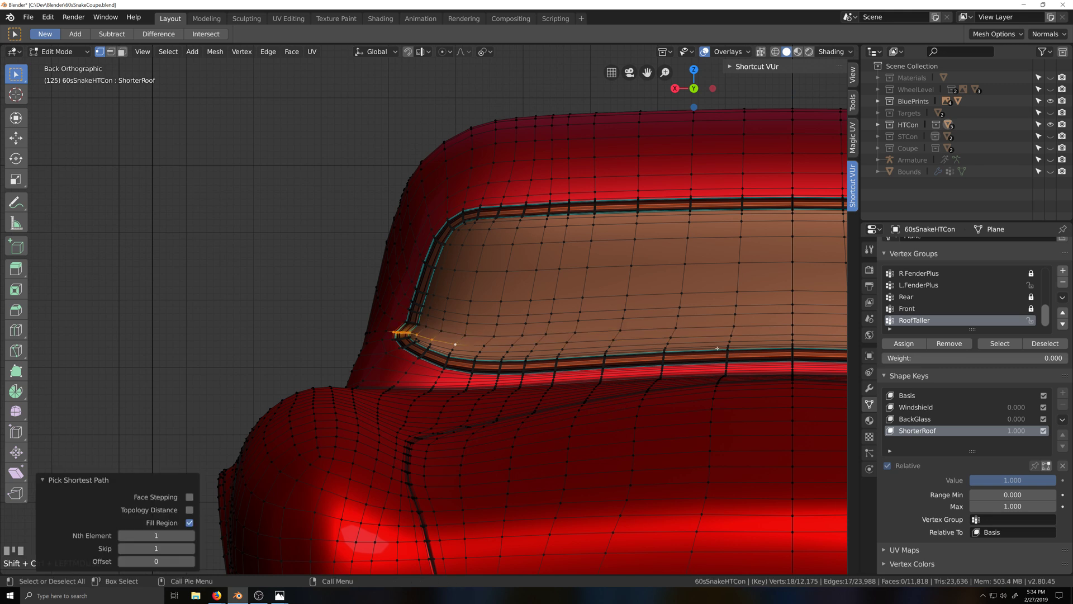
left_click(681, 338, "ctrl+shift")
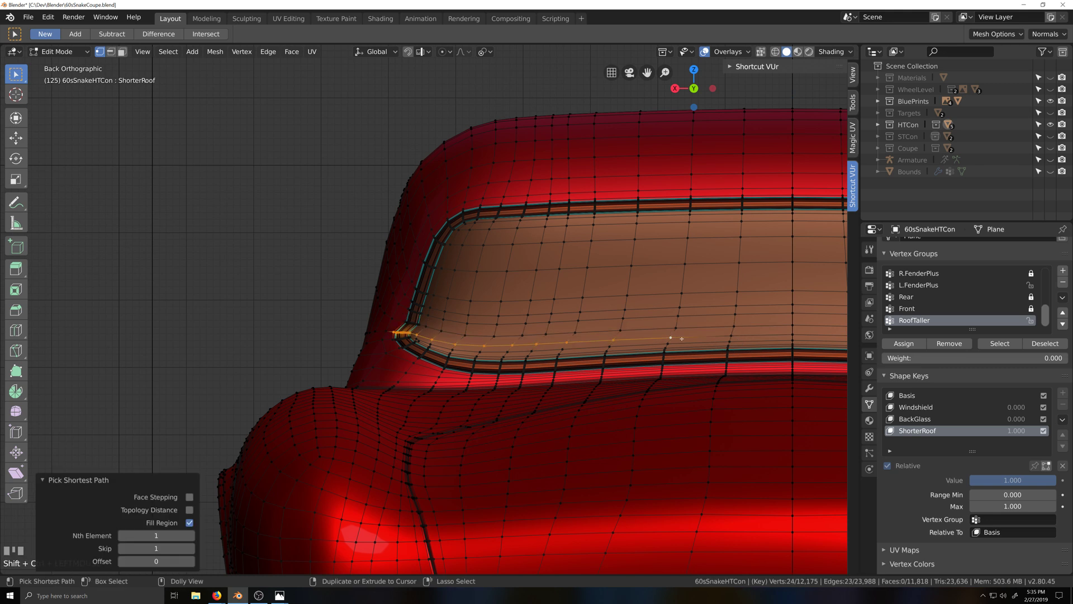
middle_click_drag(680, 339, 309, 399, "shift")
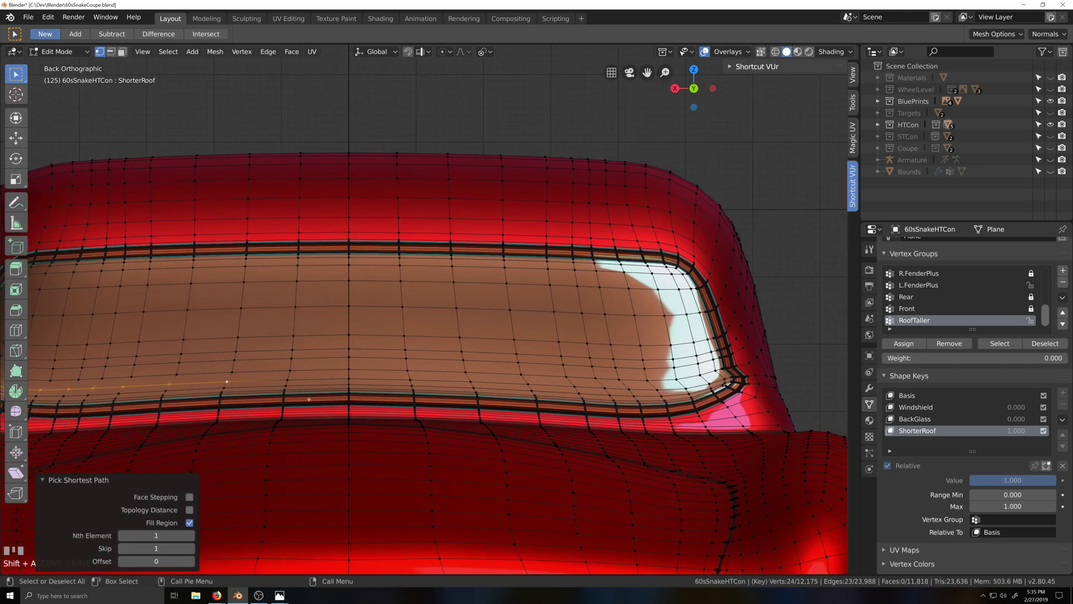
left_click(628, 389, "ctrl+shift")
left_click(749, 377, "ctrl+shift")
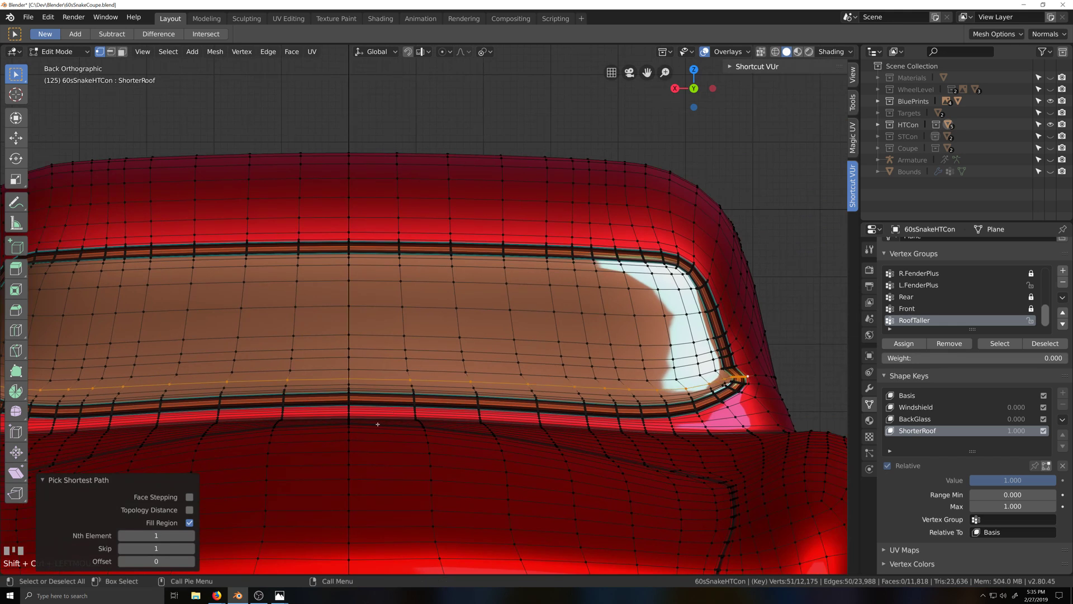
Make this row's centre vertex active and scale the row along X to about 0.977
middle_click_drag(313, 431, 582, 419, "shift")
middle_click_drag(205, 434, 404, 413, "shift")
middle_click_drag(758, 387, 529, 399, "shift")
left_click(594, 358, "shift")
middle_click_drag(242, 424, 446, 441, "shift")
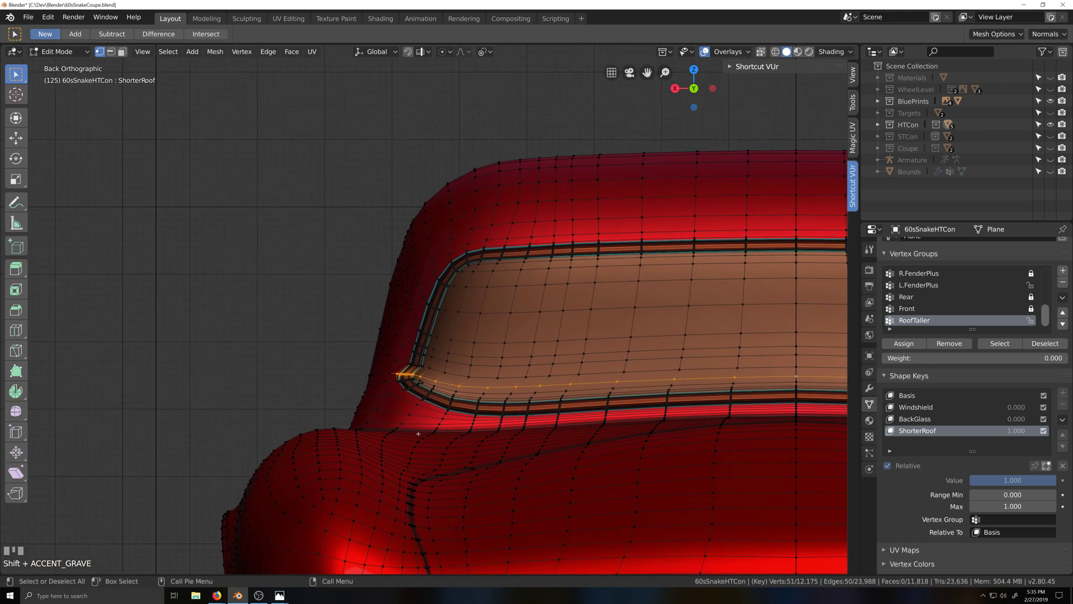
scroll(446, 448, "up", 4)
key("s")
key("x")
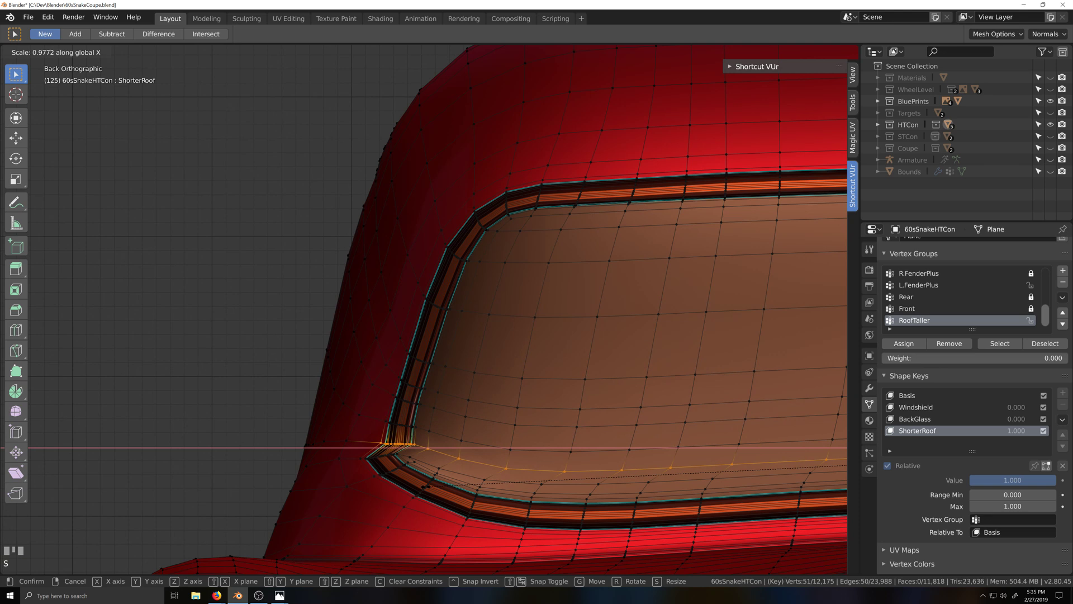
left_click(426, 486)
Select the outermost corner vertex of the next row down and examine the back window's profile in the left orthographic view
left_click(365, 458)
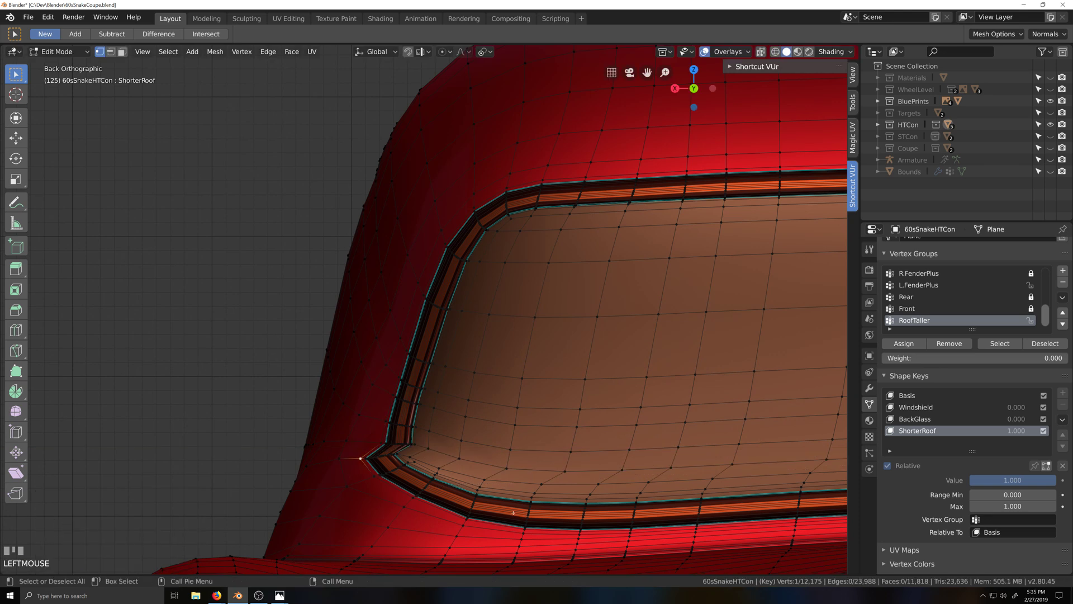
scroll(546, 455, "down", 3)
key("grave")
middle_click_drag(546, 455, 558, 456)
key("ctrl+KP_3")
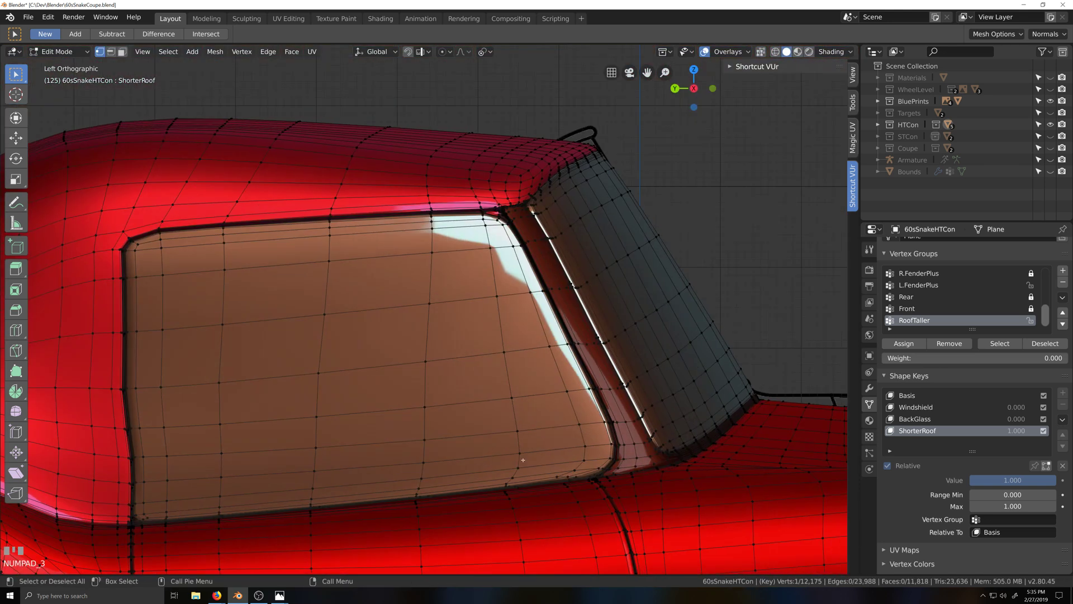
scroll(428, 446, "down", 3)
scroll(453, 404, "up", 5)
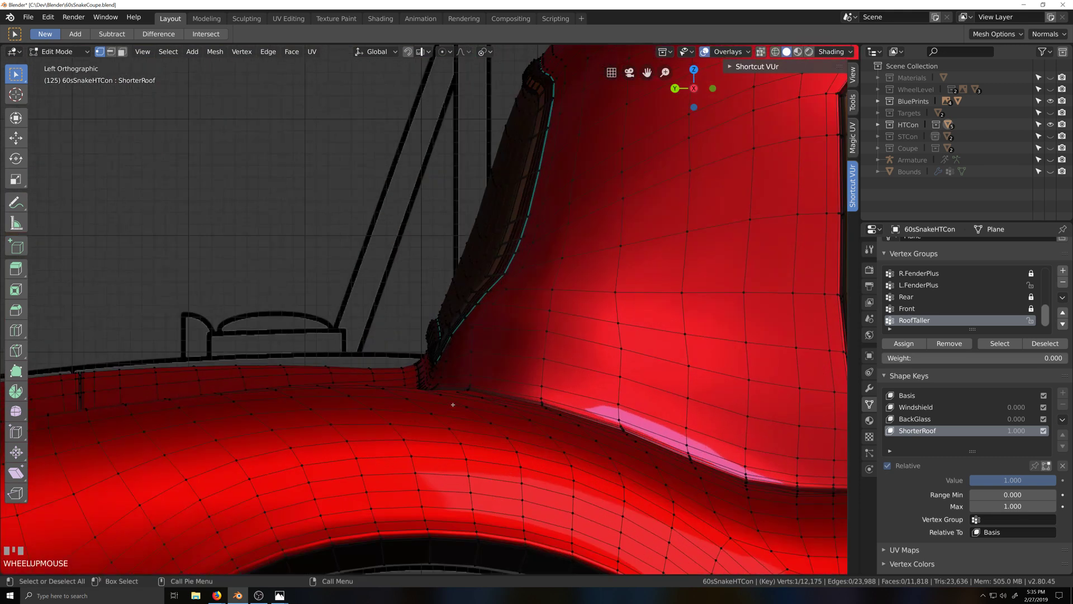
scroll(460, 395, "up", 2)
scroll(480, 383, "down", 1)
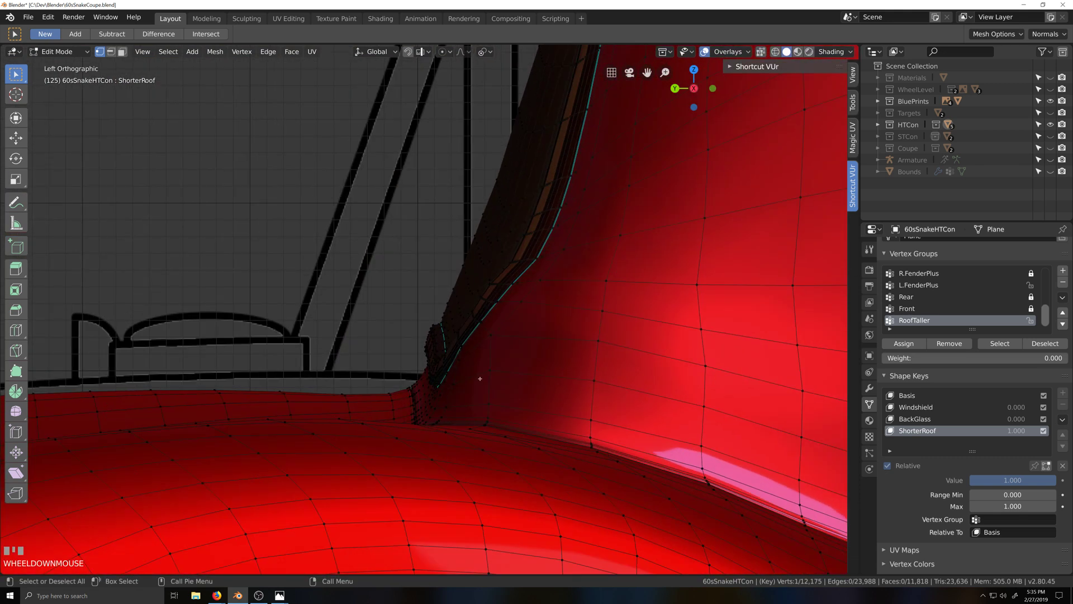
scroll(480, 396, "down", 2)
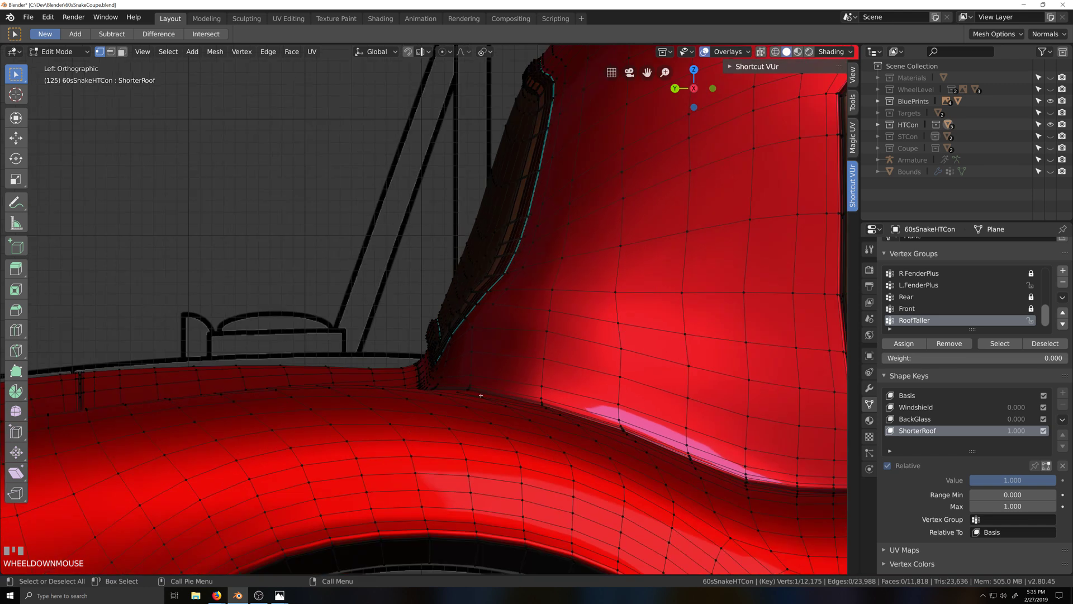
key("KP_3")
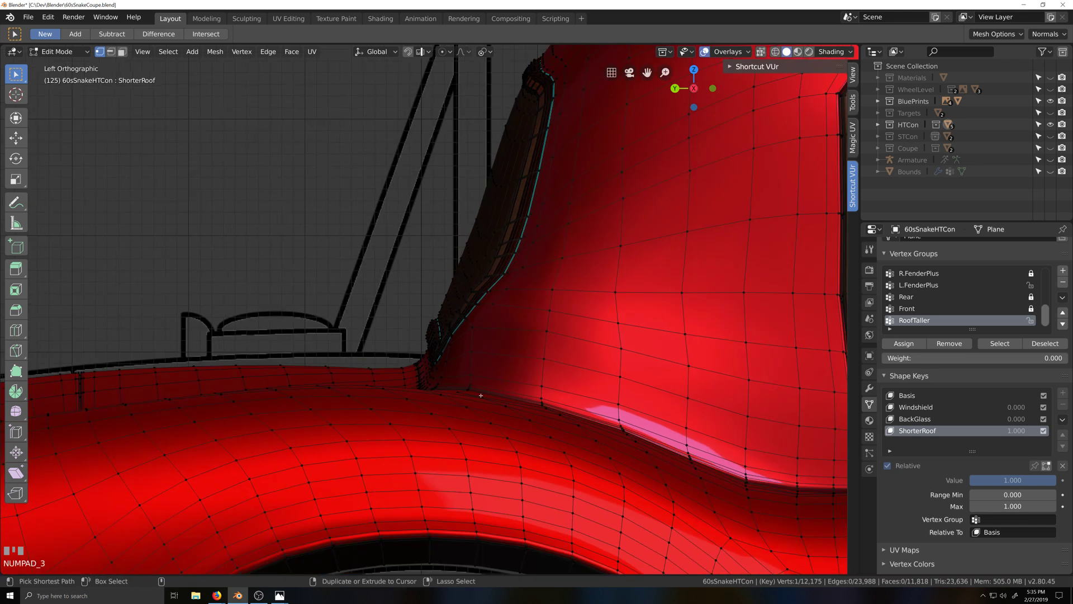
key("ctrl+KP_1")
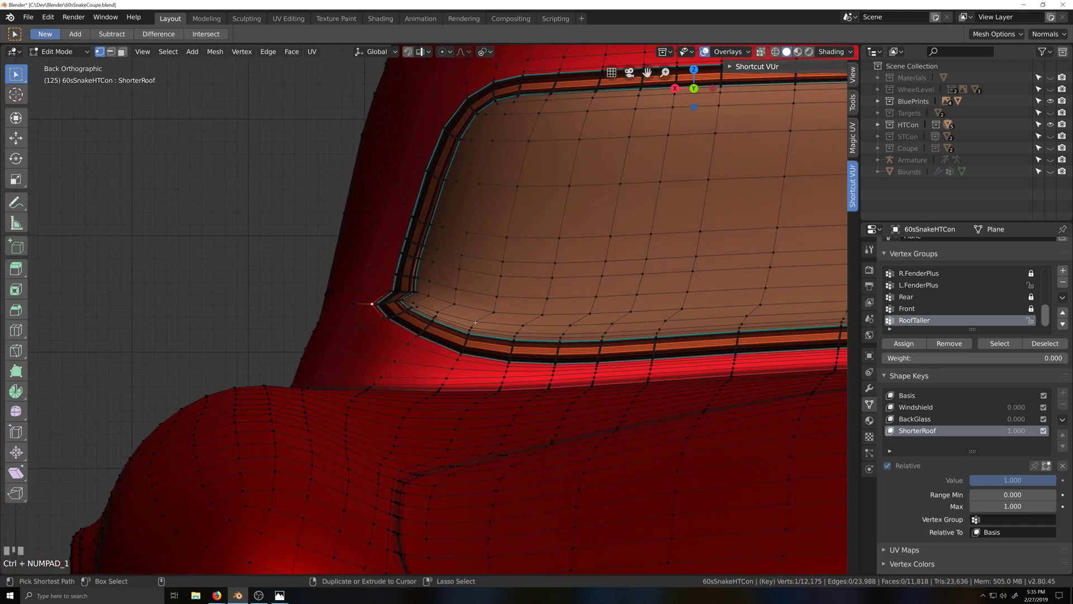
Extend the selection from the corner vertex along its row, across the back glass to the opposite frame's outer corner
left_click(480, 321, "ctrl+shift")
scroll(486, 330, "down", 5)
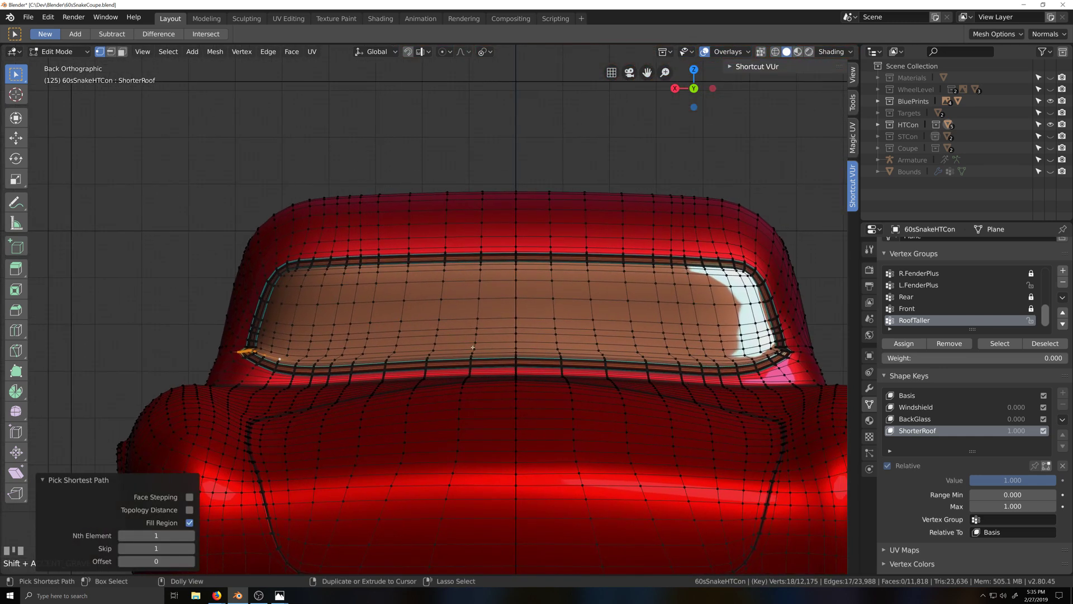
left_click(475, 348, "ctrl+shift")
key("shift+grave")
key("ctrl+z")
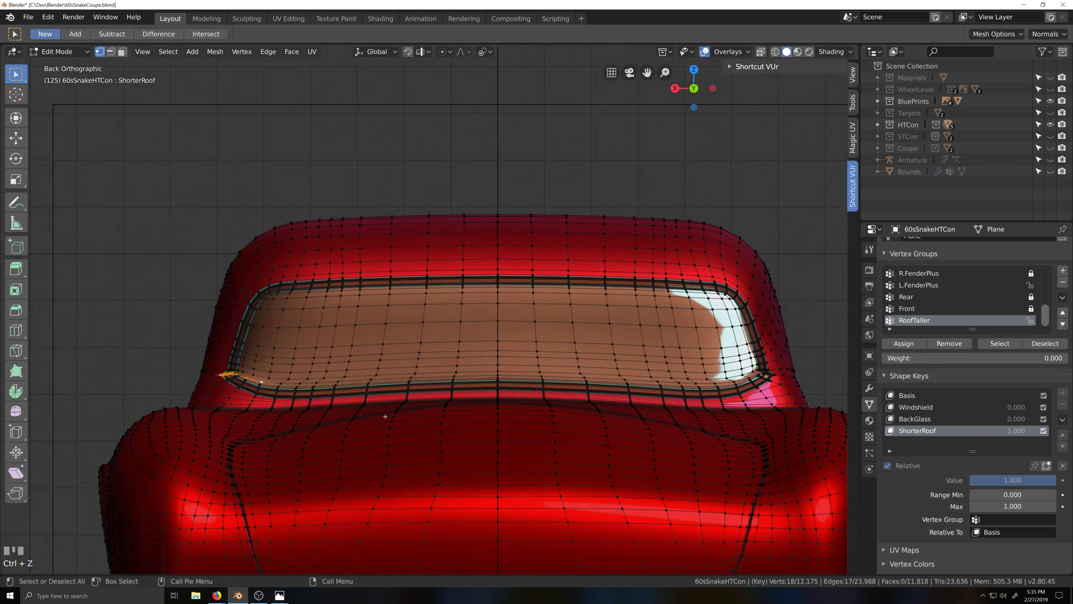
scroll(313, 420, "up", 2)
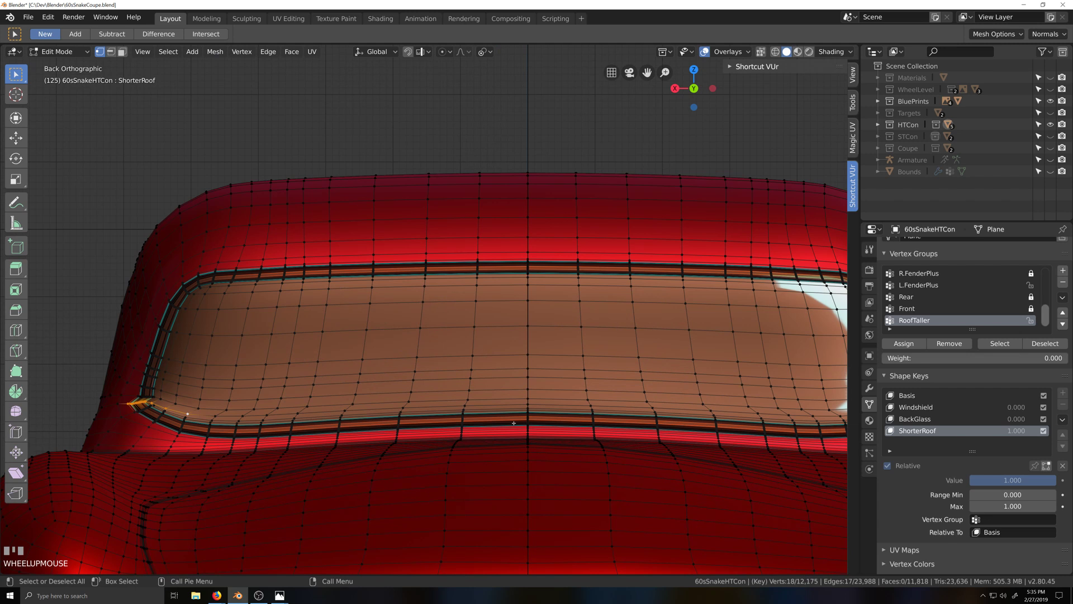
left_click(466, 406, "ctrl+shift")
scroll(492, 408, "down", 3)
middle_click_drag(615, 407, 531, 413, "shift")
scroll(439, 417, "up", 2)
left_click(495, 414, "ctrl")
scroll(494, 415, "up", 2)
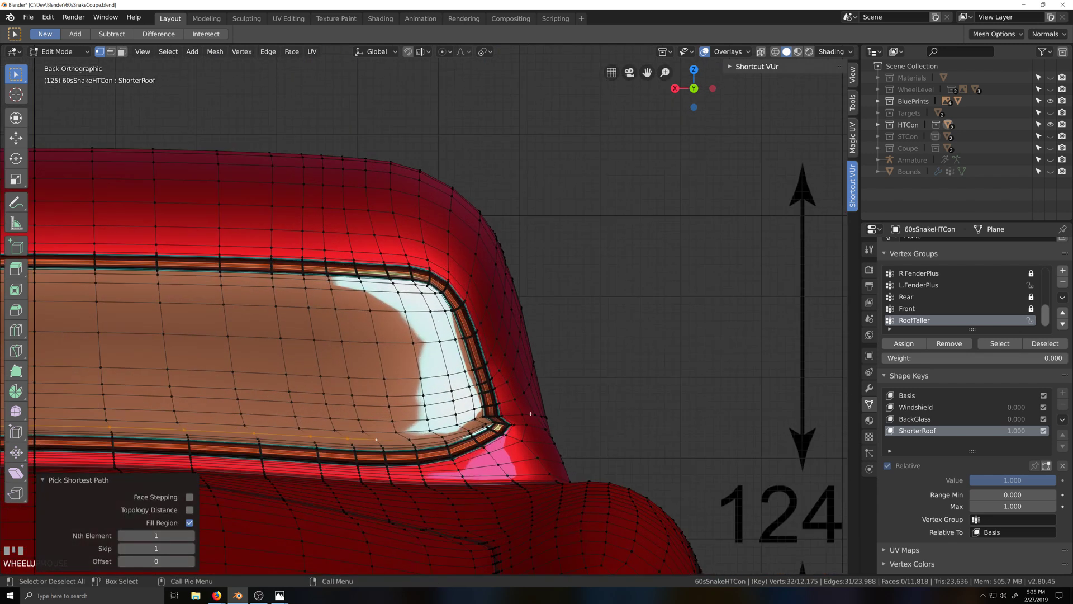
left_click(510, 425, "ctrl")
Narrow the newly selected row along X with a scale of about 0.977
middle_click_drag(38, 411, 334, 408, "shift")
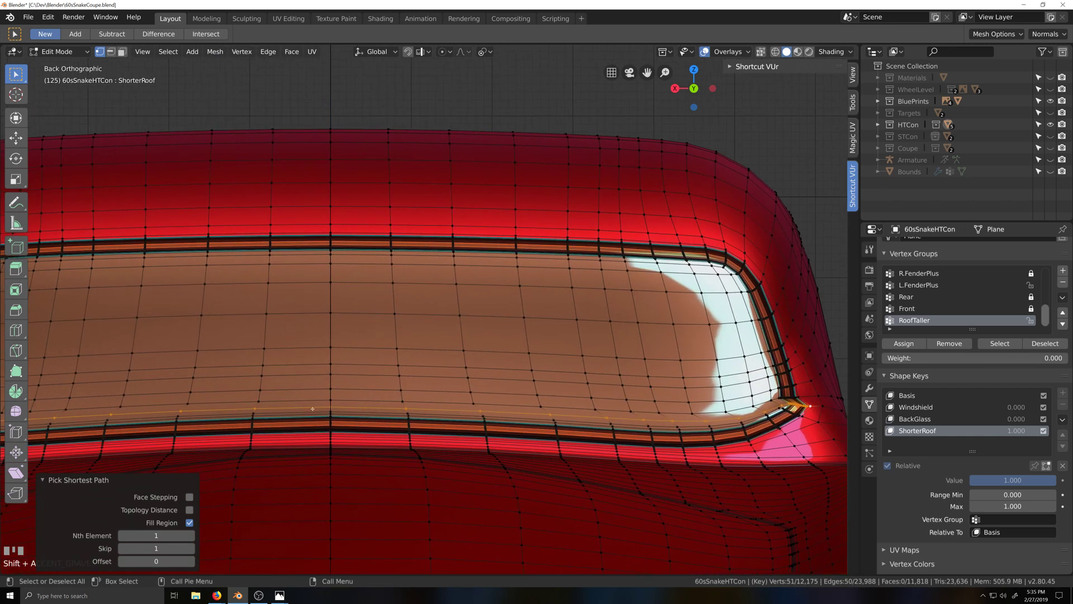
scroll(335, 408, "down", 2)
middle_click_drag(67, 425, 328, 439, "shift")
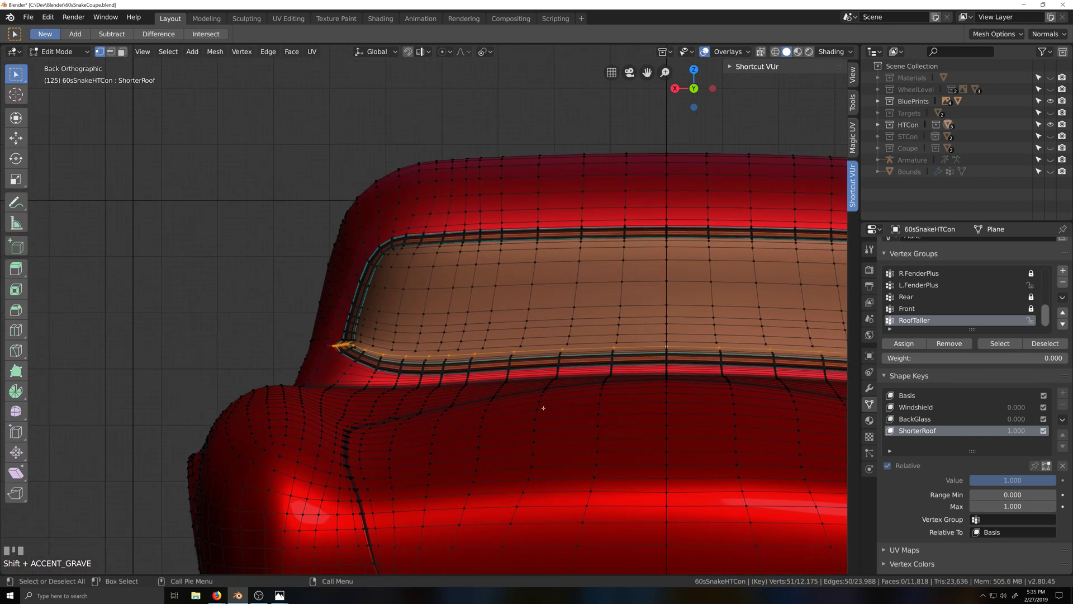
scroll(328, 439, "up", 2)
scroll(328, 440, "up", 1)
middle_click_drag(290, 499, 355, 483, "shift")
key("s")
key("x")
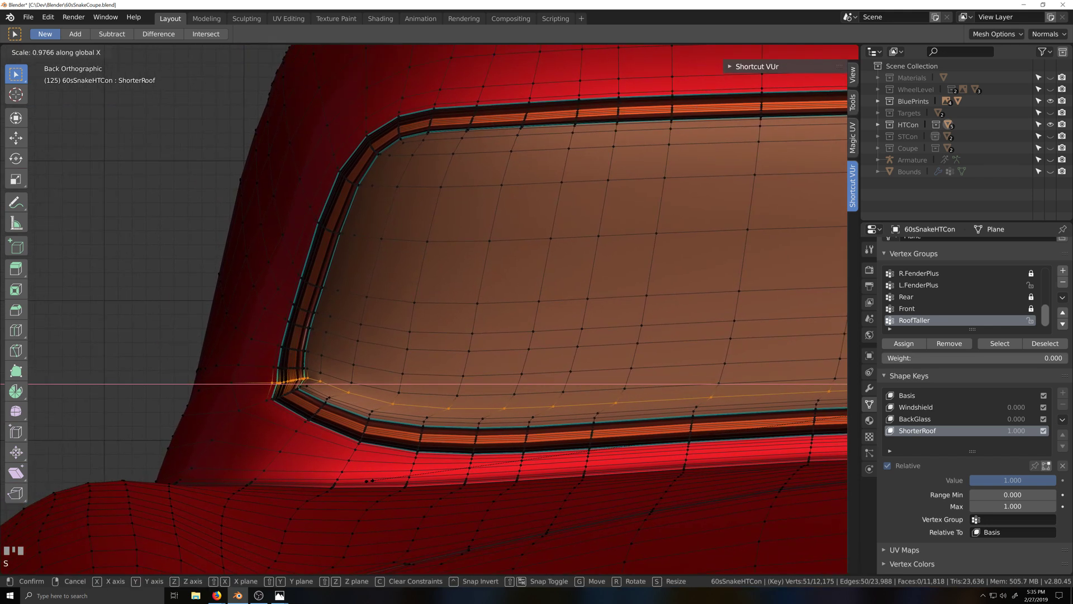
left_click(290, 421)
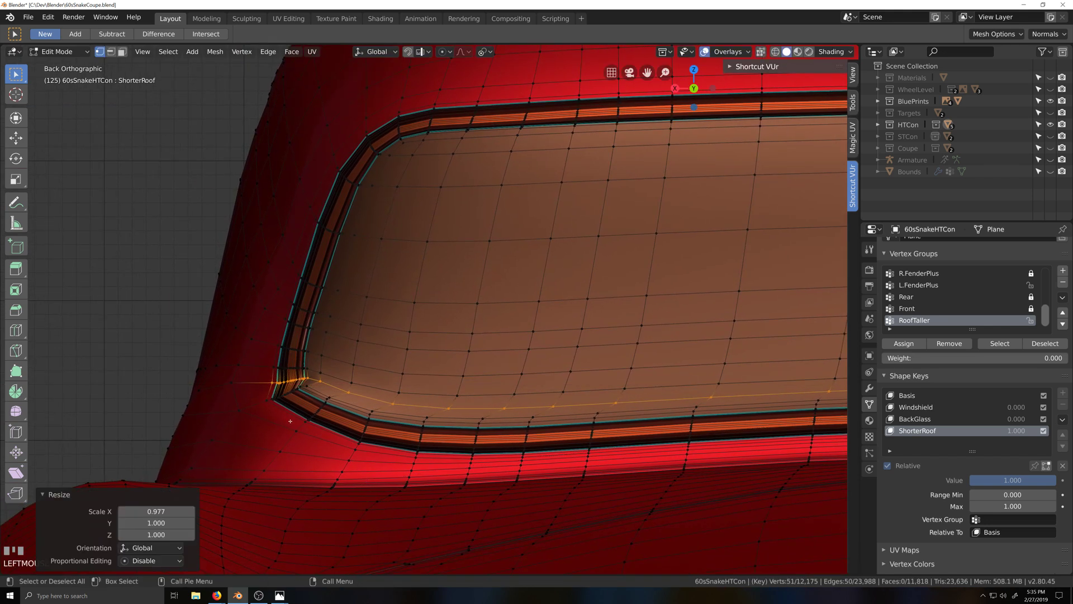
Select the frame corner vertices one row lower and extend the path along the glass's lower edge past the centre
left_click(267, 401)
left_click(308, 389, "ctrl+shift")
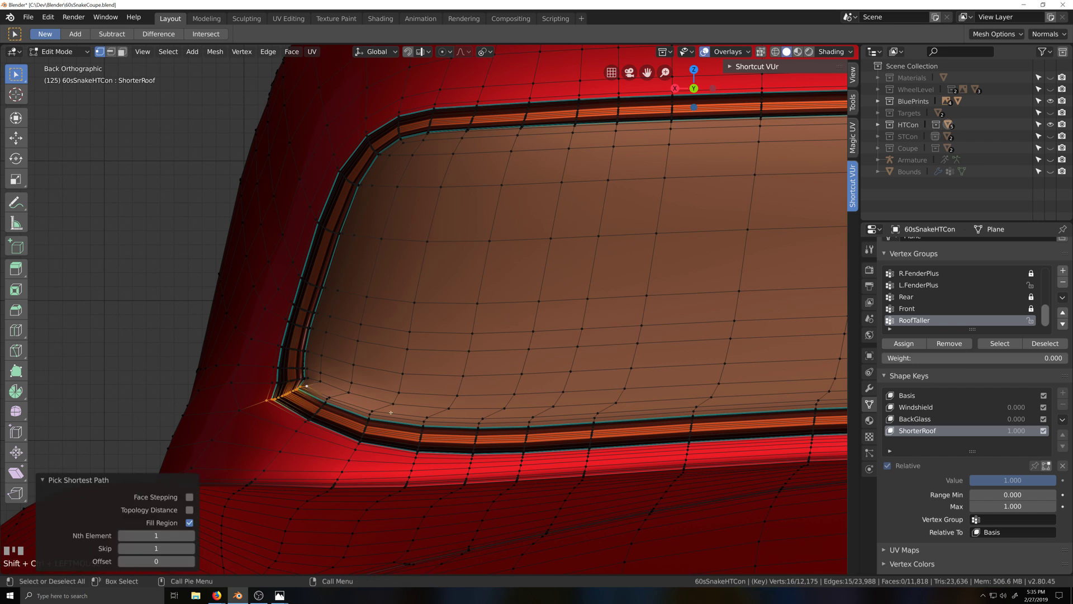
left_click(327, 398, "ctrl+shift")
scroll(320, 406, "down", 2)
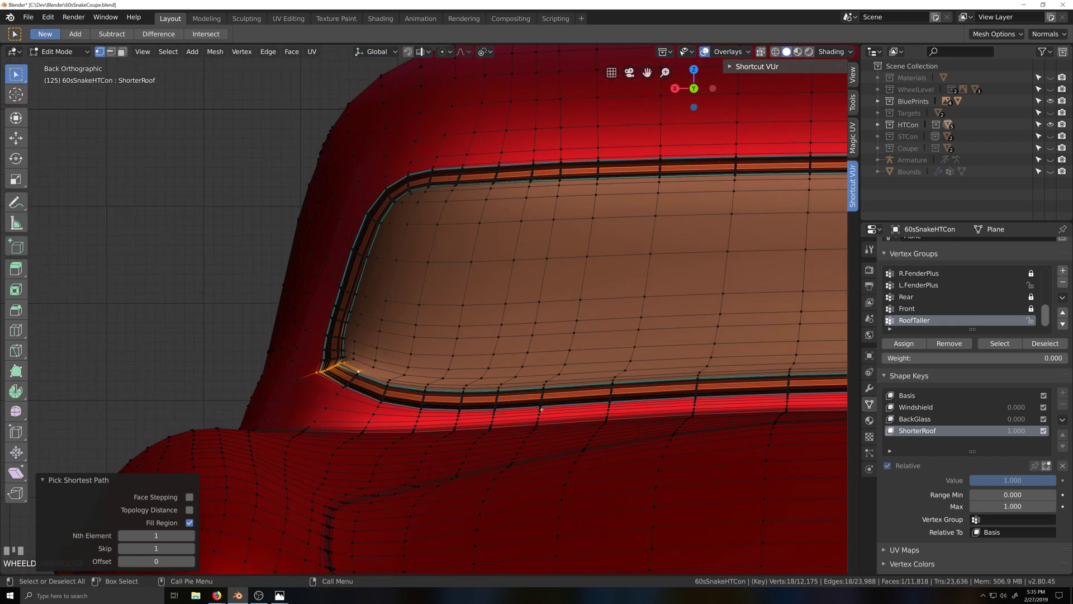
key("shift+grave")
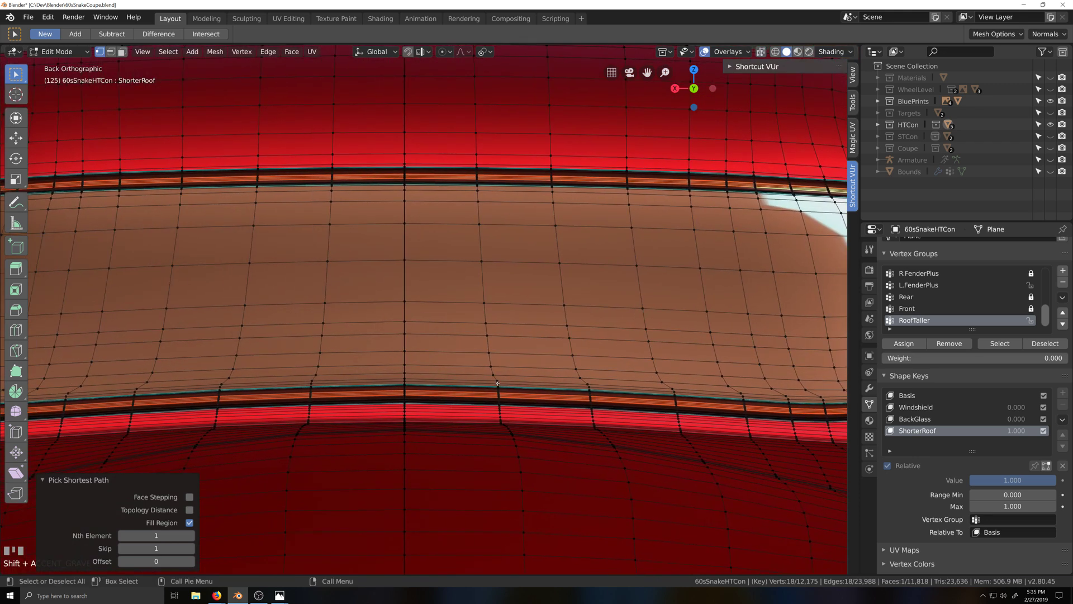
left_click(498, 383, "ctrl+shift")
Extend the shortest-path selection along the window's lower edge to the opposite frame corner
key("shift+grave")
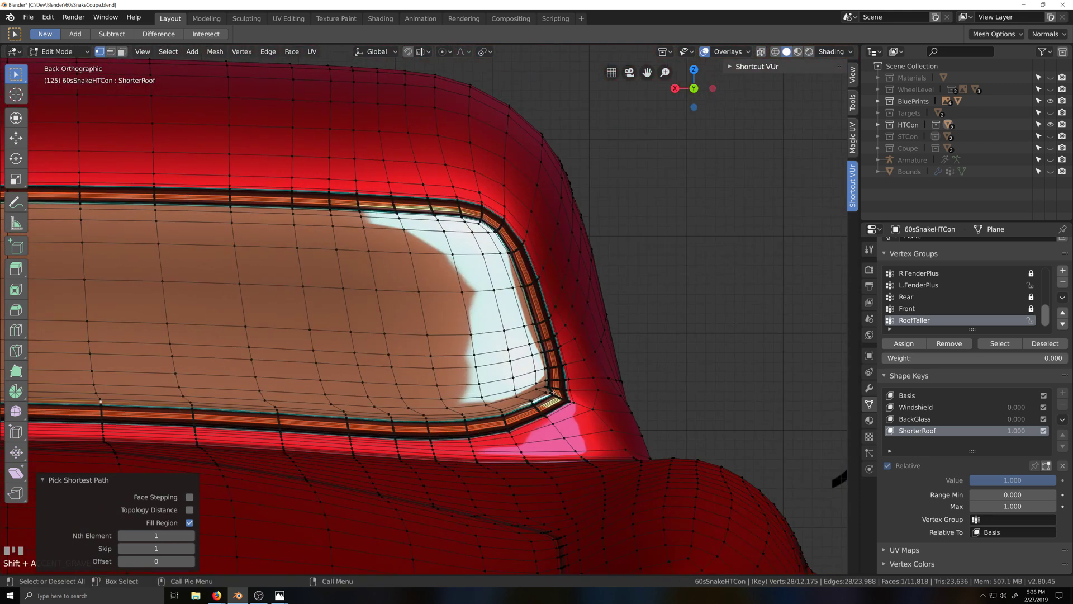
left_click(544, 391, "ctrl+shift")
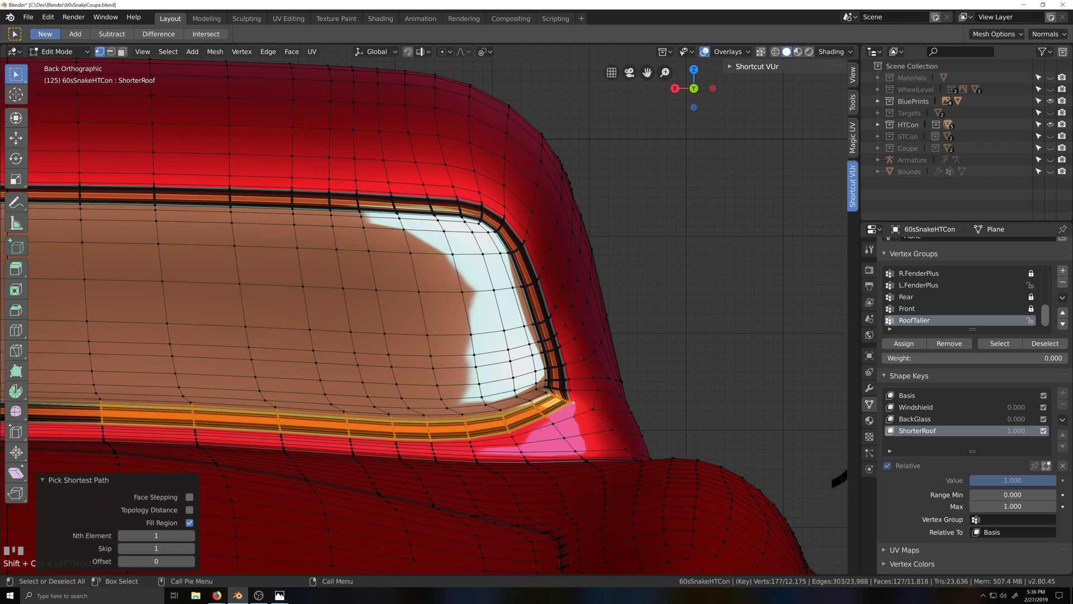
left_click(544, 392, "ctrl+shift")
key("shift+grave")
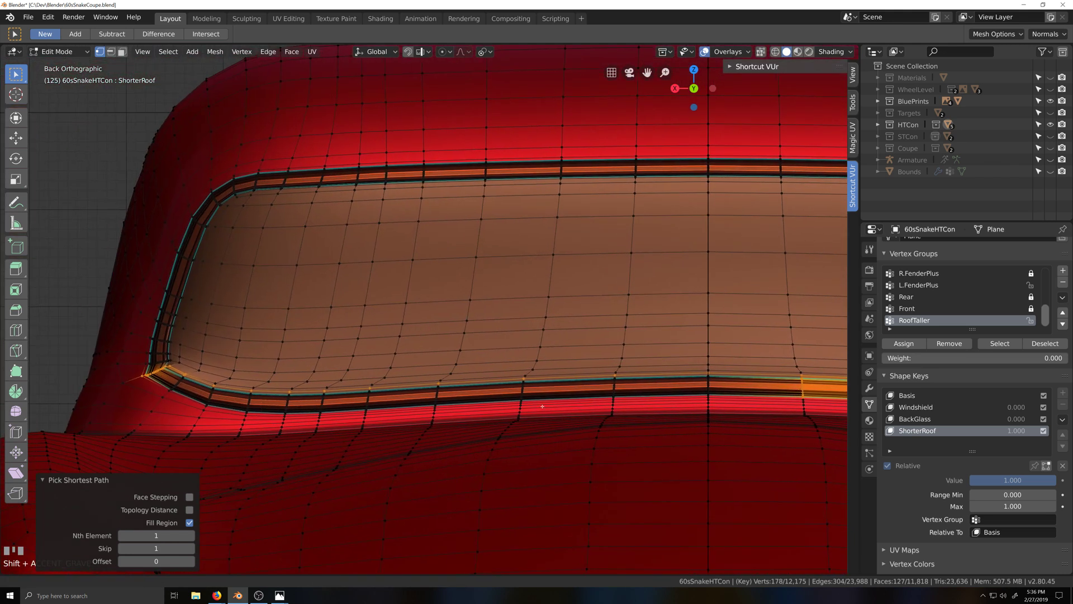
Extend the shortest-path selection to fill the whole band of the back window's lower frame from corner to corner
left_click(215, 384, "ctrl+shift")
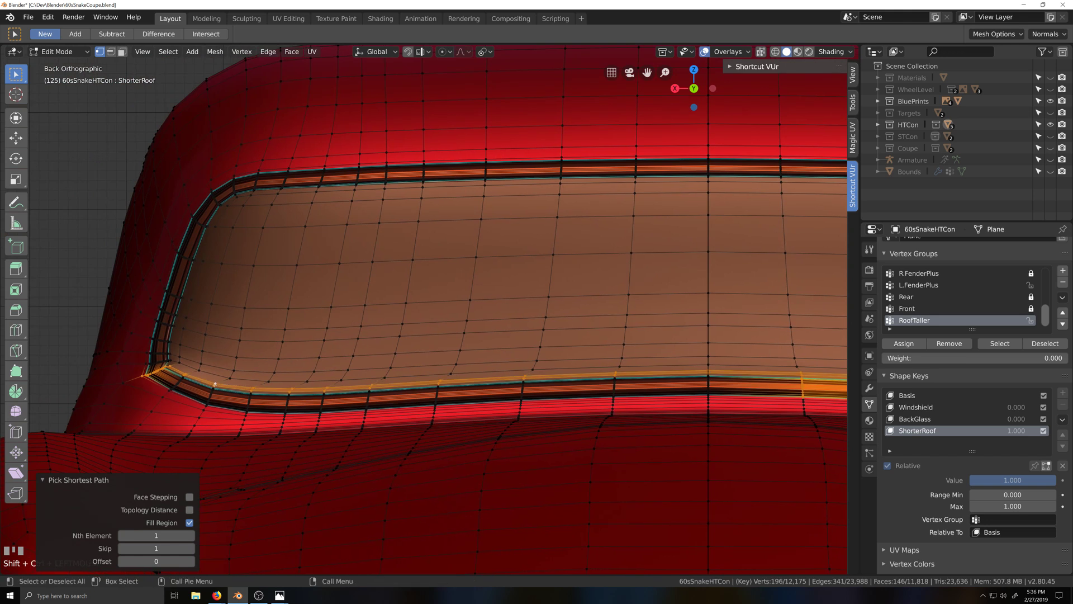
left_click(168, 391, "ctrl+shift")
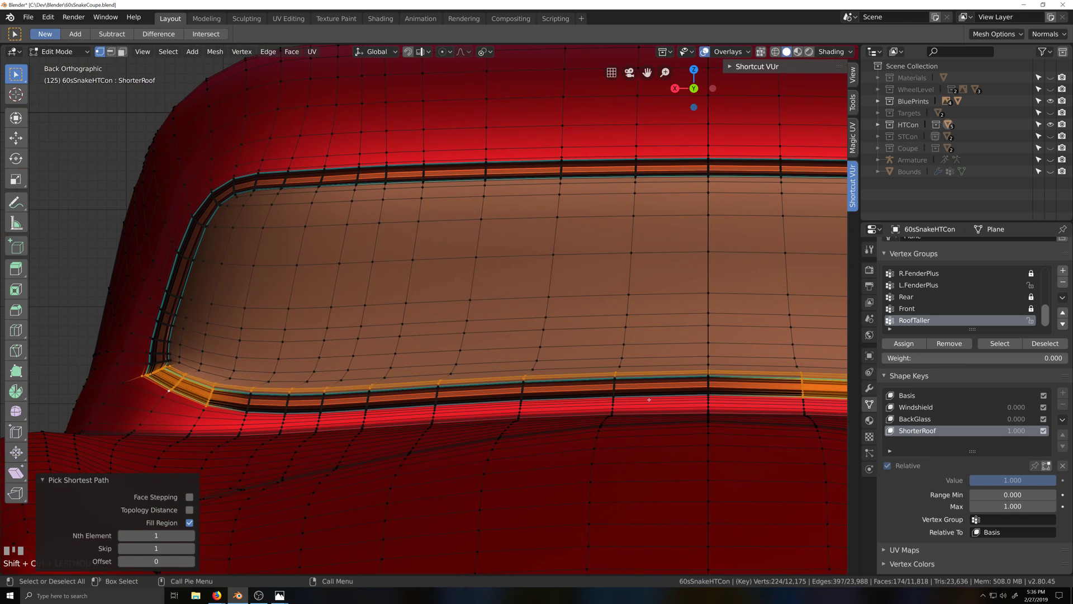
left_click(708, 410, "ctrl+shift")
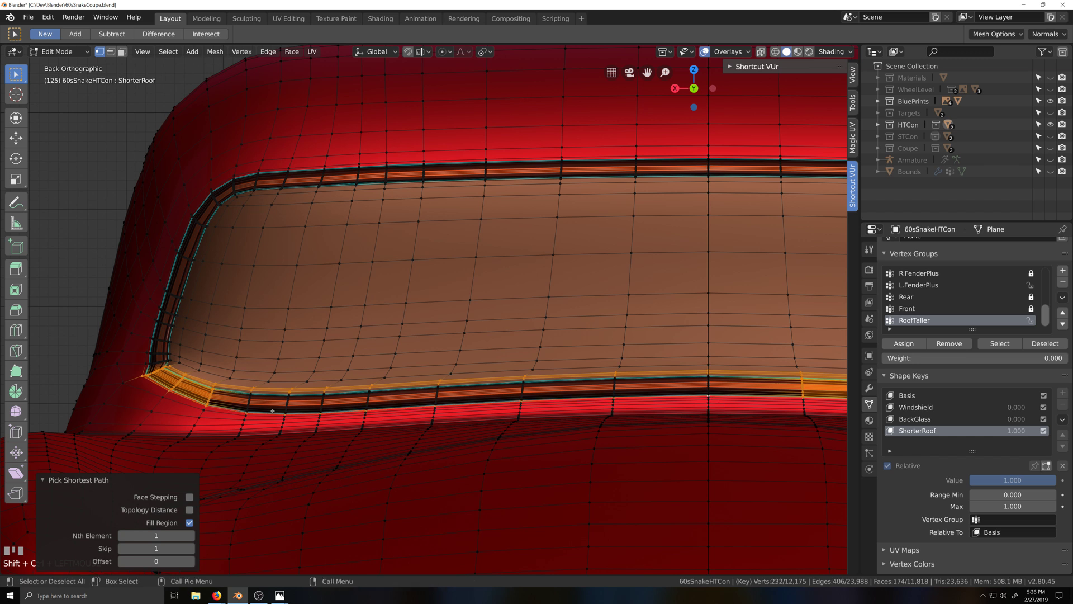
left_click(475, 409, "ctrl+shift")
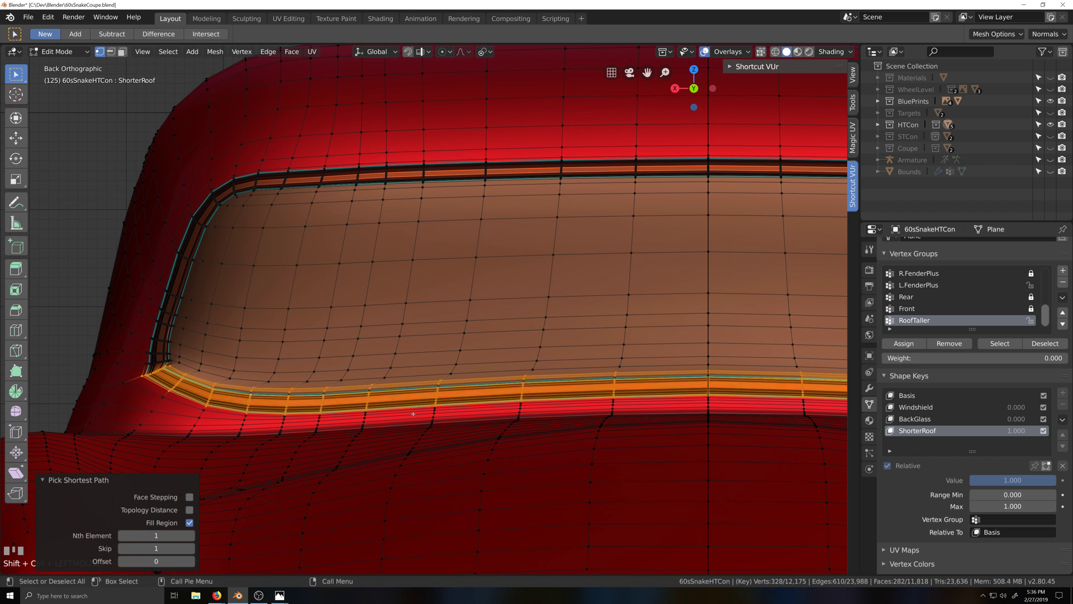
middle_click_drag(497, 459, 280, 450)
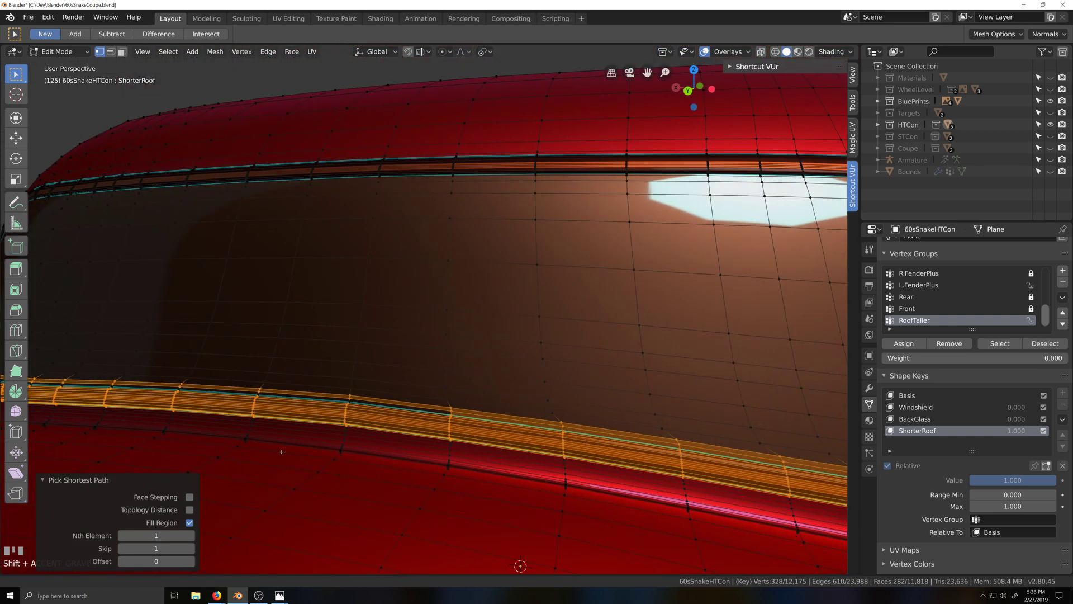
left_click(350, 401, "ctrl+shift")
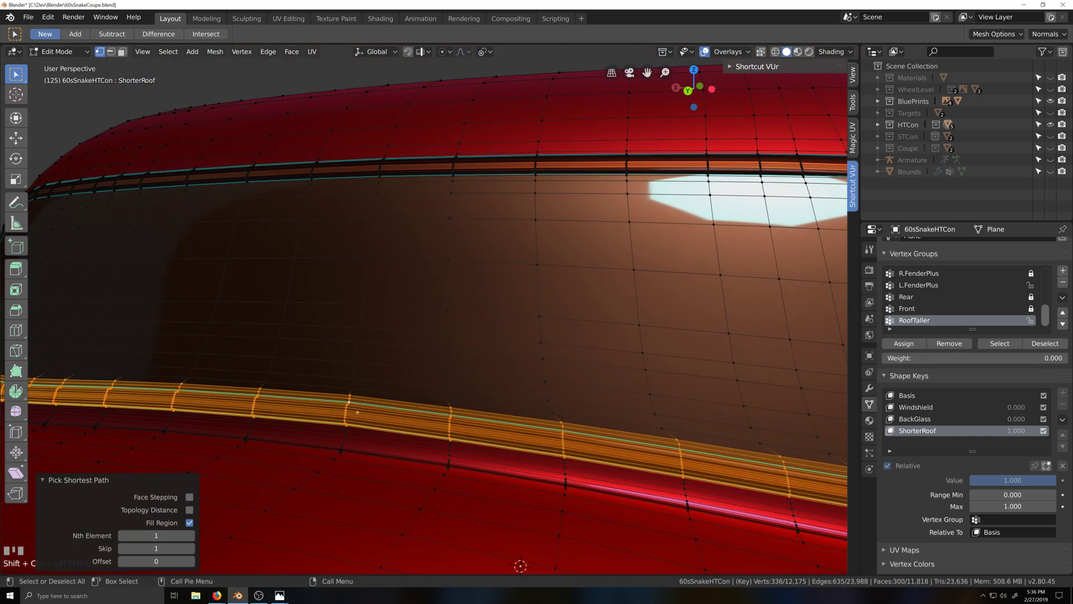
Narrow the selected lower window frame band along X with a scale of about 0.983
scroll(366, 430, "down", 5)
middle_click_drag(369, 433, 370, 442)
key("ctrl+KP_Decimal")
key("ctrl+KP_1")
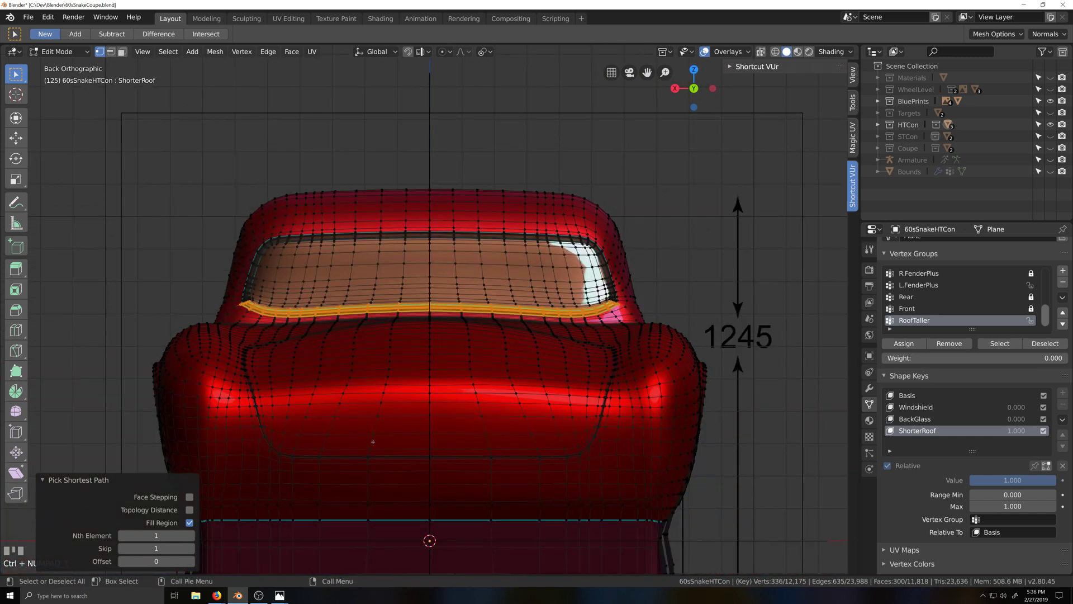
scroll(391, 392, "up", 4)
scroll(405, 365, "down", 2)
scroll(405, 365, "down", 3)
middle_click_drag(372, 352, 423, 406, "shift")
scroll(392, 414, "up", 5)
middle_click_drag(133, 471, 353, 422, "shift")
key("s")
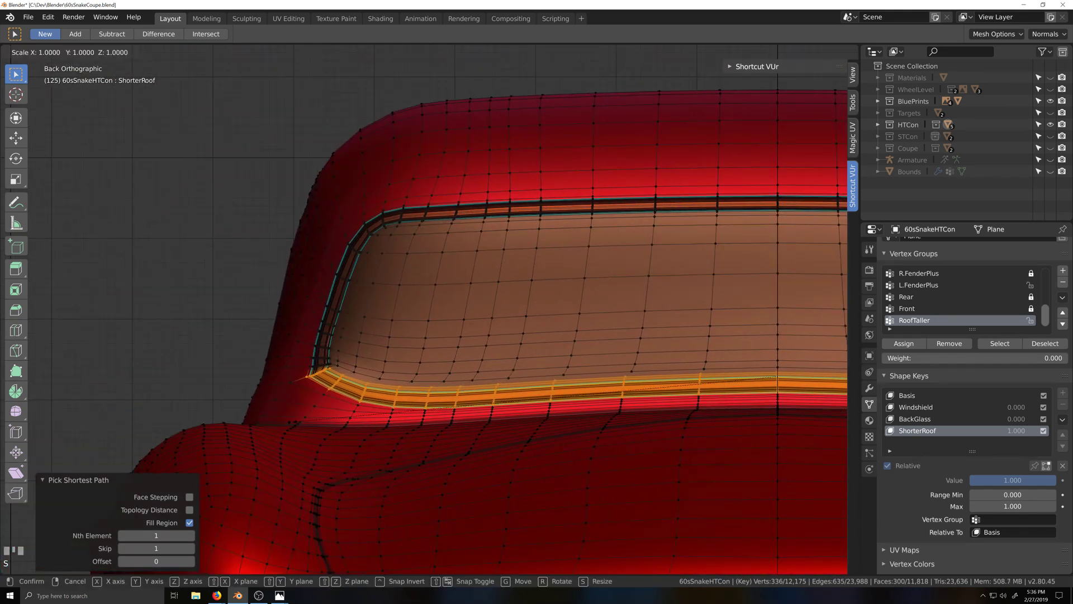
key("x")
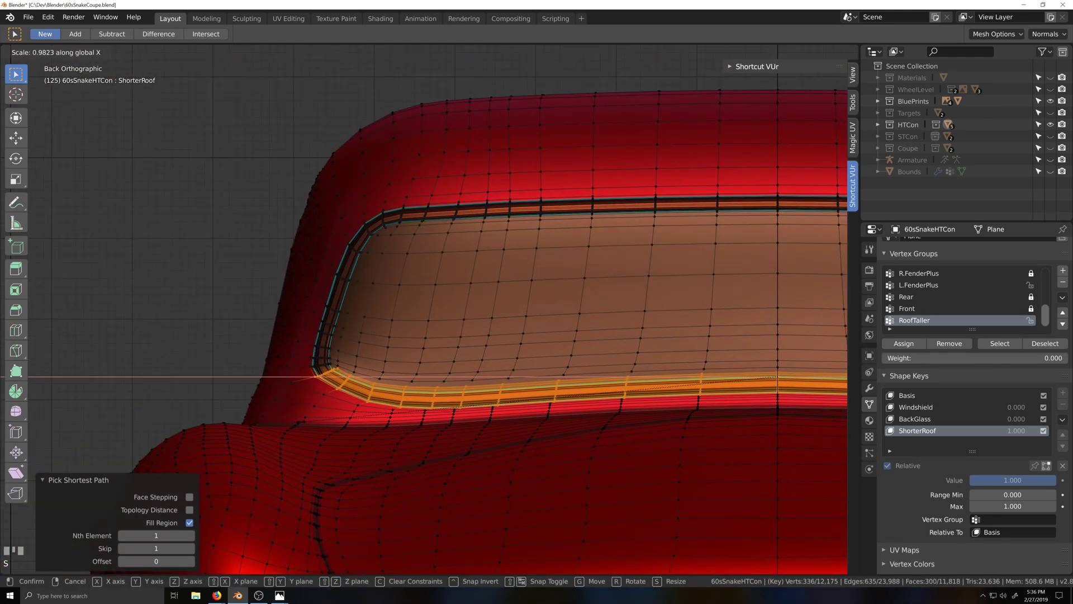
left_click(295, 423)
Examine the narrowed lower frame and the curve of its corner from the side and rear of the hardtop
scroll(479, 388, "down", 2)
key("grave")
middle_click_drag(480, 388, 665, 456)
scroll(452, 397, "down", 4)
scroll(425, 394, "up", 2)
key("grave")
scroll(519, 424, "down", 4)
key("grave")
middle_click_drag(665, 455, 446, 467, "shift")
scroll(477, 470, "up", 4)
middle_click_drag(363, 434, 397, 436)
scroll(397, 436, "down", 4)
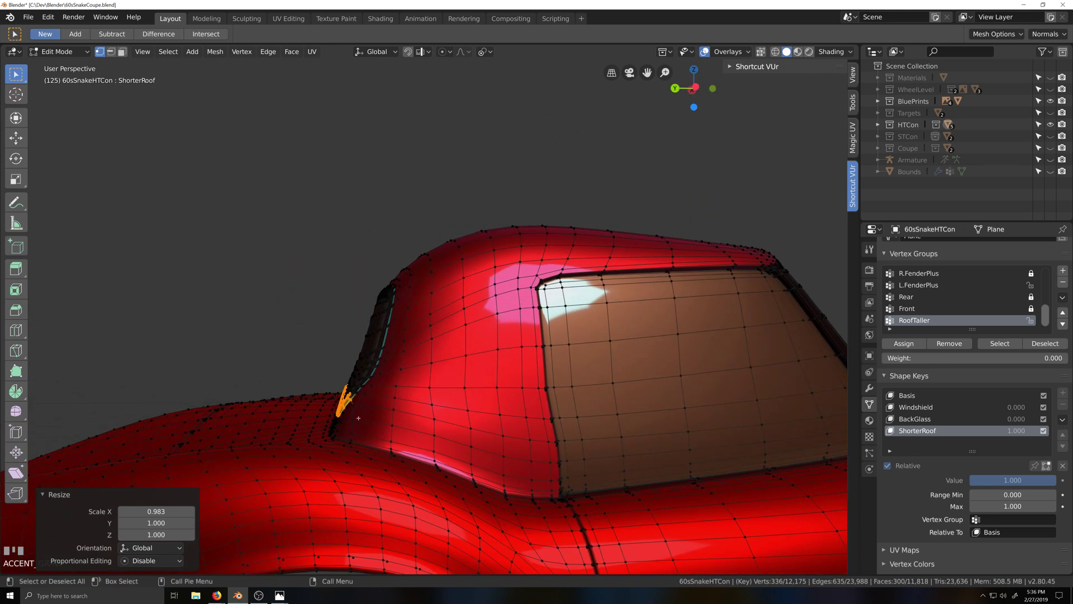
middle_click_drag(358, 418, 405, 417)
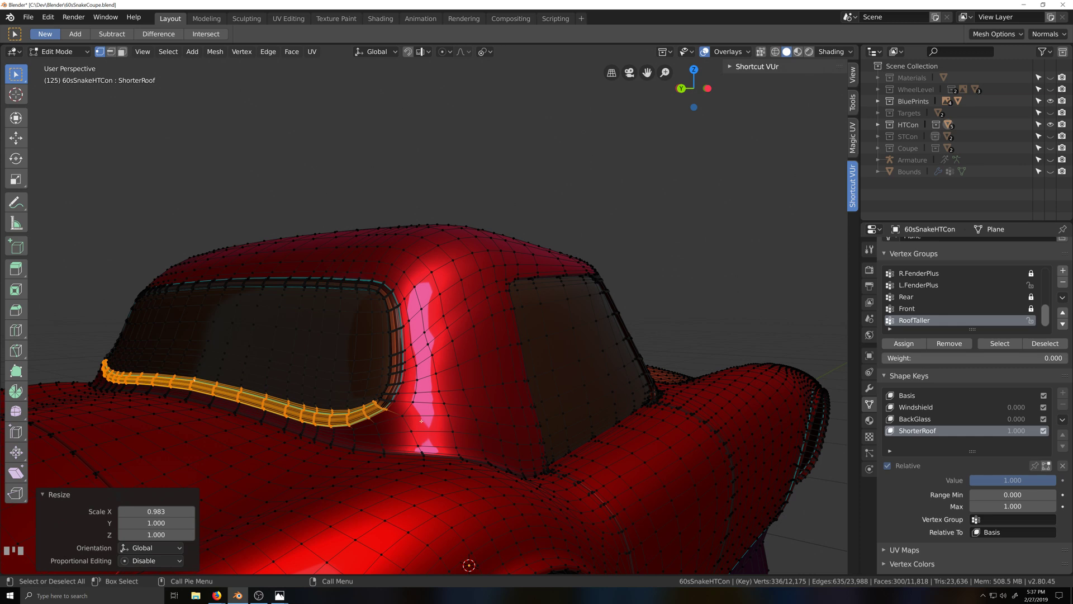
middle_click_drag(553, 363, 431, 411)
scroll(405, 438, "up", 3)
scroll(468, 391, "down", 1)
scroll(432, 410, "up", 1)
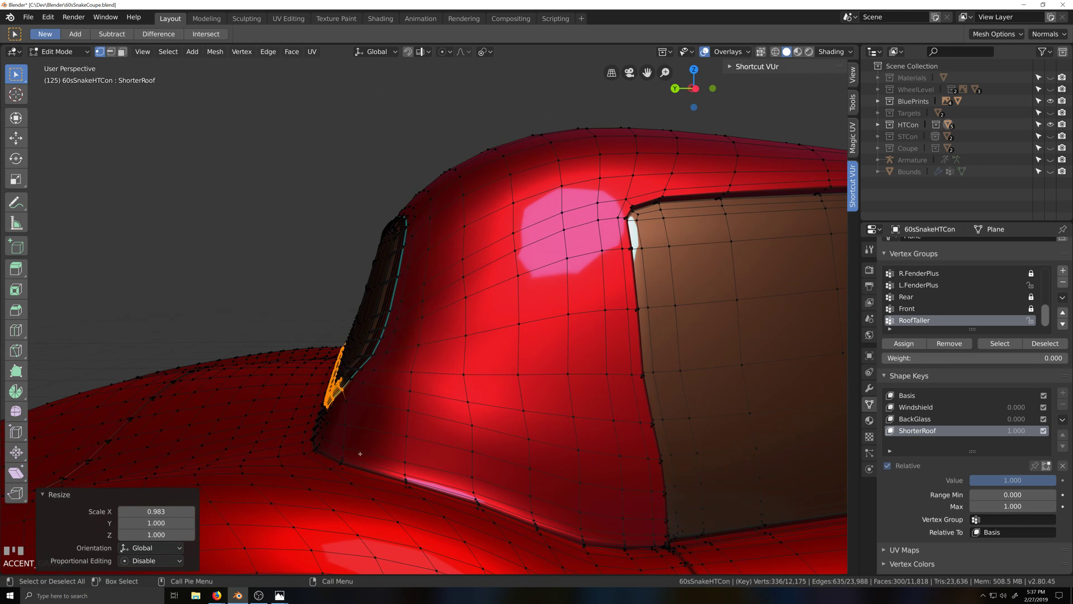
scroll(361, 472, "up", 1)
middle_click_drag(358, 472, 426, 488)
scroll(426, 488, "up", 4)
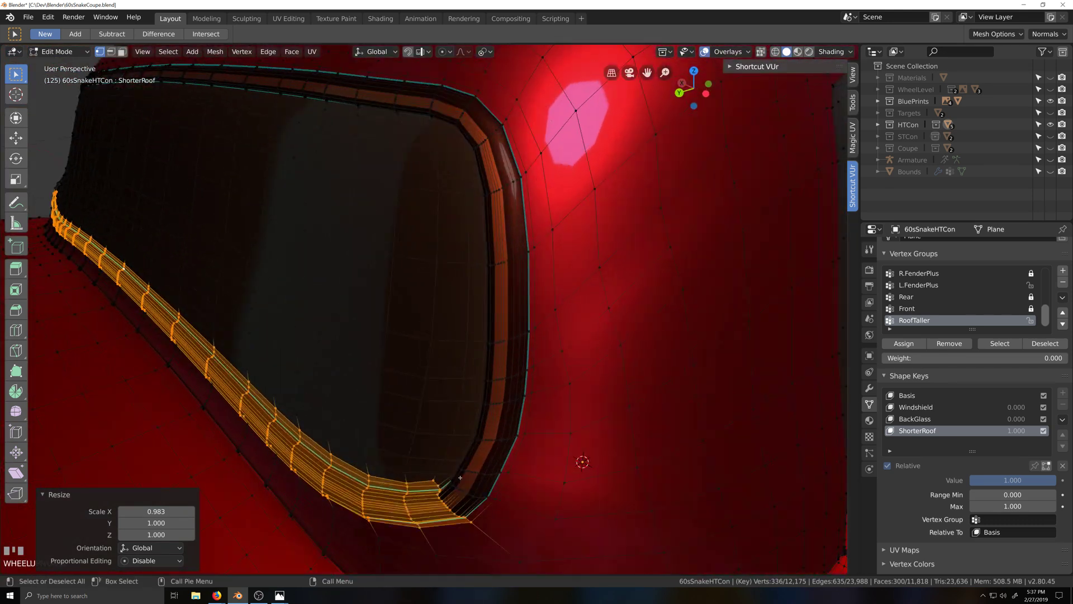
Select the single body vertex just outside the back window's lower corner and centre the view on it
left_click(500, 507)
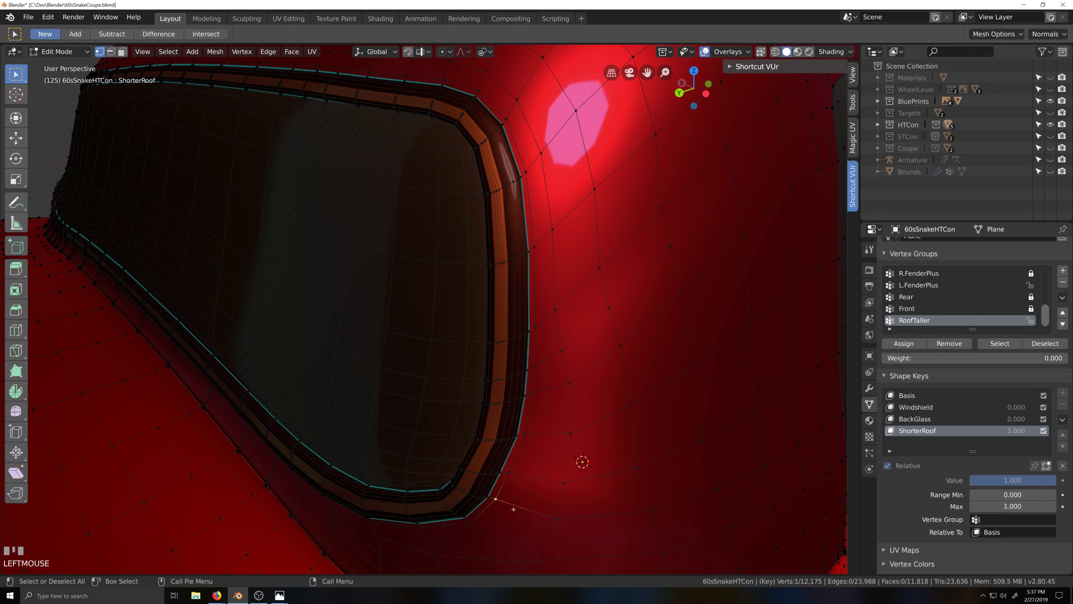
middle_click_drag(509, 507, 461, 473)
scroll(484, 492, "down", 4)
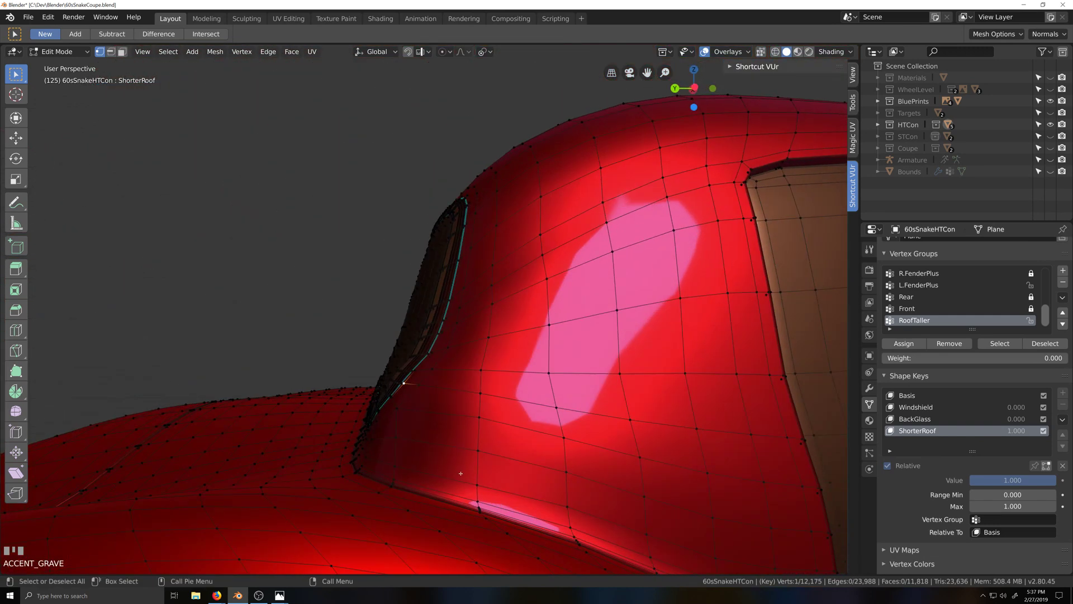
key("ctrl+KP_3")
scroll(409, 434, "down", 3)
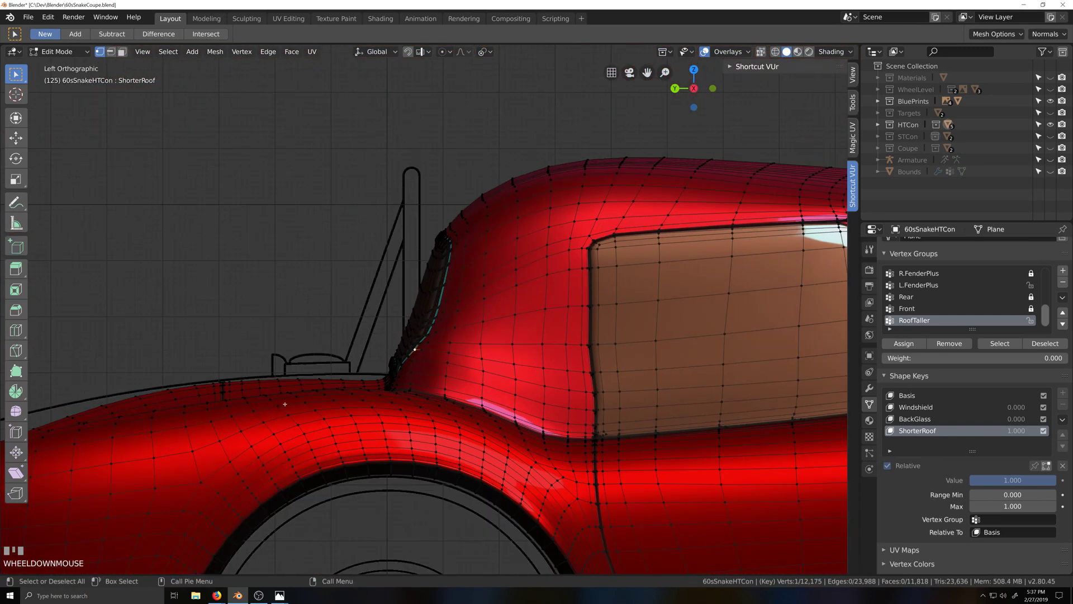
key("shift+grave")
scroll(256, 513, "down", 2)
middle_click_drag(487, 404, 367, 470)
scroll(397, 443, "up", 2)
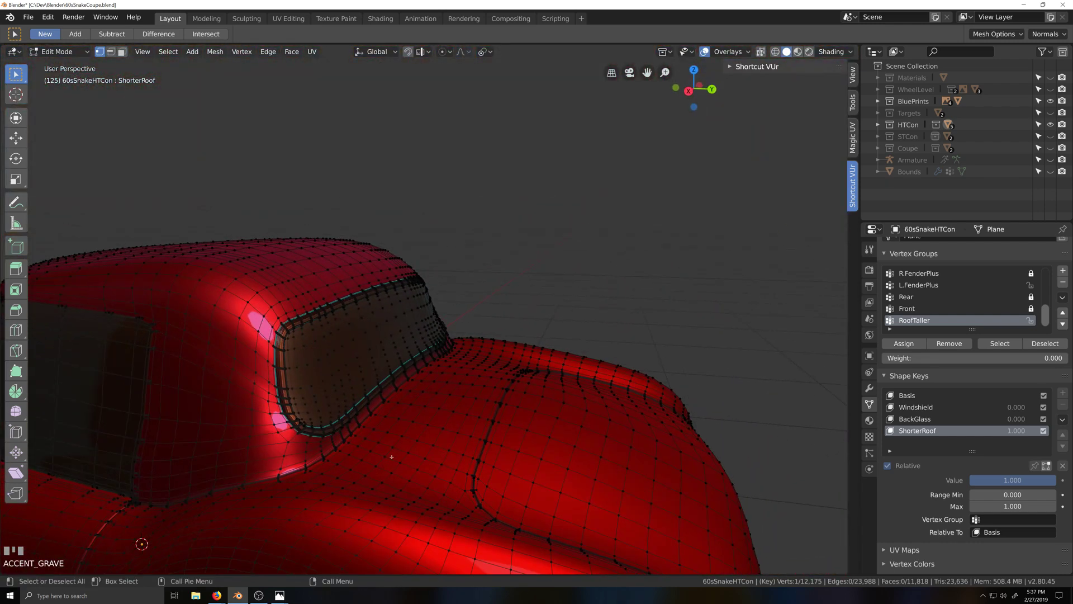
left_click(361, 447)
key("KP_Decimal")
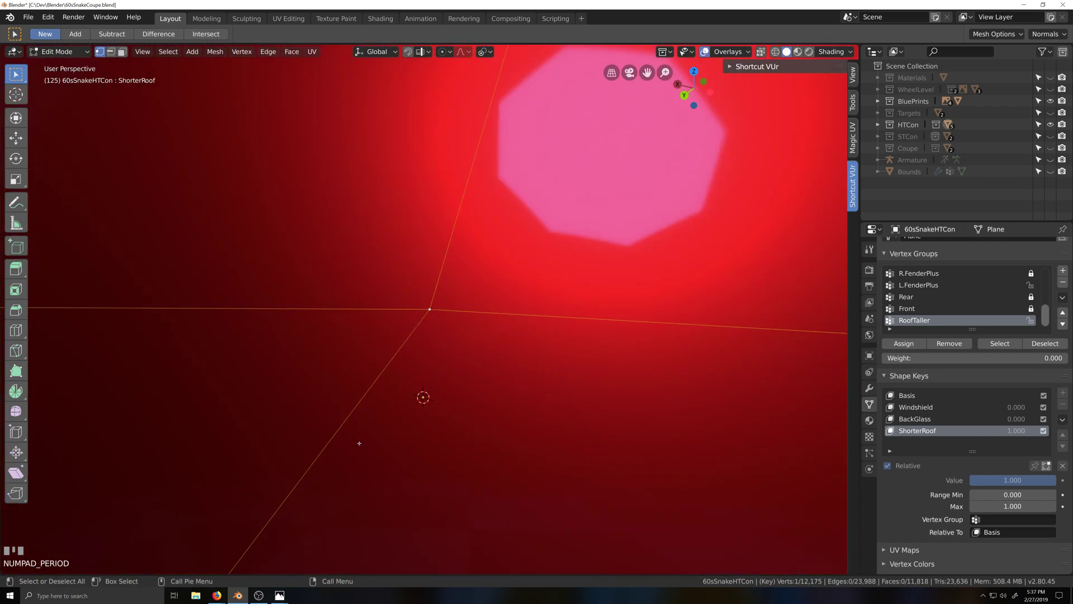
Add the matching vertex on the opposite side of the car with a circle selection through the mesh in left orthographic view
scroll(359, 443, "down", 6)
key("grave")
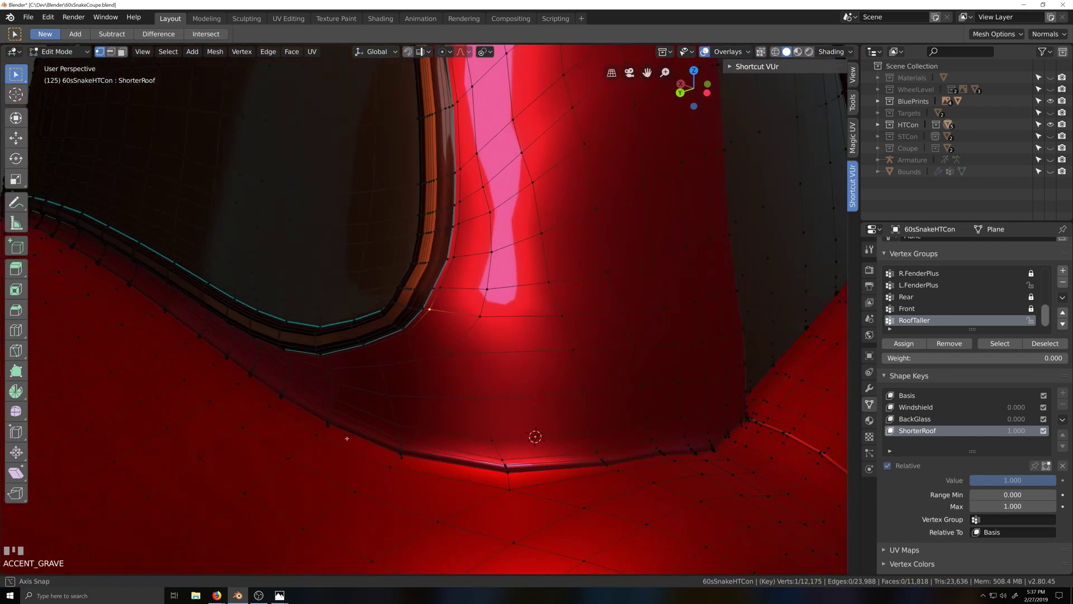
middle_click_drag(312, 425, 306, 424)
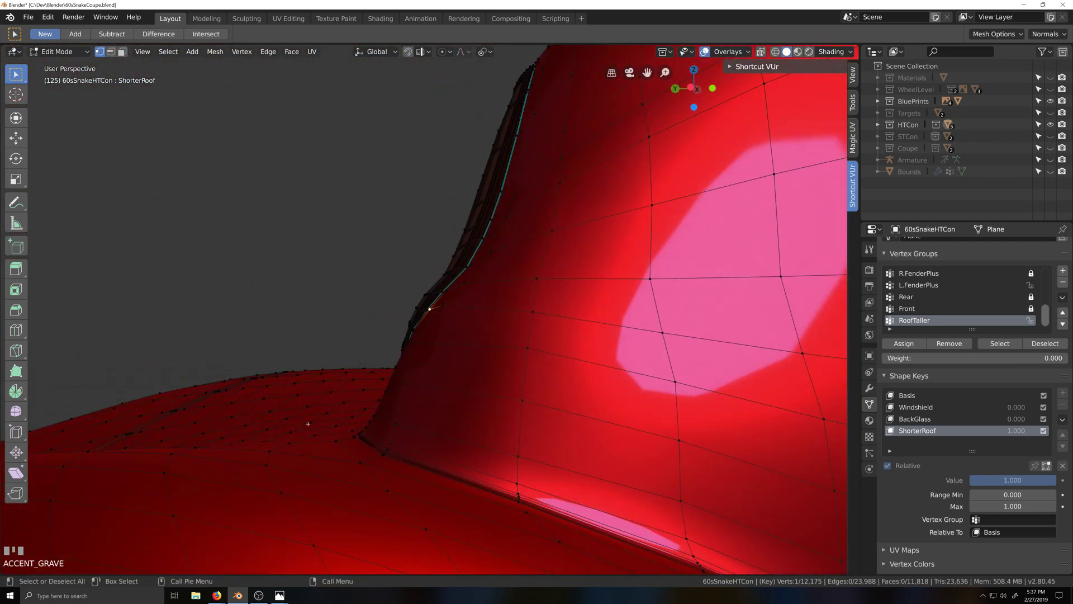
scroll(304, 422, "down", 3)
middle_click_drag(240, 391, 371, 391)
scroll(260, 401, "down", 4)
middle_click_drag(260, 401, 476, 359)
scroll(476, 359, "down", 3)
key("ctrl+KP_3")
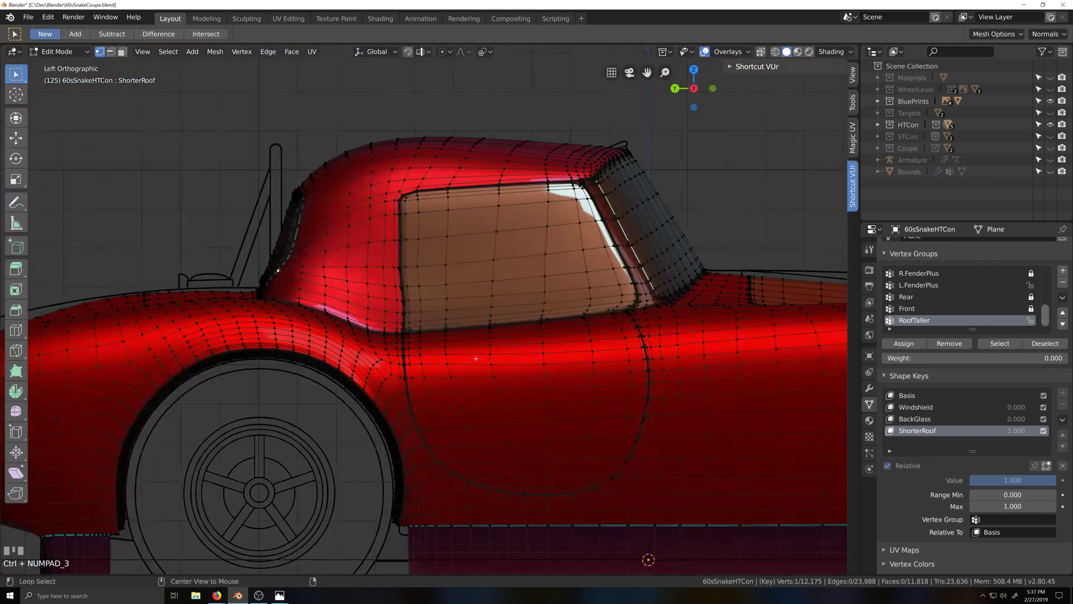
middle_click_drag(190, 285, 263, 292, "shift")
scroll(268, 293, "up", 5)
scroll(267, 293, "up", 8)
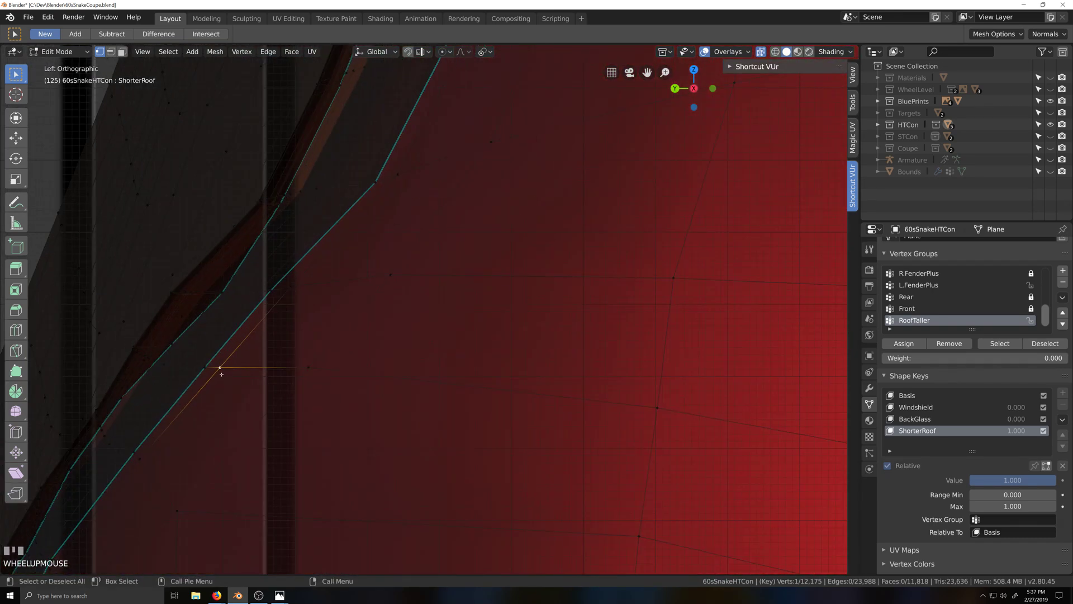
key("c")
middle_click(184, 360)
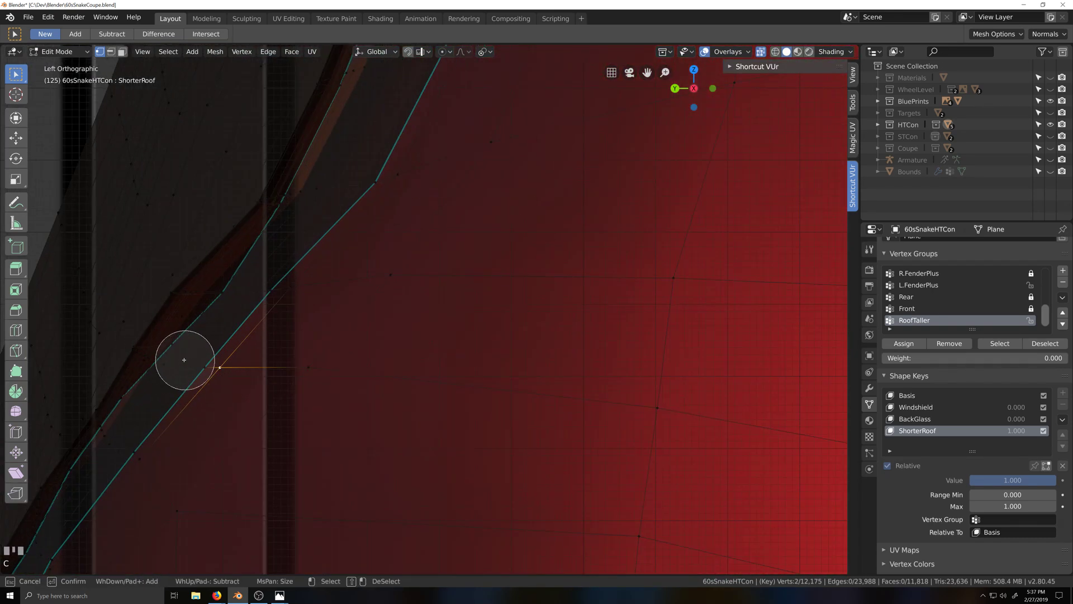
scroll(243, 375, "down", 6)
right_click(256, 385)
Enable proportional editing for the two selected corner vertices in left orthographic view
scroll(256, 385, "down", 5)
key("grave")
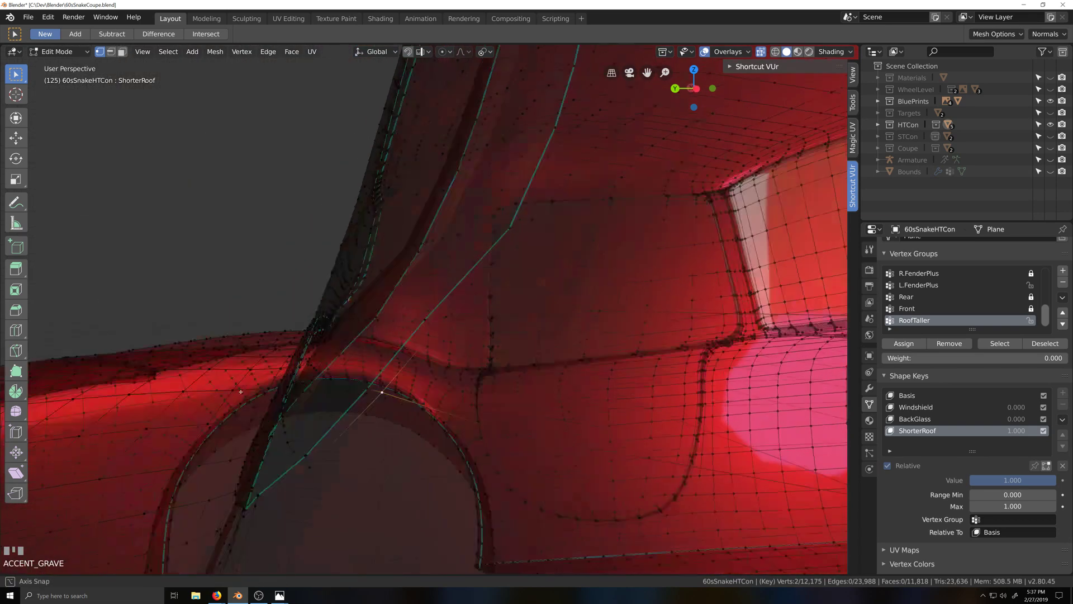
scroll(245, 393, "down", 2)
key("grave")
key("KP_3")
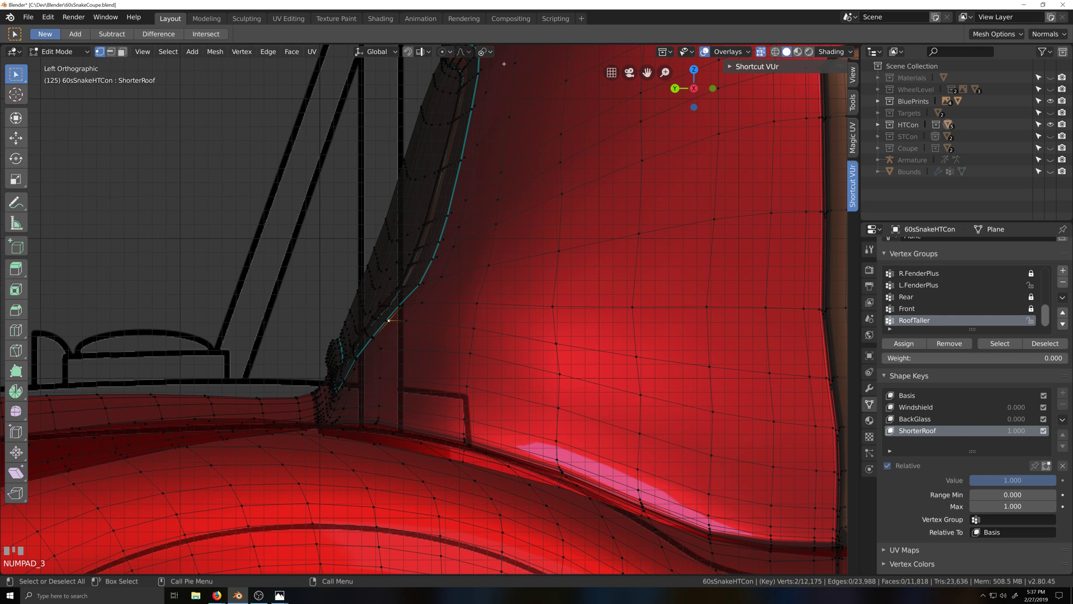
left_click(466, 52)
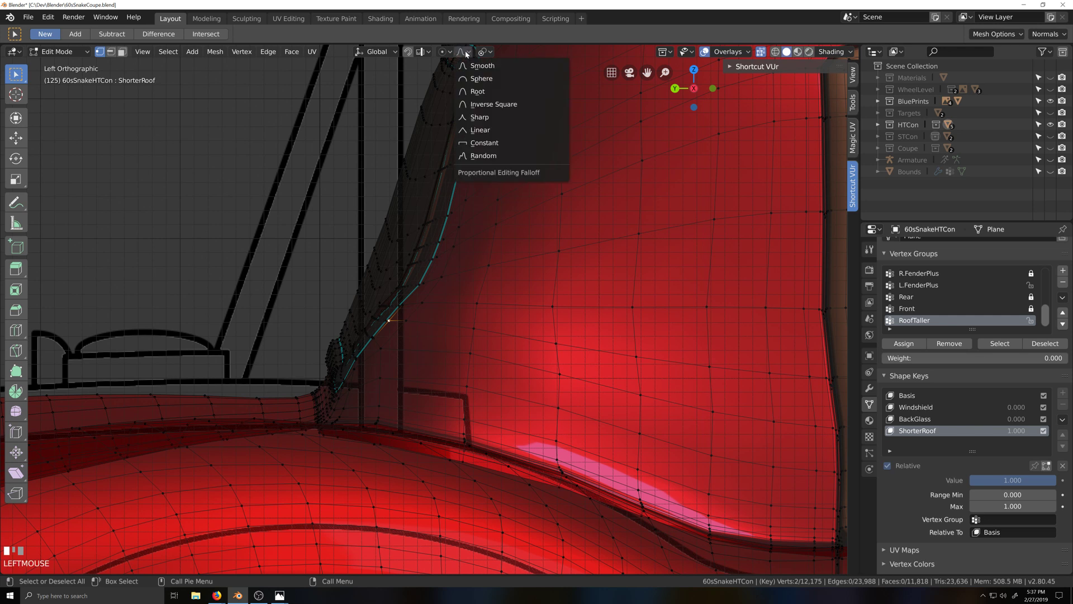
left_click(446, 52)
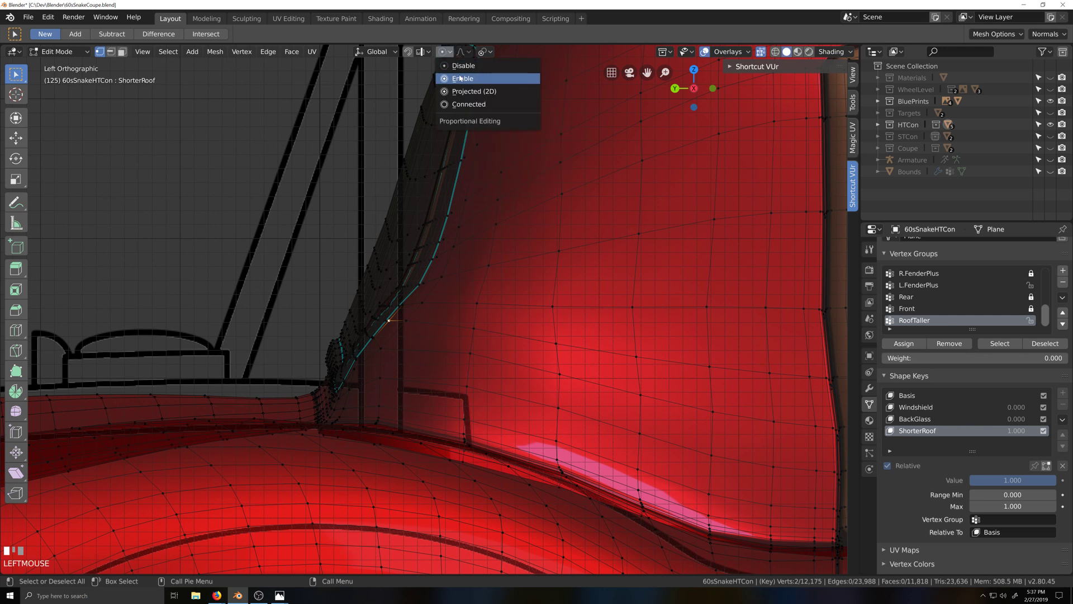
left_click(470, 80)
left_click(467, 55)
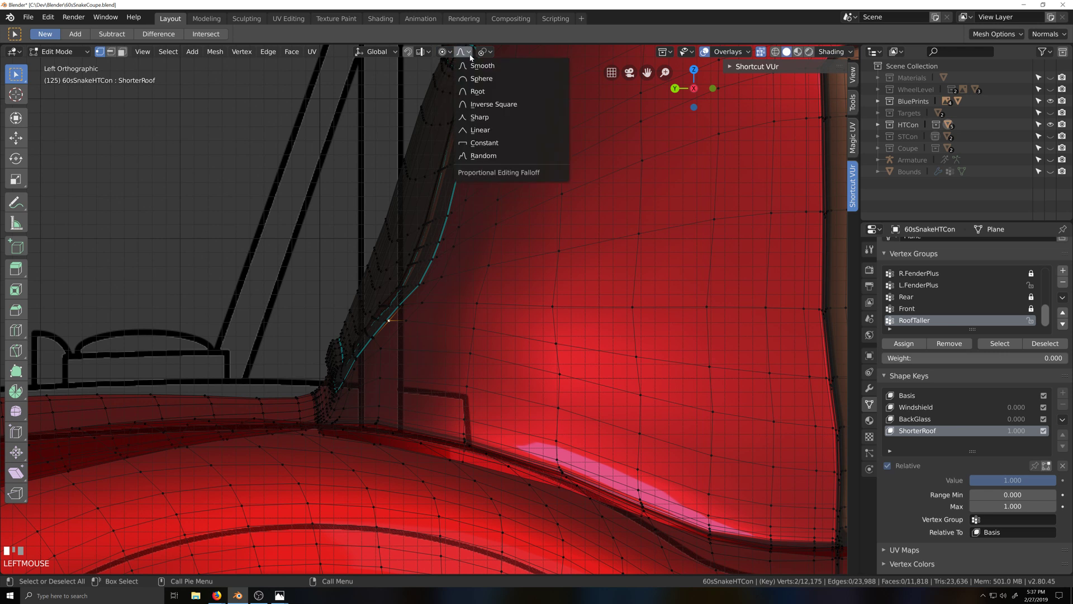
left_click(488, 51)
left_click(488, 52)
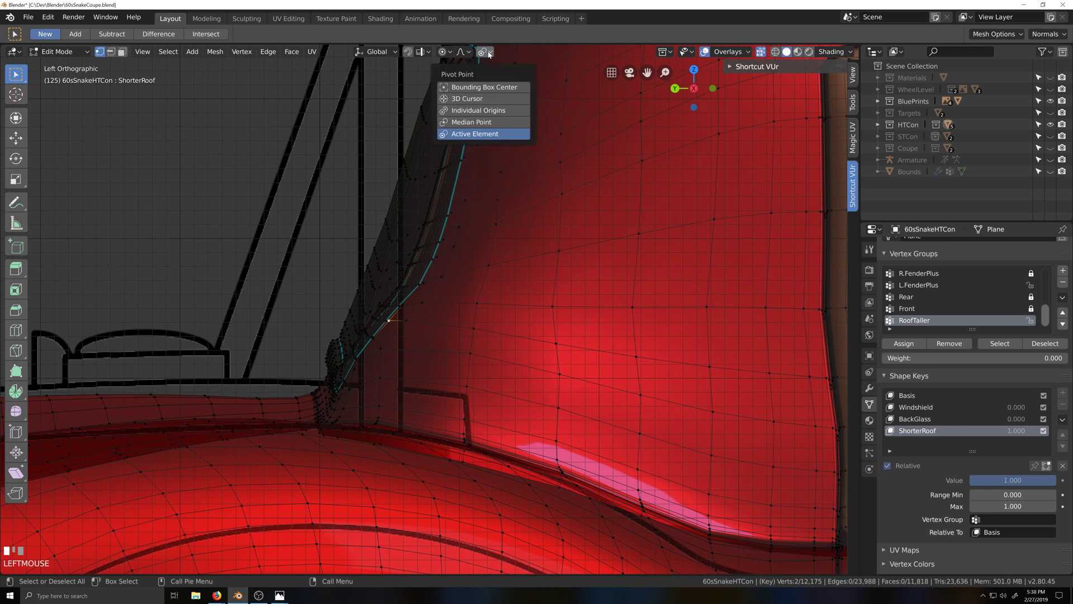
left_click(421, 53)
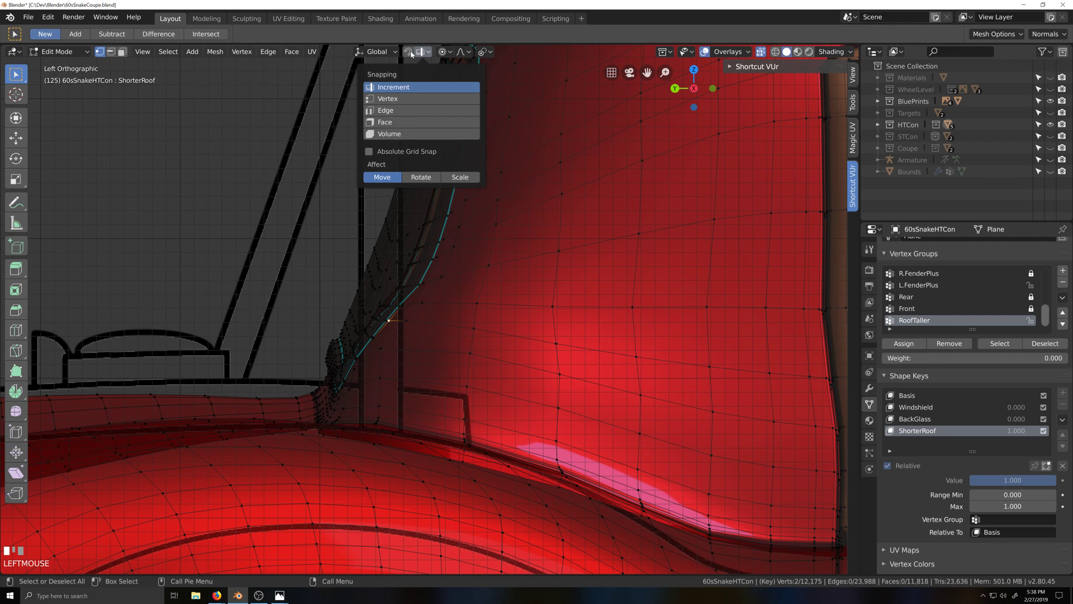
left_click(448, 52)
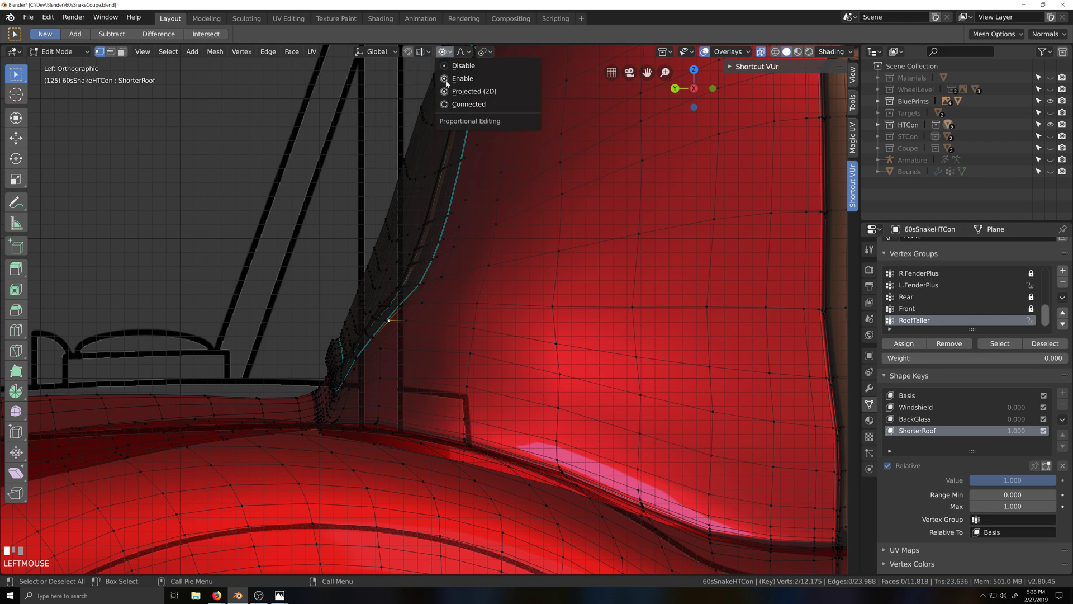
Try to shift the two corner vertices along Y with a proportional size of about 0.06
key("shift+grave")
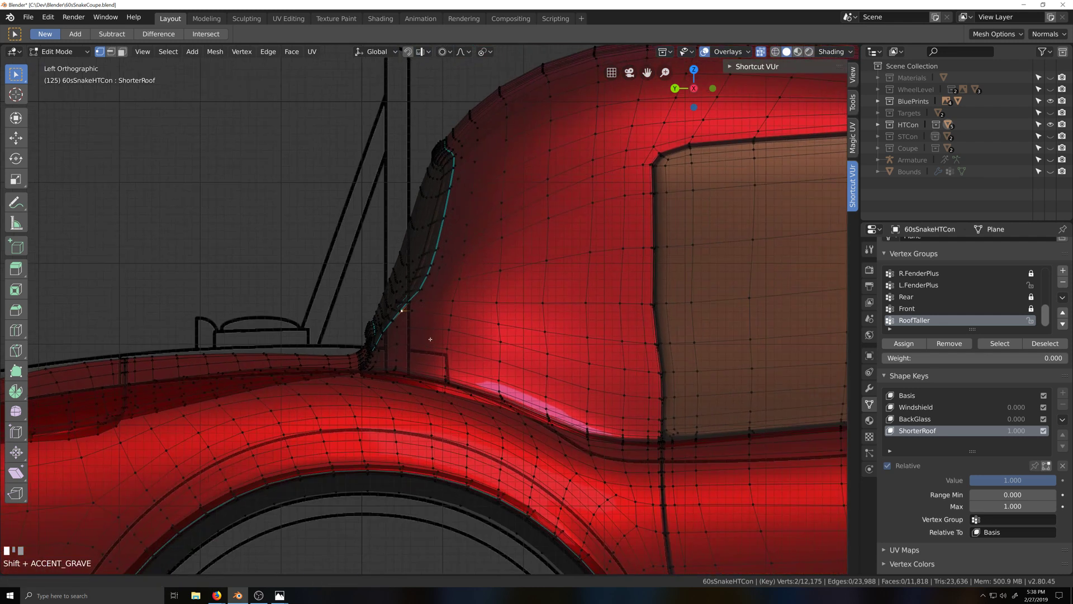
scroll(430, 339, "up", 1)
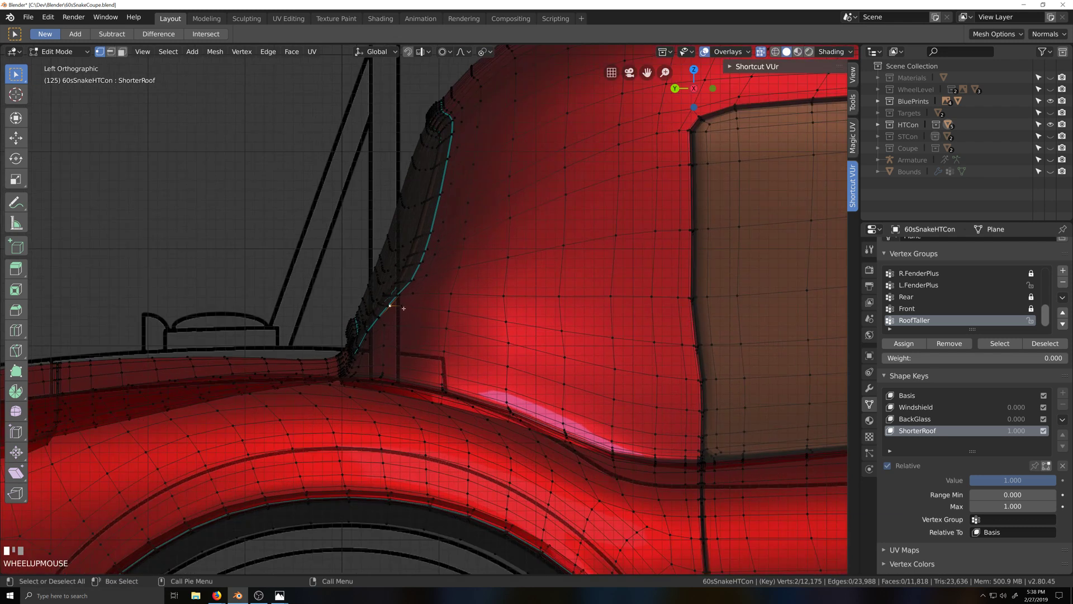
key("g")
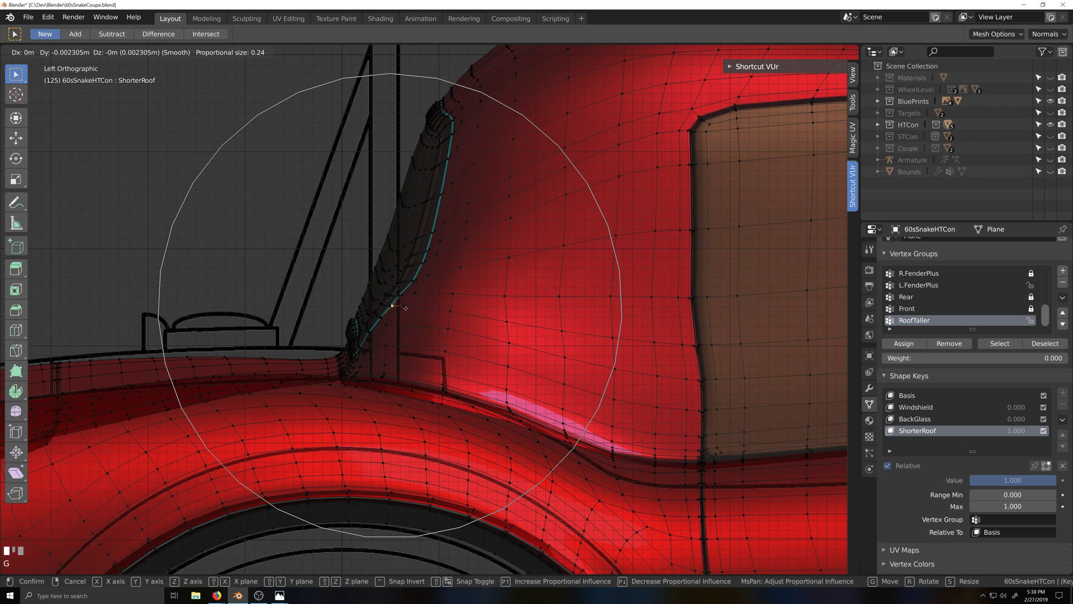
key("y")
scroll(406, 308, "up", 16)
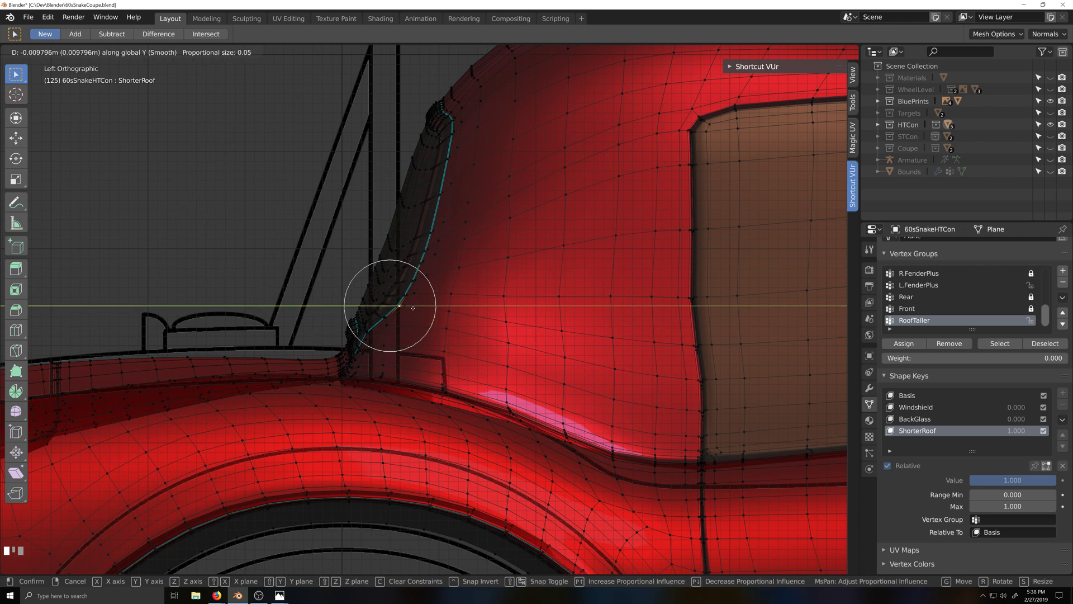
scroll(415, 308, "down", 1)
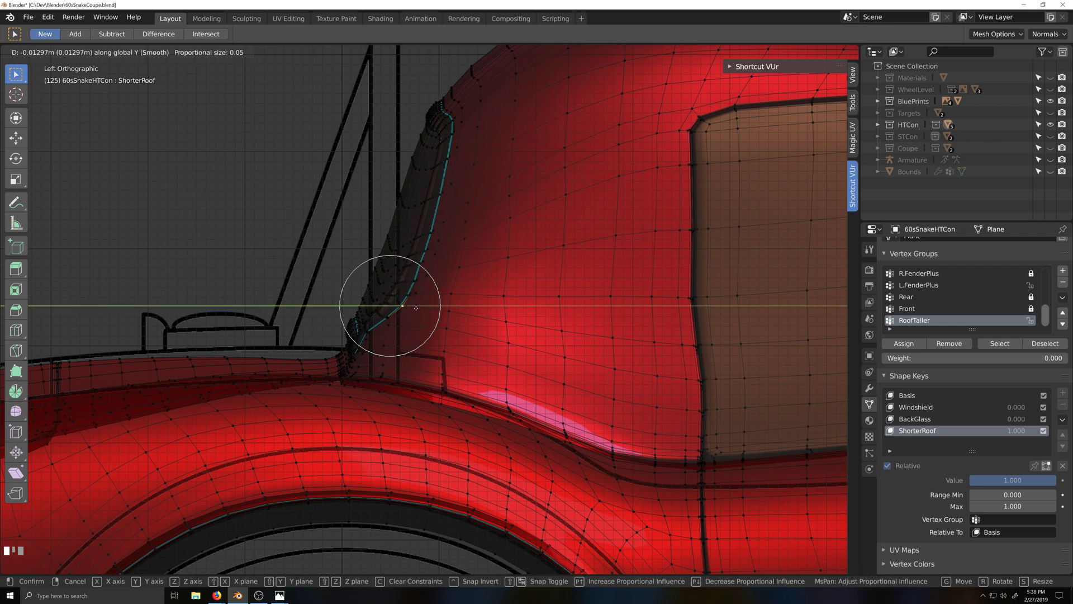
scroll(414, 308, "down", 2)
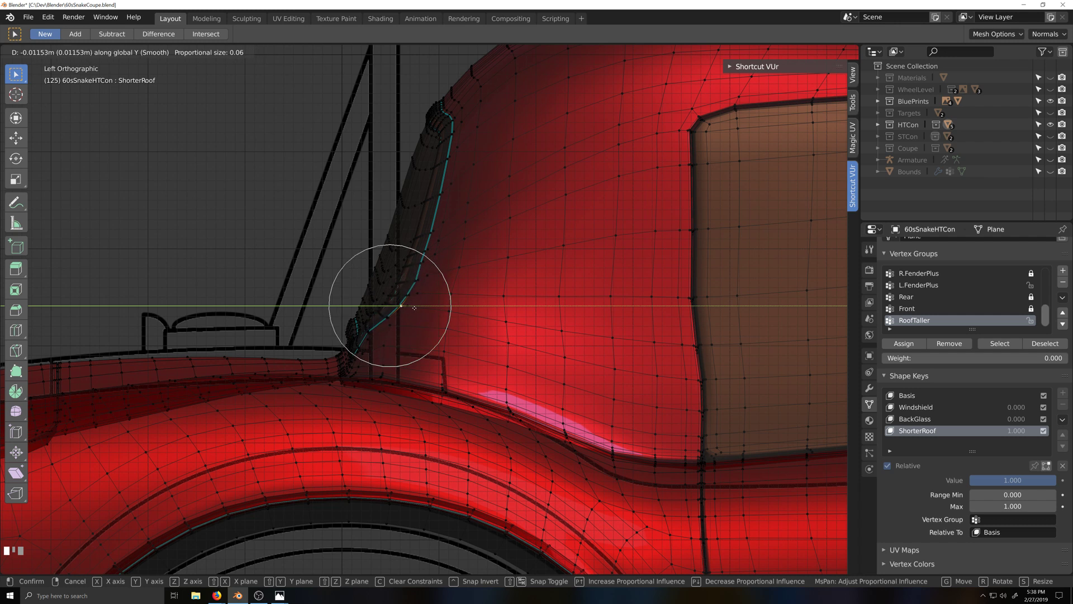
left_click(414, 307)
scroll(387, 333, "up", 5)
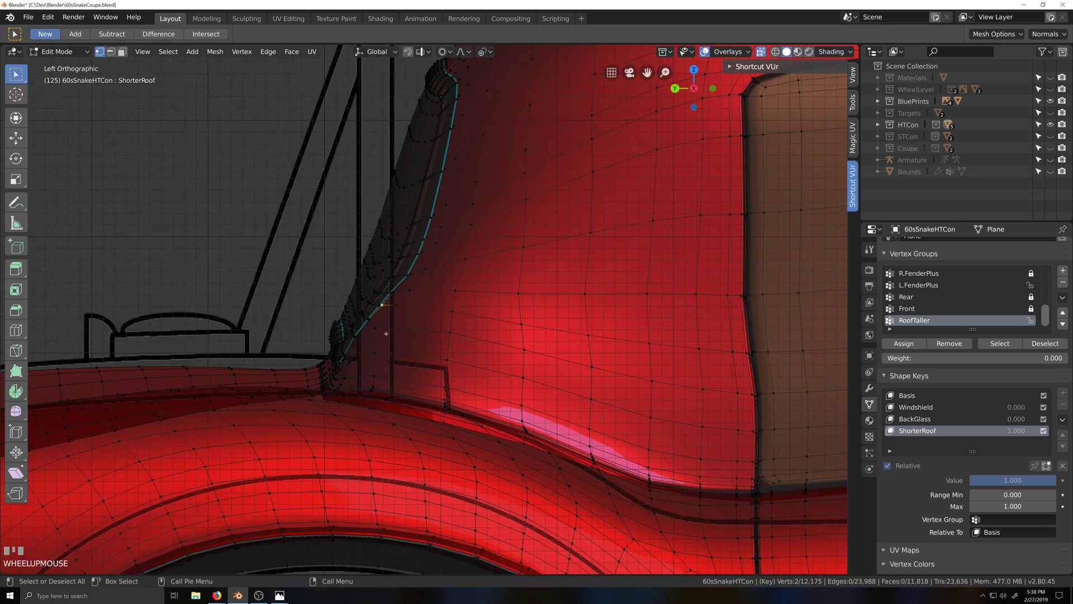
Add the next vertices down the outer edge of the back window's lower corner with a small circle selection through the mesh
key("shift+grave")
scroll(407, 324, "up", 6)
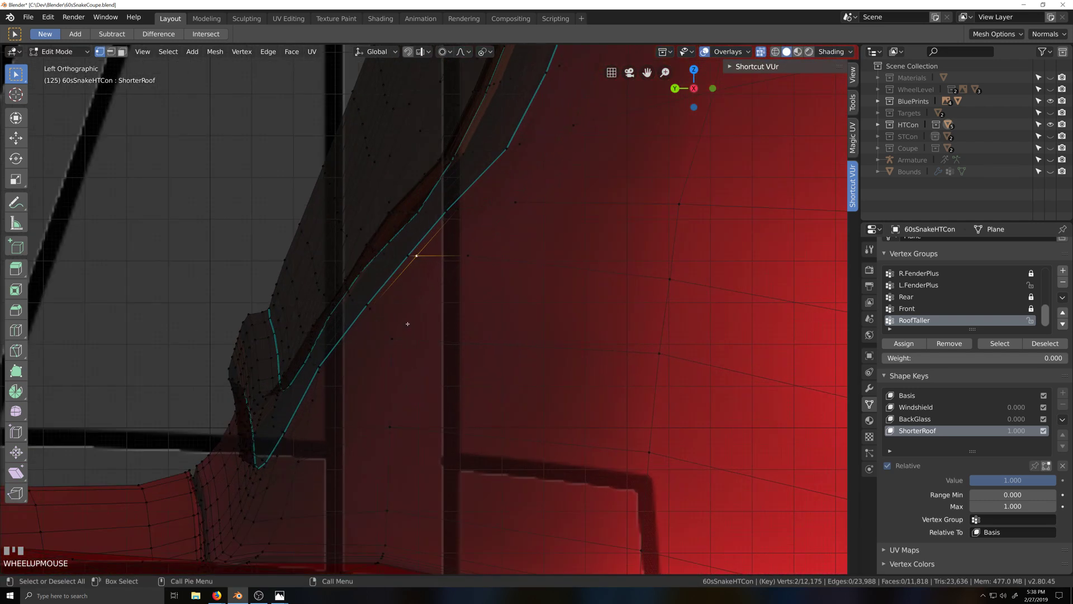
key("c")
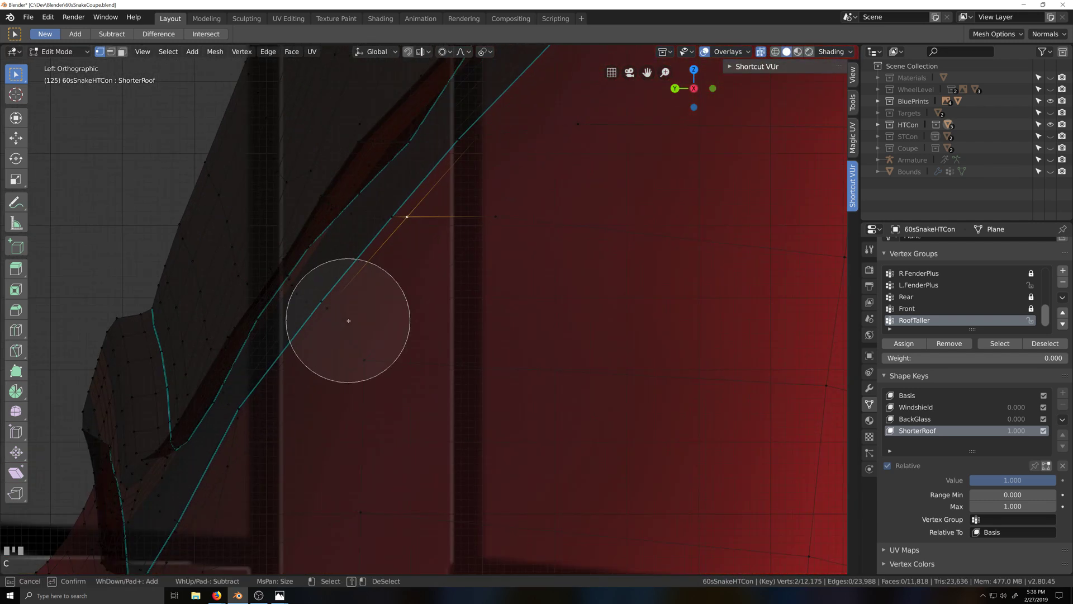
scroll(347, 316, "up", 6)
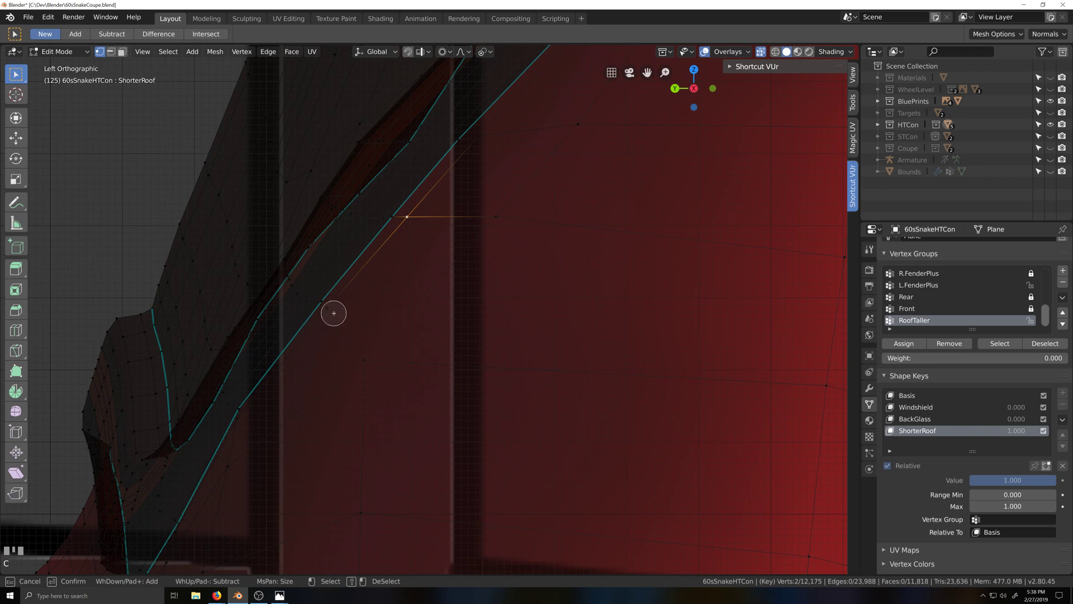
left_click(334, 313)
right_click(334, 313)
scroll(343, 311, "down", 5)
key("g")
key("y")
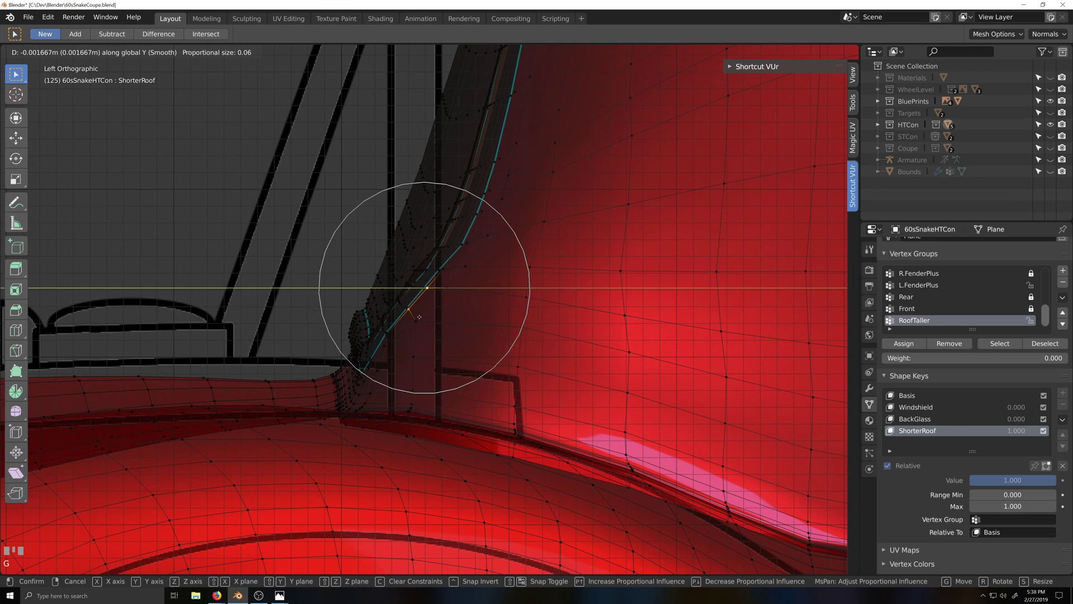
right_click(419, 317)
left_click(313, 52)
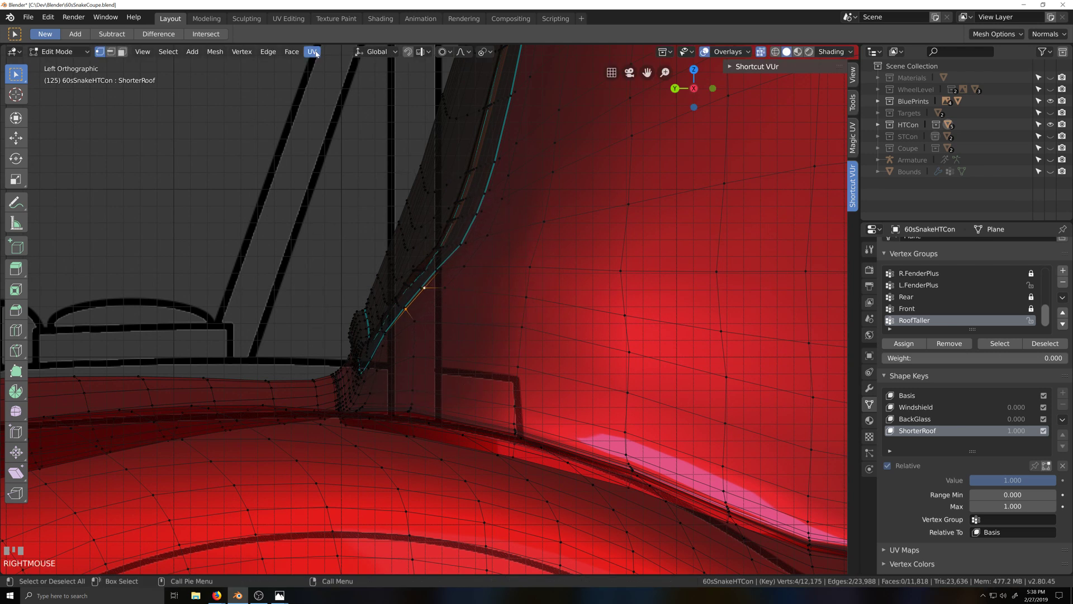
left_click(429, 52)
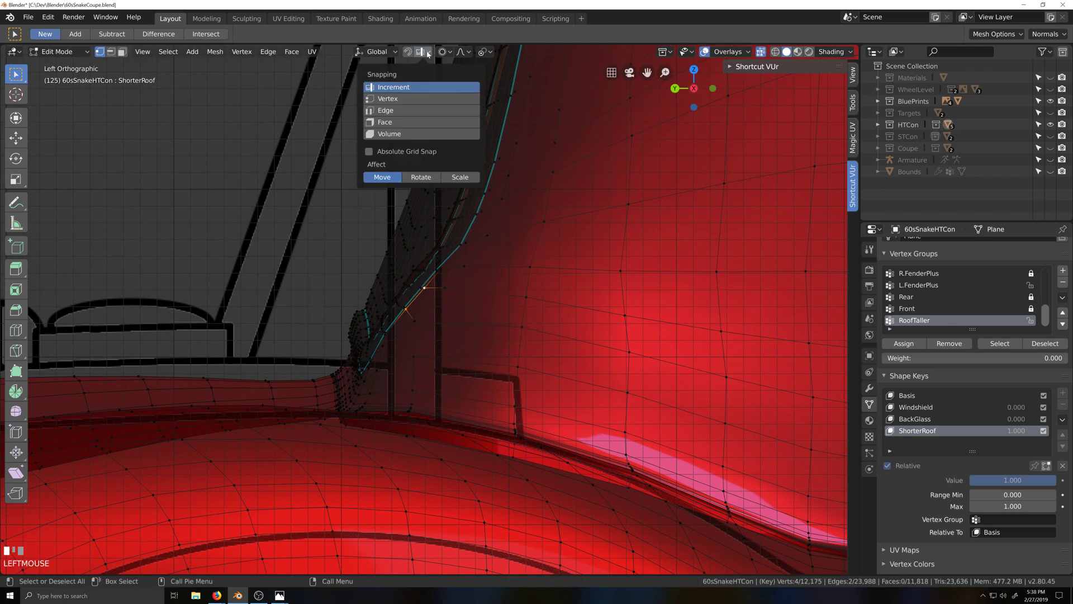
left_click(449, 52)
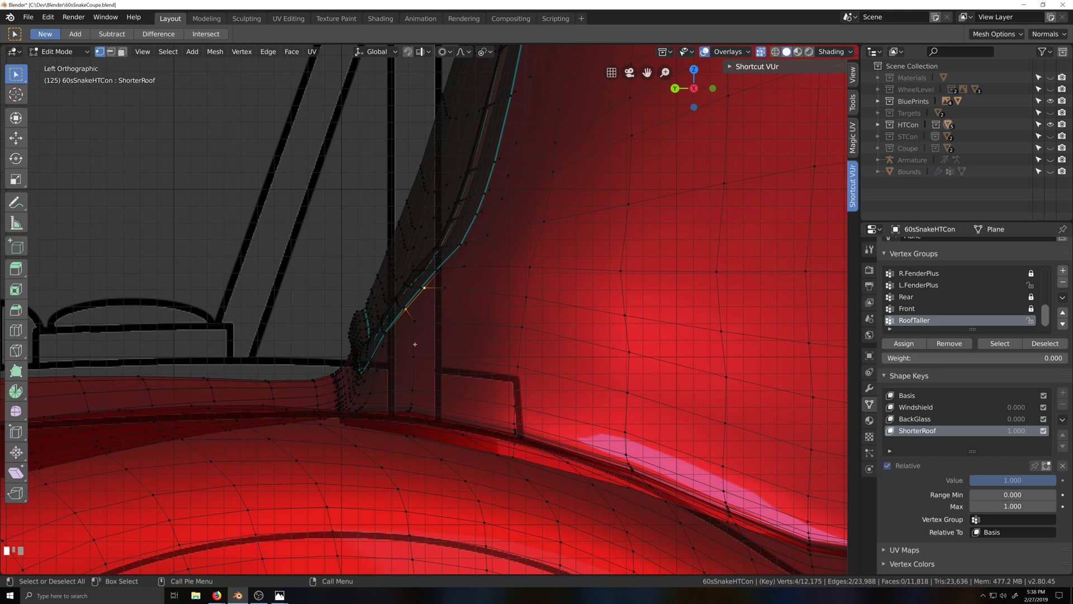
scroll(426, 309, "down", 1)
scroll(422, 314, "up", 1)
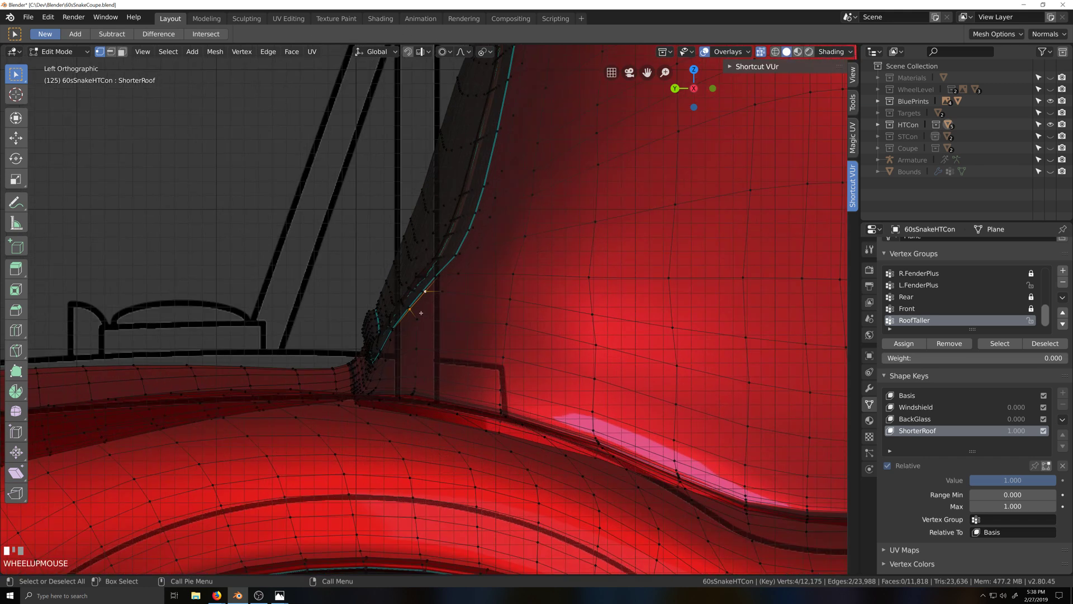
Try to shift the four corner vertices along Y with proportional sizes between about 0.04 and 0.08
key("g")
key("y")
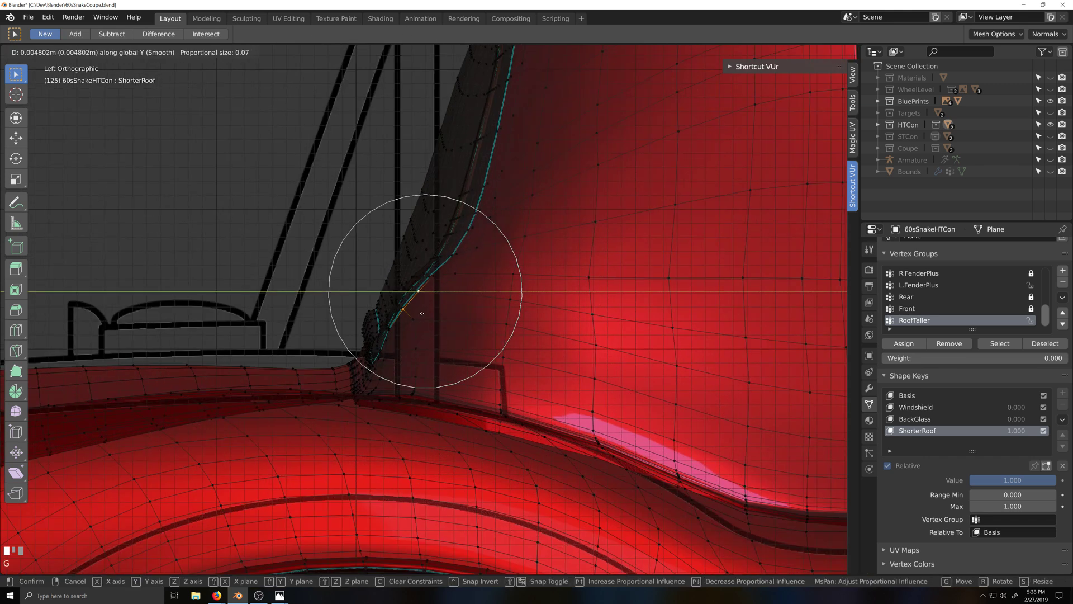
scroll(444, 312, "up", 1)
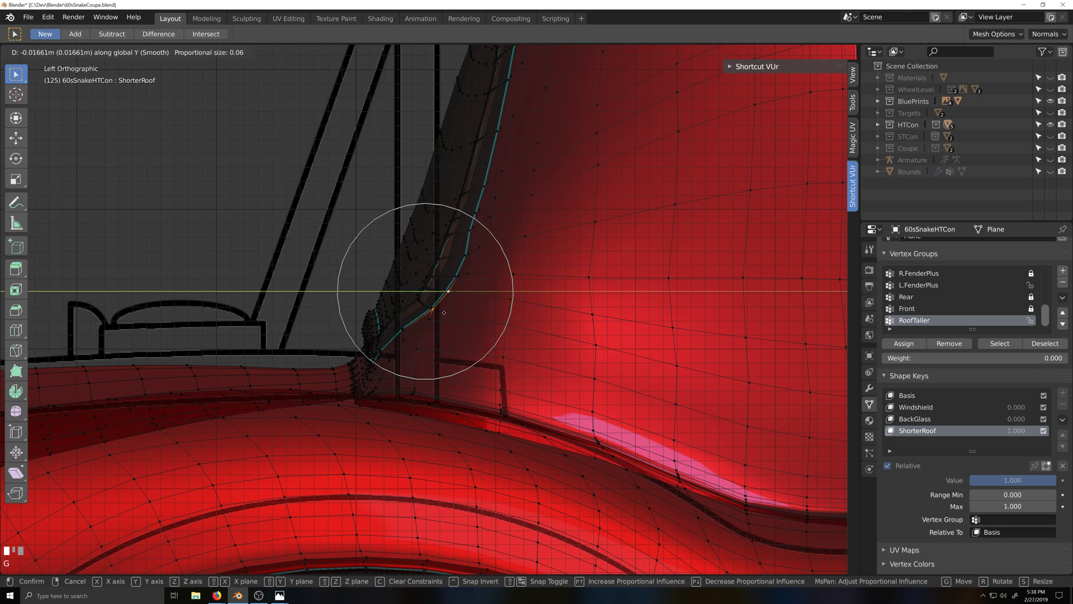
scroll(443, 312, "up", 2)
scroll(441, 311, "down", 3)
scroll(439, 311, "down", 1)
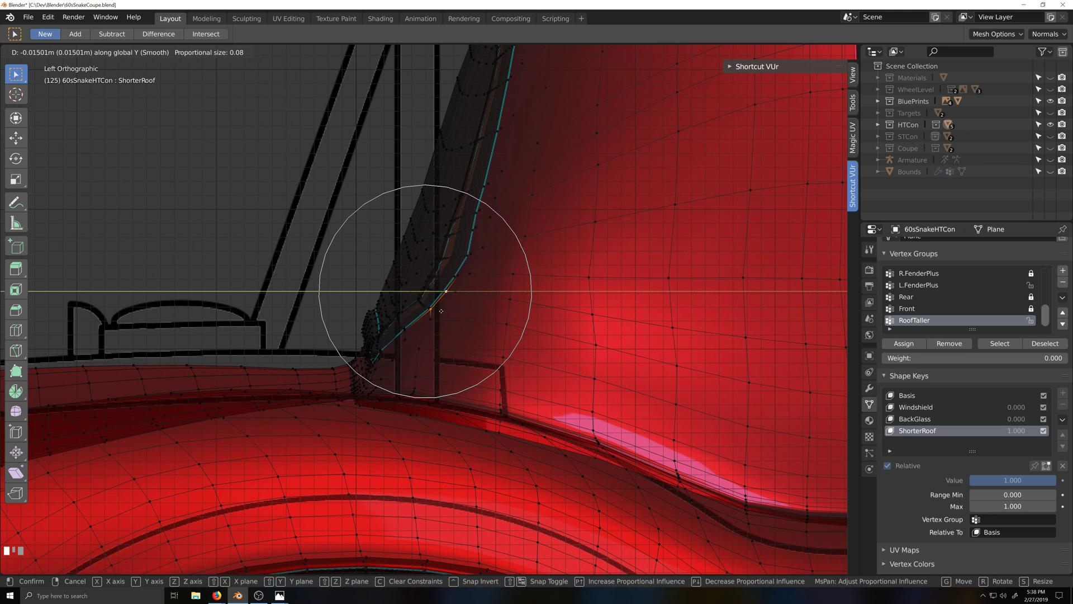
scroll(442, 310, "up", 2)
scroll(443, 311, "down", 3)
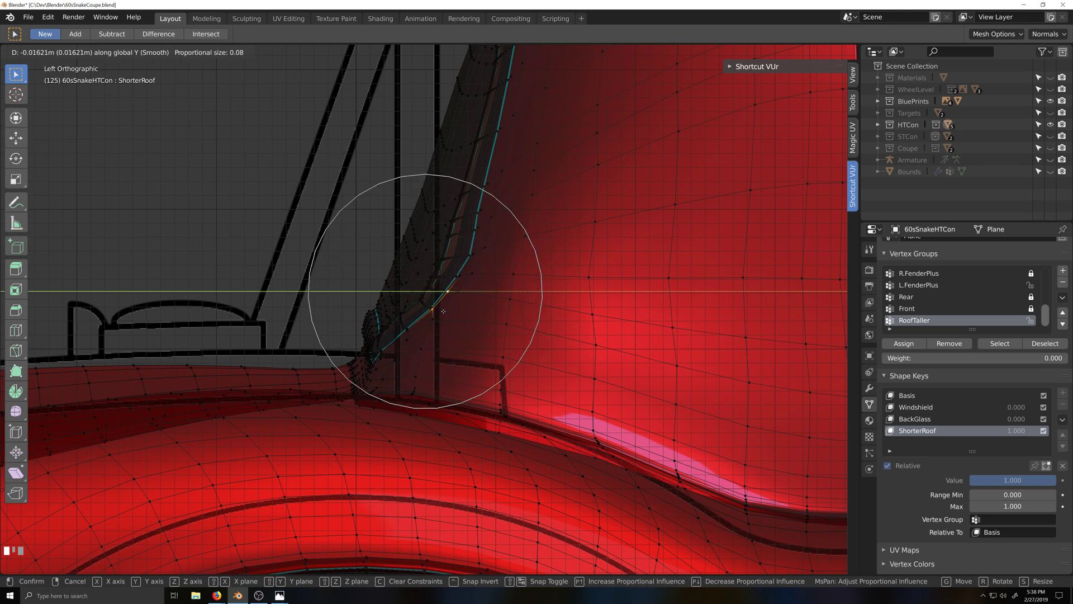
scroll(443, 311, "up", 7)
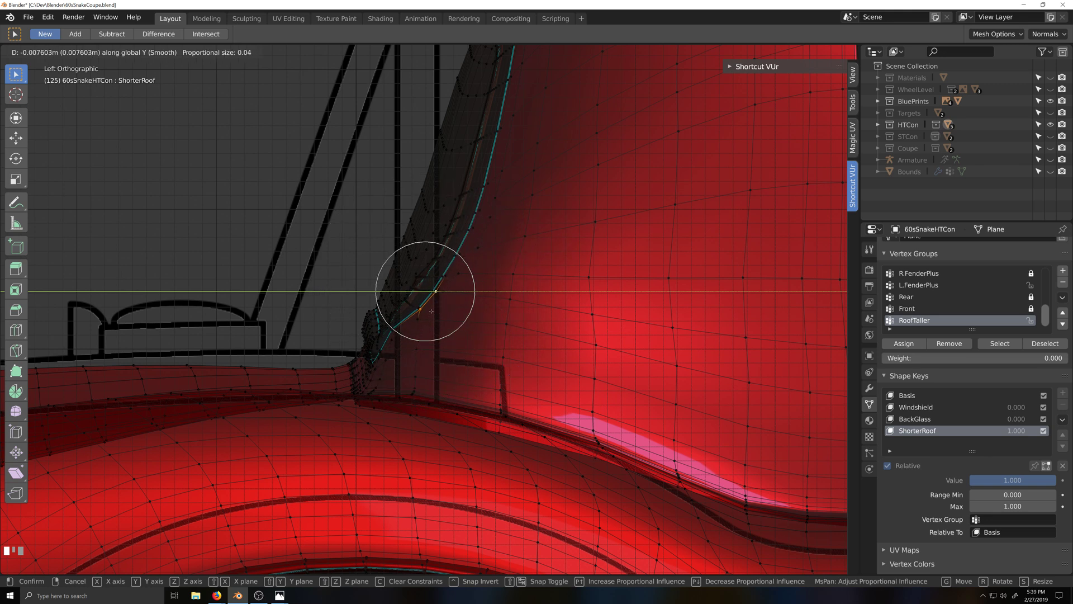
right_click(431, 311)
scroll(426, 307, "up", 3)
key("shift+grave")
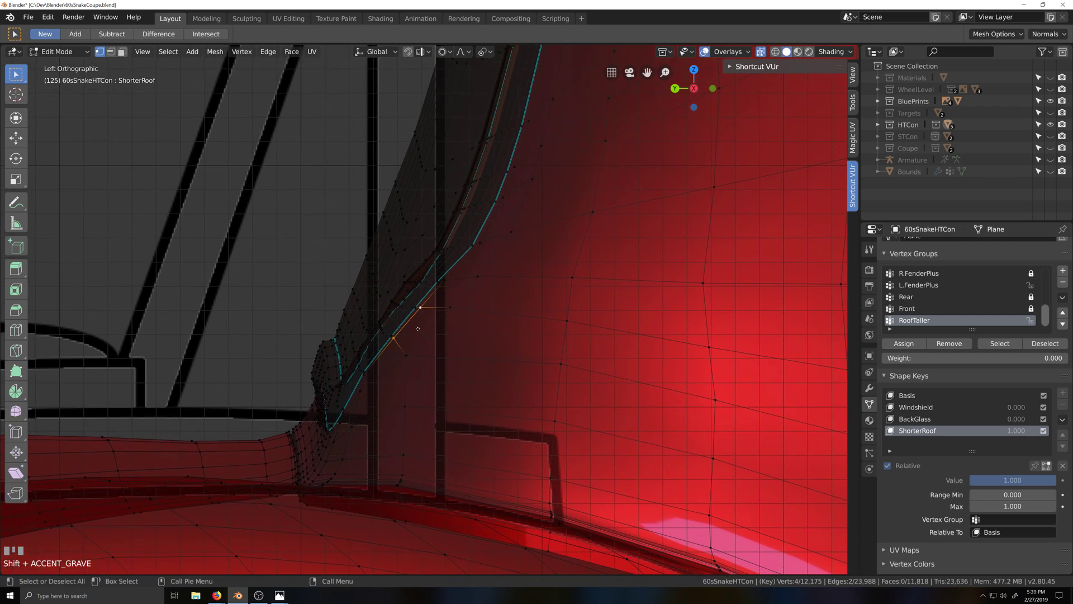
key("g")
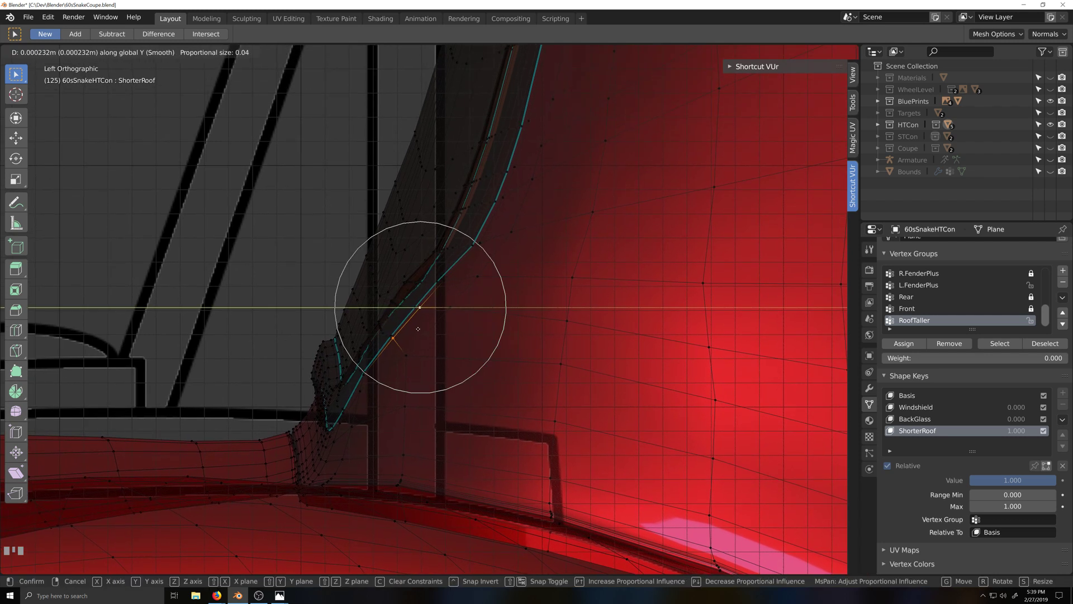
scroll(419, 329, "down", 1)
right_click(425, 330)
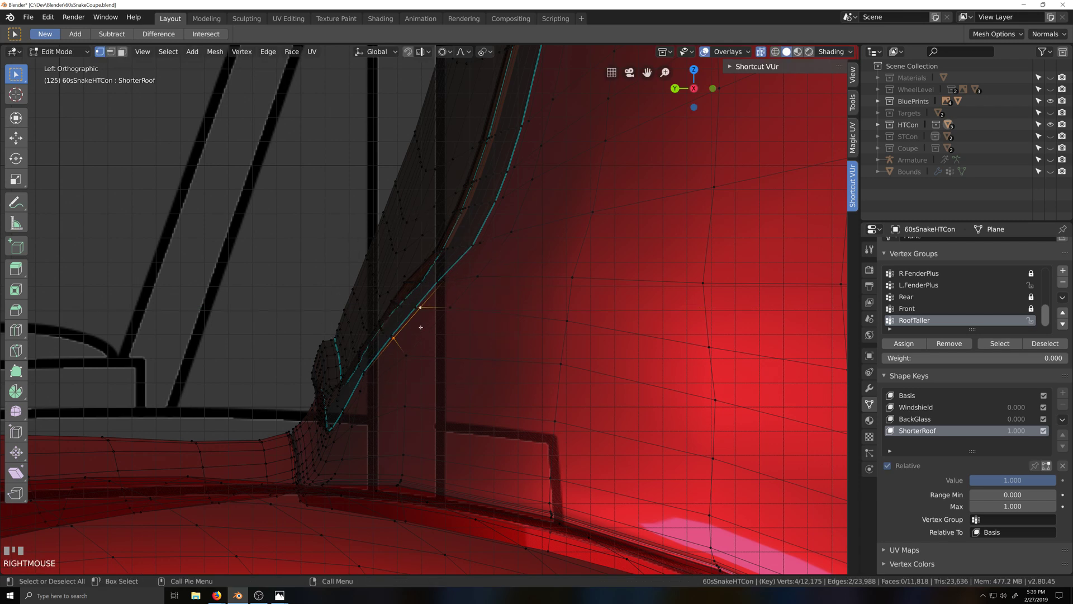
Extend the selection across the window frame to its inner edge with region-filled shortest paths, covering the lower corner segment
key("shift+grave")
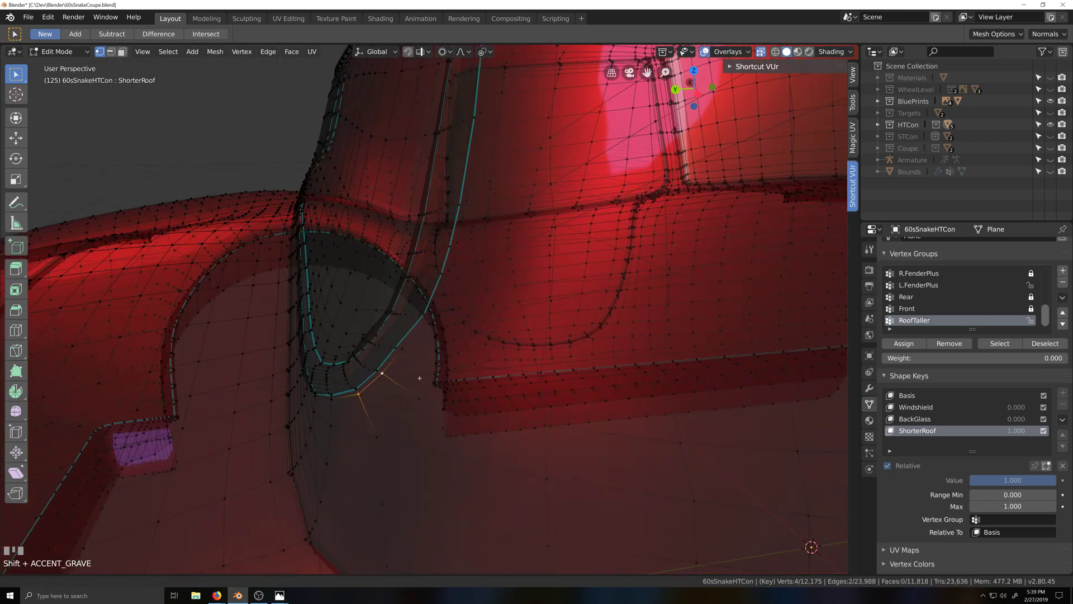
scroll(386, 391, "up", 2)
key("grave")
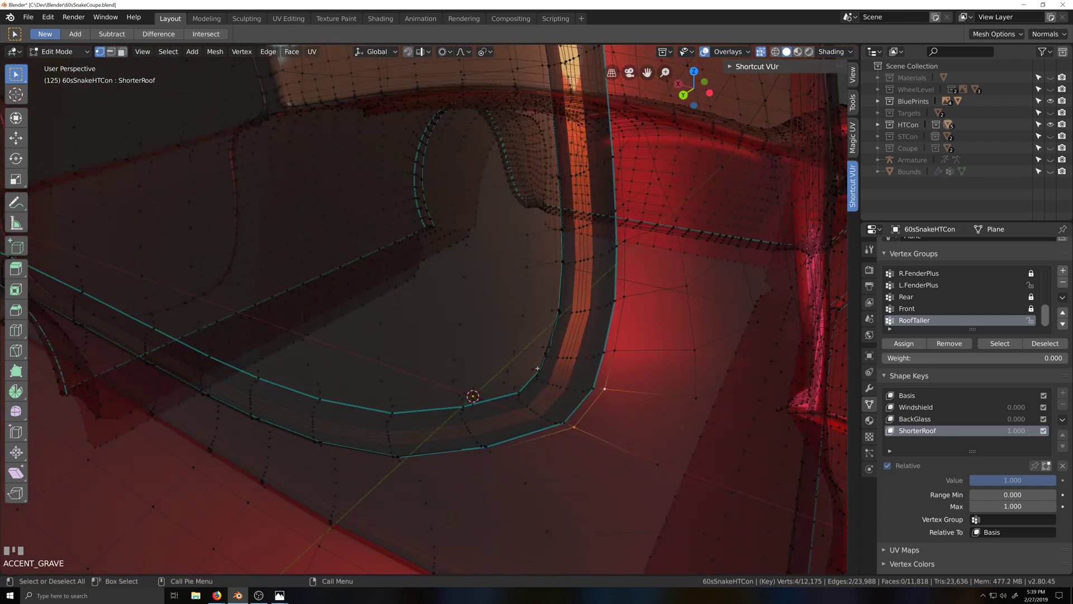
left_click(538, 371, "ctrl+shift")
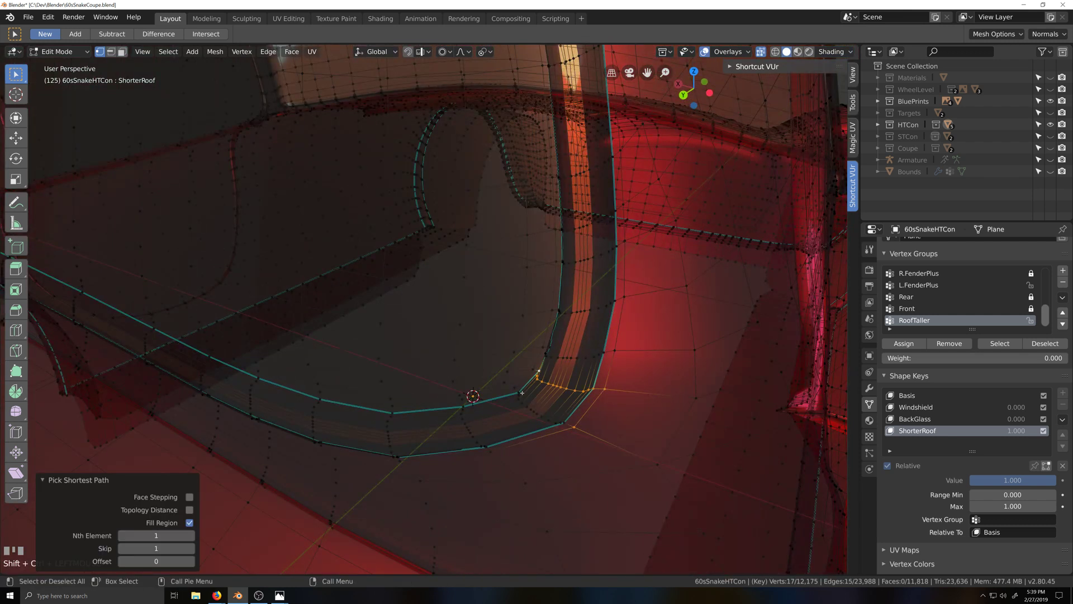
left_click(575, 428, "ctrl+shift")
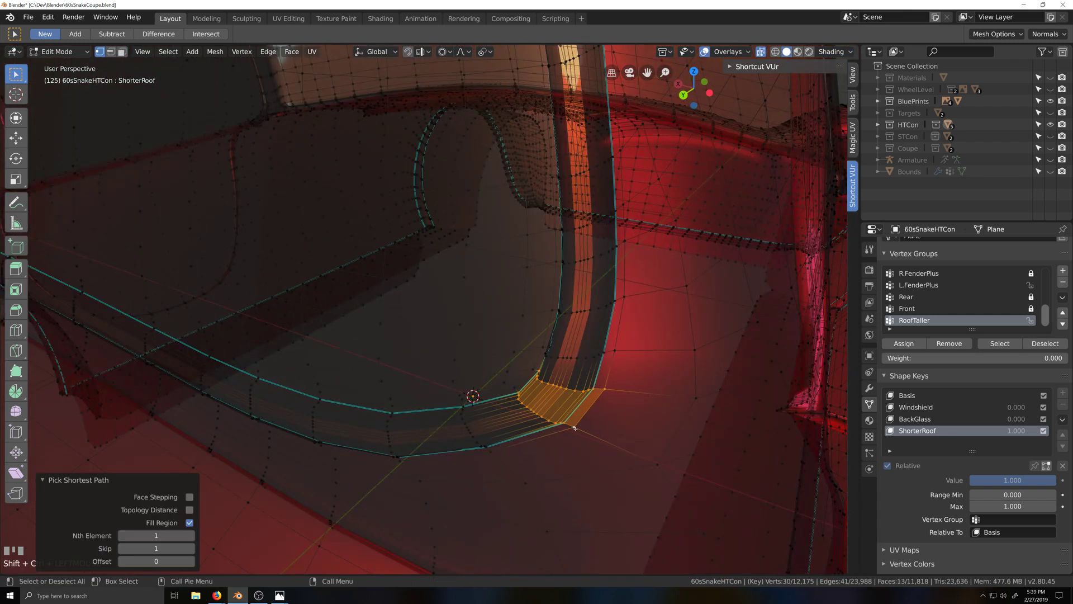
Add the opposite side's matching corner frame segment with a circle selection through the mesh in left orthographic view
scroll(540, 395, "down", 3)
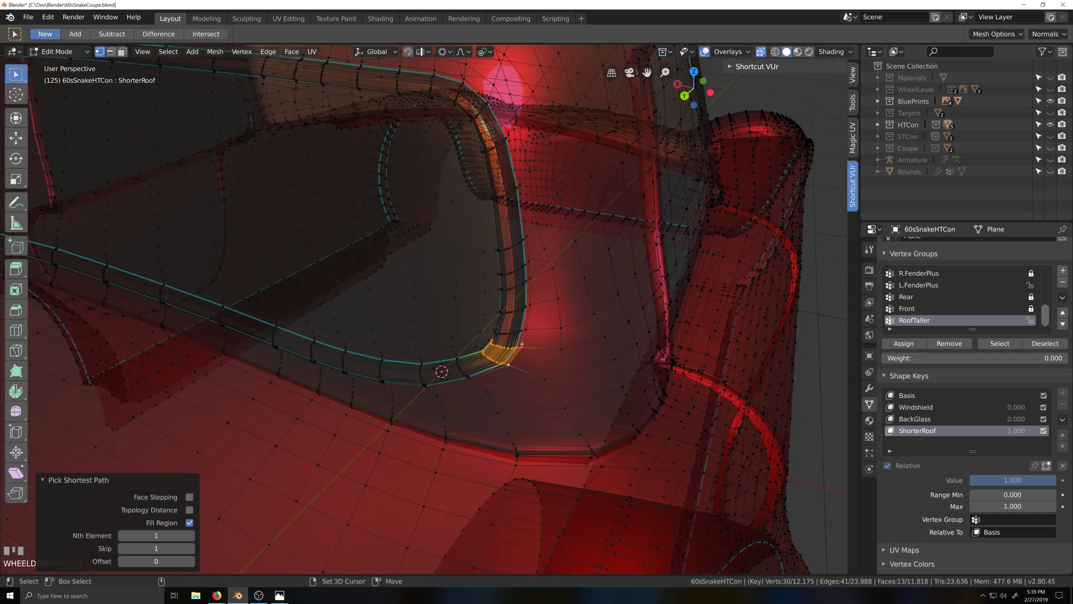
scroll(296, 329, "down", 6)
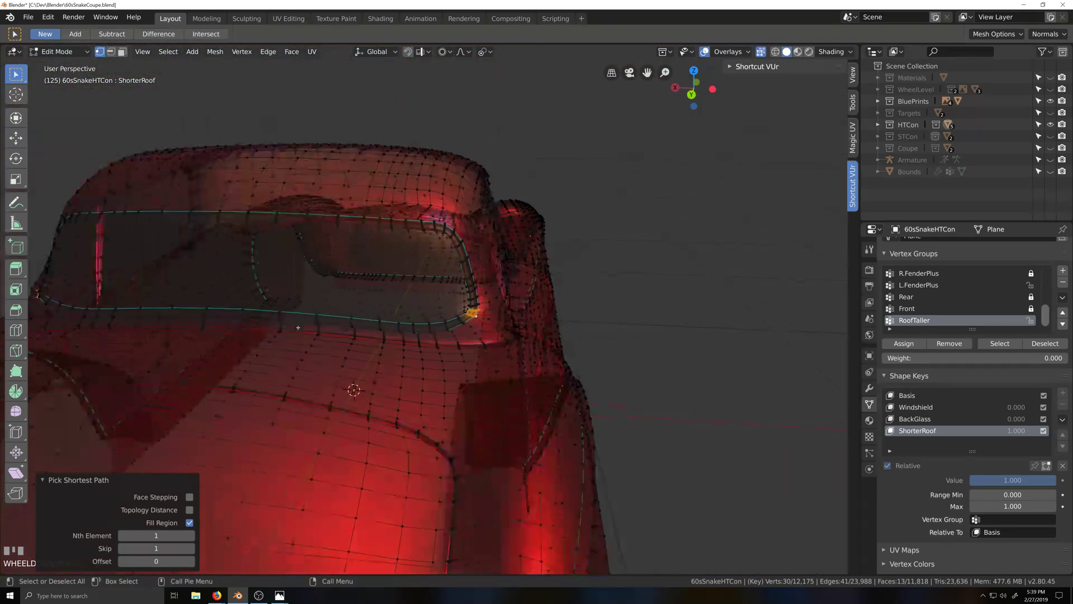
key("grave")
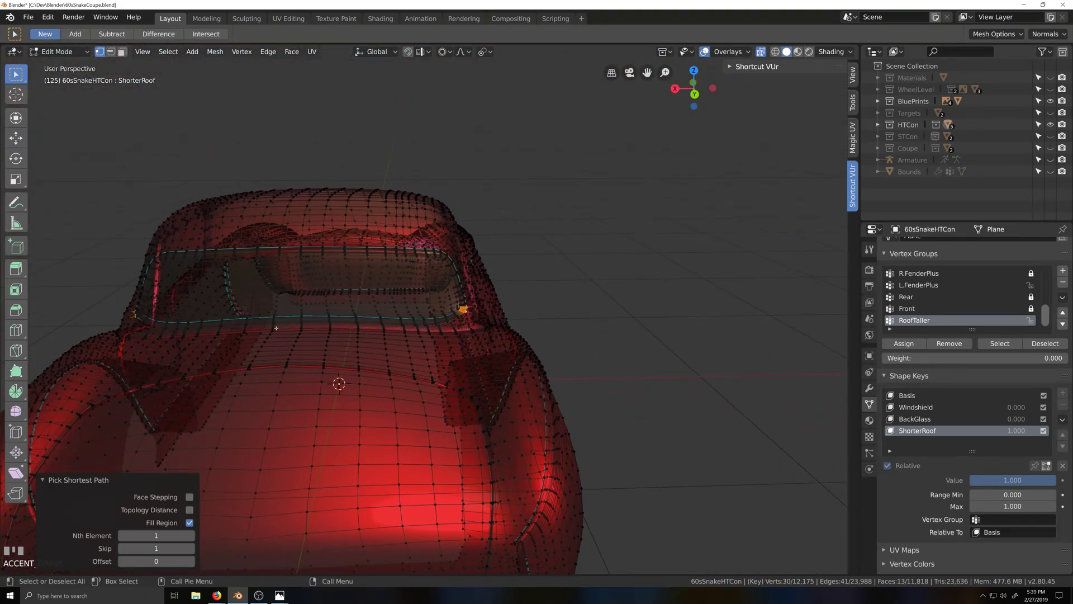
scroll(408, 337, "up", 8)
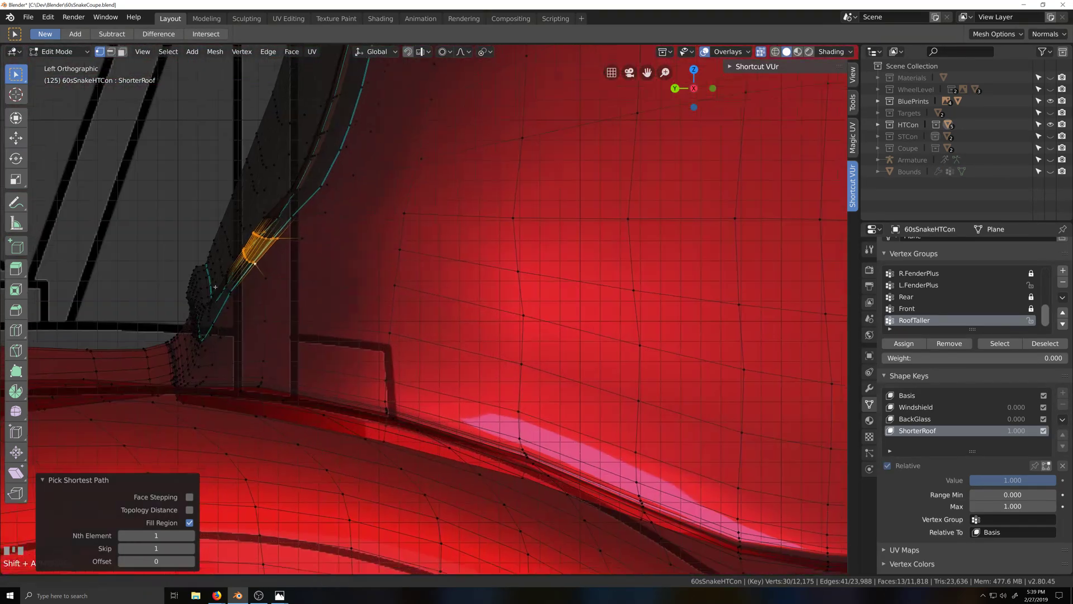
scroll(408, 337, "up", 4)
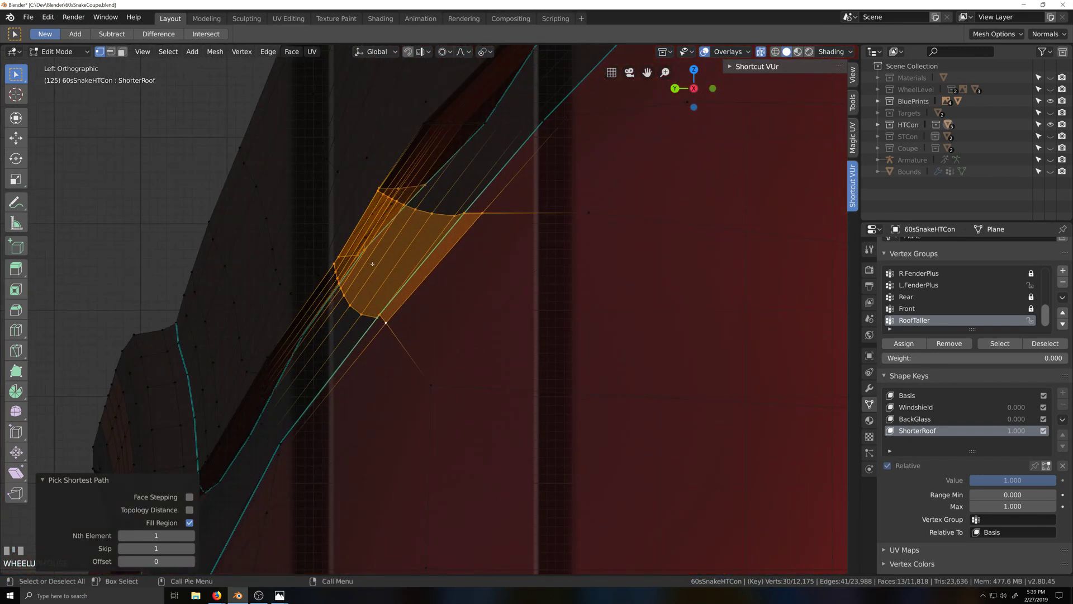
key("c")
mouse_move(344, 259)
left_mouse_down()
mouse_move(347, 282)
mouse_move(382, 320)
mouse_move(384, 199)
mouse_move(414, 187)
mouse_move(400, 201)
mouse_move(473, 218)
left_mouse_up()
key("grave")
mouse_move(473, 218)
middle_mouse_down()
mouse_move(422, 379)
mouse_move(527, 323)
mouse_move(521, 313)
mouse_move(499, 317)
middle_mouse_up()
key("c")
right_click(500, 317)
Deselect the two surplus vertices near the inner edge of the back window frame's lower corner
scroll(503, 316, "up", 3)
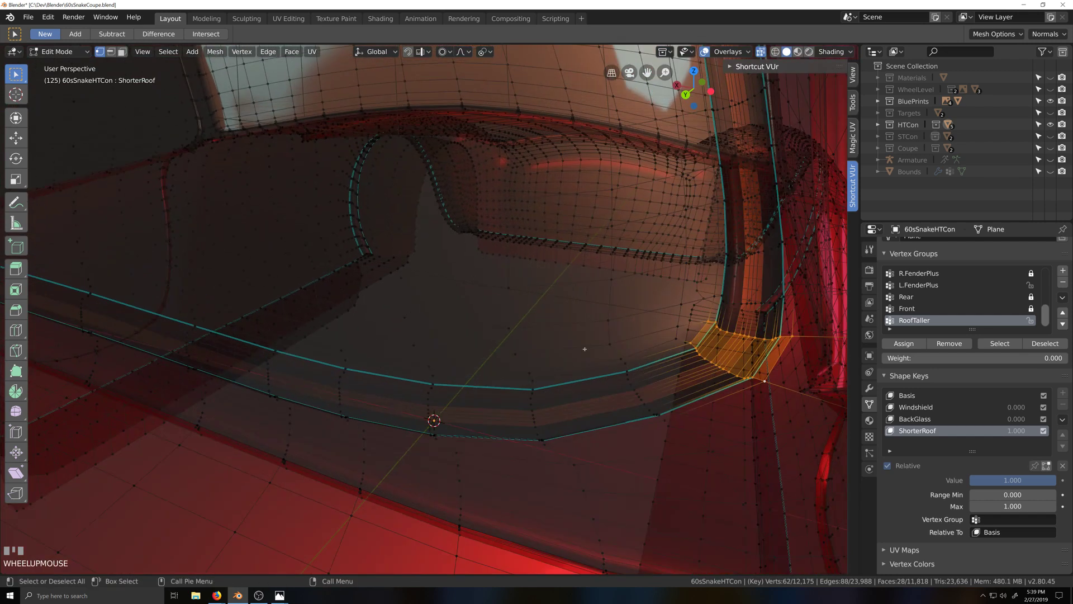
key("shift+grave")
left_click(757, 371)
left_click(712, 375, "shift")
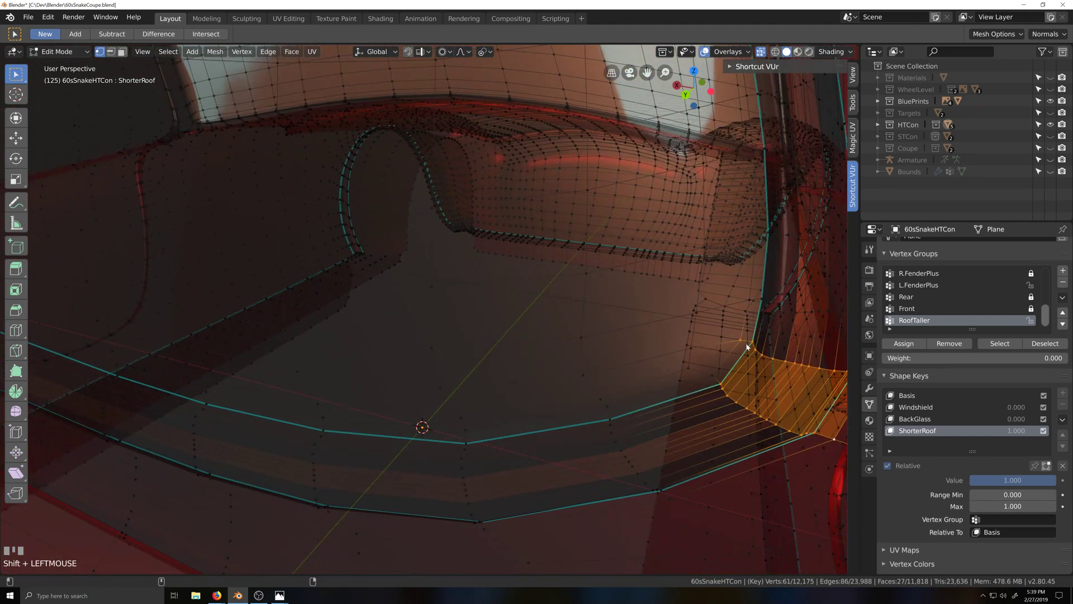
left_click(740, 339, "shift")
key("shift+grave")
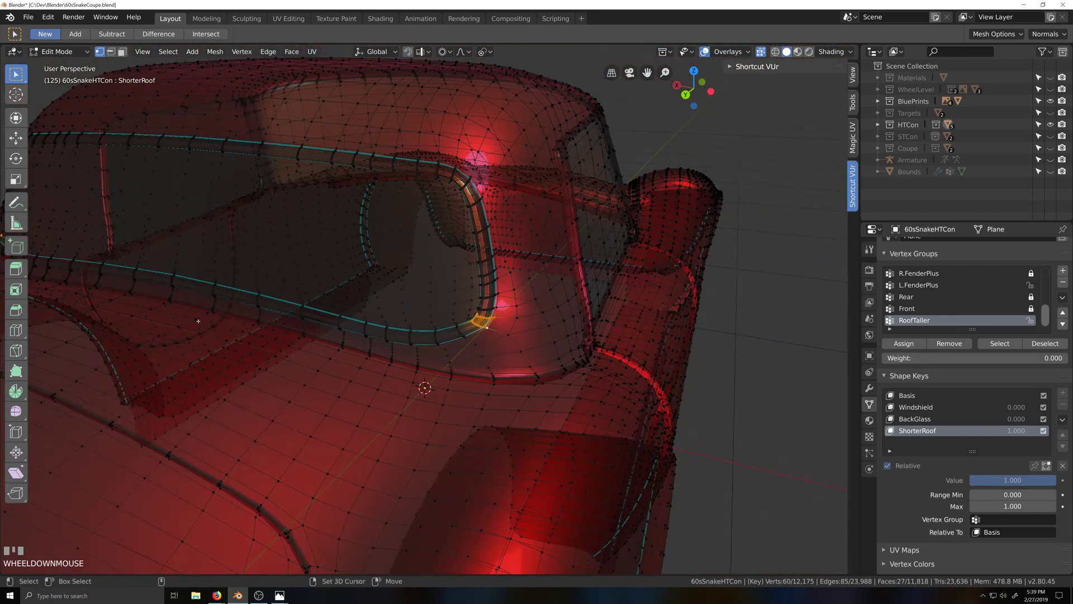
Deselect the two surplus vertices beside the opposite lower corner segment of the back window frame
left_click(644, 385)
scroll(488, 258, "up", 5)
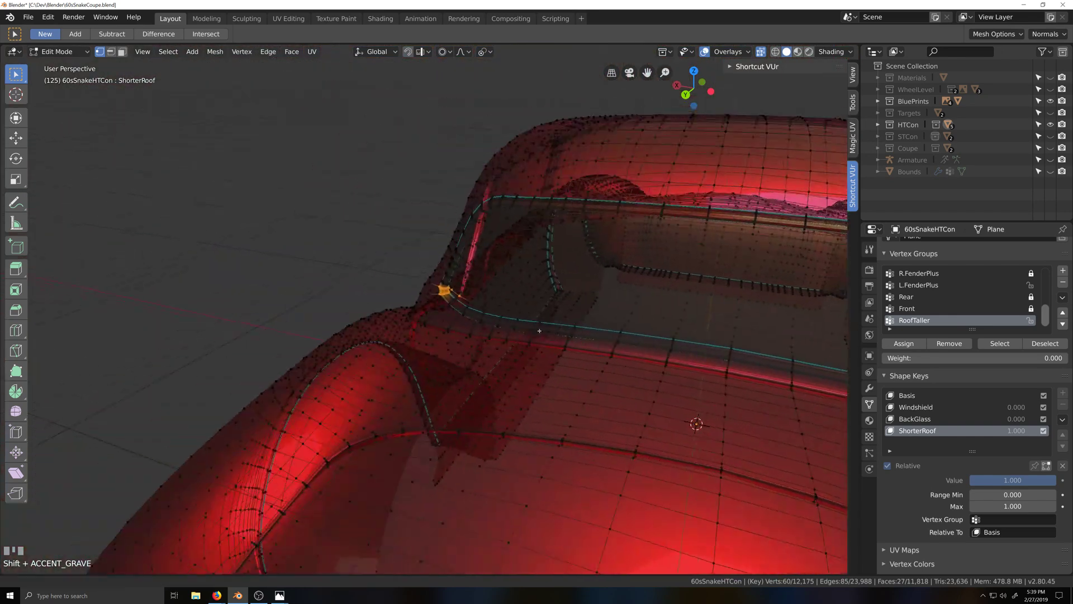
left_click(498, 266, "shift")
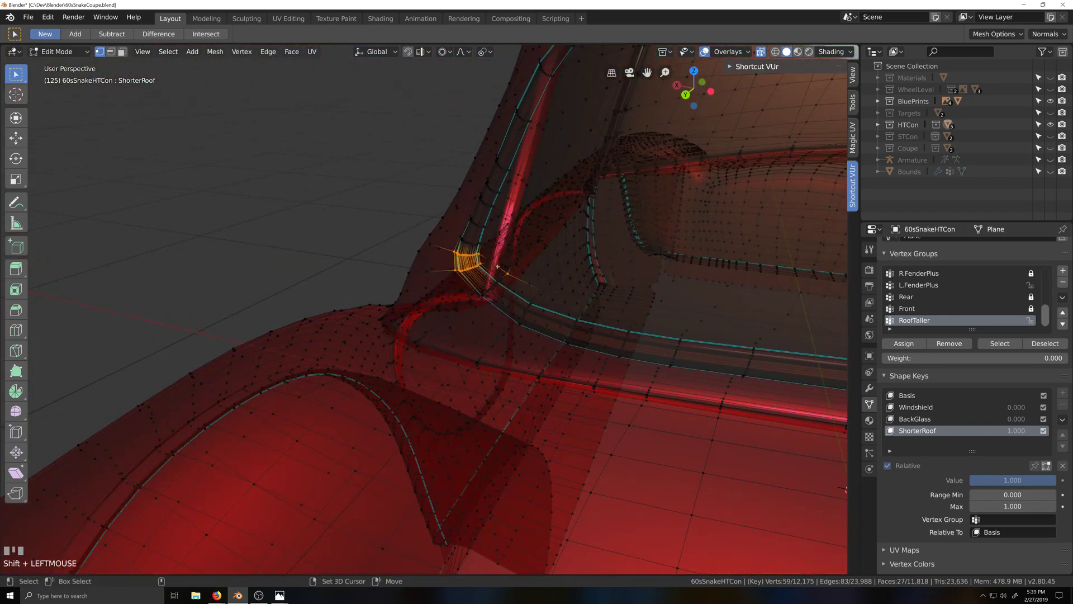
left_click(510, 273, "shift")
scroll(540, 325, "down", 4)
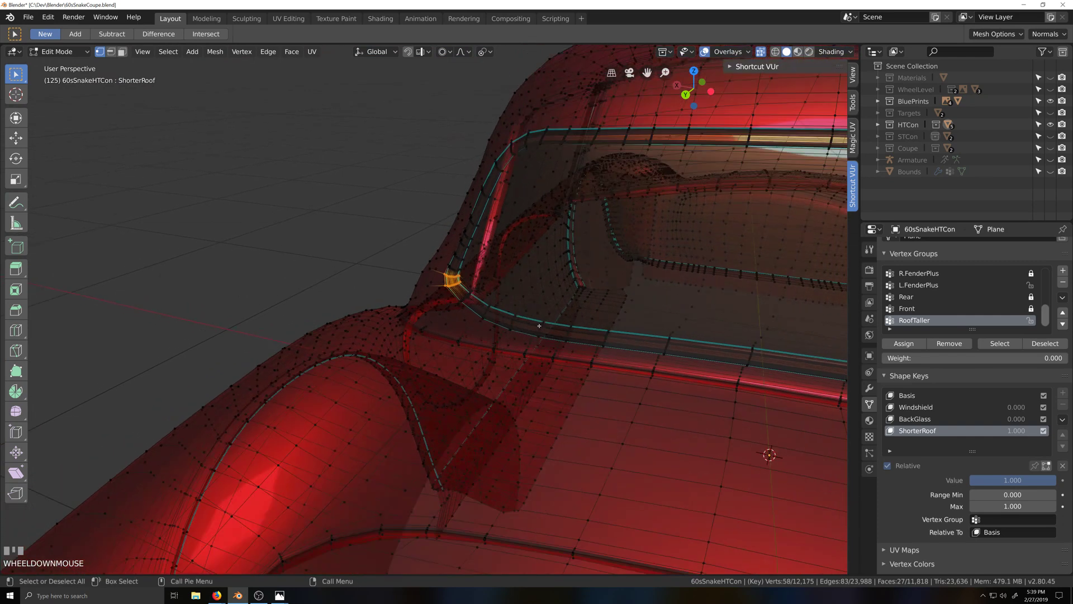
Try to shift both lower corner segments along Y with Smooth falloff and proportional size 0.05
key("ctrl+KP_3")
scroll(540, 325, "down", 3)
scroll(540, 325, "up", 1)
key("shift+grave")
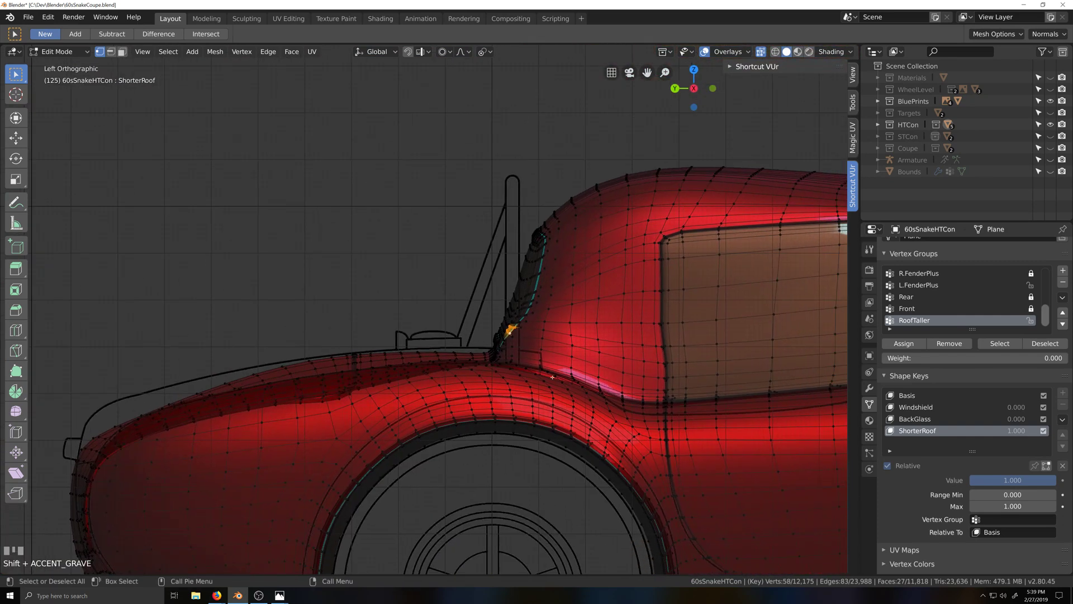
scroll(524, 359, "up", 3)
scroll(554, 358, "up", 2)
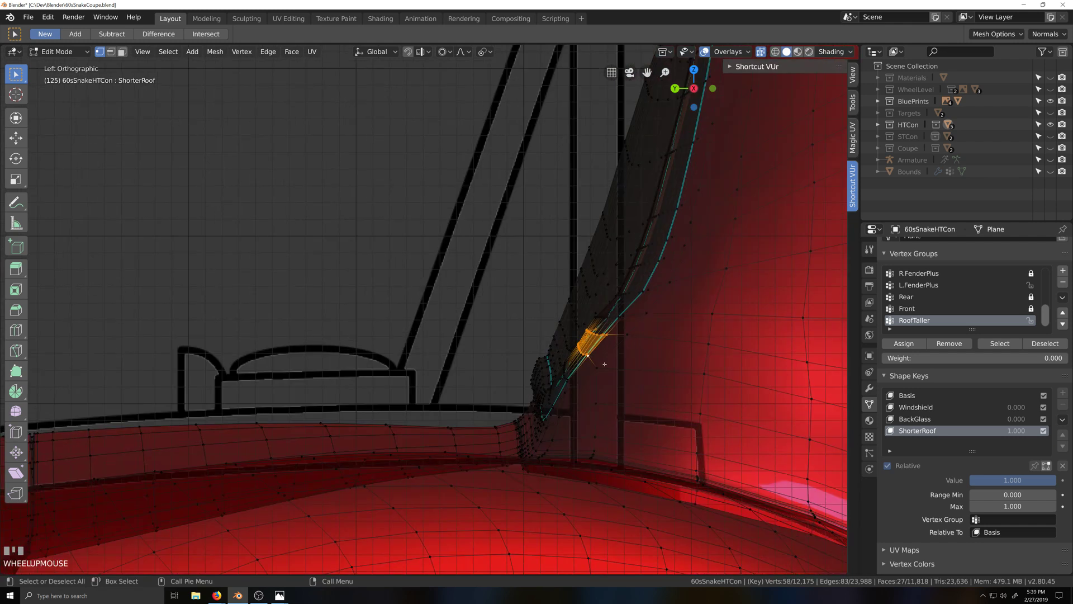
key("g")
key("y")
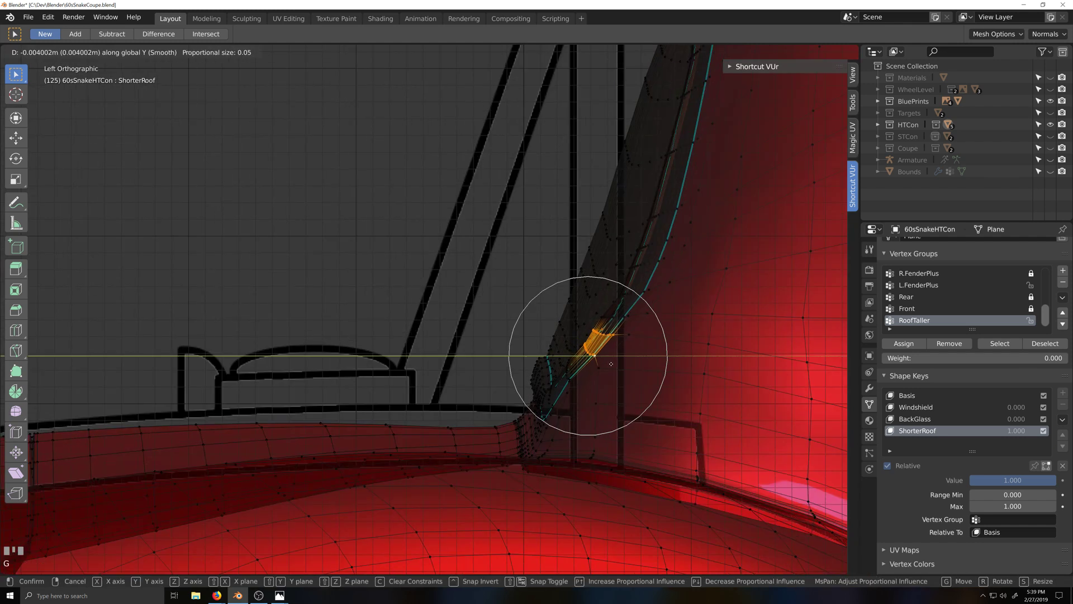
right_click(580, 358)
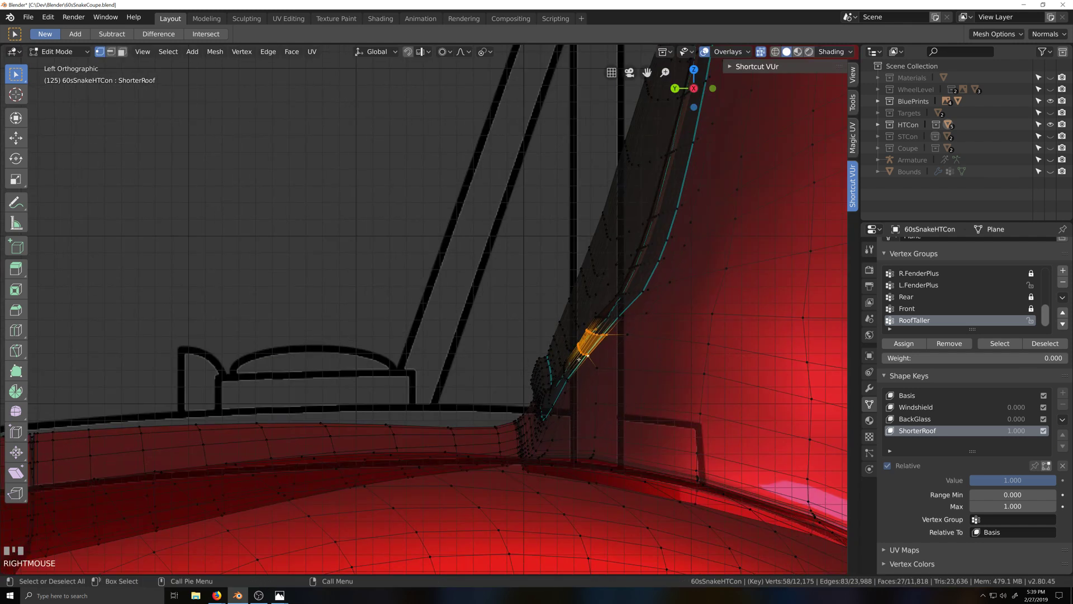
Set the proportional falloff to Linear and try shifting both corner segments along Y with a proportional size of about 0.04 to 0.05
left_click(466, 52)
left_click(480, 118)
key("shift+grave")
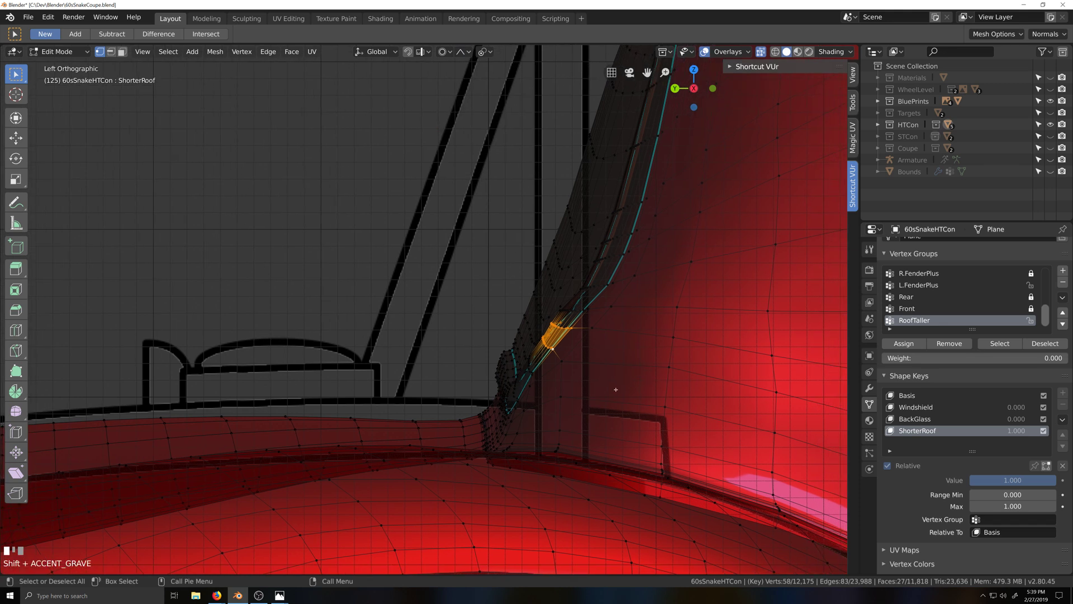
key("g")
key("y")
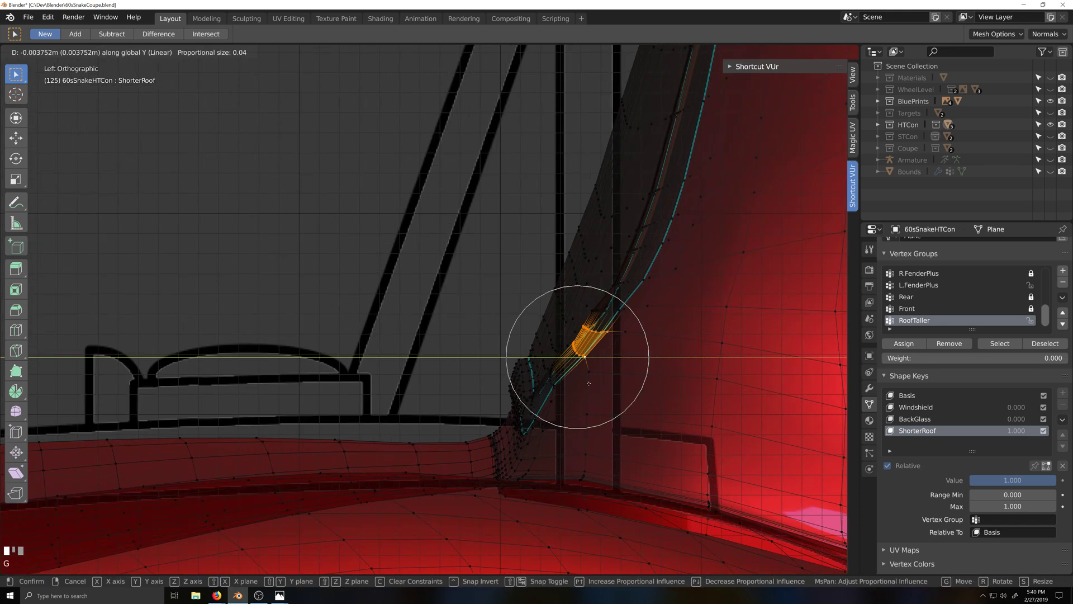
scroll(588, 383, "down", 2)
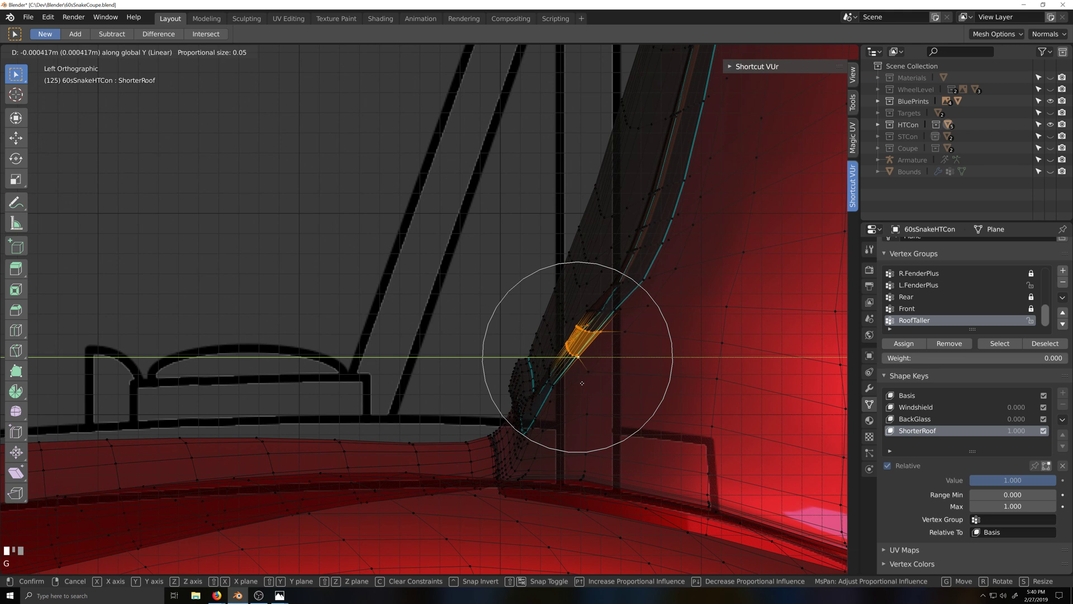
left_click(590, 384)
Add the next frame row above both corner segments with a circle selection through the mesh in left orthographic view
scroll(580, 380, "up", 3)
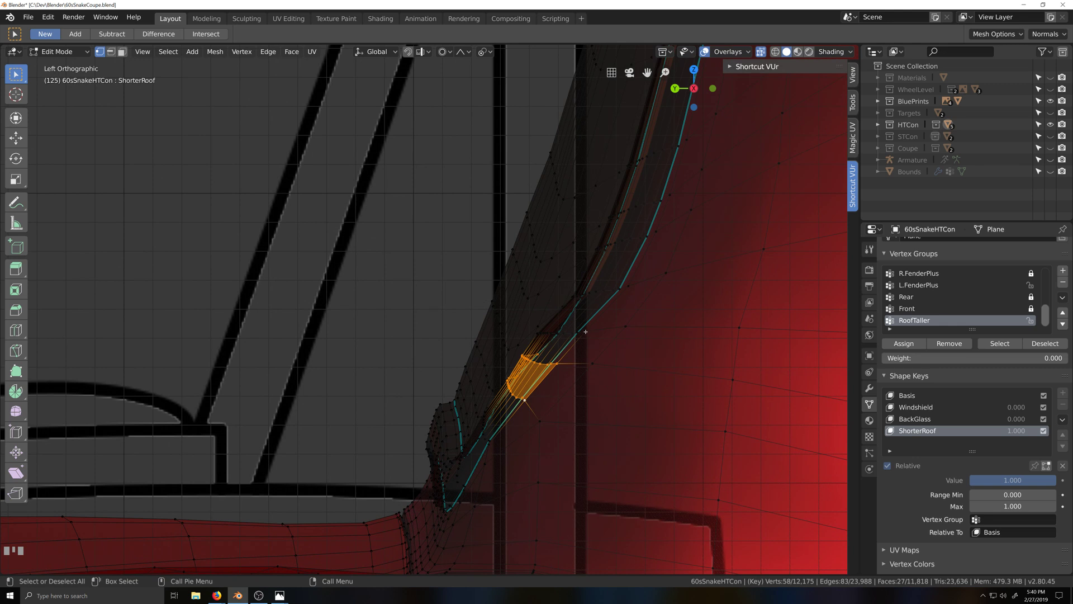
key("shift+grave")
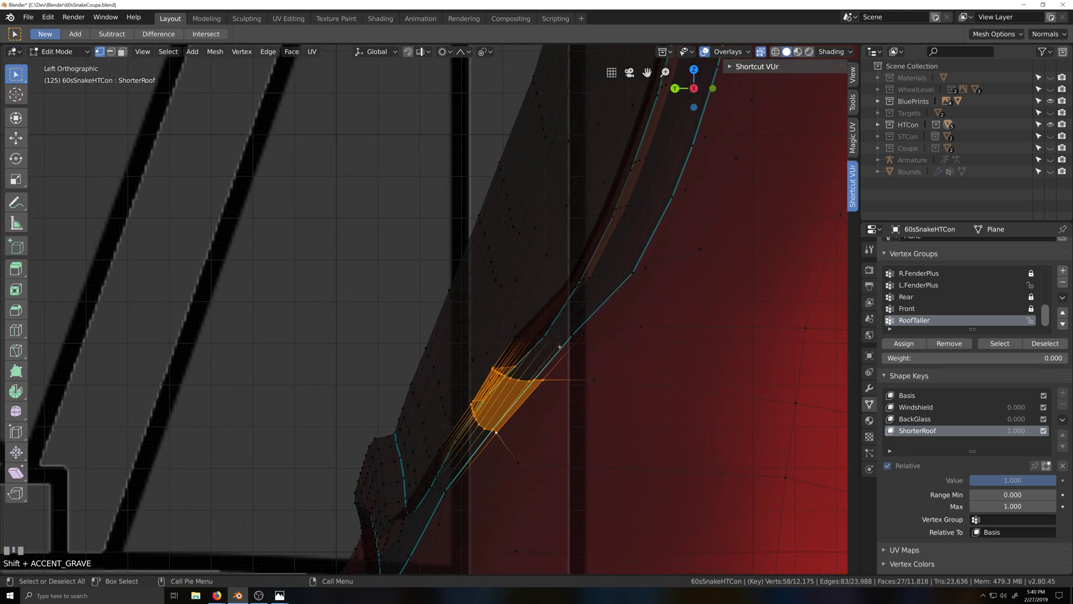
key("c")
left_click_drag(579, 335, 524, 337)
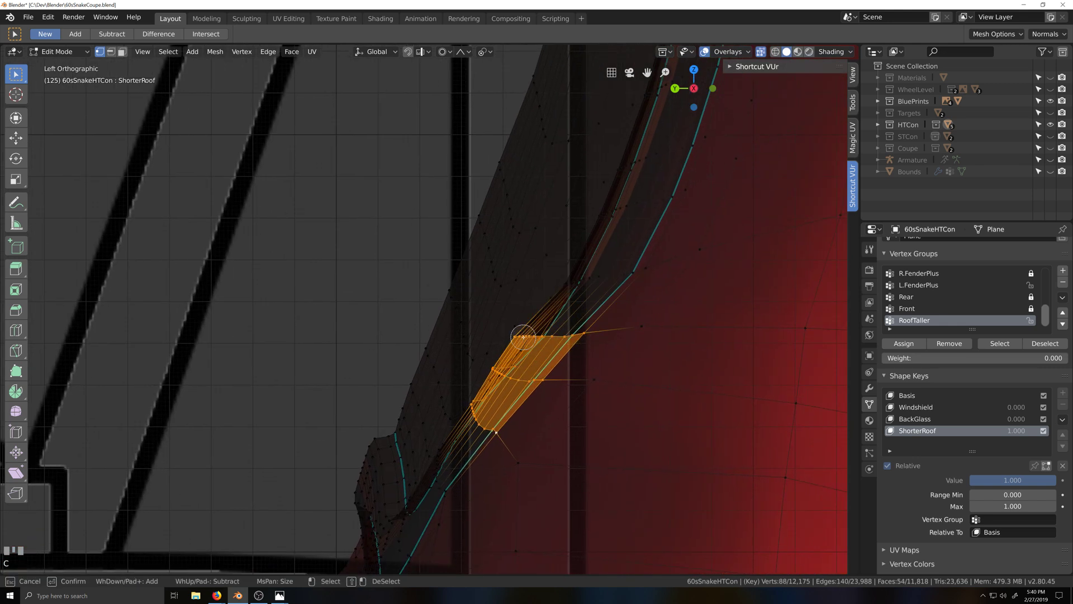
right_click(523, 338)
Remove the surplus vertices beside the newly added row at one lower corner of the back window frame
scroll(464, 388, "down", 5)
key("grave")
scroll(624, 376, "down", 3)
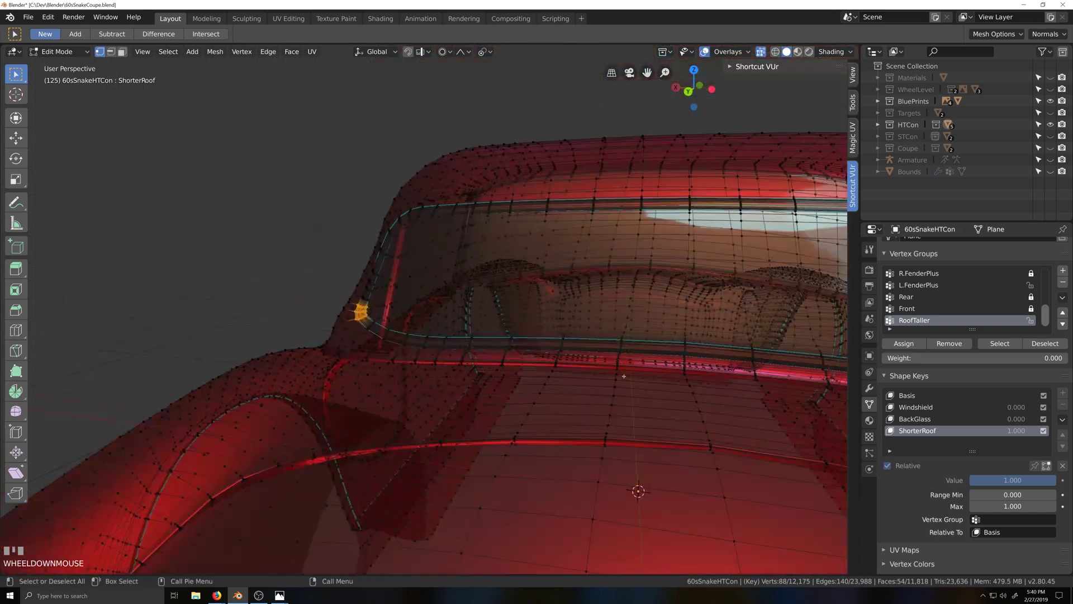
key("grave")
key("shift+grave")
key("shift+grave")
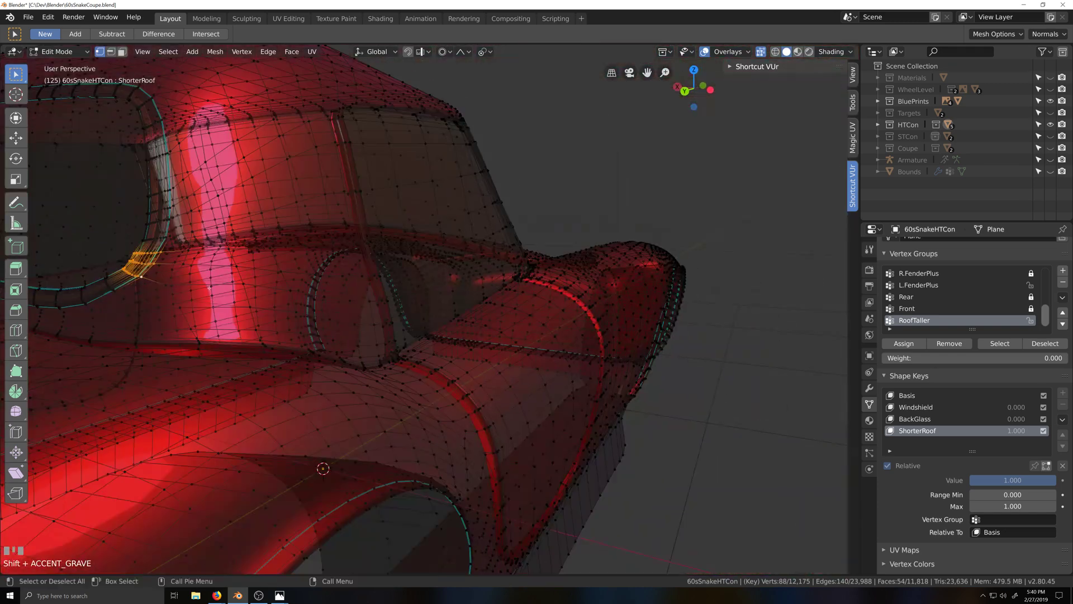
key("shift+grave")
key("grave")
key("shift+grave")
scroll(449, 395, "up", 4)
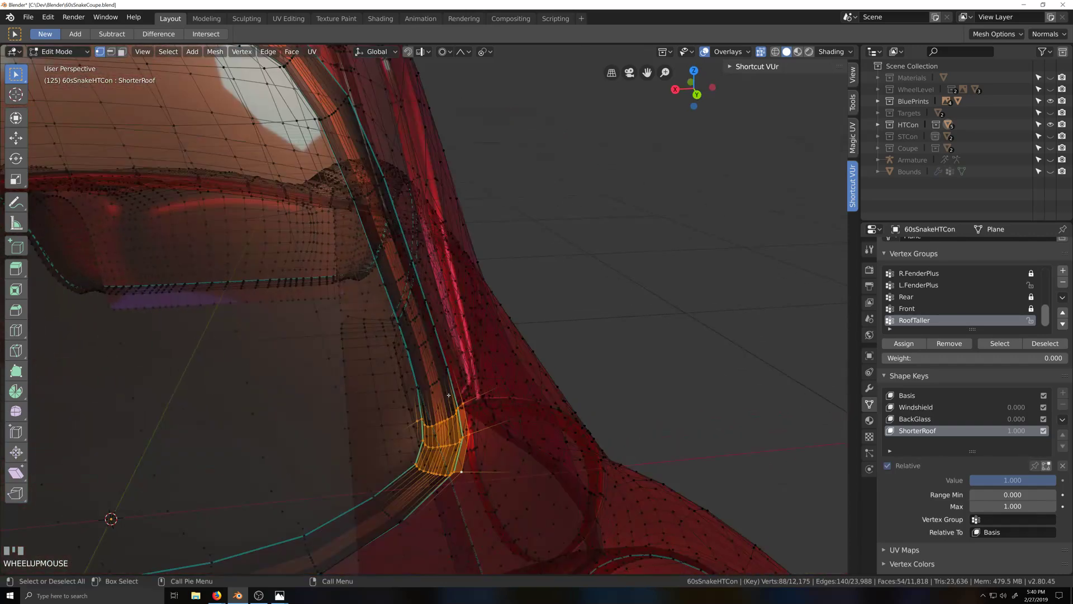
key("grave")
left_click(432, 413, "shift")
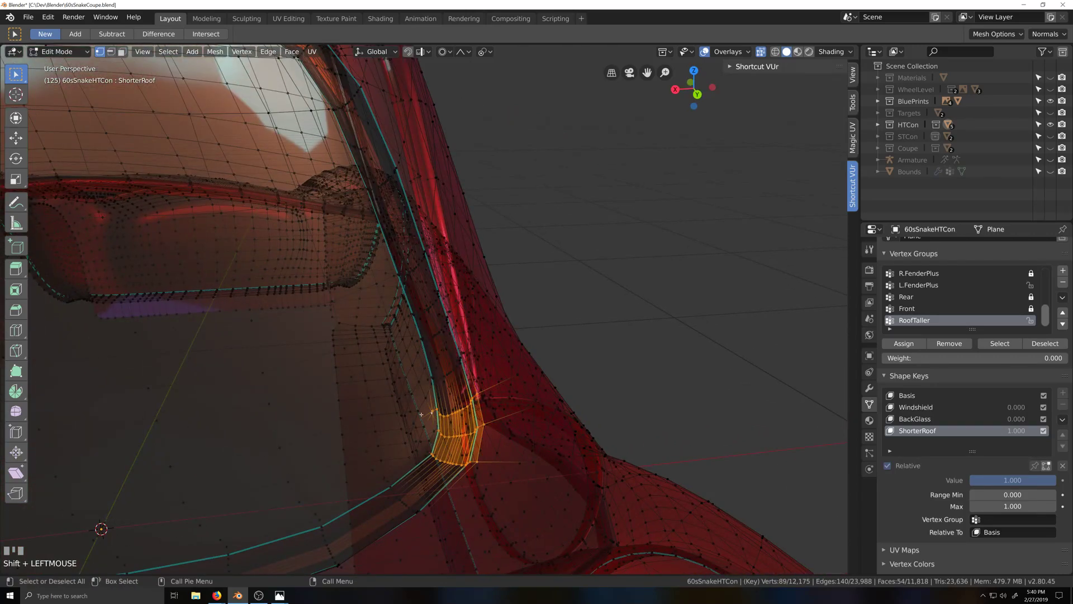
key("c")
right_click(384, 416)
scroll(347, 411, "down", 7)
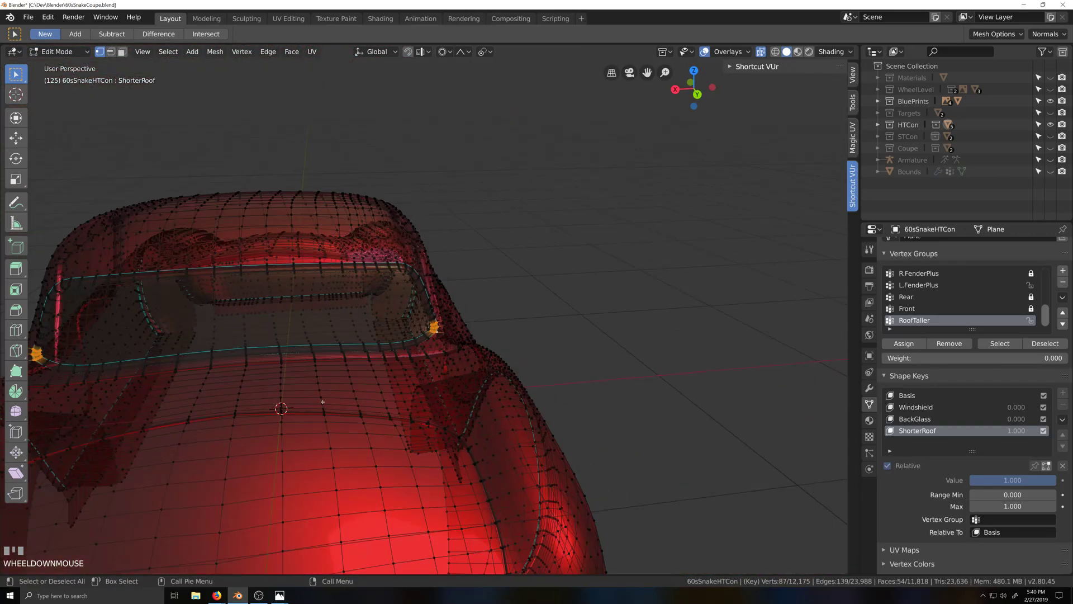
Deselect the surplus edge vertices along the inner side of the opposite corner's frame segment
key("shift+grave")
scroll(502, 421, "up", 6)
key("grave")
key("shift+grave")
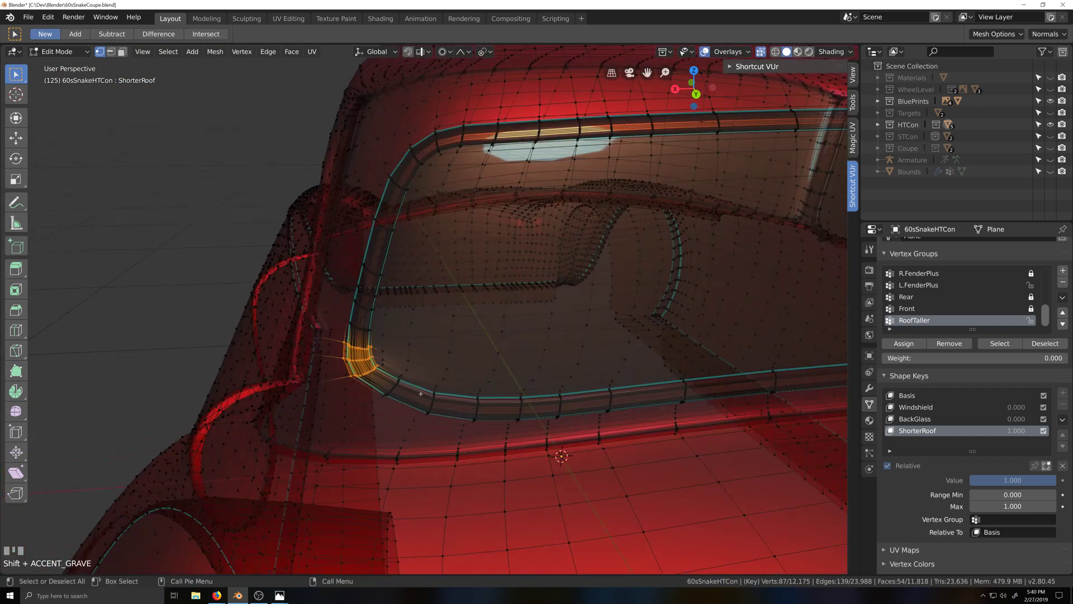
scroll(419, 391, "up", 4)
key("grave")
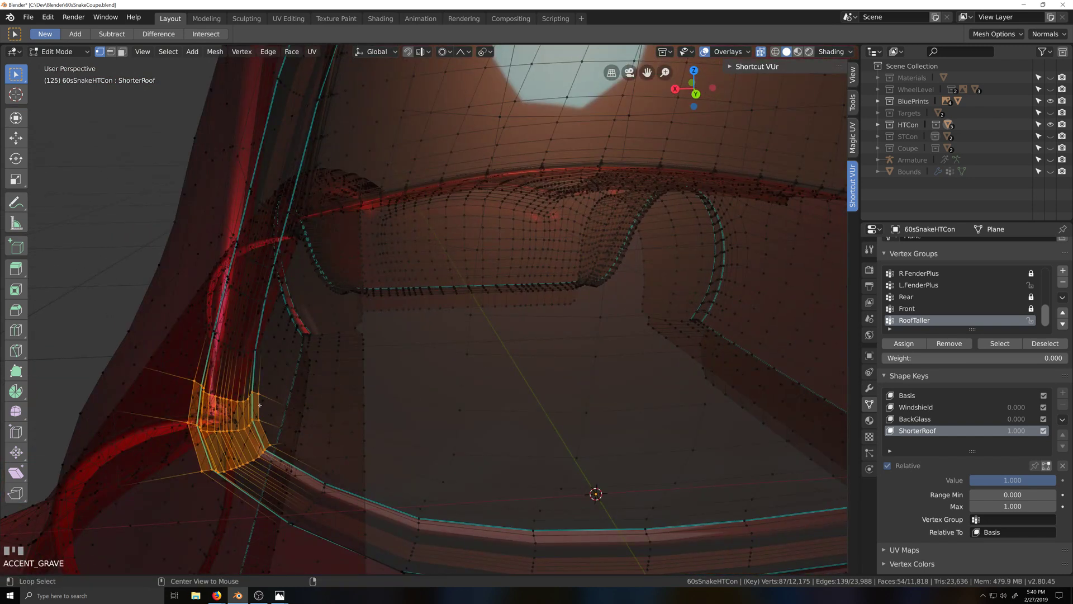
left_click(260, 402, "alt+shift")
Shift both extended corner segments along Y by about -0.006 m with Linear falloff and a proportional size of 0.022
scroll(491, 430, "down", 5)
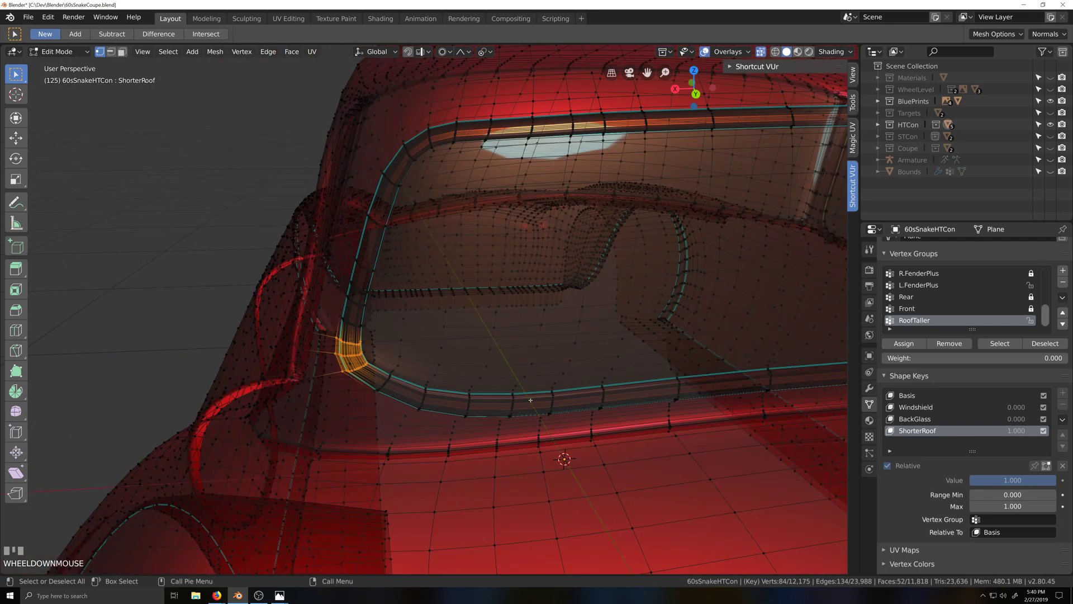
key("grave")
scroll(523, 402, "down", 2)
key("grave")
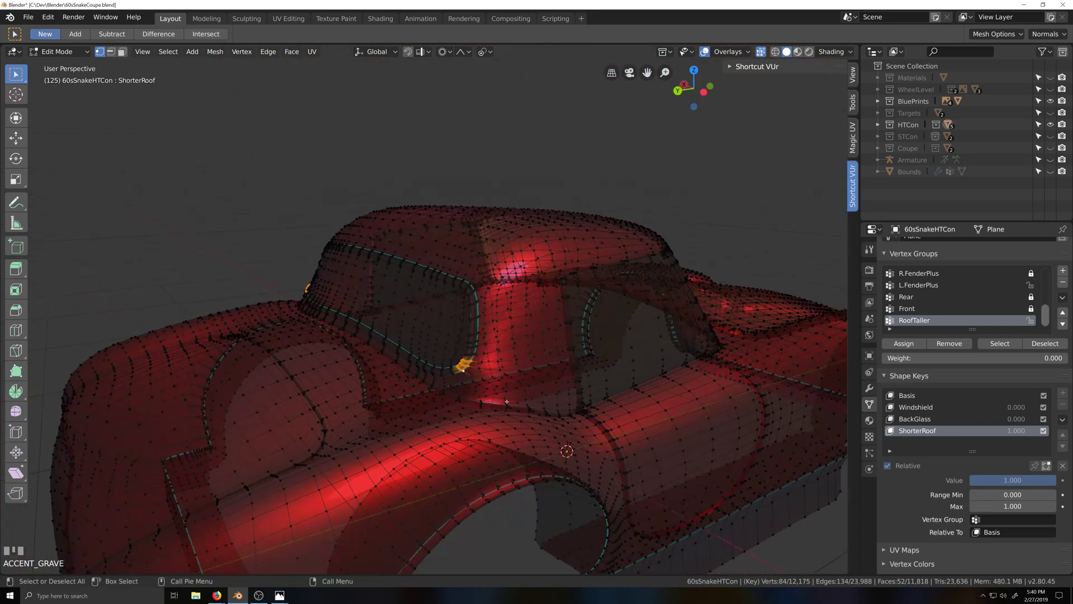
key("ctrl+KP_3")
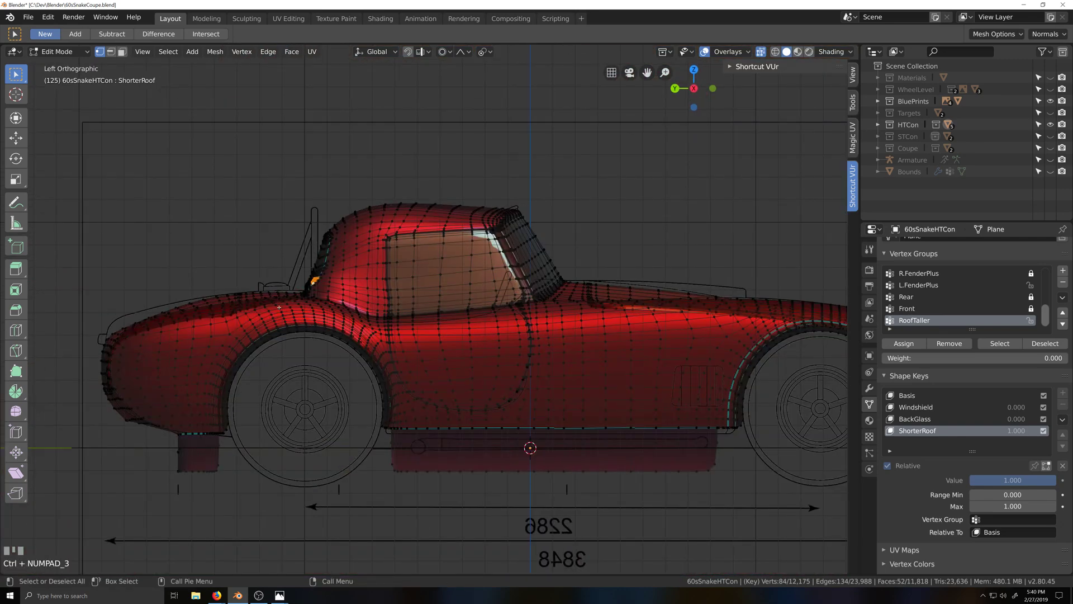
scroll(279, 307, "up", 3)
scroll(432, 382, "up", 2)
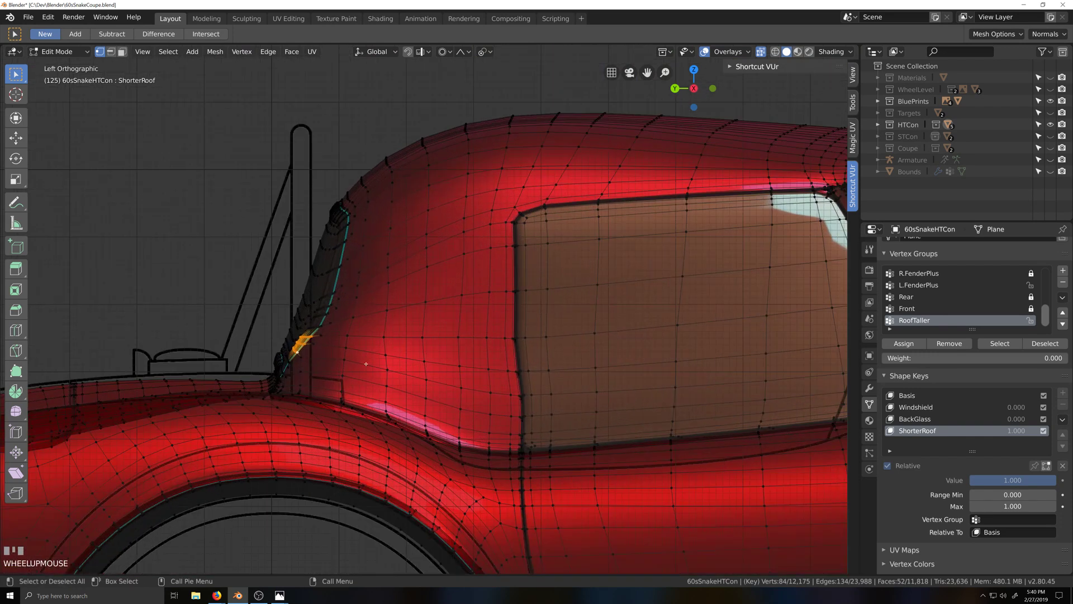
key("shift+grave")
left_click(438, 387)
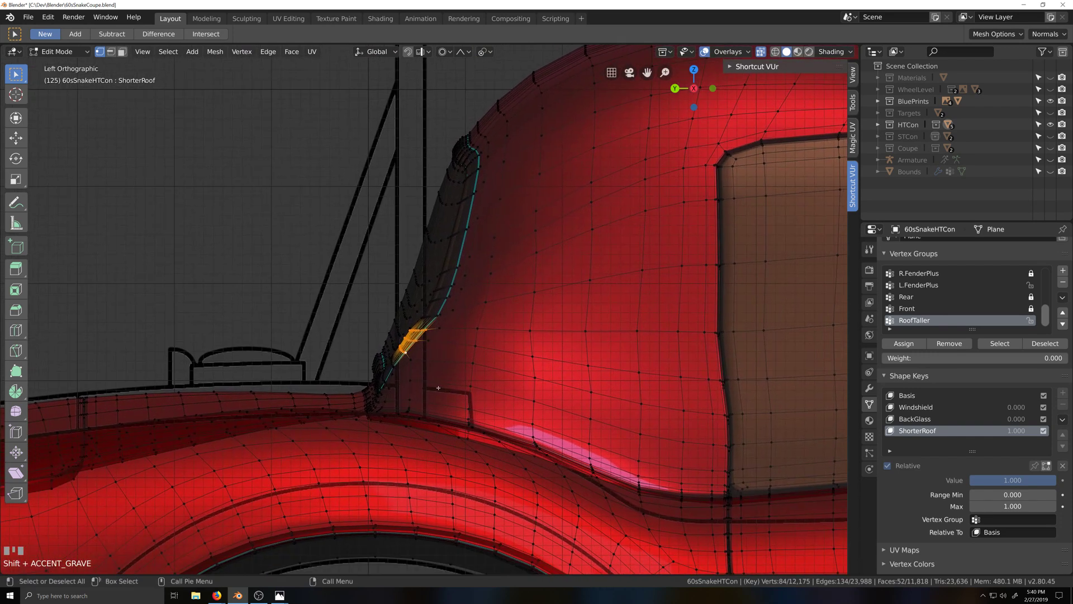
scroll(438, 387, "up", 1)
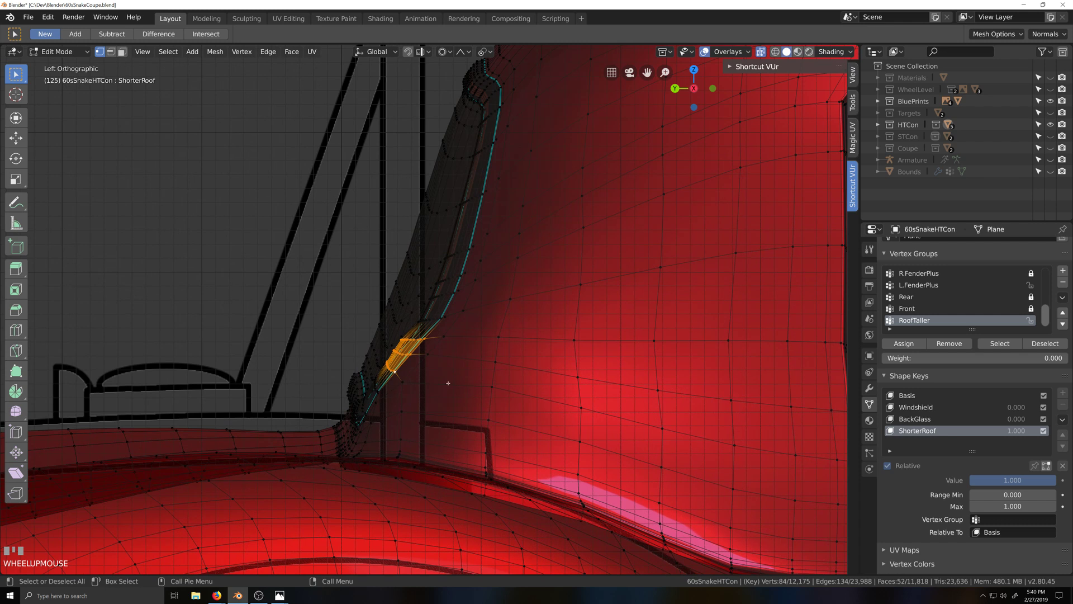
scroll(443, 390, "up", 2)
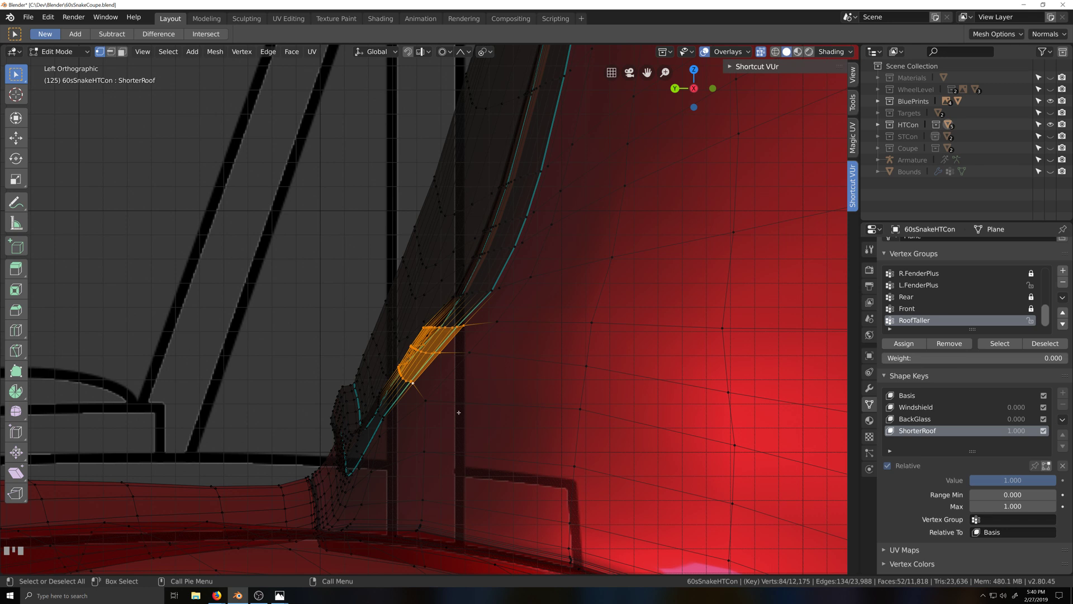
scroll(459, 412, "up", 1)
key("g")
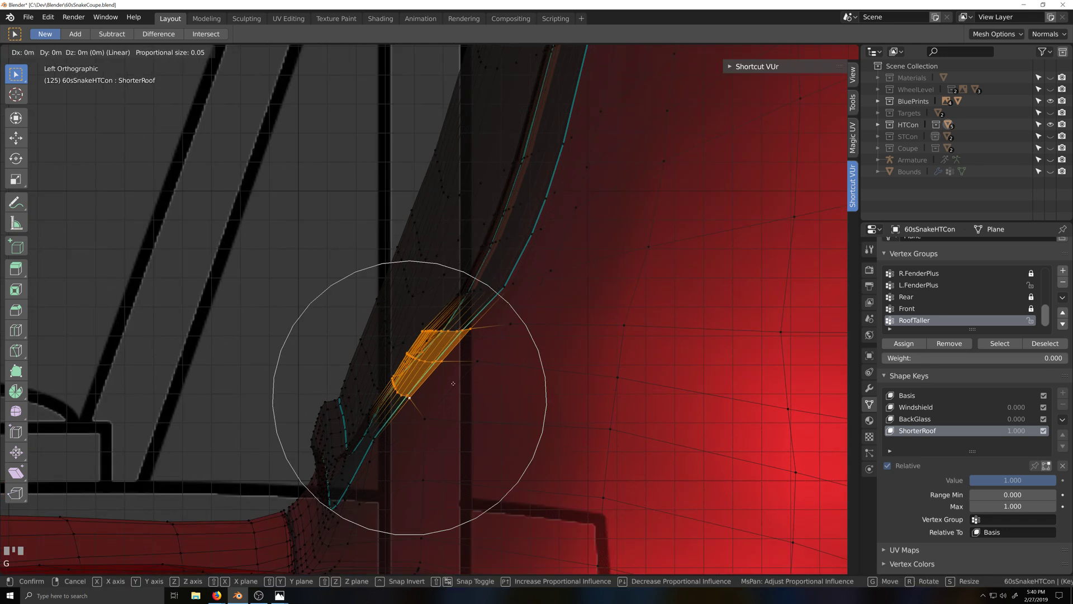
key("y")
scroll(463, 383, "up", 4)
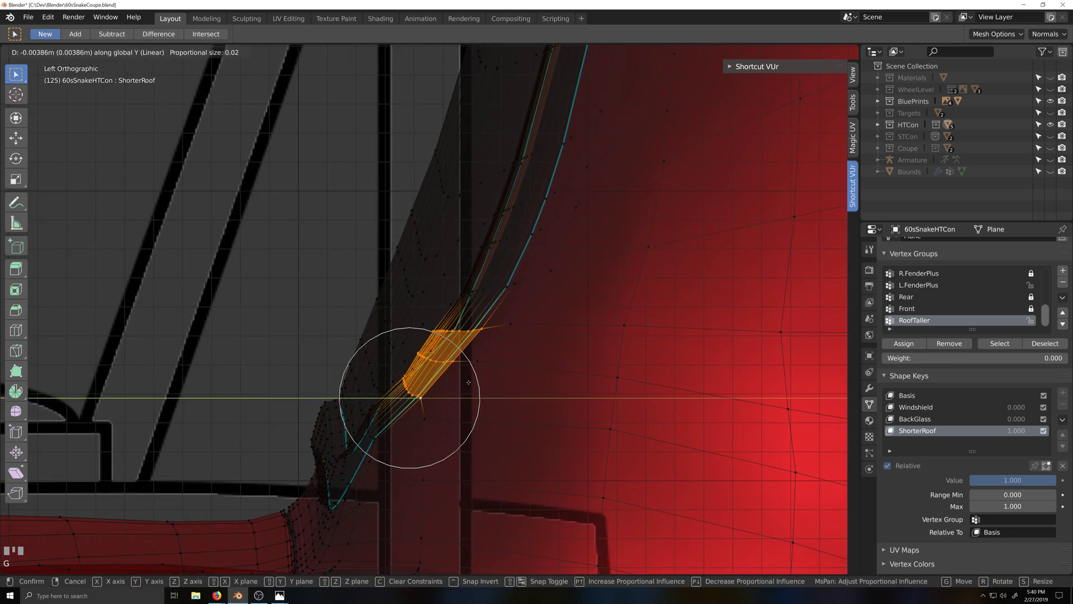
scroll(472, 381, "up", 1)
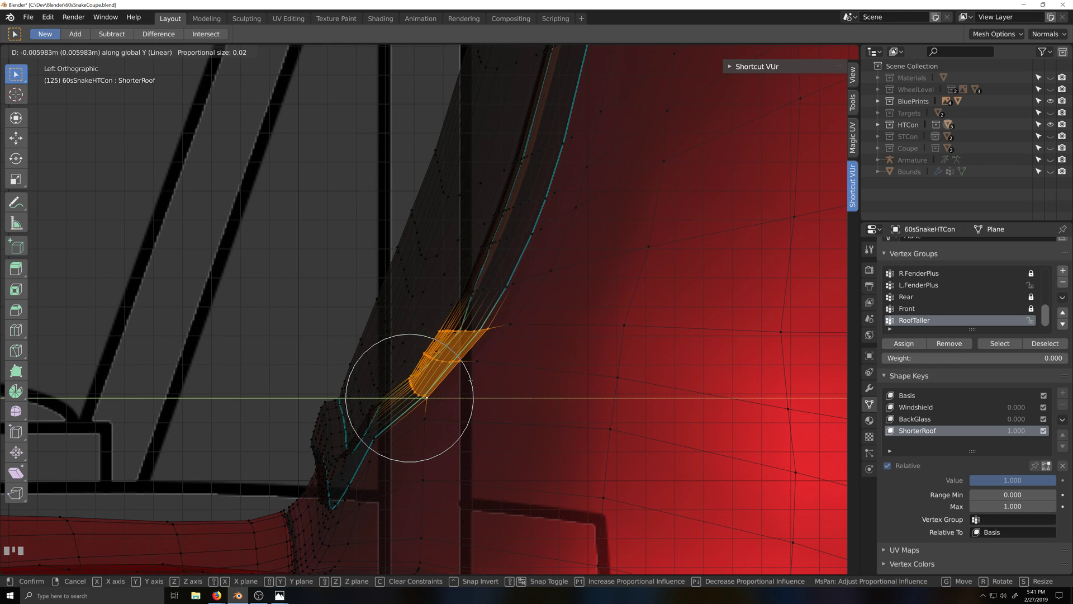
left_click(470, 380)
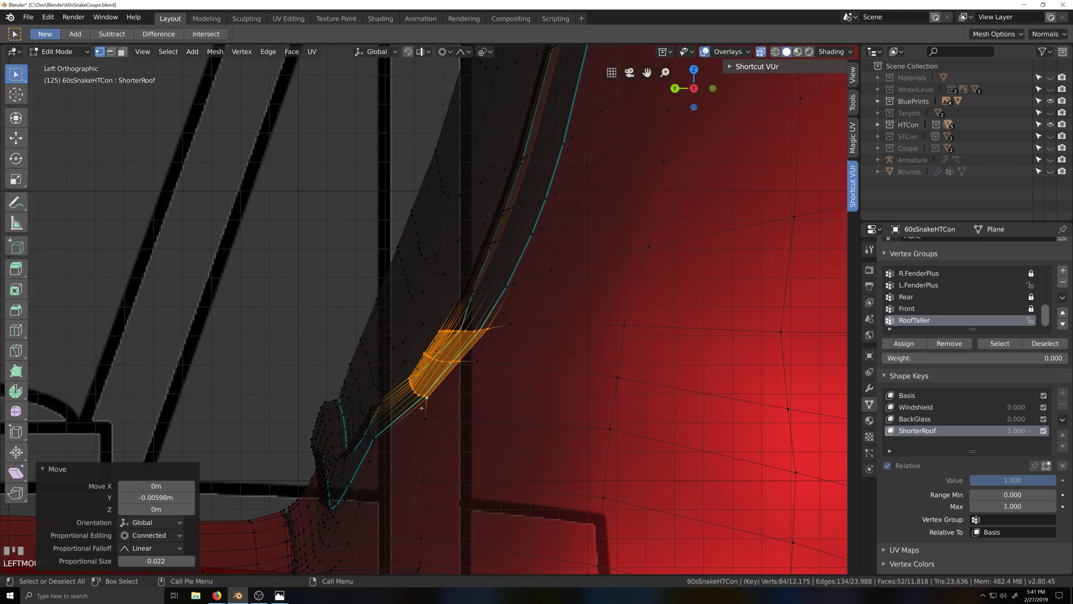
Replace the selection with one vertex row across the back window frame at a lower corner, using shortest path picking
middle_click_drag(421, 407, 467, 318, "shift")
middle_click_drag(396, 376, 147, 342)
scroll(531, 458, "down", 5)
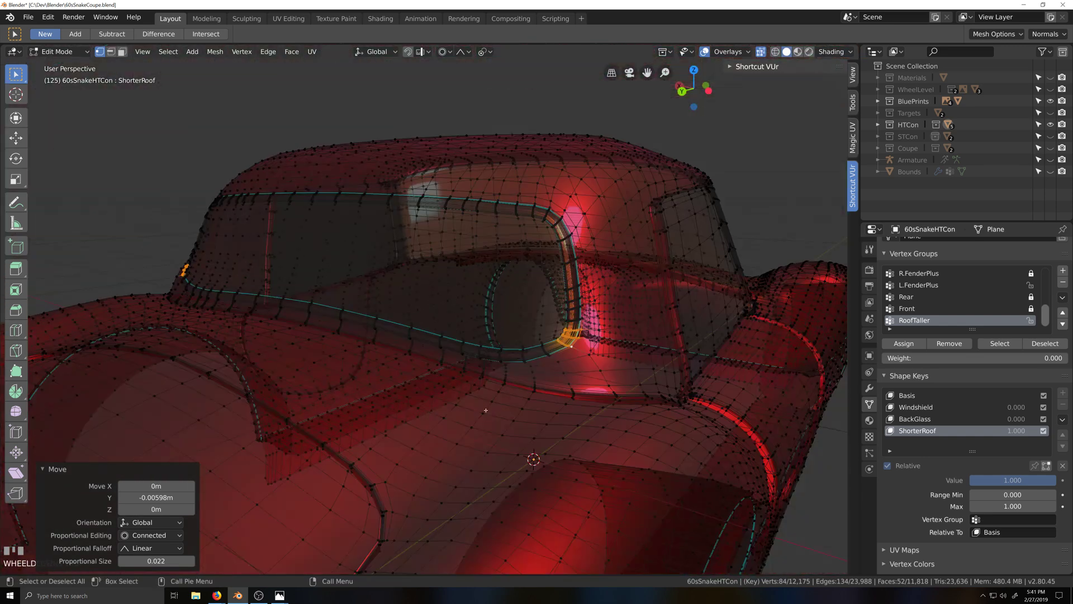
scroll(480, 458, "up", 7)
middle_click_drag(356, 417, 420, 388)
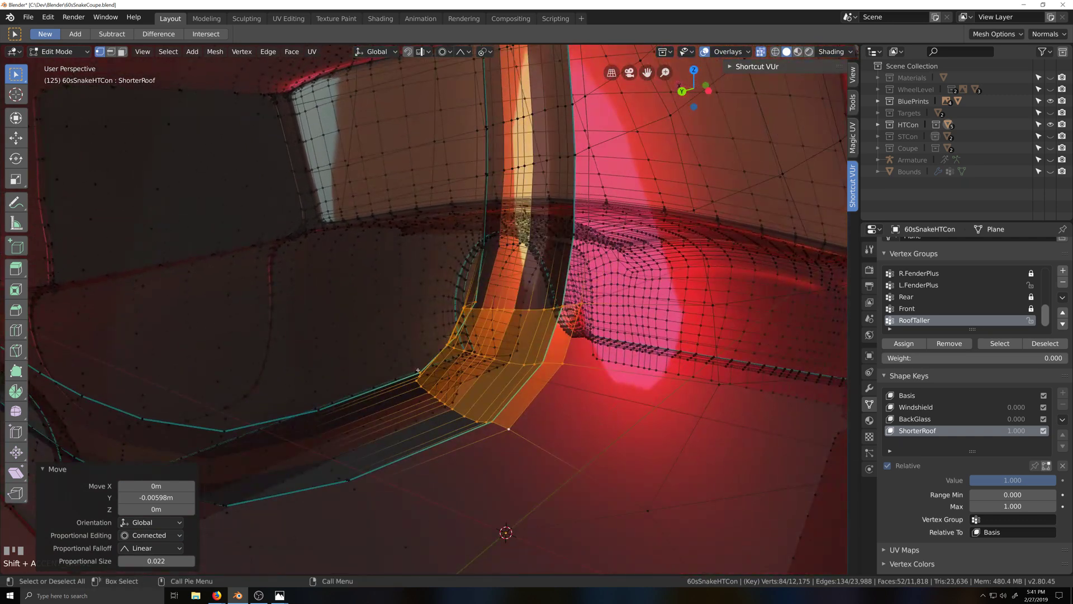
left_click(510, 429)
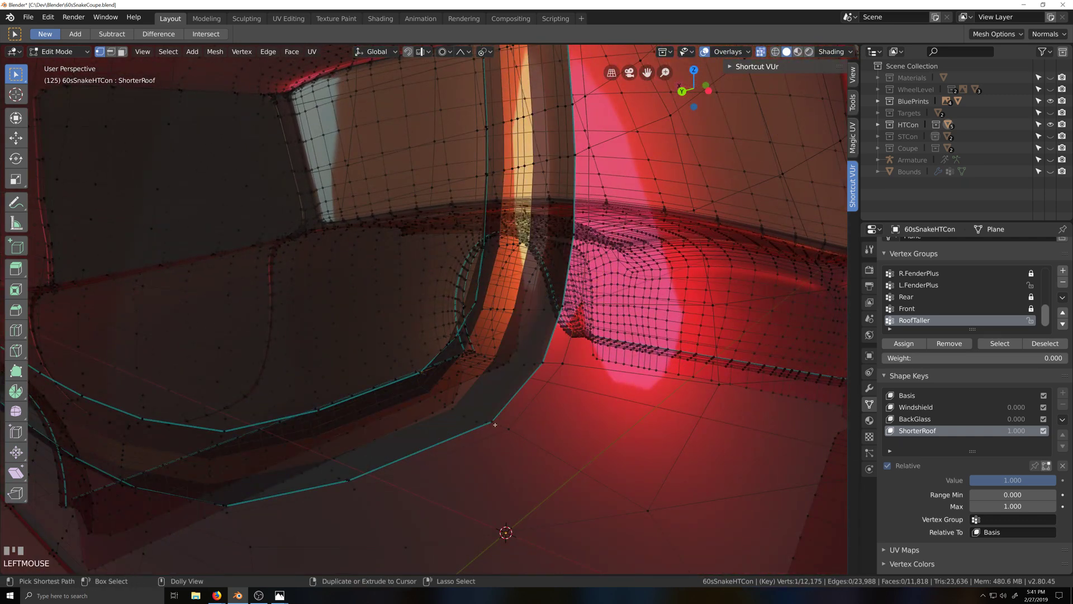
left_click(513, 428, "ctrl+shift")
key("grave")
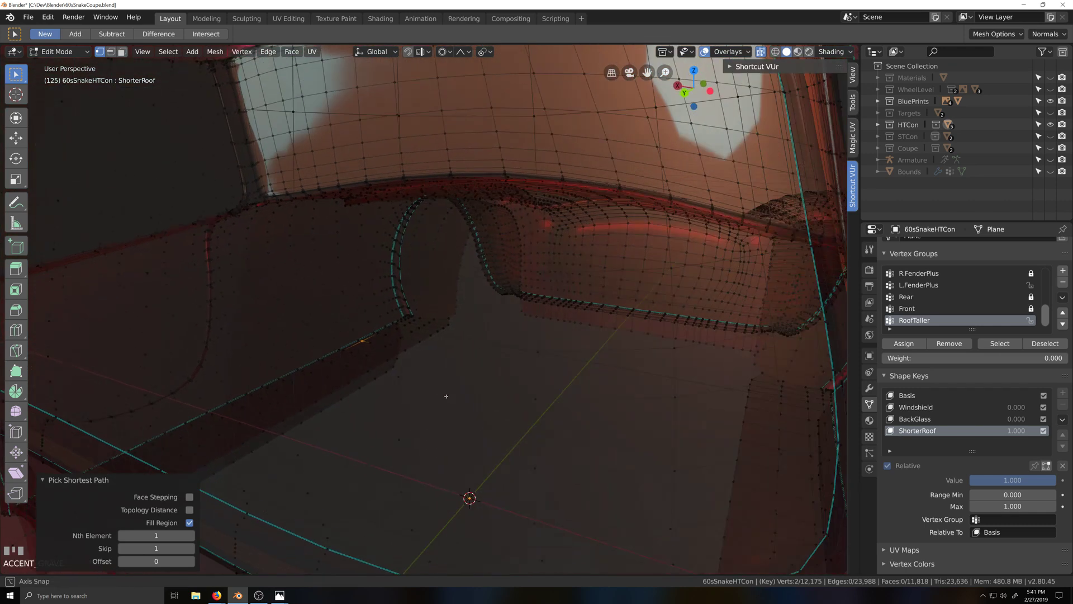
scroll(660, 501, "down", 2)
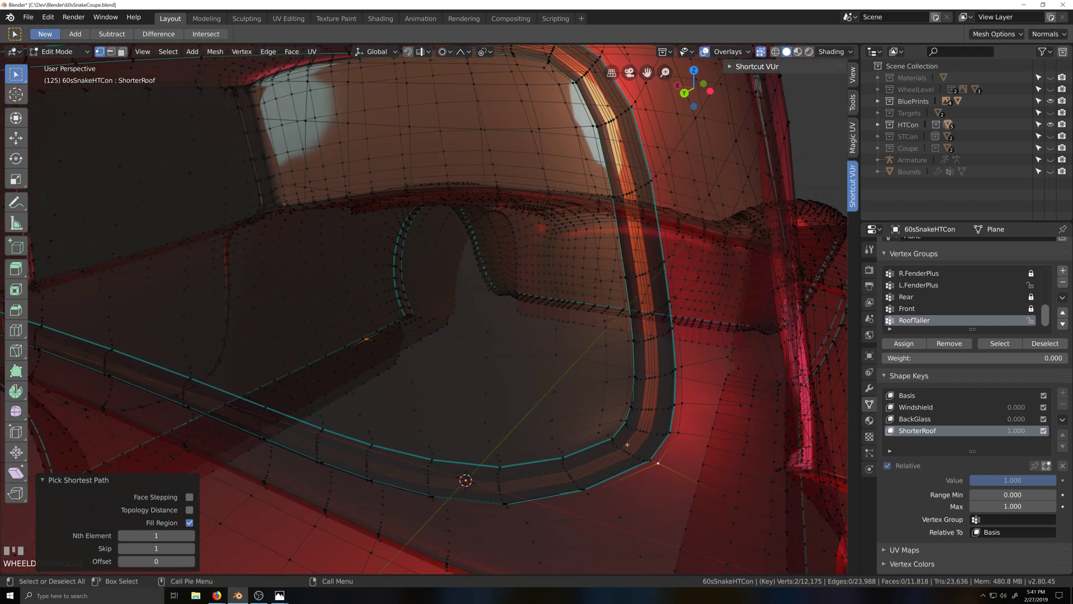
left_click(611, 437, "ctrl")
key("shift+grave")
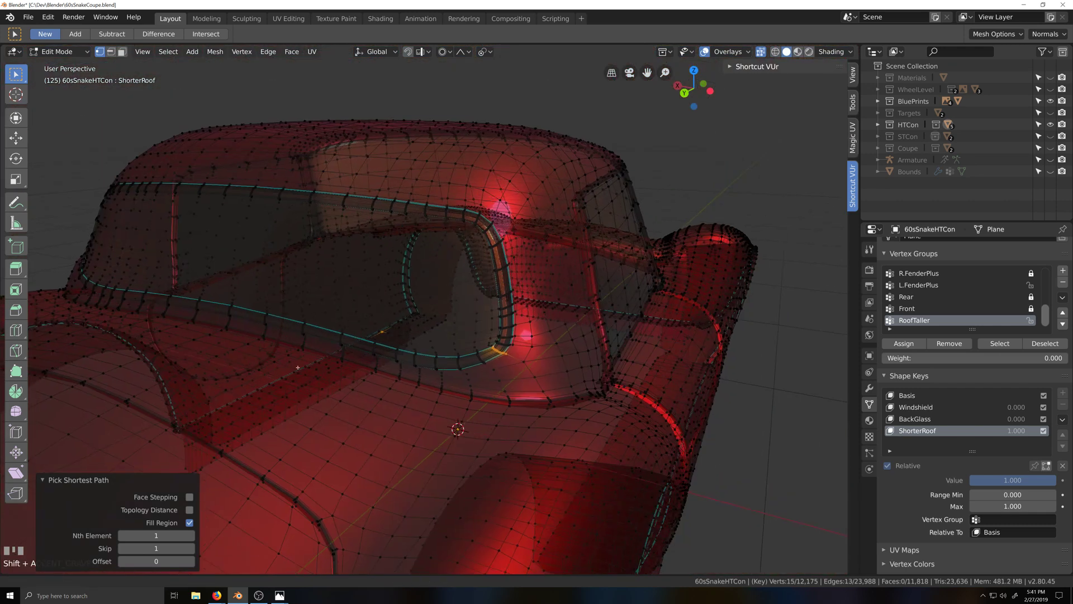
Add the matching row at the opposite corner with a circle selection through the mesh in left orthographic view
key("ctrl+KP_3")
scroll(431, 389, "up", 5)
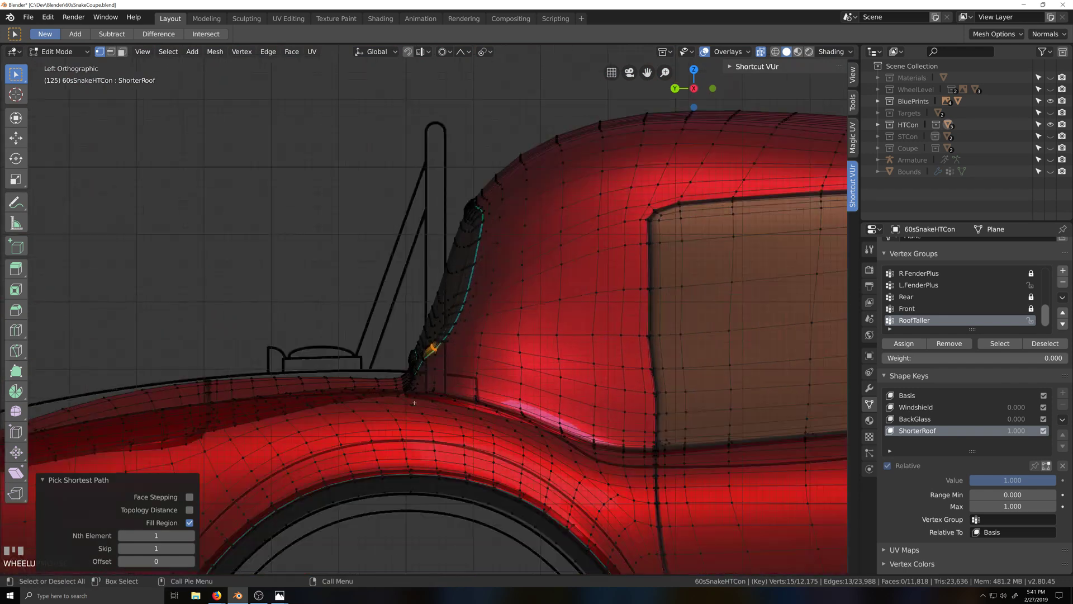
scroll(431, 388, "up", 5)
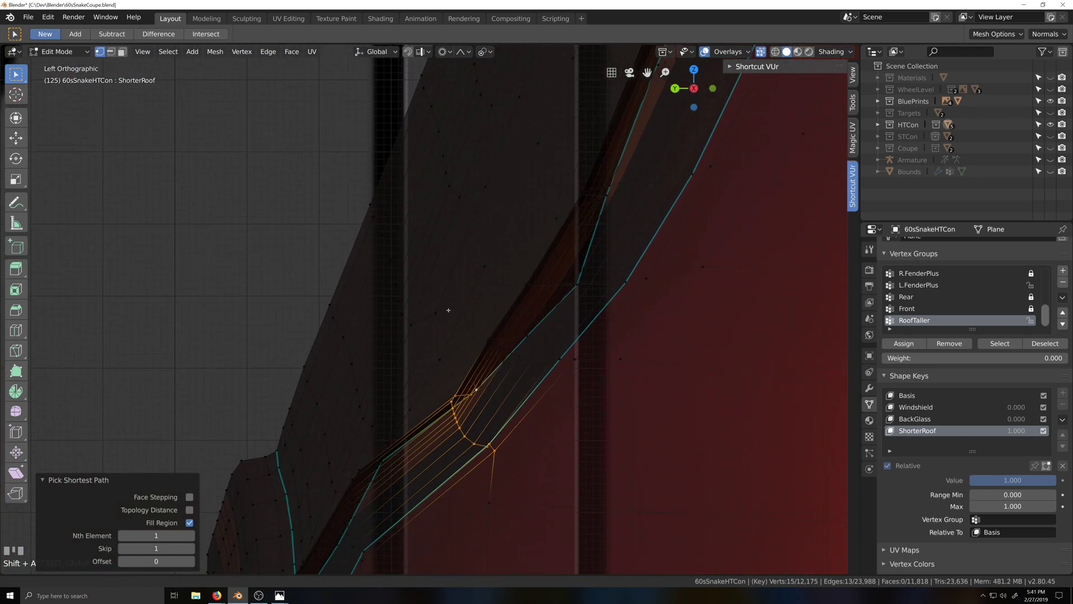
key("c")
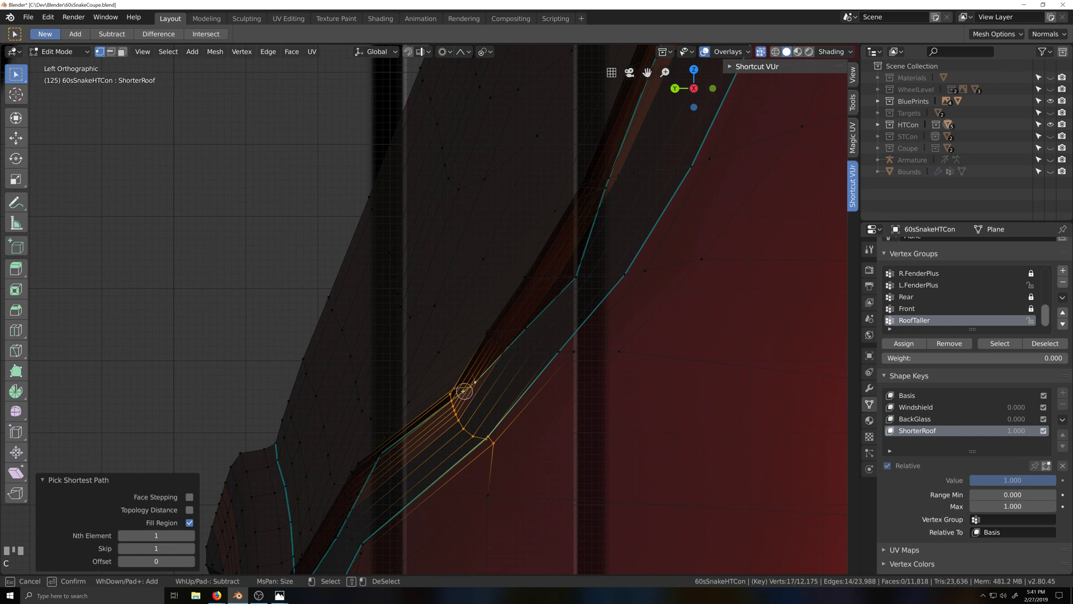
key("Escape")
scroll(442, 431, "down", 5)
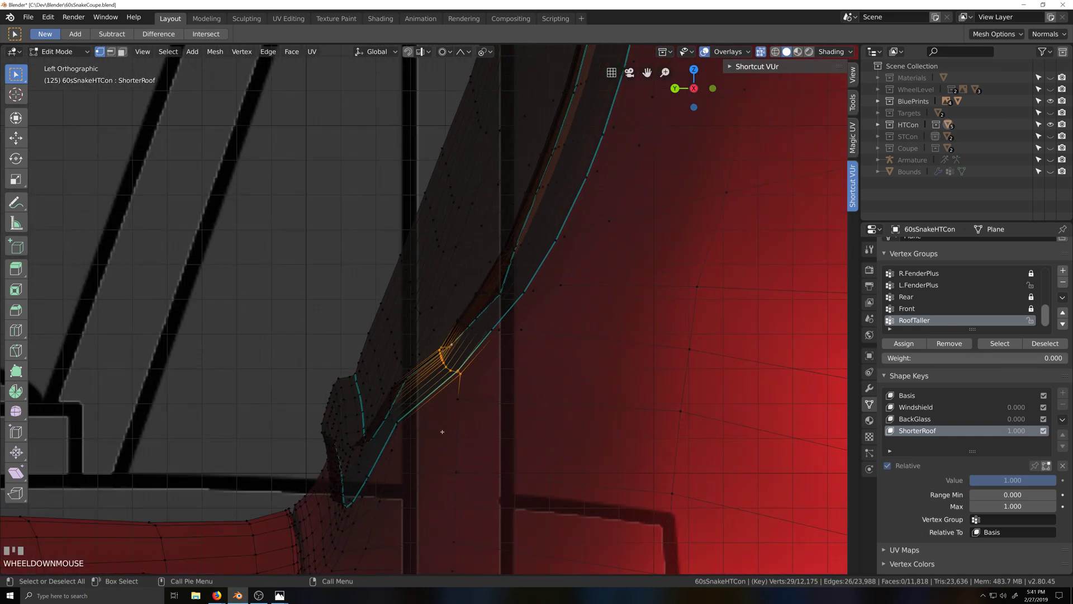
Examine the selected frame rows and the surrounding corner contour from several angles
middle_click_drag(442, 432, 453, 434)
key("grave")
scroll(458, 445, "down", 8)
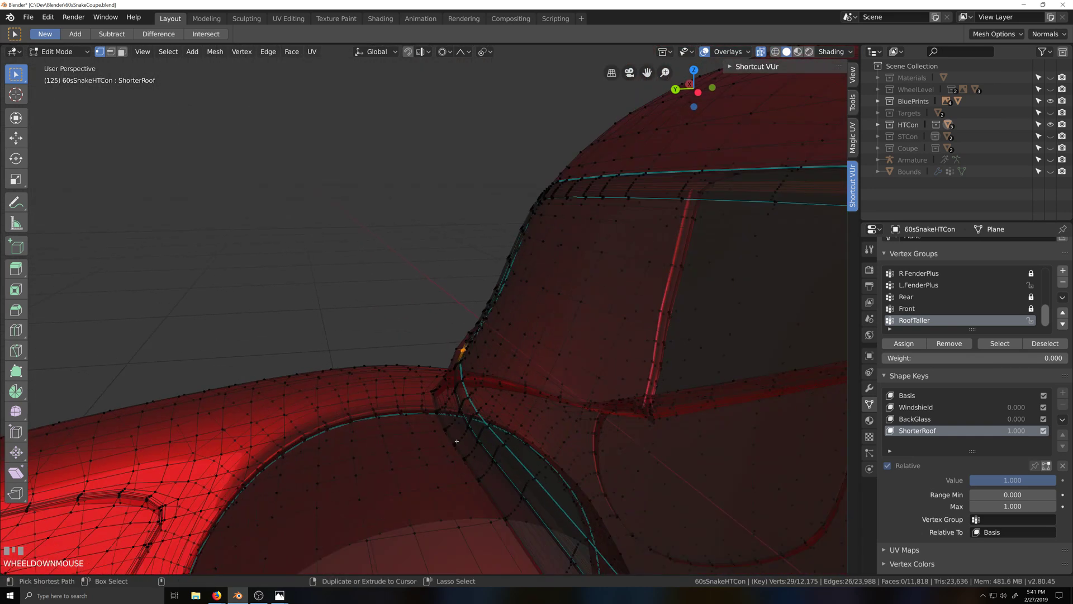
key("ctrl+KP_3")
scroll(458, 443, "up", 7)
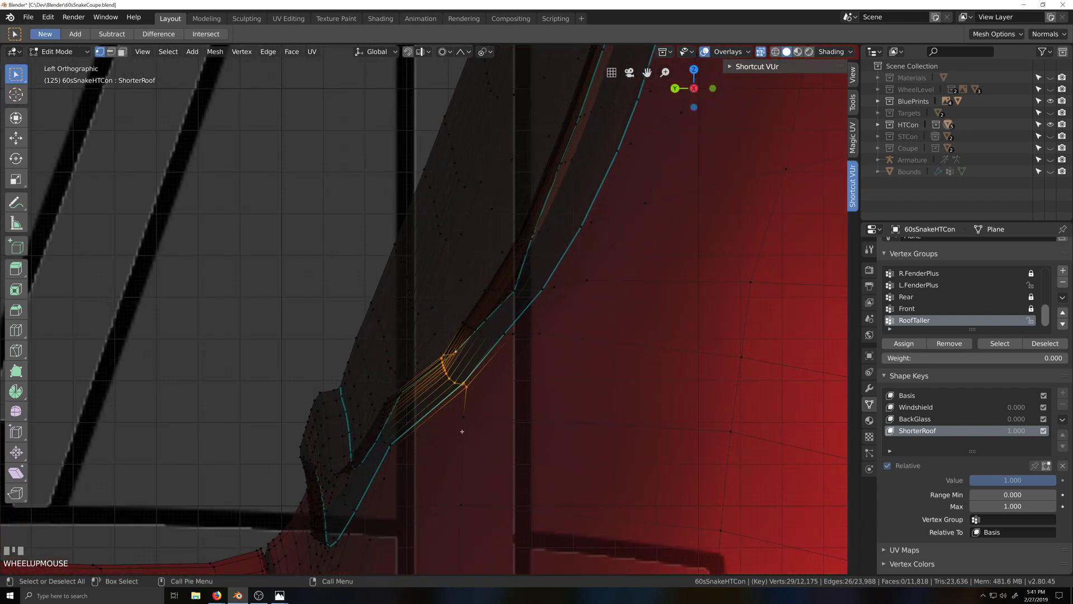
middle_click_drag(469, 412, 473, 402)
key("grave")
scroll(479, 403, "down", 8)
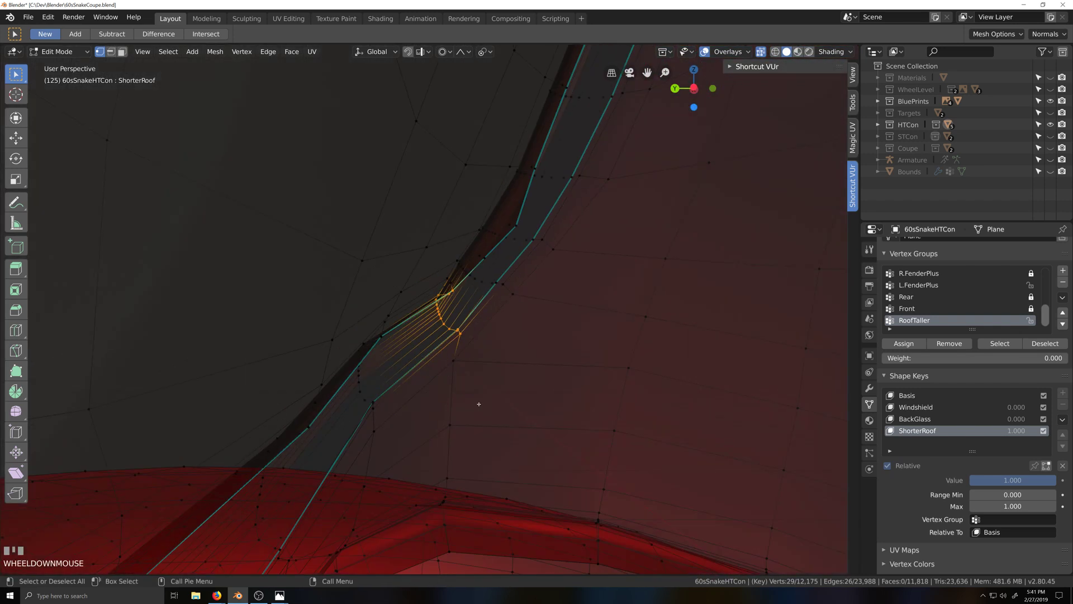
scroll(479, 404, "down", 2)
Shift both selected corner rows along Y by about 0.001 m with Linear falloff and a proportional size of 0.014
key("ctrl+KP_3")
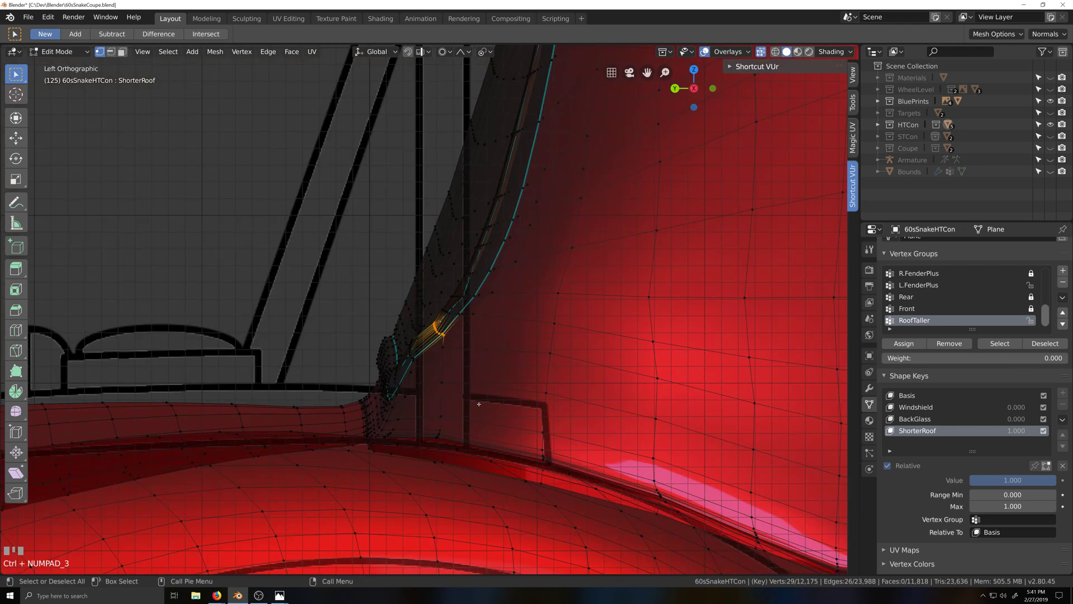
scroll(336, 397, "up", 3)
scroll(493, 391, "up", 4)
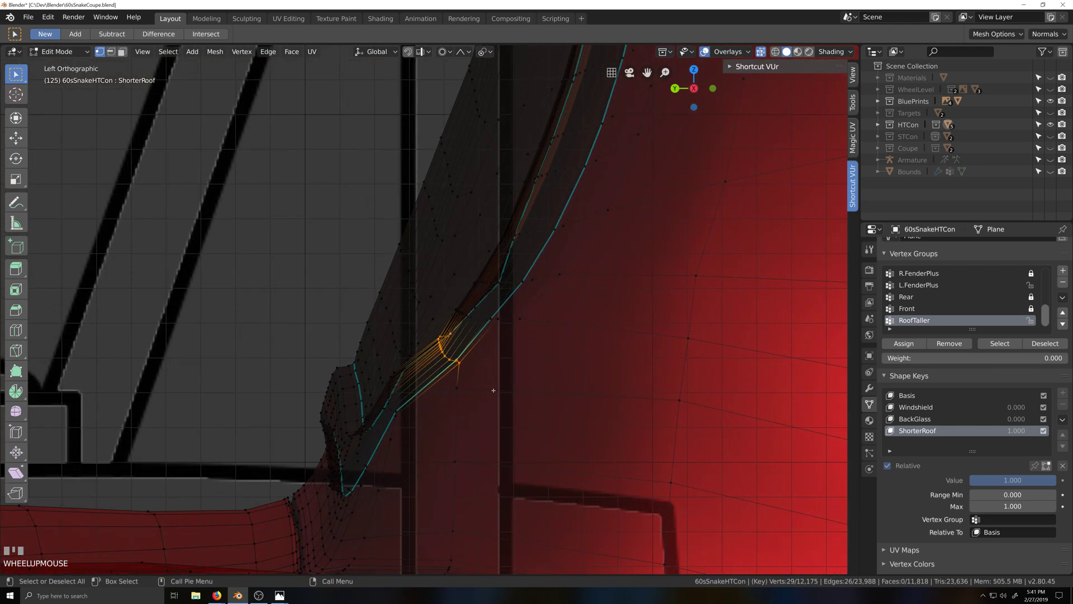
key("g")
key("y")
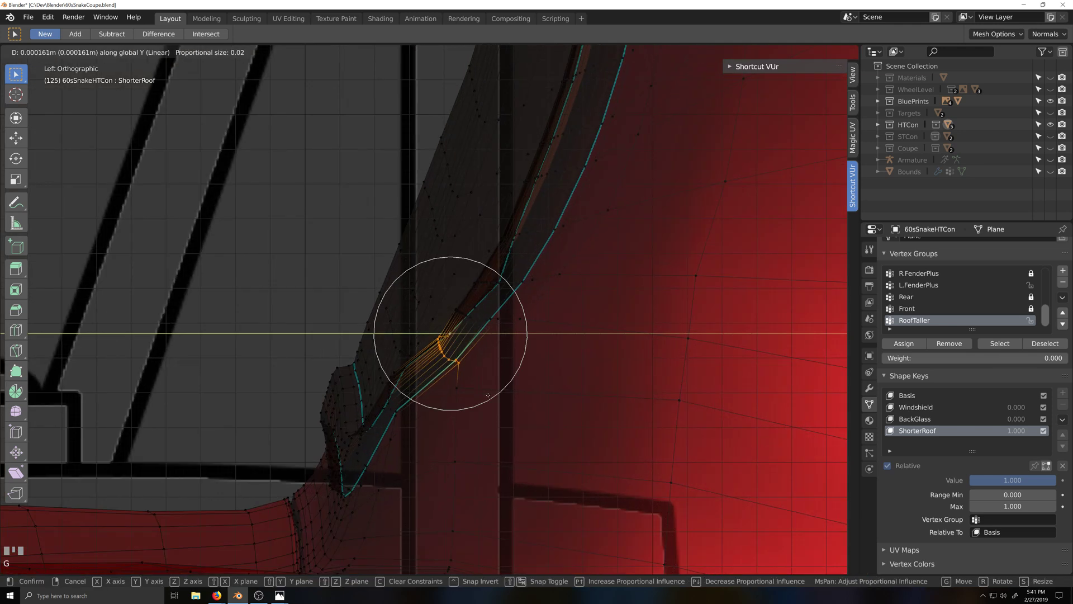
scroll(487, 395, "up", 5)
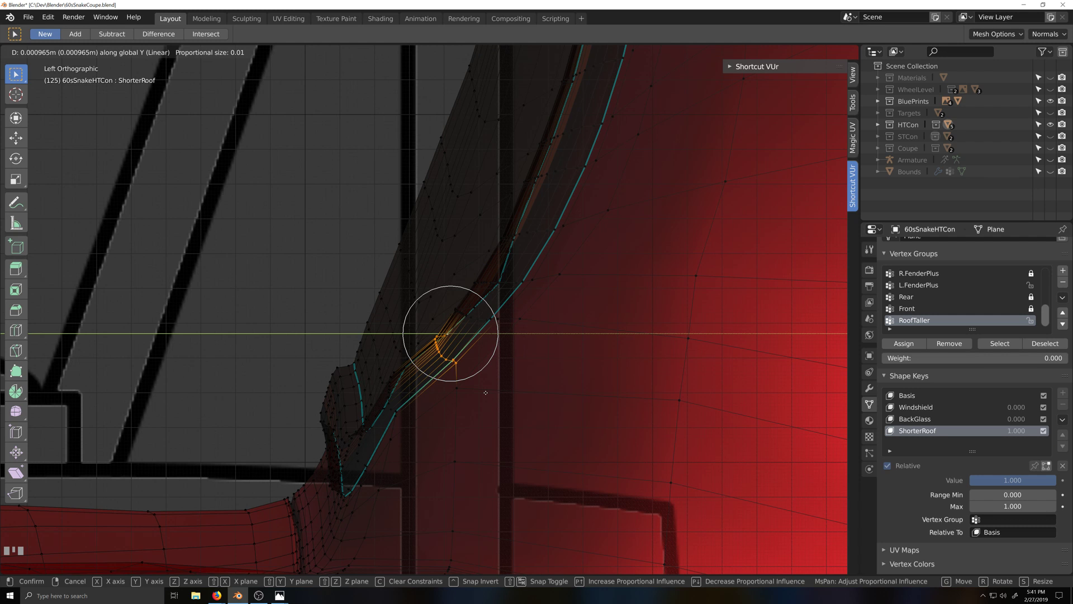
left_click(486, 393)
Replace the selection with the next lower frame row at both corners using a circle selection through the mesh
scroll(440, 442, "up", 3)
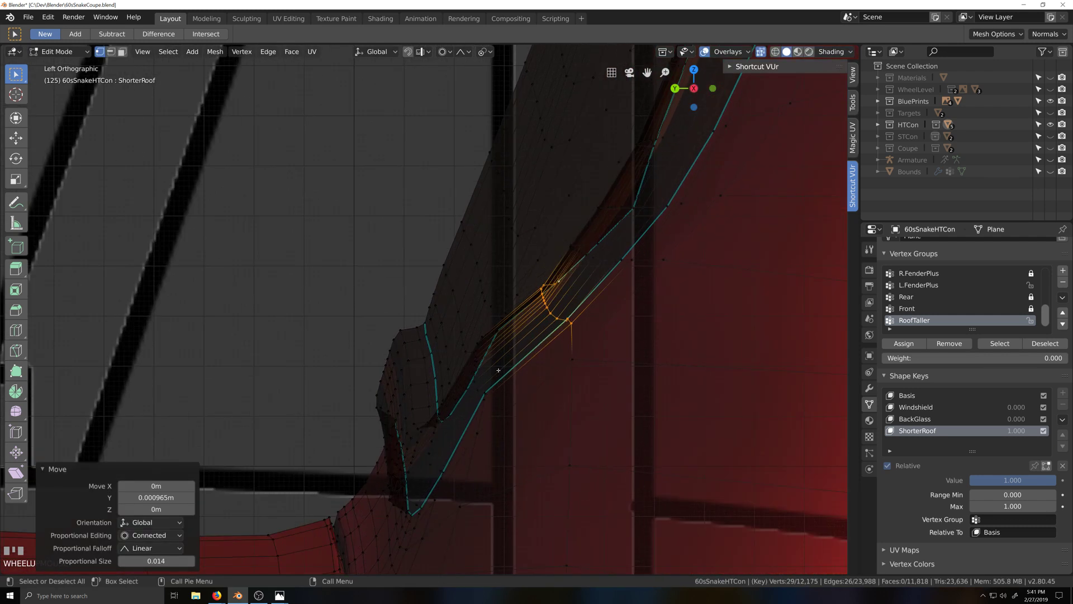
key("alt+a")
key("c")
left_click_drag(490, 395, 477, 365)
key("Escape")
Deselect the surplus vertices beside the new row at the first lower corner of the back window frame with a circle selection
scroll(474, 407, "down", 4)
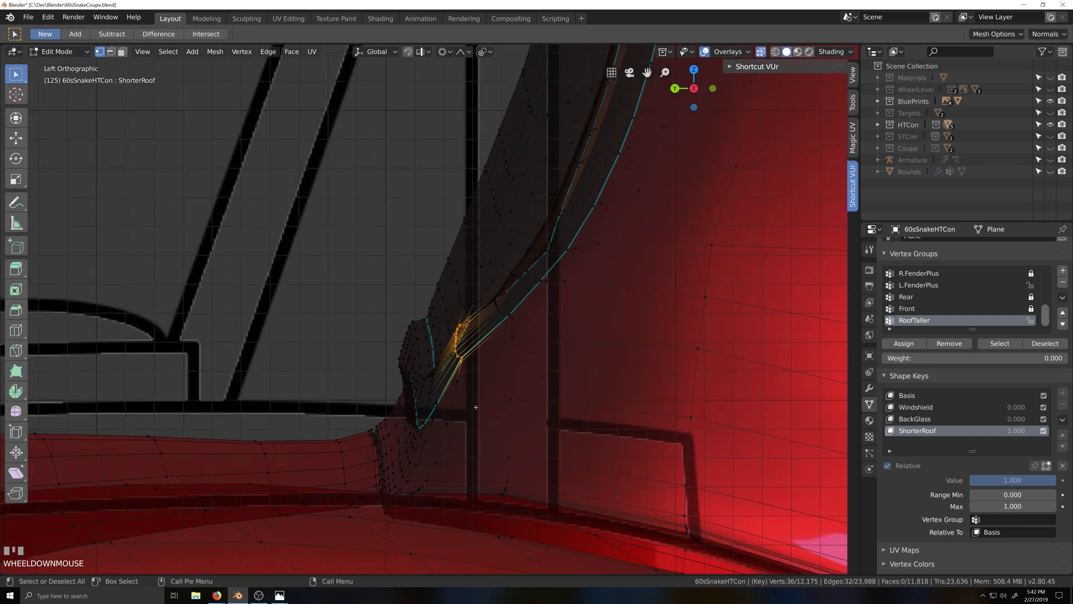
key("grave")
scroll(528, 427, "down", 4)
key("shift+grave")
scroll(496, 383, "down", 4)
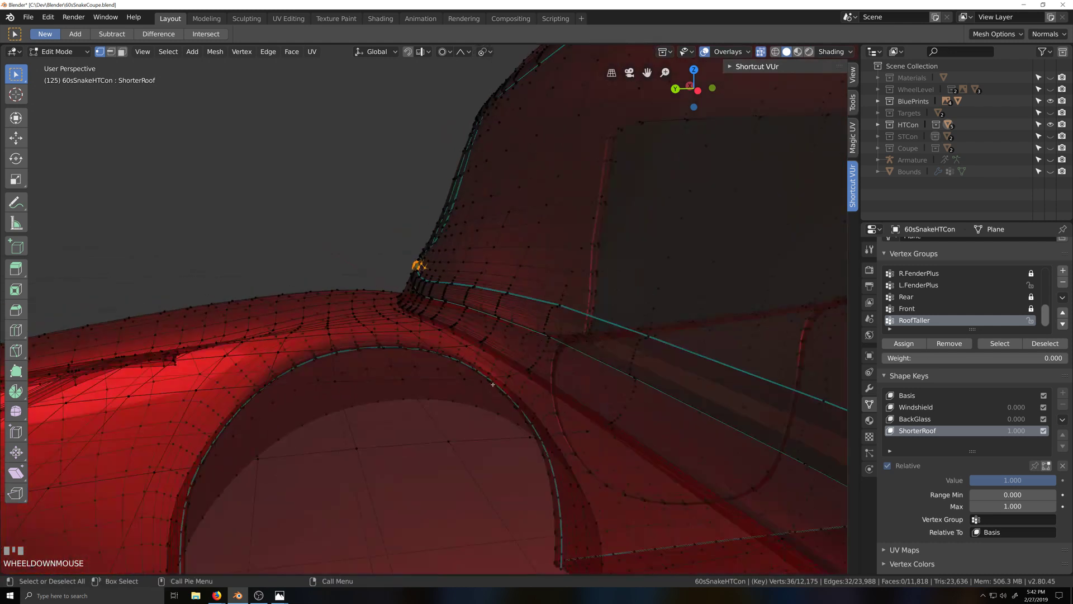
key("grave")
key("shift+grave")
scroll(505, 331, "up", 4)
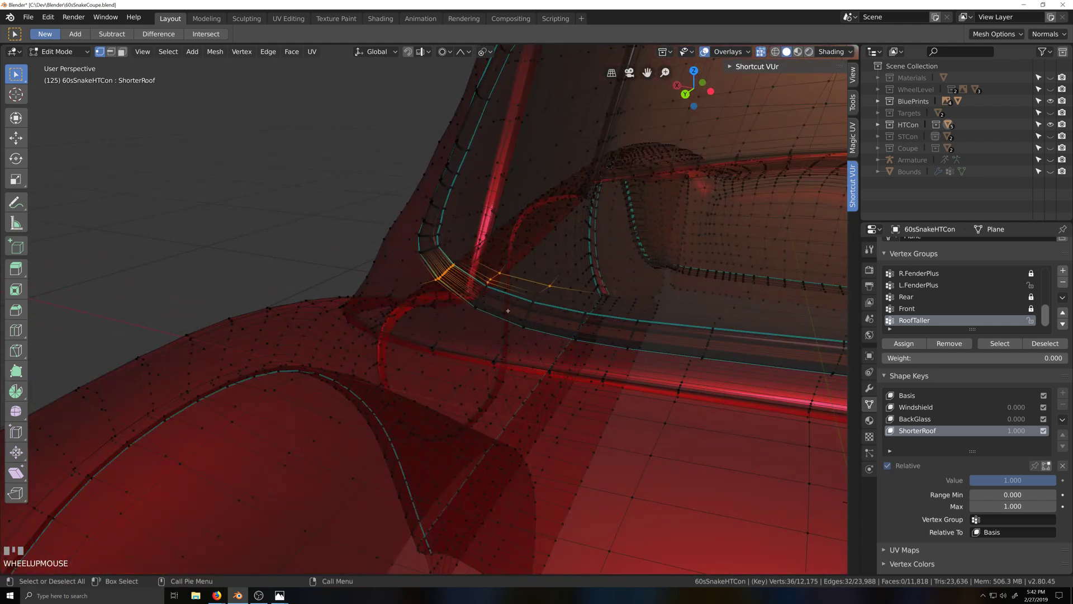
key("c")
scroll(514, 293, "down", 6)
middle_click_drag(500, 287, 583, 292)
right_click(583, 292)
scroll(606, 326, "down", 4)
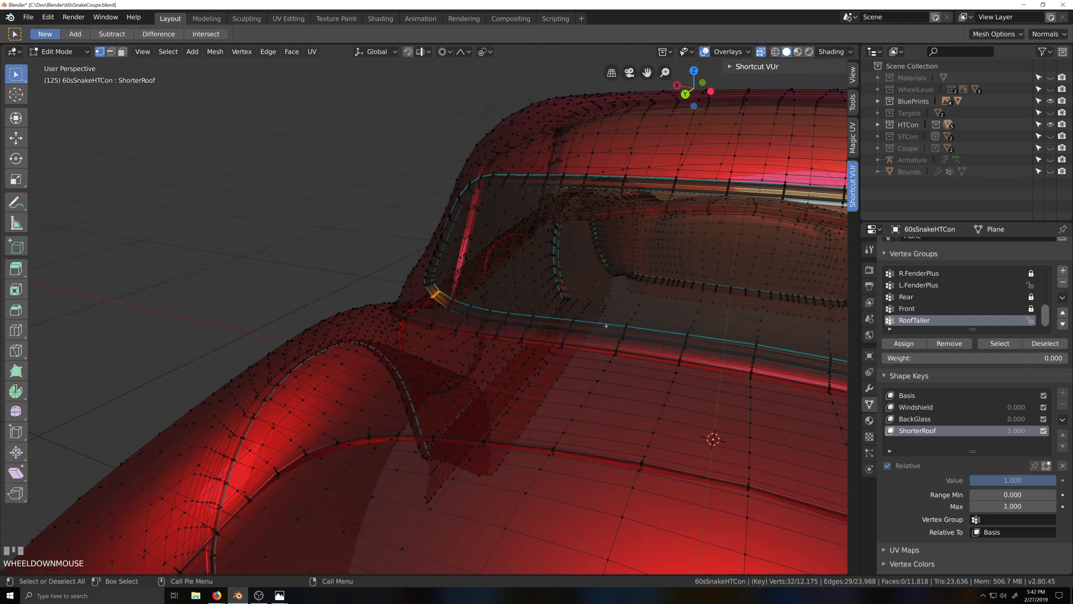
Deselect the surplus vertices inside the opposite lower corner of the window frame and align the view to left orthographic
key("shift+grave")
scroll(449, 387, "up", 2)
key("c")
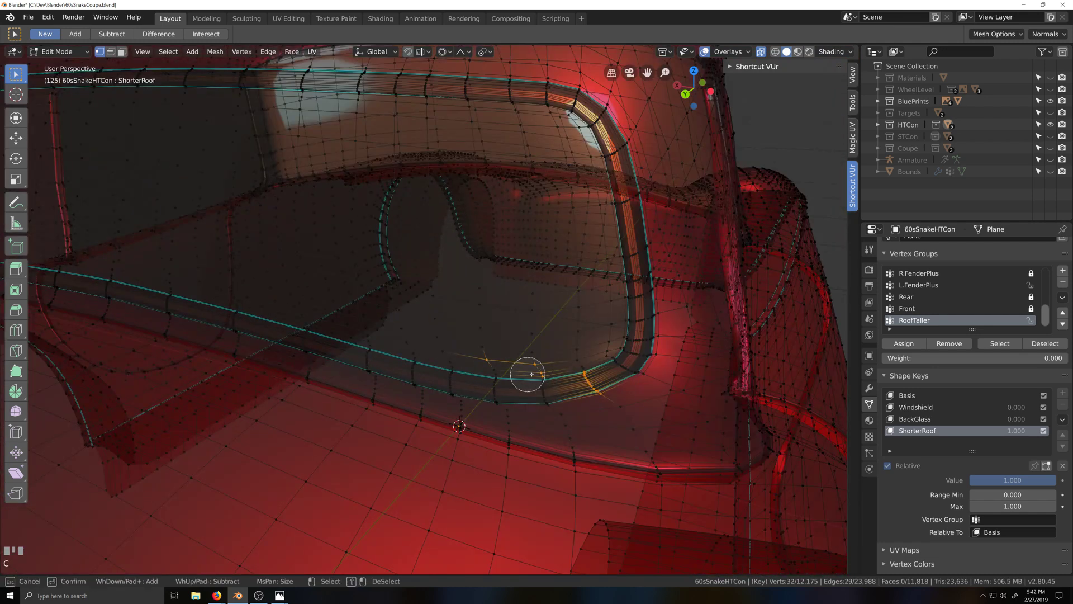
middle_click_drag(544, 366, 471, 352)
right_click(472, 352)
scroll(396, 383, "down", 5)
key("ctrl+KP_3")
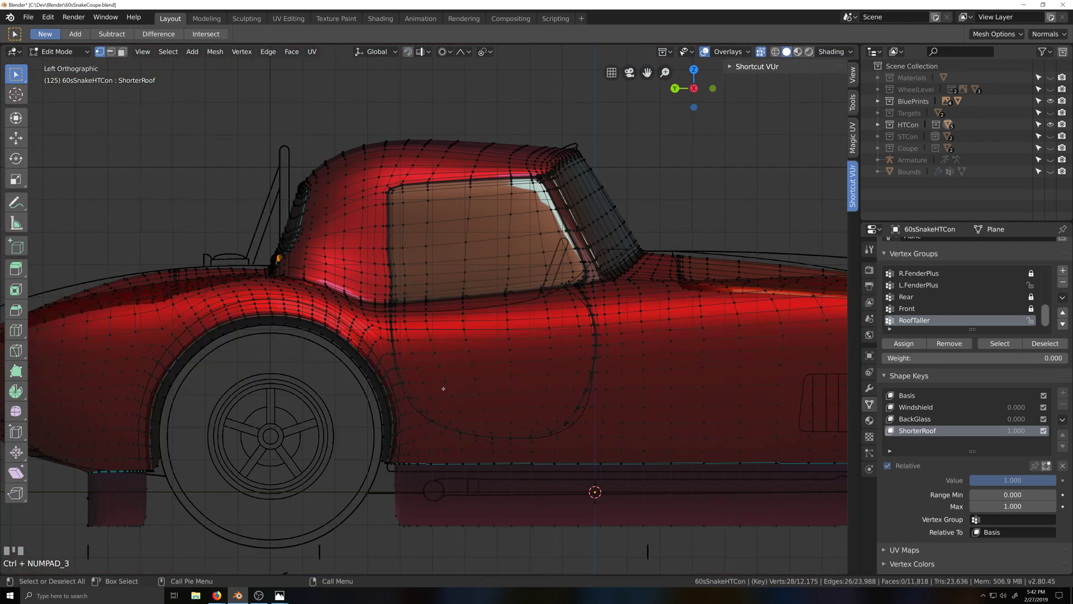
scroll(380, 366, "up", 10)
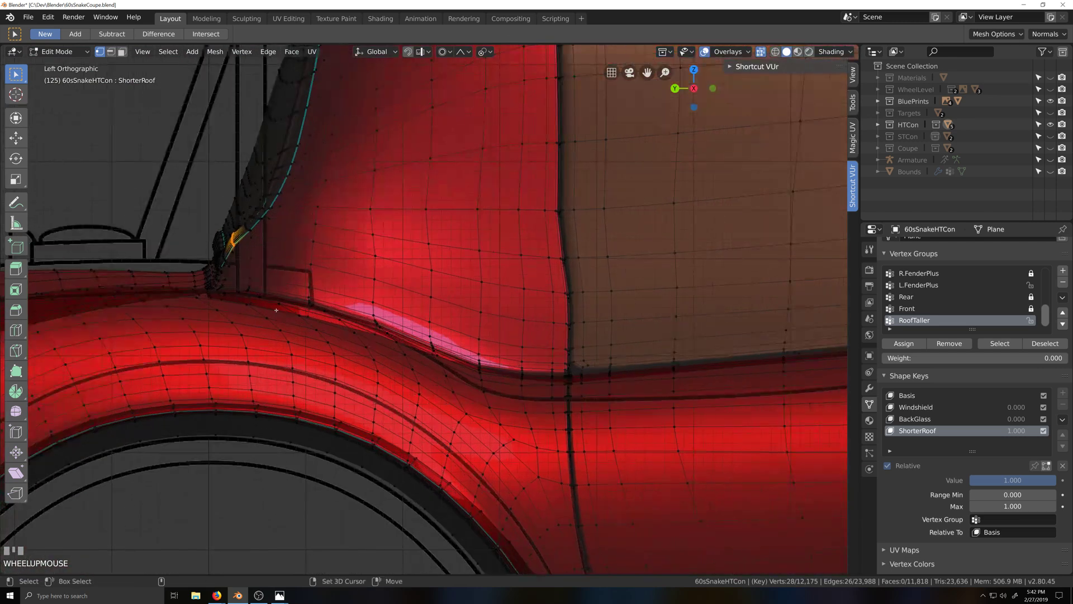
scroll(380, 366, "up", 3)
key("shift+grave")
scroll(438, 392, "up", 2)
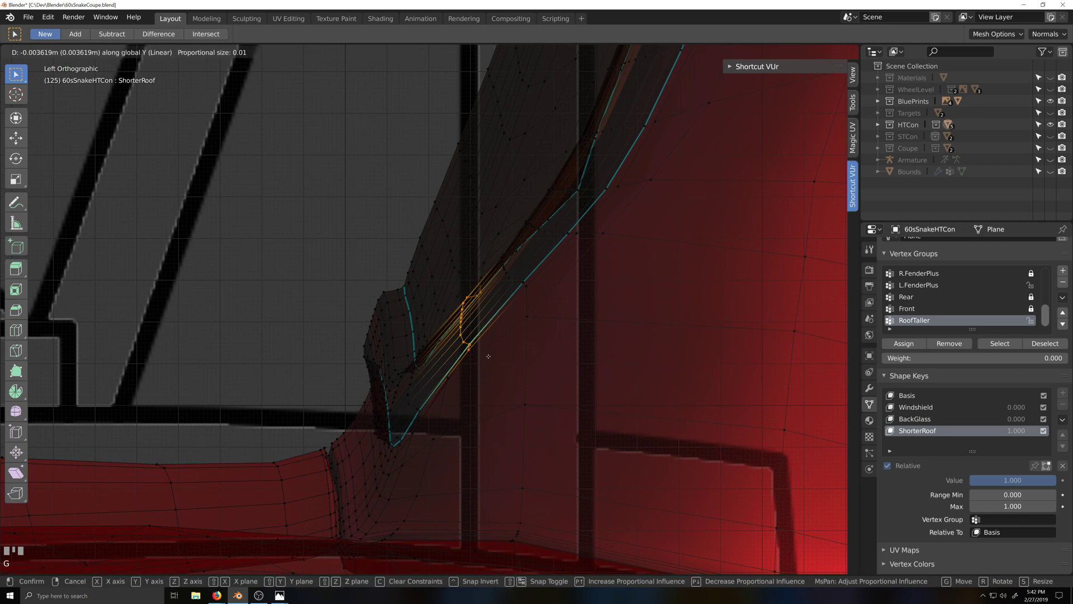
right_click(454, 303)
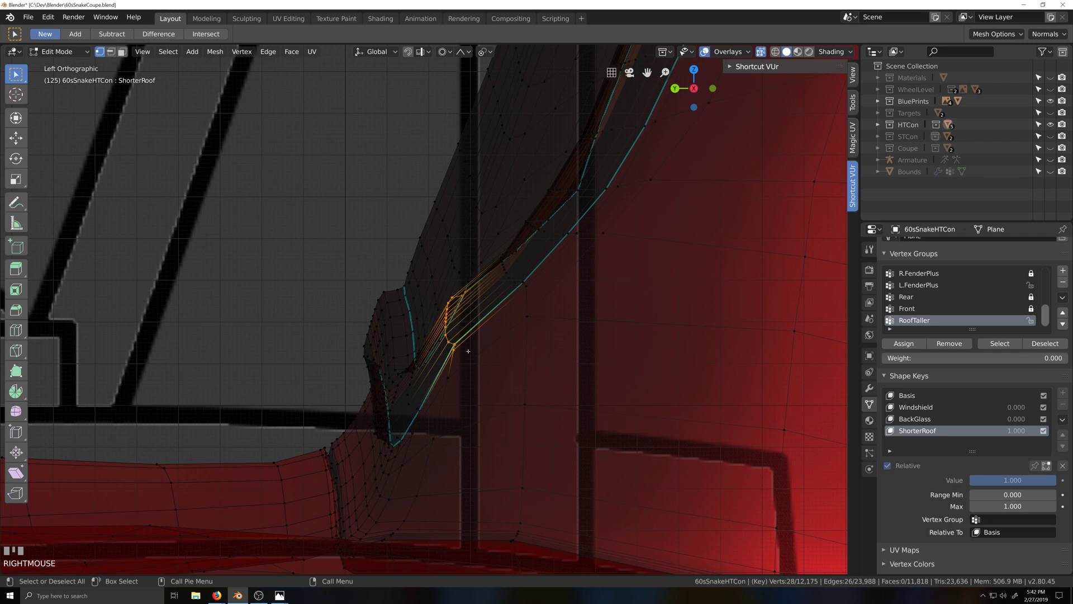
key("g")
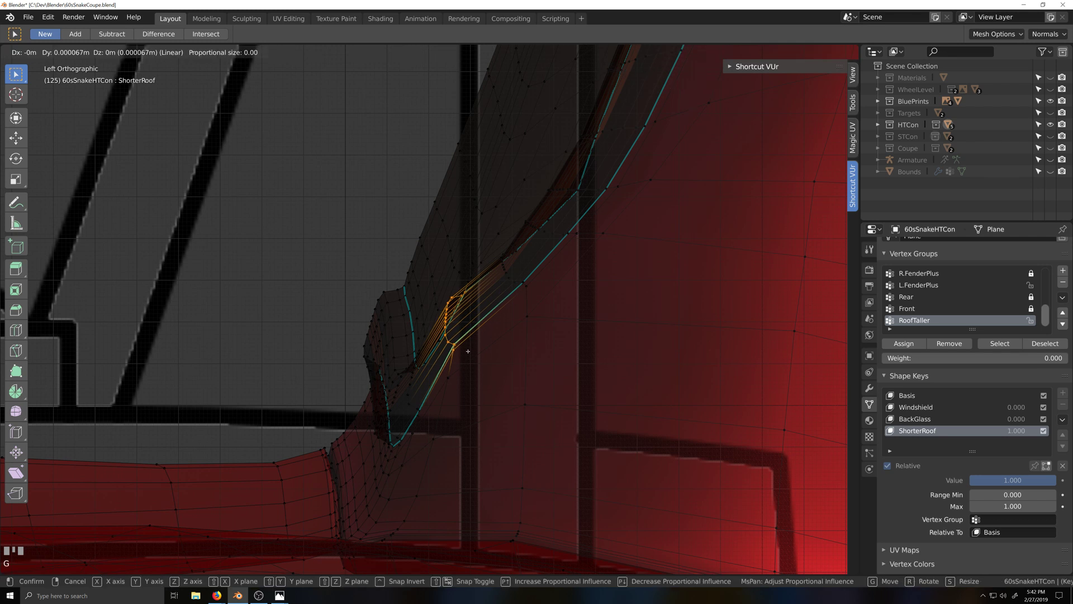
right_click(467, 351)
Shift both lower corner rows along Y by about -0.0037 m with Connected proportional editing, Linear falloff and a size of 0.032
left_click(445, 55)
left_click(462, 106)
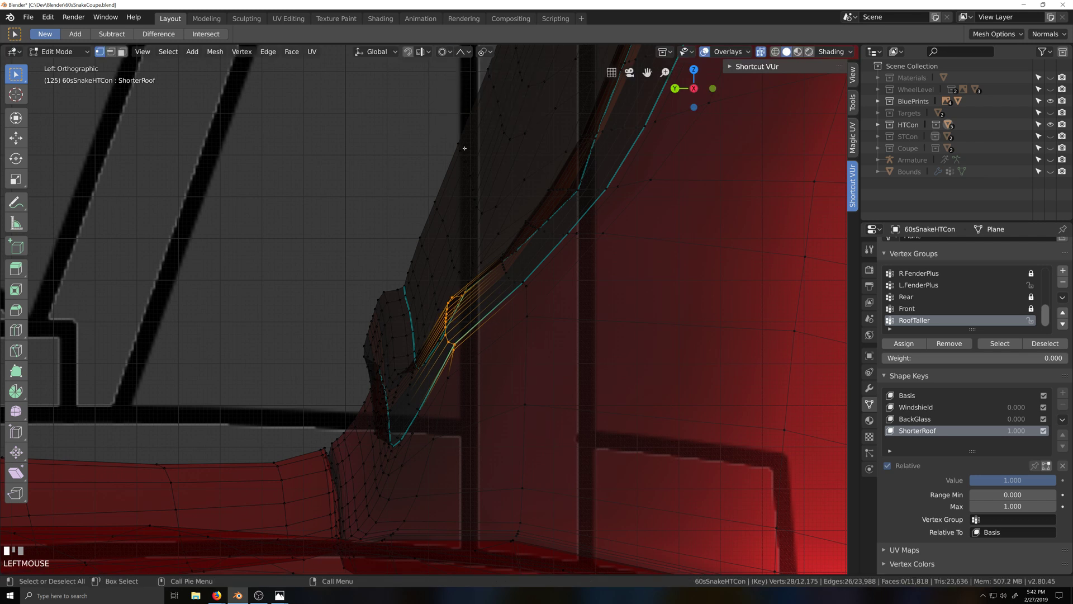
key("g")
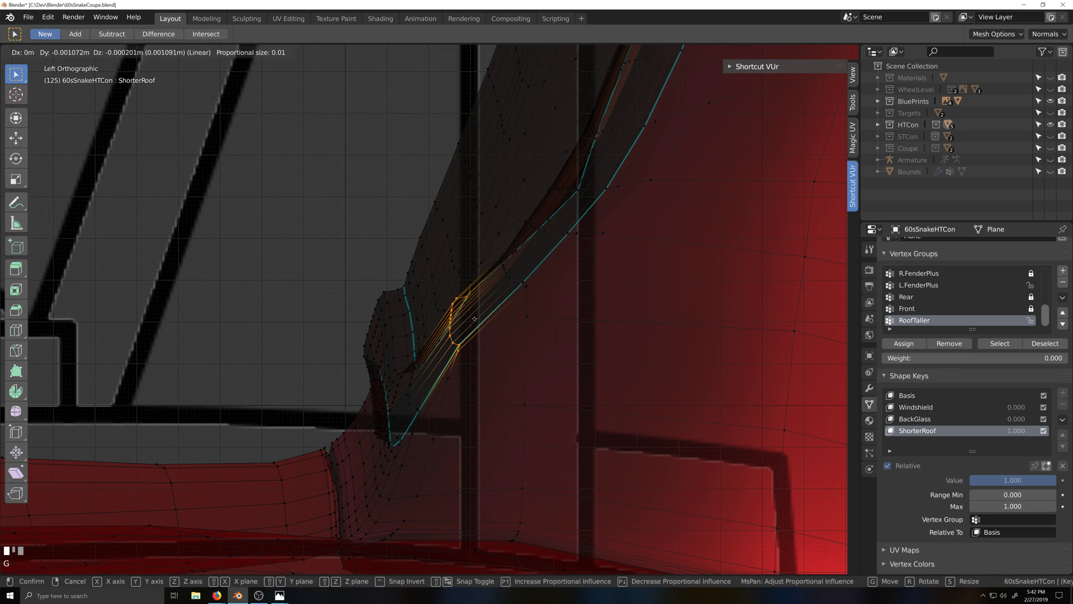
scroll(476, 319, "up", 15)
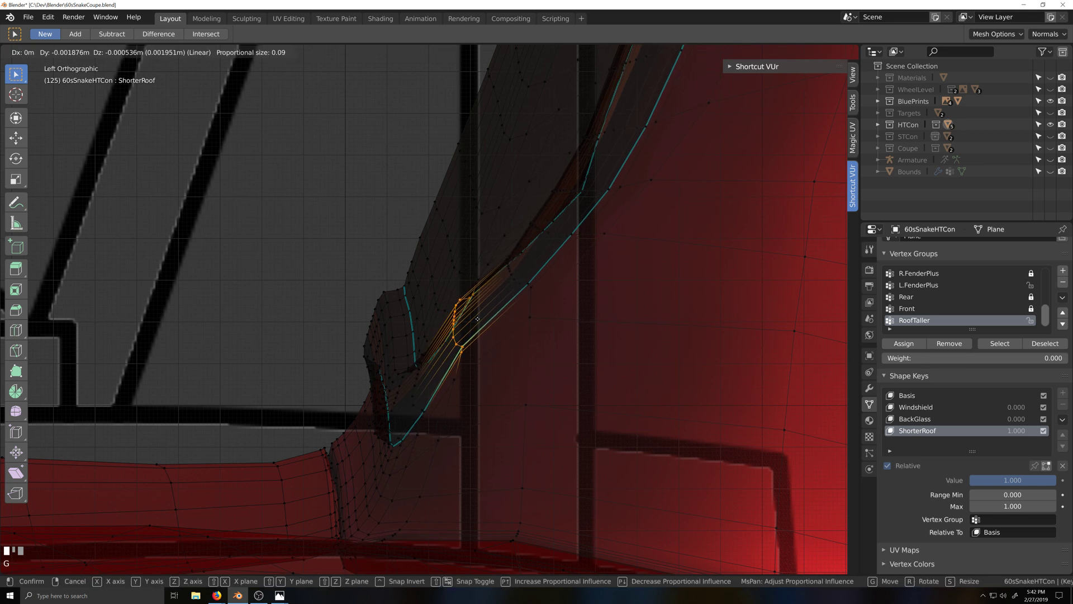
scroll(478, 318, "down", 15)
key("y")
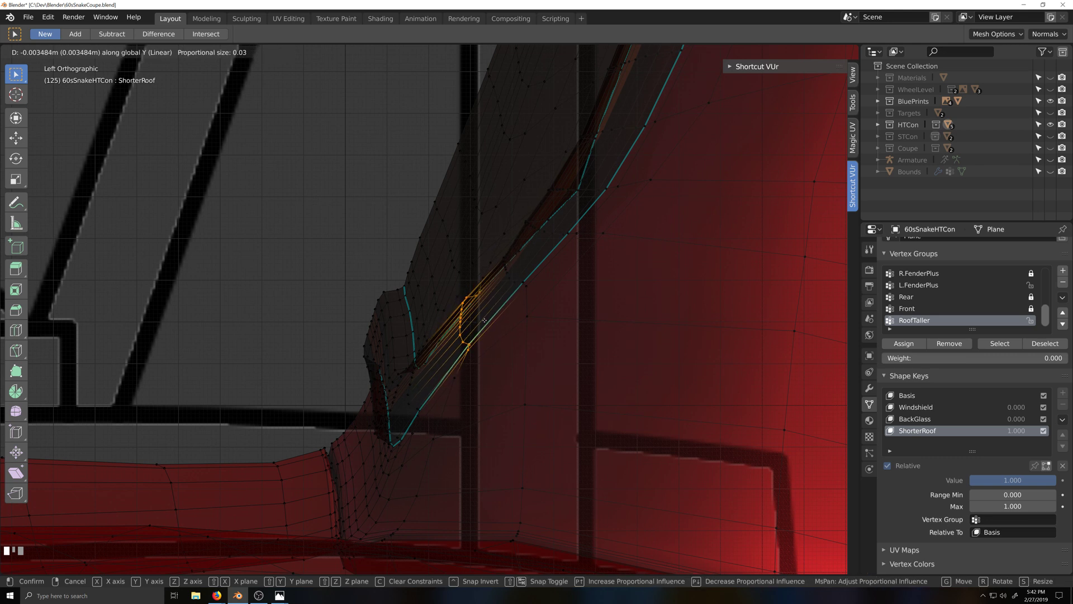
left_click(485, 320)
Return the hardtop to Object Mode and turn off X-ray for an opaque view of the back window
scroll(487, 324, "down", 3)
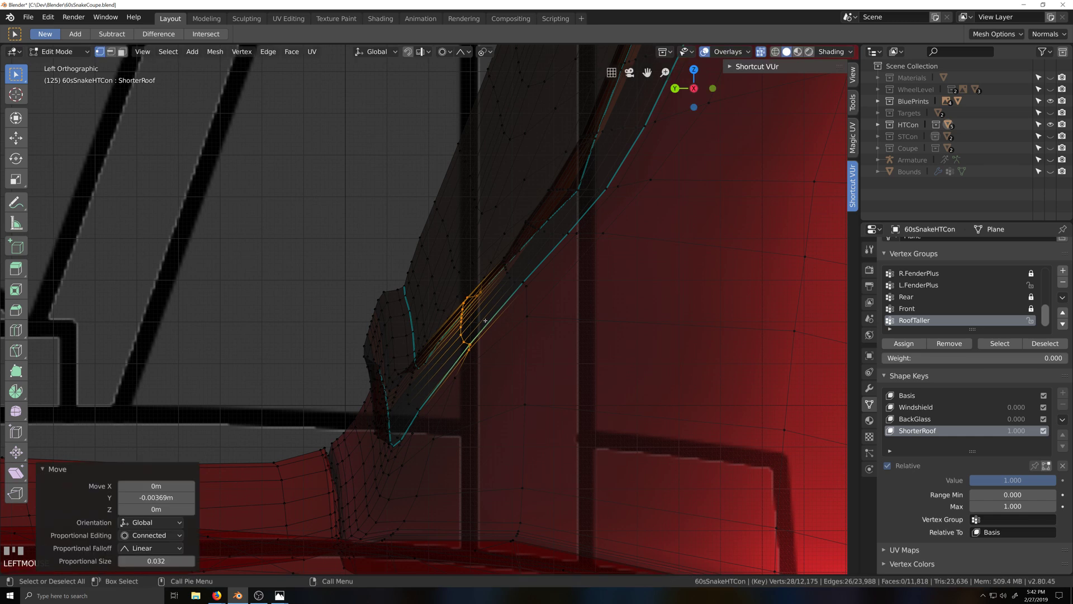
middle_click_drag(478, 341, 578, 429)
scroll(483, 383, "down", 3)
key("Tab")
key("alt+z")
scroll(581, 429, "up", 4)
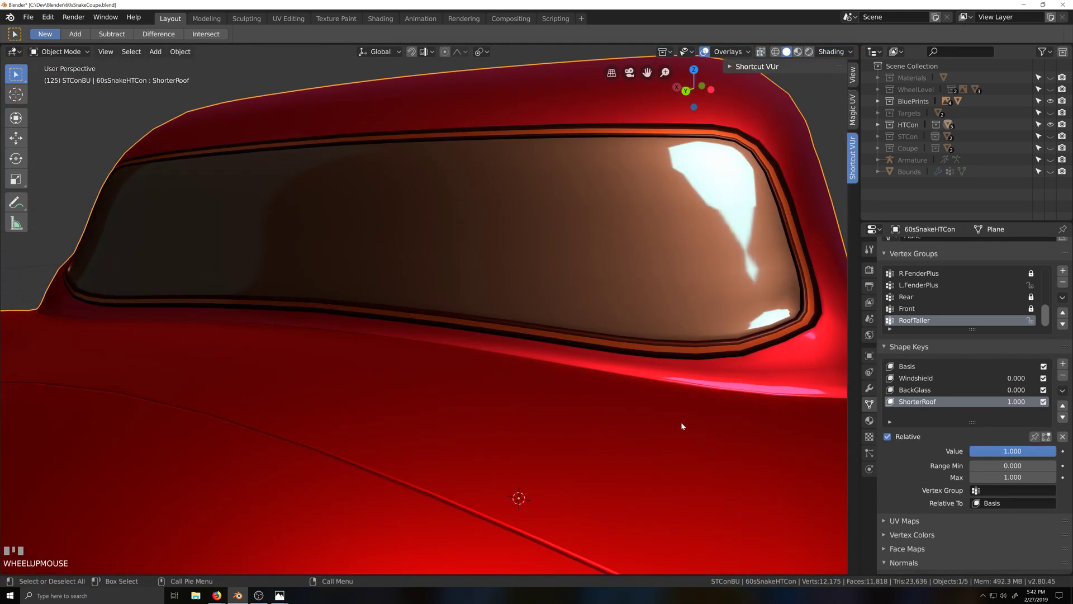
Examine the back window frame's lower corners and the roof's side profile on the shaded model
middle_click_drag(681, 422, 539, 404, "shift")
scroll(539, 406, "up", 1)
scroll(582, 426, "down", 5)
scroll(522, 400, "up", 3)
scroll(646, 319, "up", 2)
middle_click_drag(646, 319, 598, 320)
scroll(656, 318, "down", 5)
scroll(532, 346, "up", 2)
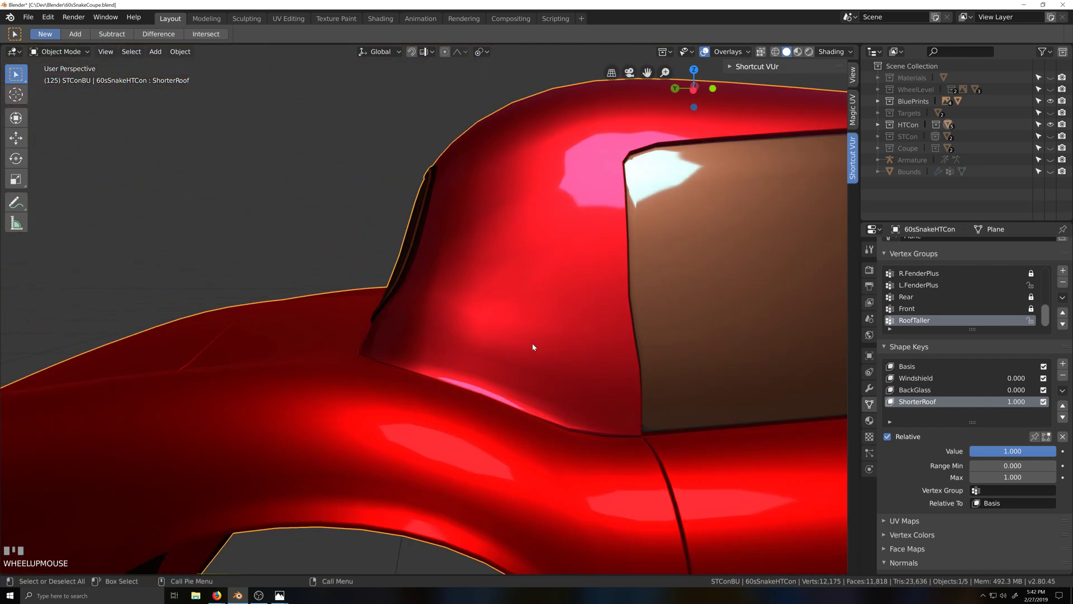
In Edit Mode, select the mesh region of the pillar between the back window and side window using Pick Shortest Path with Fill Region
middle_click_drag(532, 346, 486, 371)
key("Tab")
scroll(462, 386, "up", 2)
middle_click_drag(485, 322, 482, 322)
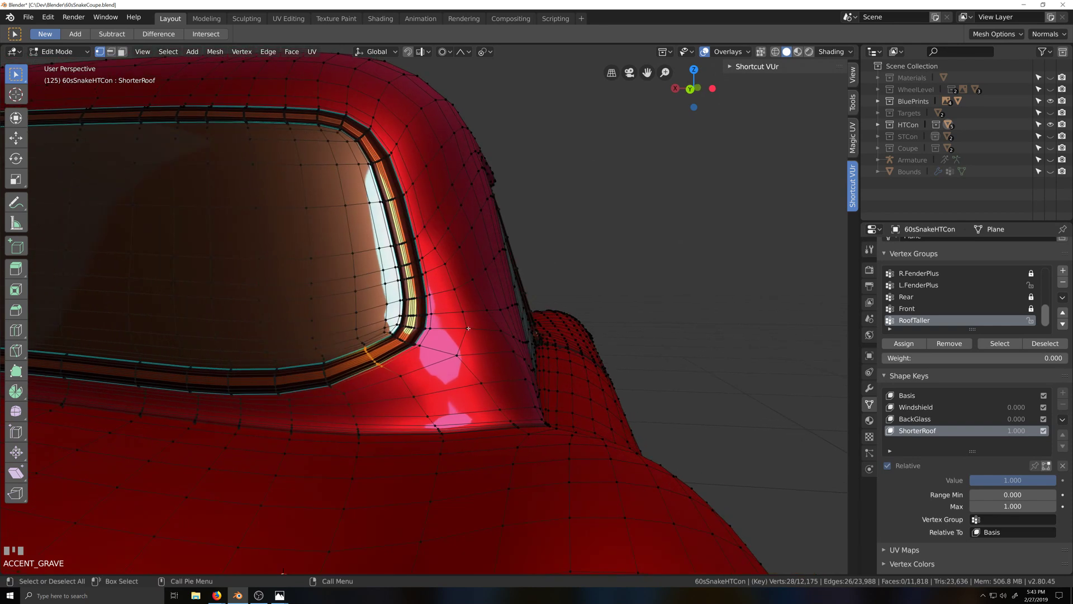
scroll(474, 327, "down", 3)
middle_click_drag(473, 327, 458, 383)
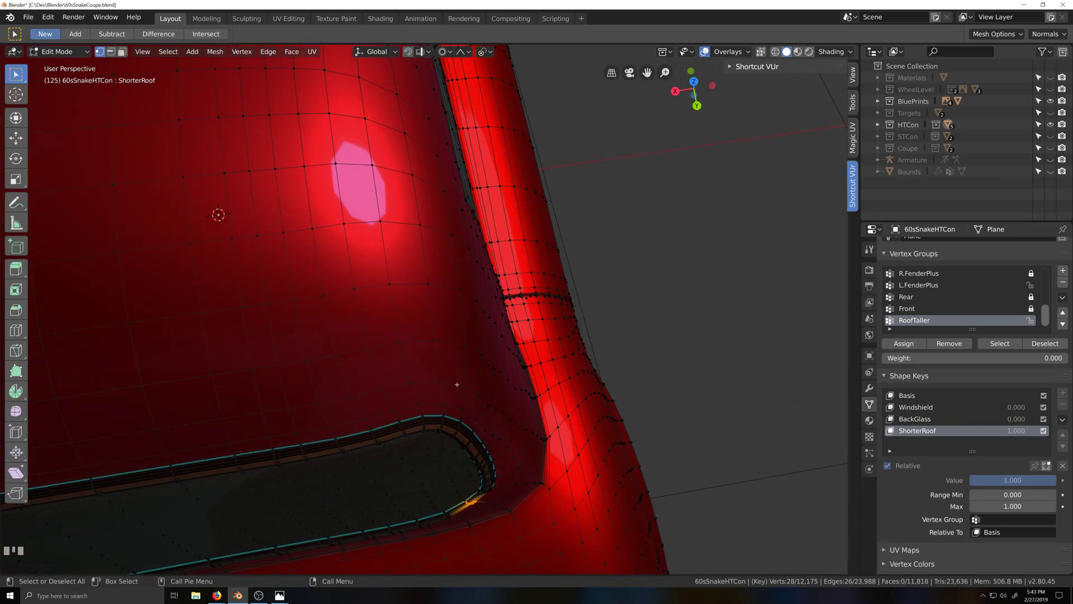
middle_click_drag(510, 408, 435, 246)
left_click(423, 443)
left_click(461, 152, "ctrl+shift")
Try Smooth Vertices on the selected pillar region with a smoothing of 0.500 and check the shading in Object Mode
key("F3")
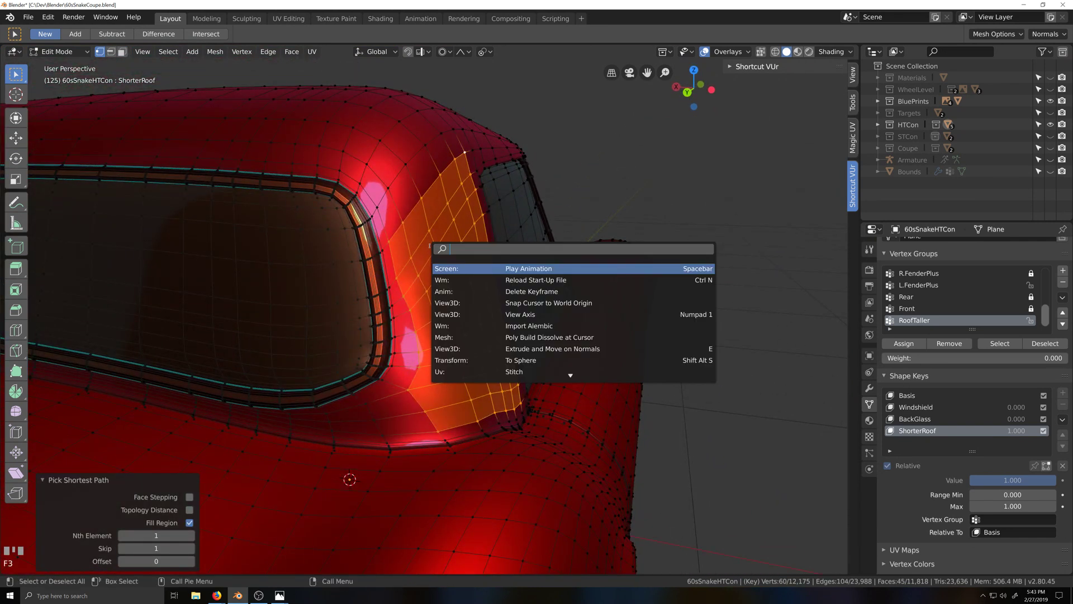
type("smooth")
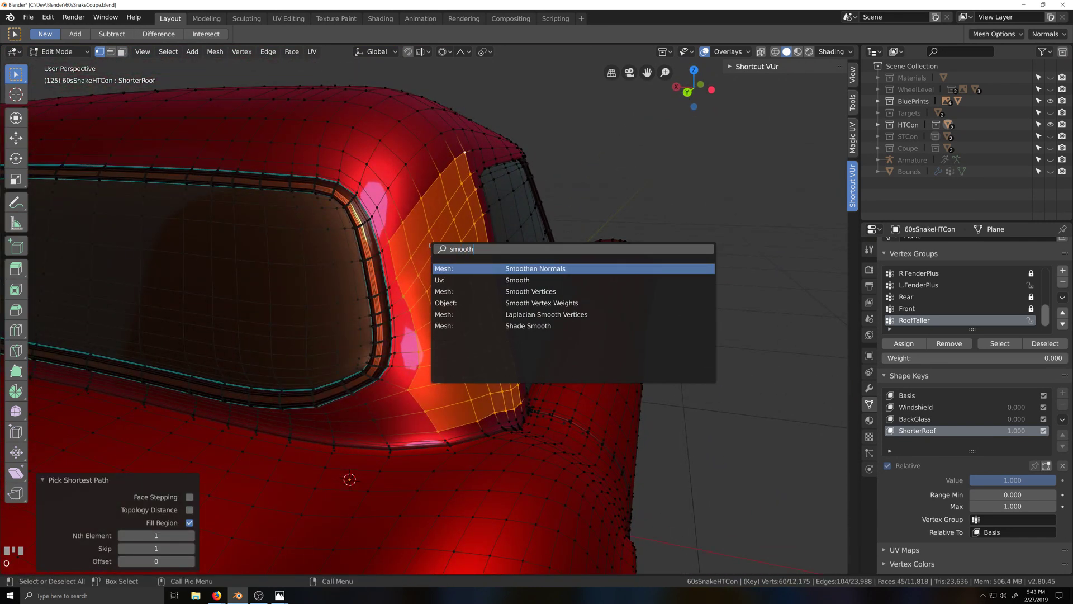
left_click(541, 292)
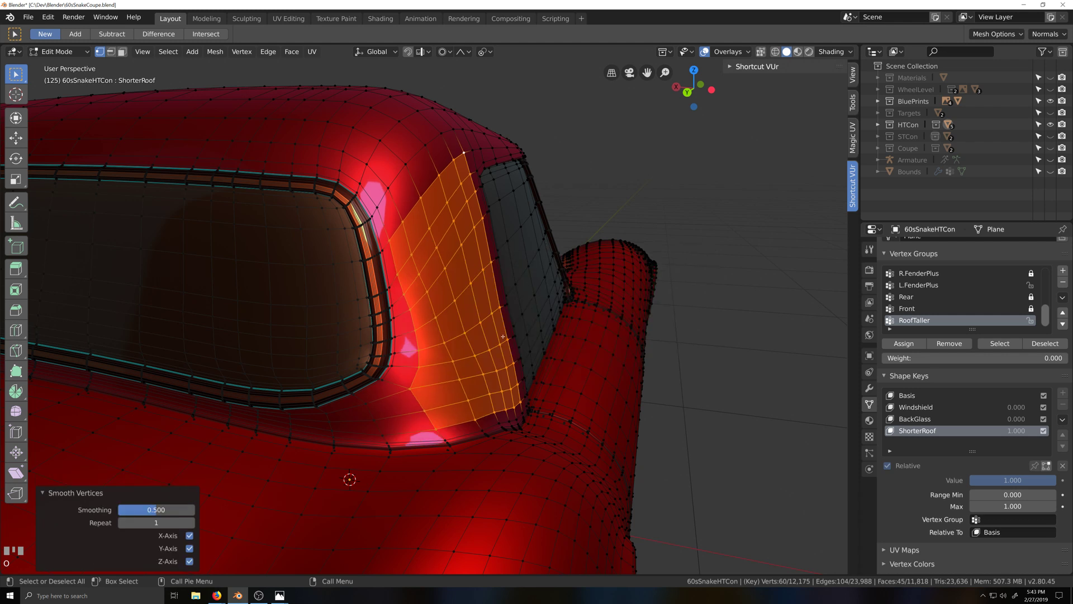
key("grave")
key("Tab")
key("grave")
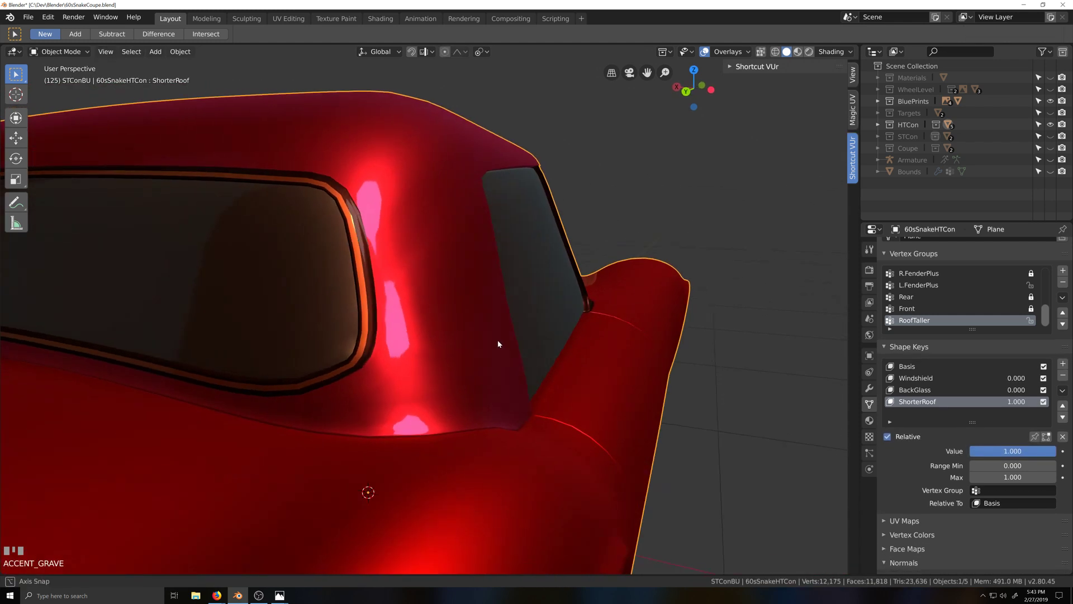
key("Tab")
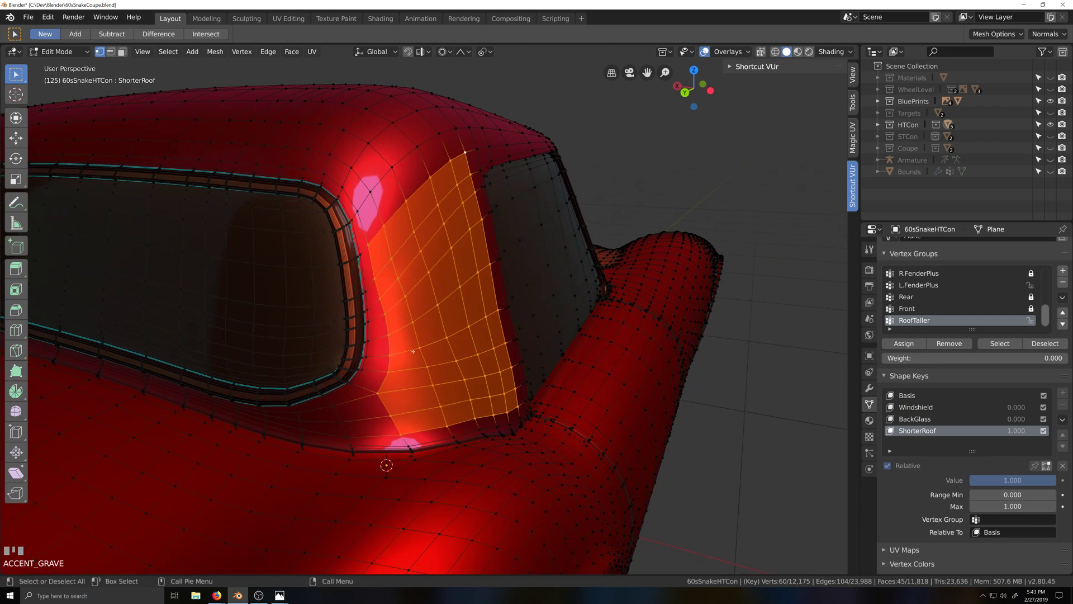
Undo the vertex smoothing on the pillar, keeping the pillar region selected in Edit Mode
scroll(413, 351, "down", 1)
key("ctrl+z")
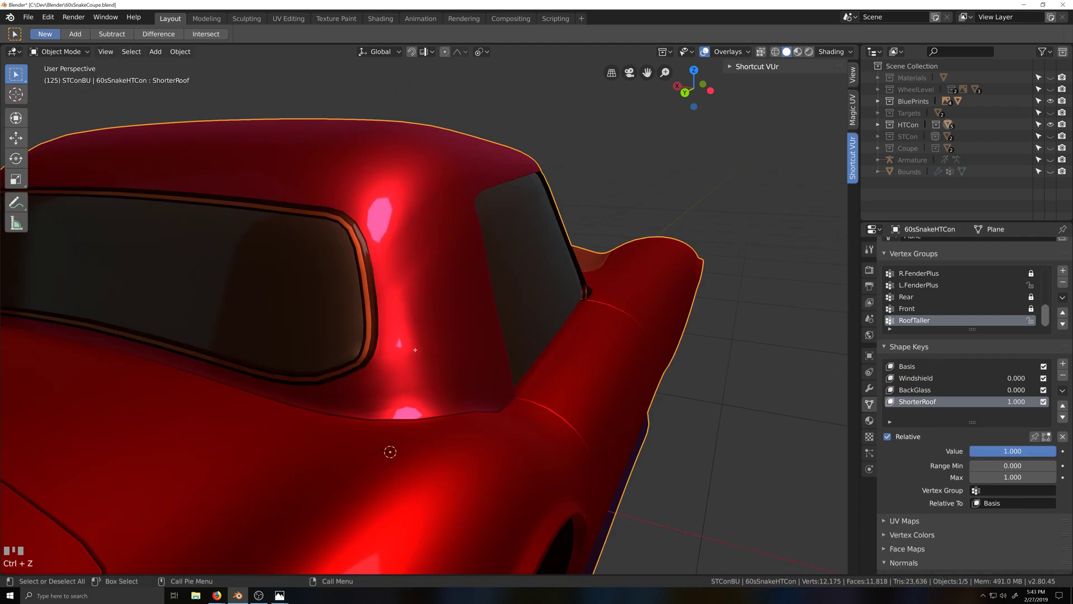
key("ctrl+z")
key("ctrl+z")
scroll(338, 332, "down", 4)
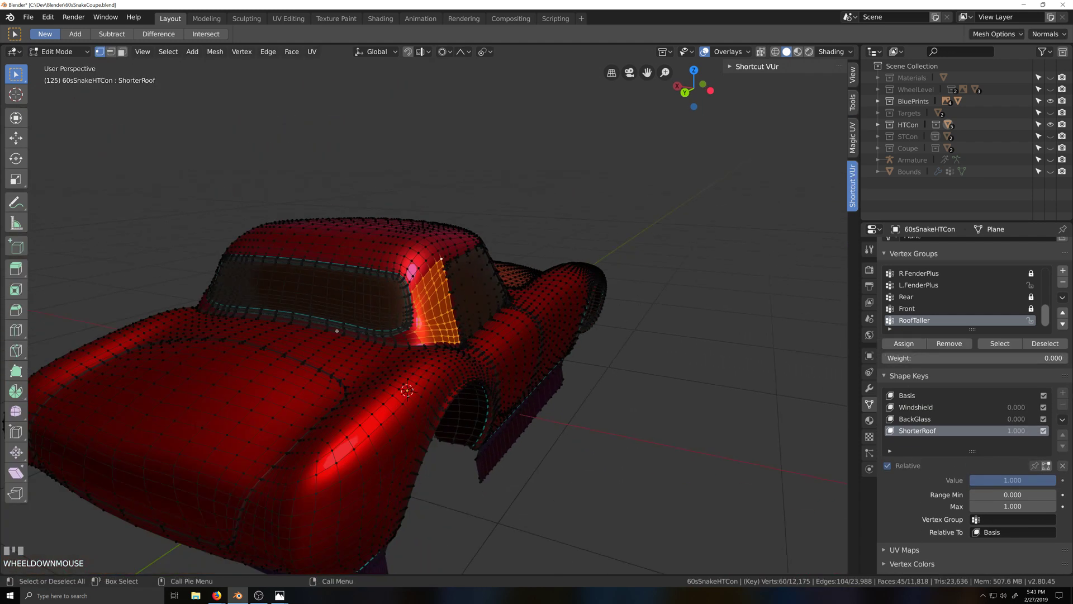
Extend the selection to the matching pillar vertices on the opposite side, using circle select with X-ray in left orthographic view
scroll(329, 335, "up", 1)
scroll(329, 335, "up", 2)
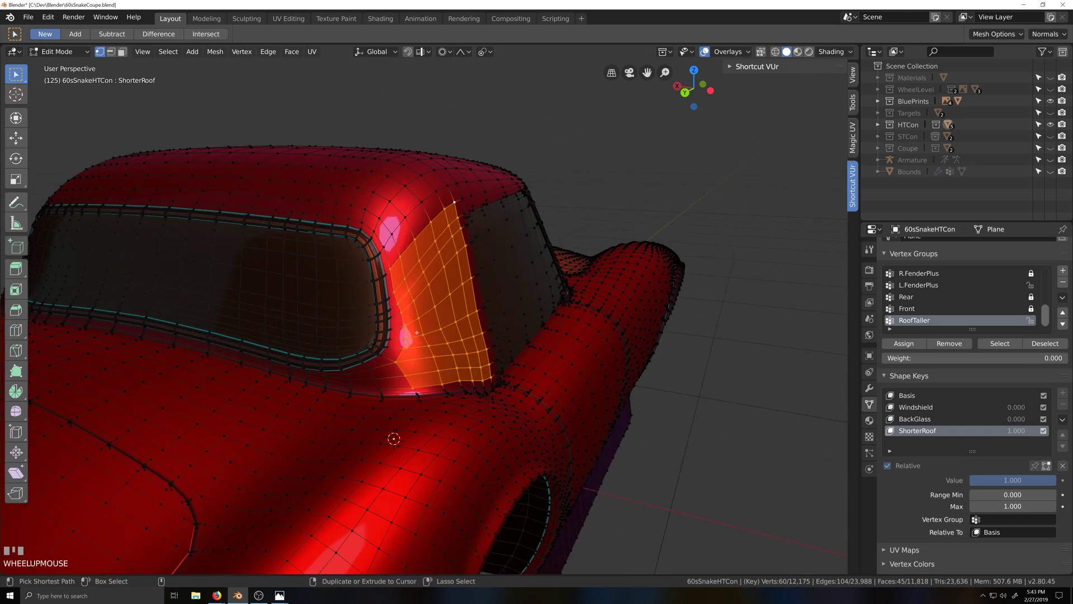
key("ctrl+KP_3")
scroll(438, 274, "up", 4)
key("shift+grave")
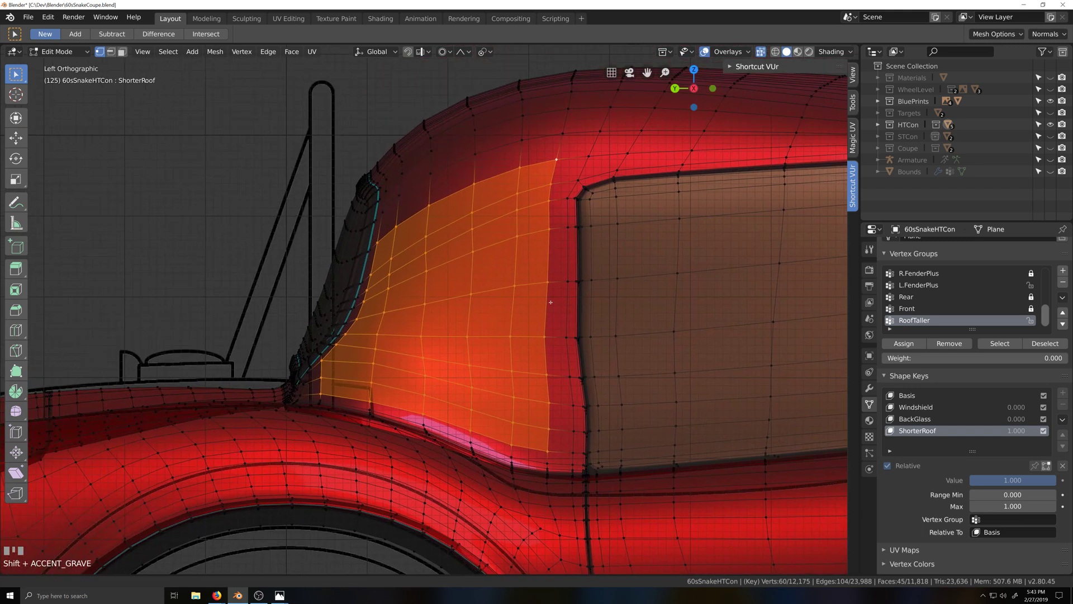
key("c")
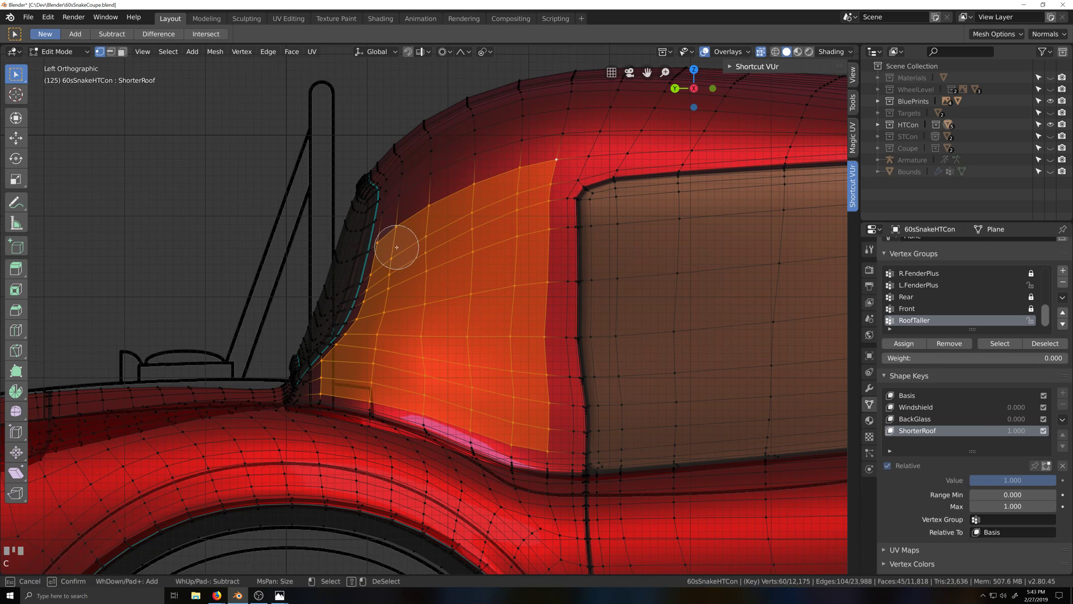
mouse_move(405, 241)
left_mouse_down()
mouse_move(470, 196)
mouse_move(532, 175)
mouse_move(543, 413)
mouse_move(510, 333)
mouse_move(492, 213)
mouse_move(469, 269)
mouse_move(469, 408)
mouse_move(419, 376)
mouse_move(429, 266)
mouse_move(391, 270)
mouse_move(377, 380)
left_mouse_up()
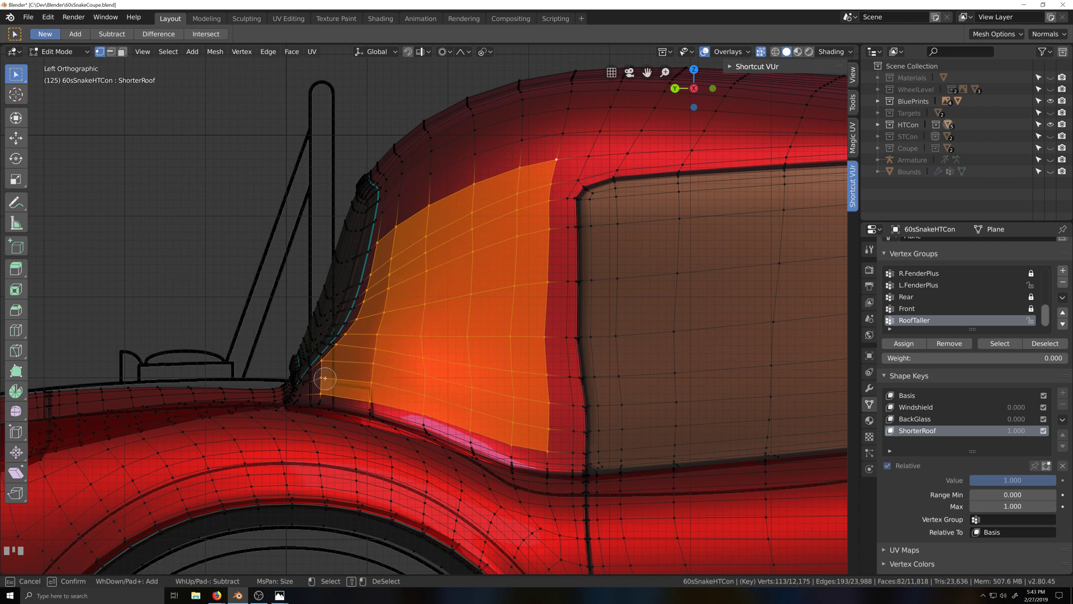
left_click_drag(325, 377, 327, 367)
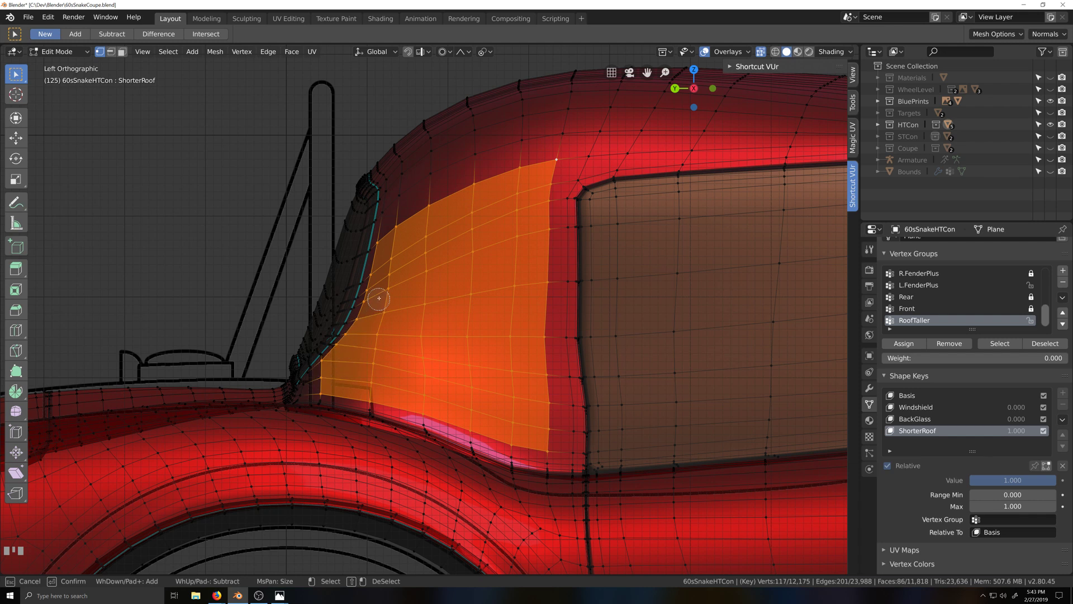
left_click_drag(373, 308, 381, 278)
key("Escape")
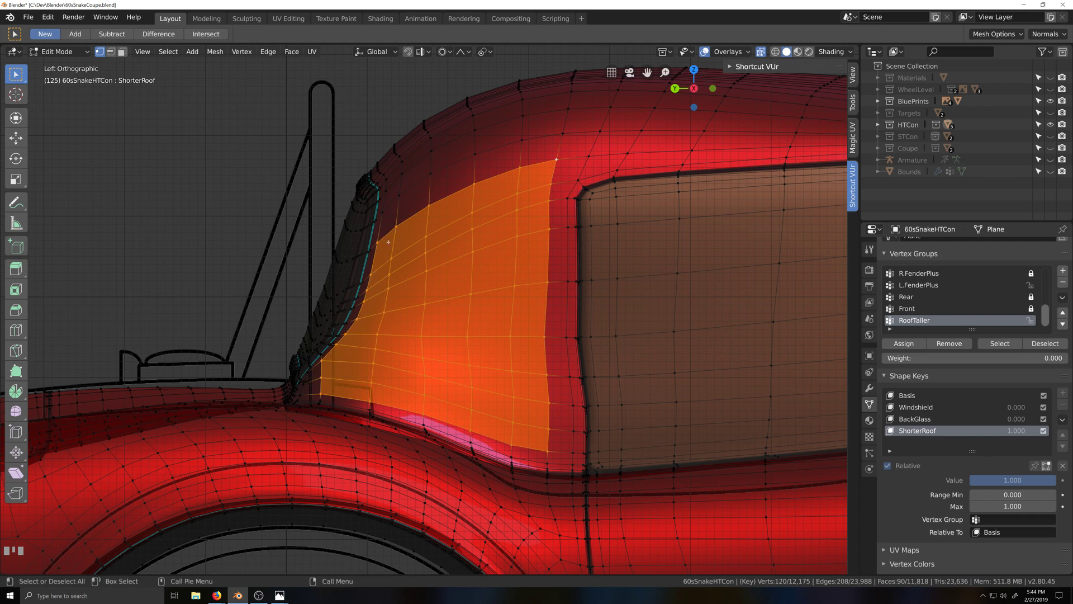
Apply Smooth Vertices to both pillars with X-ray off, a smoothing of 1.000 and 2 repeats, and return to Object Mode
scroll(387, 242, "down", 3)
key("grave")
key("shift+grave")
scroll(439, 326, "up", 3)
key("grave")
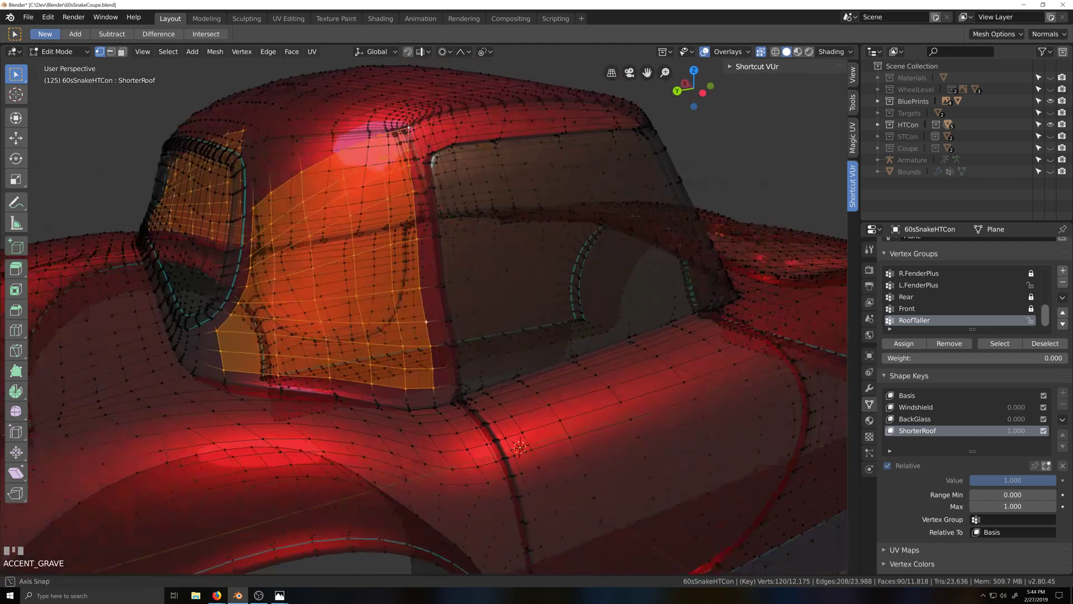
key("shift+grave")
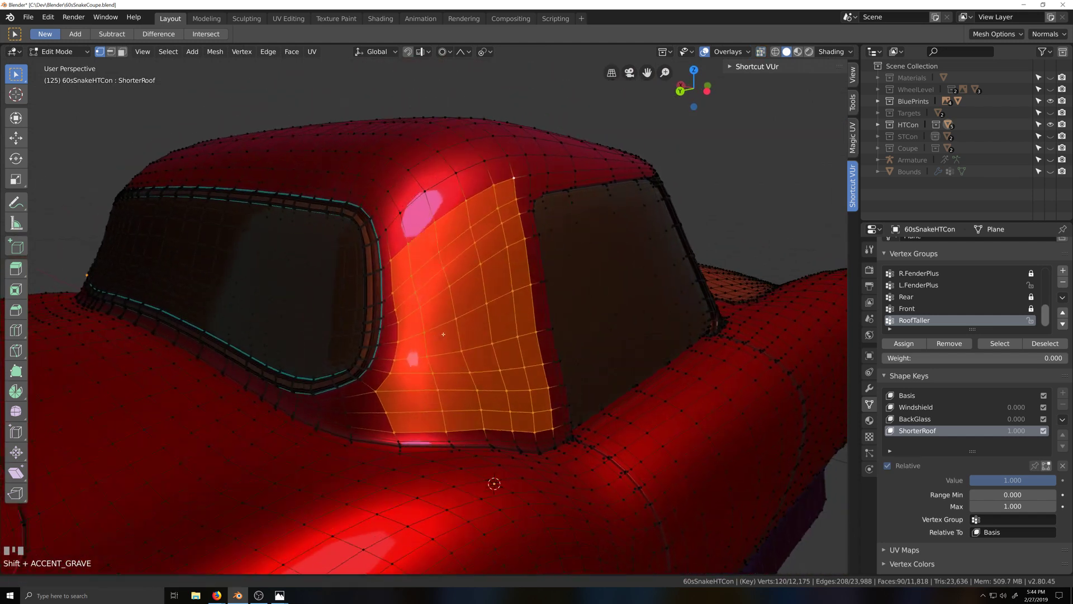
key("F3")
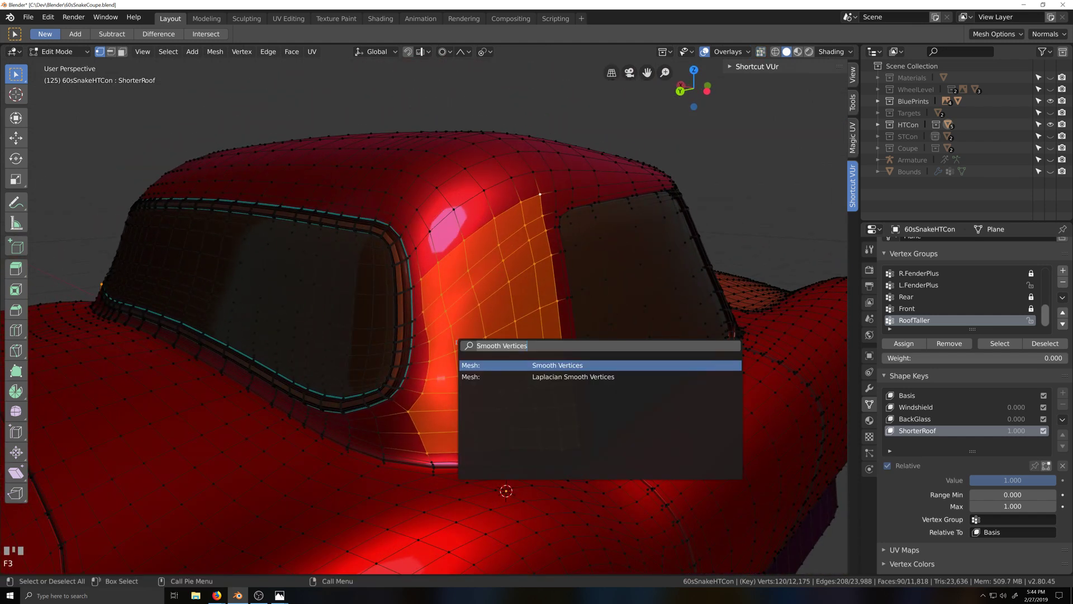
key("Return")
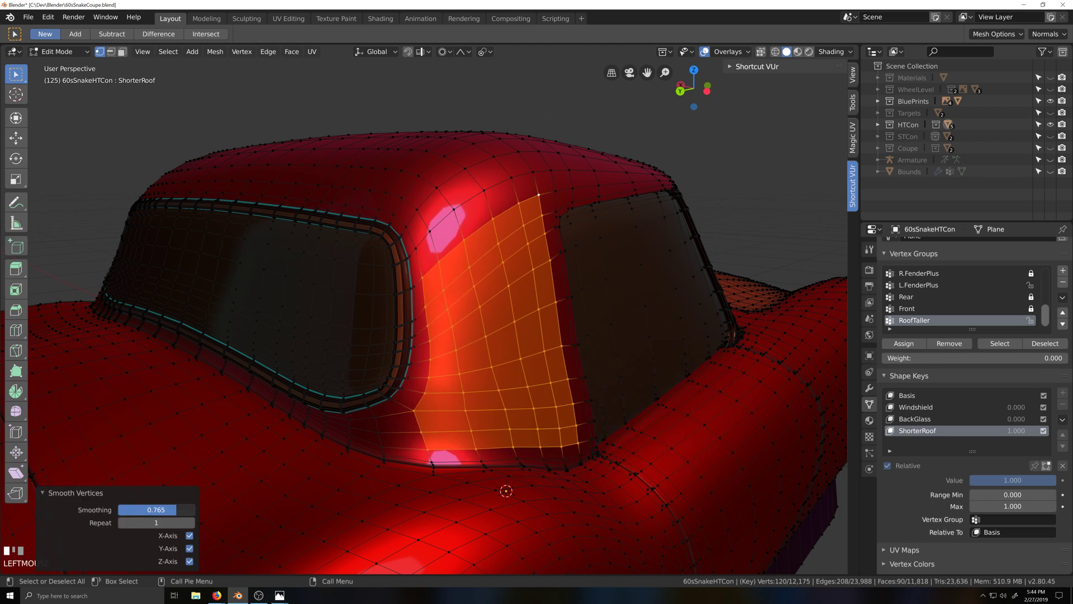
key("shift+grave")
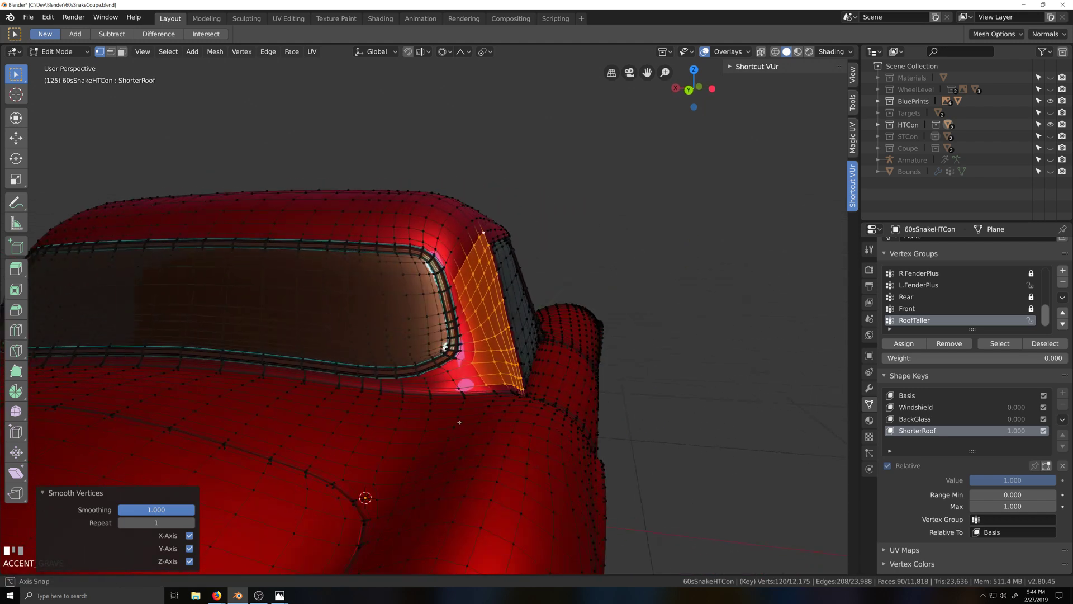
middle_click_drag(467, 419, 438, 435)
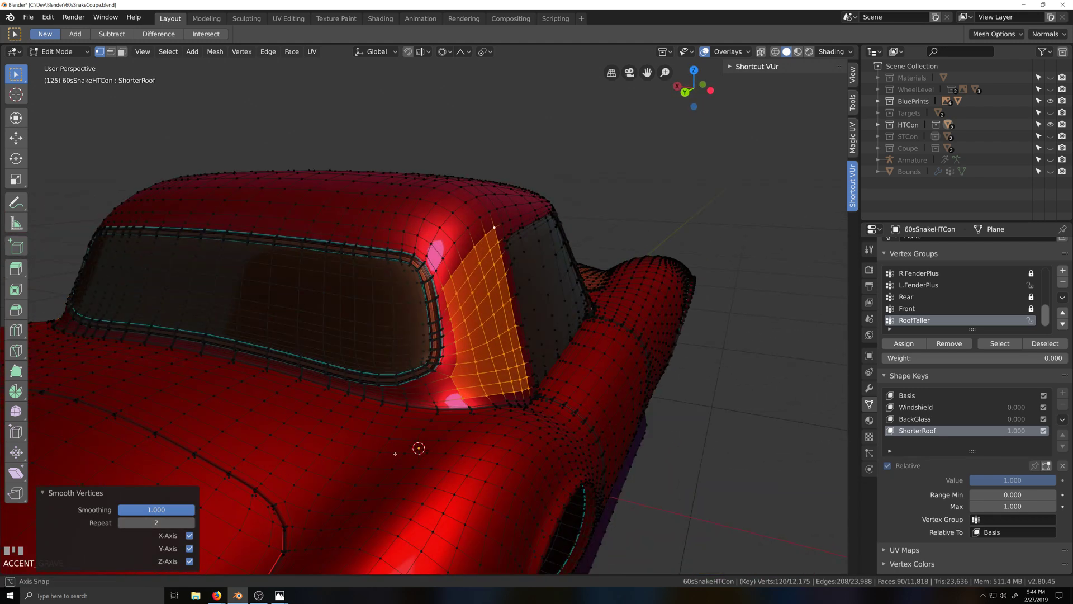
mouse_move(395, 454)
middle_mouse_down()
mouse_move(419, 466)
mouse_move(376, 469)
mouse_move(403, 454)
mouse_move(370, 468)
mouse_move(391, 463)
middle_mouse_up()
scroll(375, 468, "down", 3)
key("grave")
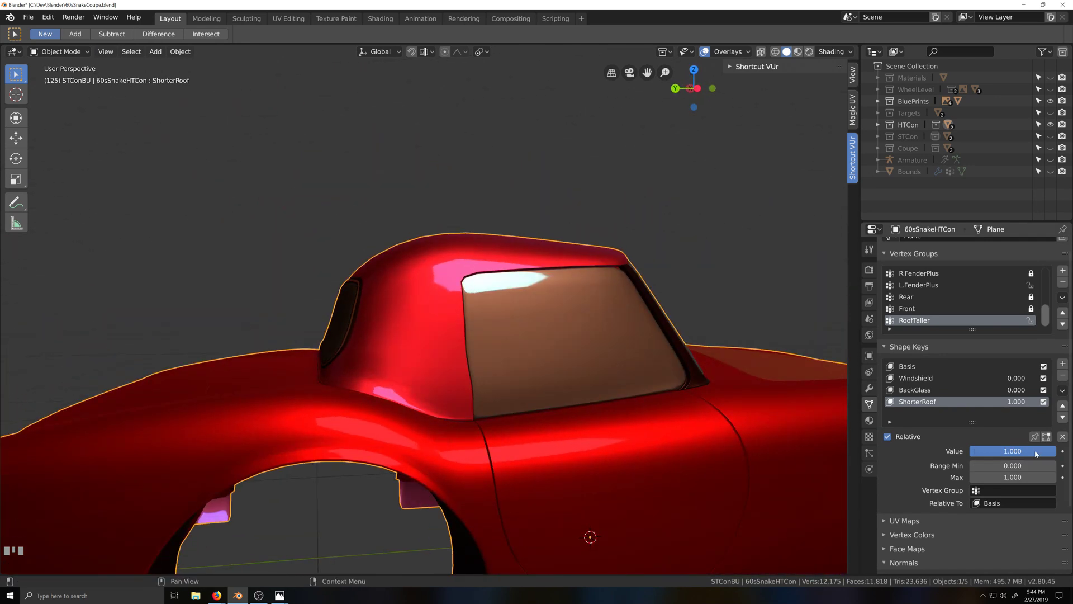
Compare the hardtop with and without ShorterRoof by lowering its value to 0.000 and restoring it to 1.000
left_click_drag(1036, 454, 971, 454)
scroll(622, 408, "down", 4)
middle_click_drag(621, 408, 644, 420)
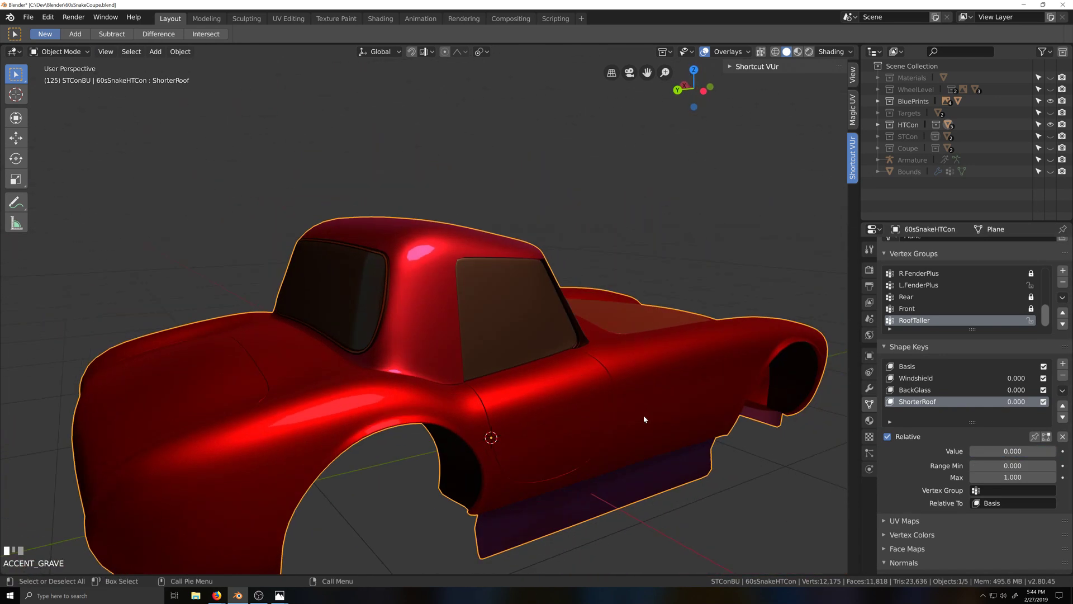
left_click_drag(977, 451, 857, 448)
key("shift+grave")
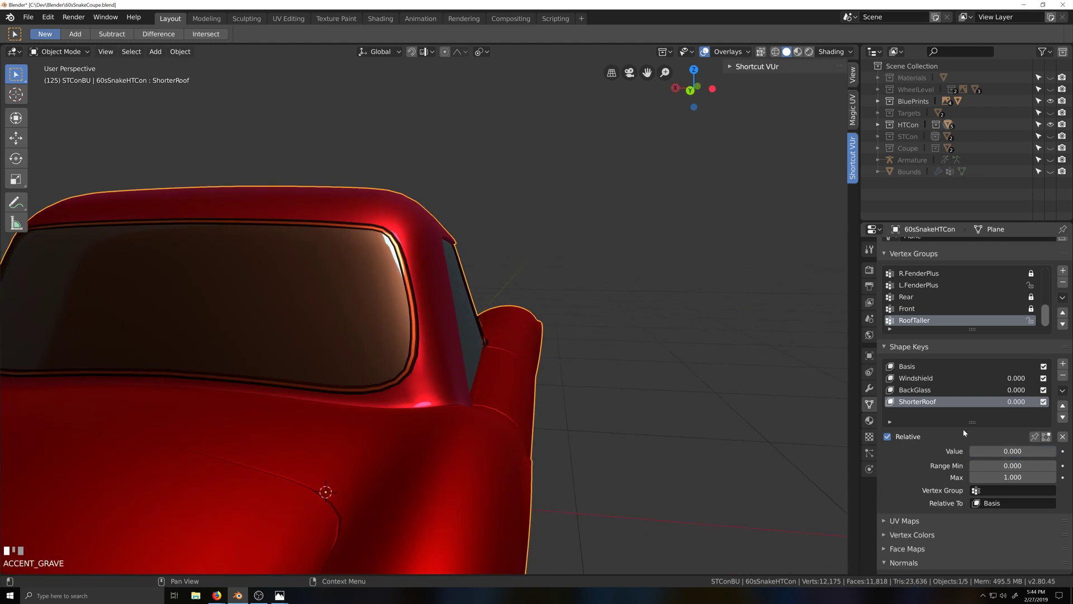
left_click_drag(977, 452, 1056, 451)
scroll(299, 533, "up", 3)
key("shift+grave")
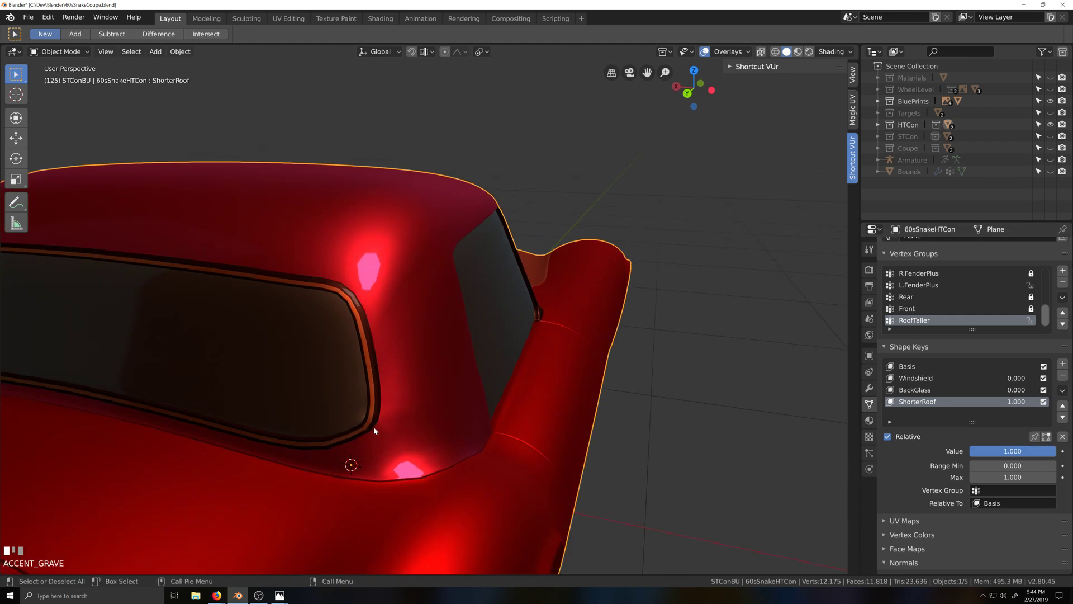
Examine the back window's lower corner and the adjoining pillar mesh in Edit Mode
key("Tab")
key("grave")
key("shift+grave")
scroll(416, 427, "up", 2)
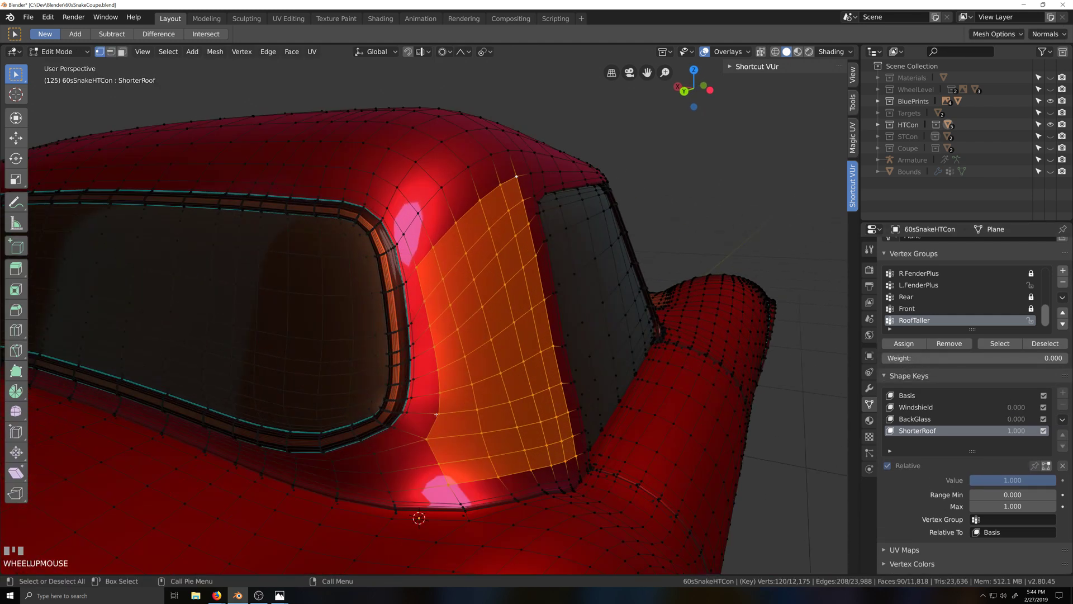
key("shift+grave")
scroll(500, 367, "up", 2)
key("grave")
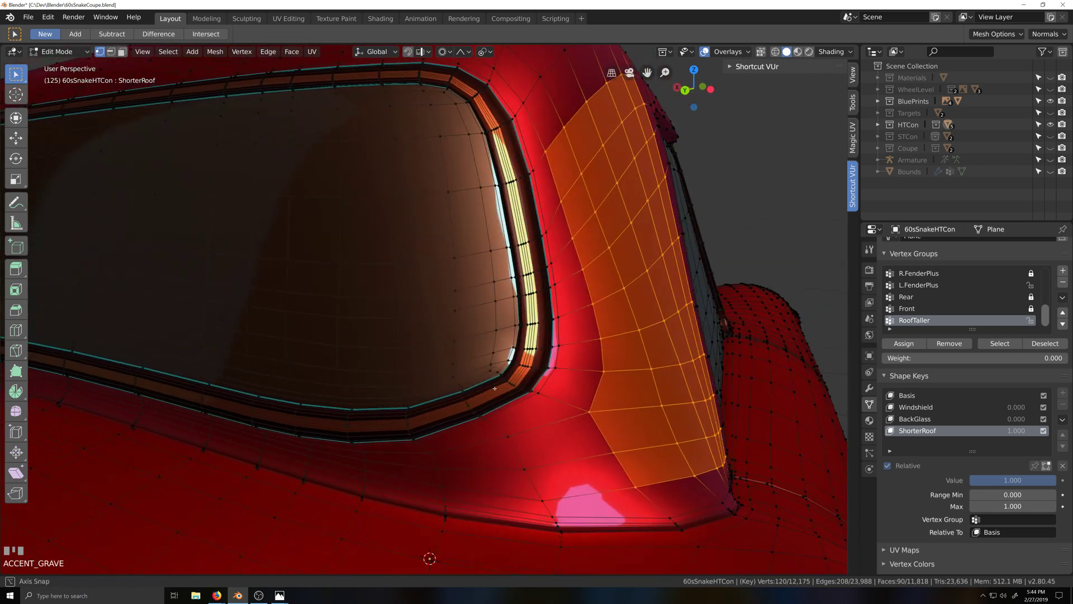
middle_click_drag(490, 389, 509, 384)
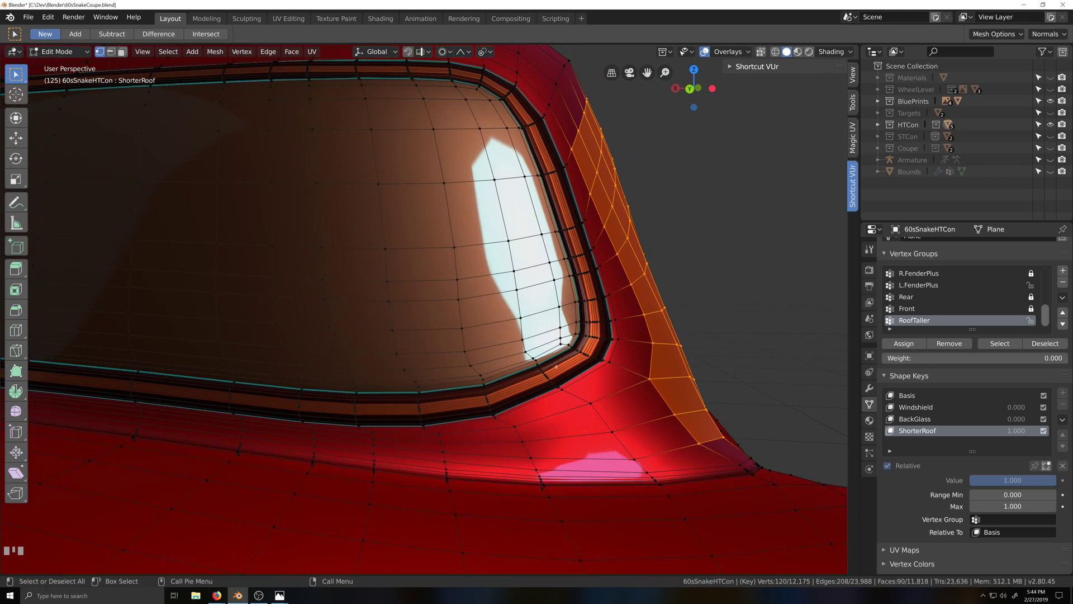
middle_click_drag(603, 416, 468, 395)
scroll(400, 384, "up", 3)
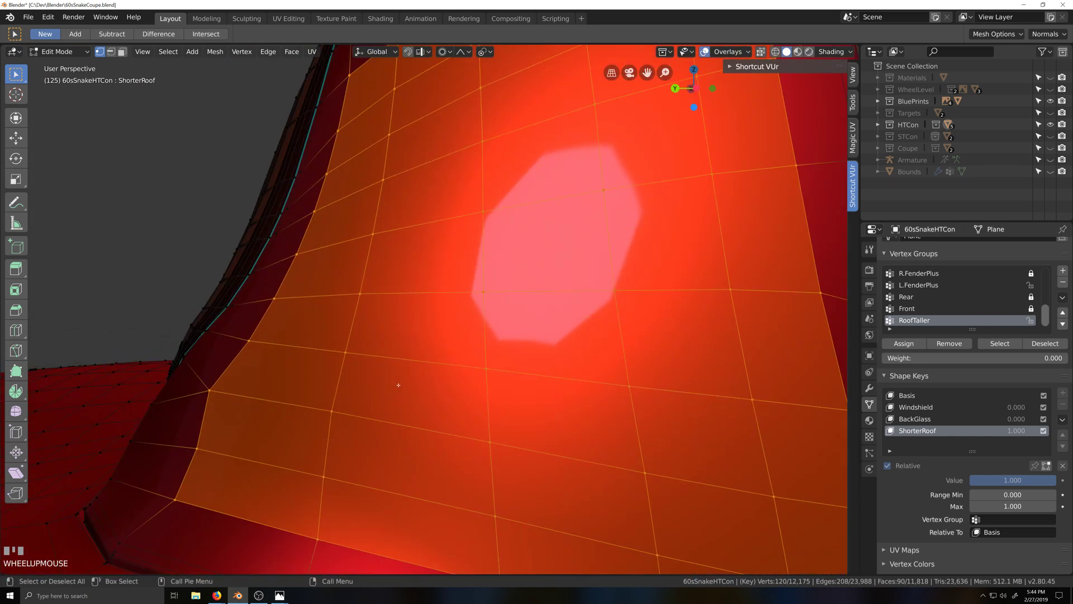
middle_click_drag(398, 383, 514, 398, "shift")
scroll(394, 386, "up", 3)
scroll(393, 384, "down", 2)
scroll(515, 398, "down", 2)
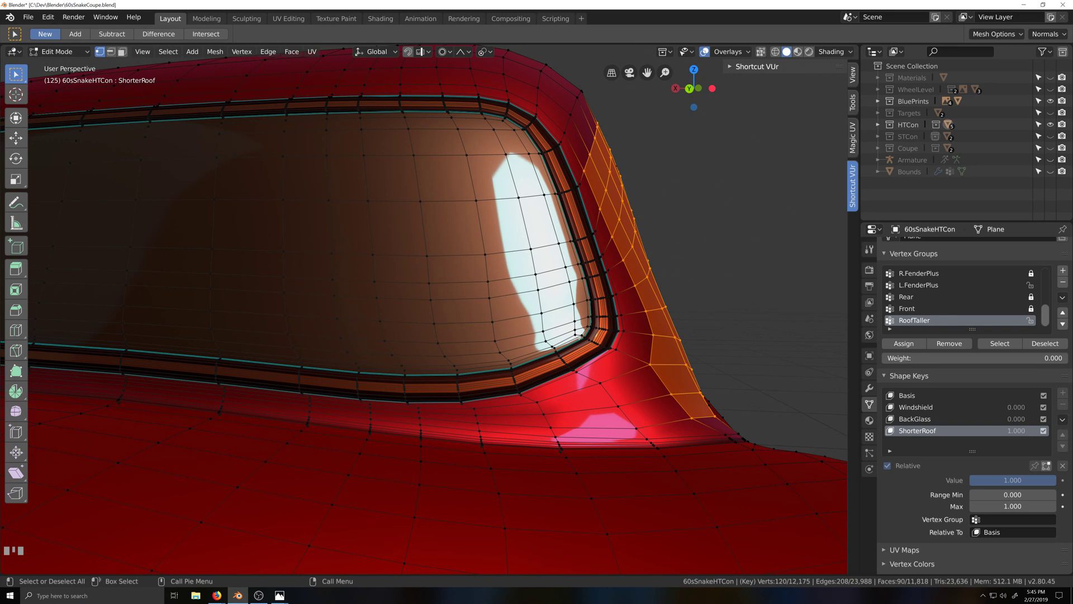
Select the vertex row crossing the window frame at one lower corner and add the matching row at the opposite corner
left_click(573, 333)
left_click(612, 349, "ctrl+shift")
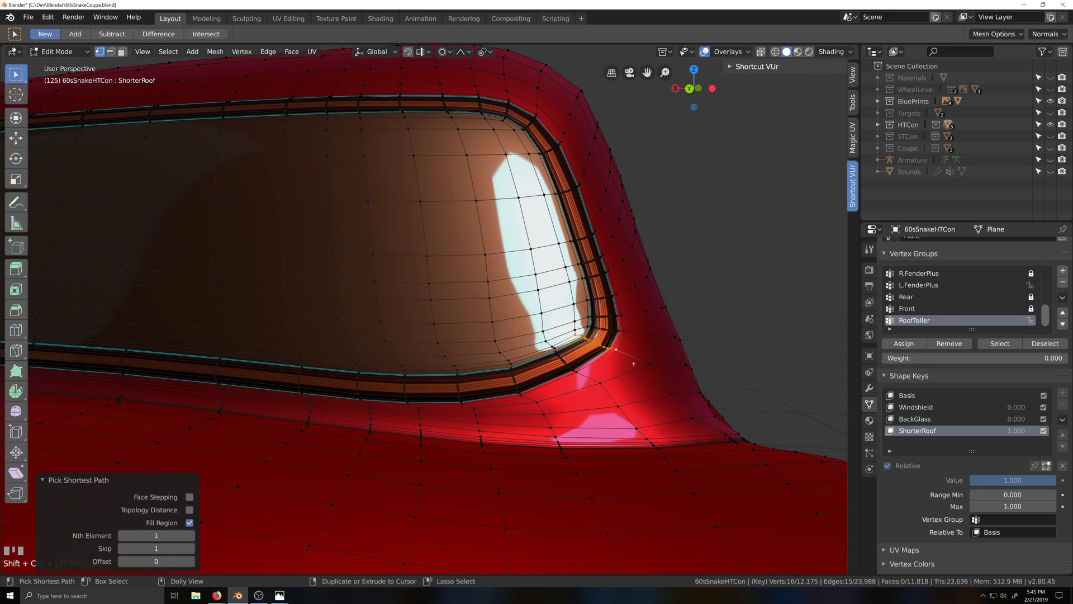
scroll(383, 328, "down", 4)
key("shift+grave")
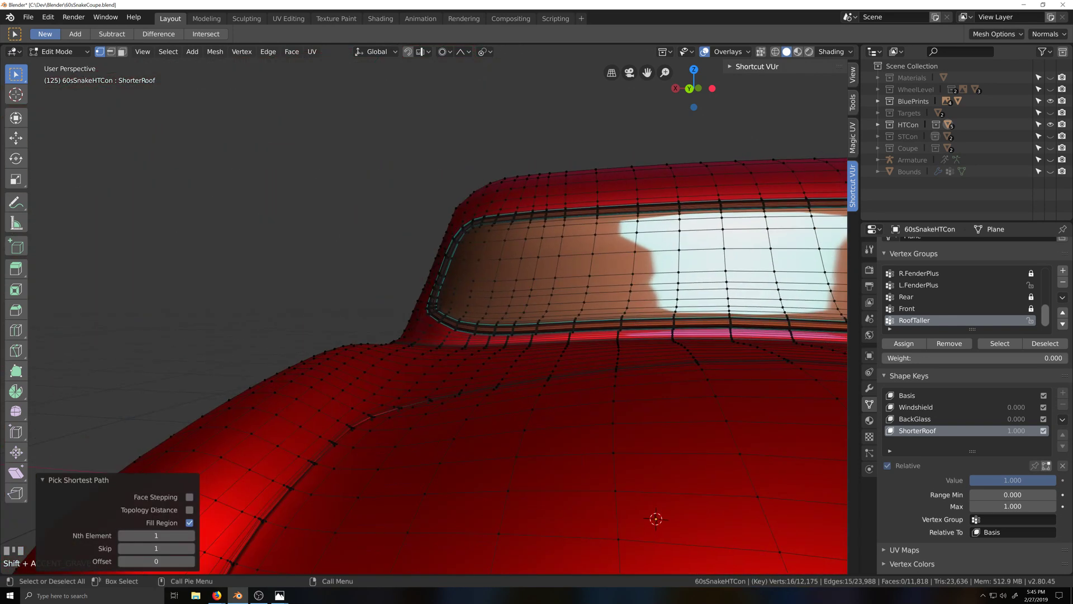
scroll(439, 348, "up", 3)
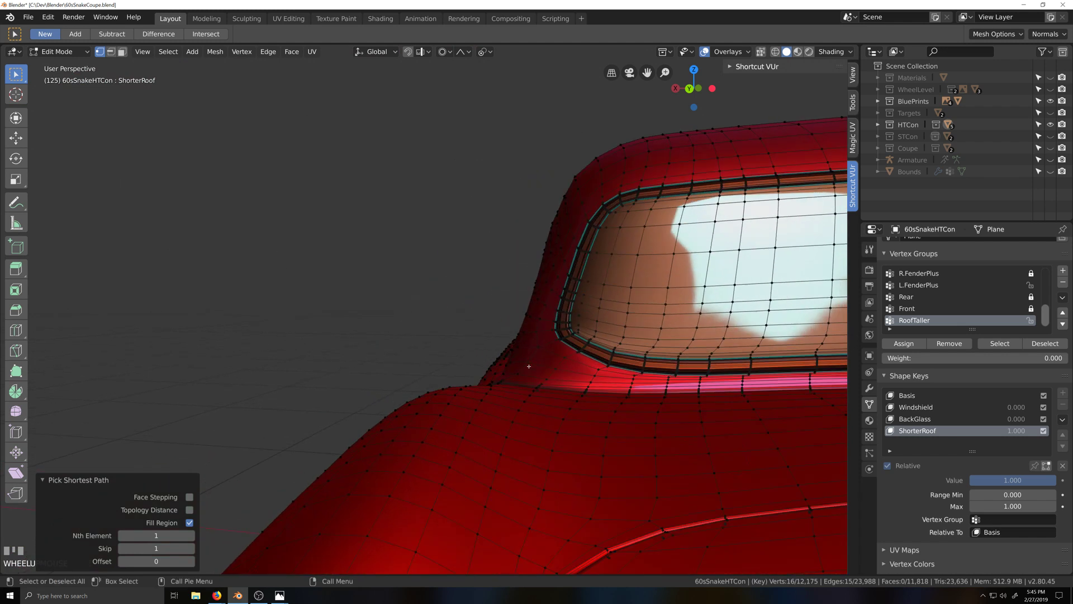
left_click(618, 340, "shift")
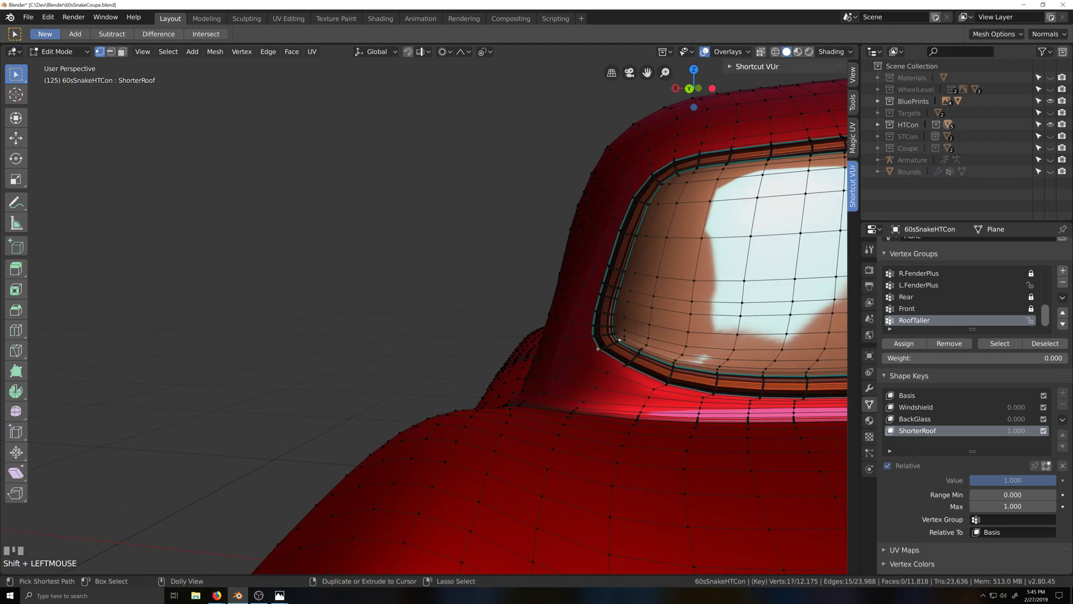
left_click(600, 349, "ctrl+shift")
scroll(568, 353, "down", 1)
left_click(566, 353, "ctrl+shift")
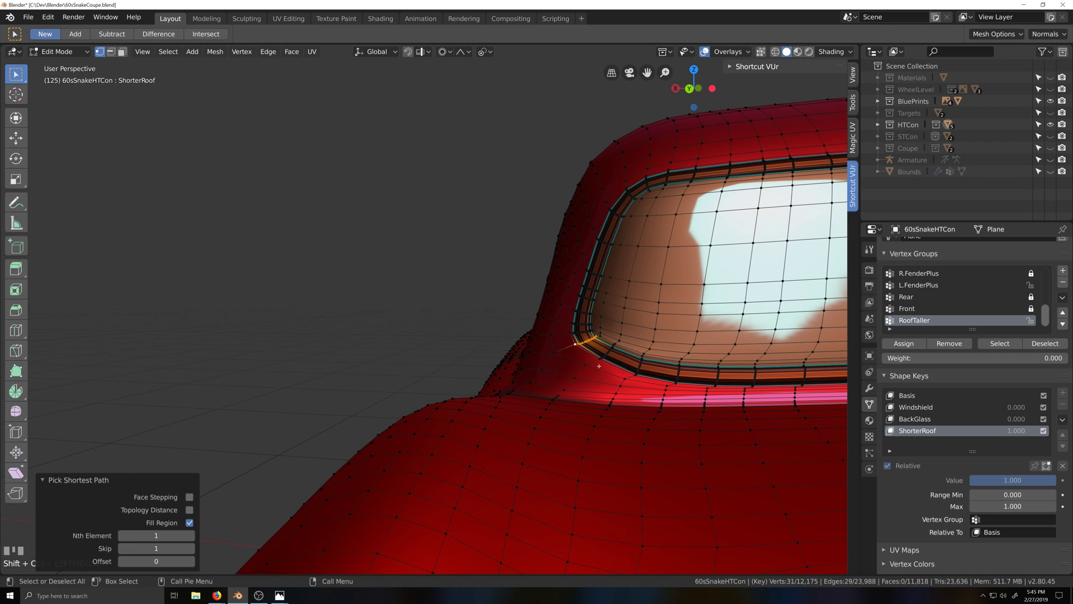
Save the car file and show the car in back orthographic view
key("shift+grave")
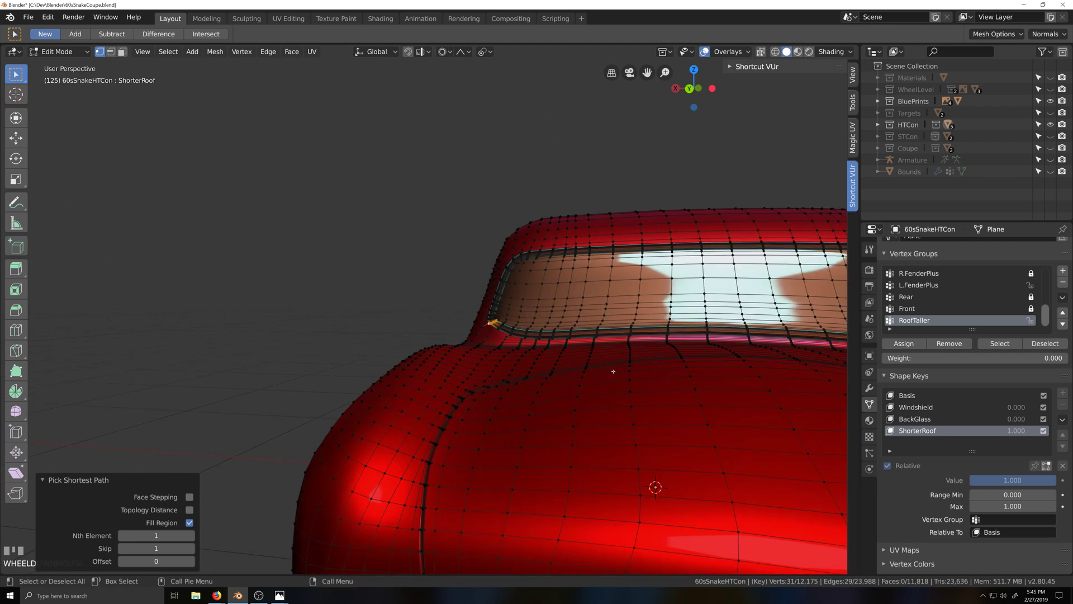
key("ctrl+s")
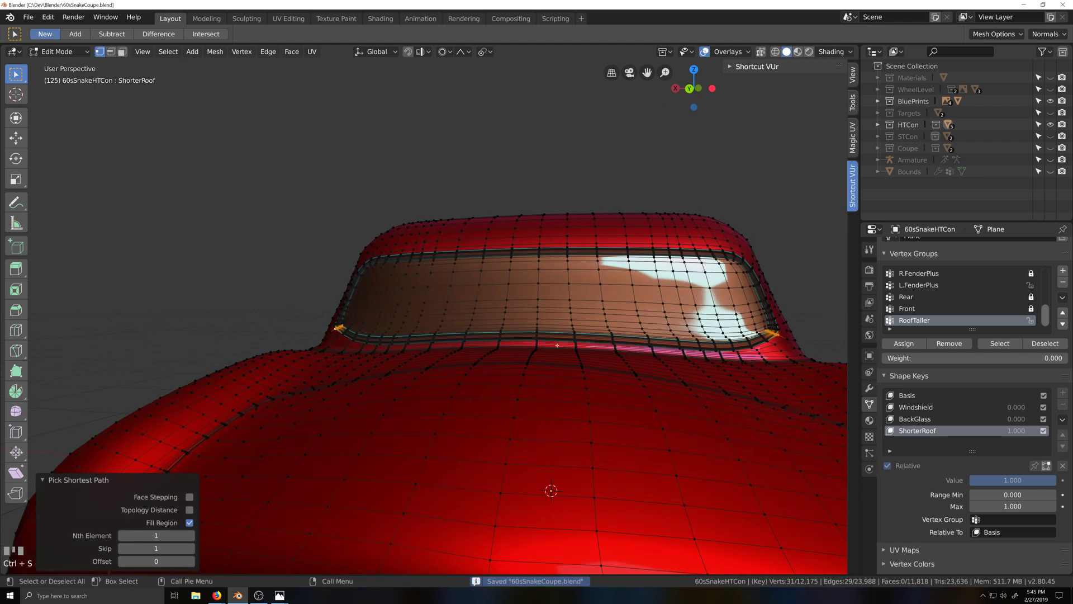
key("shift+grave")
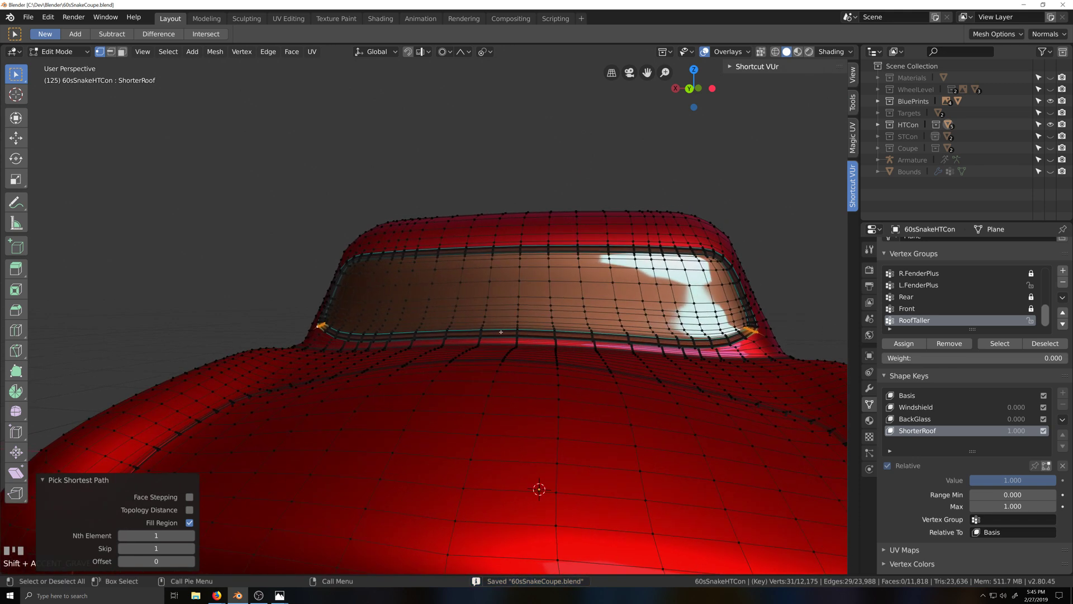
key("ctrl+KP_1")
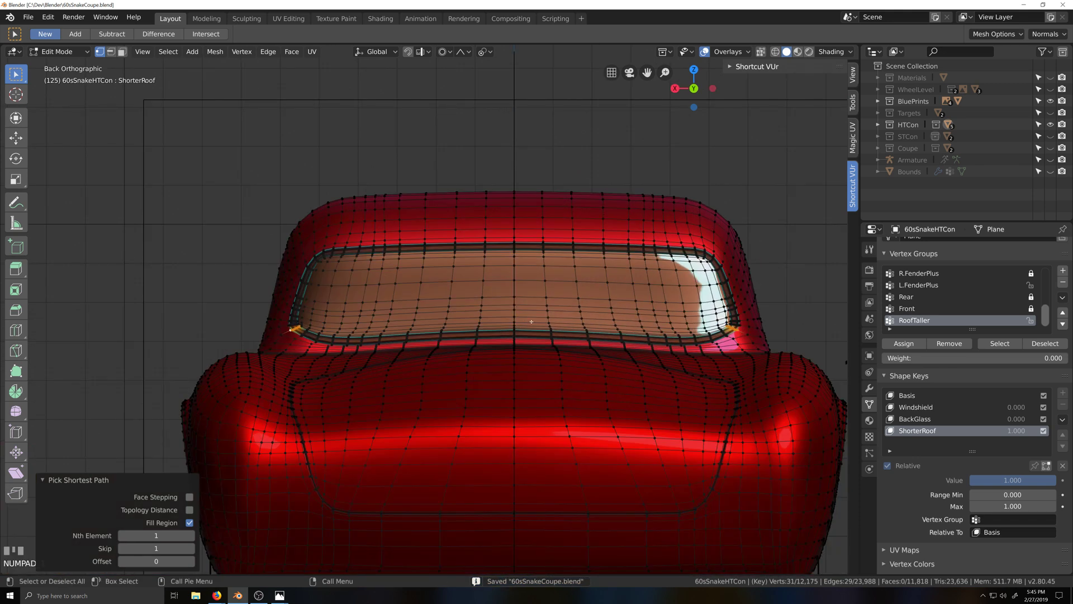
key("g")
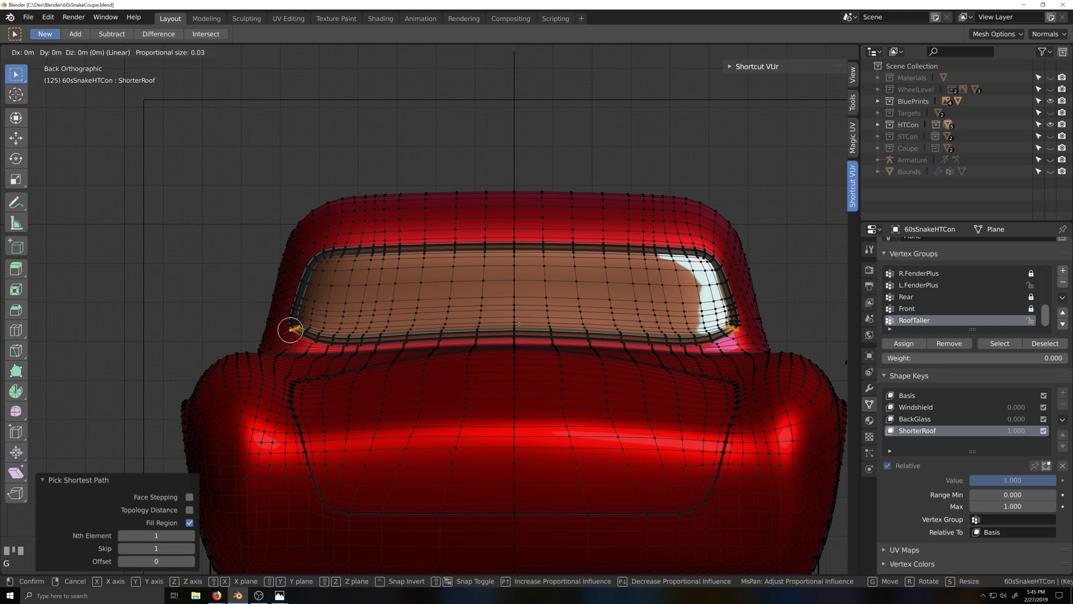
key("z")
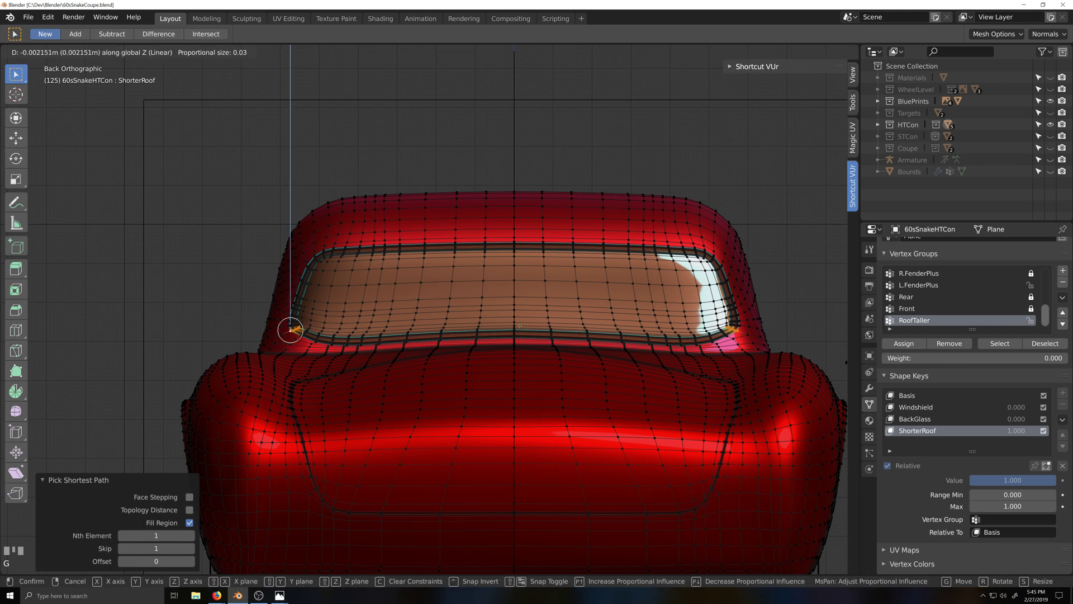
scroll(291, 330, "down", 13)
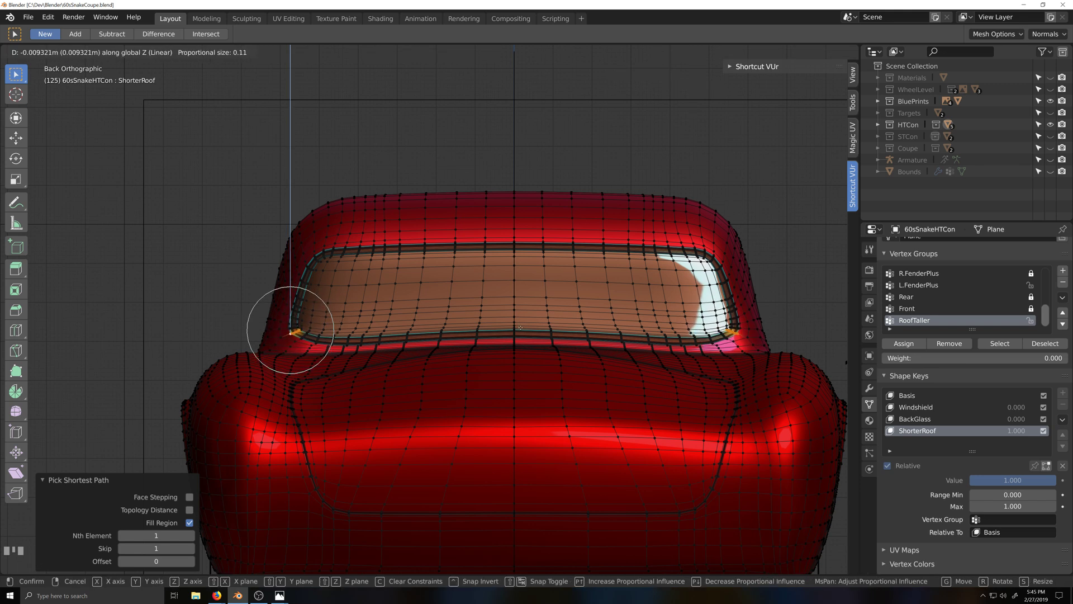
scroll(290, 330, "up", 4)
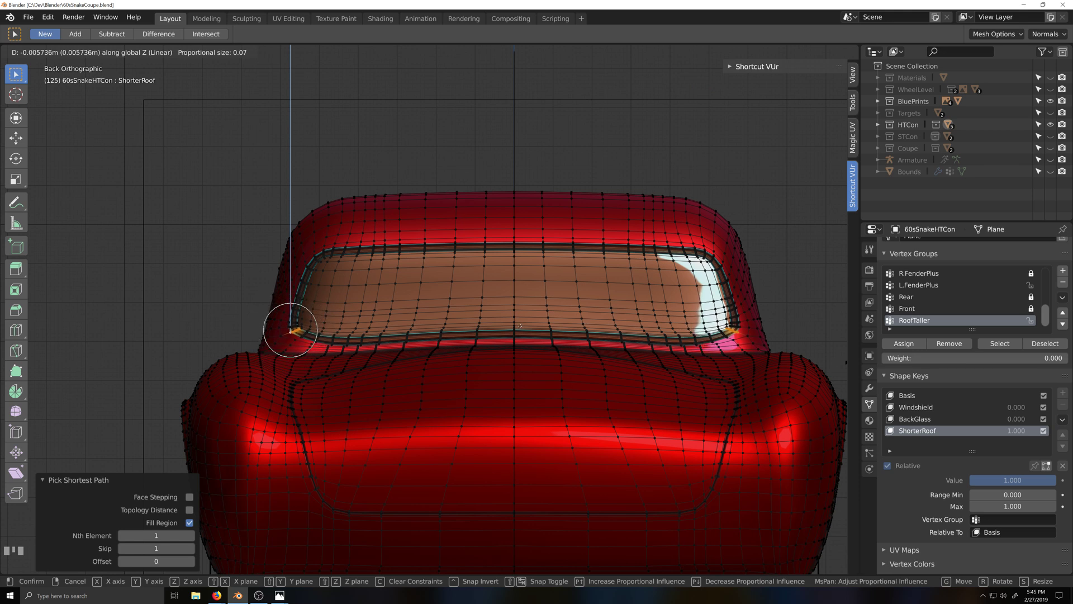
right_click(290, 330)
Lower the selected window-corner rows by about 0.0093 m along Z, using connected proportional editing with linear falloff and a size of about 0.06
left_click(450, 54)
left_click(486, 105)
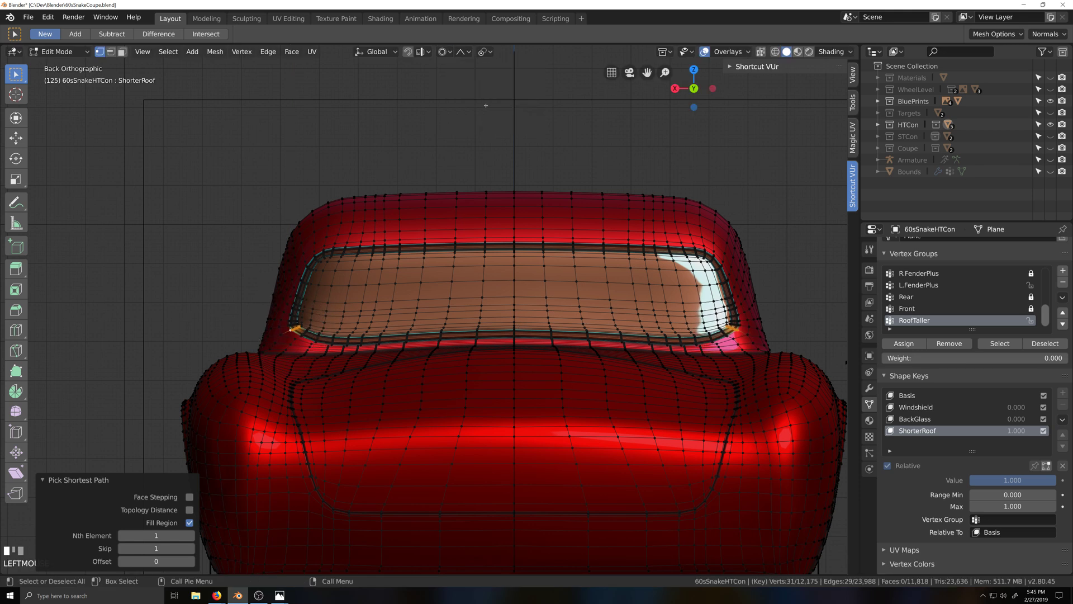
key("g")
key("z")
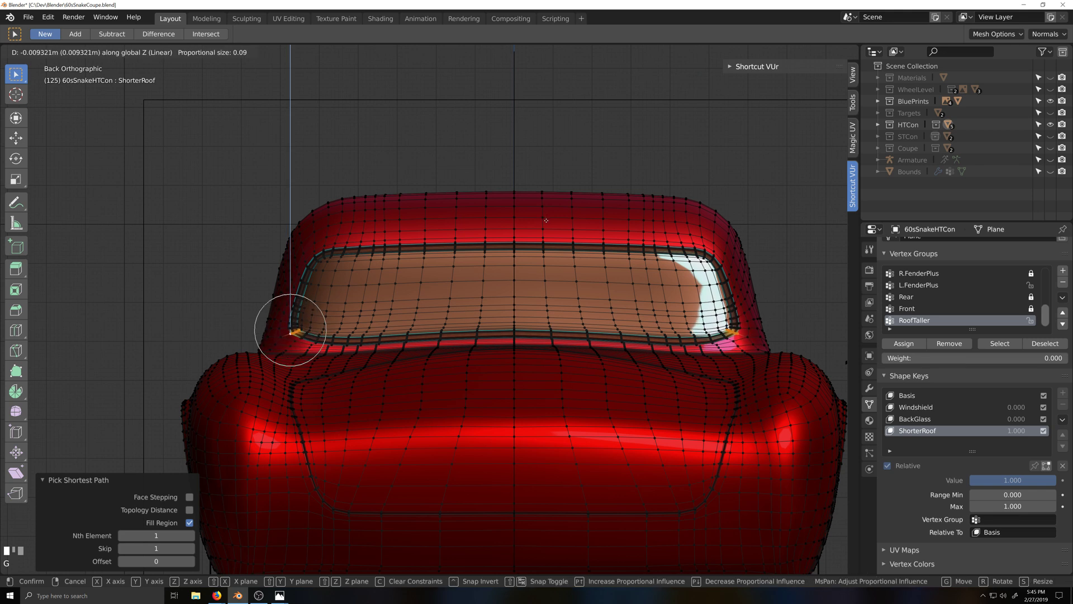
scroll(290, 330, "up", 1)
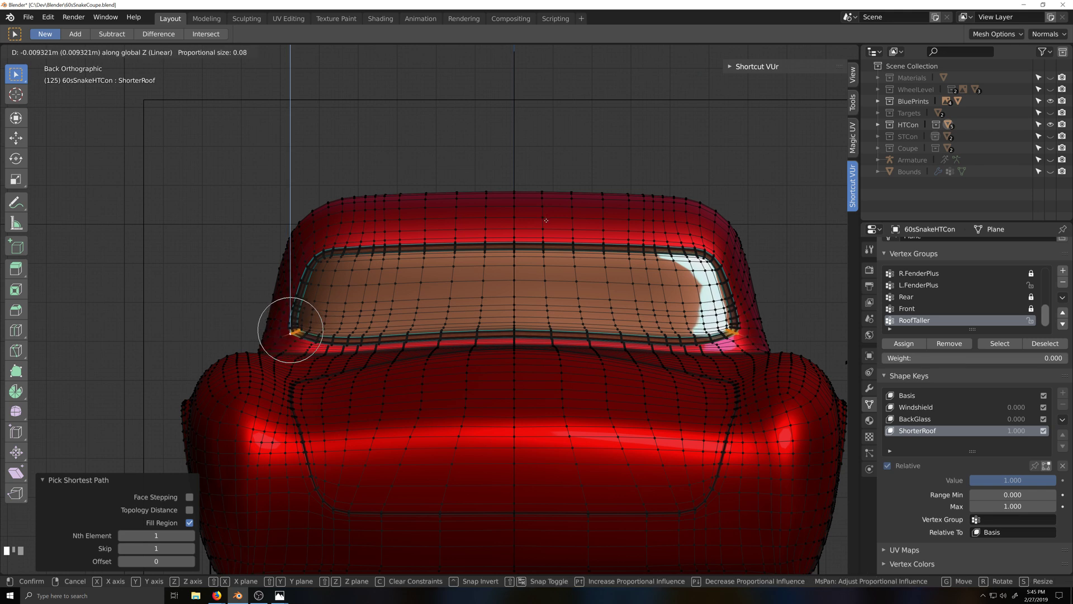
scroll(290, 331, "up", 3)
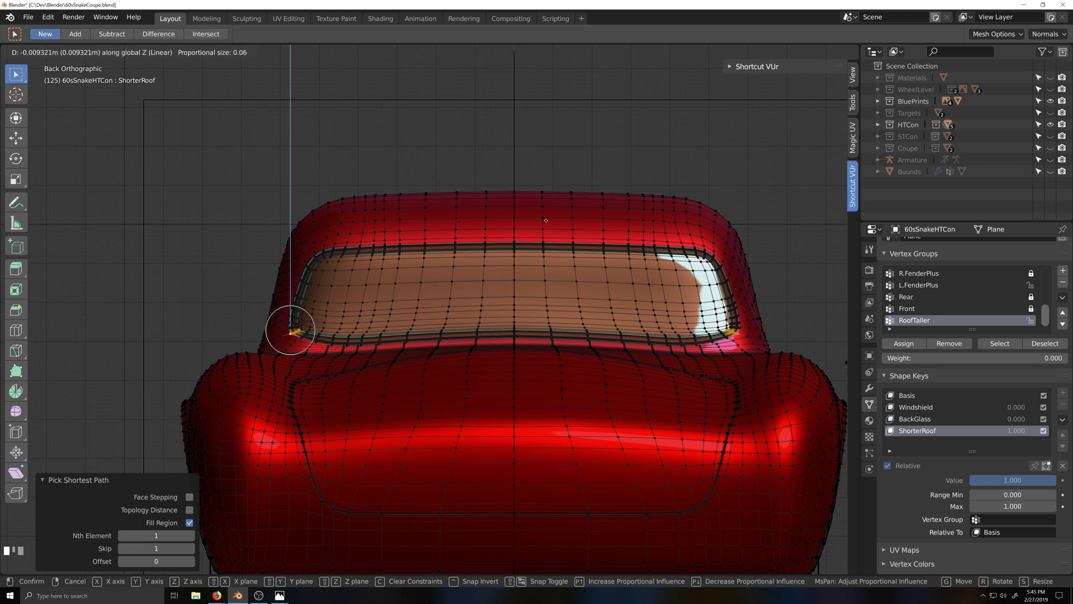
right_click(546, 220)
key("g")
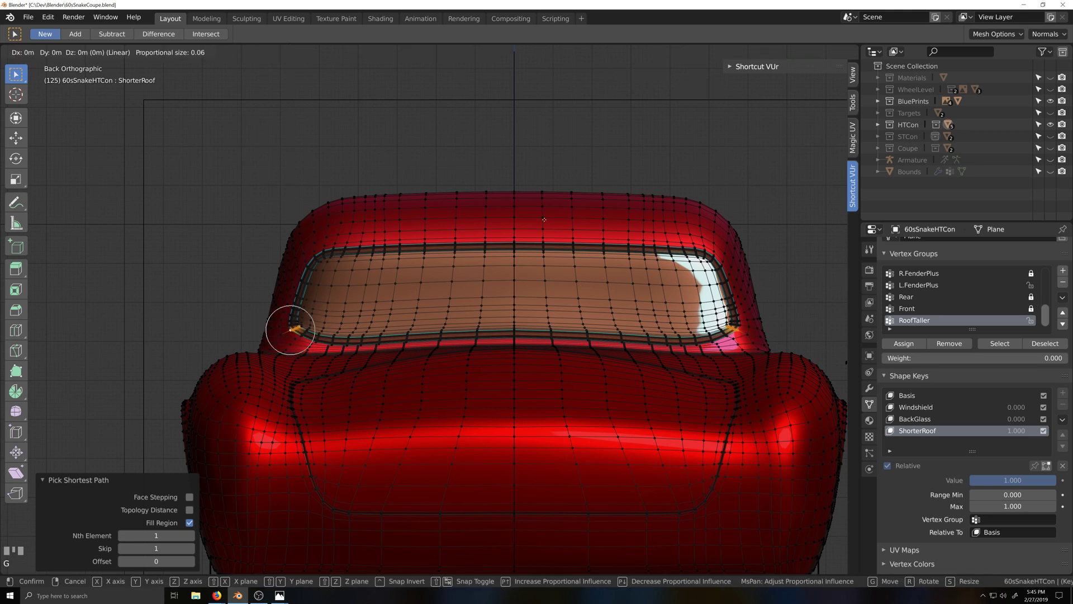
key("z")
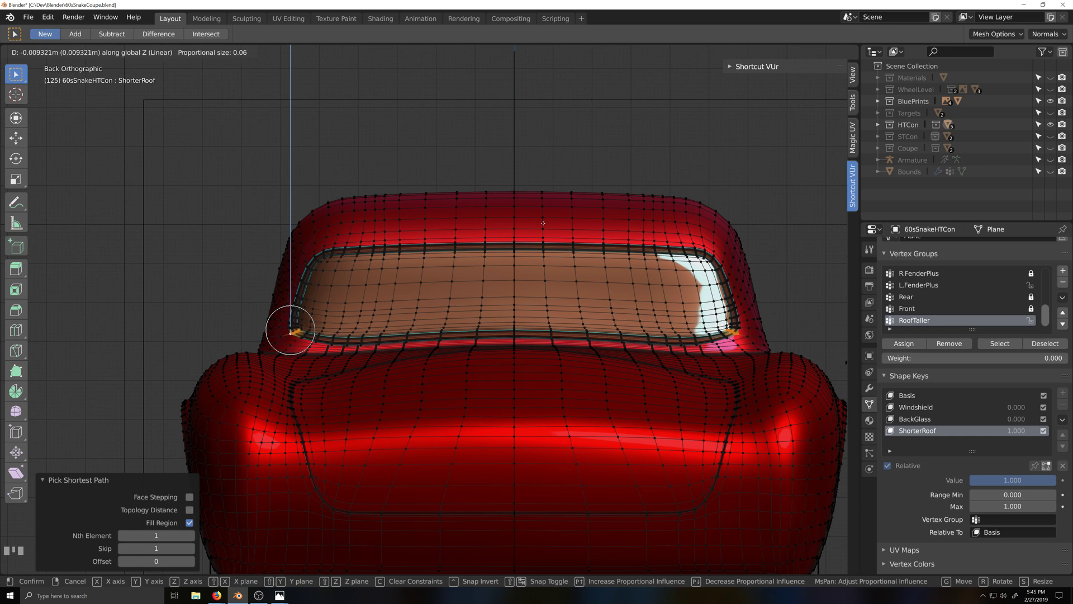
left_click(543, 223)
Select the vertex row crossing the window frame just inward of one lower corner
key("grave")
middle_click_drag(749, 302, 646, 302)
scroll(495, 346, "up", 3)
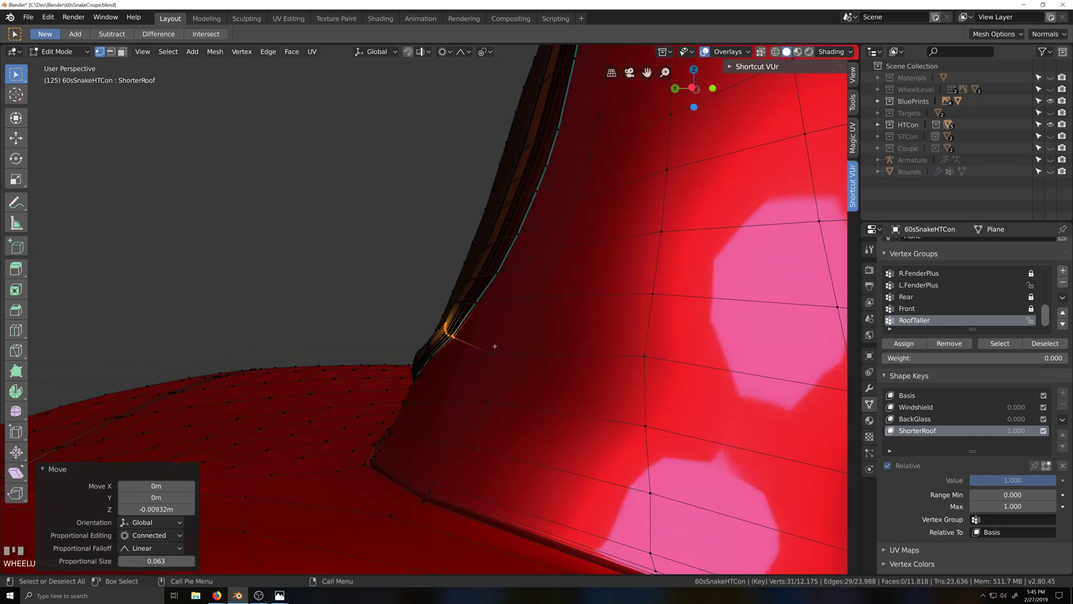
key("grave")
scroll(302, 338, "up", 2)
middle_click_drag(302, 338, 453, 324, "shift")
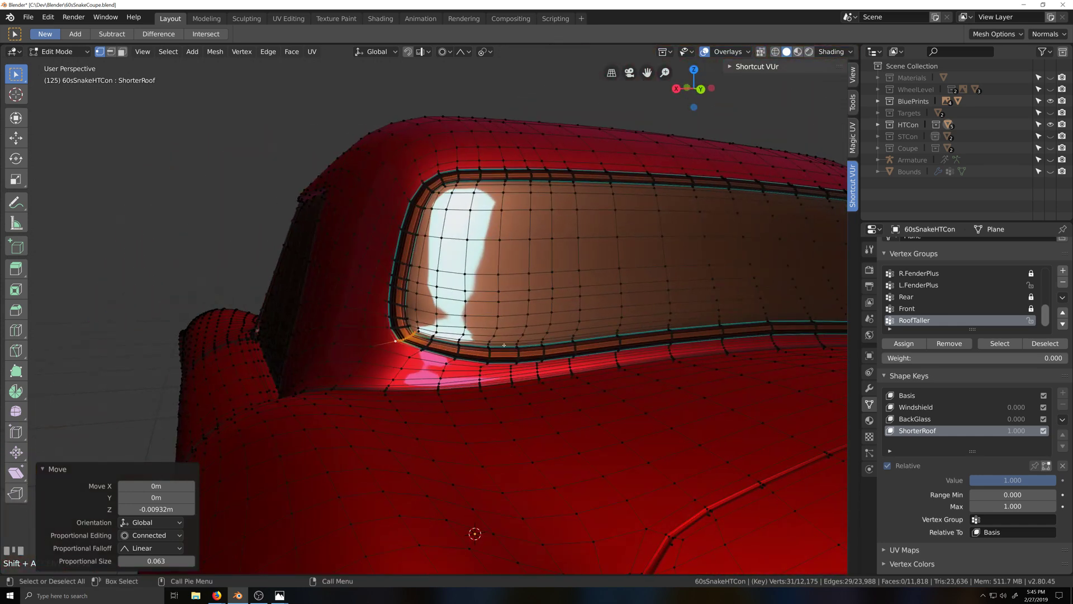
scroll(454, 379, "up", 2)
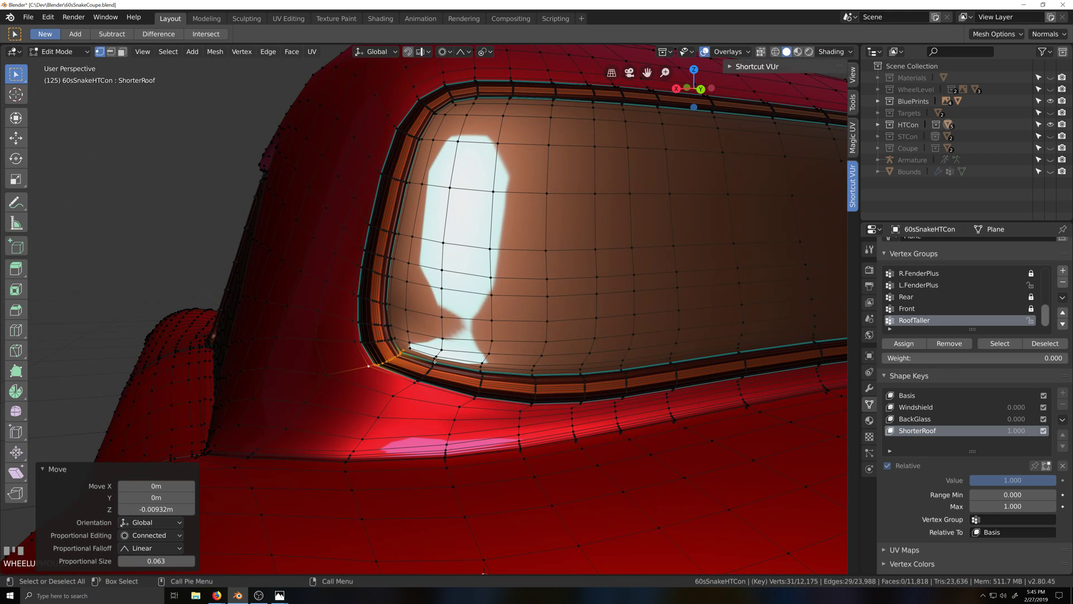
left_click(436, 357)
left_click(417, 382, "ctrl+shift")
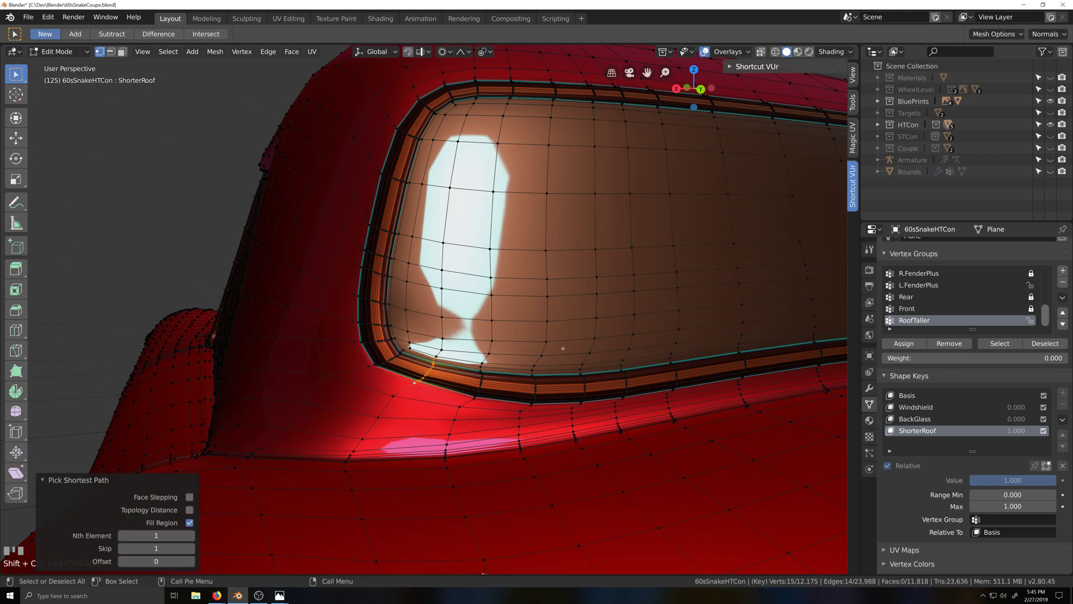
Add the matching vertex row across the frame at the opposite lower corner of the back window
scroll(565, 349, "down", 5)
key("shift+grave")
middle_click_drag(567, 330, 663, 345)
scroll(662, 345, "up", 4)
key("shift+grave")
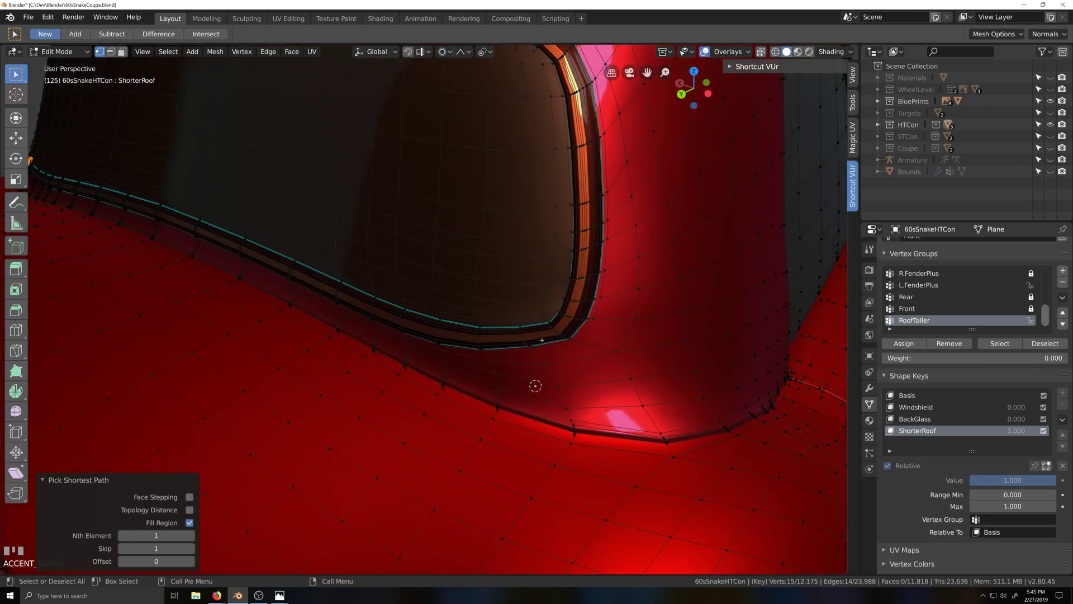
left_click(521, 327, "shift")
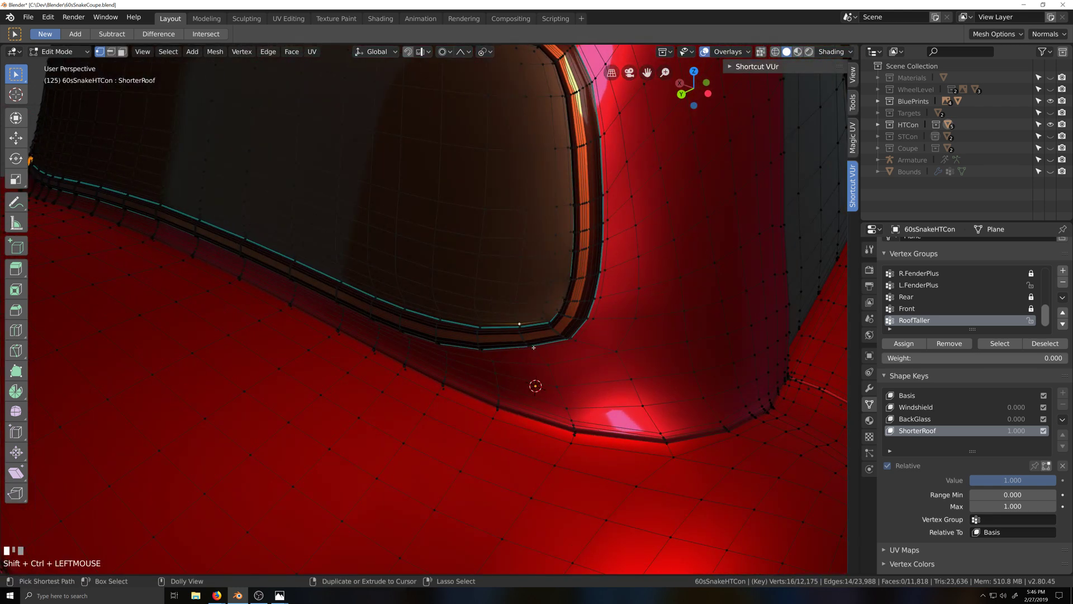
left_click(534, 350, "ctrl")
Lower both selected frame rows by about 0.0047 m along Z in back view with proportional size about 0.06
key("ctrl+KP_3")
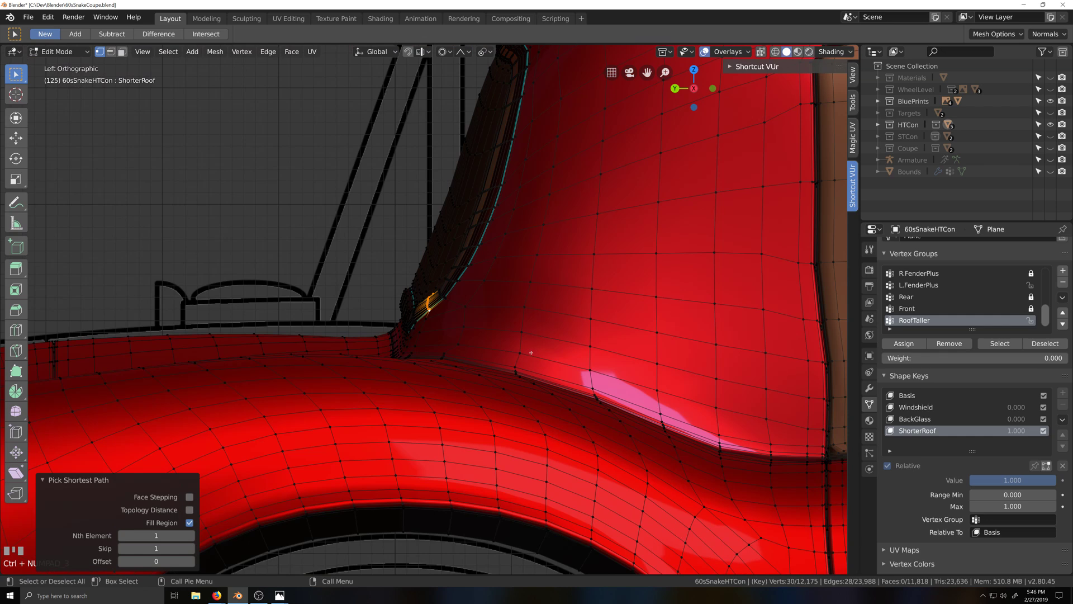
key("ctrl+KP_1")
scroll(531, 352, "up", 5)
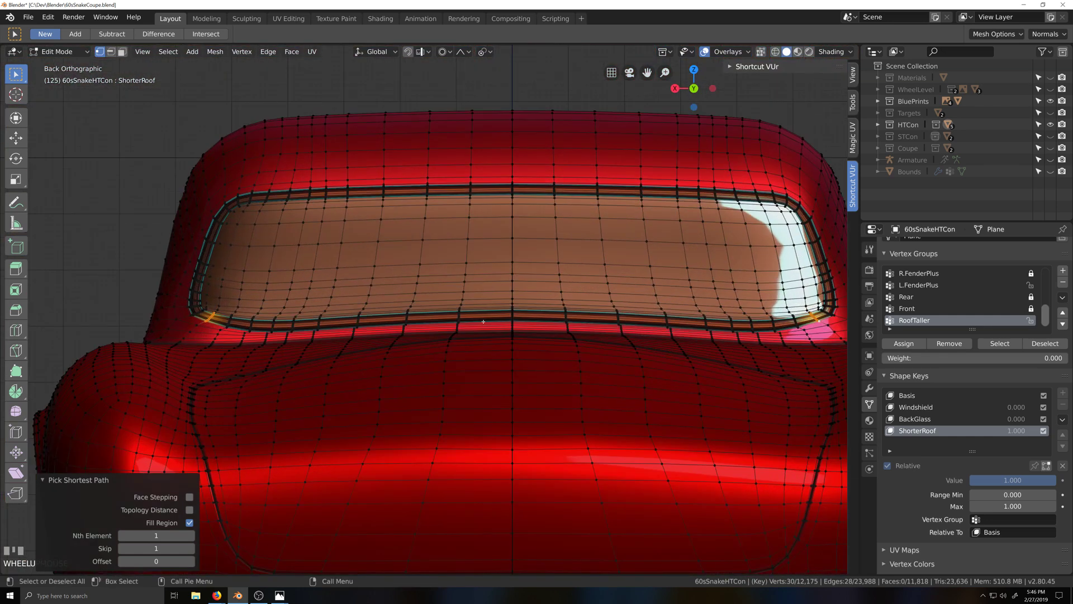
key("g")
key("z")
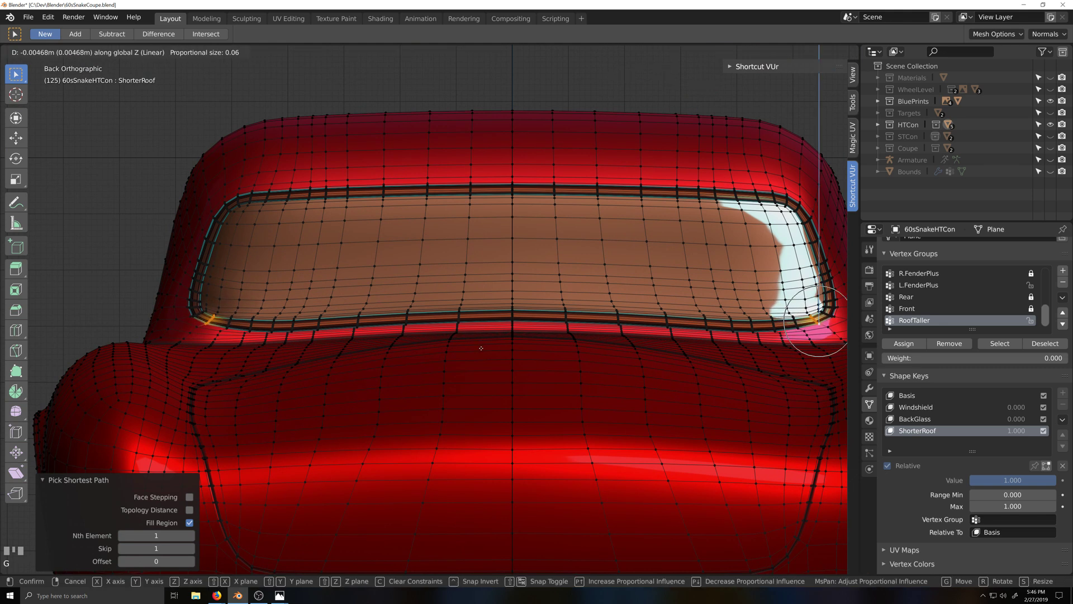
left_click(481, 348)
Examine the back window's lower corners in Object Mode and return to Edit Mode
scroll(481, 349, "down", 6)
key("Tab")
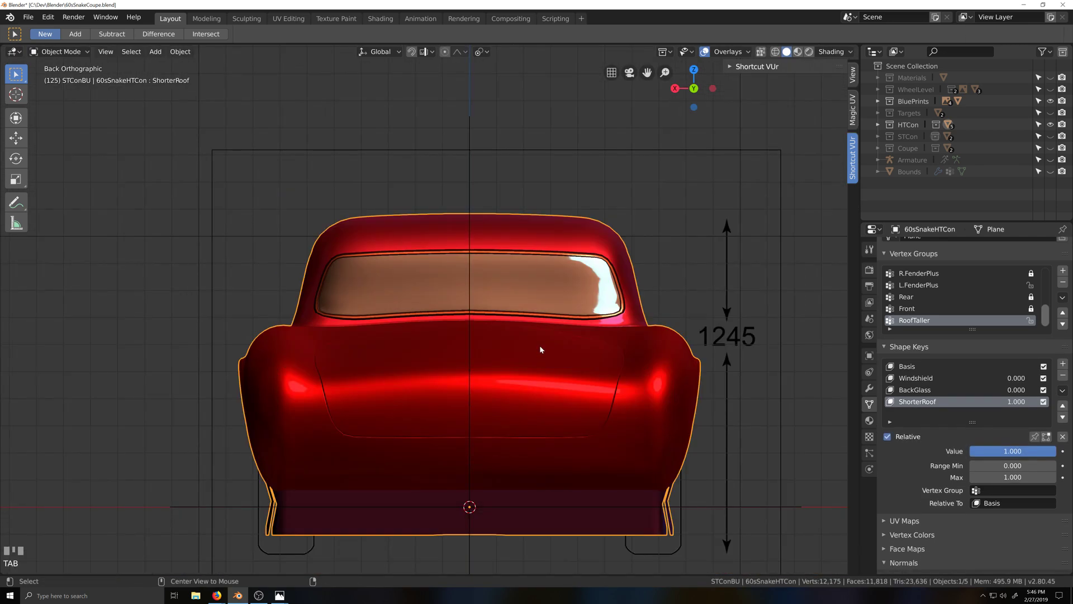
middle_click_drag(539, 345, 598, 354)
scroll(529, 378, "up", 3)
scroll(582, 361, "up", 3)
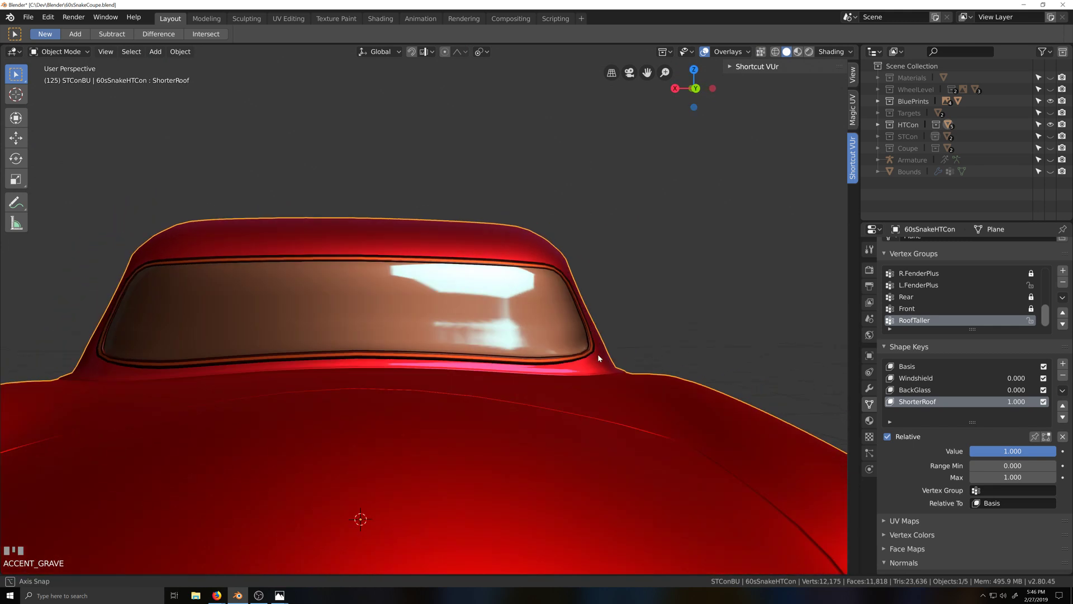
scroll(671, 388, "up", 3)
middle_click_drag(672, 389, 559, 408)
scroll(608, 435, "up", 2)
key("Tab")
scroll(559, 408, "down", 4)
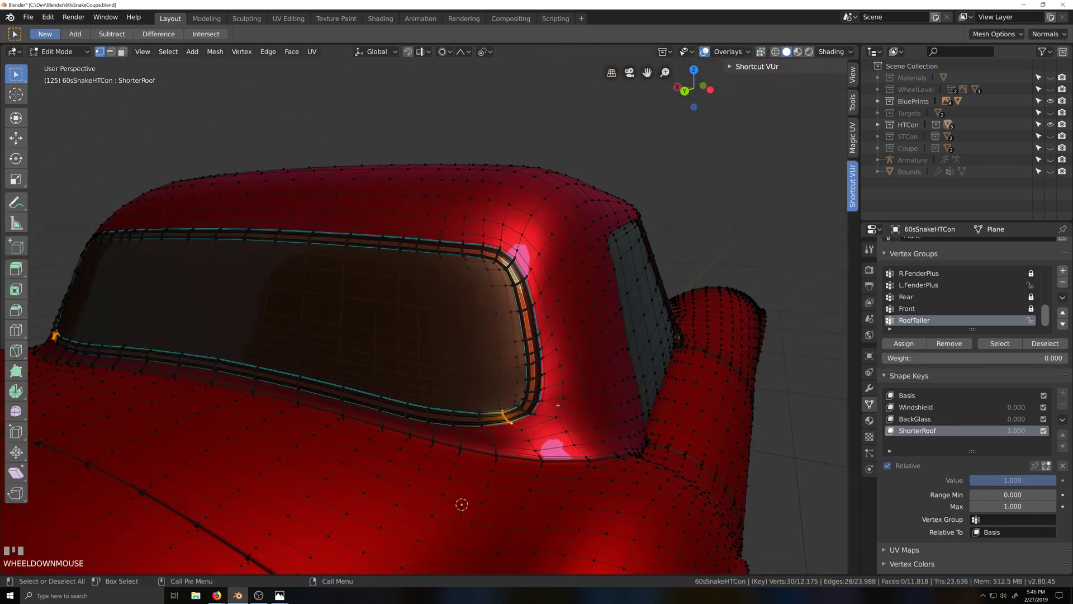
Clear the frame row selection and select all faces assigned to the Windows material
left_click(494, 261)
key("grave")
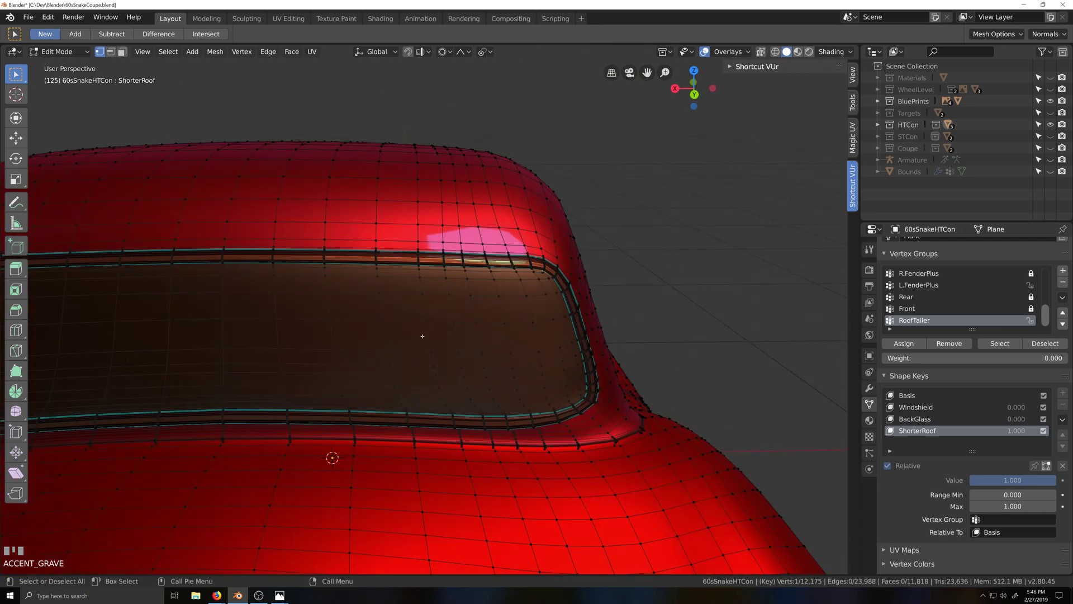
left_click(869, 420)
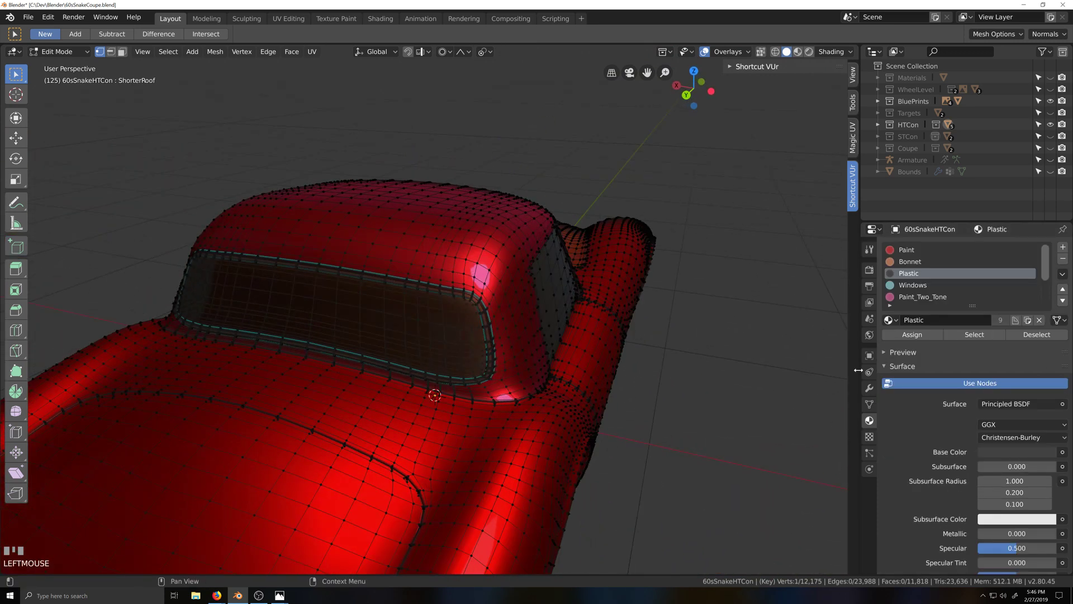
scroll(640, 327, "up", 3)
left_click(919, 286)
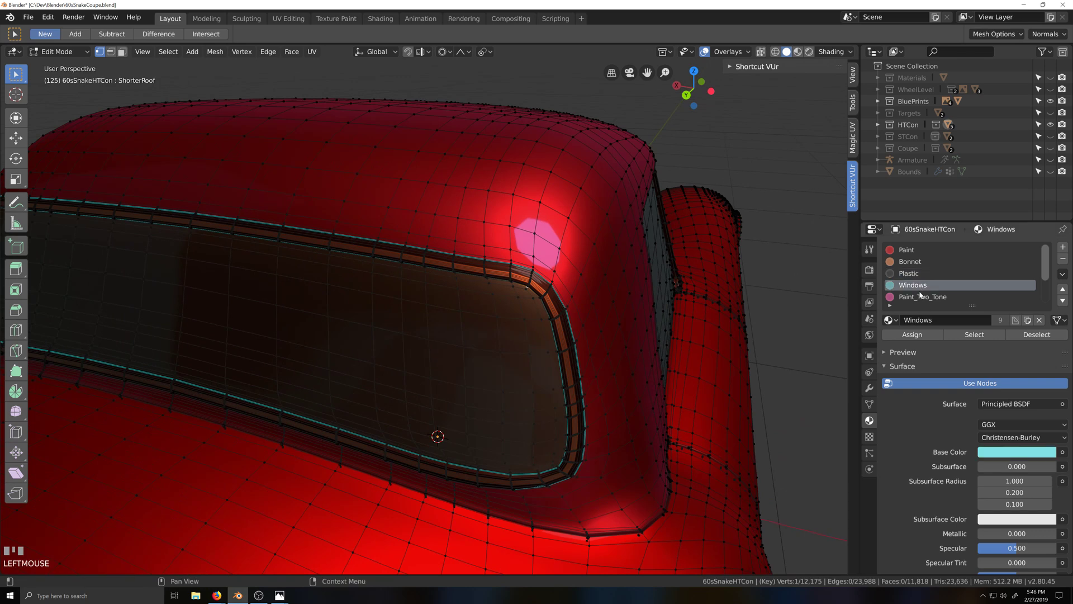
left_click(974, 335)
Turn on X-ray and, in left view, deselect the side windows and windshield, keeping only the back glass selected
scroll(620, 364, "down", 3)
scroll(615, 353, "down", 4)
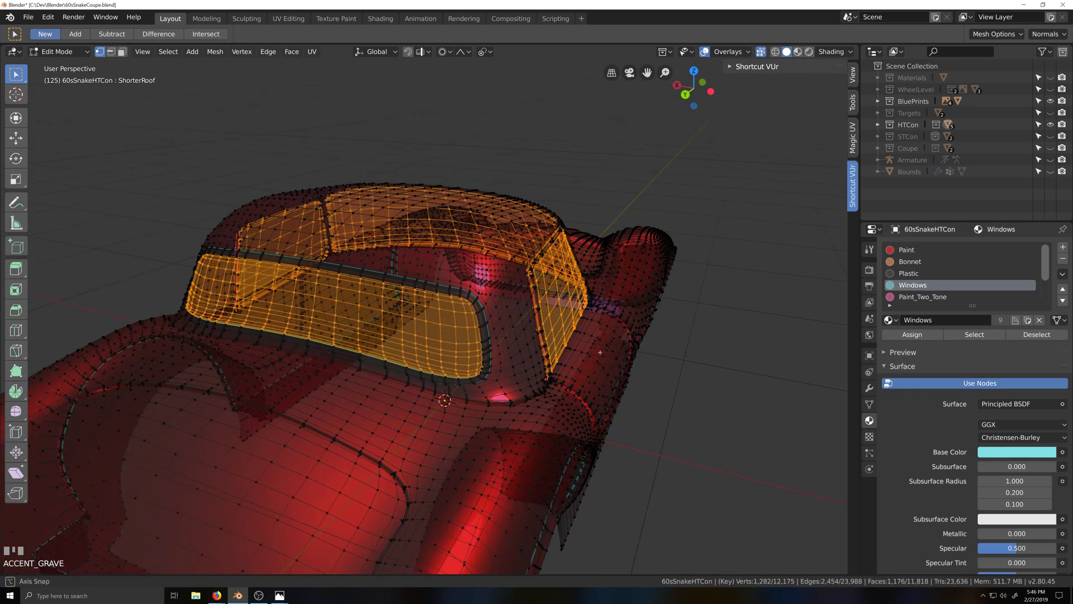
key("ctrl+KP_3")
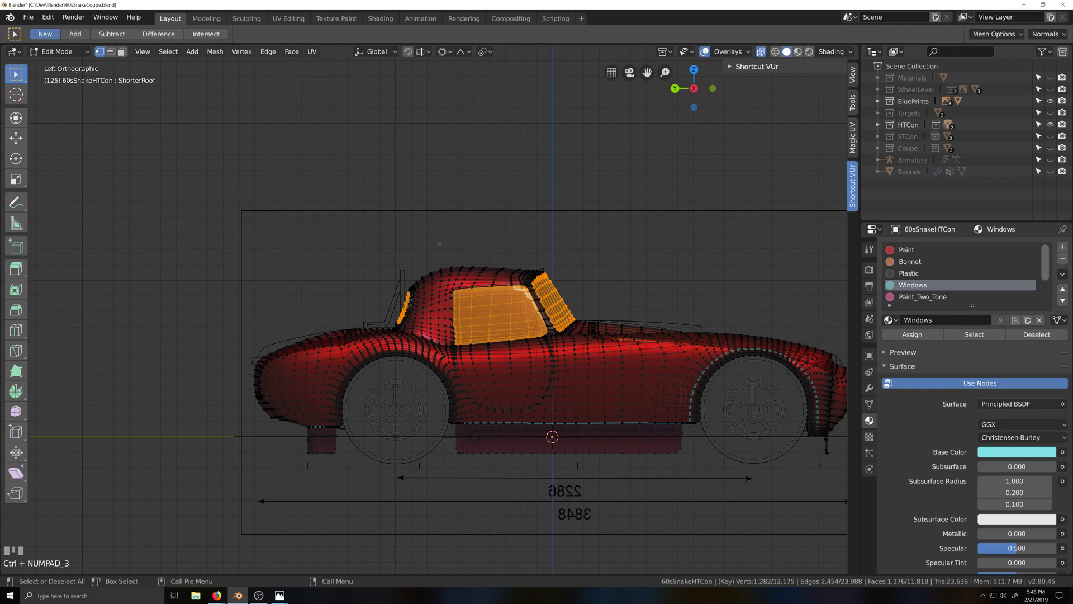
left_click_drag(439, 245, 611, 429, "ctrl")
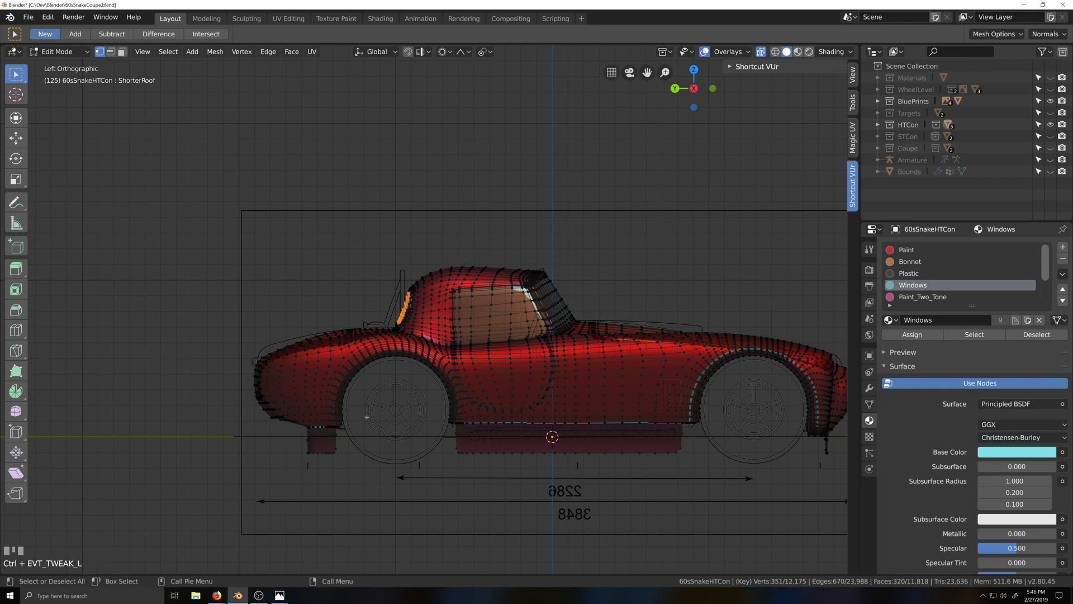
Smooth the selected back glass with Smooth Vertices, using smoothing 1.000 and repeat 2
key("grave")
scroll(520, 507, "up", 10)
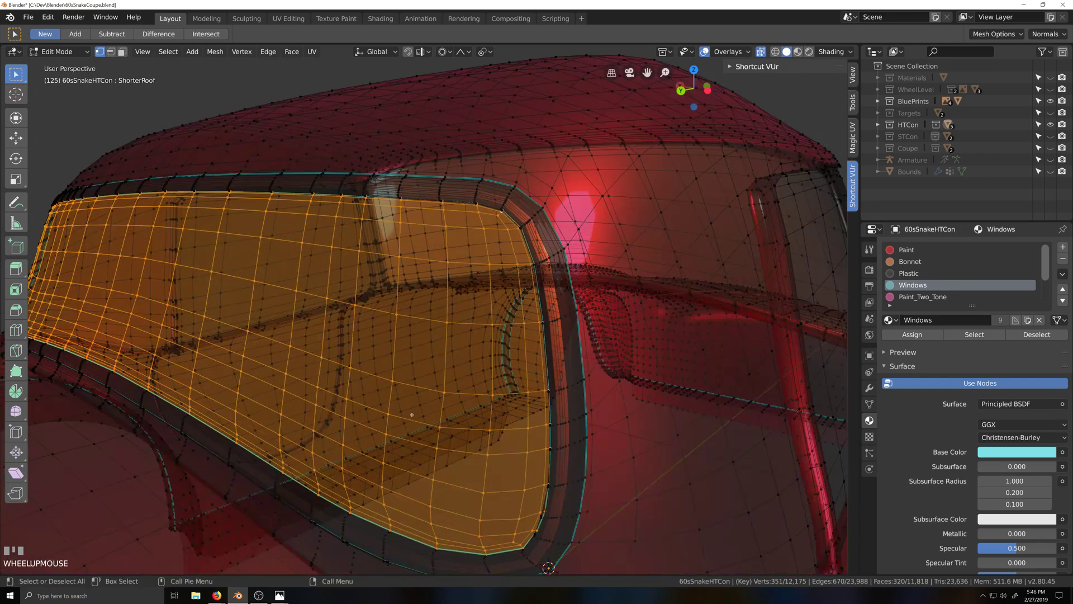
key("grave")
scroll(503, 330, "up", 3)
key("grave")
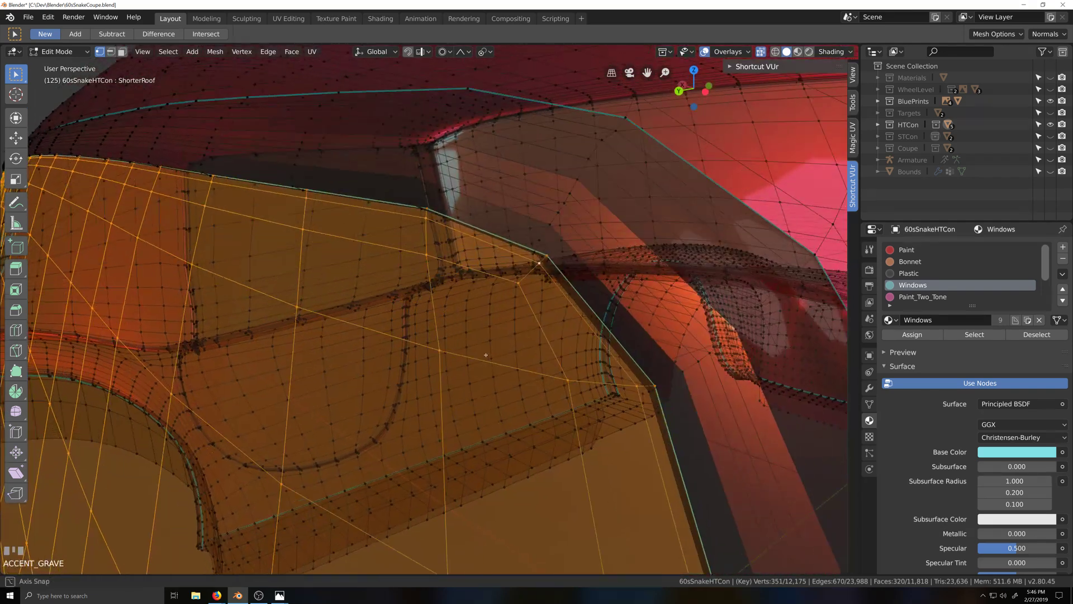
key("shift+grave")
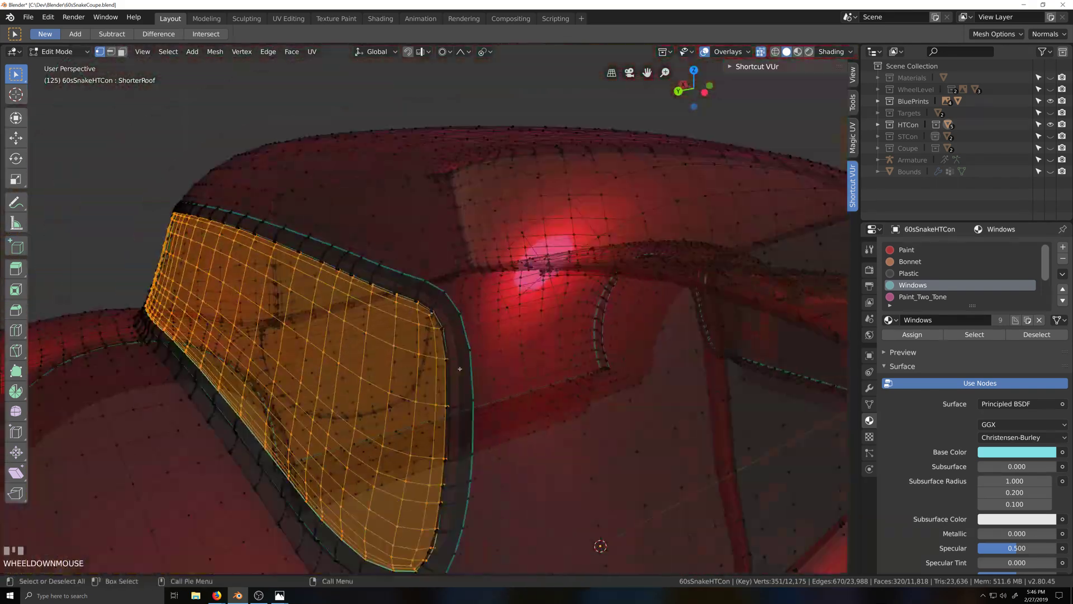
scroll(414, 374, "up", 2)
right_click(426, 369)
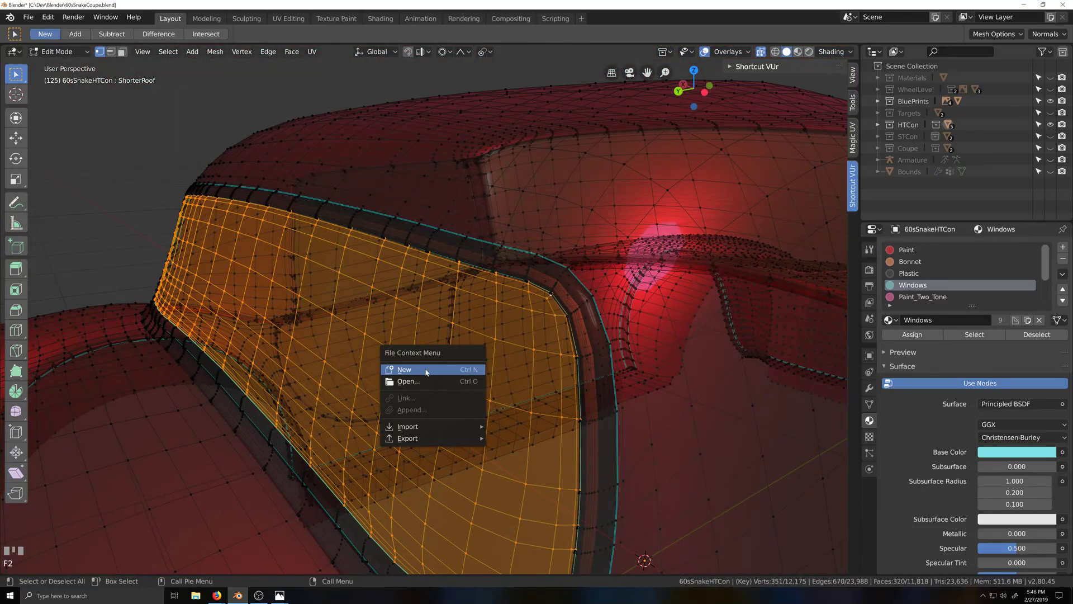
key("Escape")
key("F3")
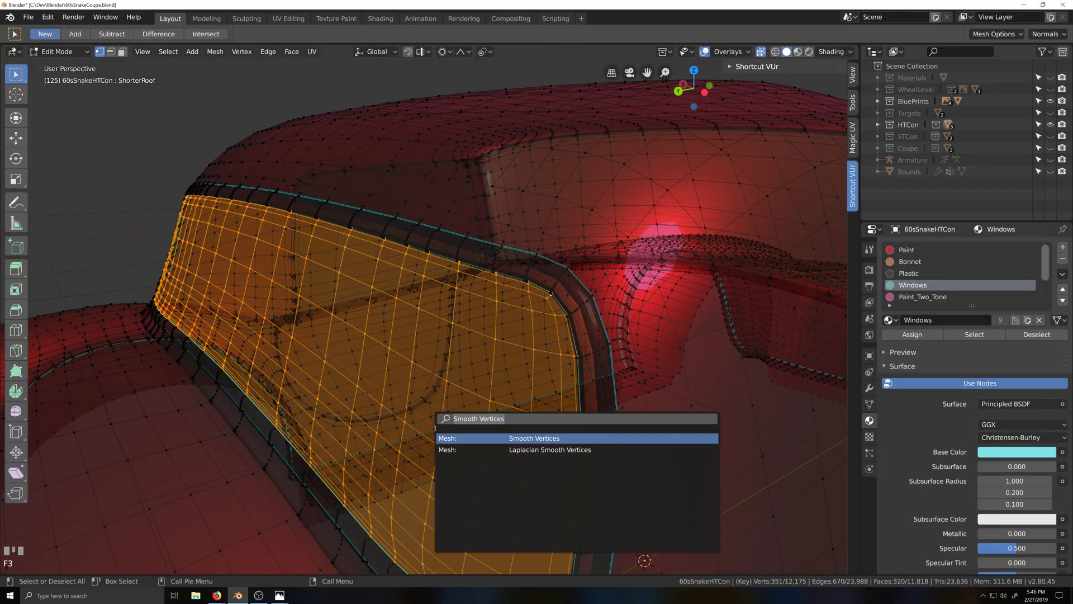
key("Return")
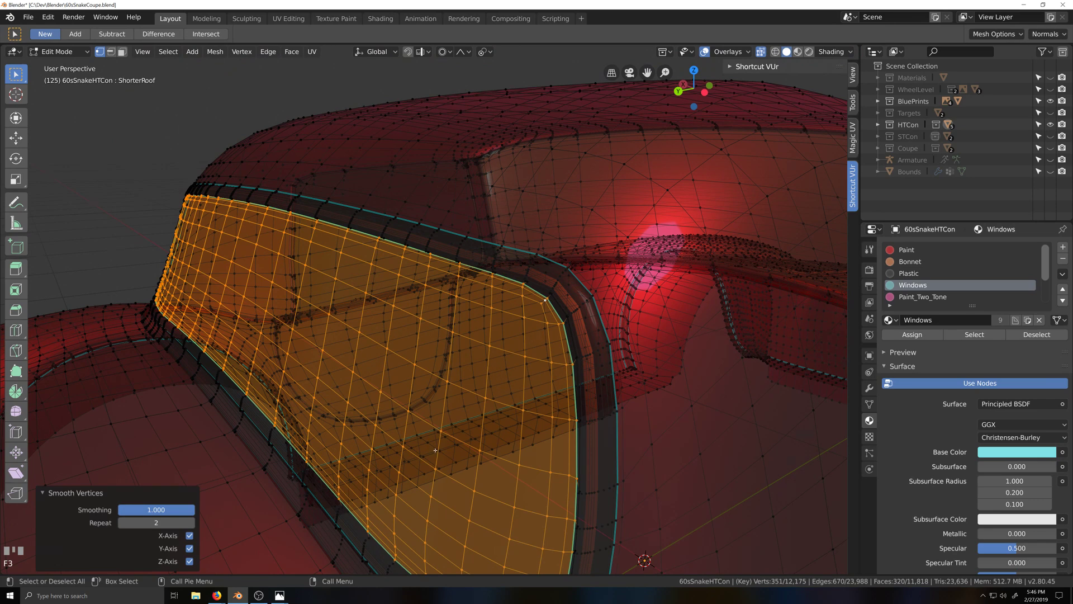
View the smoothed back glass and hardtop in Object Mode with X-ray off
mouse_move(435, 450)
middle_mouse_down()
mouse_move(511, 447)
mouse_move(433, 451)
mouse_move(445, 448)
mouse_move(437, 459)
middle_mouse_up()
key("Tab")
key("alt+z")
scroll(480, 472, "down", 4)
scroll(437, 459, "down", 2)
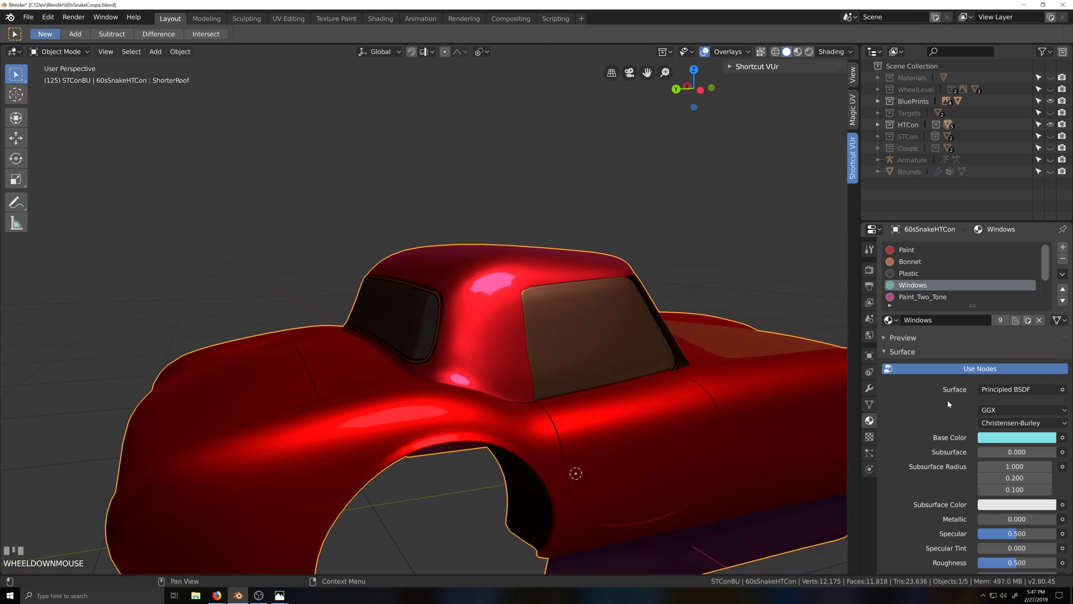
Compare the hardtop's rear with the ShorterRoof shape key at 0.000 and back at 1.000
left_click(869, 404)
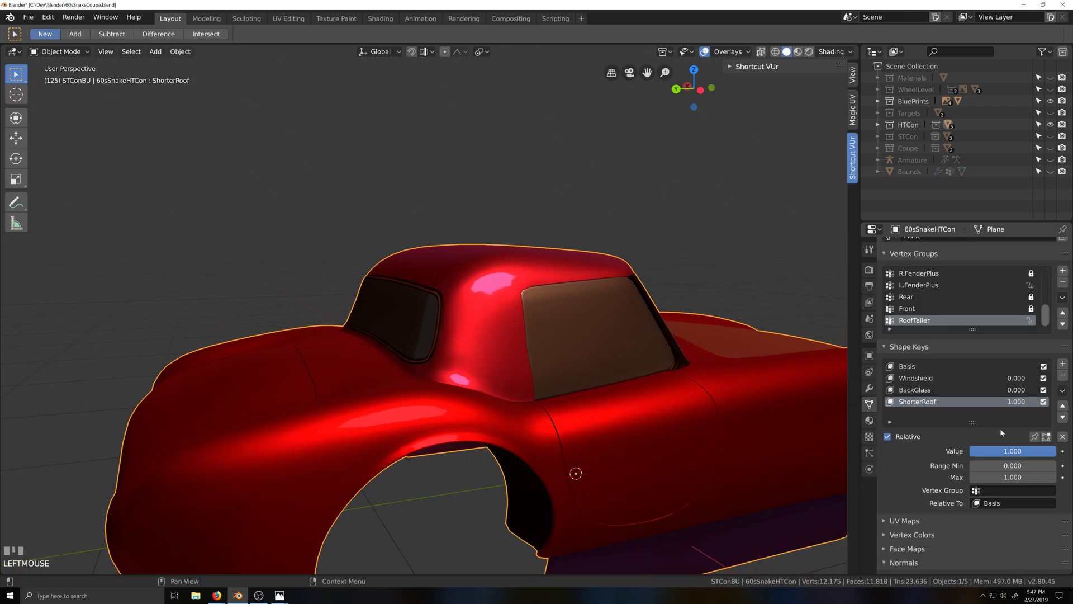
left_click_drag(1026, 453, 973, 453)
scroll(686, 405, "down", 3)
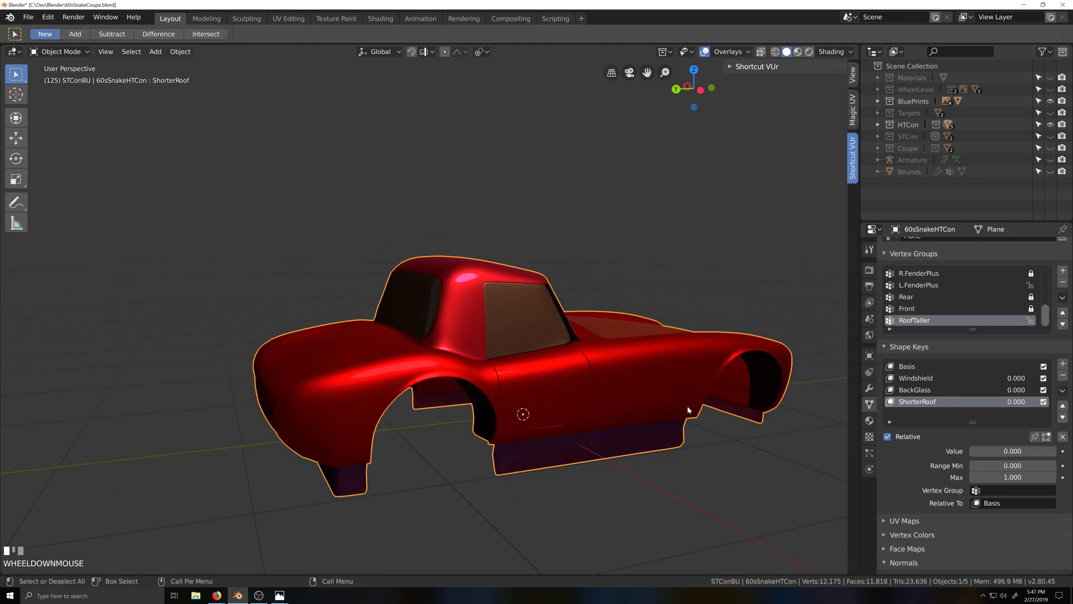
middle_click_drag(692, 405, 716, 410)
scroll(716, 410, "up", 3)
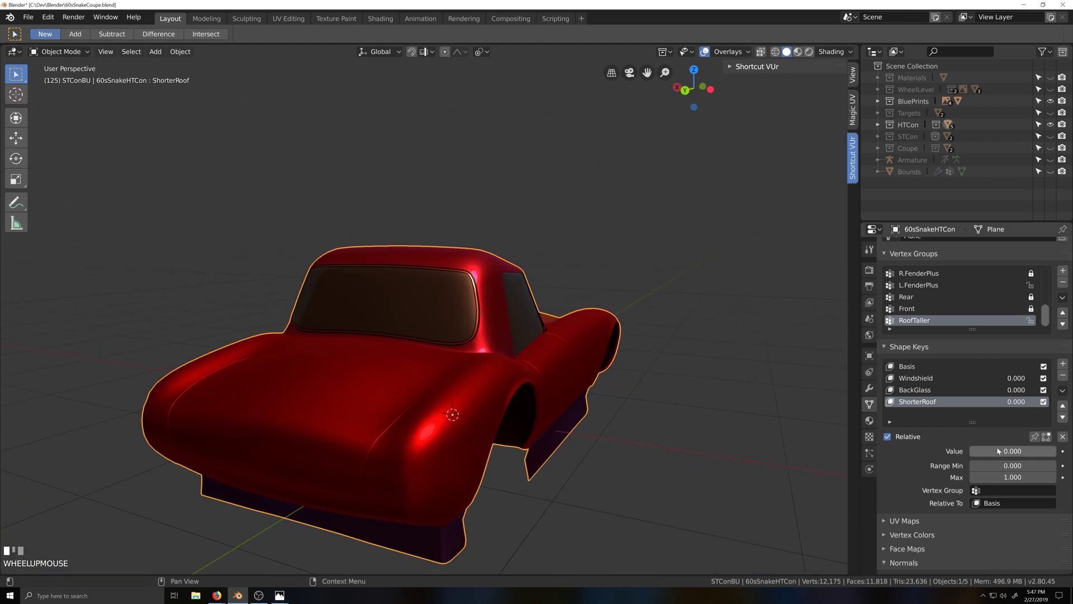
left_click_drag(987, 454, 1056, 454)
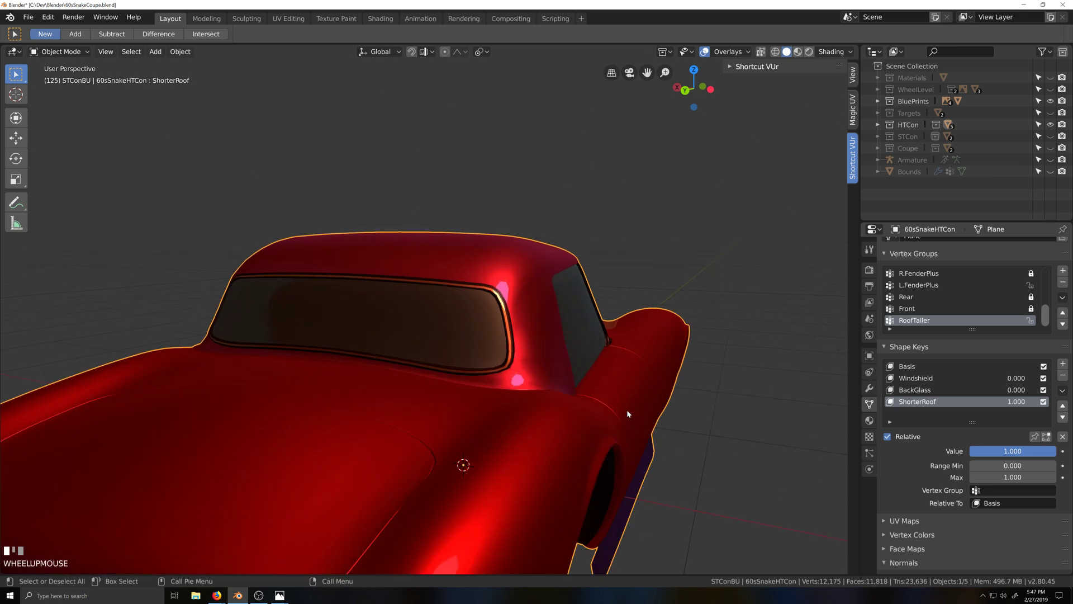
Examine the hardtop's side and the side window's rear edge at full ShorterRoof value, ending in left view
scroll(626, 409, "up", 4)
key("grave")
middle_click_drag(612, 413, 566, 414)
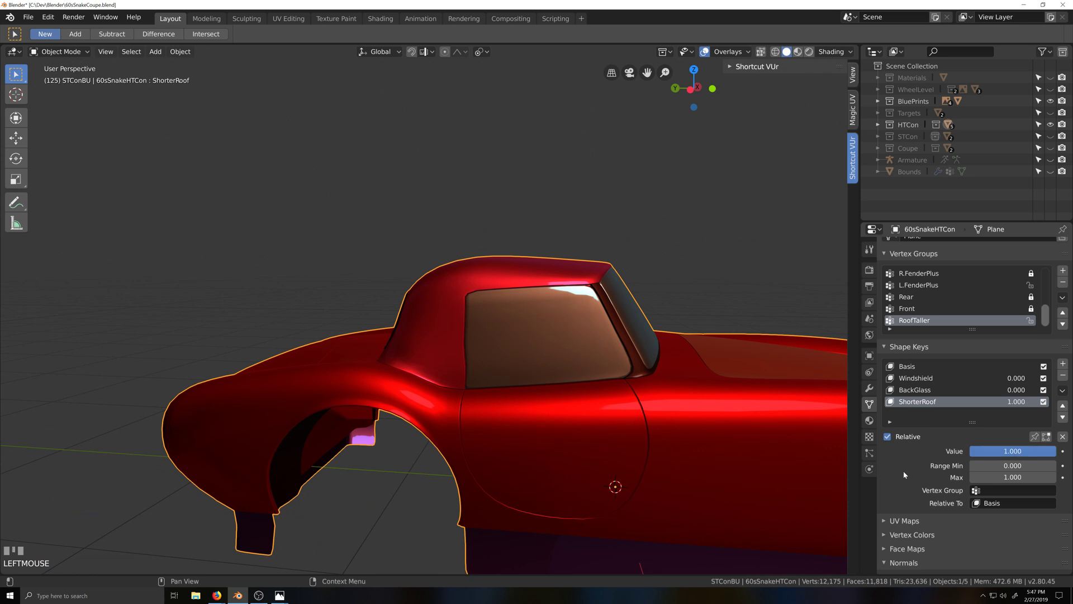
mouse_move(1035, 453)
left_mouse_down()
mouse_move(973, 454)
mouse_move(1041, 454)
left_mouse_up()
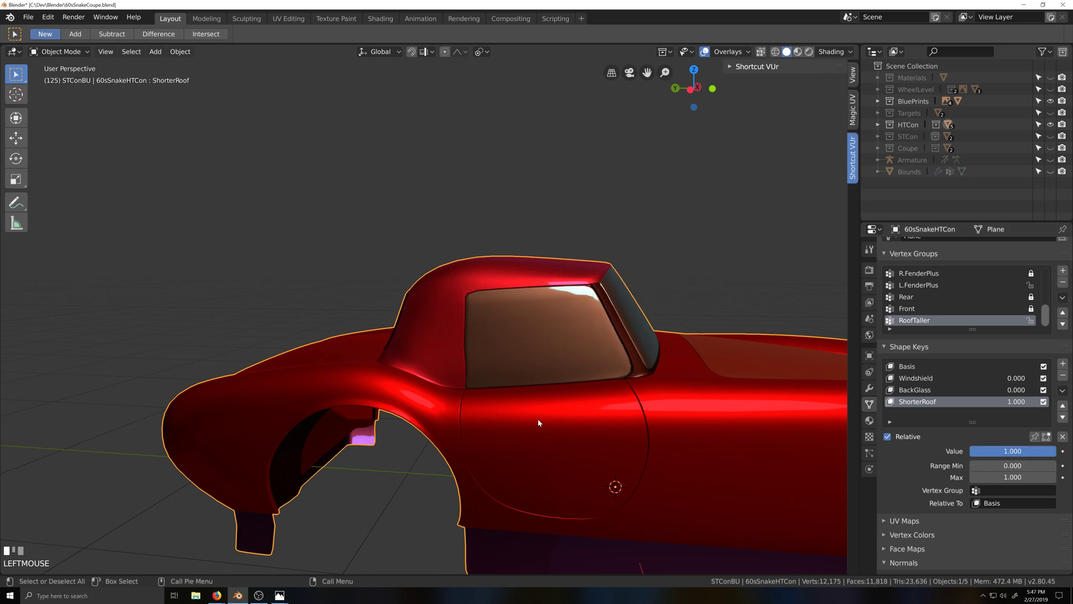
scroll(539, 423, "up", 4)
key("grave")
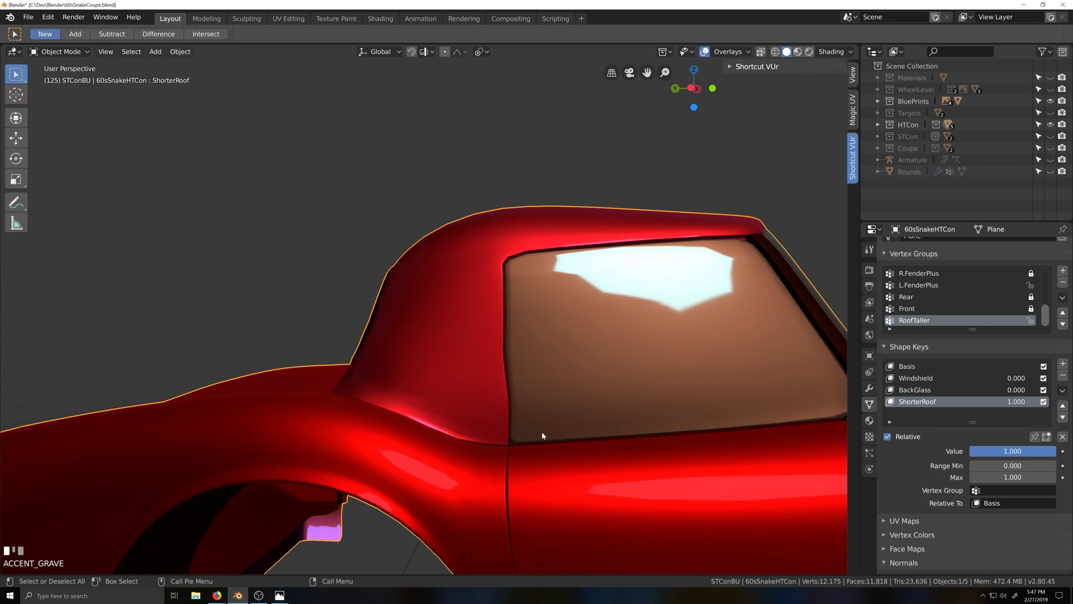
middle_click_drag(542, 433, 511, 413, "shift")
key("ctrl+KP_3")
scroll(515, 409, "up", 4)
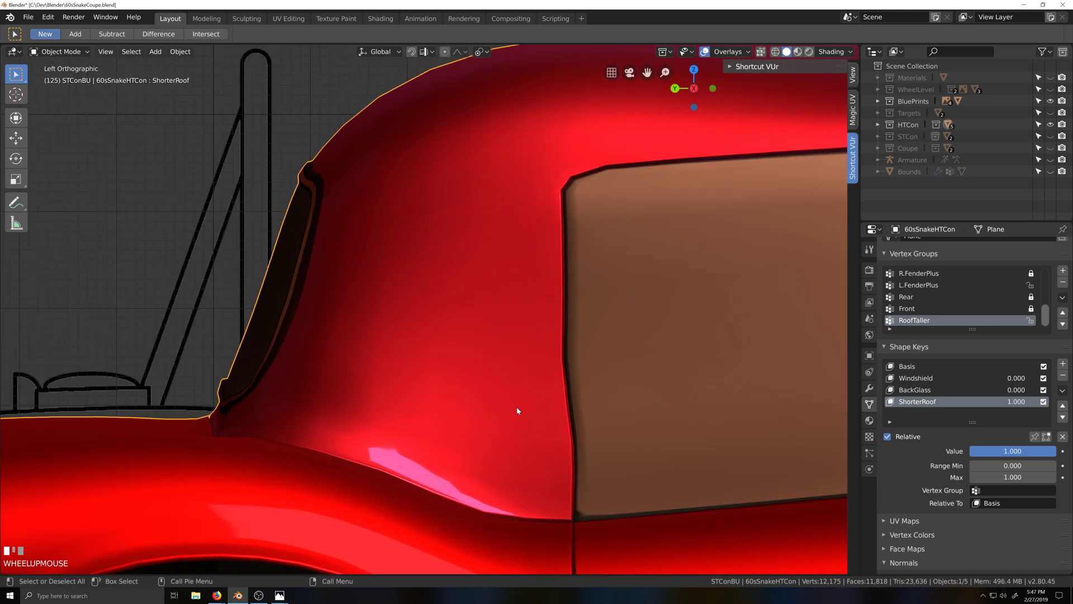
In Edit Mode, select the lower vertex row from the side window's rear edge to the back window, and turn on X-ray
key("Tab")
key("shift+grave")
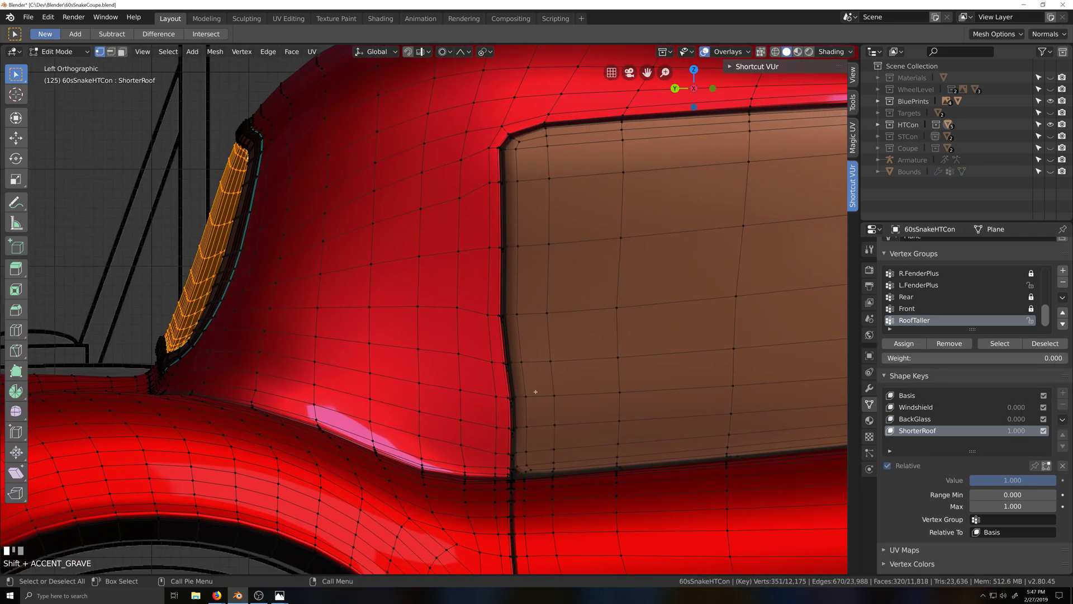
left_click(512, 362)
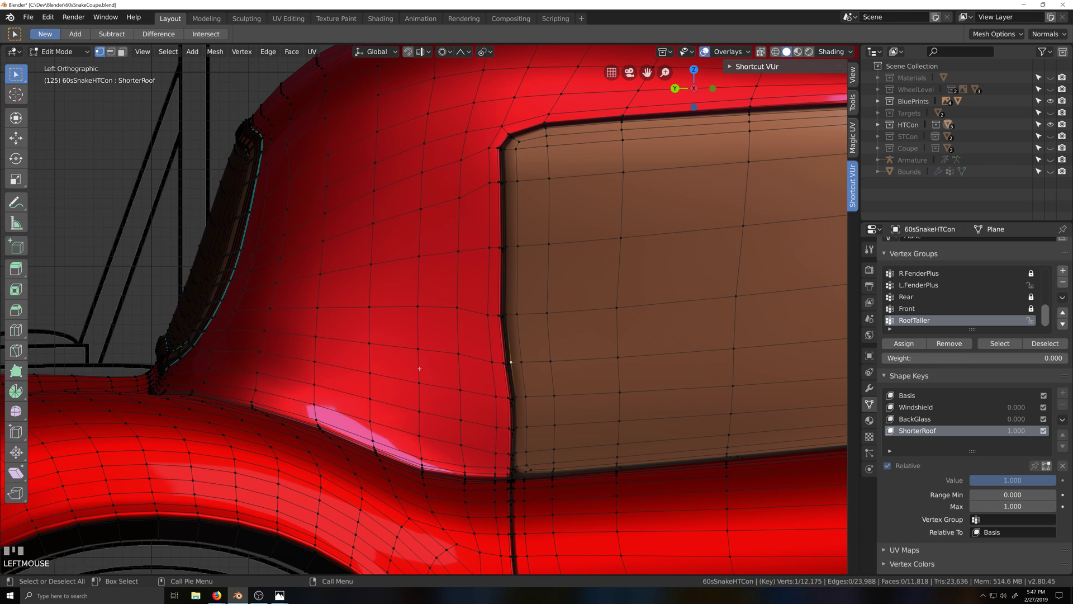
left_click(226, 330, "ctrl")
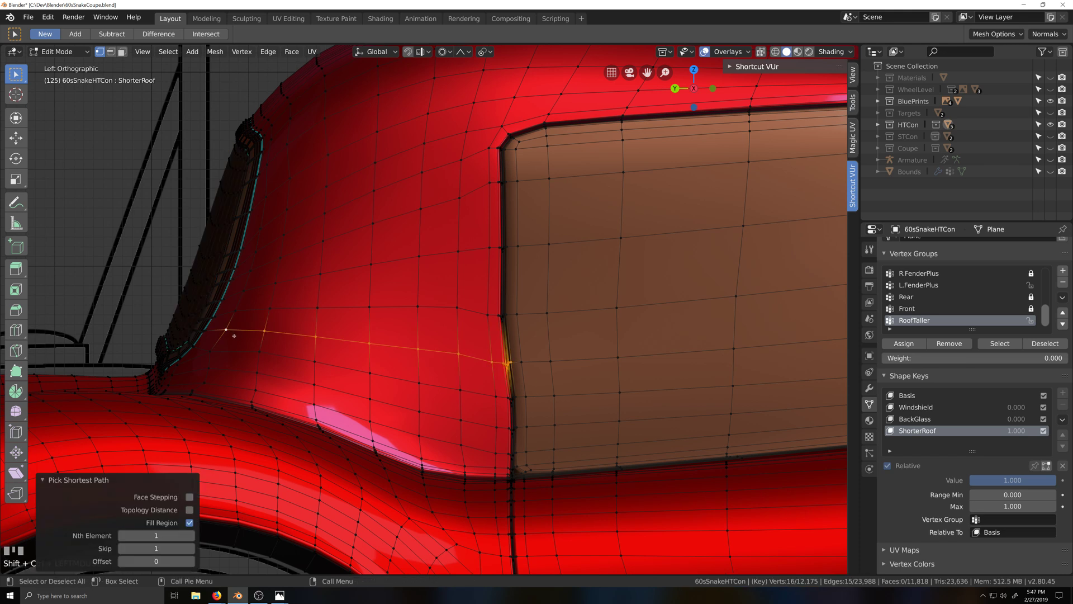
key("alt+z")
Extend the row selection to the car's opposite side and try to scale it along global Y with proportional editing
key("c")
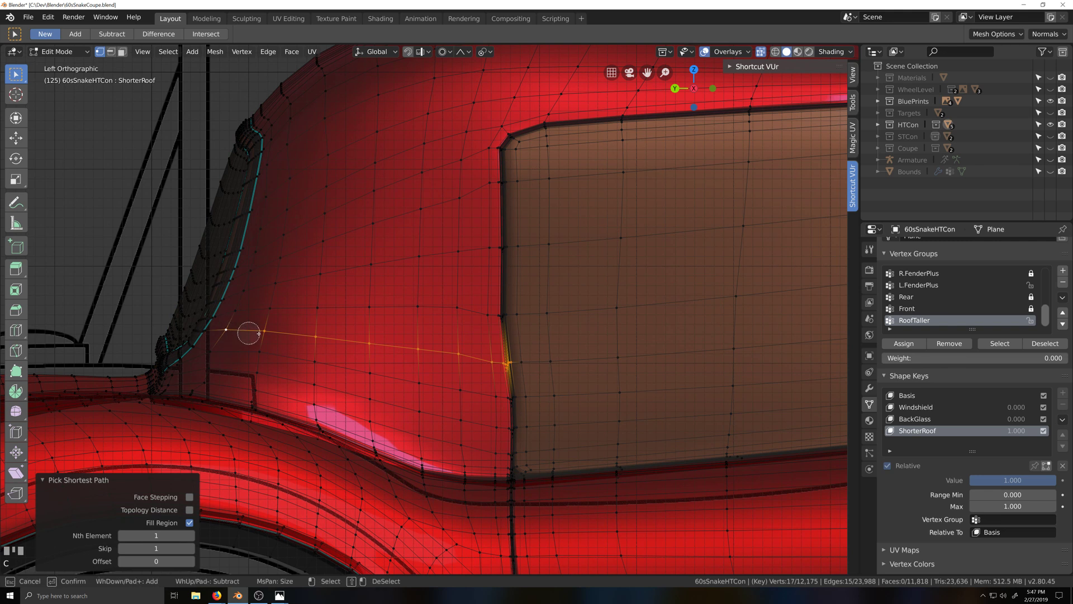
right_click(502, 365)
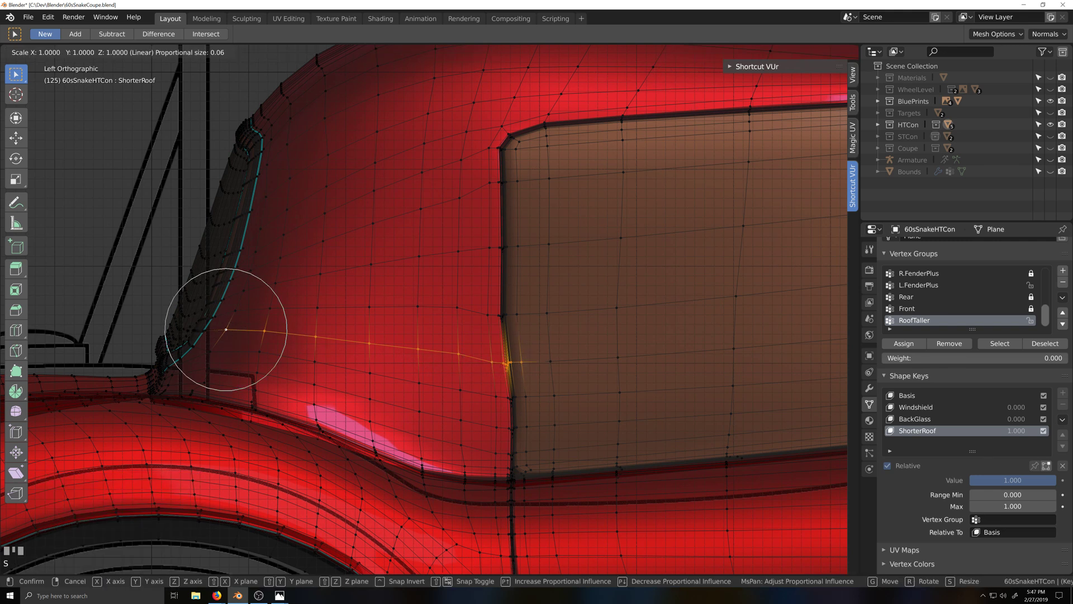
key("y")
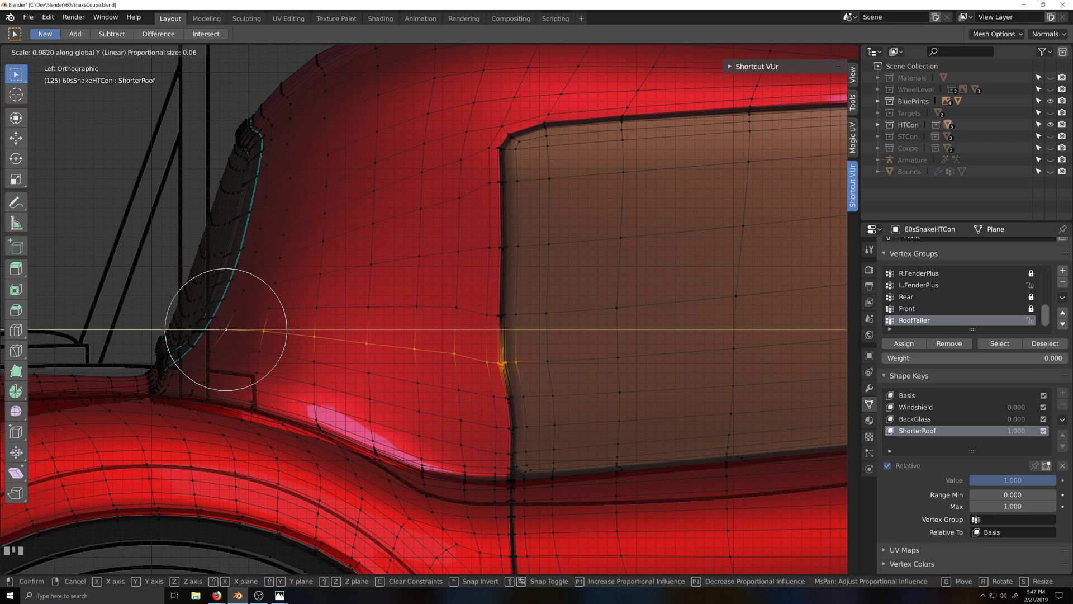
right_click(196, 332)
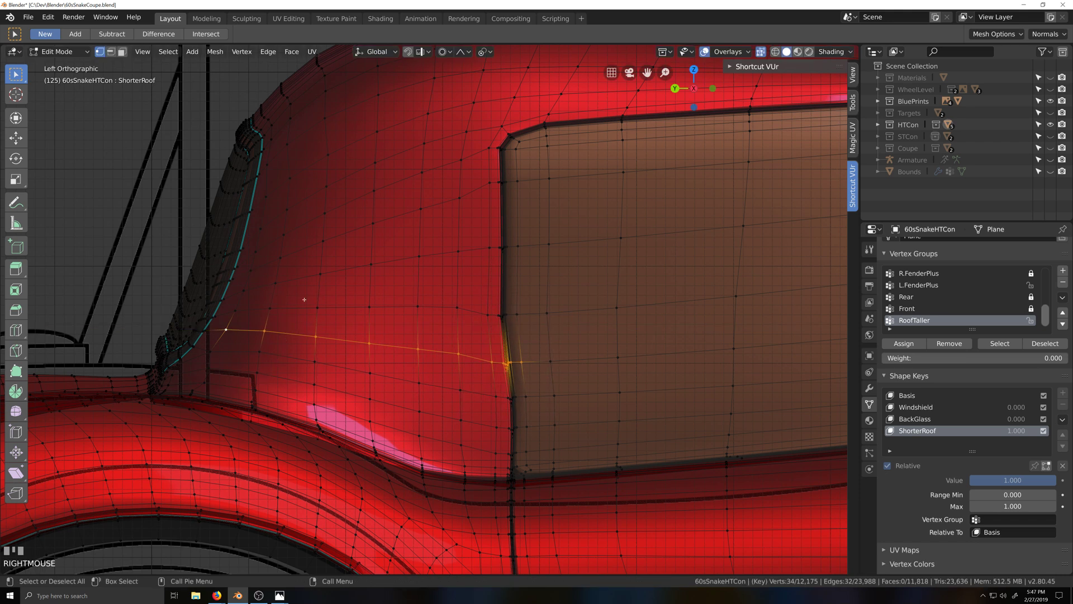
Select the next higher vertex row behind the side window on both sides of the car, leaving out the glass vertex
left_click(505, 314)
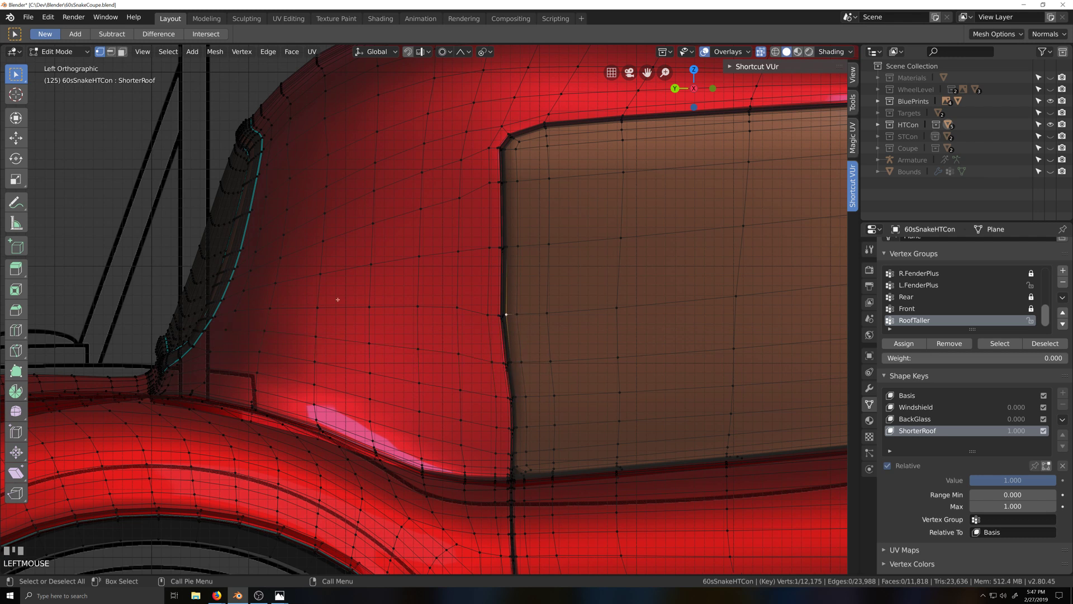
left_click(237, 311, "ctrl+shift")
key("c")
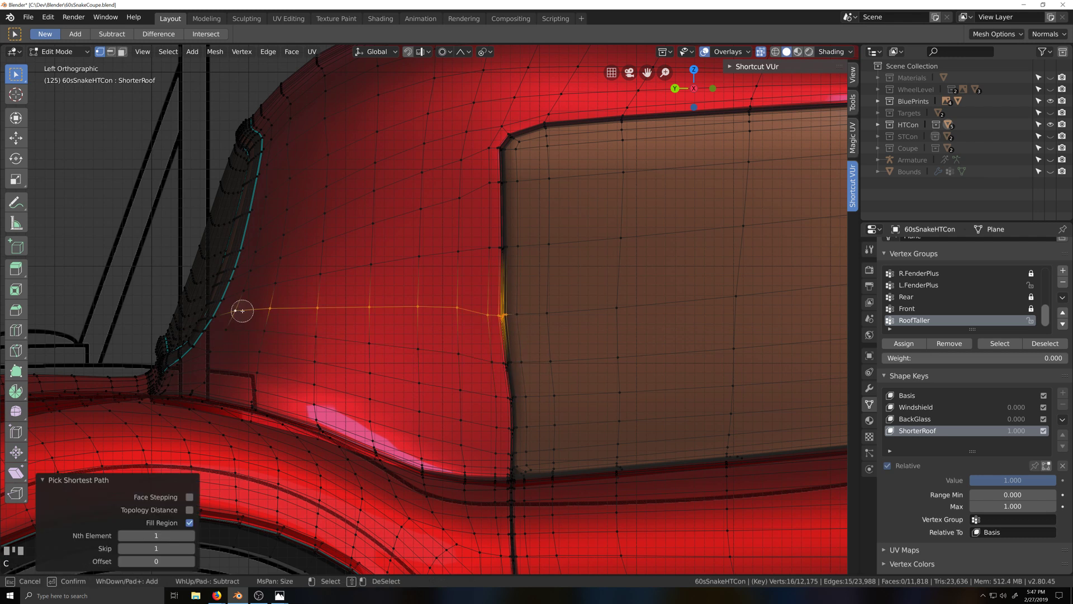
left_click_drag(241, 311, 503, 314)
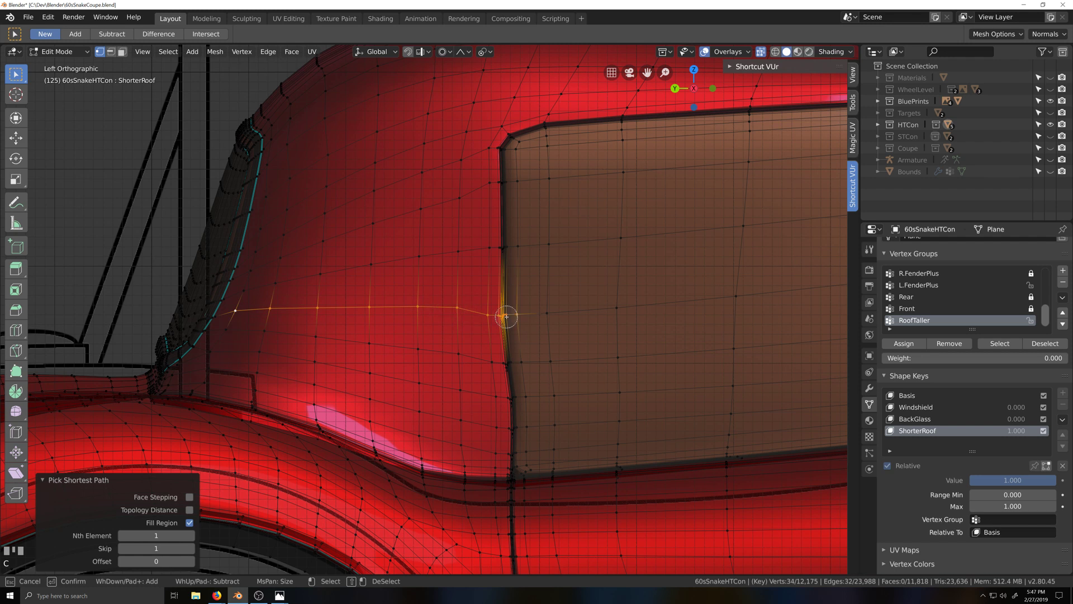
right_click(374, 322)
left_click(517, 317, "shift")
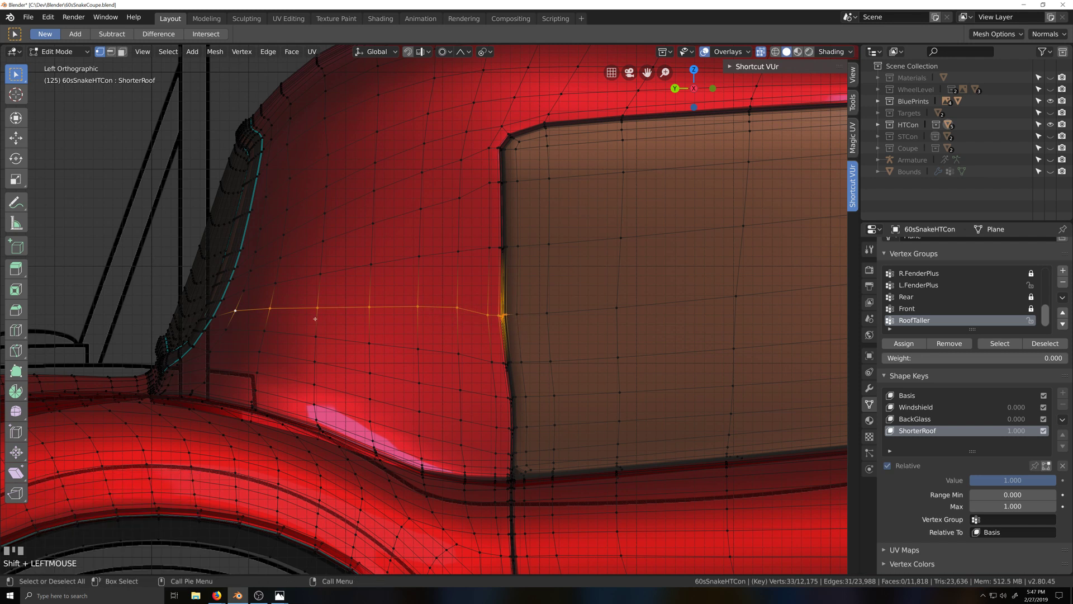
Scale the selected row by 1.012 along global Y with connected proportional editing at size about 0.06
key("s")
key("x")
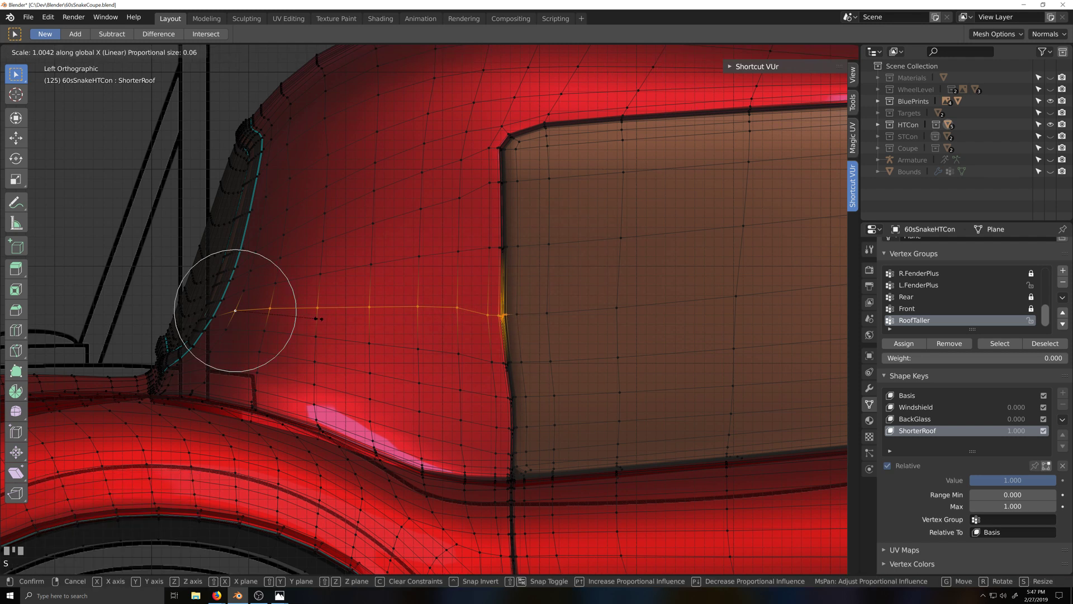
key("y")
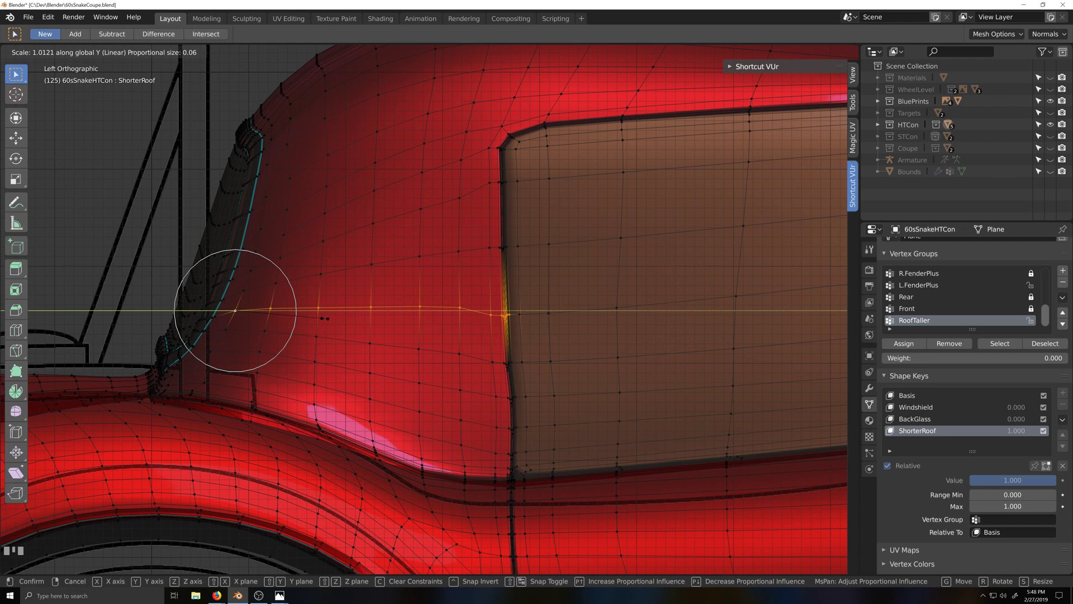
left_click(324, 318)
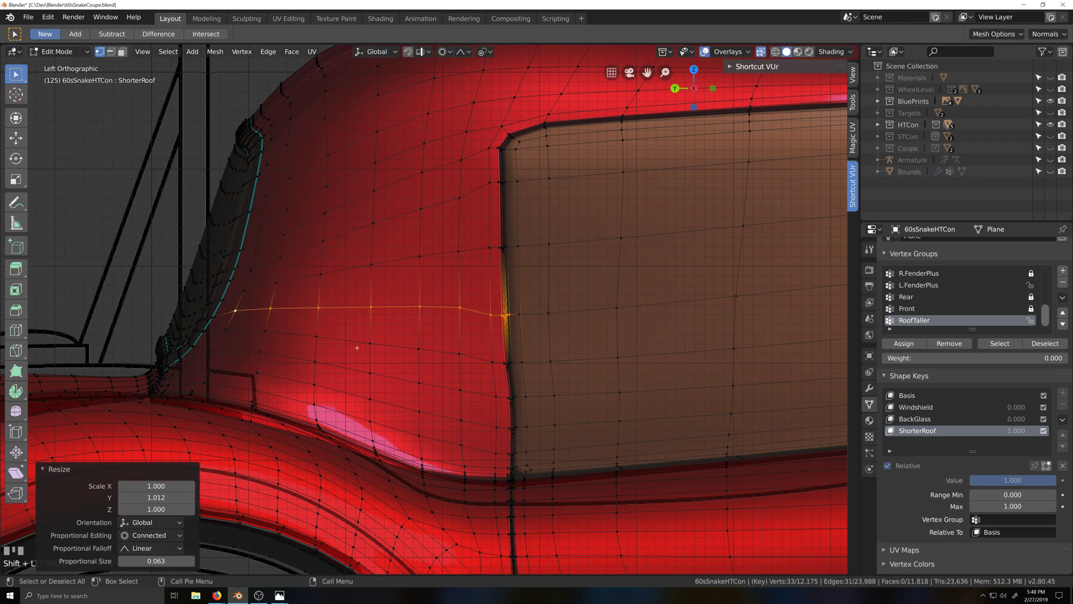
Reselect the lower vertex row between the side window's rear edge and the back window on both sides of the car
left_click(511, 364)
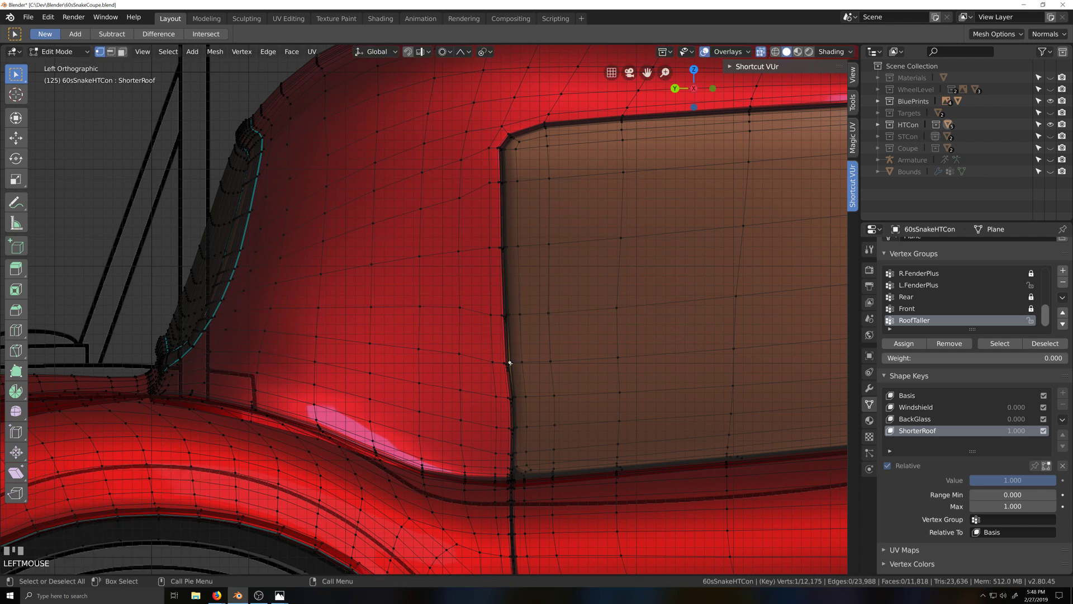
left_click(226, 330, "ctrl")
key("c")
left_click_drag(505, 365, 233, 333)
right_click(485, 360)
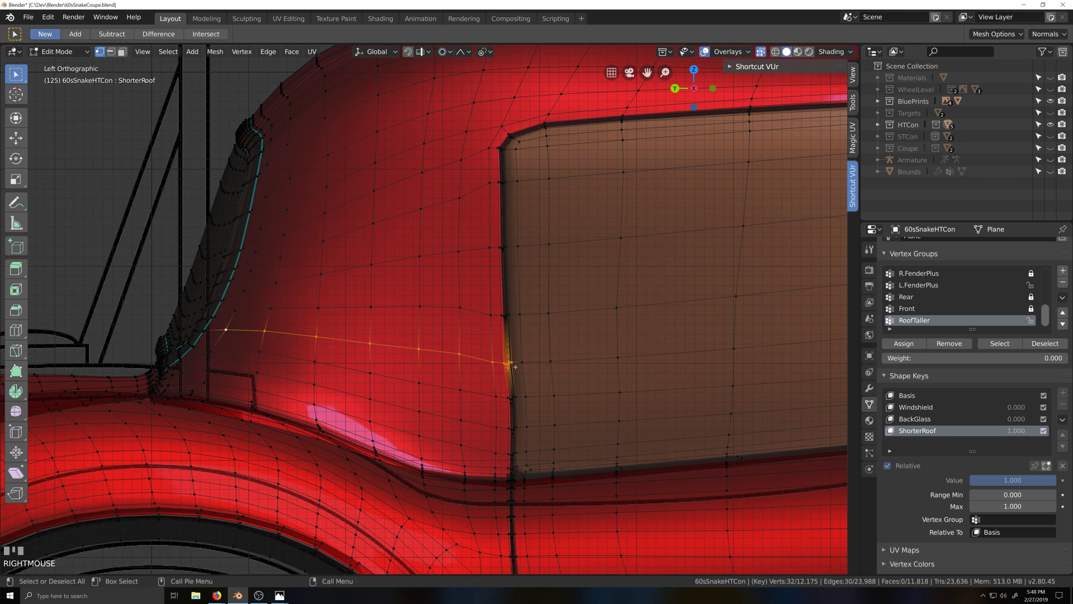
Check the row selection at an angle and, in left view, try to scale the row slightly along global Y
scroll(494, 387, "down", 4)
middle_click_drag(495, 386, 487, 391)
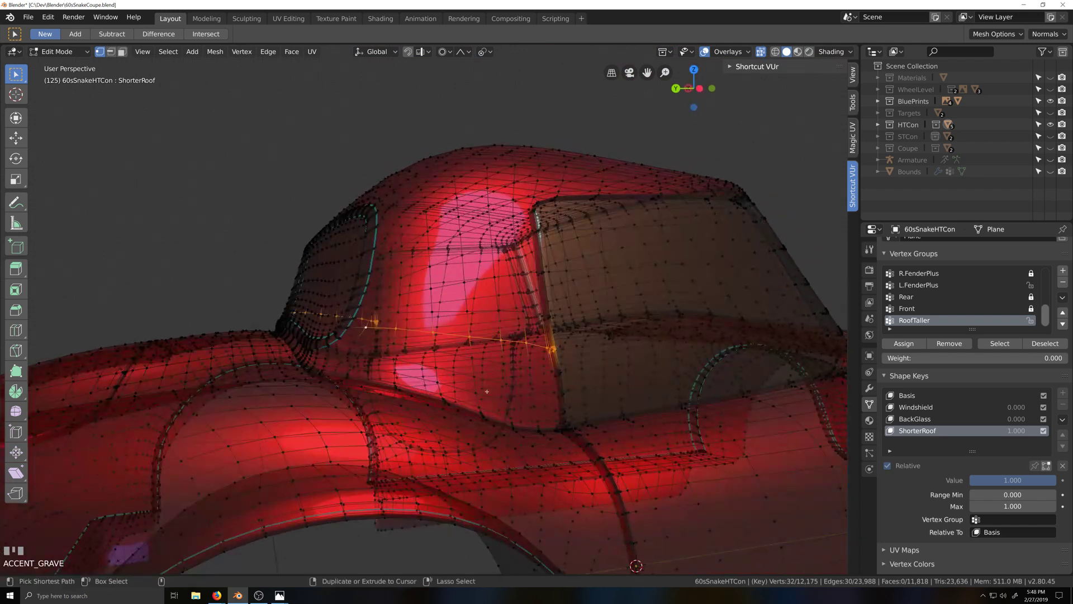
key("ctrl+KP_3")
scroll(486, 391, "up", 3)
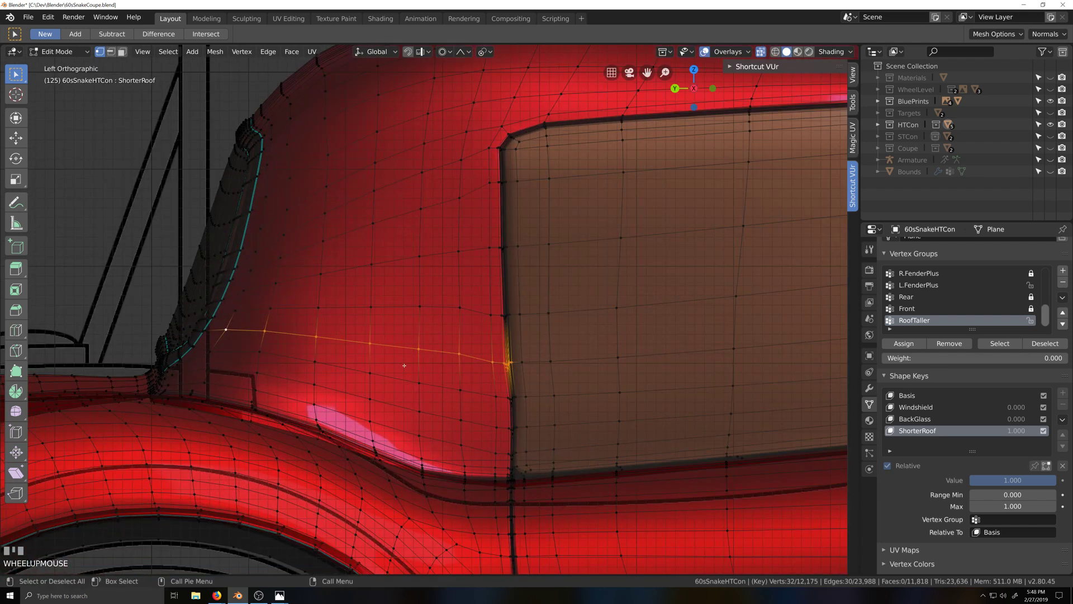
key("s")
key("y")
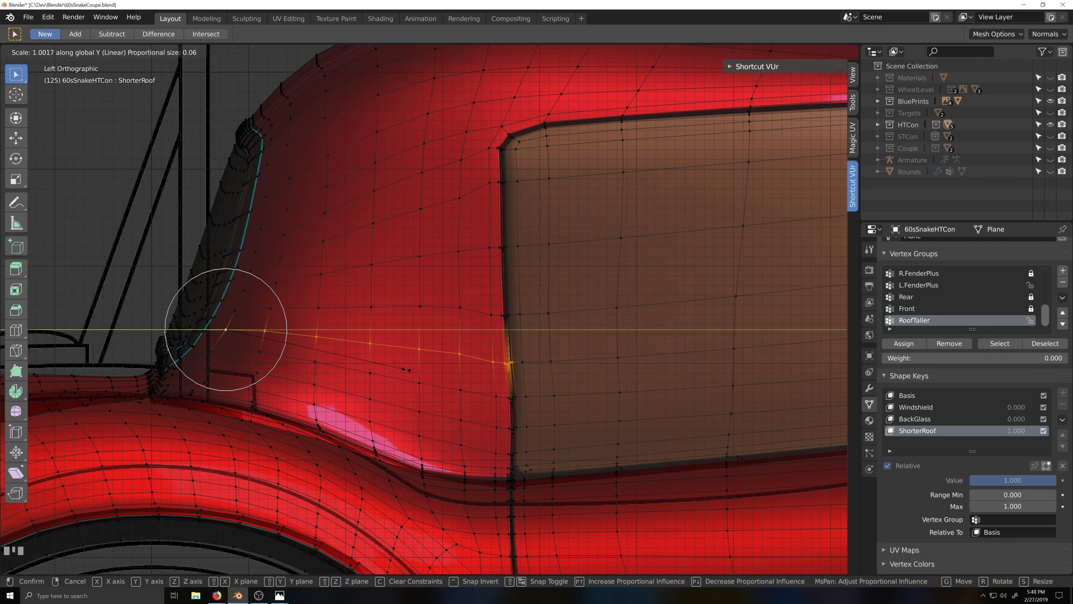
right_click(486, 375, "shift")
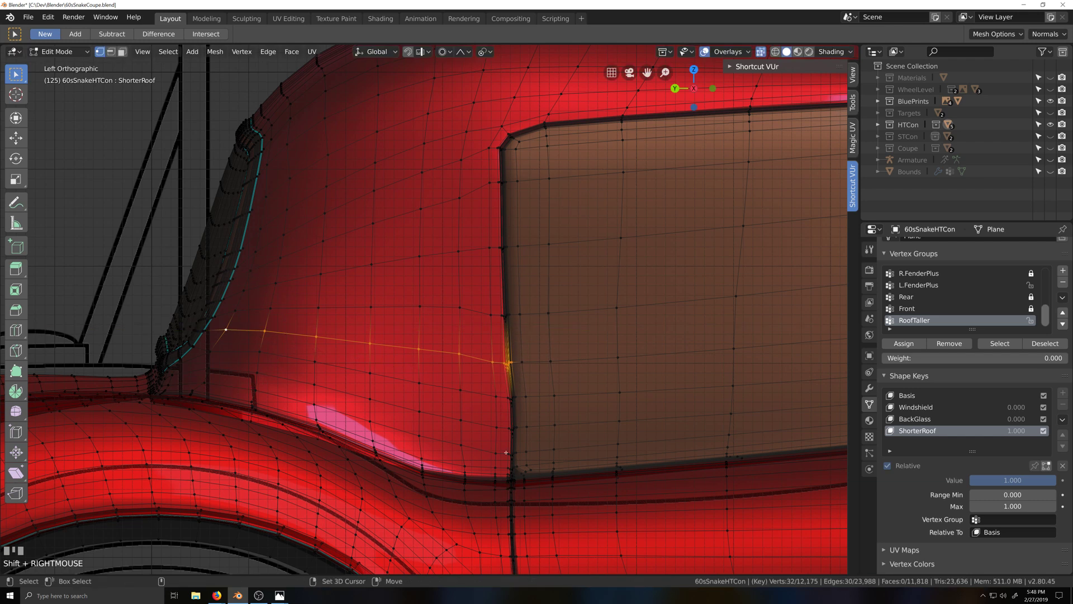
Select the next lower vertex row between the side window's rear edge and the back window on both sides of the car
scroll(463, 302, "up", 3)
middle_click_drag(488, 441, 478, 295, "shift")
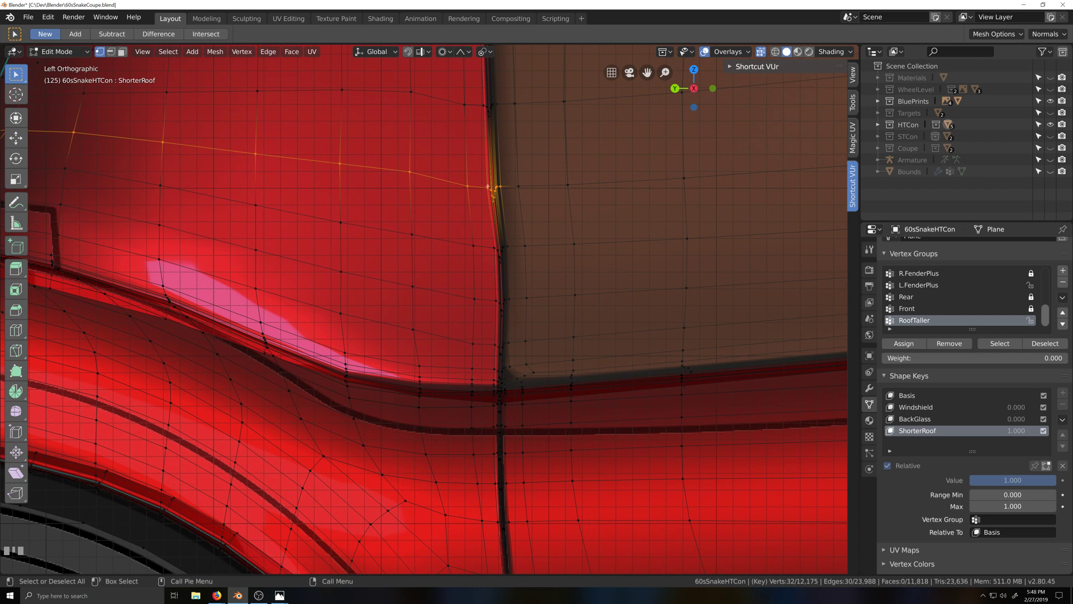
scroll(491, 197, "down", 2)
middle_click_drag(492, 211, 512, 279, "shift")
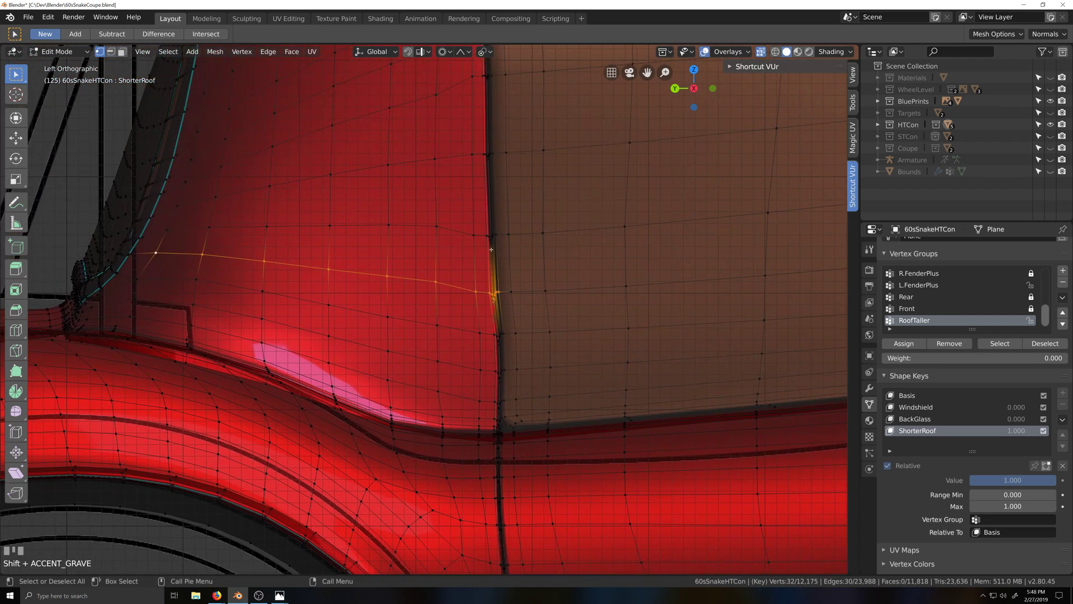
scroll(491, 277, "down", 4)
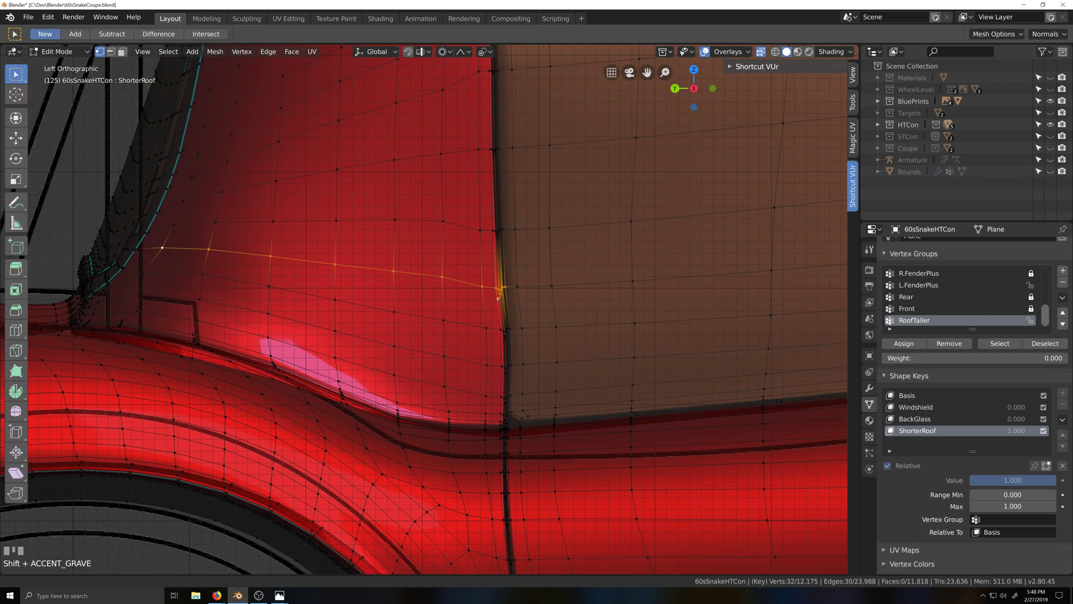
scroll(487, 318, "up", 2)
scroll(488, 325, "up", 2)
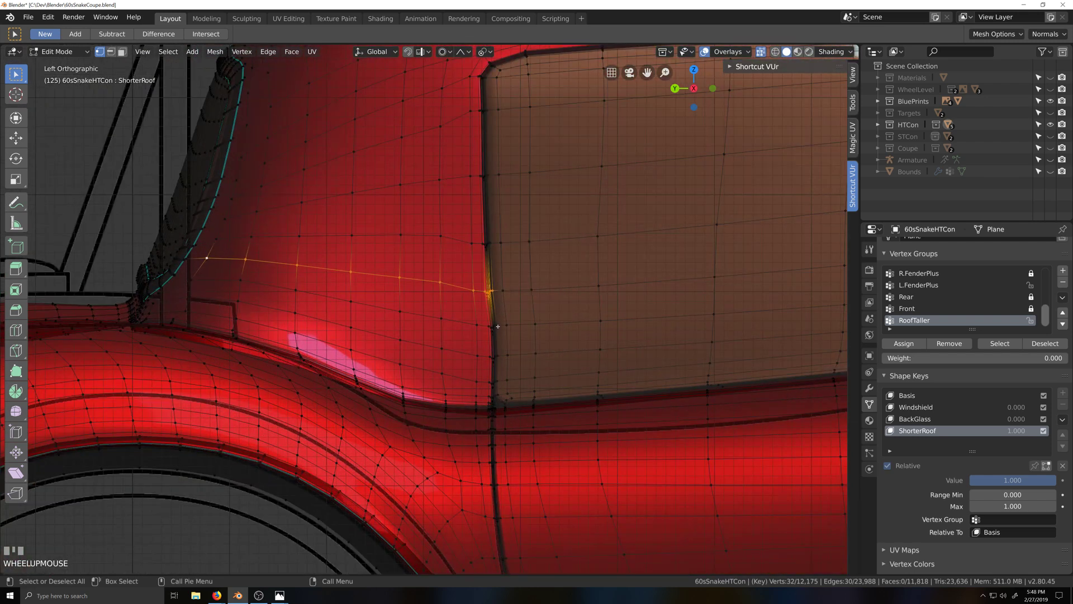
left_click(495, 325)
left_click(190, 280, "ctrl+shift")
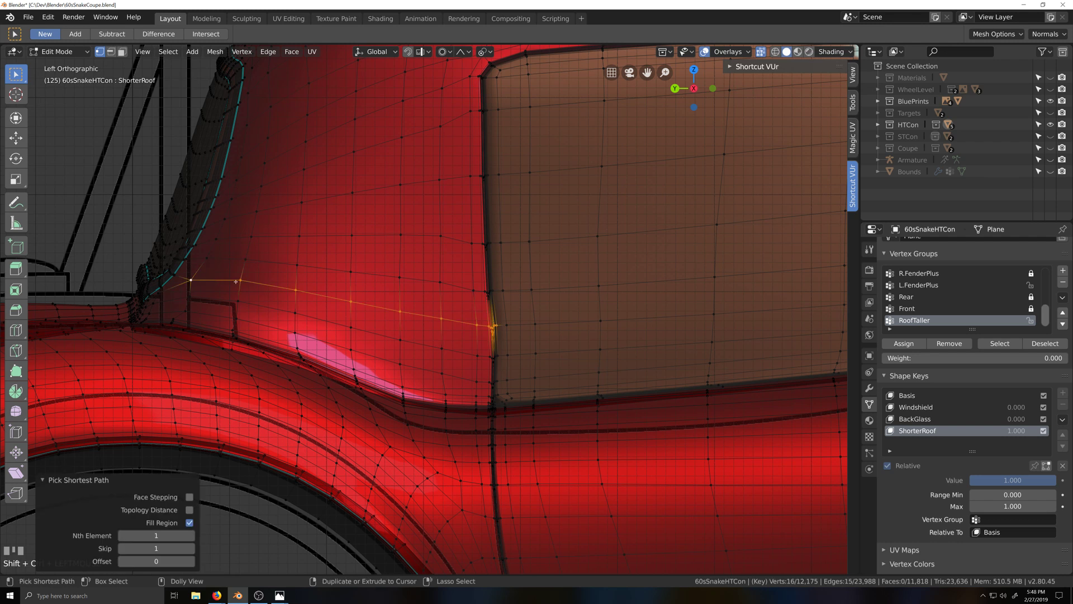
key("c")
left_click(195, 280)
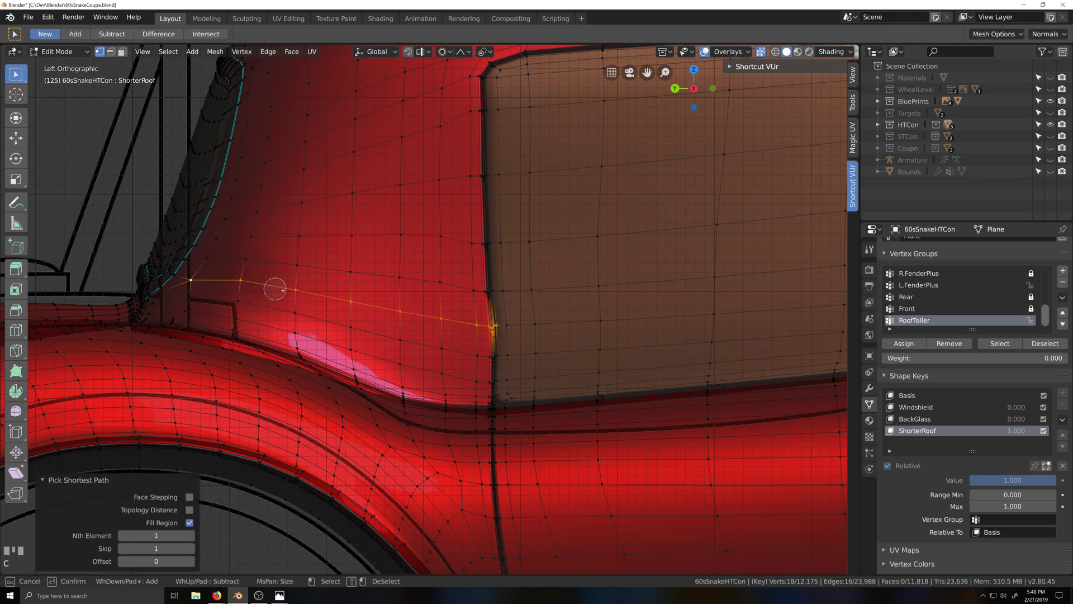
left_click_drag(275, 289, 488, 321)
right_click(488, 325)
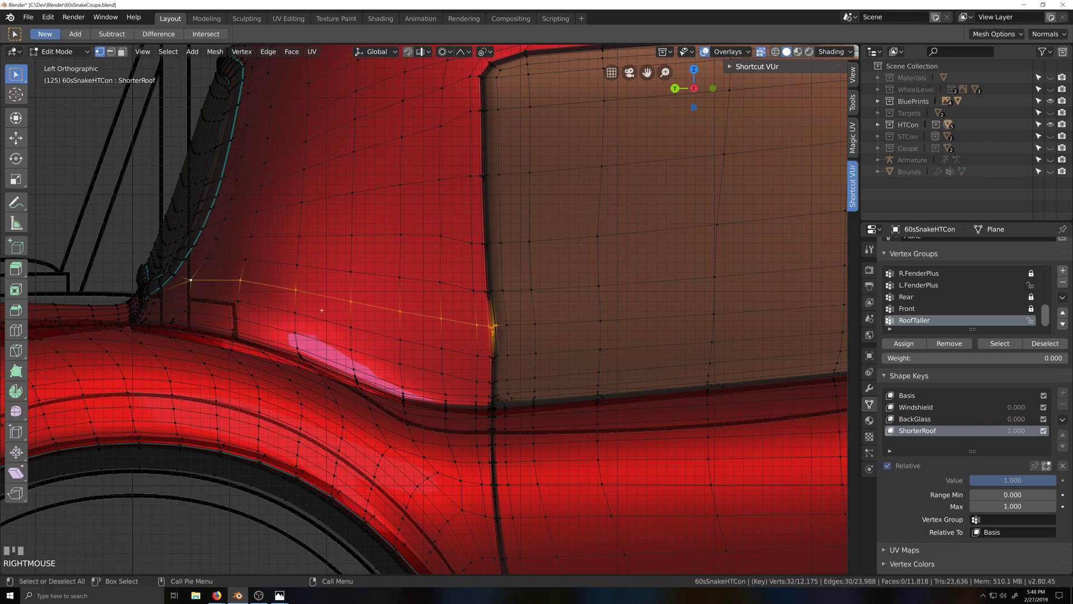
Scale the selected row by 0.986 along global Y with connected proportional editing, linear falloff and size about 0.066
key("s")
key("y")
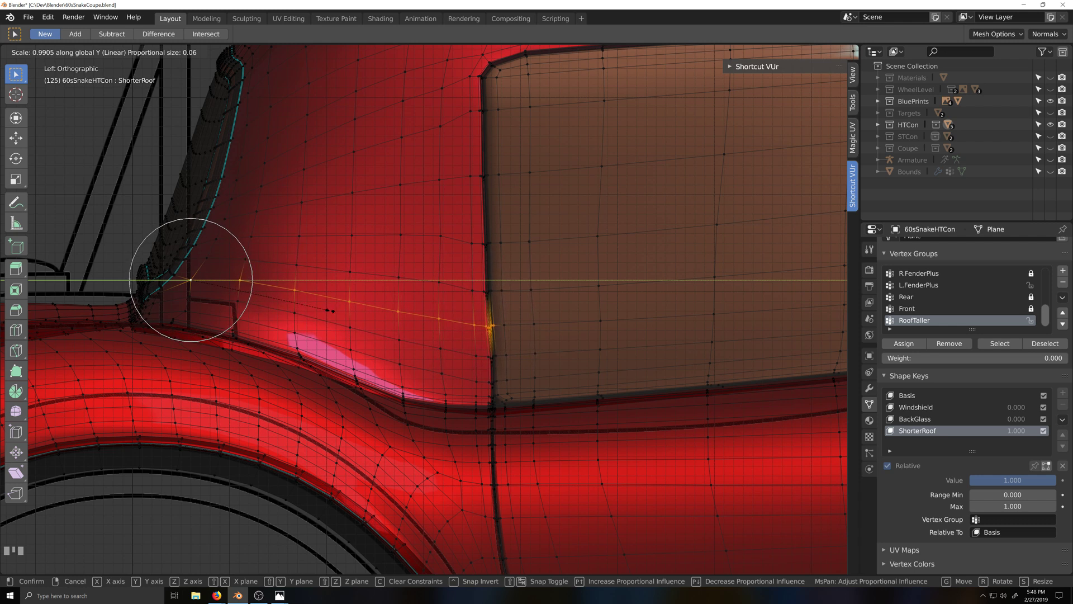
scroll(191, 279, "down", 1)
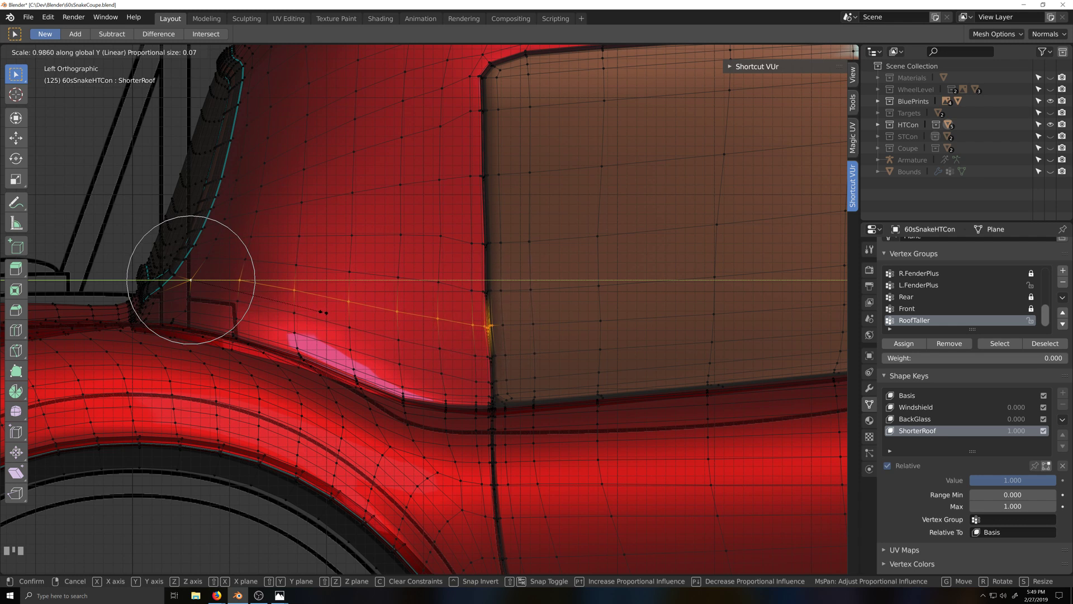
left_click(327, 313, "shift")
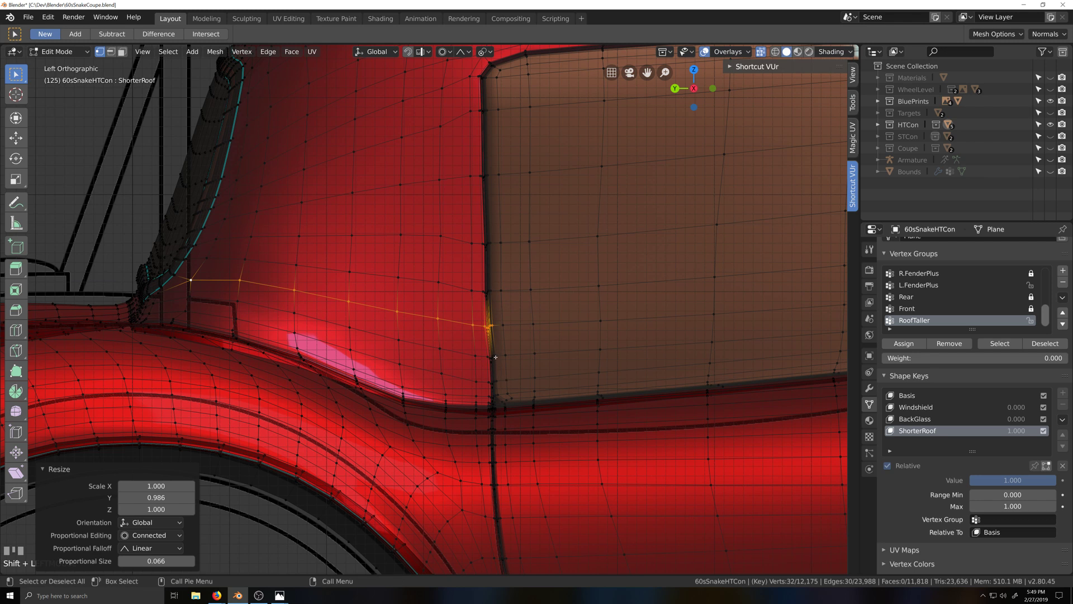
Select the following vertex row down, near the side window's lower rear corner, on both sides of the car
left_click(495, 356)
left_click(238, 300, "ctrl")
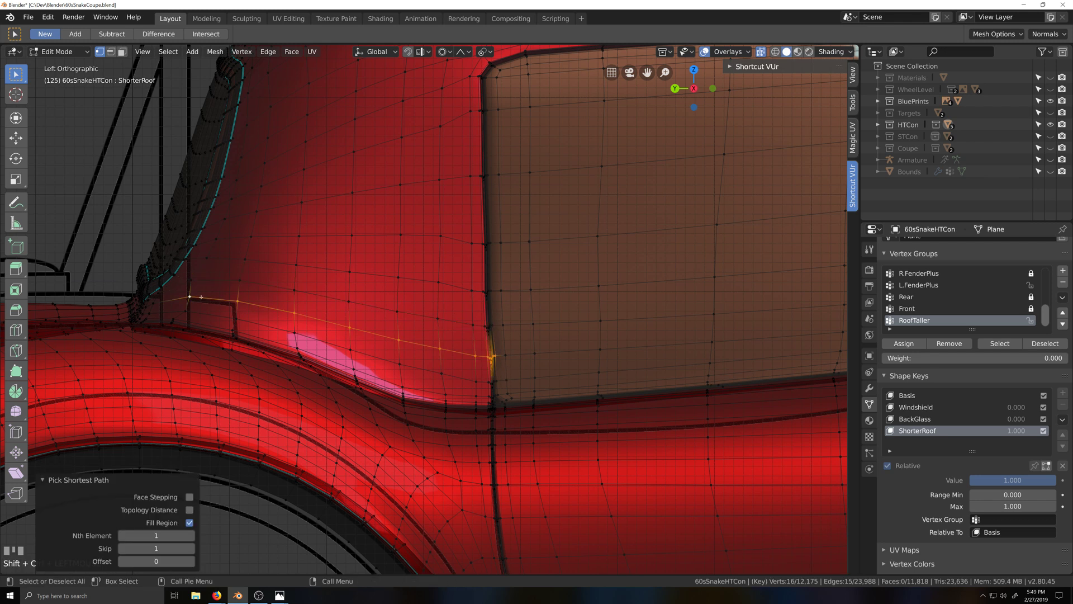
key("c")
left_click_drag(196, 299, 488, 354)
right_click(487, 354)
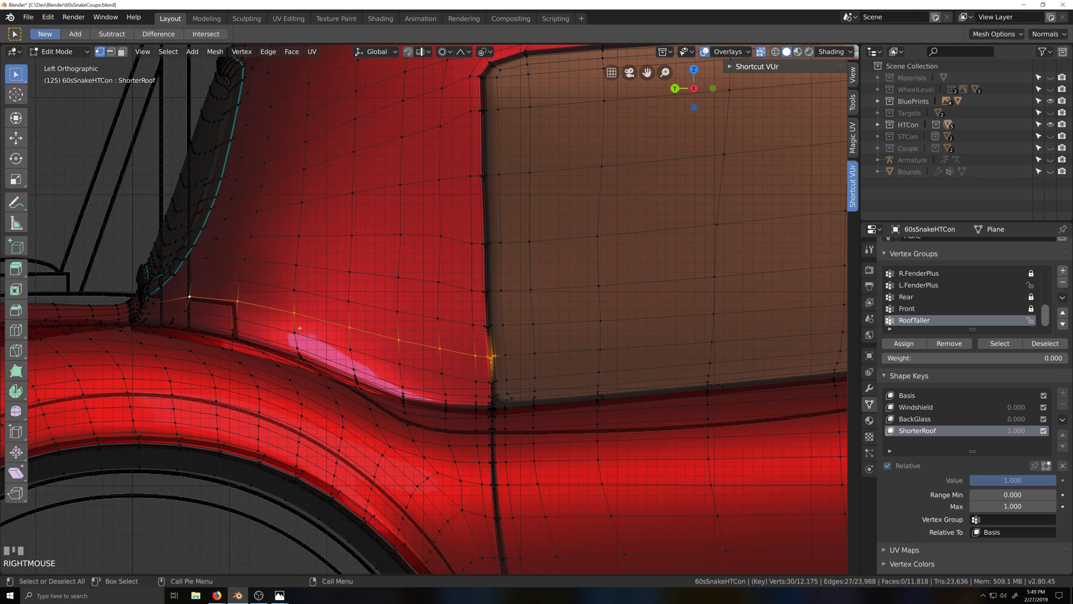
key("s")
key("y")
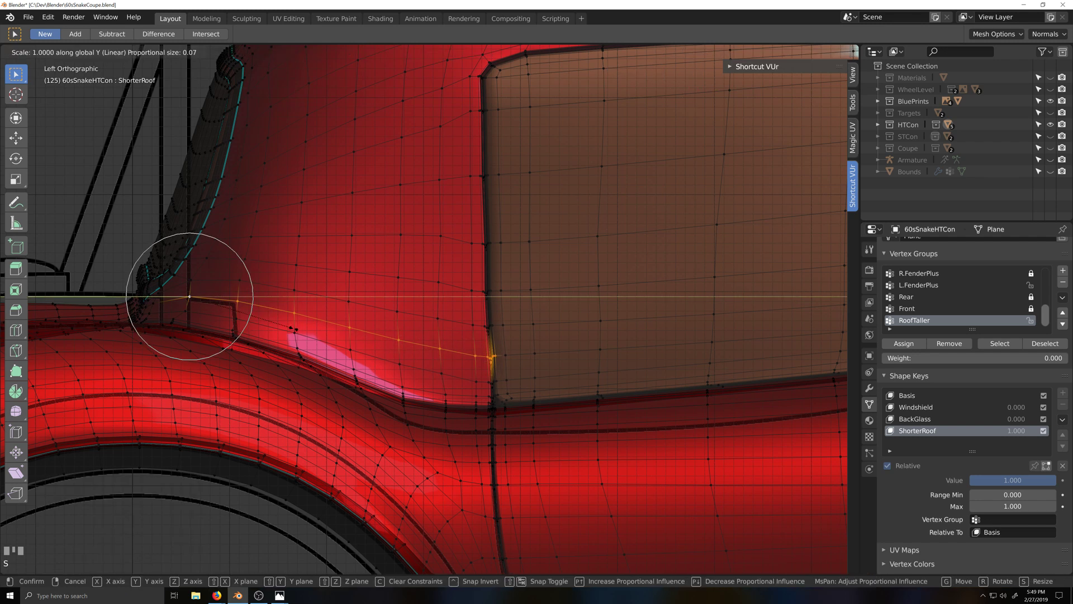
right_click(487, 354)
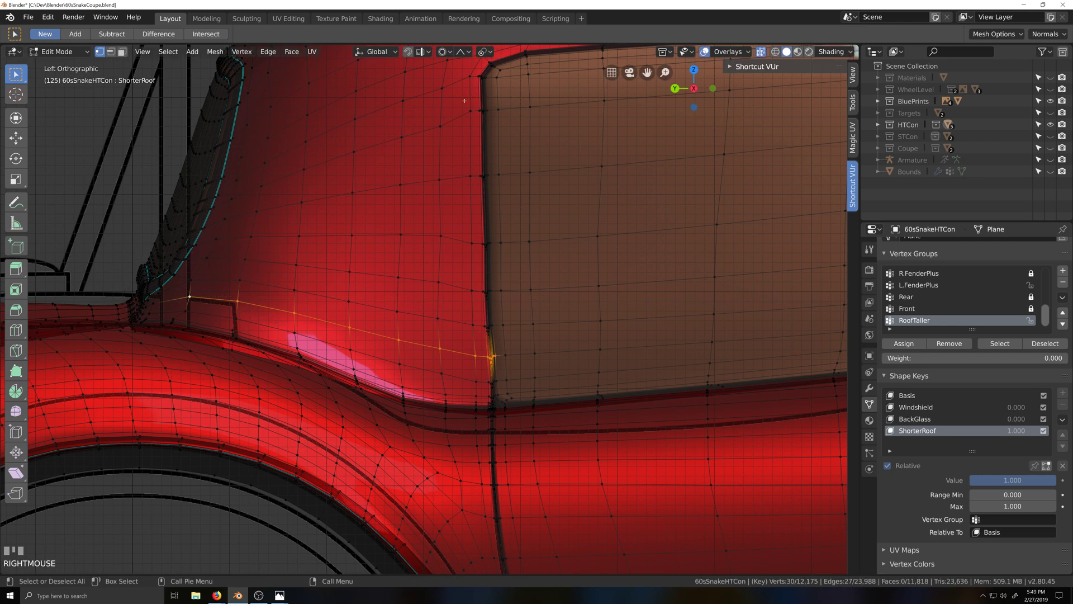
Turn off proportional editing and scale the selected row by about 0.99 along global Y
key("o")
key("s")
right_click(301, 336)
left_click(460, 52)
left_click(432, 77)
key("s")
key("y")
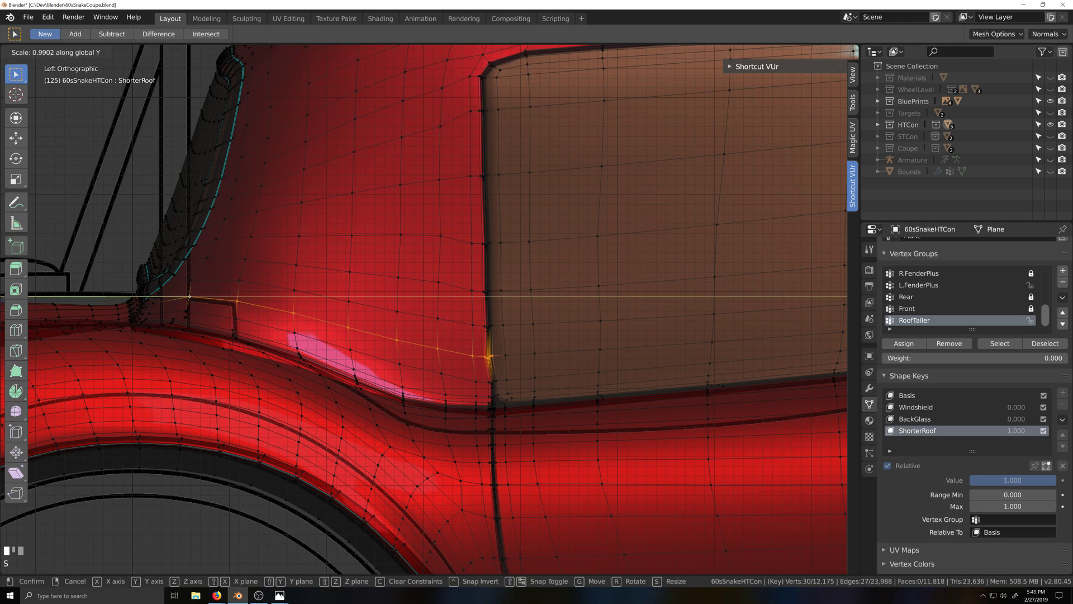
Scale the selected edge row above the rear fender to 0.995 along Y and scale the edge row just below it slightly along Y
left_click(327, 394)
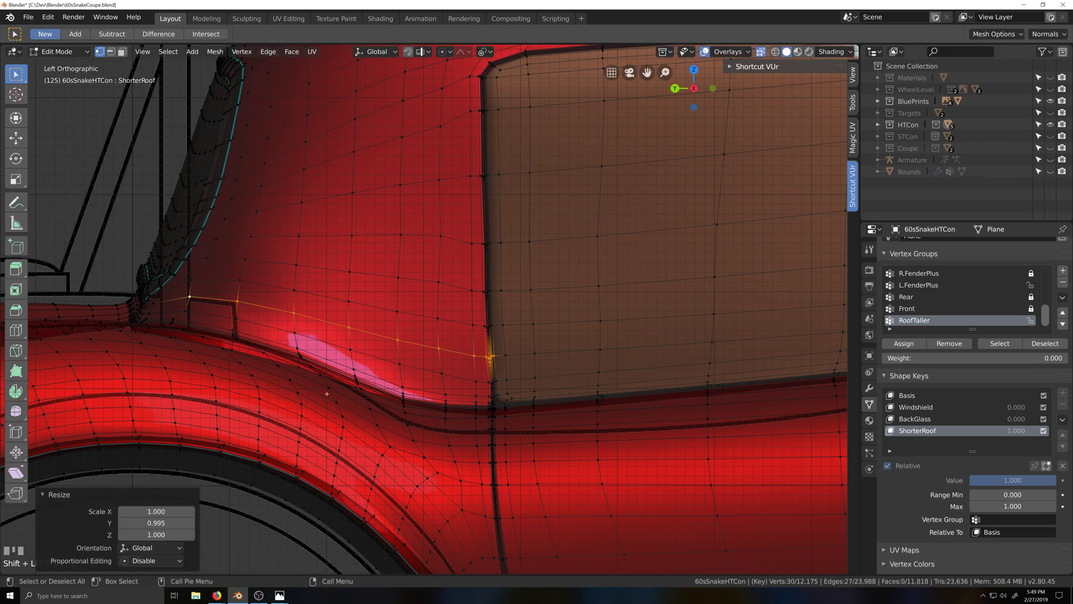
left_click(493, 382)
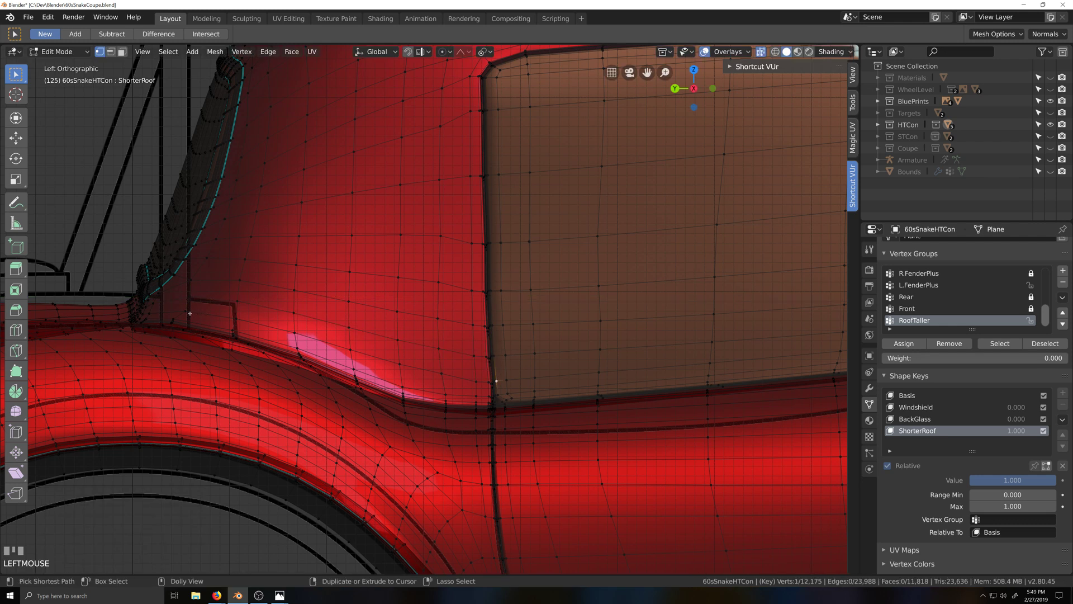
left_click(186, 311, "ctrl+shift")
key("c")
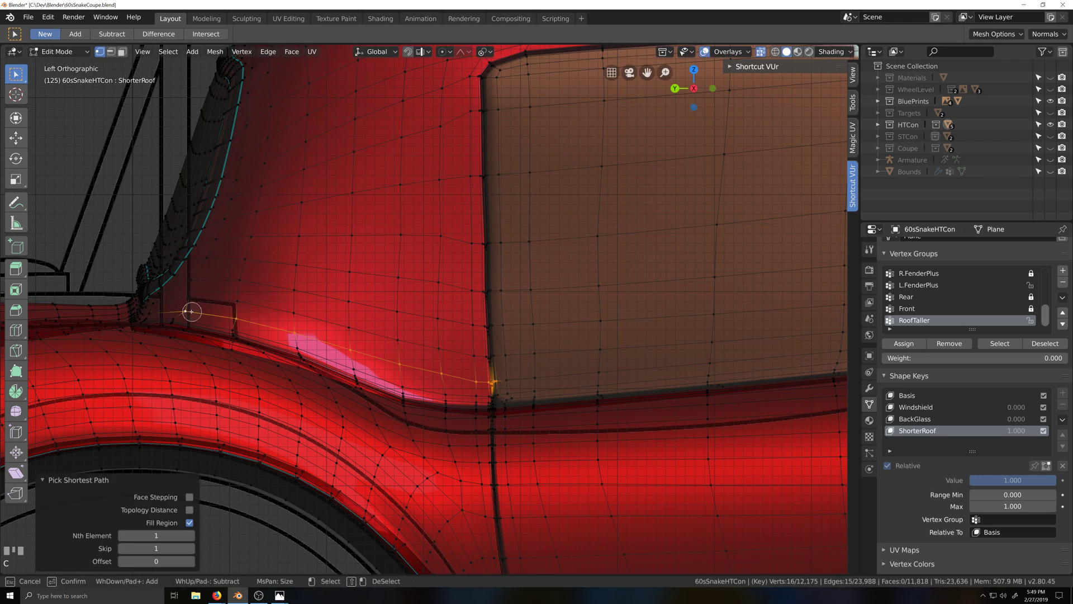
left_click_drag(186, 311, 492, 381)
right_click(494, 380)
key("s")
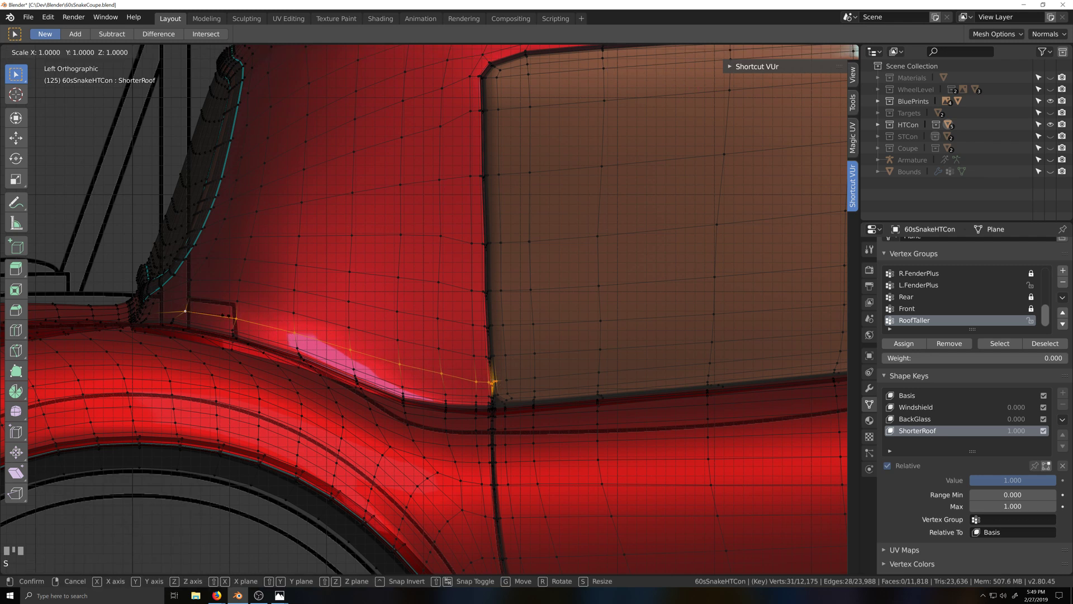
key("y")
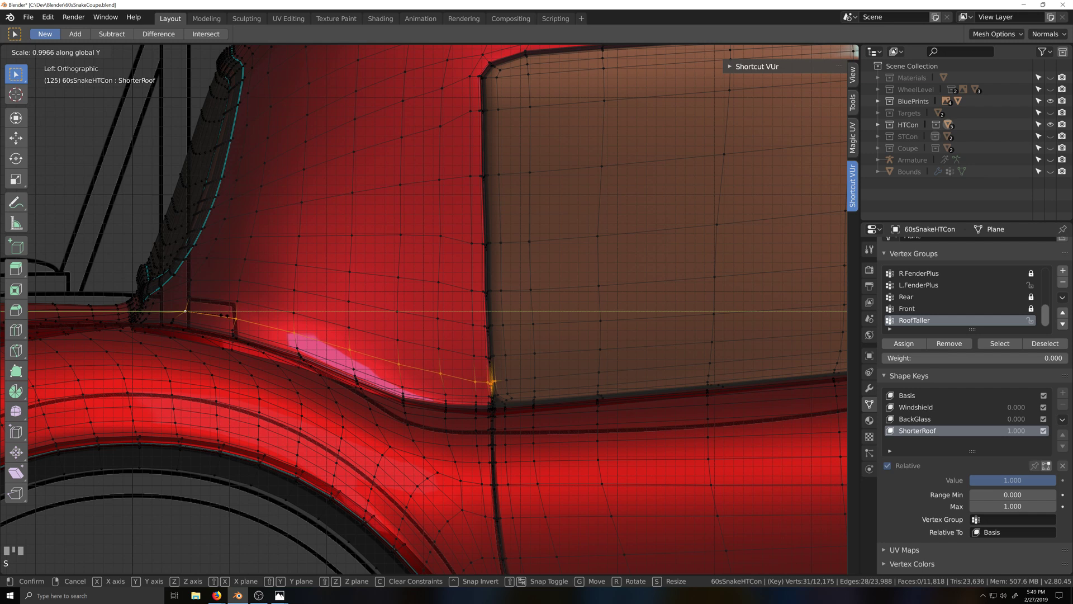
left_click(377, 297)
Return to Object Mode, inspect the roof from both sides, and set the ShorterRoof shape key's value to 0
scroll(377, 297, "down", 6)
key("Tab")
key("grave")
scroll(412, 327, "down", 3)
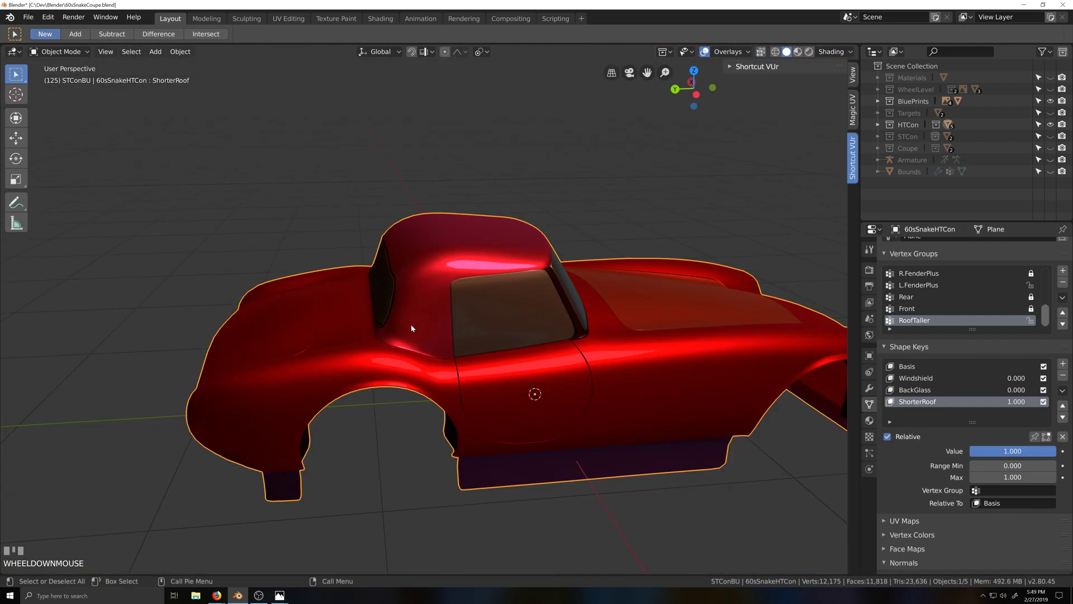
key("grave")
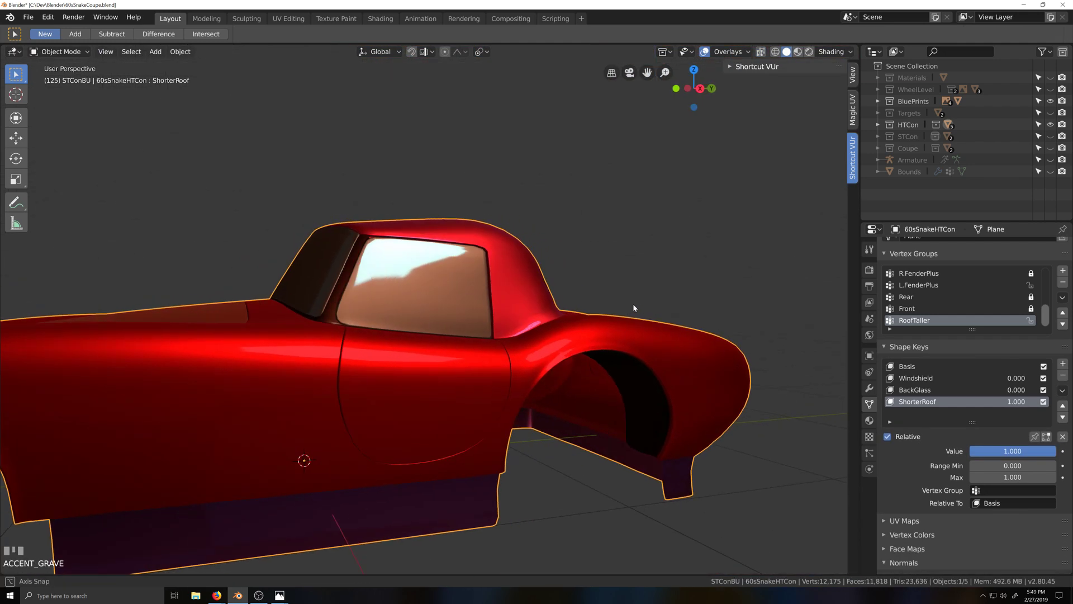
middle_click_drag(634, 308, 504, 312)
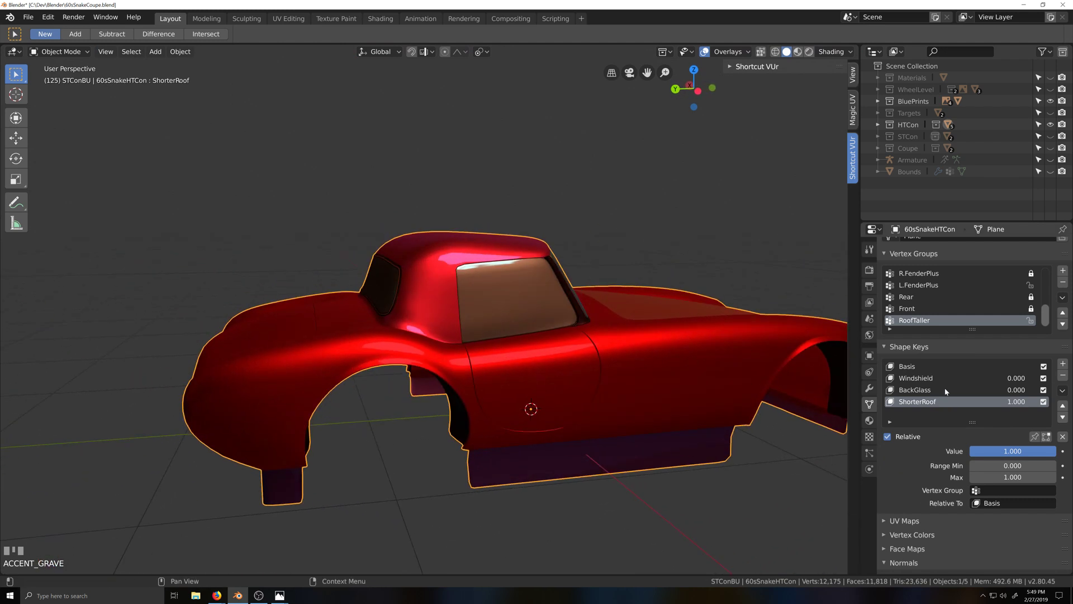
left_click_drag(1009, 452, 928, 452)
scroll(695, 418, "down", 1)
key("grave")
key("grave")
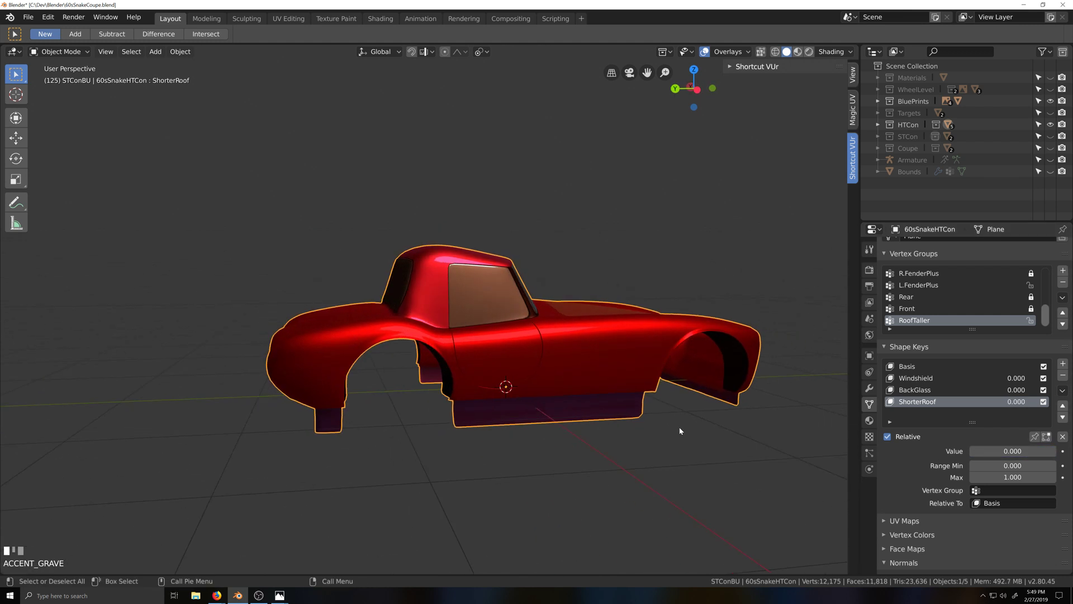
Preview the ShorterRoof shape key by setting its value to 1 and back to 0, and compare the roof shape from several angles
key("shift+grave")
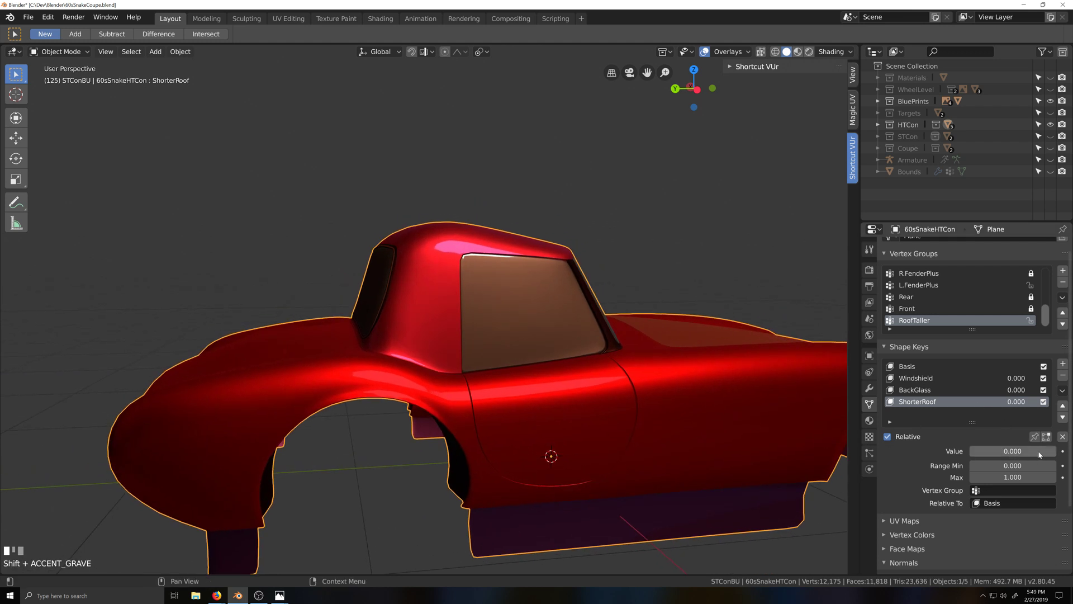
left_click(1039, 454)
type("1")
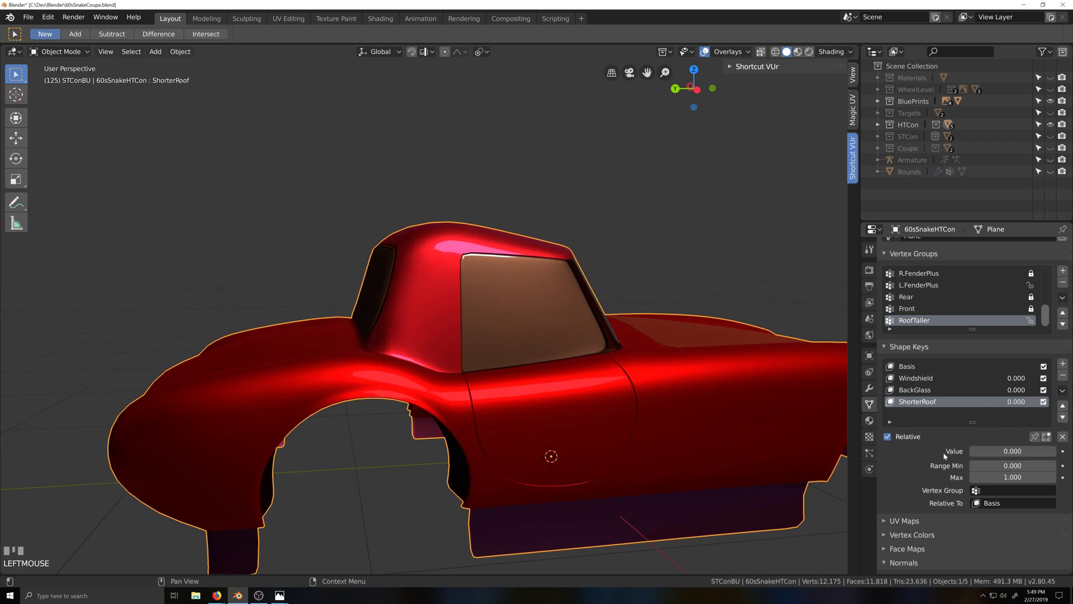
key("Return")
left_click_drag(1045, 451, 971, 452)
scroll(648, 406, "down", 2)
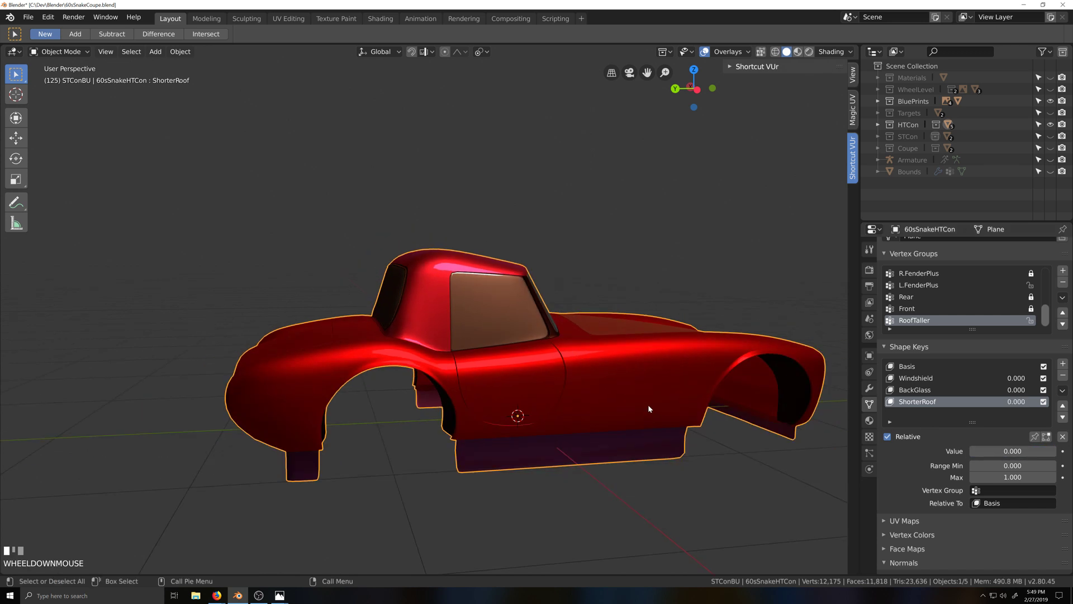
middle_click_drag(649, 405, 626, 407)
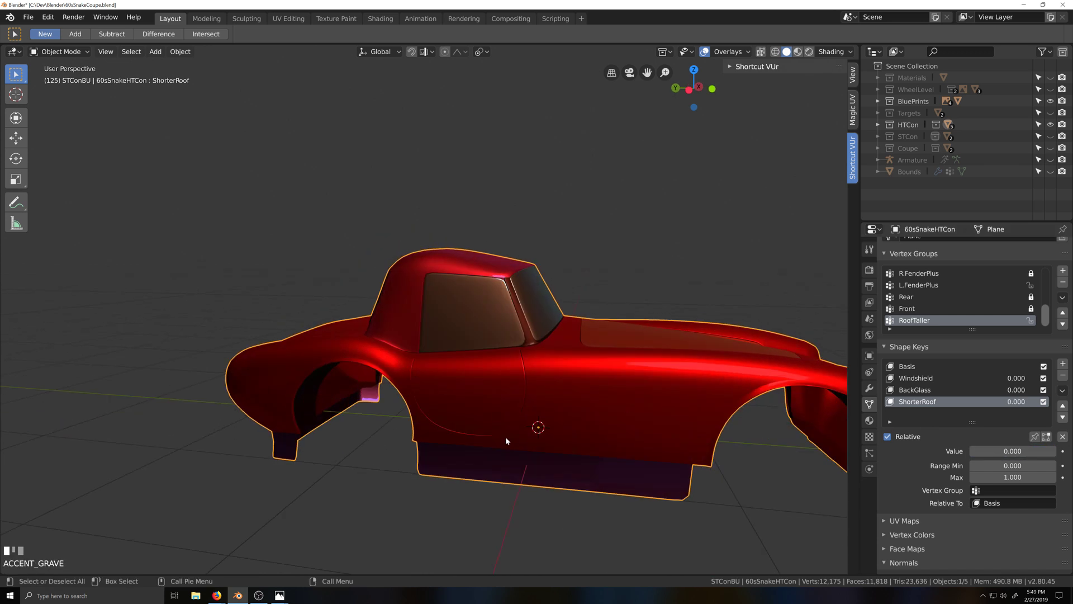
middle_click_drag(505, 437, 542, 435)
scroll(542, 435, "up", 2)
scroll(541, 435, "down", 2)
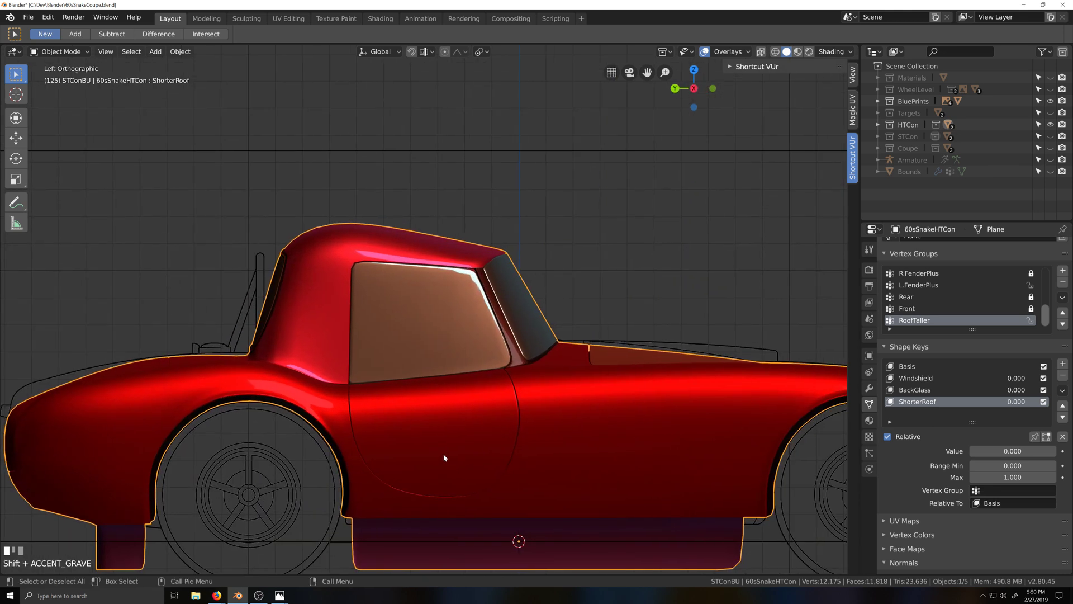
Enter Edit Mode on the car body and make the Windshield shape key active
key("Tab")
scroll(514, 411, "up", 2)
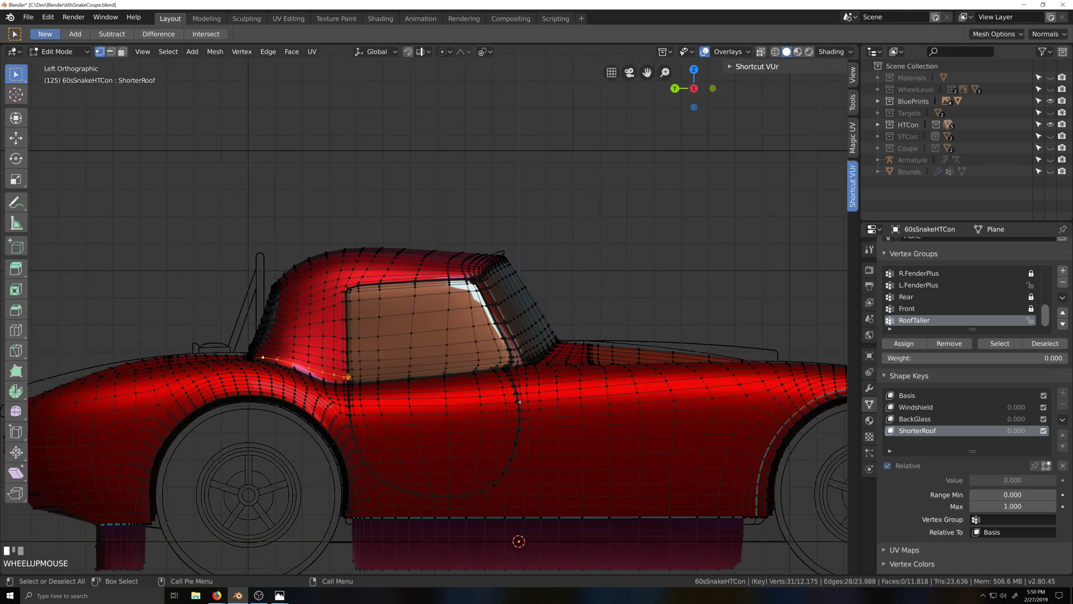
left_click(928, 408)
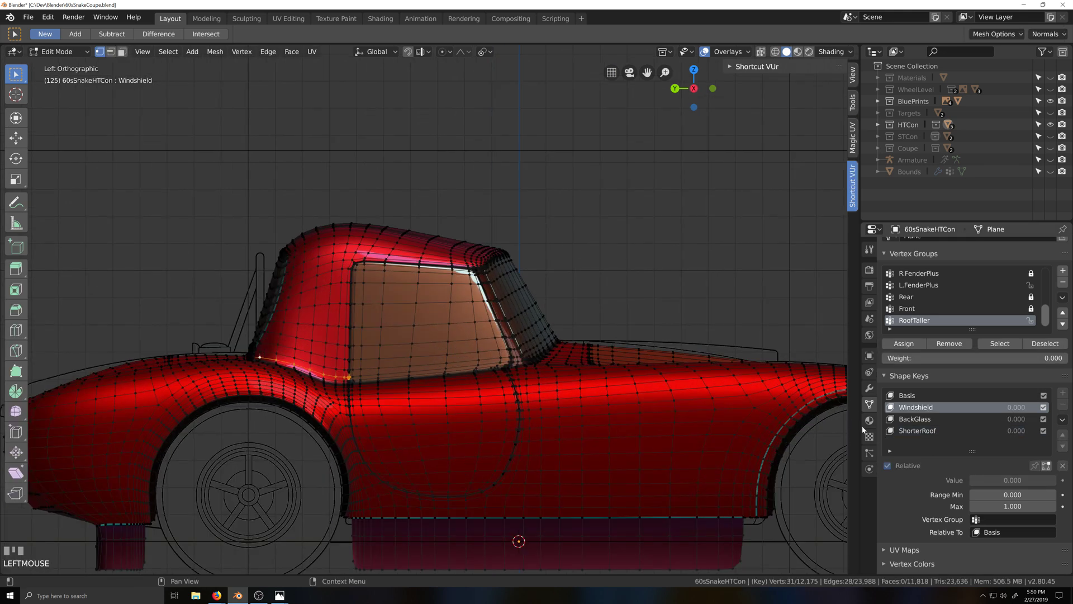
scroll(541, 324, "up", 1)
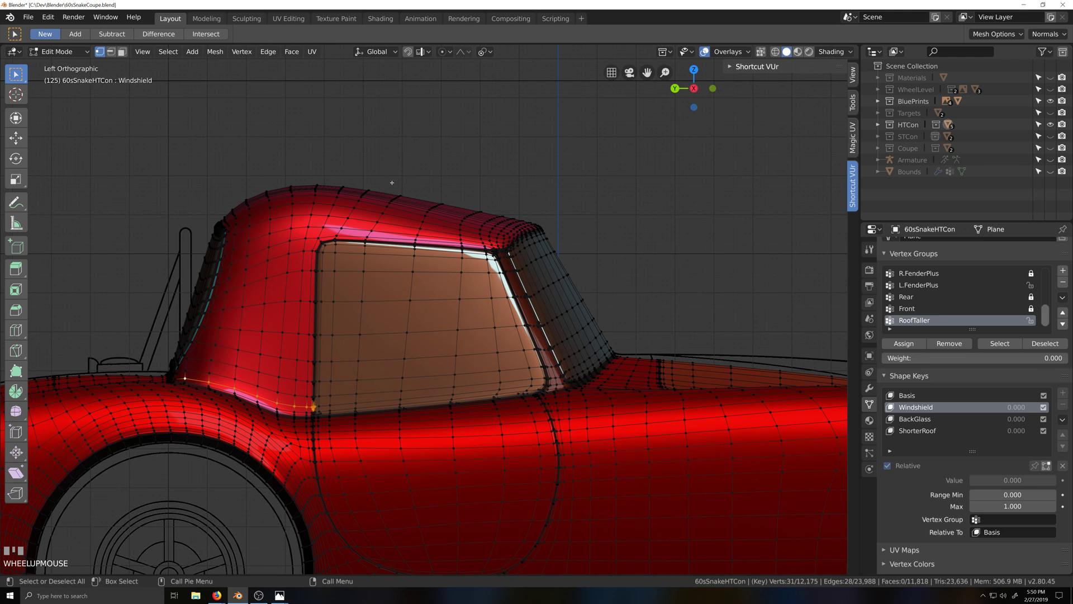
With X-ray on, select a dividing band through the roof and side window plus the edge loop along the windshield base, excluding its rear part
left_click(357, 398)
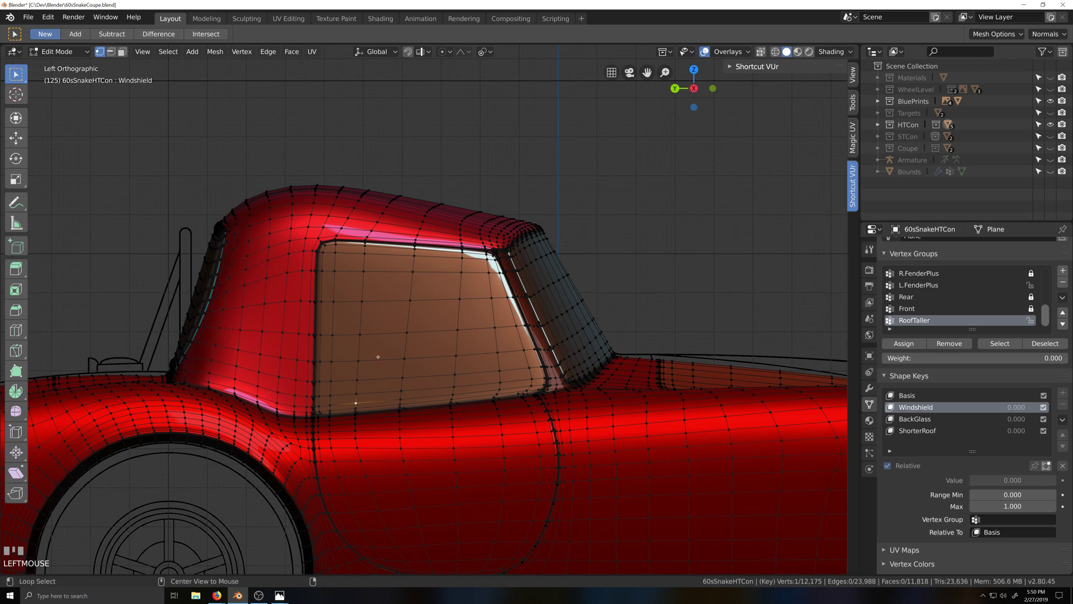
key("alt+z")
key("c")
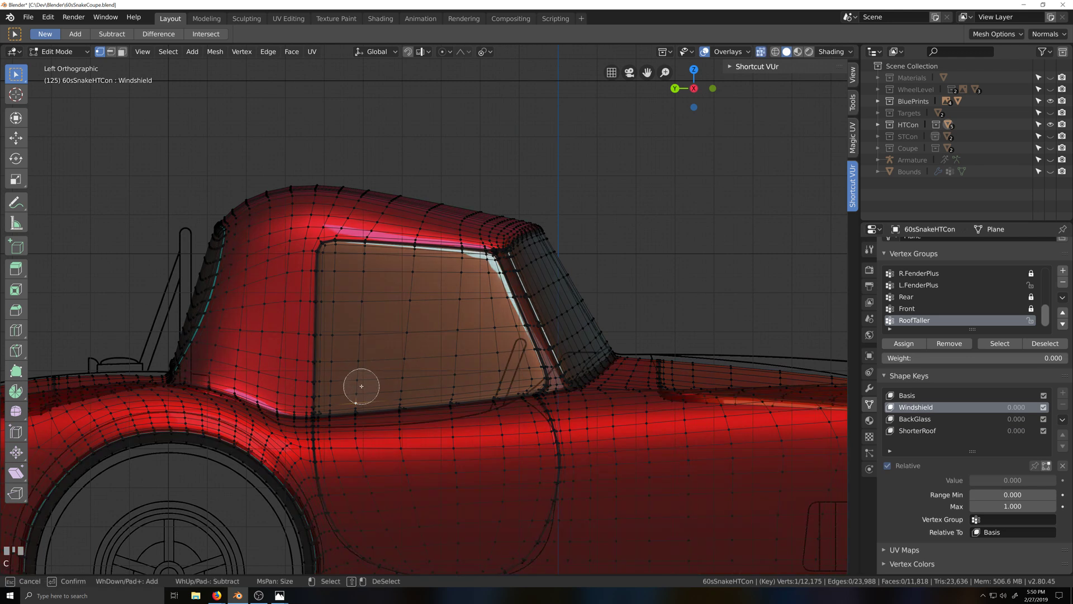
mouse_move(358, 394)
left_mouse_down()
mouse_move(378, 240)
mouse_move(427, 192)
mouse_move(400, 382)
mouse_move(450, 386)
left_mouse_up()
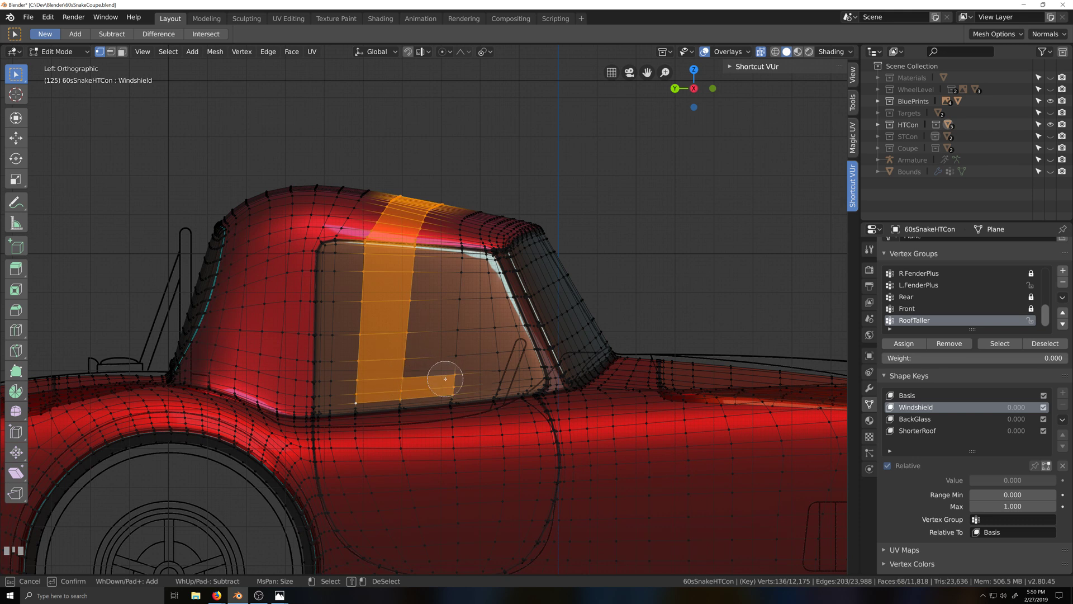
right_click(453, 386)
left_click(487, 389, "alt+shift")
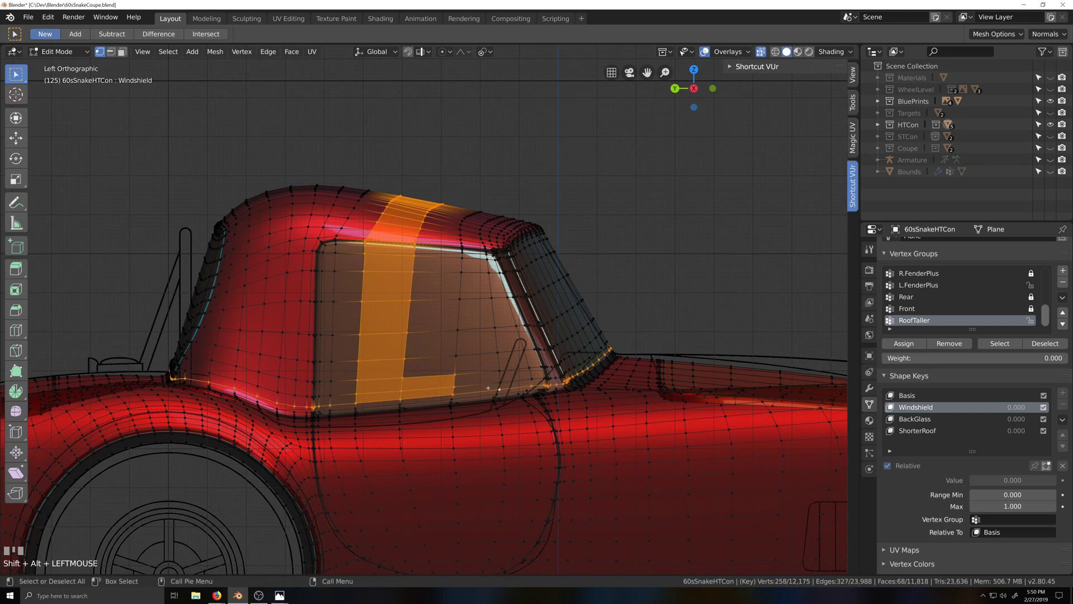
key("c")
mouse_move(314, 391)
middle_mouse_down()
mouse_move(324, 390)
mouse_move(180, 373)
mouse_move(176, 358)
middle_mouse_up()
right_click(572, 371)
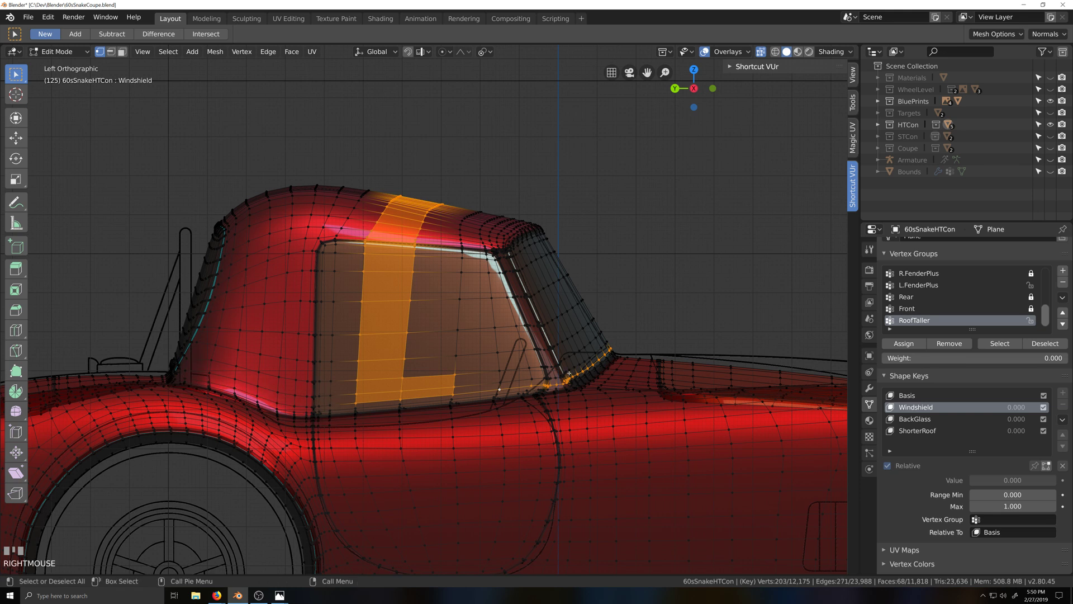
Hide the dividing band, select the linked windshield section, and reveal the hidden geometry as part of the selection
key("h")
key("l")
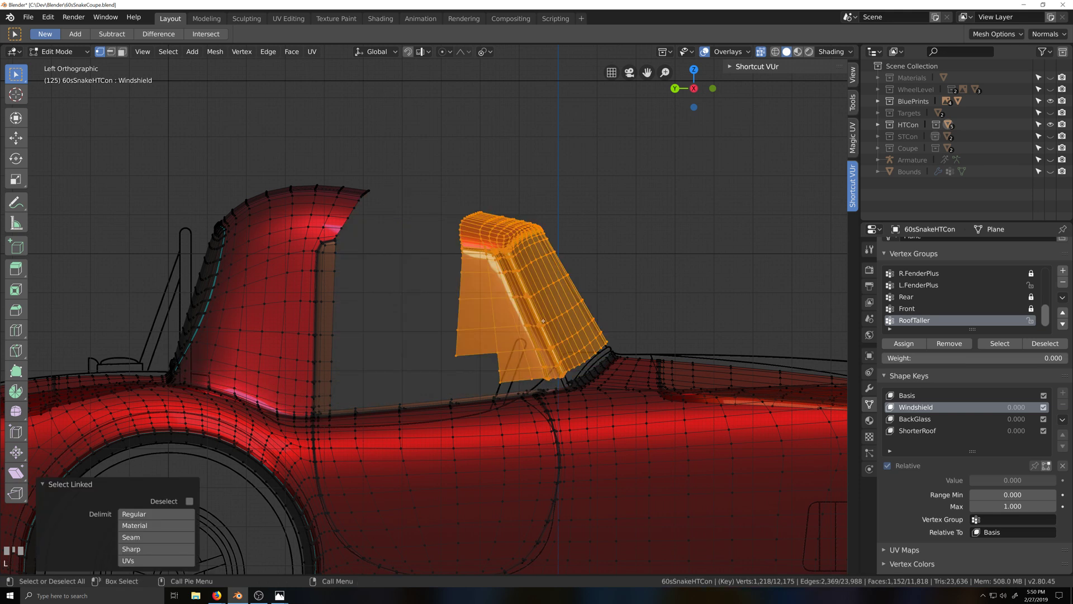
key("alt+h")
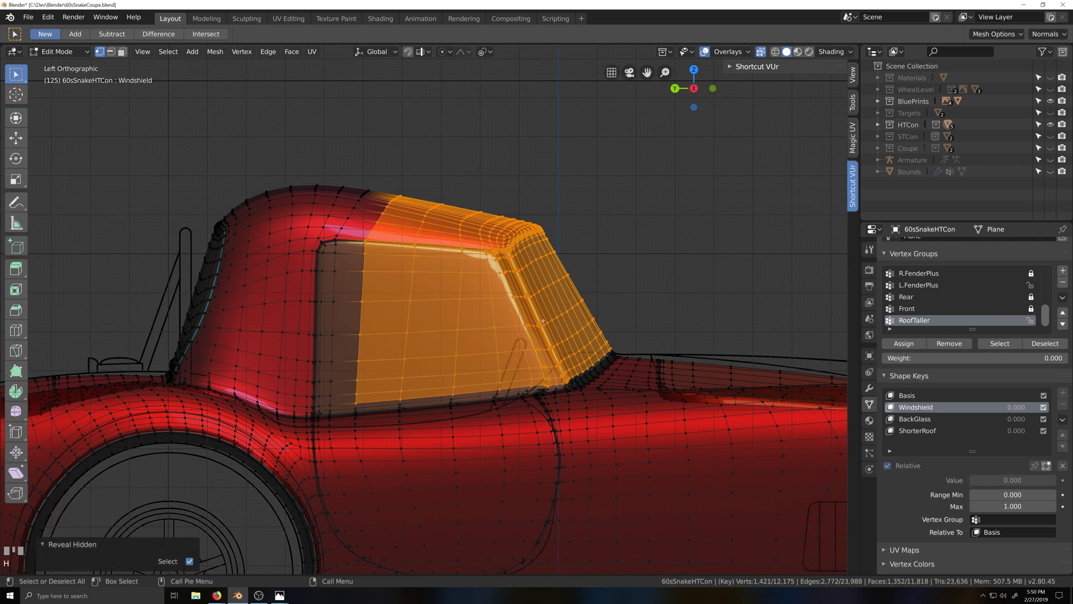
Extend the selection with Circle Select to the lower border rows of the windshield and side window
middle_click_drag(638, 387, 481, 405, "shift")
scroll(500, 389, "up", 3)
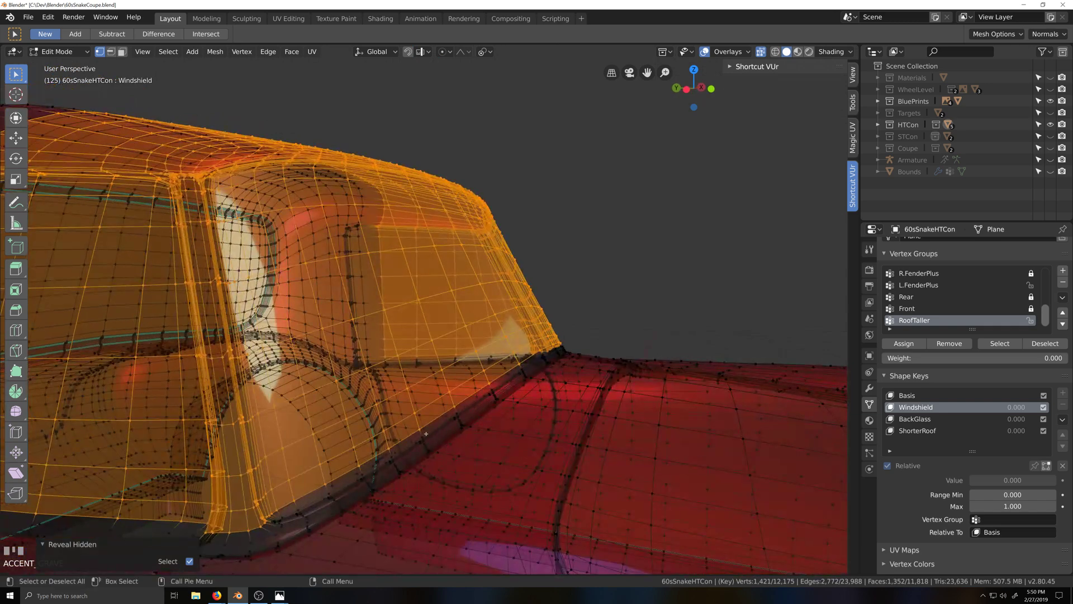
scroll(426, 434, "down", 4)
middle_click_drag(426, 434, 512, 400)
scroll(414, 438, "up", 3)
key("ctrl+KP_3")
middle_click_drag(561, 366, 578, 341, "shift")
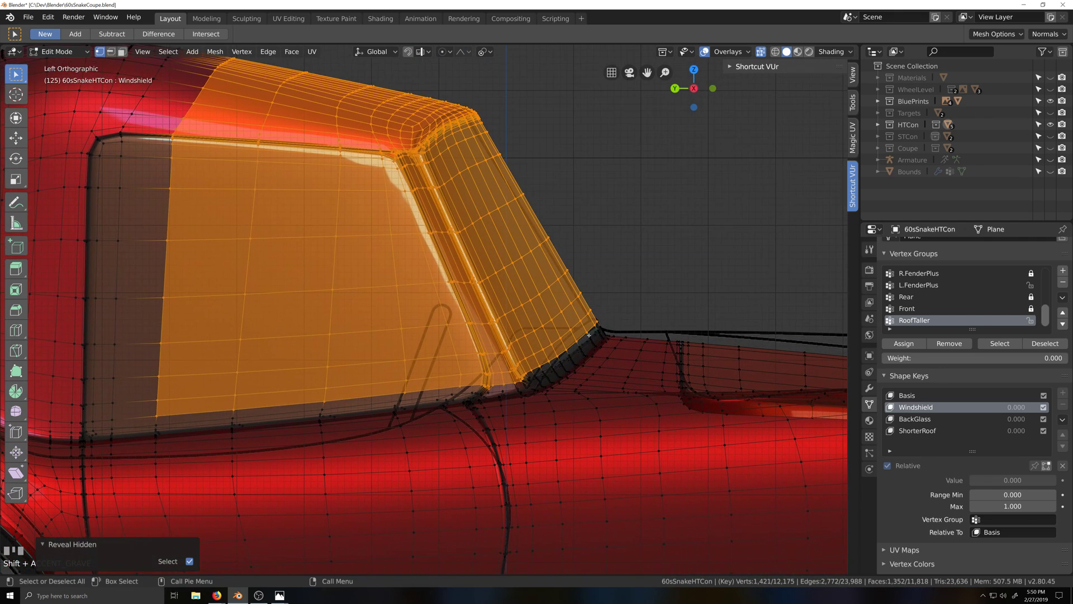
key("c")
mouse_move(604, 312)
left_mouse_down()
mouse_move(533, 380)
mouse_move(372, 384)
mouse_move(304, 402)
mouse_move(156, 414)
left_mouse_up()
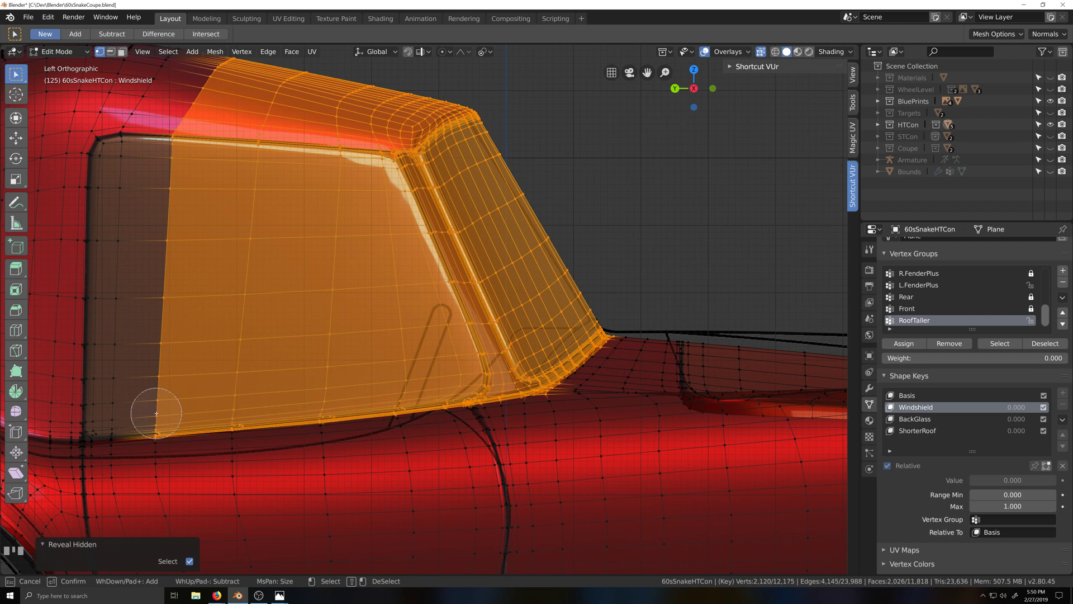
right_click(196, 405)
Deselect the extra edge loops on the car body just outside the base of the side window and windshield
key("grave")
mouse_move(427, 378)
middle_mouse_down()
mouse_move(425, 424)
mouse_move(392, 431)
middle_mouse_up()
scroll(206, 446, "up", 4)
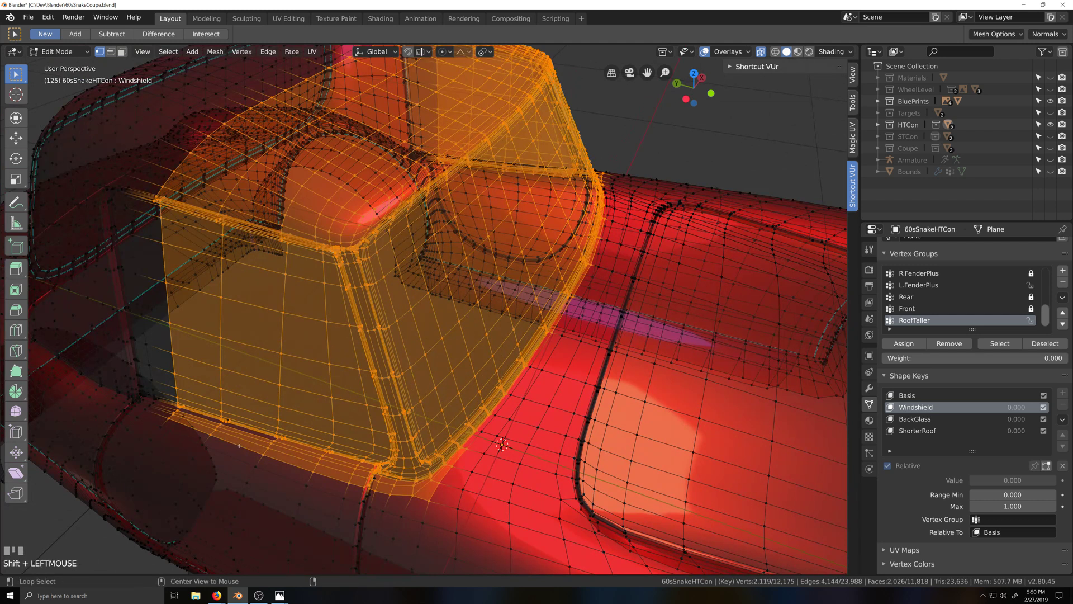
left_click(246, 437, "alt+shift")
left_click(252, 438, "alt+shift")
left_click(252, 438, "alt+shift")
left_click(254, 441, "alt+shift")
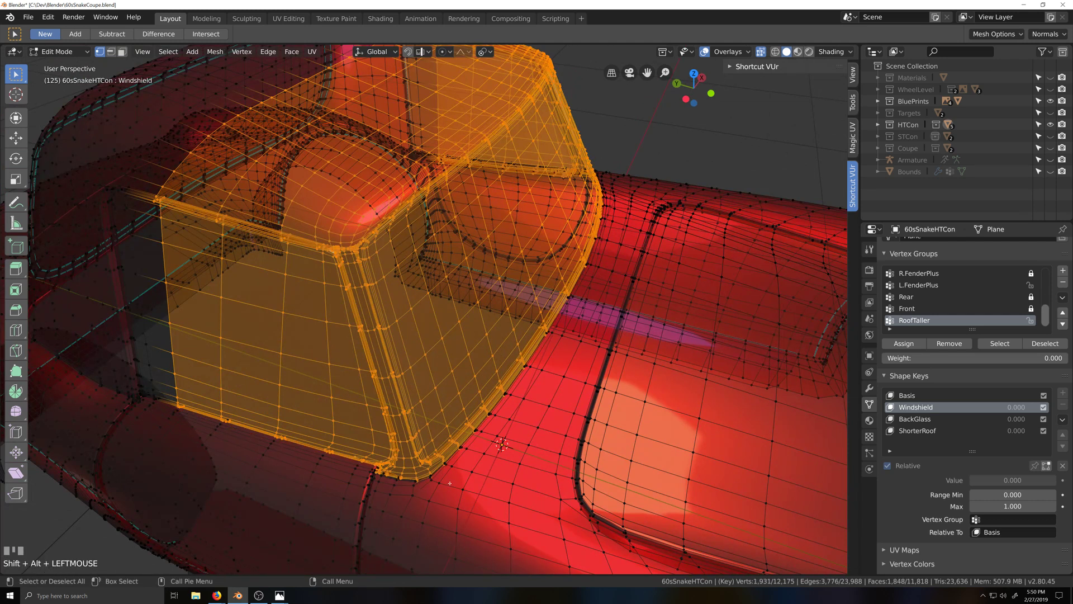
Examine the selection border along the windshield and side window base in X-ray for missed or extra vertices
key("shift+grave")
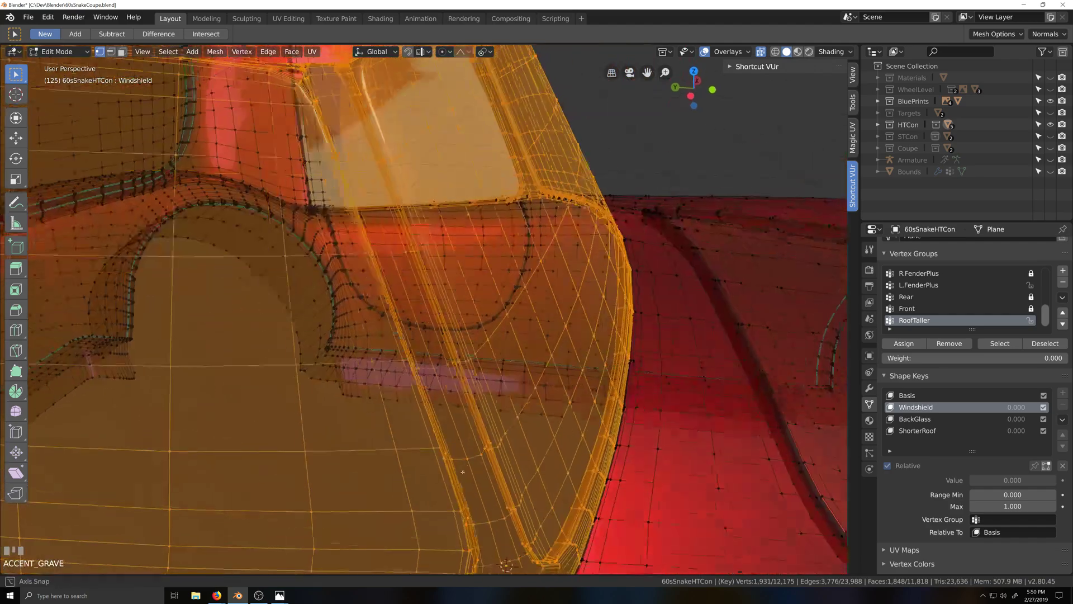
key("grave")
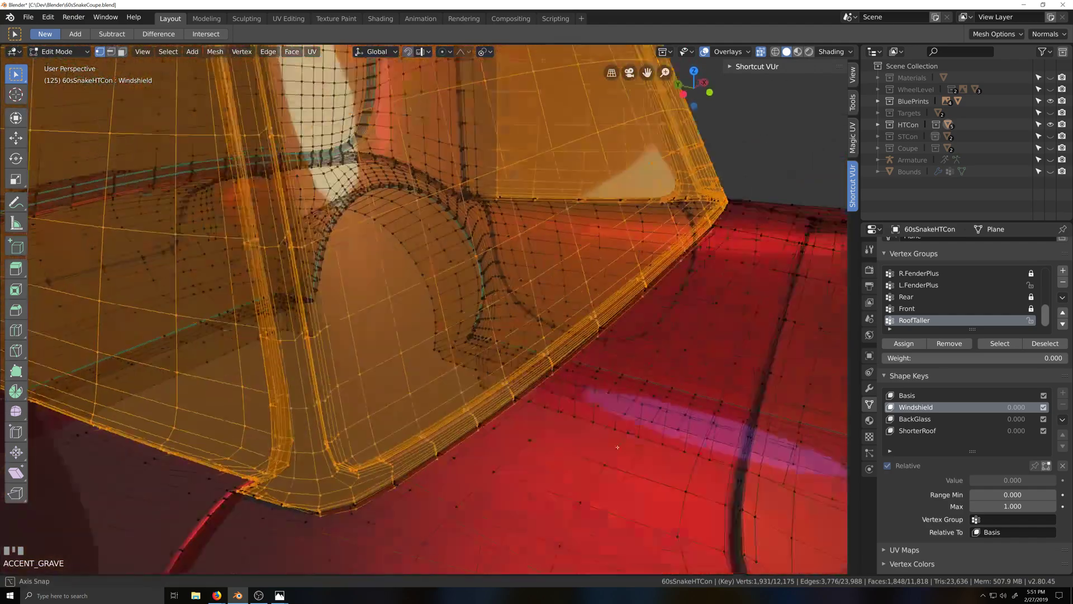
scroll(613, 443, "down", 4)
key("grave")
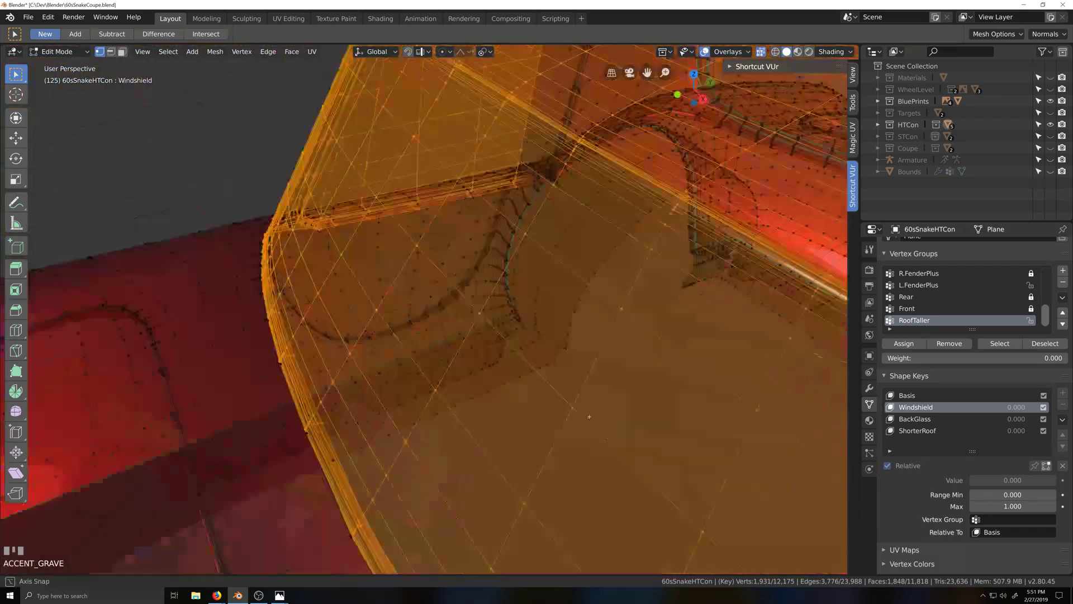
key("shift+grave")
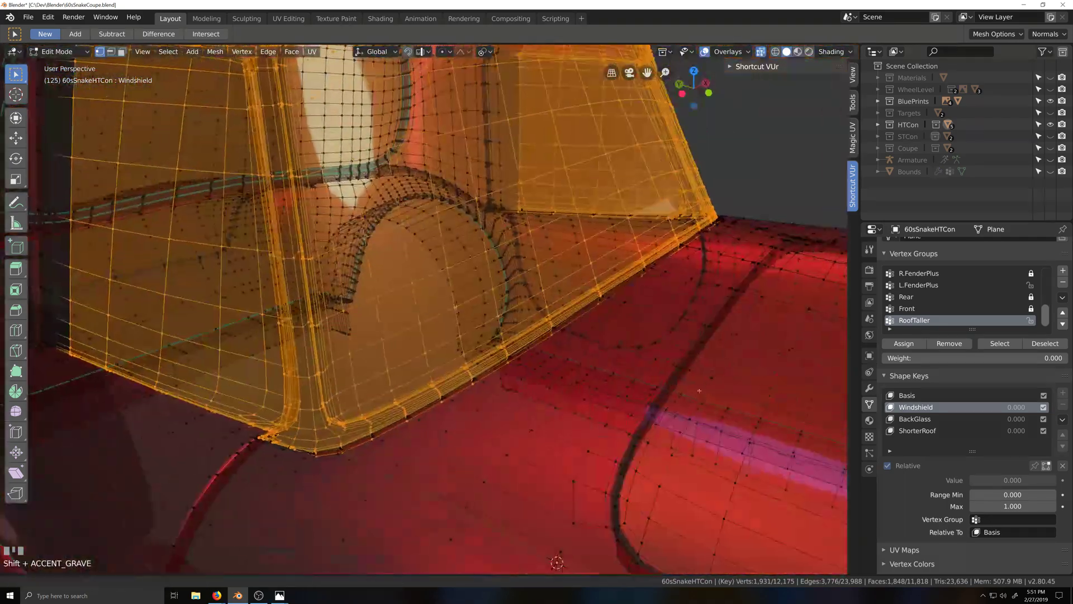
scroll(496, 422, "up", 3)
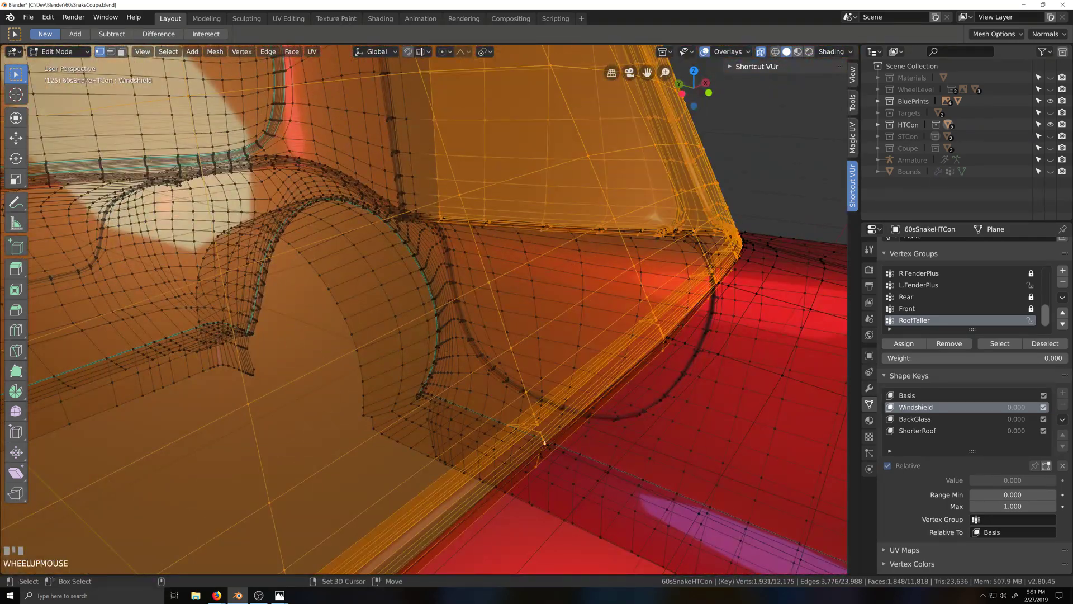
key("grave")
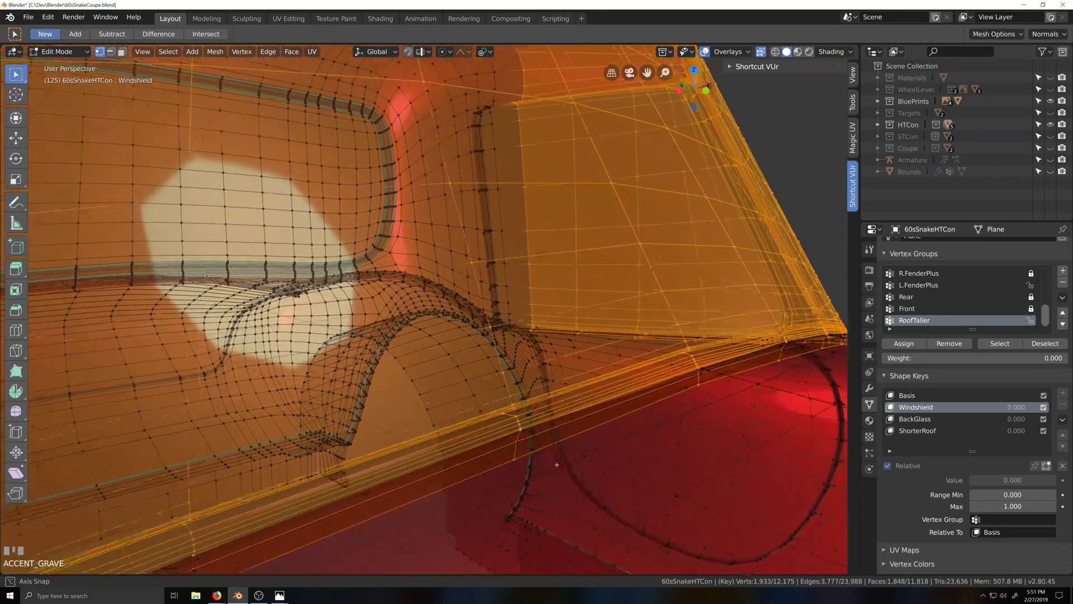
scroll(550, 462, "down", 1)
key("grave")
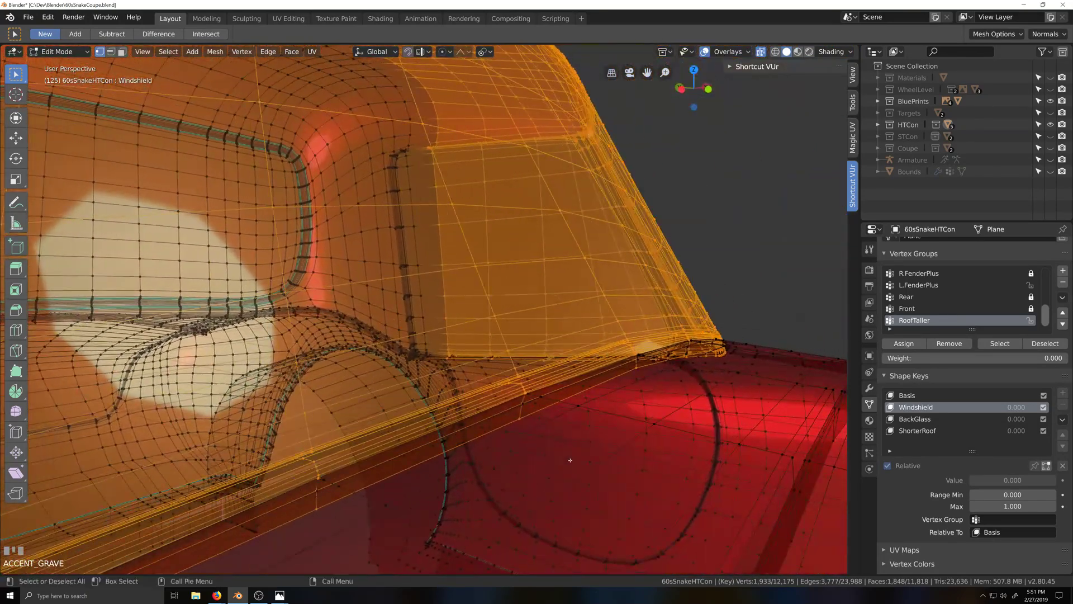
key("grave")
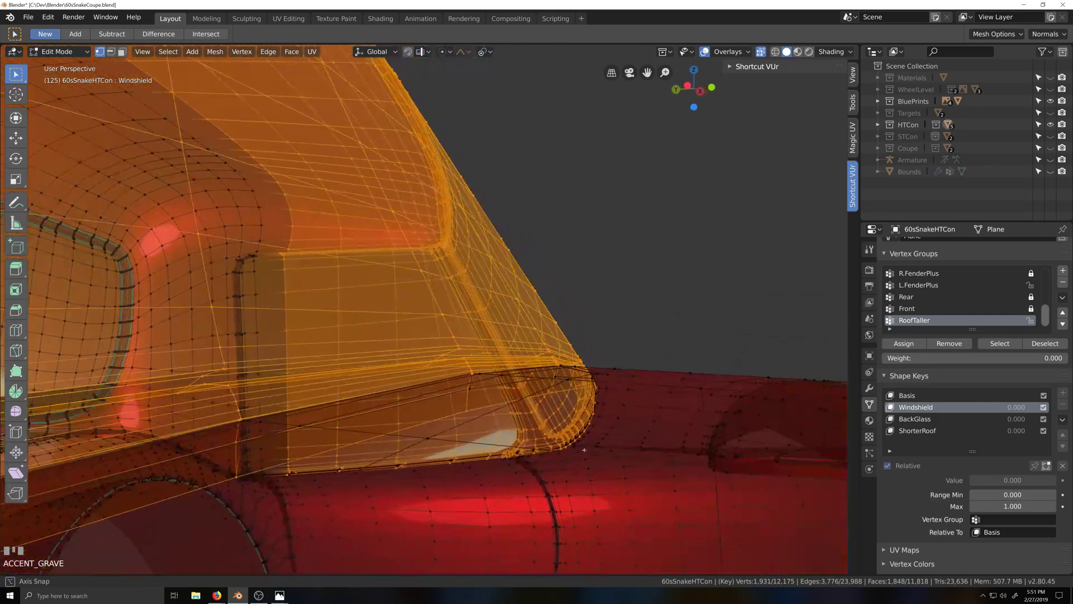
middle_click_drag(589, 449, 525, 466)
scroll(528, 450, "down", 5)
key("grave")
Compare the windshield's lower border with and without X-ray, leaving X-ray off to show only surface vertices
key("alt+z")
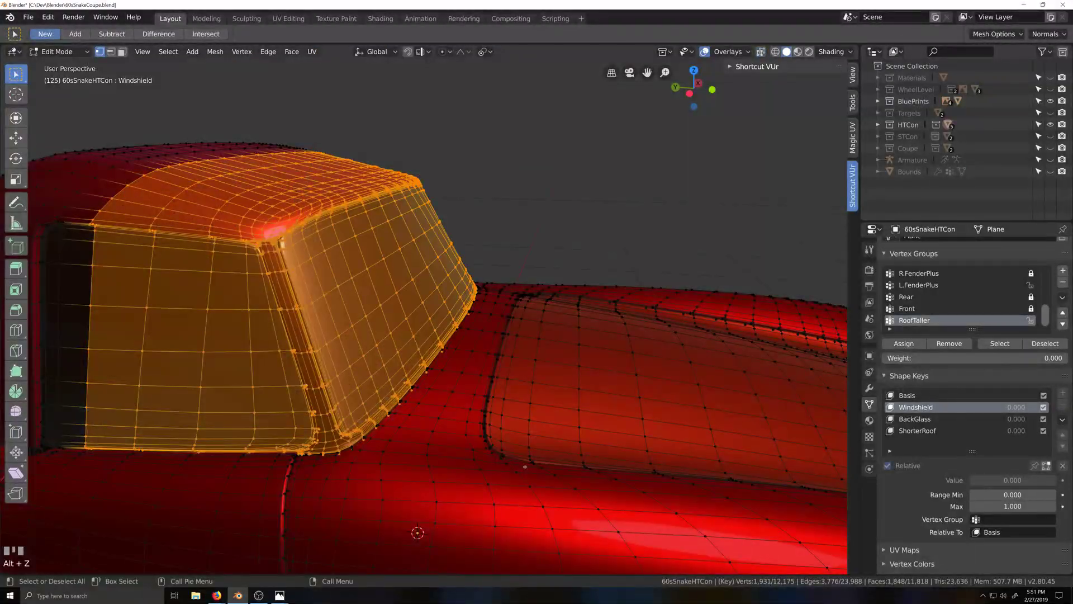
key("alt+z")
scroll(510, 439, "up", 5)
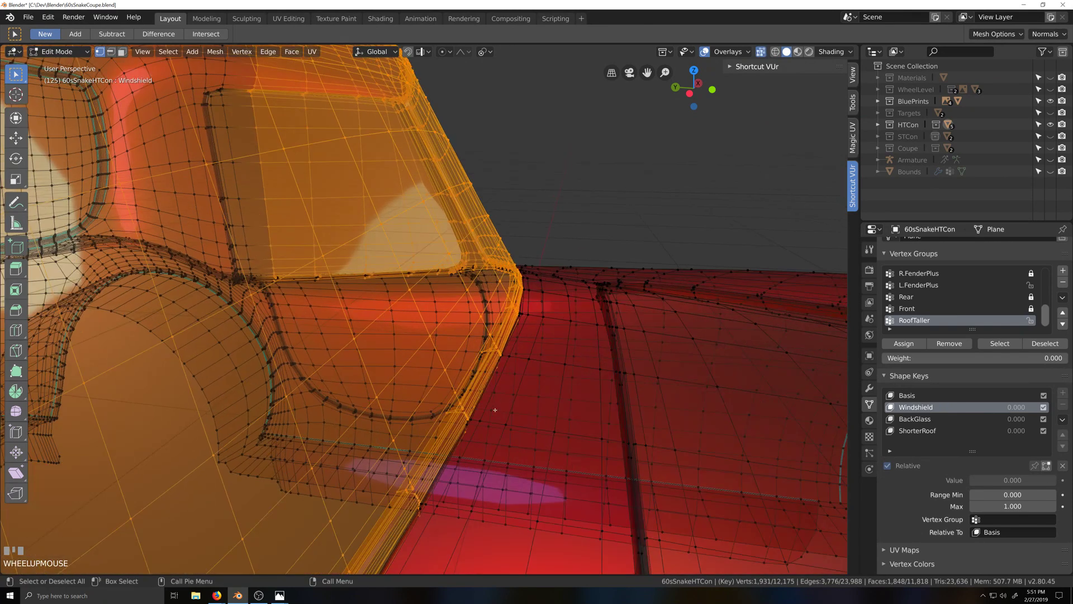
key("grave")
scroll(512, 479, "up", 1)
key("shift+grave")
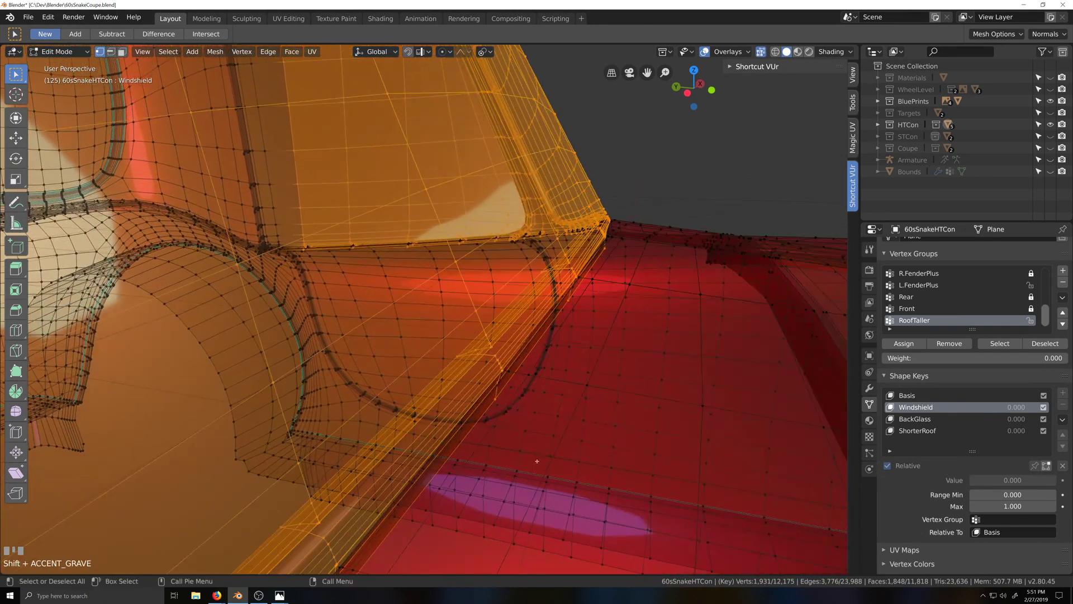
scroll(546, 399, "up", 1)
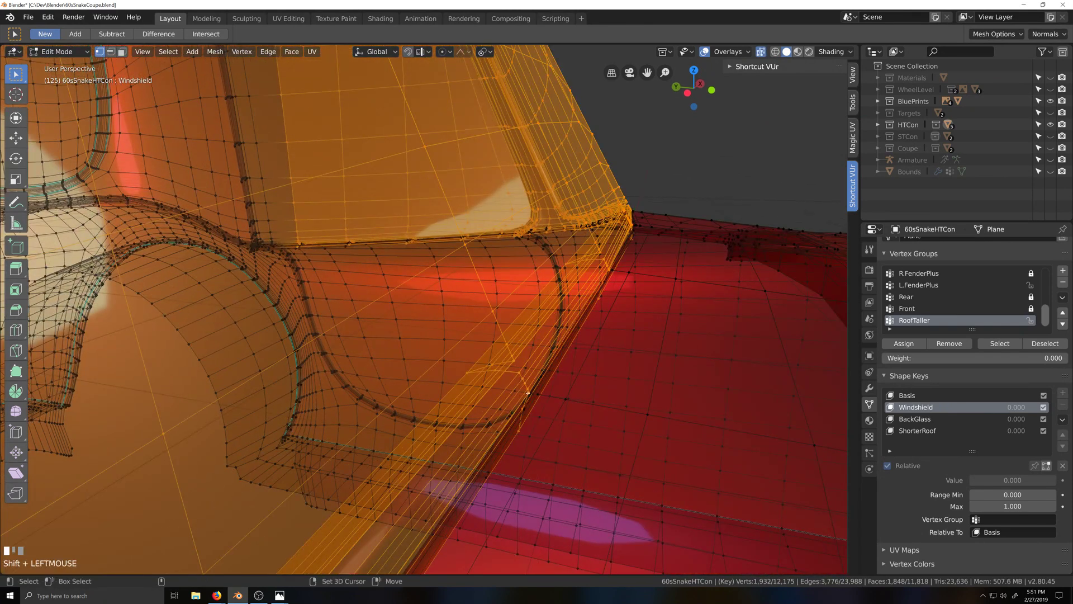
key("grave")
key("alt+z")
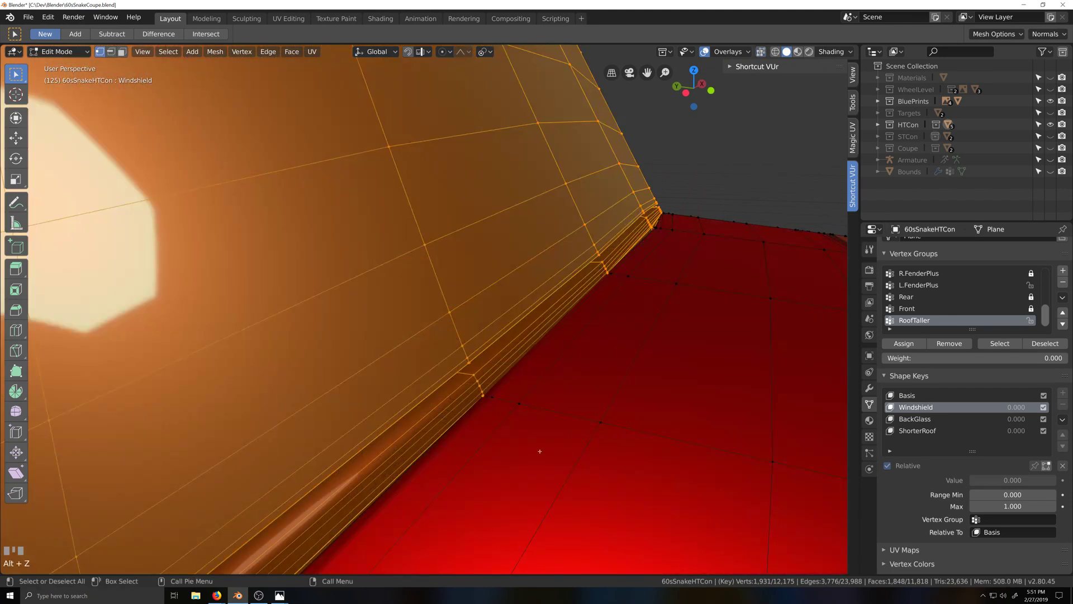
scroll(494, 404, "up", 1)
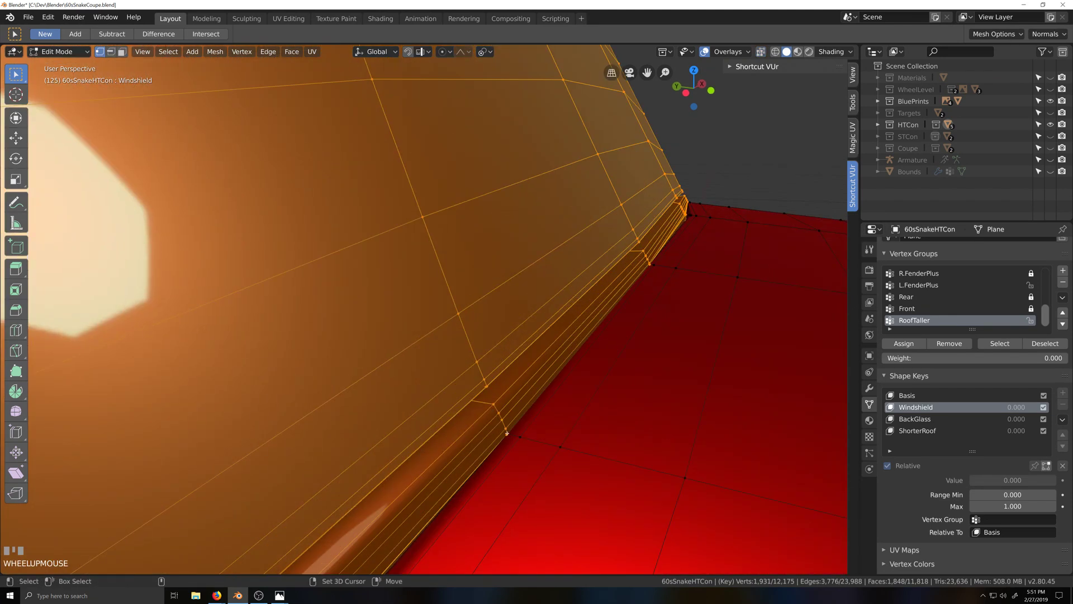
Test the outermost border vertex at the windshield base by toggling its selection, and undo that change
left_click(508, 437, "shift")
key("ctrl+z")
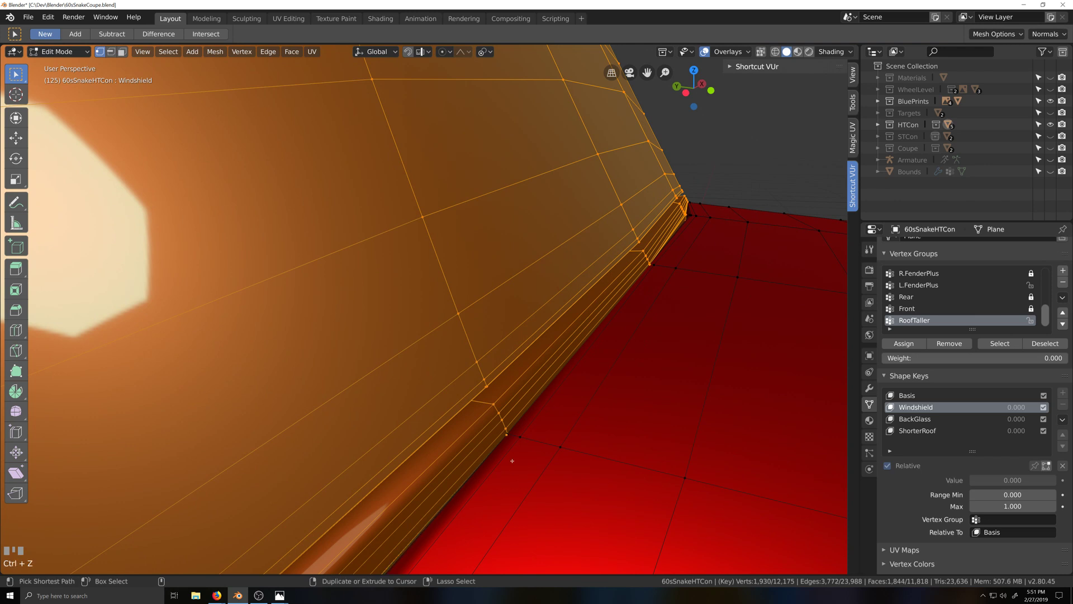
key("grave")
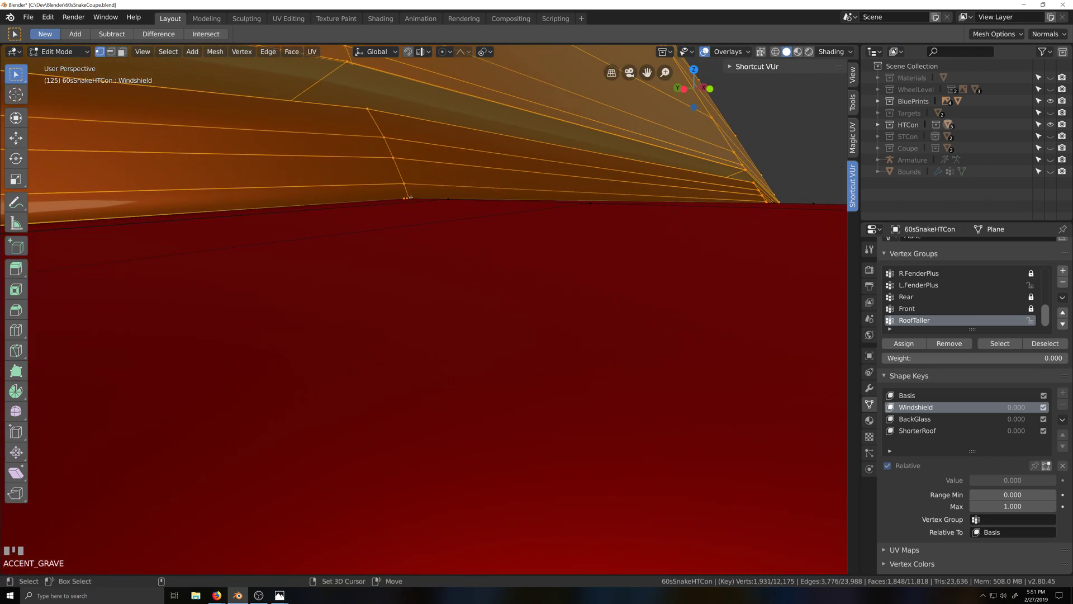
scroll(410, 197, "down", 5)
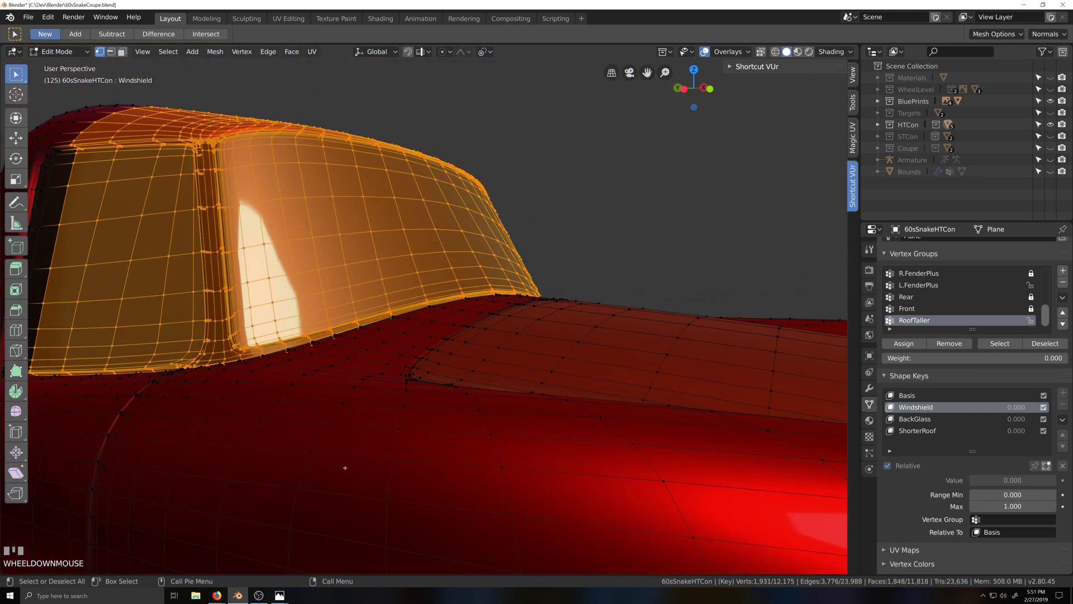
In the left orthographic view, try shearing the selected front roof and windshield section
key("grave")
key("shift+grave")
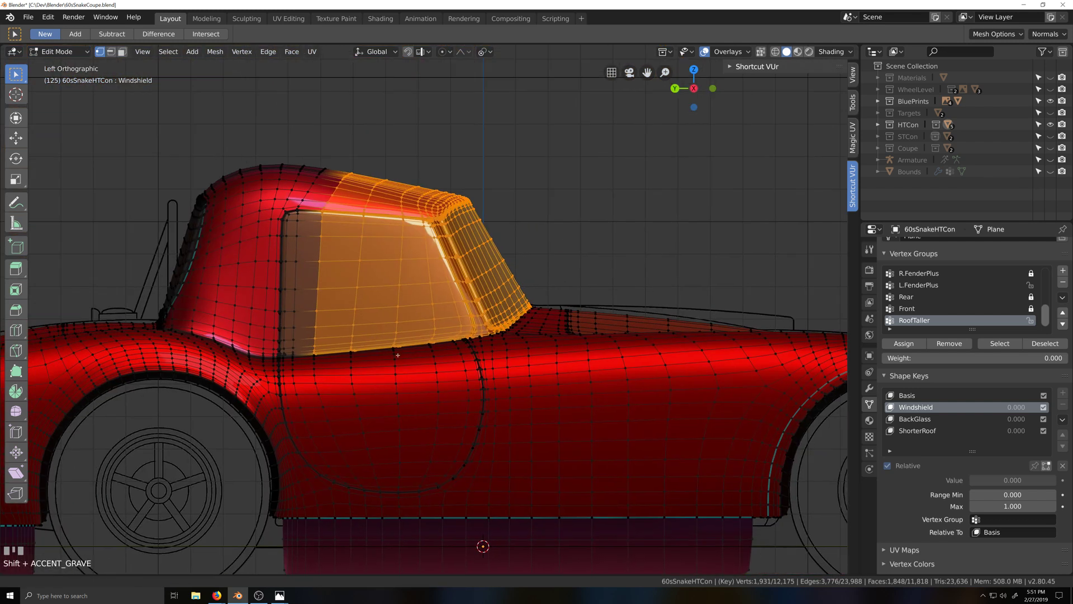
scroll(398, 355, "up", 2)
key("shift+ctrl+alt+s")
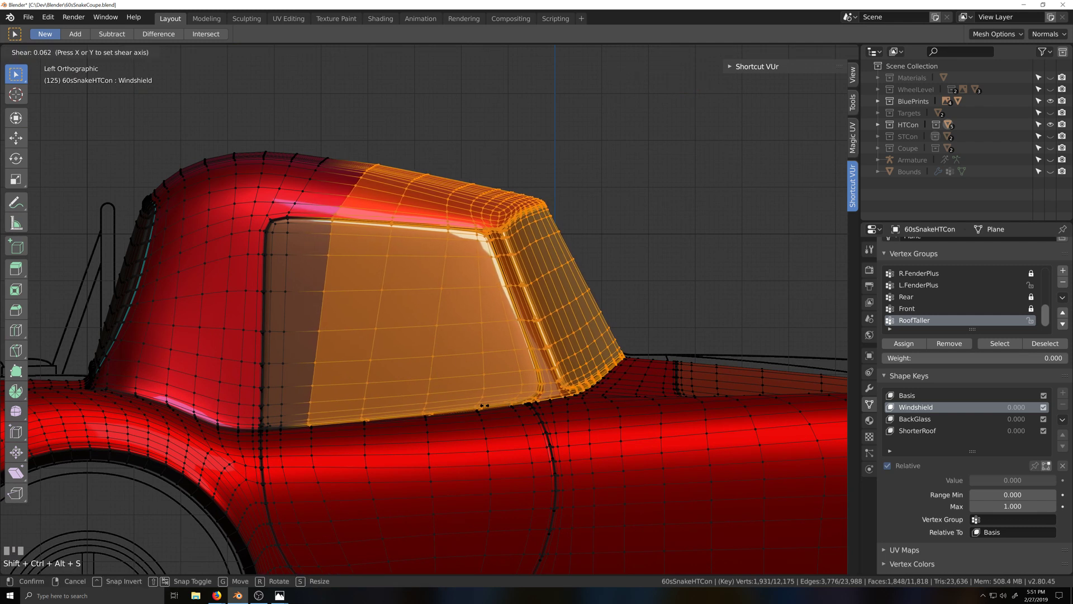
right_click(805, 412)
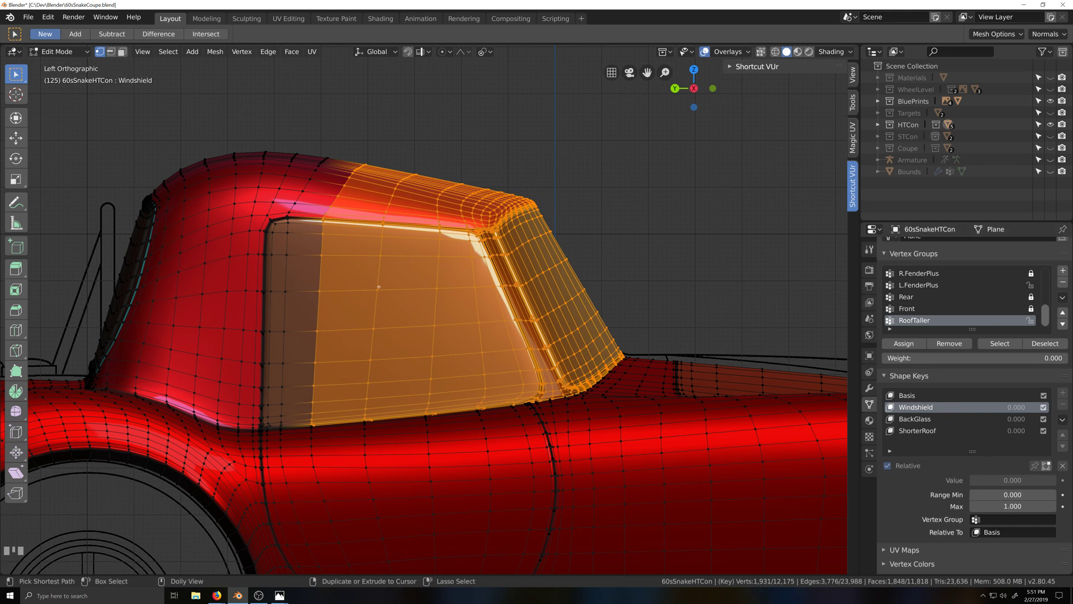
key("shift+ctrl+alt+s")
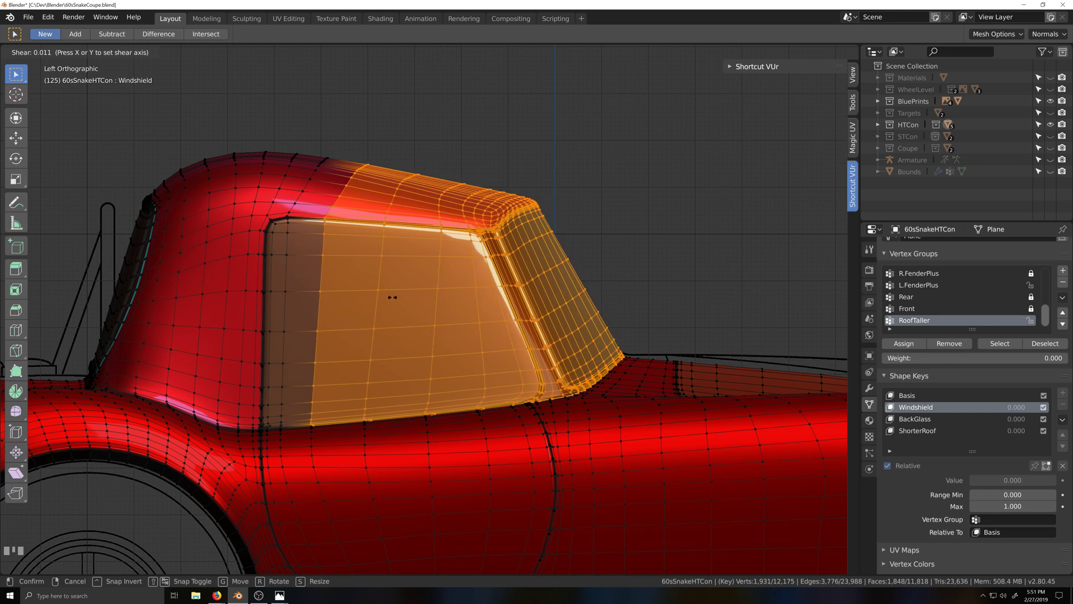
right_click(377, 340)
Try scaling the selected front roof and windshield section along the global Y axis
key("s")
key("y")
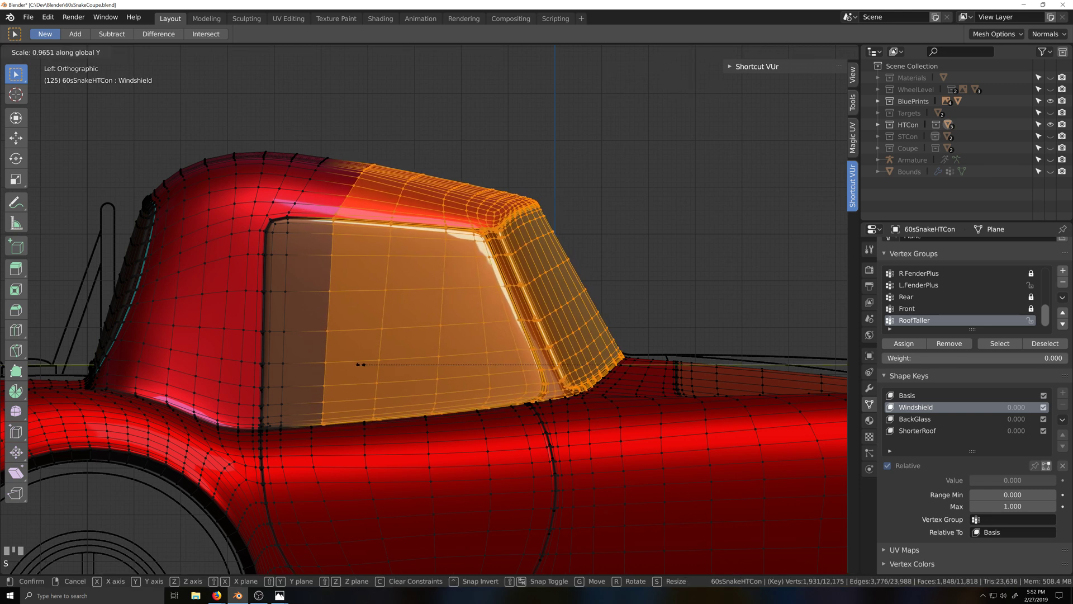
right_click(405, 356)
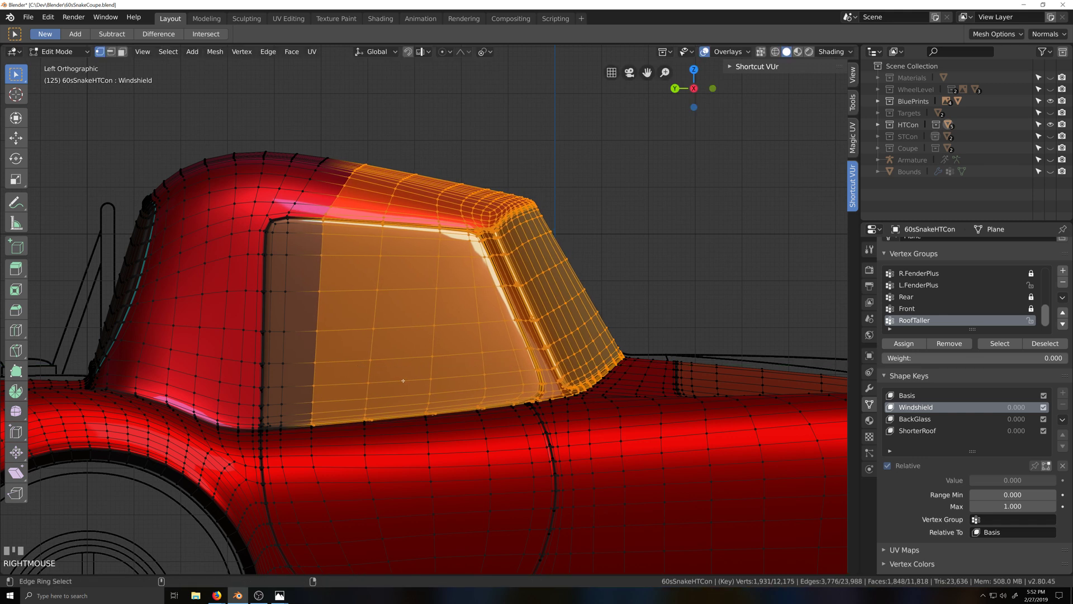
Try shearing the selected section forward by about 0.67 to make the windshield more upright
key("shift+ctrl+alt+s")
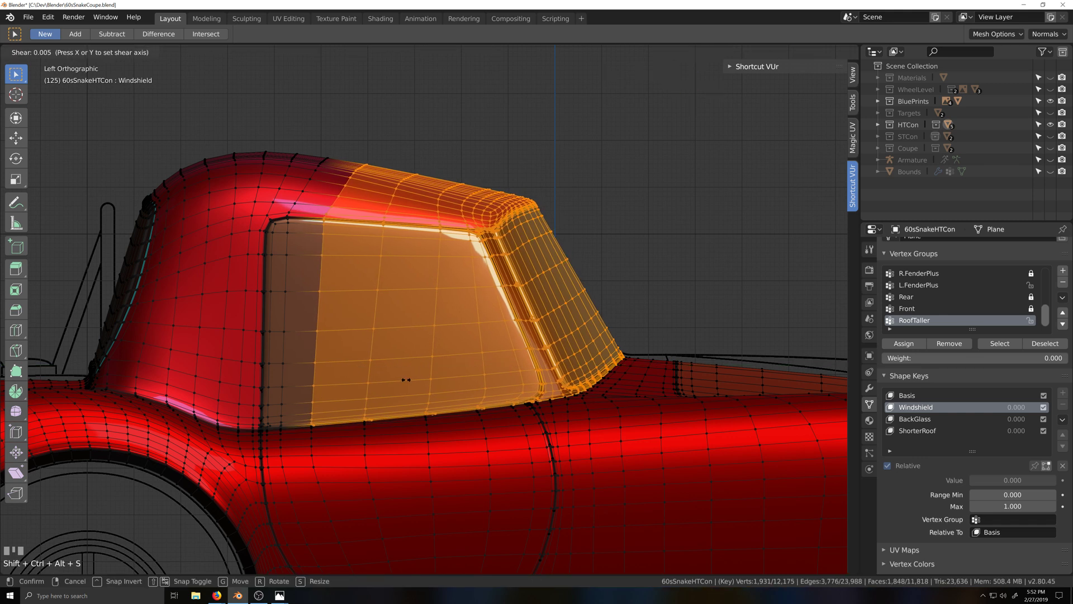
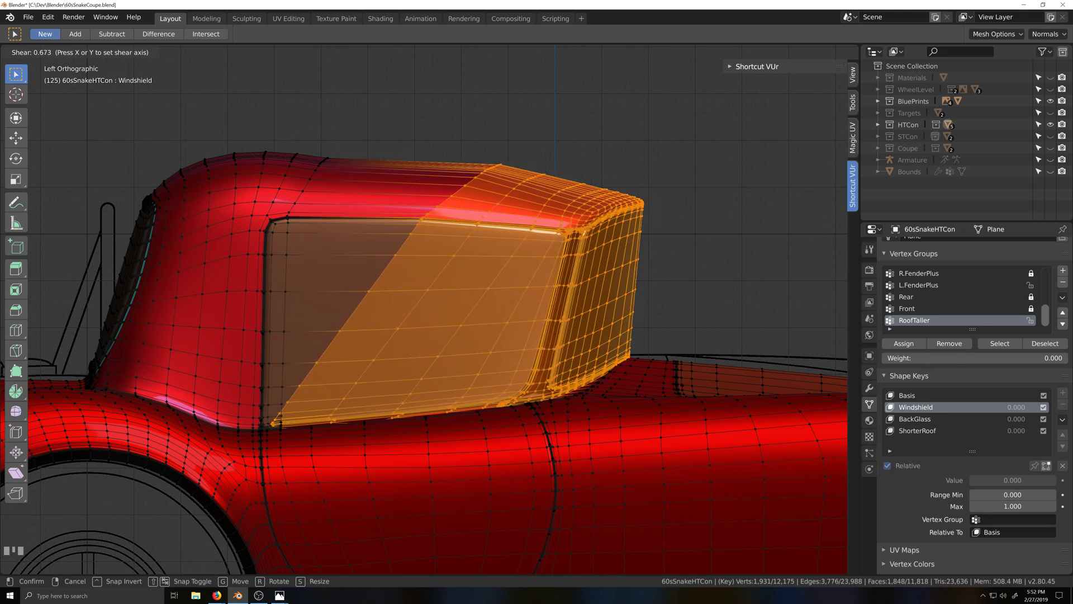
key("Escape")
scroll(425, 310, "down", 2)
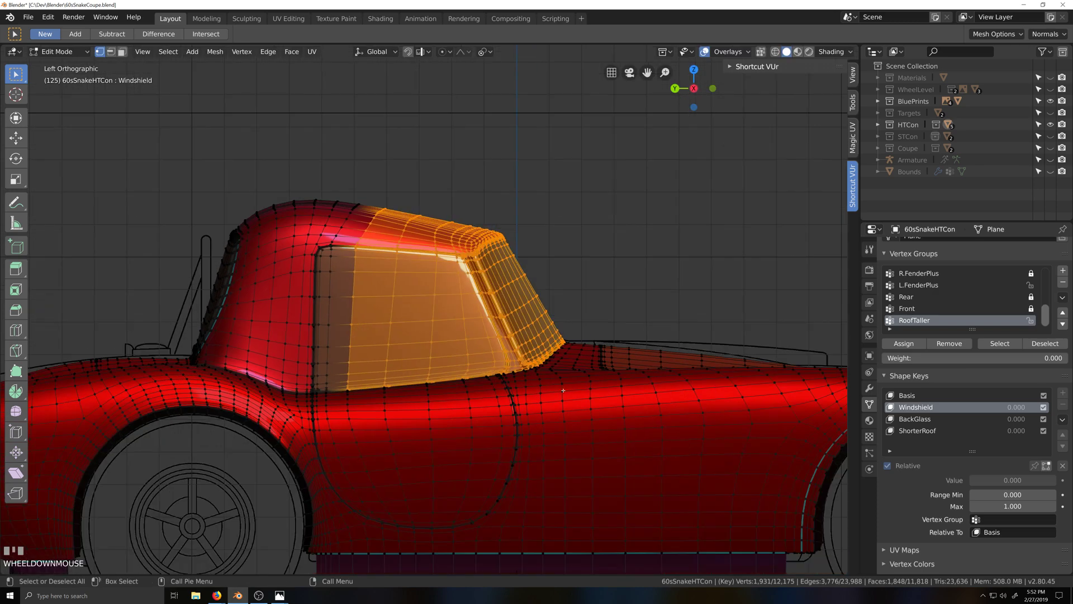
Examine where the selected windshield corner meets the car body in perspective and left side views
key("grave")
key("shift+grave")
scroll(494, 380, "up", 2)
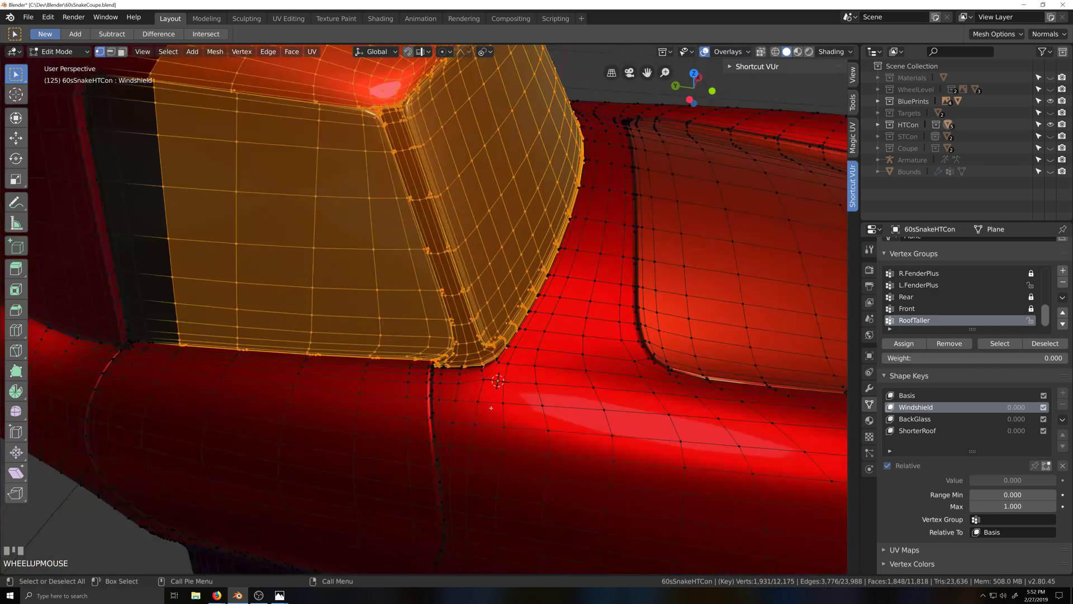
key("grave")
key("ctrl+KP_3")
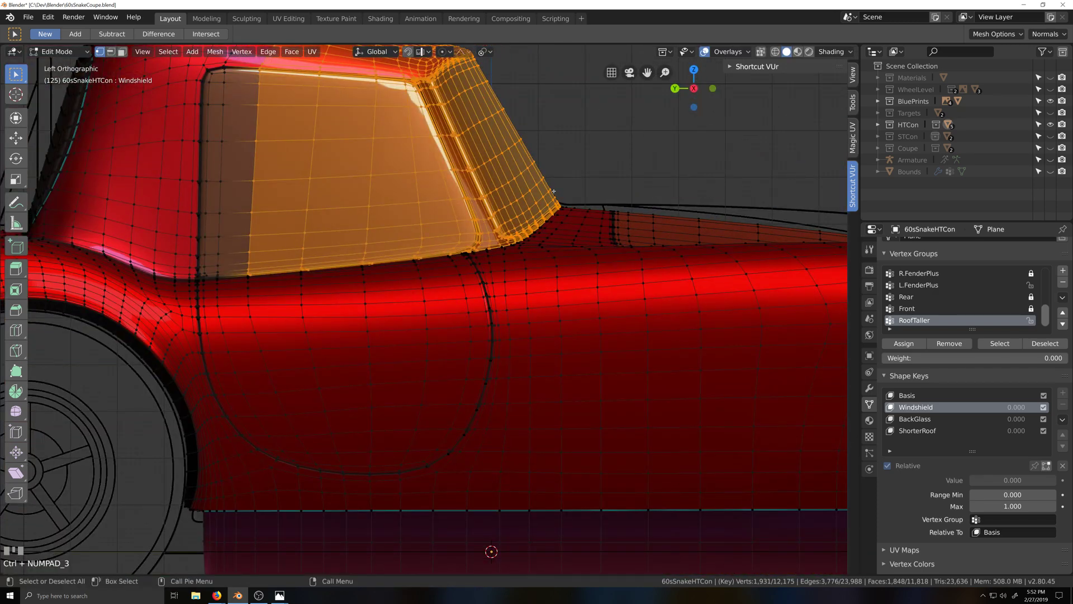
scroll(503, 268, "up", 2)
key("shift+grave")
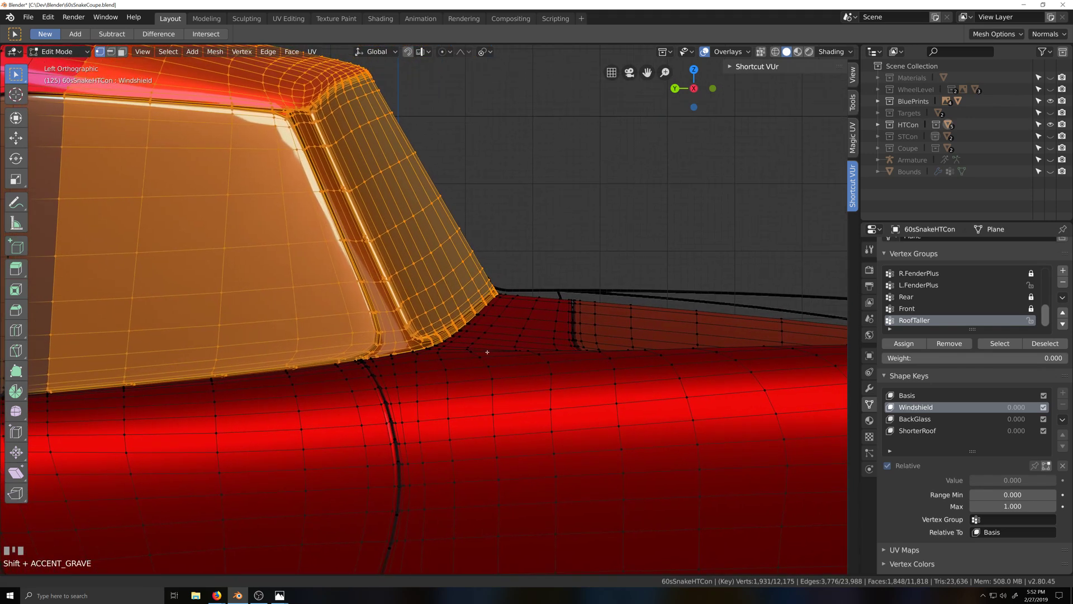
scroll(532, 341, "up", 2)
Examine the selected windshield's base across the cowl from the front and at an angle
key("grave")
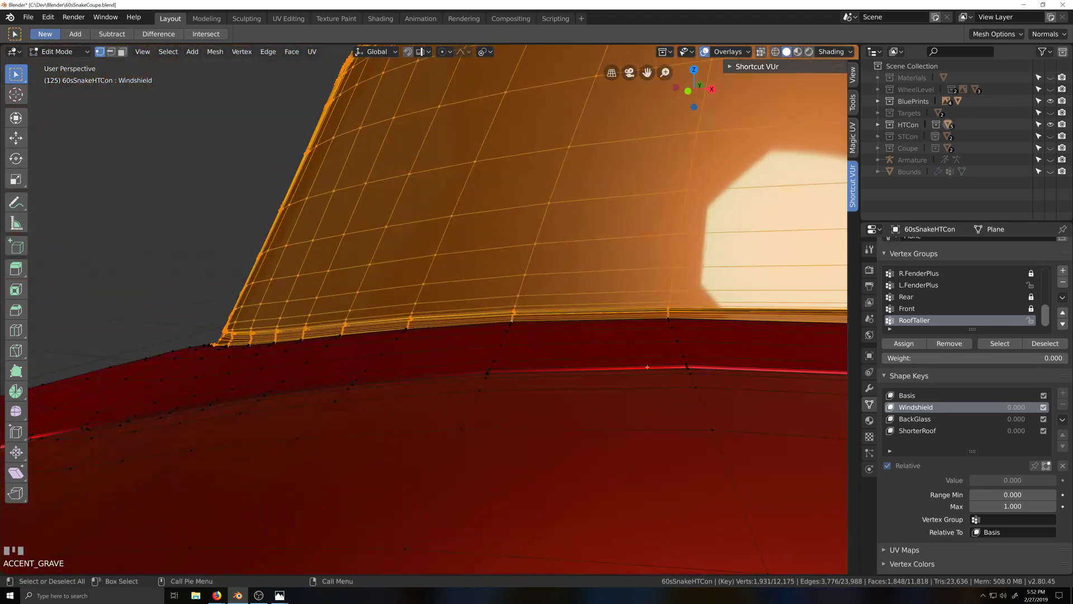
scroll(602, 366, "down", 2)
key("grave")
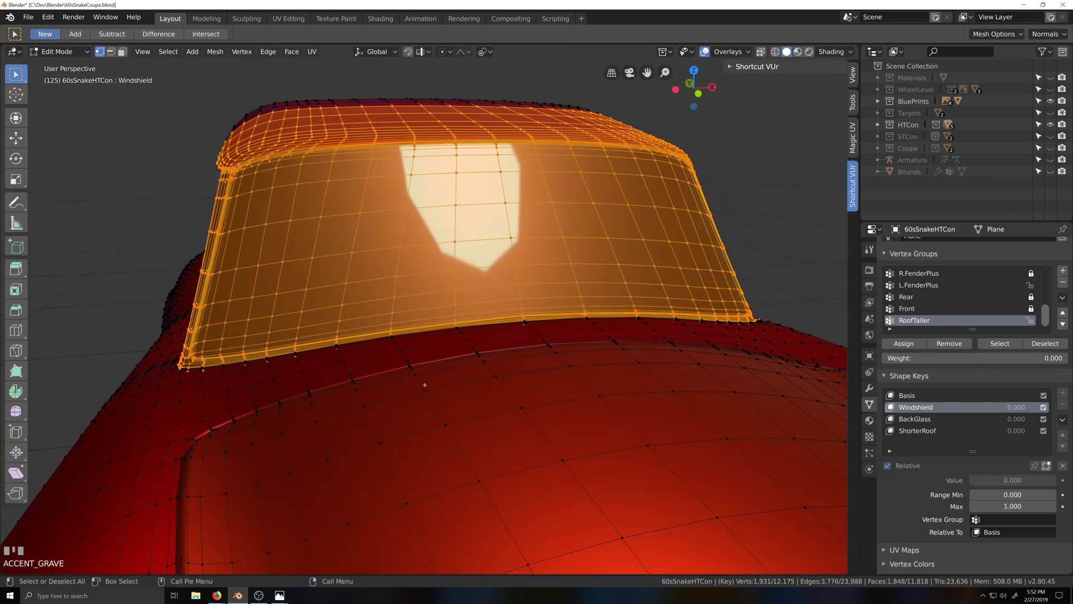
key("ctrl+KP_1")
key("KP_1")
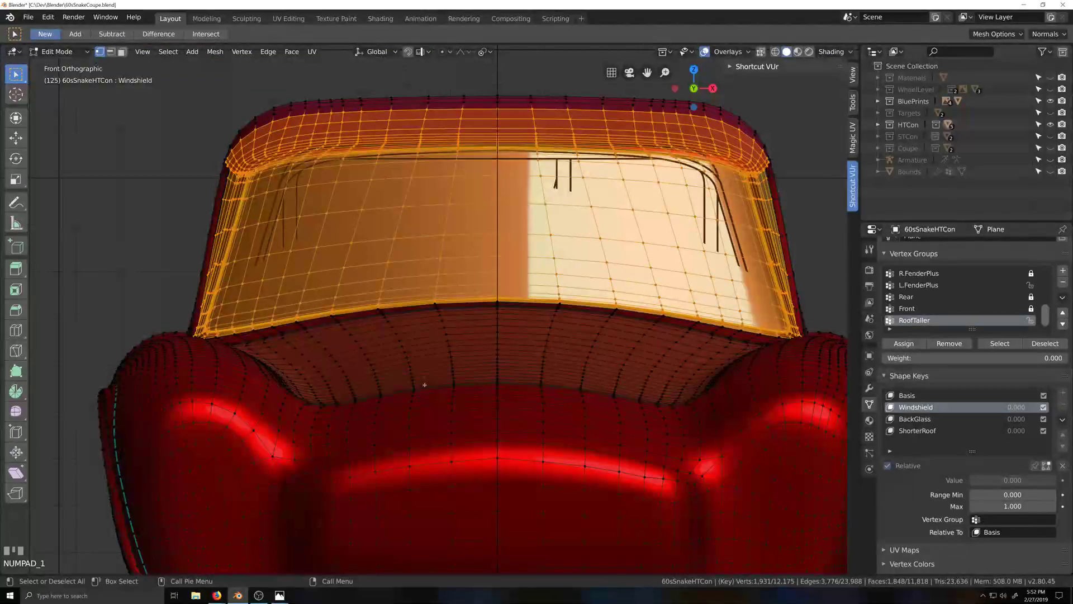
scroll(462, 356, "up", 5)
key("grave")
scroll(486, 429, "up", 2)
key("grave")
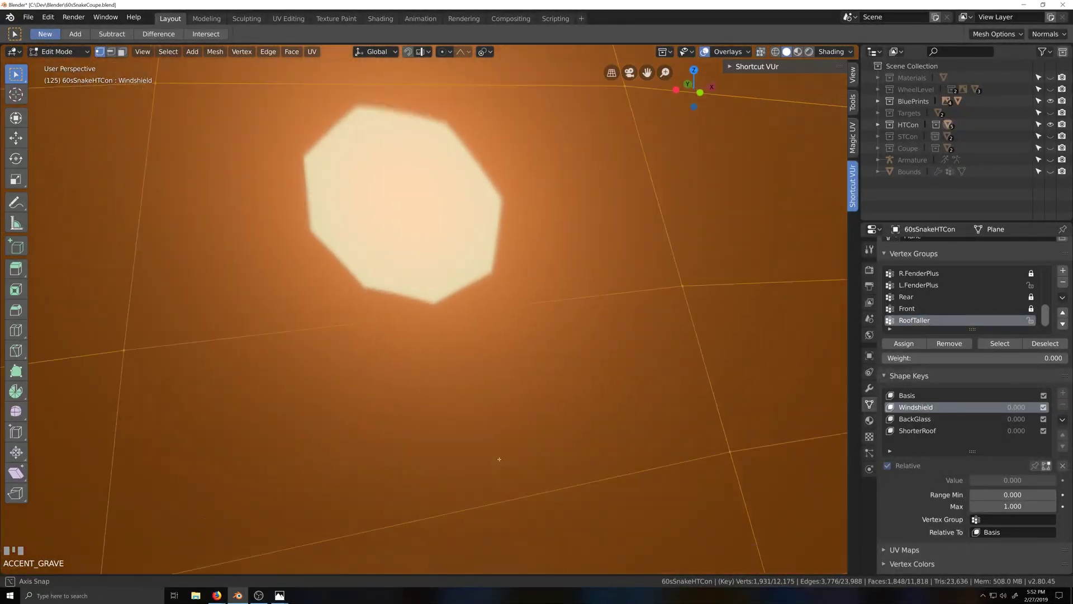
Deselect the lowest border vertex on the windshield base where it meets the car body
scroll(635, 519, "down", 2)
scroll(636, 519, "down", 3)
key("shift+grave")
scroll(597, 509, "up", 4)
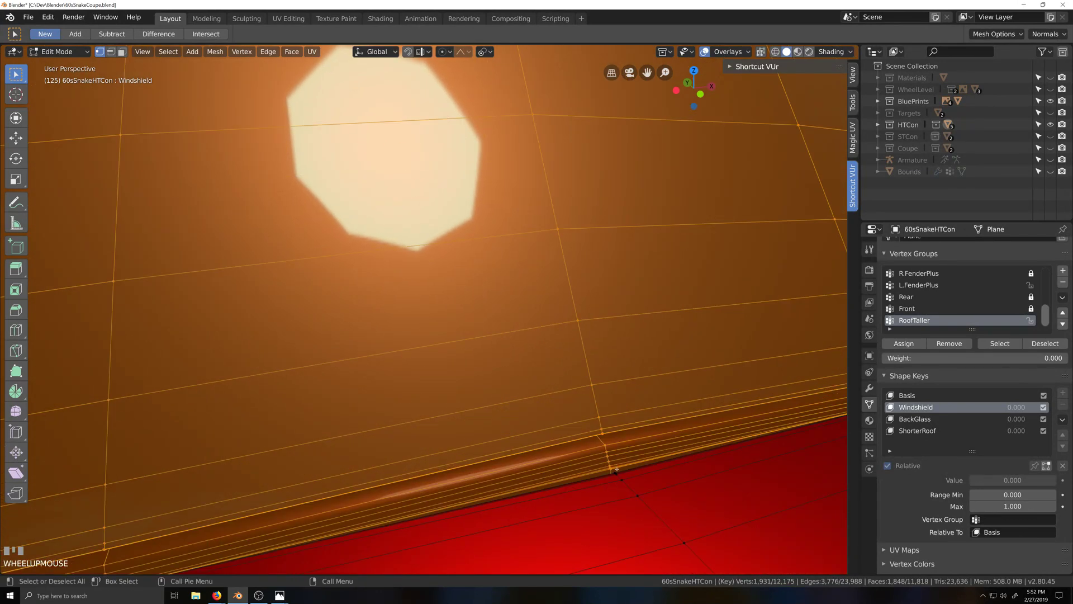
key("shift+grave")
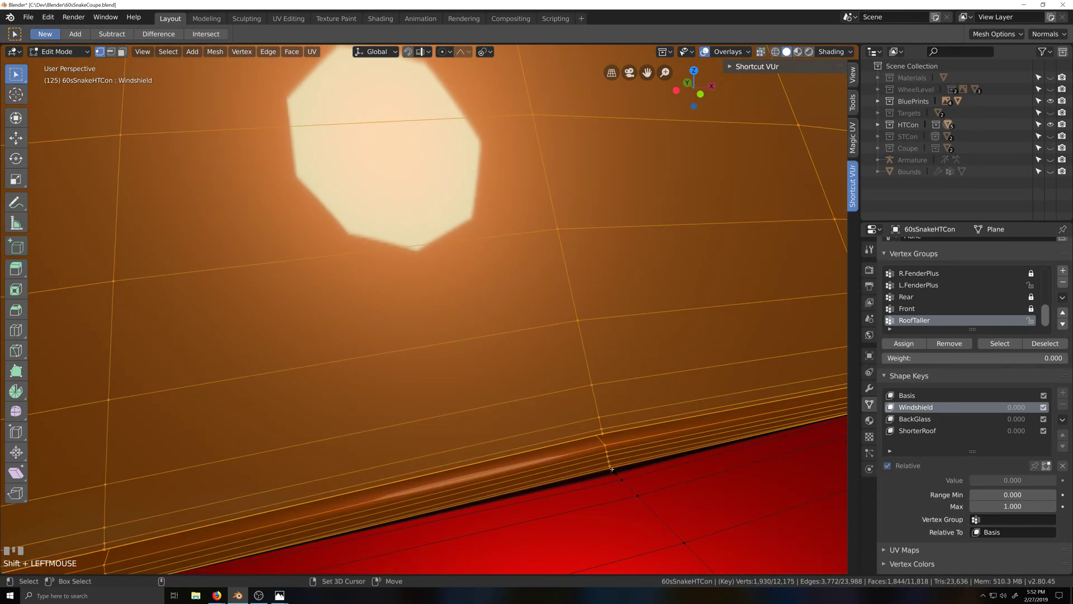
scroll(543, 489, "down", 3)
key("grave")
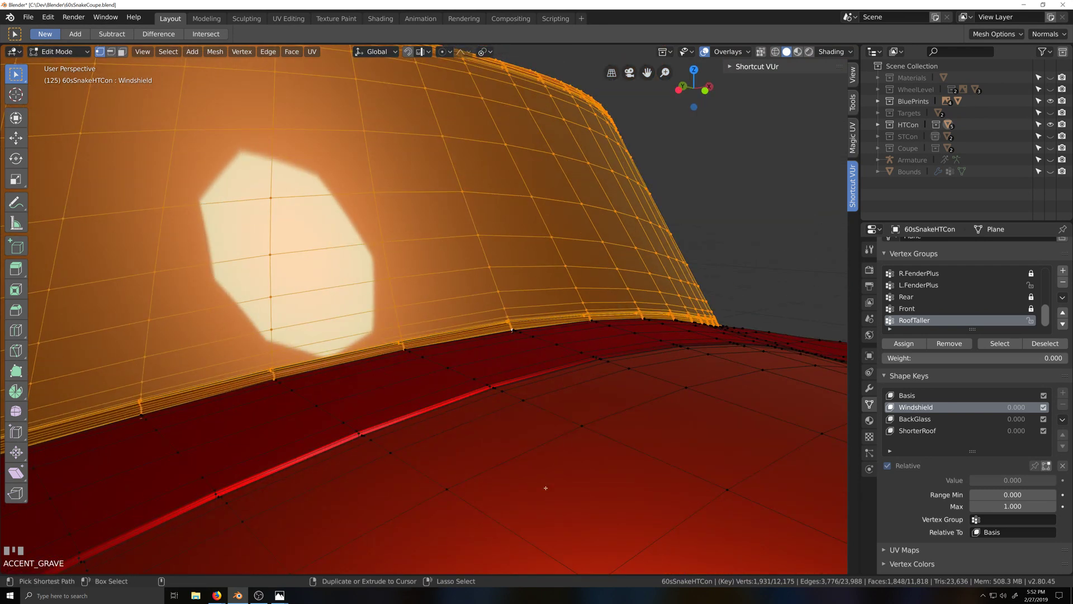
key("ctrl+KP_3")
scroll(556, 355, "down", 2)
key("e")
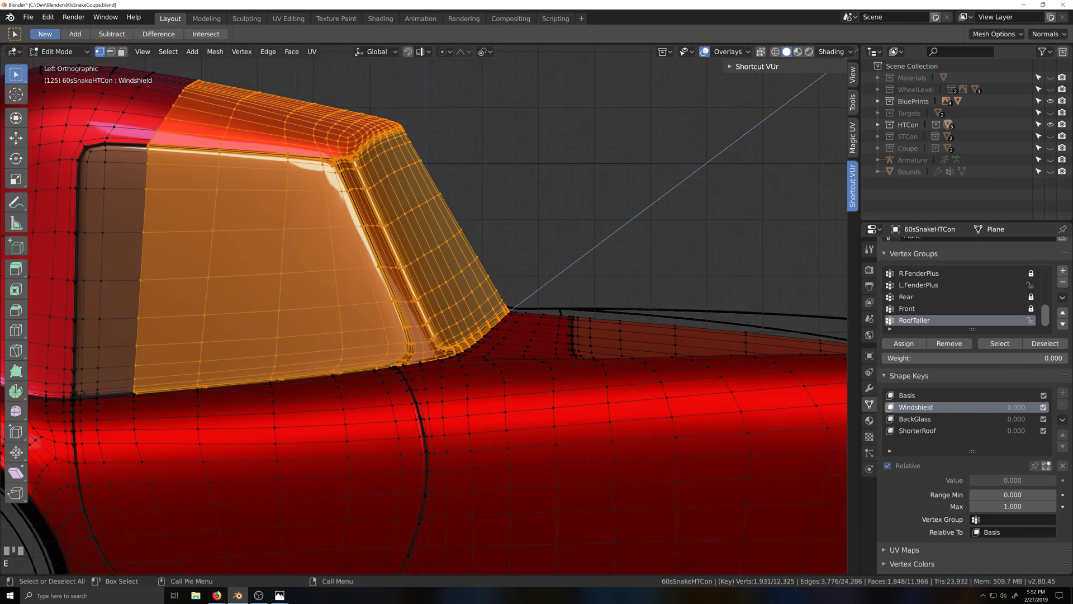
right_click(502, 322)
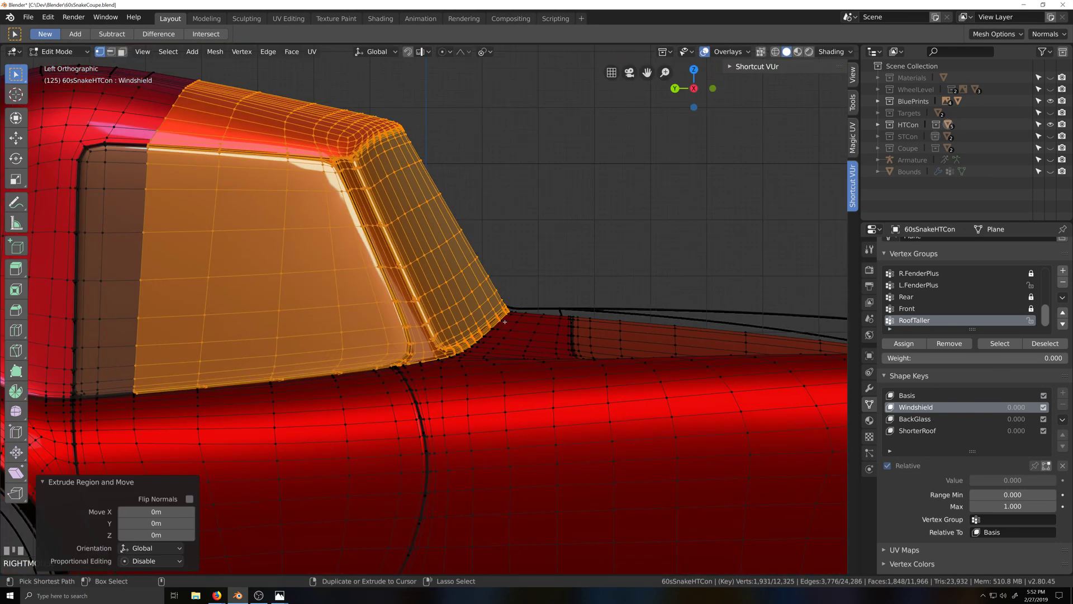
key("ctrl+z")
Select only the lowest border vertex on the windshield base's centreline where it meets the cowl
key("grave")
scroll(448, 446, "up", 3)
scroll(449, 446, "up", 3)
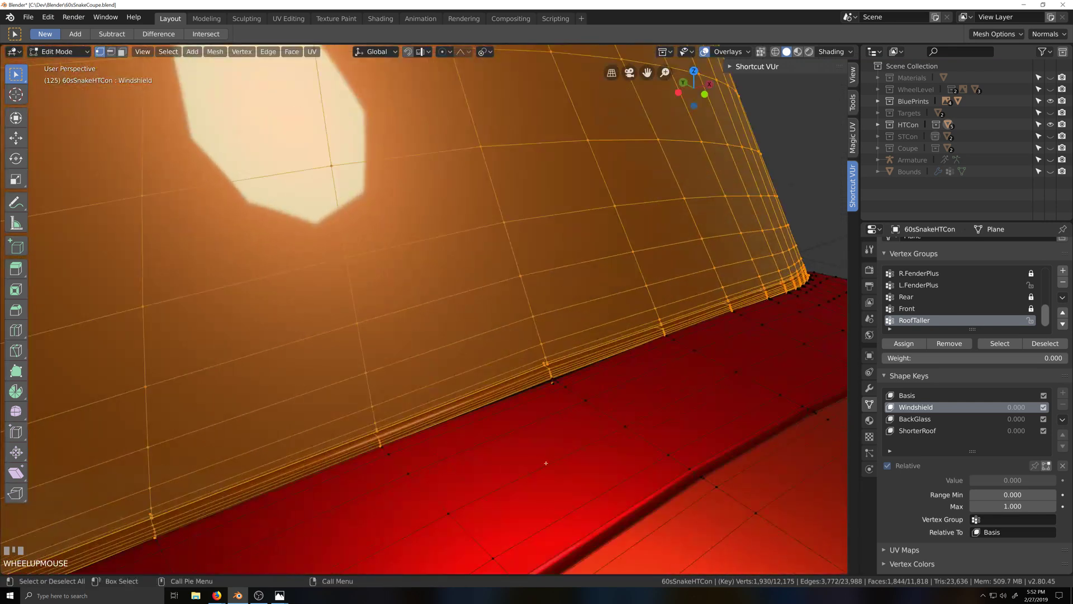
key("grave")
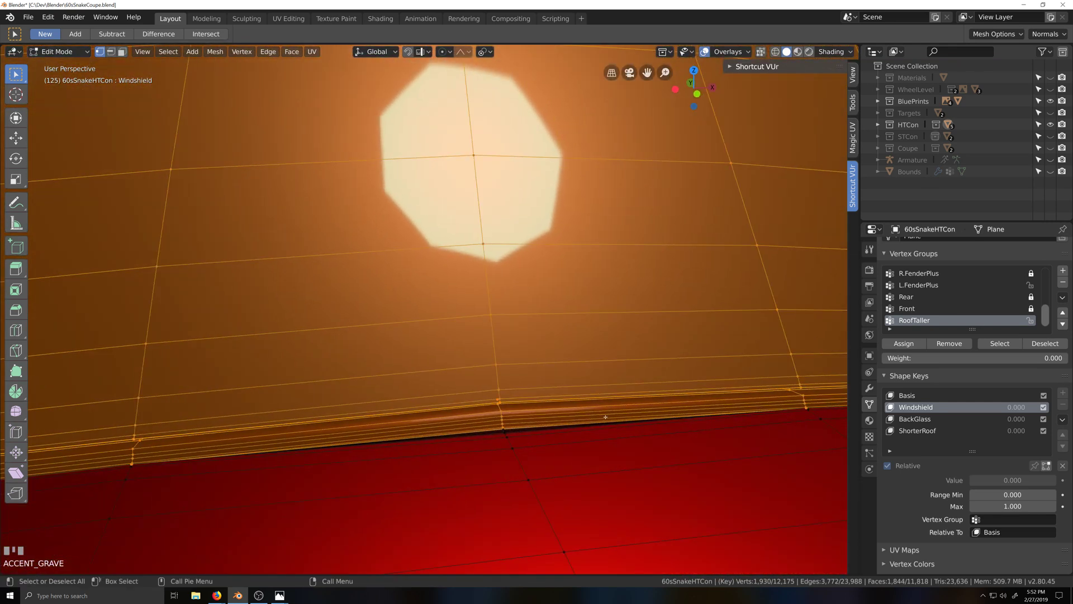
scroll(503, 398, "down", 3)
scroll(504, 397, "up", 3)
scroll(503, 397, "up", 3)
key("grave")
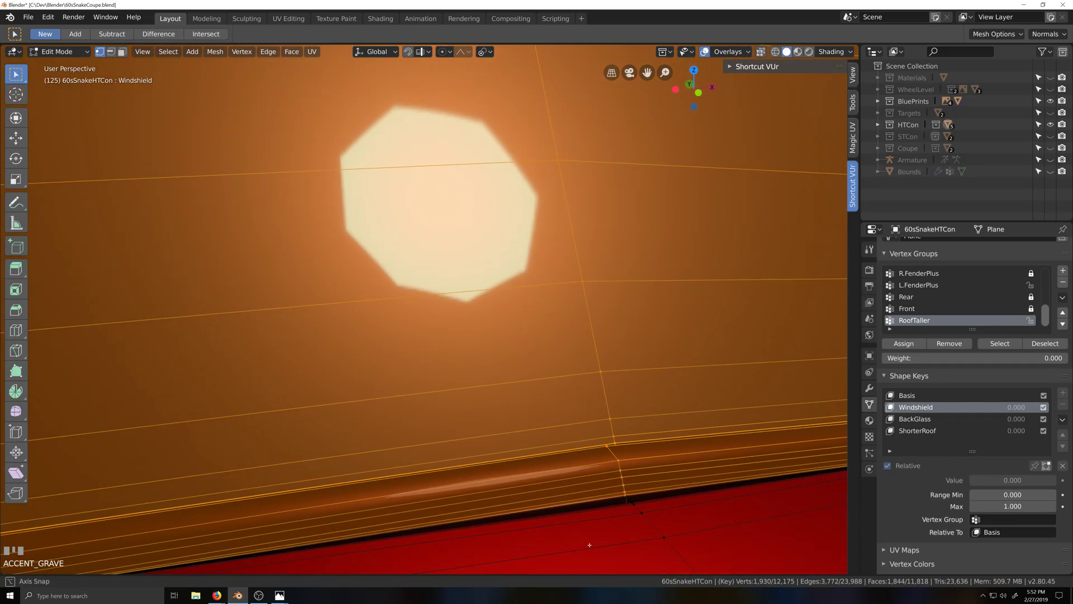
left_click(627, 496)
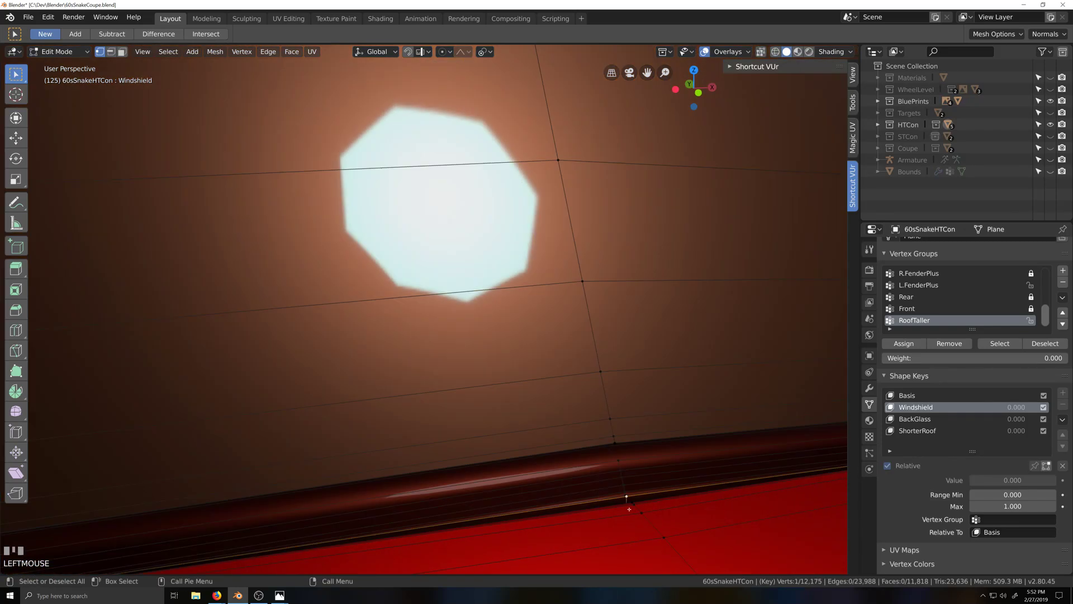
Extrude the selected base vertex about 0.087 m straight down along global Z in the left side view
scroll(539, 455, "down", 3)
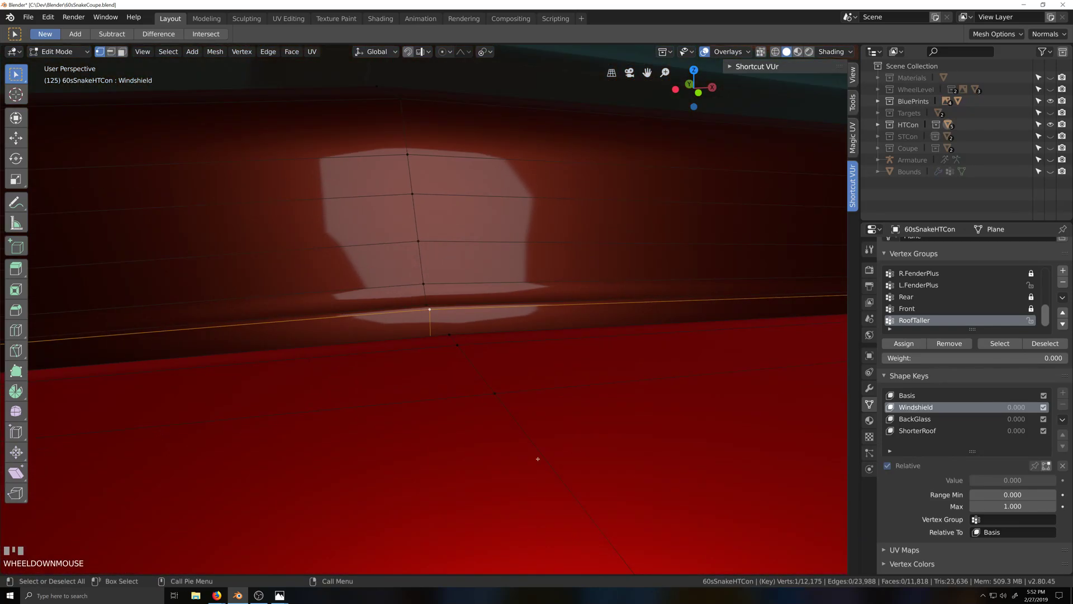
key("ctrl+KP_3")
scroll(533, 459, "down", 6)
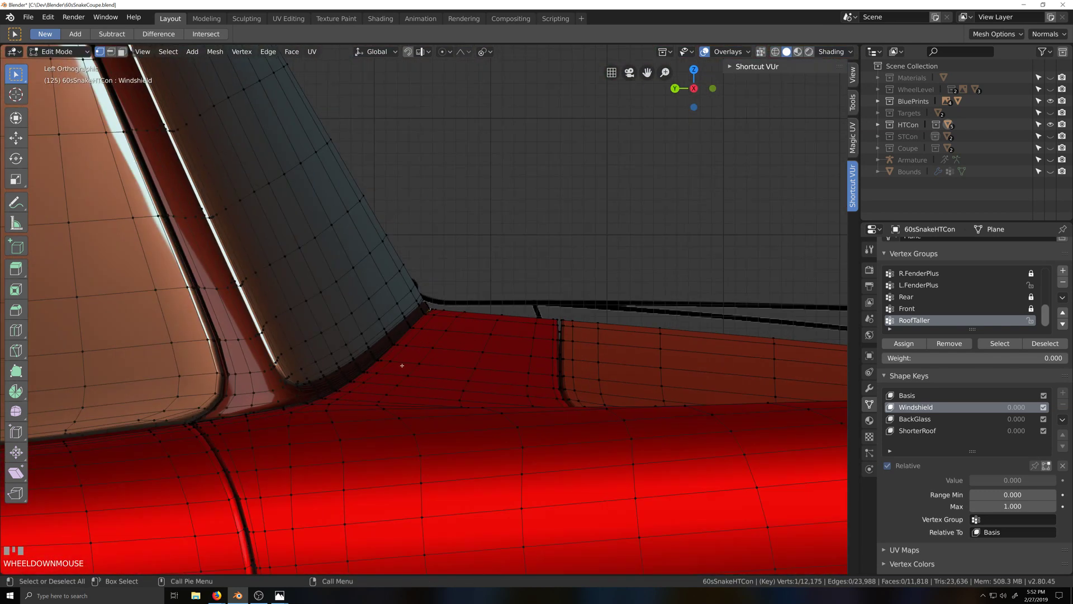
key("alt+z")
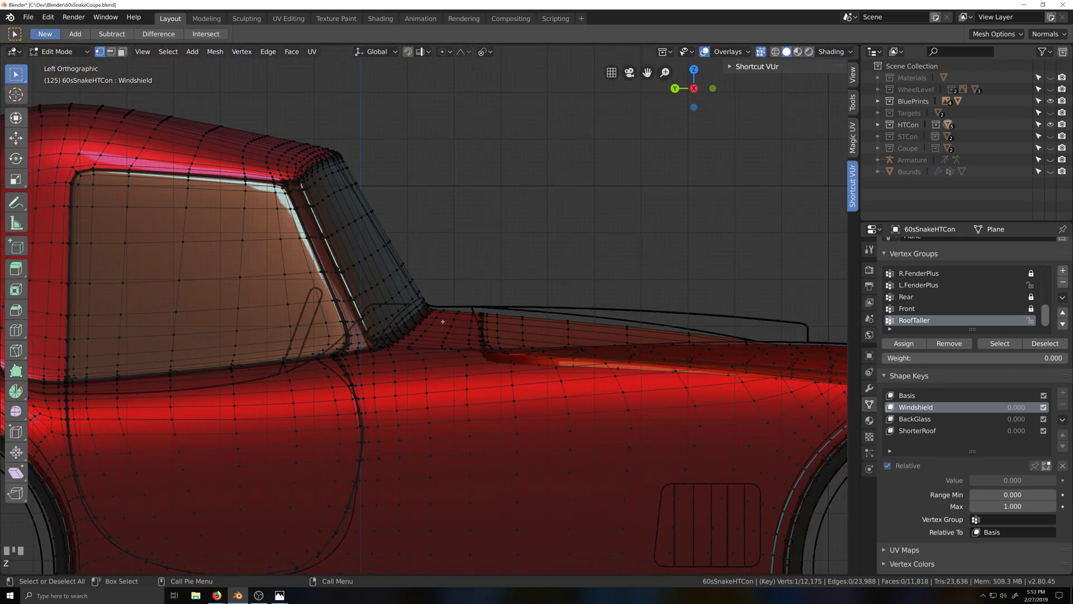
key("e")
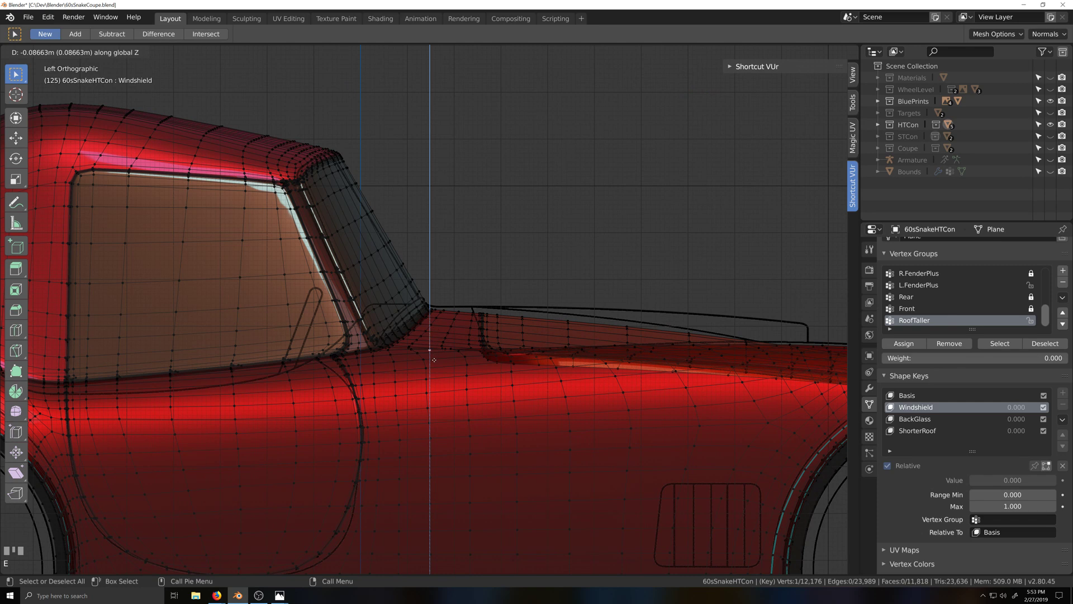
left_click(433, 360)
Circle-select and hide a band of vertices across the roof, down the side window and along the window and windshield base
middle_click_drag(434, 360, 392, 366)
scroll(392, 366, "down", 5)
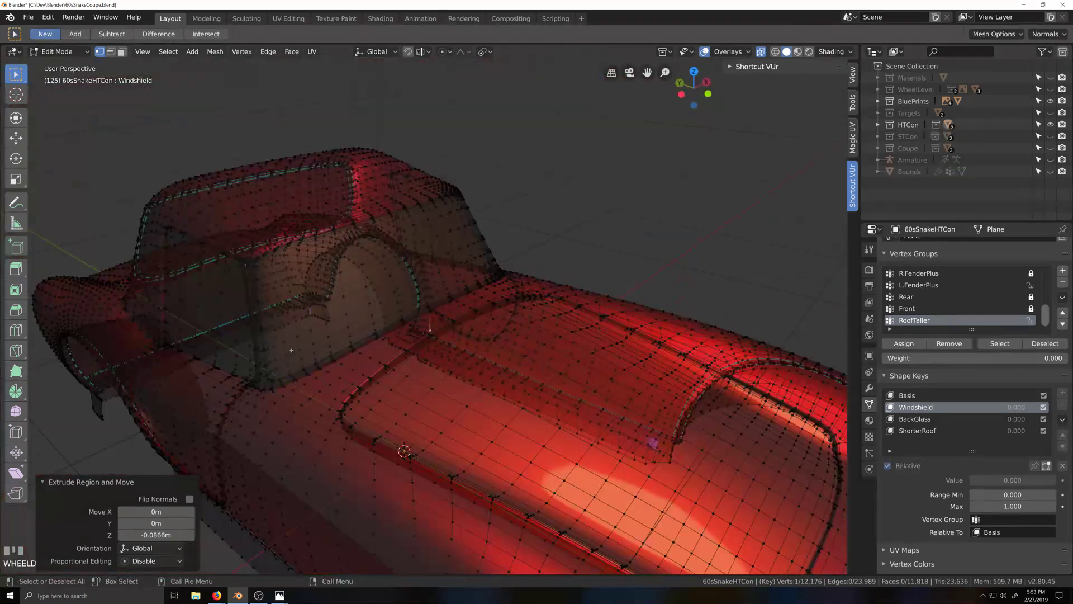
scroll(291, 351, "down", 3)
middle_click_drag(292, 350, 347, 327)
key("ctrl+KP_3")
scroll(347, 325, "up", 4)
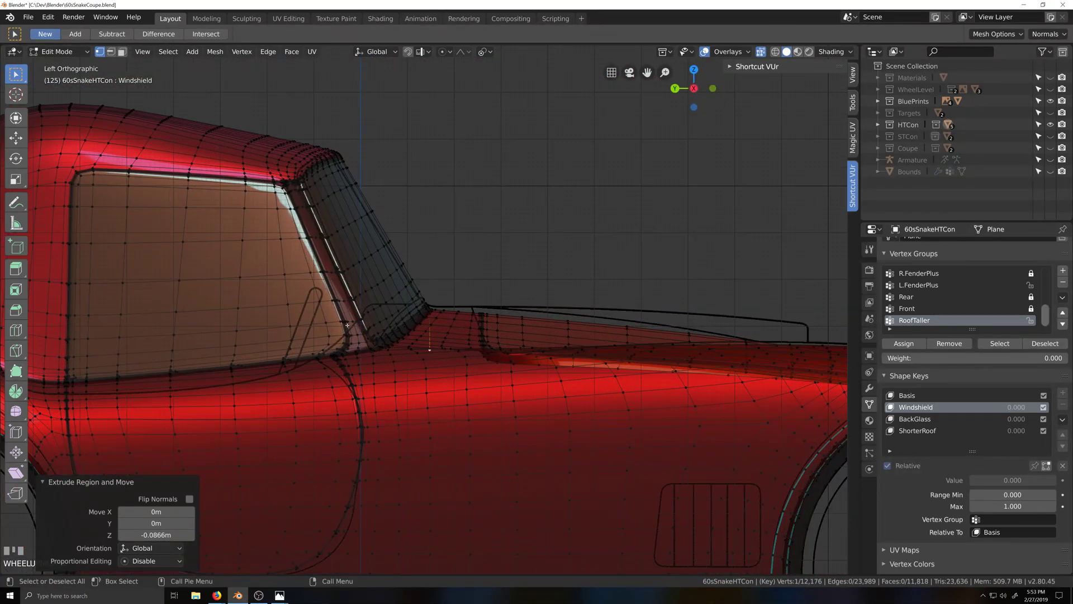
middle_click_drag(289, 263, 407, 259, "alt+shift")
key("c")
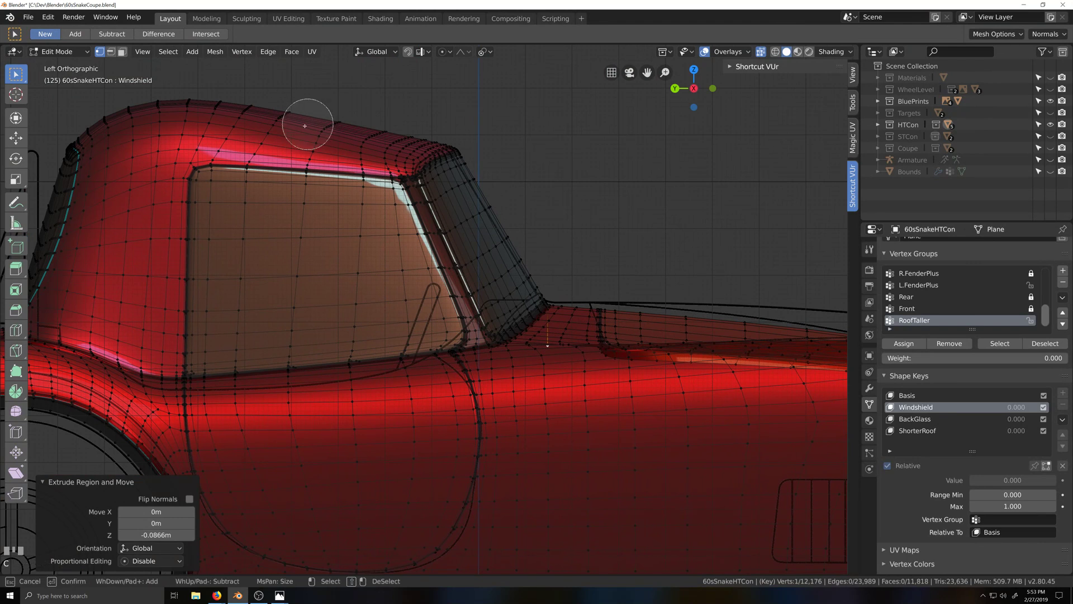
mouse_move(294, 115)
left_mouse_down()
mouse_move(234, 357)
mouse_move(480, 327)
mouse_move(527, 290)
left_mouse_up()
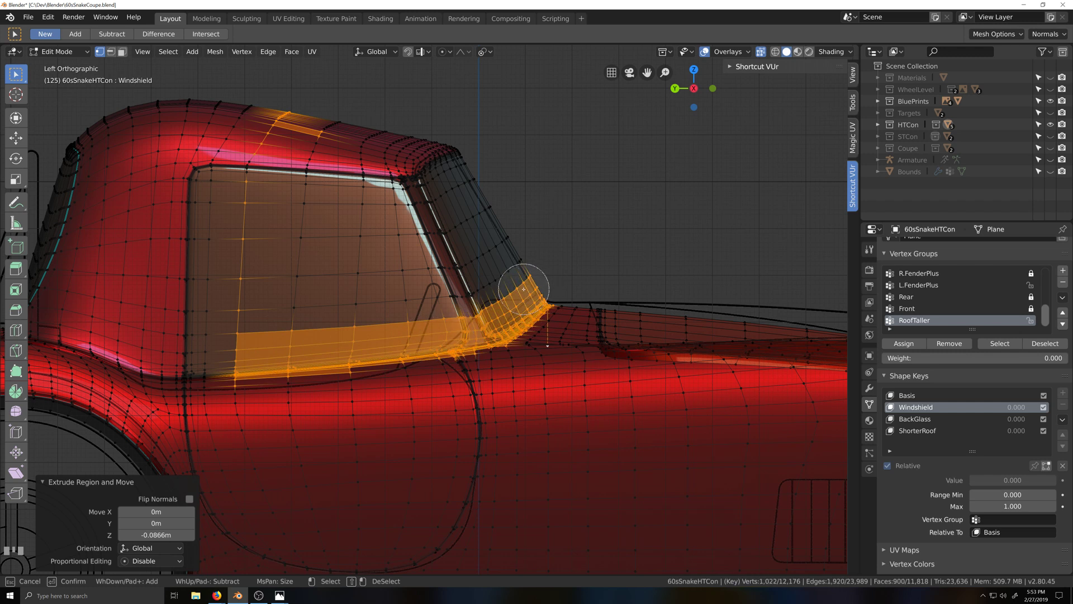
right_click(526, 290)
key("h")
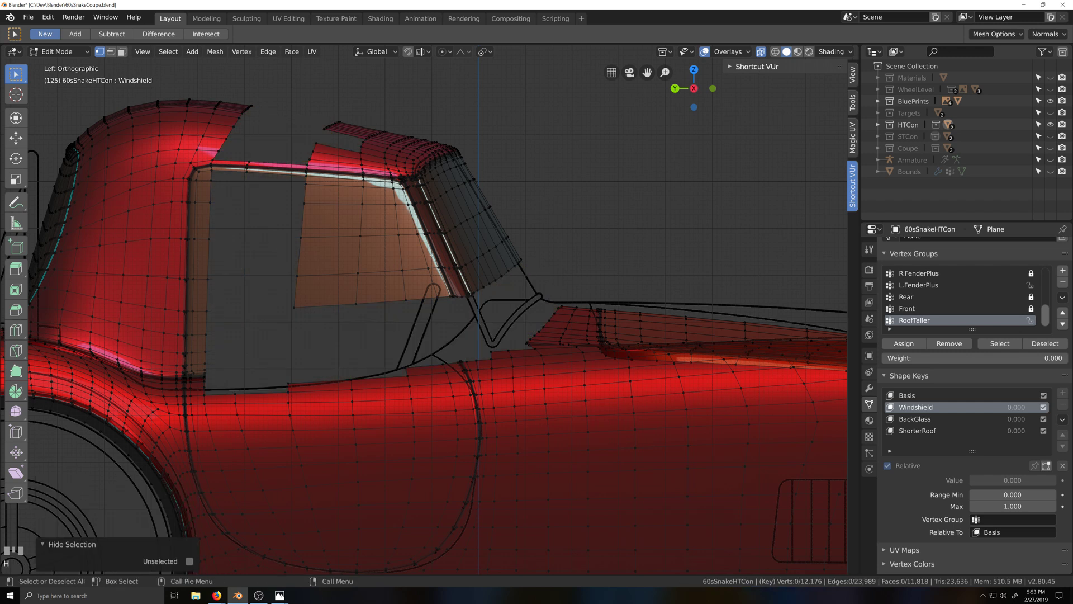
Hide the remaining vertices along the side window's upper edge that still connect the front roof section to the rear
key("ctrl+l")
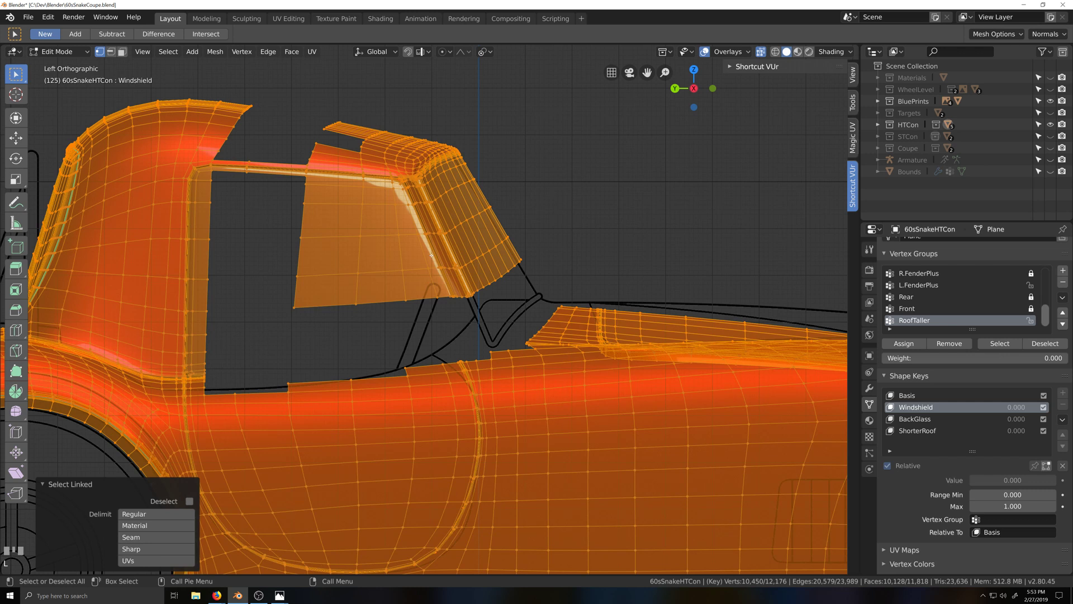
key("ctrl+z")
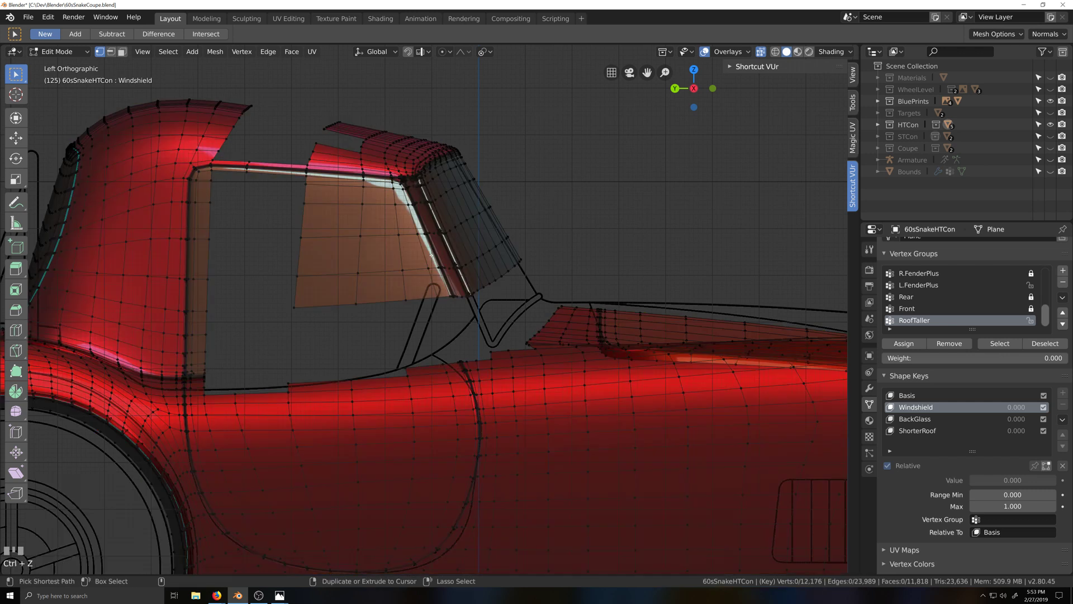
key("c")
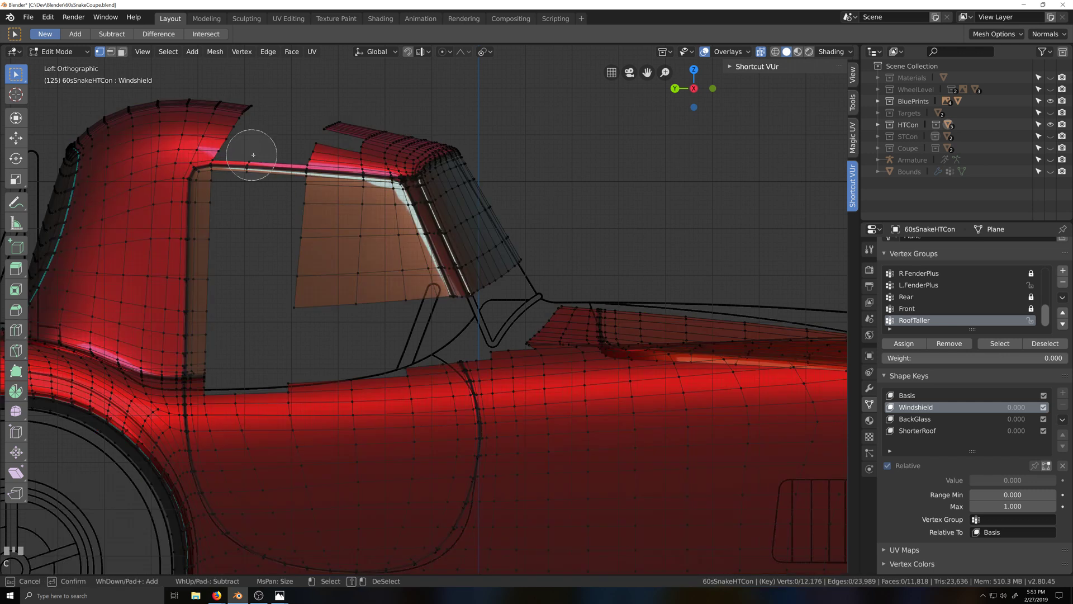
left_click(255, 167)
right_click(256, 168)
key("h")
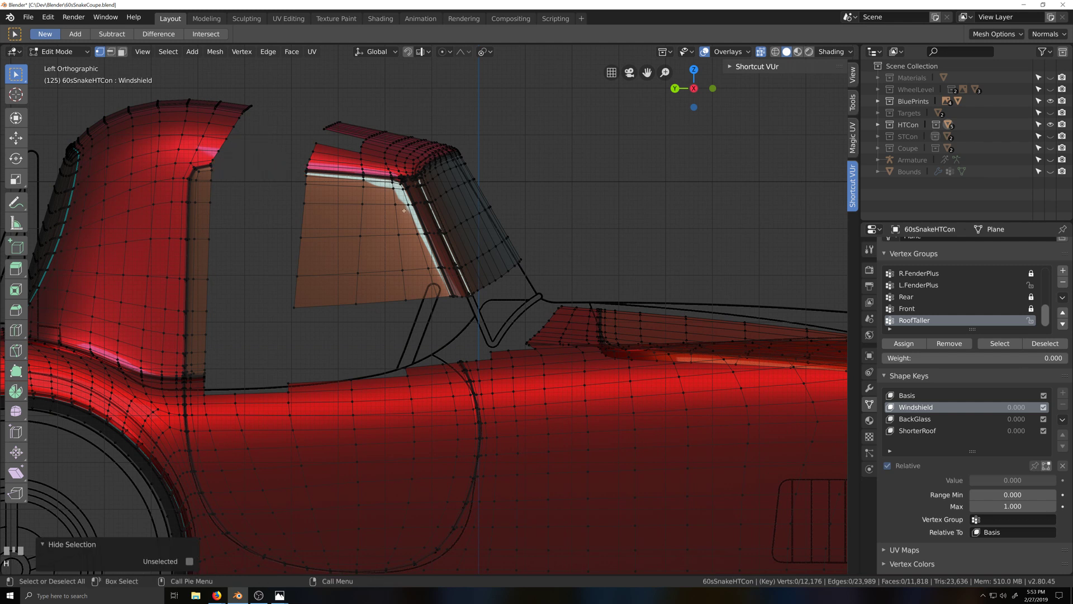
Select the isolated front roof and windshield section as linked geometry and reveal the hidden vertices with them selected
key("l")
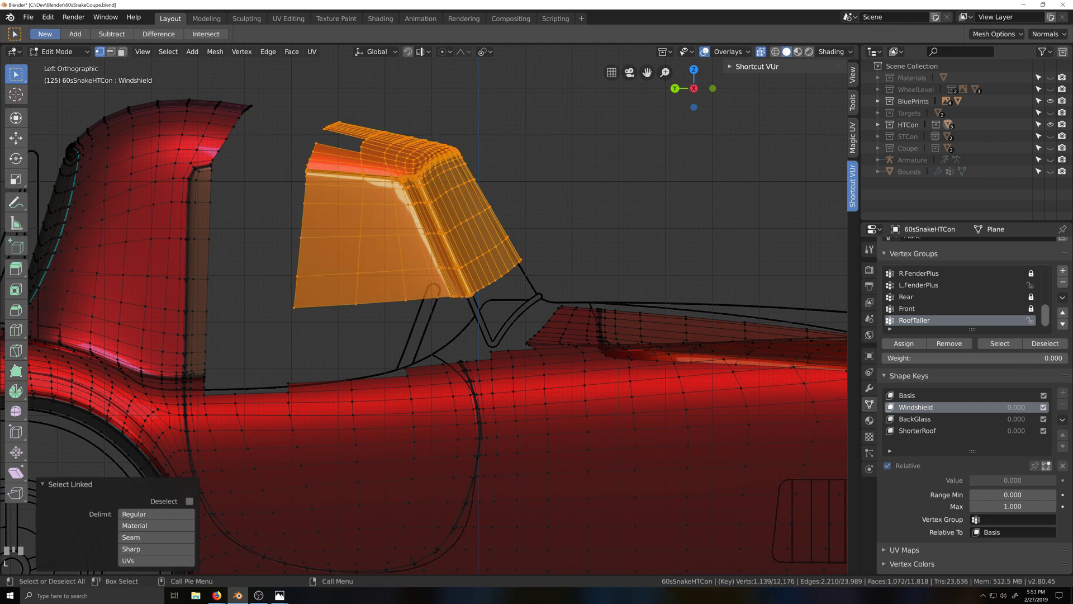
key("alt+h")
middle_click_drag(417, 222, 370, 386)
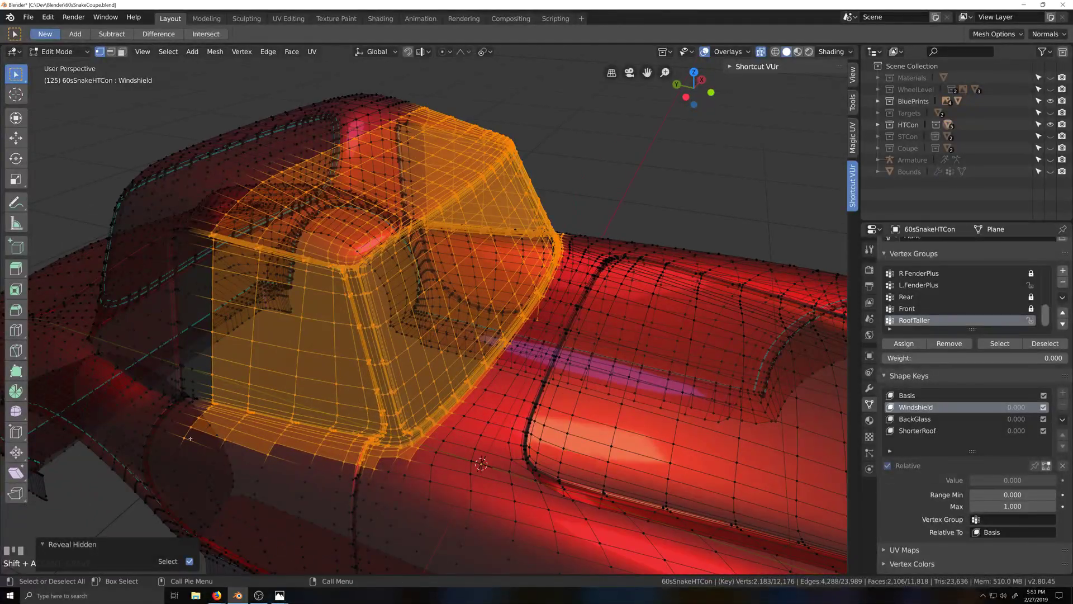
Turn off X-ray and deselect the body vertex loops below the side windows and windshield base on both sides
key("alt+z")
left_click(228, 420, "alt+shift")
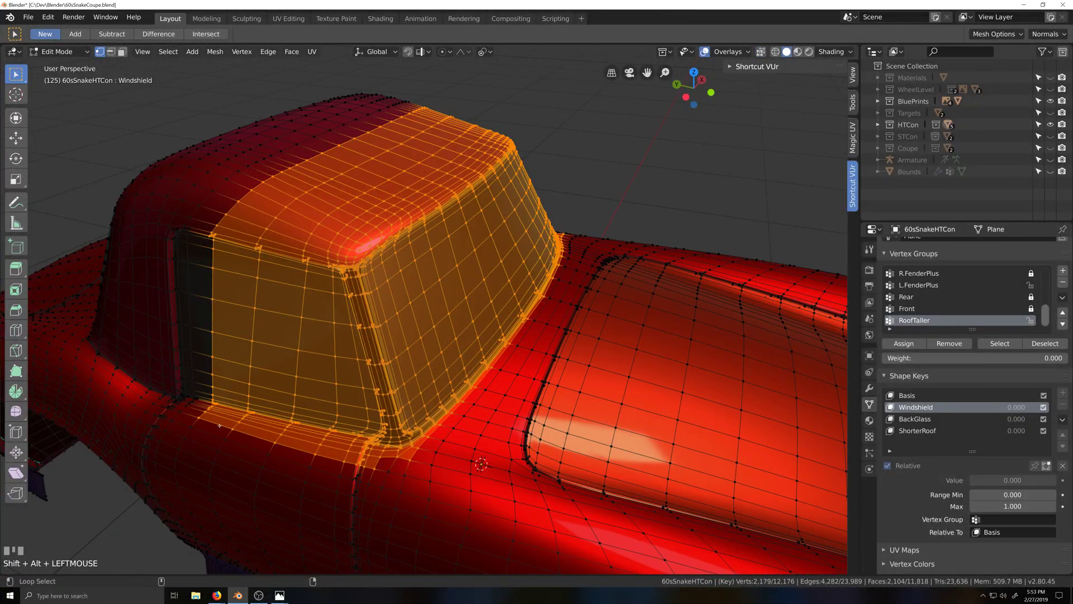
left_click(236, 416, "alt+shift")
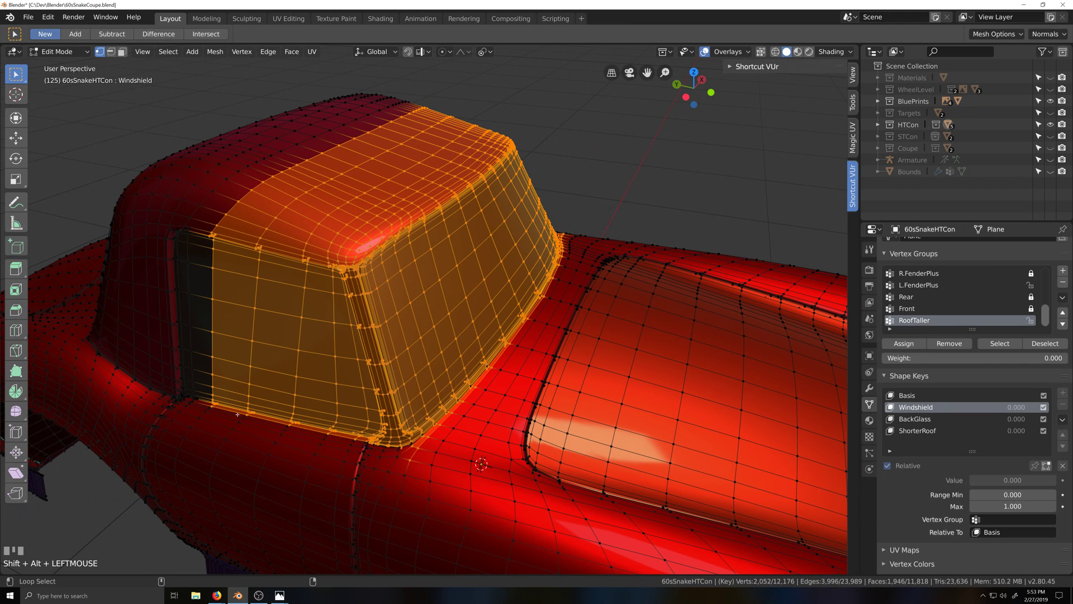
left_click(414, 451, "alt+shift")
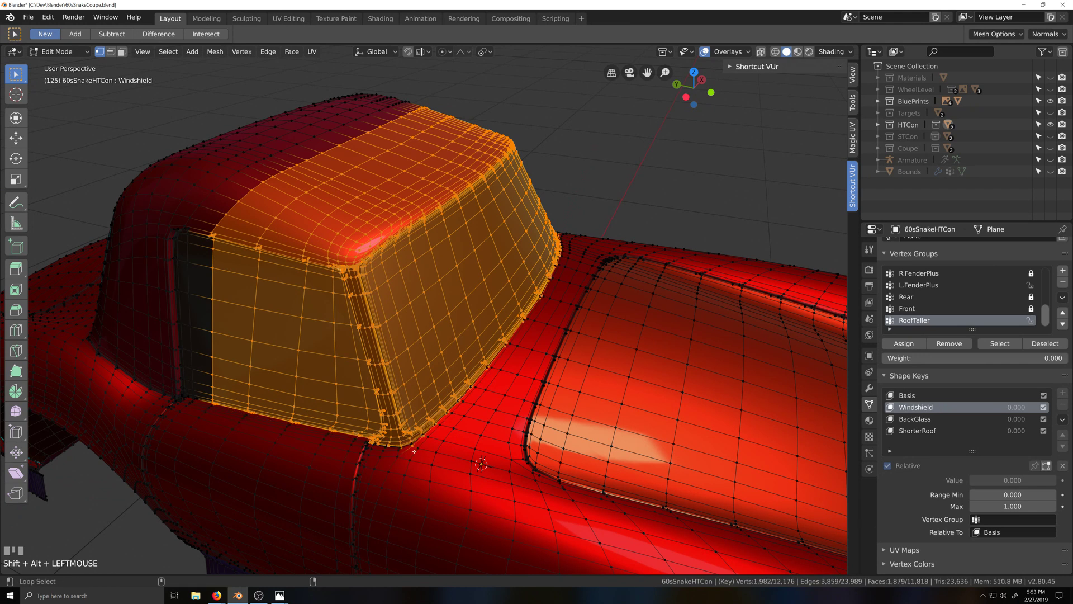
left_click(417, 443, "alt+shift")
scroll(447, 447, "up", 2)
middle_click_drag(417, 443, 510, 456)
scroll(510, 456, "down", 2)
left_click(618, 510, "alt+shift")
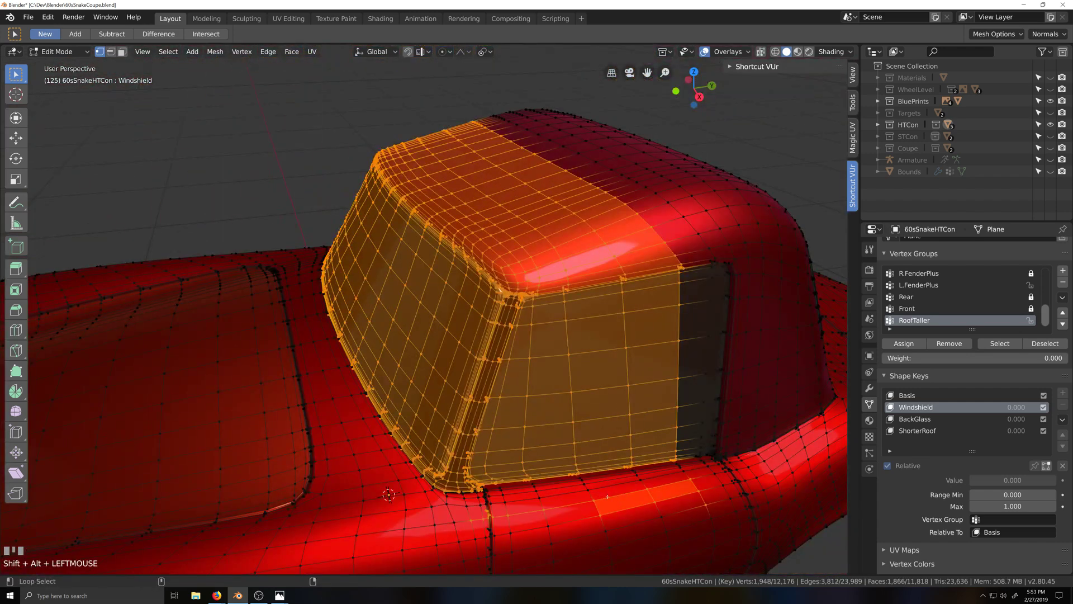
left_click(703, 508, "shift")
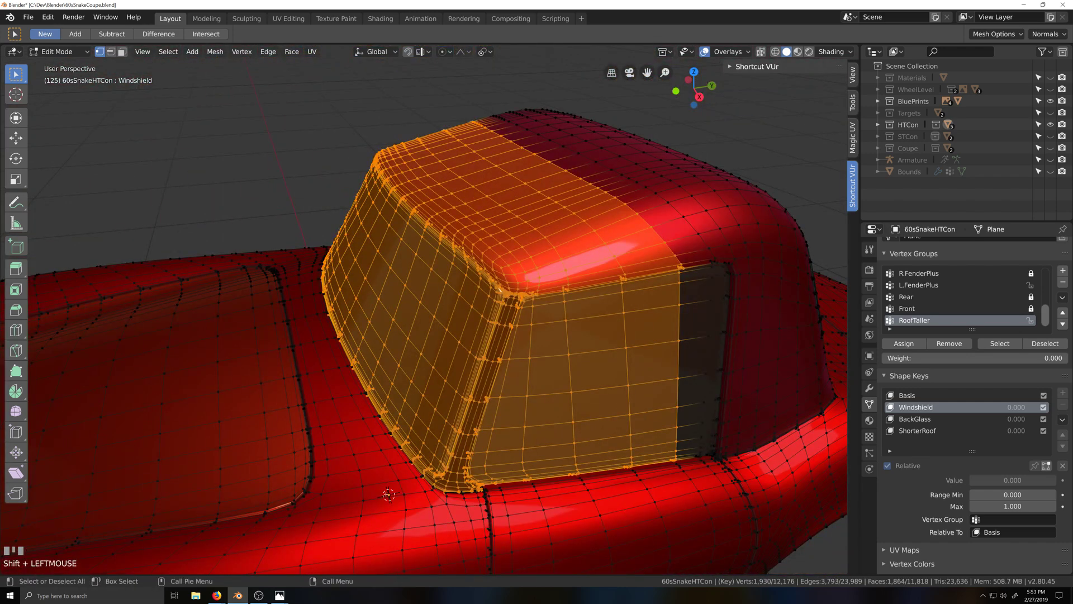
Make the extruded vertex beneath the windshield base the active vertex of the roof and windshield selection
scroll(350, 525, "up", 2)
key("grave")
middle_click_drag(360, 495, 587, 472)
scroll(587, 472, "up", 3)
key("grave")
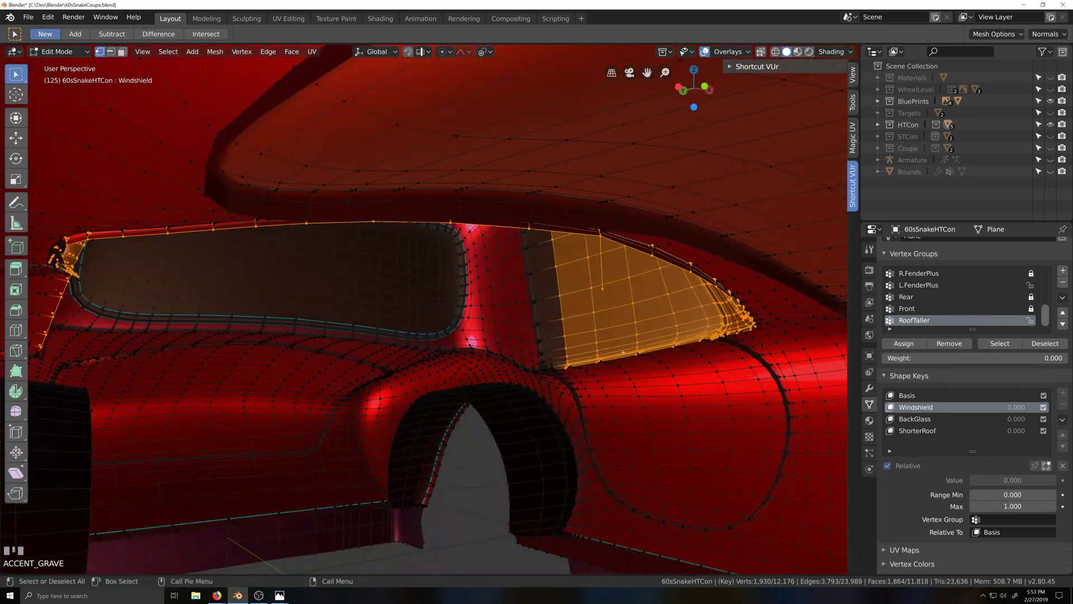
left_click(601, 285, "shift")
Try shearing the selected roof and windshield section forward by about 0.21 in the left side view
key("ctrl+KP_3")
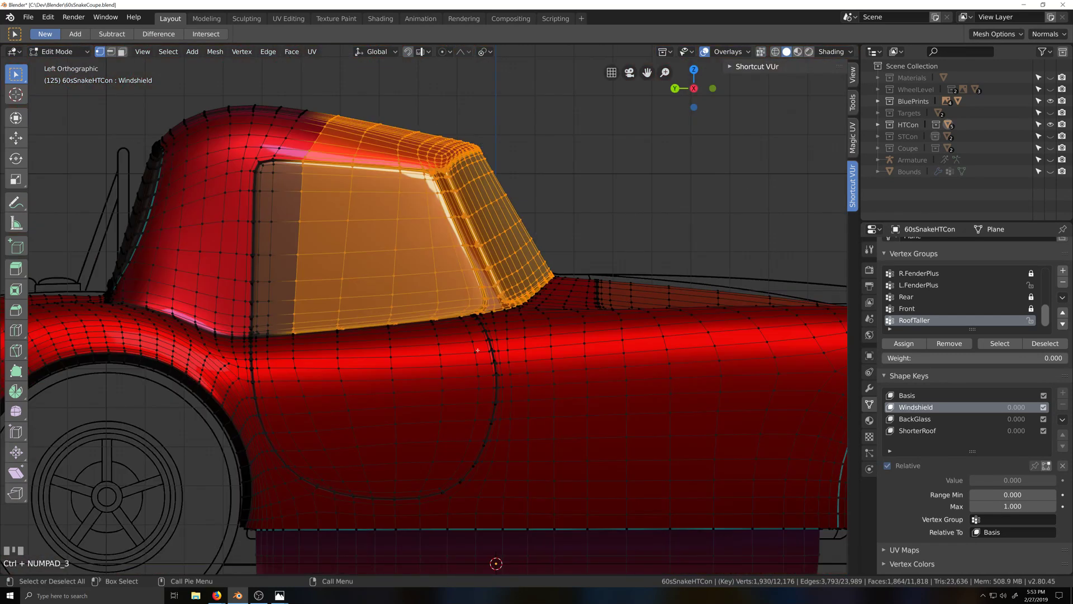
key("shift+ctrl+alt+s")
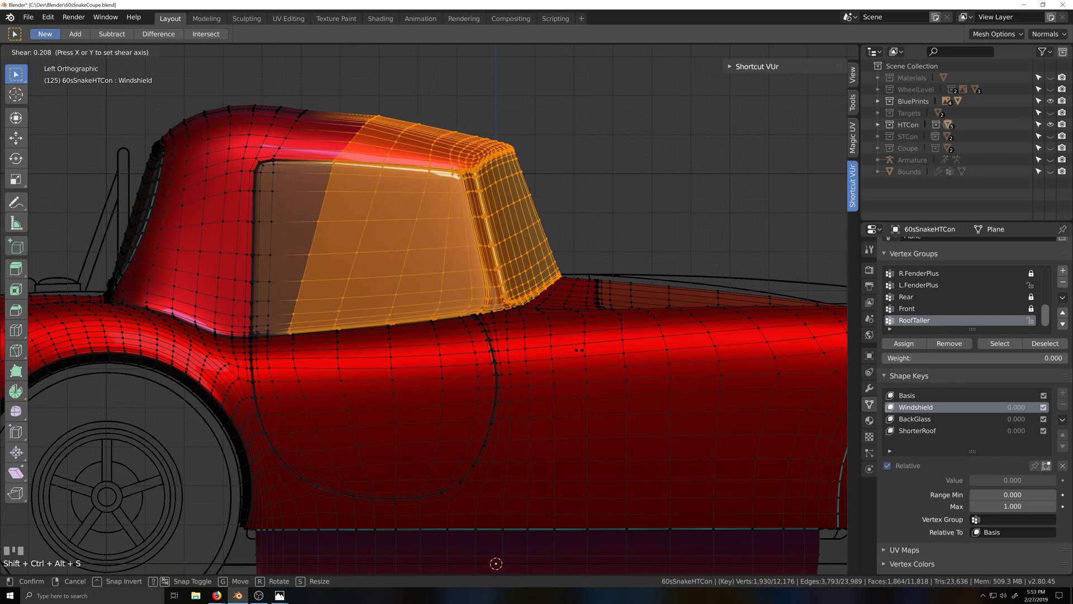
right_click(536, 311)
Shear the selected front roof and windshield section slightly forward by about 0.04 in the left side view
key("shift+grave")
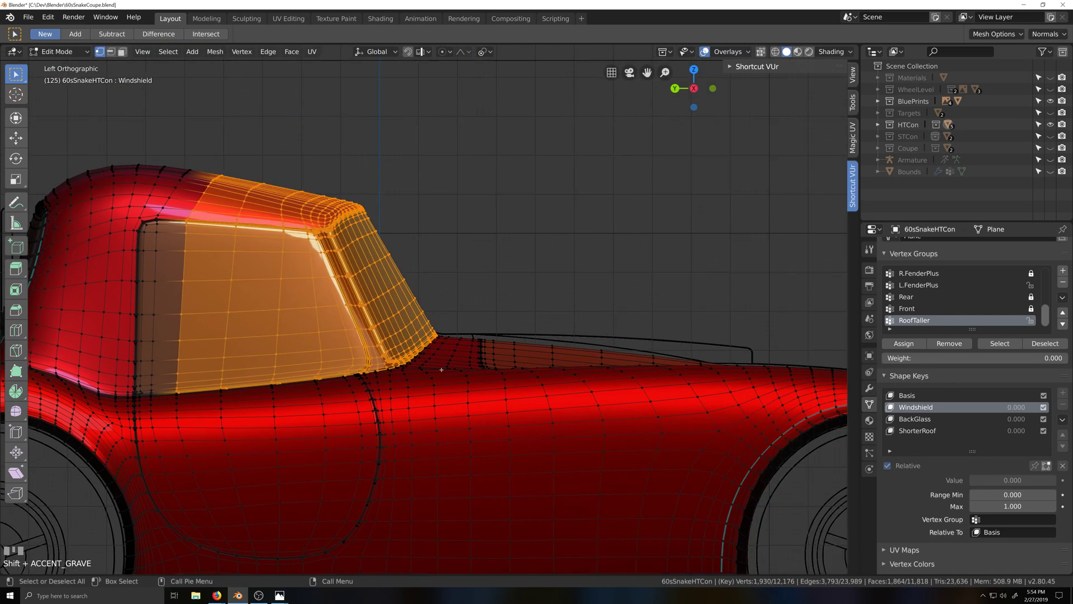
scroll(428, 423, "up", 2)
key("shift+grave")
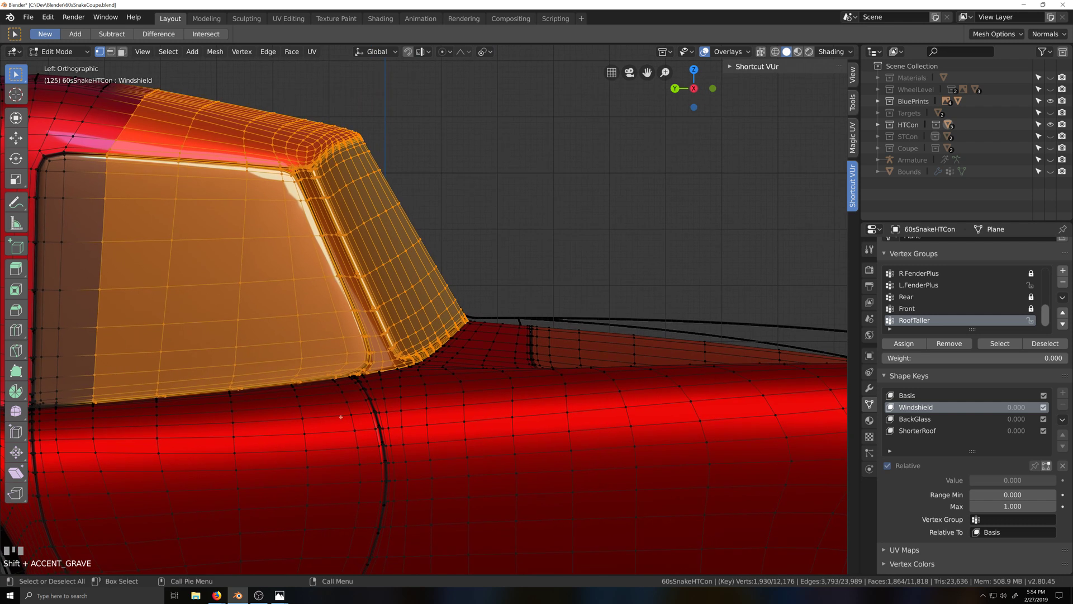
right_click(295, 420)
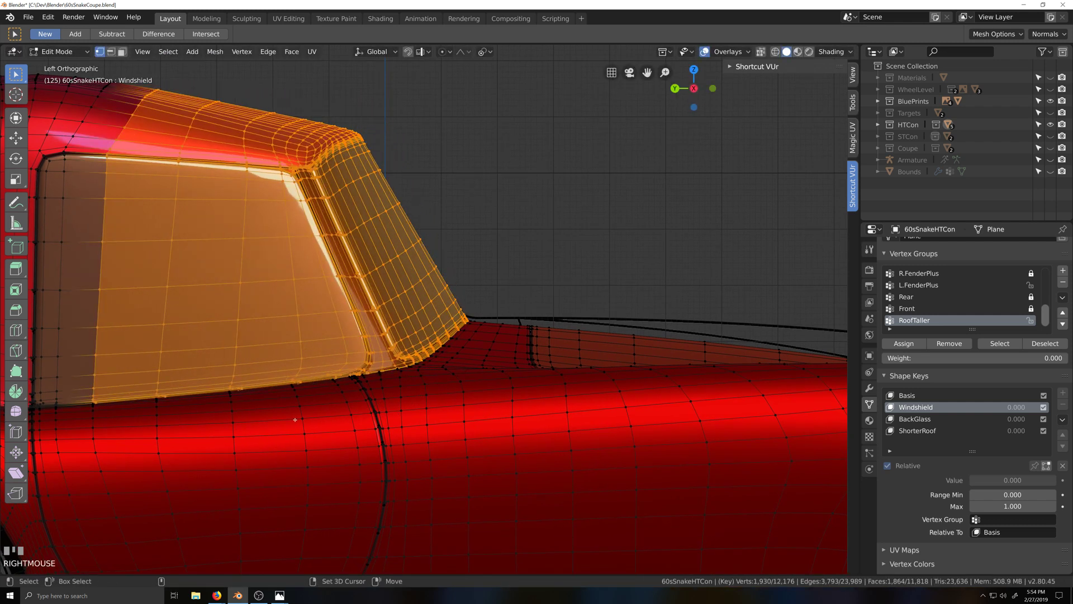
key("shift+ctrl+alt+s")
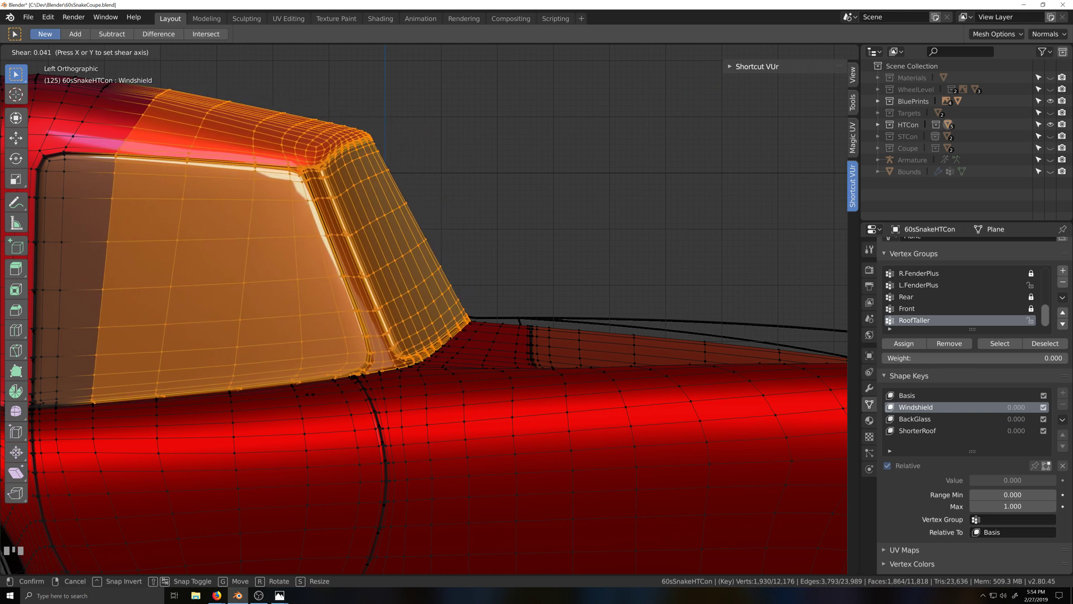
left_click(337, 388)
scroll(445, 428, "down", 2)
key("grave")
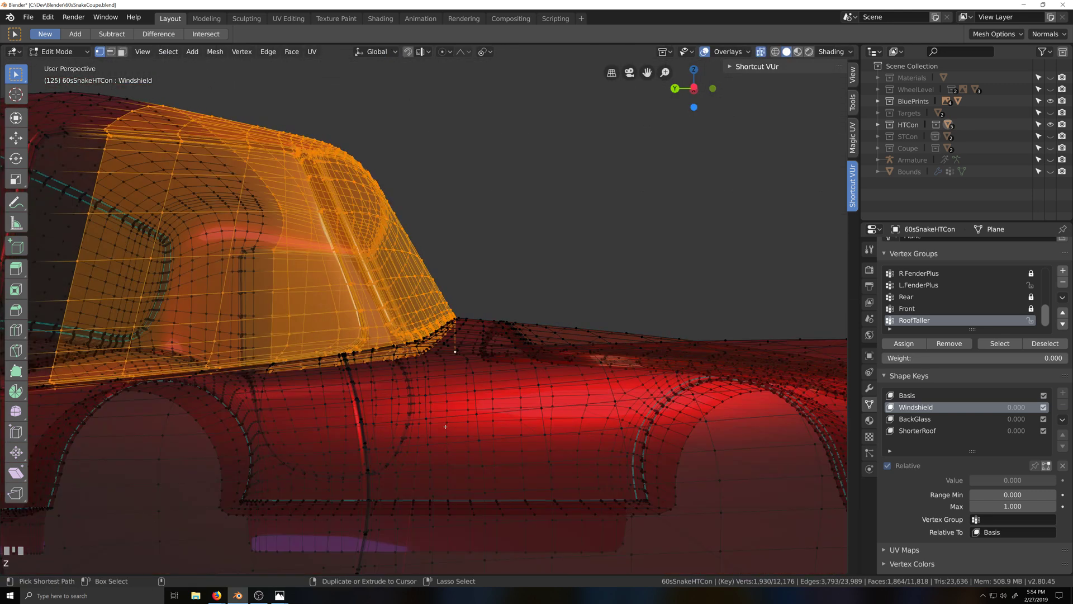
key("ctrl+KP_3")
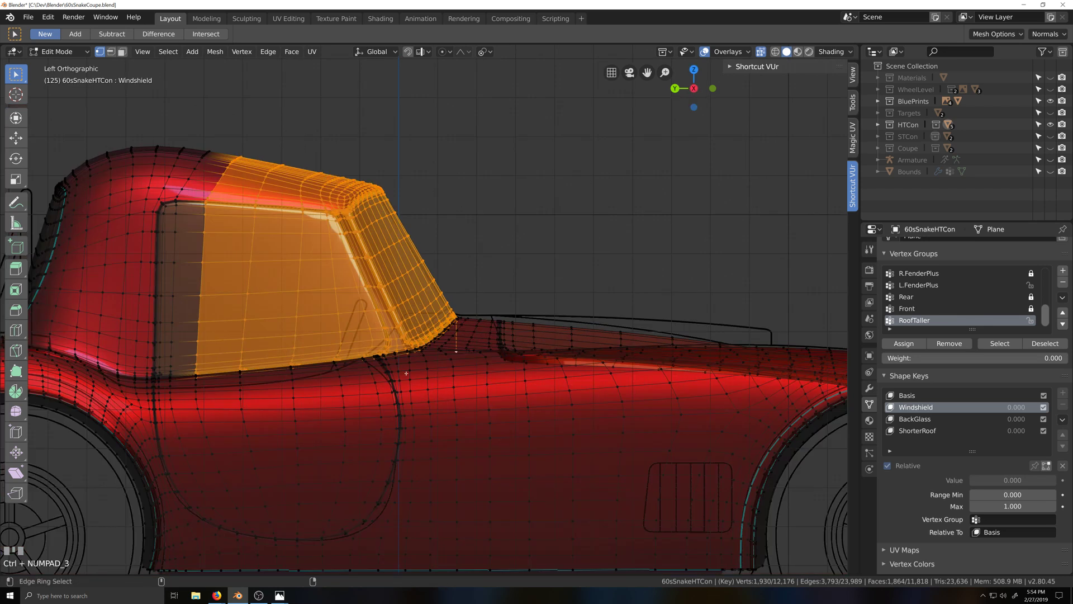
key("shift+ctrl+alt+s")
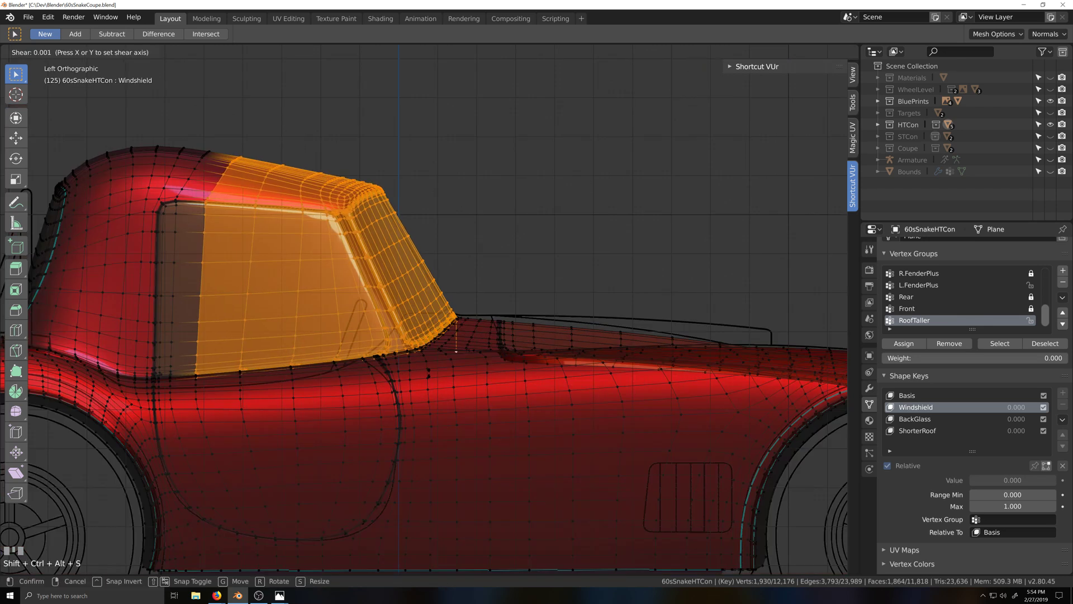
right_click(436, 364)
Create a vertex group named Windshield and assign the selected front roof and windshield vertices to it
scroll(436, 364, "up", 3)
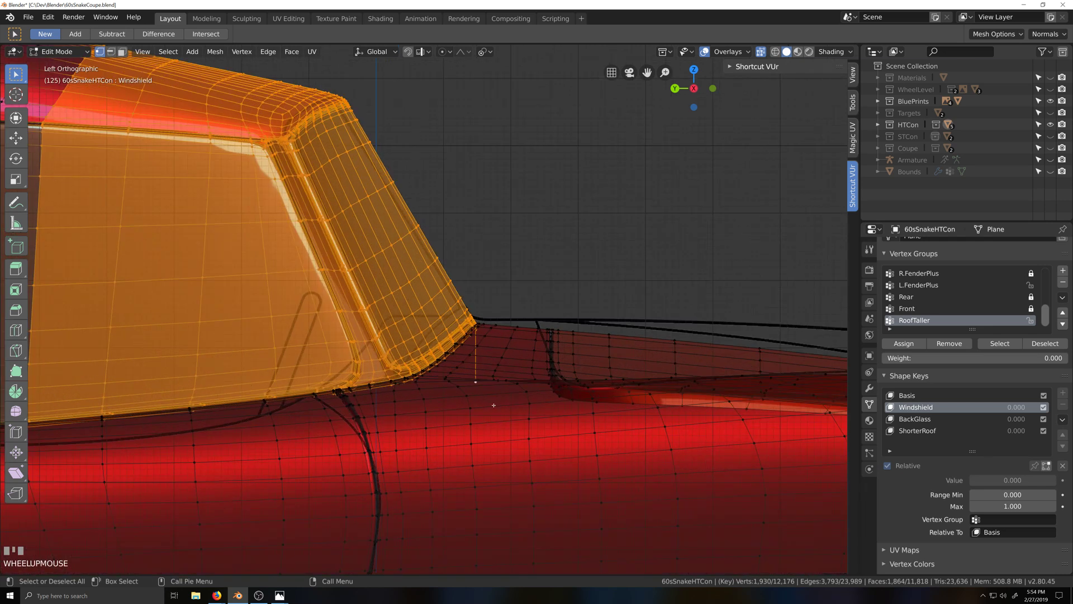
key("shift+grave")
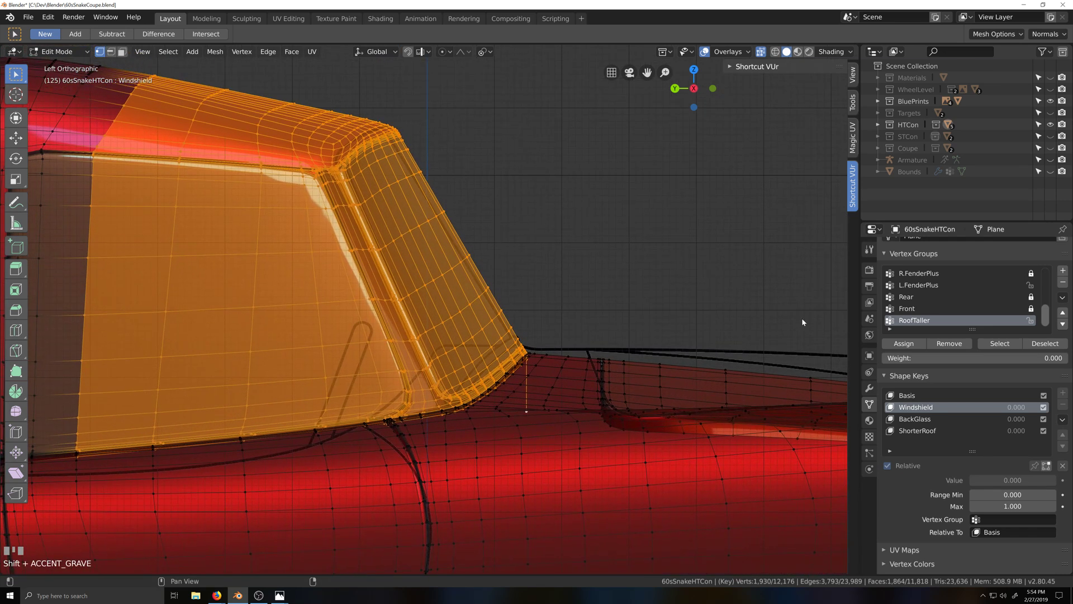
left_click(1063, 270)
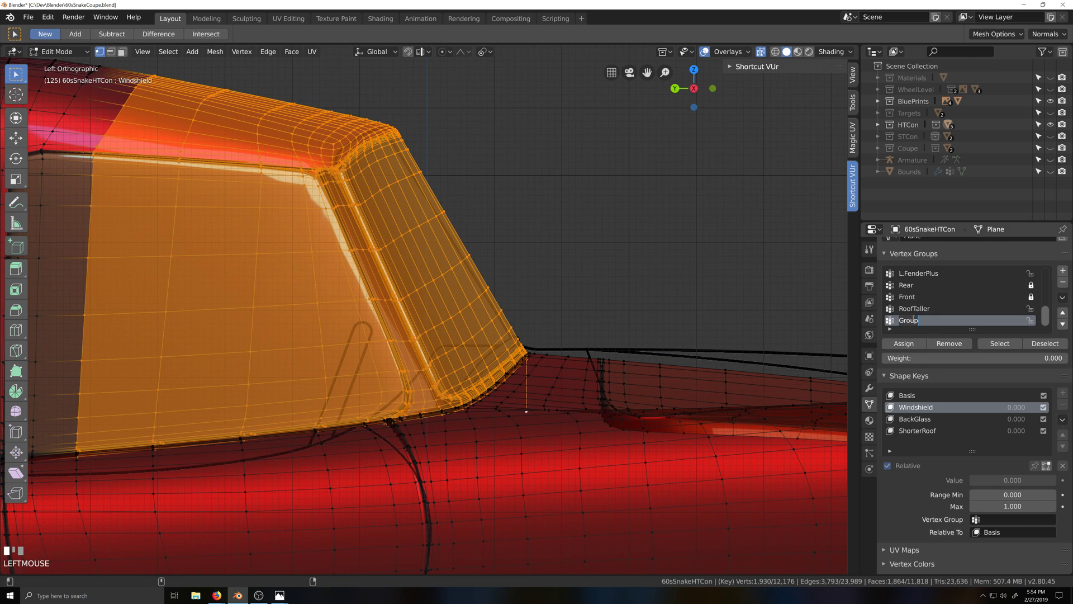
type("Windshield")
left_click(904, 343)
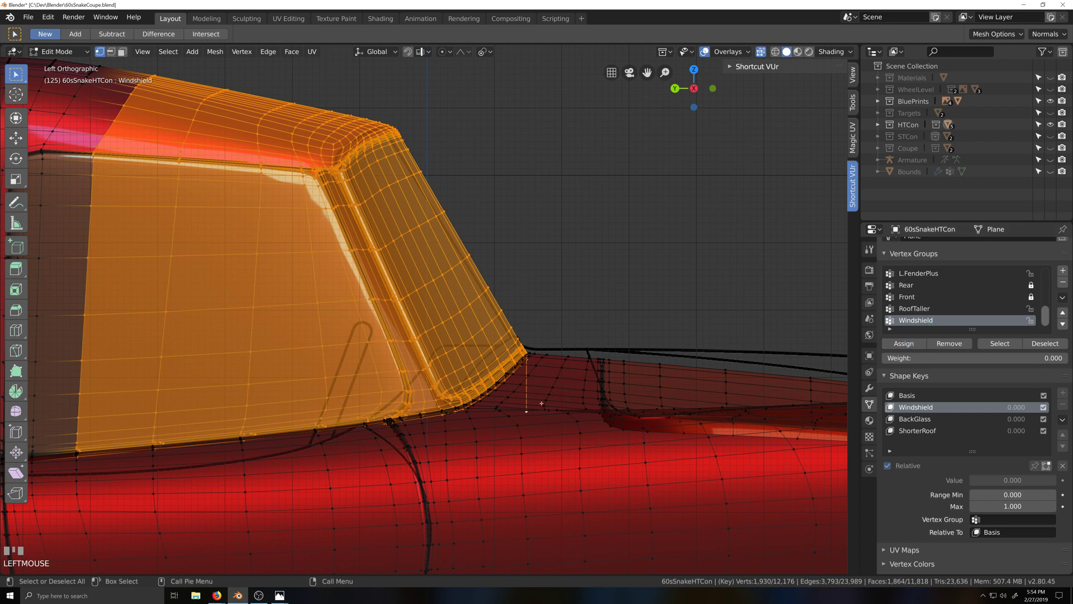
Move the extruded vertex about 0.082 m forward along Y, reselect the Windshield vertex group and try shearing it
left_click(525, 418)
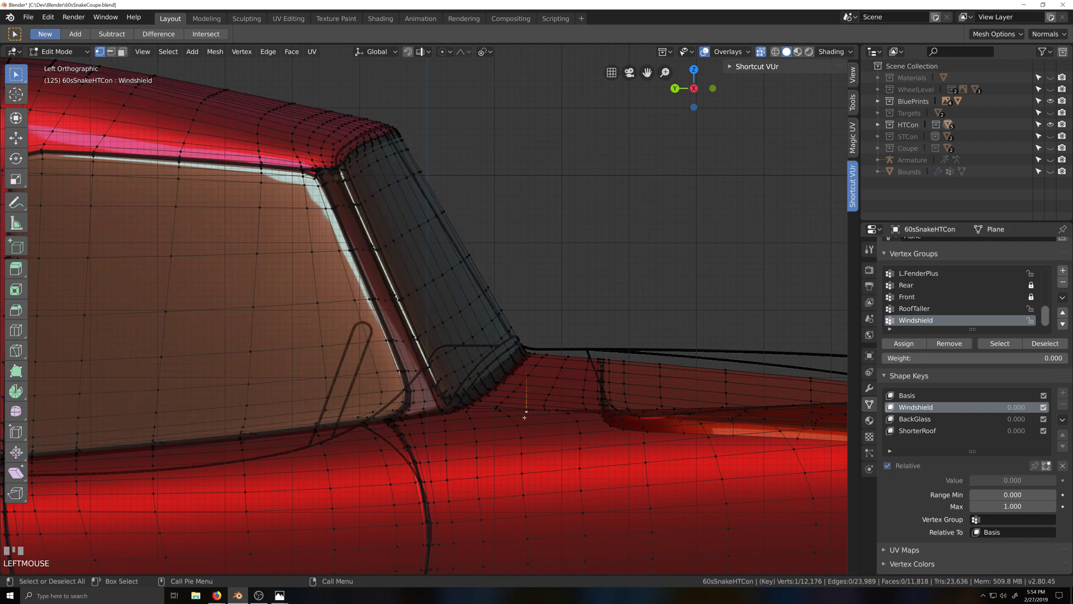
key("g")
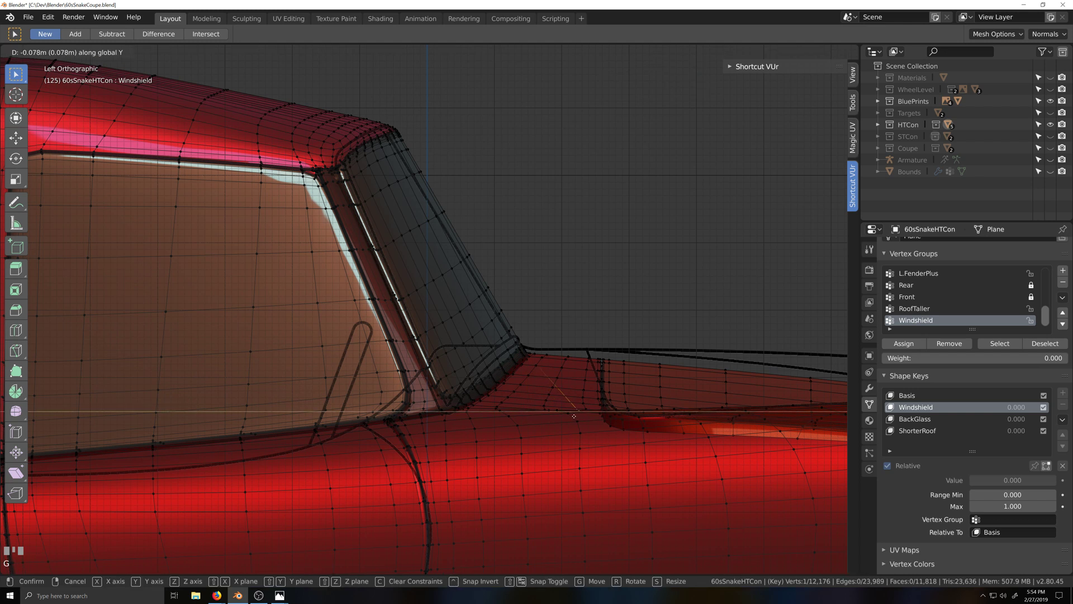
left_click(579, 414)
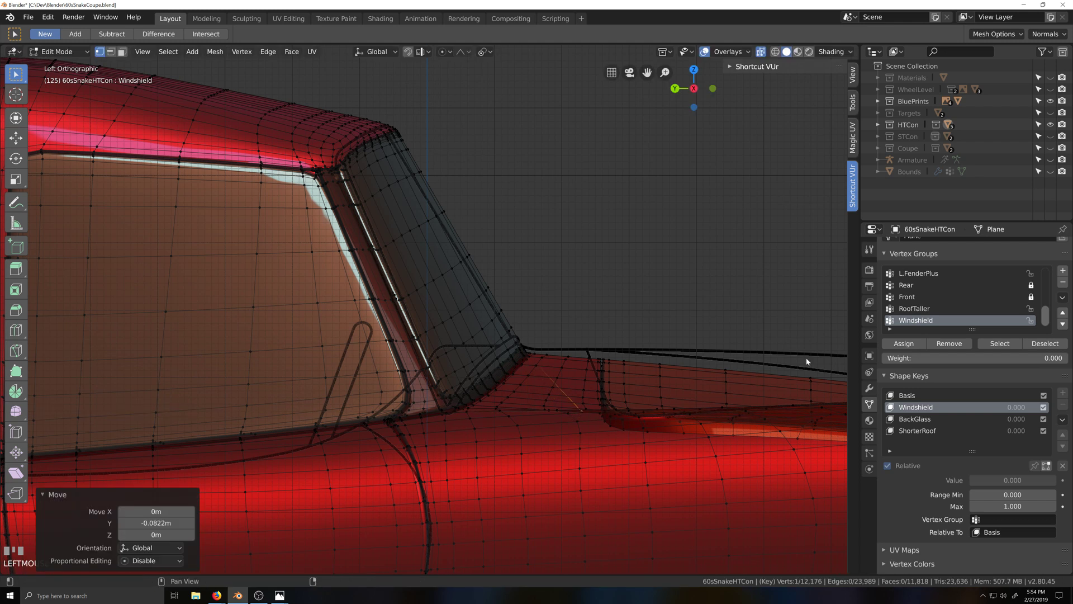
left_click(999, 344)
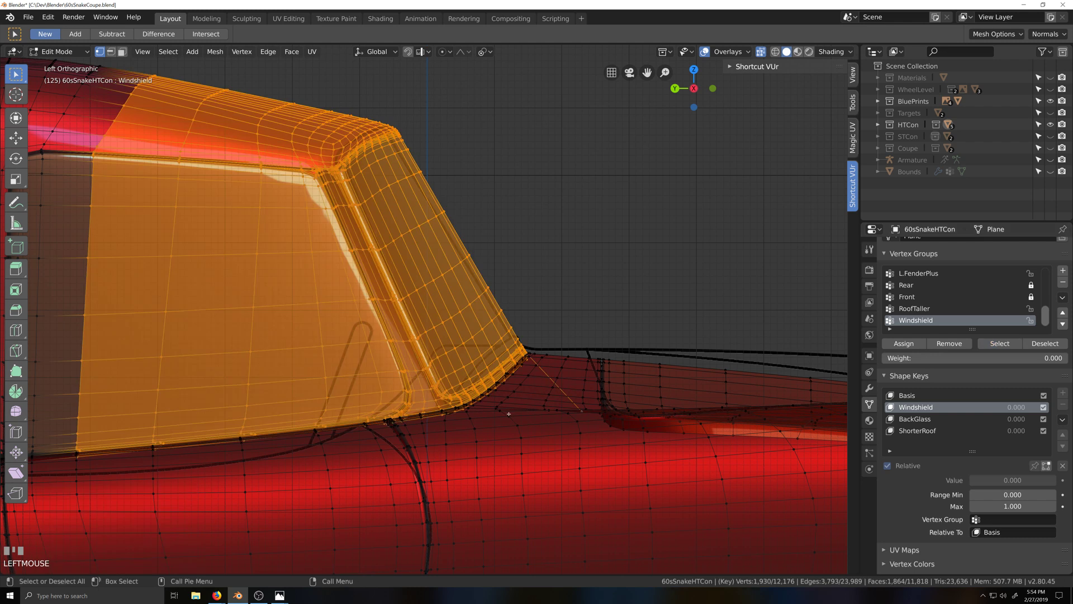
key("shift+ctrl+alt+s")
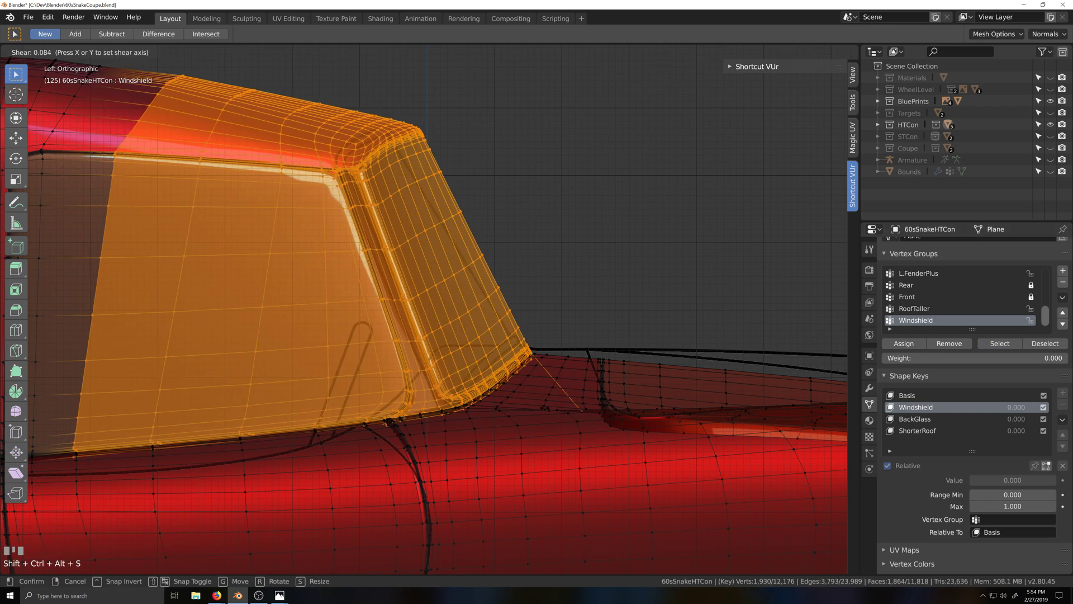
right_click(579, 435)
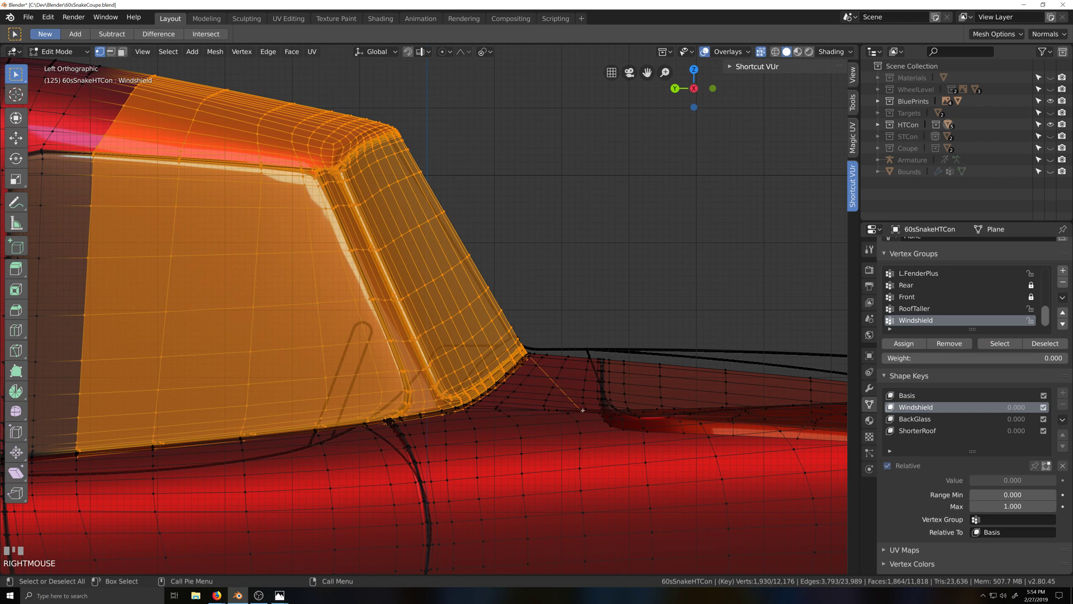
Move the extruded vertex about 0.191 m rearward along Y and try shearing the Windshield vertex group again
left_click(582, 411)
key("g")
key("y")
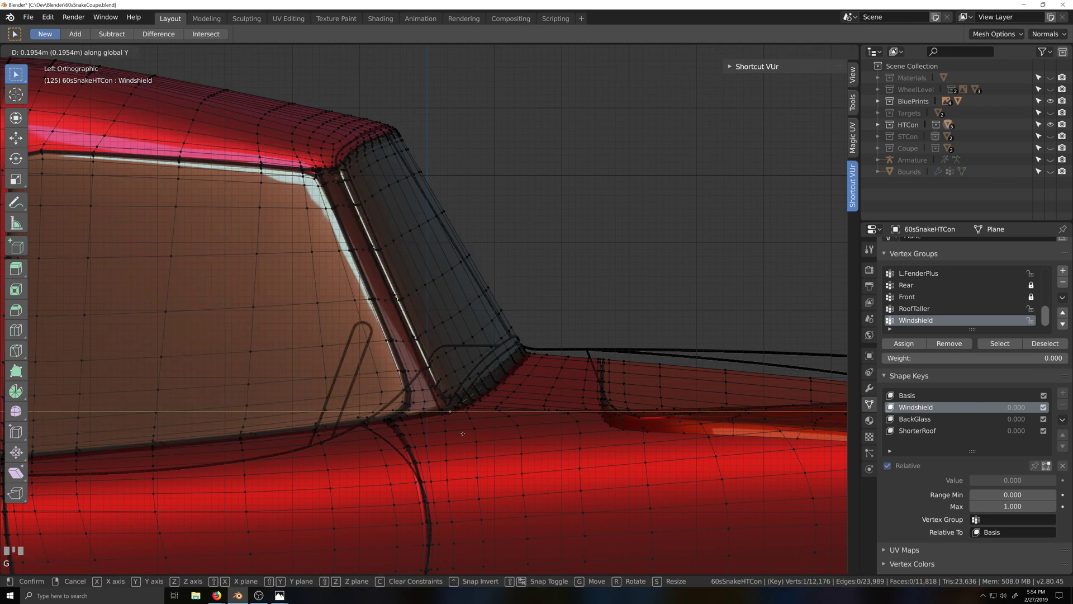
left_click(465, 433)
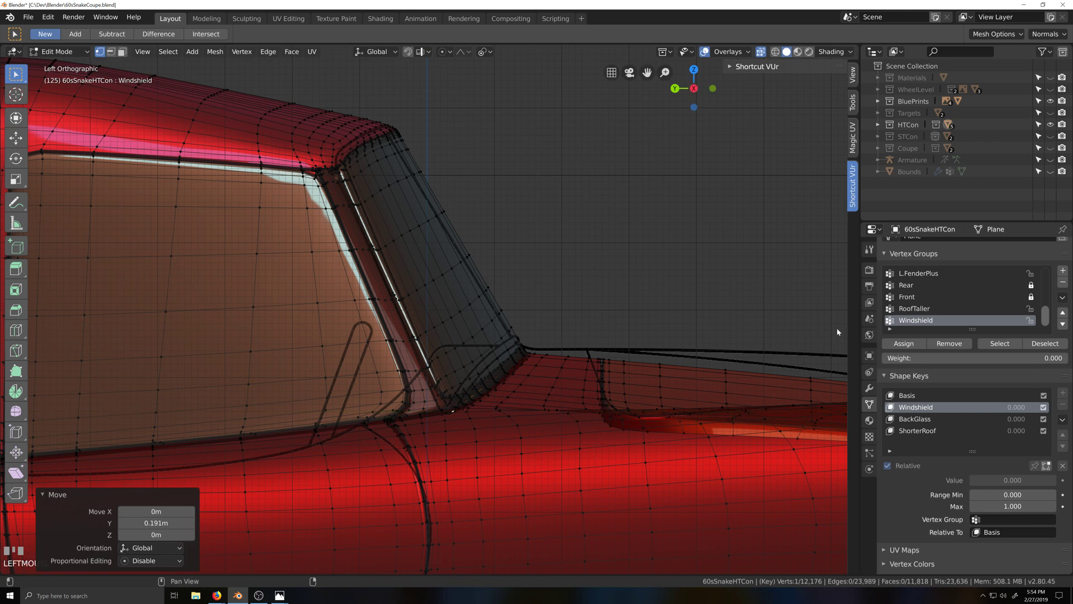
left_click(1000, 343)
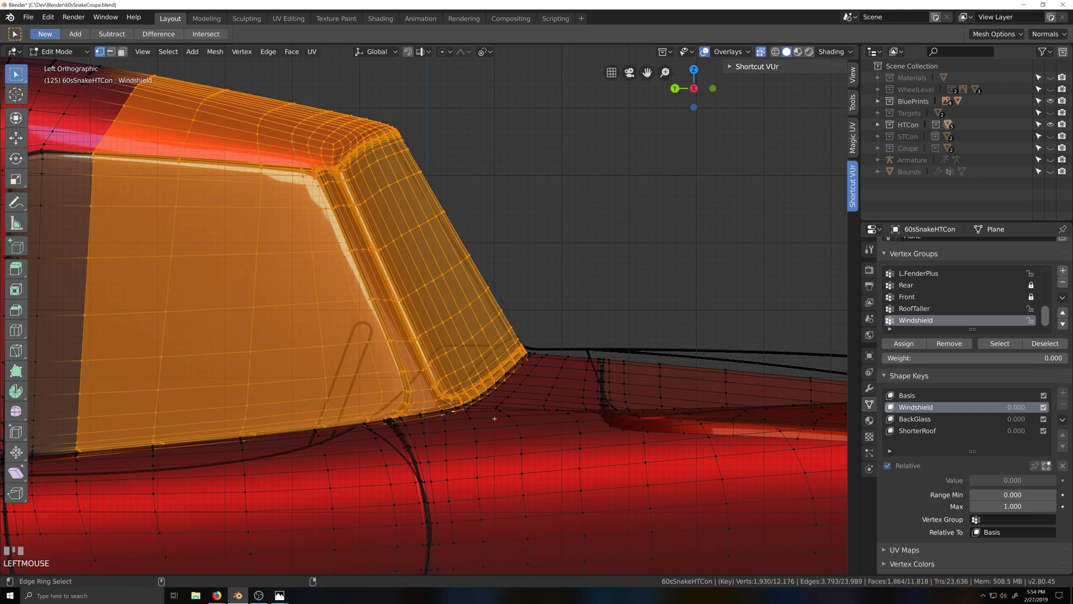
key("shift+ctrl+alt+s")
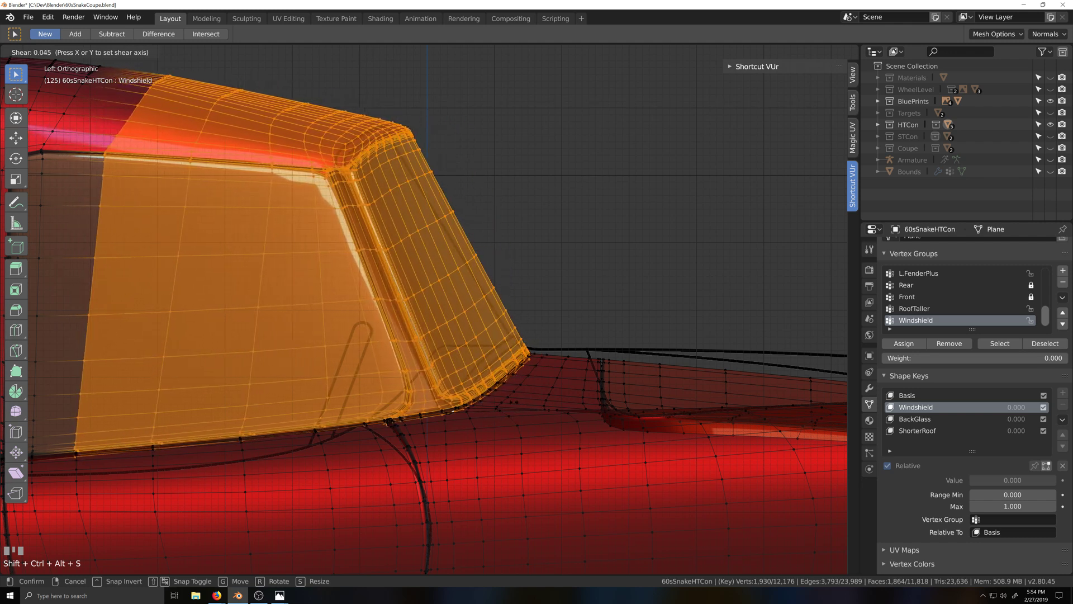
right_click(457, 419)
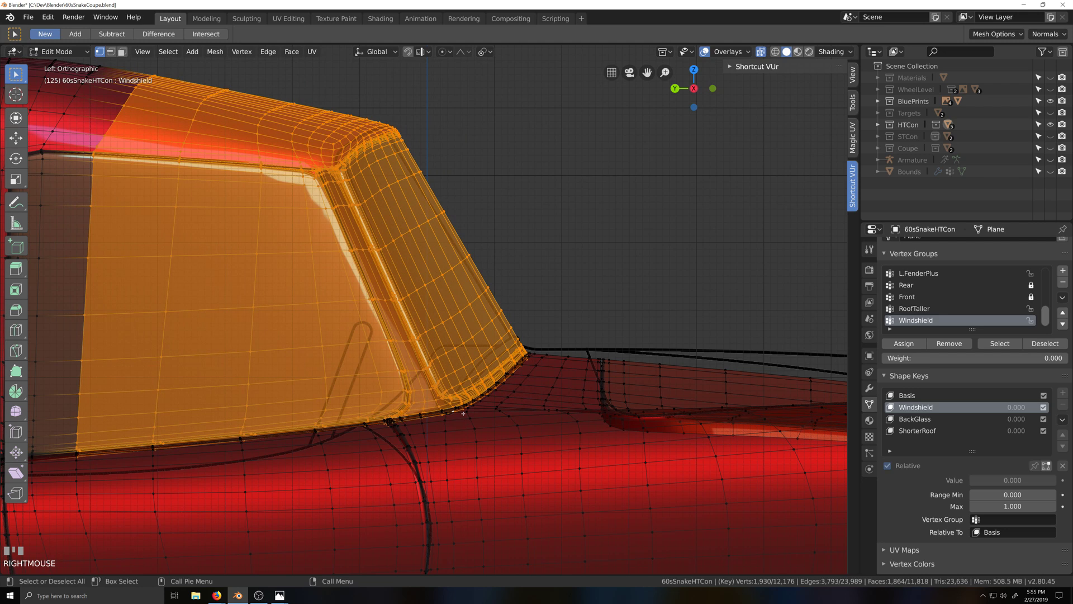
Delete the extra extruded vertex beneath the windshield base
scroll(463, 414, "down", 2)
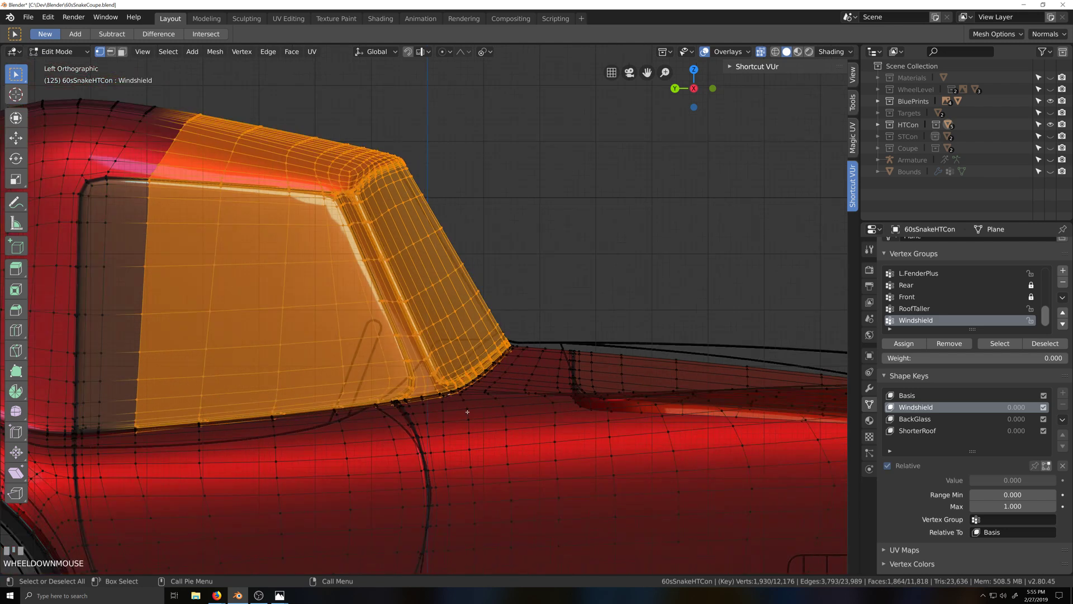
middle_click_drag(511, 389, 476, 416)
left_click(476, 415)
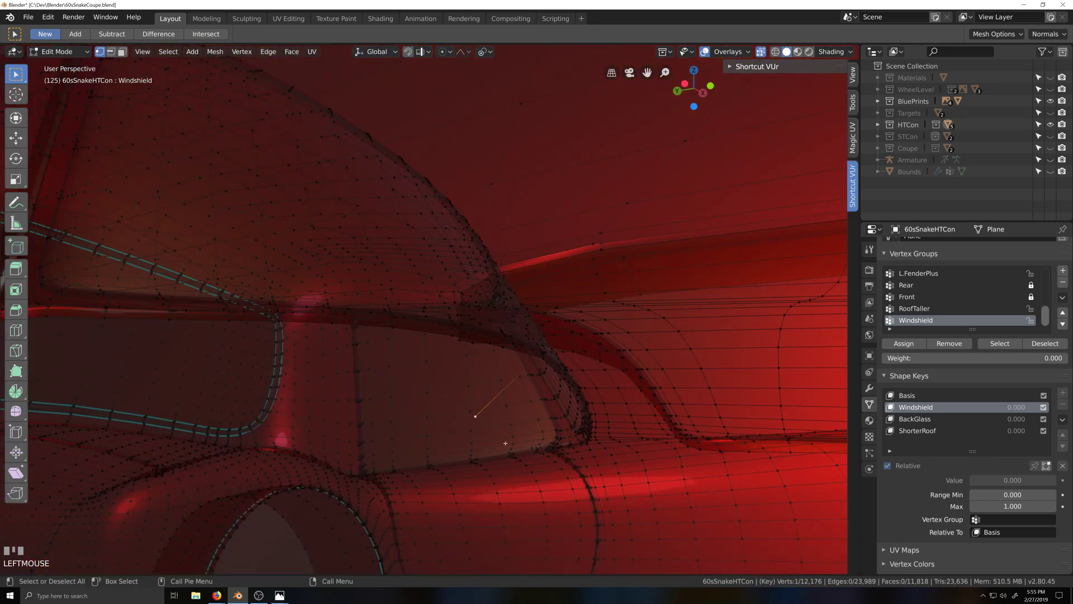
key("x")
left_click(504, 441)
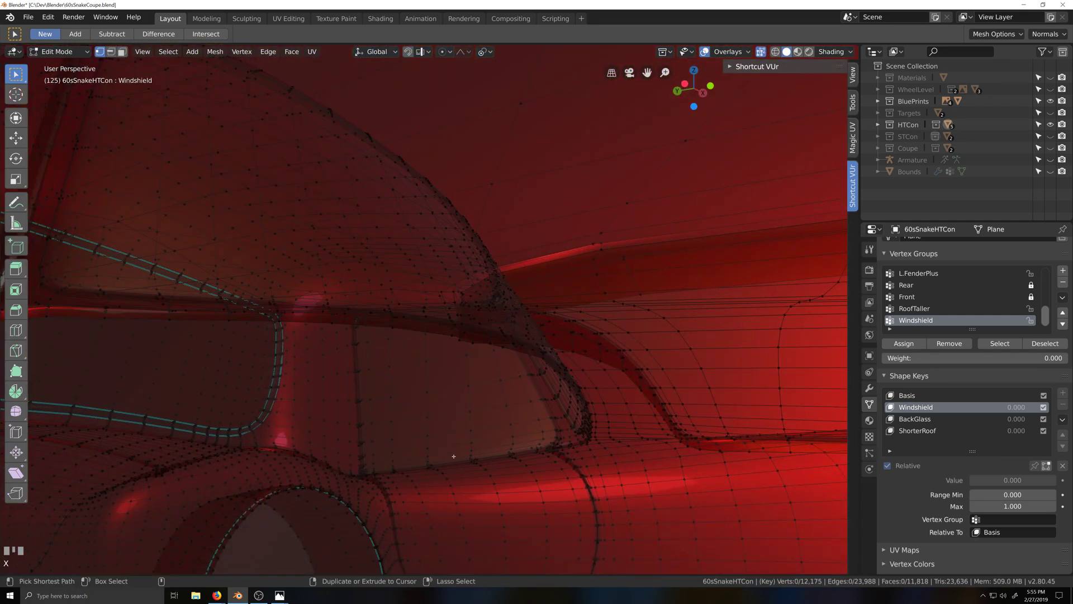
Examine the windshield frame and its transition into the cowl in side and perspective views
key("ctrl+KP_3")
scroll(454, 456, "up", 1)
scroll(453, 457, "down", 2)
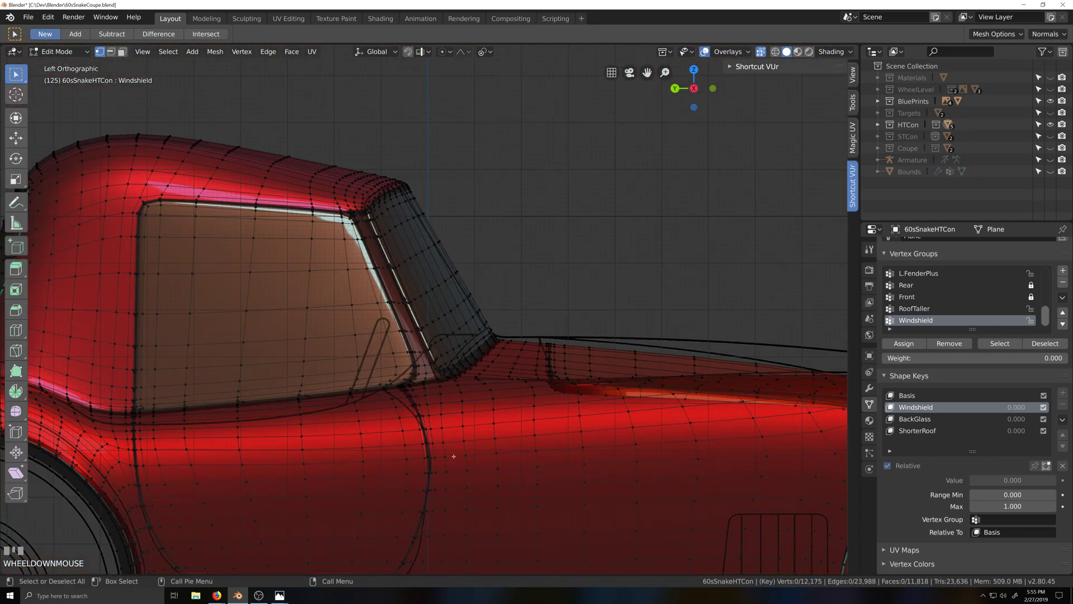
key("grave")
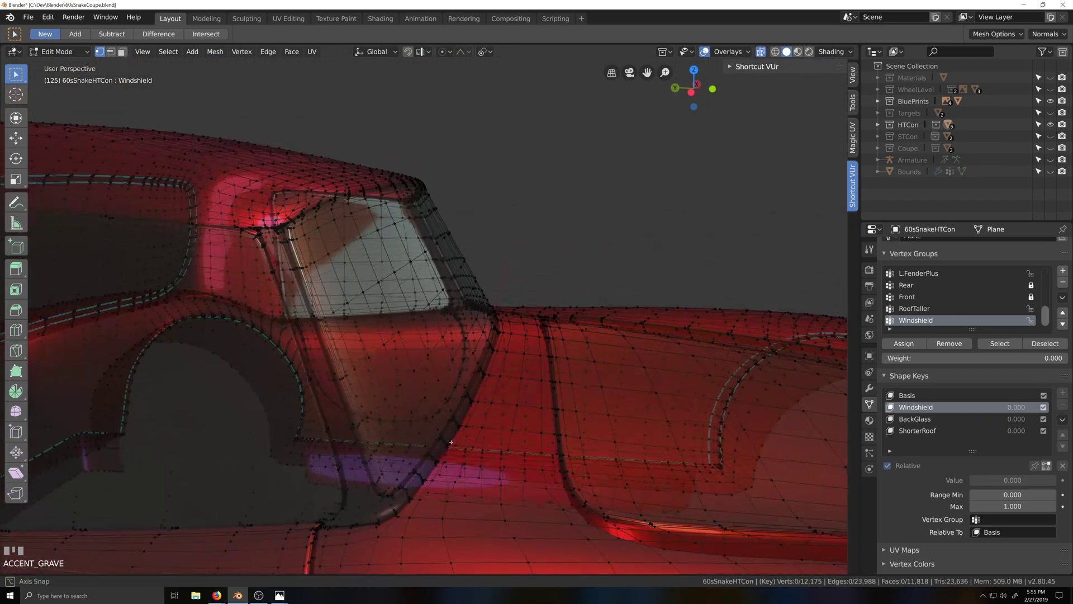
key("grave")
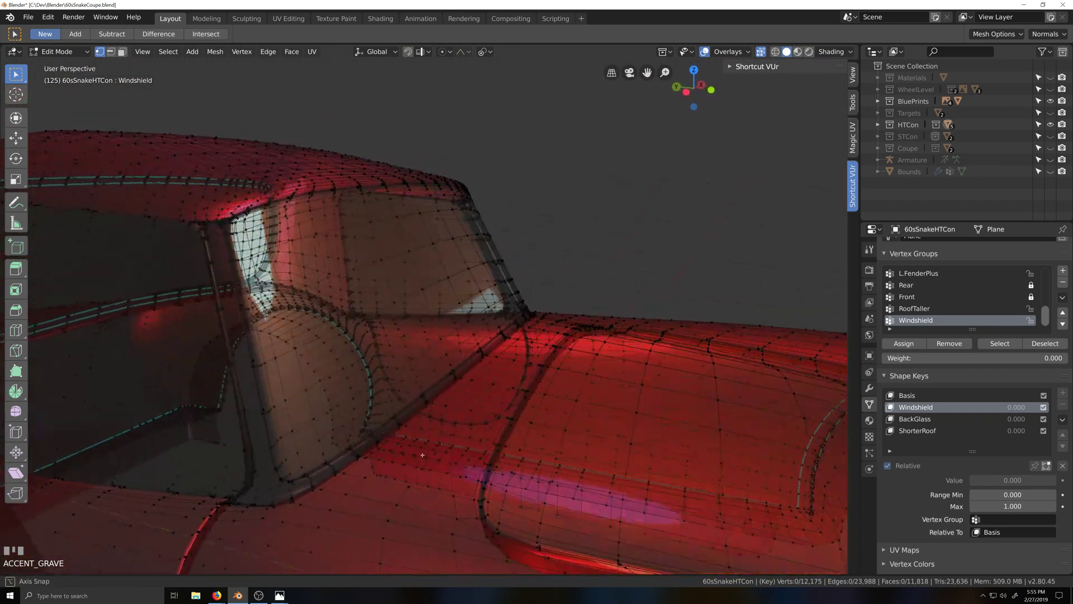
scroll(427, 450, "up", 1)
key("shift+grave")
scroll(438, 444, "up", 1)
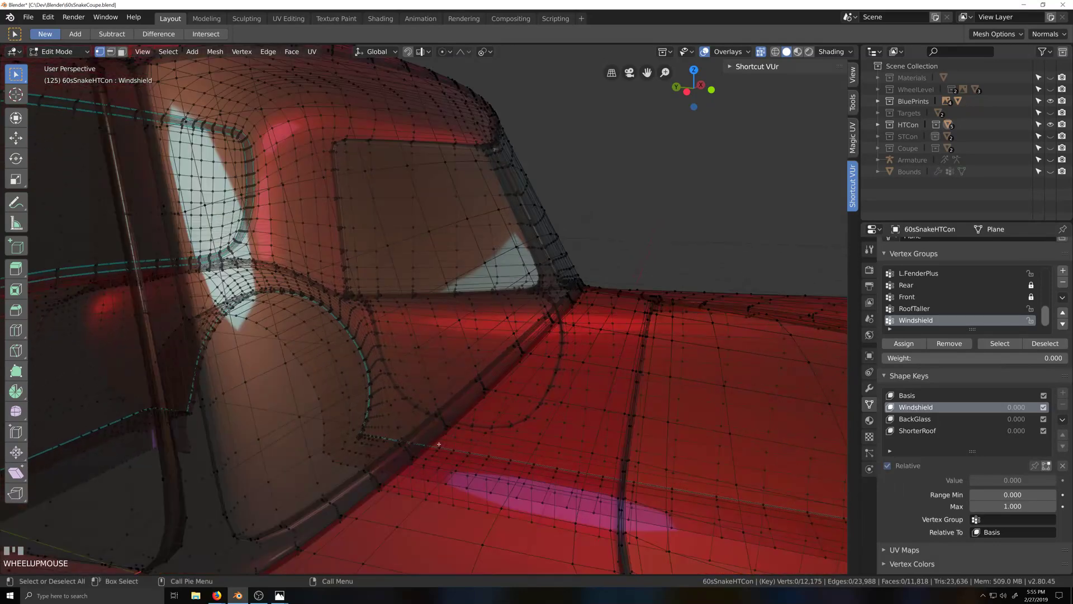
scroll(440, 442, "down", 3)
key("grave")
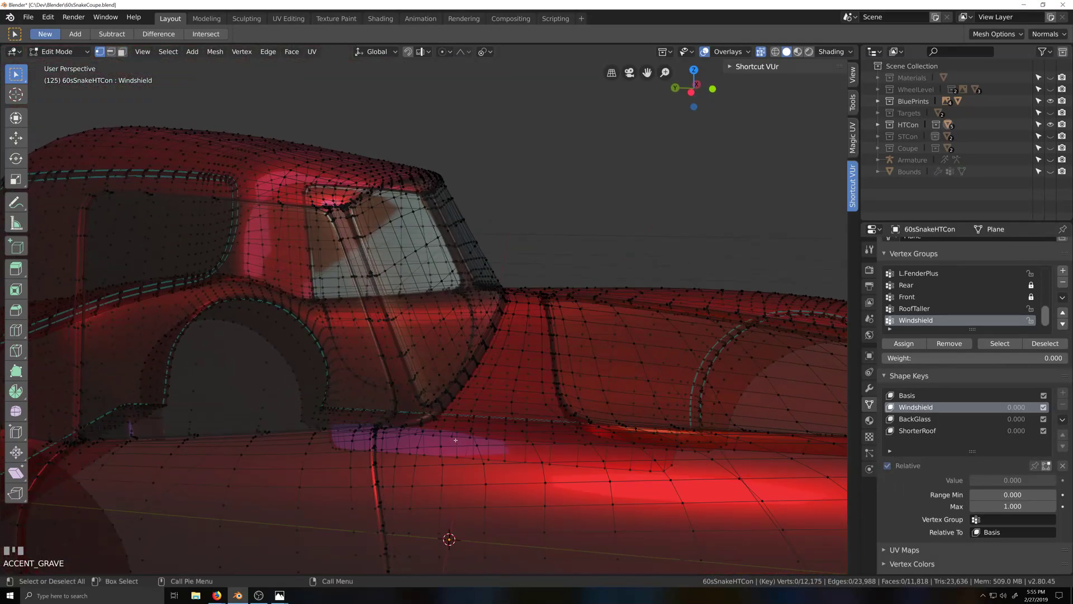
key("KP_3")
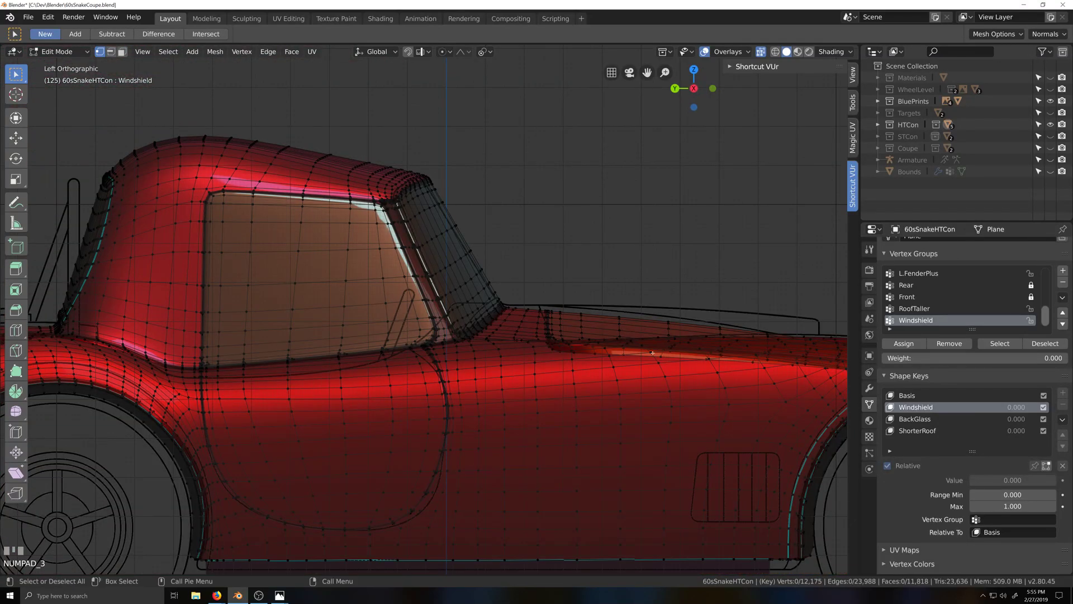
Select the Windshield vertex group and extend the selection with Circle Select to the body vertices along the side window and windshield base
left_click(1000, 344)
scroll(488, 346, "down", 3)
key("shift+grave")
middle_click_drag(488, 346, 465, 400)
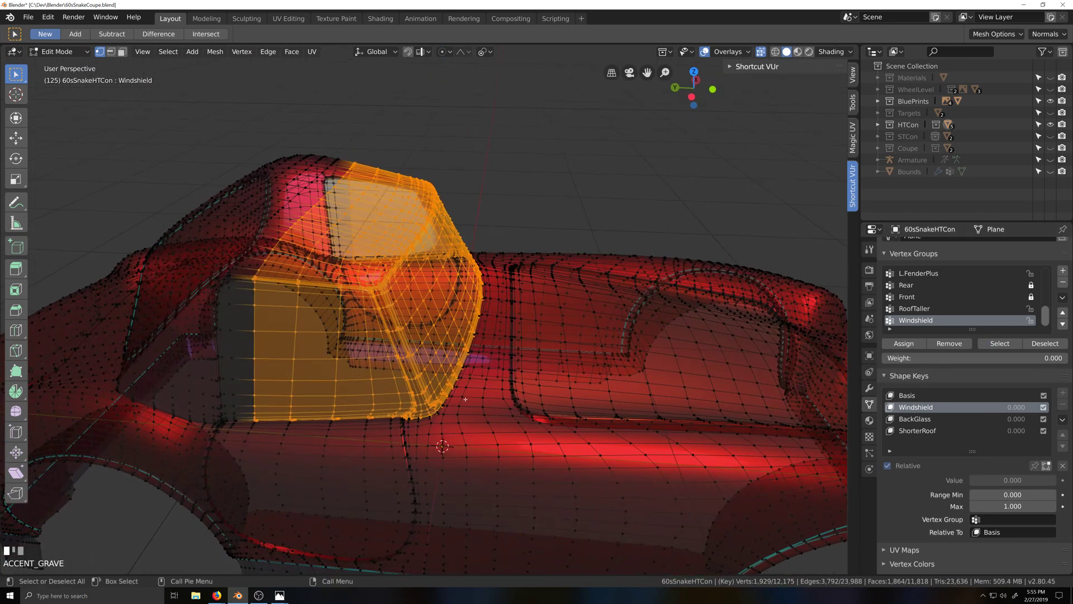
key("c")
left_click(272, 407)
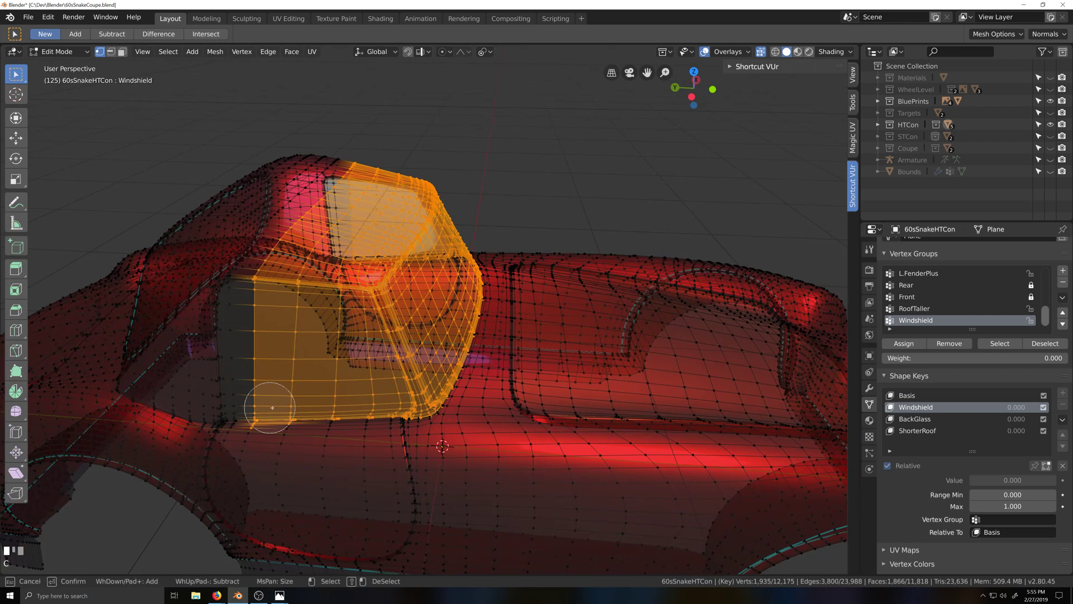
mouse_move(273, 407)
left_mouse_down()
mouse_move(450, 404)
mouse_move(471, 348)
mouse_move(461, 394)
mouse_move(467, 286)
left_mouse_up()
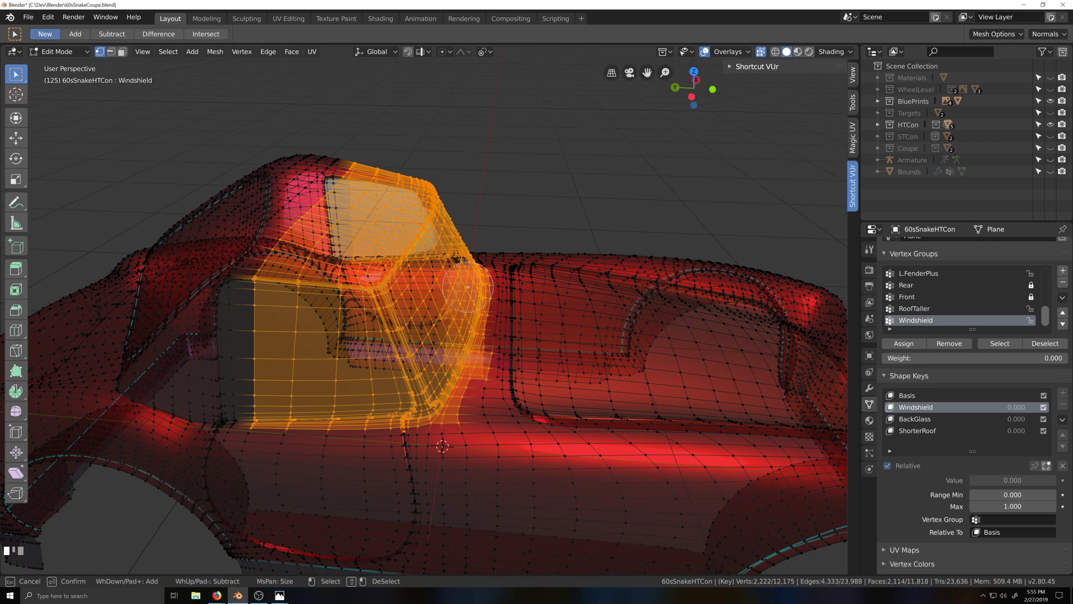
right_click(476, 294)
Deselect the stray vertices caught on the body side and fender below the windshield with Circle Select
key("grave")
scroll(561, 427, "down", 3)
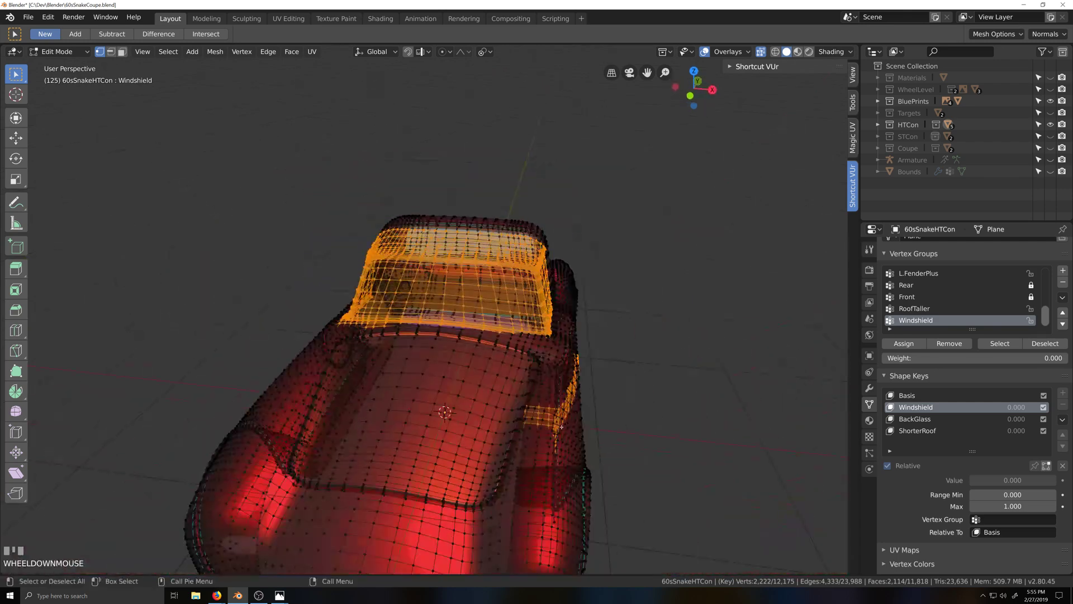
key("grave")
key("c")
mouse_move(594, 443)
left_mouse_down("shift")
mouse_move(582, 420)
mouse_move(510, 441)
left_mouse_up("shift")
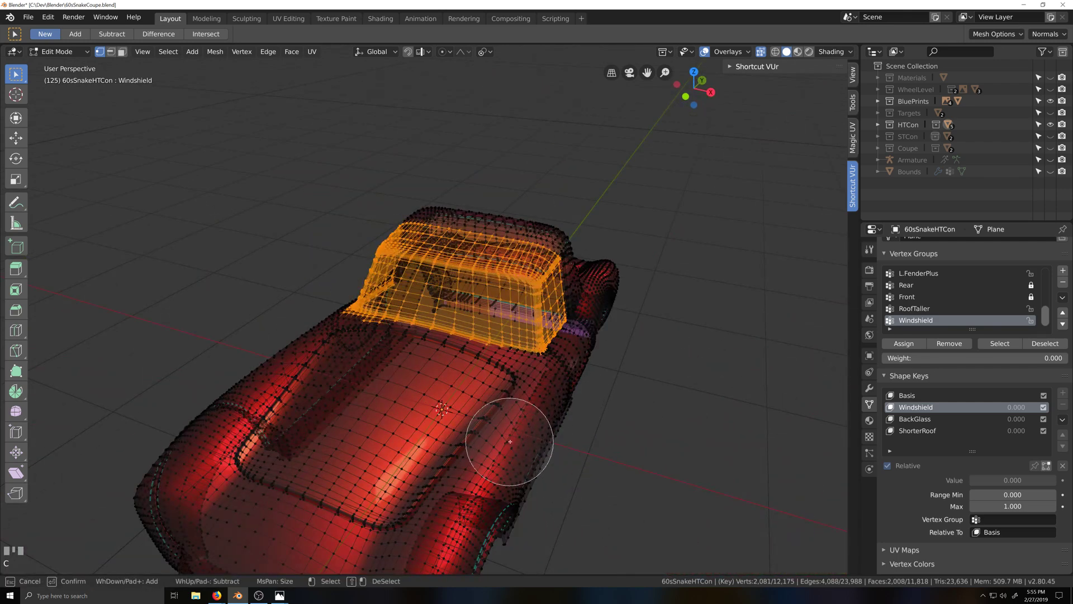
right_click(510, 442)
Deselect the stray cowl vertices near the far windshield corner and add those along the windshield base and opposite side window's lower edge
key("grave")
scroll(486, 428, "up", 3)
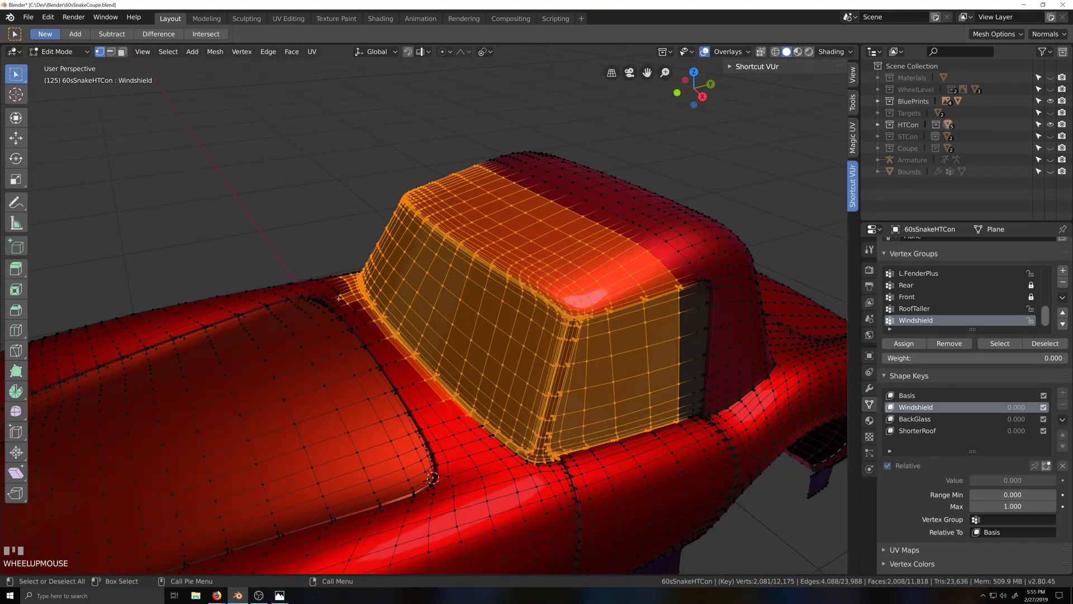
key("c")
left_click(306, 316, "shift")
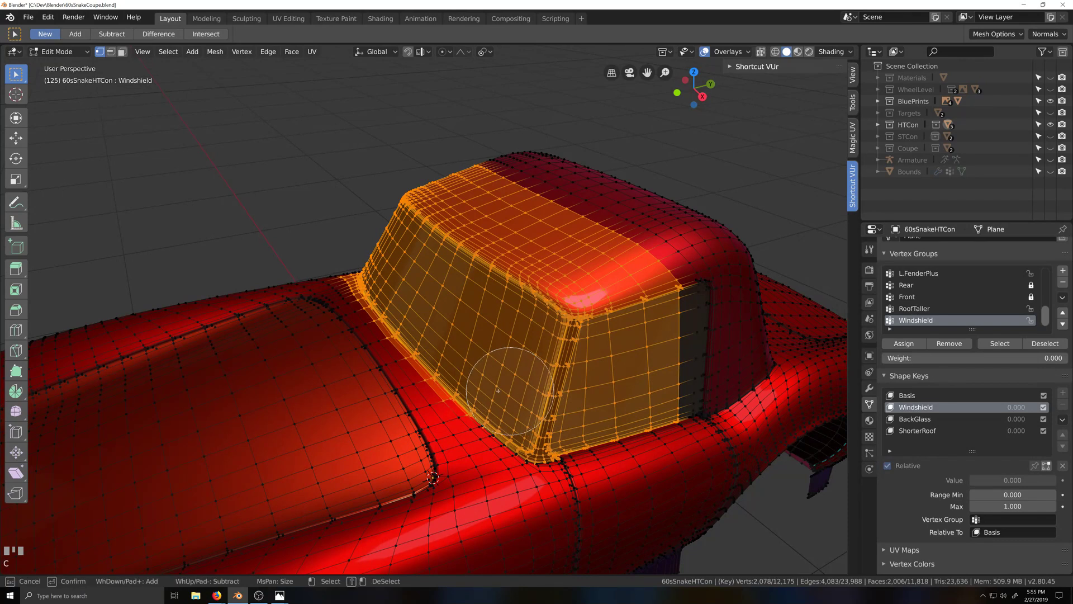
left_click(481, 386)
mouse_move(481, 385)
left_mouse_down()
mouse_move(540, 447)
mouse_move(574, 425)
mouse_move(642, 420)
left_mouse_up()
right_click(642, 420)
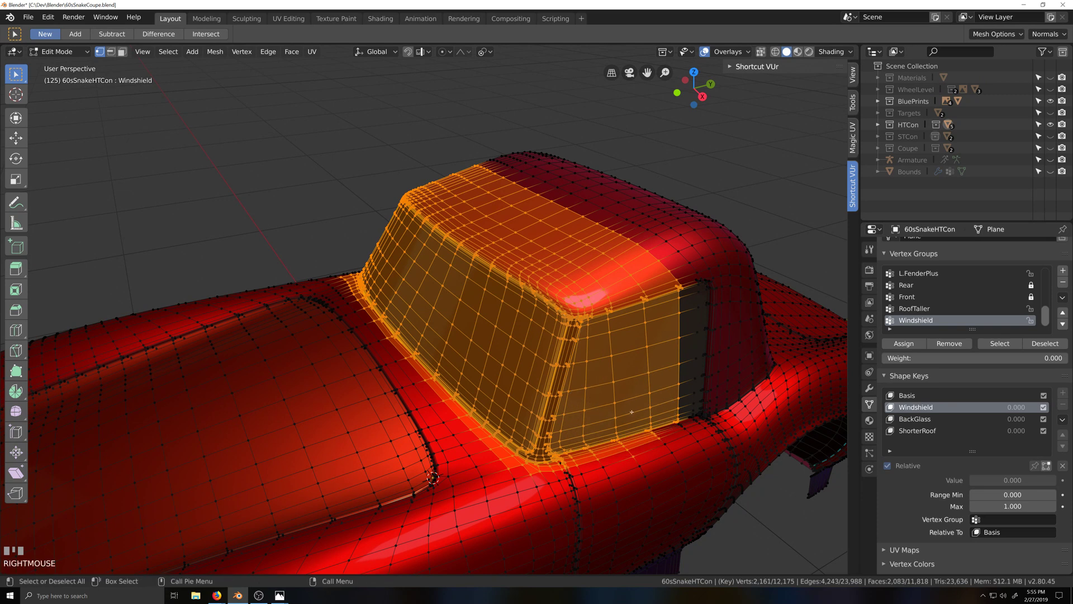
Turn on X-Ray and add the missed vertices along the side window's lower edge to the selection with Circle Select
key("grave")
middle_click_drag(639, 424, 467, 493)
key("alt+z")
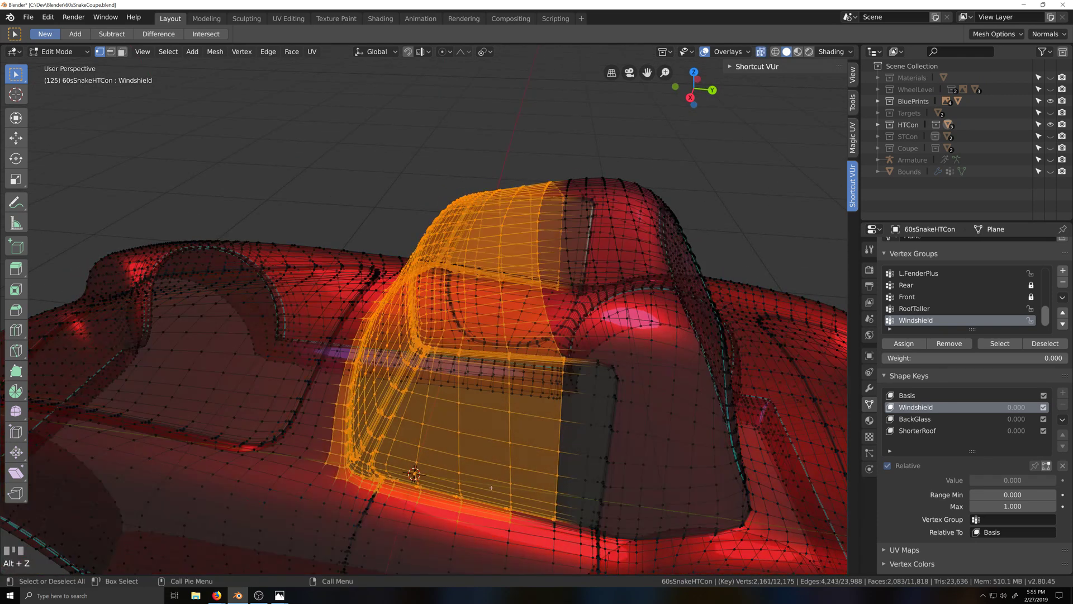
key("c")
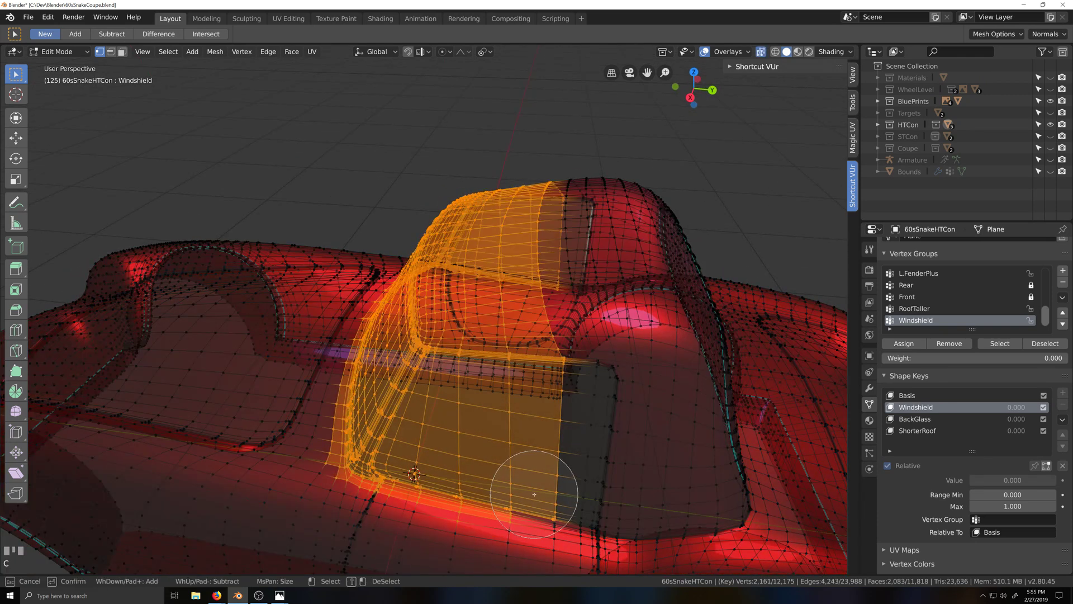
mouse_move(515, 480)
left_mouse_down()
mouse_move(546, 510)
mouse_move(397, 474)
left_mouse_up()
right_click(395, 474)
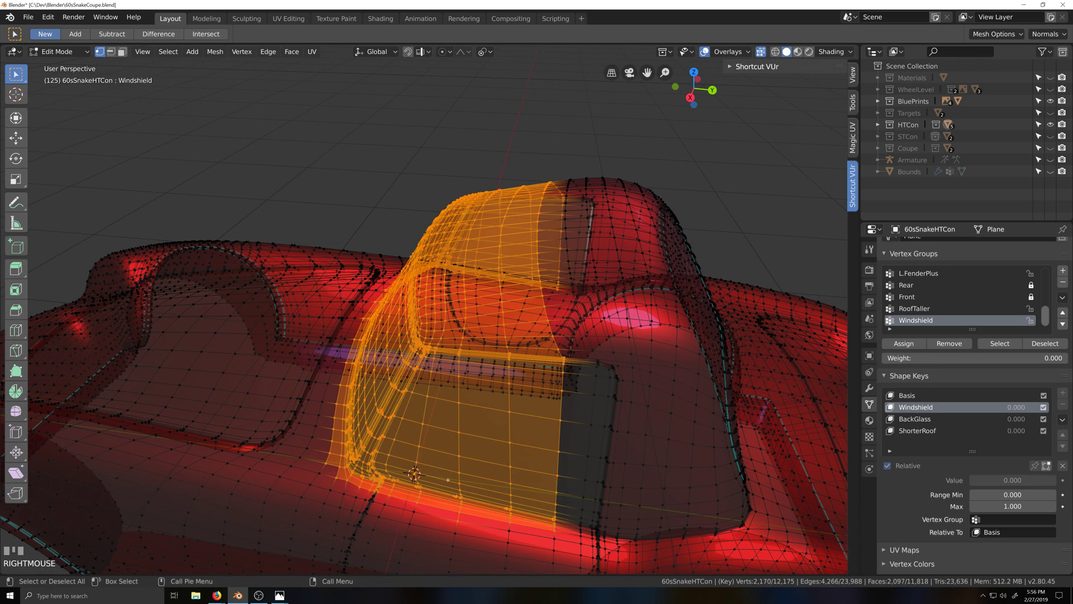
Add single cowl vertices near the windshield's base corners and deselect the stray ones below the side window with Circle Select
scroll(414, 481, "down", 3)
mouse_move(446, 491)
middle_mouse_down()
mouse_move(472, 468)
mouse_move(347, 479)
mouse_move(333, 436)
mouse_move(348, 442)
middle_mouse_up()
scroll(338, 481, "up", 3)
left_click(335, 482, "shift")
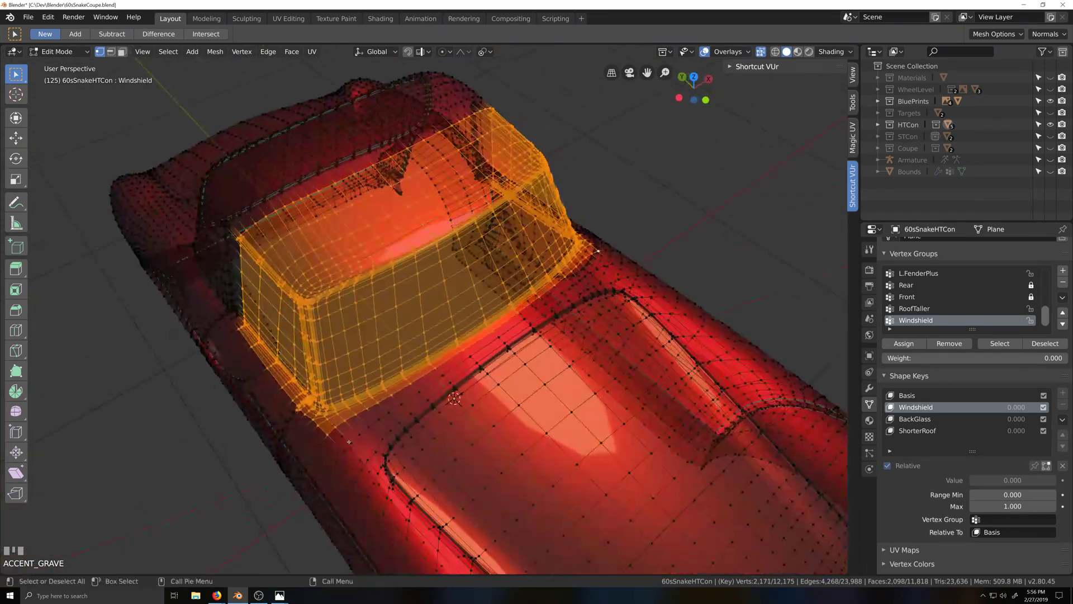
middle_click_drag(278, 392, 718, 449)
left_click(607, 448, "shift")
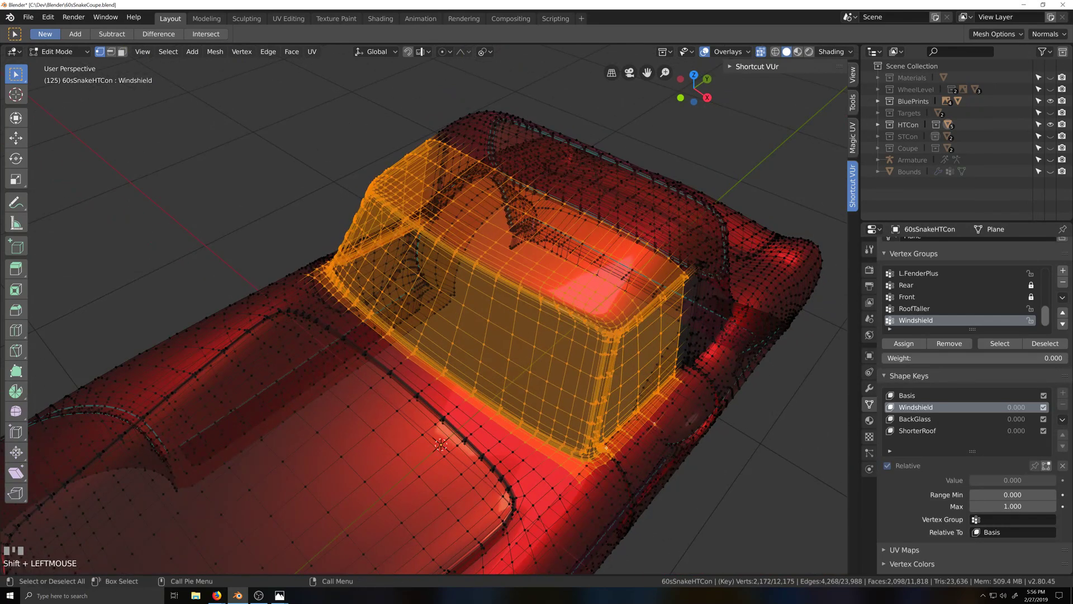
key("c")
middle_click_drag(654, 439, 666, 443)
right_click(669, 441)
Shear the Windshield selection by 0.106 along X in the left orthographic view and deselect its rearmost edge loop
key("grave")
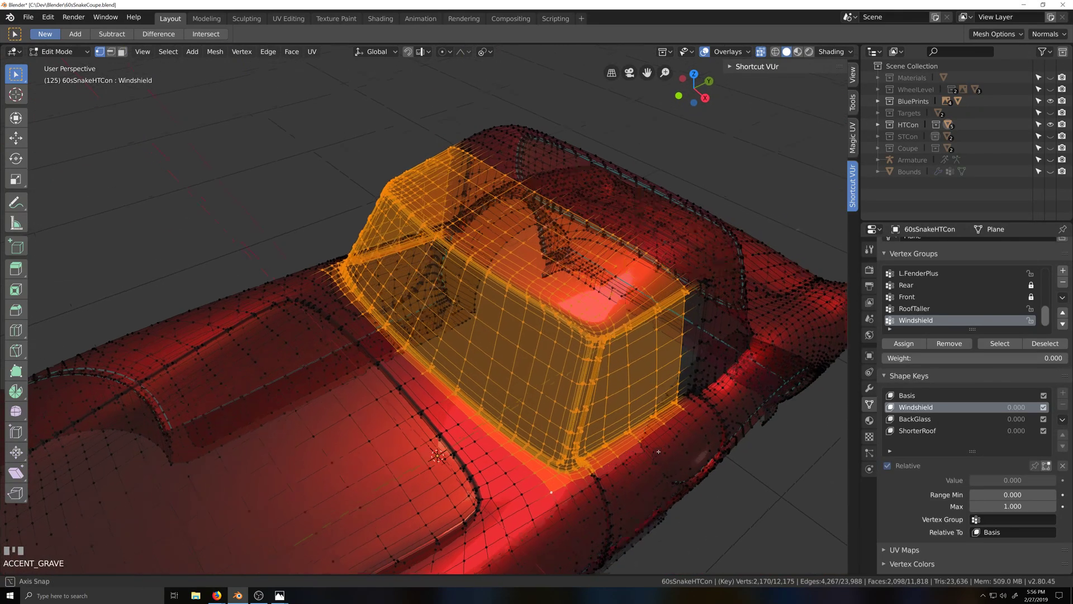
scroll(649, 525, "up", 1)
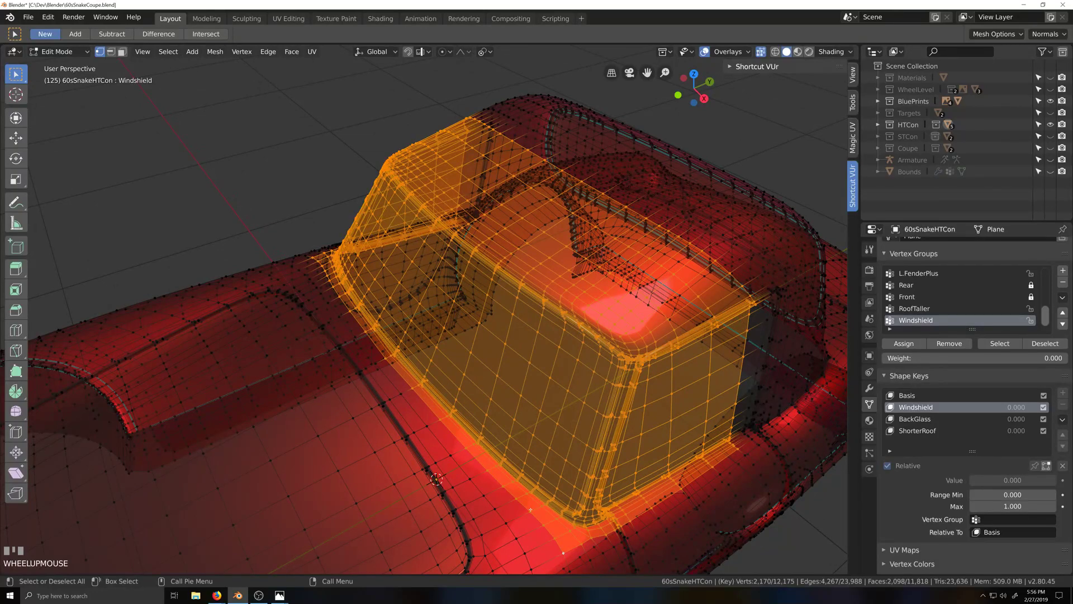
key("grave")
scroll(412, 458, "down", 1)
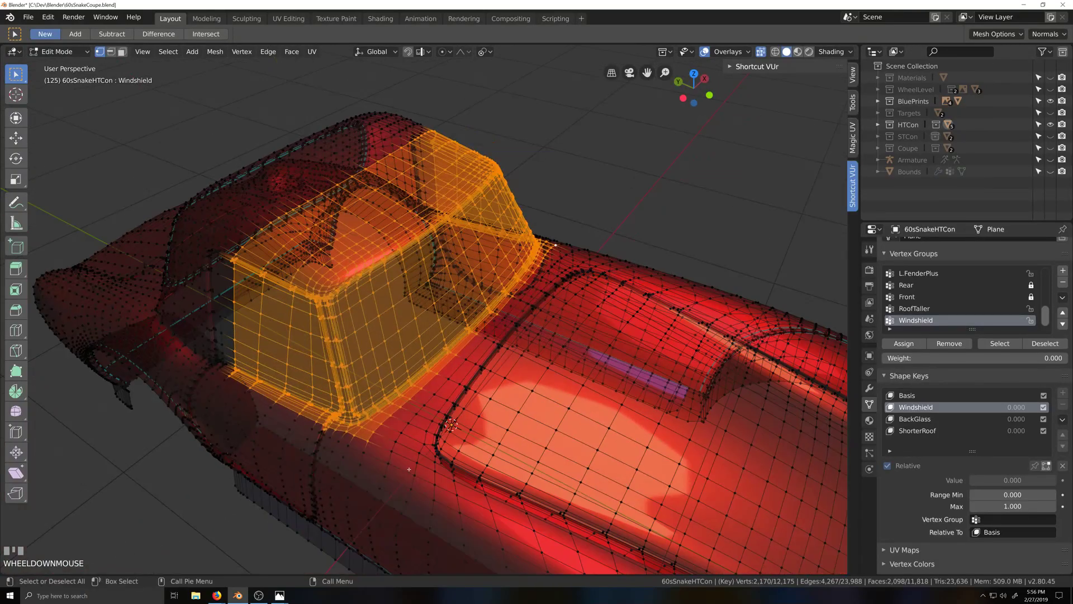
key("grave")
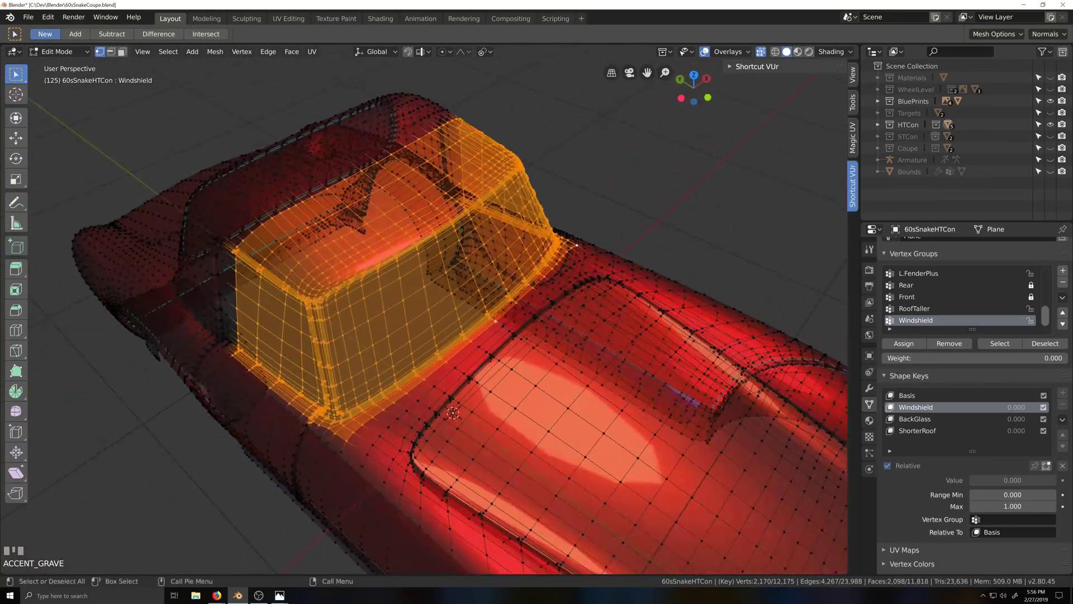
key("ctrl+KP_3")
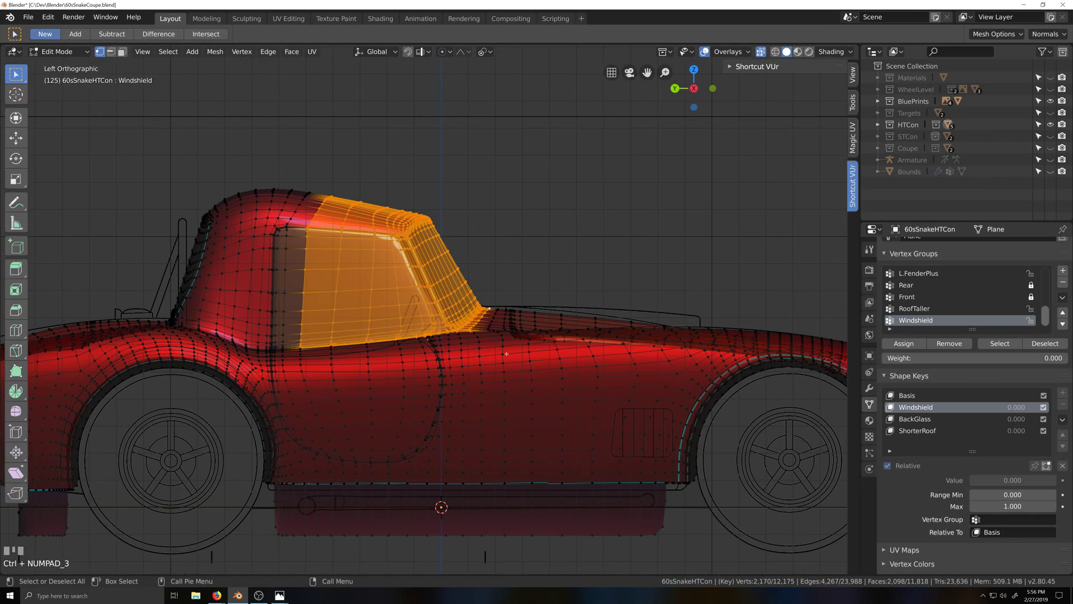
scroll(507, 354, "up", 2)
key("shift+grave")
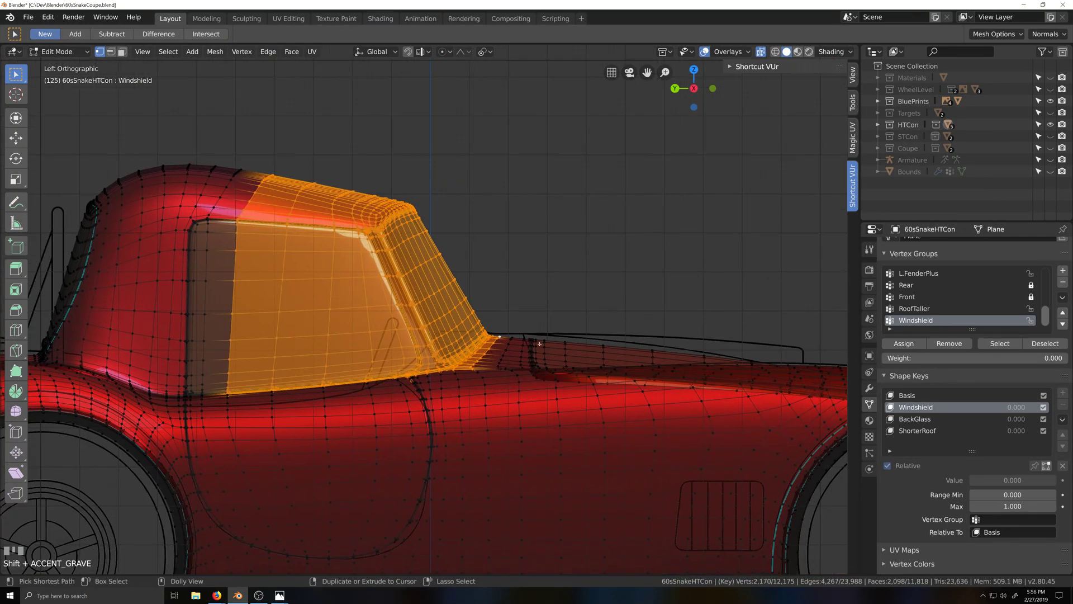
key("shift+ctrl+alt+s")
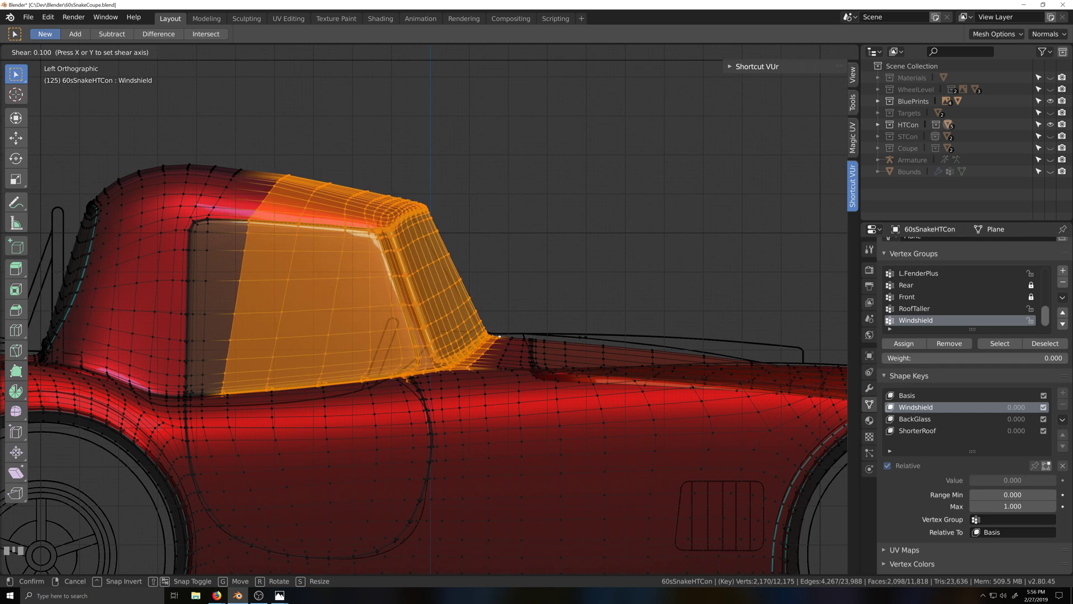
left_click(579, 336)
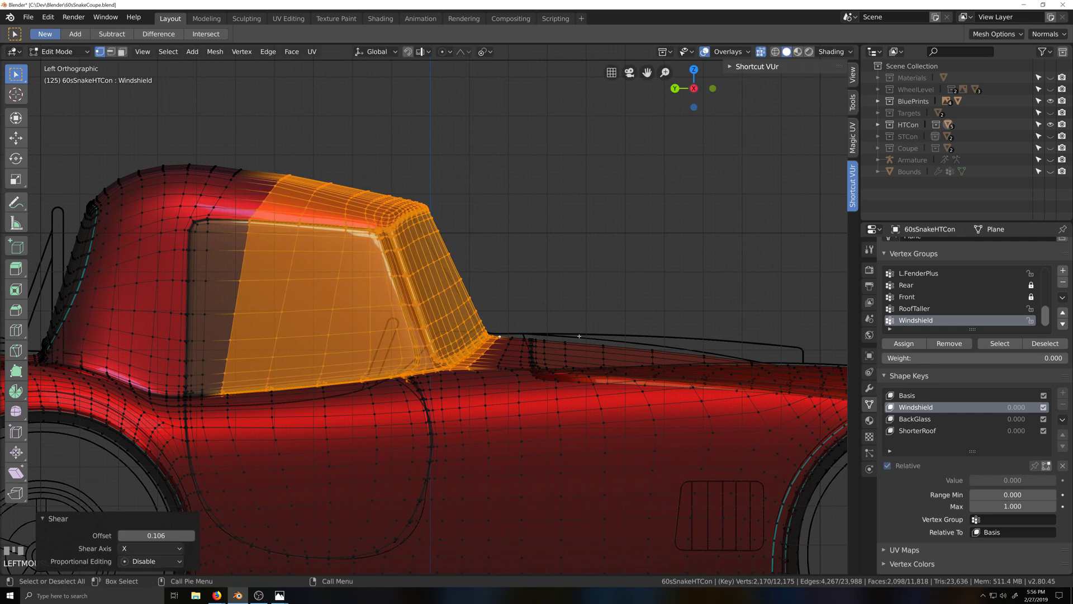
left_click(233, 326, "alt+shift")
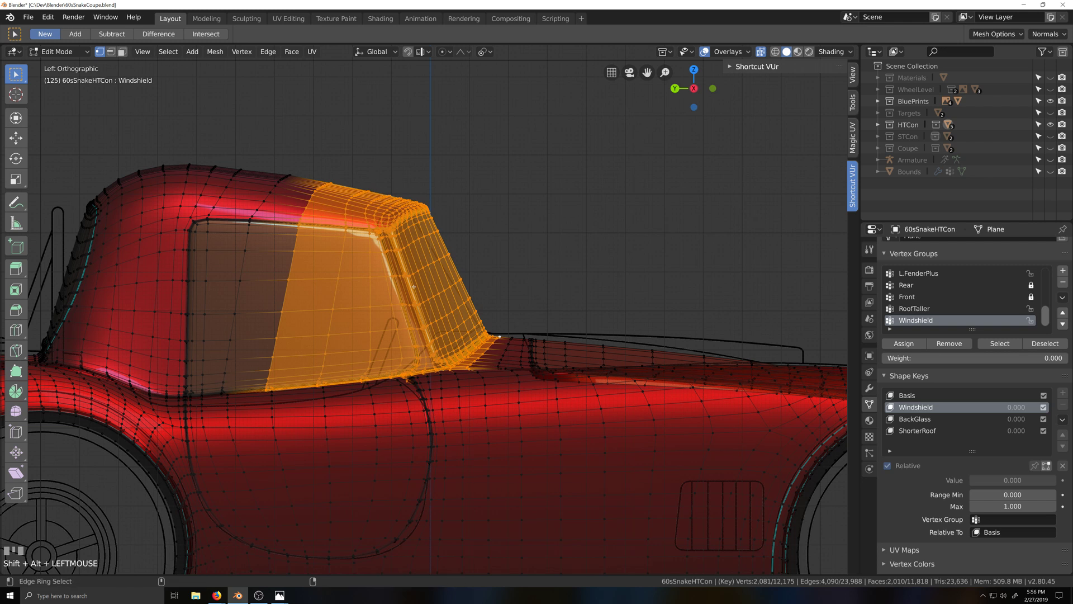
key("shift+ctrl+alt+s")
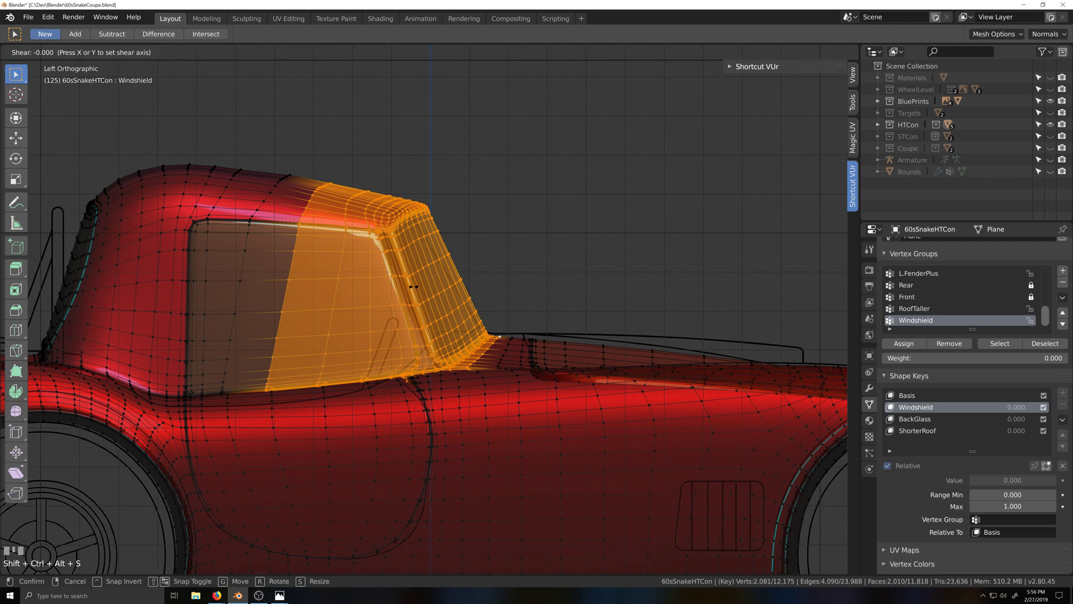
key("Escape")
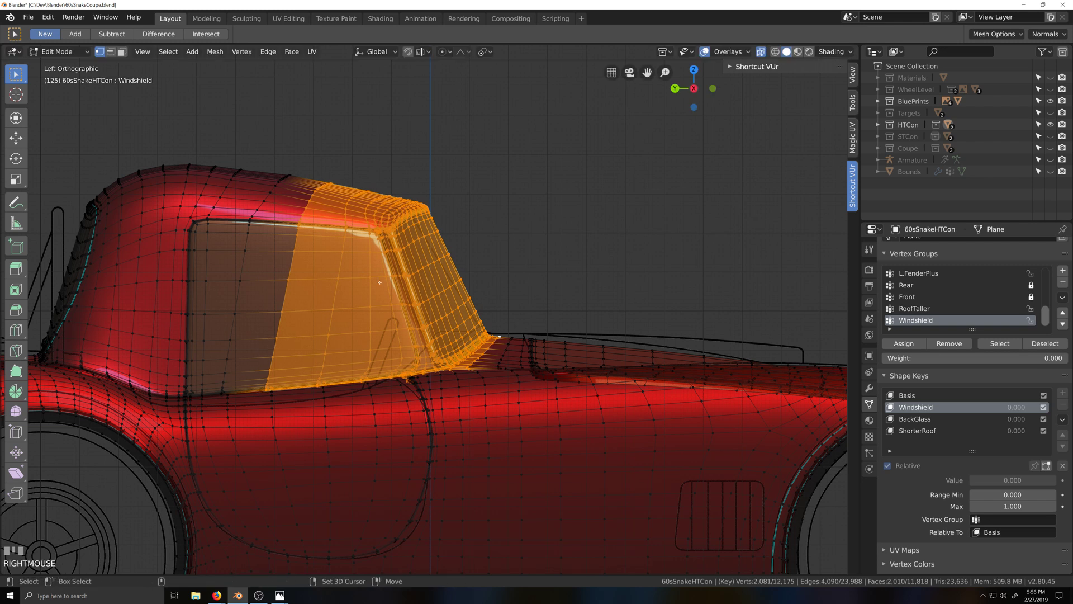
key("shift+ctrl+alt+s")
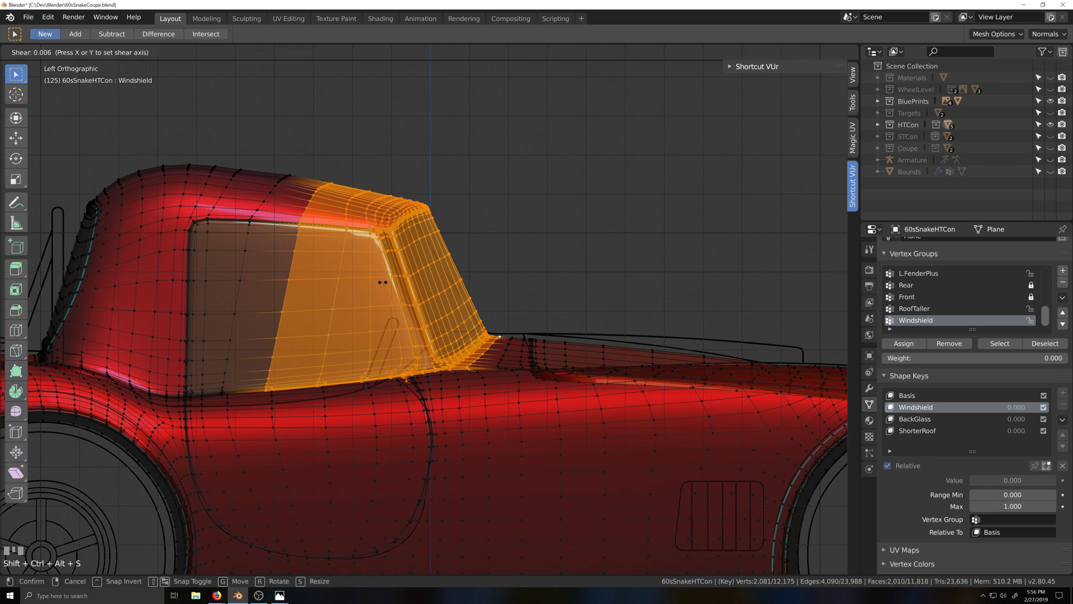
right_click(311, 335)
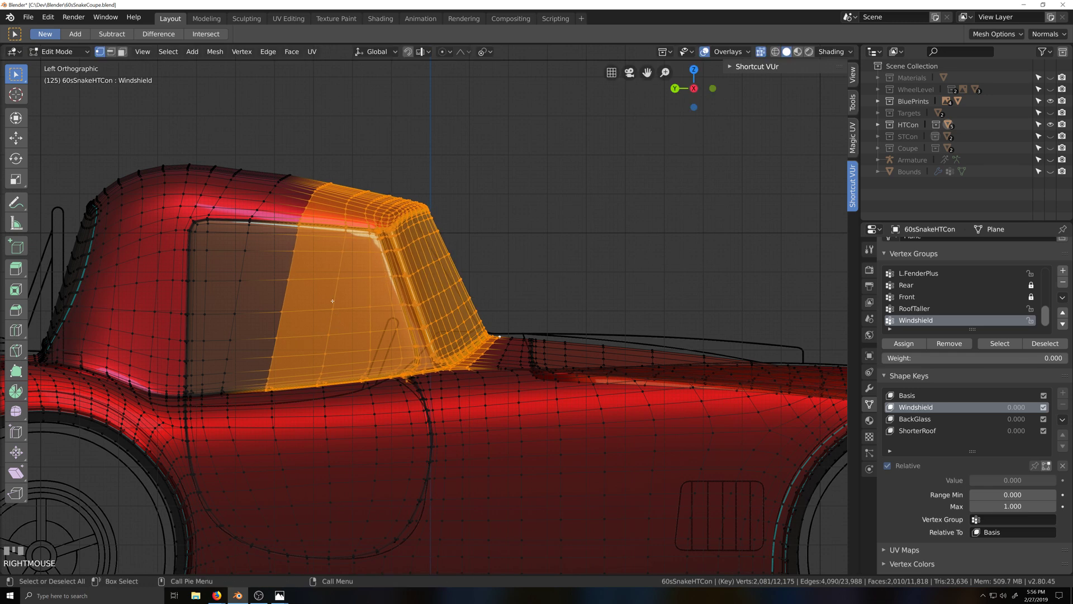
Shear the reduced windshield selection by 0.083 along X in the left orthographic view
key("grave")
key("grave")
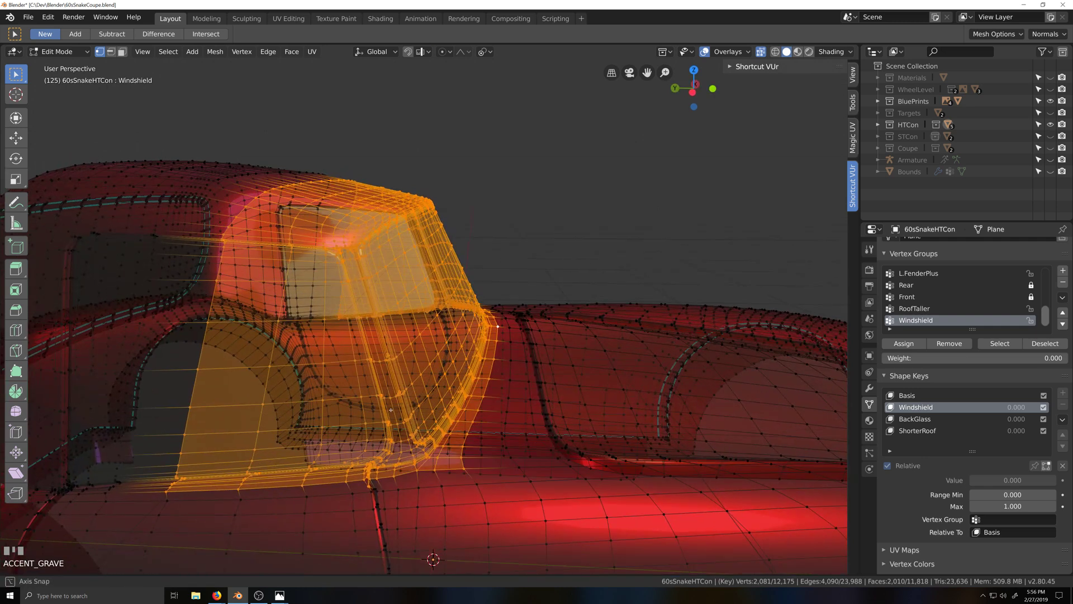
mouse_move(390, 409)
middle_mouse_down()
mouse_move(370, 413)
mouse_move(393, 410)
middle_mouse_up()
key("ctrl+KP_3")
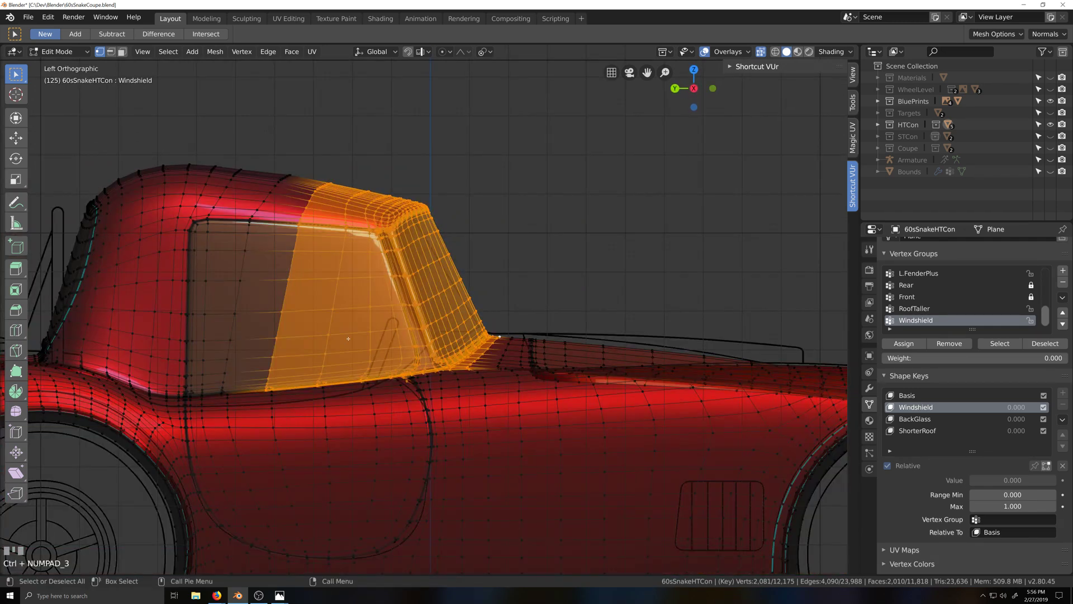
key("shift+ctrl+alt+s")
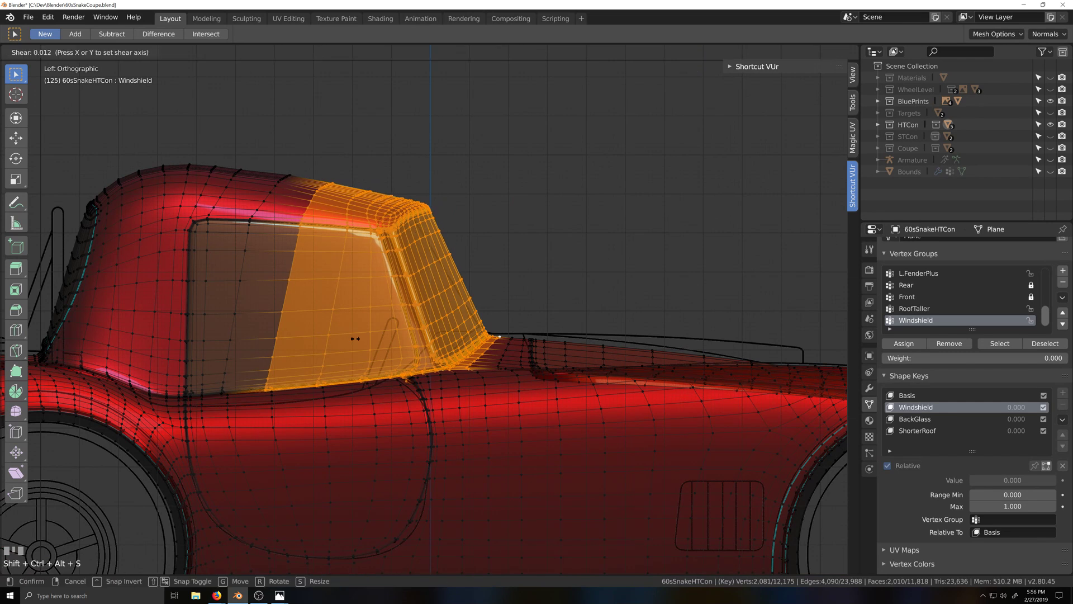
left_click(385, 339)
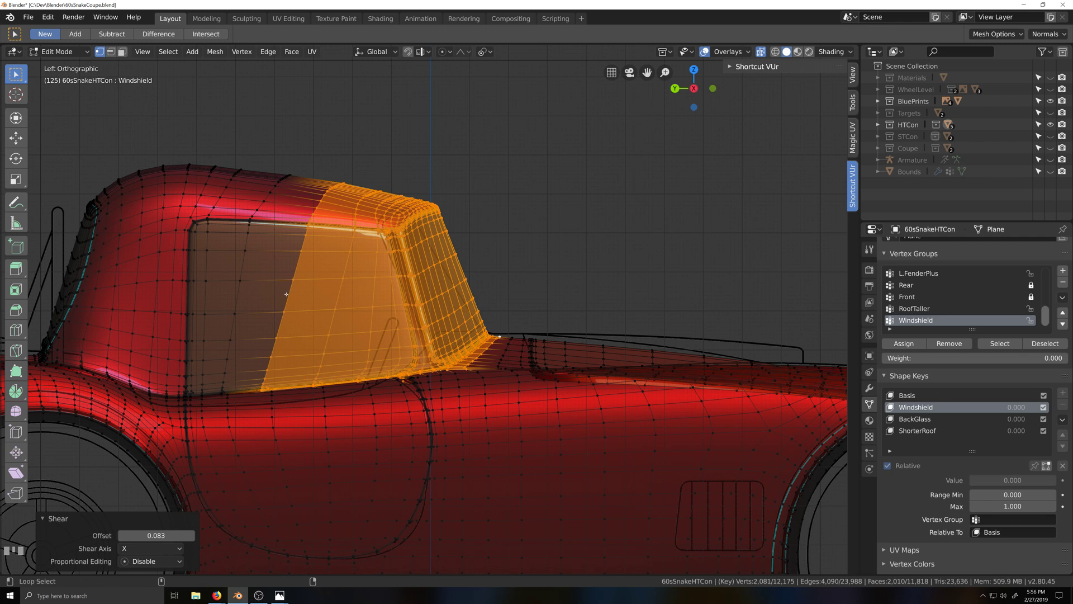
Deselect the selection's rearmost edge loop and shear the rest by 0.061 along X, and repeat with another loop and a 0.036 shear
key("ctrl+z")
key("shift+ctrl+alt+s")
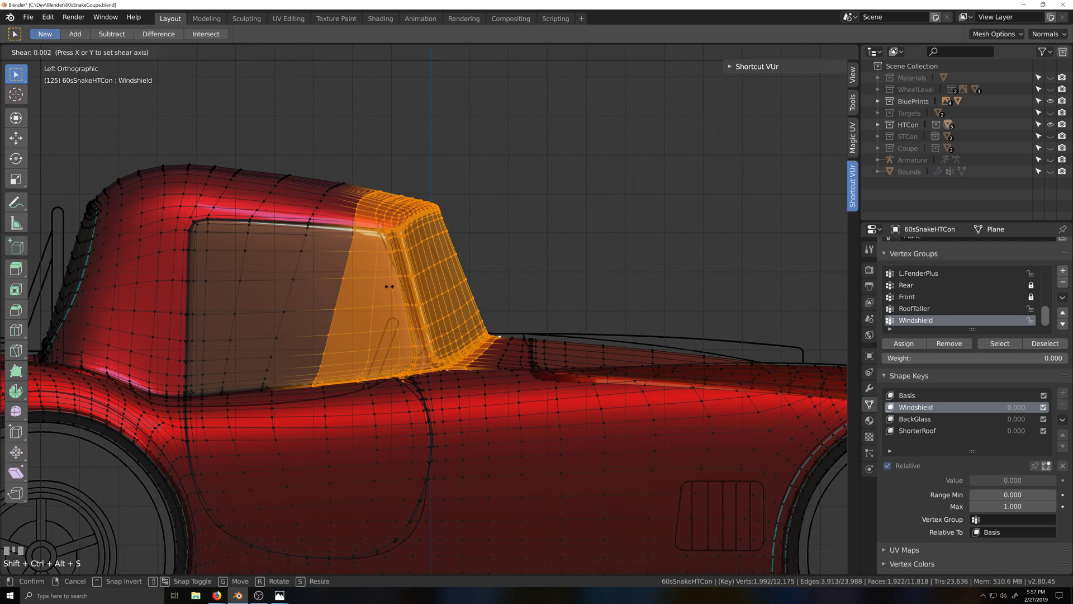
left_click(414, 288)
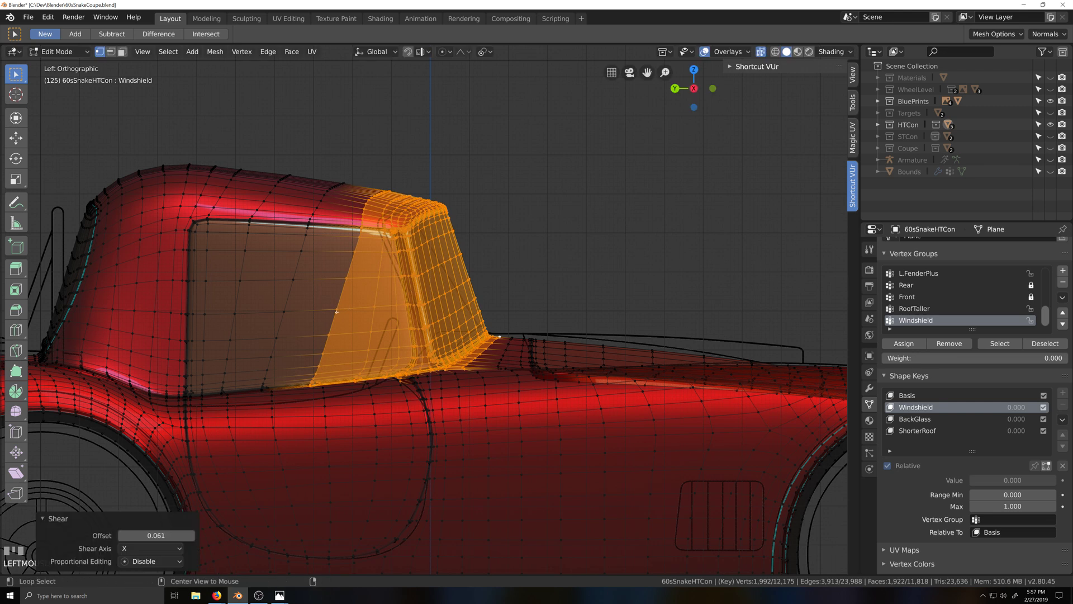
key("ctrl+z")
key("shift+ctrl+alt+s")
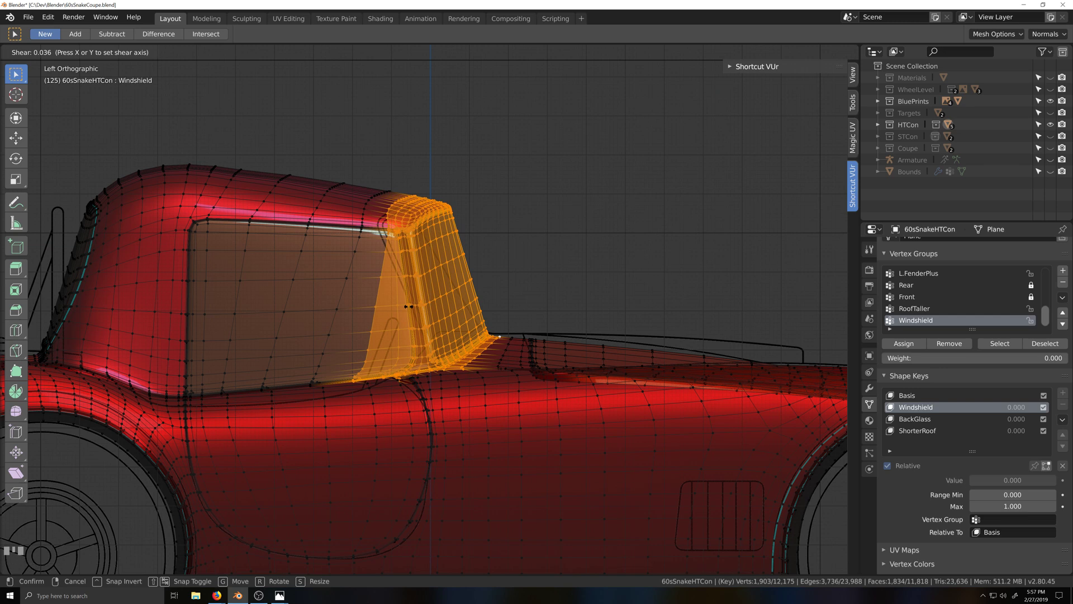
left_click(409, 306)
Switch to Object Mode and preview the Windshield shape key by sliding its value, checking the windshield and side window
scroll(424, 392, "down", 3)
middle_click_drag(430, 431, 449, 442)
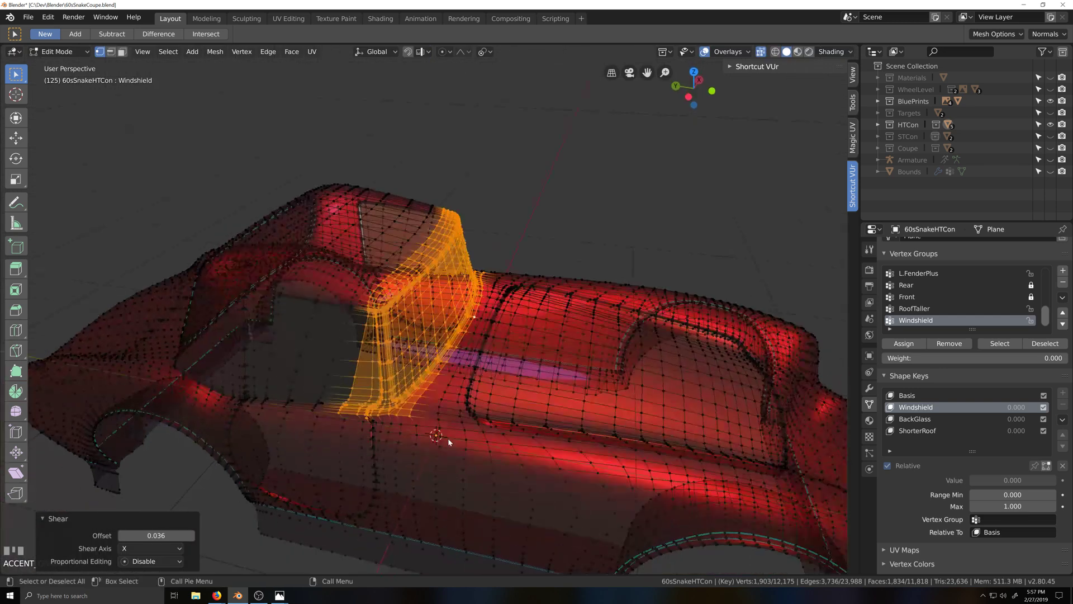
key("Tab")
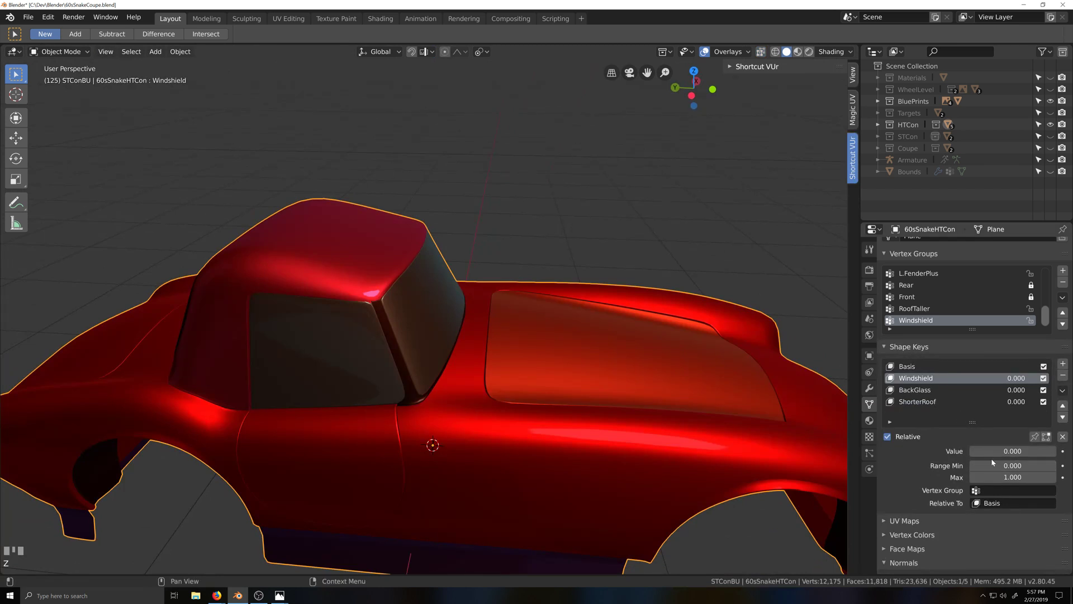
mouse_move(993, 451)
left_mouse_down()
mouse_move(1071, 450)
mouse_move(975, 451)
left_mouse_up()
scroll(487, 480, "up", 3)
scroll(492, 471, "down", 2)
key("grave")
key("shift+grave")
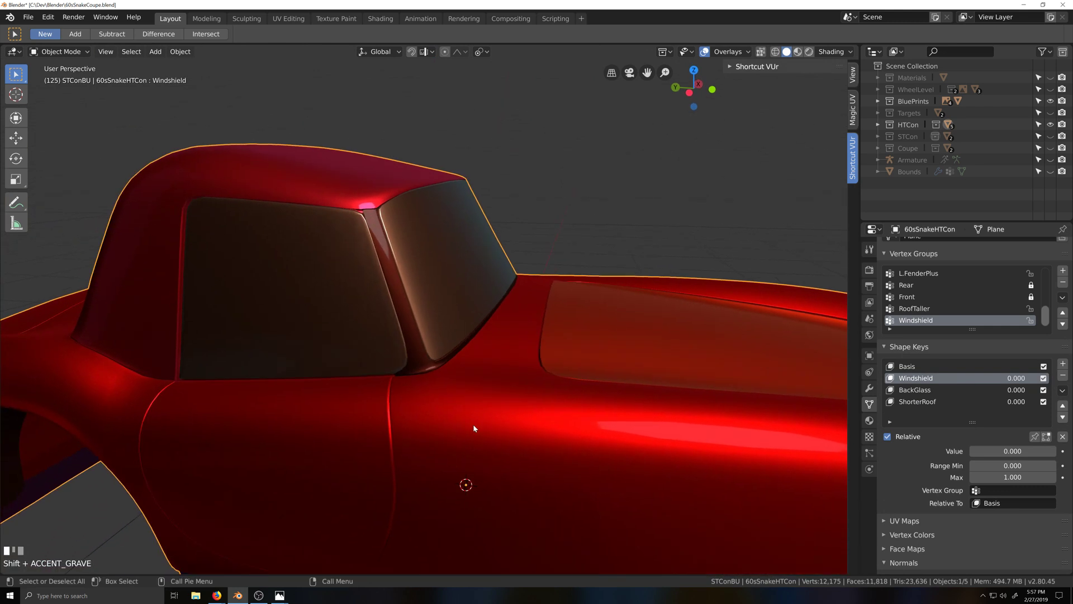
scroll(473, 429, "up", 1)
Return to Edit Mode and examine the mesh around the windshield post's base and the side window's front edge
key("Tab")
key("grave")
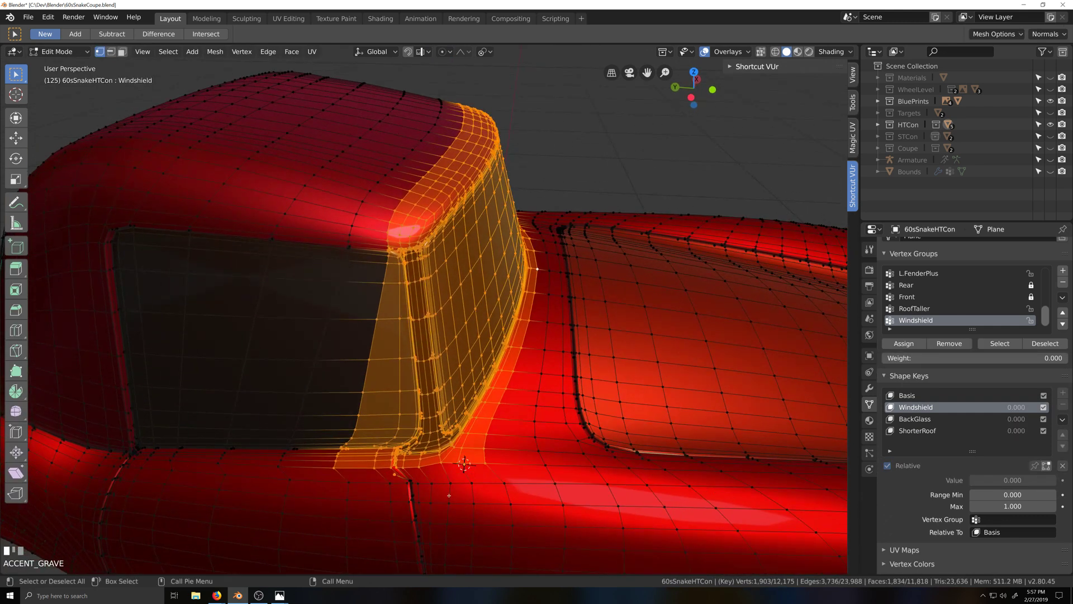
scroll(365, 450, "up", 3)
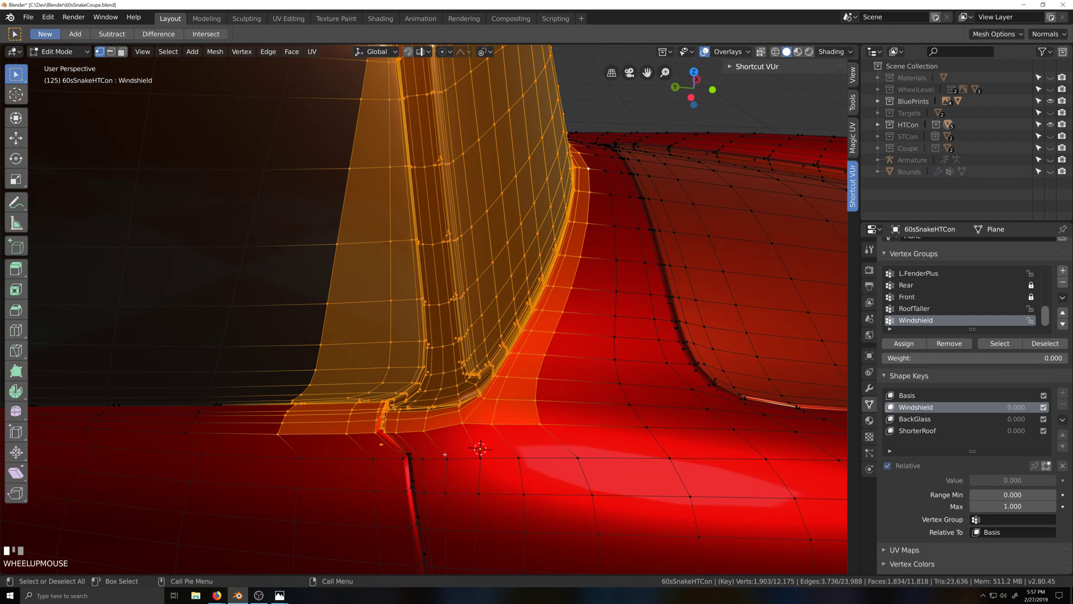
key("grave")
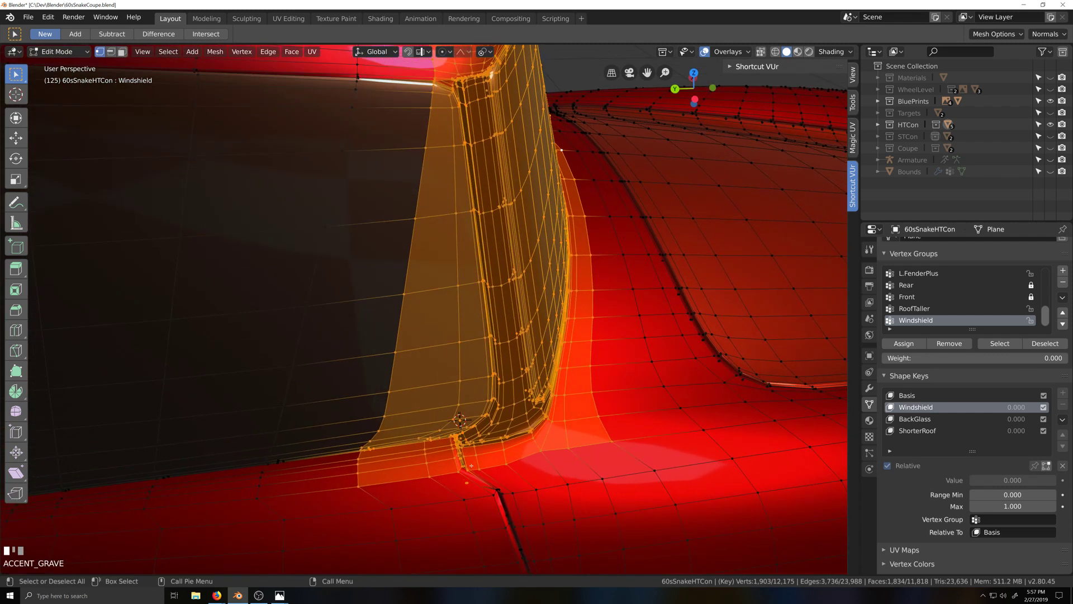
scroll(471, 465, "down", 2)
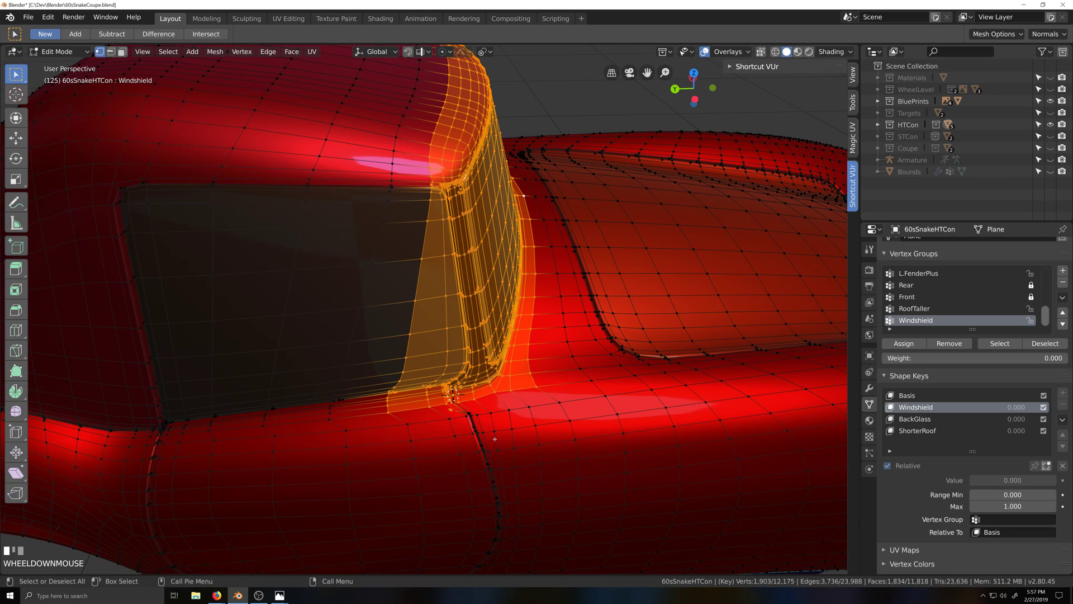
scroll(495, 439, "up", 2)
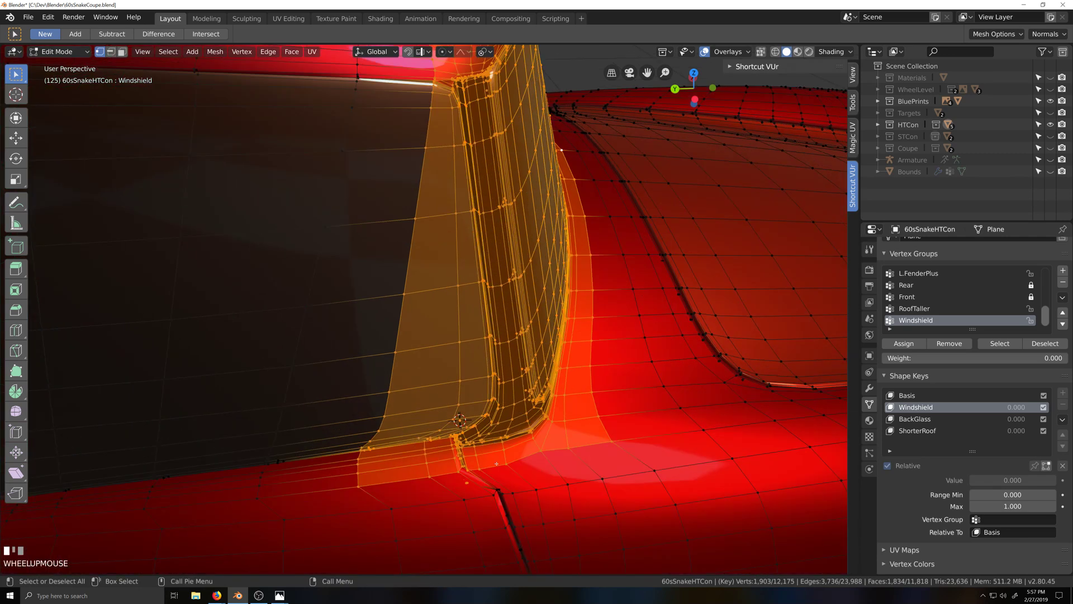
scroll(497, 464, "down", 4)
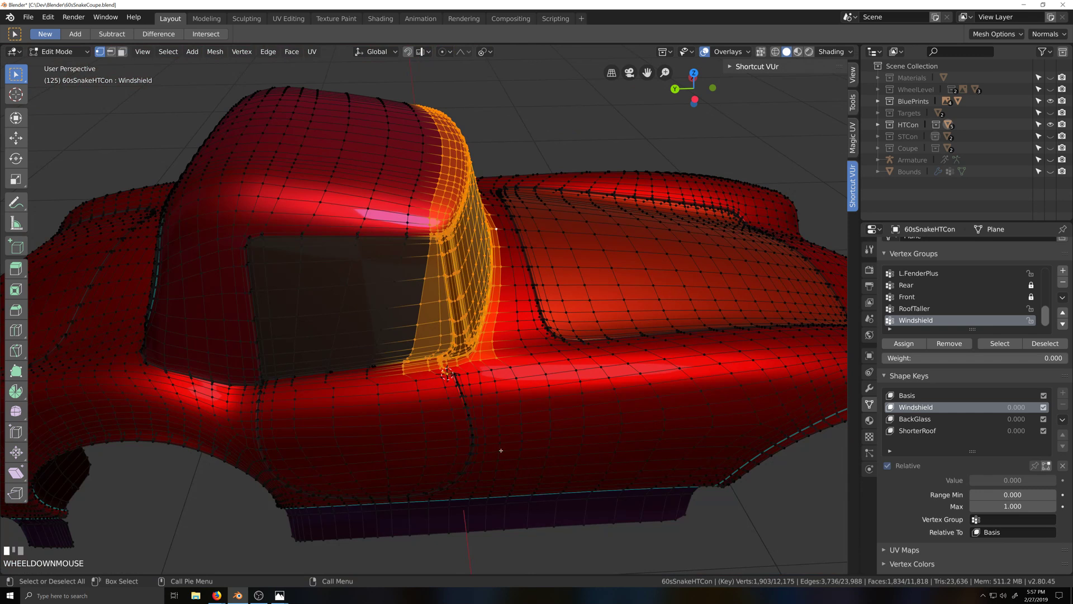
scroll(468, 364, "up", 5)
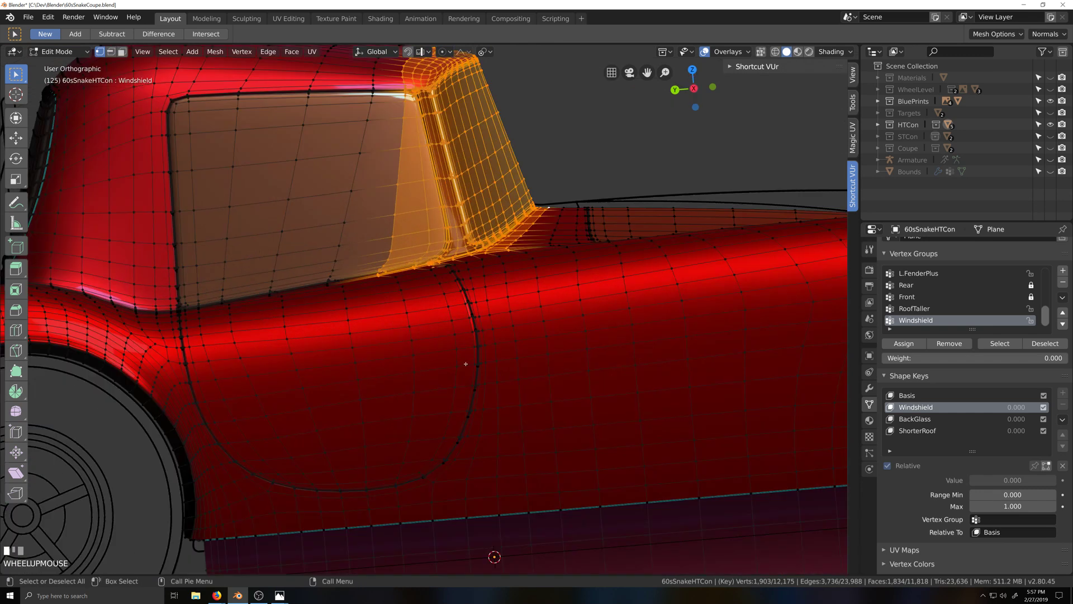
Deselect the rearmost edge loop of the windshield selection, where it crosses the side window
key("shift+grave")
scroll(582, 371, "down", 3)
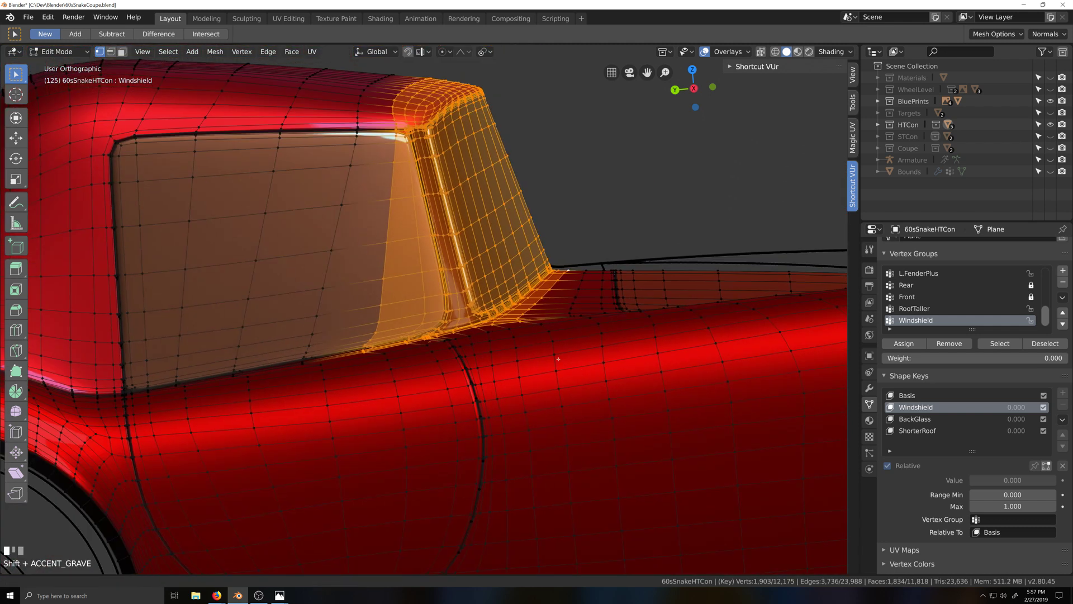
left_click(574, 271, "alt+shift")
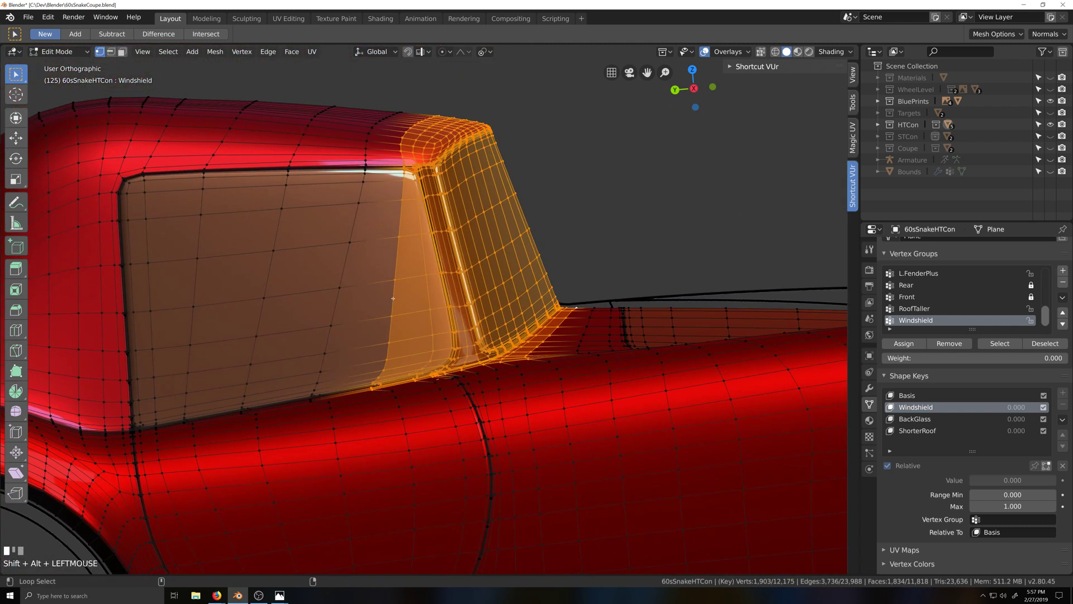
left_click(405, 134, "alt+shift")
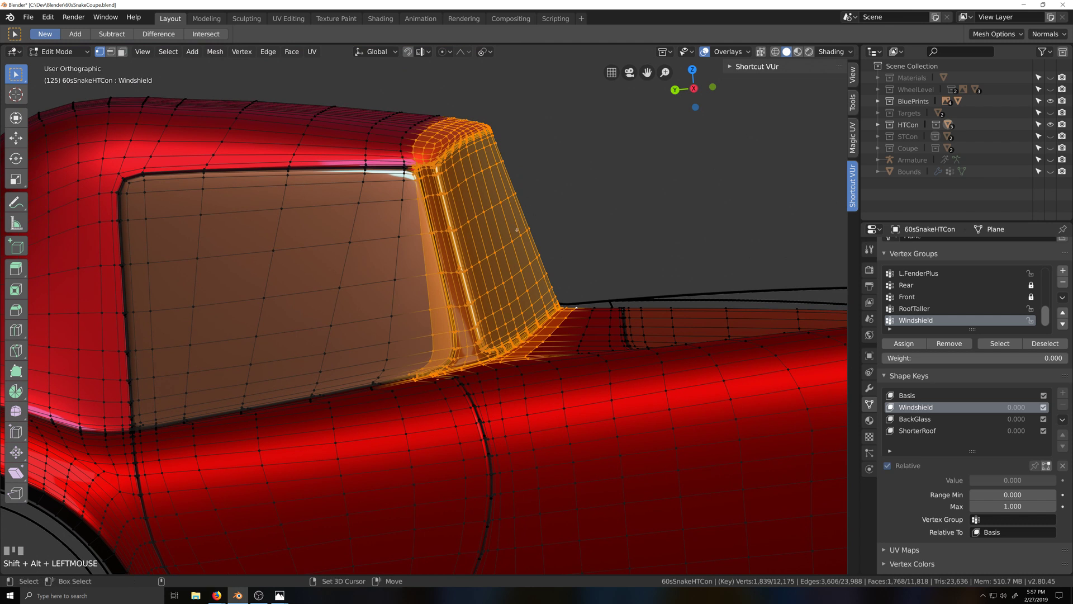
Try shearing the remaining windshield selection by 0.050 along X and check it in the left orthographic view
key("shift+ctrl+alt+s")
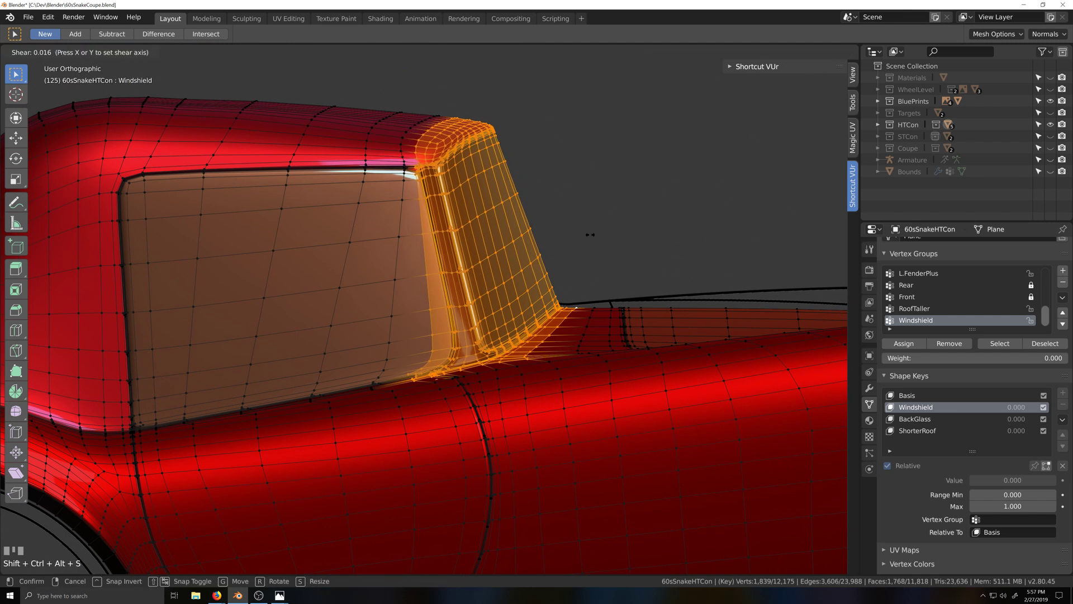
left_click(734, 248)
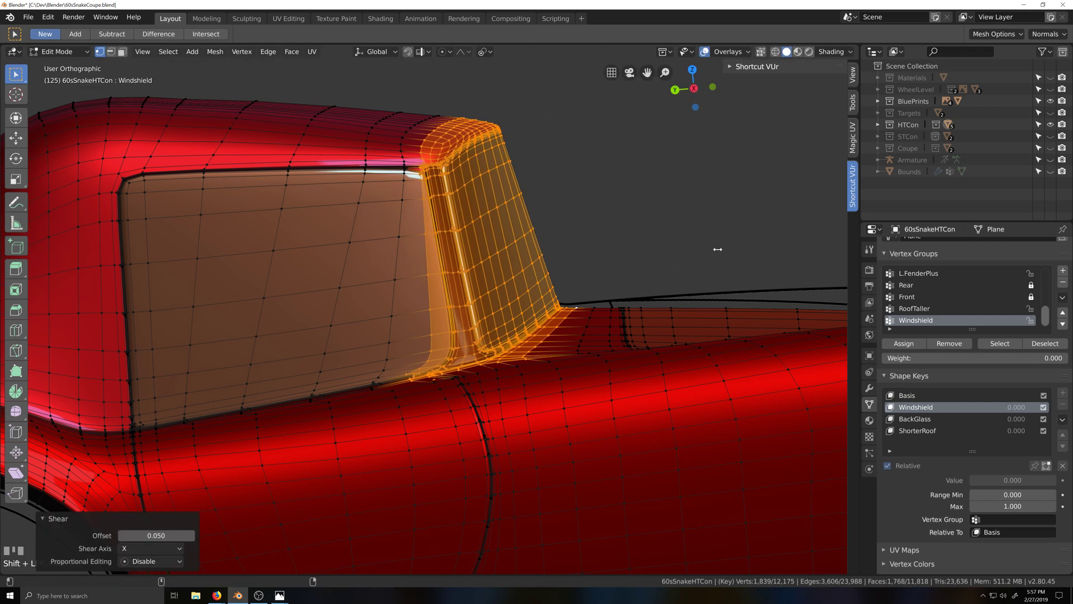
key("grave")
scroll(437, 433, "up", 2)
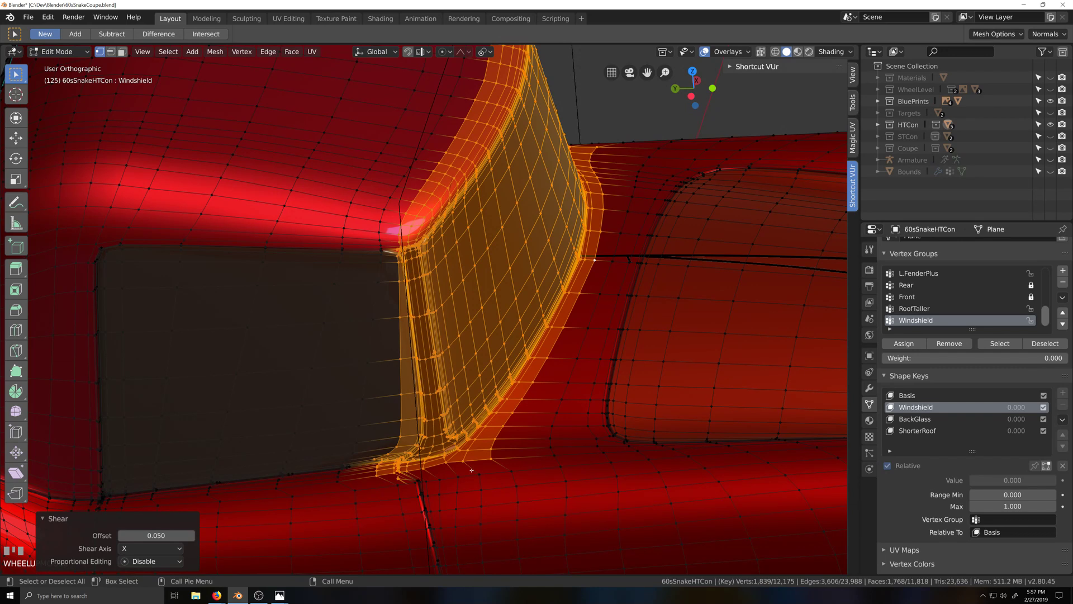
key("ctrl+KP_3")
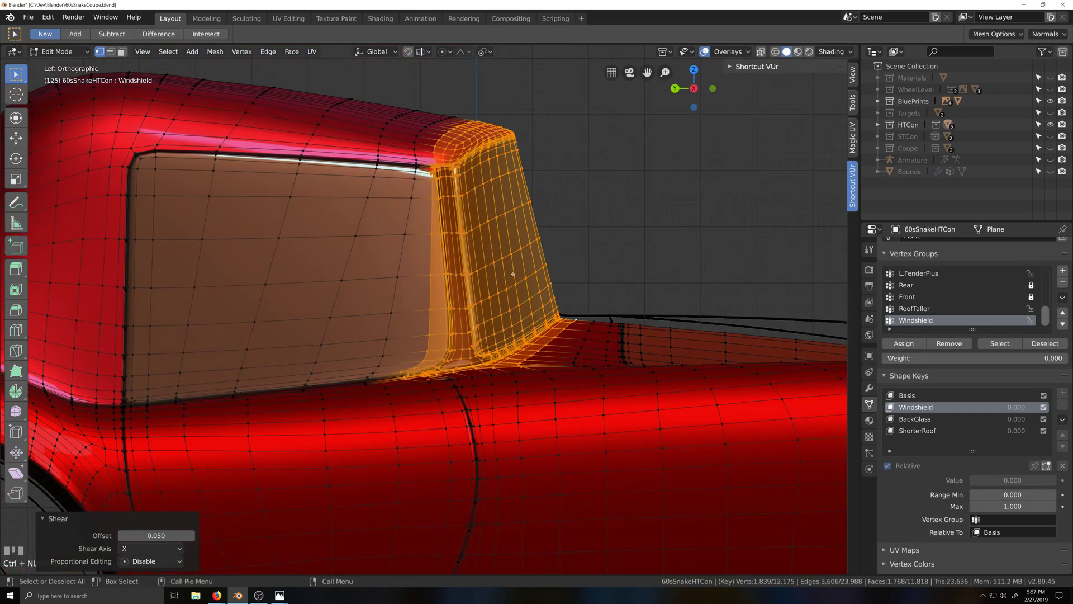
Turn on X-ray, try circle-deselecting the upper windshield, and undo back to the state before the last shear
key("alt+z")
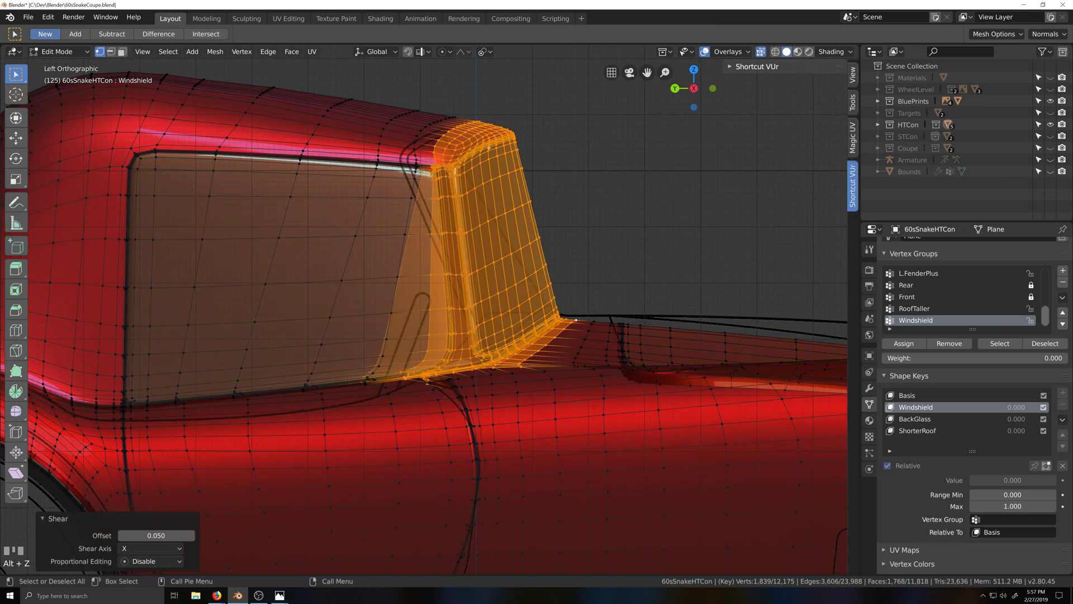
key("c")
scroll(497, 136, "down", 9)
left_click(497, 137, "shift")
left_click_drag(495, 137, 477, 146, "shift")
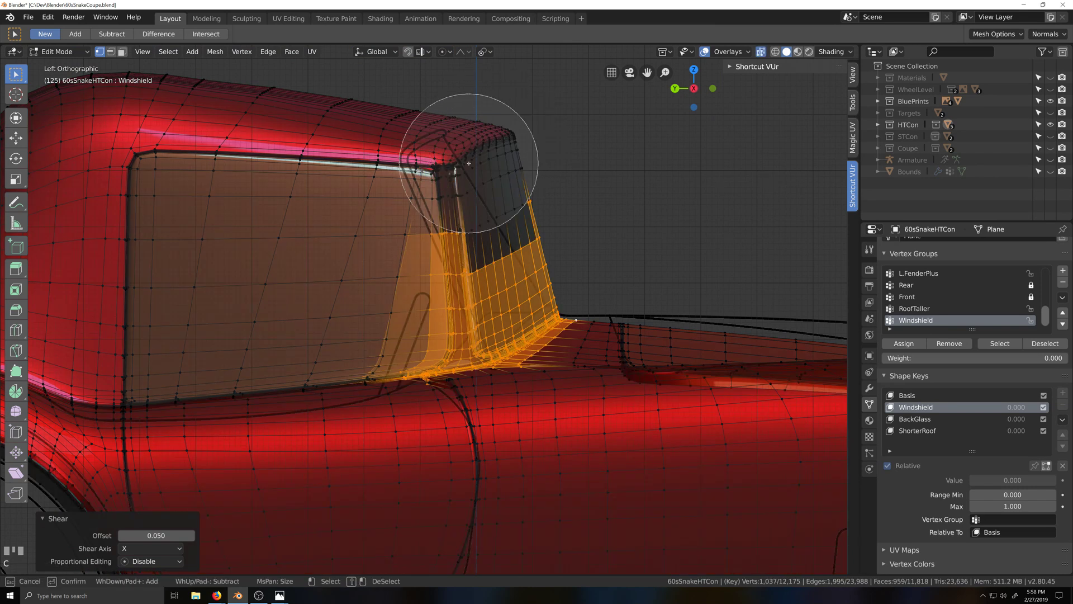
right_click(521, 240)
key("ctrl+z")
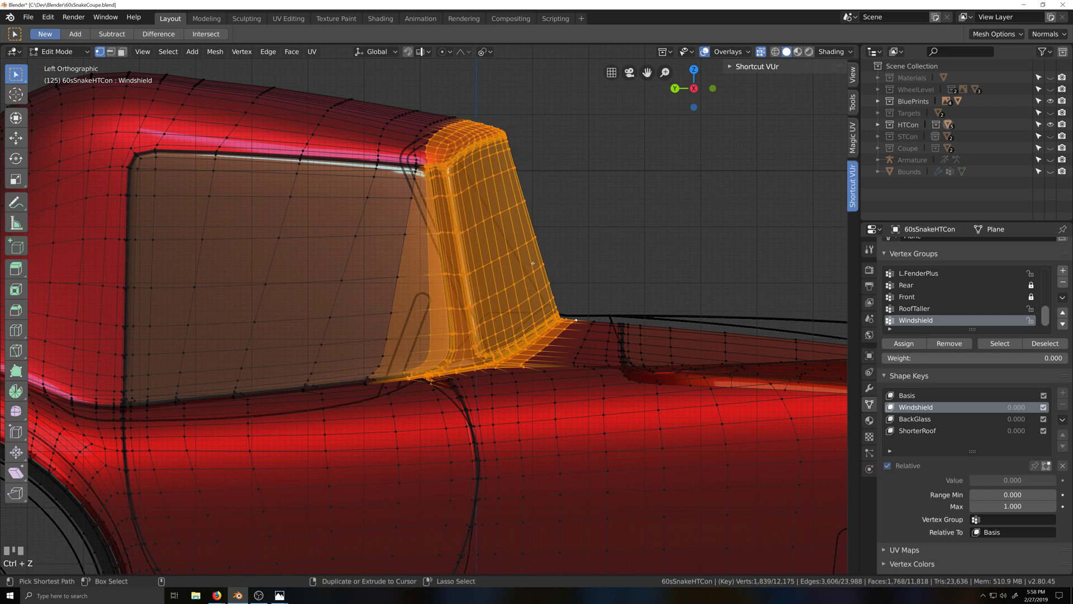
Deselect the side window edge loop exposed through X-ray and shear the remaining selection by 0.039 along X
key("grave")
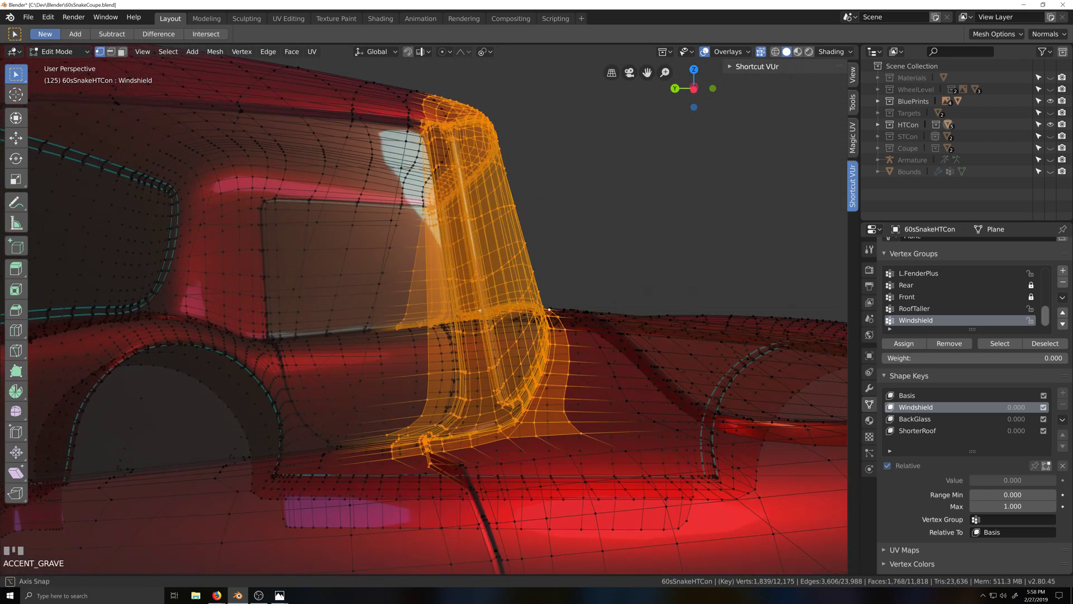
middle_click_drag(480, 310, 483, 311)
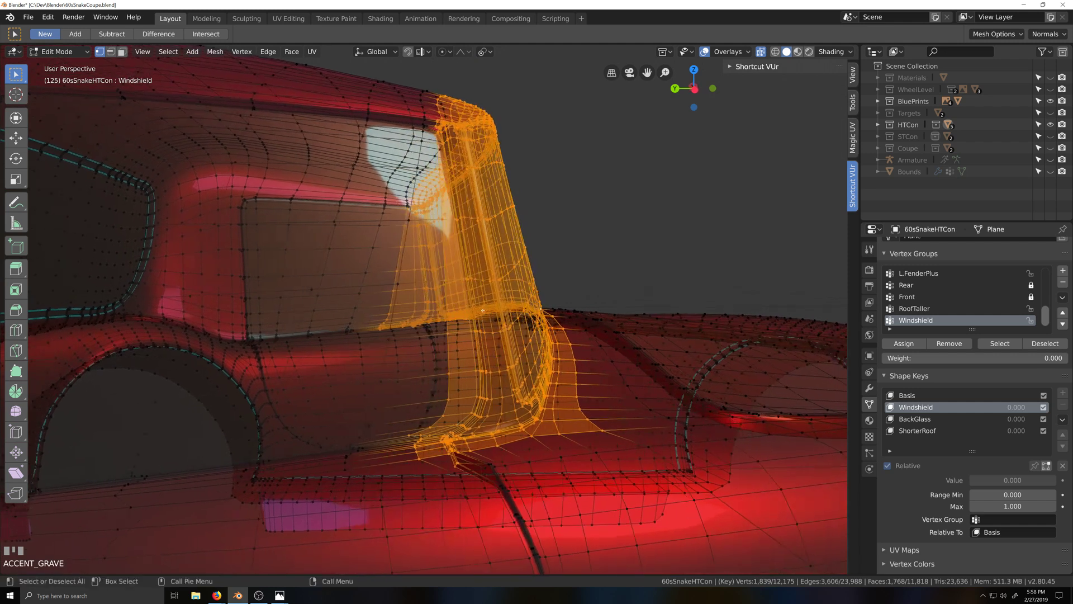
left_click(397, 252, "alt+shift")
key("ctrl+KP_3")
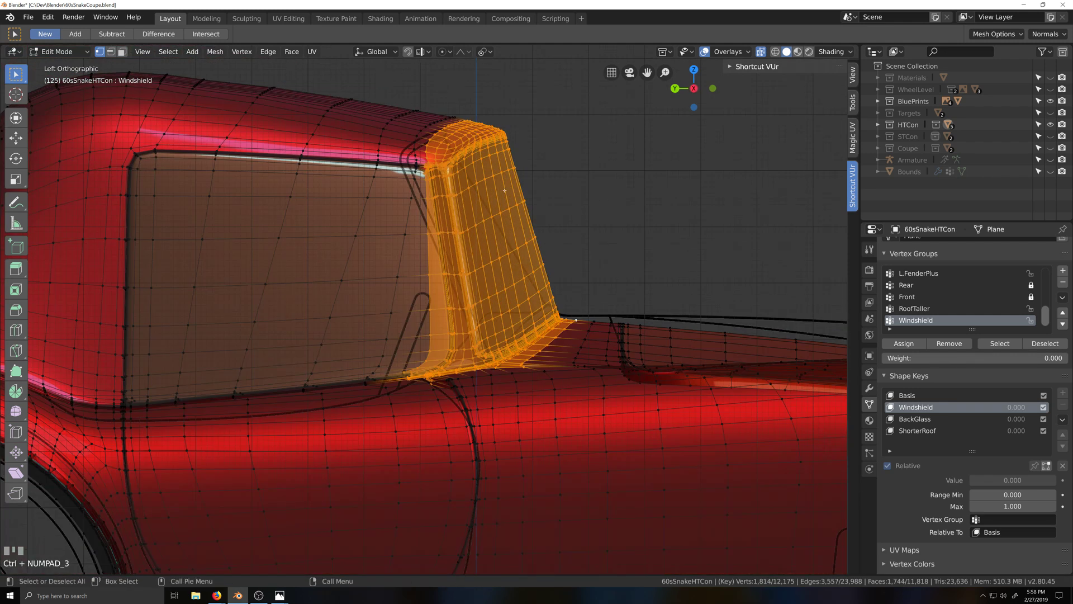
key("shift+ctrl+alt+s")
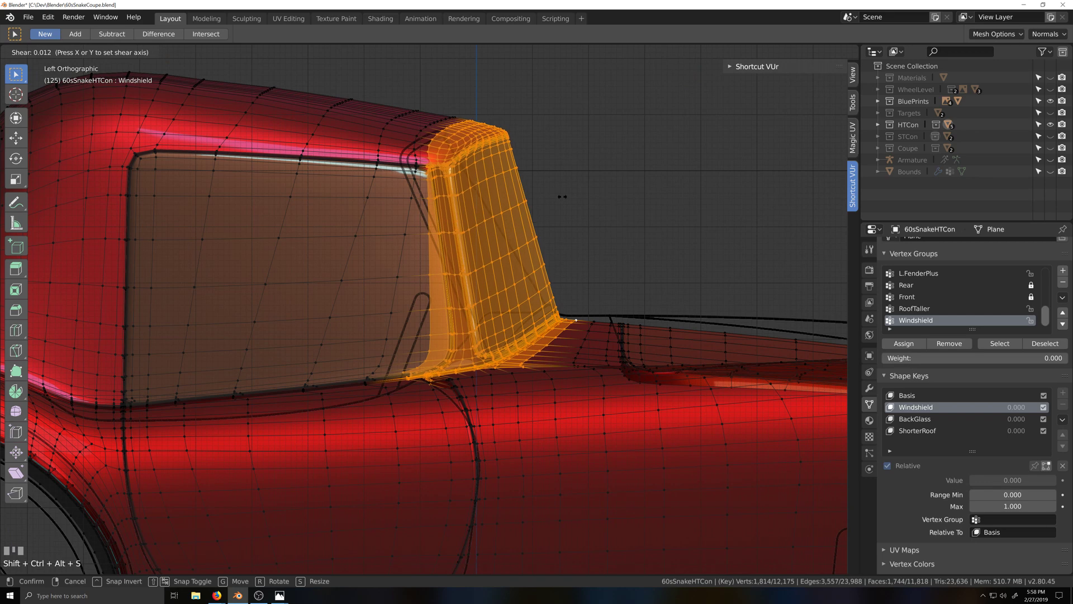
left_click(671, 228)
middle_click_drag(671, 229, 637, 268)
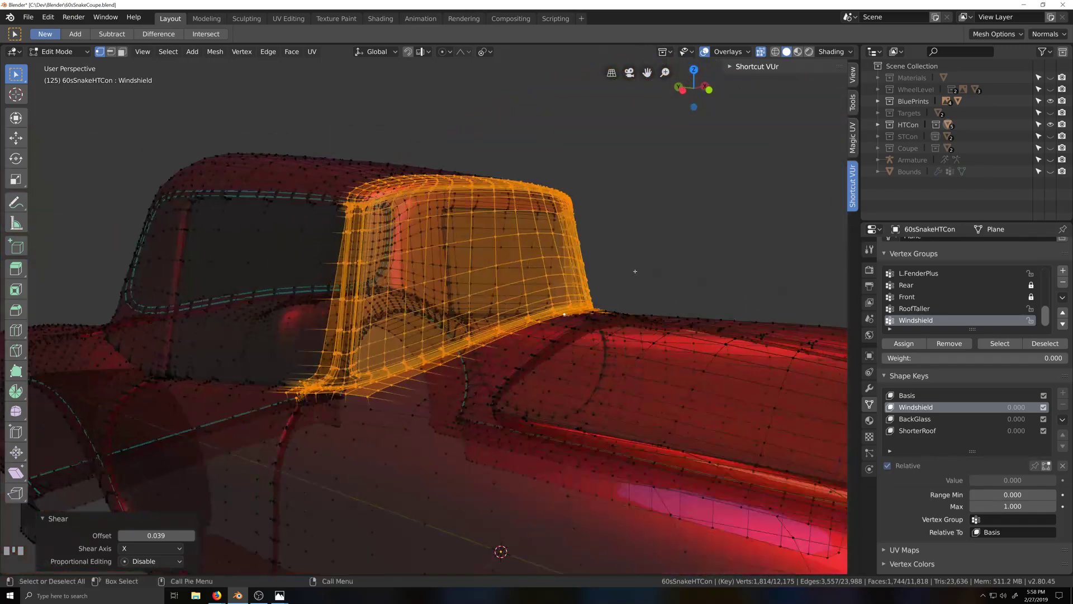
Circle-deselect the upper windshield, roof edge and post vertices, leaving only the strip along the windshield's base selected
key("ctrl+KP_3")
scroll(570, 222, "up", 2)
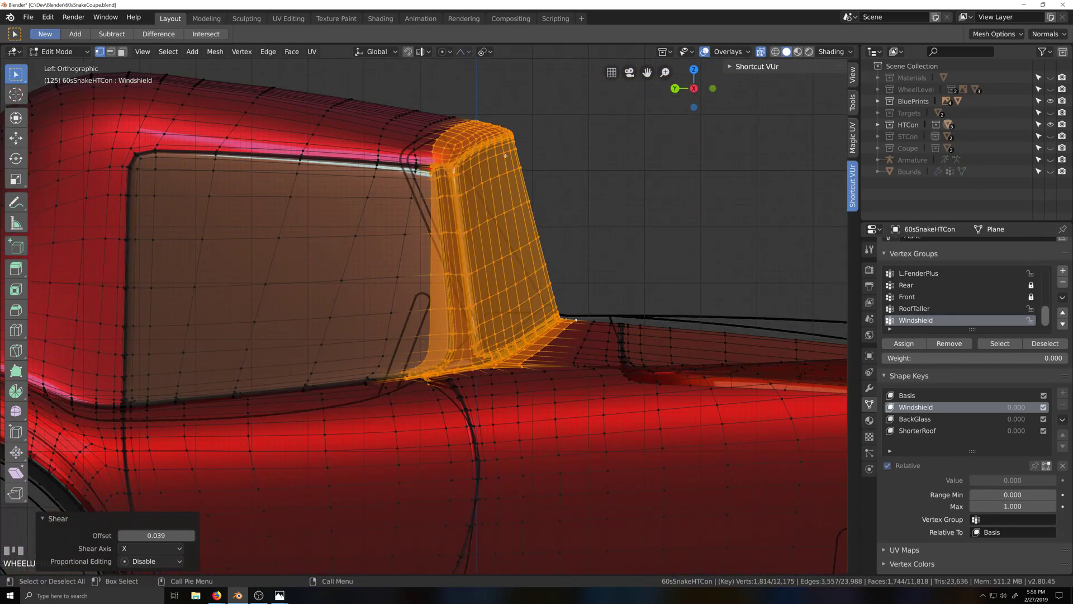
key("c")
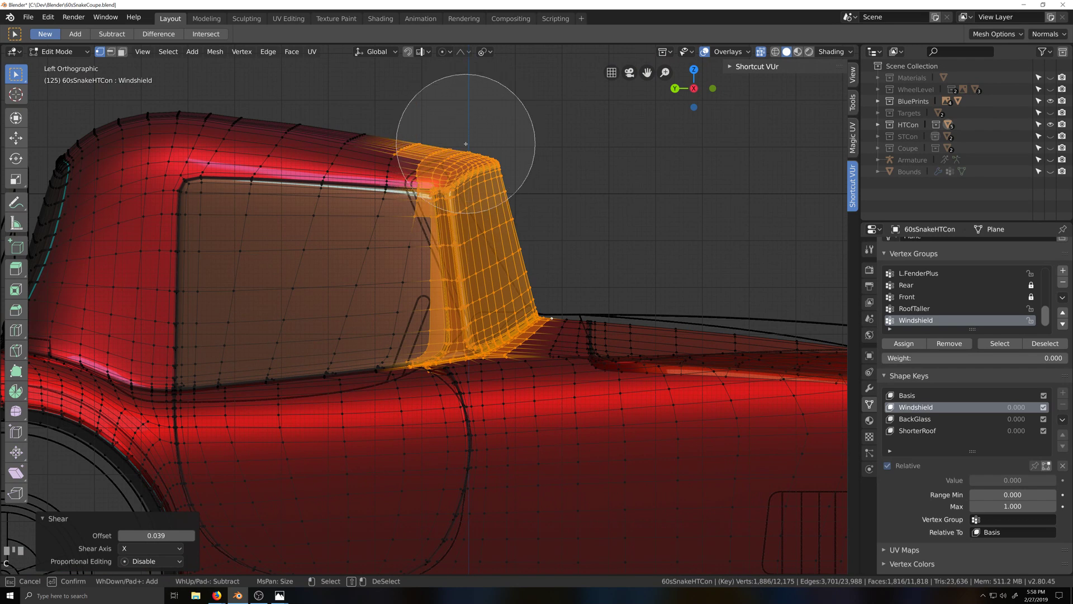
mouse_move(450, 124)
middle_mouse_down()
mouse_move(431, 252)
mouse_move(438, 275)
mouse_move(414, 299)
mouse_move(481, 270)
middle_mouse_up()
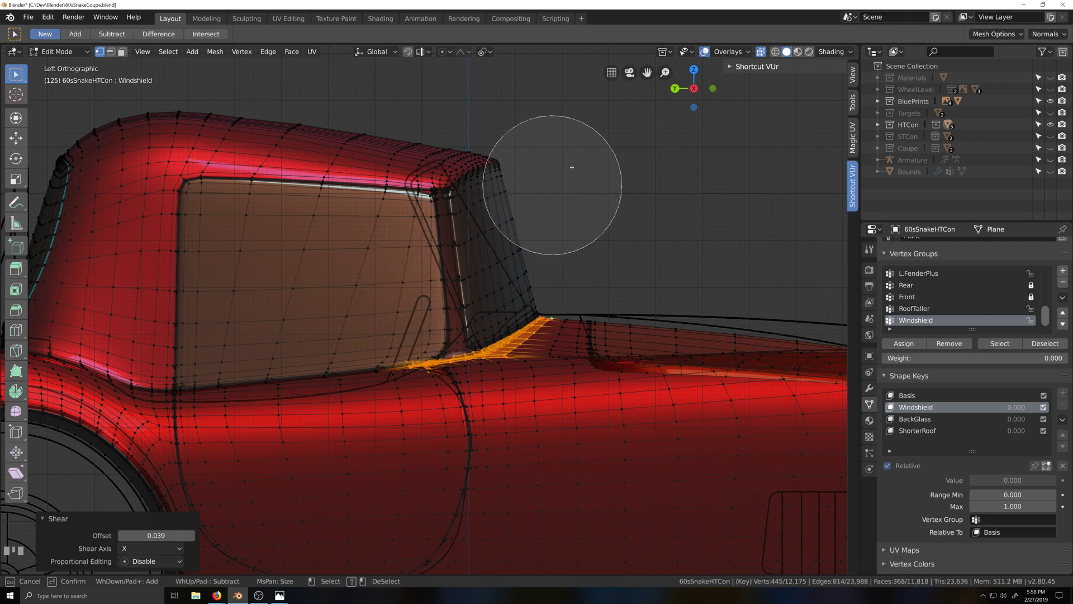
key("Escape")
Turn off X-ray and deselect the tight edge loops along the windshield's lower trim, keeping the cowl strip selected
key("shift+grave")
scroll(295, 410, "up", 4)
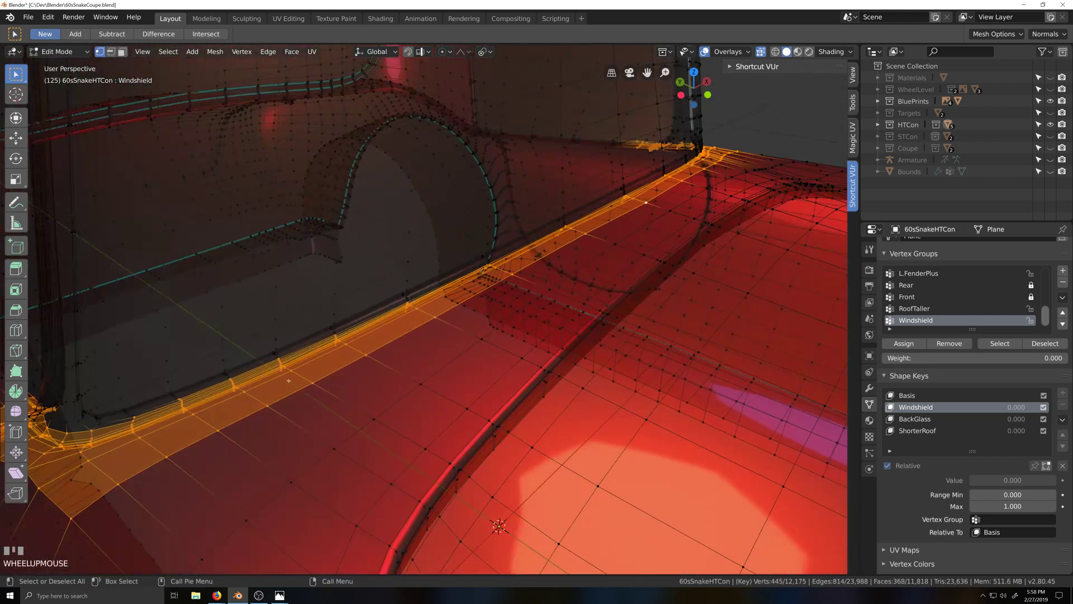
key("shift+grave")
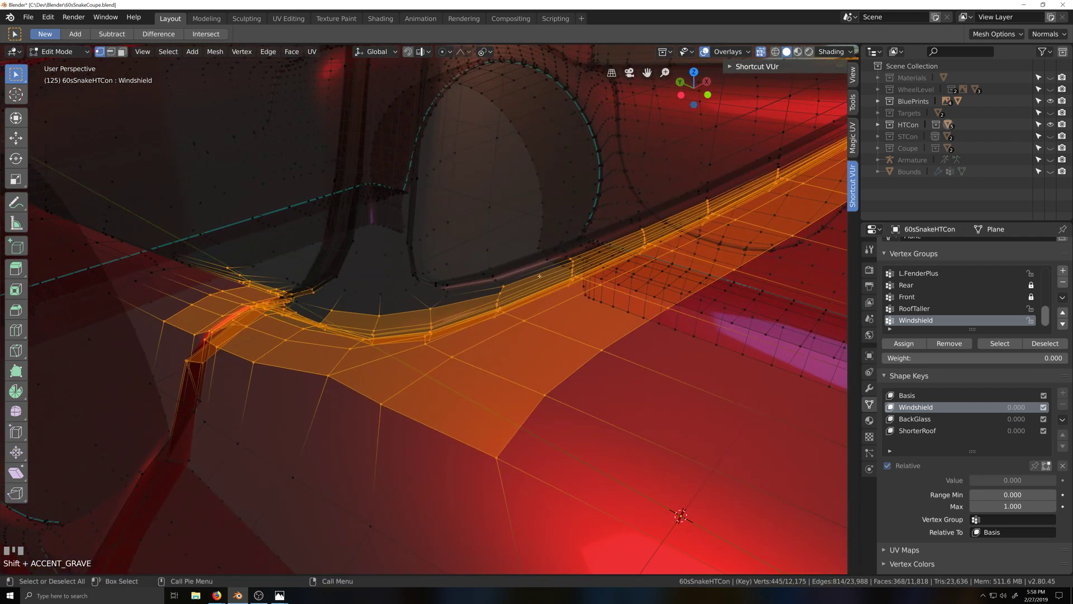
key("alt")
key("alt+z")
left_click(584, 262, "alt+shift")
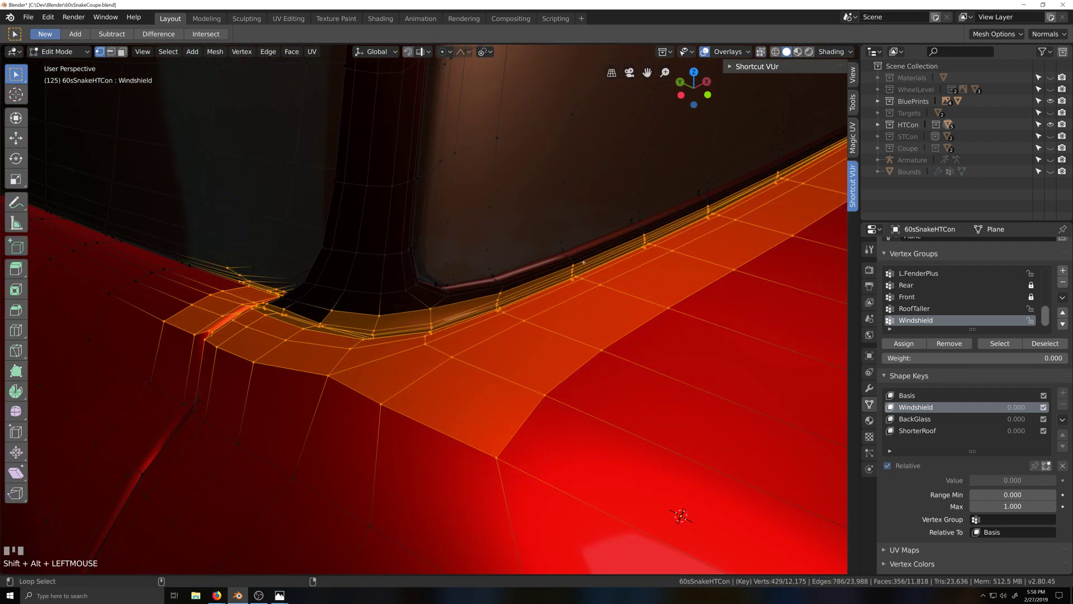
left_click(583, 266, "alt+shift")
left_click(583, 265, "alt+shift")
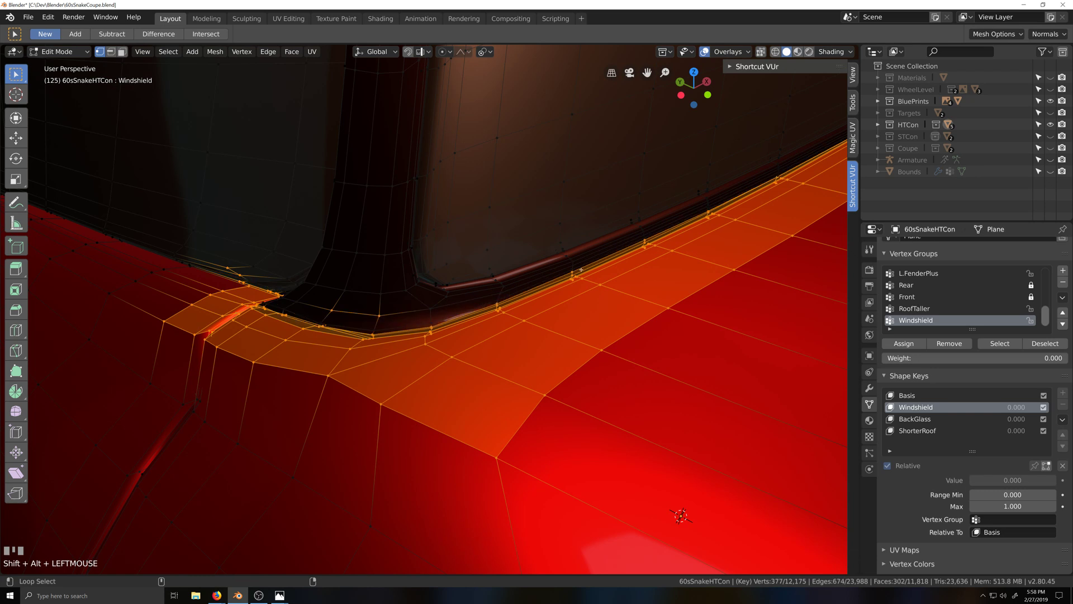
left_click(581, 268, "alt+shift")
left_click(582, 270, "alt+shift")
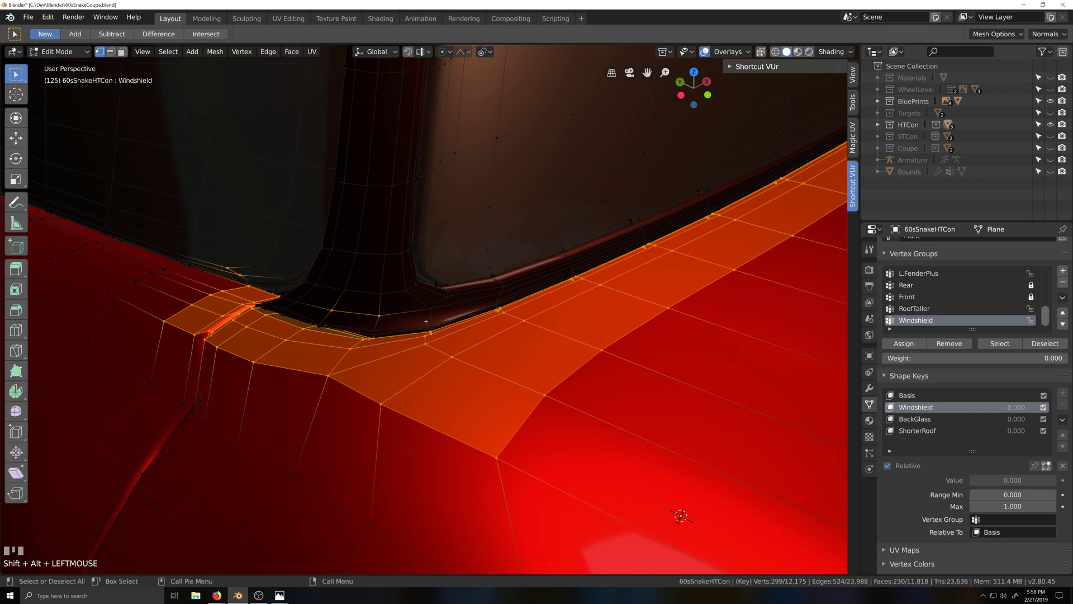
Undo the last three selection changes and deselect one edge loop beside the windshield post's base
scroll(426, 322, "up", 2)
key("grave")
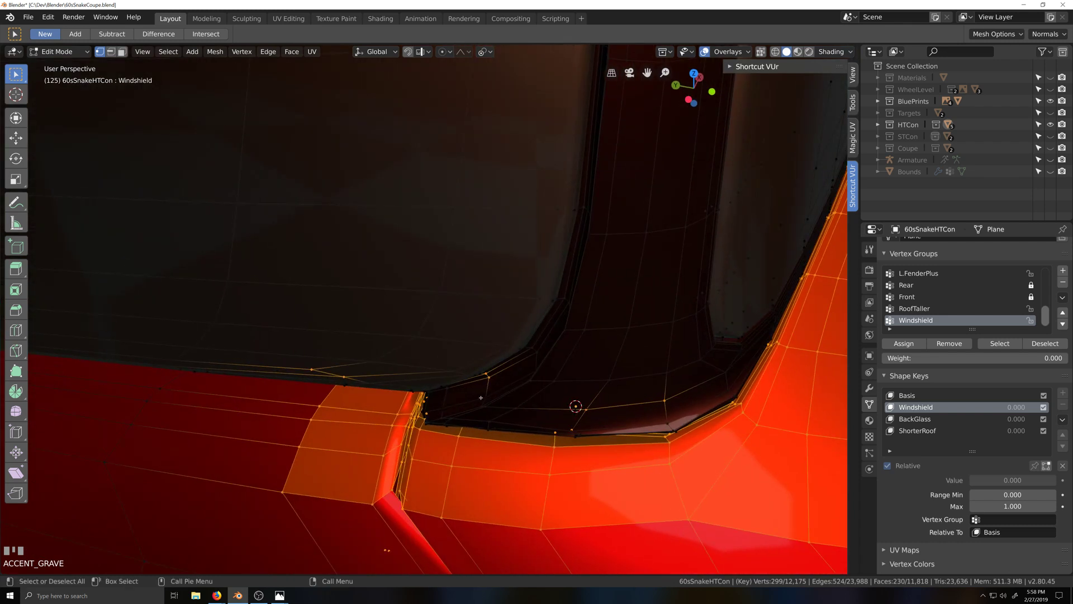
key("ctrl+z")
key("ctrl+z")
key("ctrl+z")
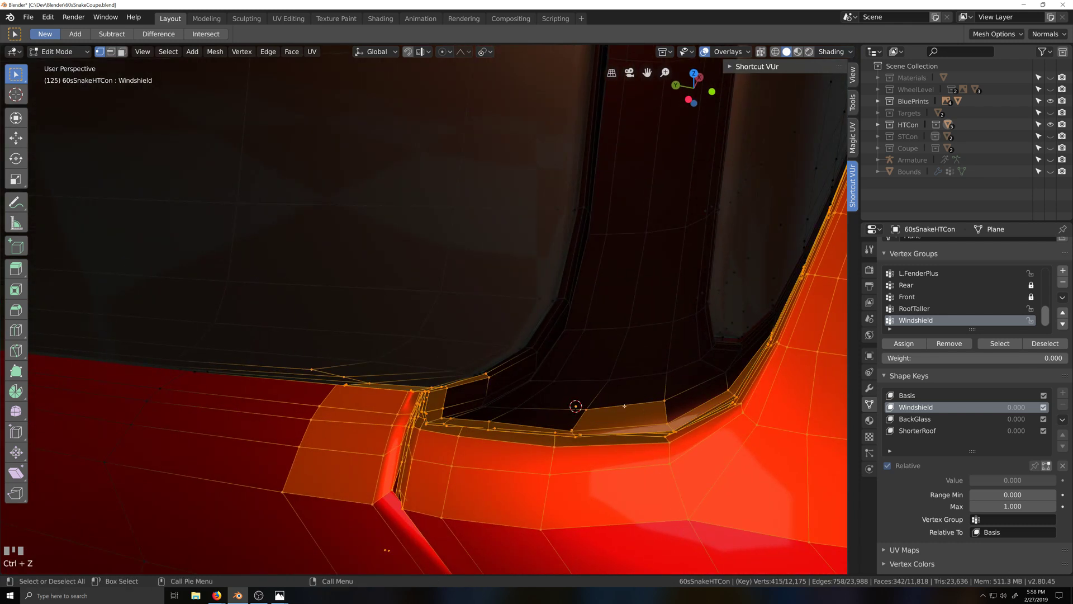
scroll(624, 406, "down", 3)
left_click(486, 334, "alt+shift")
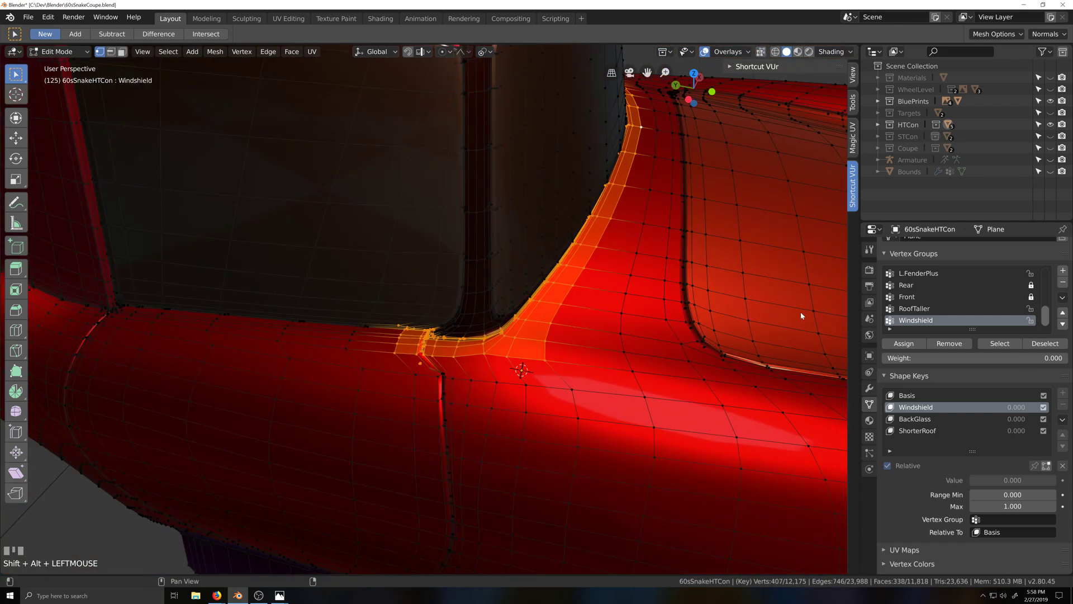
Examine the selected strip along the windshield base and around the door gap on the car's opposite side
key("grave")
scroll(615, 348, "down", 2)
scroll(615, 348, "down", 4)
key("grave")
scroll(586, 376, "up", 4)
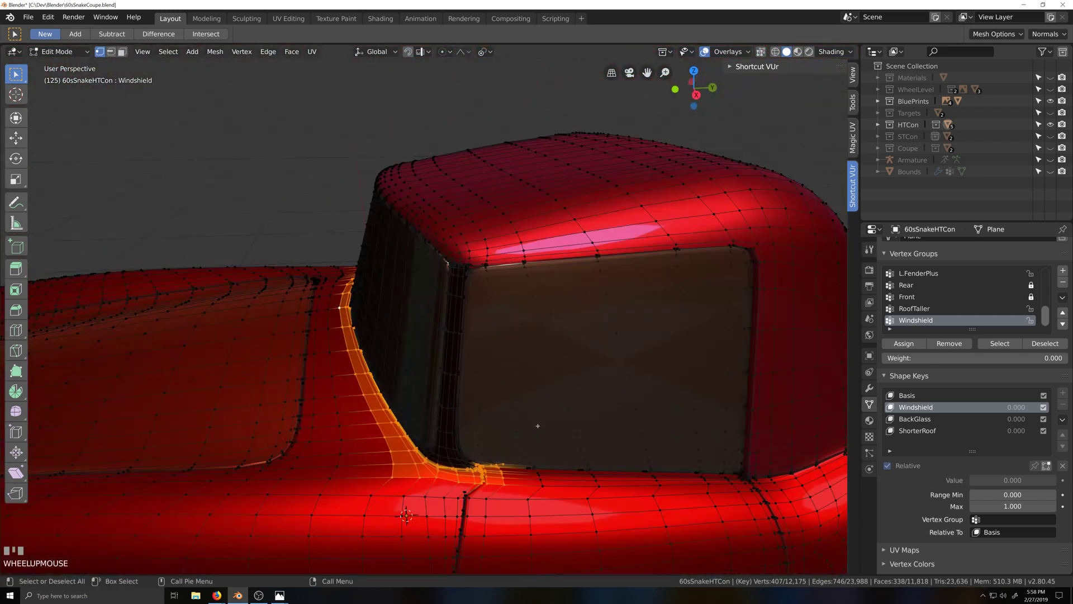
key("shift+grave")
scroll(586, 376, "up", 3)
key("grave")
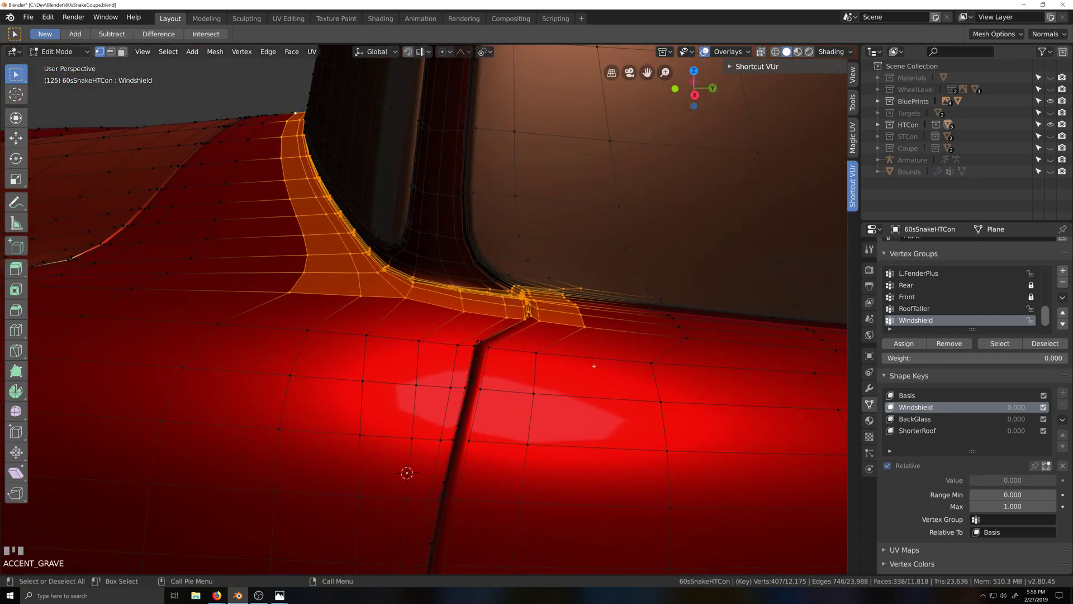
scroll(531, 361, "down", 2)
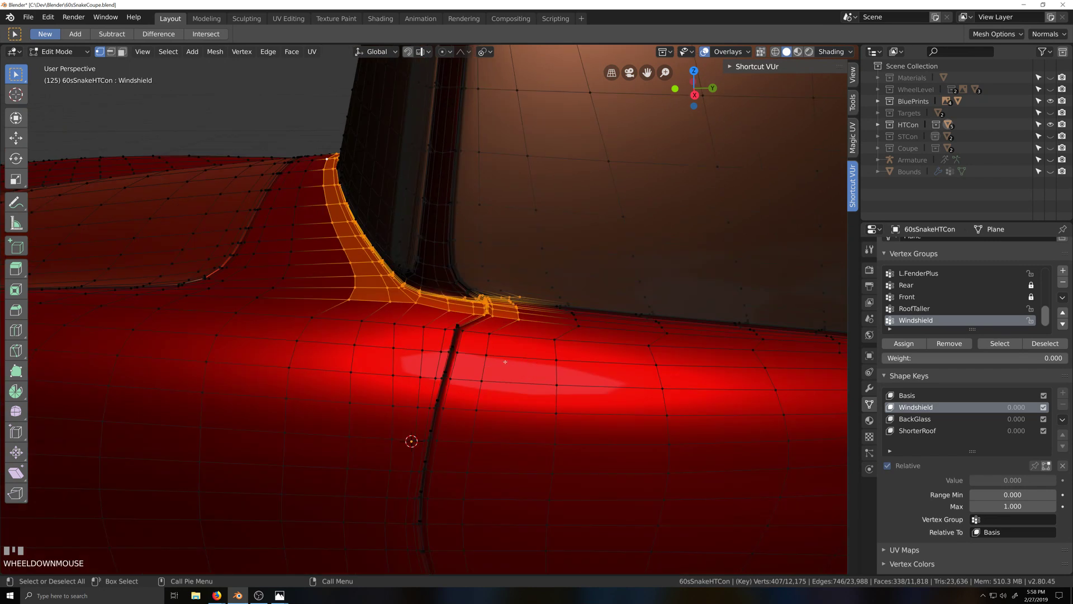
key("grave")
scroll(526, 362, "up", 3)
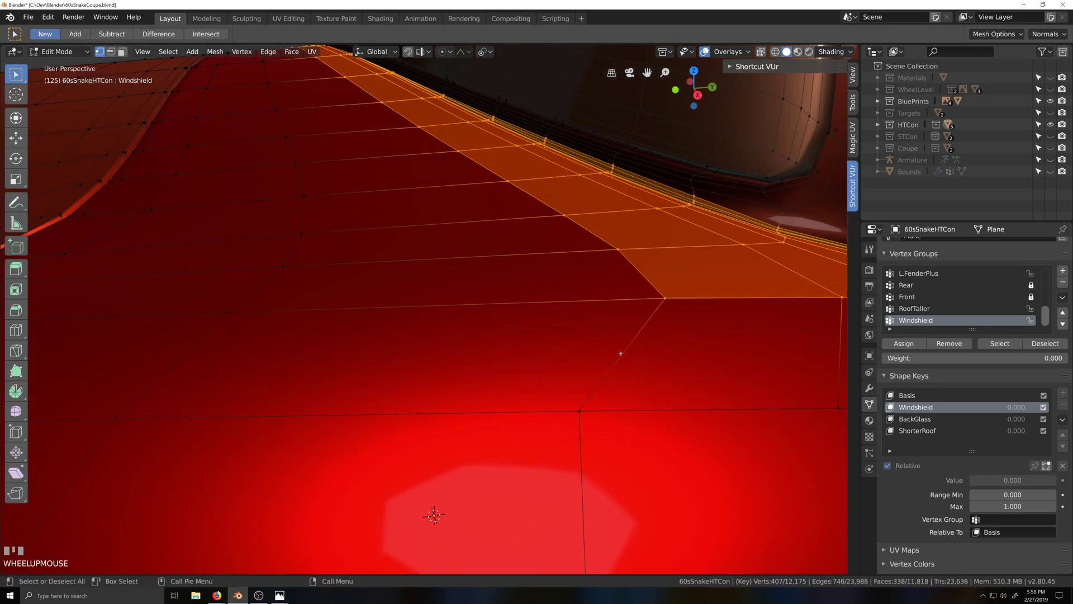
key("shift+grave")
key("grave")
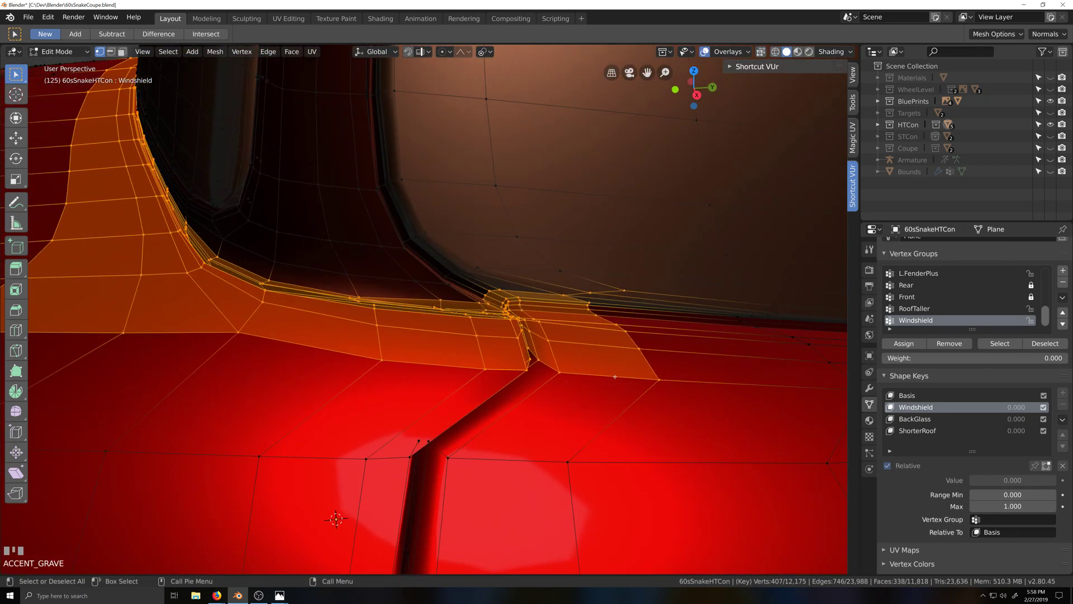
Select only the patch of body vertices spanning the door gap at the windshield post's base
left_click(384, 358)
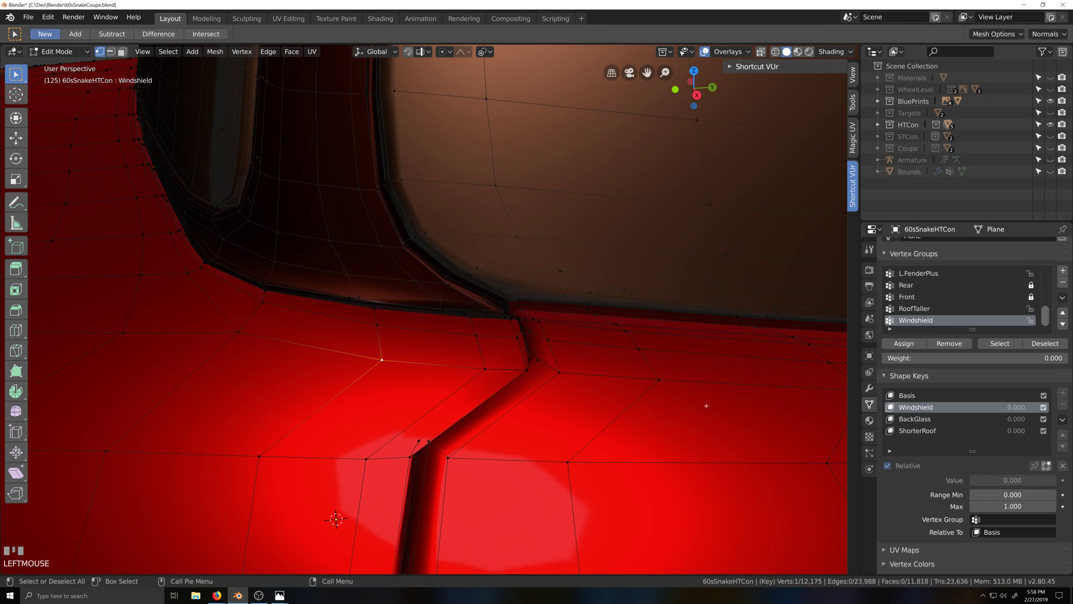
left_click(659, 380, "ctrl+shift")
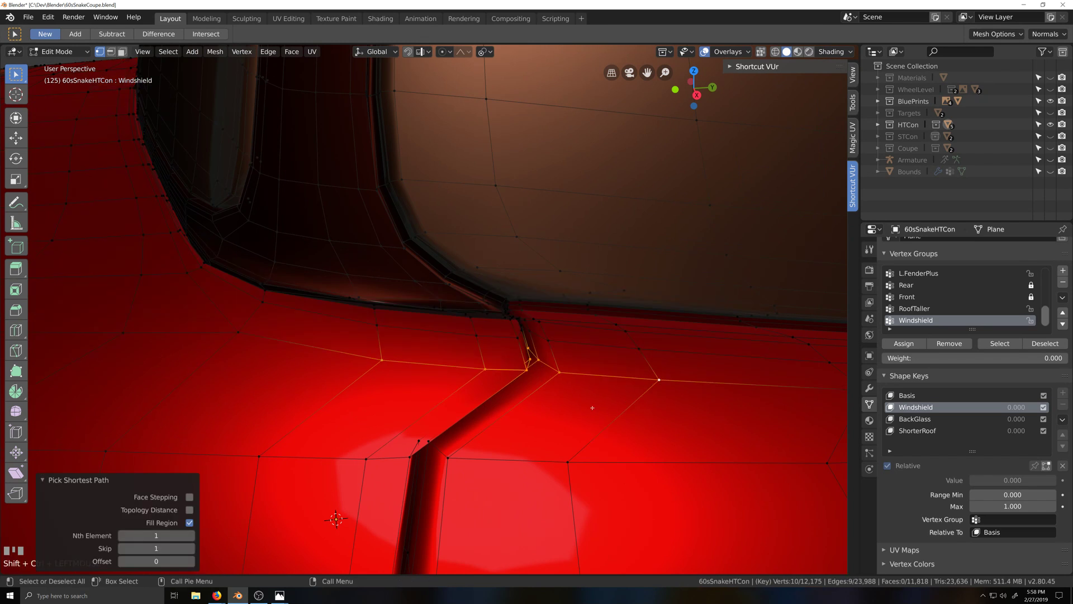
left_click(375, 309, "ctrl+shift")
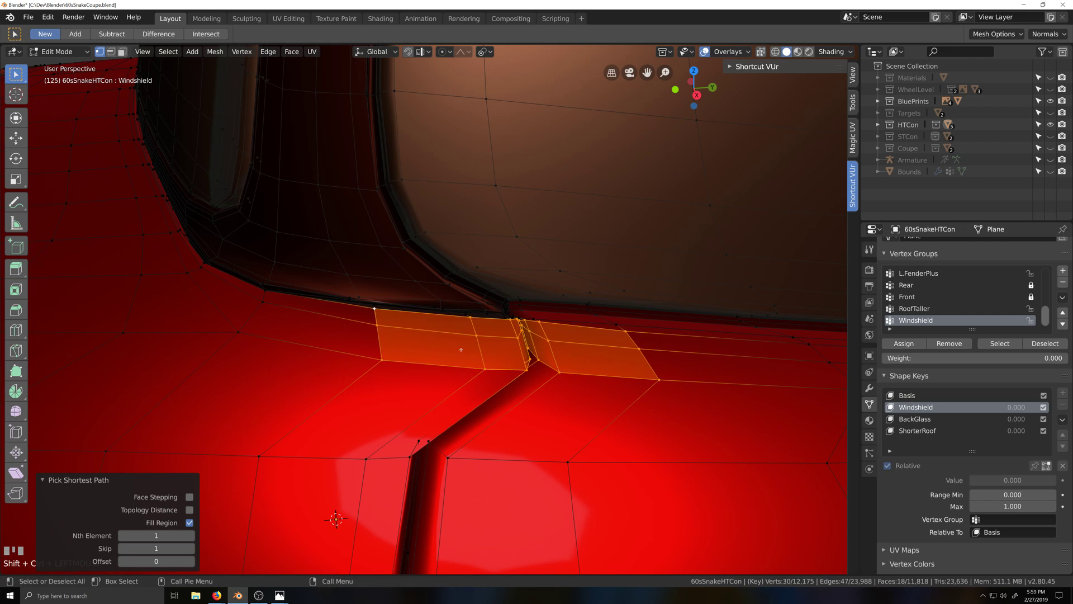
Replace the selection with the row of vertices just below the side window on the car's opposite side, extending forward across the door gap
scroll(457, 349, "down", 5)
middle_click_drag(291, 330, 508, 341)
scroll(518, 336, "up", 3)
scroll(518, 336, "up", 3)
scroll(508, 340, "up", 3)
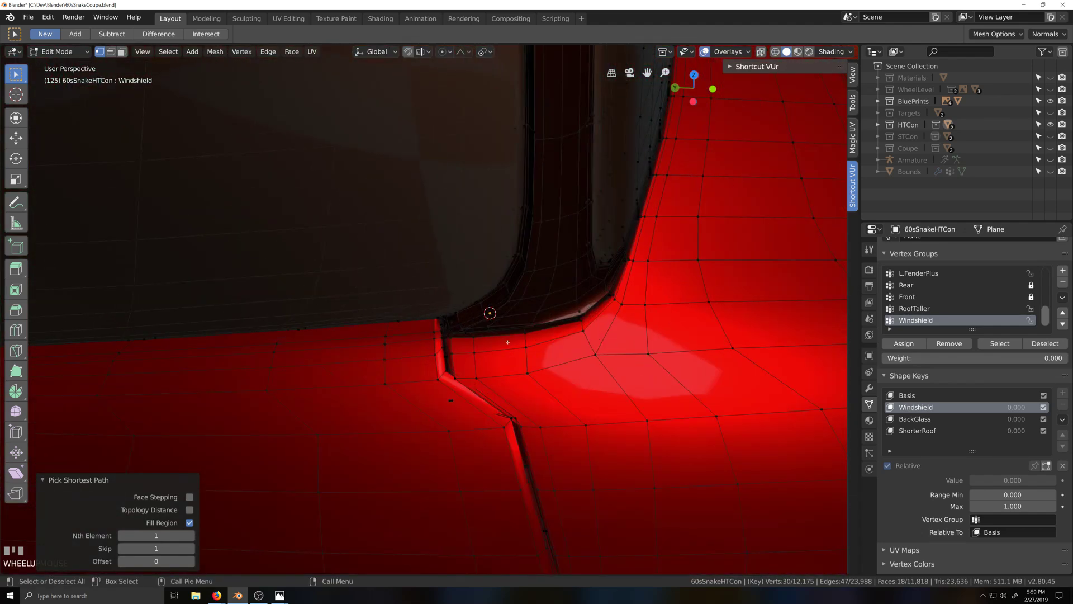
key("grave")
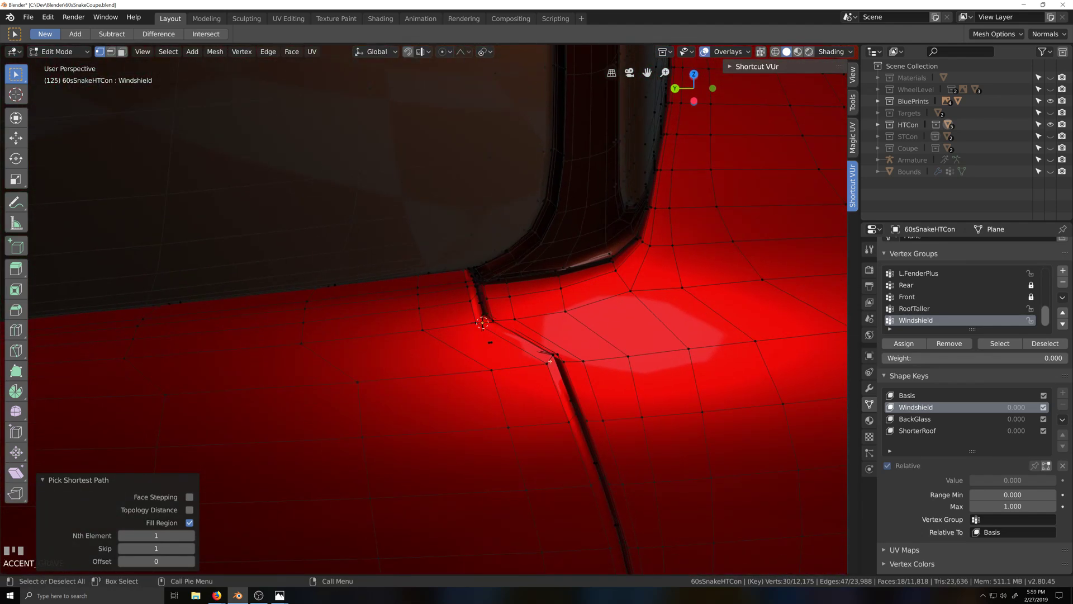
scroll(570, 369, "down", 4)
middle_click_drag(571, 372, 571, 348)
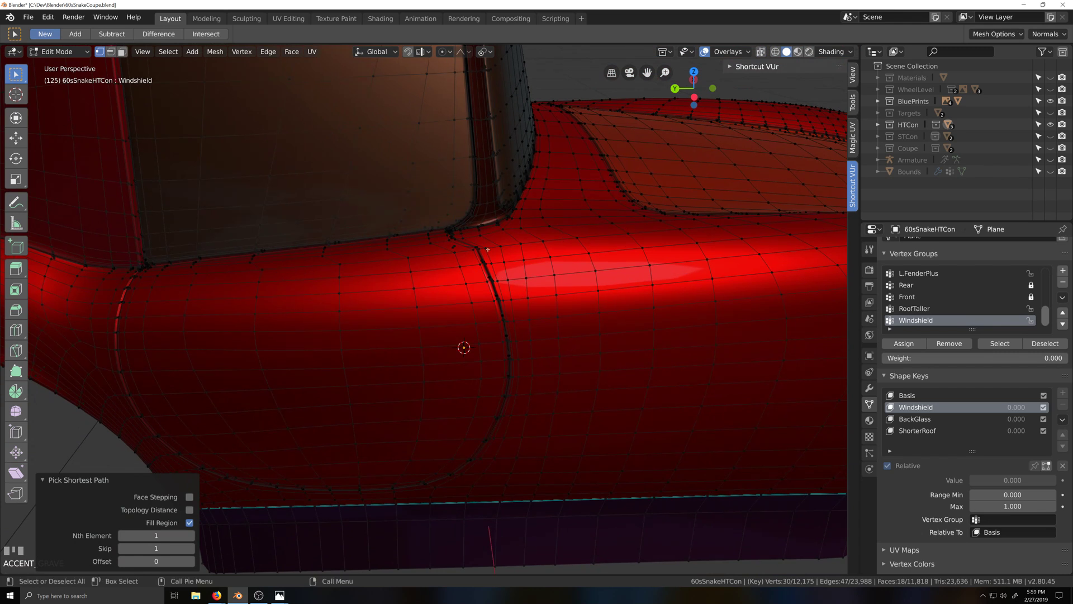
left_click(199, 273)
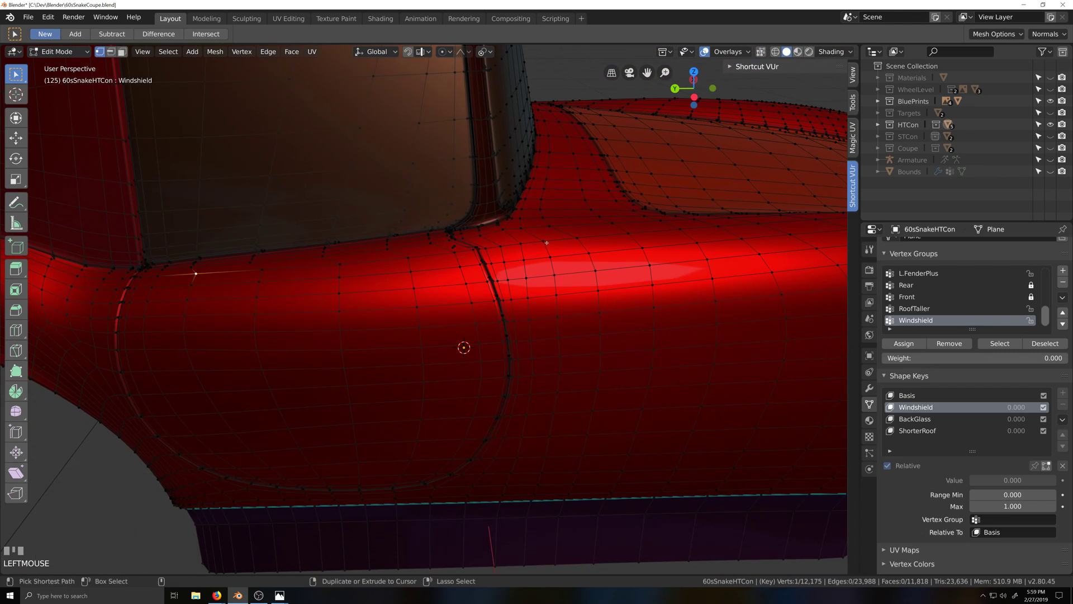
left_click(521, 245, "ctrl+shift")
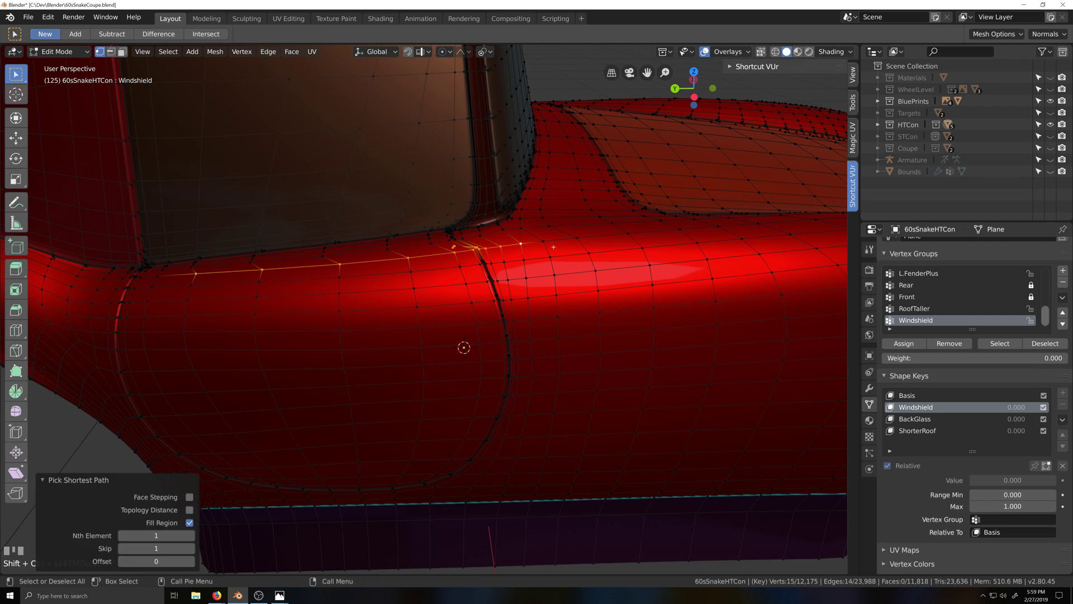
Add the matching row of vertices below the other side window, reaching past the door gap, to the selection
scroll(553, 247, "down", 5)
key("ctrl+KP_3")
scroll(578, 248, "up", 5)
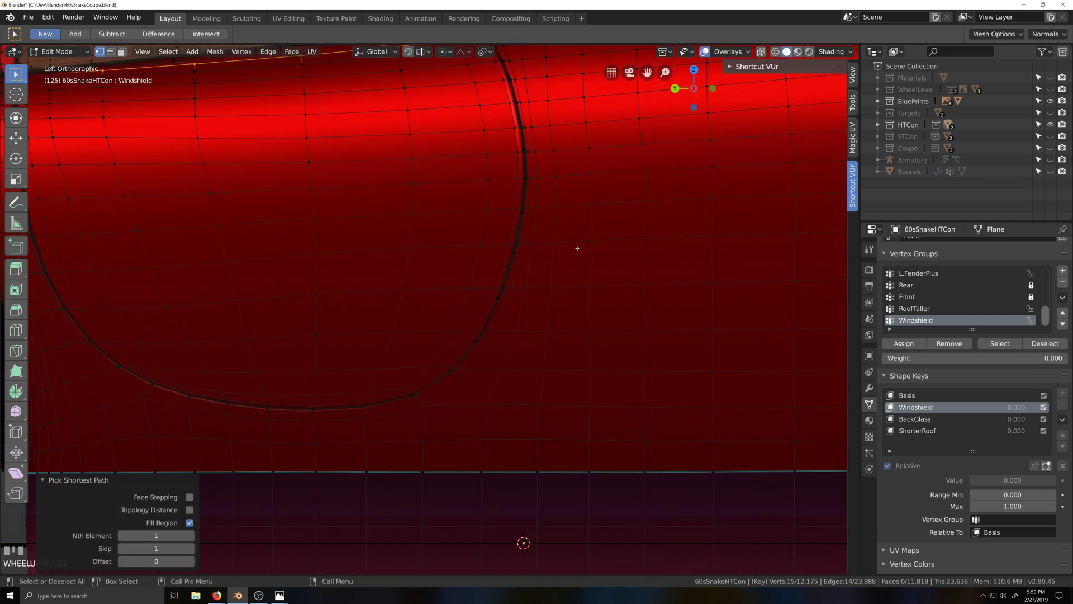
scroll(578, 249, "down", 4)
scroll(568, 294, "up", 4)
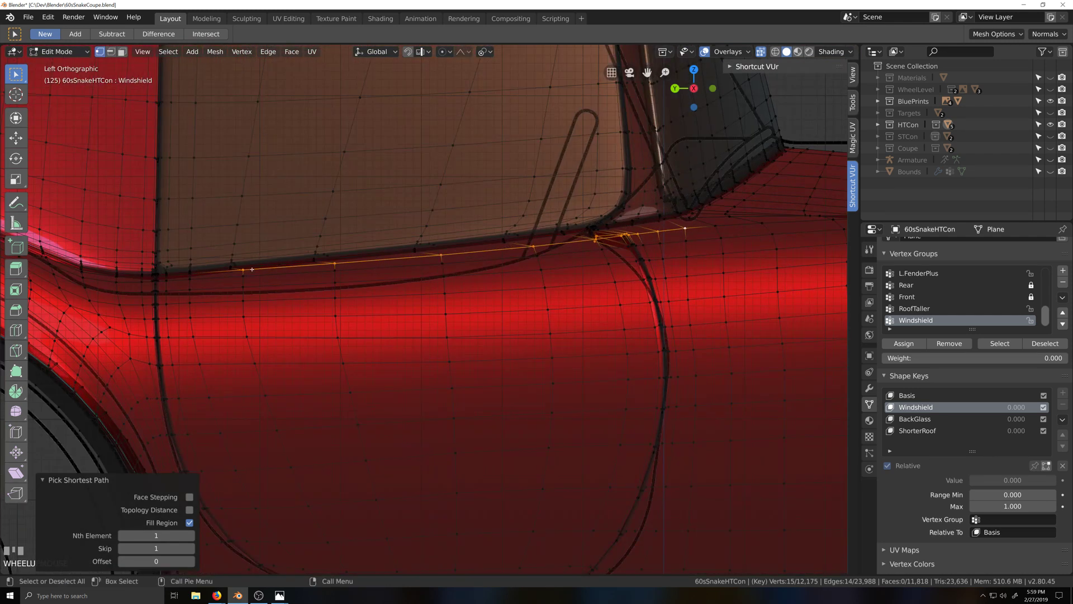
key("ctrl+KP_3")
key("KP_3")
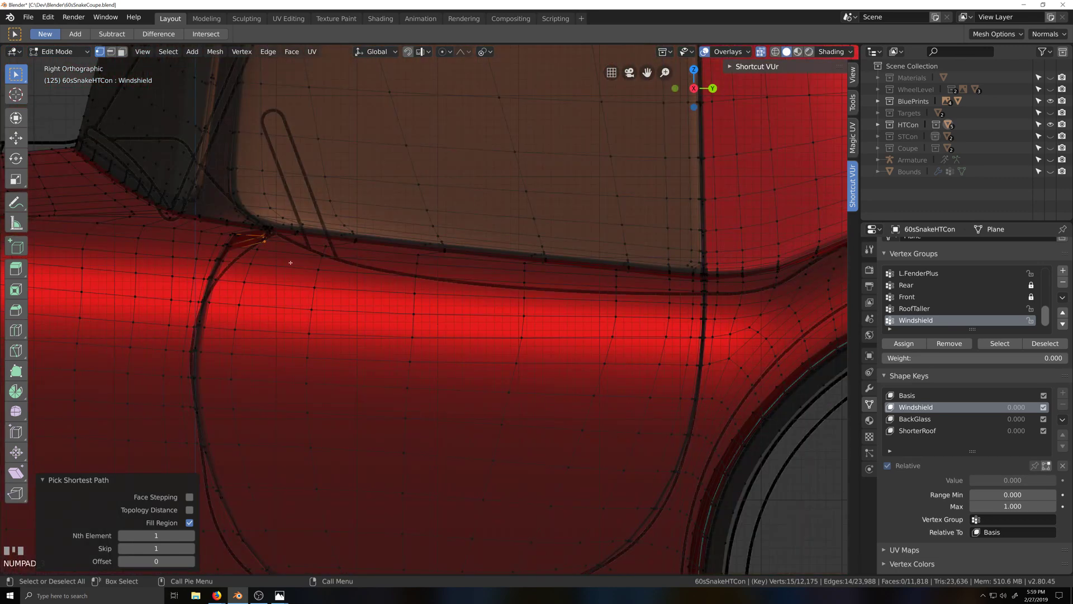
scroll(313, 268, "down", 3)
key("grave")
middle_click_drag(345, 276, 354, 297)
scroll(351, 374, "down", 3)
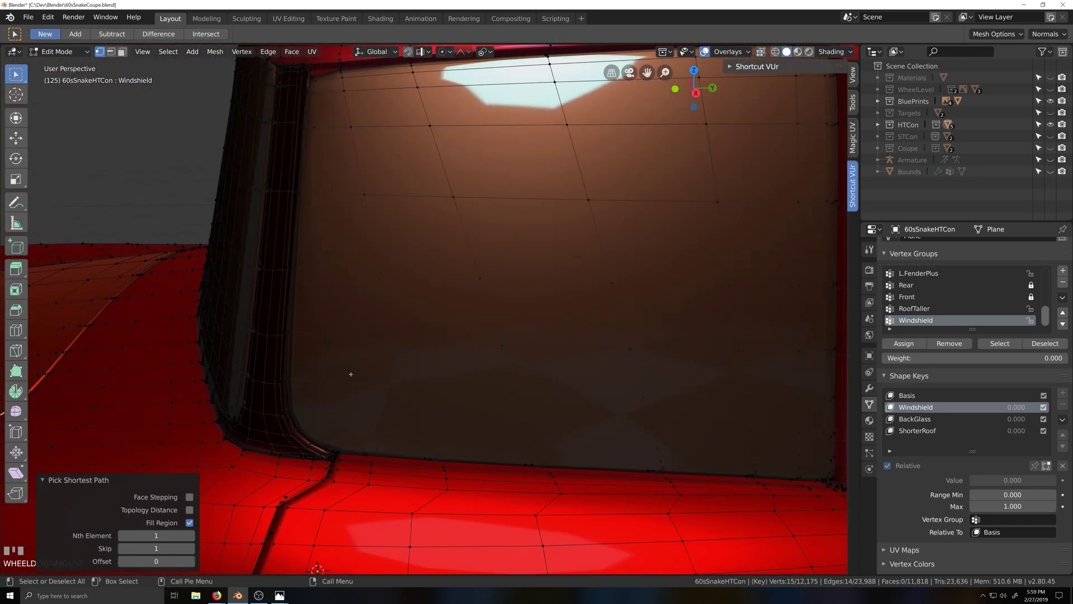
scroll(351, 374, "down", 4)
scroll(393, 413, "up", 3)
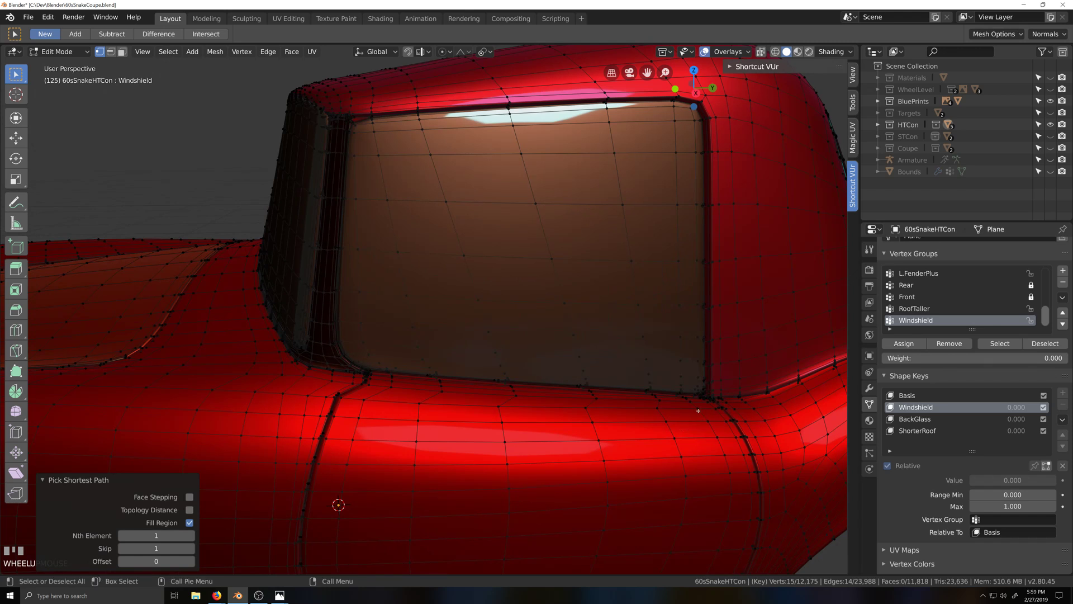
left_click(651, 408, "shift")
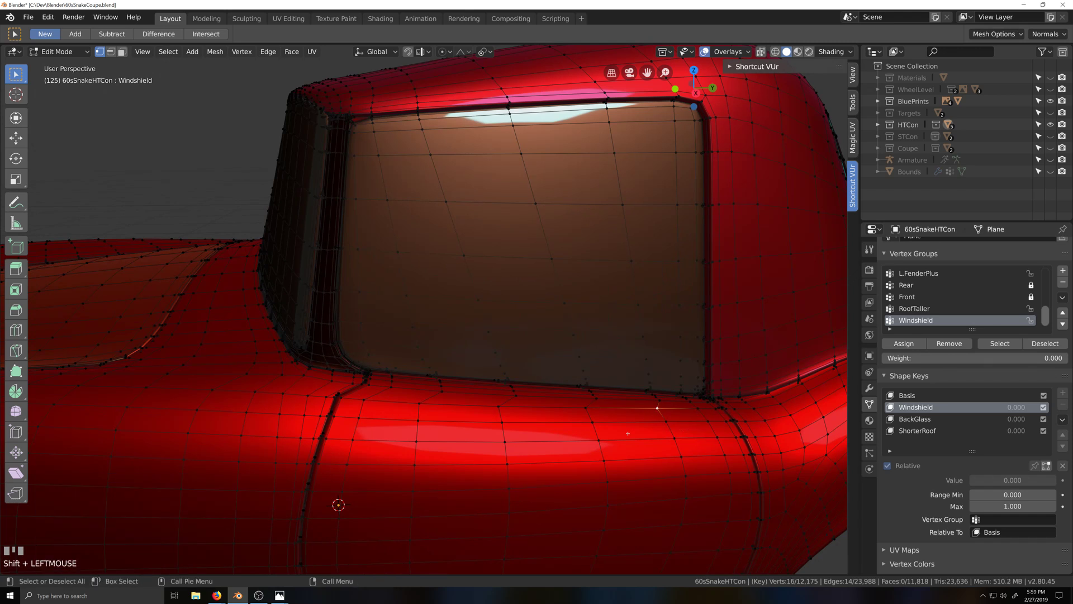
left_click(330, 414, "ctrl+shift")
Add one central cowl vertex in front of the windshield's base to the selected rows on both sides
key("grave")
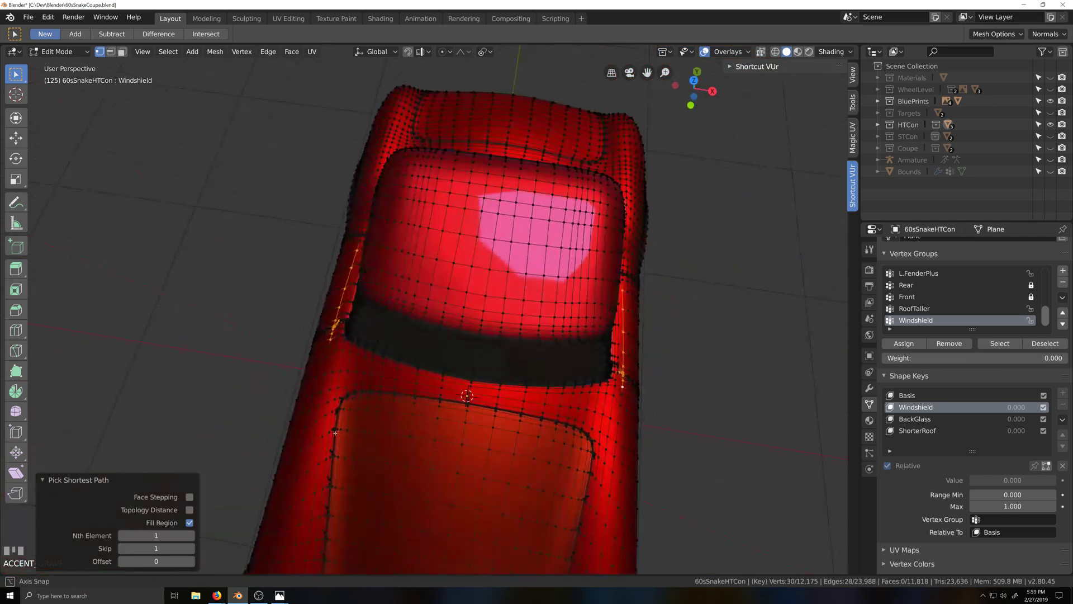
middle_click_drag(335, 436, 356, 430)
key("grave")
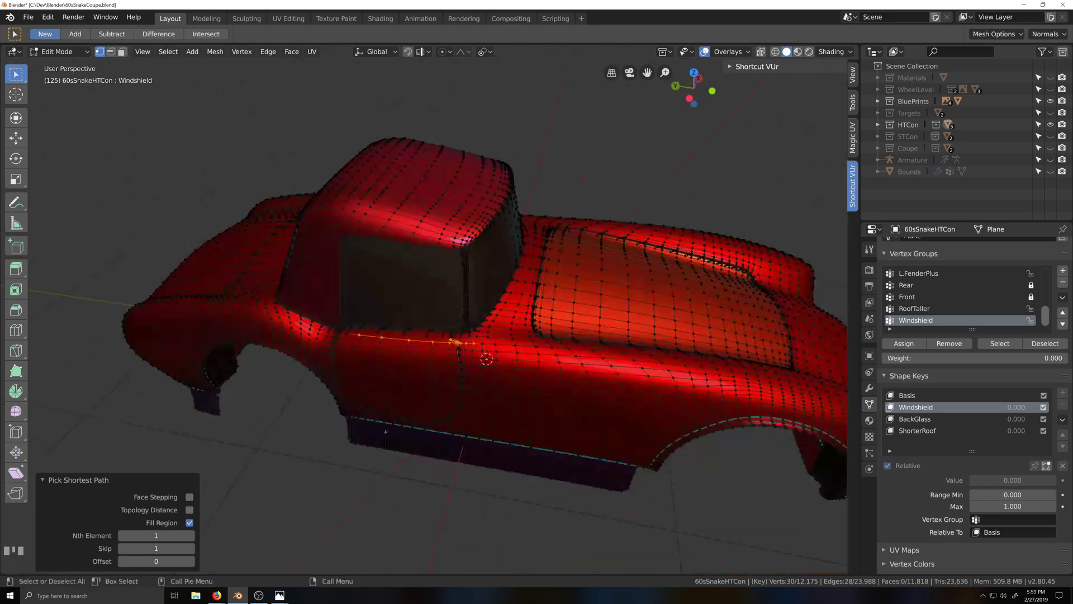
scroll(535, 466, "down", 3)
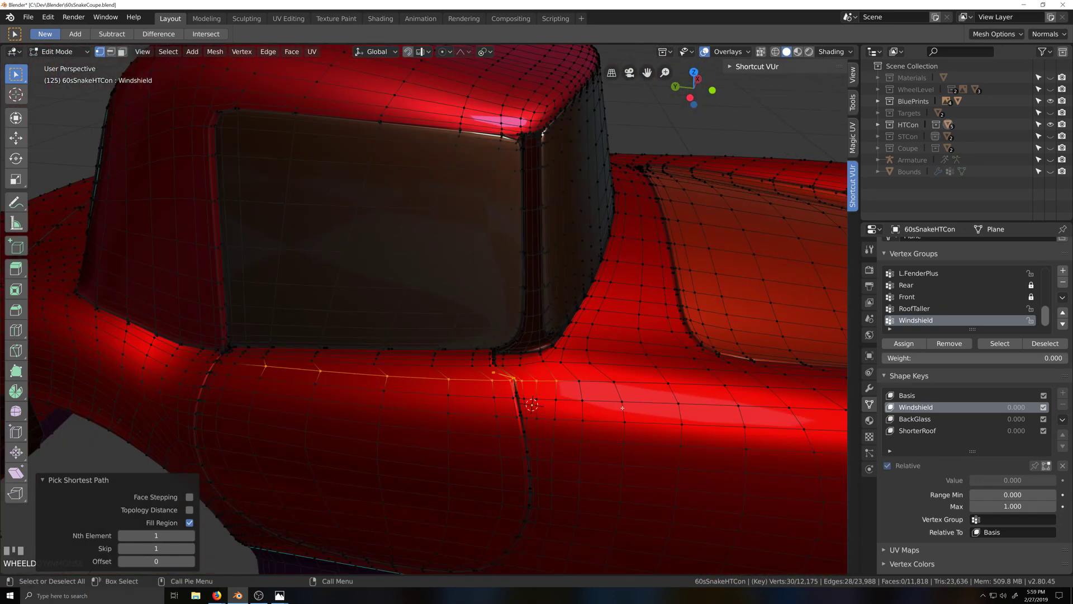
scroll(609, 412, "up", 2)
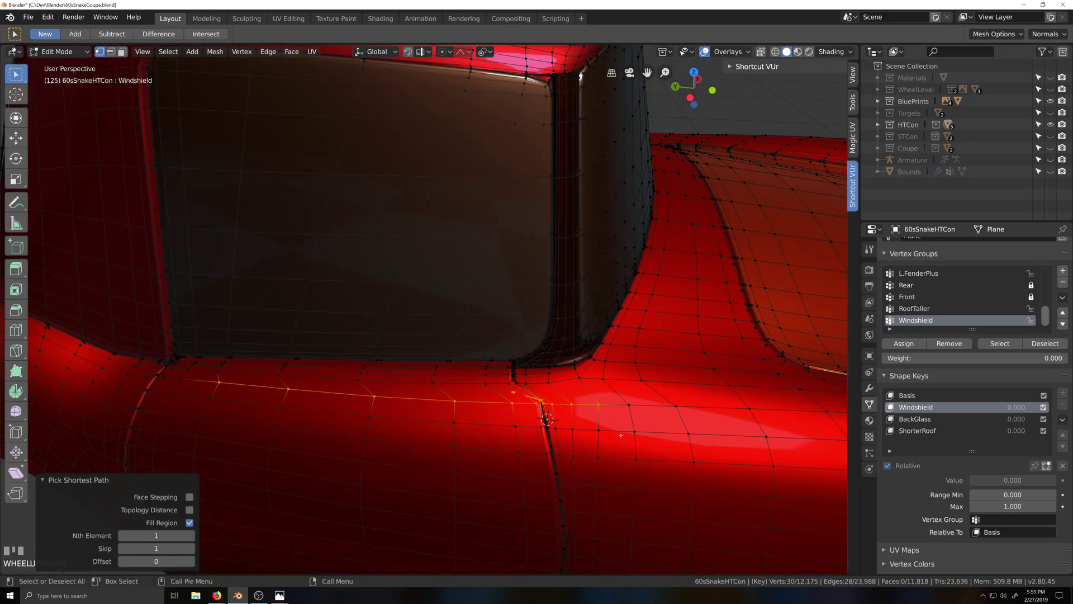
key("grave")
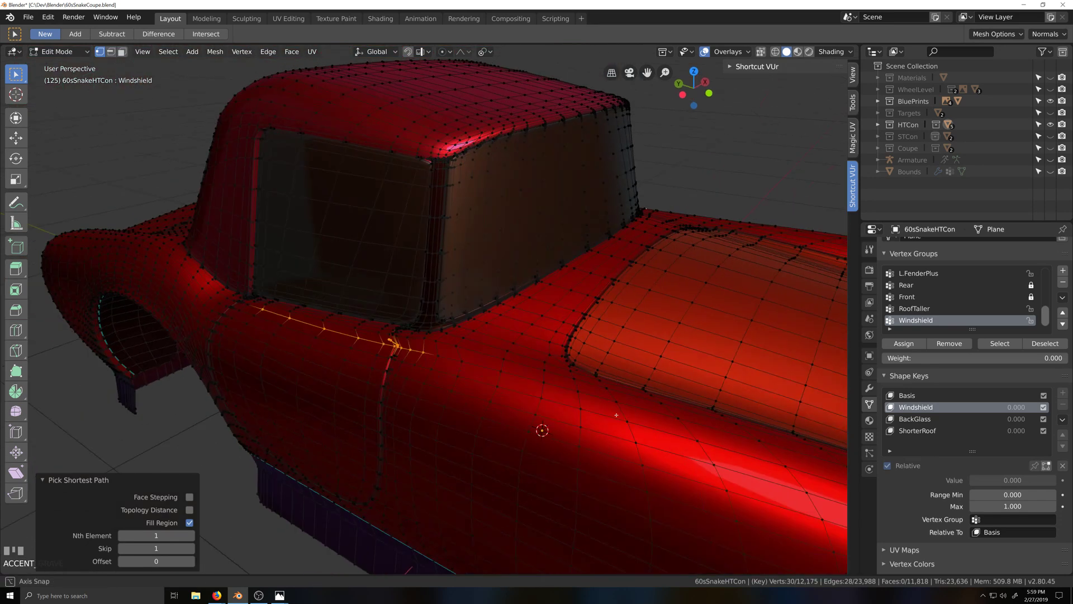
middle_click_drag(604, 265, 581, 338)
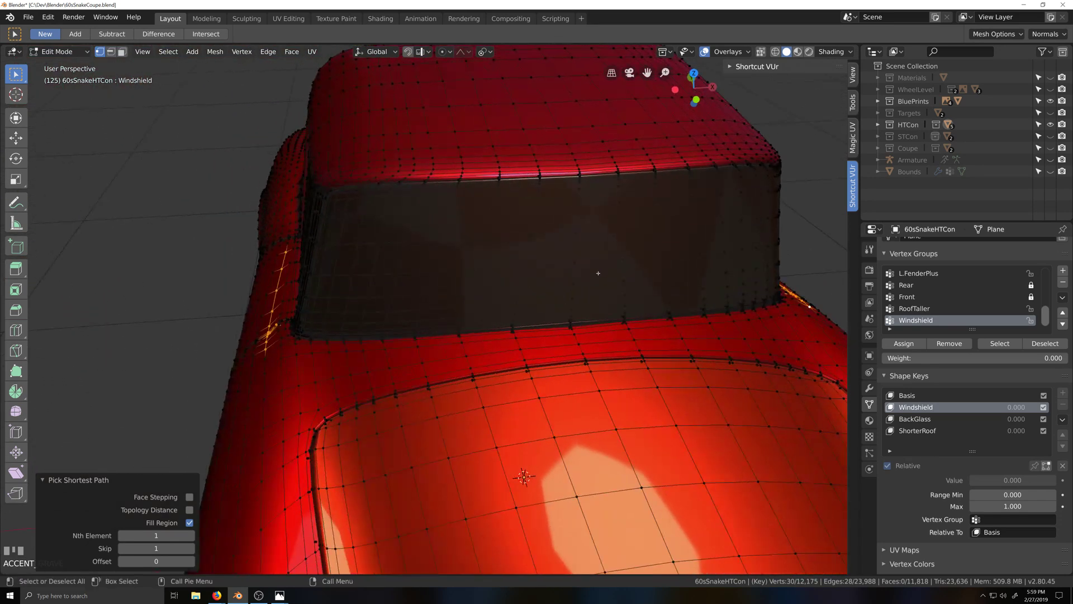
left_click(577, 338, "shift")
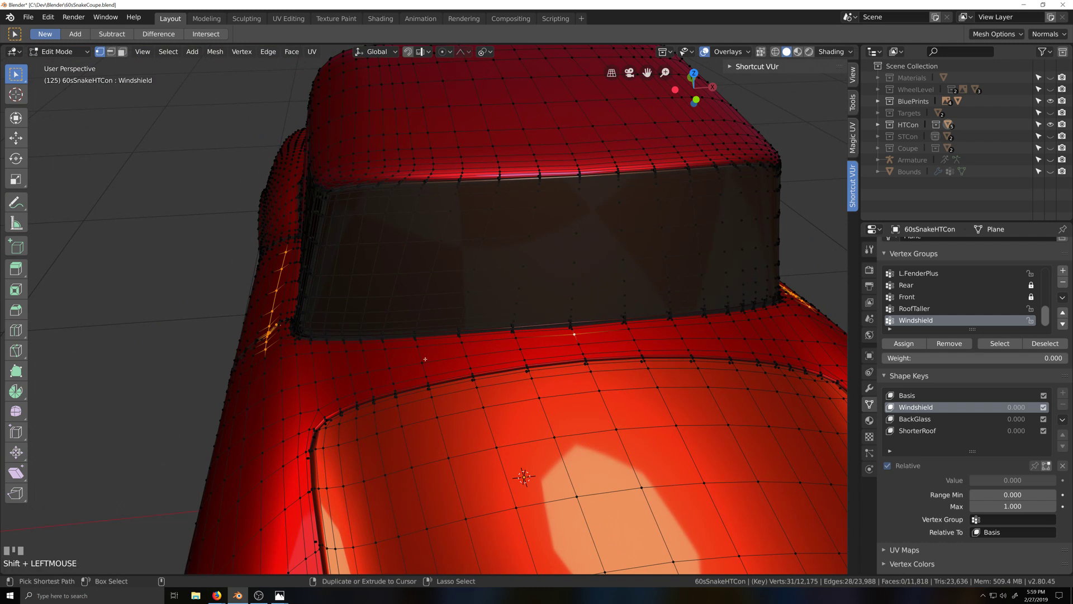
Shear the selected door-top rows and cowl vertex by 0.114 along the X axis in the left side view
key("ctrl+KP_3")
scroll(422, 346, "up", 3)
scroll(420, 332, "up", 3, "shift")
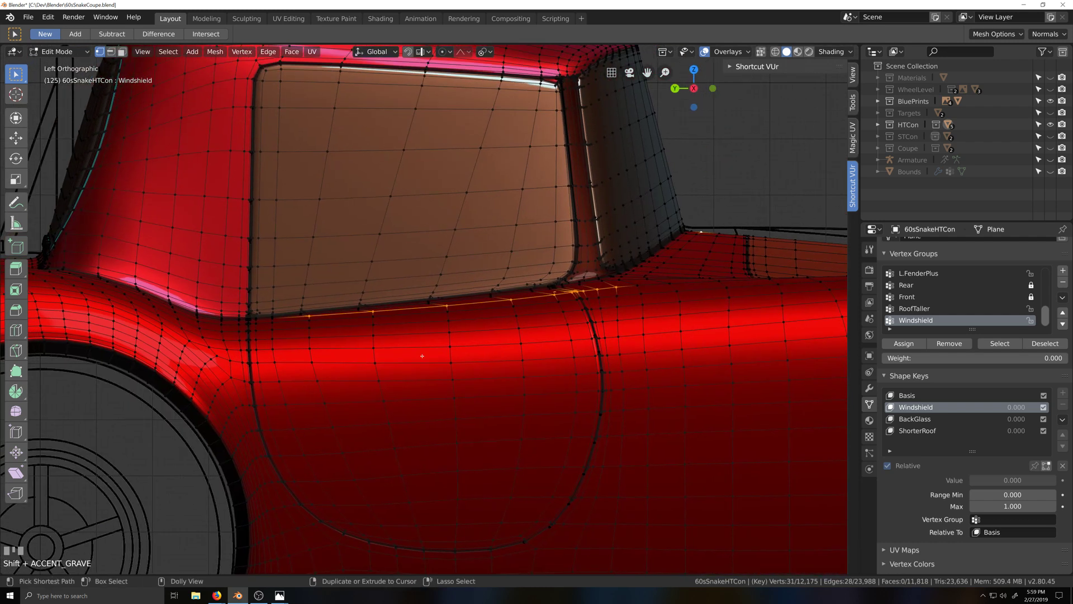
key("shift+ctrl+alt+s")
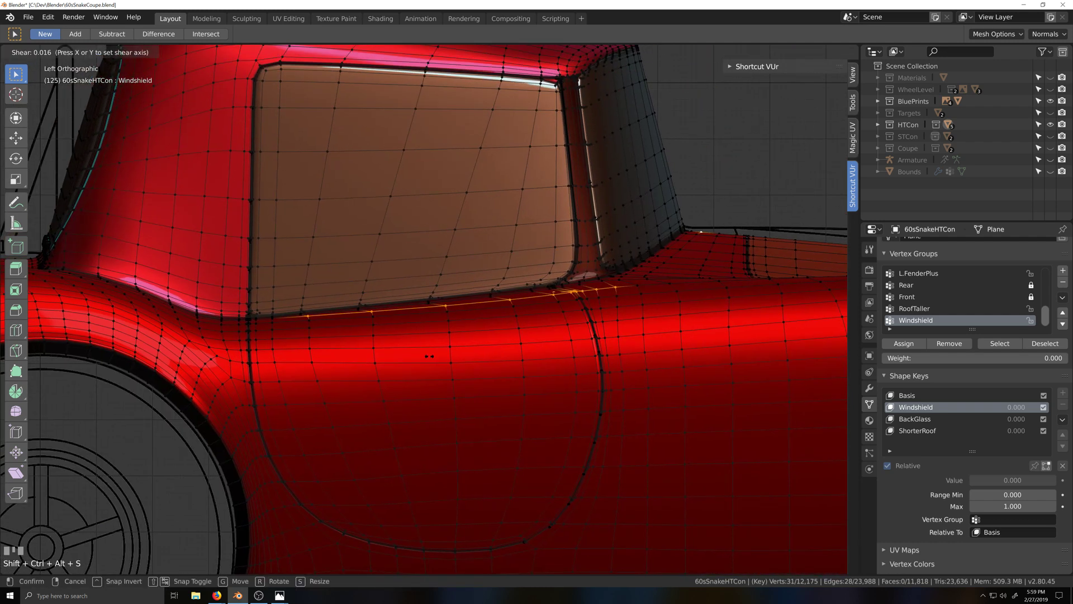
left_click(470, 355)
middle_click_drag(471, 356, 619, 391)
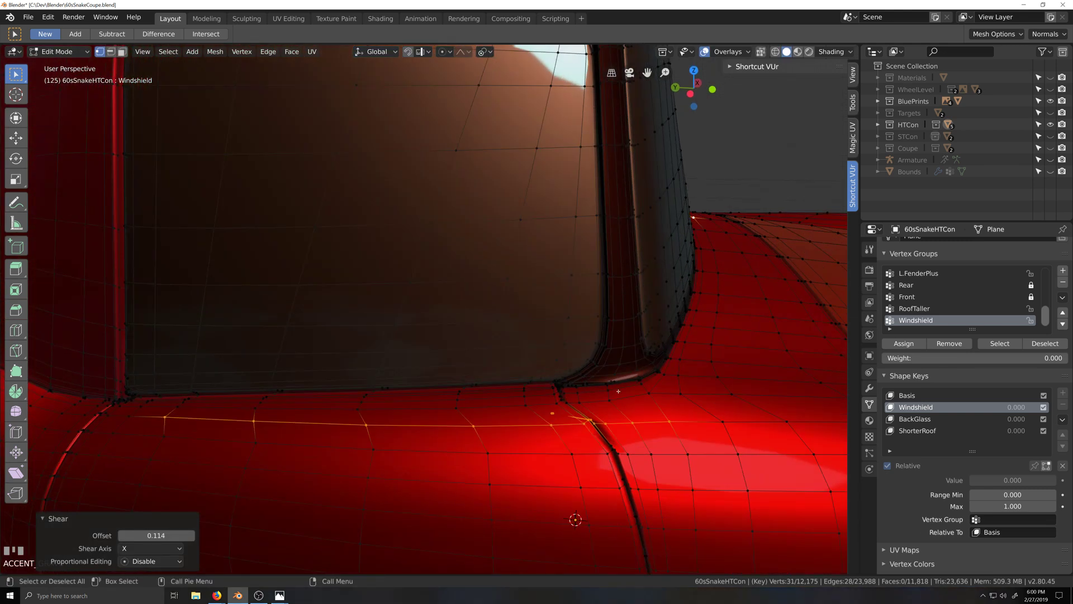
Shear the same selected vertices by another 0.015 along the X axis in the perspective view
middle_click_drag(606, 445, 595, 448)
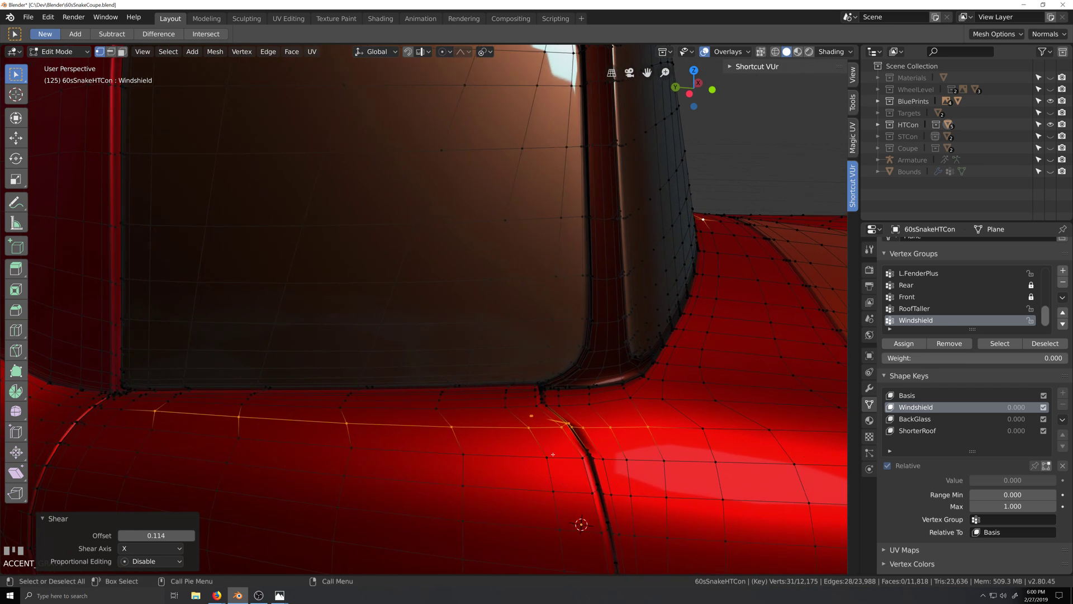
key("shift+ctrl+alt+s")
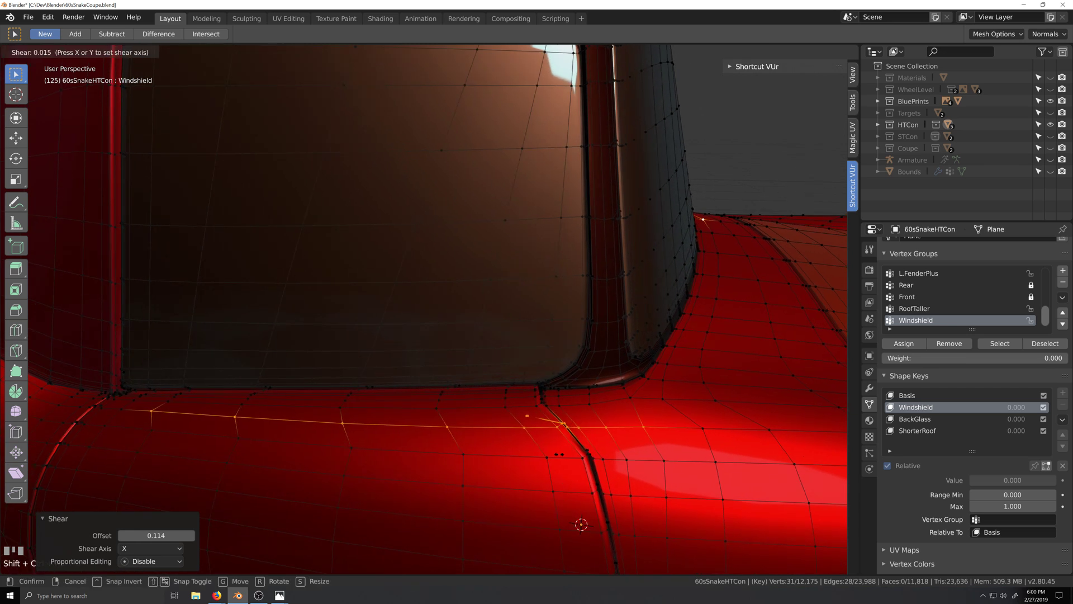
left_click(559, 454)
scroll(559, 454, "down", 4)
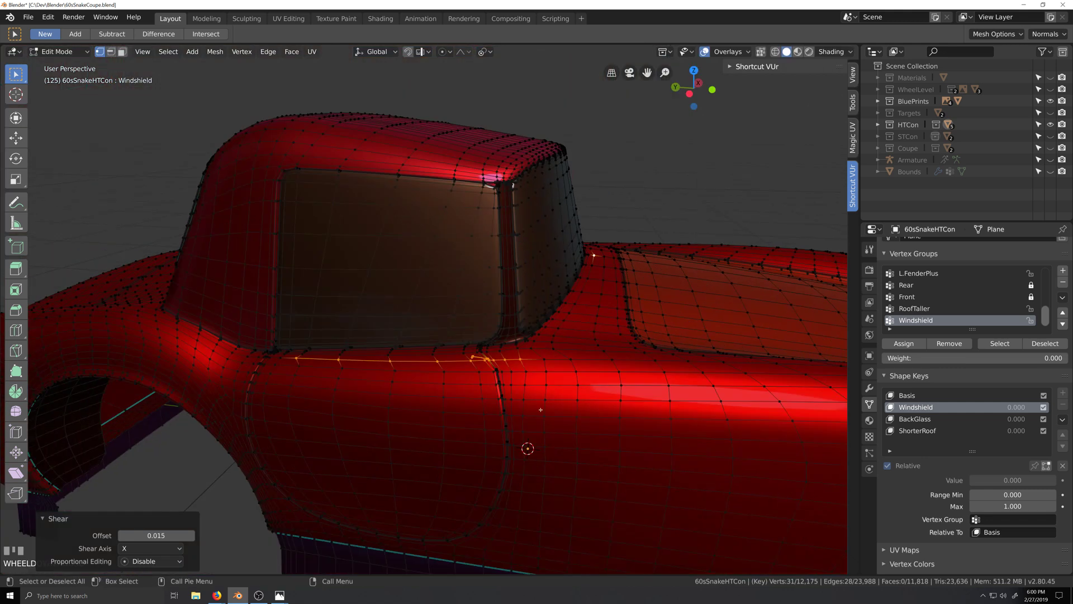
Preview the Windshield shape key in Object Mode by varying its value, ending at 0.000, and return to Edit Mode
key("grave")
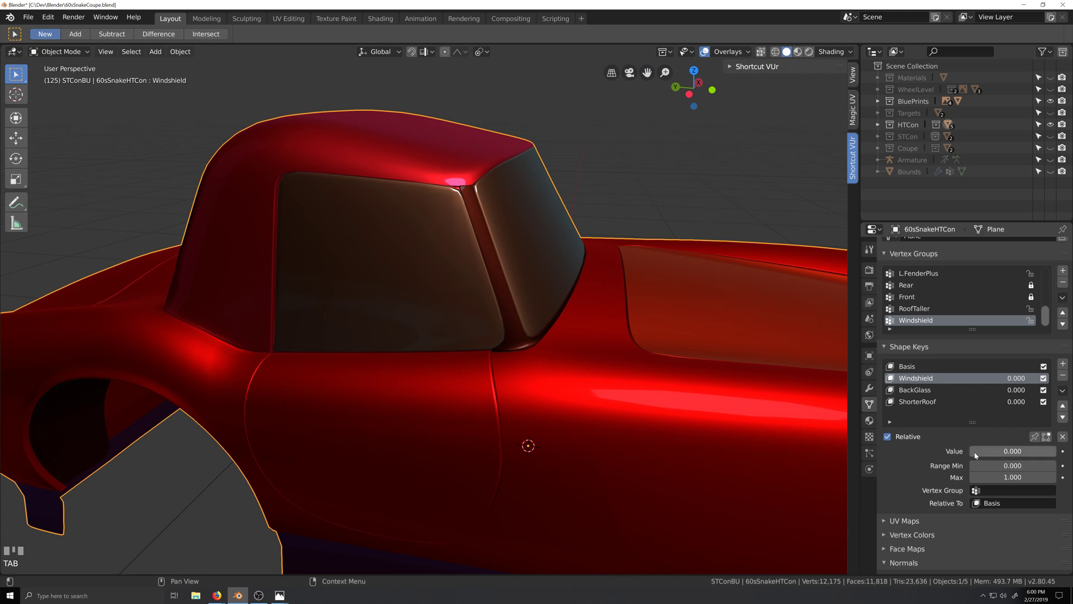
left_click_drag(1000, 451, 970, 451)
scroll(601, 419, "down", 3)
key("grave")
scroll(610, 424, "up", 2)
key("grave")
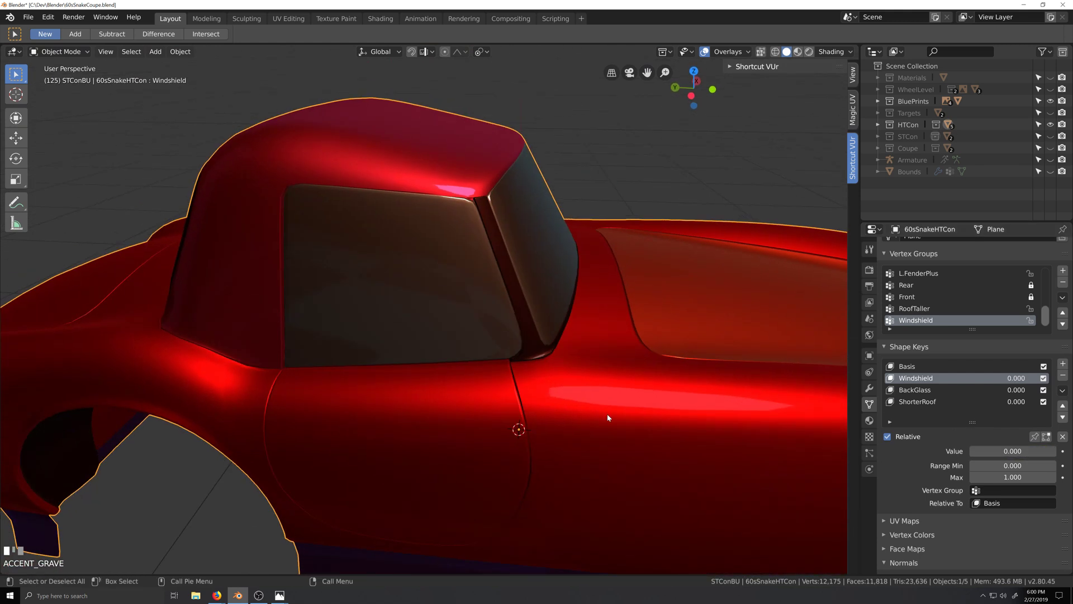
mouse_move(977, 452)
left_mouse_down()
mouse_move(1055, 451)
mouse_move(971, 451)
left_mouse_up()
scroll(485, 457, "up", 3)
key("shift+grave")
scroll(538, 400, "down", 2)
key("grave")
key("Tab")
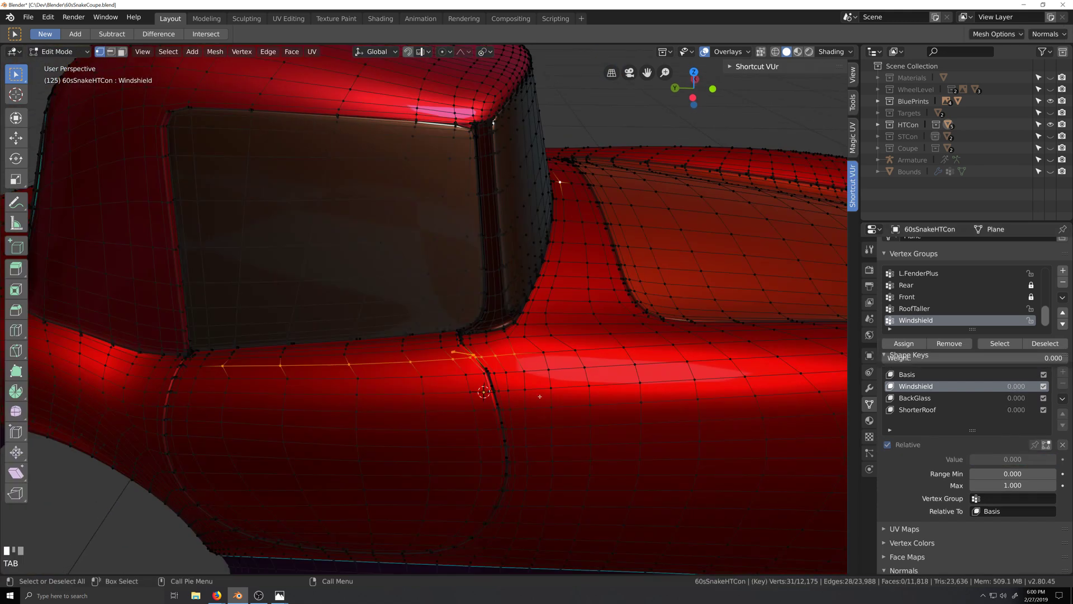
Examine the sheared row along the door top and the surrounding mesh near the windshield post from several angles
key("grave")
scroll(536, 387, "up", 2)
key("grave")
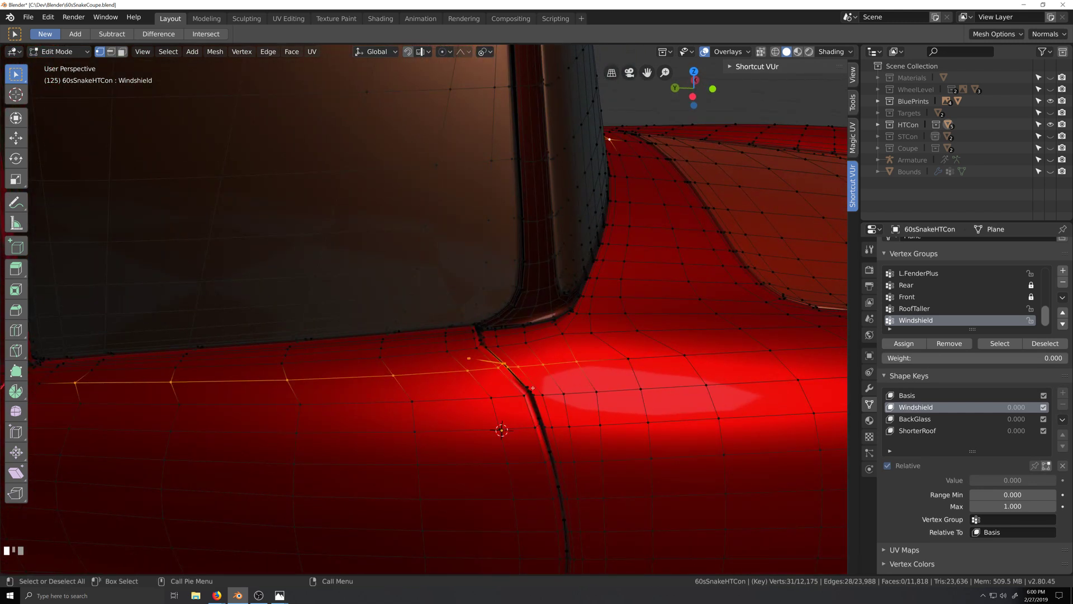
scroll(533, 387, "down", 4)
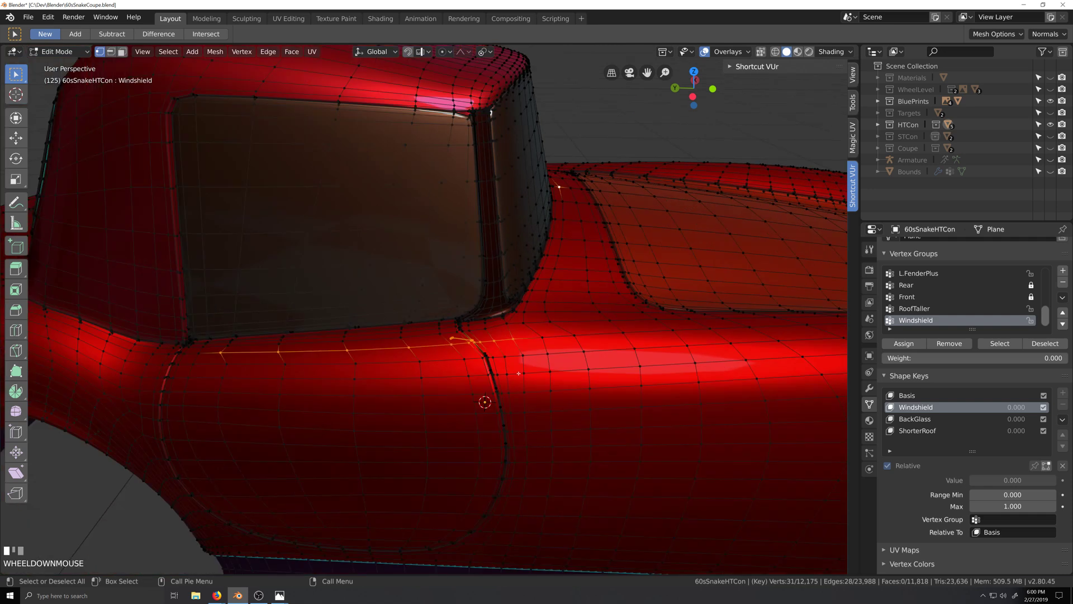
key("grave")
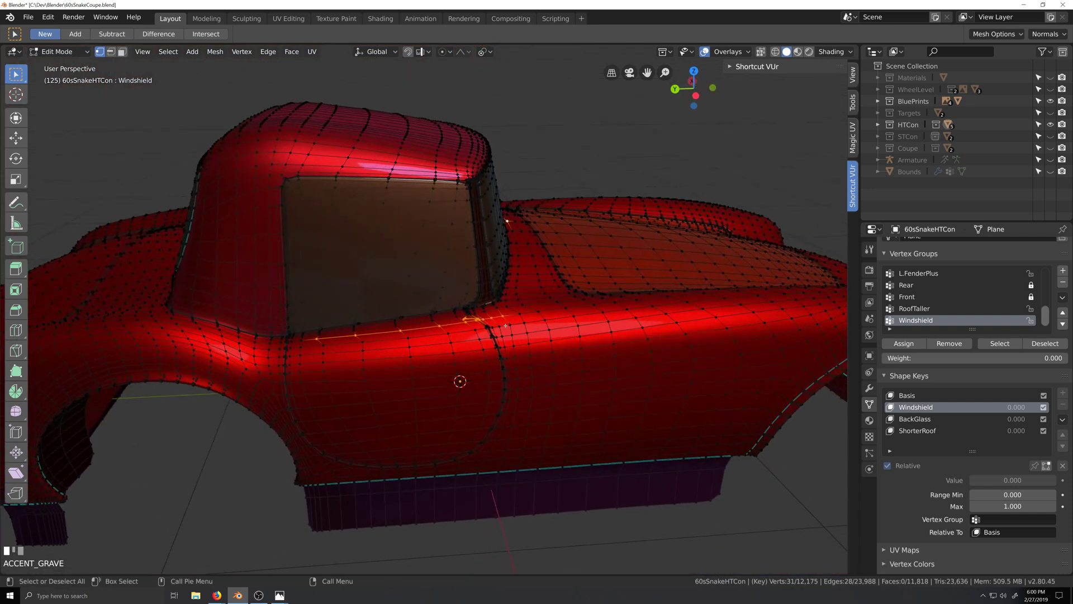
scroll(498, 324, "down", 1)
scroll(497, 324, "up", 1)
key("grave")
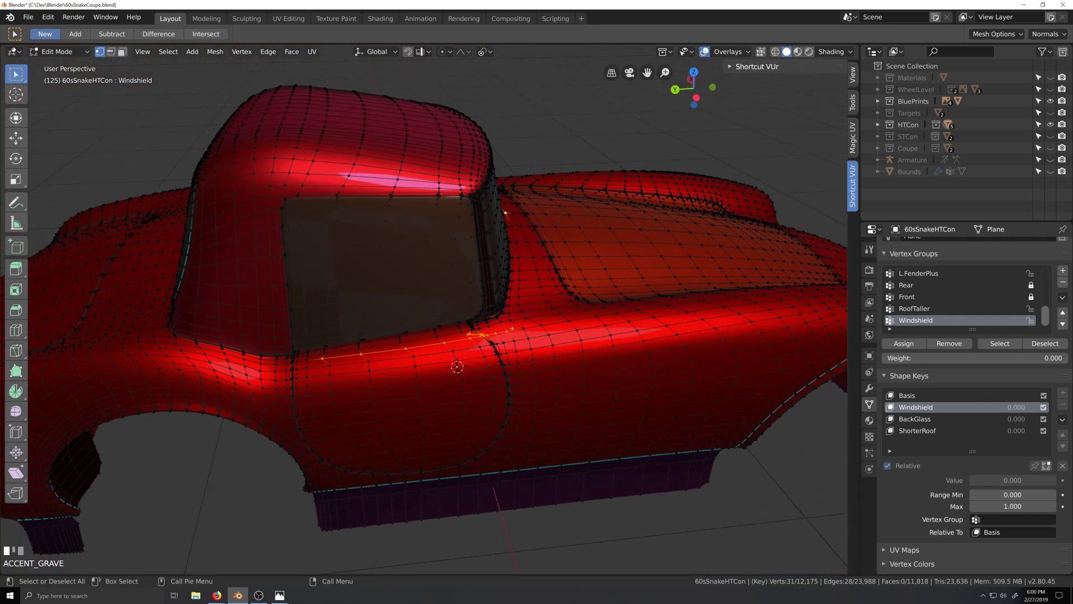
key("grave")
key("shift+grave")
scroll(467, 334, "up", 1)
key("grave")
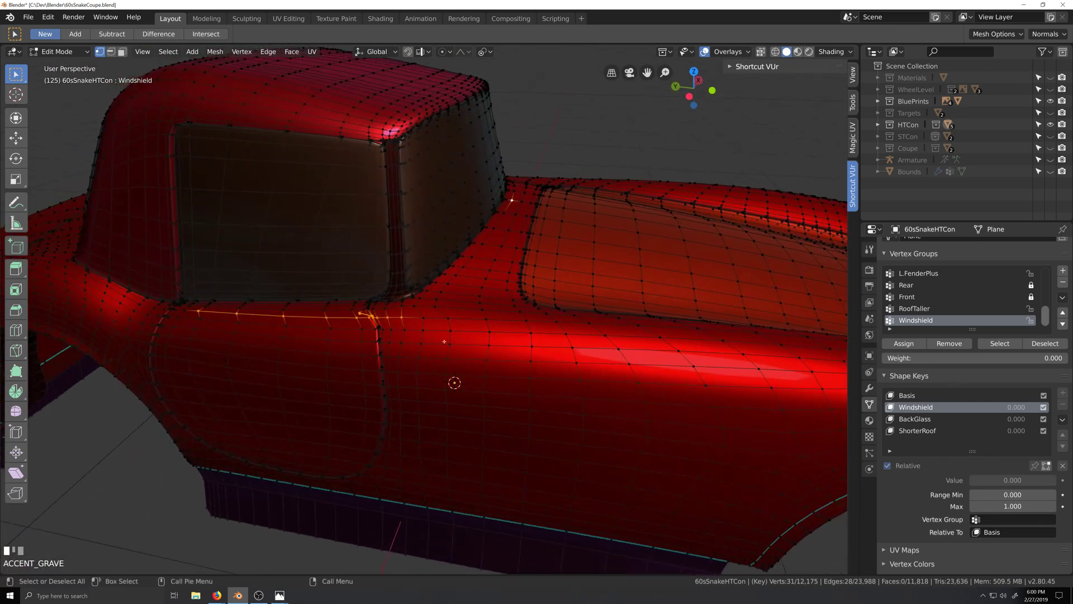
Check the sheared door-top vertices up close, switch to Object Mode and preview the Windshield shape key, ending at 0.000
scroll(467, 334, "up", 4)
key("grave")
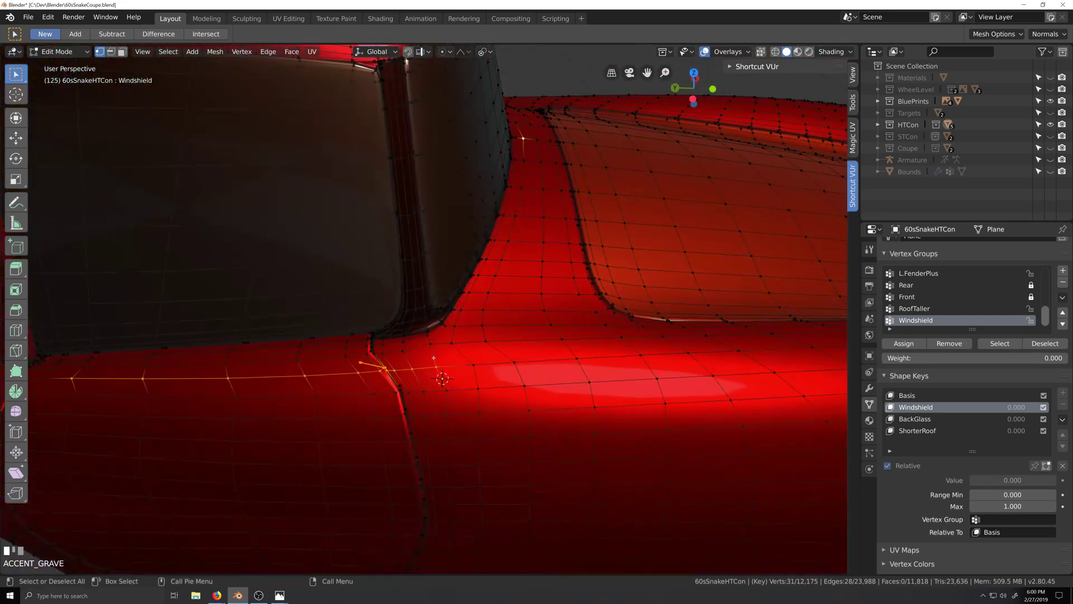
scroll(443, 384, "up", 1)
key("grave")
middle_click_drag(520, 354, 492, 378)
key("Tab")
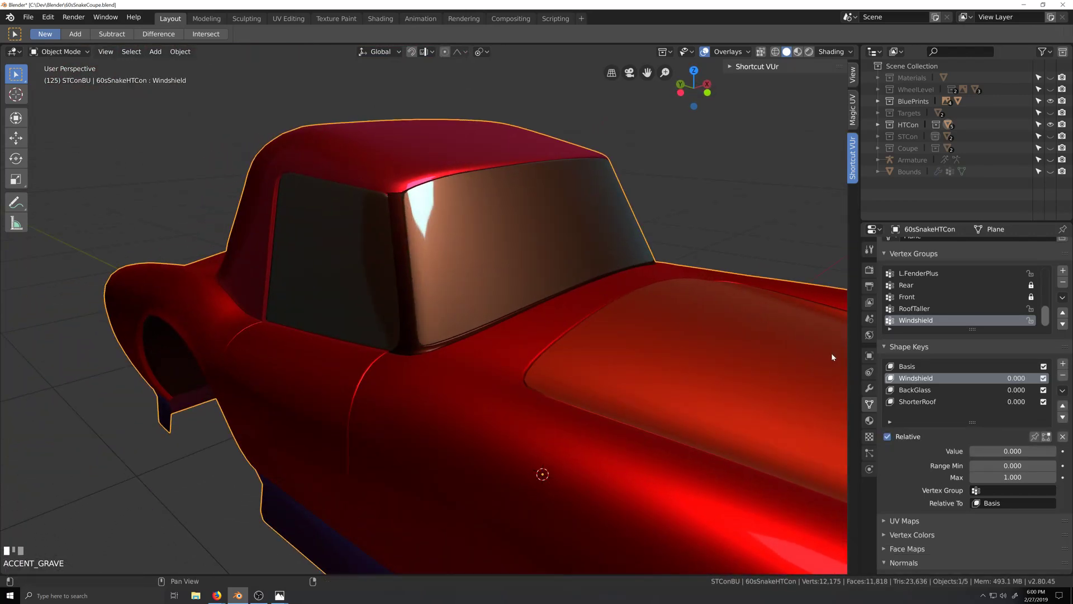
mouse_move(983, 451)
left_mouse_down()
mouse_move(1040, 451)
mouse_move(975, 451)
left_mouse_up()
Examine the windshield post, door top and cowl surfaces in Object Mode from several angles
scroll(492, 401, "down", 2)
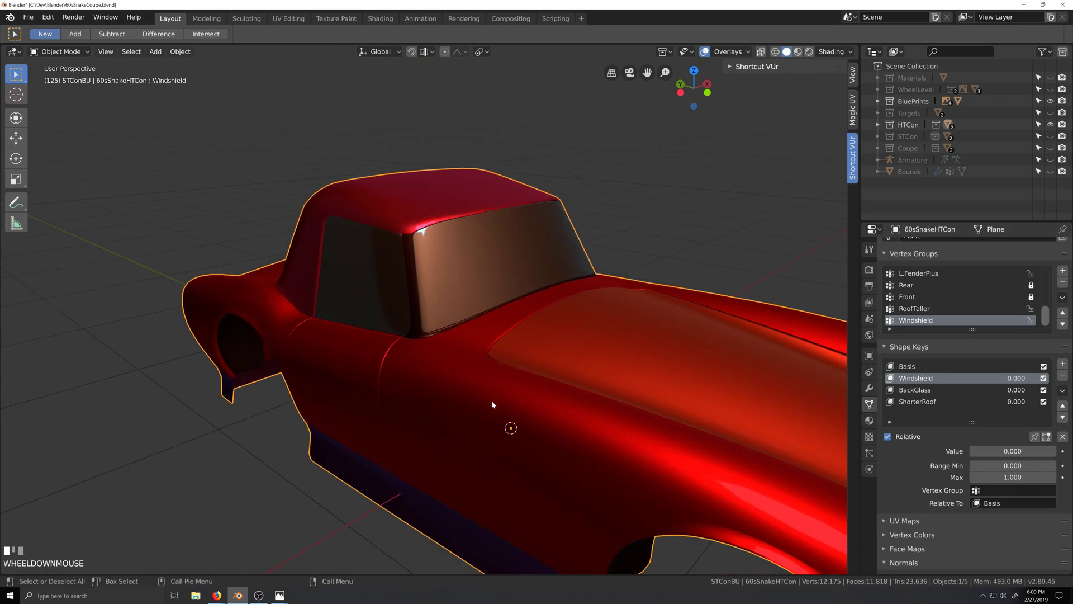
middle_click_drag(491, 401, 518, 391)
scroll(505, 396, "up", 2)
middle_click_drag(511, 397, 492, 416)
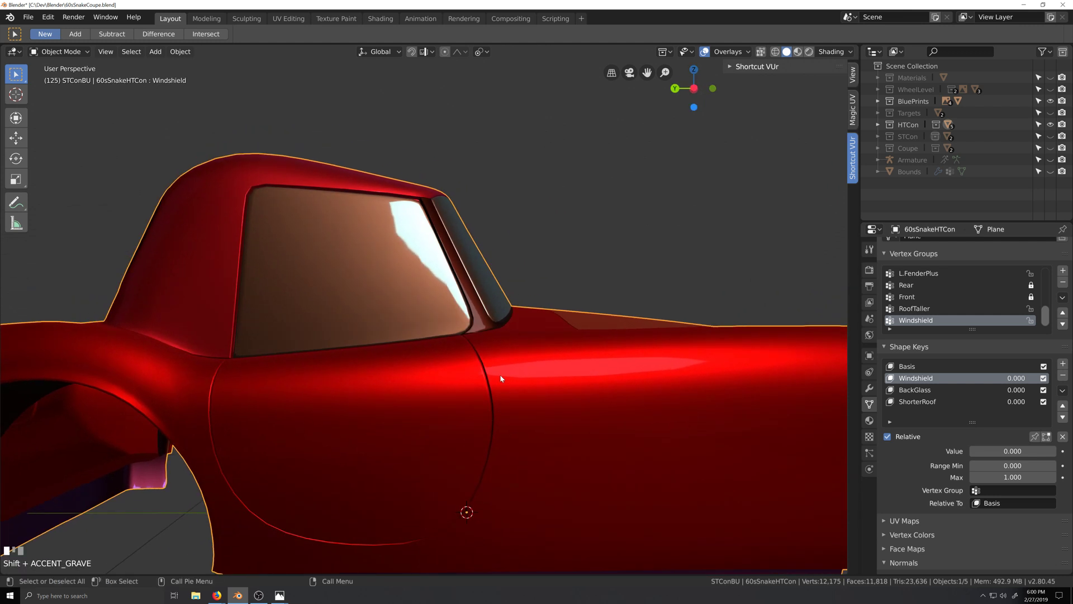
scroll(501, 376, "up", 1)
middle_click_drag(501, 374, 500, 377)
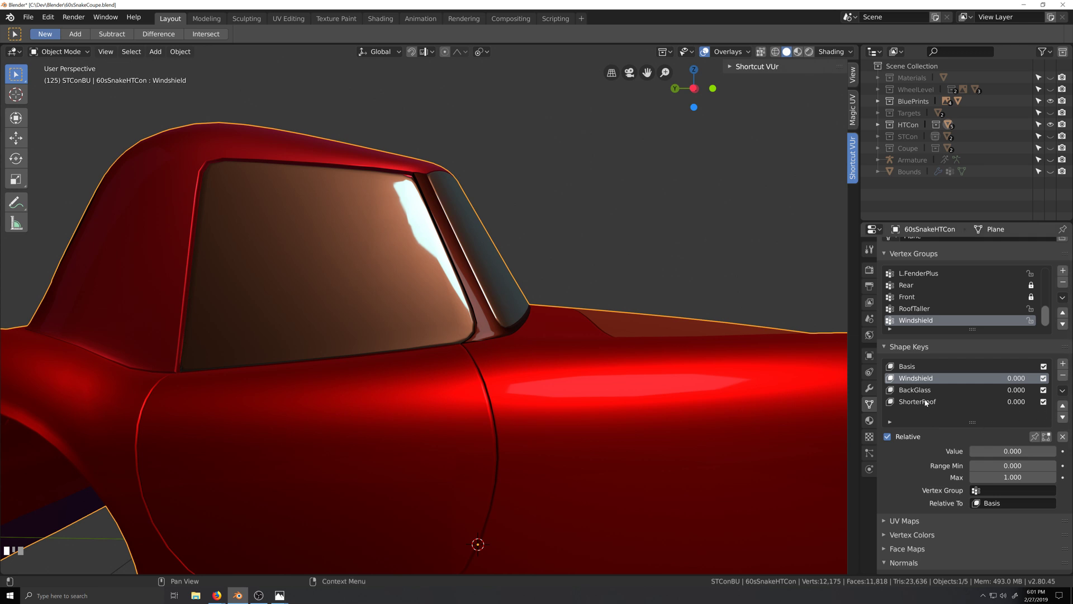
scroll(580, 373, "down", 2)
key("grave")
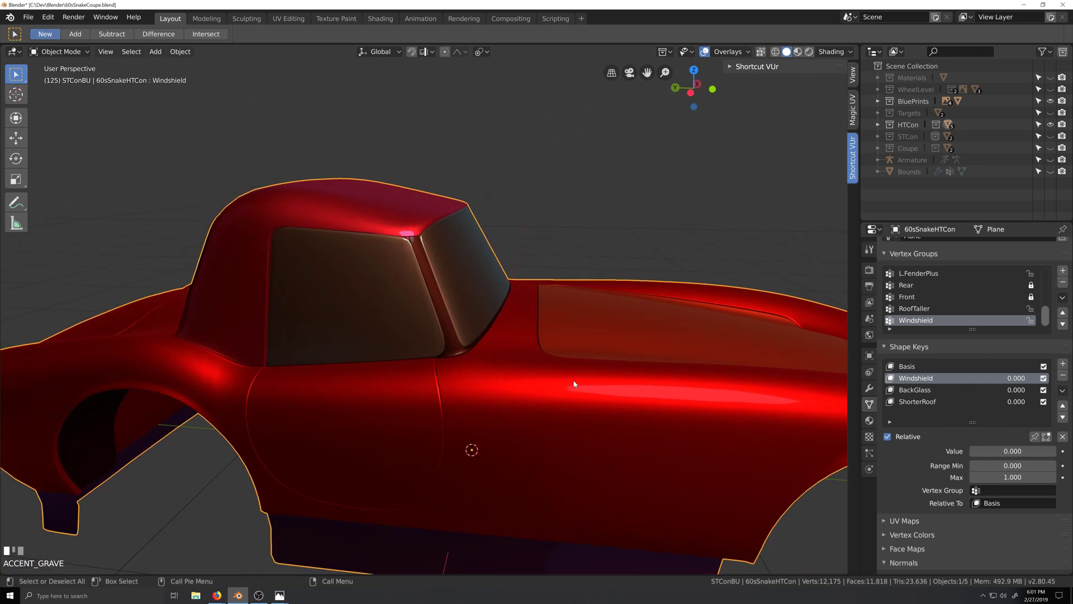
Delete the Windshield shape key, create a new shape key named Windshield in its place, and enter Edit Mode
left_click(1063, 376)
left_click(919, 401)
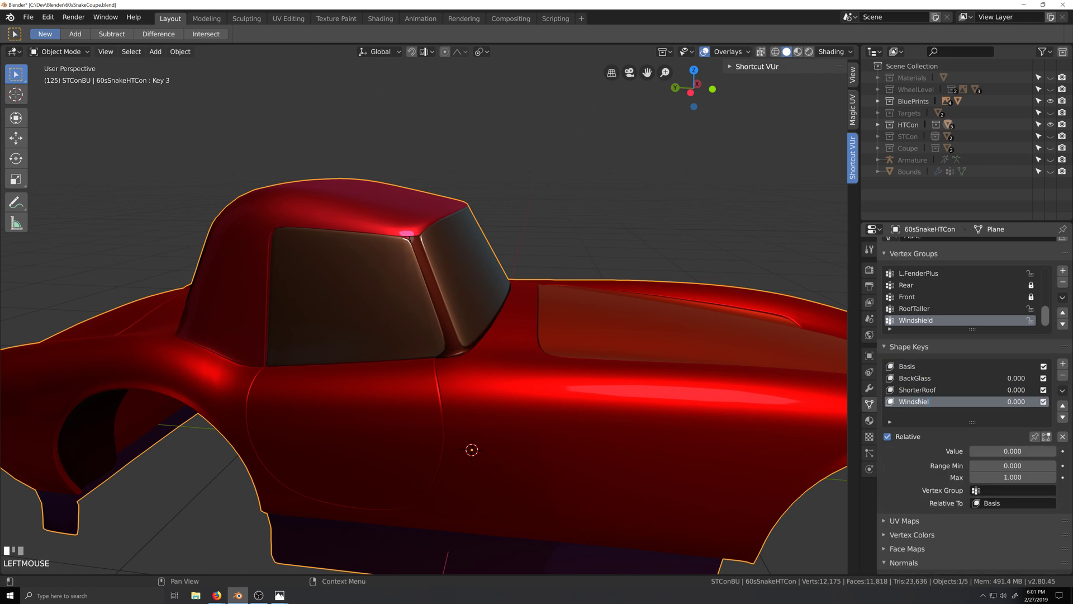
key("Return")
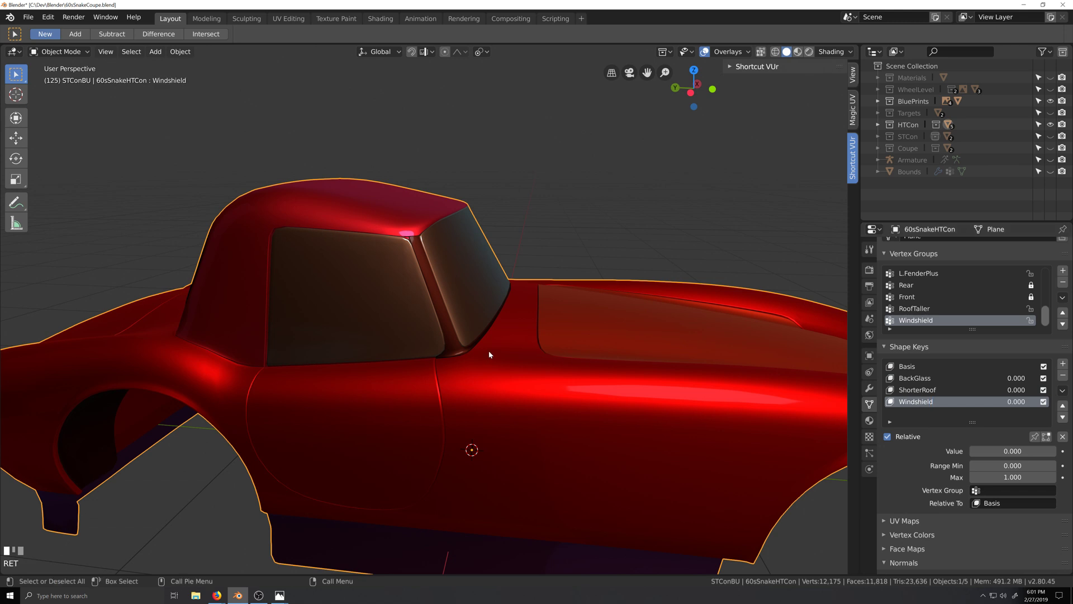
key("Tab")
In the left side view, replace the selection with the vertical loop through the door glass and the loop along the windows' lower edge
scroll(460, 350, "up", 5)
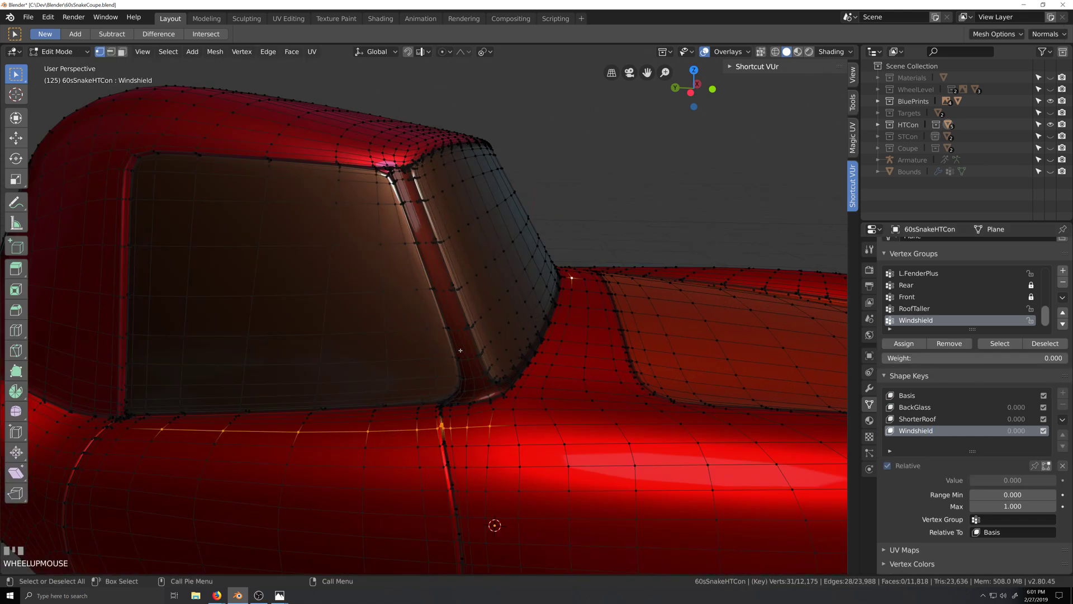
key("ctrl+KP_3")
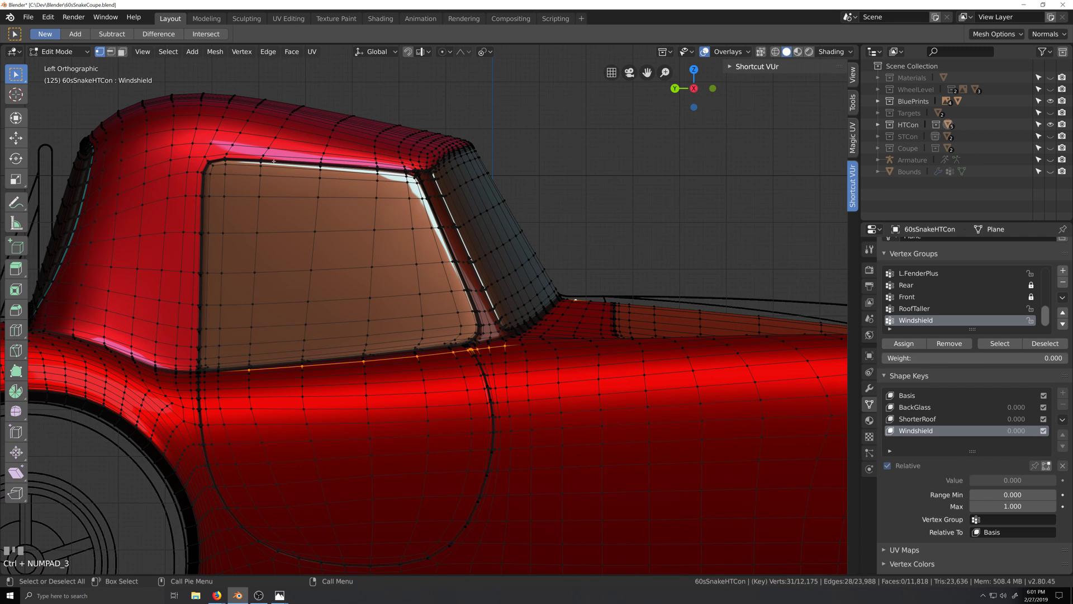
left_click(242, 132, "alt")
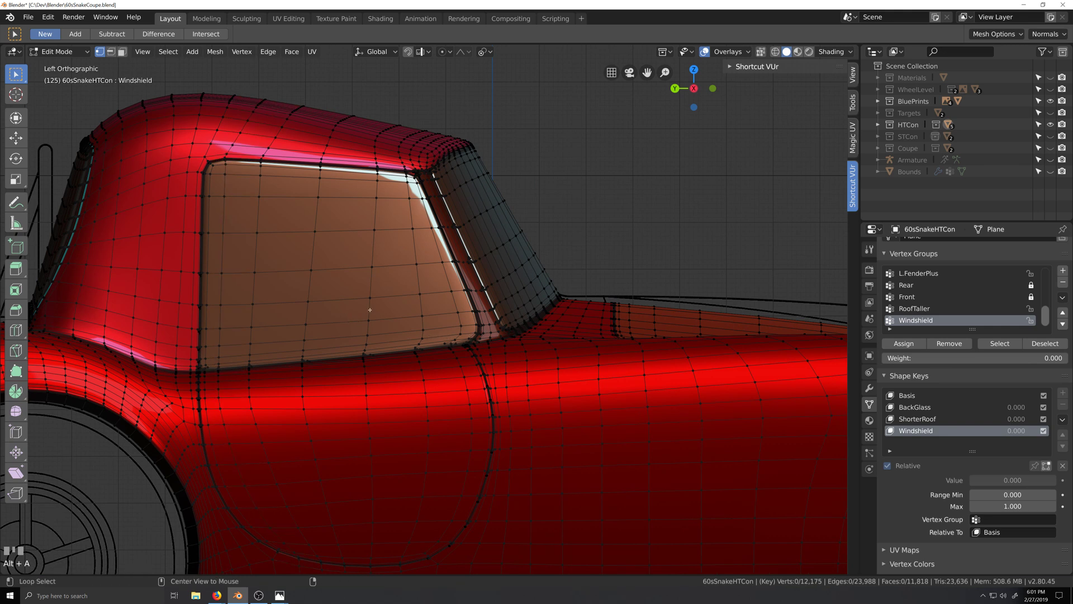
left_click(369, 327, "alt")
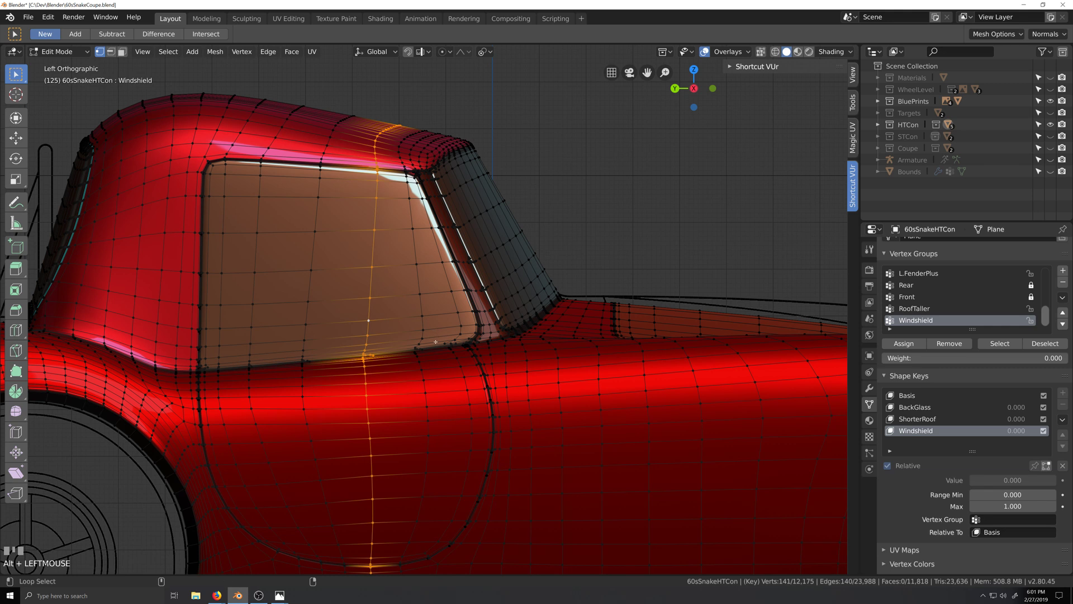
left_click(435, 342, "alt+shift")
left_click(436, 342, "alt+shift")
left_click(438, 335, "alt+shift")
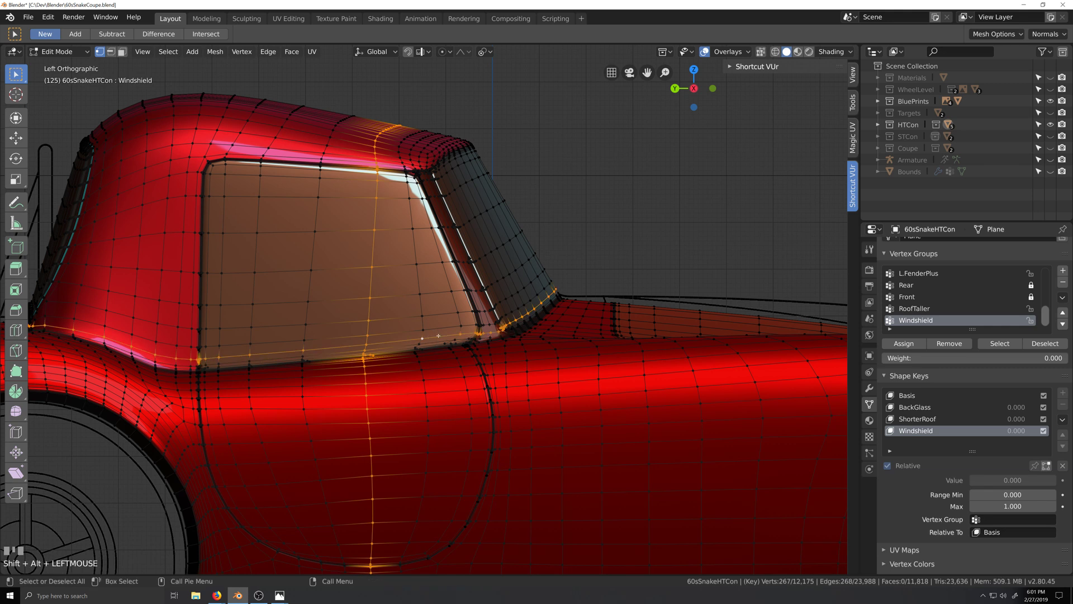
Try to cover the hardtop and its windows by repeatedly growing the selection from the two loops
key("ctrl+KP_Add")
key("ctrl+KP_Add")
key("ctrl+KP_Add")
key("ctrl+KP_Add")
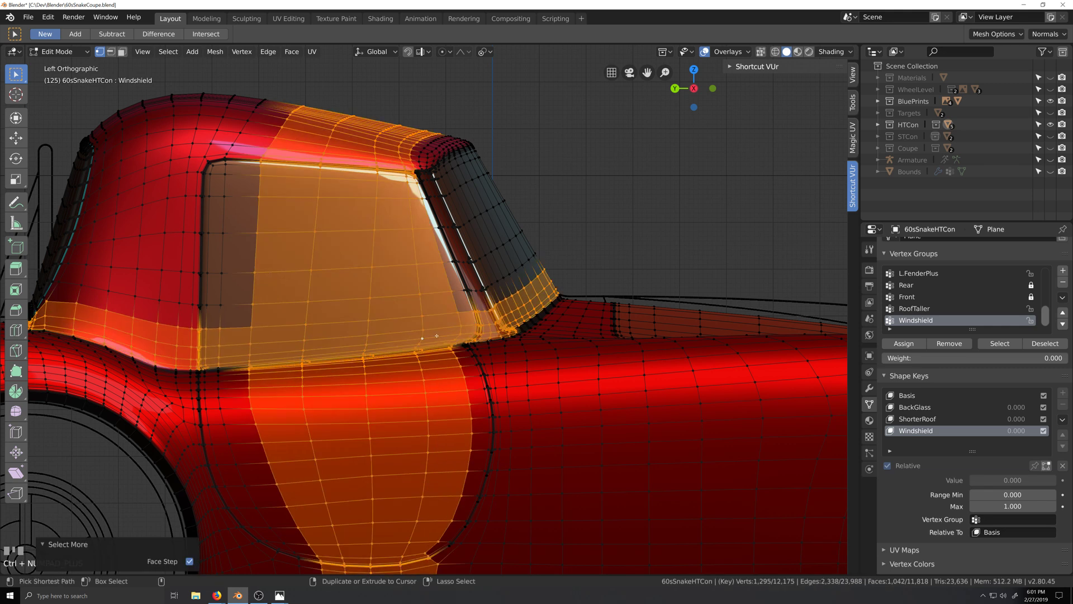
key("ctrl+KP_Add")
key("ctrl+KP_Add")
key("ctrl+KP_Add")
key("ctrl+KP_Add")
key("ctrl+KP_Add")
key("ctrl+KP_Add")
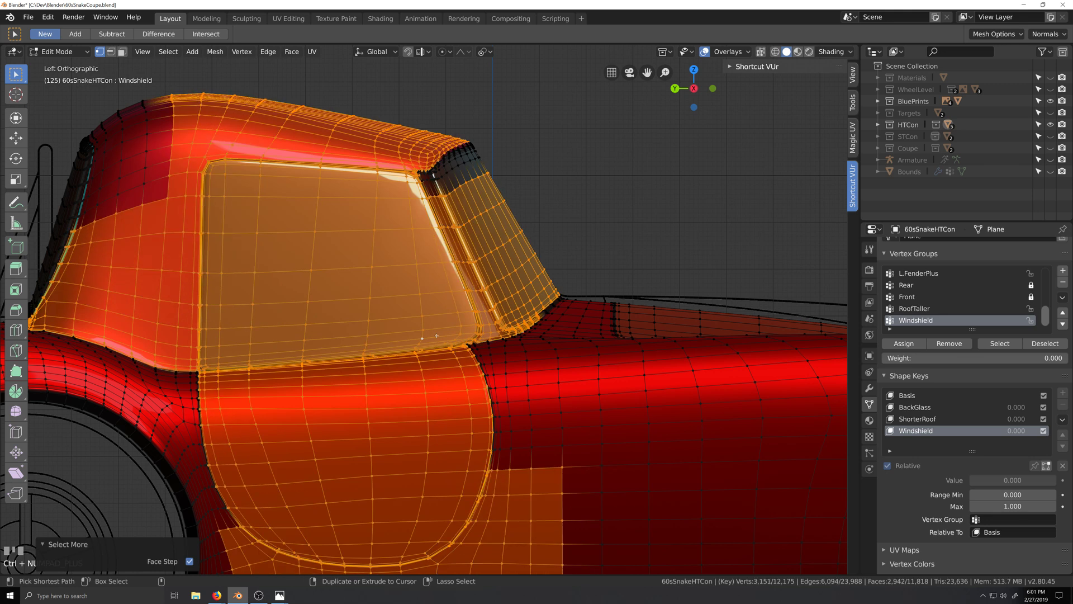
key("ctrl+KP_Add")
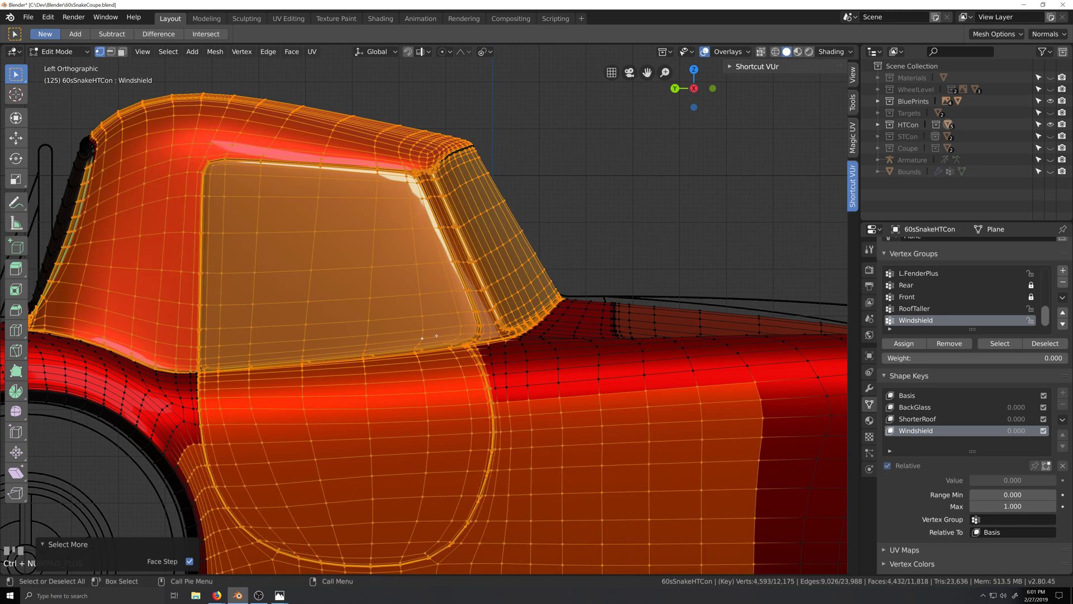
scroll(243, 338, "down", 1)
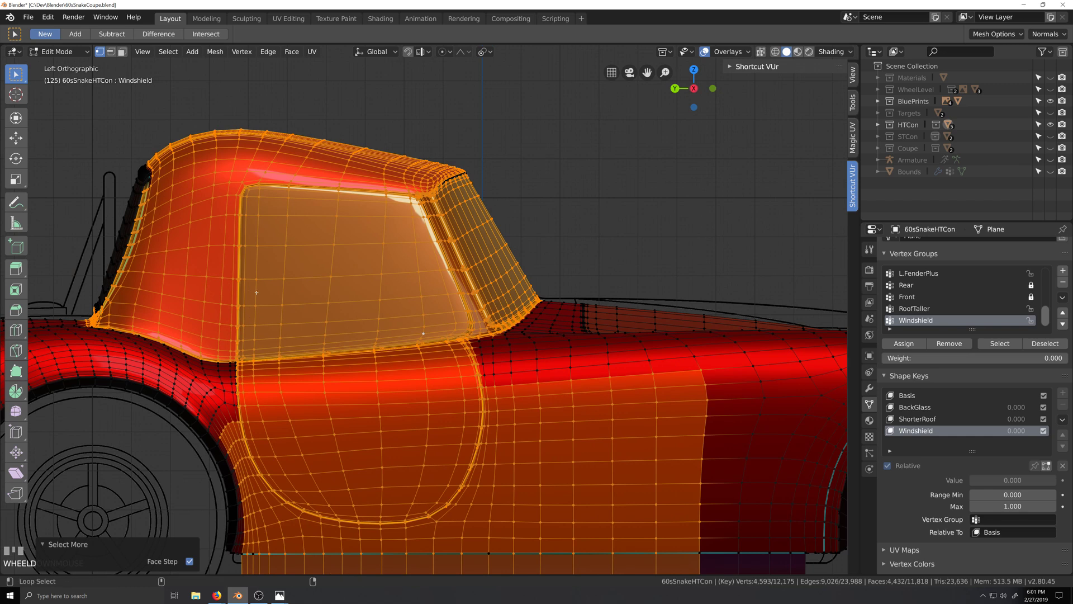
middle_click_drag(257, 291, 506, 296)
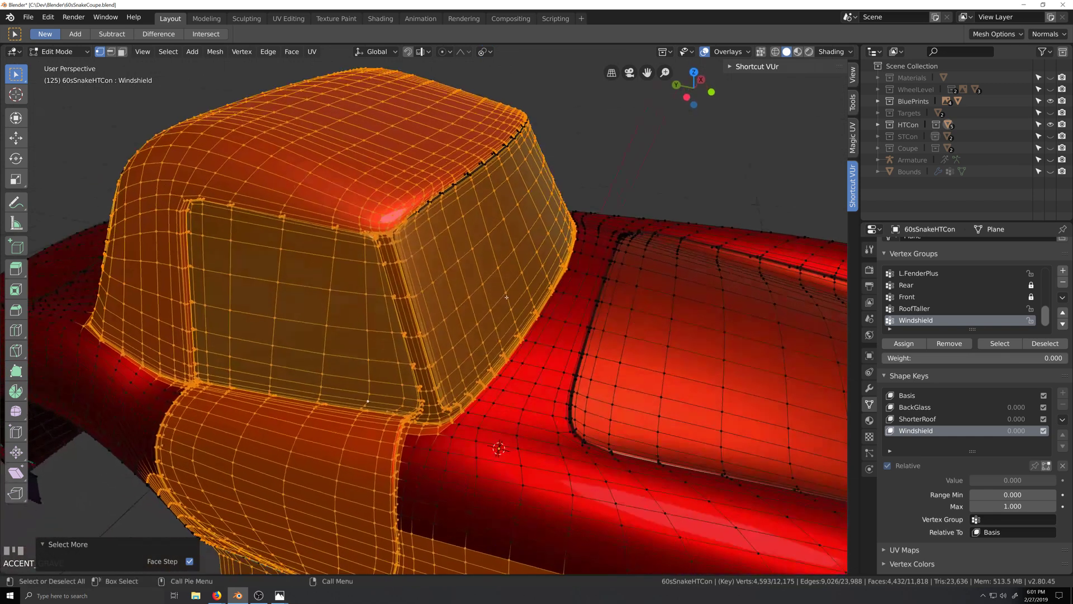
Undo the selection growth back to the two loops
key("ctrl+z")
key("ctrl+z")
key("ctrl+z")
key("ctrl+z")
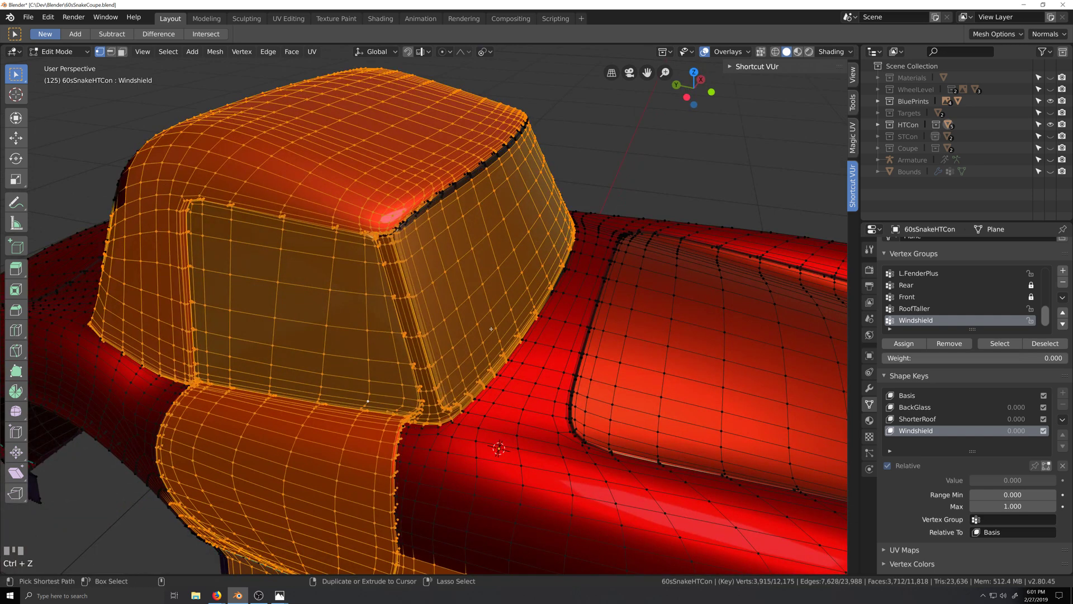
key("ctrl+z")
key("ctrl+z")
Select the edge loop around the base of the hardtop where it meets the body and hide it
key("ctrl+grave")
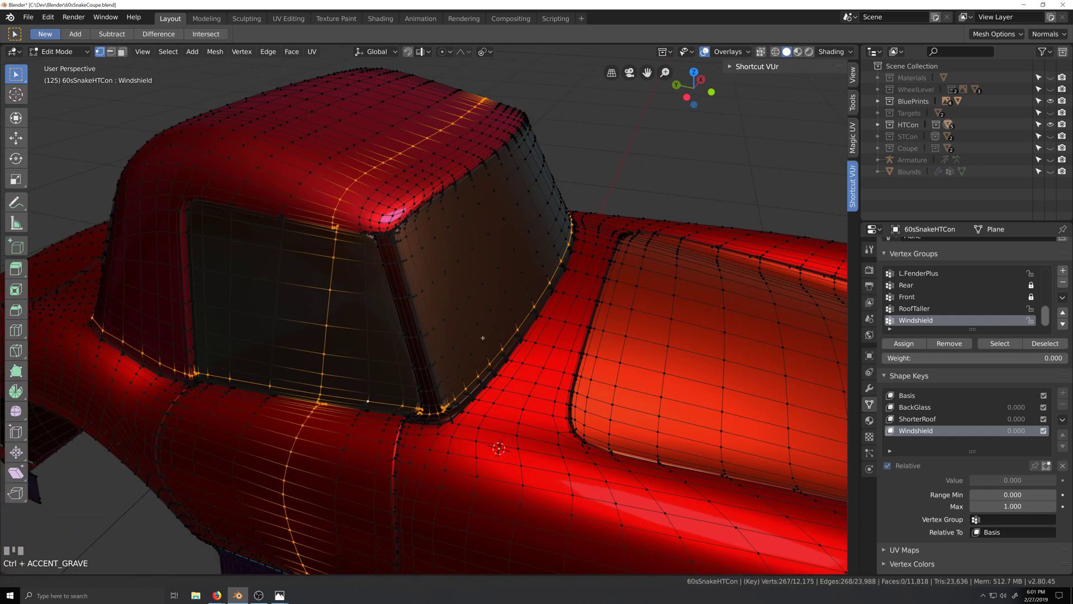
key("grave")
scroll(505, 336, "up", 2)
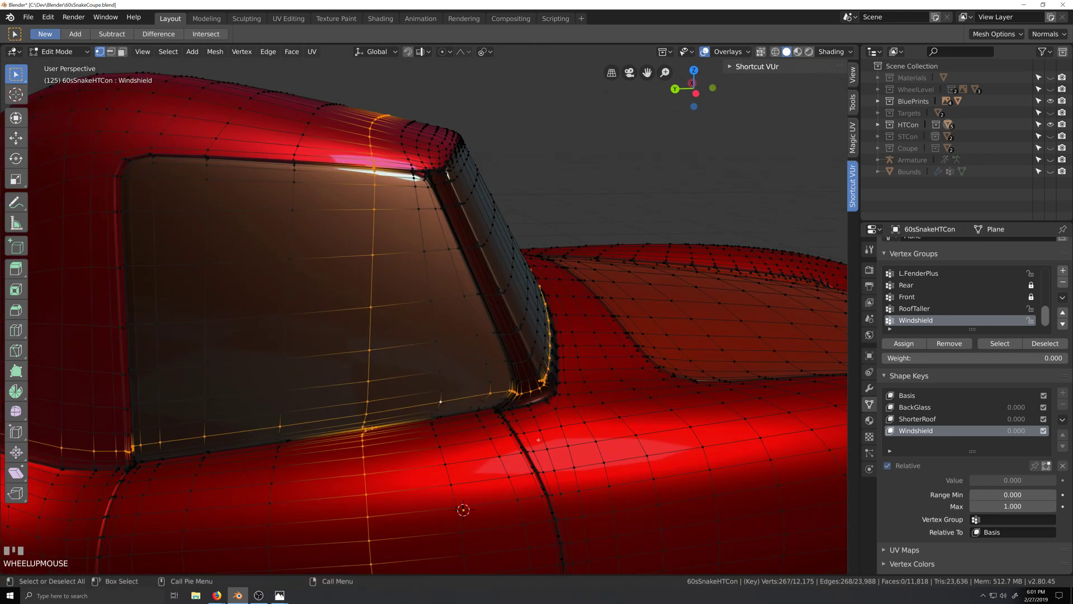
key("grave")
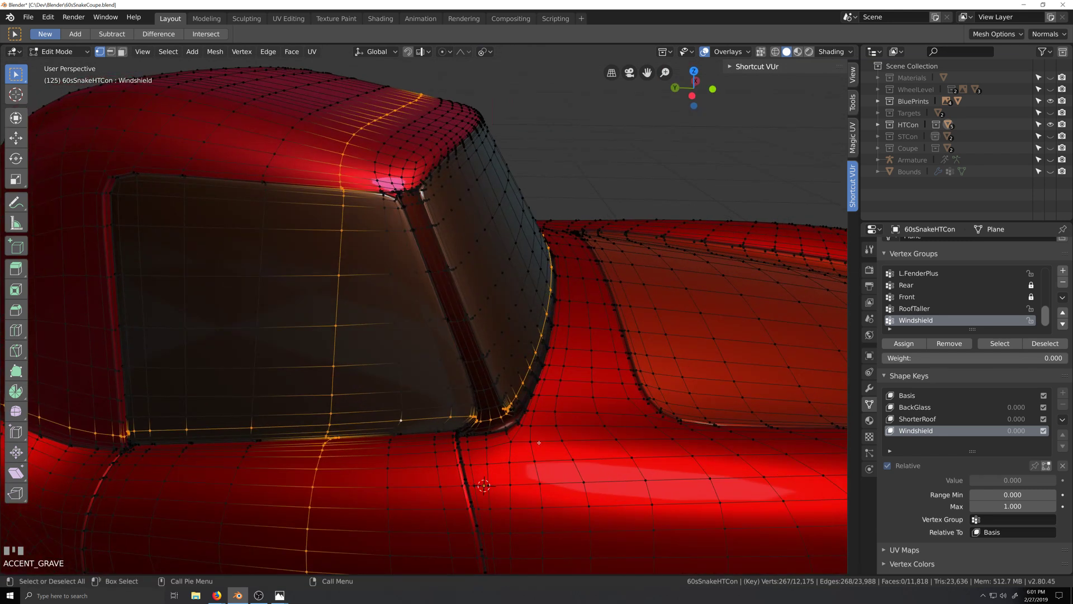
left_click(485, 436, "alt")
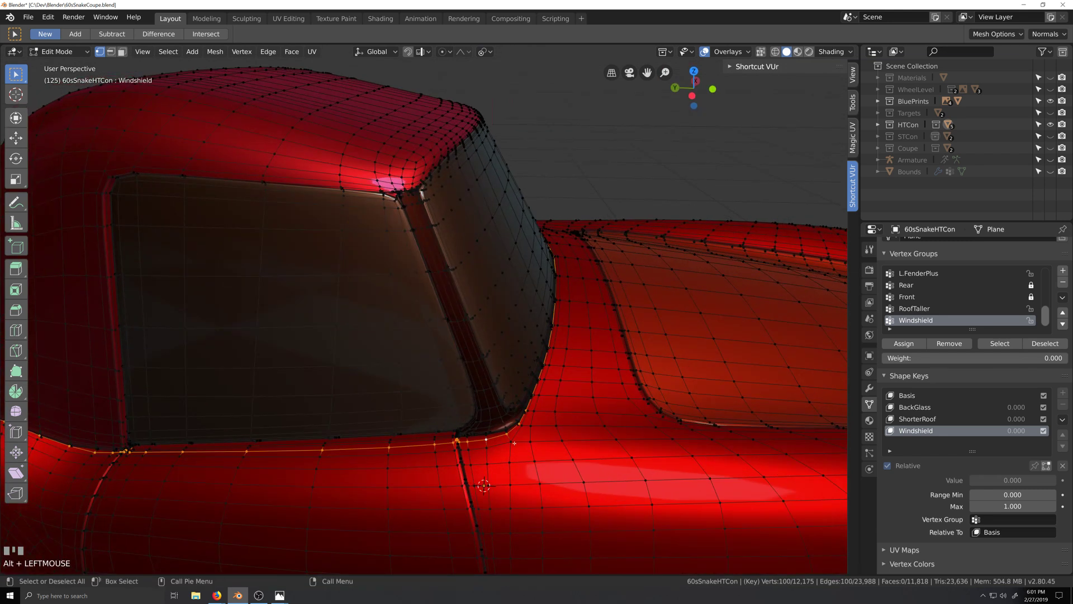
scroll(513, 443, "down", 2)
key("k")
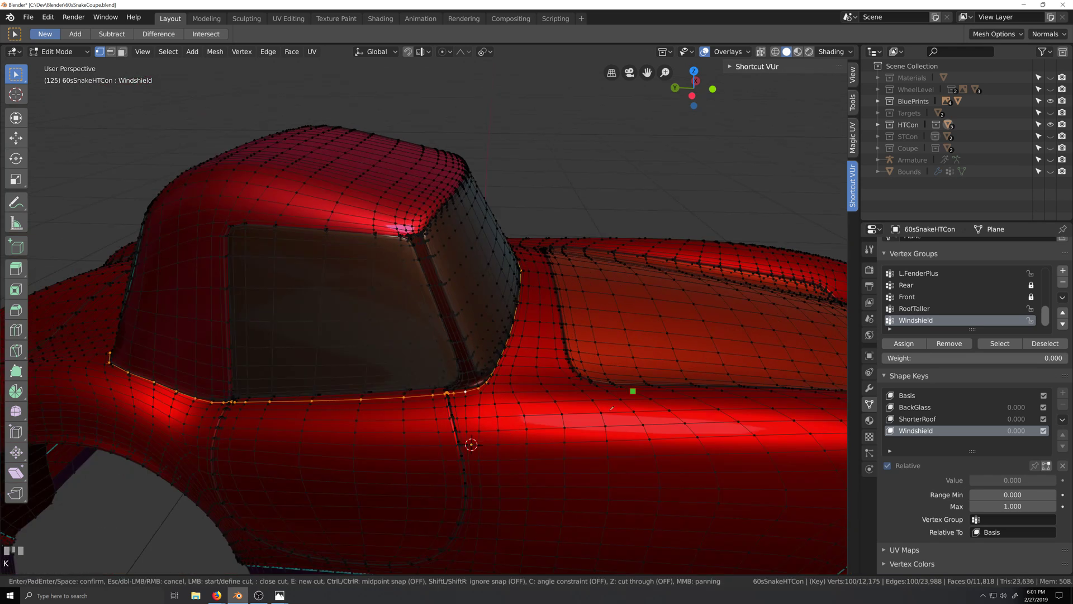
right_click(437, 373)
key("h")
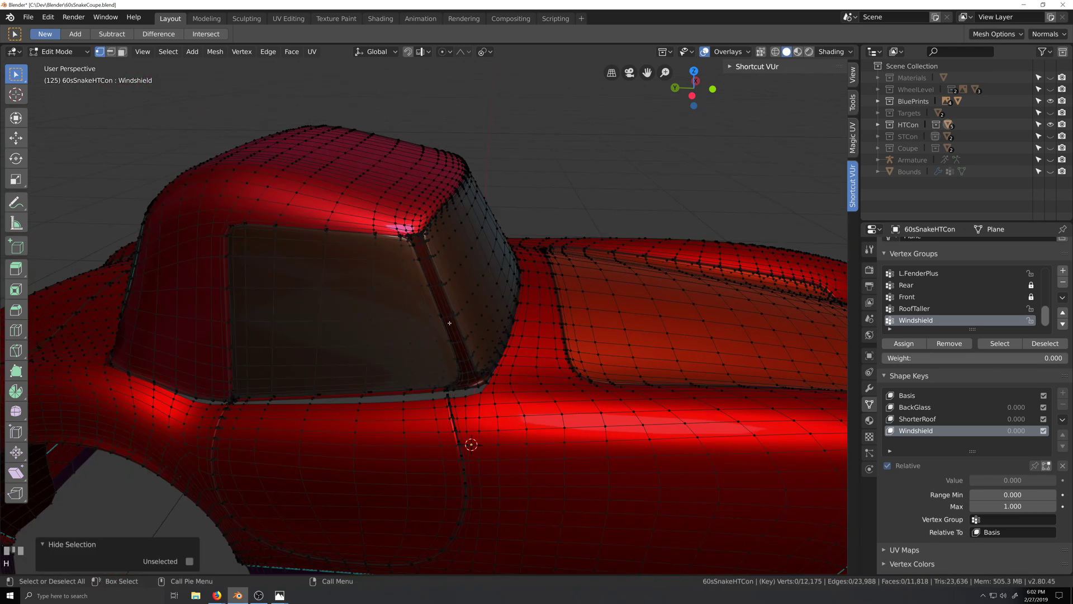
Select all linked vertices of the isolated hardtop and windows, and reveal the hidden base loop as part of the selection
key("l")
middle_click_drag(420, 361, 424, 357)
key("grave")
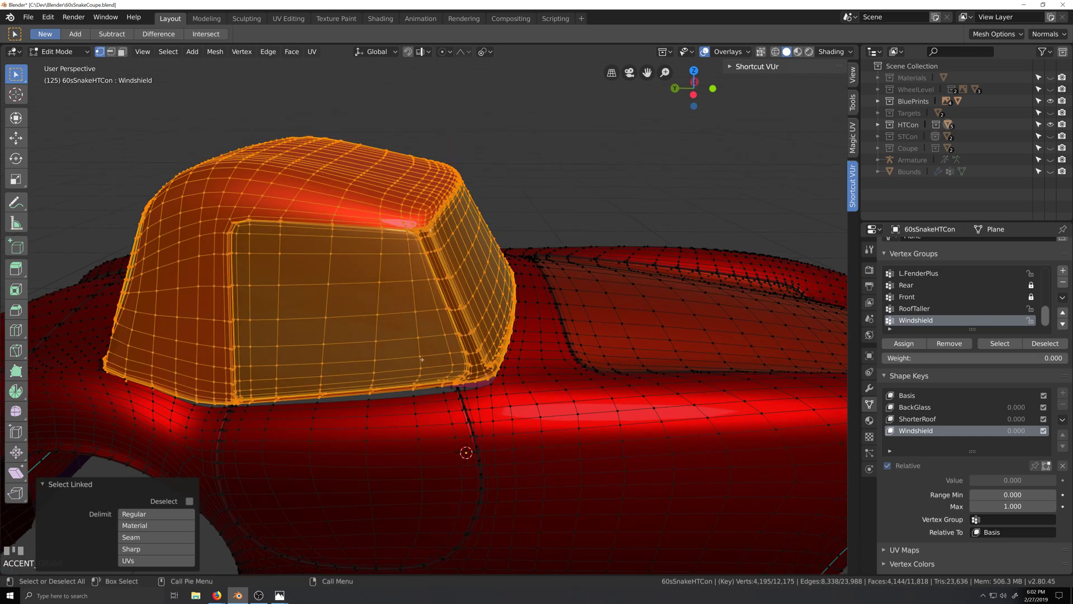
key("alt+h")
key("ctrl+KP_Decimal")
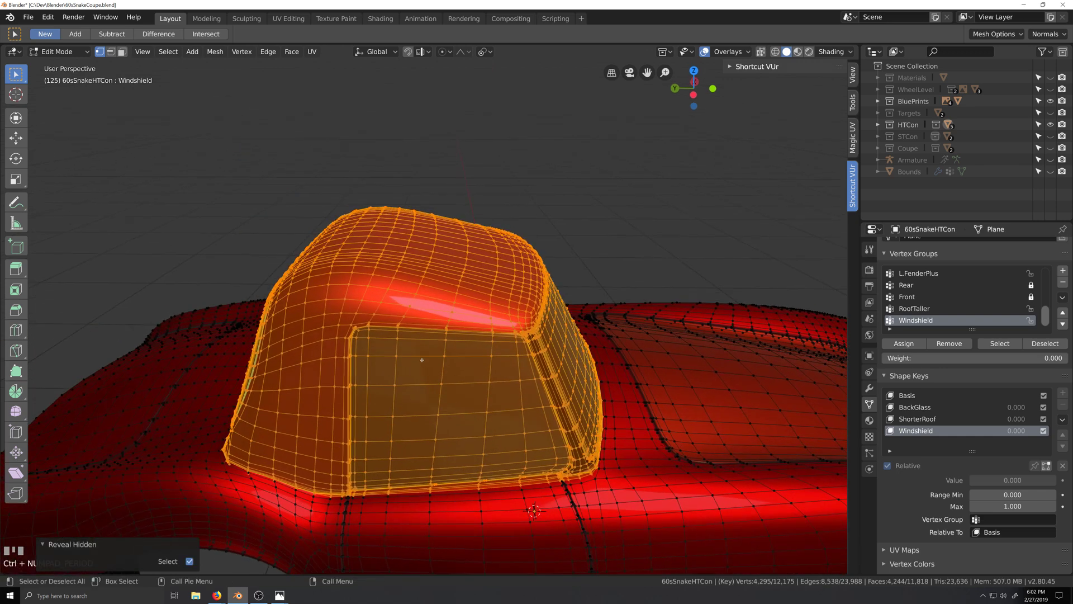
key("grave")
middle_click_drag(422, 359, 401, 336)
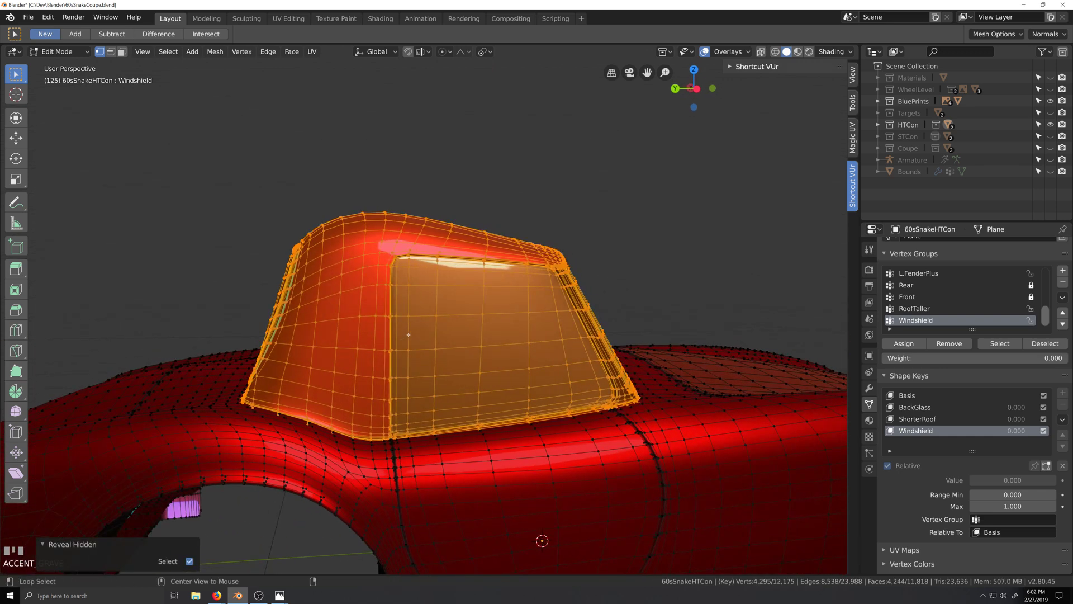
left_click(413, 343, "alt")
key("ctrl+z")
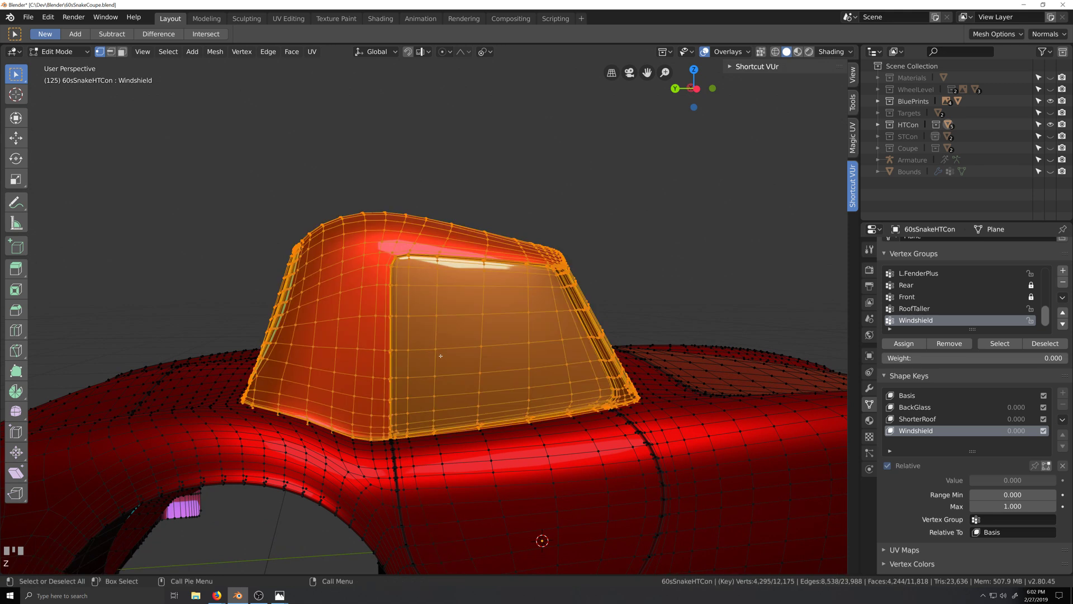
Turn on X-ray in the left side view and circle-deselect the rear part of the roof and side panels
key("ctrl+KP_3")
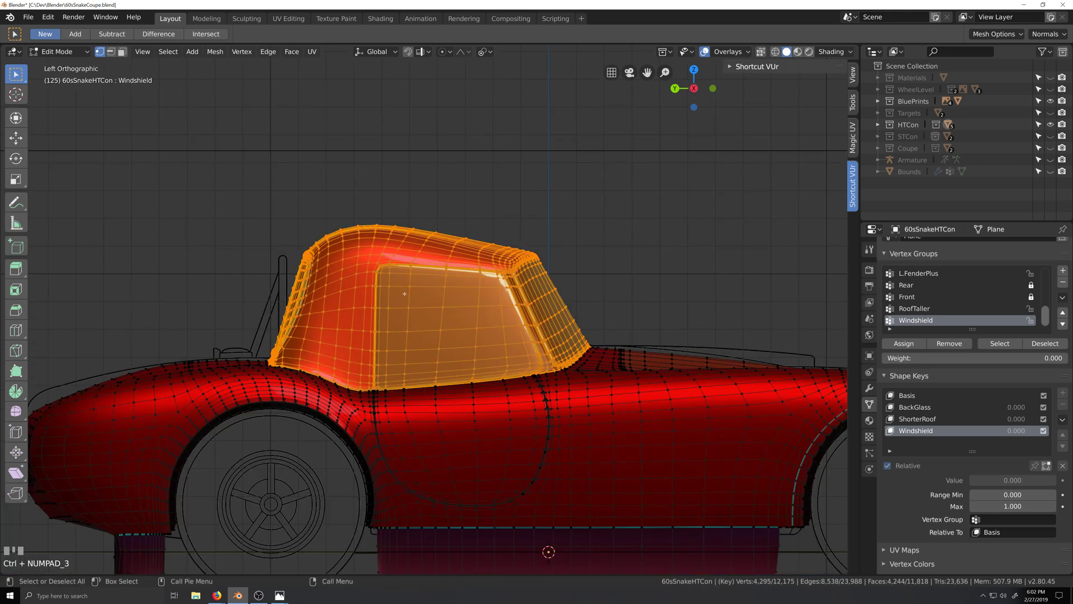
key("alt+z")
key("c")
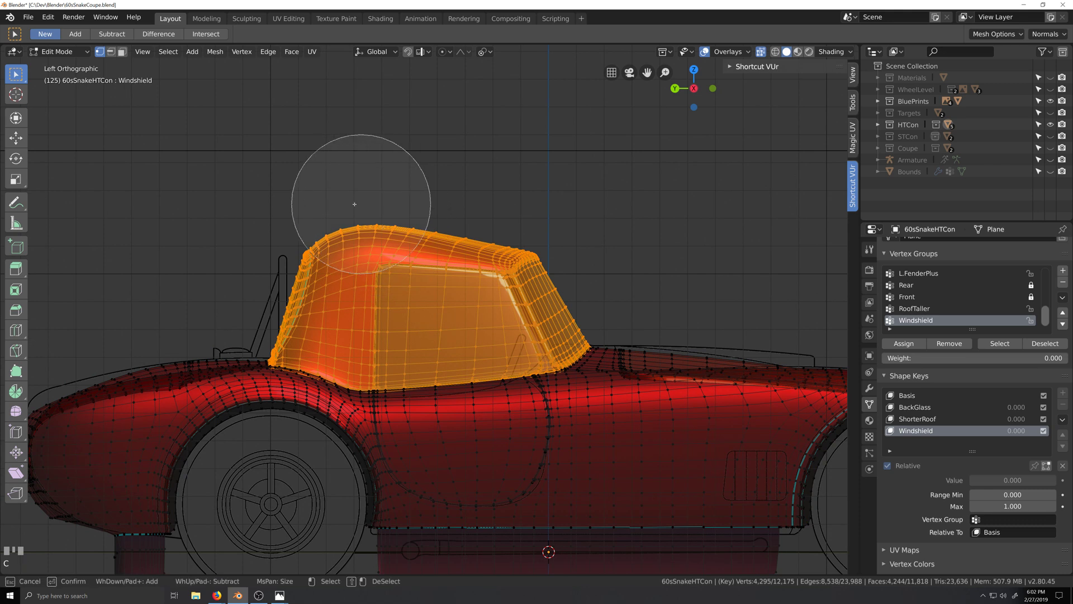
mouse_move(350, 196)
left_mouse_down("shift")
mouse_move(313, 240)
mouse_move(314, 380)
mouse_move(282, 383)
mouse_move(336, 252)
left_mouse_up("shift")
right_click(324, 240)
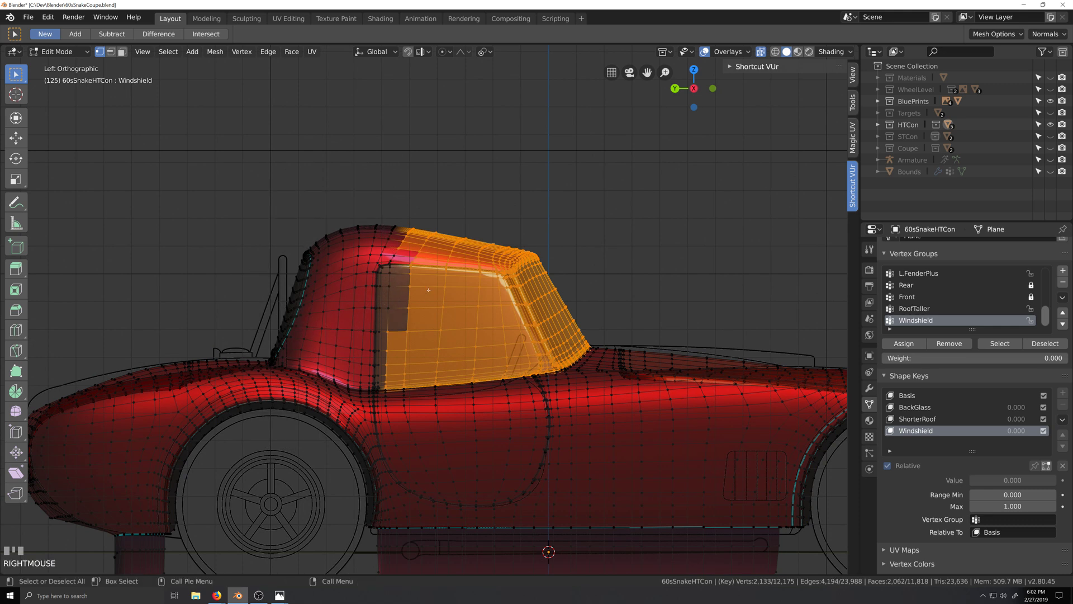
Circle-select the missed vertices at the upper rear of the door glass to complete the front selection of the hardtop
key("c")
left_click(453, 288, "shift")
left_click(452, 288)
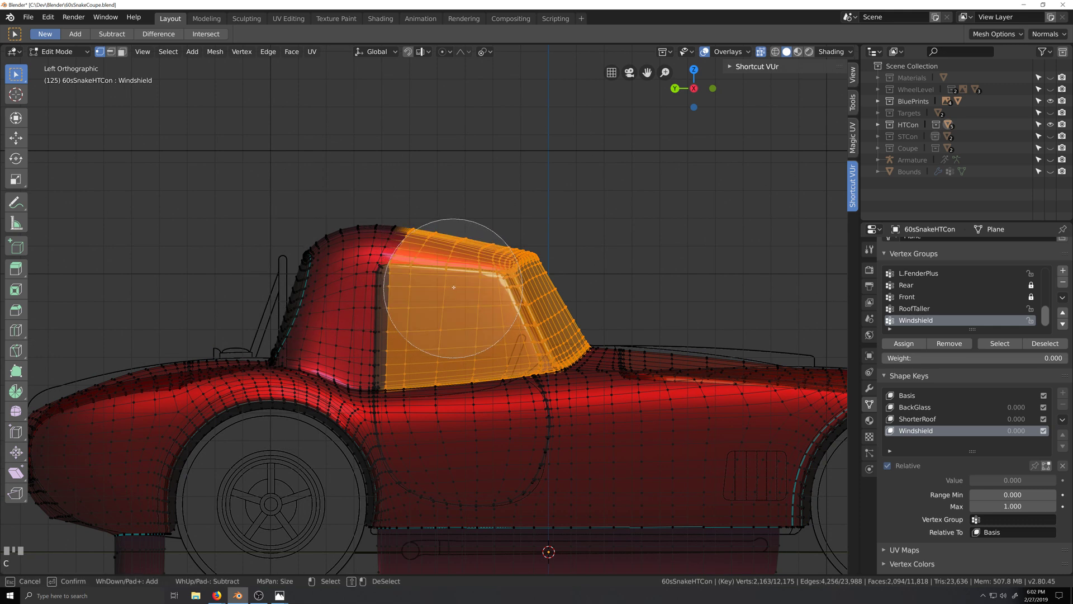
right_click(454, 298)
scroll(601, 425, "up", 2)
key("shift+grave")
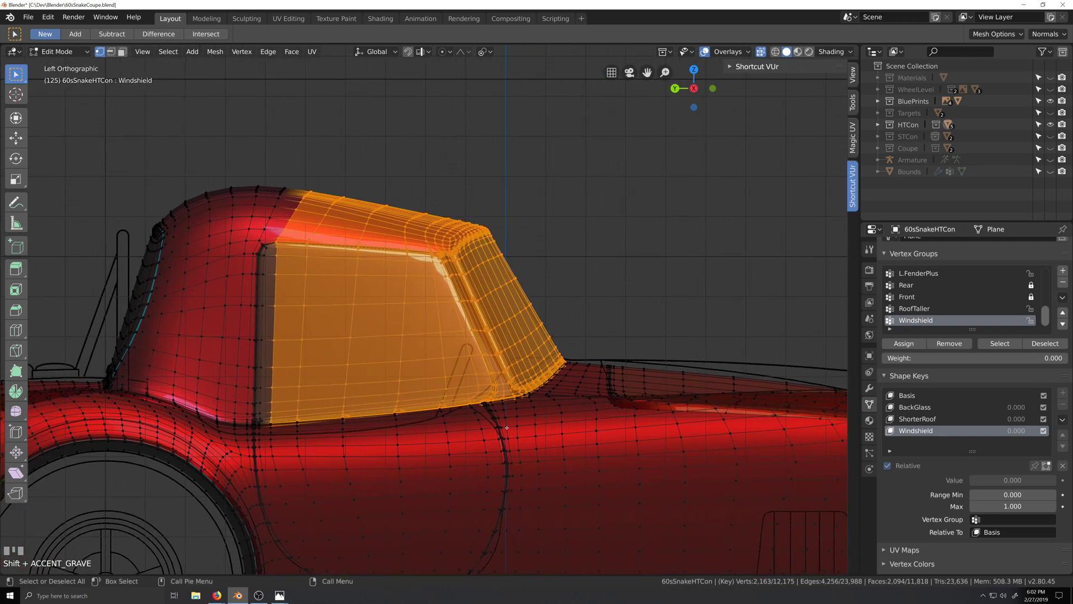
scroll(507, 427, "up", 2)
key("grave")
scroll(526, 489, "down", 2)
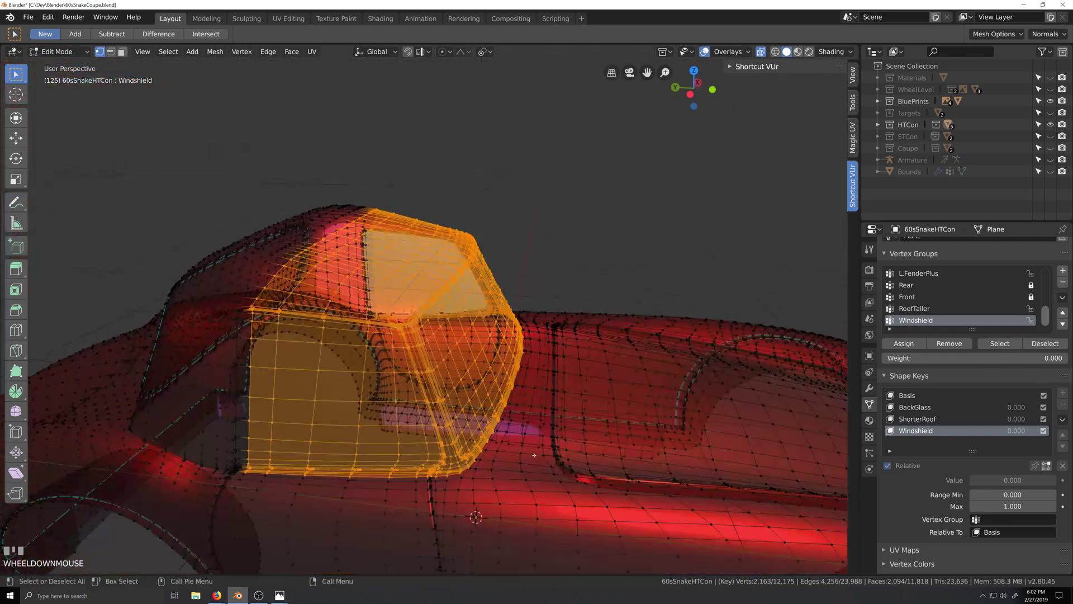
Make the vertex at the lower front corner of the door glass the active pivot and try shearing the selection in left side view
key("shift+grave")
scroll(519, 452, "up", 3)
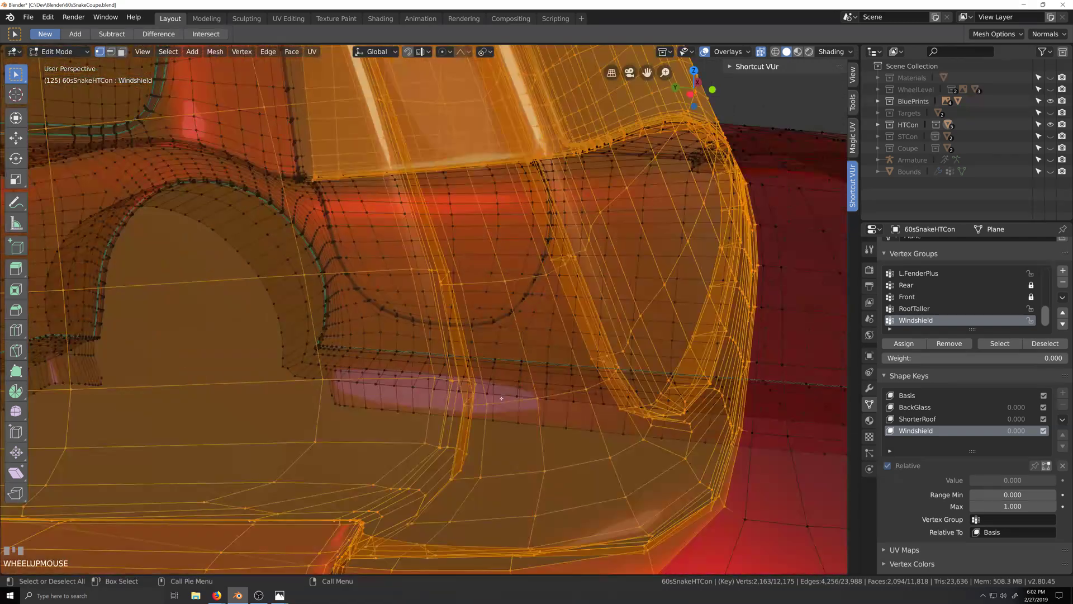
left_click(501, 398)
left_click(451, 461, "shift")
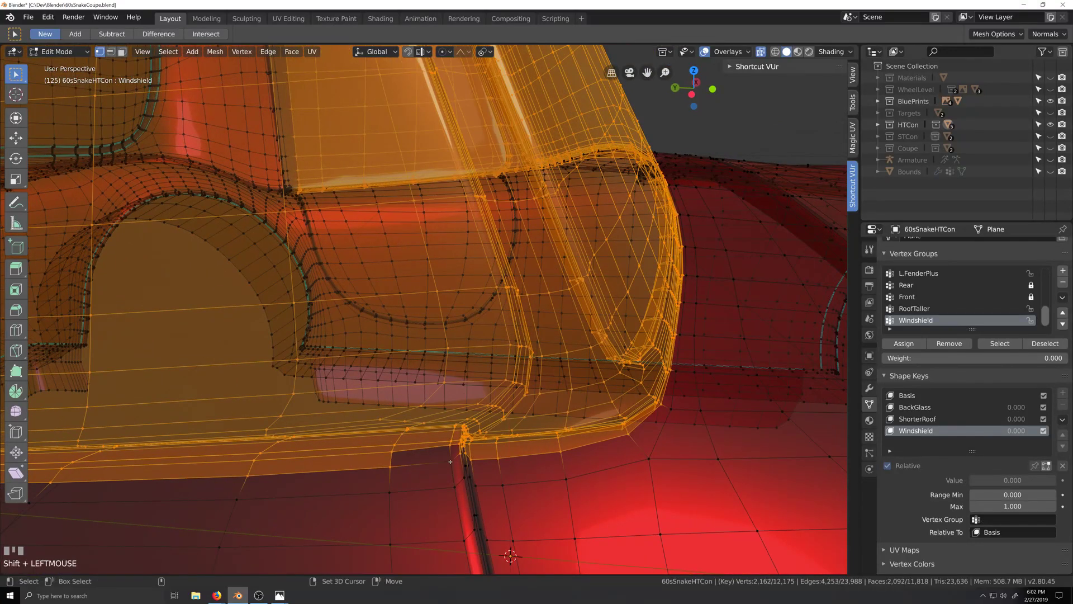
key("ctrl+KP_Decimal")
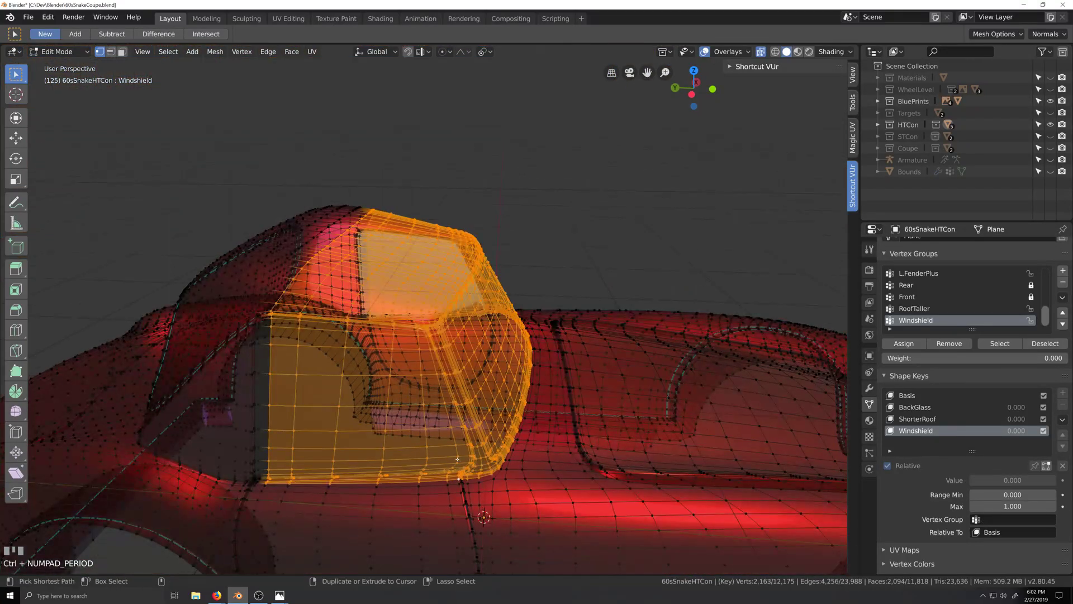
key("ctrl+KP_3")
scroll(467, 454, "up", 3)
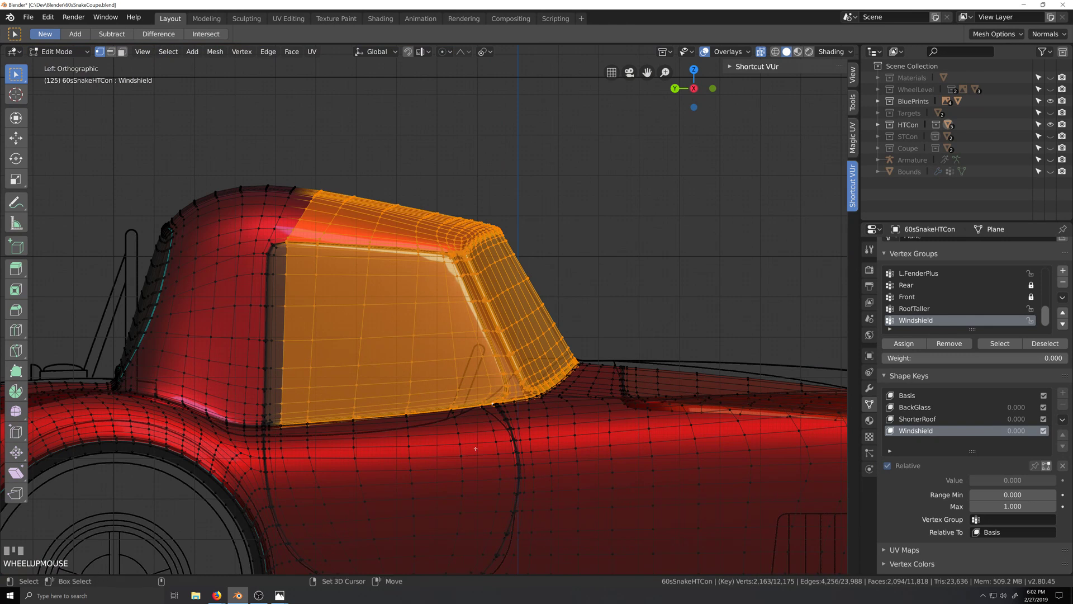
key("shift+ctrl+alt+s")
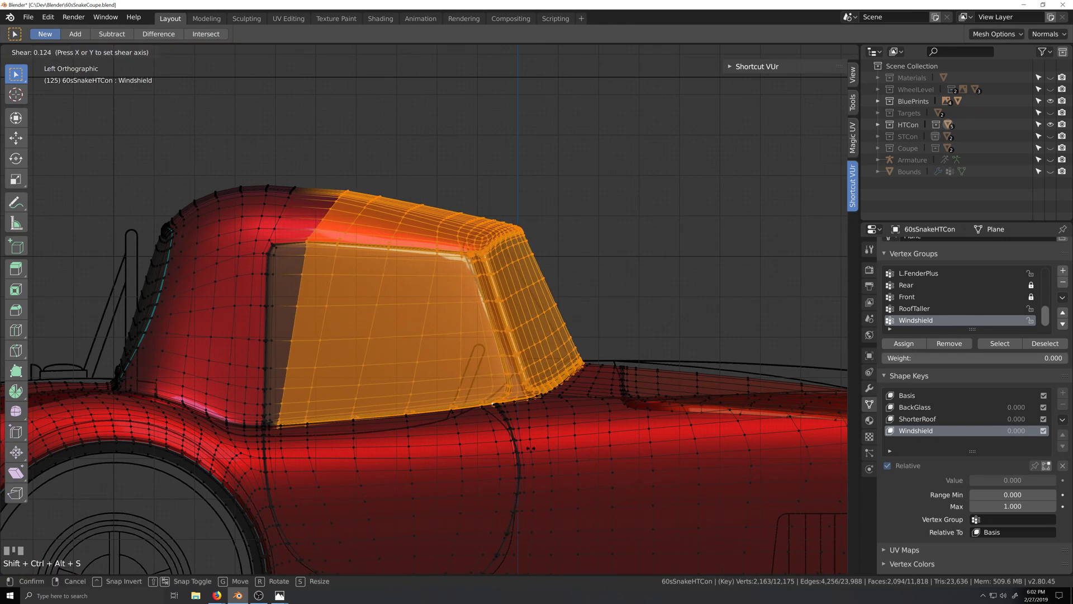
right_click(505, 445)
Circle-select the additional vertices along the base of the windshield to extend the front hardtop selection
key("shift+grave")
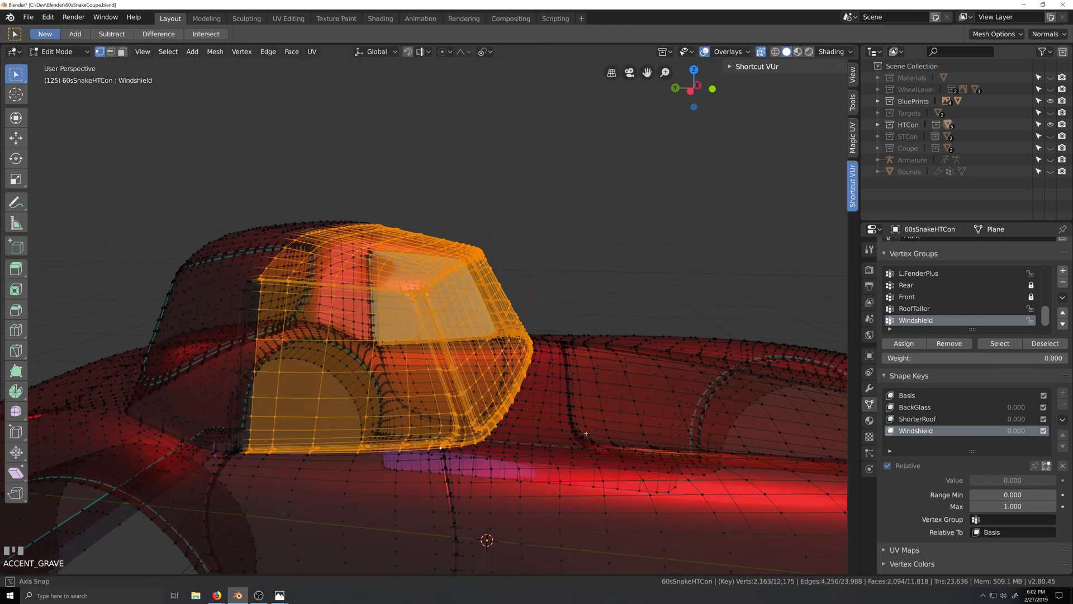
scroll(425, 479, "up", 2)
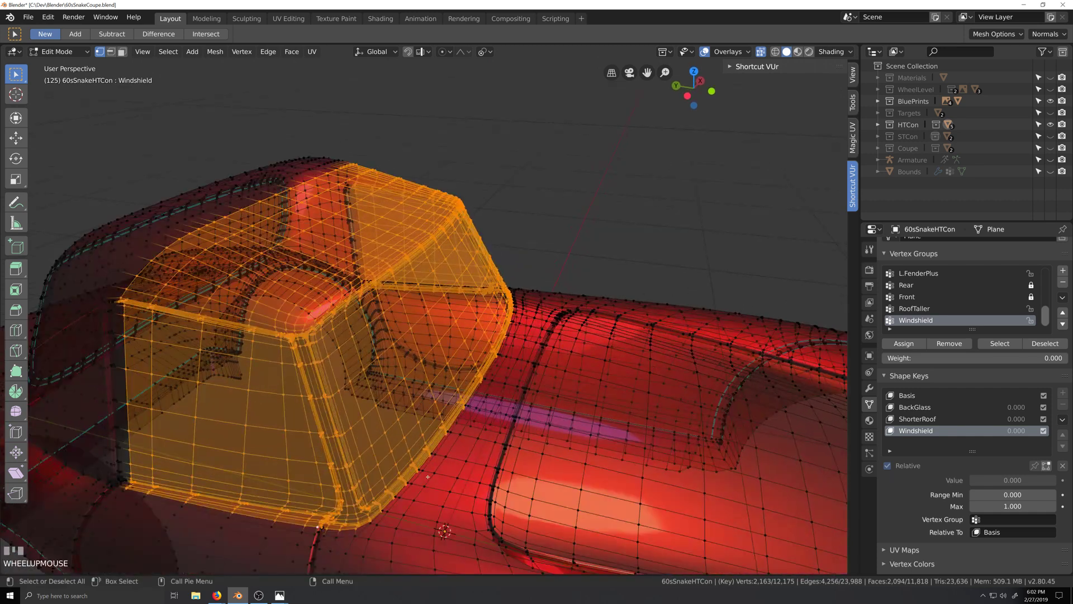
key("ctrl+KP_3")
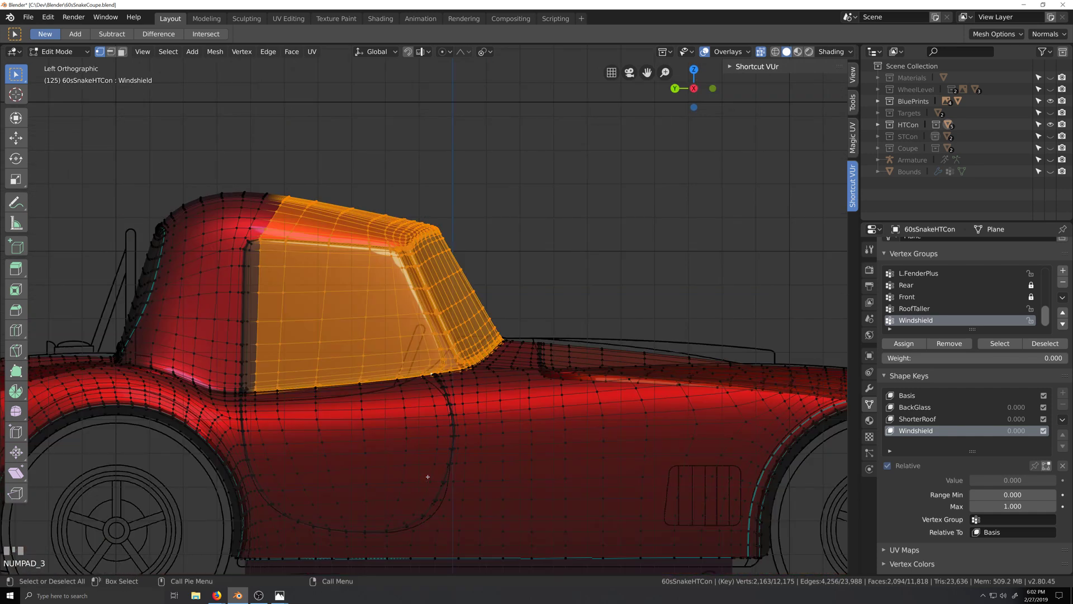
scroll(517, 409, "up", 4)
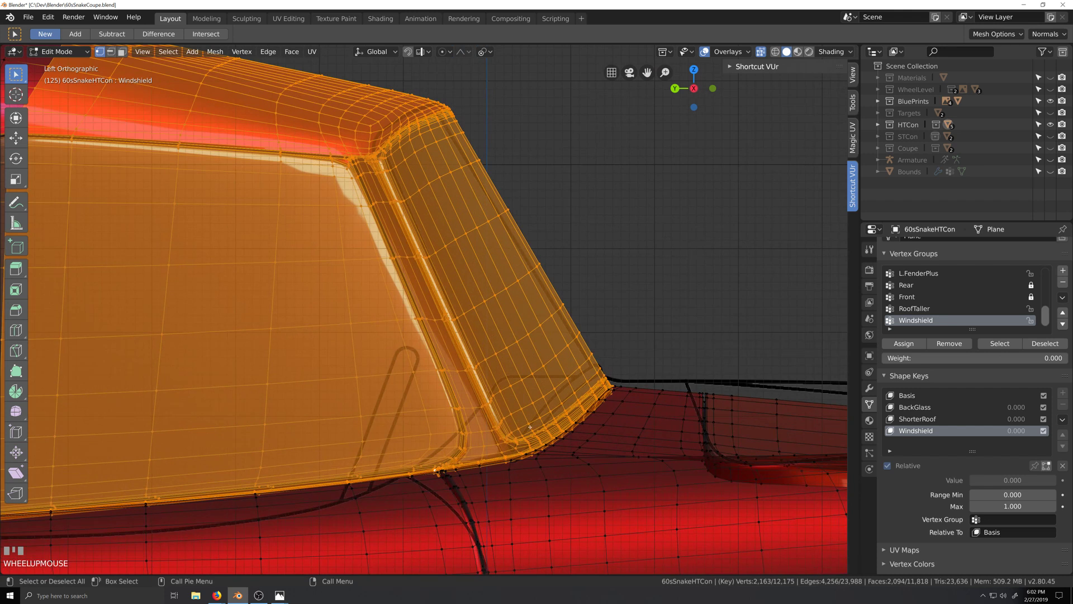
key("c")
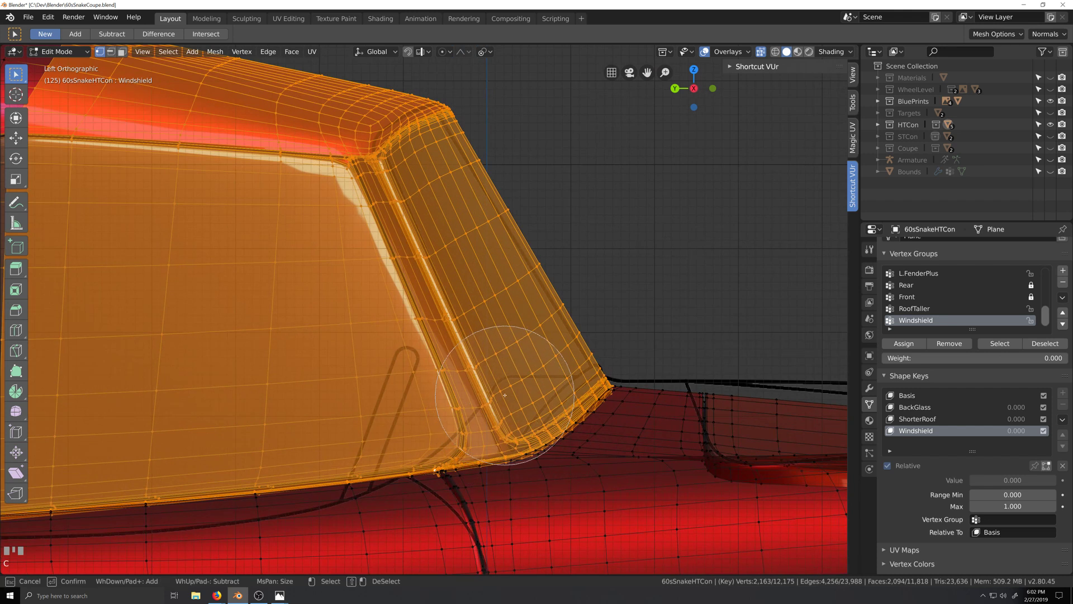
left_click_drag(510, 396, 562, 354)
right_click(565, 344)
middle_click_drag(565, 344, 463, 389)
scroll(498, 402, "down", 4)
scroll(500, 390, "up", 3)
key("grave")
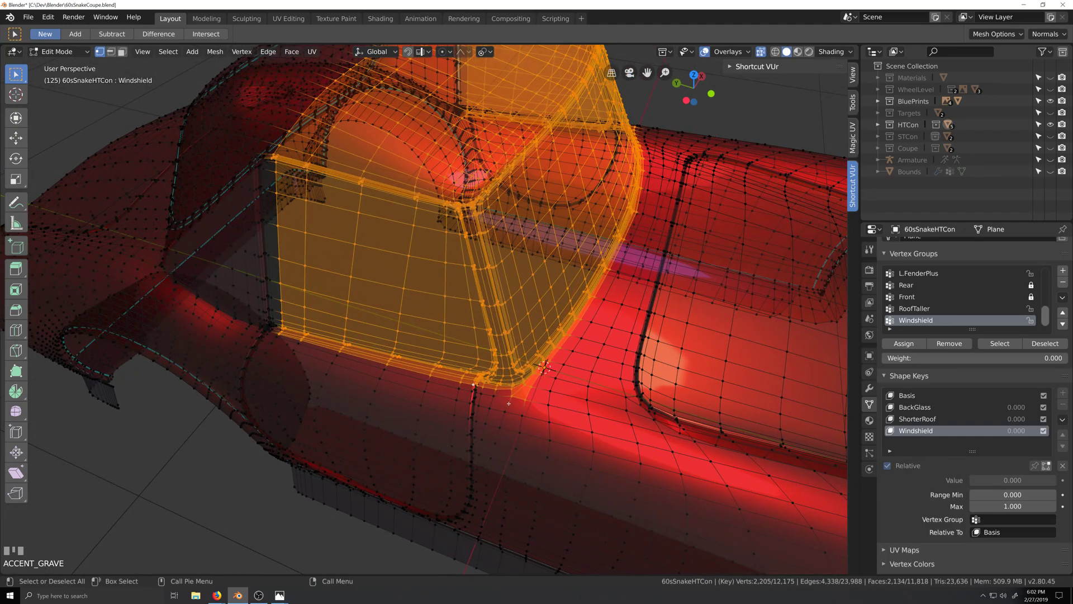
middle_click_drag(472, 393, 470, 406)
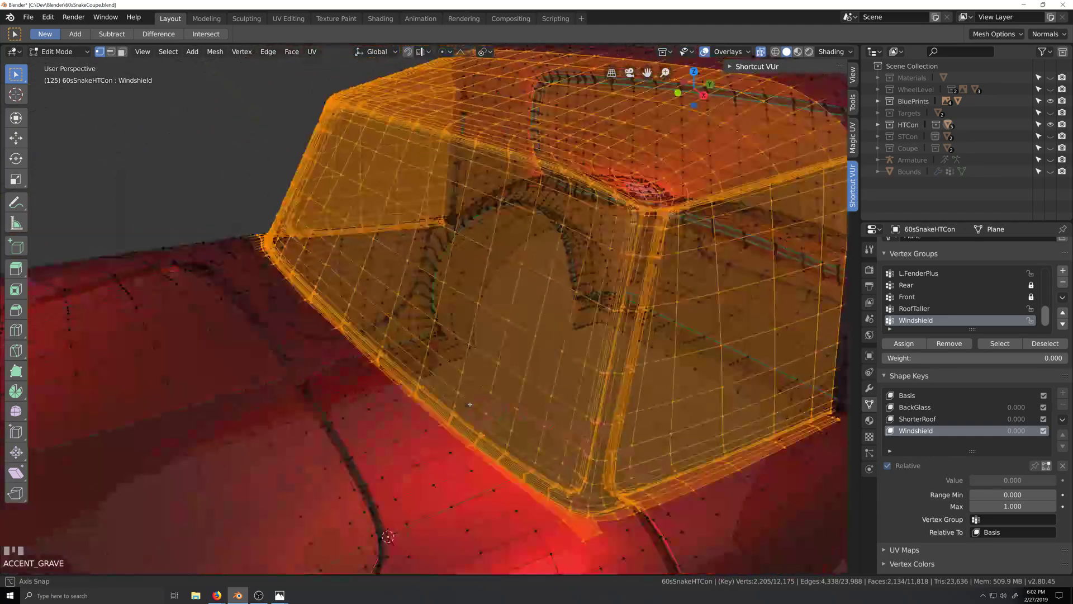
scroll(469, 406, "down", 2)
key("grave")
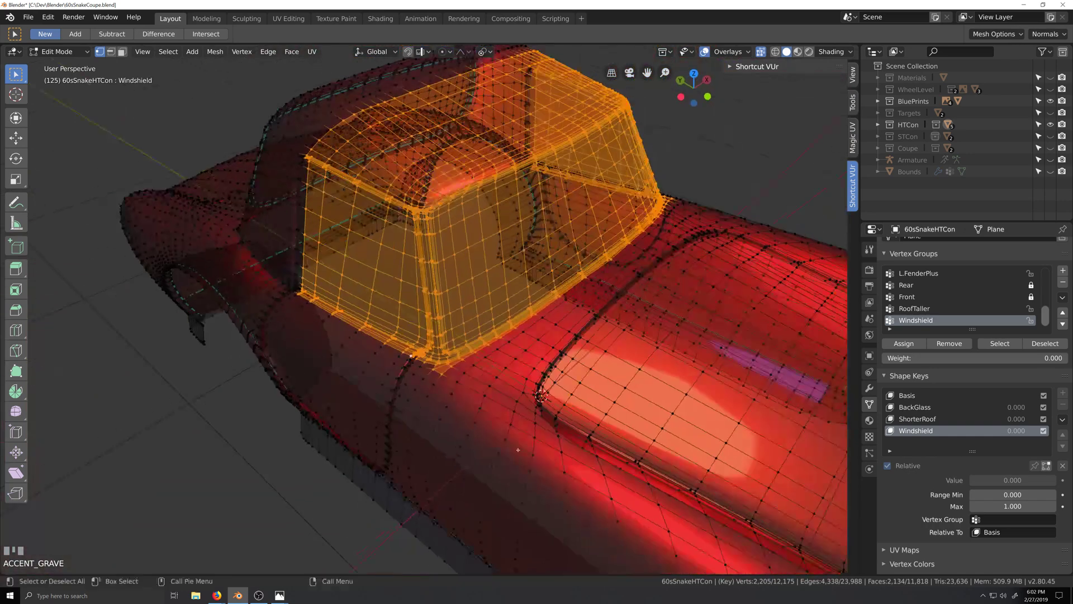
Shear the selected windshield, front roof and door glass forward by 0.046 in the left side view
key("ctrl+KP_3")
scroll(521, 437, "down", 5)
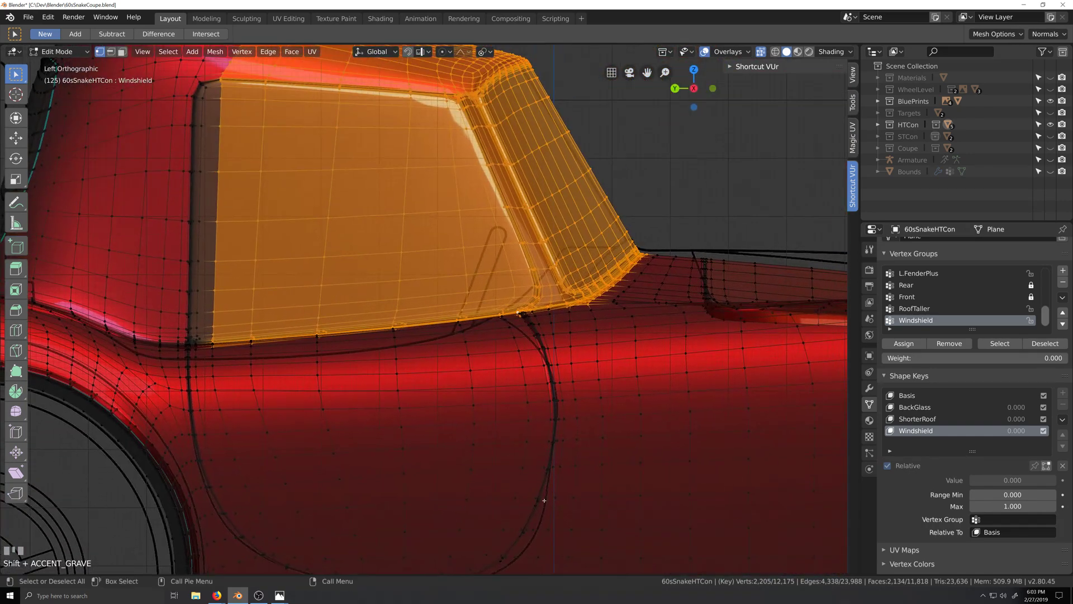
key("shift+ctrl+alt+s")
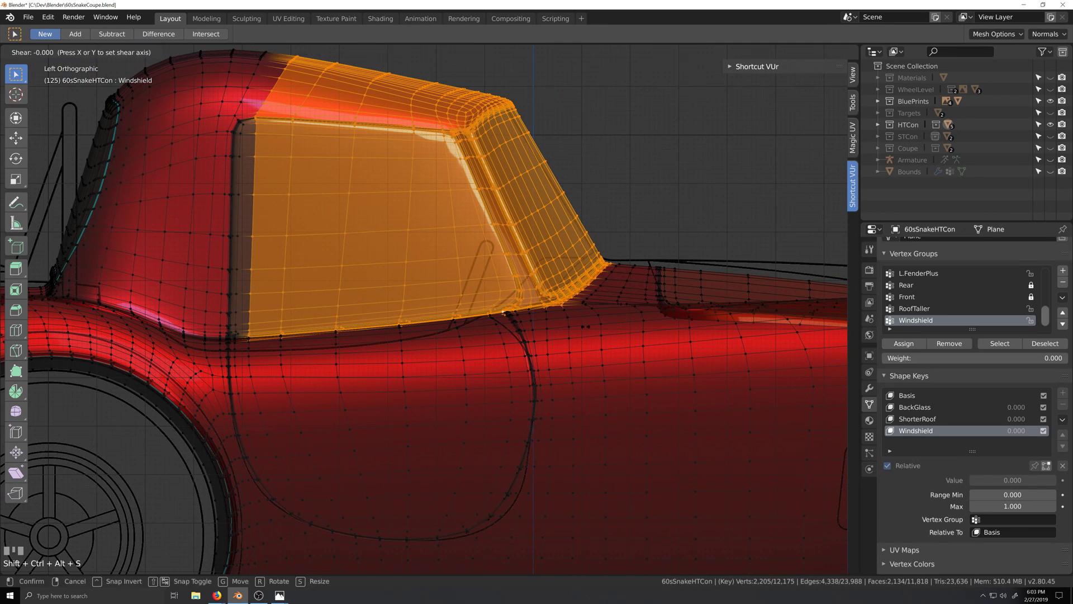
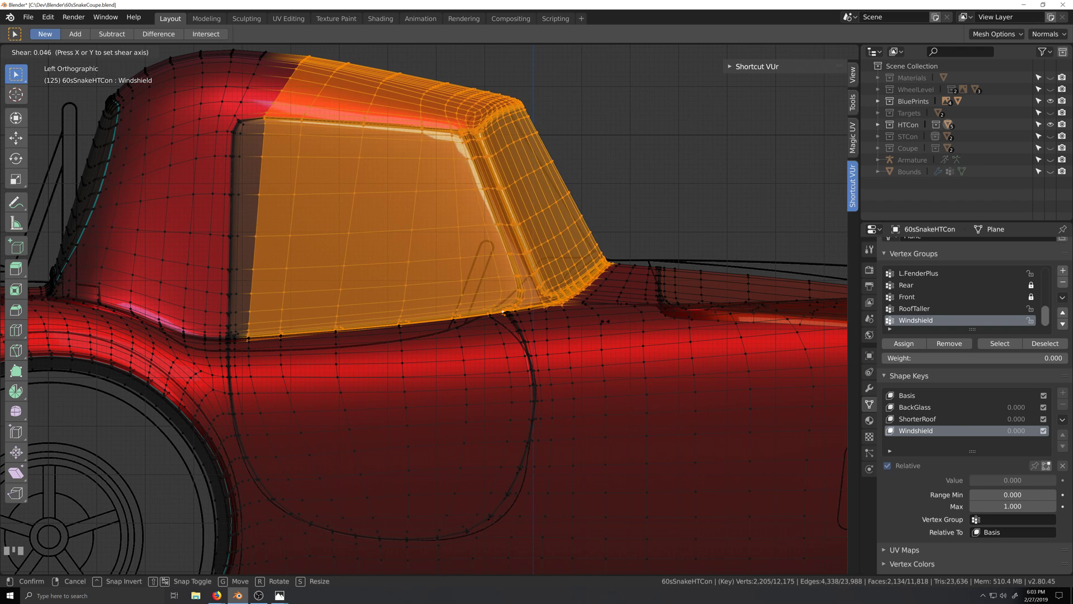
left_click(313, 234)
Deselect the rearmost edge loop across the roof and door glass, and shear the remaining selection by 0.073 along X
left_click(258, 218, "alt+shift")
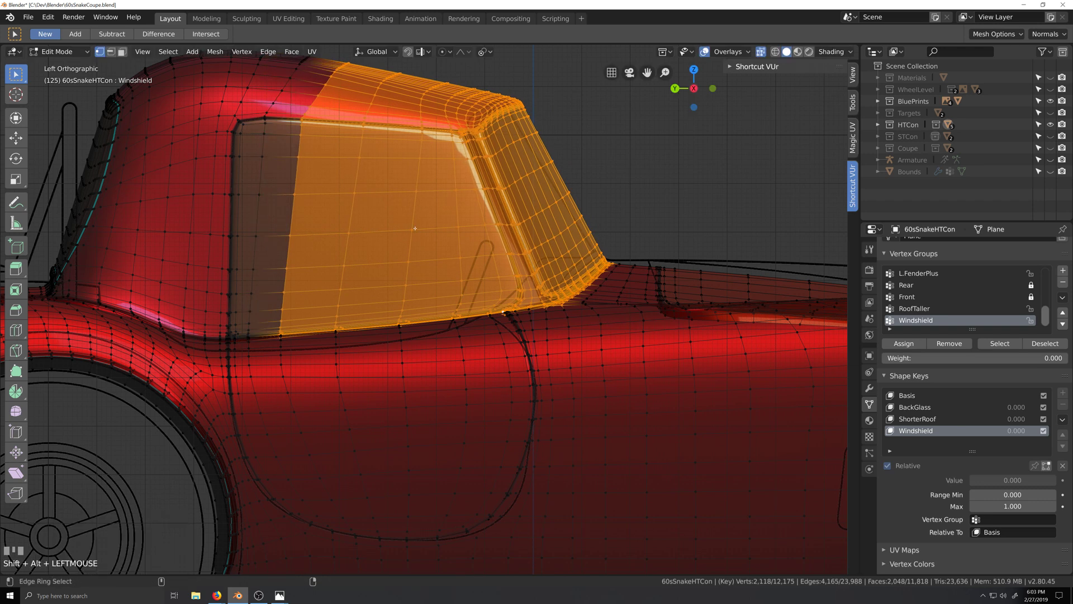
key("shift+ctrl+alt+s")
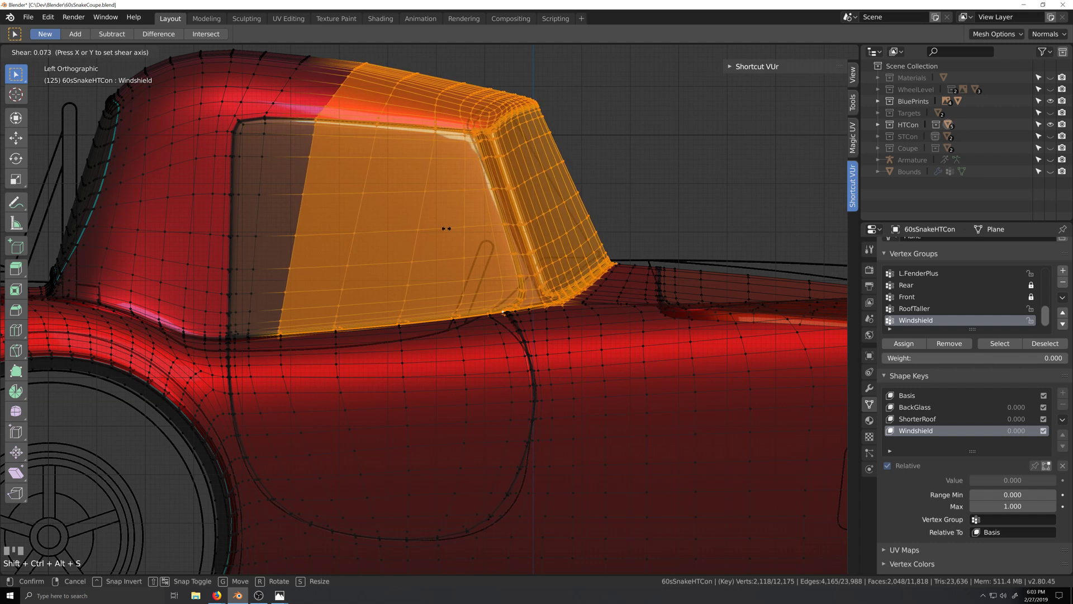
left_click(446, 228)
Add the row of body vertices just in front of the windshield base to the selection using a shortest path
middle_click_drag(446, 228, 667, 329)
middle_click_drag(552, 356, 514, 422)
scroll(513, 422, "up", 2)
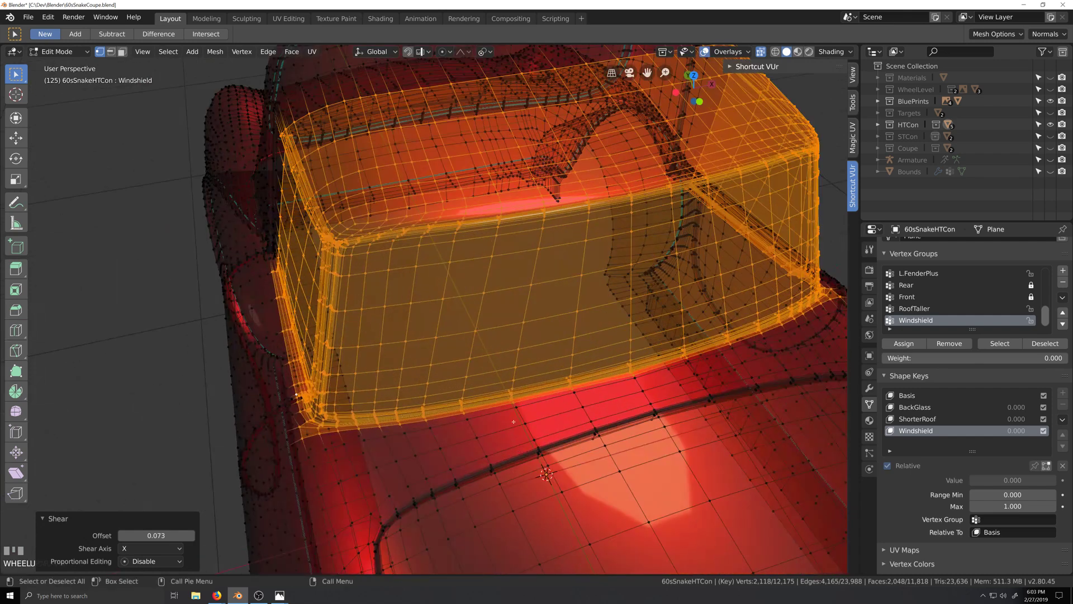
left_click(294, 443, "shift")
middle_click_drag(805, 329, 540, 365, "shift")
left_click(540, 365, "ctrl+shift")
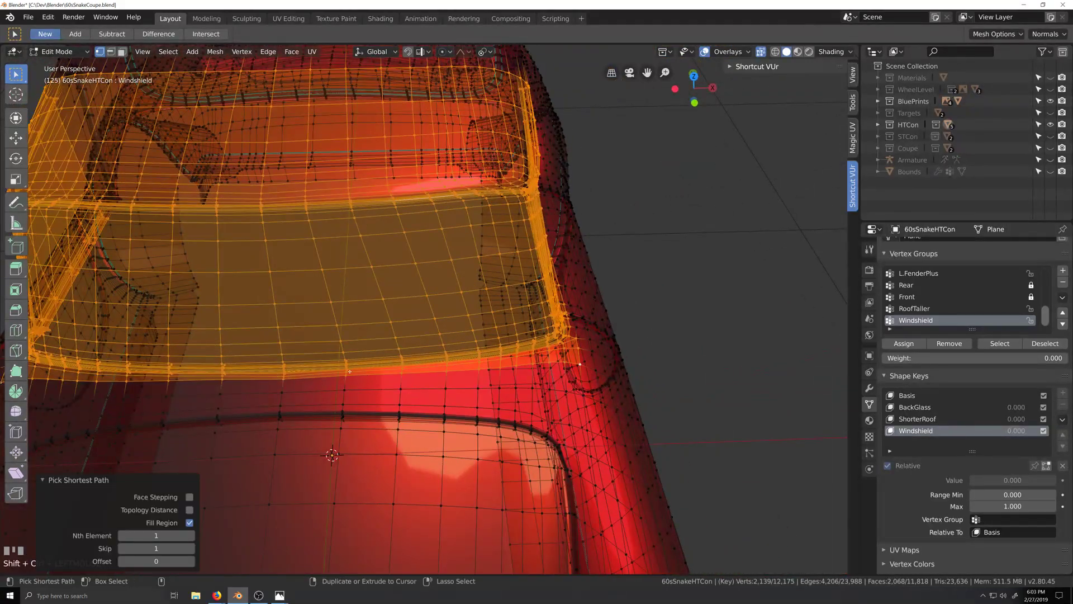
Deselect the next rearmost loop of the roof and door glass in left side view, and shear the rest by 0.066 along X
key("ctrl+KP_3")
scroll(350, 371, "up", 2)
scroll(350, 371, "down", 4)
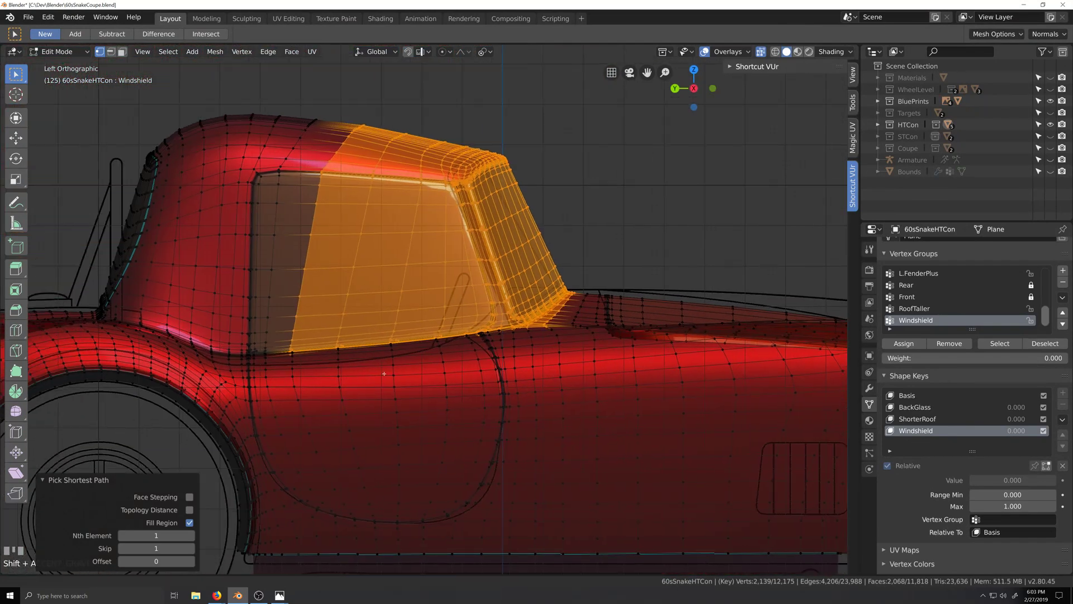
left_click(542, 353, "alt+shift")
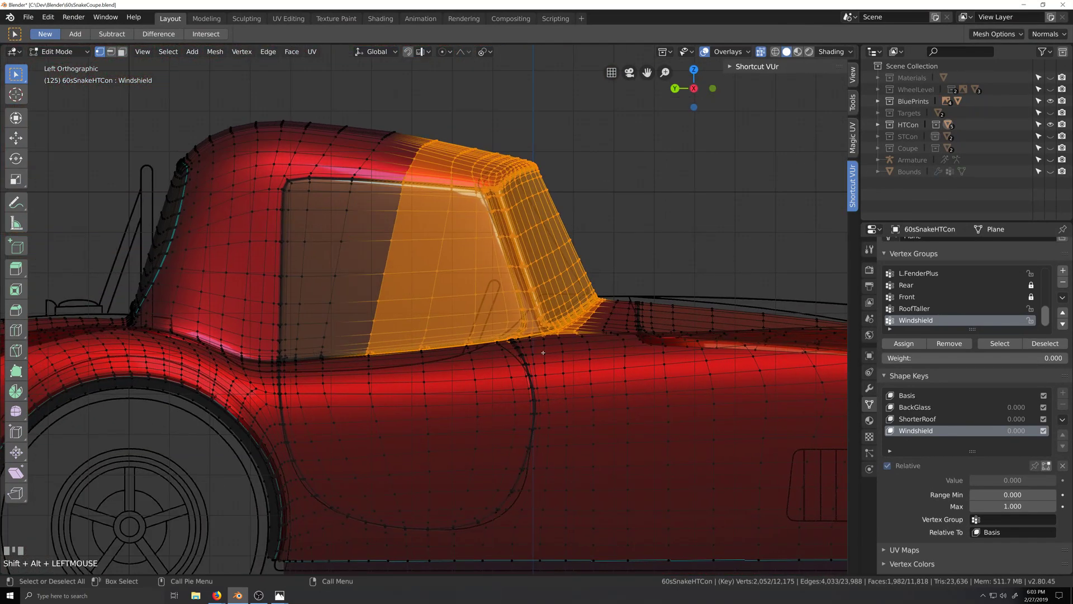
key("shift+ctrl+alt+s")
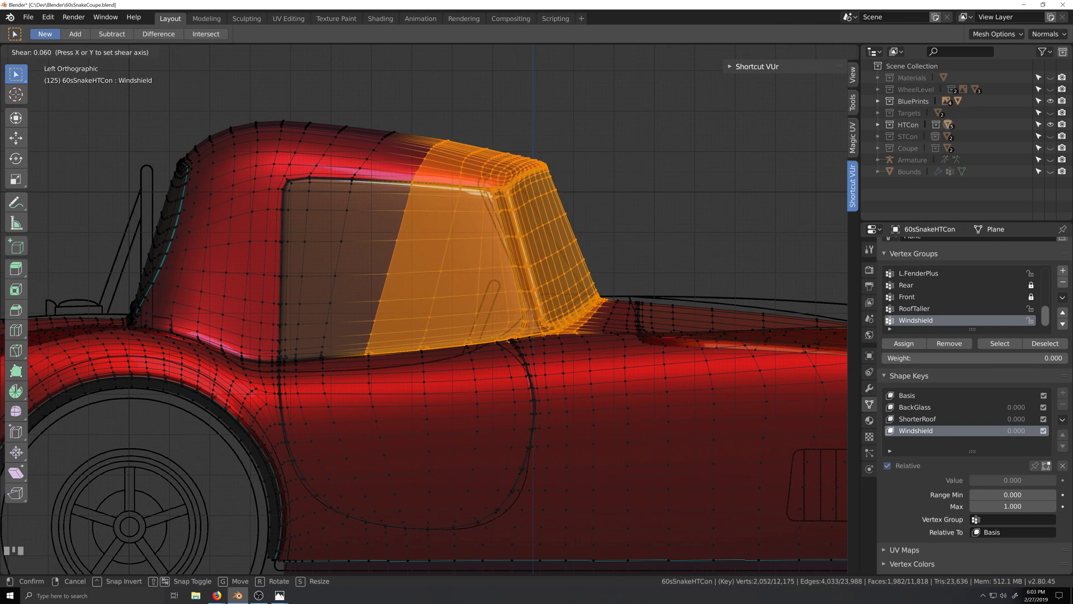
left_click(725, 390)
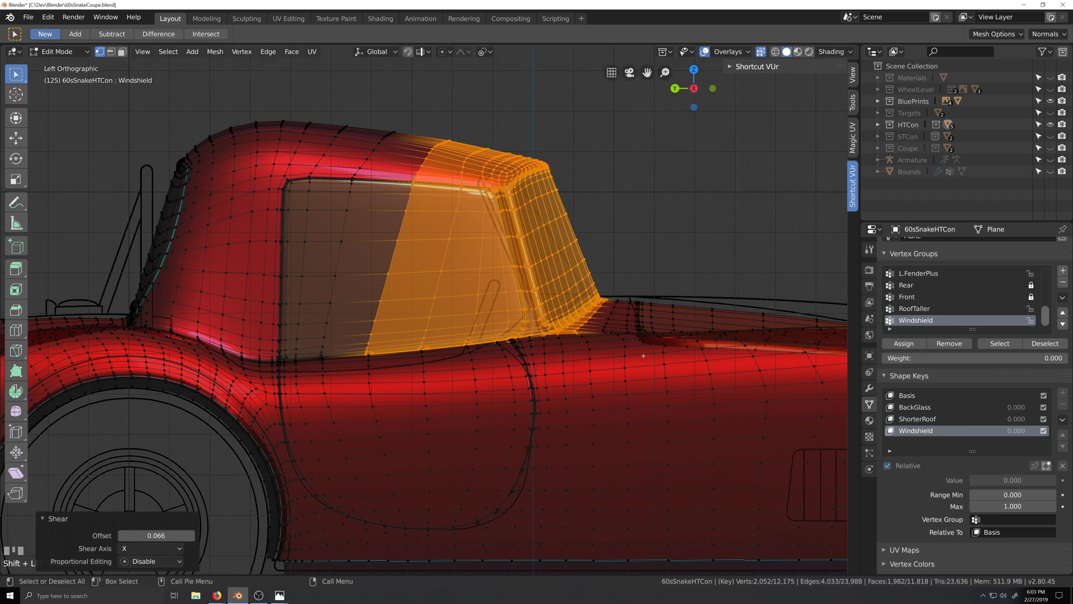
Drop another rear loop of the roof and door glass from the selection, and shear the rest by 0.049 along X
middle_click_drag(725, 390, 611, 390, "shift")
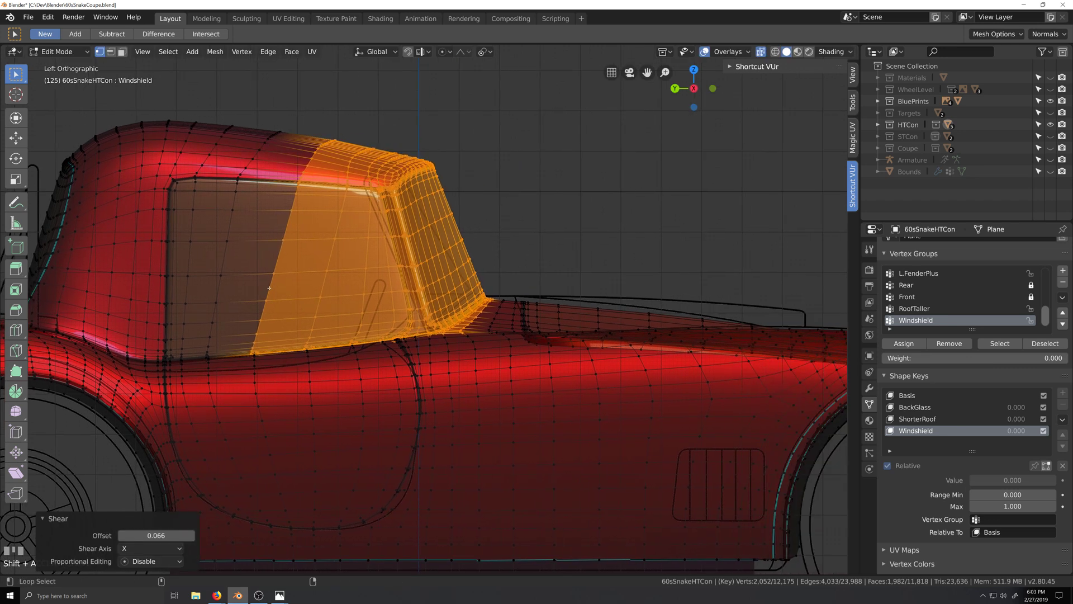
left_click(426, 349, "alt+shift")
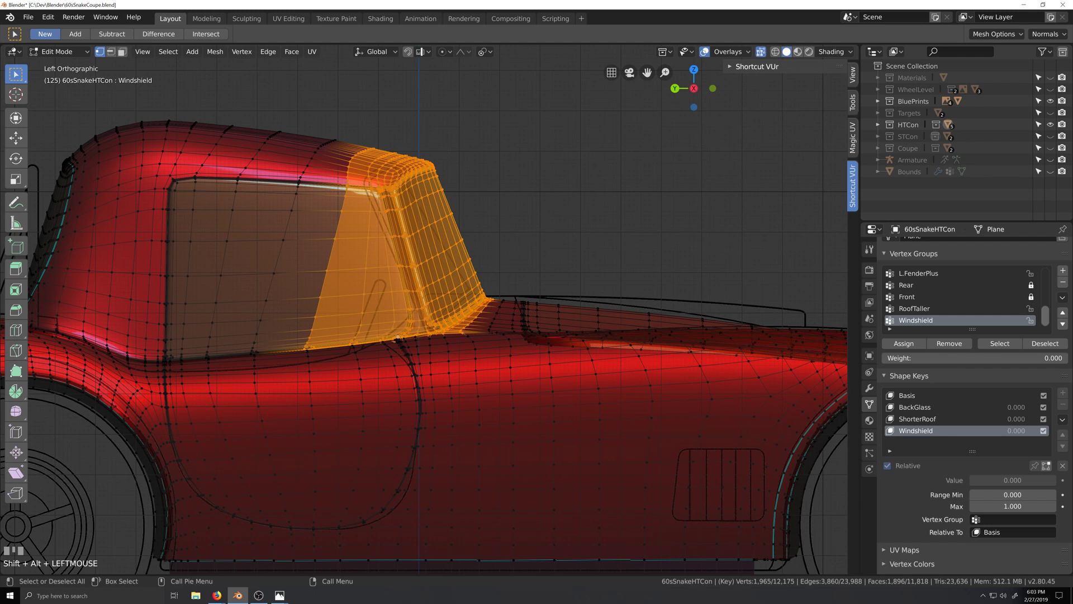
key("shift+ctrl+alt+s")
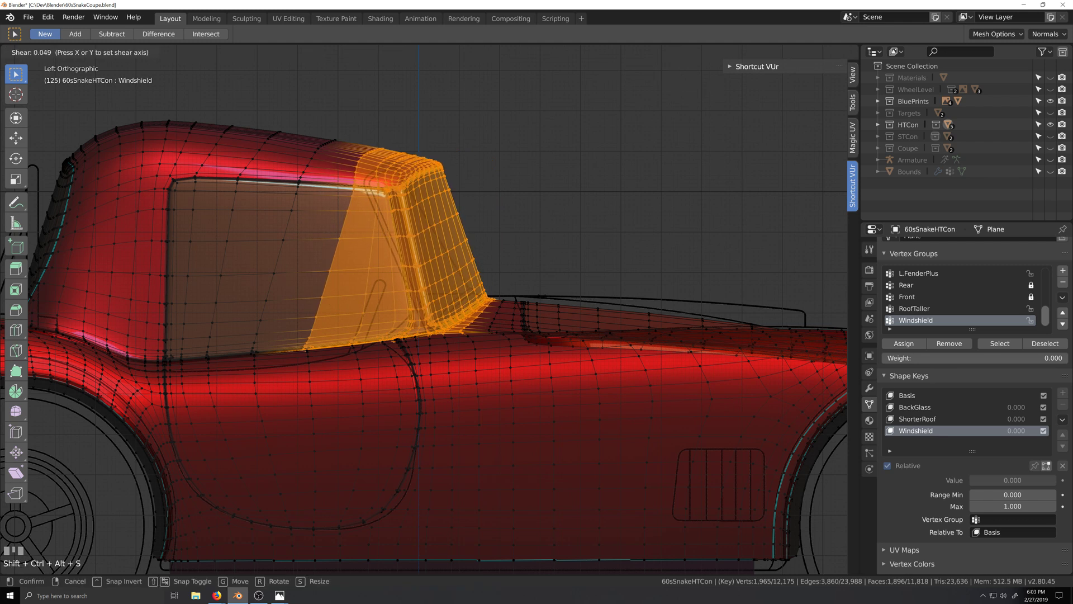
key("Return")
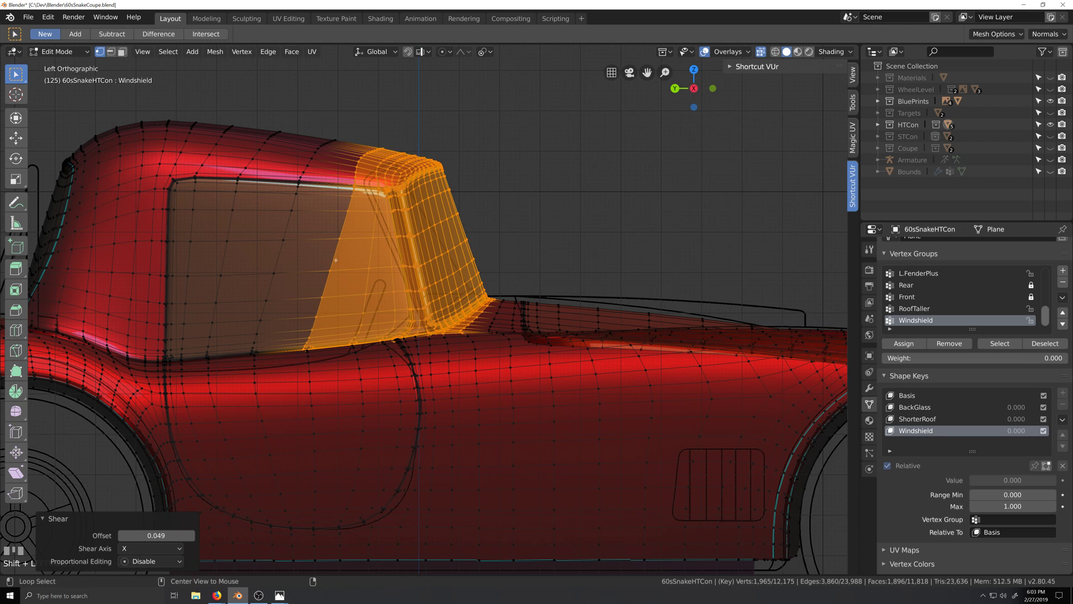
Deselect one more loop behind the windshield pillar and shear the remaining front selection forward by 0.041
left_click(357, 263, "alt+shift")
key("shift+ctrl+alt+s")
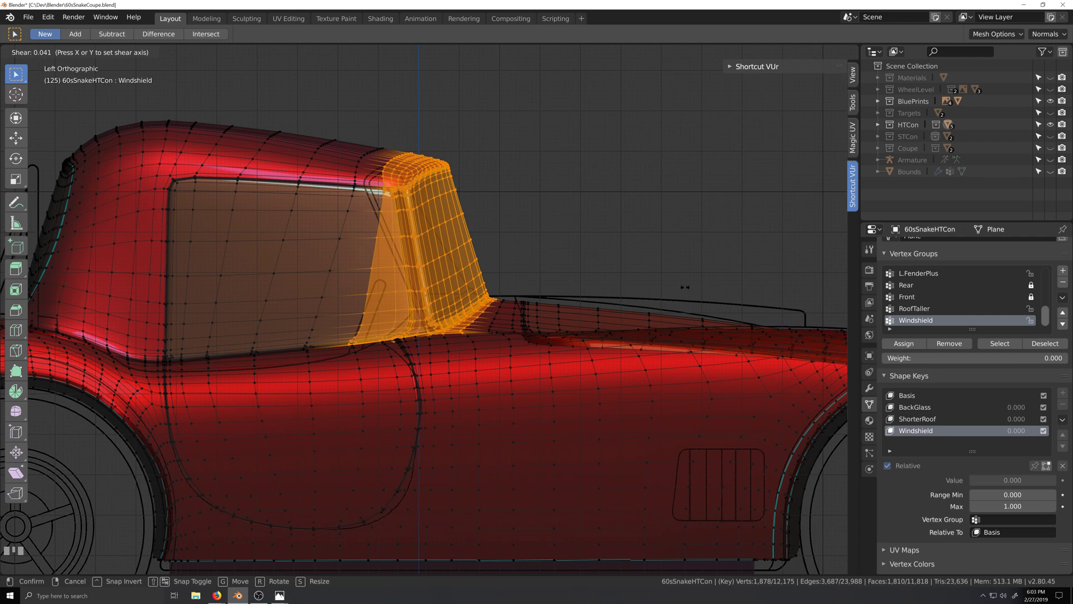
key("Return")
Deselect the remaining rear loops on the roof and door glass, keeping only the windshield and its surrounding frame selected
left_click(373, 252, "alt+shift")
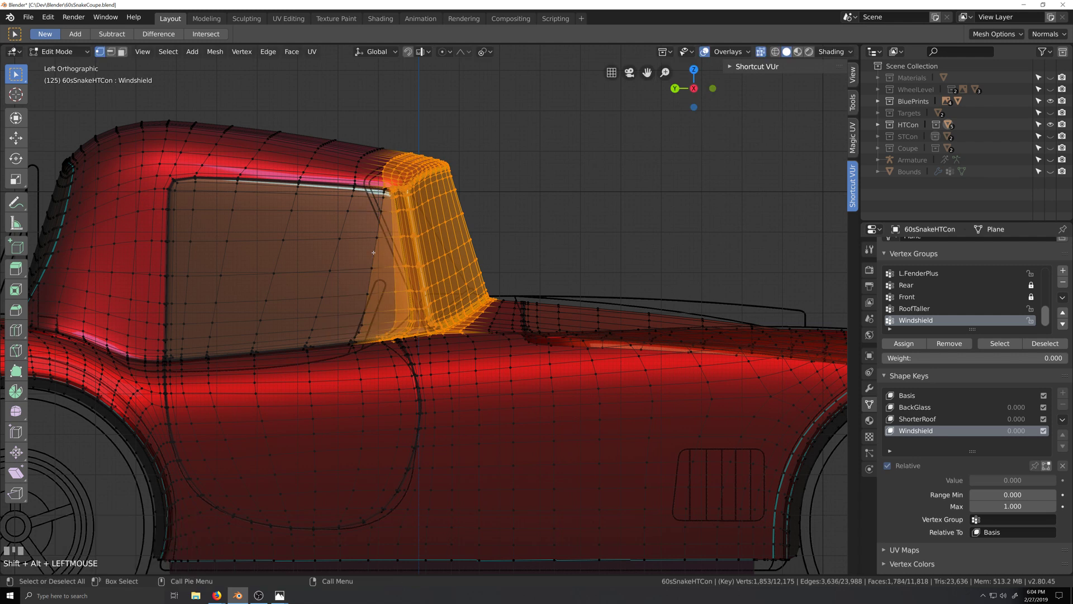
left_click(383, 169, "alt+shift")
left_click(383, 168, "alt+shift")
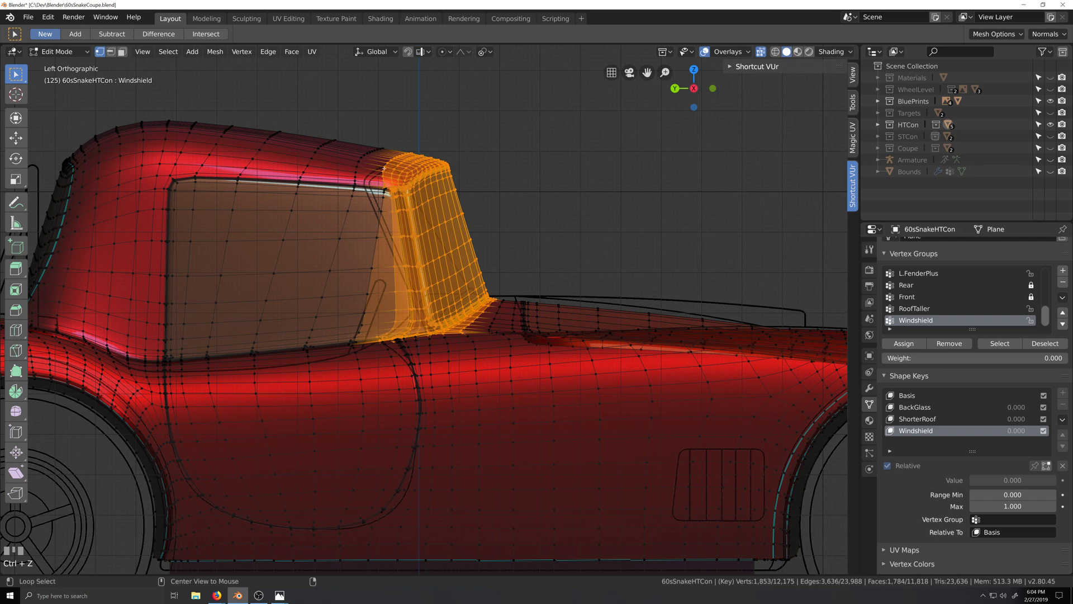
left_click(391, 168, "alt+shift")
middle_click_drag(392, 168, 553, 279)
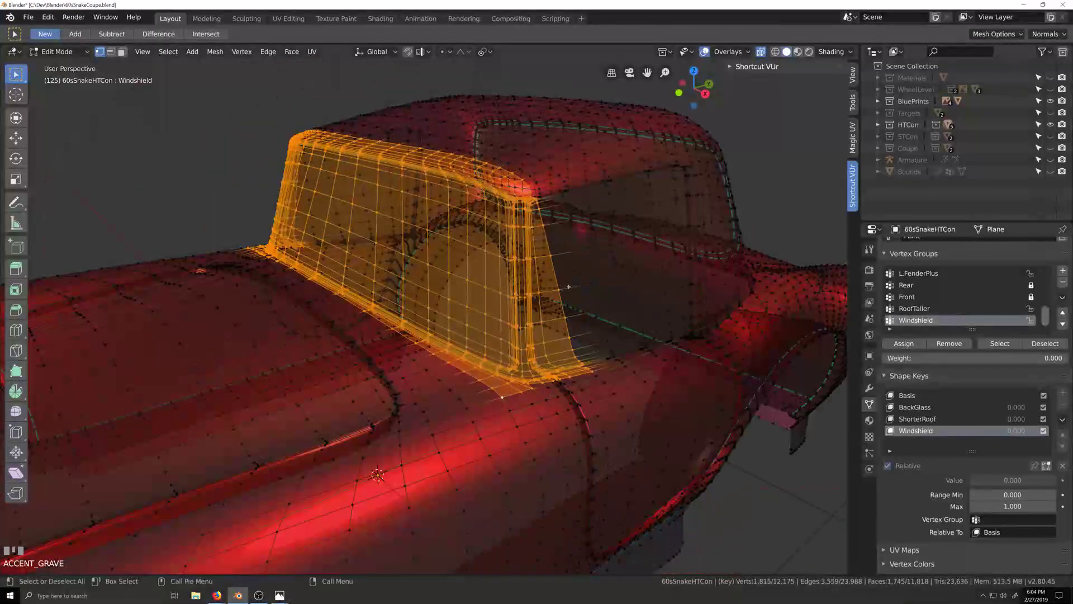
left_click(571, 346, "alt+shift")
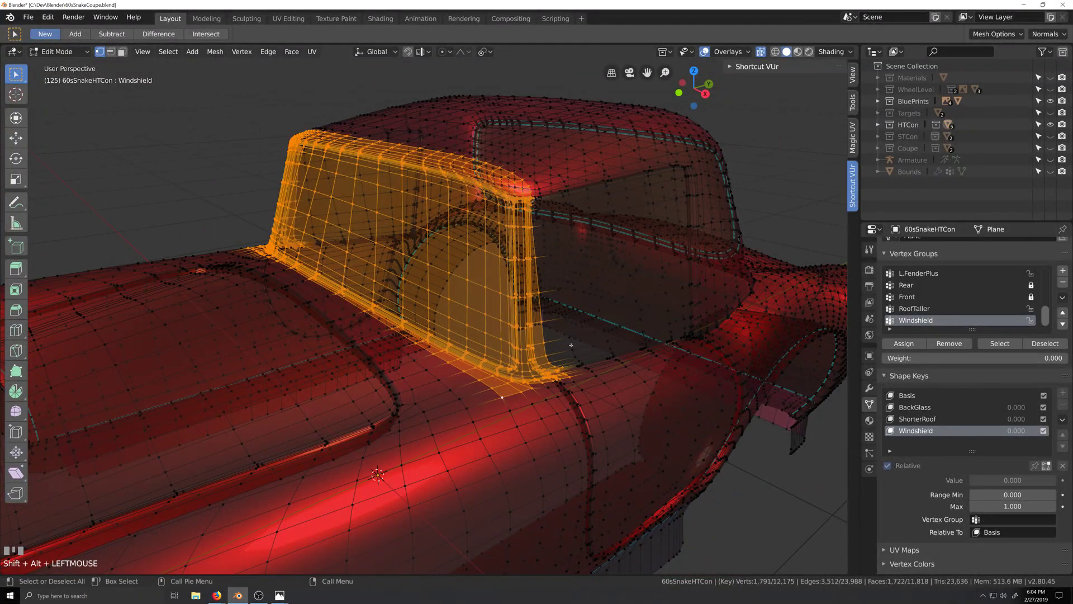
key("ctrl+KP_Decimal")
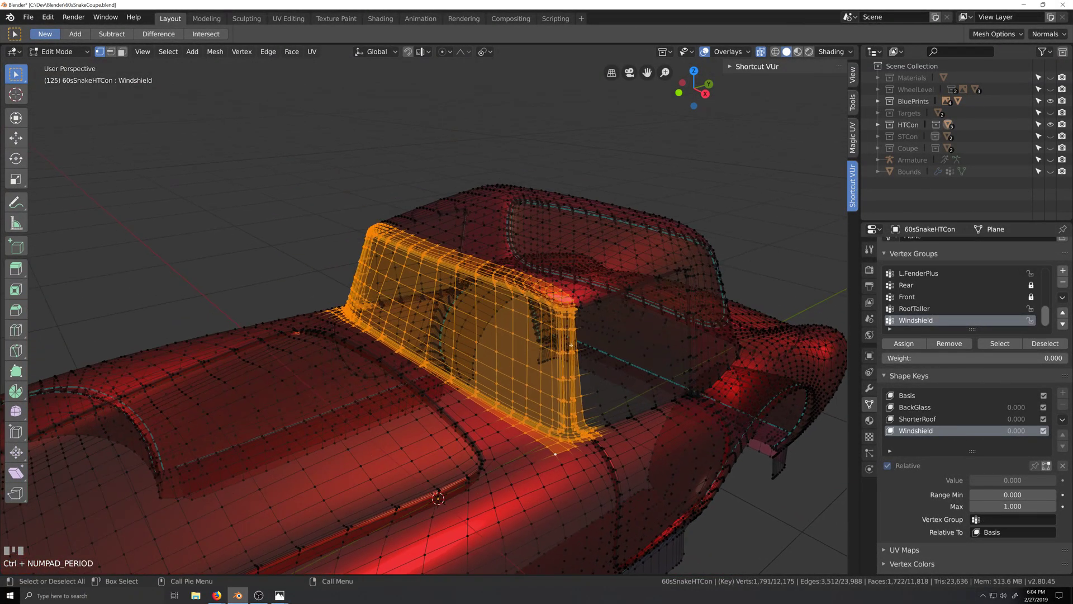
key("ctrl+KP_3")
scroll(533, 427, "up", 4)
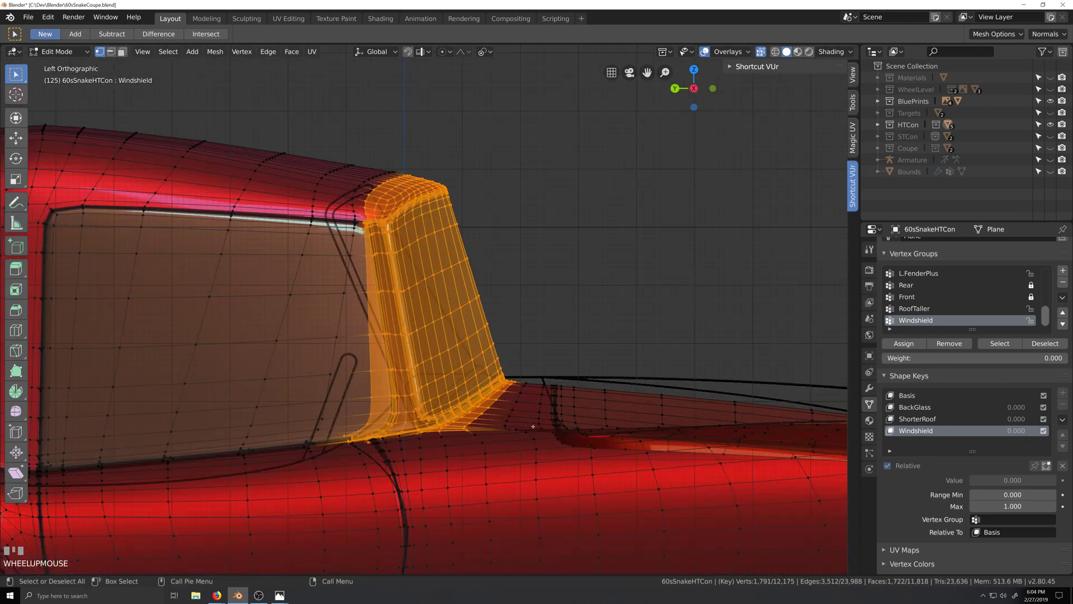
Shear the selected windshield and its frame forward by about 0.038, and return to Object Mode
key("shift+ctrl+alt+s")
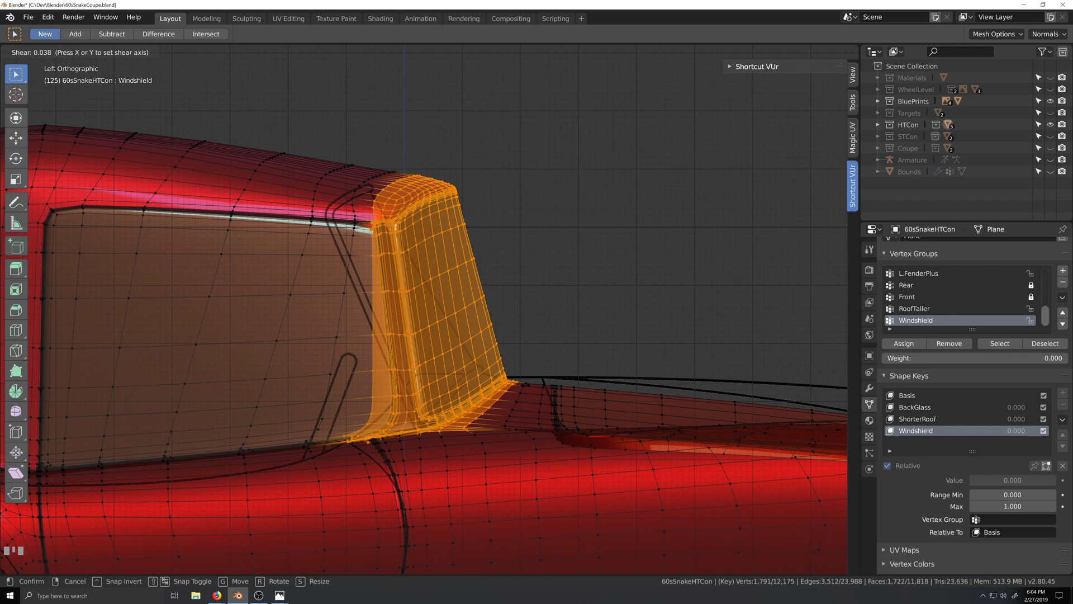
left_click(510, 427)
scroll(510, 427, "down", 2)
key("grave")
middle_click_drag(510, 427, 437, 467)
middle_click_drag(599, 402, 615, 349, "shift")
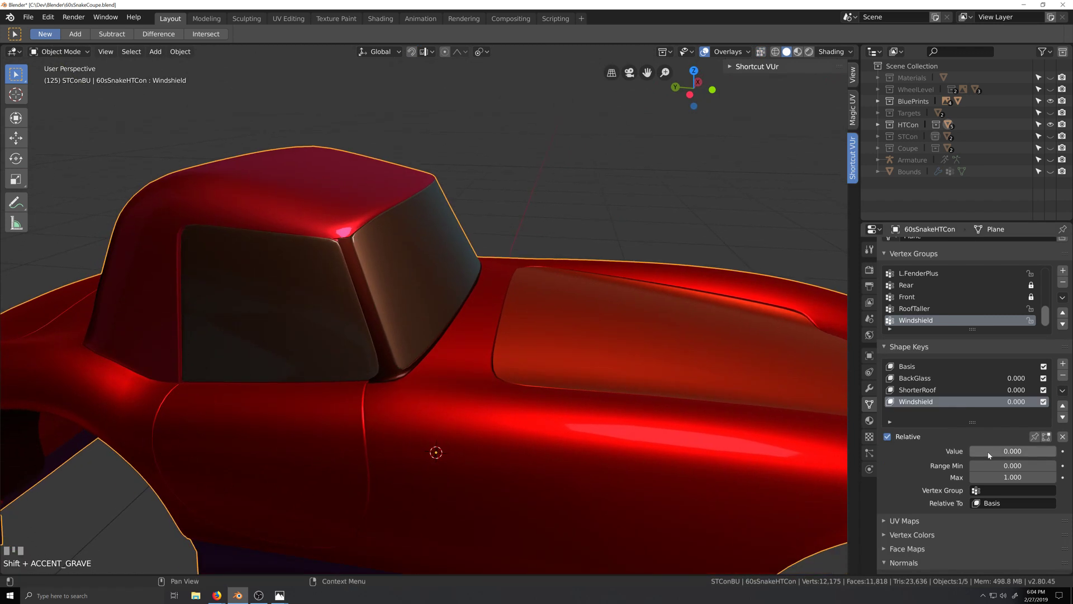
Set the Windshield shape key value to 1.000 and check the reshaped windshield and front roof
left_click_drag(1000, 451, 1056, 451)
middle_click_drag(581, 442, 538, 436)
scroll(535, 422, "up", 3)
middle_click_drag(538, 436, 541, 466, "shift")
scroll(504, 492, "down", 2)
middle_click_drag(498, 494, 515, 493)
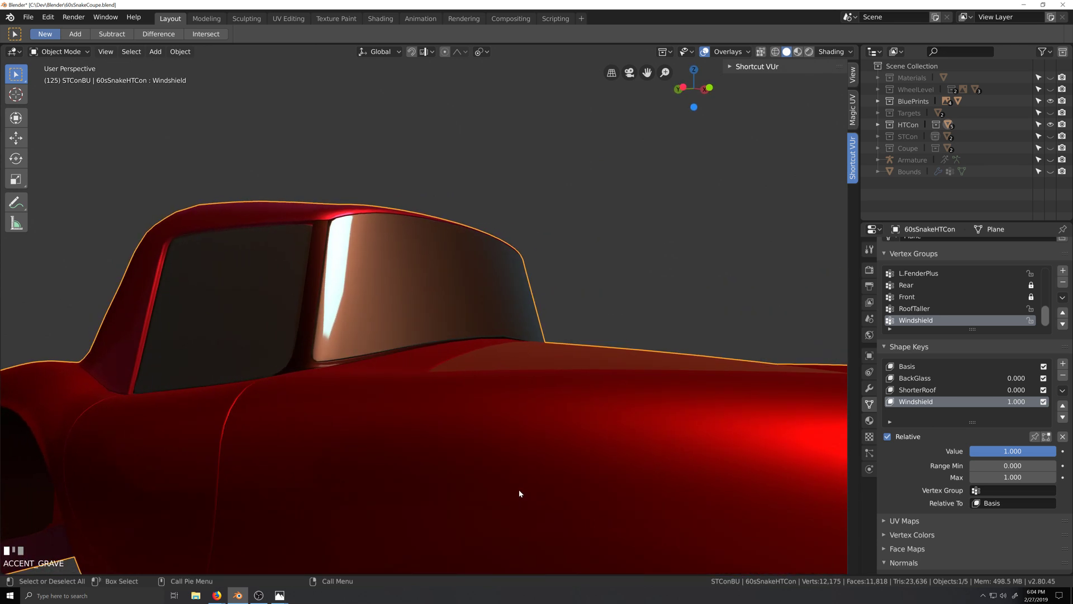
middle_click_drag(553, 496, 462, 481)
key("grave")
scroll(417, 420, "down", 3)
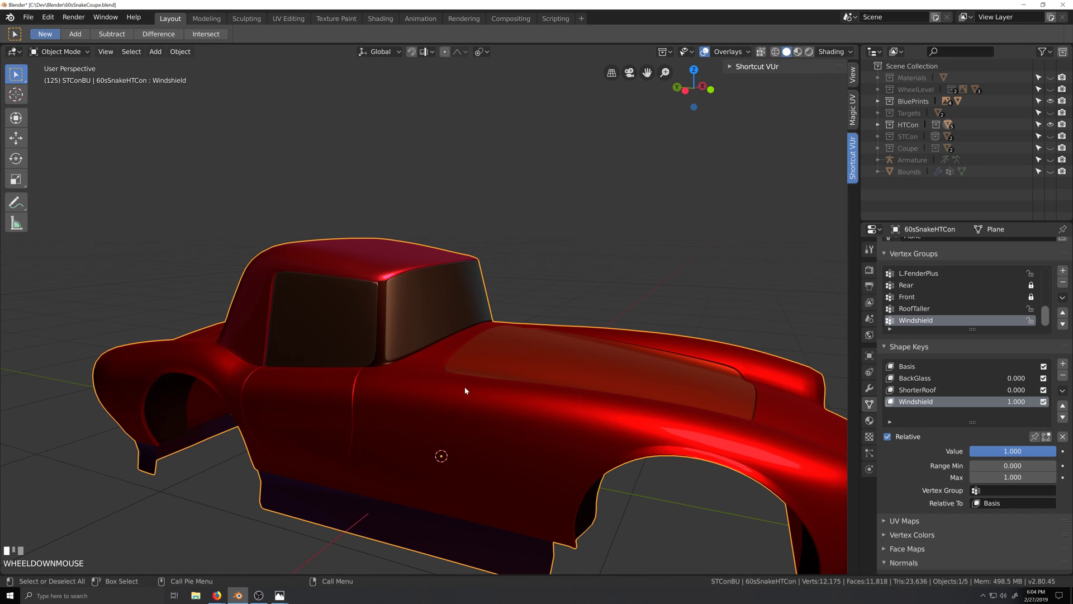
Examine the windshield pillar, door glass and front roof edge up close from the side and front quarter
scroll(464, 387, "up", 3)
middle_click_drag(438, 374, 457, 377)
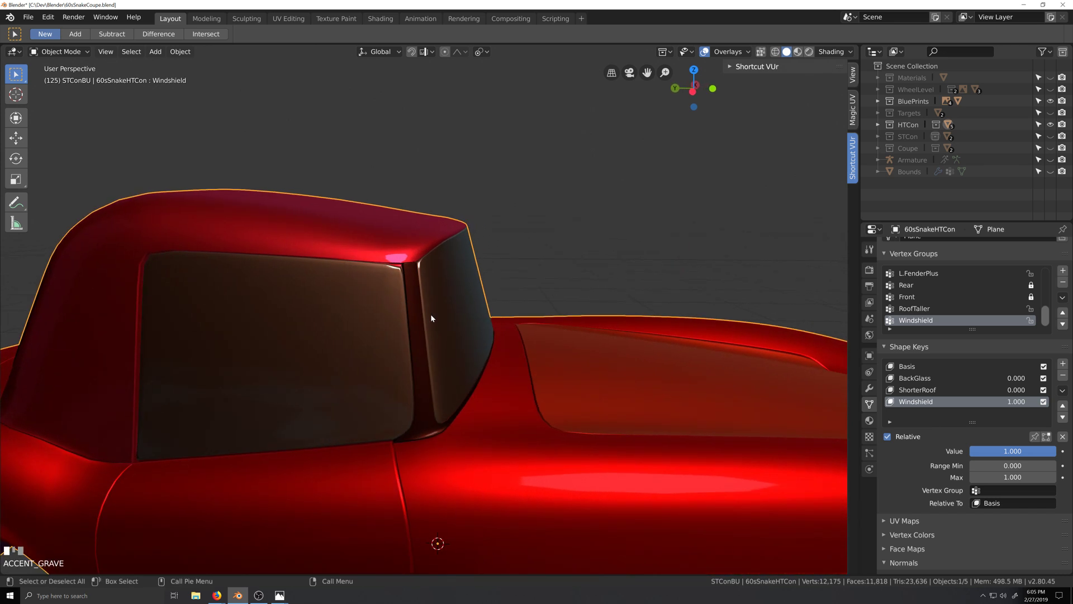
middle_click_drag(427, 414, 492, 396)
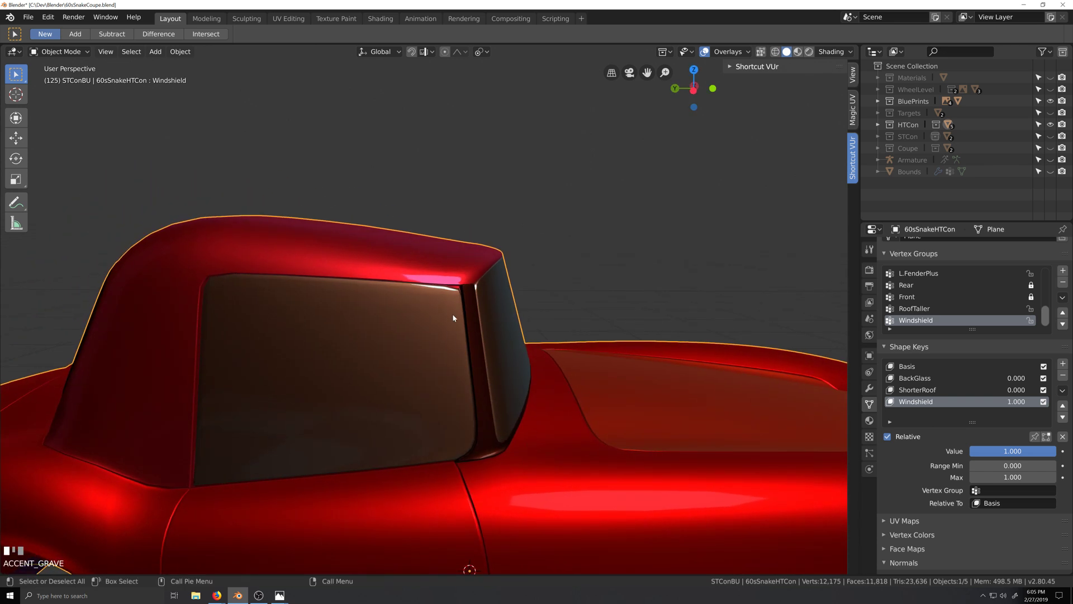
middle_click_drag(559, 259, 384, 421)
scroll(385, 421, "up", 1)
scroll(386, 426, "down", 3)
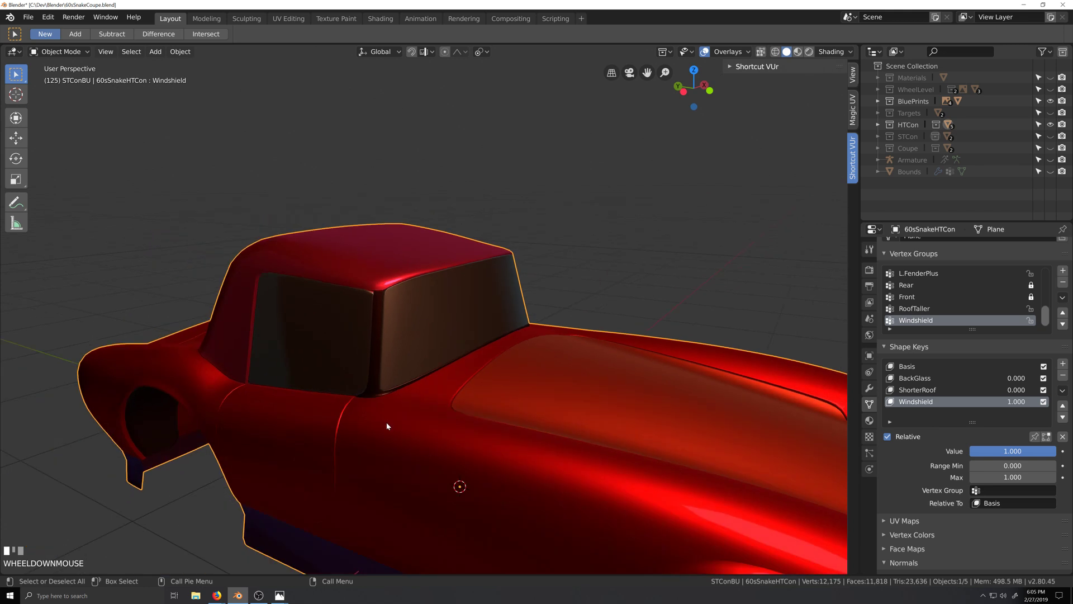
scroll(385, 398, "up", 3)
mouse_move(397, 389)
middle_mouse_down()
mouse_move(388, 412)
mouse_move(408, 406)
mouse_move(374, 408)
mouse_move(400, 406)
middle_mouse_up()
middle_click_drag(400, 406, 445, 404, "shift")
scroll(474, 400, "down", 2)
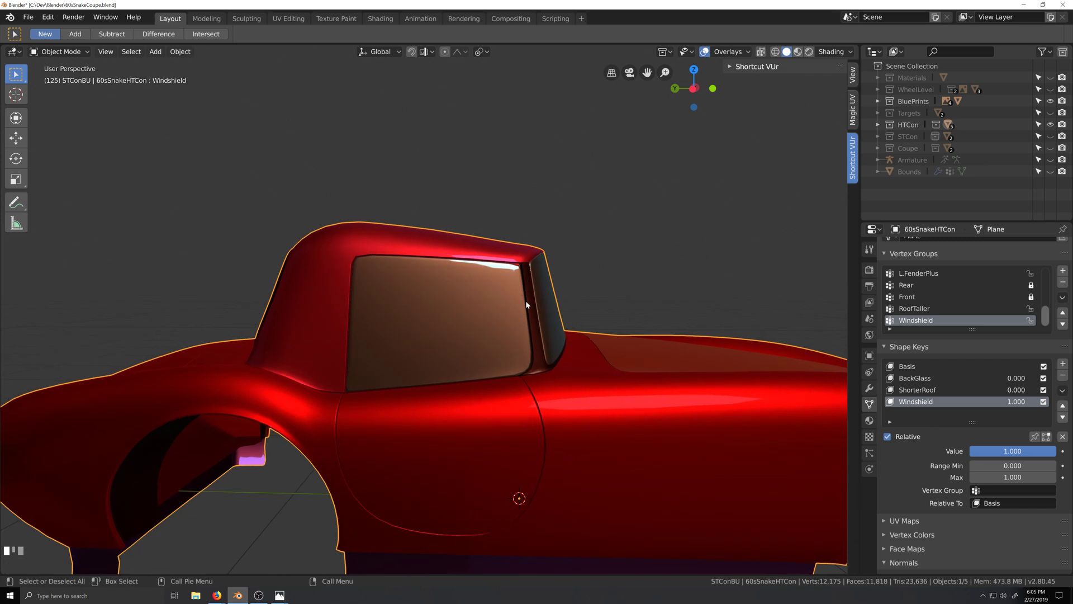
Examine the hardtop's overall profile with the upright windshield from the side and rear quarter
scroll(482, 347, "down", 2)
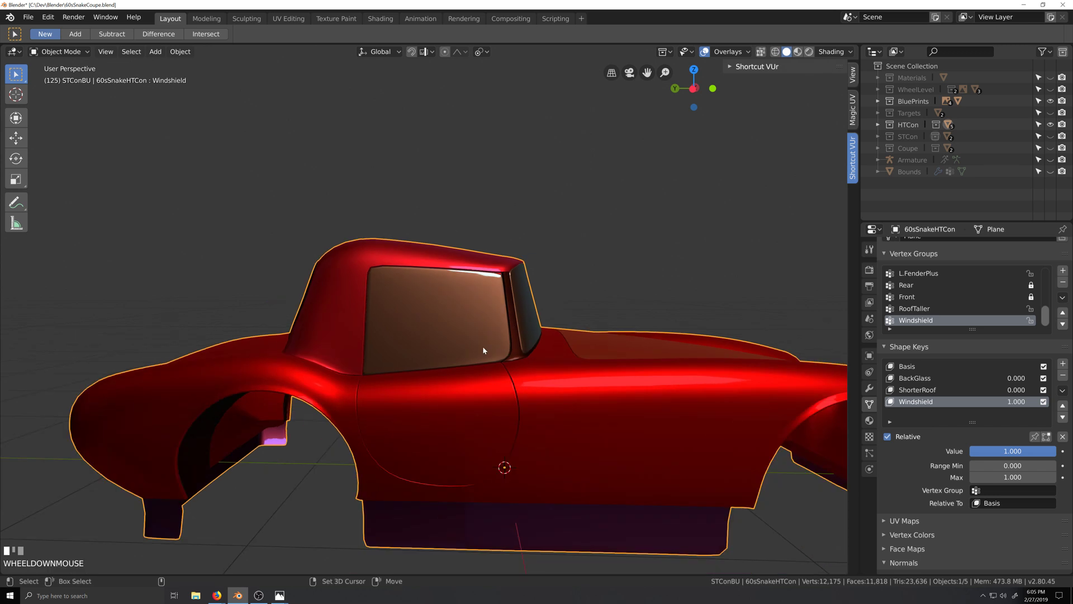
key("shift+grave")
middle_click_drag(482, 347, 518, 362)
scroll(506, 359, "up", 2)
middle_click_drag(518, 363, 461, 373, "shift")
scroll(532, 359, "up", 2)
scroll(461, 374, "down", 2)
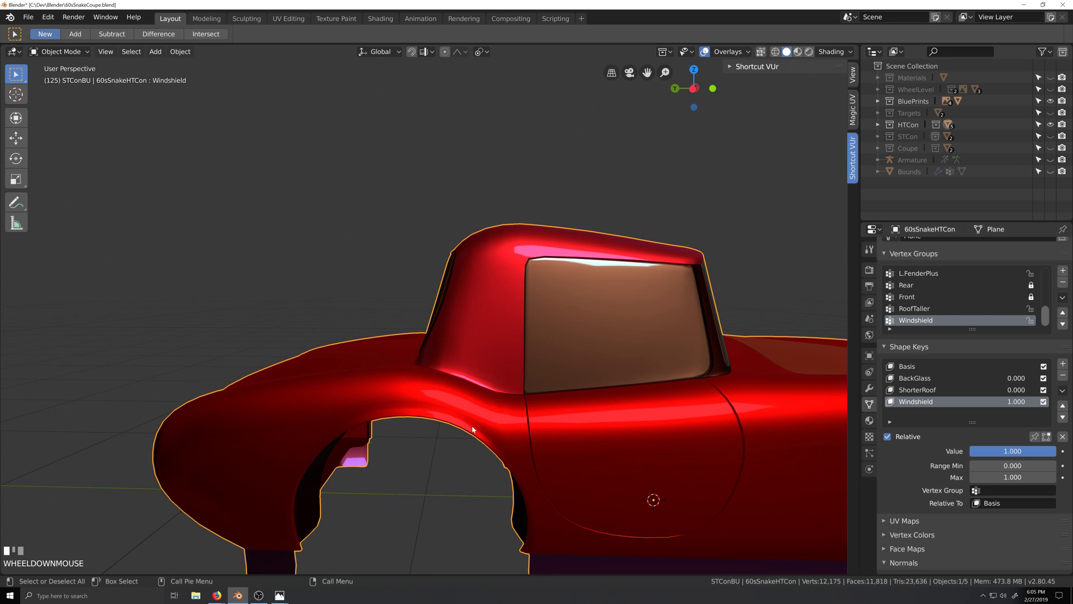
scroll(574, 362, "down", 3)
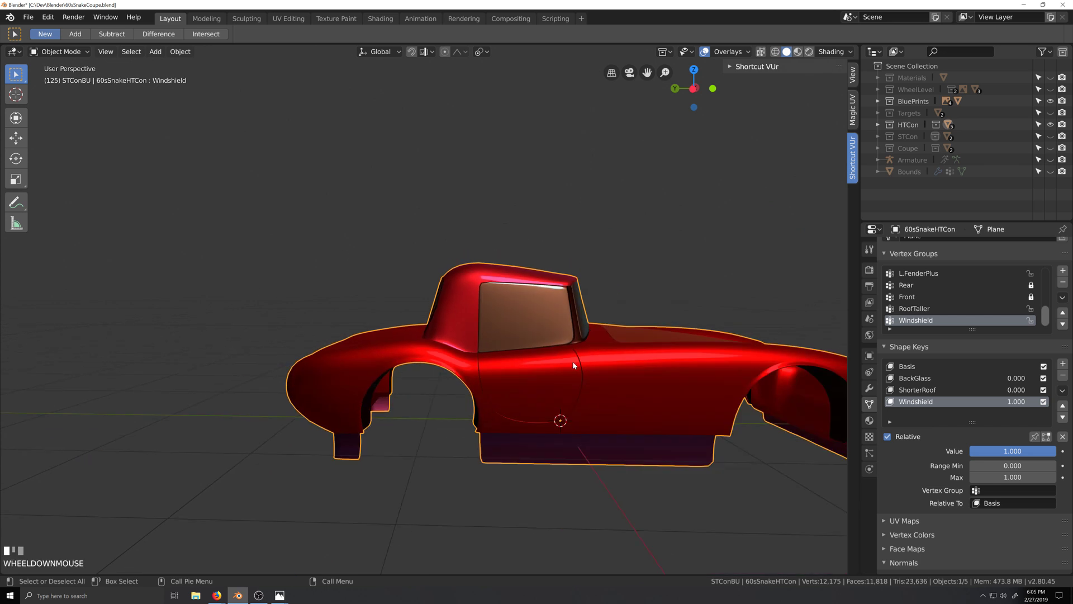
scroll(593, 373, "up", 3)
key("shift+grave")
middle_click_drag(581, 374, 612, 373)
scroll(612, 373, "up", 1)
scroll(611, 372, "down", 2)
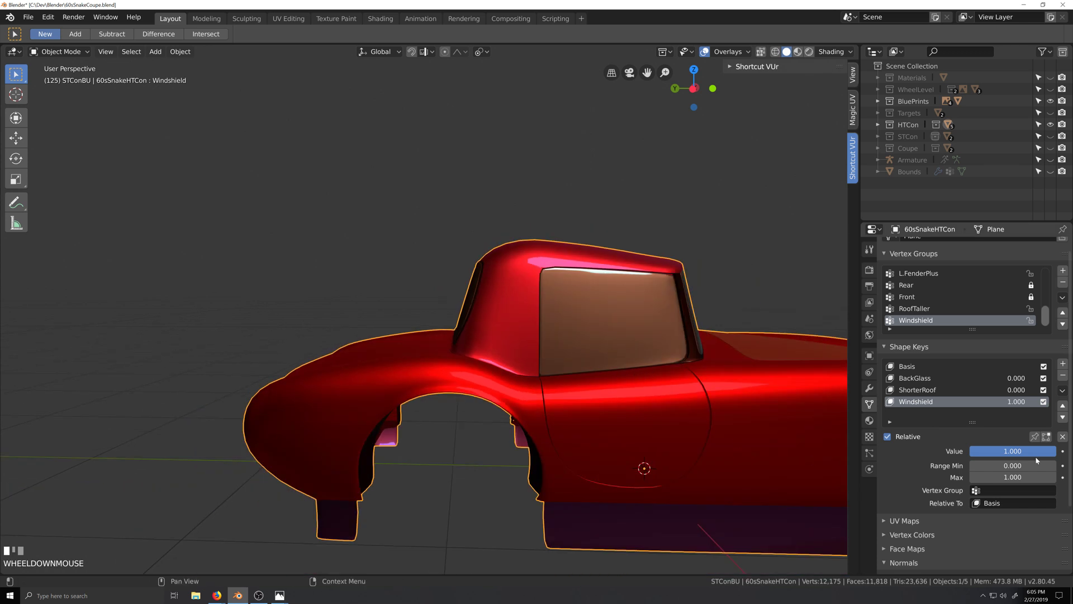
Reset the Windshield shape key value to 0, and open the BackGlass shape key in Edit Mode
mouse_move(984, 450)
left_mouse_down()
mouse_move(971, 451)
mouse_move(1049, 450)
mouse_move(972, 450)
left_mouse_up()
left_click(924, 393)
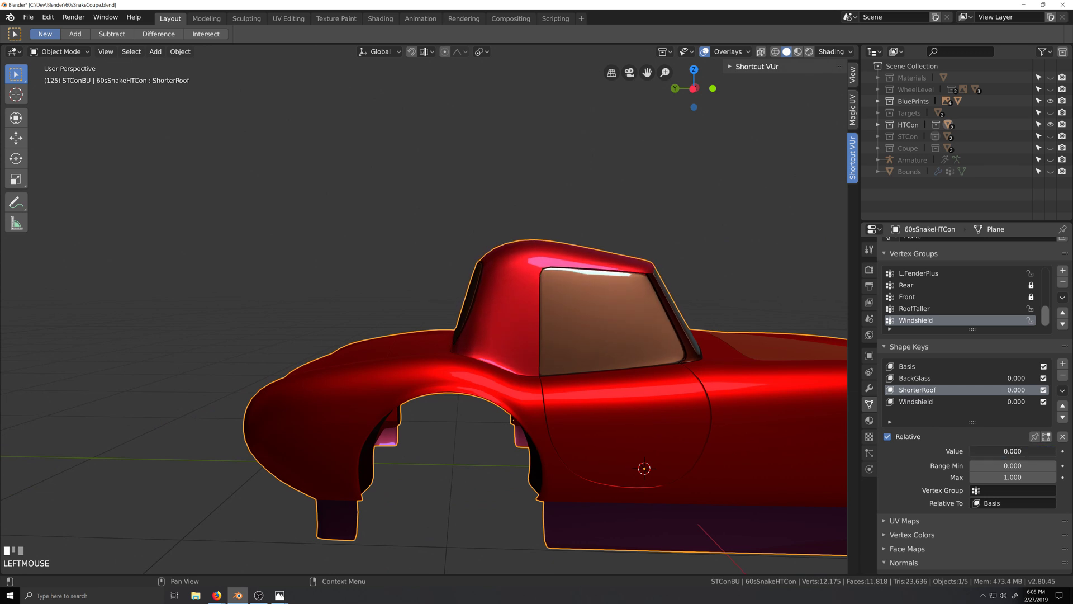
left_click(919, 379)
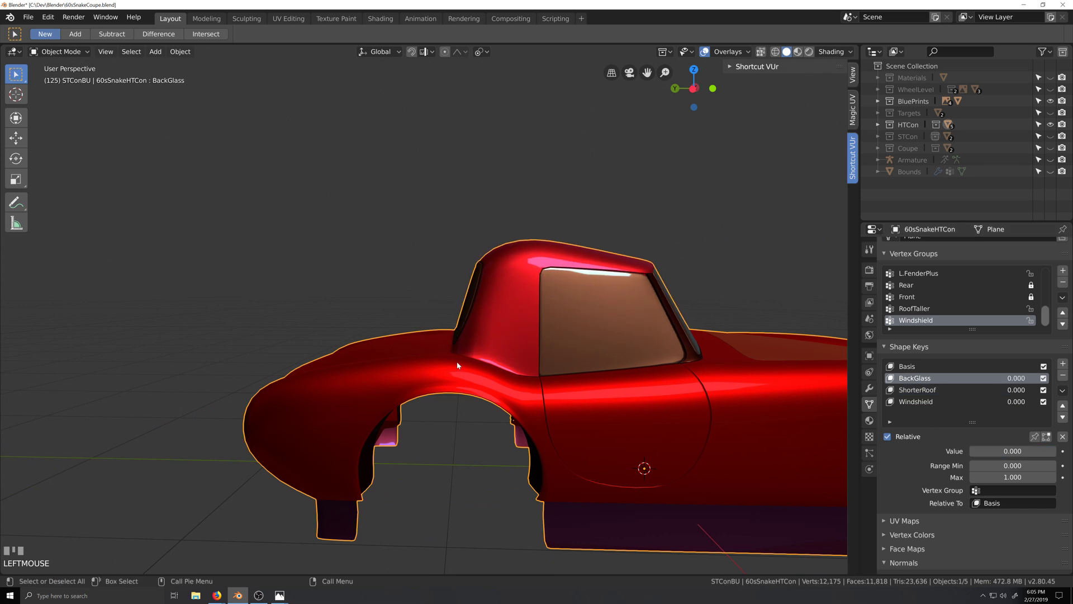
key("Tab")
Select the edge loop crossing the roof behind the door glass, and add the loop along the back glass base
key("shift+grave")
scroll(519, 421, "up", 5)
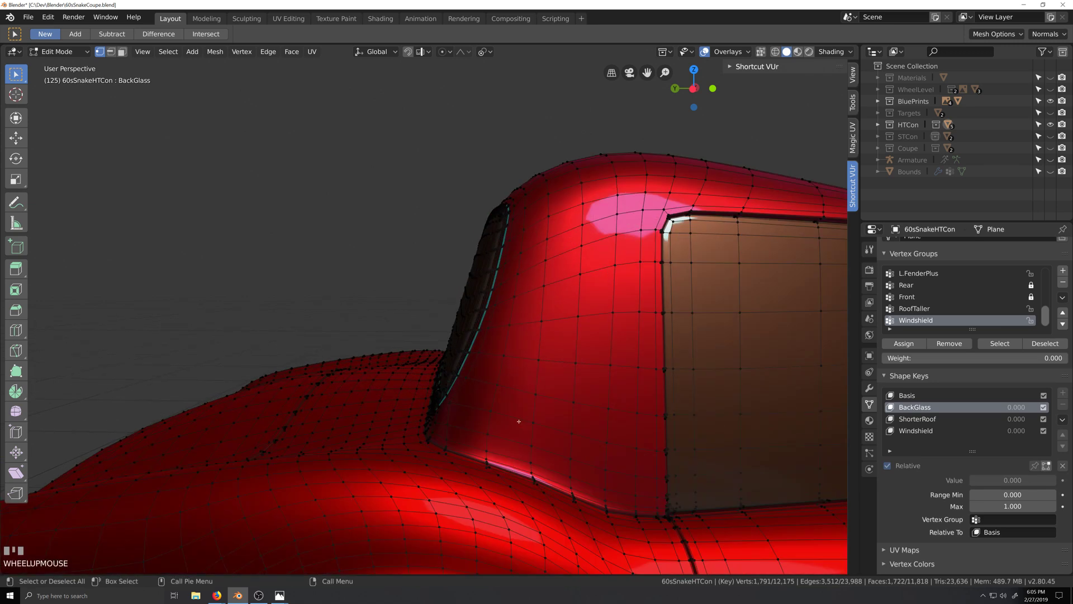
scroll(520, 423, "down", 3)
key("shift+grave")
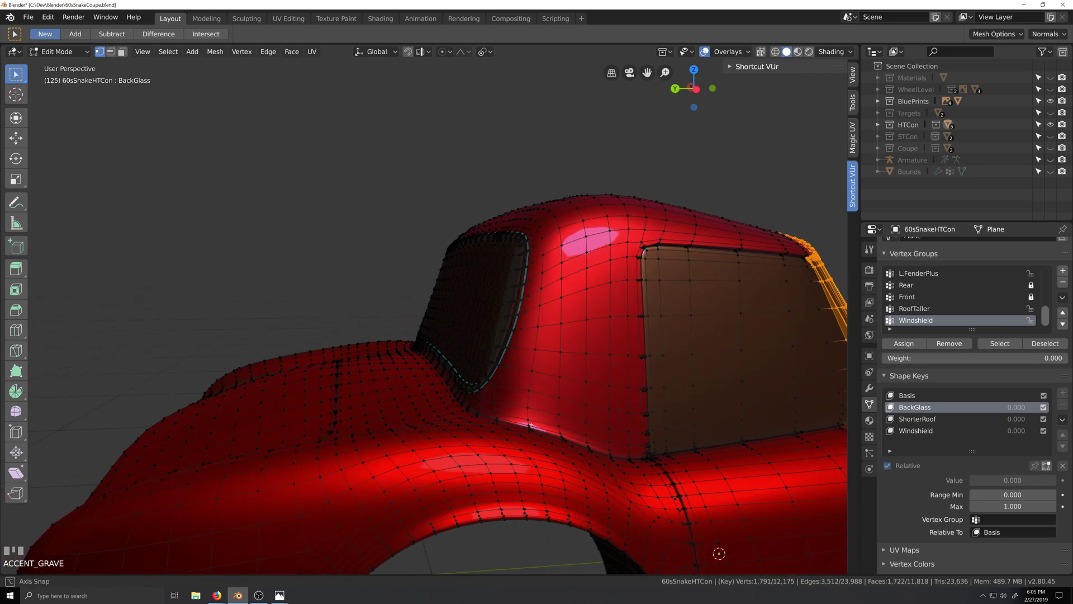
mouse_move(532, 435)
middle_mouse_down()
mouse_move(516, 425)
mouse_move(538, 436)
middle_mouse_up()
left_click(542, 287)
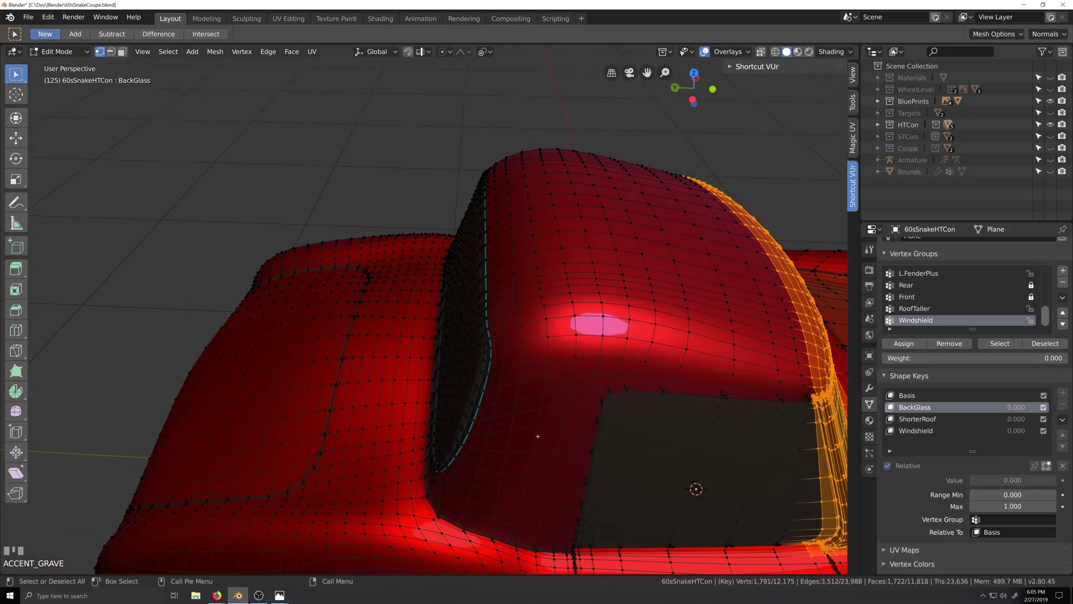
left_click(543, 399, "alt")
key("grave")
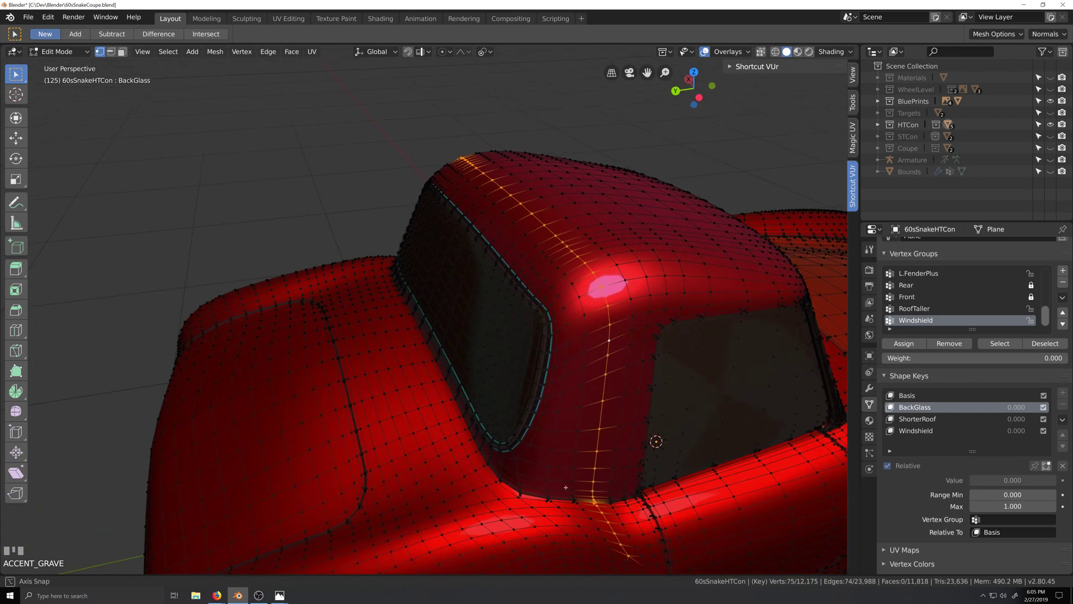
left_click(467, 434, "alt+shift")
scroll(563, 507, "up", 1)
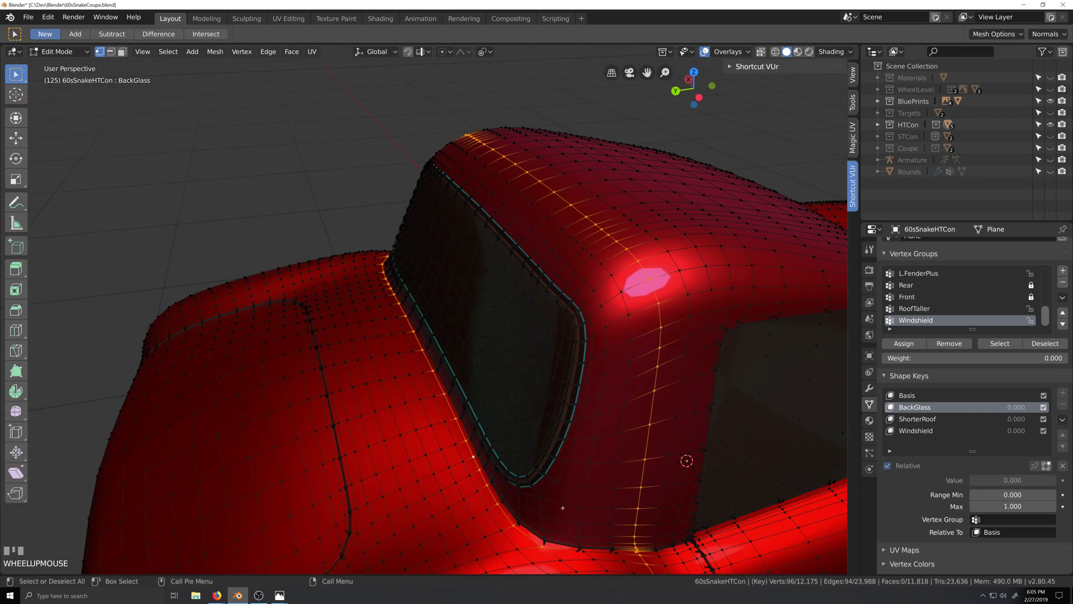
Add the edge loops along the base of the roof at both rear corners to the selection
key("shift+grave")
scroll(496, 387, "up", 1)
key("grave")
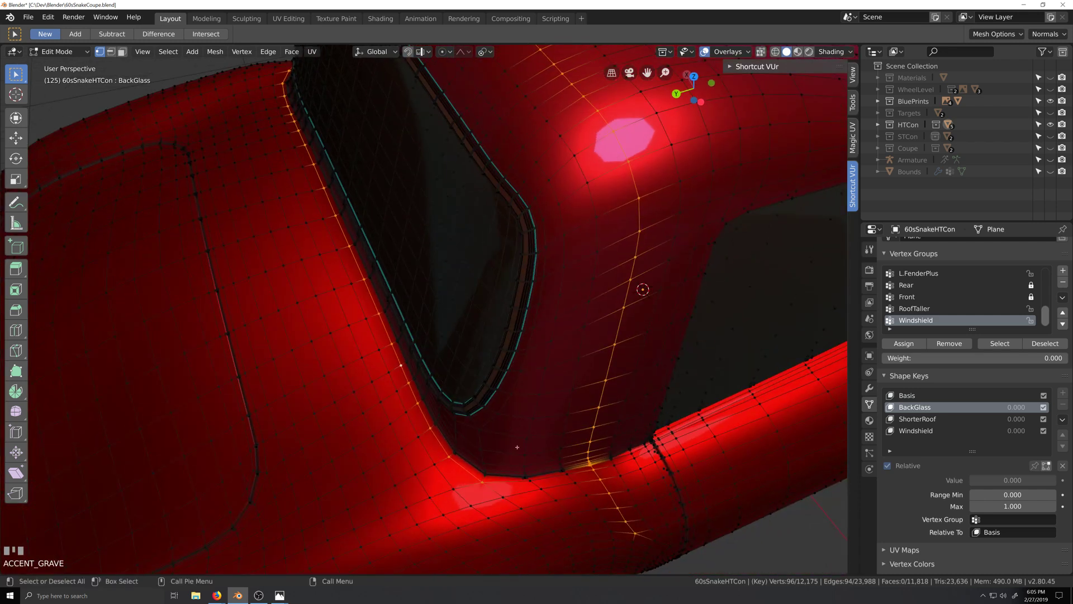
left_click(543, 478, "alt+shift")
scroll(543, 478, "down", 3)
key("grave")
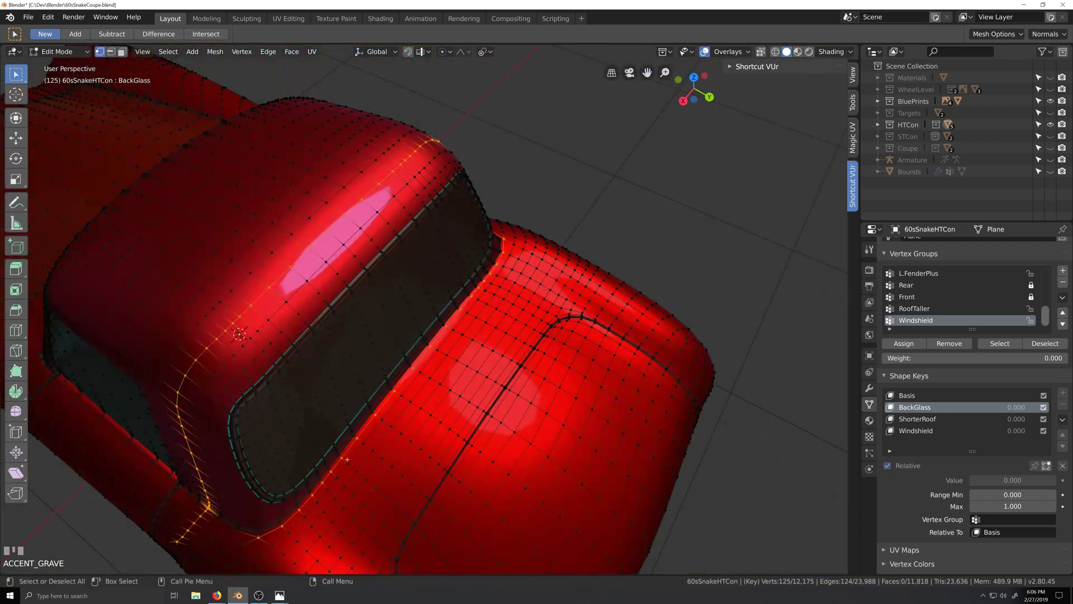
left_click(244, 536, "alt+shift")
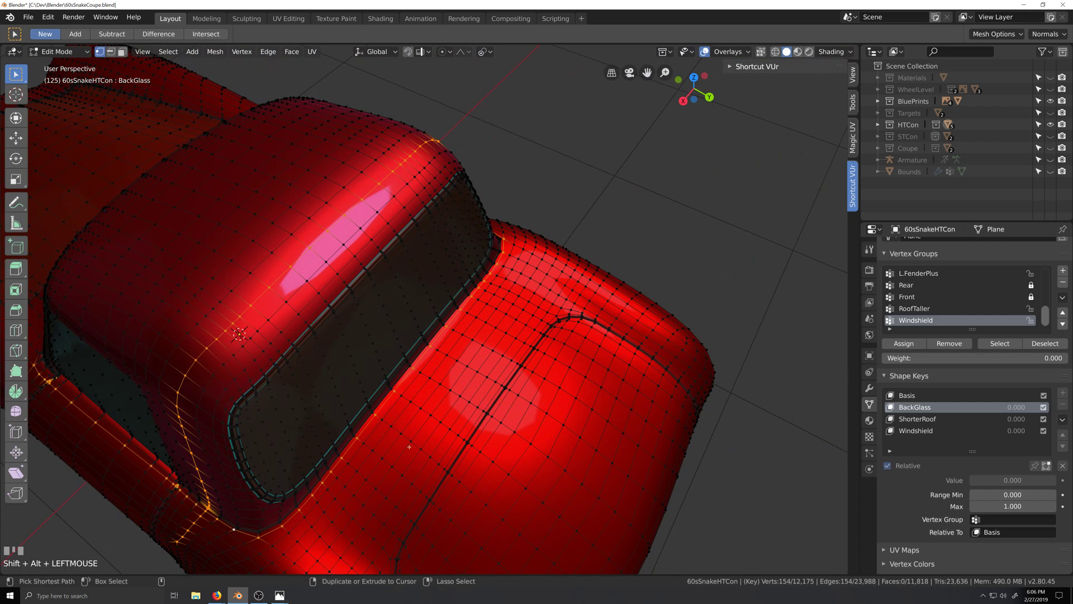
Deselect the stray loop vertices on the rear fender and around the door gap in left side X-ray view
key("ctrl+KP_3")
key("alt+z")
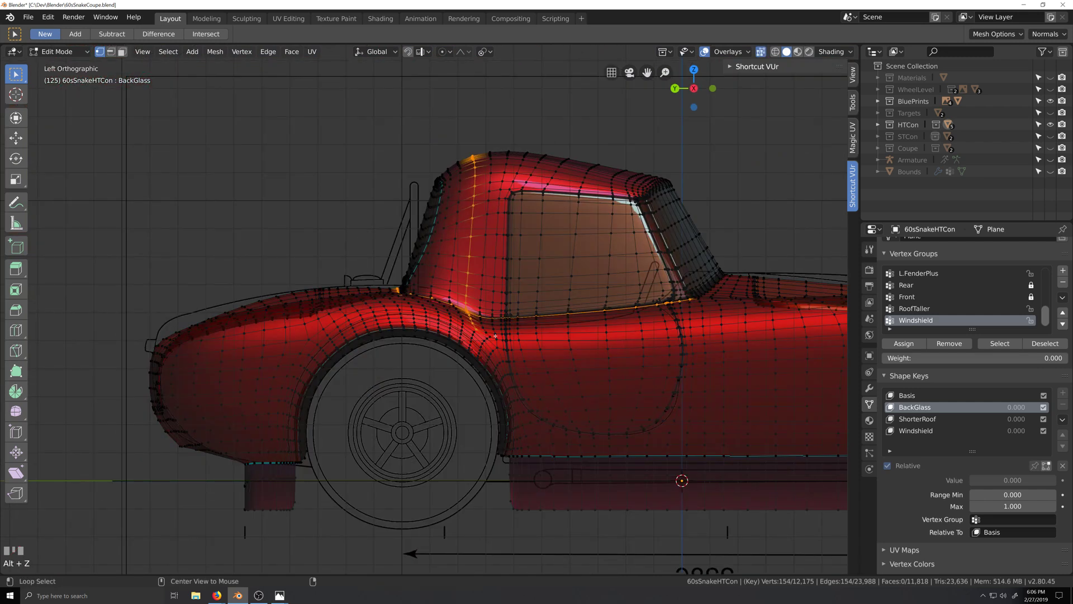
scroll(512, 338, "up", 7)
key("shift+grave")
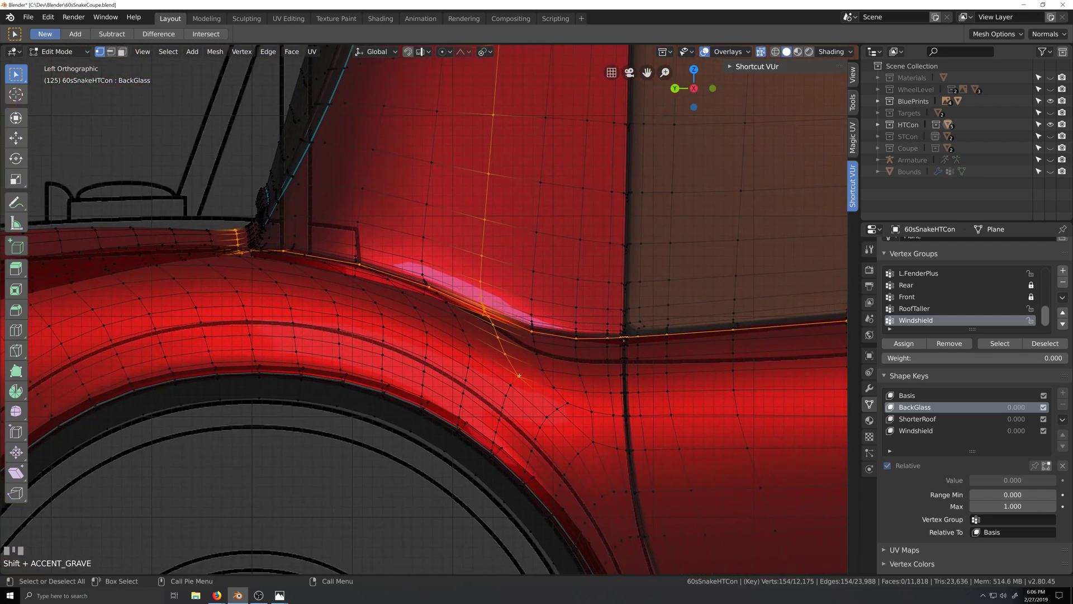
key("c")
left_click(520, 385)
left_click(513, 390, "shift")
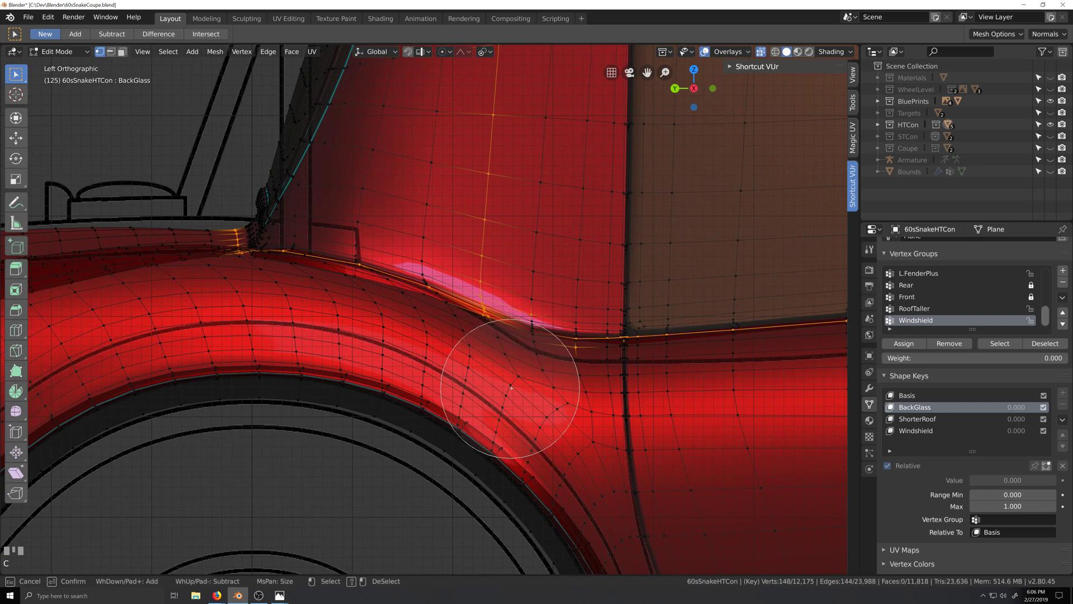
mouse_move(511, 388)
left_mouse_down("shift")
mouse_move(515, 372)
mouse_move(635, 378)
left_mouse_up("shift")
key("Escape")
scroll(565, 337, "down", 5)
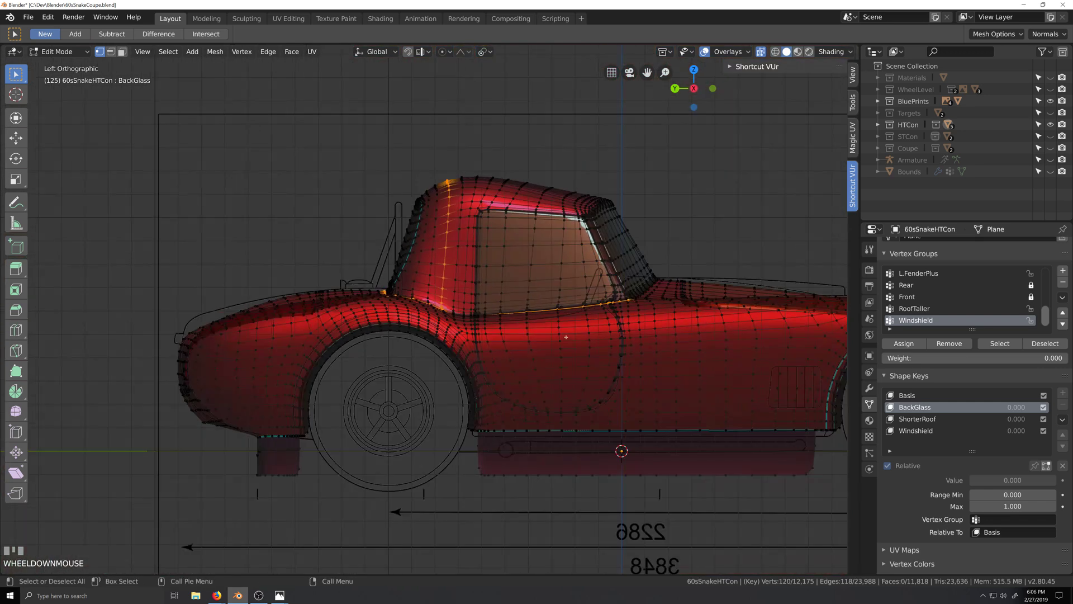
Deselect the remaining stray vertices along the base of the door glass up to the windshield
key("c")
left_click_drag(515, 324, 676, 266, "shift")
key("Escape")
scroll(509, 351, "up", 2)
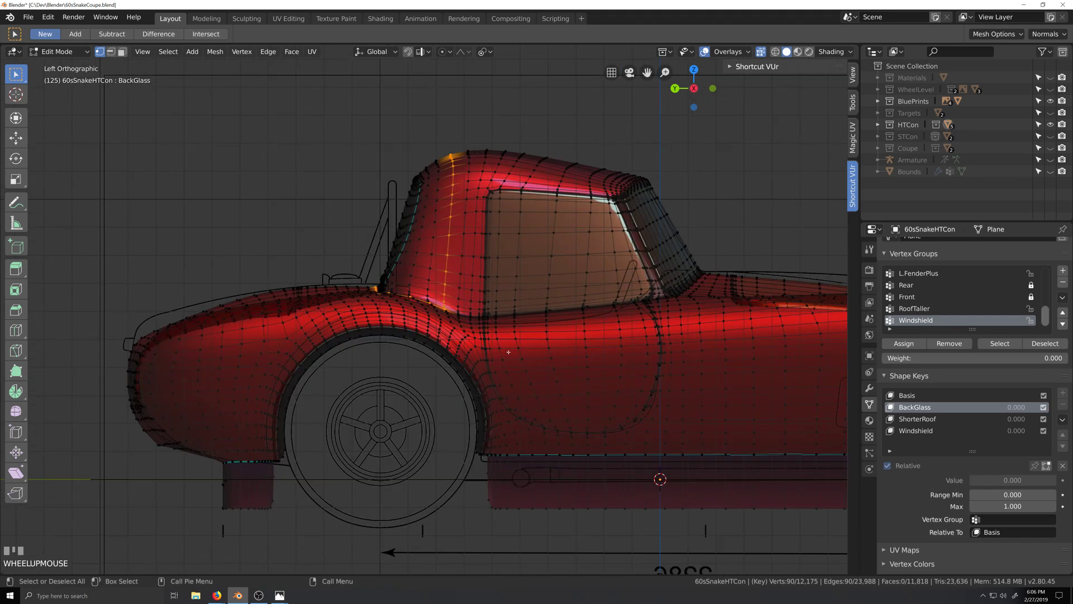
Check from several angles that the selected loops fully enclose the back glass and rear roof
middle_click_drag(508, 352, 535, 395)
scroll(527, 443, "up", 2)
scroll(531, 388, "up", 1)
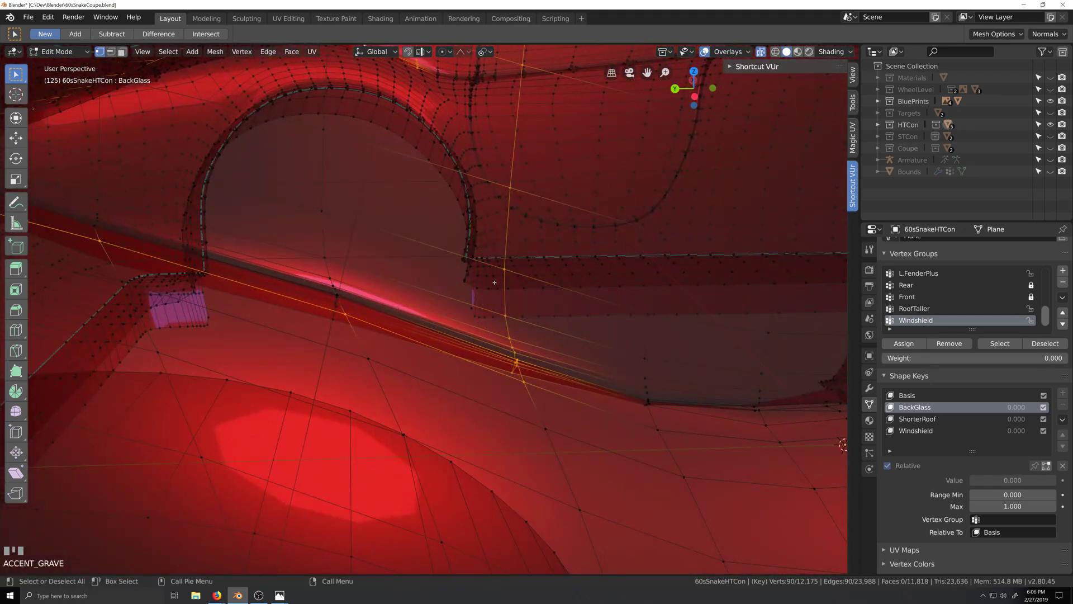
scroll(494, 282, "down", 5)
middle_click_drag(494, 282, 559, 341)
middle_click_drag(559, 341, 505, 401, "shift")
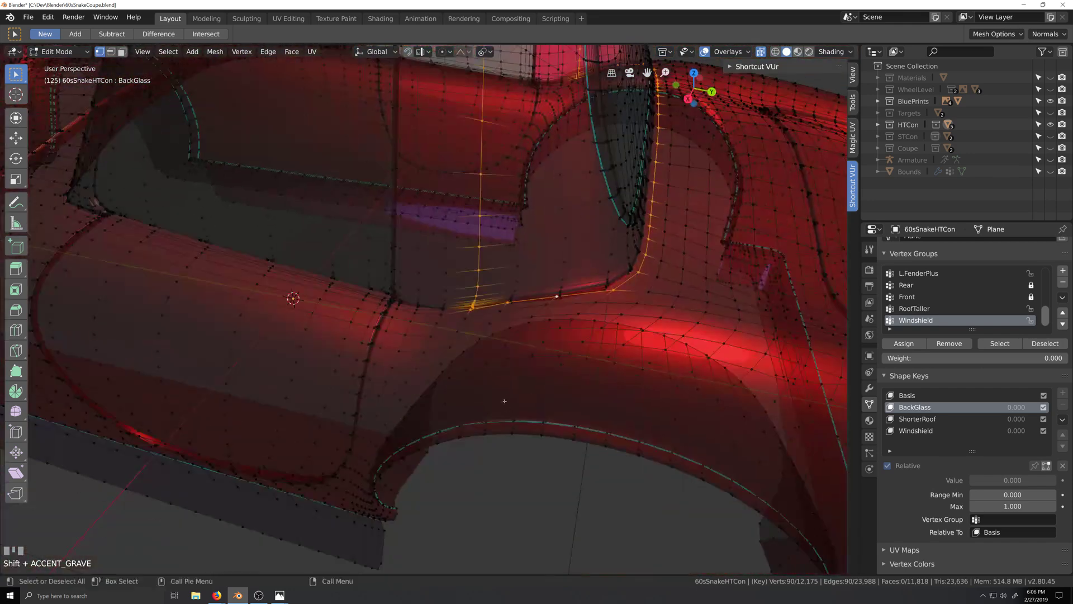
scroll(533, 319, "up", 2)
scroll(552, 330, "down", 6)
middle_click_drag(743, 293, 591, 309)
middle_click_drag(408, 230, 553, 364, "shift")
scroll(553, 364, "up", 2)
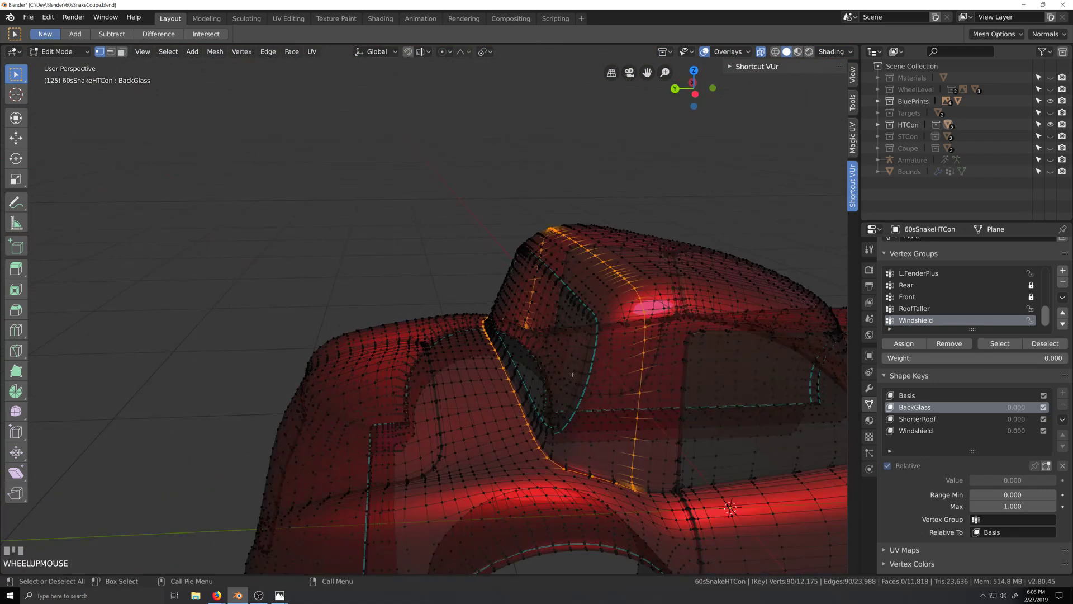
Hide the boundary loops, select the isolated back glass and rear roof region, and reveal the hidden boundary with it
key("h")
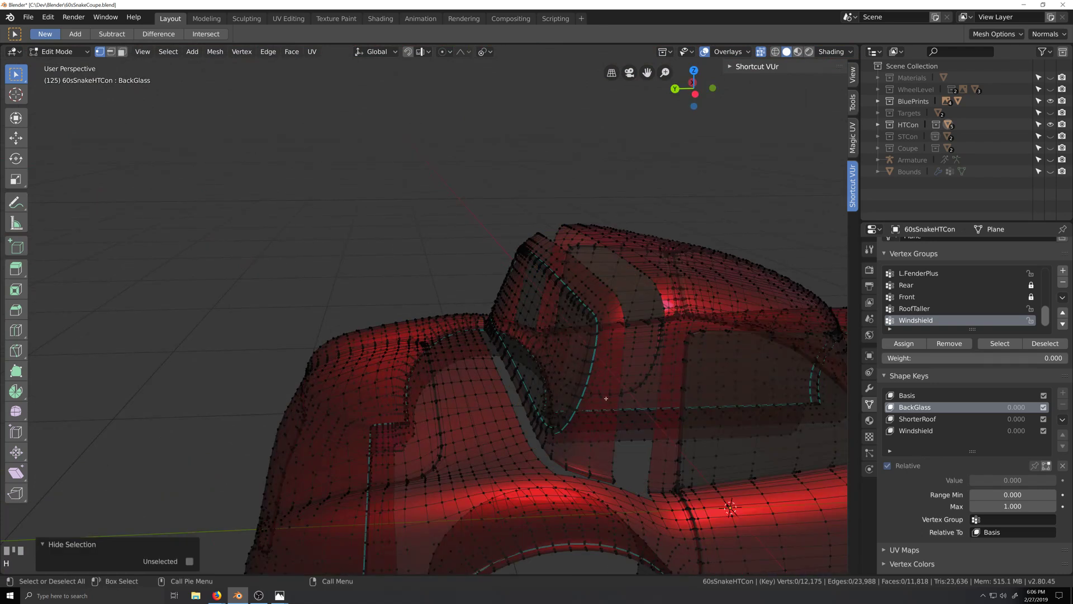
key("alt+z")
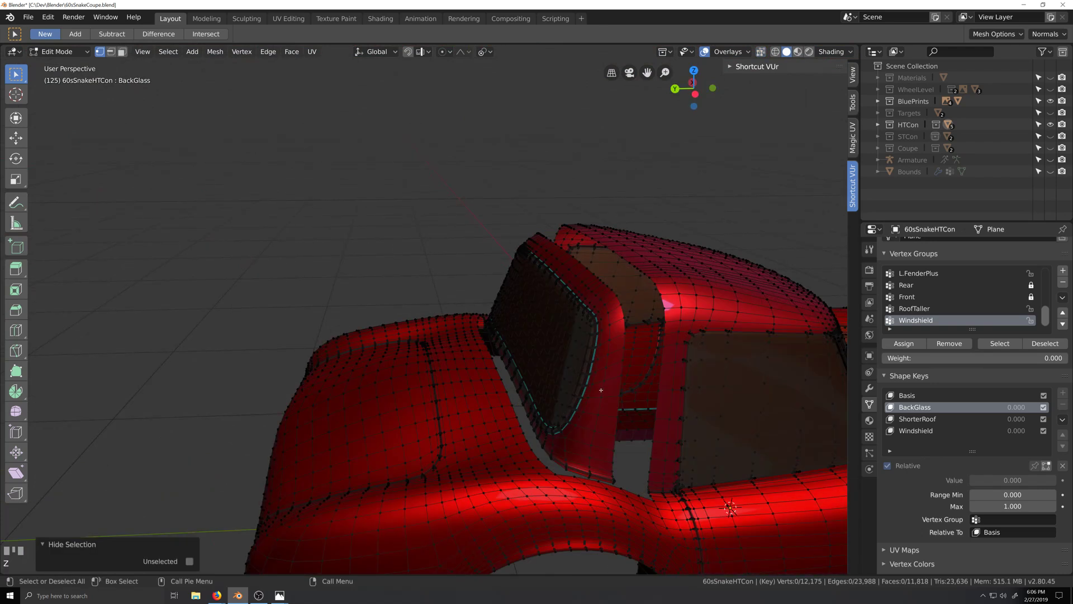
key("l")
key("alt+h")
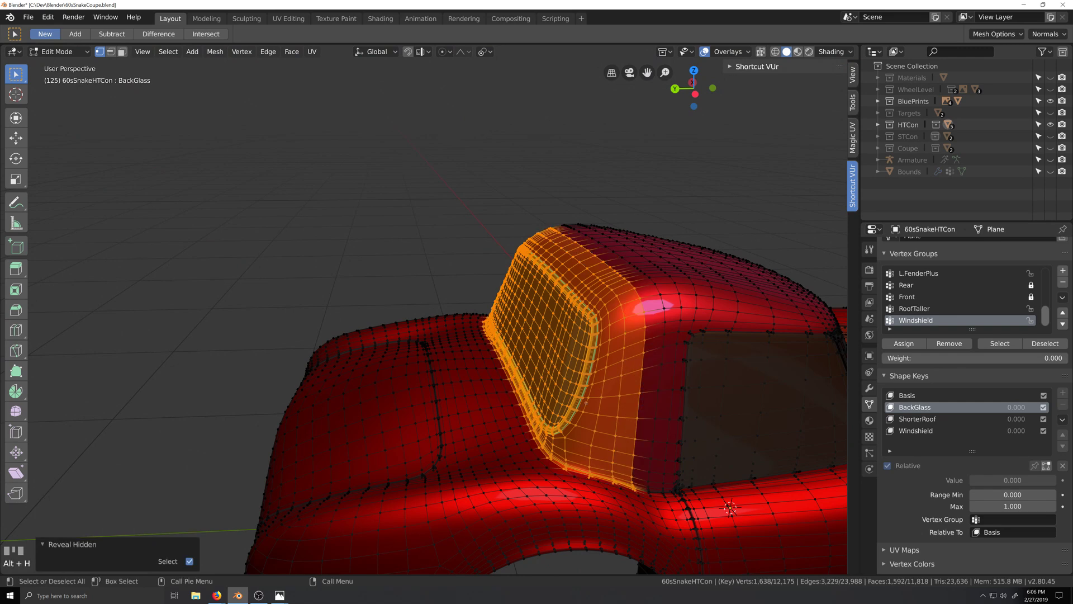
Inspect the edges of the selected back glass region, and view the rear roof in left side view
scroll(488, 426, "up", 4)
scroll(519, 421, "down", 5)
middle_click_drag(519, 421, 588, 389)
scroll(559, 417, "up", 5)
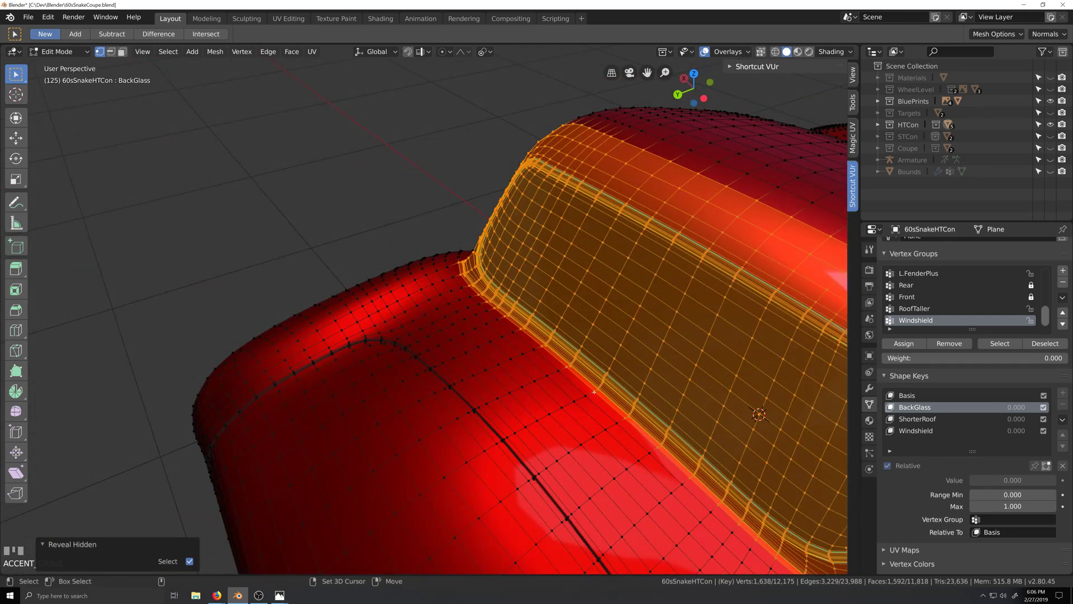
scroll(594, 392, "down", 6)
middle_click_drag(594, 392, 626, 385)
key("ctrl+KP_3")
scroll(624, 368, "up", 3)
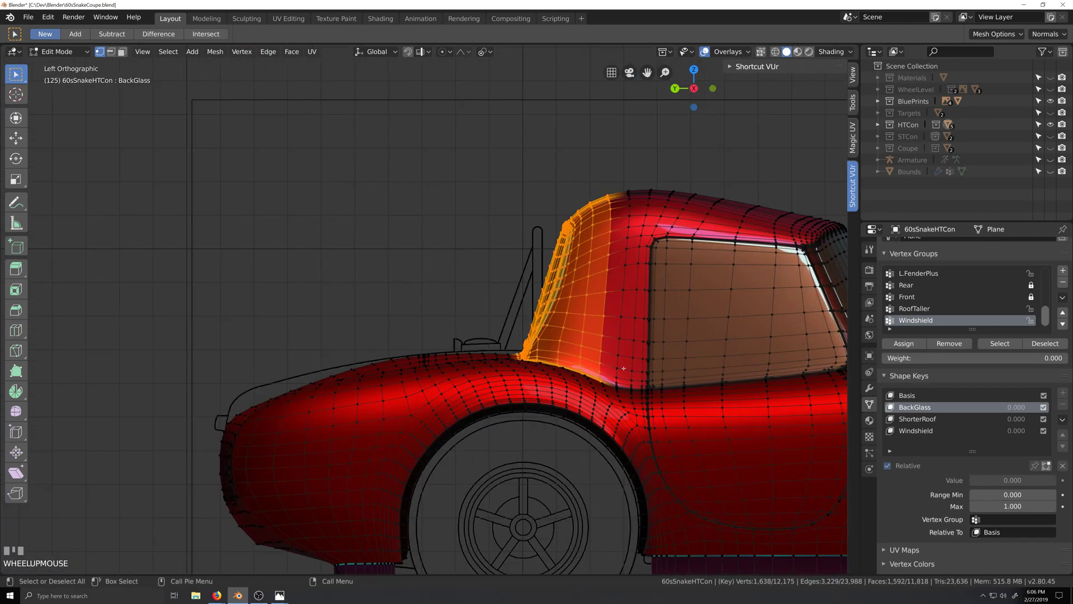
Shear the selected back glass and rear roof region along X with an offset of about -0.049 in left view
scroll(624, 368, "up", 3)
scroll(508, 376, "down", 2)
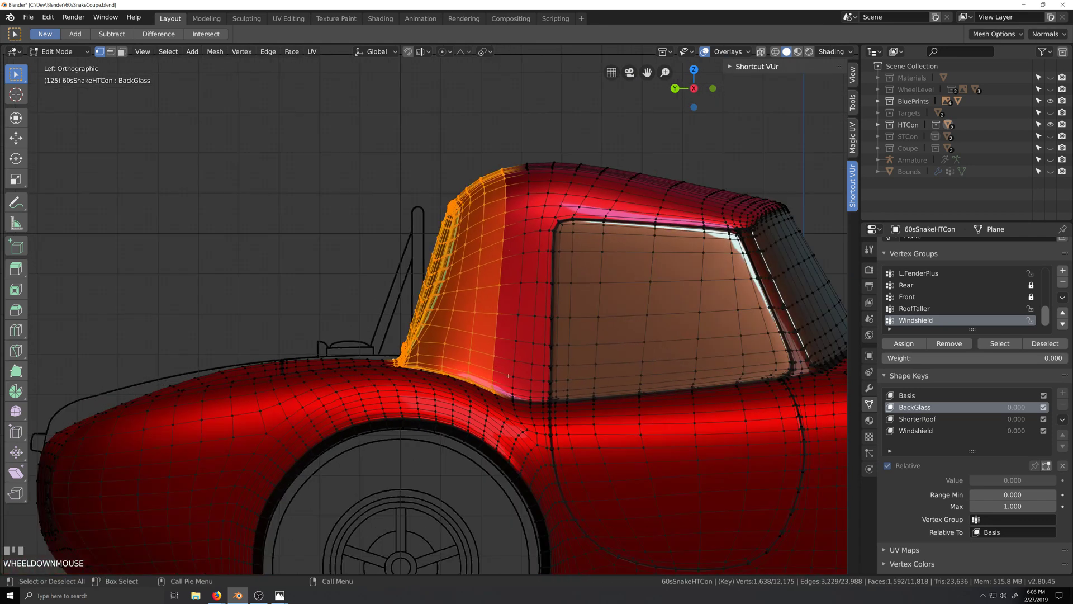
key("ctrl+shift+alt+s")
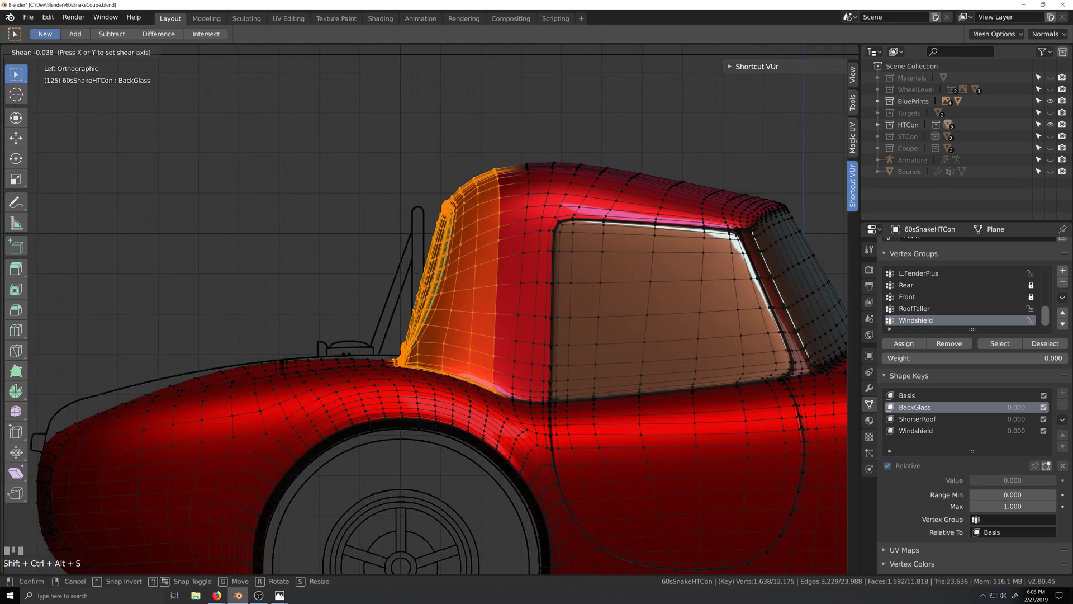
left_click(435, 330, "shift")
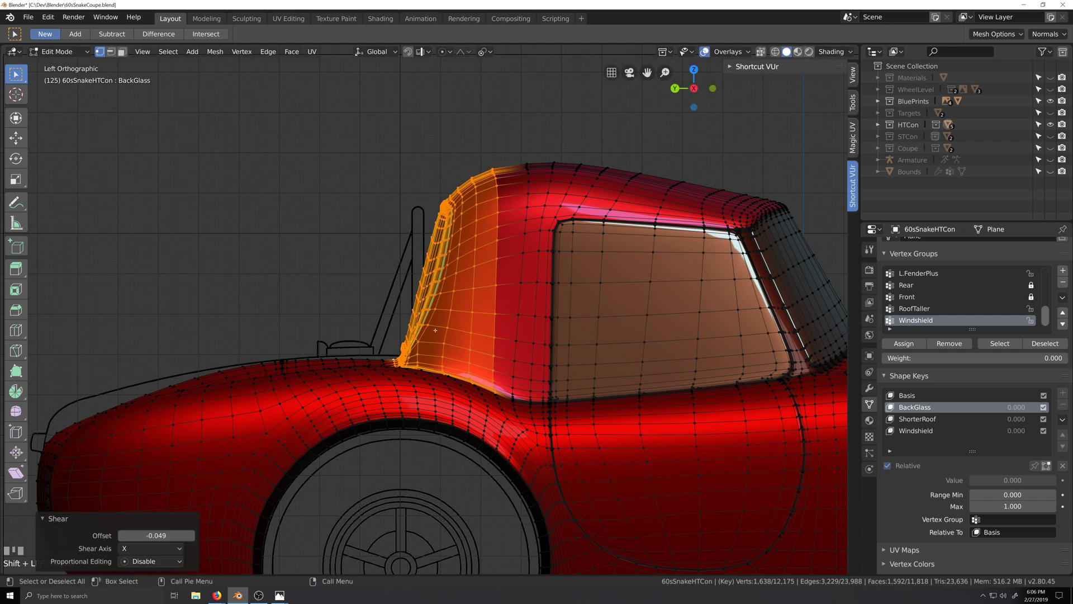
Shear the rear region twice more, deselecting its outermost edge loop before each shear and using about -0.045 for the second
left_click(497, 301, "alt+shift")
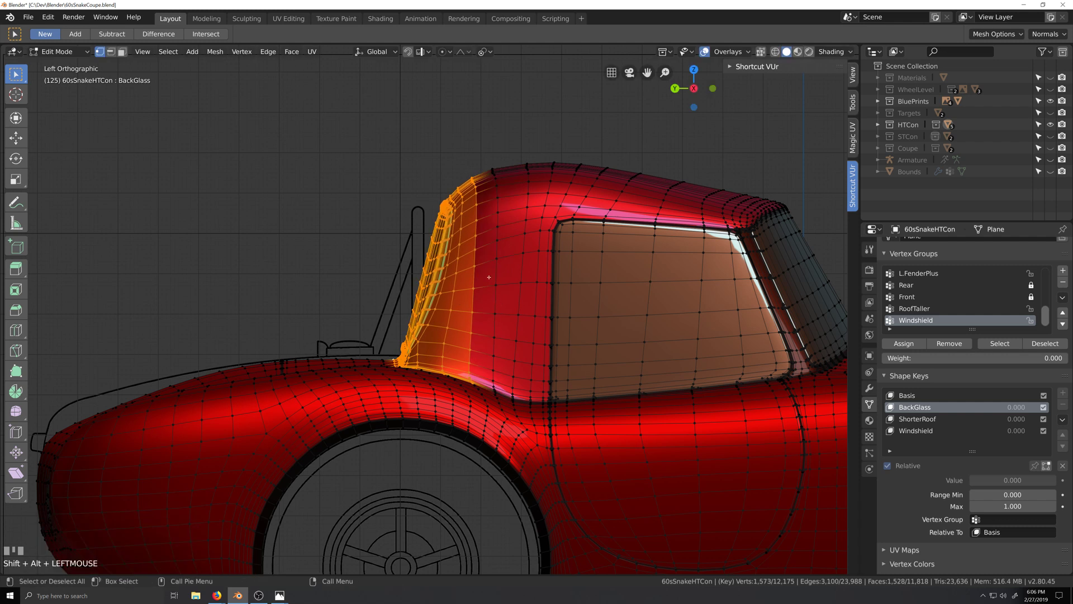
key("shift+ctrl+alt+s")
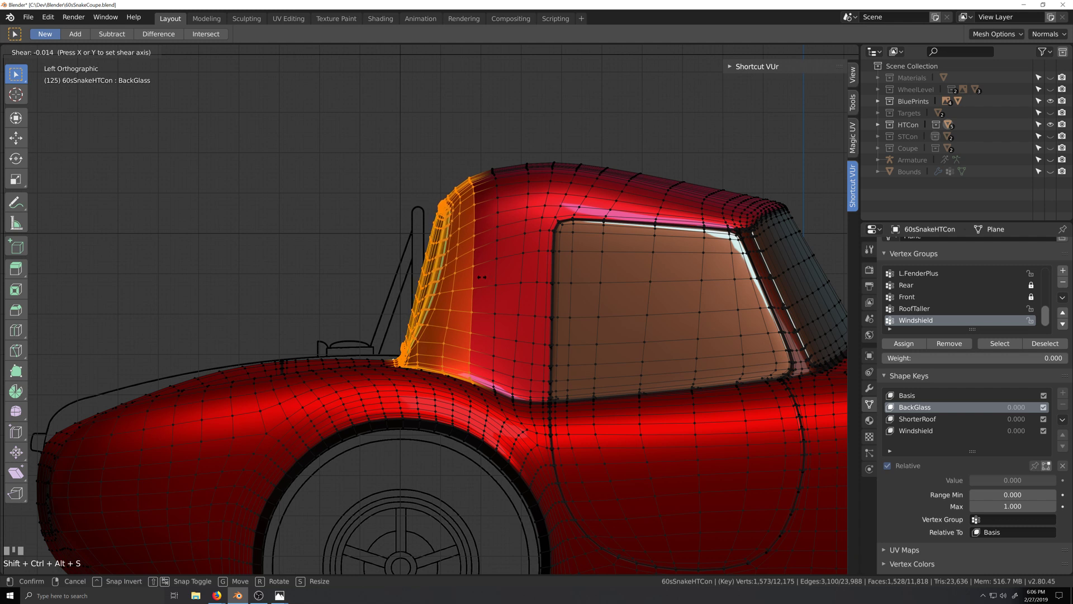
left_click(471, 277)
left_click(473, 298, "alt+shift")
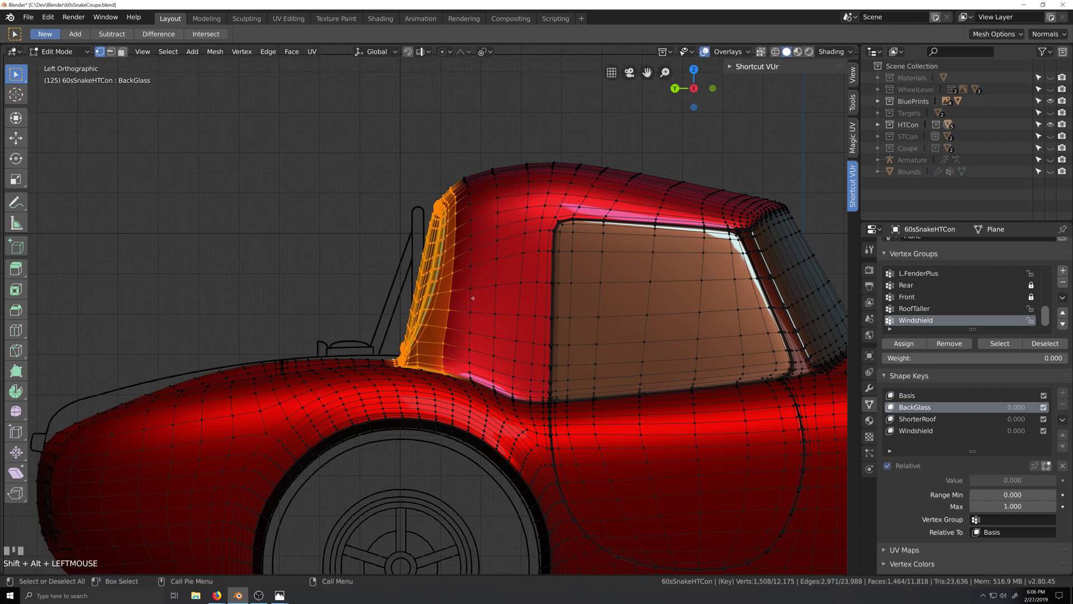
key("shift+ctrl+alt+s")
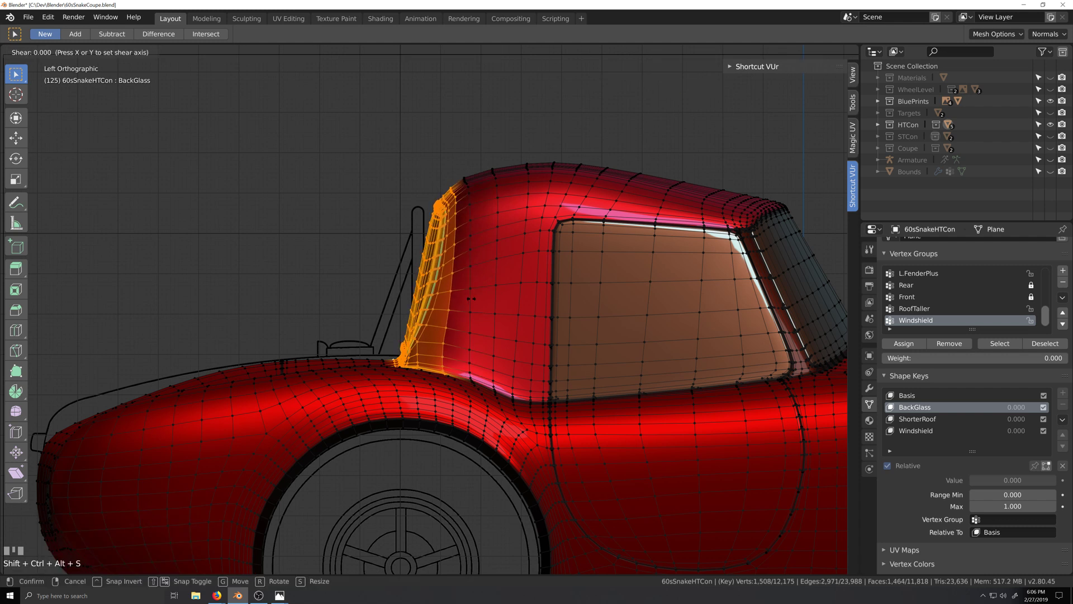
left_click(454, 298)
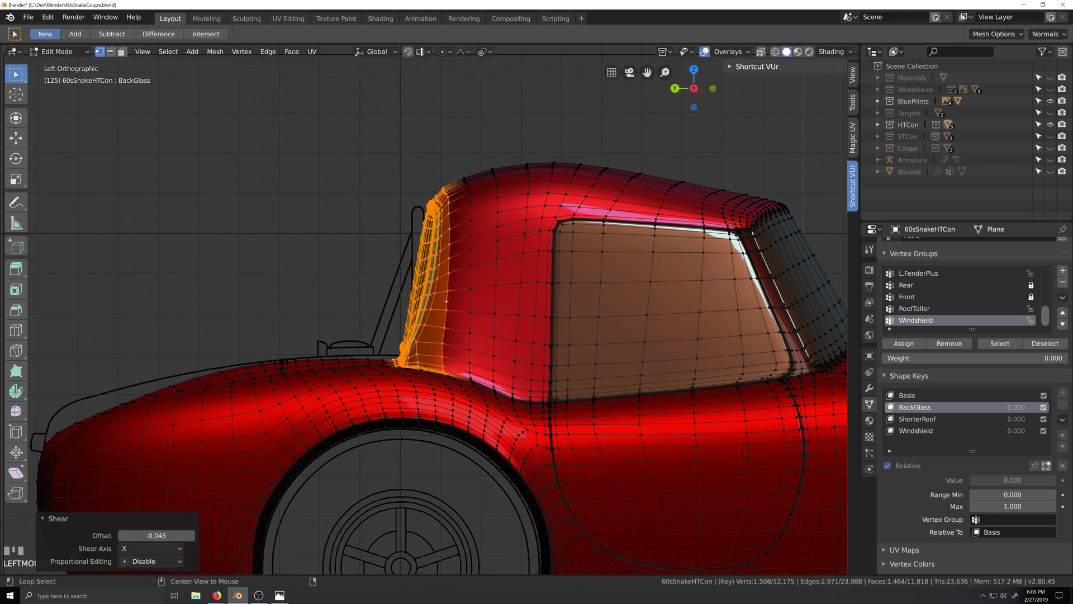
Deselect the next outer edge loop and shear the remaining back glass and its frame by about -0.024 along X
left_click(475, 304, "alt+shift")
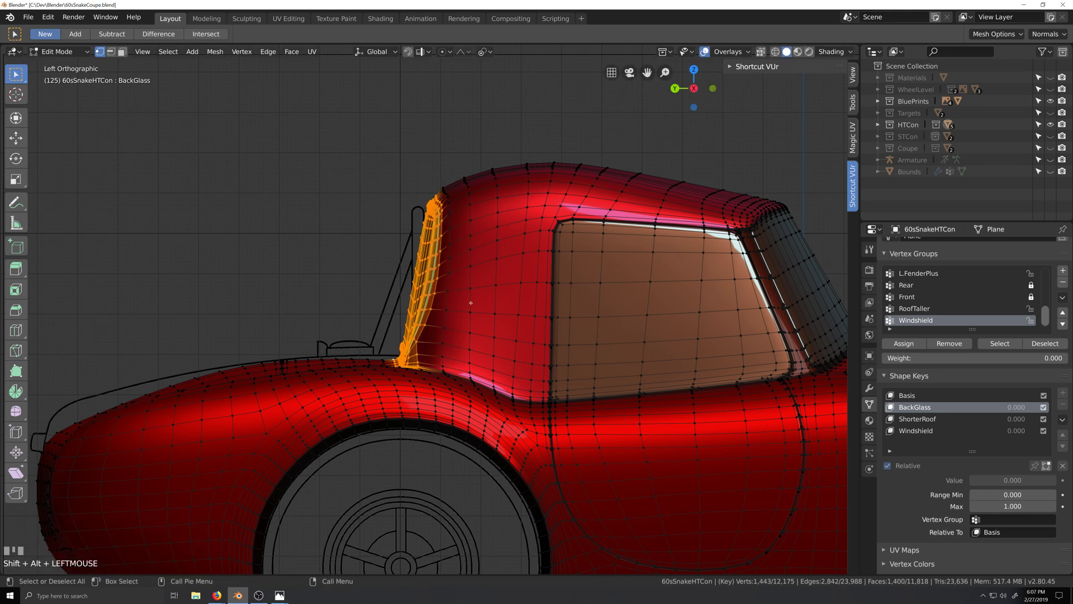
key("shift+ctrl+alt+s")
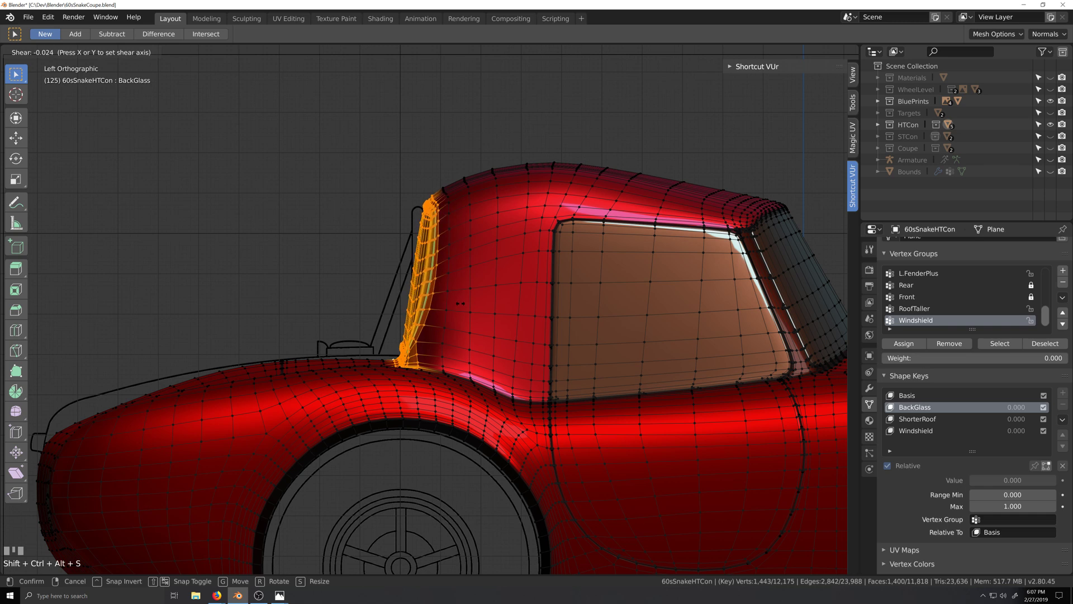
left_click(460, 303)
Return to Object Mode and preview the BackGlass shape key on the car body from the rear and side
key("grave")
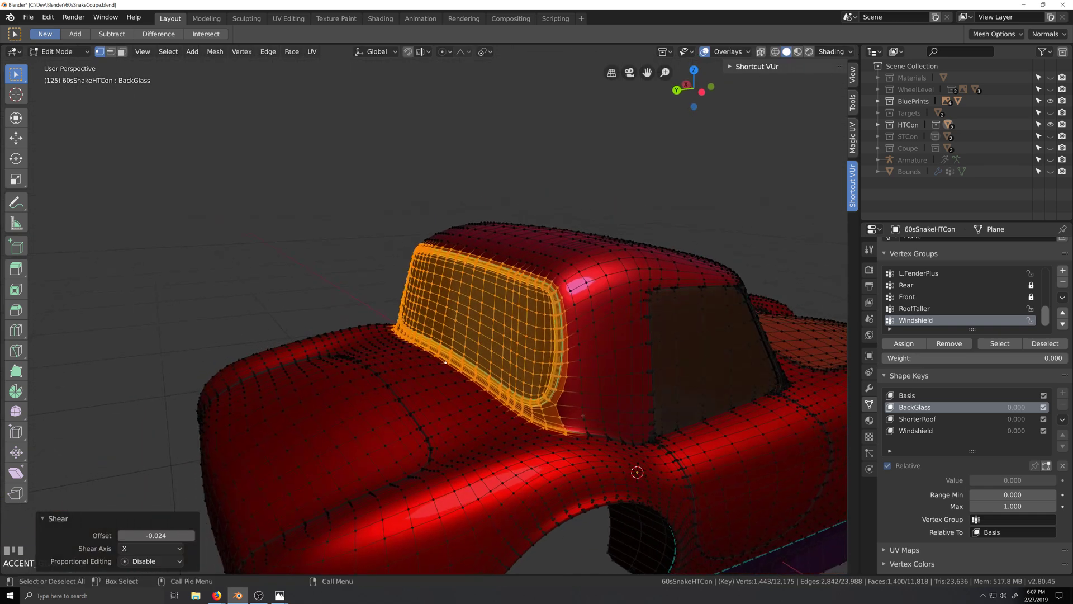
key("Tab")
key("alt+z")
key("alt+z")
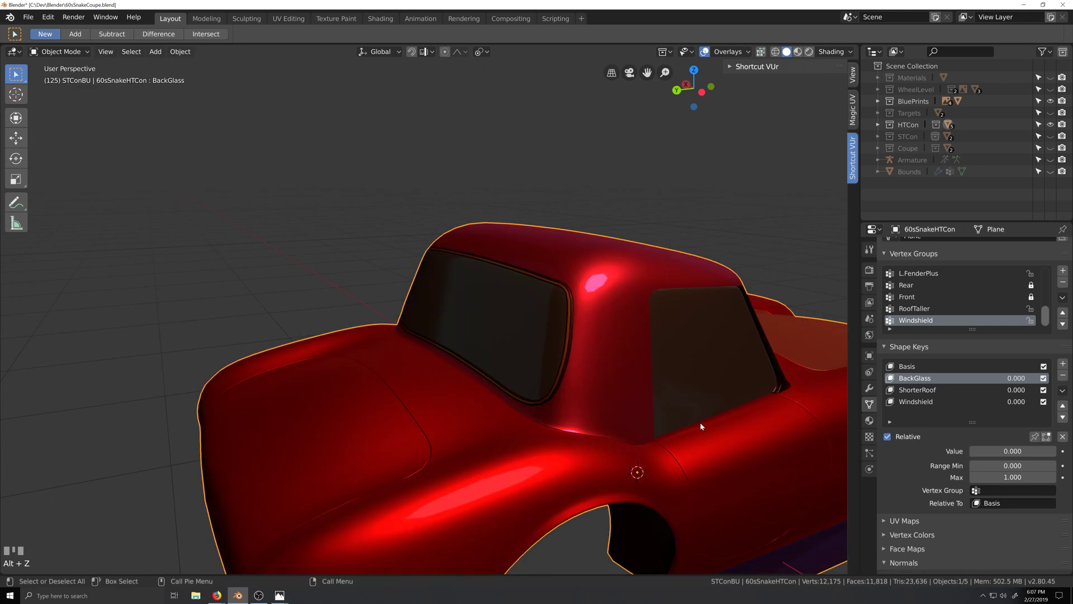
left_click_drag(1026, 452, 970, 451)
key("grave")
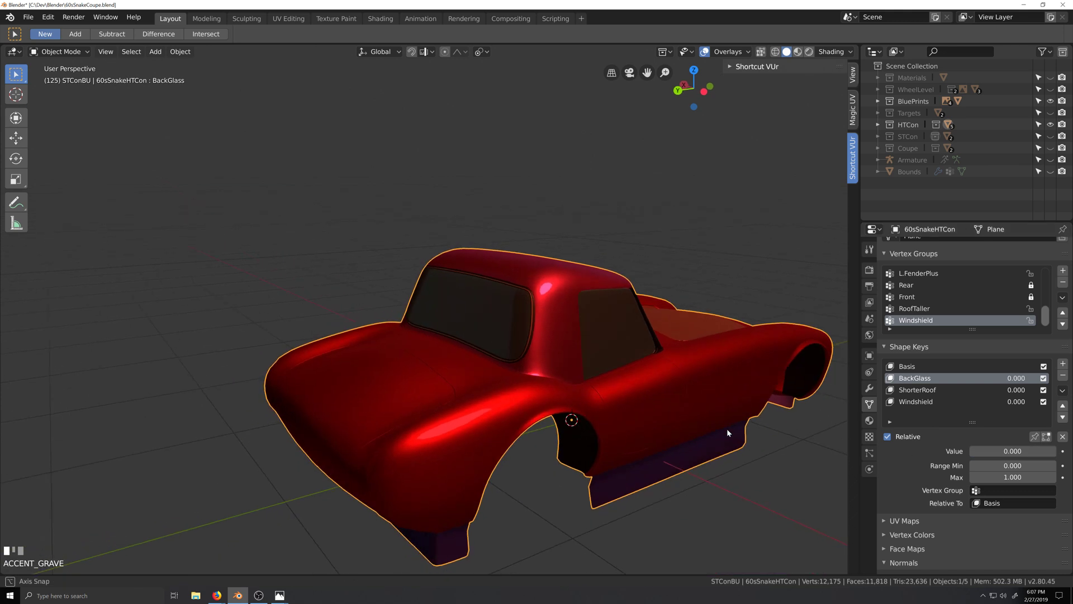
left_click(1033, 451)
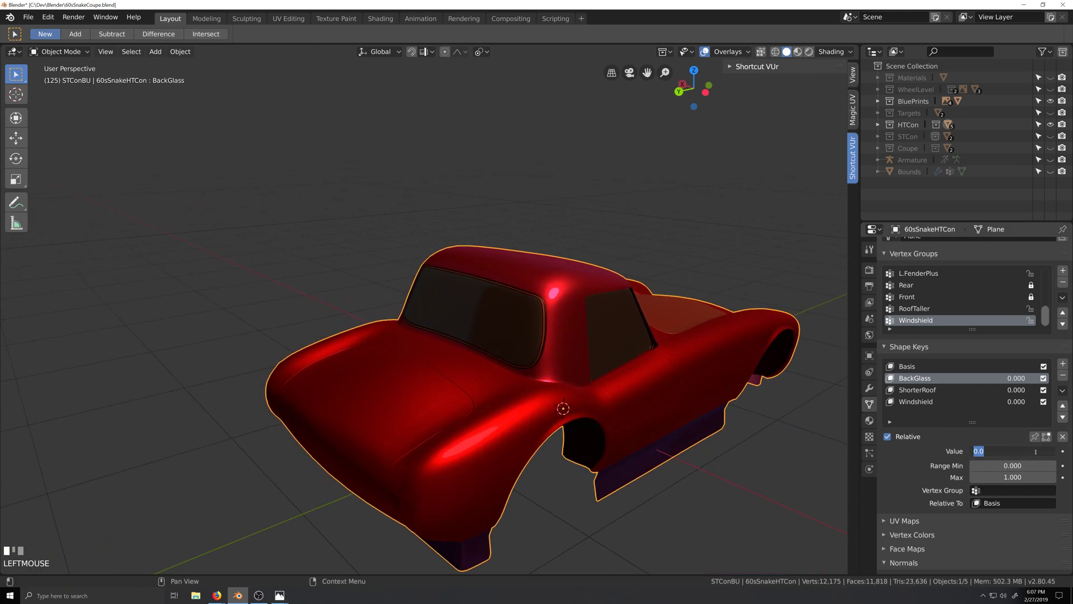
left_click(807, 432)
key("grave")
key("shift+grave")
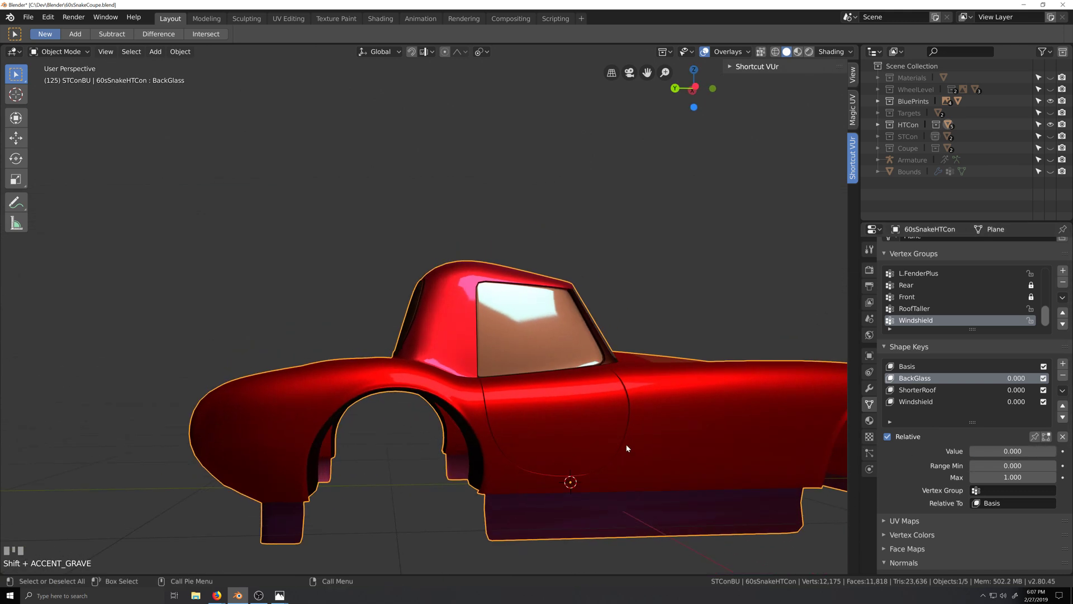
key("grave")
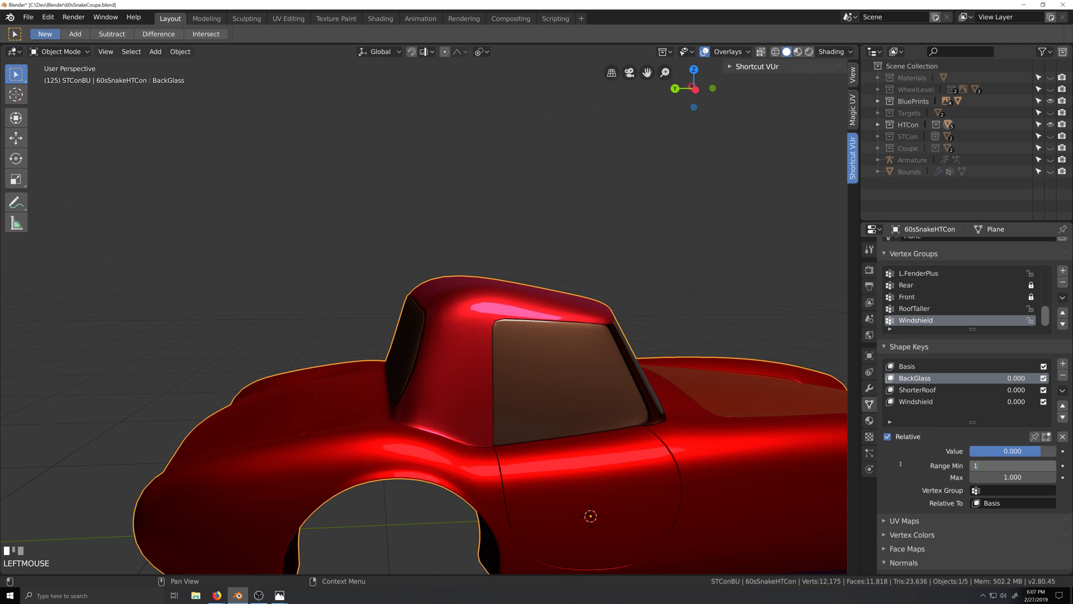
key("KP_Enter")
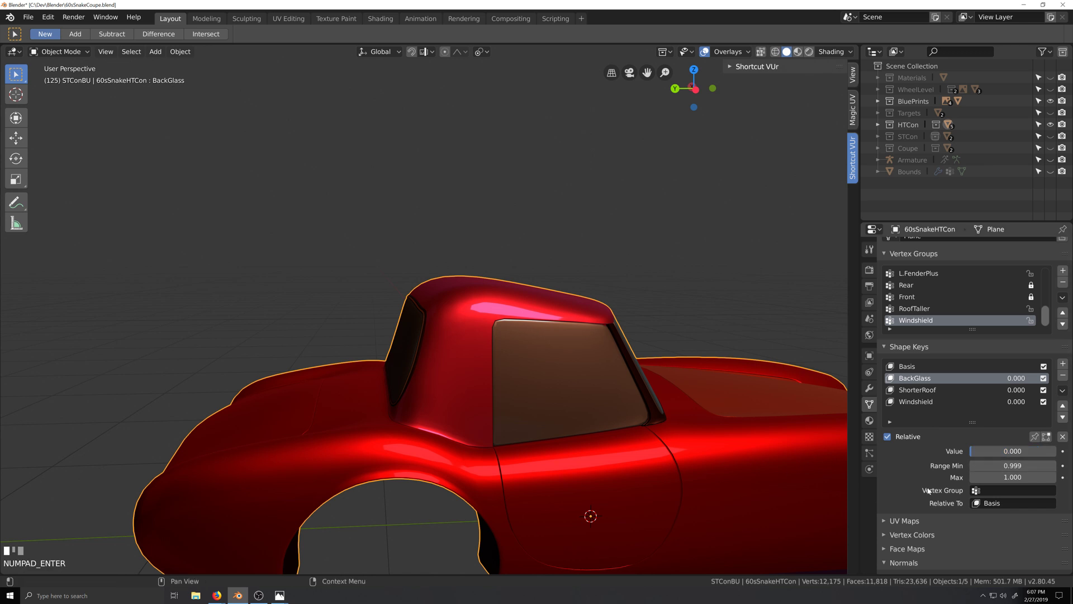
left_click(1000, 450)
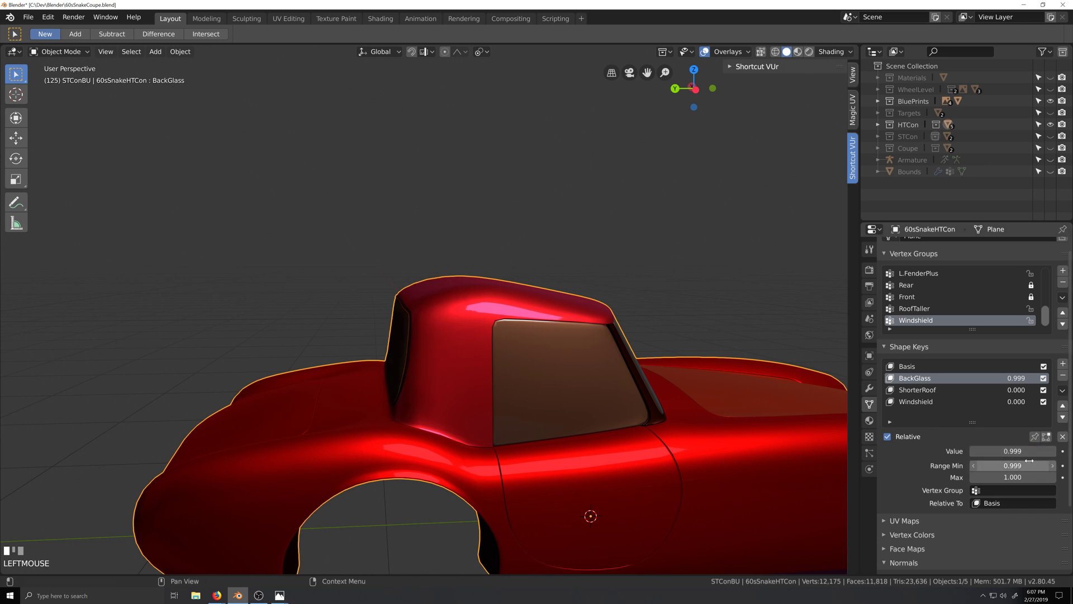
type("0")
key("KP_Enter")
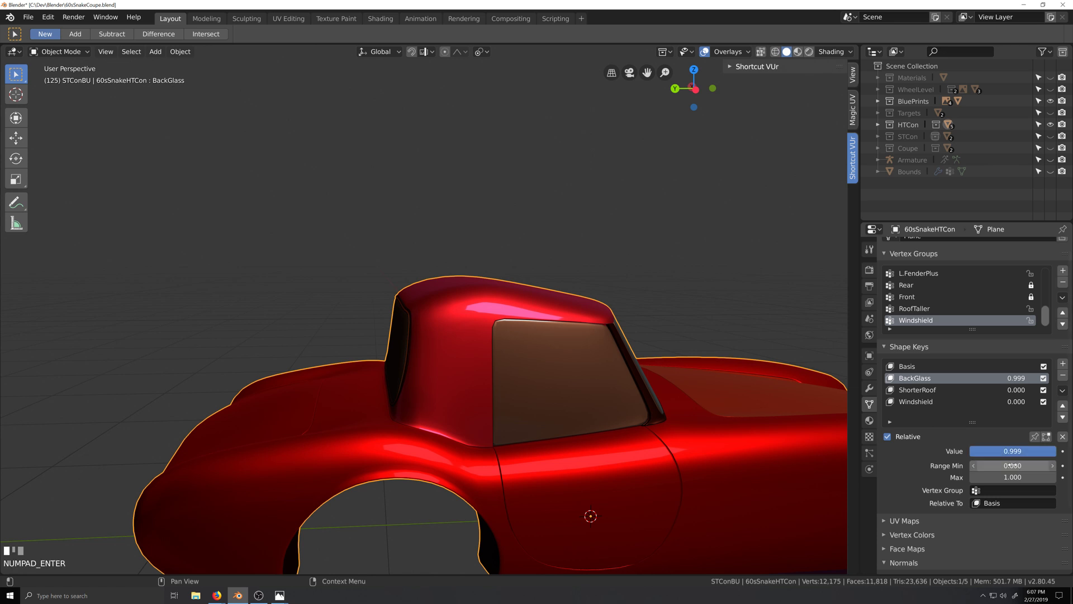
left_click_drag(1054, 451, 971, 451)
Compare the rear roof profile from the side while raising the BackGlass shape key value to 1.000
scroll(363, 398, "up", 3)
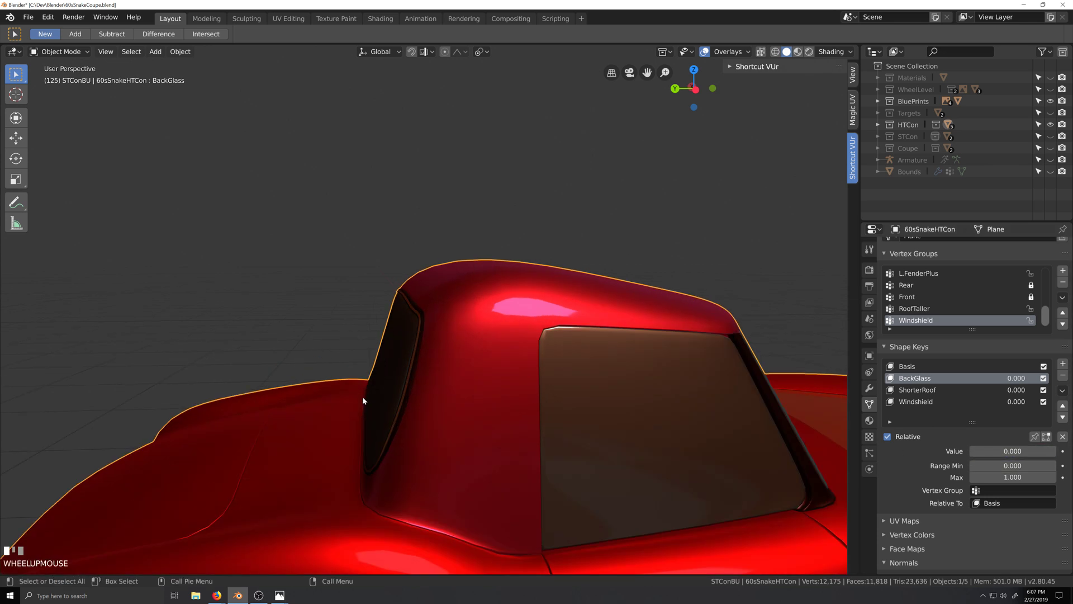
key("grave")
key("shift+grave")
scroll(576, 398, "down", 3)
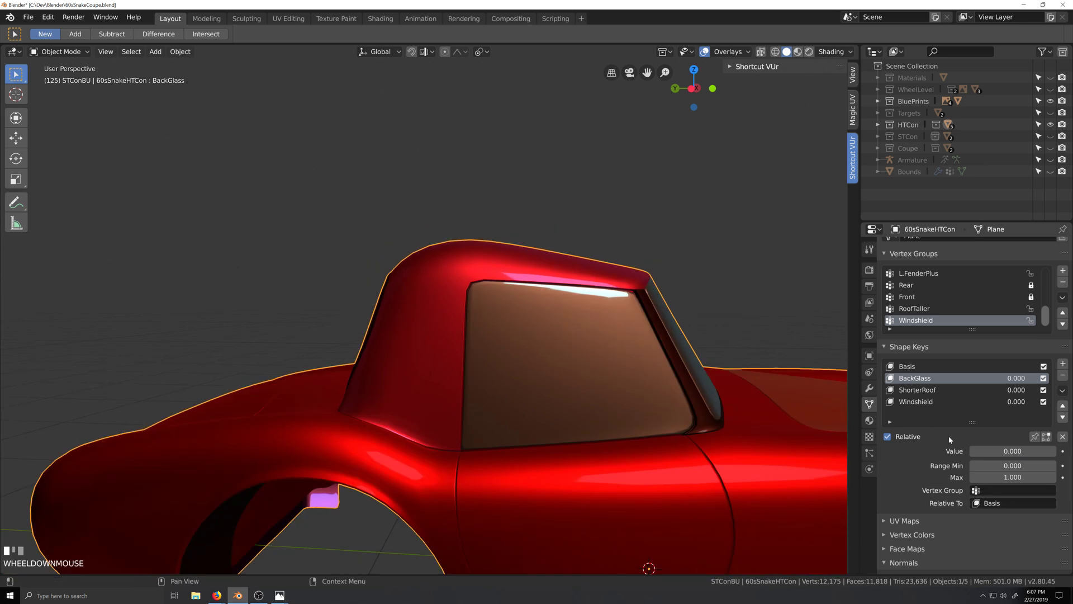
left_click_drag(979, 452, 1057, 451)
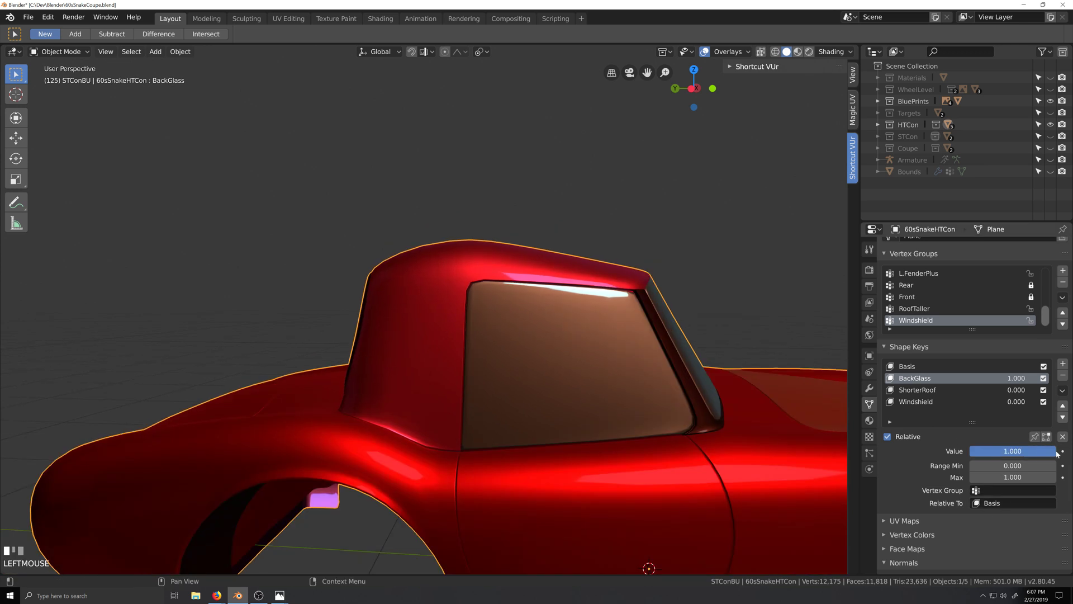
Set the ShorterRoof and Windshield shape keys to 1.000 with BackGlass at 0.000
left_click(930, 389)
left_click_drag(973, 451, 1005, 451)
left_click_drag(1013, 451, 1051, 450)
left_click(950, 378)
left_click(922, 402)
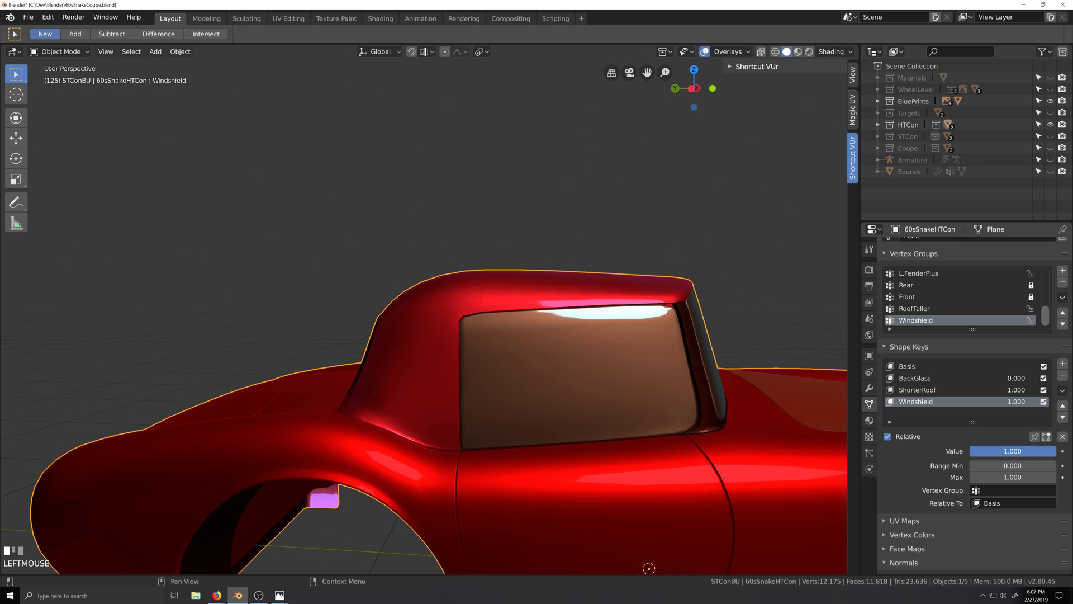
Set the BackGlass shape key value to 1.000 to combine it with ShorterRoof and Windshield
scroll(707, 439, "down", 2)
left_click(950, 390)
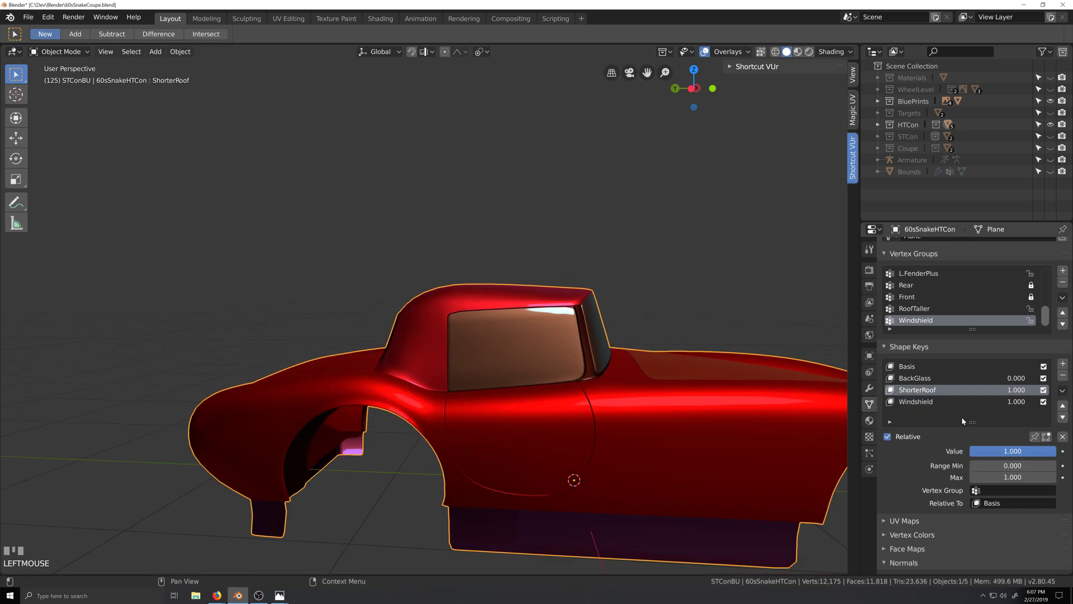
left_click(922, 378)
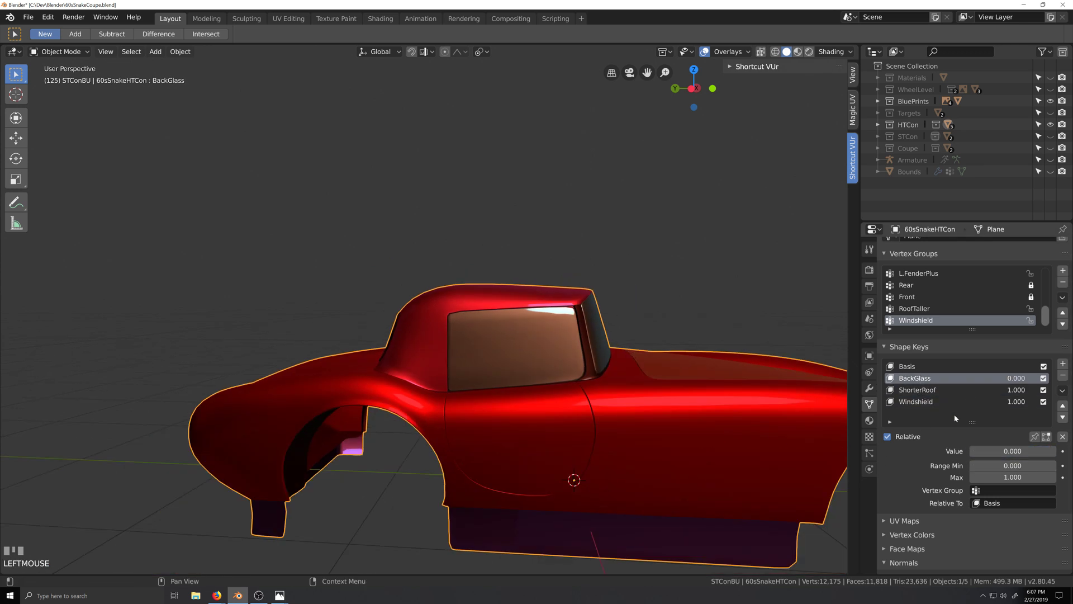
left_click_drag(984, 450, 1051, 450)
Examine the roof, back glass and windshield with all three shape keys combined from the rear, side and front
scroll(582, 428, "down", 2)
middle_click_drag(581, 428, 564, 448)
scroll(603, 431, "down", 2)
middle_click_drag(449, 461, 478, 426)
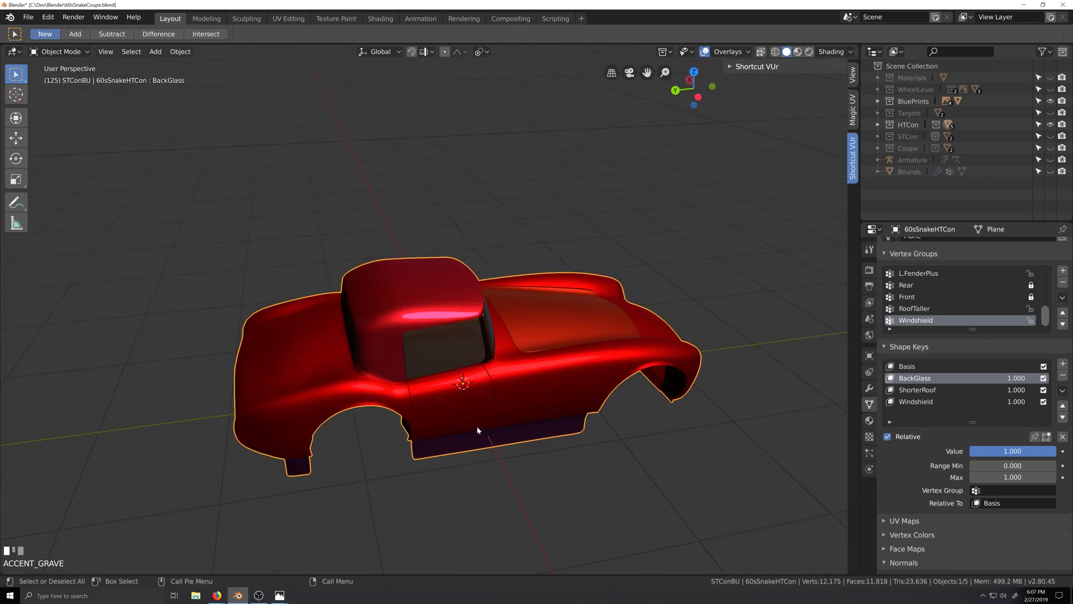
scroll(478, 426, "up", 2)
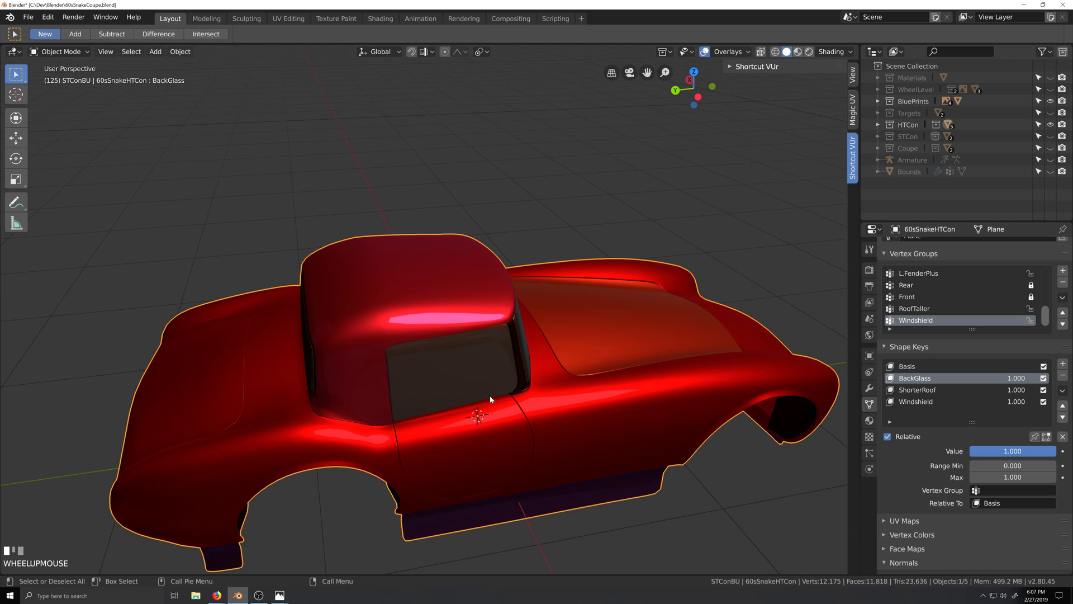
middle_click_drag(491, 400, 473, 393)
scroll(469, 397, "up", 3)
key("grave")
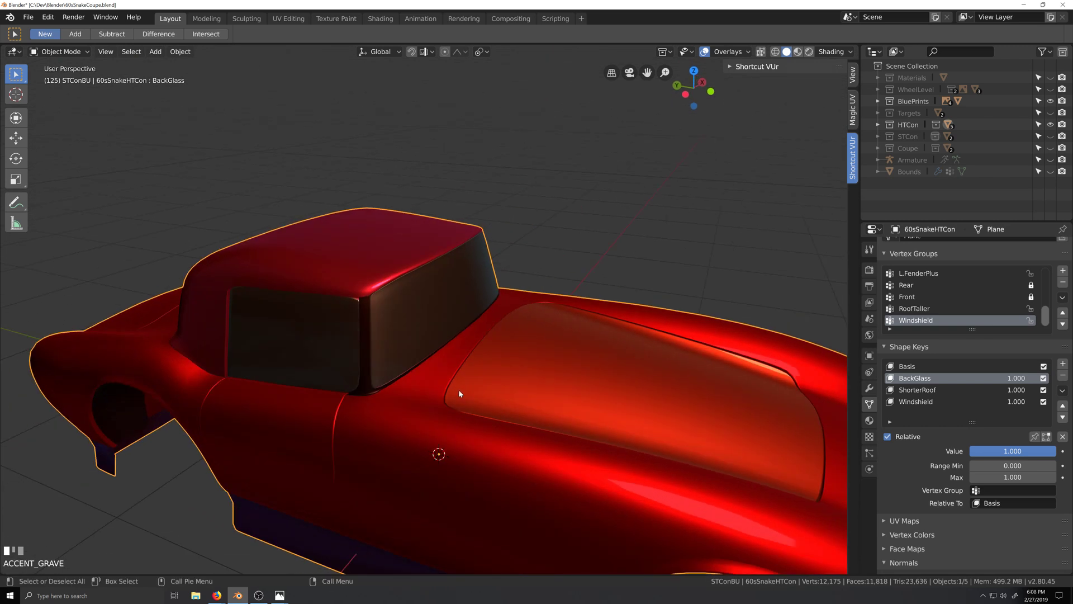
key("shift+grave")
scroll(491, 402, "up", 2)
key("grave")
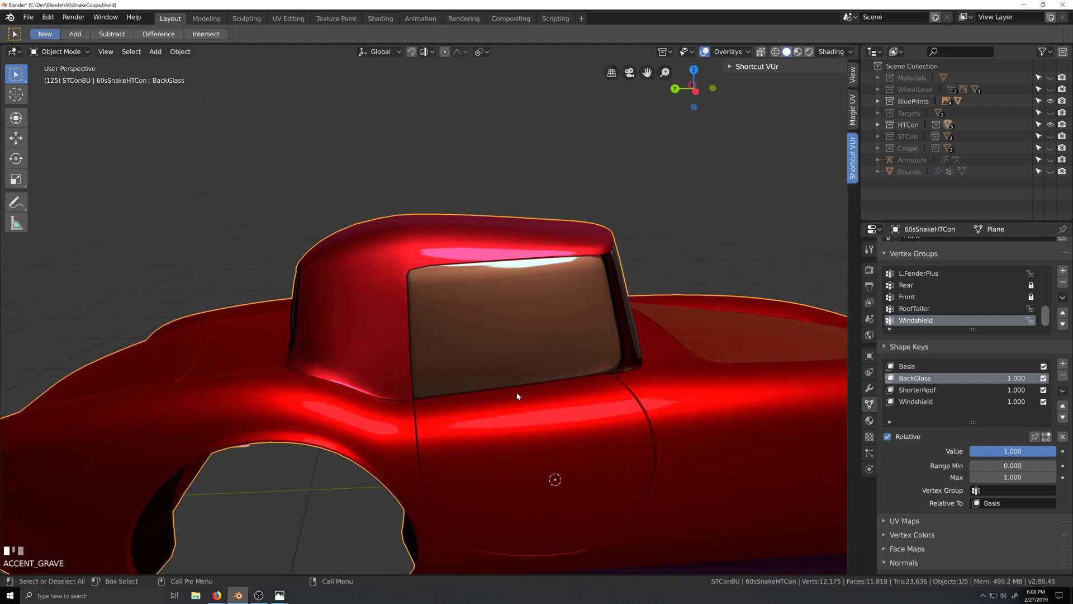
scroll(498, 379, "down", 4)
key("grave")
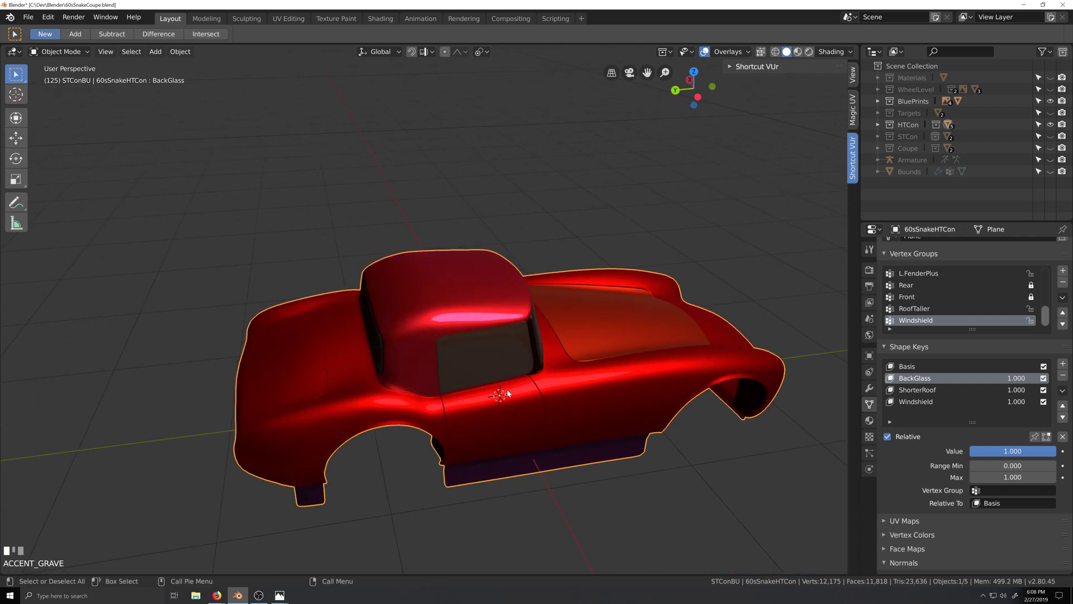
scroll(508, 389, "up", 3)
scroll(447, 390, "up", 2)
scroll(434, 386, "down", 3)
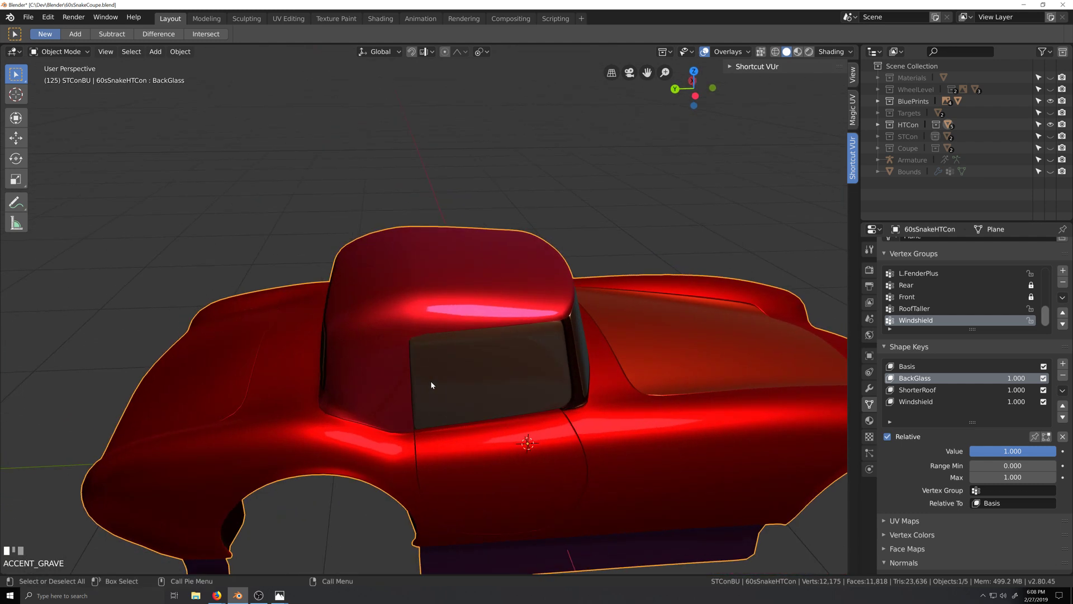
Return to Edit Mode on the car body and make RoofTaller the active vertex group
key("Tab")
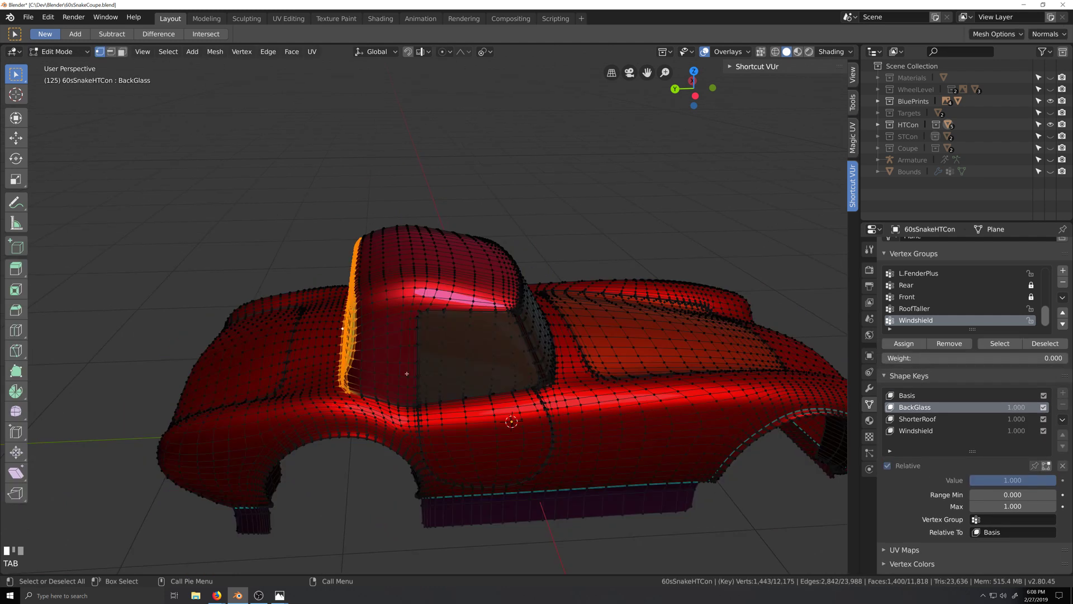
key("grave")
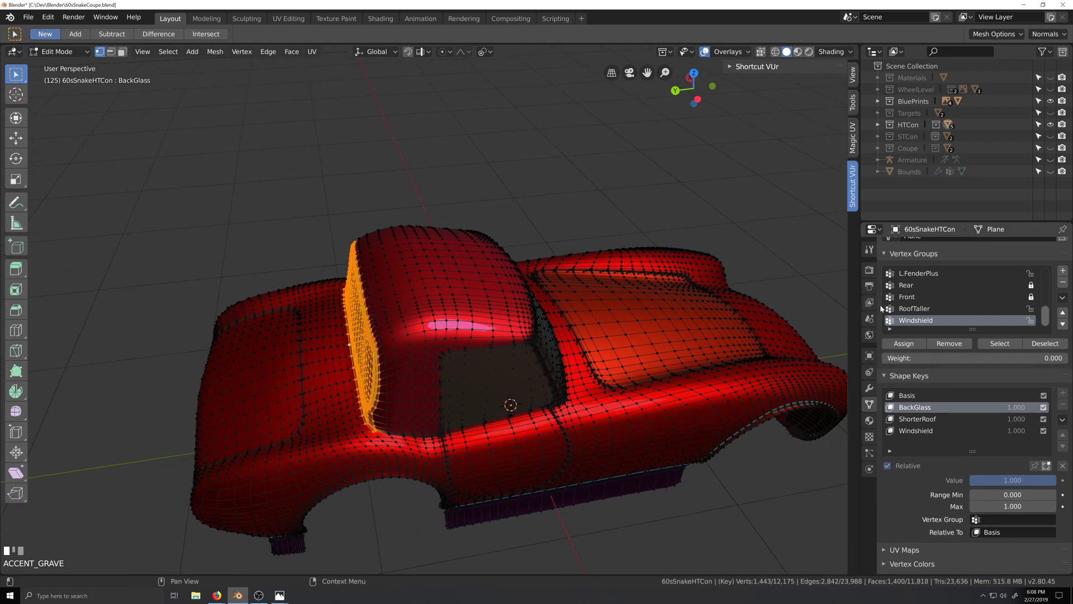
left_click(913, 310)
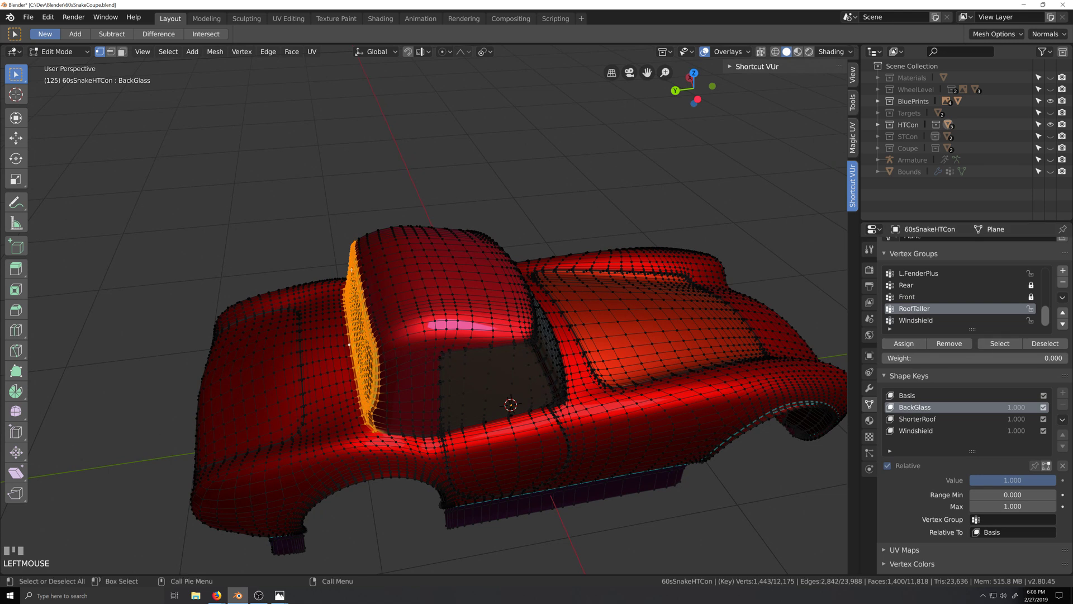
key("grave")
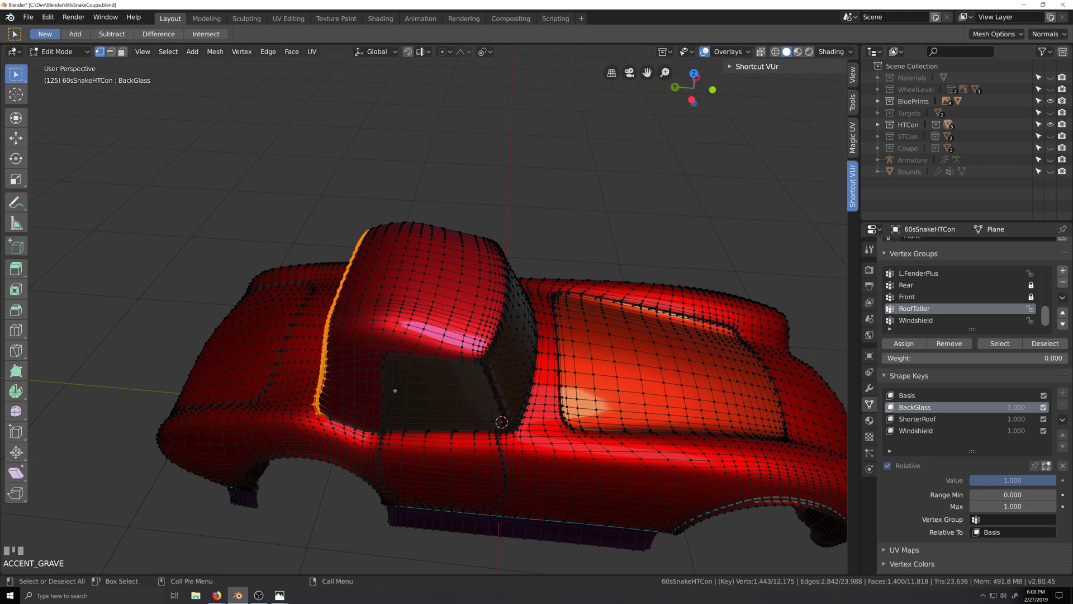
Examine the selected back glass vertices and the surrounding roof, side window and rear deck on the car body from the rear and side
scroll(397, 406, "up", 1)
key("grave")
scroll(426, 435, "down", 1)
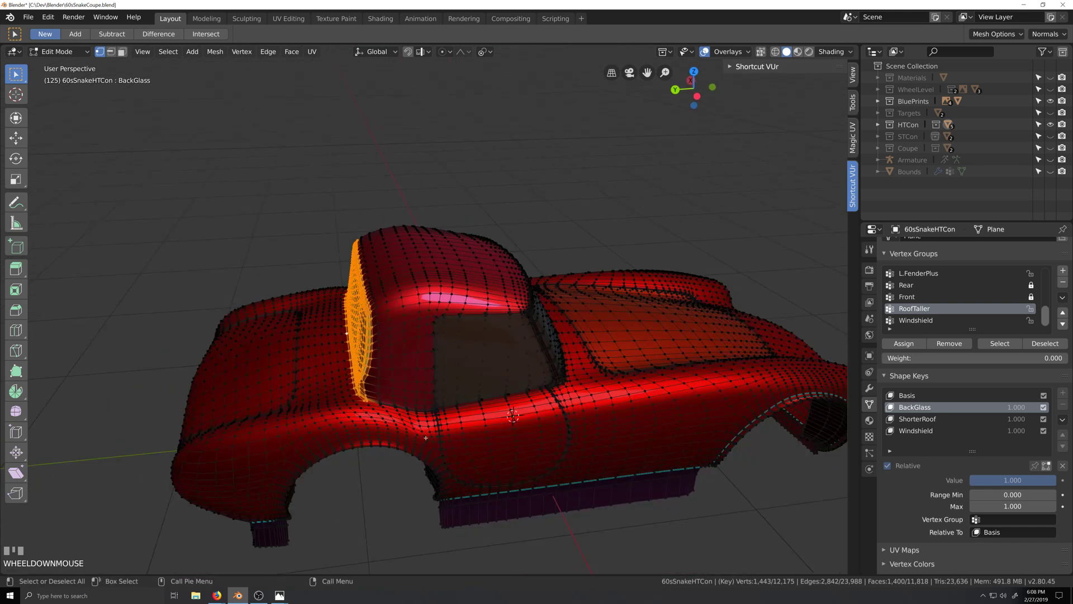
key("grave")
key("shift+grave")
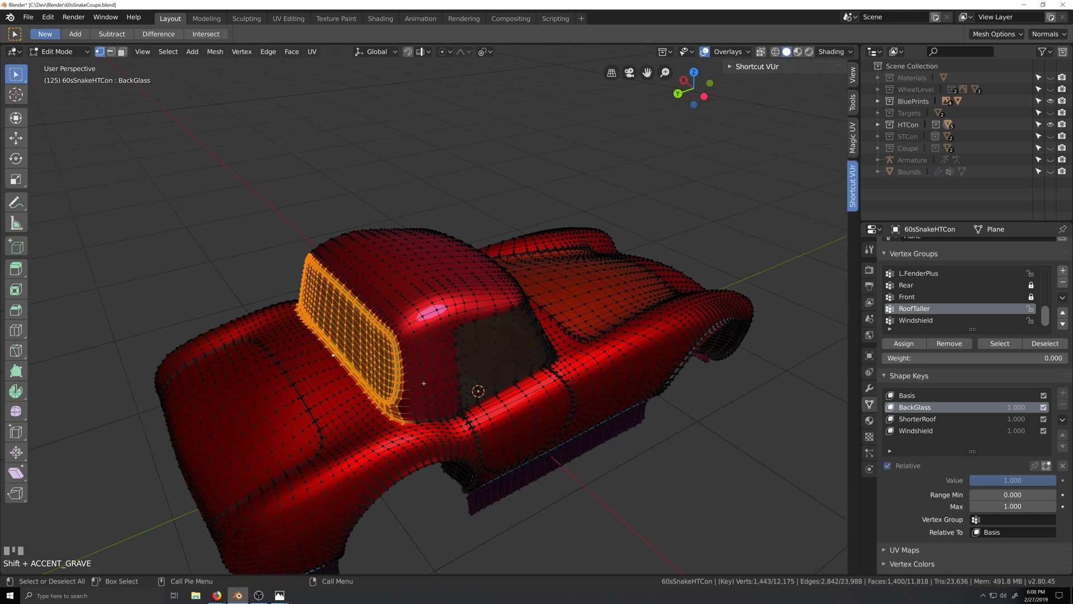
key("grave")
key("shift+grave")
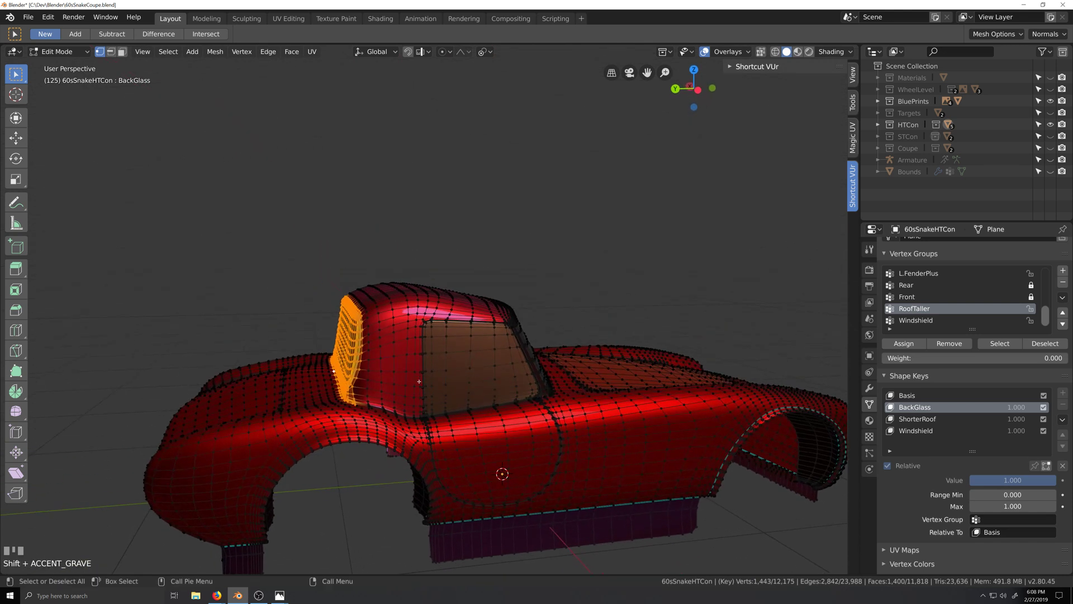
key("grave")
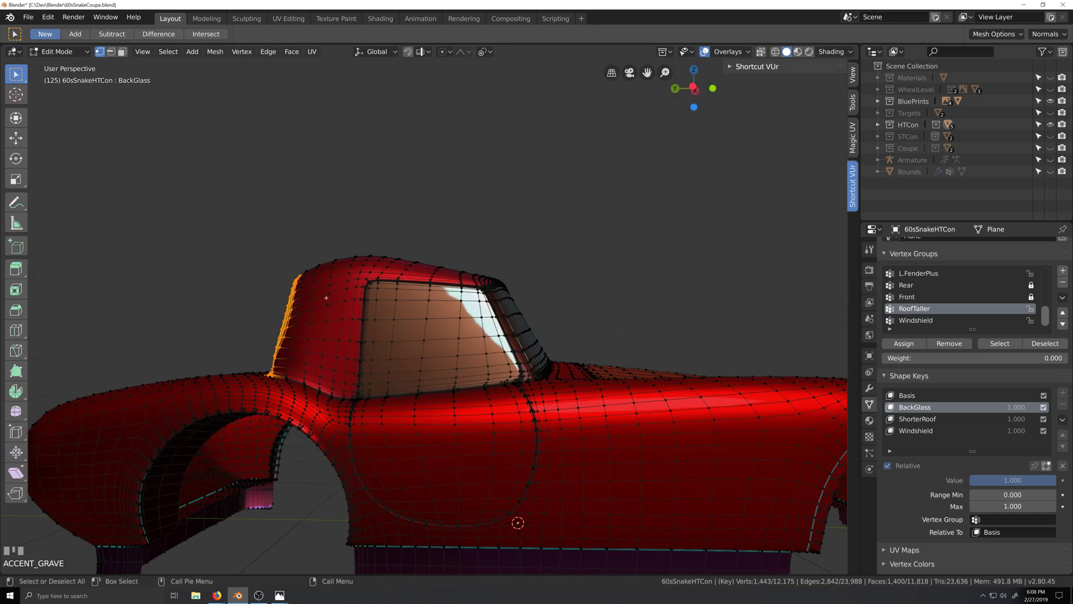
key("grave")
scroll(434, 358, "up", 3)
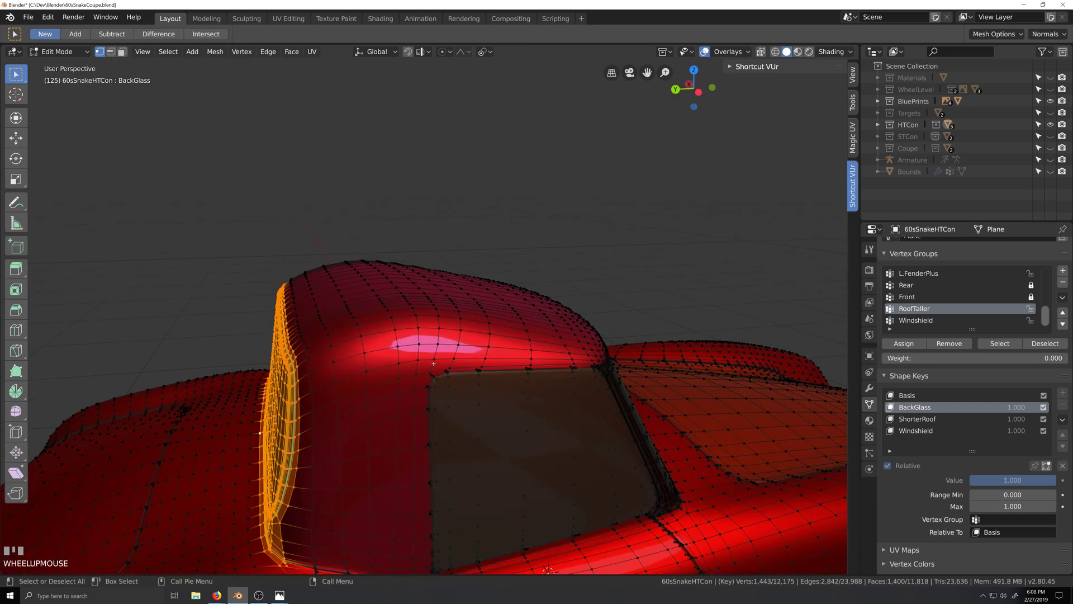
key("grave")
middle_click_drag(454, 363, 482, 361)
scroll(427, 360, "down", 3)
key("grave")
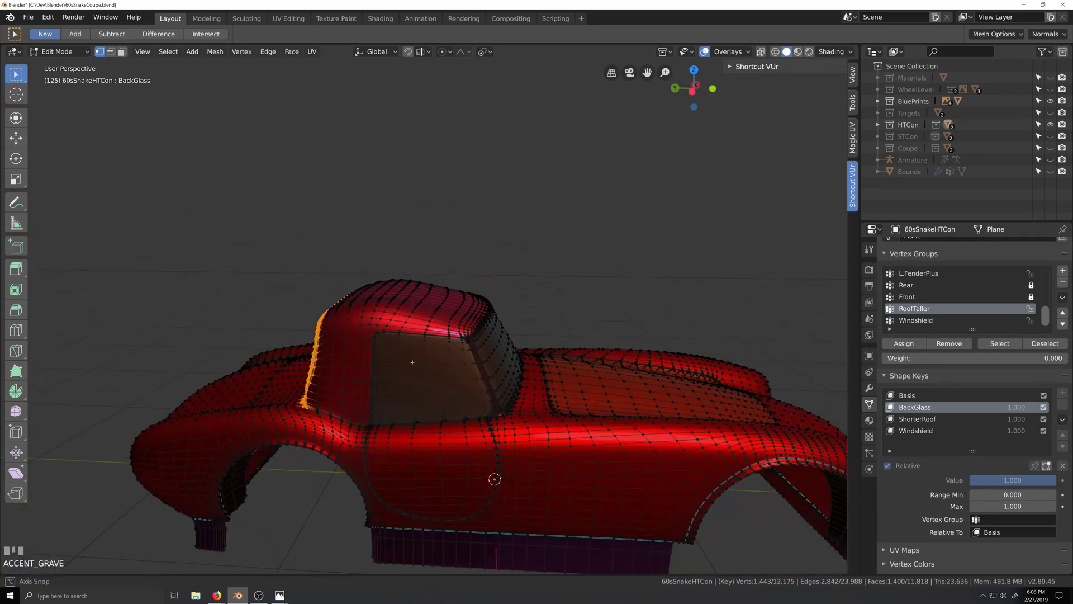
key("shift+grave")
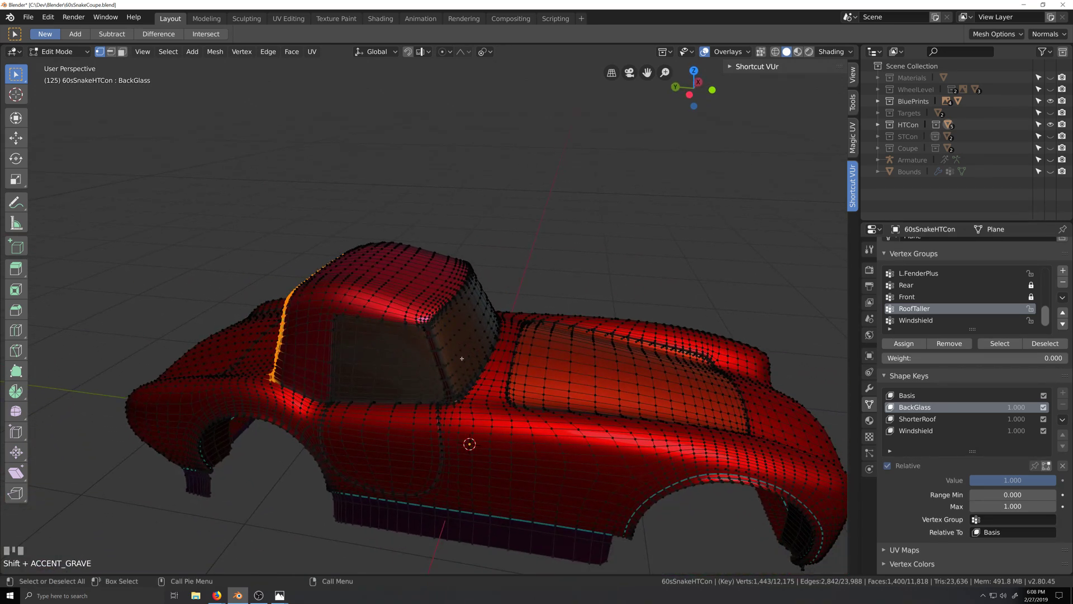
scroll(450, 348, "down", 2)
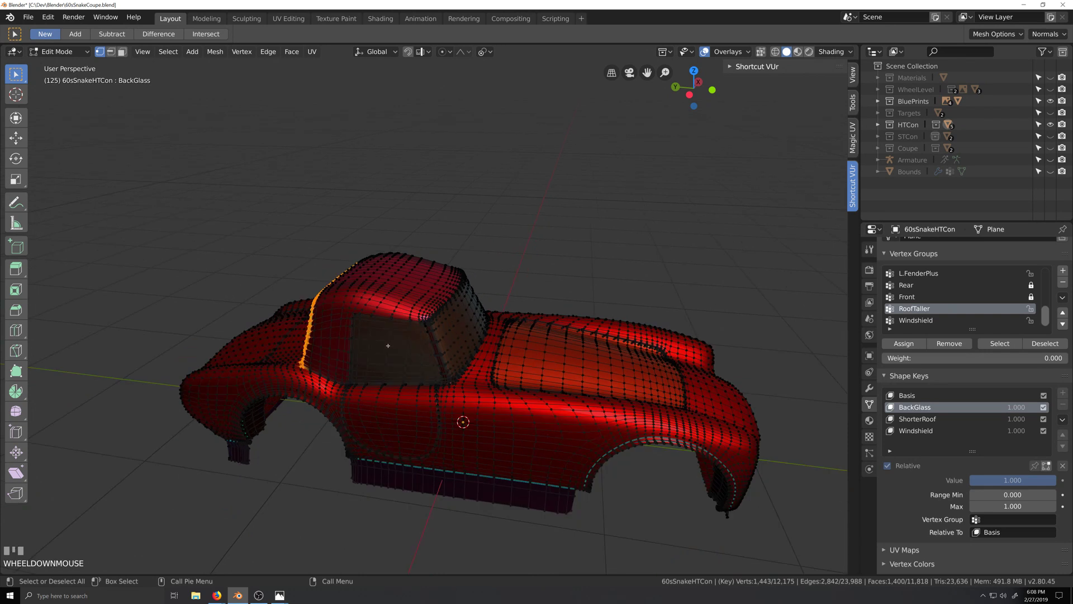
key("grave")
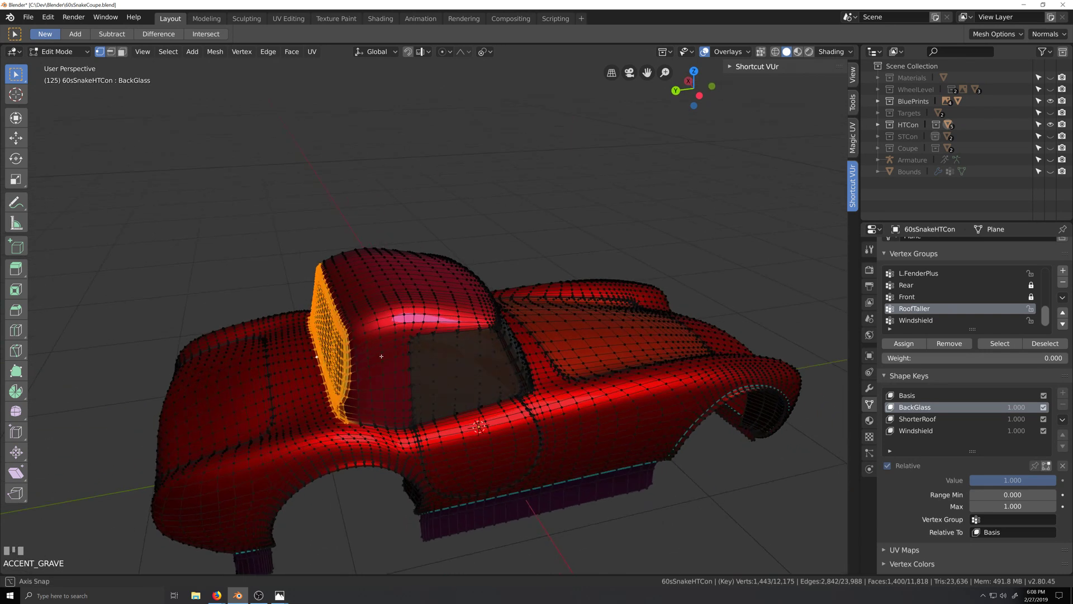
key("shift+grave")
scroll(447, 431, "up", 3)
key("grave")
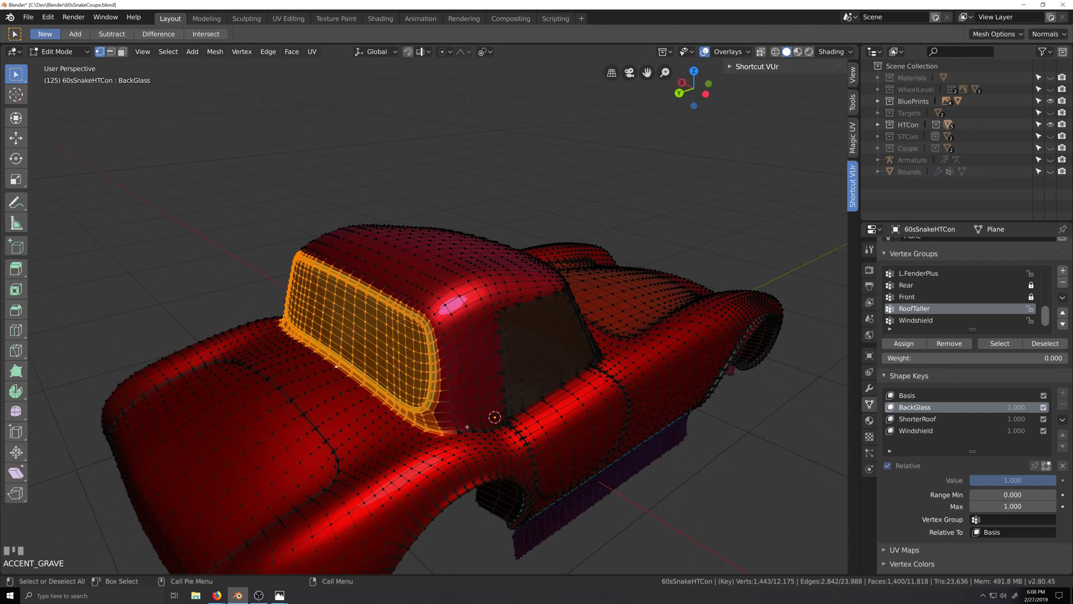
scroll(467, 426, "down", 2)
key("grave")
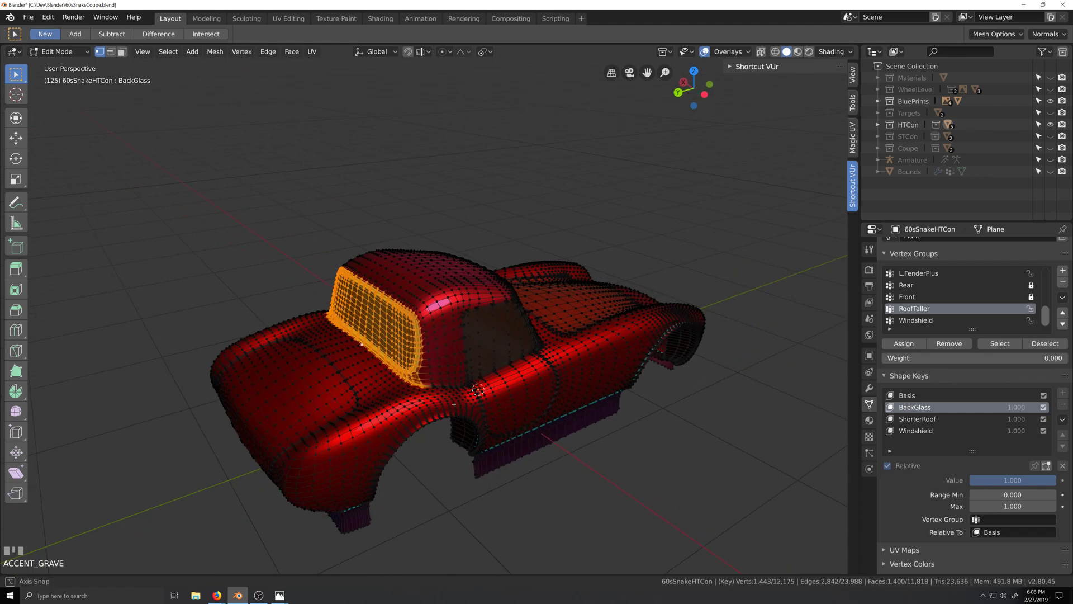
scroll(395, 414, "down", 1)
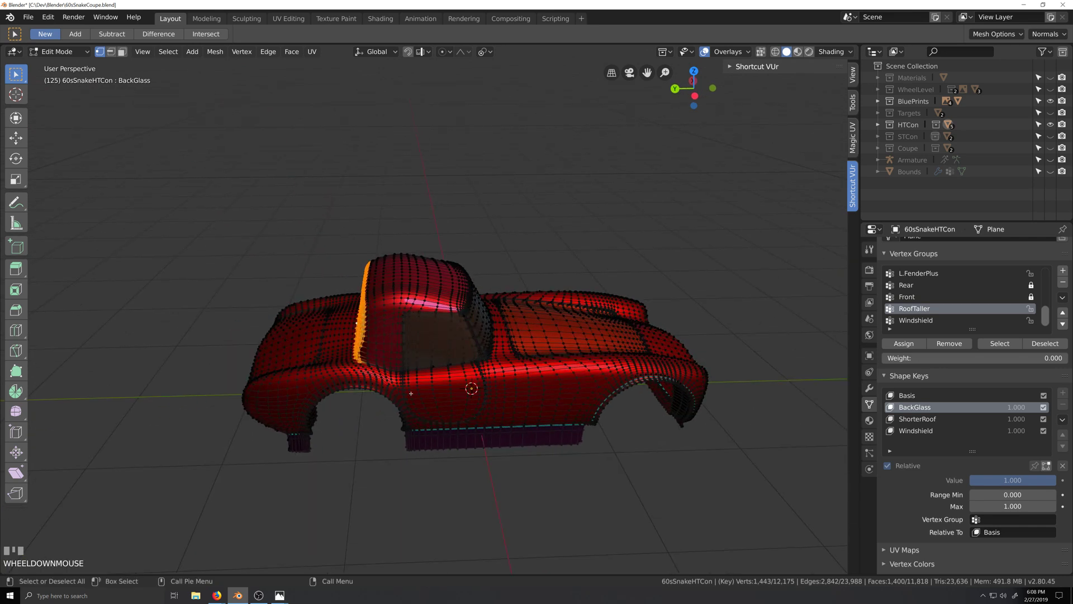